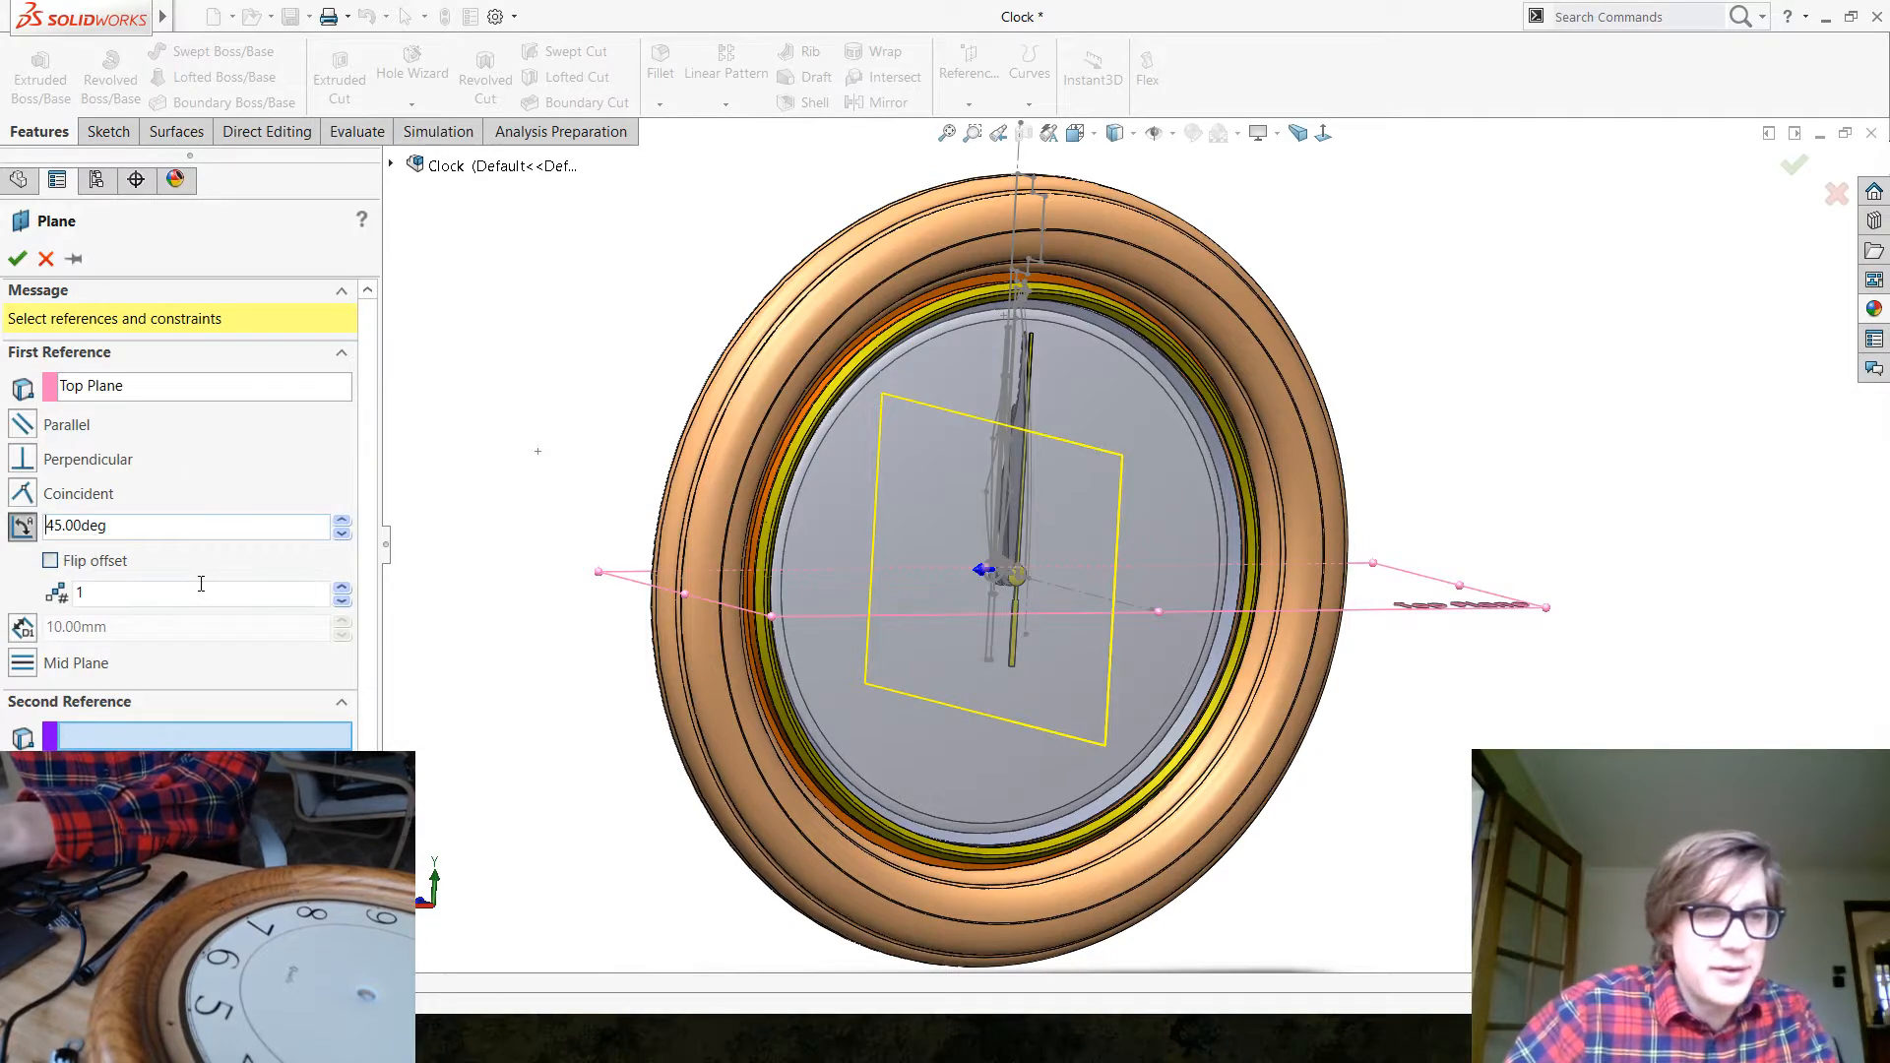
Create a reference plane at 45 degrees to the Top Plane, passing through the centre axis line of the Master Section Sketch
middle_drag(630, 504, 692, 497)
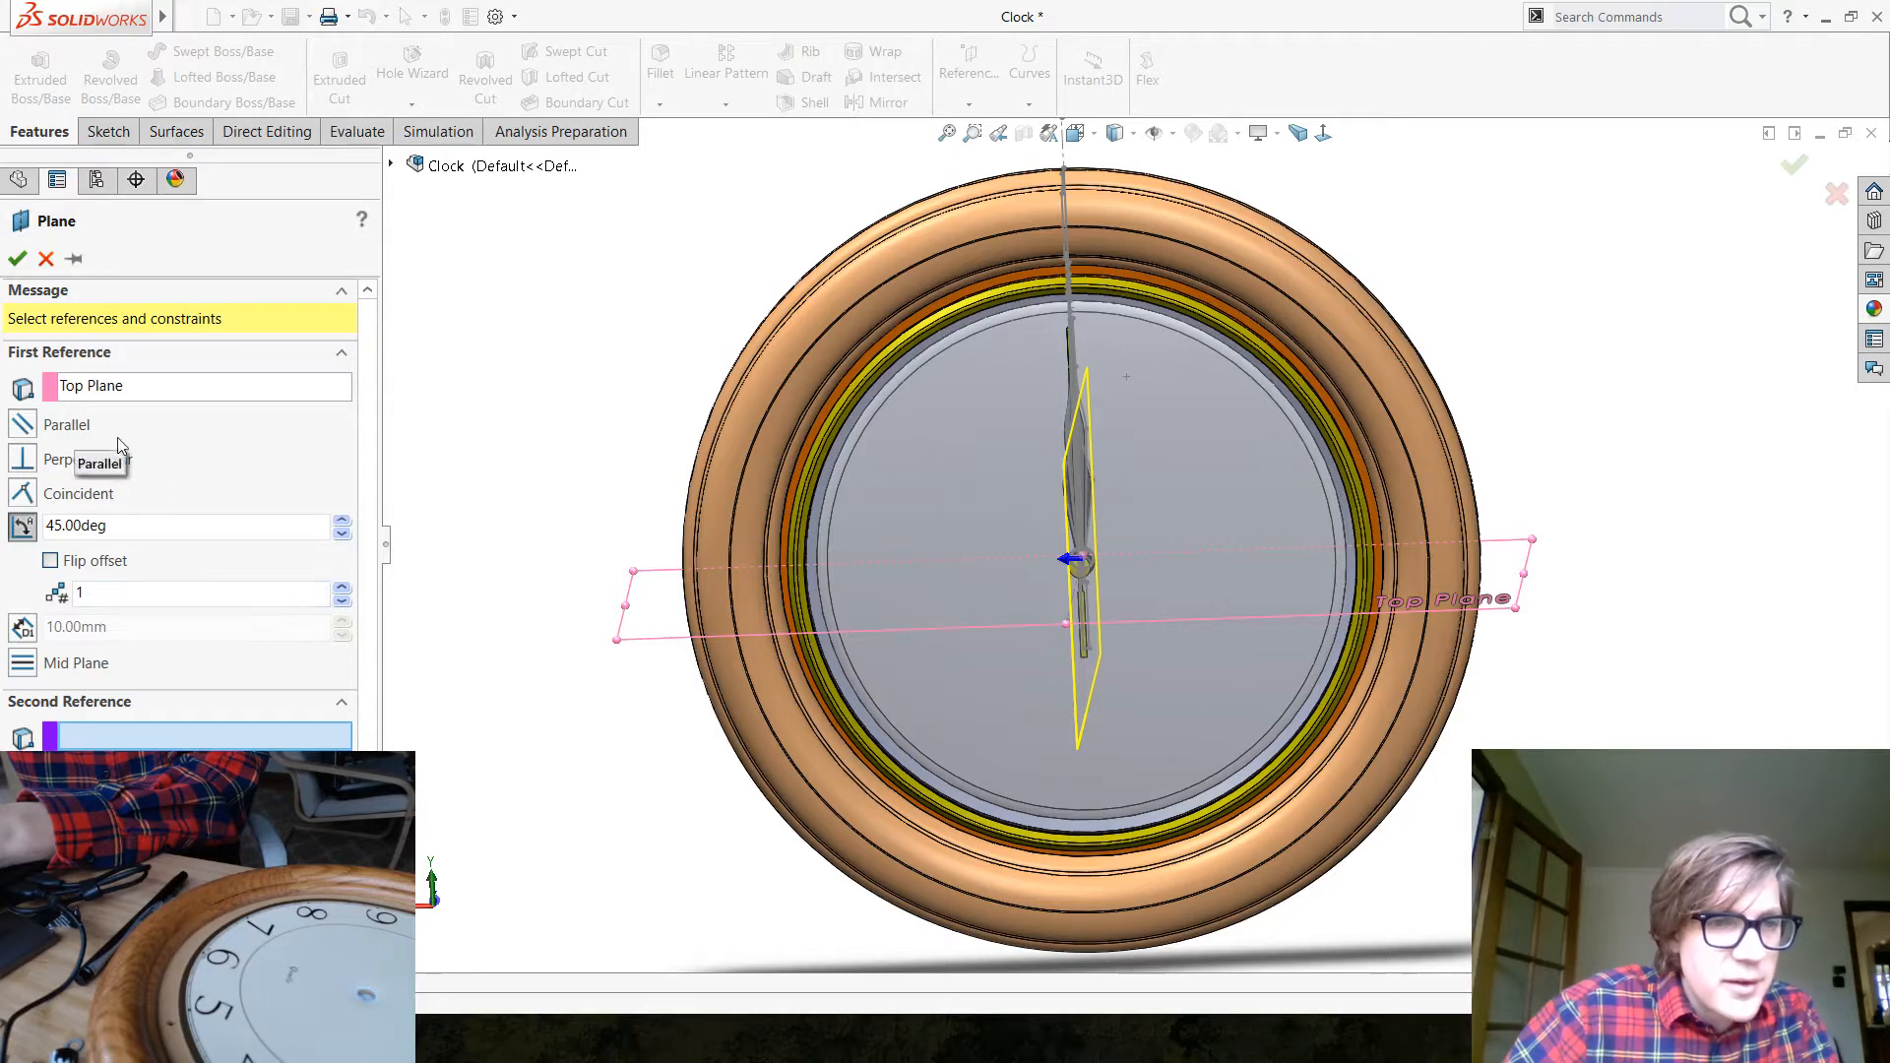
middle_drag(619, 682, 672, 703)
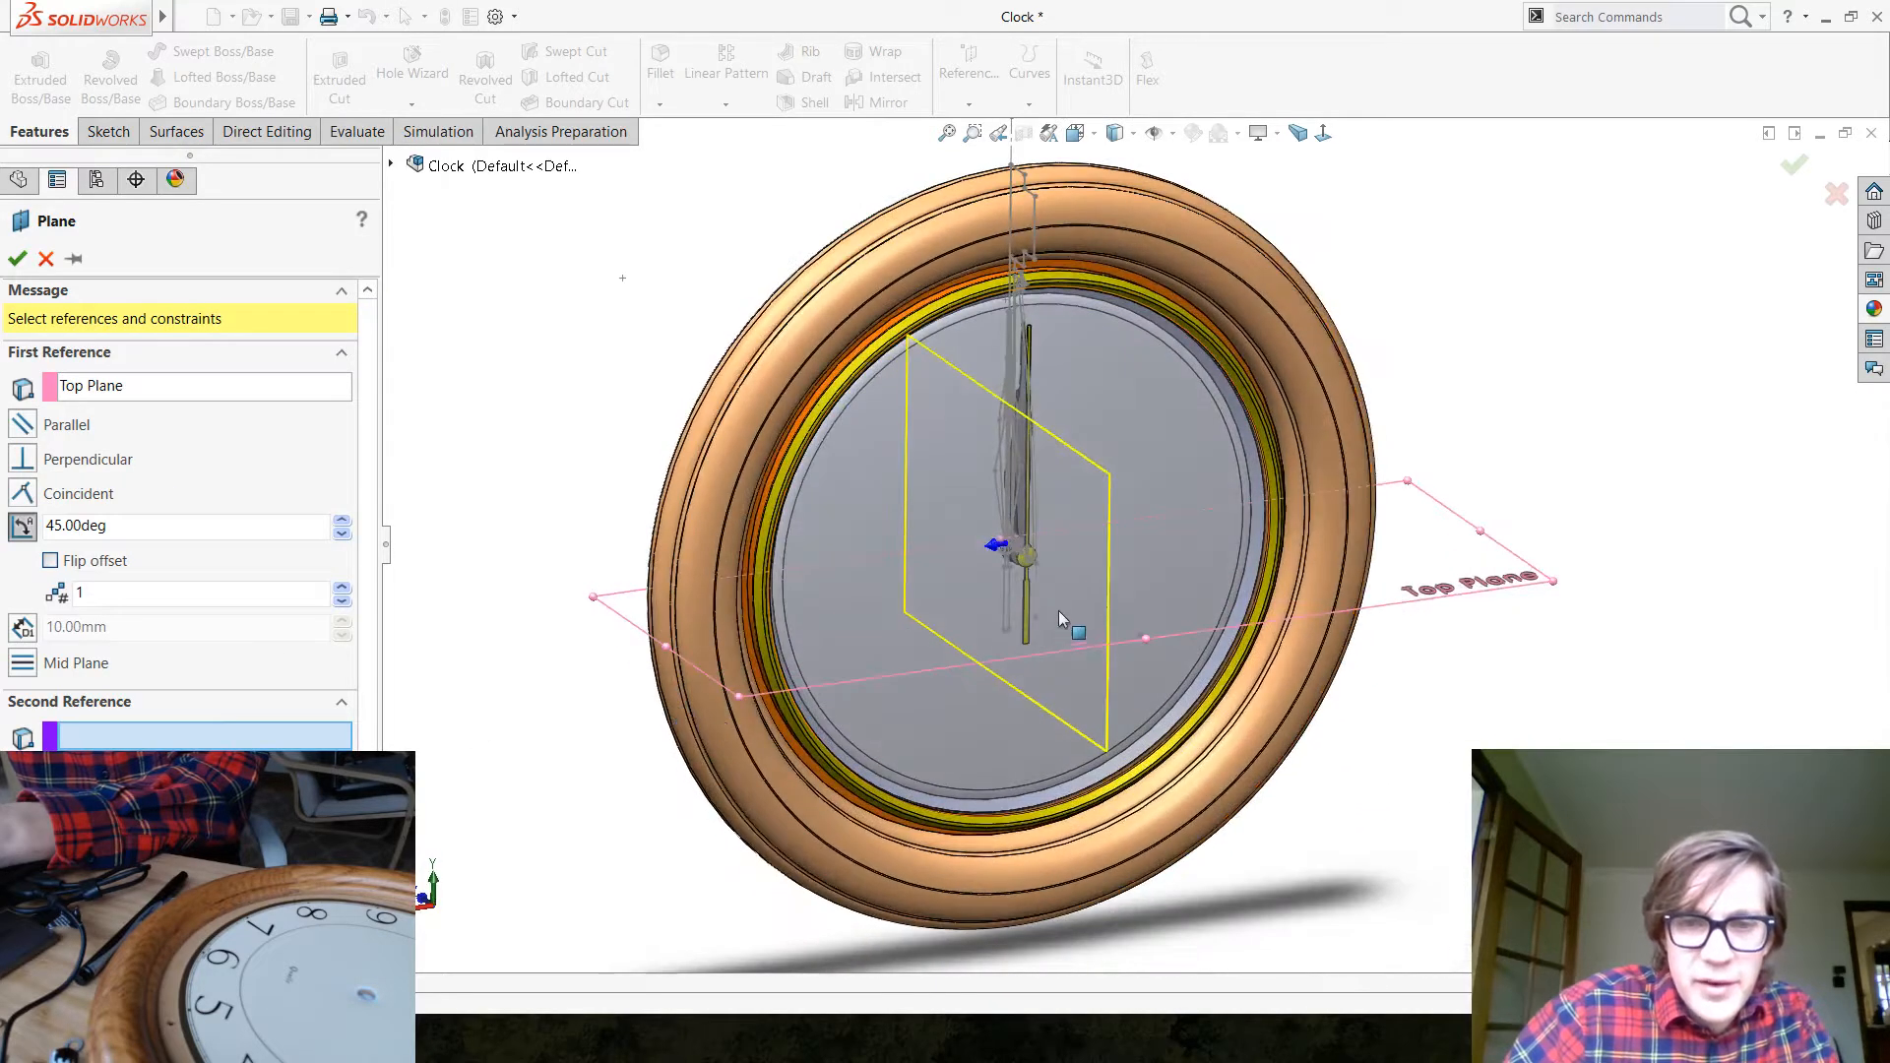
scroll(1059, 616, down, 3)
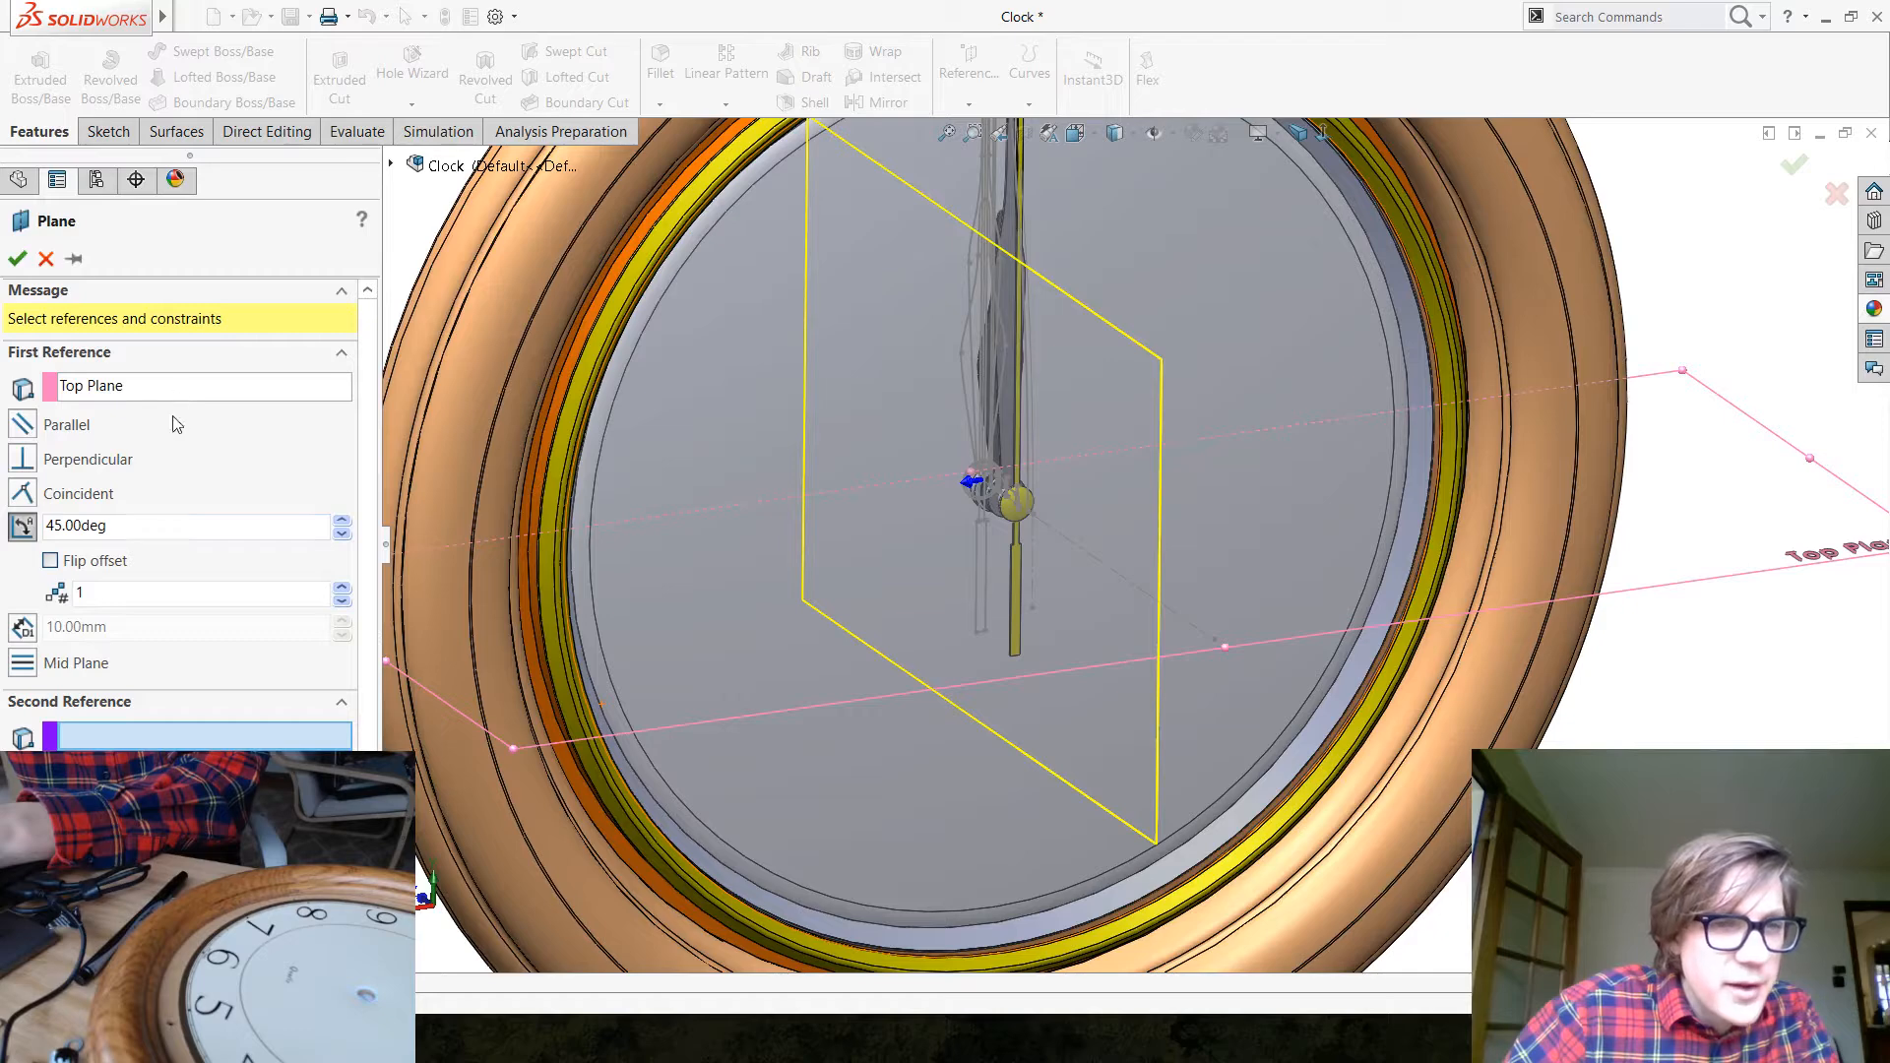
click(1137, 594)
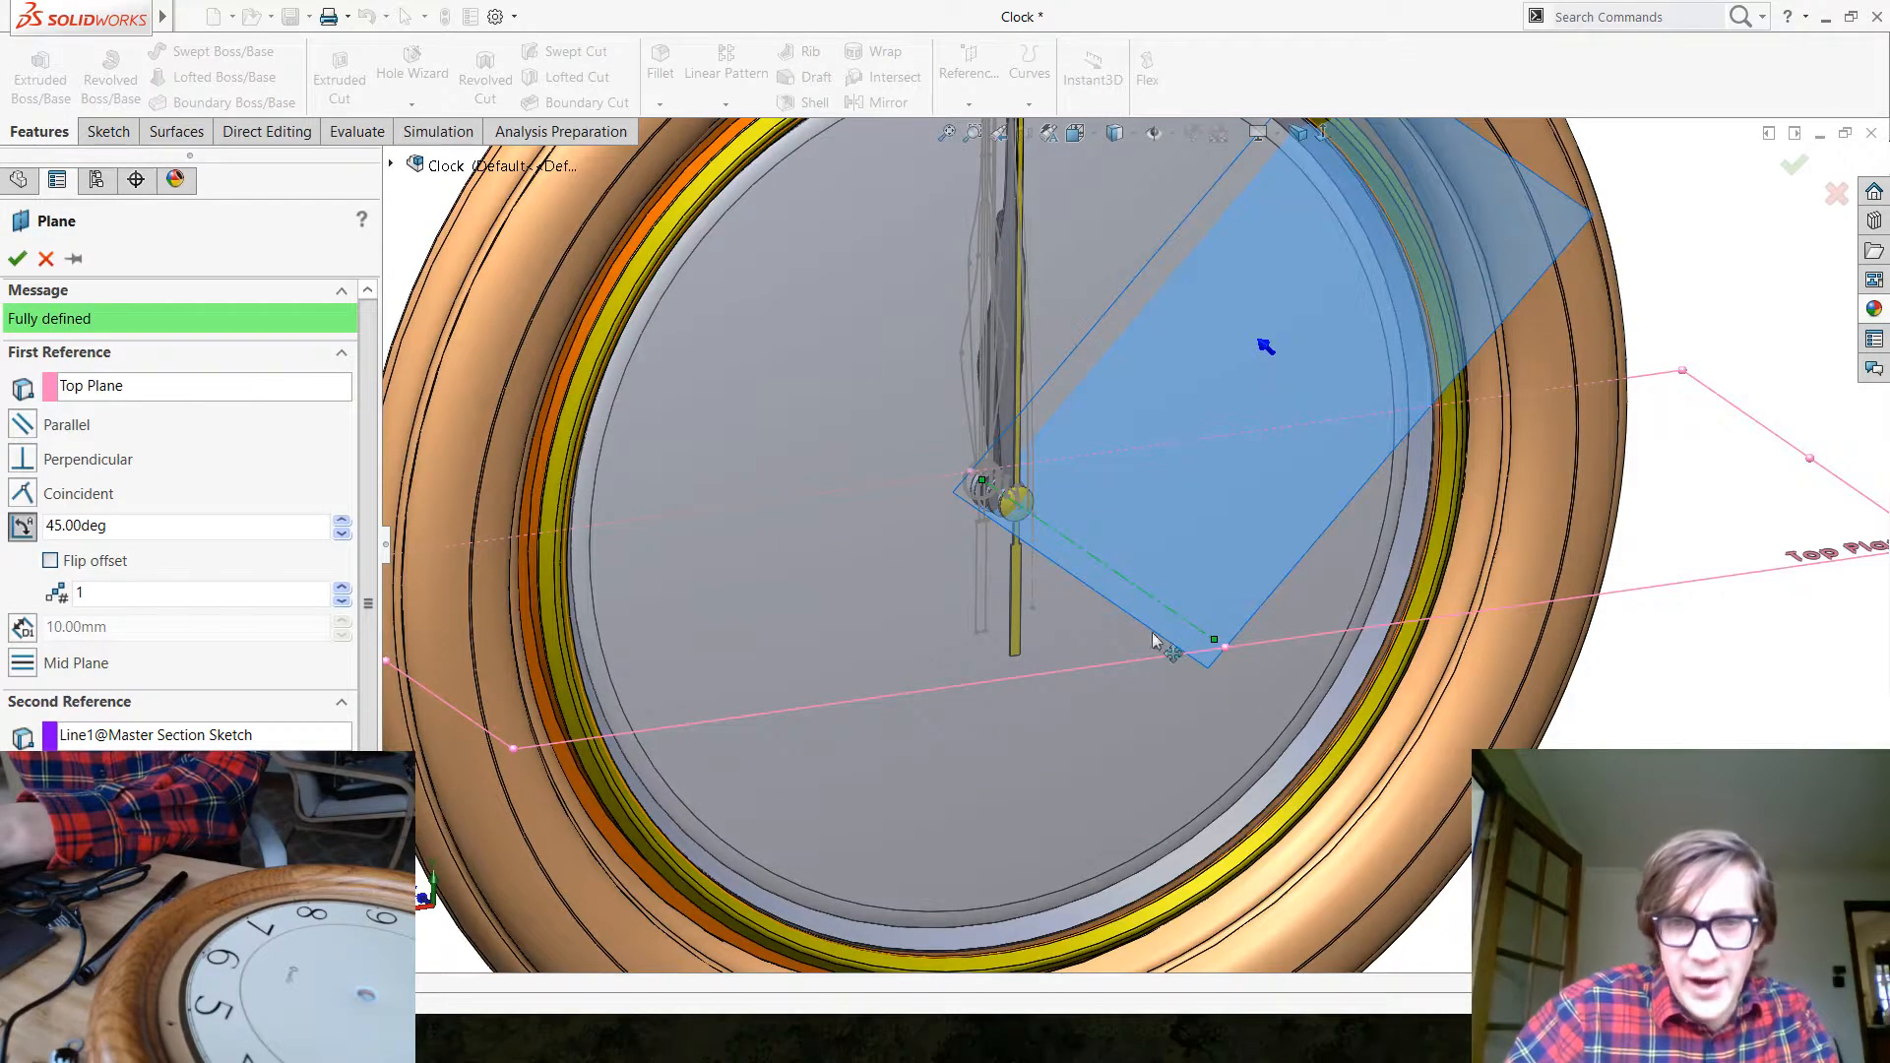
middle_drag(1179, 801, 1100, 653)
click(16, 258)
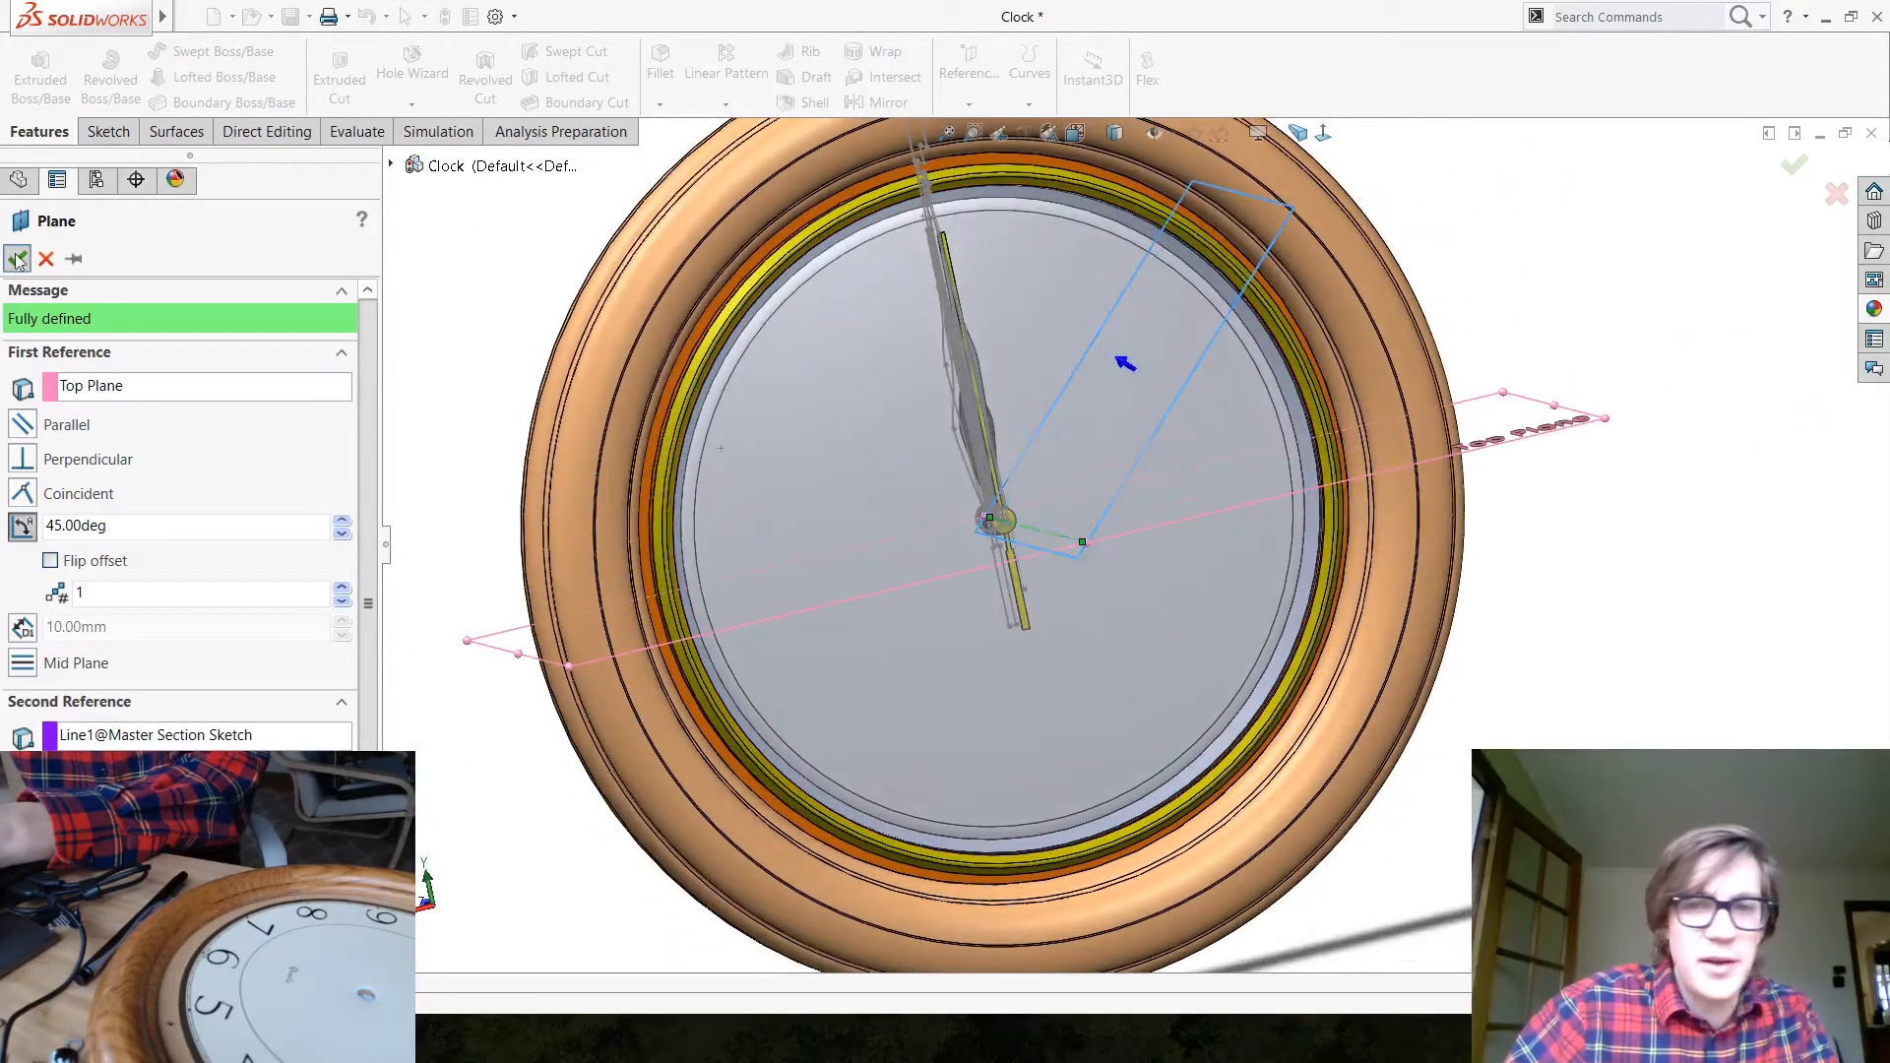
Start a new sketch on the 45-degree plane and view it straight on near the clock's centre axis
click(69, 660)
click(64, 635)
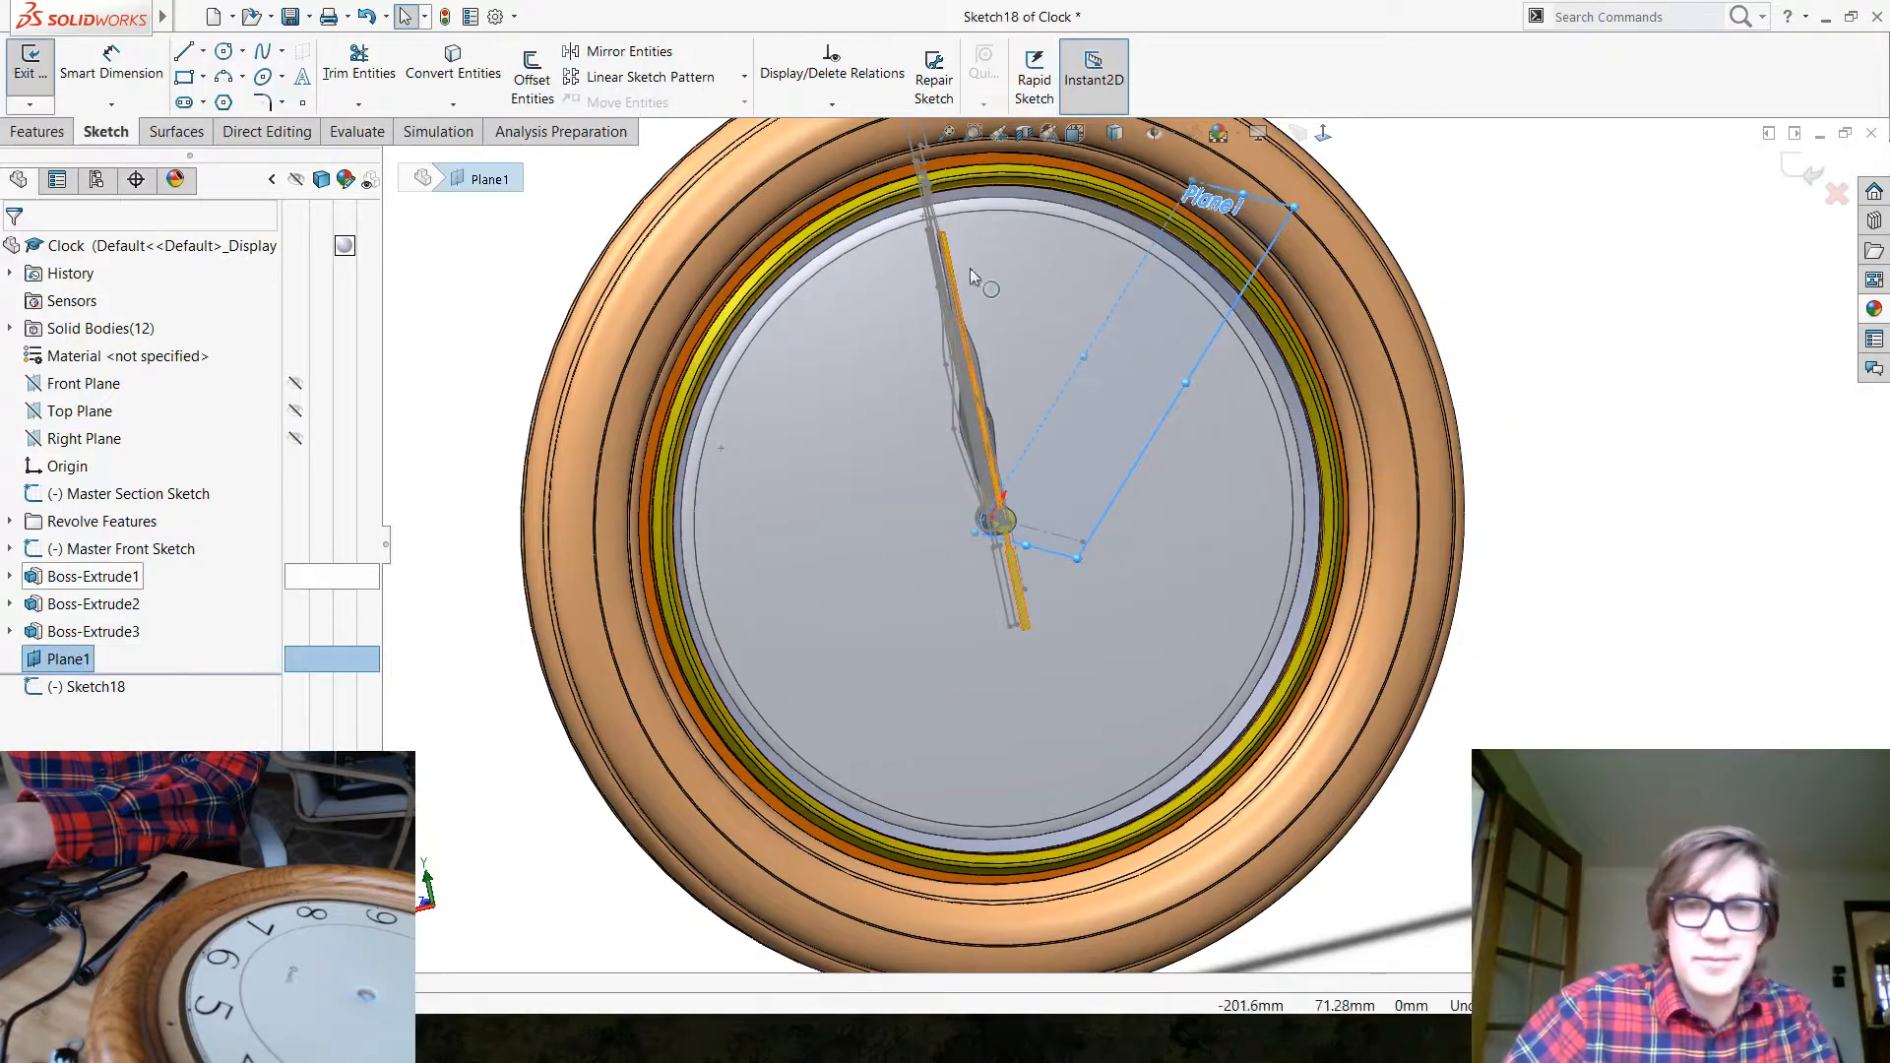
click(1324, 133)
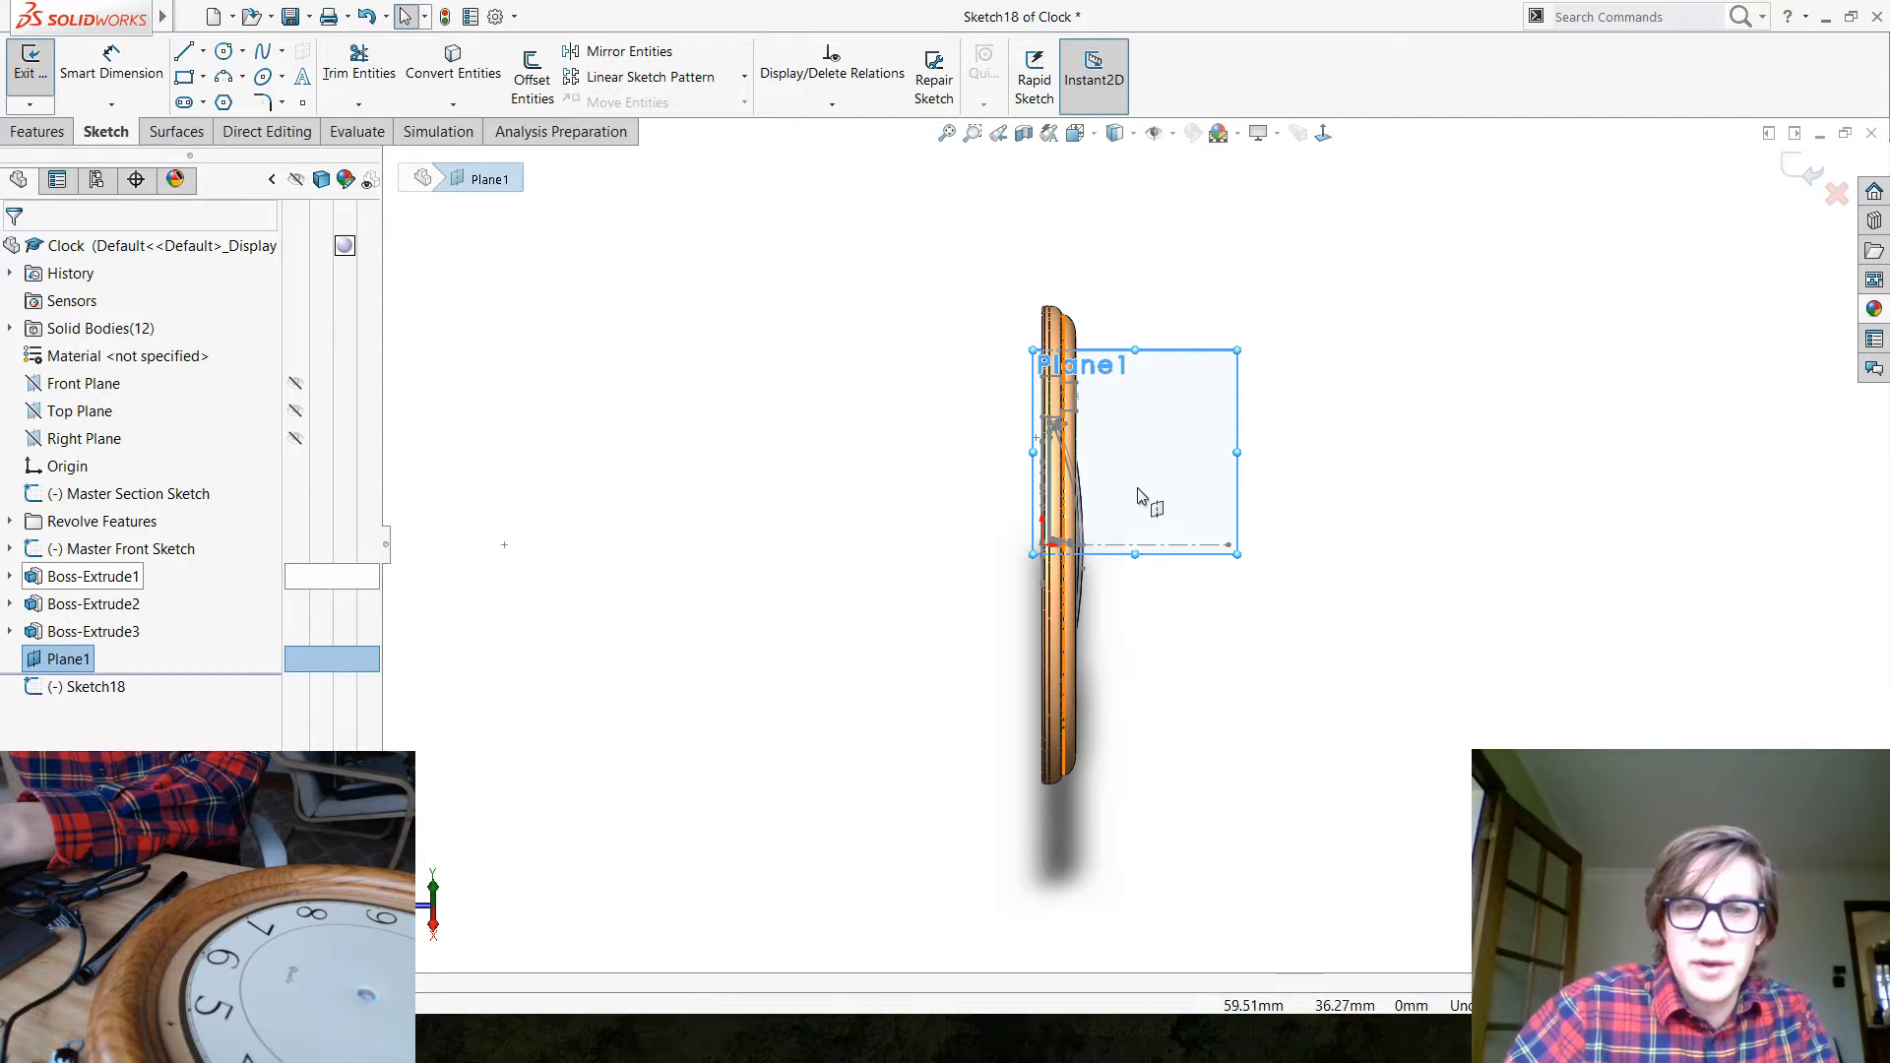
scroll(1162, 522, down, 3)
click(751, 624)
scroll(1000, 640, down, 4)
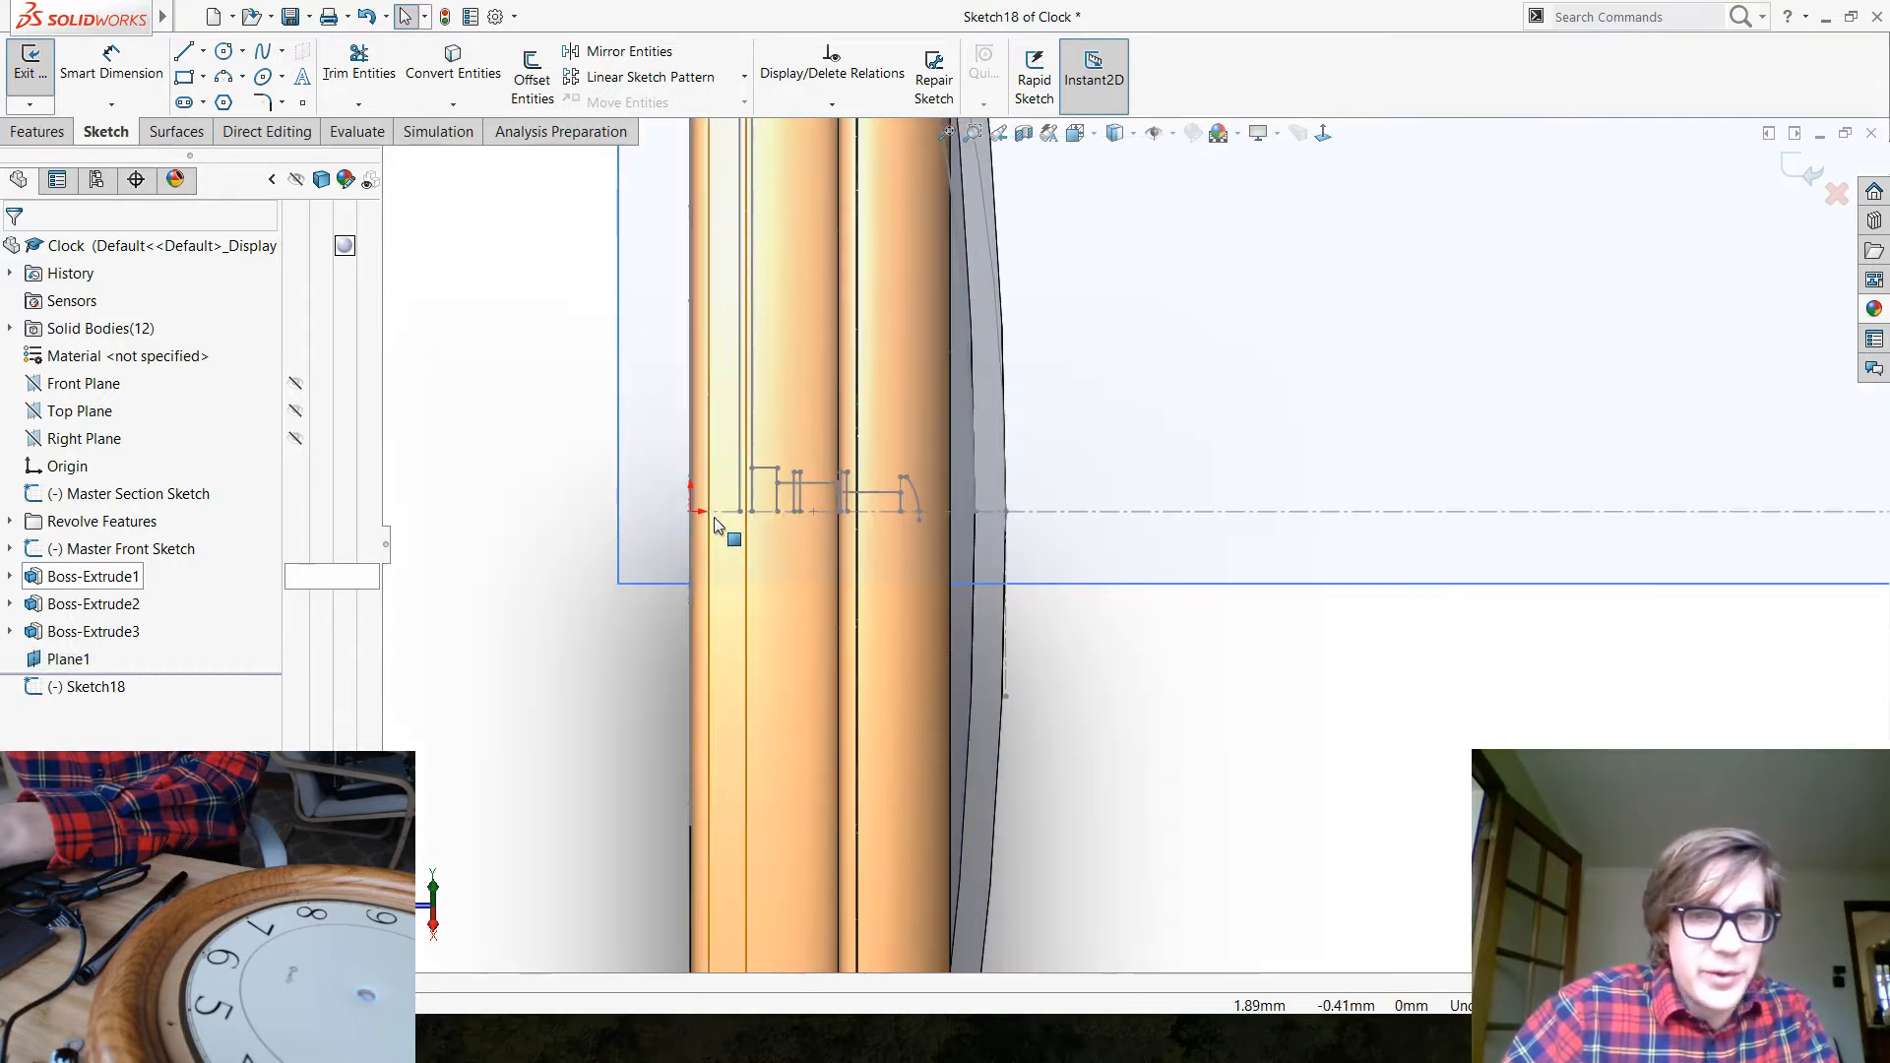
scroll(712, 518, down, 4)
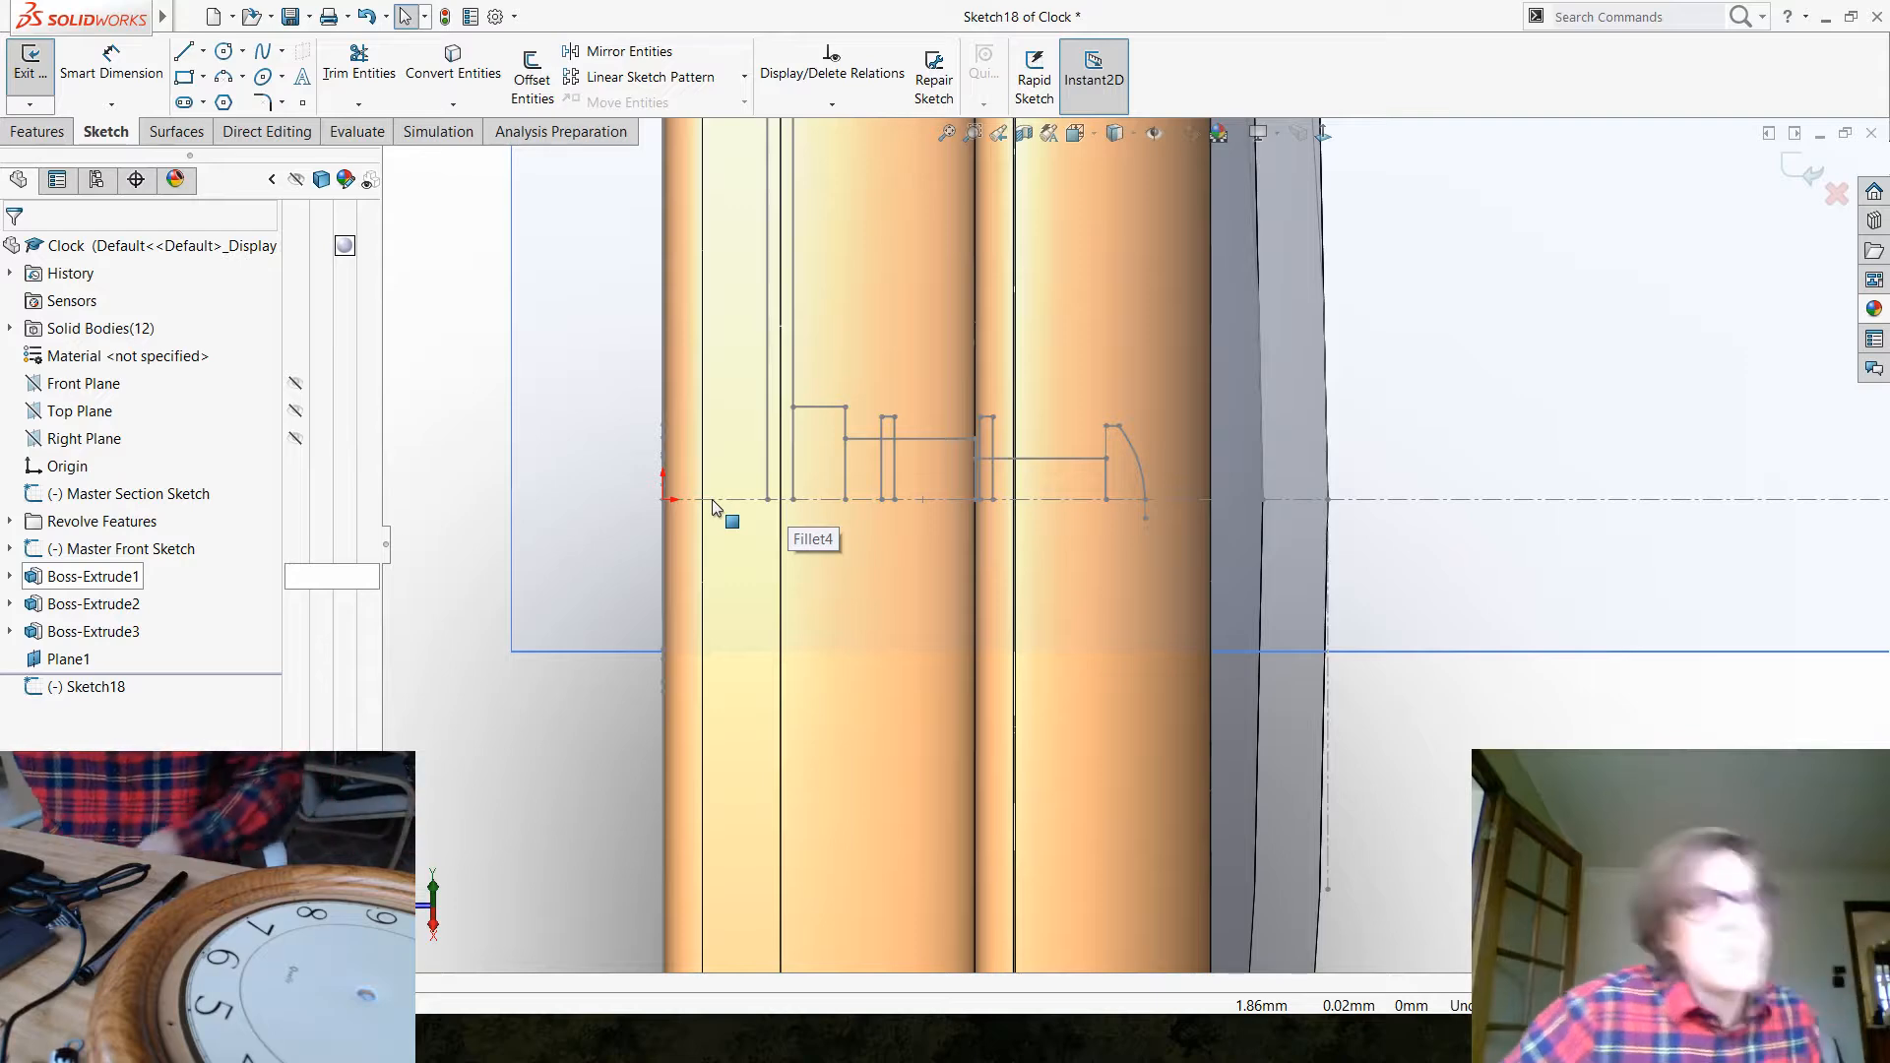
Sketch connected lines from the clock's front: about 9 mm along the axis, slanting up, about 2.5 mm horizontally, and vertically below the axis
click(183, 52)
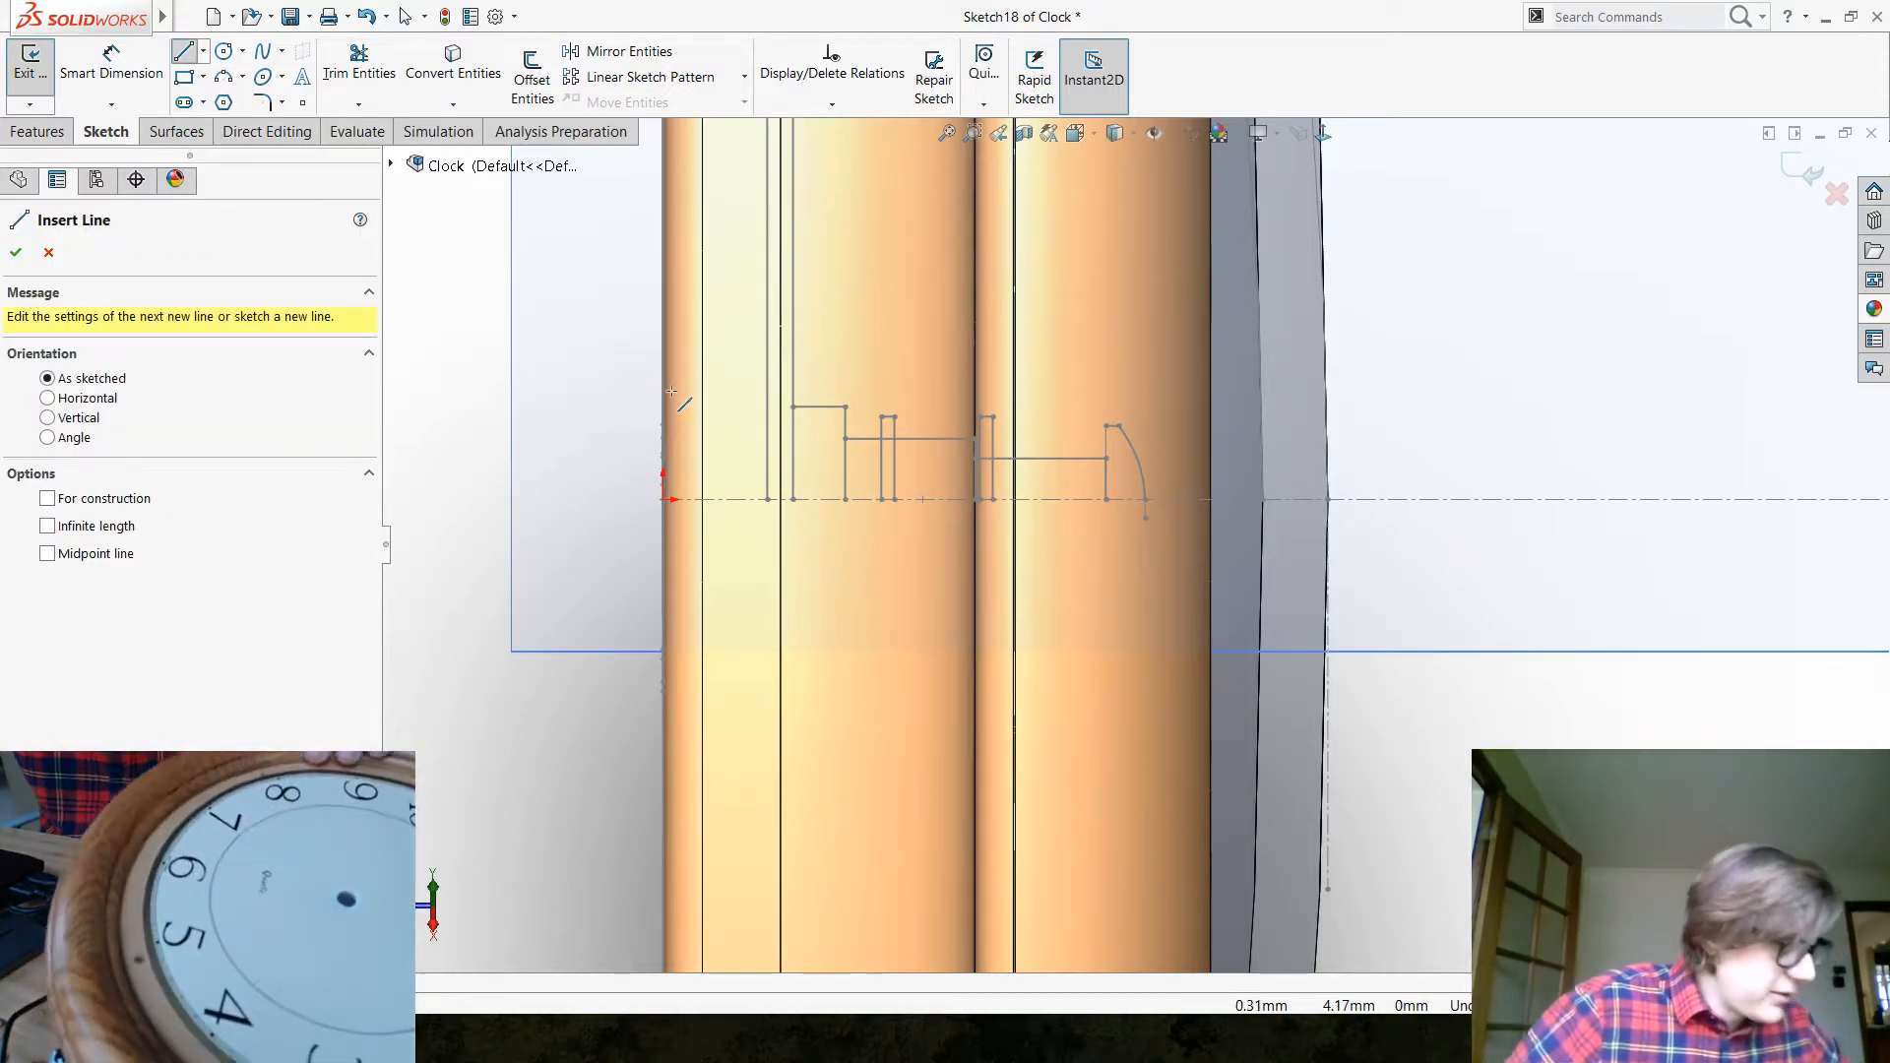
click(1282, 499)
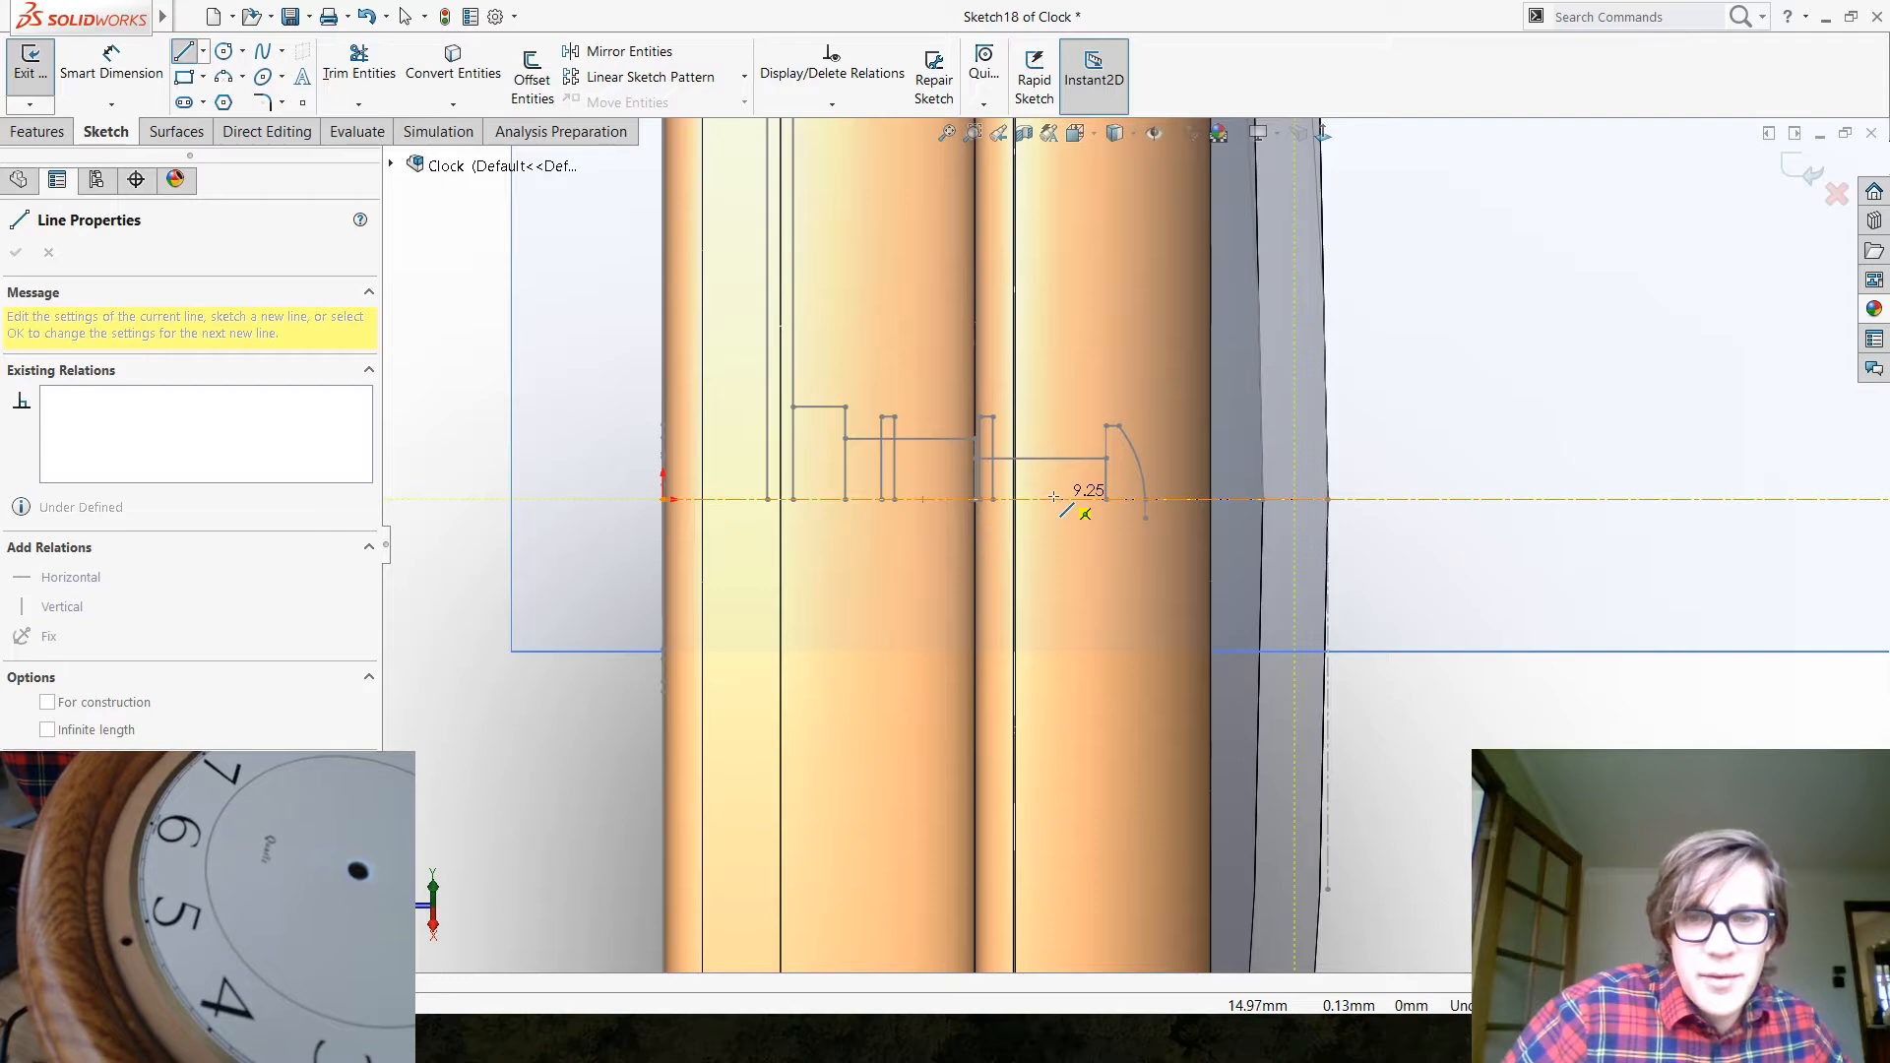
click(1052, 499)
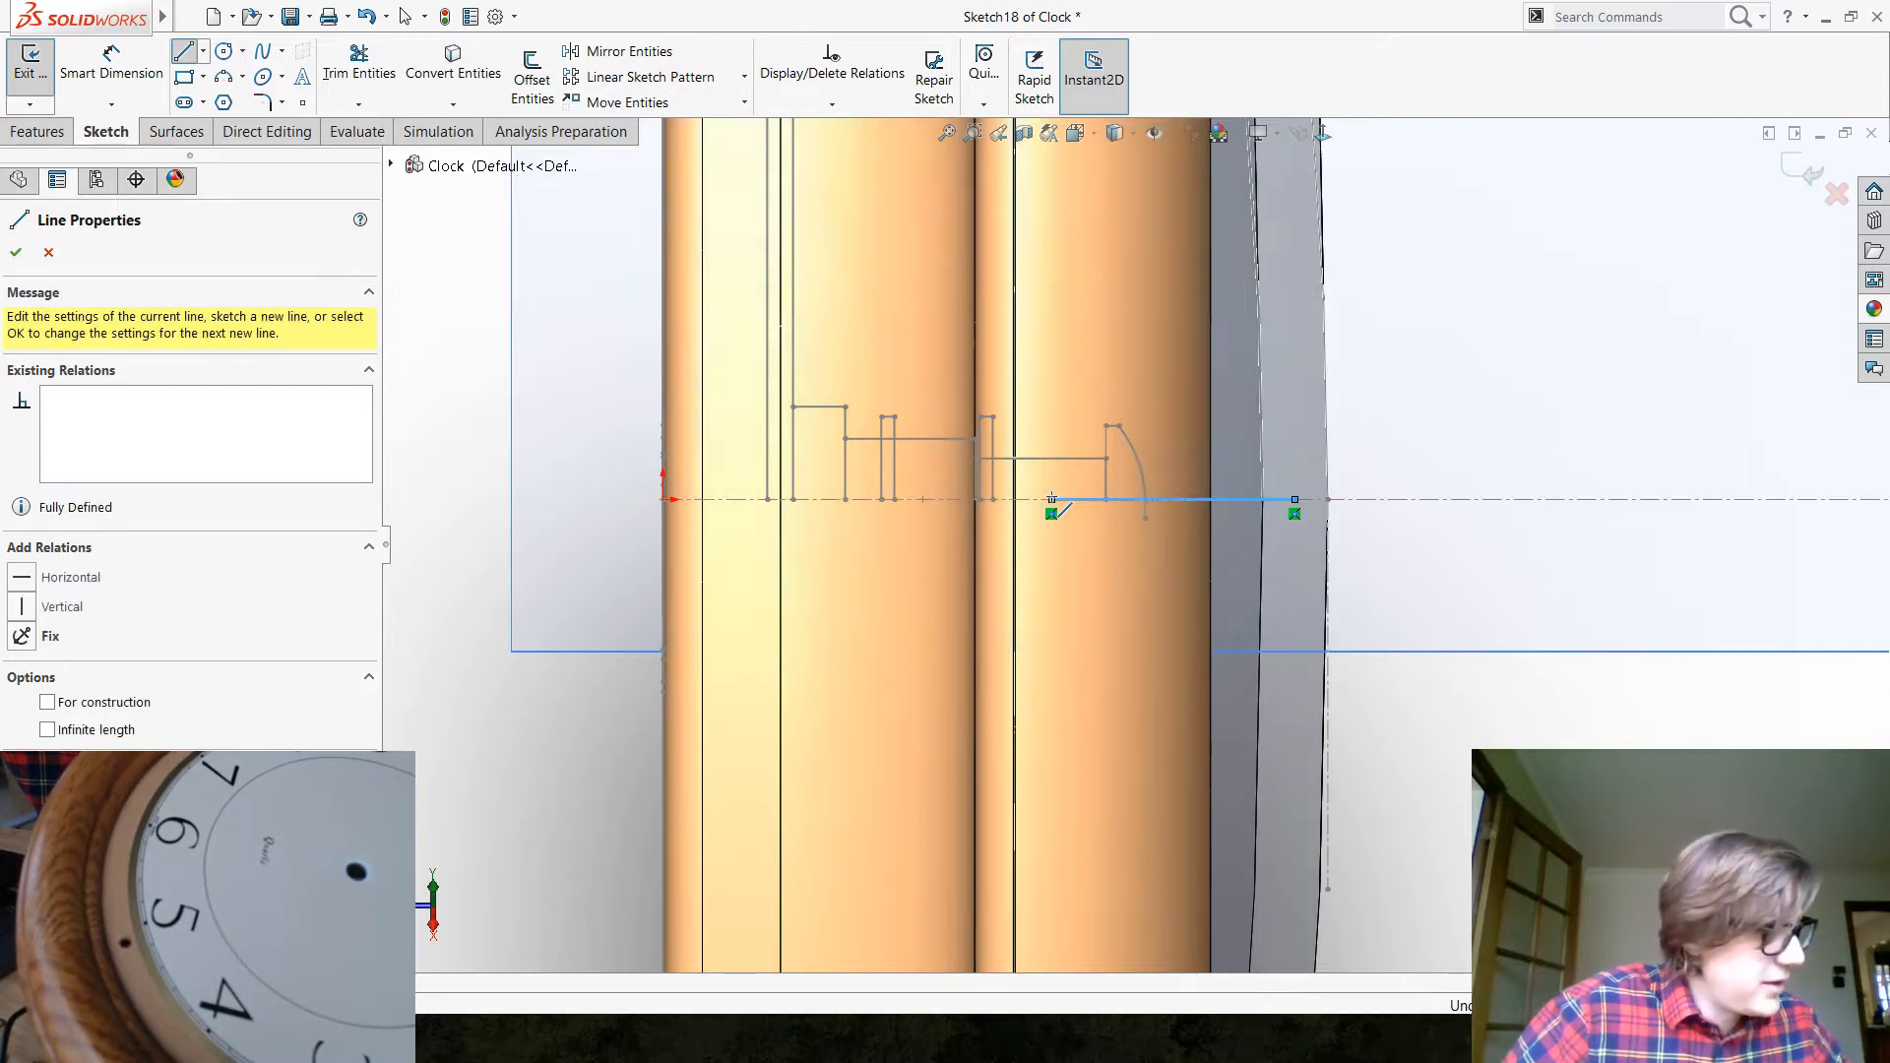
click(1039, 411)
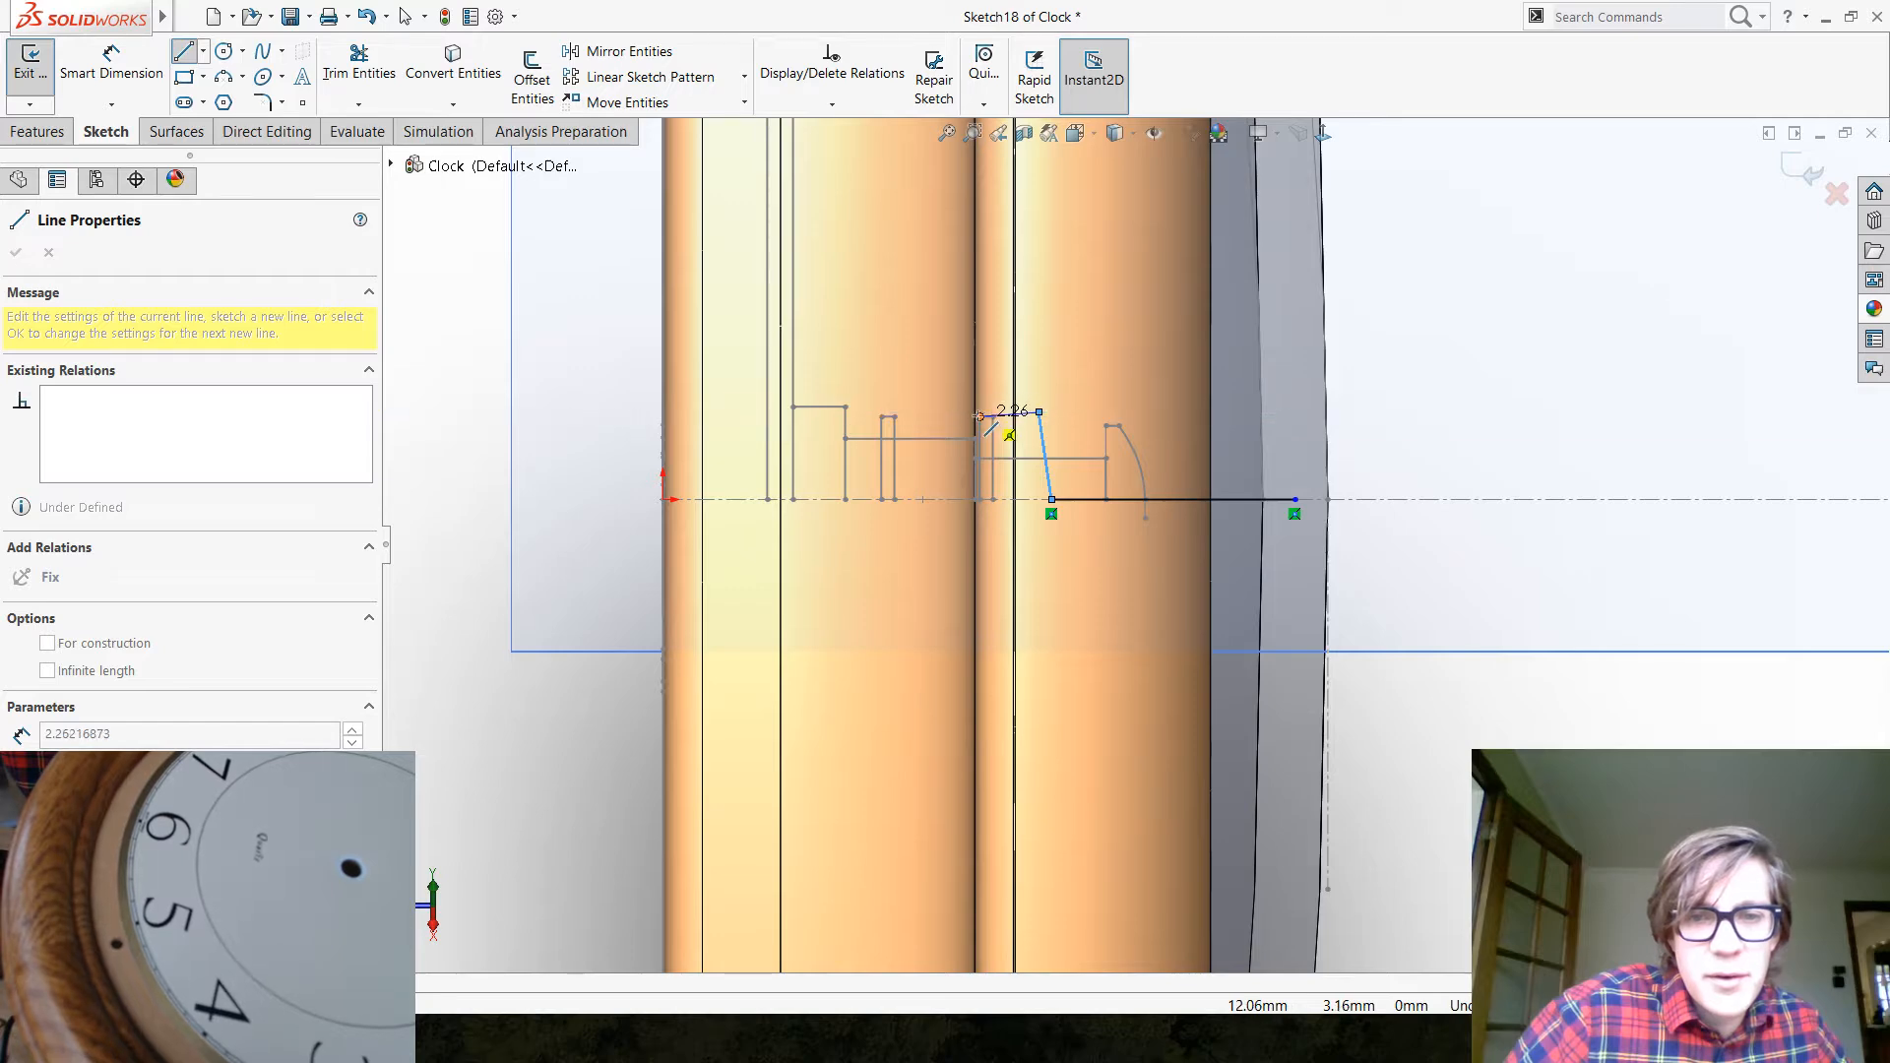
scroll(1009, 413, down, 3)
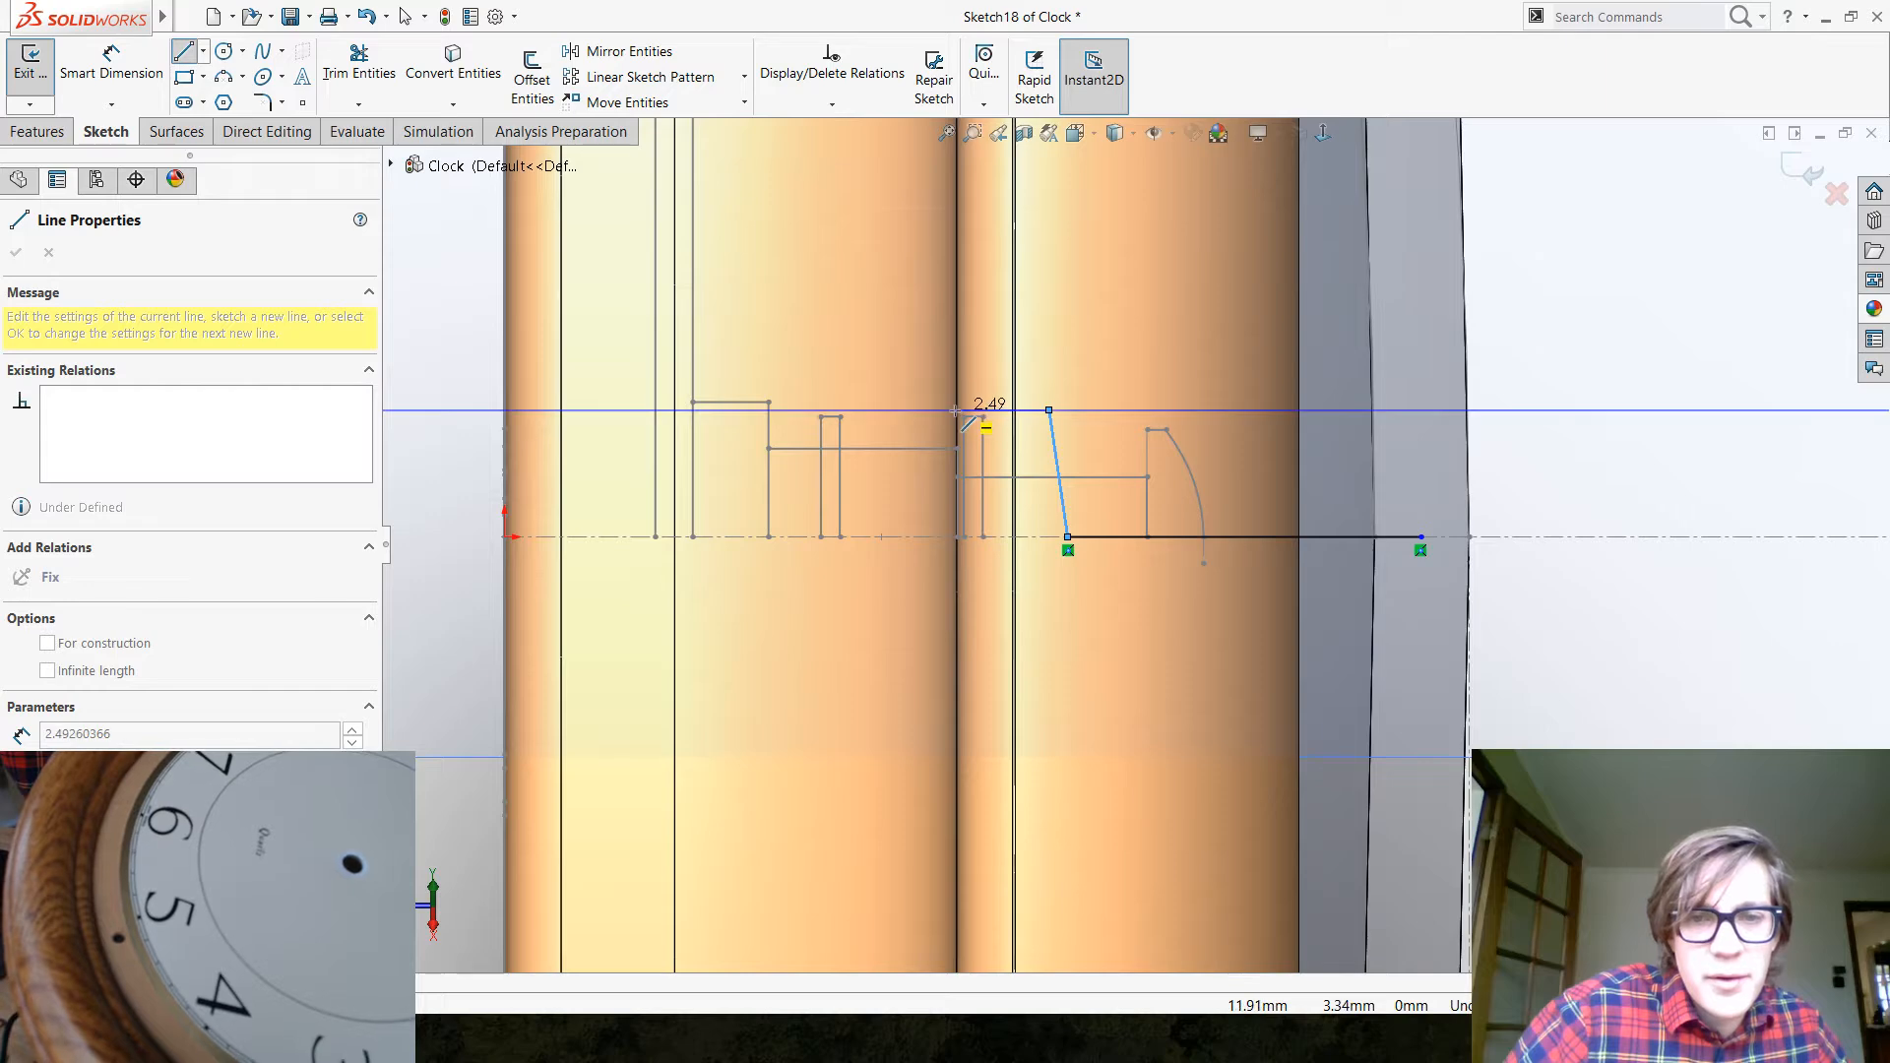
click(955, 409)
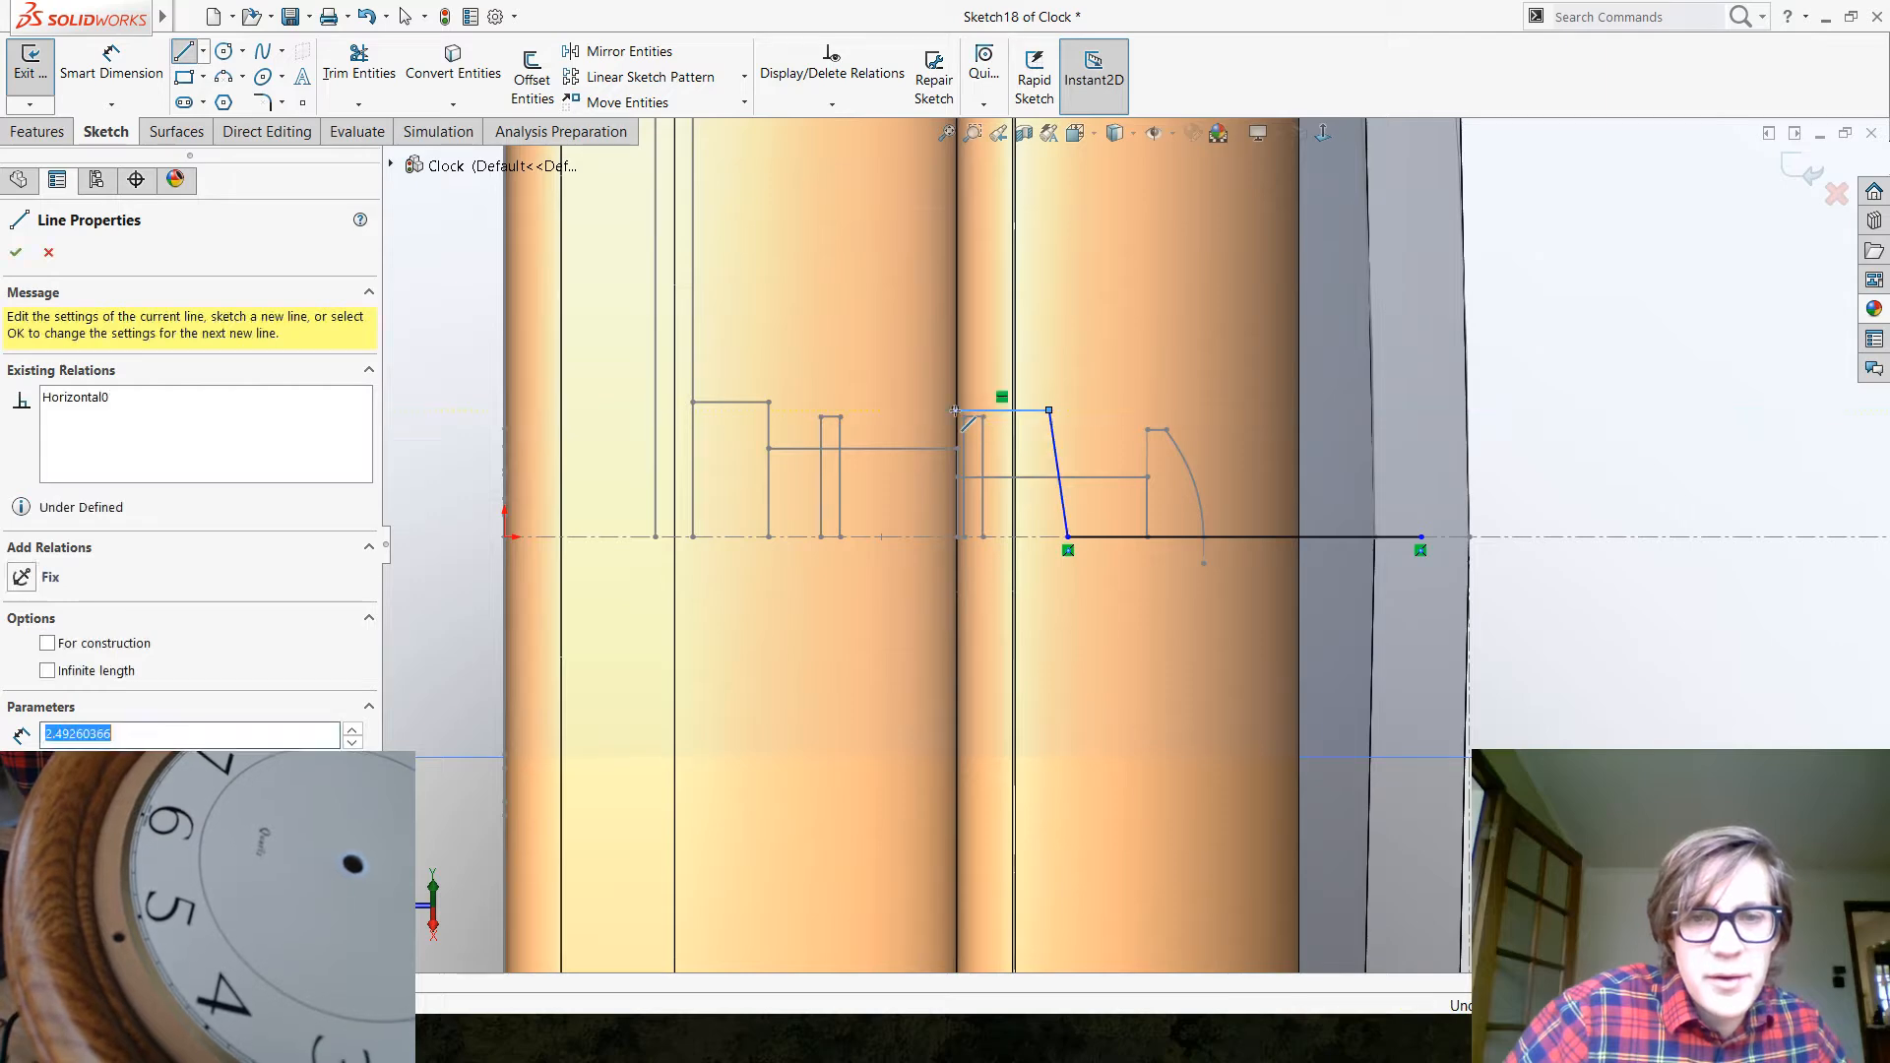
click(954, 692)
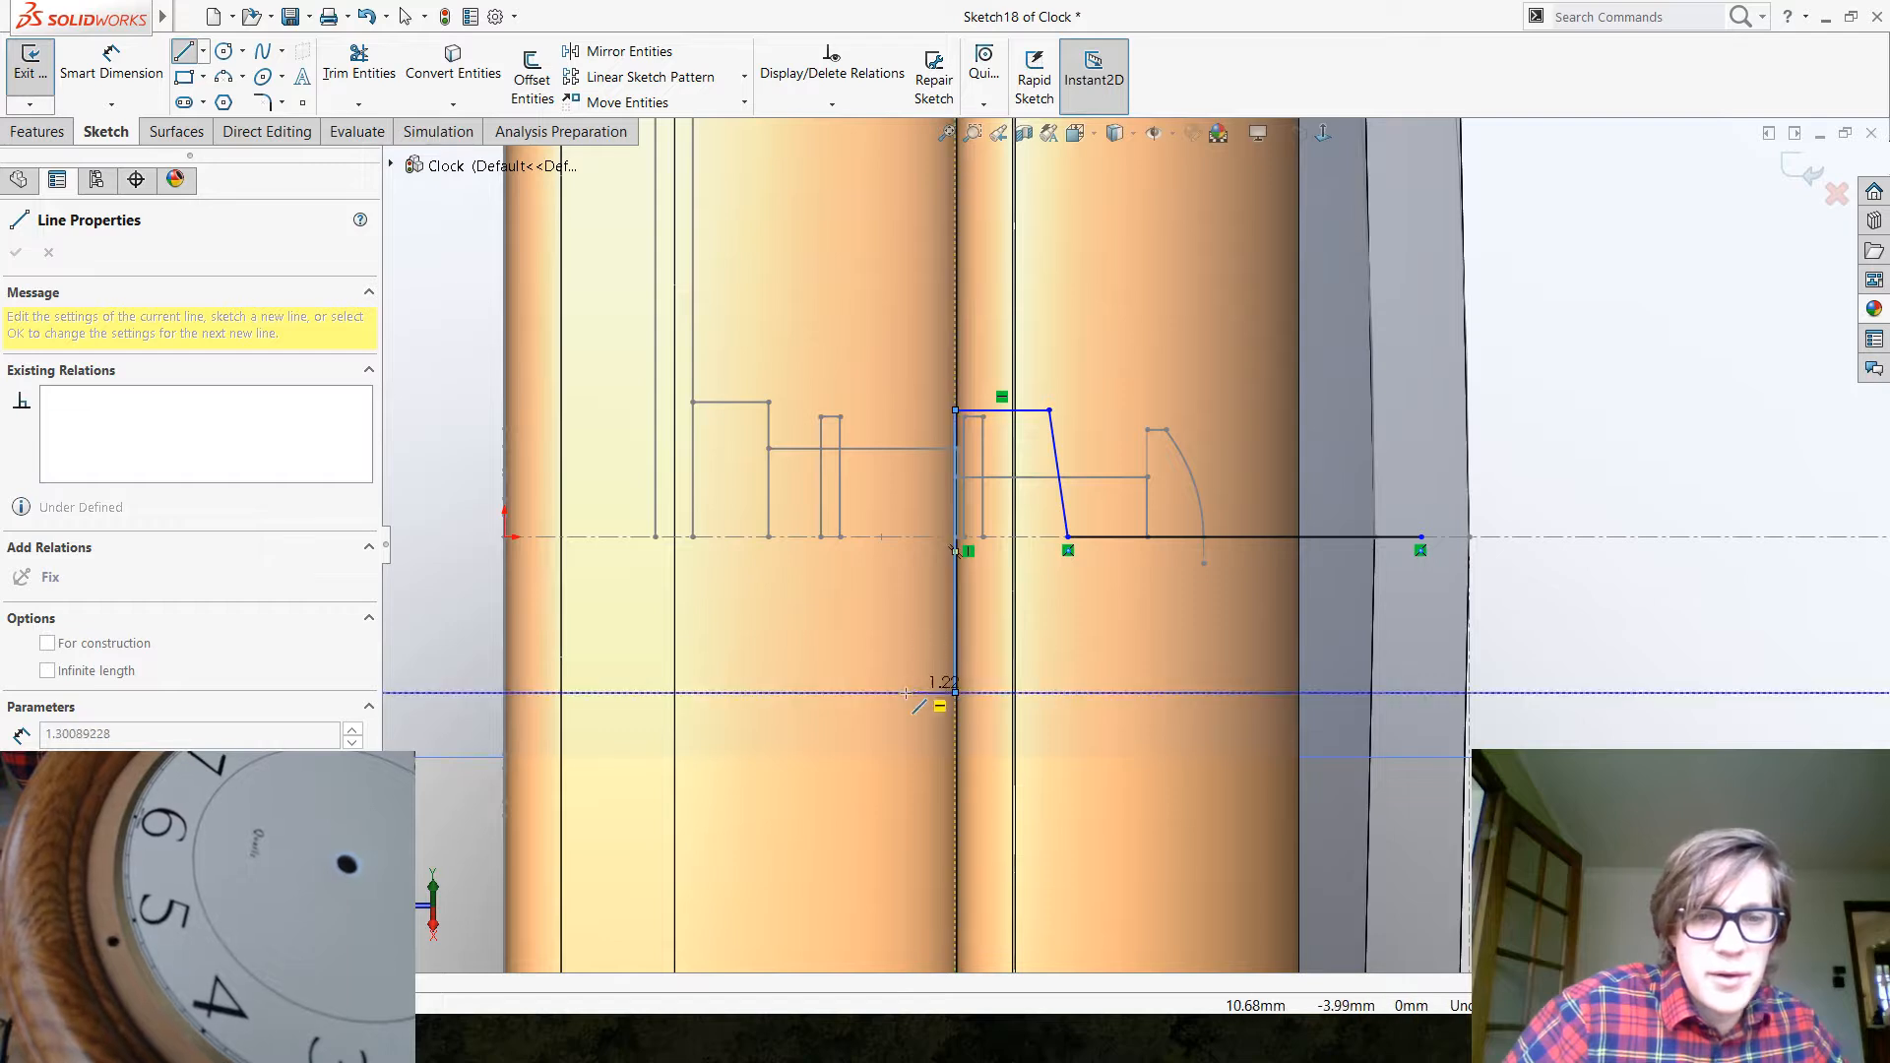
Continue the line chain as a zigzag with flat peaks and valleys, returning to the axis and ending just past the origin
click(890, 692)
click(849, 409)
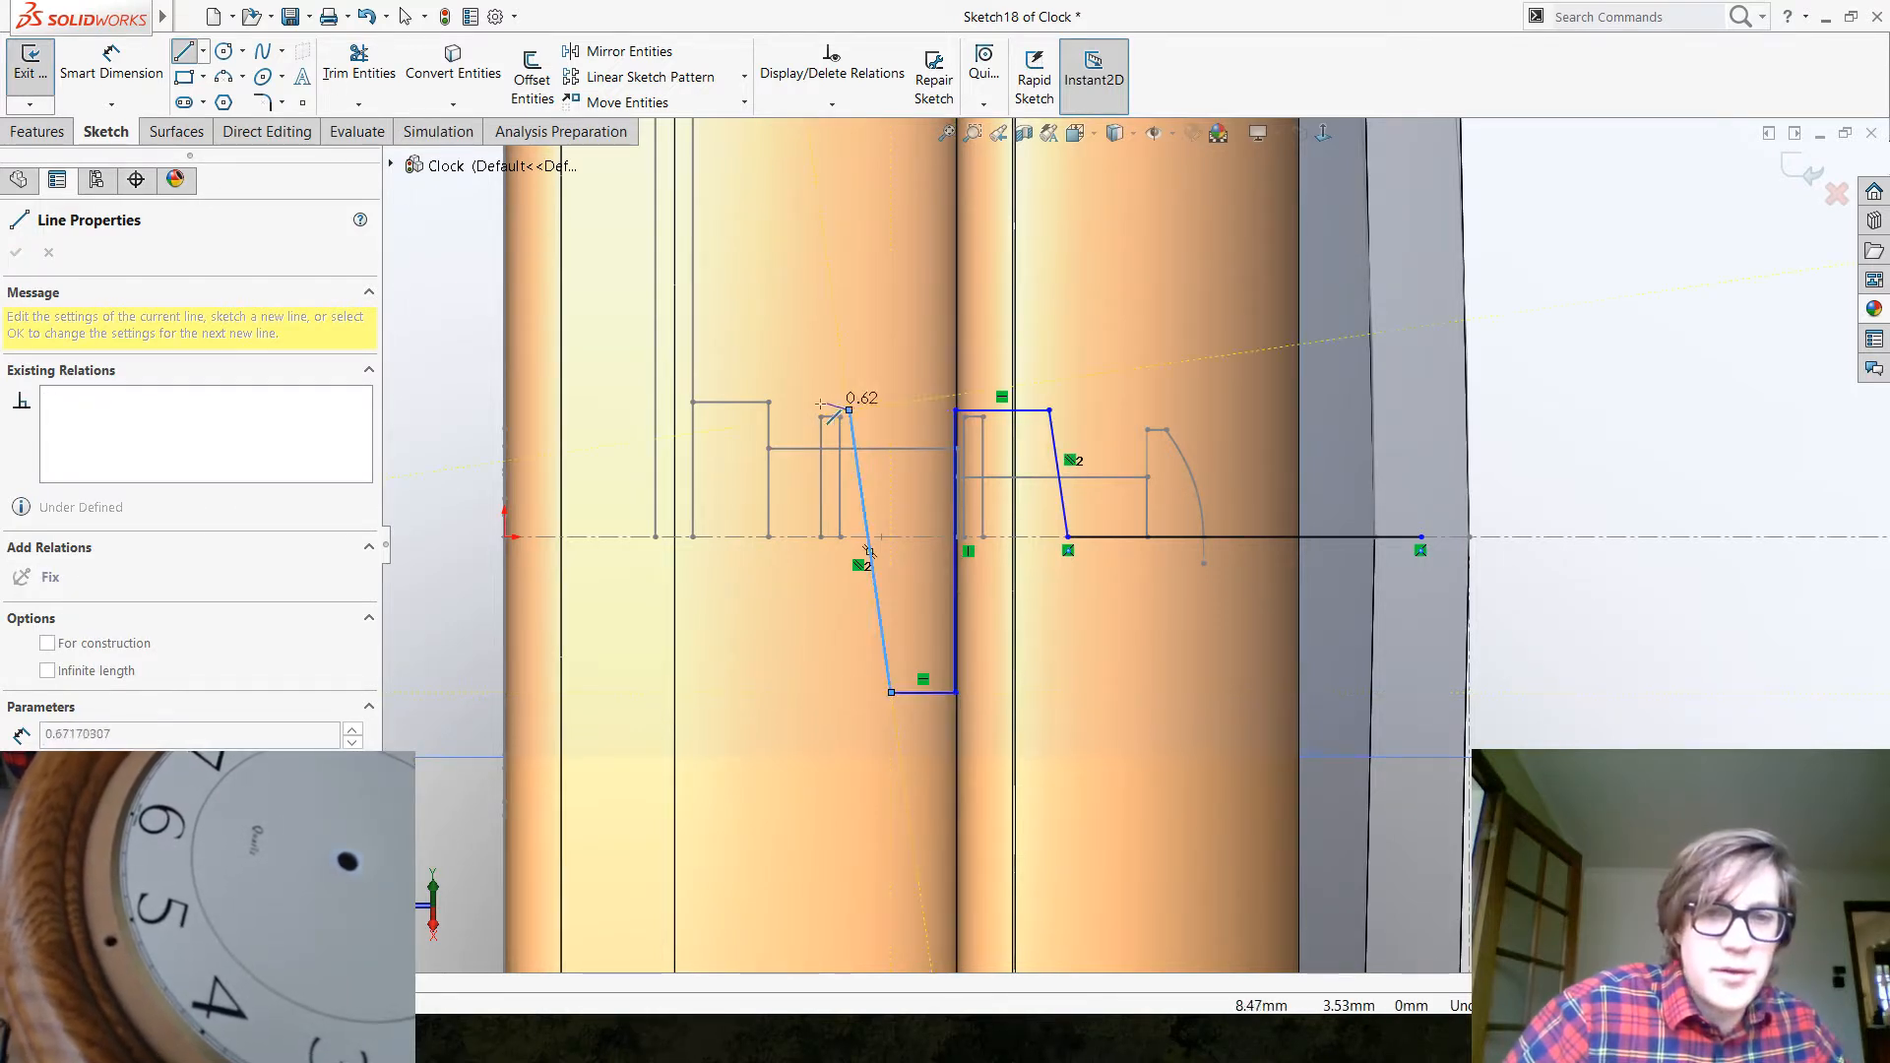
click(785, 410)
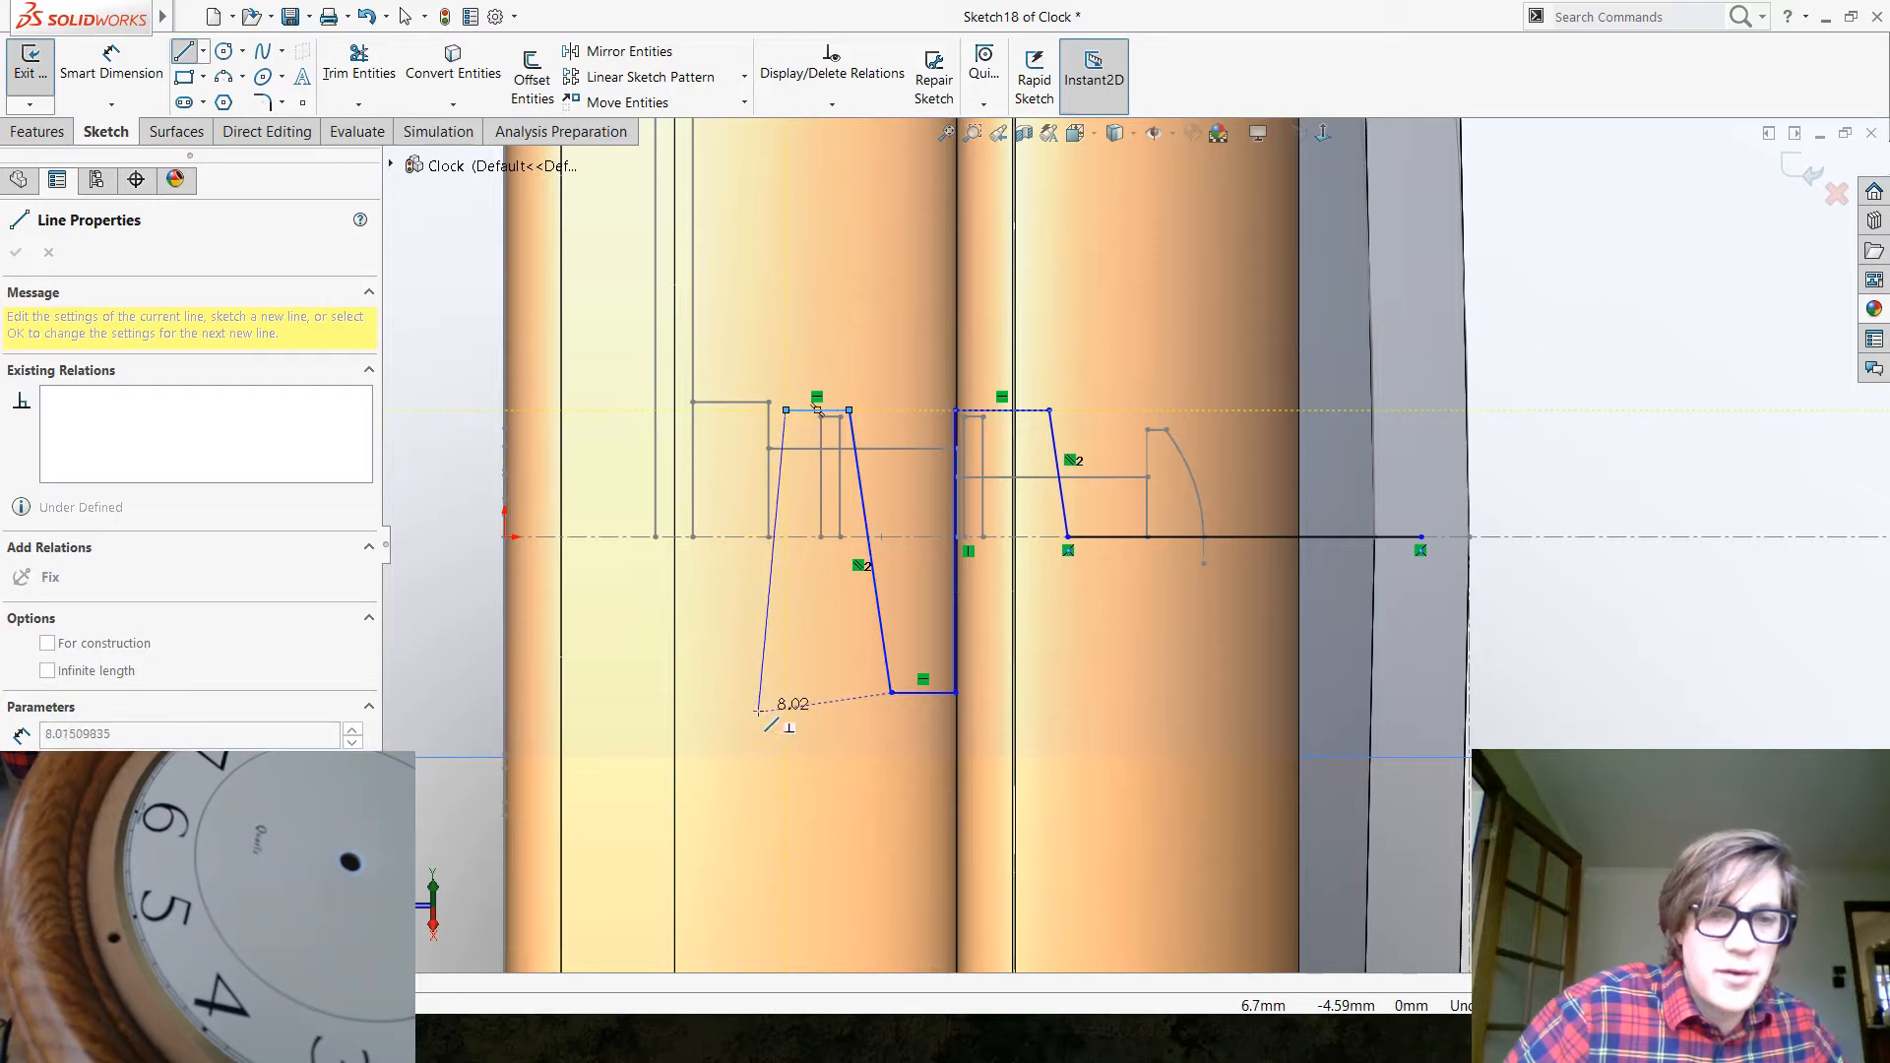
click(756, 693)
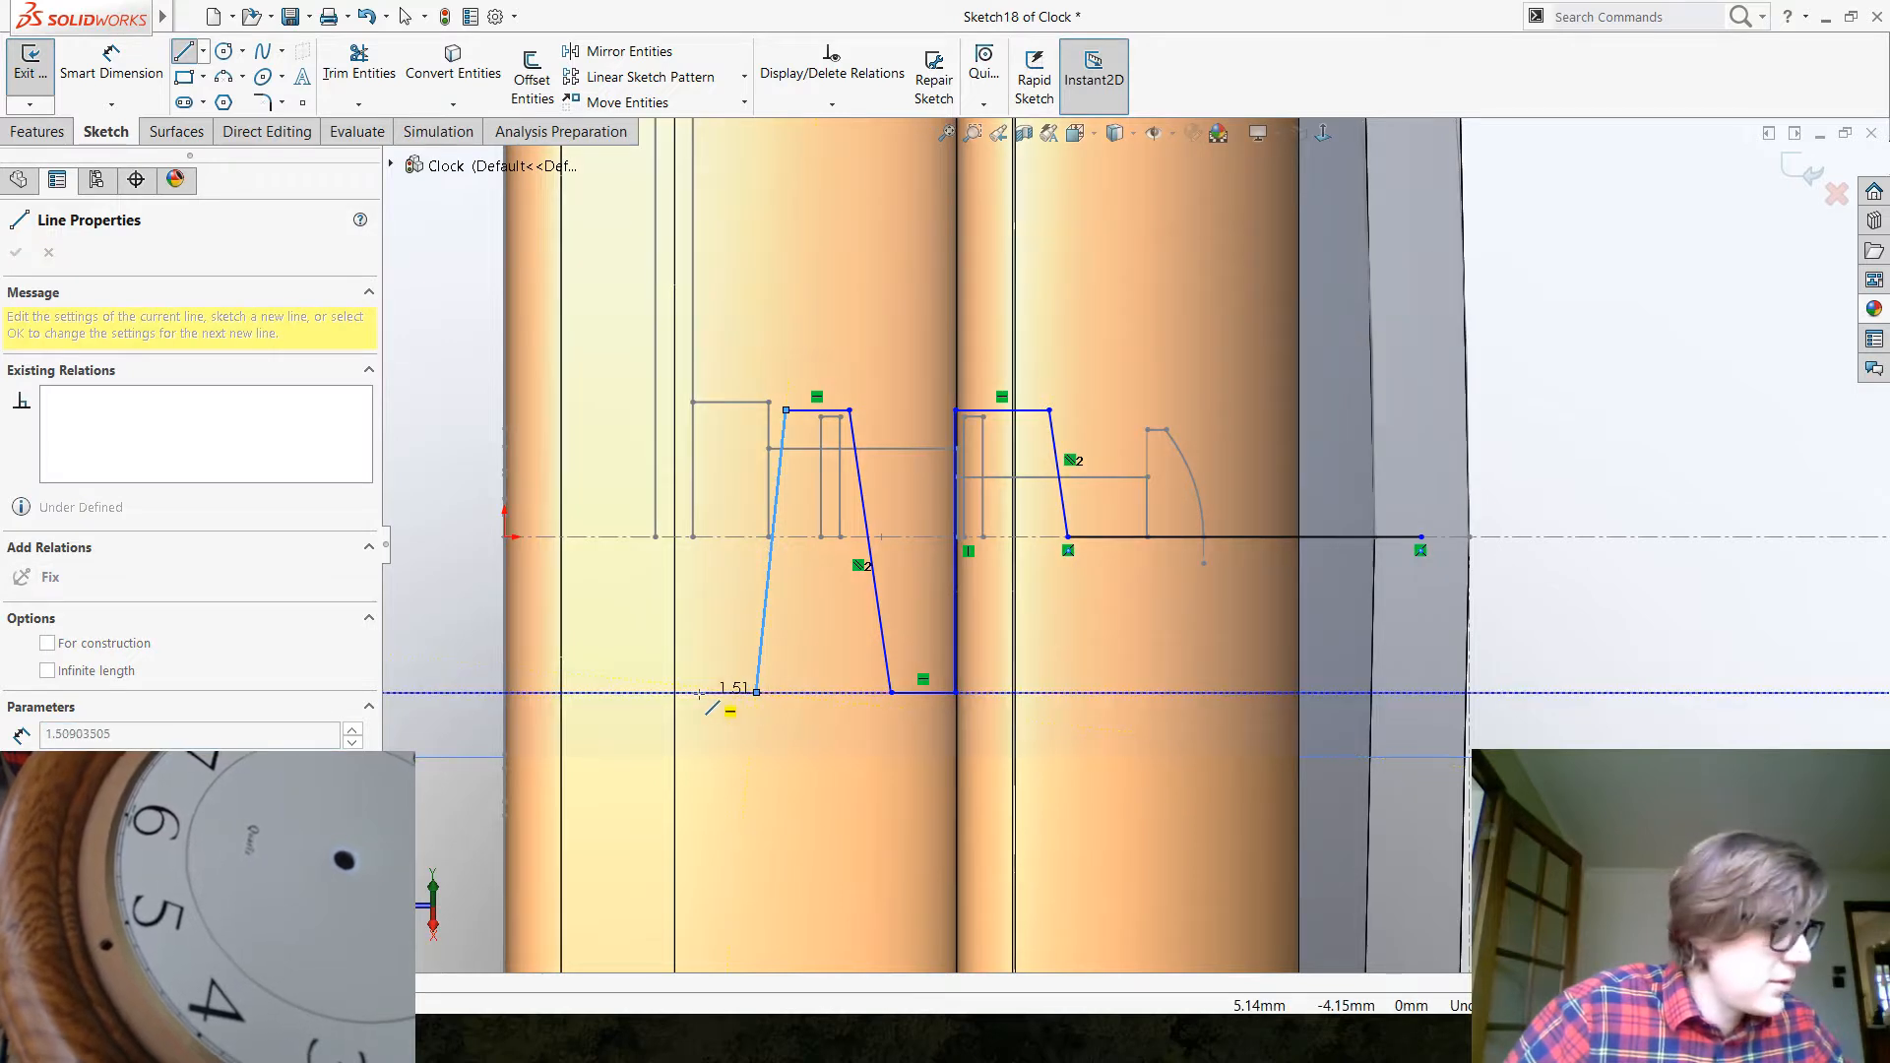
click(647, 693)
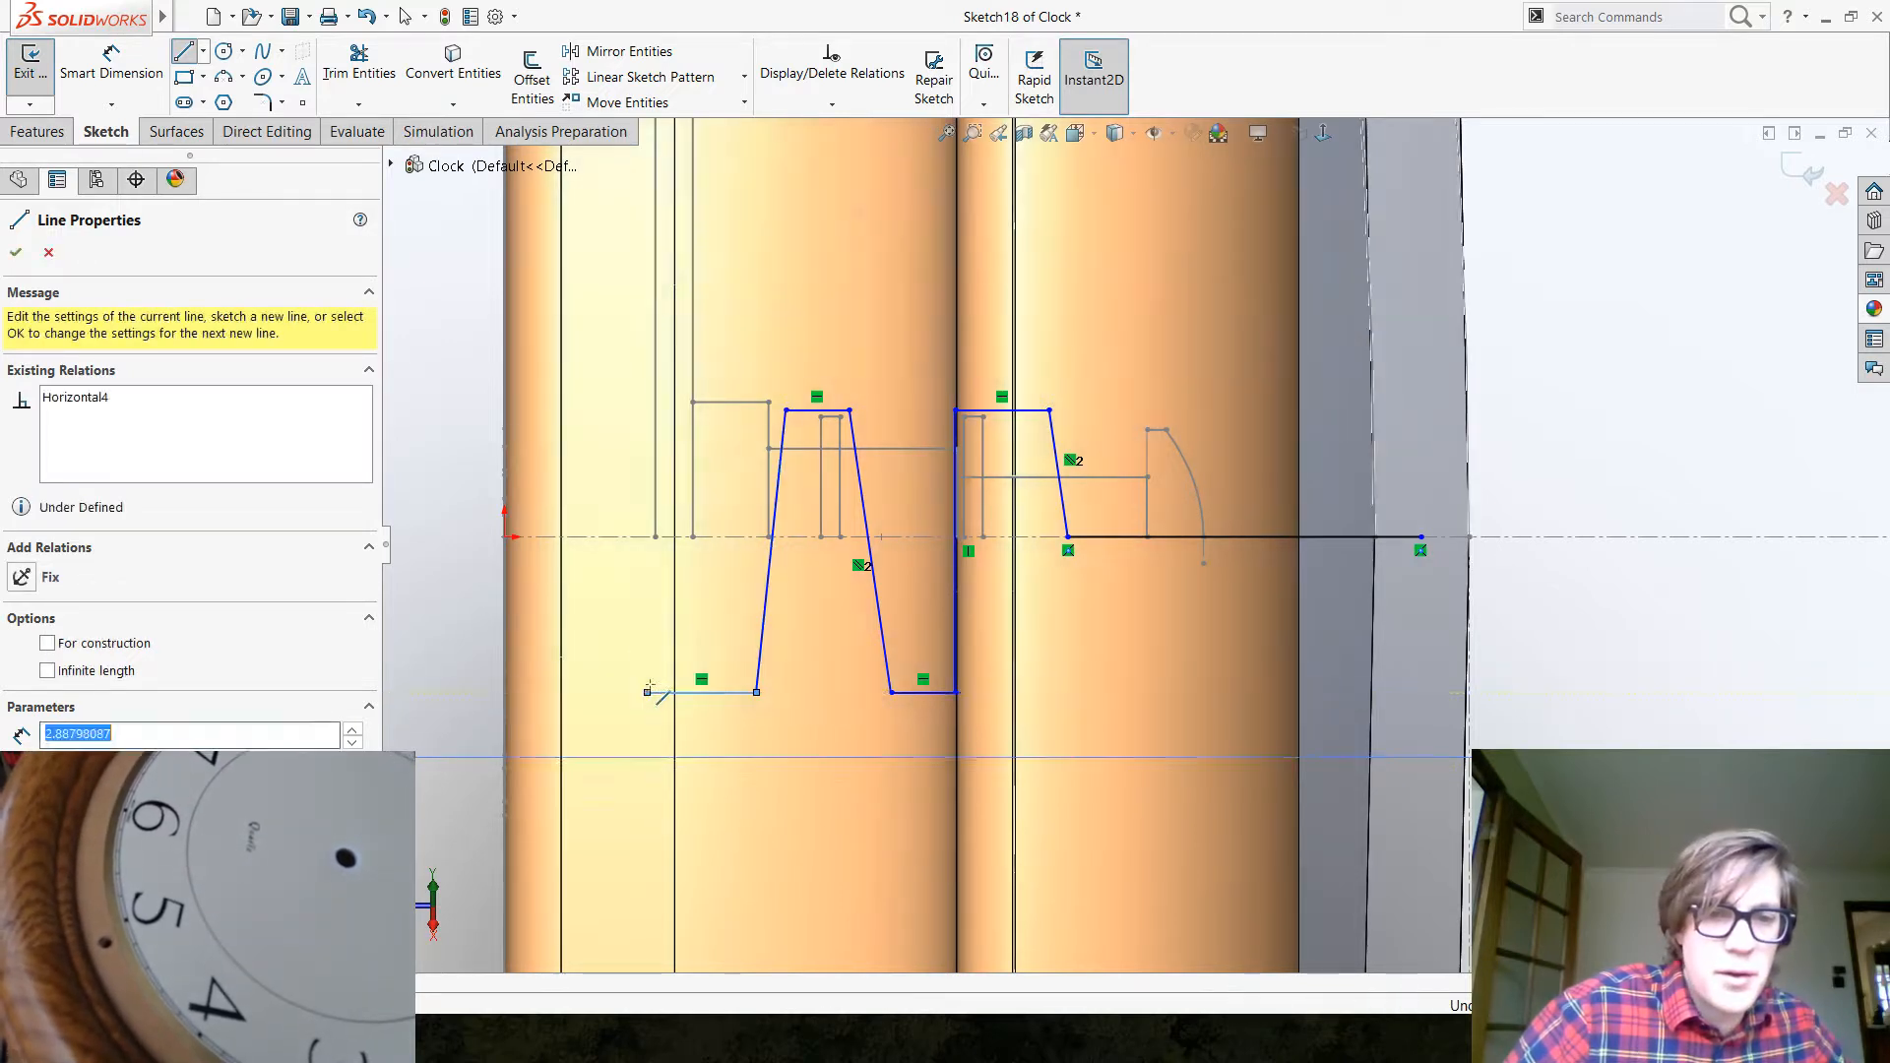
click(623, 538)
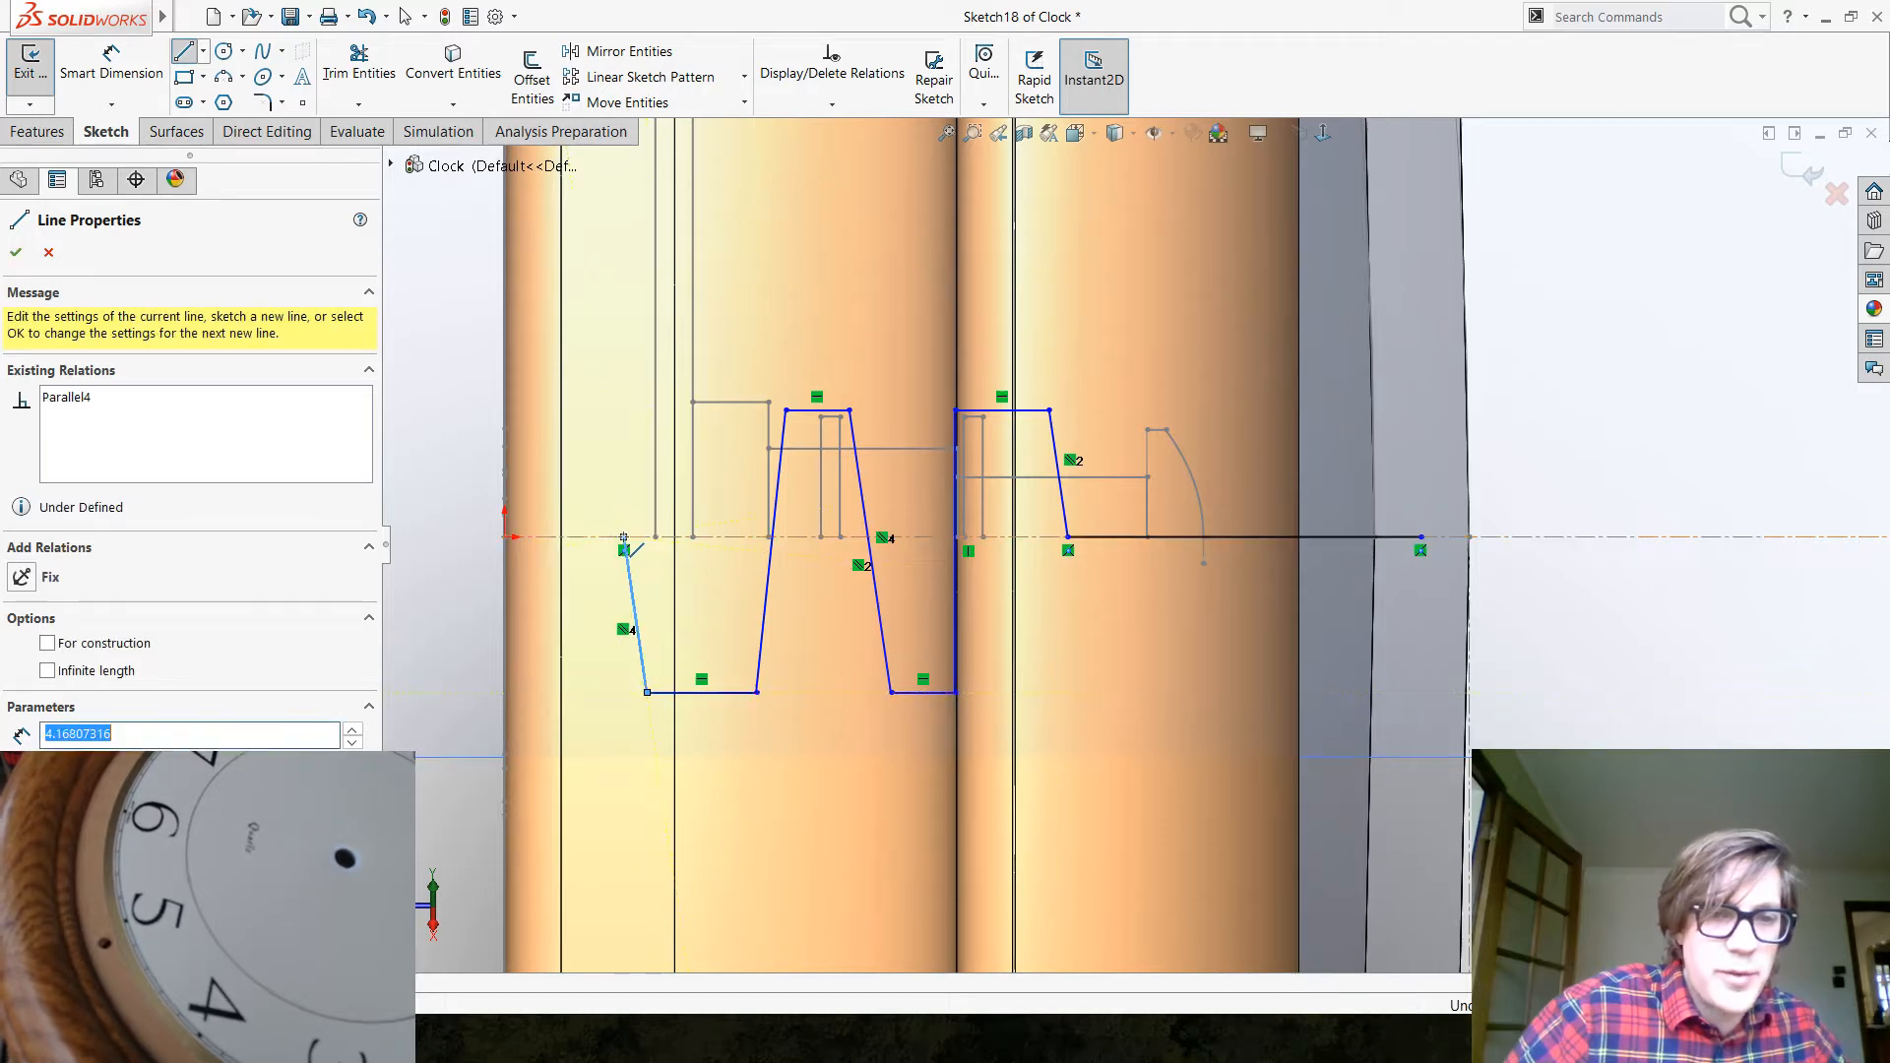
double_click(488, 539)
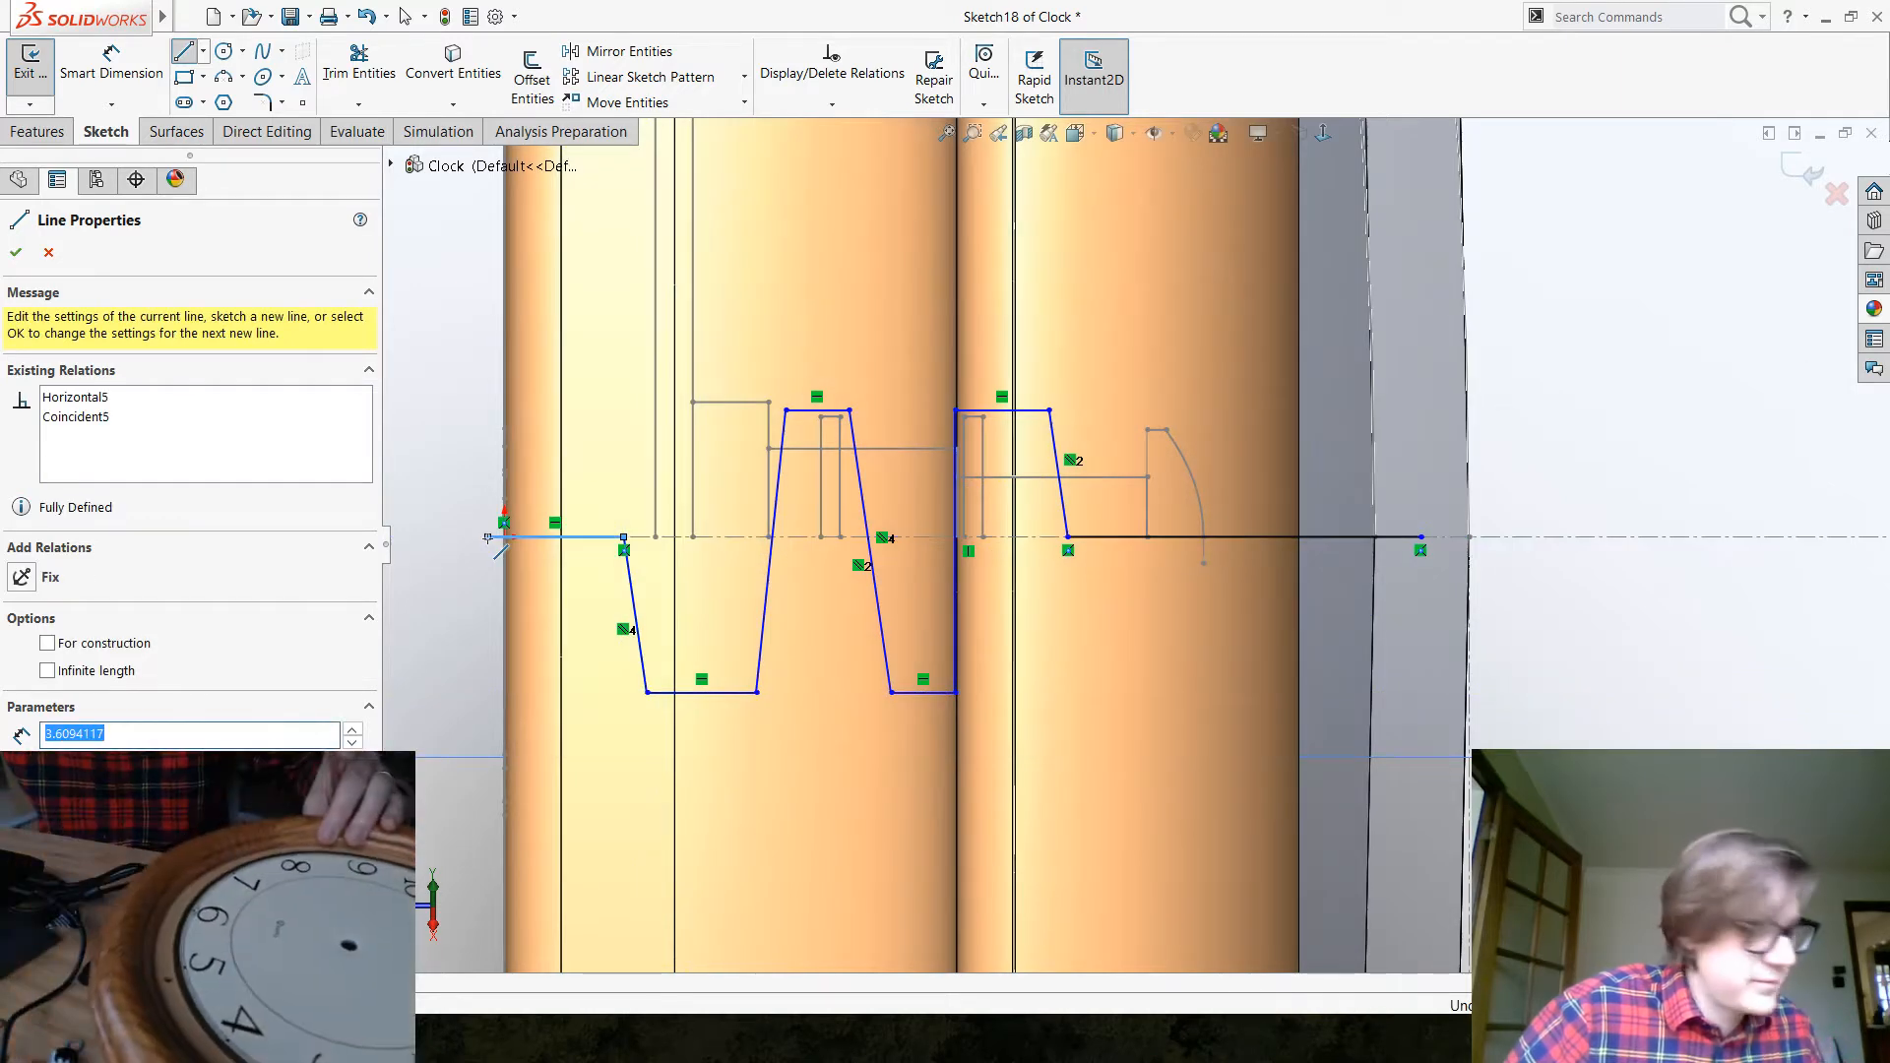
key(Escape)
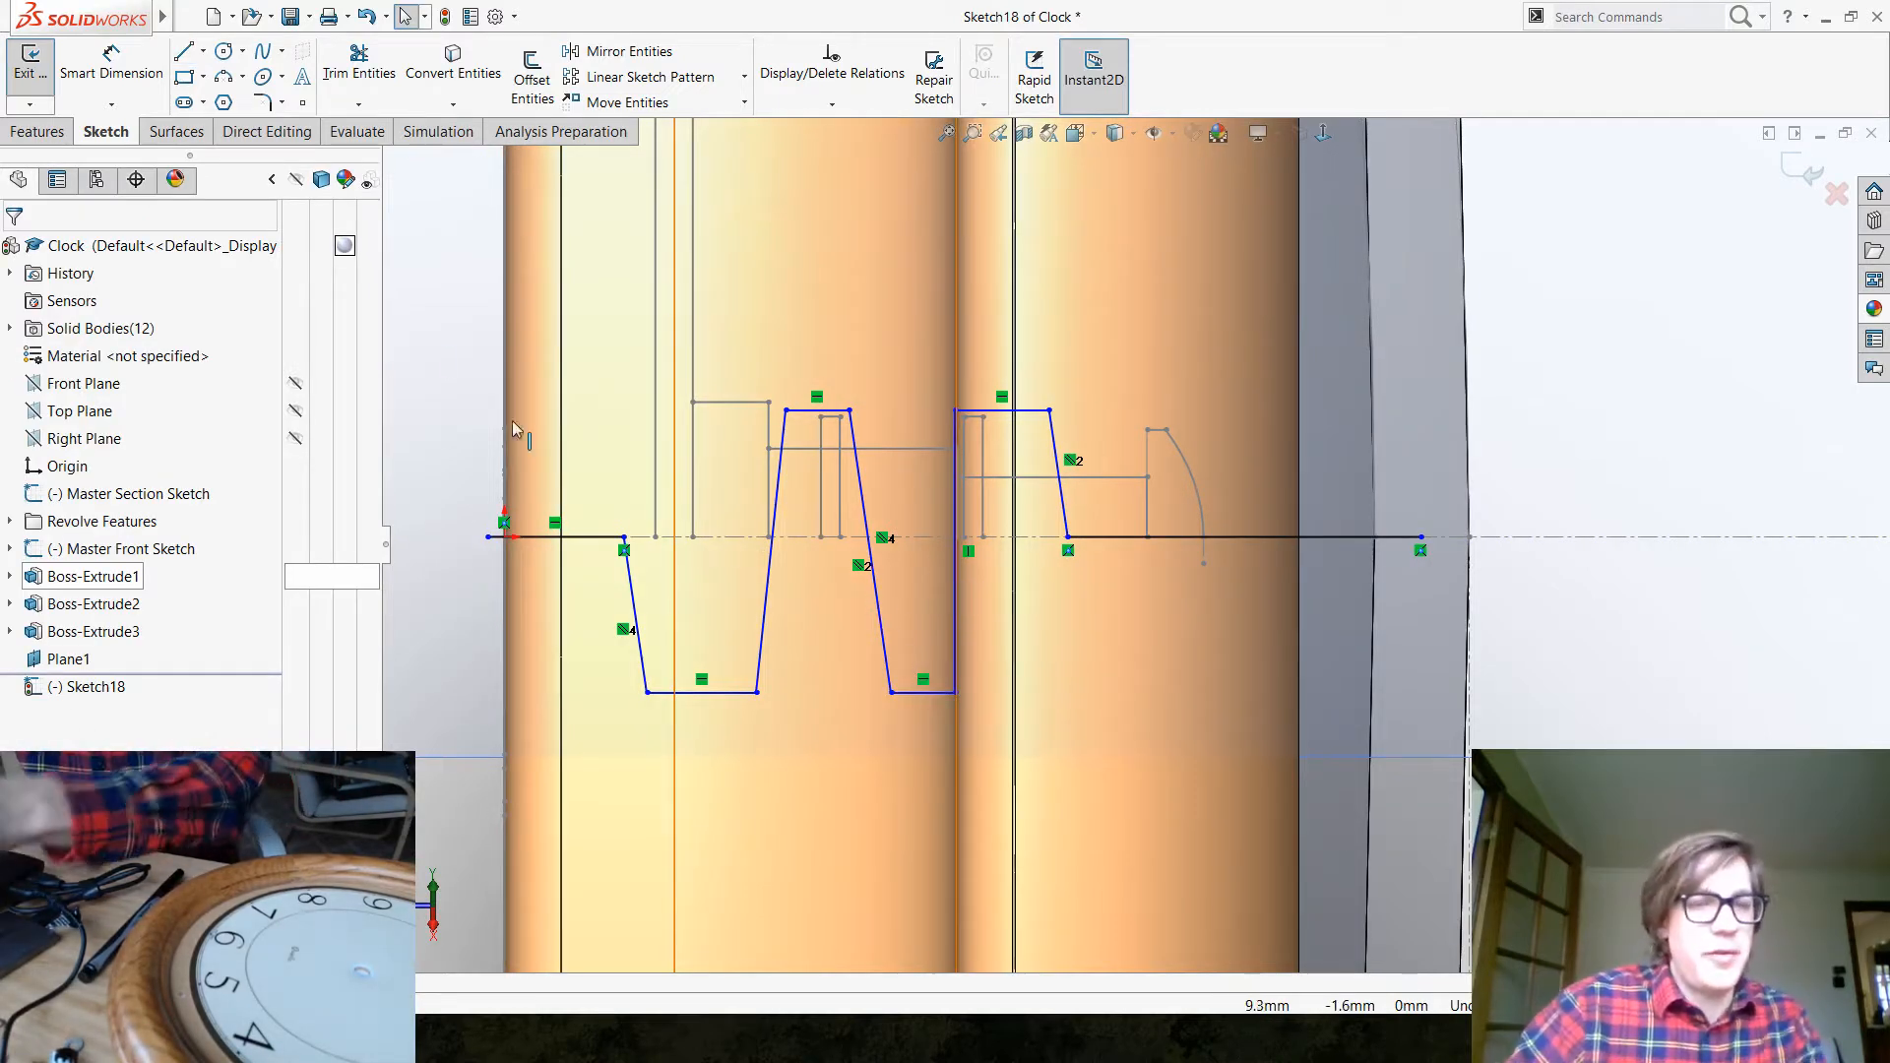
Dimension the flat top of the zigzag's rear peak 4.5 mm above the centre axis
click(98, 69)
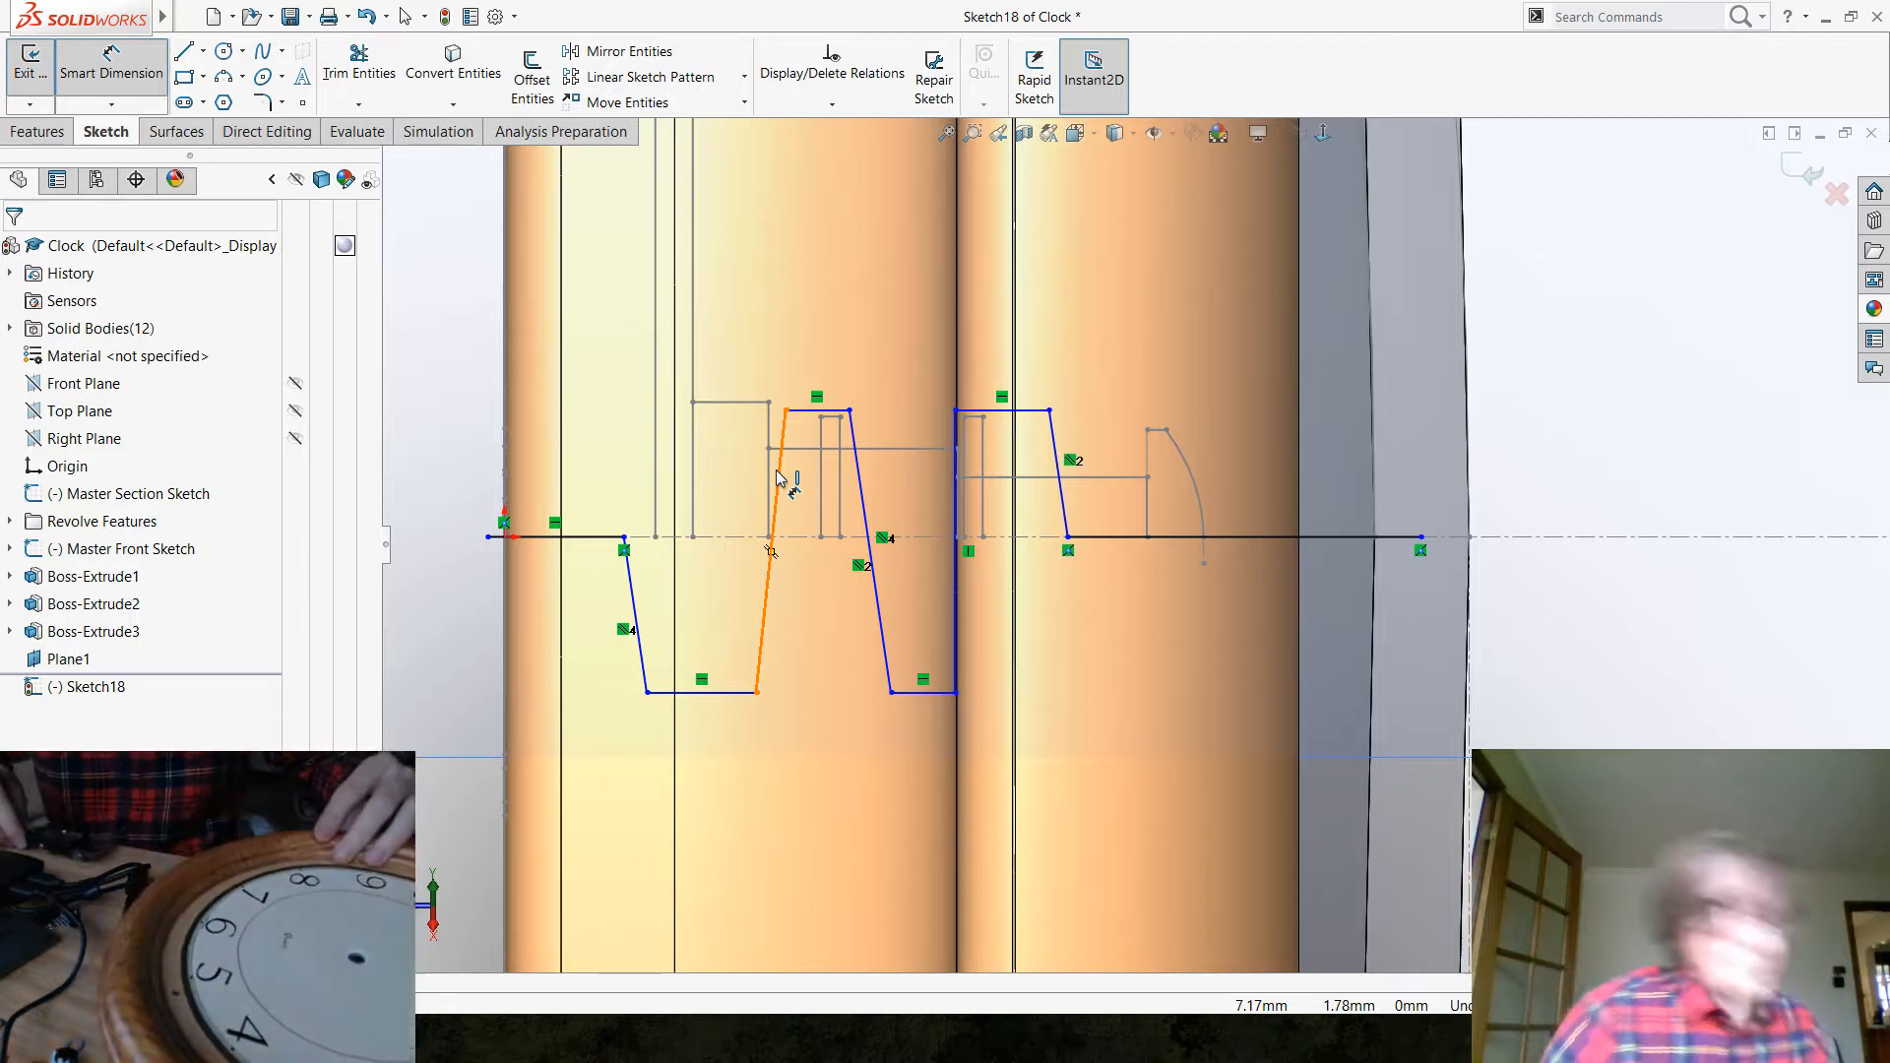
click(802, 412)
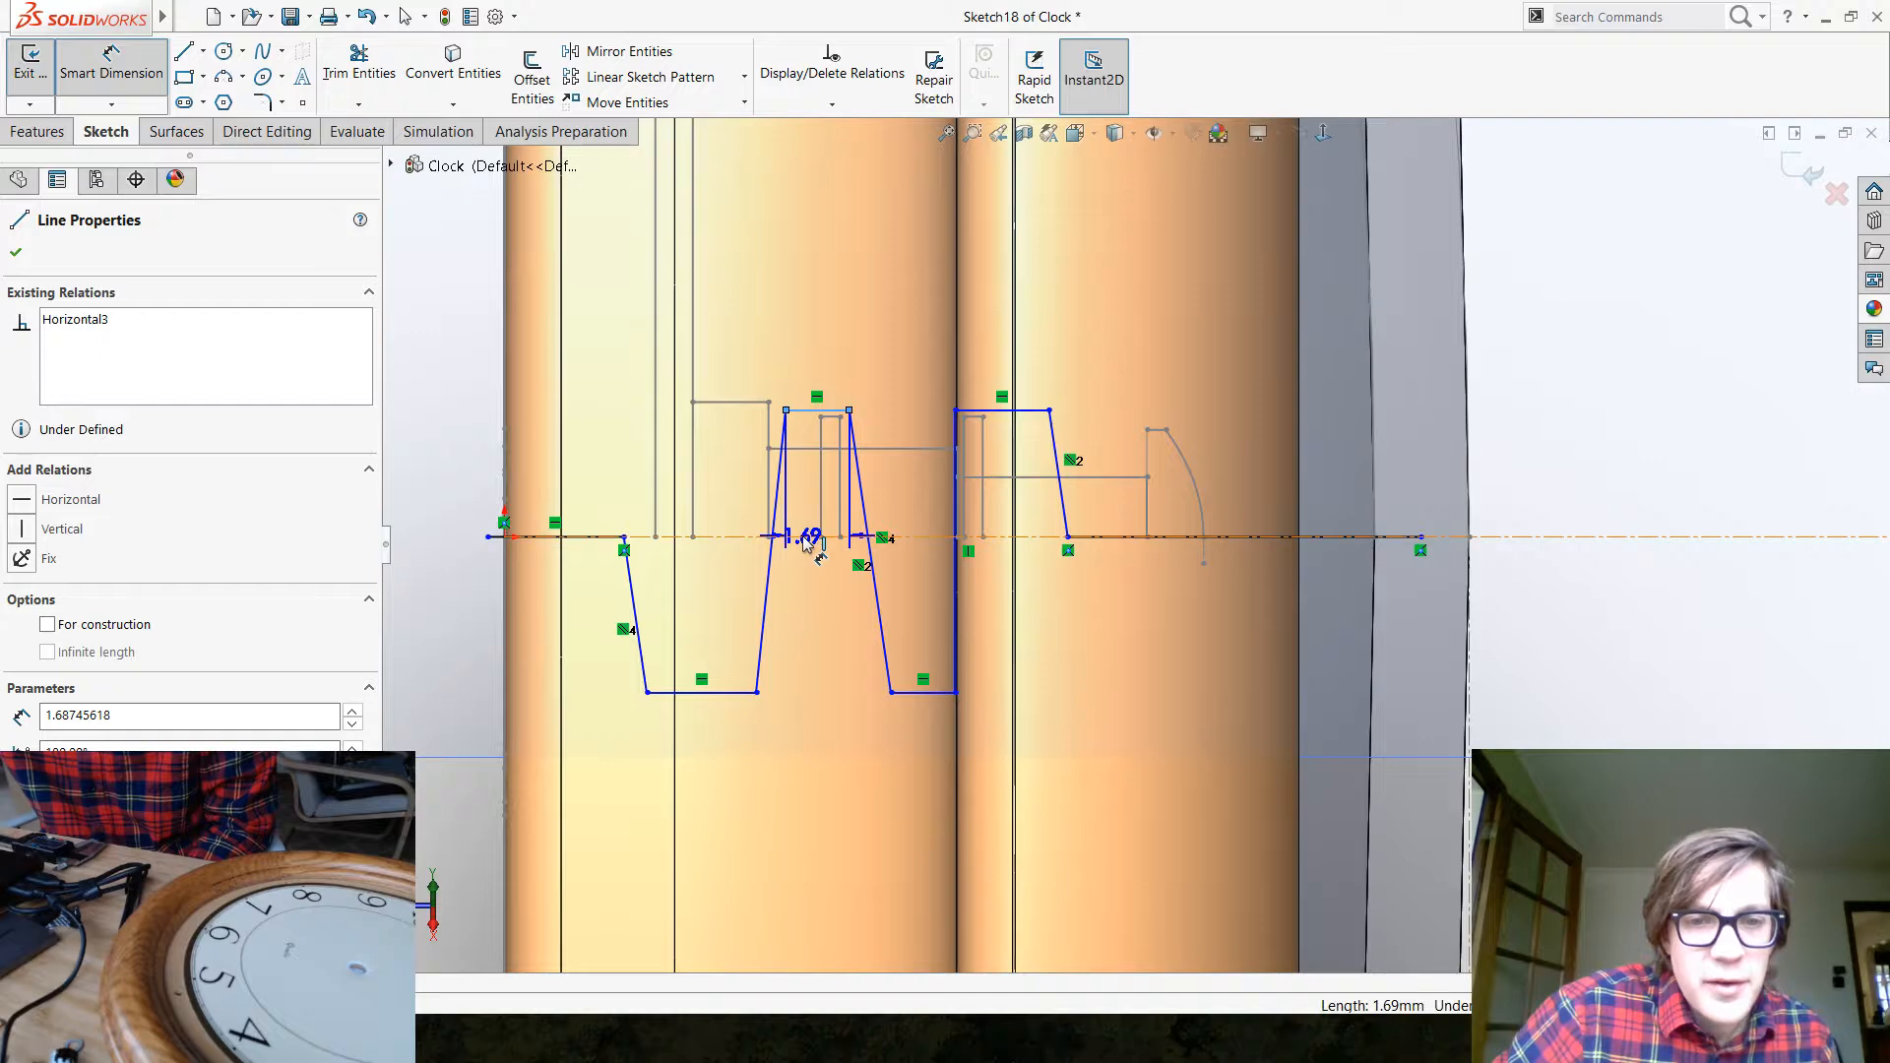
click(797, 538)
click(451, 479)
text(4.5)
key(Return)
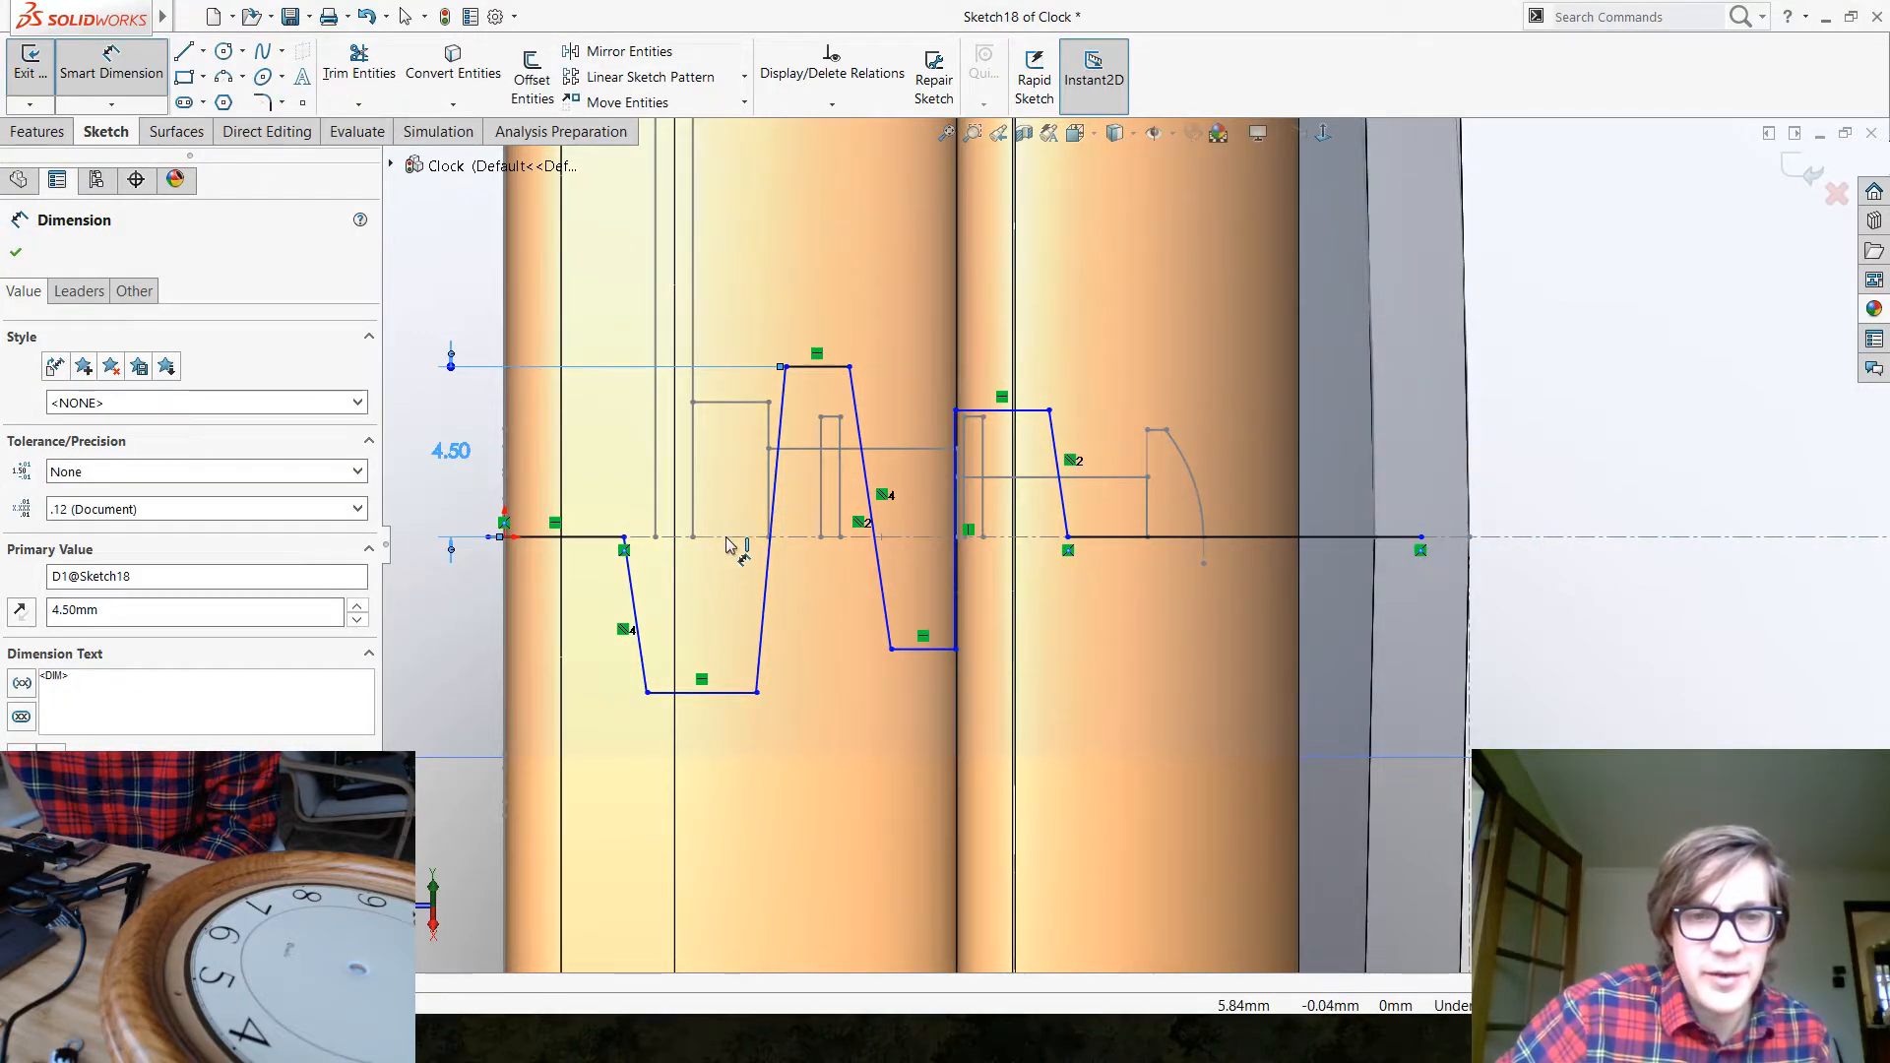
Dimension the flat bottom of the zigzag's rear valley 4.5 mm below the centre axis
click(727, 538)
click(729, 692)
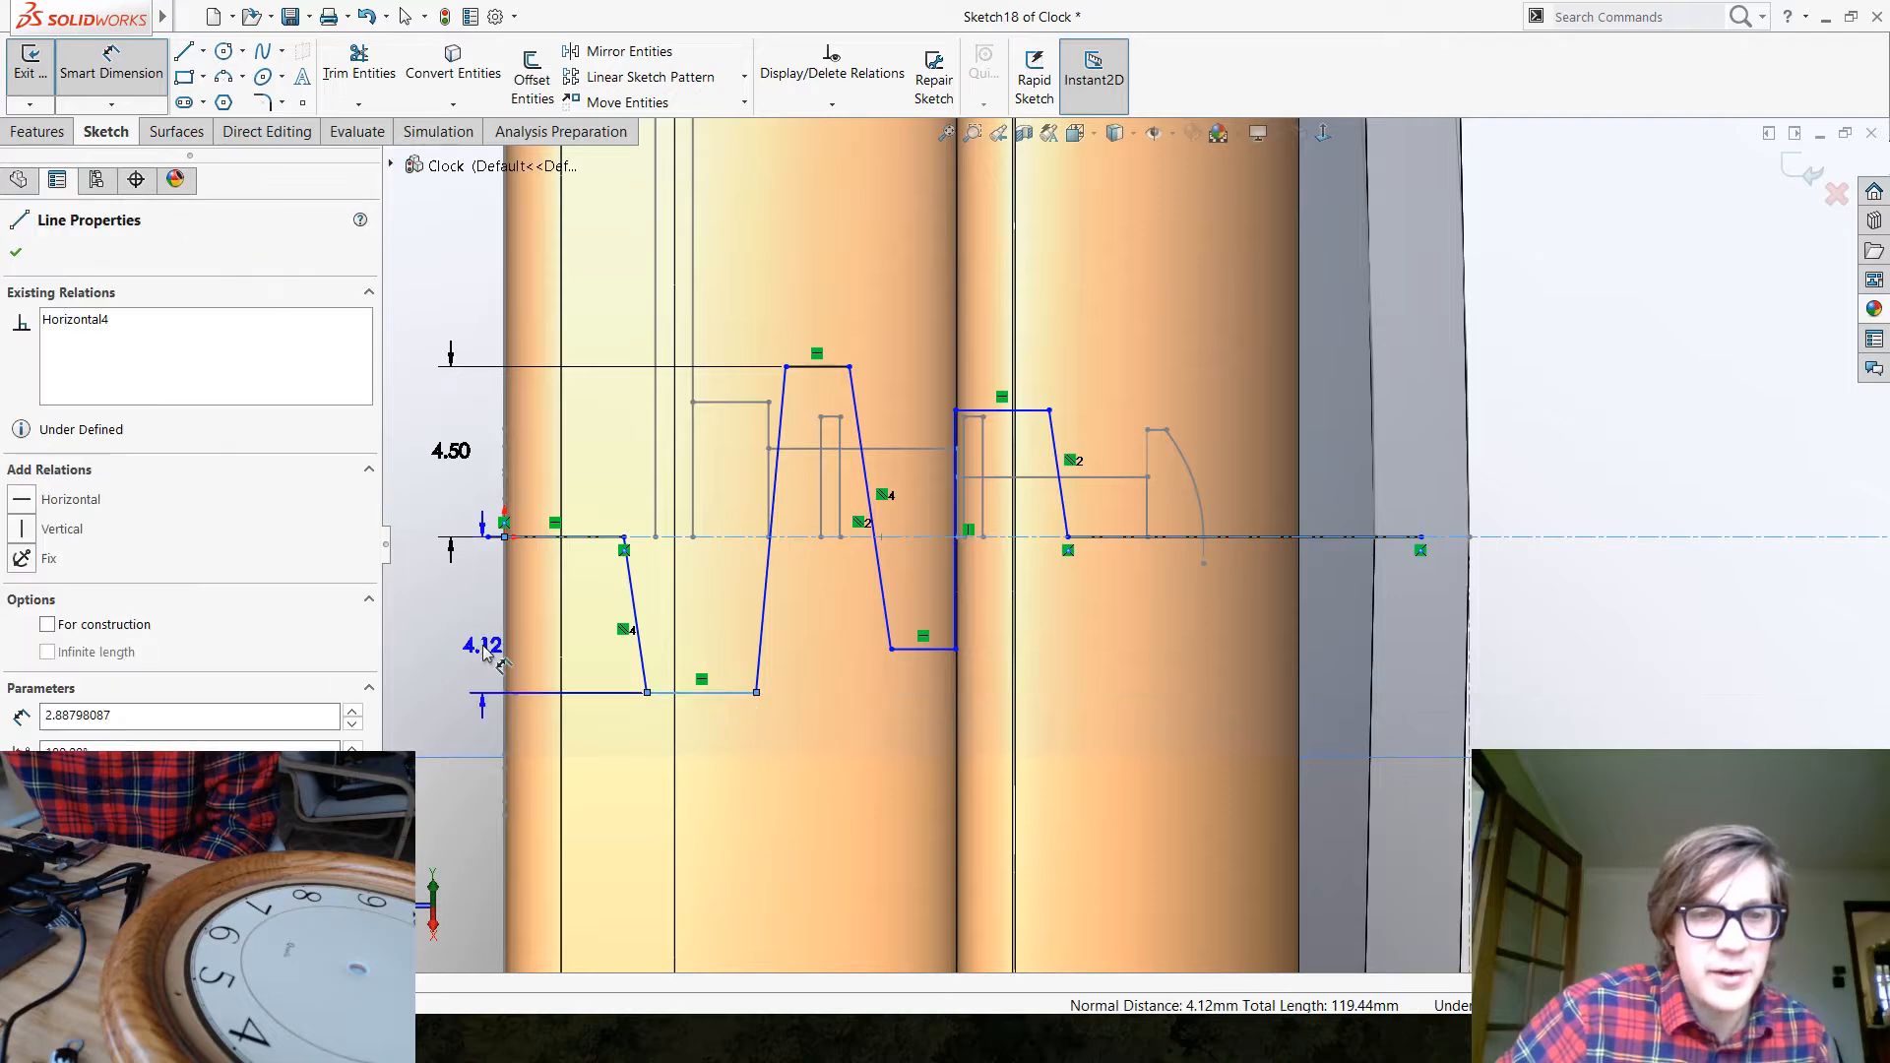
click(448, 647)
text(4.5)
key(Return)
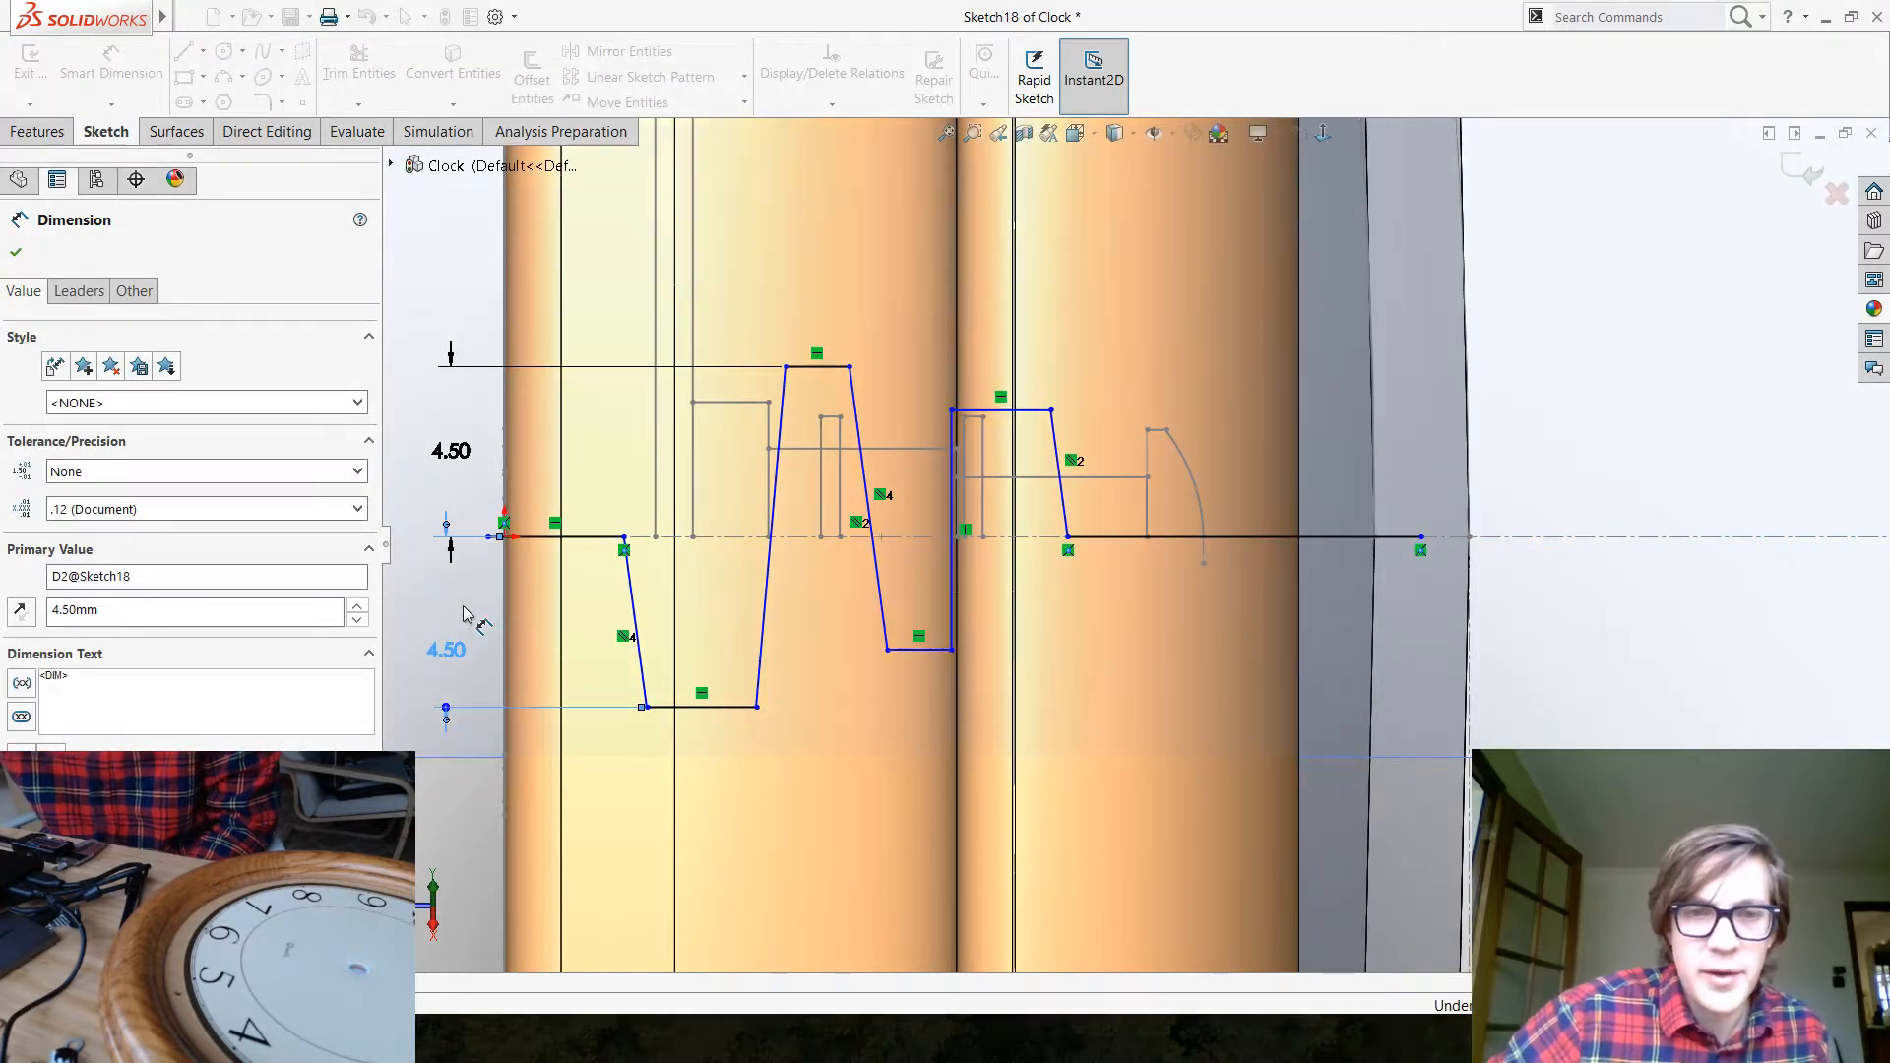
key(Escape)
key(Escape)
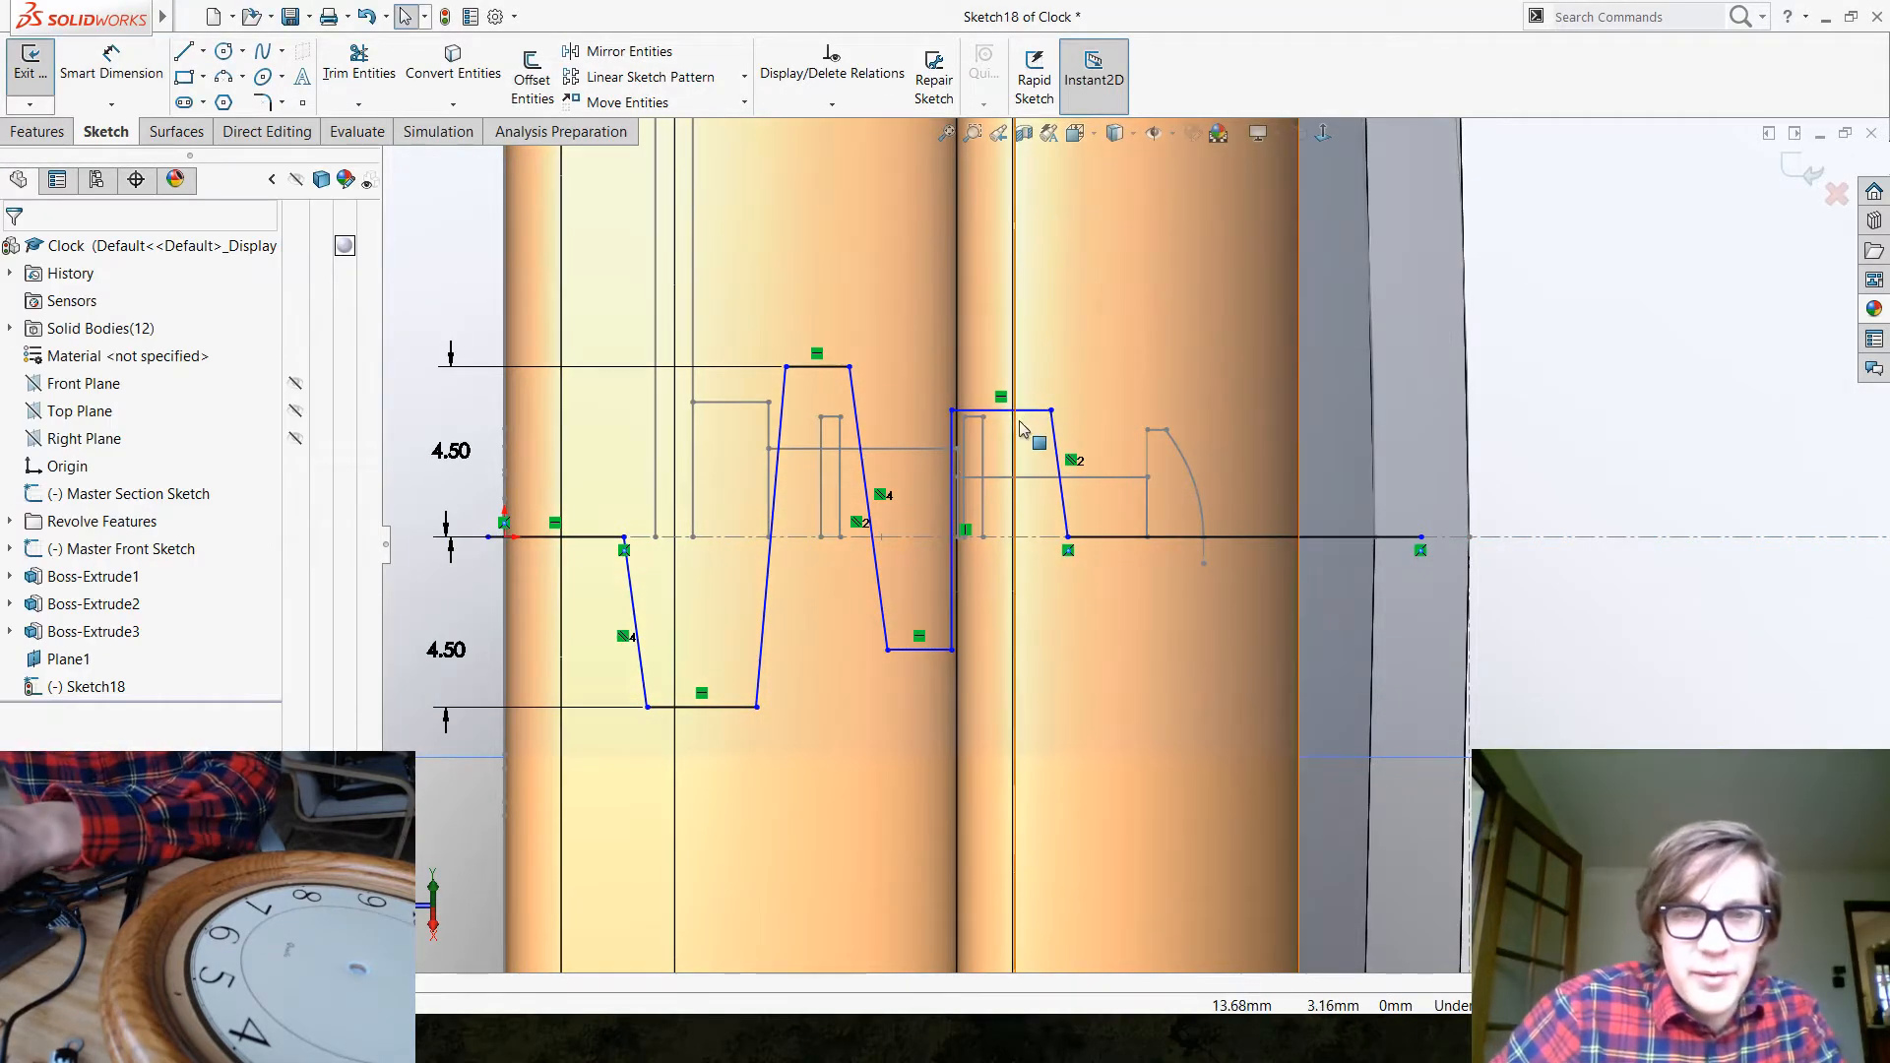
Make the two upper flat segments of the zigzag collinear, and likewise the two lower flat segments
click(1034, 411)
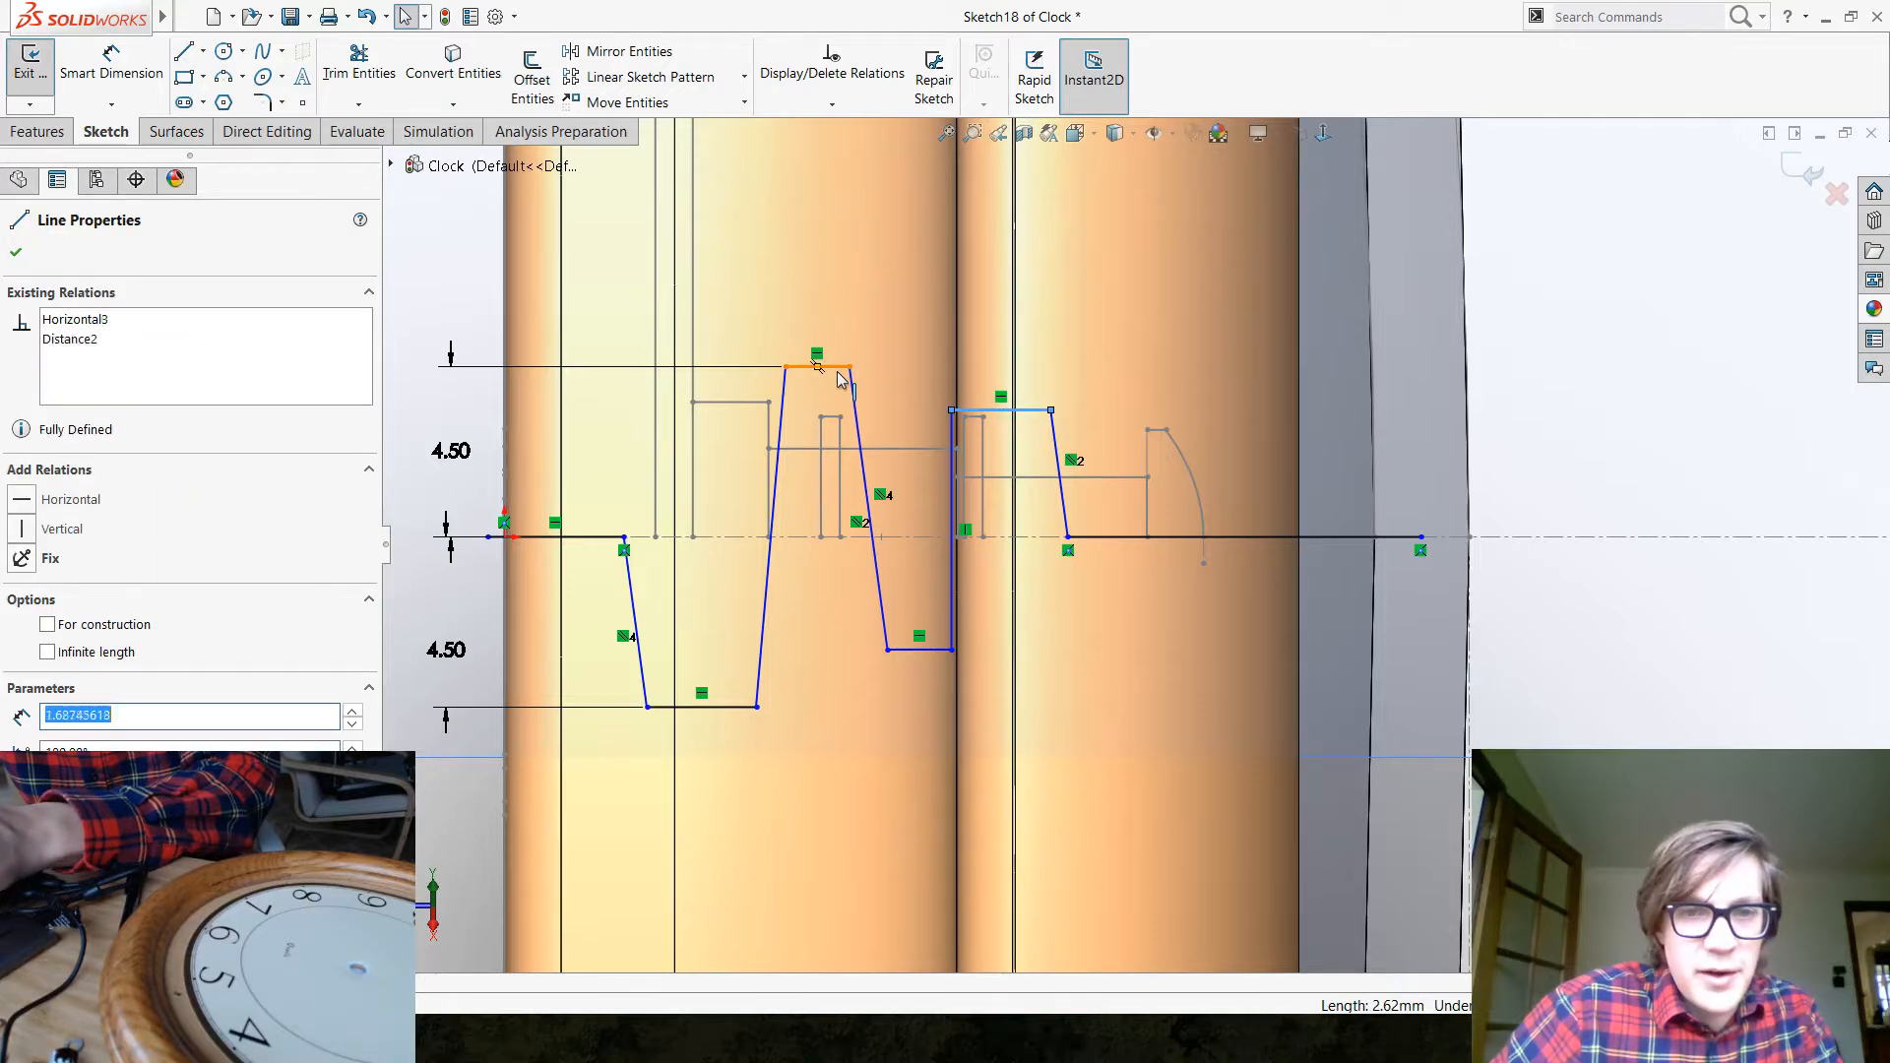
ctrl+click(832, 368)
click(937, 291)
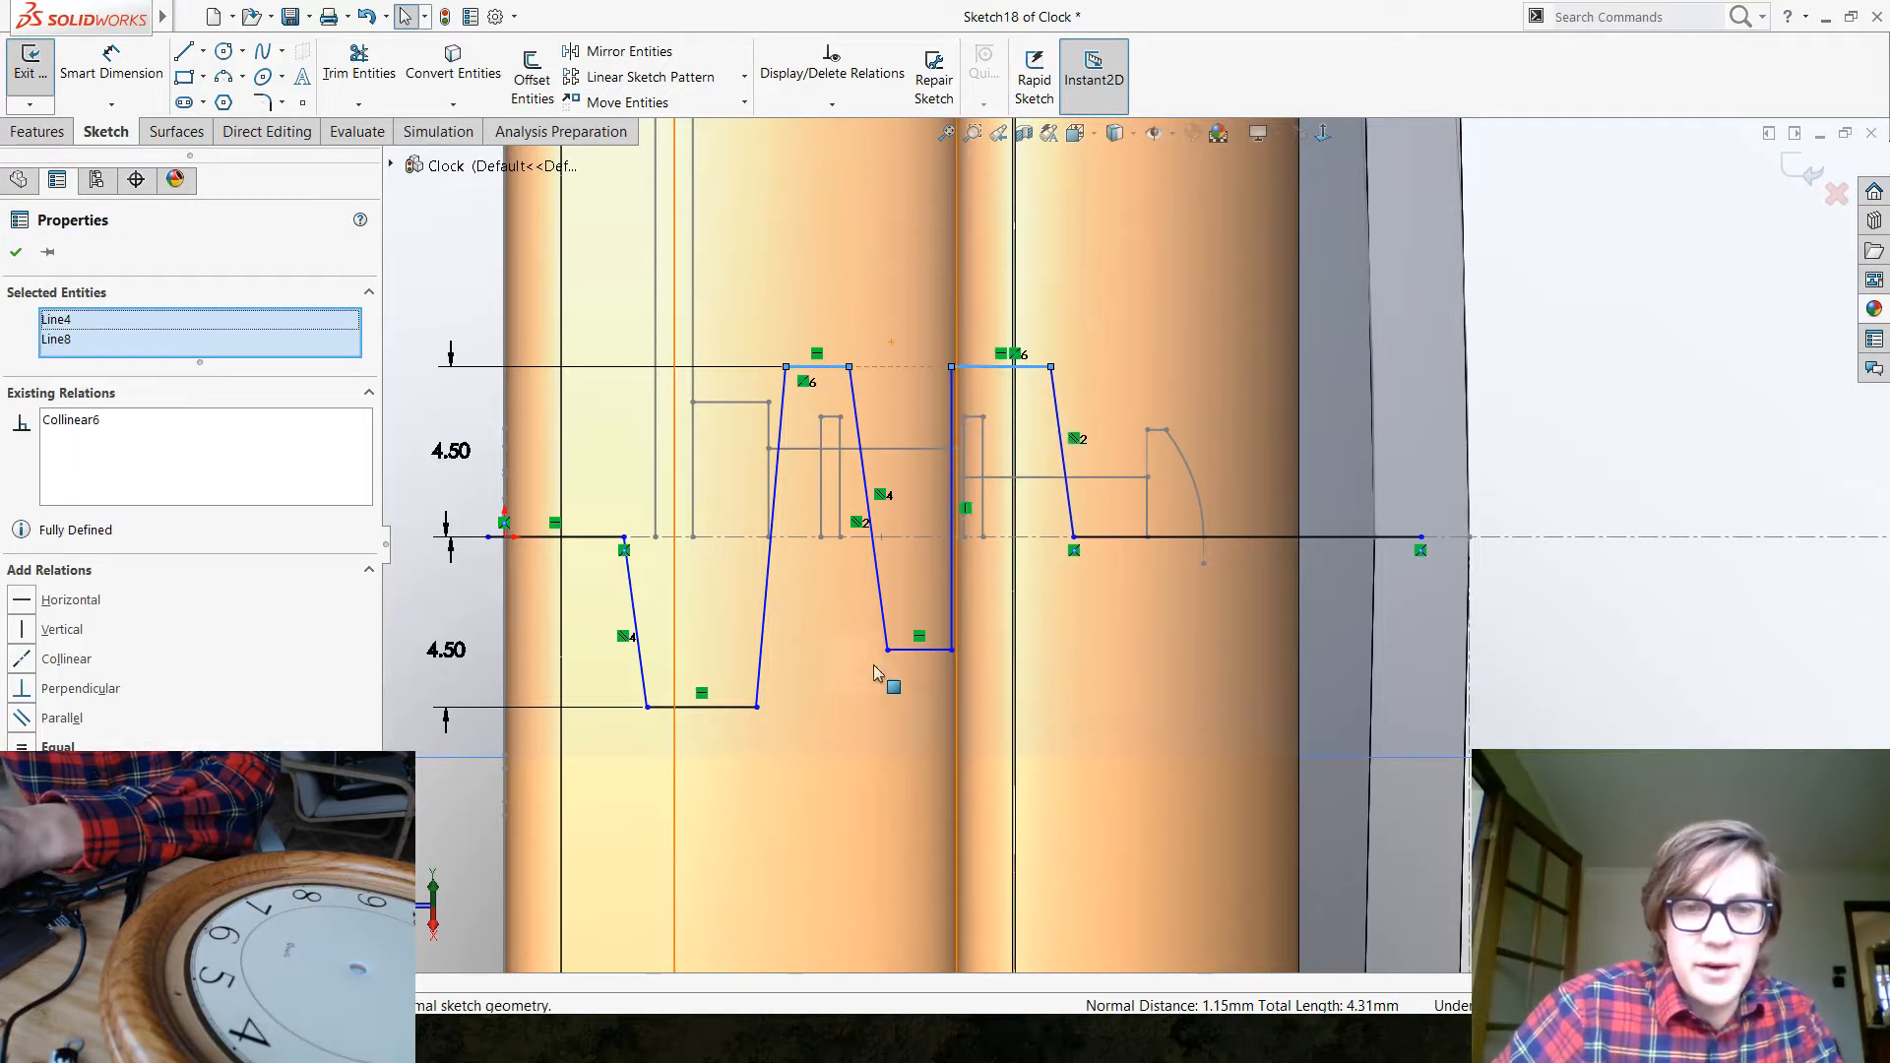
click(919, 650)
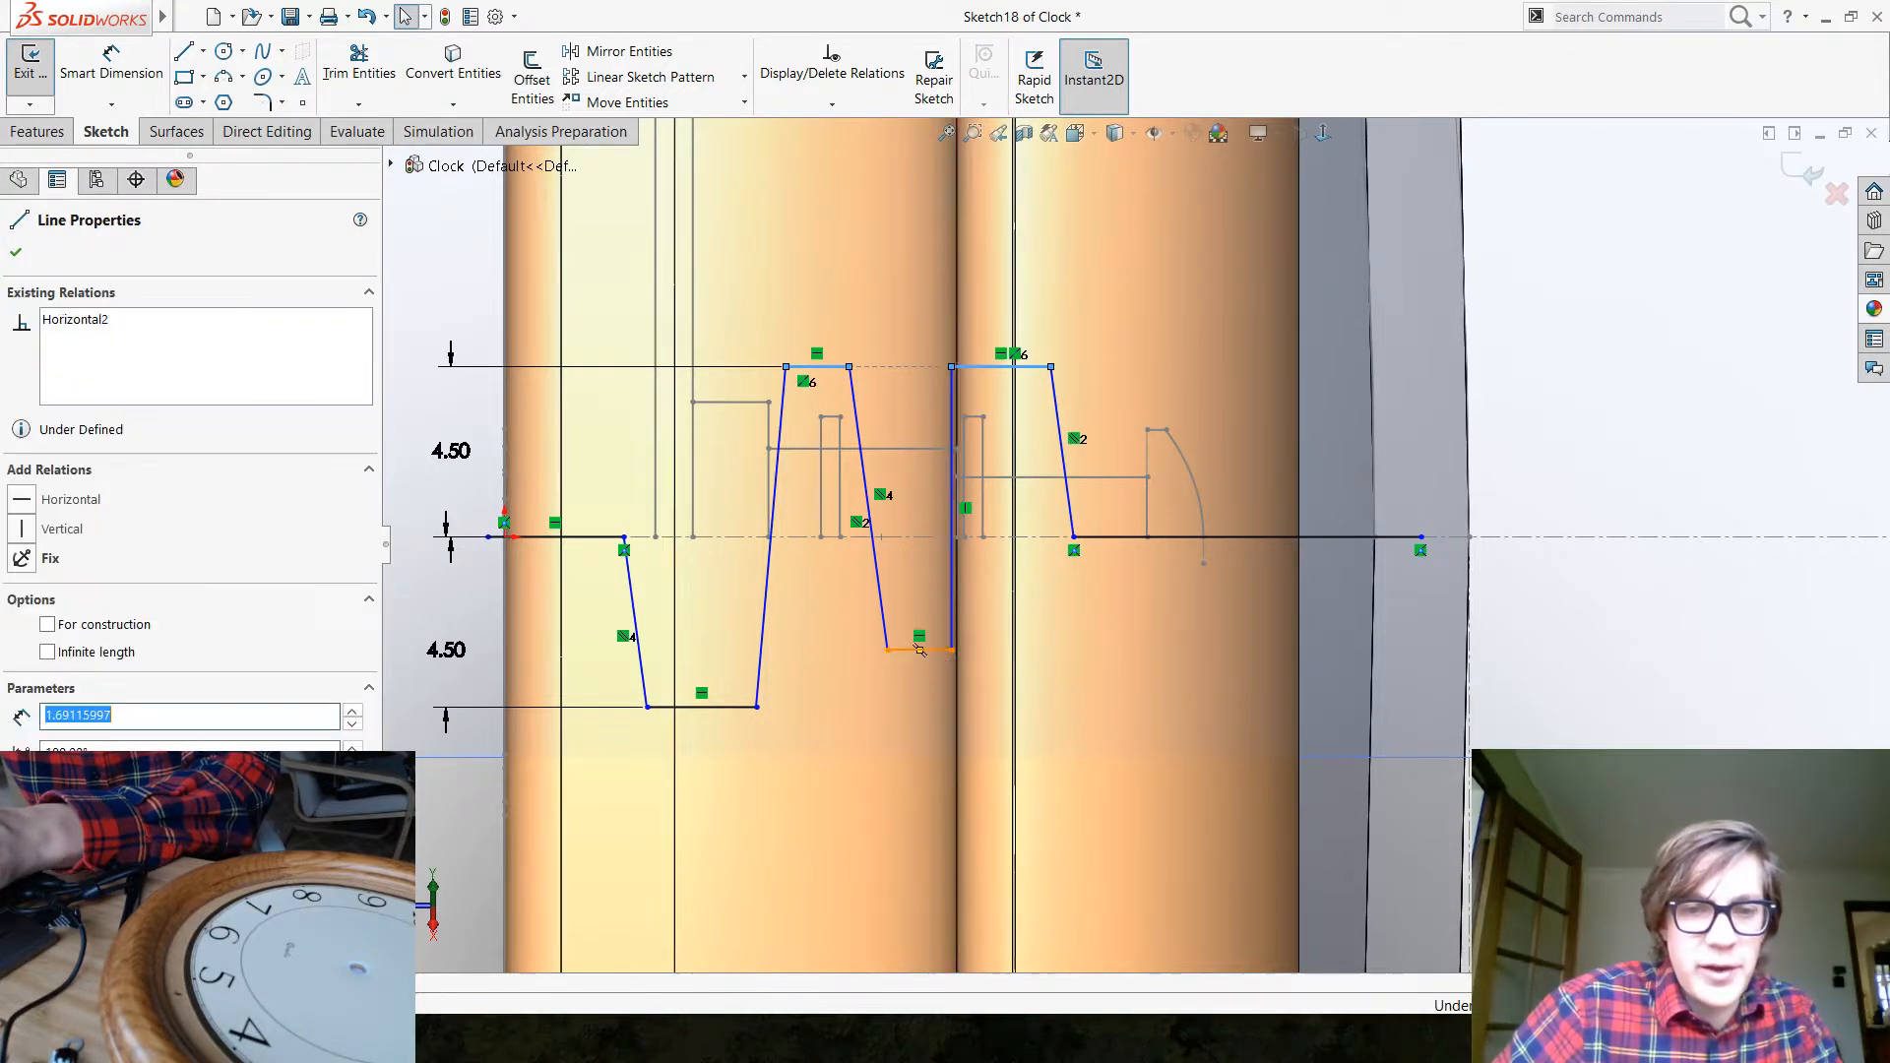
ctrl+click(733, 707)
click(835, 650)
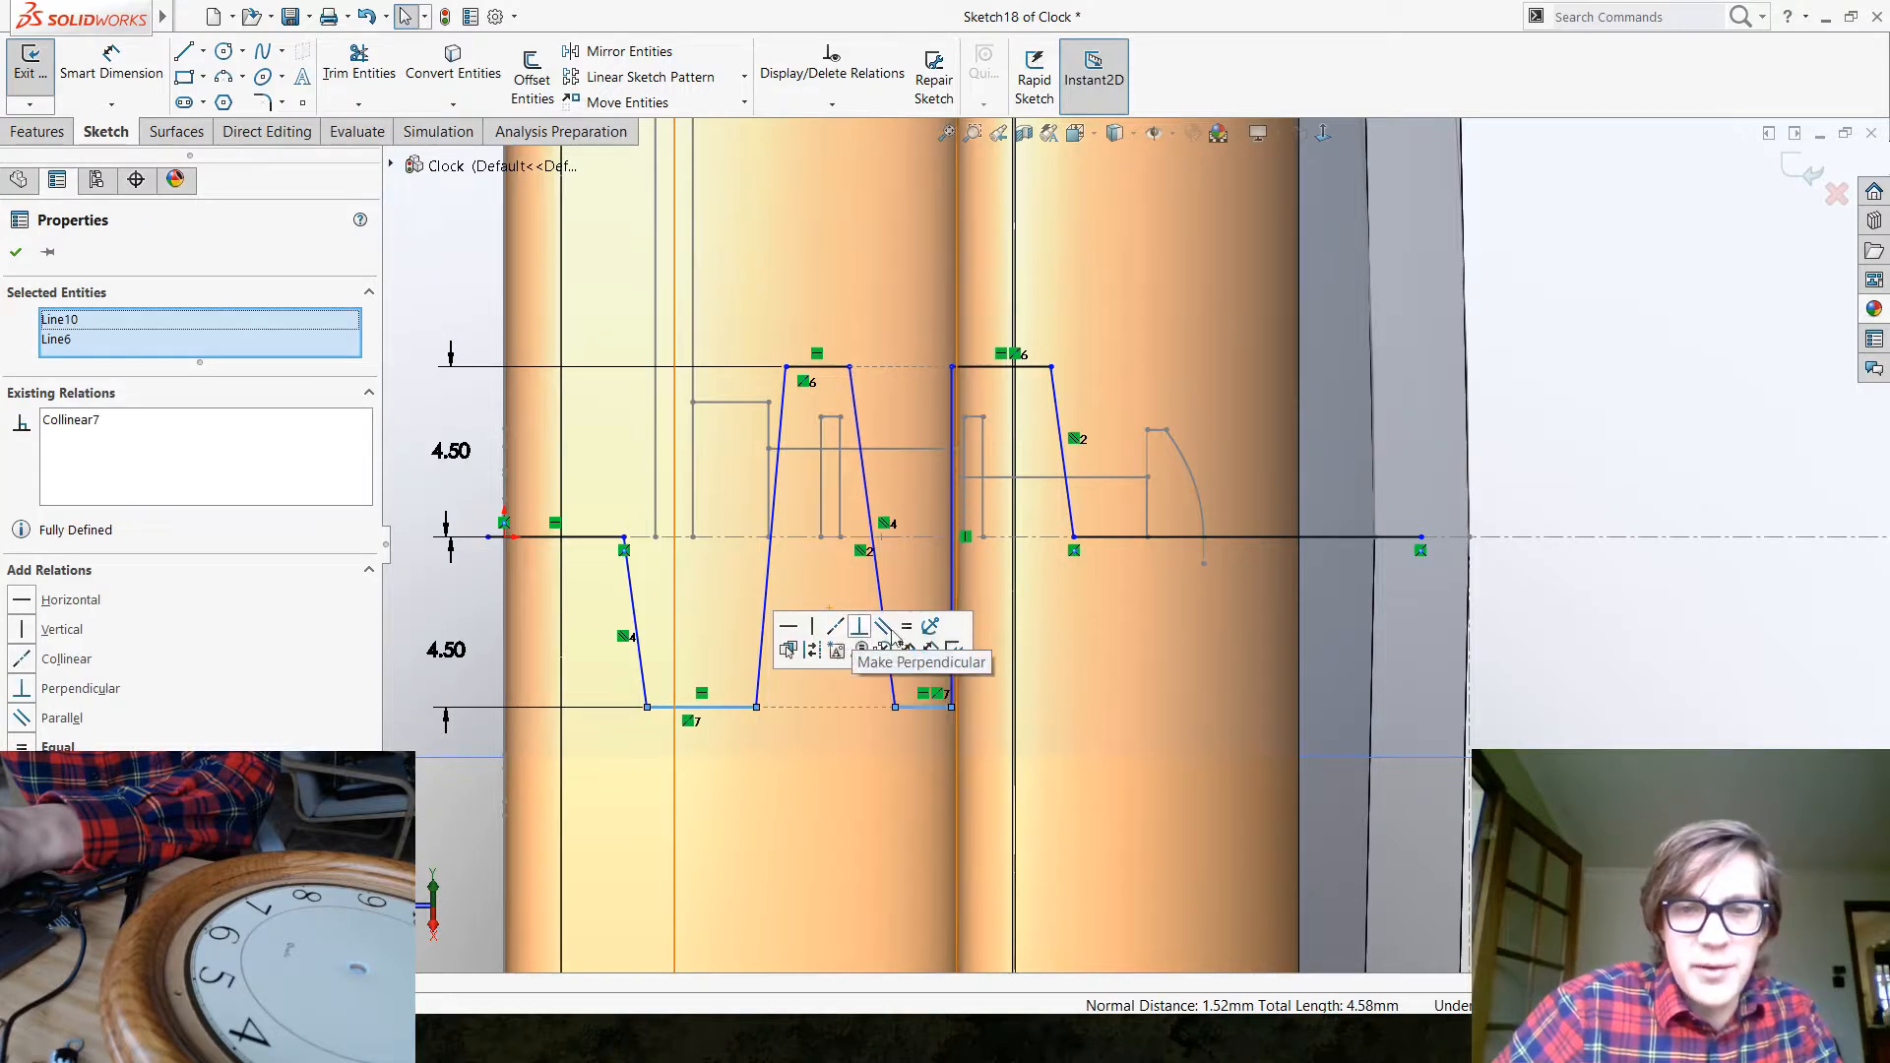
click(1171, 758)
mouse_move(1173, 754)
middle_down()
mouse_move(1131, 755)
mouse_move(1152, 751)
middle_up()
scroll(1174, 632, up, 1)
scroll(1170, 600, up, 3)
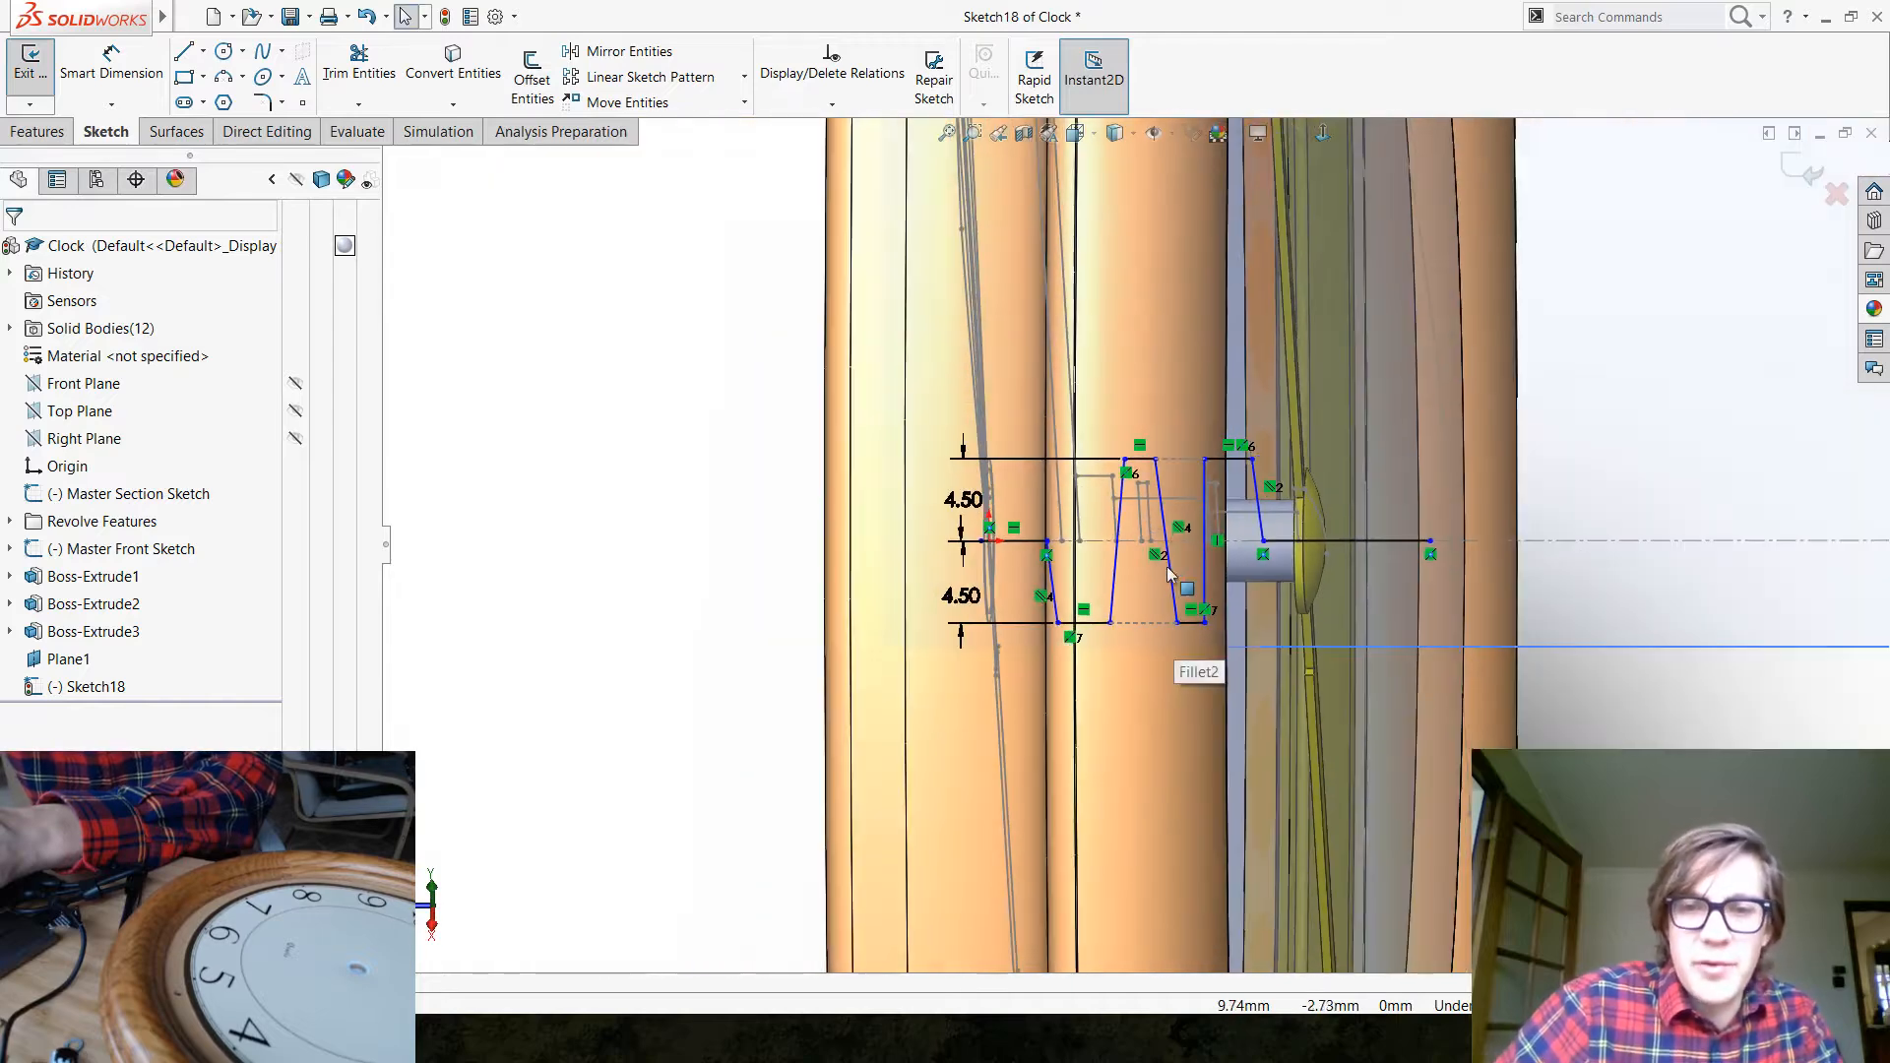
click(1323, 136)
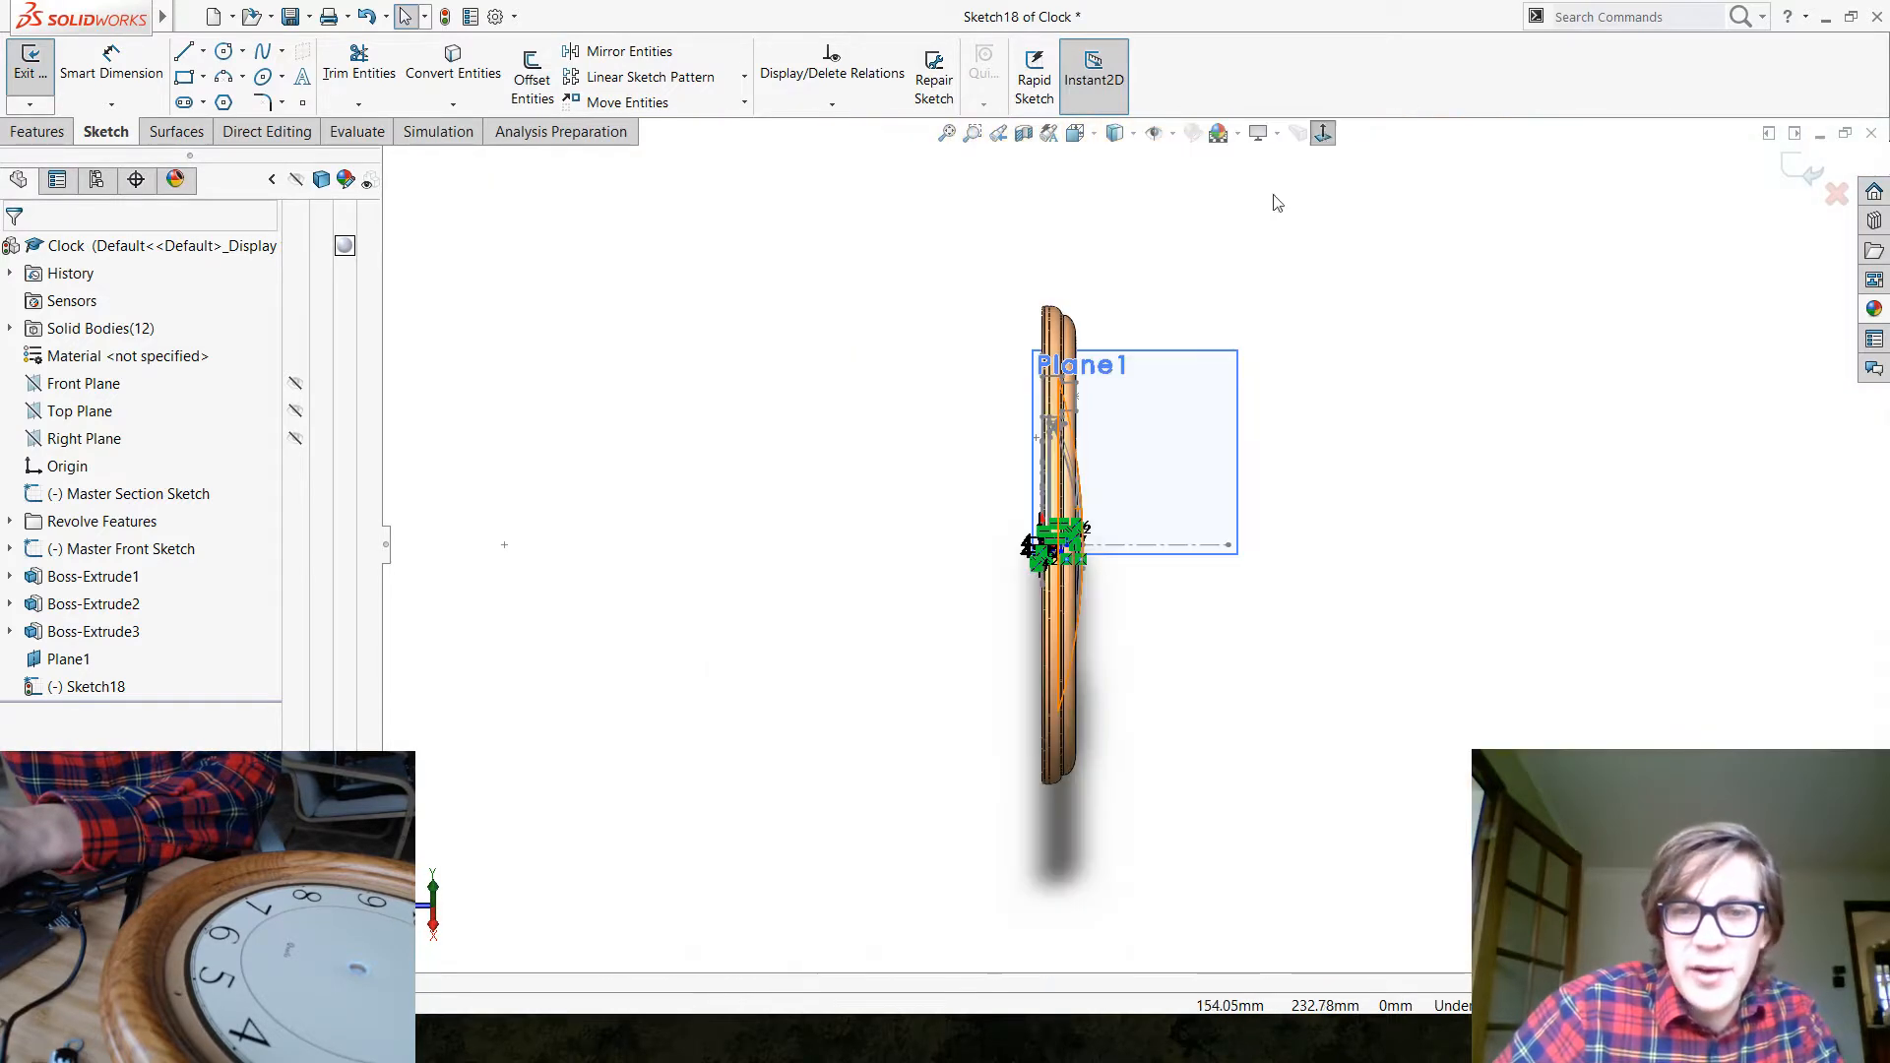
scroll(1043, 512, down, 4)
scroll(1063, 535, down, 6)
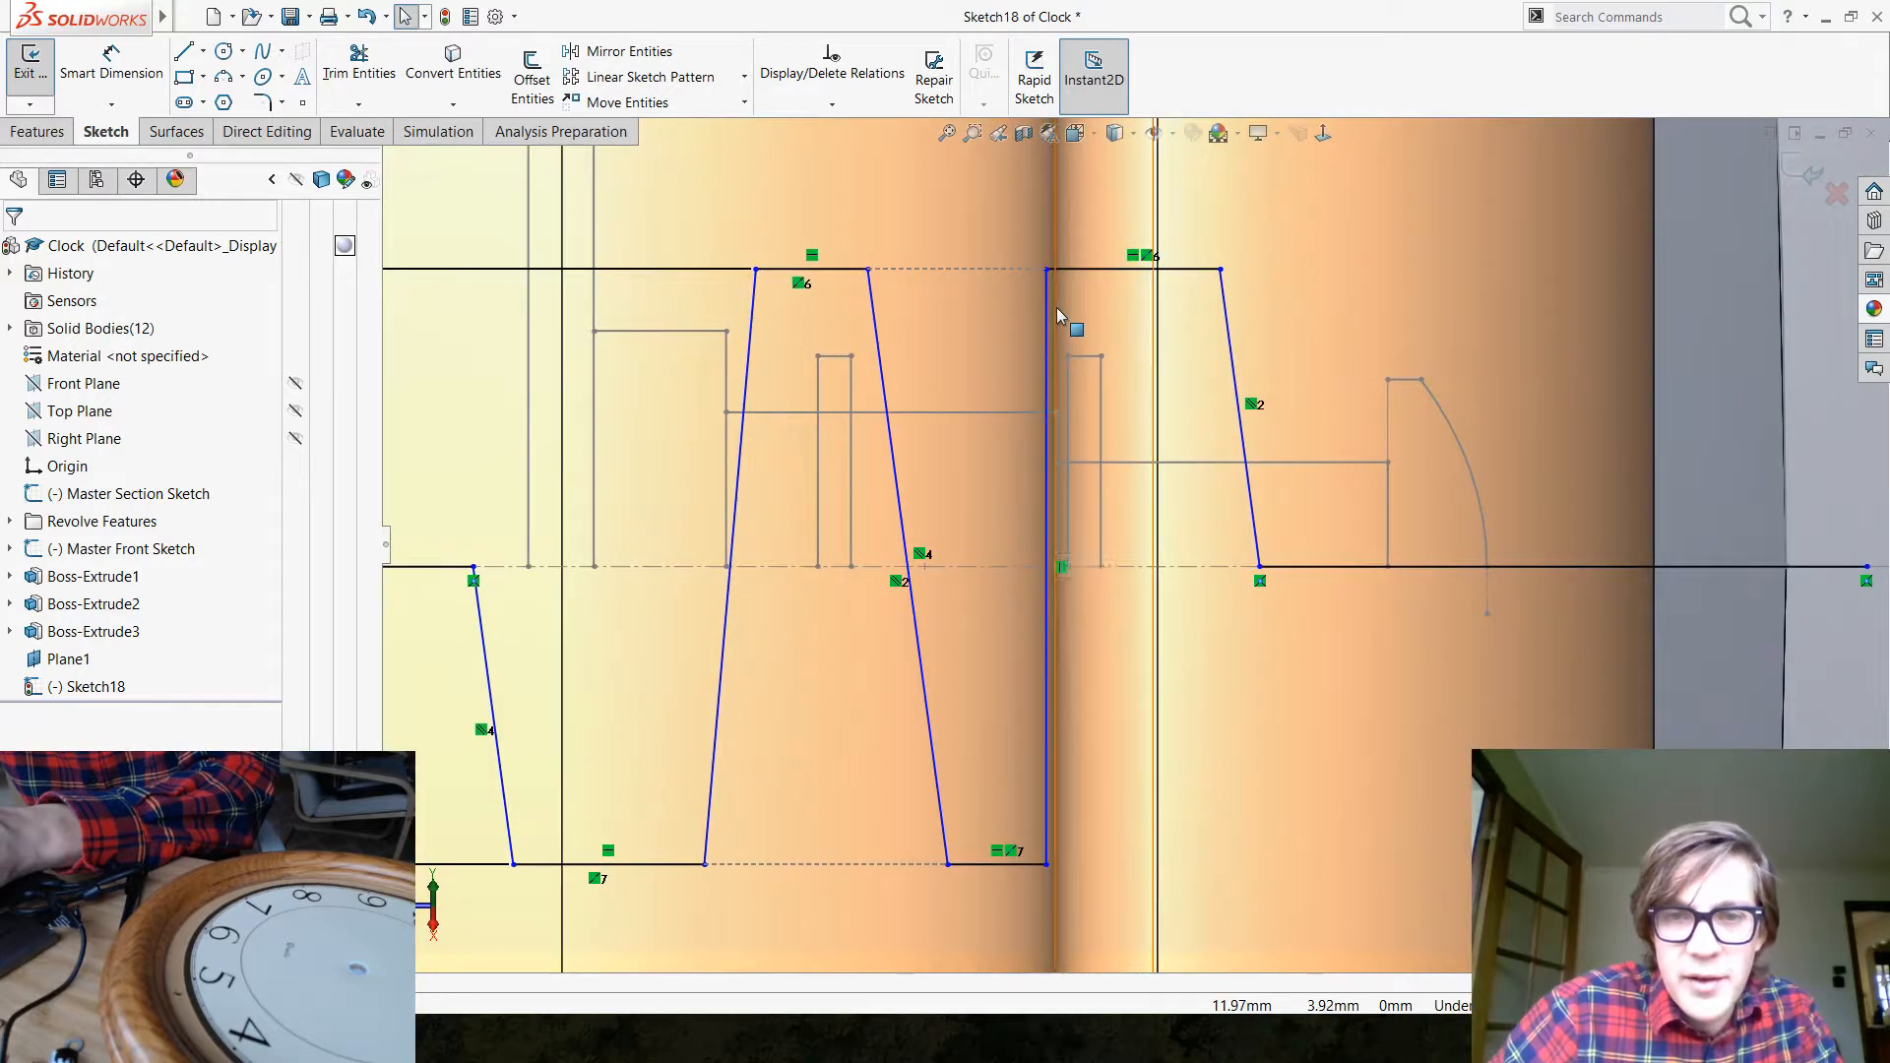
click(1061, 320)
ctrl+click(1047, 309)
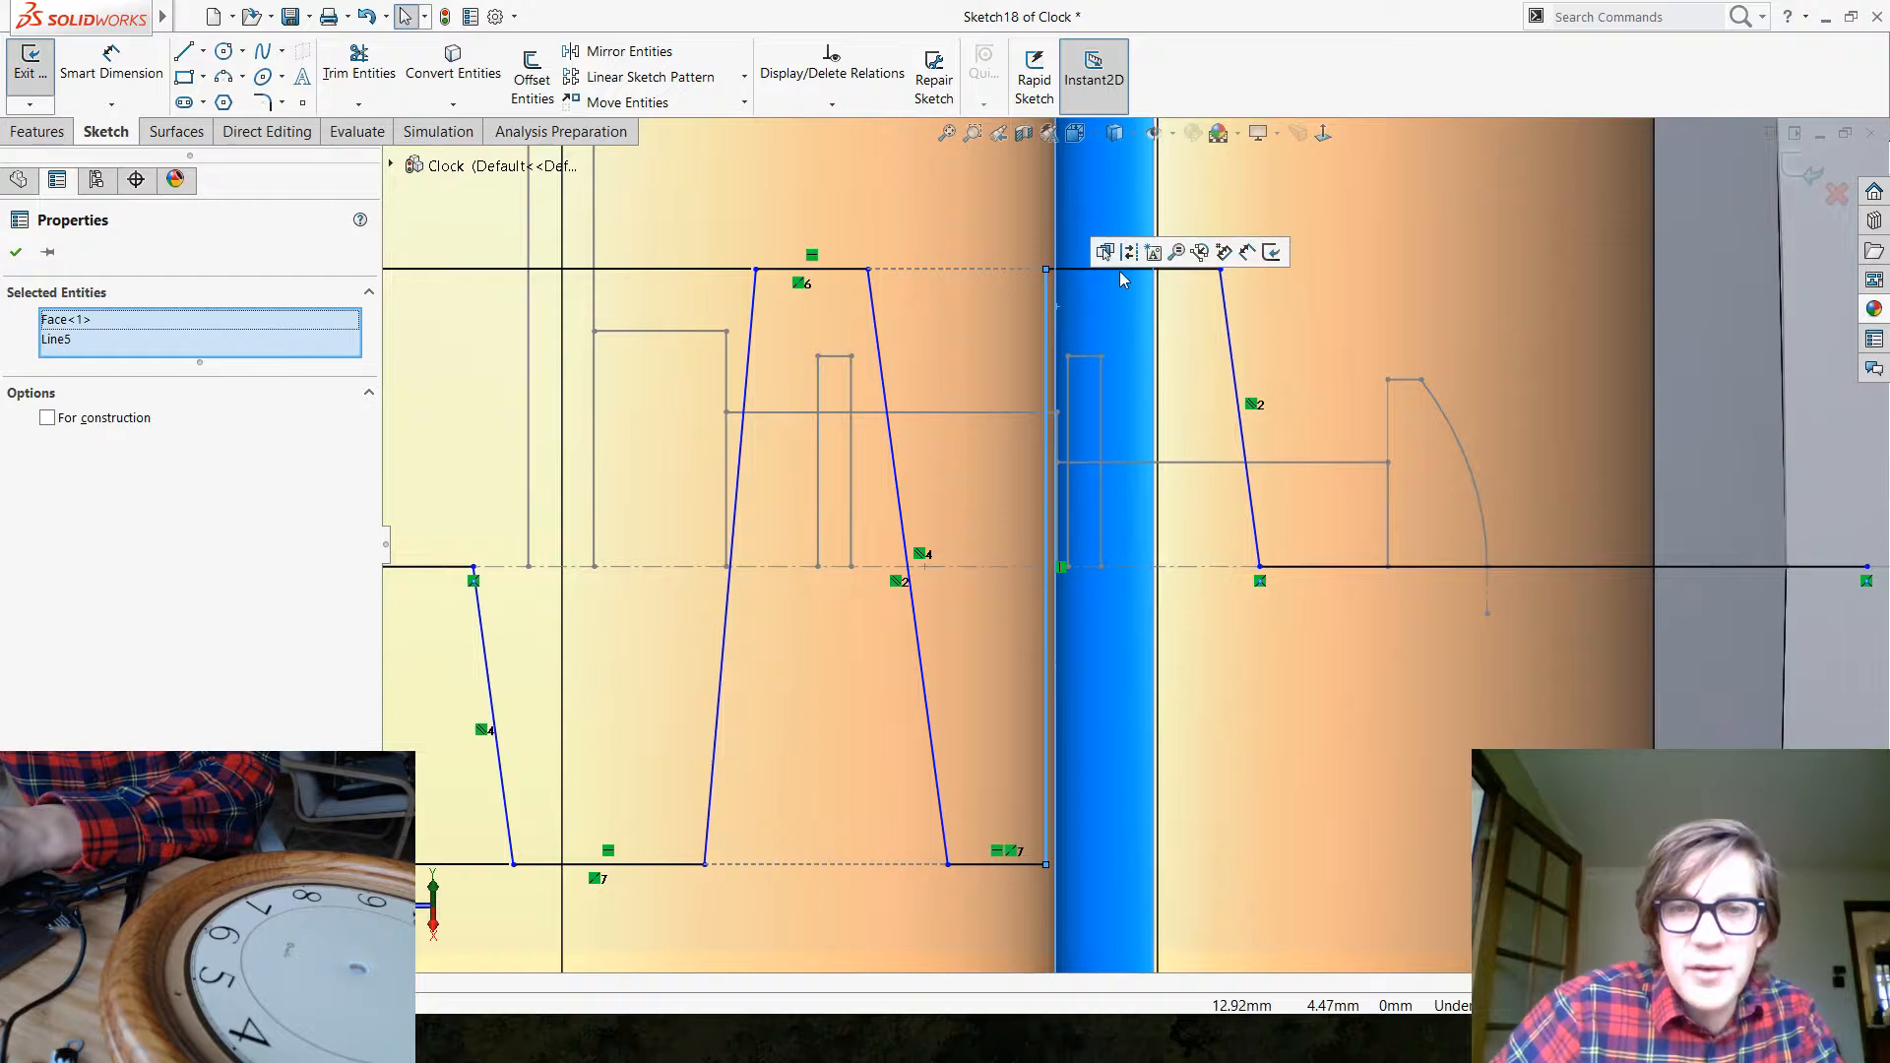
click(1026, 294)
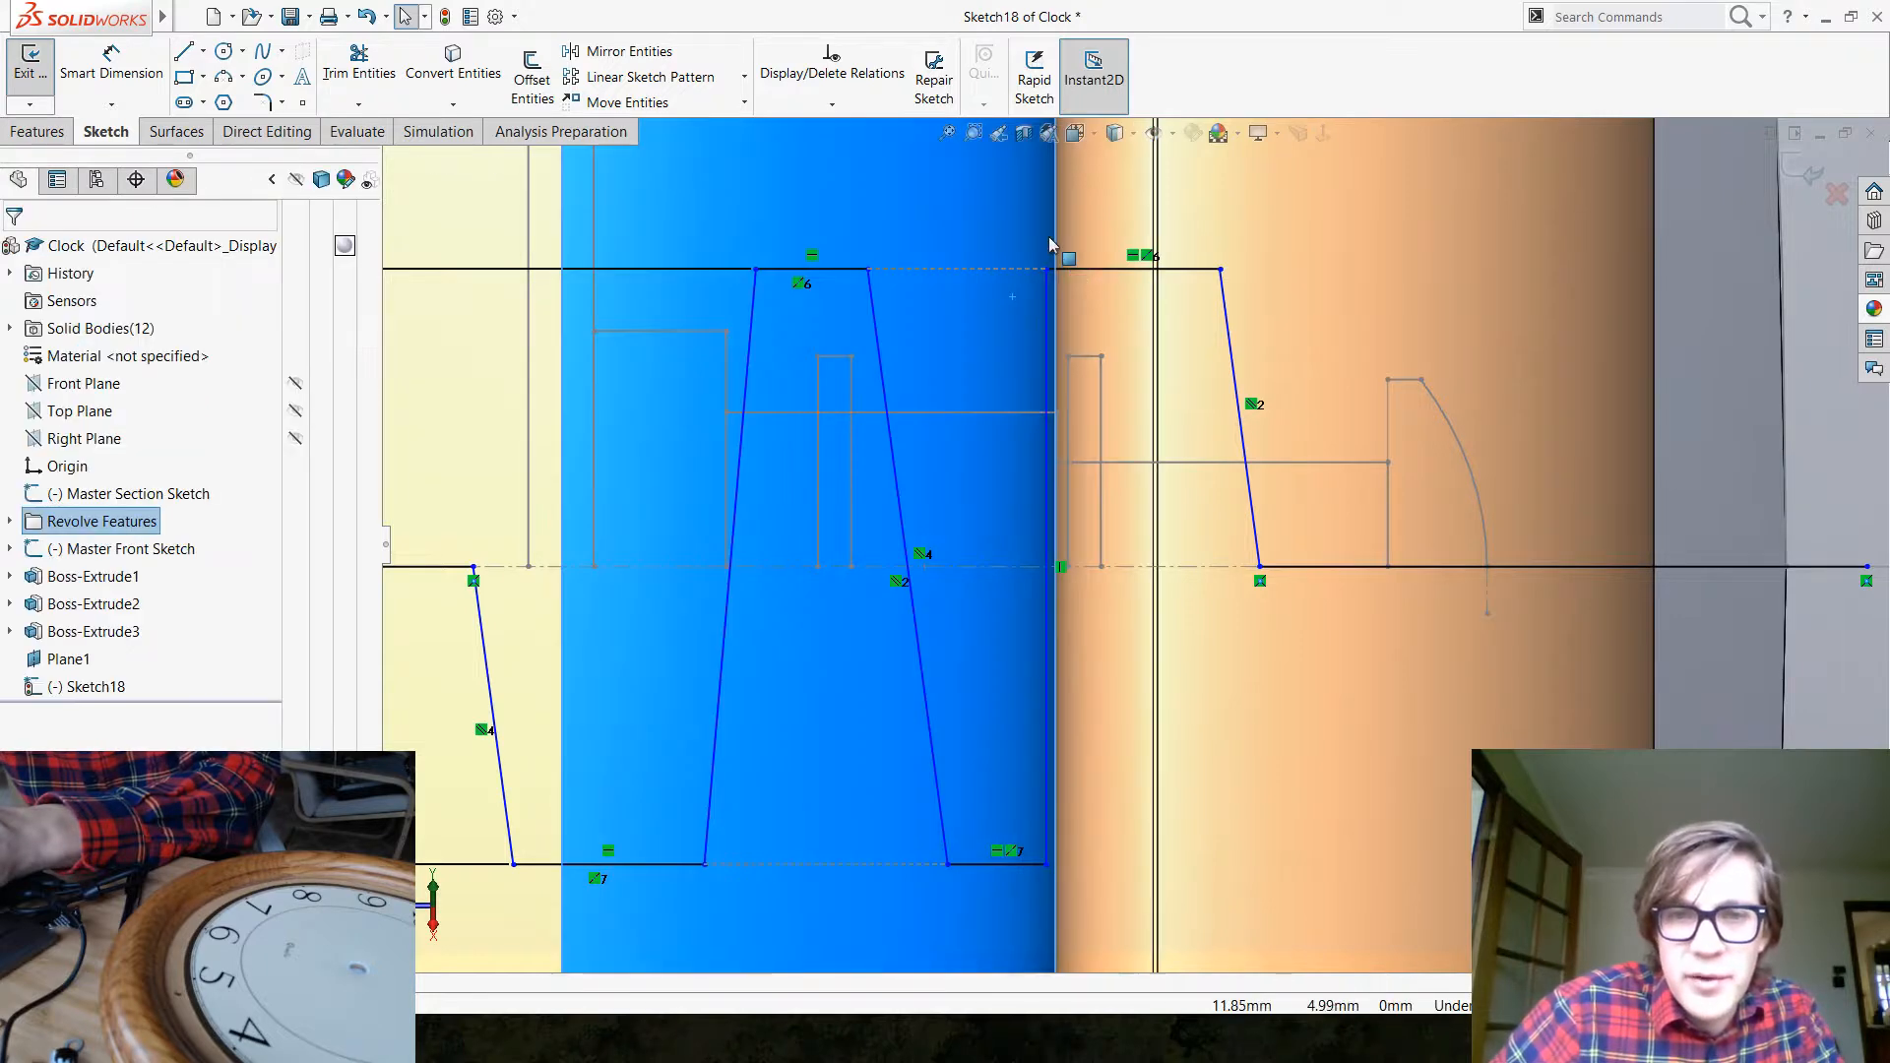
click(1058, 230)
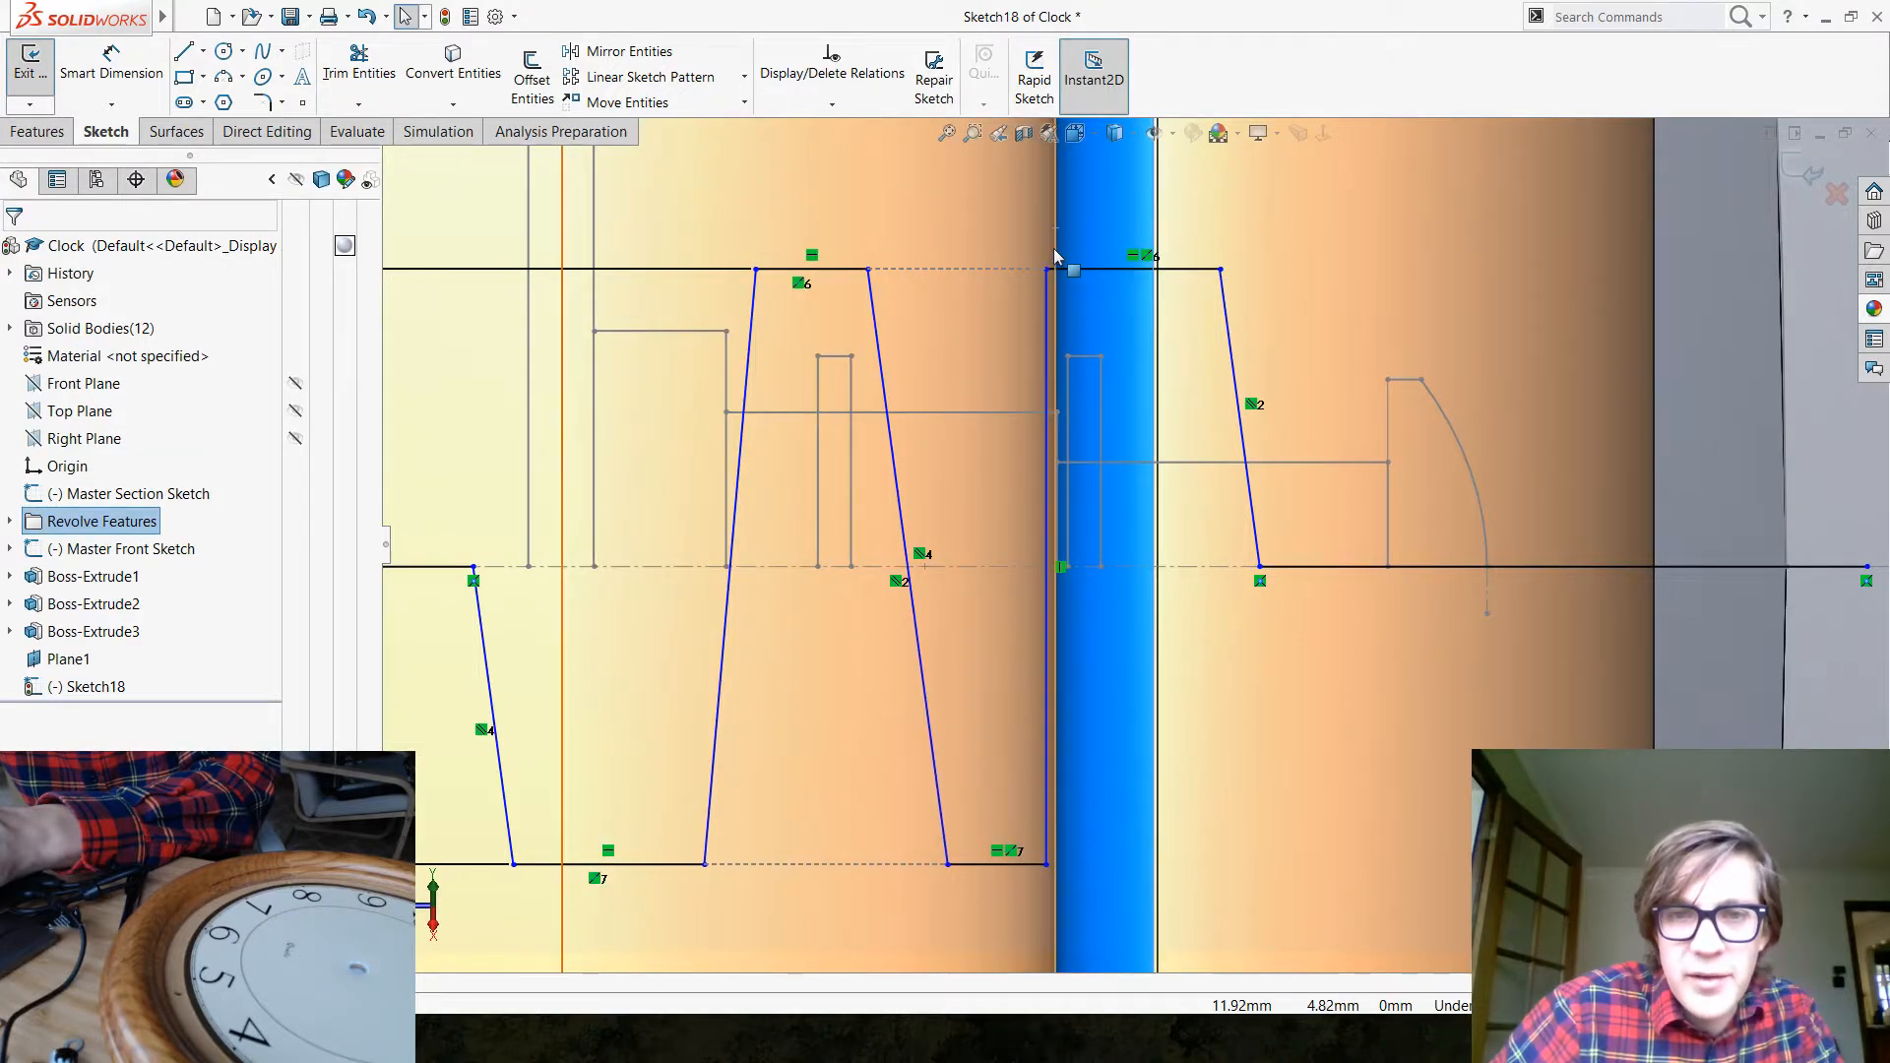
click(1053, 256)
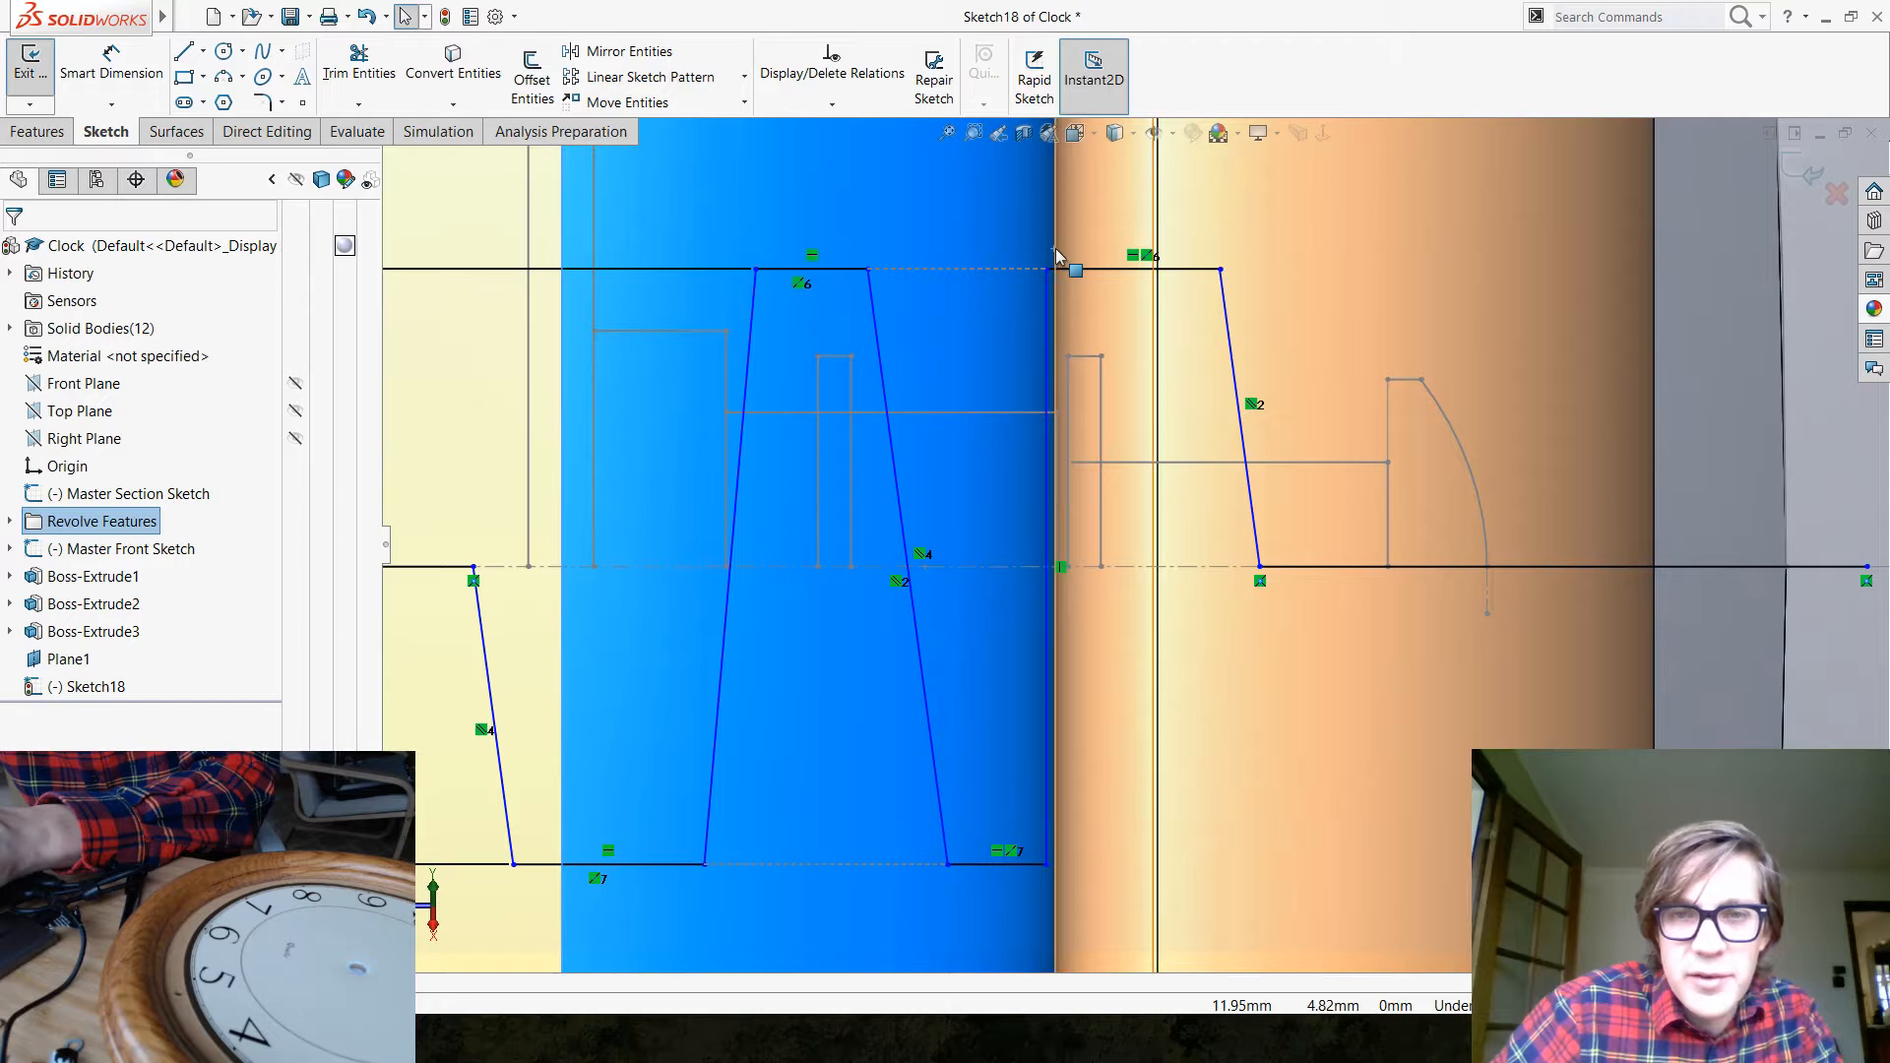
click(1056, 250)
key(z)
key(z)
key(z)
key(z)
key(Escape)
Try to relate the zigzag's vertical segment to the neighbouring body edge where the two rounded frame rings meet
scroll(1090, 661, down, 5)
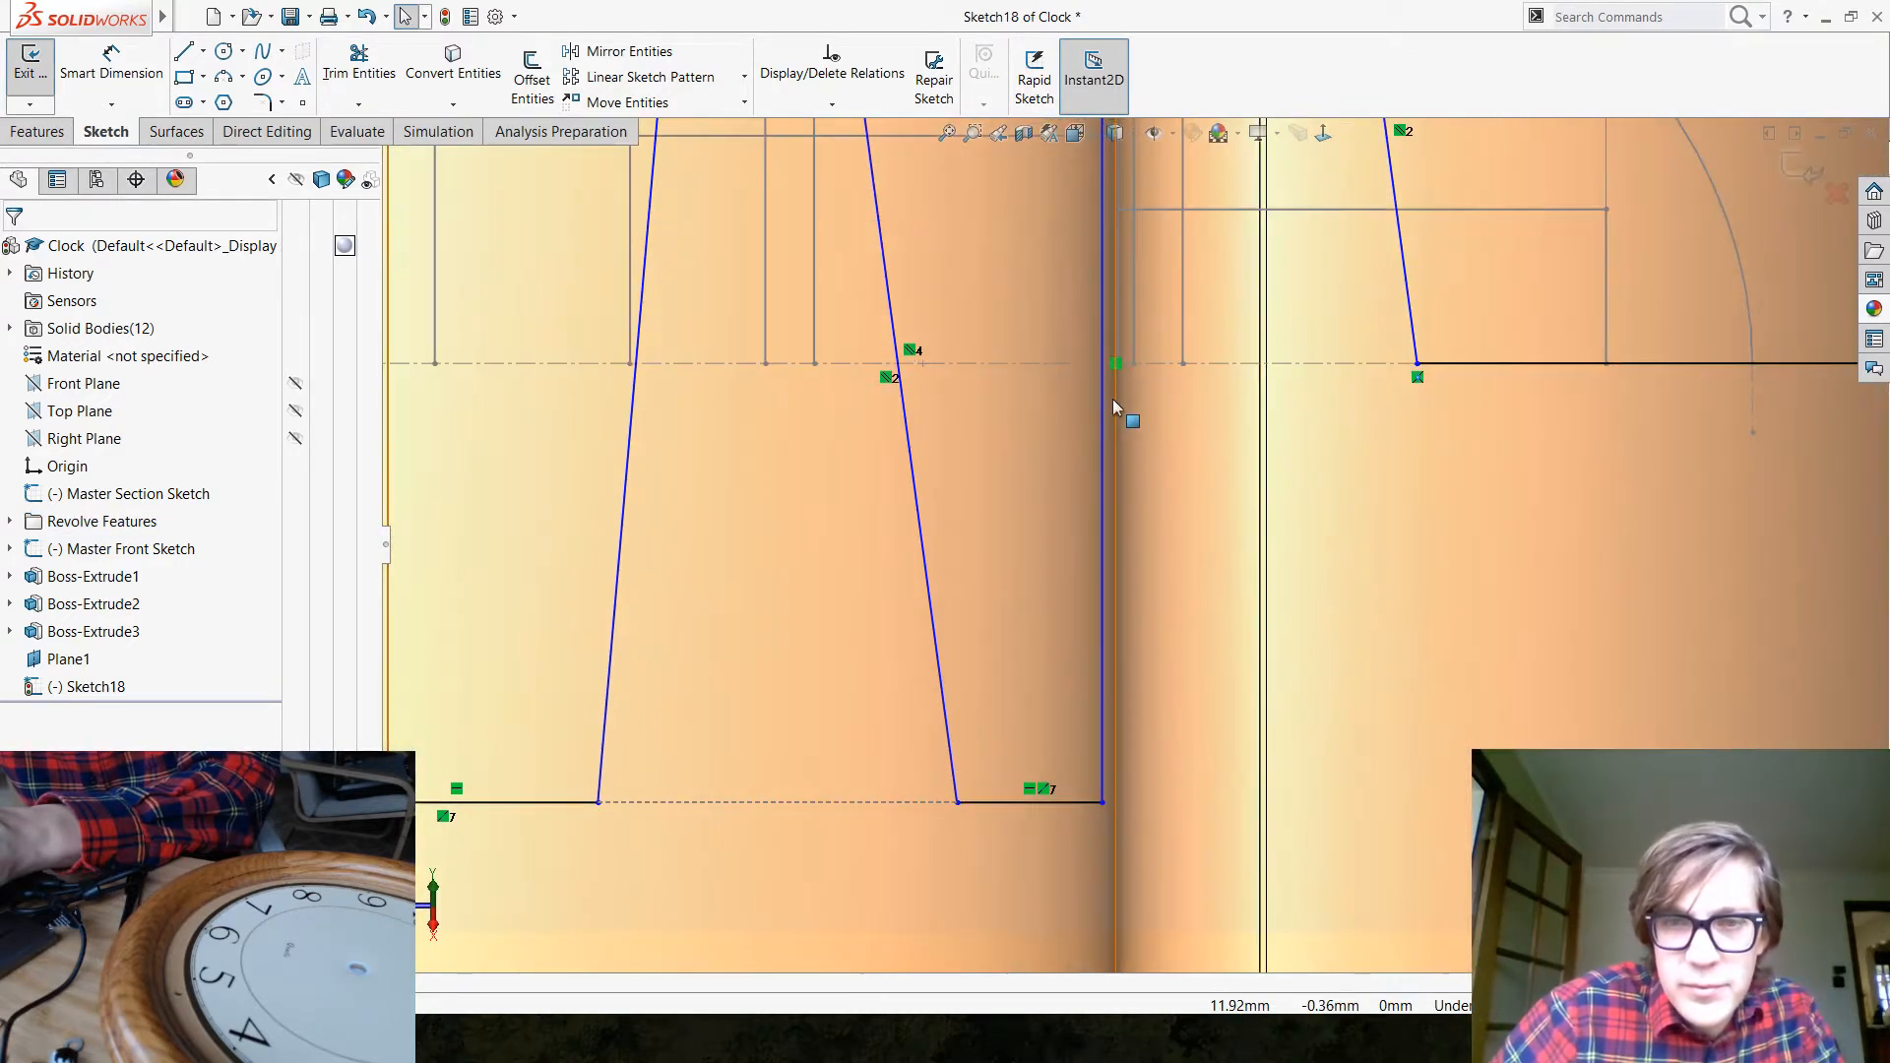
click(1116, 394)
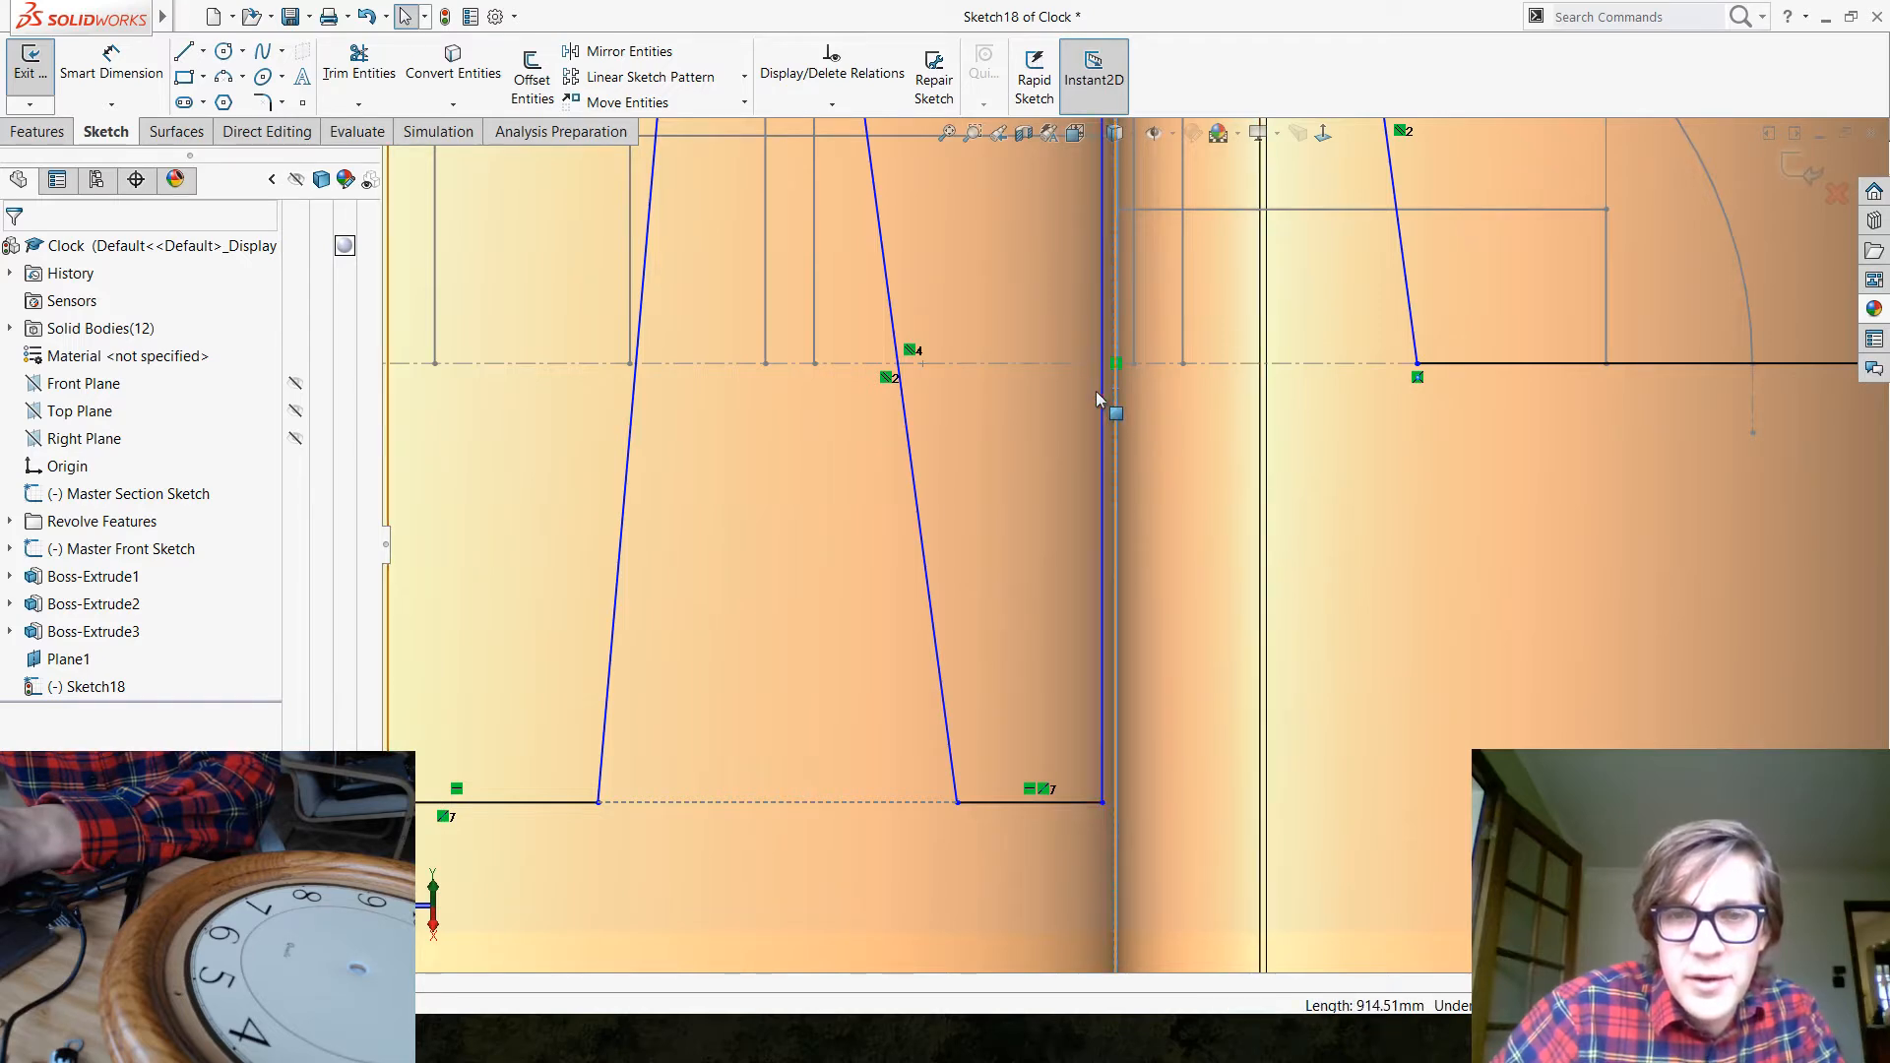
click(1097, 391)
ctrl+click(1103, 390)
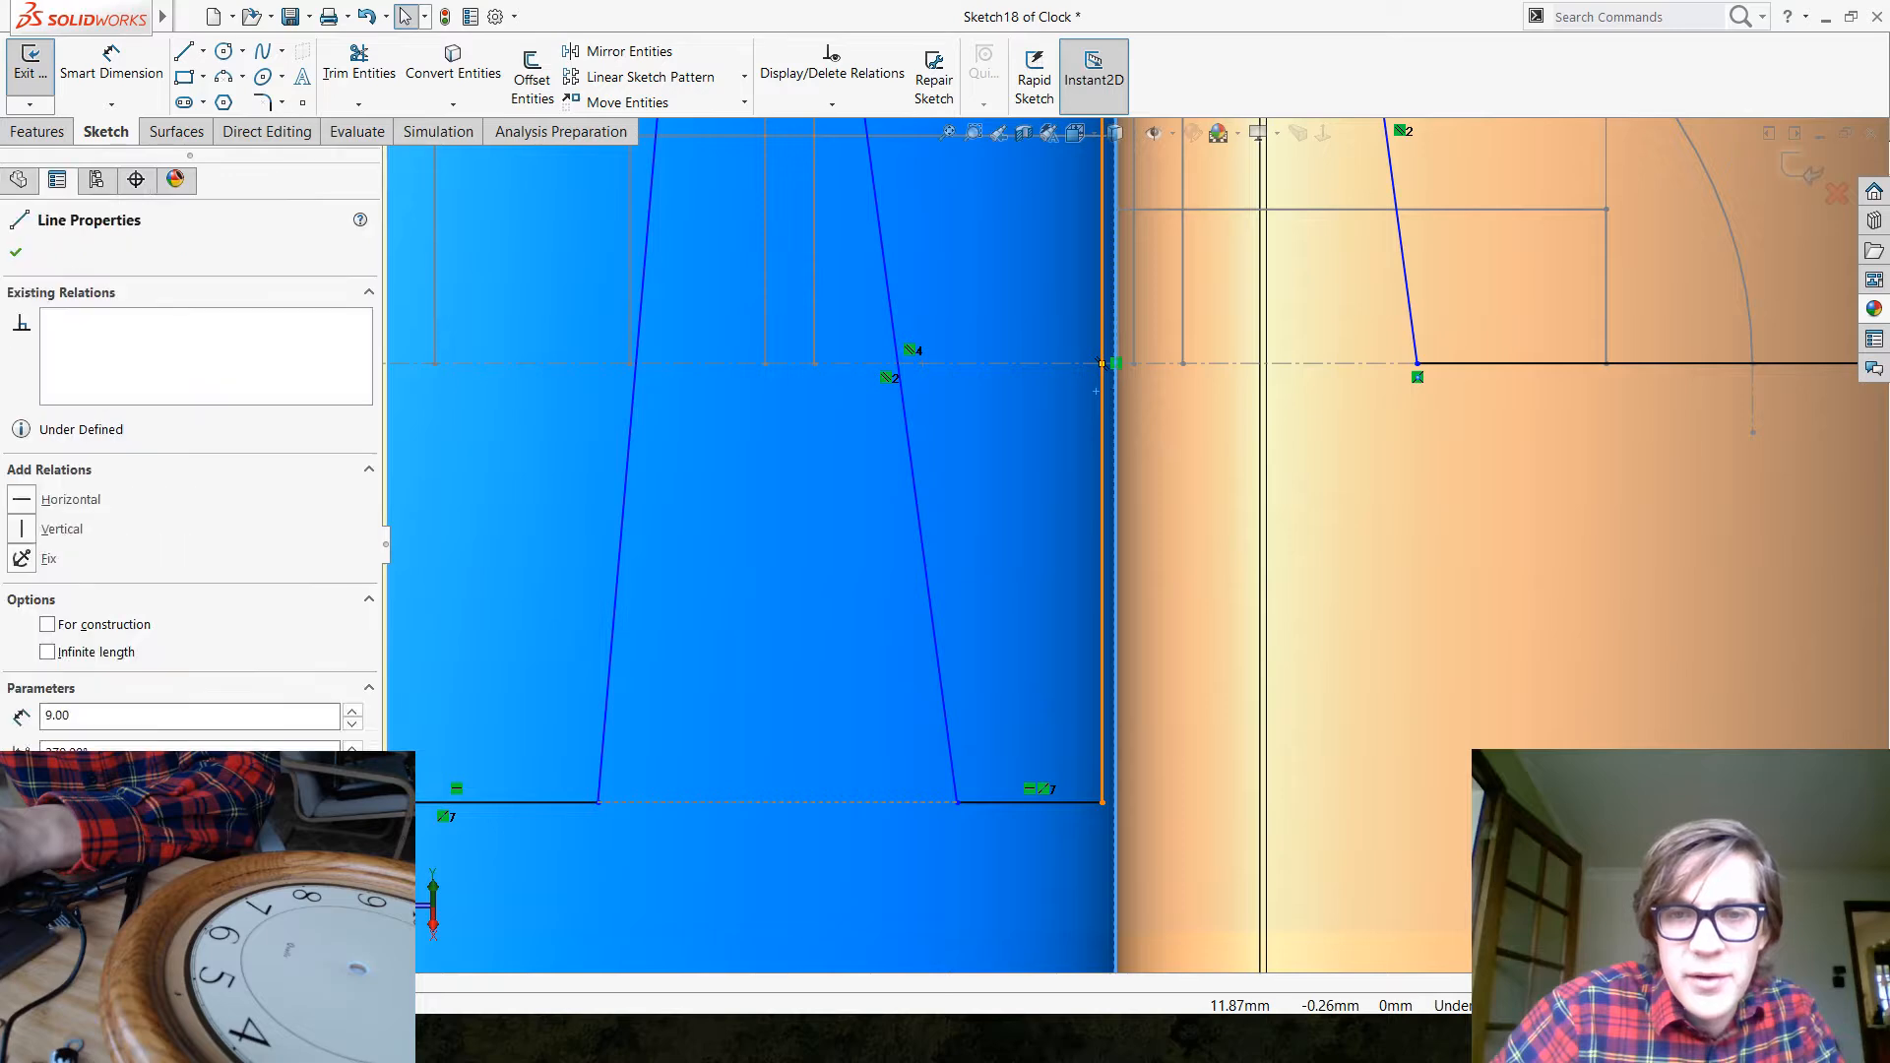
scroll(1262, 562, up, 4)
click(1772, 706)
scroll(1128, 459, down, 4)
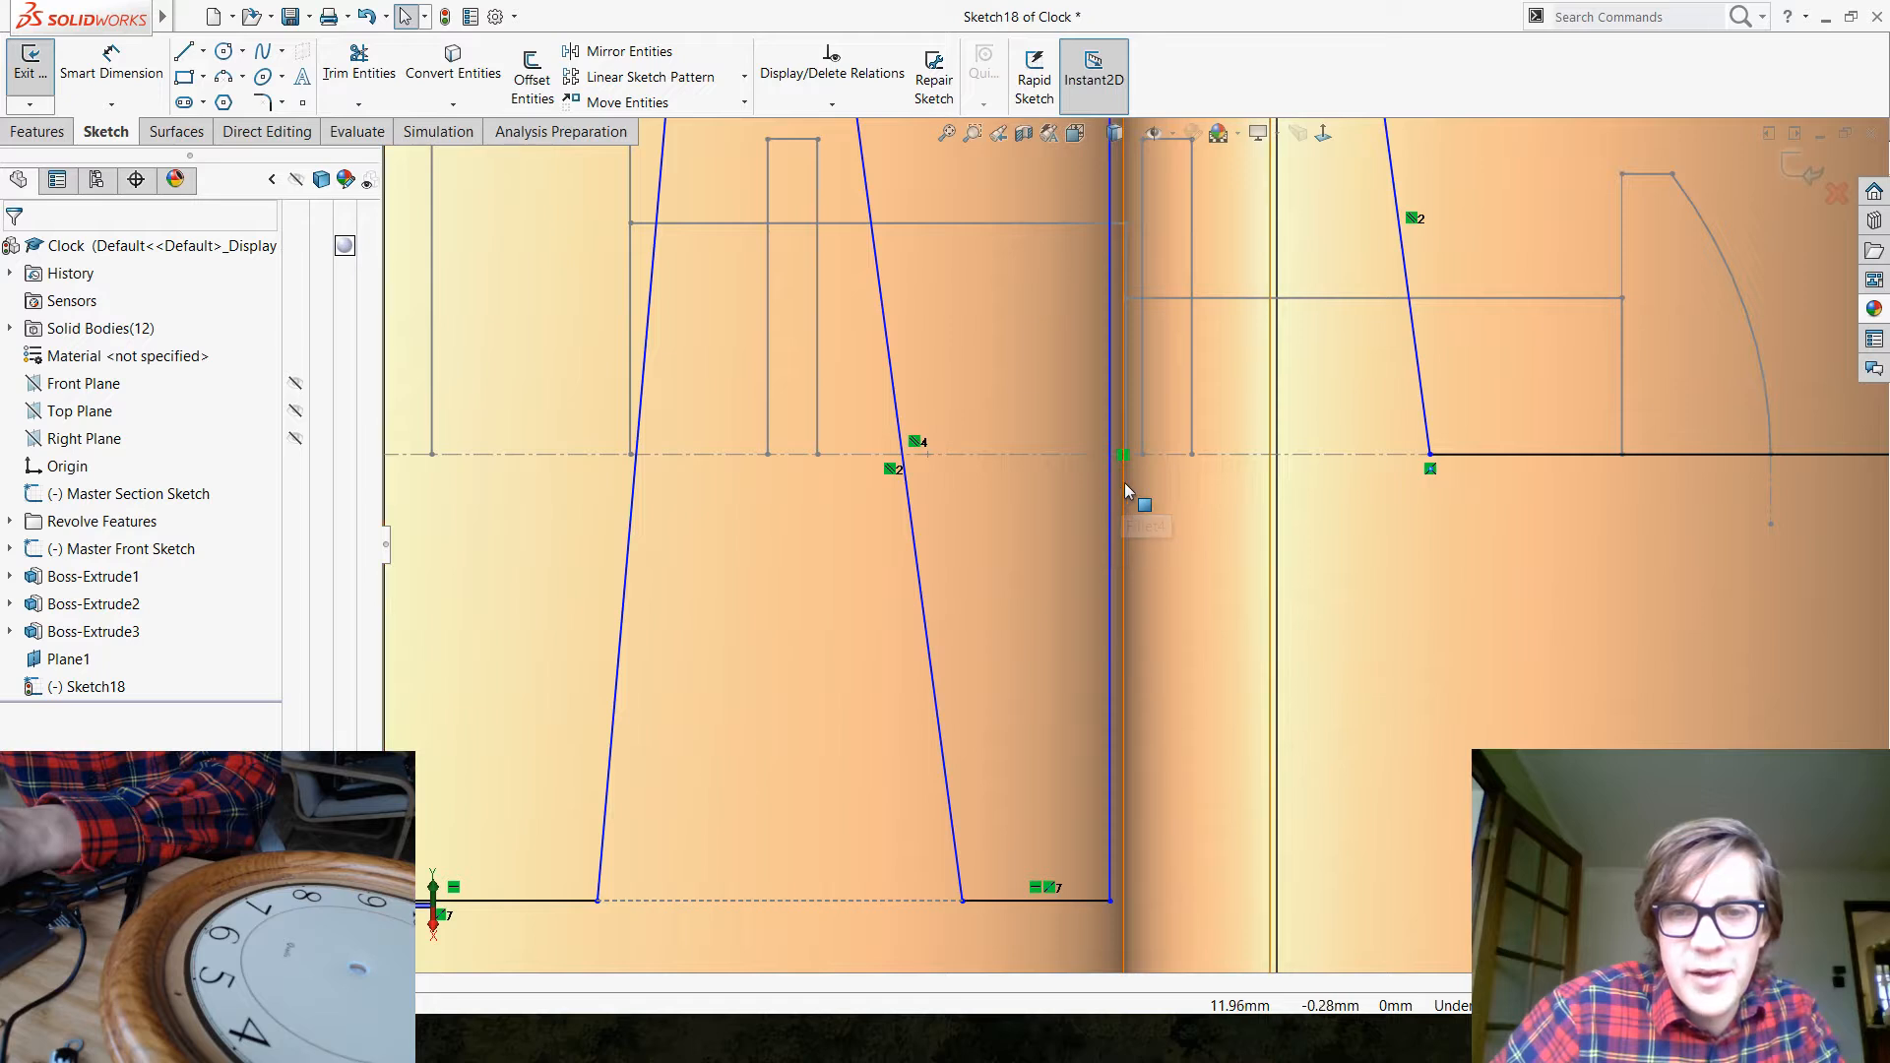
click(1110, 484)
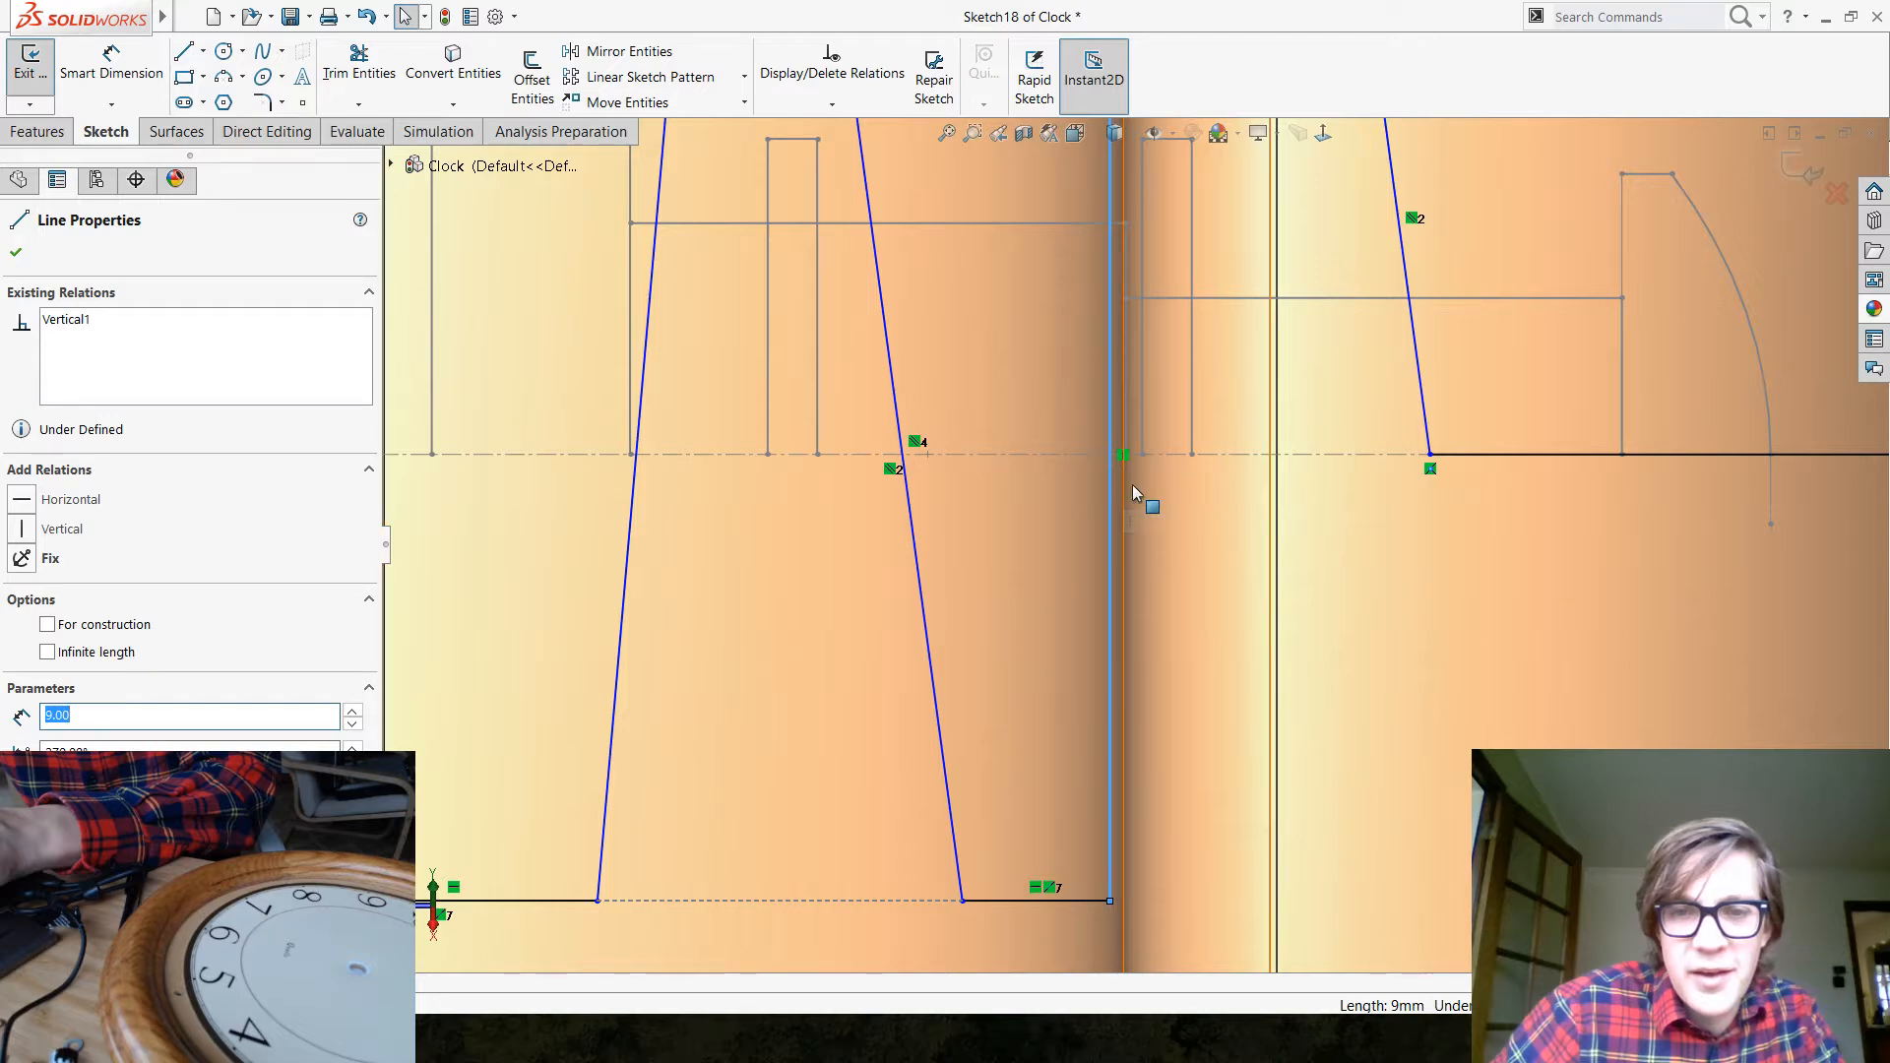
scroll(1130, 484, down, 5)
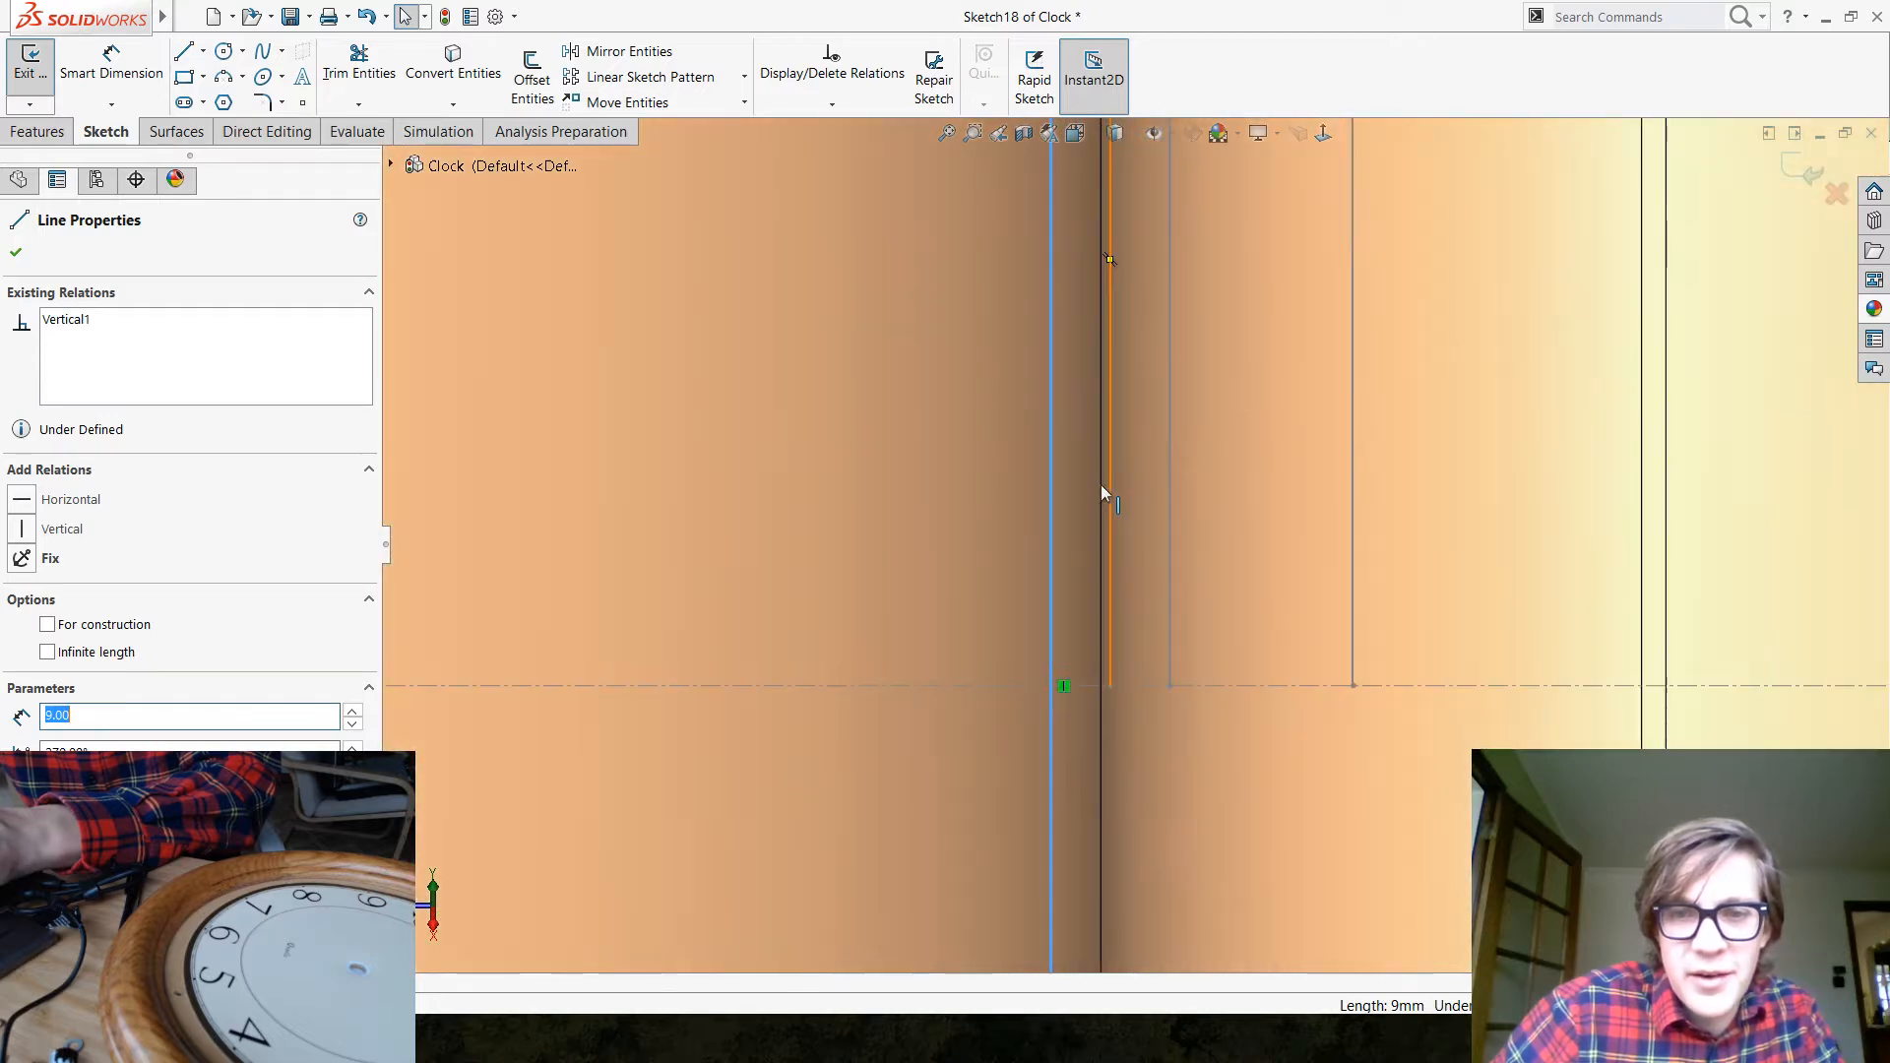
key(Escape)
ctrl+click(1100, 730)
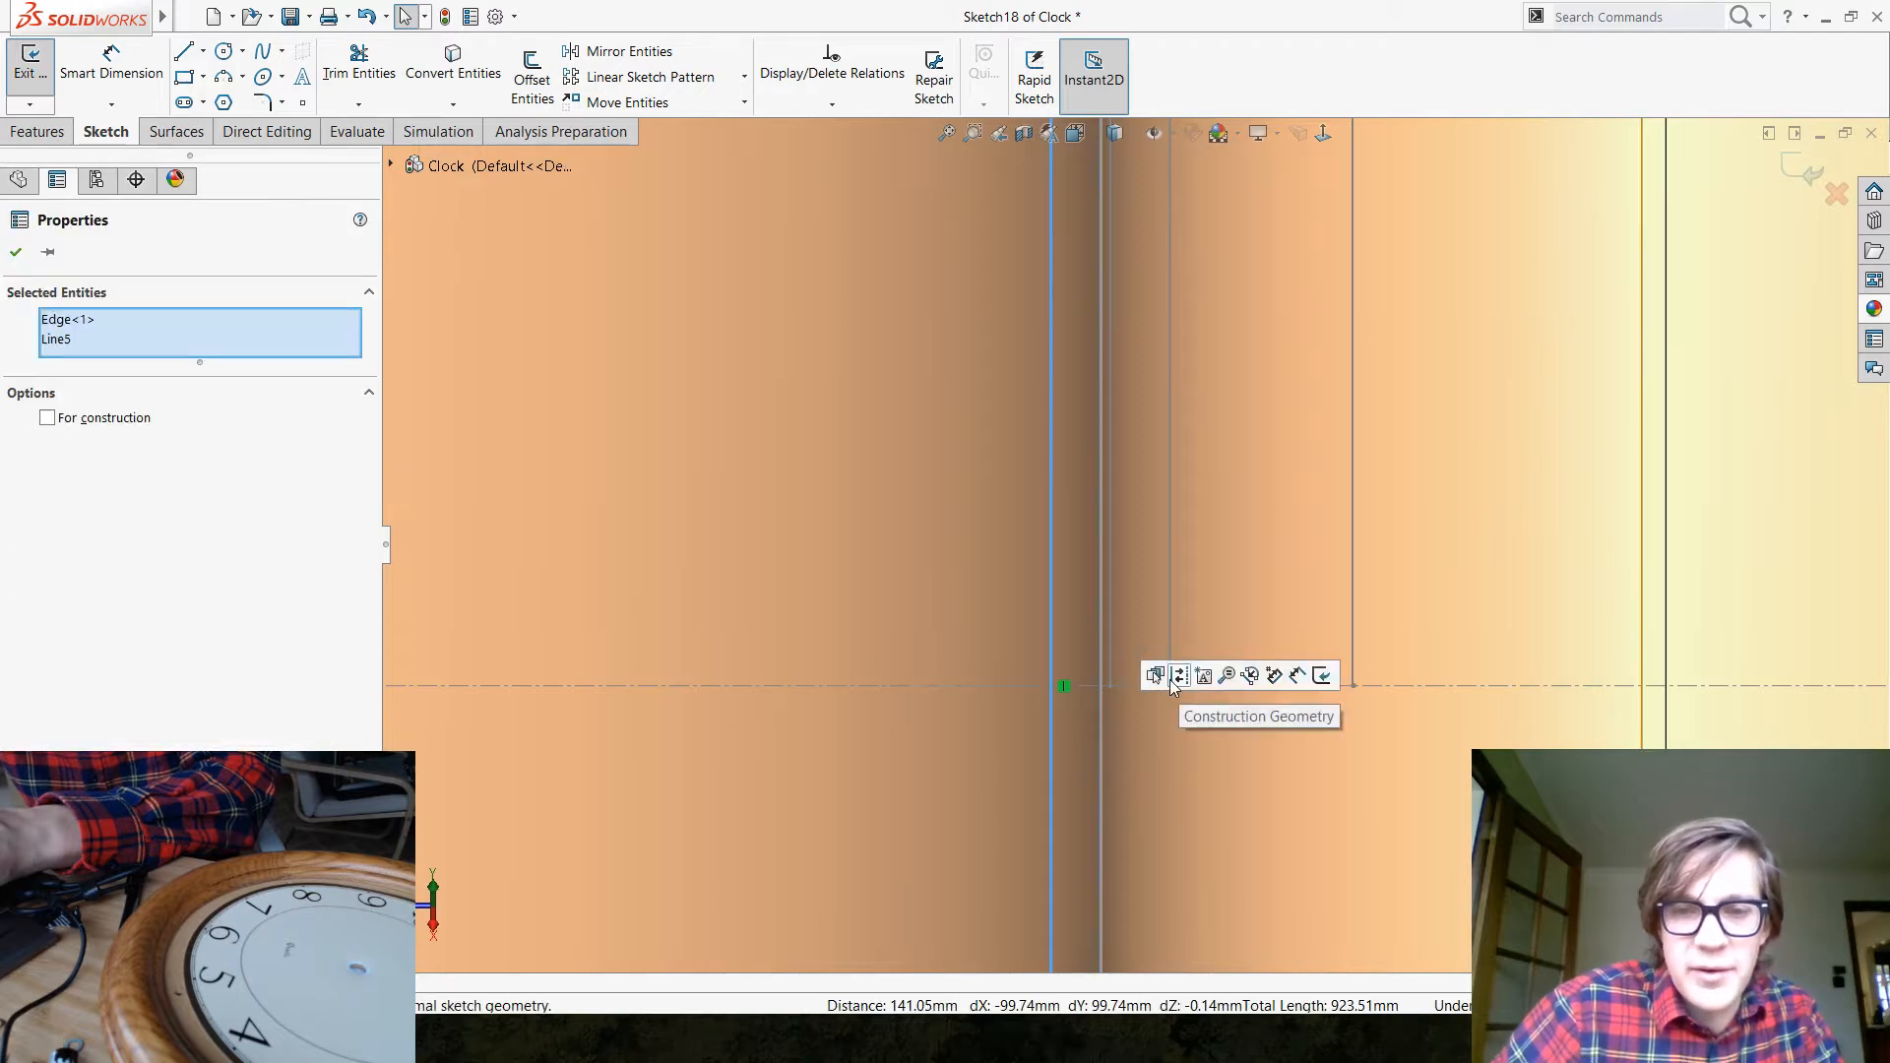
scroll(1073, 433, up, 8)
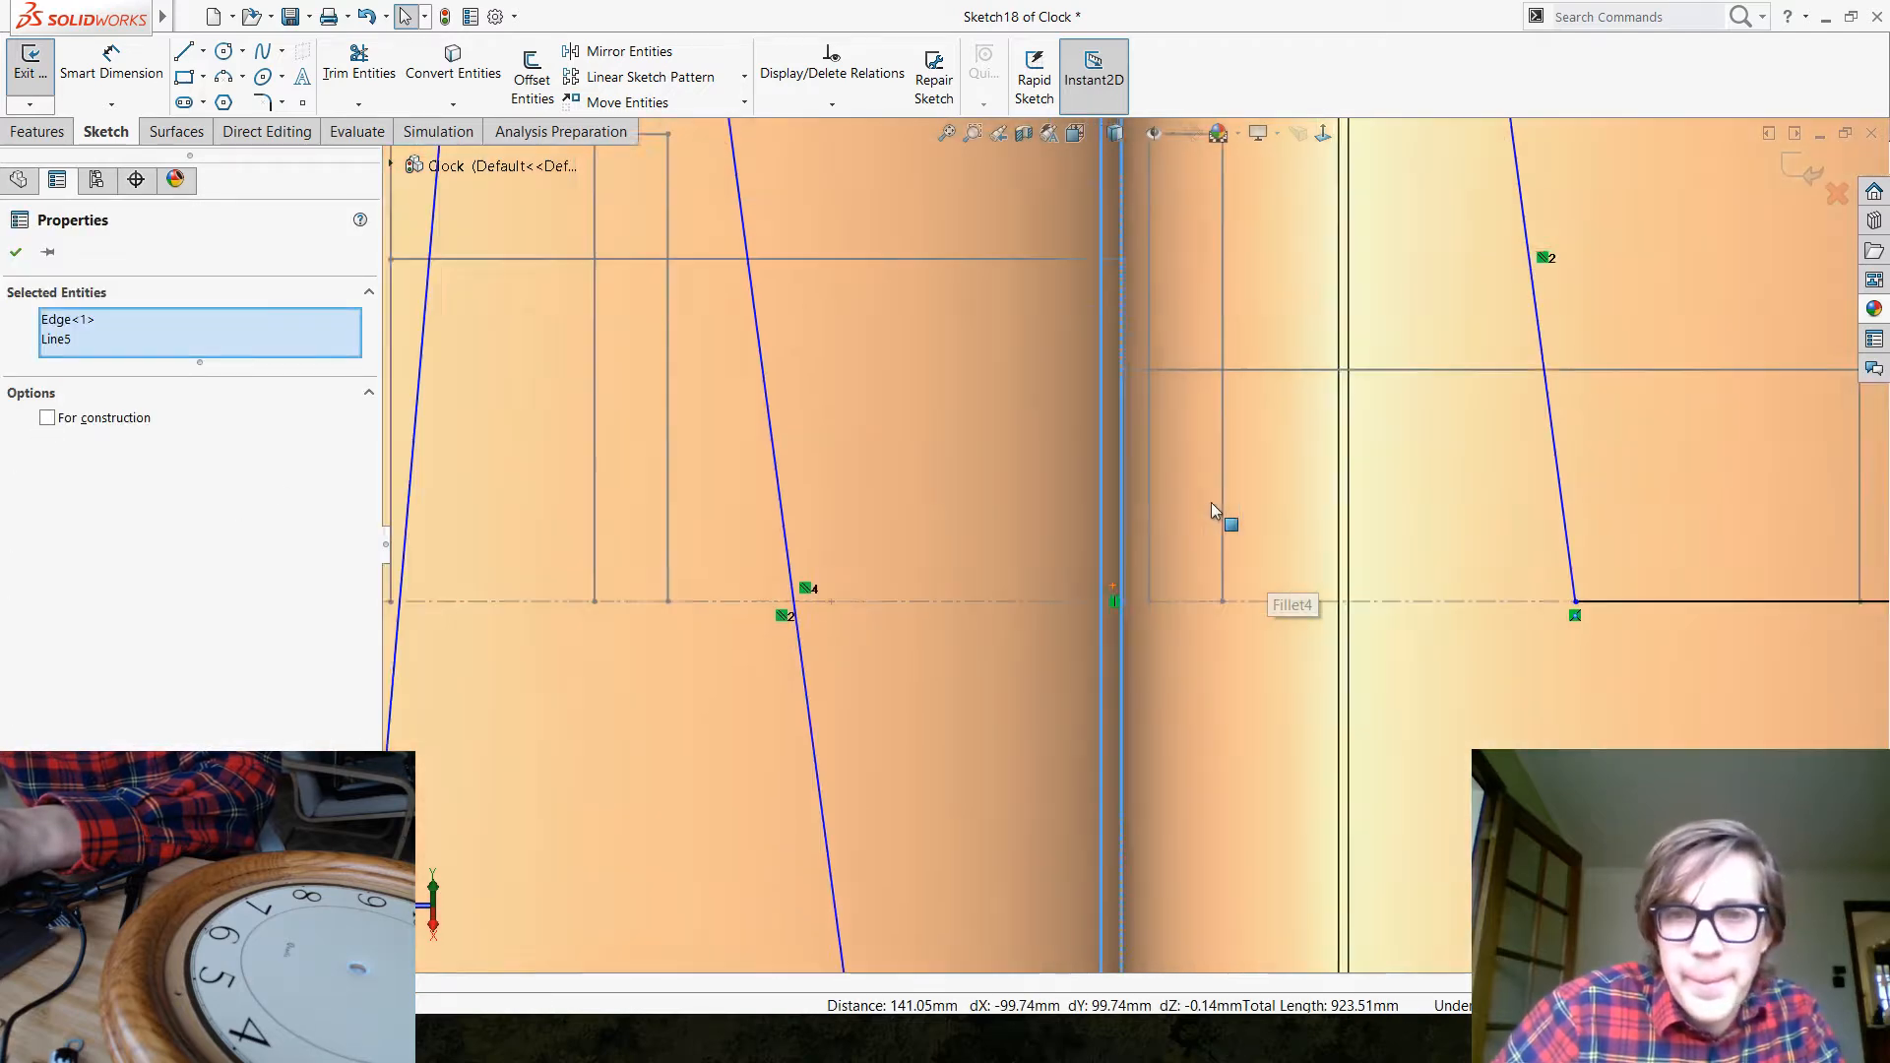
scroll(1171, 393, down, 2)
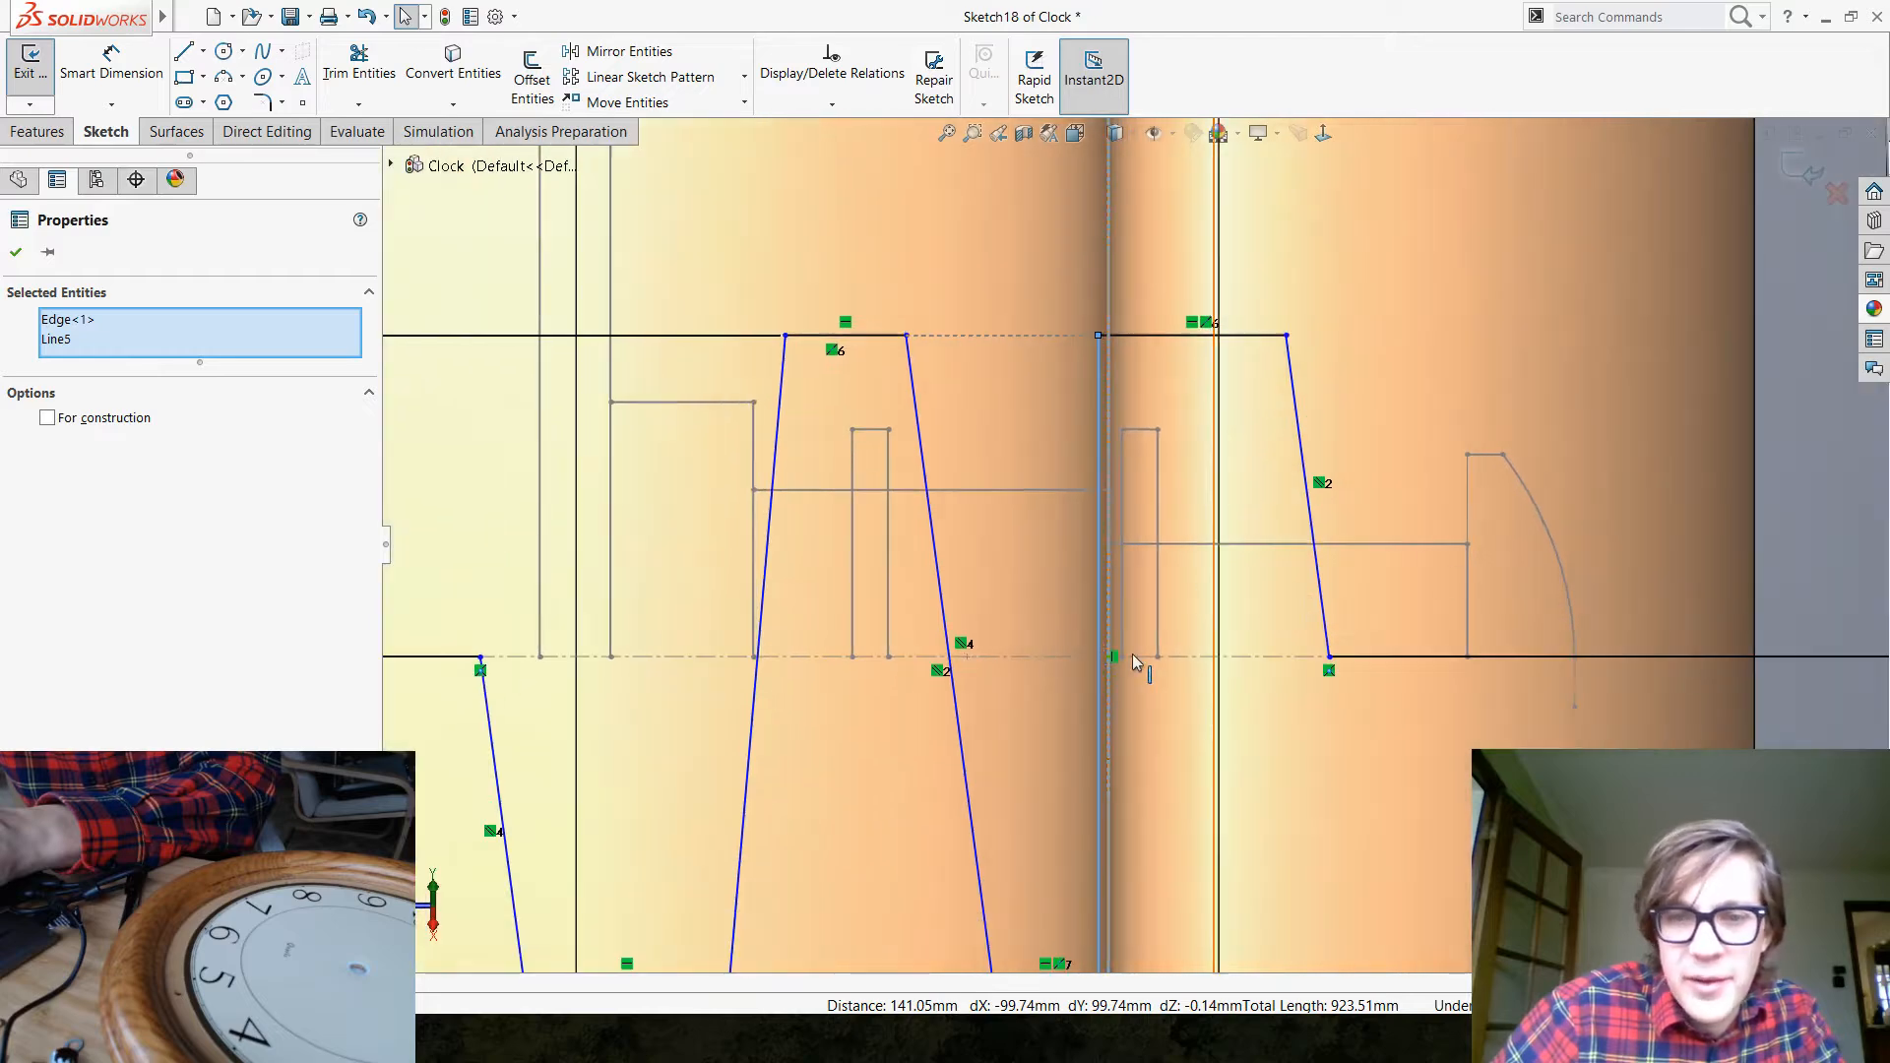
scroll(1132, 654, down, 6)
scroll(1000, 338, up, 6)
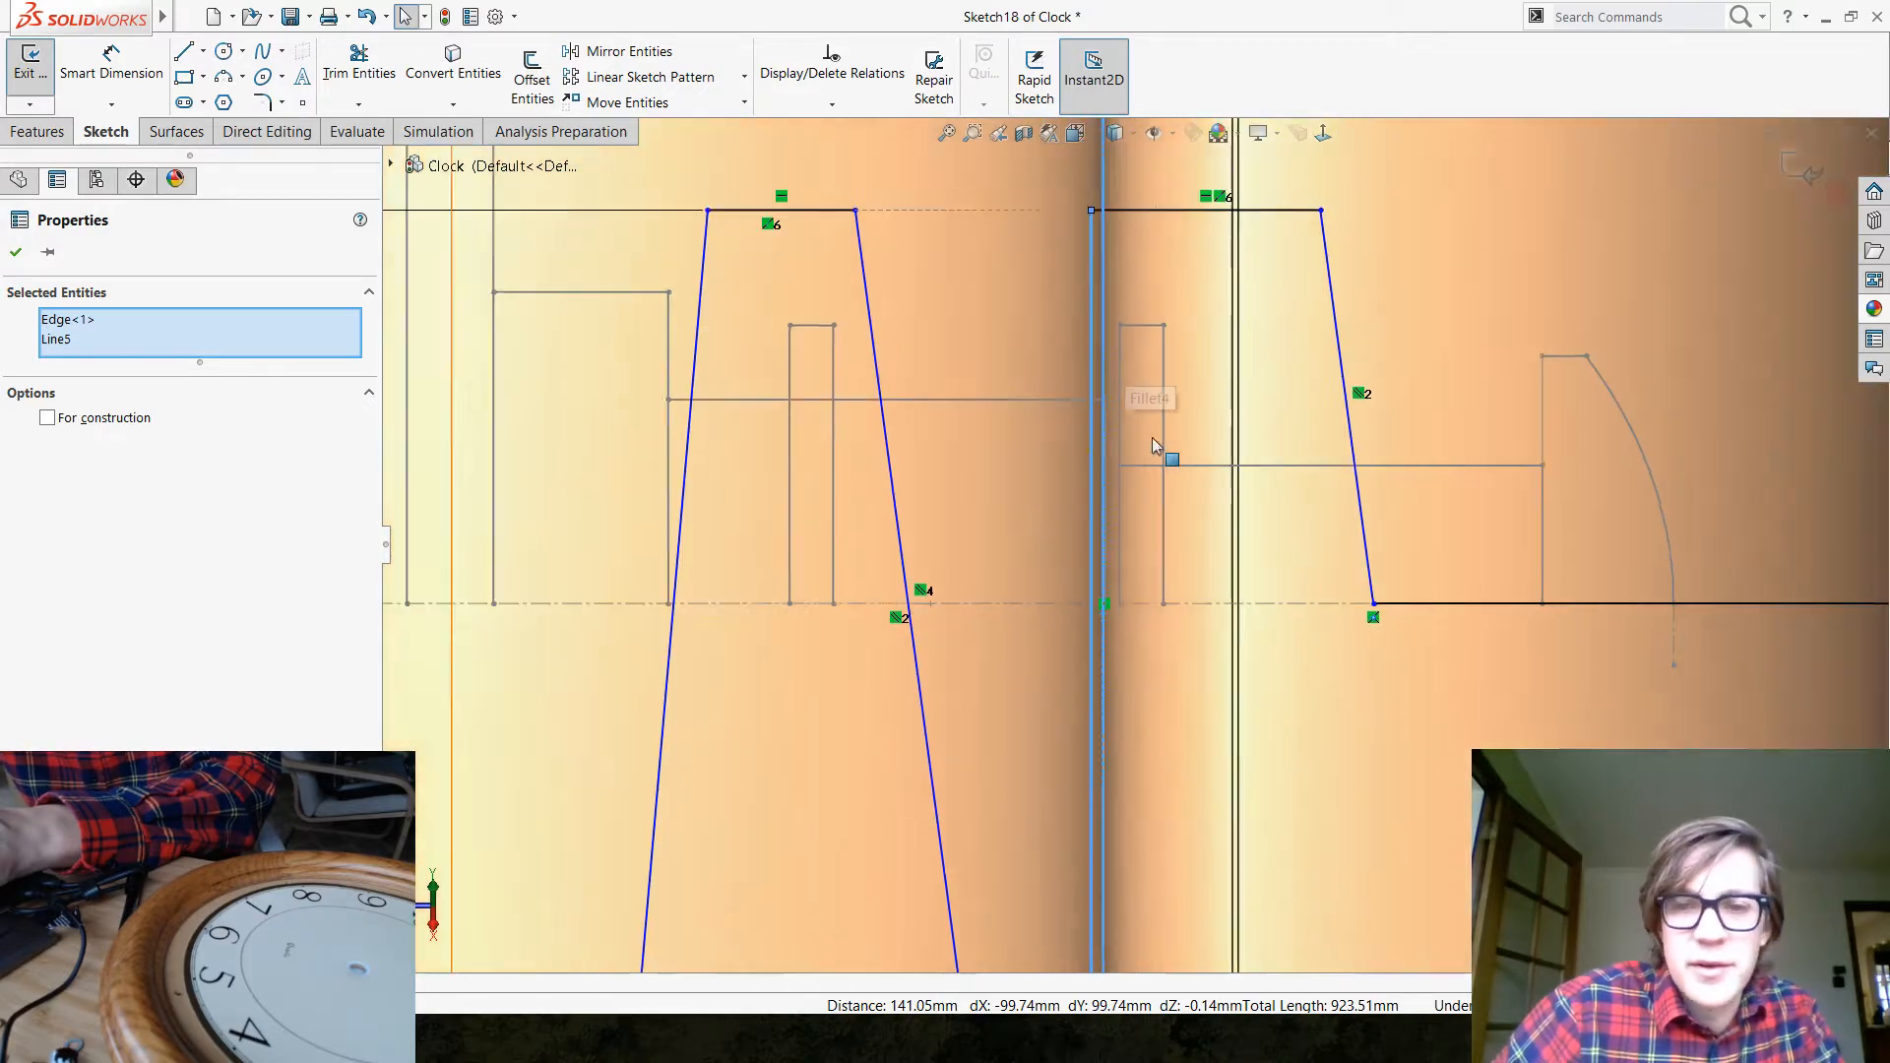
key(Escape)
Move the zigzag's vertical segment towards the seam between the frame rings and make it coincident with the Master Section Sketch point on the axis
scroll(1078, 591, down, 8)
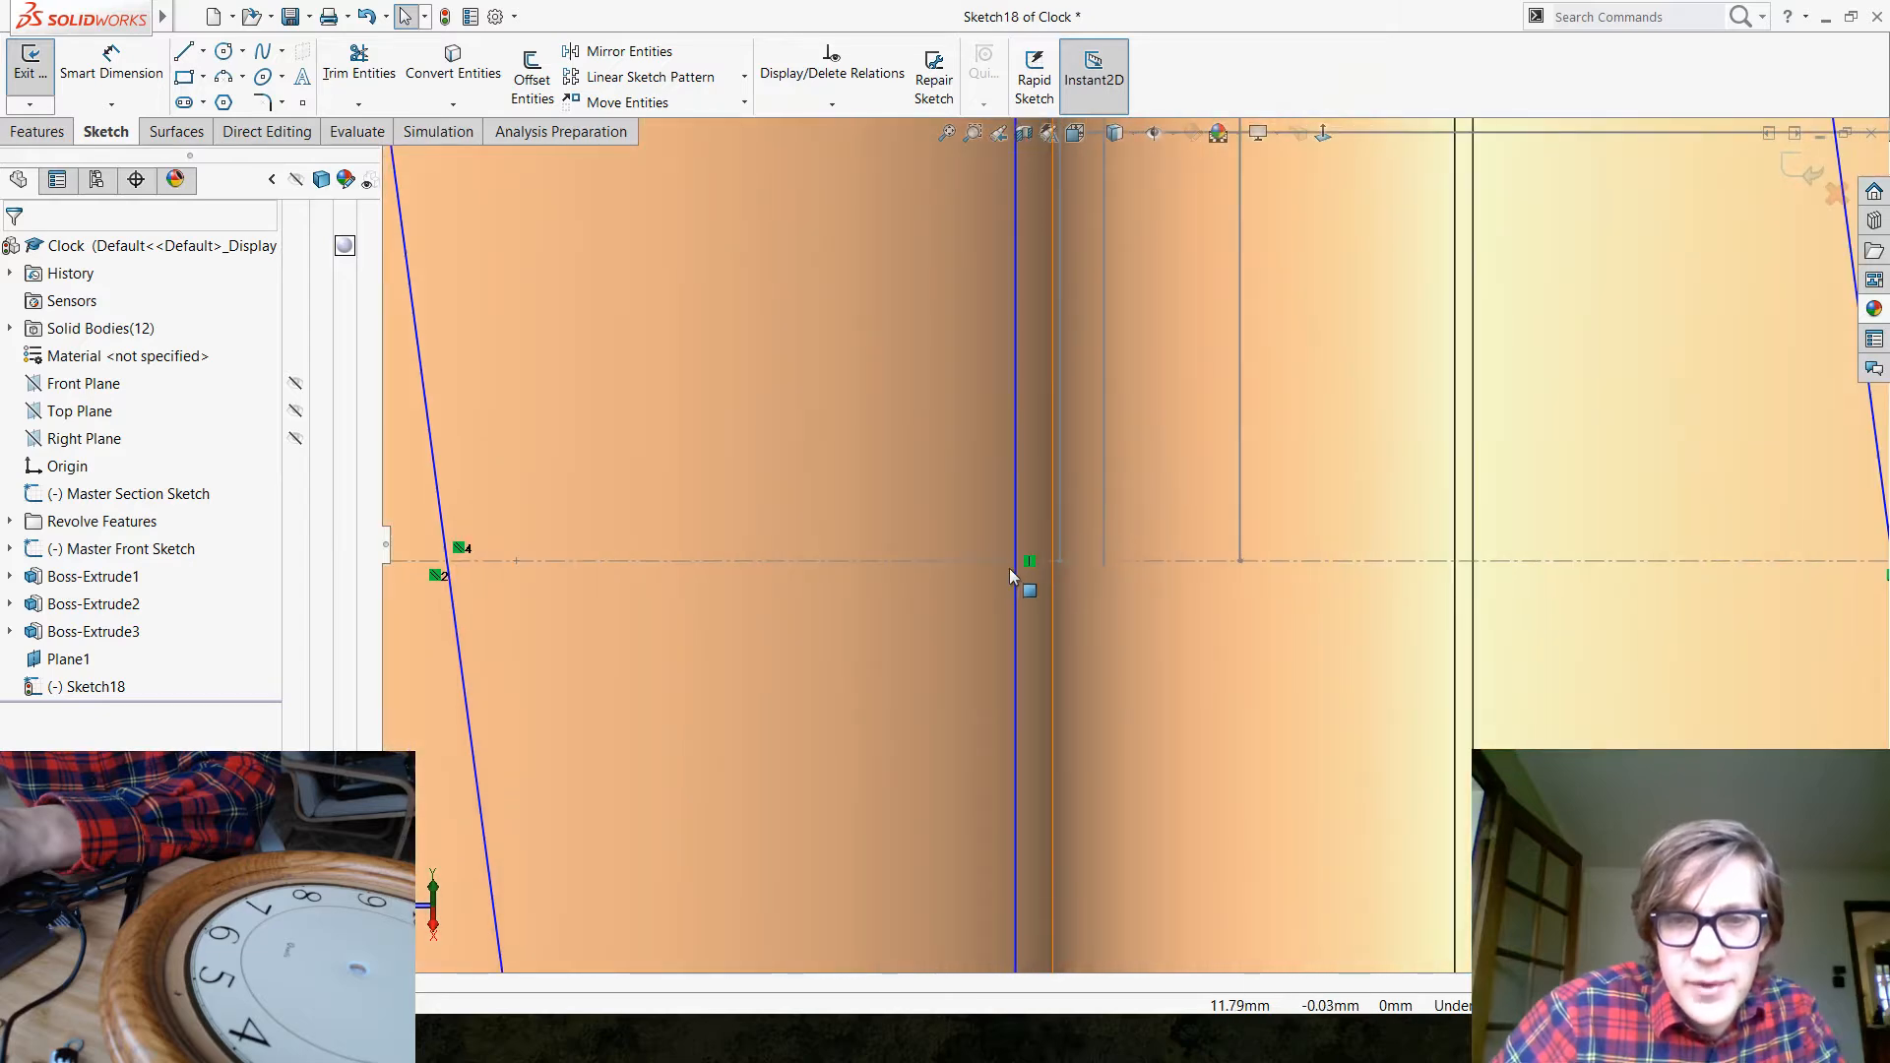
drag(1014, 540, 1071, 561)
ctrl+click(1061, 560)
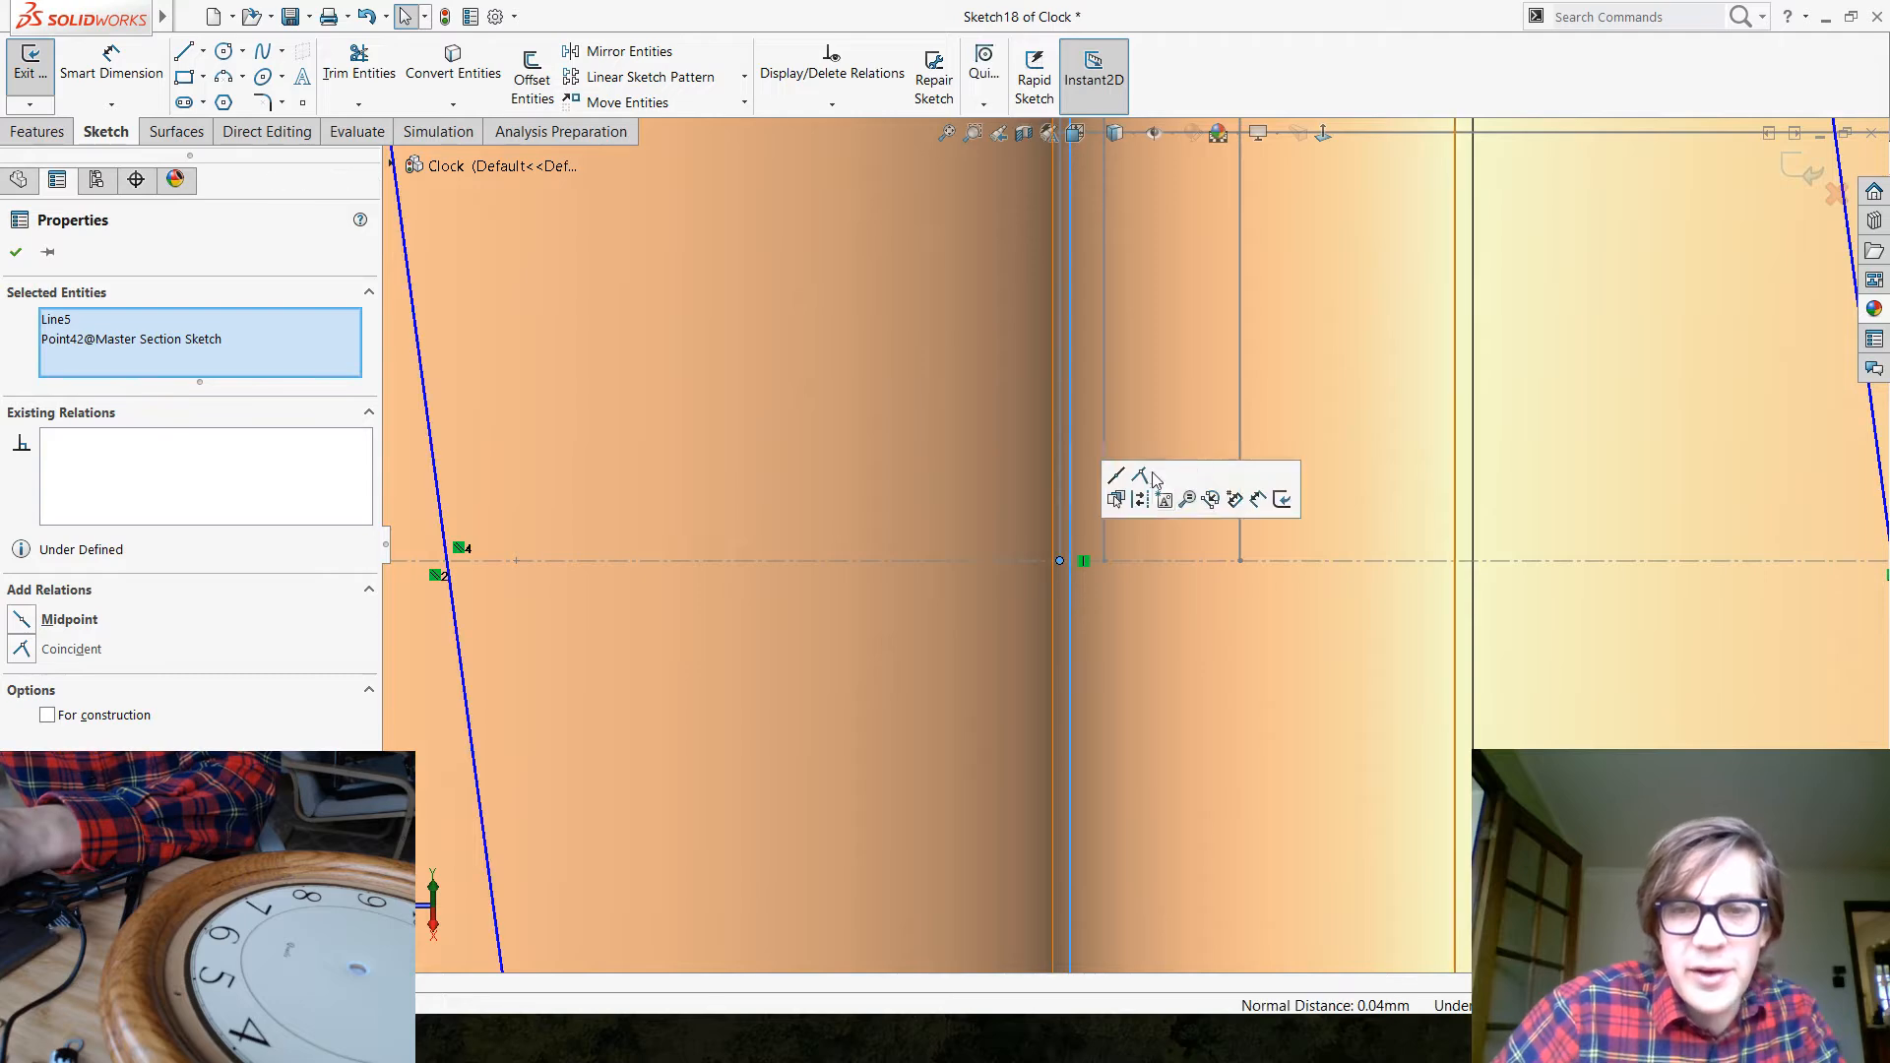
click(1147, 480)
scroll(1443, 486, up, 5)
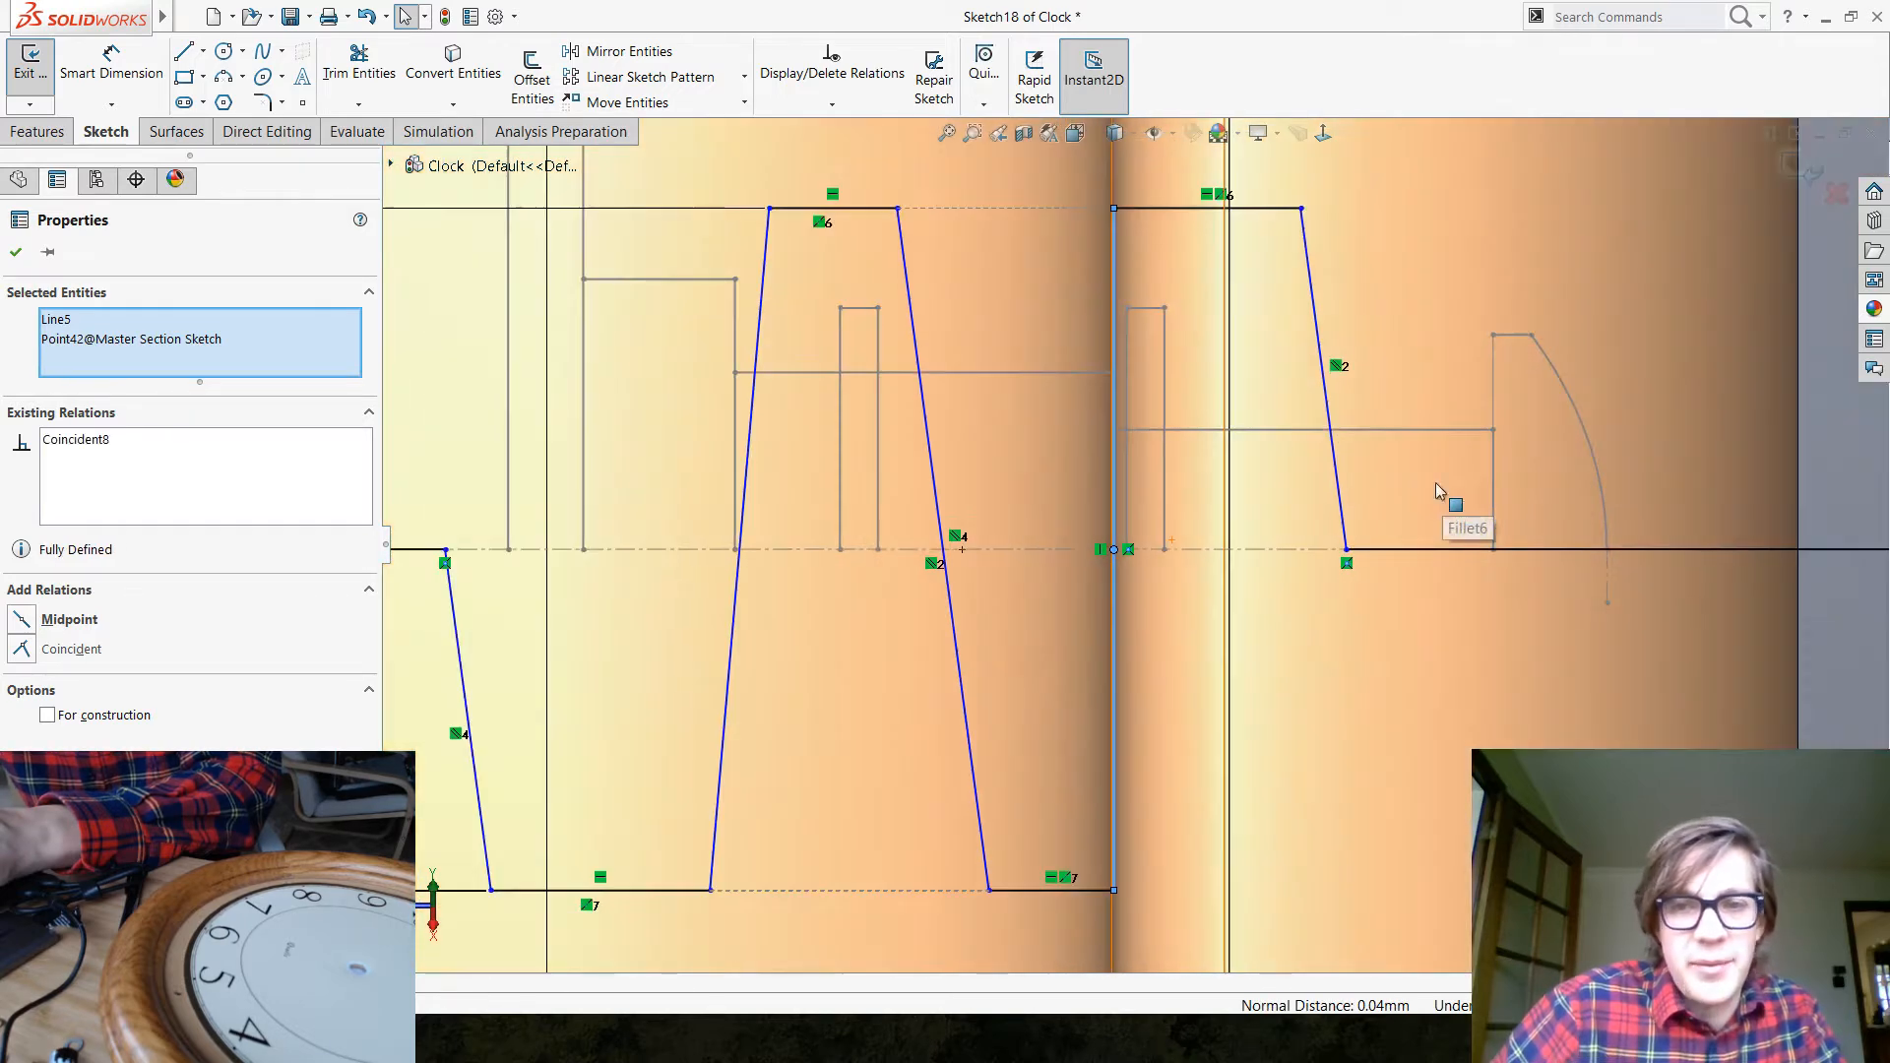
scroll(1612, 734, up, 4)
scroll(1612, 734, down, 2)
key(Escape)
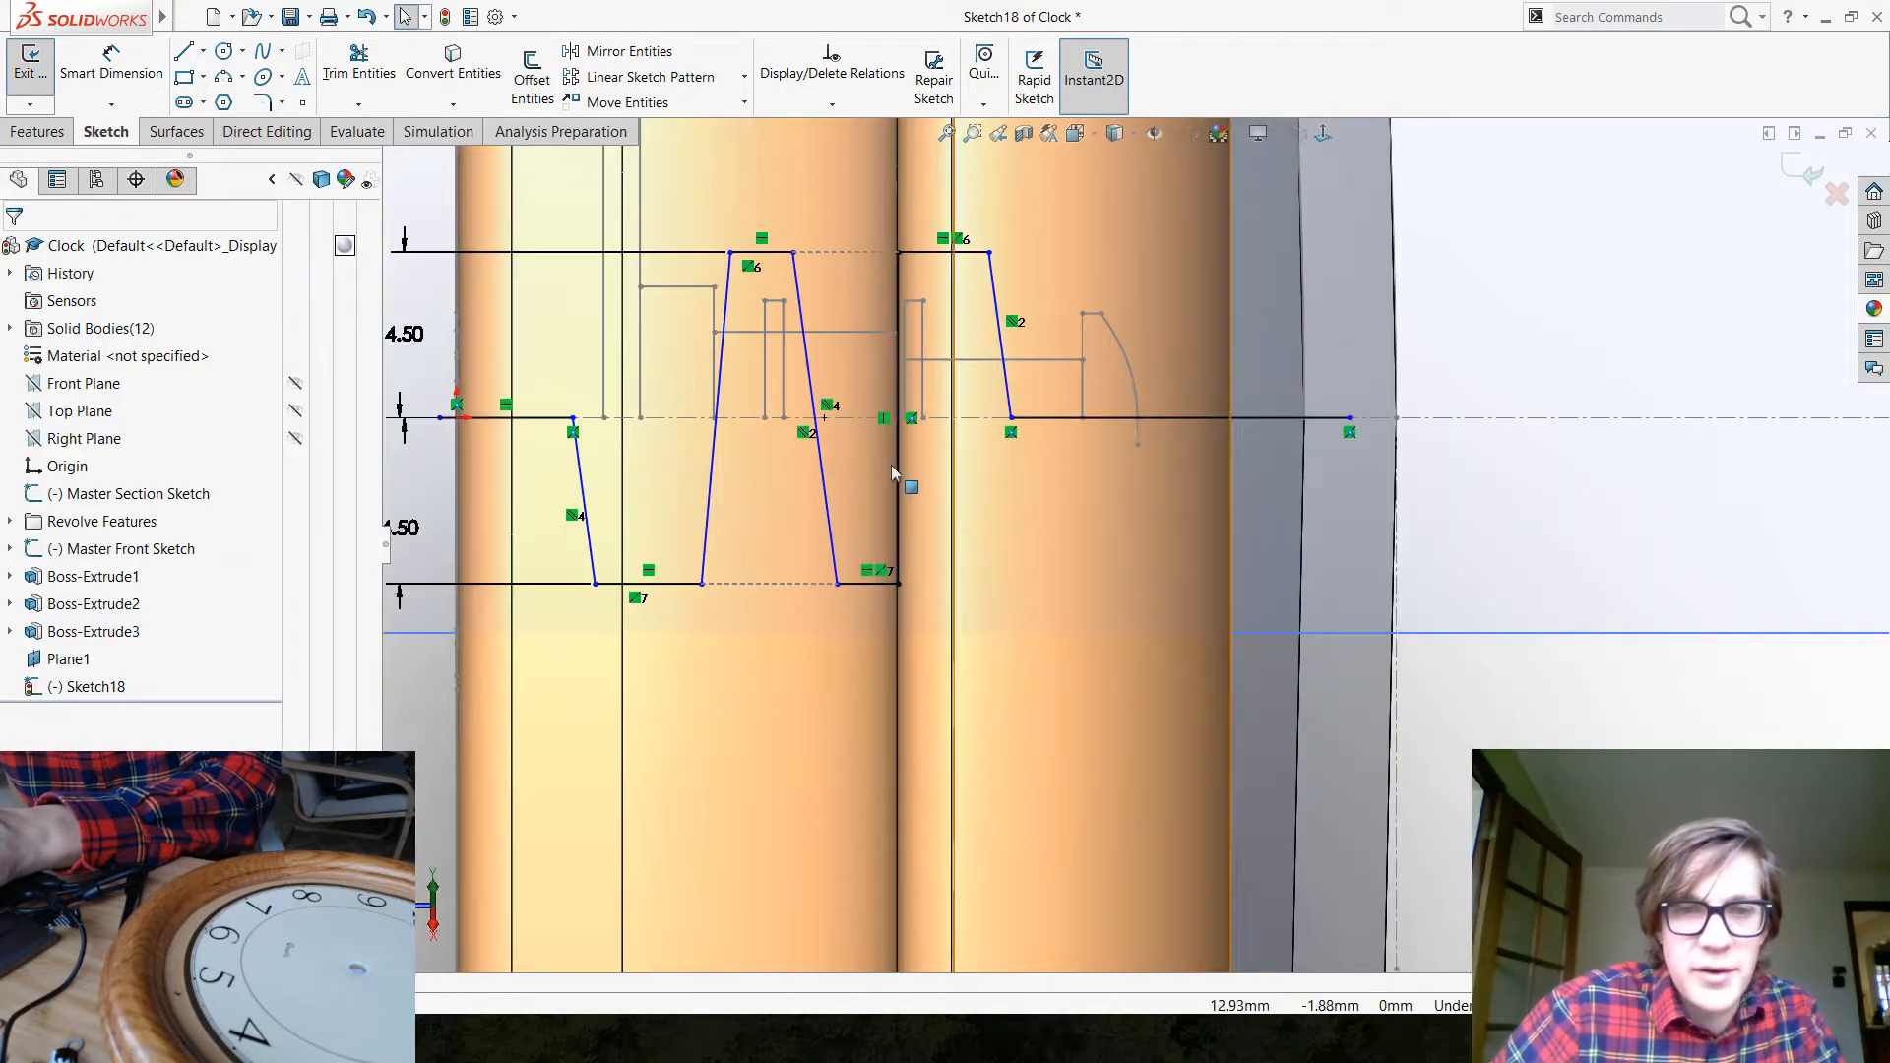
Make all four flat peak and valley segments of the zigzag equal in length
scroll(844, 386, up, 1)
scroll(853, 355, down, 3)
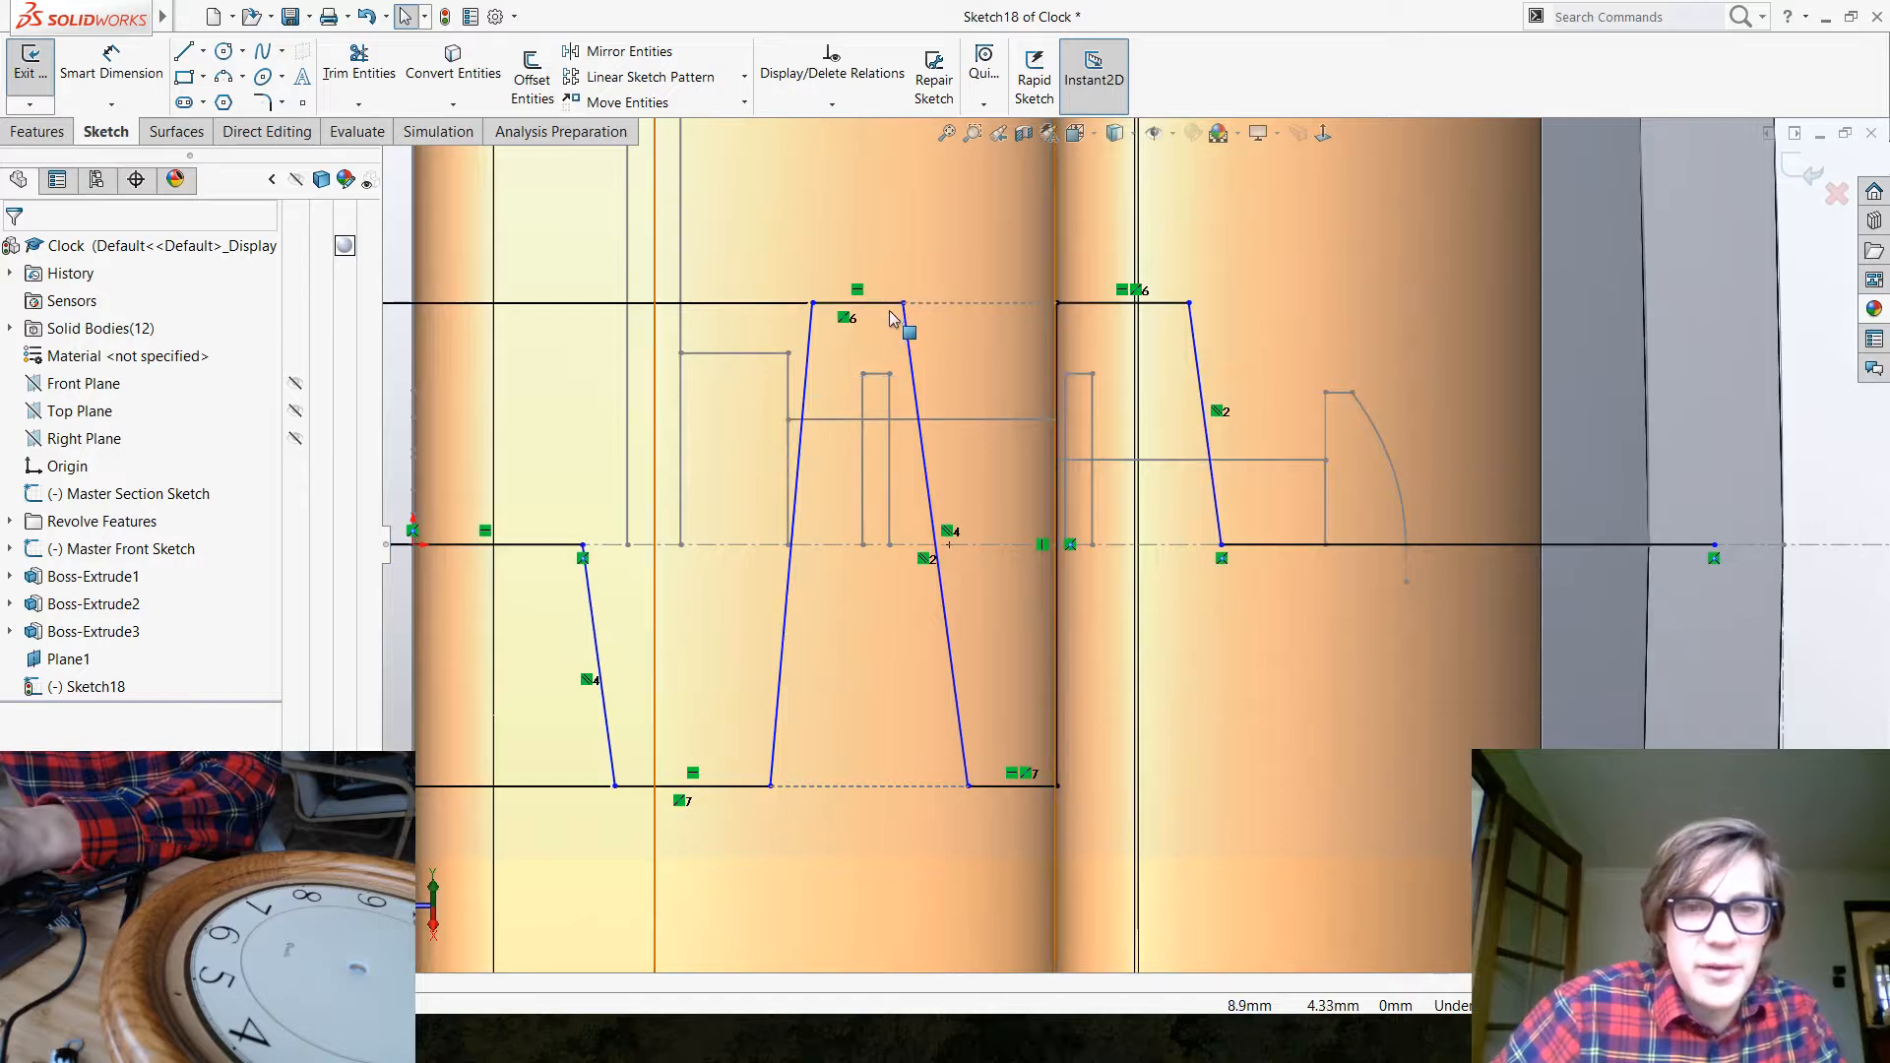
click(882, 307)
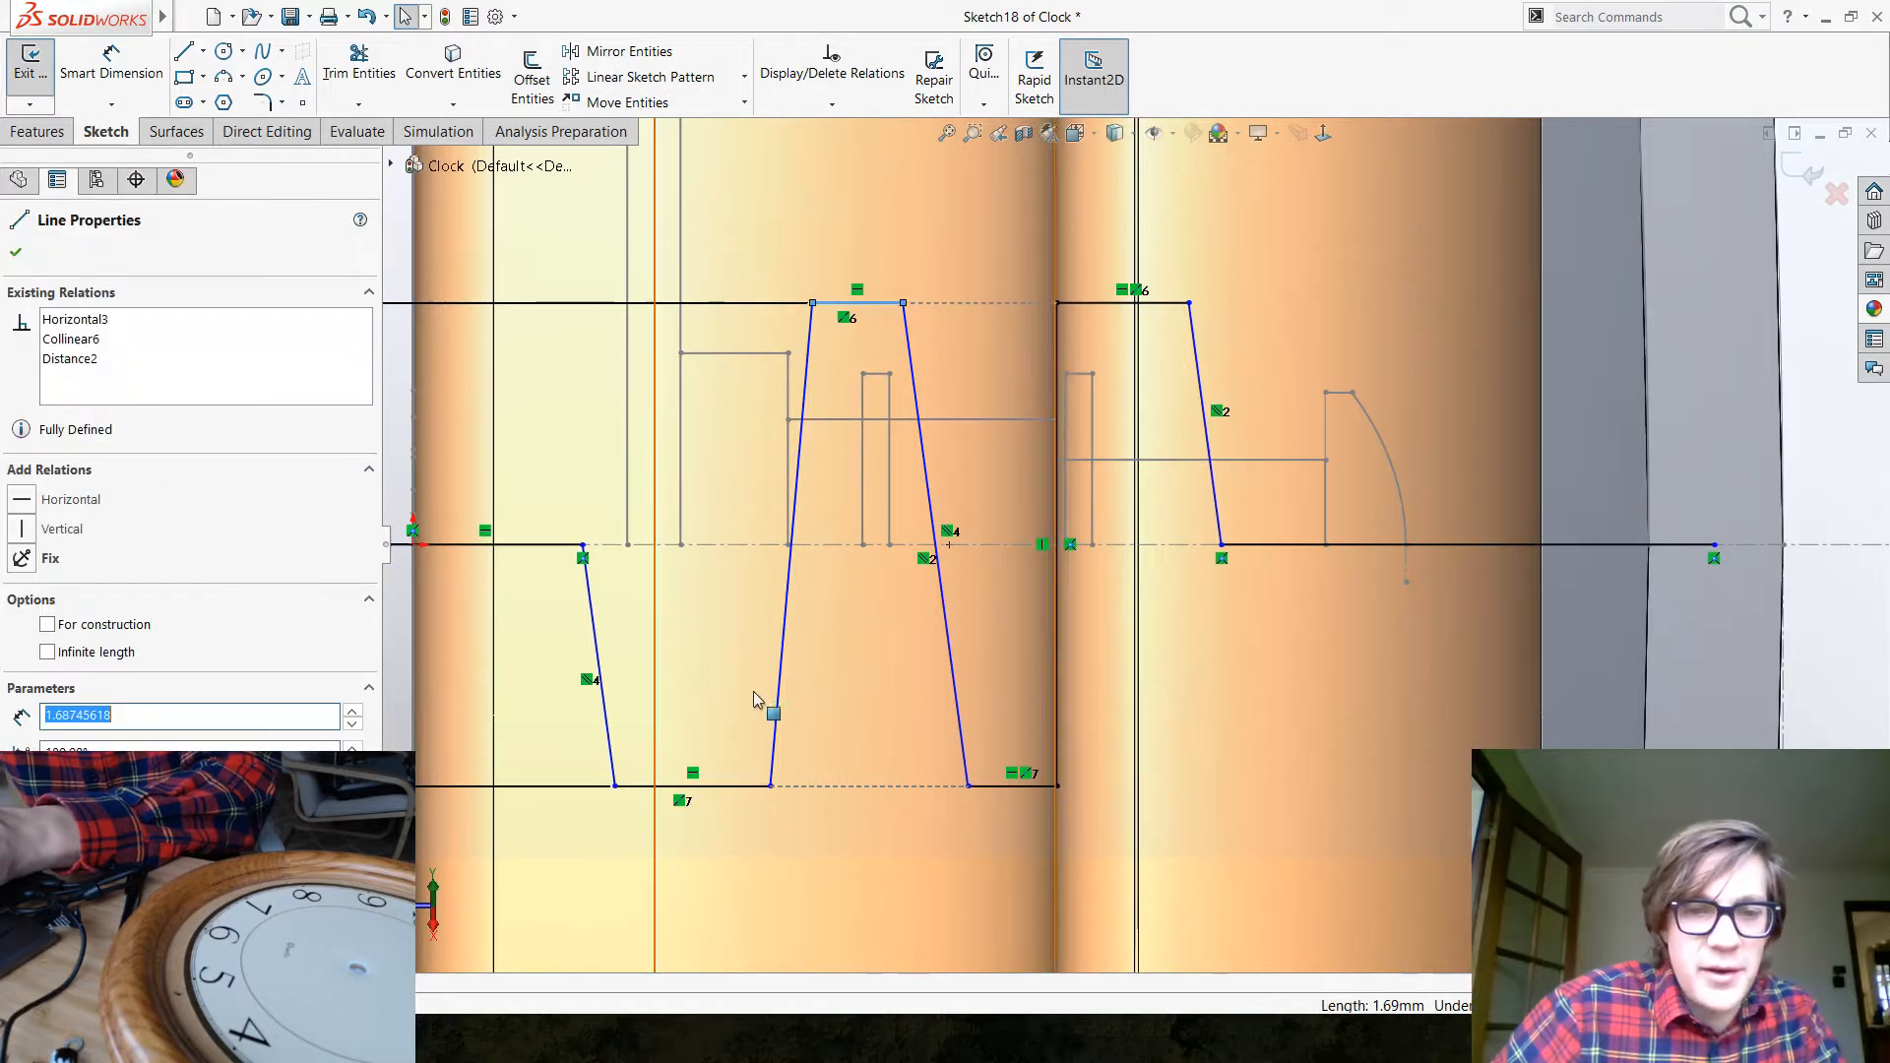
ctrl+click(763, 786)
ctrl+click(1011, 786)
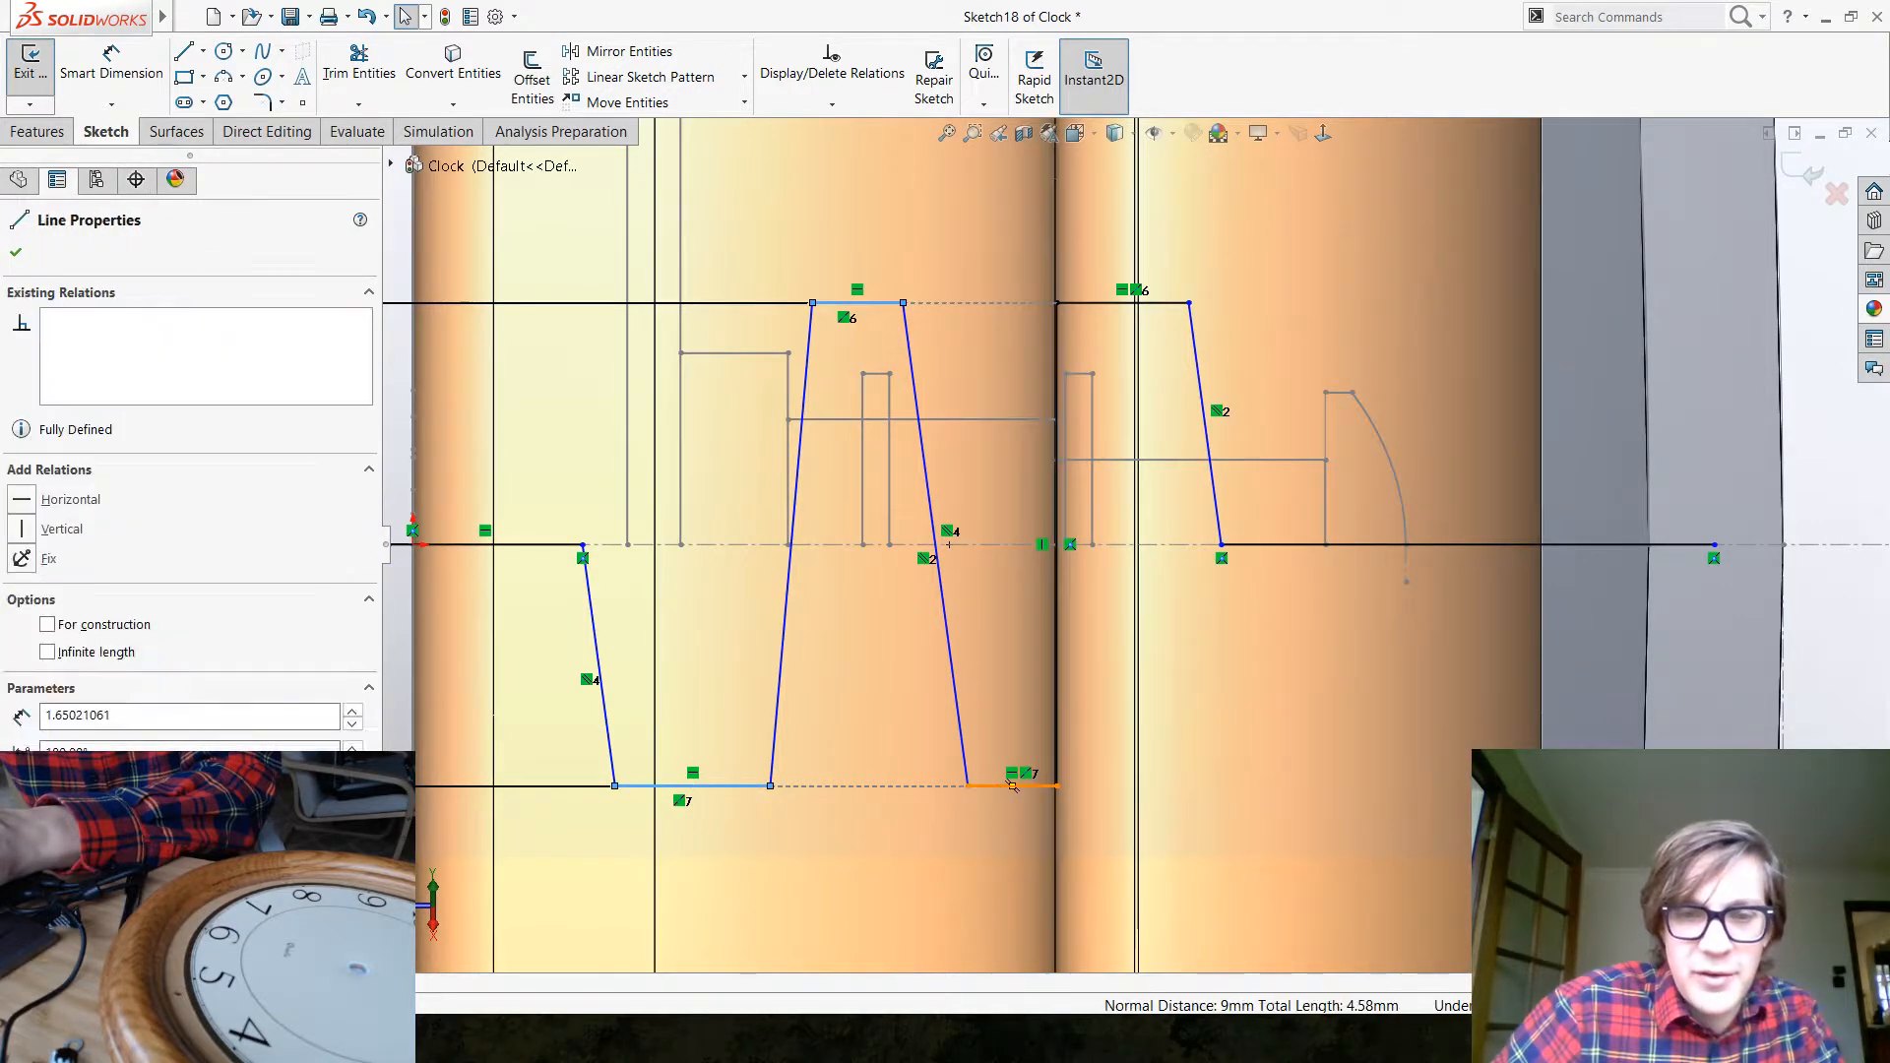
ctrl+click(1172, 317)
click(1172, 303)
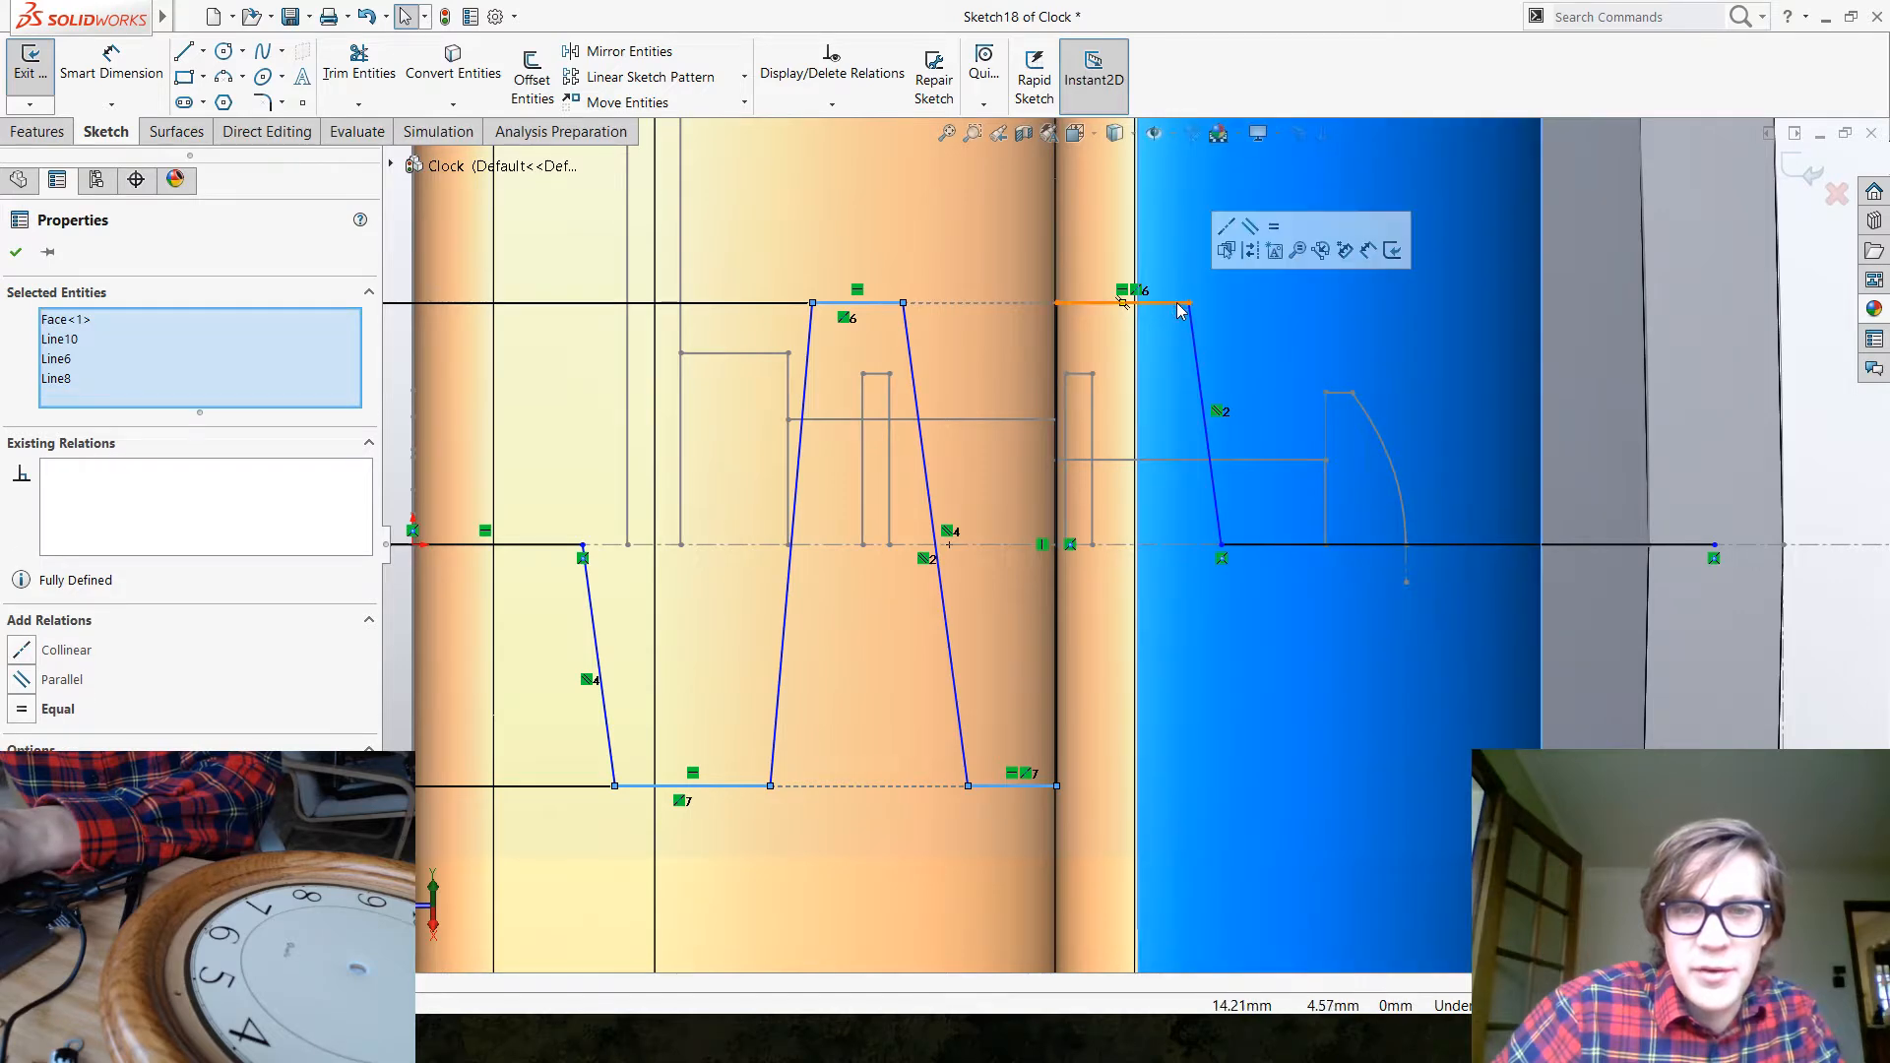
ctrl+click(1002, 787)
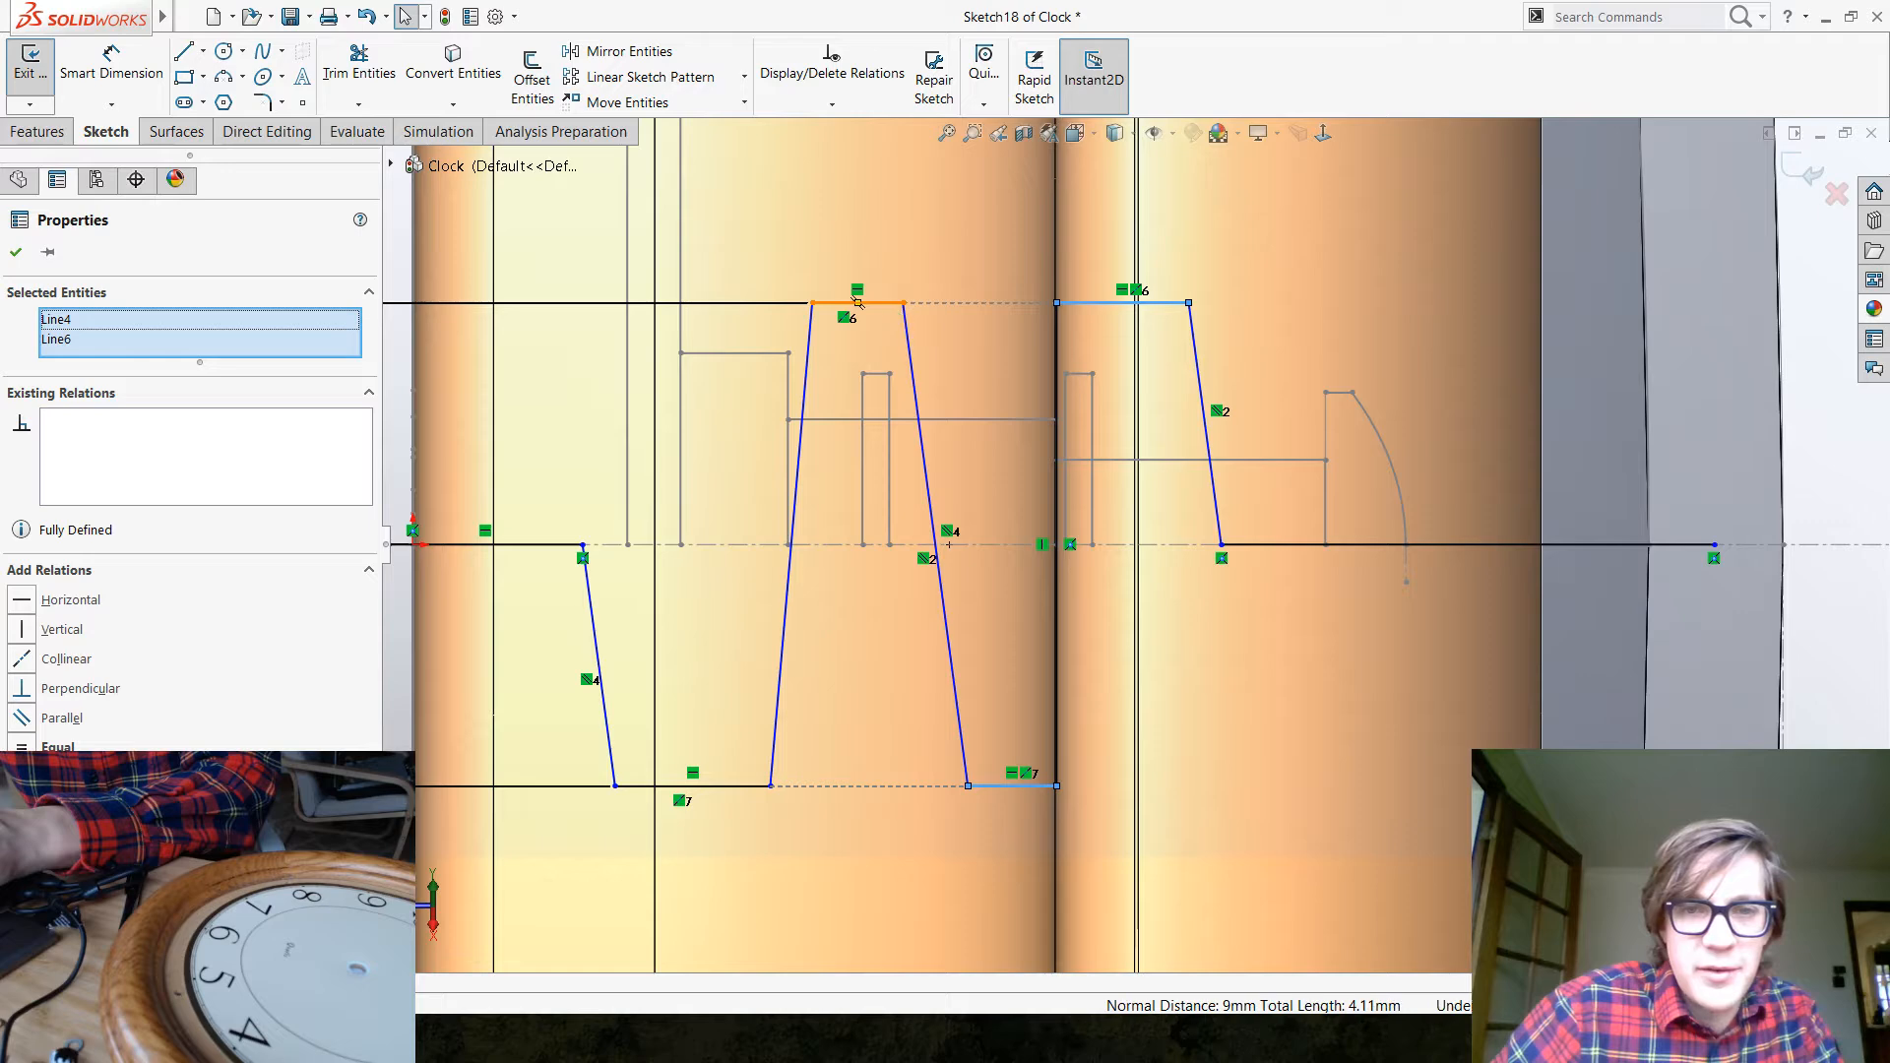
ctrl+click(894, 304)
ctrl+click(692, 785)
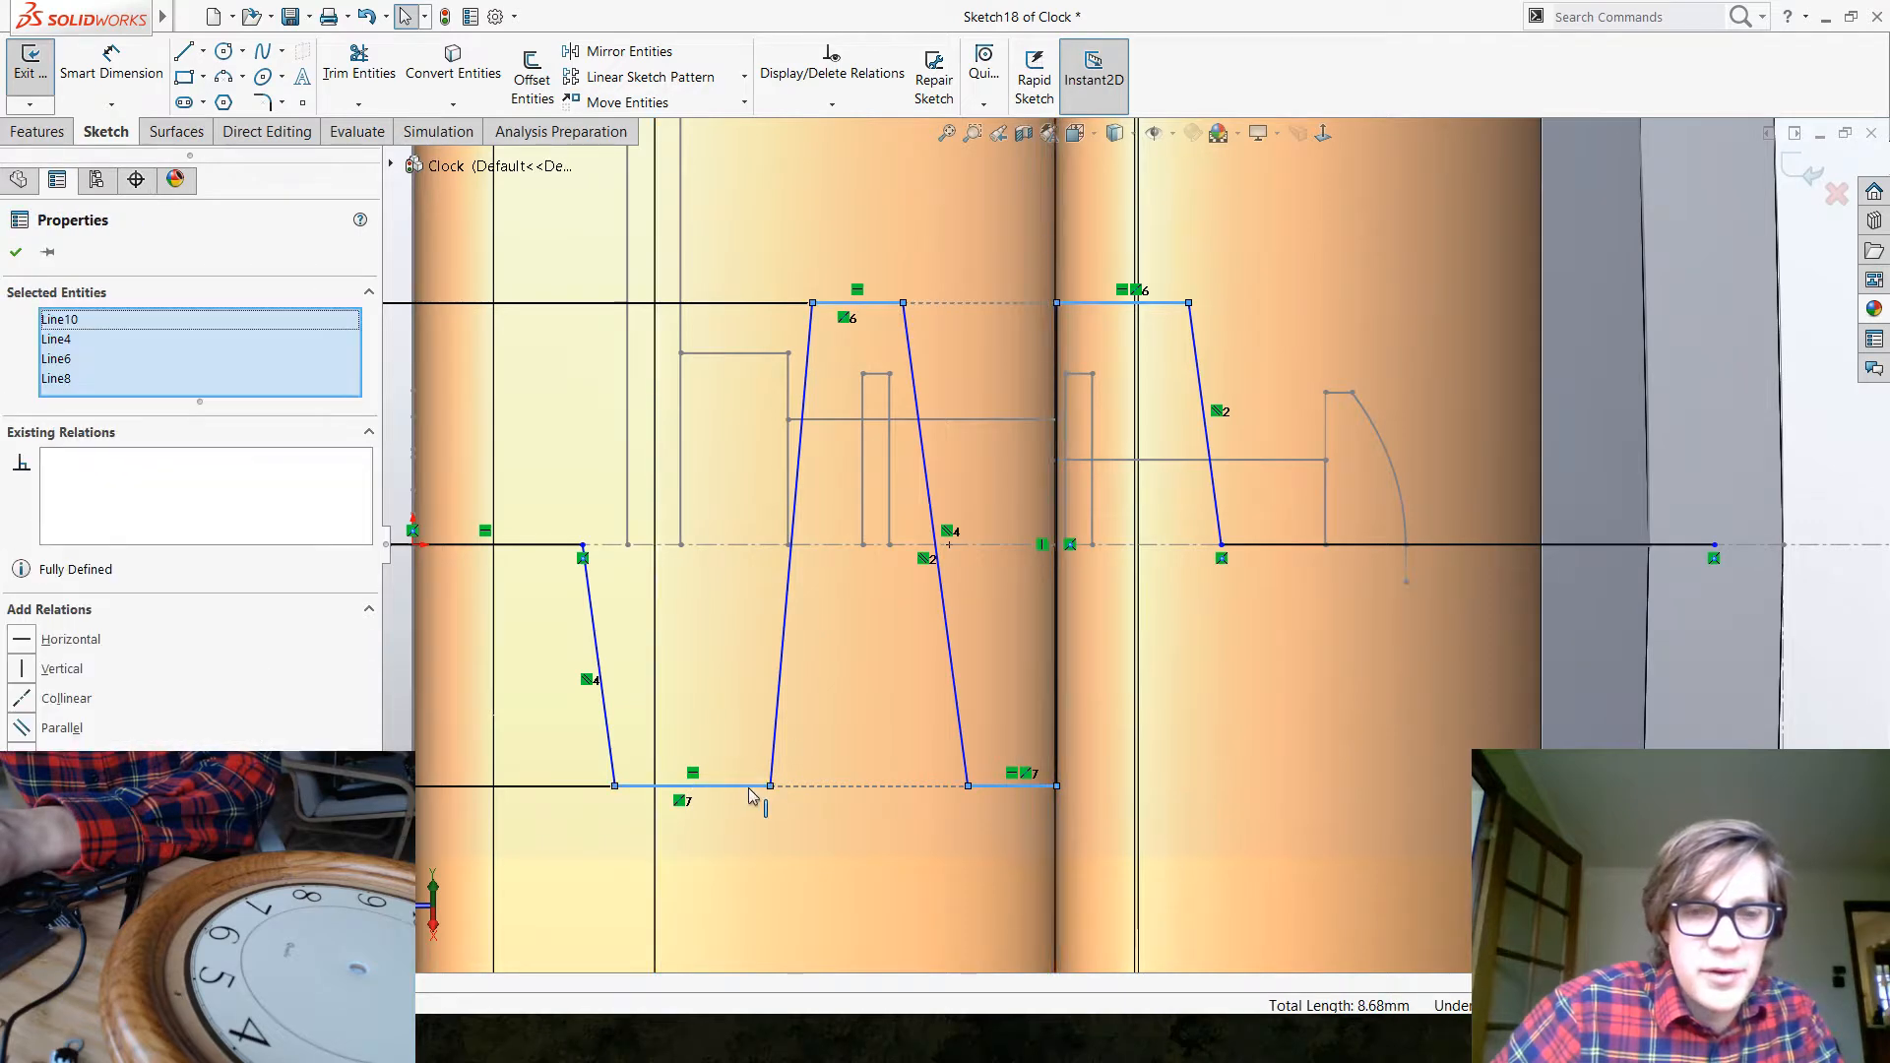
click(897, 705)
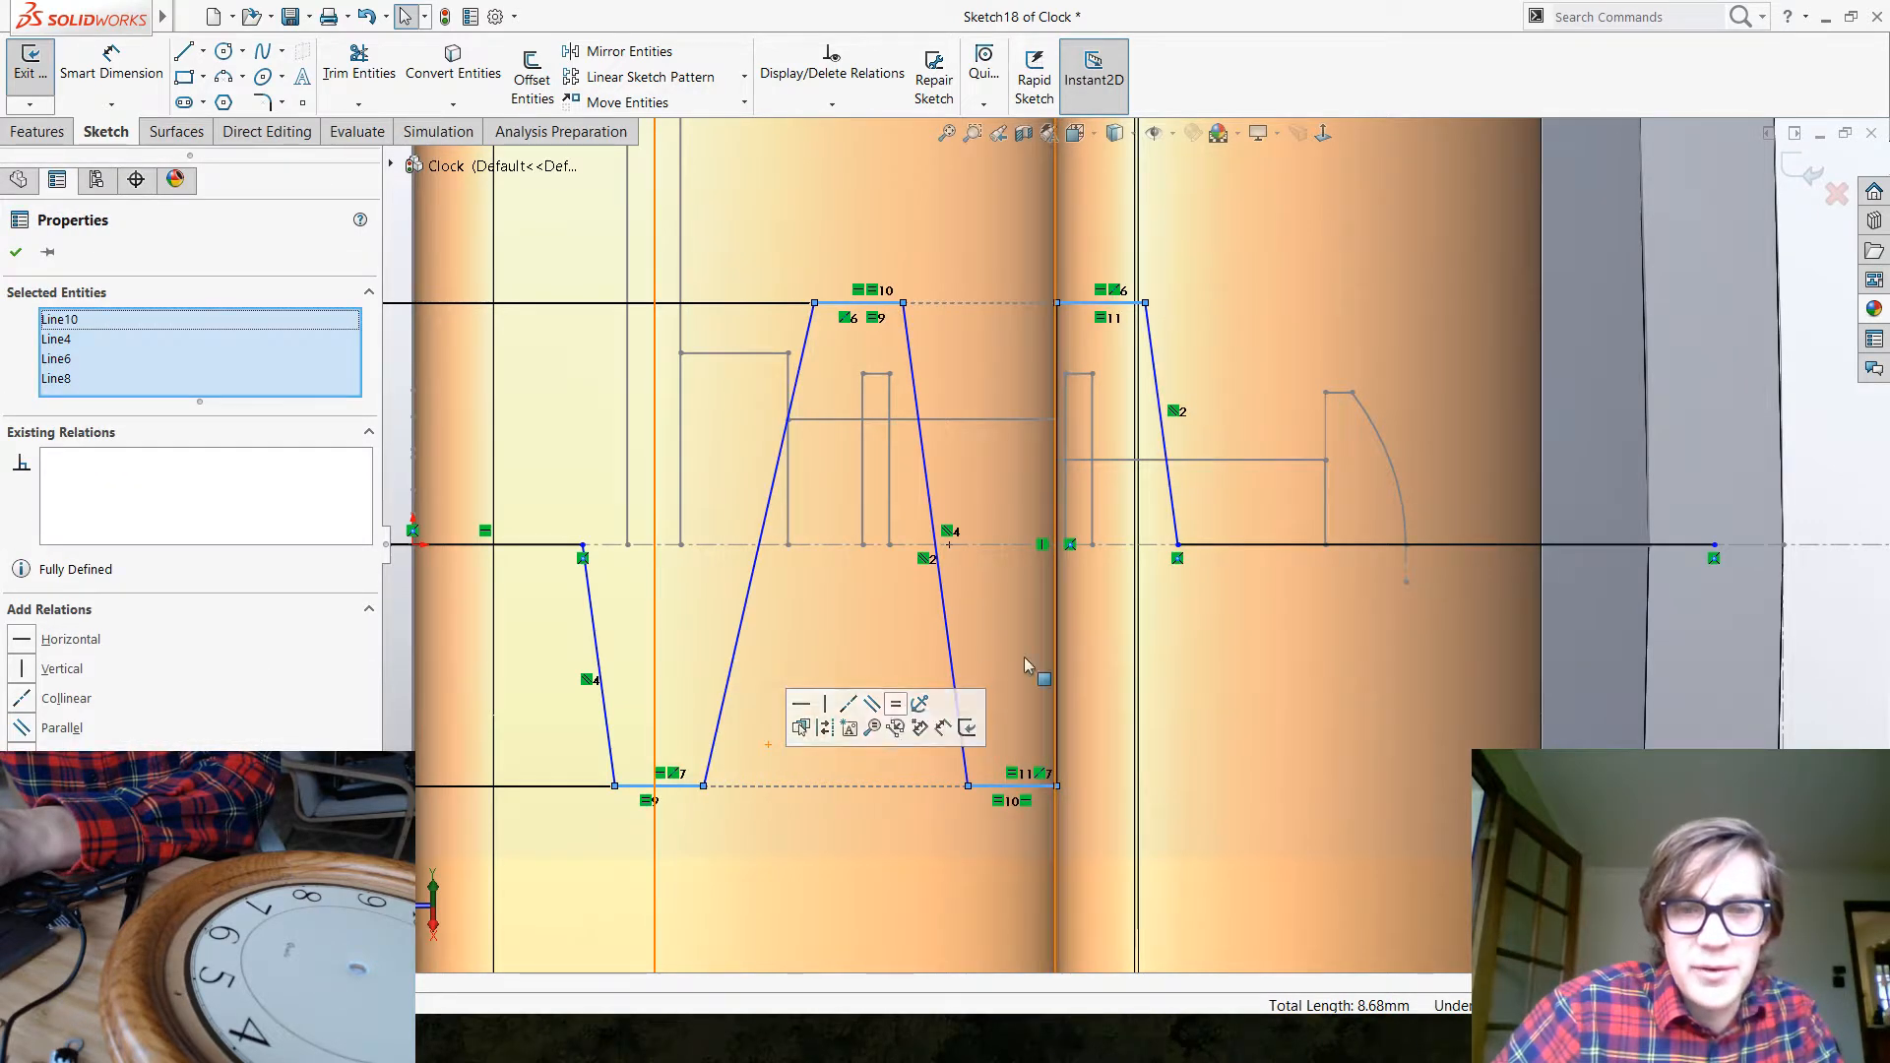
scroll(1151, 695, up, 5)
scroll(1285, 795, down, 2)
key(Escape)
scroll(859, 379, up, 2)
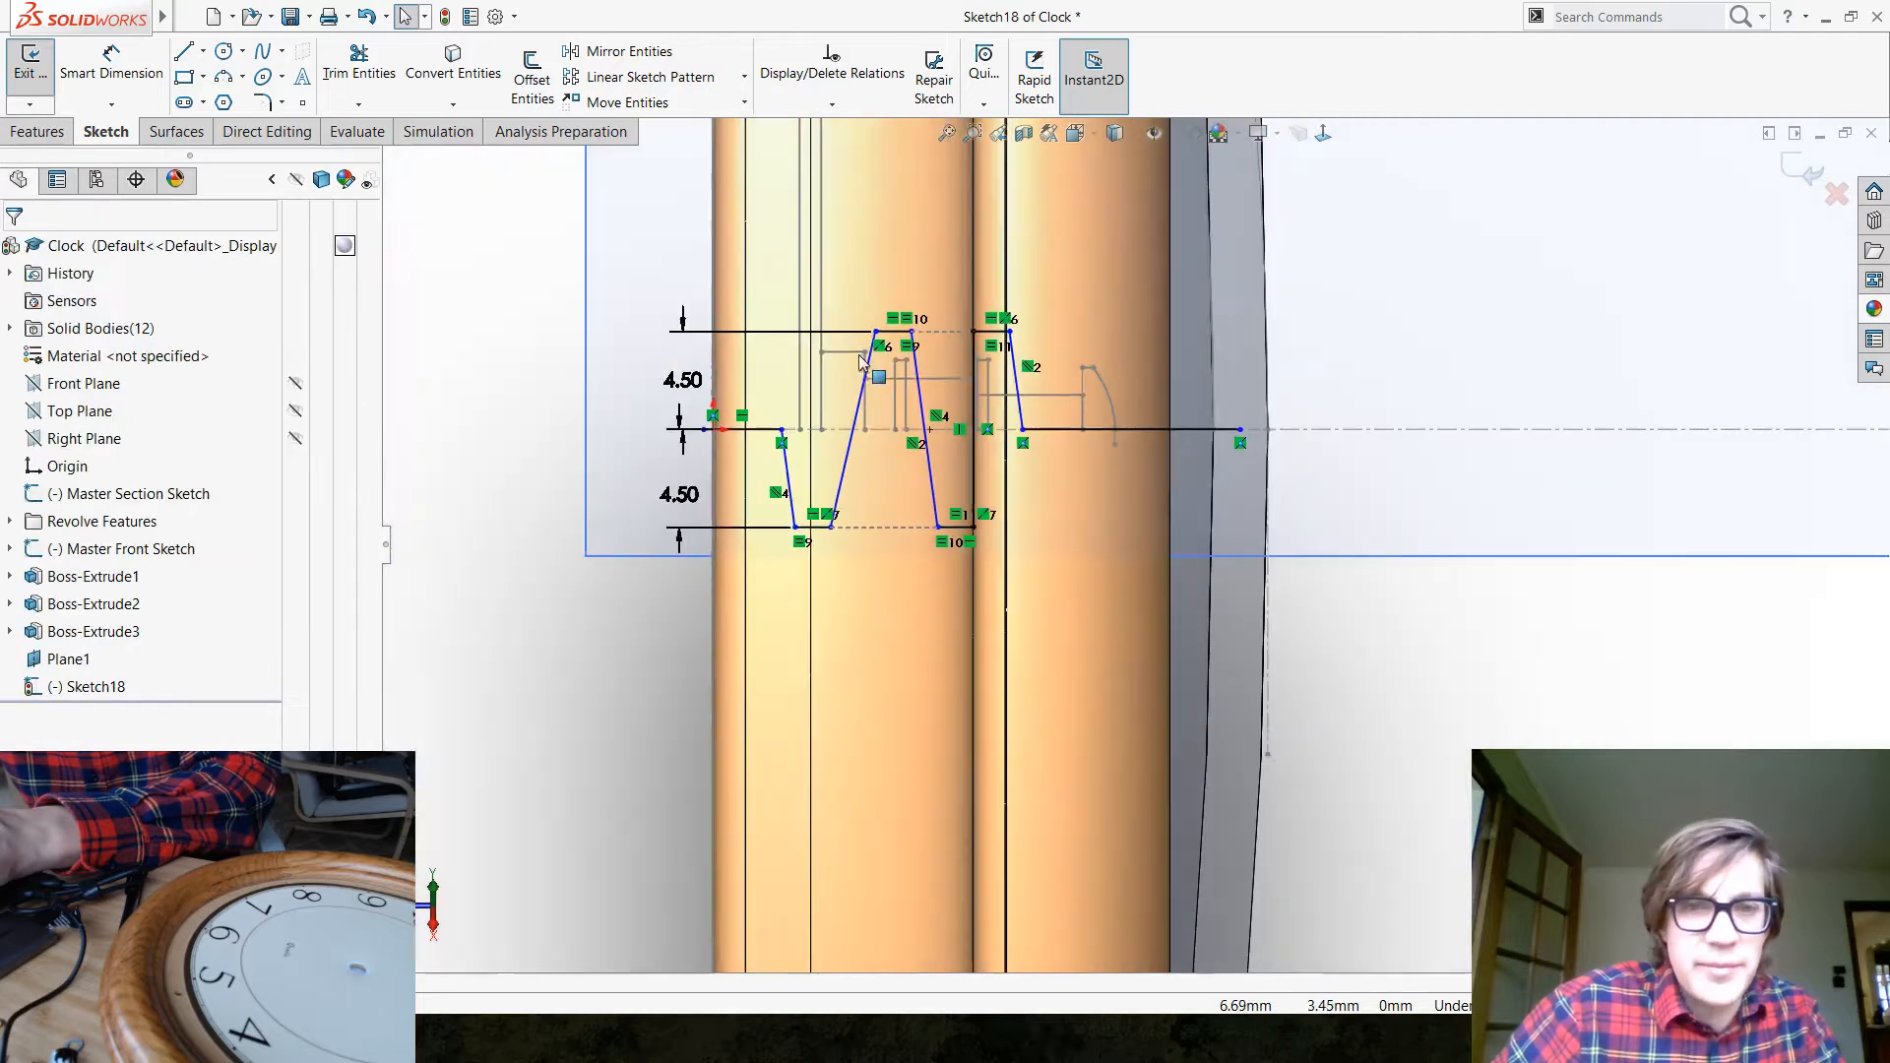
Draw a vertical centerline about 10 mm long from the midpoint of the rear peak's flat top down past the valleys
scroll(860, 379, down, 5)
click(204, 50)
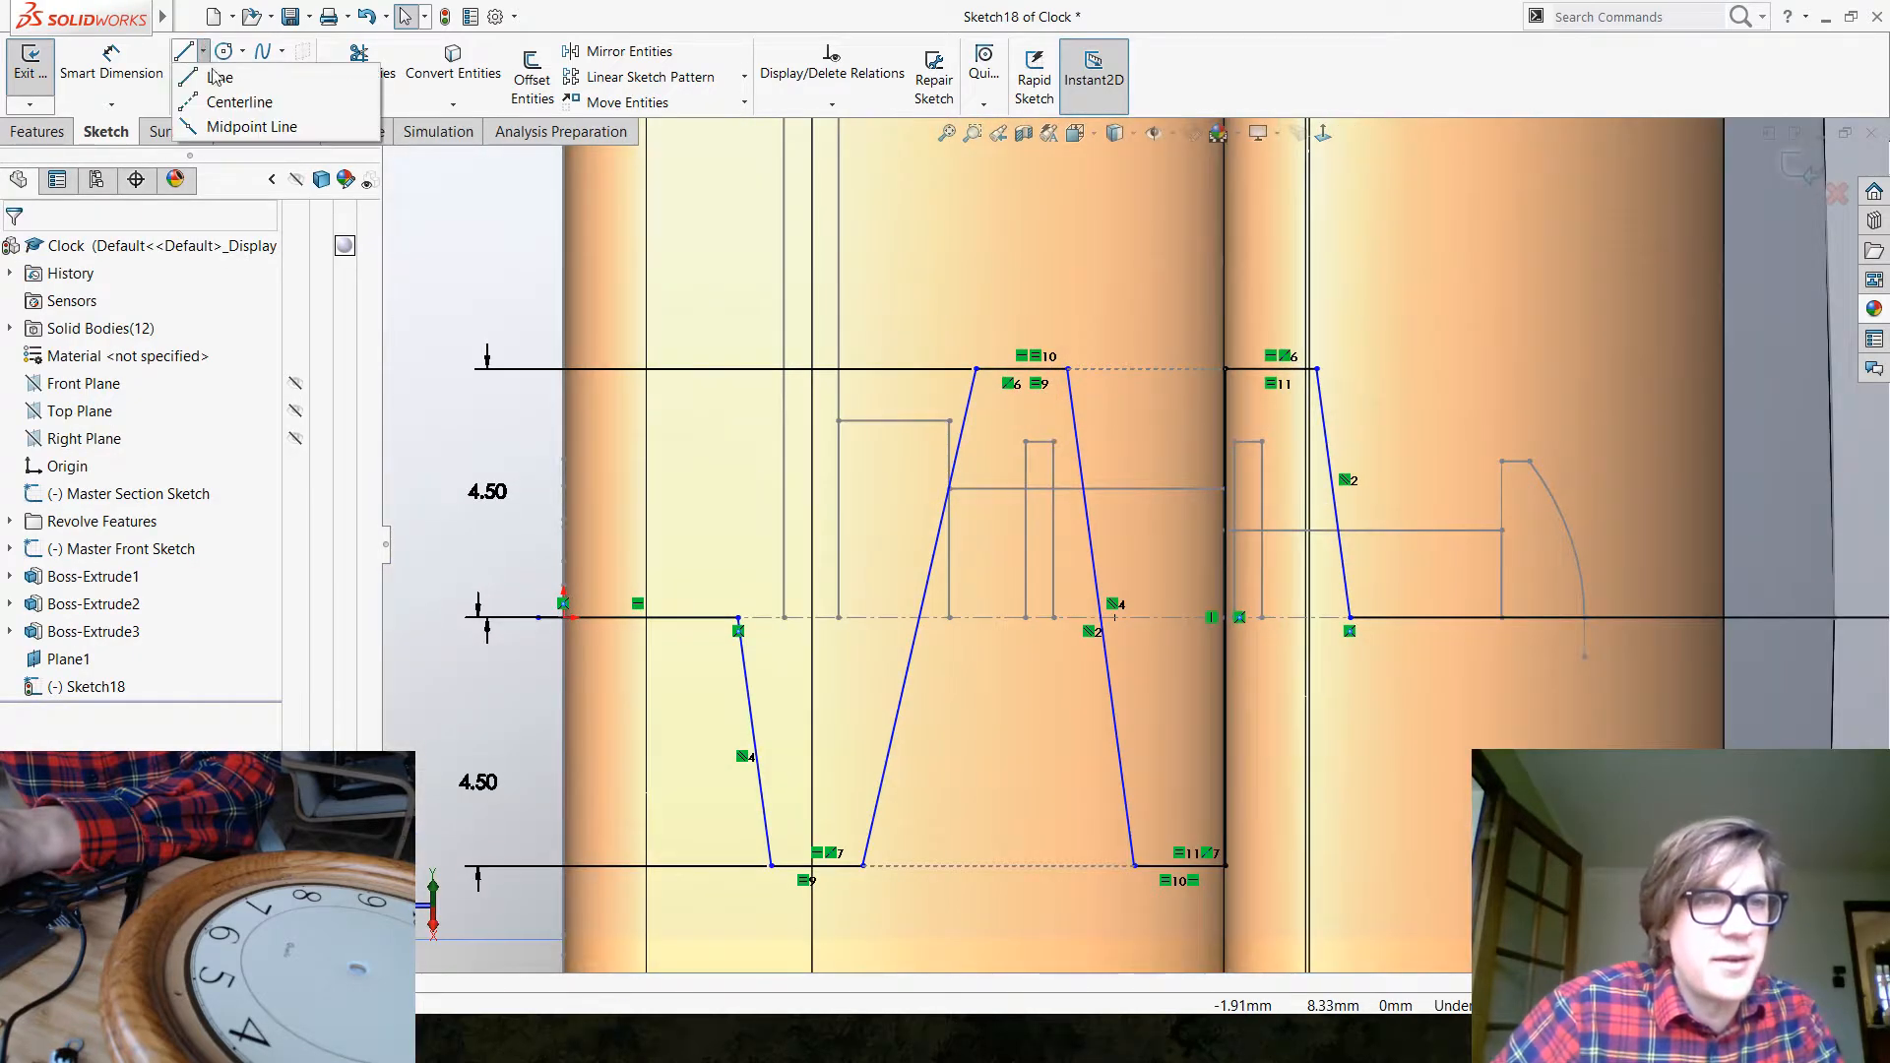
click(241, 89)
click(1022, 368)
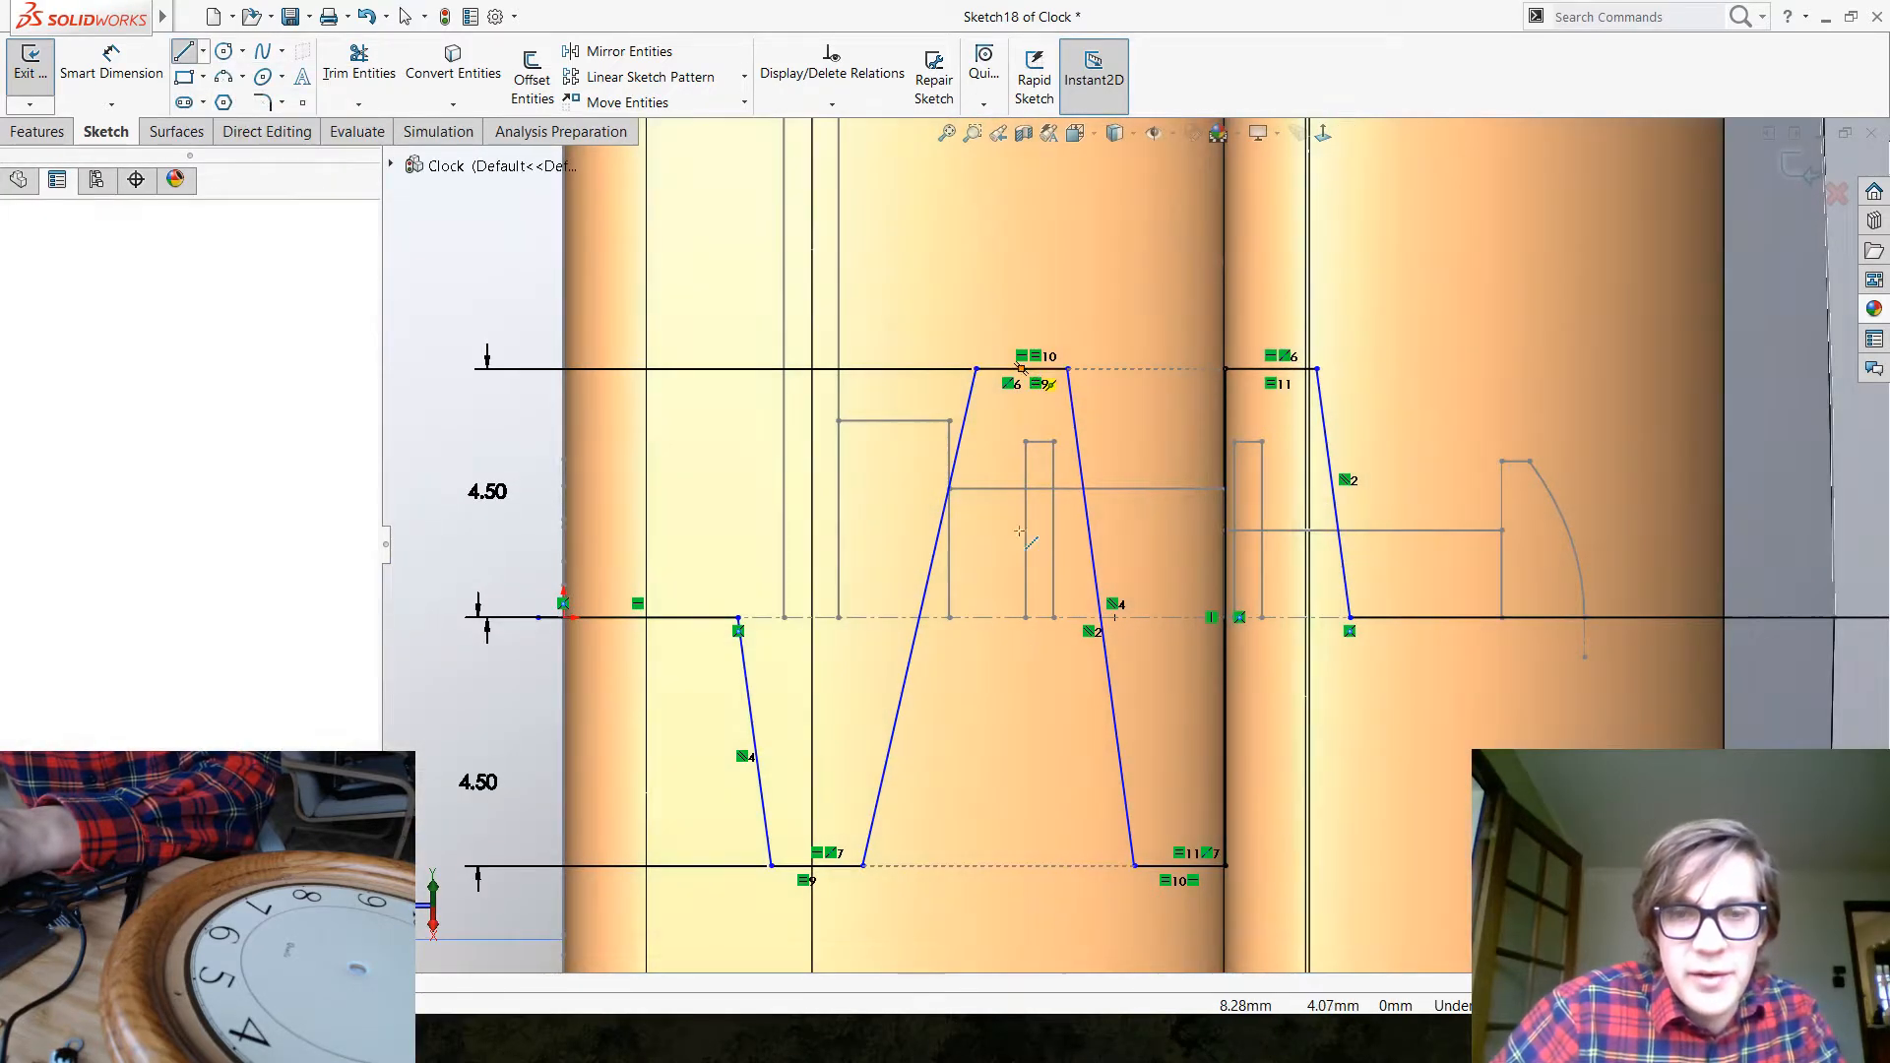
click(1022, 918)
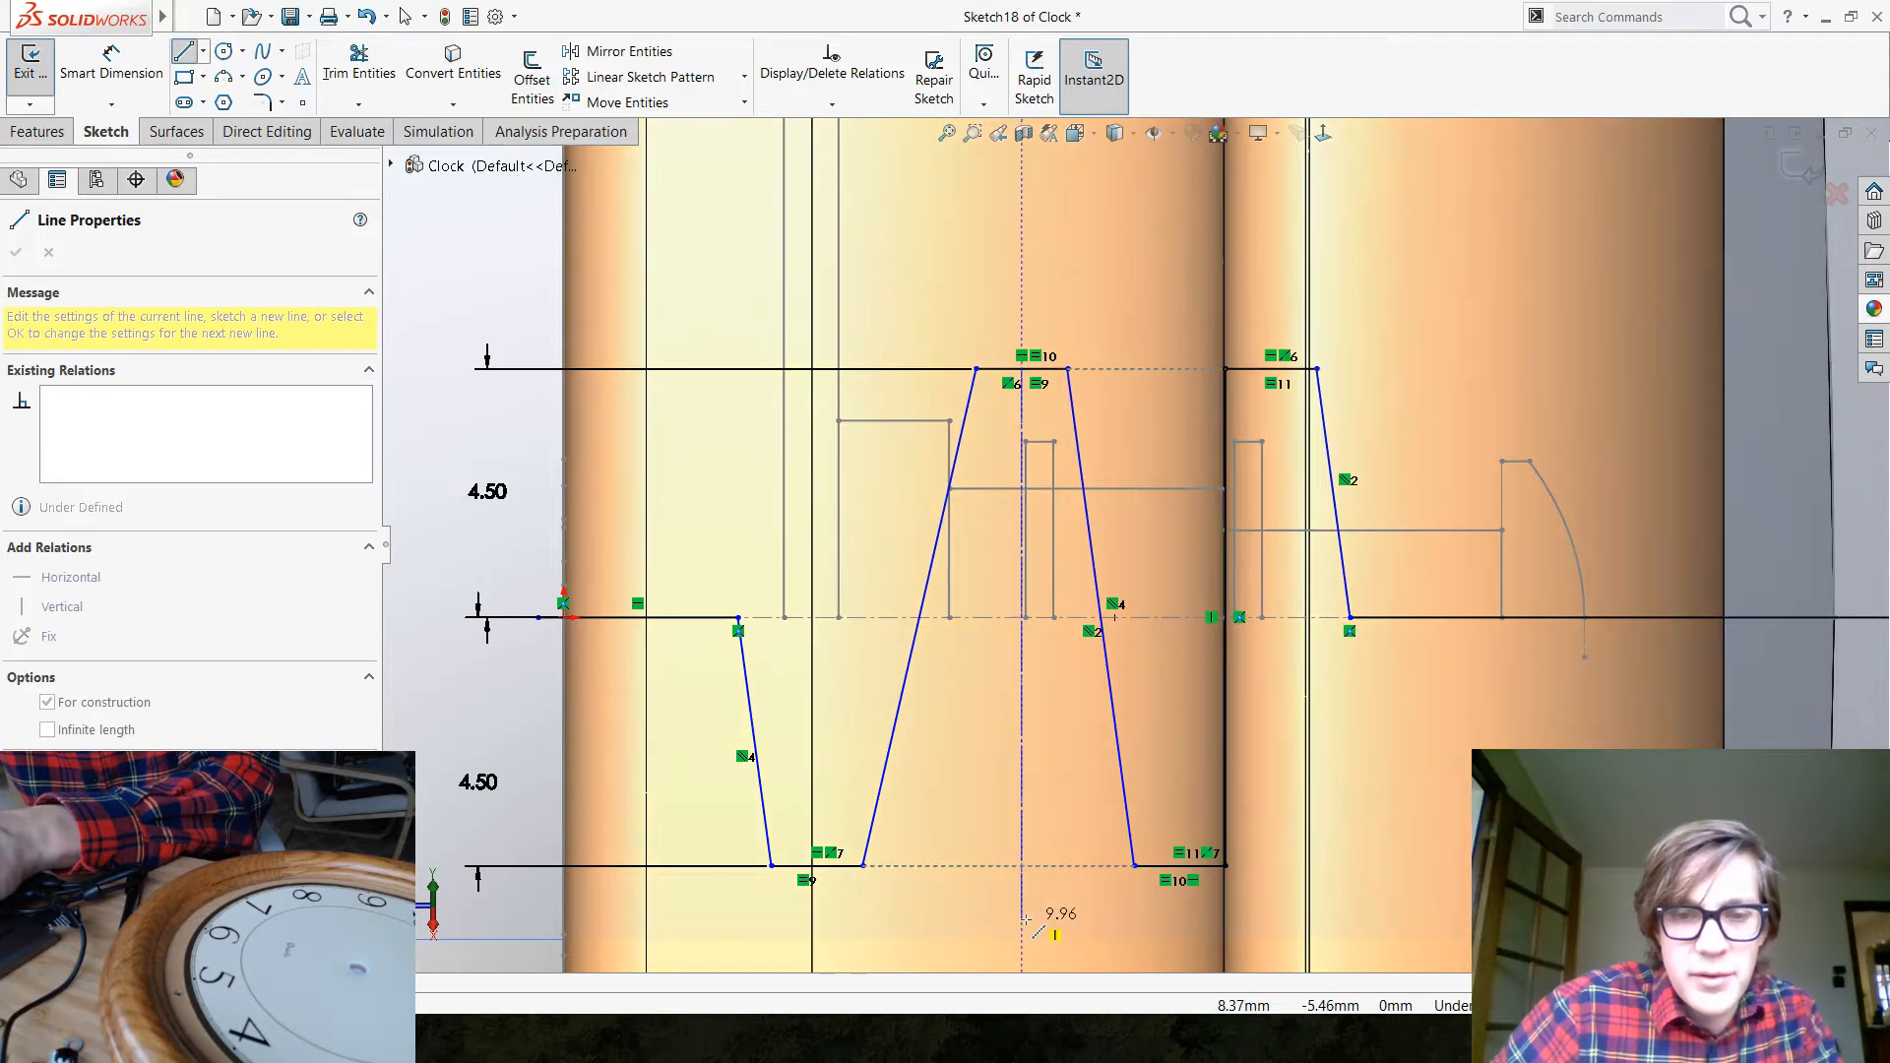
key(Escape)
key(Escape)
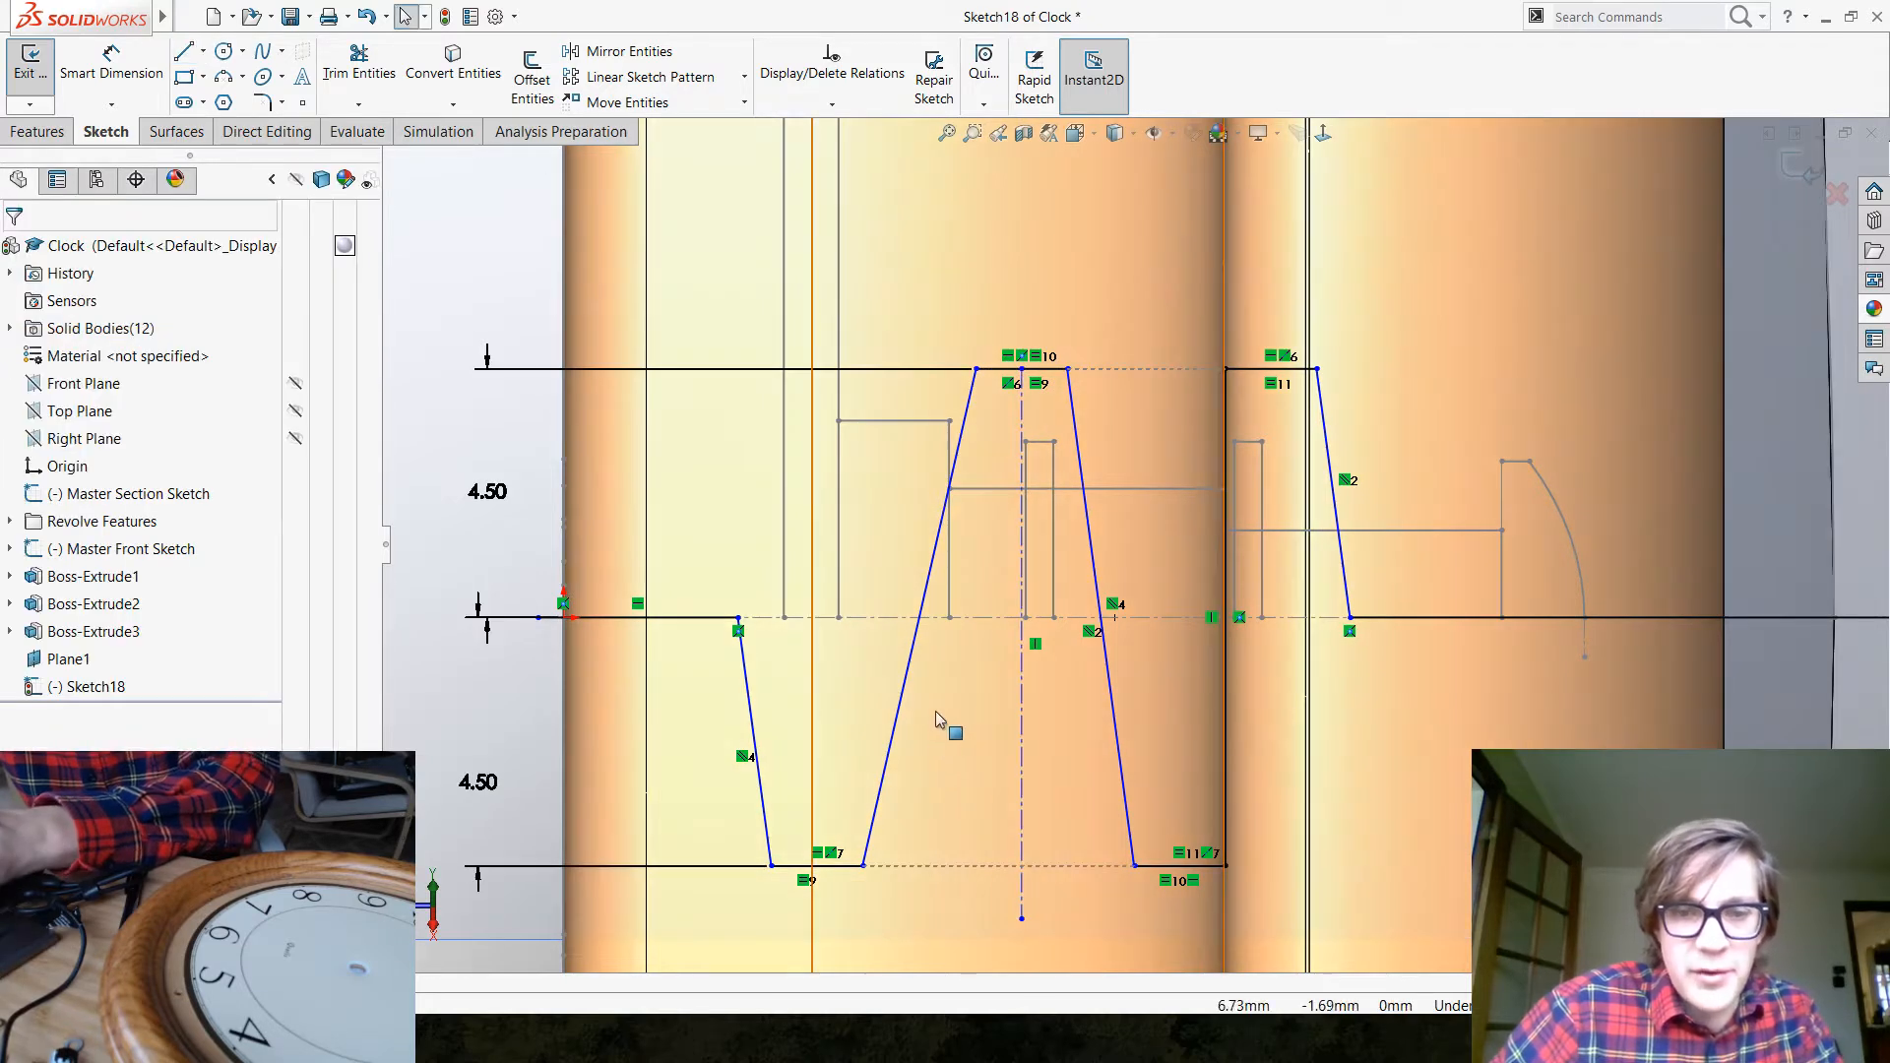
Make the two slanted sides of the rear peak symmetric about the vertical centerline
click(906, 661)
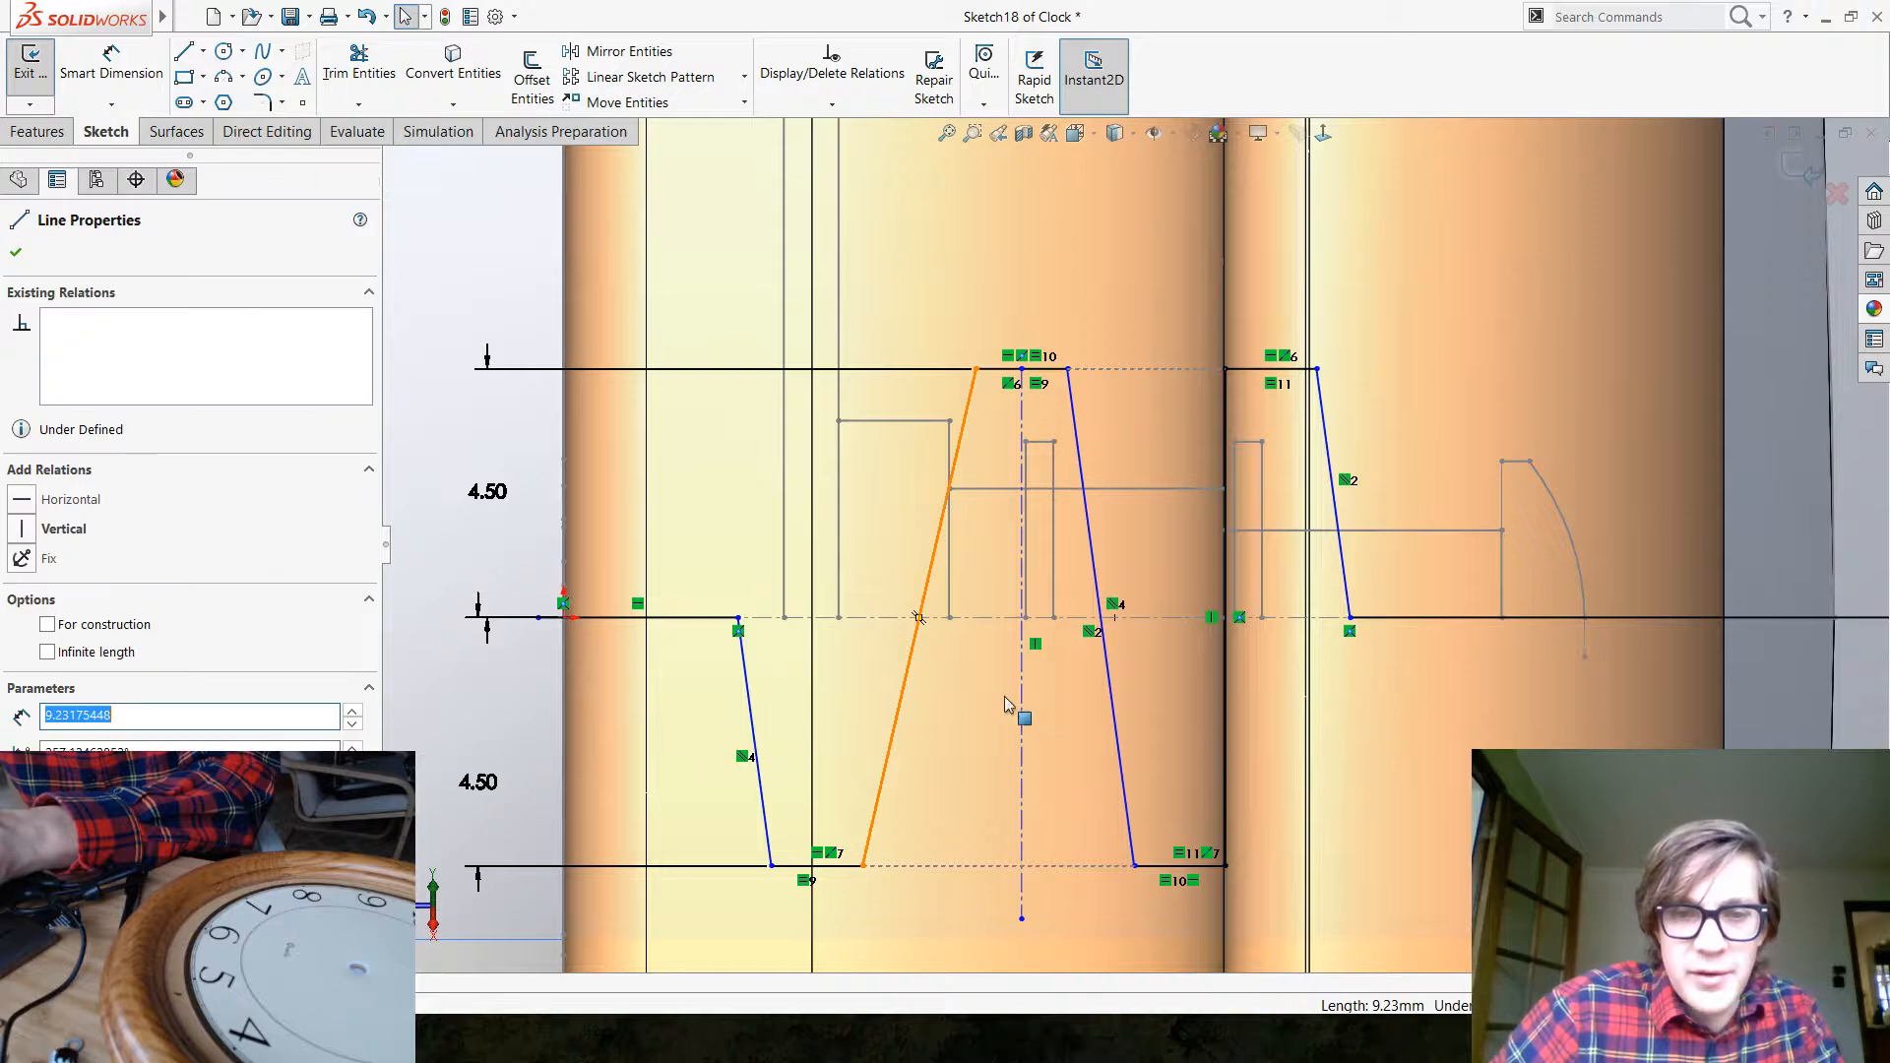
click(1021, 643)
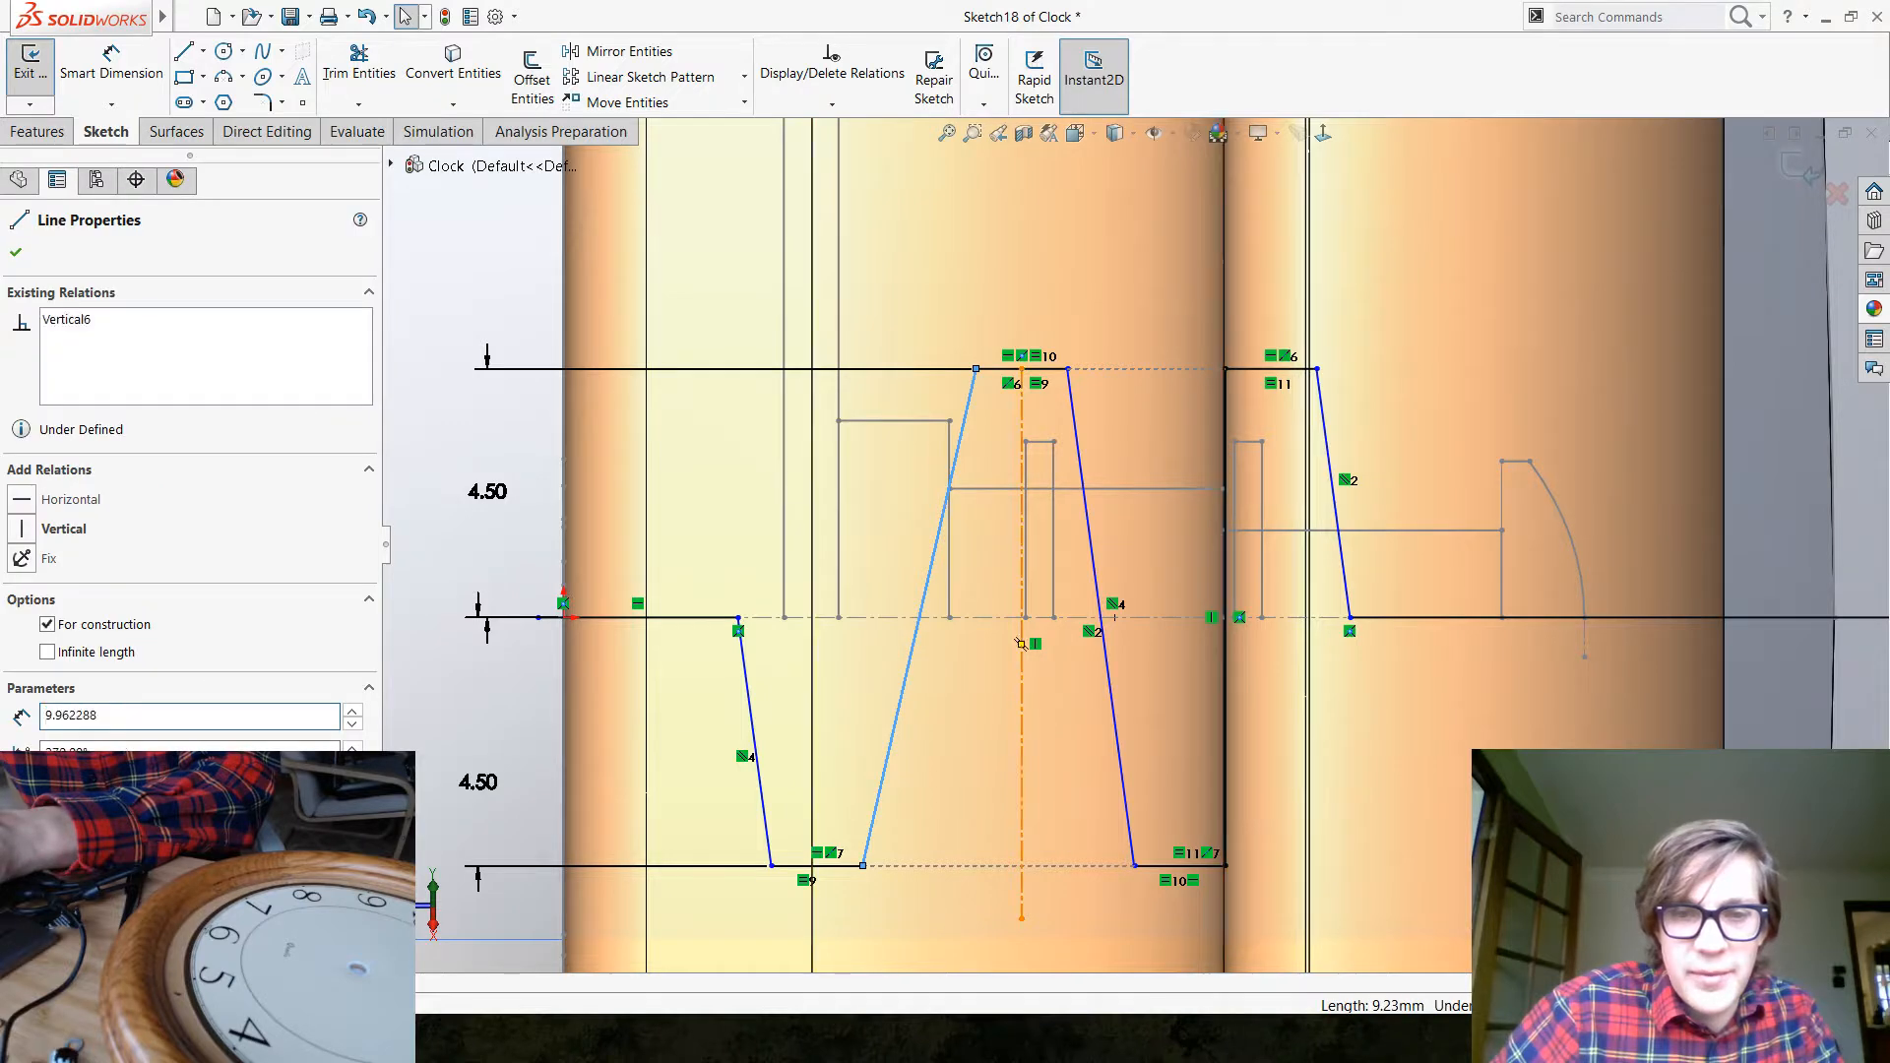
ctrl+click(1112, 701)
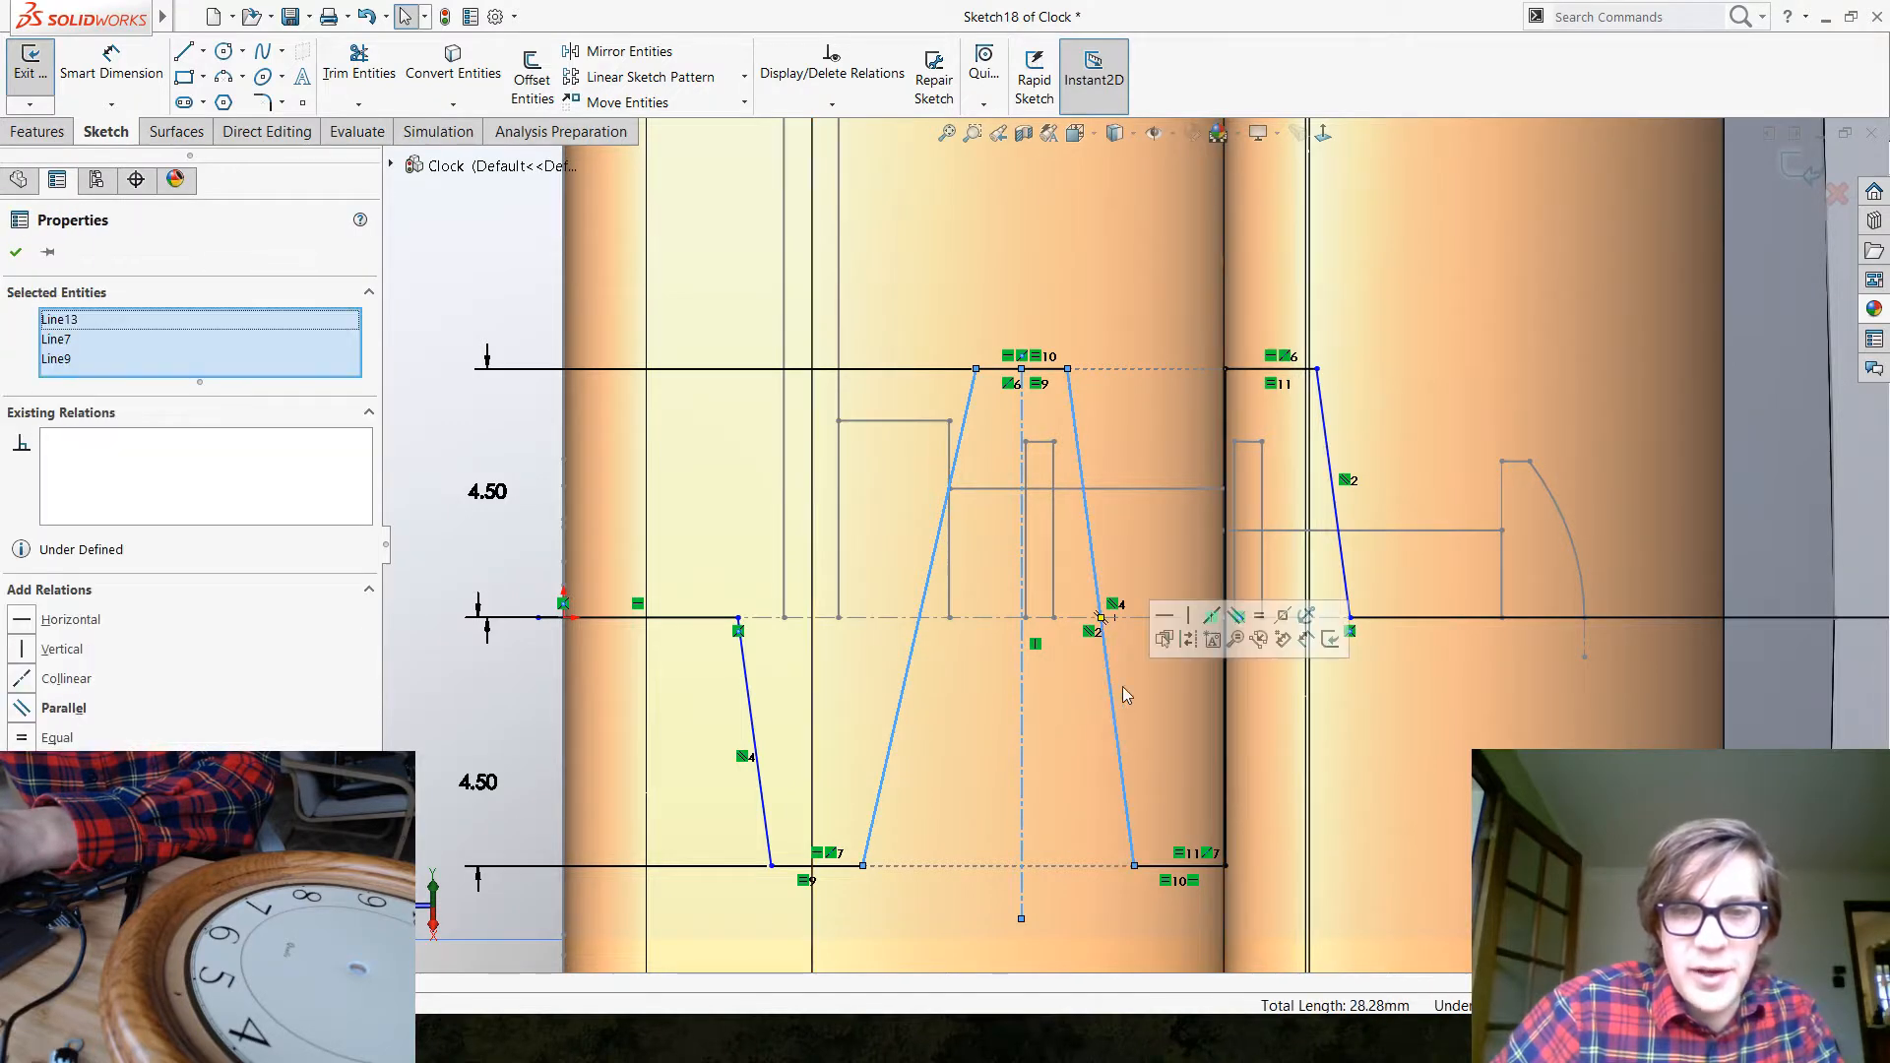
click(1280, 618)
scroll(1362, 758, up, 2)
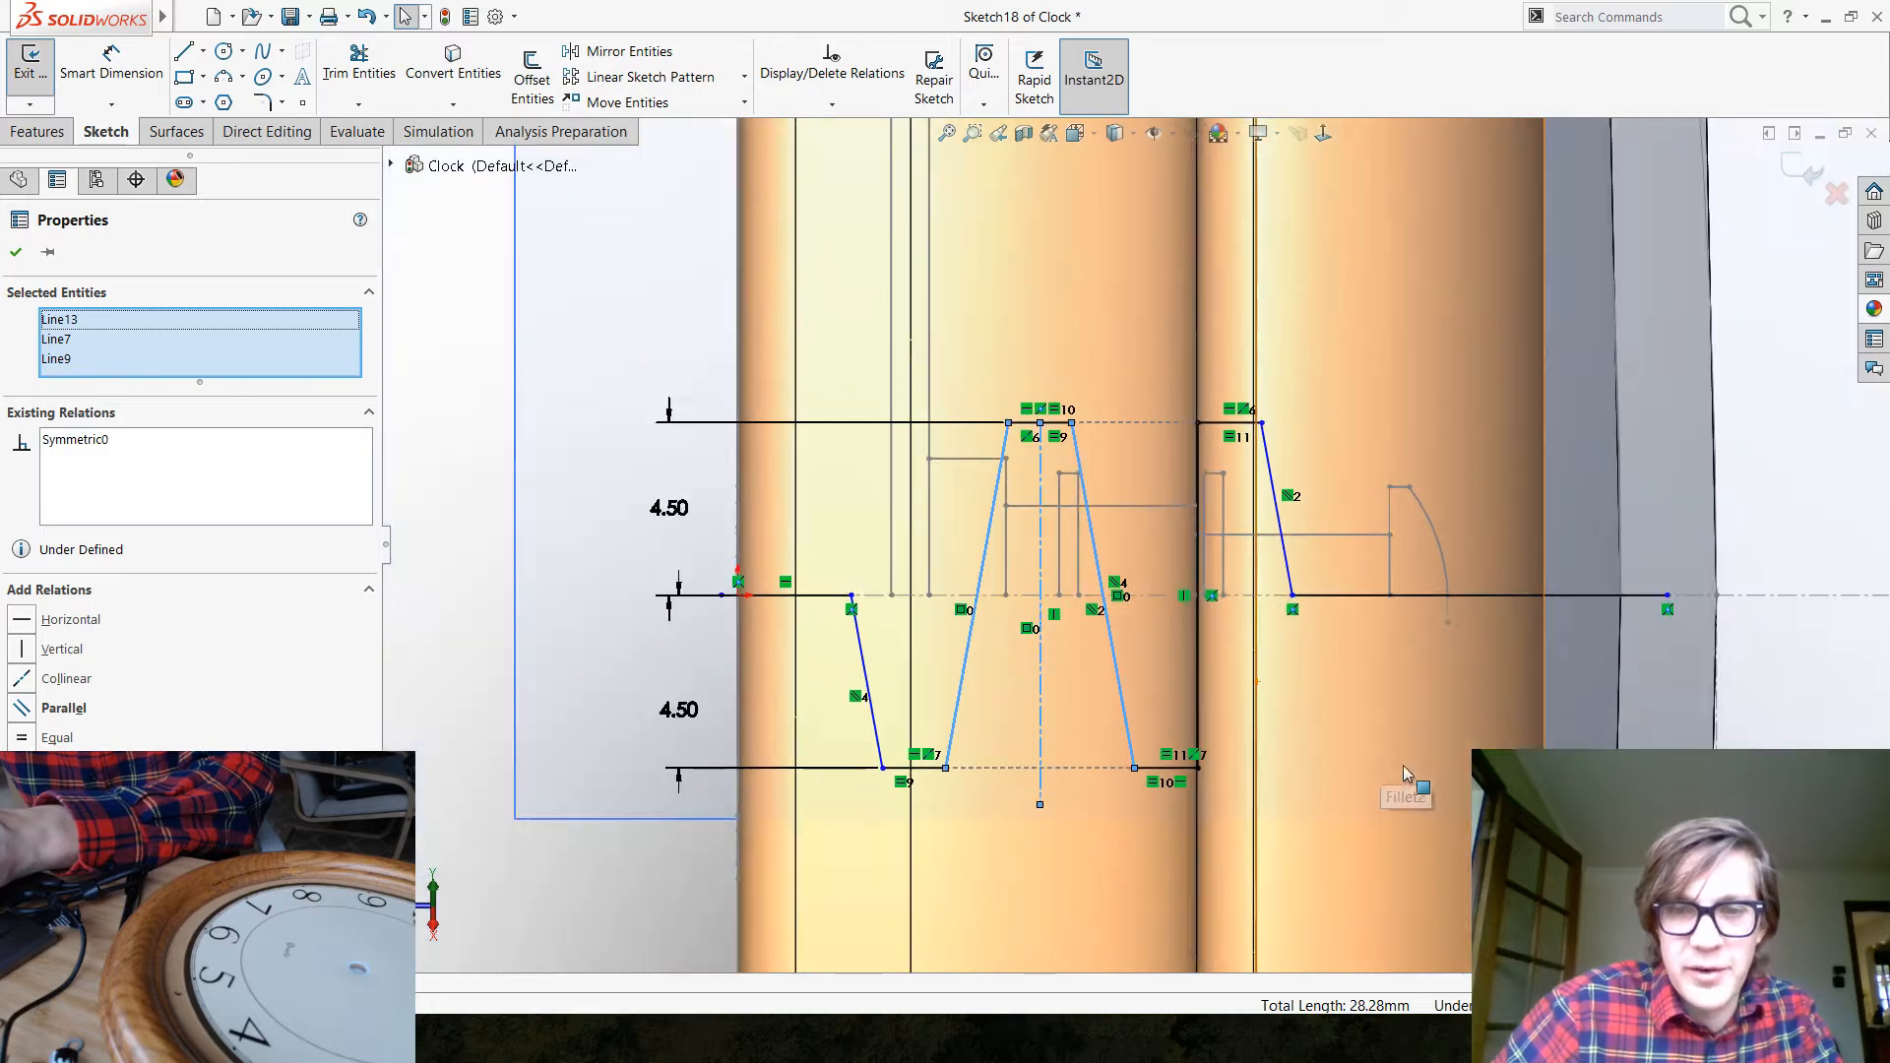
Dimension the flat top of the zigzag's rear peak to 3 mm
key(Escape)
scroll(1210, 542, down, 1)
scroll(1182, 531, down, 1)
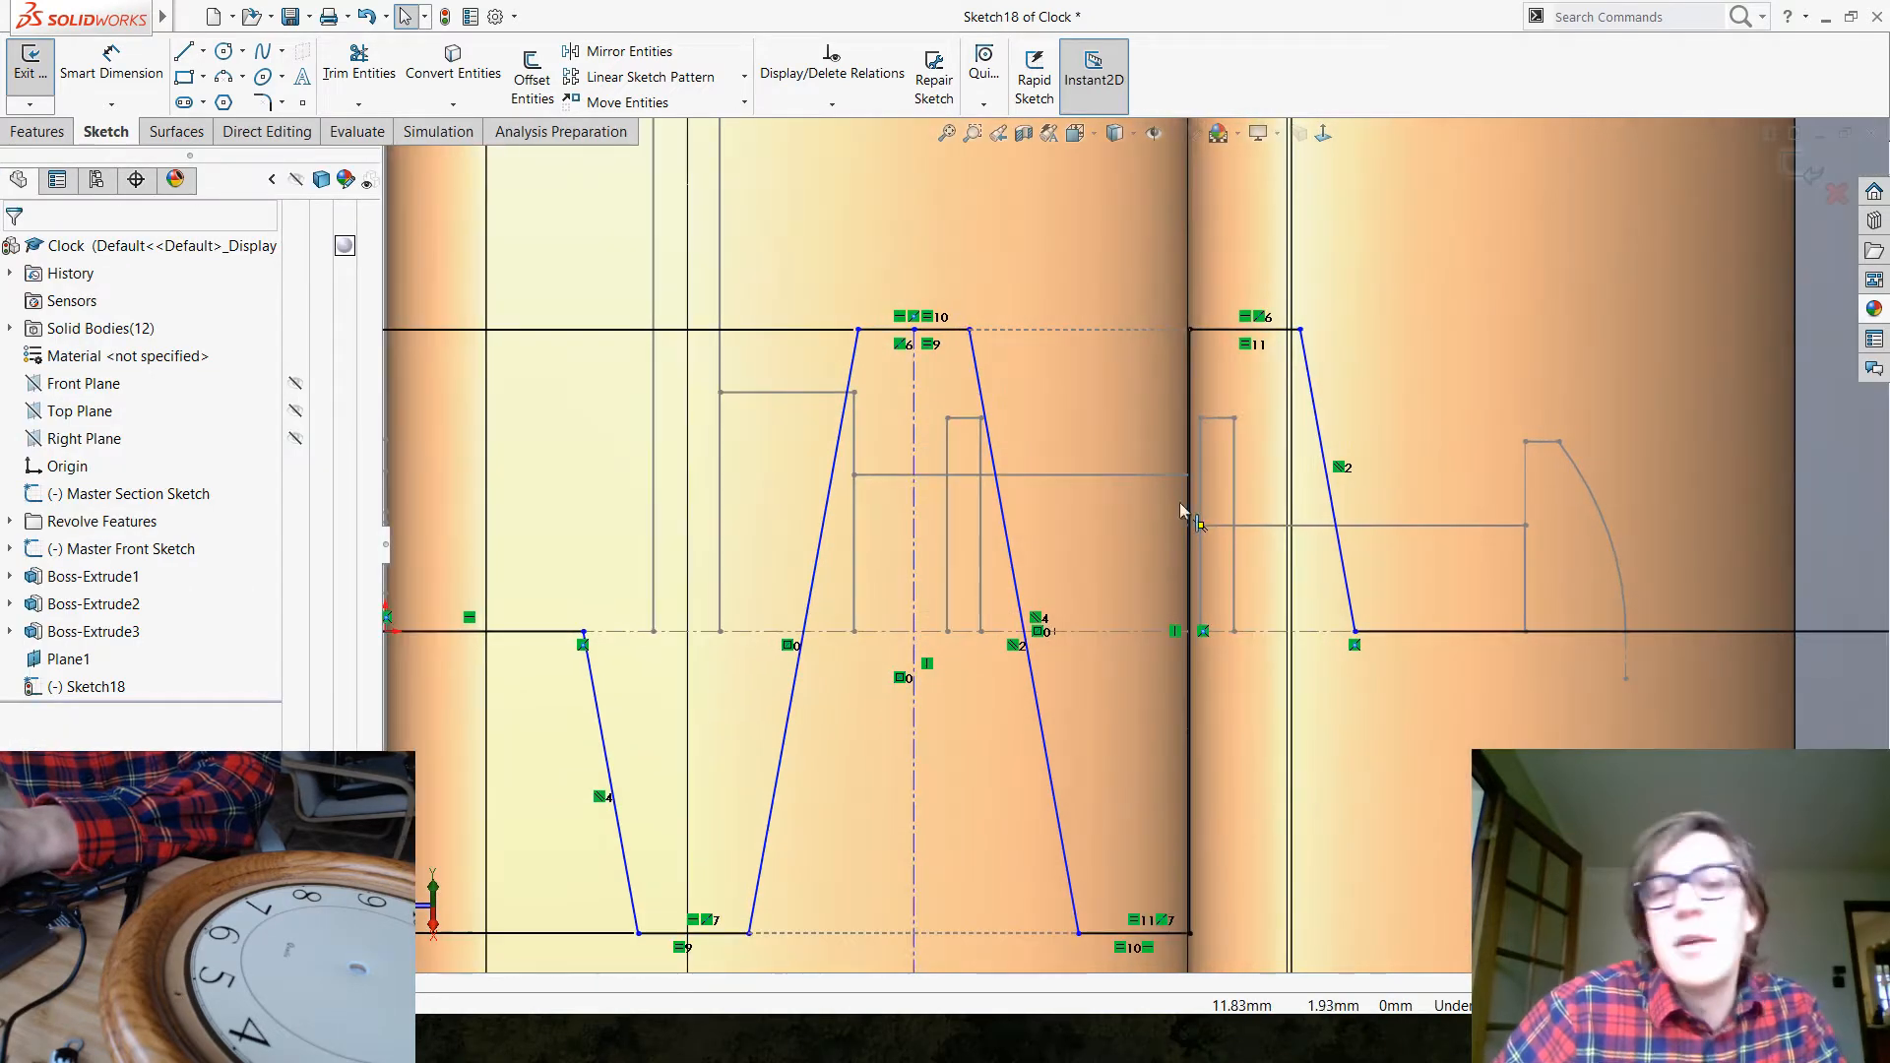
scroll(1102, 571, up, 1)
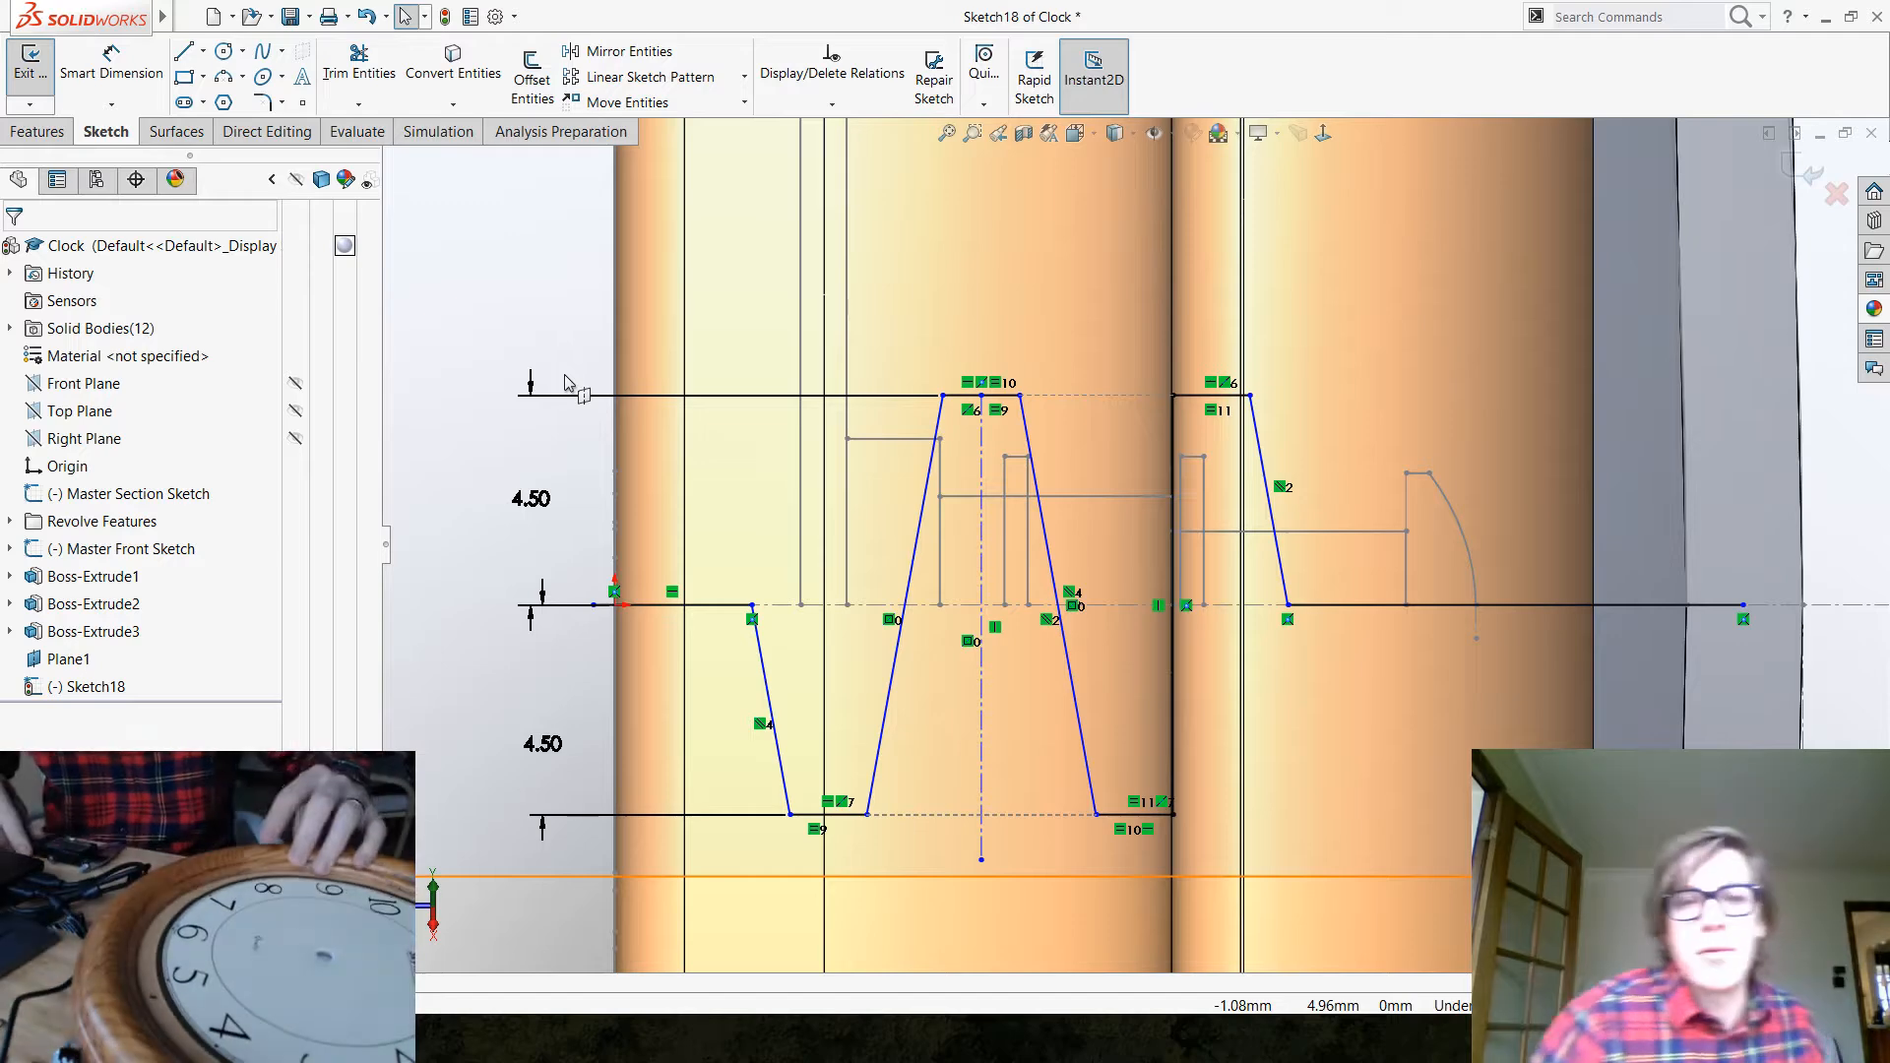
mouse_move(115, 8)
click(112, 61)
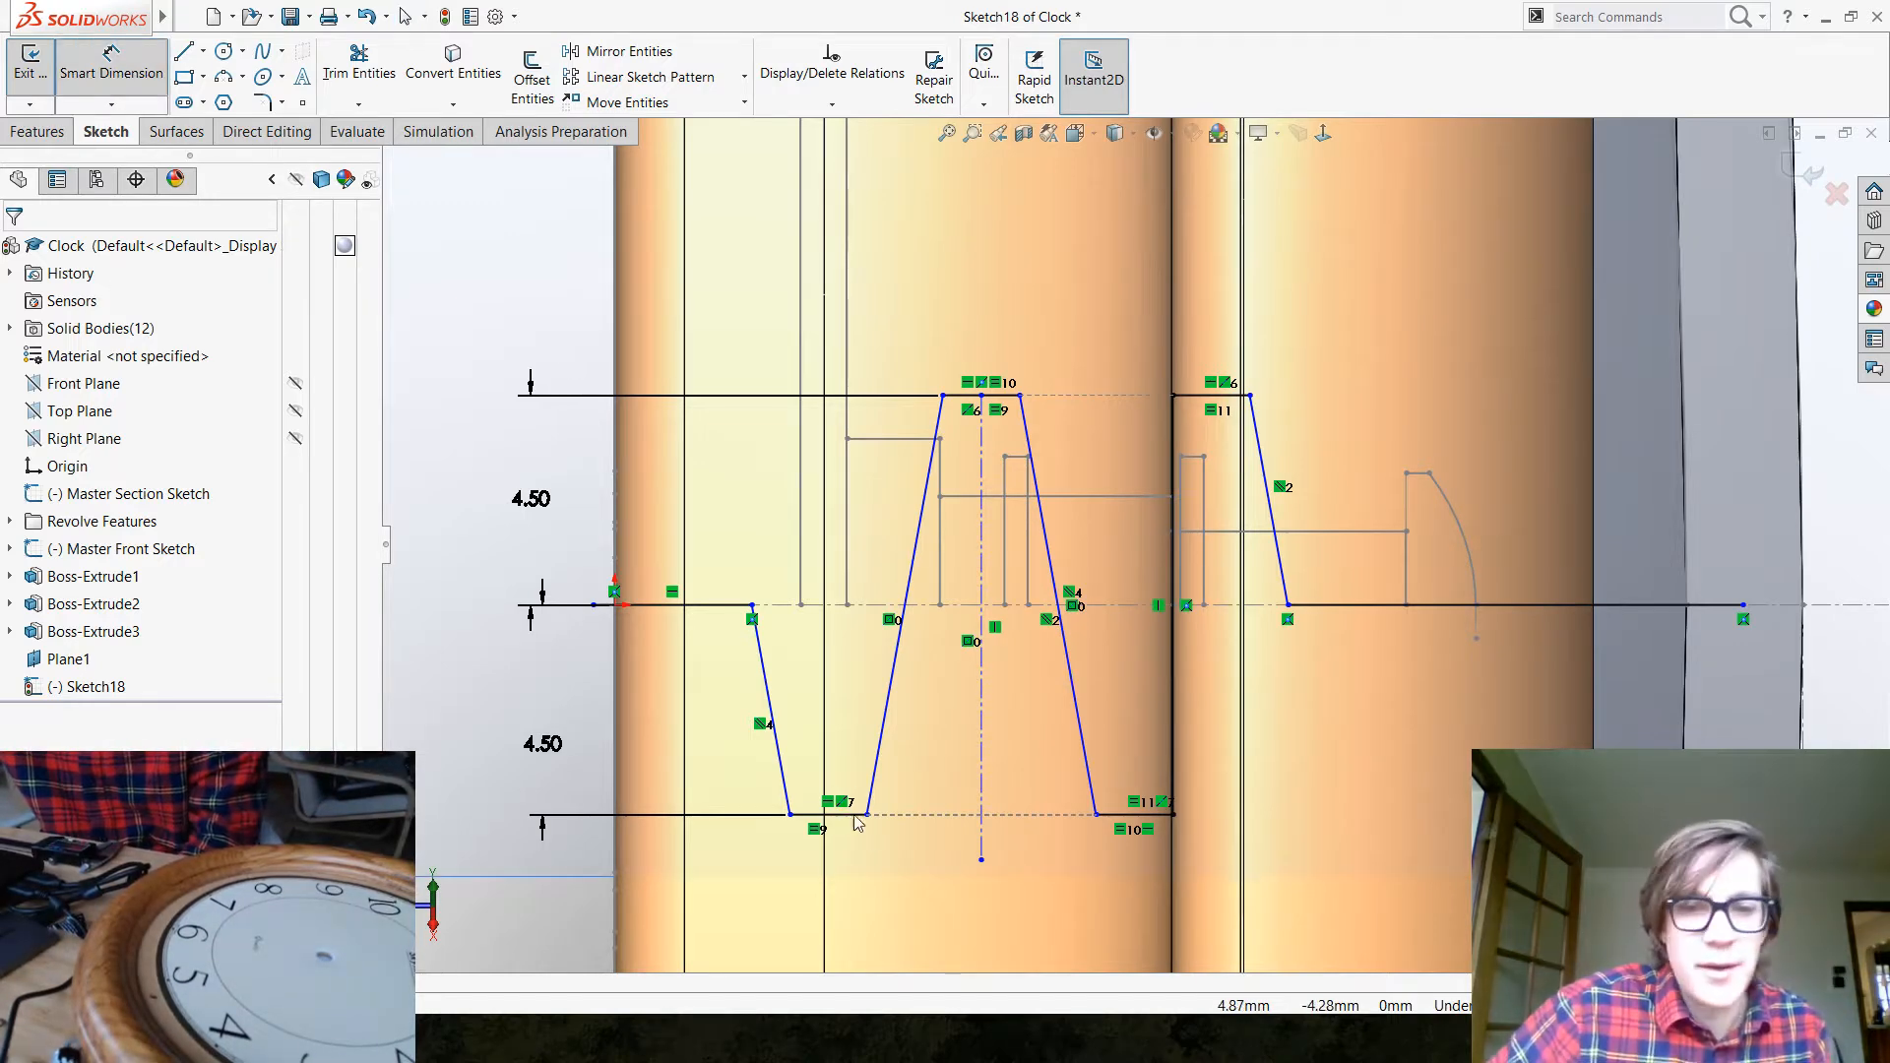
click(970, 396)
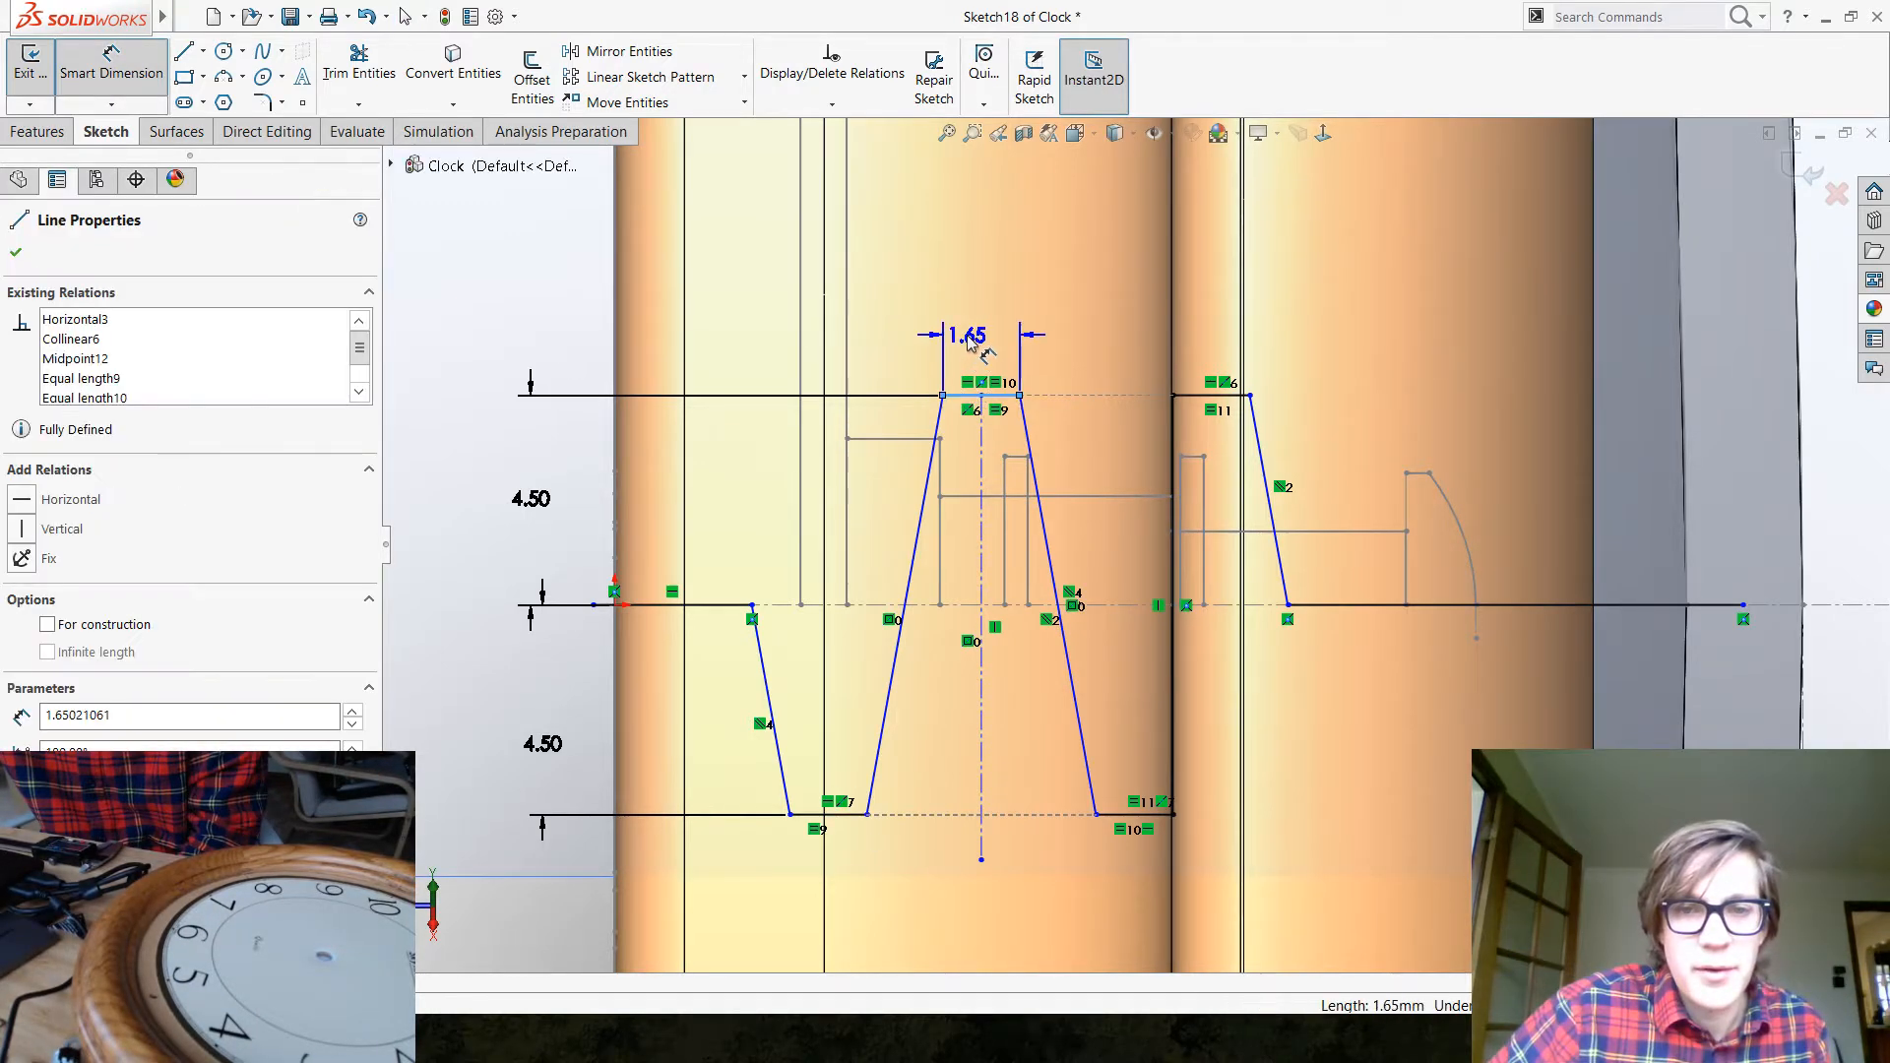
click(972, 337)
text(3)
key(Return)
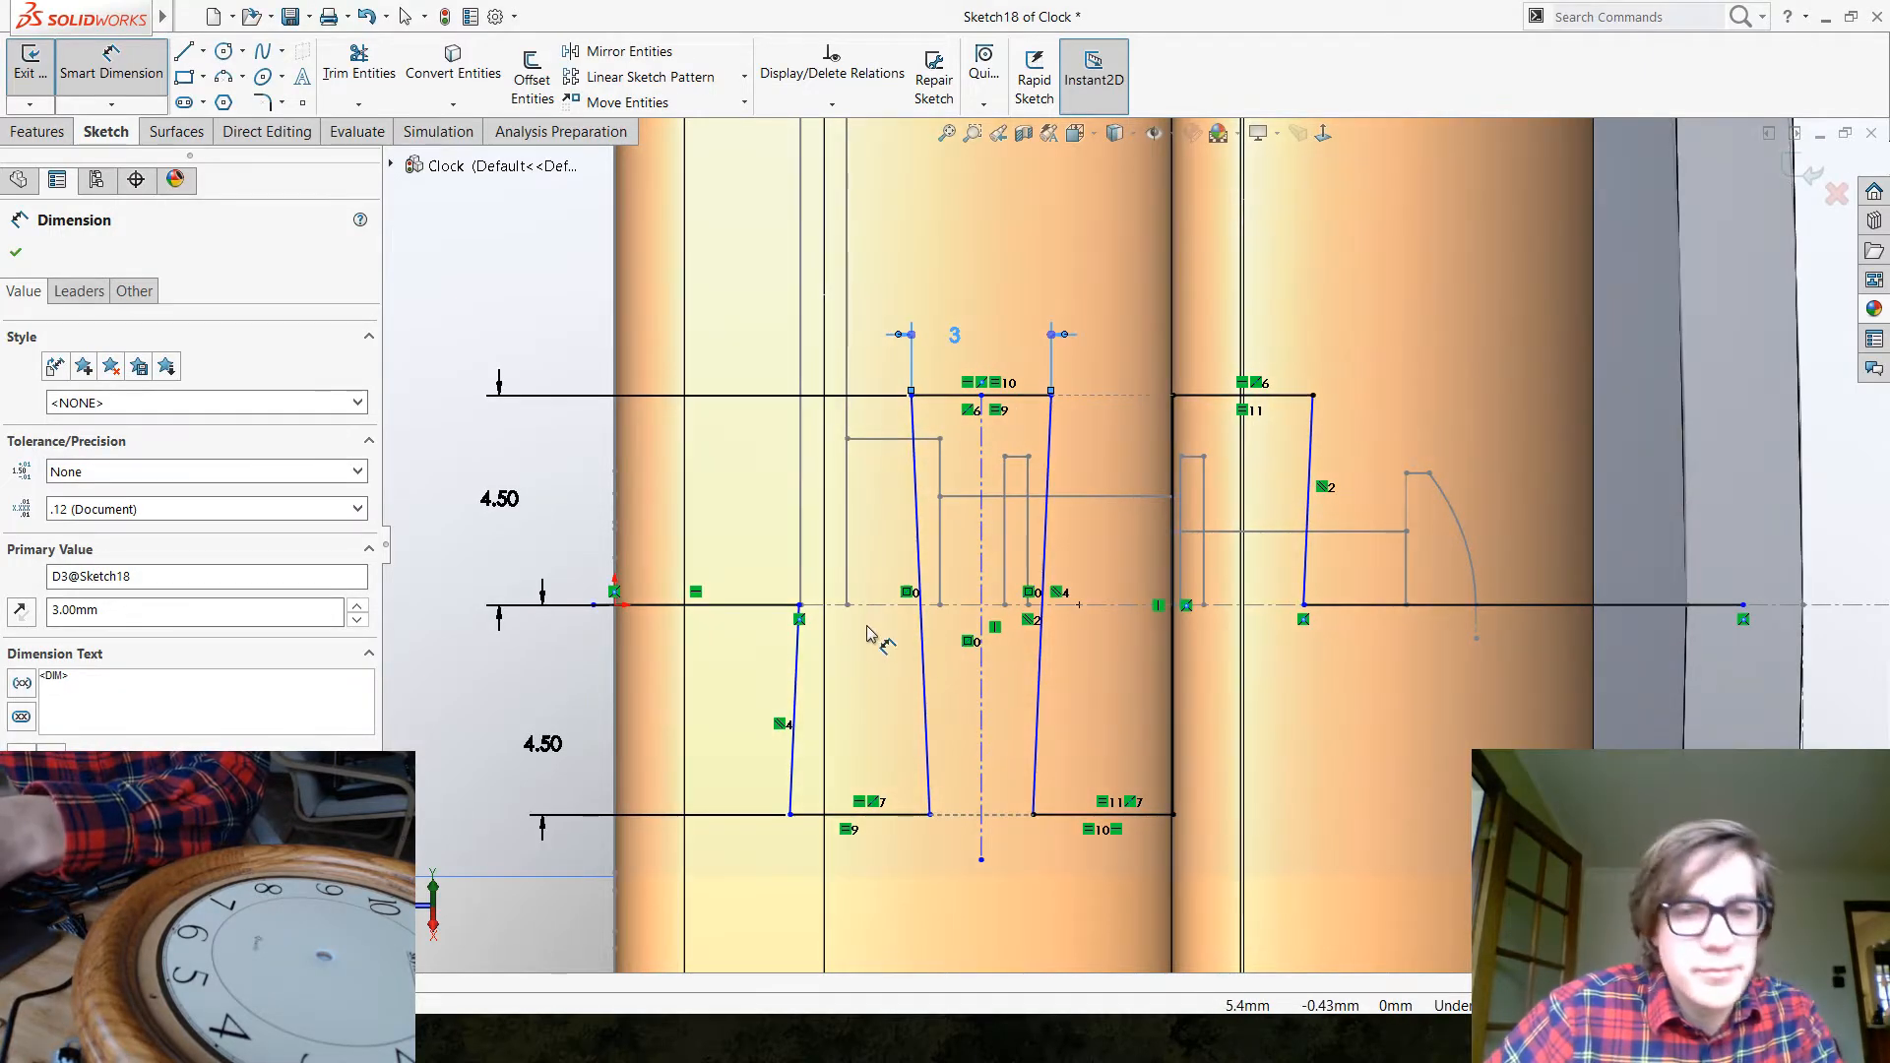
key(Escape)
Reshape the zigzag by moving the rearmost slanted side's axis endpoint rearward and the front slanted side's axis endpoint slightly forward
drag(775, 606, 724, 611)
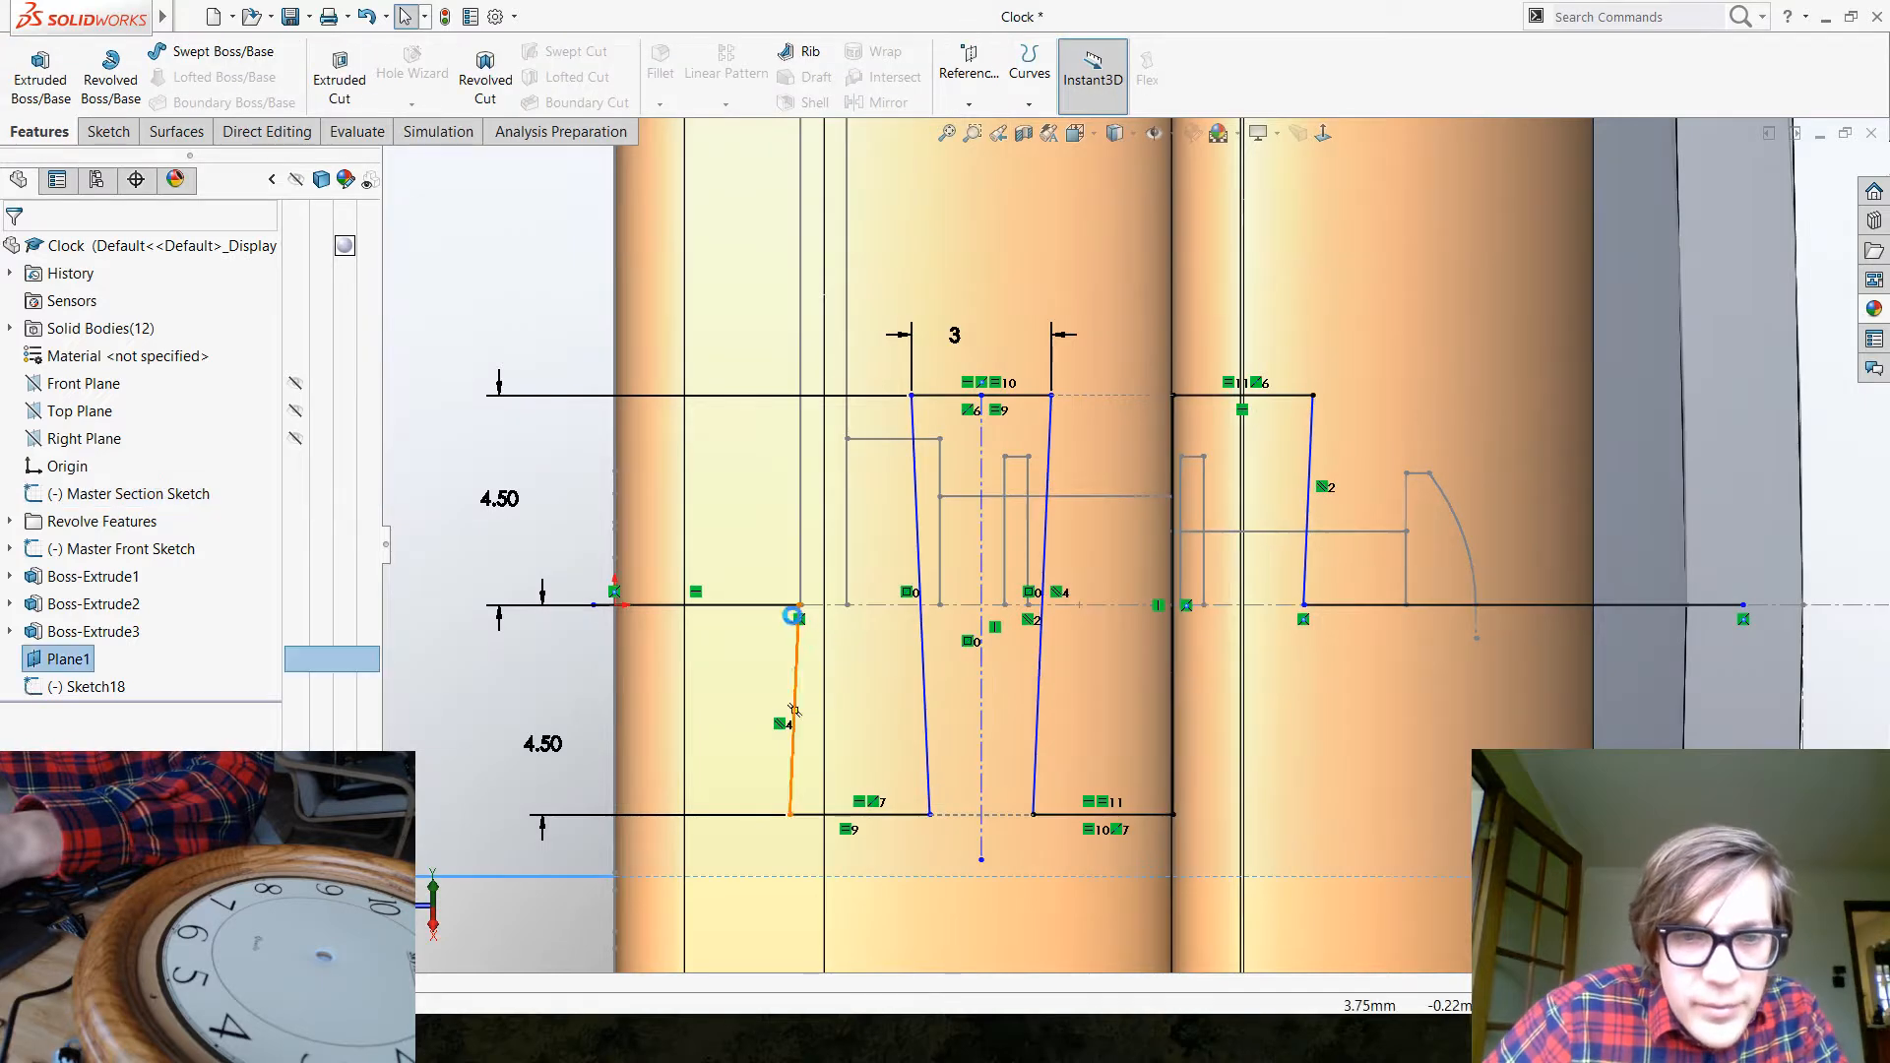
mouse_move(799, 607)
mouse_down()
mouse_move(701, 630)
mouse_move(715, 614)
mouse_up()
click(509, 933)
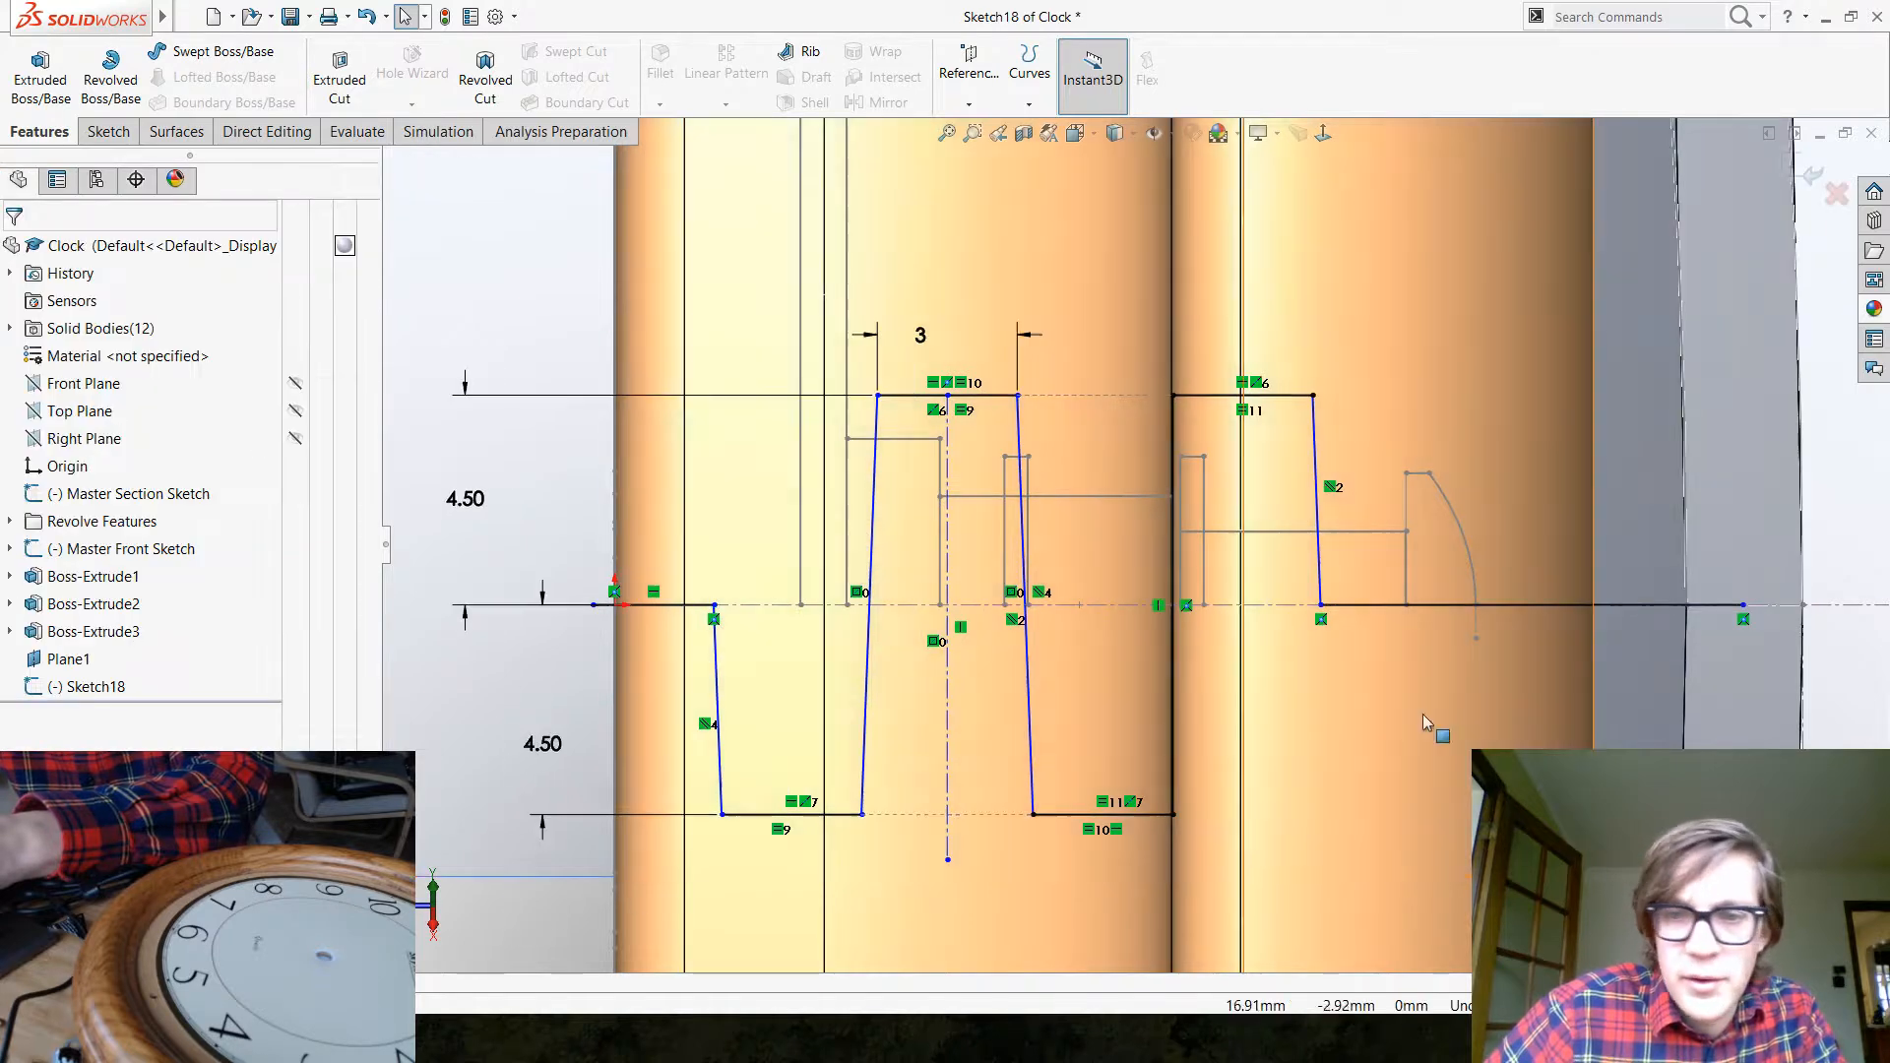
mouse_move(1320, 610)
mouse_down()
mouse_move(1348, 620)
mouse_move(1332, 621)
mouse_up()
key(Escape)
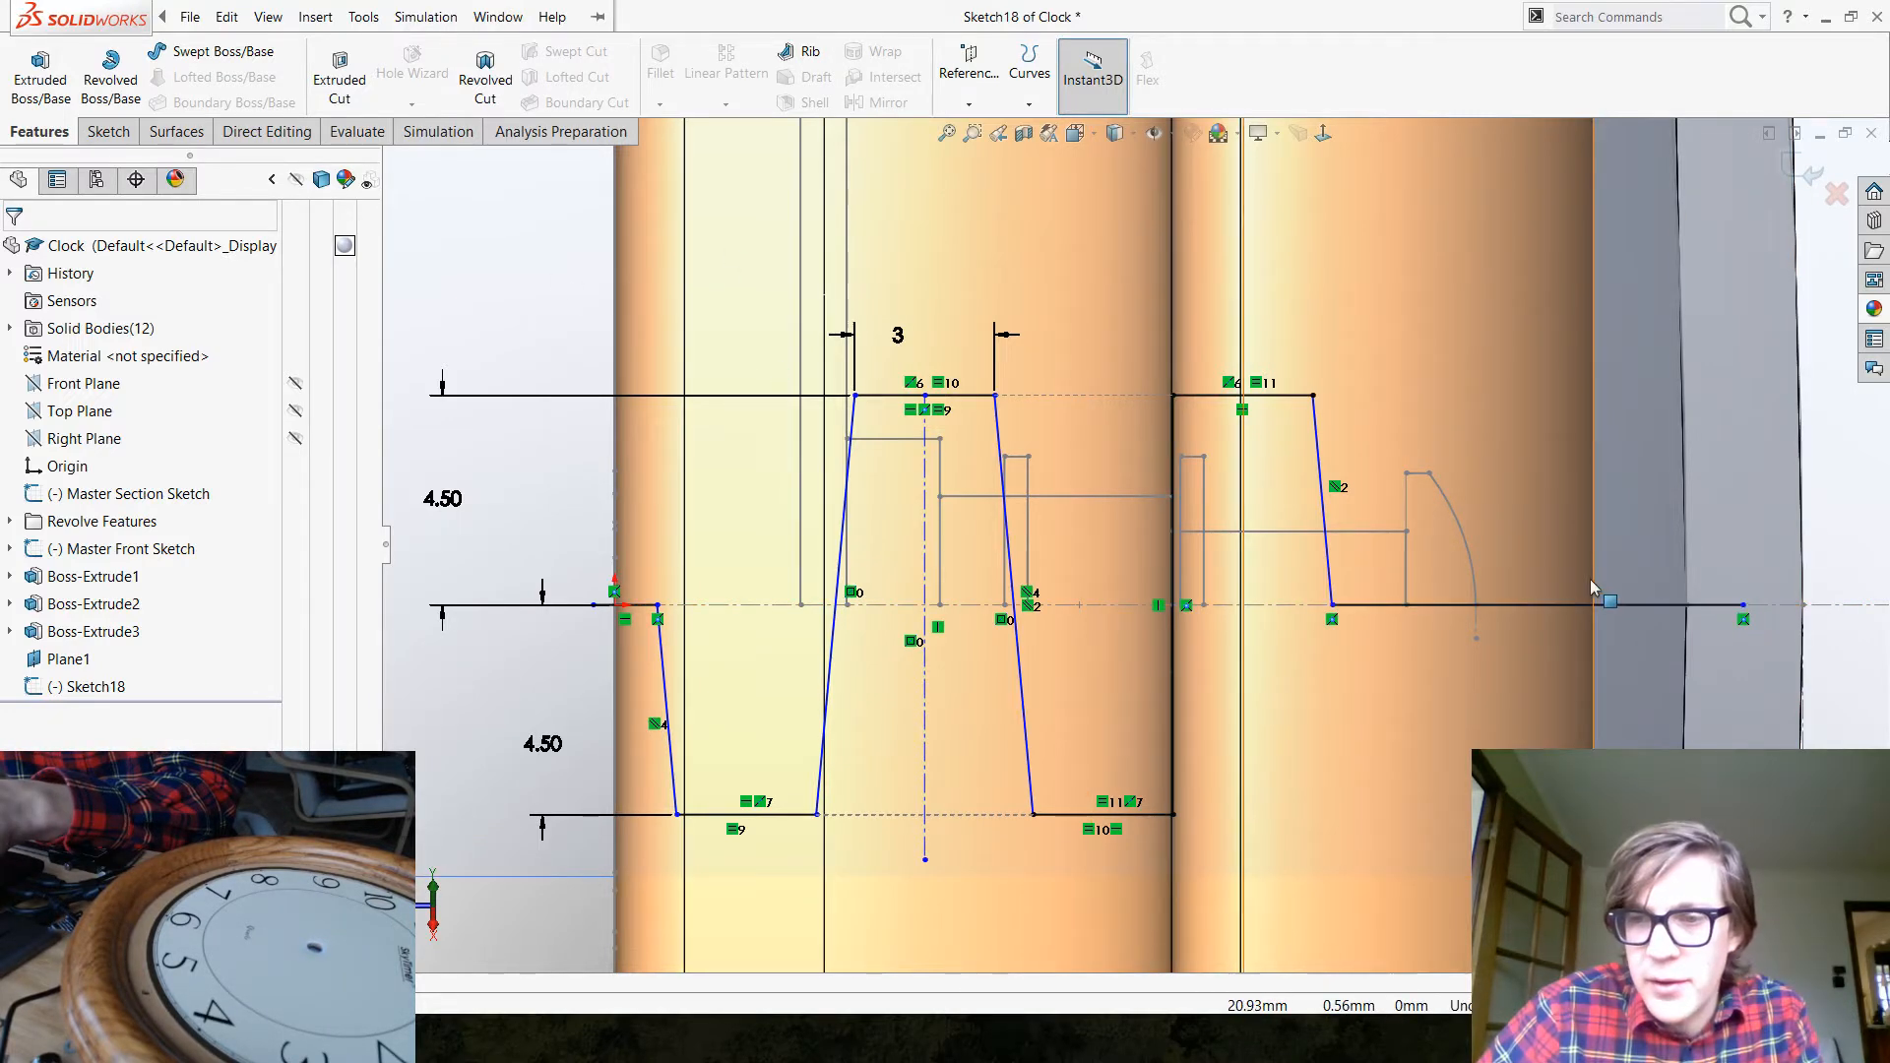
Set the length of the rear peak's flat top to 2.5 mm
key(z)
scroll(1490, 557, down, 3)
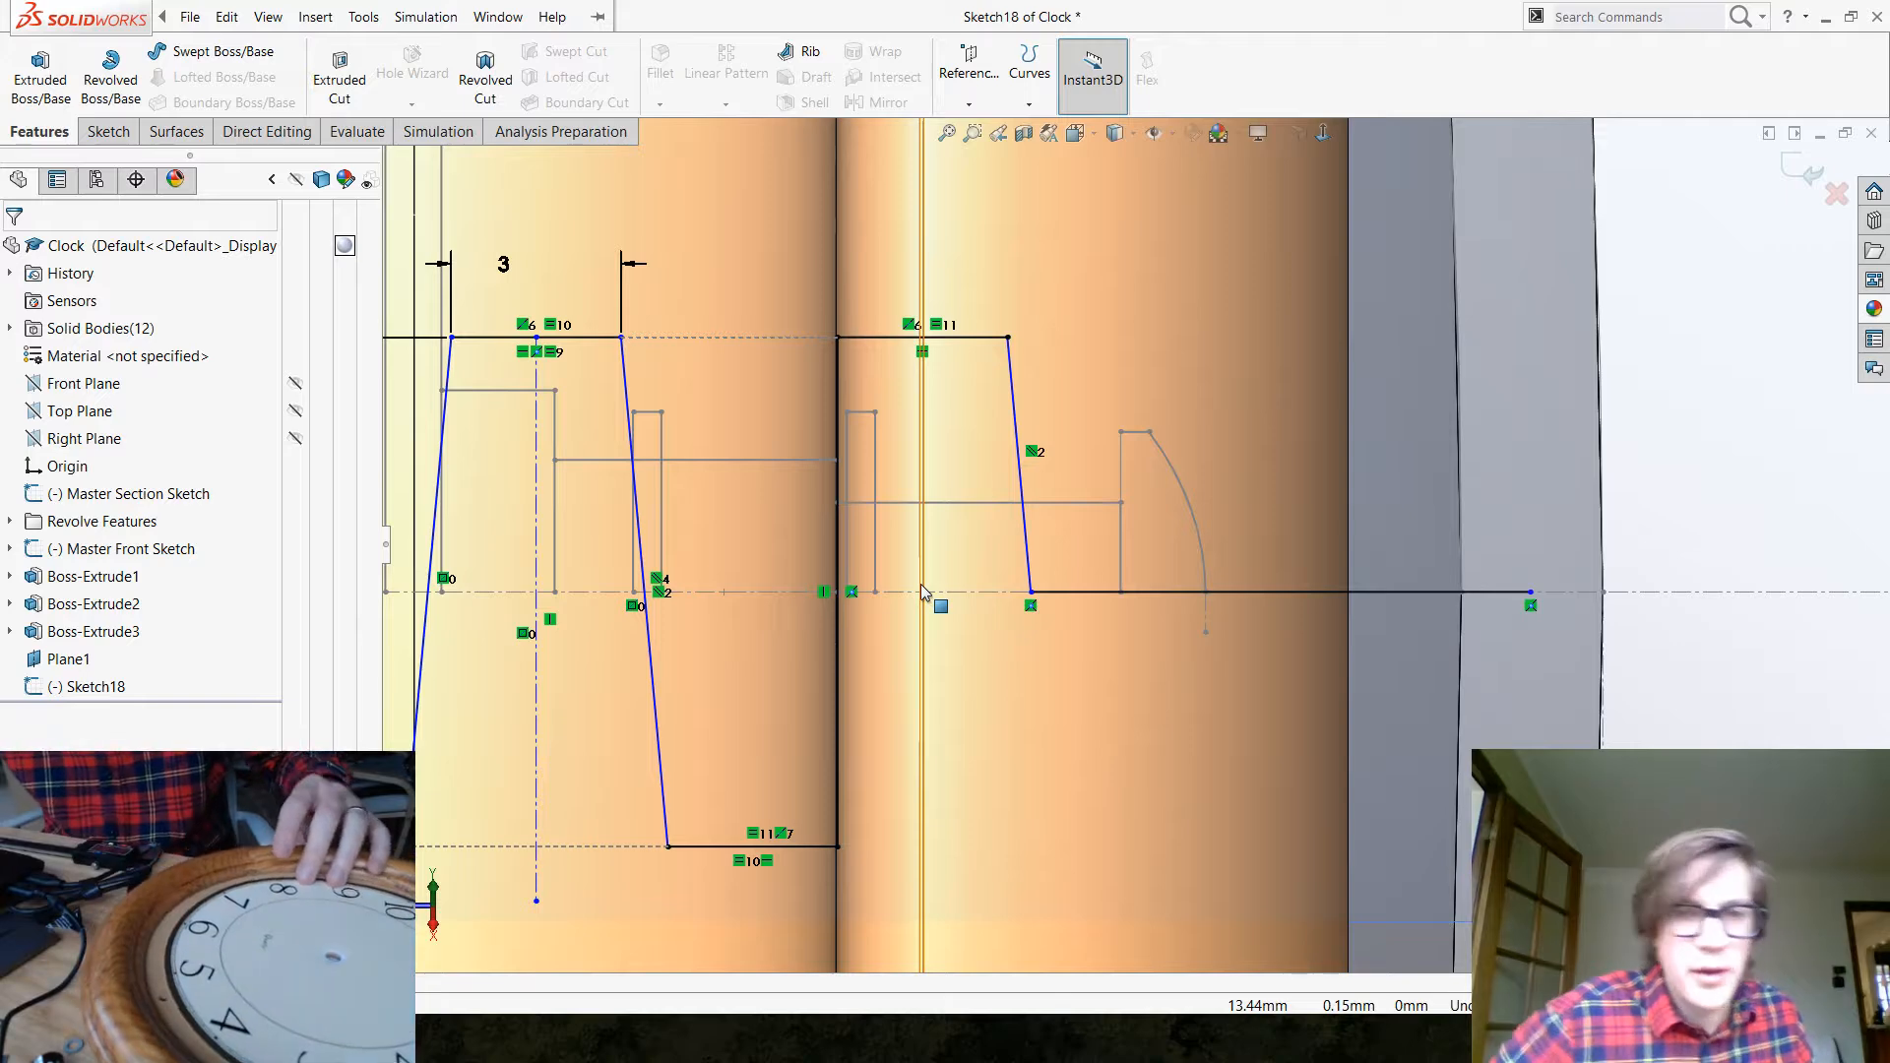
double_click(503, 265)
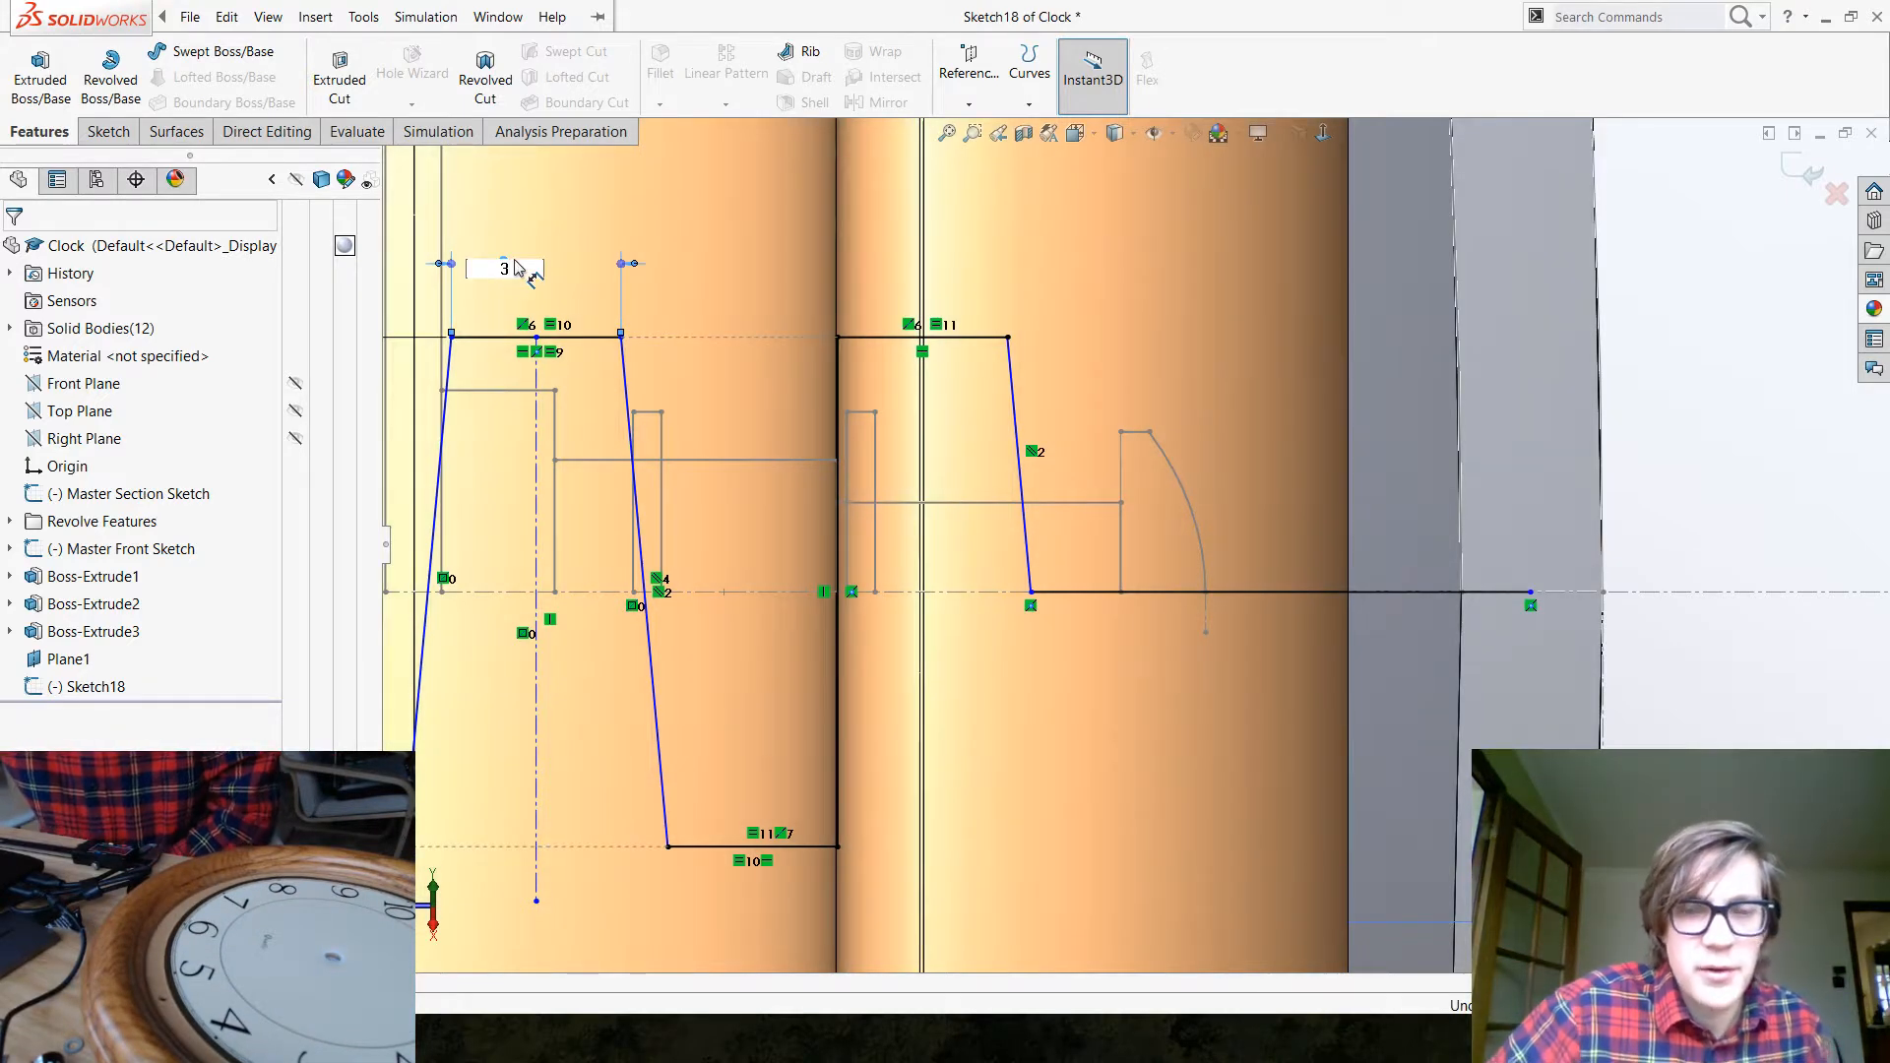
key(Return)
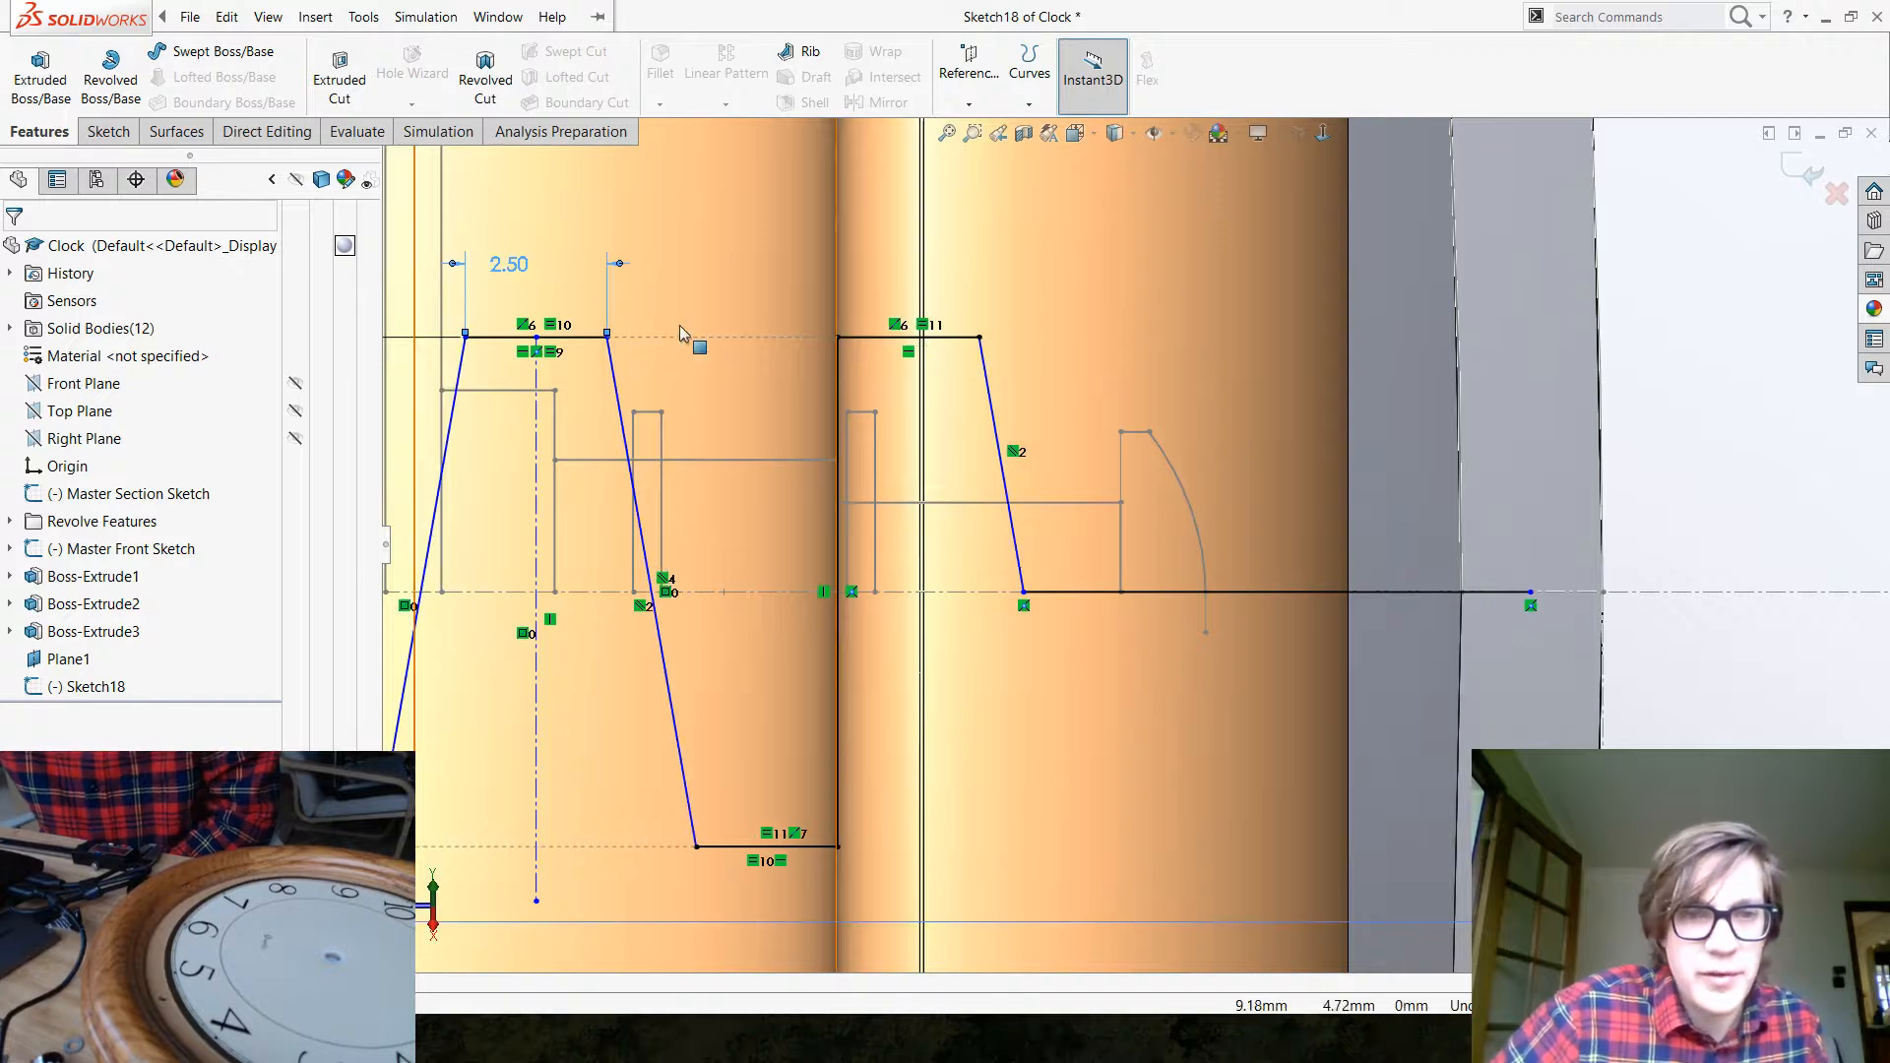
Dimension the distance from the zigzag's vertical segment to the front slanted side's endpoint on the axis as 3.25 mm
click(1024, 594)
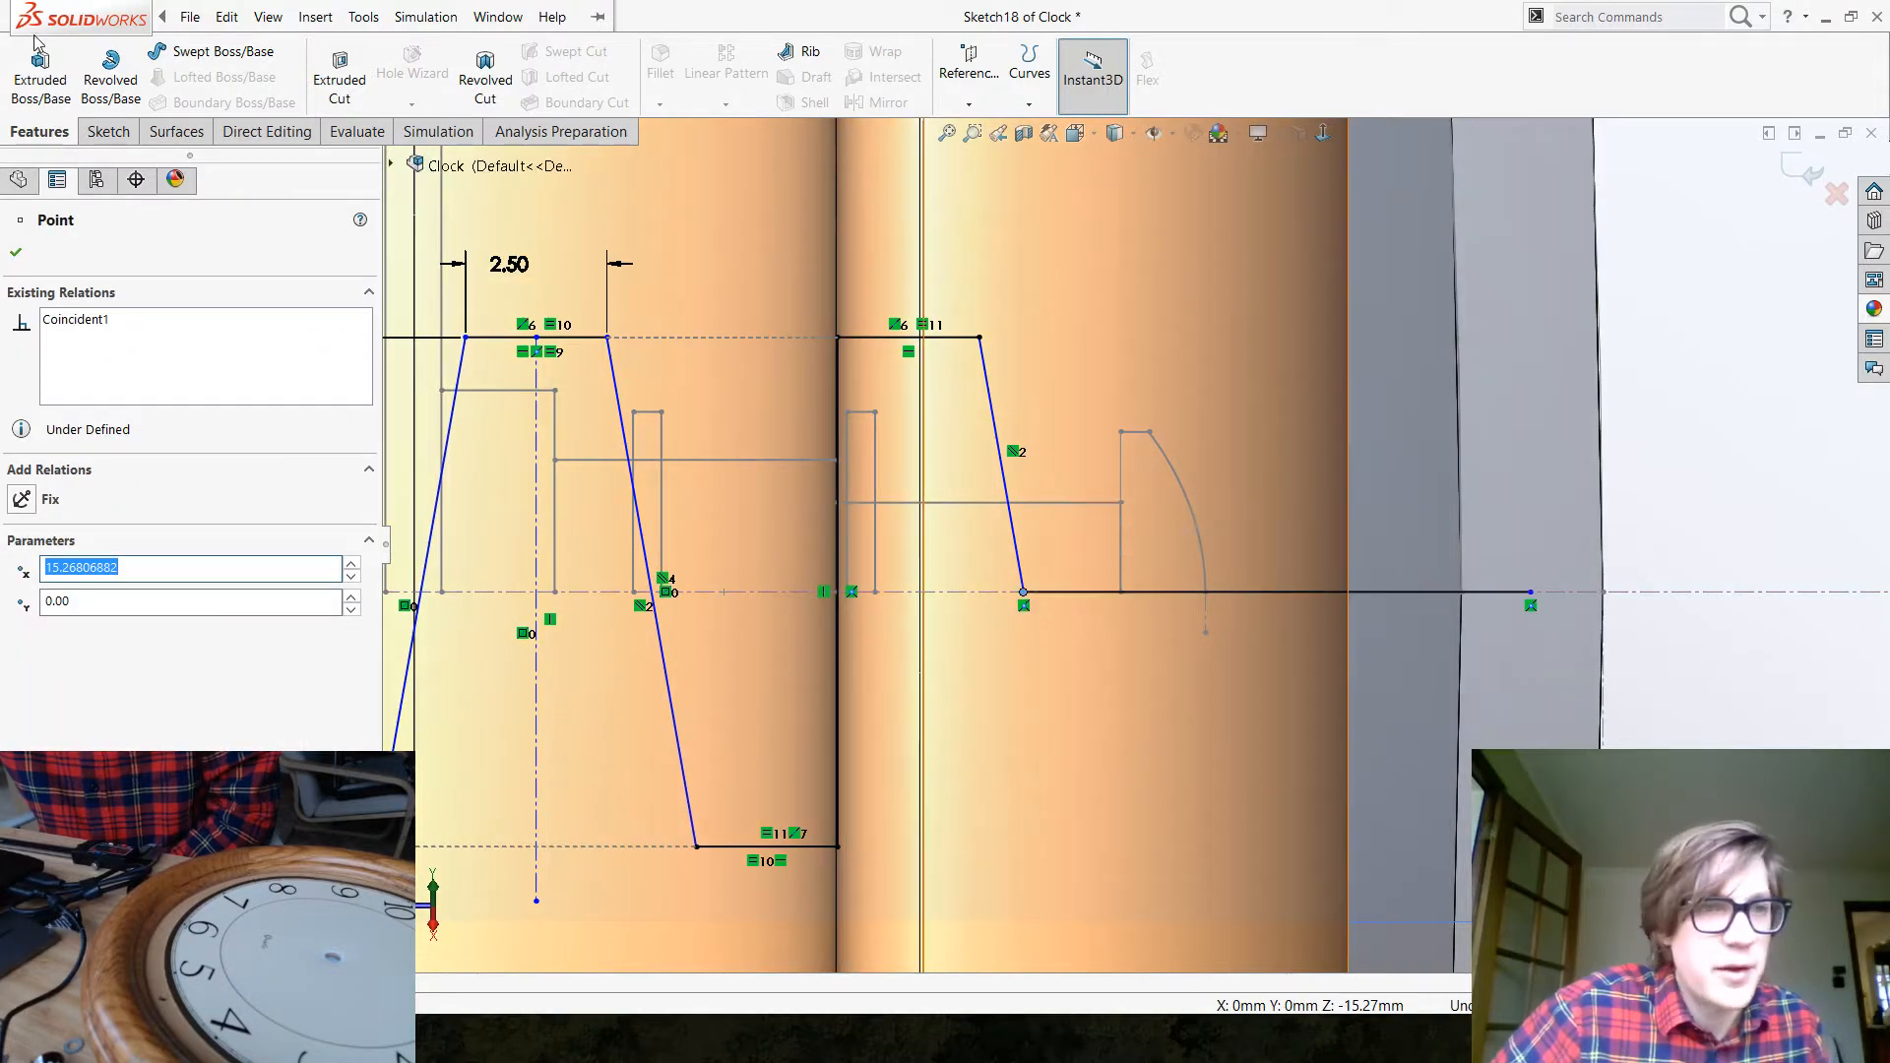
click(14, 255)
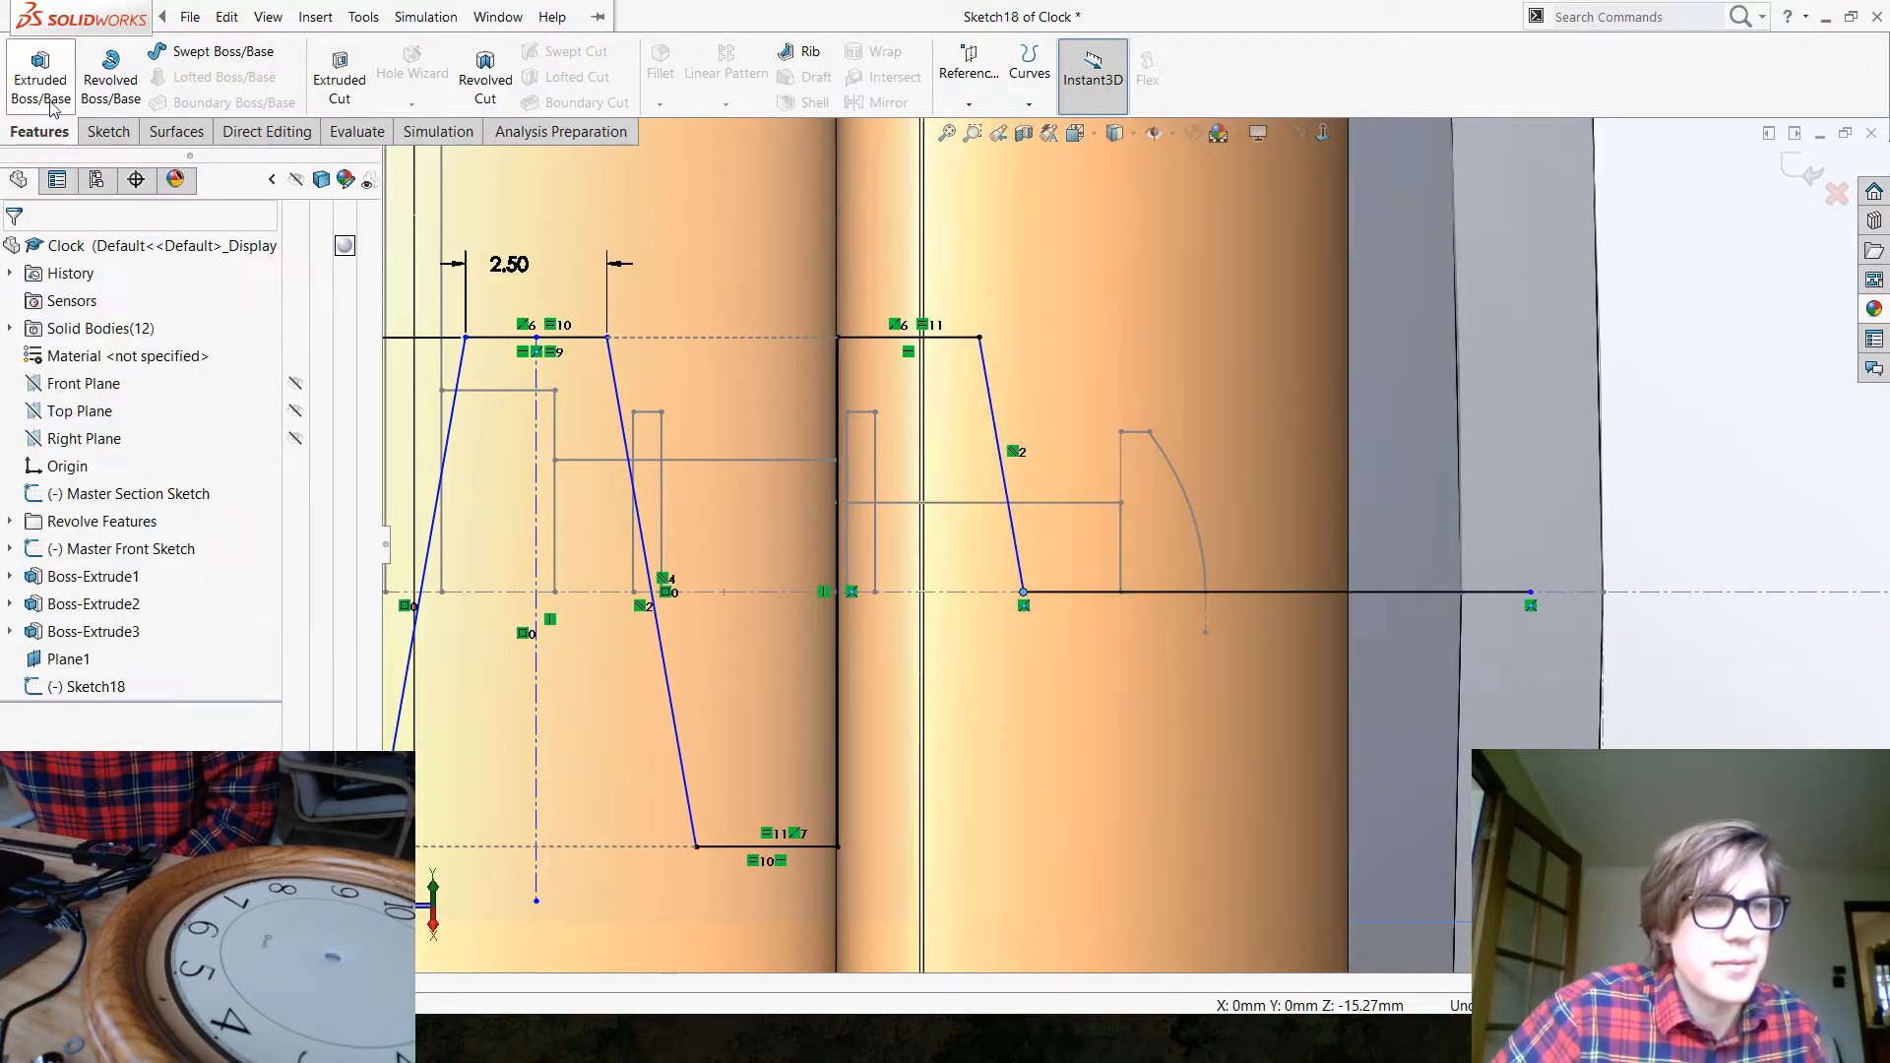
click(115, 135)
click(1023, 592)
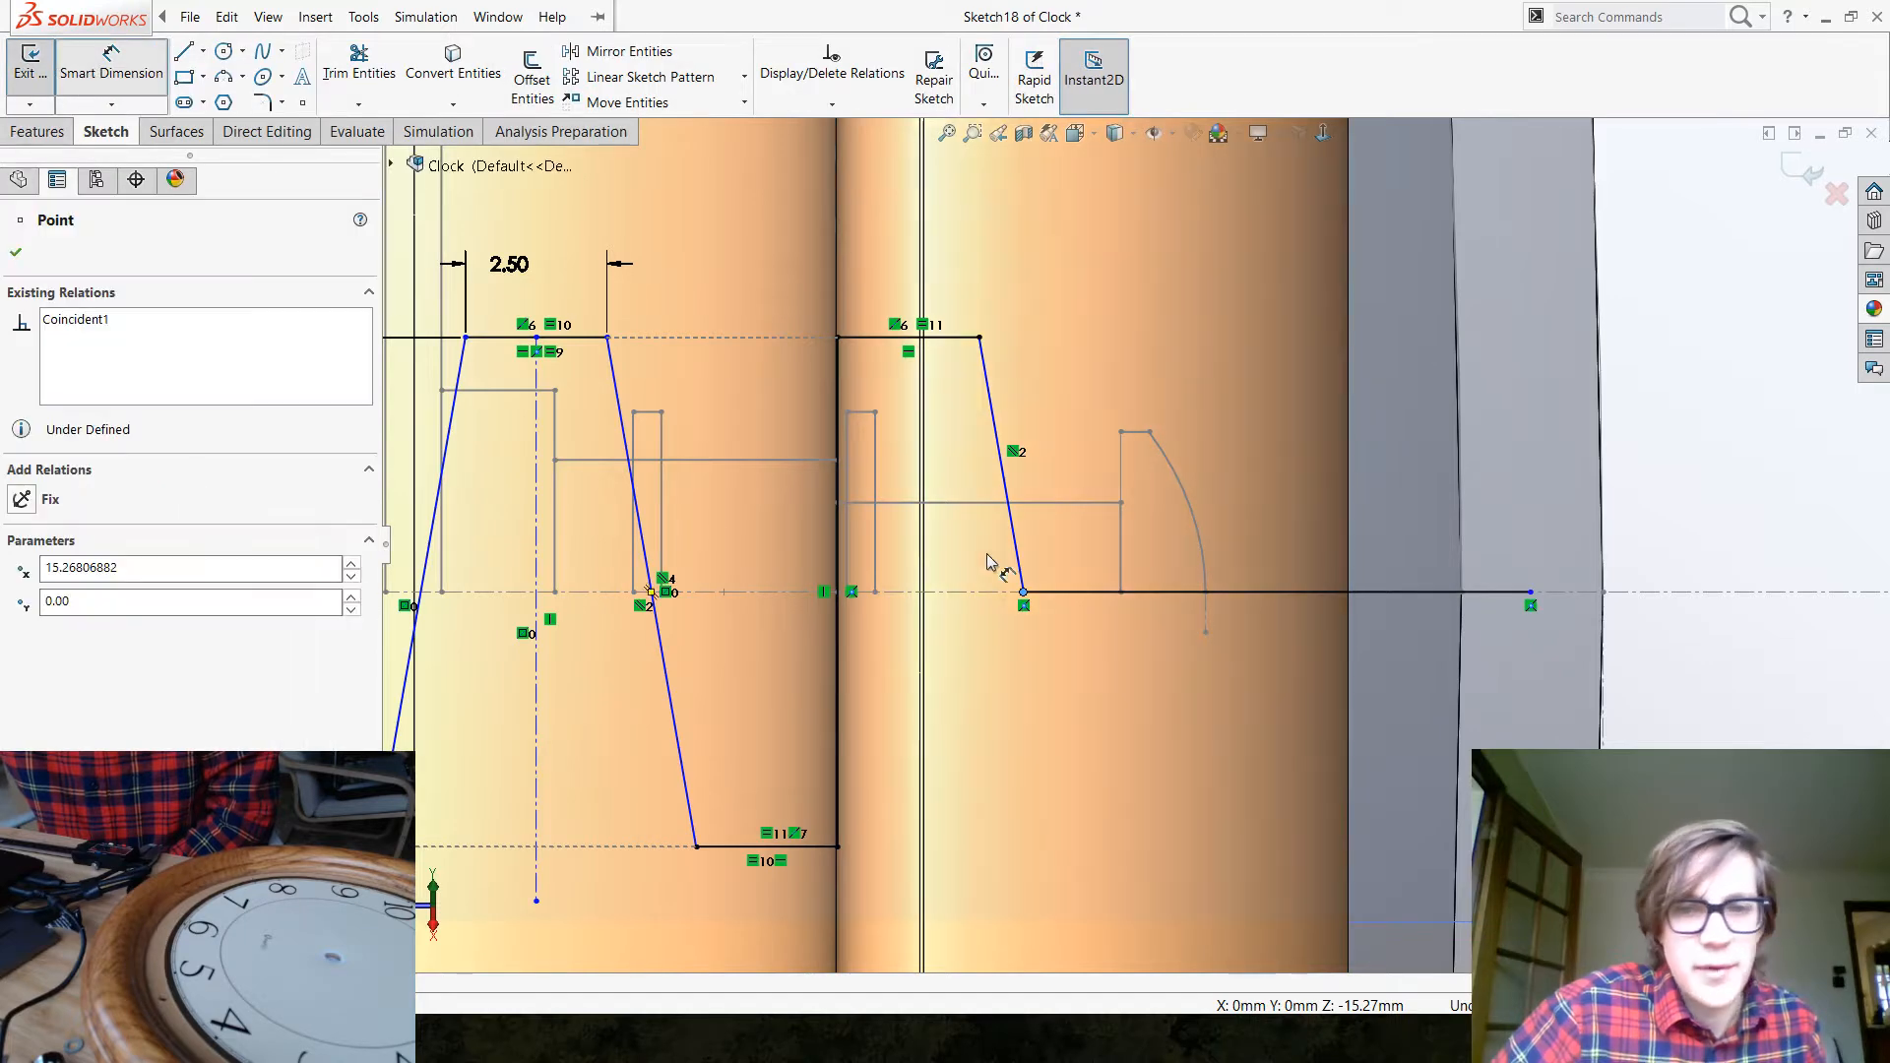
click(837, 568)
click(1024, 593)
click(978, 733)
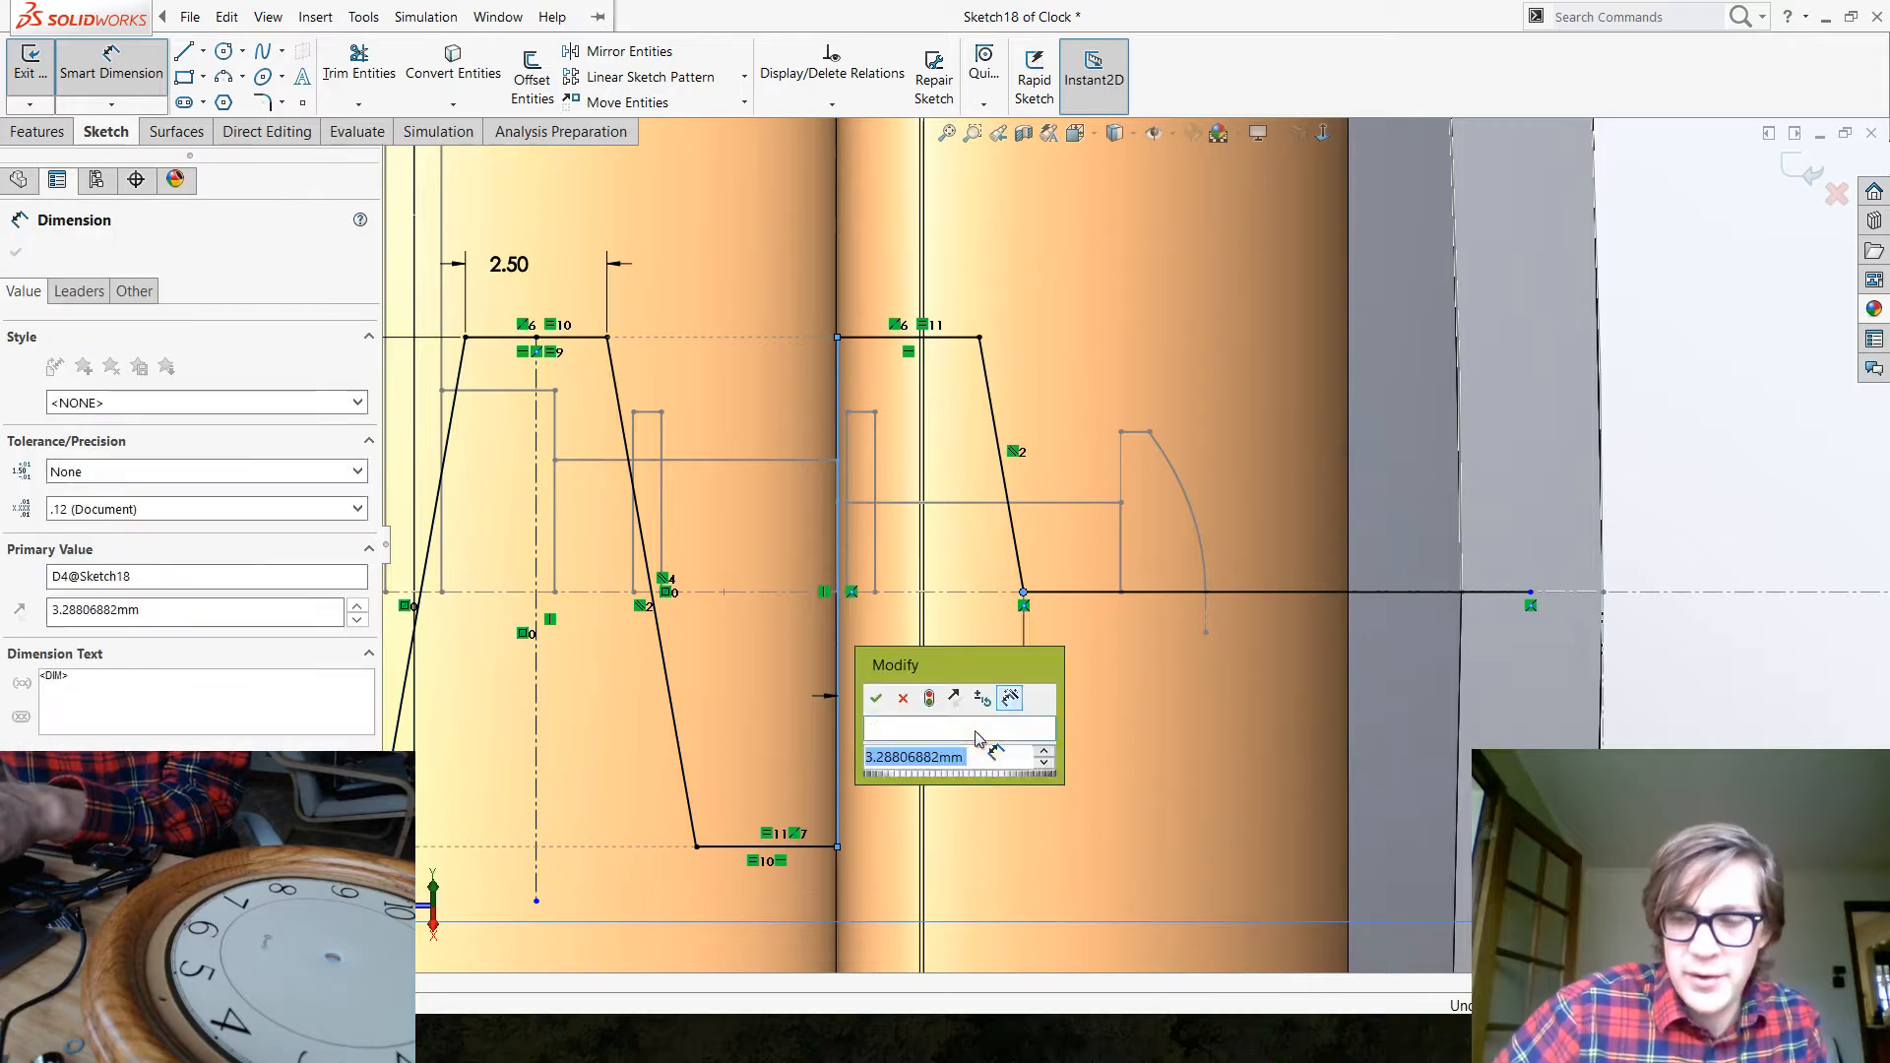
text(3.25)
key(Return)
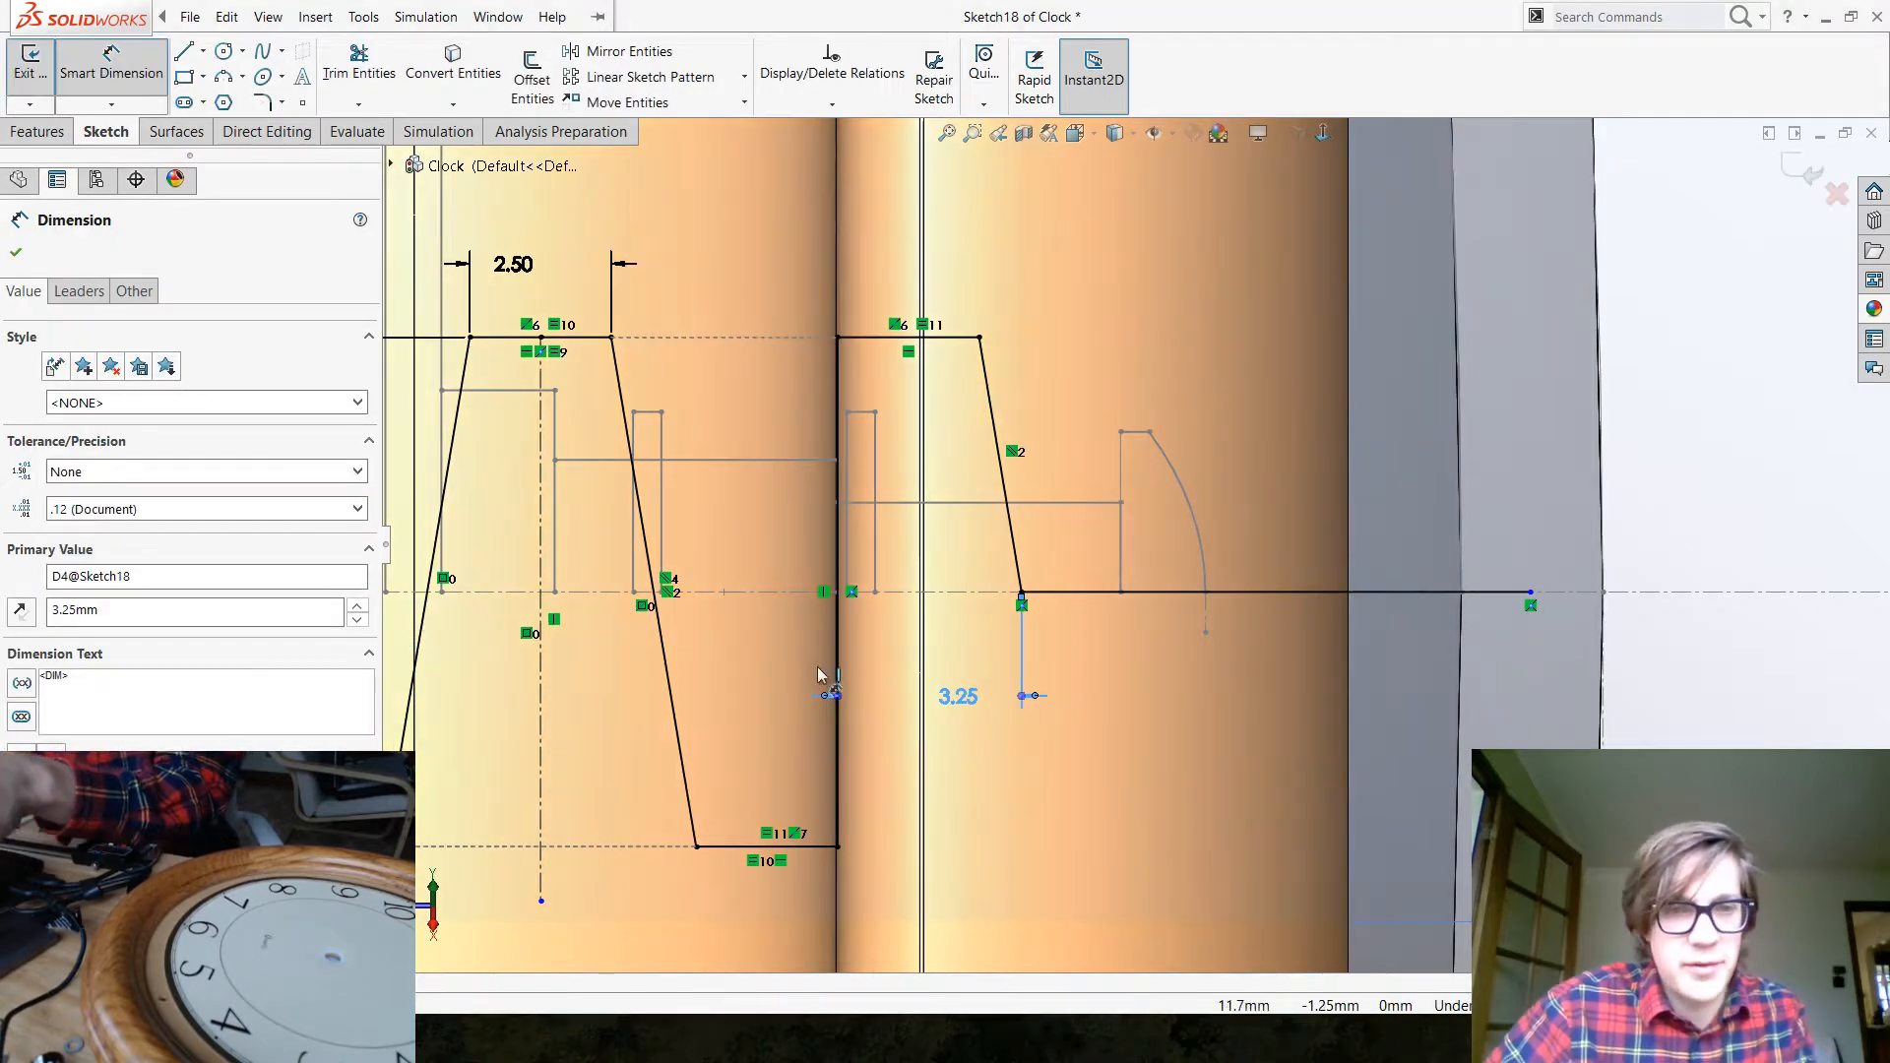
Set the distance between the vertical segment and the front slanted side's axis endpoint to 3 mm
key(z)
scroll(852, 684, down, 1)
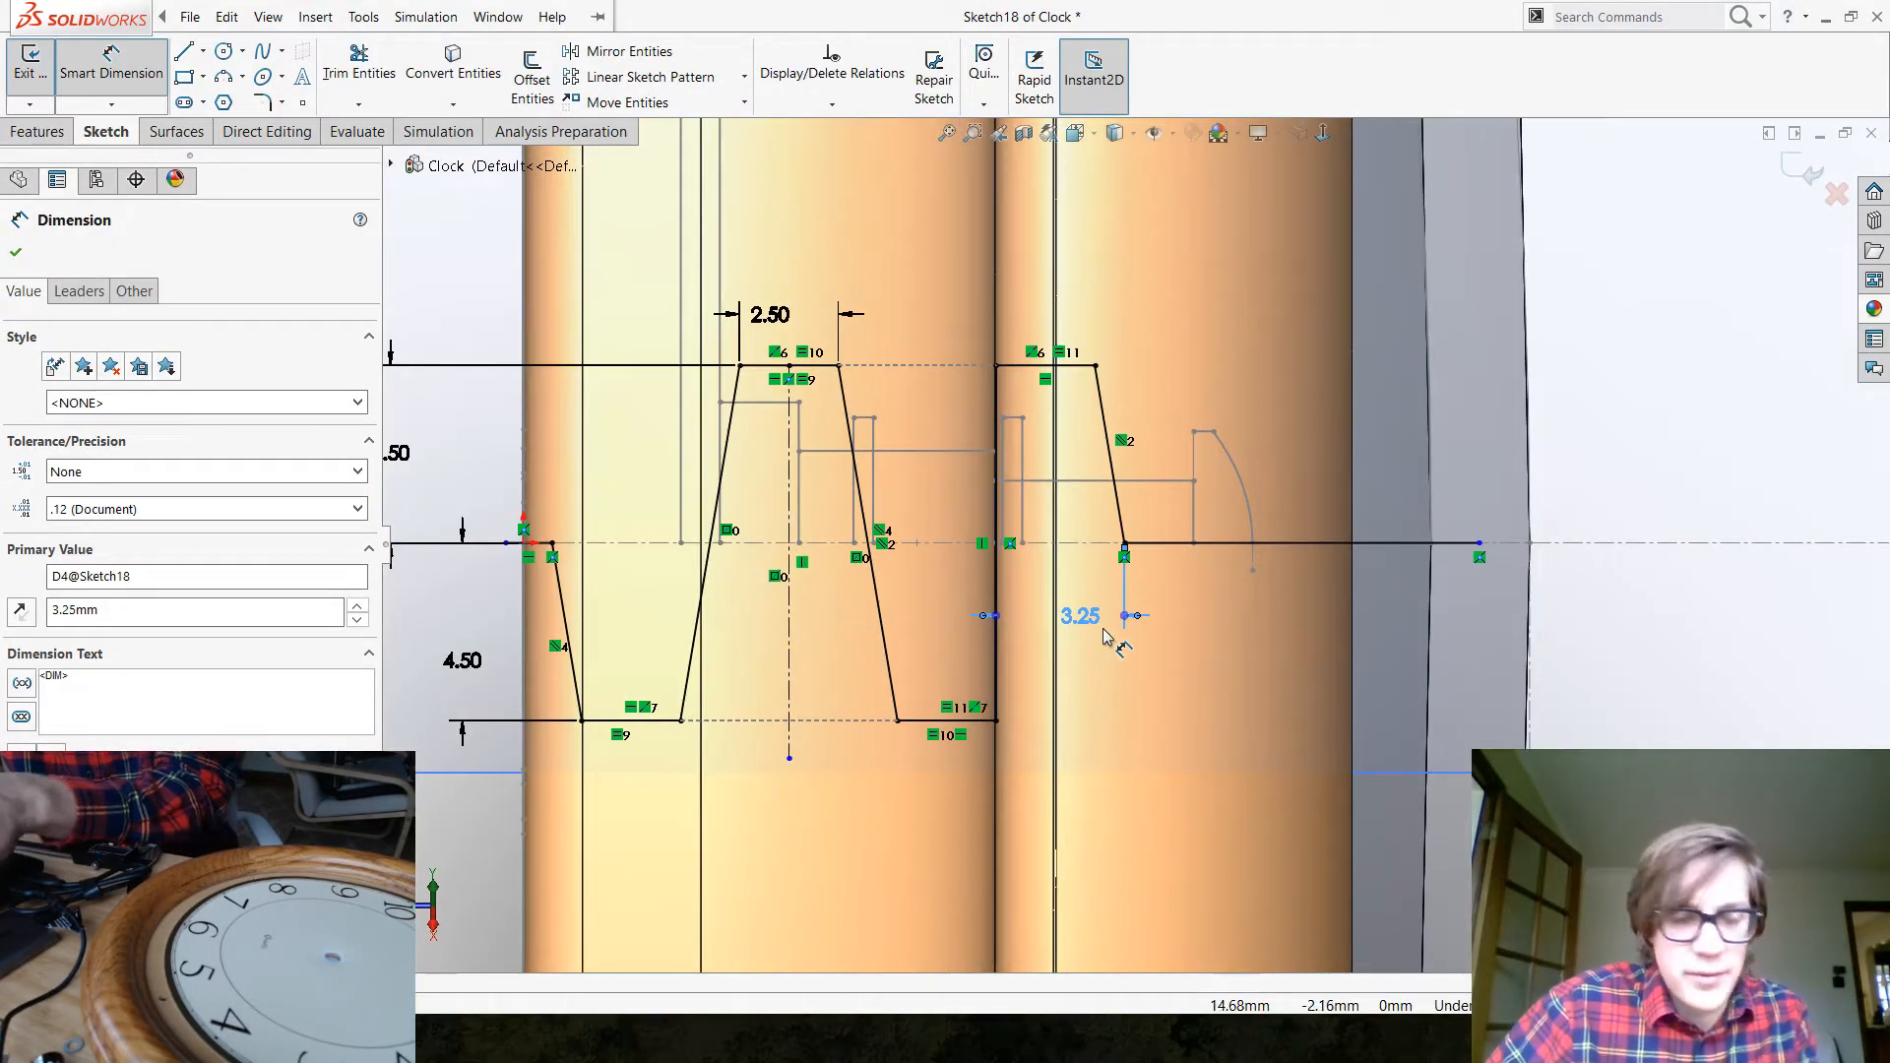
key(Escape)
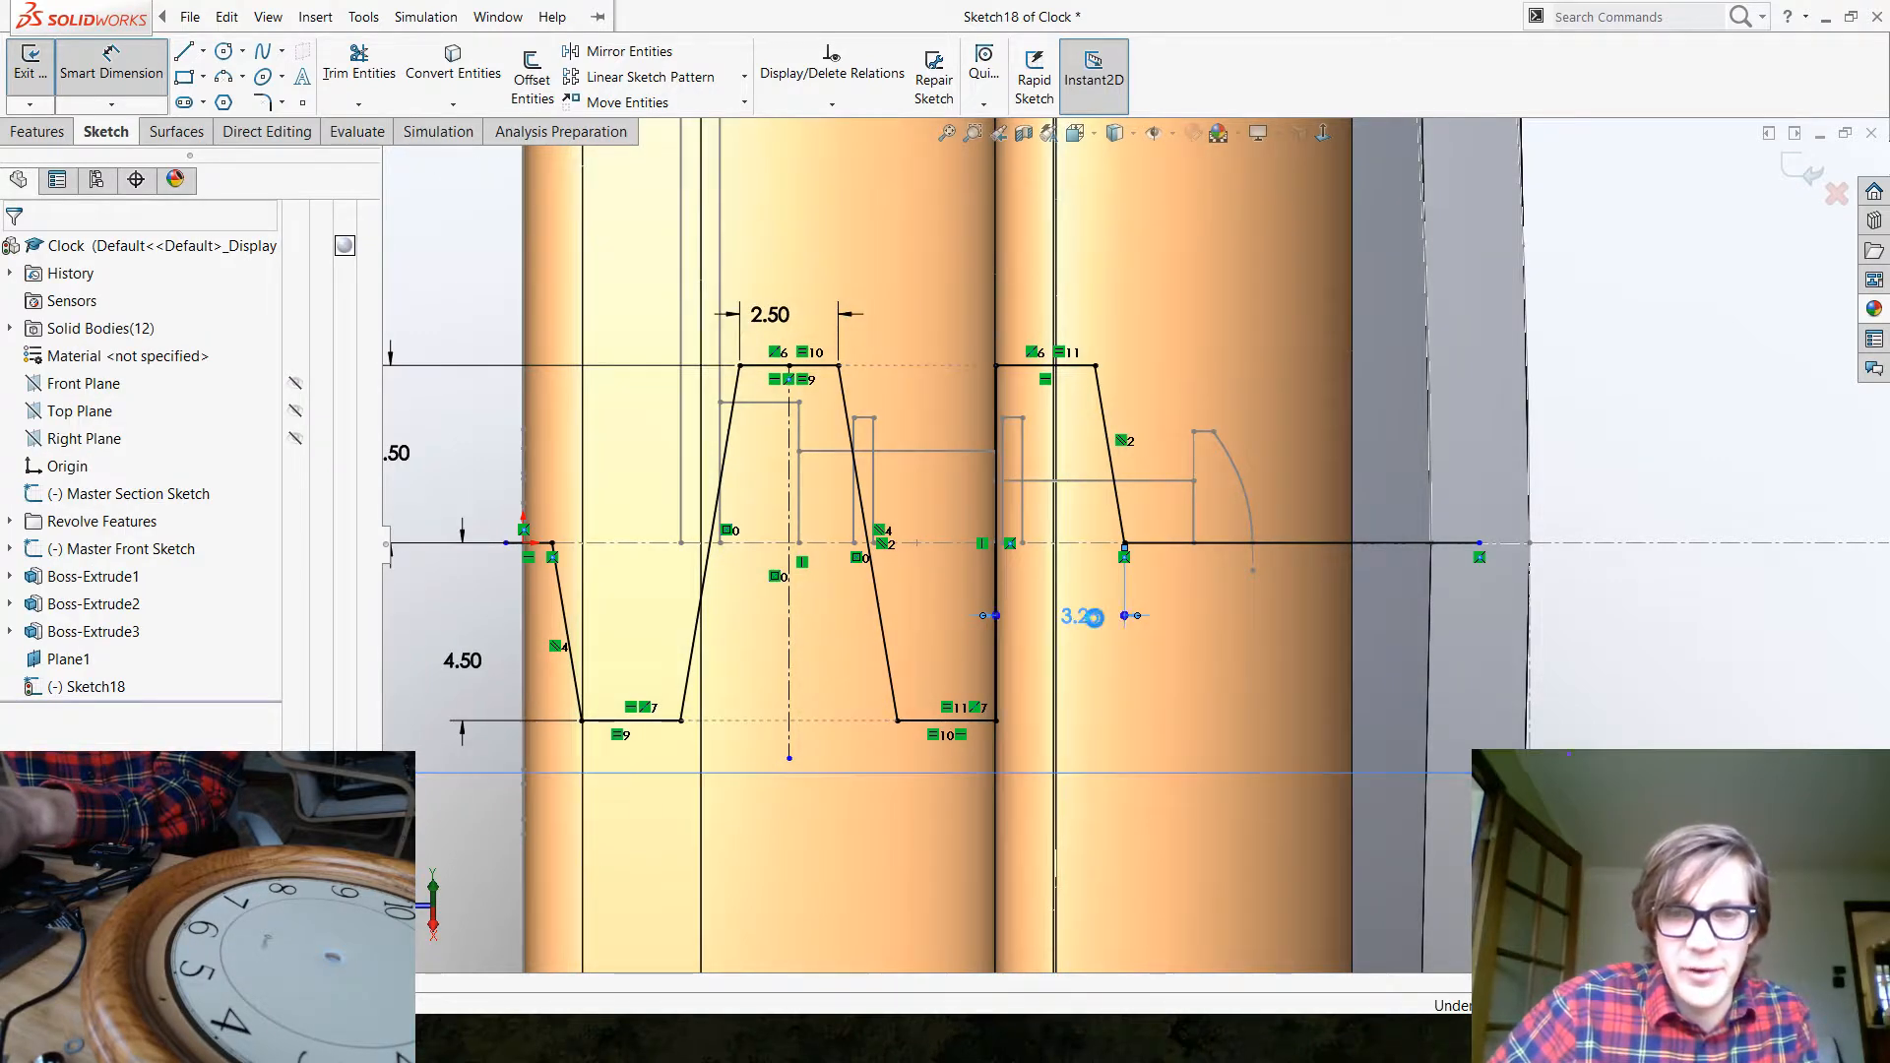
double_click(1095, 618)
text(=)
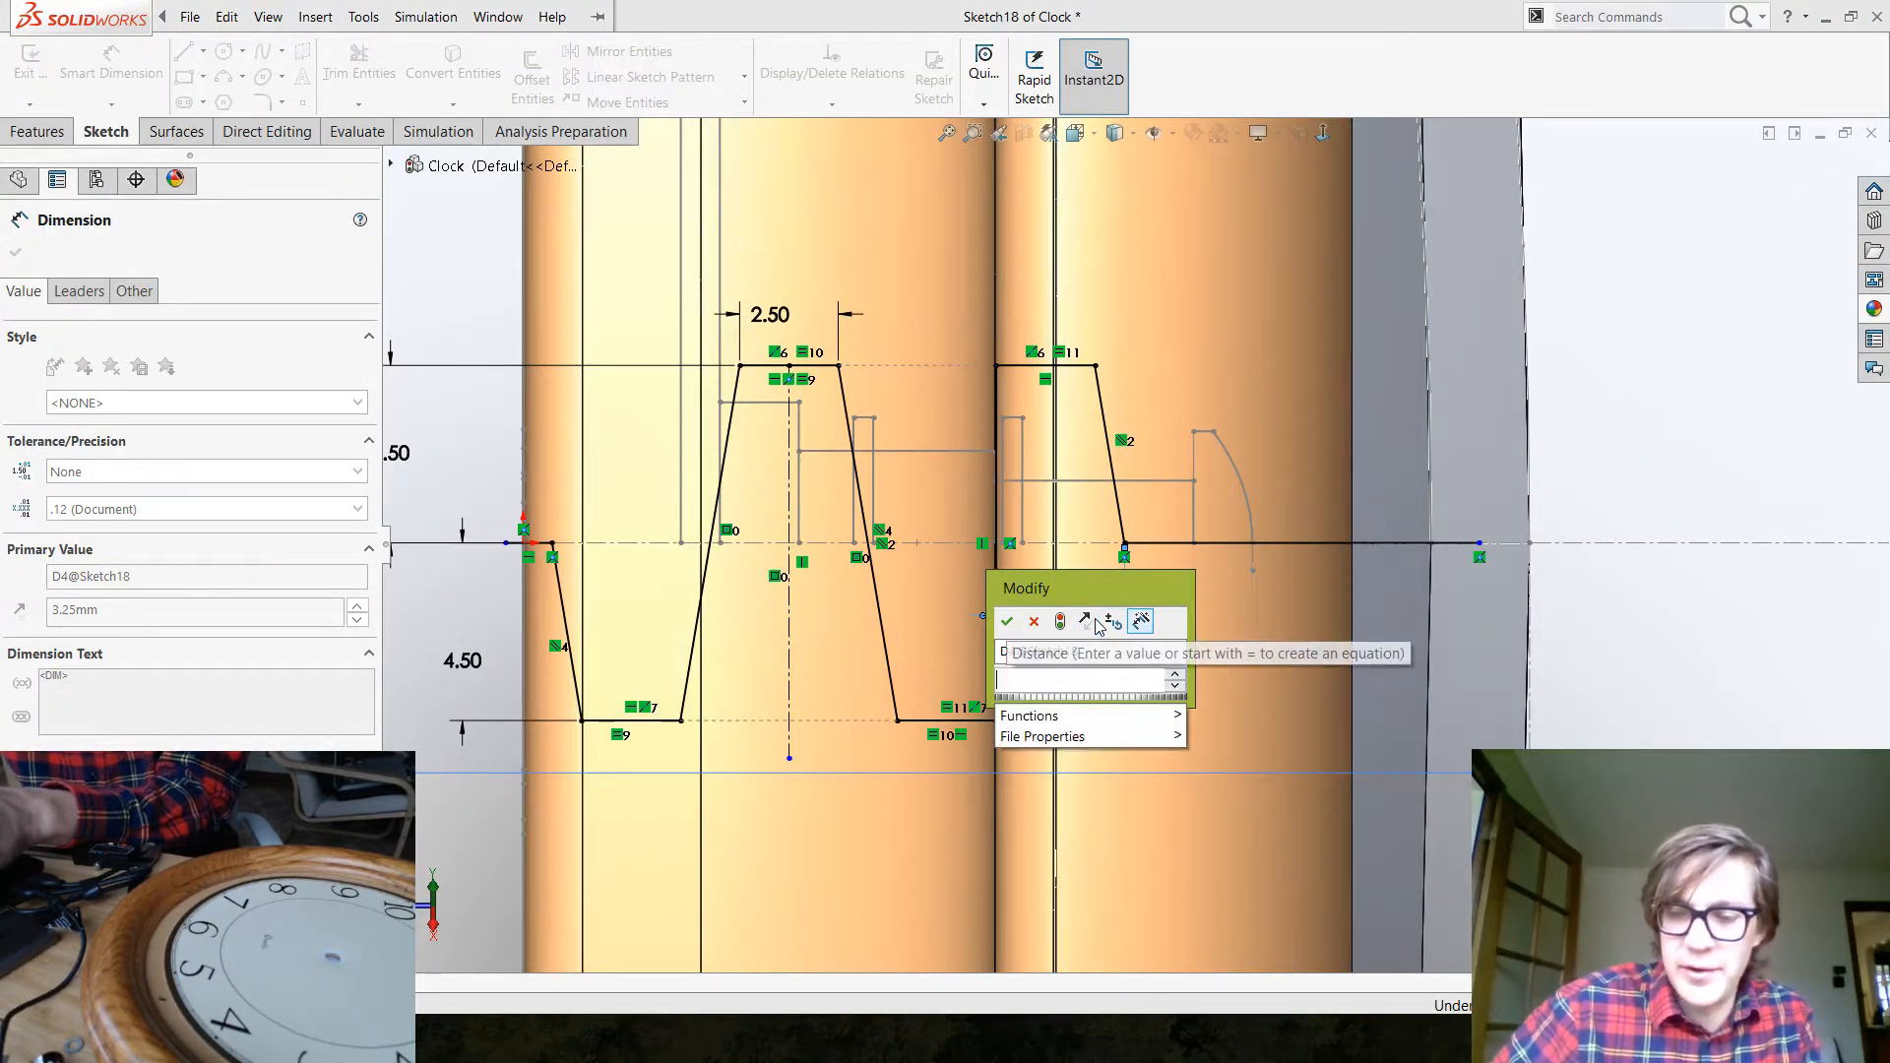
text(3)
key(Return)
key(Escape)
key(z)
key(z)
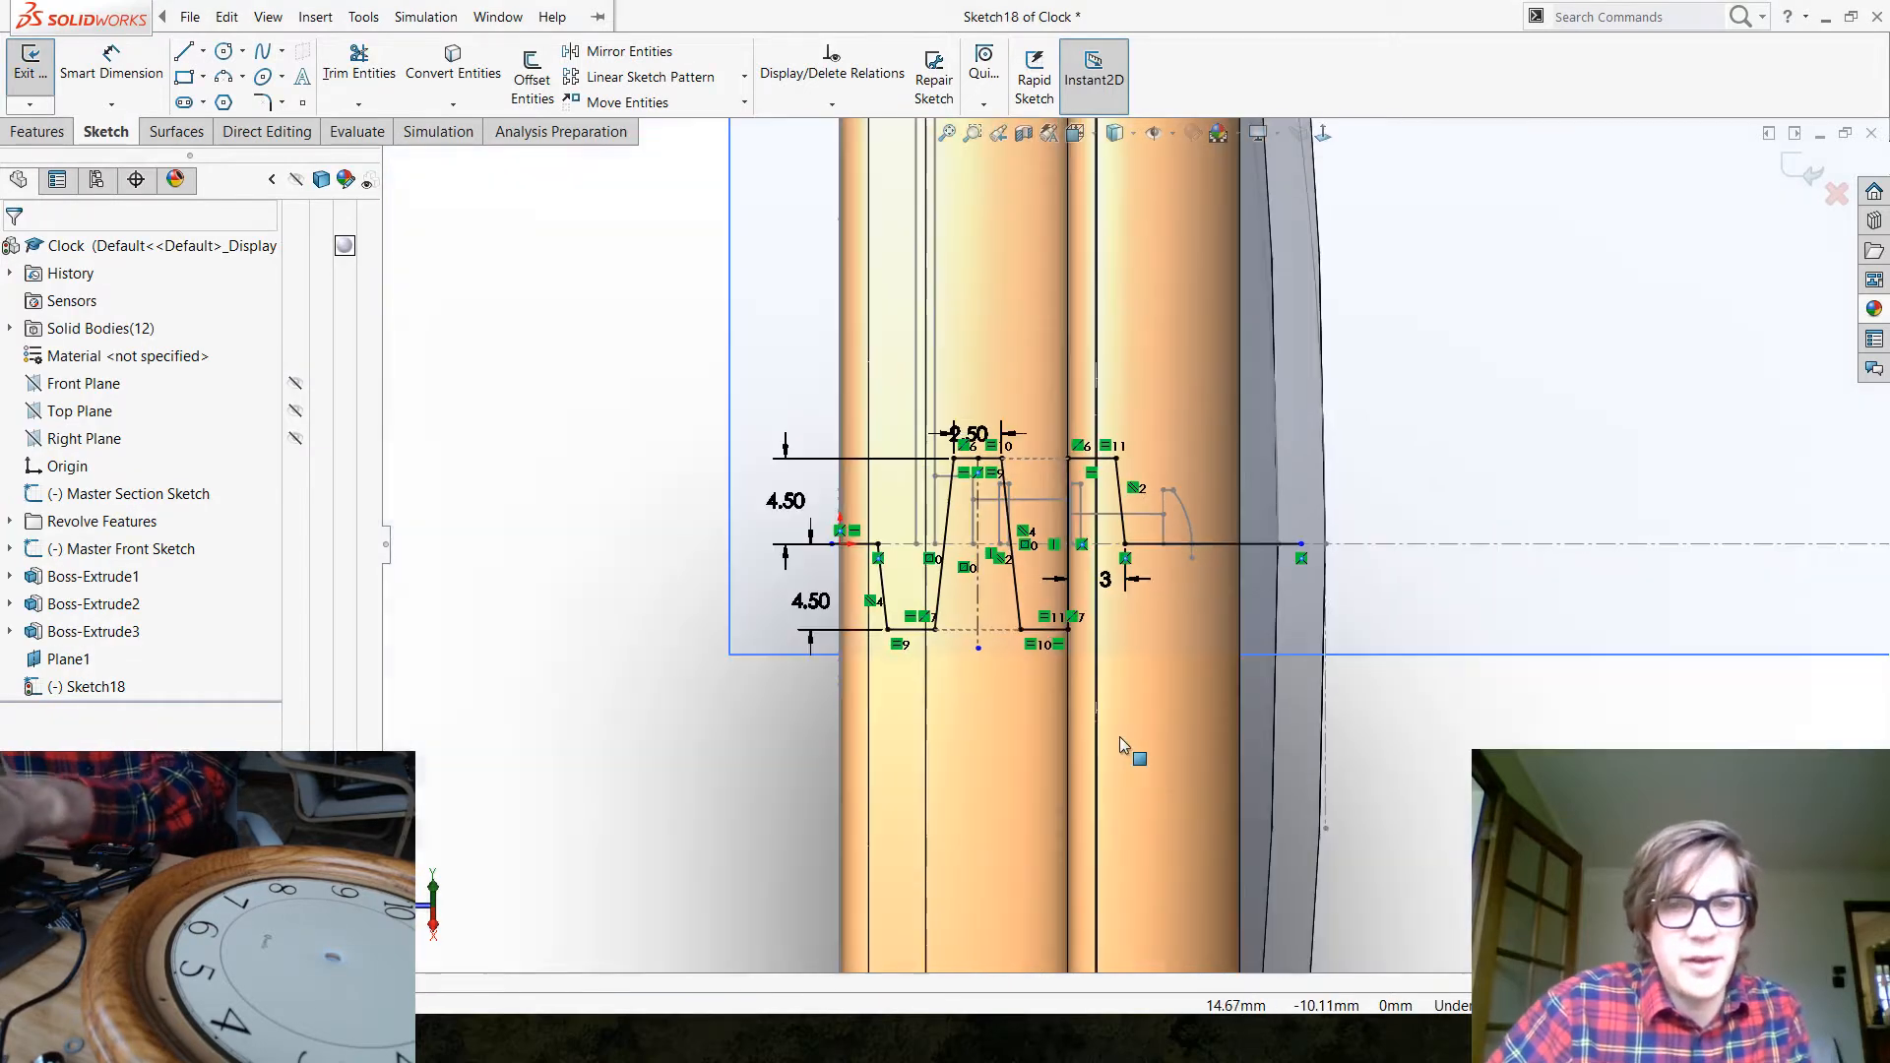
Finish the zigzag sketch and save the clock part
scroll(1119, 736, up, 2)
scroll(1097, 658, down, 3)
scroll(1333, 657, up, 4)
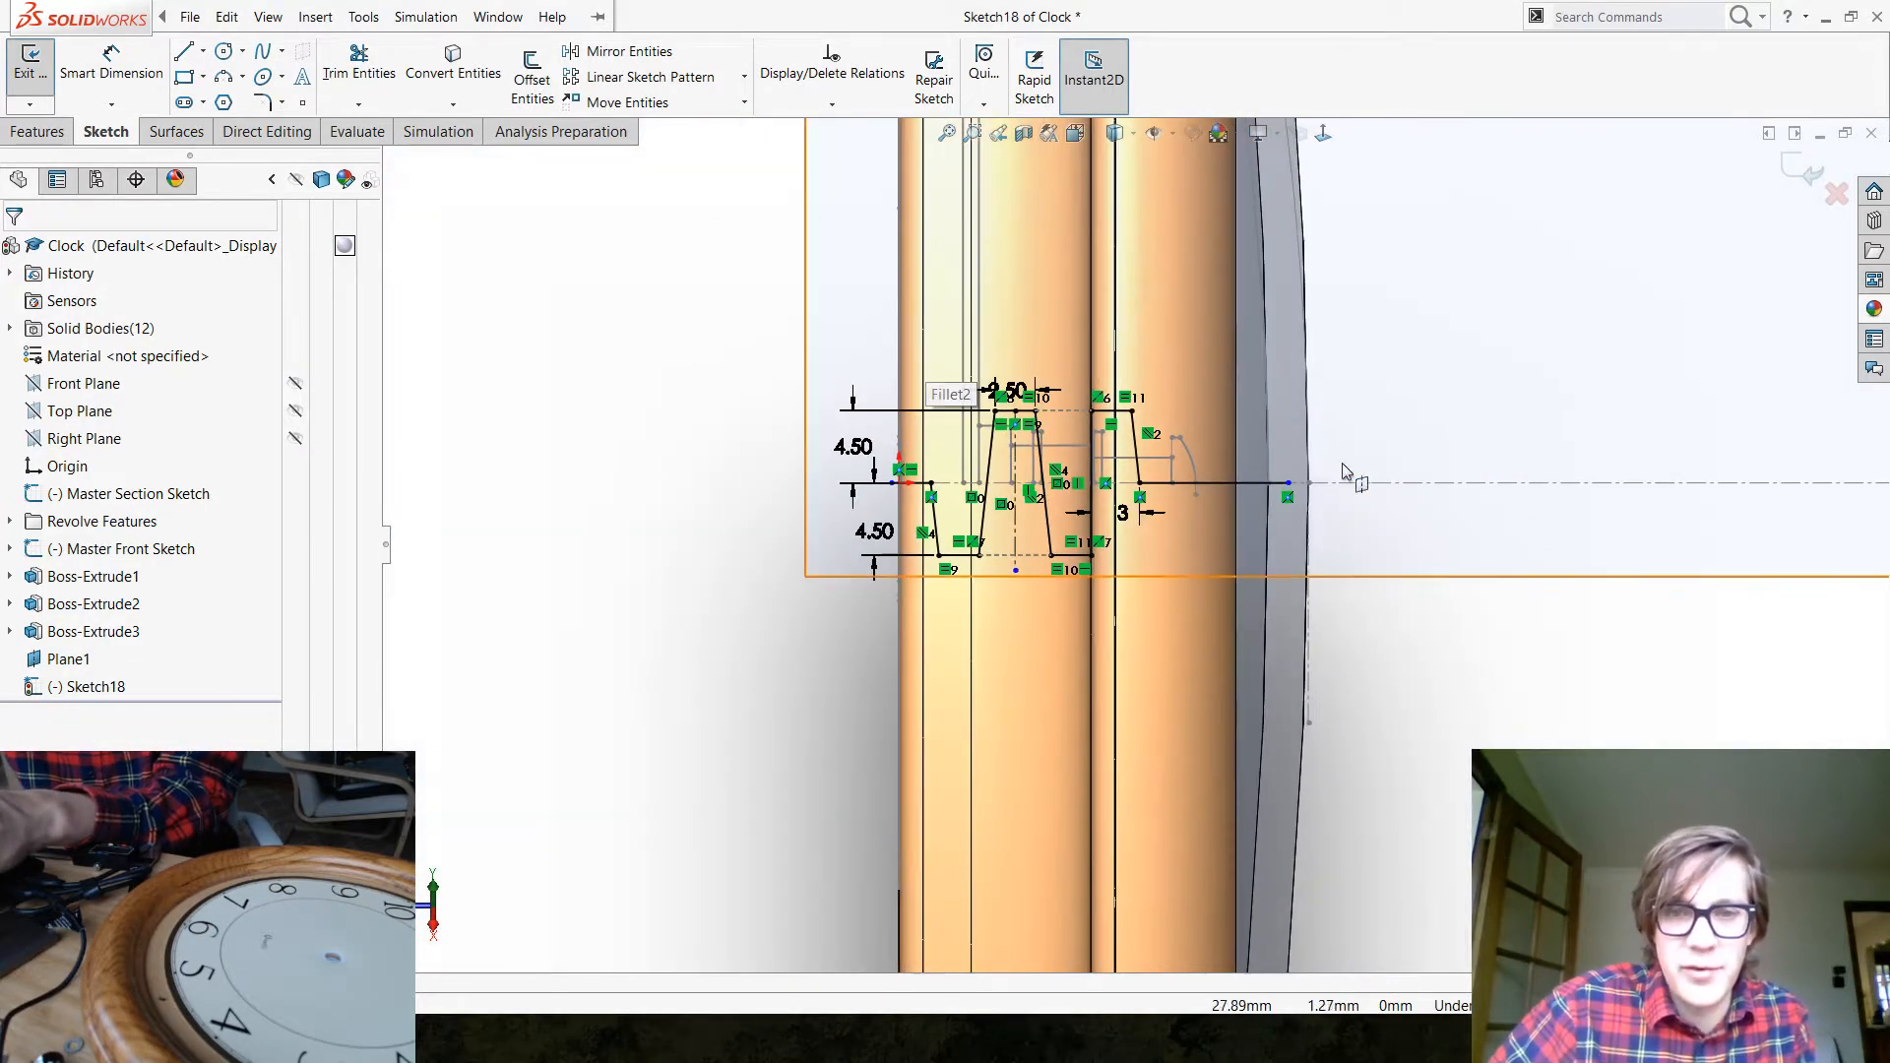
mouse_move(1394, 744)
middle_down()
mouse_move(1335, 752)
mouse_move(1347, 719)
middle_up()
scroll(1347, 719, up, 3)
scroll(1090, 448, down, 2)
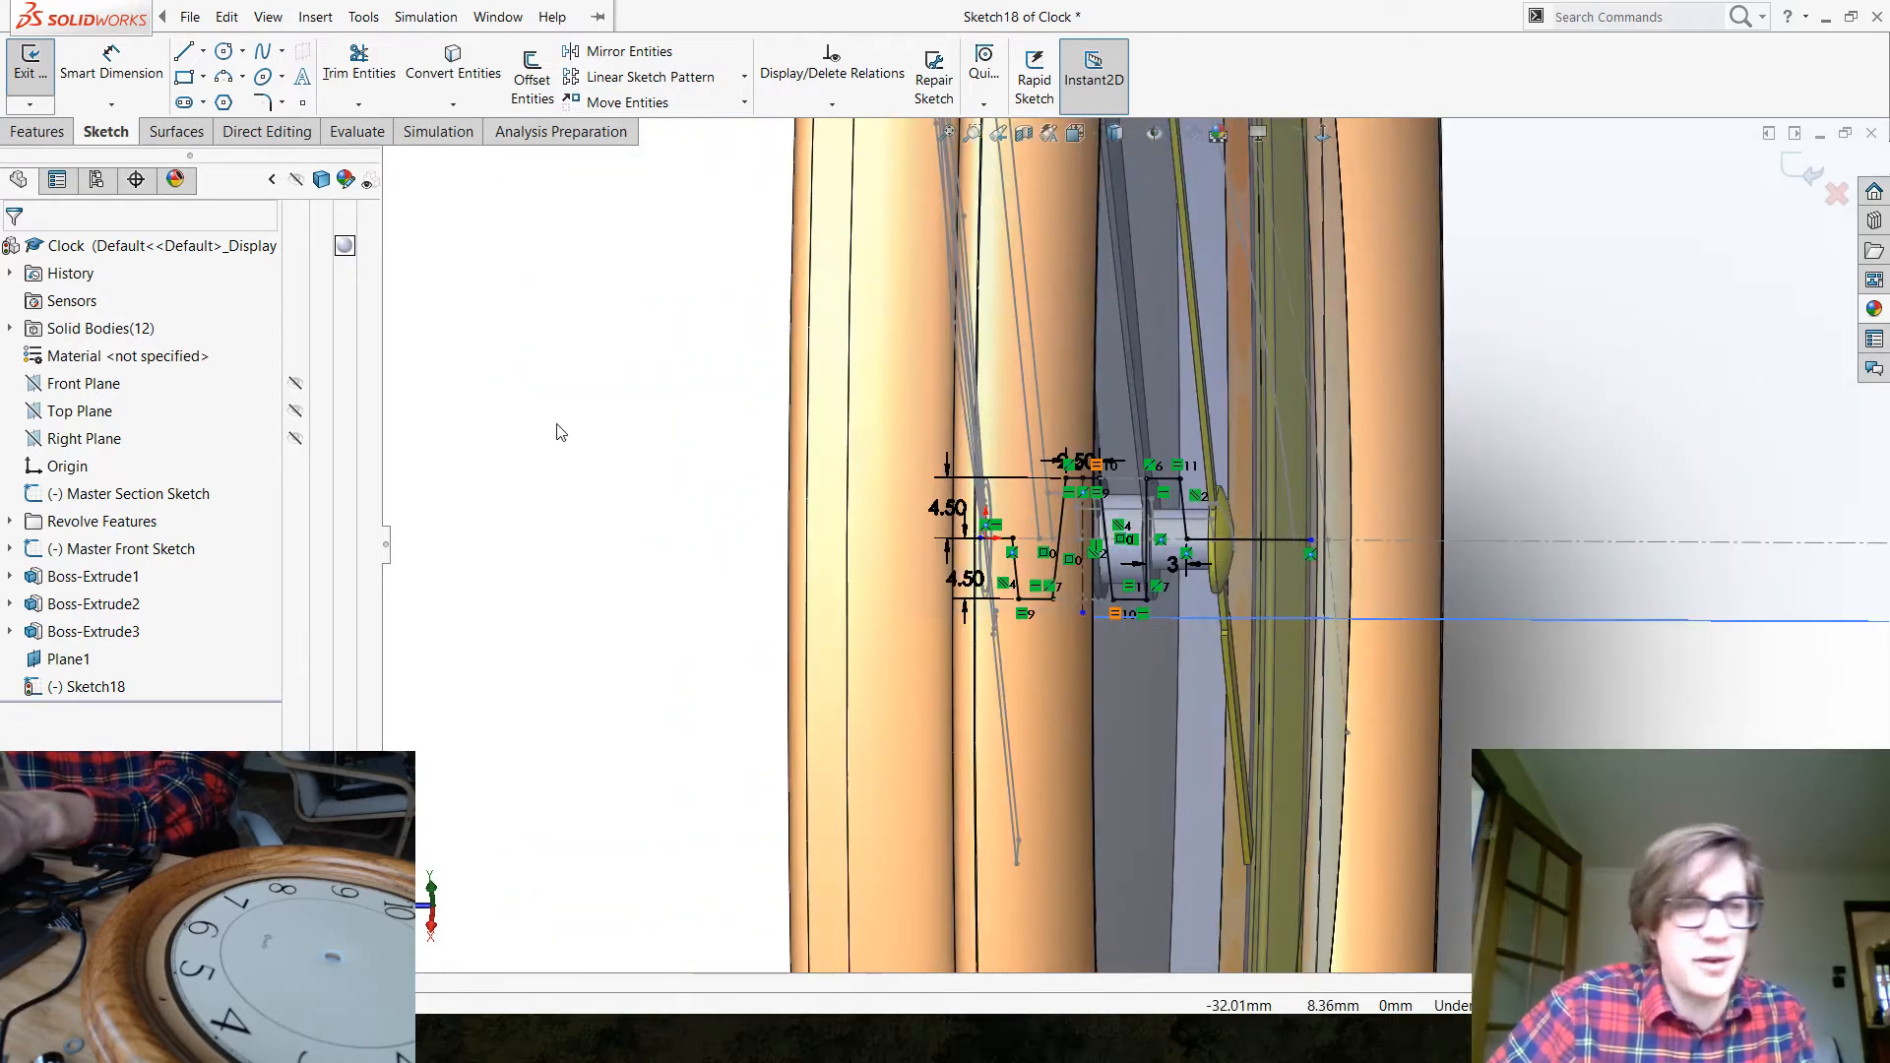
click(1809, 175)
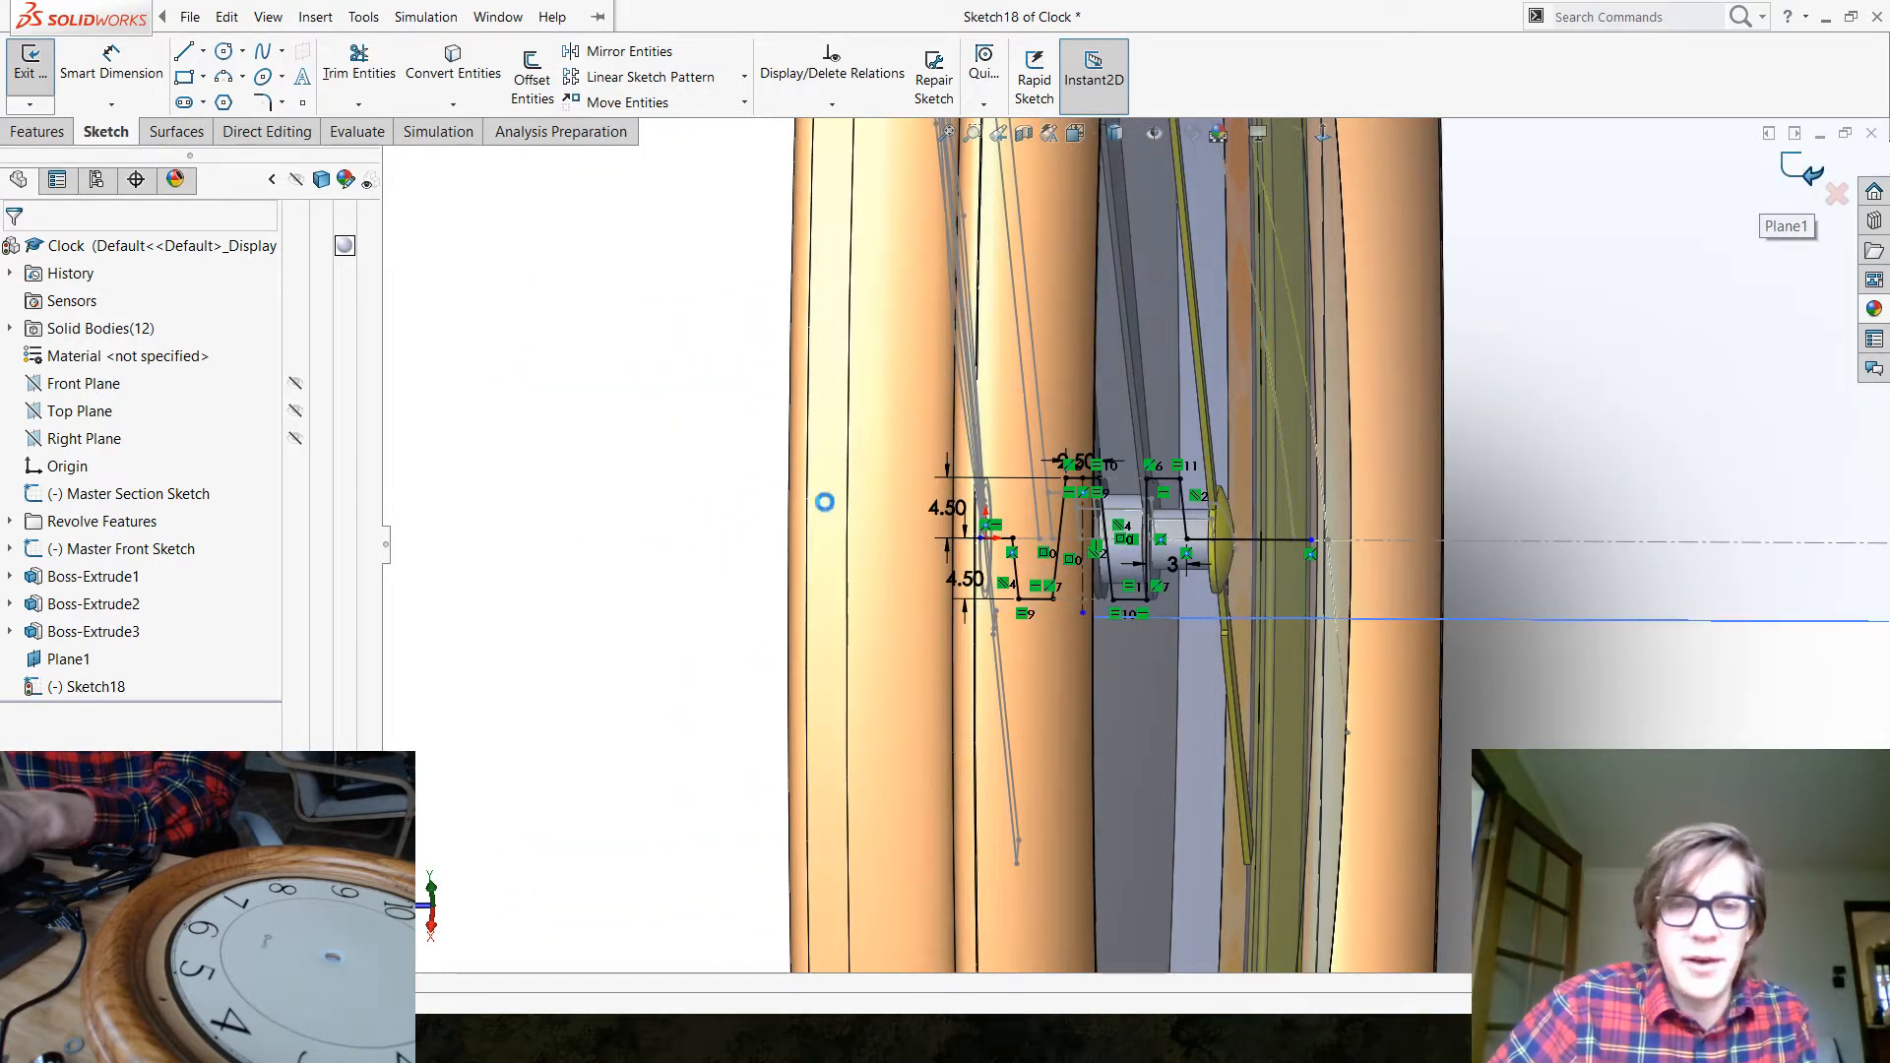
key(ctrl+s)
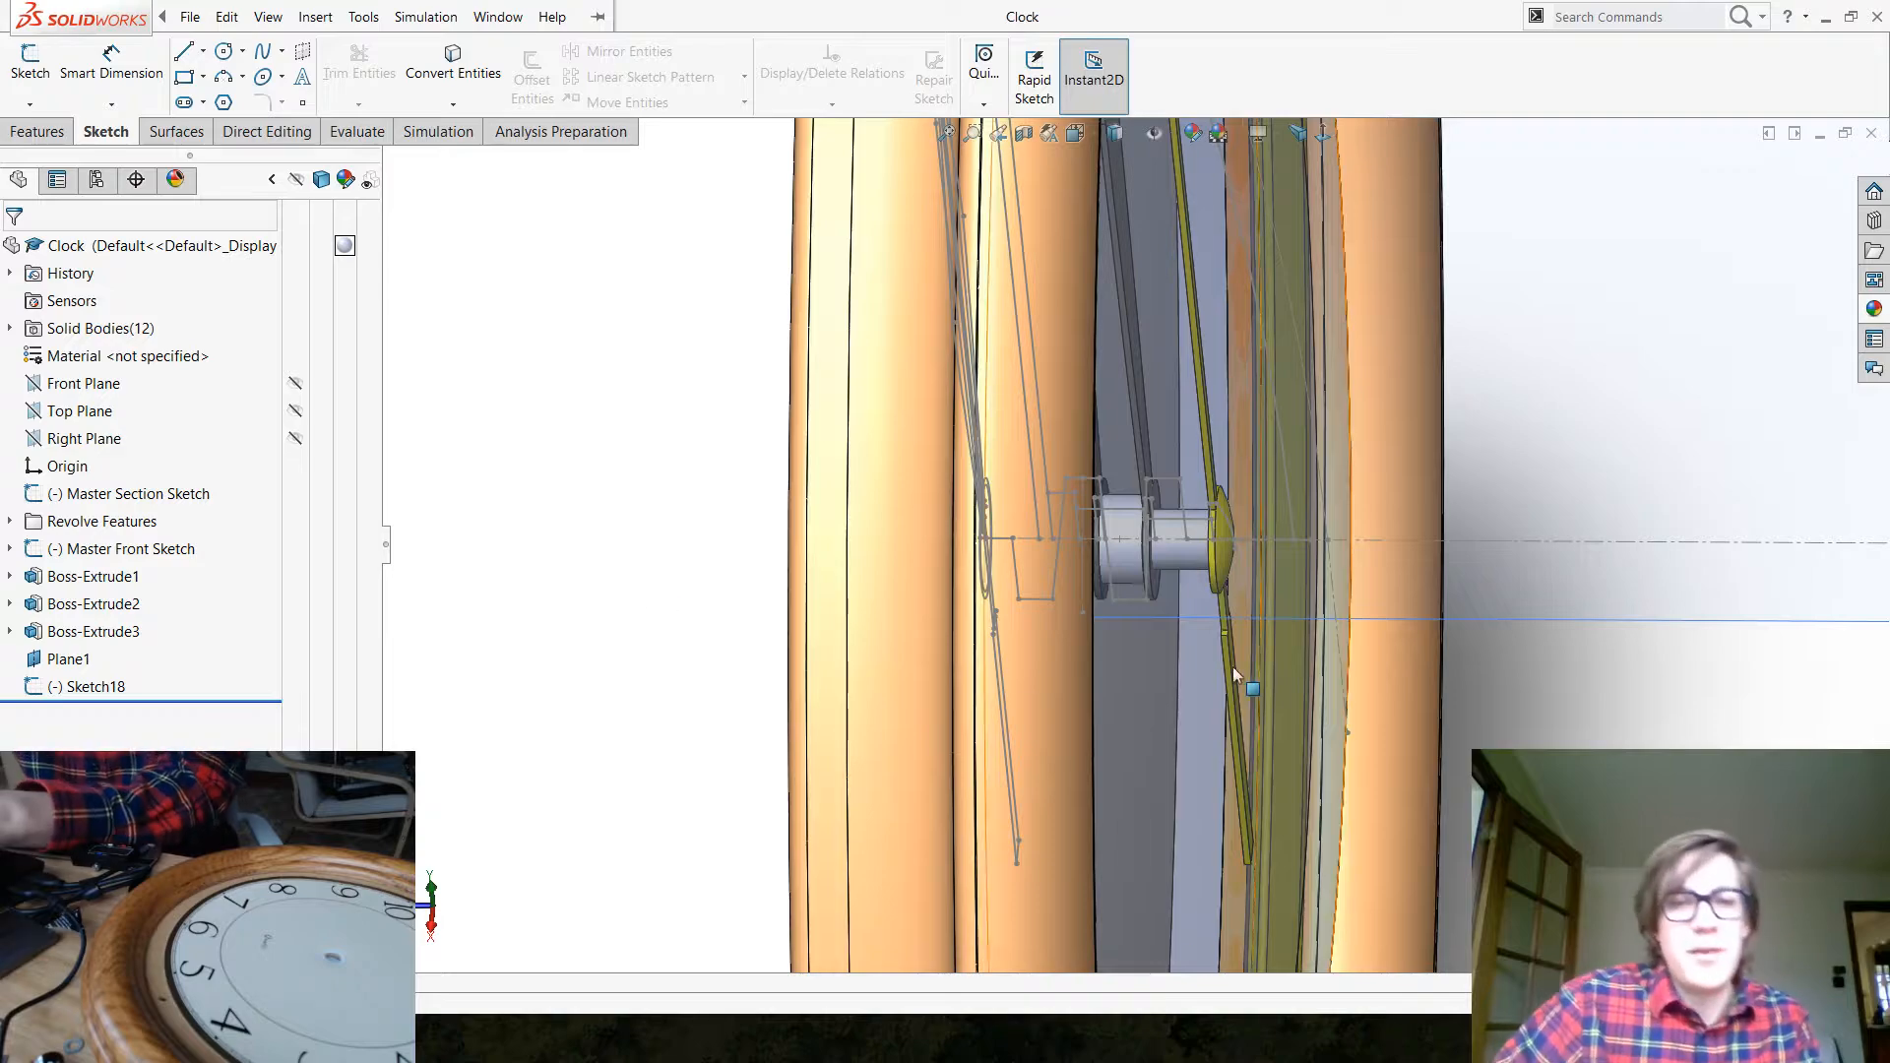
Rename the zigzag sketch as Master Joint Sketch
scroll(1255, 666, up, 7)
middle_drag(1213, 517, 863, 668)
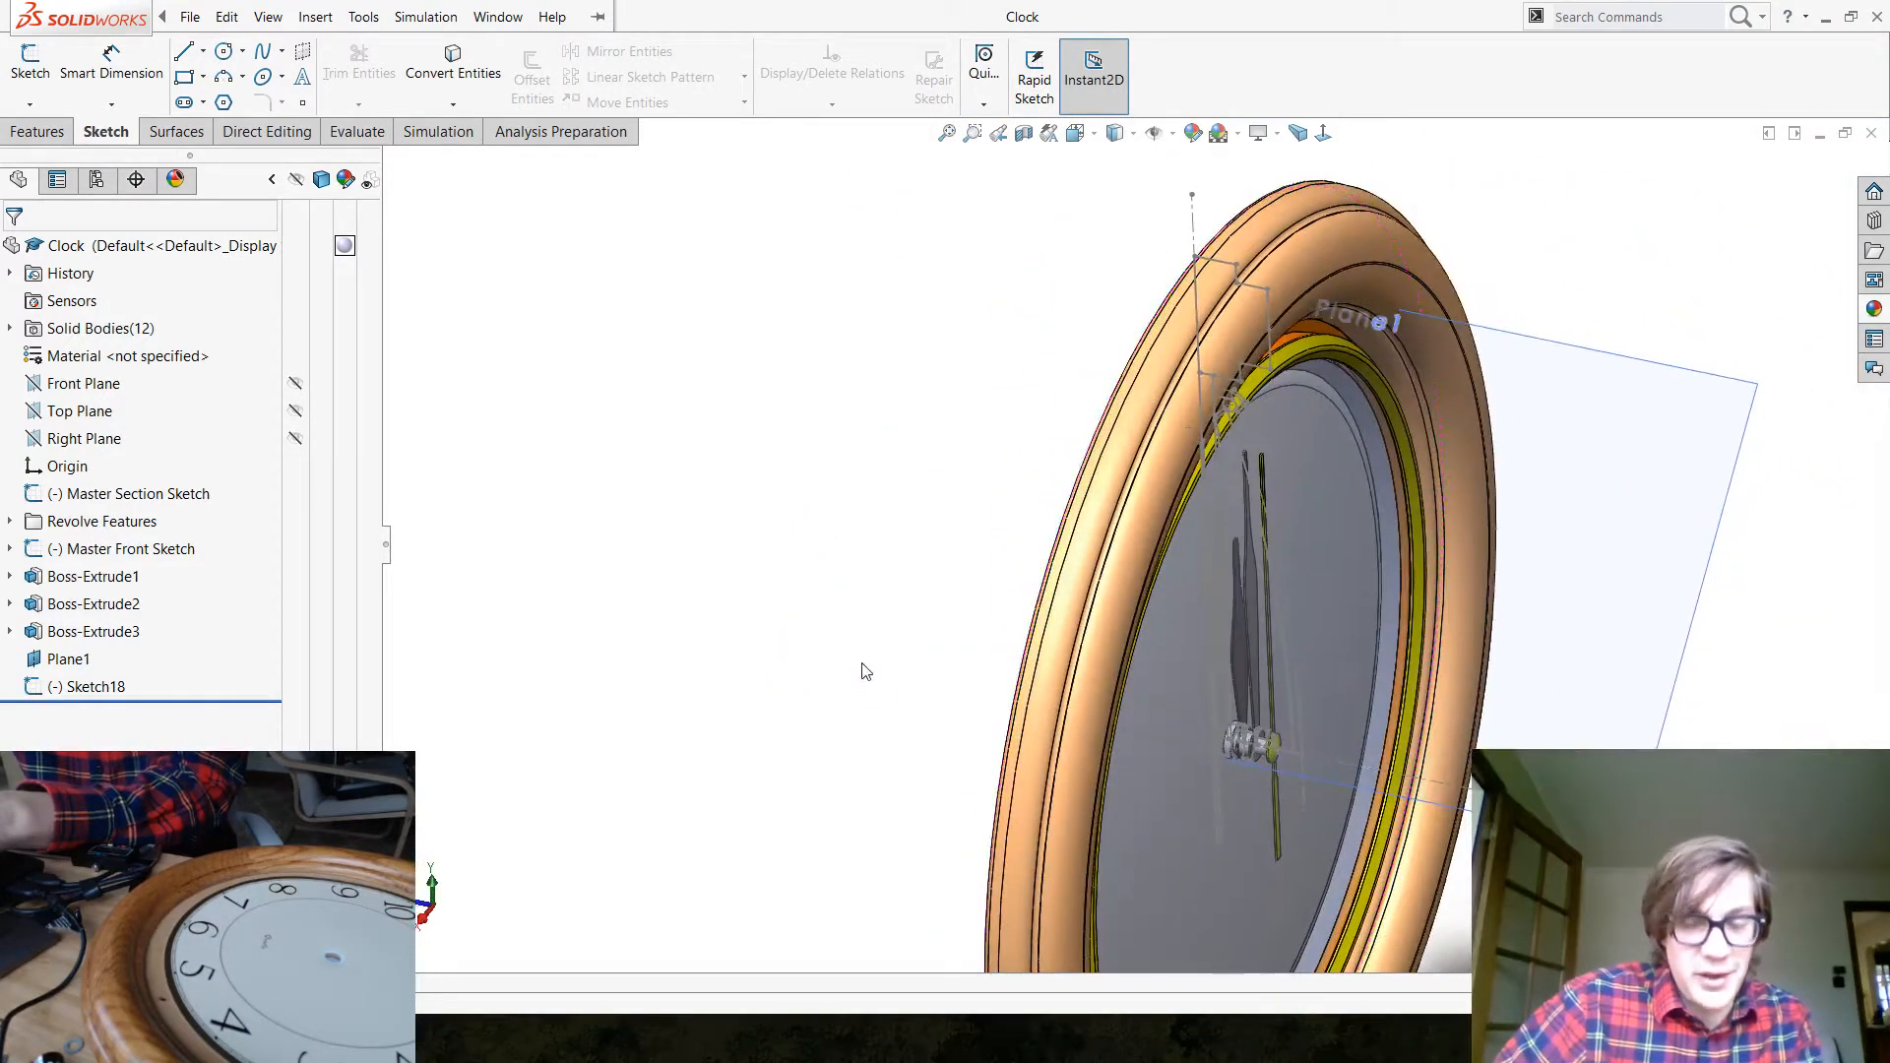
click(98, 687)
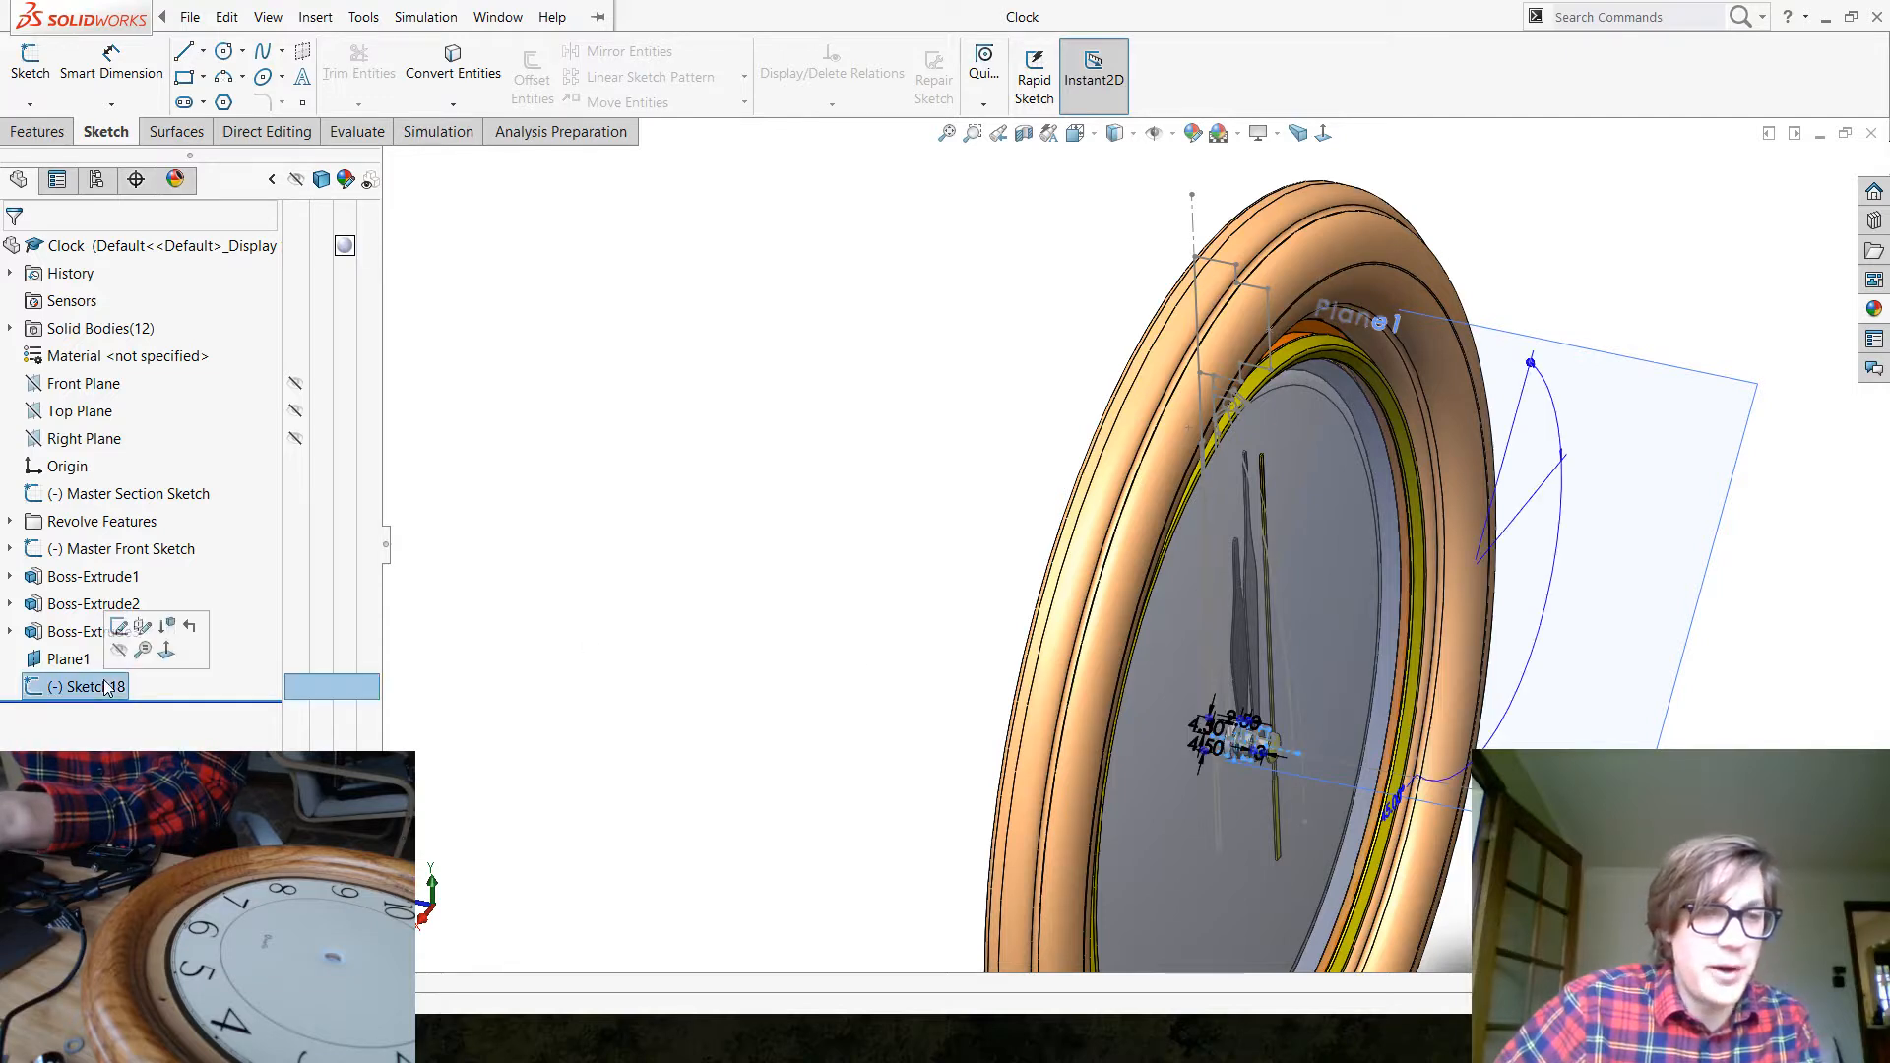
click(99, 687)
text(Master)
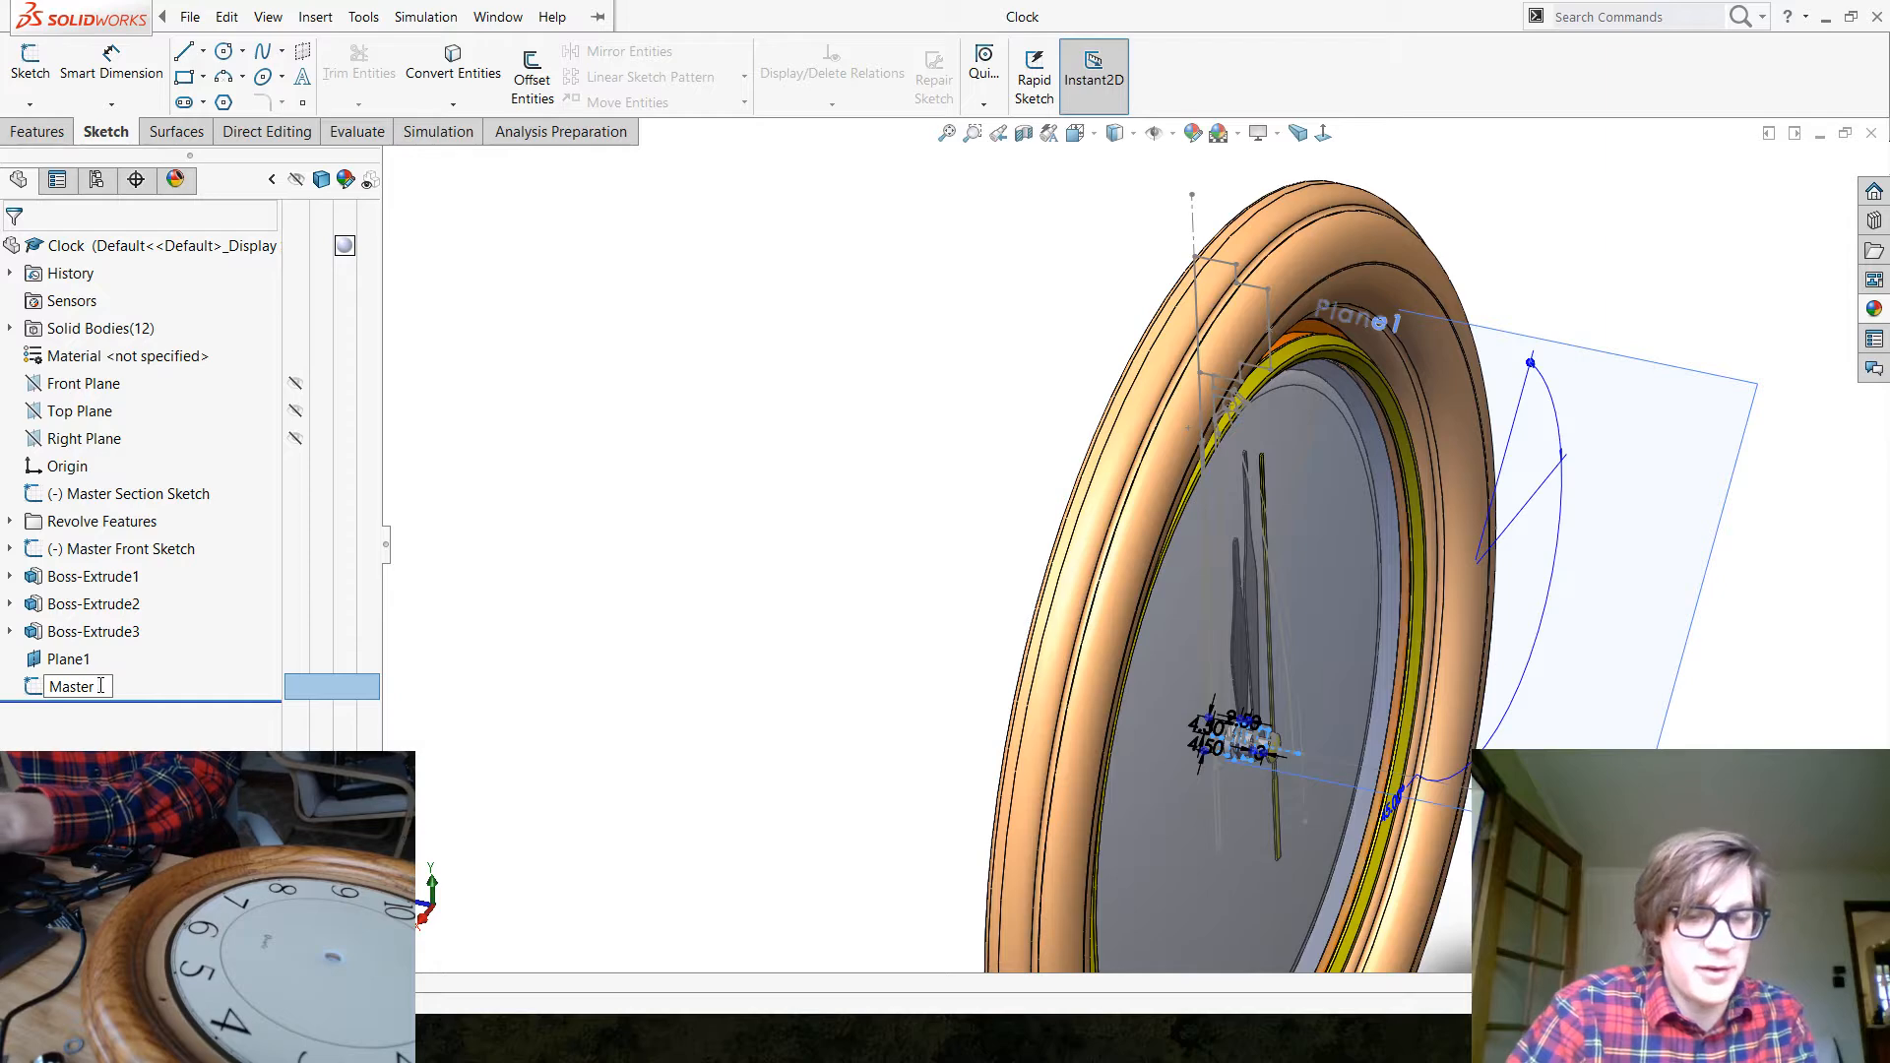
text( Joint )
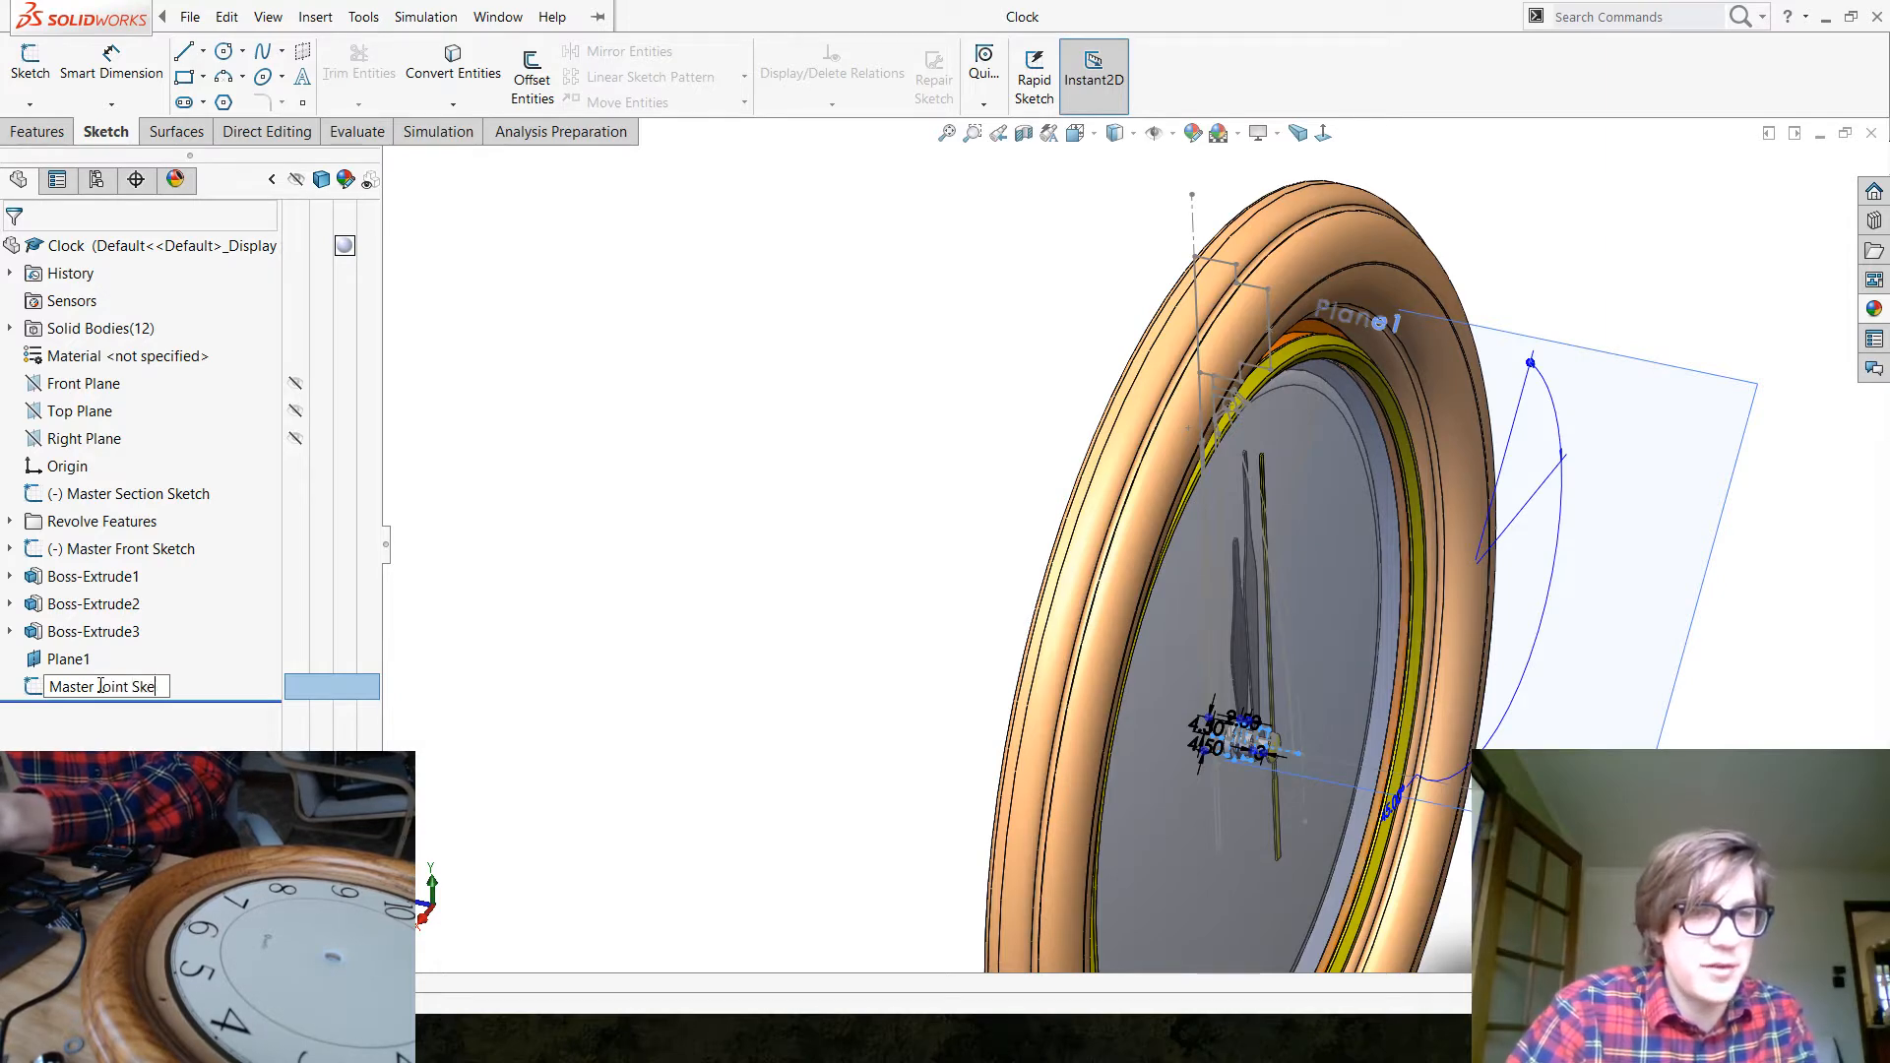
text(Sketch)
key(Return)
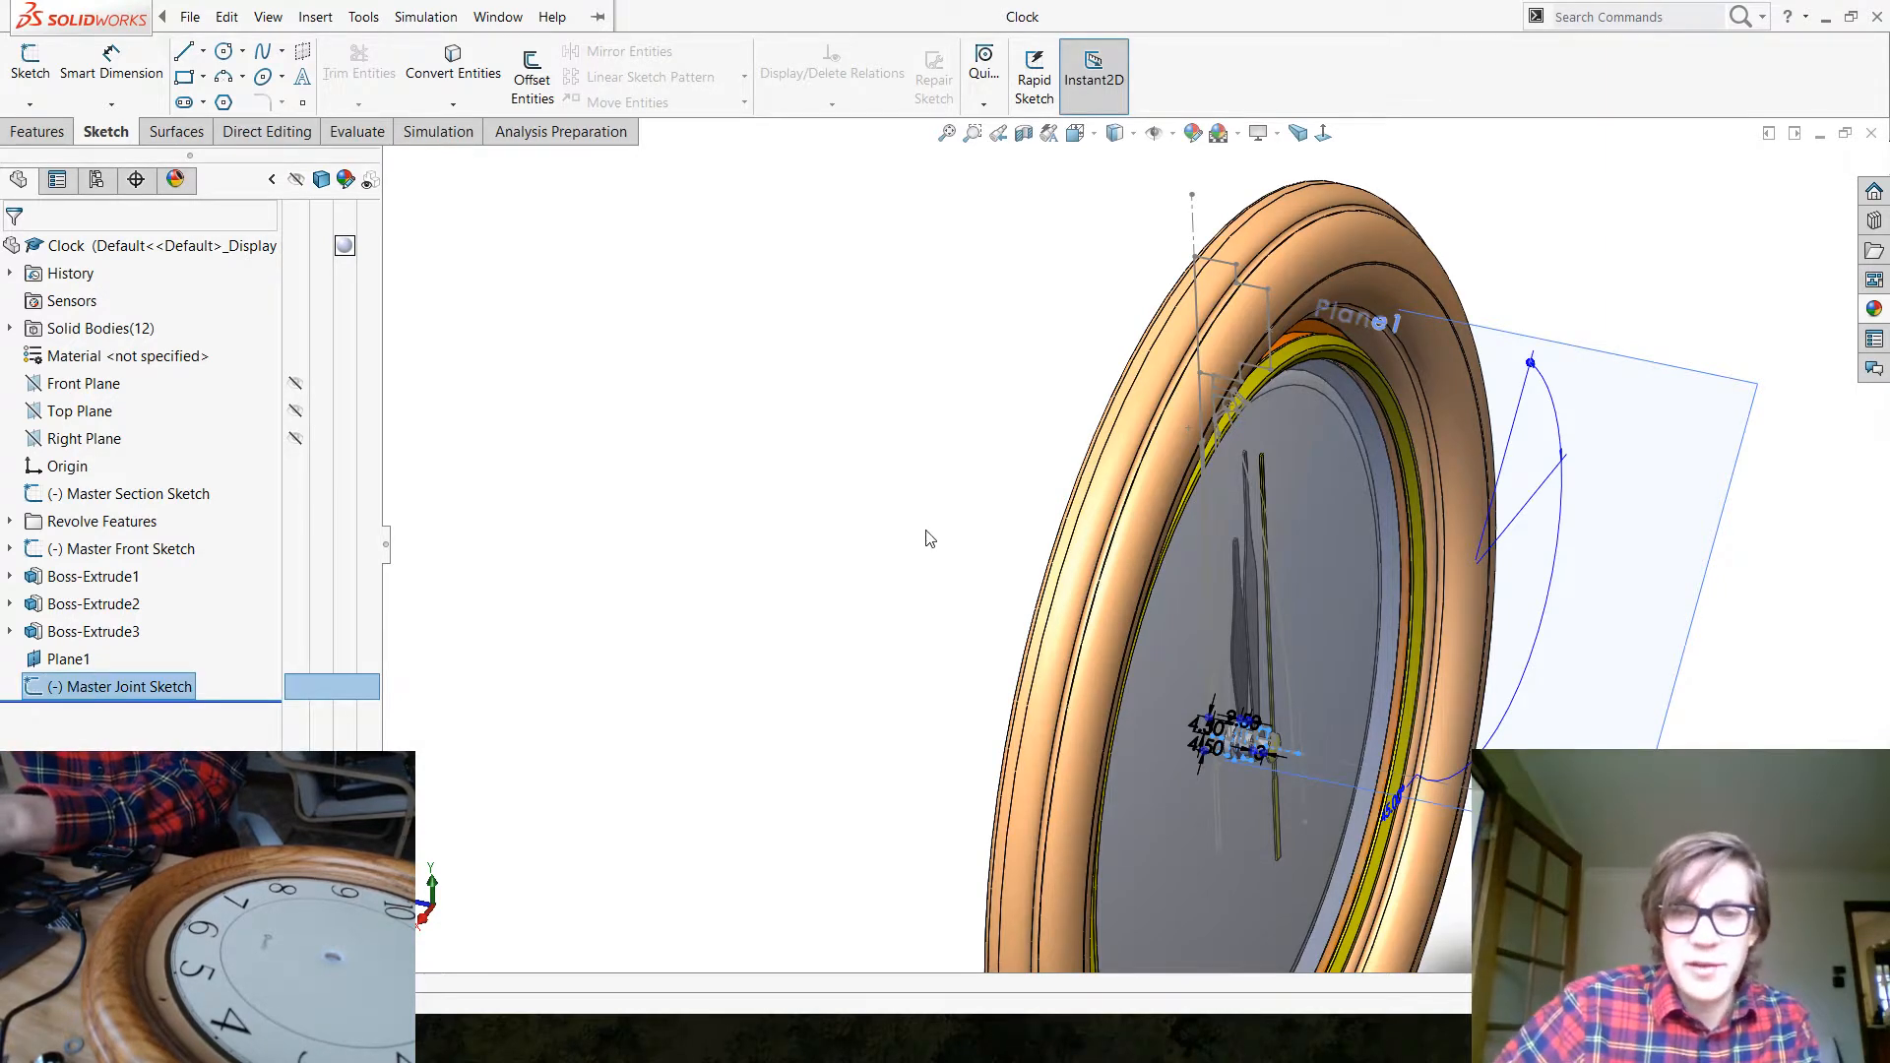
Start a new sketch on the angled plane Plane1
click(907, 531)
scroll(1287, 688, up, 3)
scroll(1287, 687, down, 2)
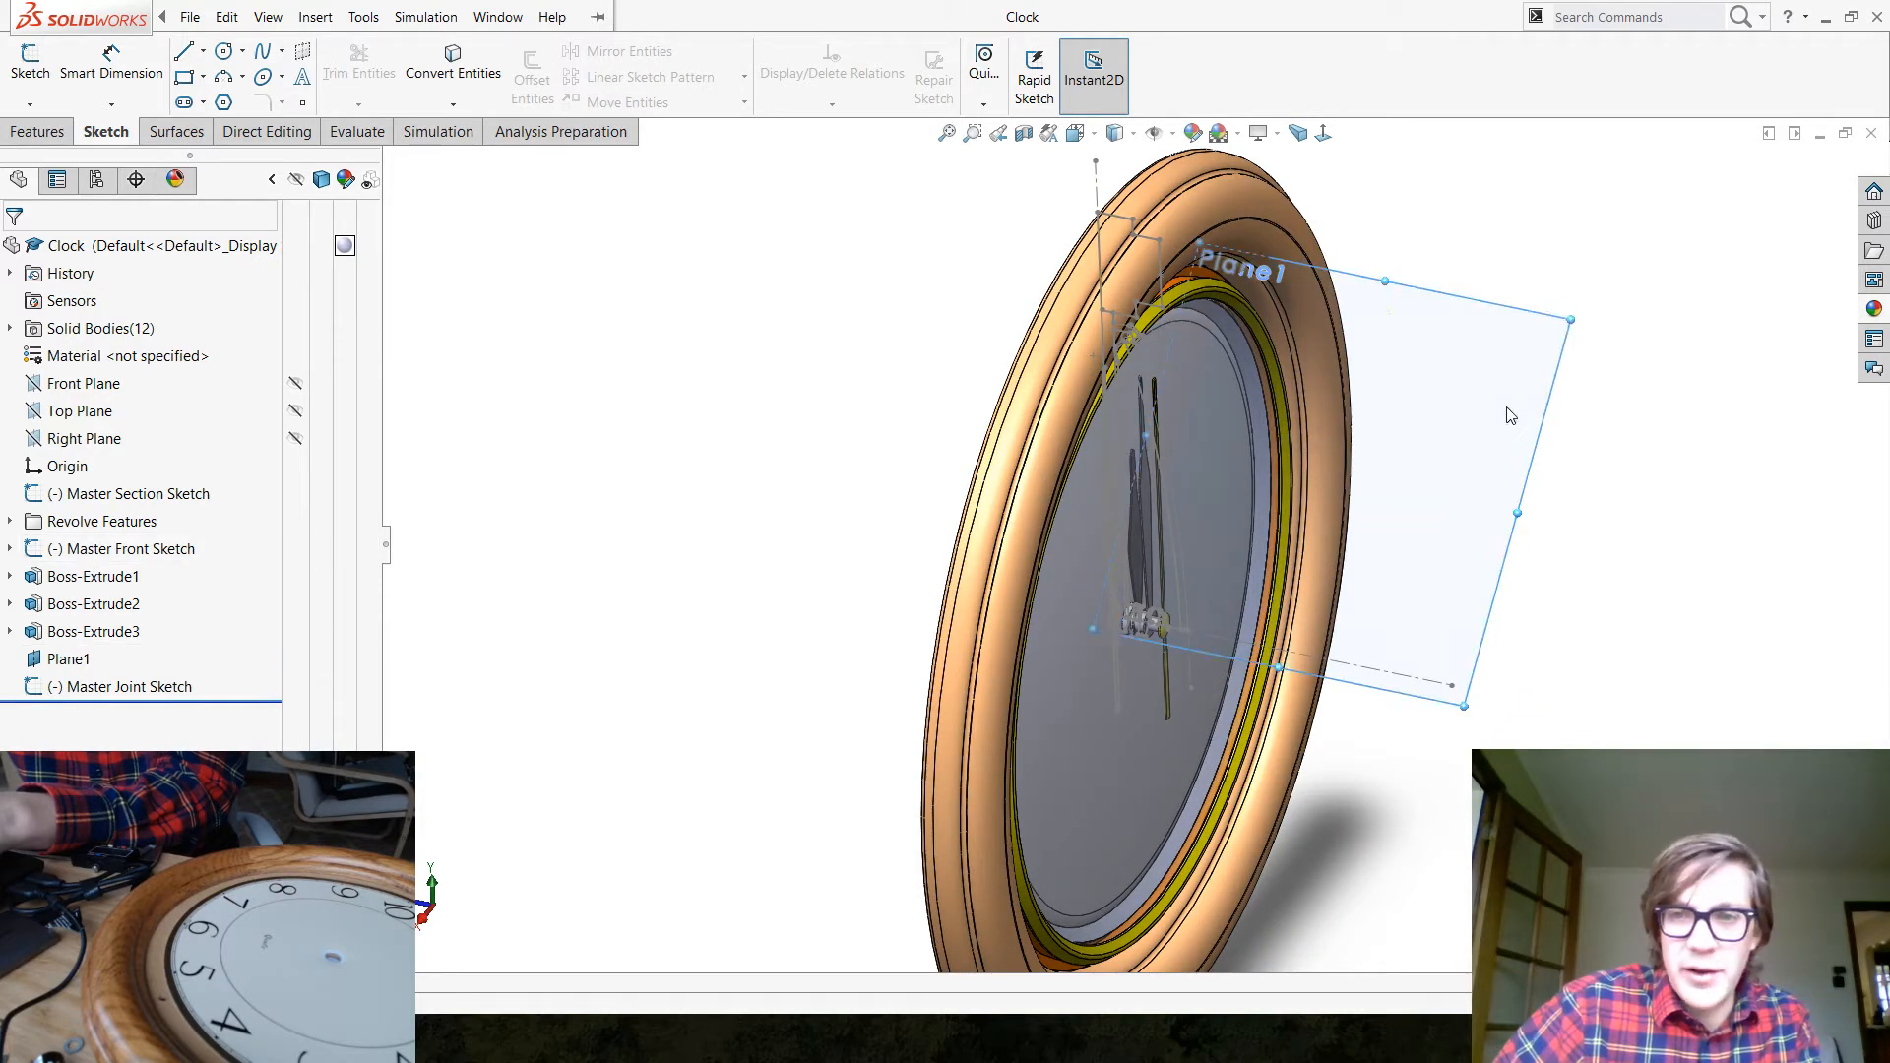
click(1555, 367)
click(1586, 349)
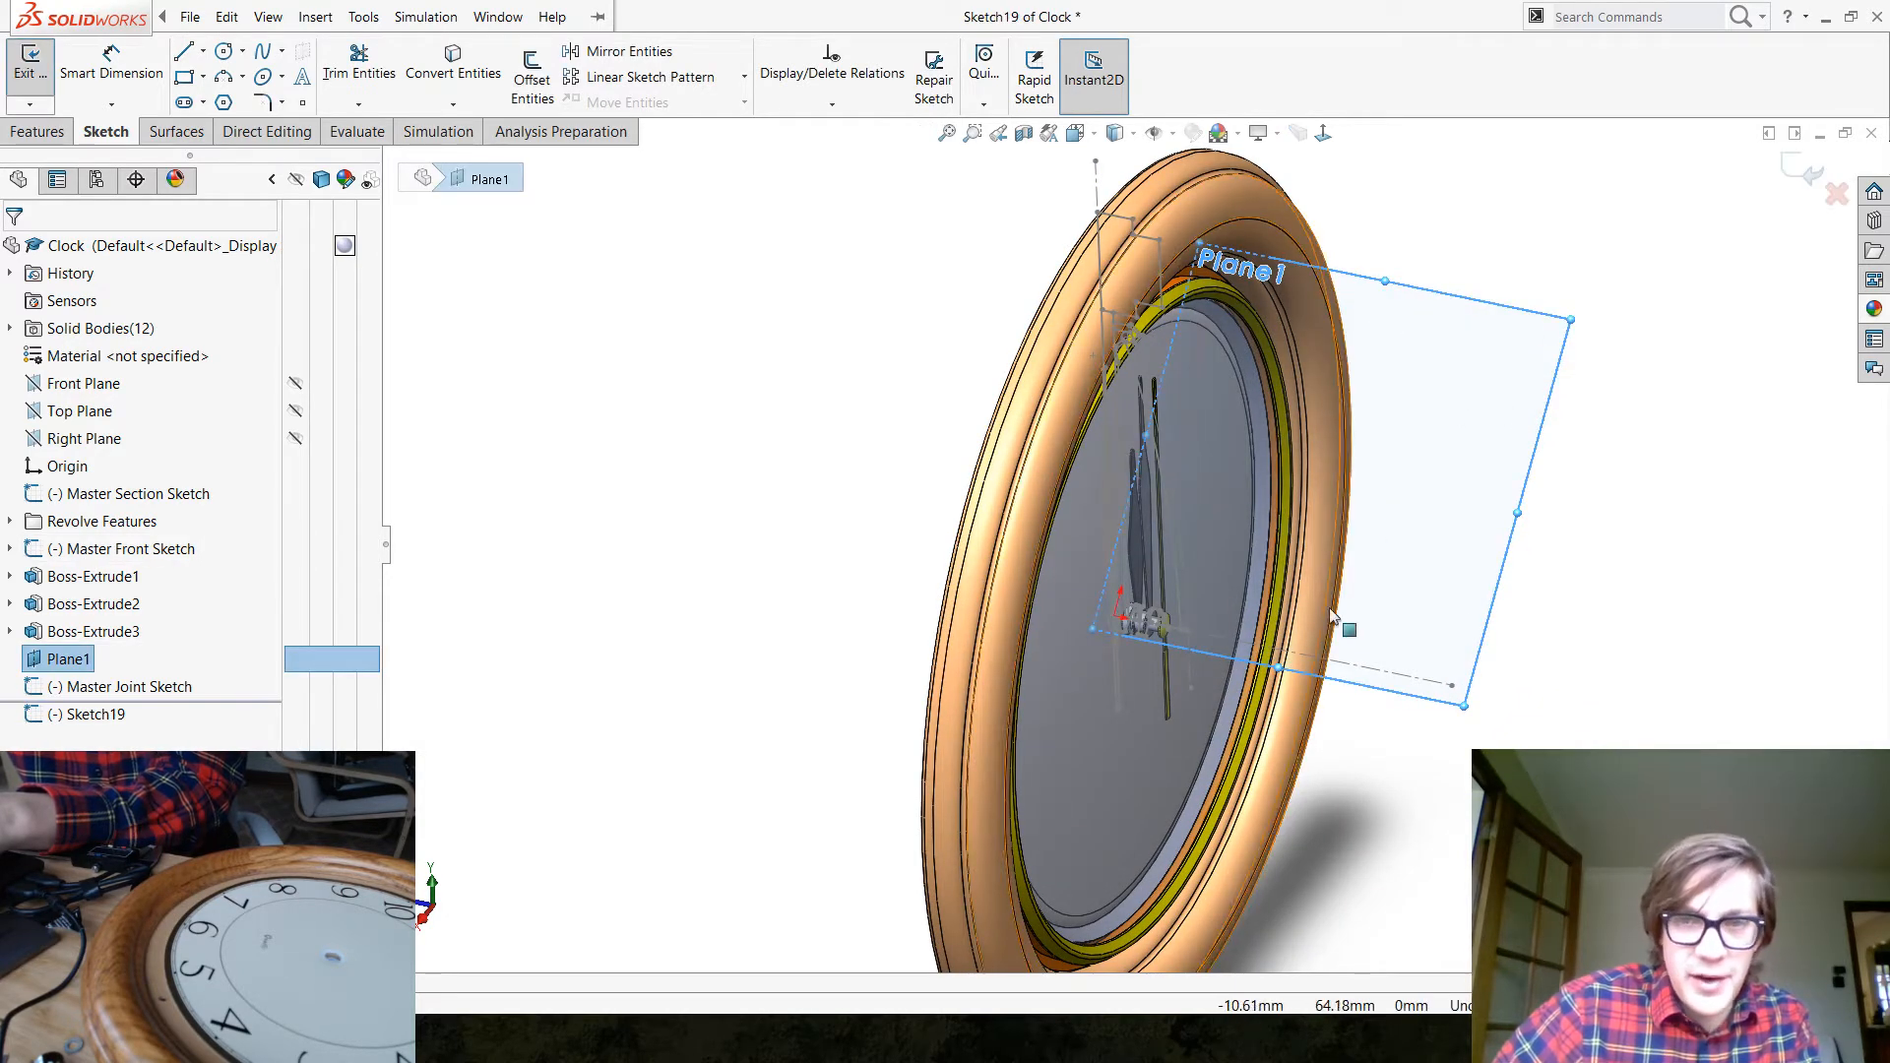
Convert all entities of Master Joint Sketch into the new sketch on Plane1
click(453, 64)
scroll(1155, 630, down, 5)
scroll(1154, 624, down, 5)
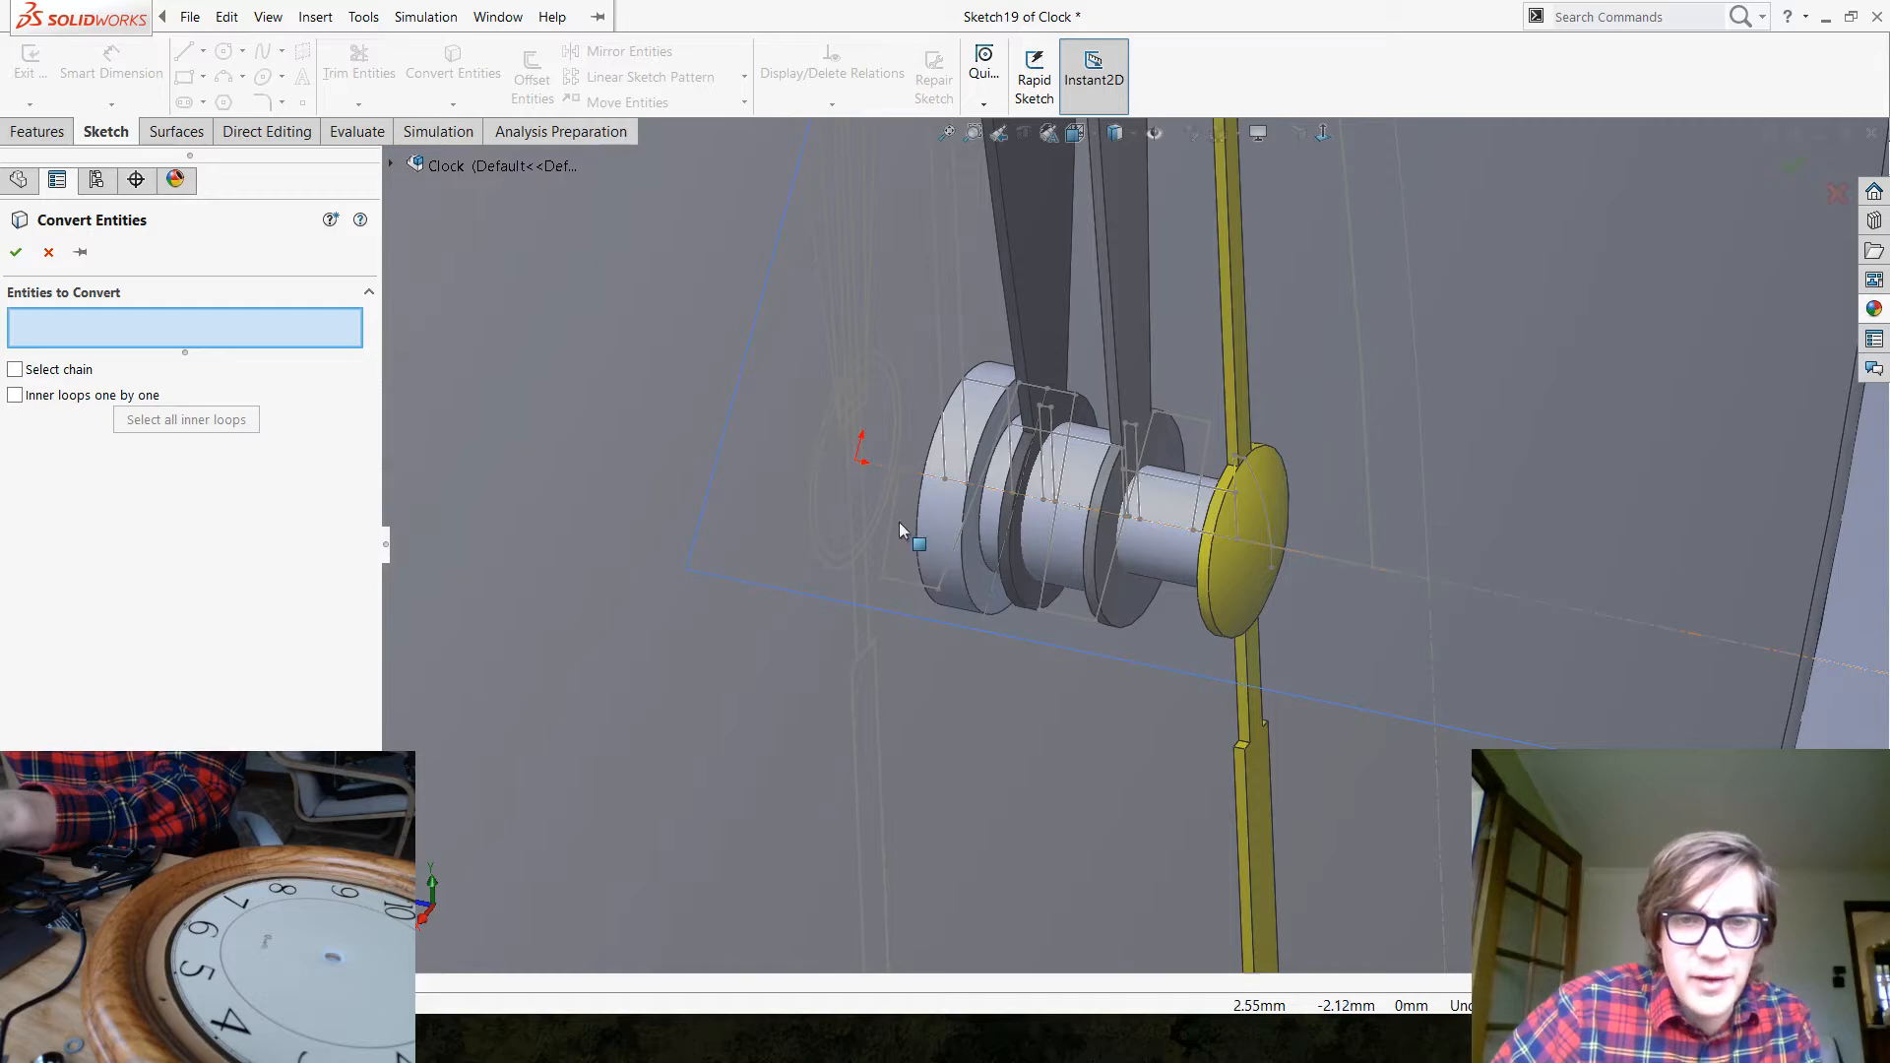
scroll(738, 410, up, 6)
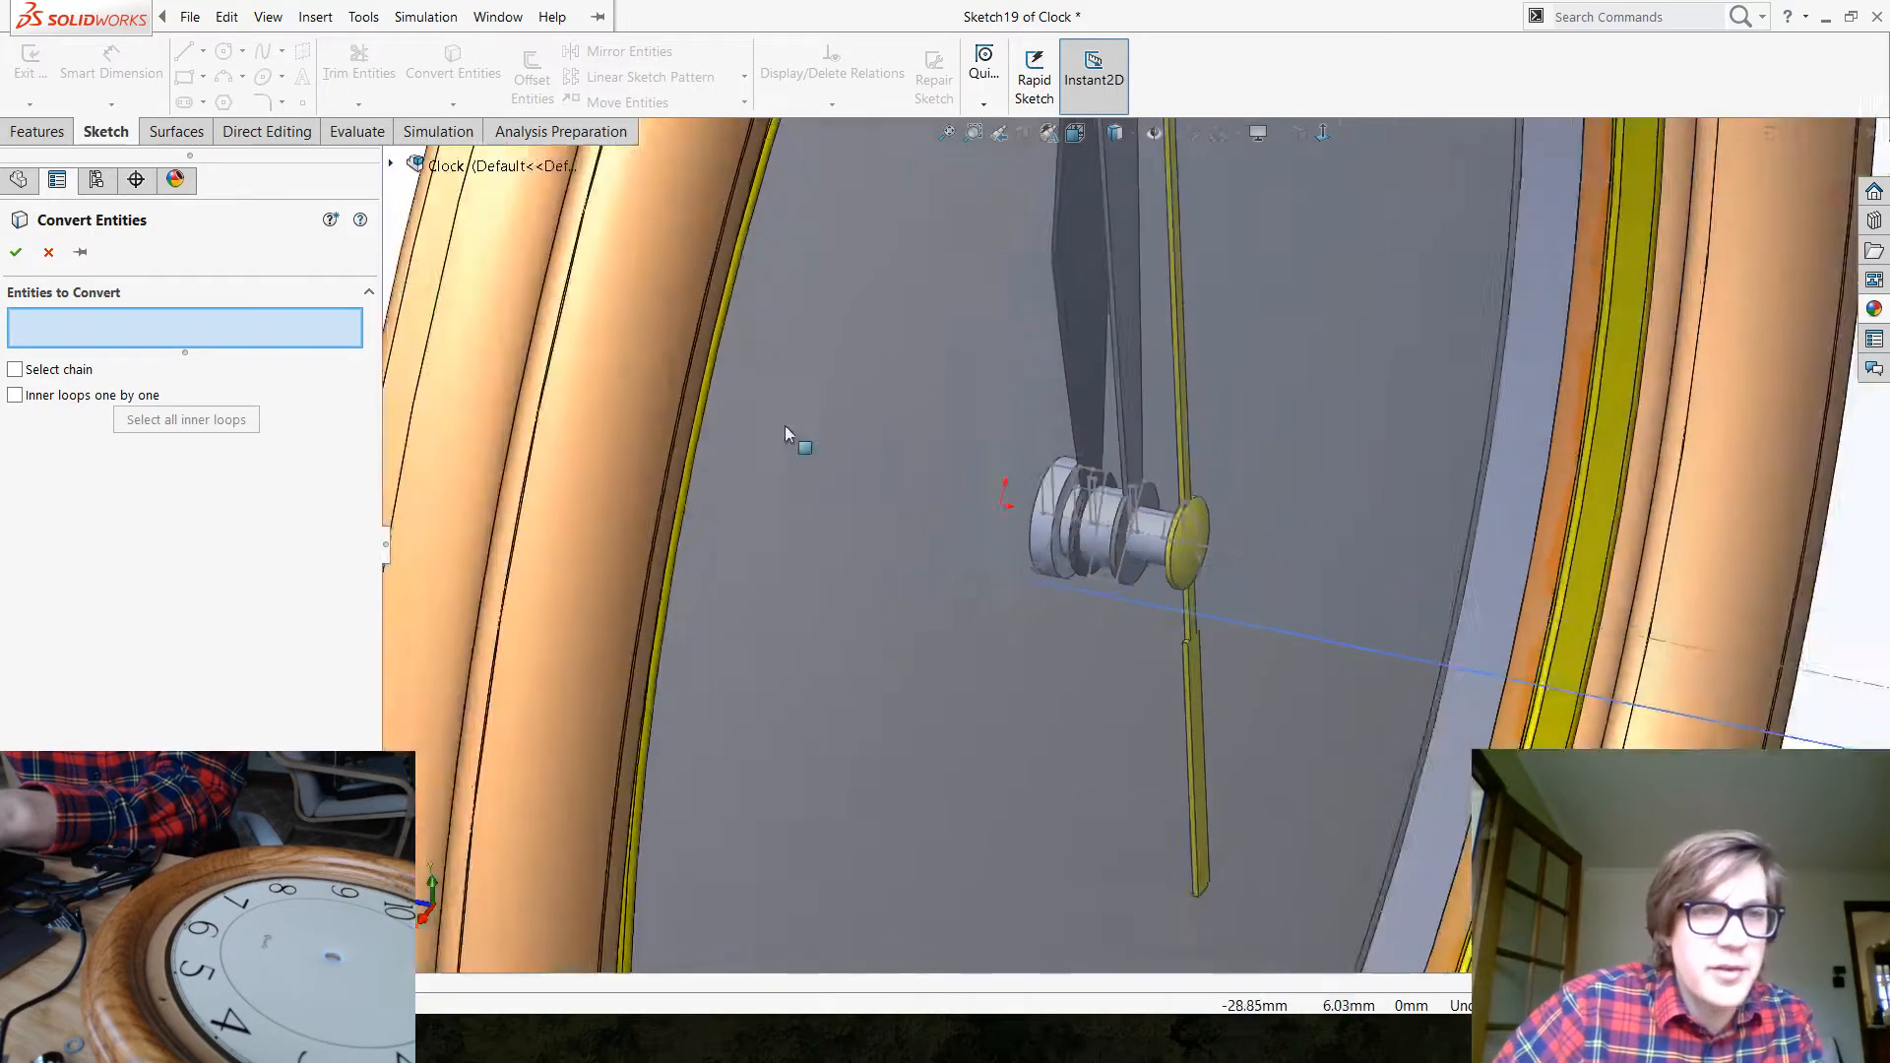
click(392, 166)
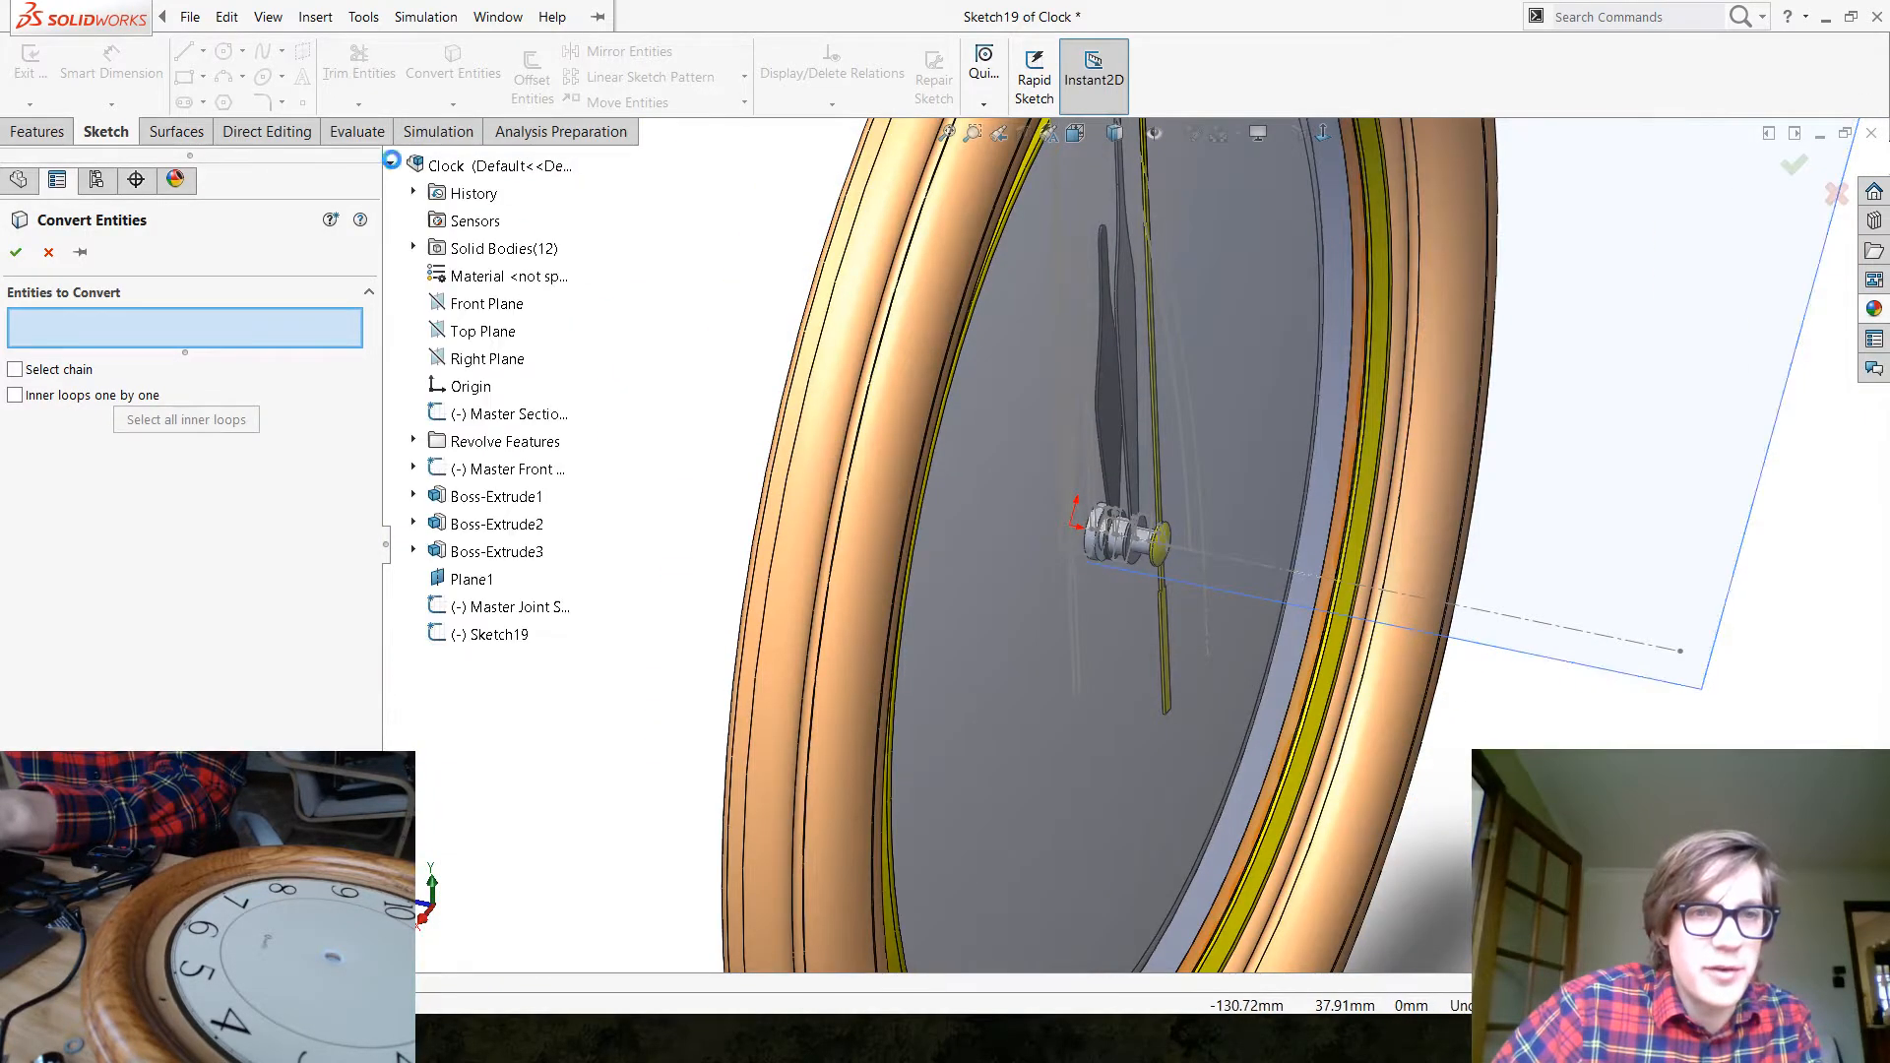
click(522, 606)
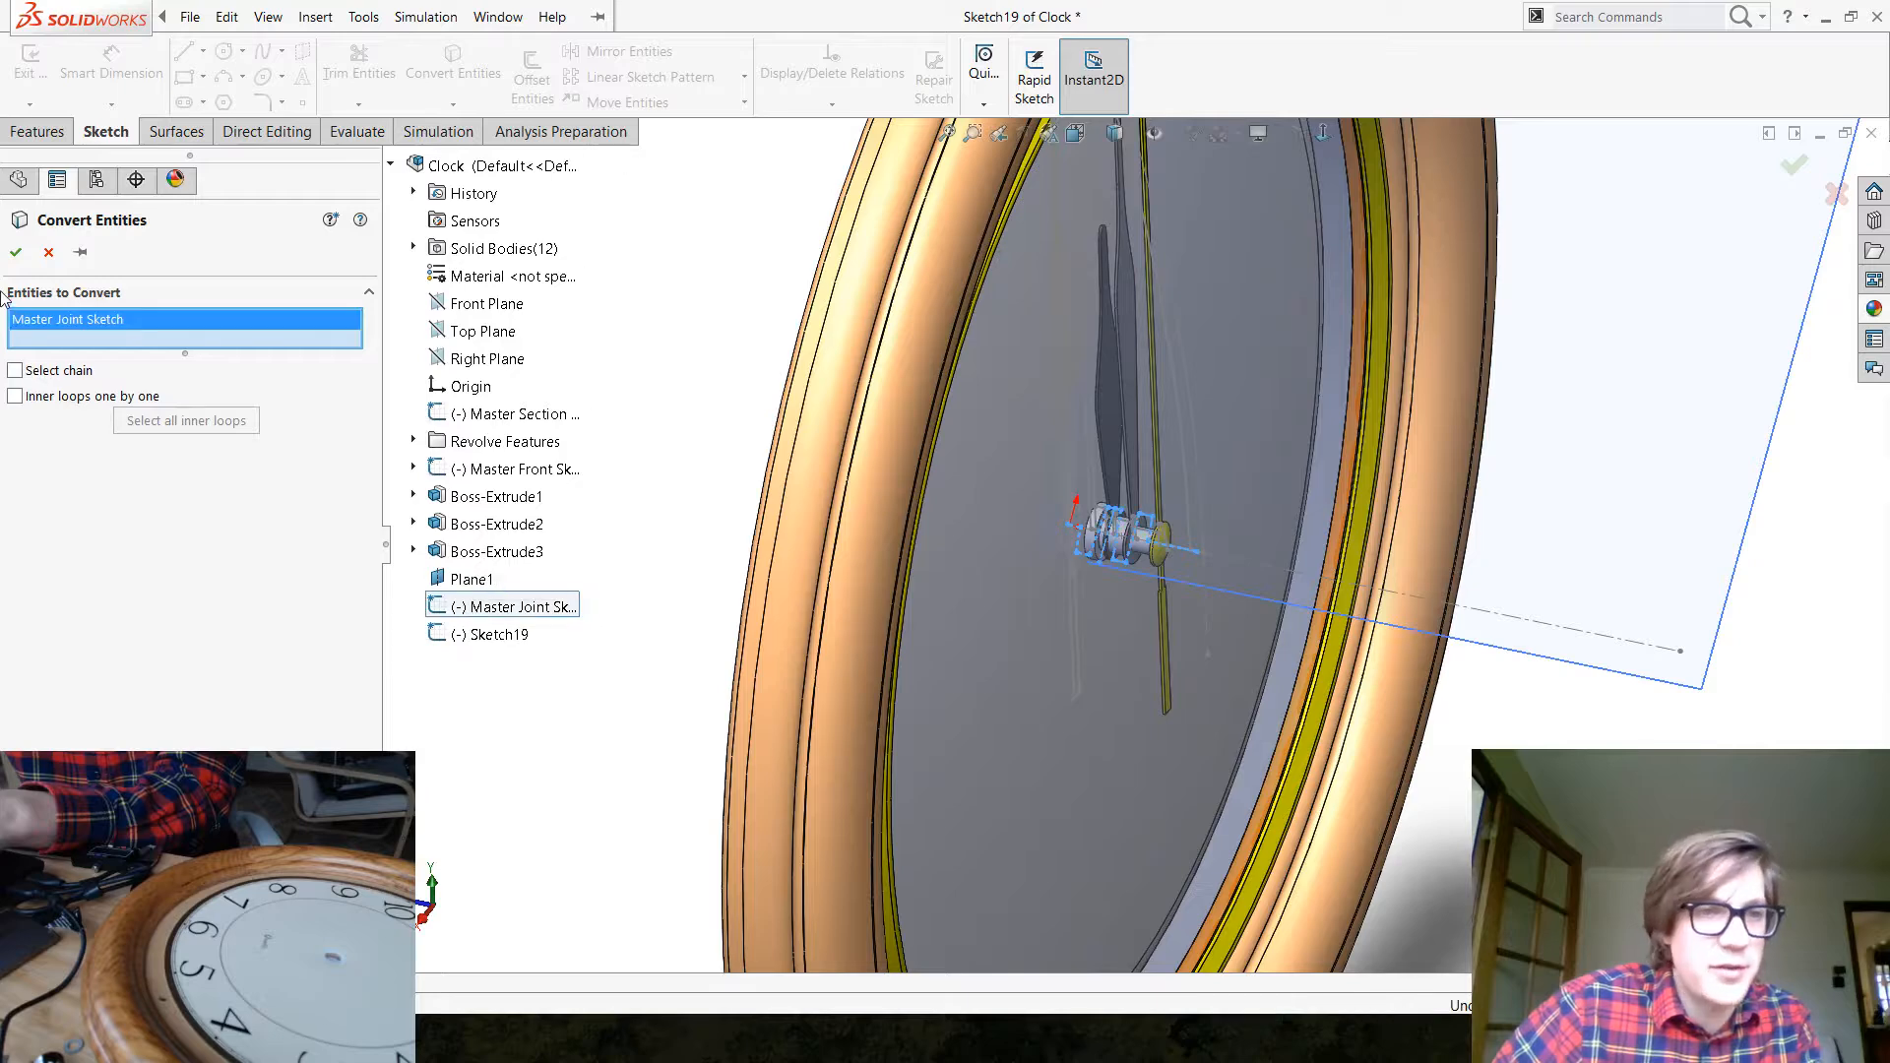
click(17, 252)
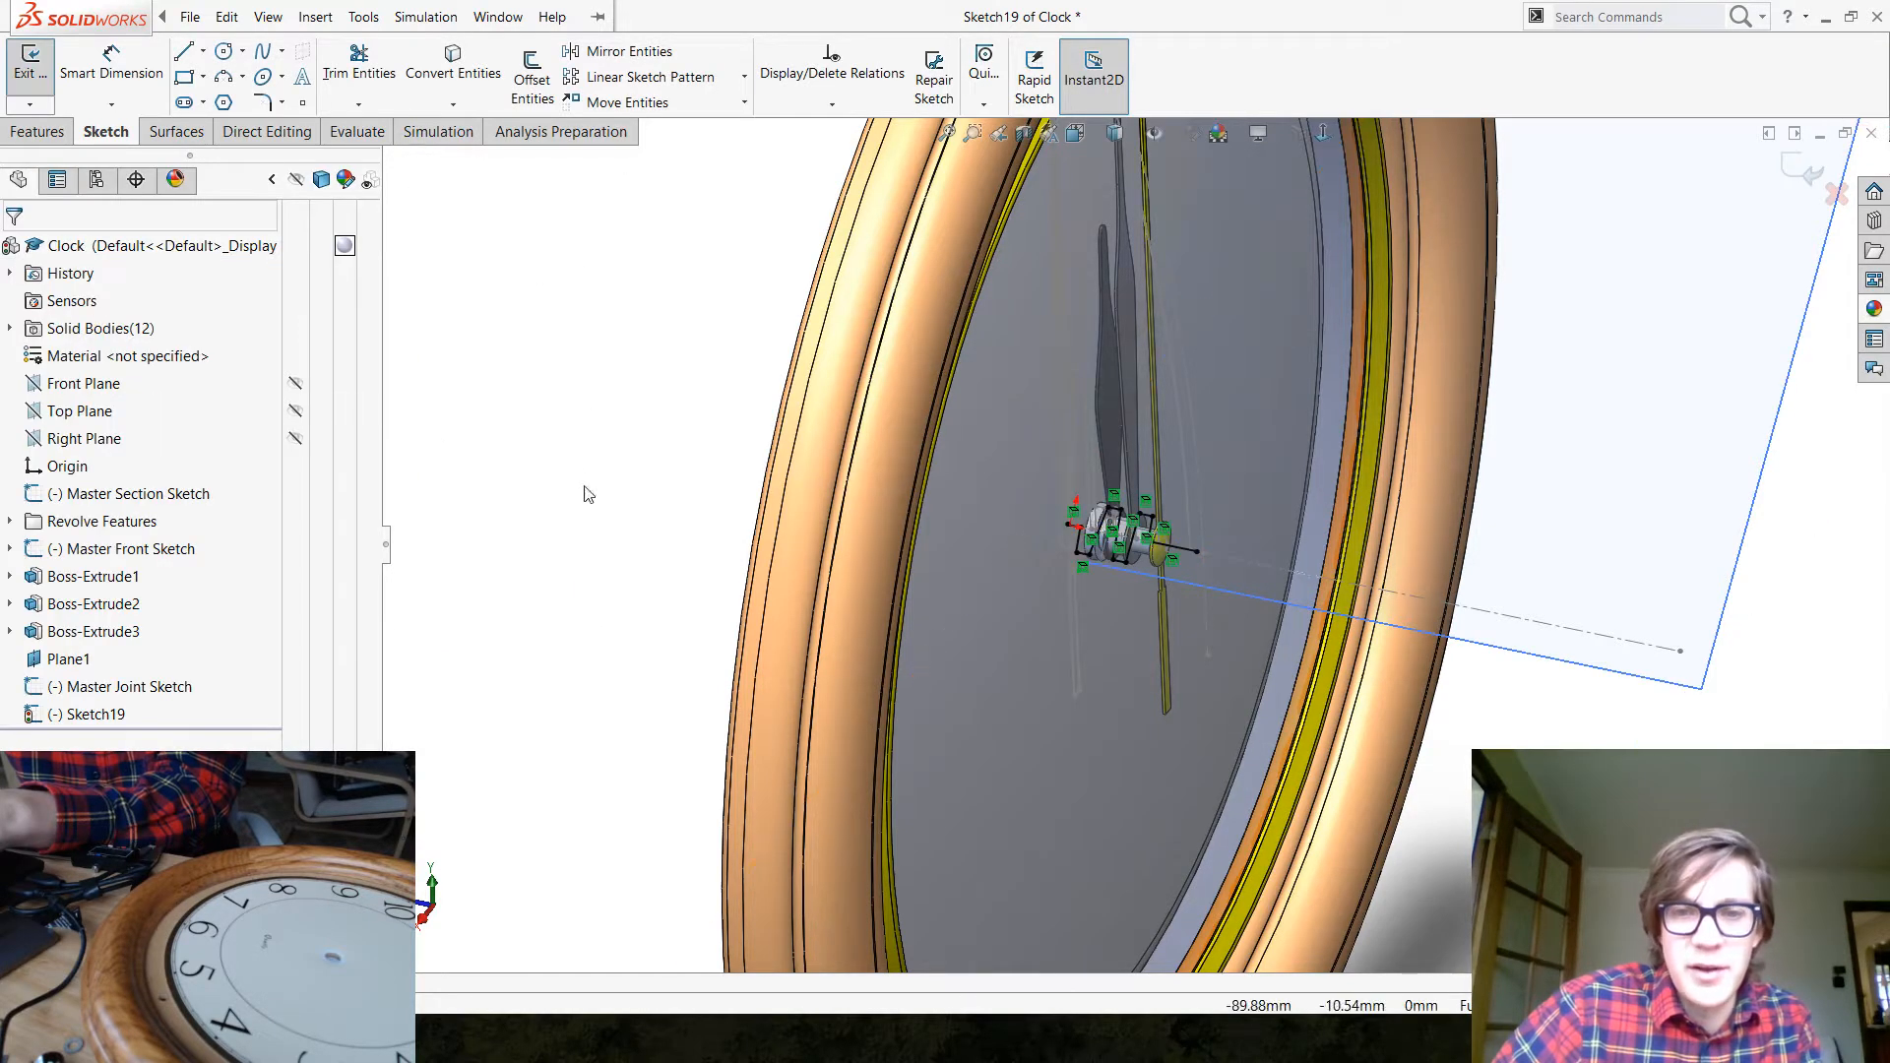
Start an extruded surface from the converted joint profile and set its first direction to Through All
key(f)
scroll(934, 506, down, 2)
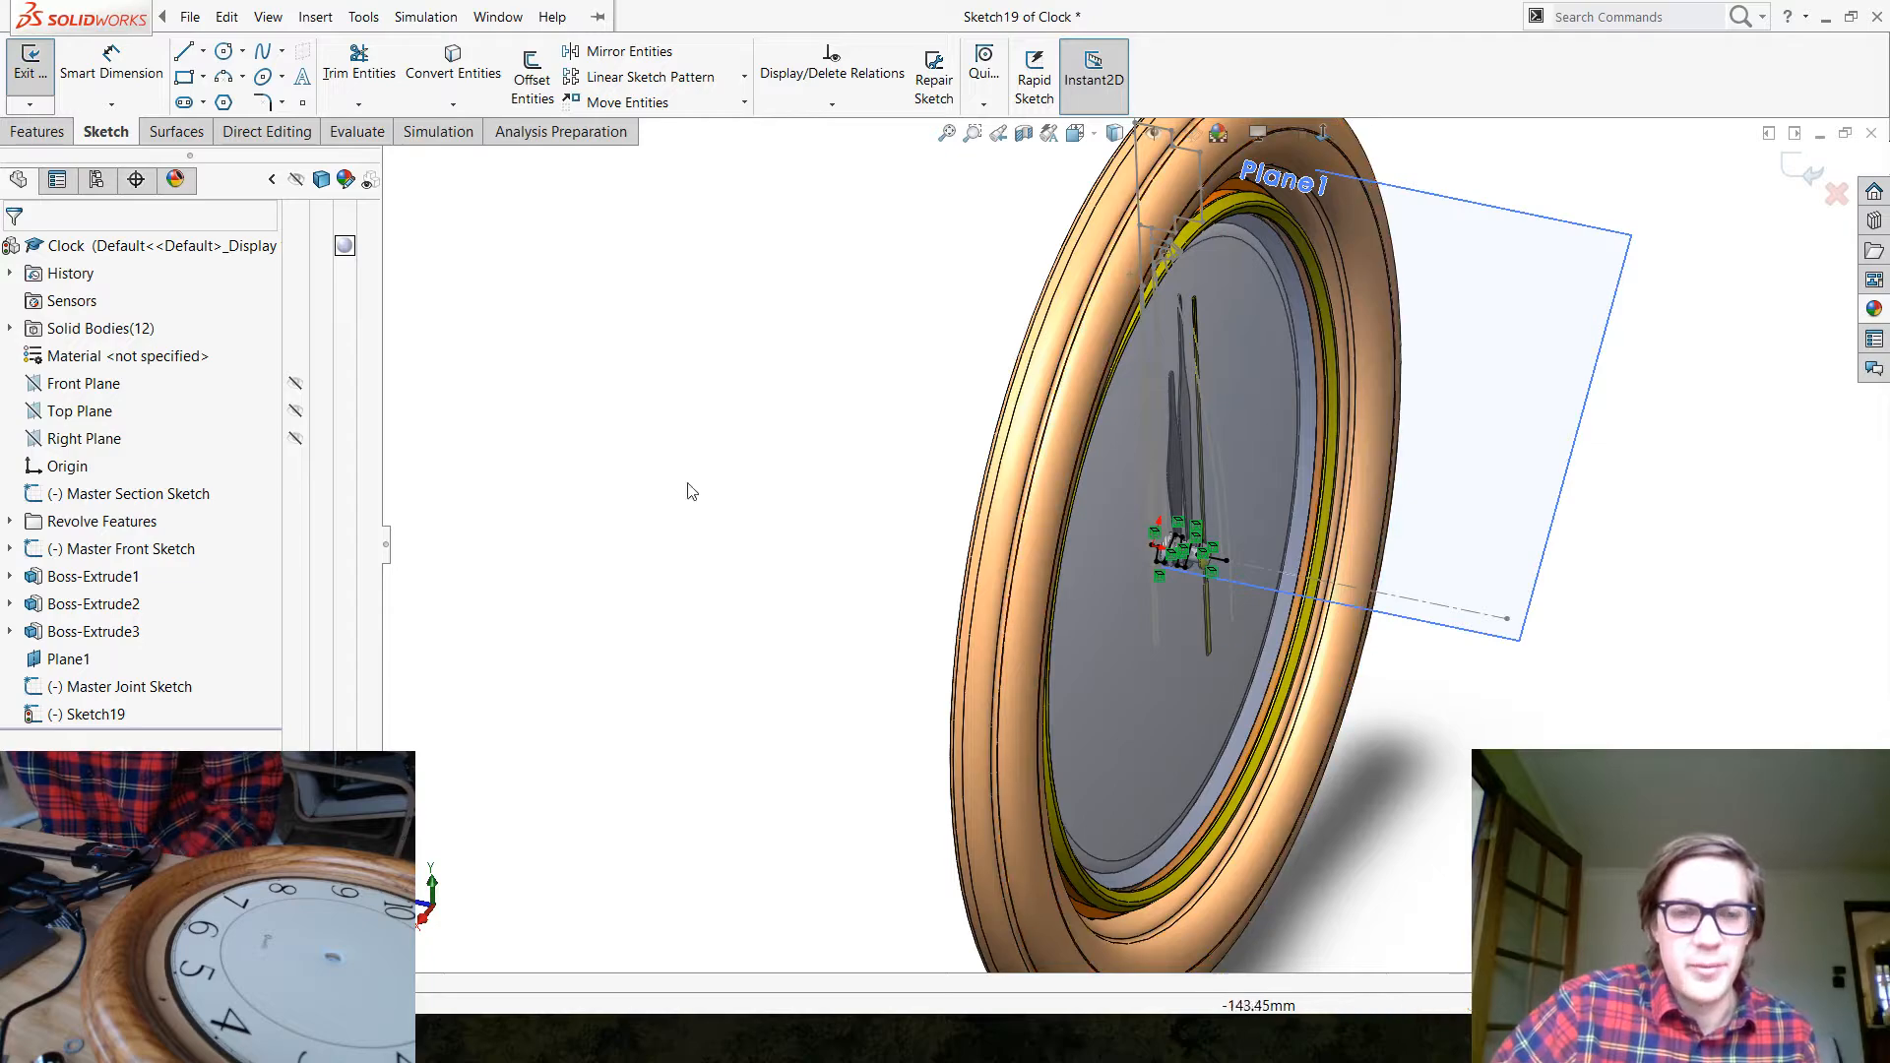
scroll(1088, 531, up, 2)
scroll(1267, 481, down, 3)
middle_drag(776, 477, 821, 508)
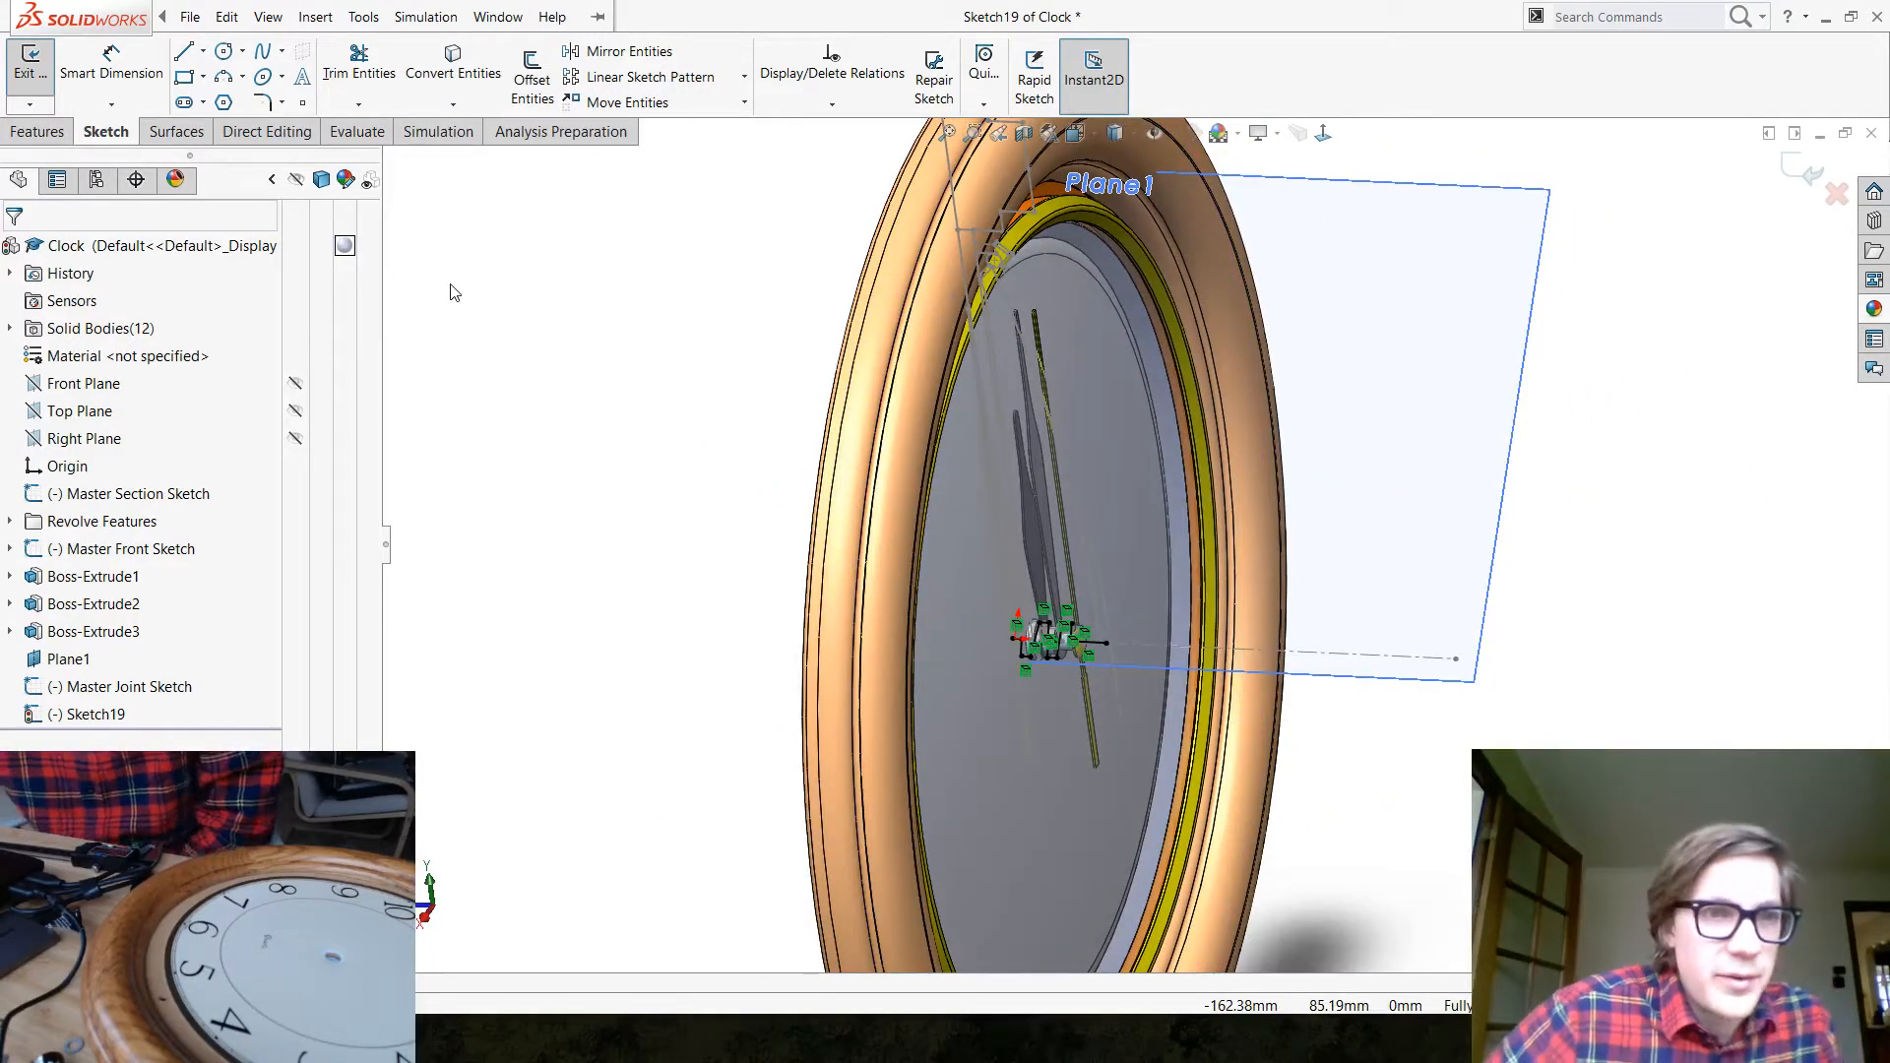
click(175, 132)
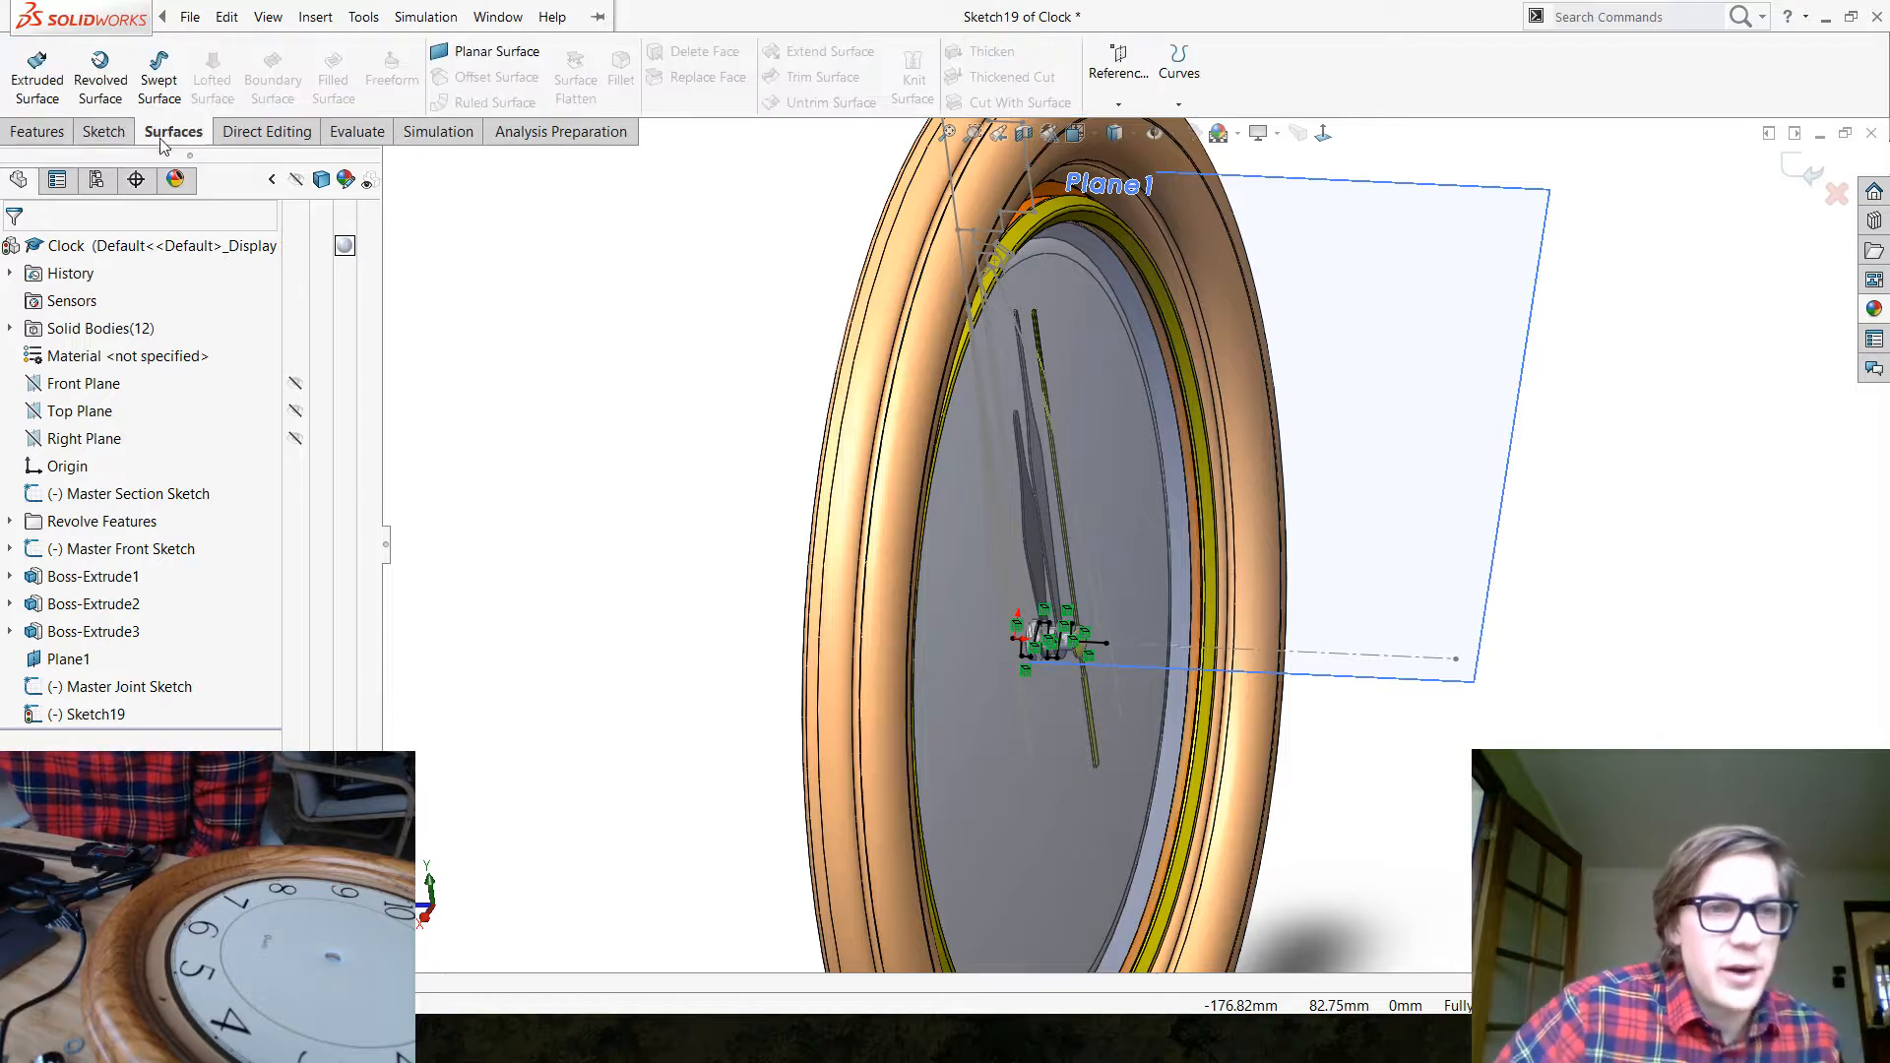
click(482, 59)
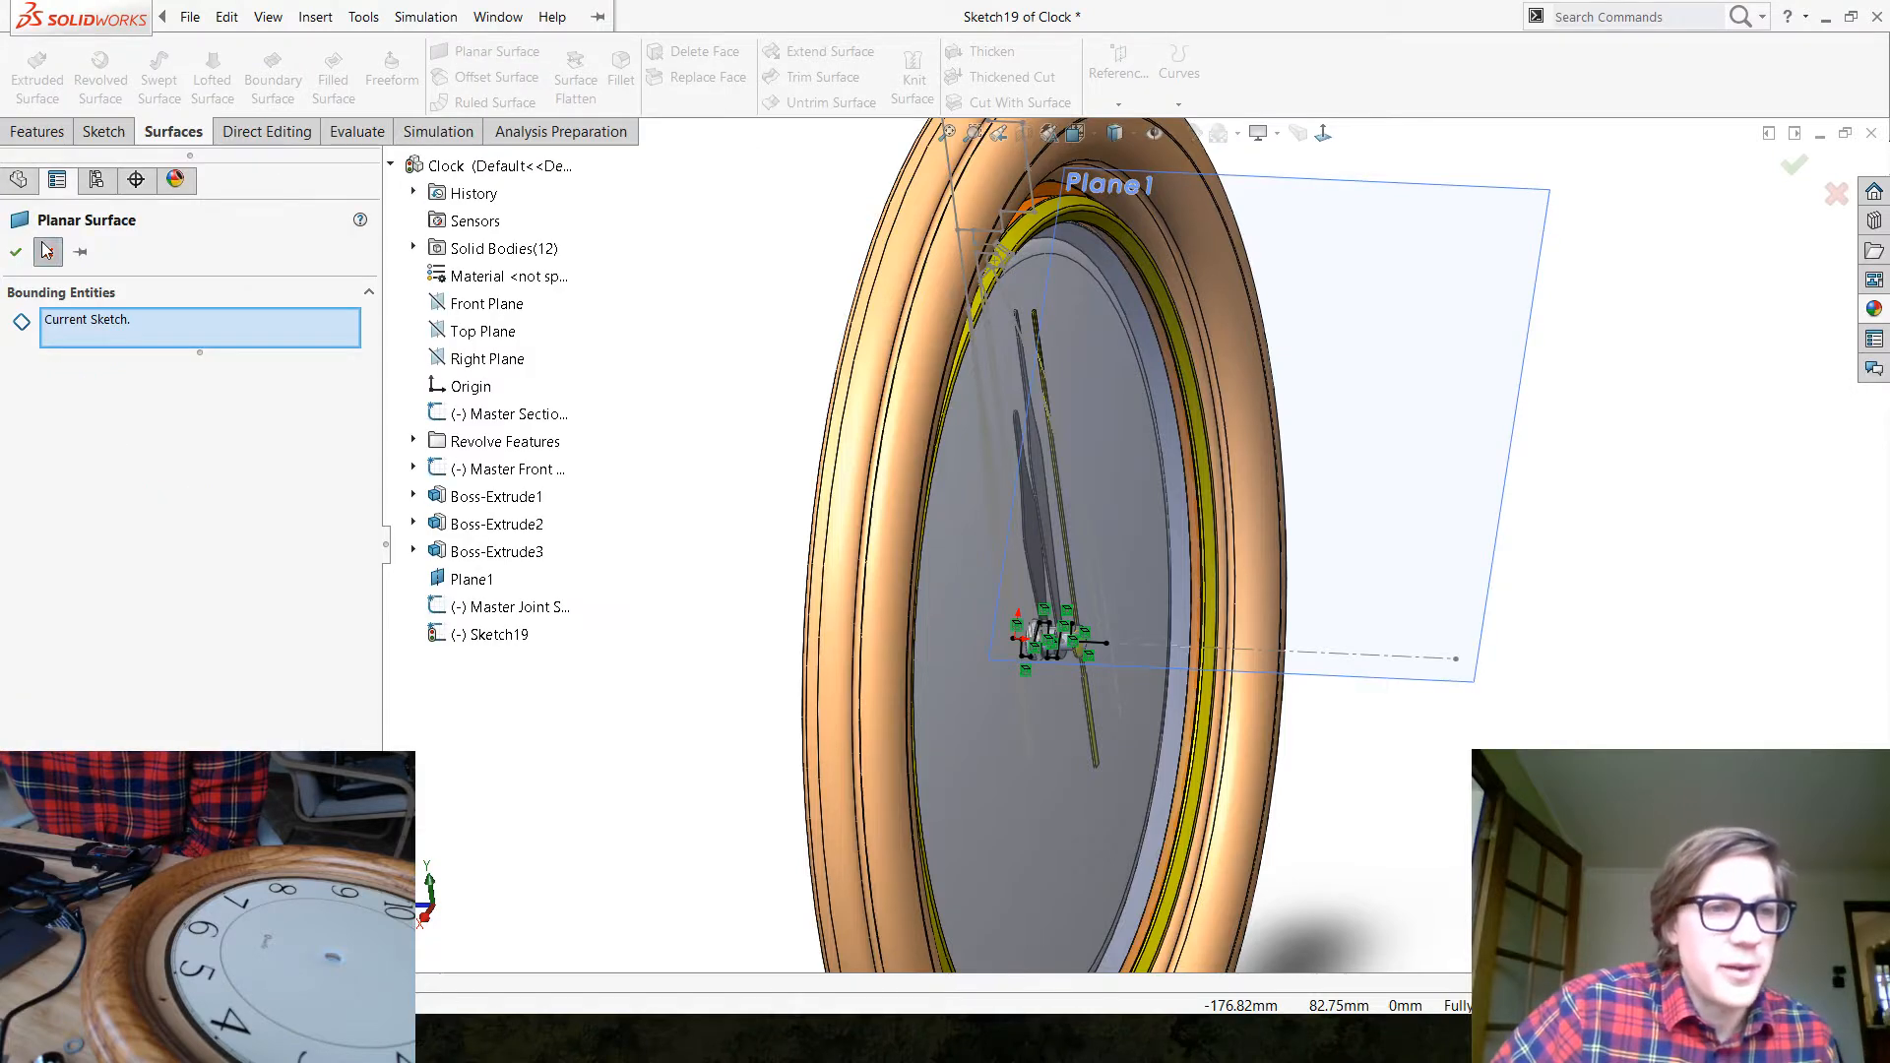
click(47, 252)
click(40, 74)
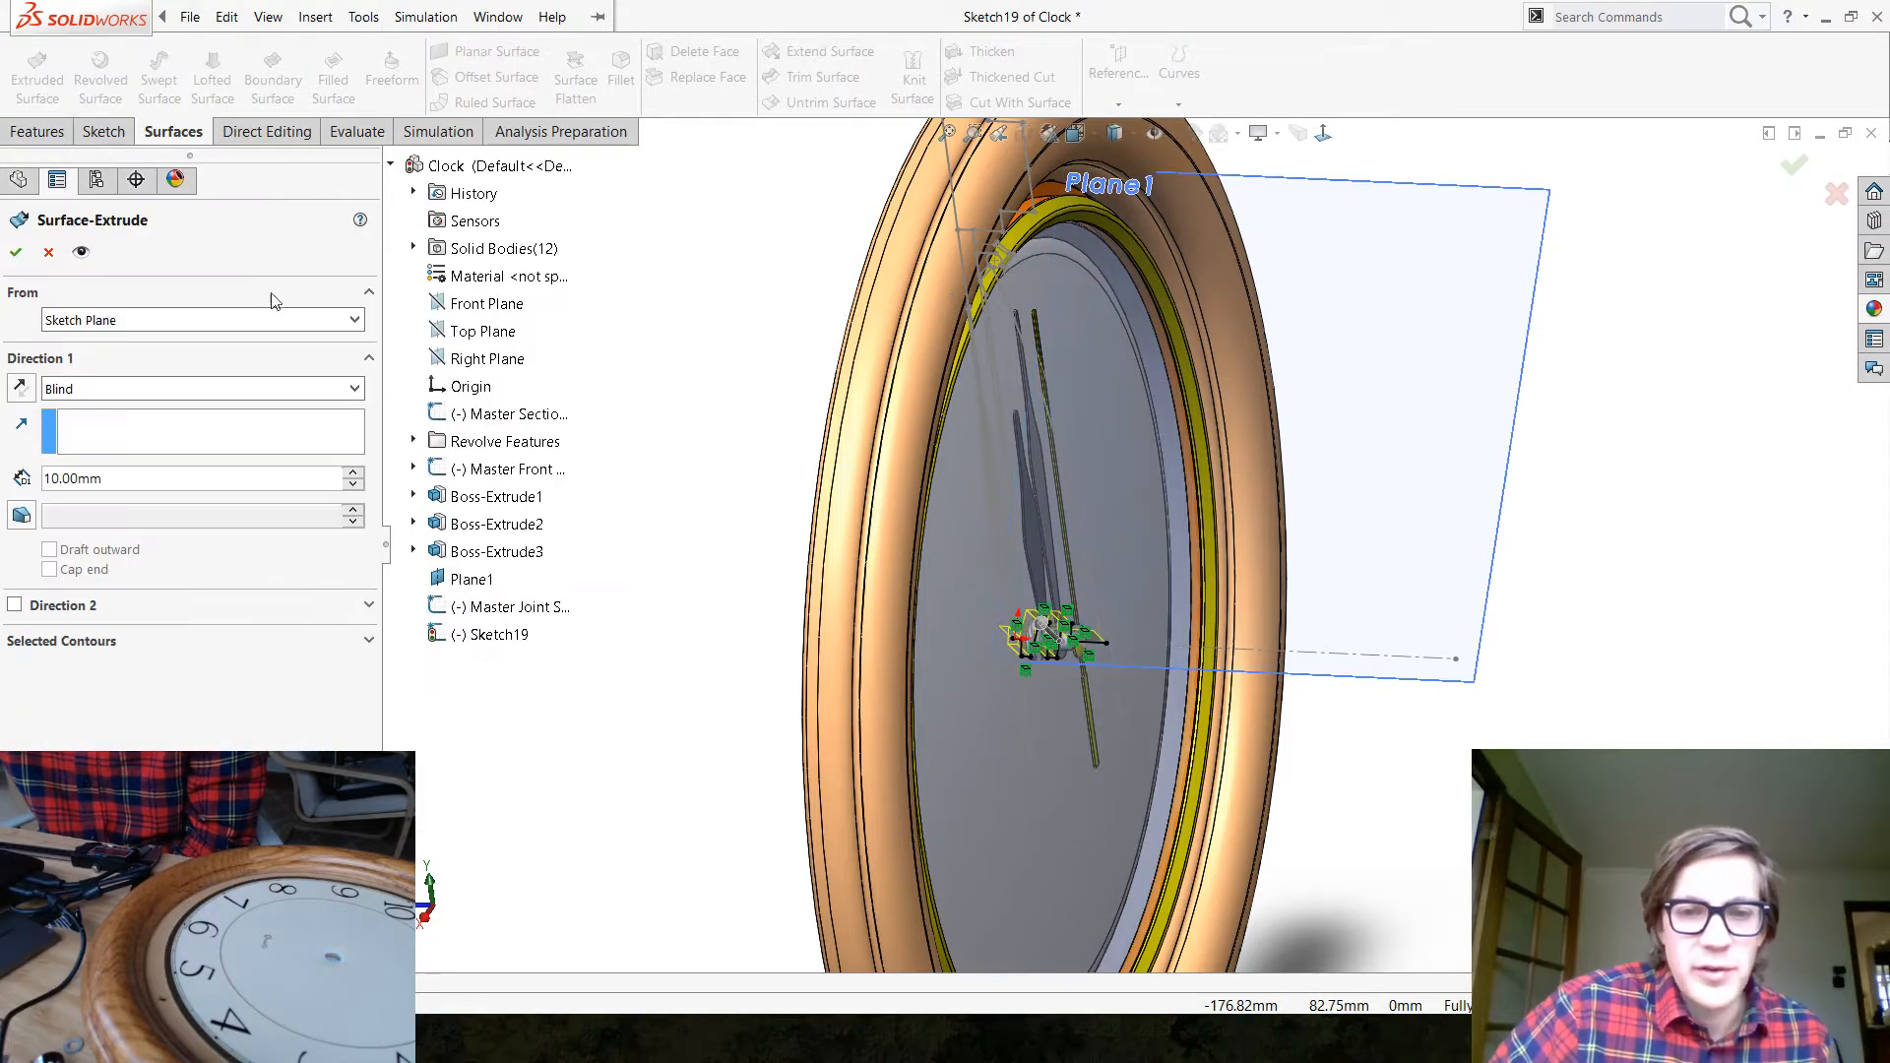
click(61, 392)
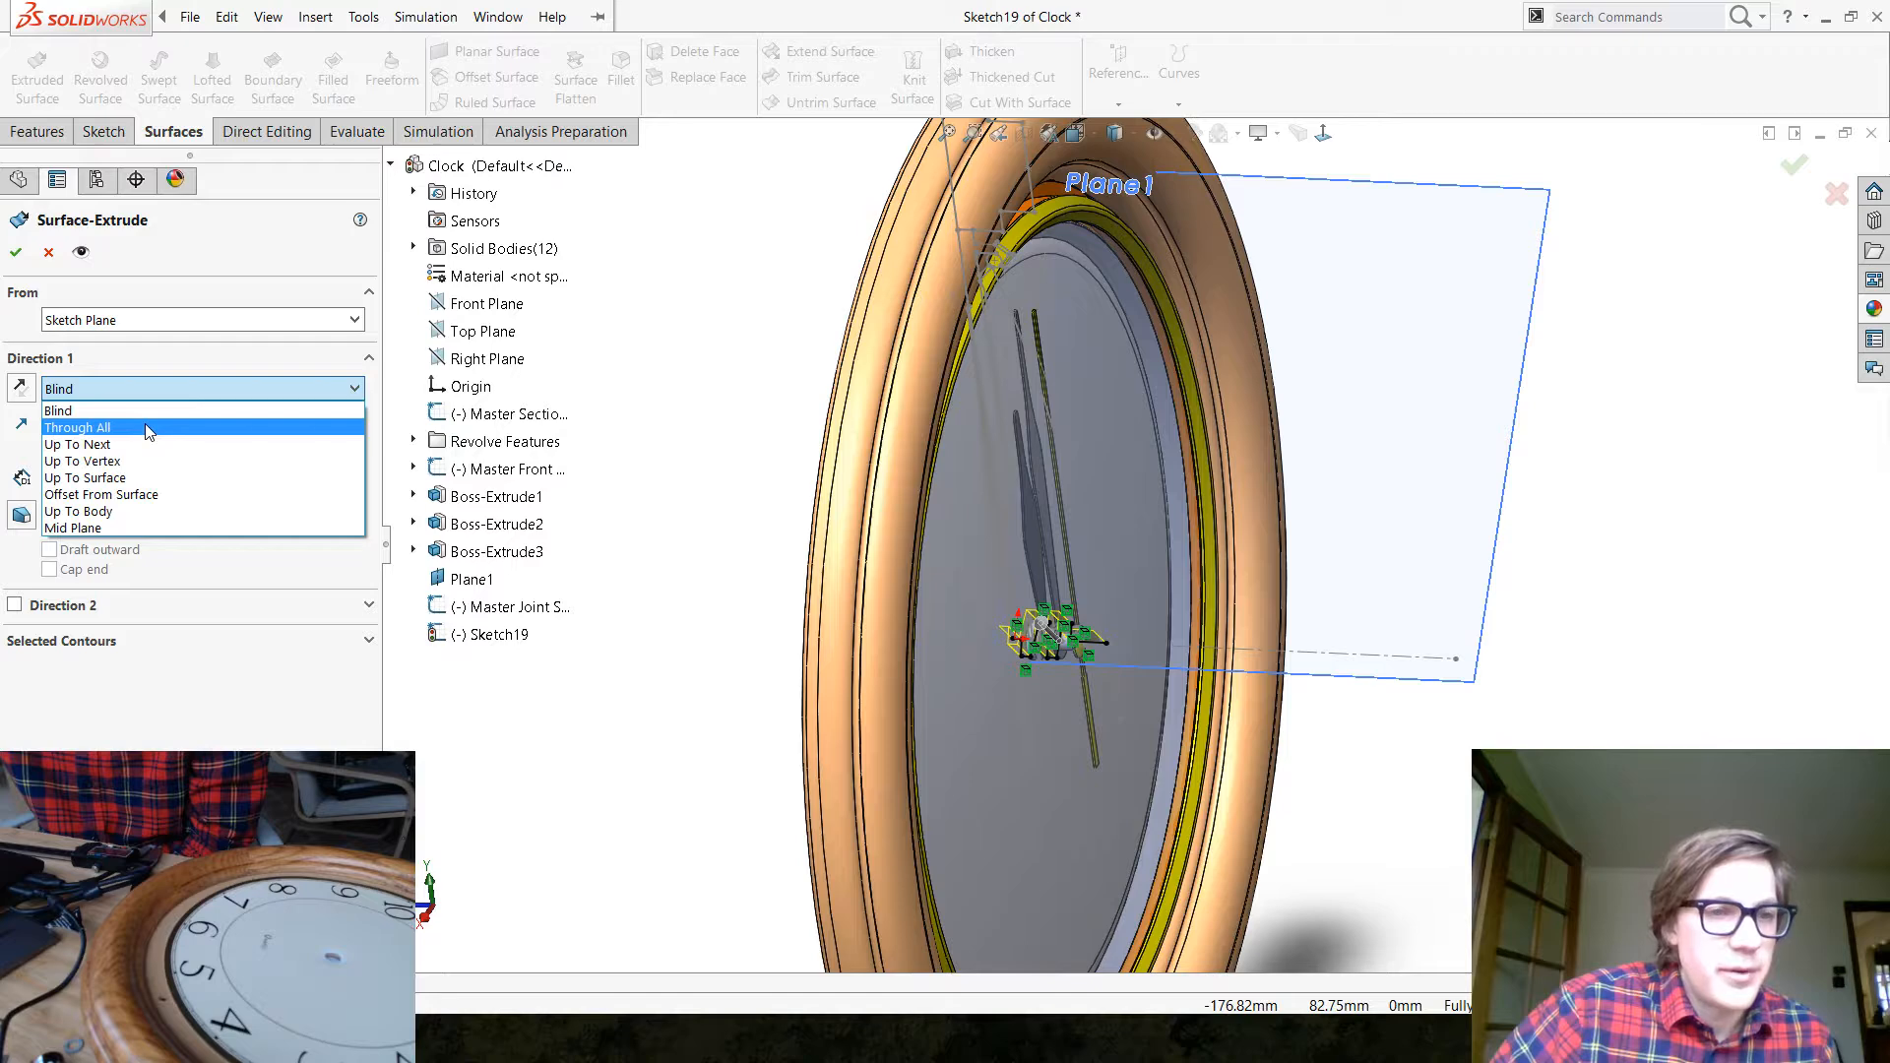
click(144, 427)
click(152, 389)
click(155, 391)
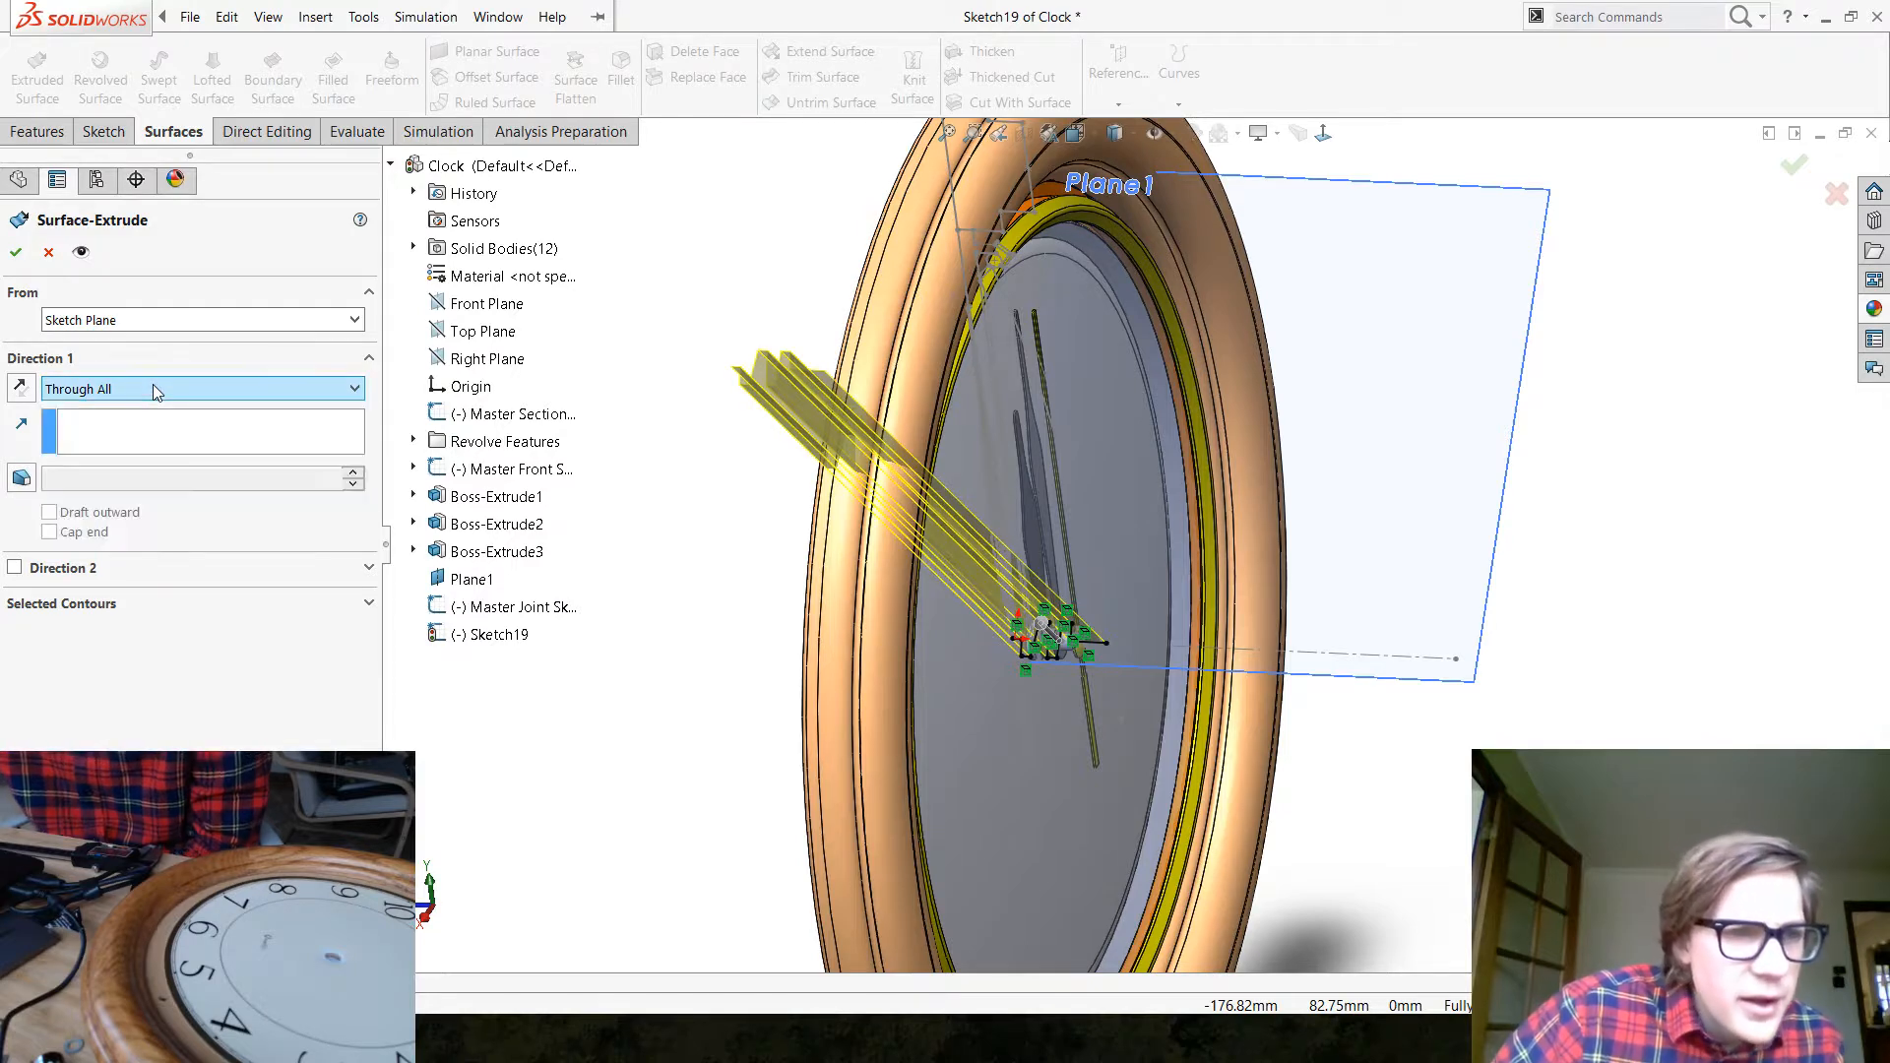
Enable the second direction of the surface extrusion with Through All and finish the joint surface
click(13, 568)
middle_drag(768, 689, 679, 670)
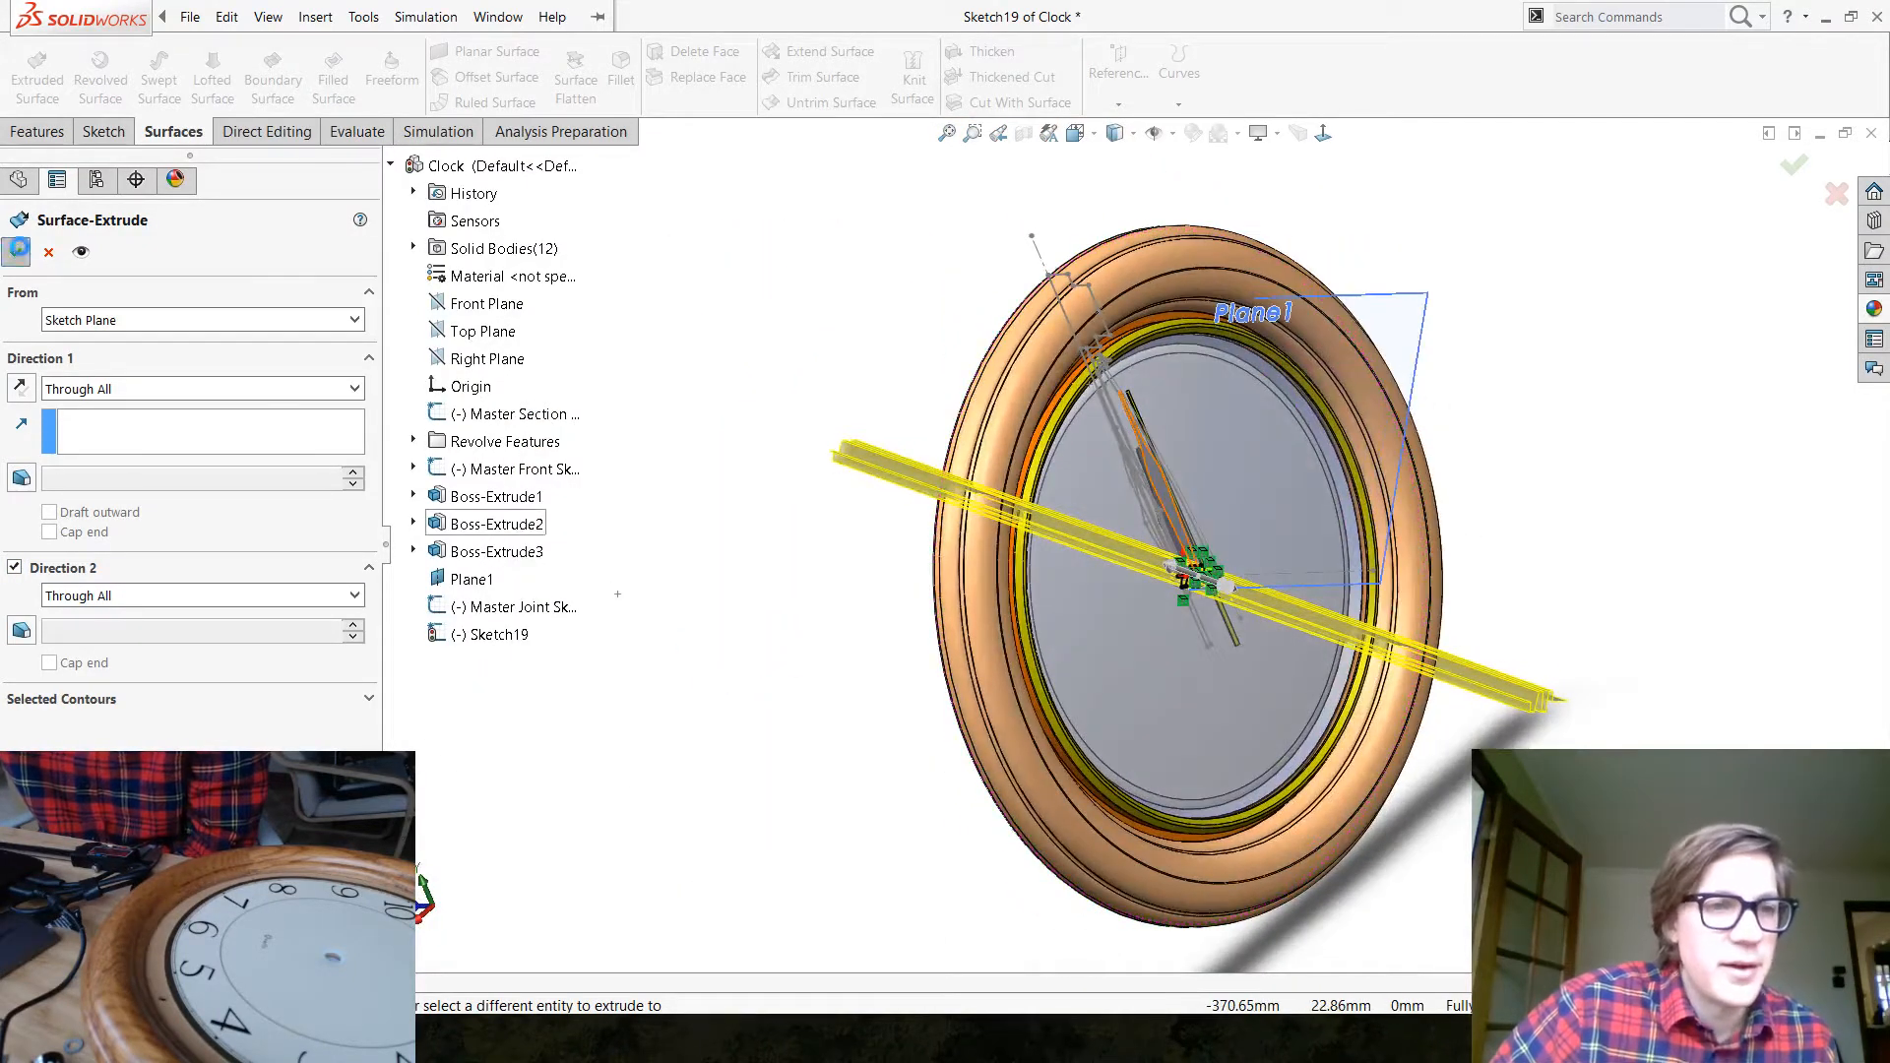
middle_drag(800, 640, 808, 593)
scroll(1137, 558, up, 2)
scroll(1407, 662, down, 1)
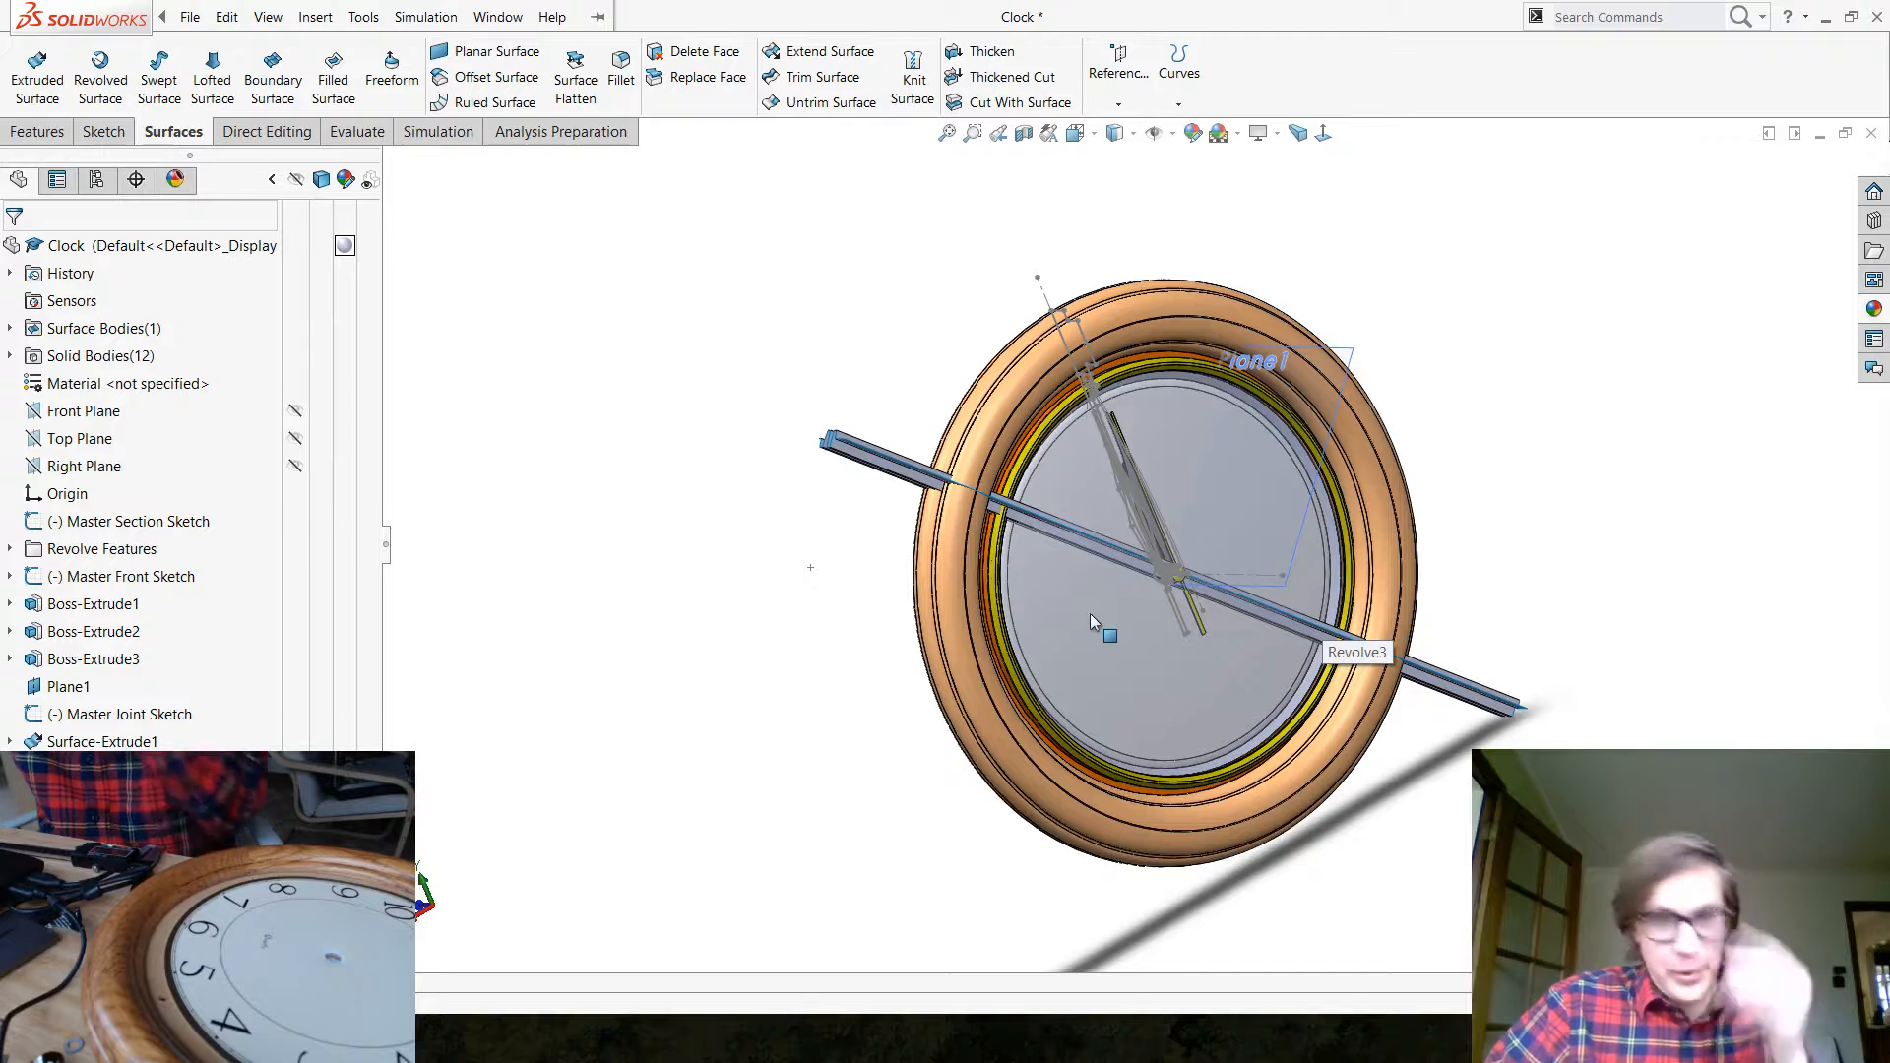
scroll(1231, 557, down, 2)
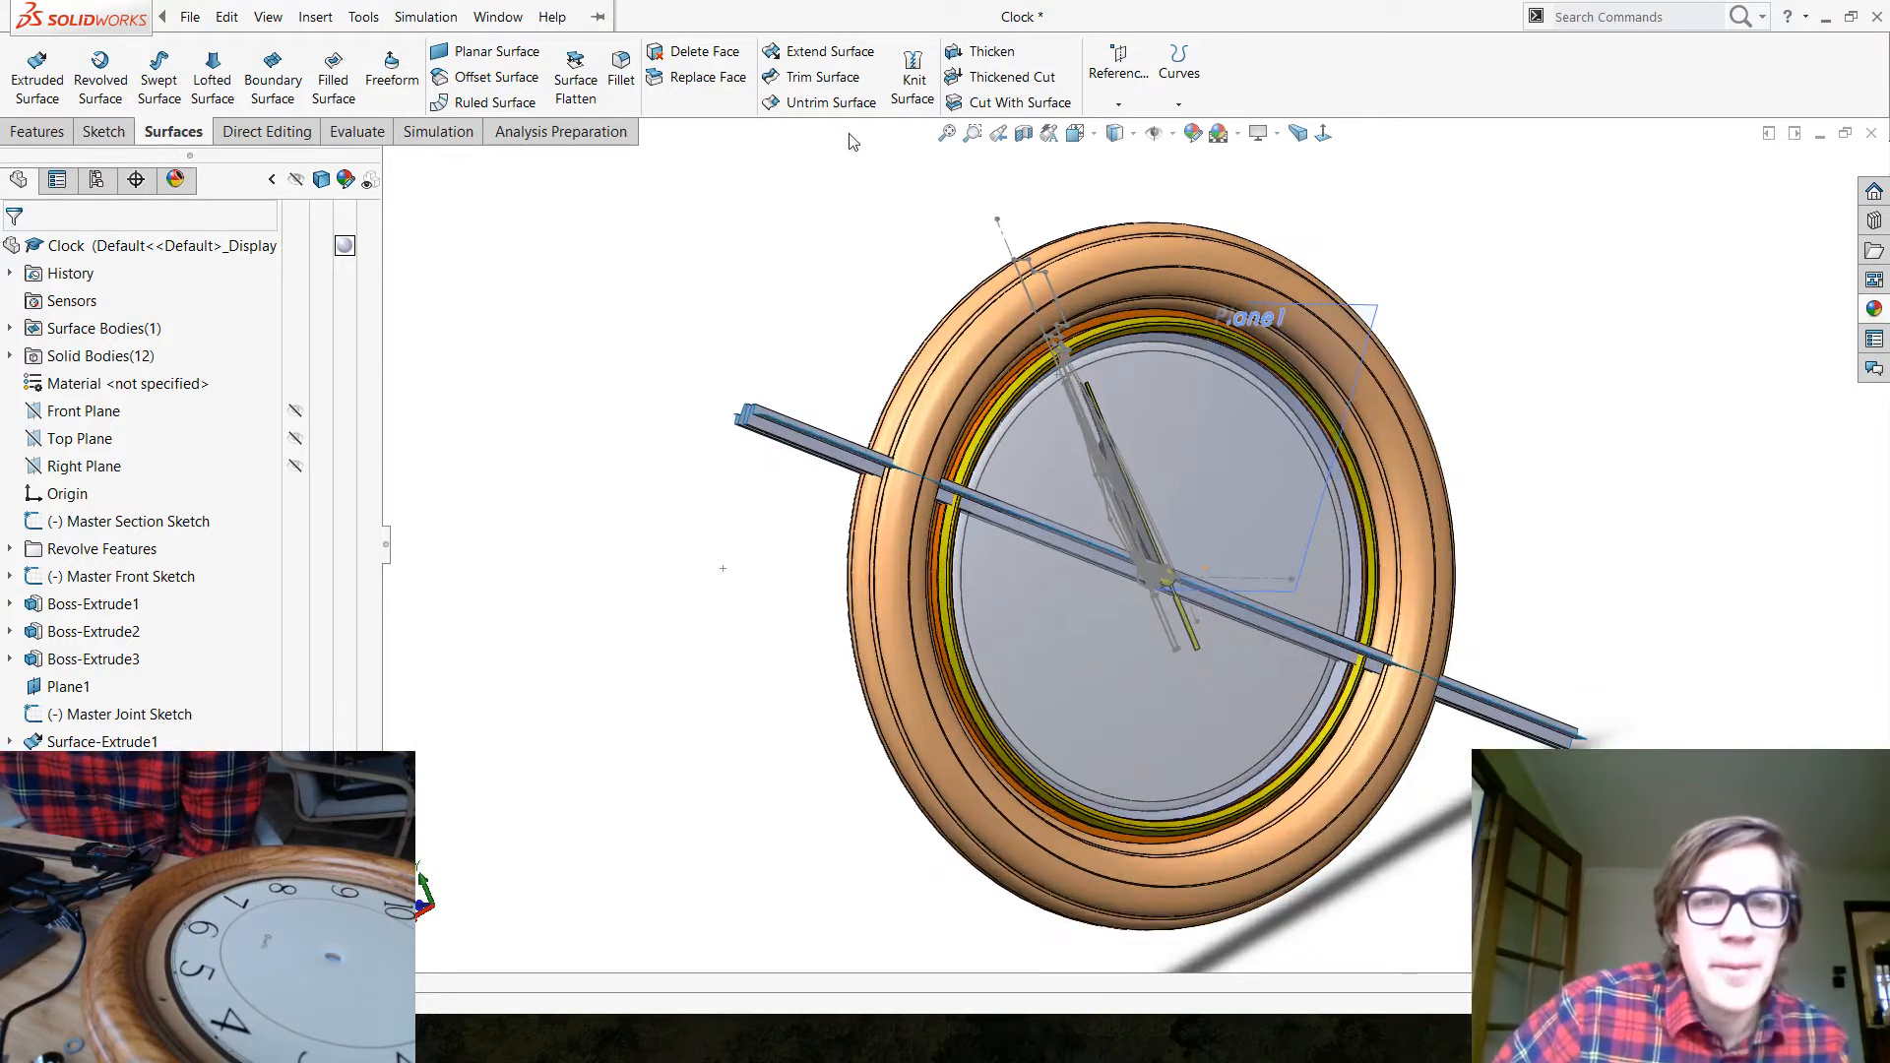
click(281, 134)
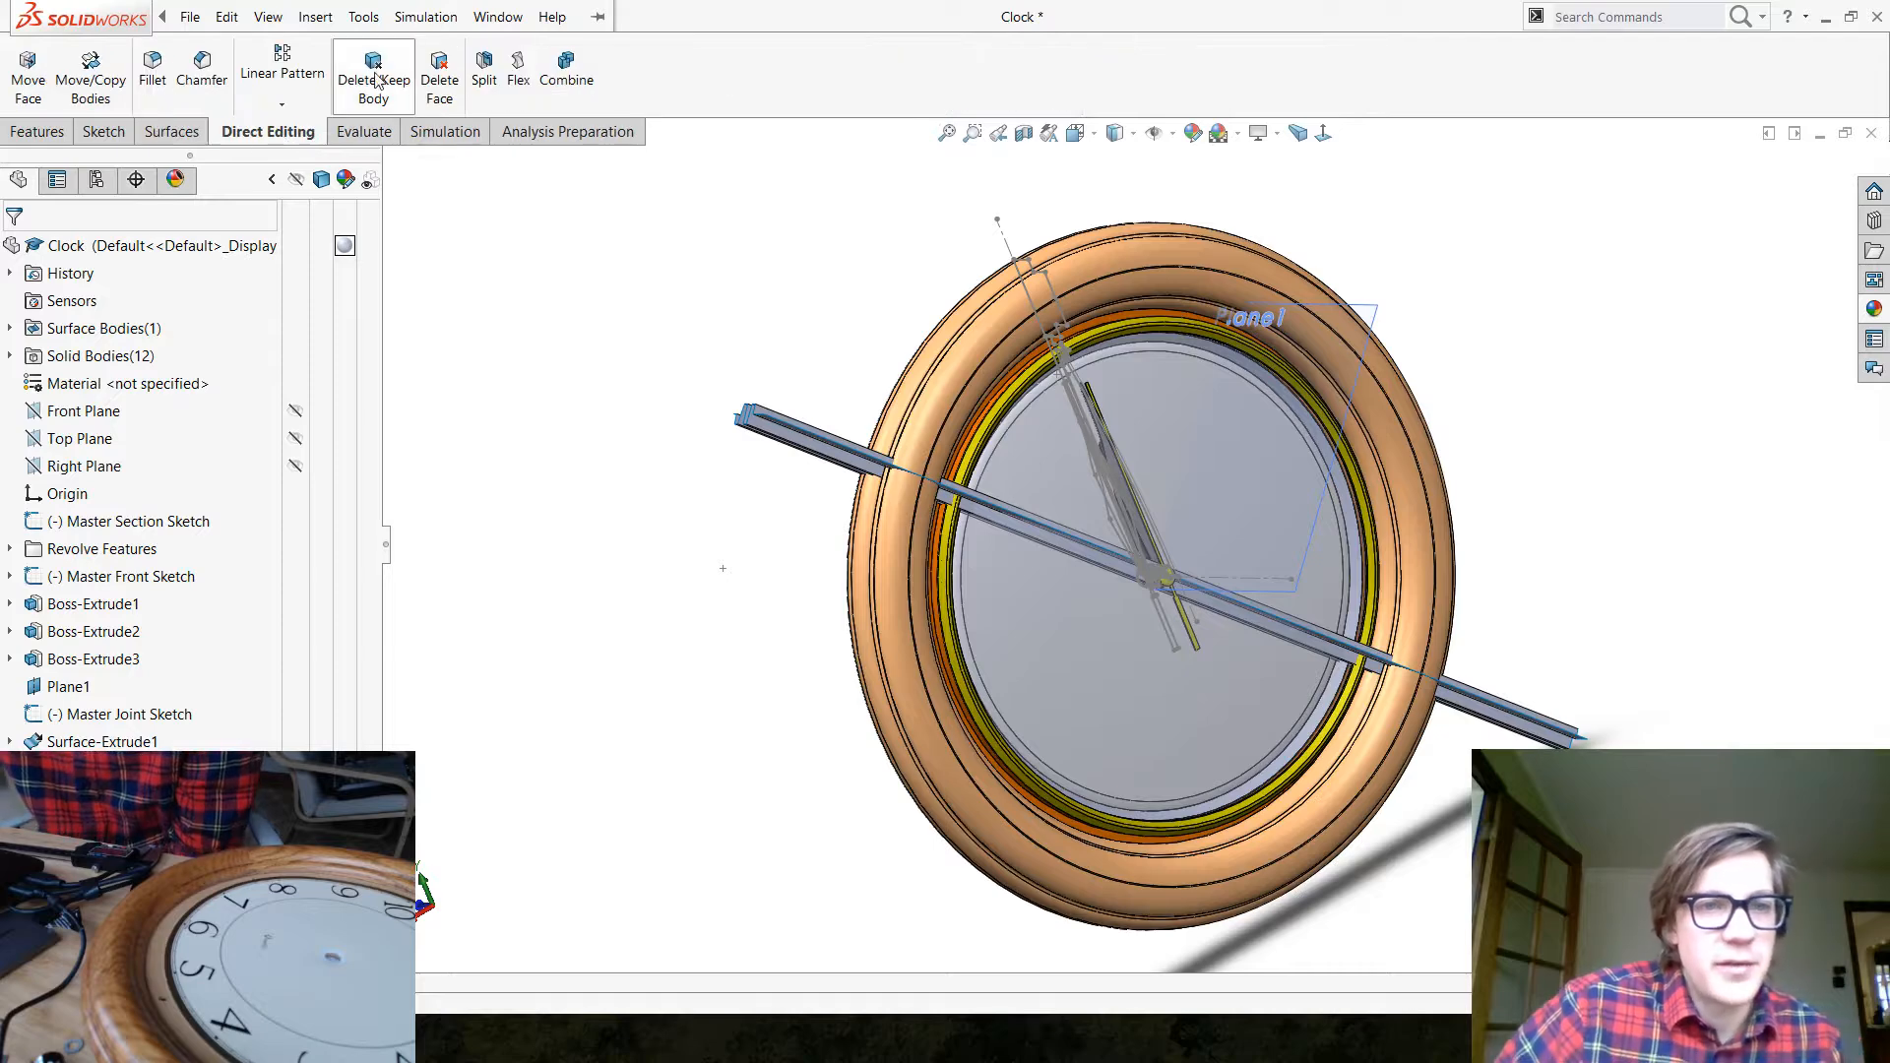
click(287, 109)
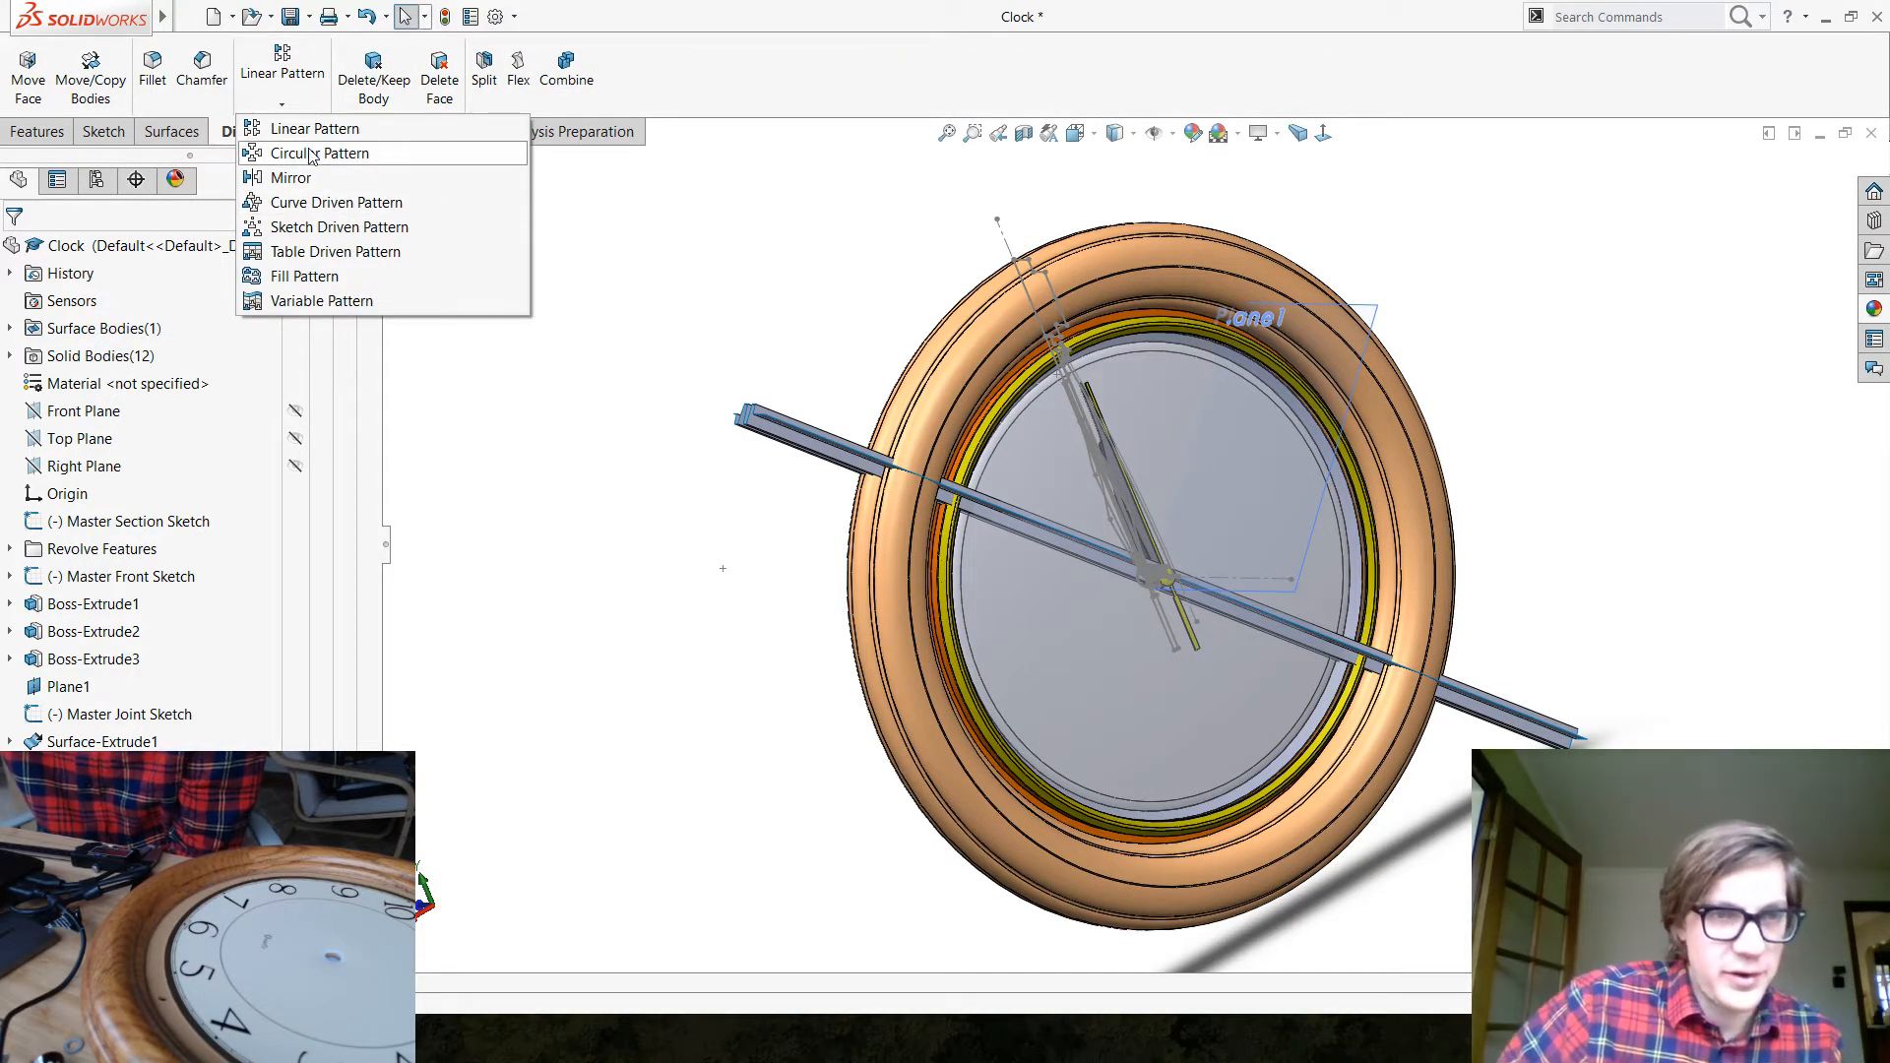
click(312, 155)
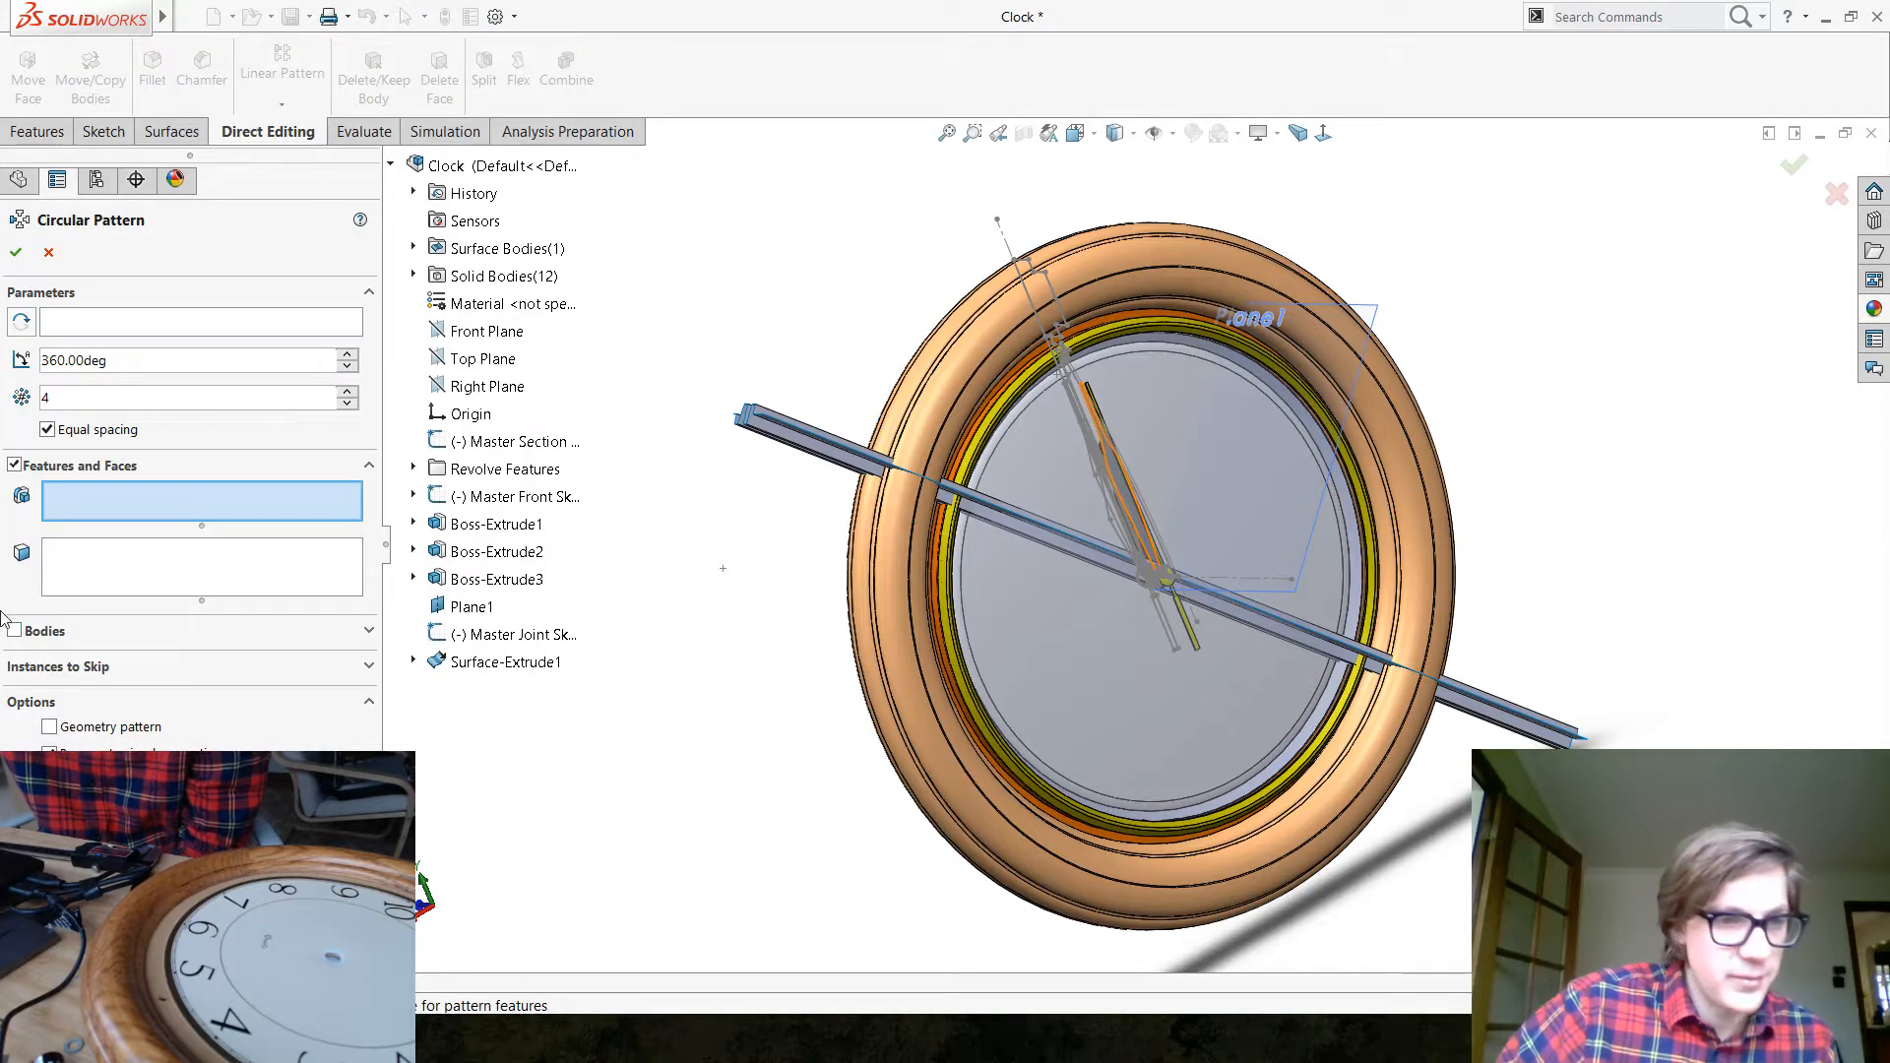
click(16, 466)
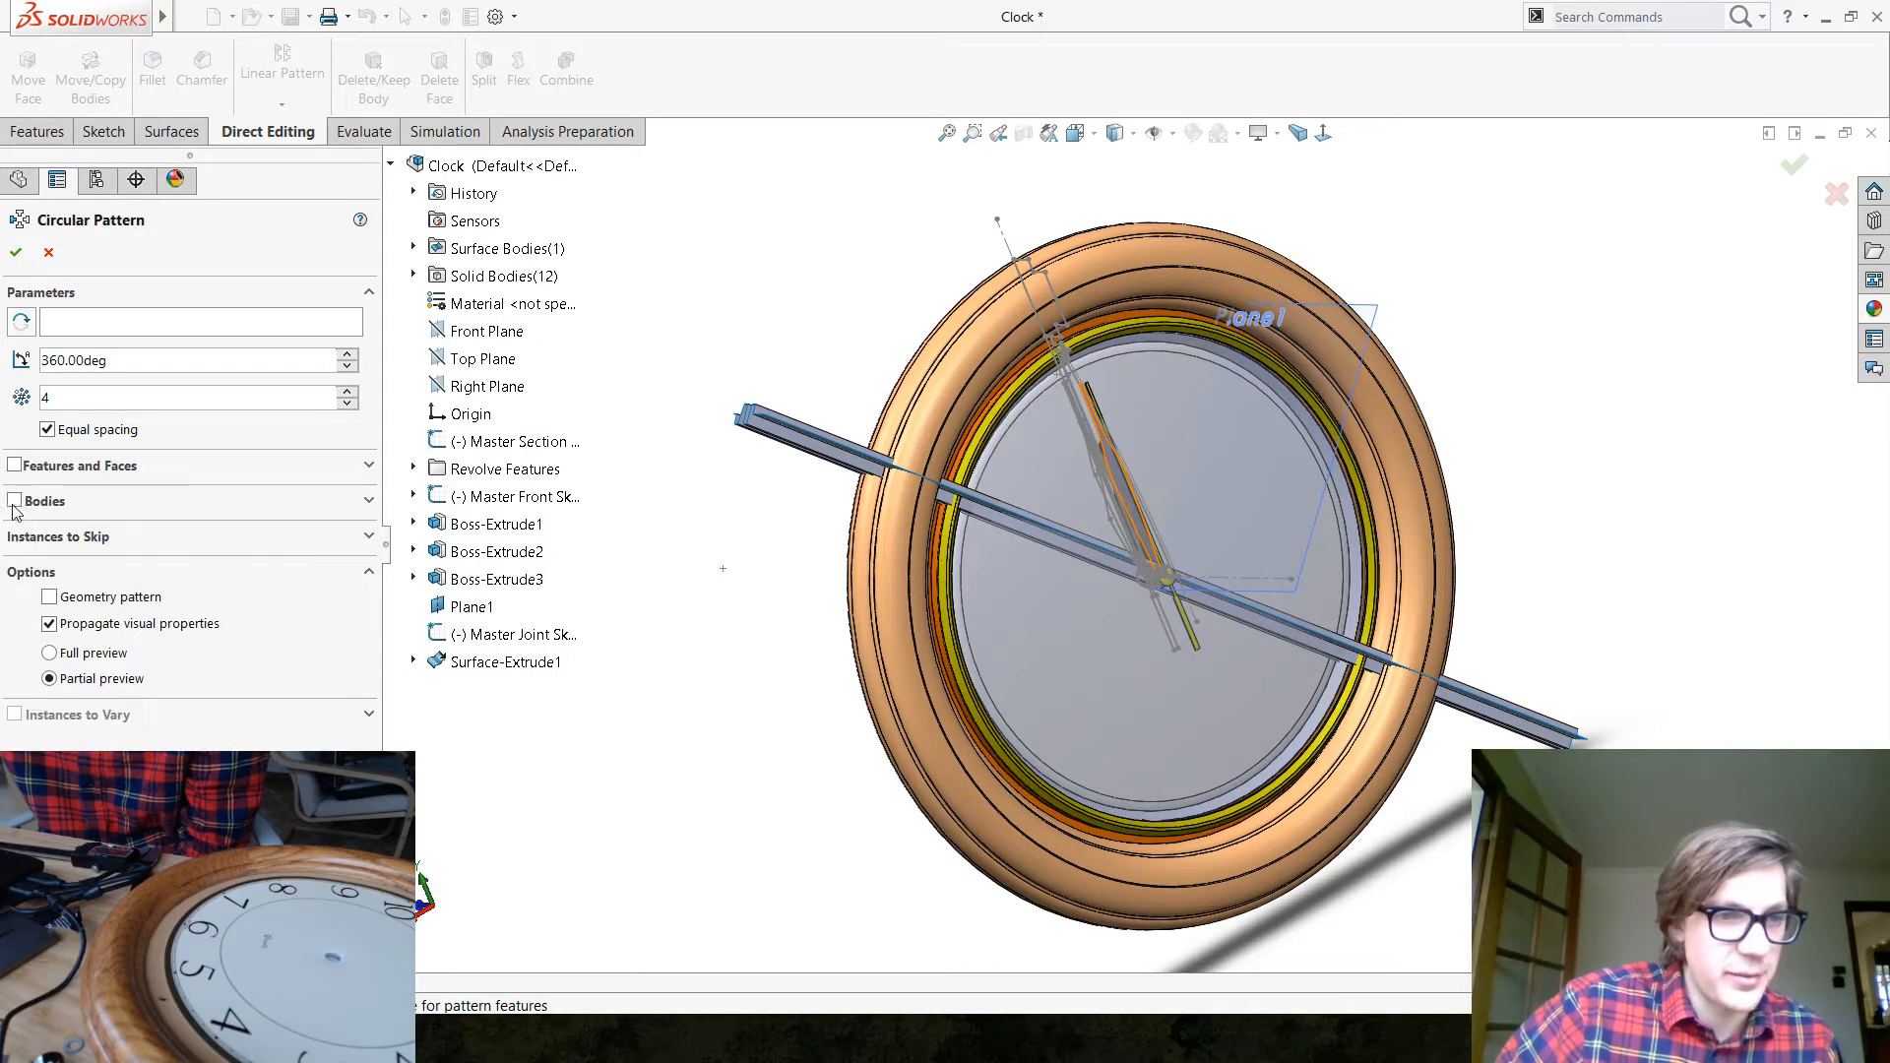
click(15, 502)
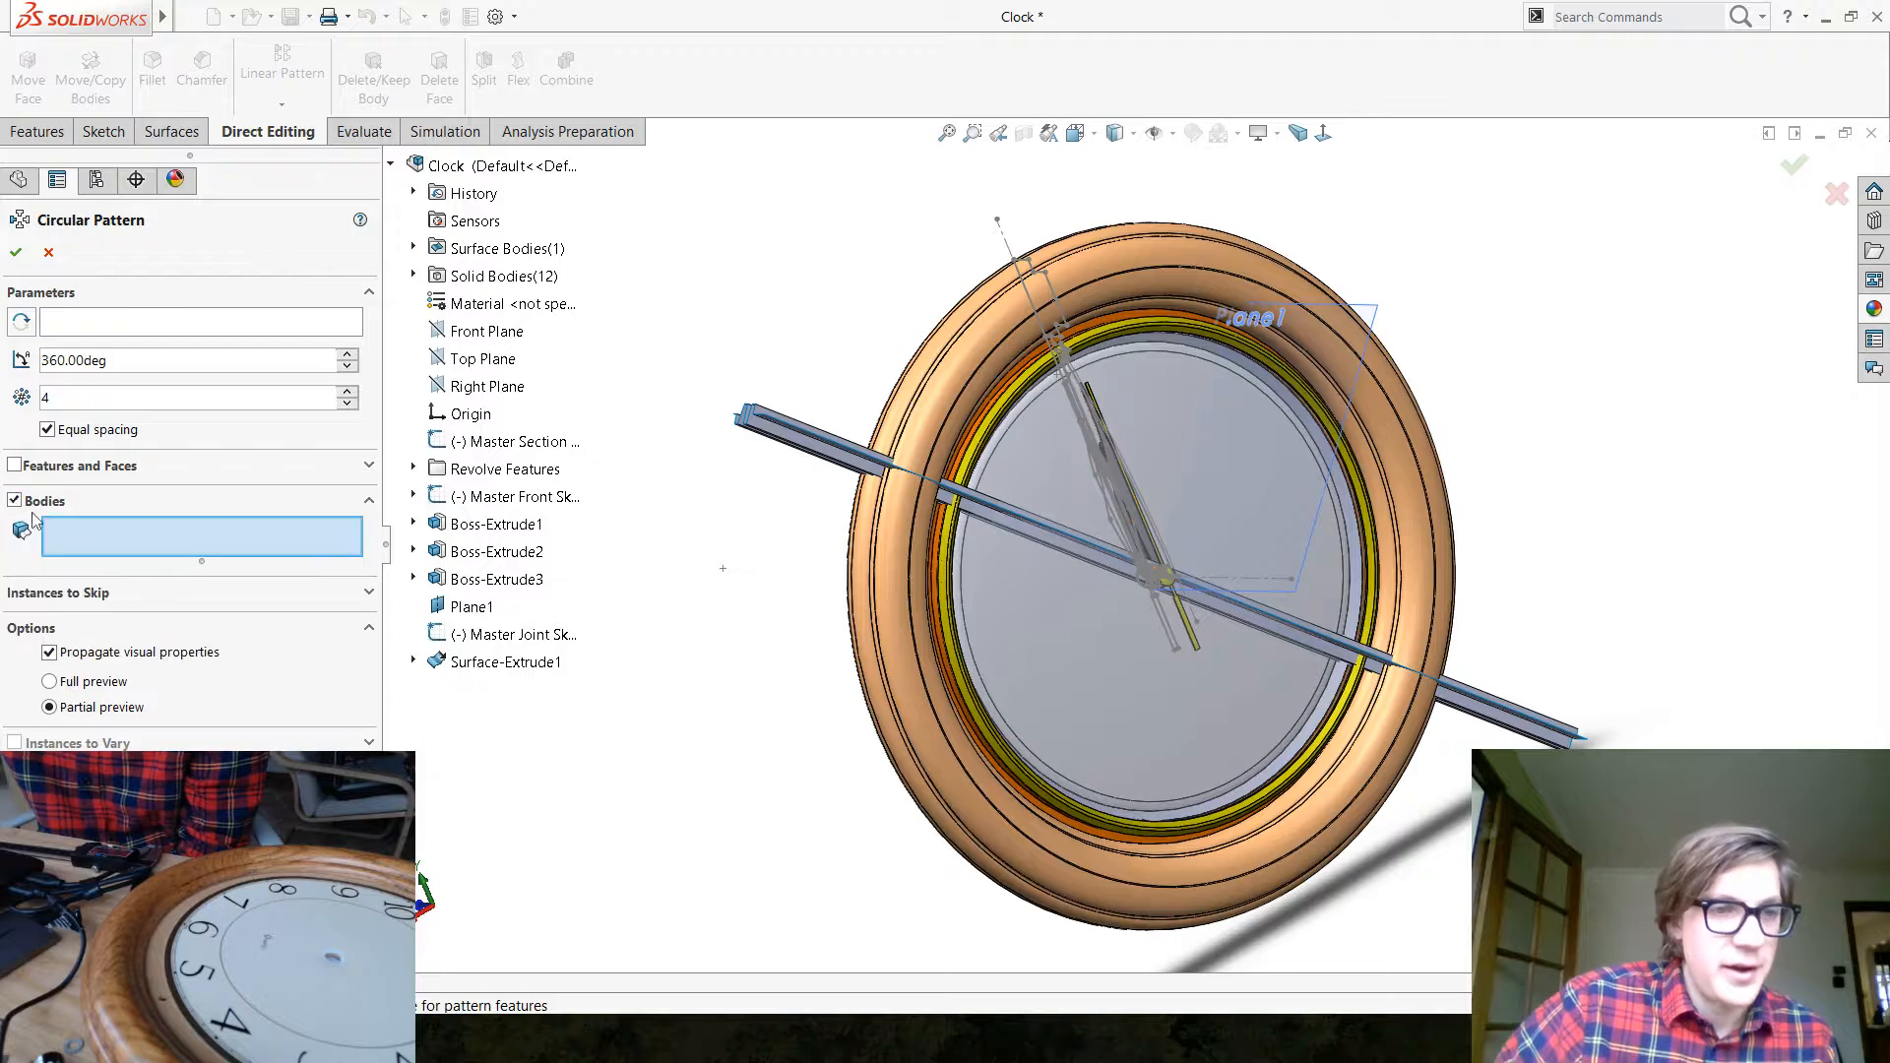
click(843, 464)
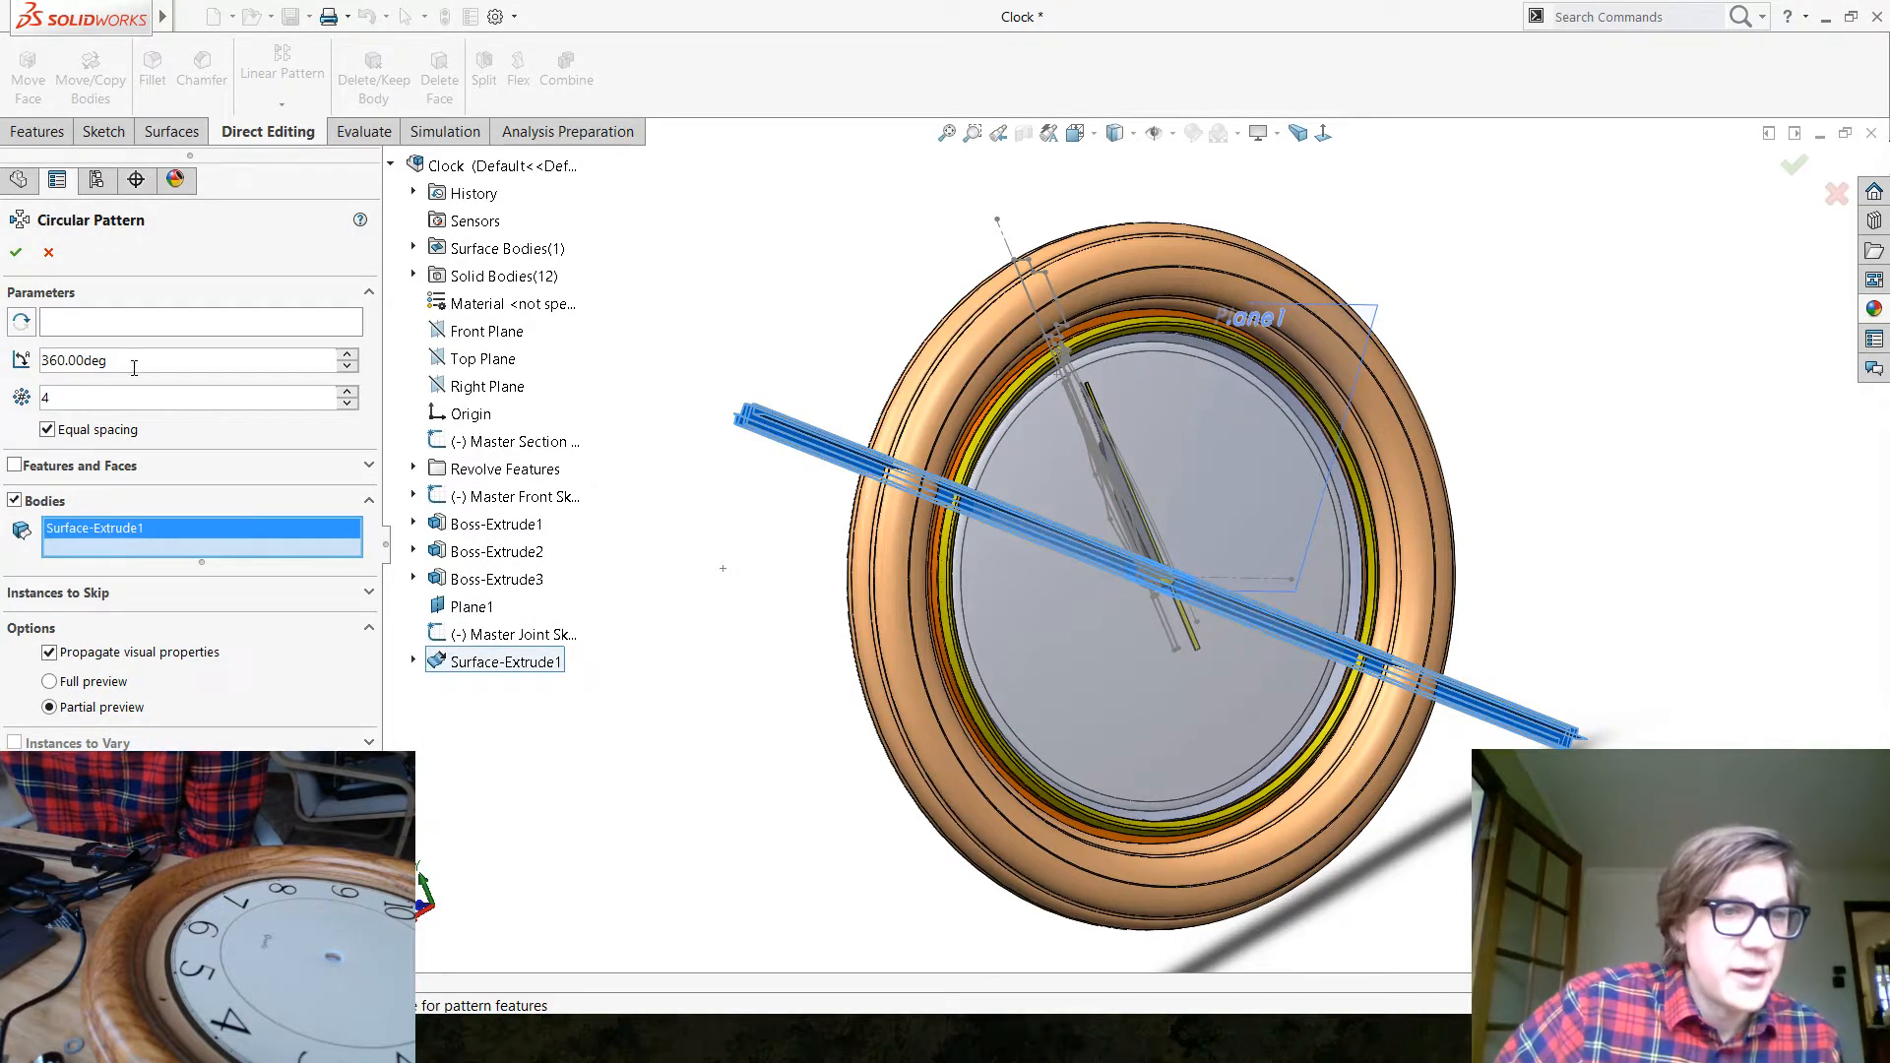
click(140, 321)
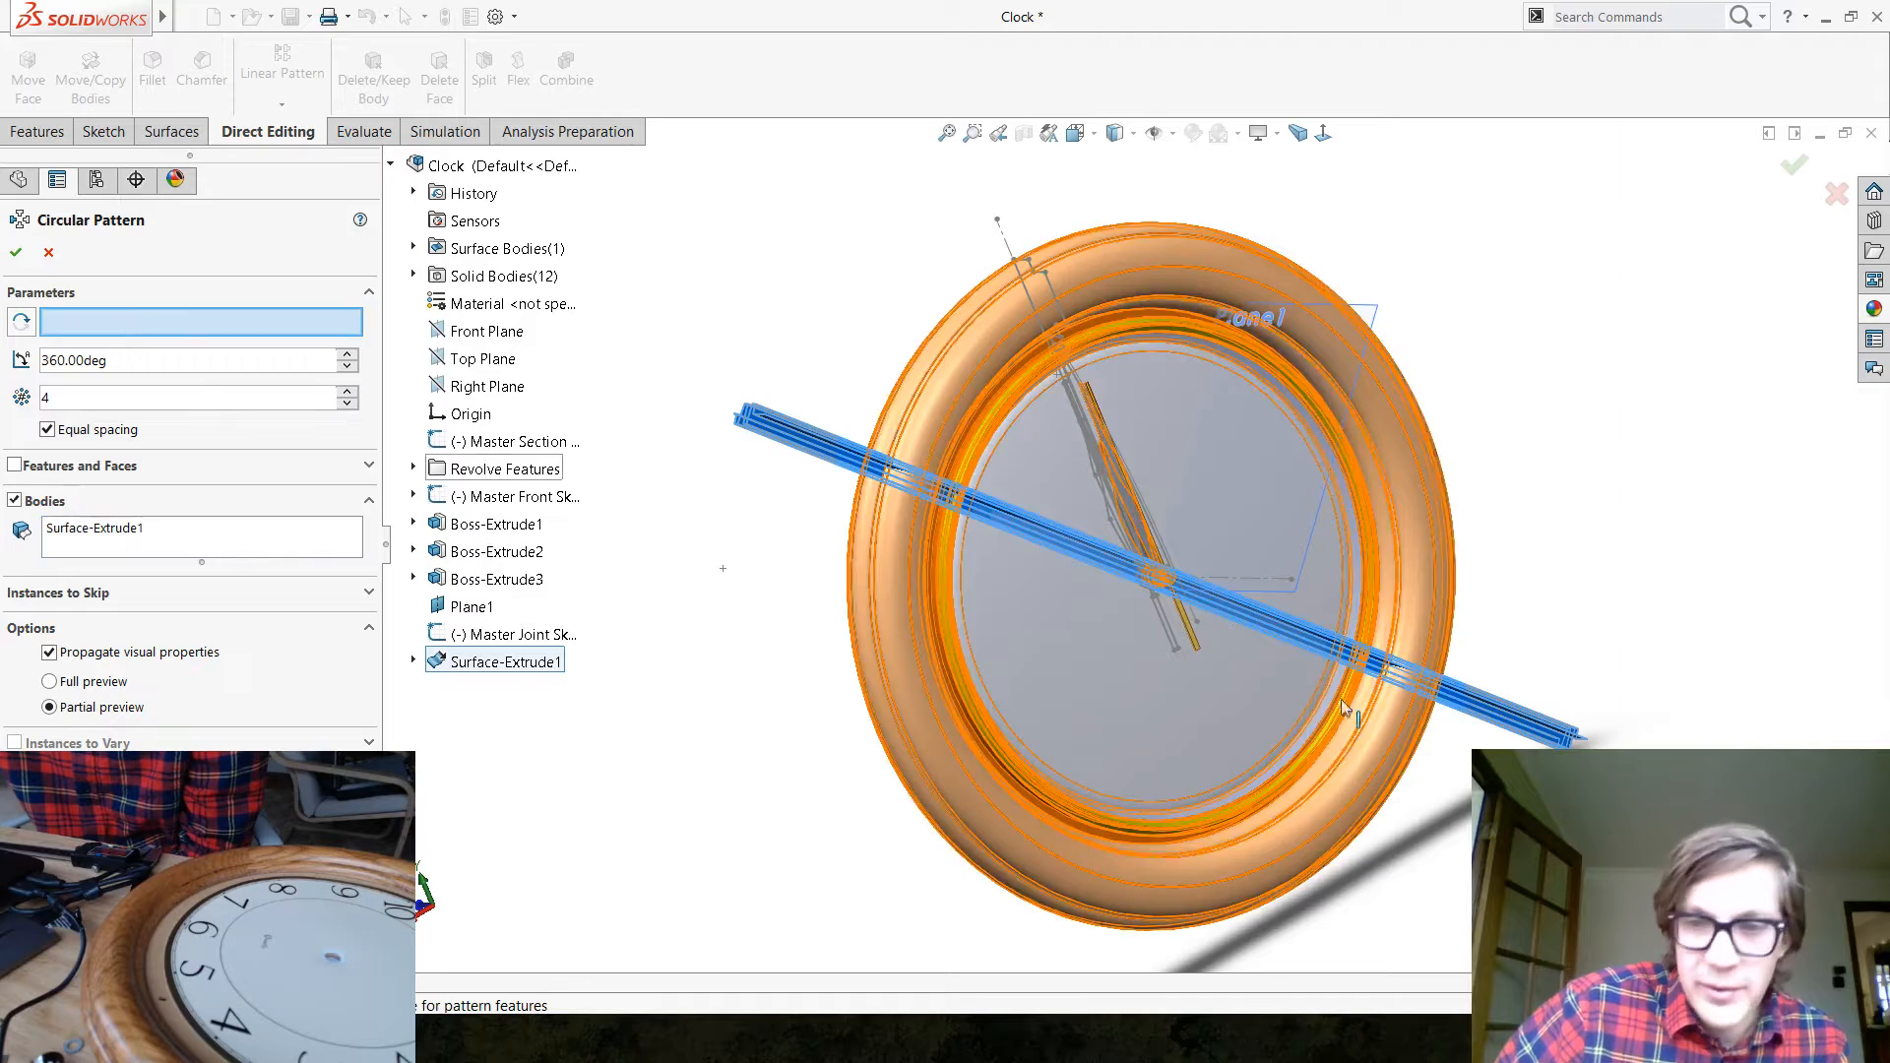
scroll(1203, 551, down, 5)
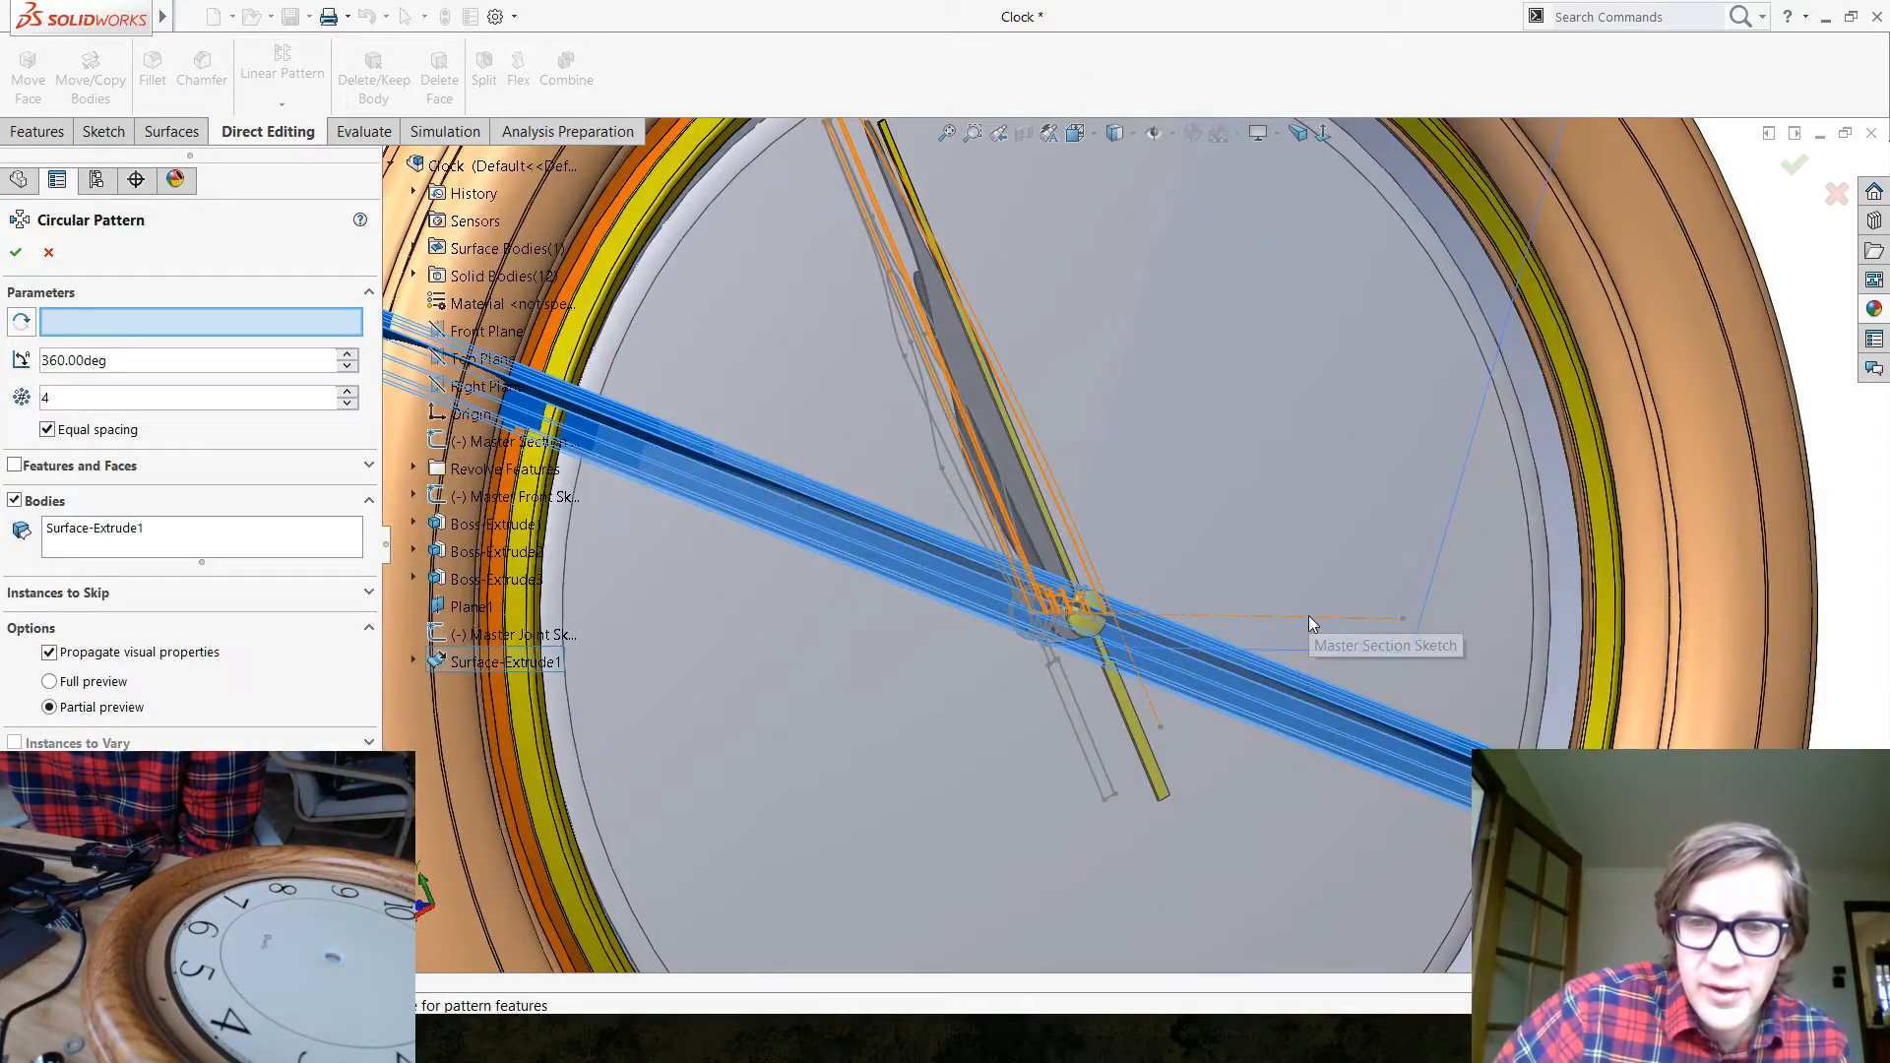
click(1353, 617)
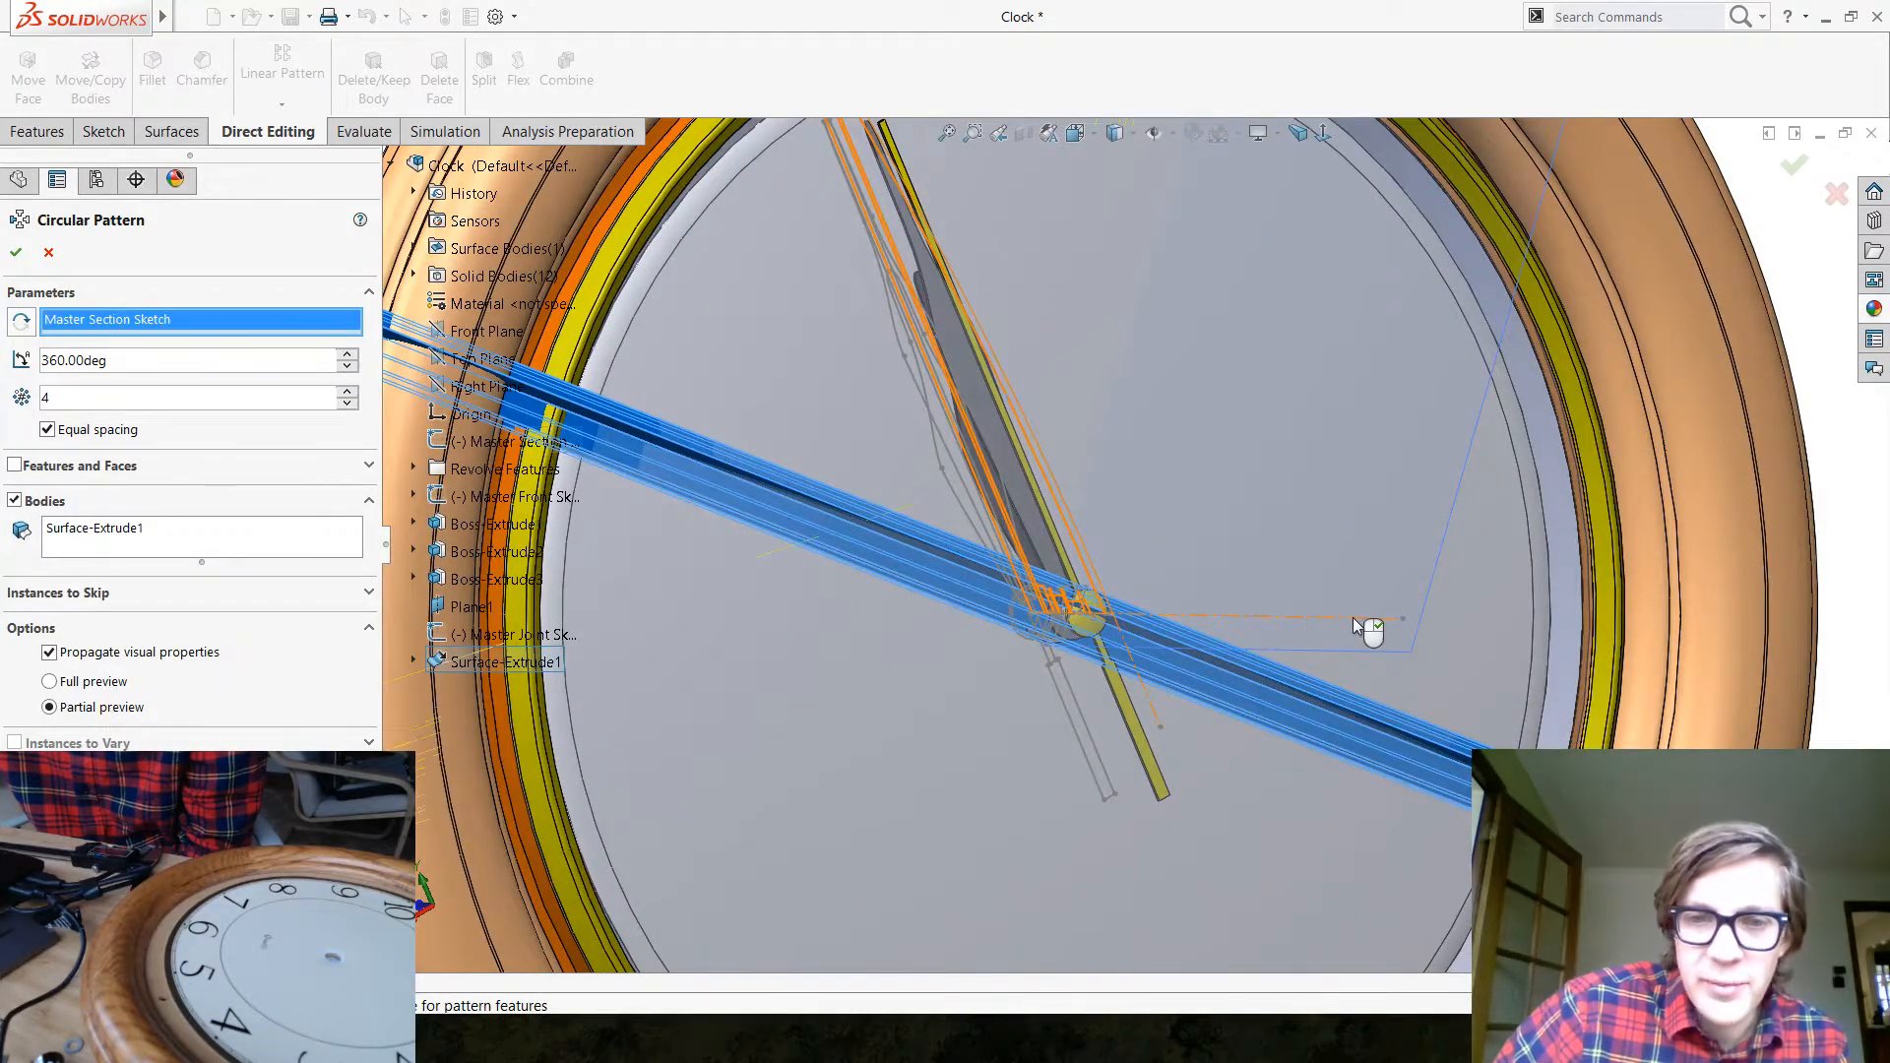
scroll(1355, 627, up, 5)
middle_drag(1350, 642, 1110, 681)
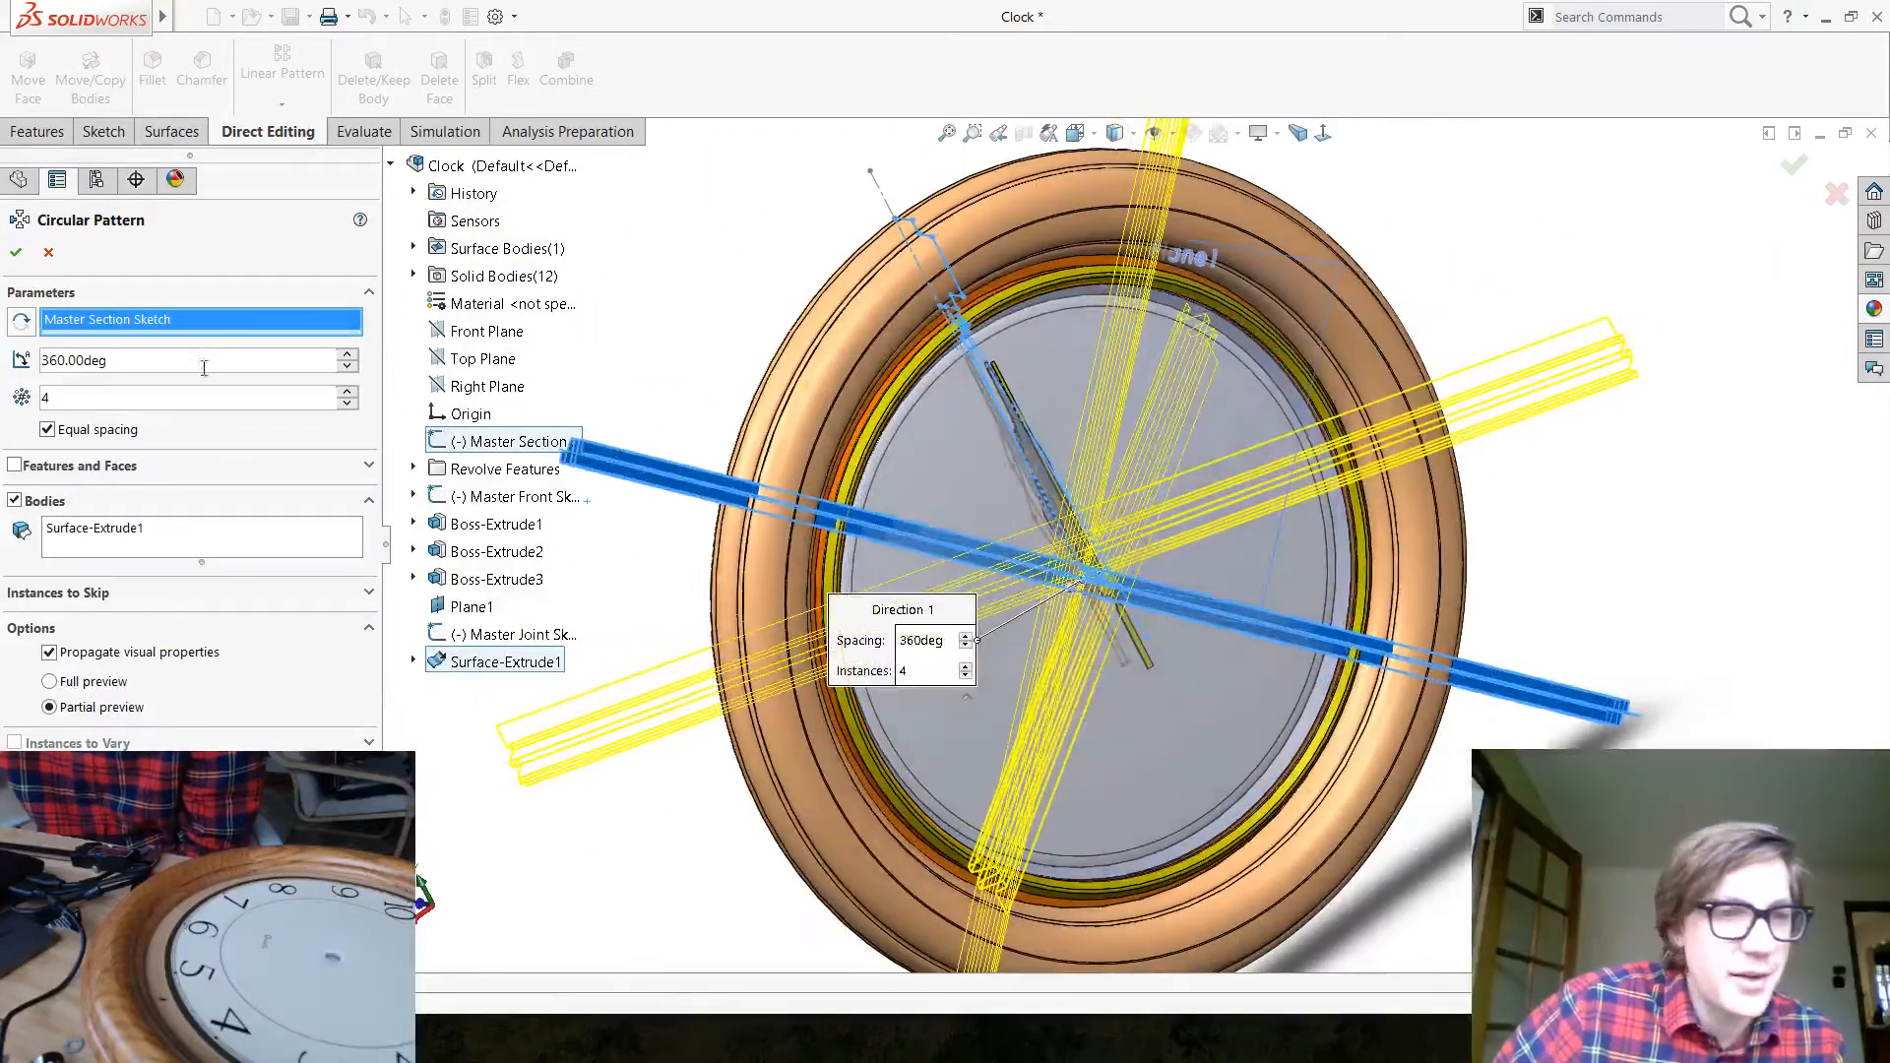
right_click(221, 326)
click(276, 340)
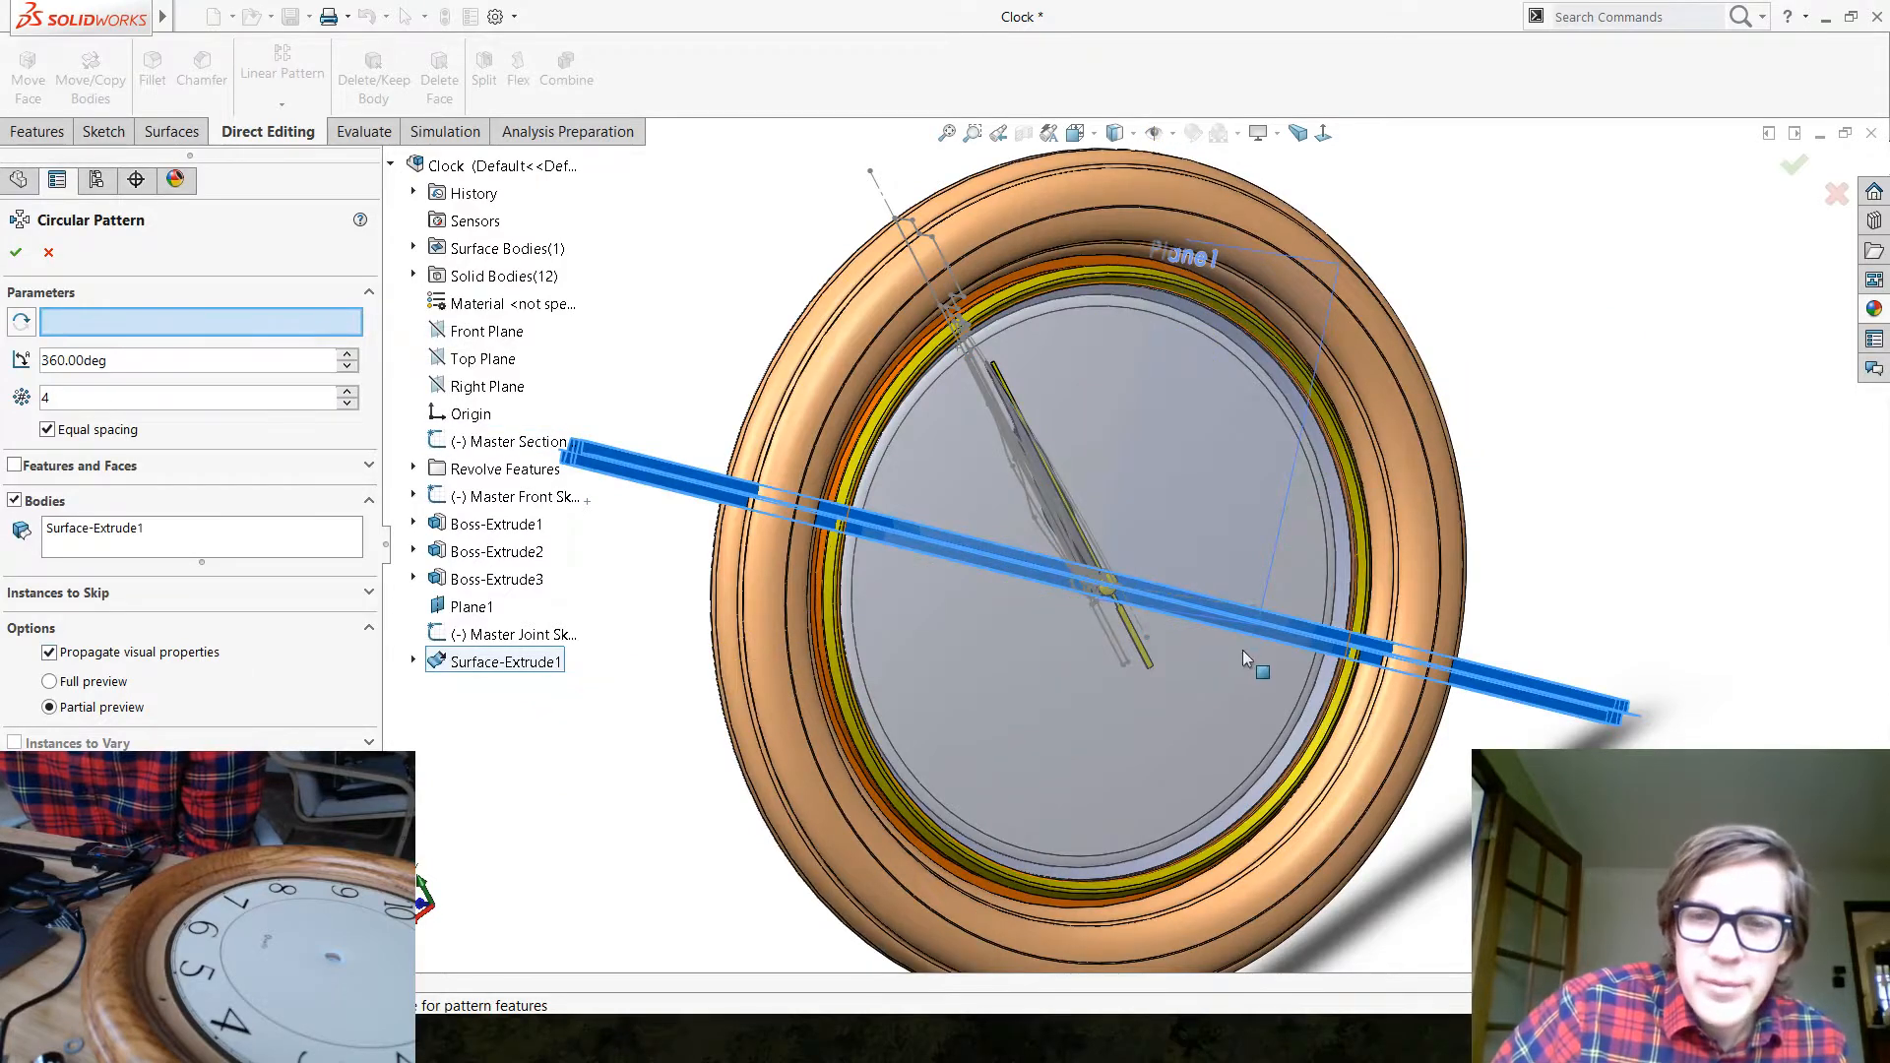
click(49, 253)
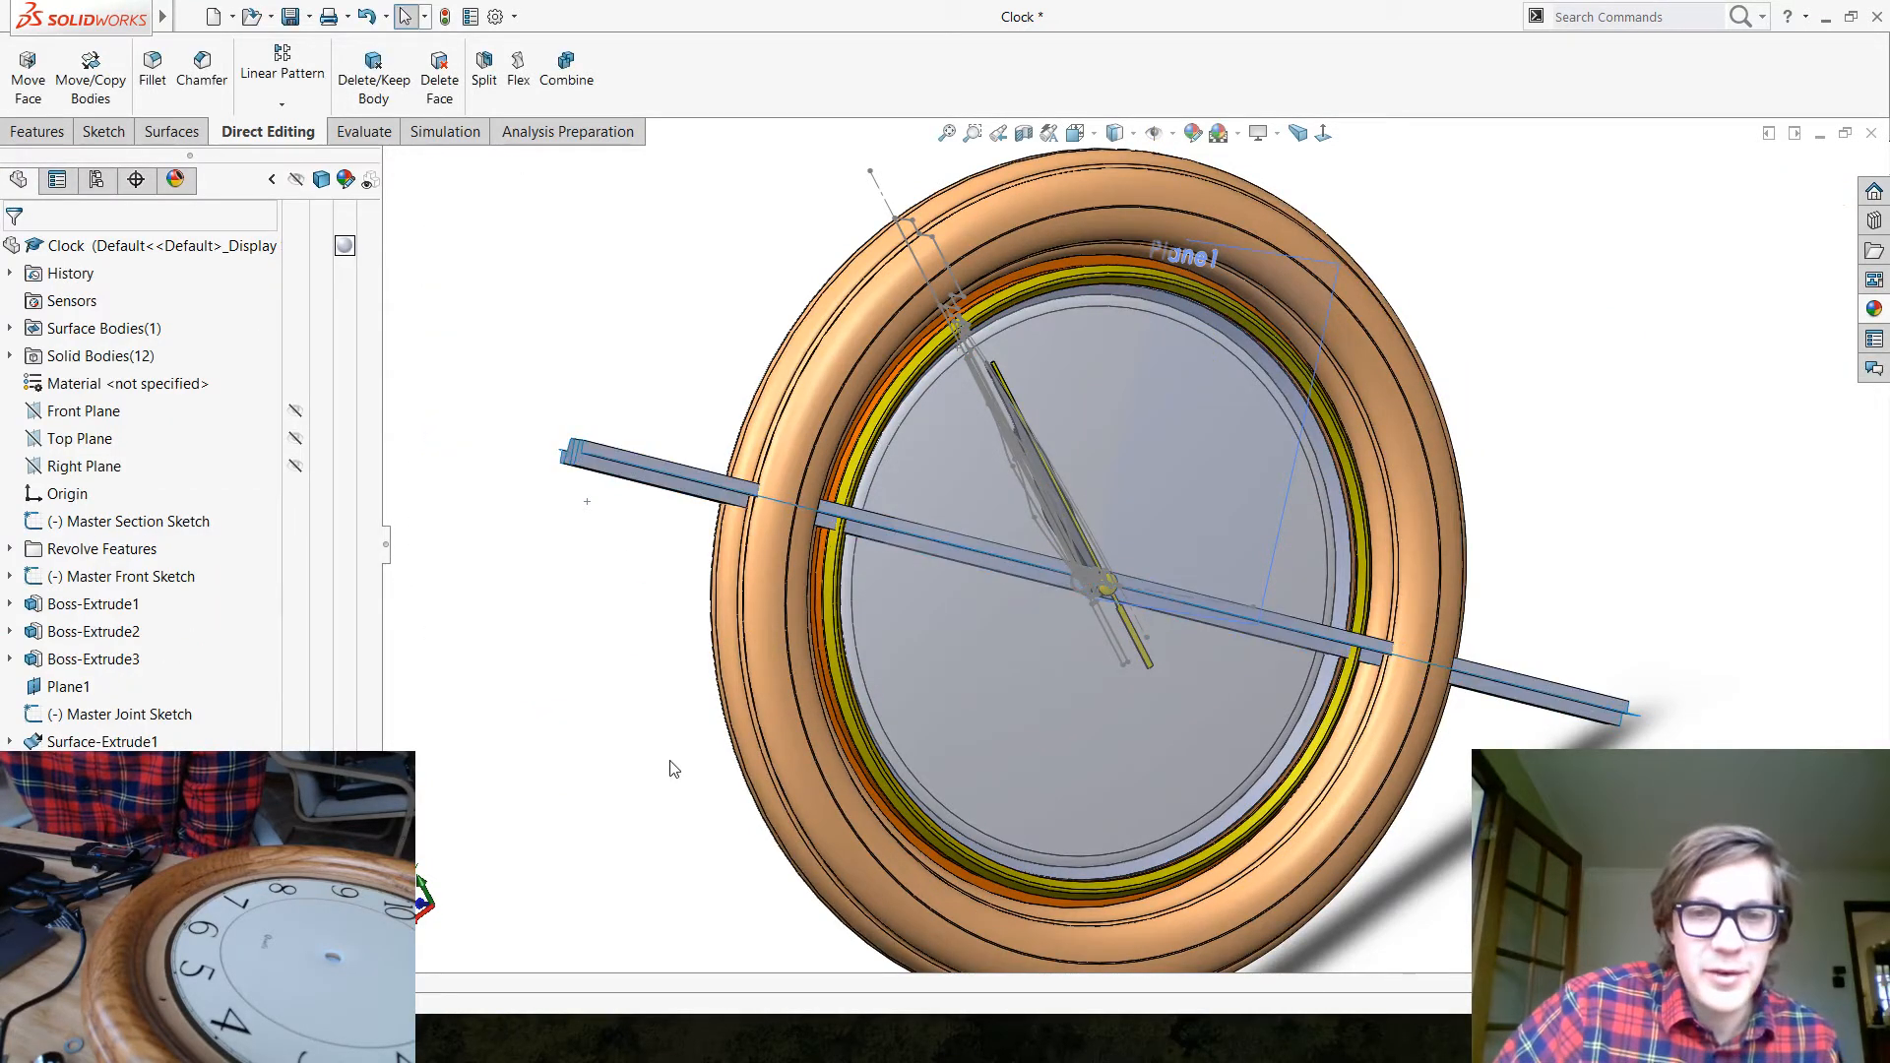
Create a reference axis along the central construction line of Master Section Sketch
mouse_move(621, 587)
middle_down()
mouse_move(646, 611)
mouse_move(624, 616)
middle_up()
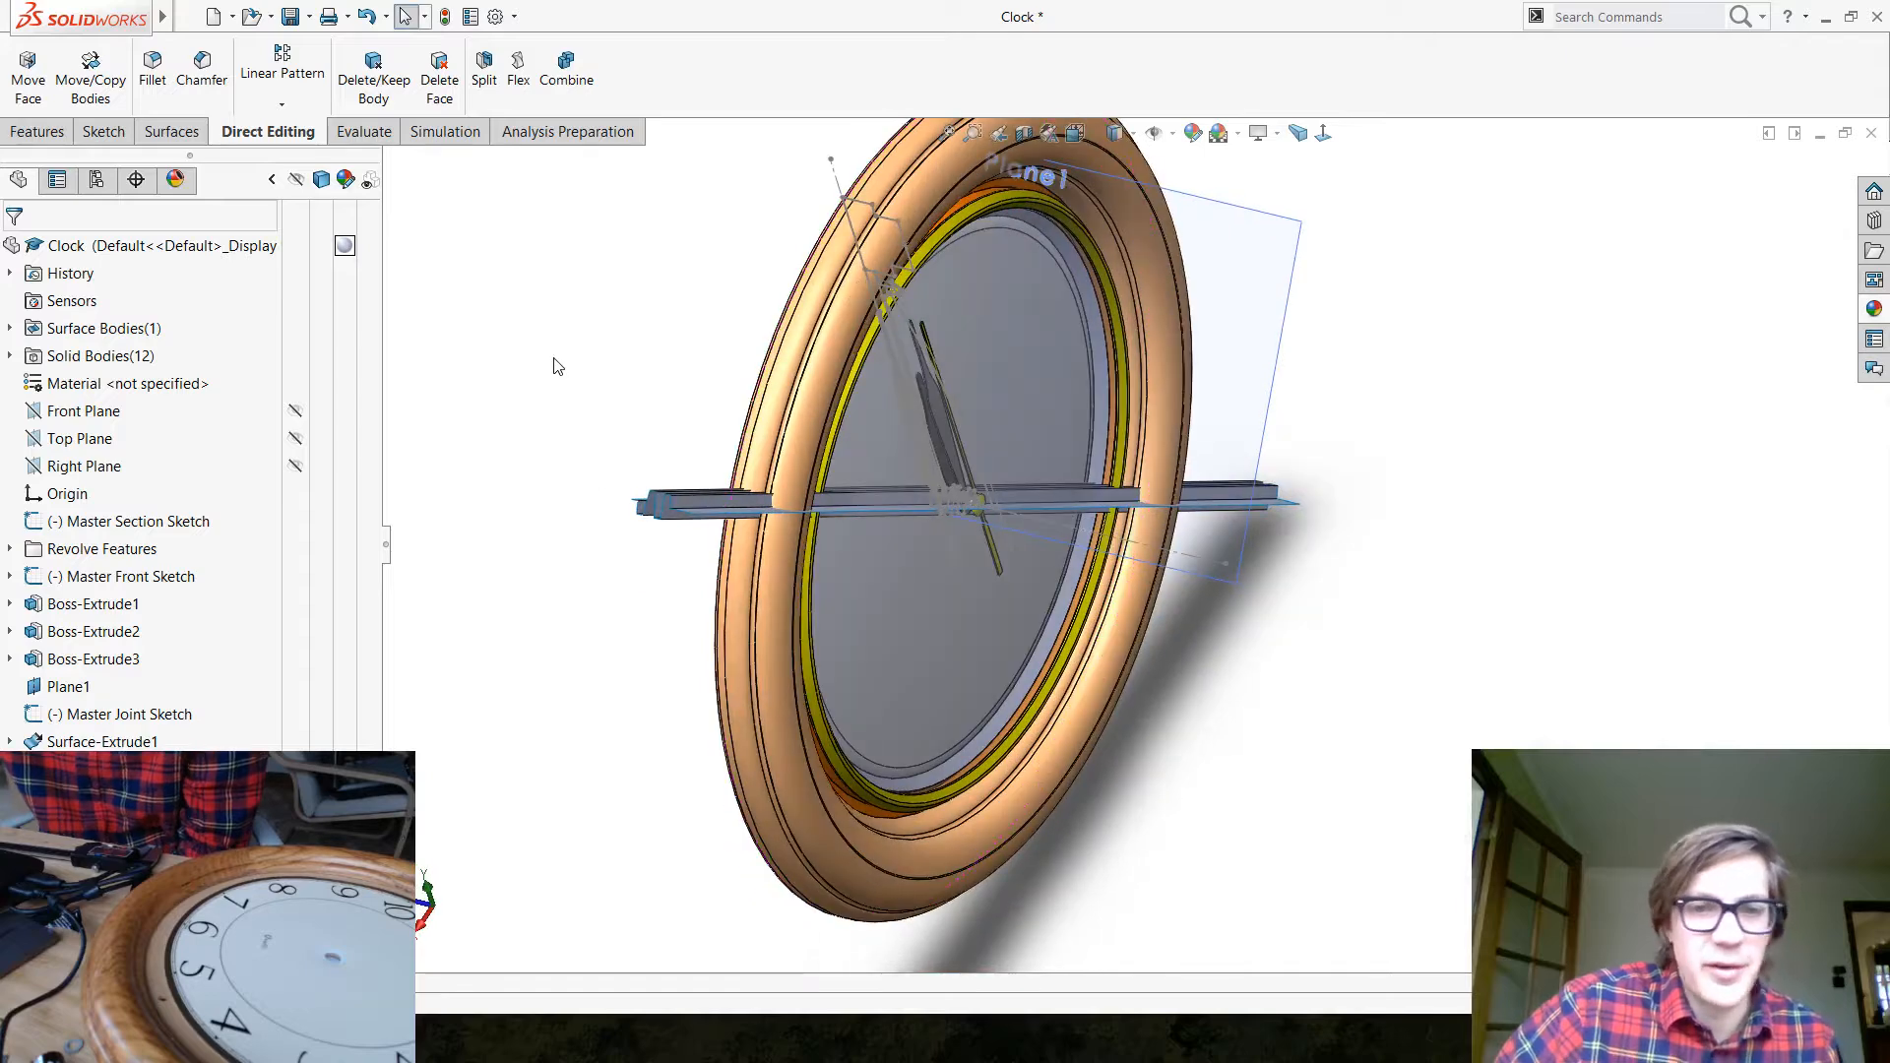
click(37, 131)
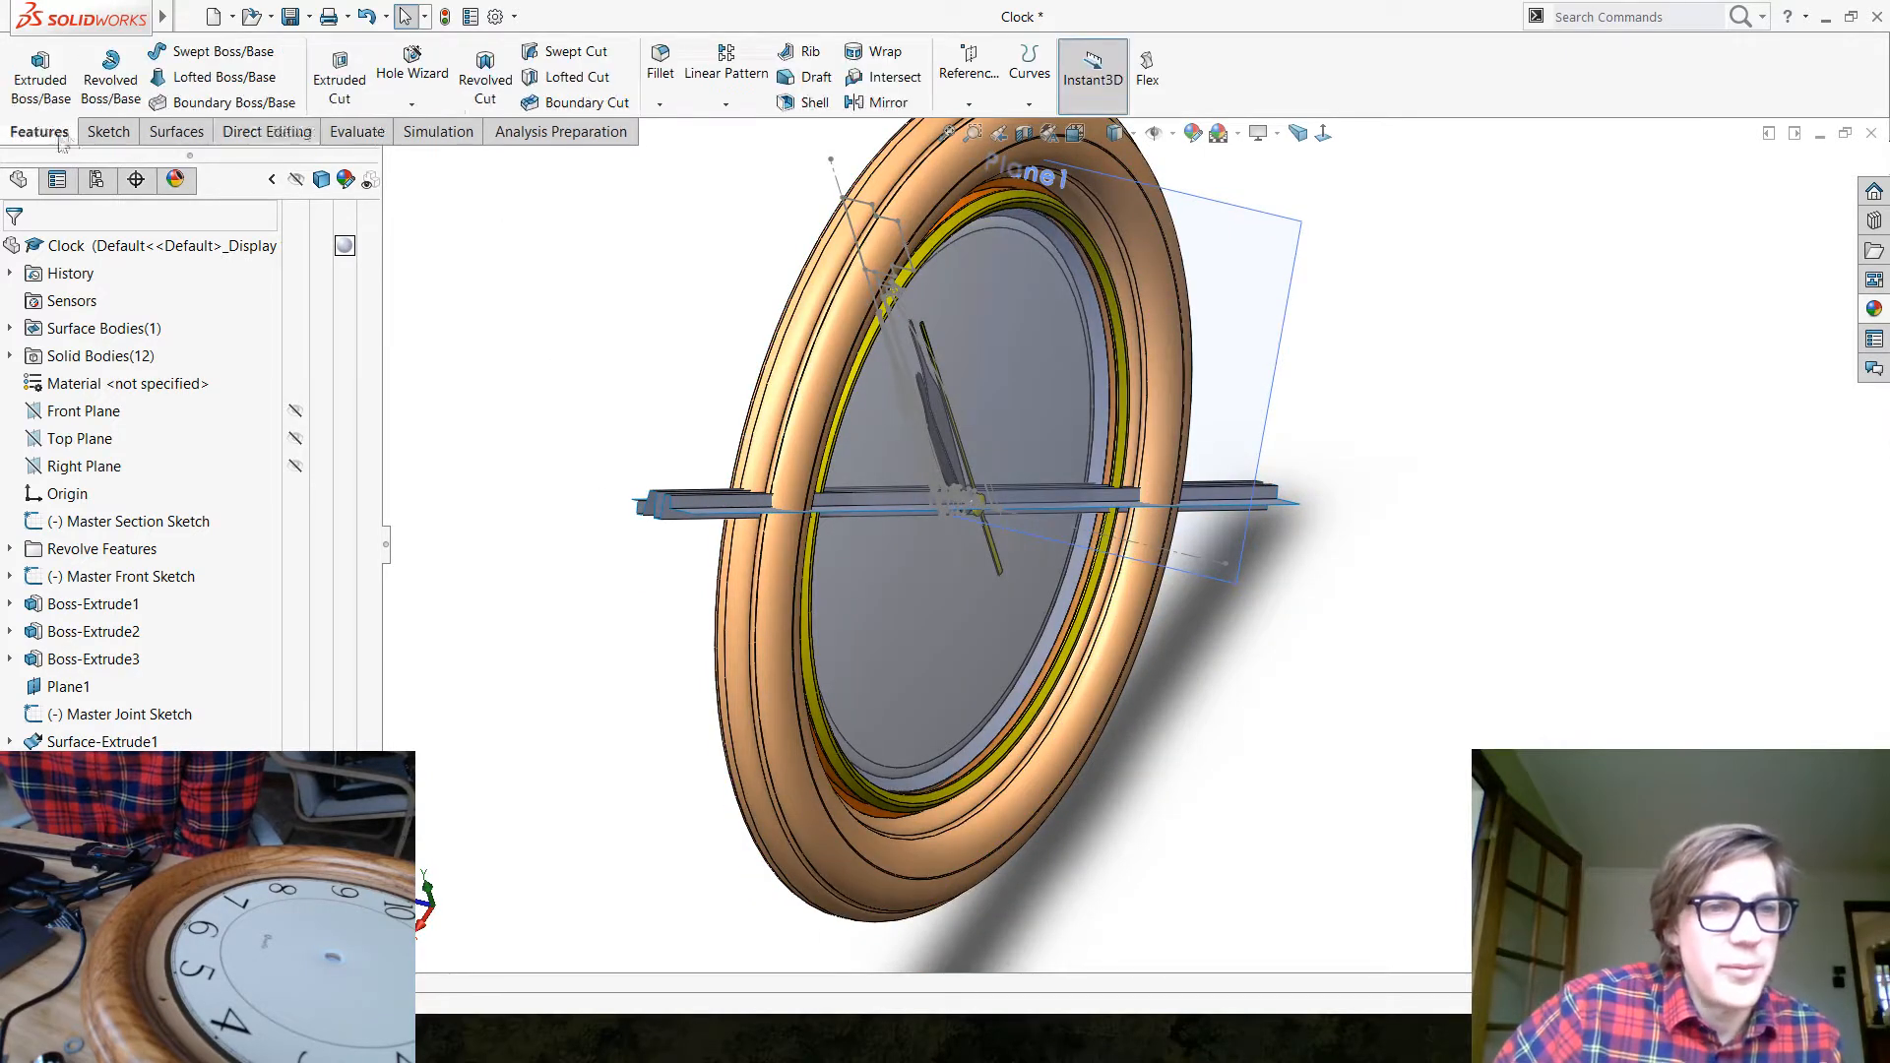
click(975, 78)
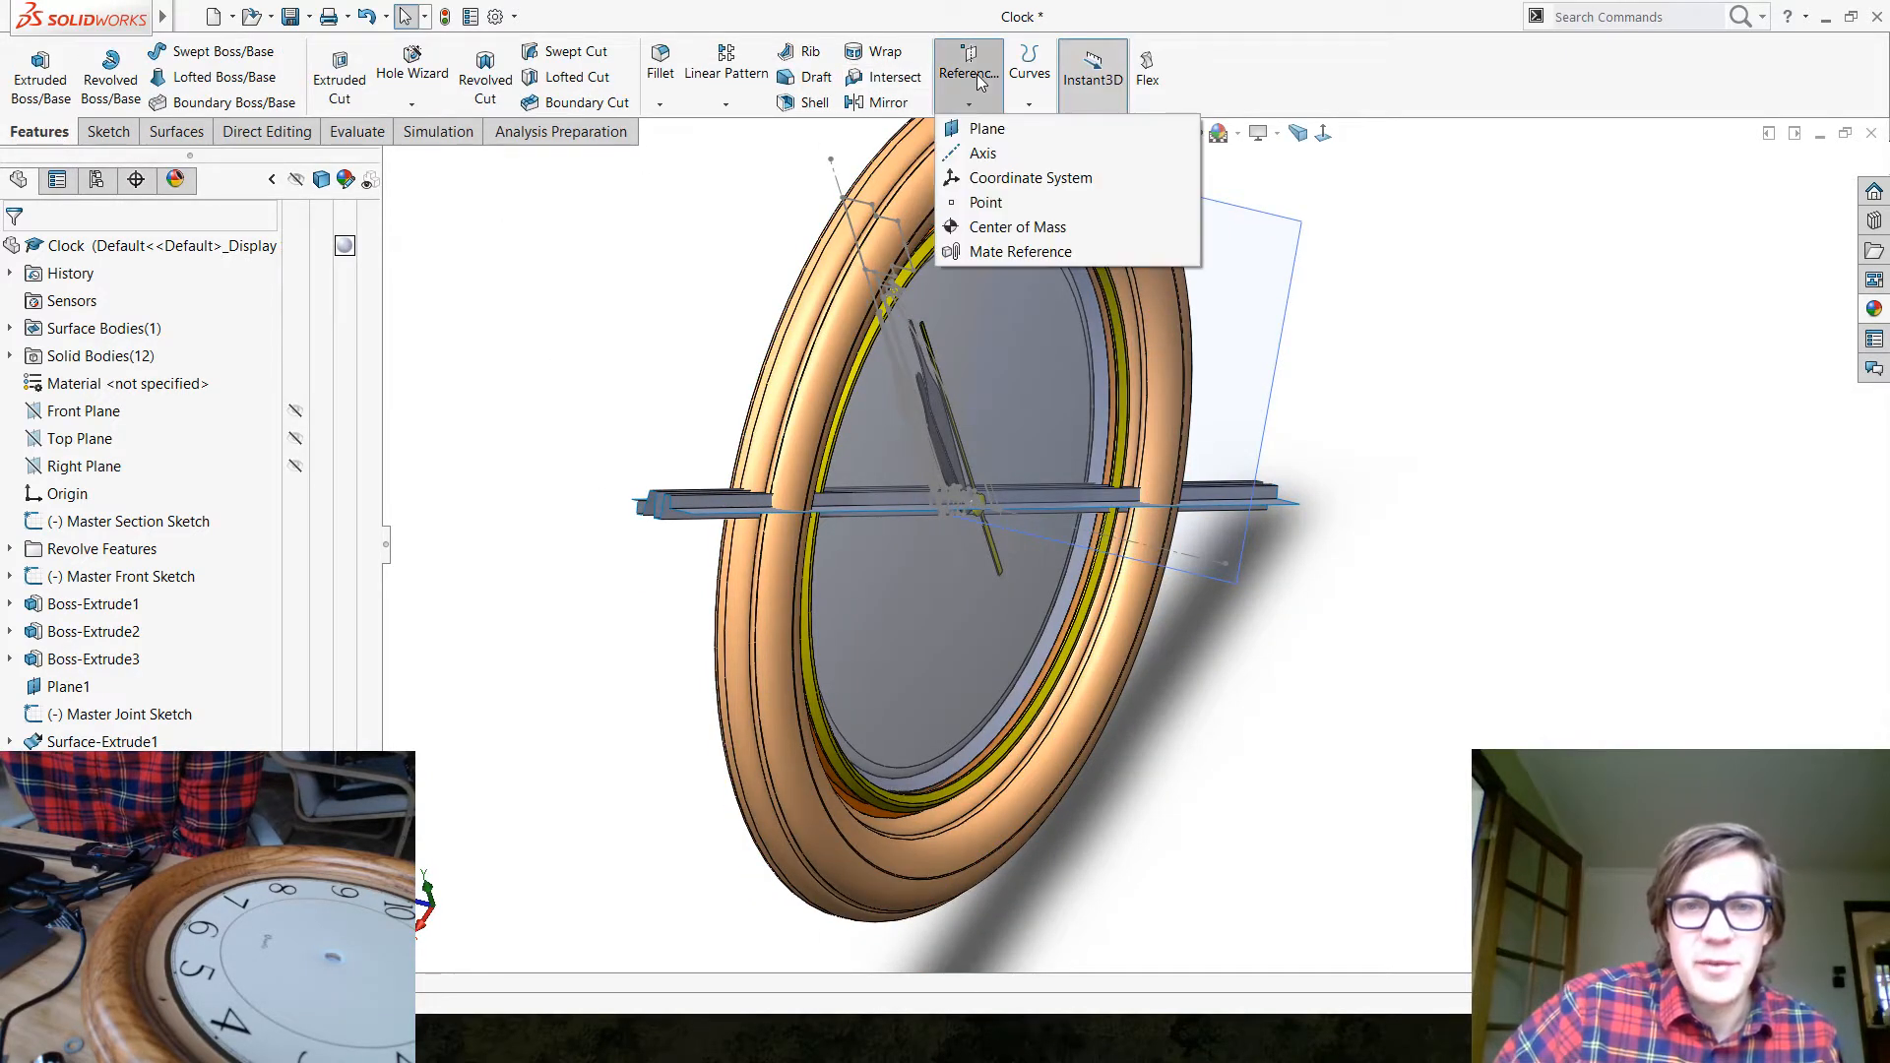
click(980, 155)
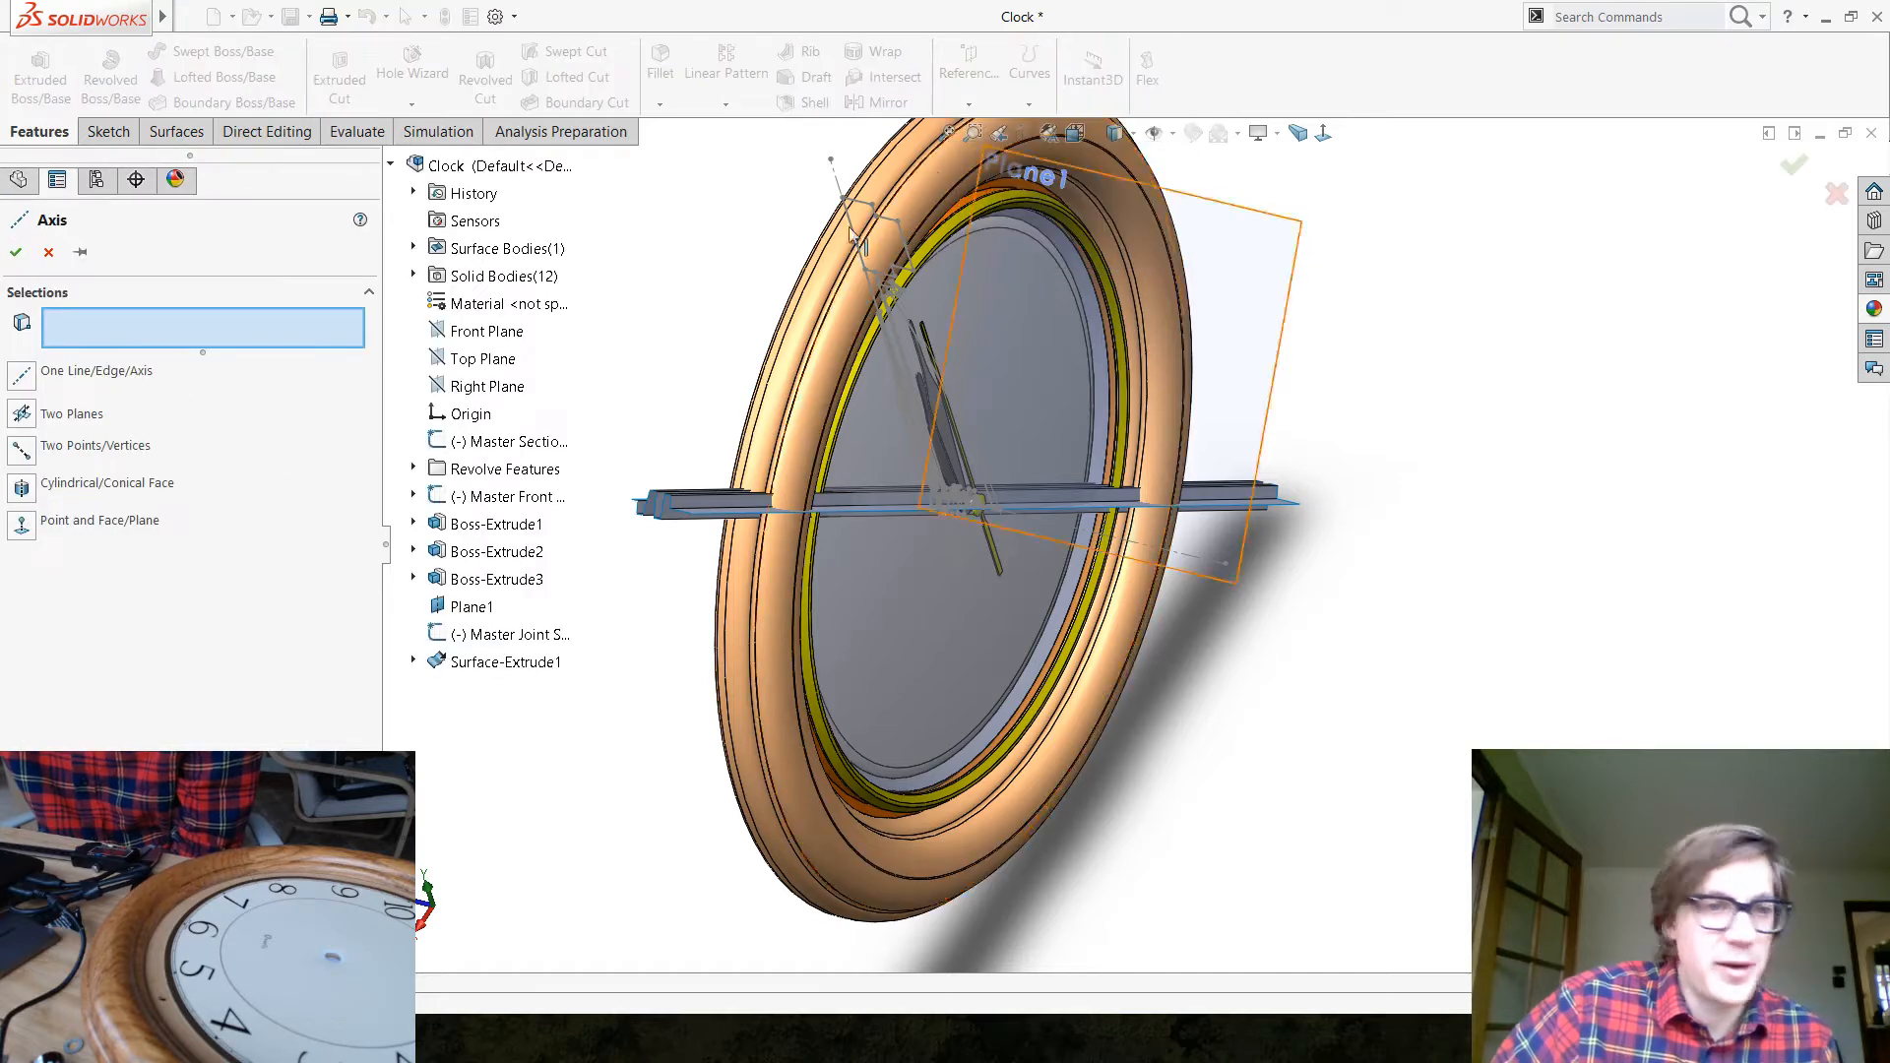
scroll(1090, 546, down, 5)
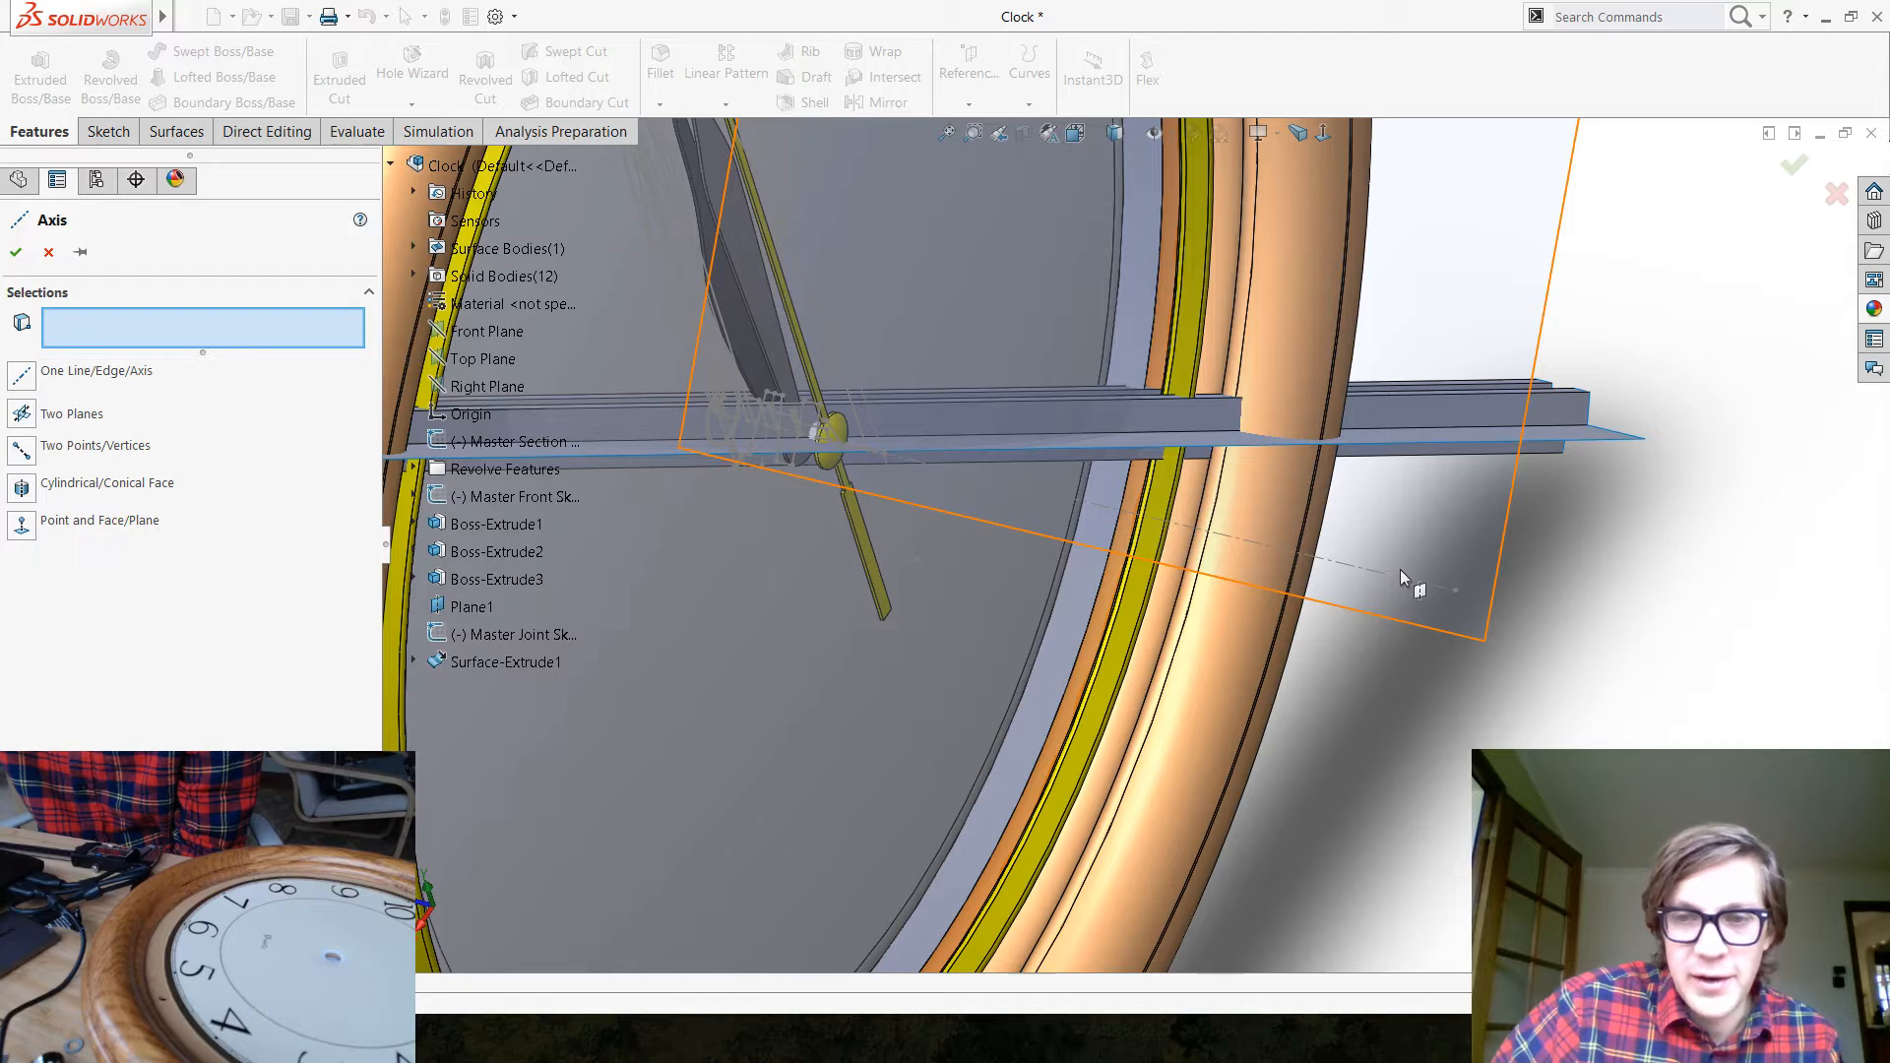
click(1376, 571)
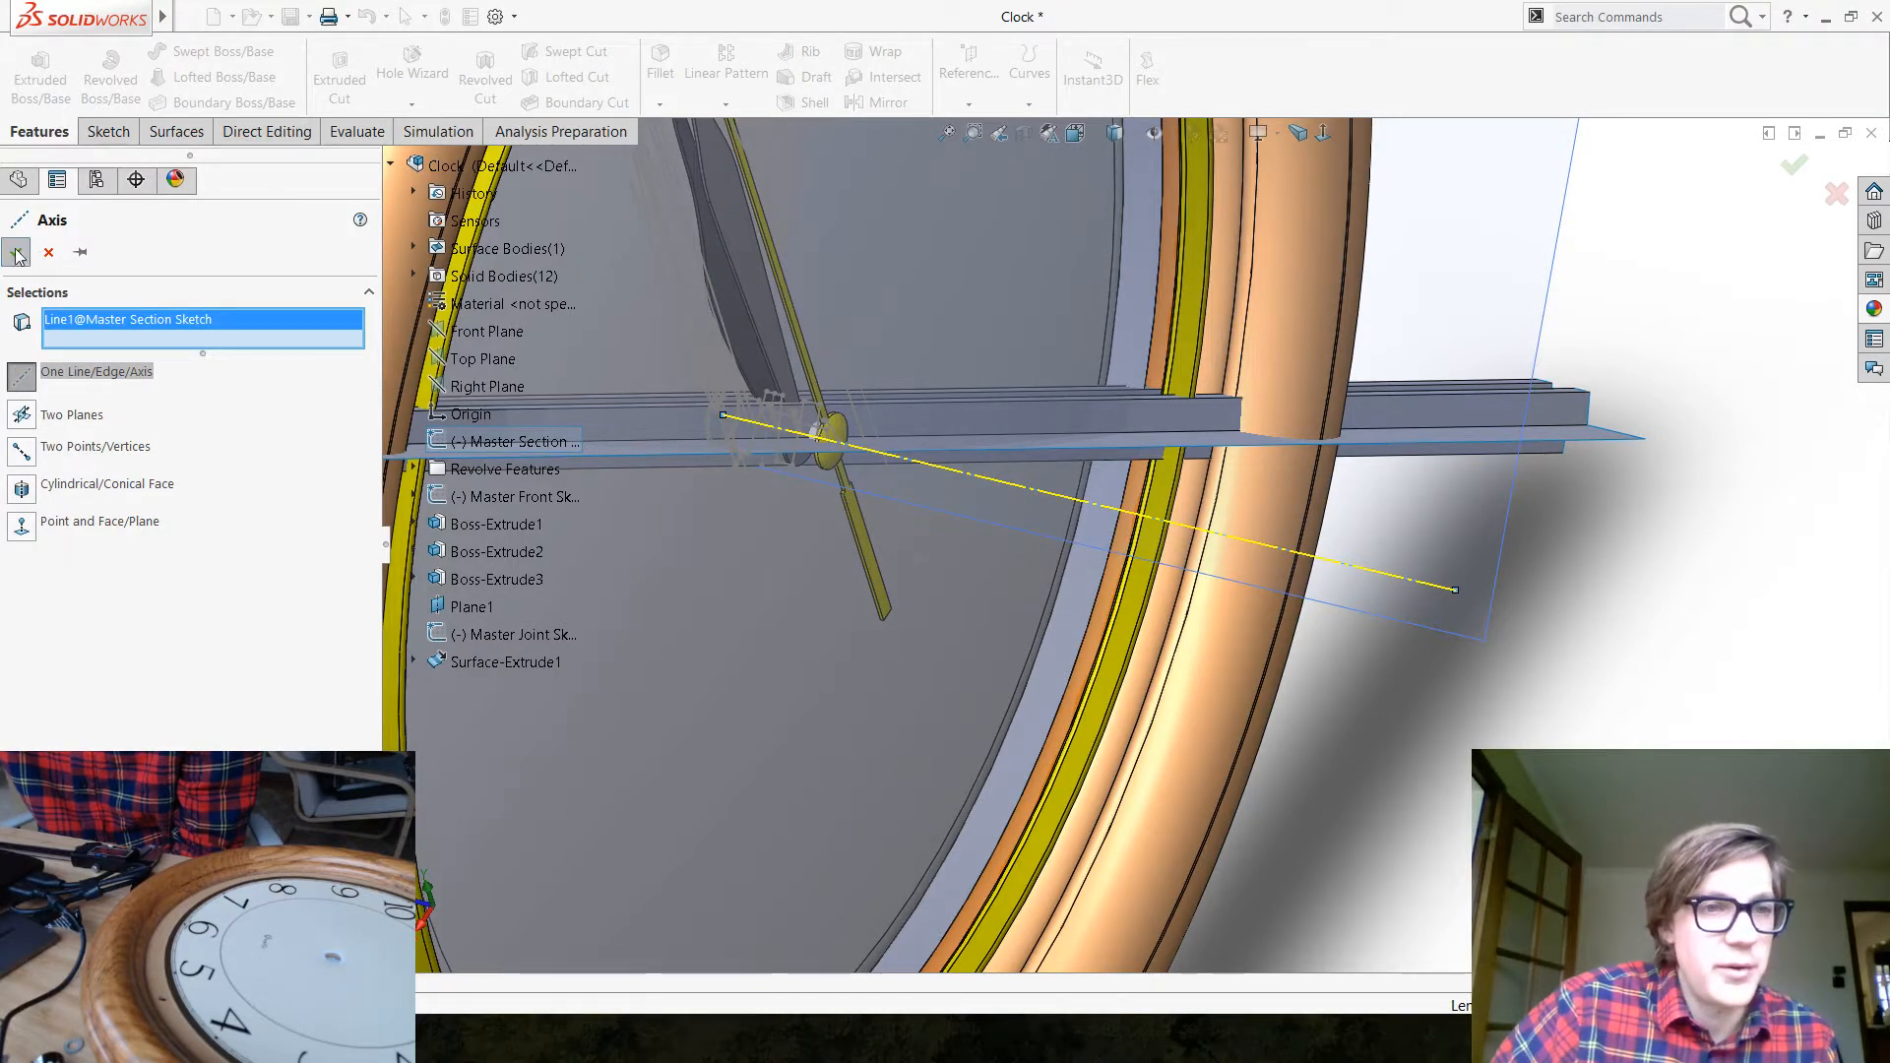
key(Return)
Start a circular pattern of the Surface-Extrude1 body, leaving features and faces out, with Axis1 as the pattern axis
middle_drag(1244, 780, 768, 605)
scroll(772, 507, up, 5)
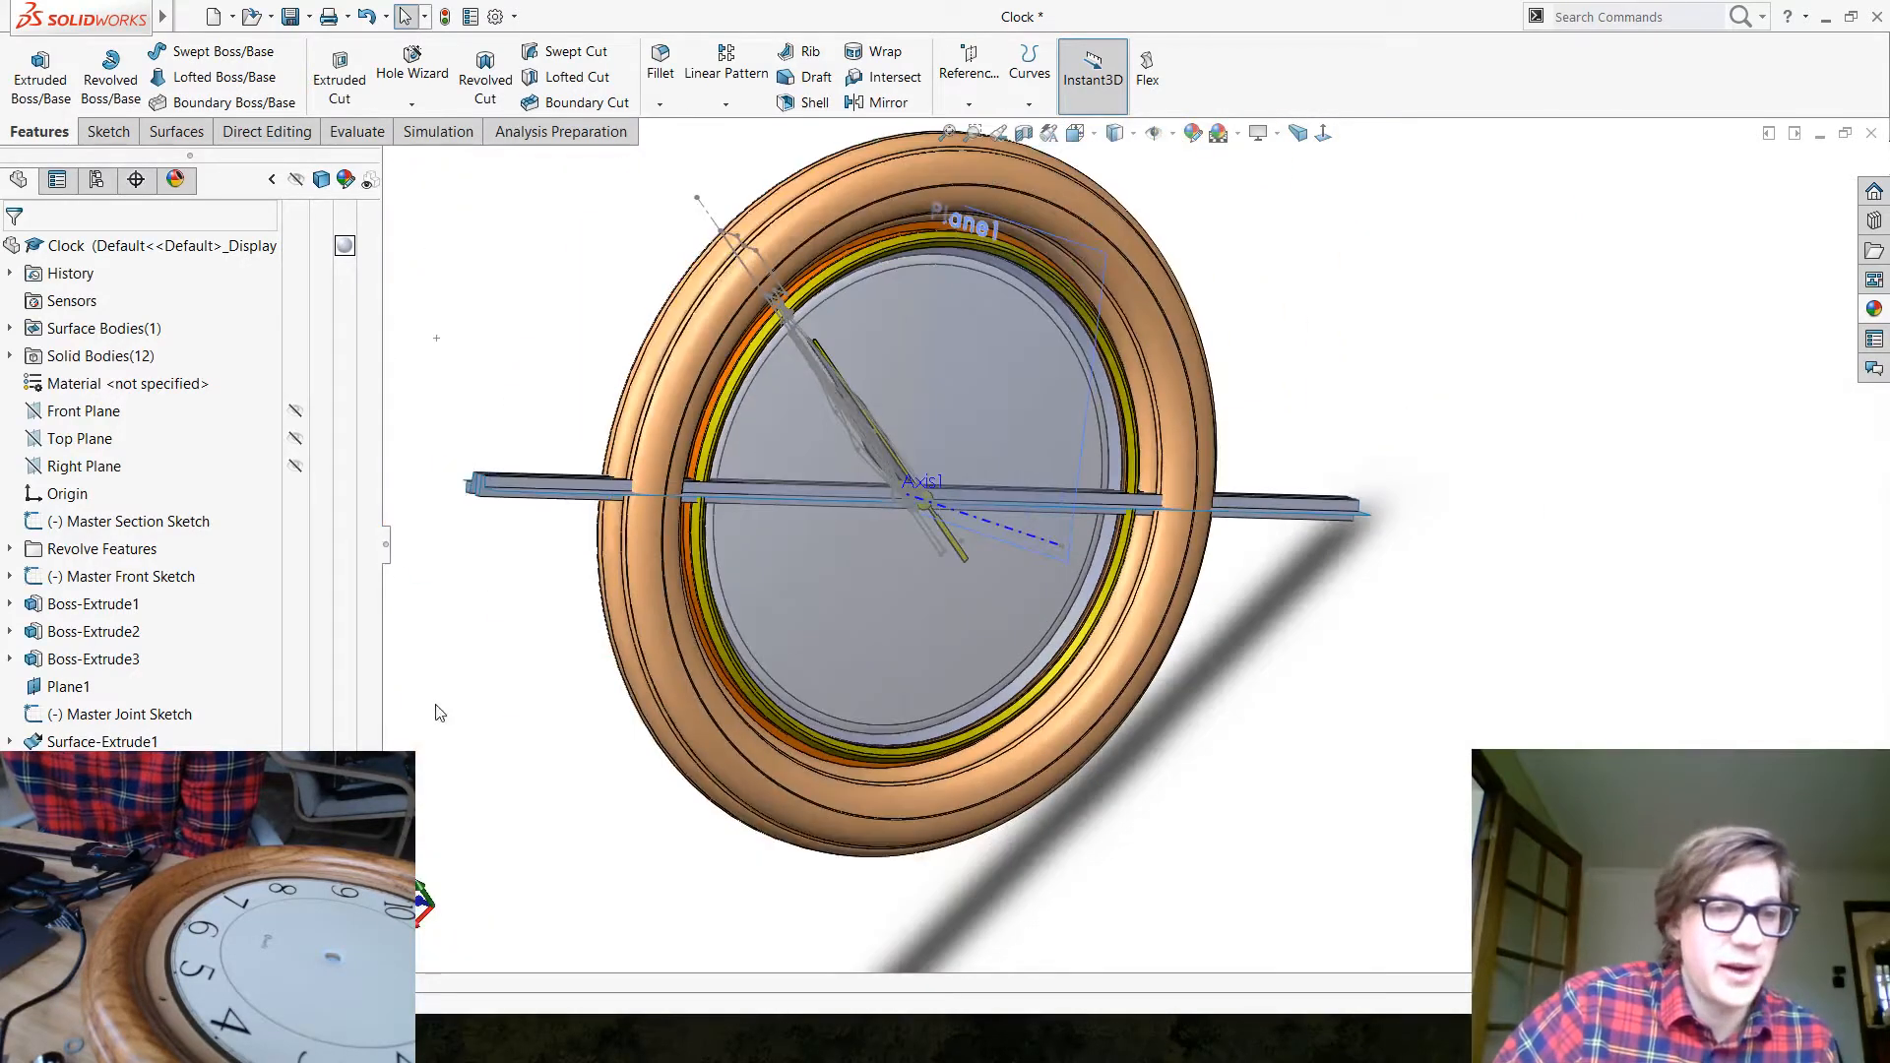
click(725, 103)
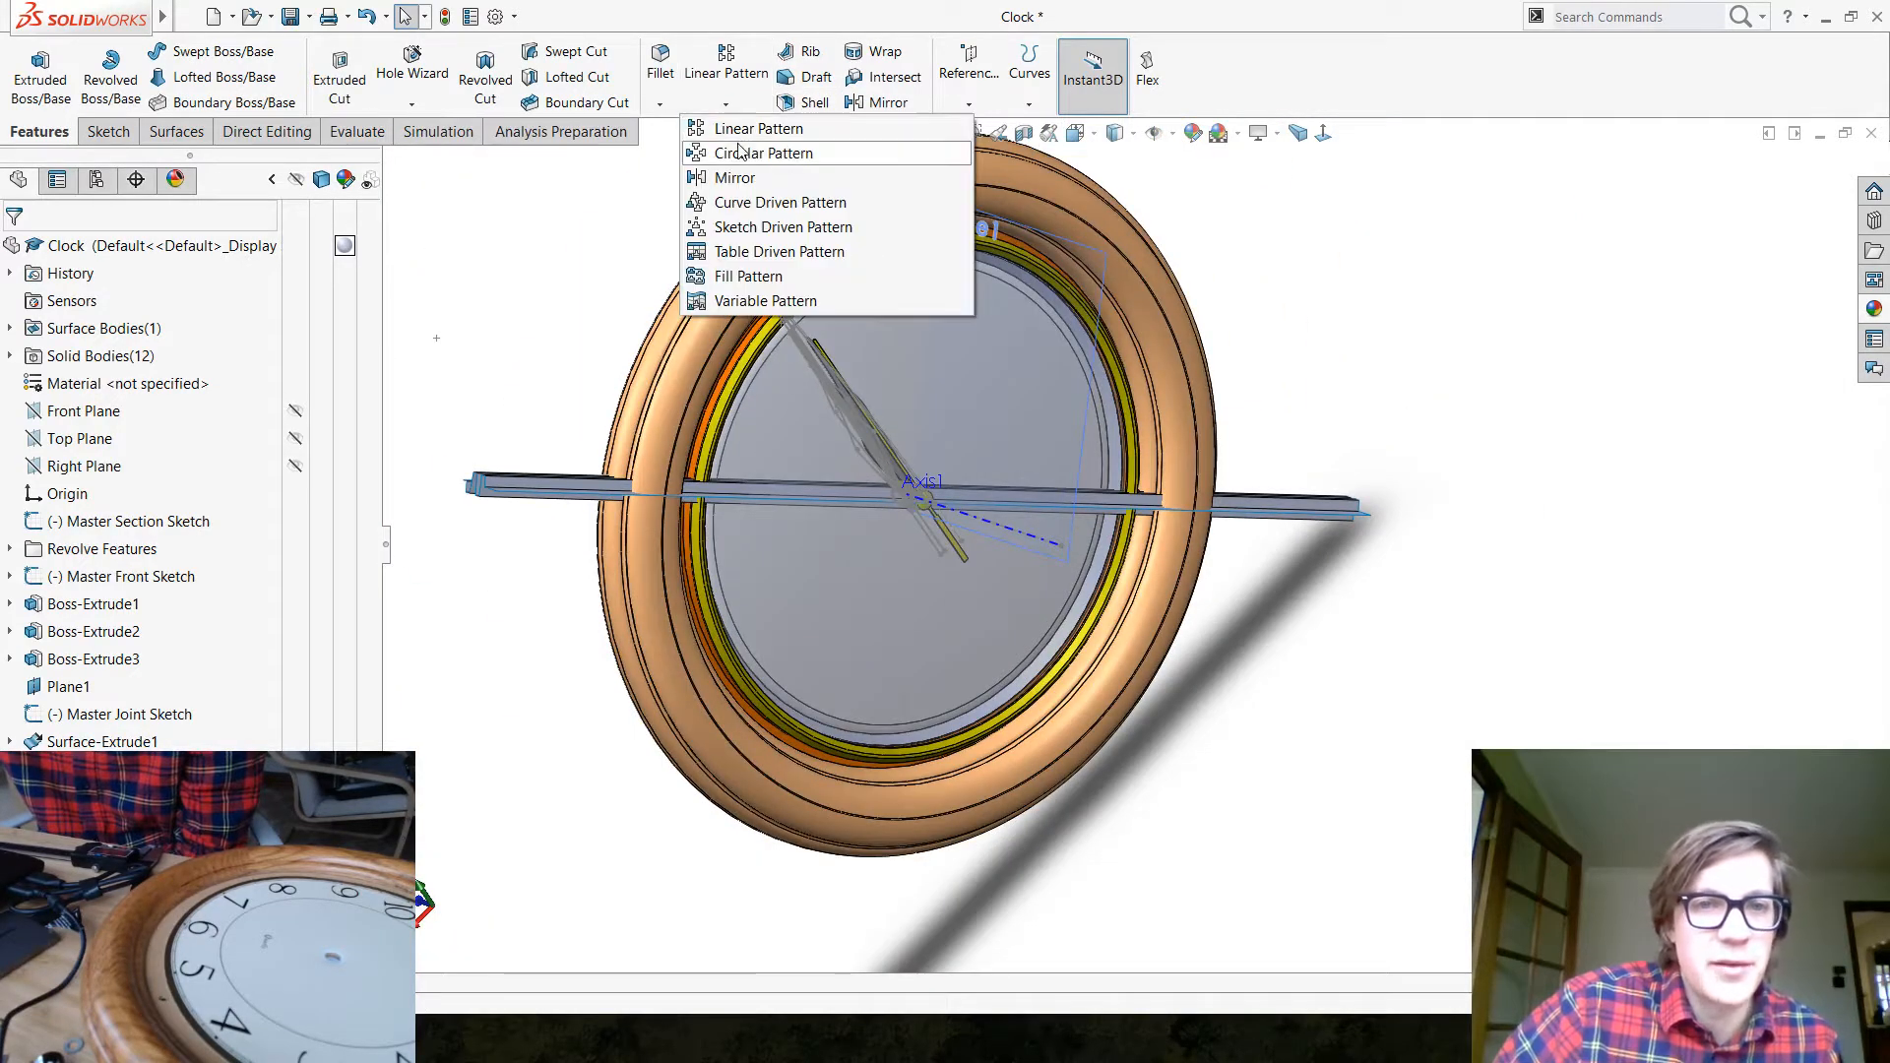
click(740, 152)
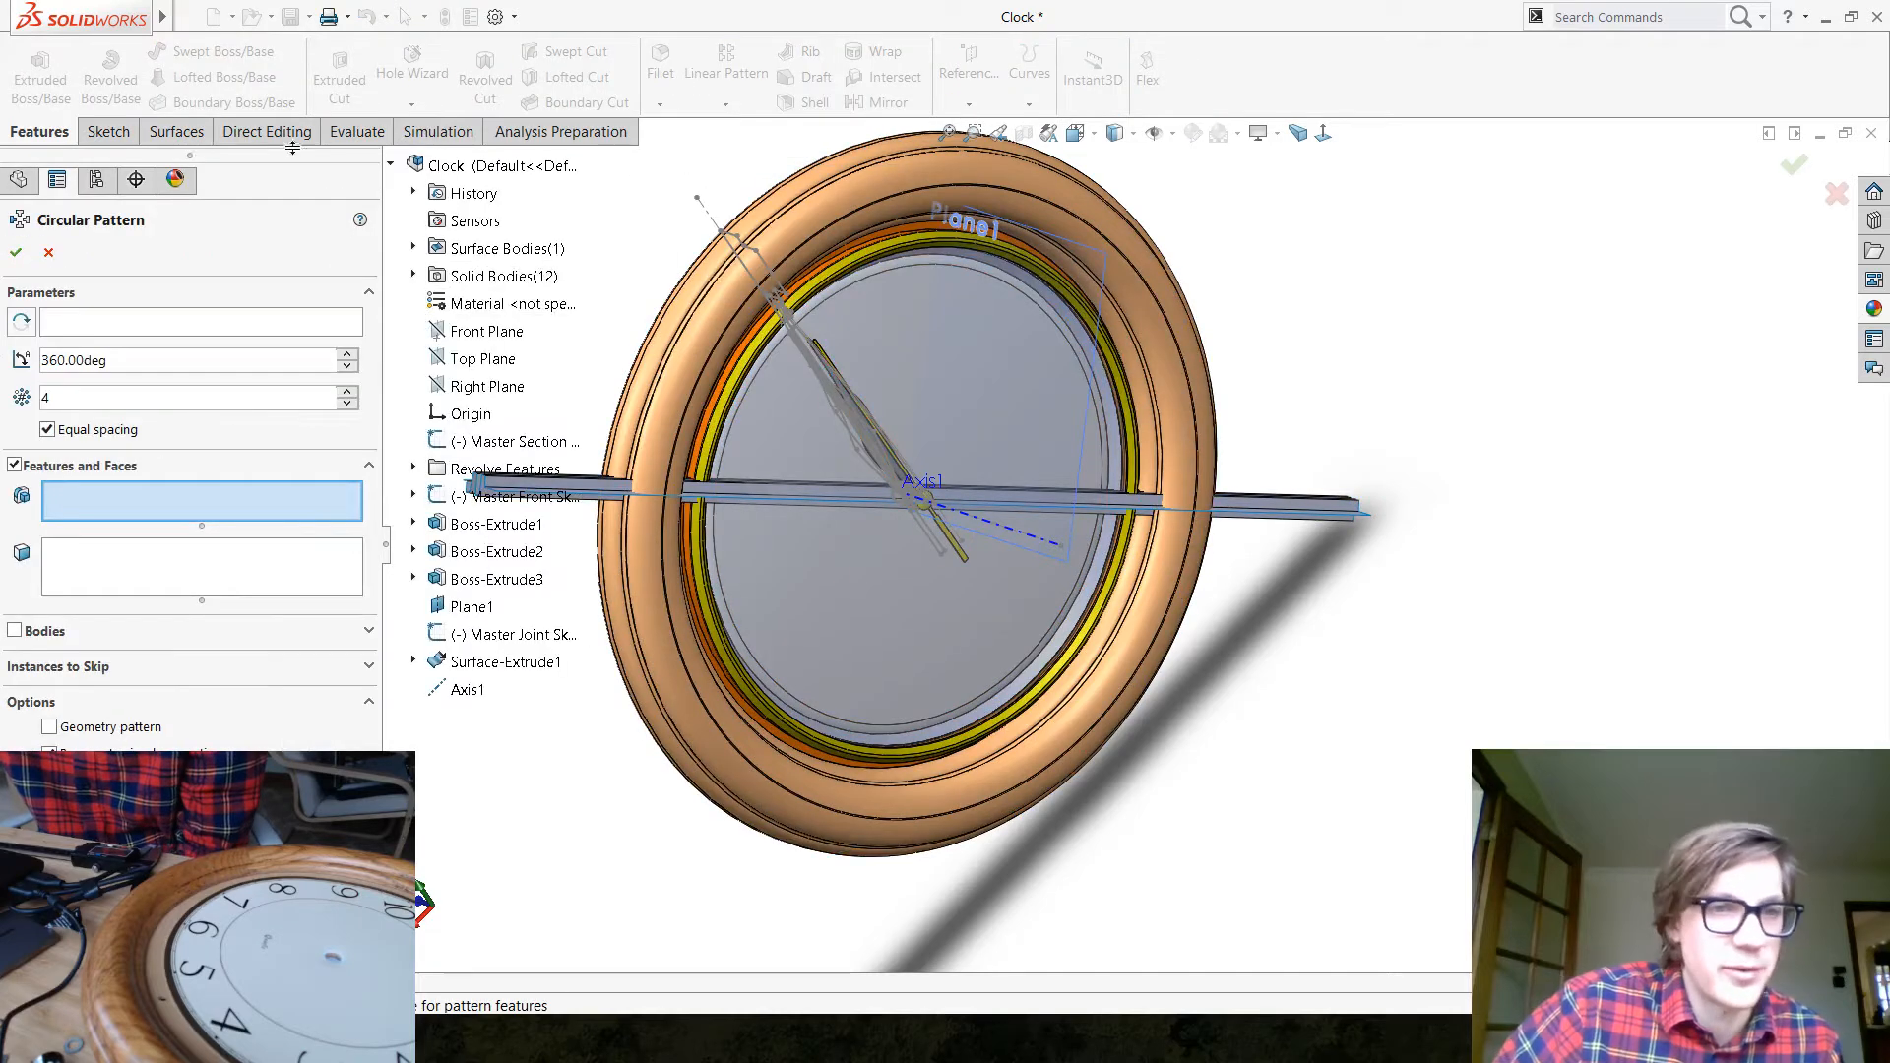
click(40, 633)
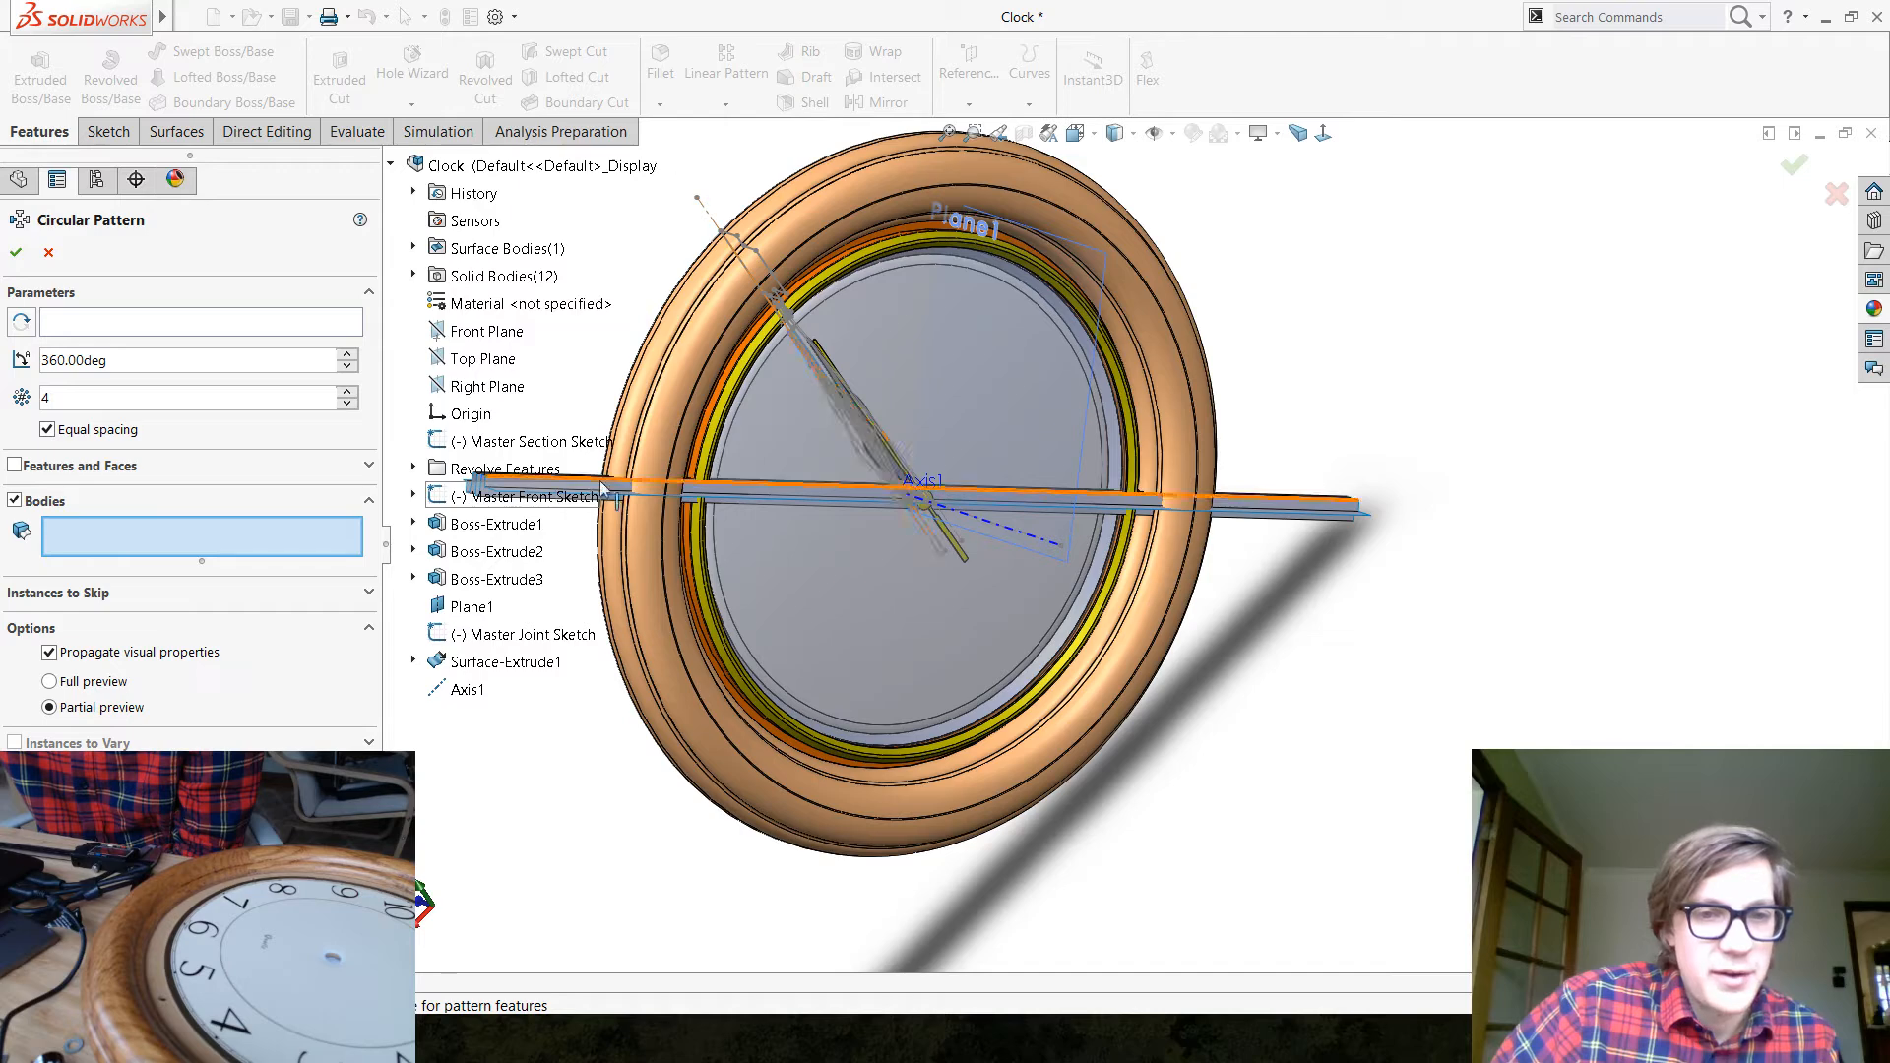
click(645, 494)
click(169, 322)
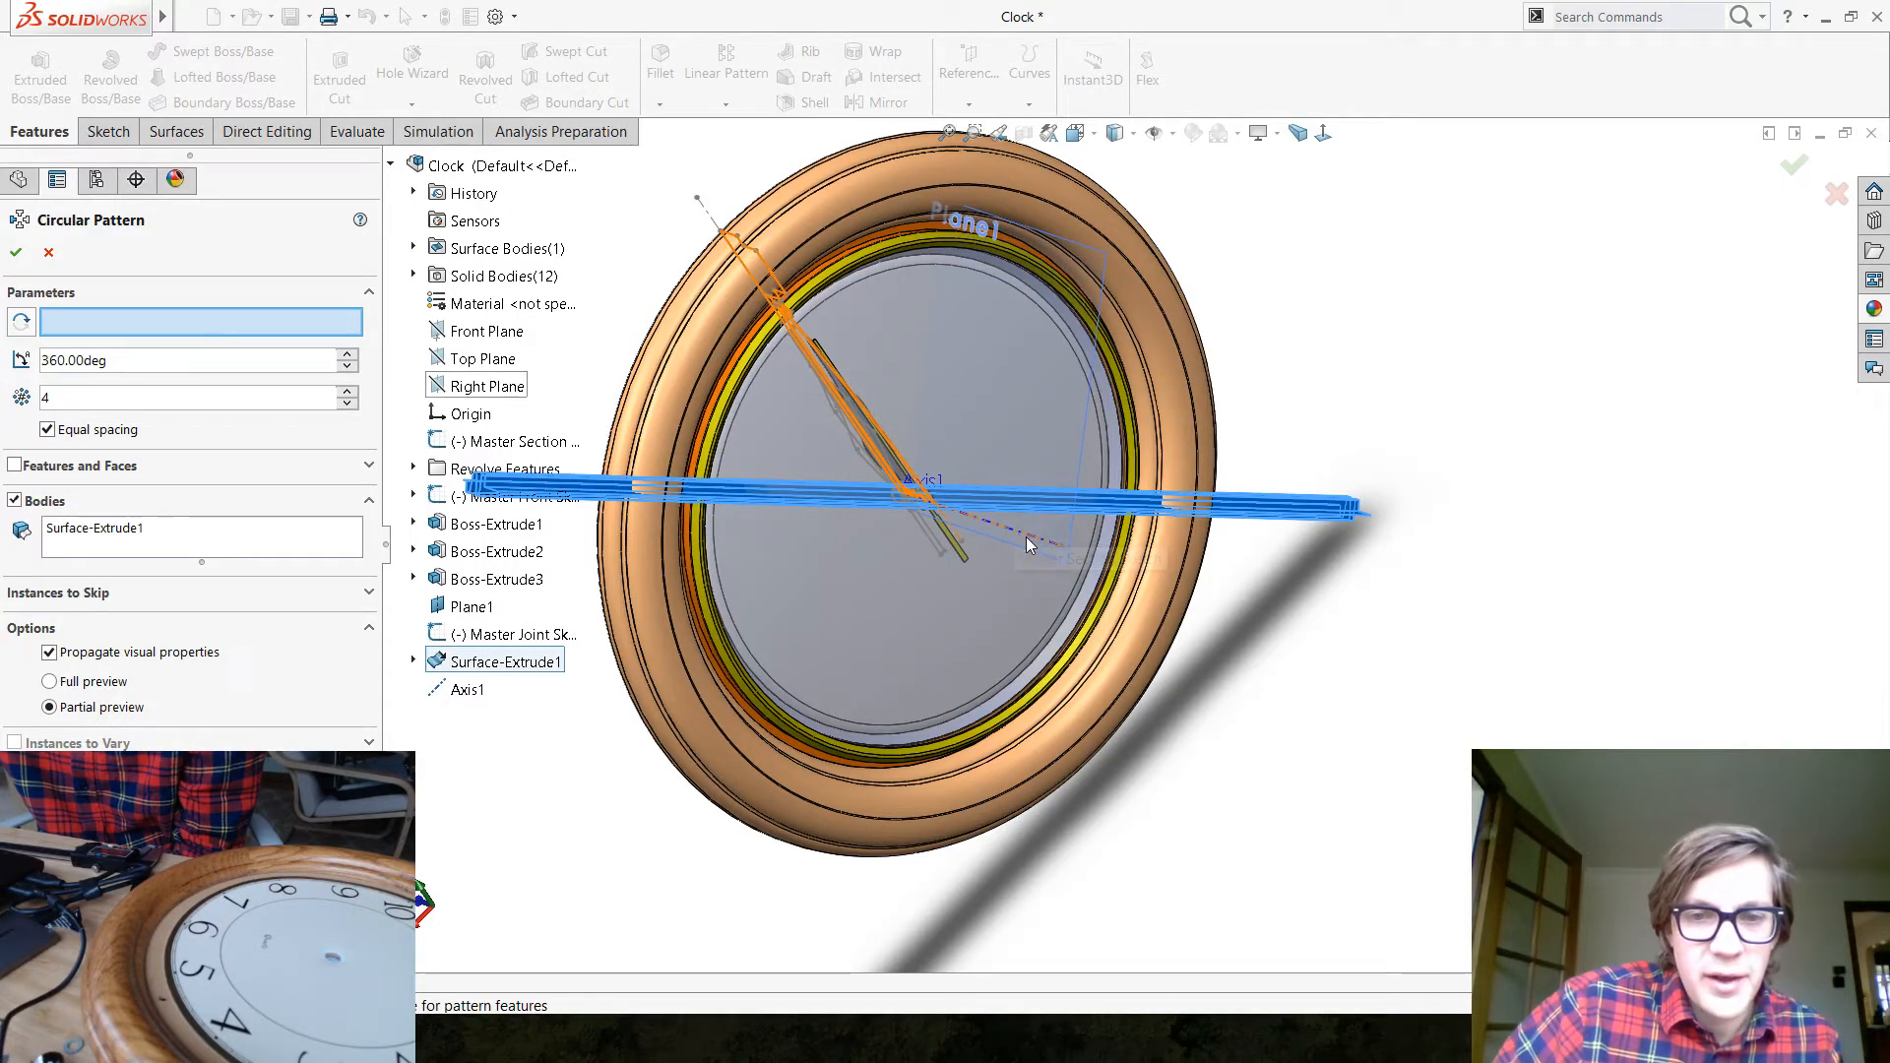
click(460, 690)
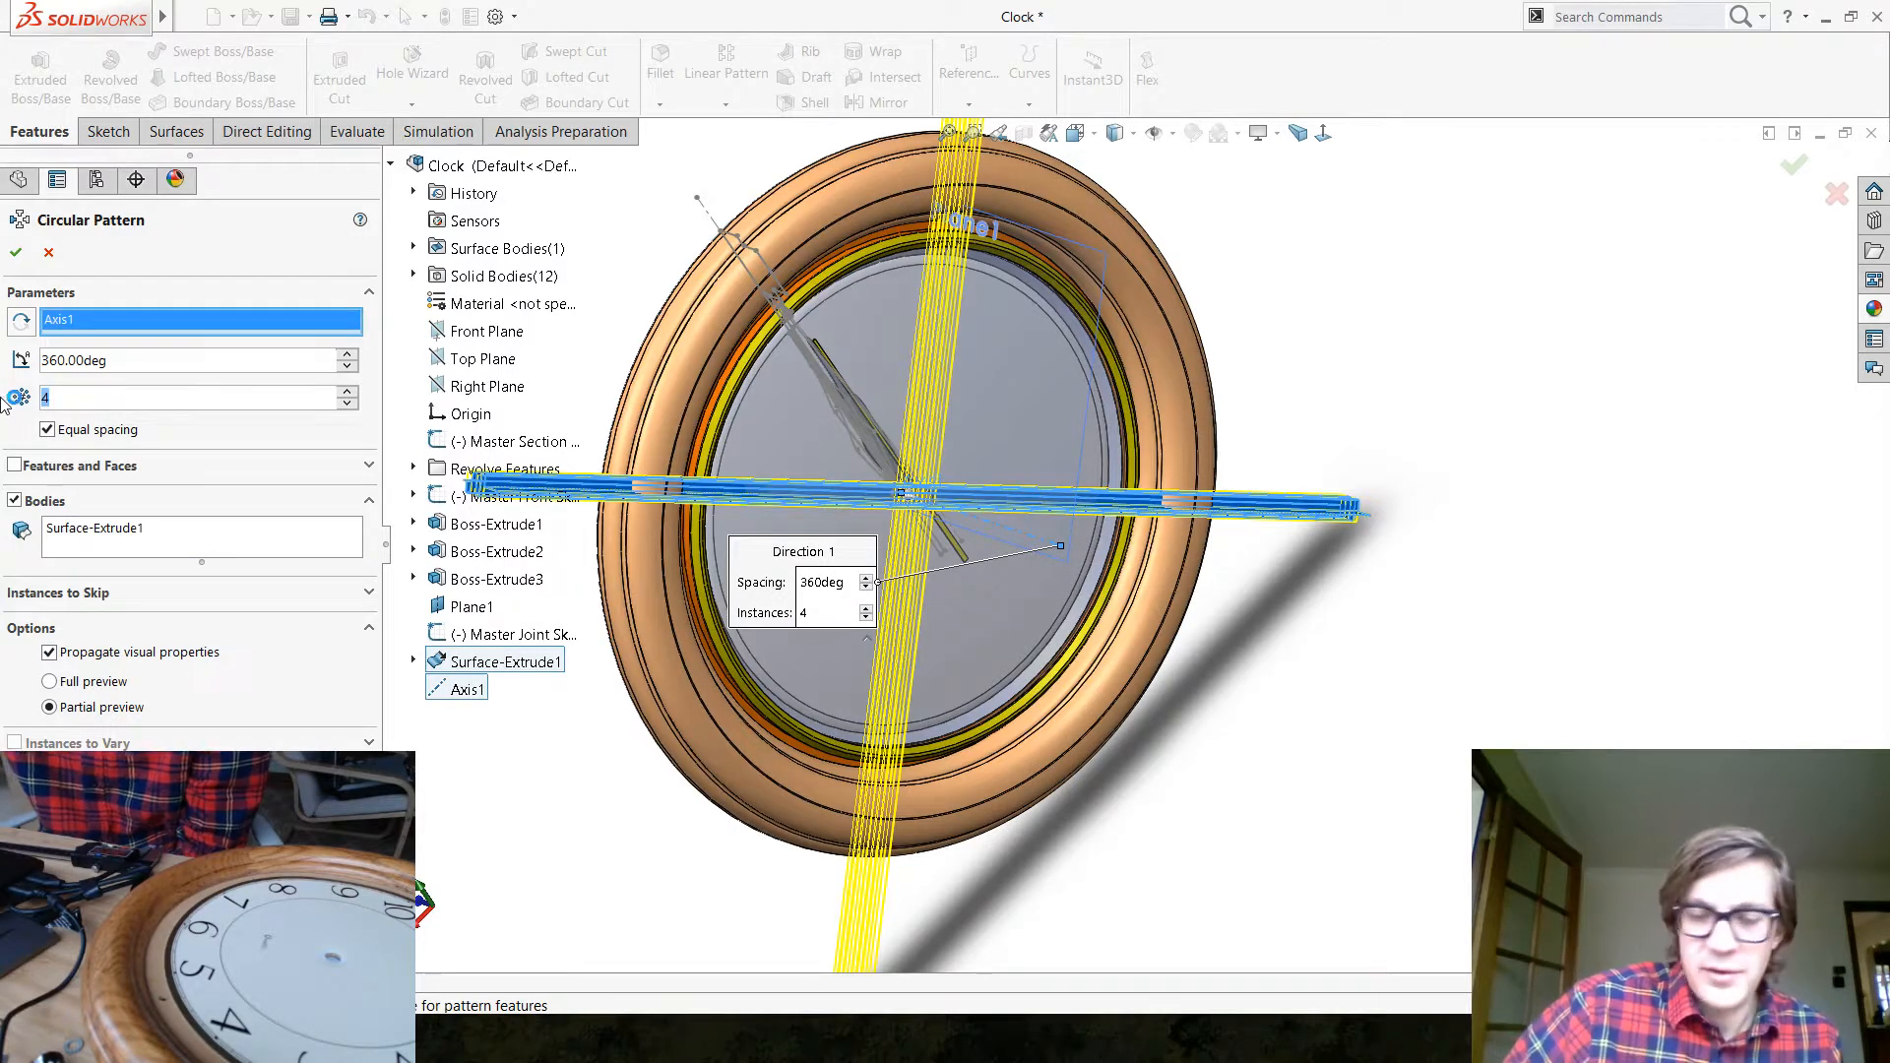
Set the circular pattern to 2 instances at 90 degrees with equal spacing off, and finish it
text(2)
key(Return)
click(252, 429)
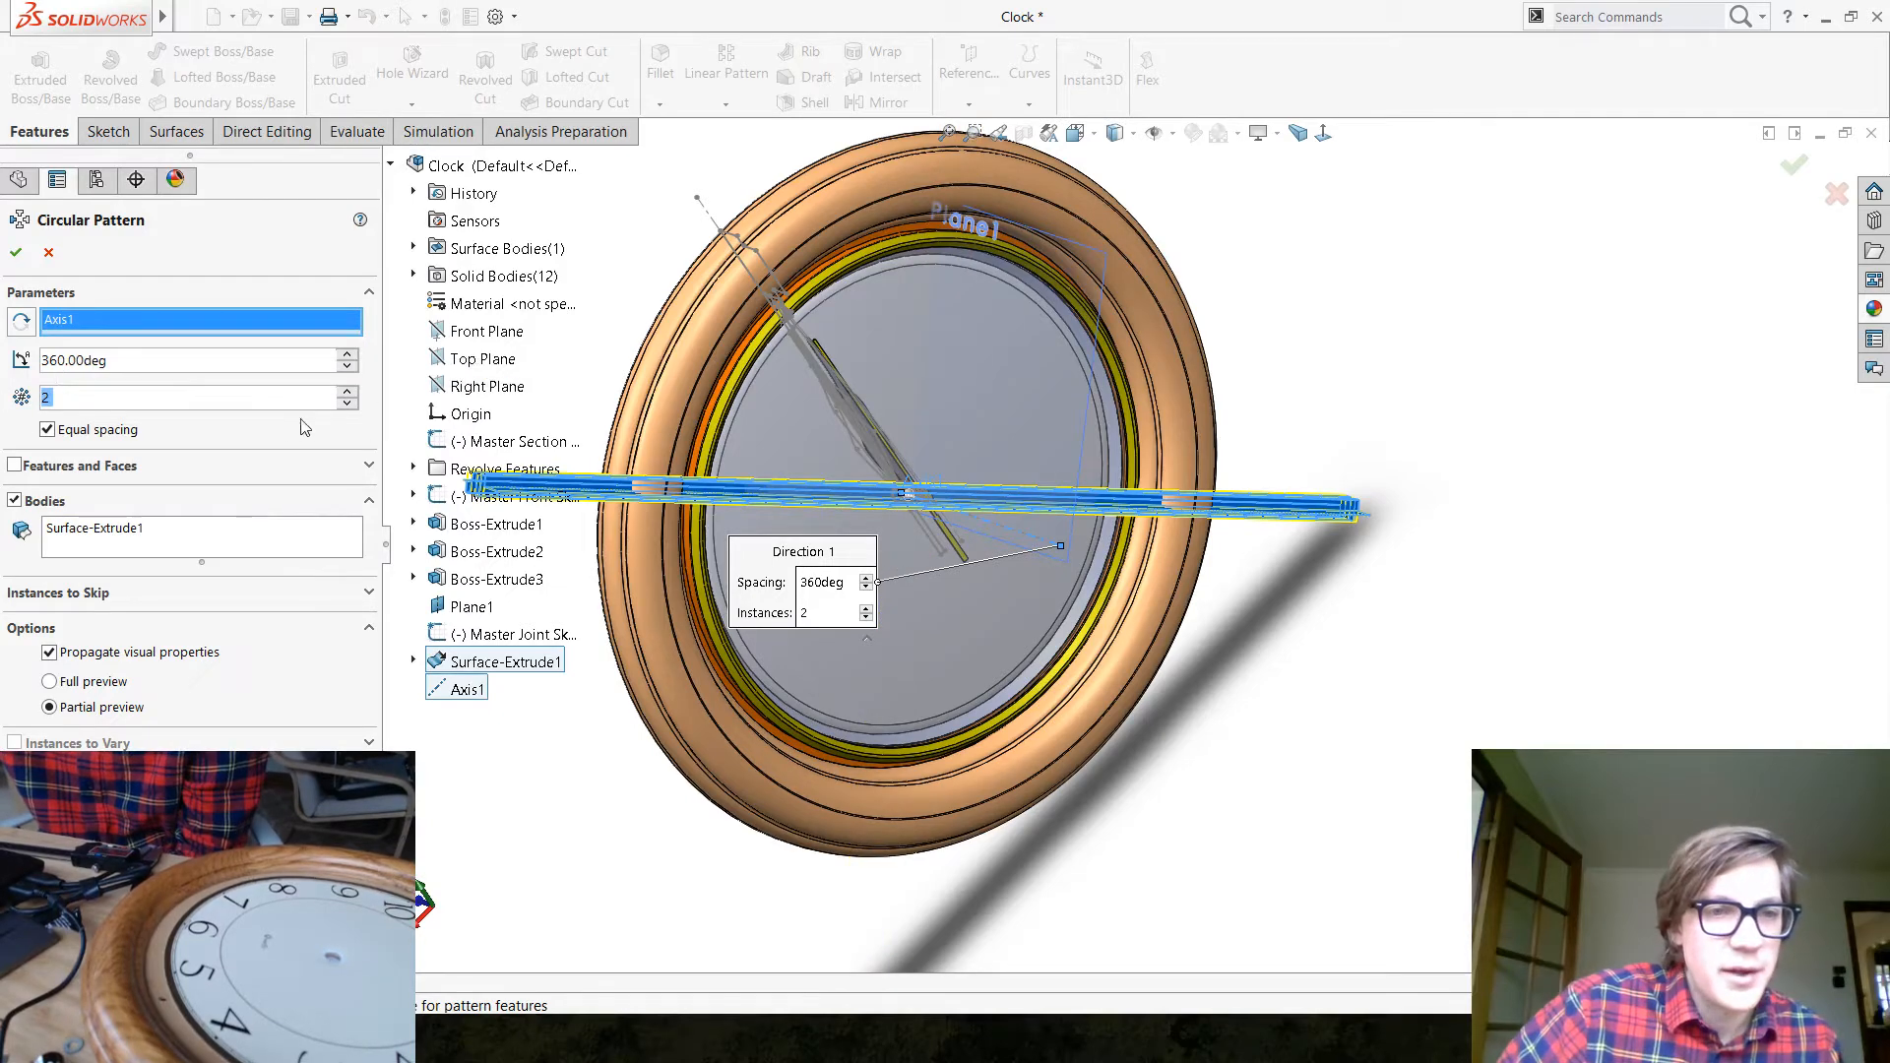
drag(10, 356, 9, 359)
text(180)
key(Return)
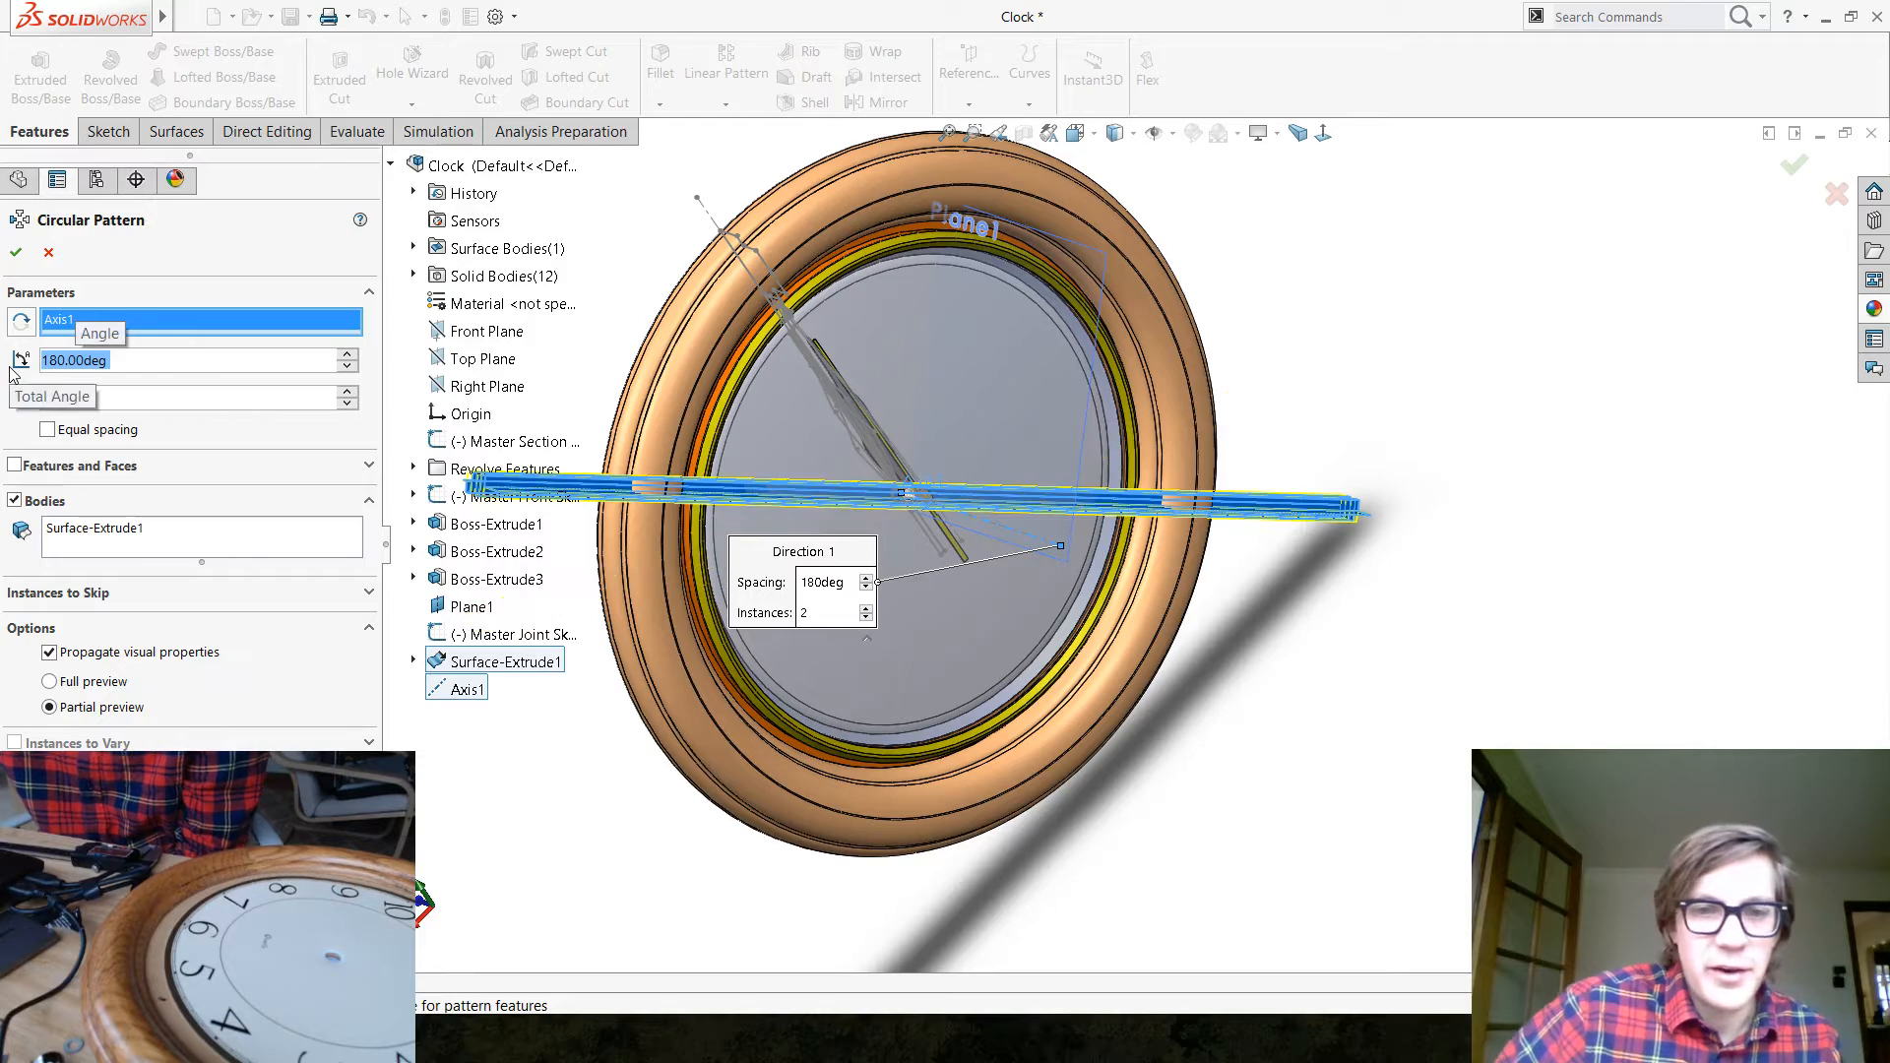
text(90)
key(Return)
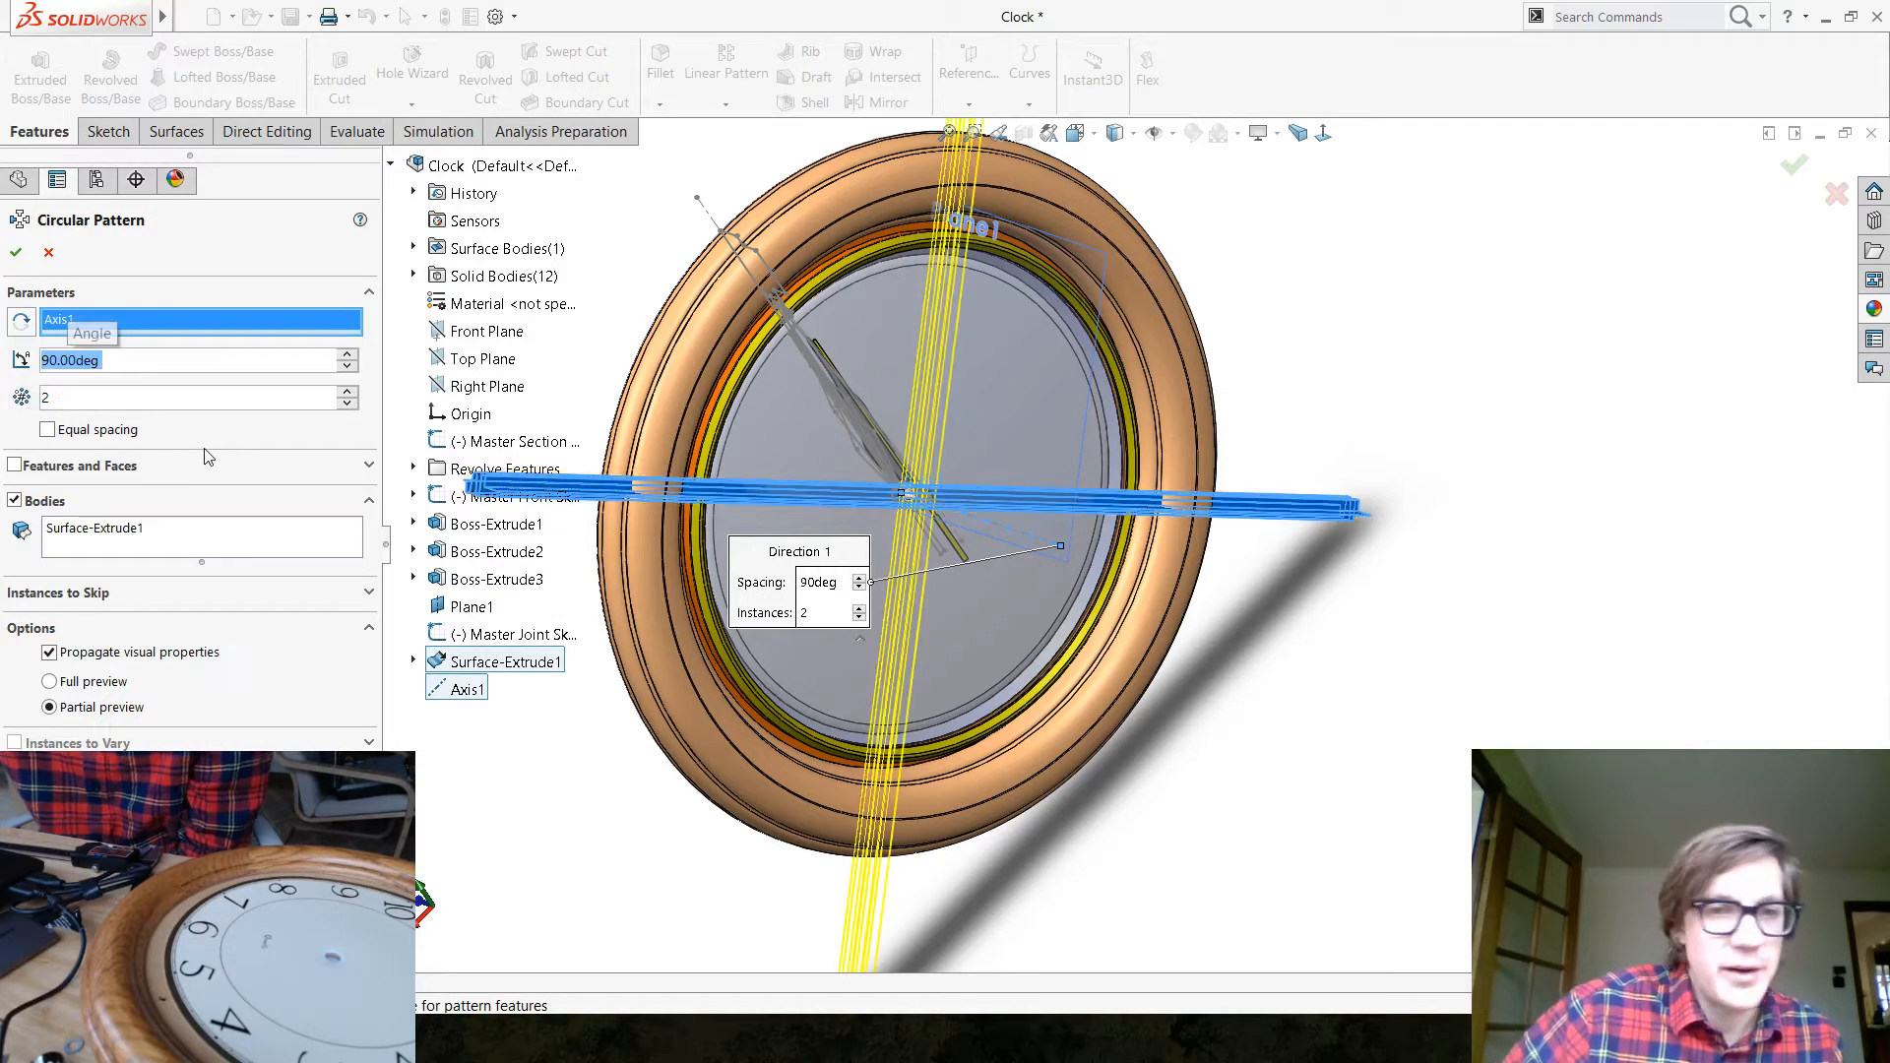
click(16, 253)
Examine the two crossed joint surfaces on the clock from several angles
middle_drag(641, 844, 449, 683)
scroll(917, 782, up, 7)
scroll(1250, 535, down, 4)
scroll(980, 689, down, 2)
middle_drag(745, 639, 842, 639)
scroll(784, 587, up, 3)
scroll(784, 588, down, 2)
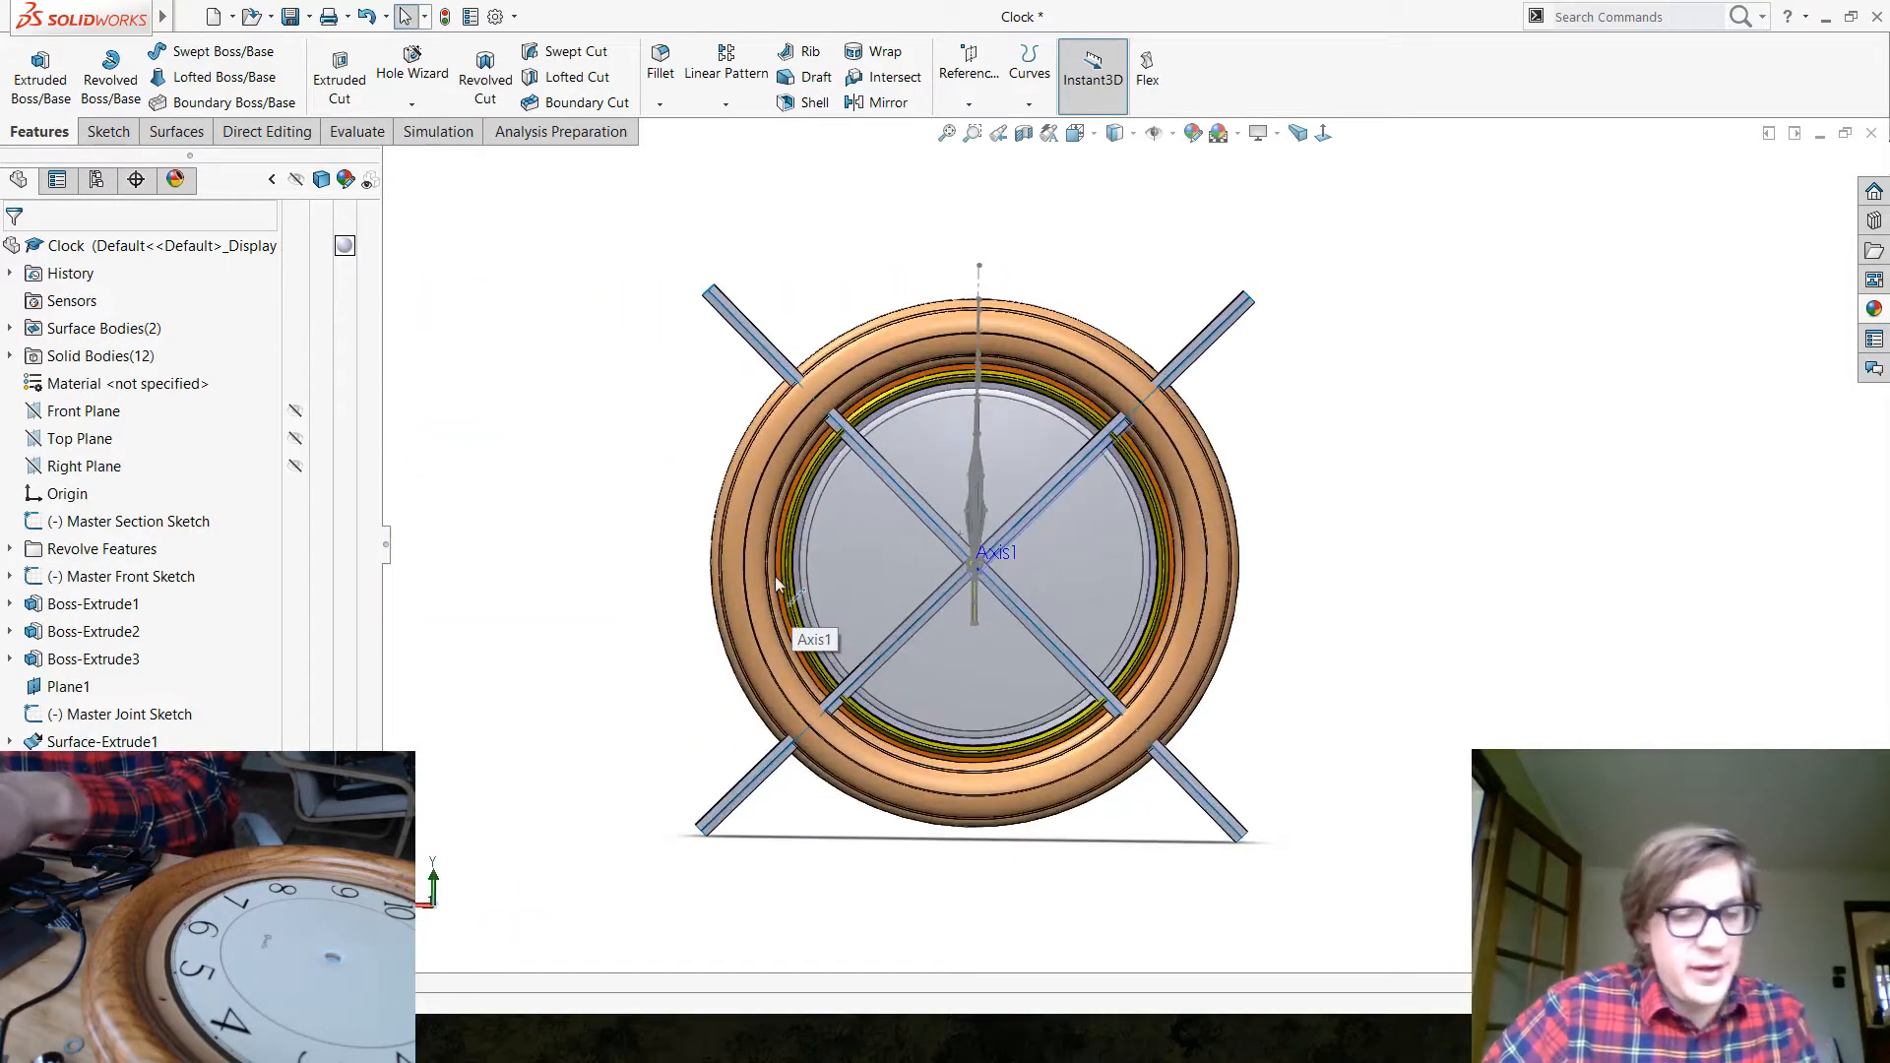
middle_drag(565, 421, 607, 471)
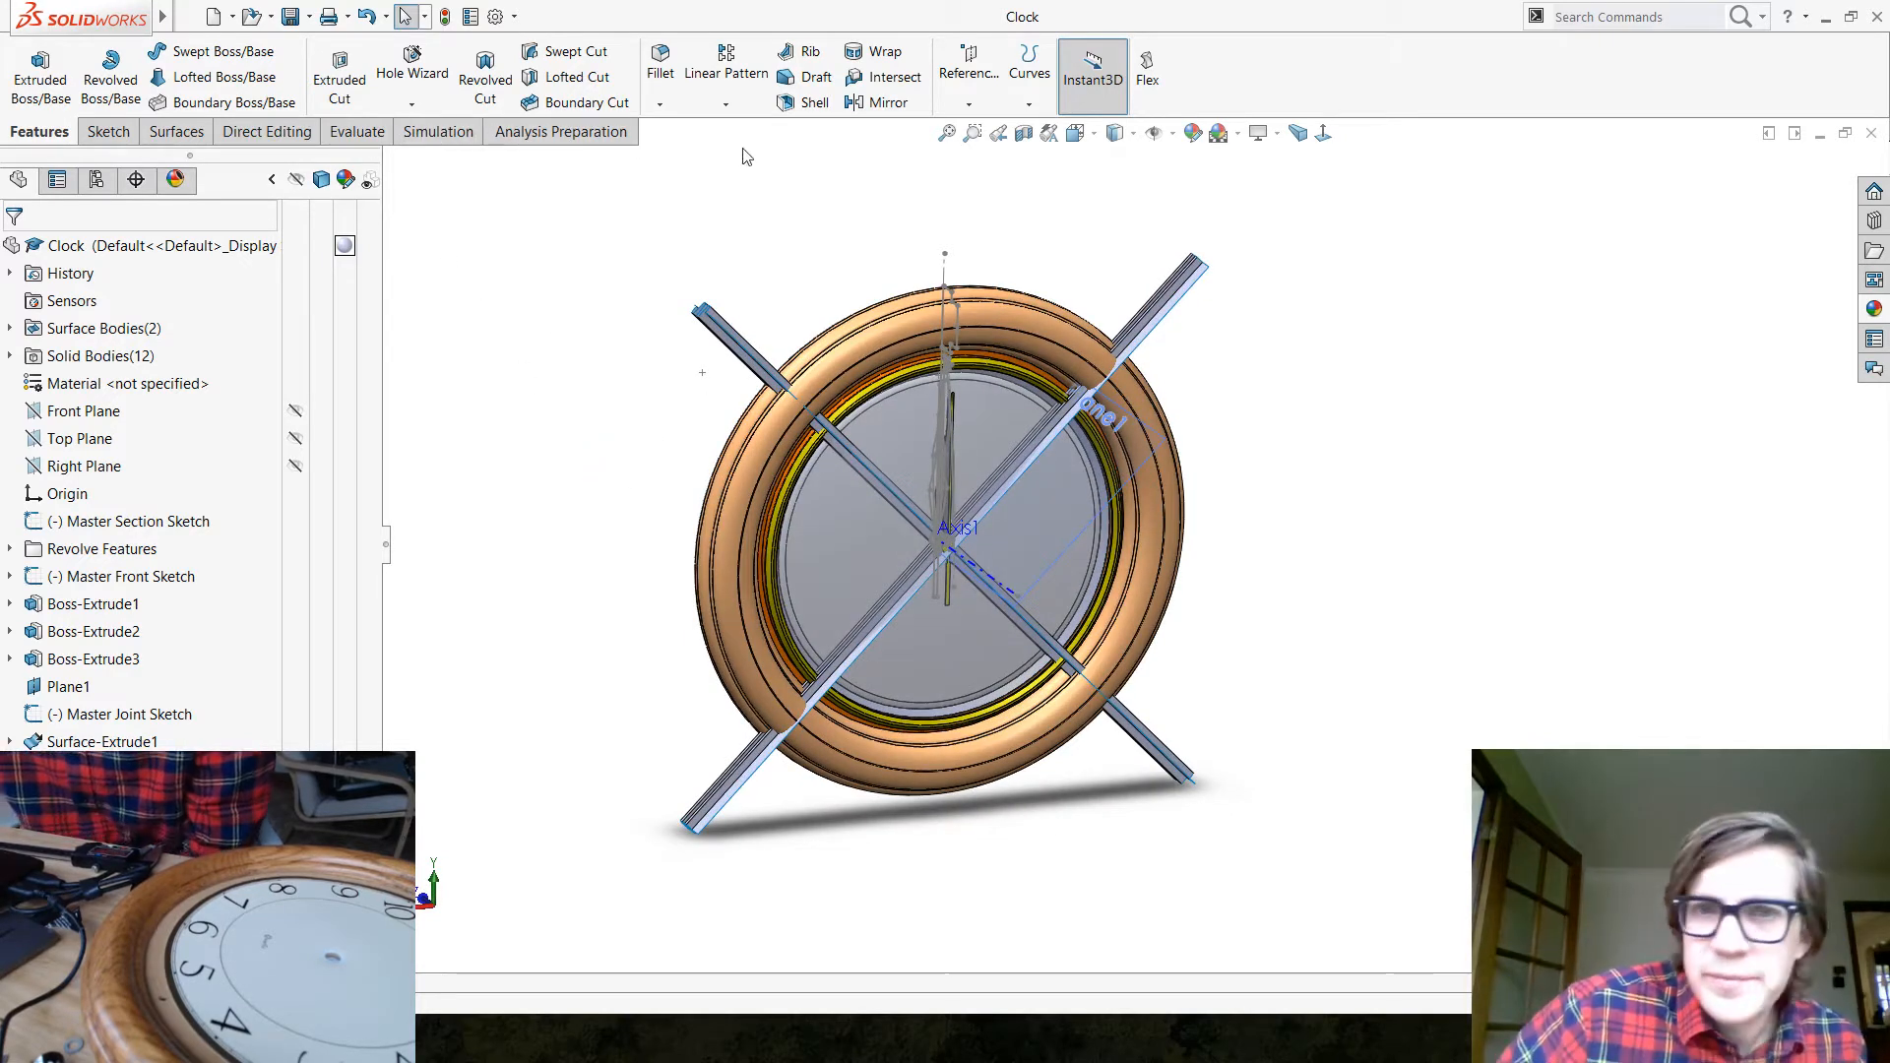
Start a Split with both crossed joint surfaces, Surface-Extrude1 and CirPattern1, as the trim tools
click(275, 132)
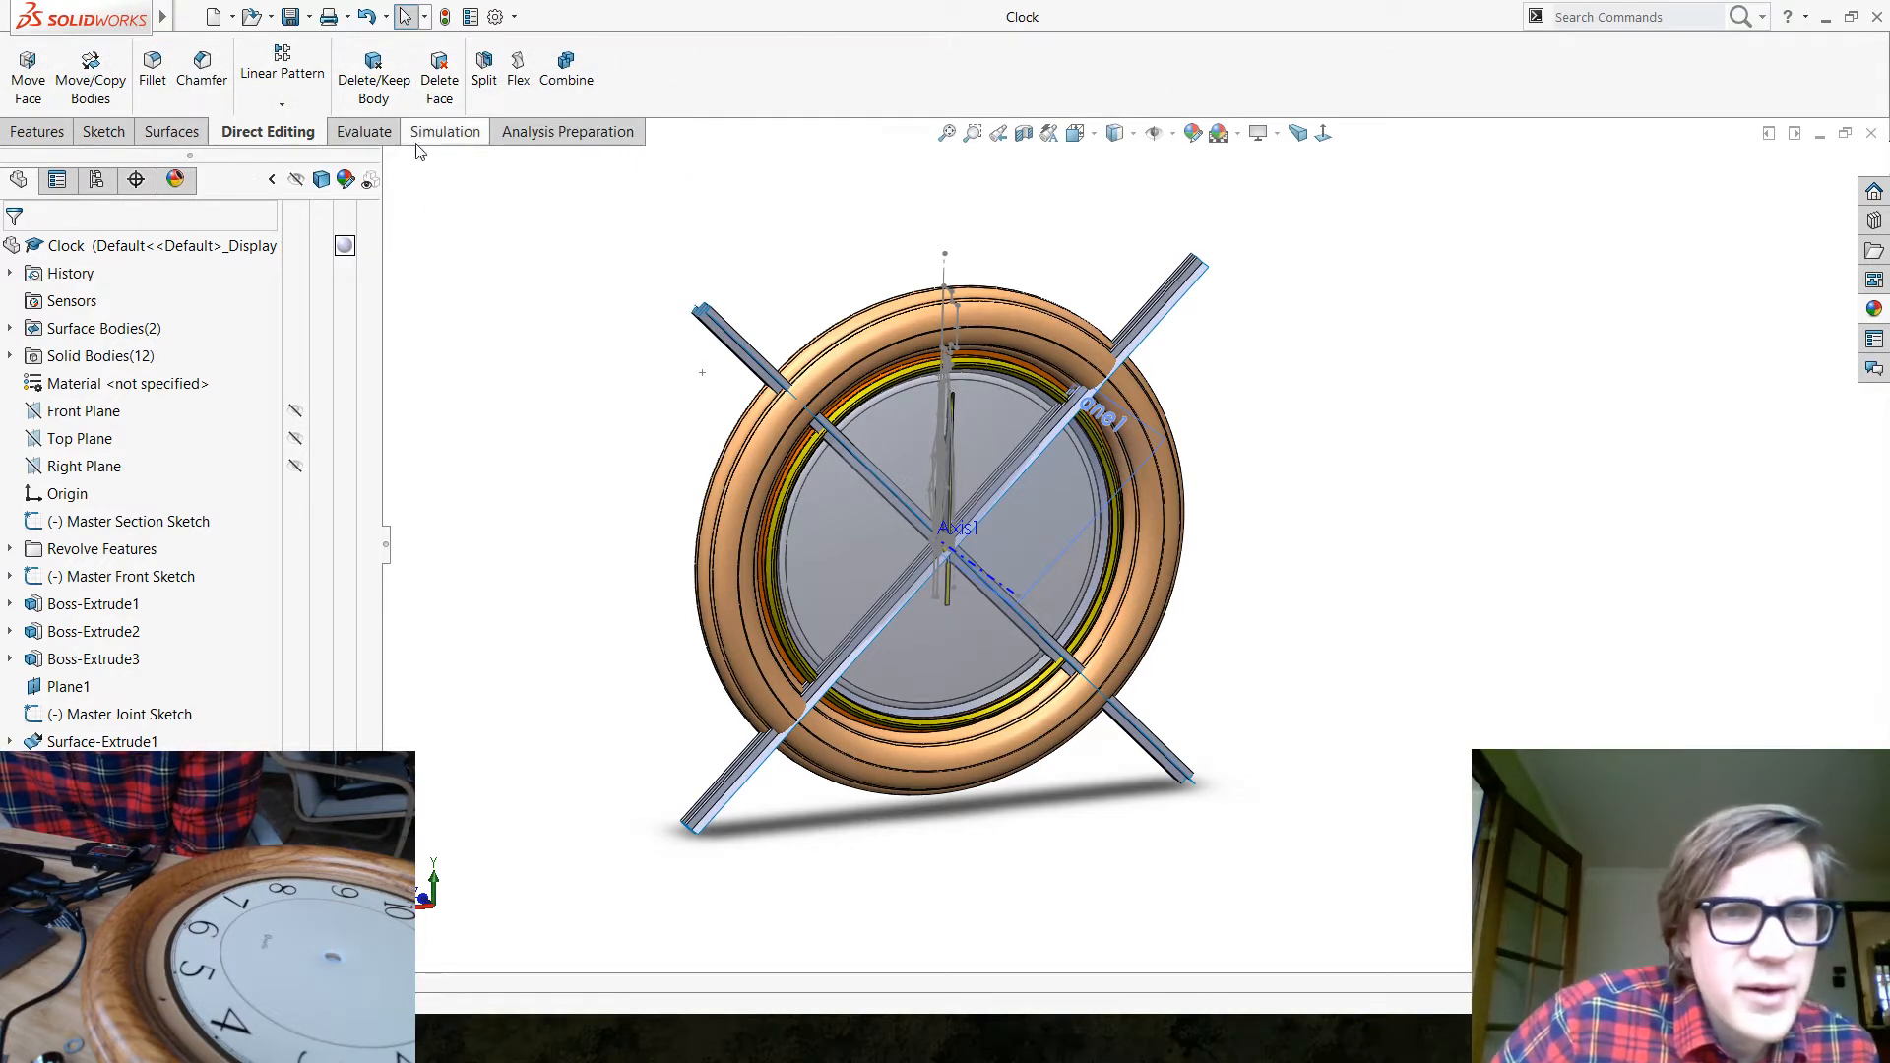
click(484, 73)
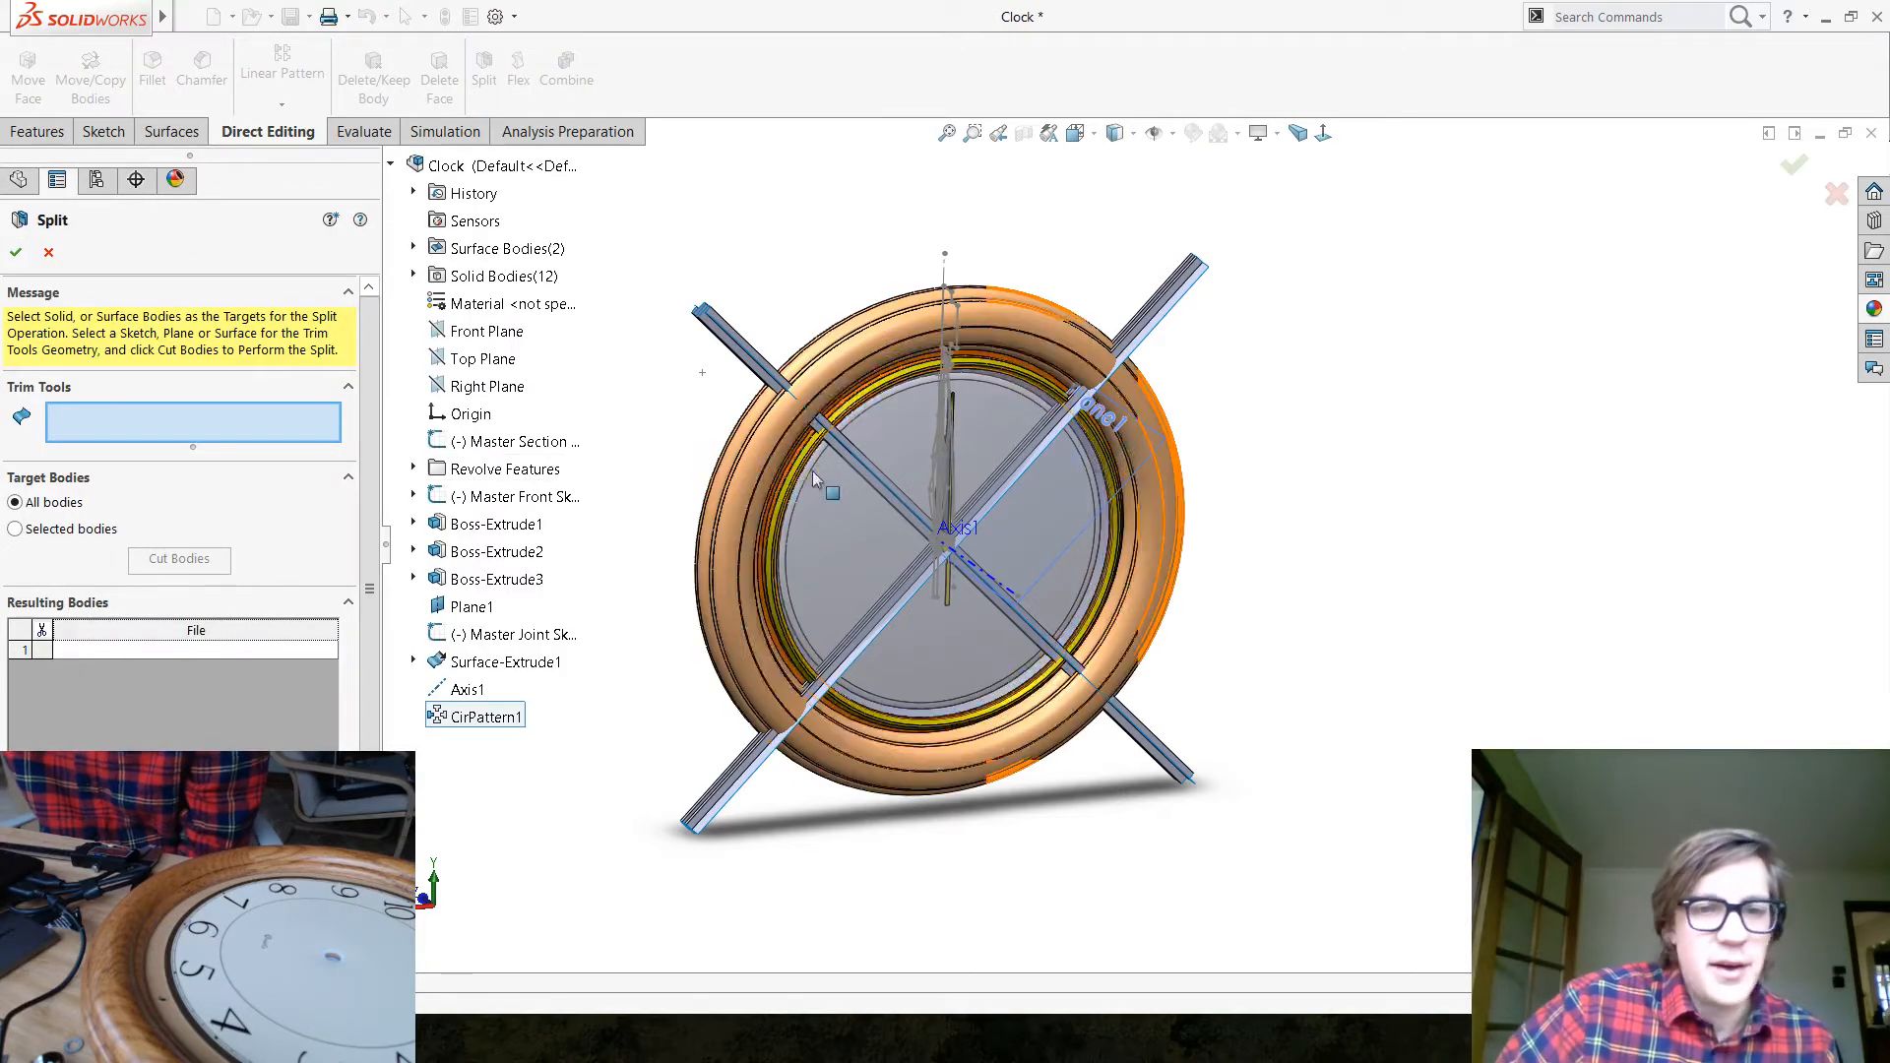
click(748, 361)
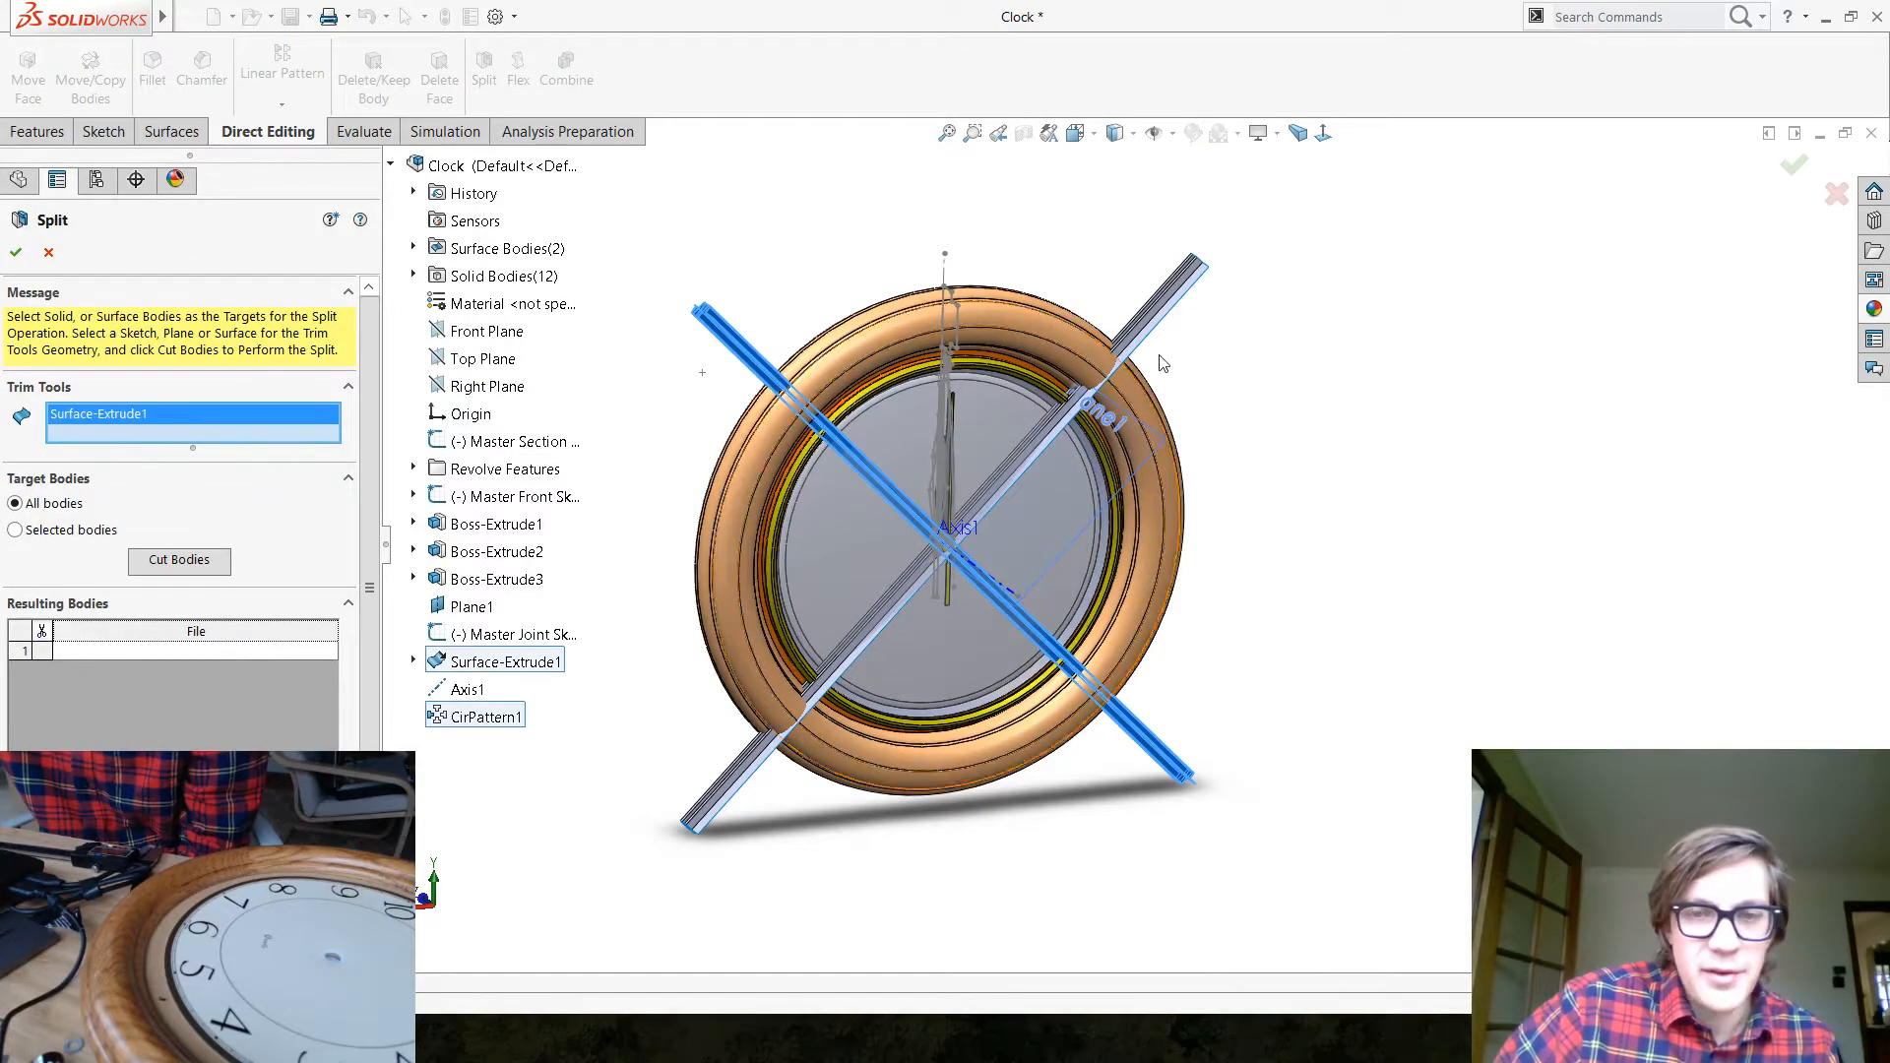
click(1173, 307)
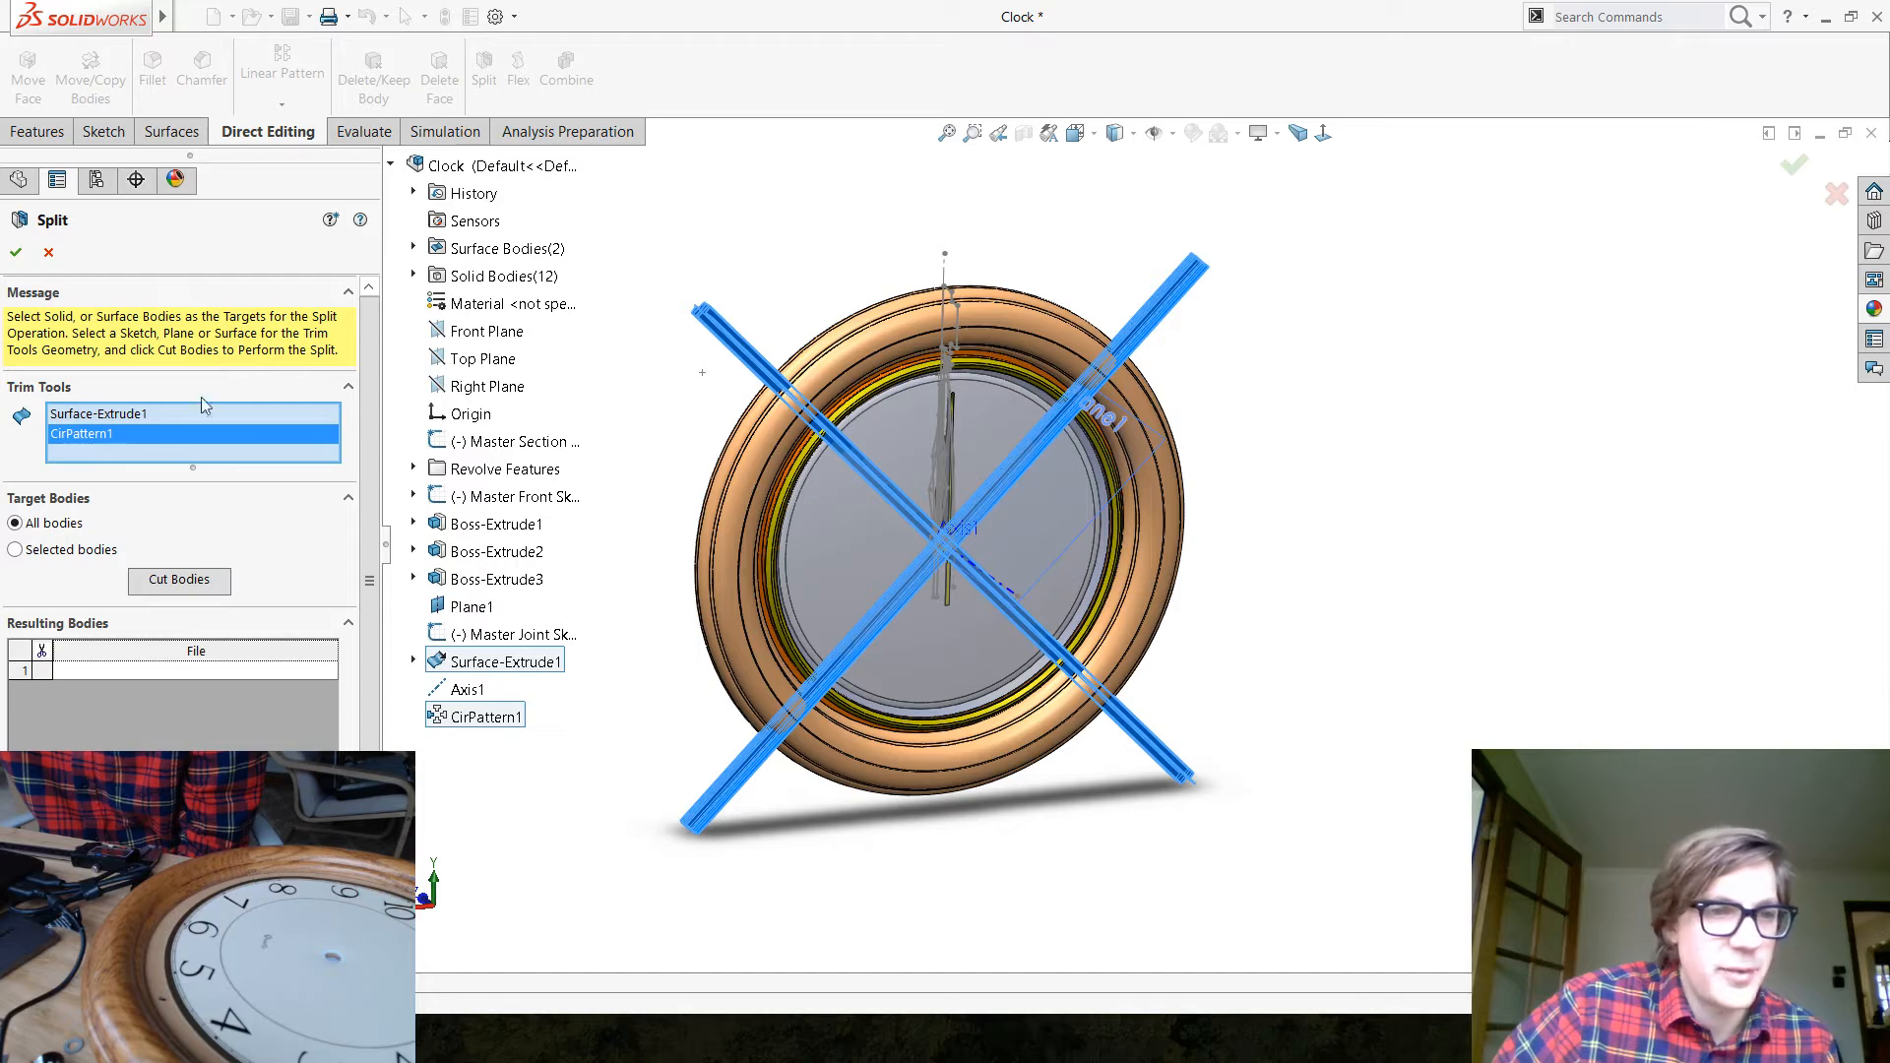
Restrict the split to selected bodies, choose the Wooden Bezel as the target, and cut it
click(49, 553)
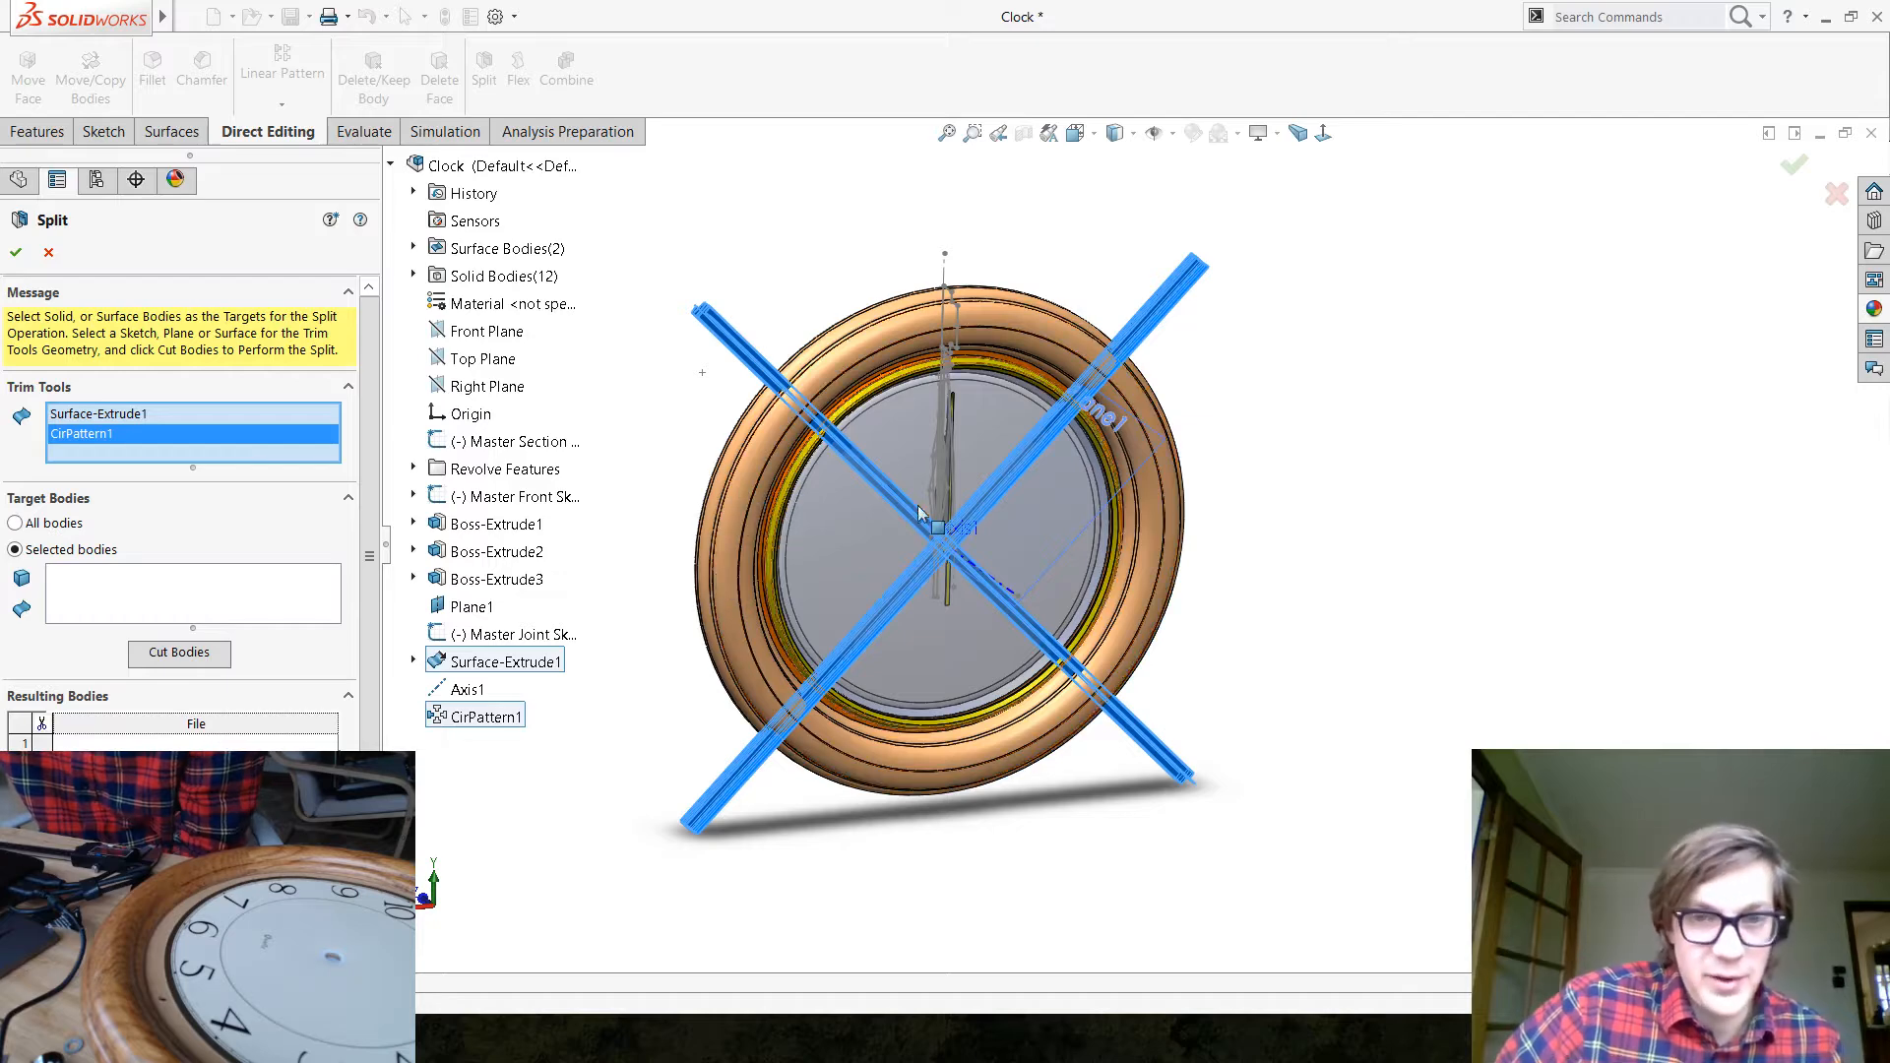
click(760, 477)
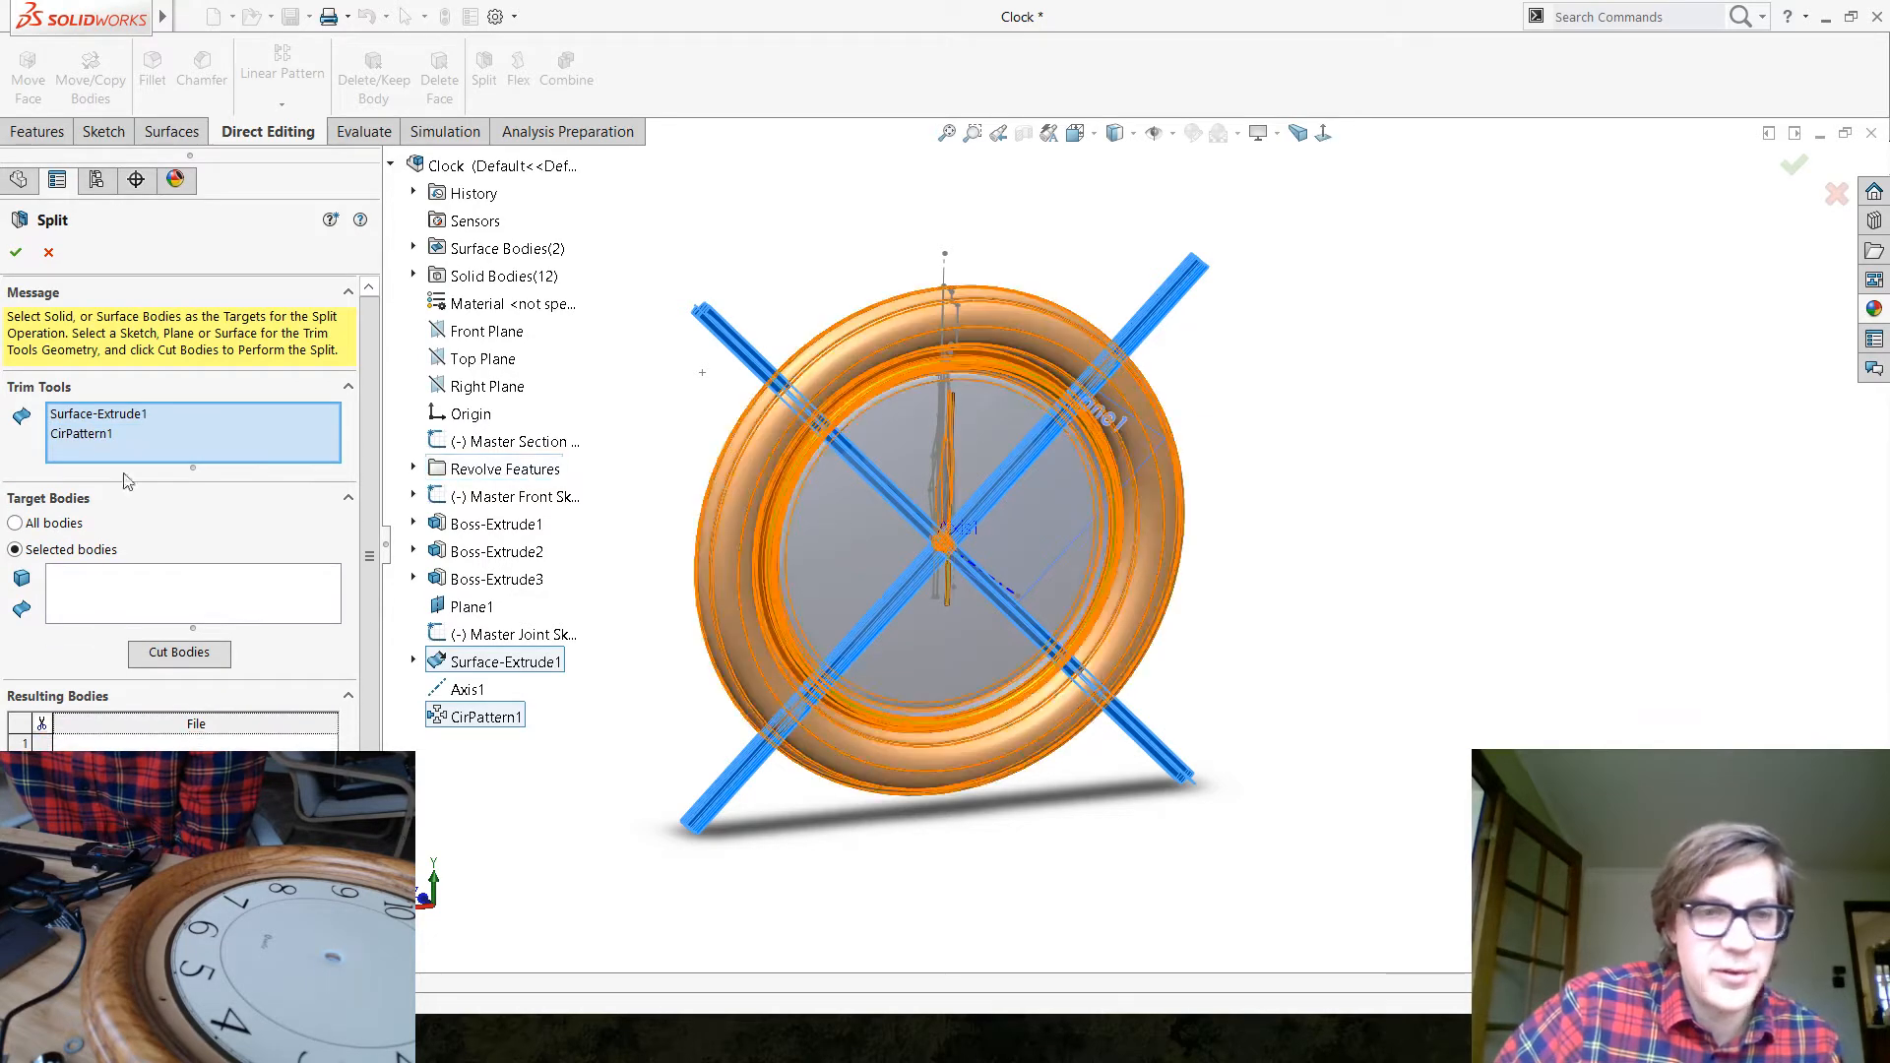
click(97, 601)
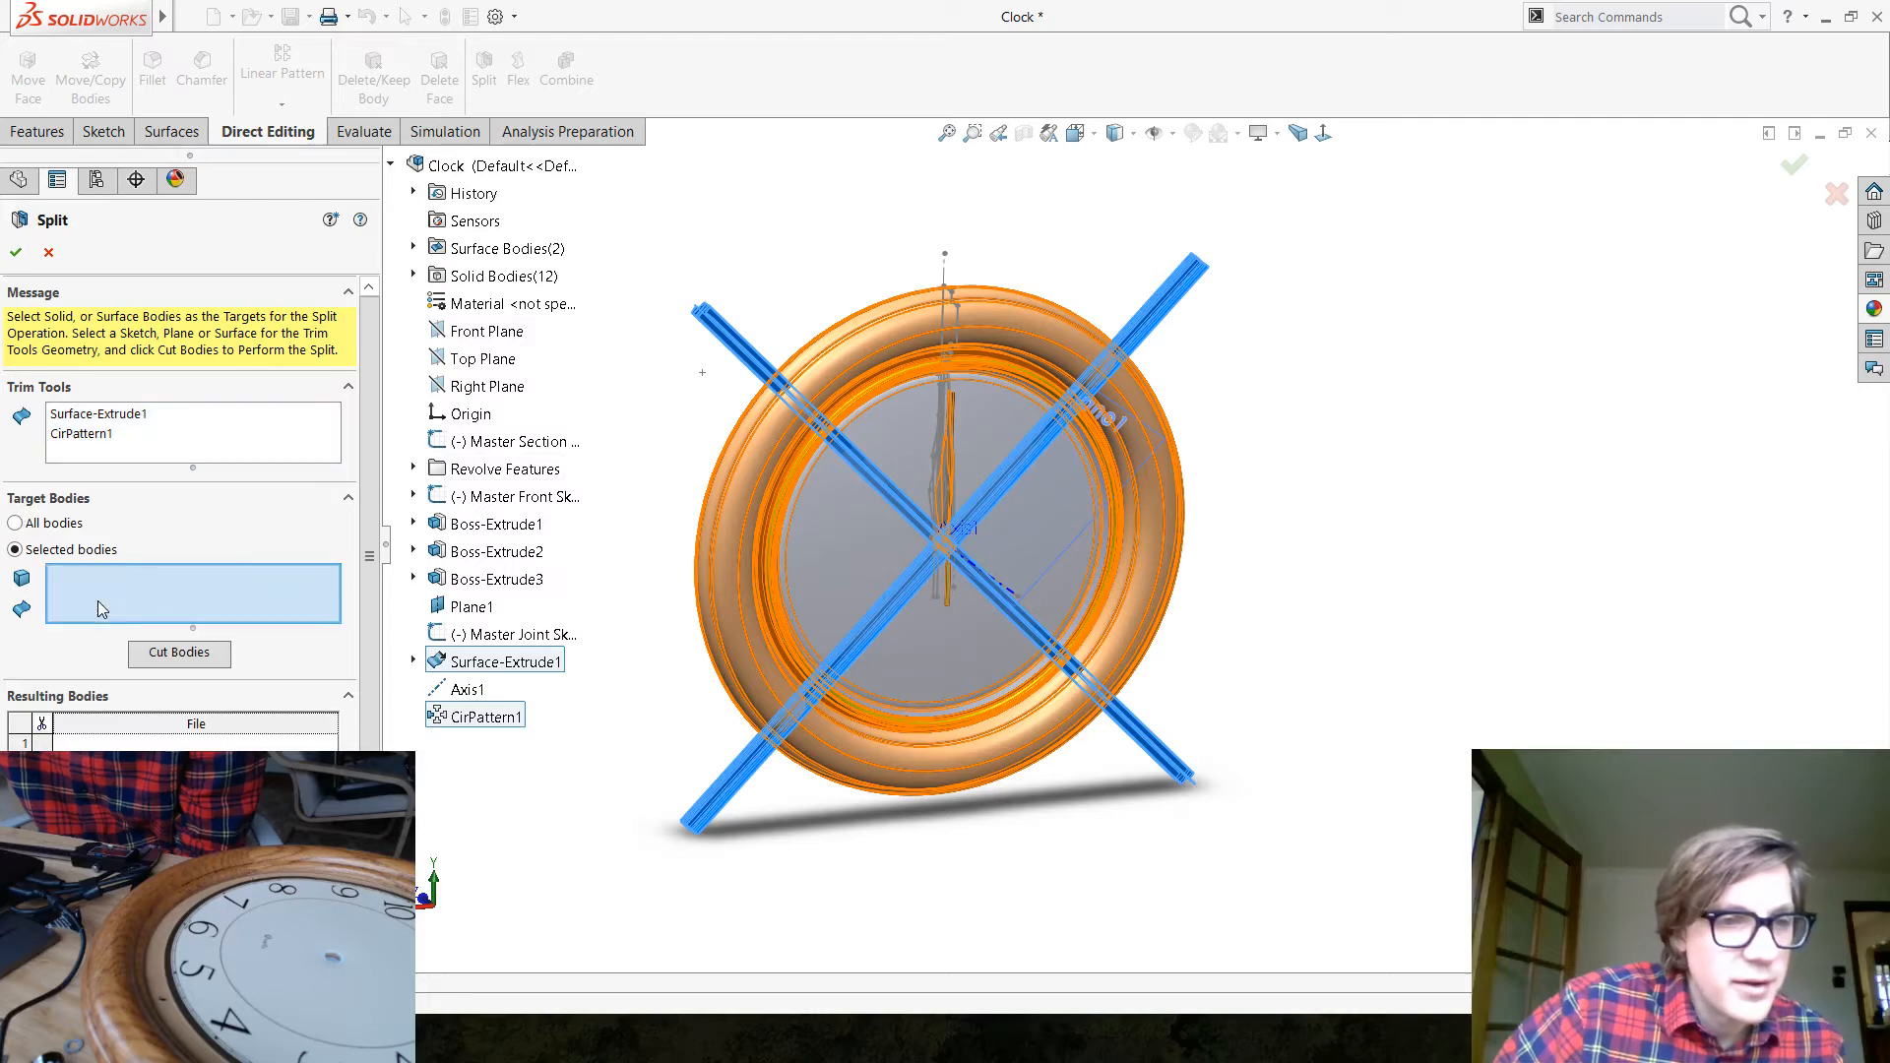
click(759, 445)
click(194, 656)
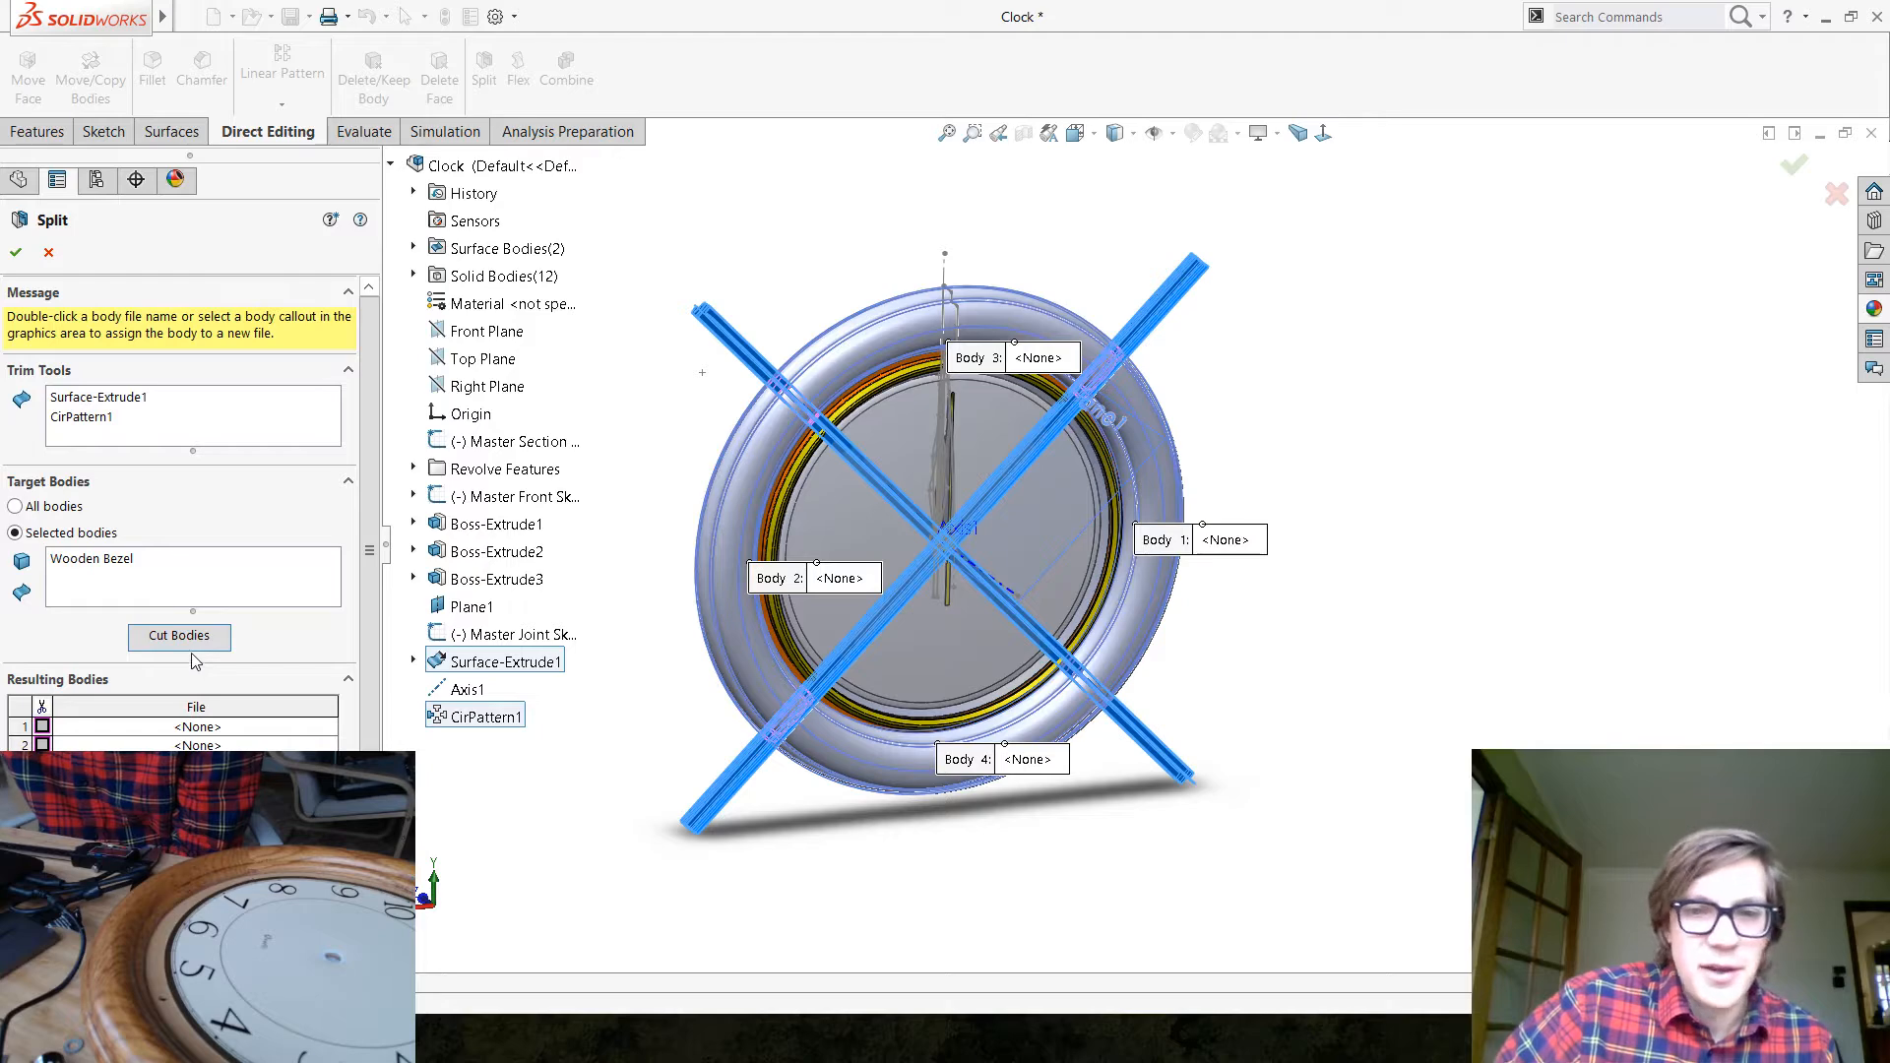
Mark all four resulting bezel bodies for splitting and finish the Split feature
click(42, 727)
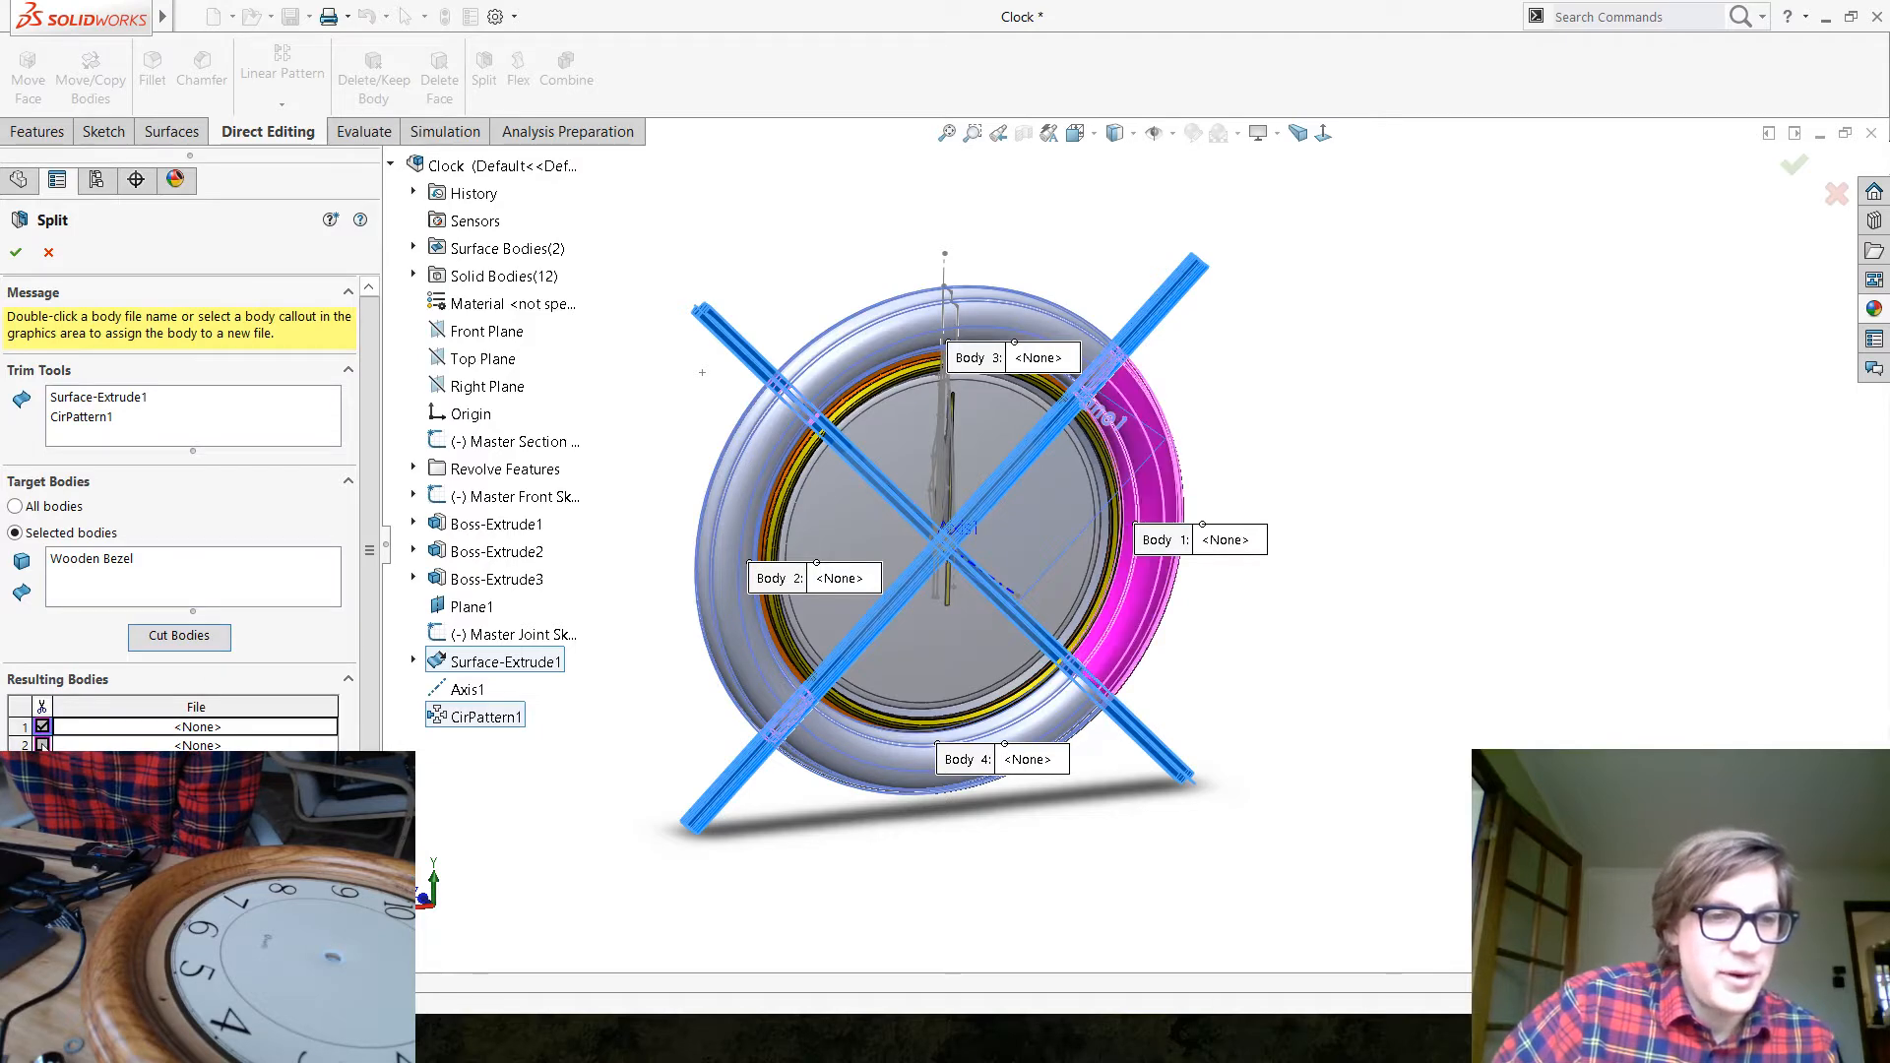
click(42, 745)
click(43, 764)
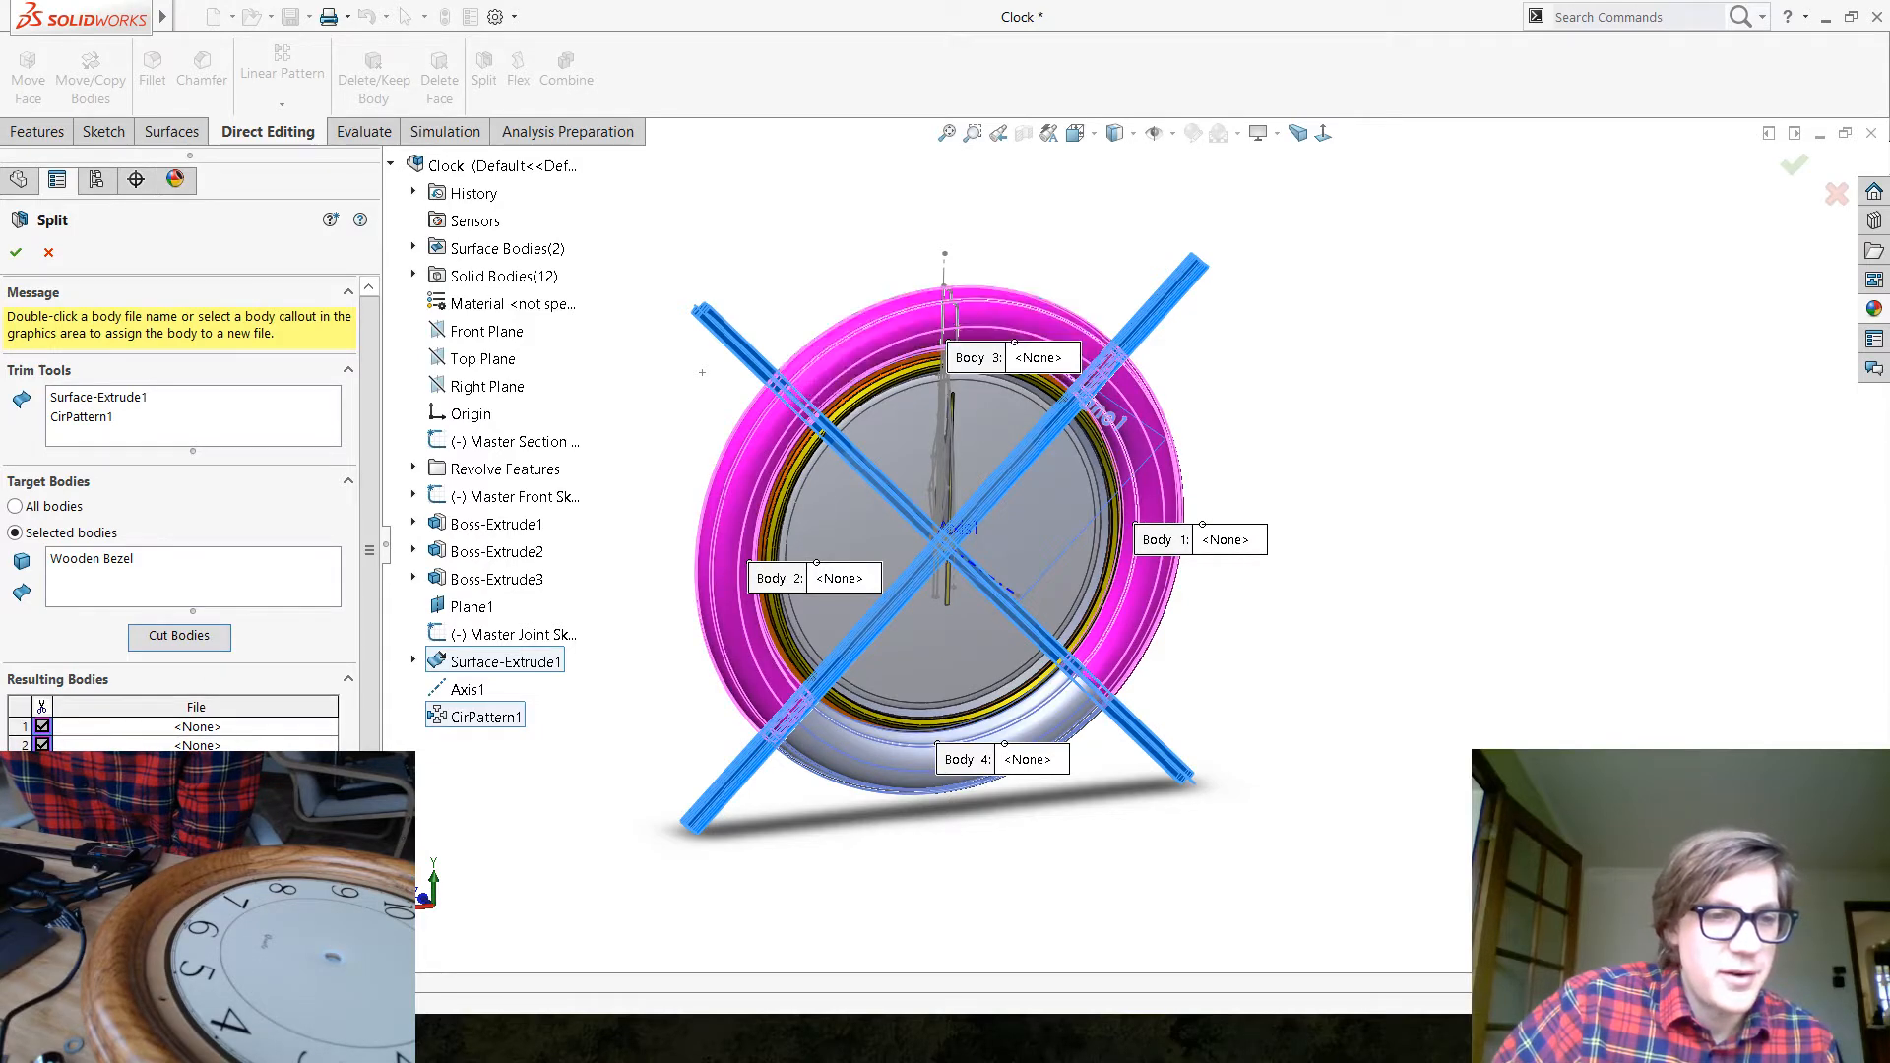
click(42, 782)
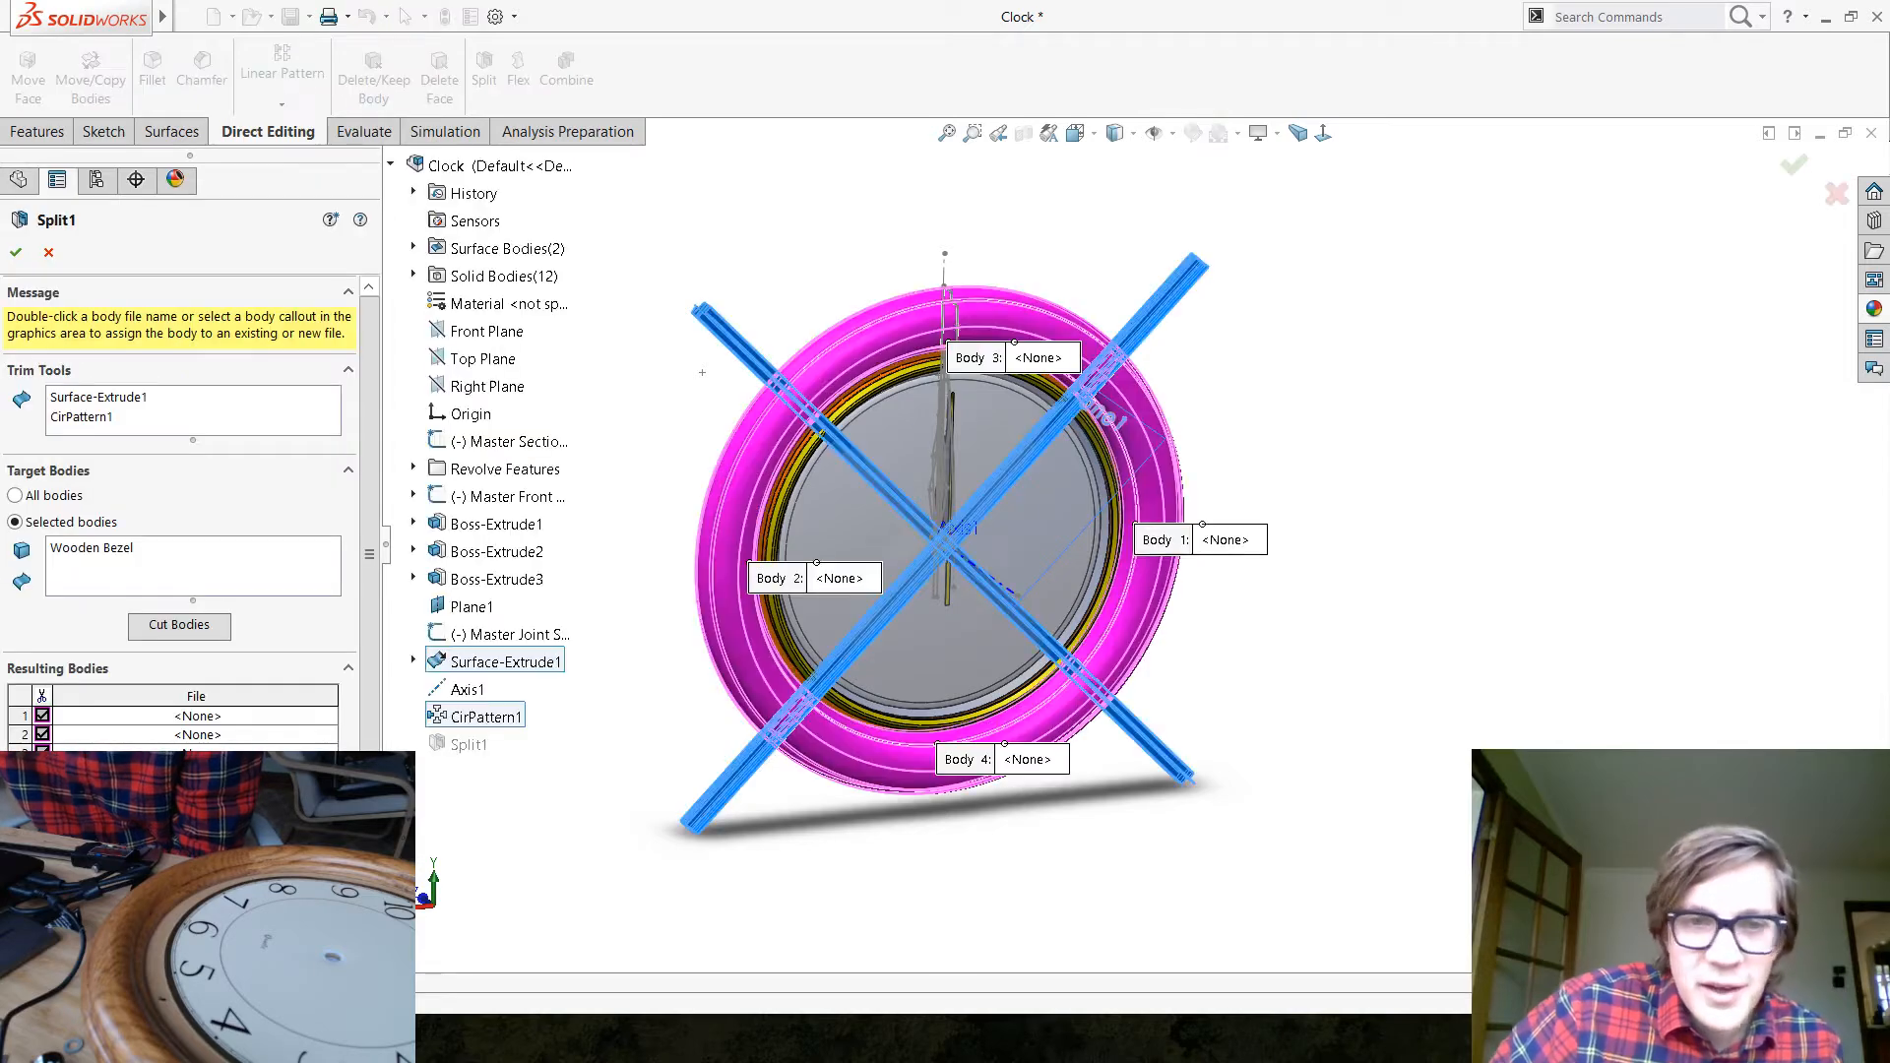
scroll(181, 512, down, 2)
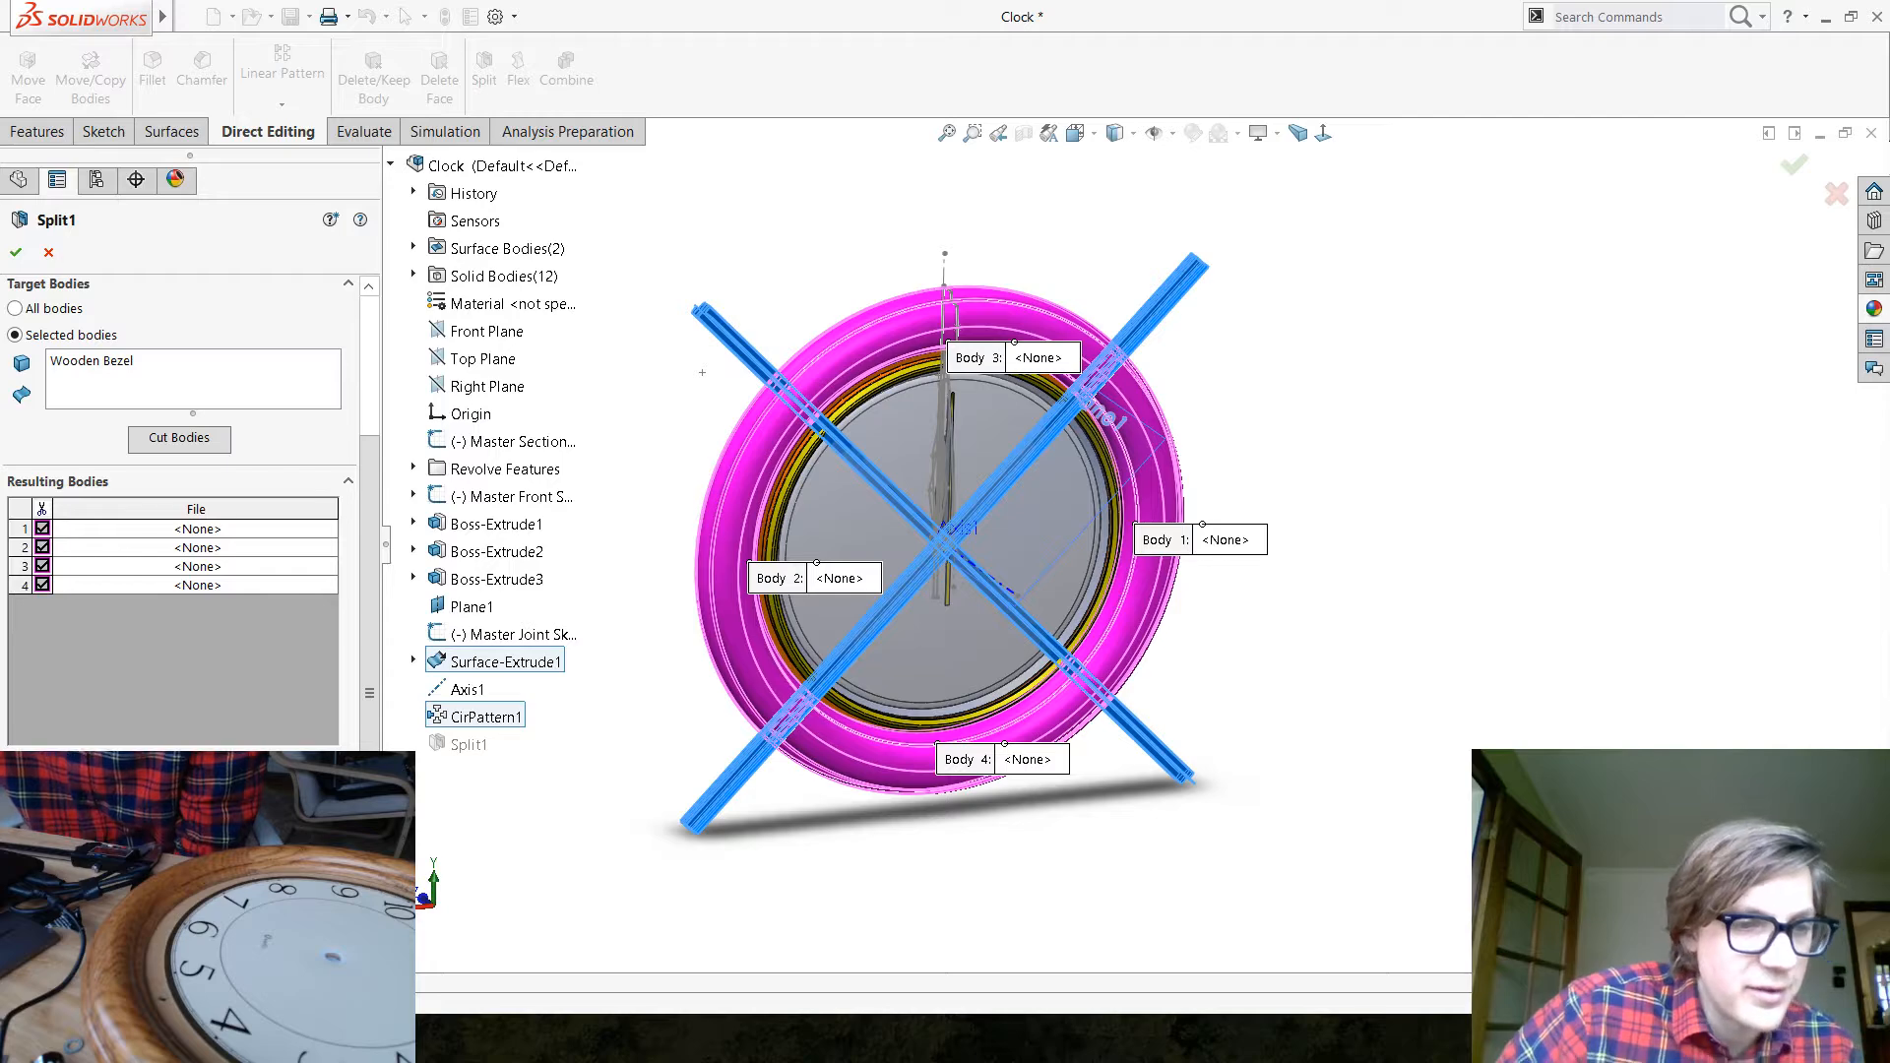
click(15, 253)
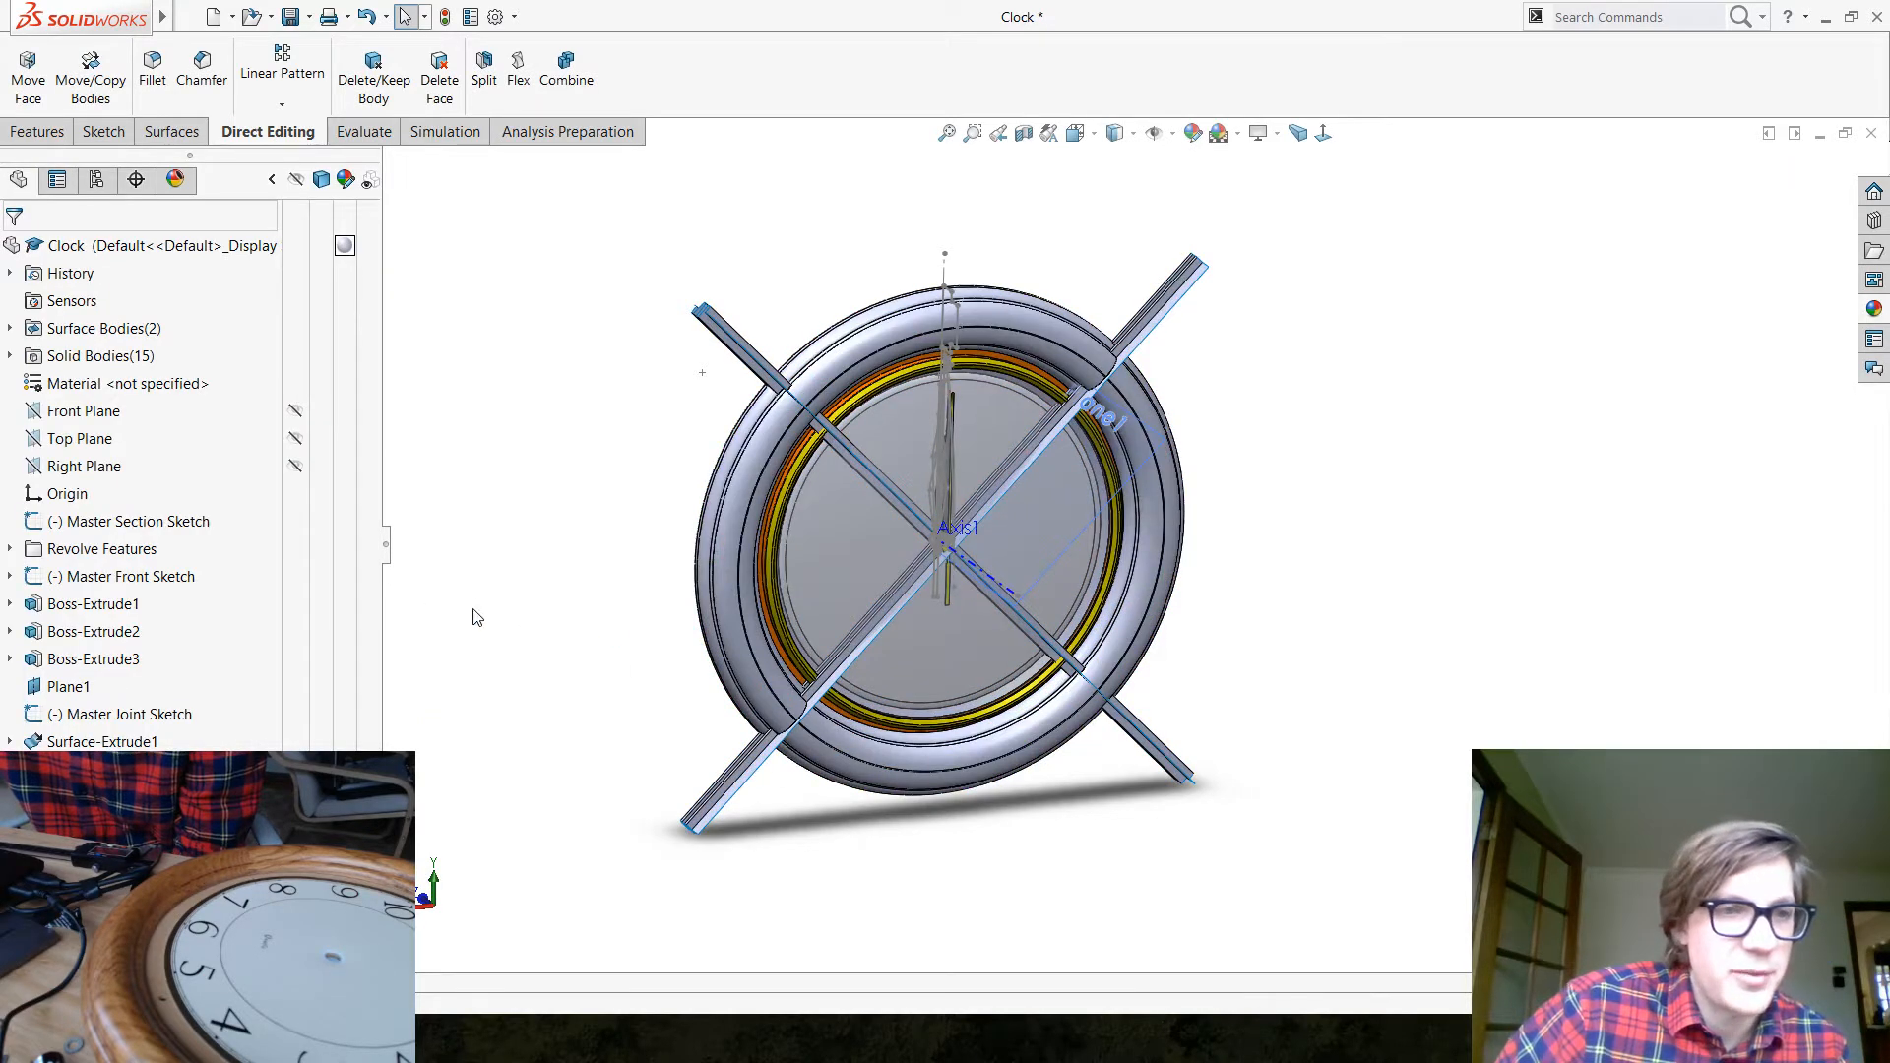
Hide both surface bodies, Surface-Extrude1 and CirPattern1
click(10, 330)
click(104, 356)
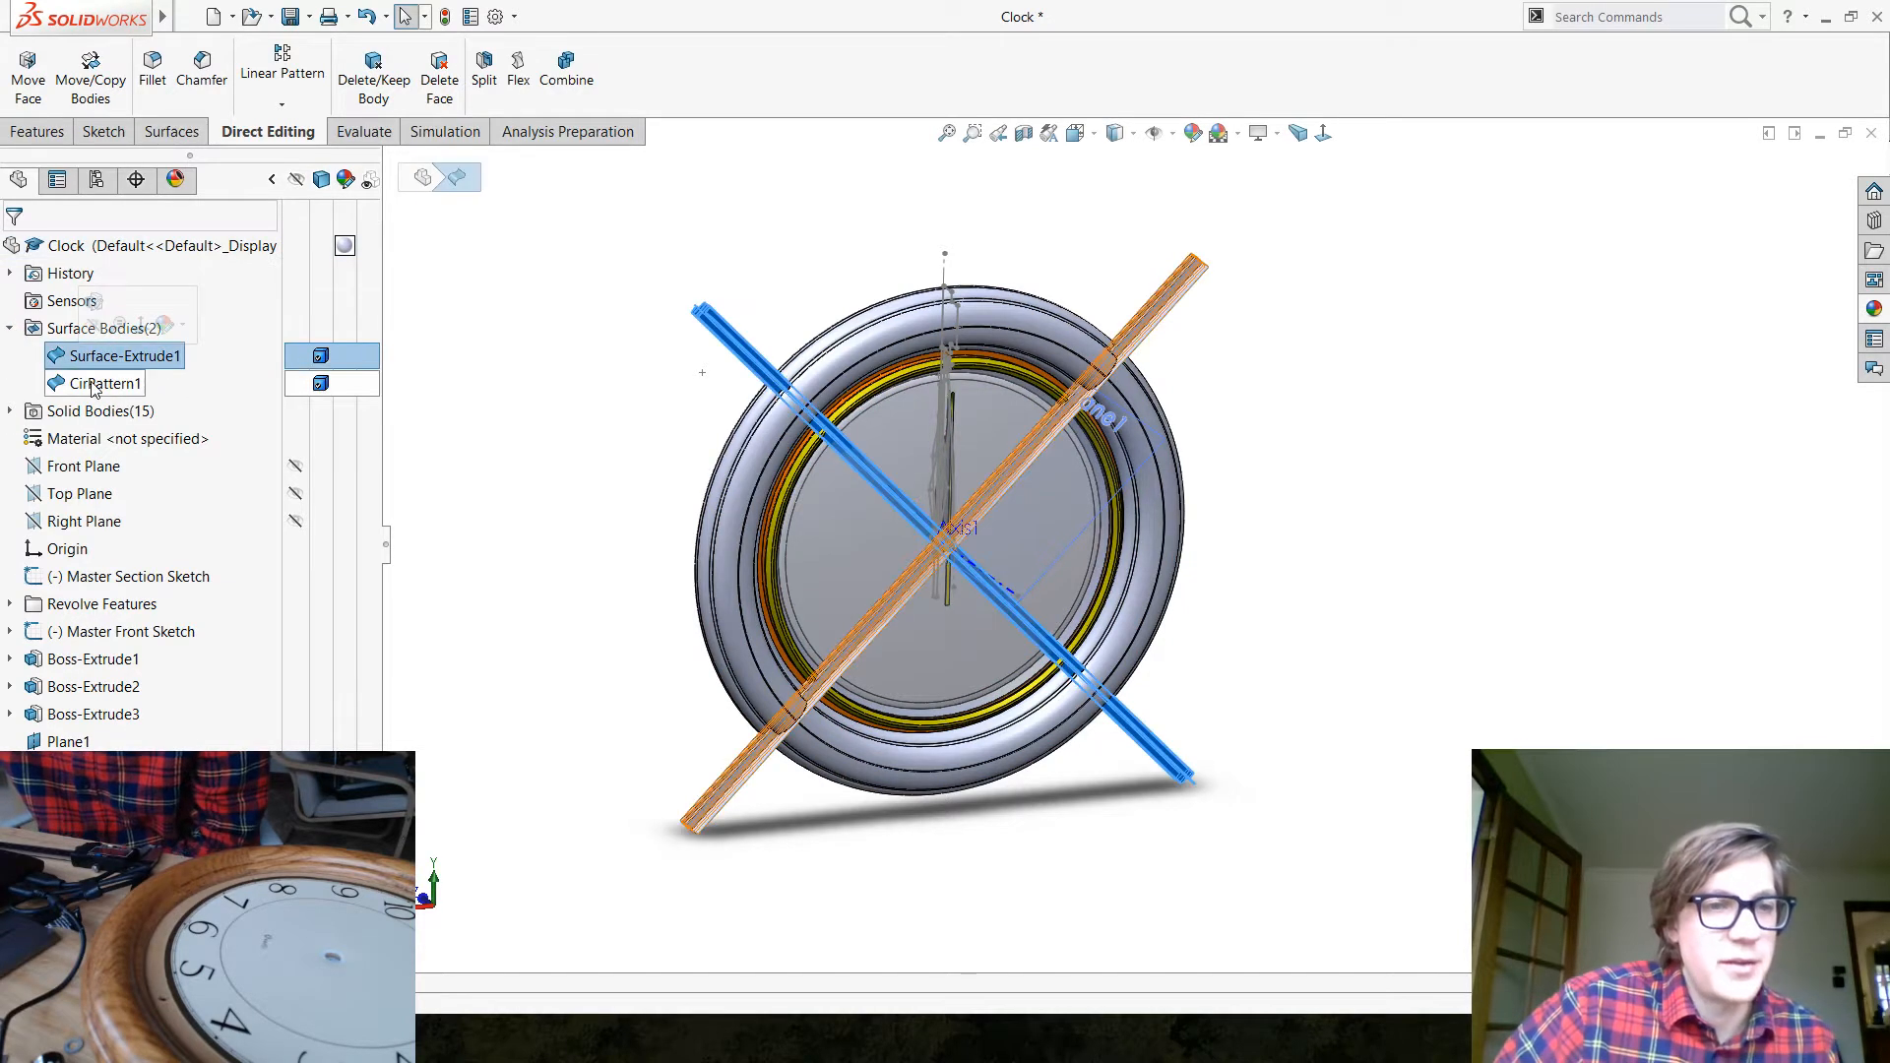
ctrl+click(93, 384)
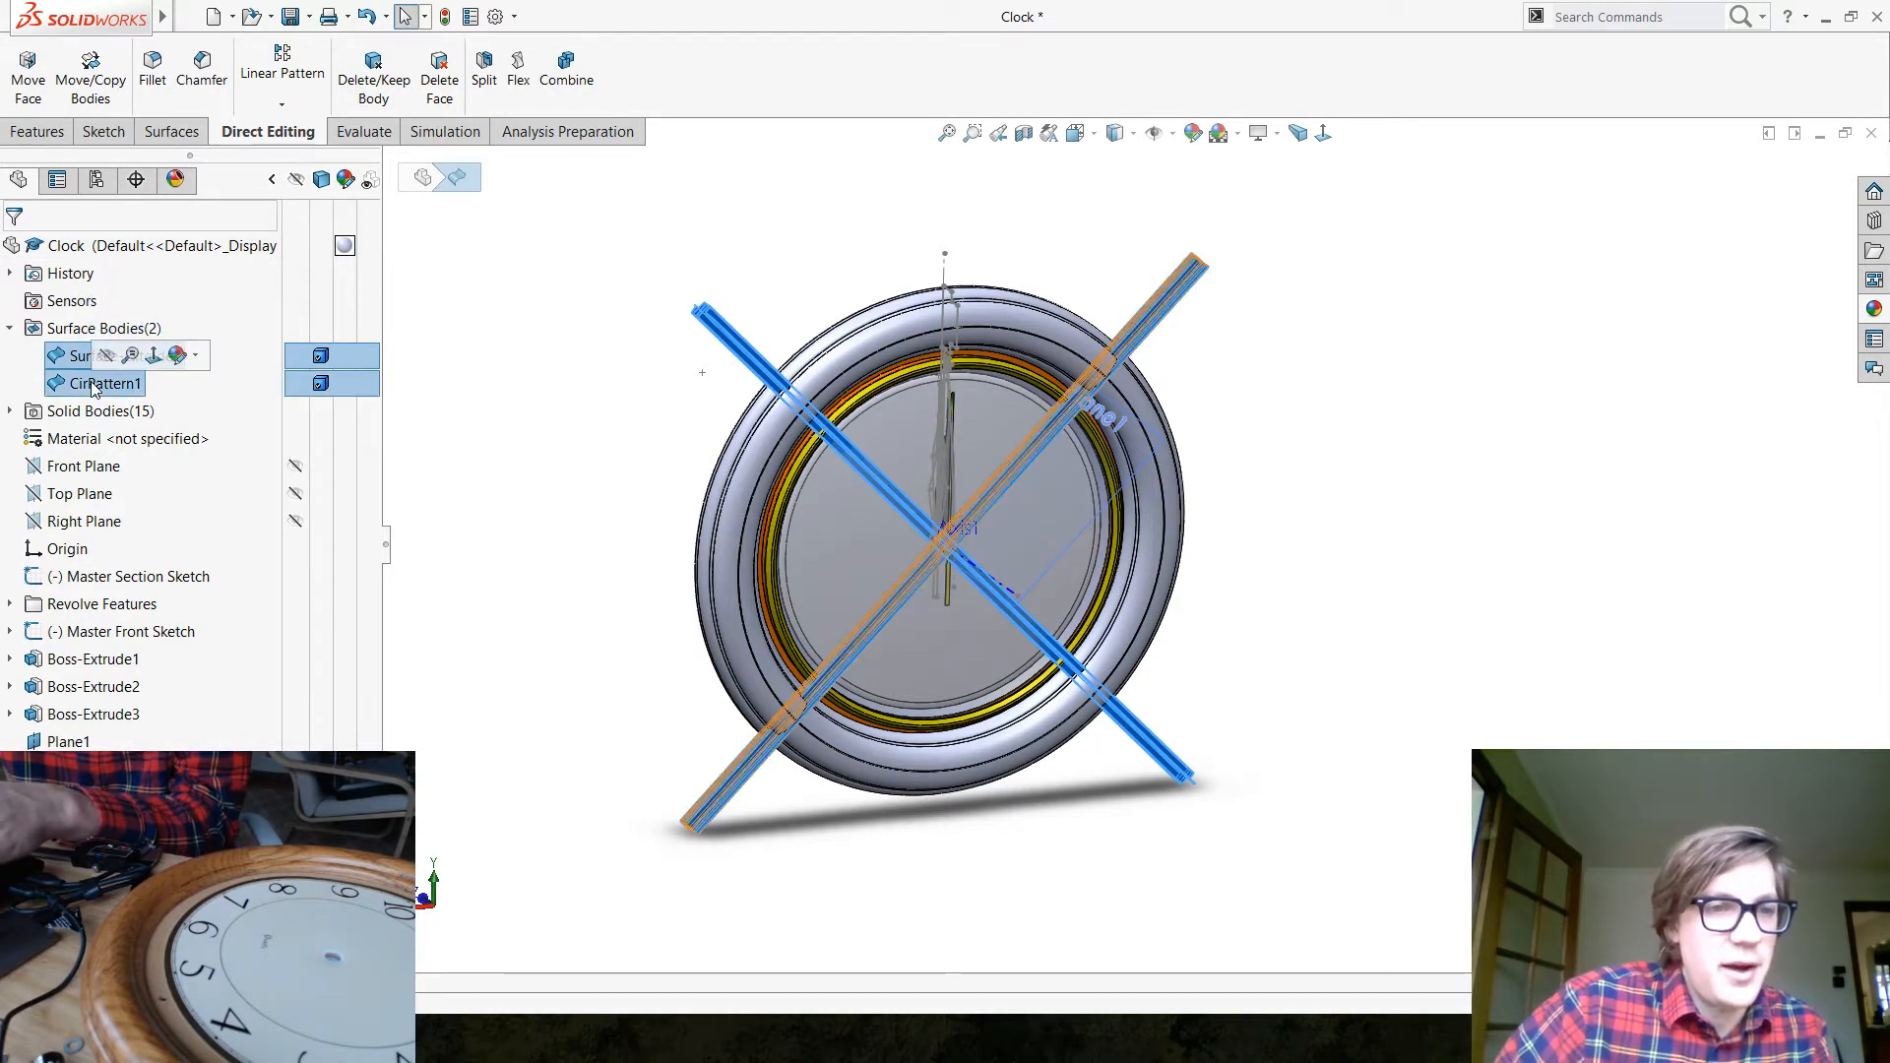
click(106, 355)
click(544, 550)
Examine the joint lines around the split bezel and identify its segments among the solid bodies
middle_drag(551, 582, 616, 636)
scroll(898, 441, down, 5)
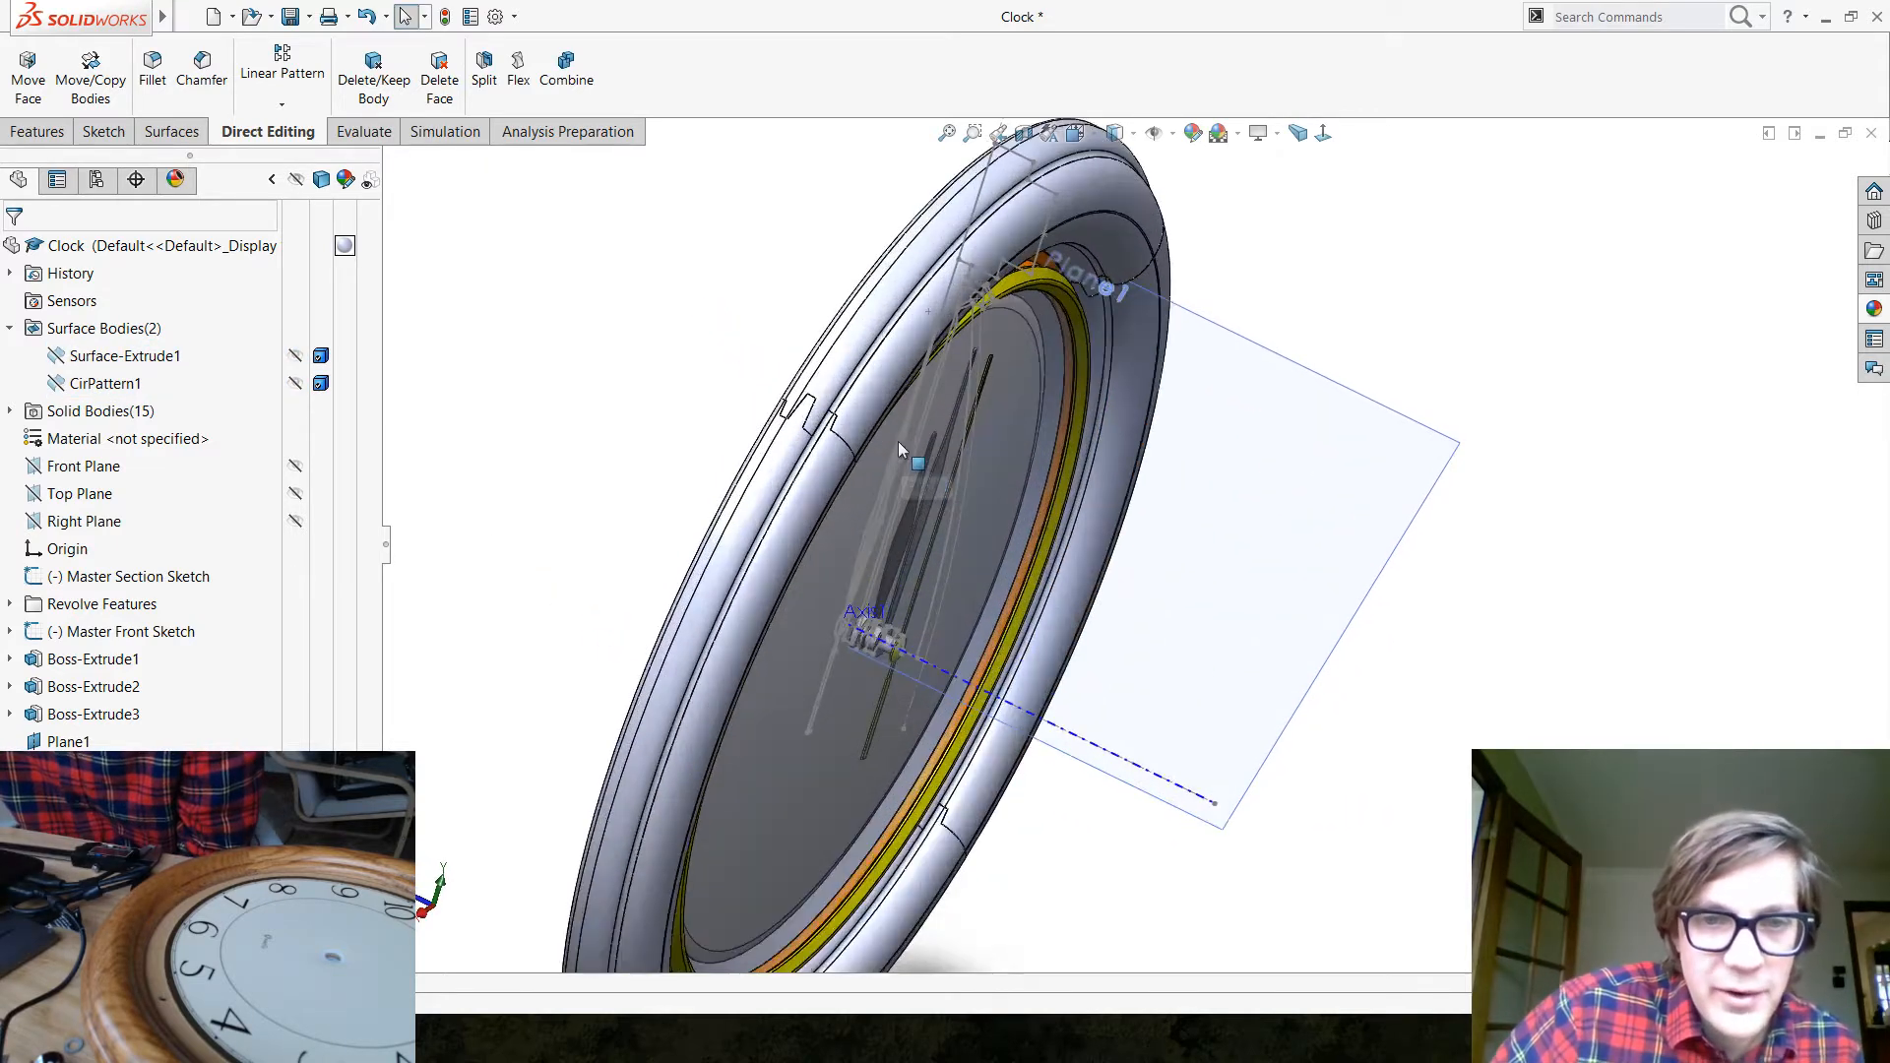
middle_drag(649, 458, 561, 392)
scroll(1134, 610, up, 6)
scroll(1298, 672, down, 3)
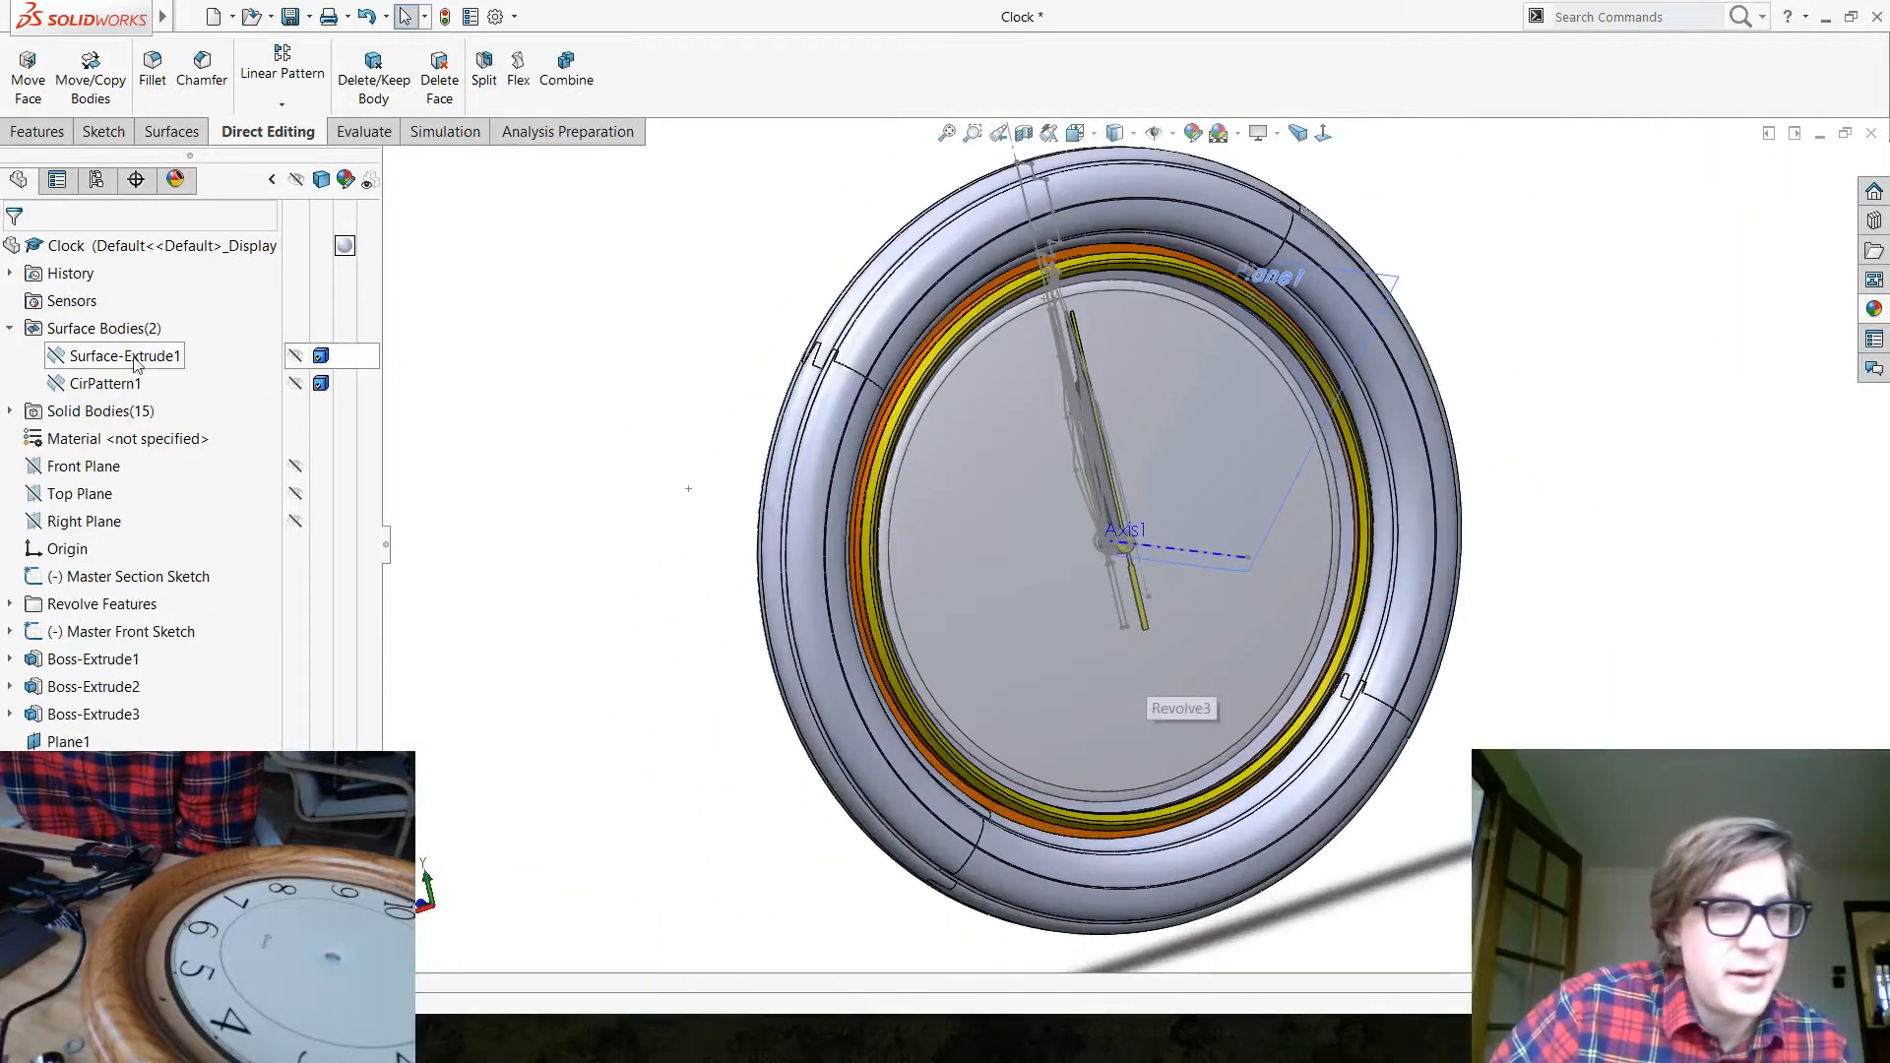
click(9, 411)
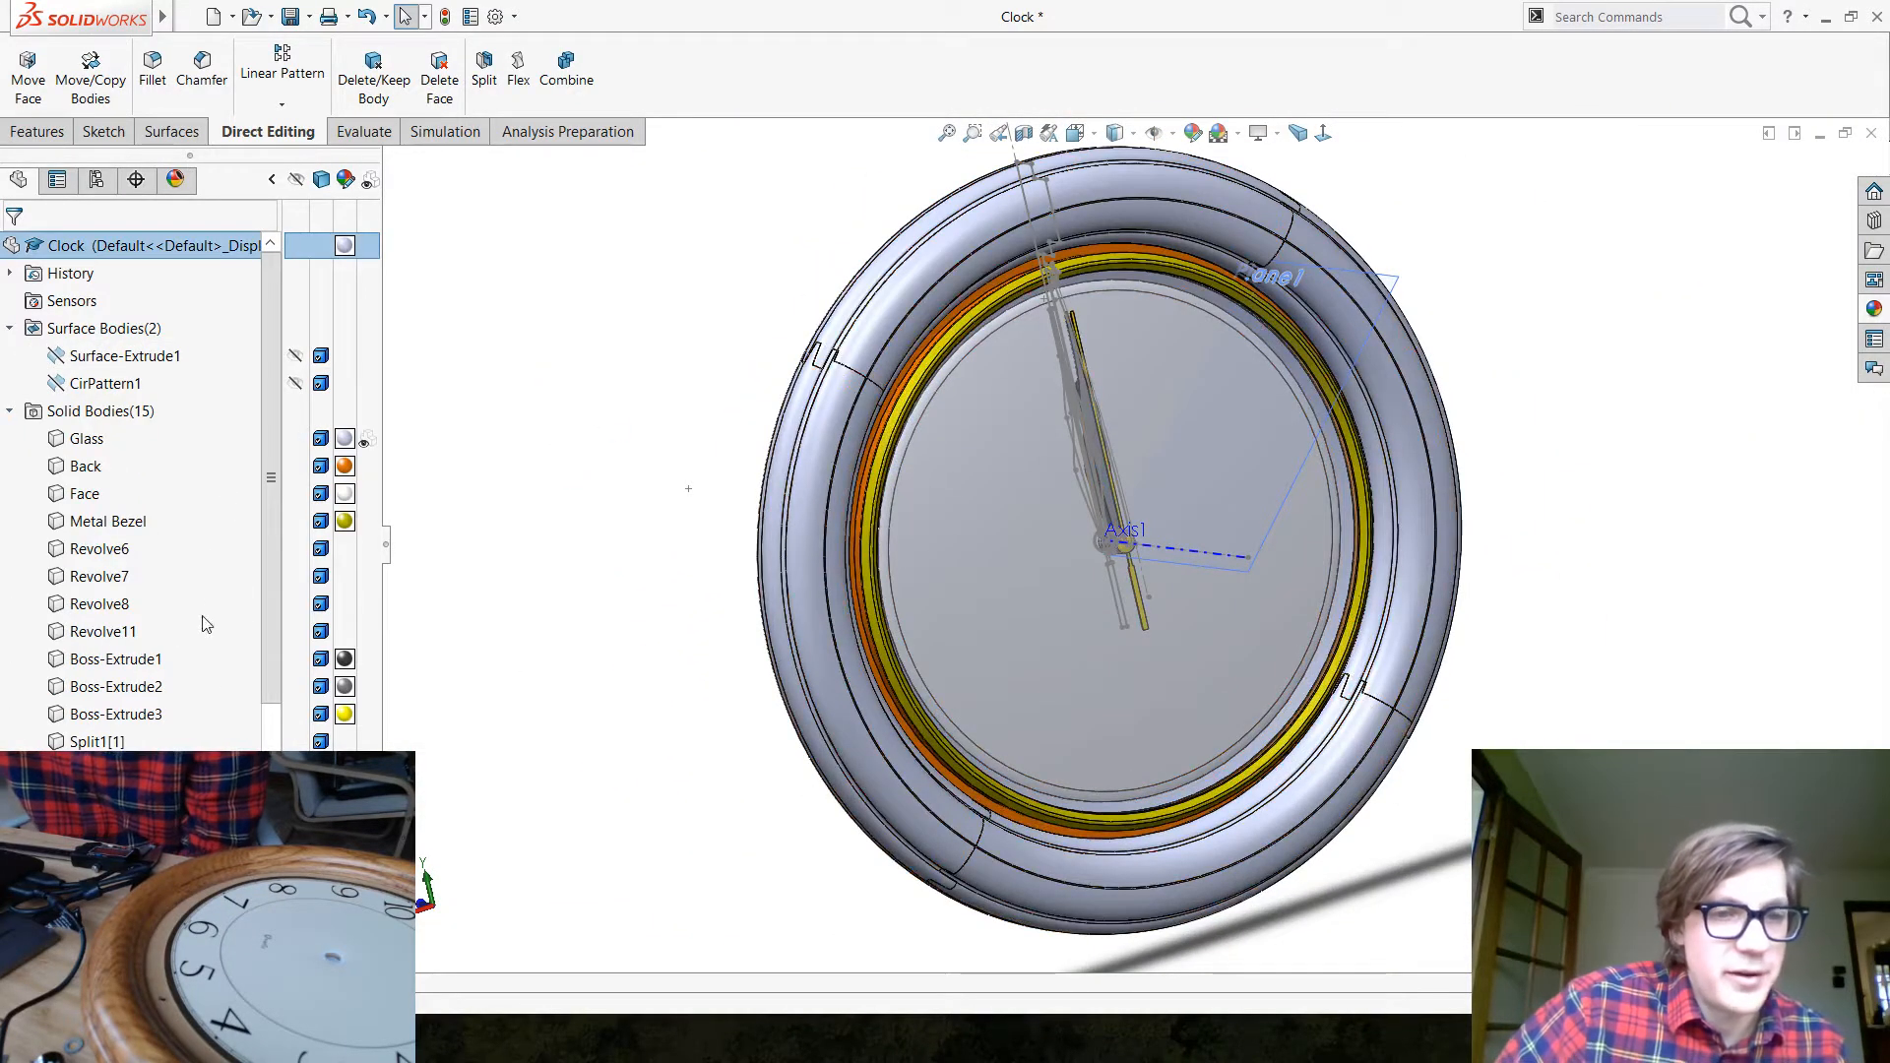
click(128, 744)
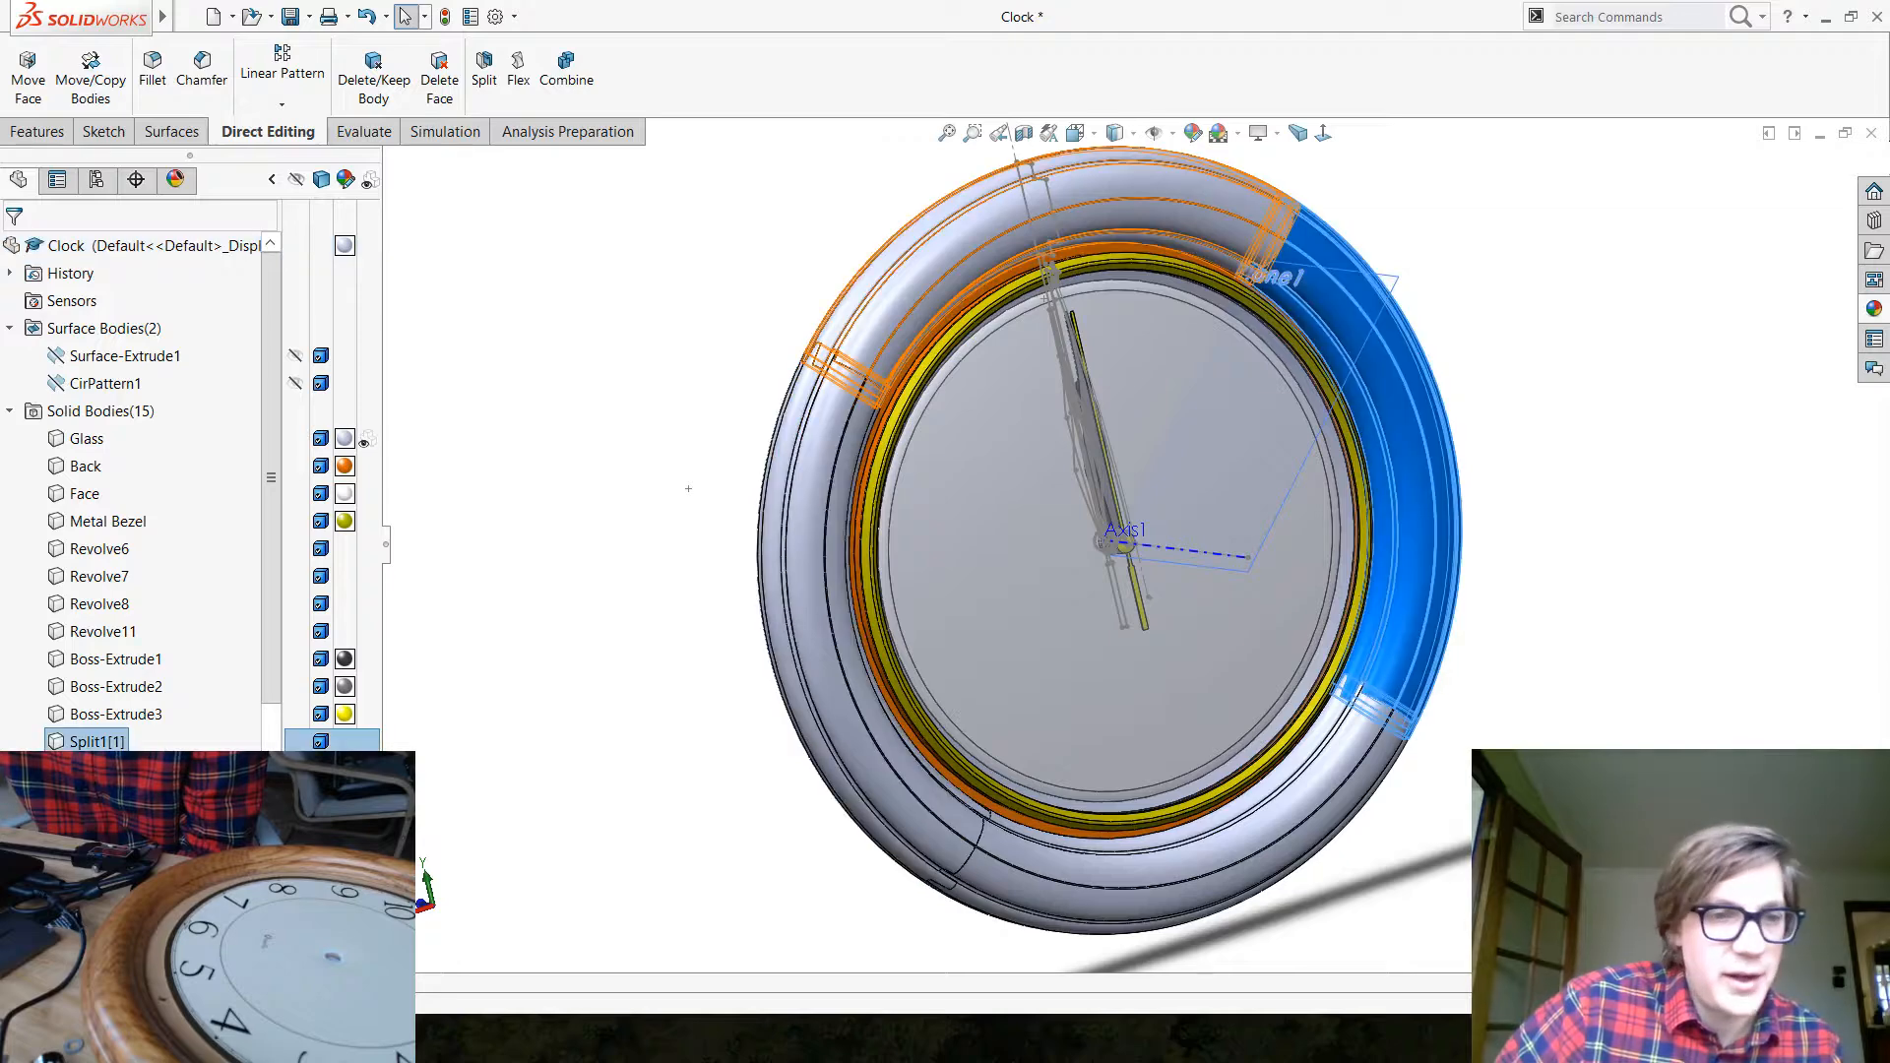
click(99, 797)
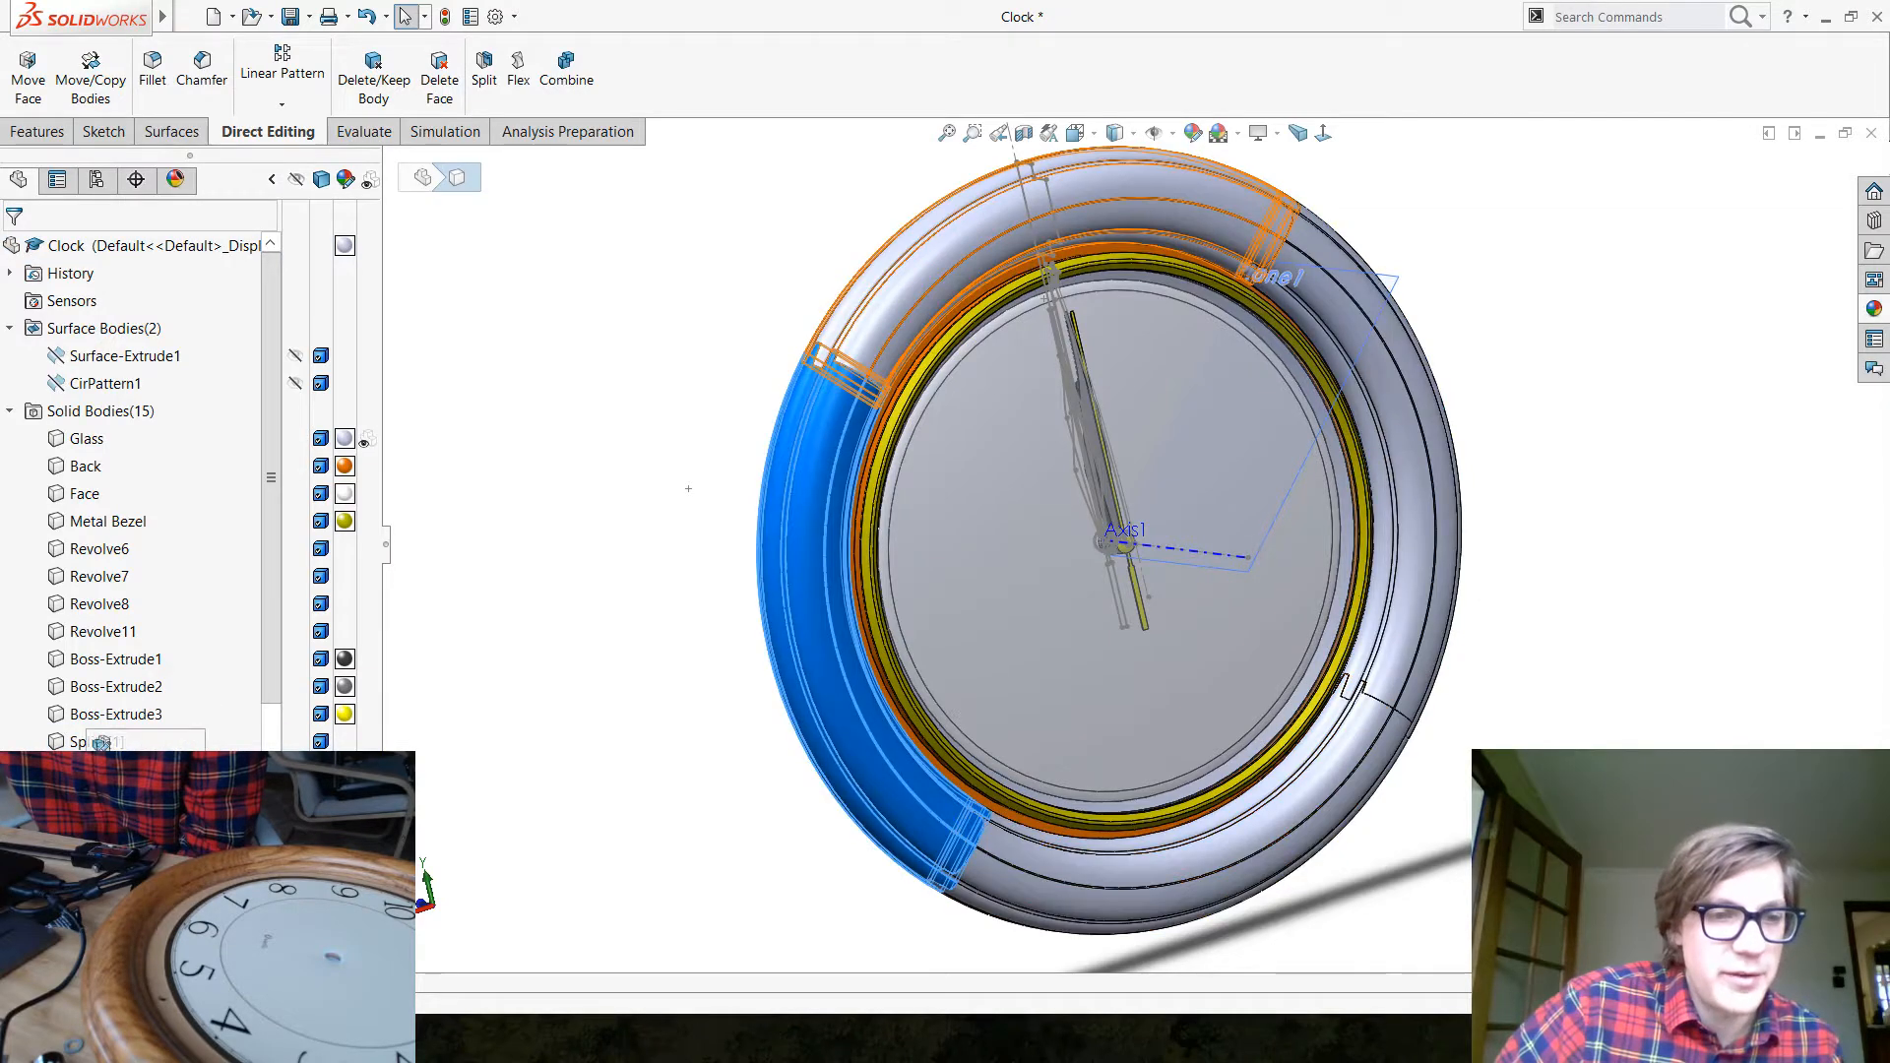
click(84, 796)
click(83, 824)
click(548, 748)
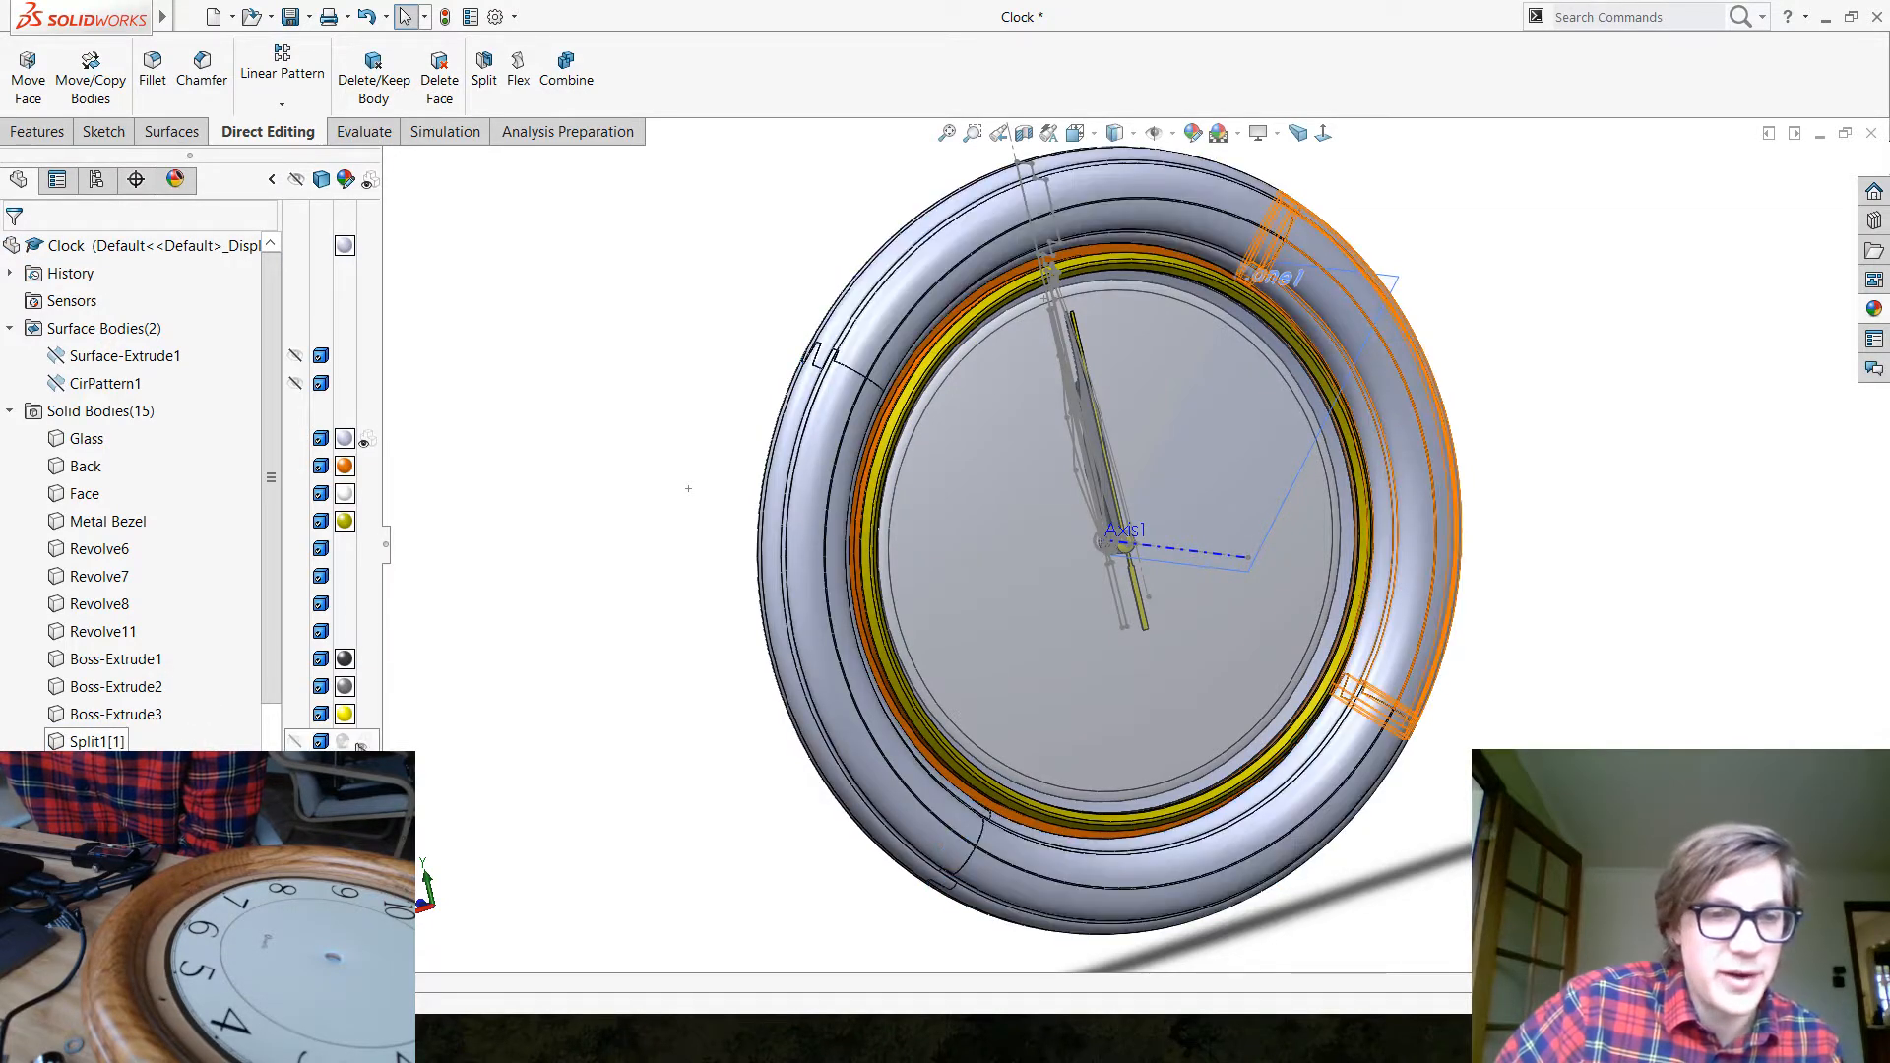
Colour the first two split bezel bodies, Split1[1] dark brown and Split1[2] a lighter orange-brown
click(96, 741)
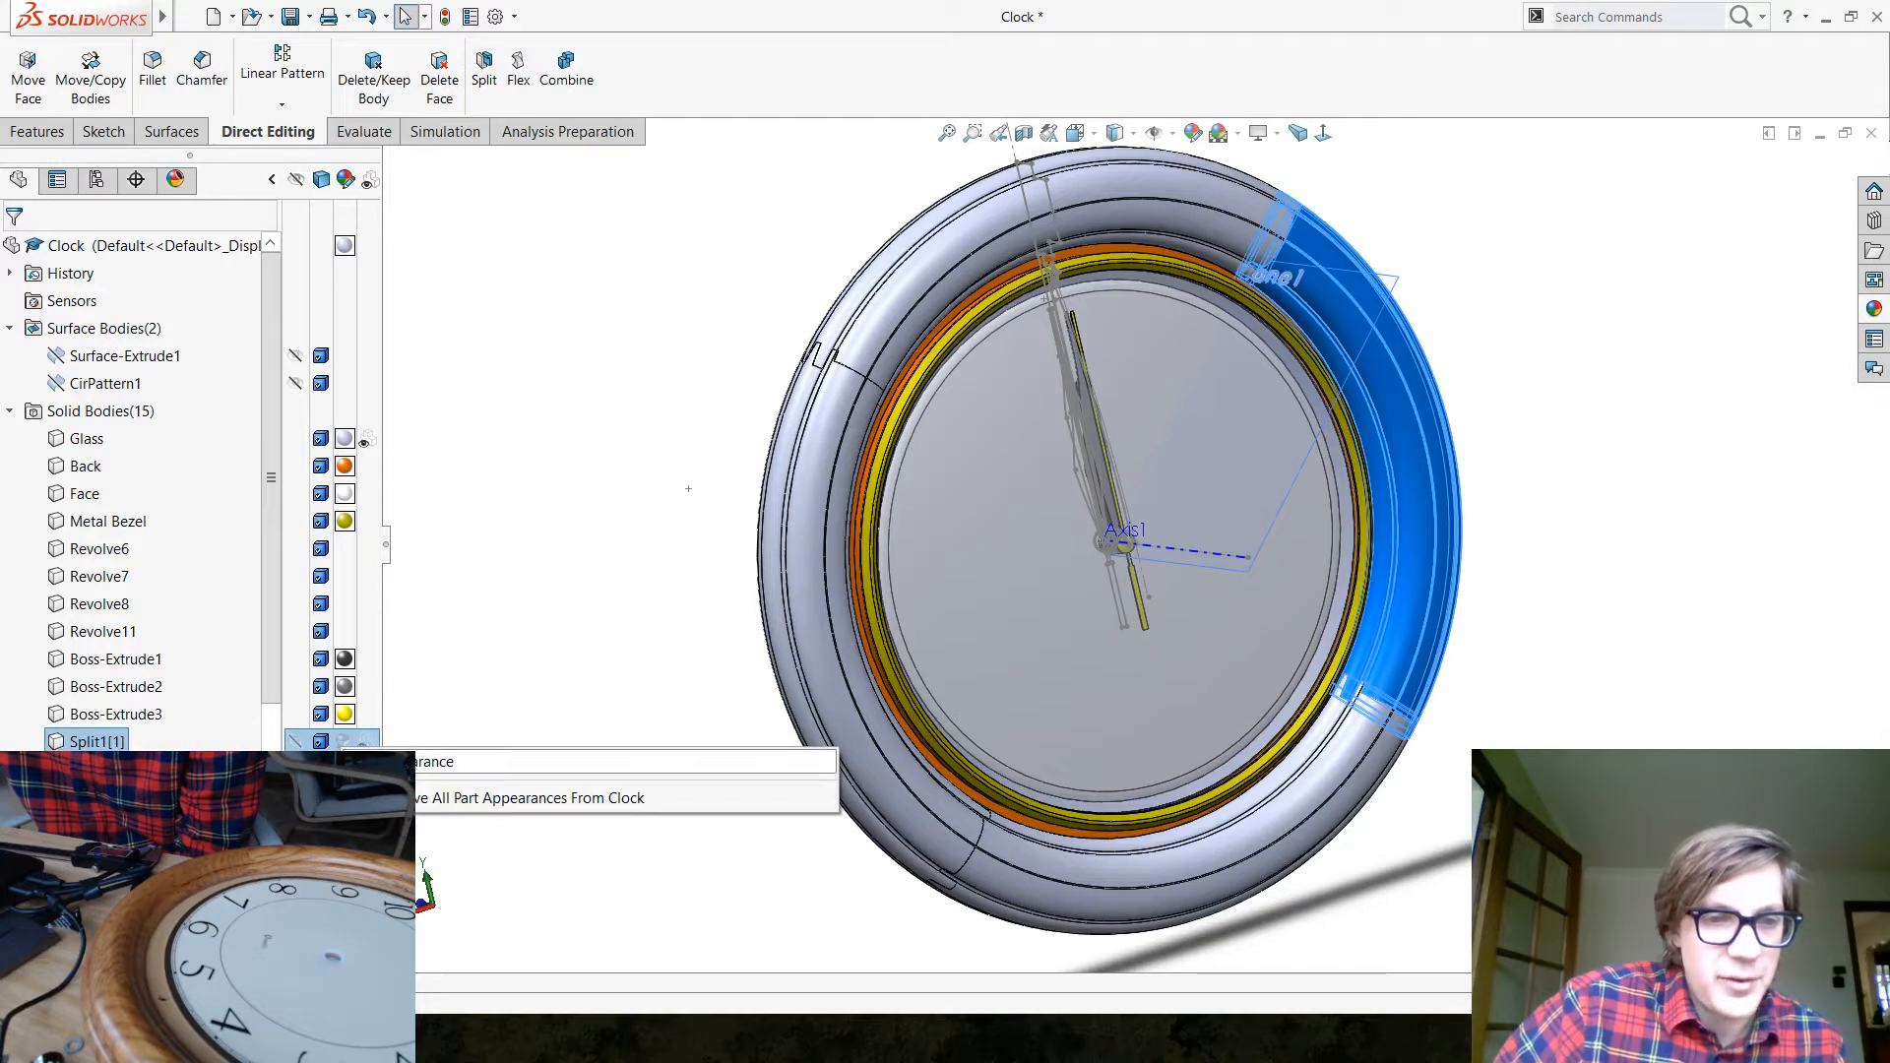
click(232, 651)
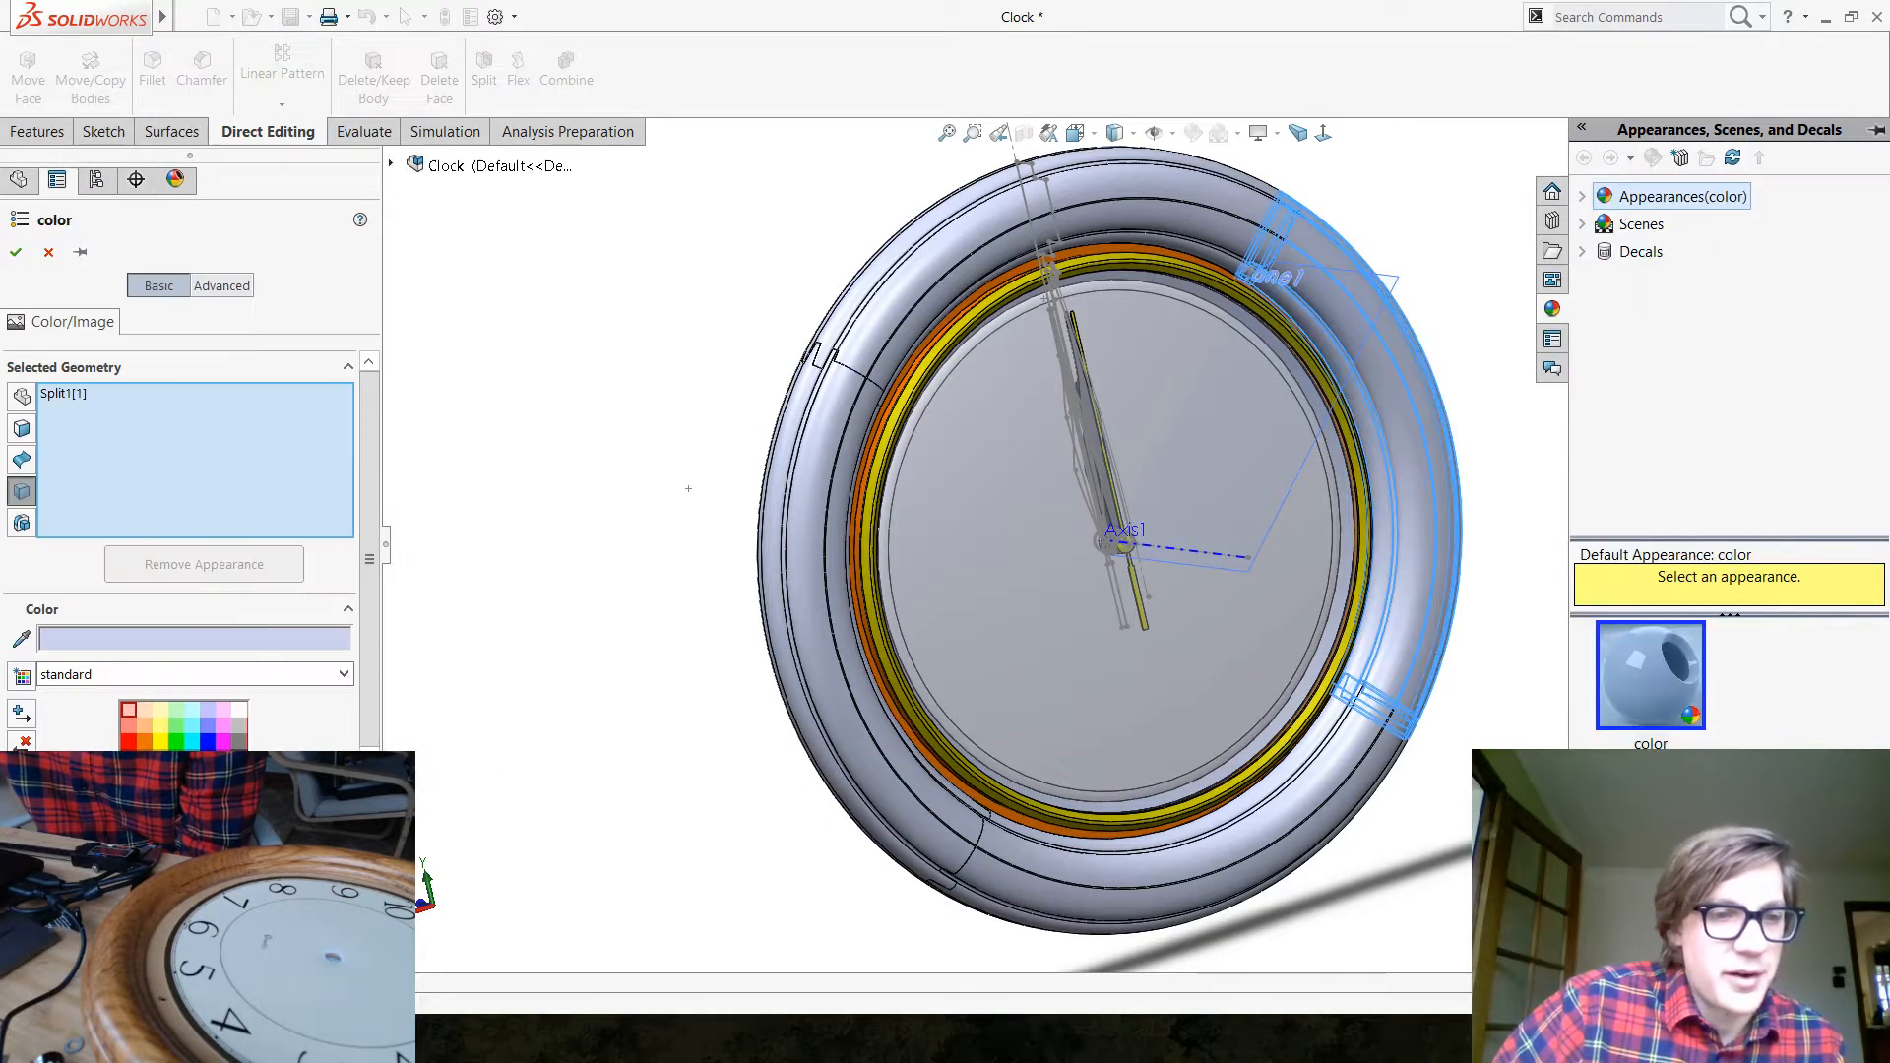
click(145, 763)
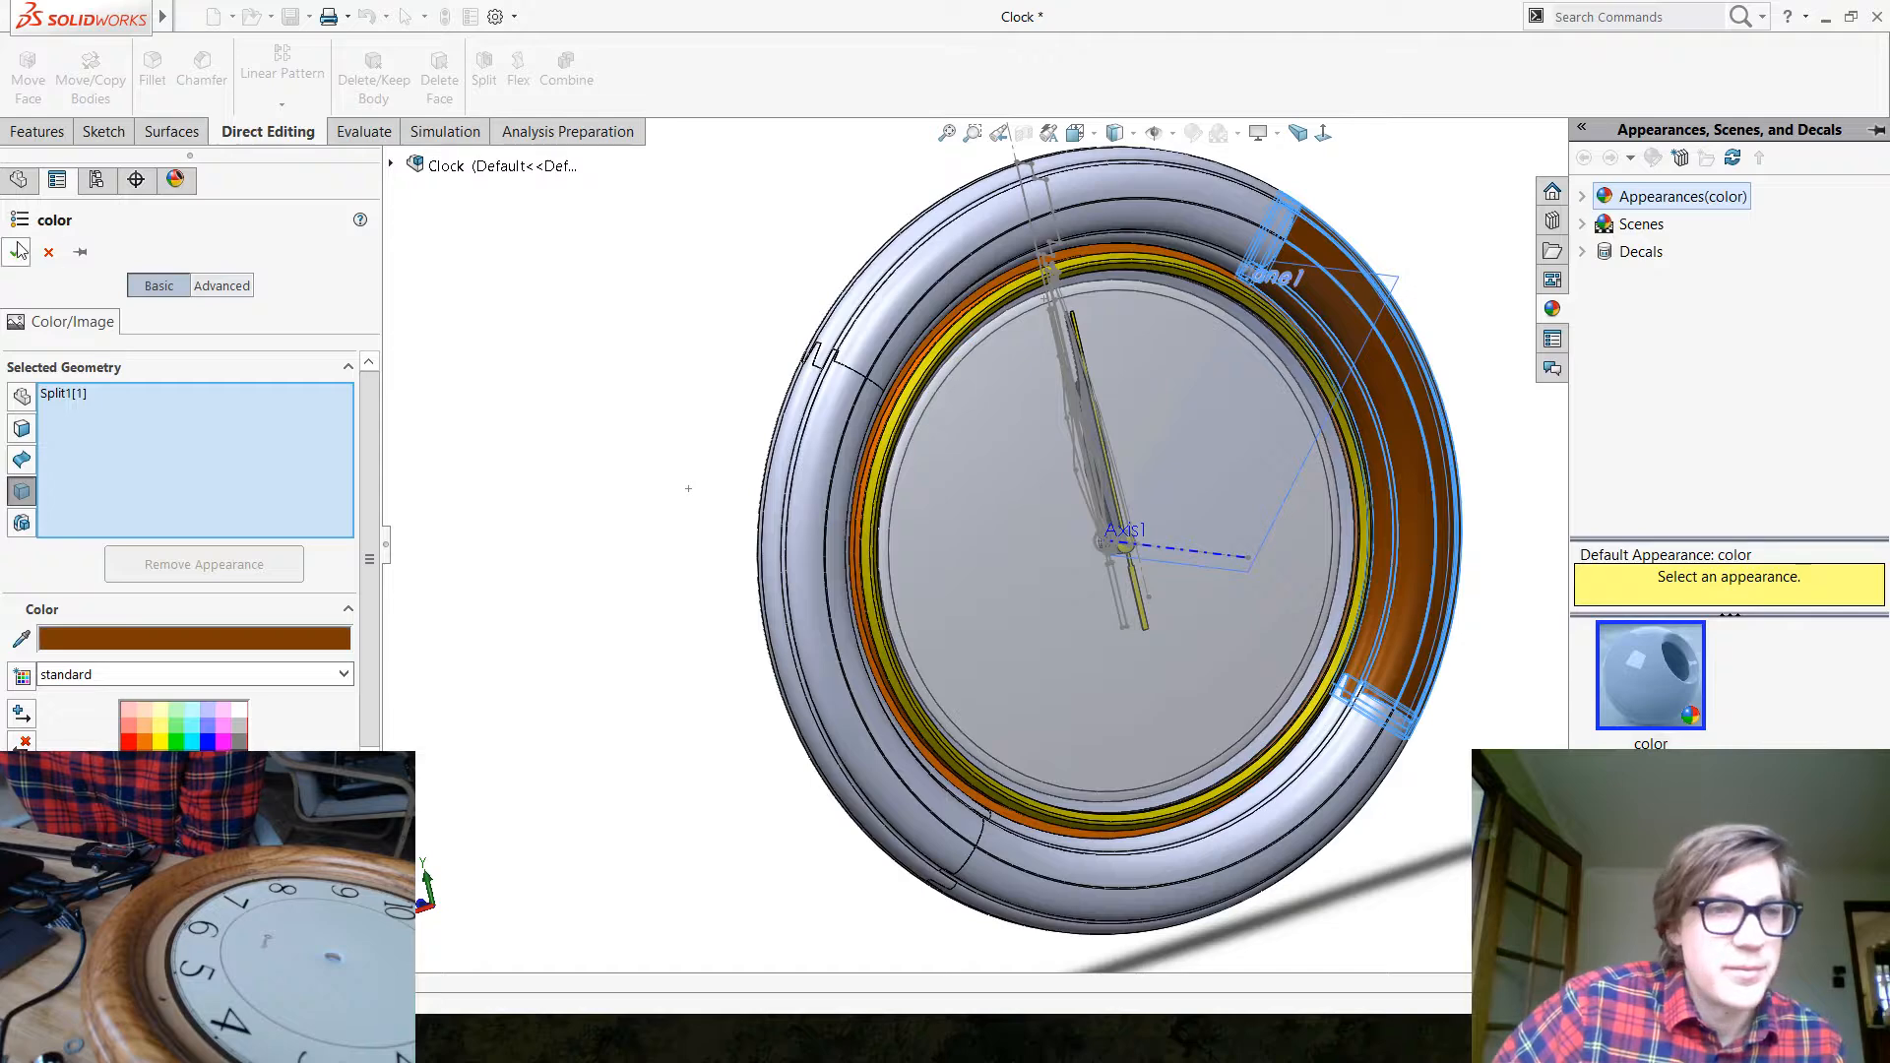
click(344, 769)
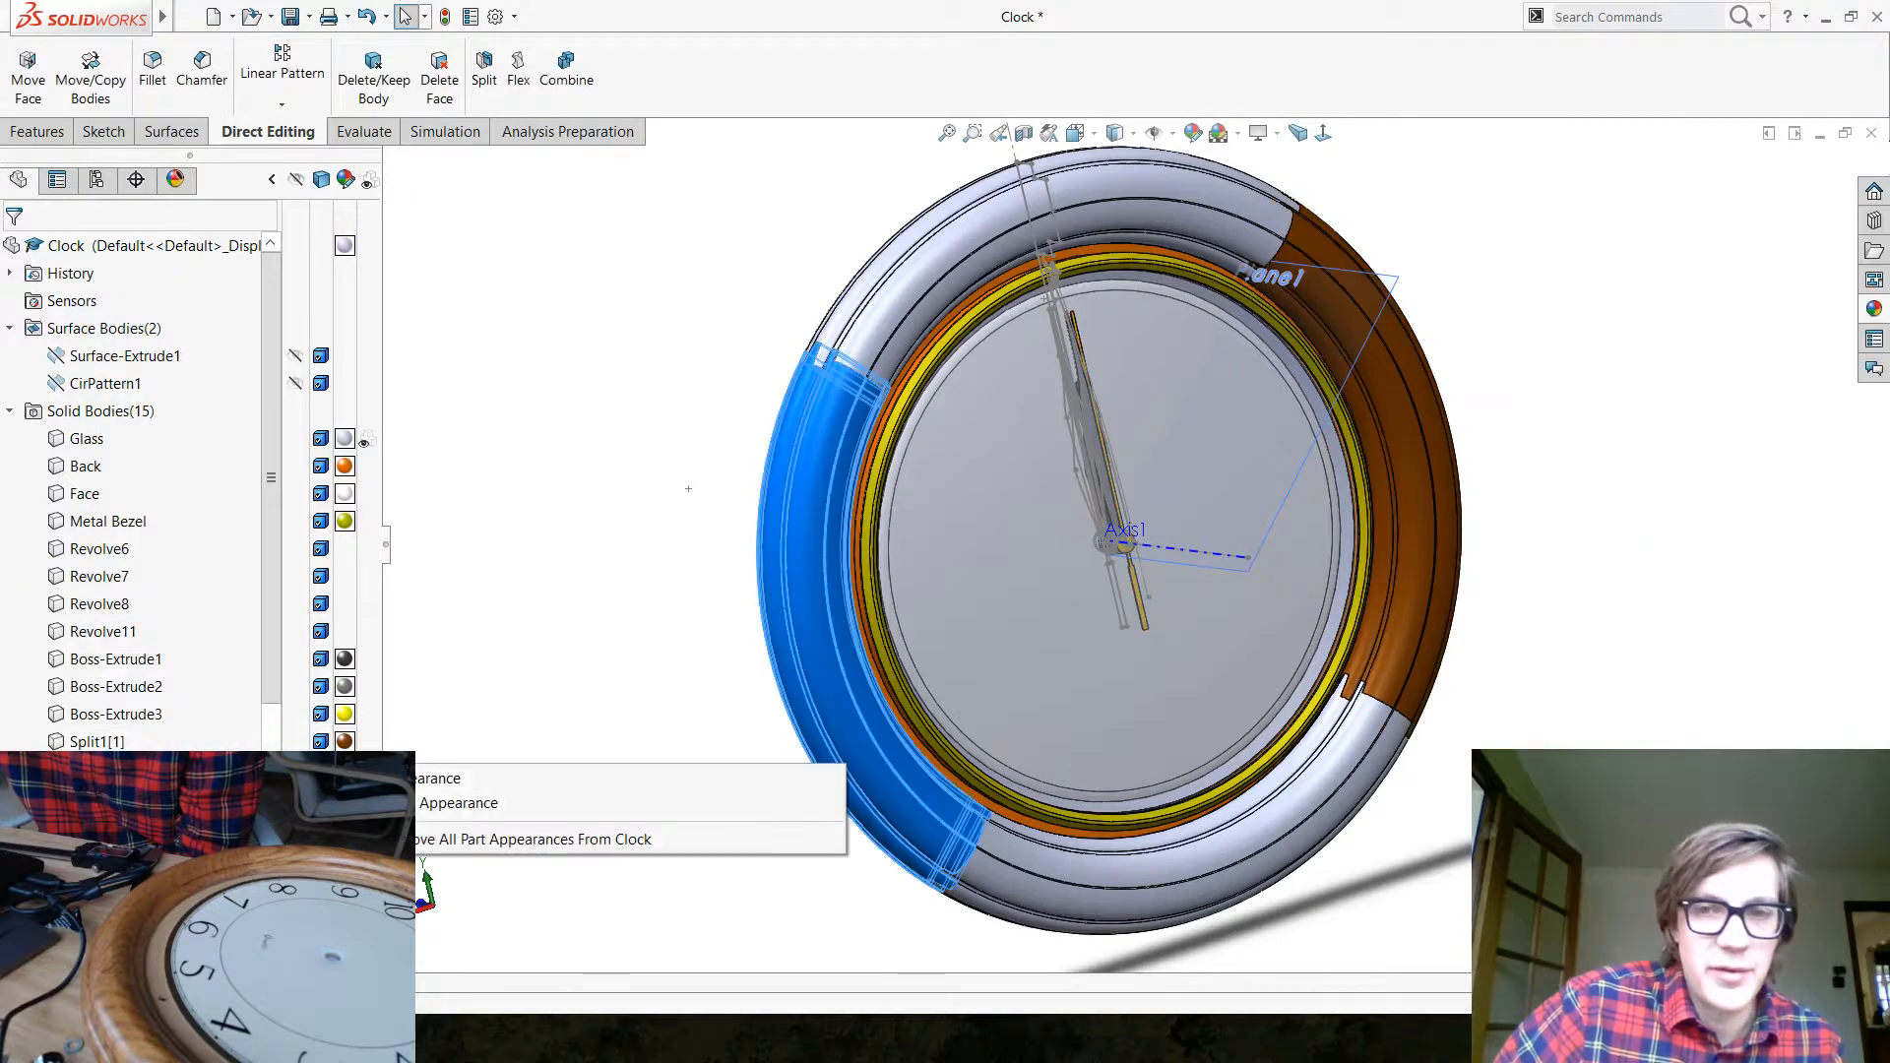
click(344, 778)
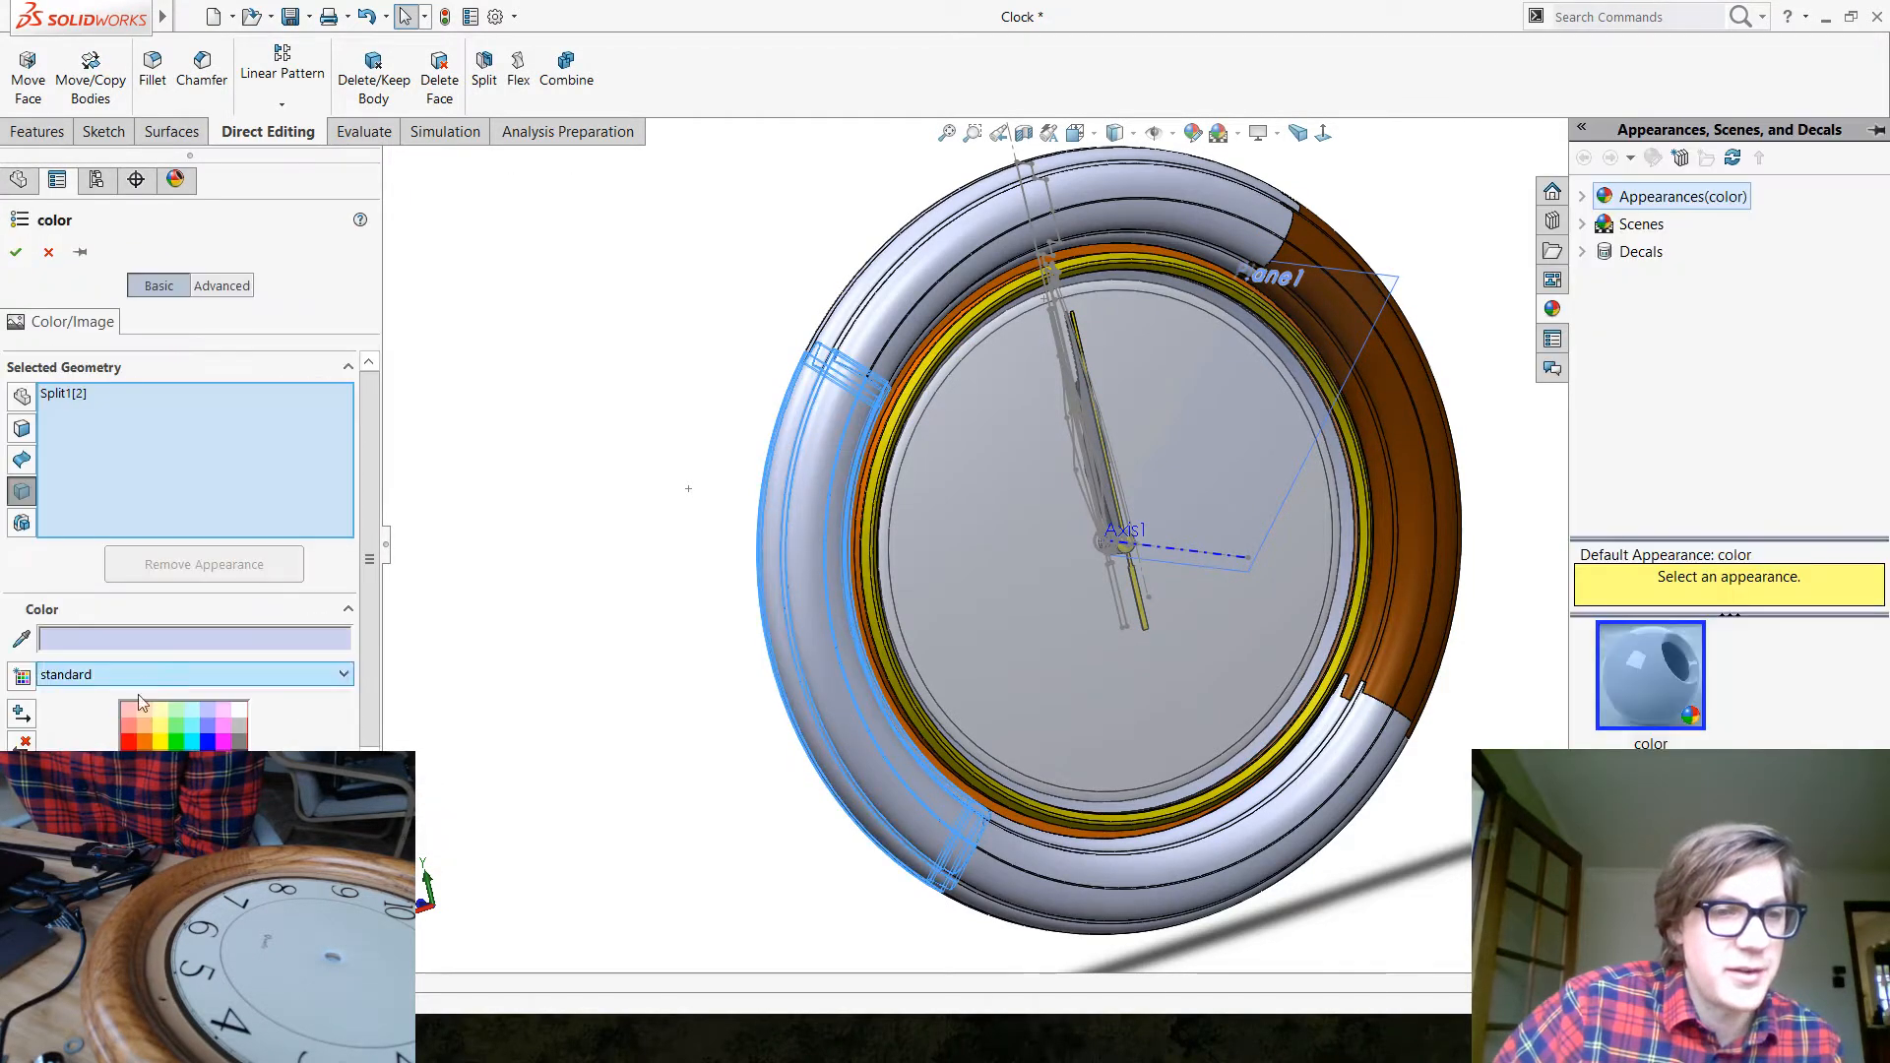
click(145, 758)
click(27, 259)
Colour the remaining two bezel bodies, Split1[3] orange and Split1[4] light peach, from the standard swatches
click(344, 796)
click(345, 812)
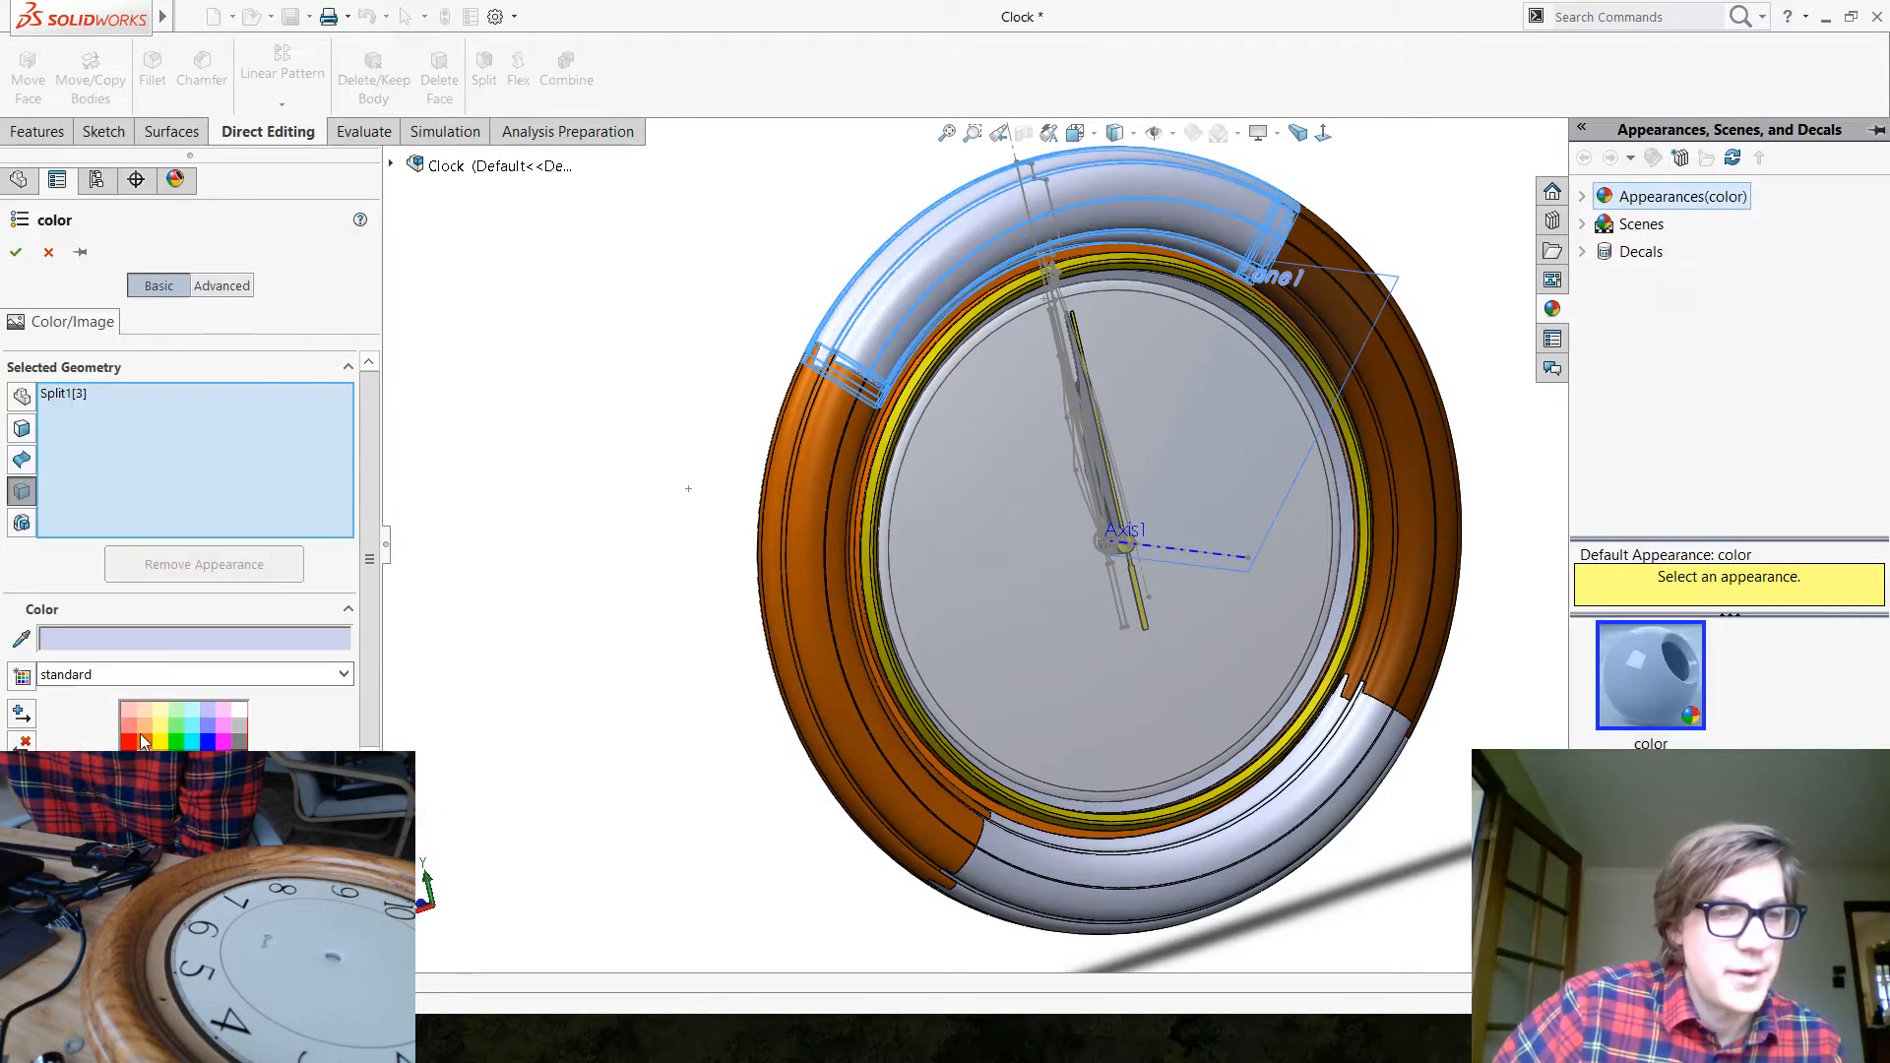
click(142, 741)
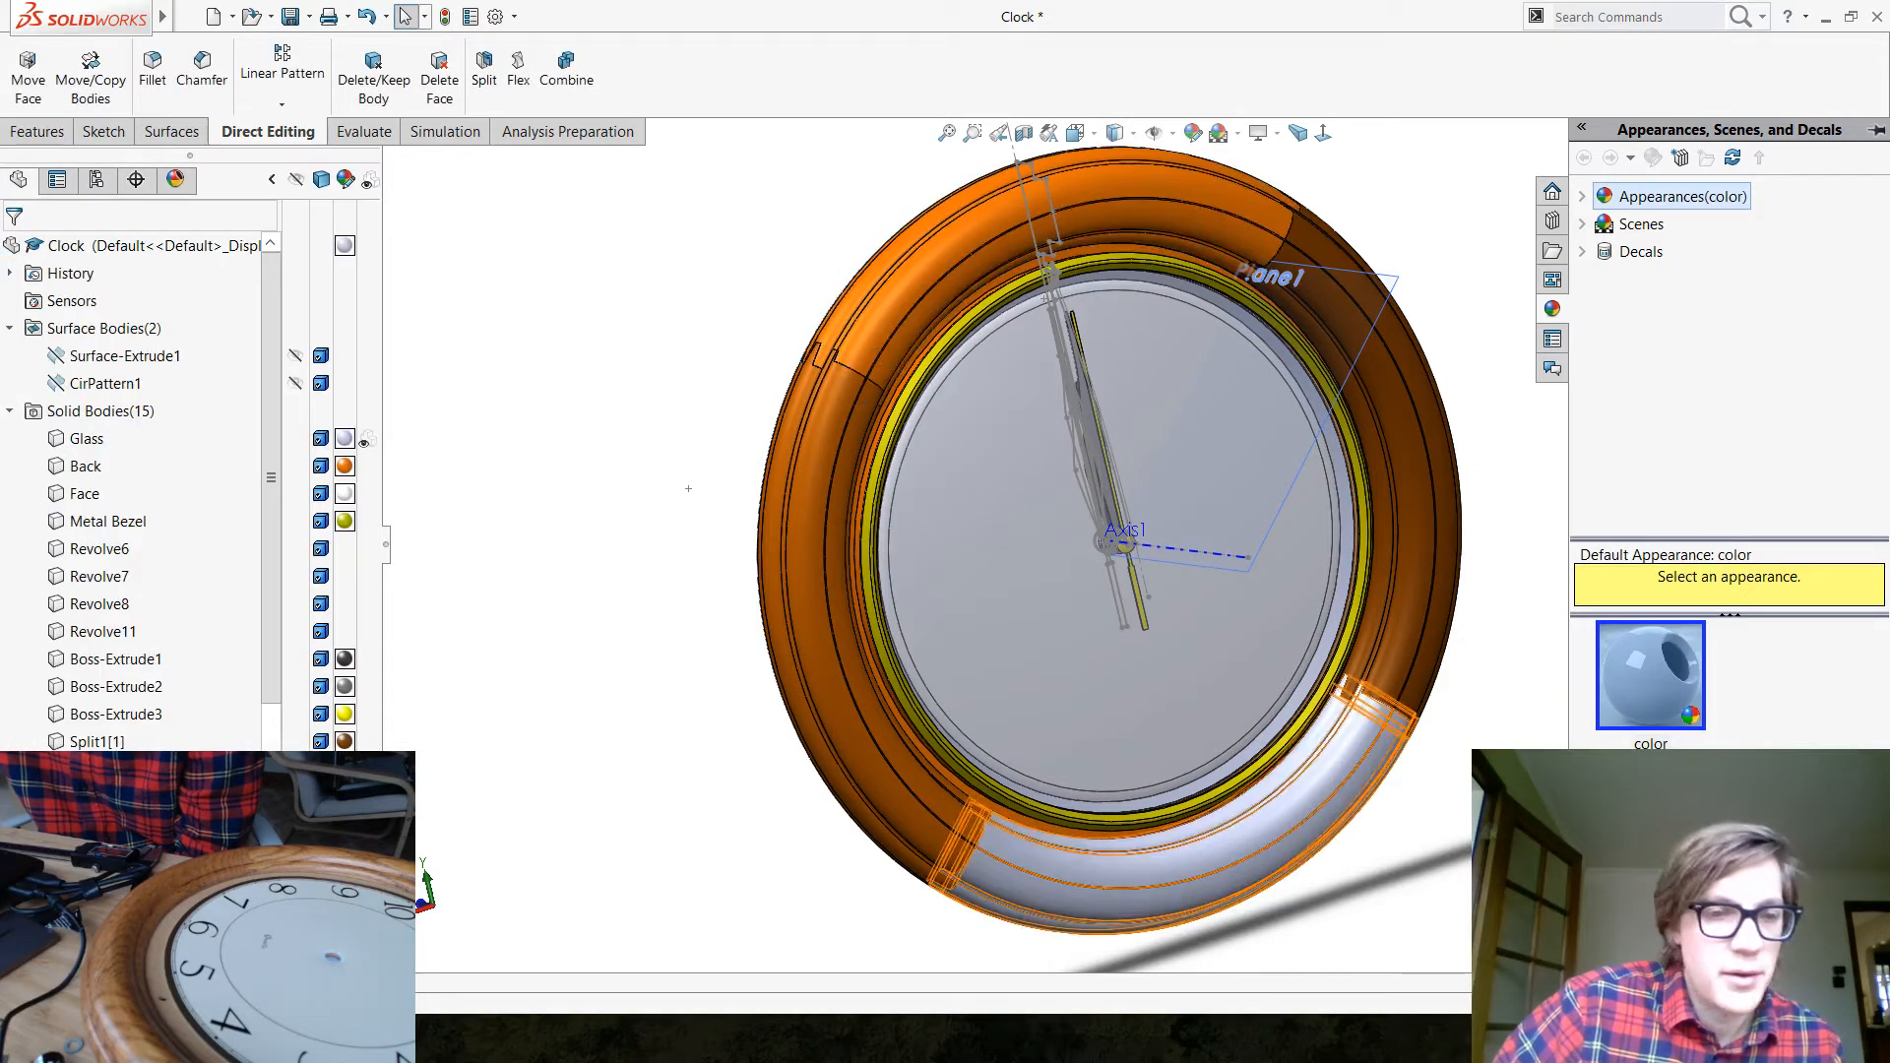
click(344, 824)
click(394, 846)
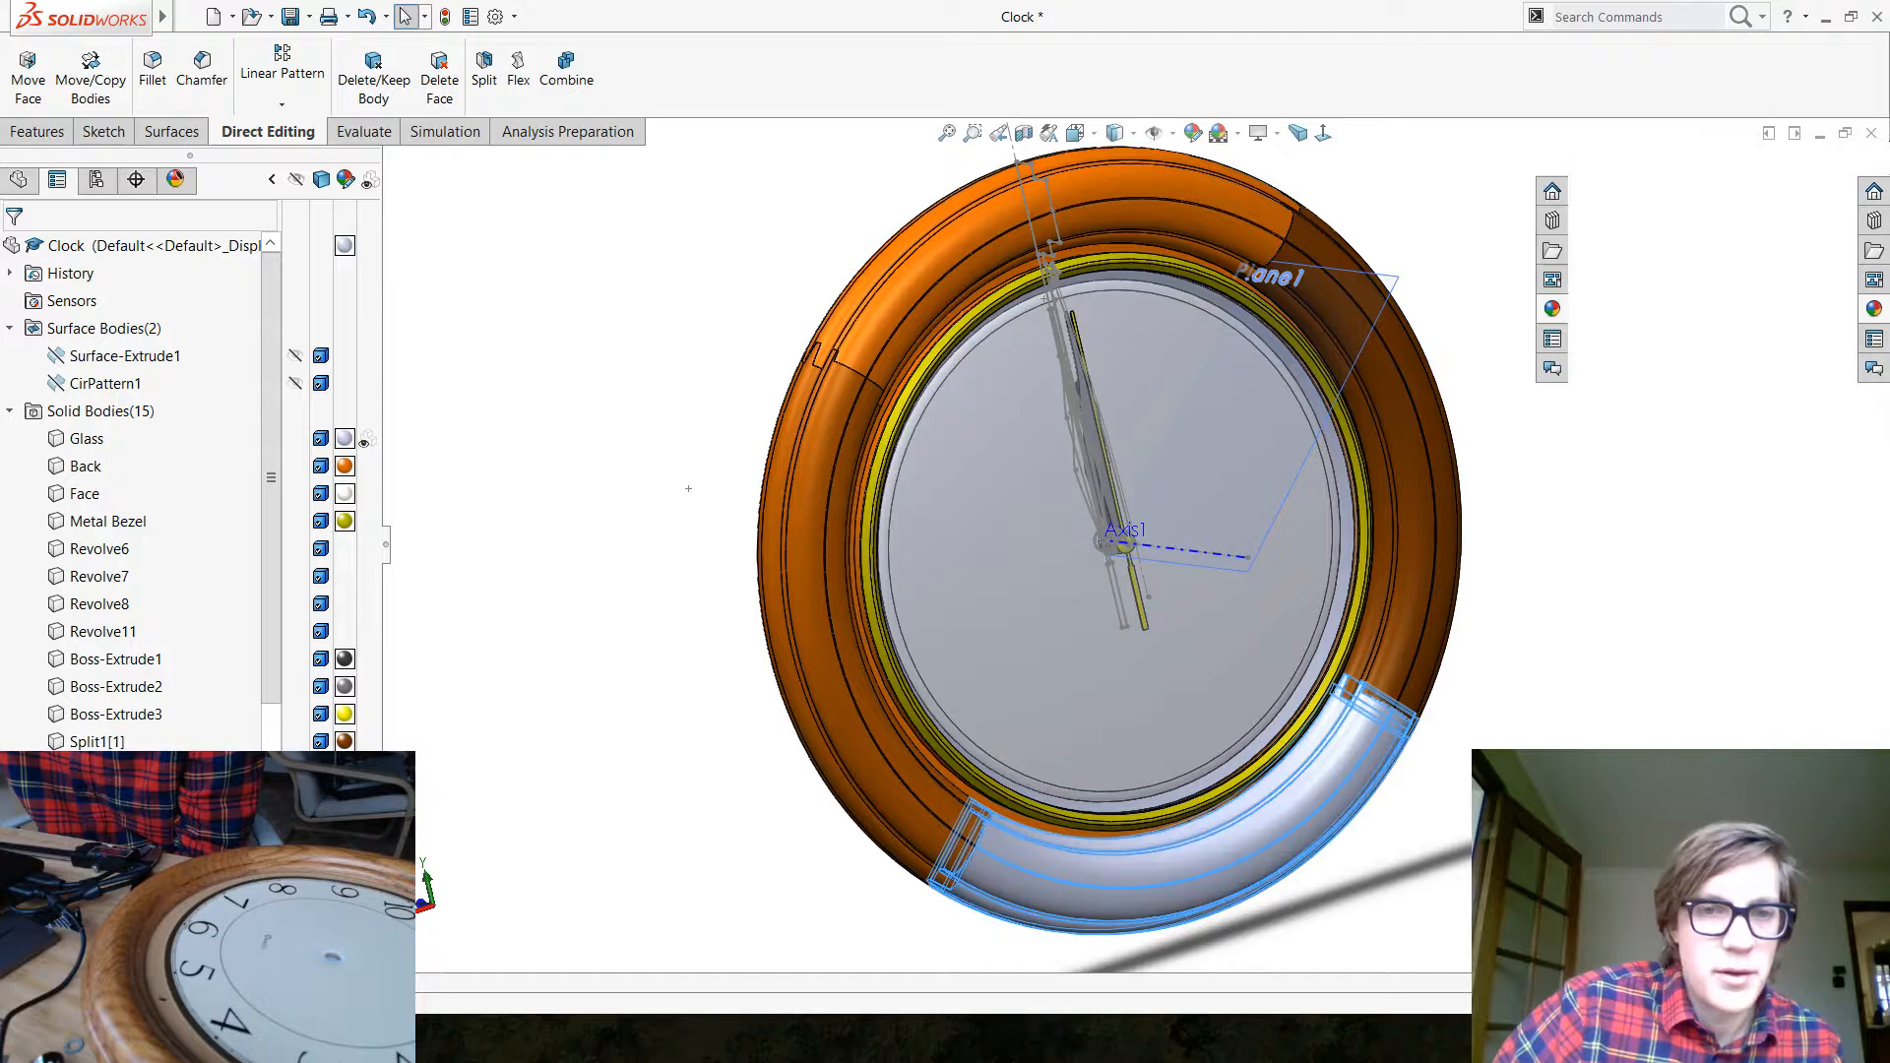
click(143, 726)
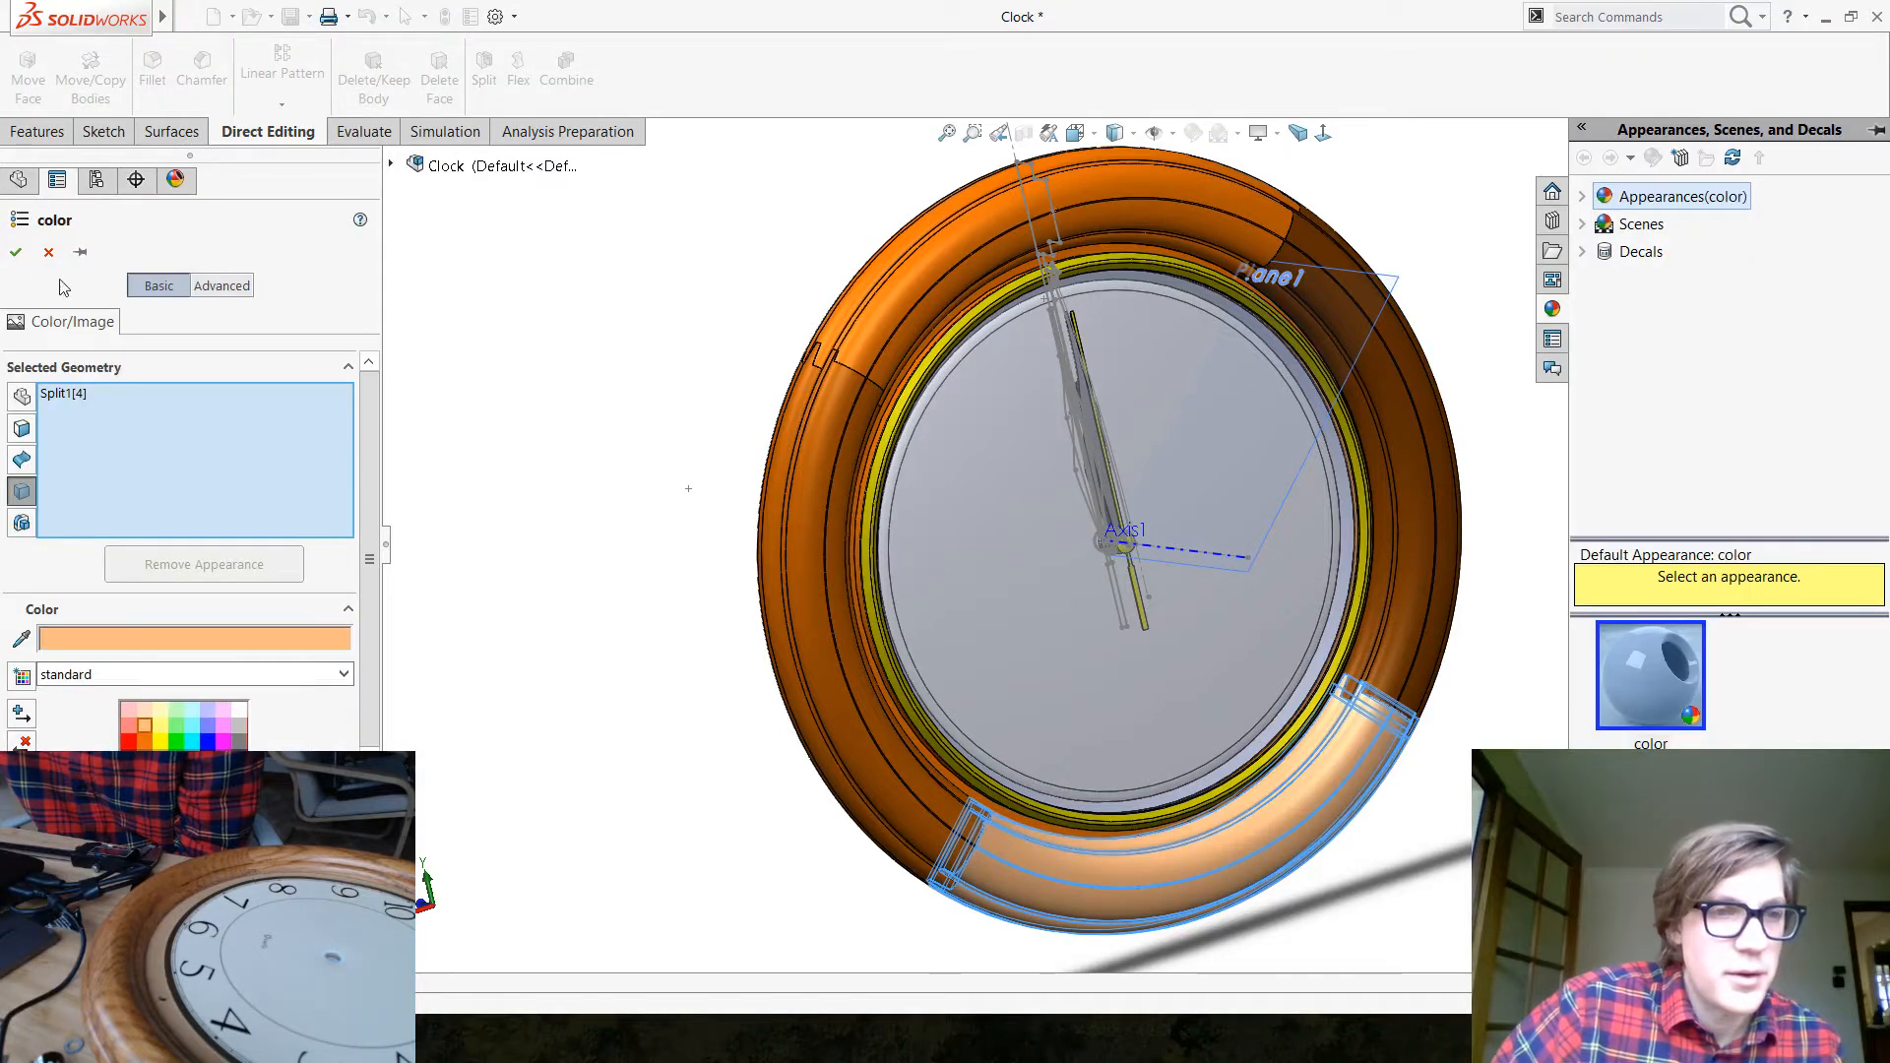
key(Return)
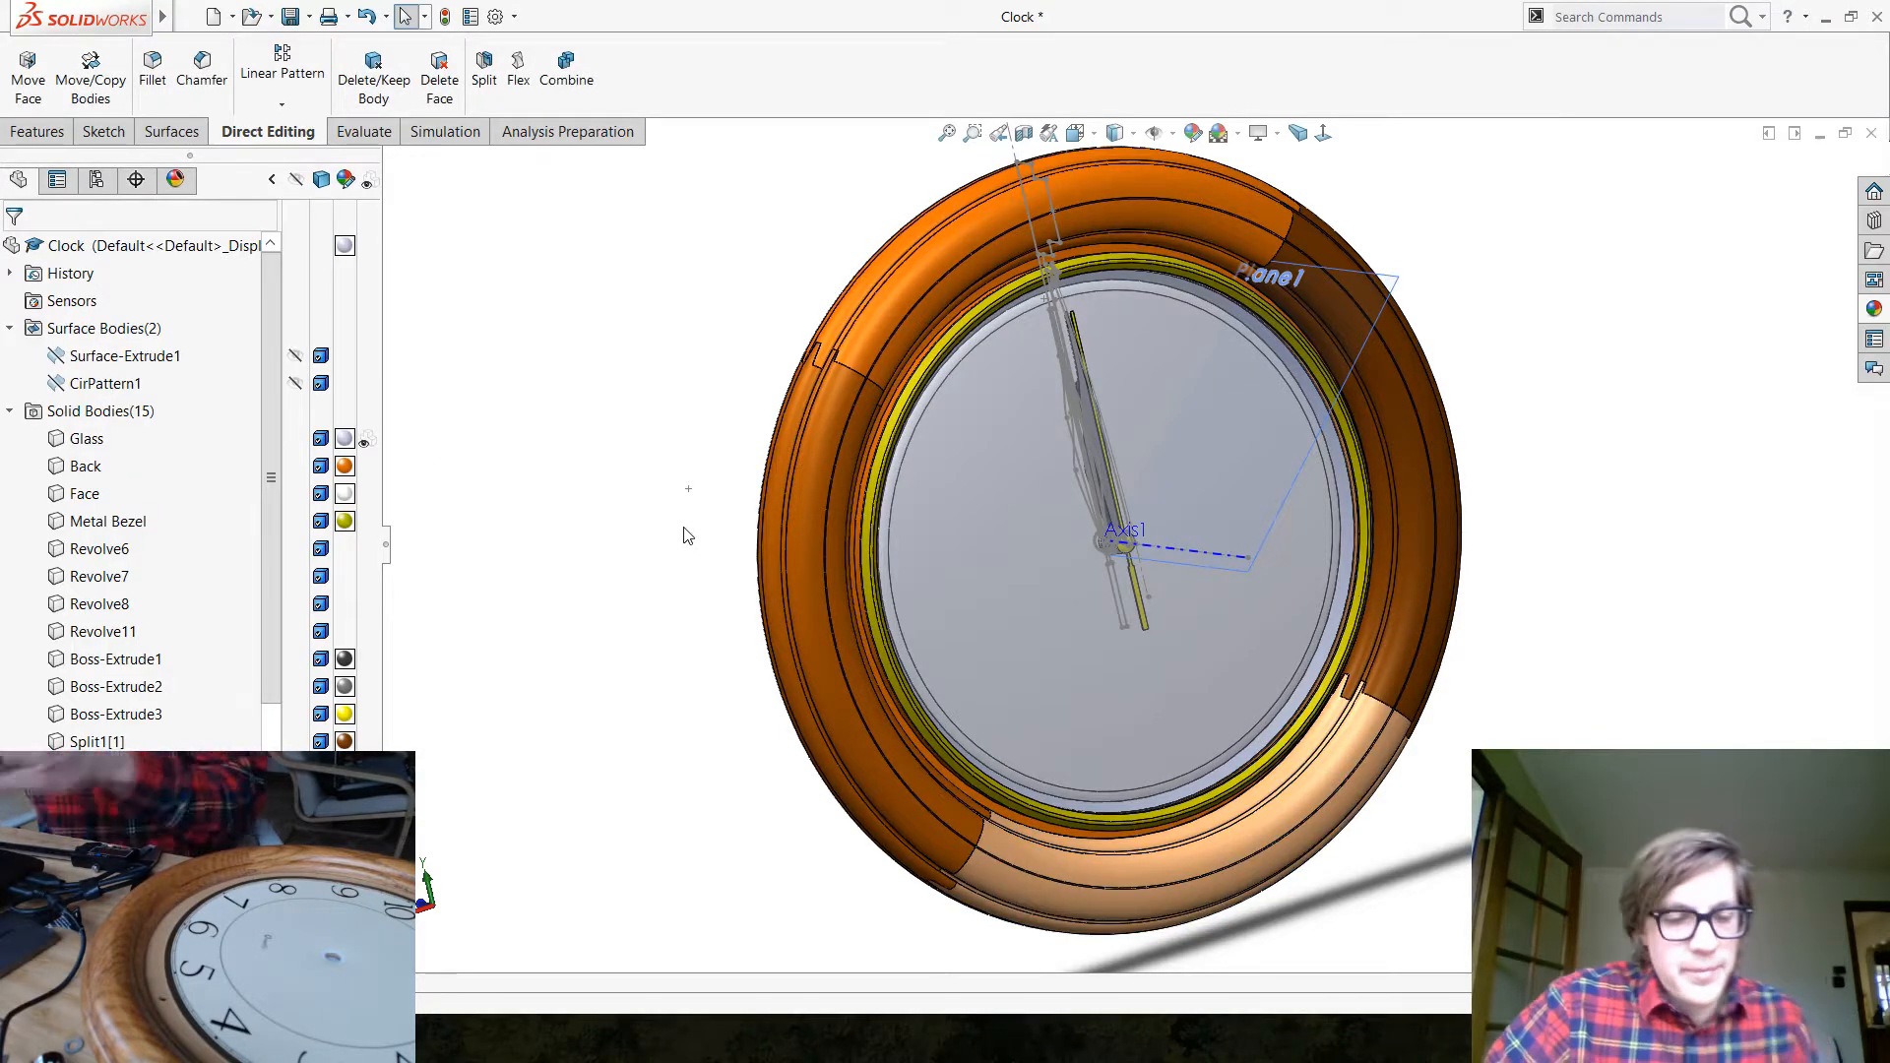
Examine the four coloured bezel segments and their joints from several angles
middle_drag(669, 338, 600, 203)
middle_drag(971, 854, 1200, 677)
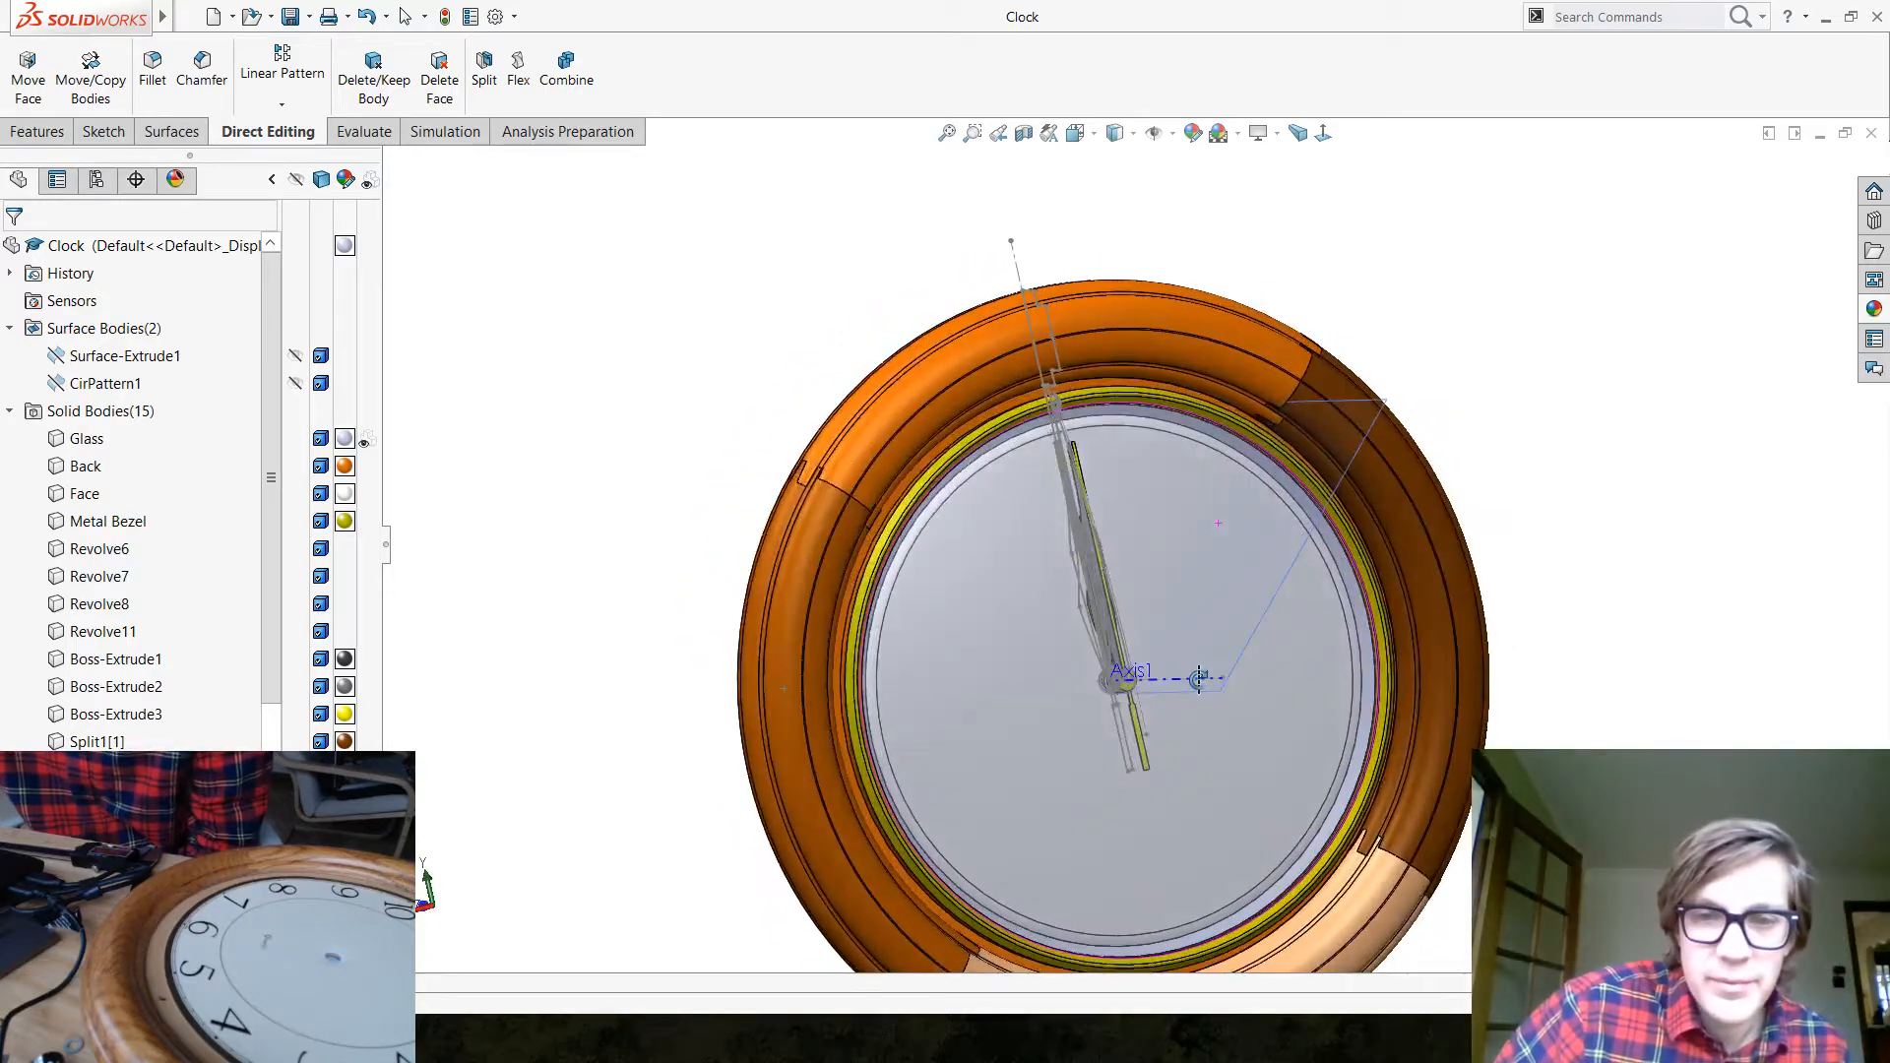
scroll(1207, 829, up, 1)
scroll(1242, 730, down, 1)
middle_drag(620, 618, 683, 589)
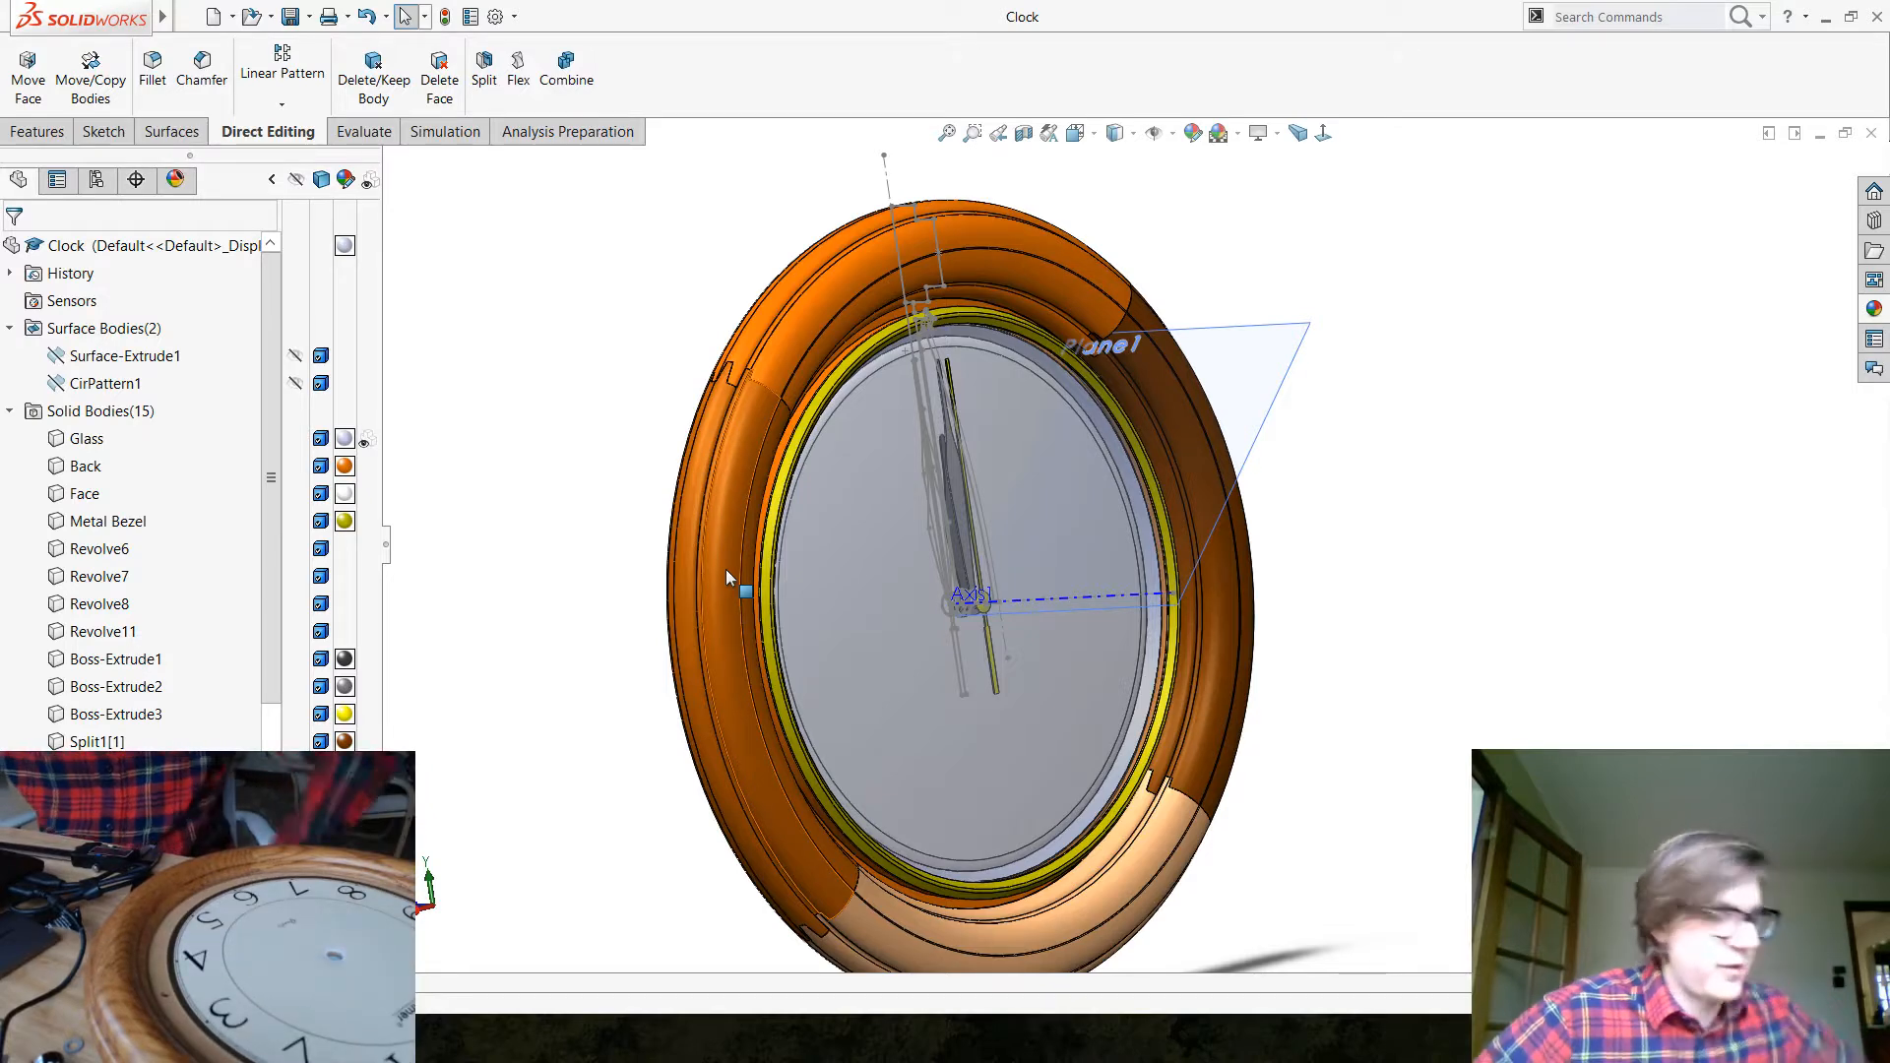
scroll(689, 532, up, 2)
scroll(648, 480, down, 3)
middle_drag(648, 480, 595, 413)
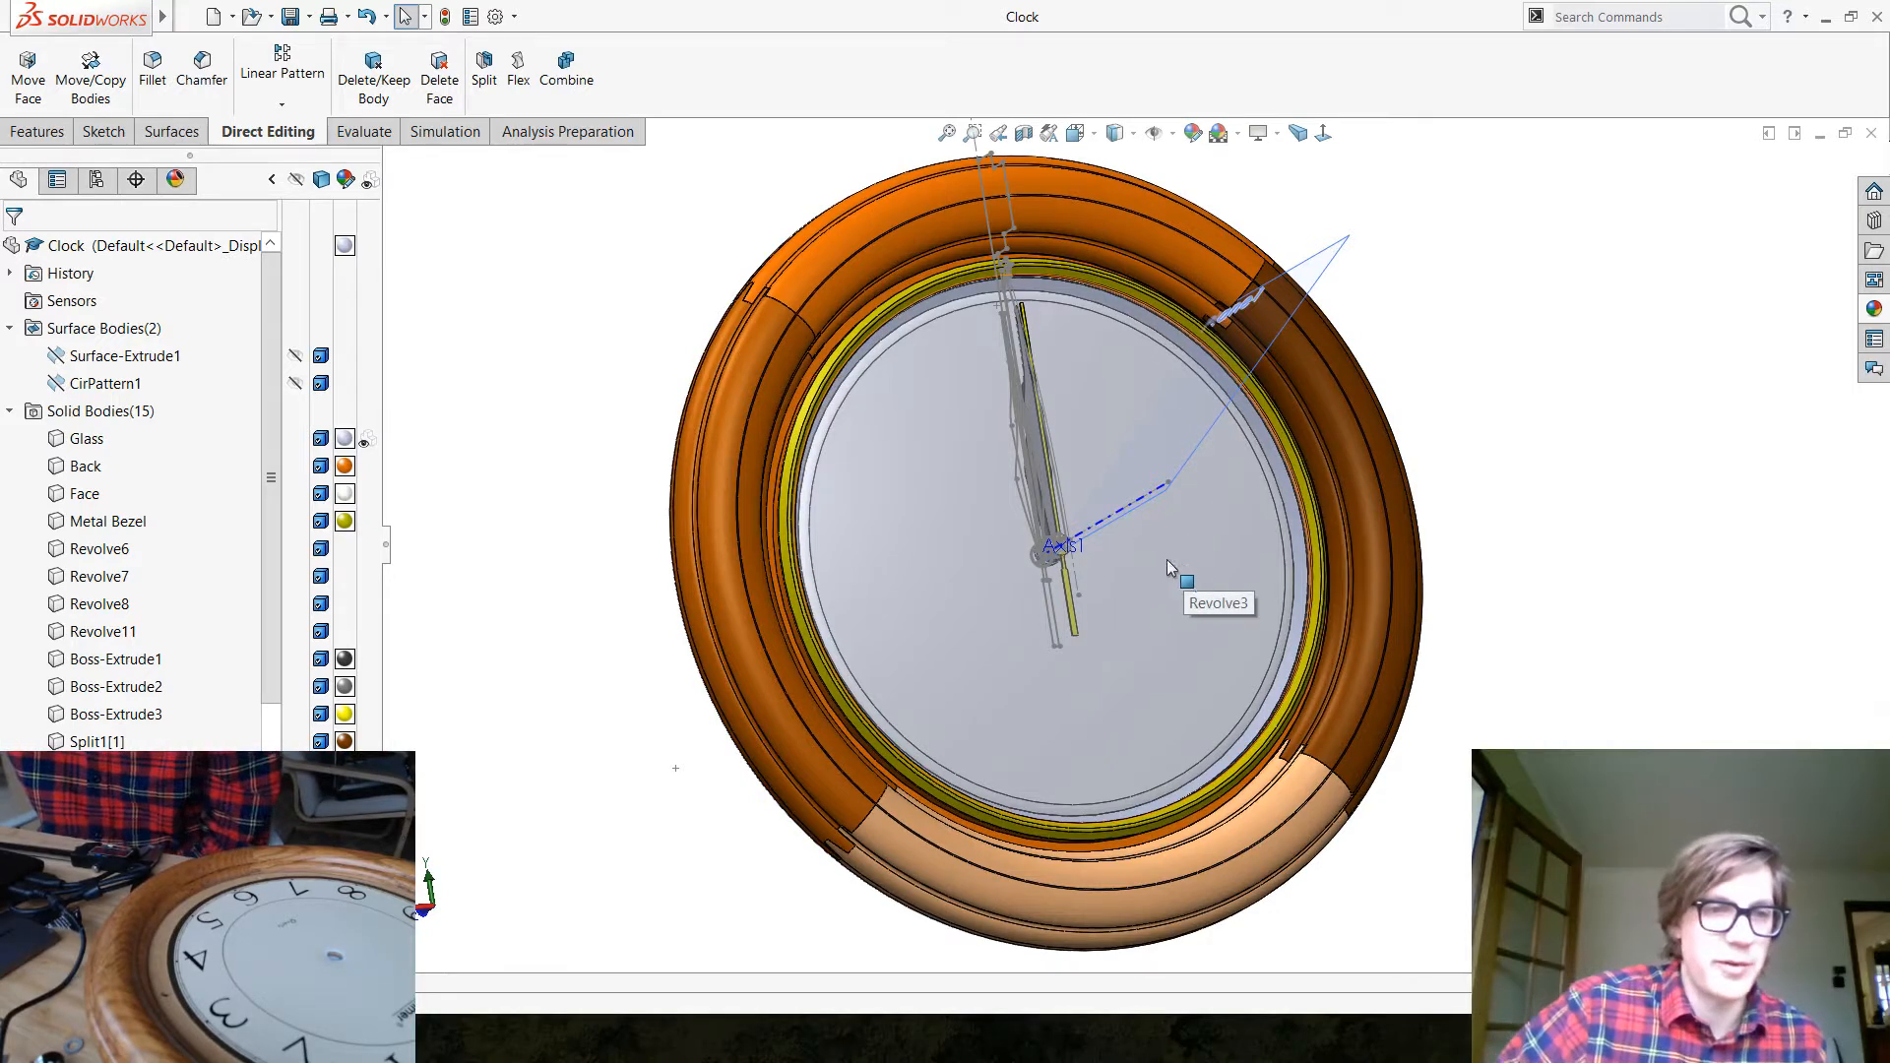
Minimise SOLIDWORKS, switch to OBS, show the Face Cam scene, and return to the Display Cap scene
click(1826, 18)
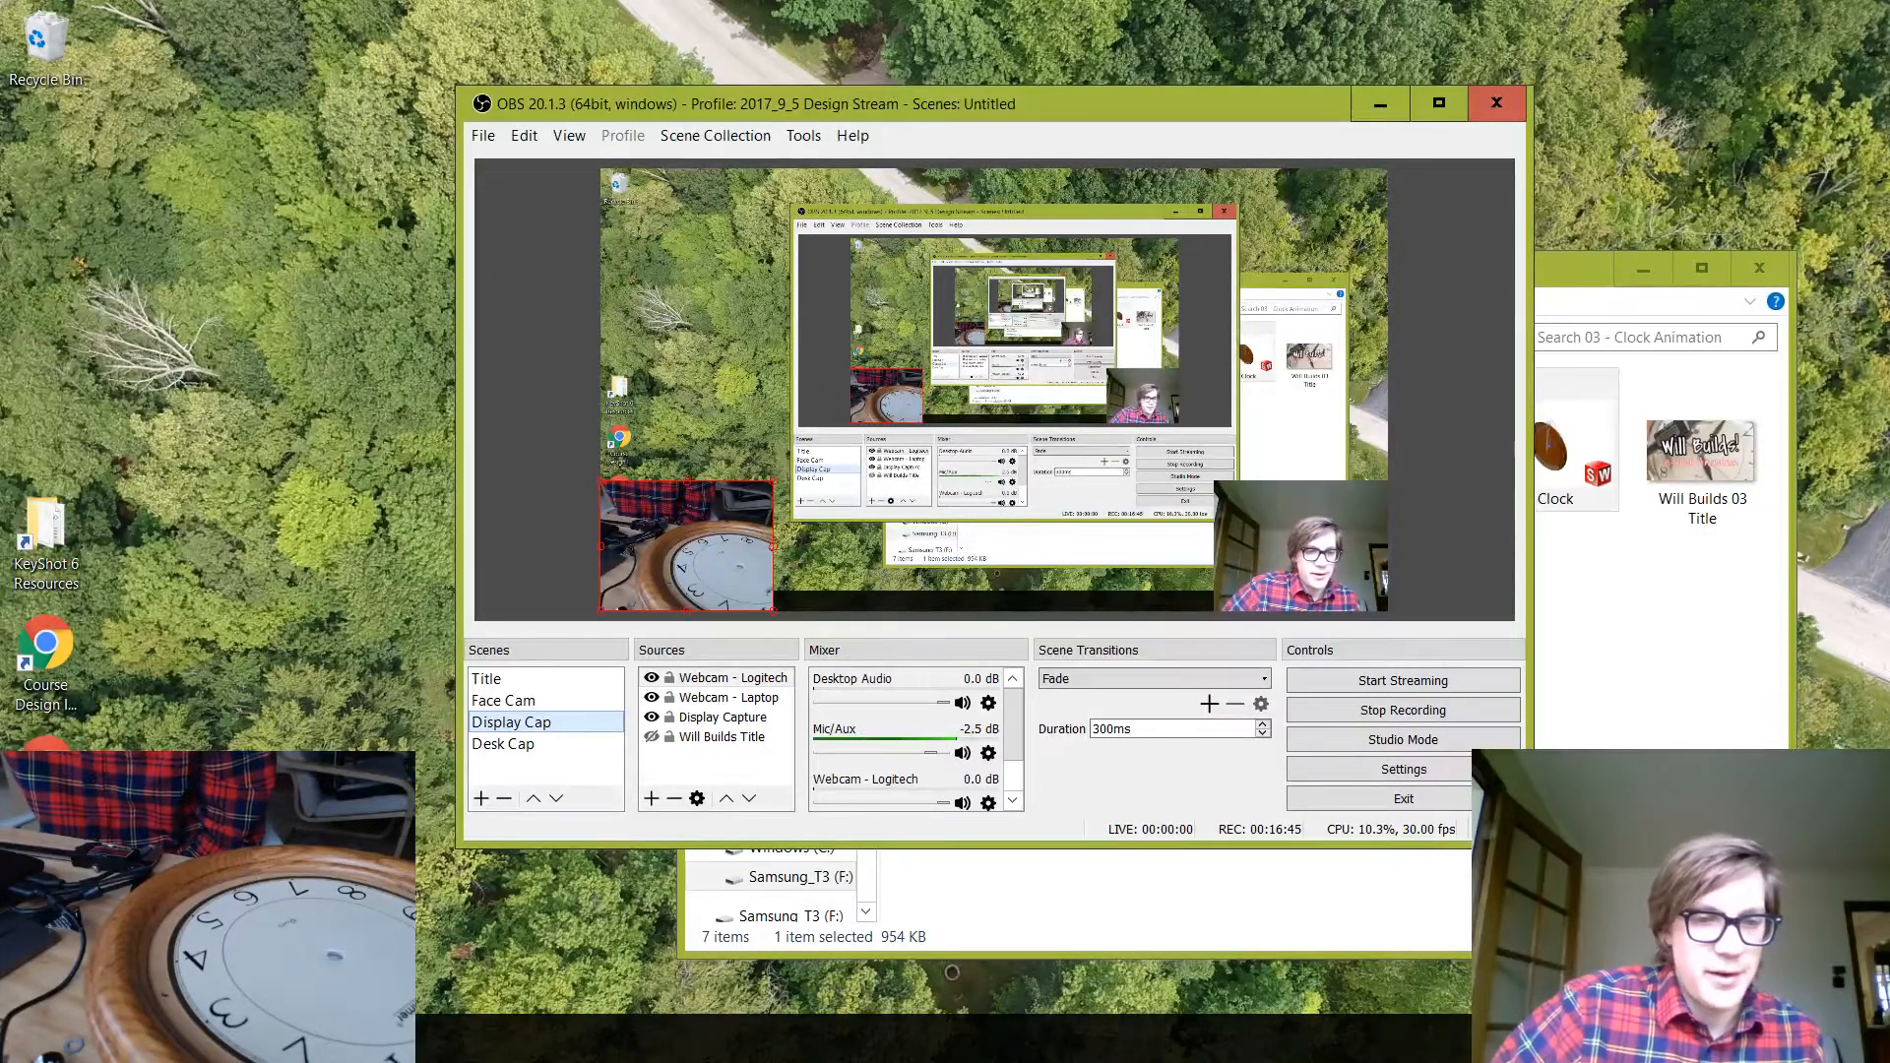
click(394, 1039)
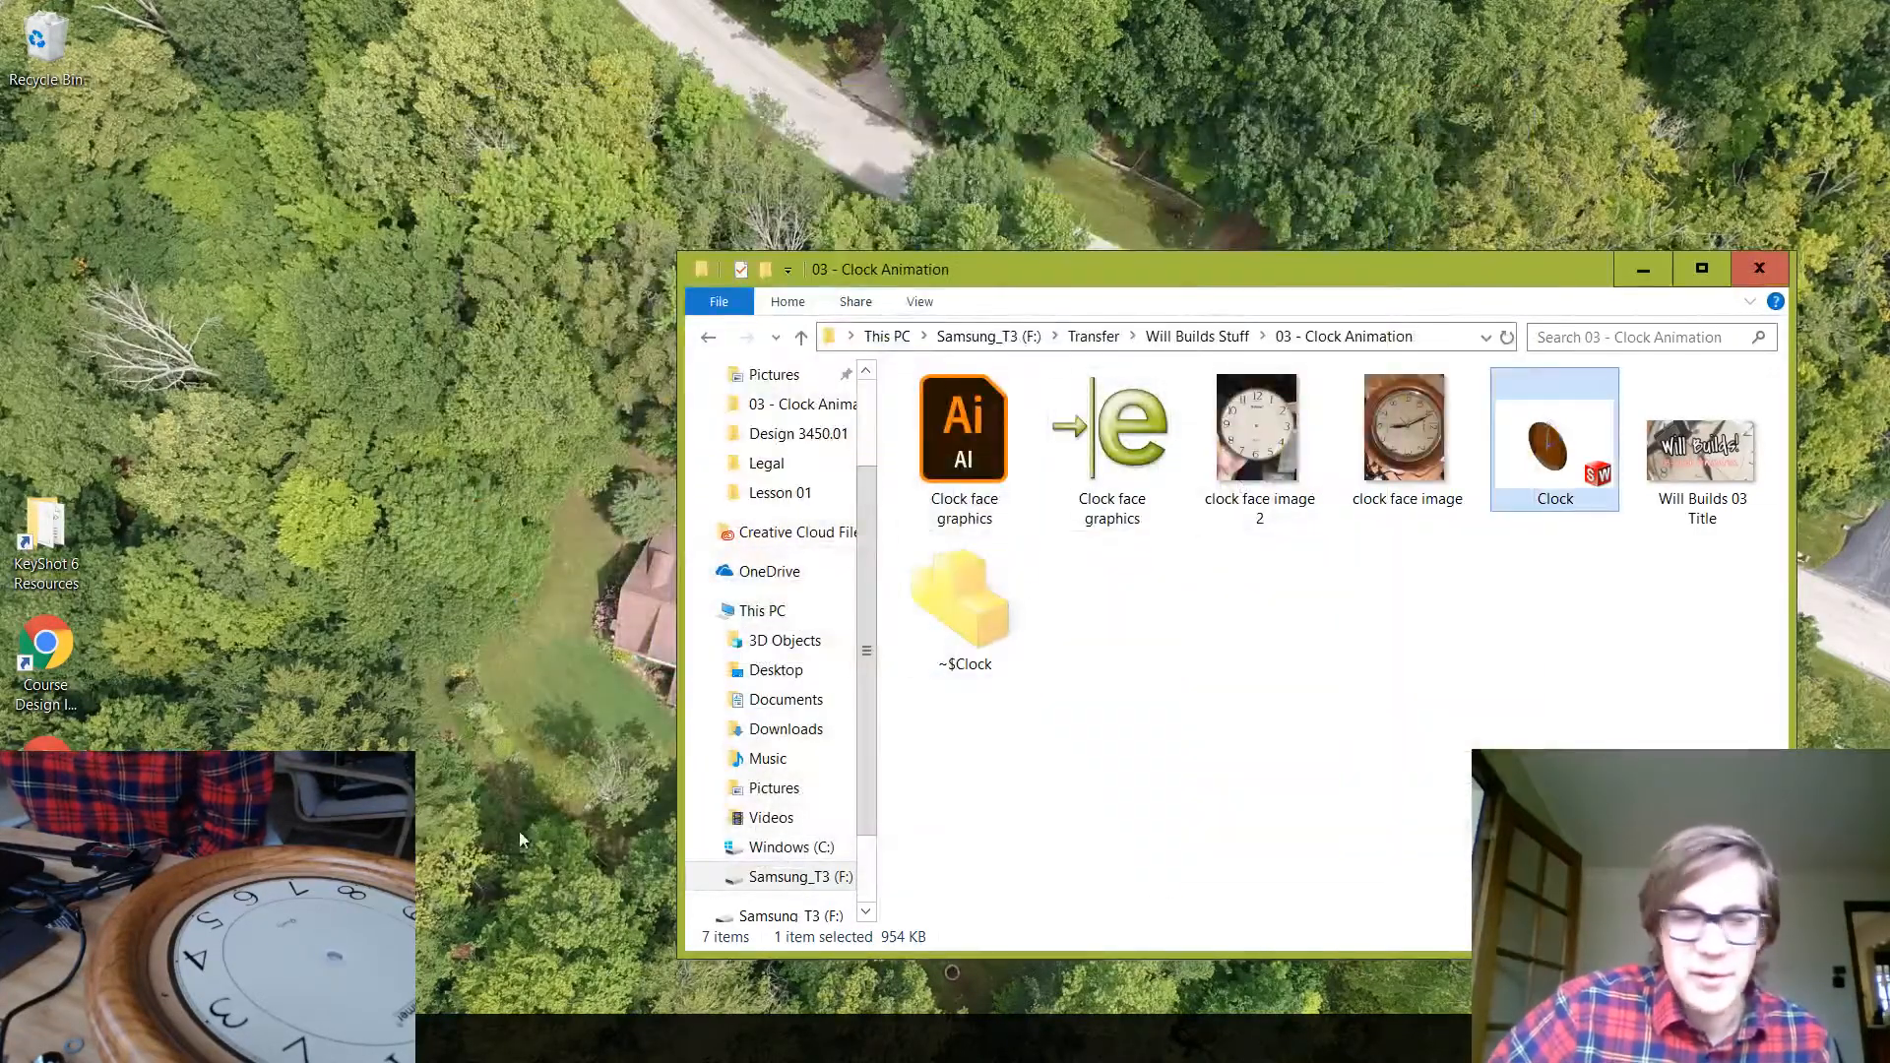
click(394, 1038)
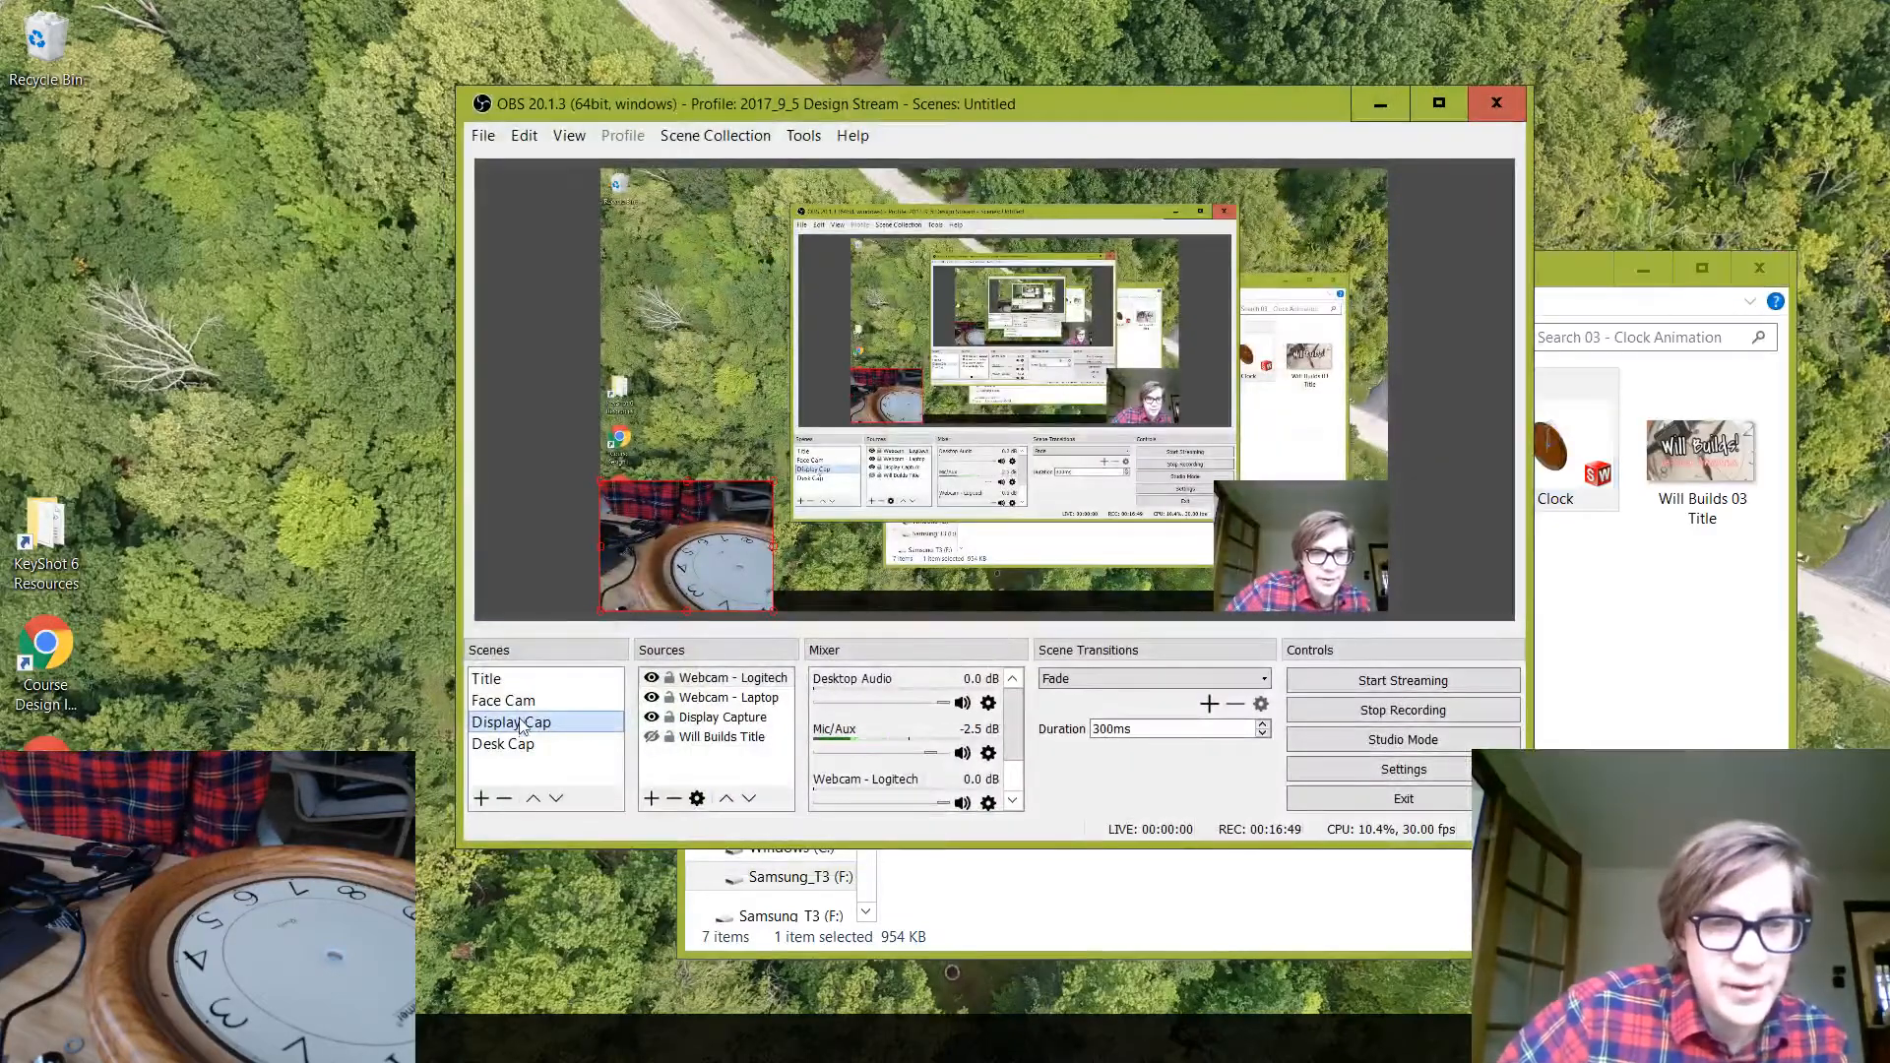
click(524, 700)
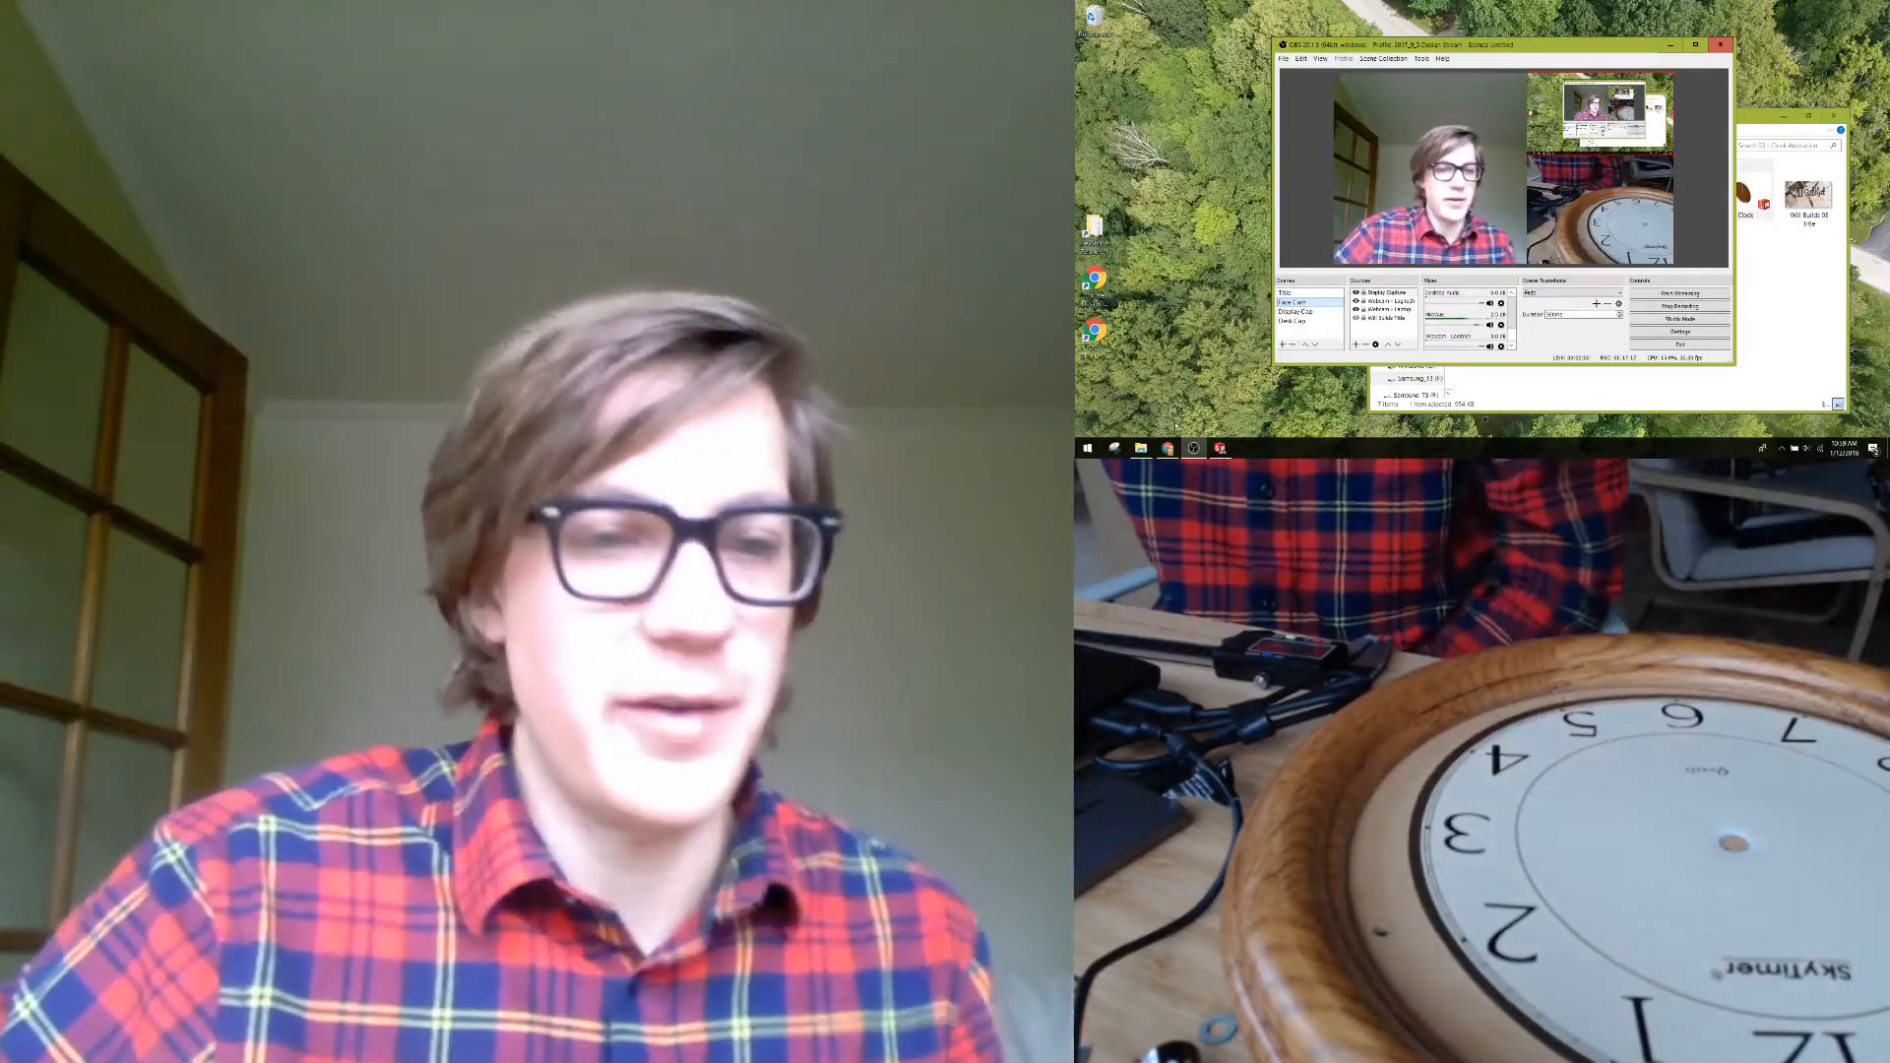
click(1295, 311)
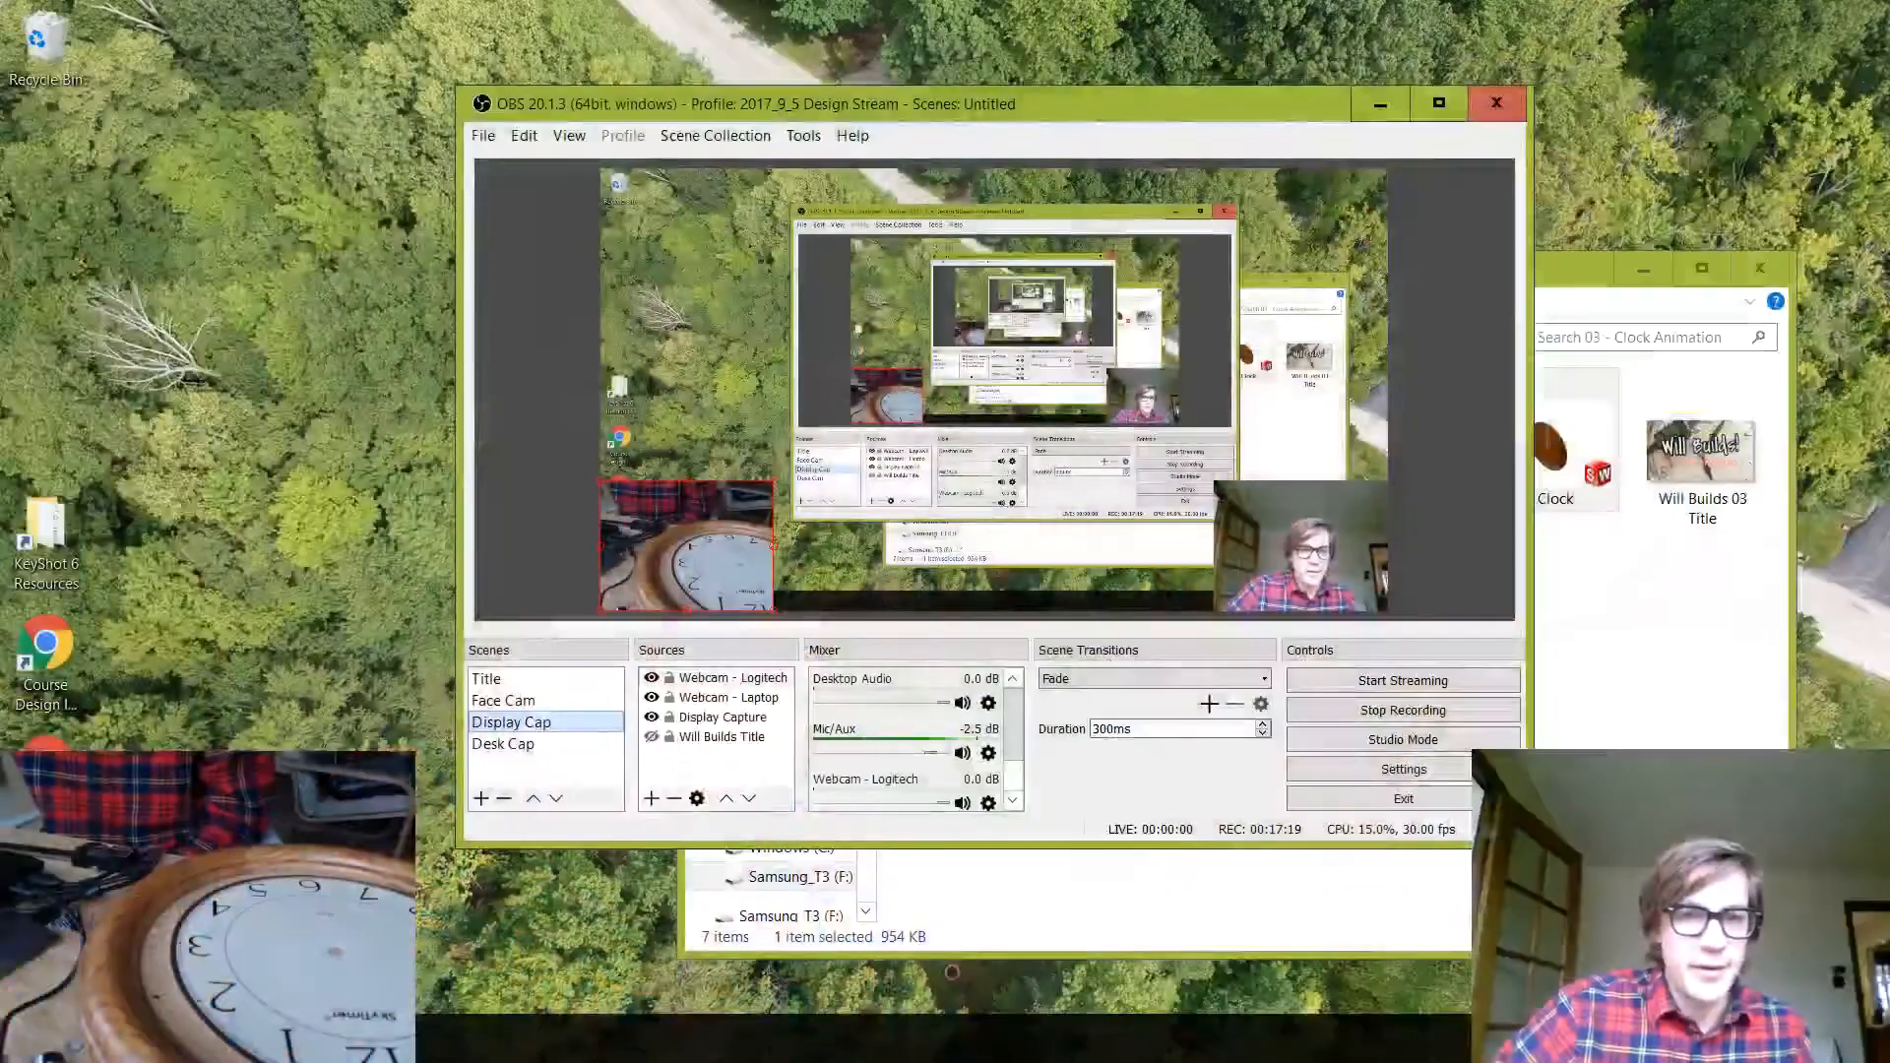
Launch Adobe Photoshop and begin a new document
key(super)
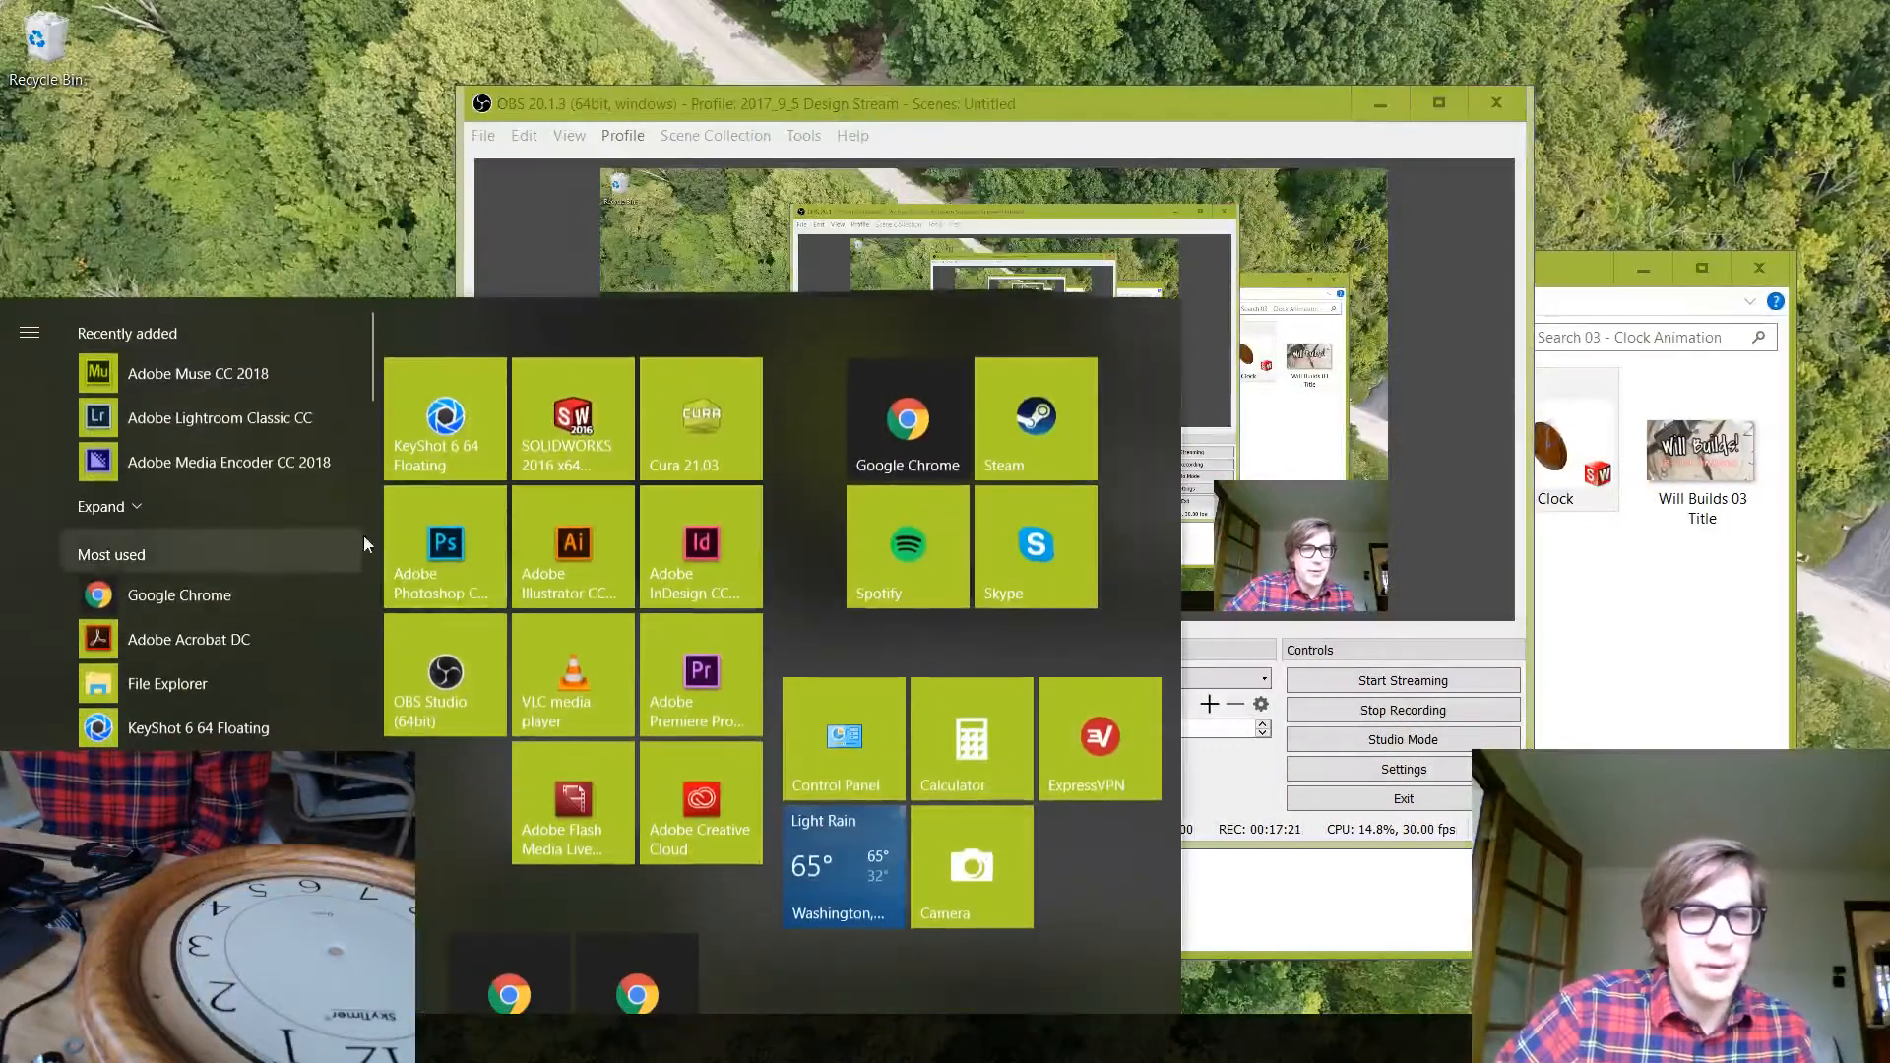
click(438, 548)
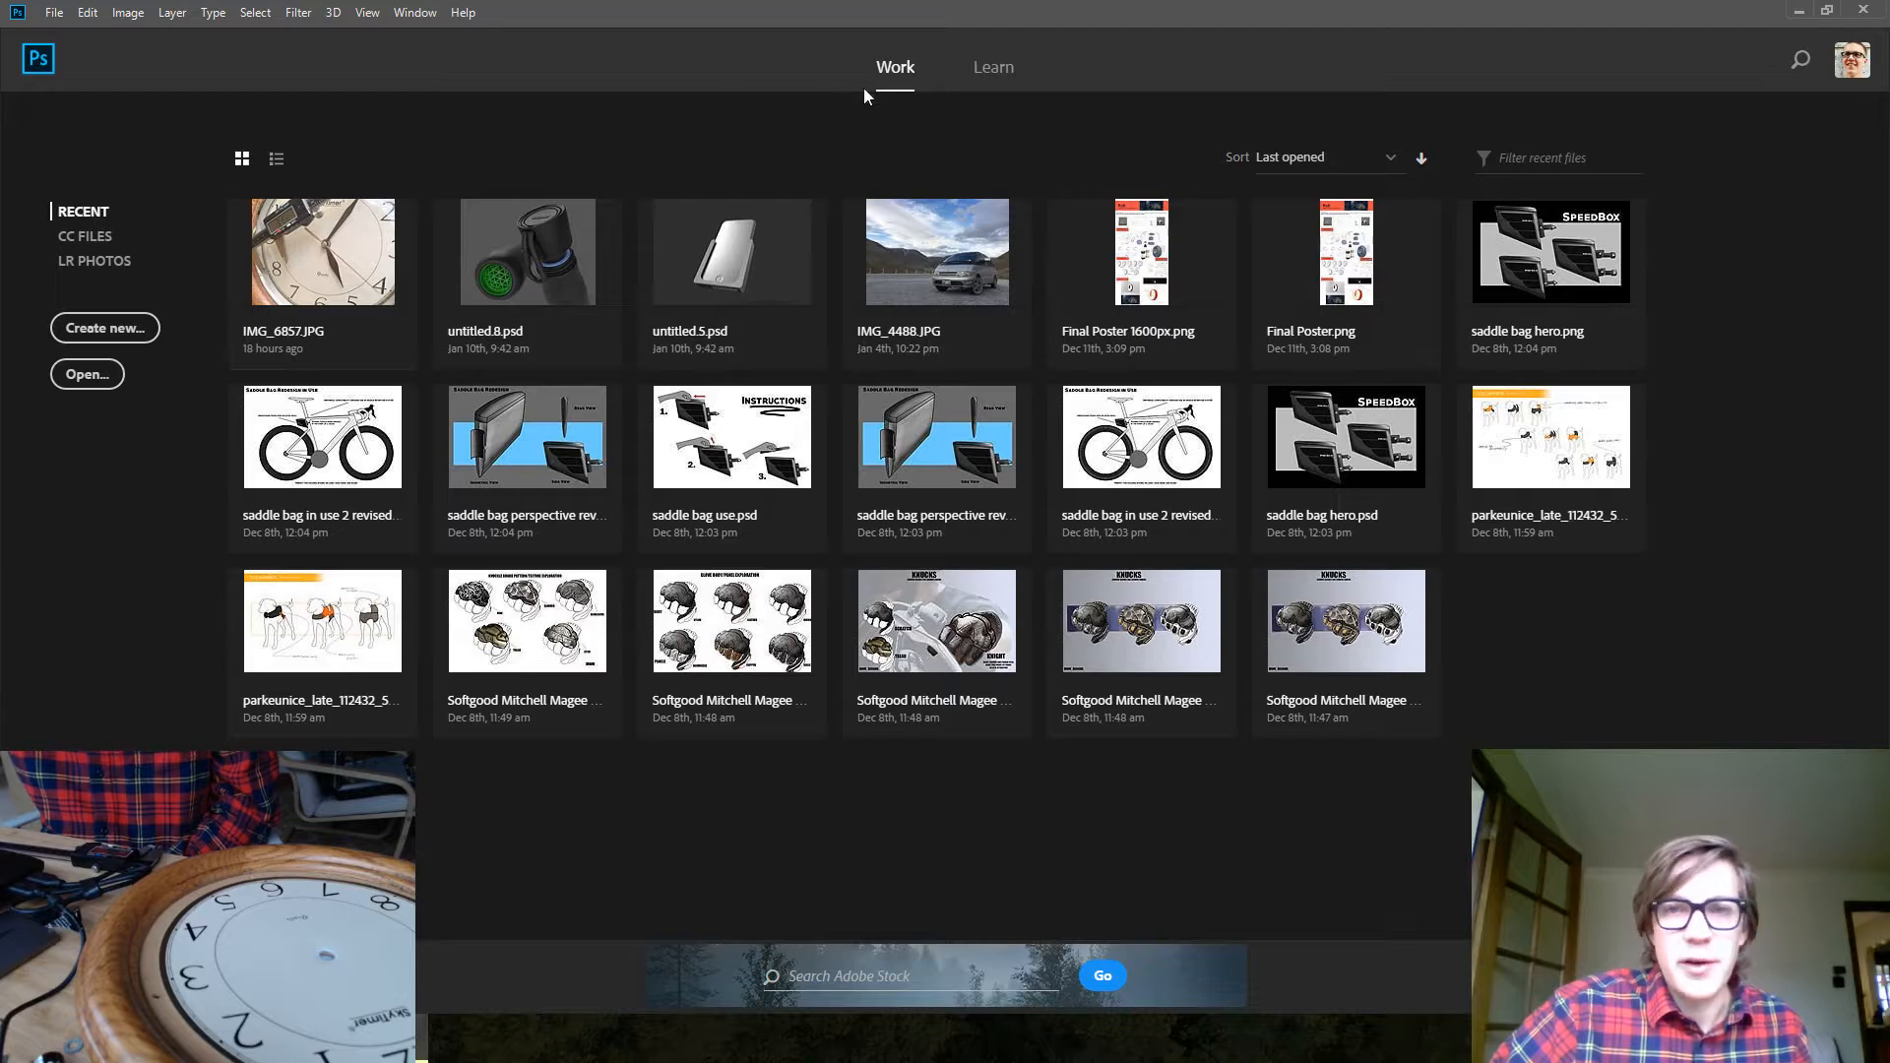
click(104, 328)
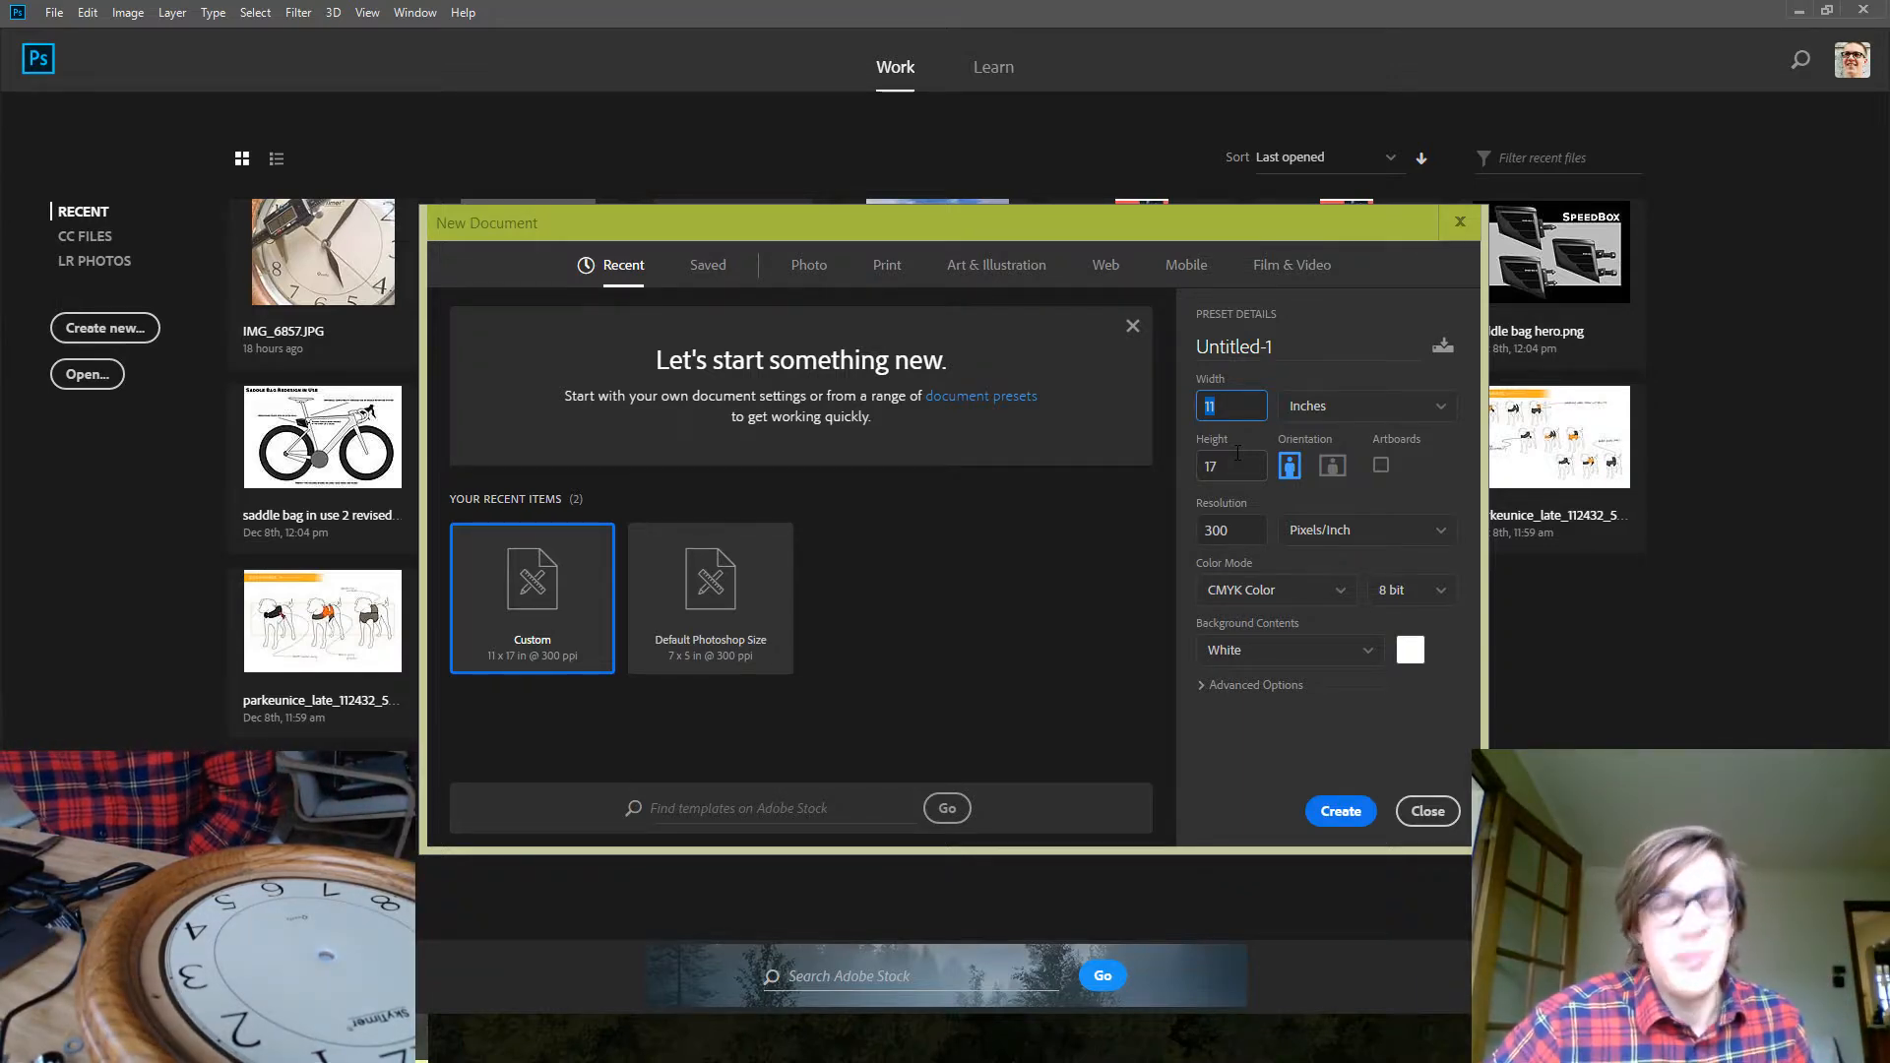
Create the document 215 mm wide and 215 mm high at 300 pixels/inch in RGB colour with a white background
text(5)
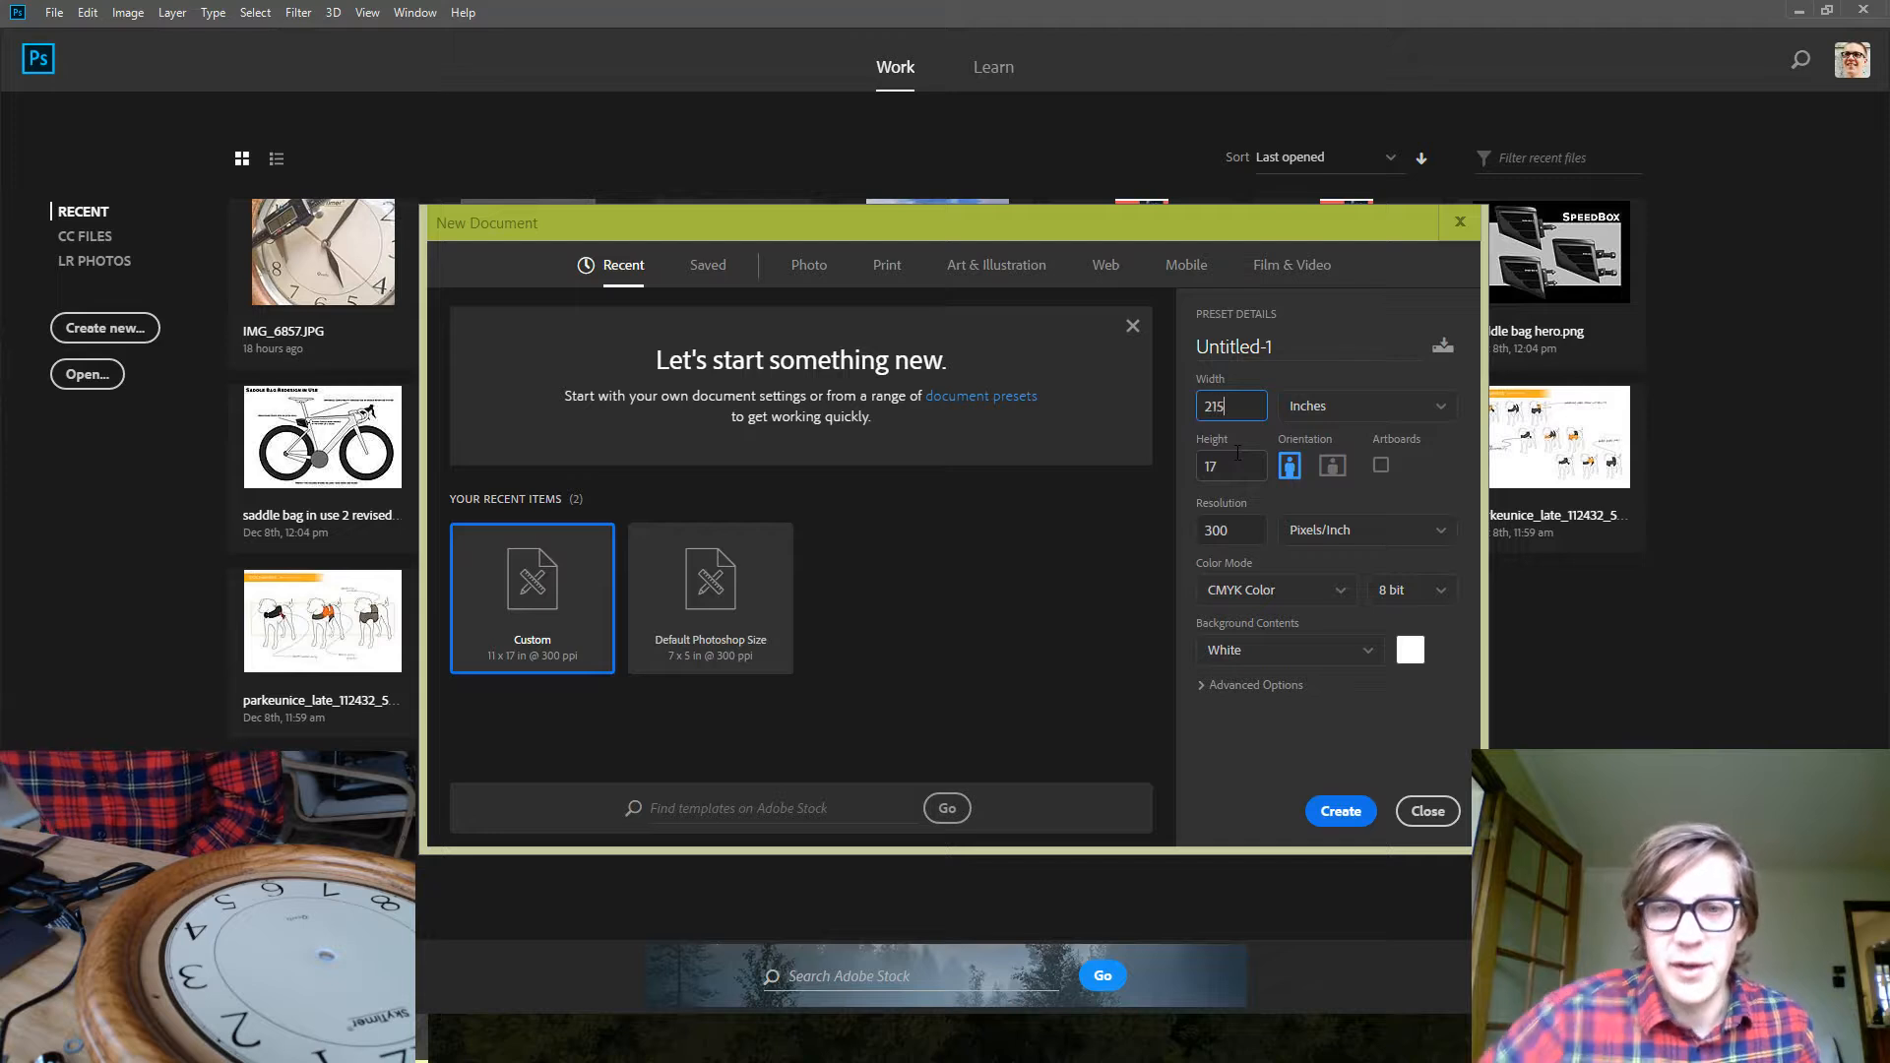
click(1392, 423)
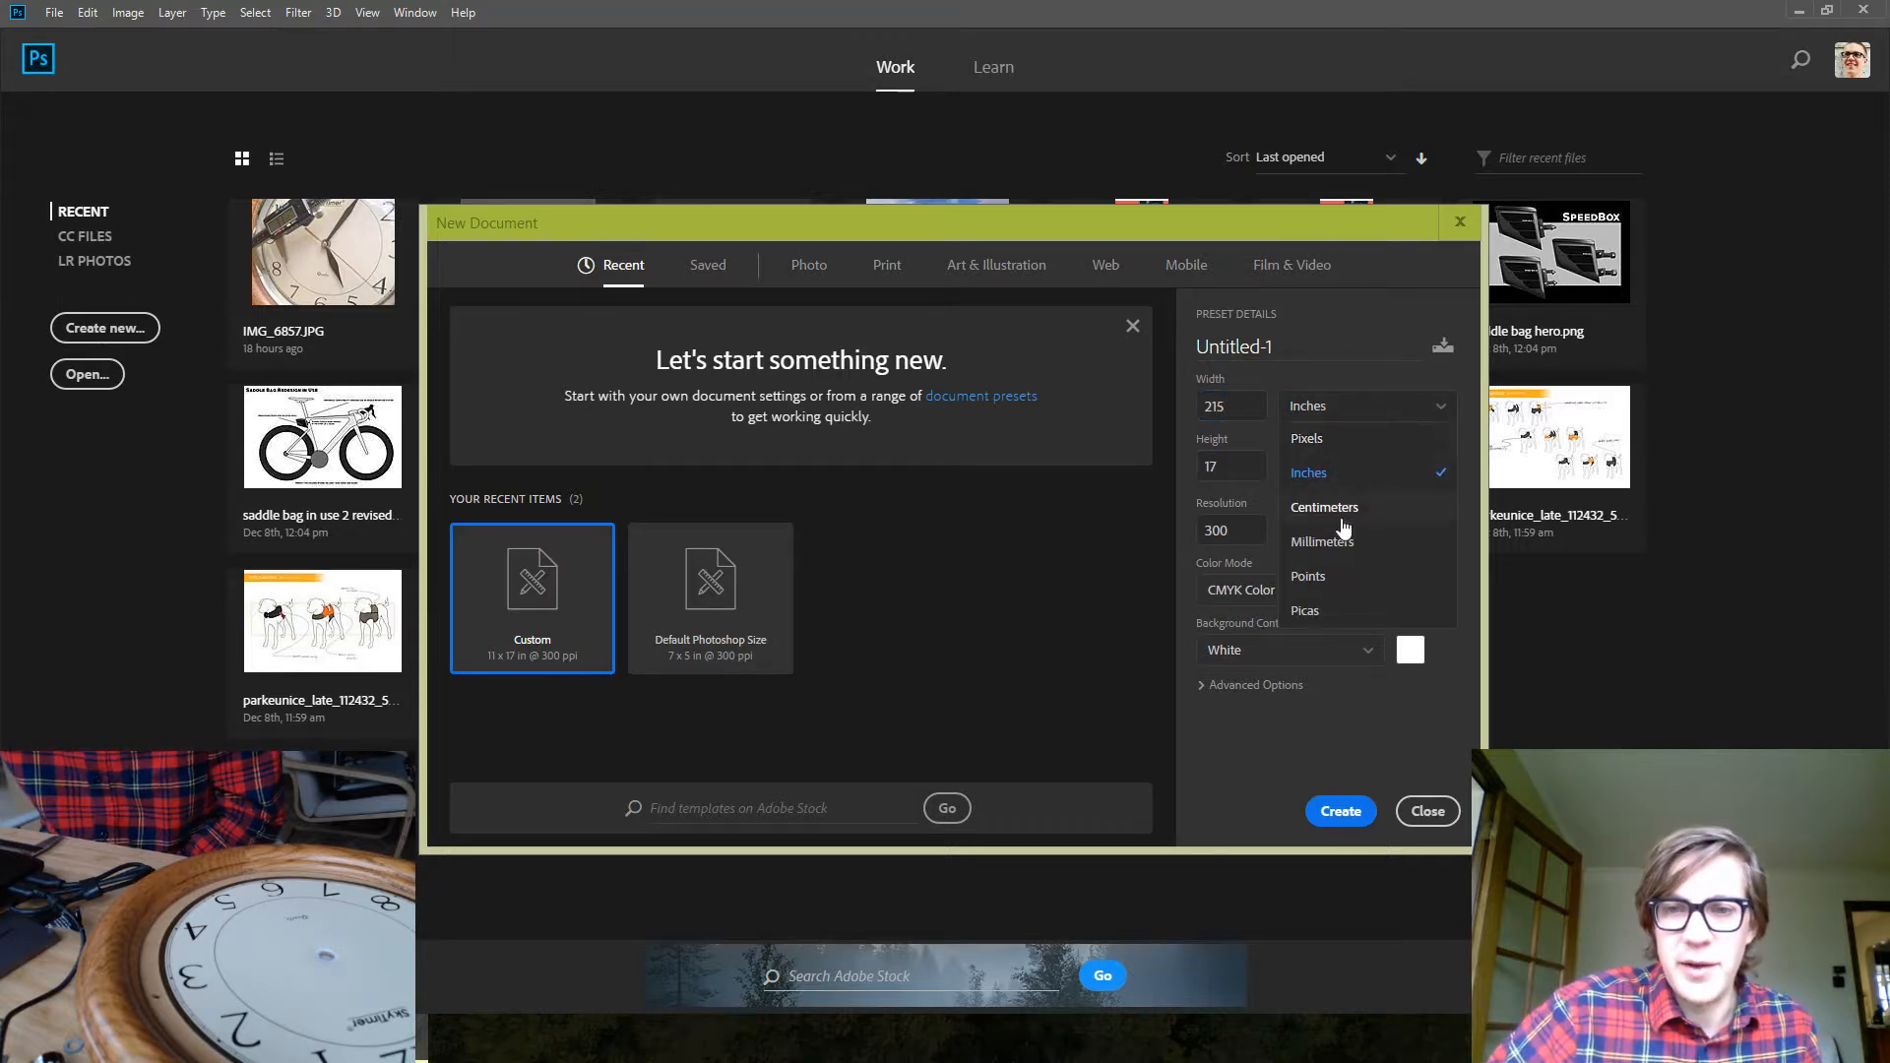
click(1322, 543)
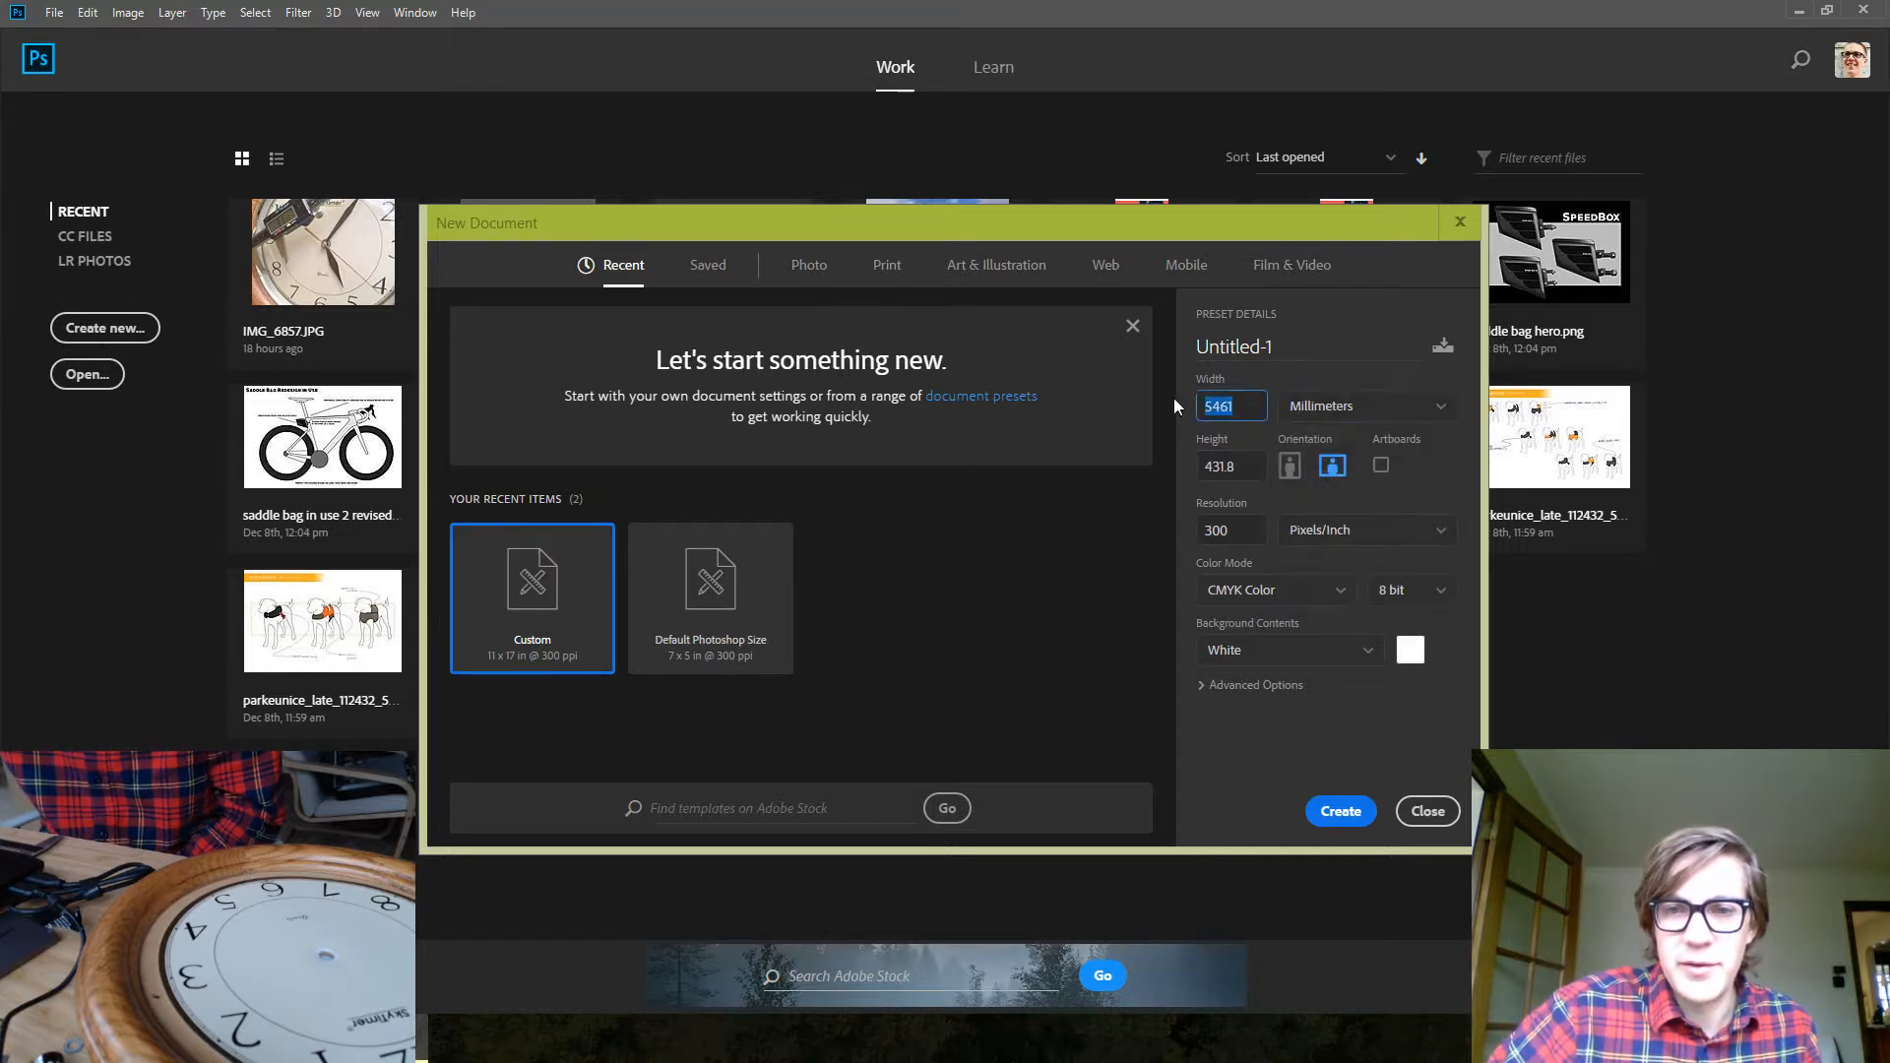
key(Tab)
text(215)
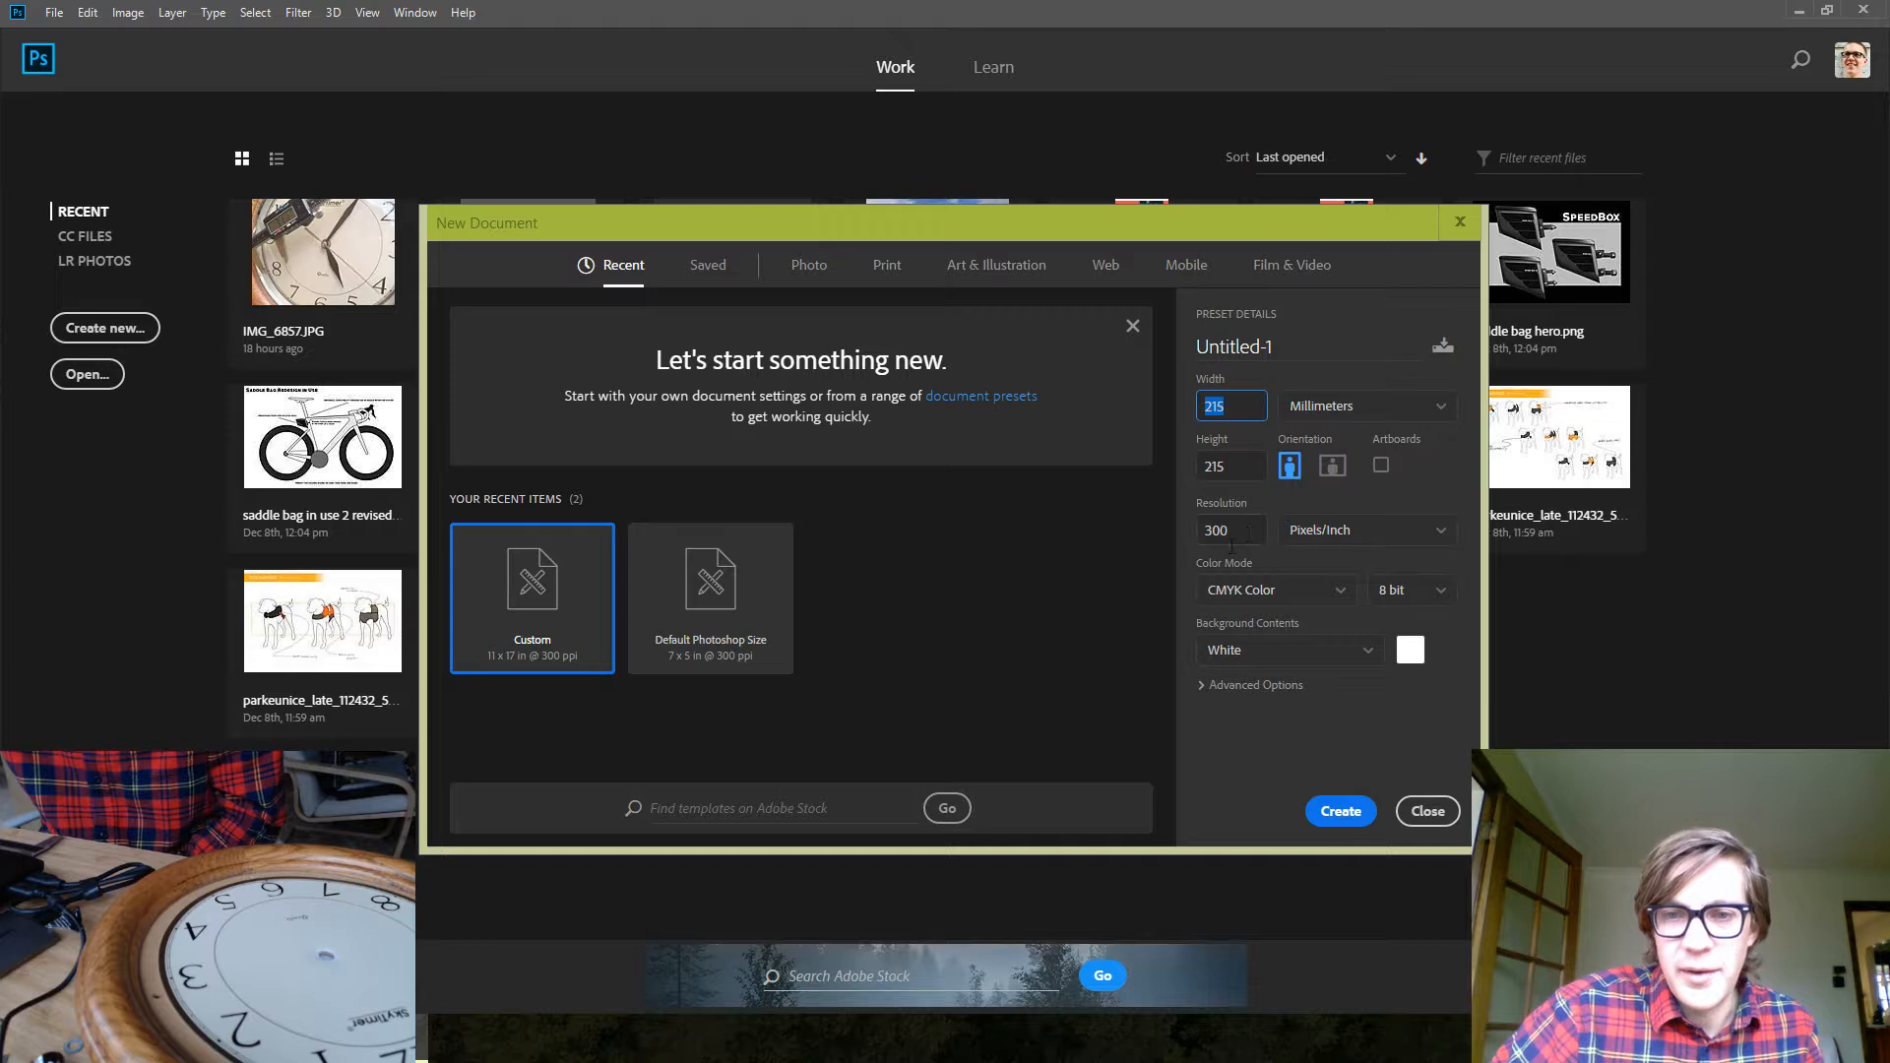
click(1294, 602)
click(1265, 692)
click(1339, 812)
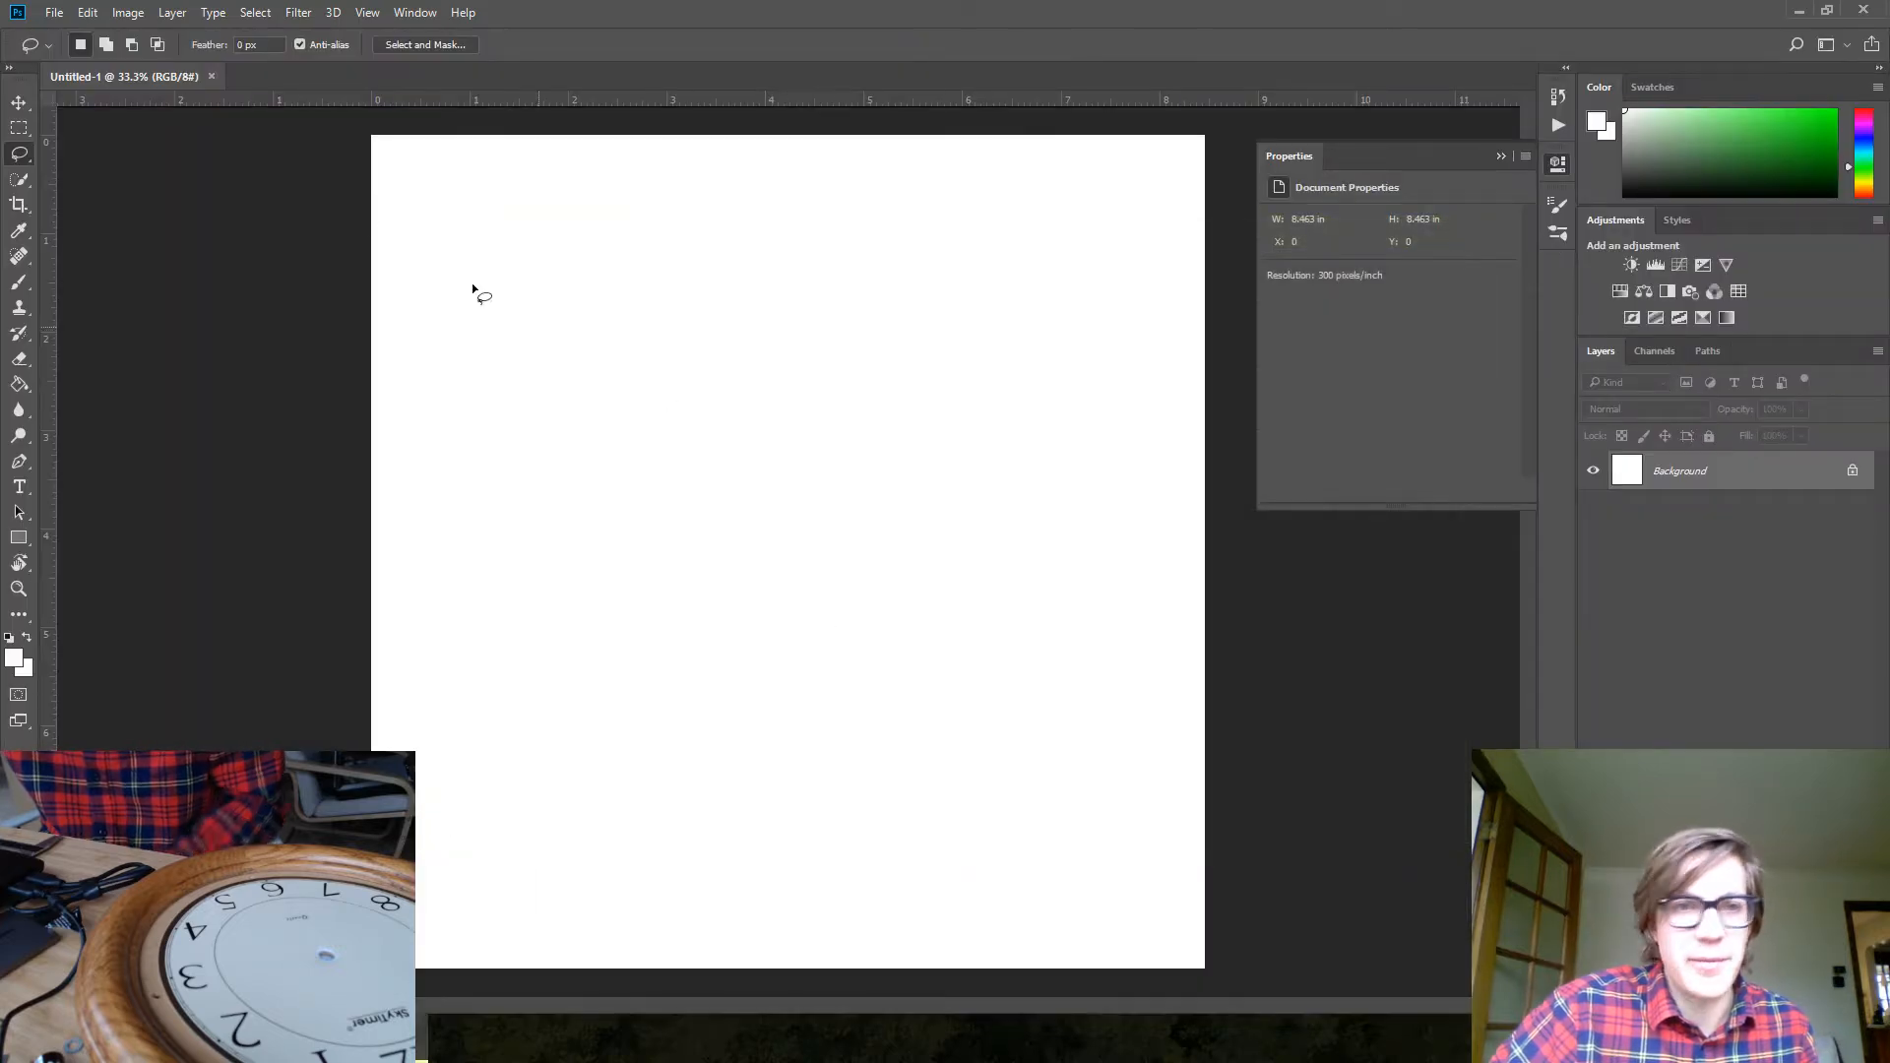
Start placing an embedded image and browse the Samsung_T3 (F:) drive to the 03 - Clock Animation folder
click(54, 11)
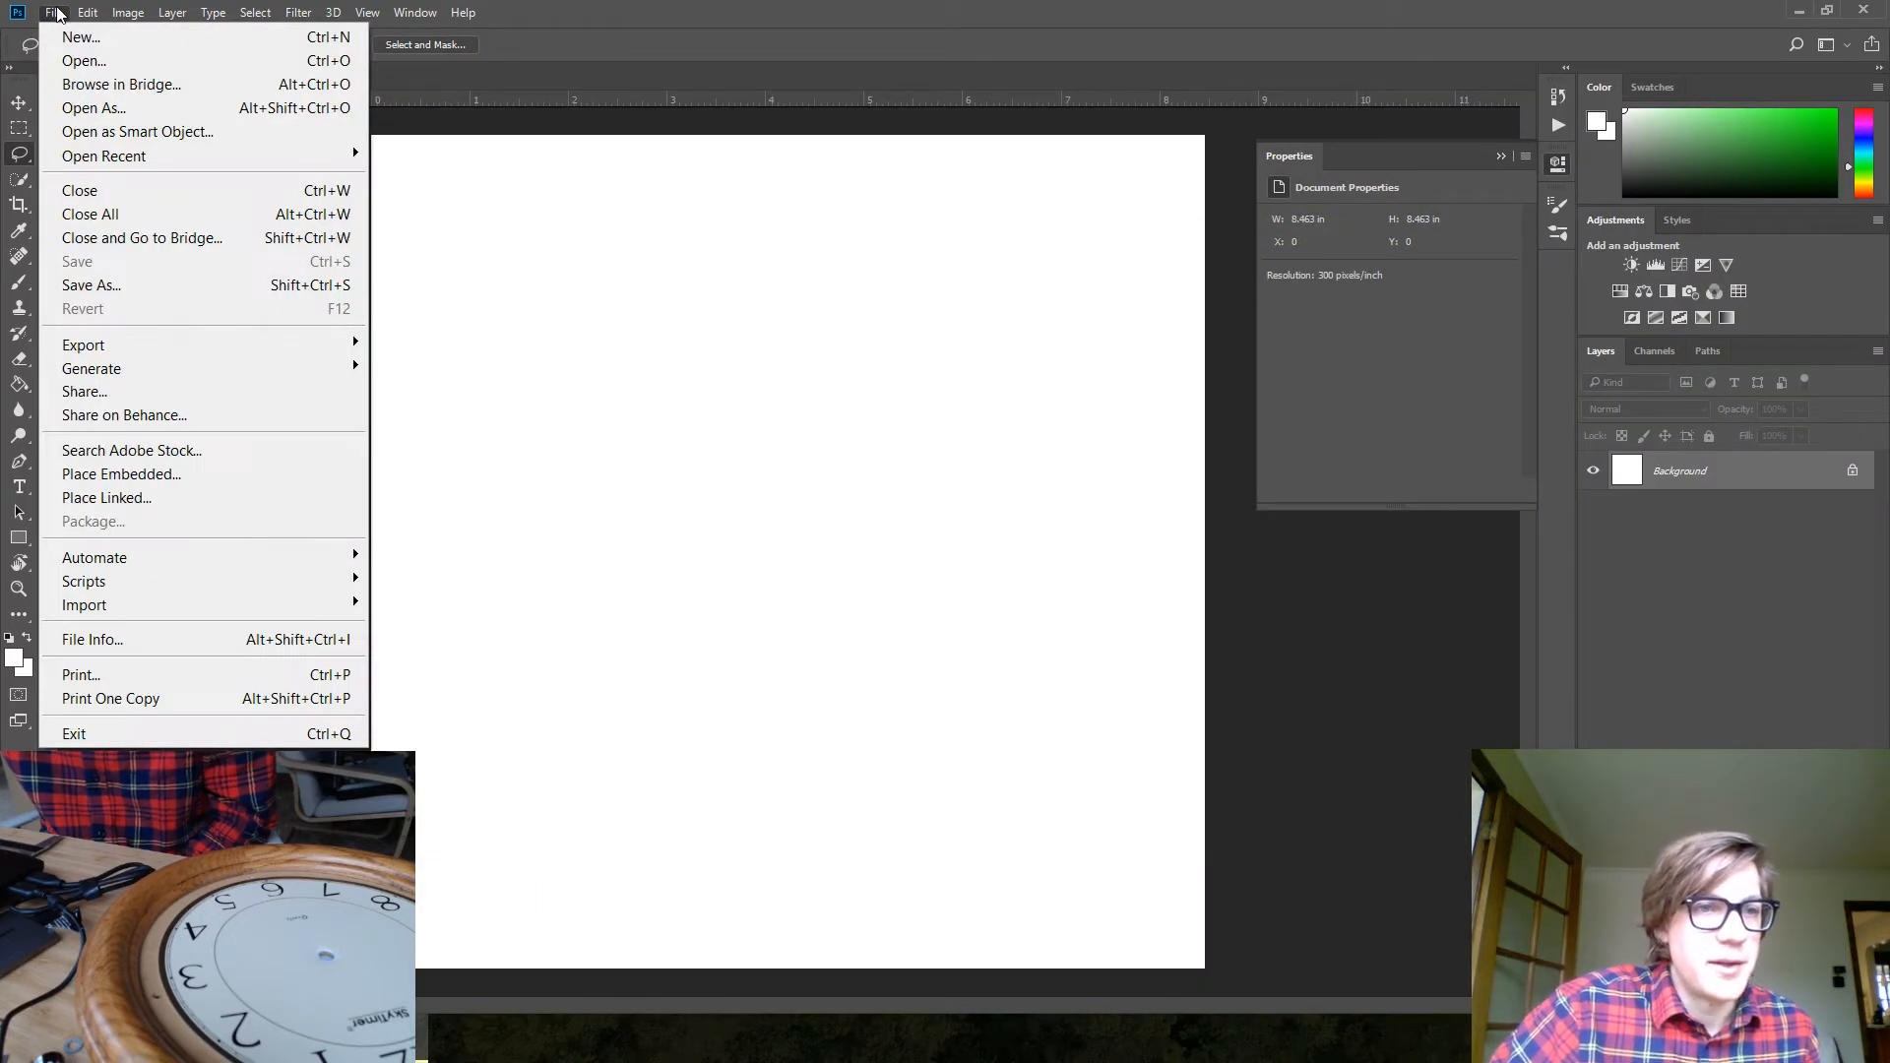
mouse_move(111, 341)
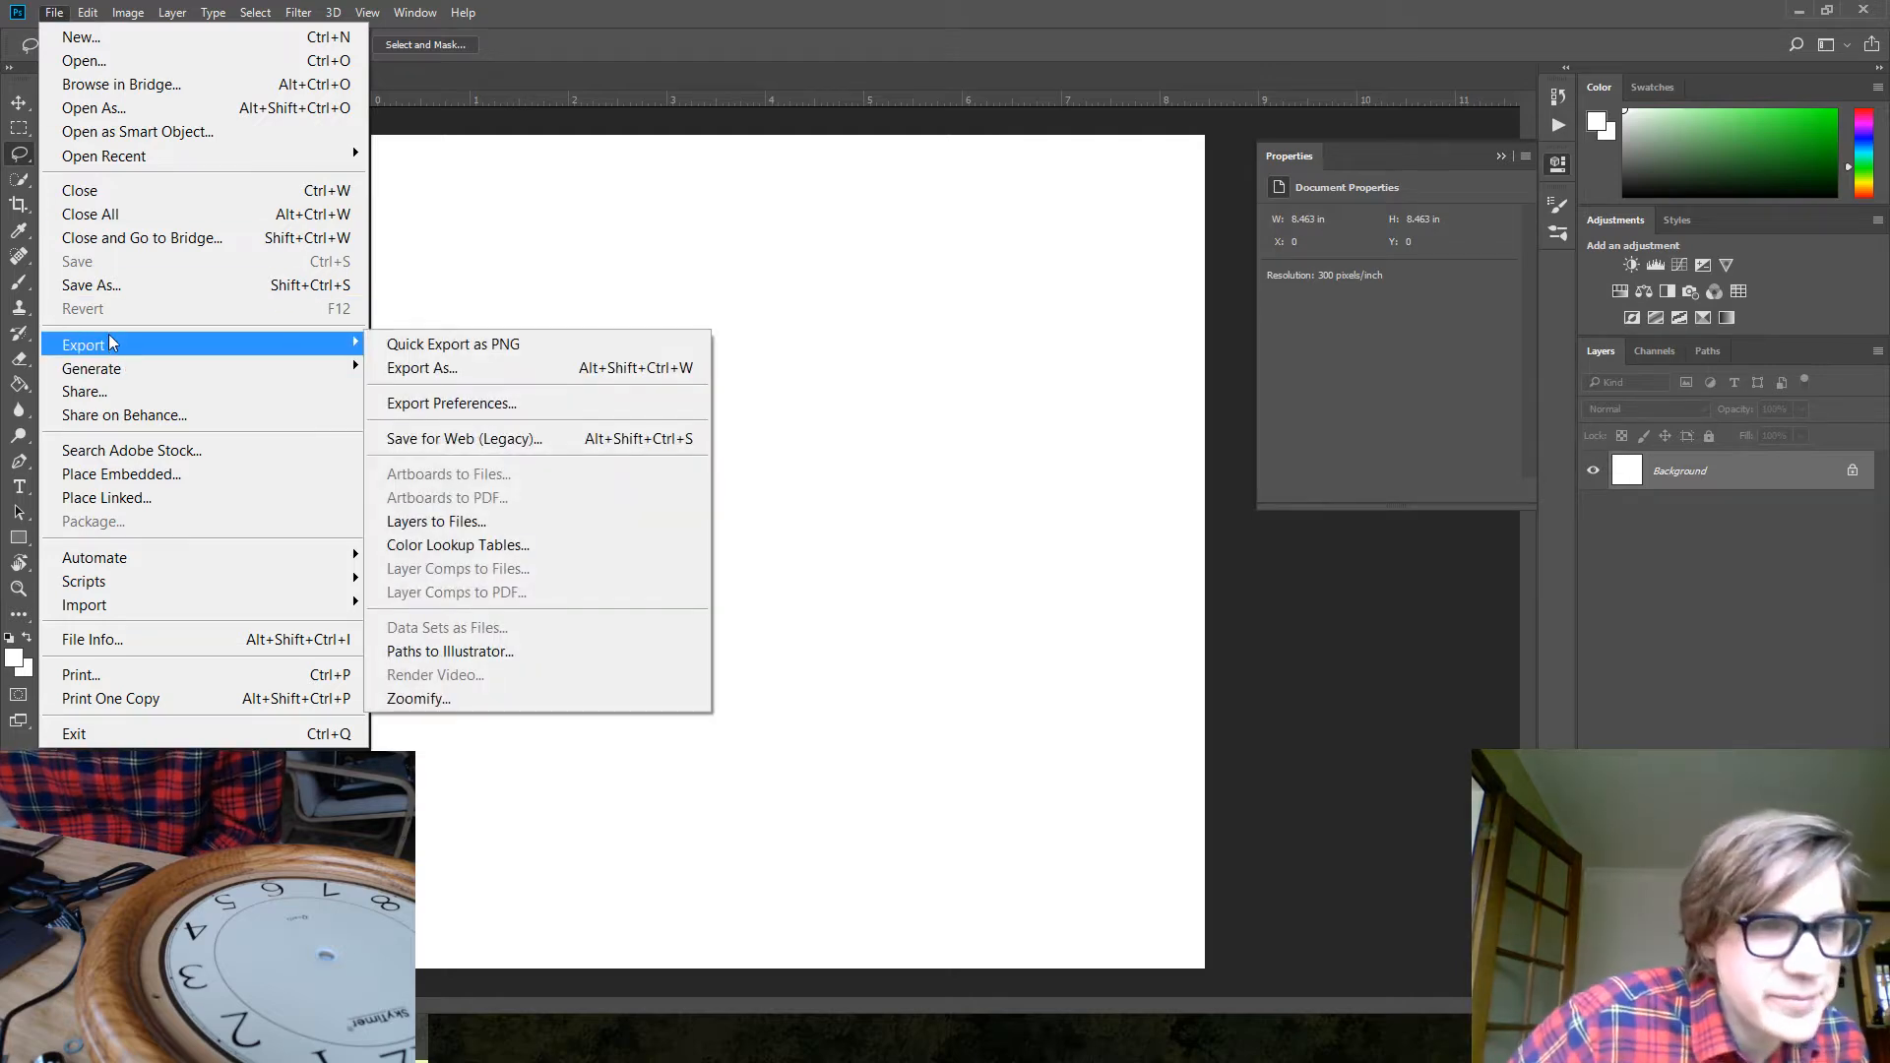
click(138, 477)
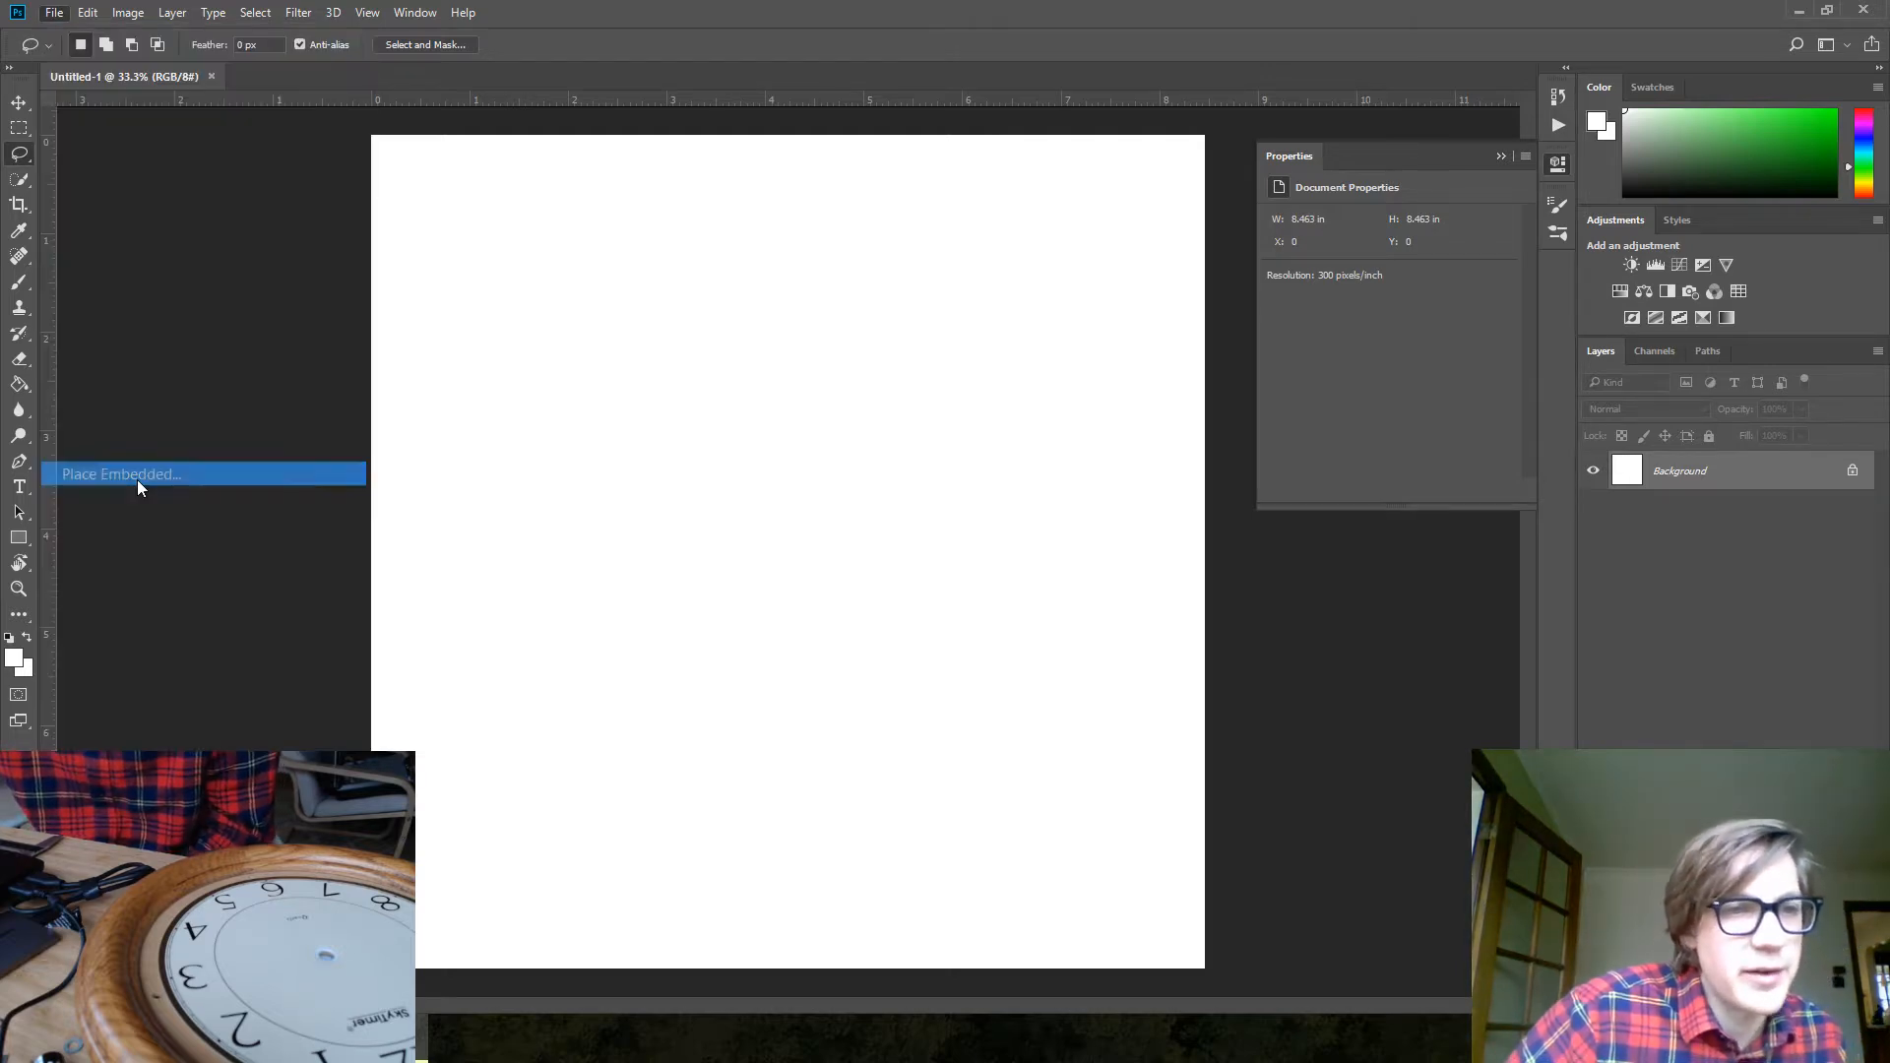
click(227, 65)
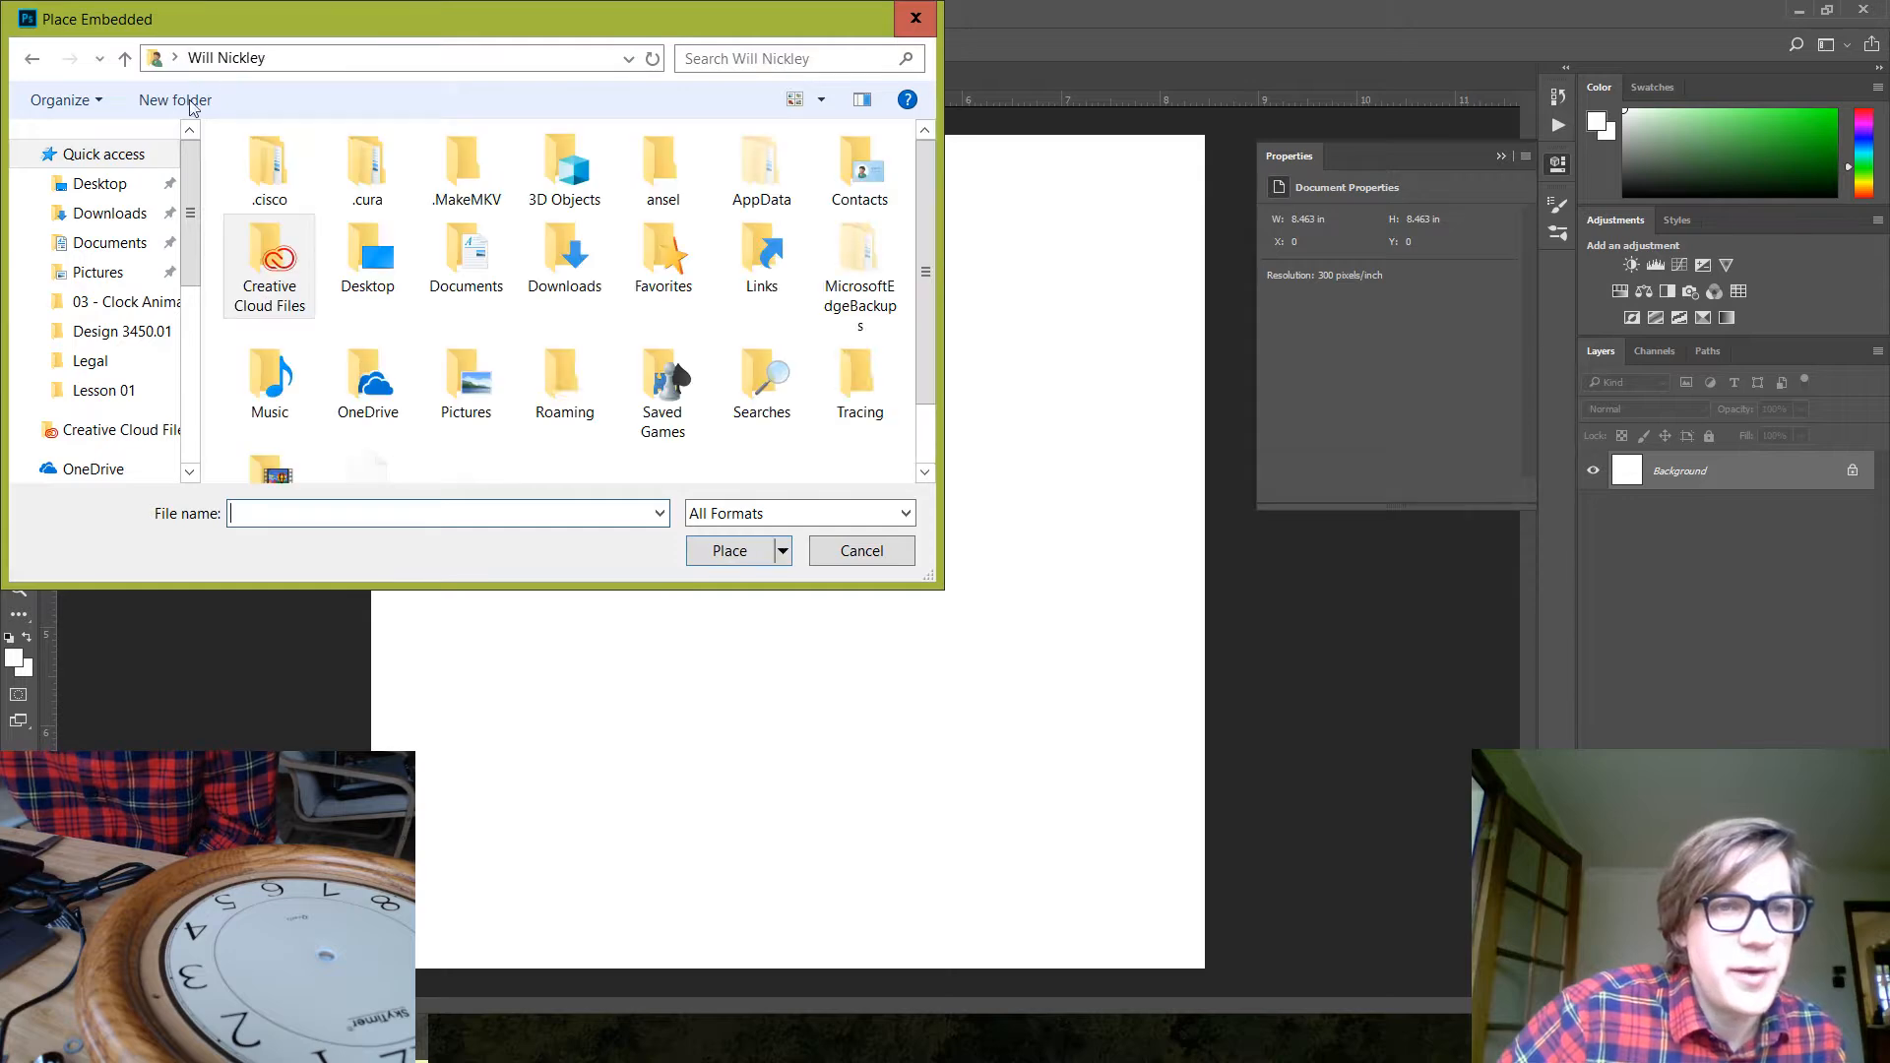
scroll(139, 435, down, 5)
click(116, 413)
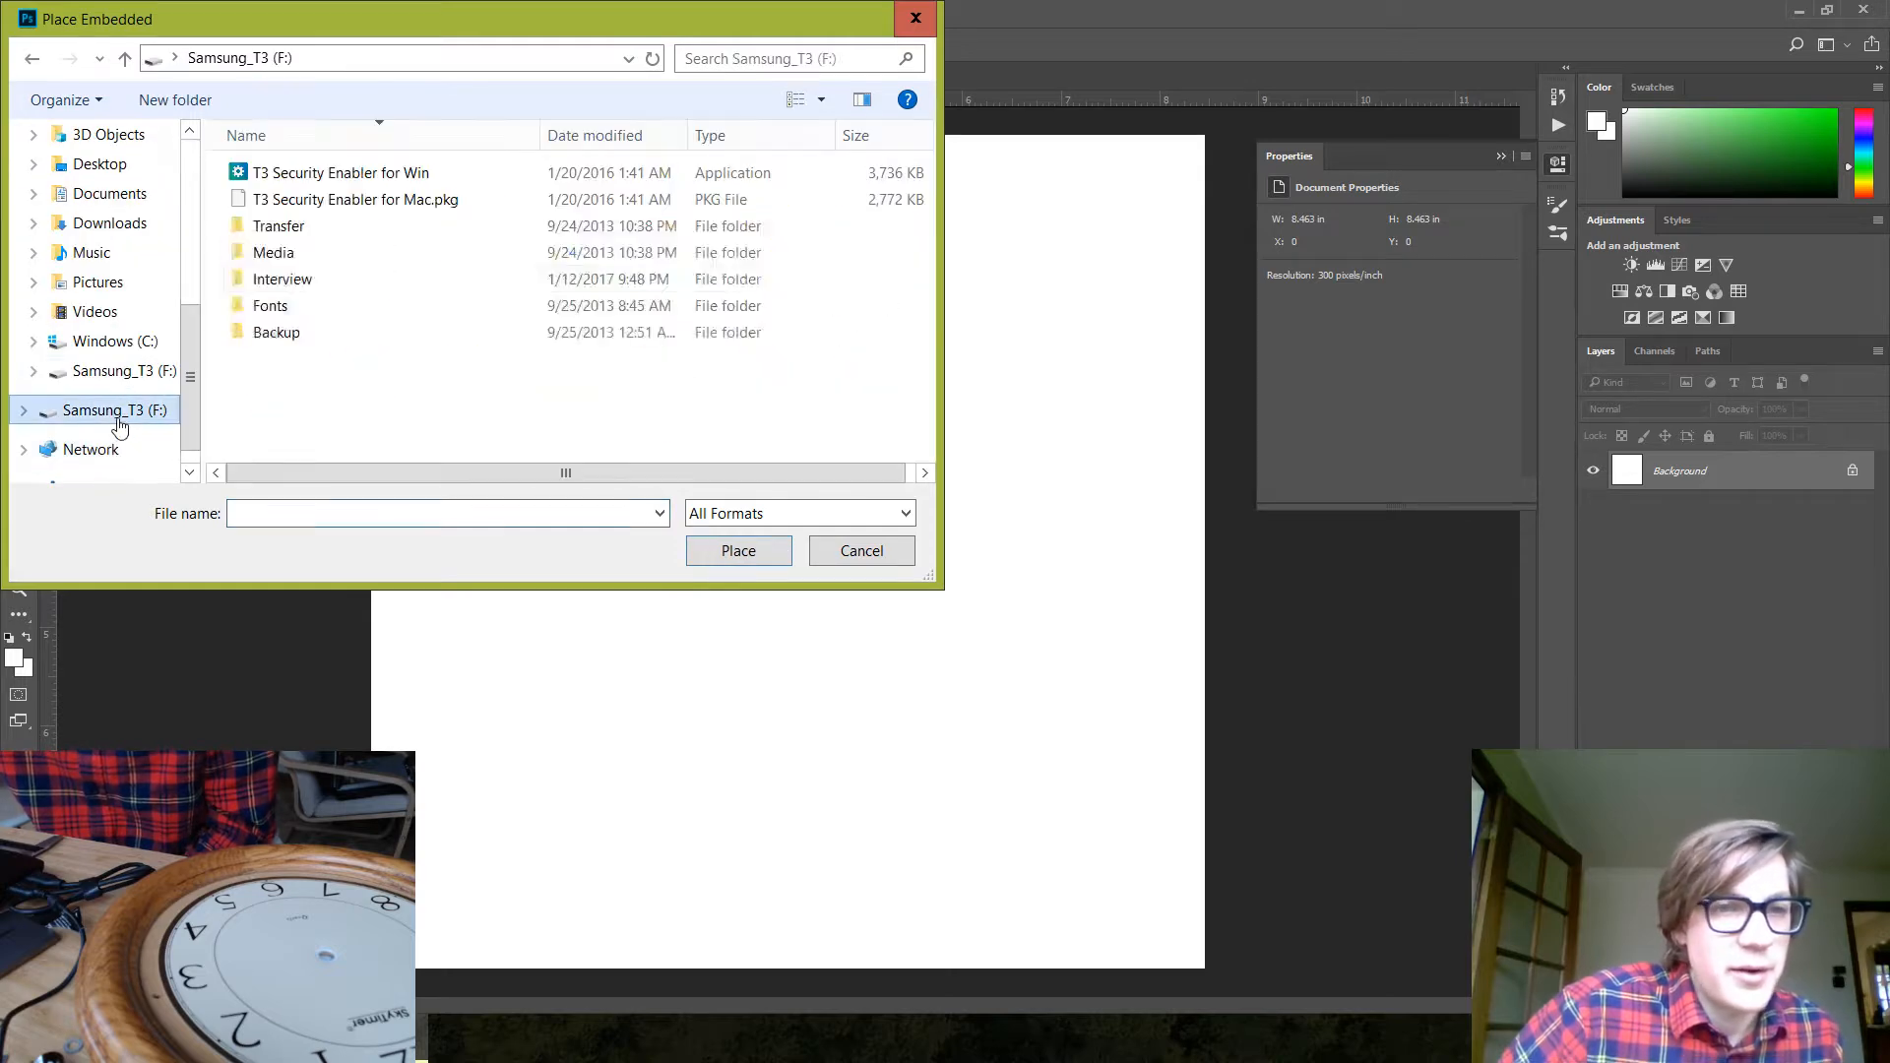
double_click(380, 227)
scroll(356, 364, down, 10)
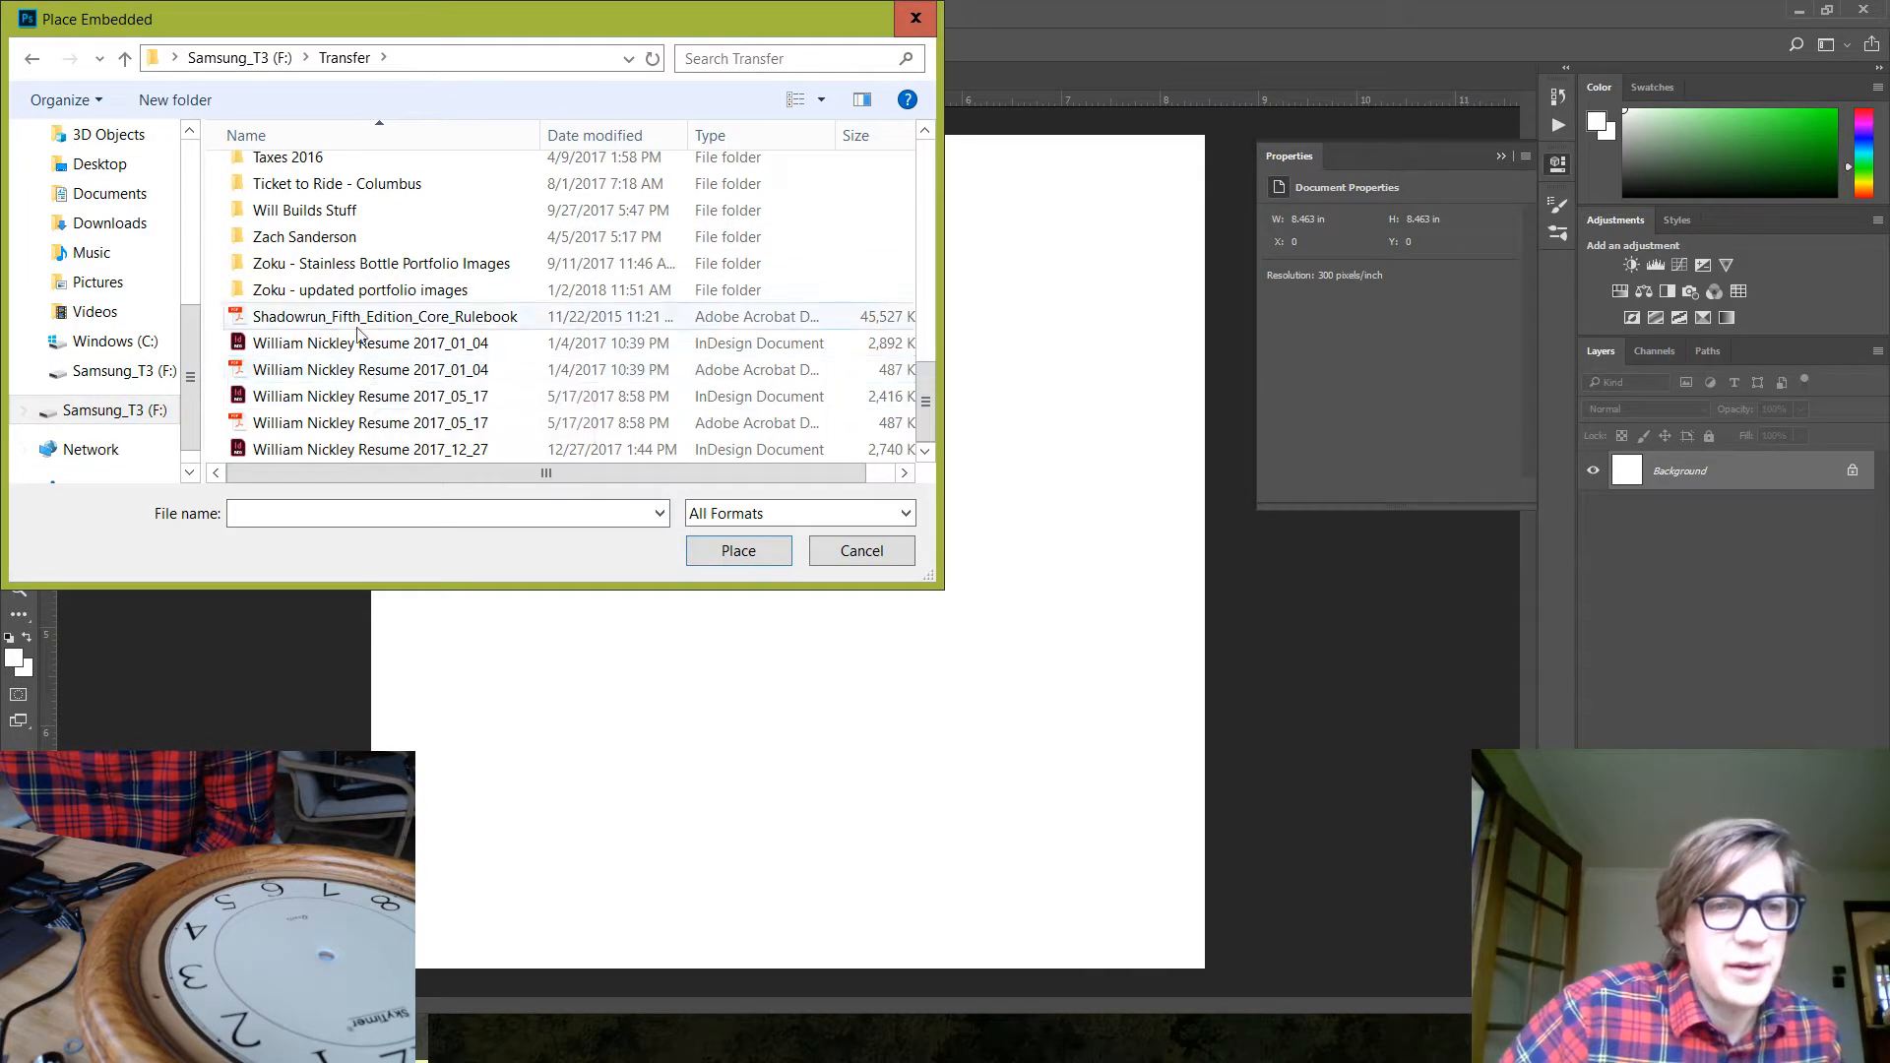
double_click(380, 210)
double_click(380, 223)
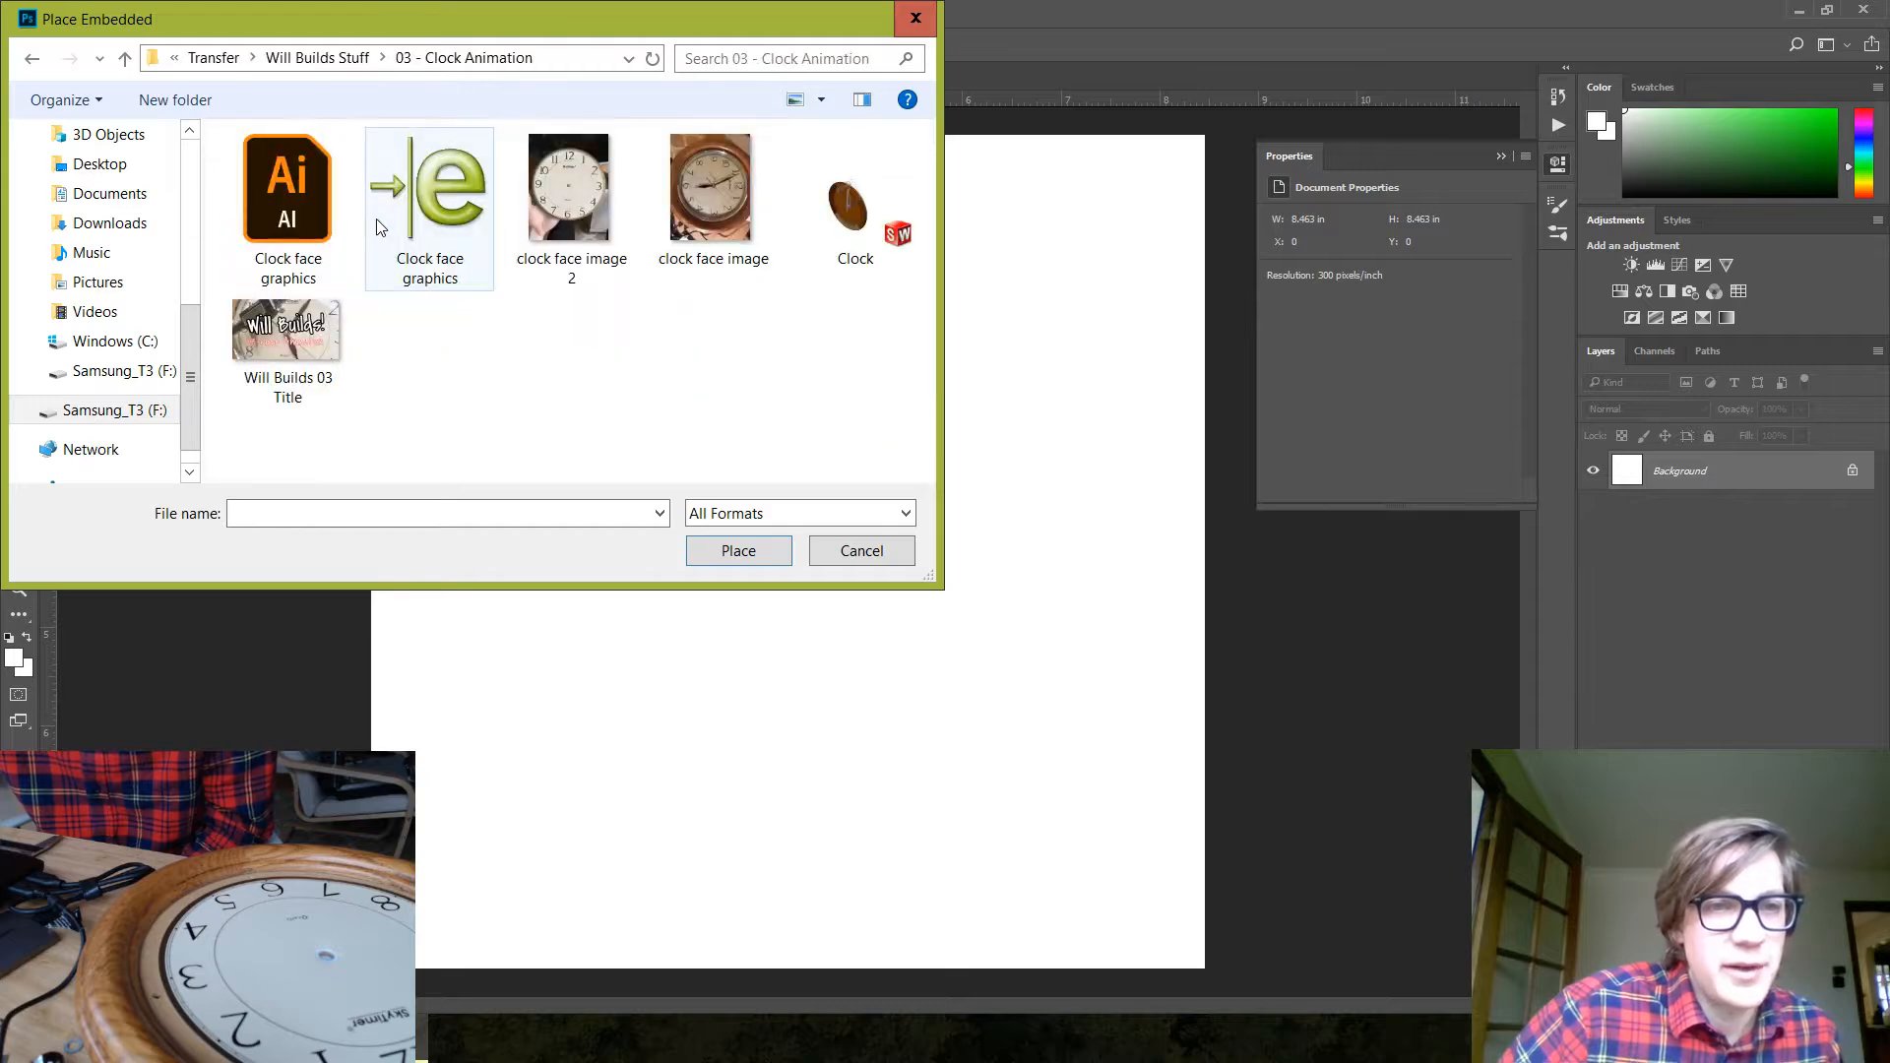
Embed clock face image 2 at its default fitted size on the canvas and ready the Lasso tool
click(558, 196)
click(725, 557)
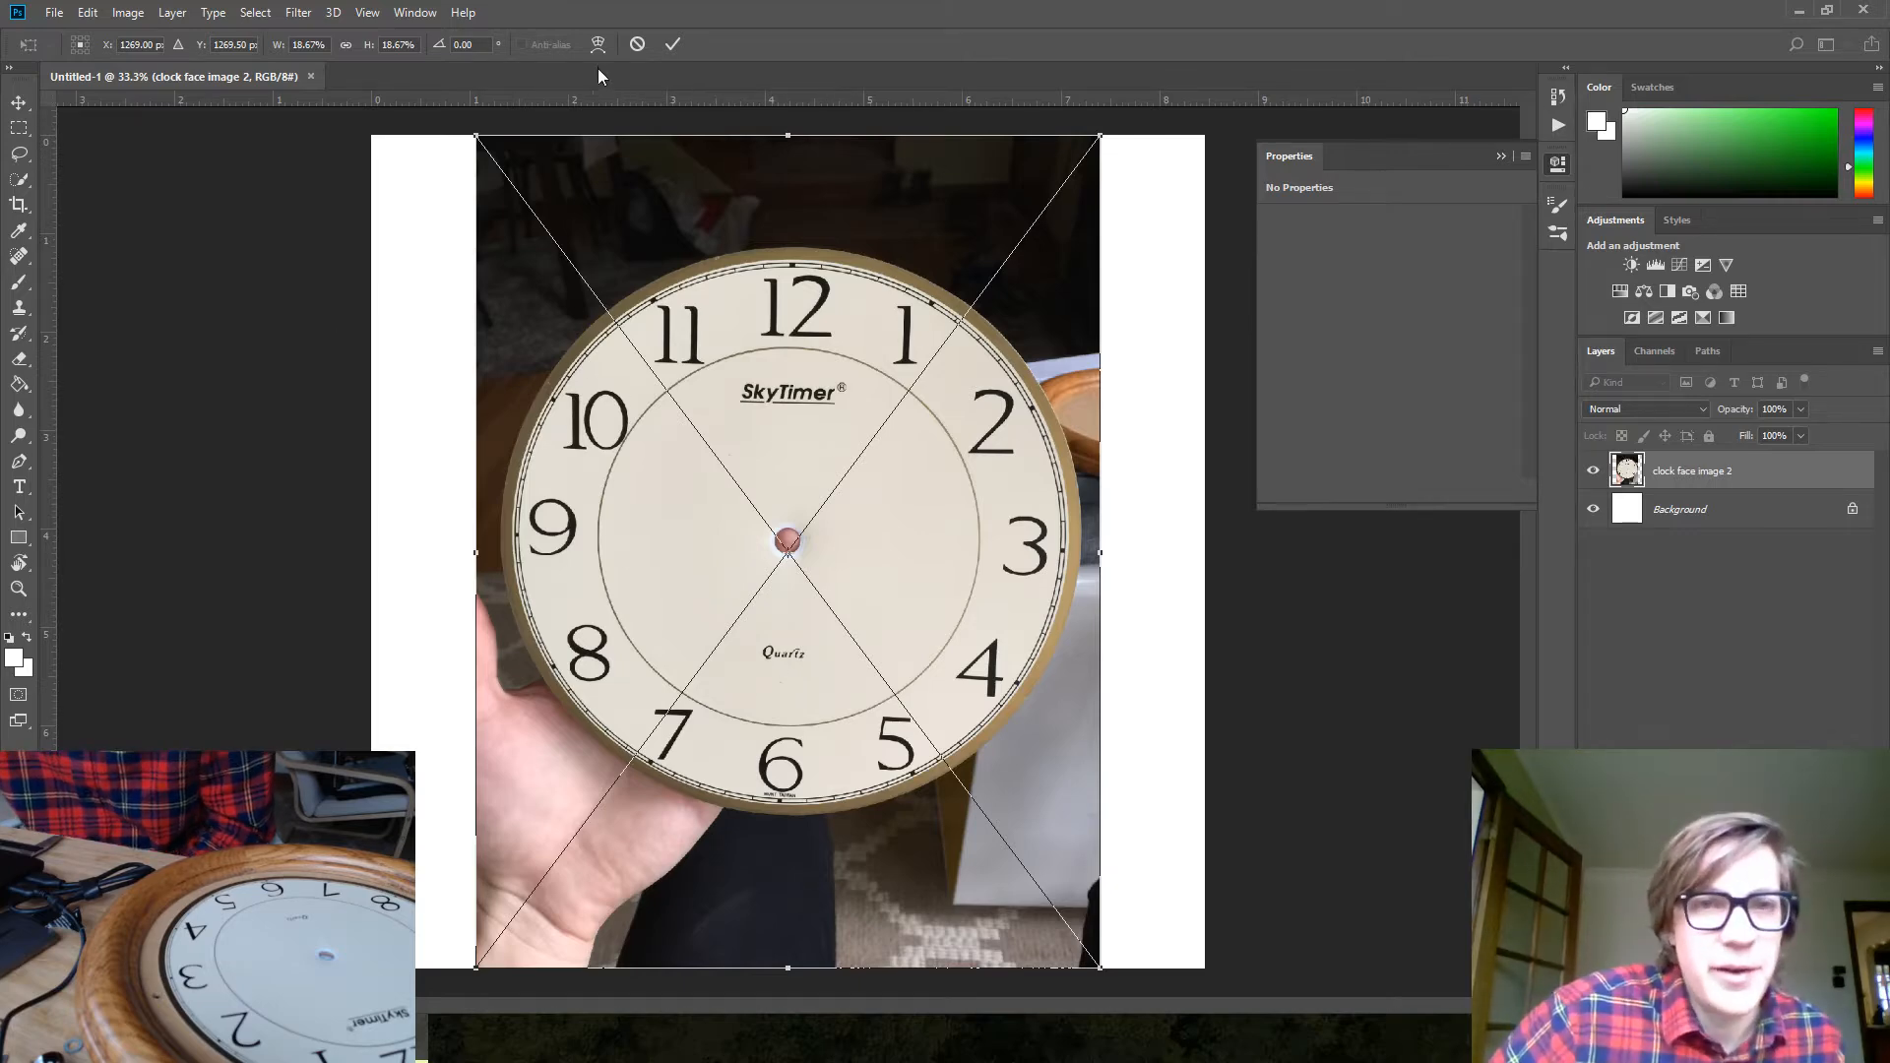
click(672, 44)
key(l)
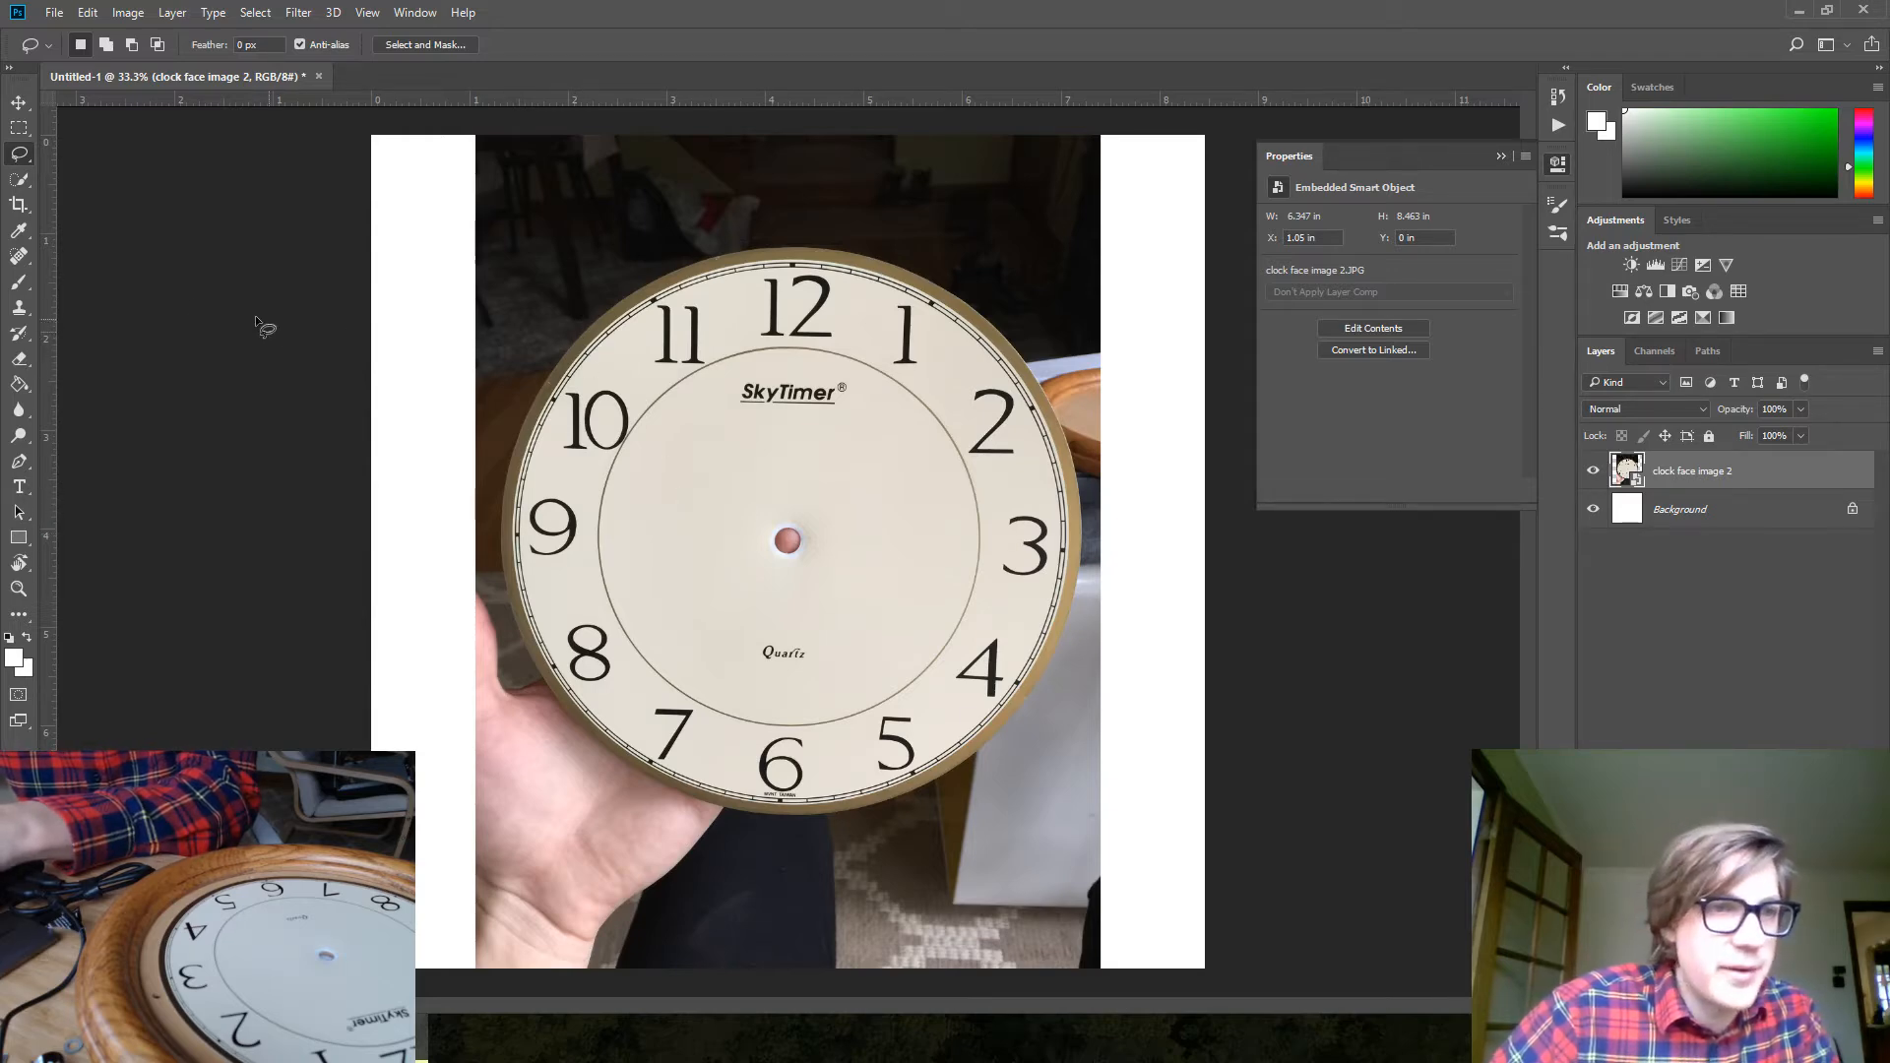
Try to select the clock face with the Quick Selection tool at a 107 px brush size, and clear the selection
click(20, 181)
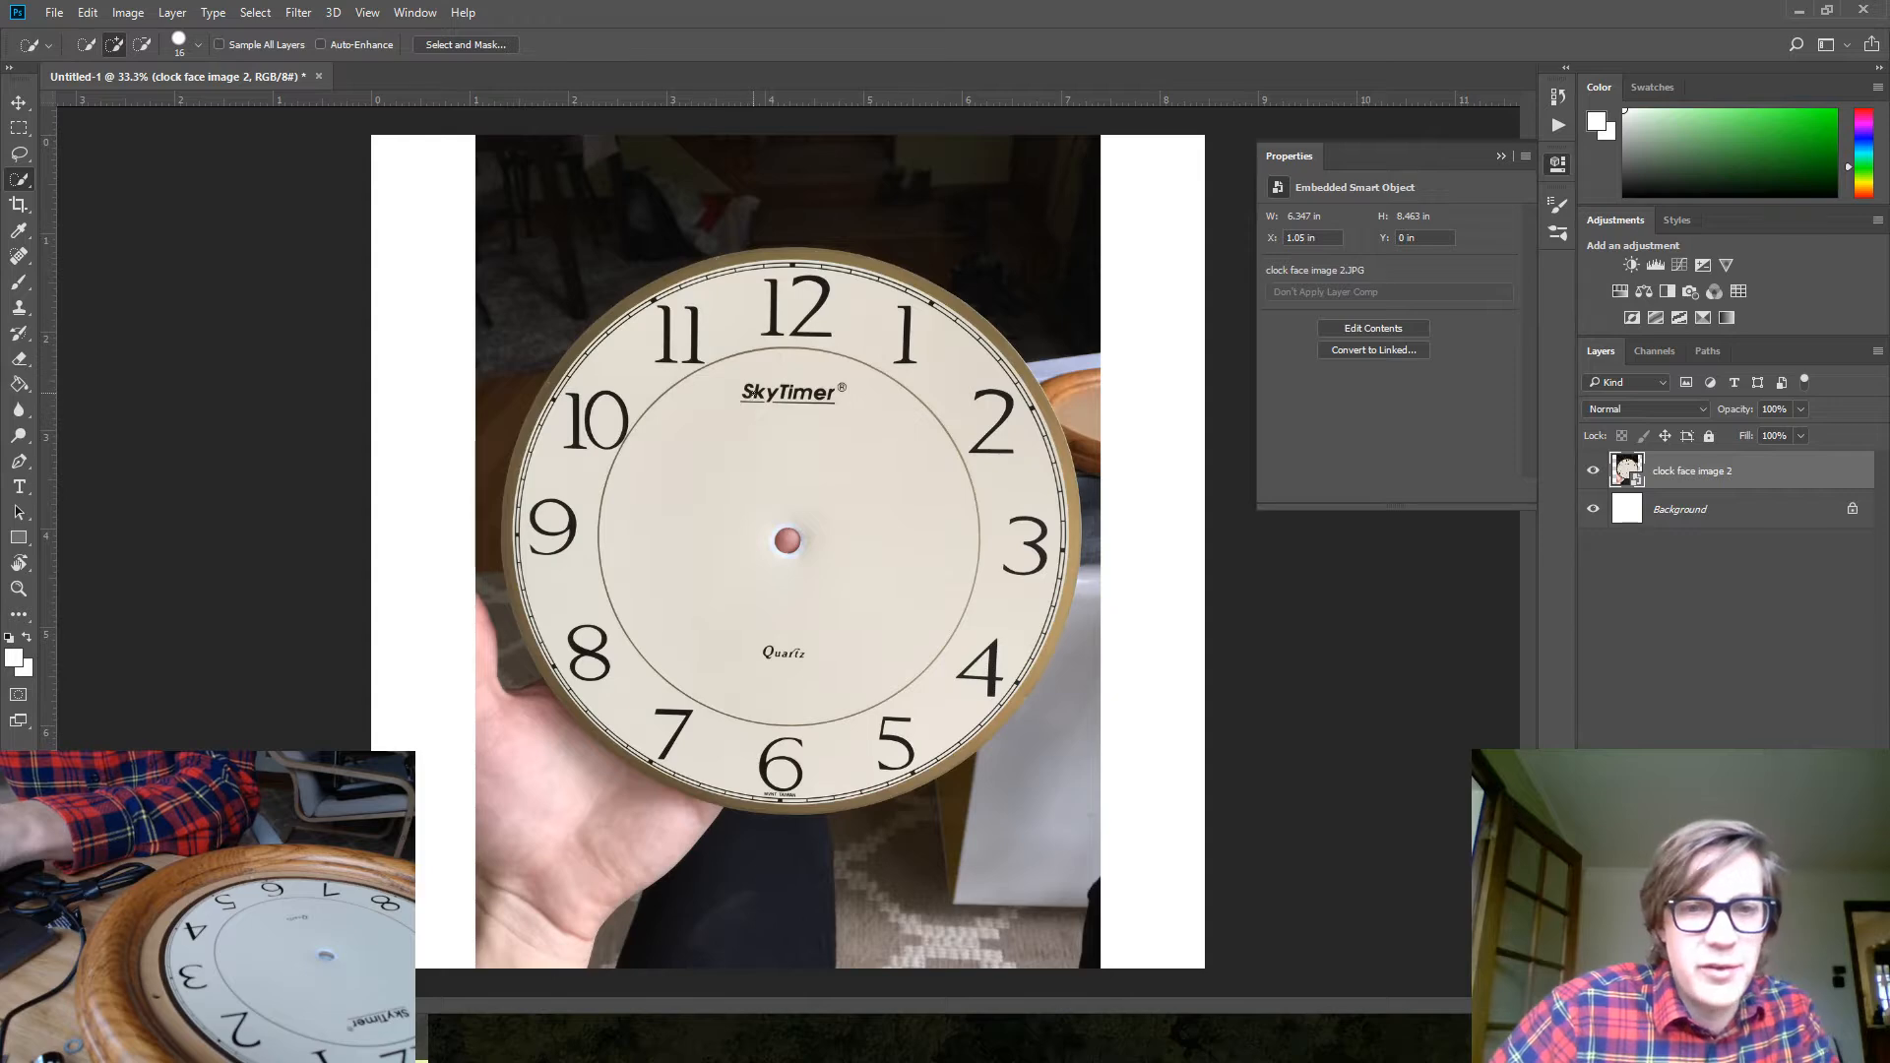
click(195, 49)
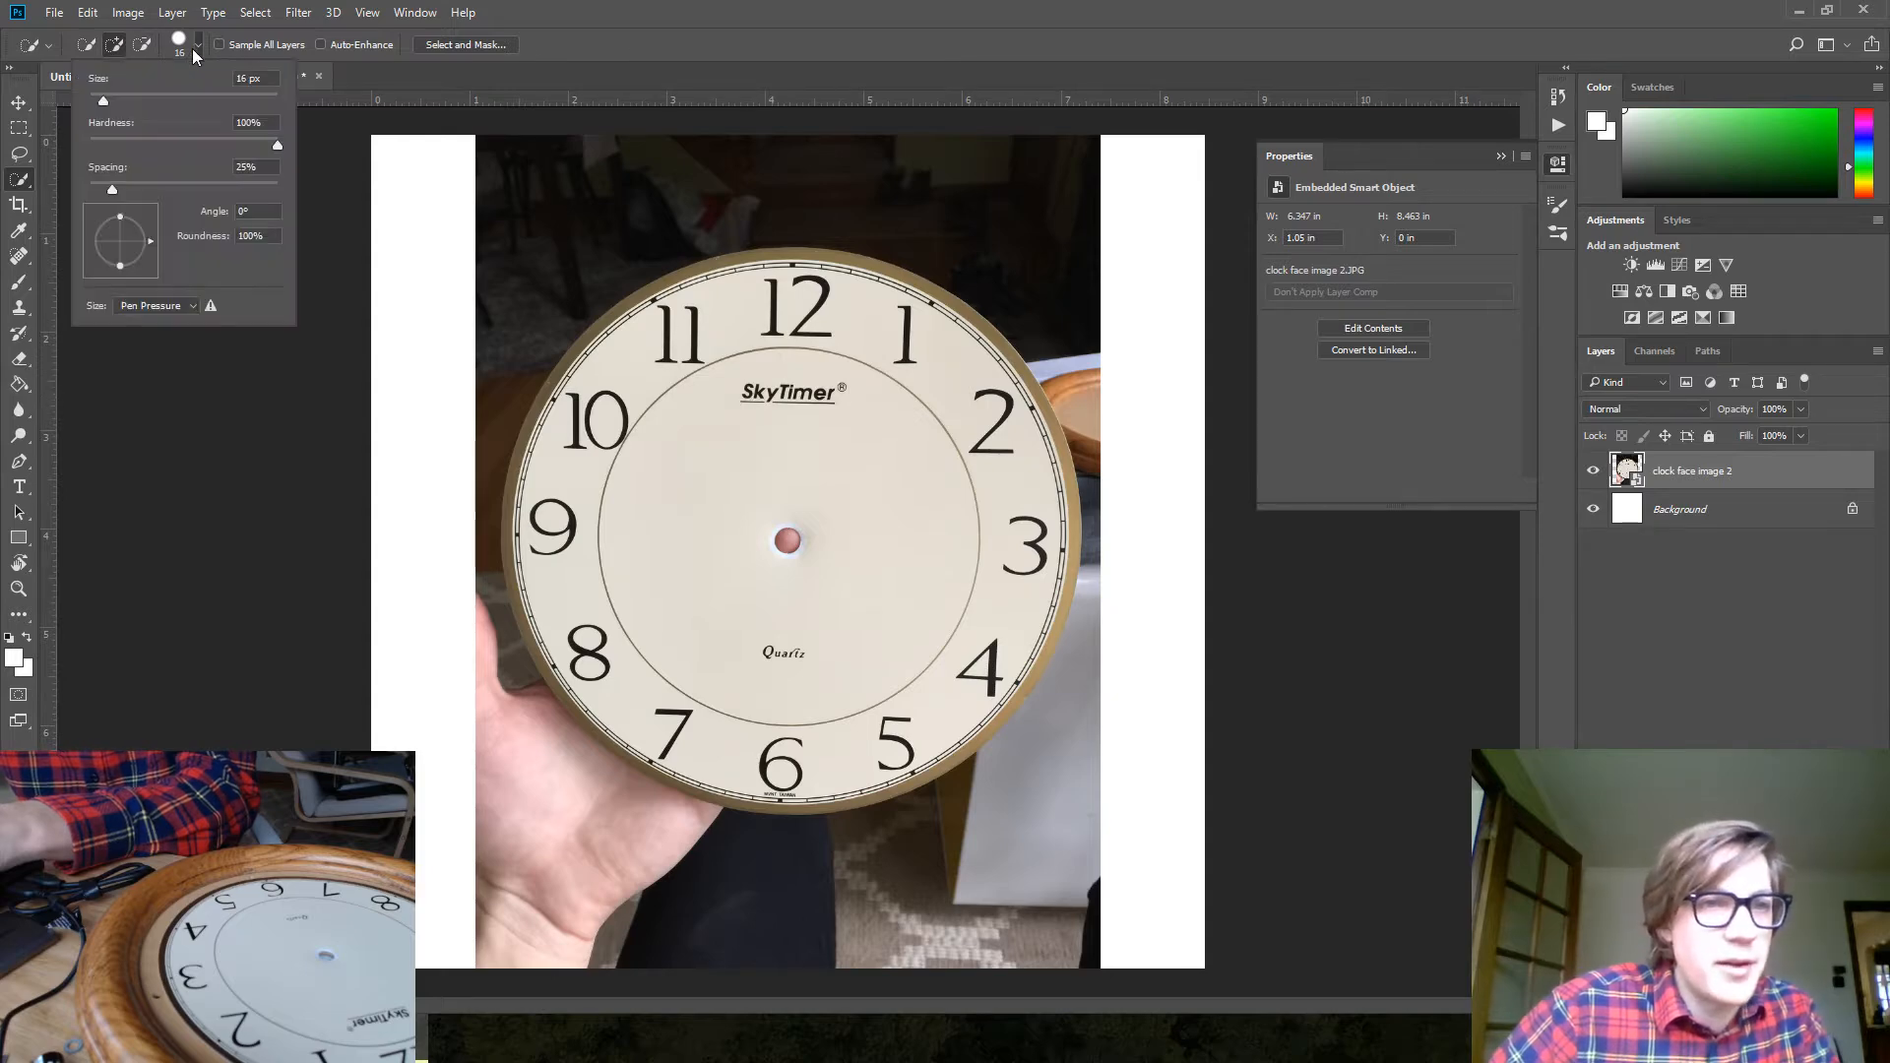
click(766, 384)
drag(765, 384, 677, 645)
mouse_move(986, 619)
mouse_down()
mouse_move(1029, 410)
mouse_move(963, 316)
mouse_move(806, 275)
mouse_move(633, 336)
mouse_up()
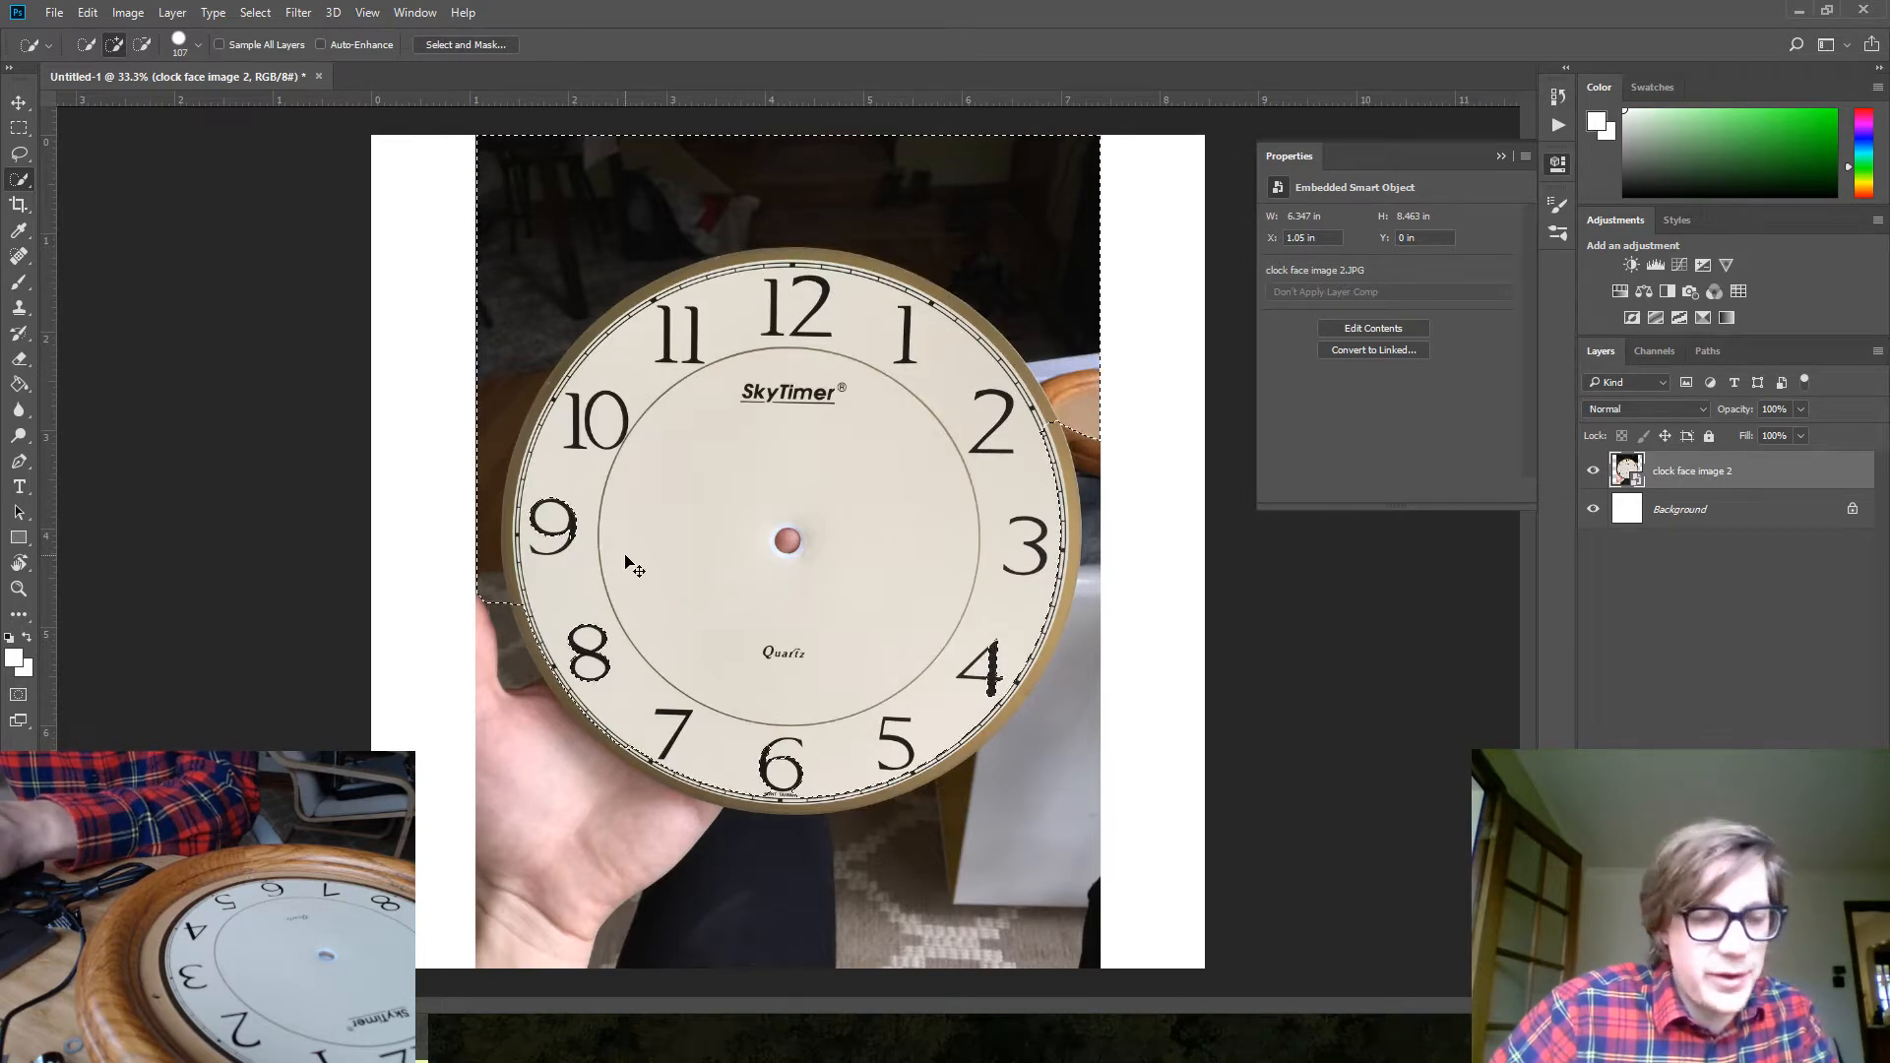
key(ctrl+d)
Try to quick-select the photo background around the clock and subtract the dark area beside numerals 9 to 11
mouse_move(500, 364)
mouse_down()
mouse_move(561, 234)
mouse_move(885, 201)
mouse_move(1088, 696)
mouse_move(748, 925)
mouse_move(552, 863)
mouse_up()
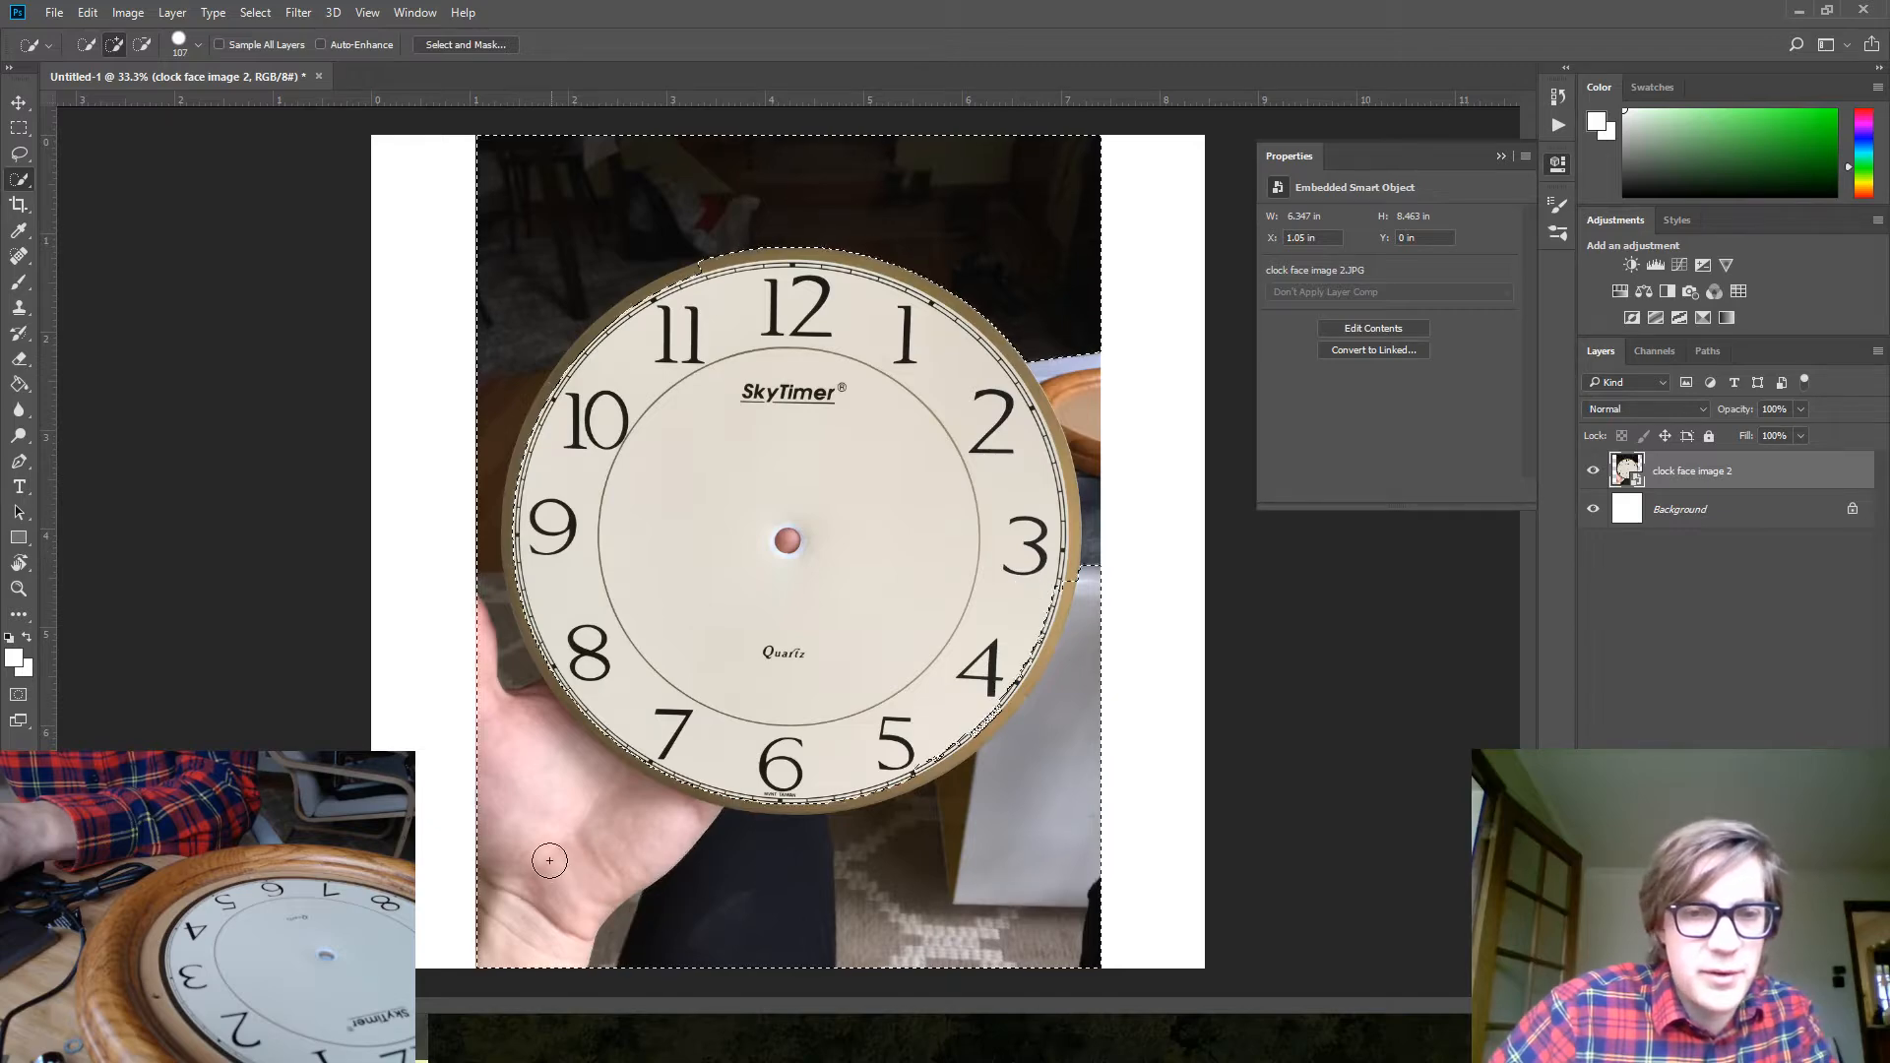
mouse_move(1065, 310)
mouse_down()
mouse_move(1114, 390)
mouse_move(1110, 513)
mouse_up()
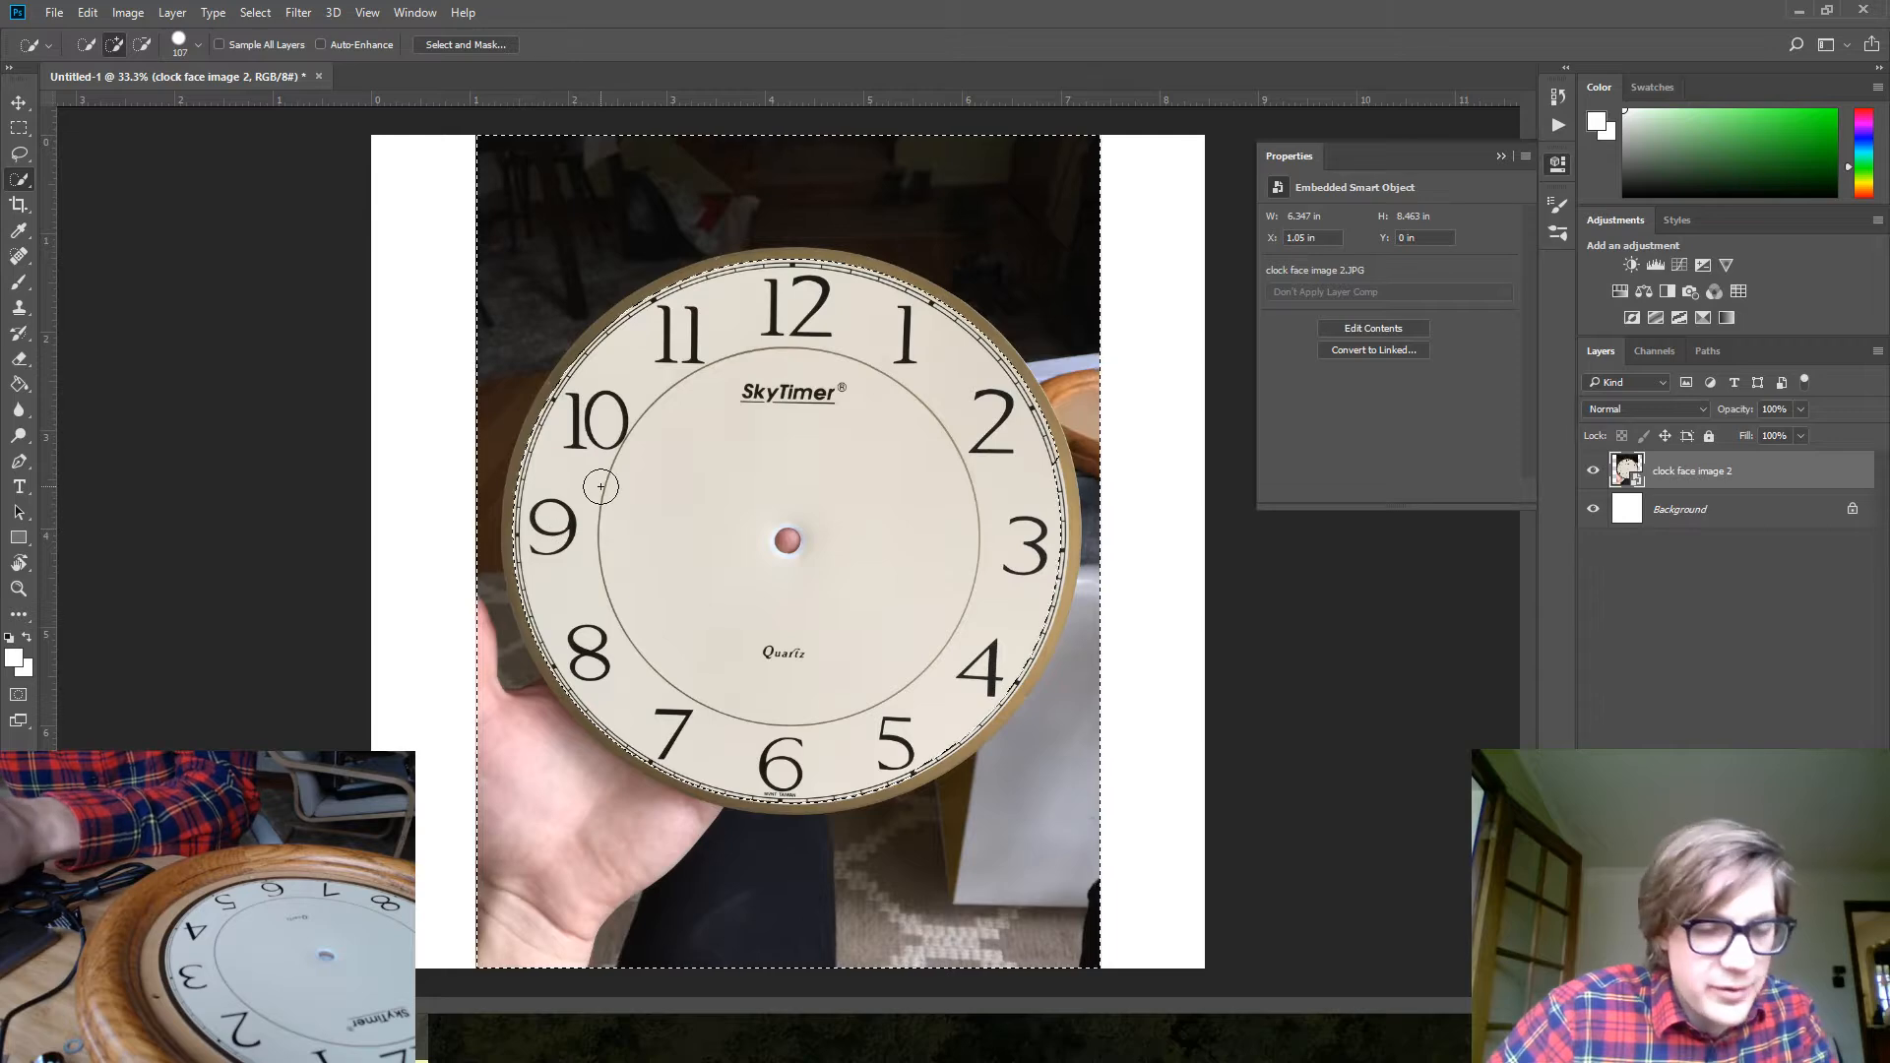
key(ctrl+plus)
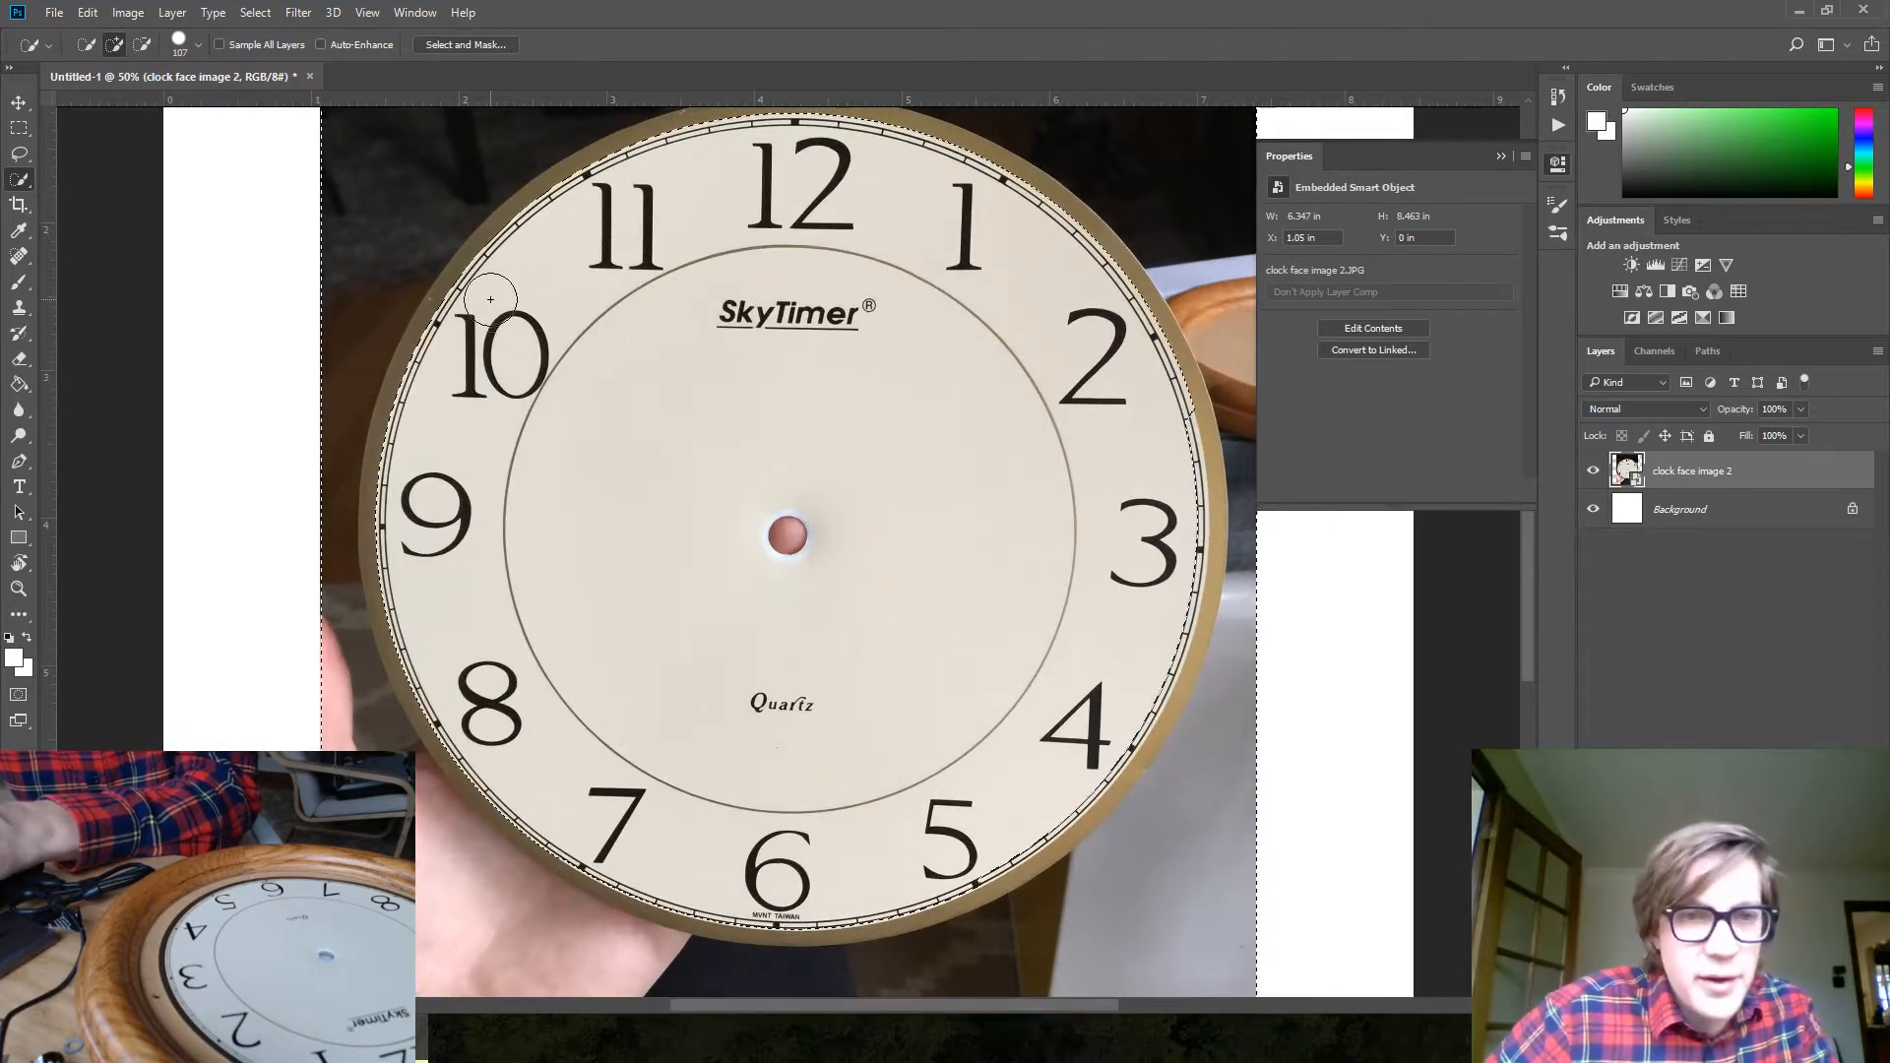
key(alt)
alt+drag(453, 228, 412, 275)
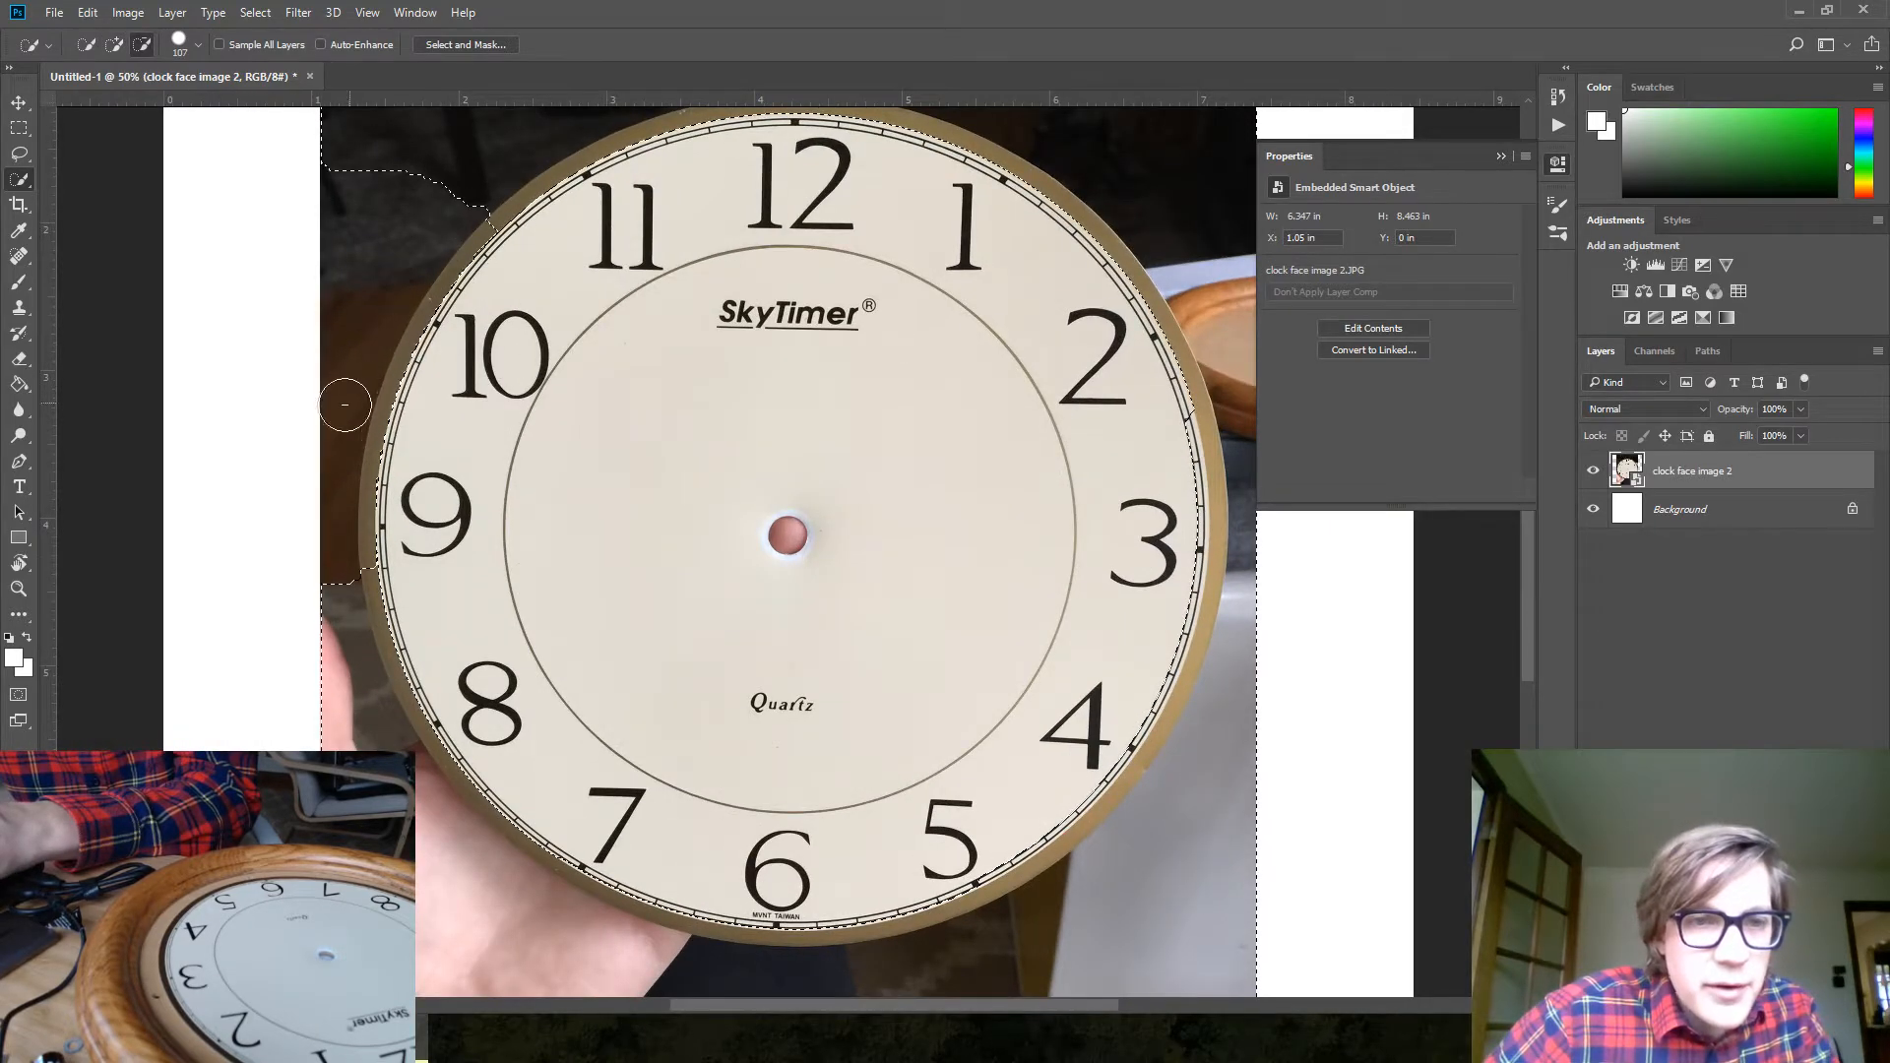
alt+drag(312, 626, 337, 576)
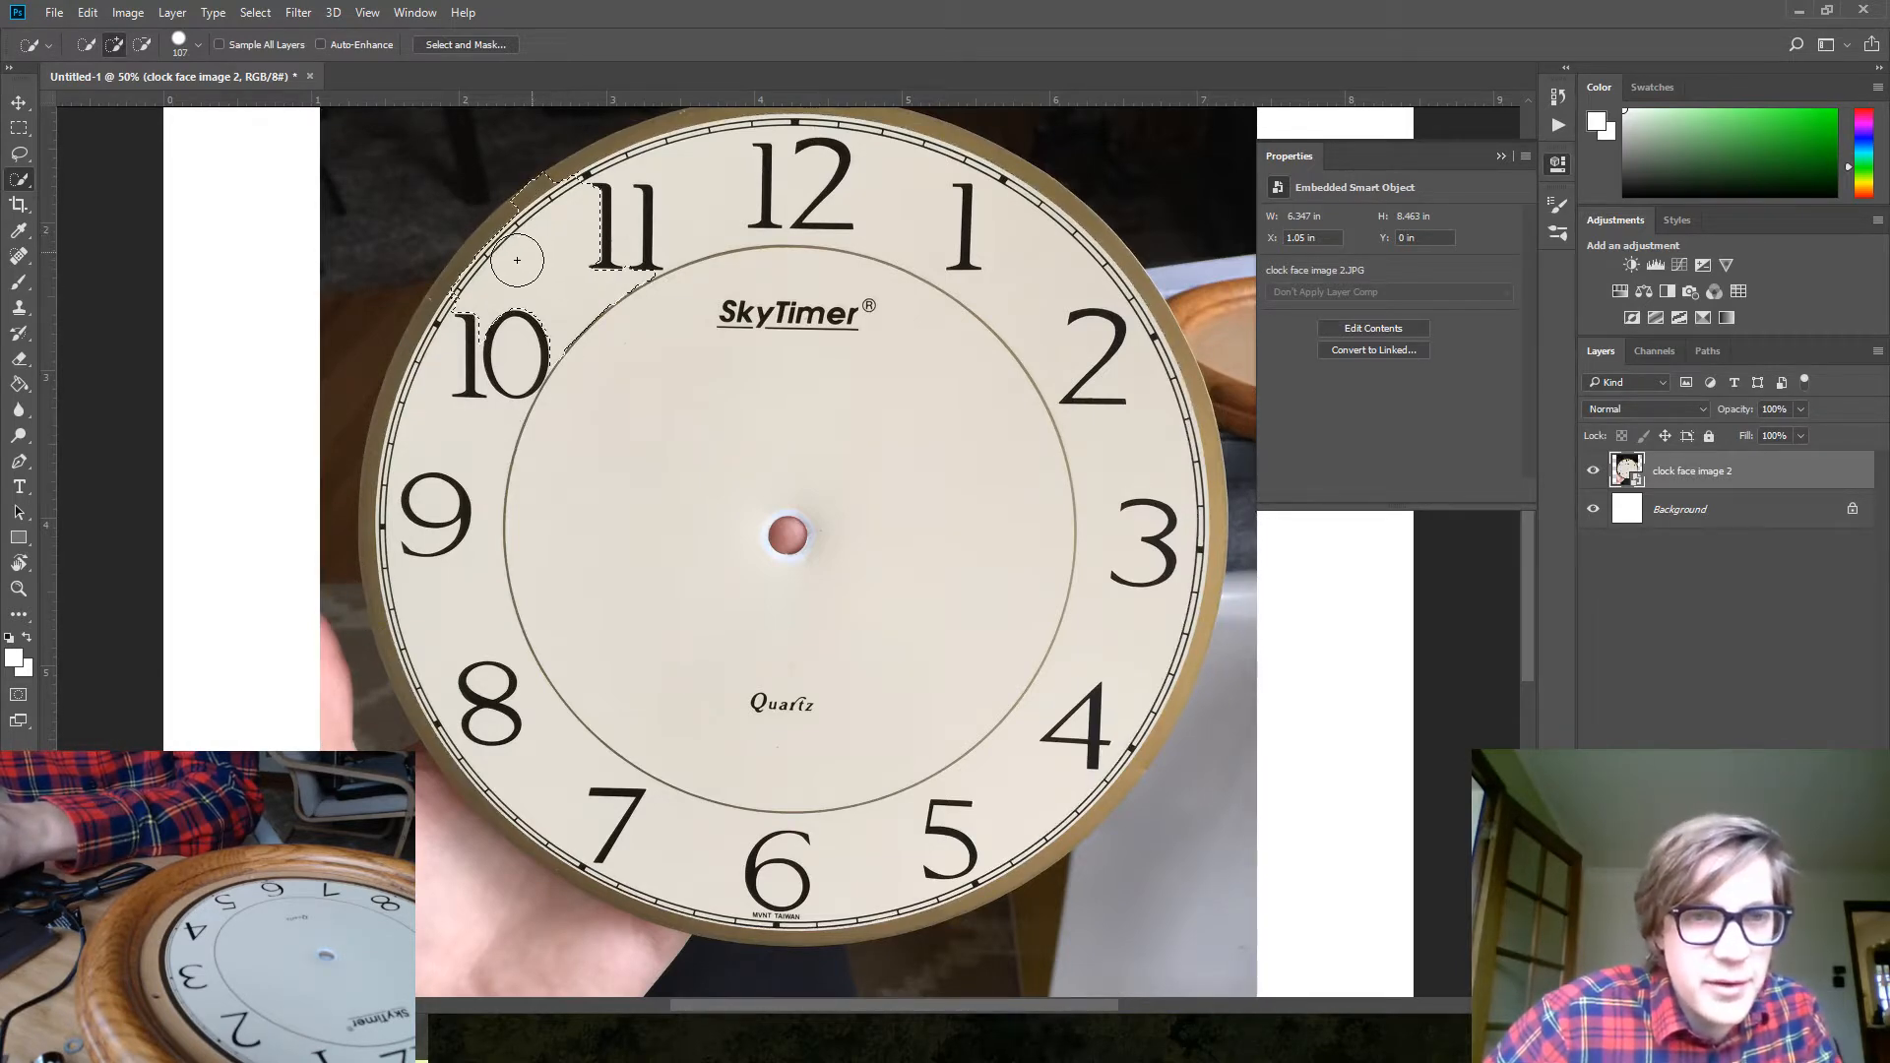
Try to quick-select the dial's numeral band from 11 down past 8, and clear the selection
drag(477, 280, 388, 496)
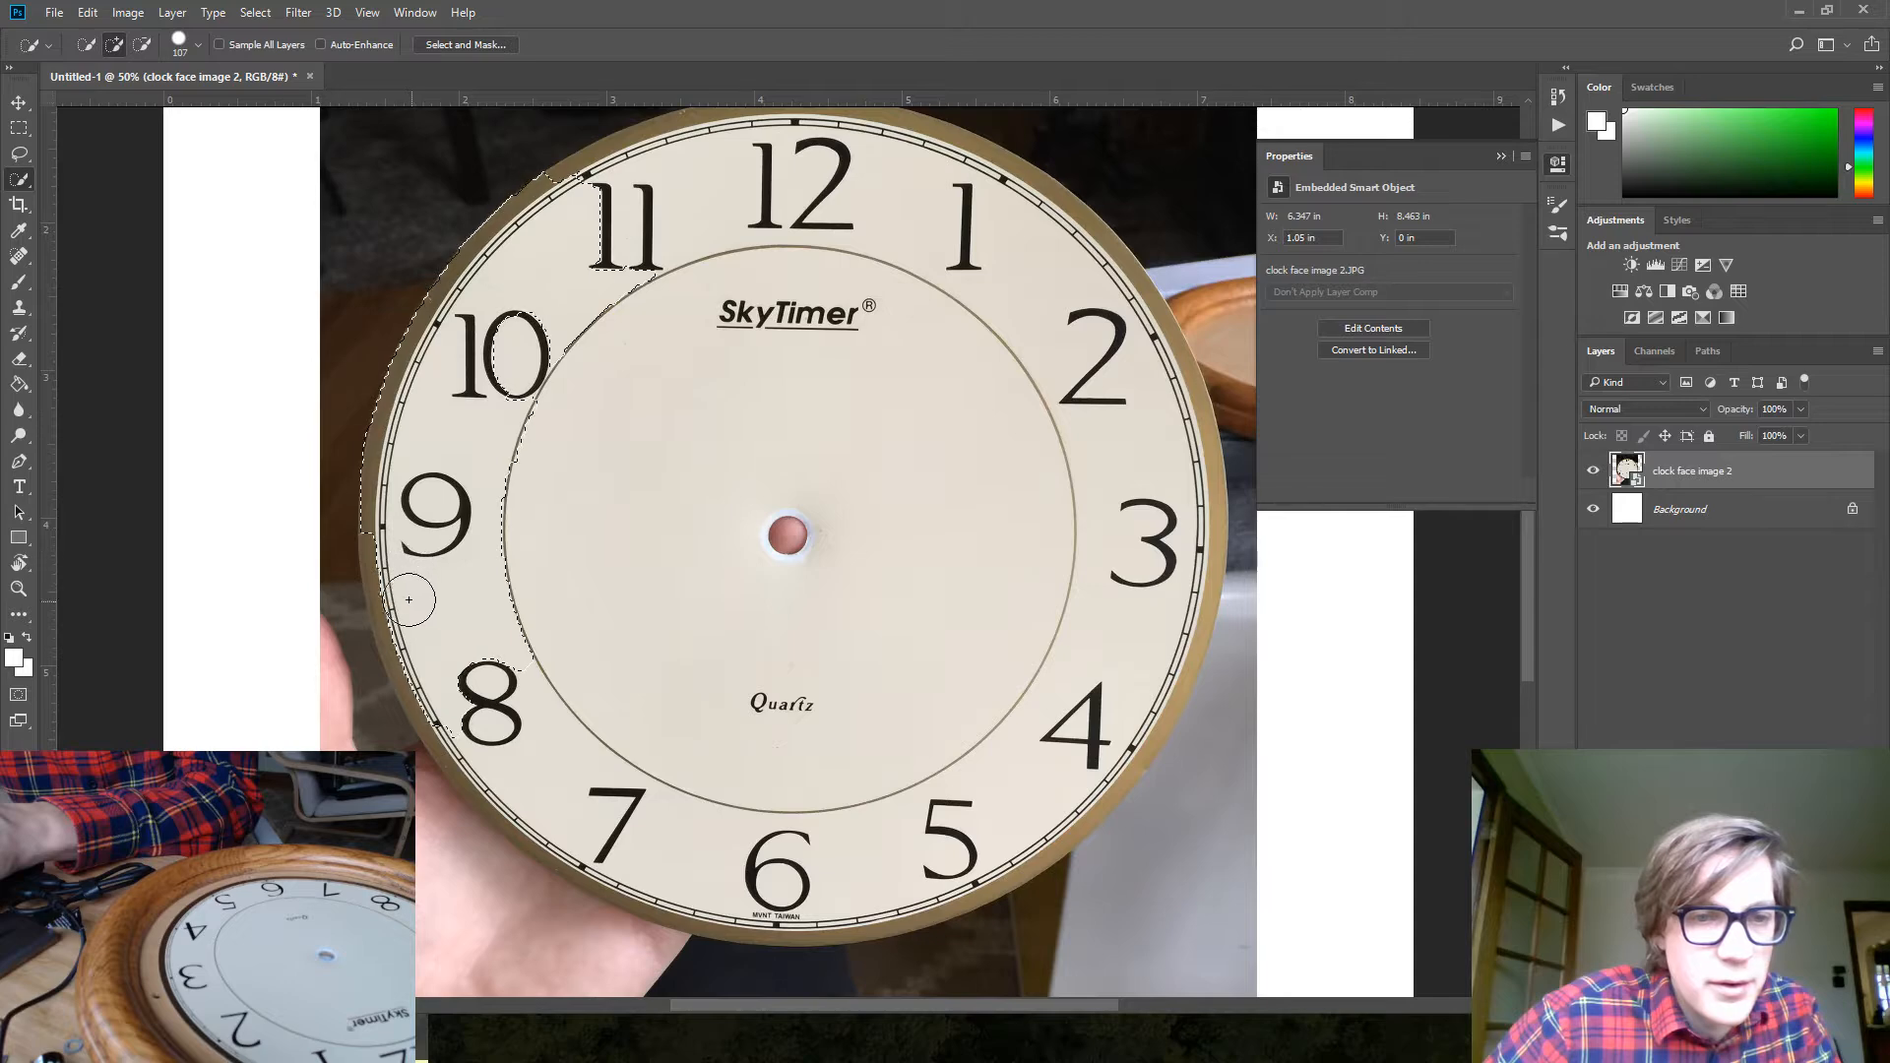
drag(391, 560, 497, 705)
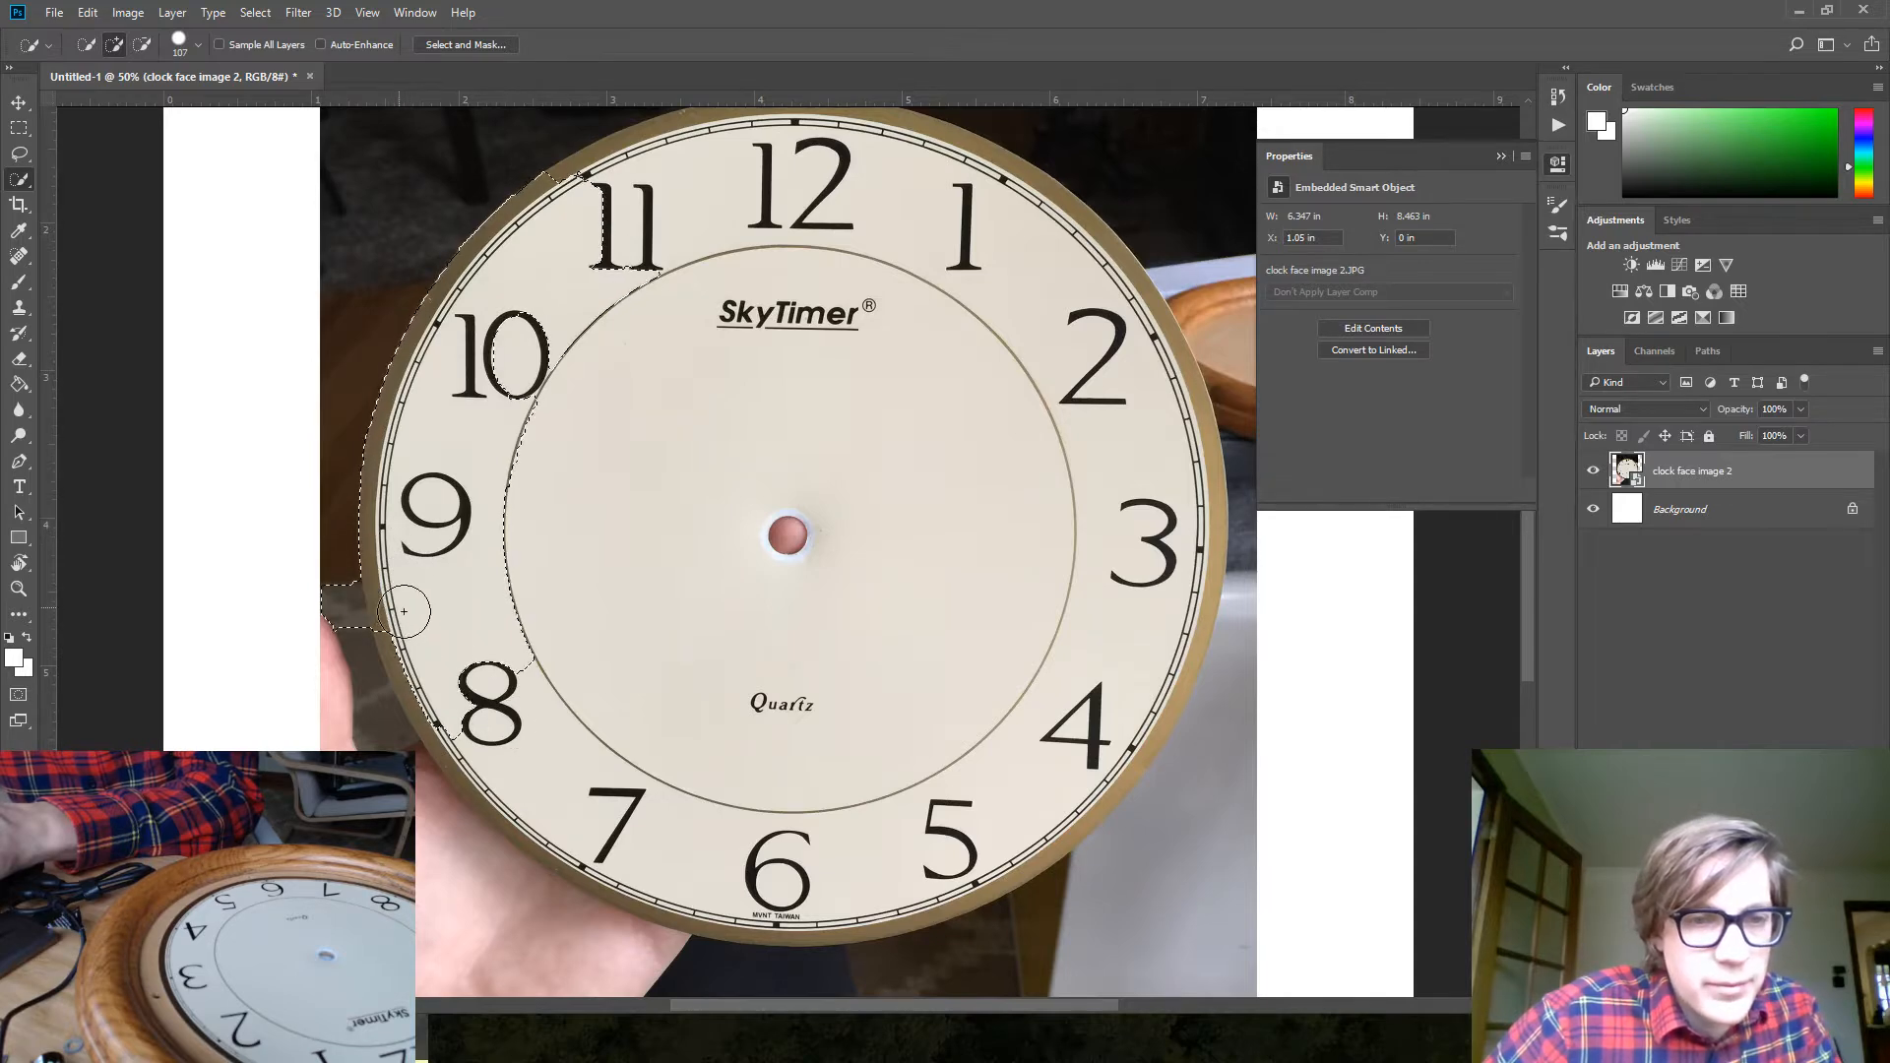
mouse_move(404, 617)
mouse_down()
mouse_move(409, 654)
mouse_move(512, 777)
mouse_up()
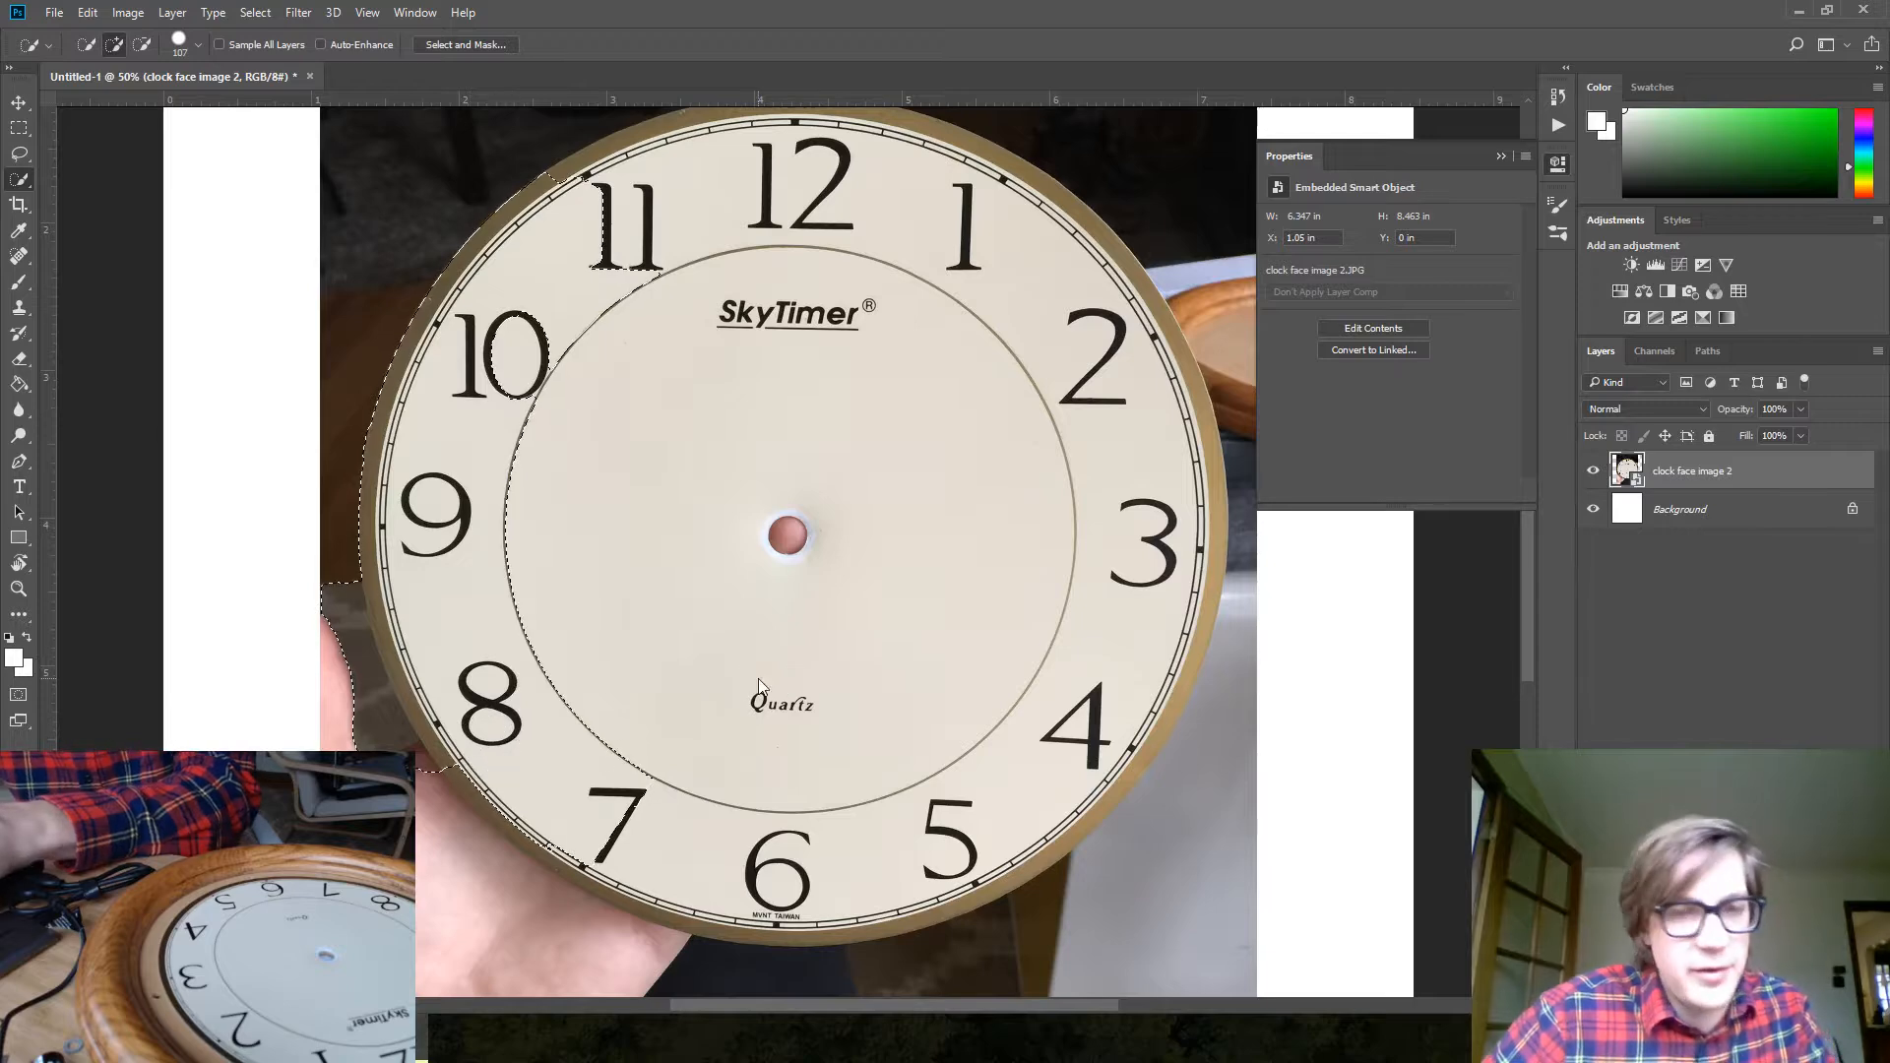
key(ctrl+s)
click(862, 721)
key(ctrl+d)
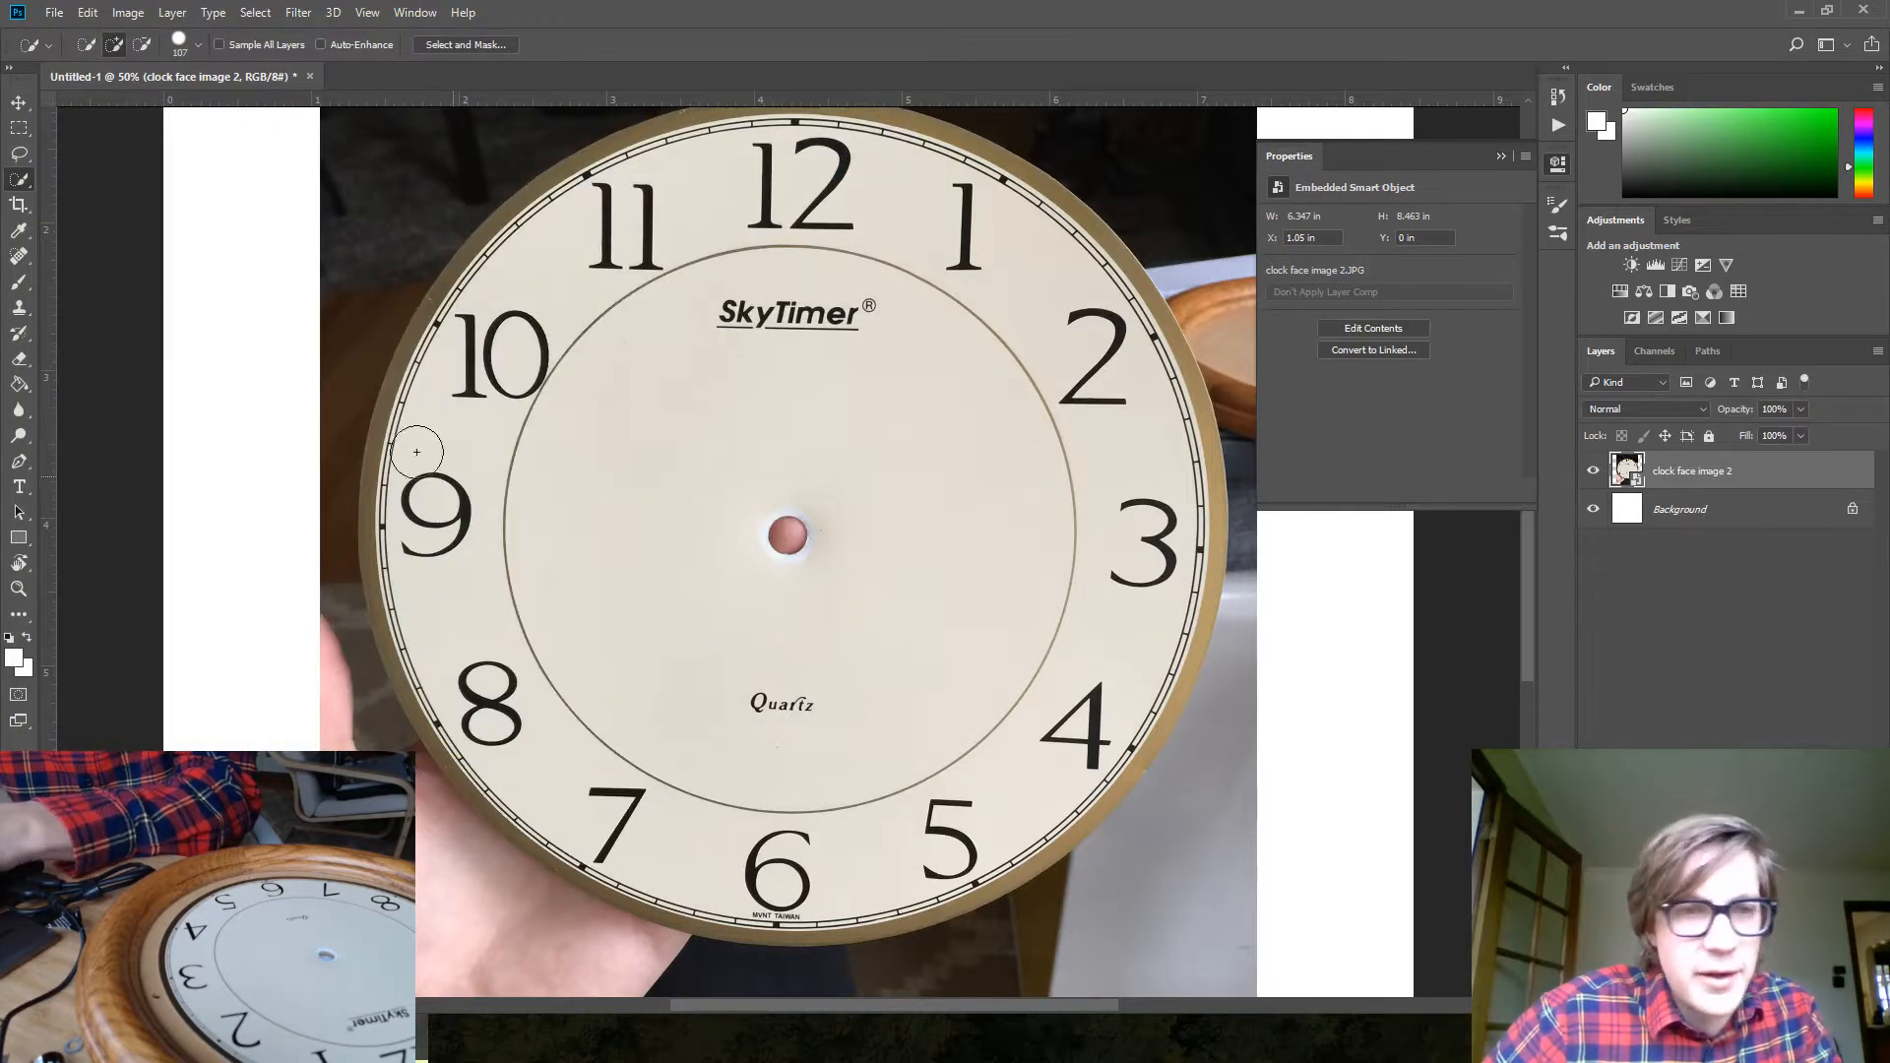
click(19, 130)
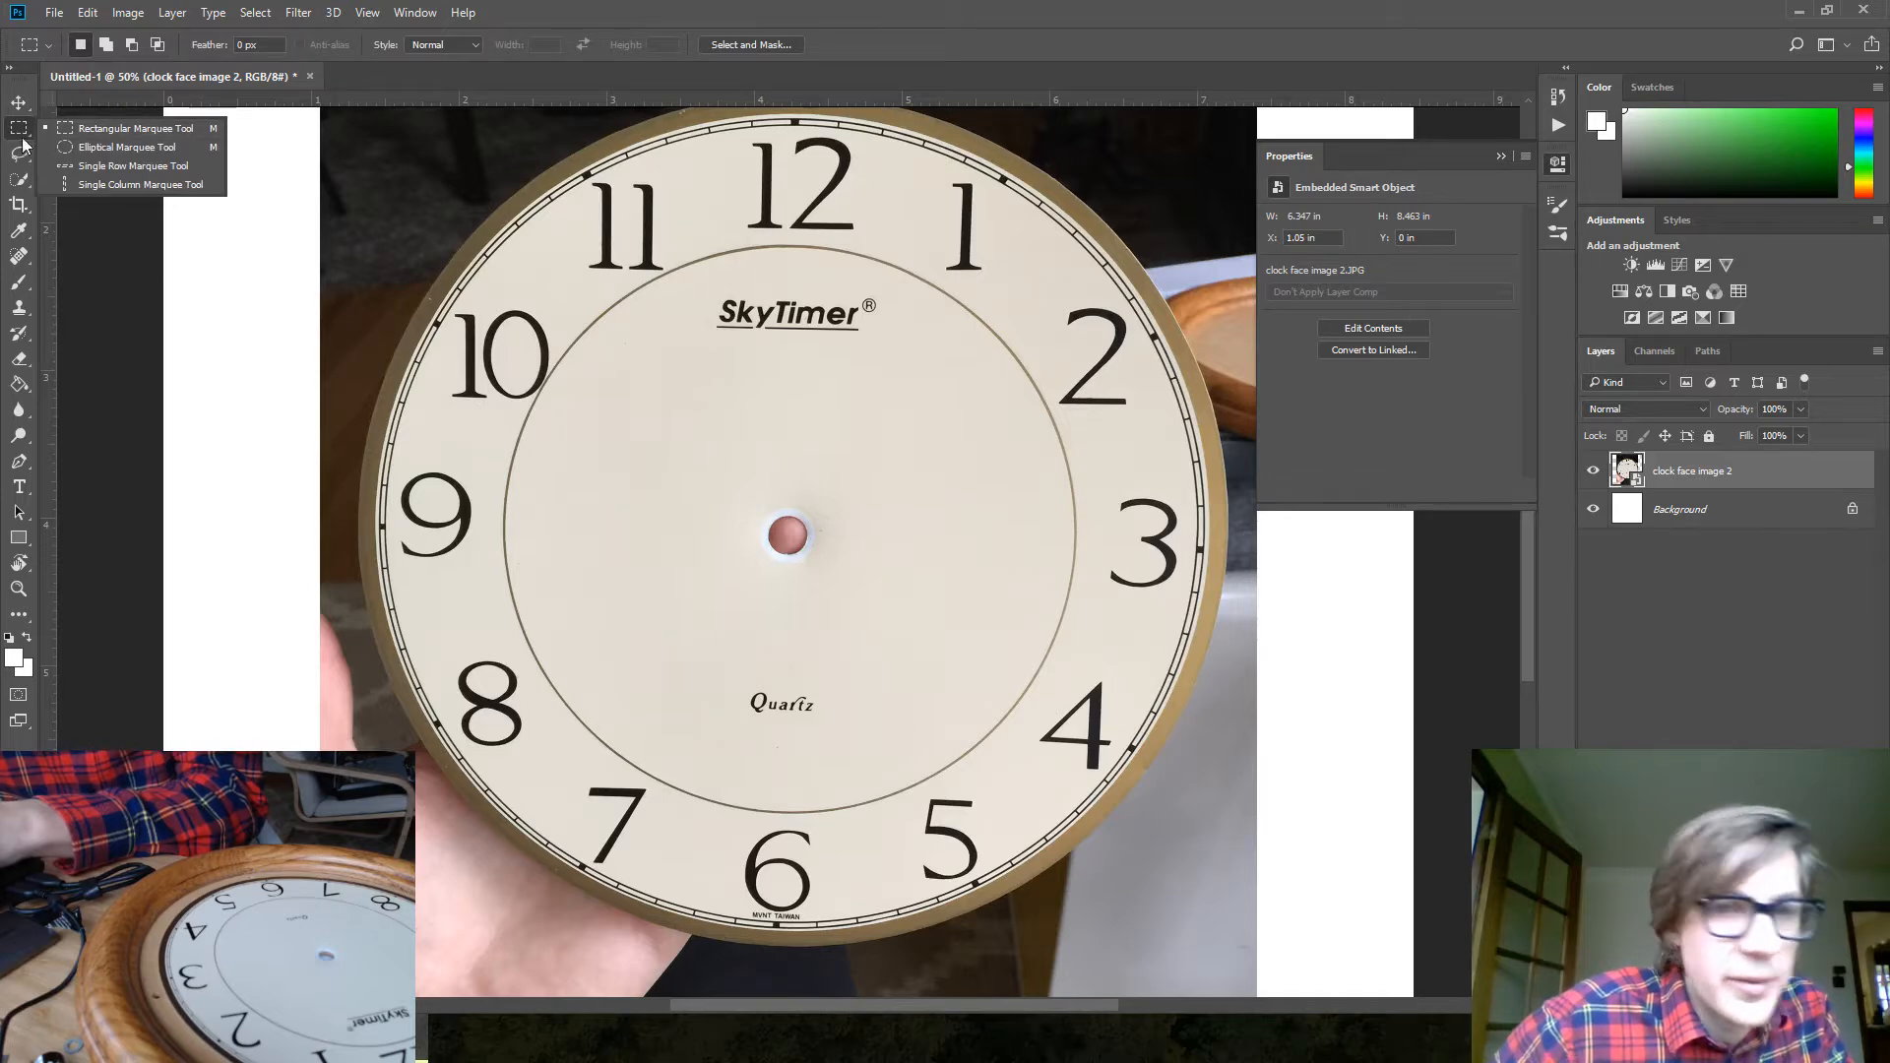
scroll(696, 339, up, 2)
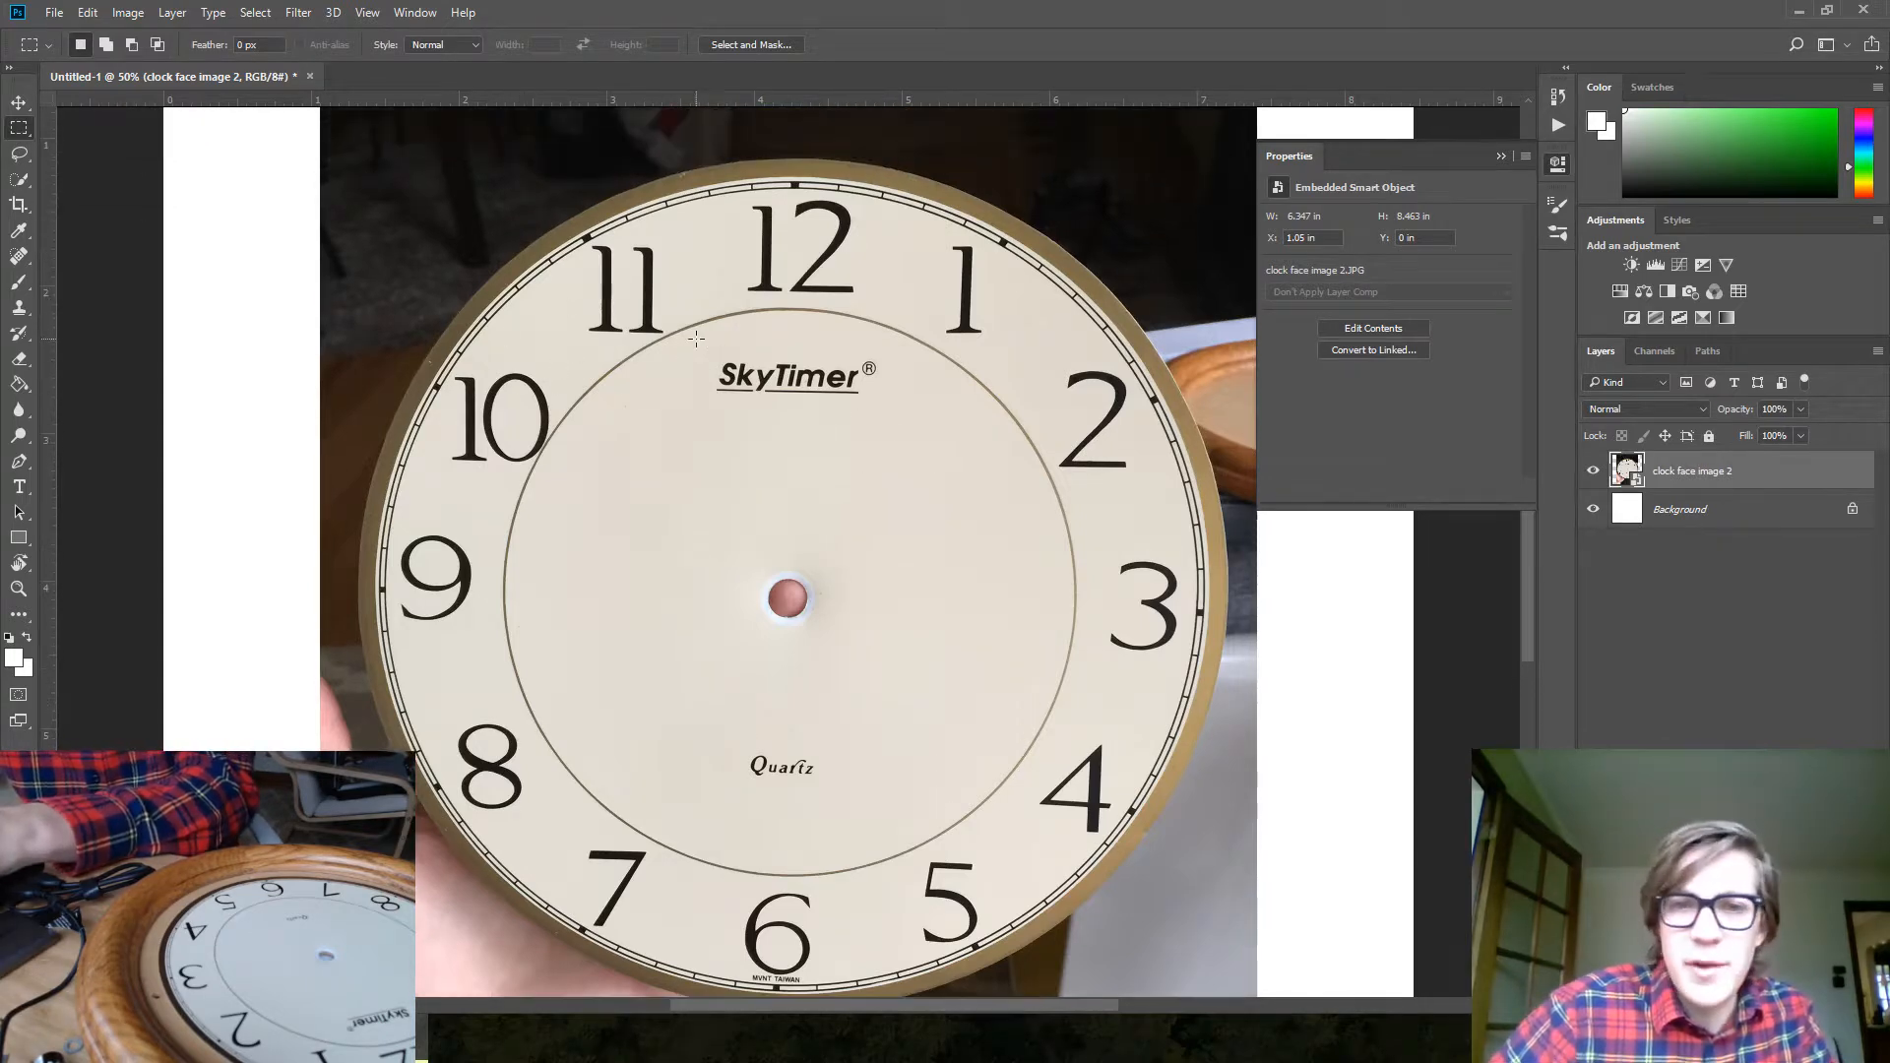
key(ctrl+minus)
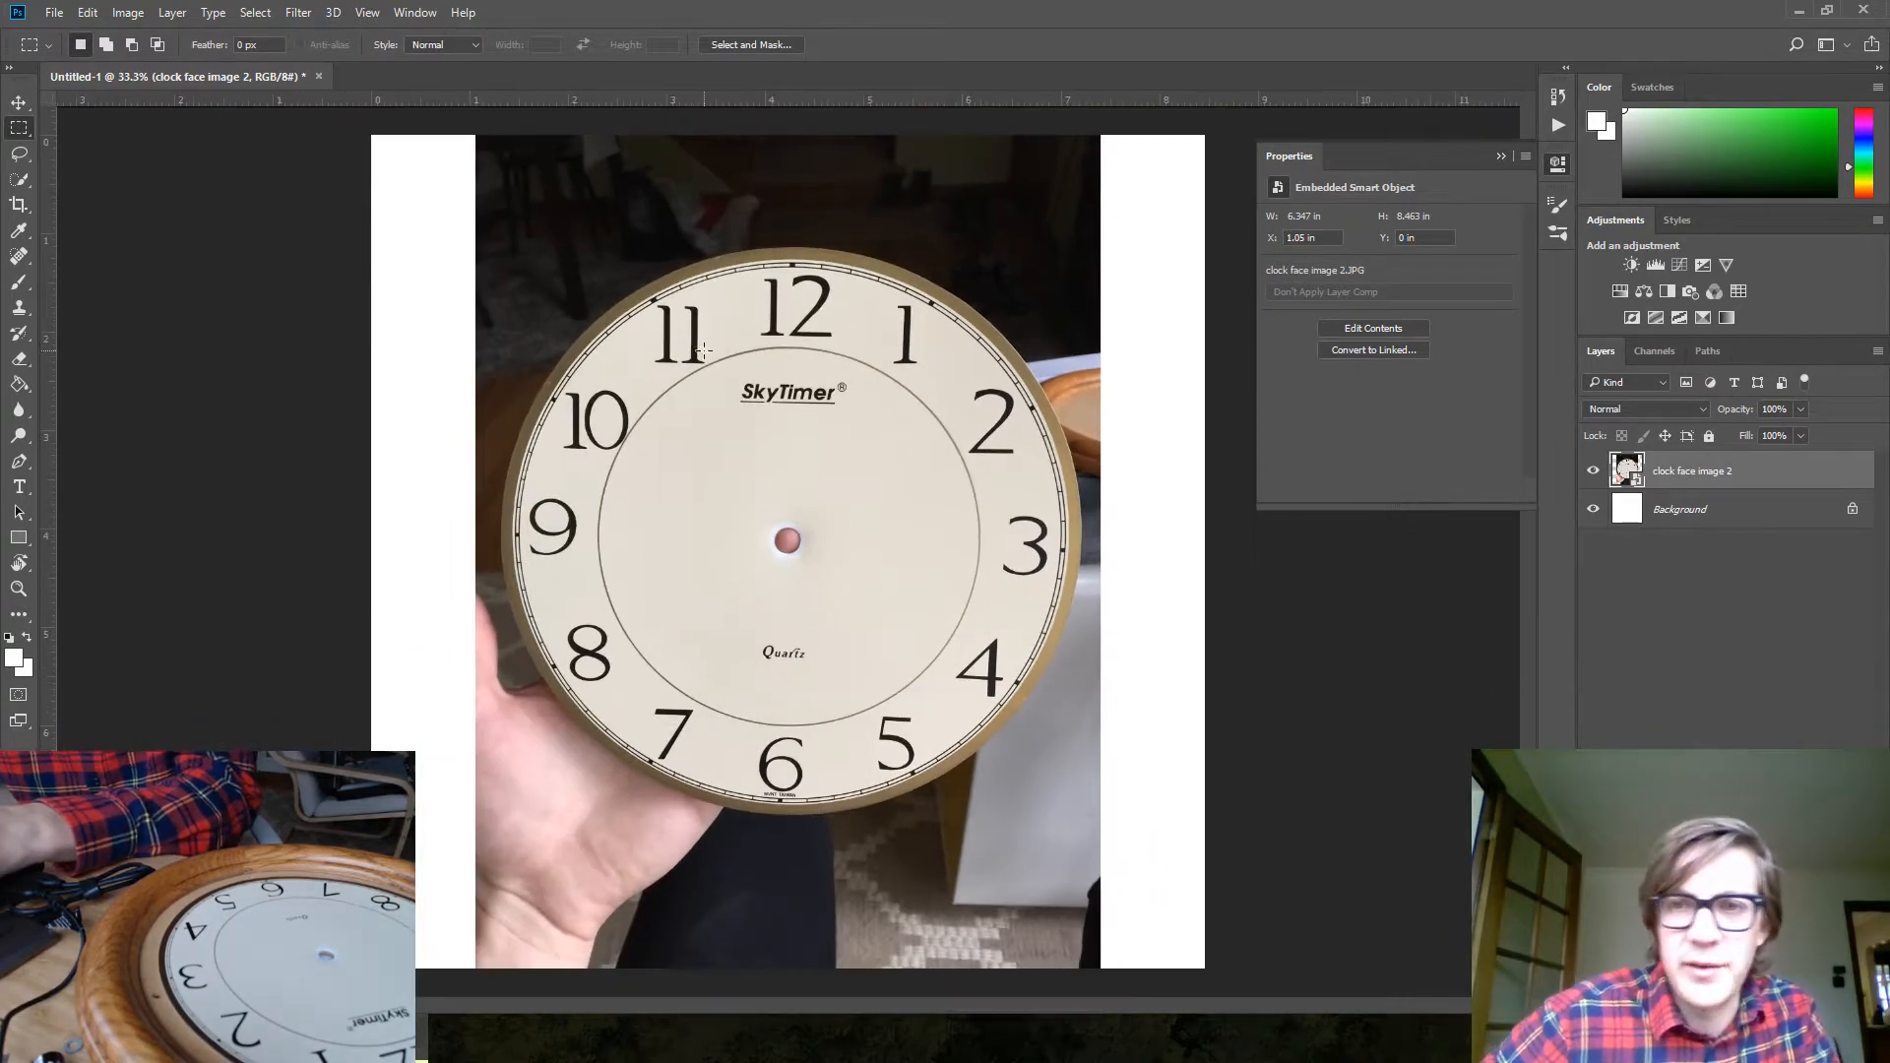
click(1500, 156)
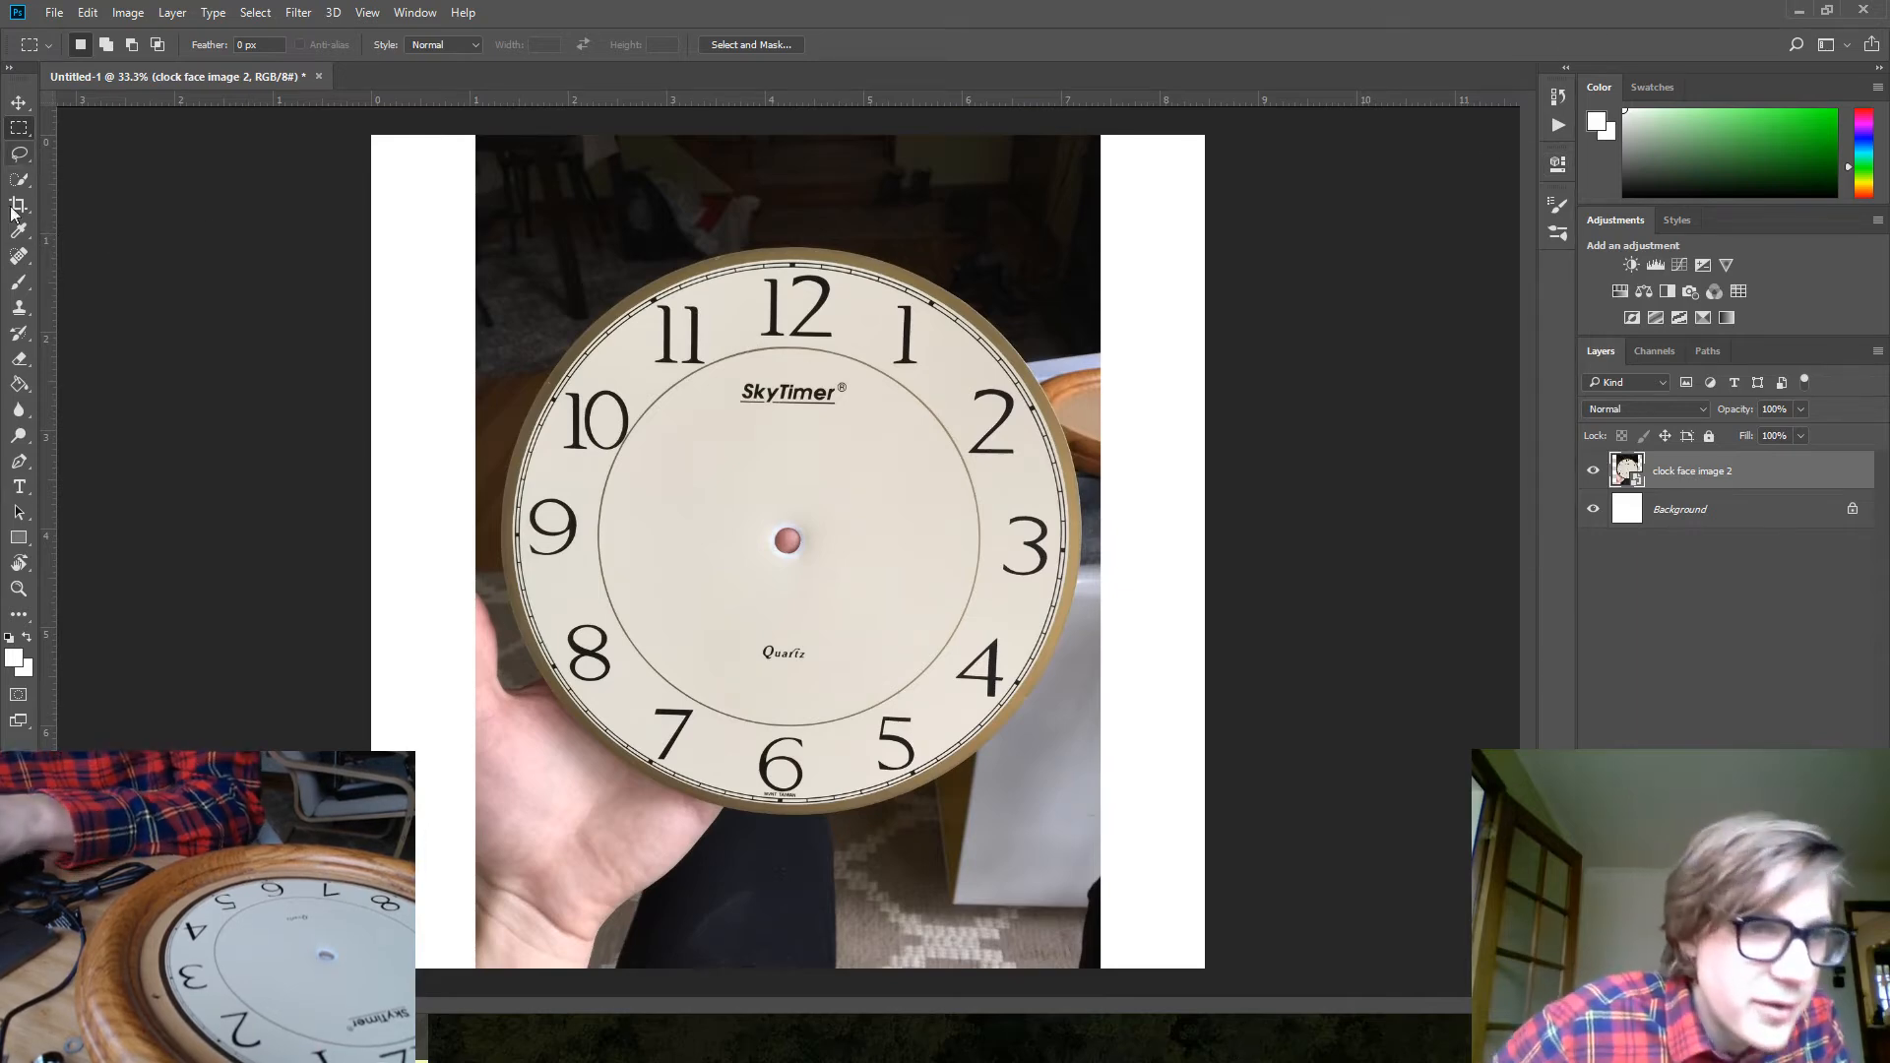
Draw a white circle of about 2170 px diameter over the clock photo with the Ellipse tool
click(24, 539)
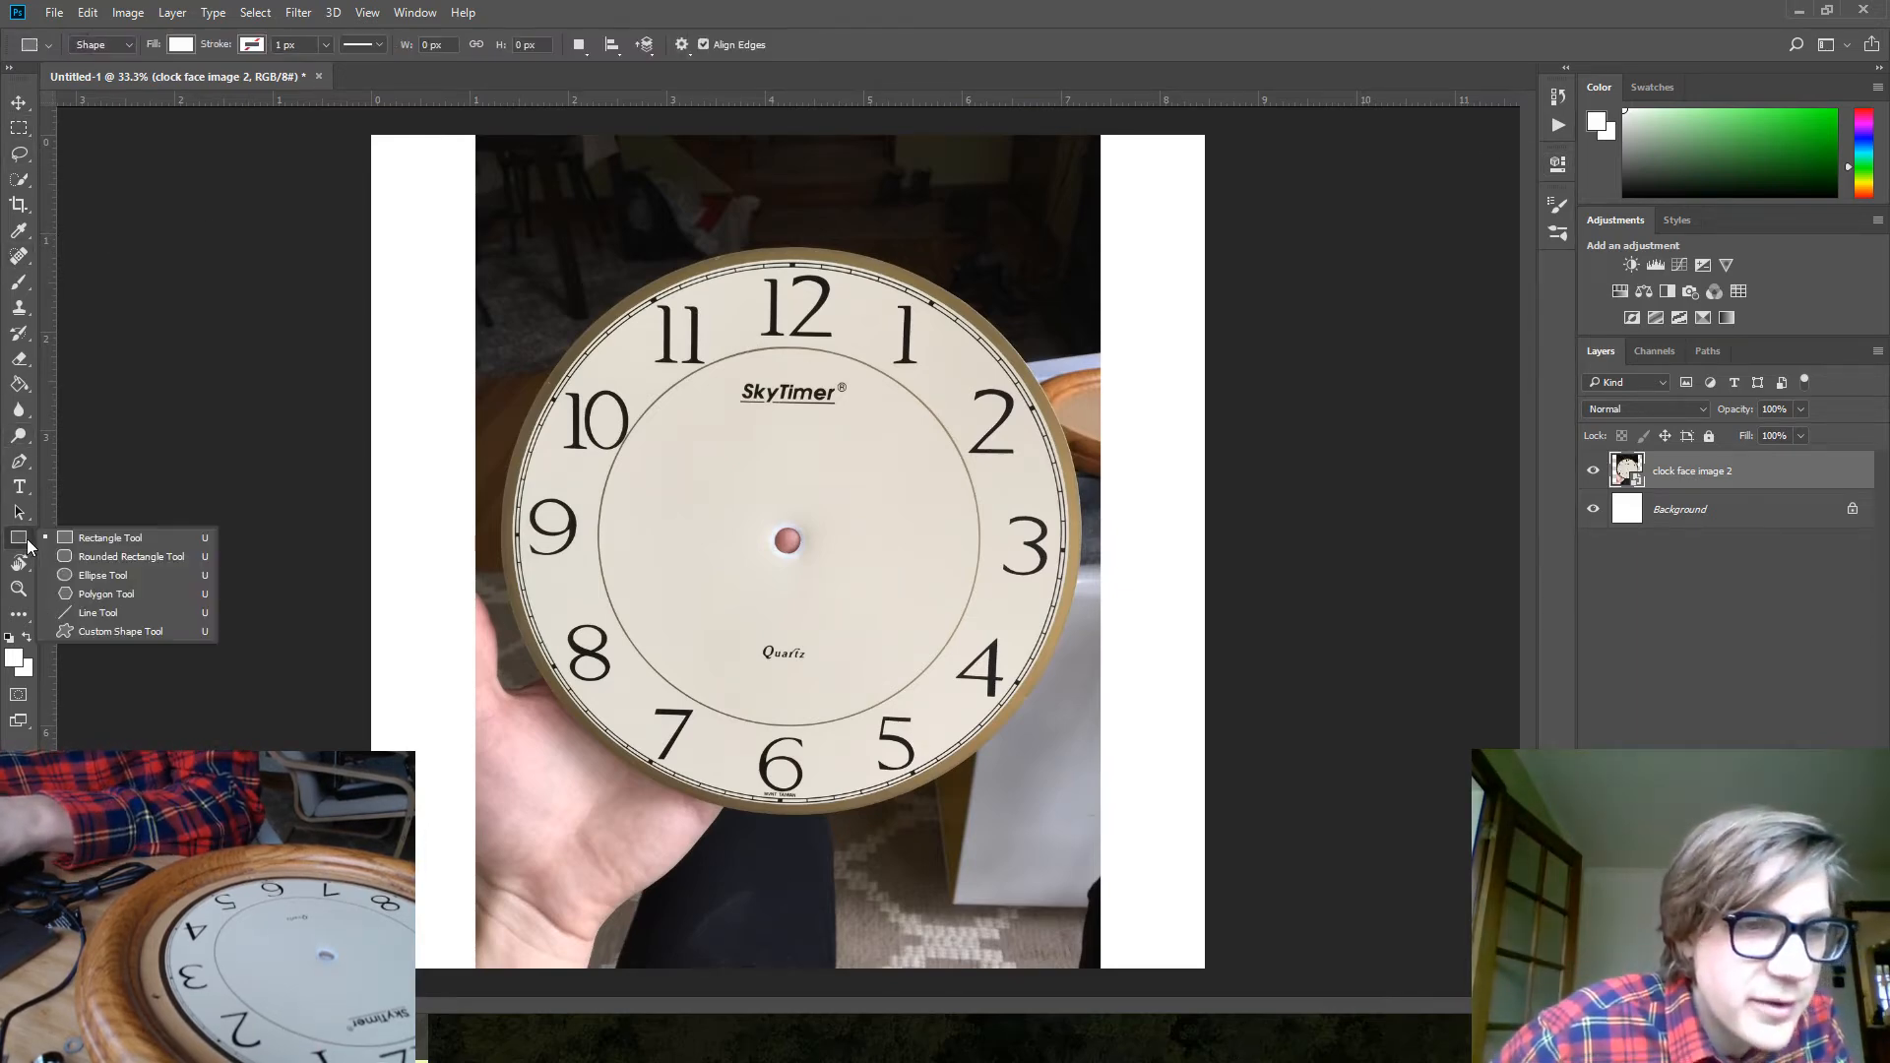
click(98, 575)
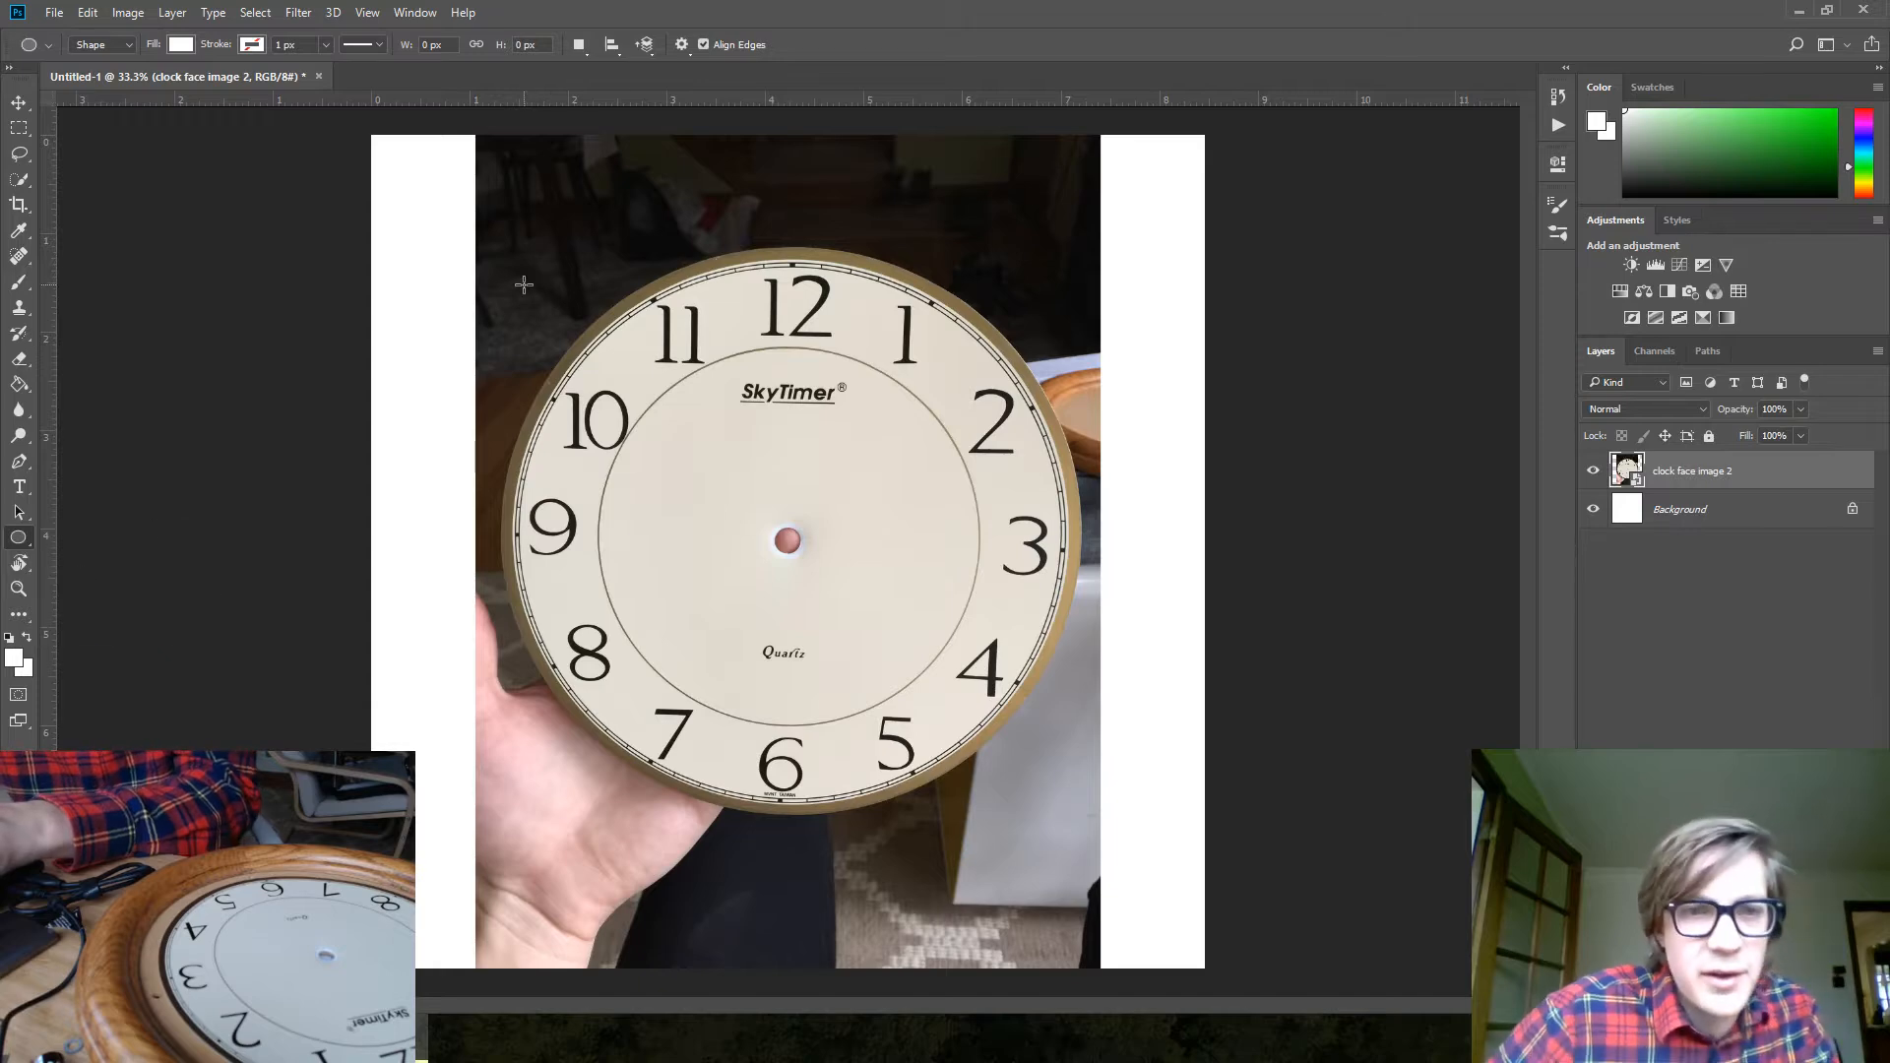
mouse_move(488, 254)
shift+mouse_down()
mouse_move(766, 642)
mouse_move(1037, 875)
mouse_move(1109, 892)
mouse_move(1200, 975)
shift+mouse_up()
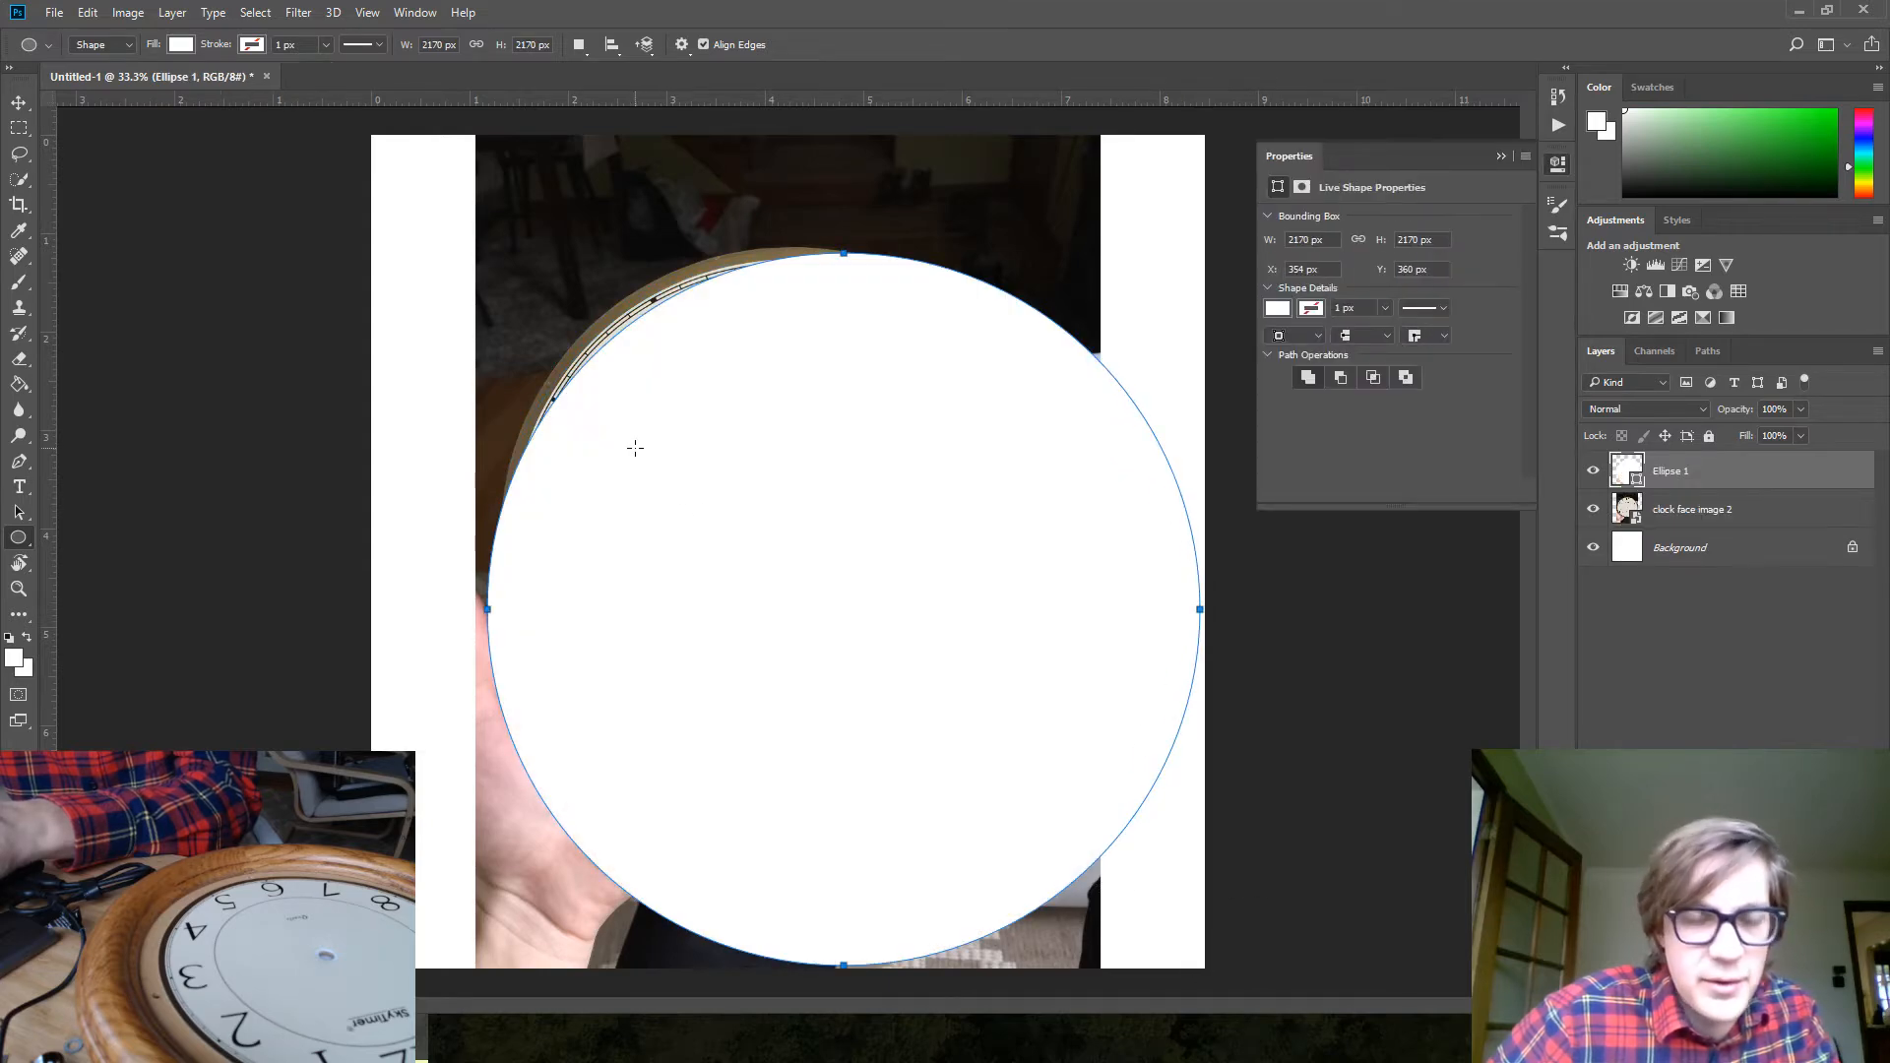
Scale the circle to reach all four canvas edges, about 2539 px wide and 2543 px high, and apply the transform
key(v)
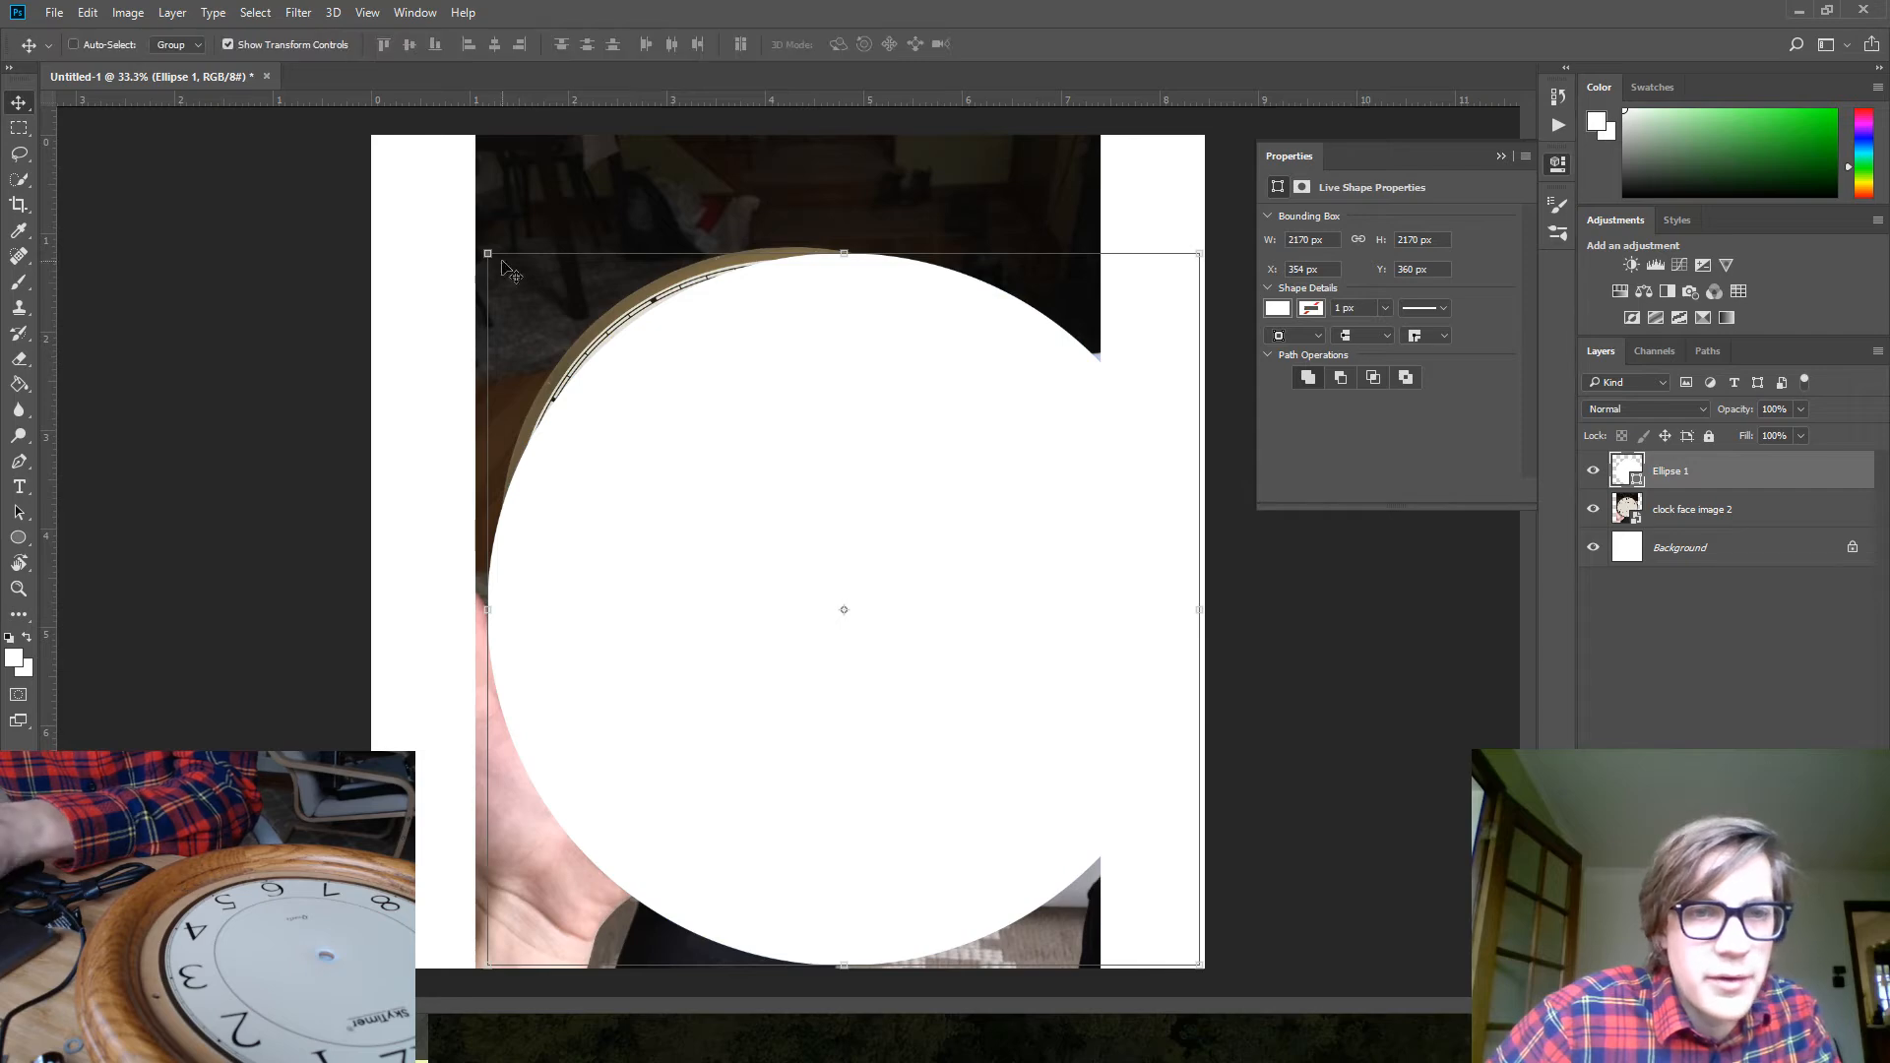
drag(484, 253, 368, 133)
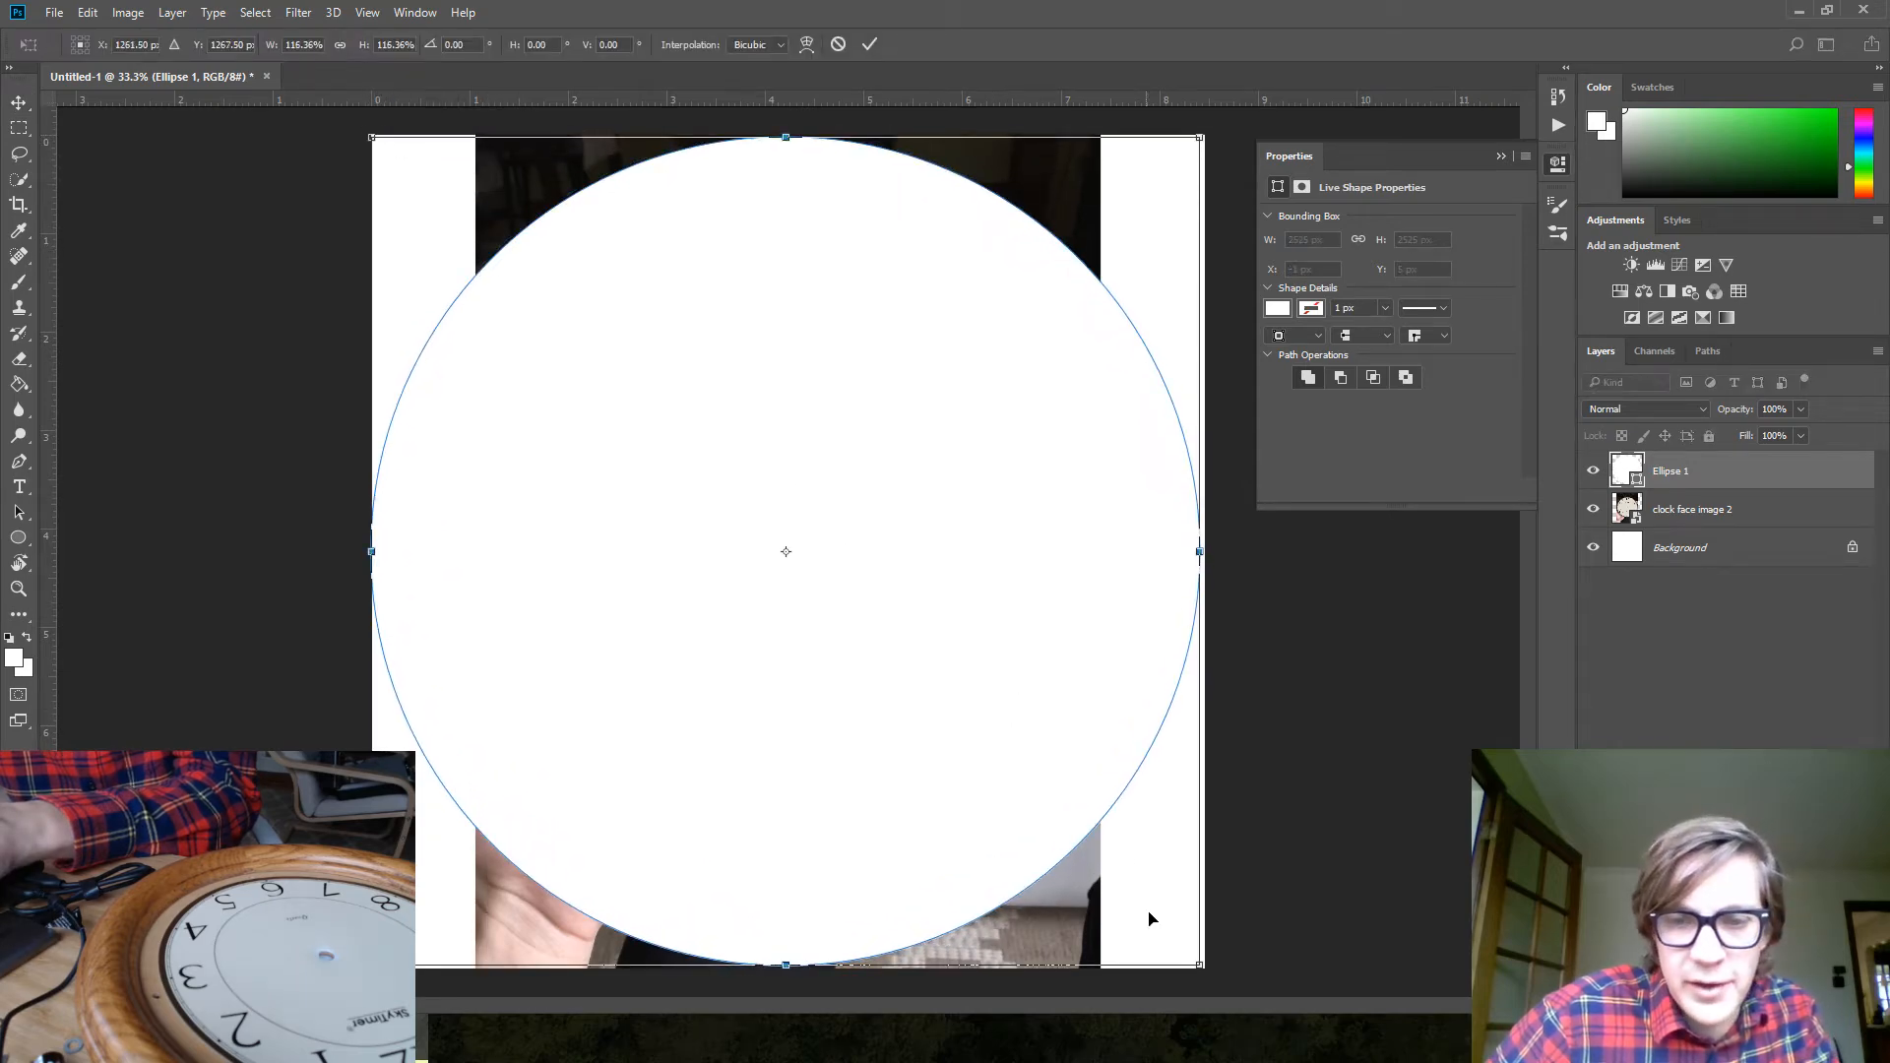
drag(1200, 966, 1204, 969)
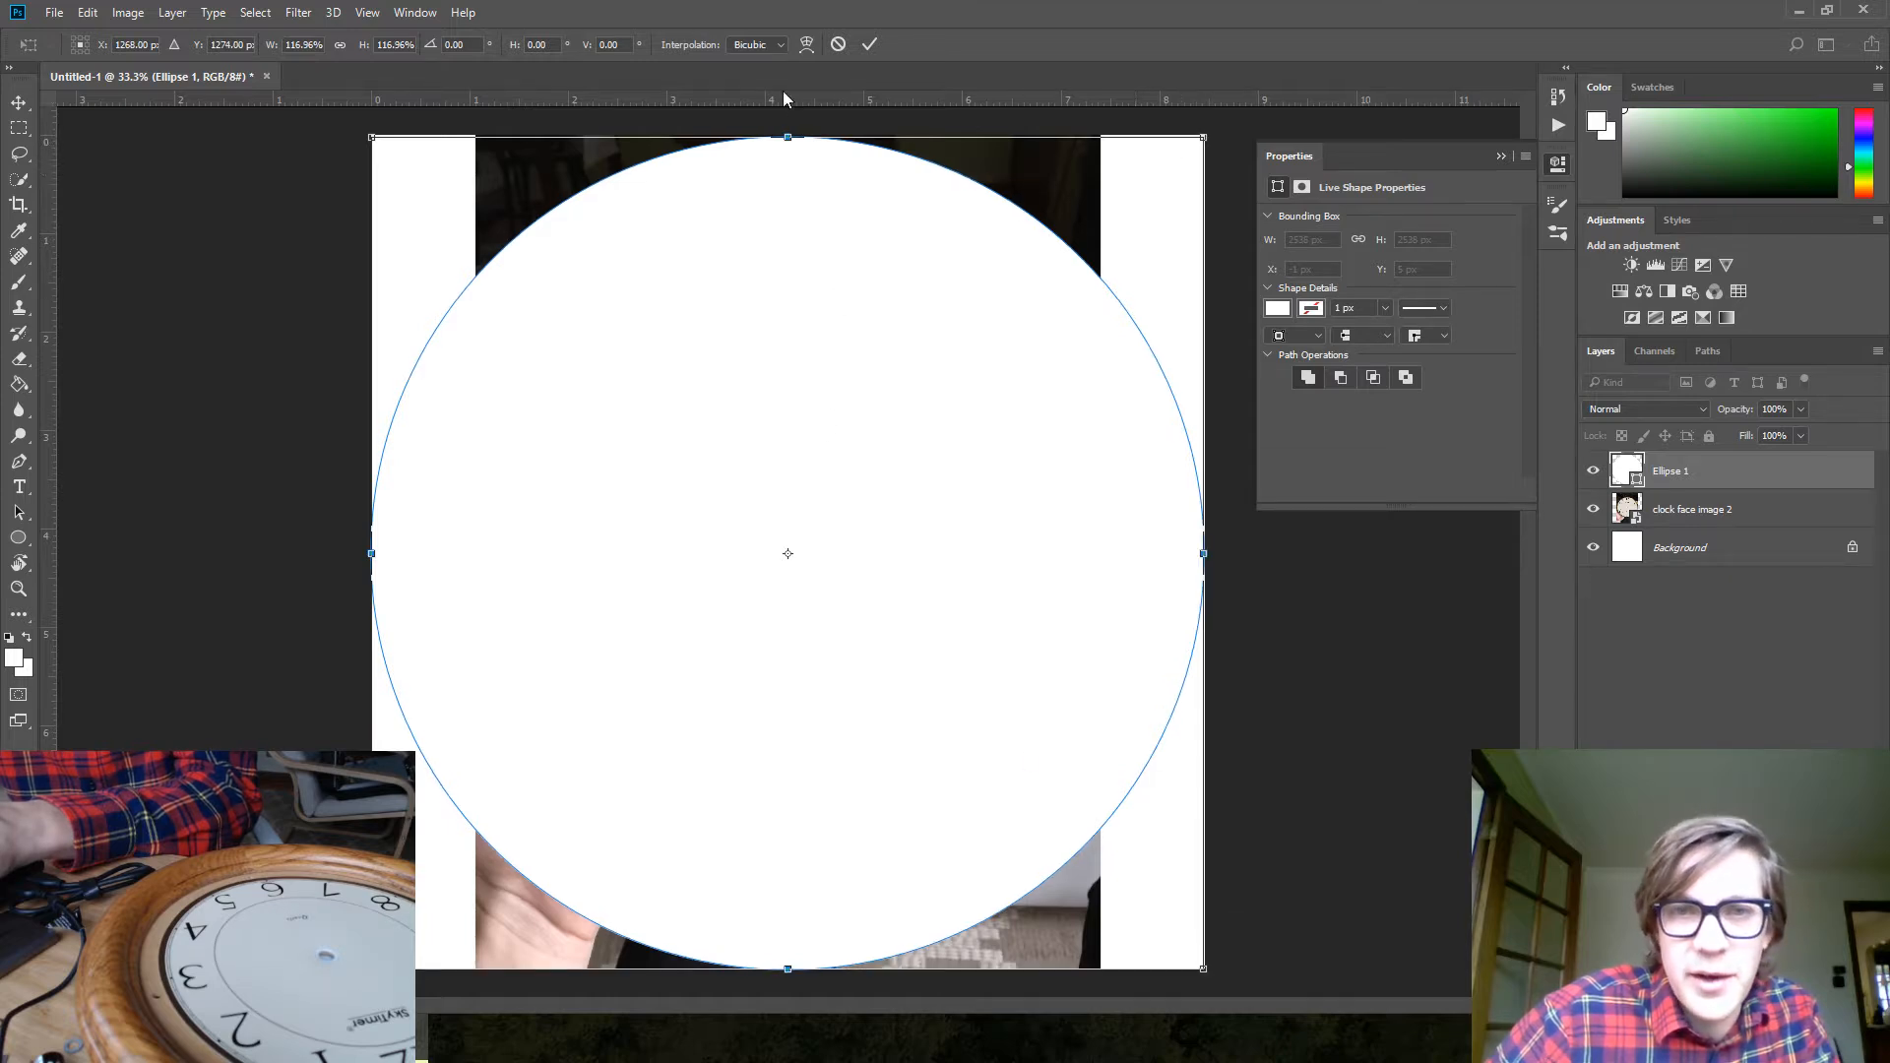
drag(787, 137, 788, 134)
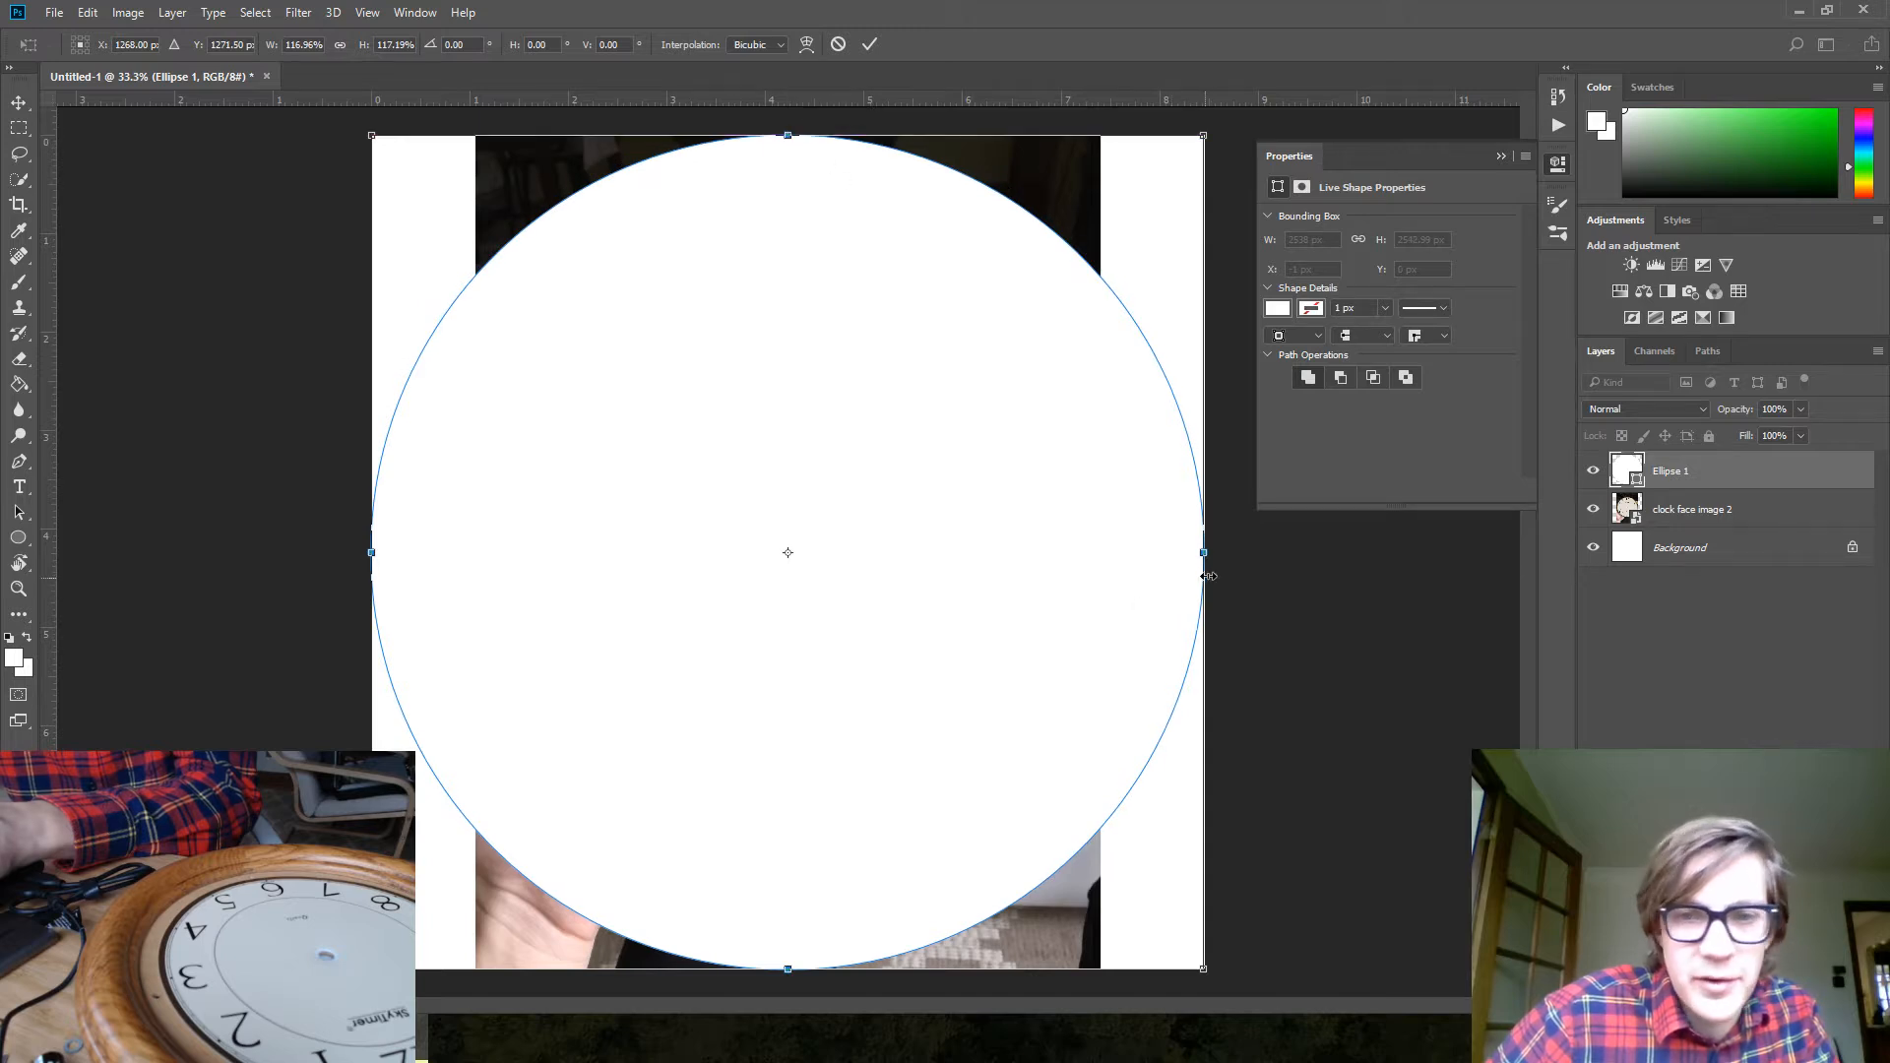
mouse_move(1203, 553)
mouse_down()
mouse_move(1140, 549)
mouse_move(1204, 552)
mouse_up()
mouse_move(370, 557)
mouse_down()
mouse_move(422, 549)
mouse_move(371, 552)
mouse_up()
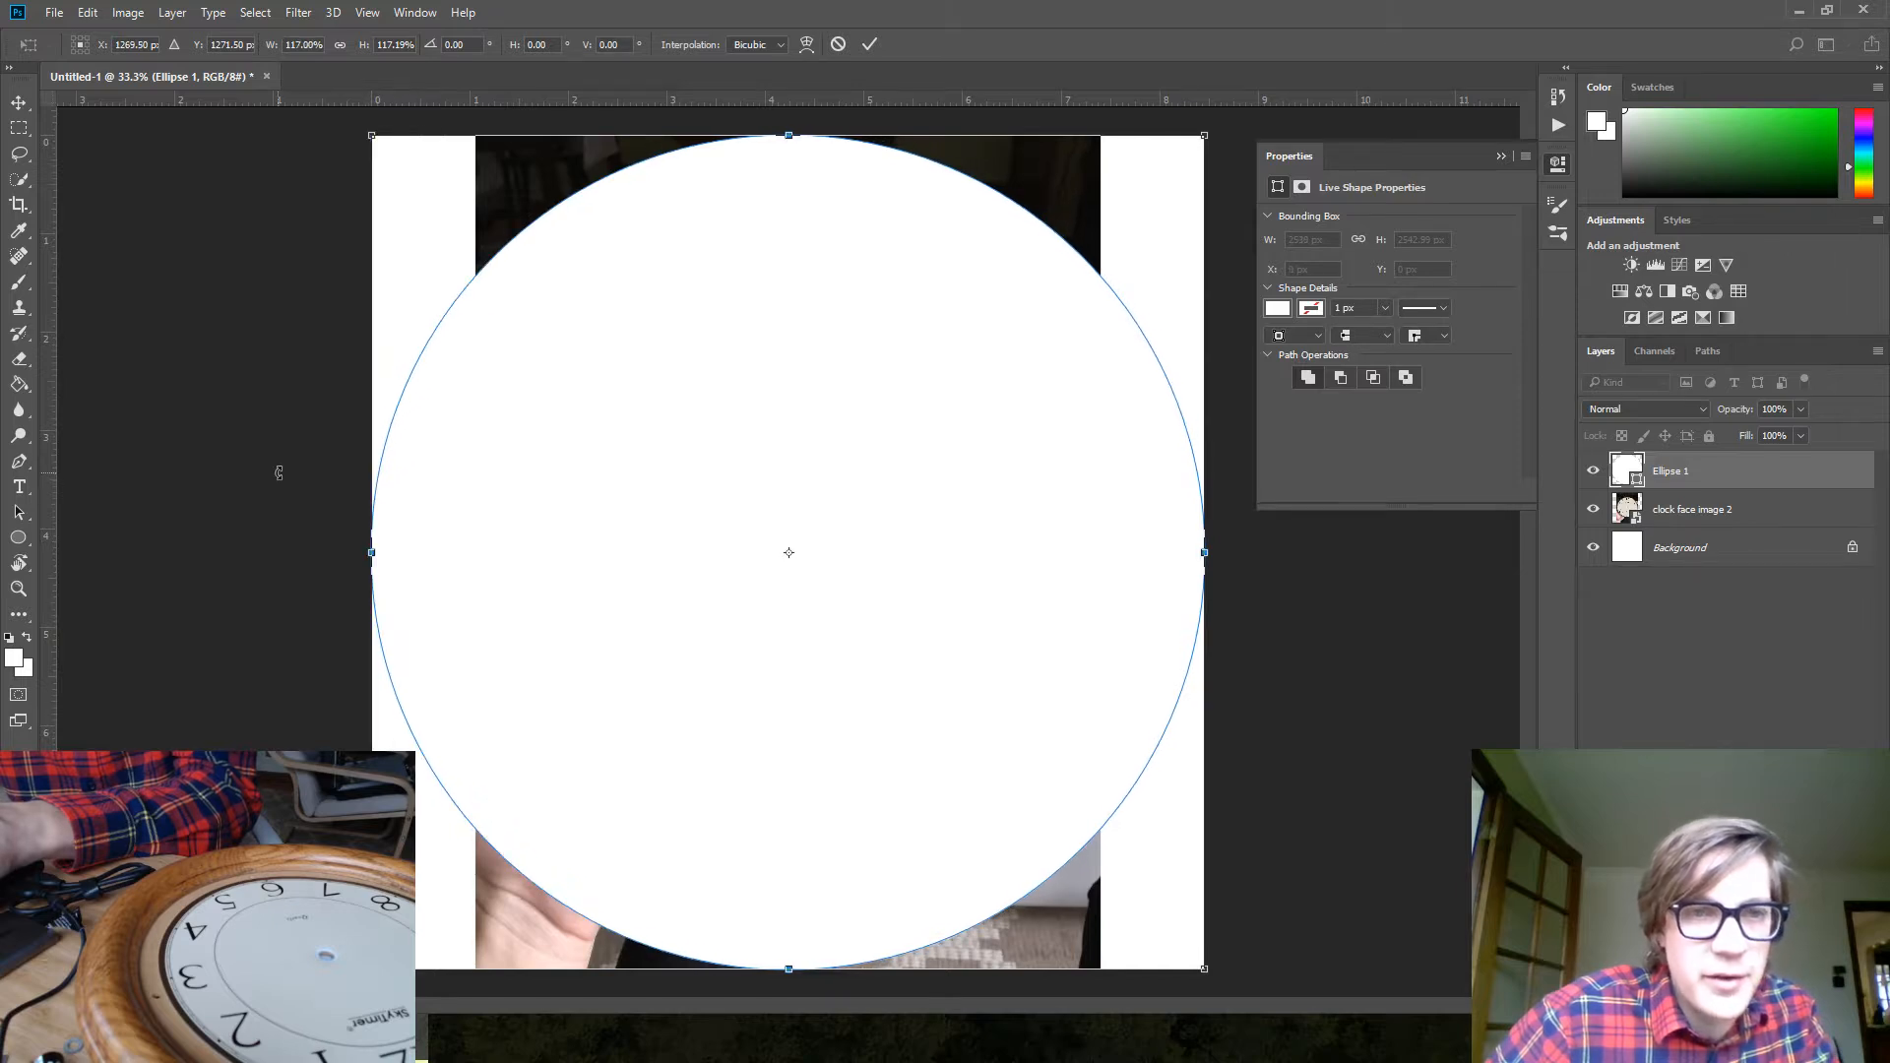
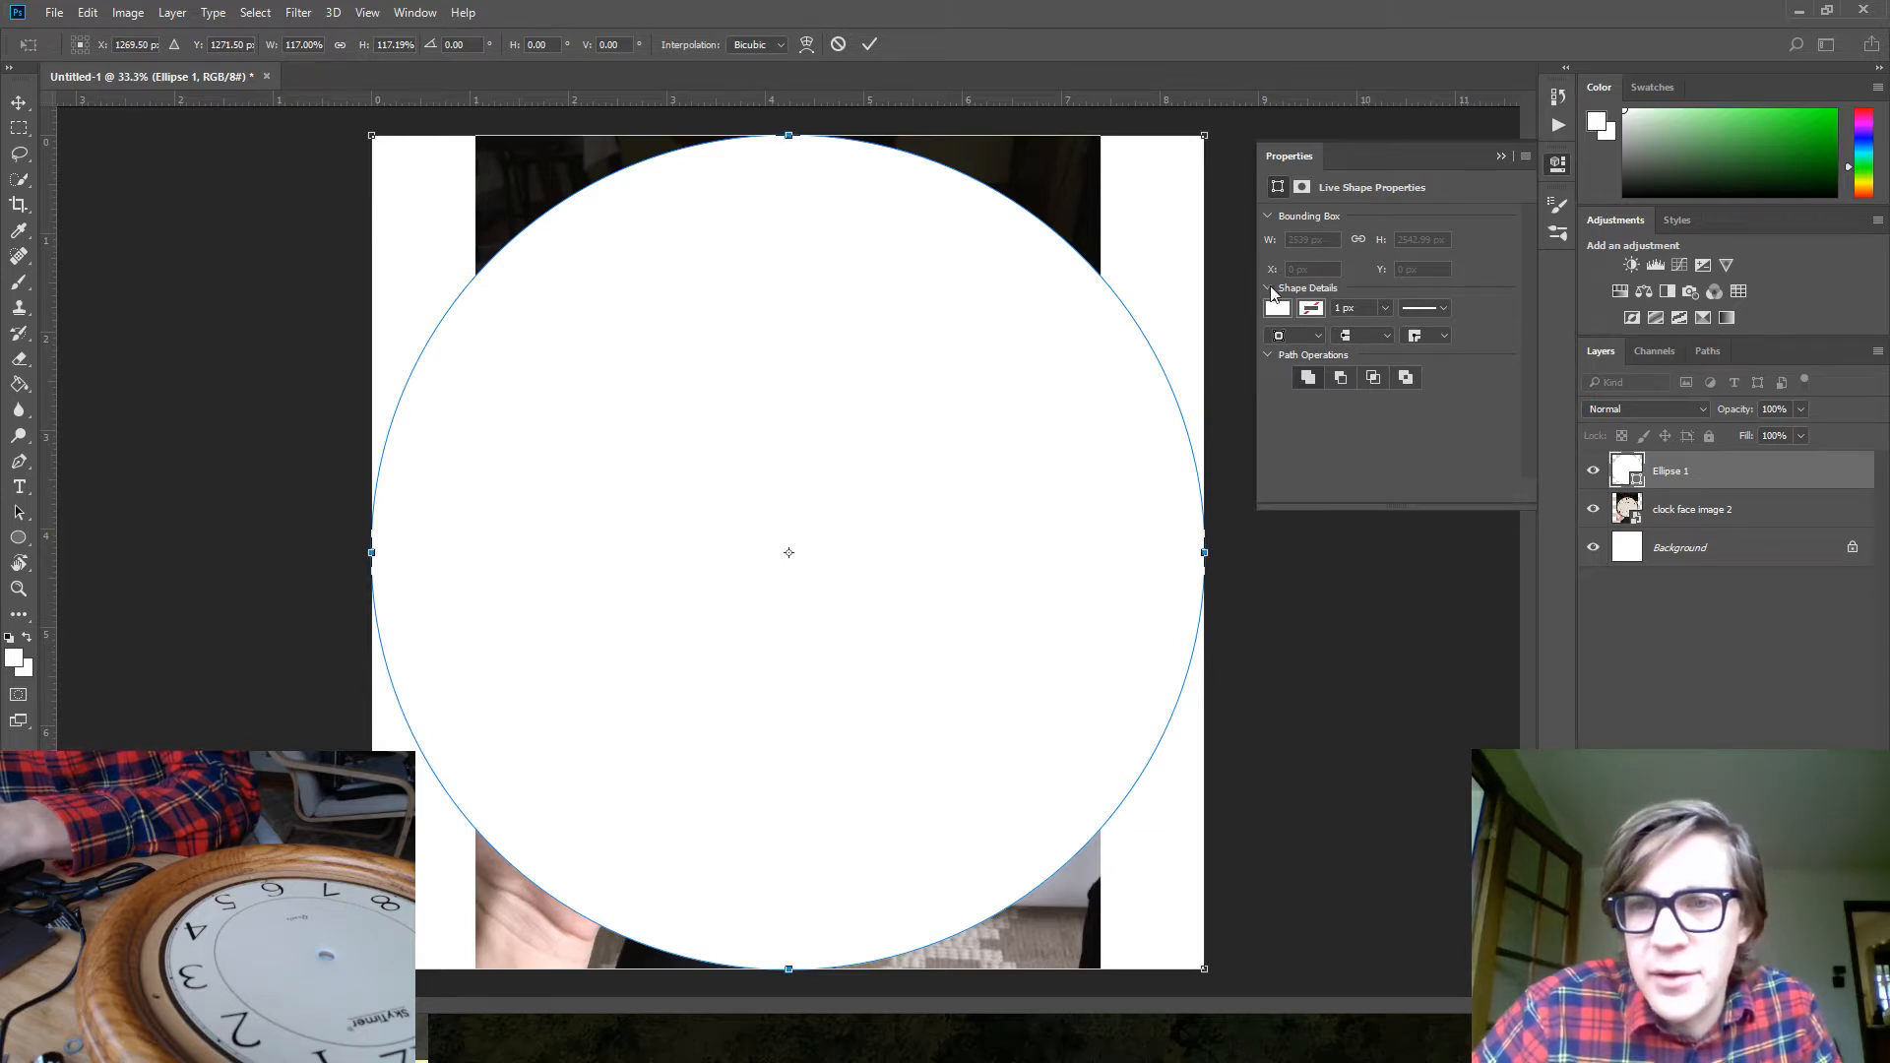
click(869, 44)
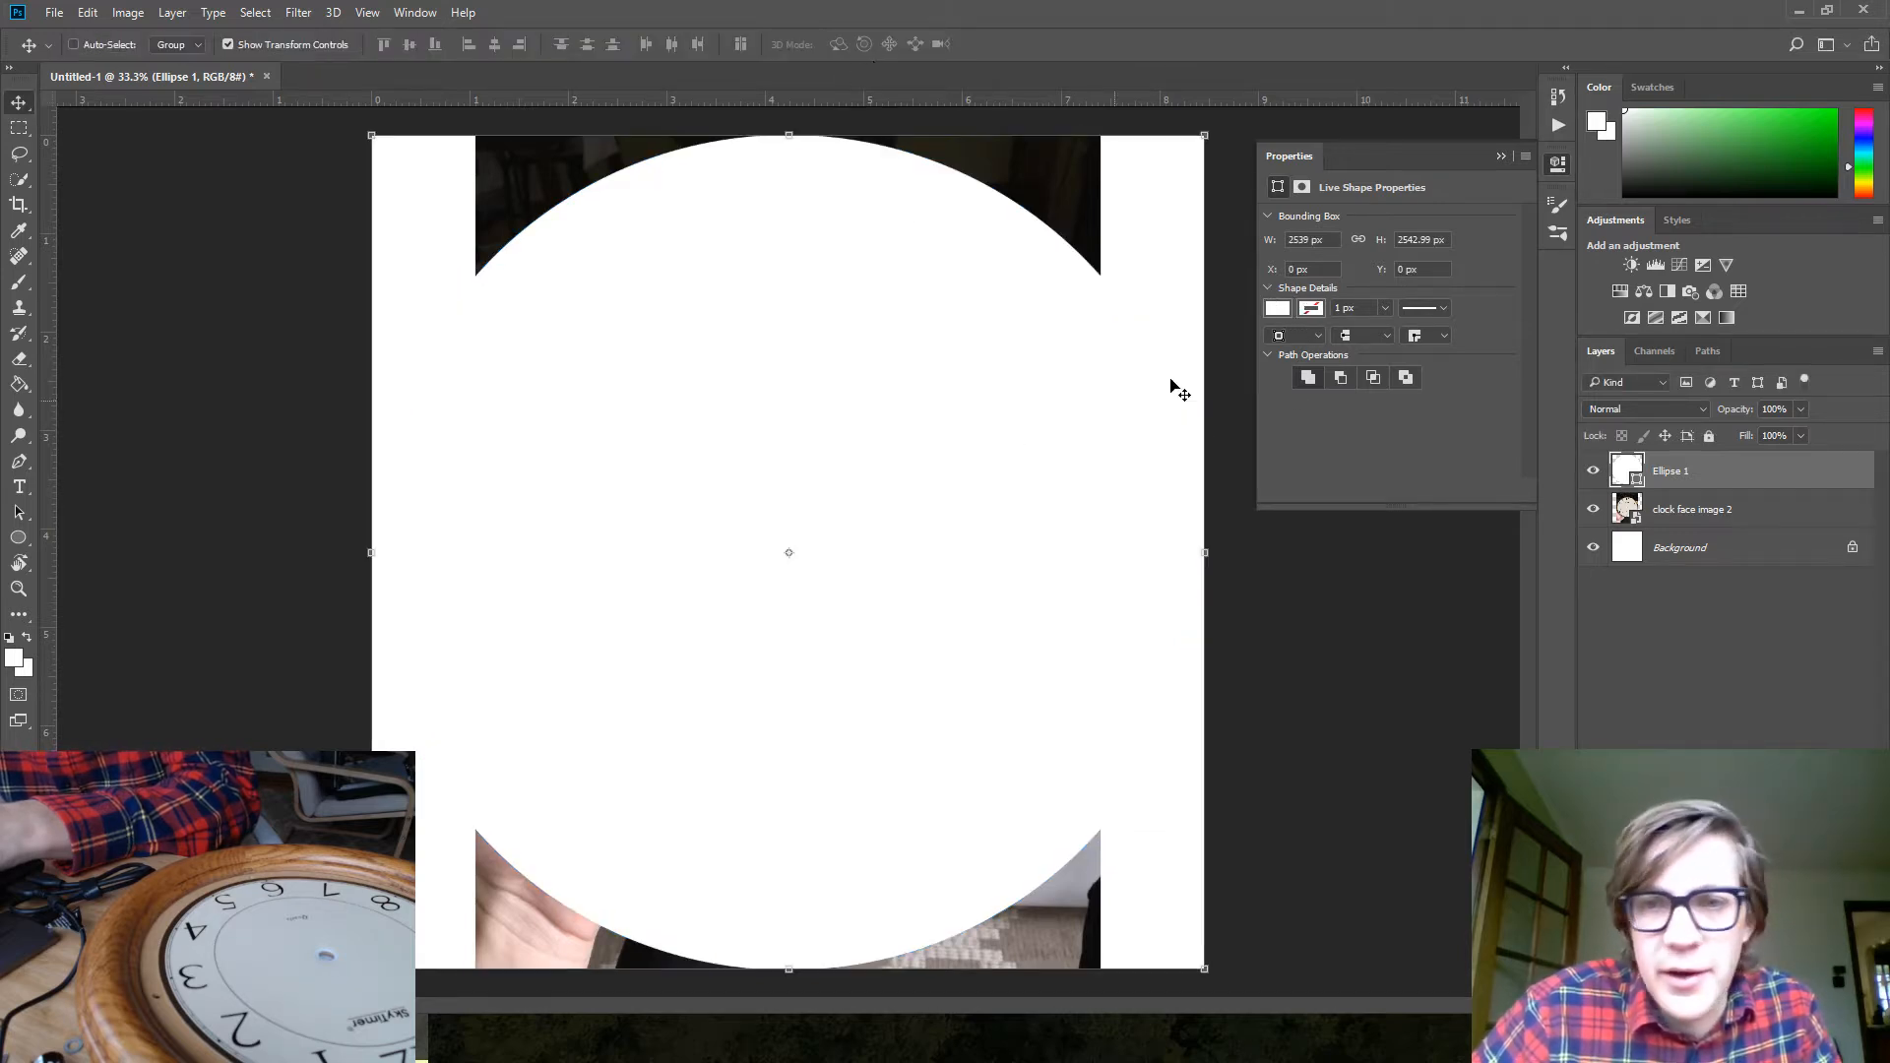
Give the circle no fill and a magenta stroke about 1.96 px wide, and deselect its layer
click(1276, 309)
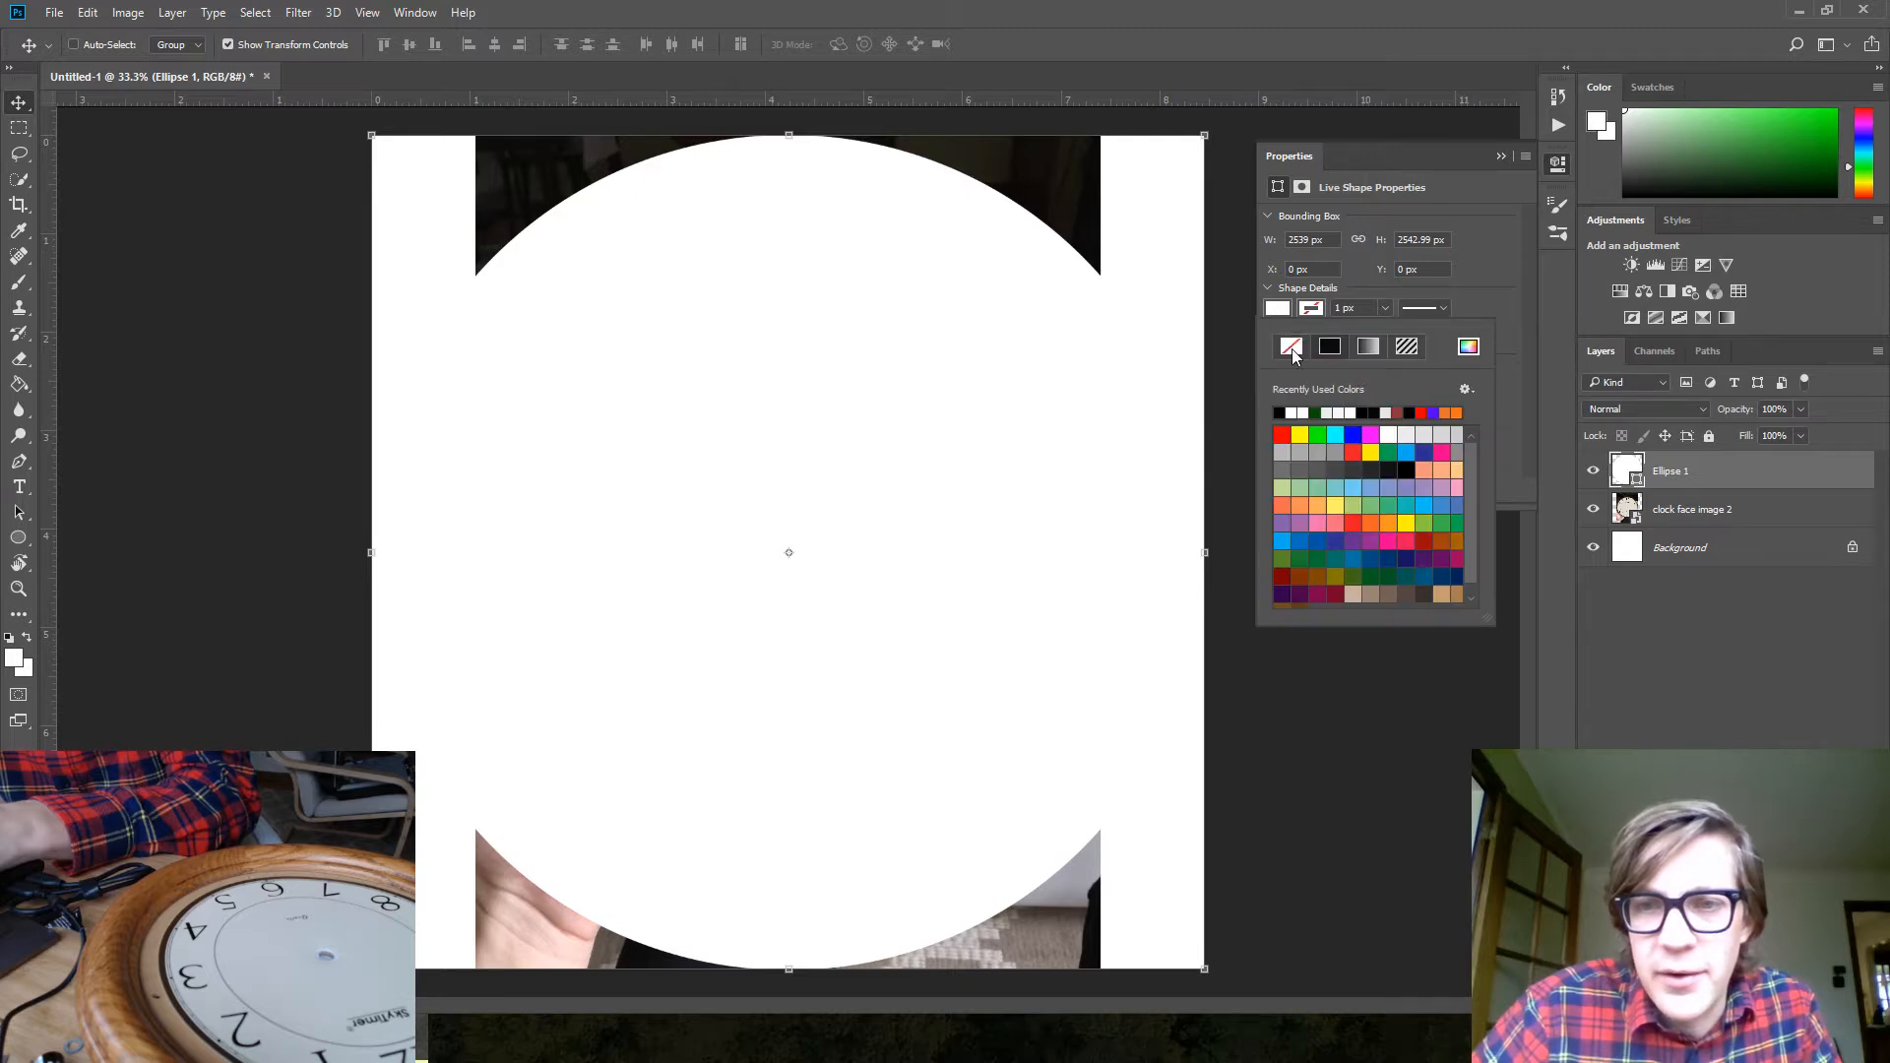
click(1291, 348)
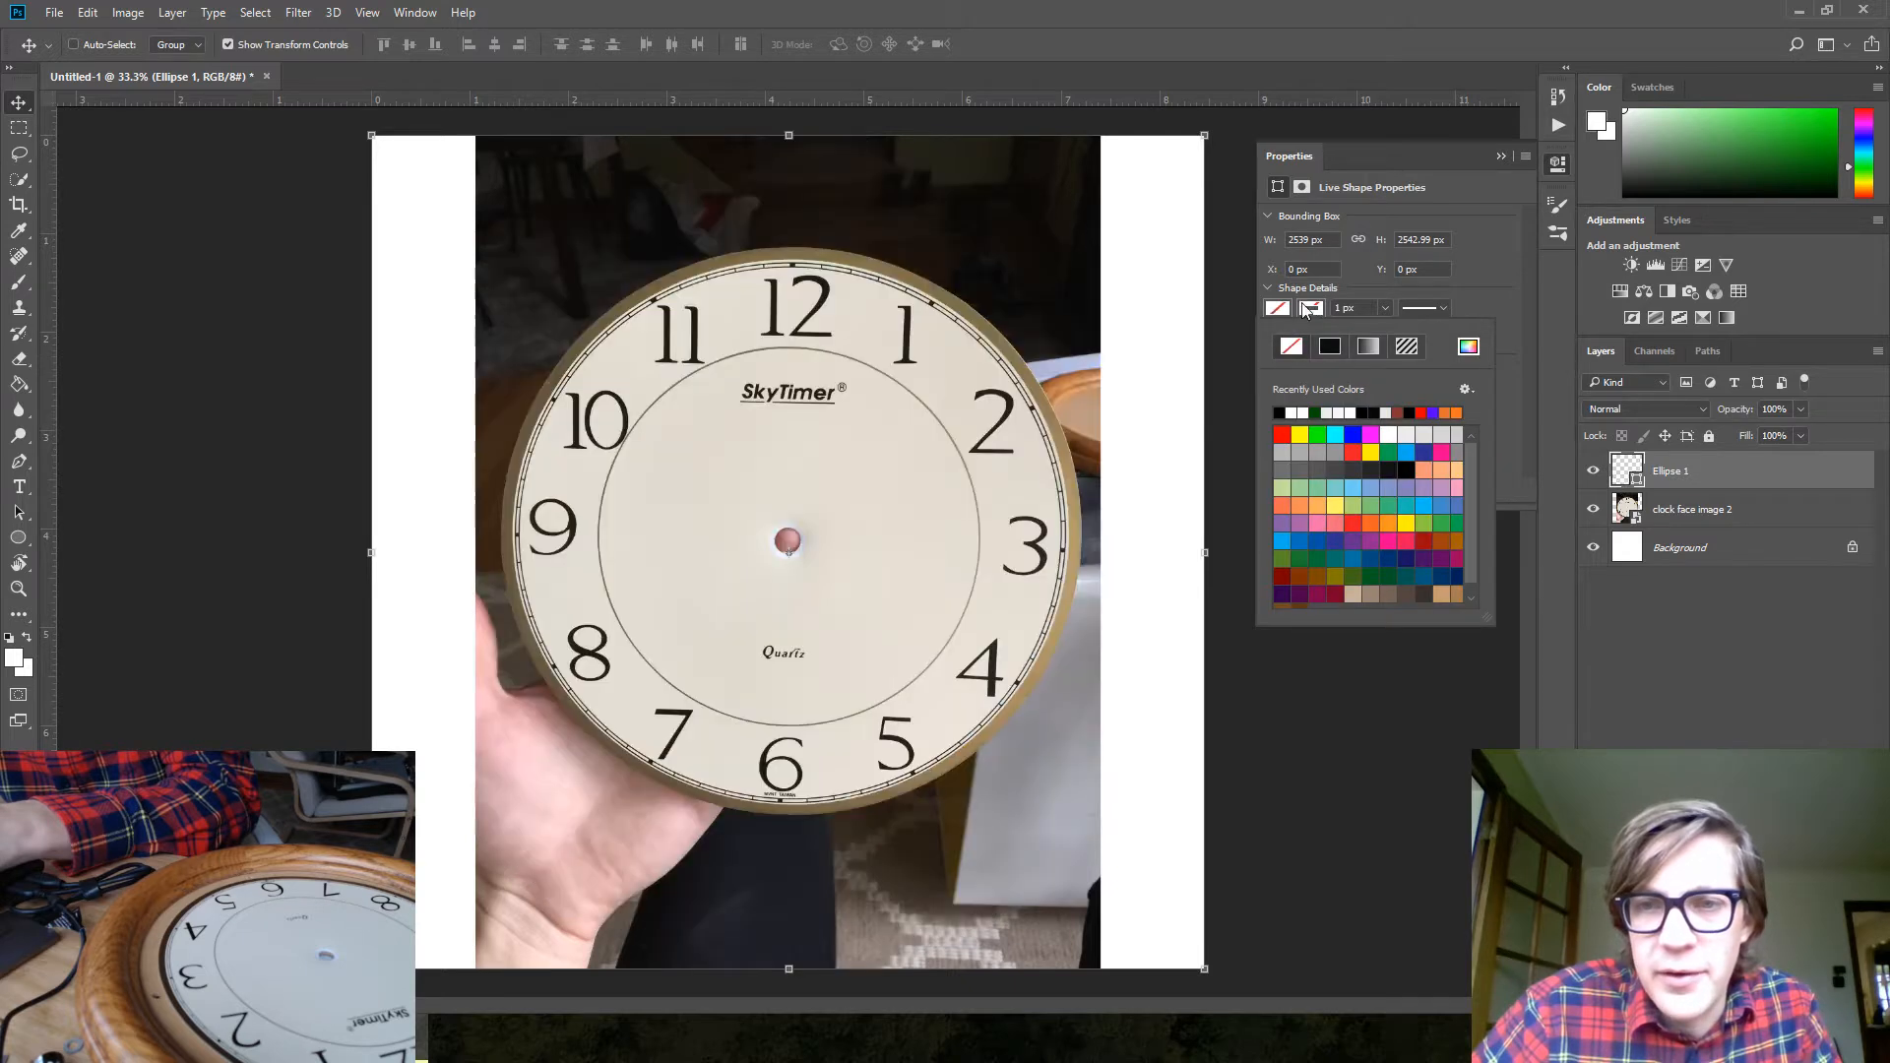
click(1369, 435)
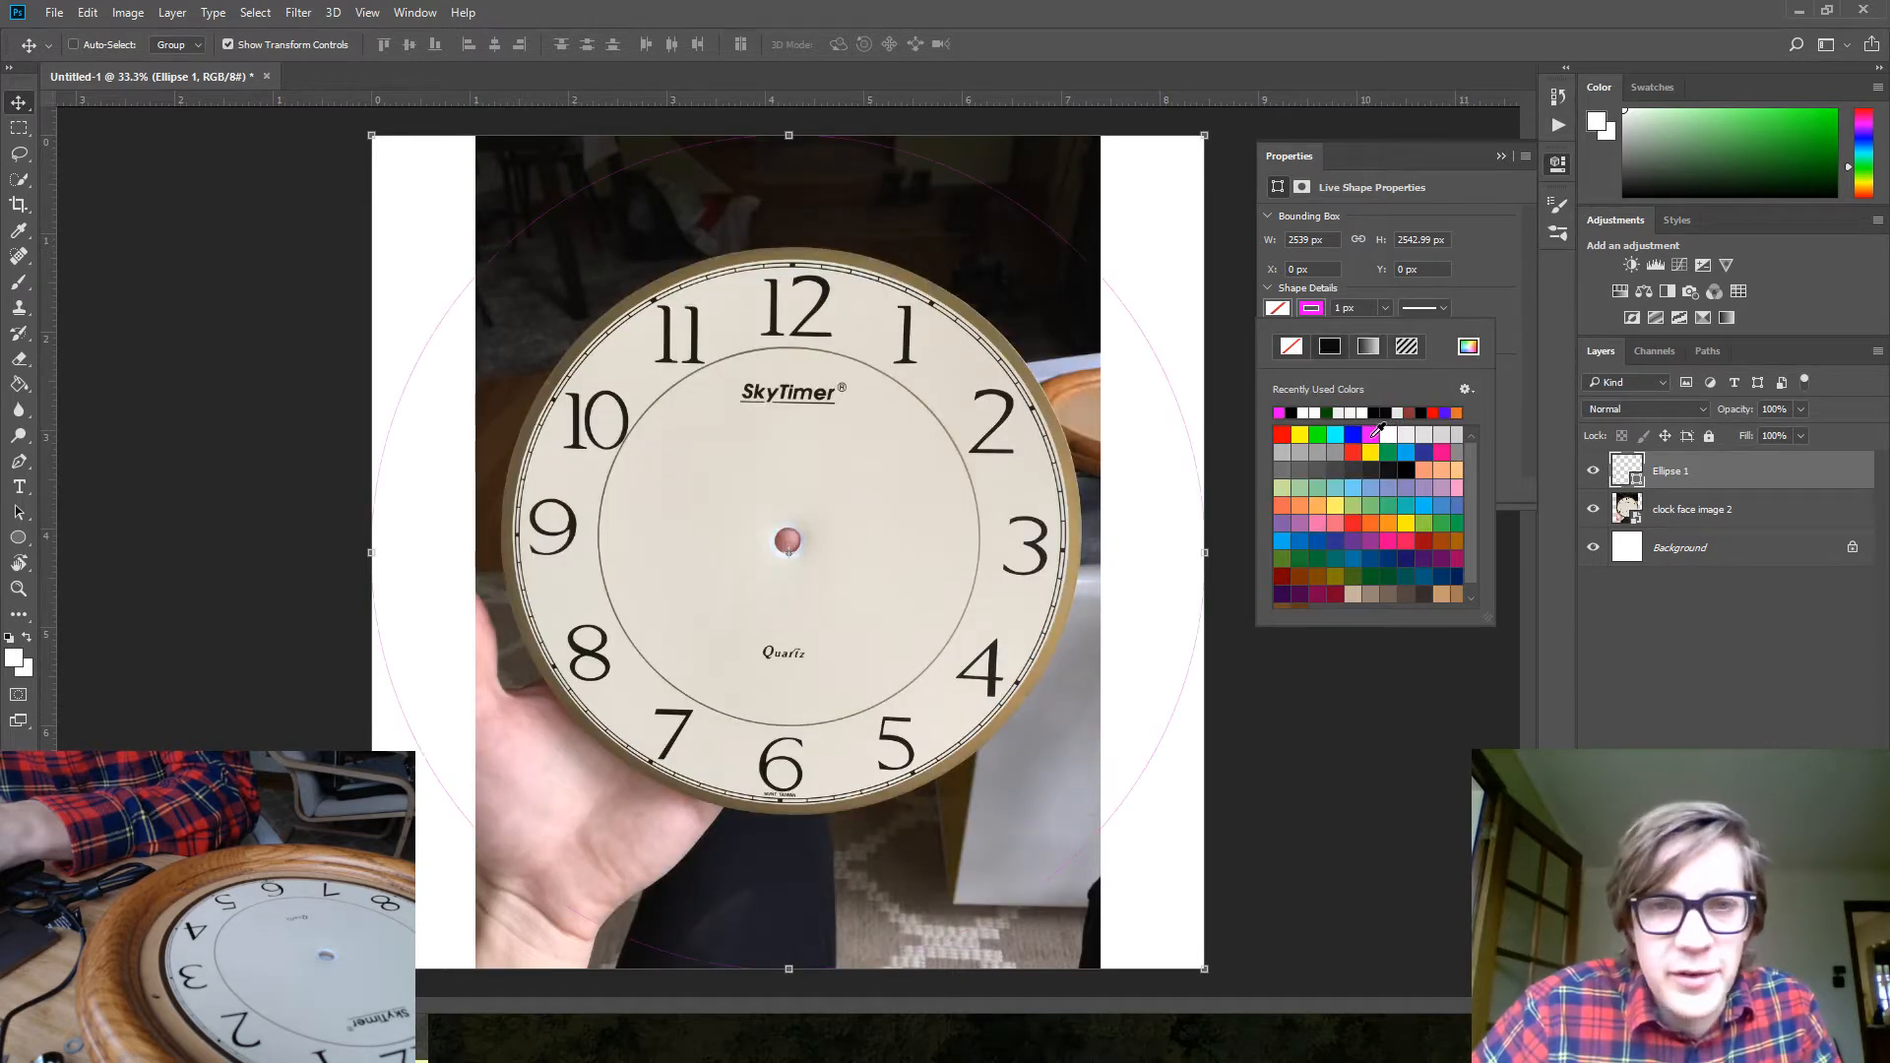
click(1386, 309)
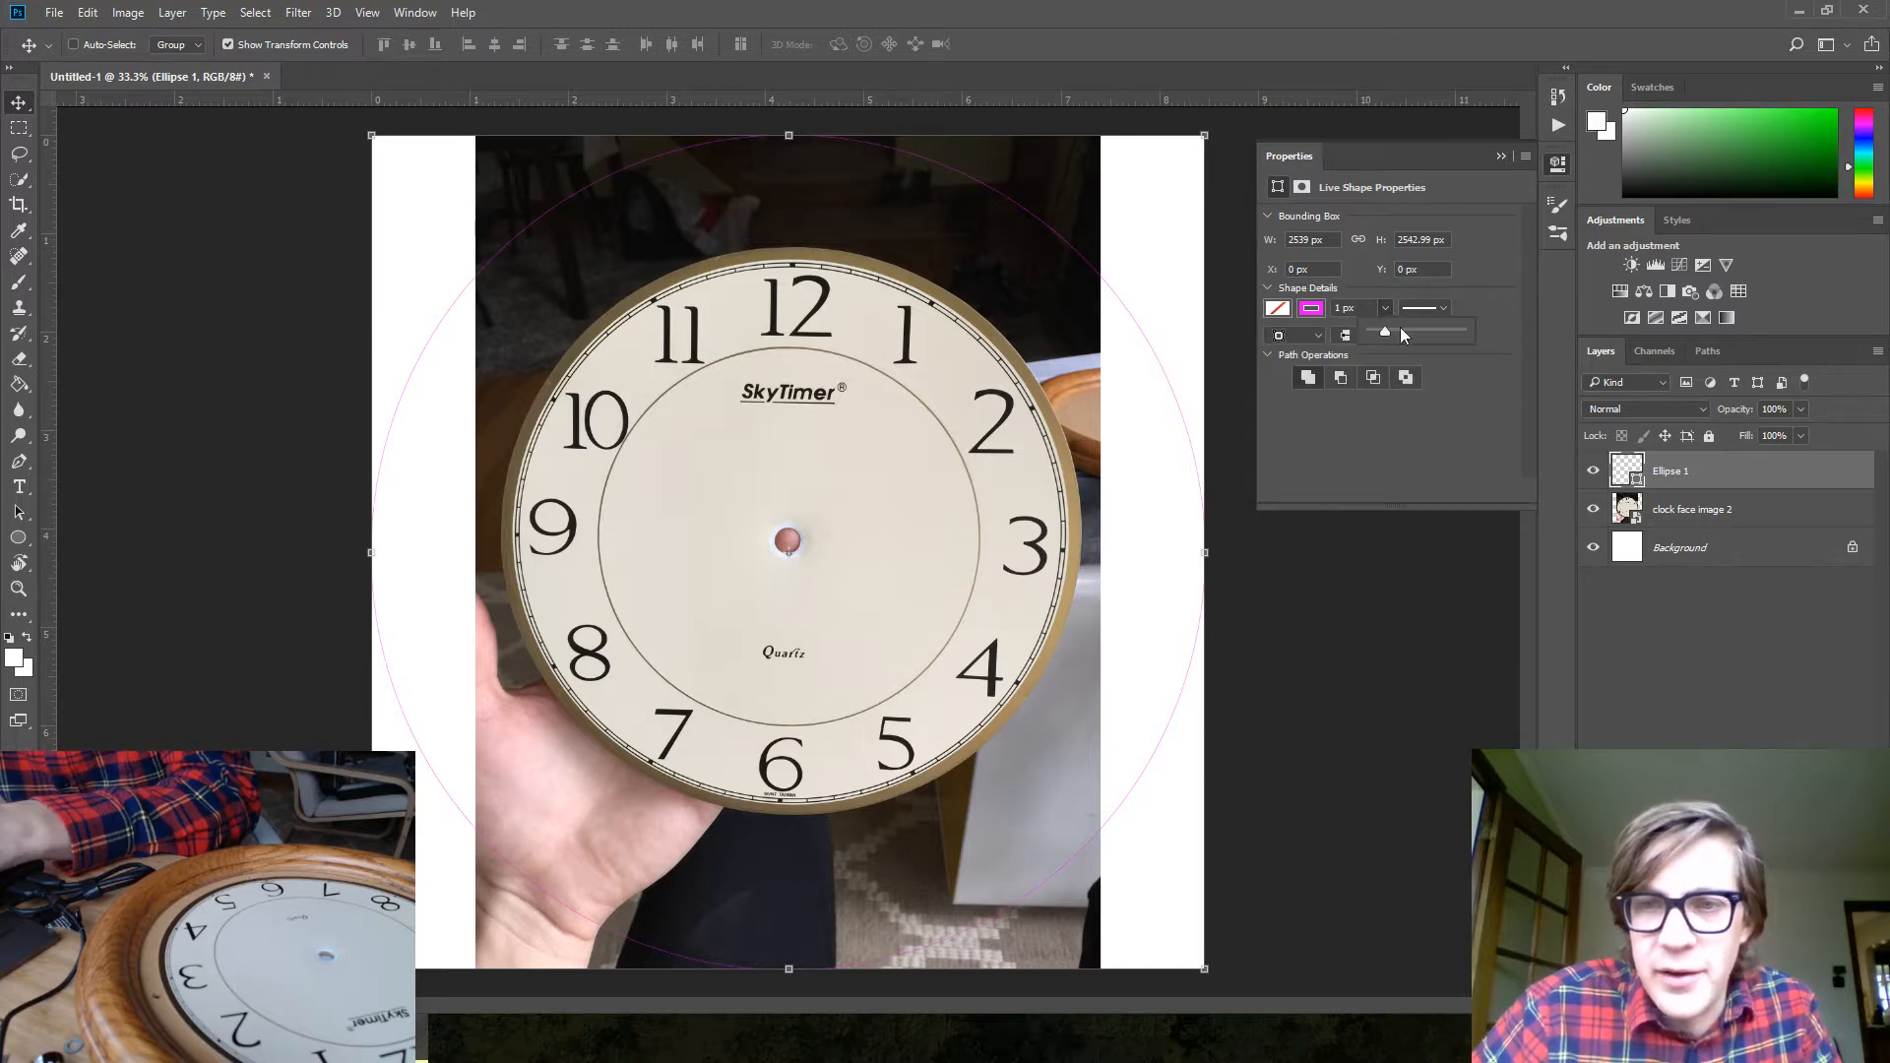
click(1400, 331)
click(1384, 331)
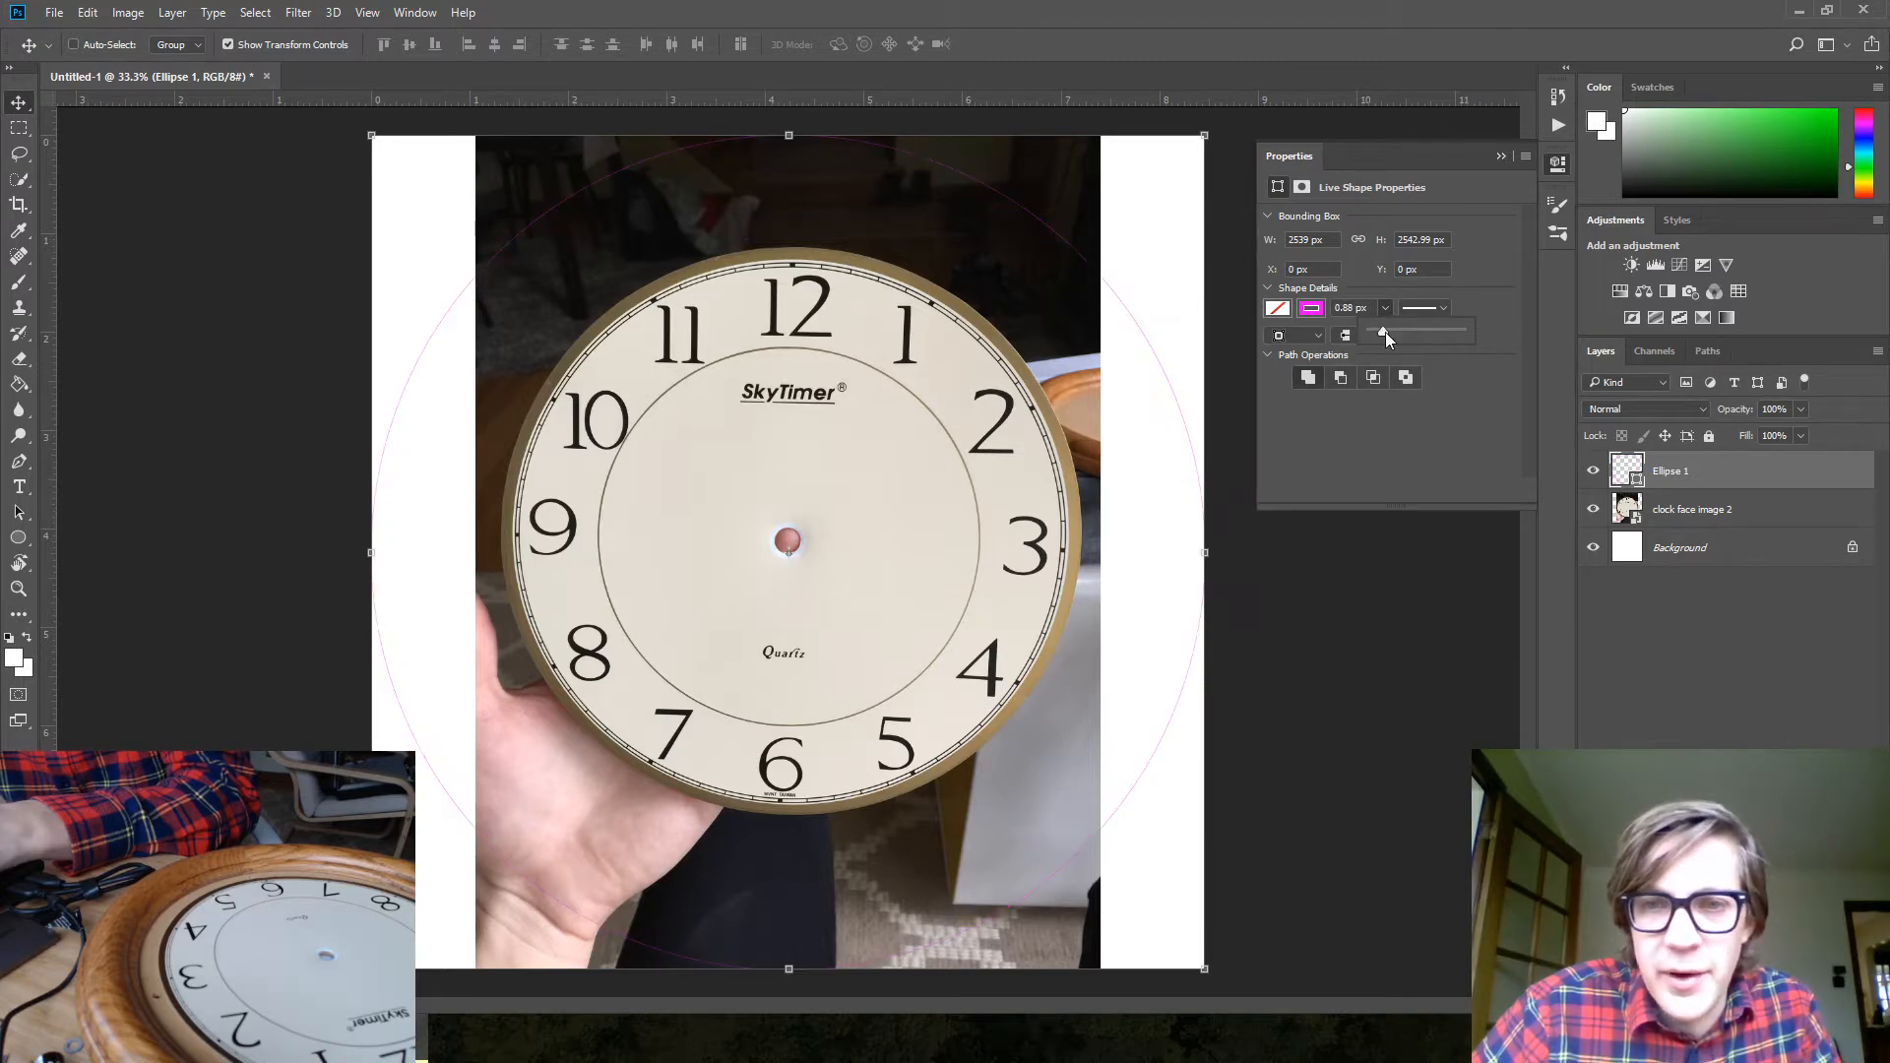
click(1385, 333)
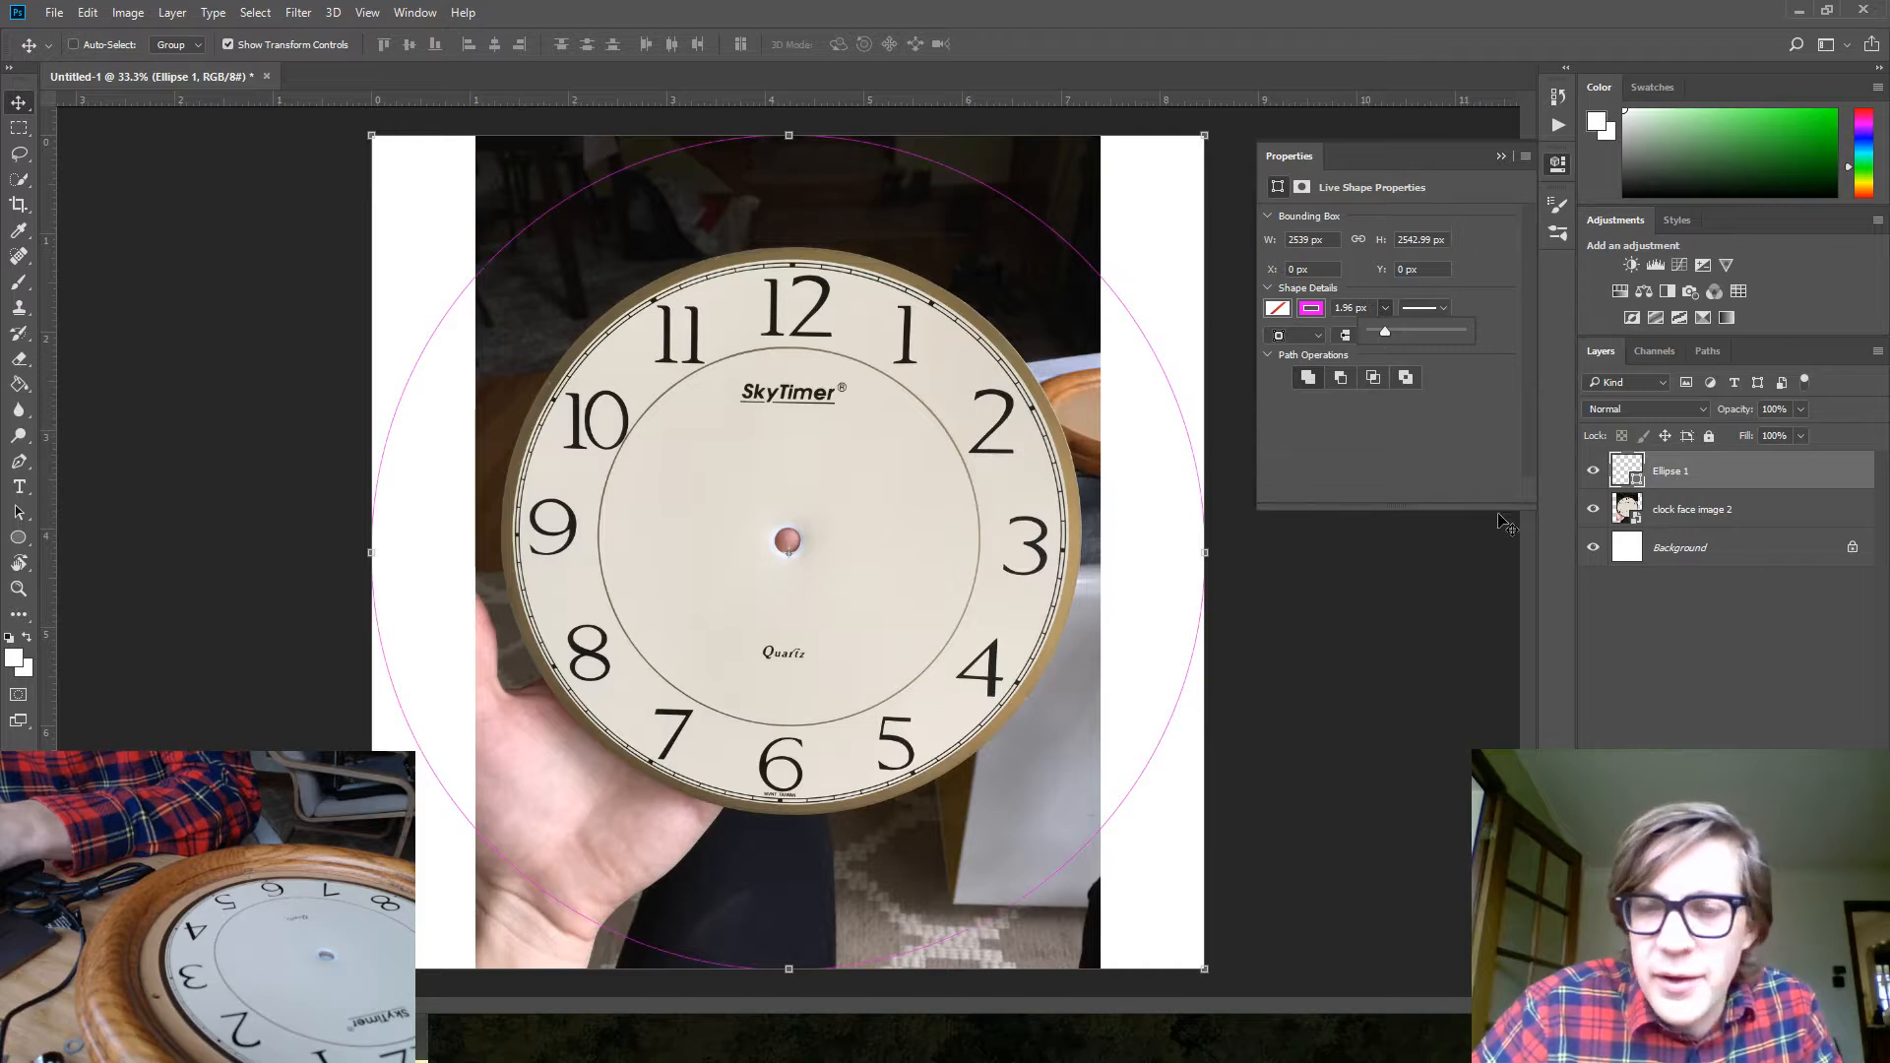
click(1500, 155)
click(1703, 663)
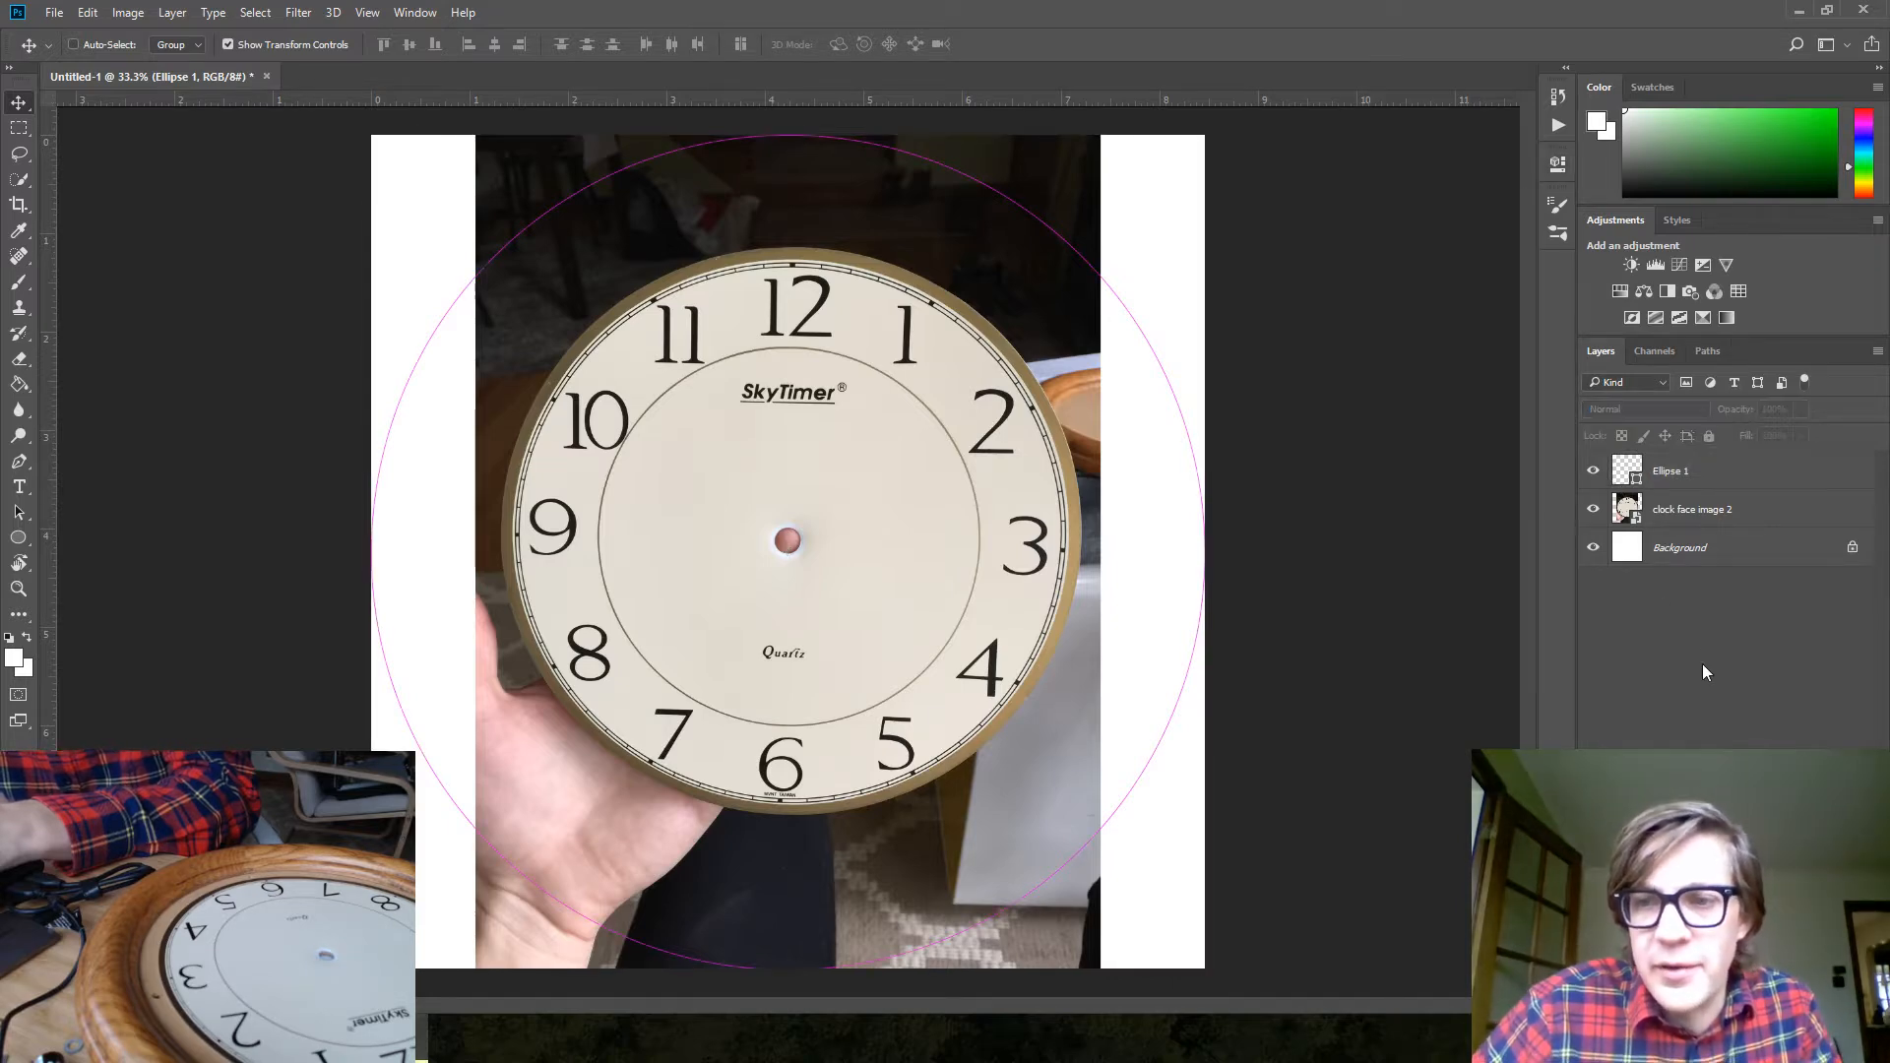
Stretch the clock photo to about 26.52% width and 27.20% height so the dial roughly fills the magenta guide circle
click(1681, 517)
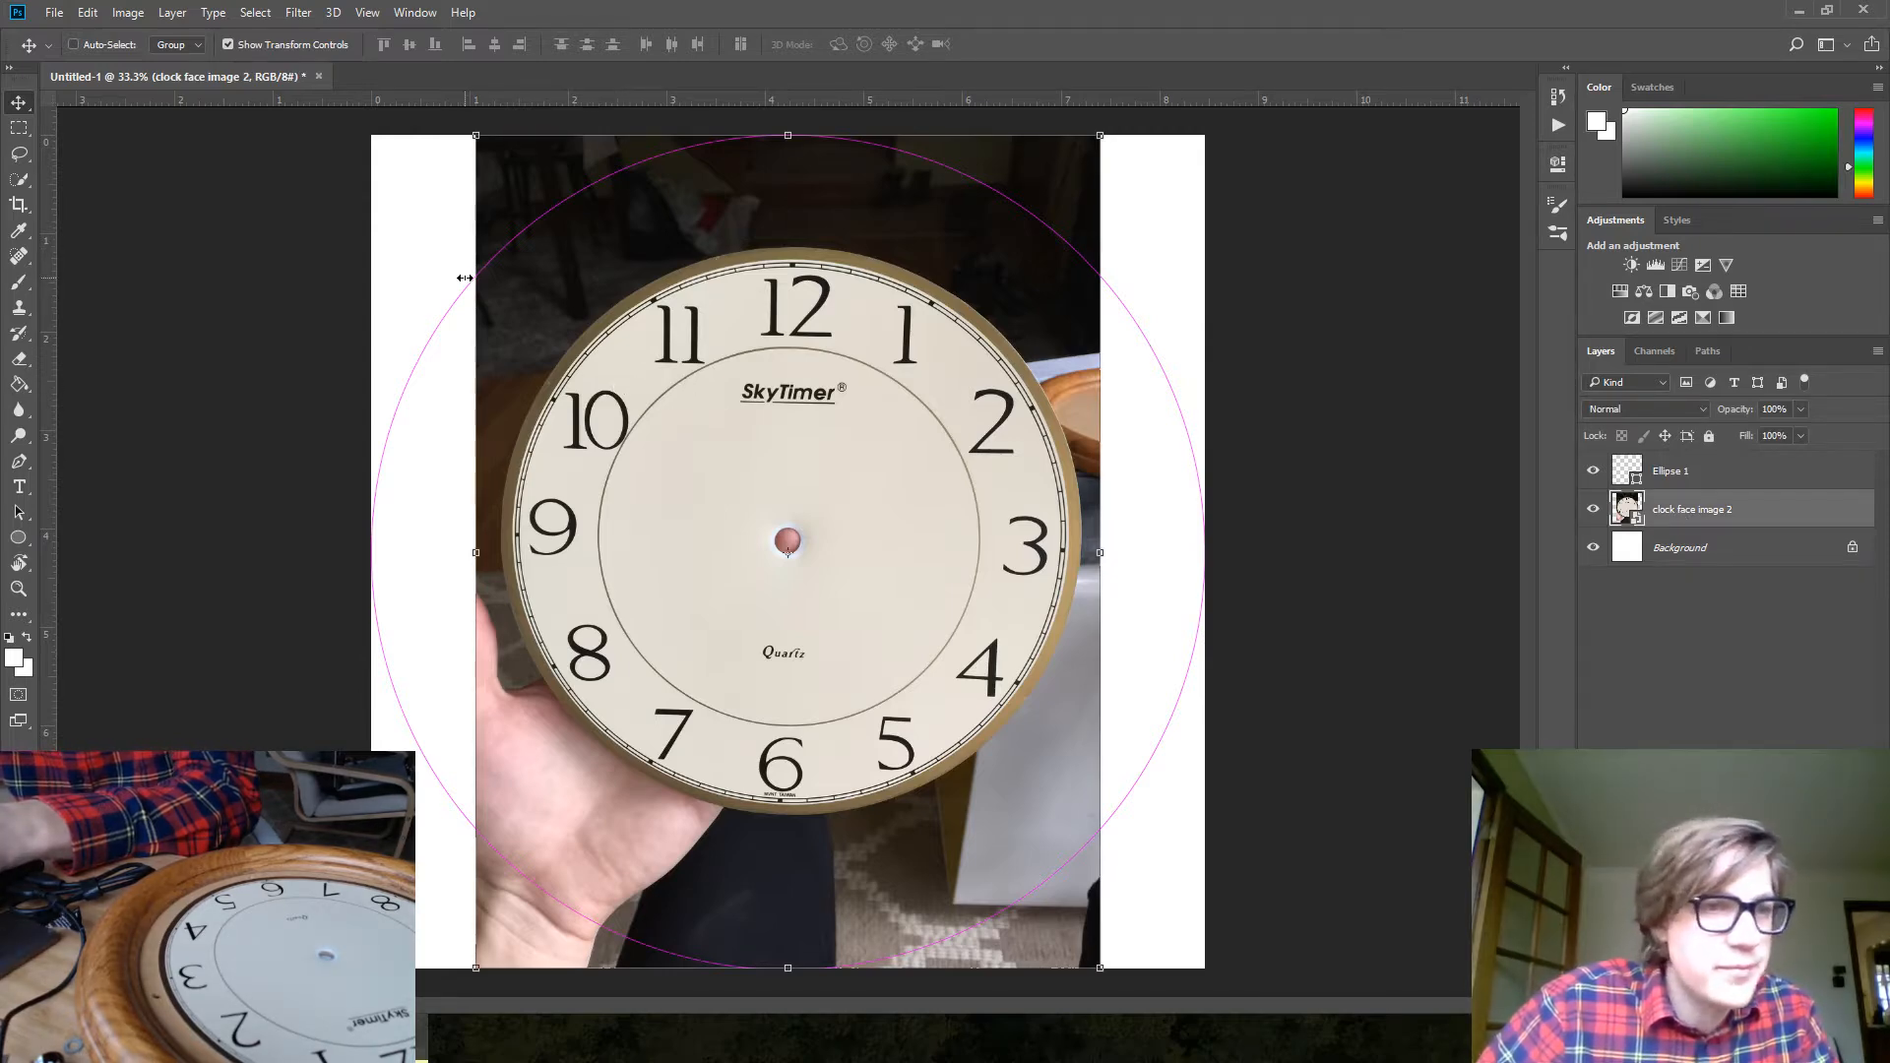
drag(464, 554, 340, 547)
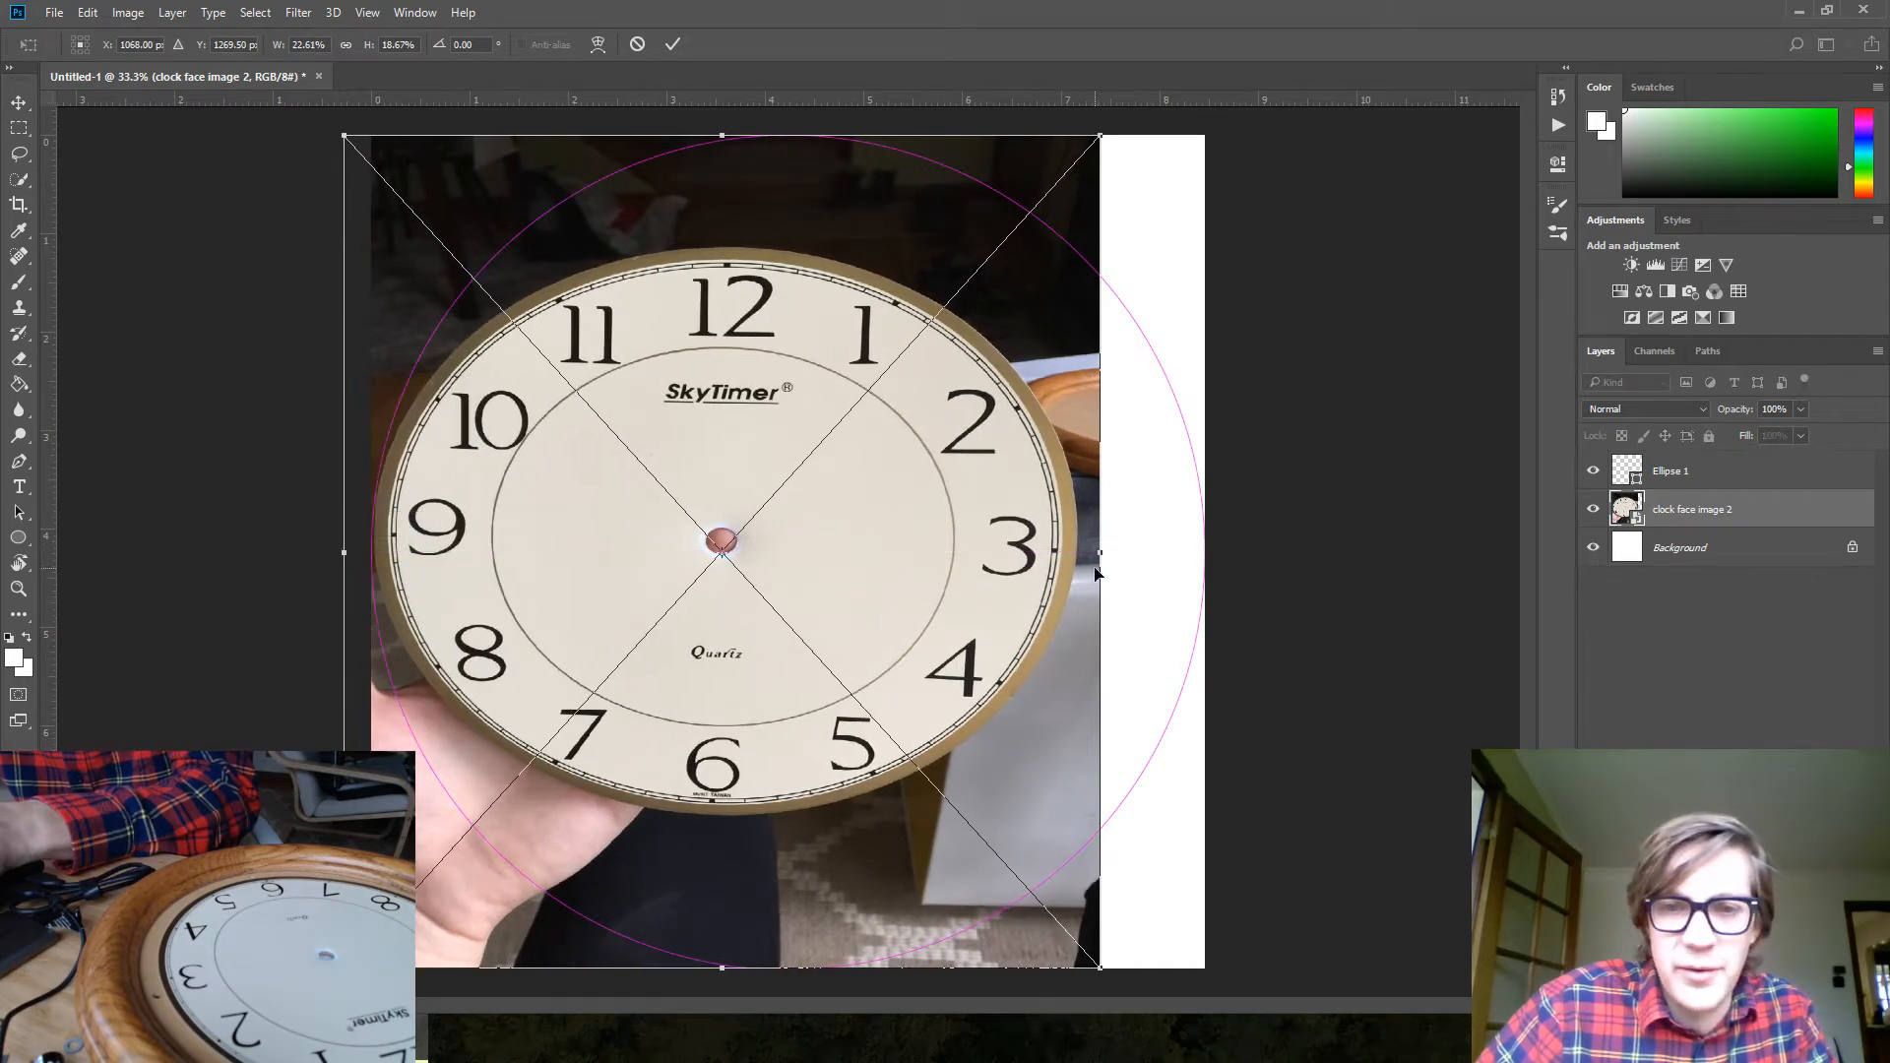
drag(1095, 553, 1232, 558)
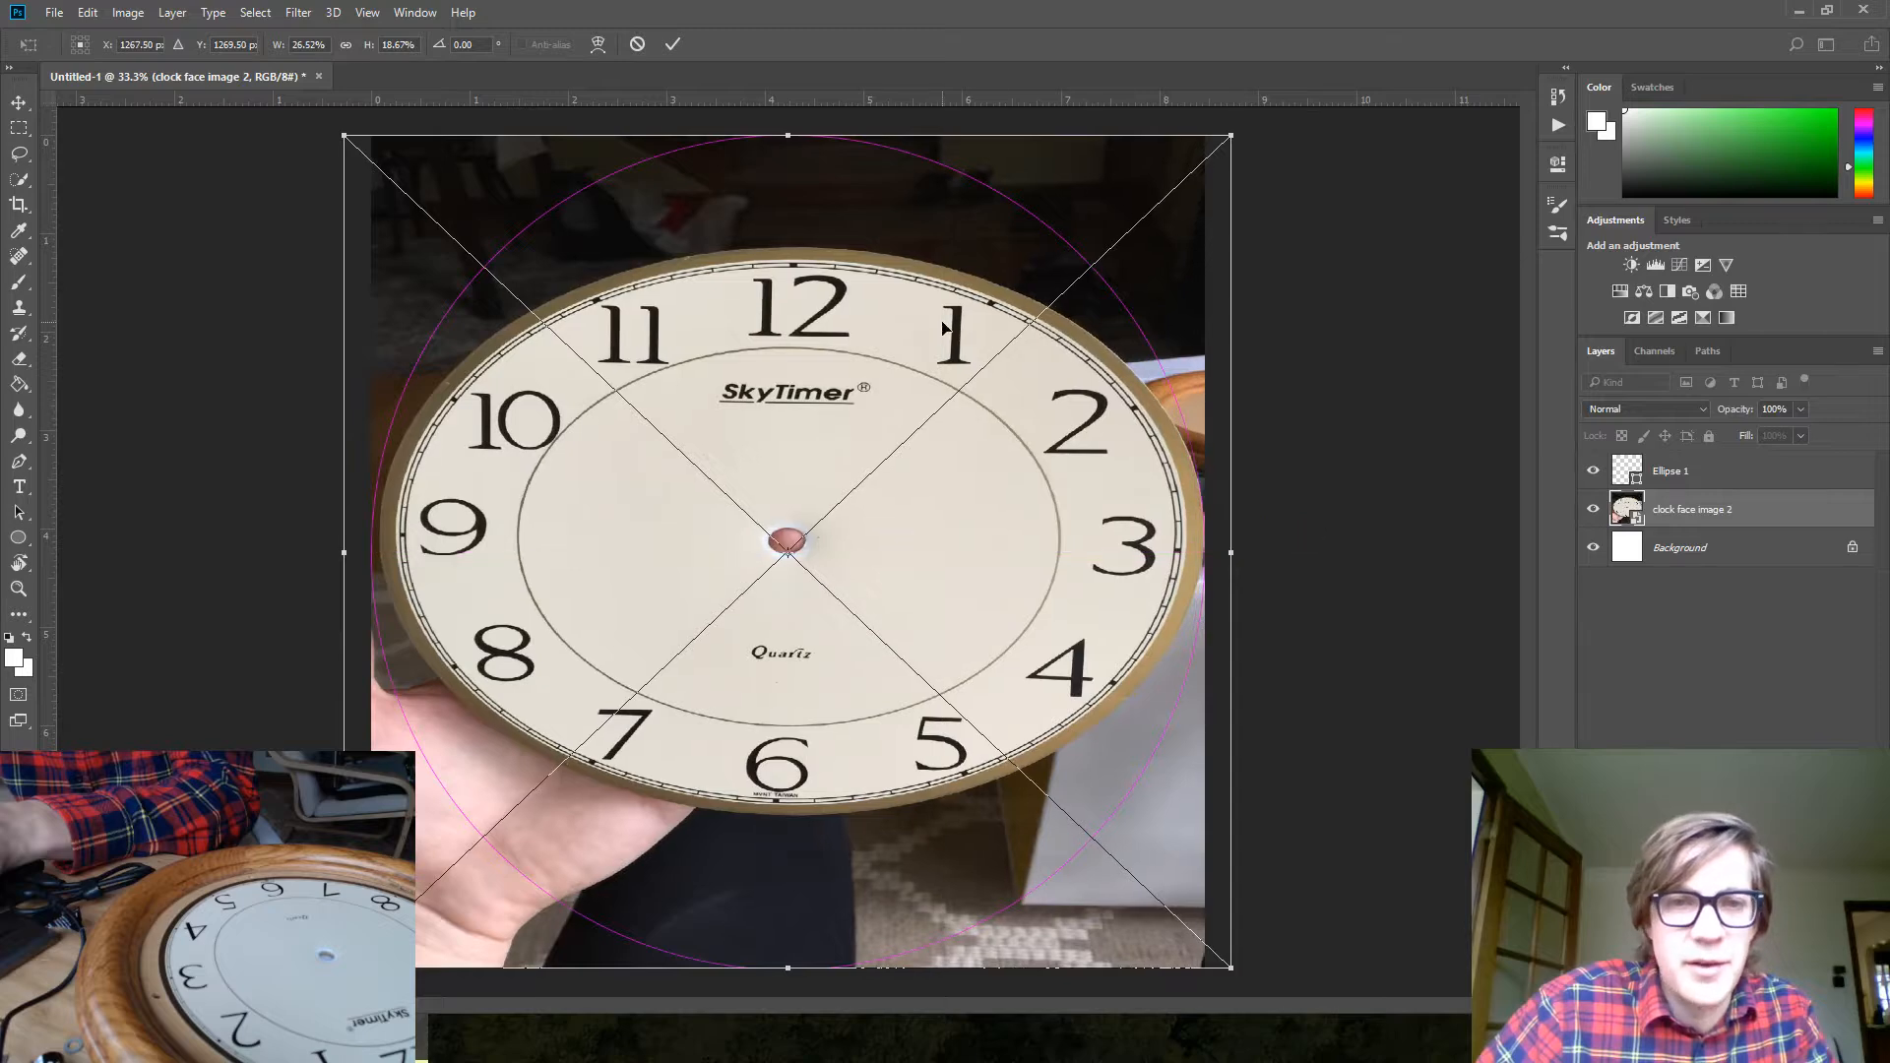
key(ctrl+minus)
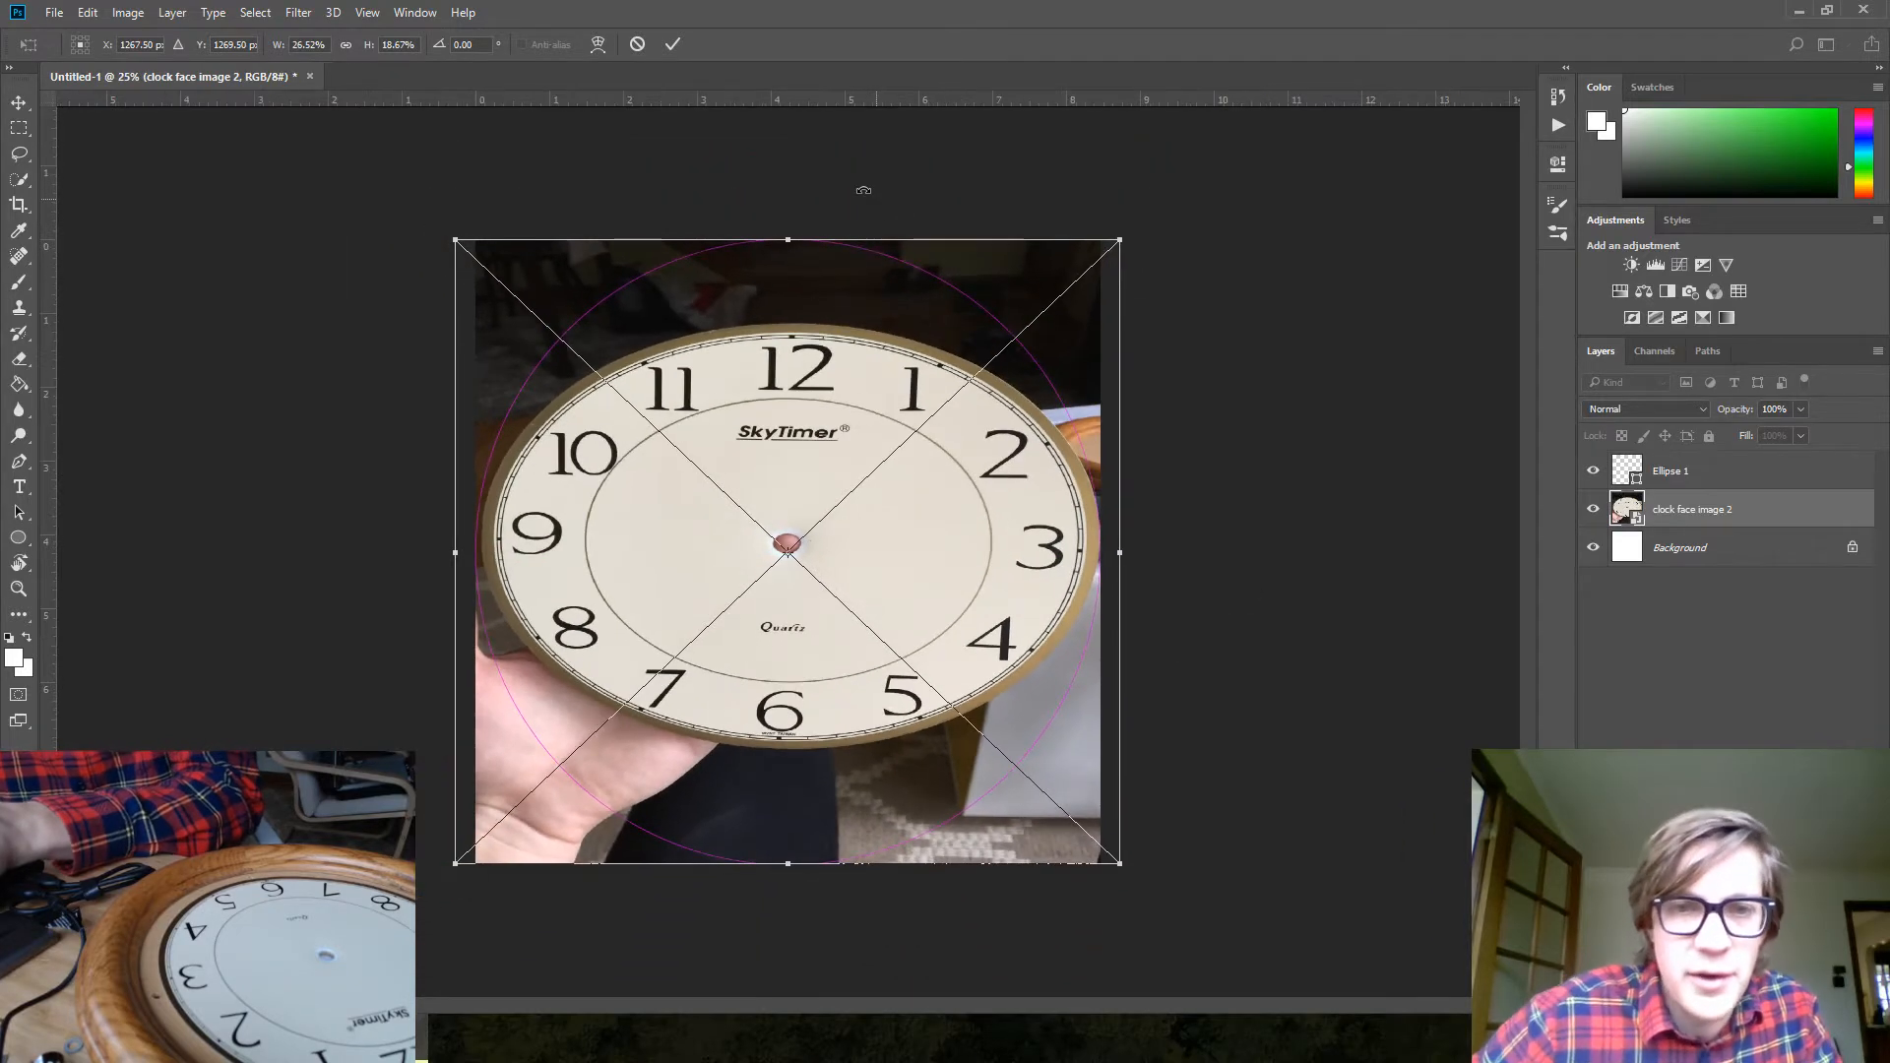
drag(787, 222, 784, 124)
drag(787, 864, 800, 1024)
drag(790, 145, 801, 119)
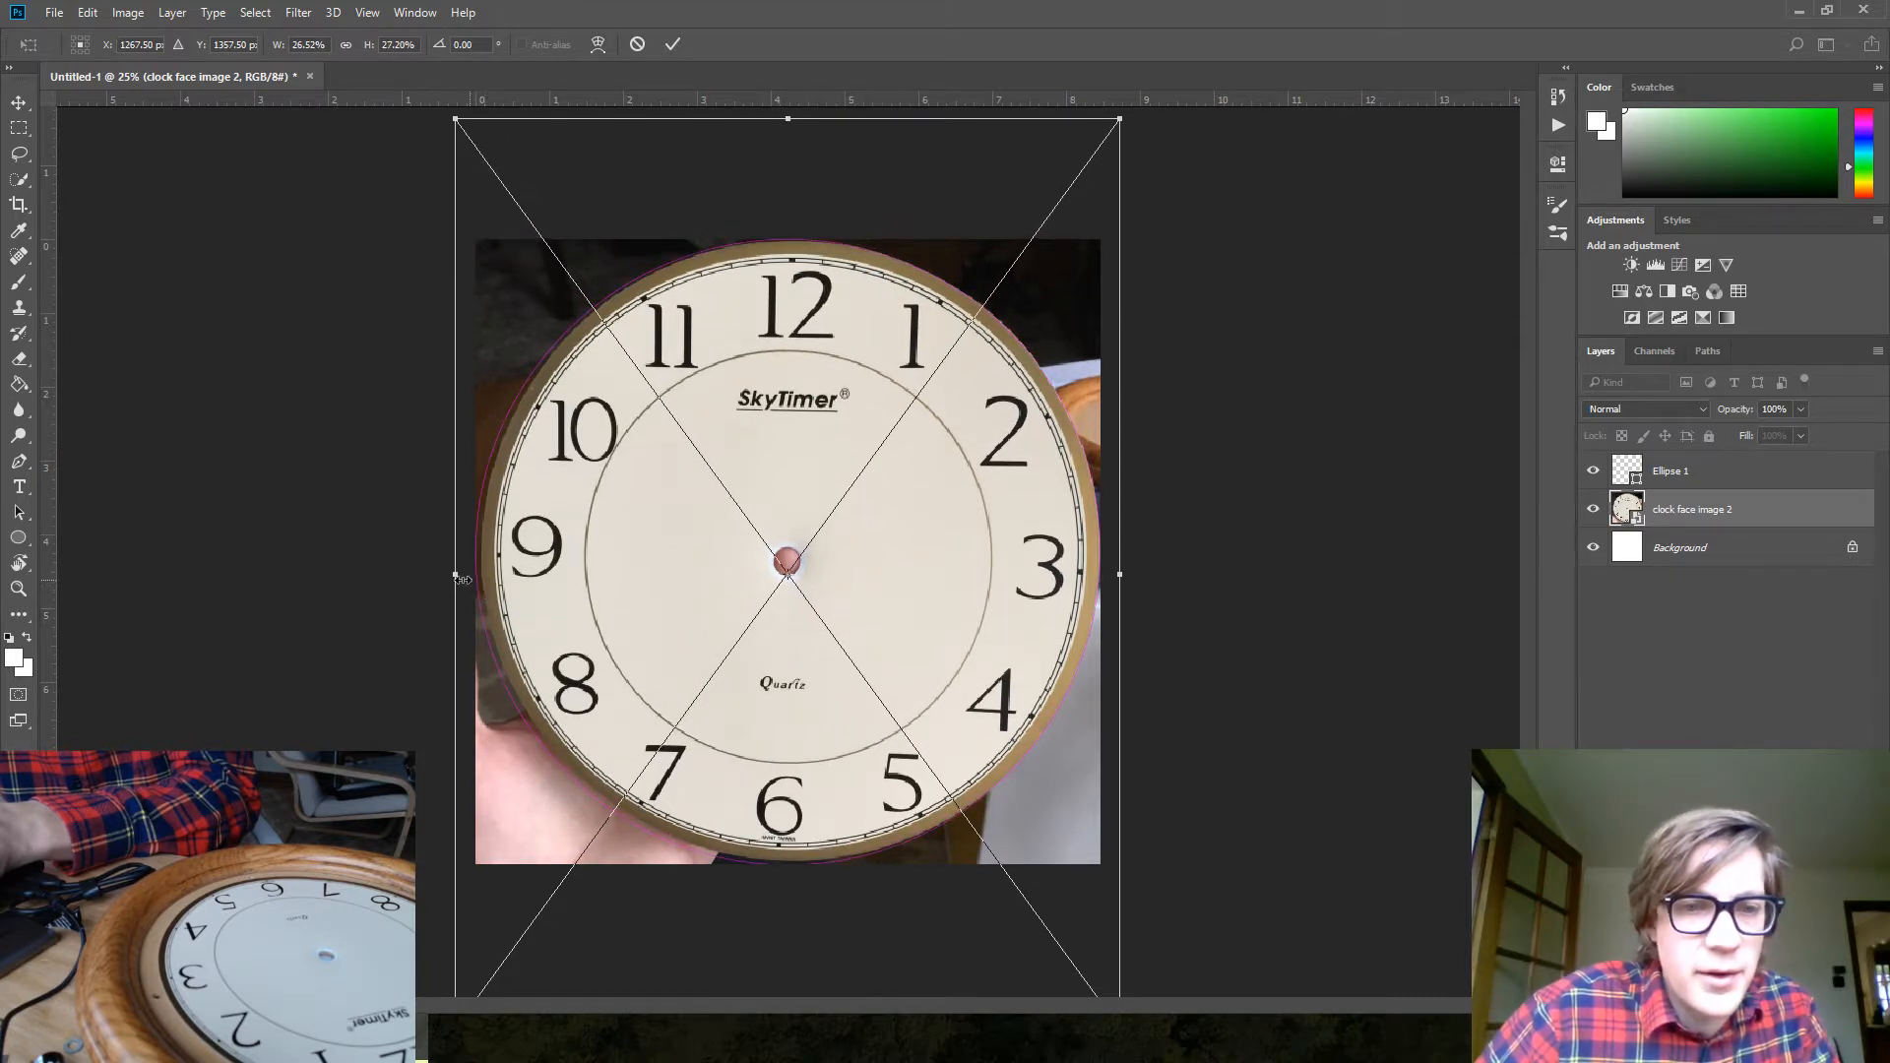
Fine-tune the photo's scale to about 26.99% width and 27.40% height to match the dial's edges to the guide circle
drag(457, 580, 447, 579)
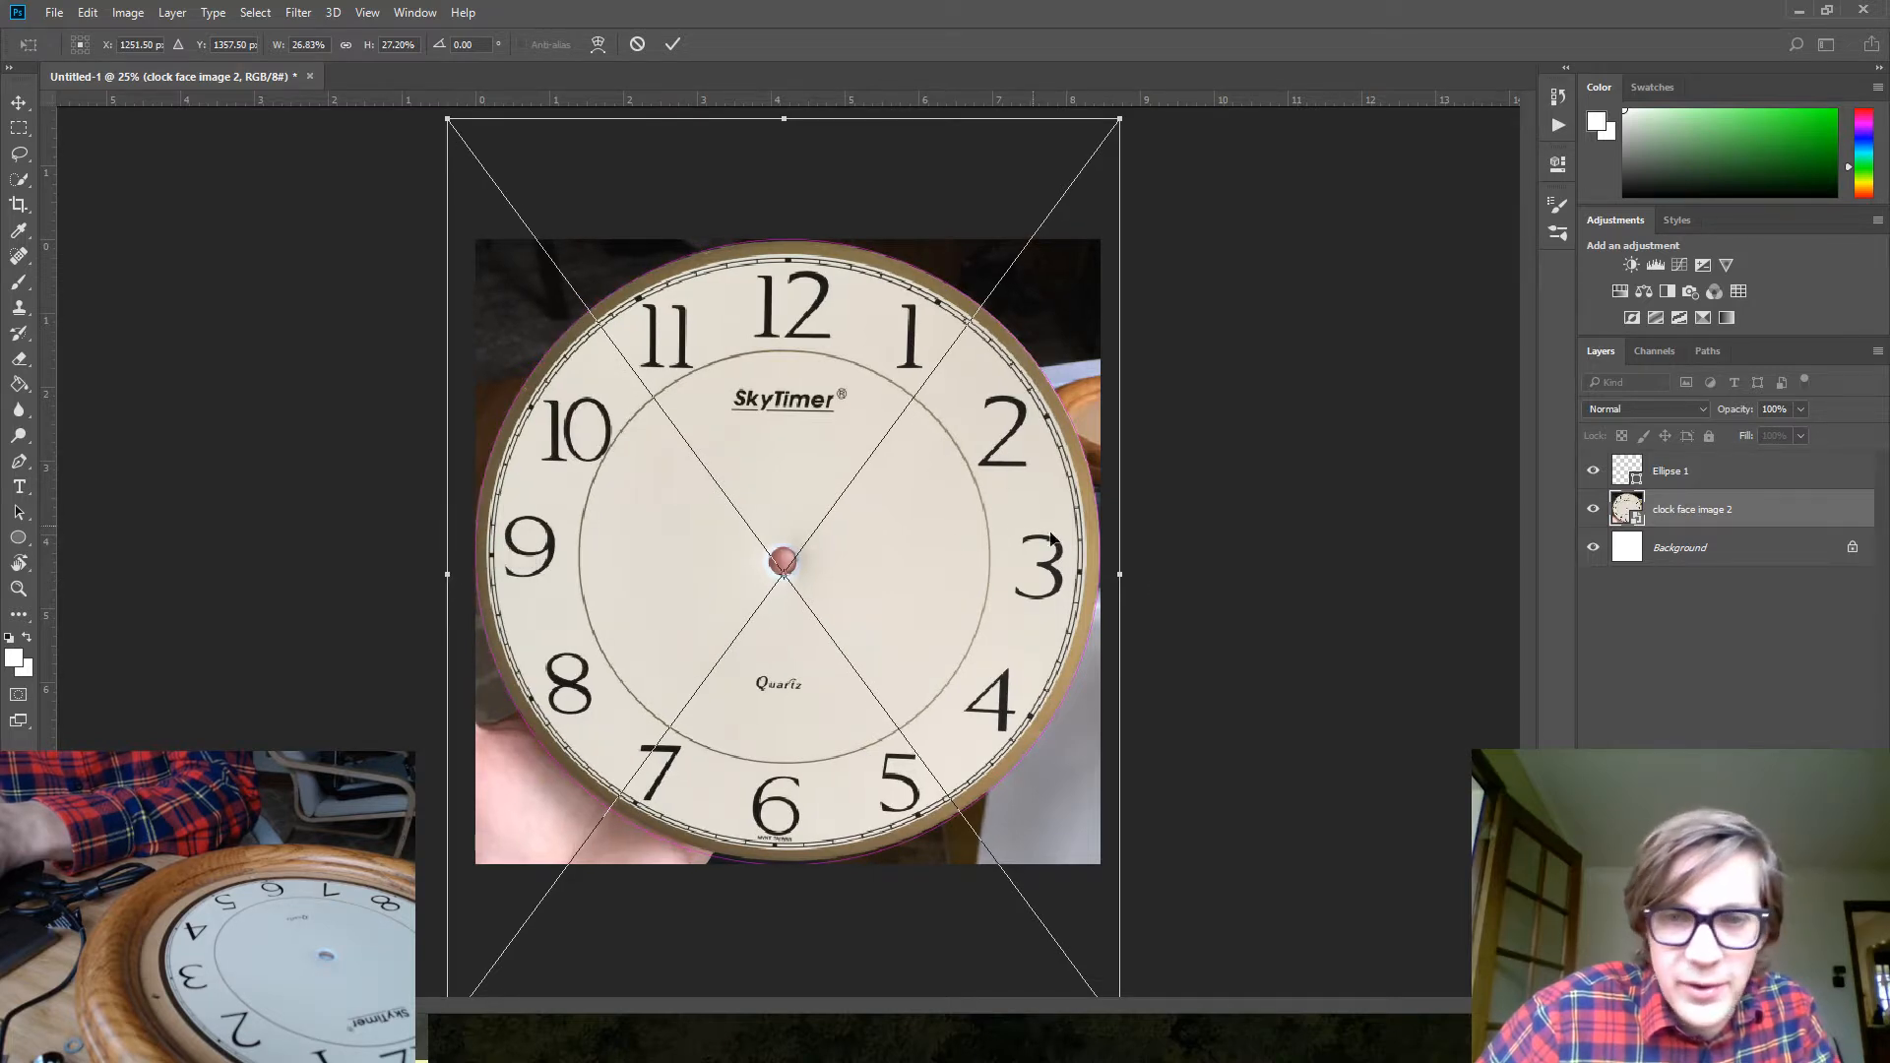
drag(1128, 574, 1130, 575)
drag(784, 119, 773, 124)
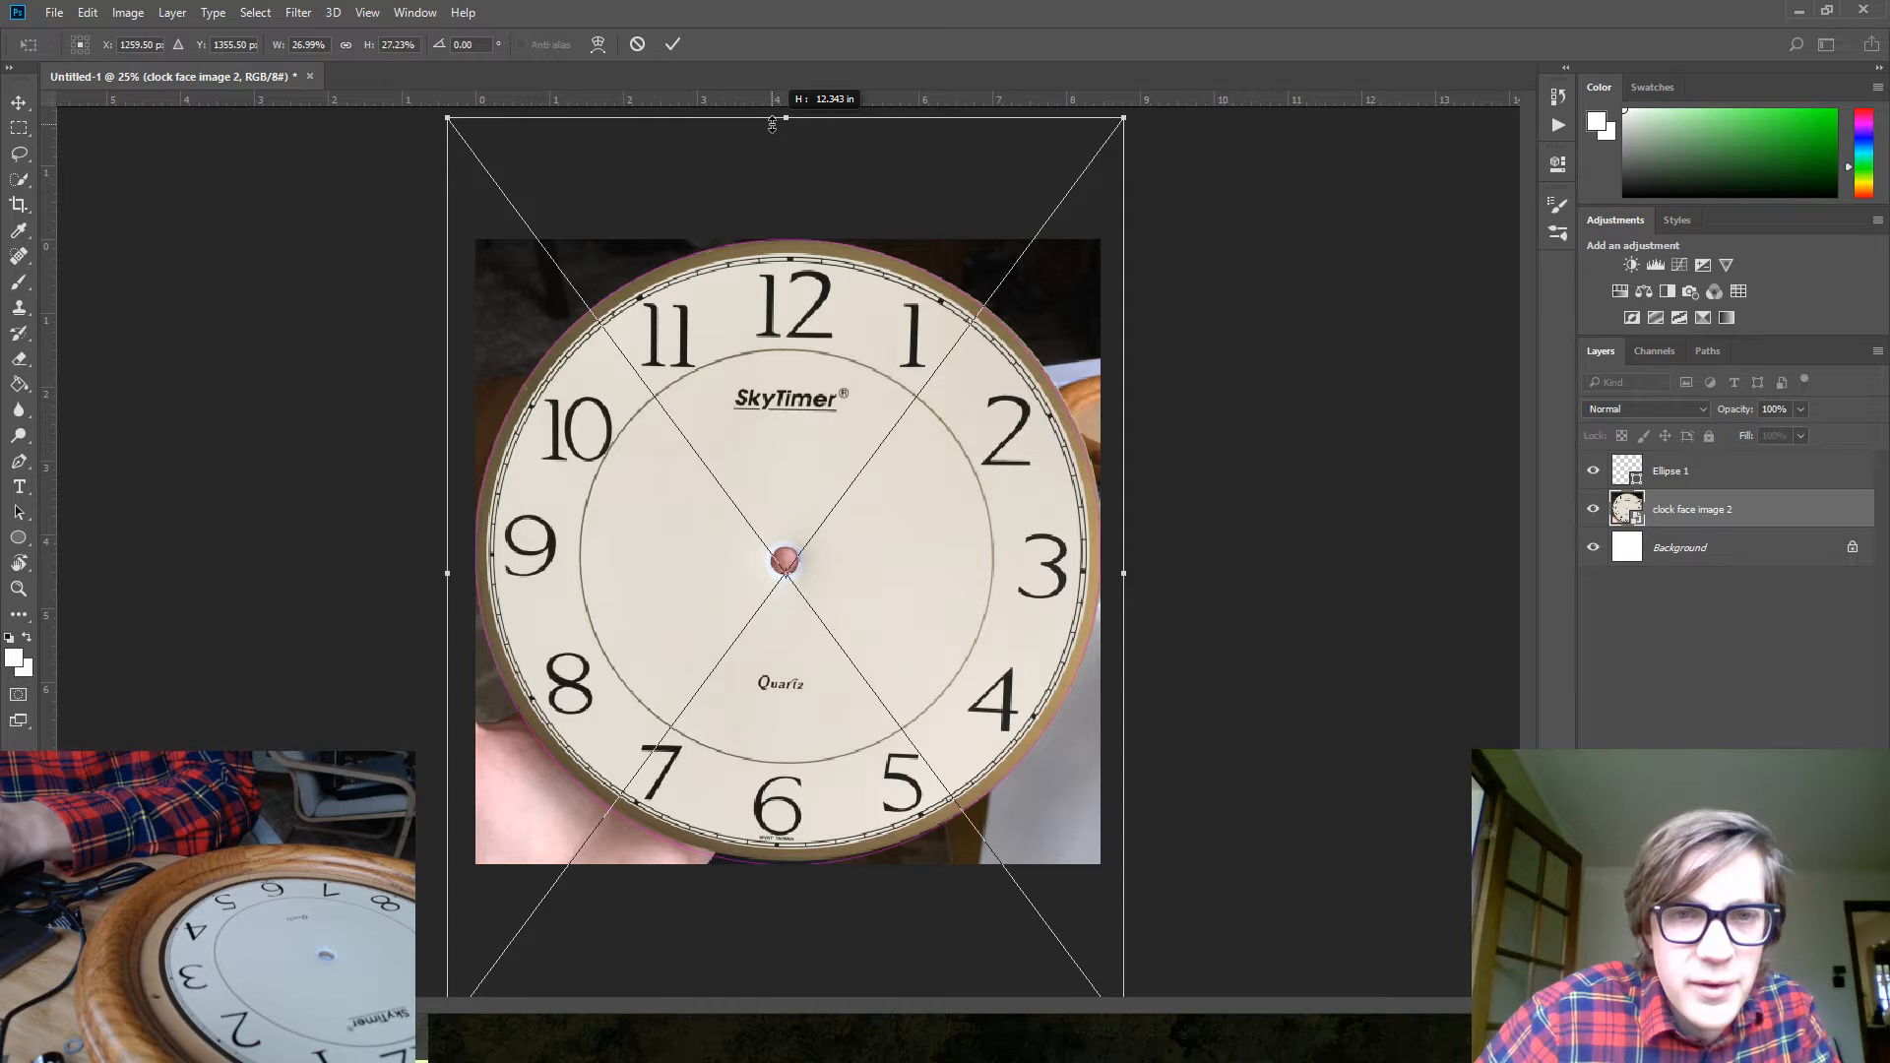
drag(773, 124, 778, 124)
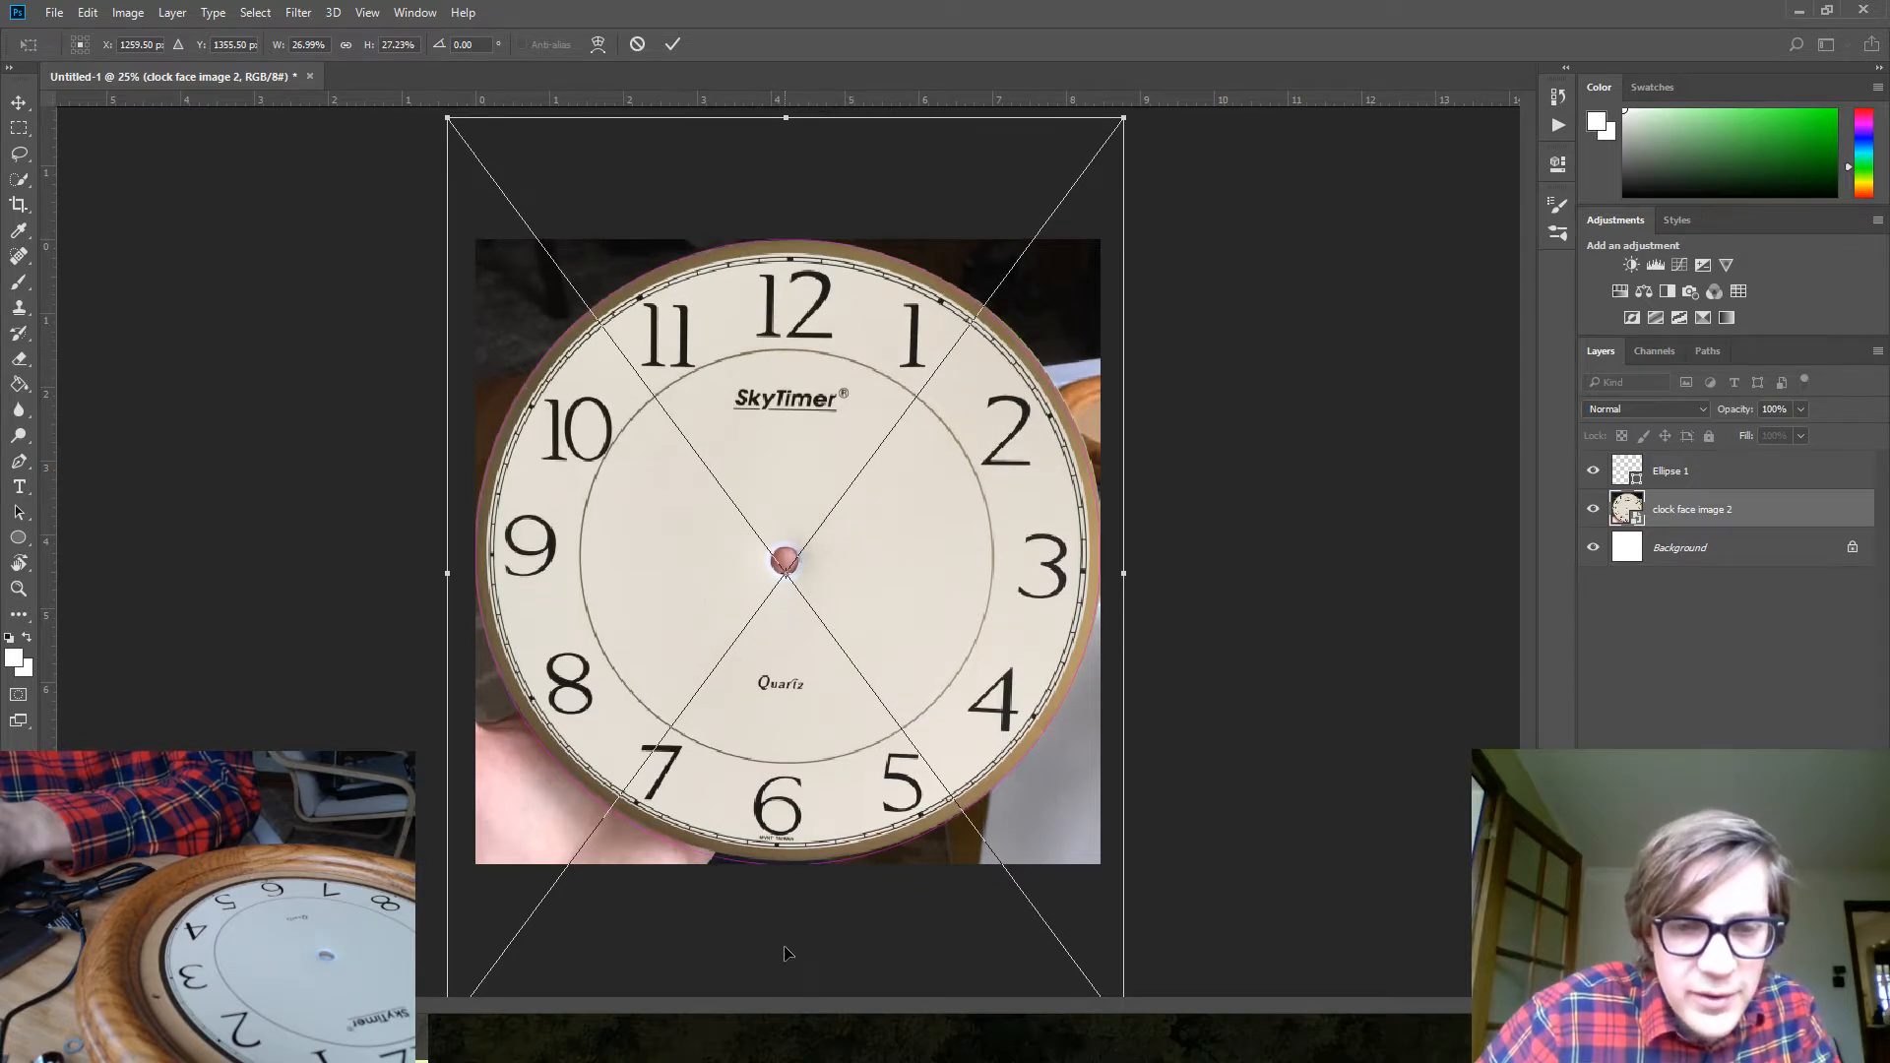
key(ctrl+minus)
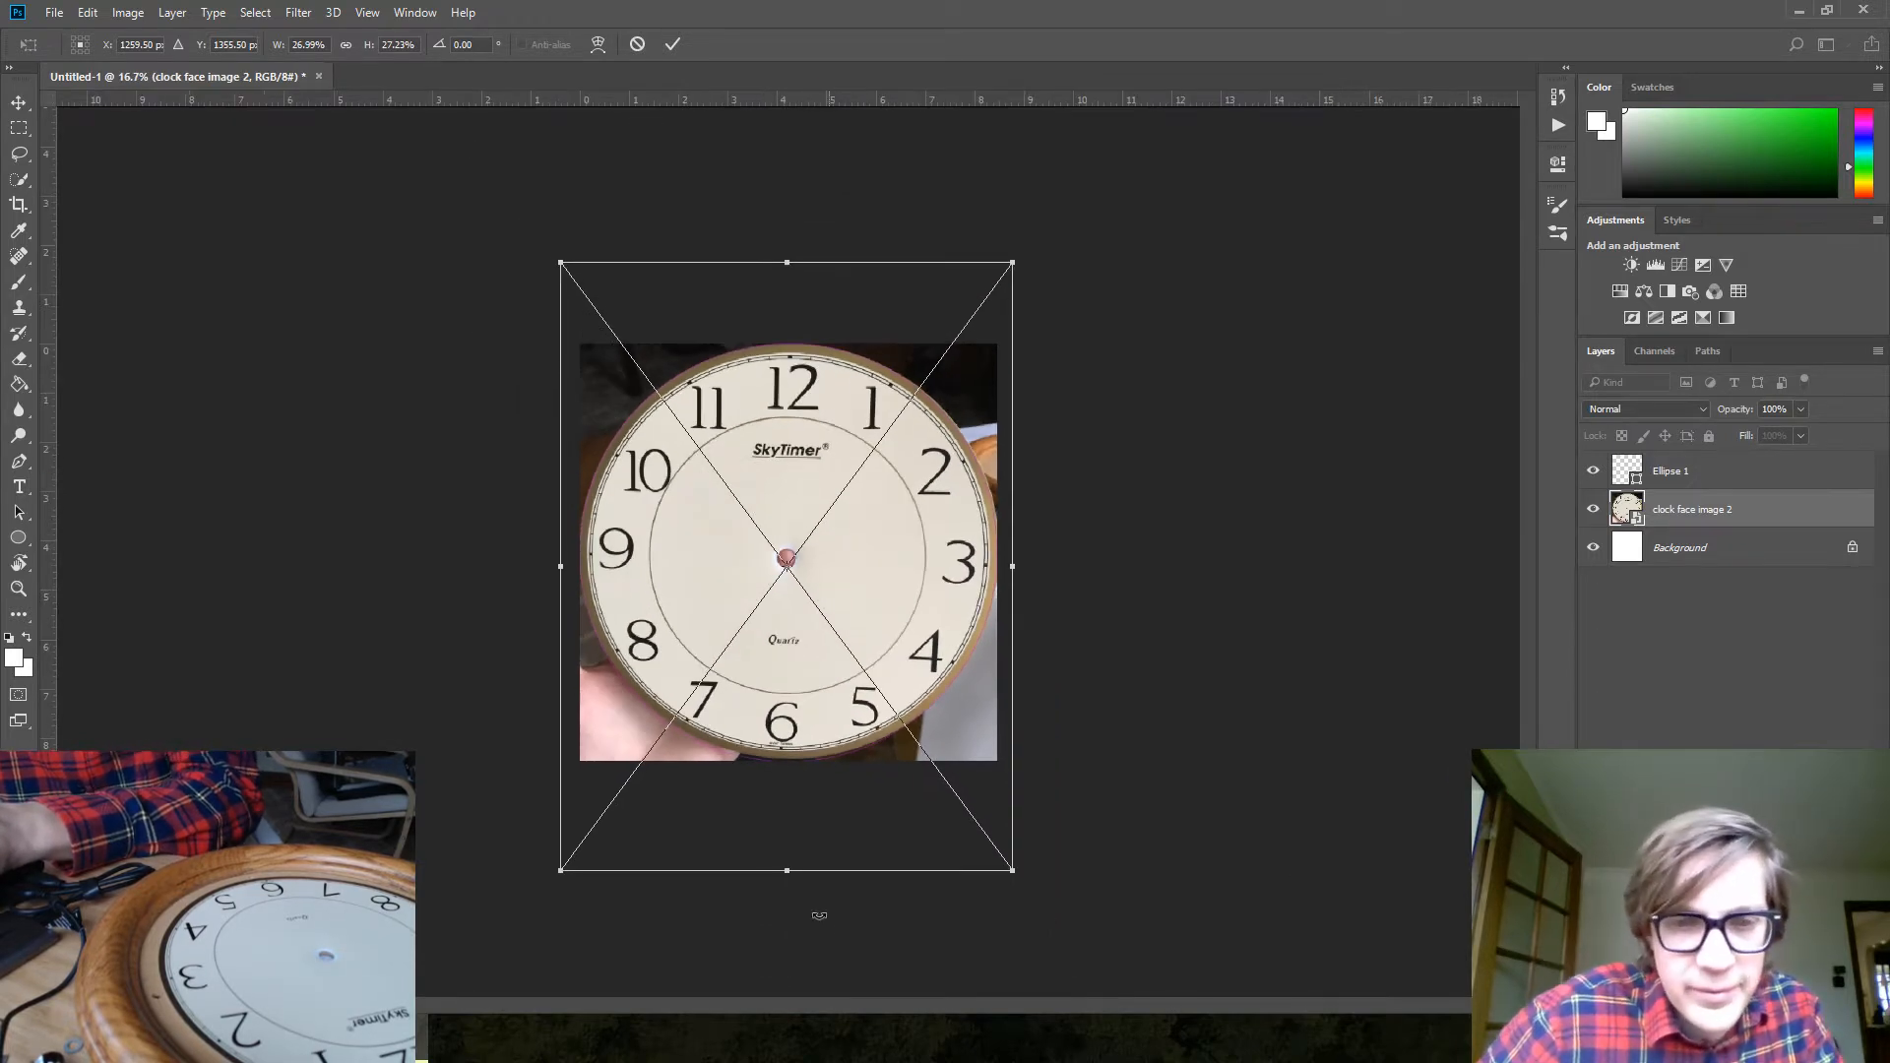
drag(790, 868, 790, 874)
key(ctrl+plus)
key(ctrl+plus)
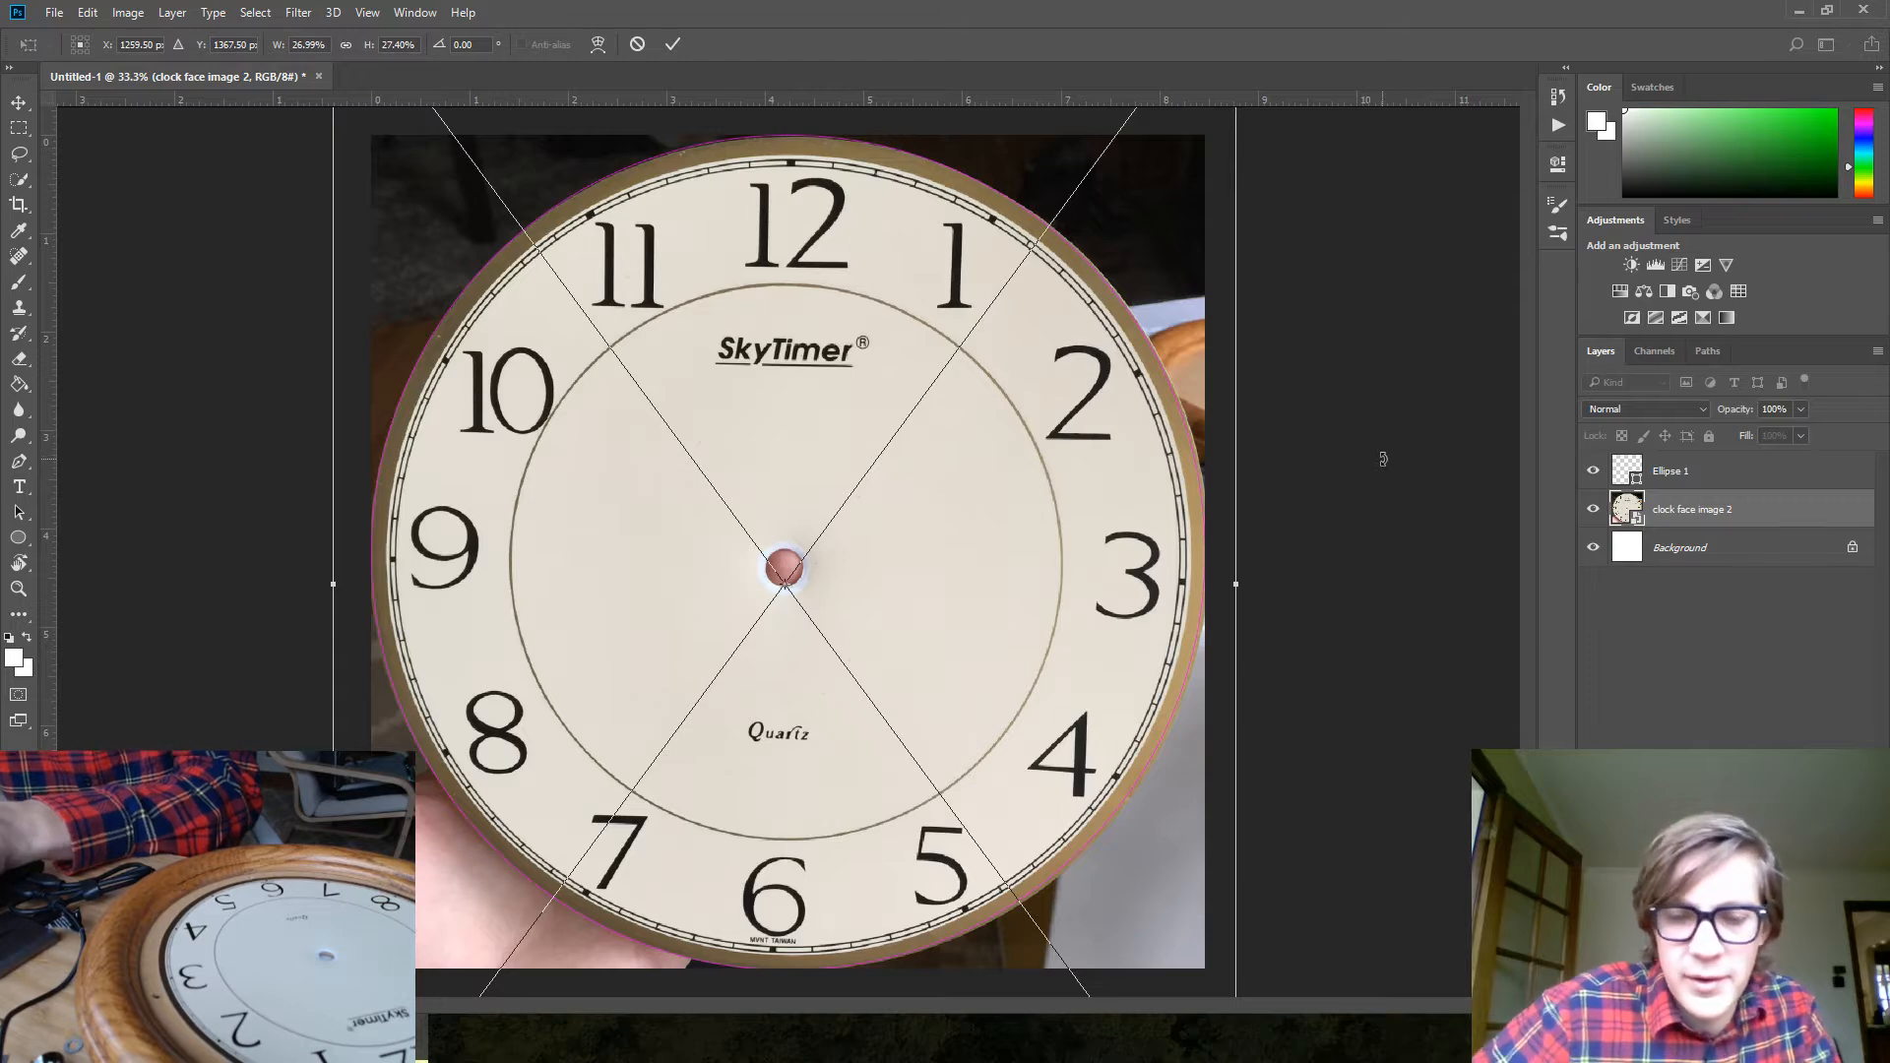
Adjust the photo's top edge to meet the guide circle, at about 27.49% height, and apply the transform
key(ctrl+minus)
key(ctrl+minus)
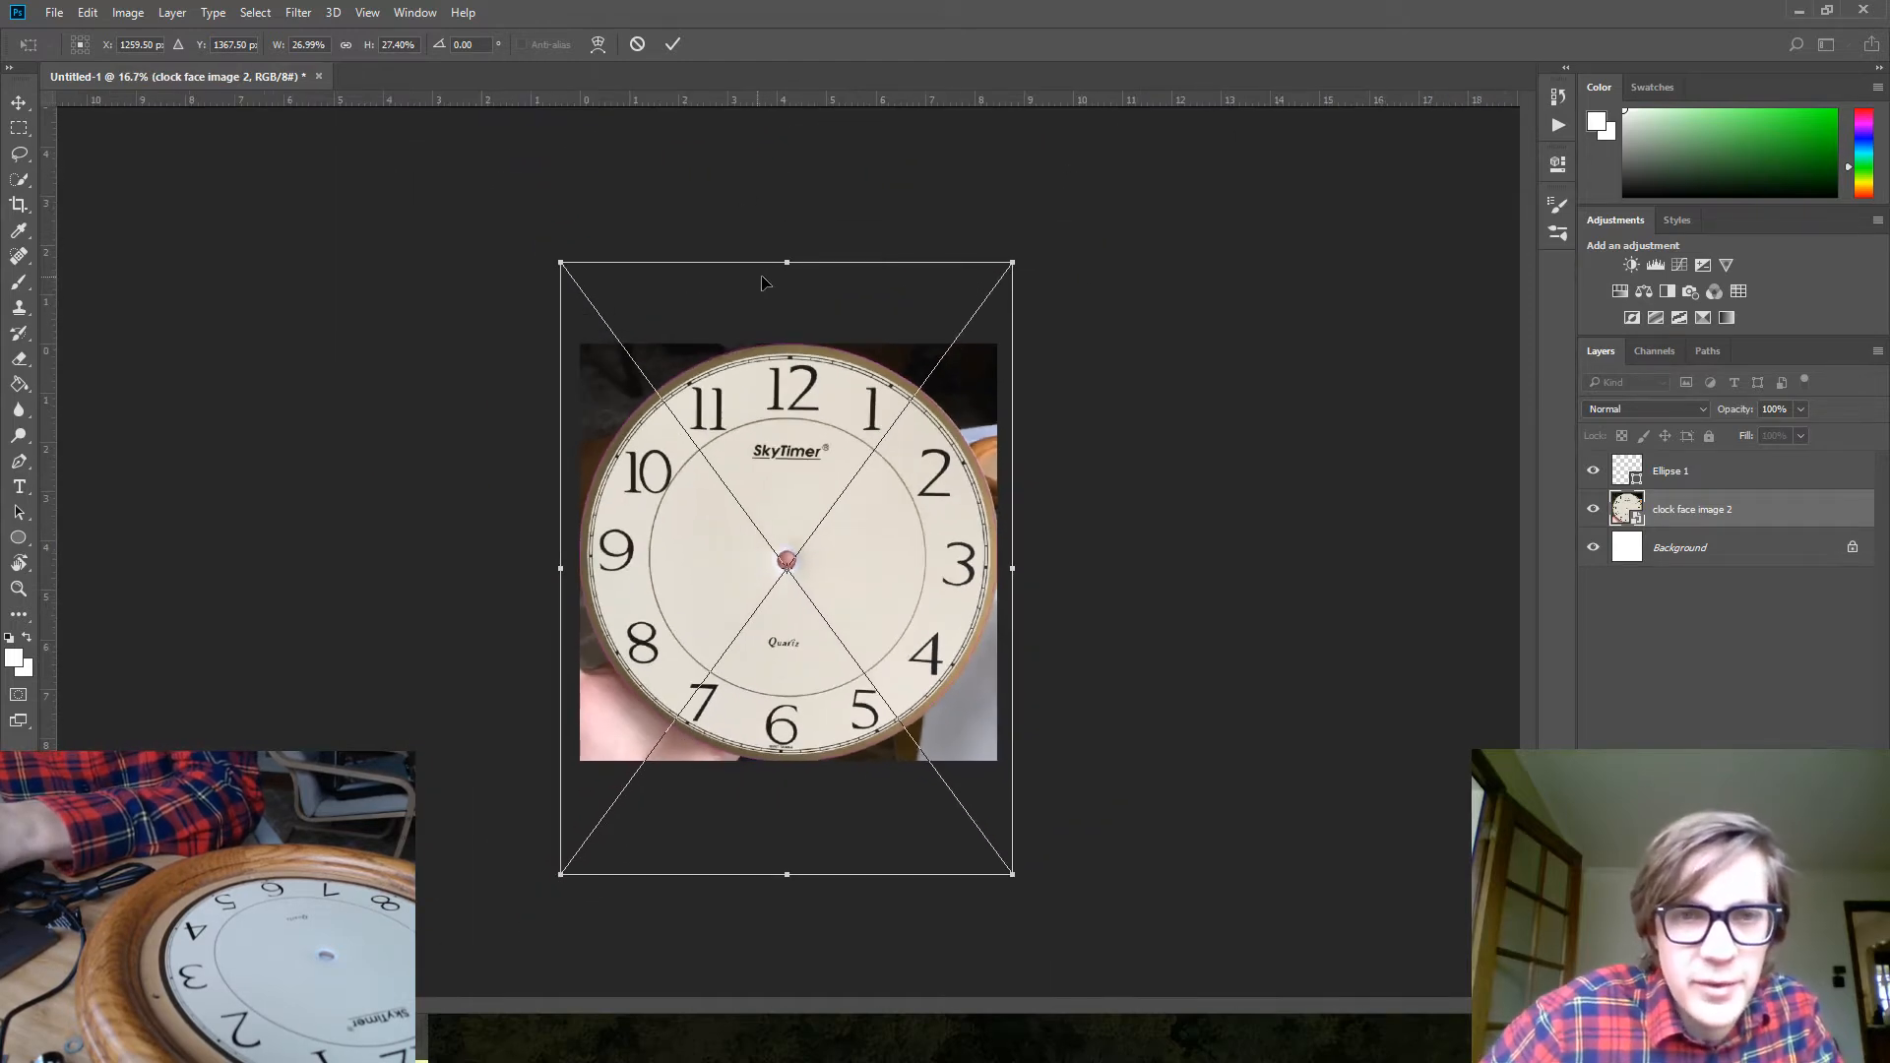
drag(785, 259, 789, 256)
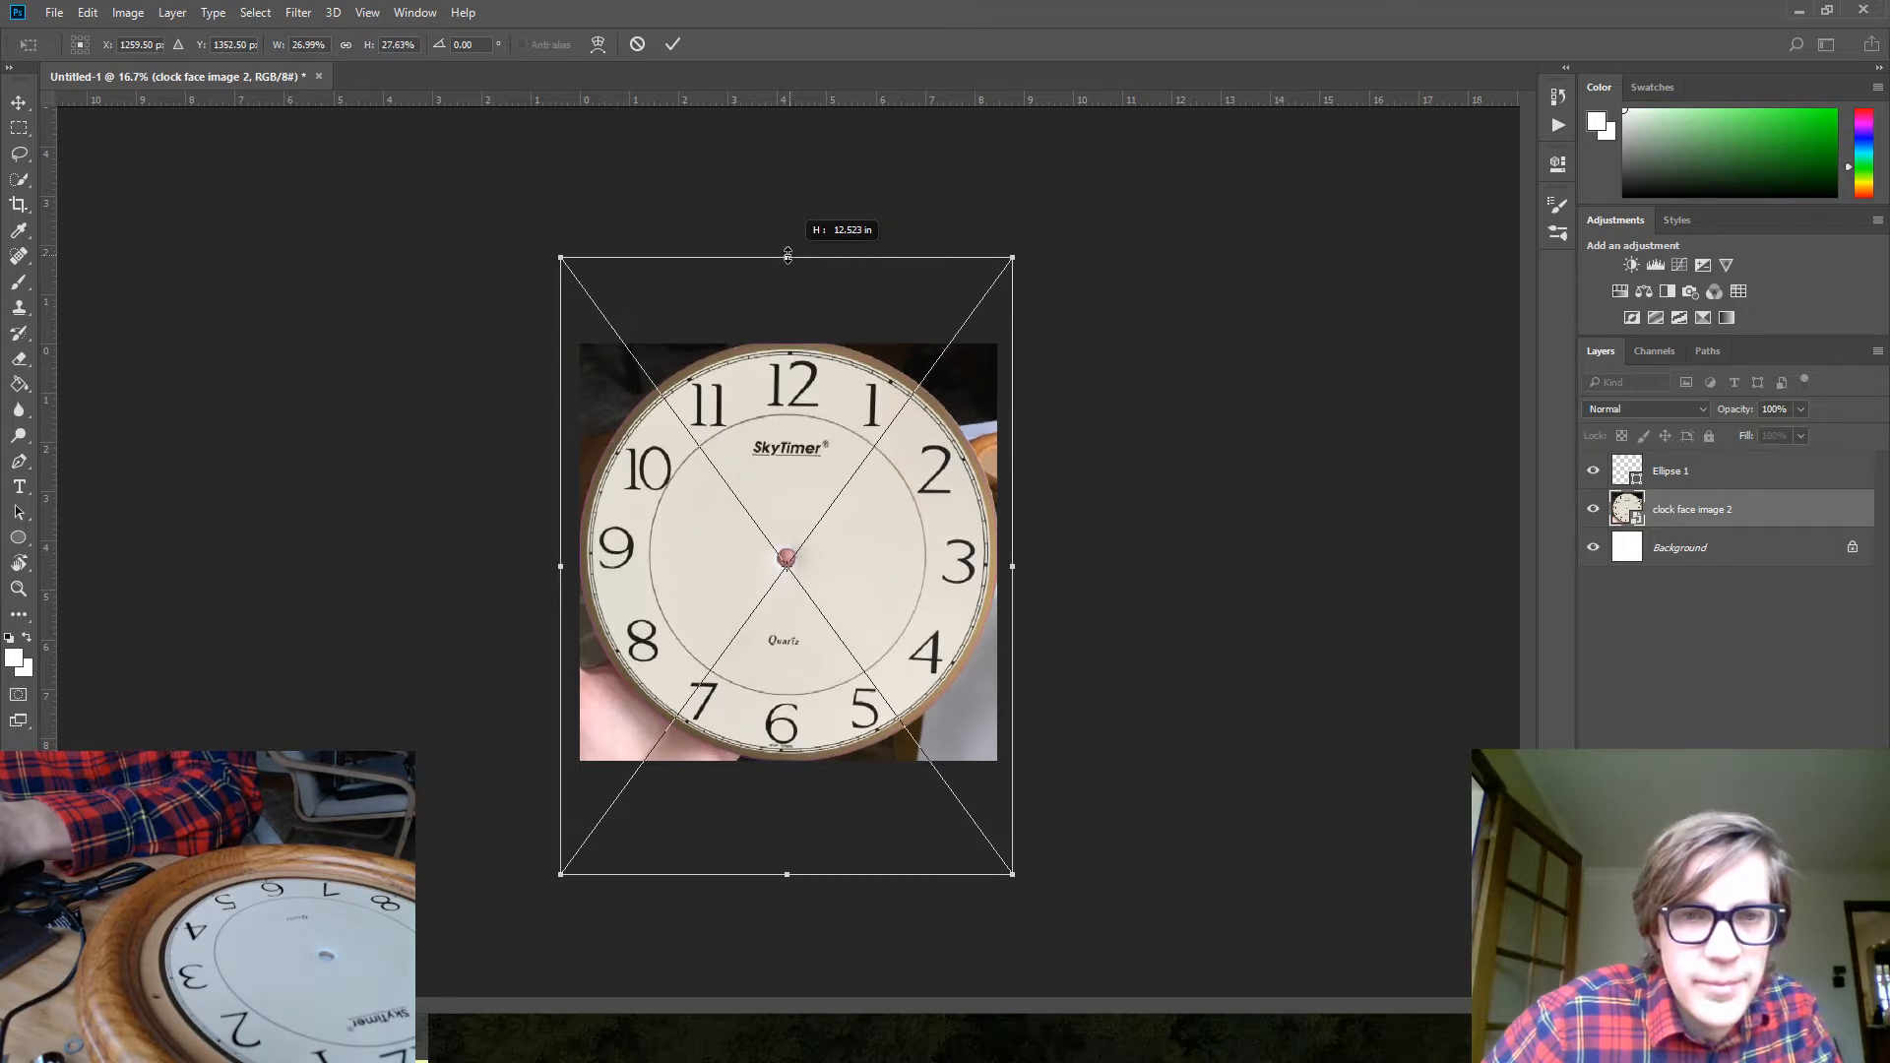
drag(792, 256, 797, 260)
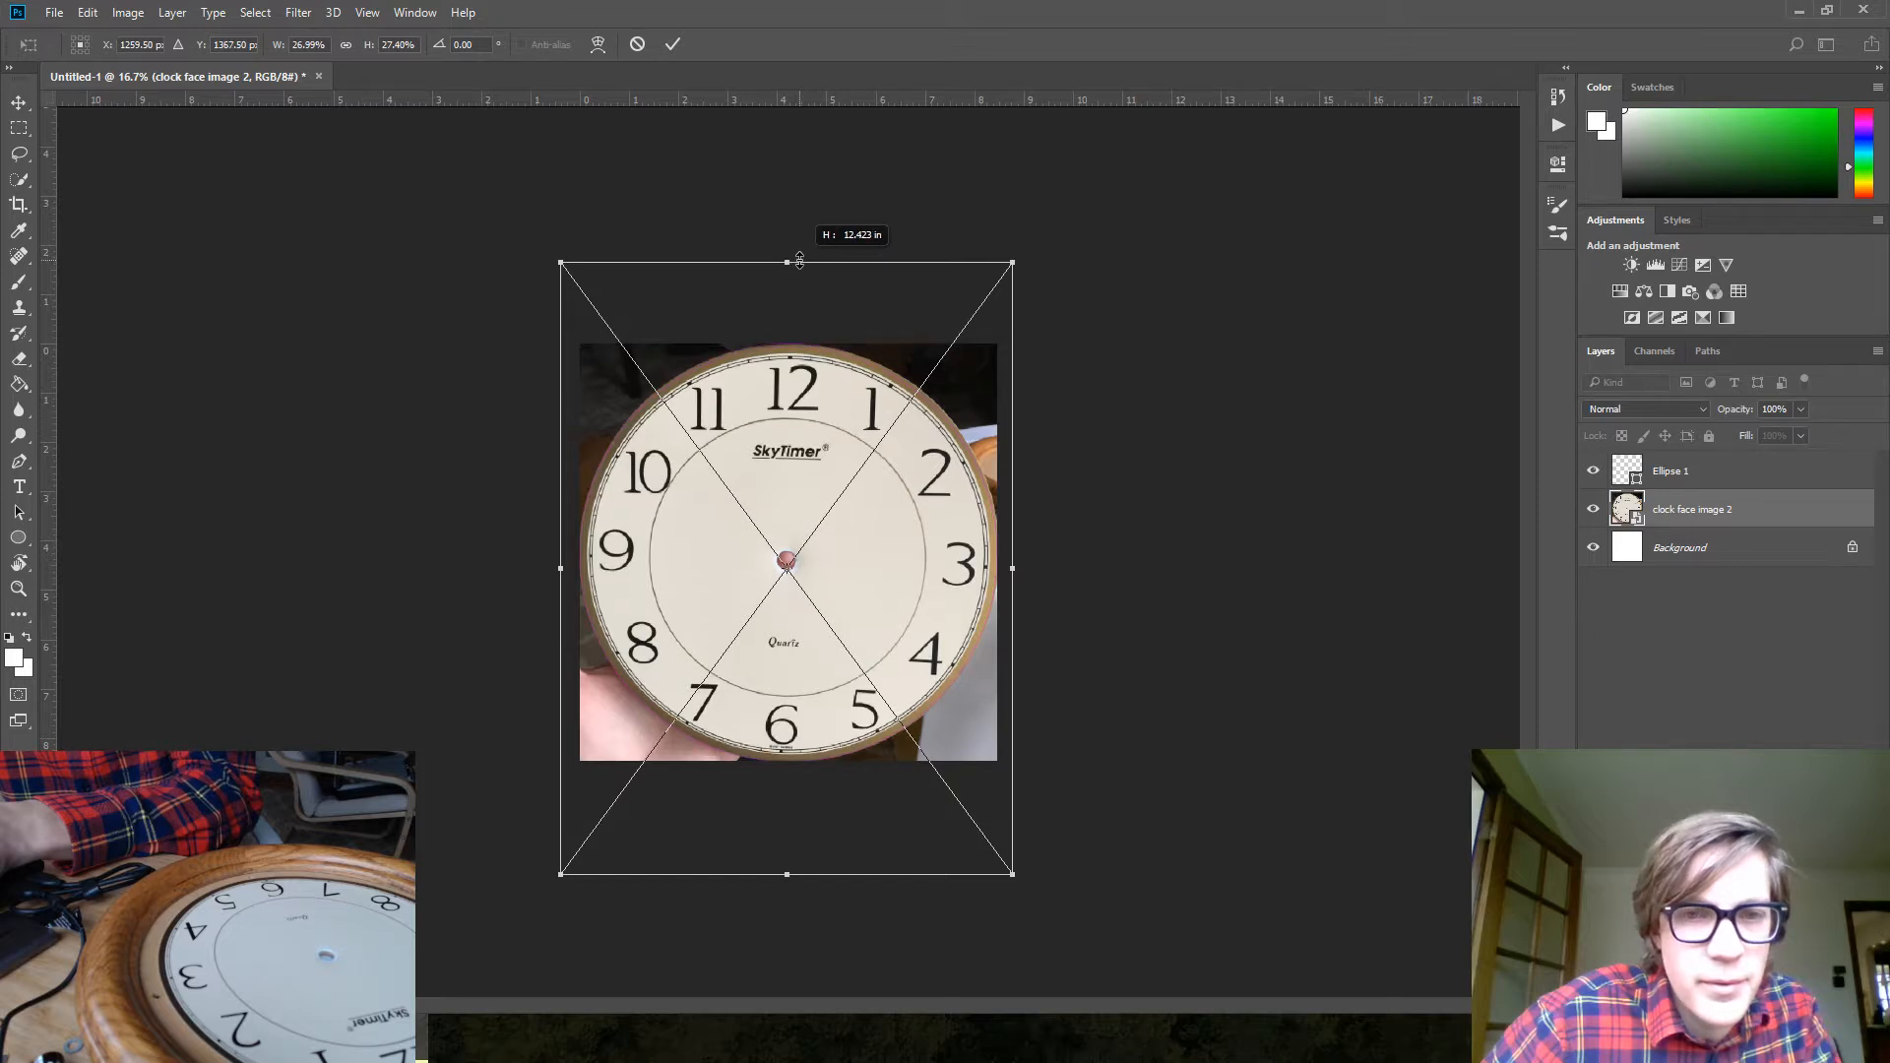
drag(794, 260, 783, 253)
key(ctrl+plus)
key(ctrl+plus)
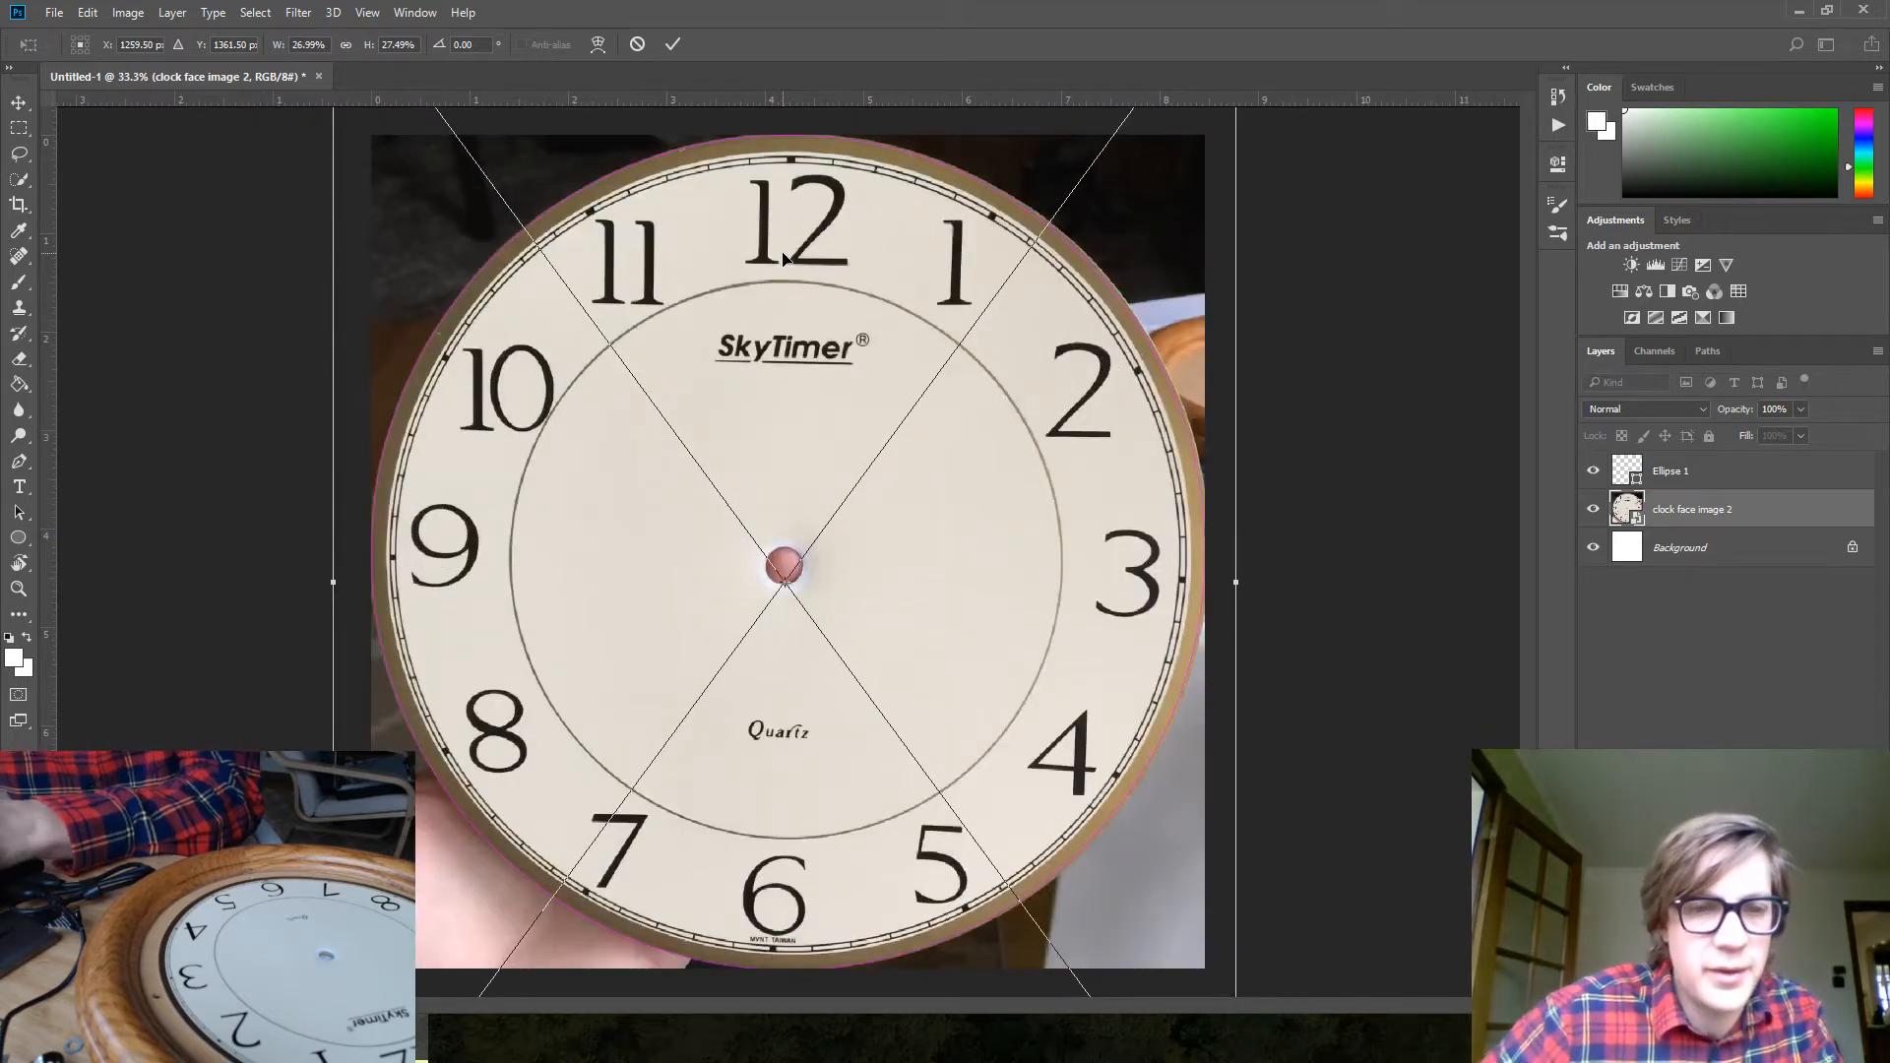
click(674, 45)
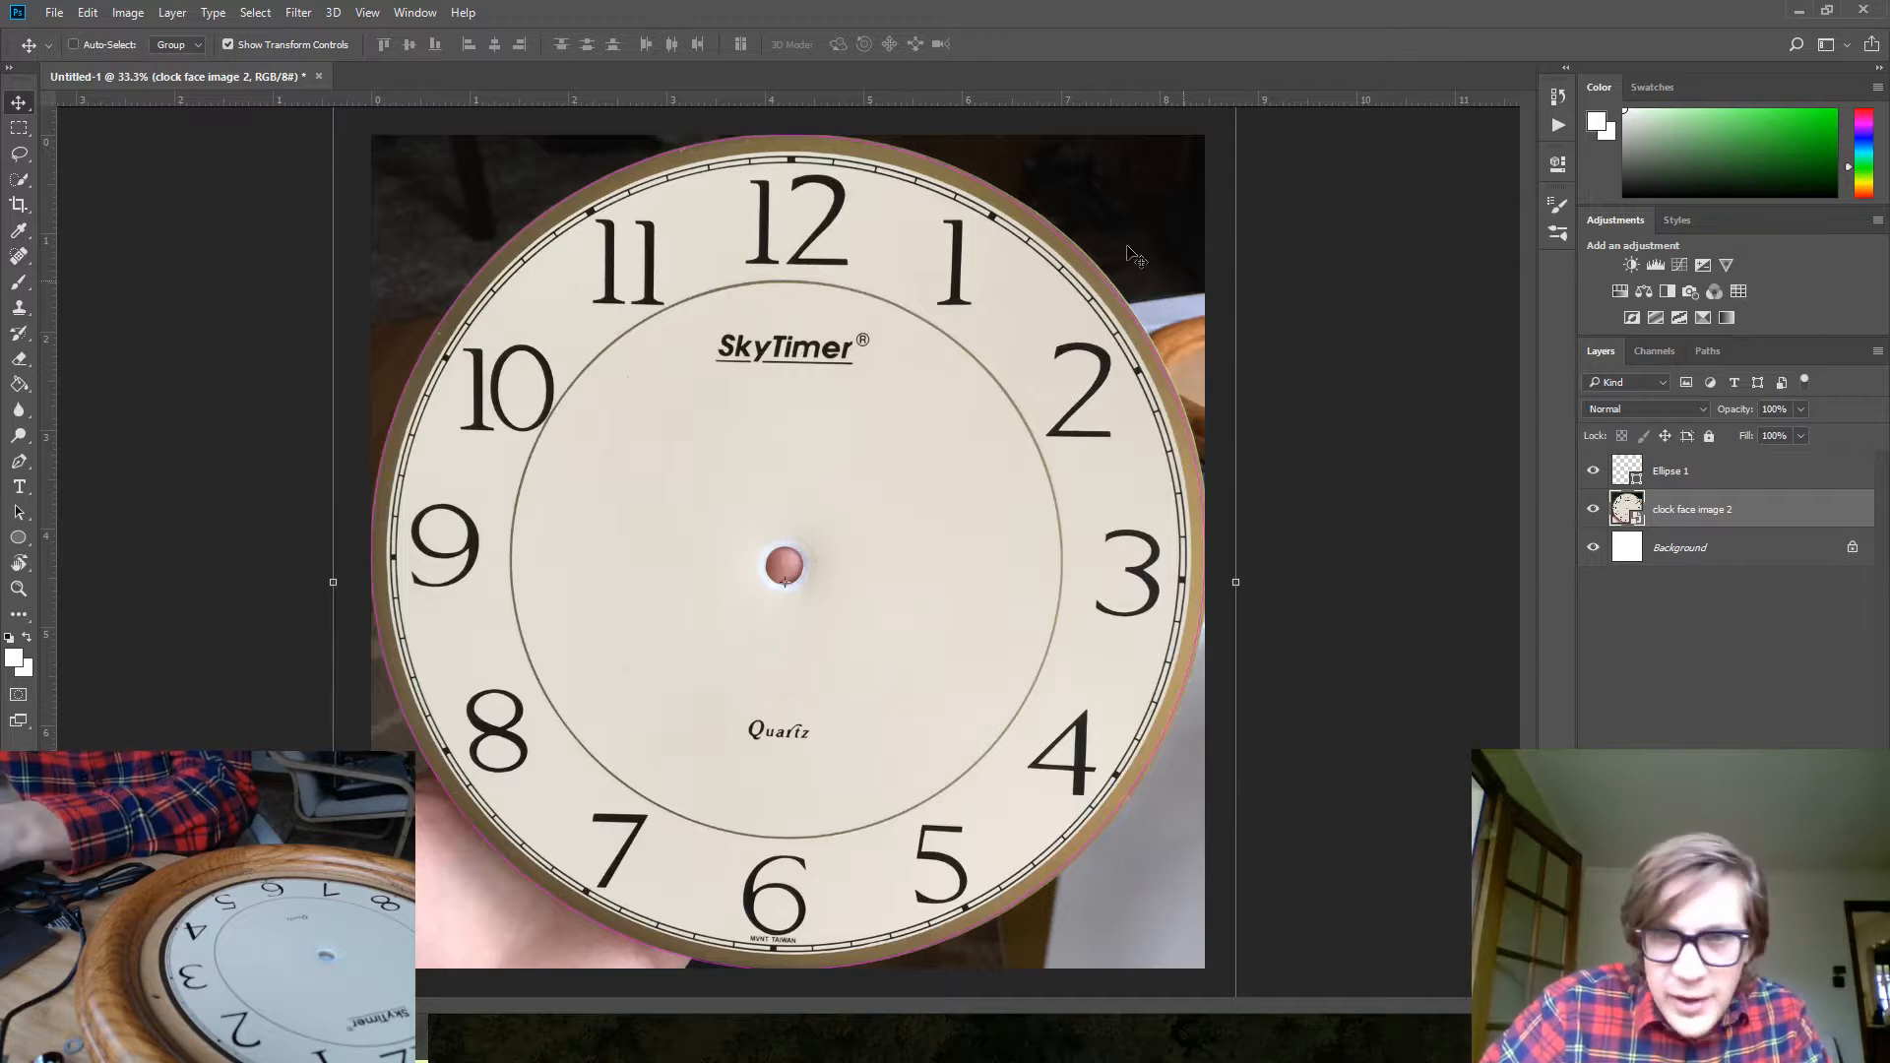
Load the guide circle's outline as a selection, copy that part of the clock photo to a new layer, and hide the original photo
key(ctrl)
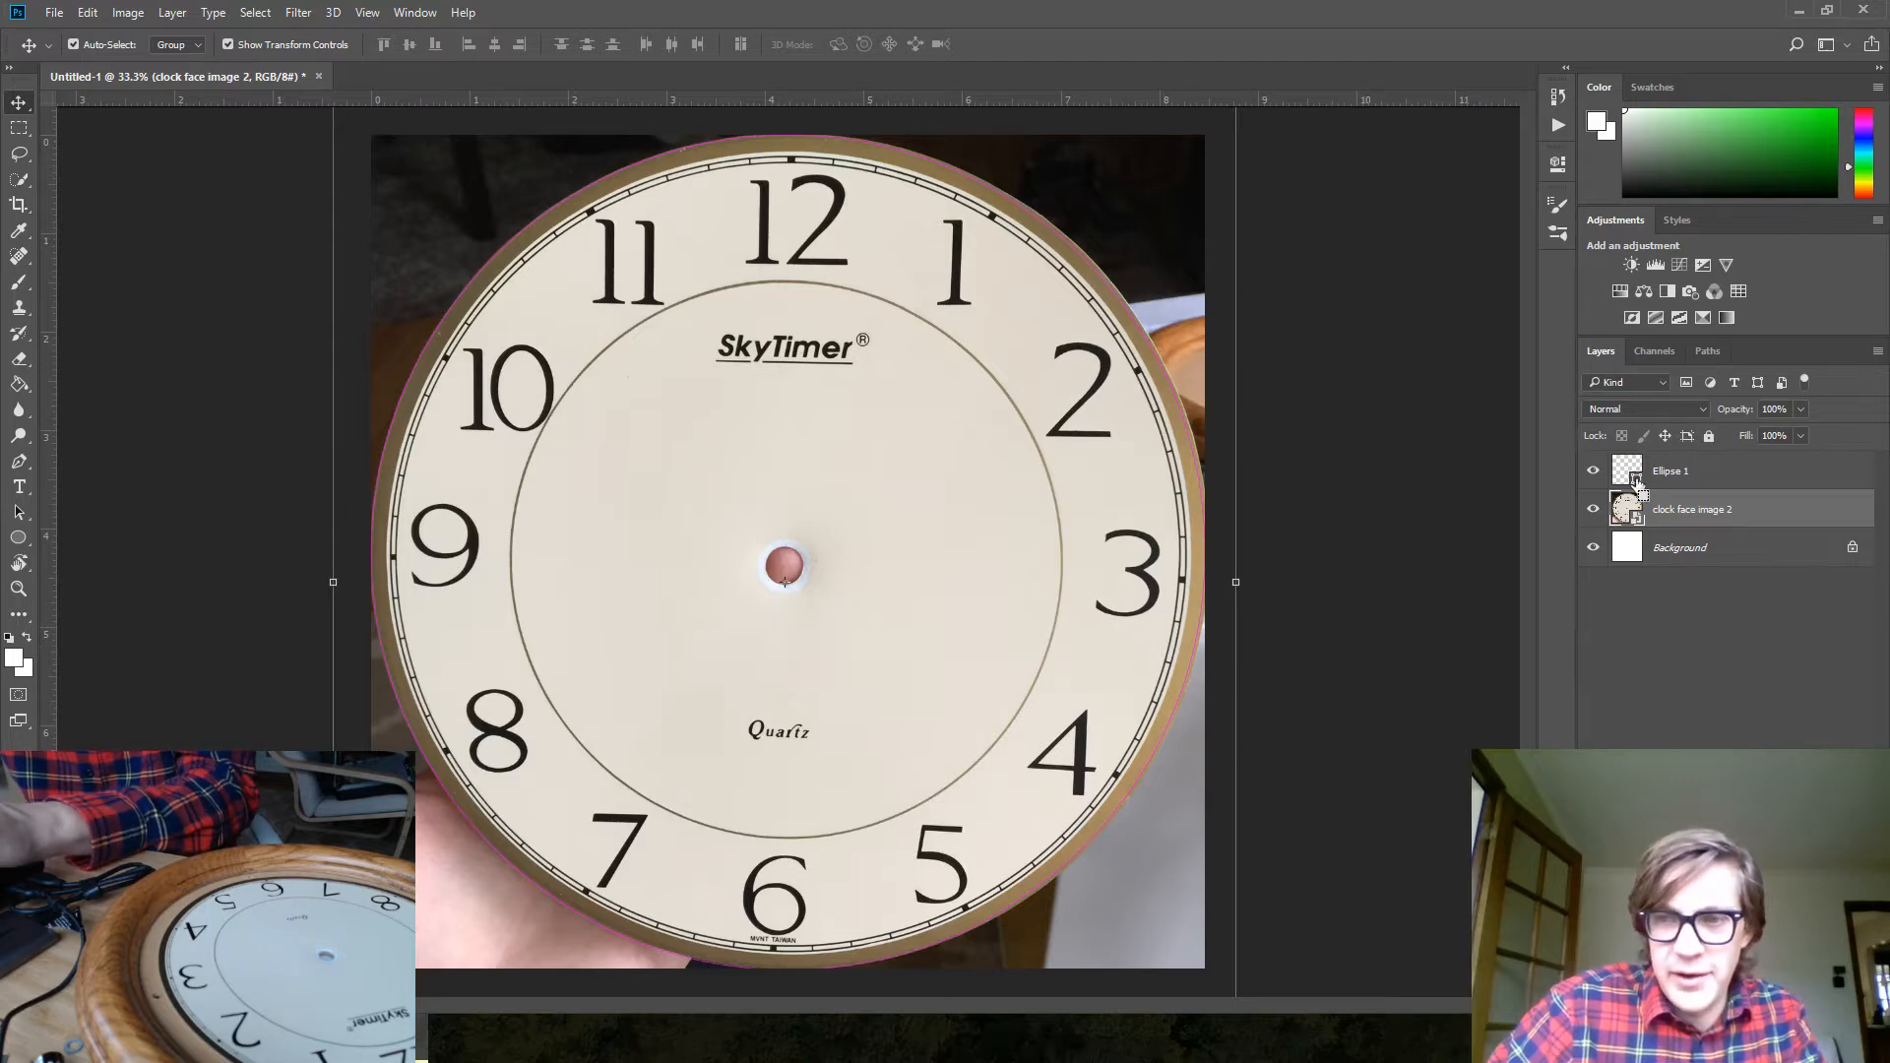
ctrl+click(1626, 476)
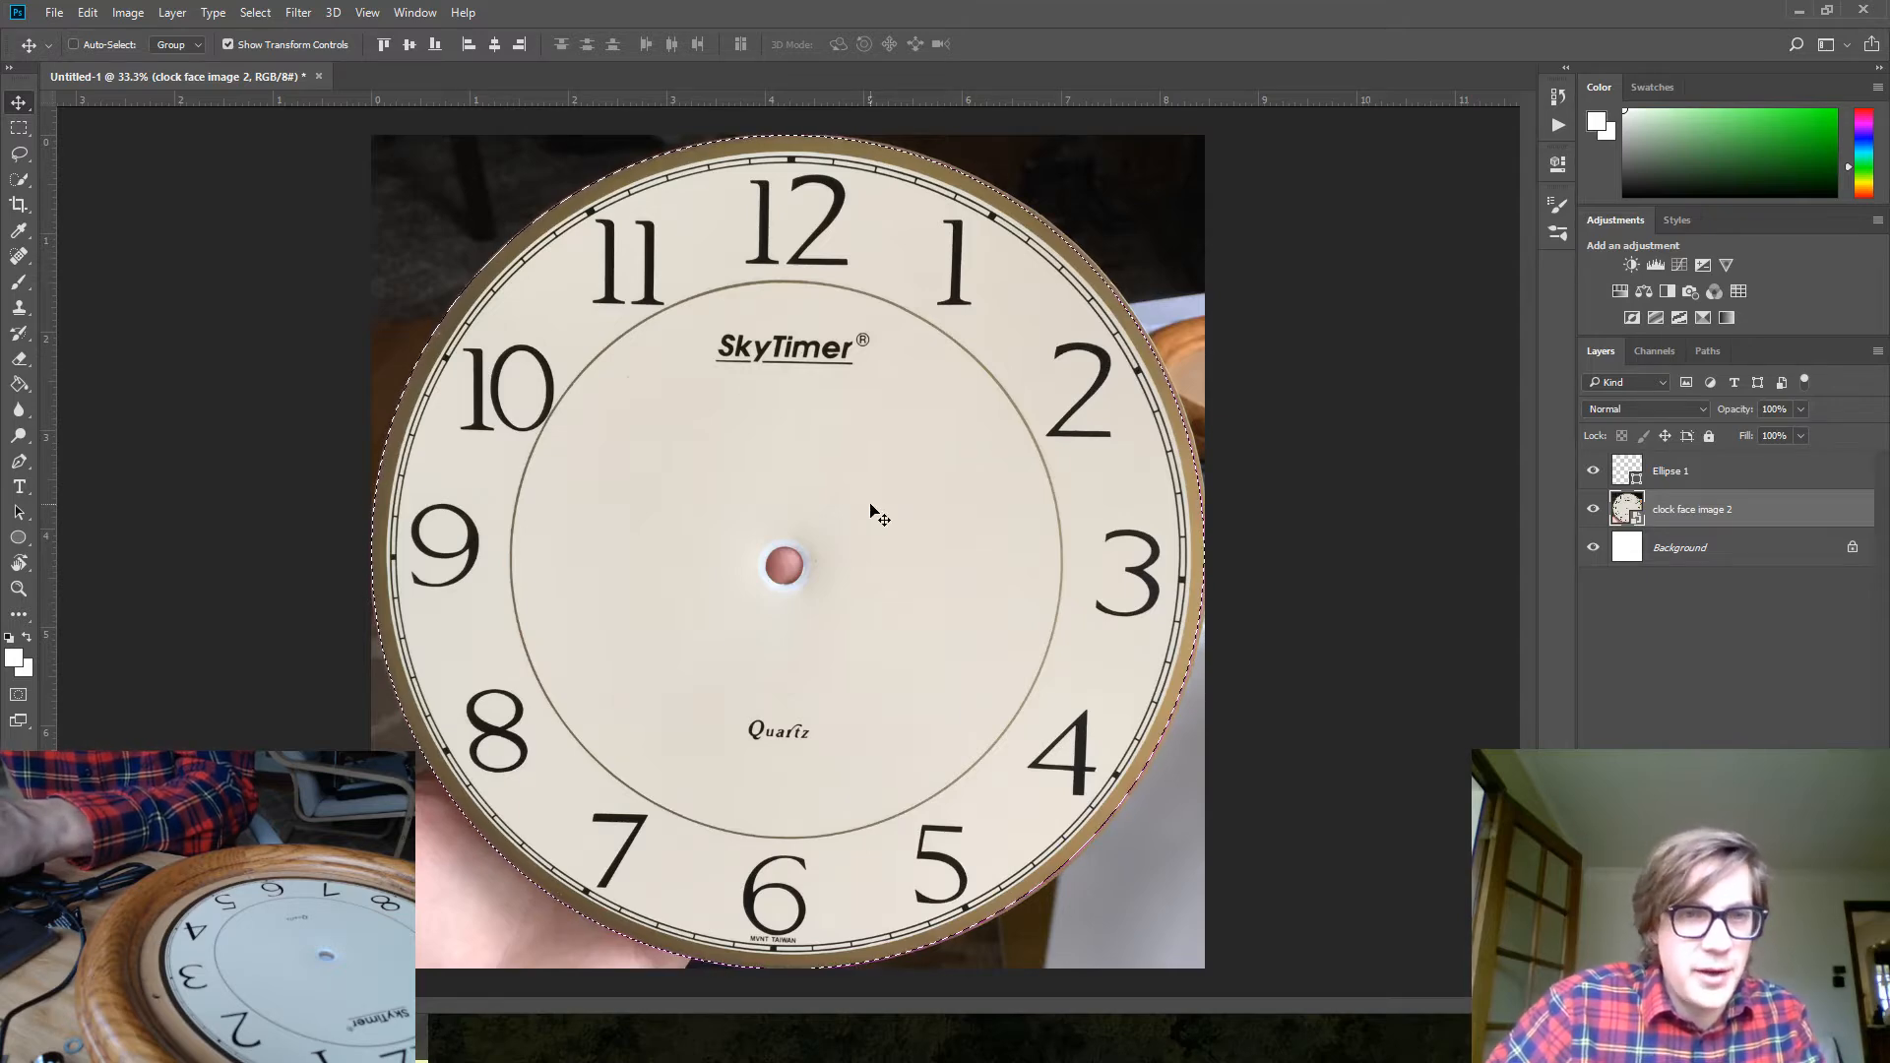
key(ctrl)
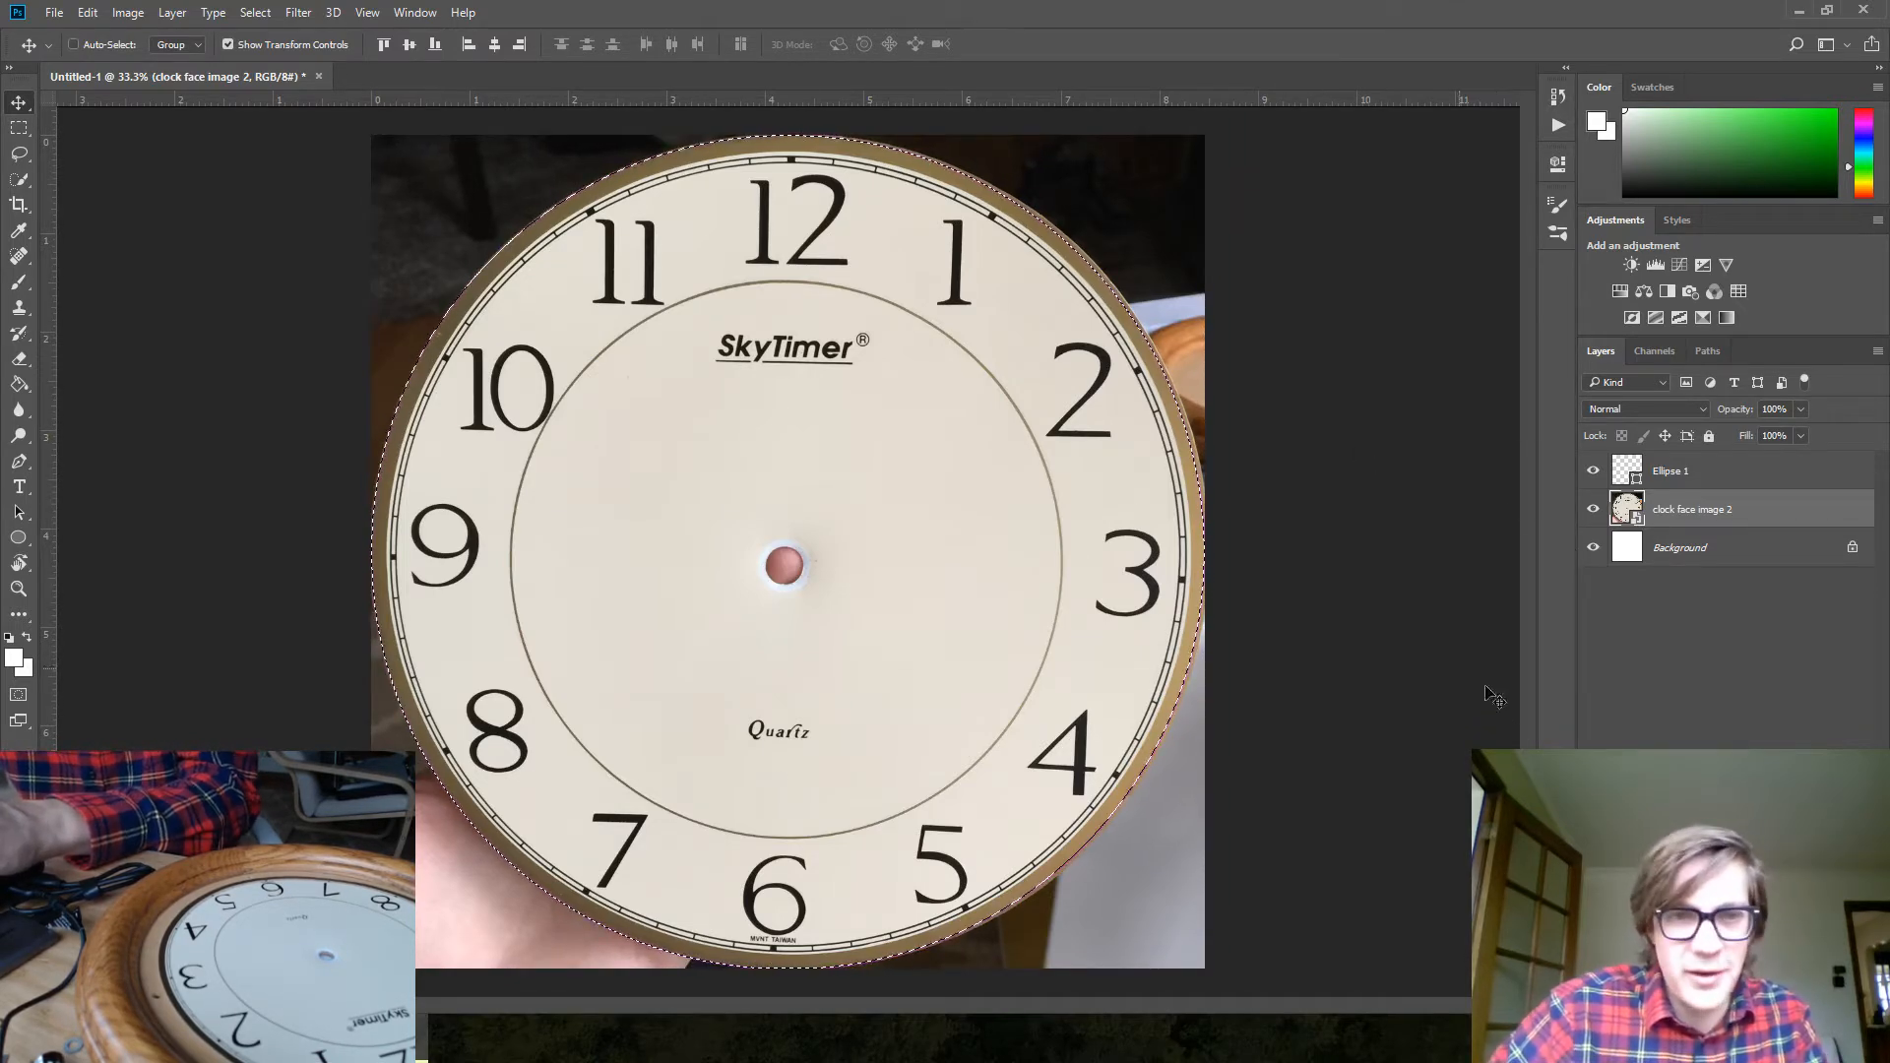
click(1707, 479)
click(1694, 514)
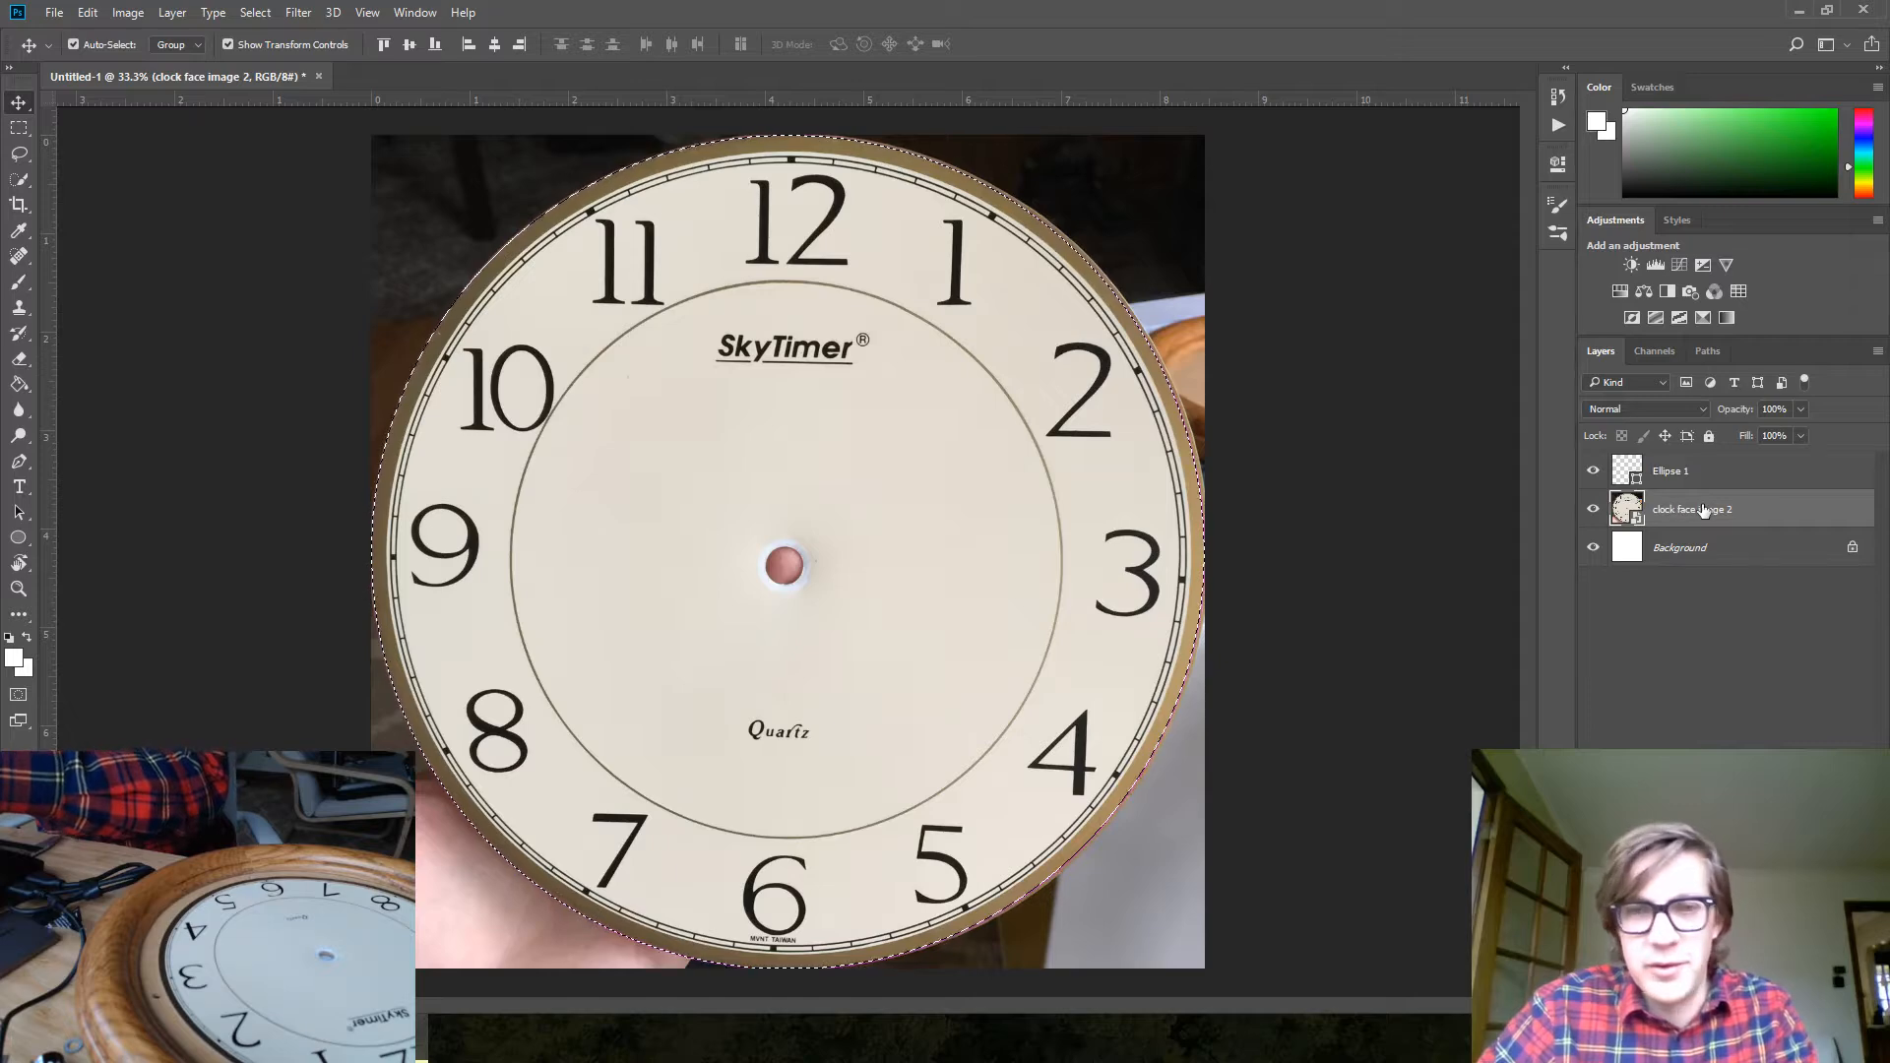
key(ctrl+j)
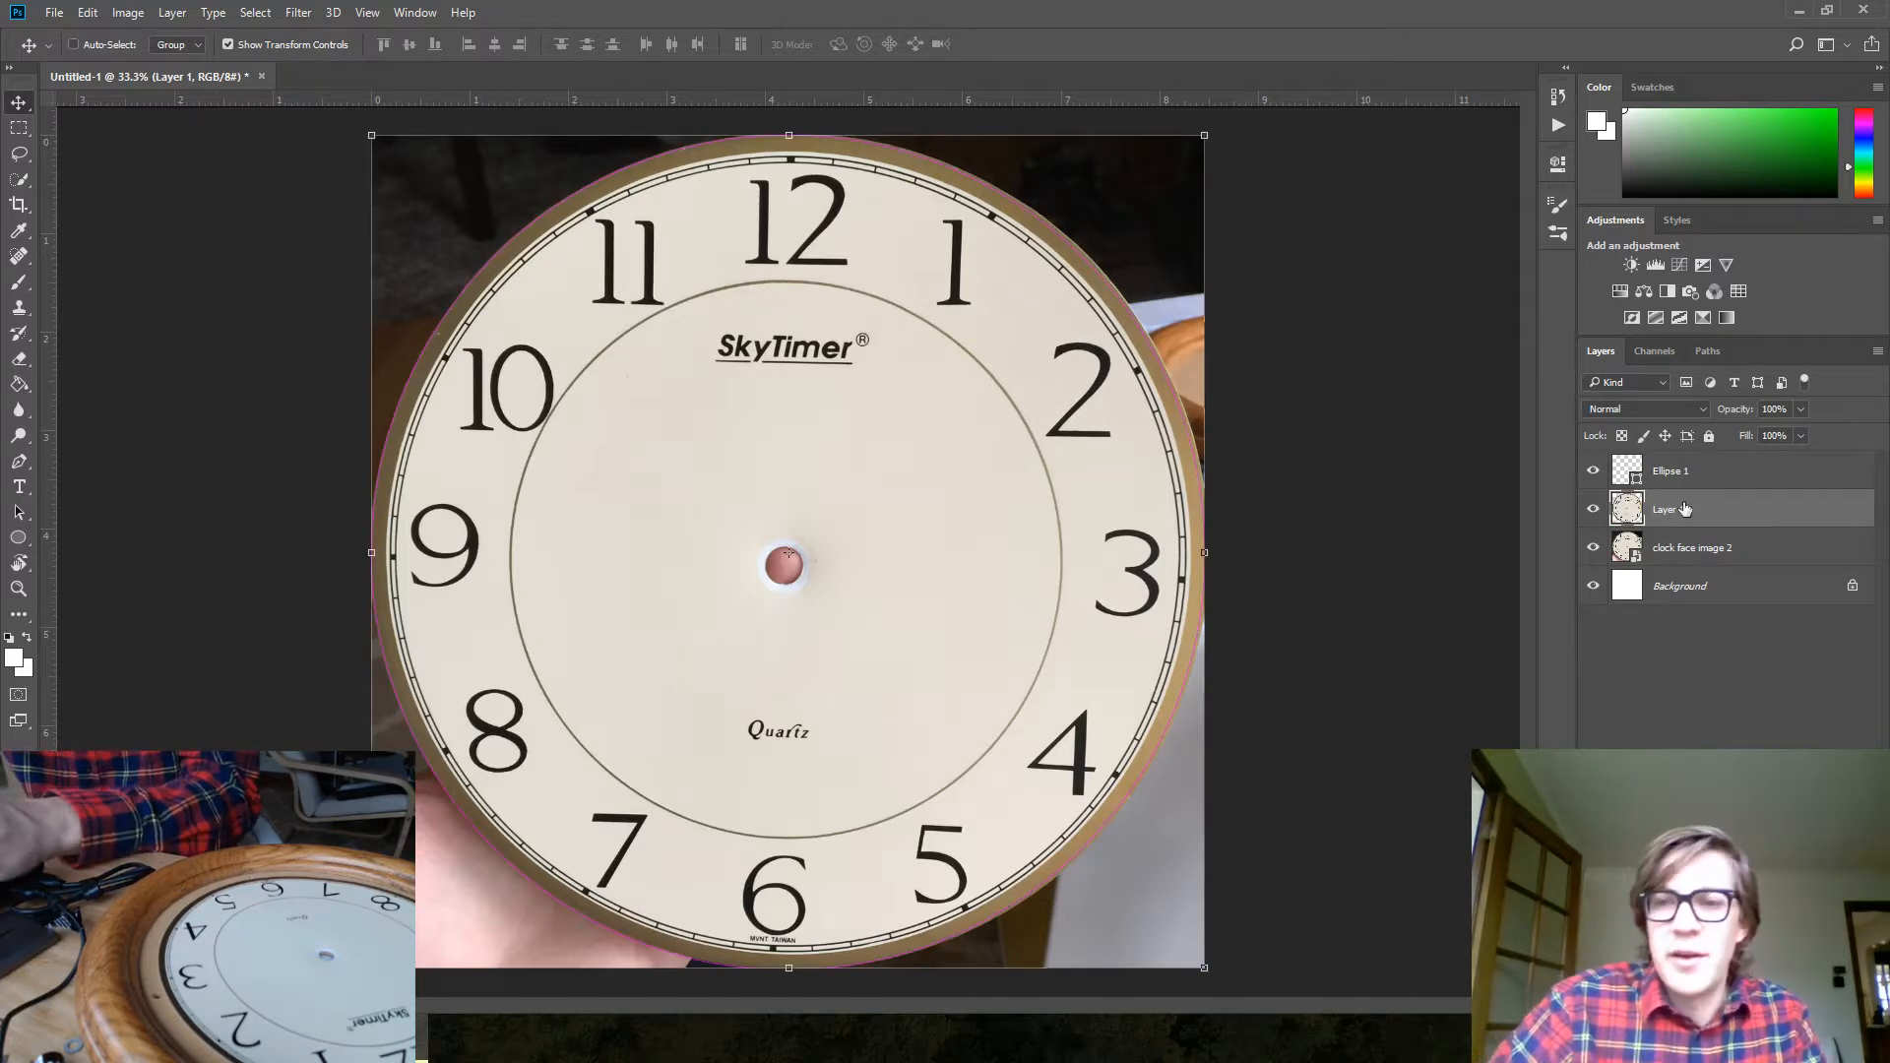
click(1593, 549)
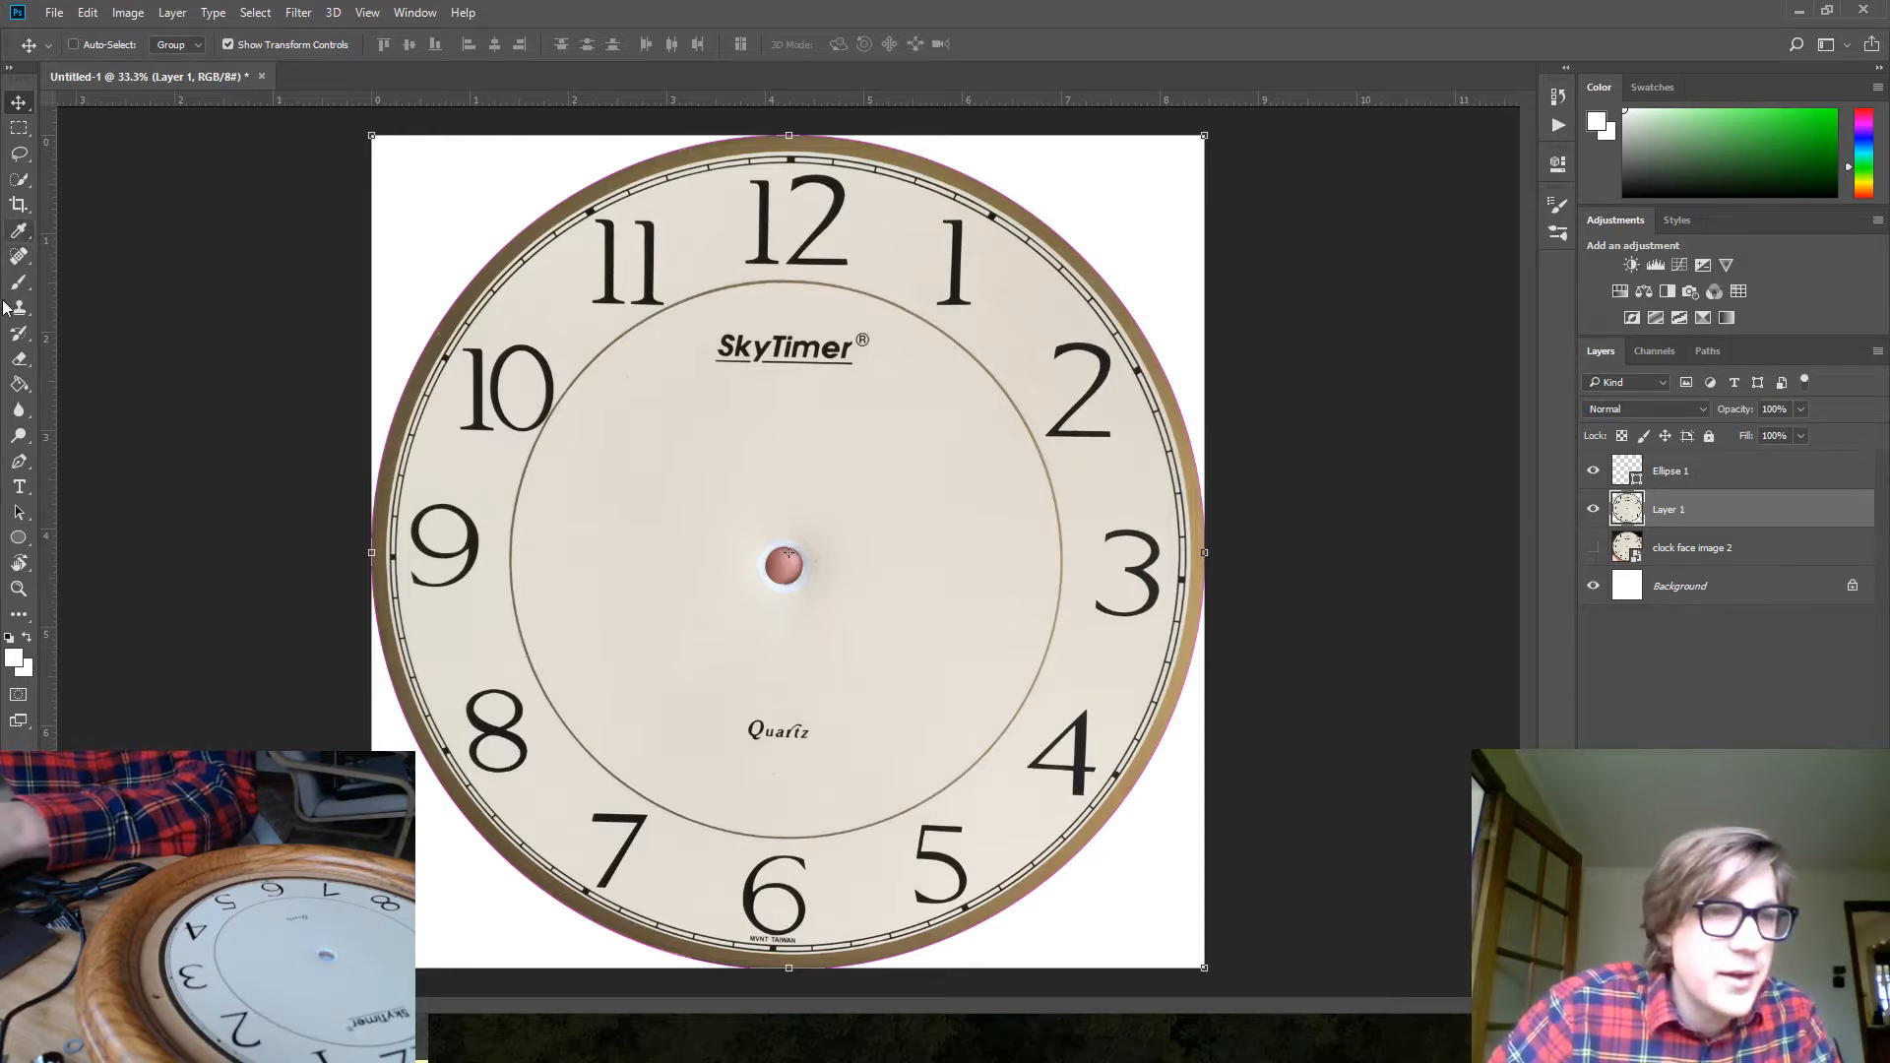
Draw a white circle of about 126 px over the dial's center hole, then enlarge it to about 141 px and align it with the hole
click(18, 538)
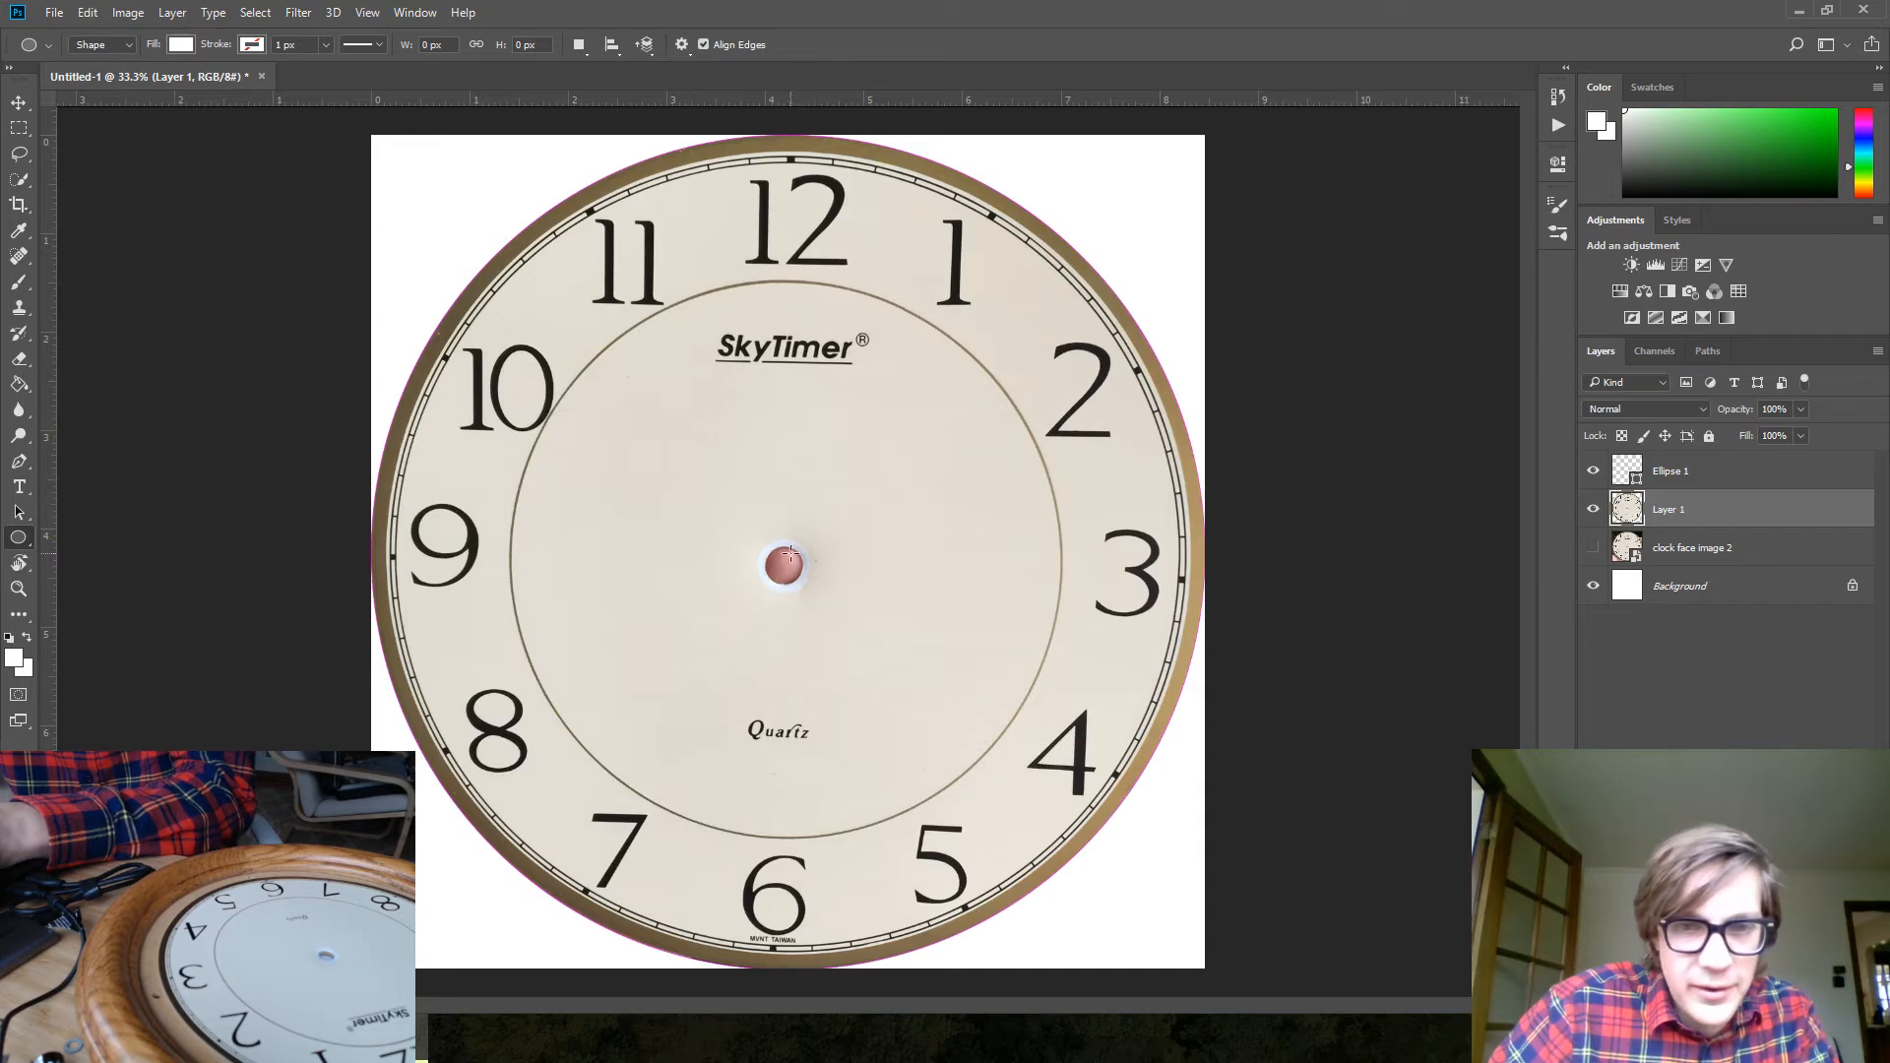
drag(768, 536, 810, 581)
key(v)
key(ctrl+t)
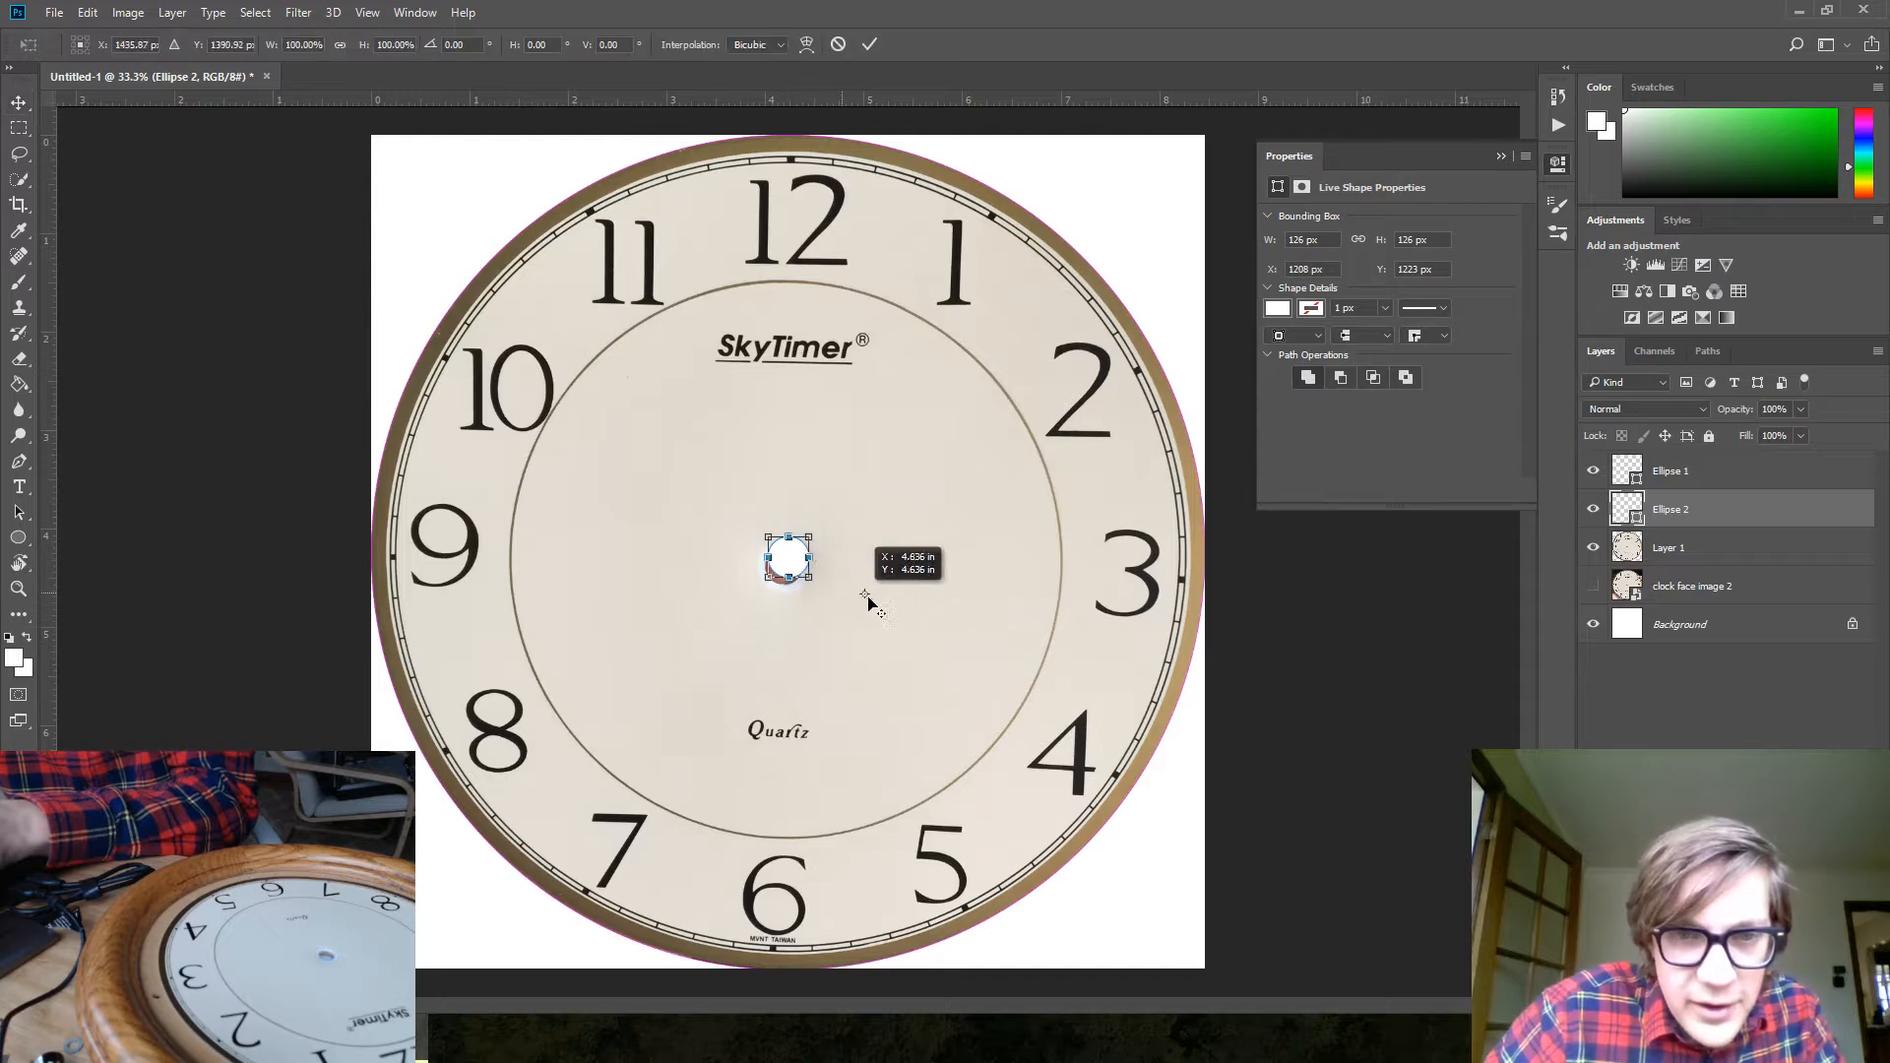
mouse_move(799, 564)
mouse_down()
mouse_move(1024, 548)
mouse_move(777, 565)
mouse_move(810, 590)
mouse_up()
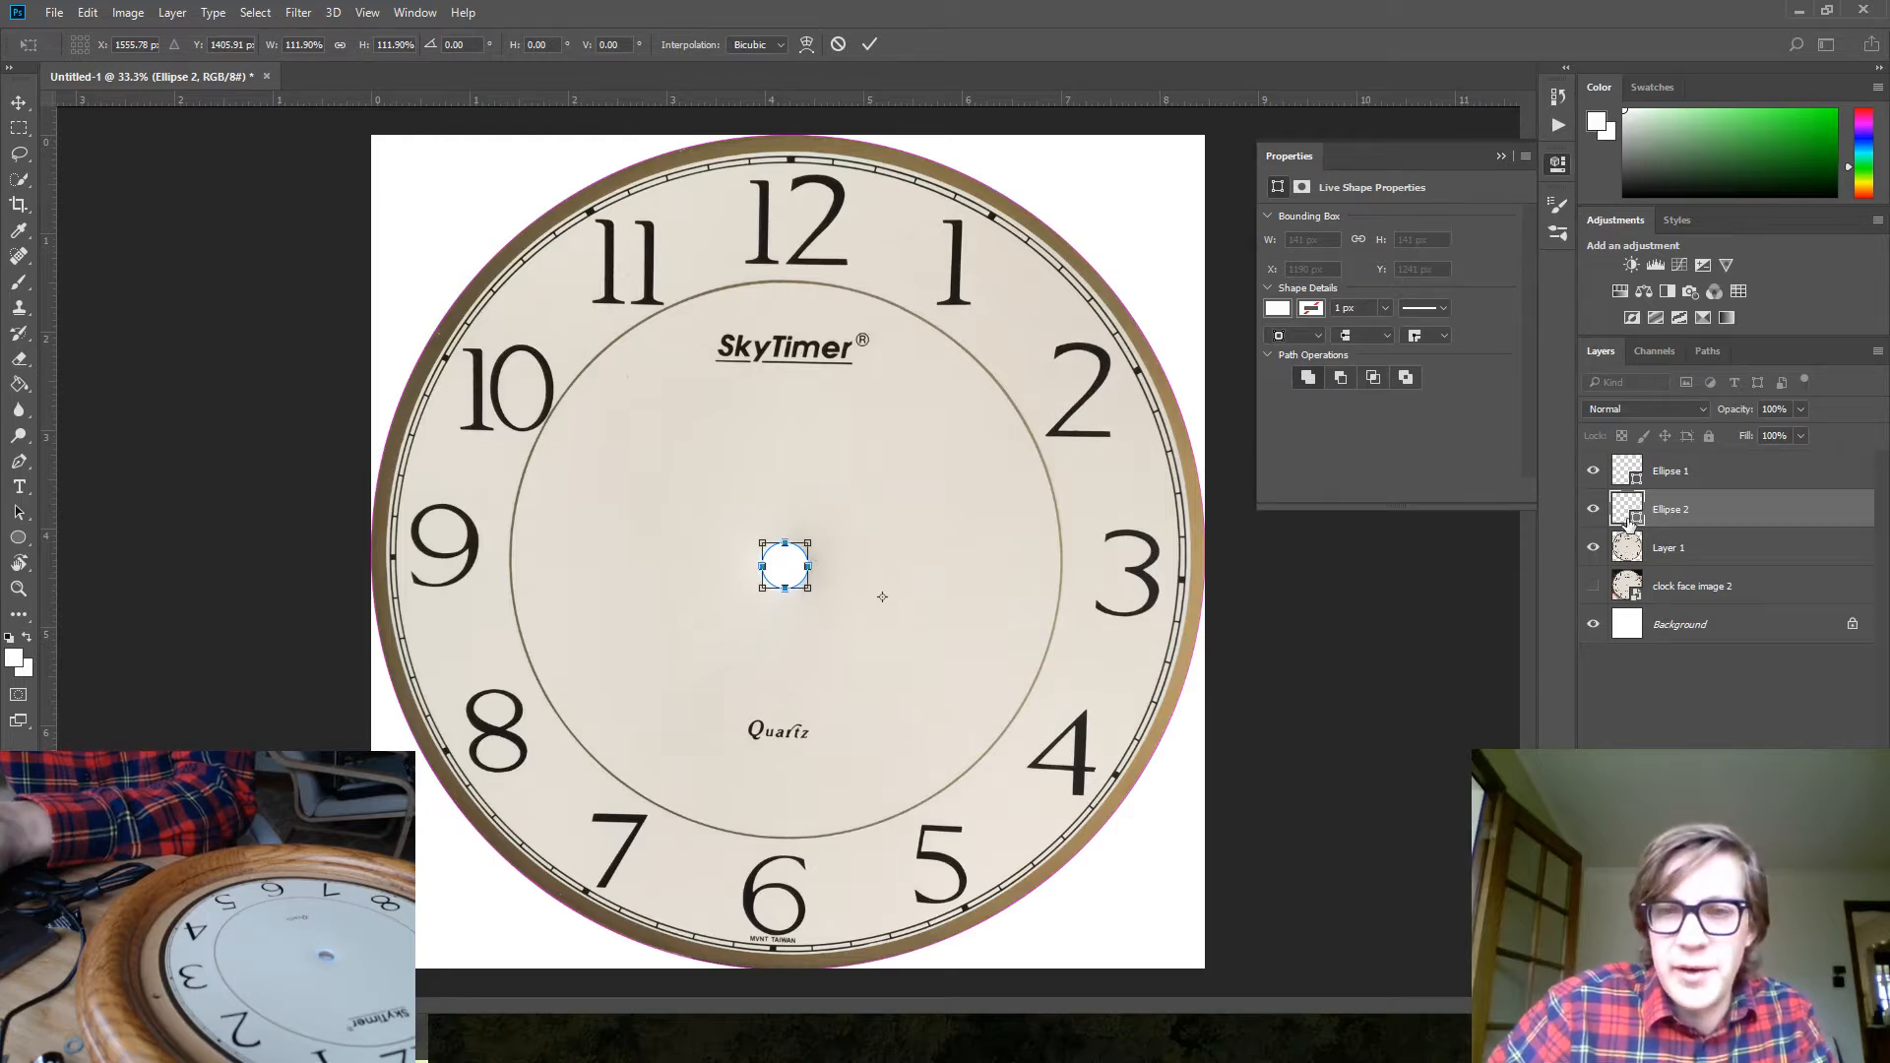
click(872, 44)
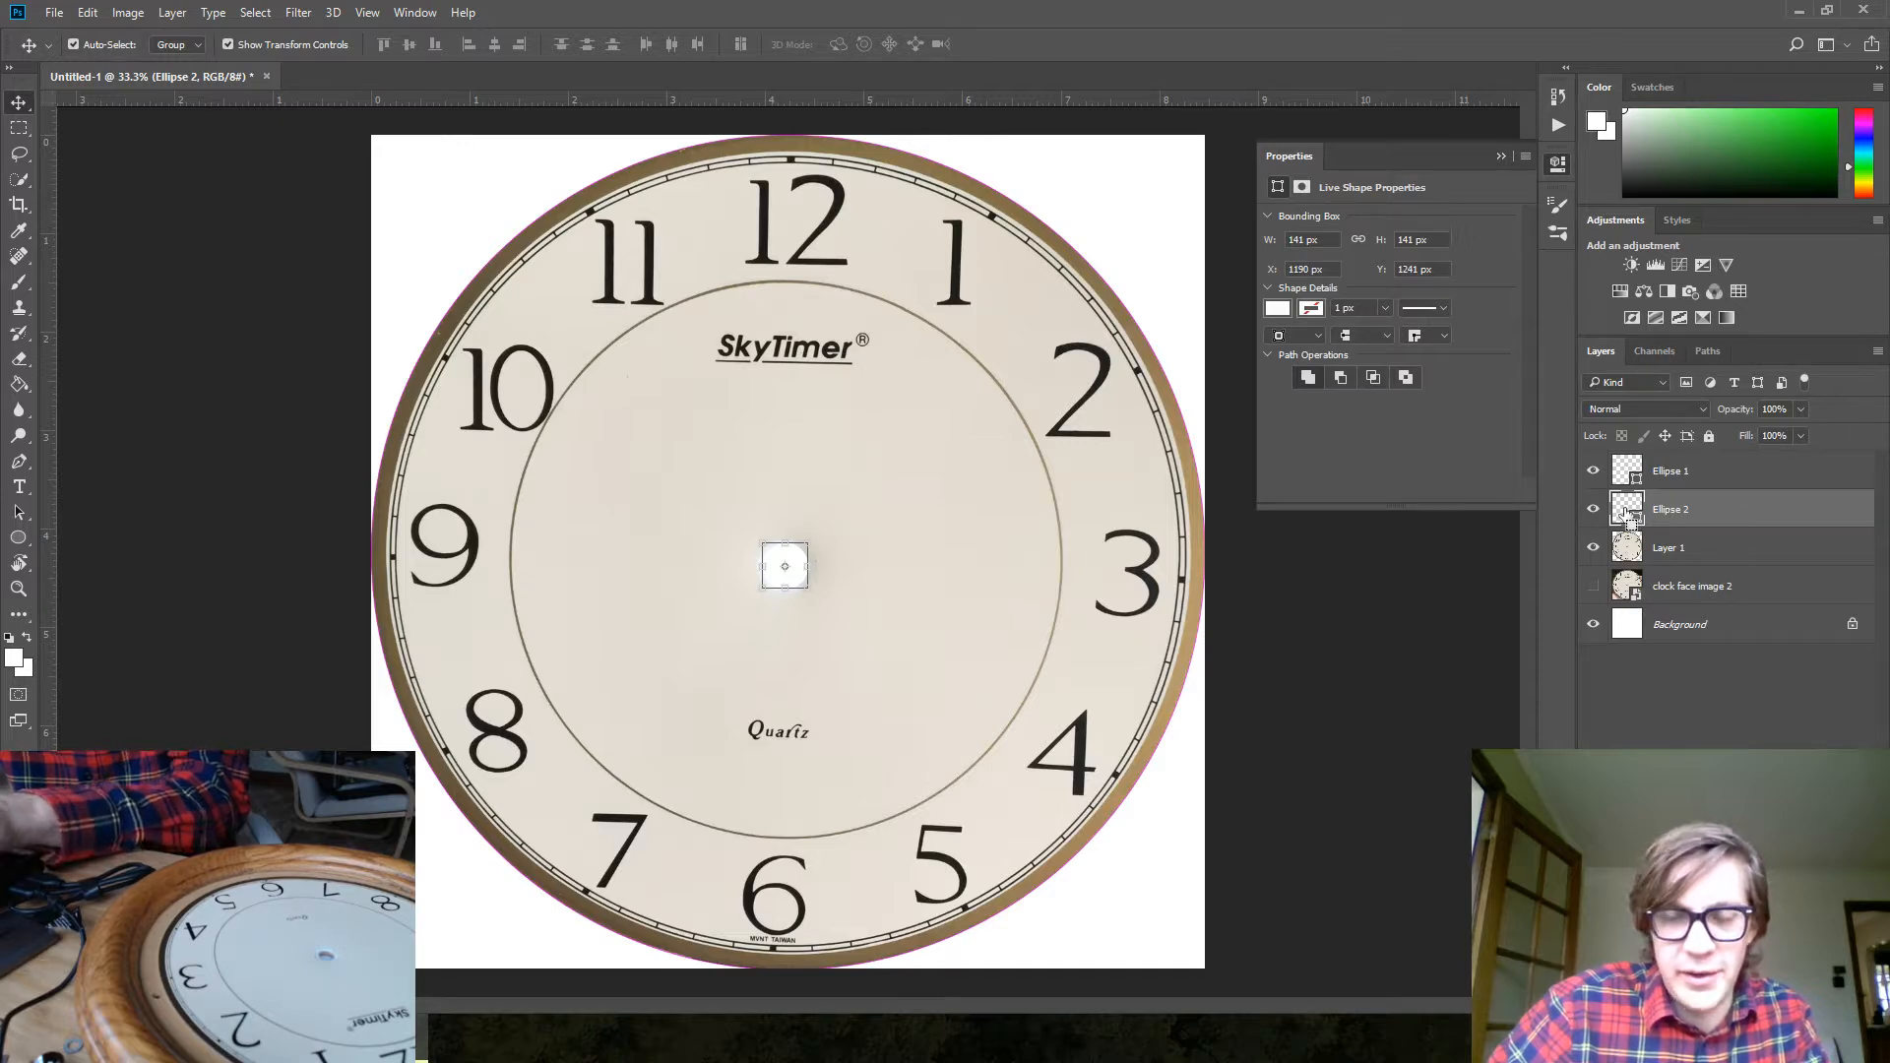
Cut the small circle's area out of the trimmed dial layer, clear the selection, and hide both ellipses and the background
ctrl+click(1626, 511)
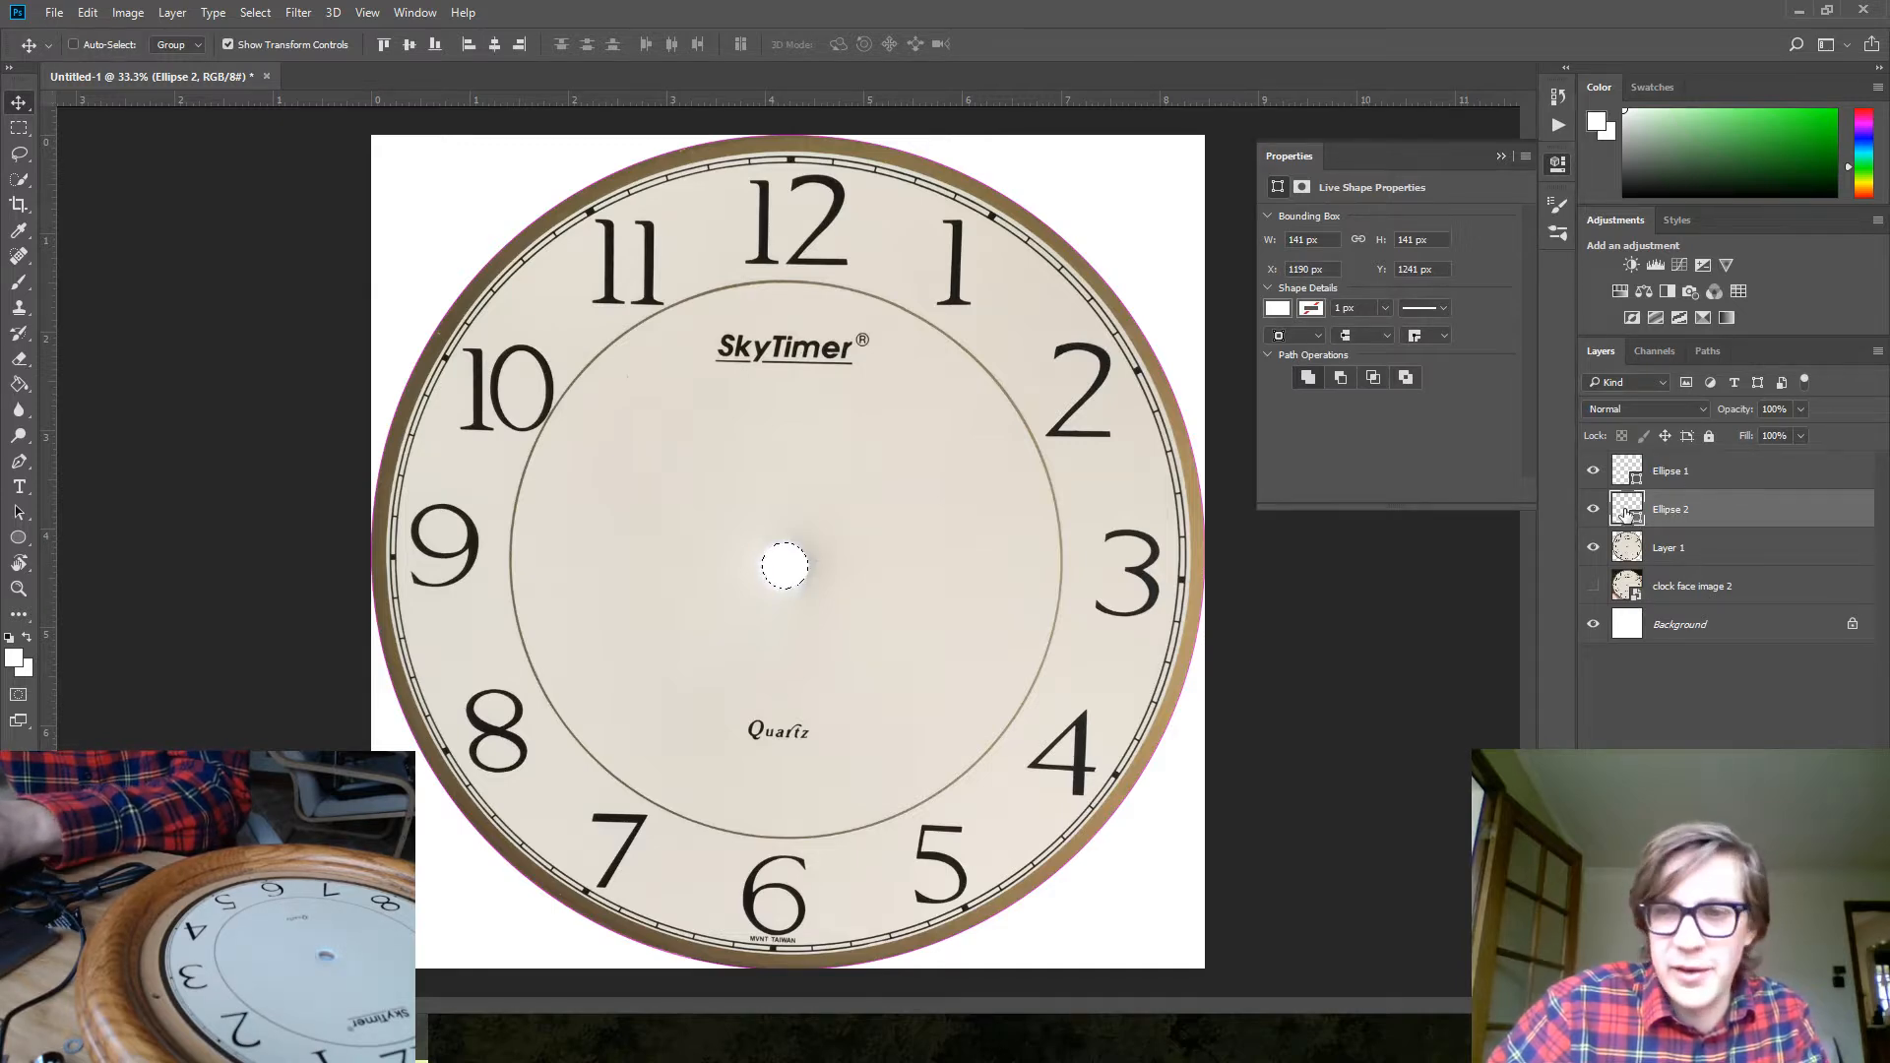
click(1668, 550)
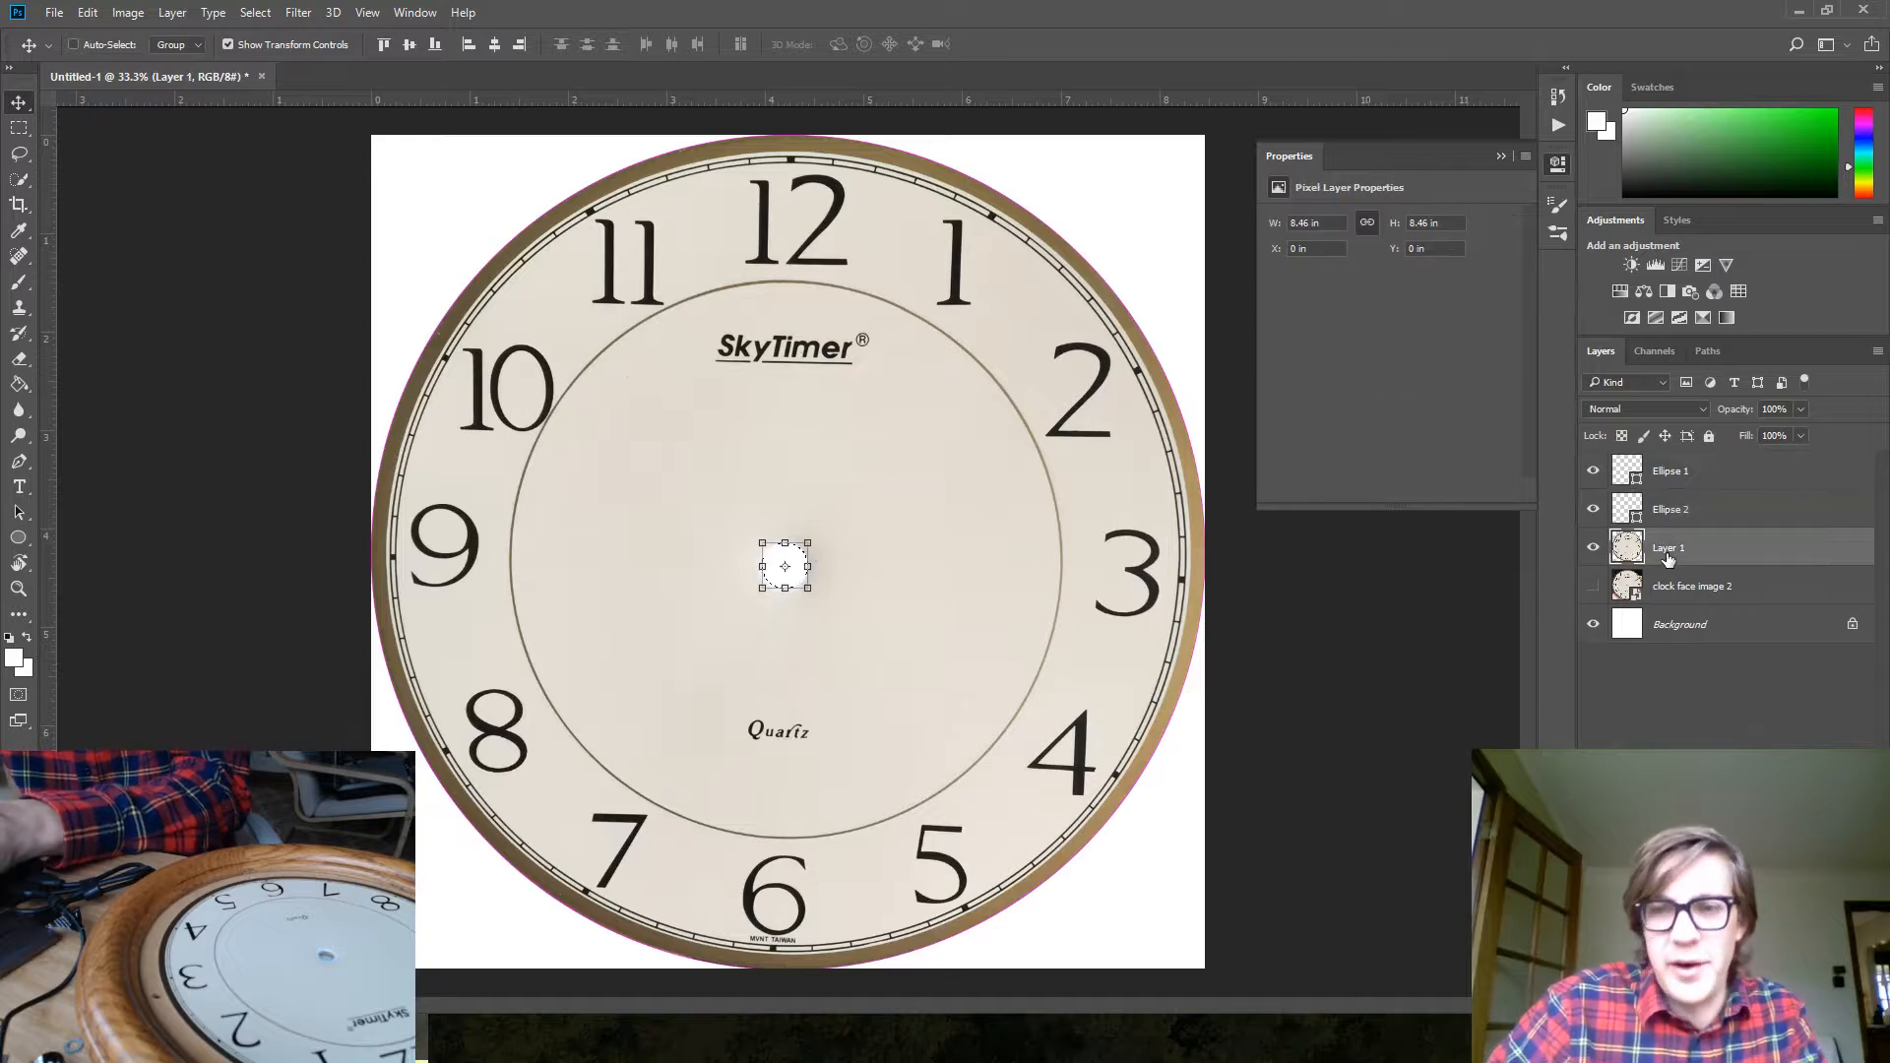
click(1593, 473)
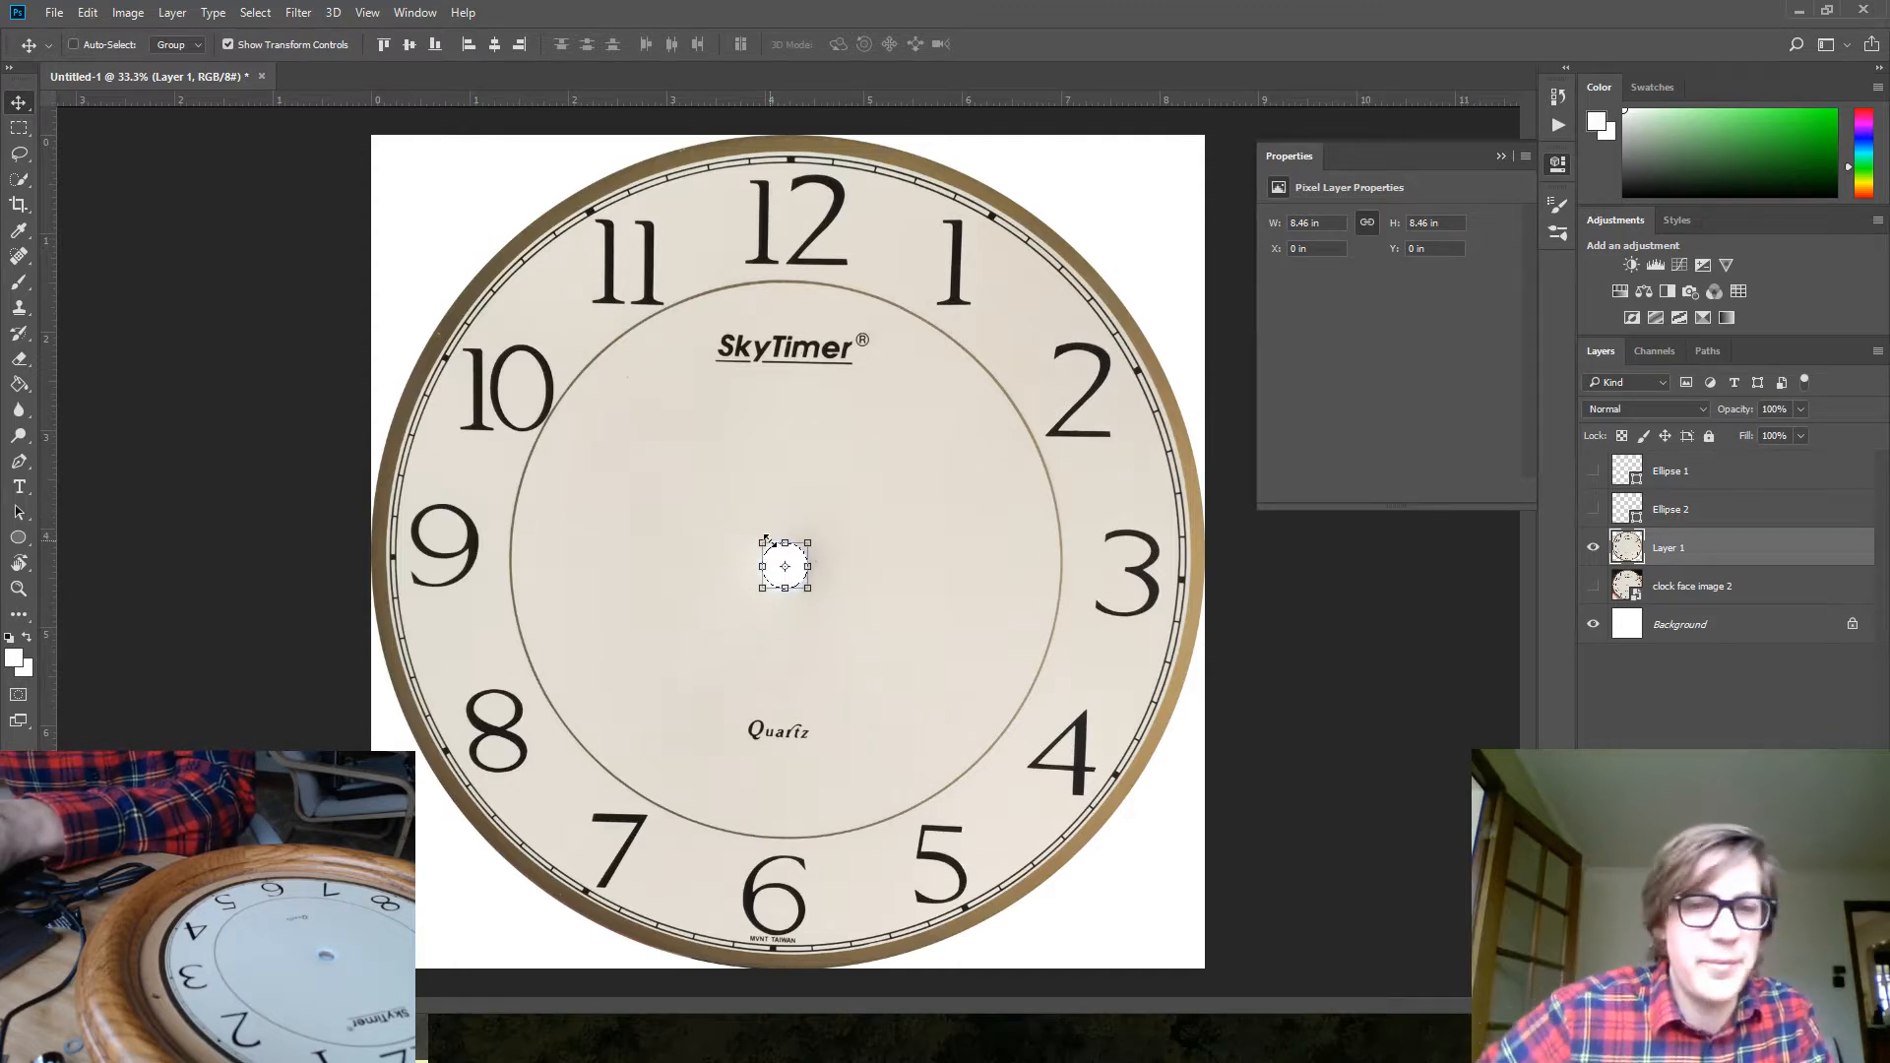
key(ctrl+d)
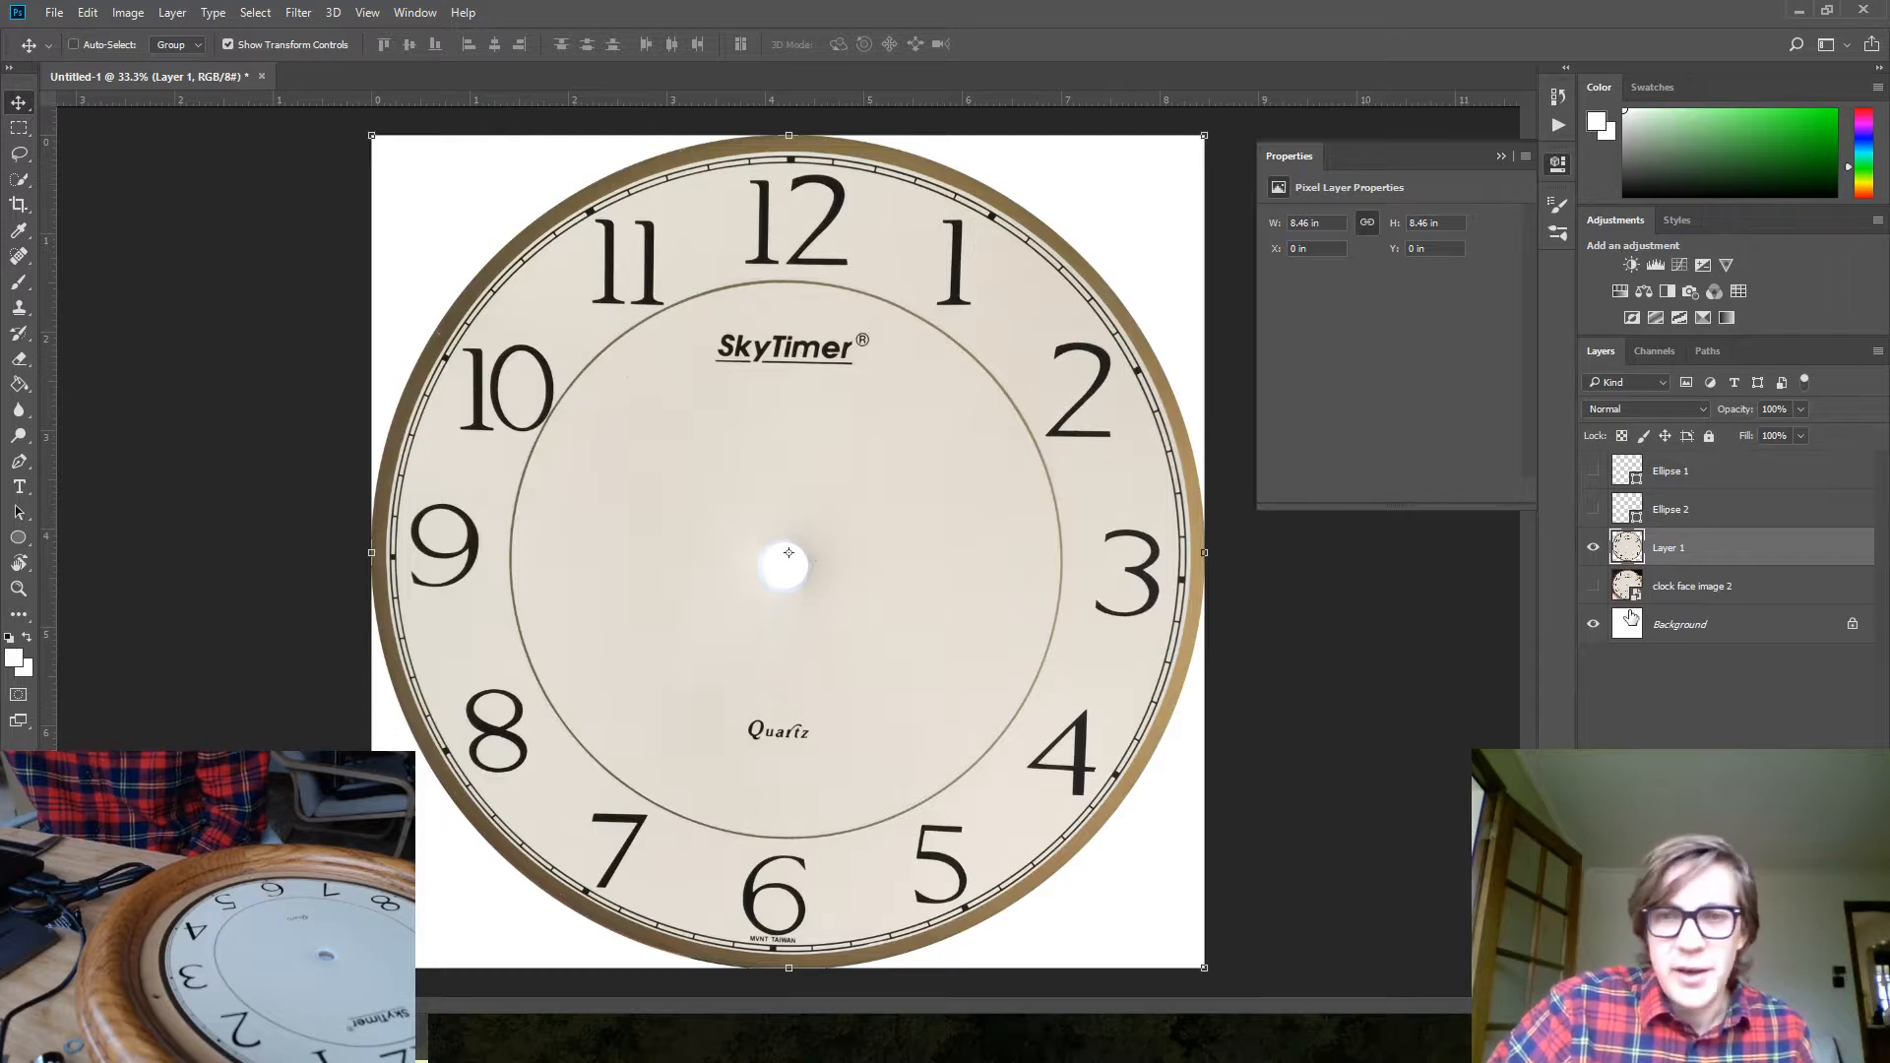
click(1601, 630)
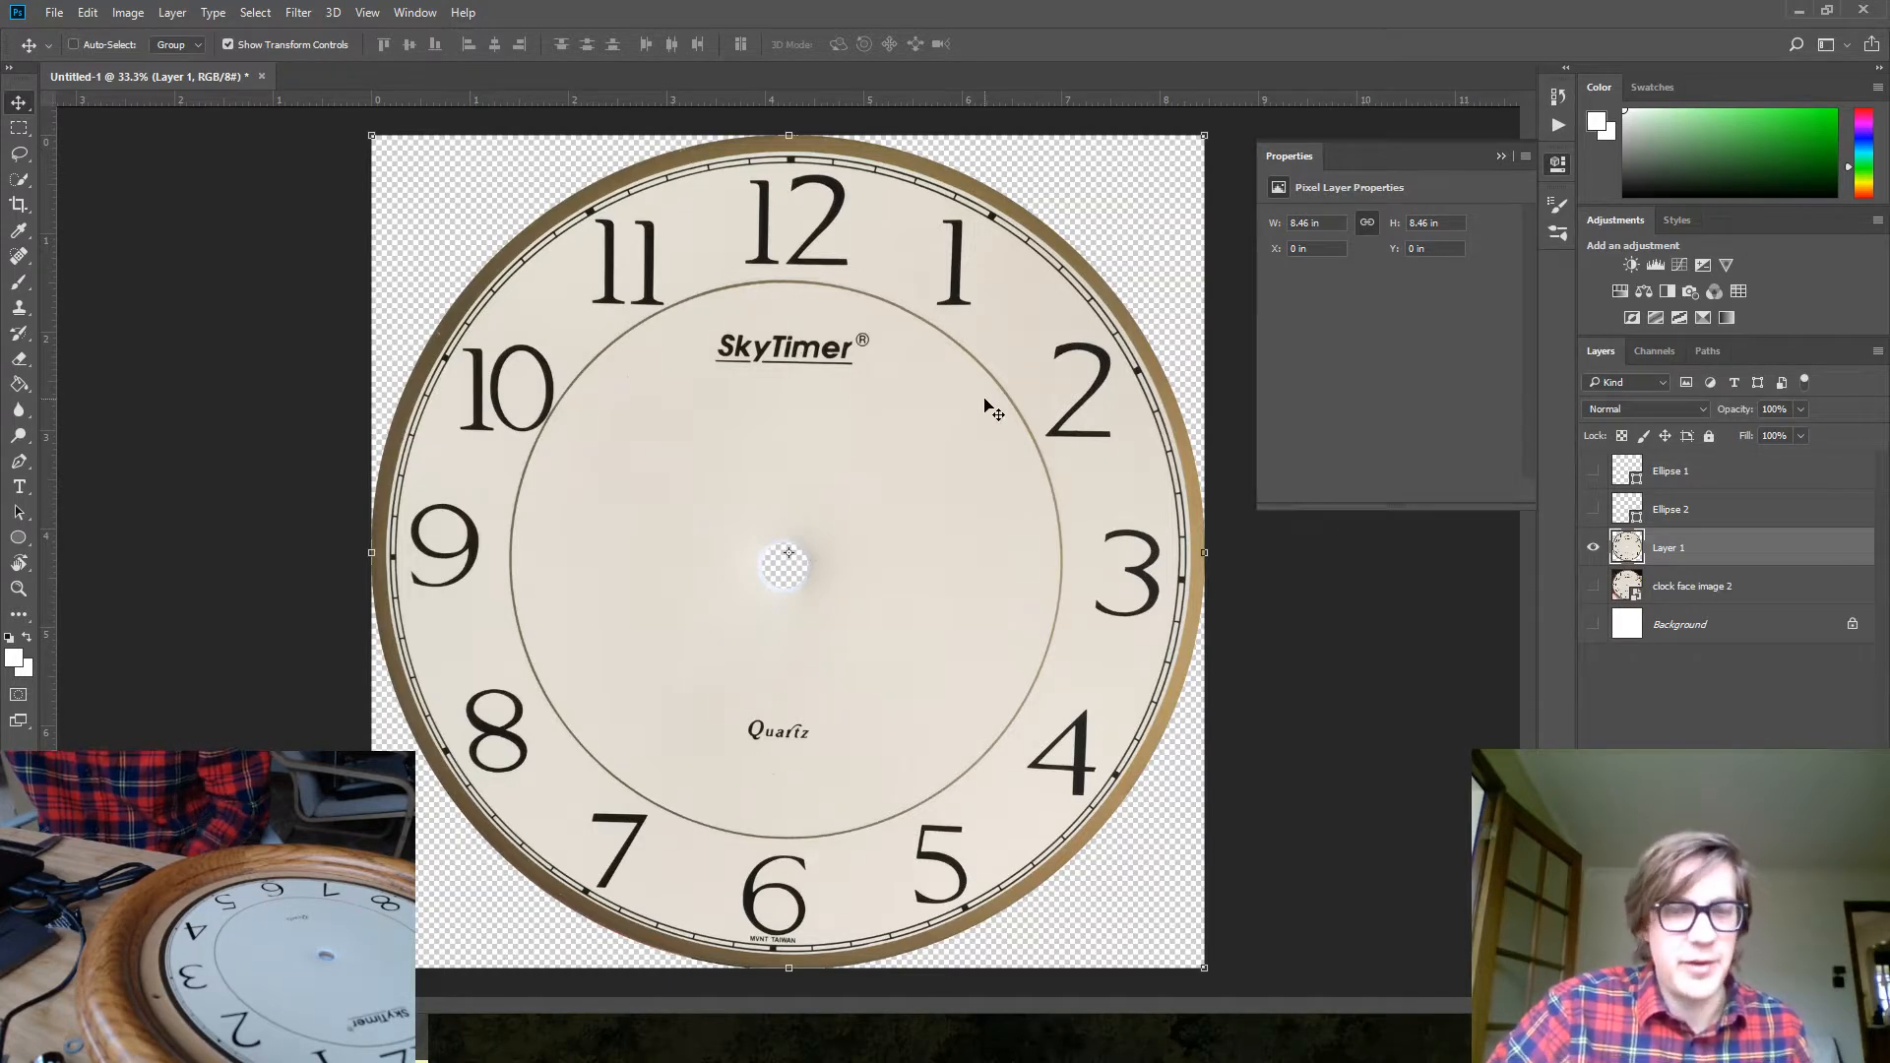
Save the document as a Photoshop file named "clock face trim" with Maximize Compatibility on
key(ctrl+s)
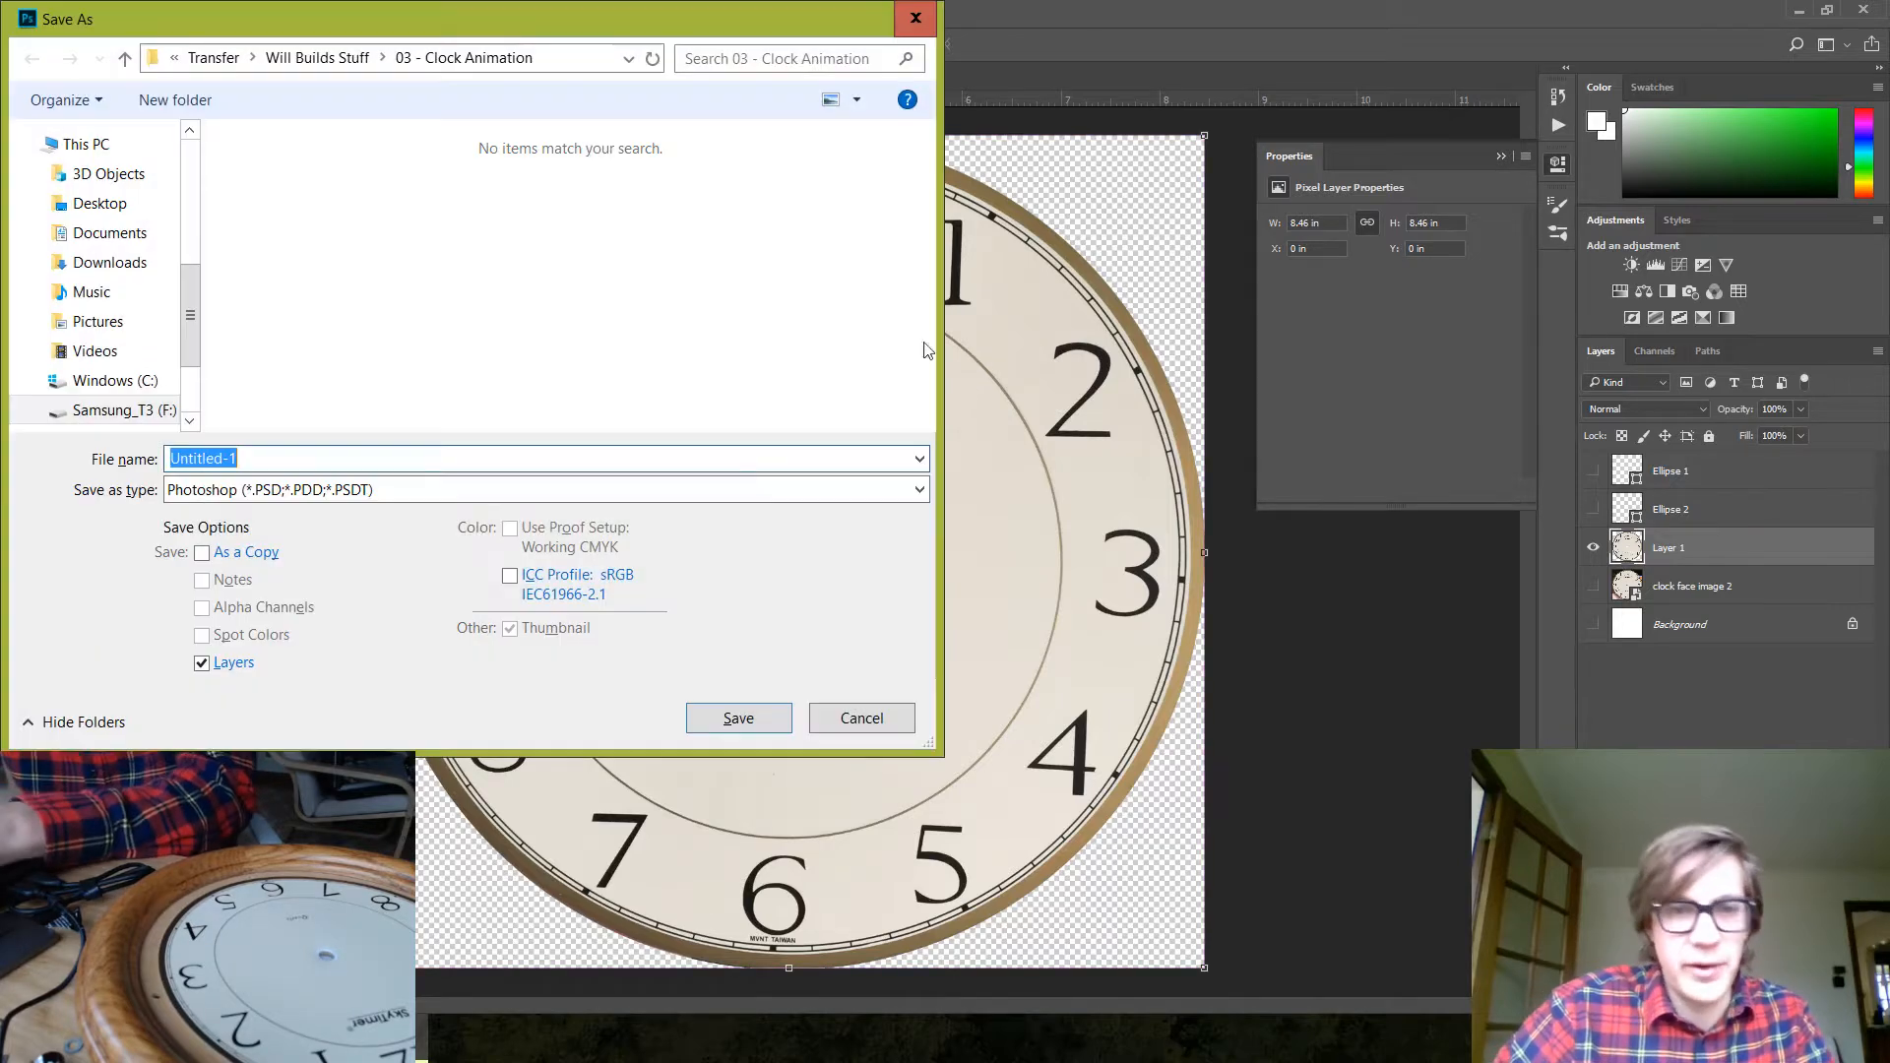
text(cl)
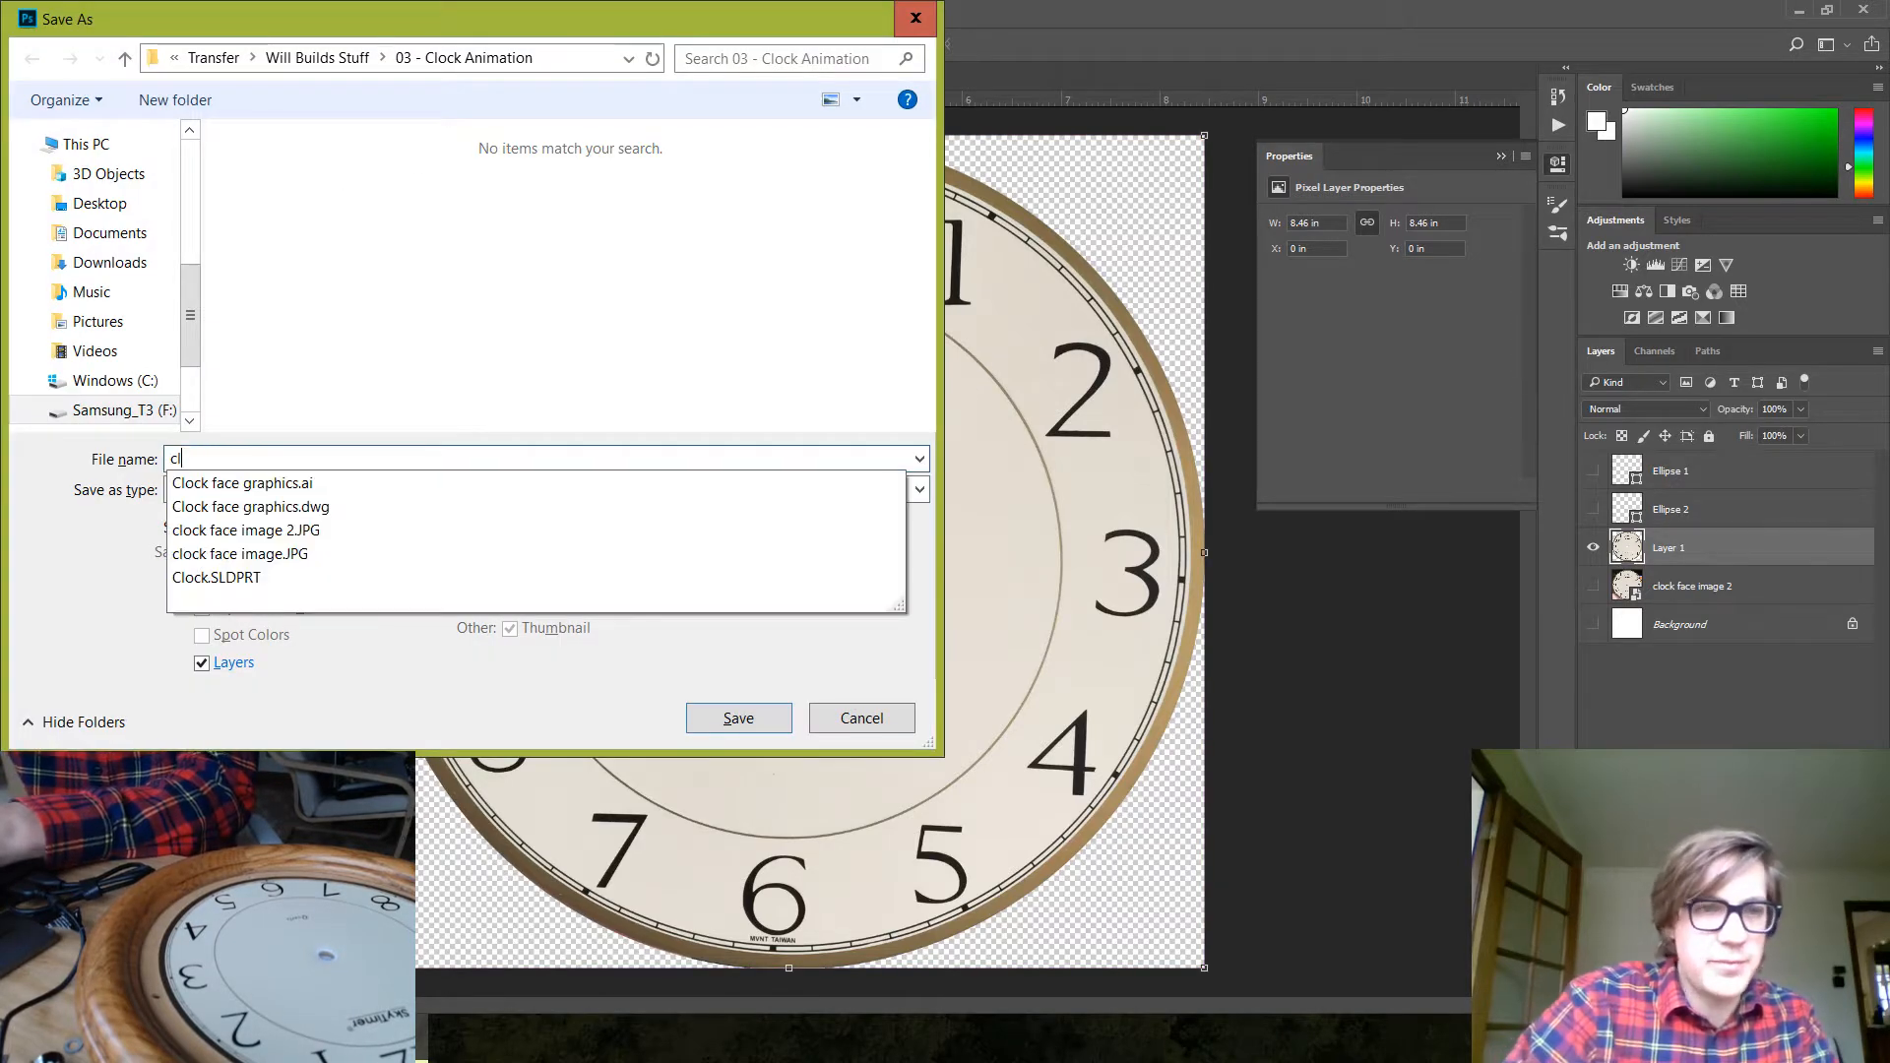
text(ock face trim)
key(Return)
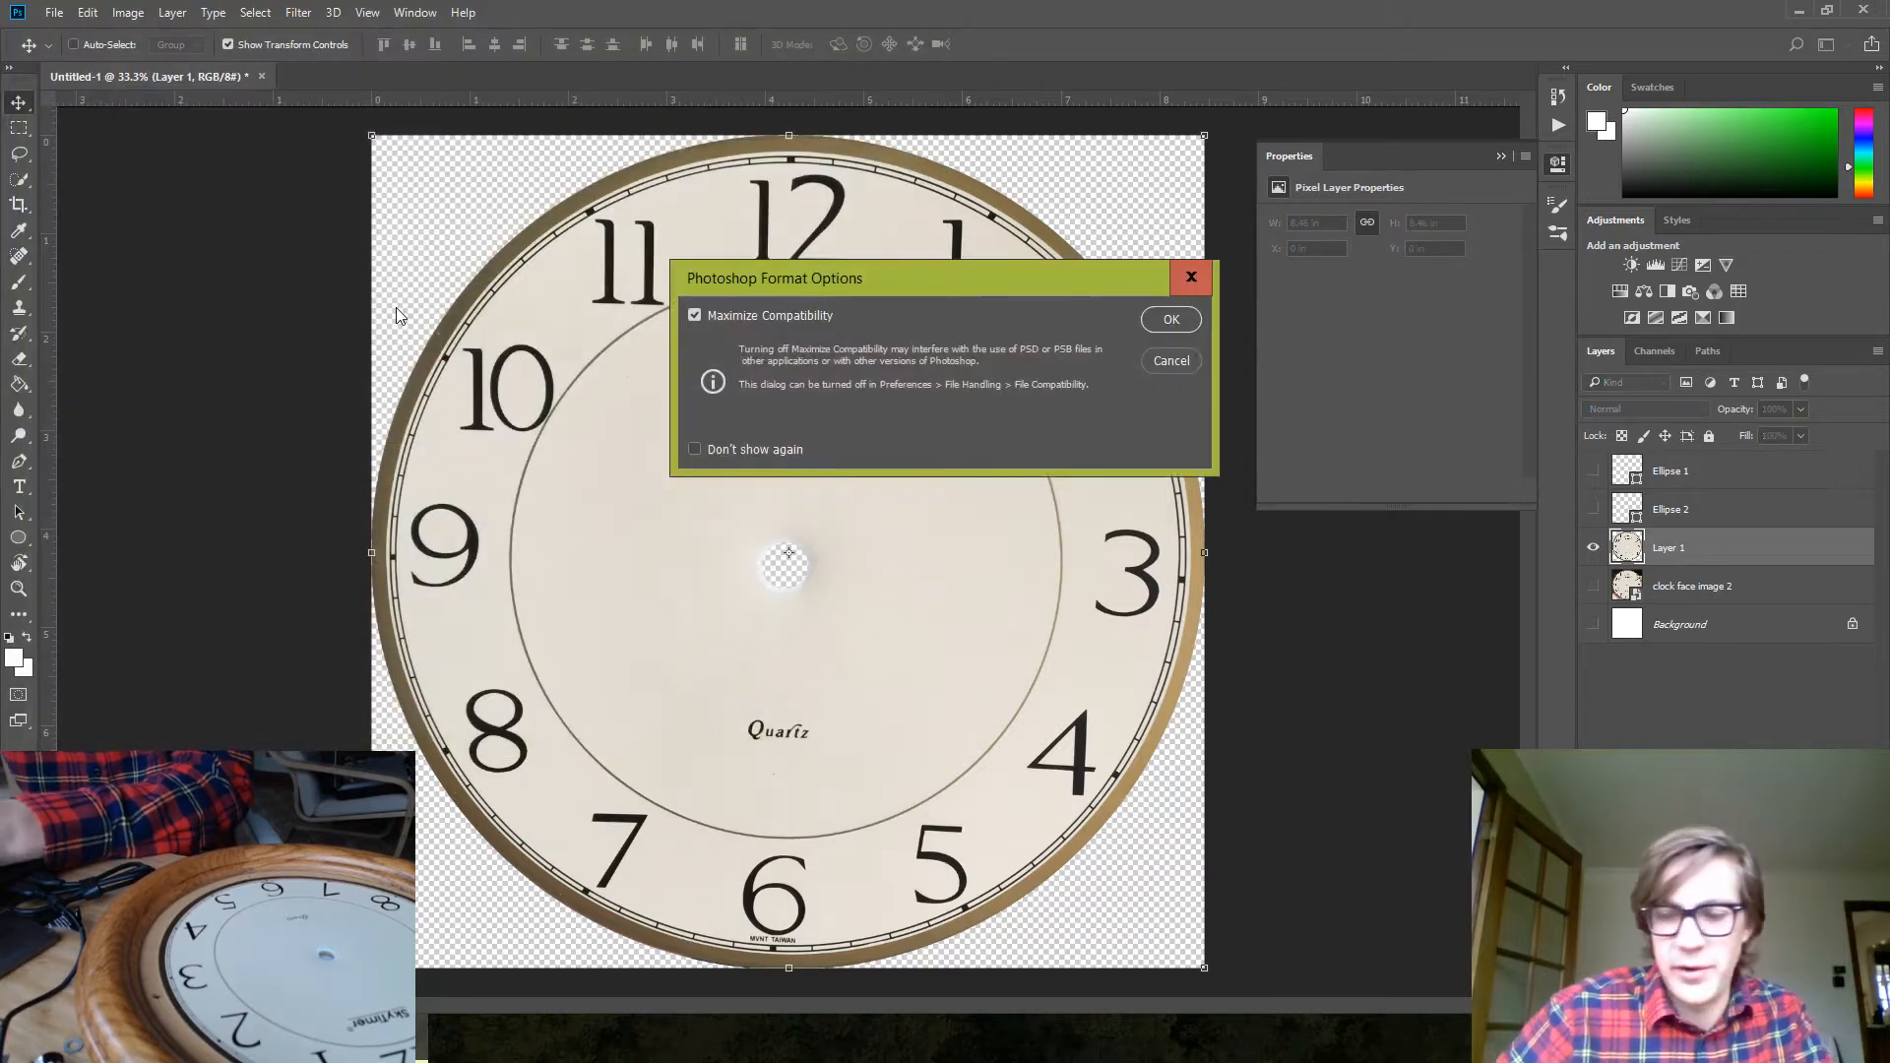
key(Return)
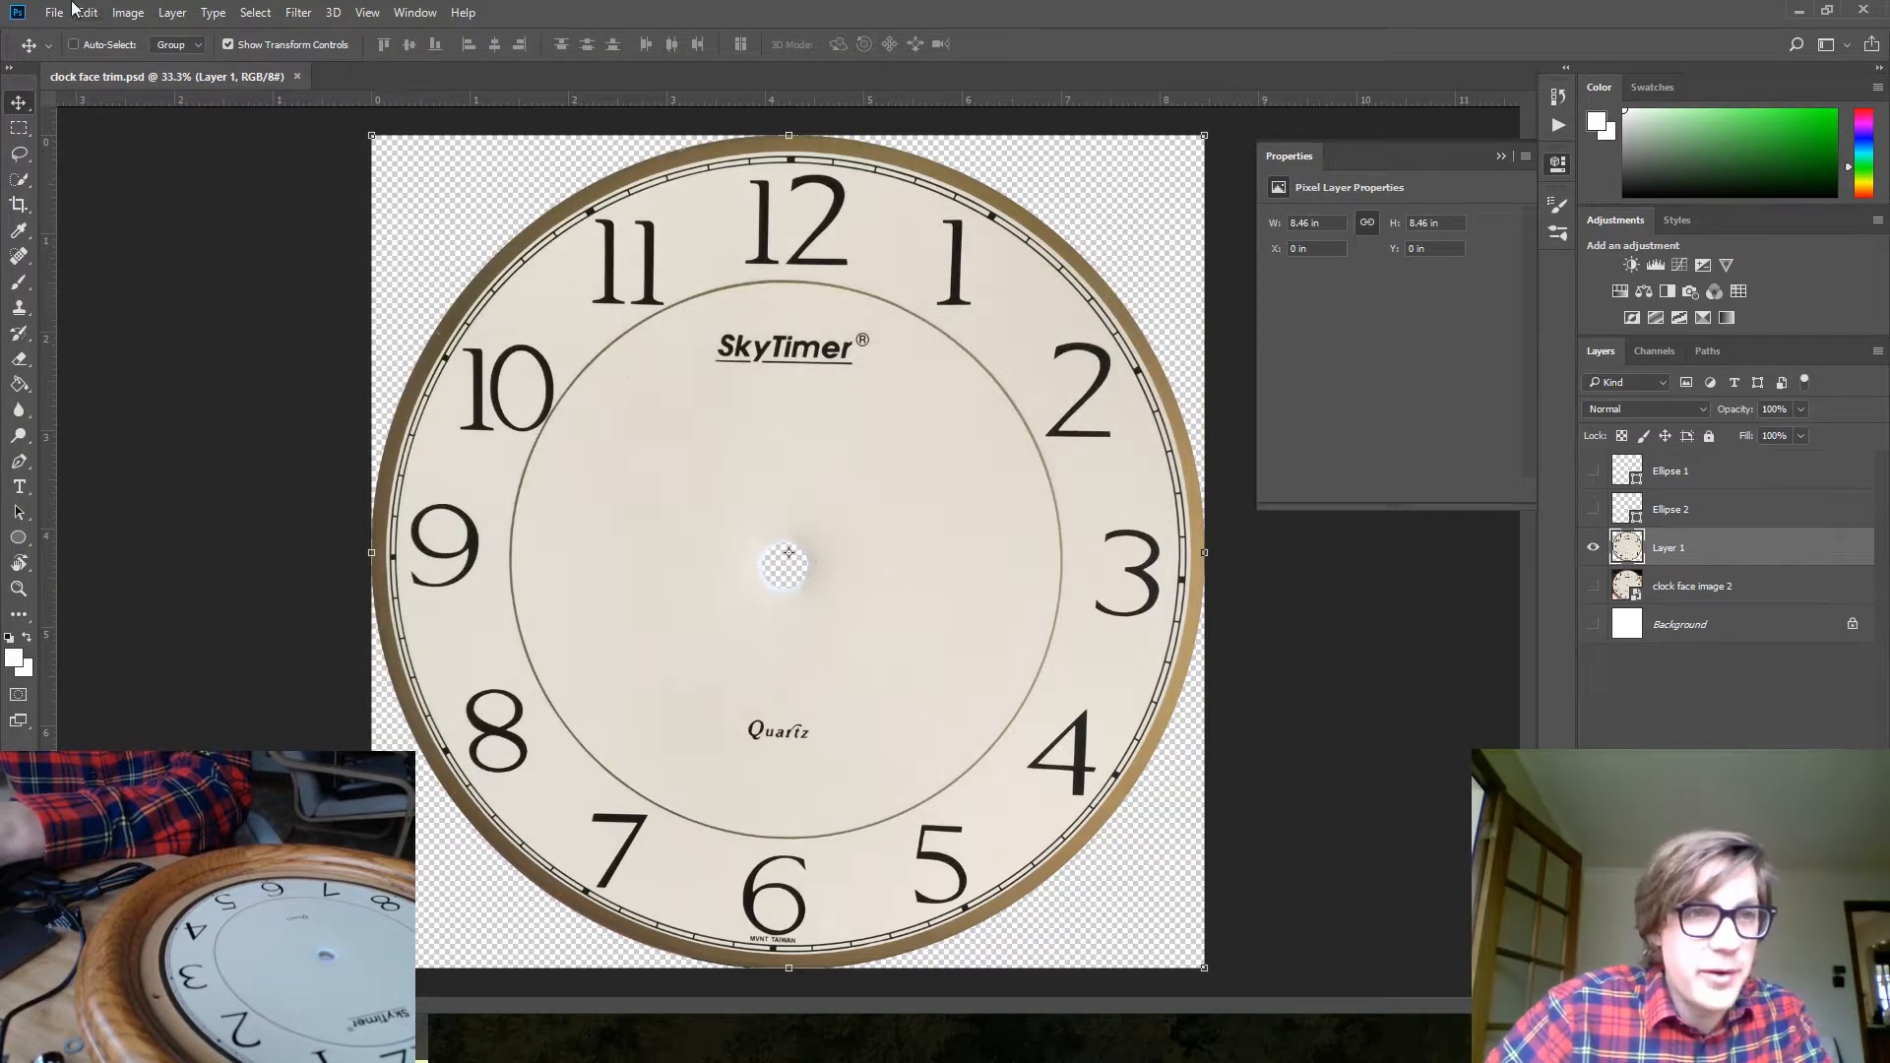
Save a PNG copy of the trimmed dial as "clock face trim" in the 03 - Clock Animation folder, with the default PNG options
click(55, 12)
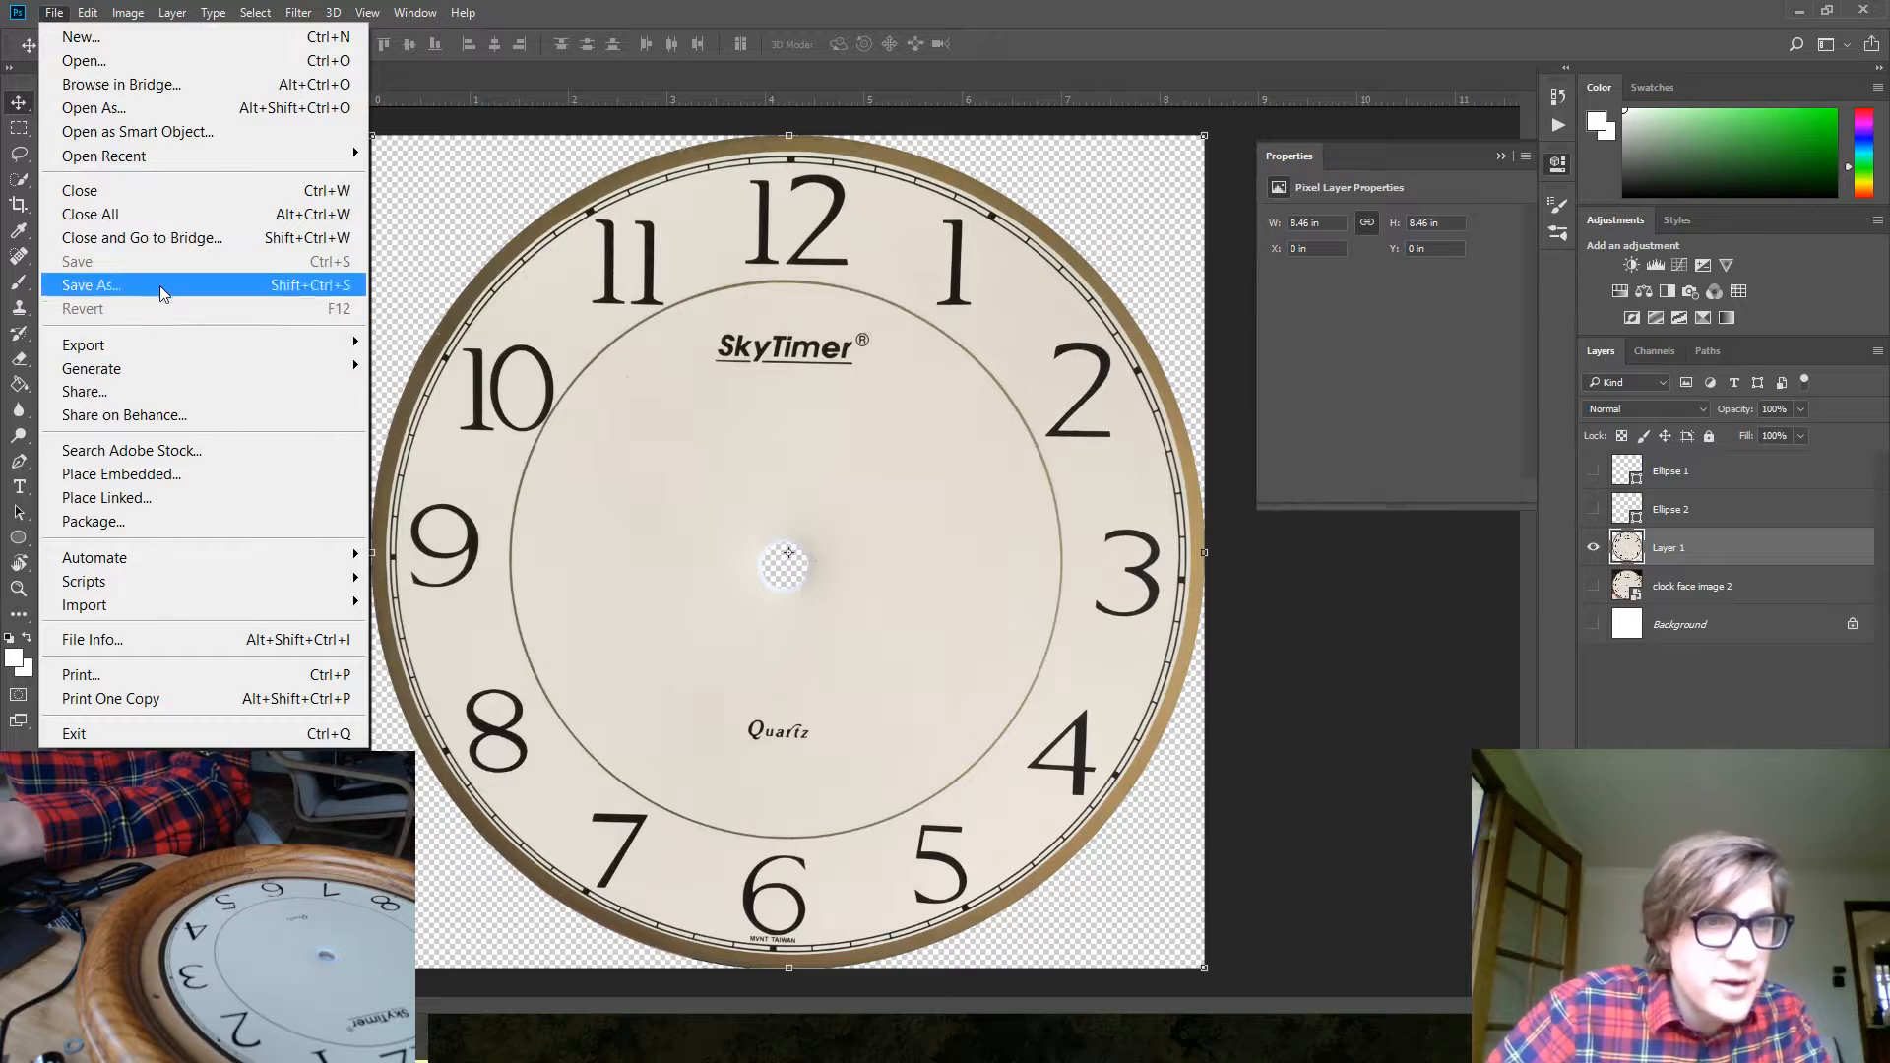
click(228, 284)
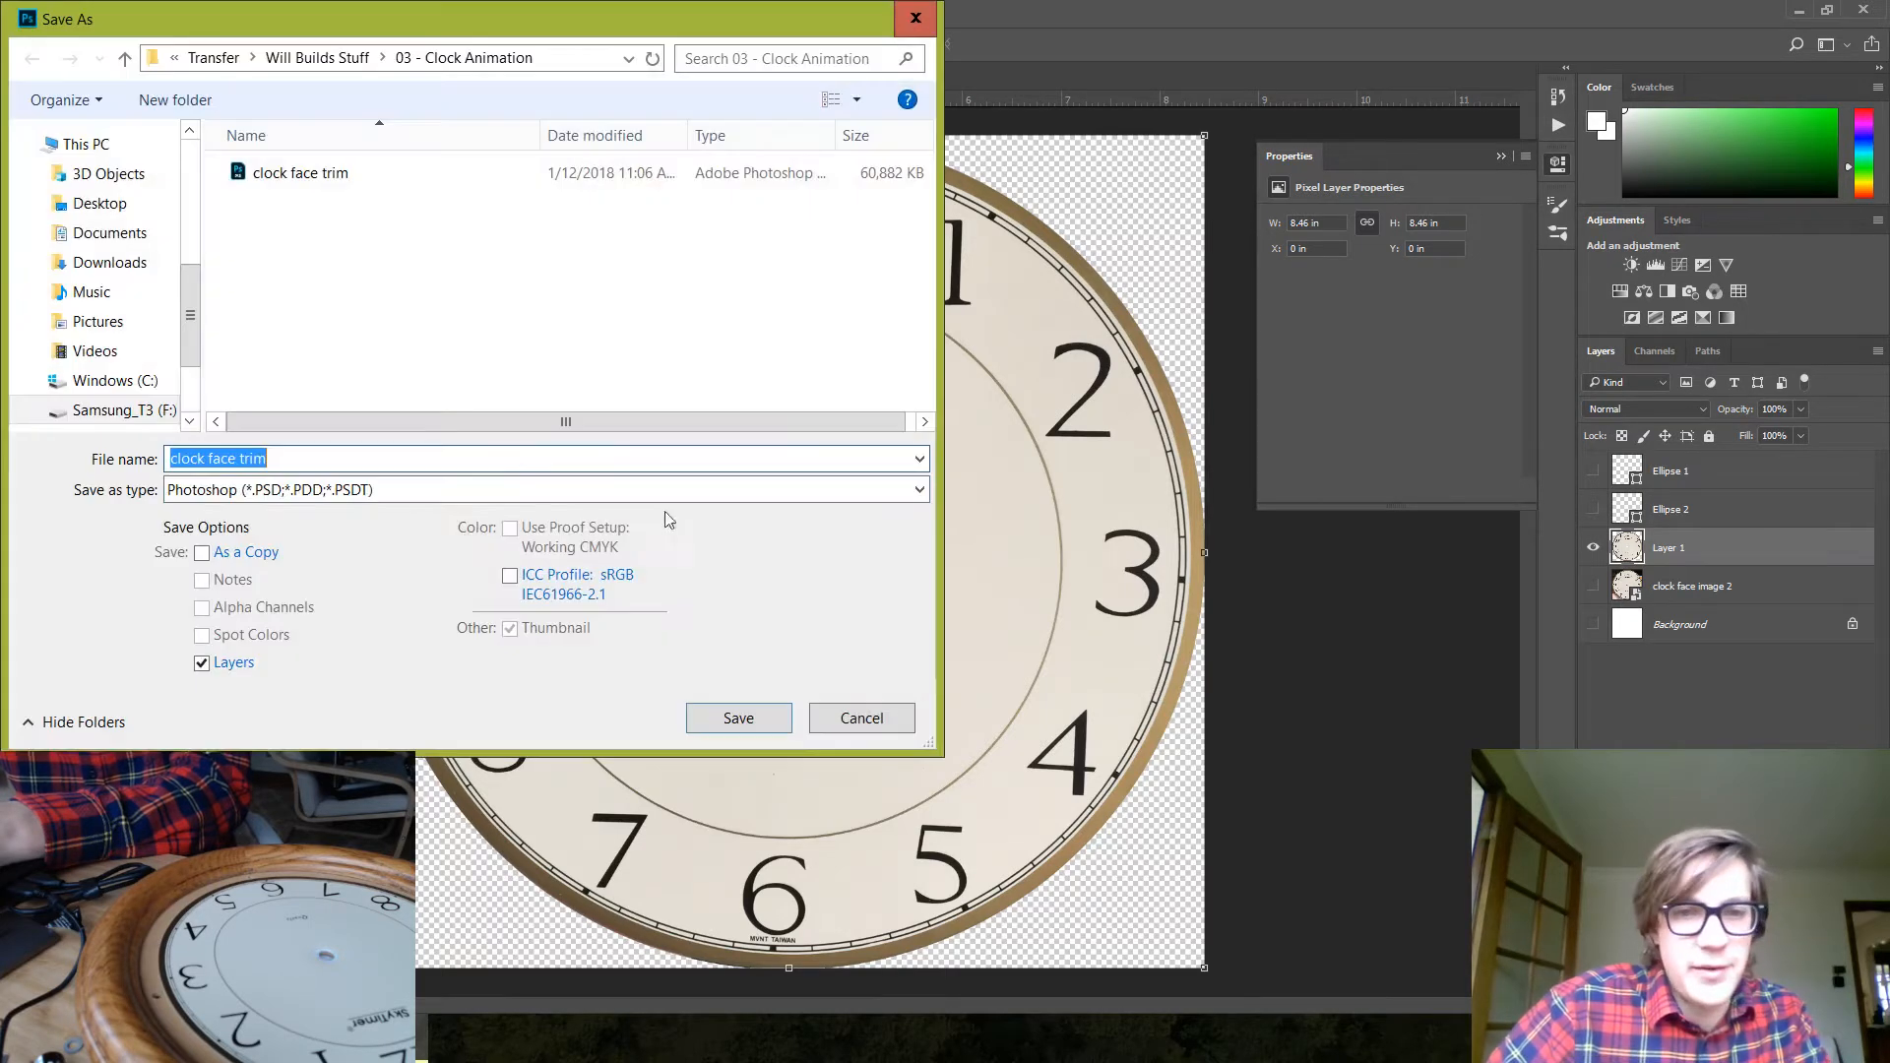
click(325, 489)
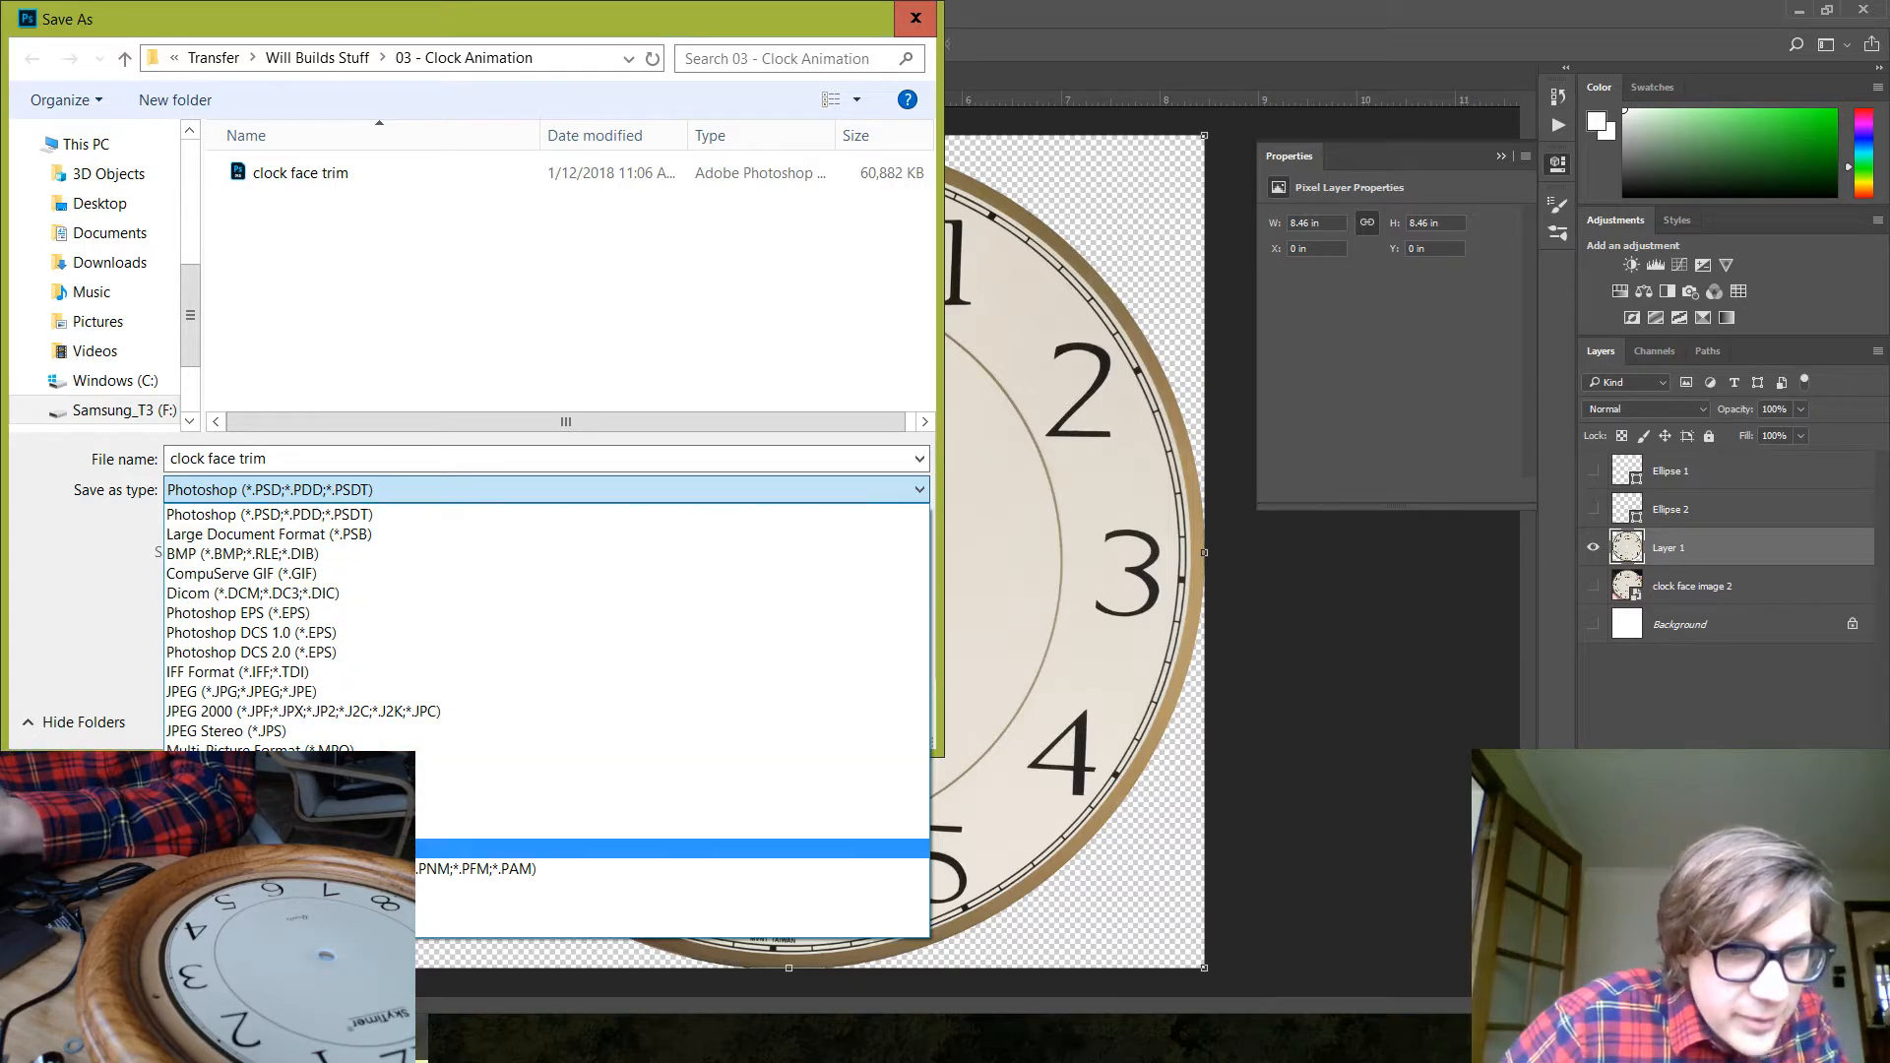
click(571, 849)
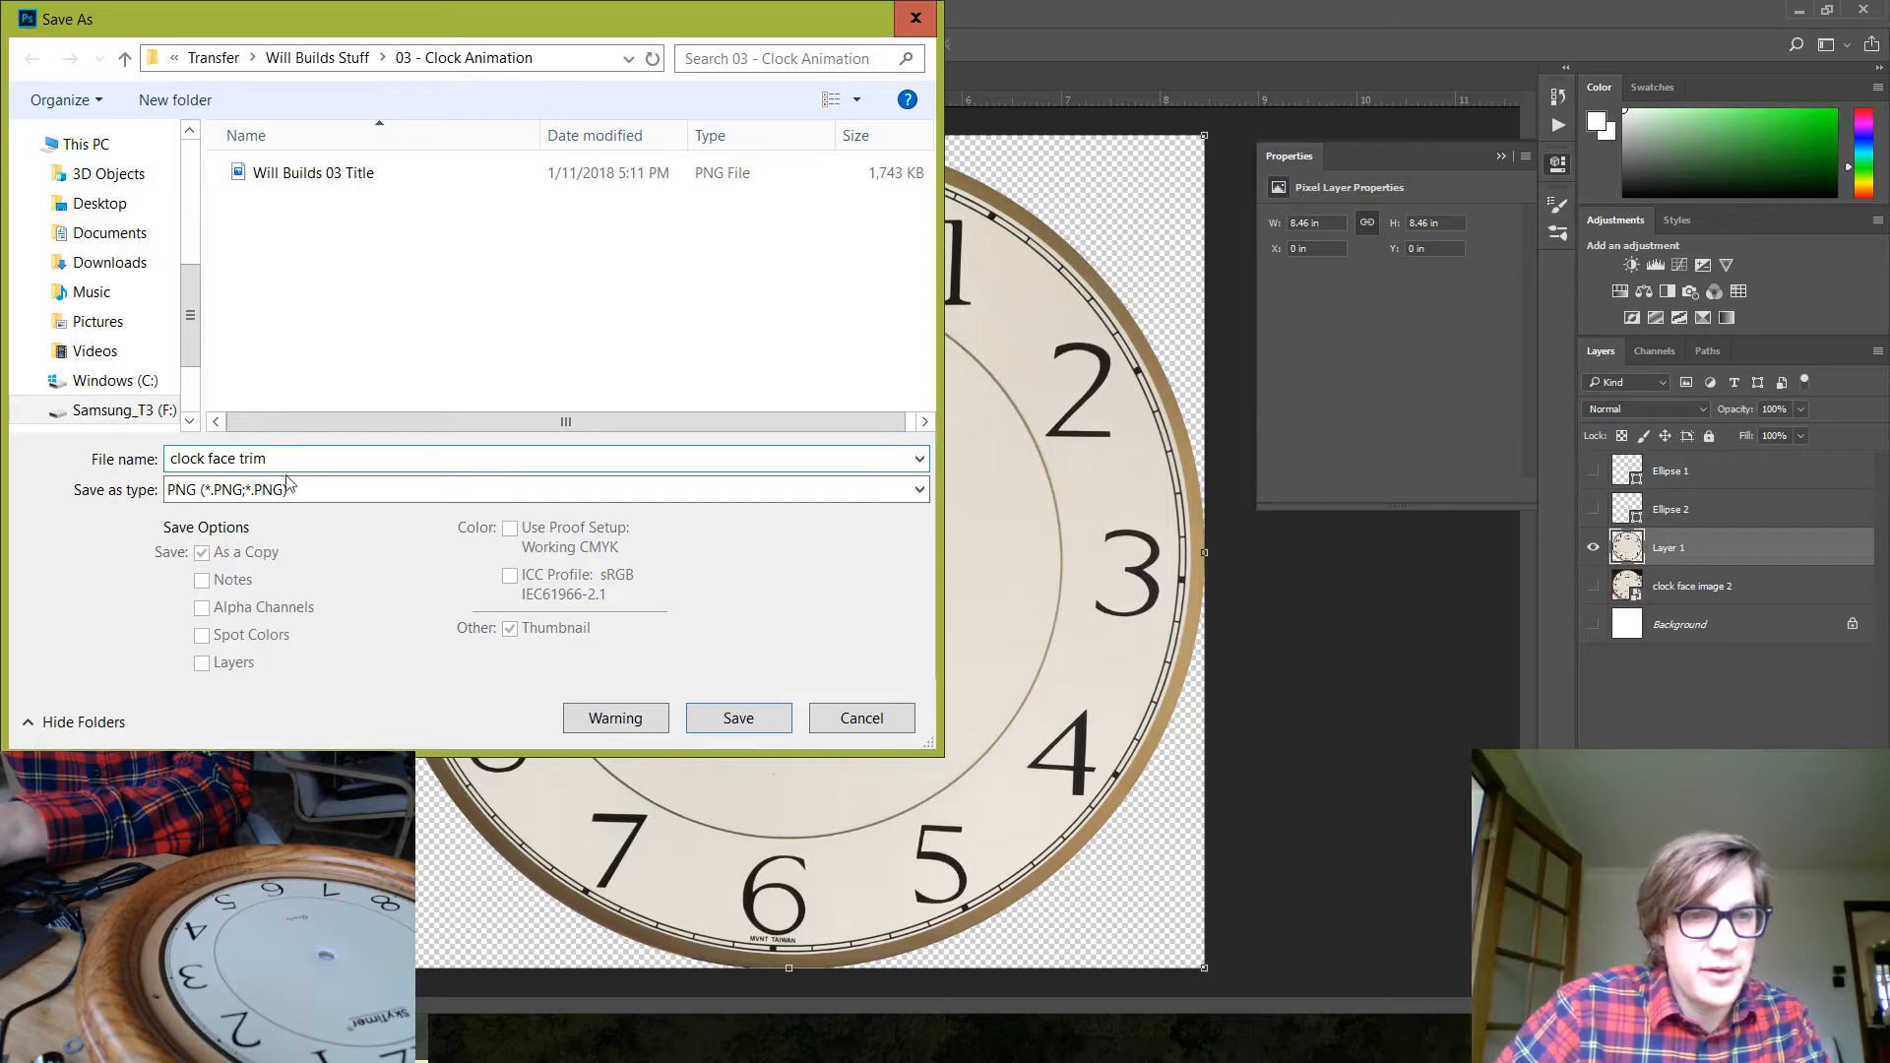
click(736, 717)
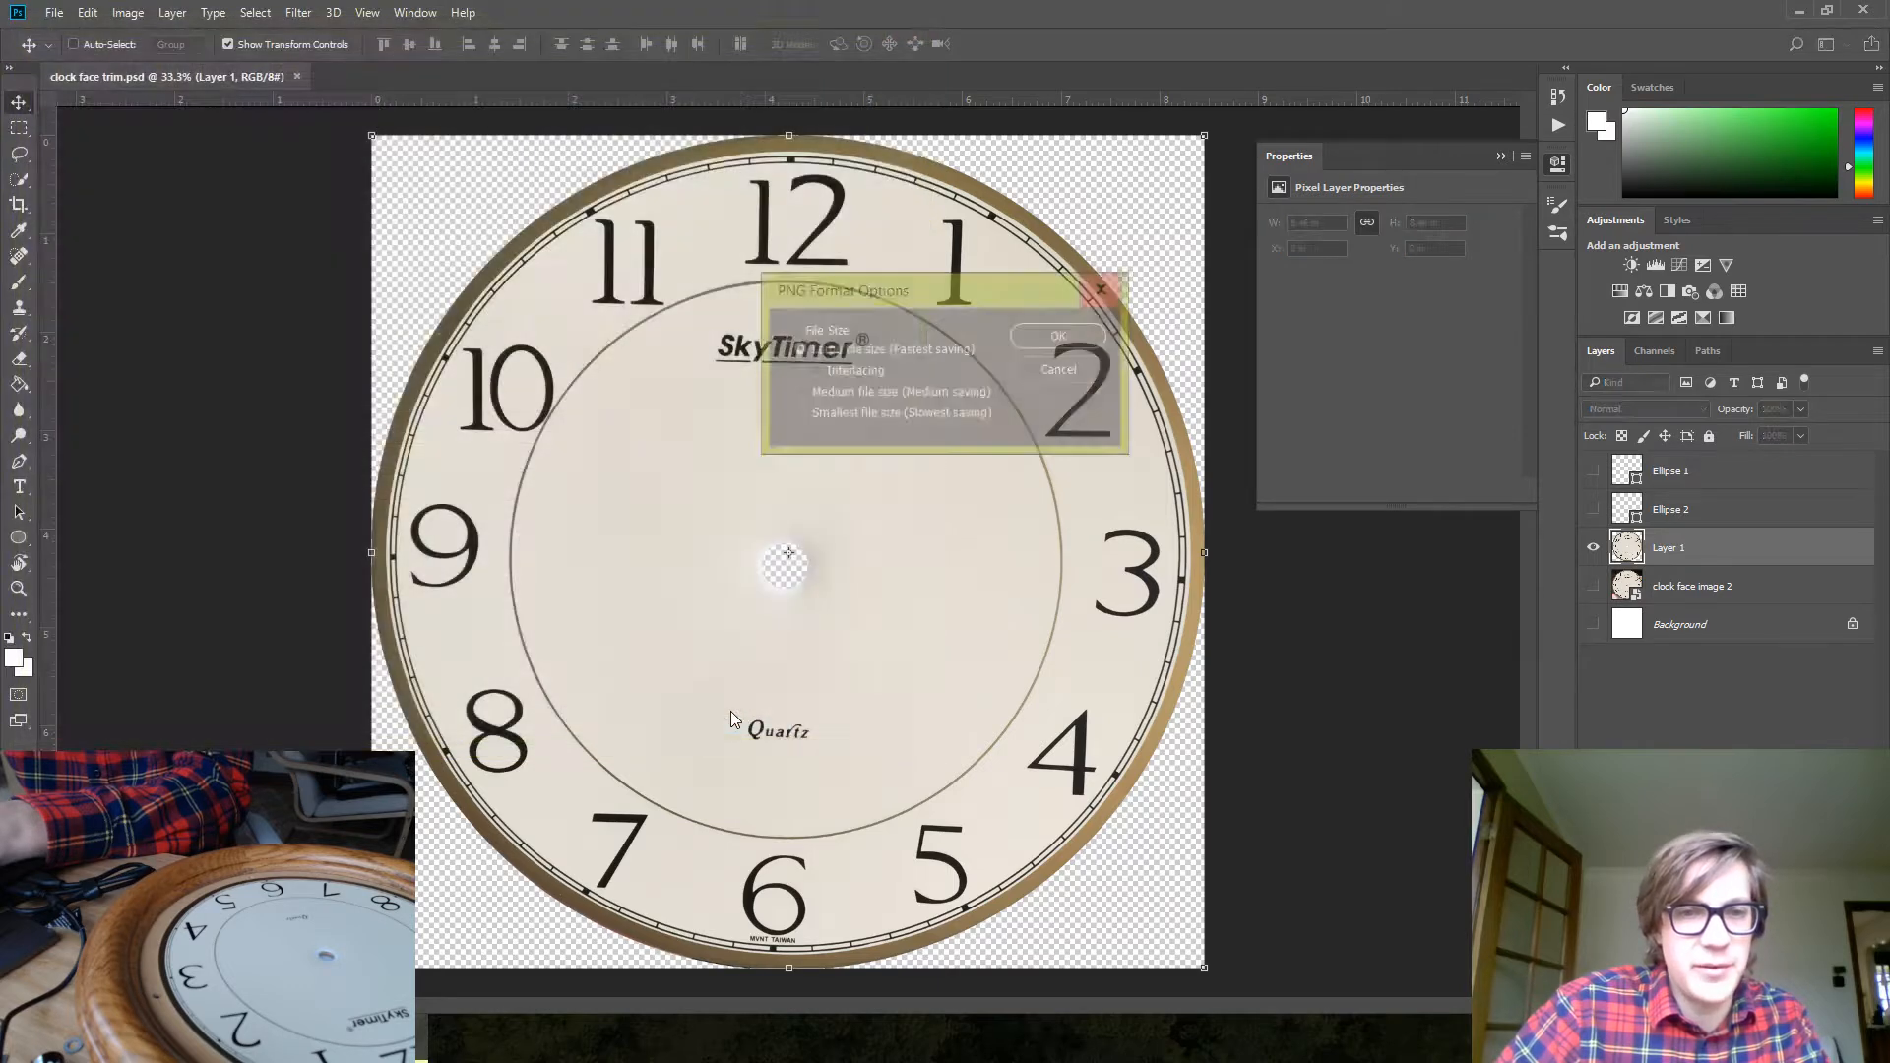
click(1050, 338)
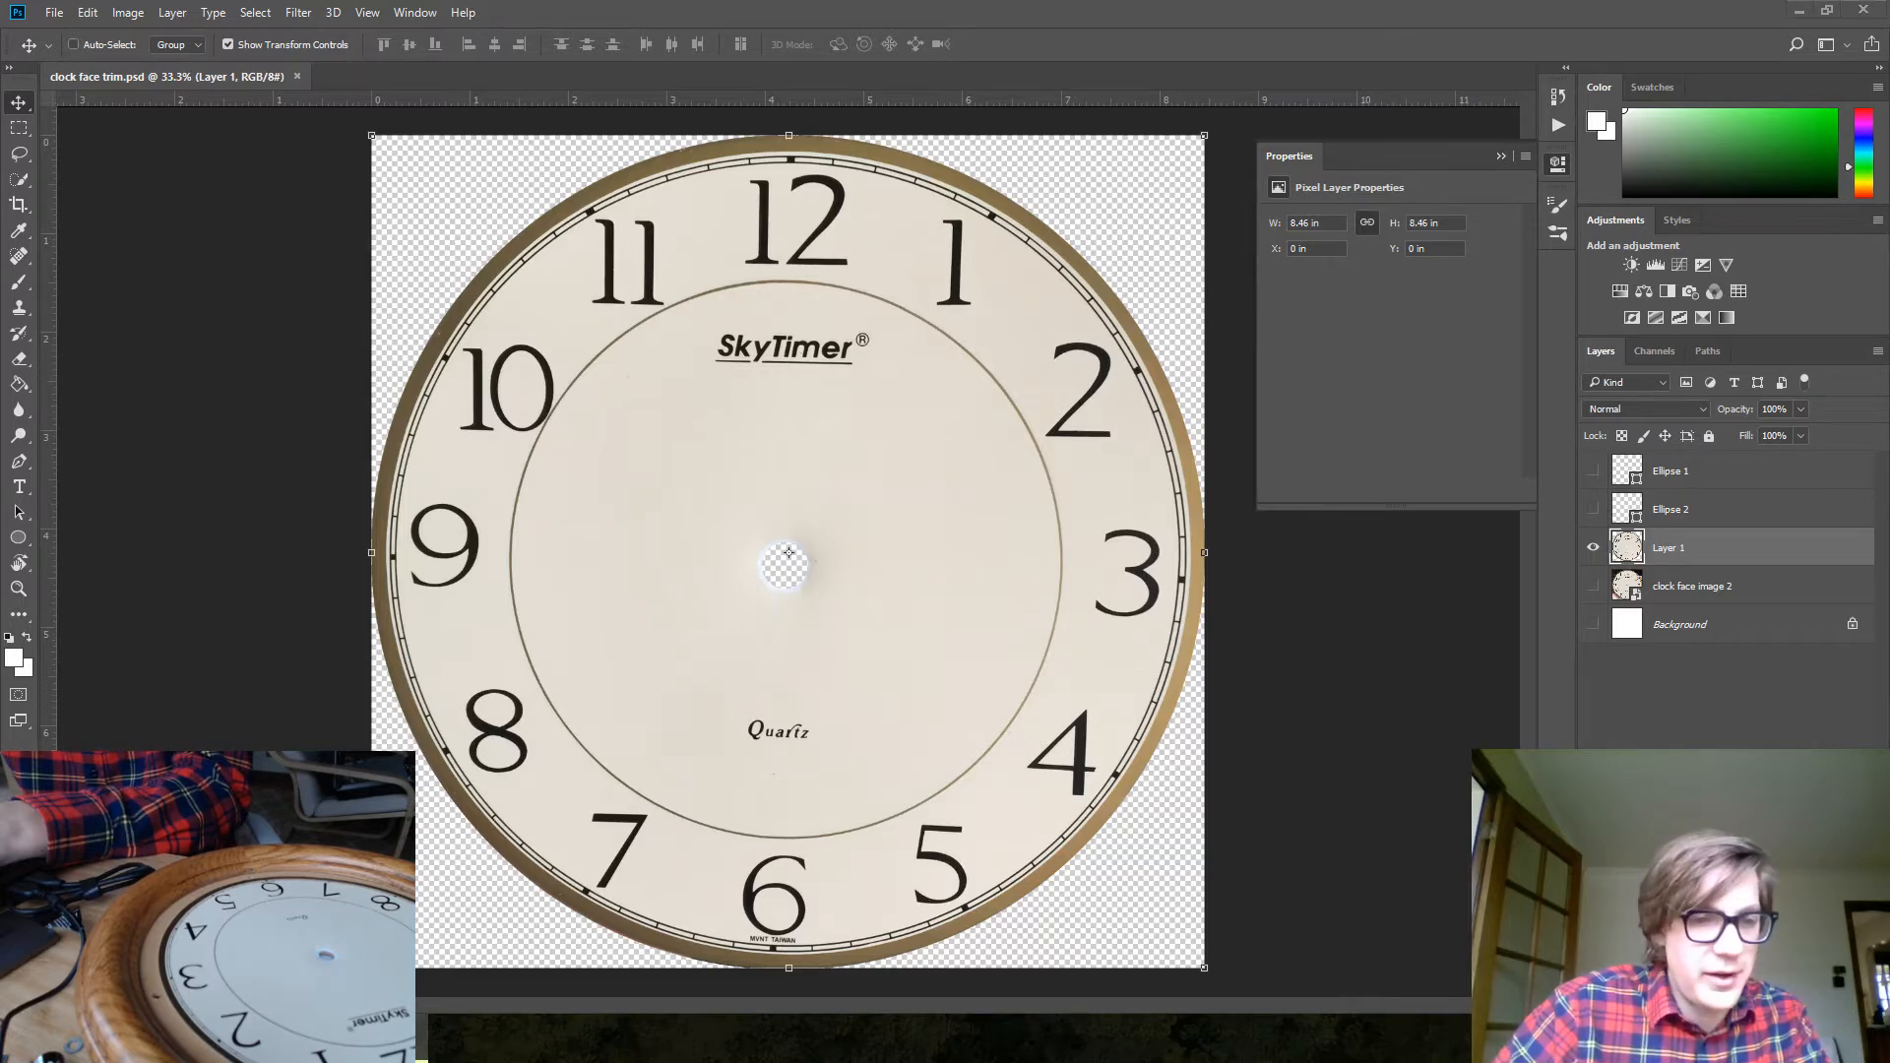
Open the exported "clock face trim" PNG from the 03 - Clock Animation folder, check its transparent areas, and close the viewer
key(alt+Tab)
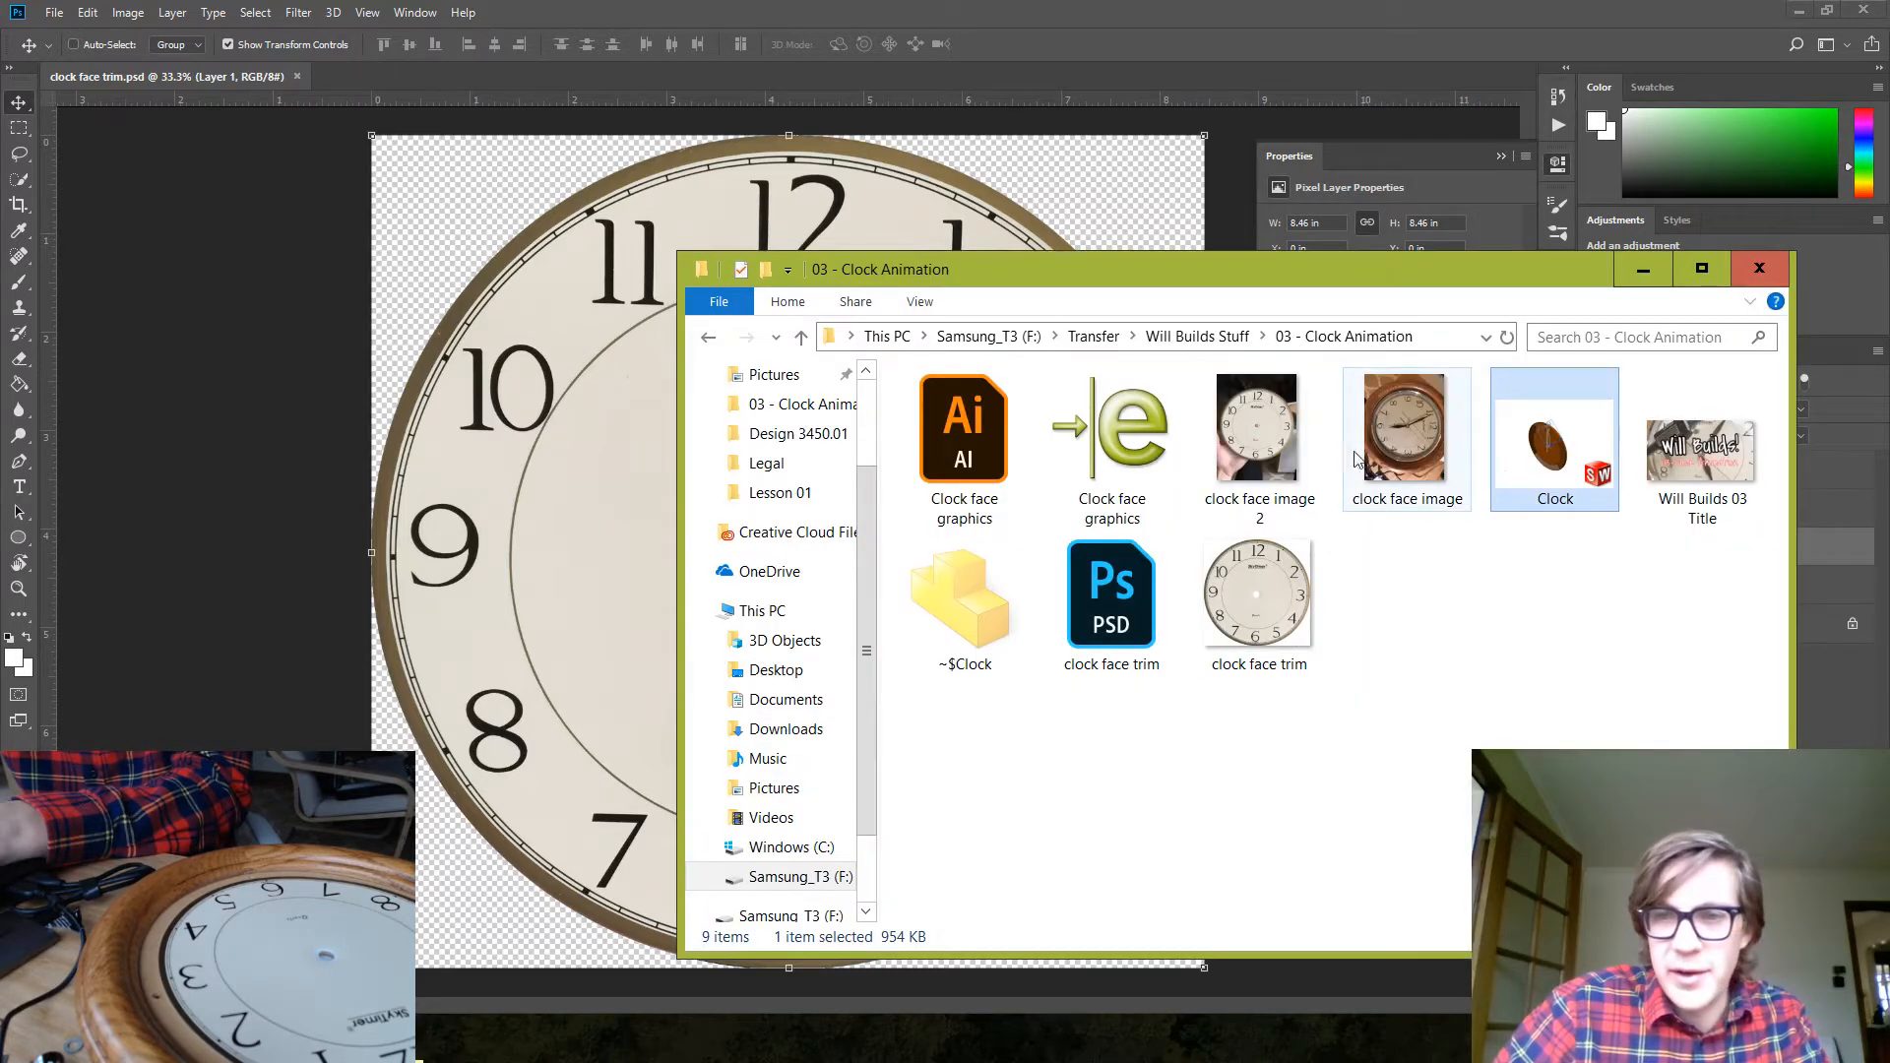
double_click(1270, 591)
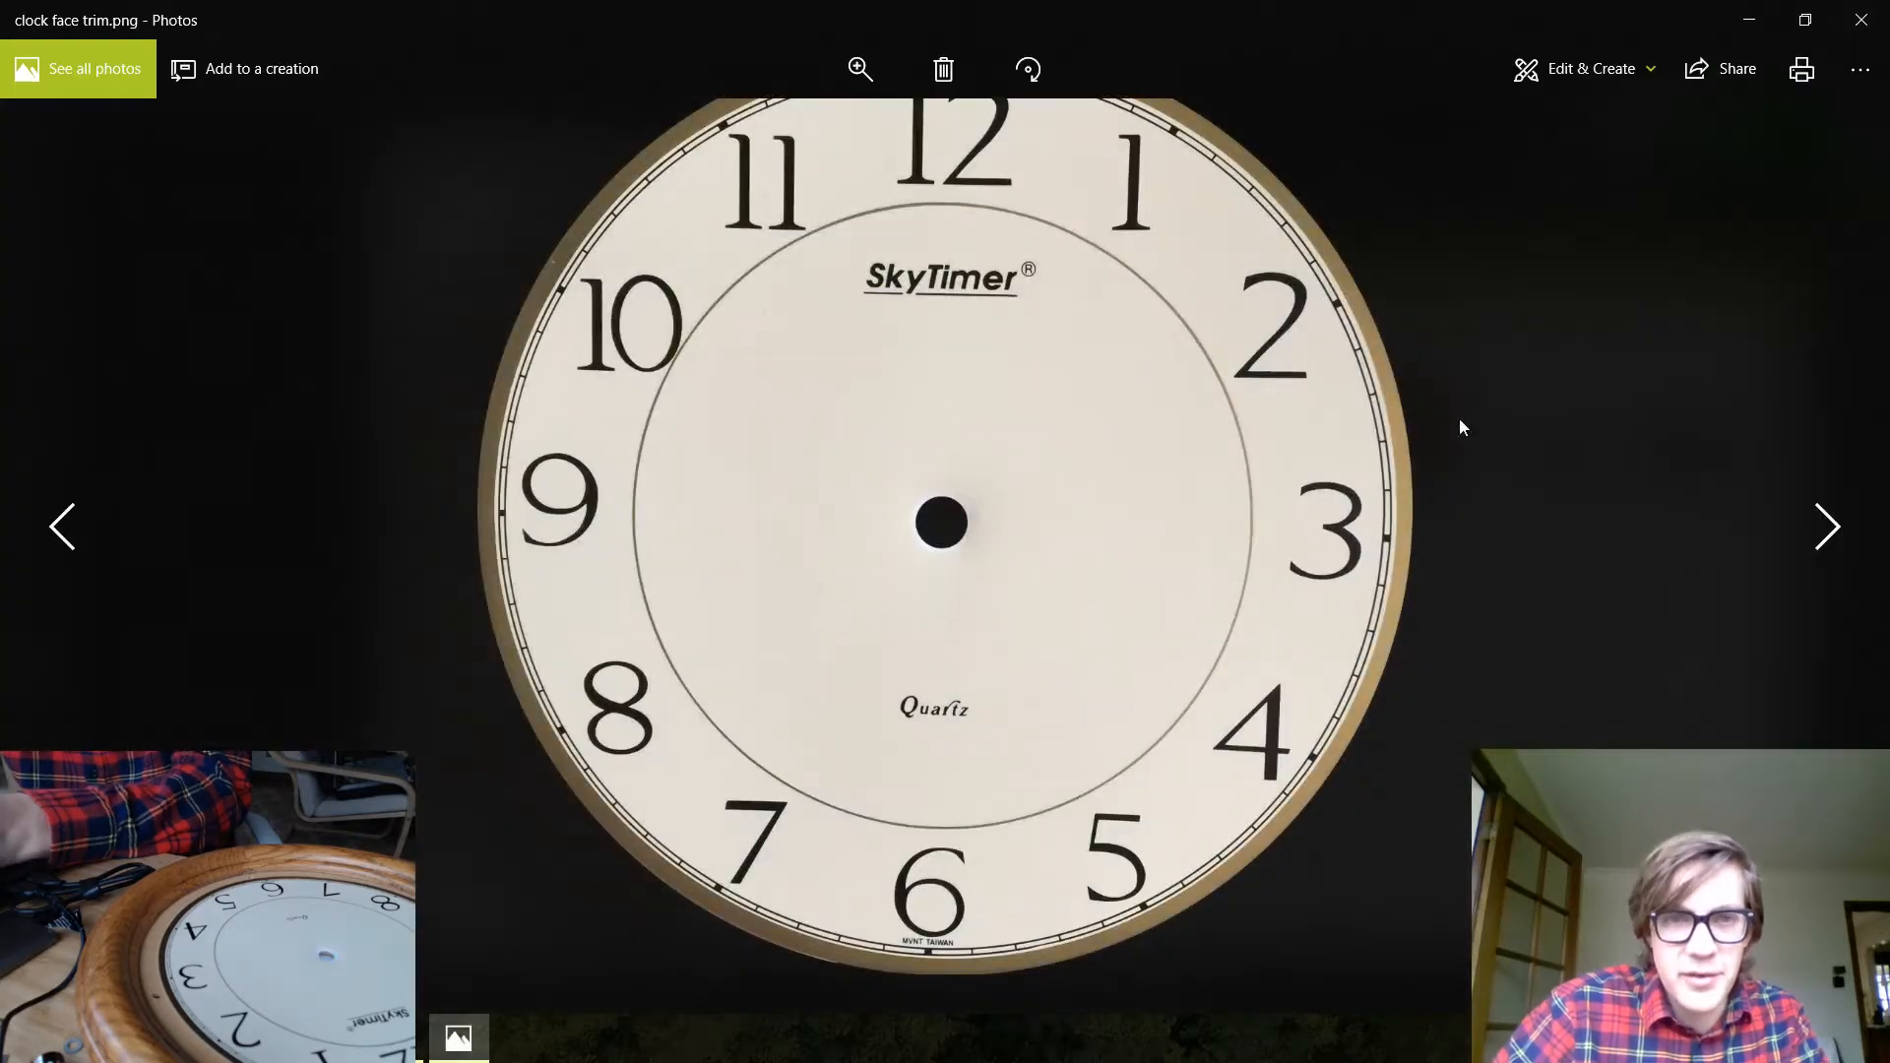
click(1858, 17)
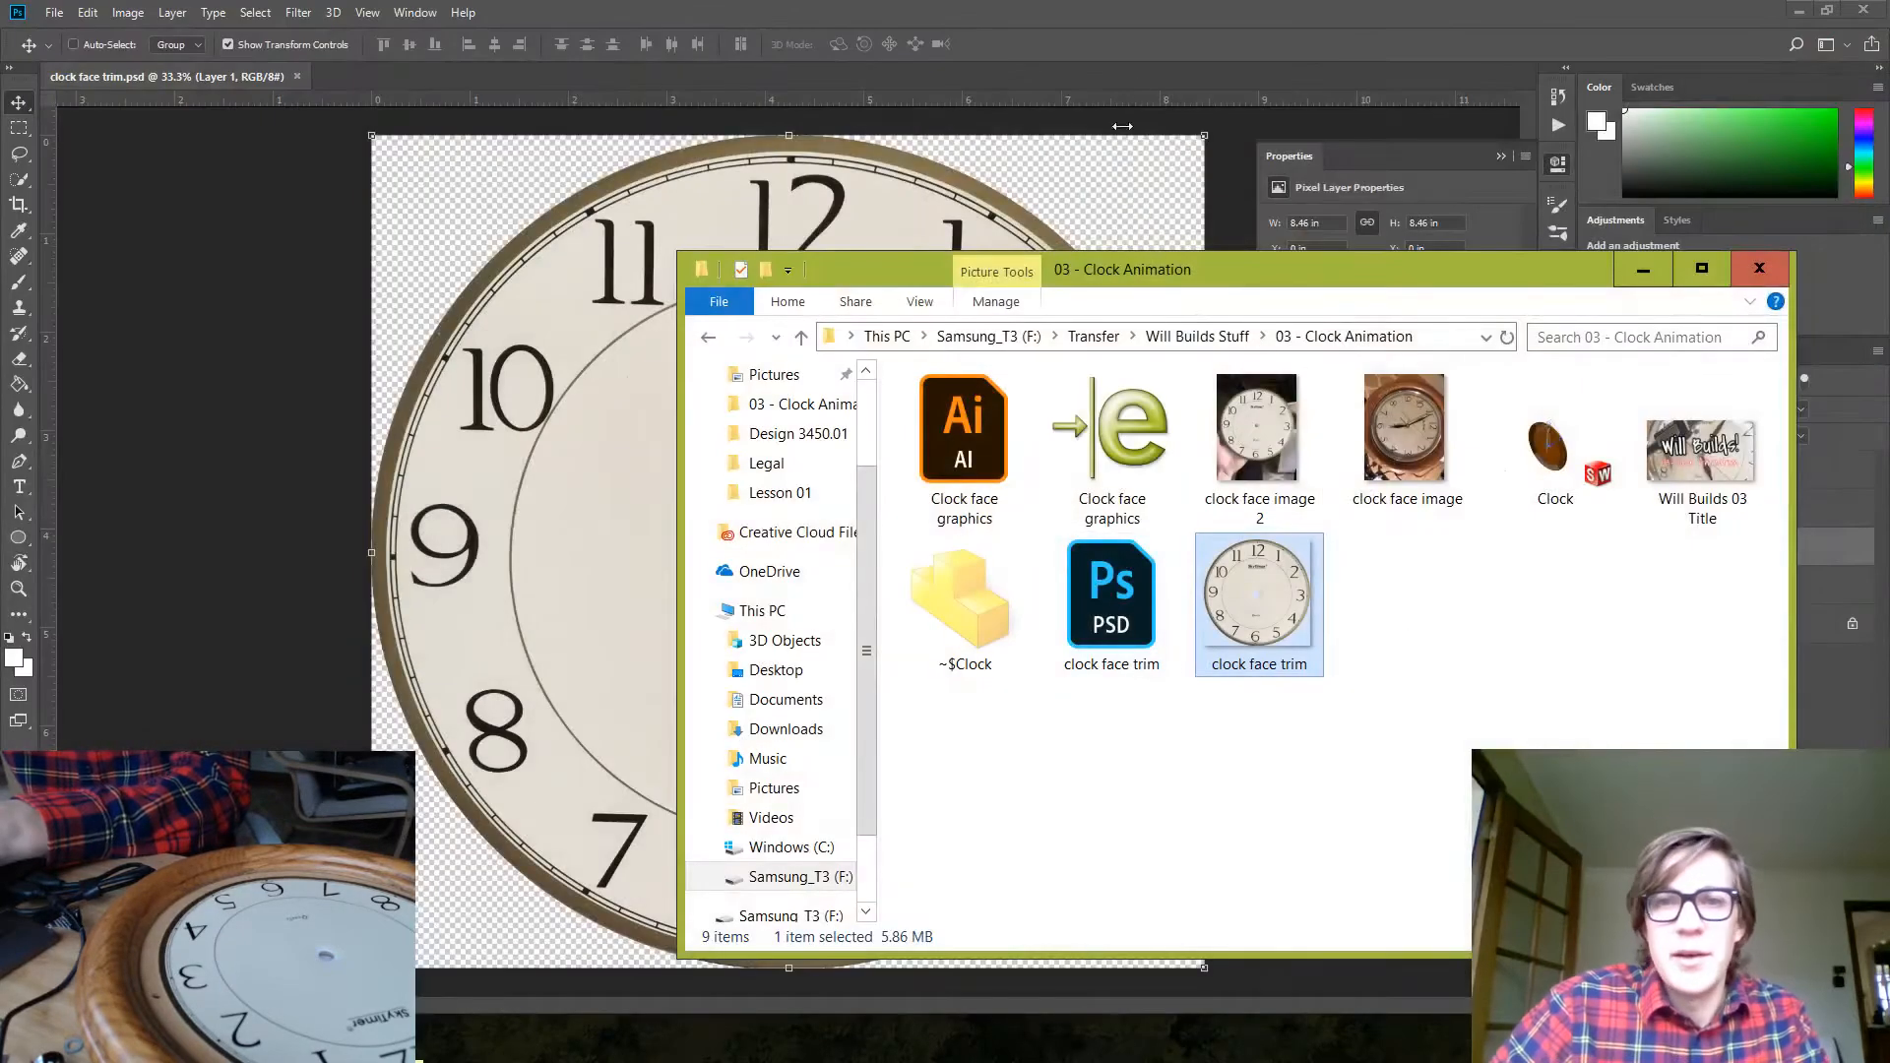
Close Photoshop and move the 03 - Clock Animation folder window aside on the desktop
click(1154, 38)
click(1846, 9)
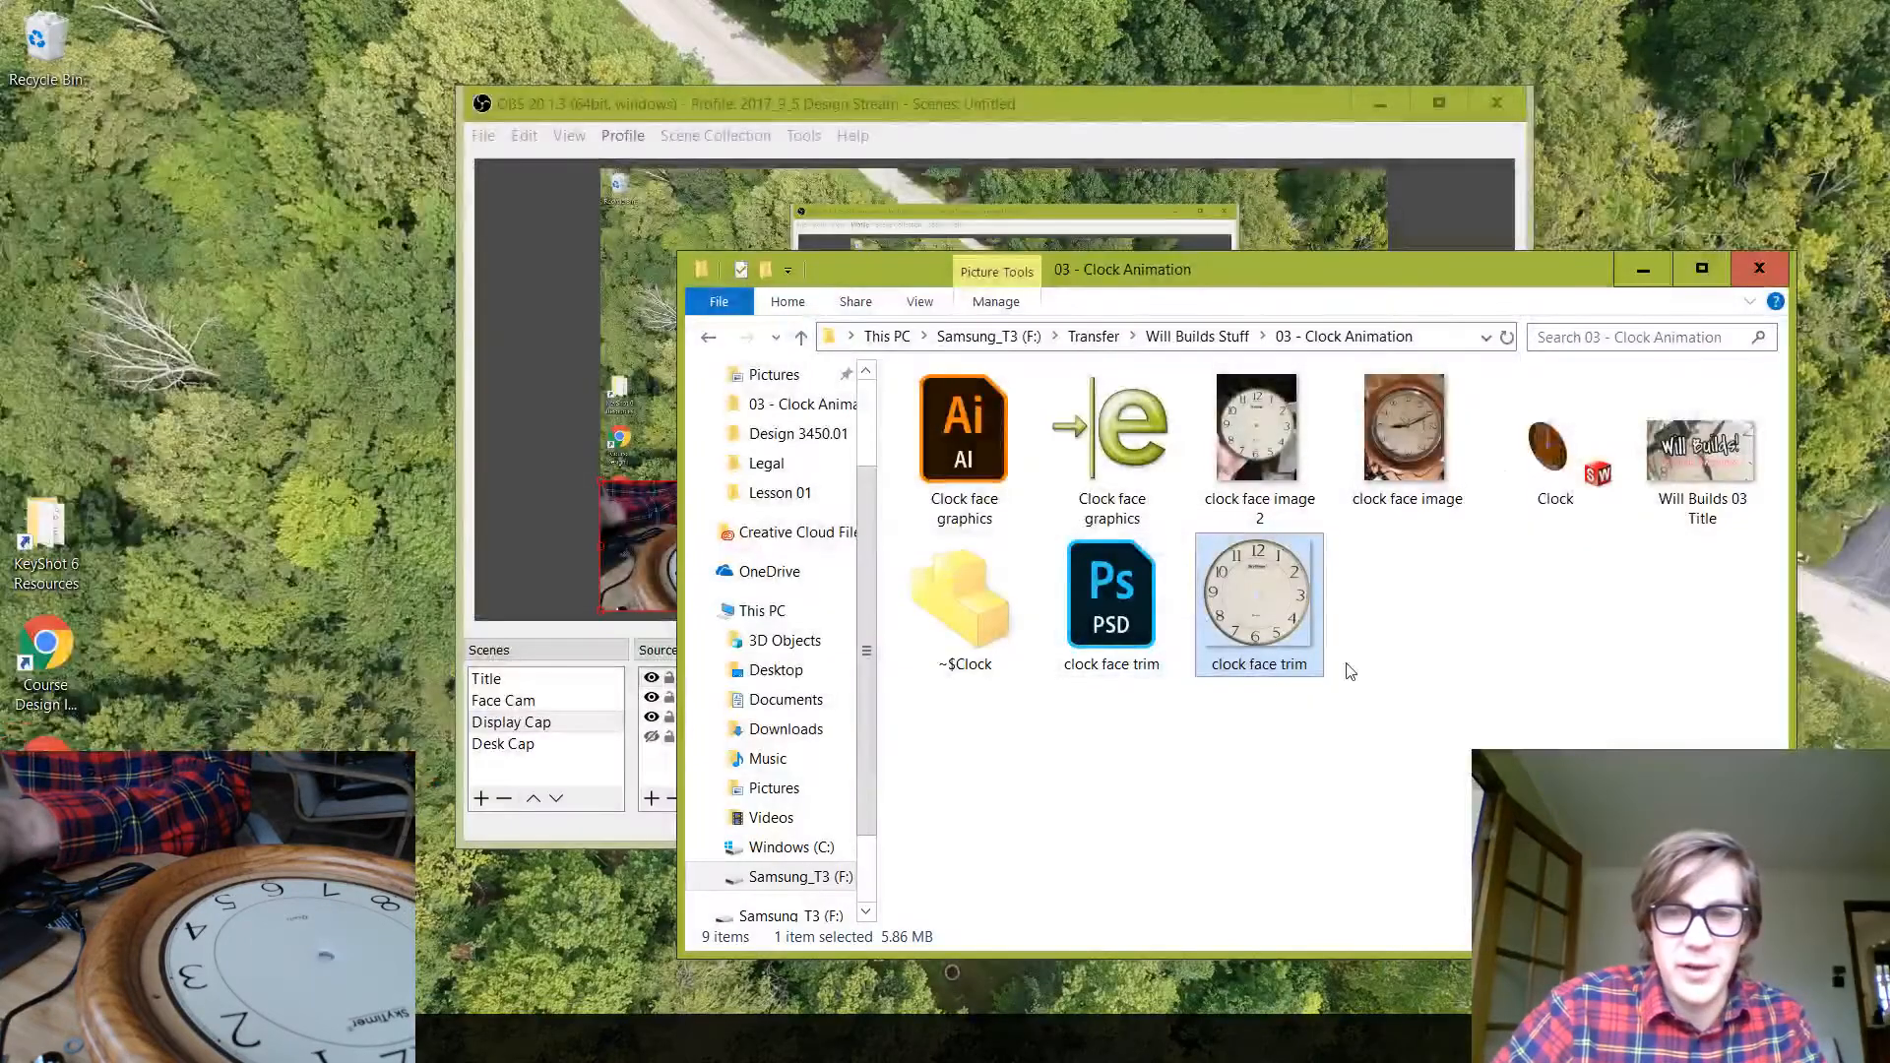
drag(1264, 284, 691, 261)
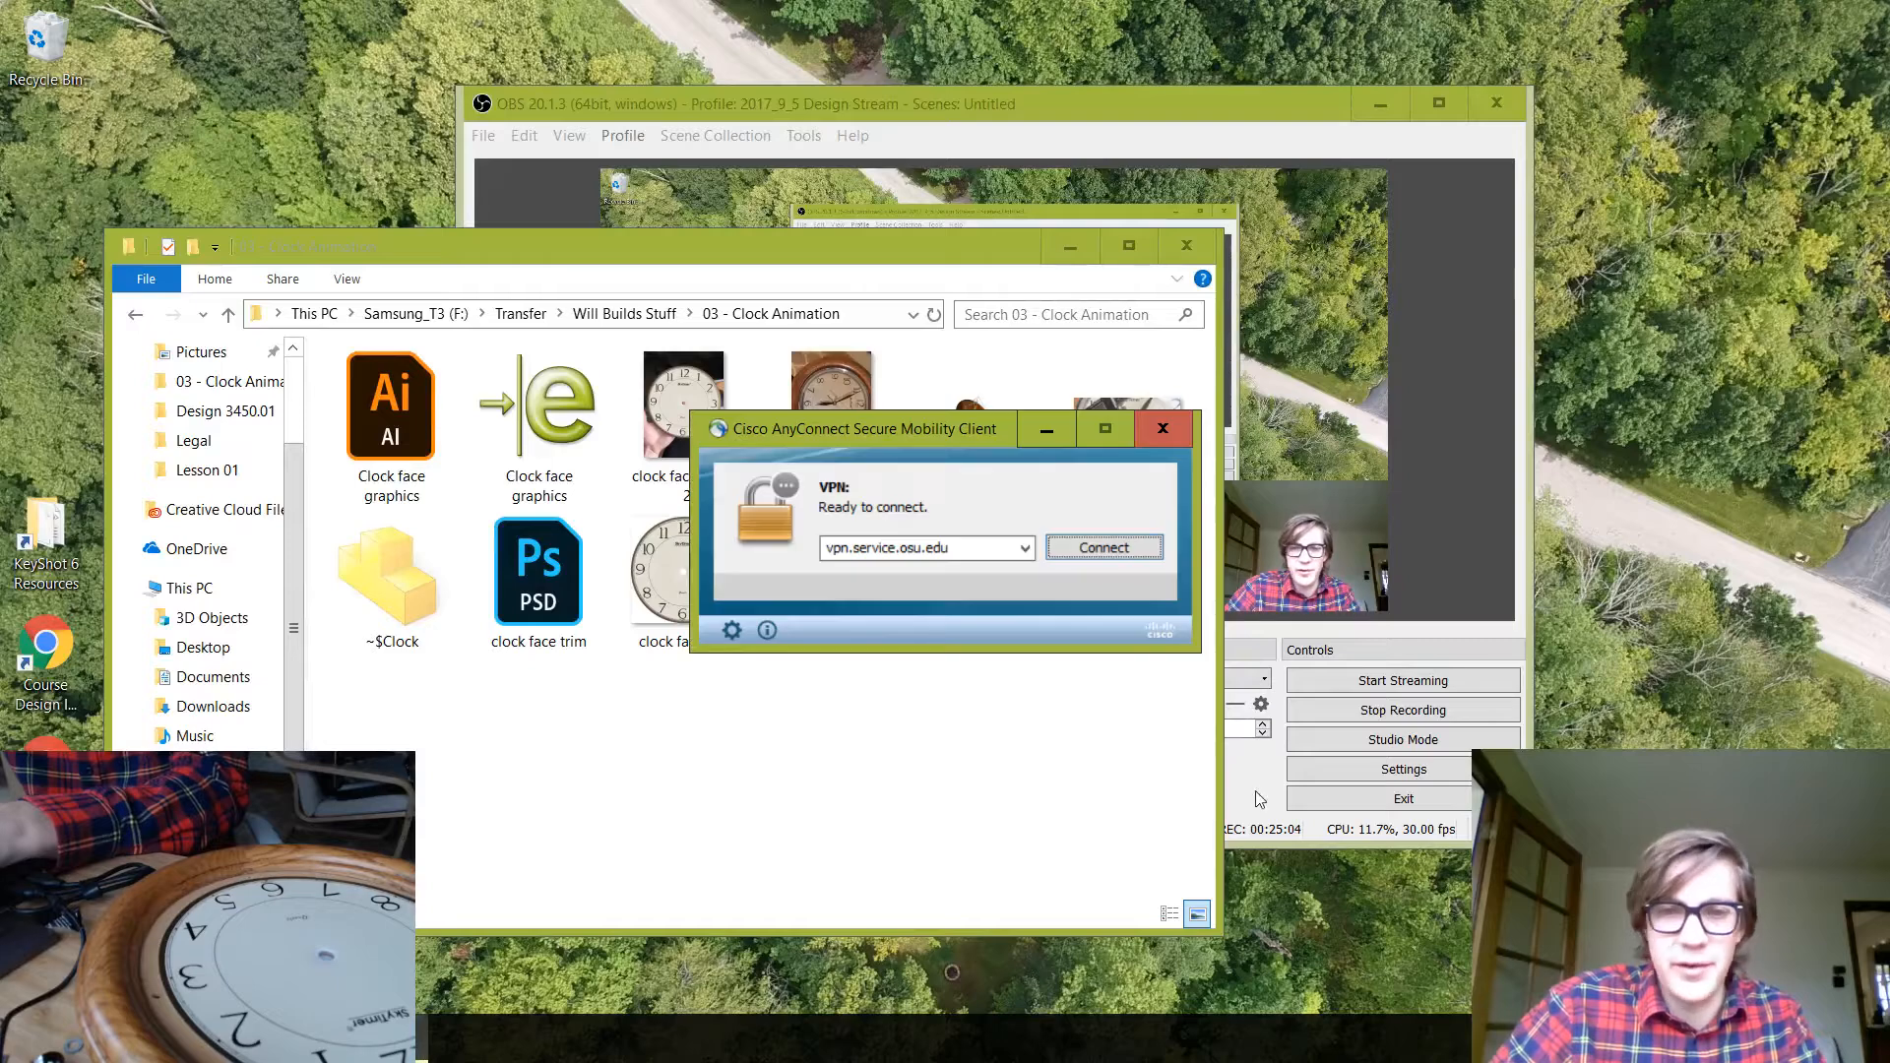
Connect the Cisco AnyConnect VPN to vpn.service.osu.edu, entering the account password and "push" as the DUO type
click(1093, 546)
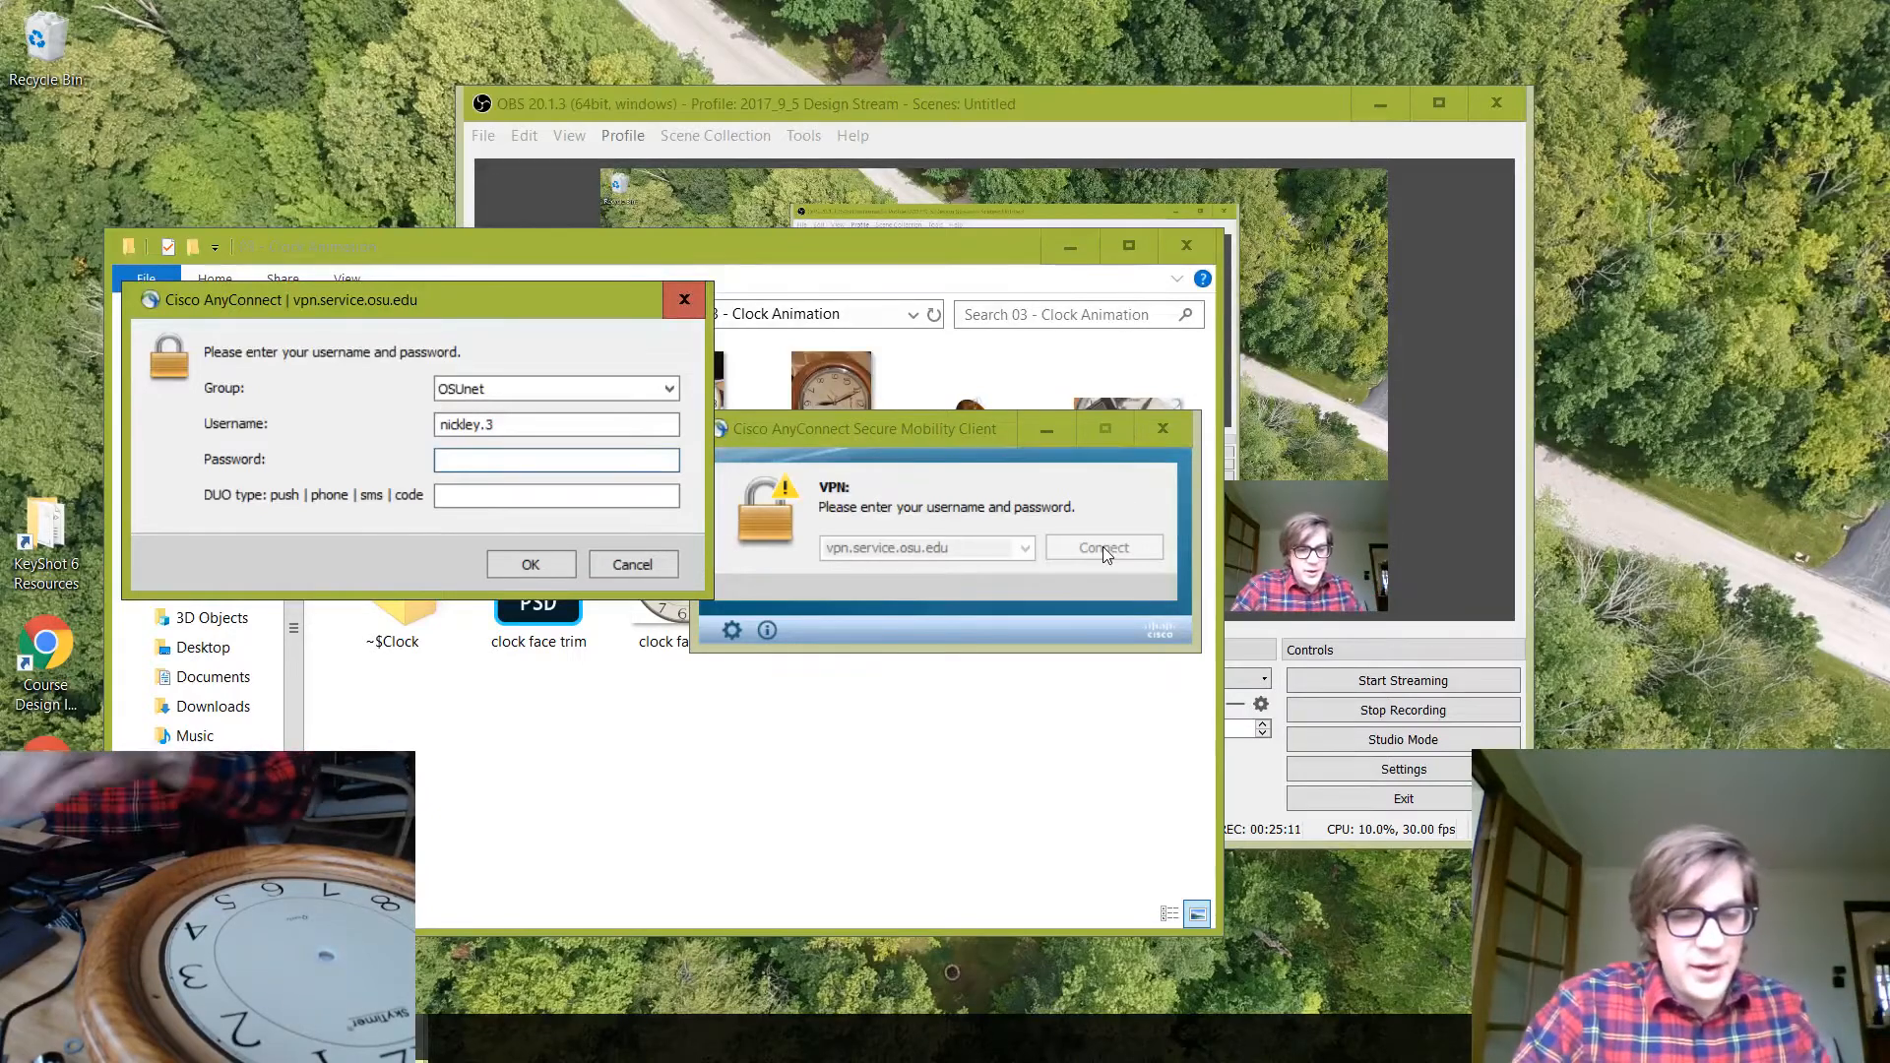
text(****)
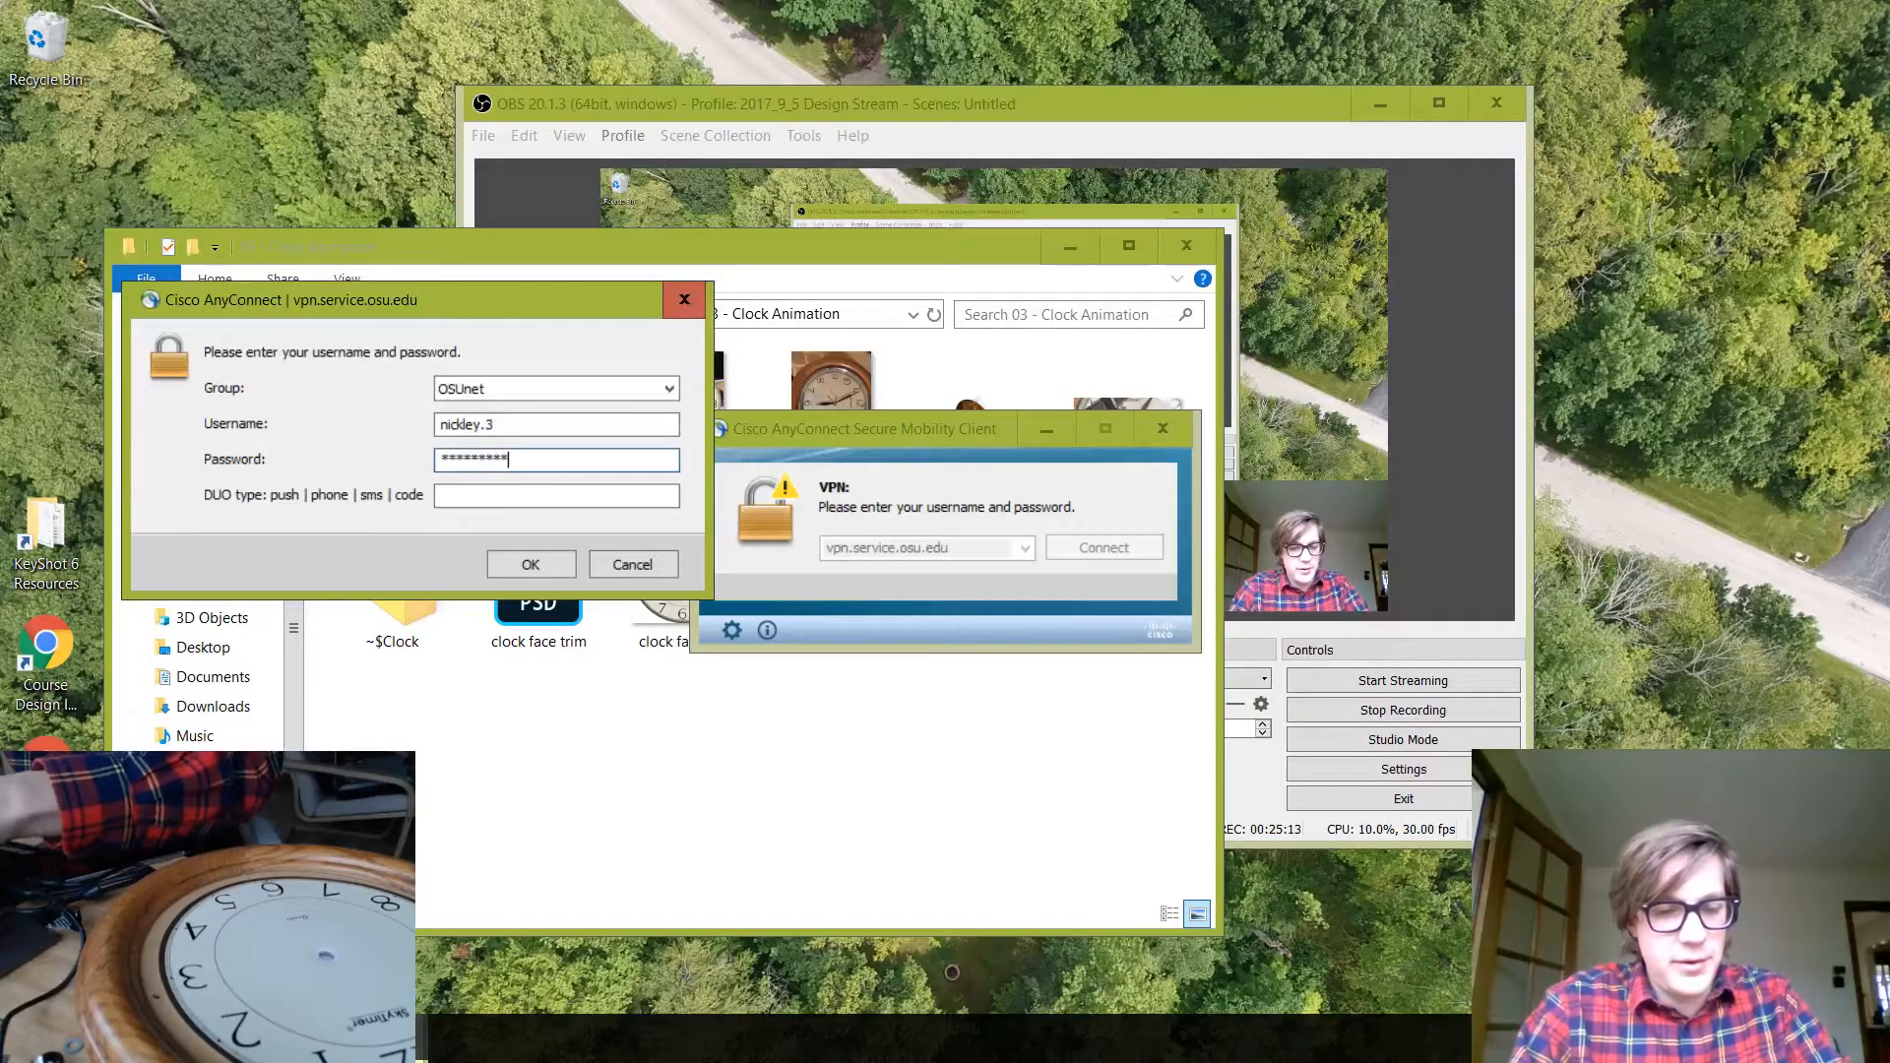
text(*)
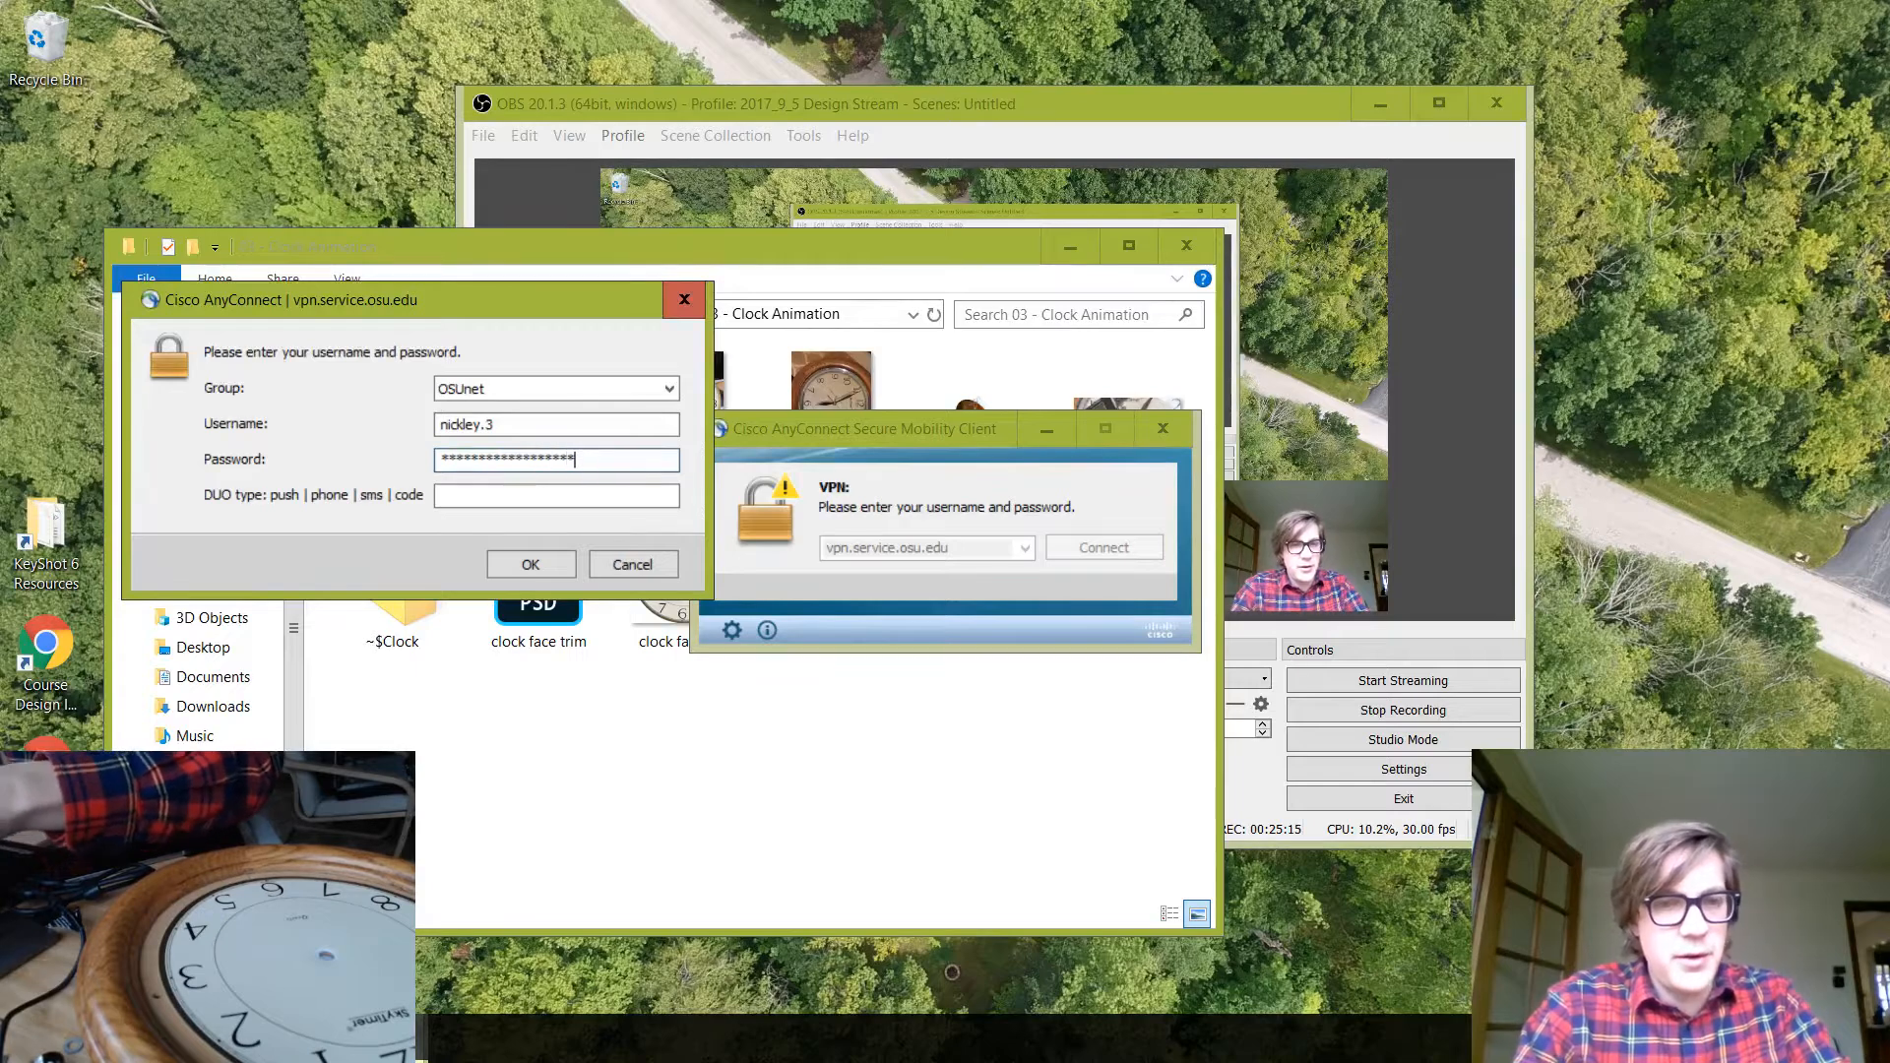
key(Tab)
text(push)
key(Return)
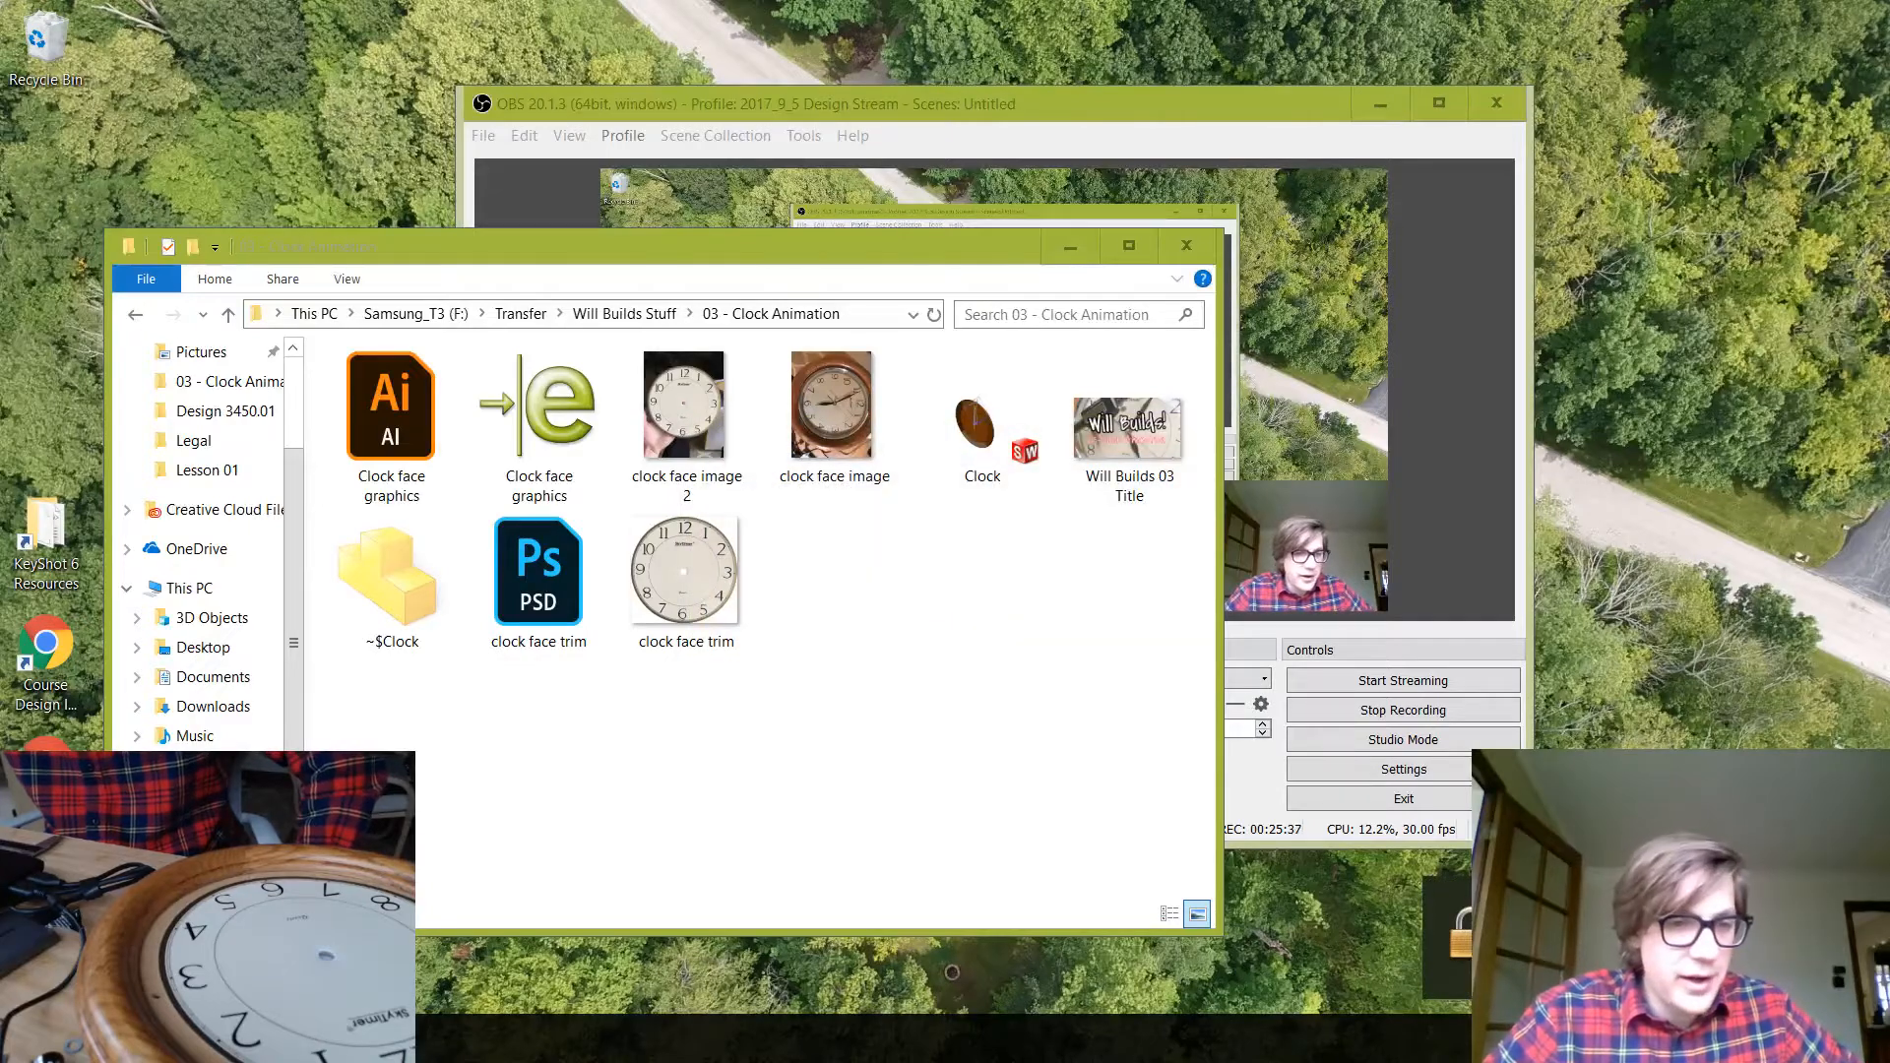
Close the clock model in SolidWorks and start KeyShot 6
key(super)
key(super)
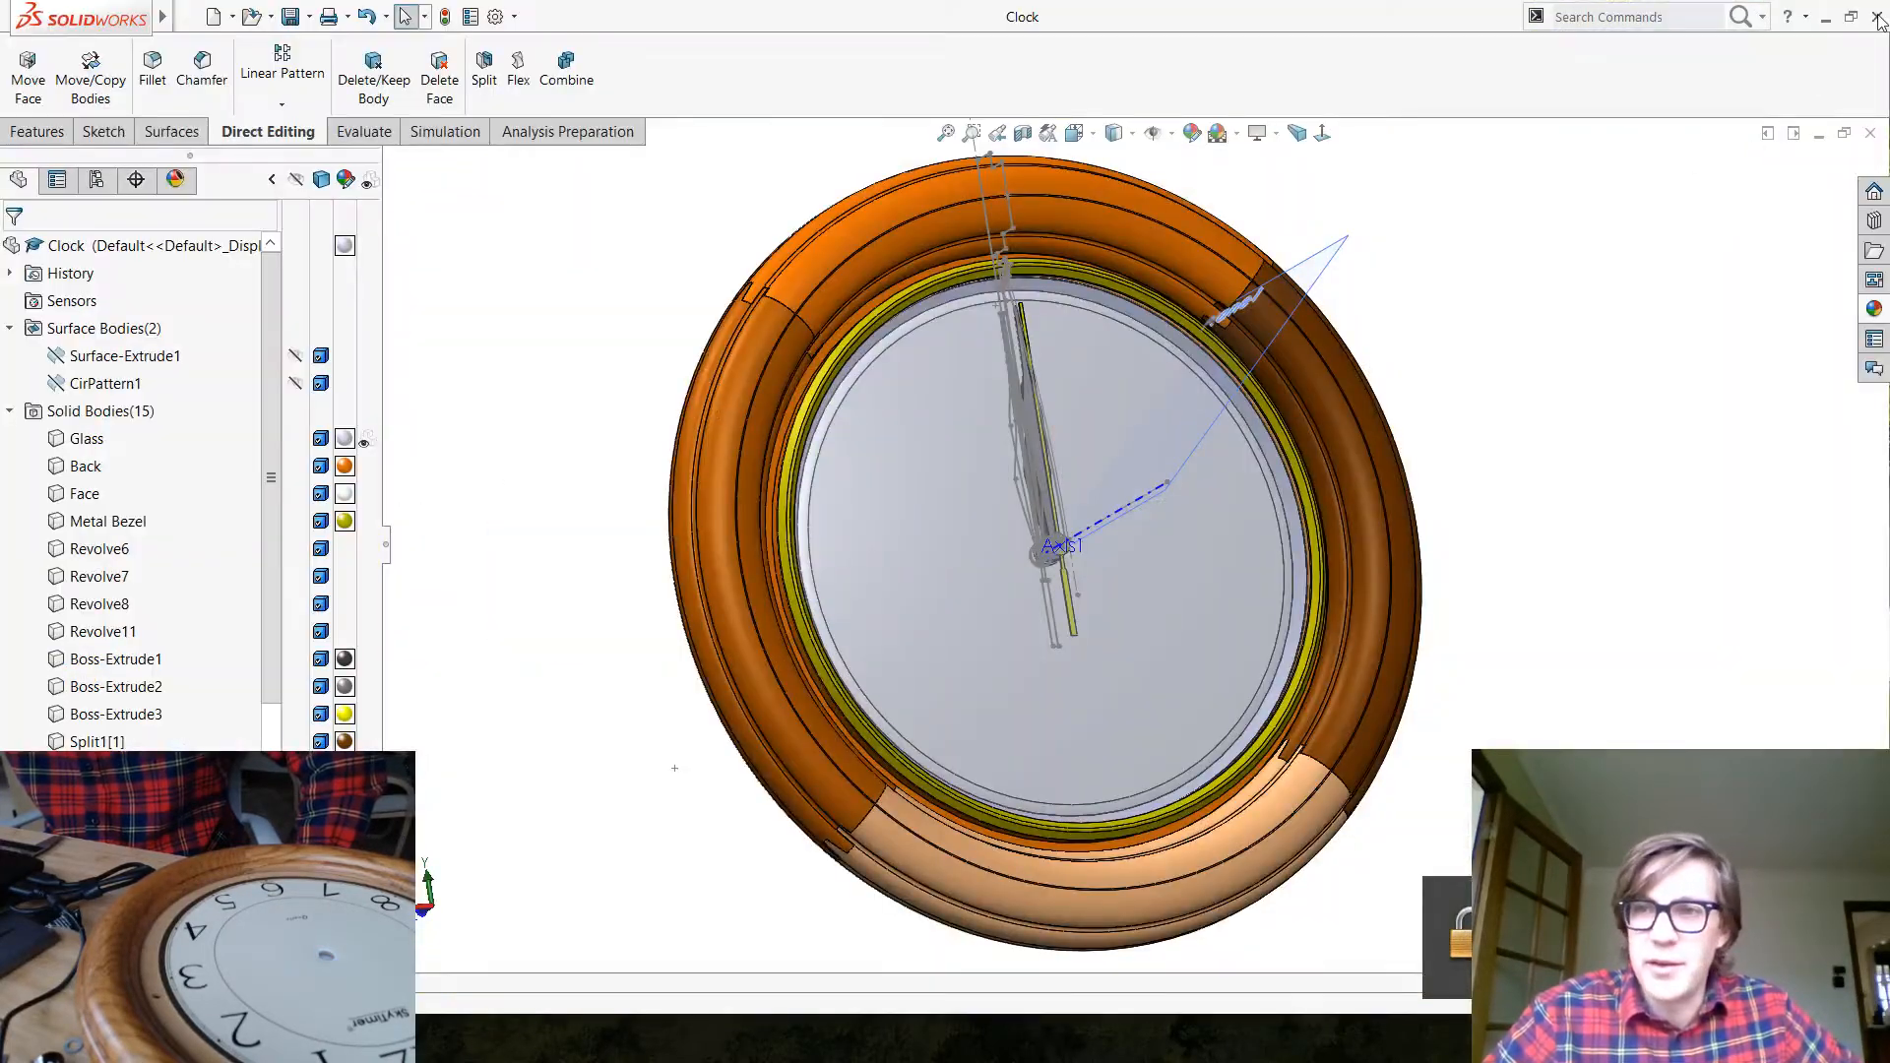
click(1877, 18)
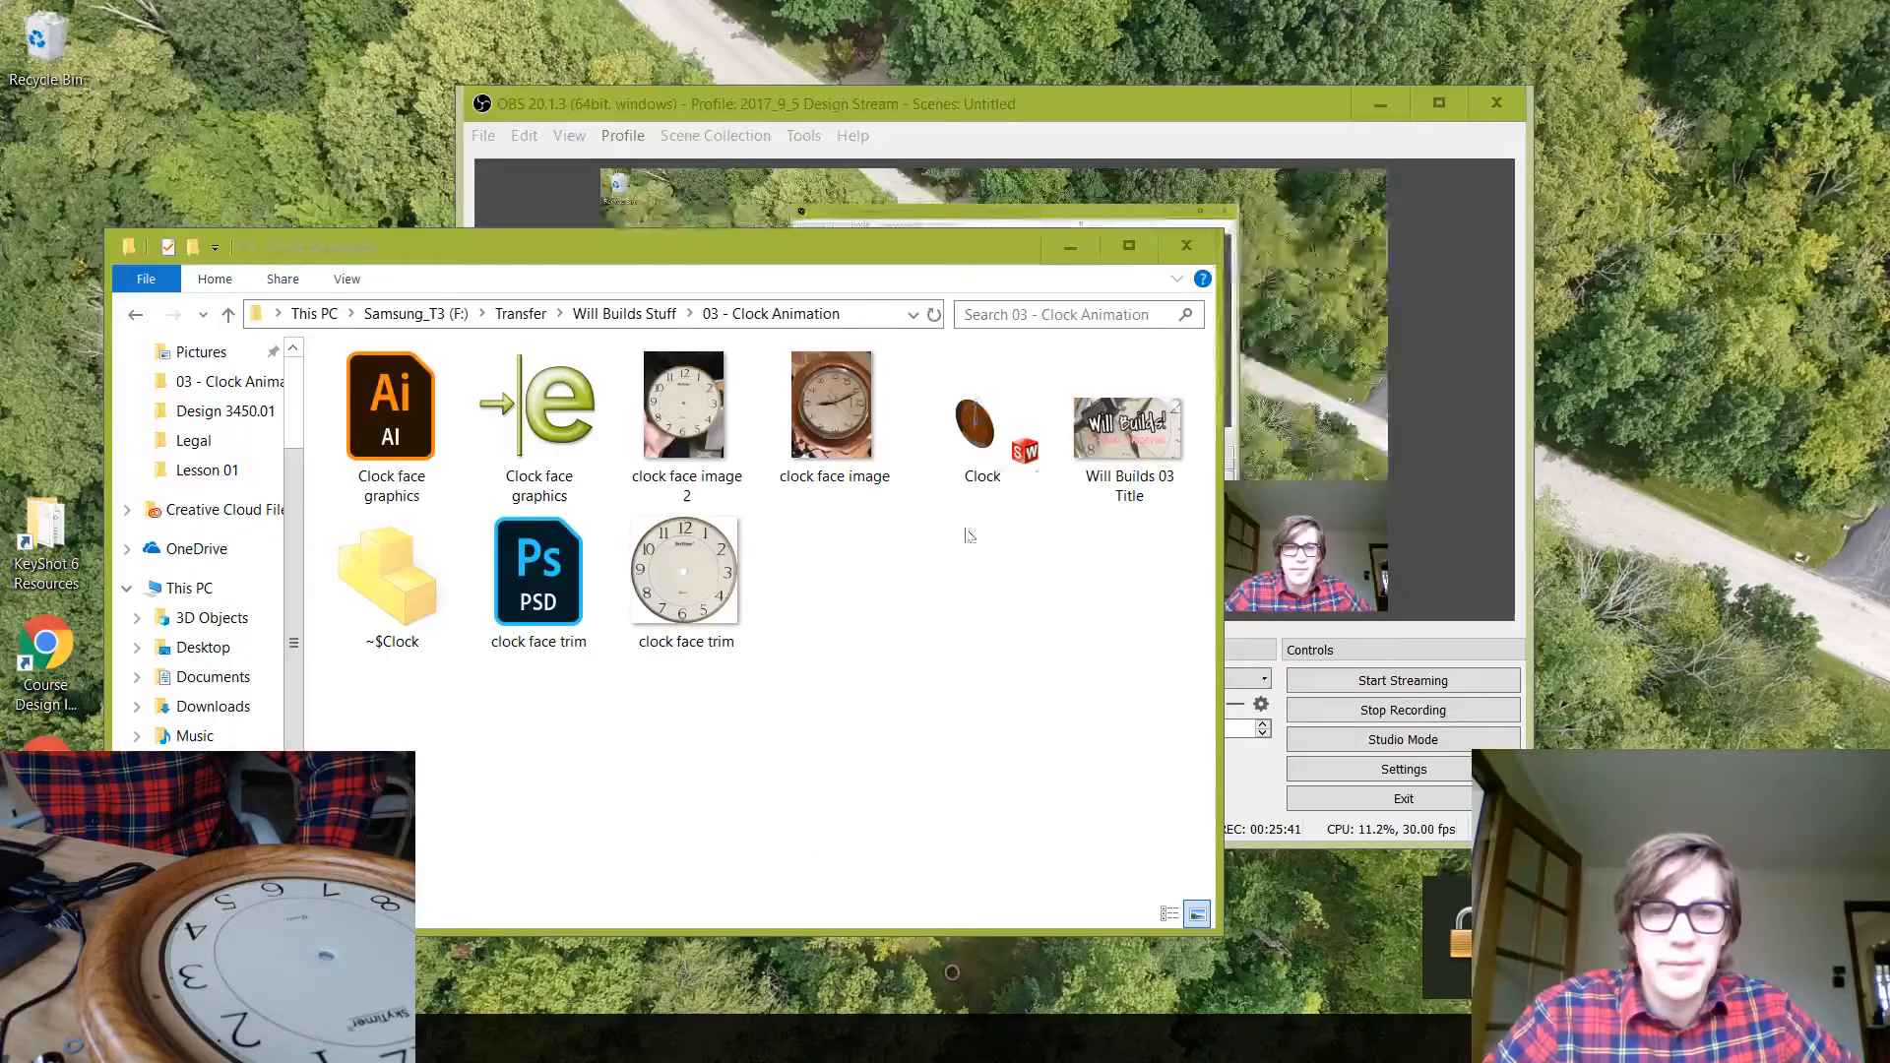
key(super)
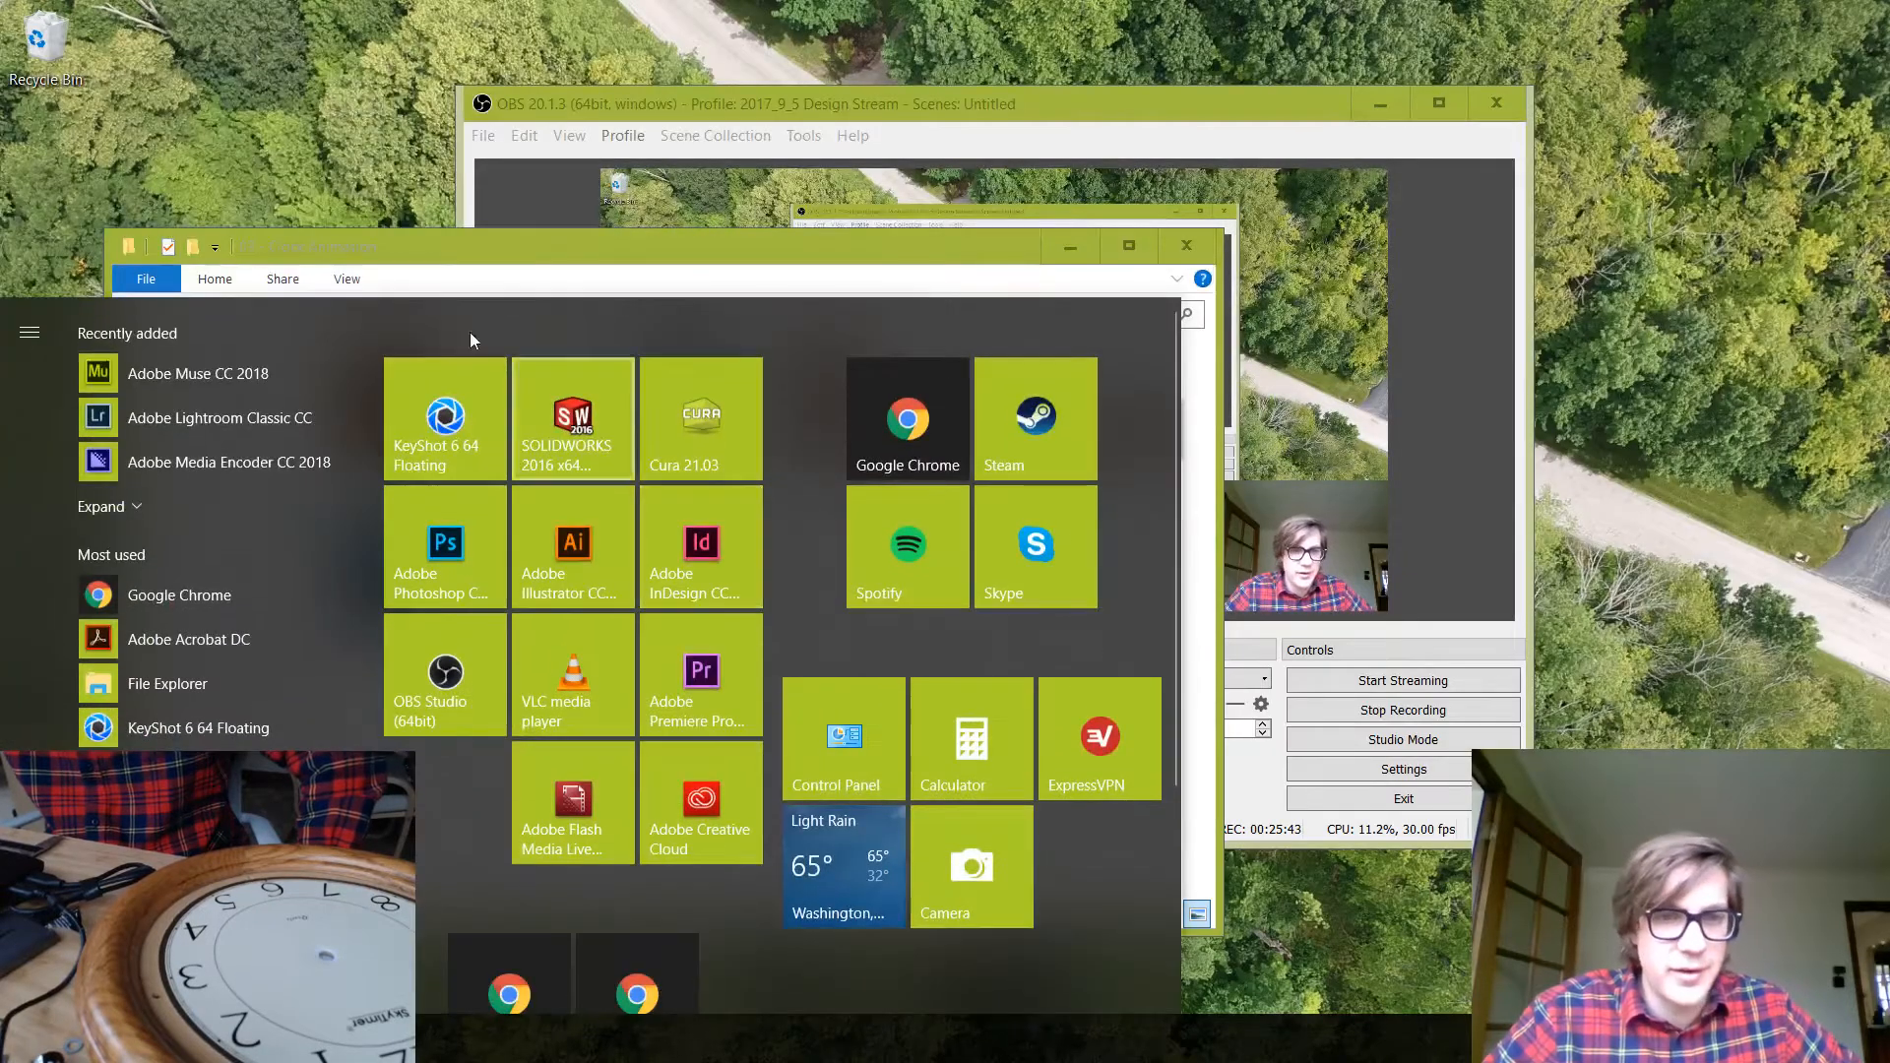
key(super)
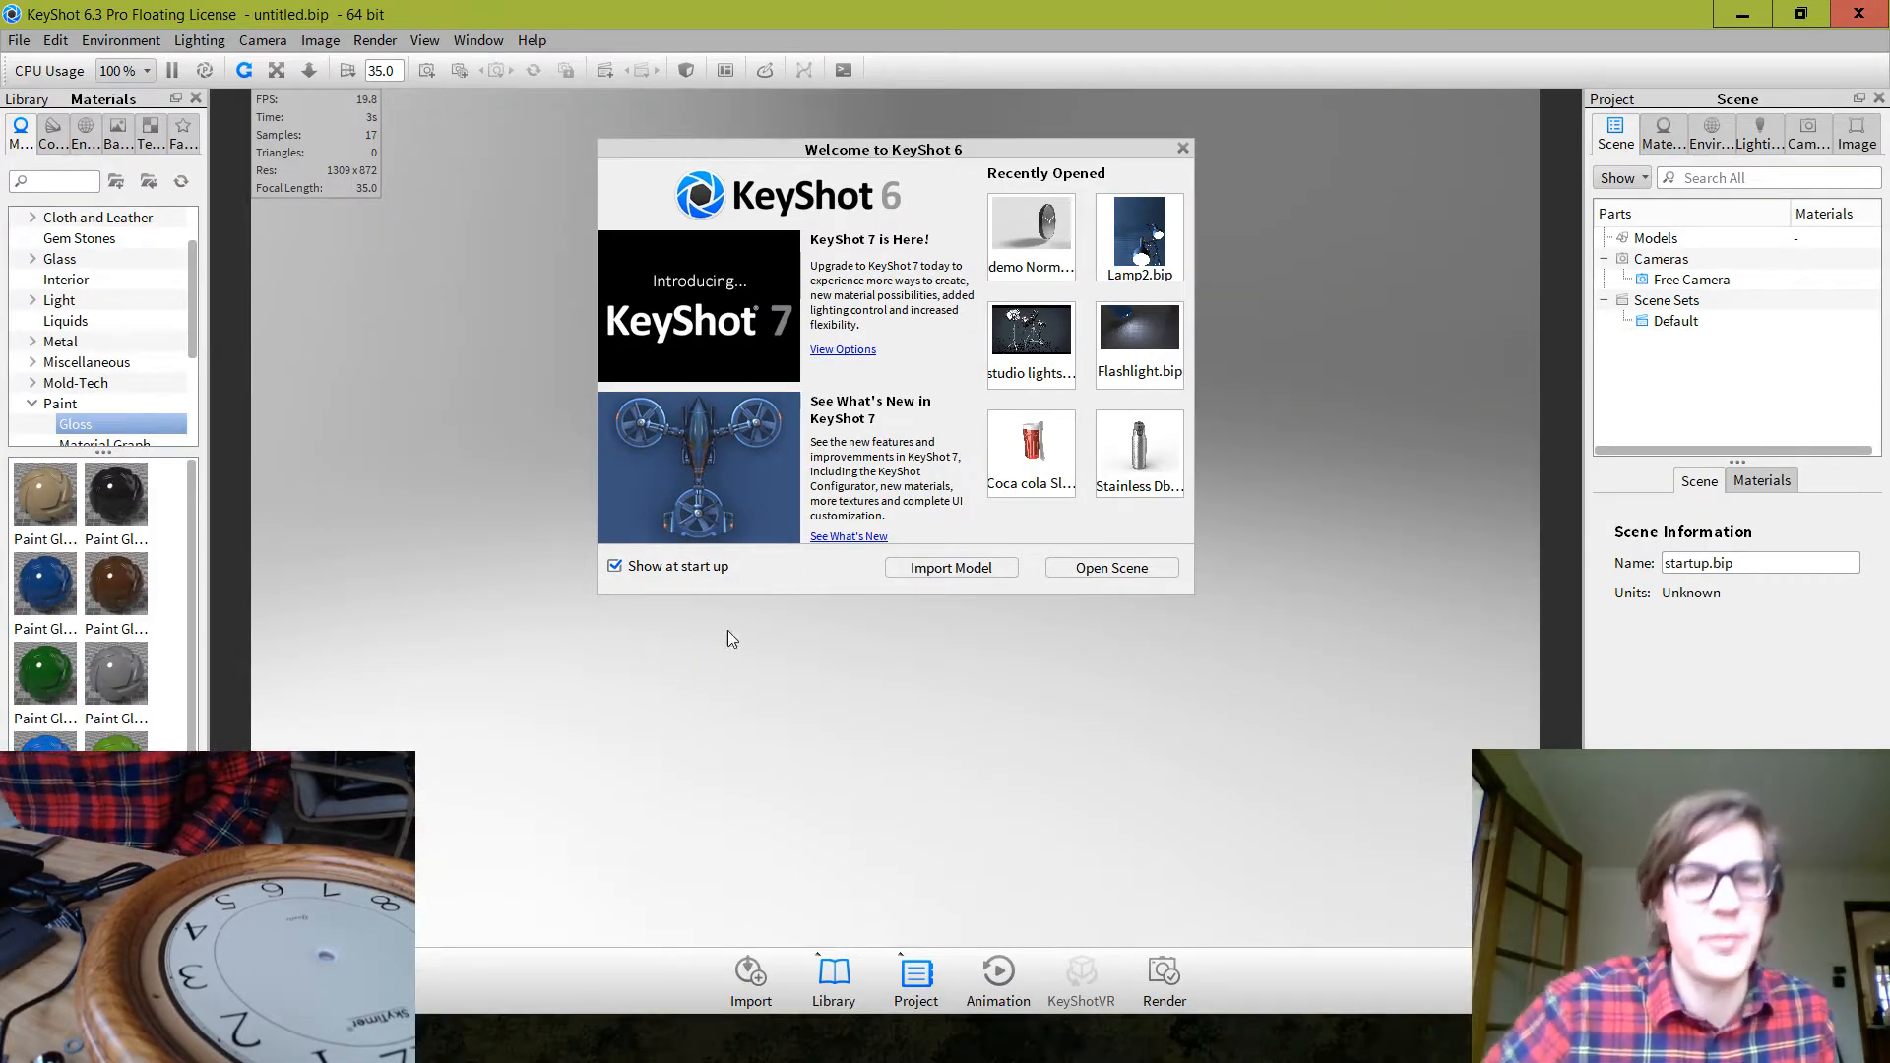
Choose the Clock part from Transfer > Will Builds Stuff > 03 - Clock Animation on Samsung_T3 (F:) as the model to import
click(951, 569)
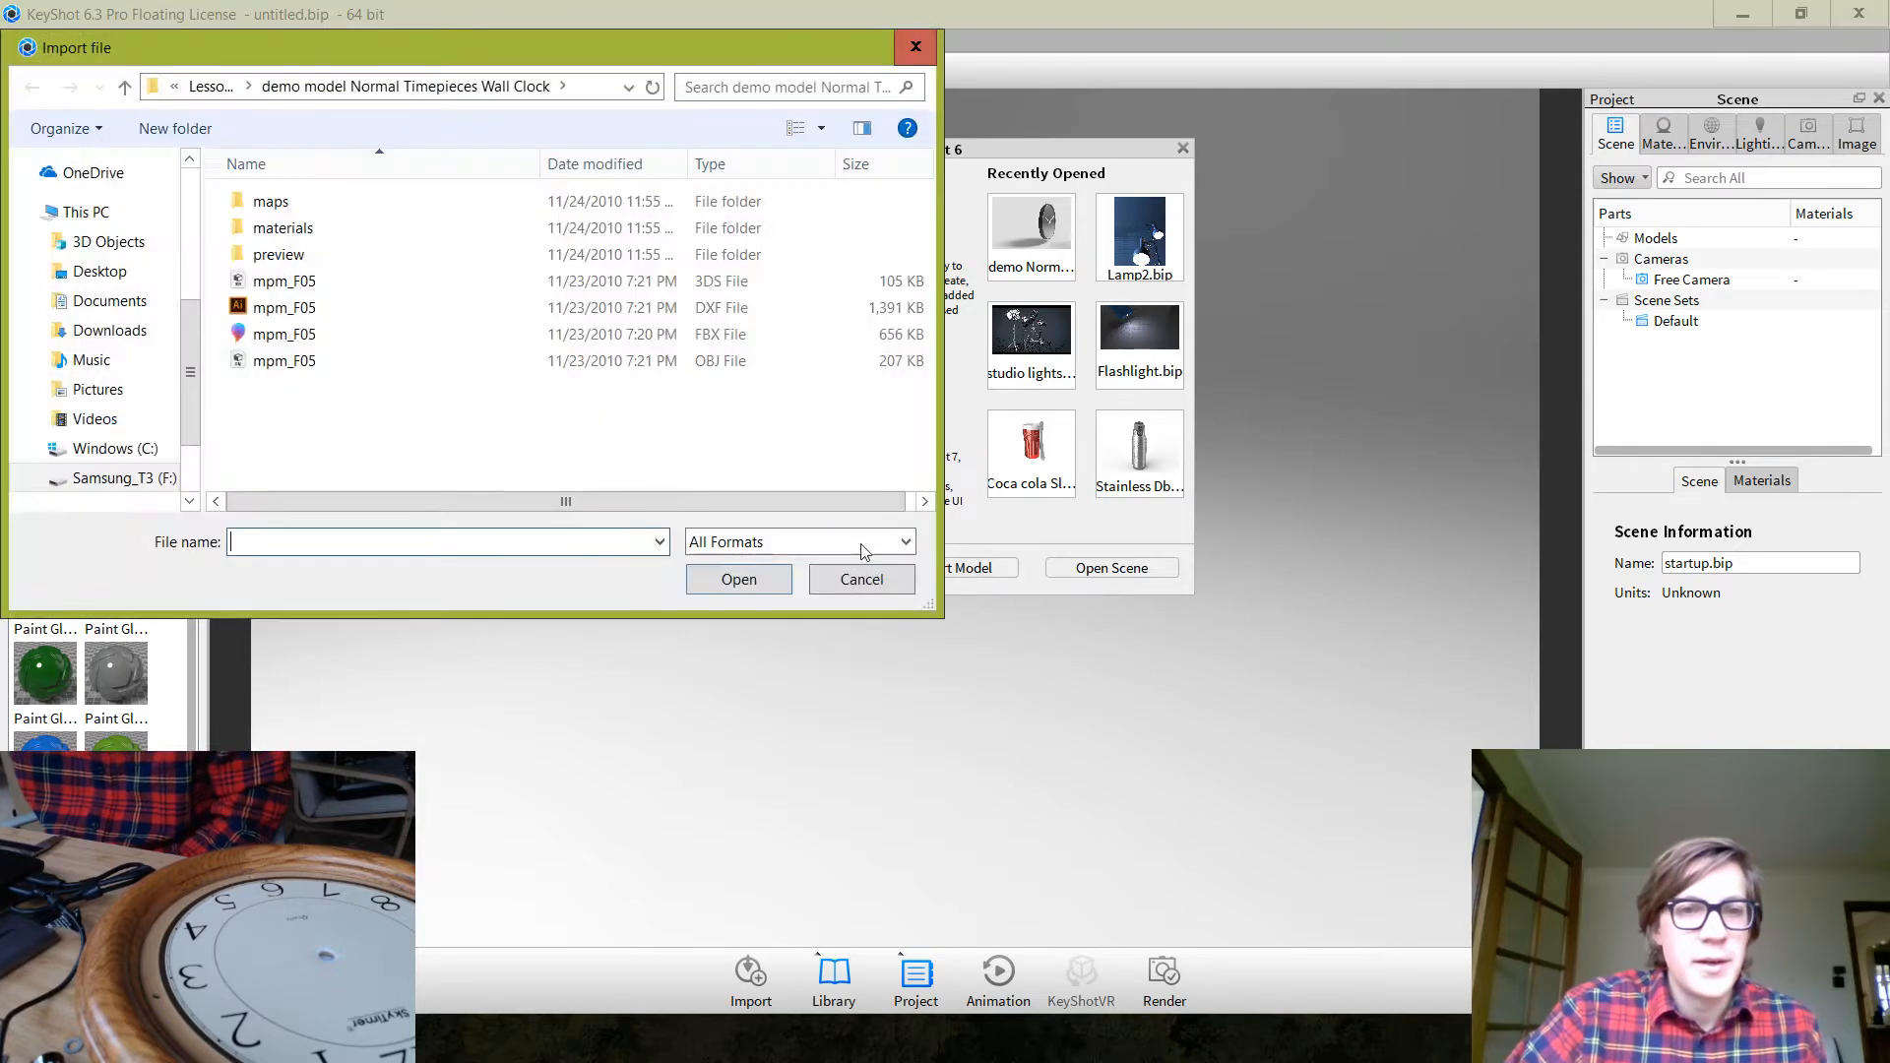
scroll(109, 384, down, 2)
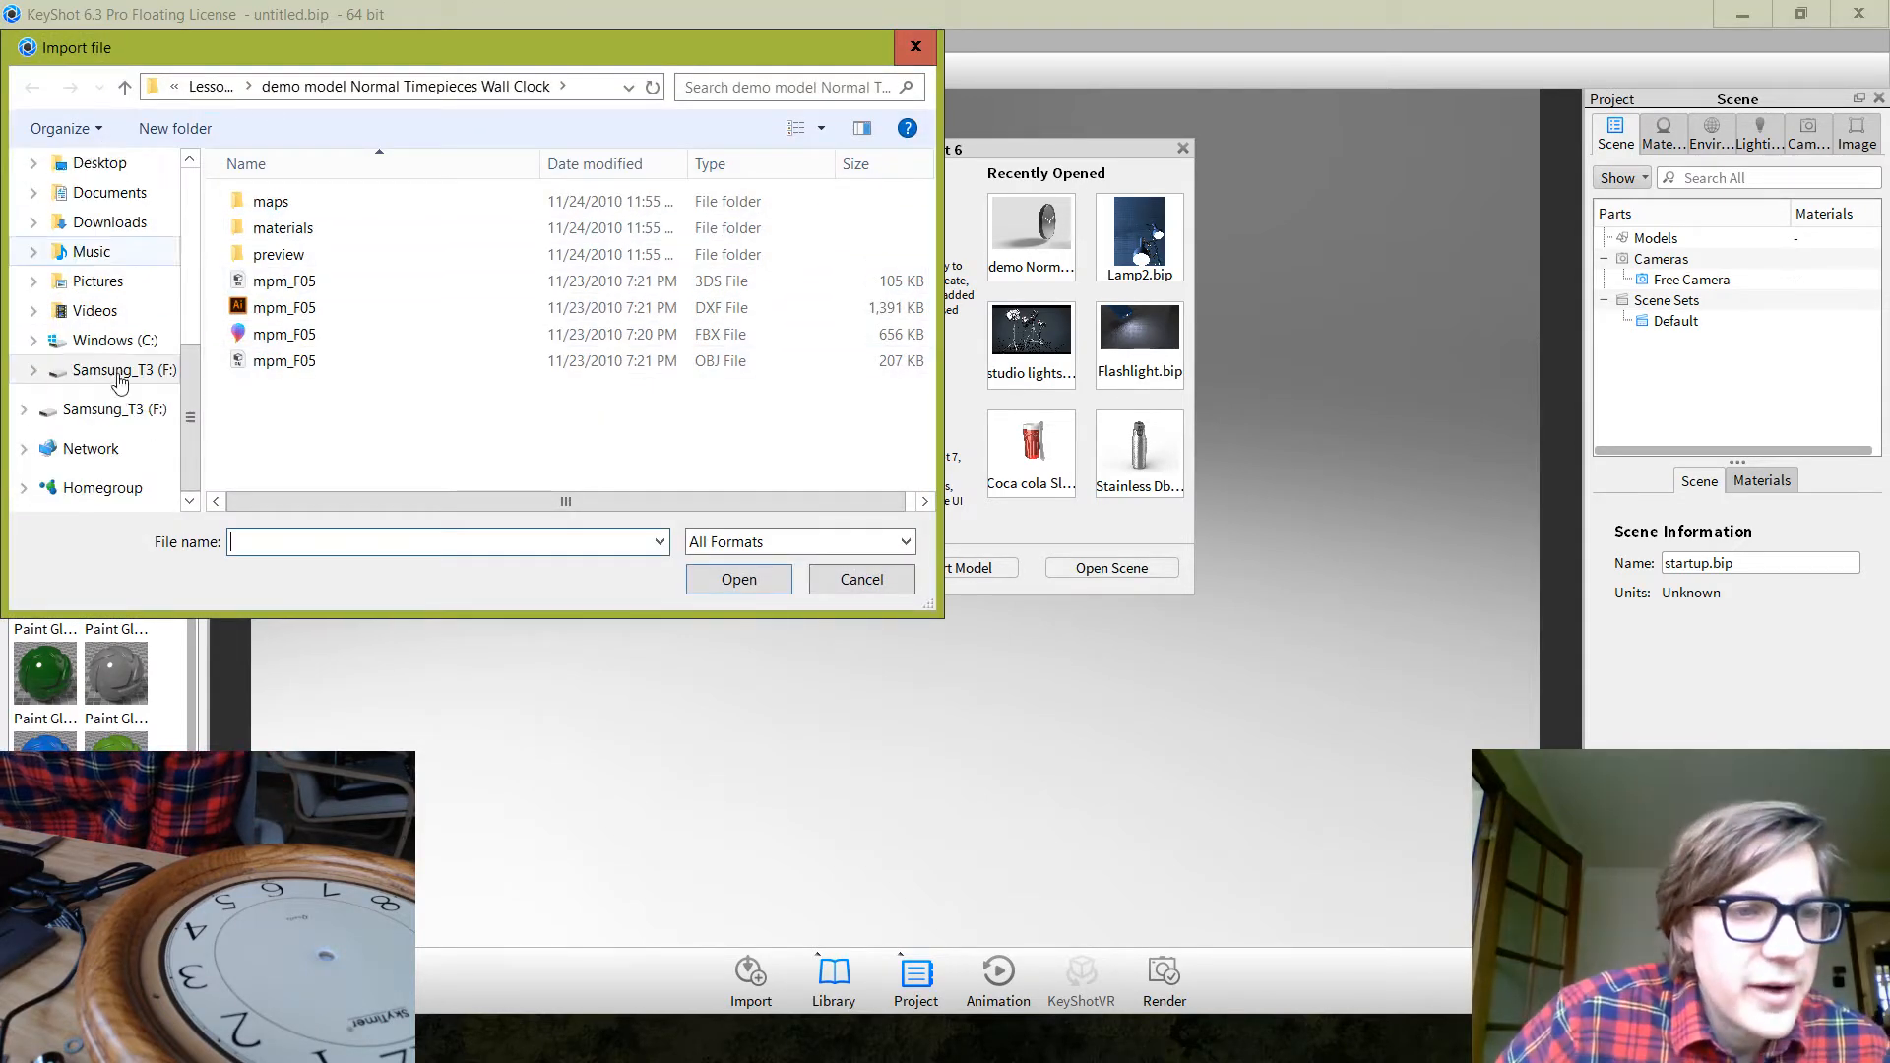
click(98, 410)
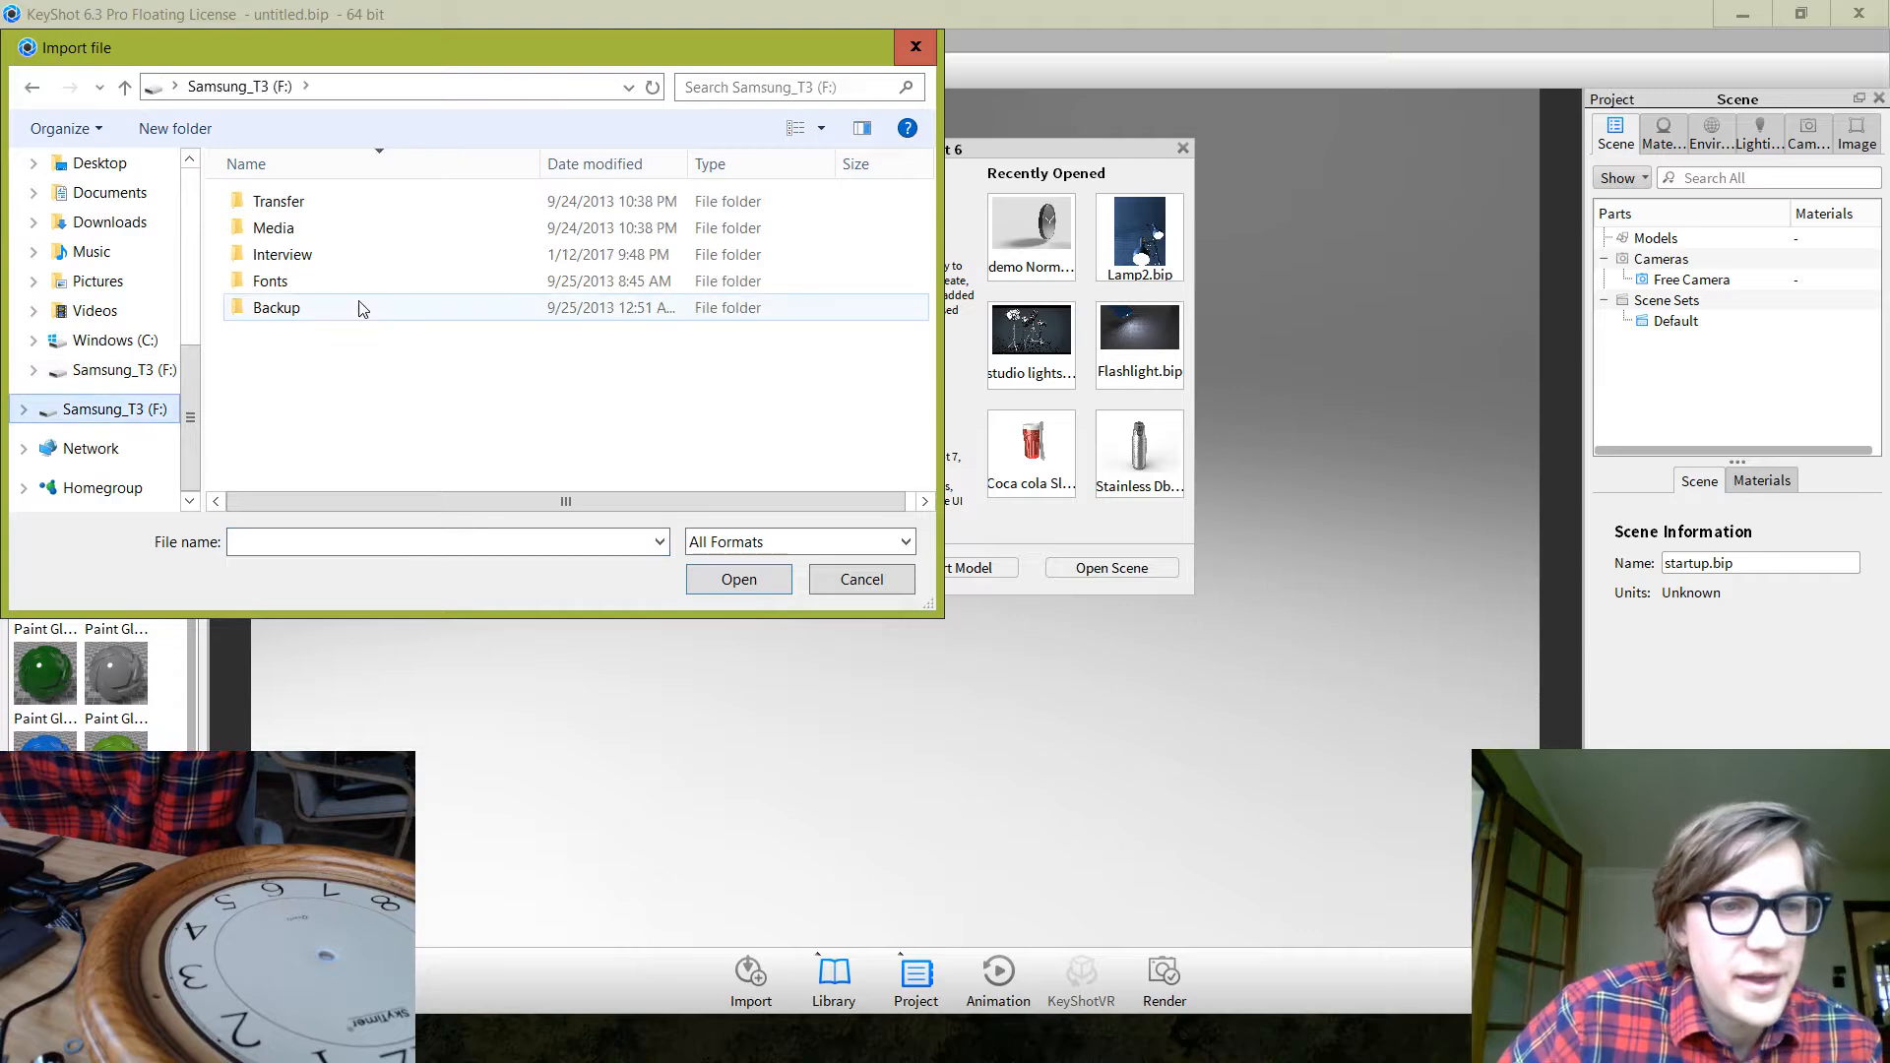
double_click(329, 207)
scroll(394, 406, down, 5)
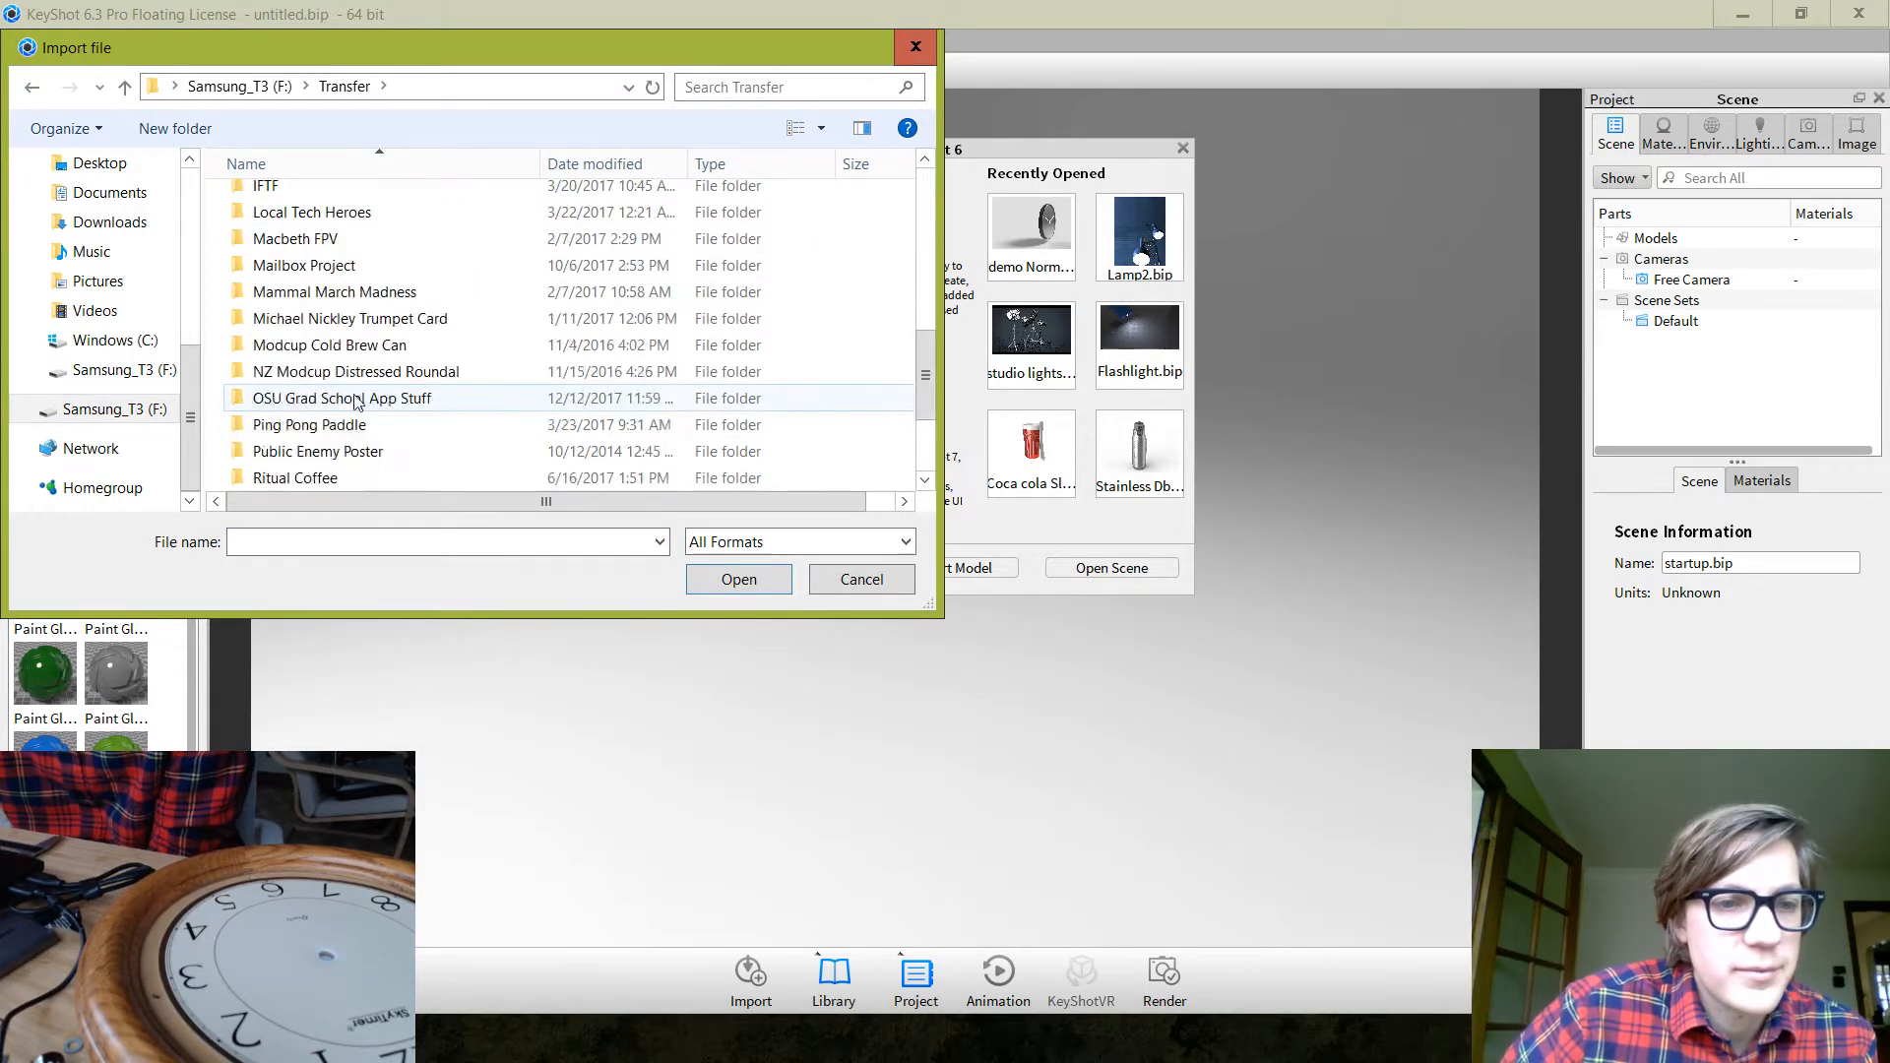
double_click(397, 405)
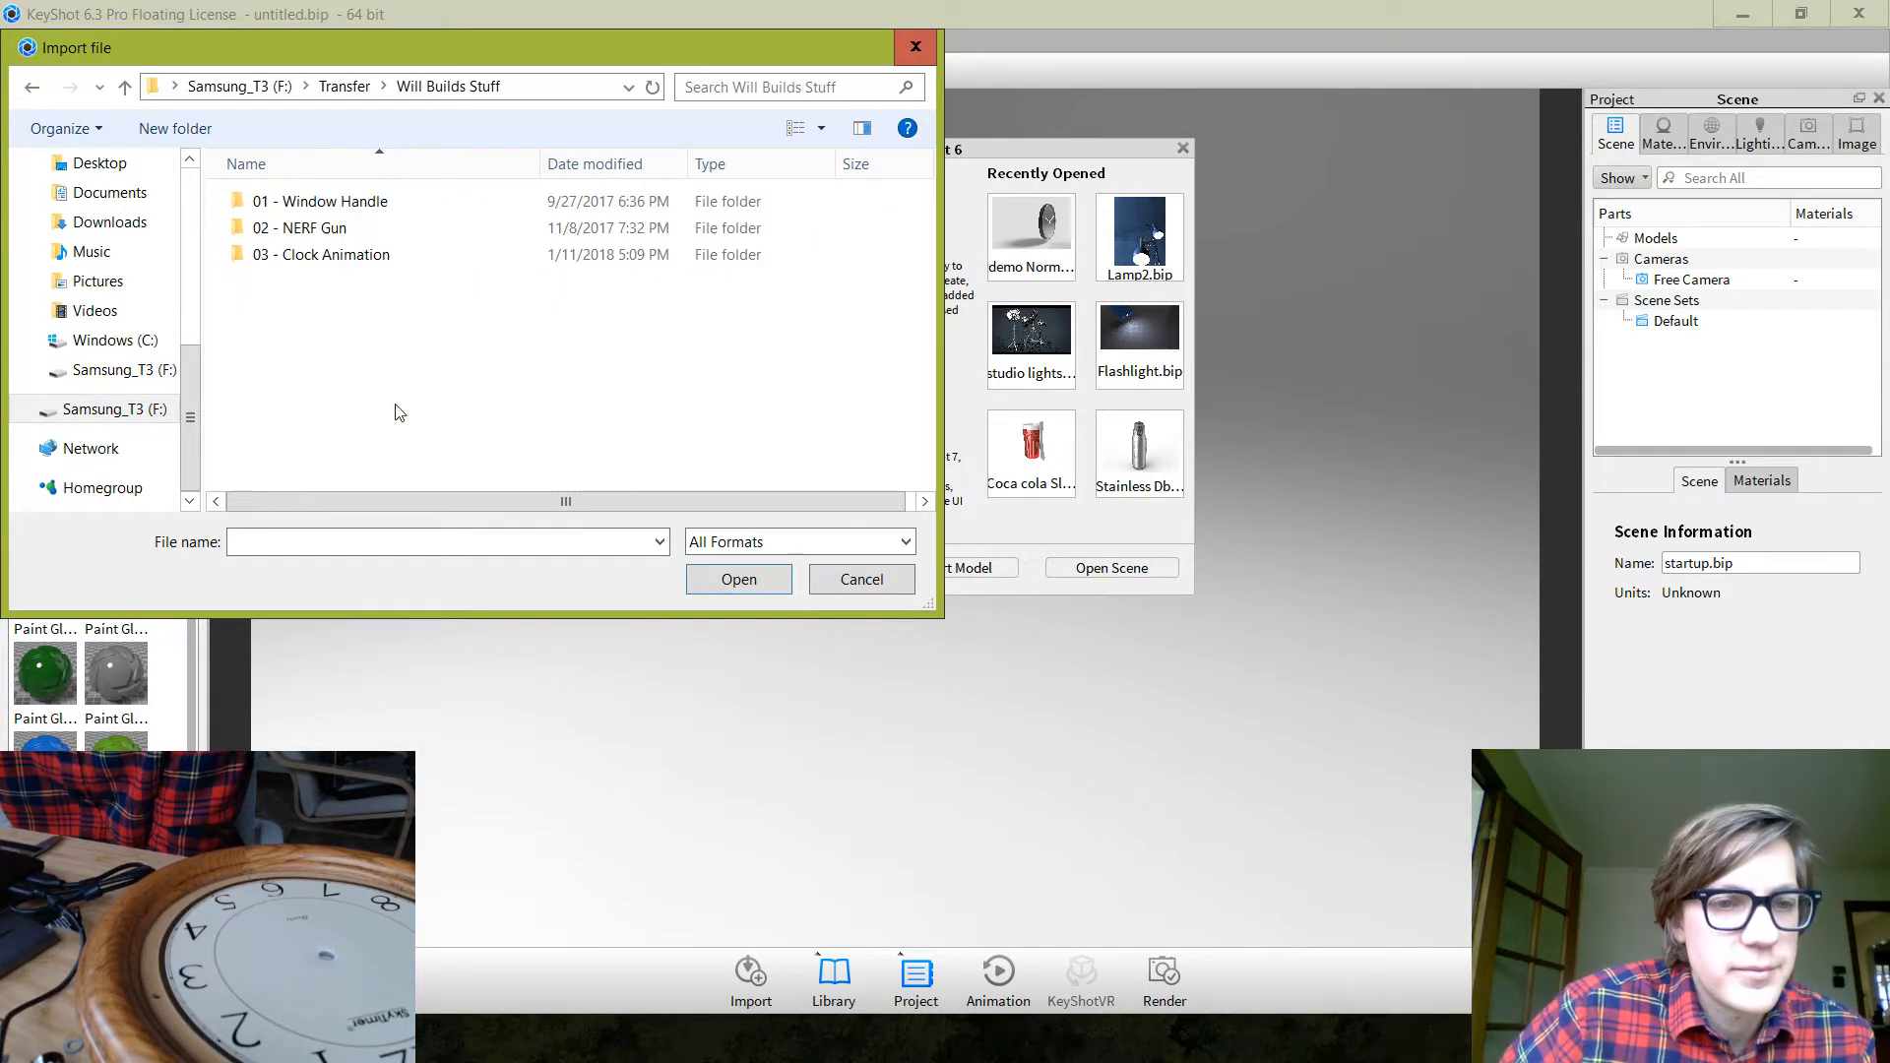
double_click(372, 255)
click(417, 239)
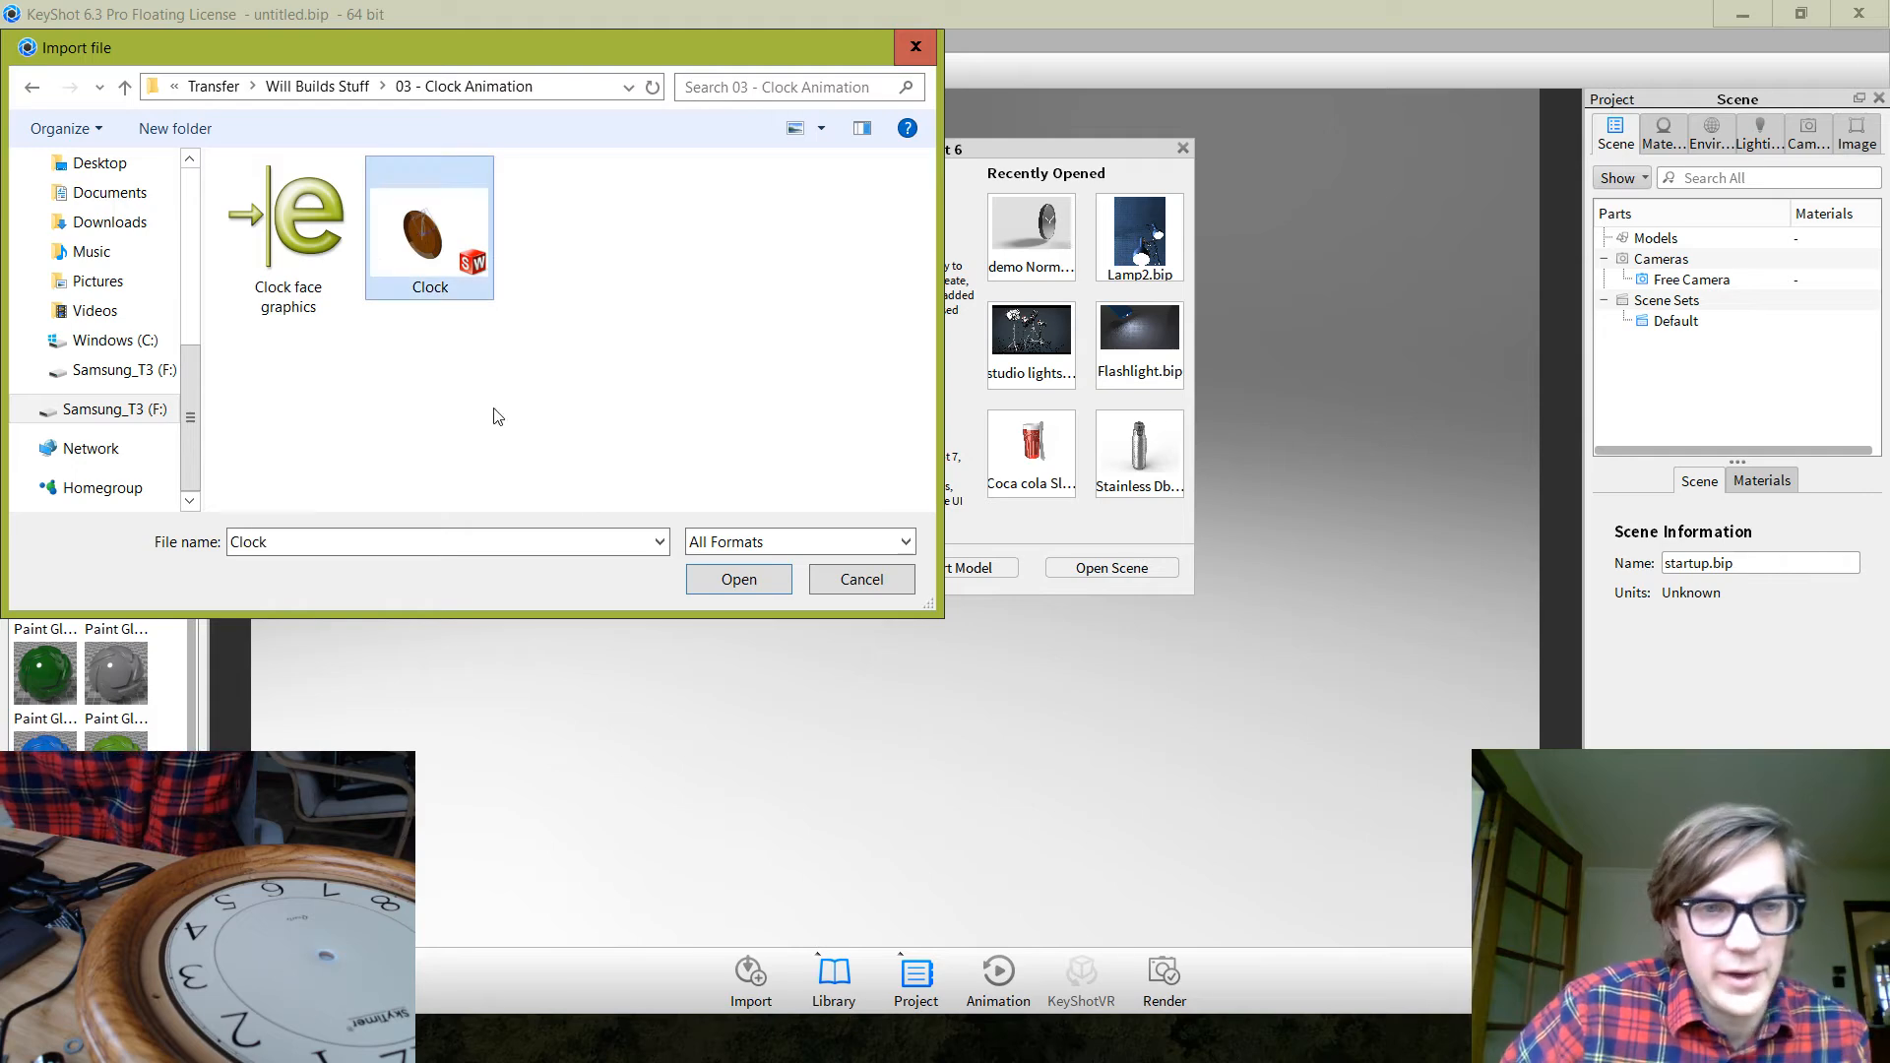
click(706, 577)
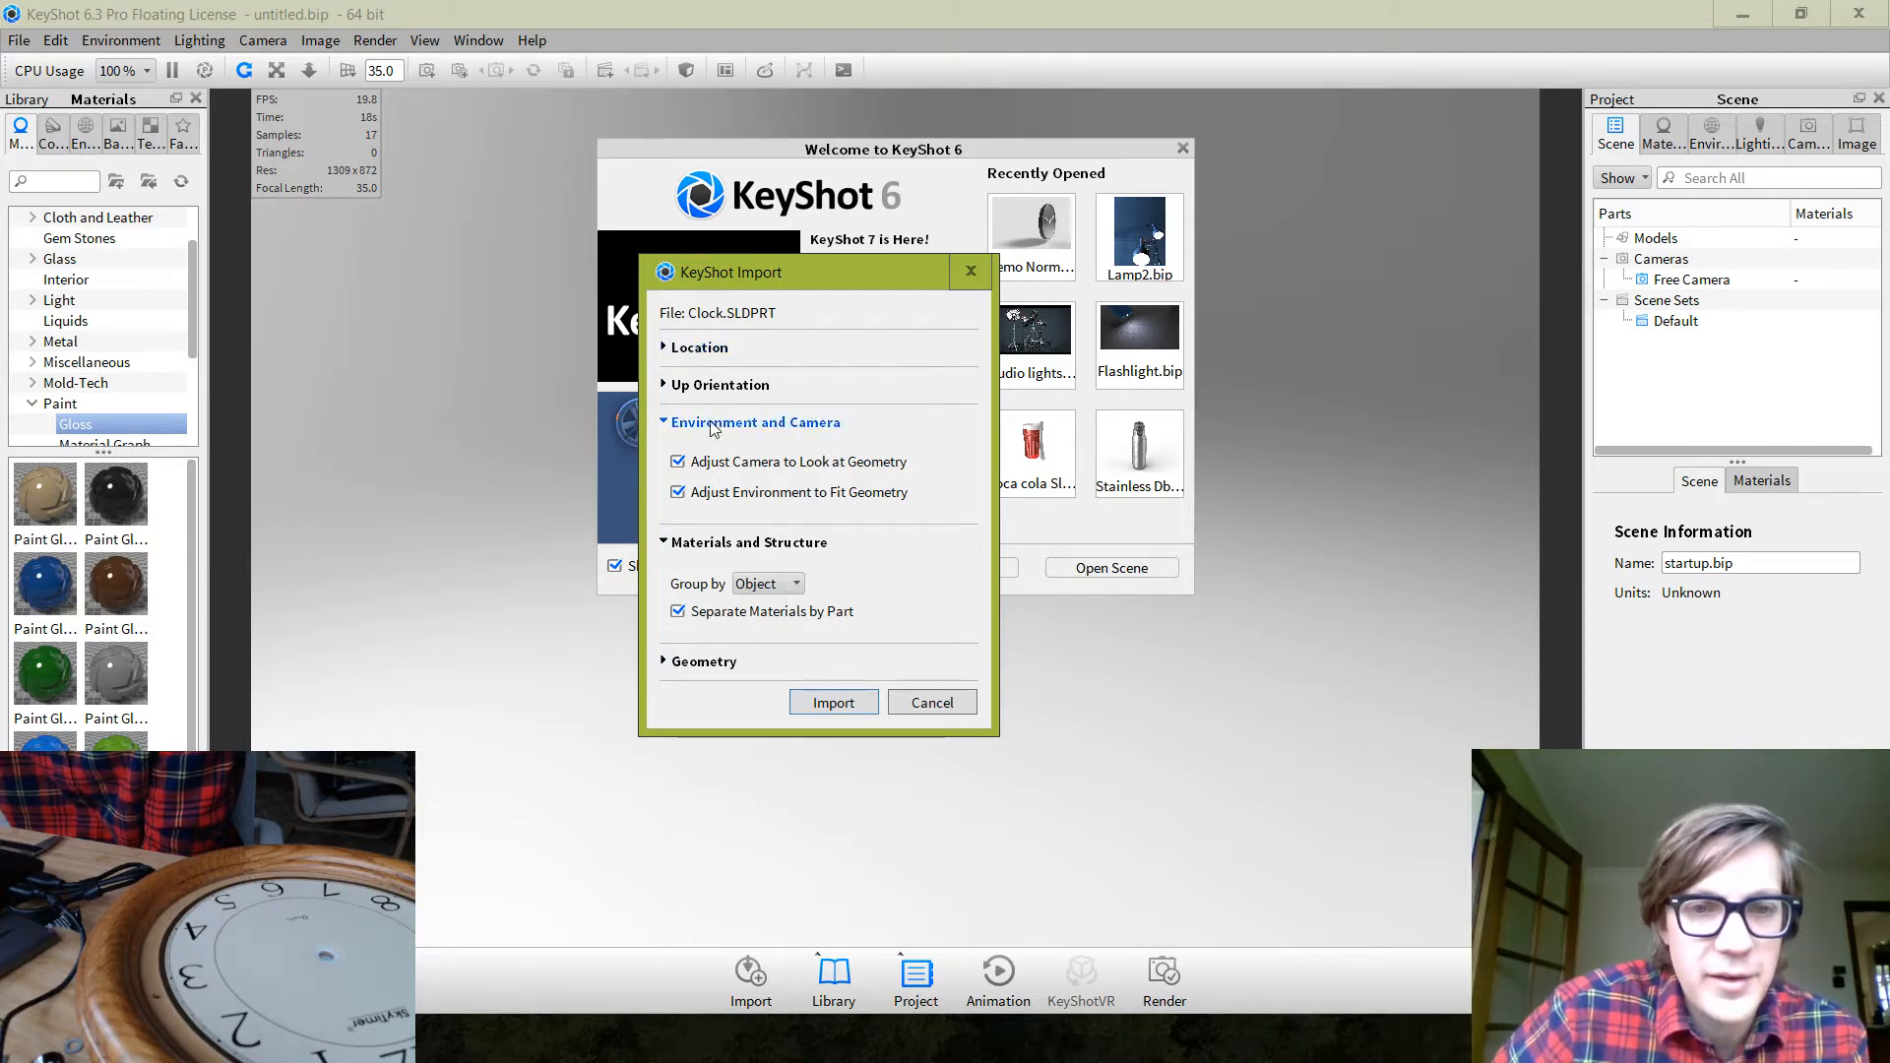
Review the geometry options and import Clock.SLDPRT, grouped by object with separate materials by part and tessellation quality 0.2
click(705, 665)
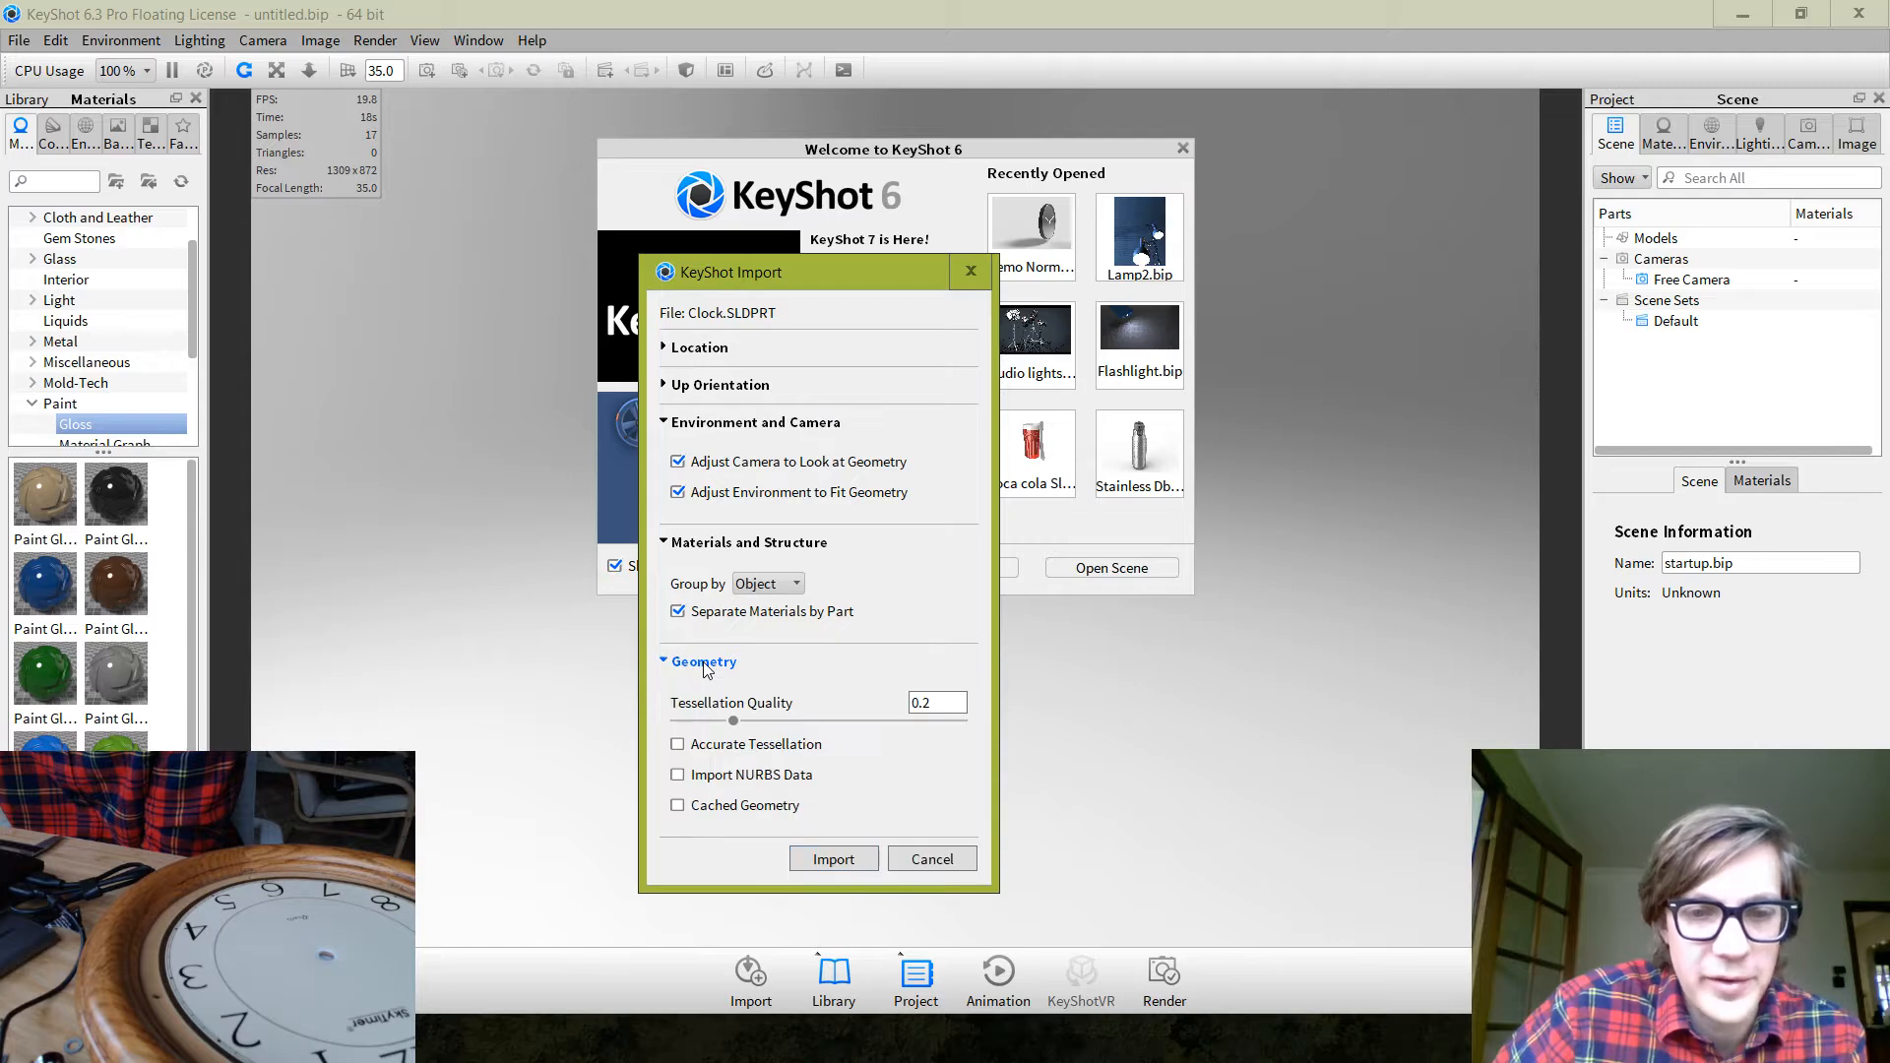
click(705, 664)
click(825, 854)
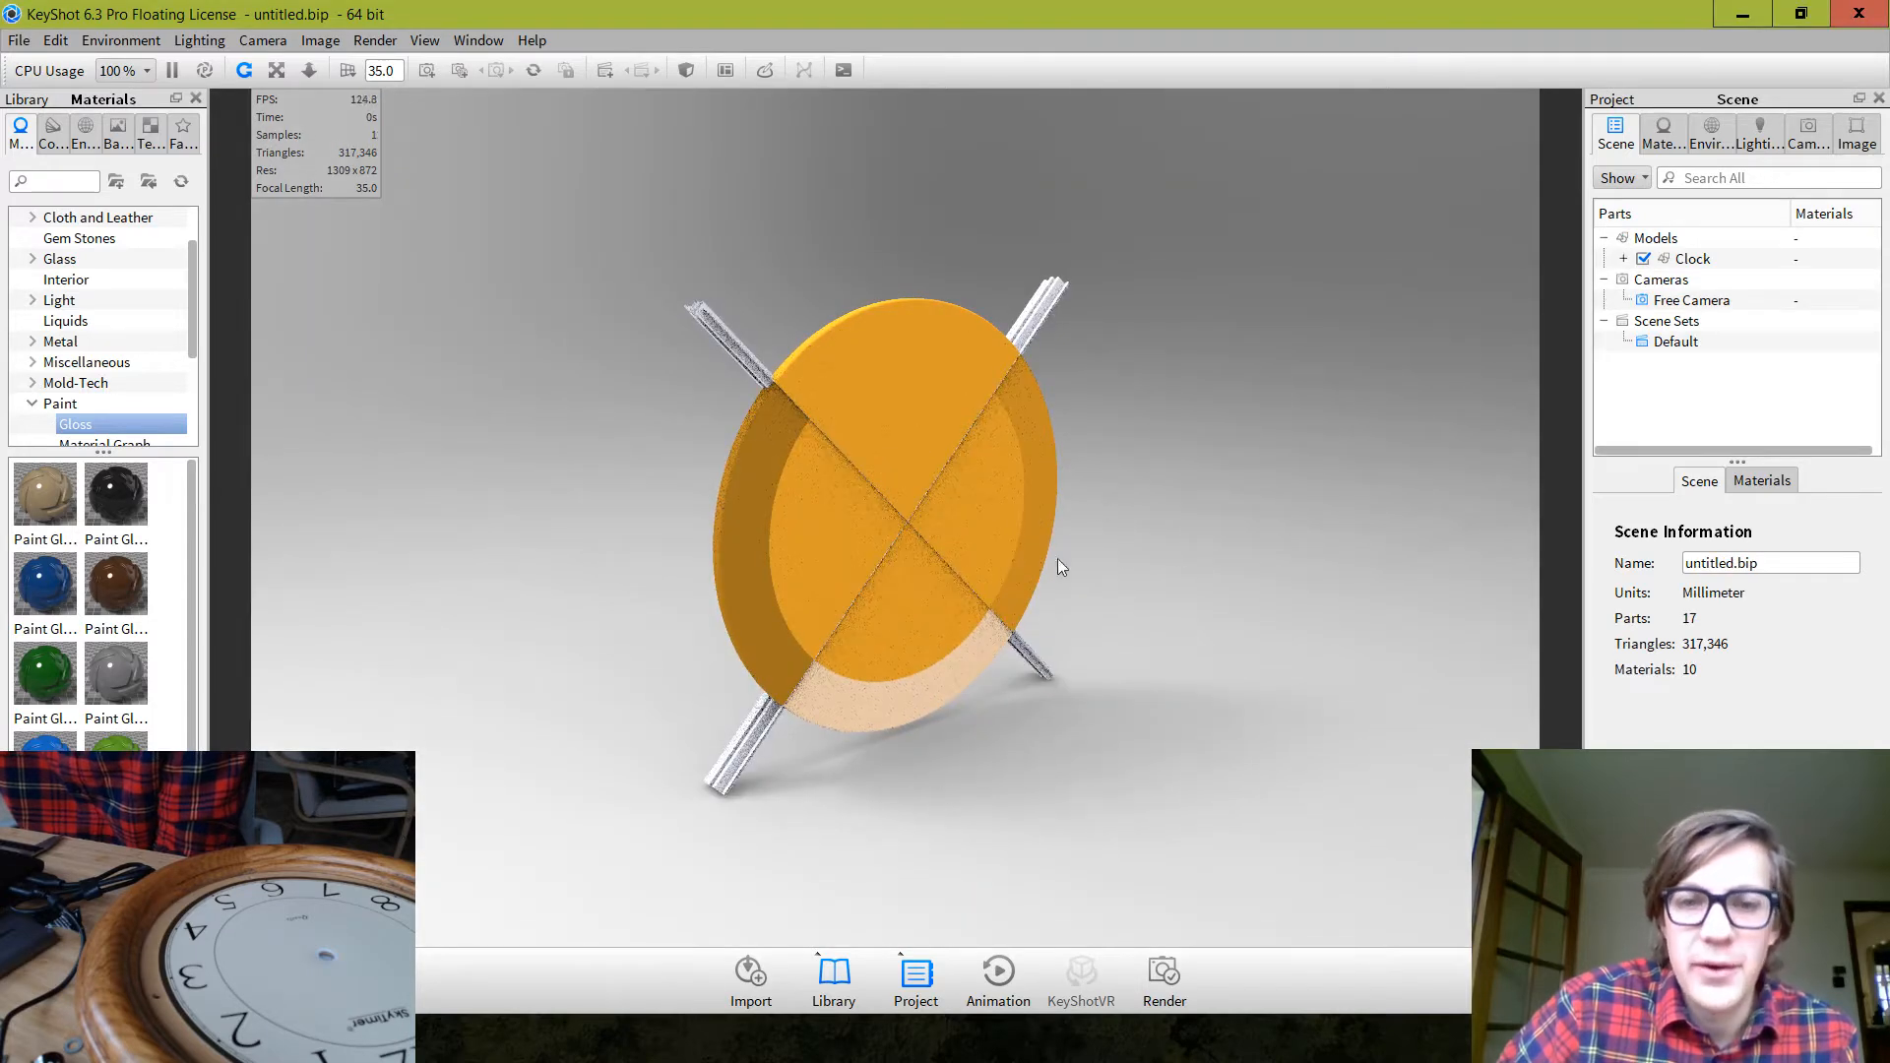
Turn the clock to face the camera and delete the surface strip crossing it from the upper right to the lower left
drag(1058, 558, 535, 583)
scroll(1075, 535, up, 1)
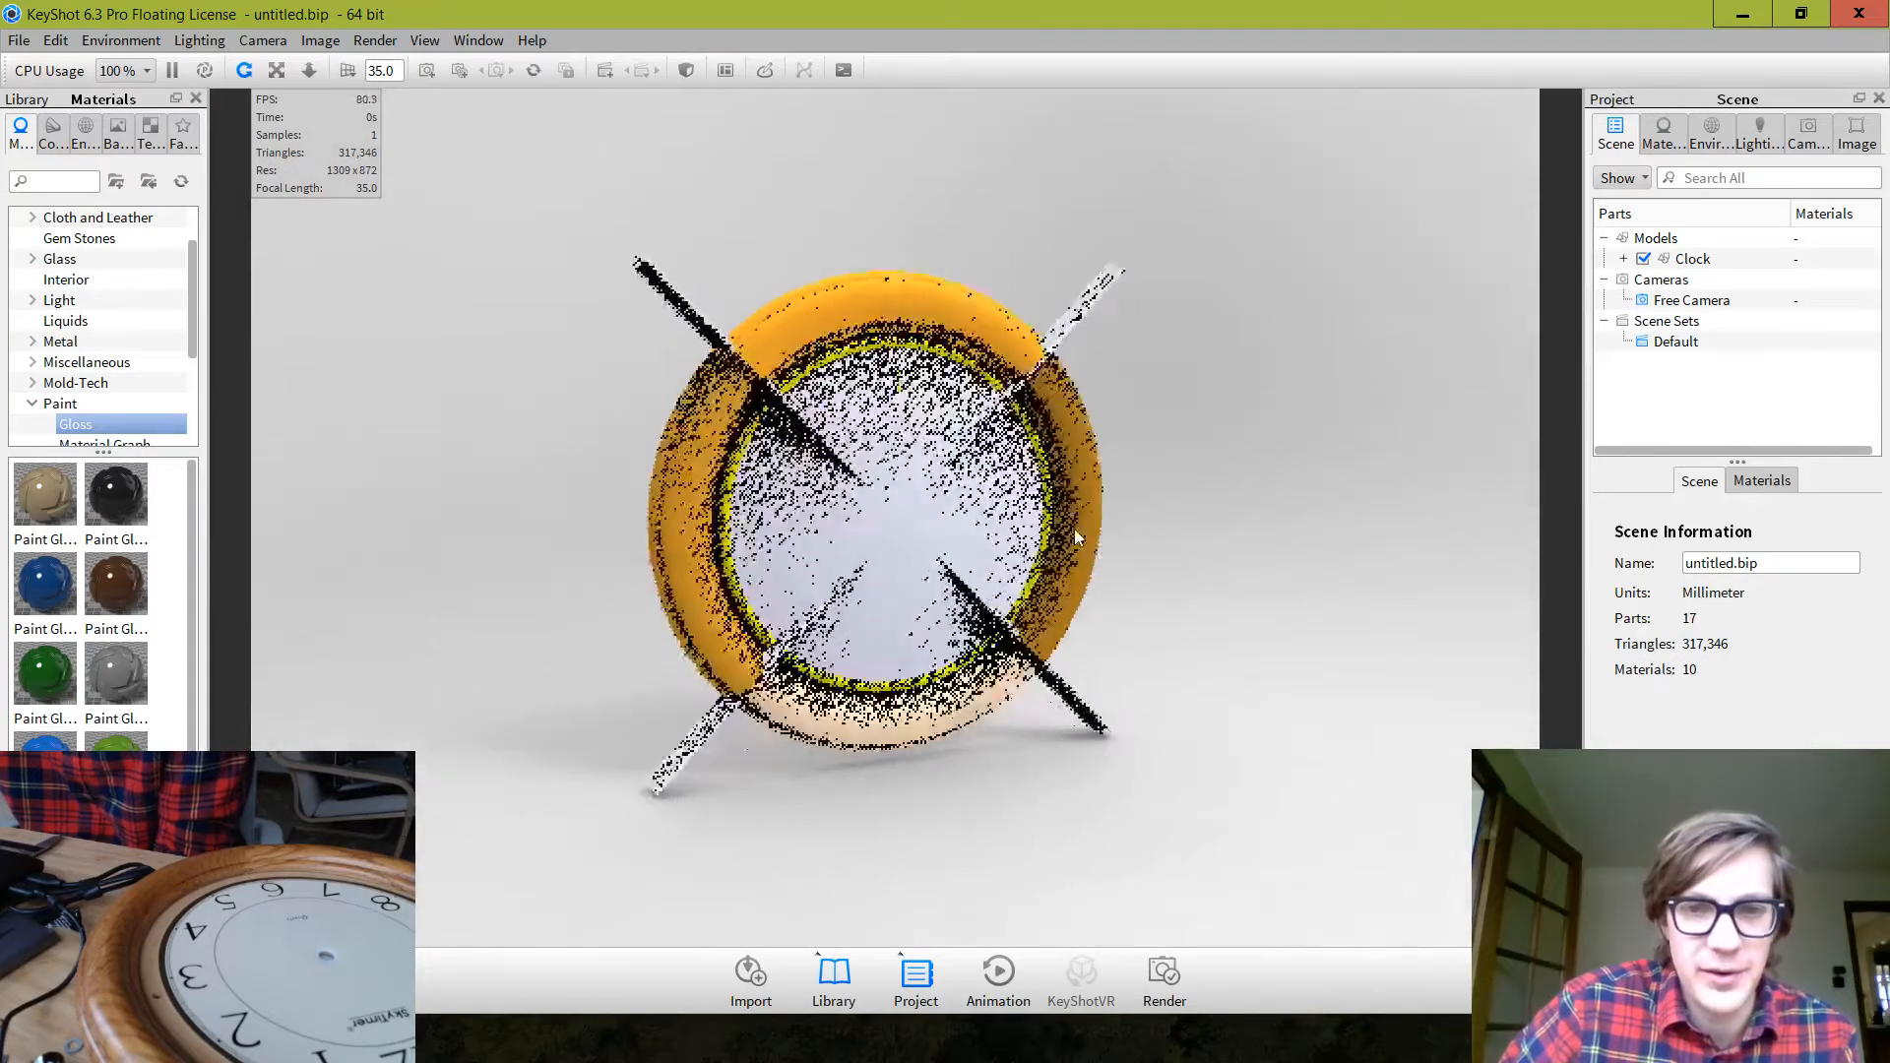
scroll(1075, 535, up, 3)
click(1189, 200)
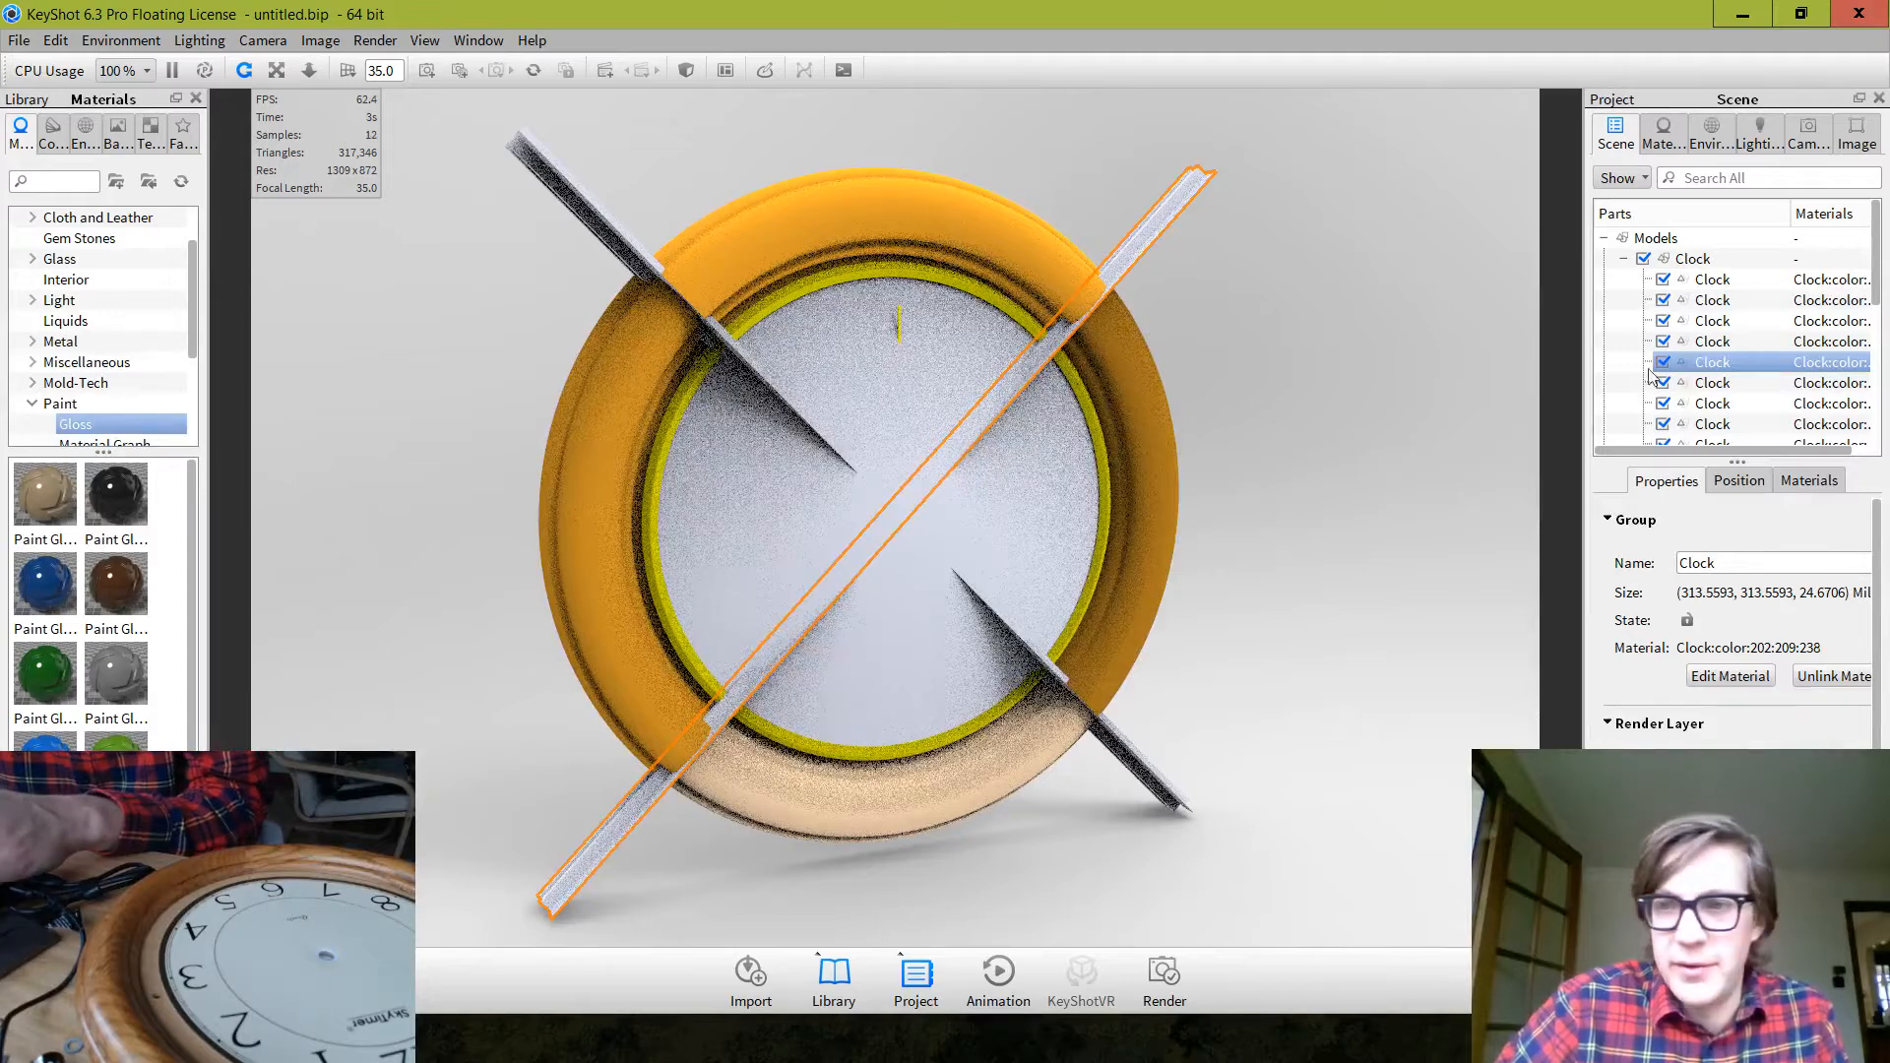
right_click(1744, 369)
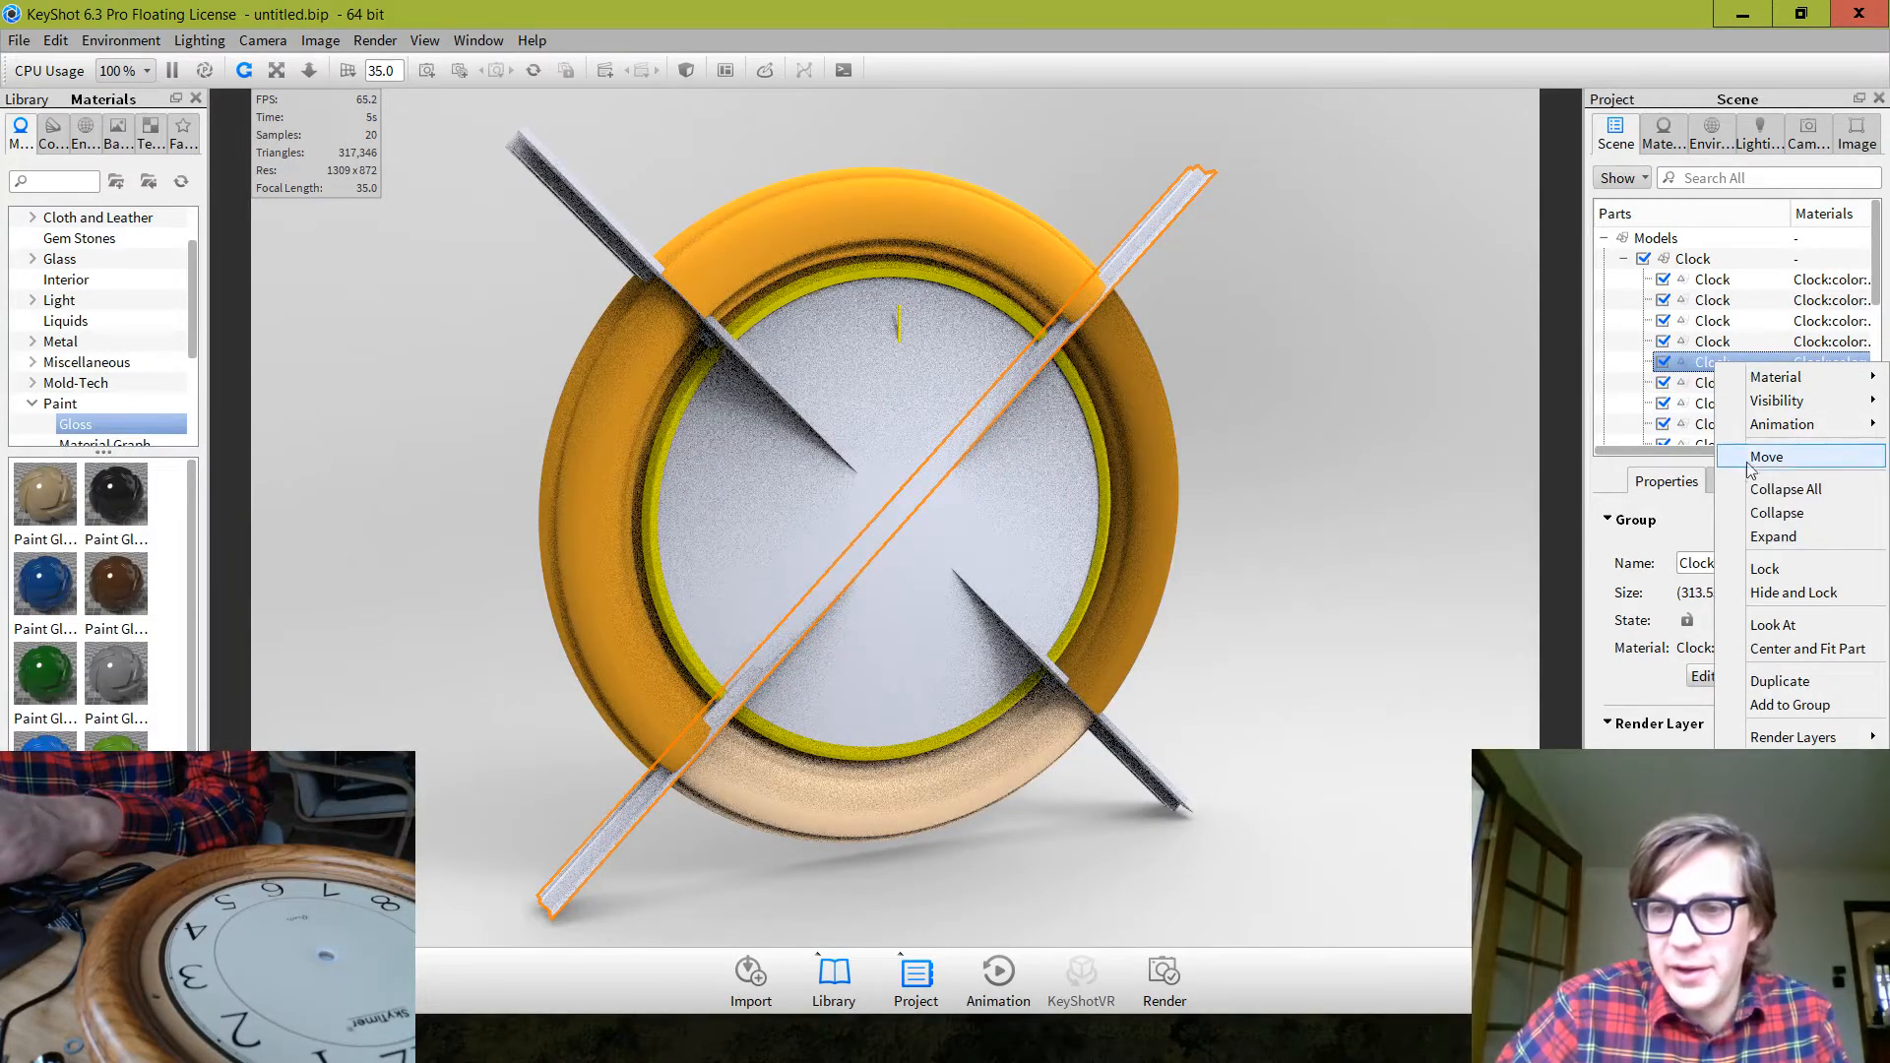
click(1352, 375)
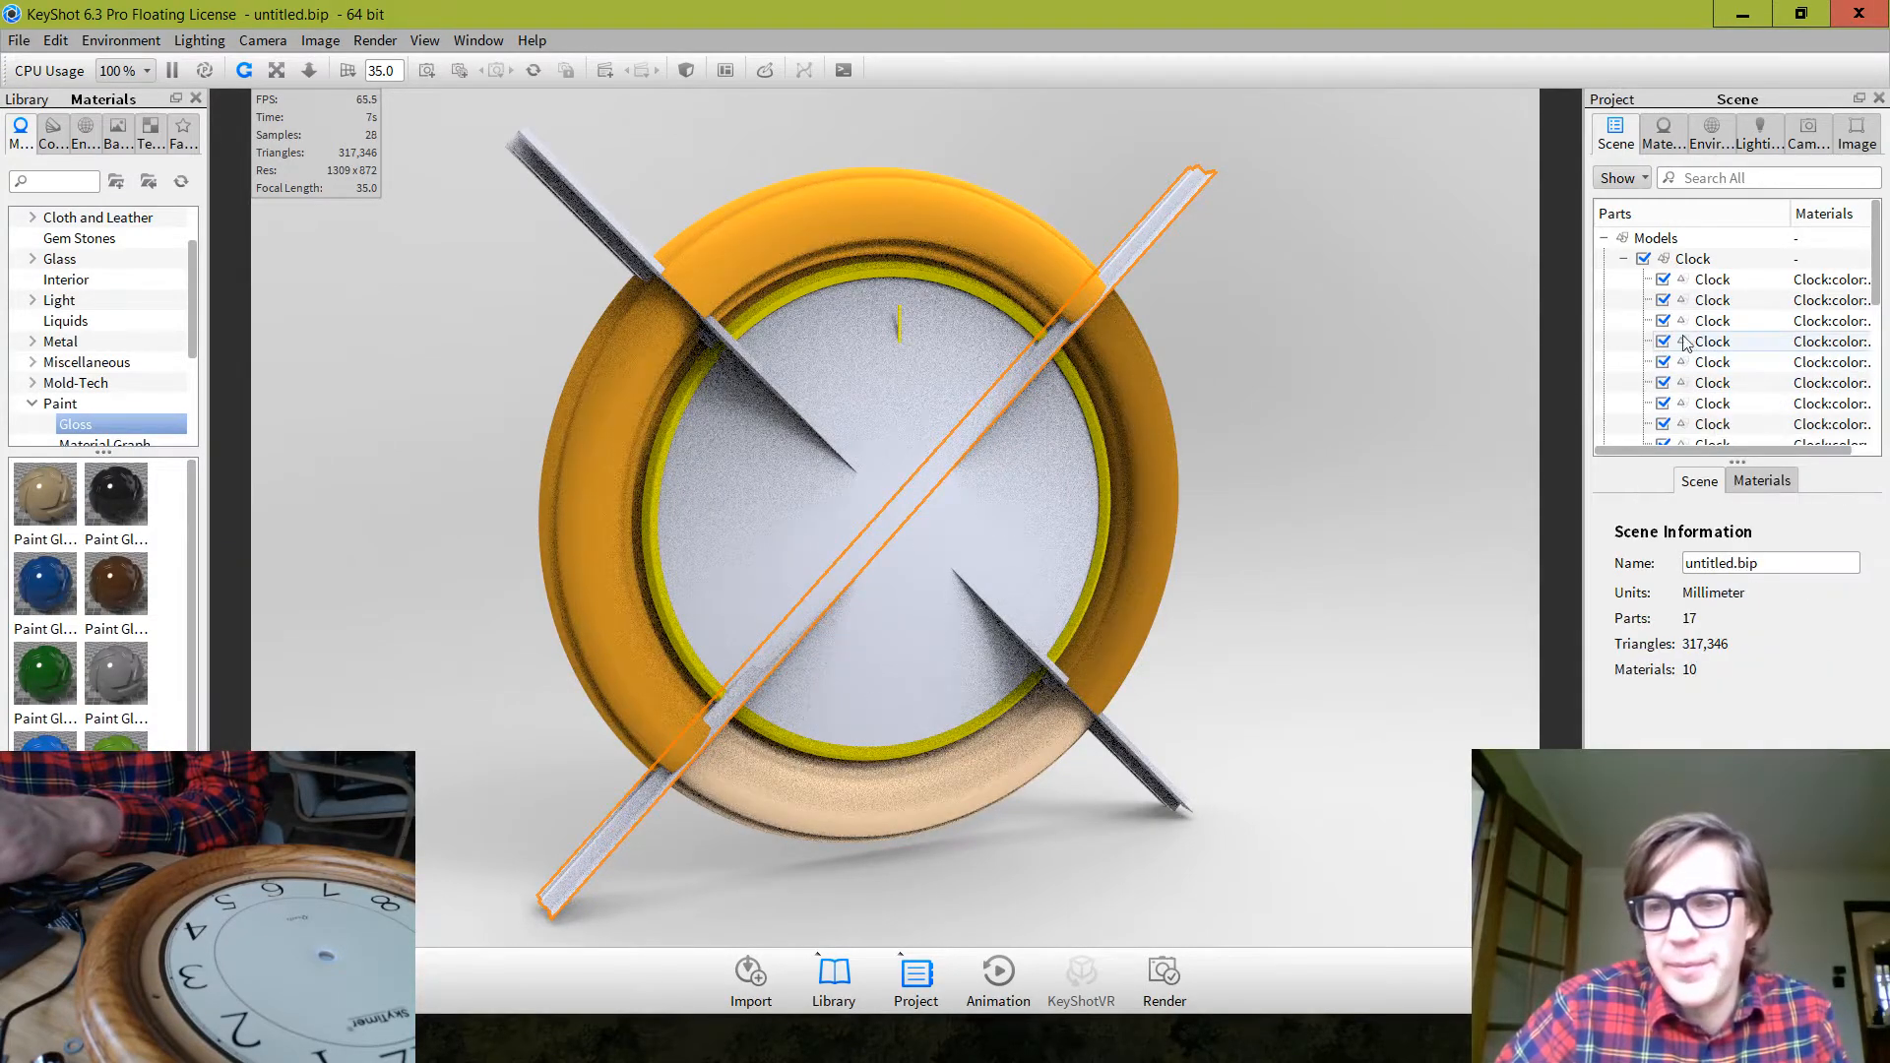
click(1713, 364)
right_click(1737, 365)
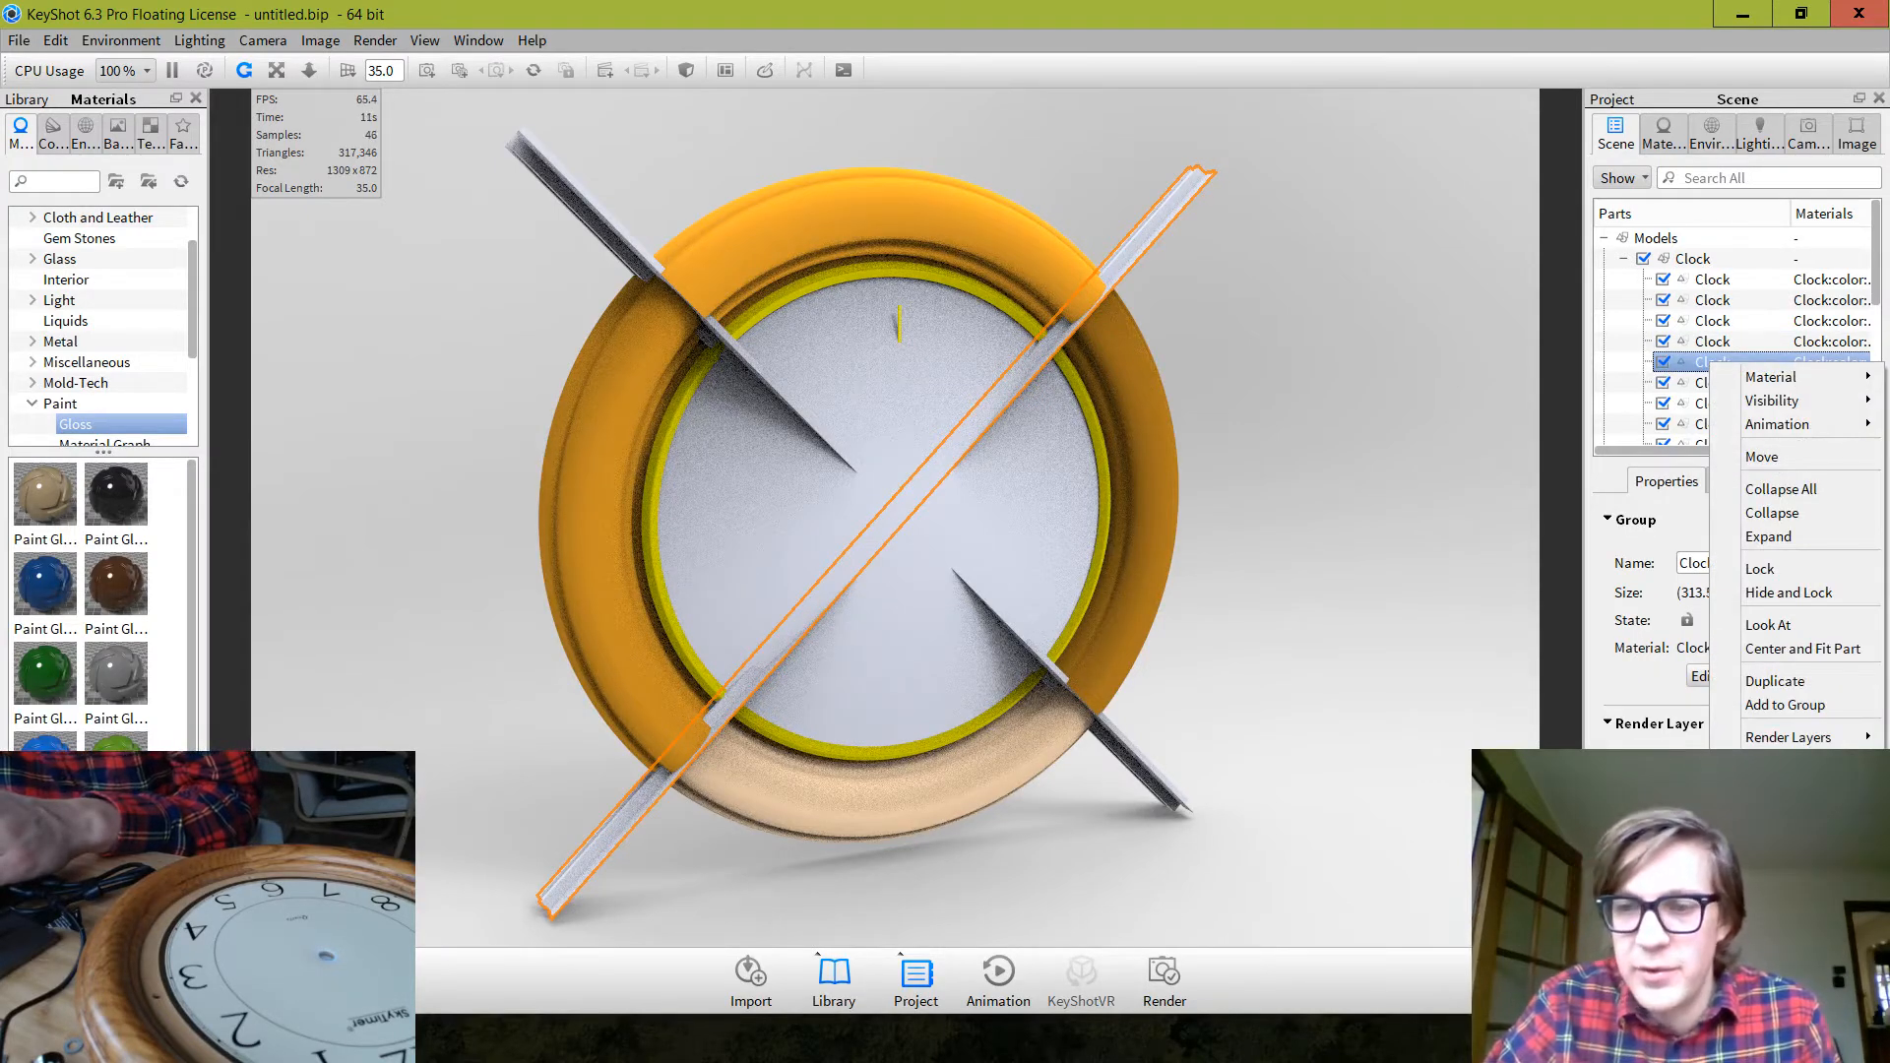
click(1772, 769)
click(989, 538)
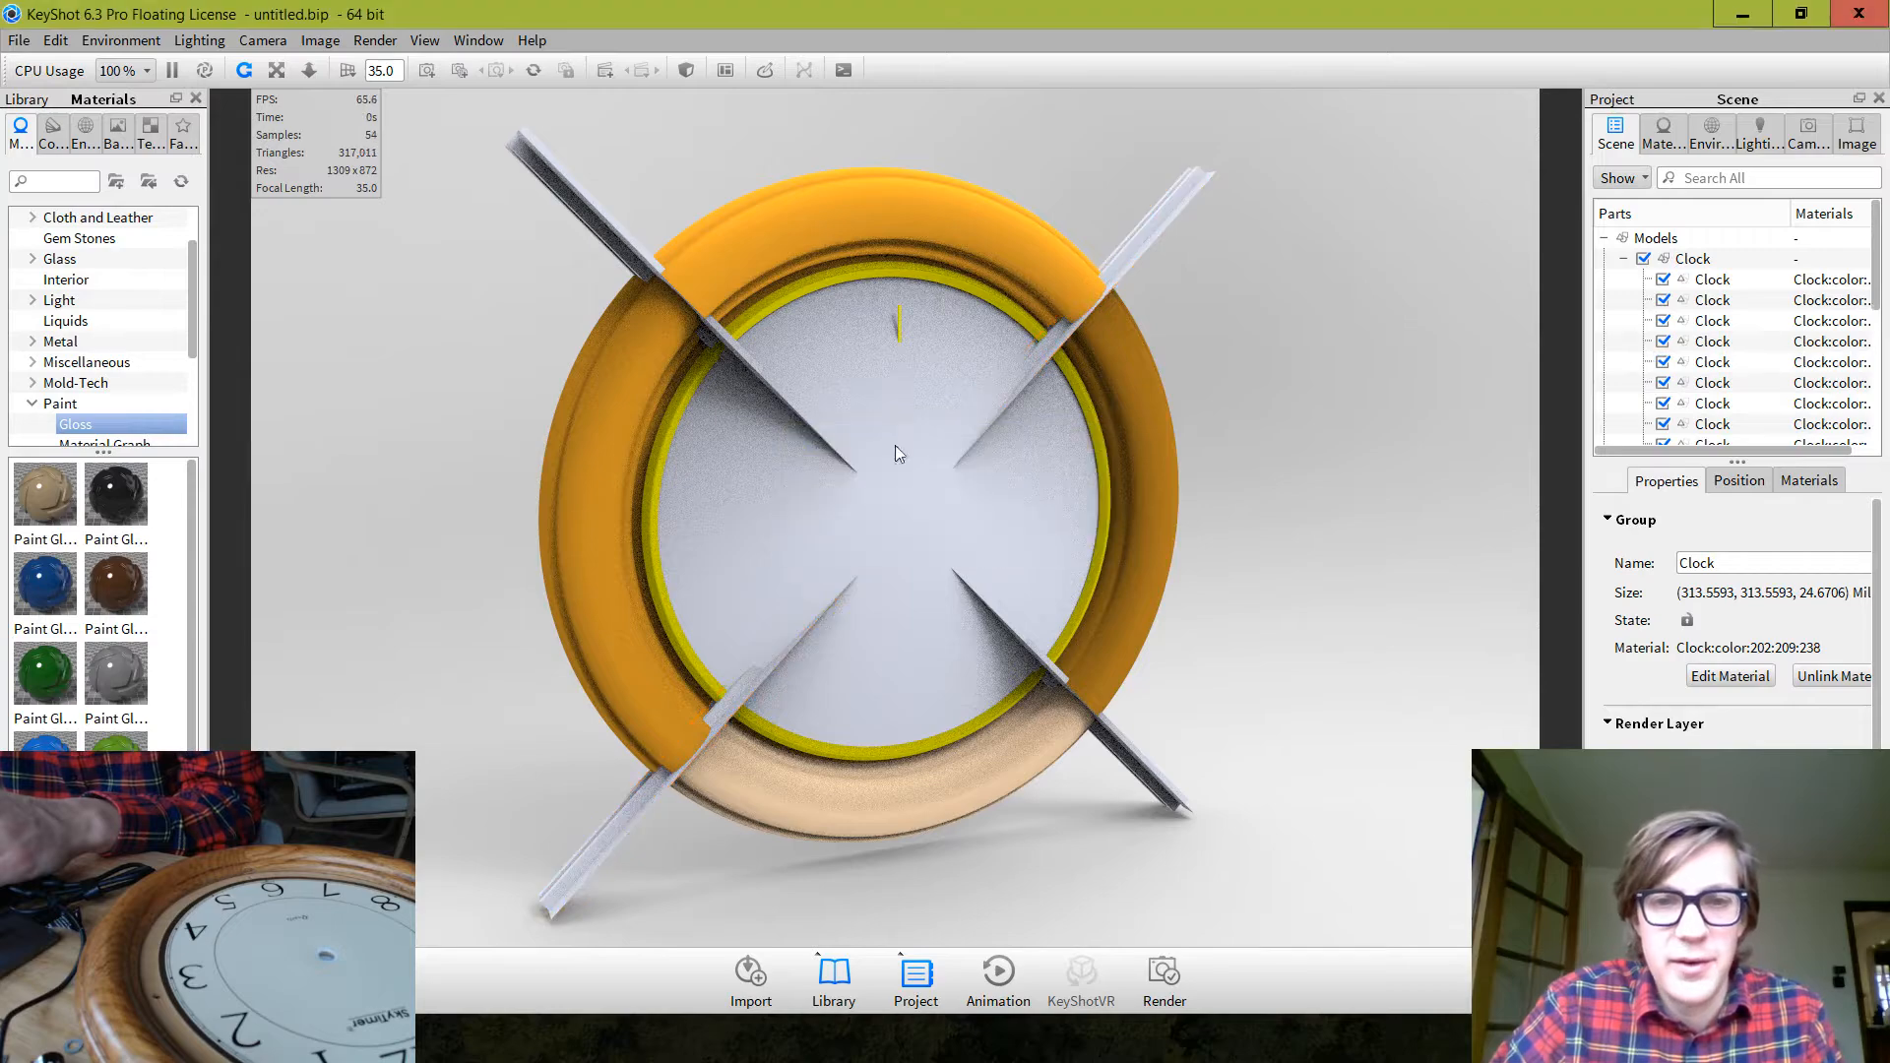
Undo the deletion of the surface strip crossing the clock from the upper right to the lower left
click(577, 214)
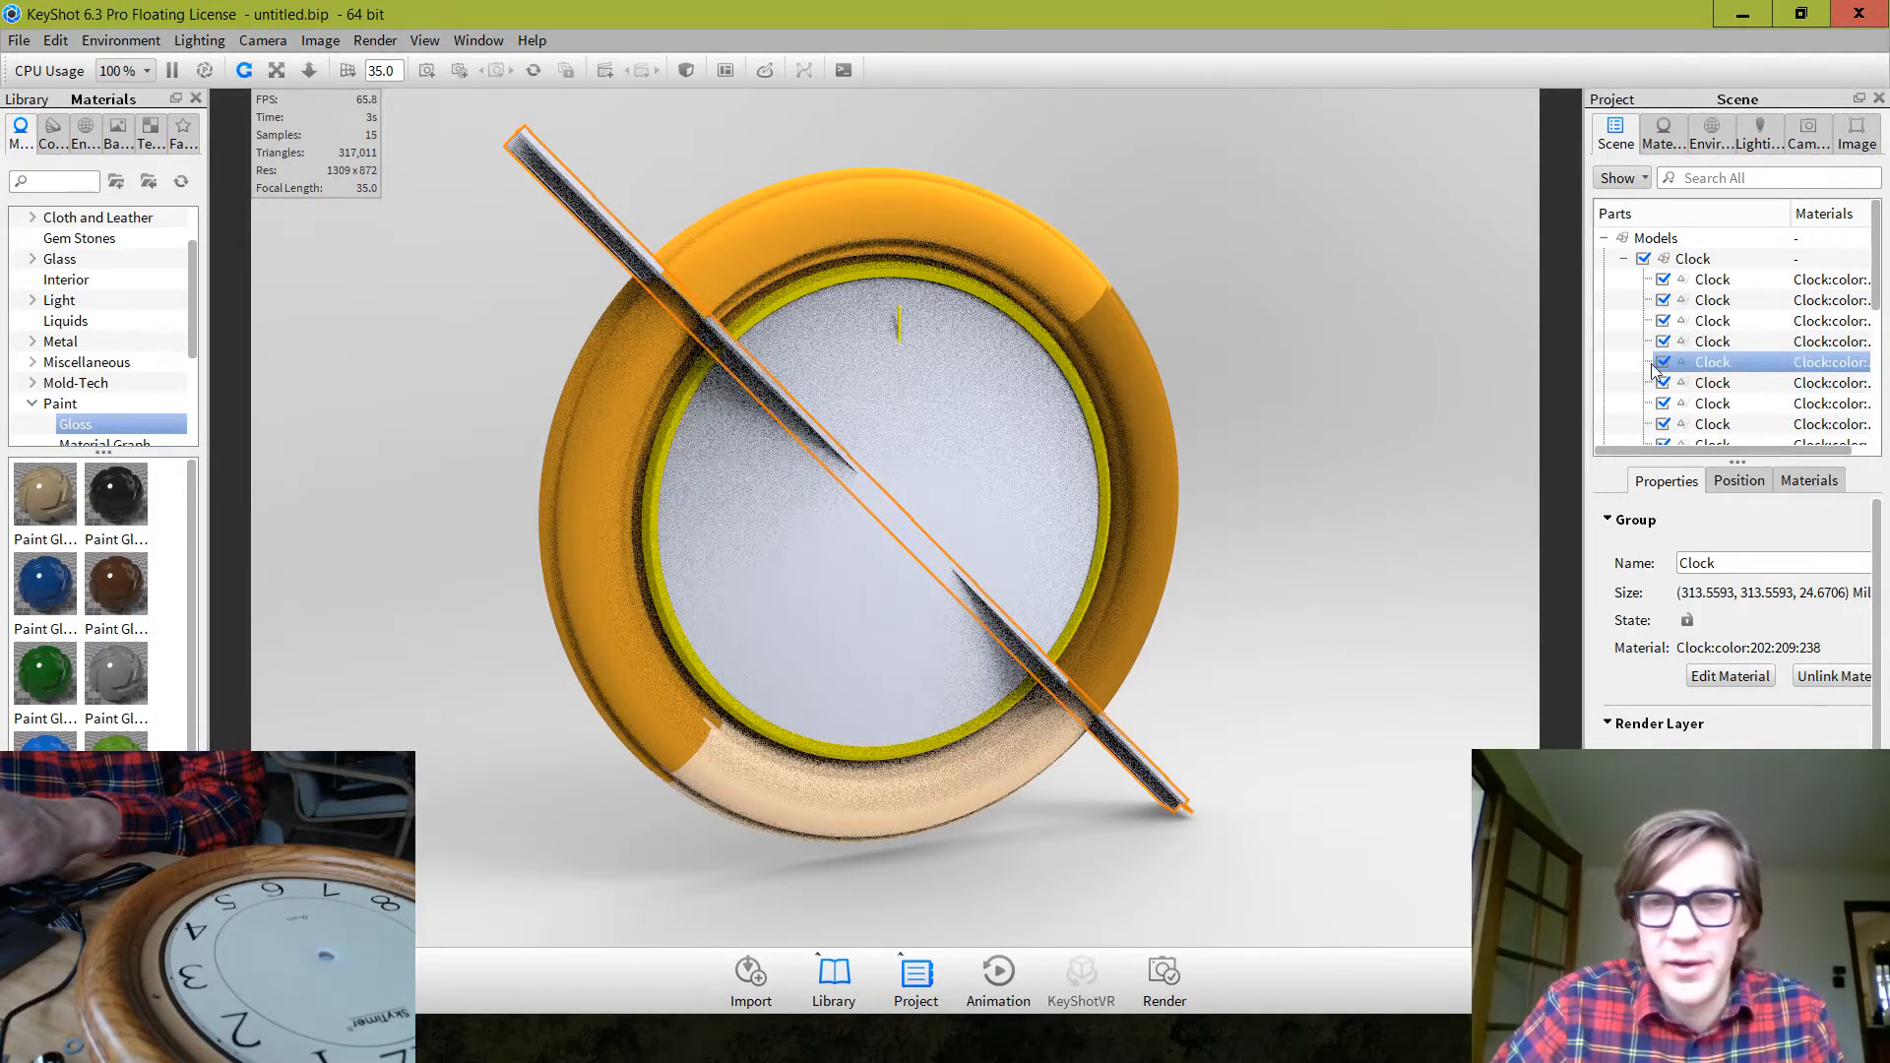
click(1283, 384)
click(55, 40)
click(108, 66)
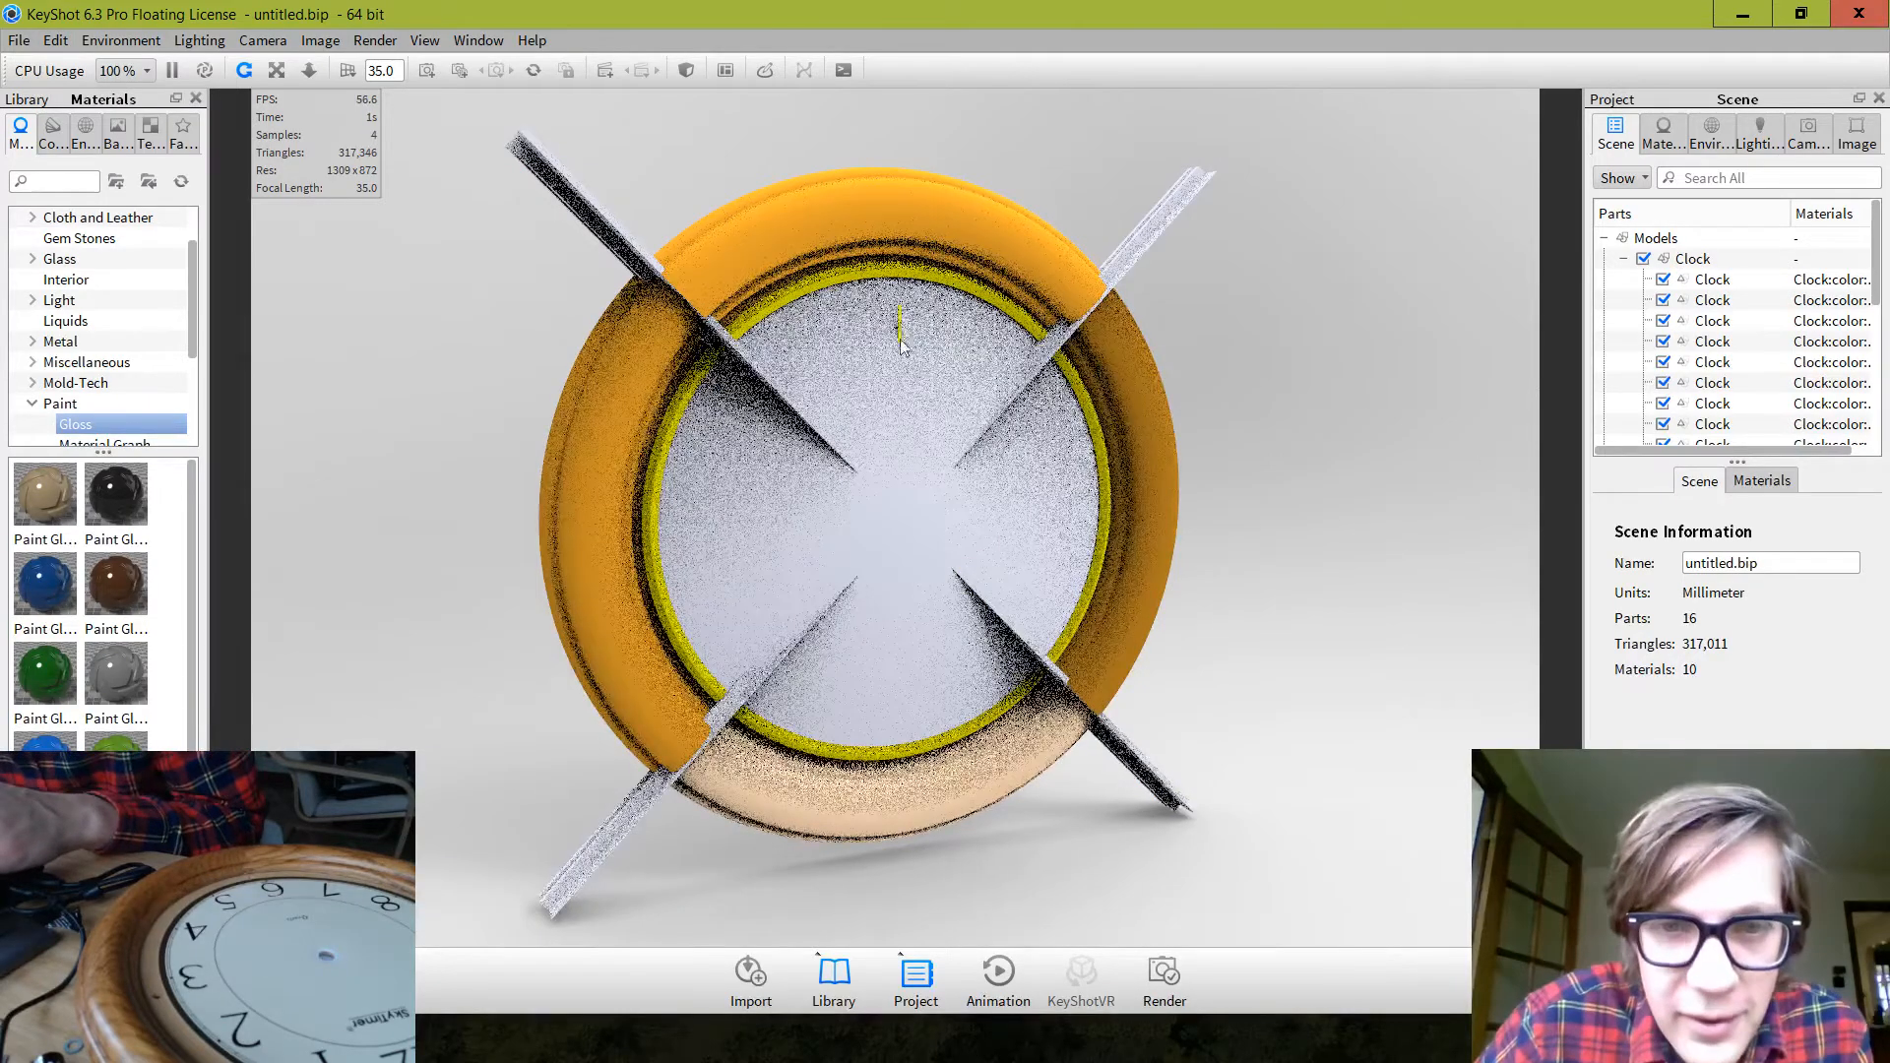
Open the Clock part from the 03 - Clock Animation folder in SolidWorks, with KeyShot's real-time rendering paused and its window minimized
scroll(901, 345, up, 3)
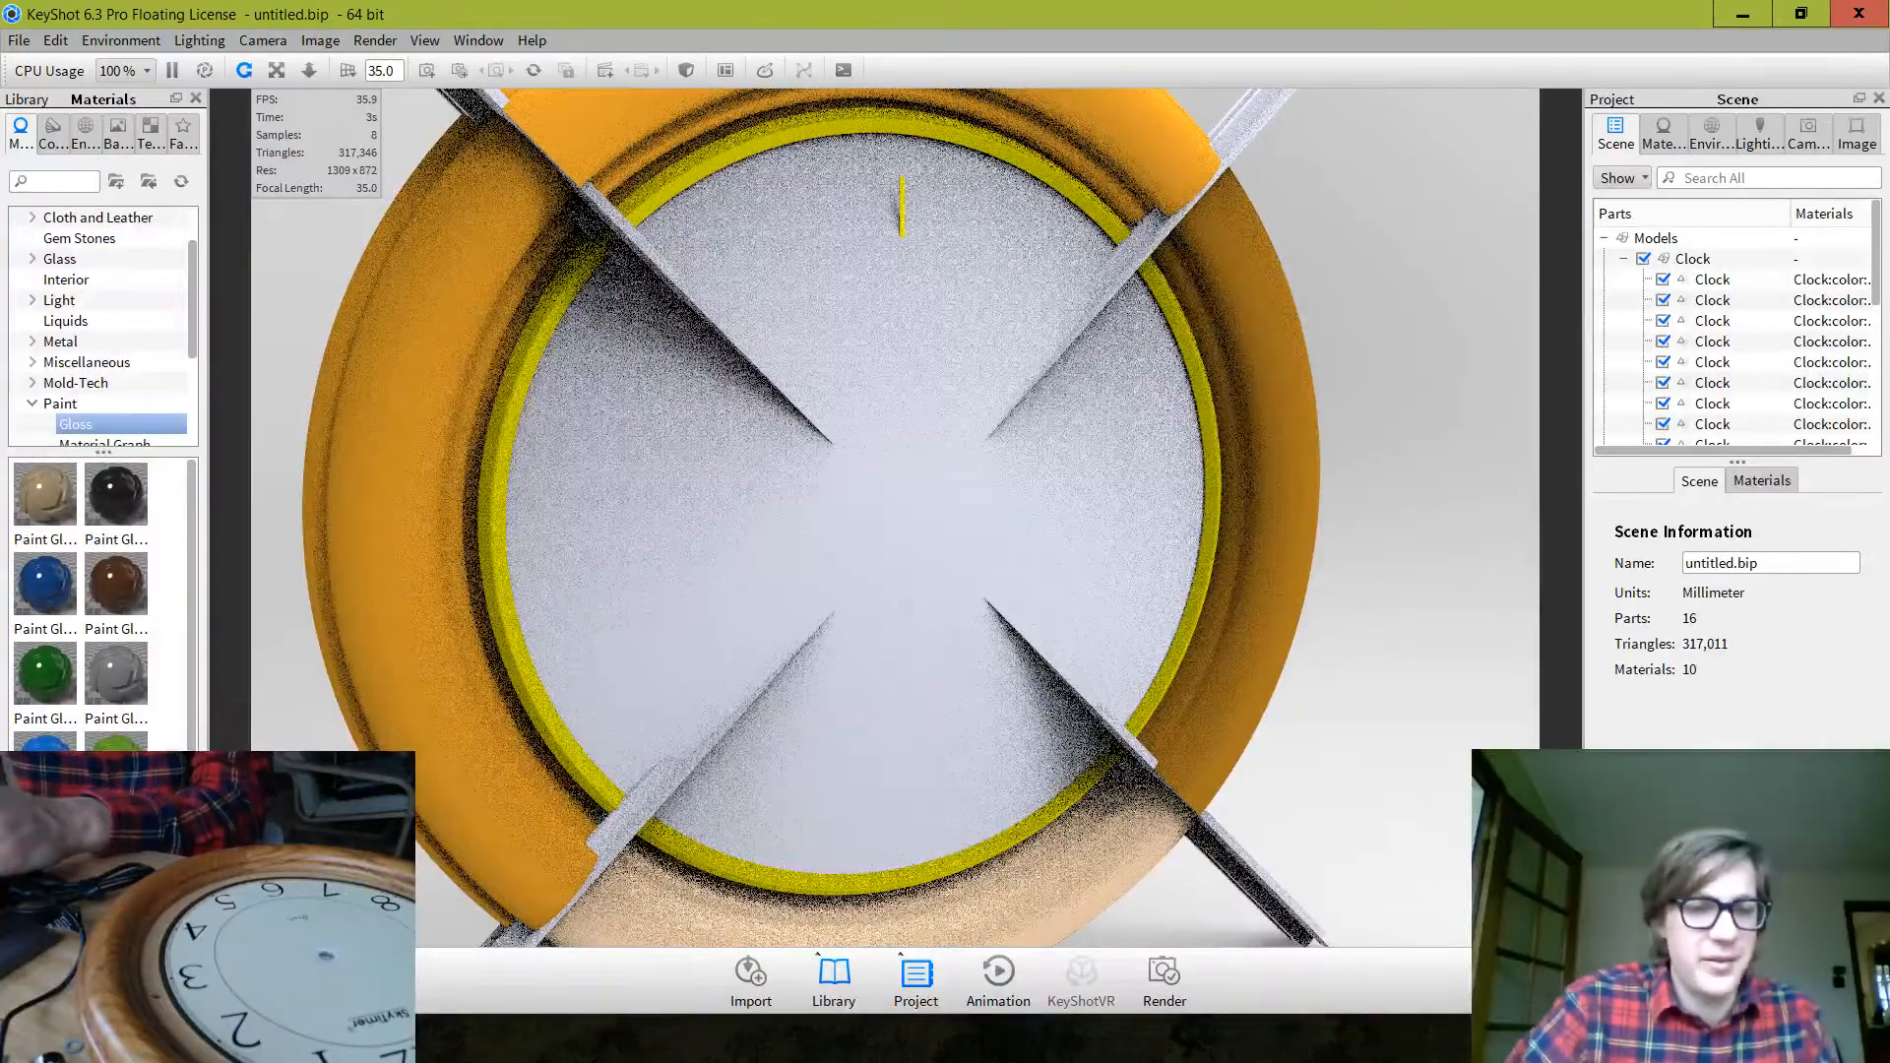
key(alt+Tab)
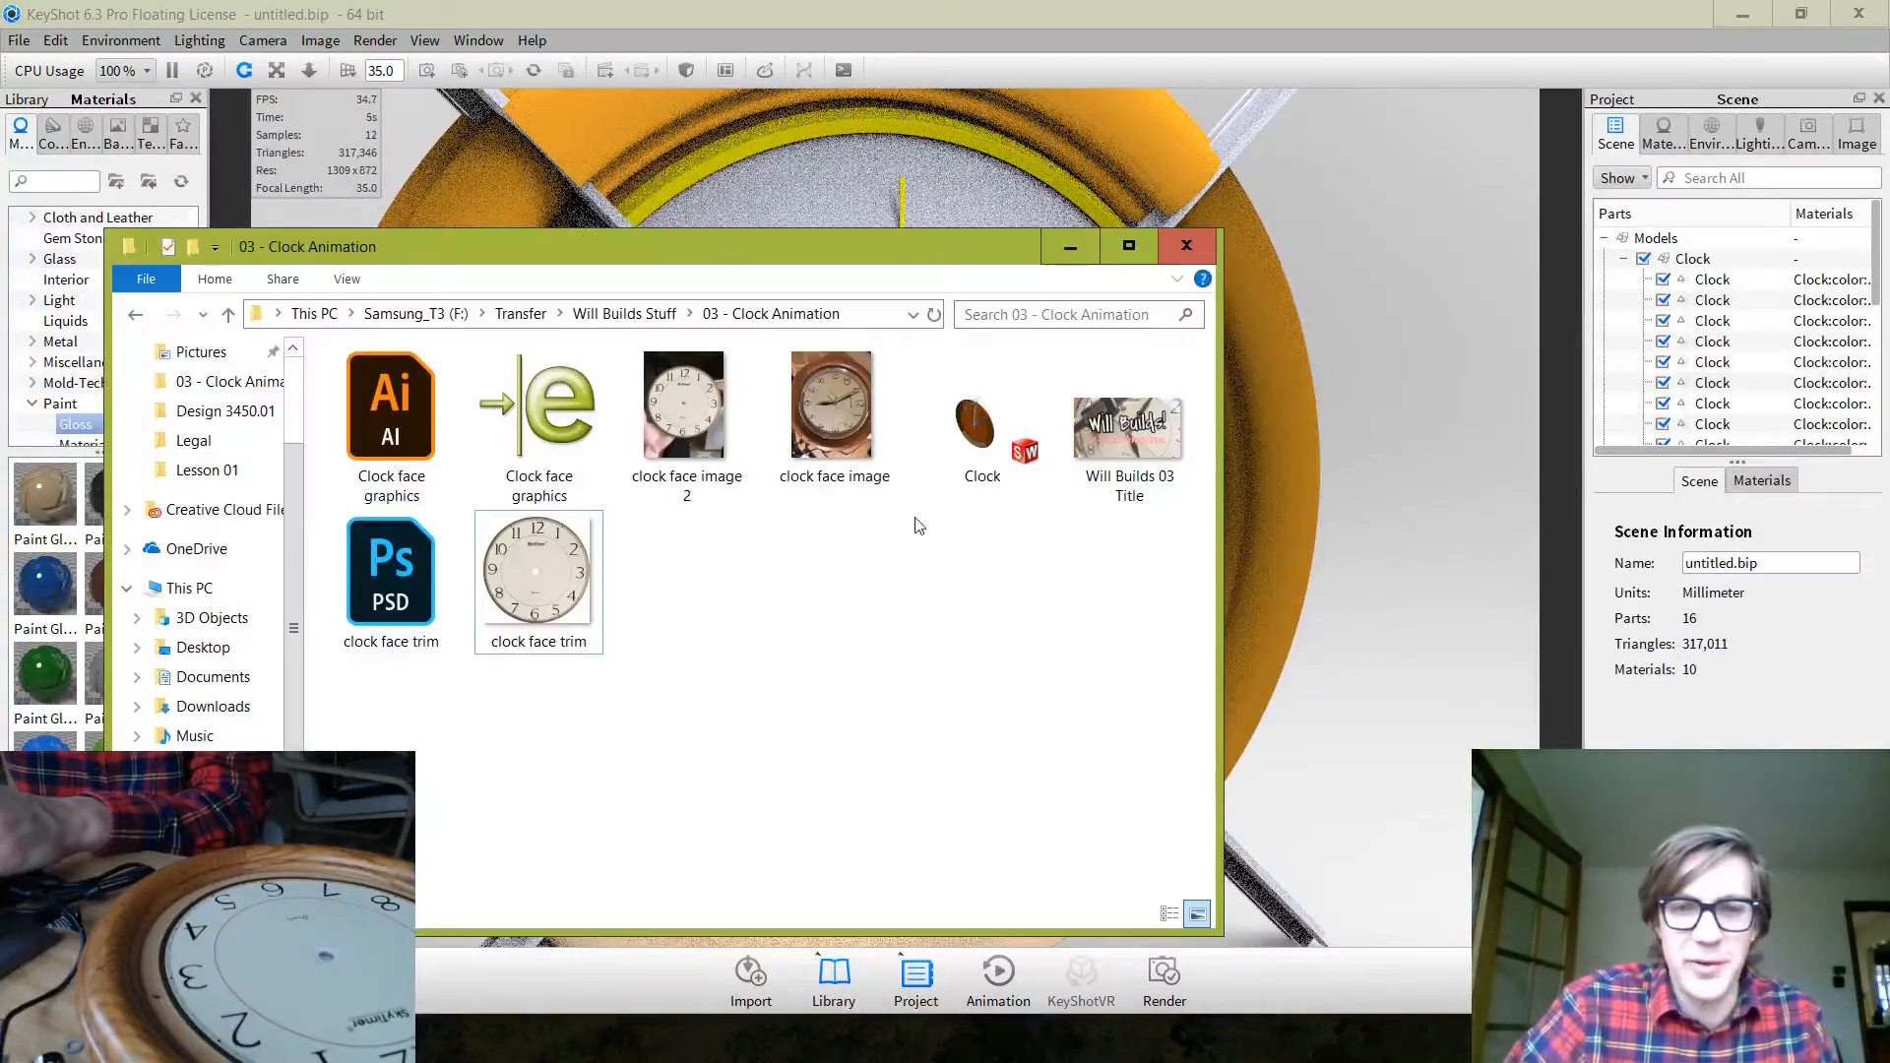
click(963, 440)
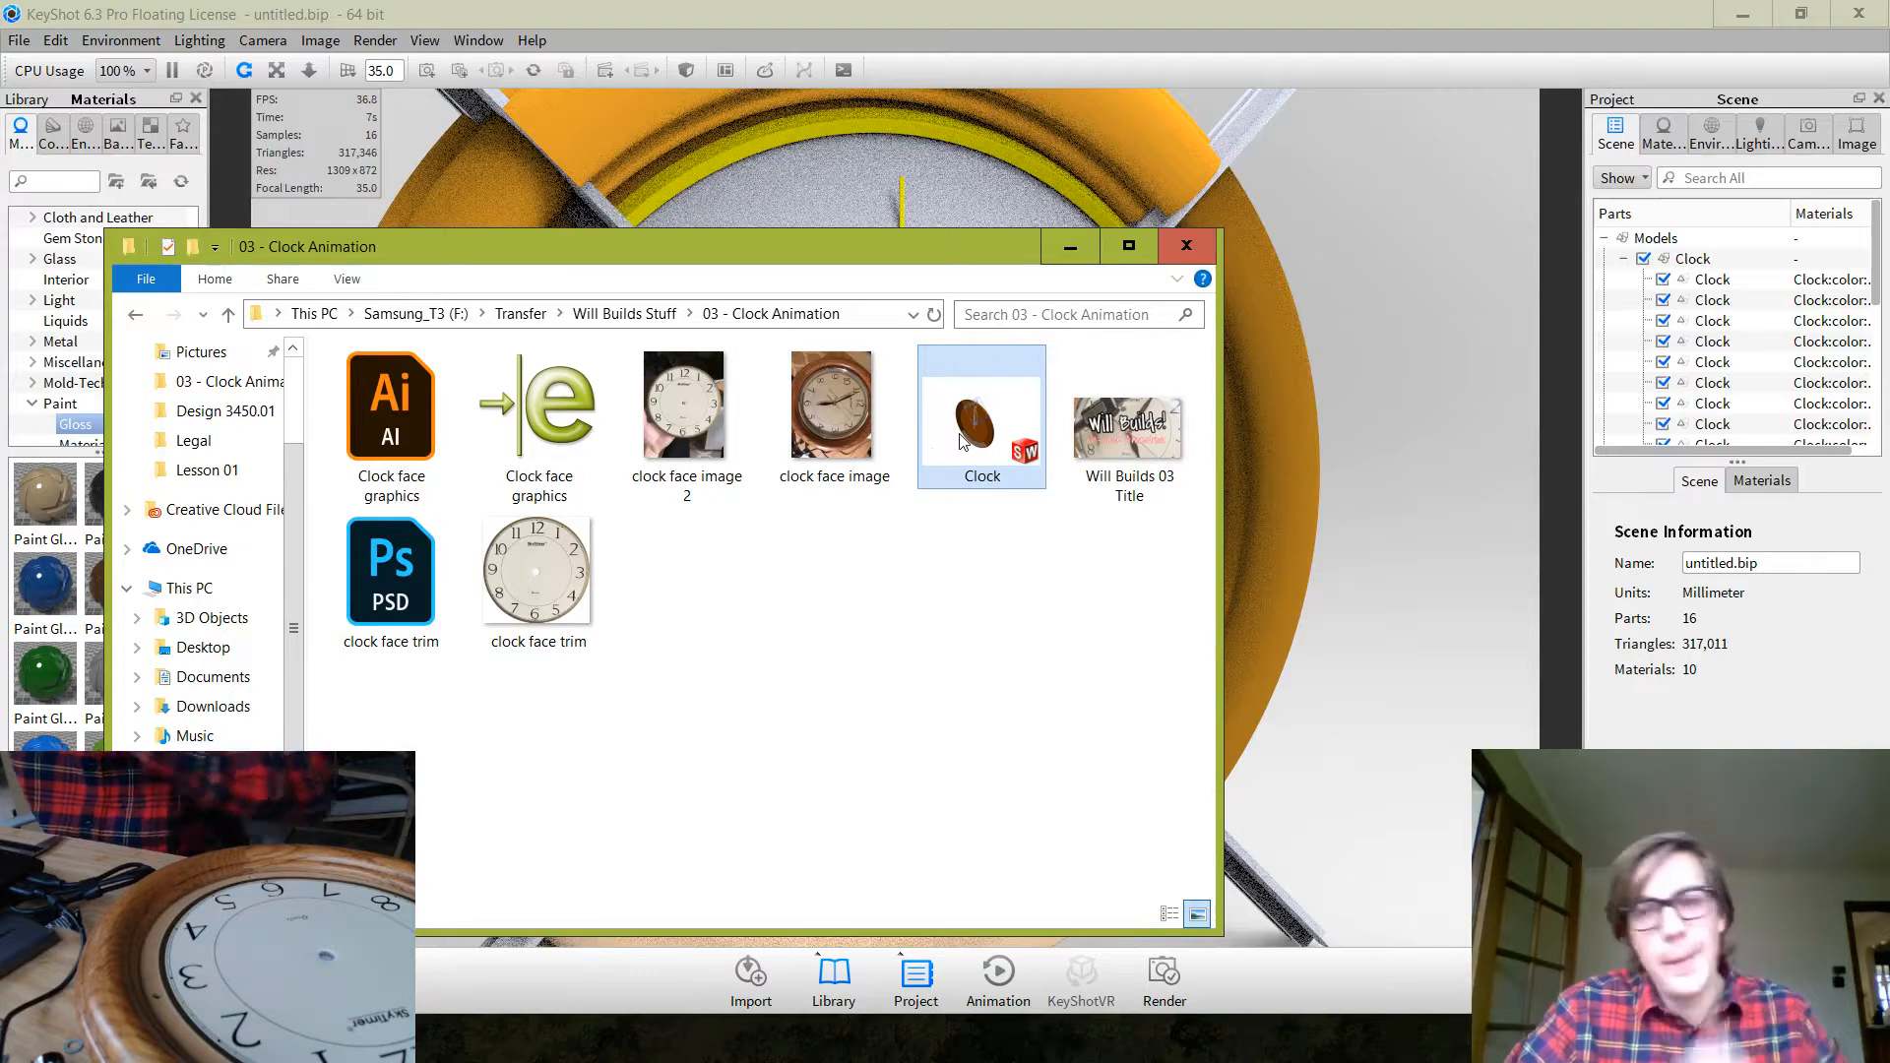
double_click(980, 437)
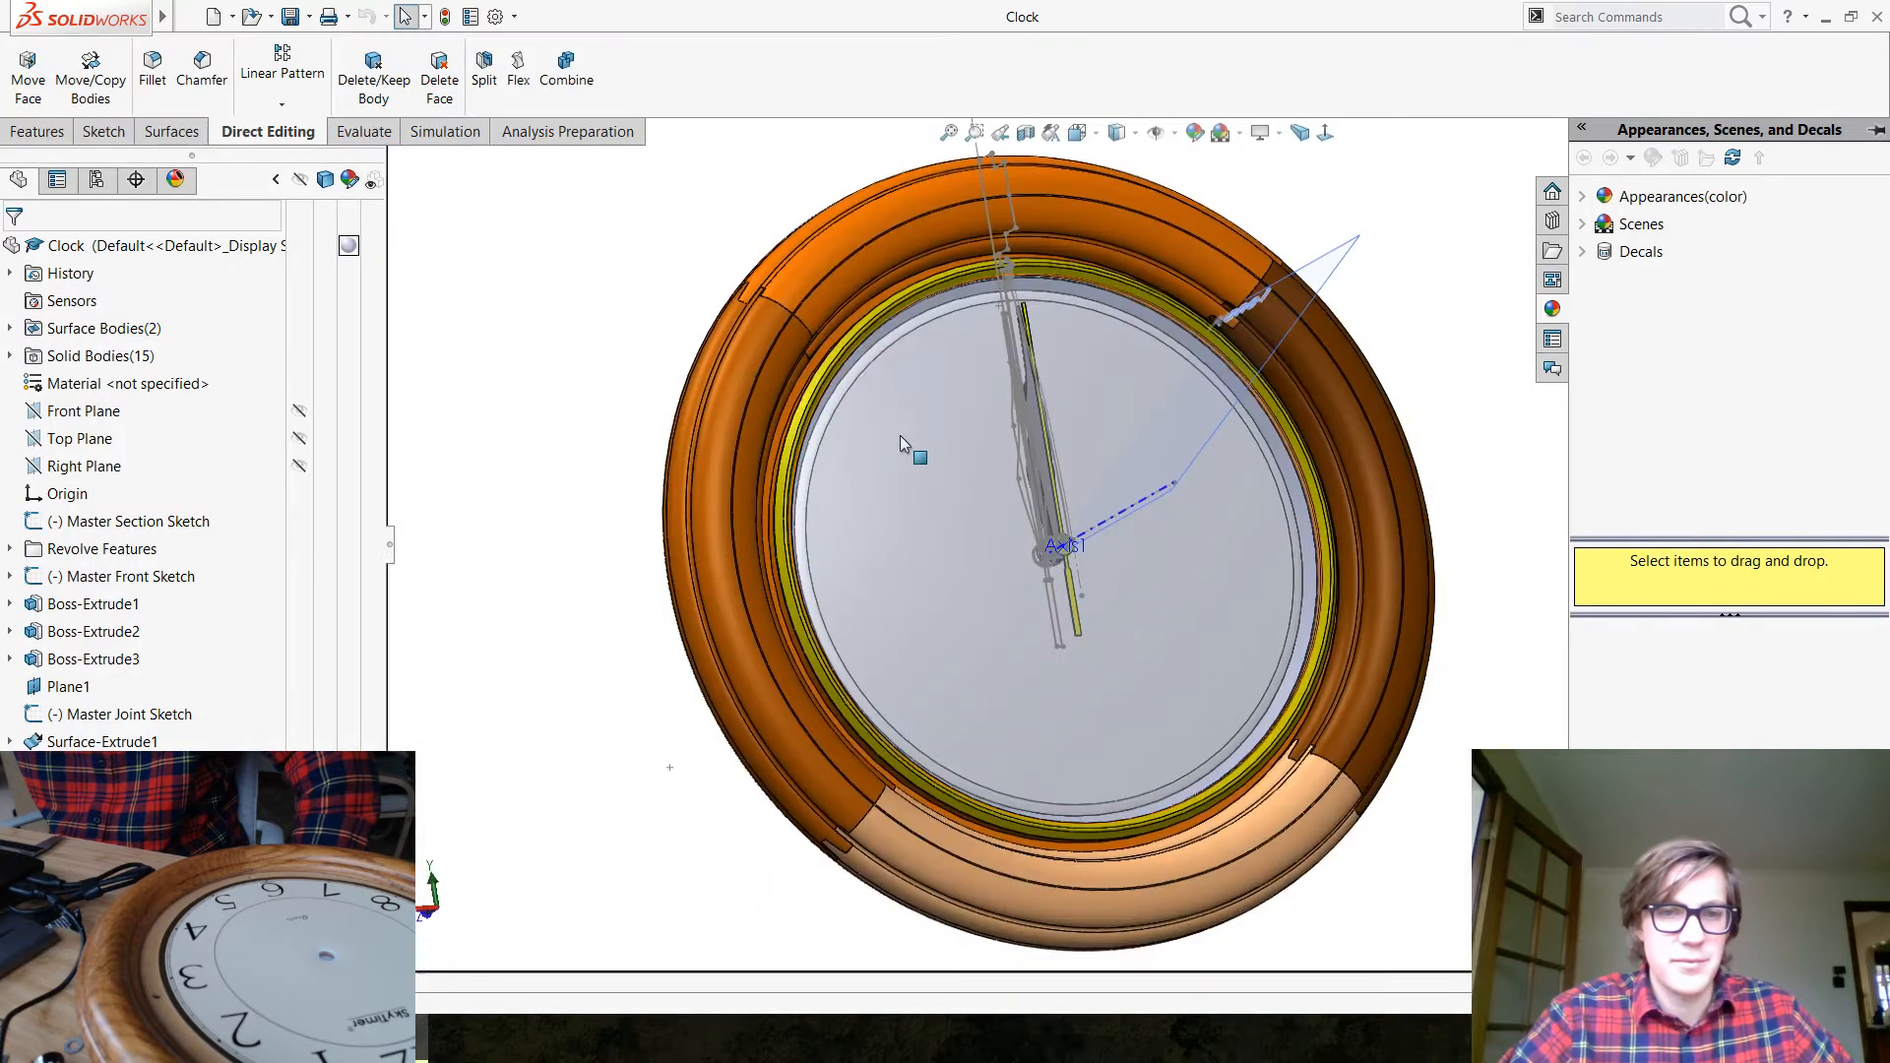
key(alt+Tab)
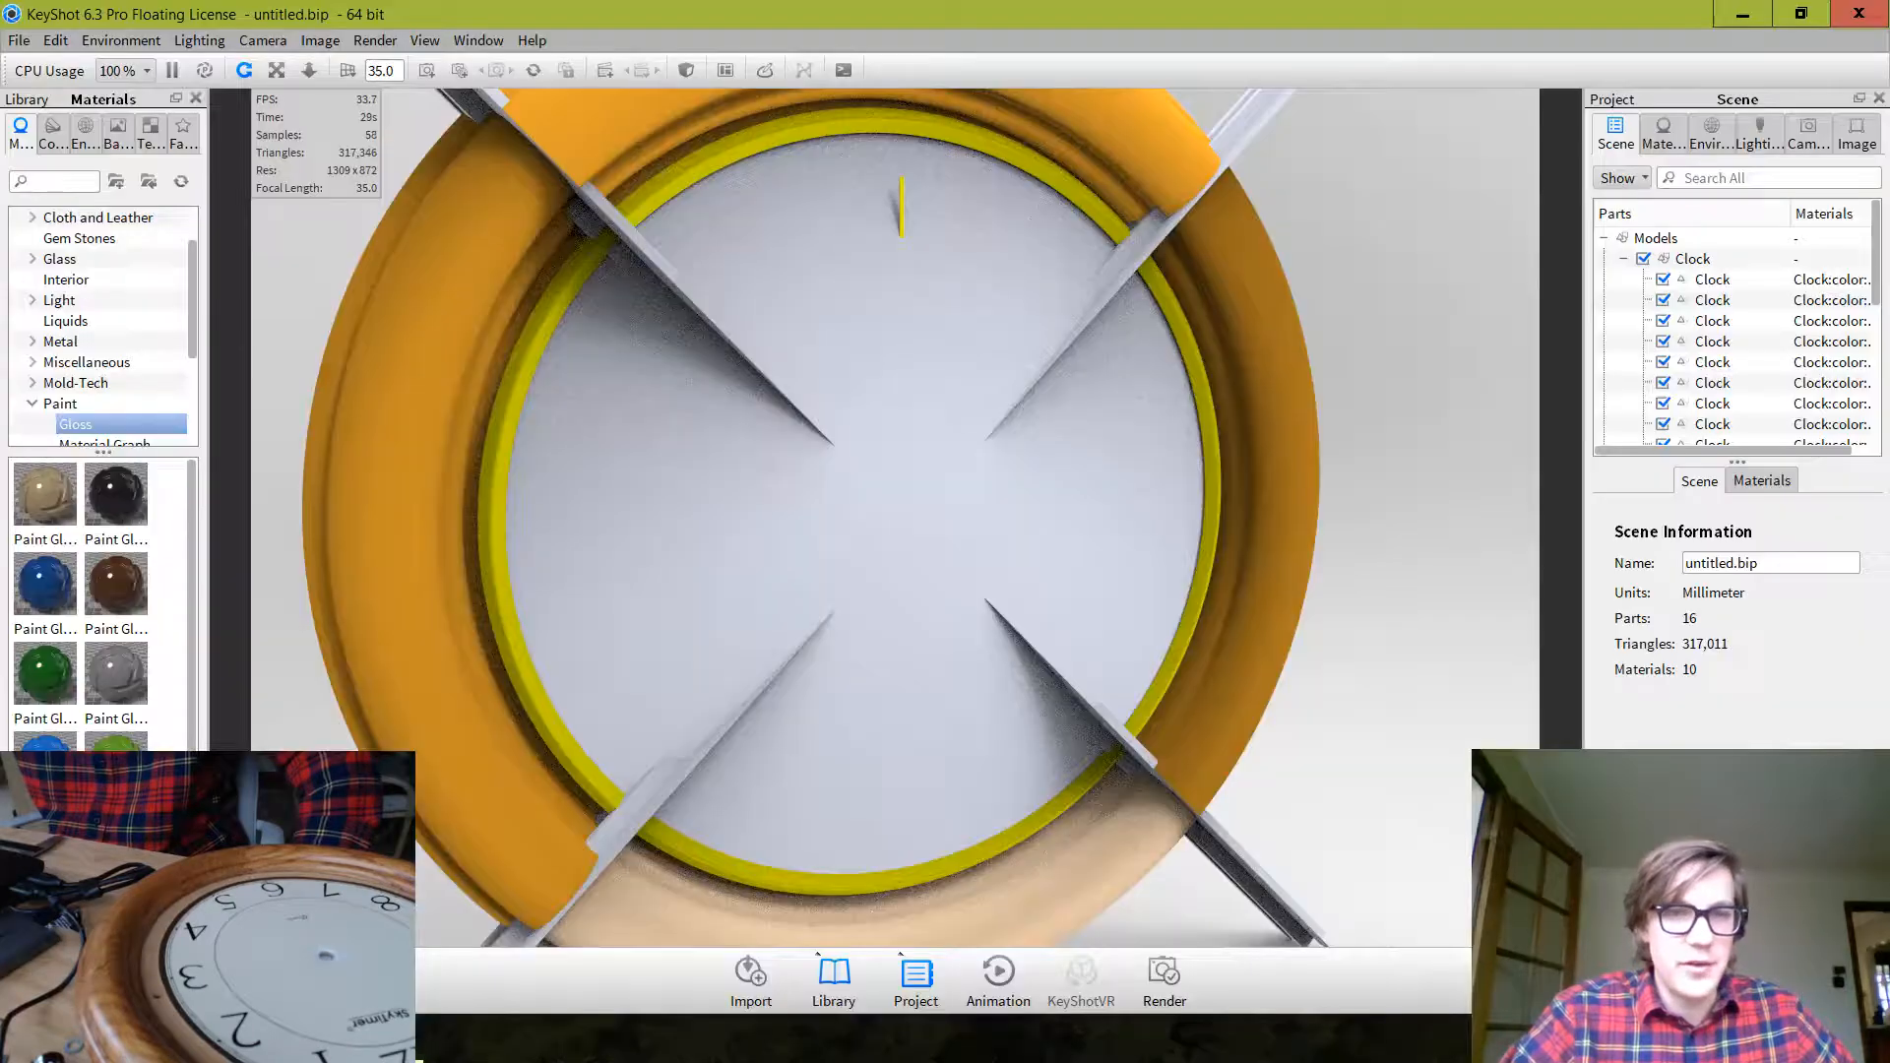
click(171, 75)
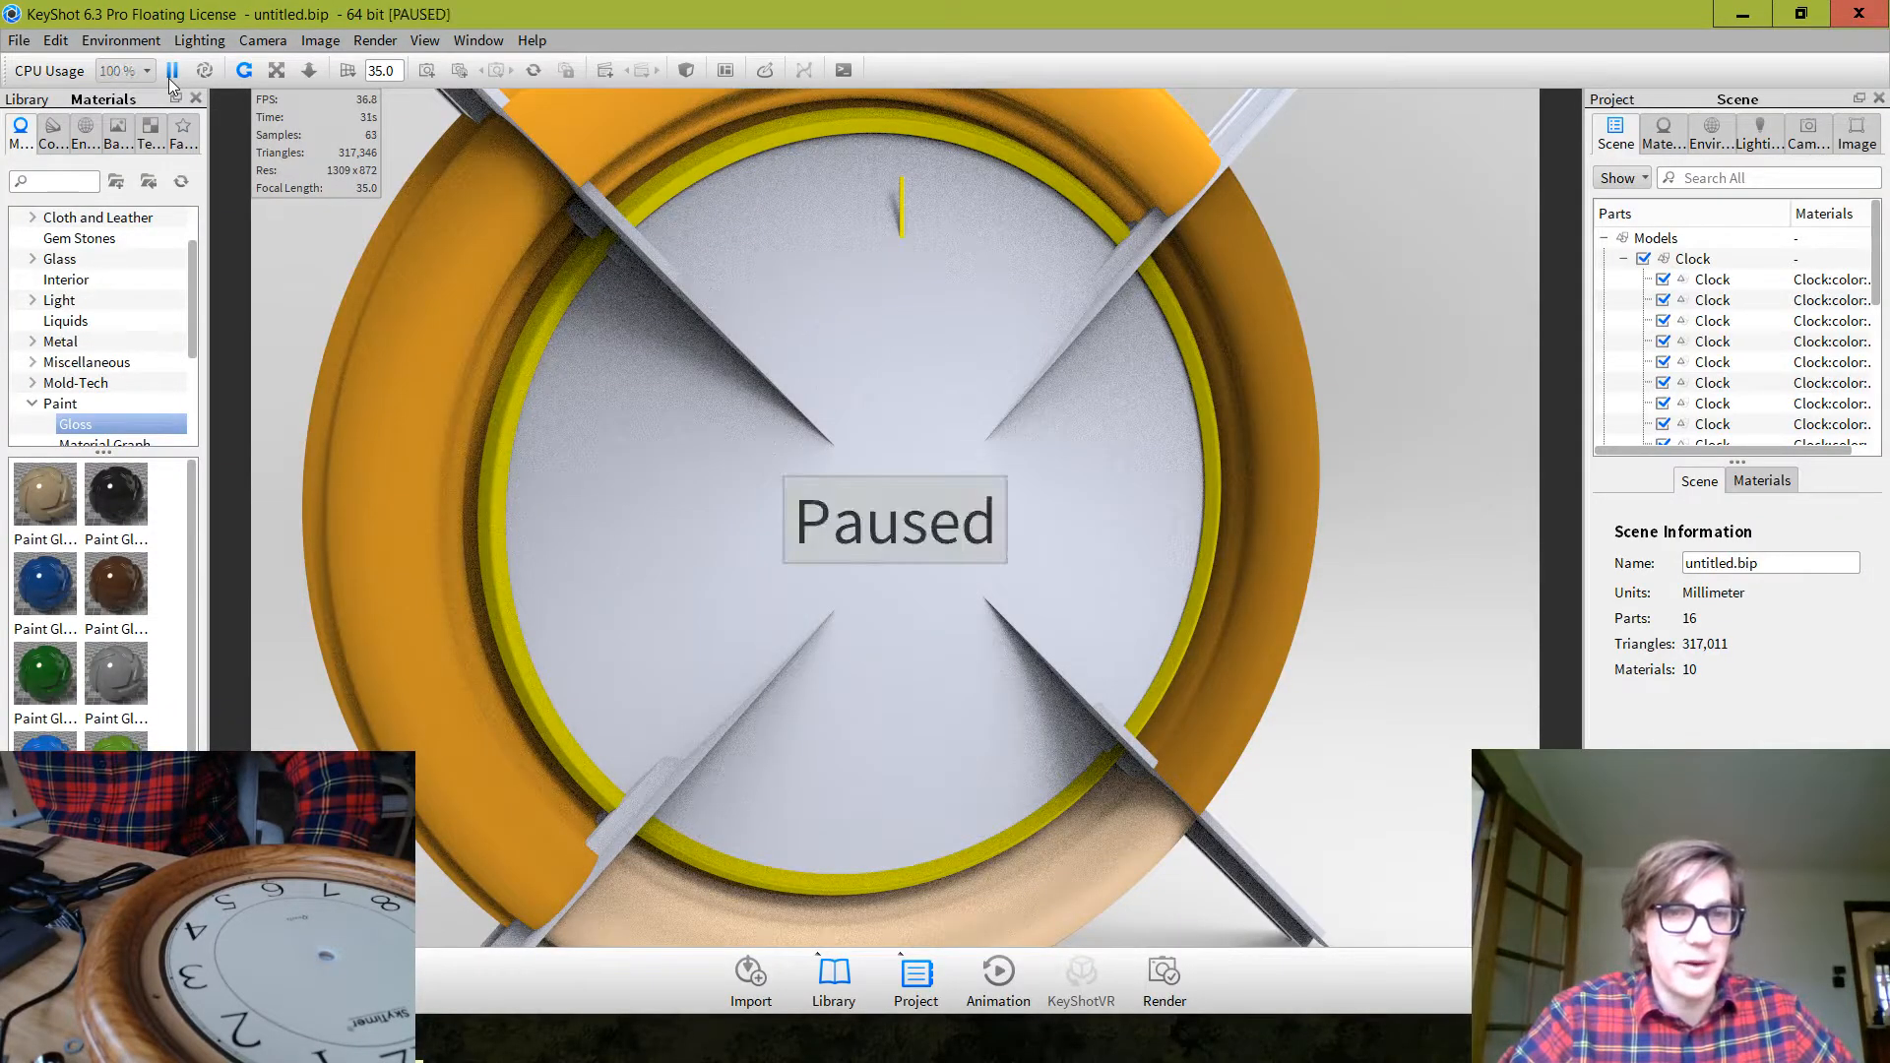
click(1741, 18)
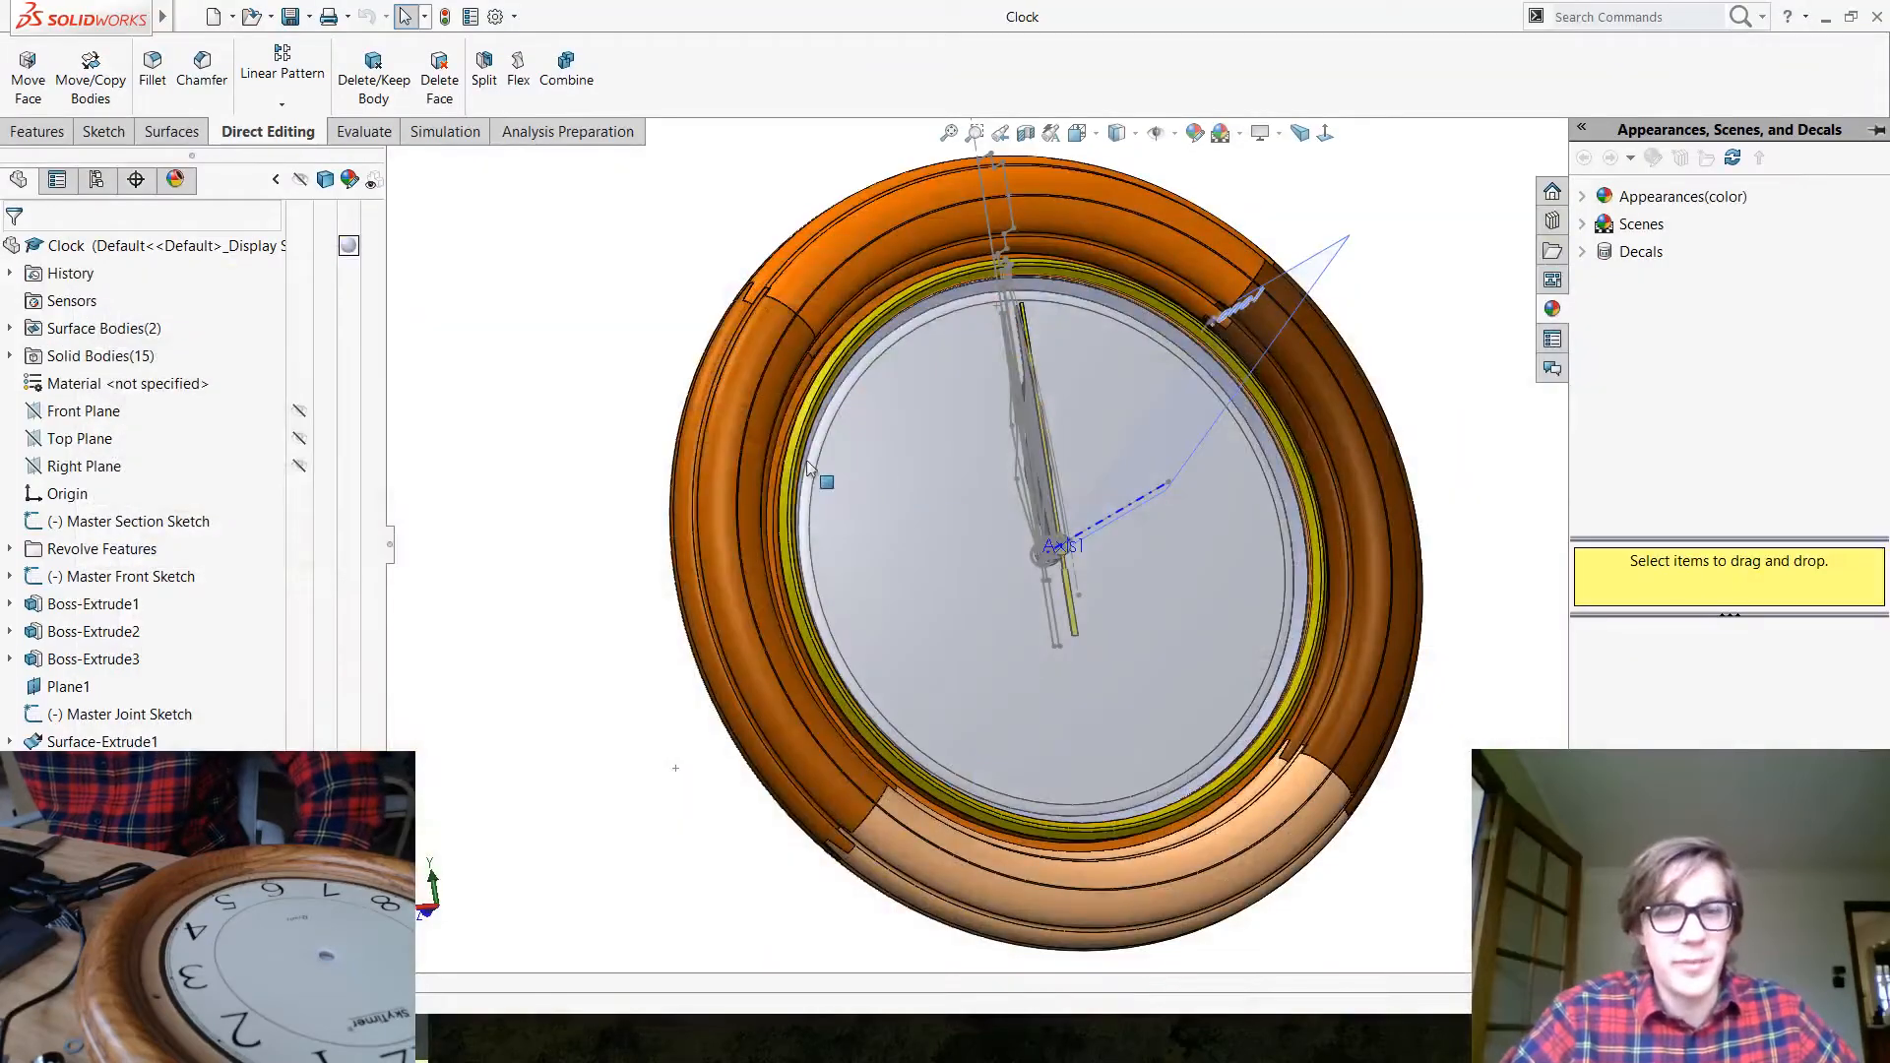
Set the length of the hub shaft section just behind the second hand to 3 in the Master Section Sketch, and save the part
click(600, 409)
middle_drag(954, 532, 1003, 492)
scroll(1003, 493, down, 10)
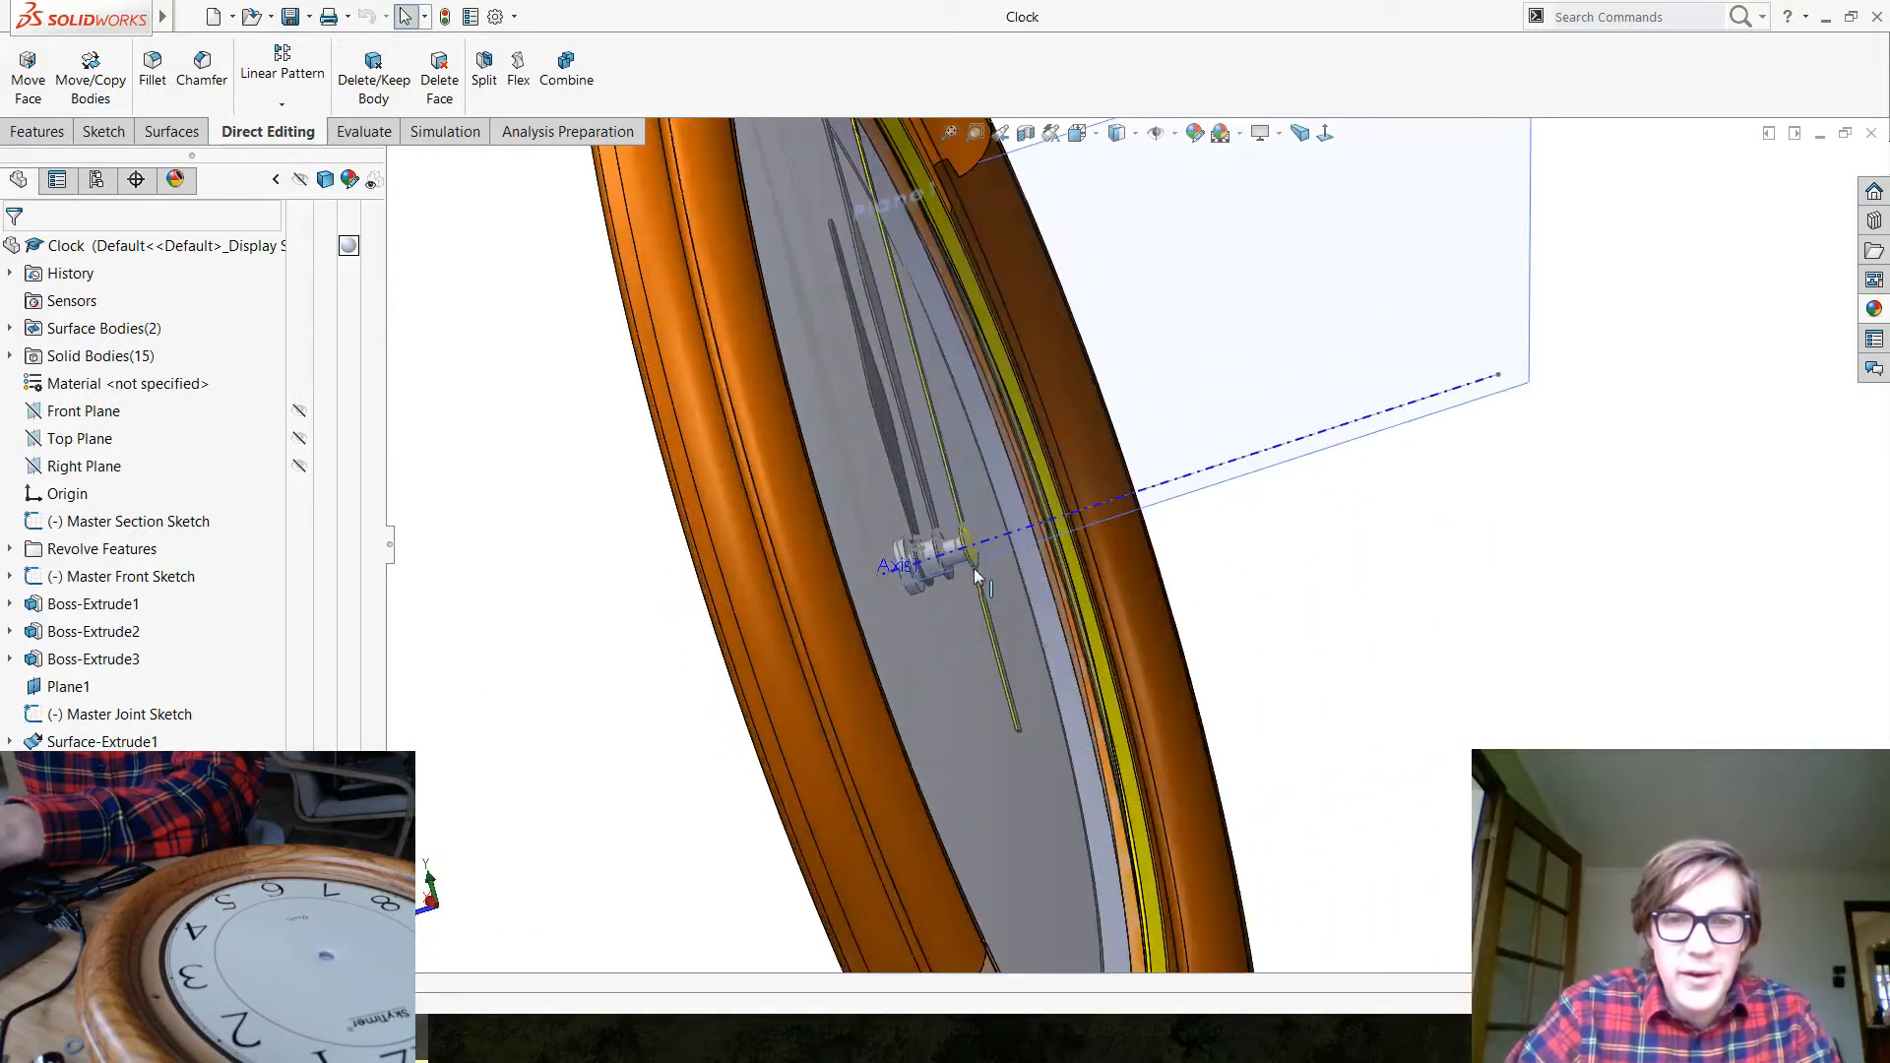
mouse_move(937, 557)
middle_down()
mouse_move(877, 640)
mouse_move(945, 404)
mouse_move(1018, 325)
mouse_move(1071, 563)
mouse_move(1053, 551)
middle_up()
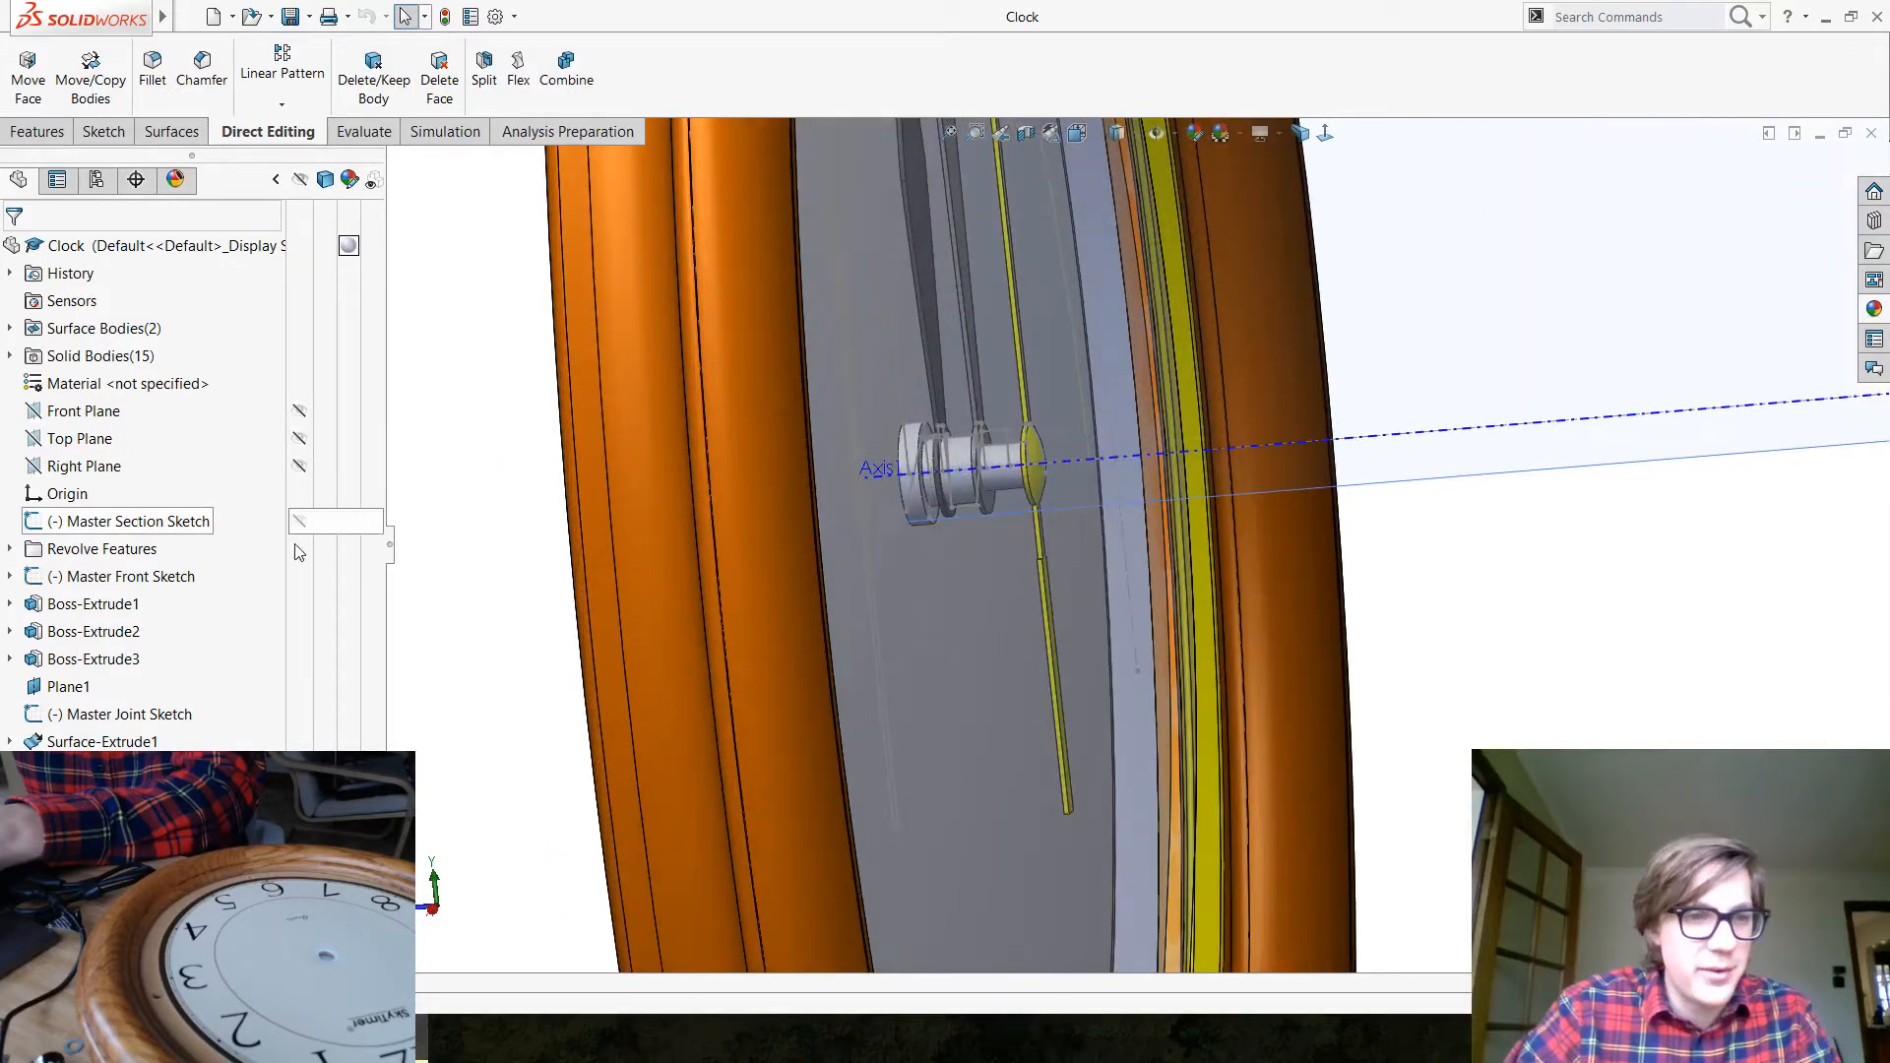
click(126, 529)
scroll(1060, 425, down, 6)
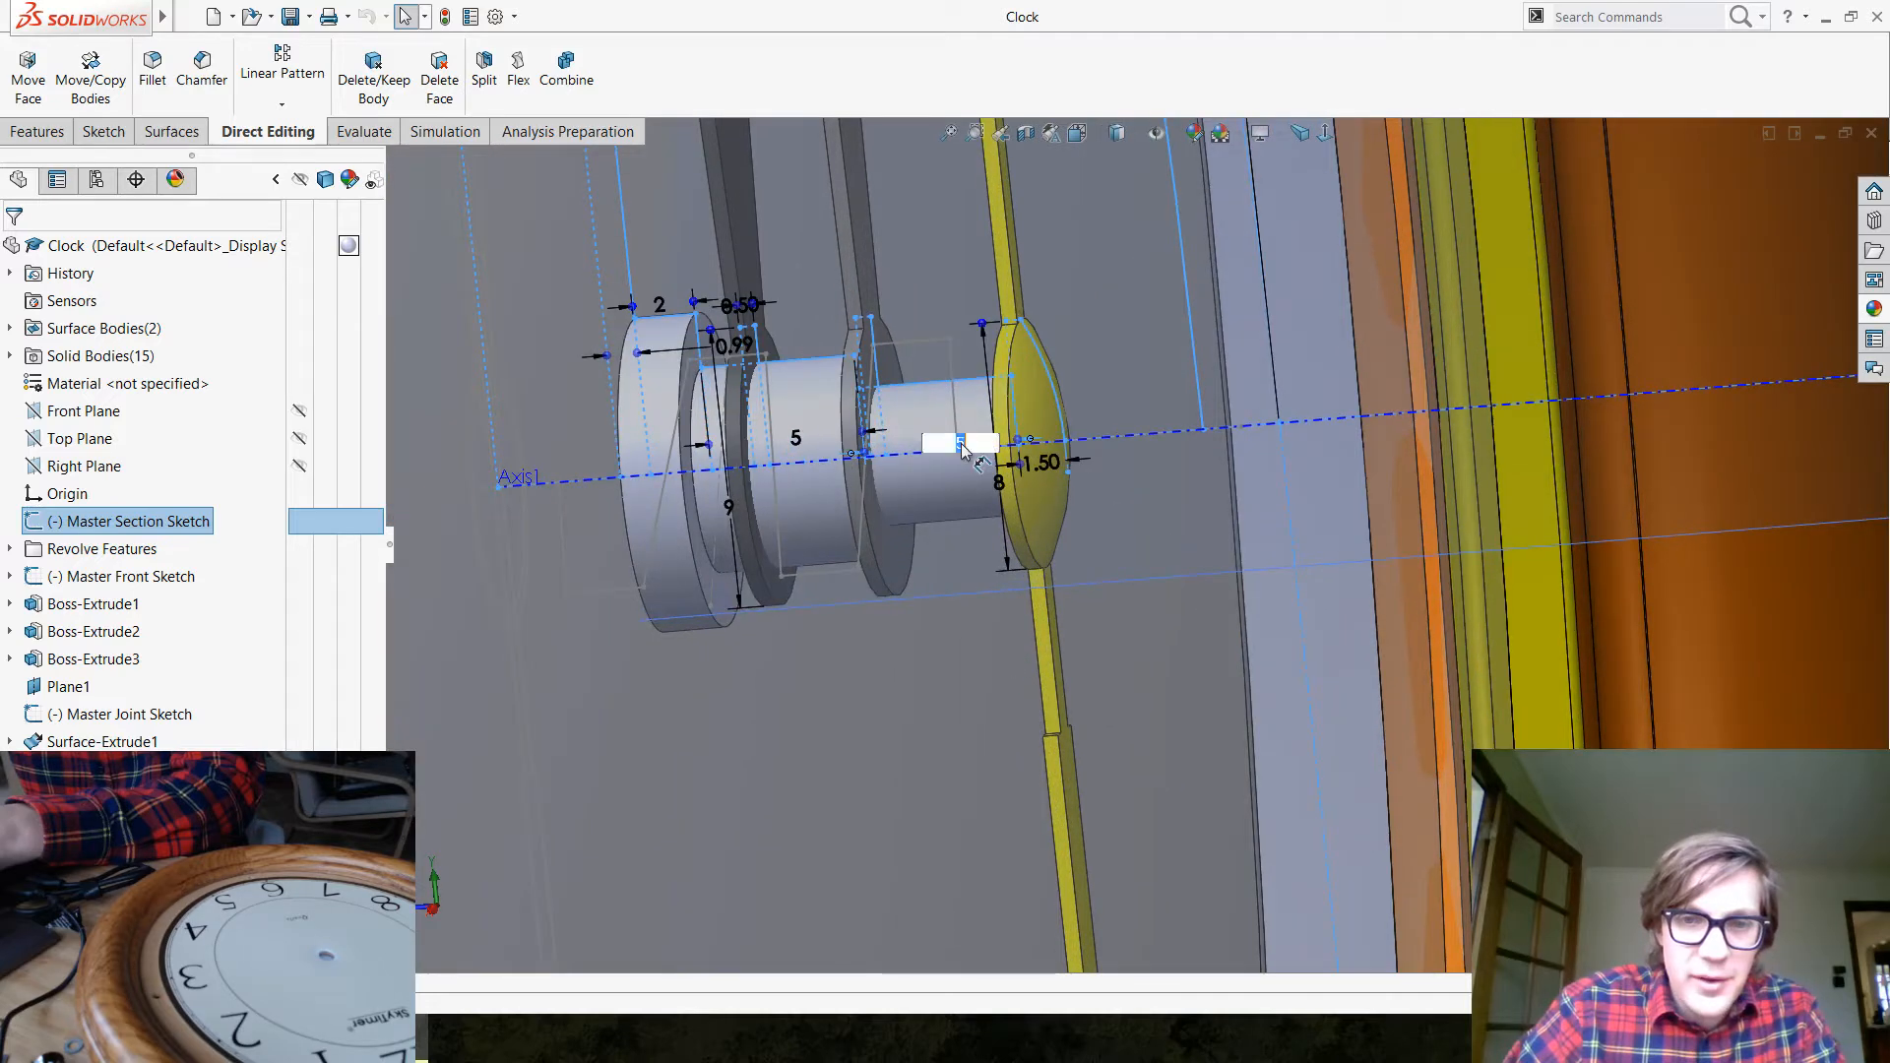
key(Return)
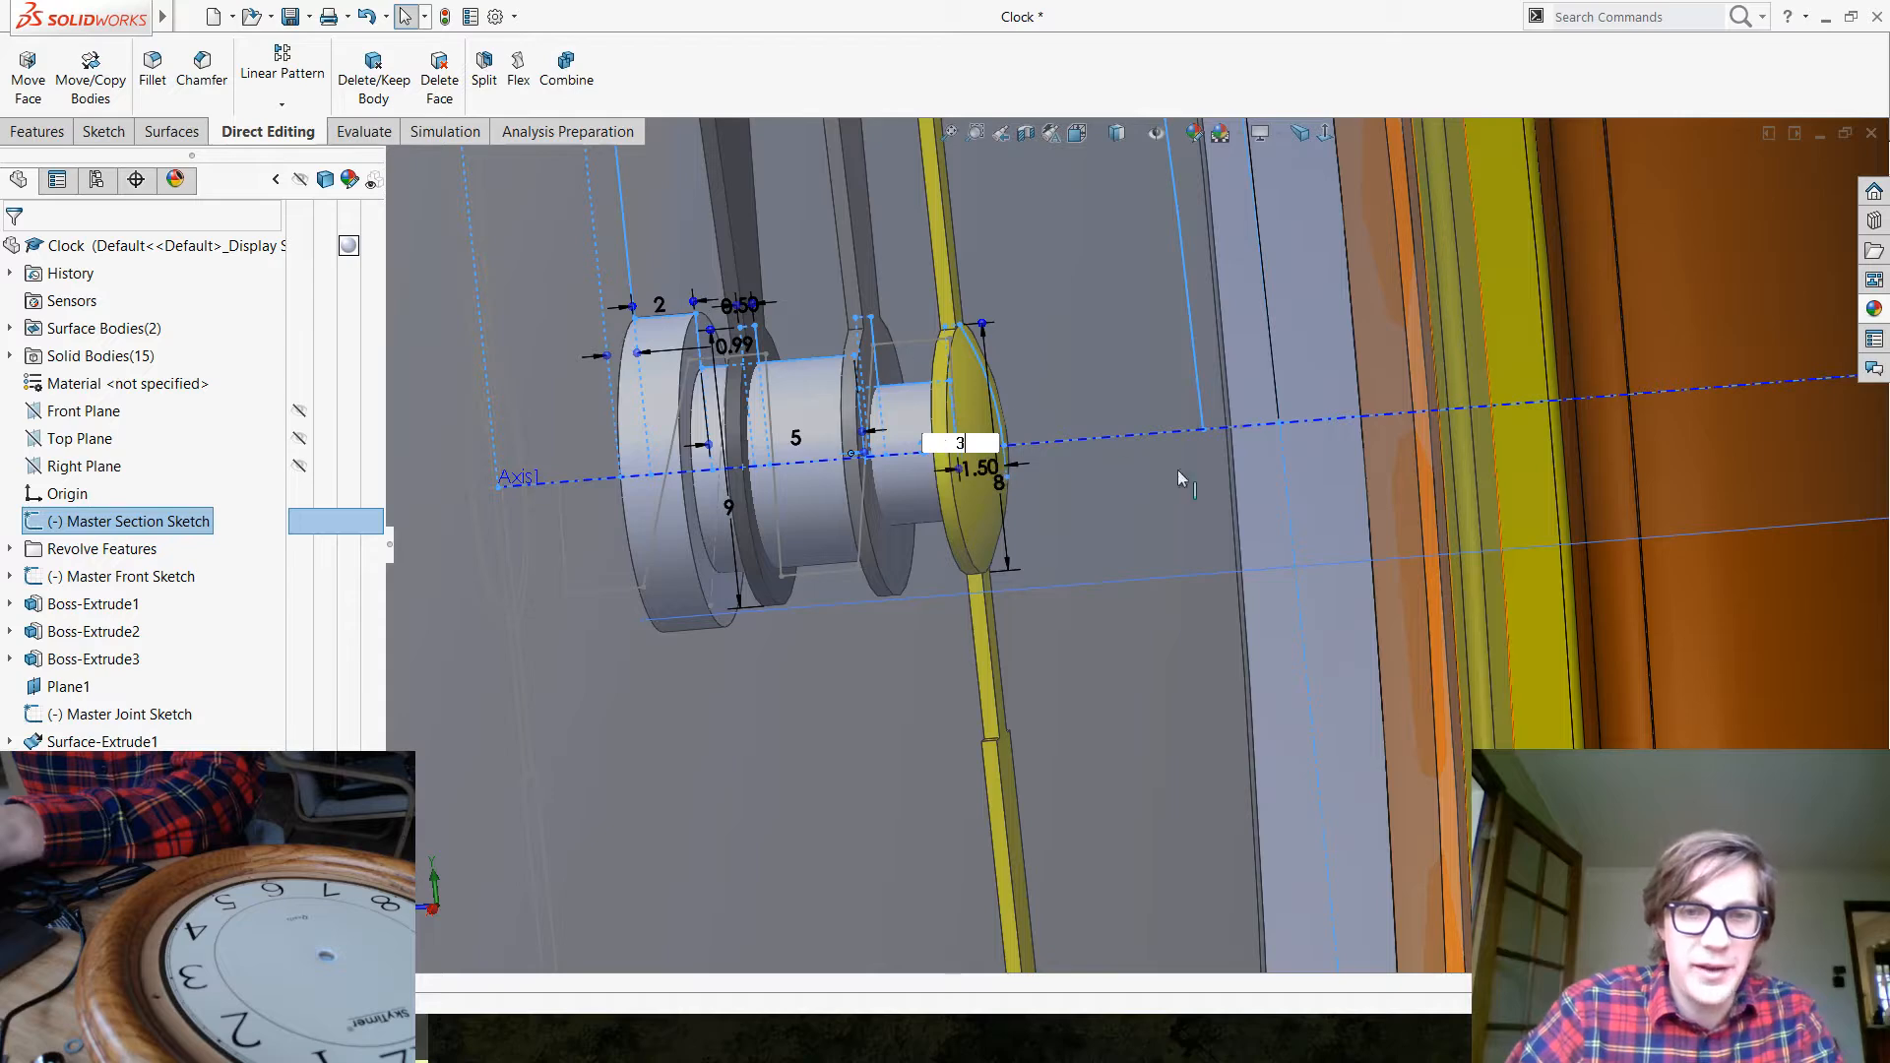
scroll(1217, 506, up, 8)
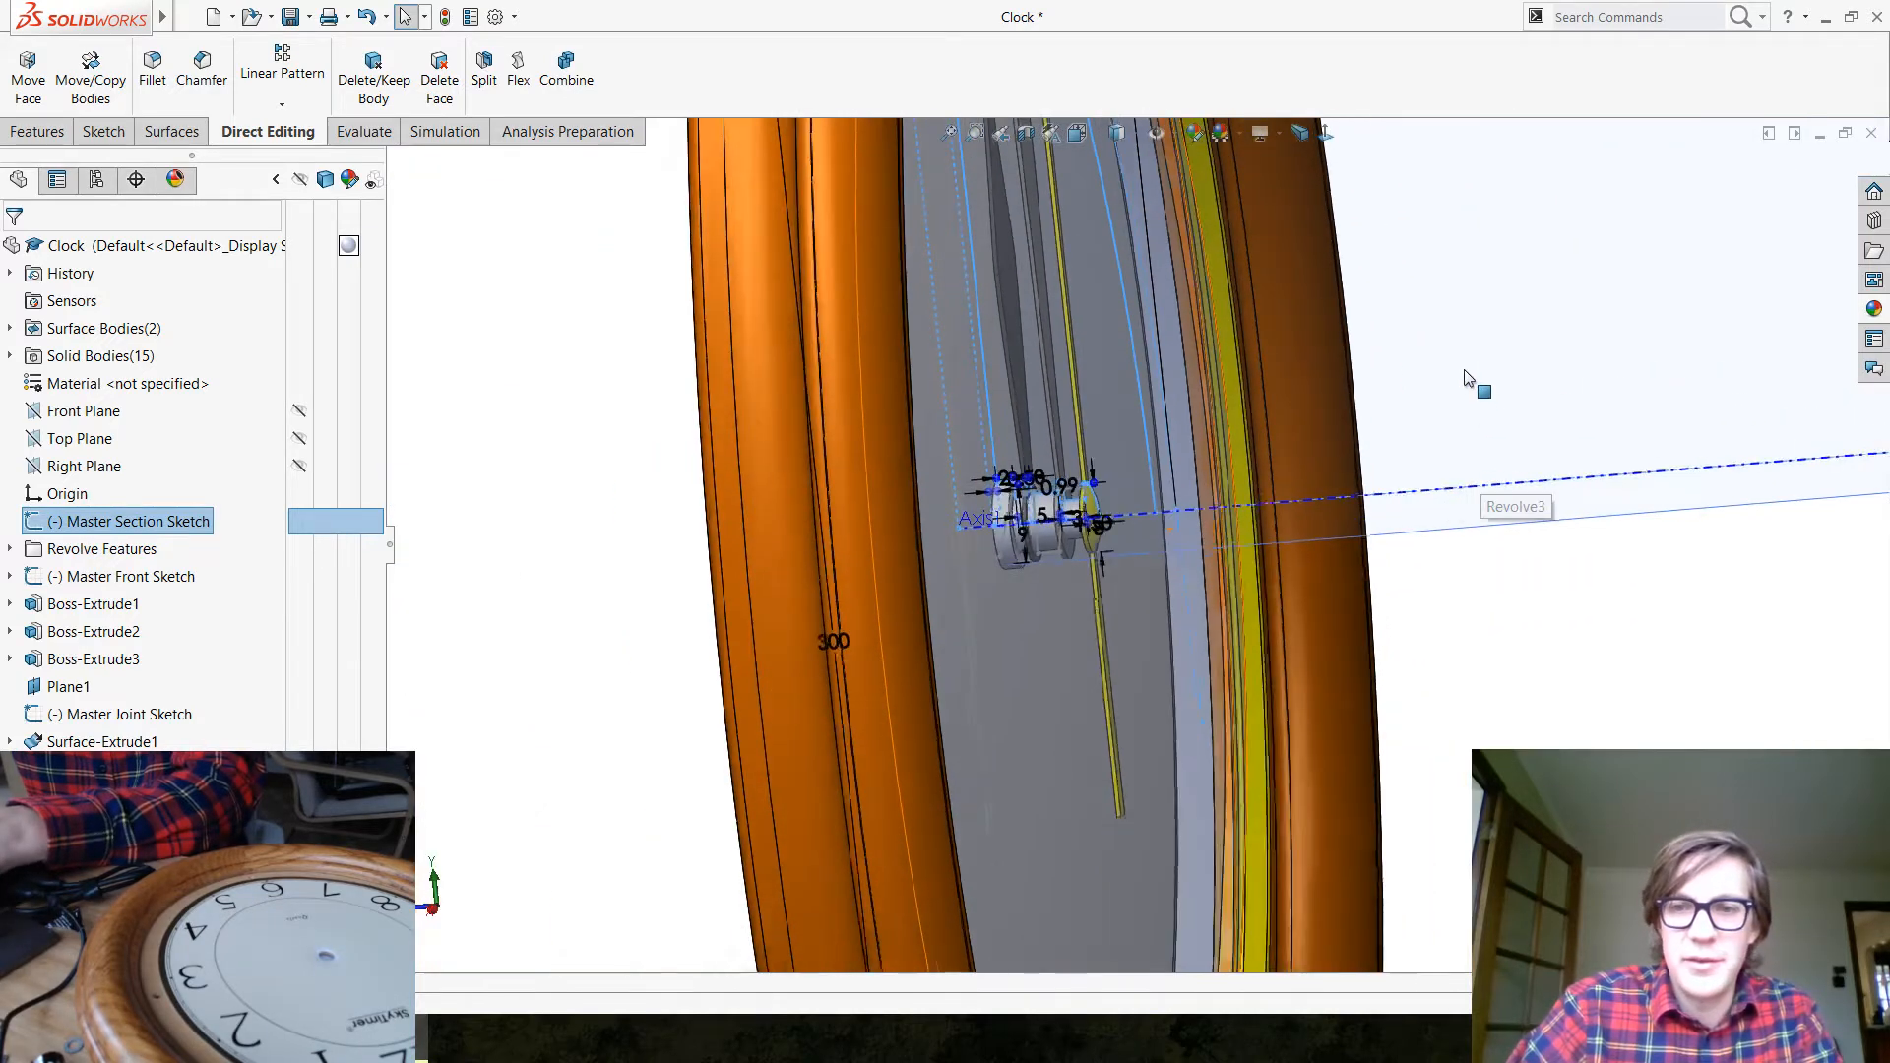
scroll(1465, 370, up, 2)
click(1492, 360)
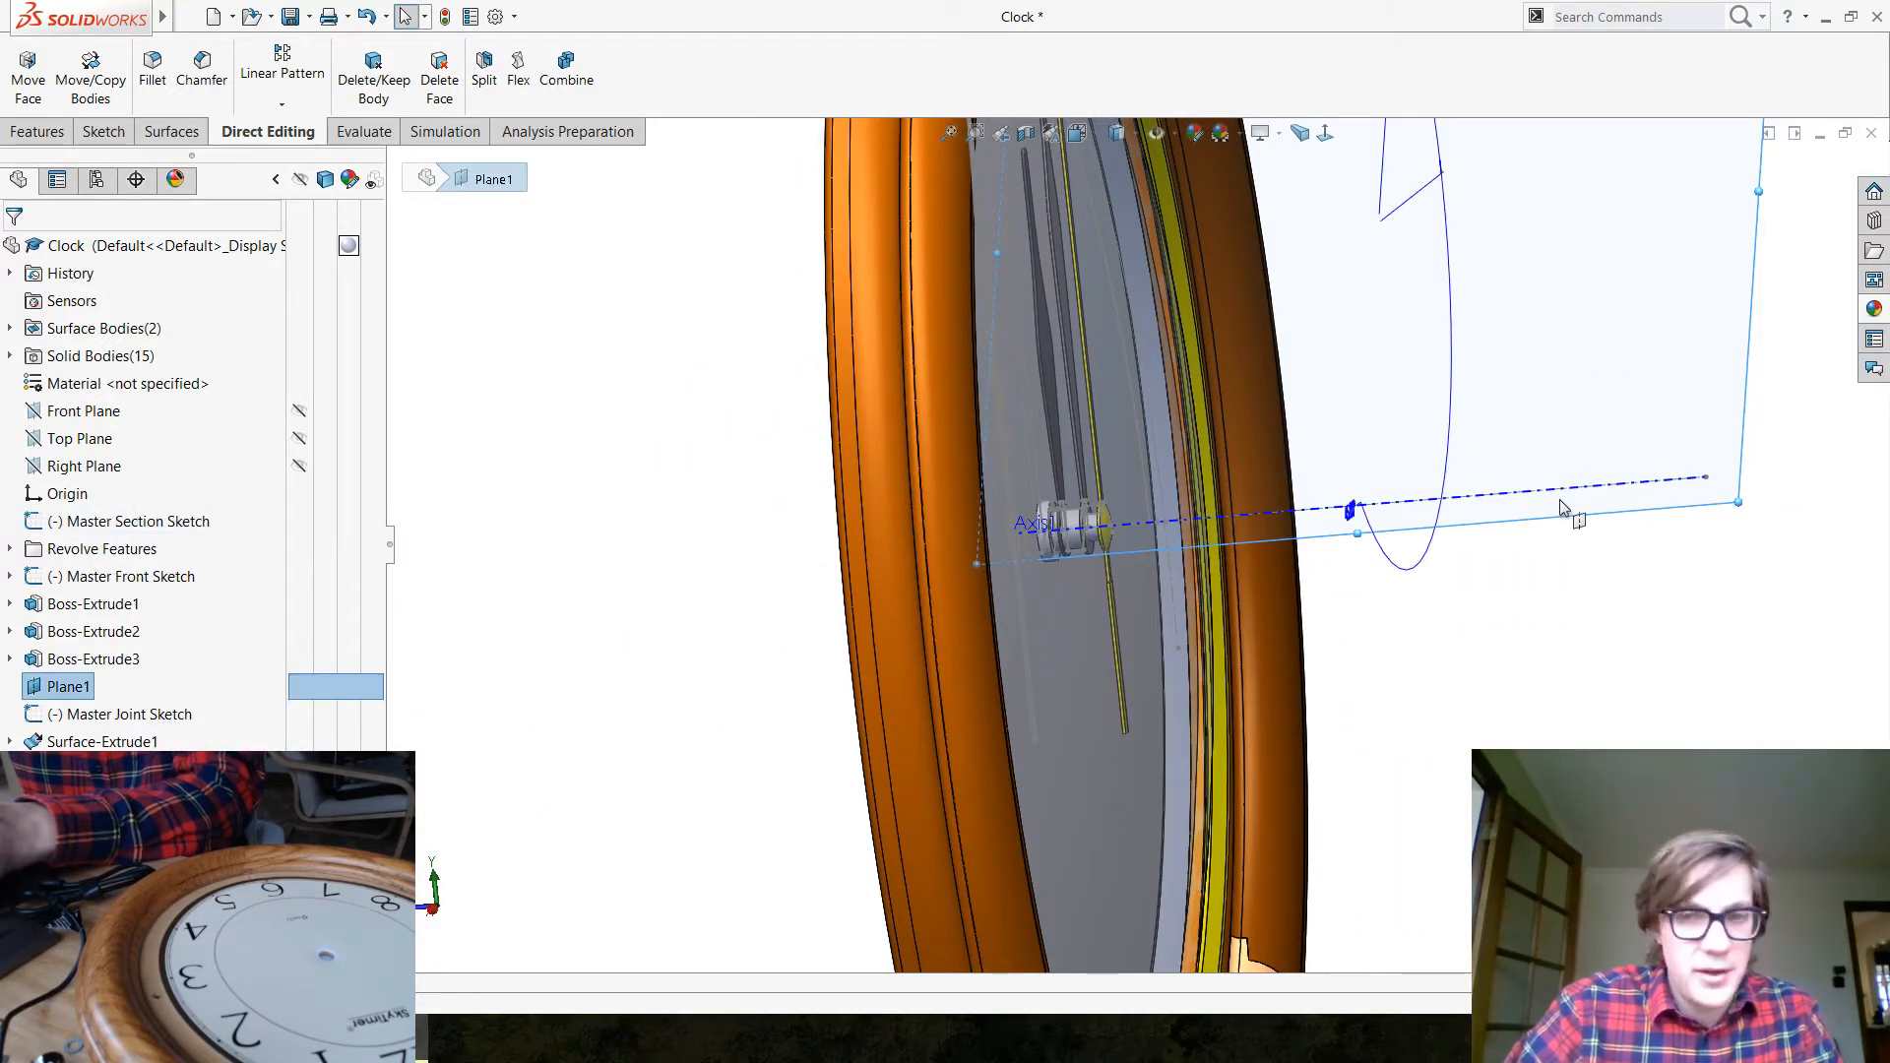
click(1582, 707)
key(ctrl+s)
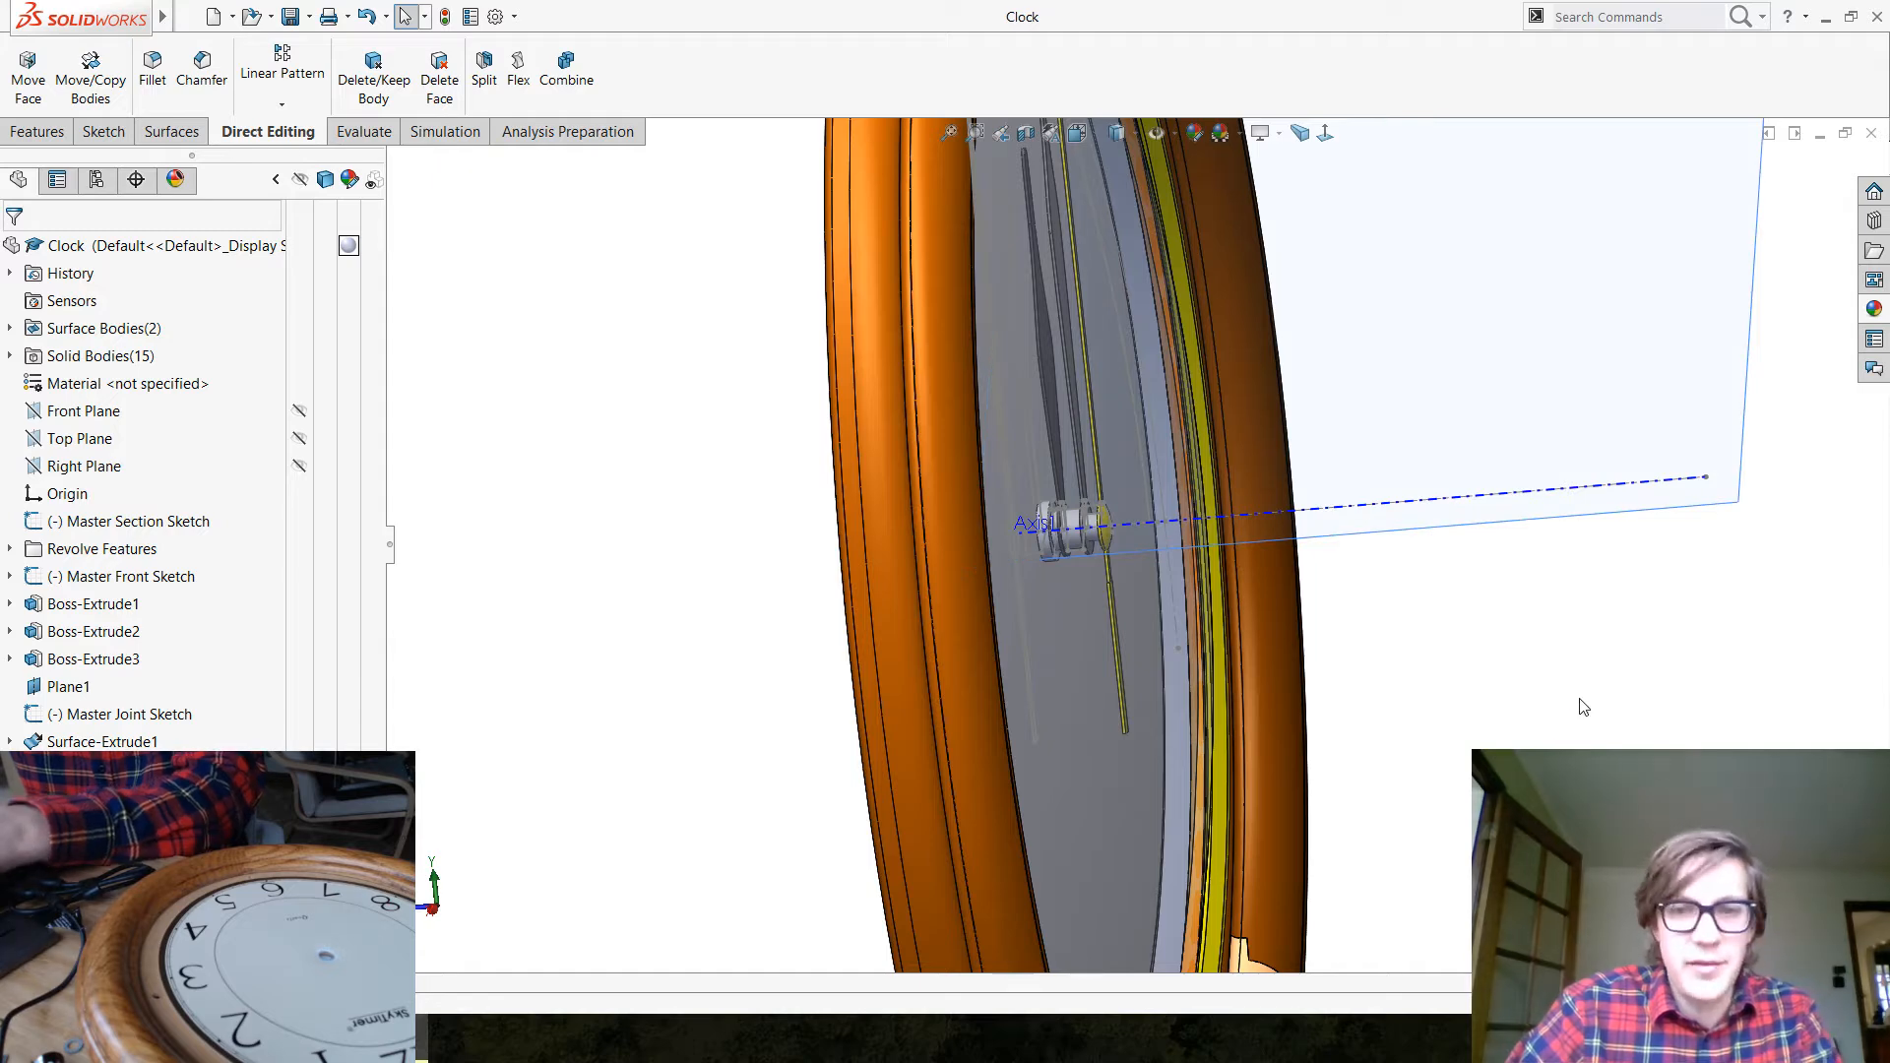
Delete the two surface bodies Surface-Extrude1 and CirPattern1 from the clock part and save it
middle_drag(1464, 630, 1280, 689)
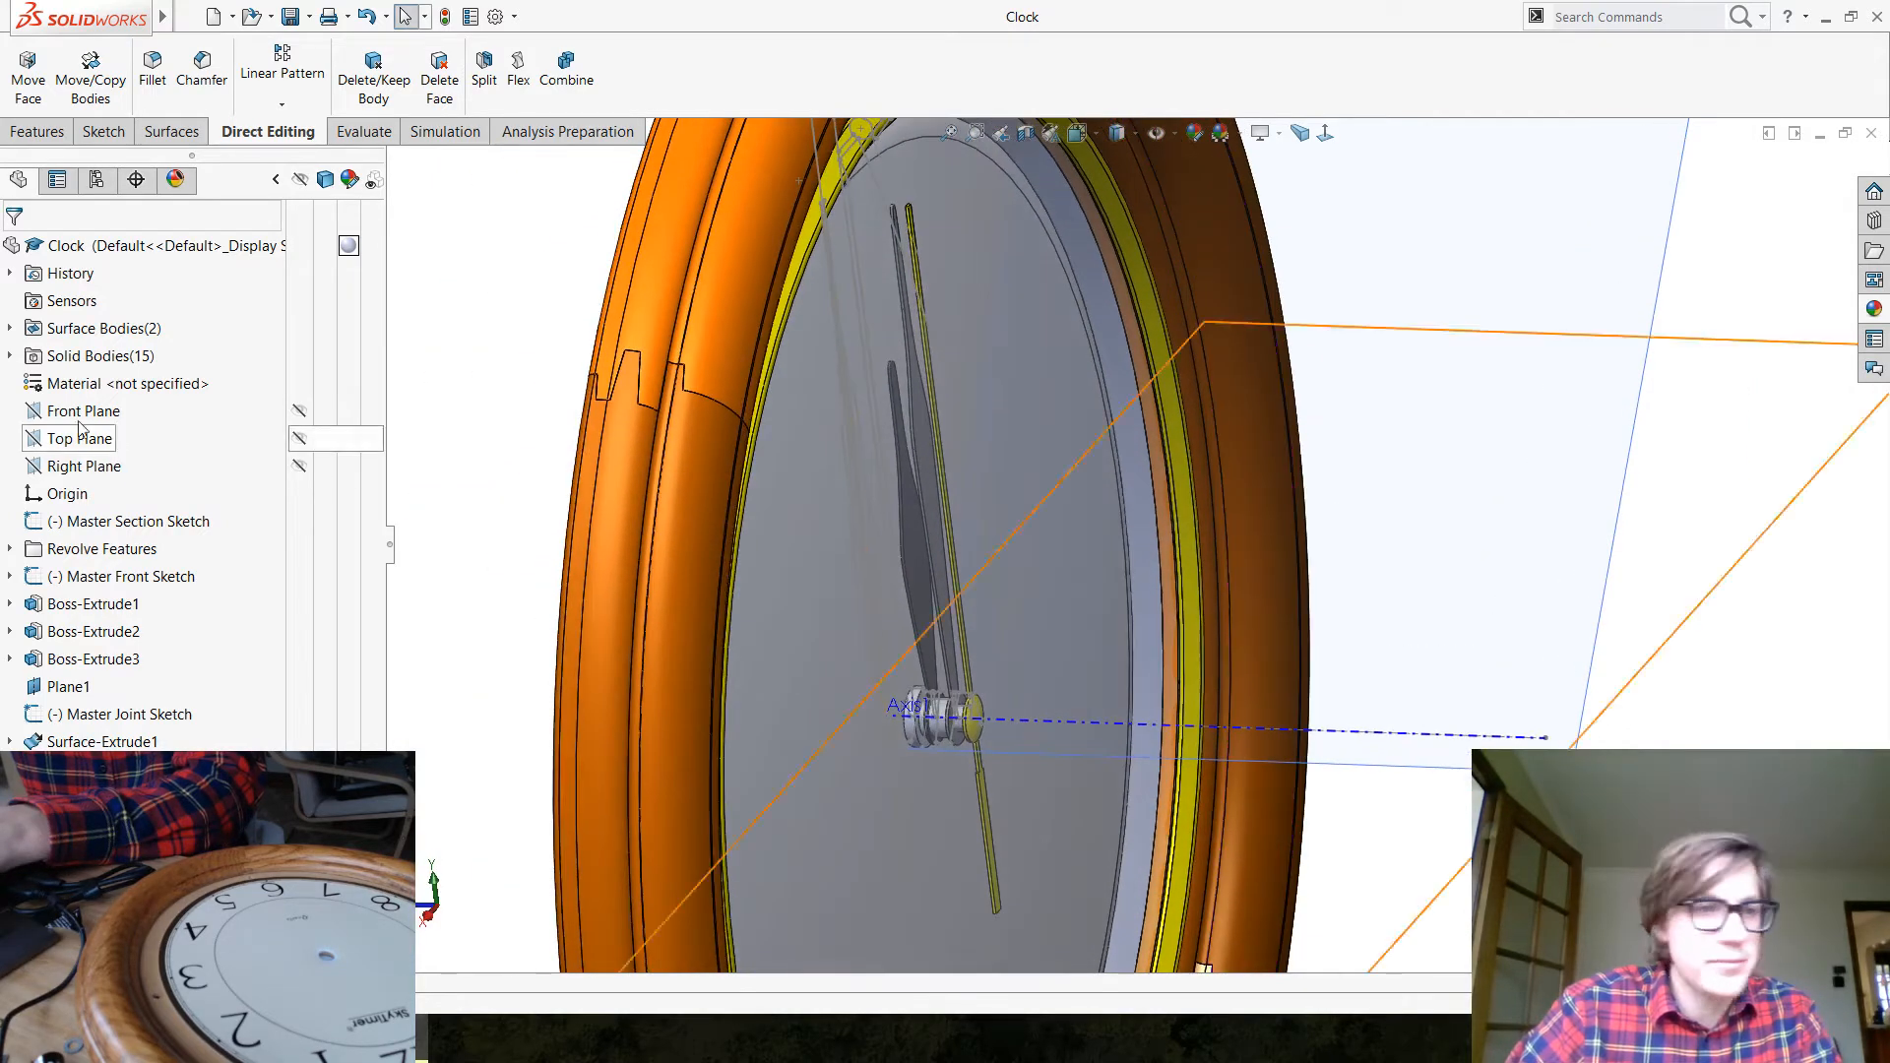
click(10, 328)
click(98, 355)
ctrl+click(89, 384)
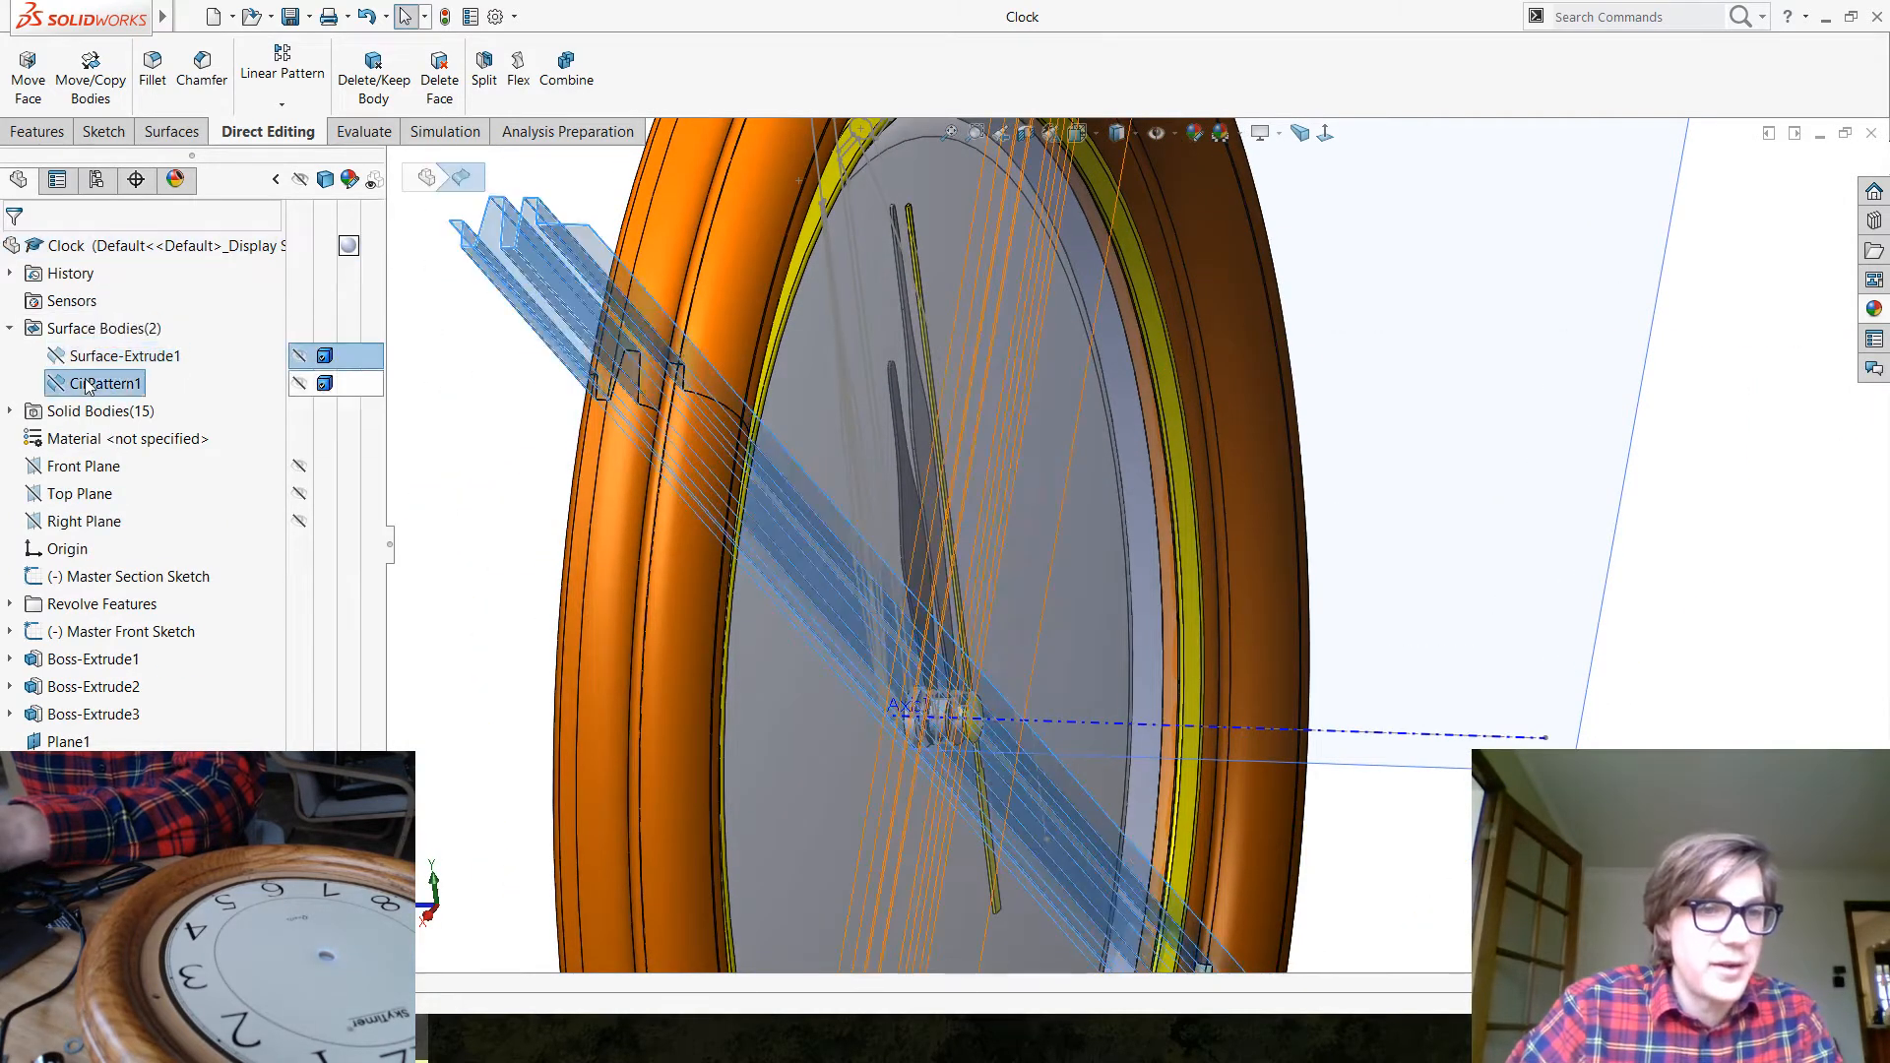
right_click(89, 386)
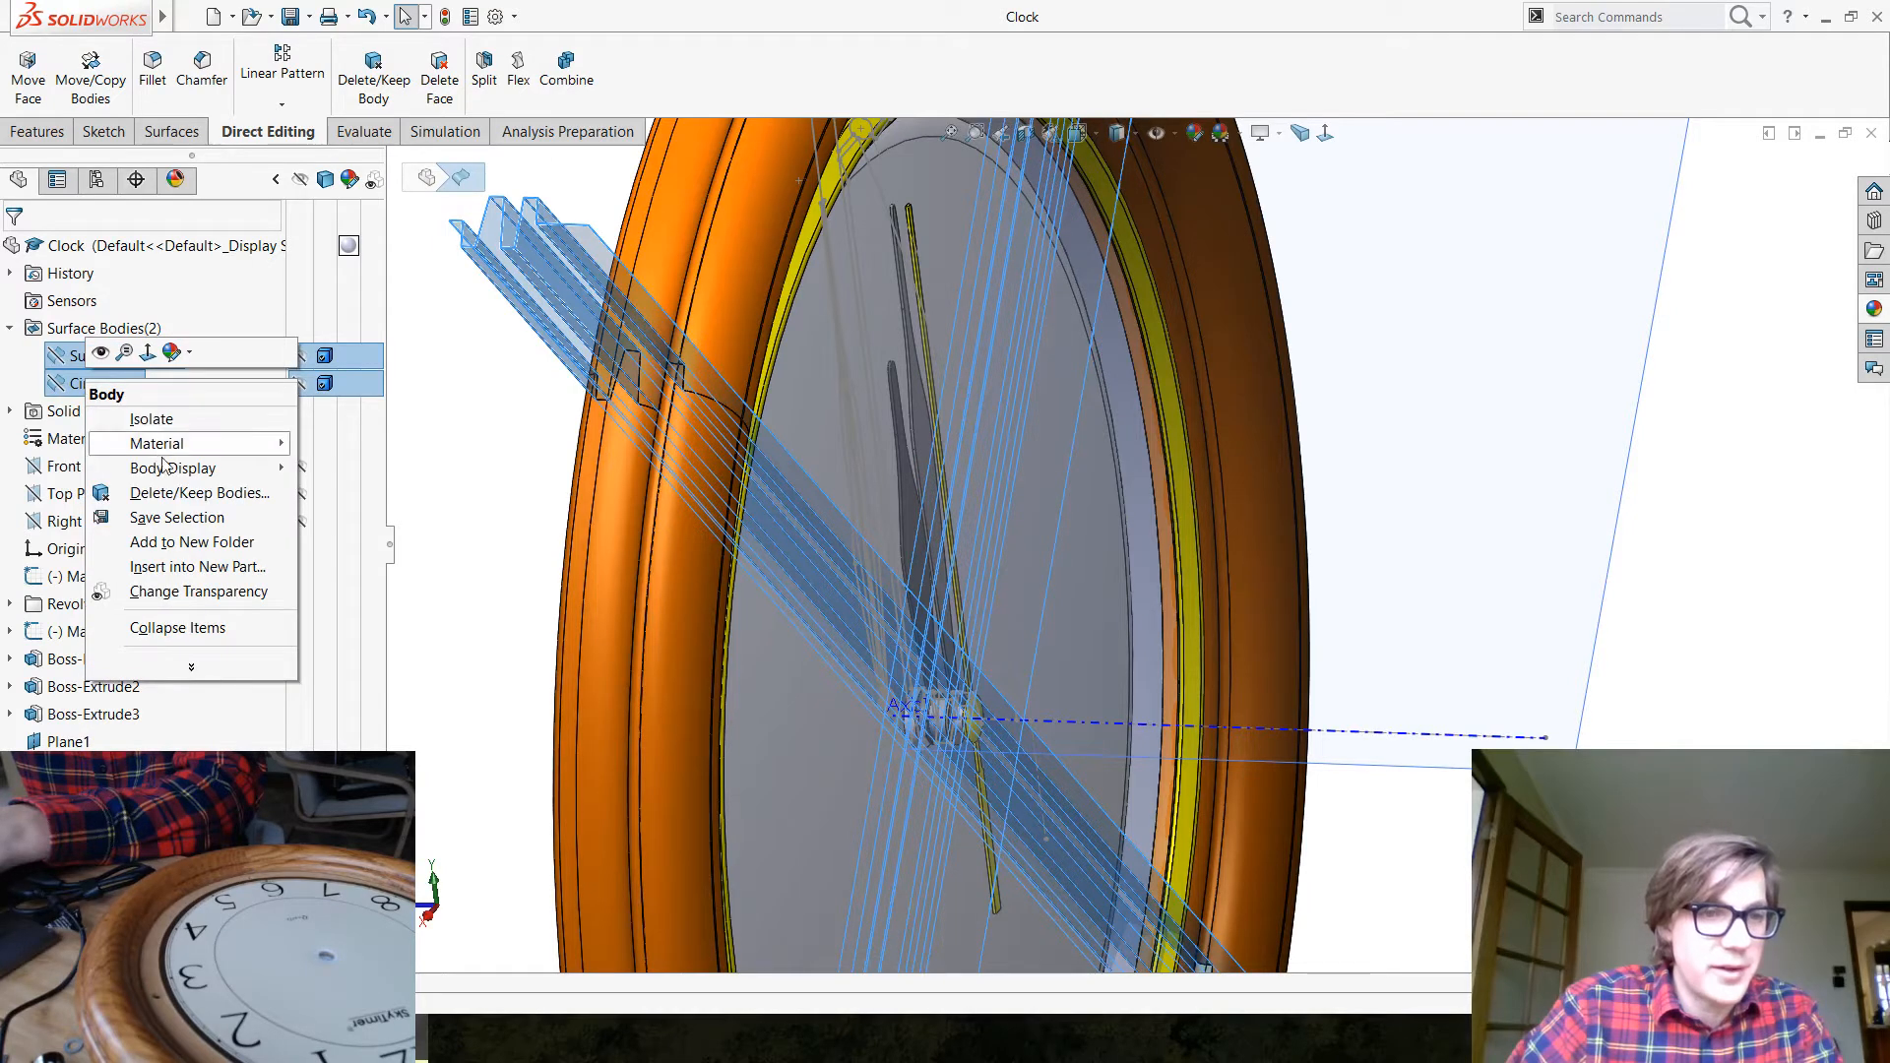
click(183, 494)
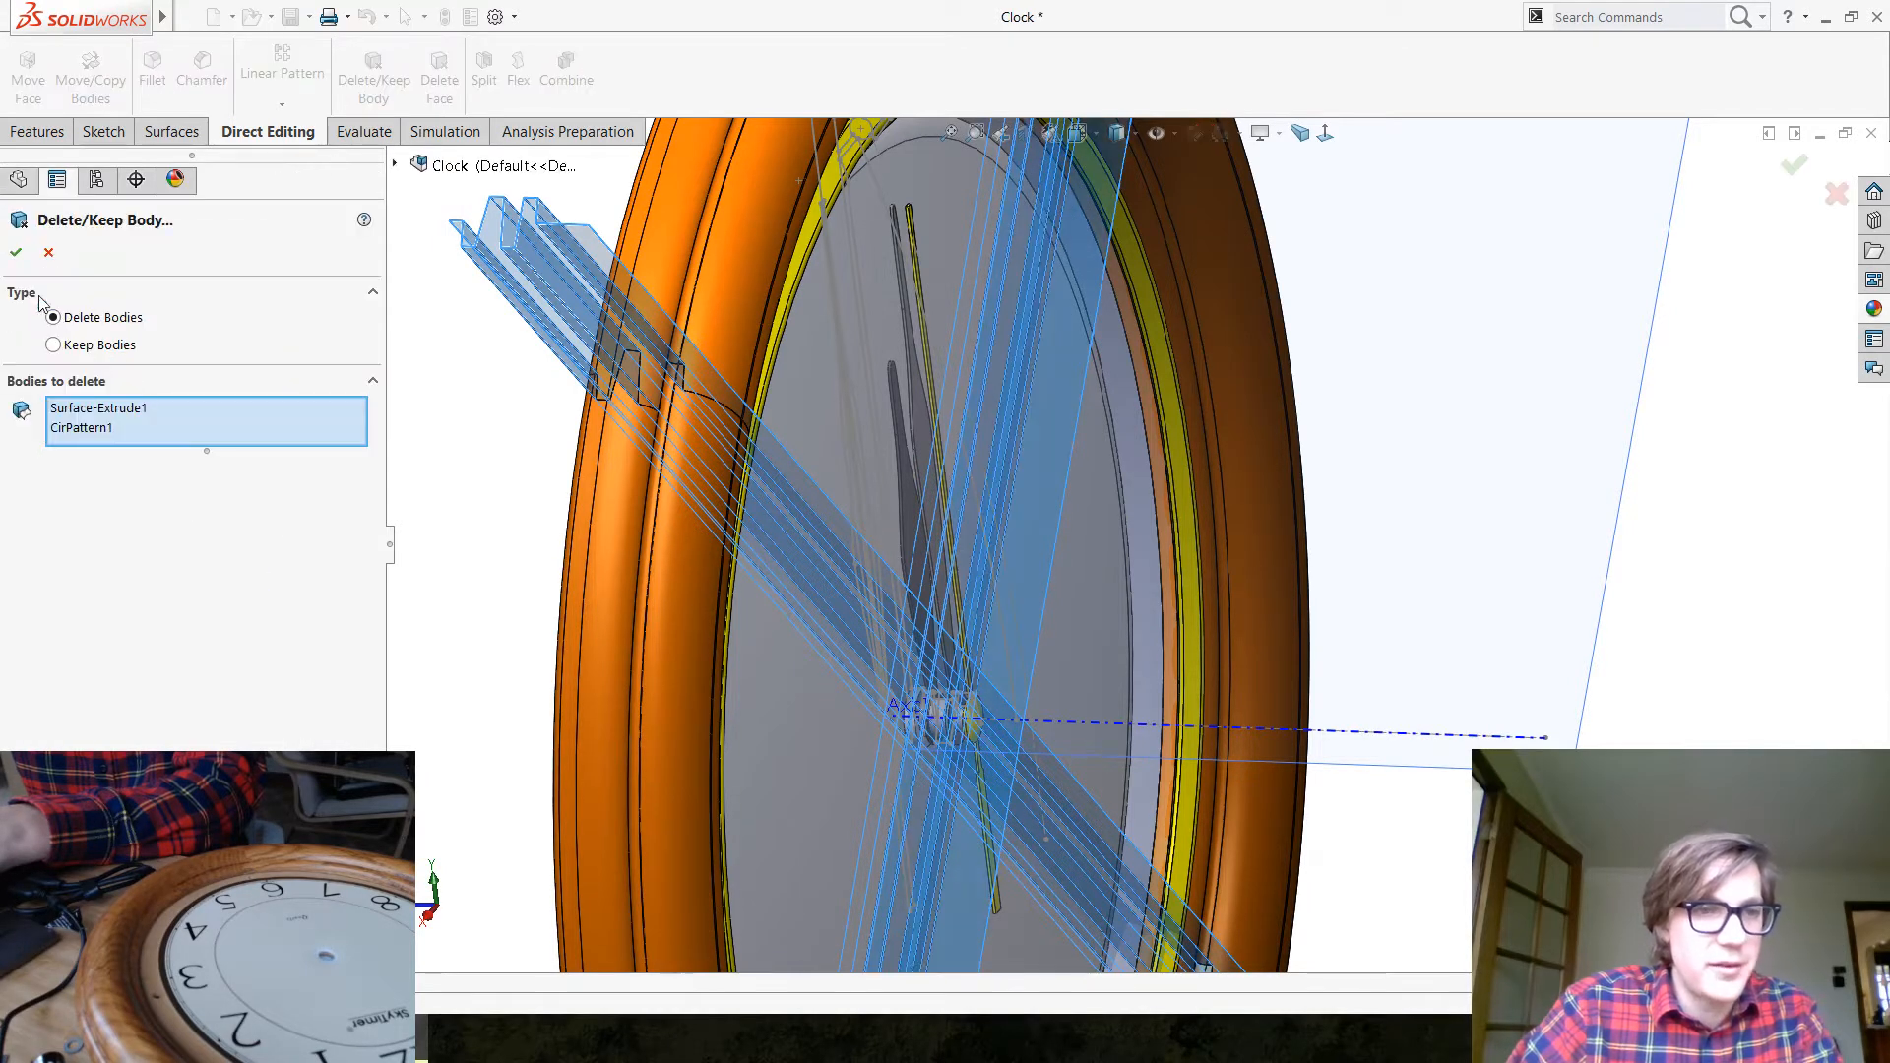
click(16, 254)
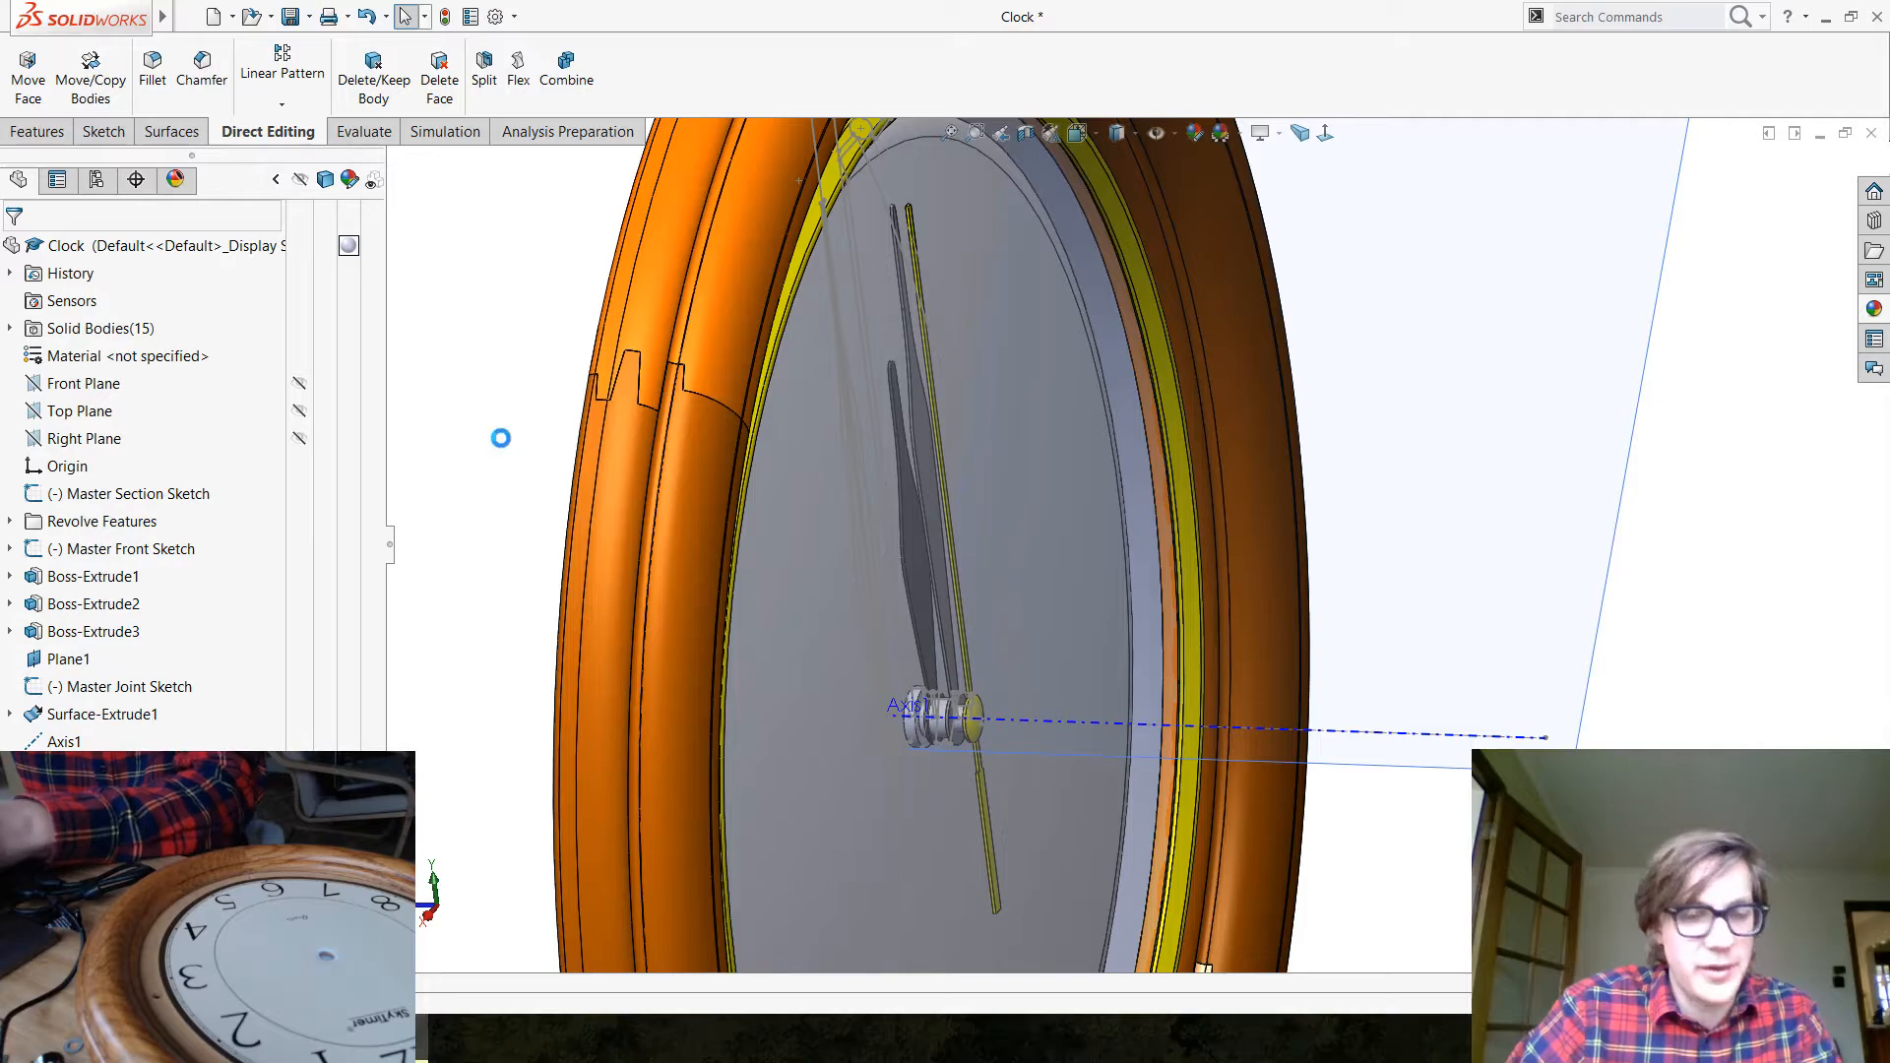
scroll(998, 575, up, 6)
scroll(1175, 640, down, 4)
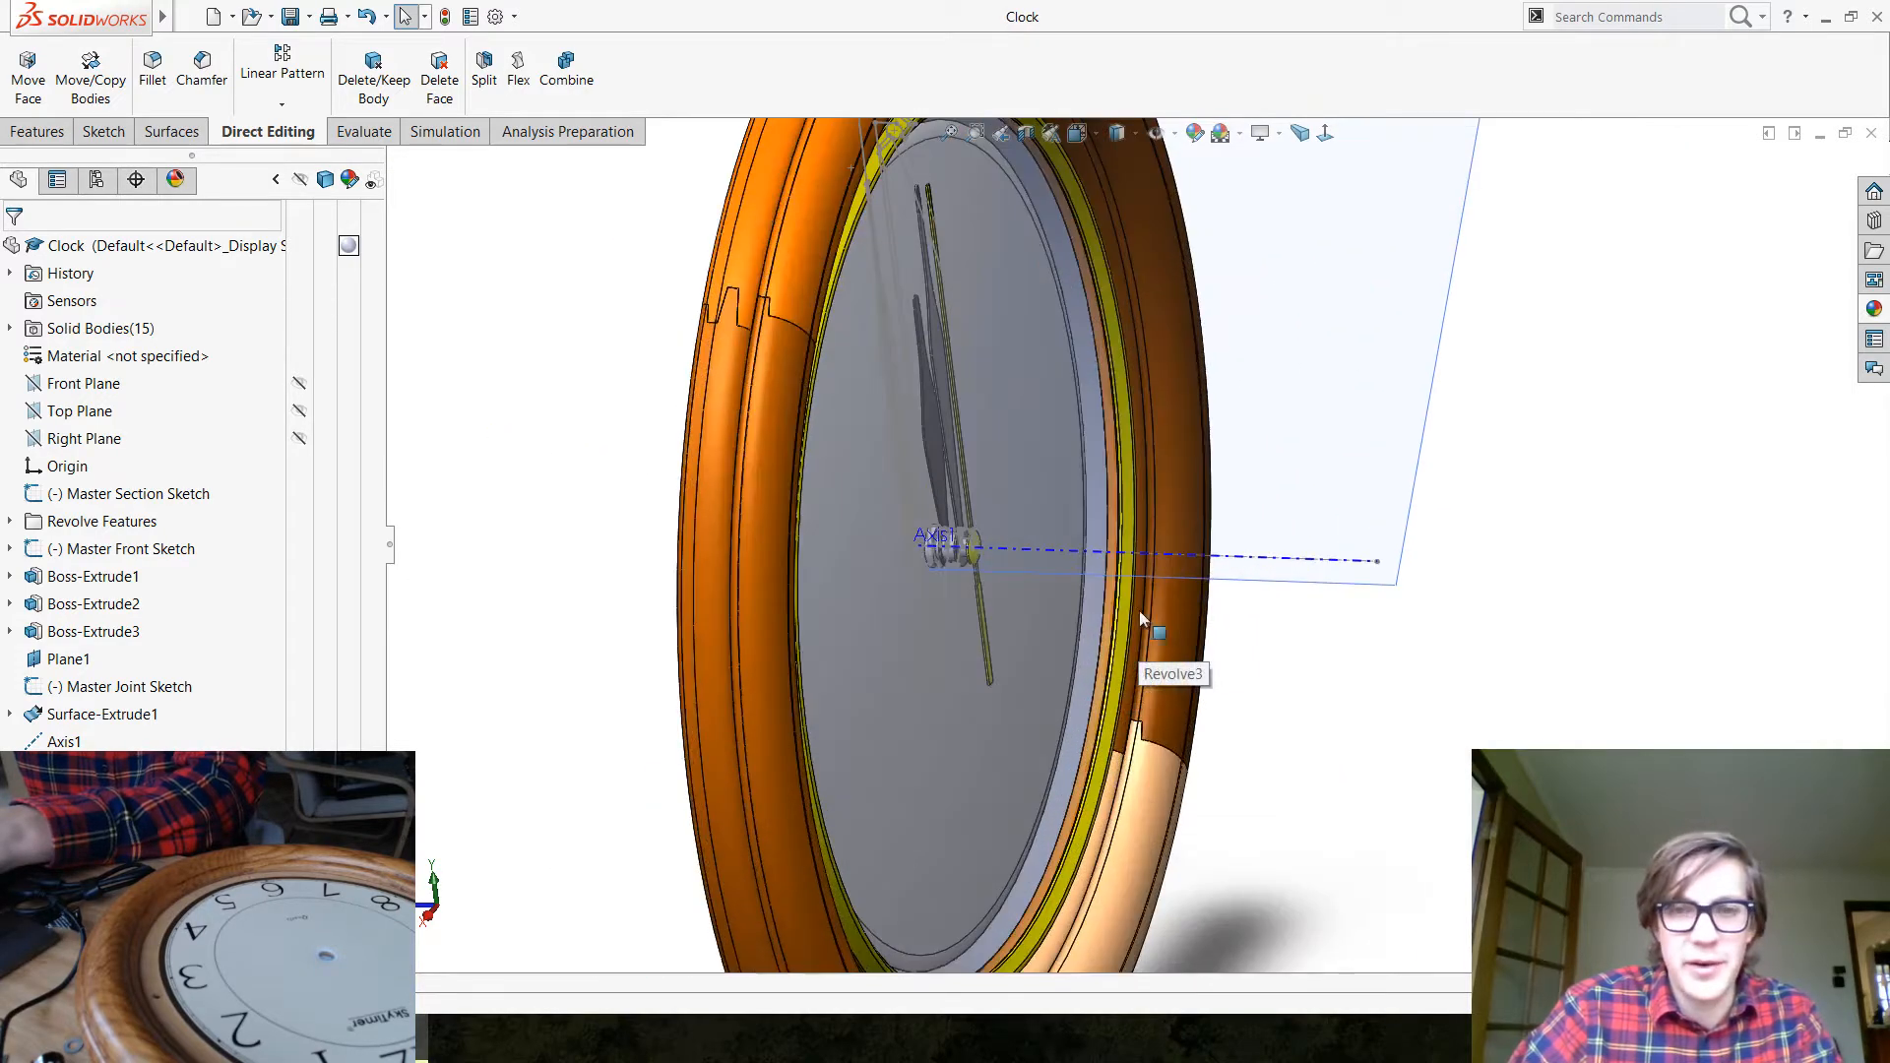
mouse_move(923, 605)
middle_down()
mouse_move(886, 522)
mouse_move(843, 549)
mouse_move(978, 528)
mouse_move(873, 635)
mouse_move(912, 577)
middle_up()
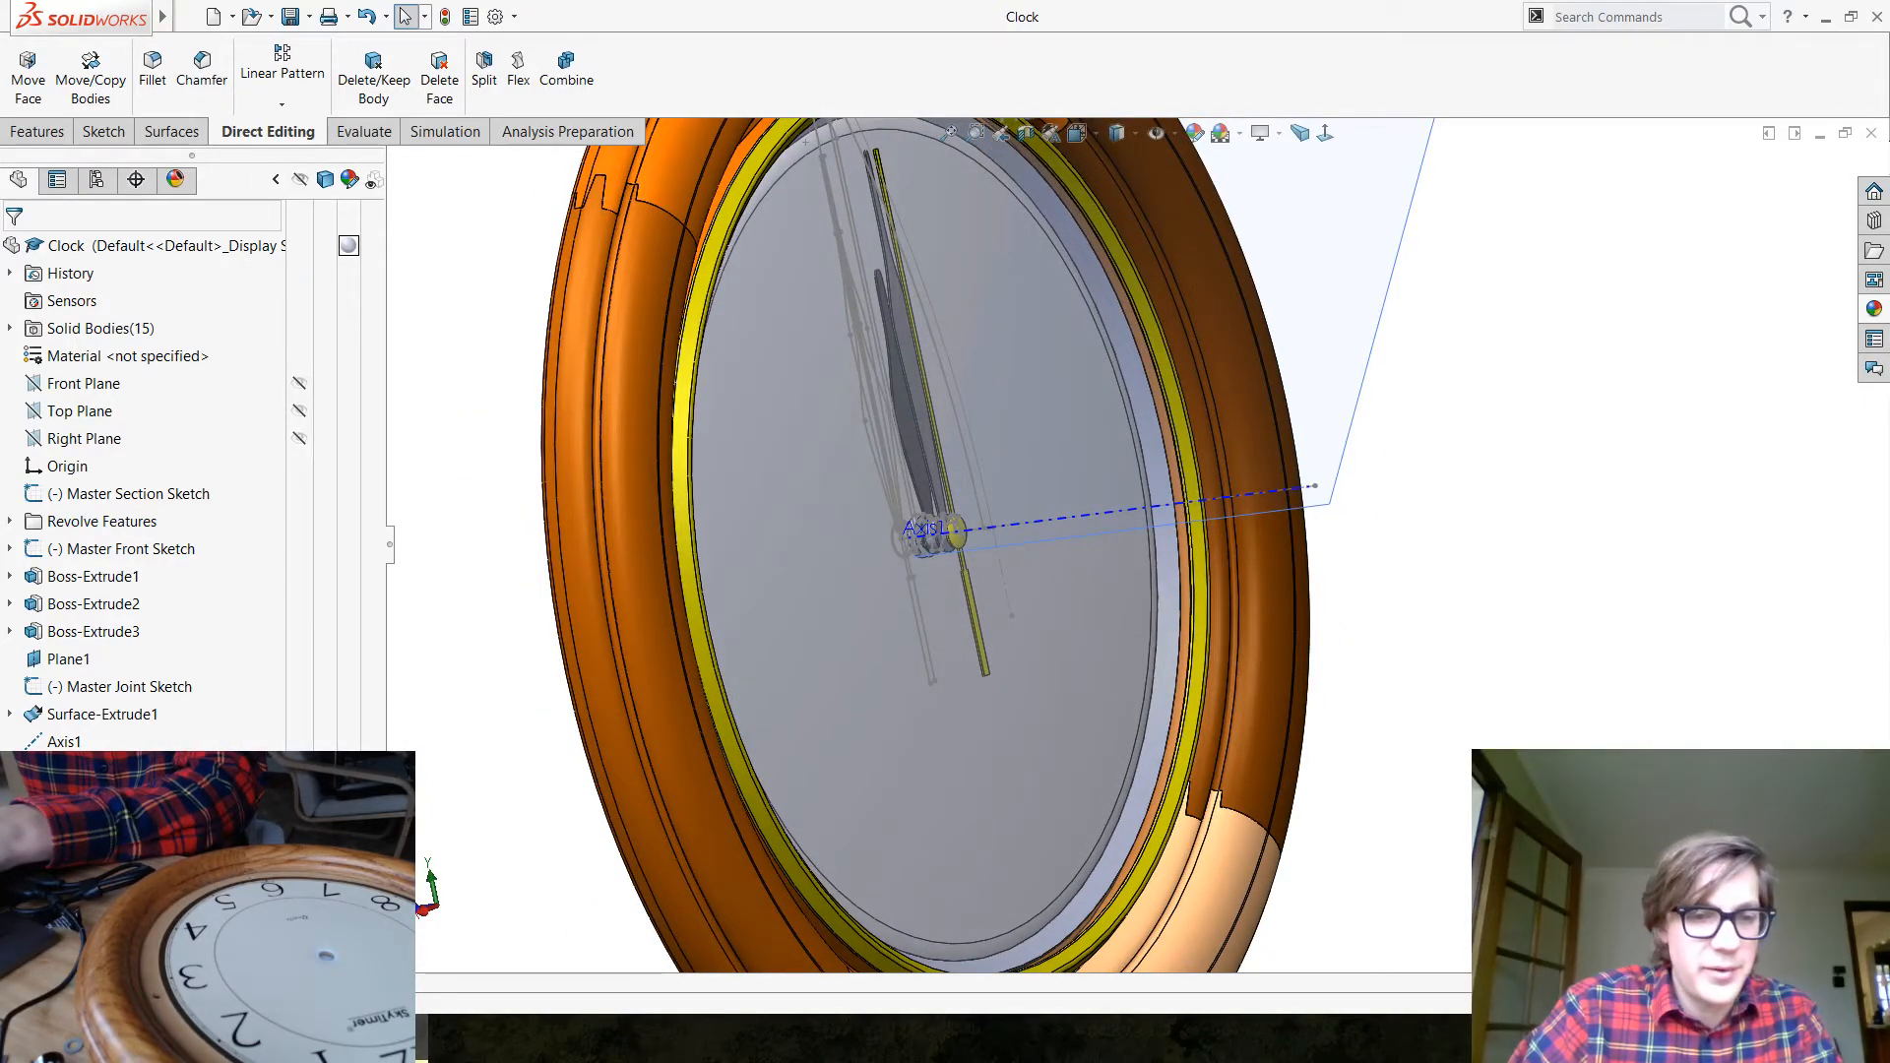
Switch to KeyShot, resume real-time rendering and collapse the Clock model group in the scene tree
key(alt+Tab)
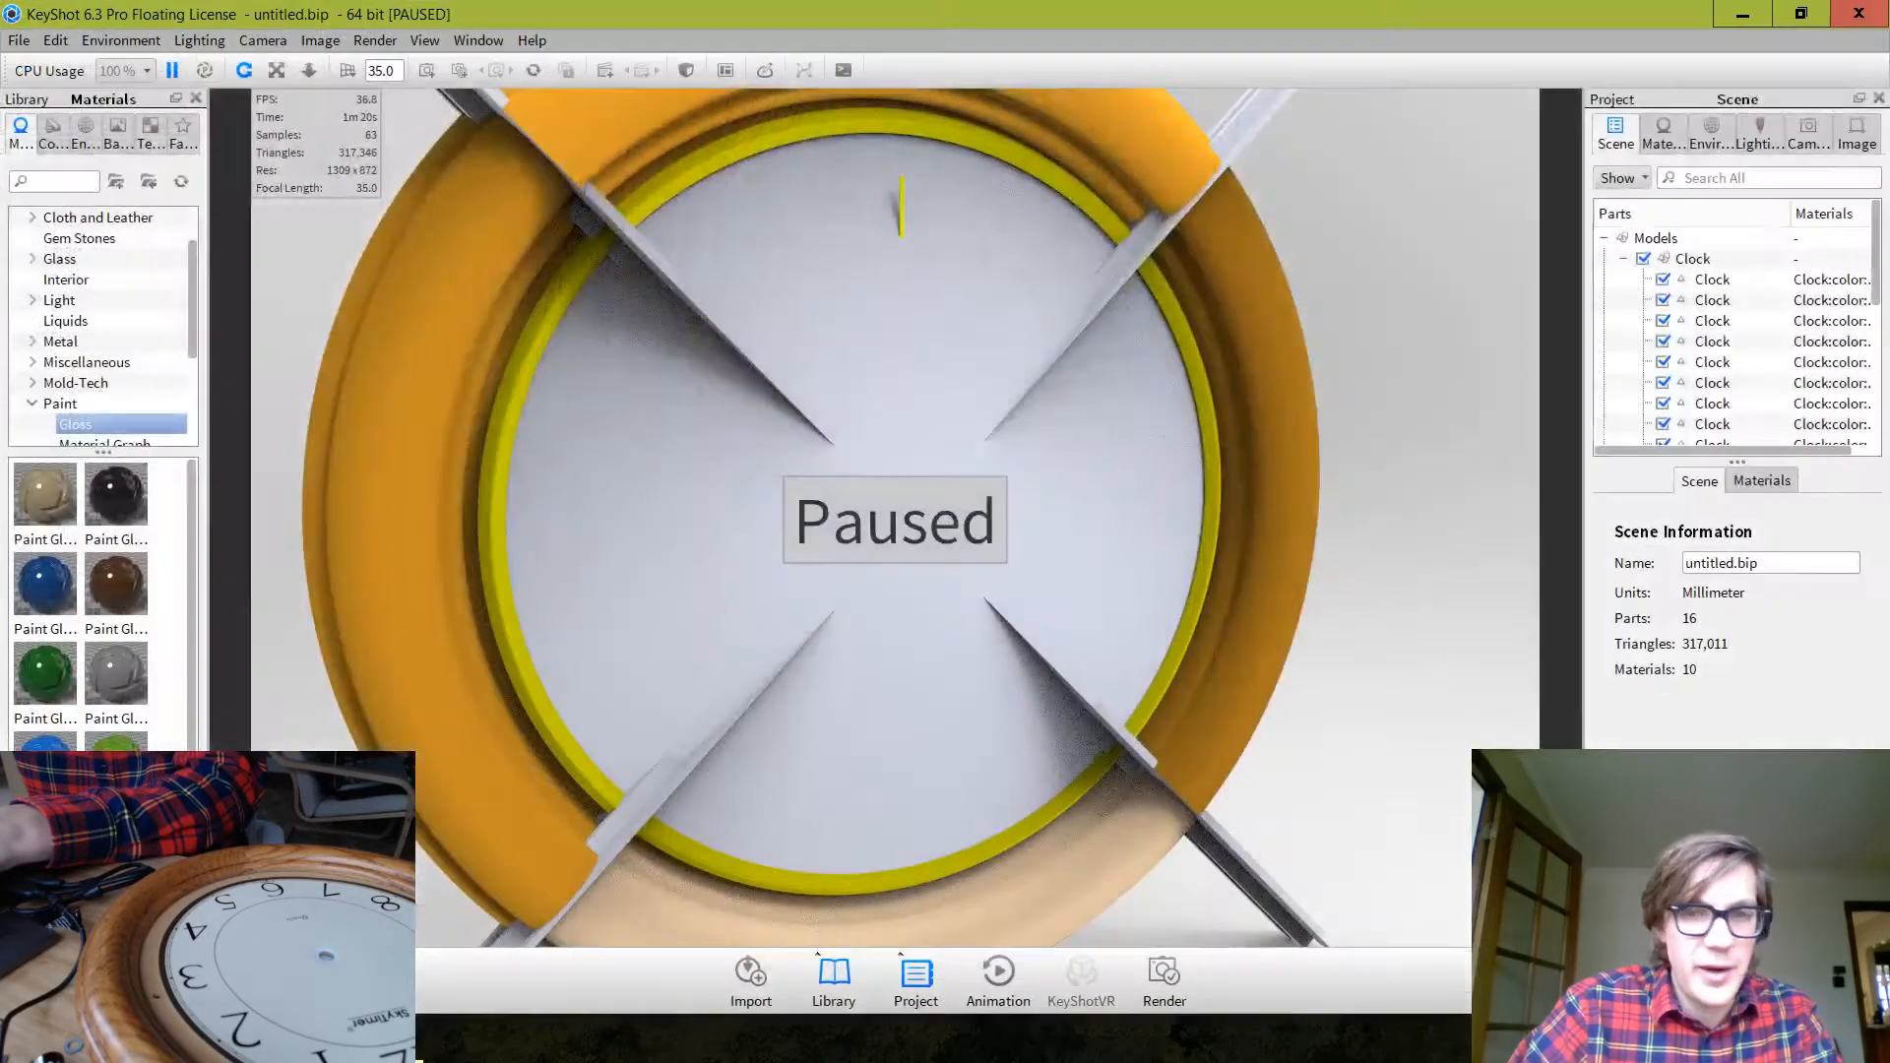
click(172, 73)
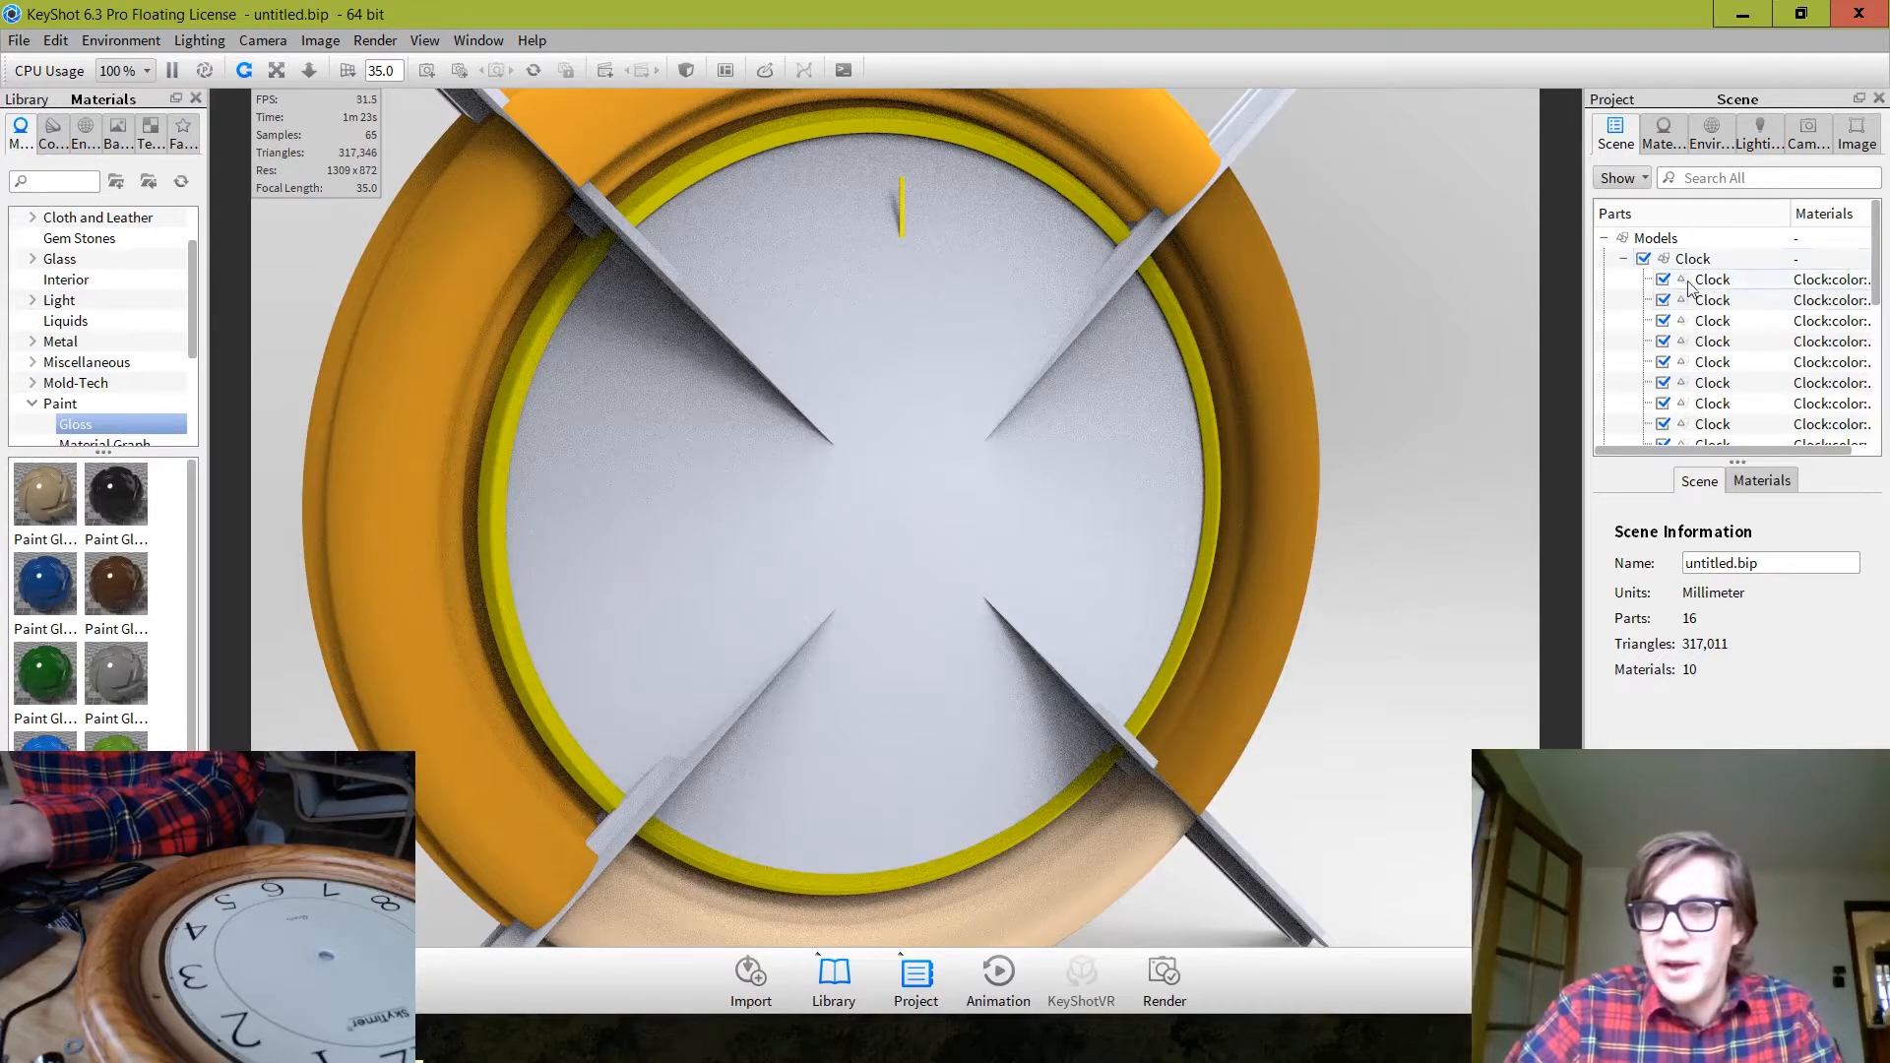
click(1622, 260)
click(1731, 259)
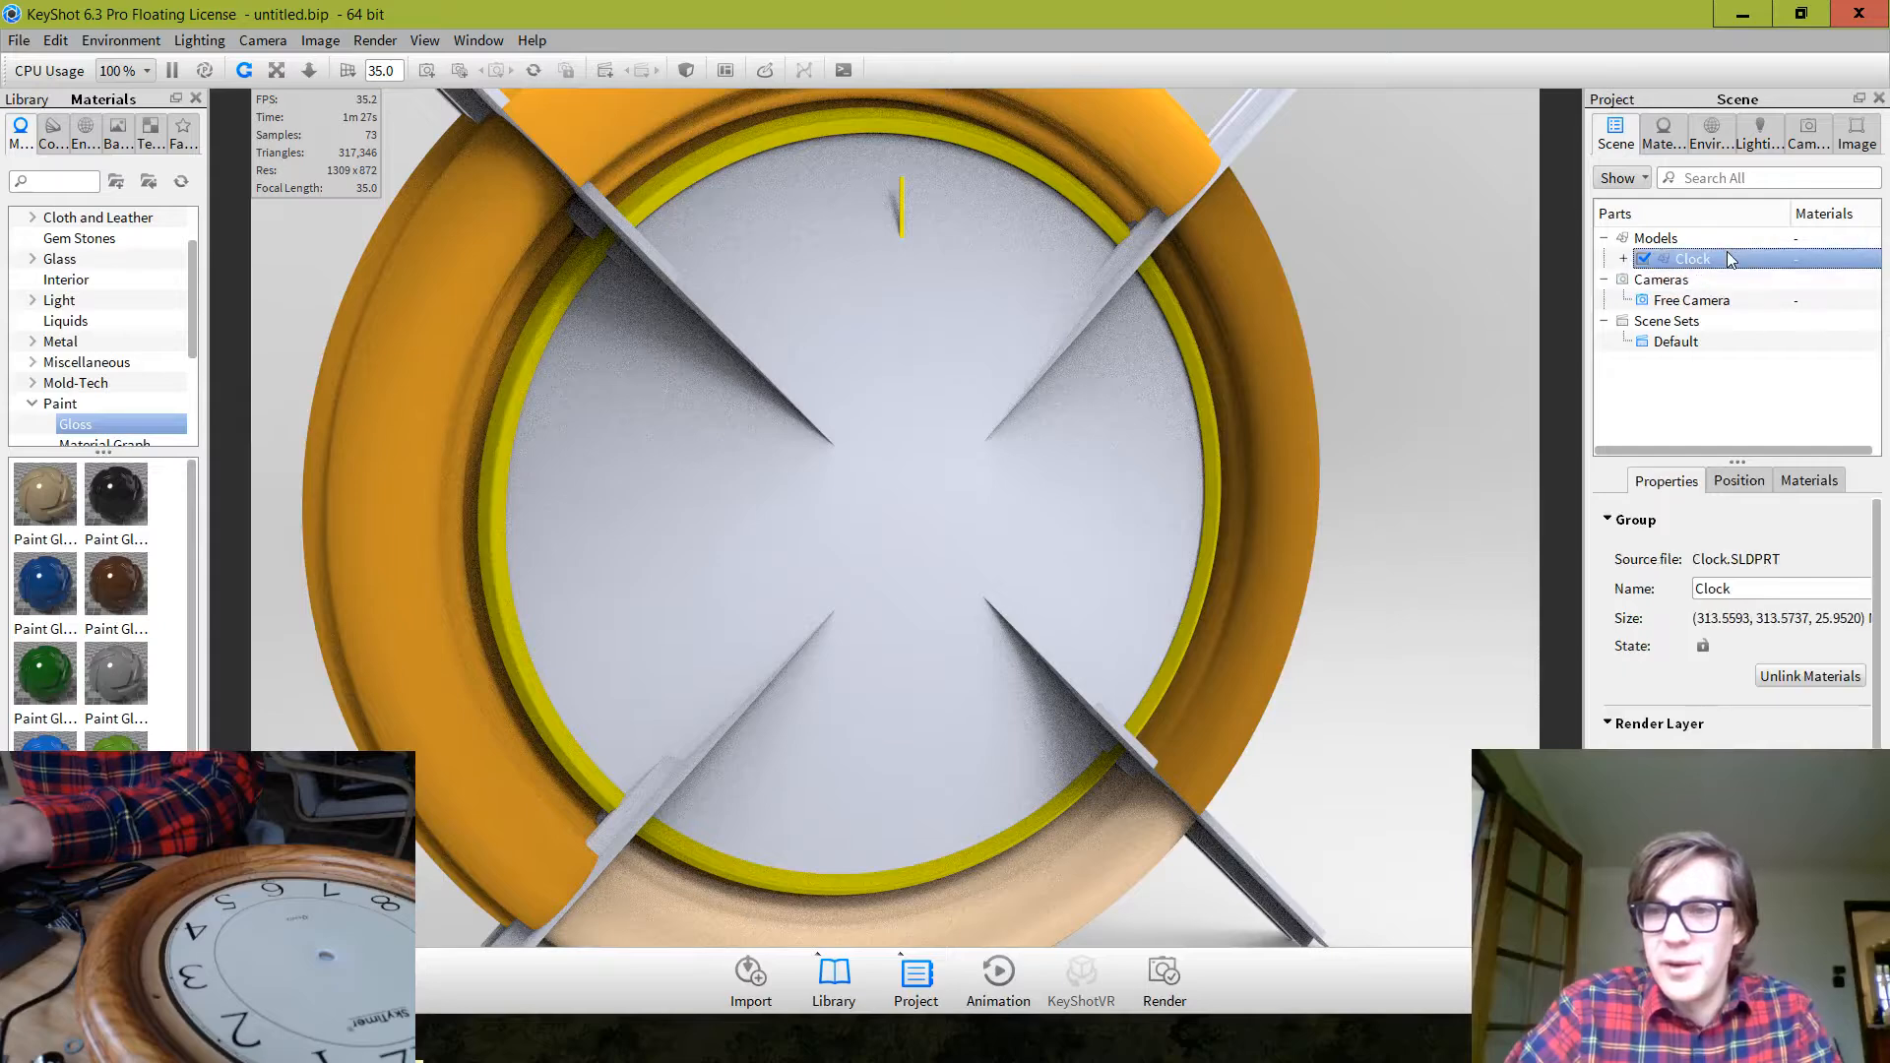
right_click(1730, 259)
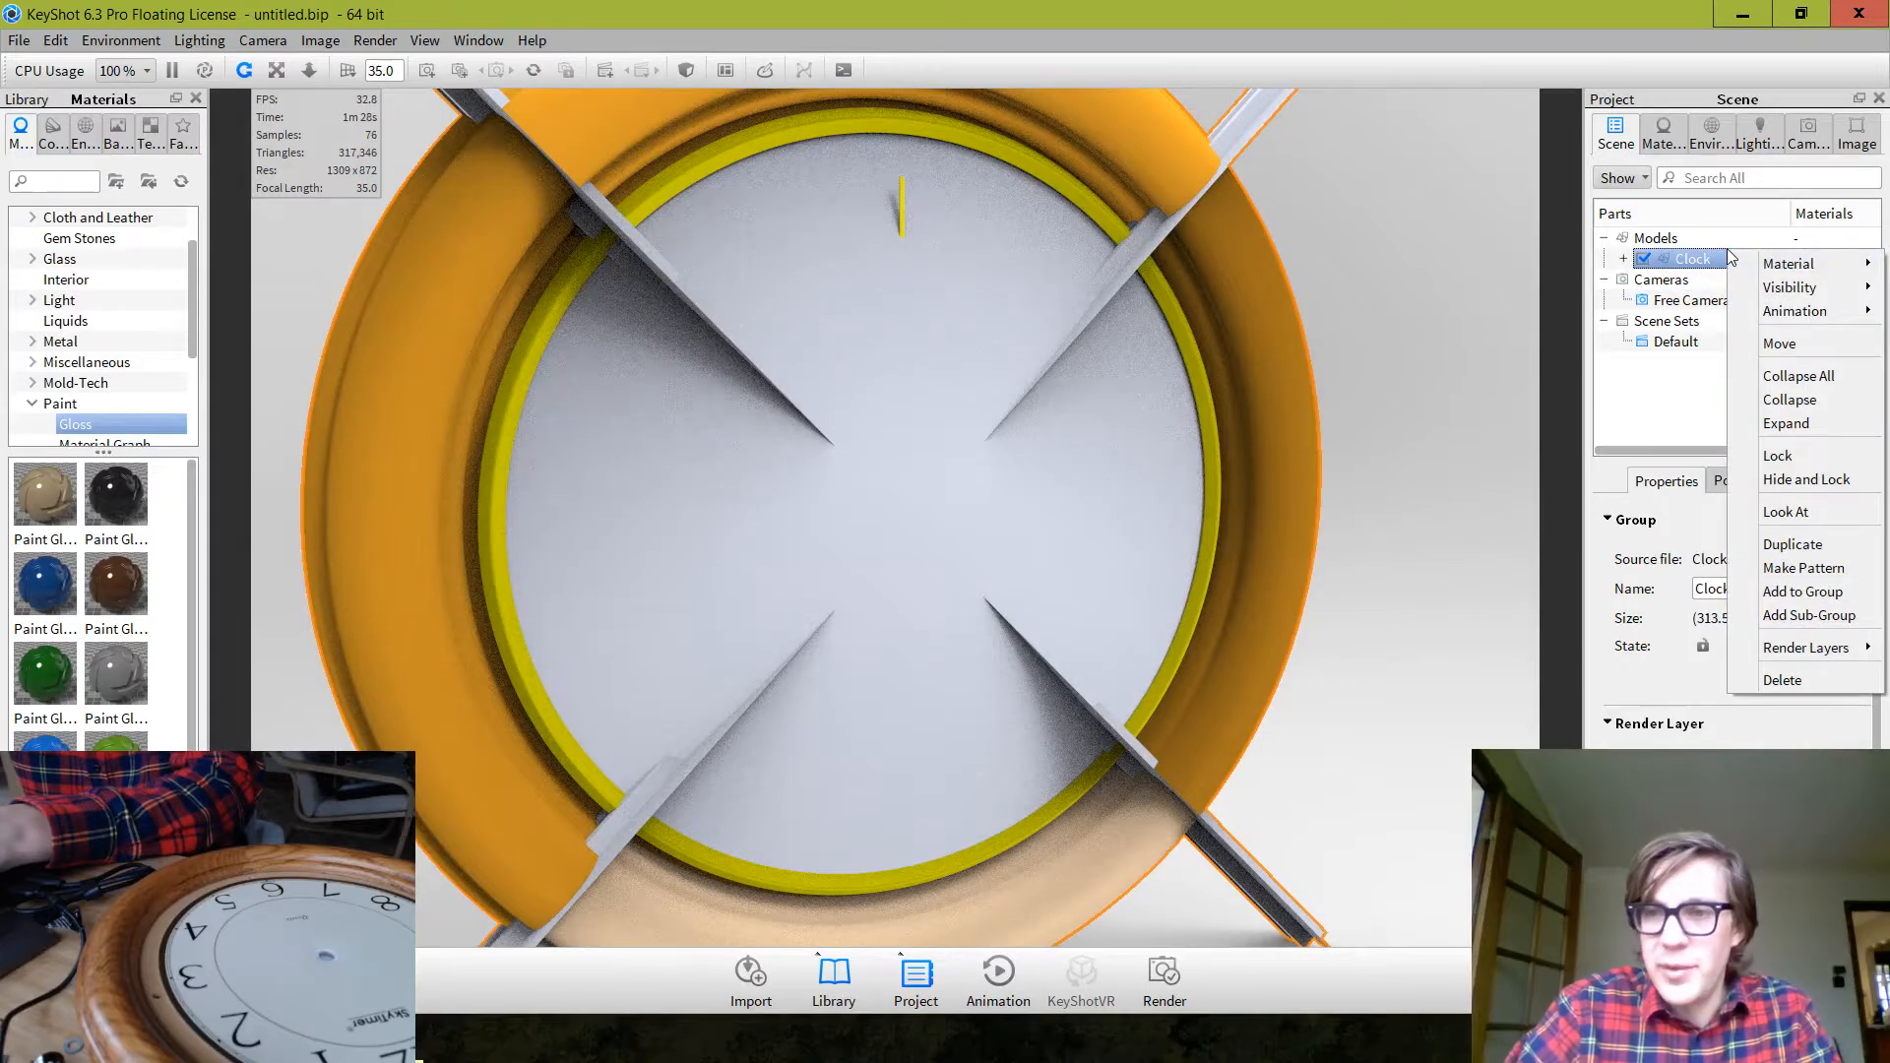
click(1663, 374)
Import Clock.SLDPRT again with Update Geometry, keeping the camera adjusted to look at the geometry
click(19, 40)
mouse_move(81, 143)
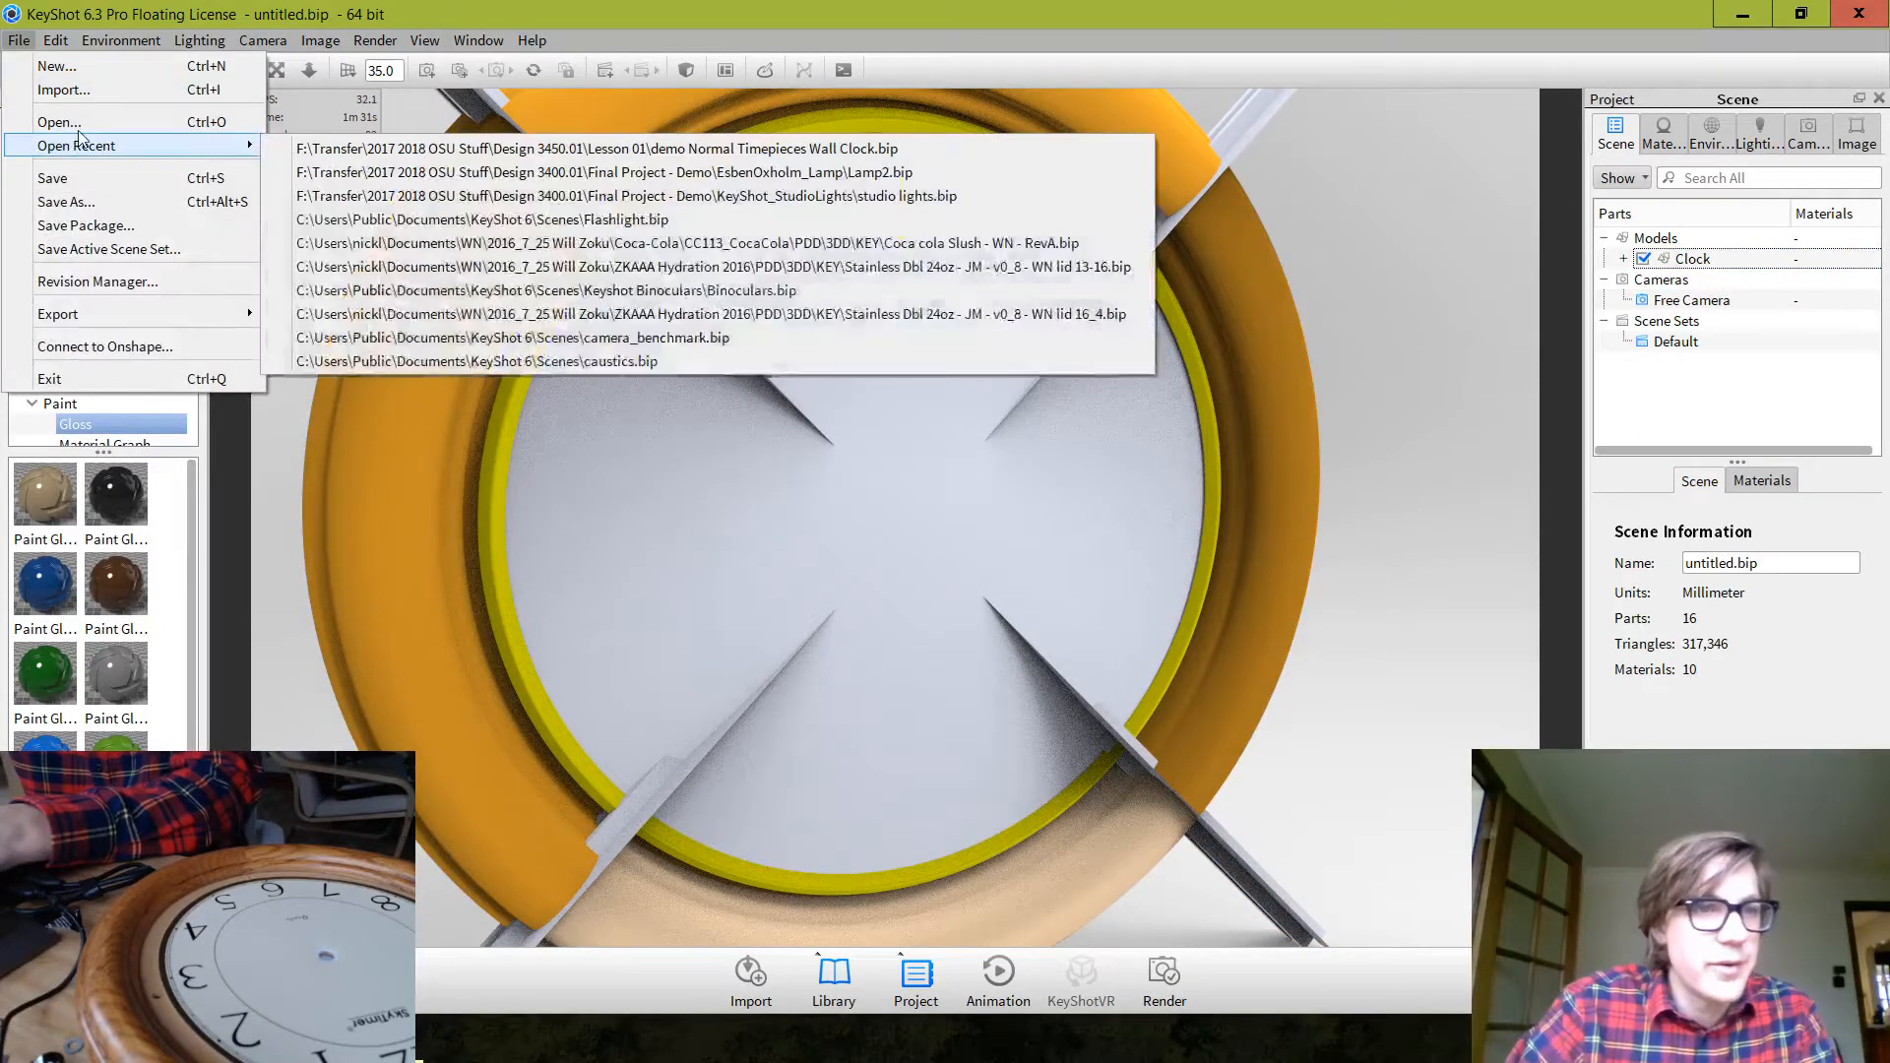
click(63, 89)
click(271, 227)
click(709, 576)
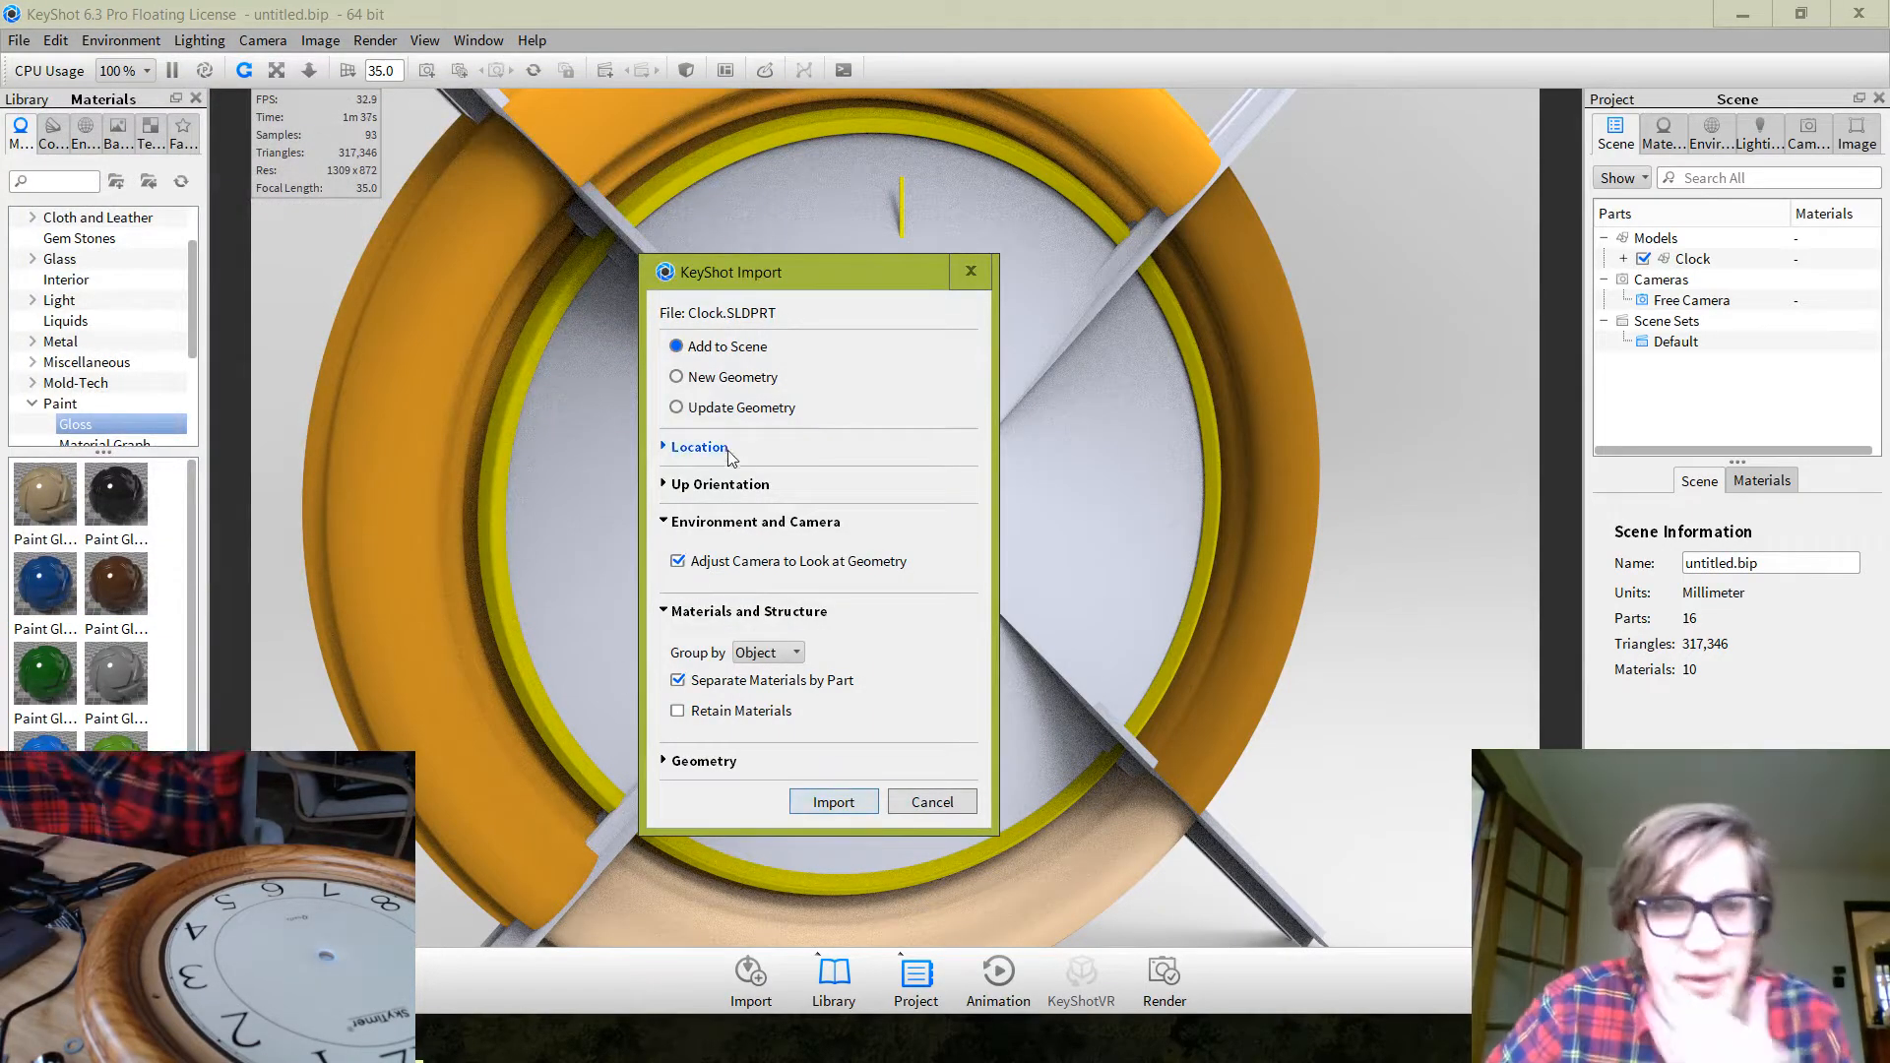
click(740, 407)
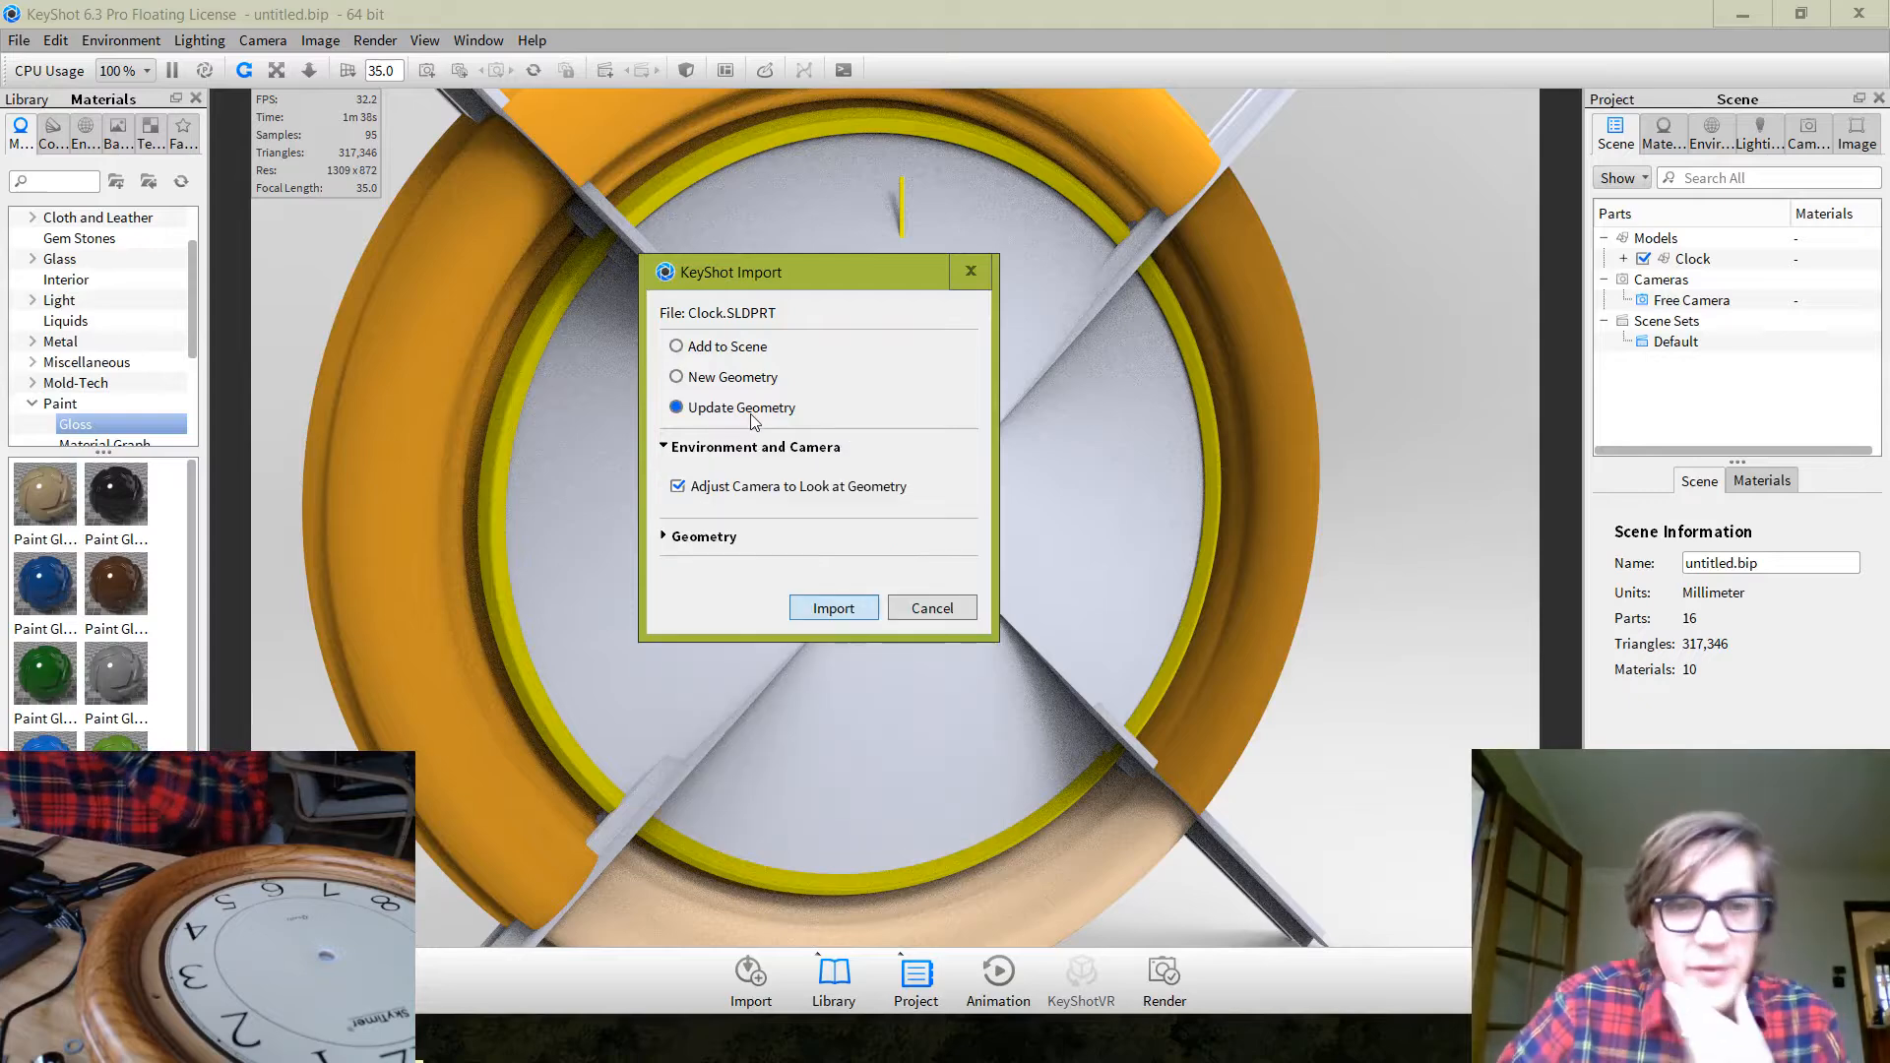
click(827, 612)
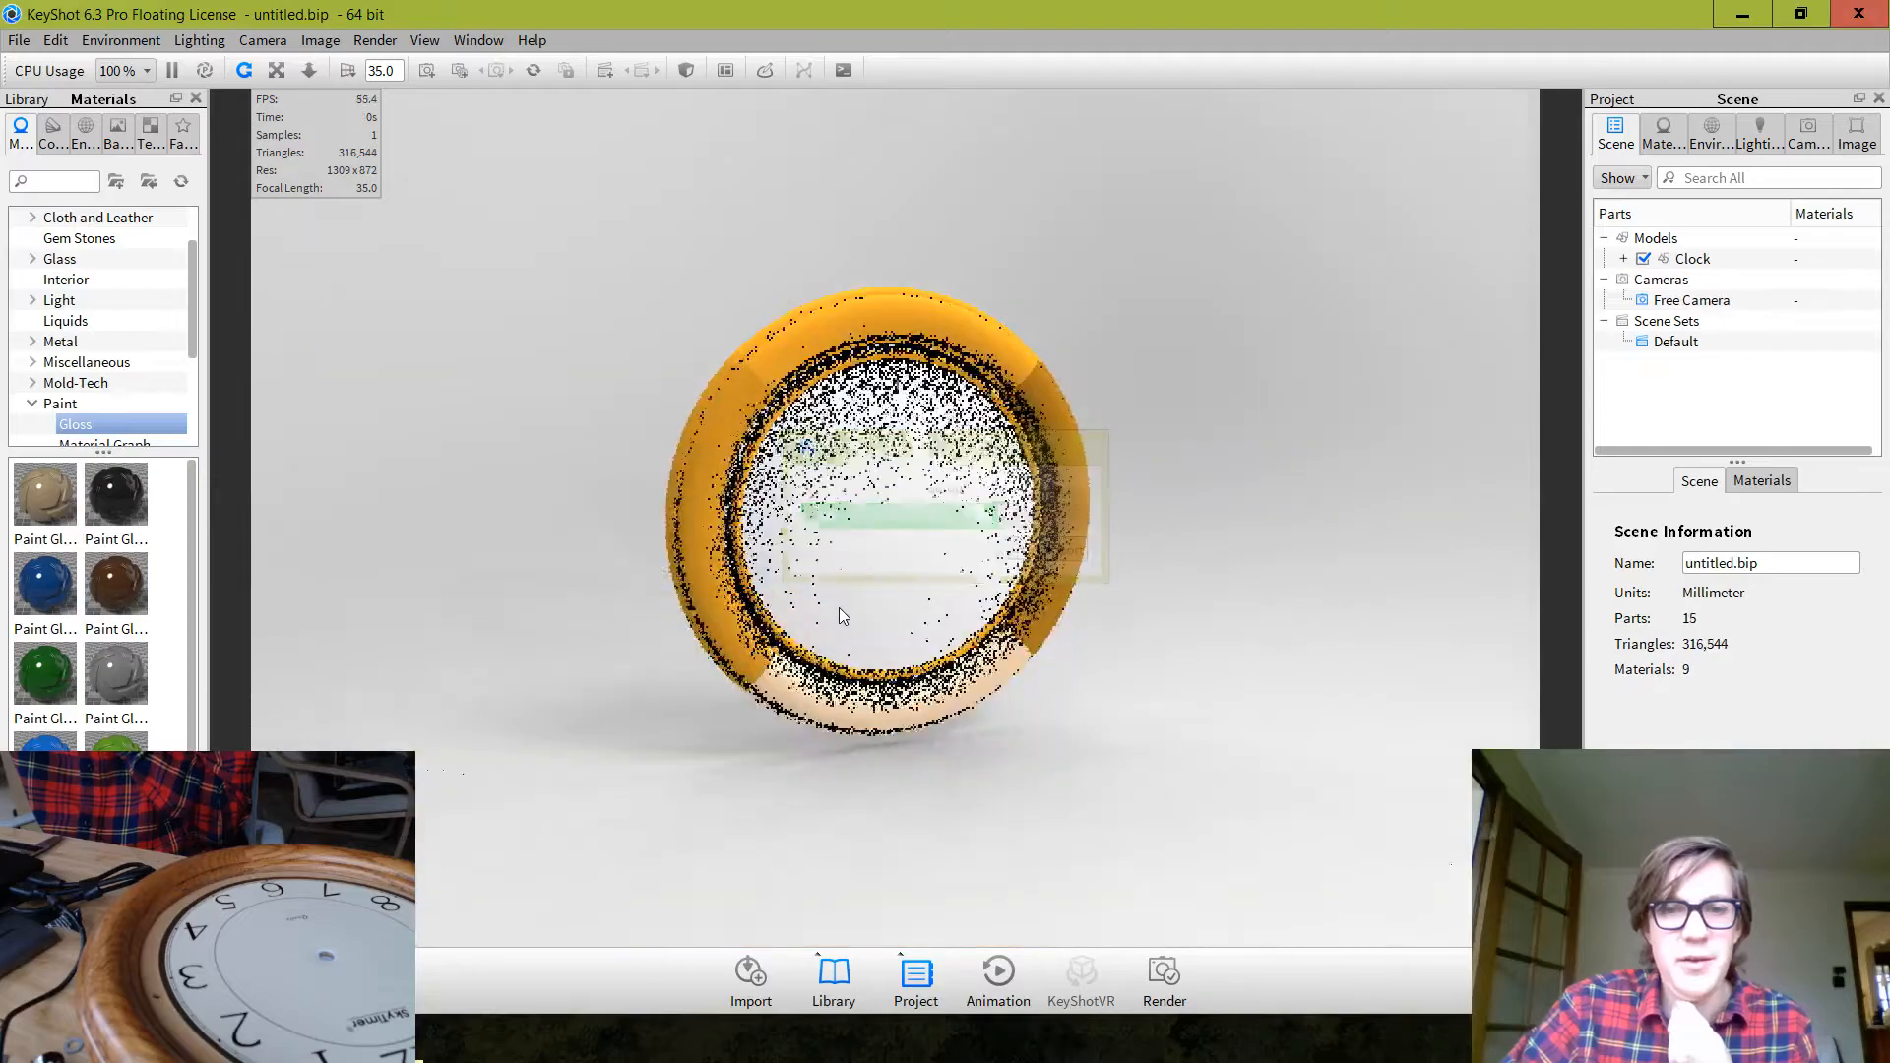
Switch to SolidWorks and show the Master Section Sketch dimensions around the clock hands' hub, viewed close to side-on
scroll(942, 514, up, 3)
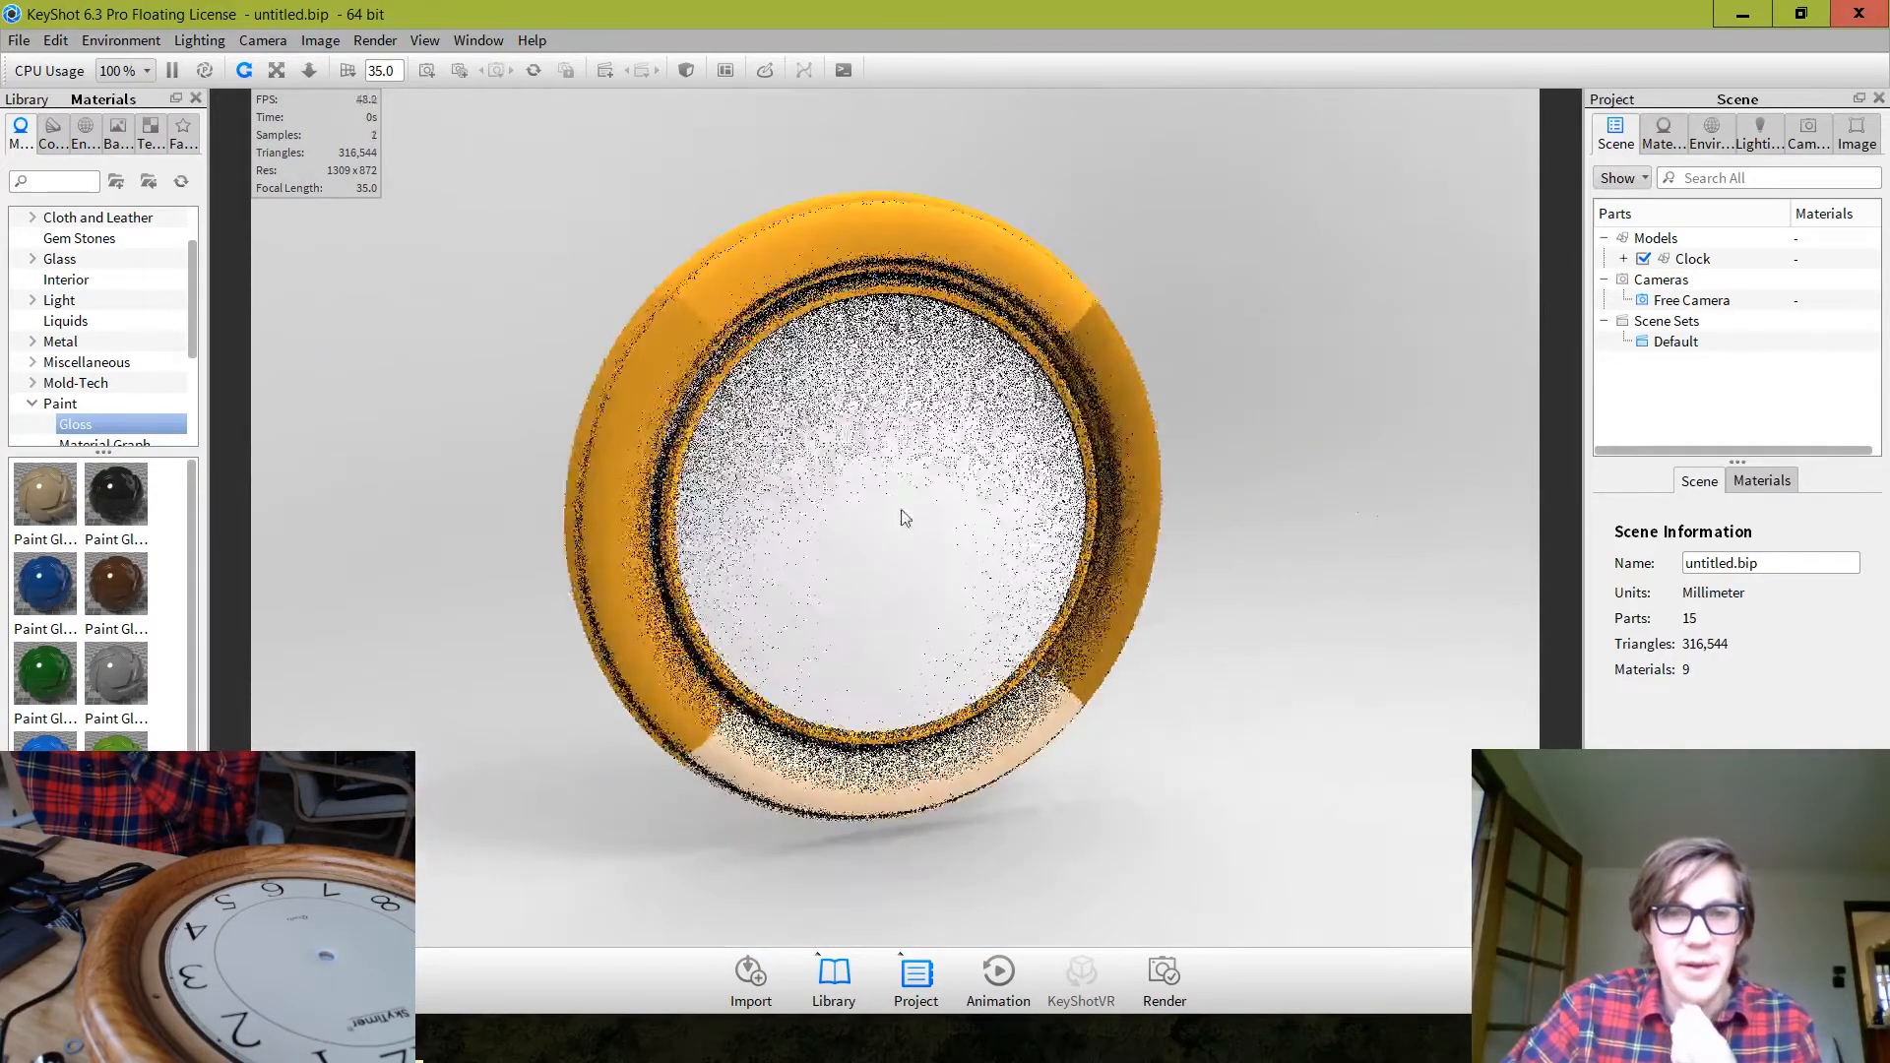
scroll(913, 516, up, 3)
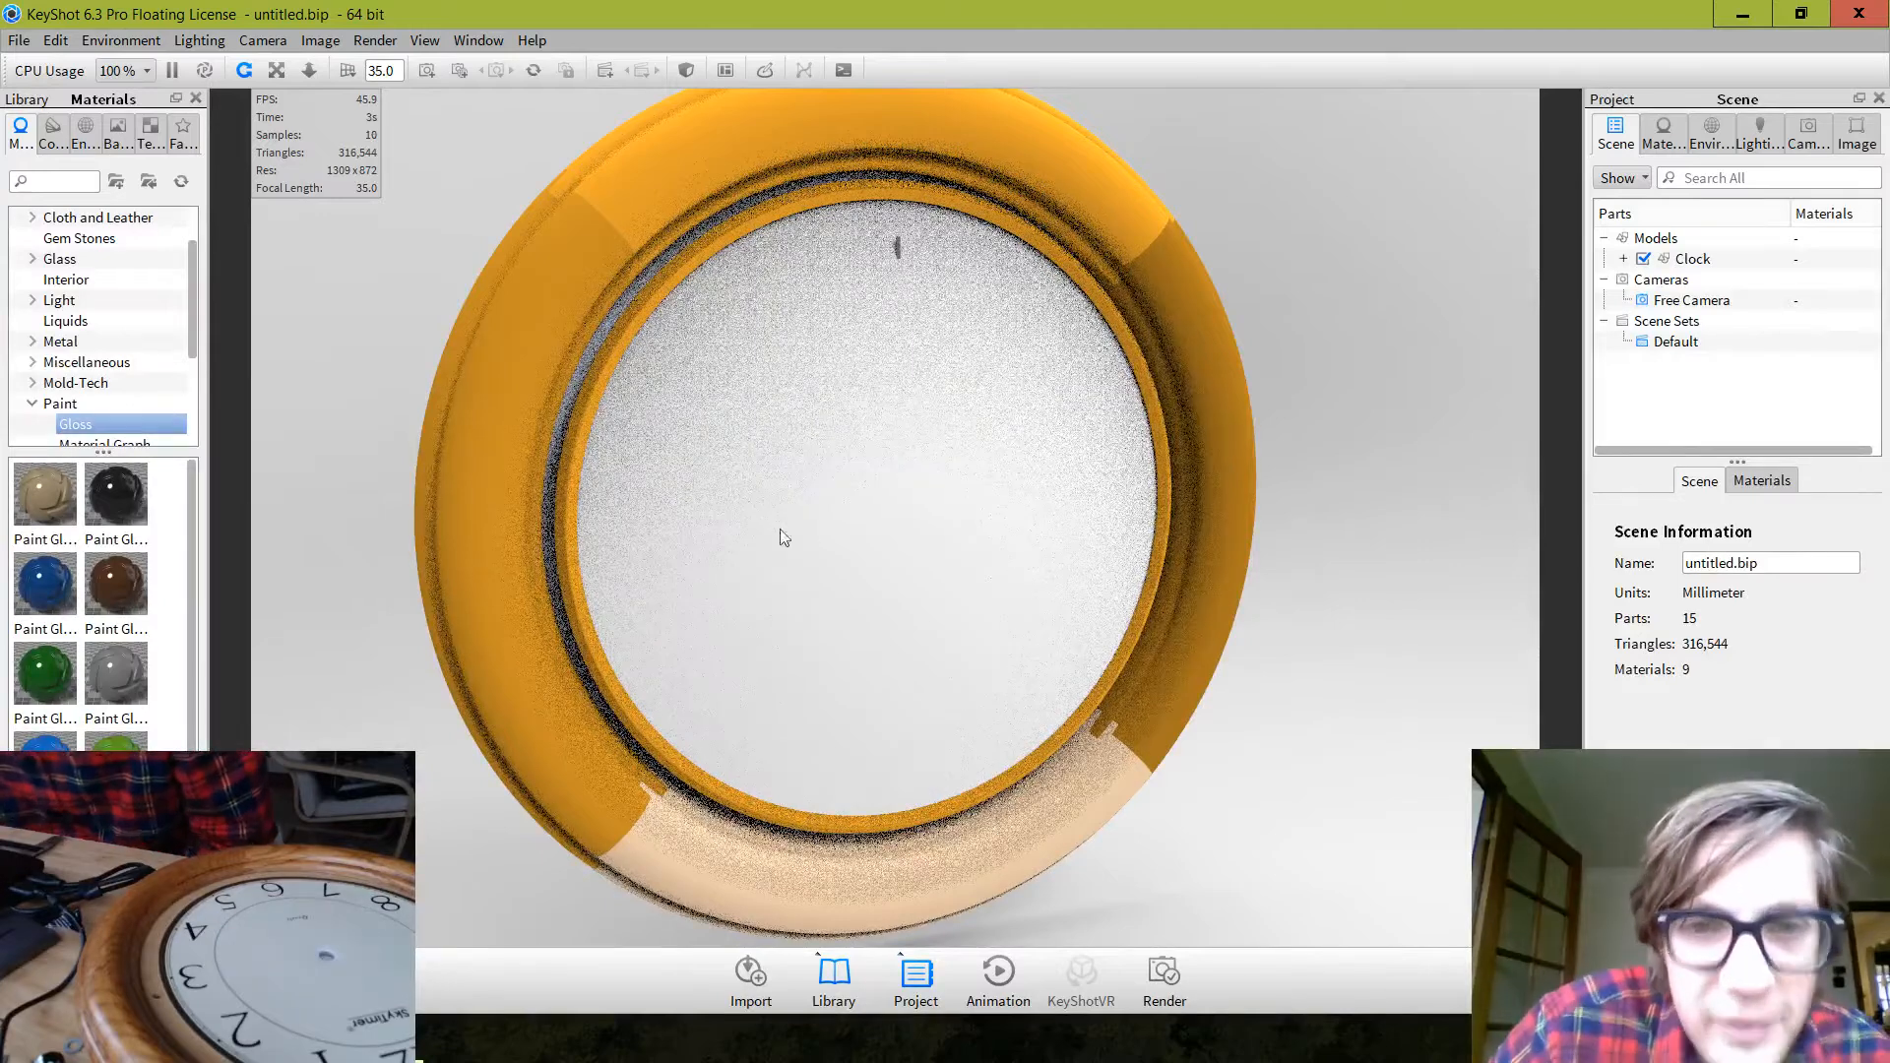
key(alt+Tab)
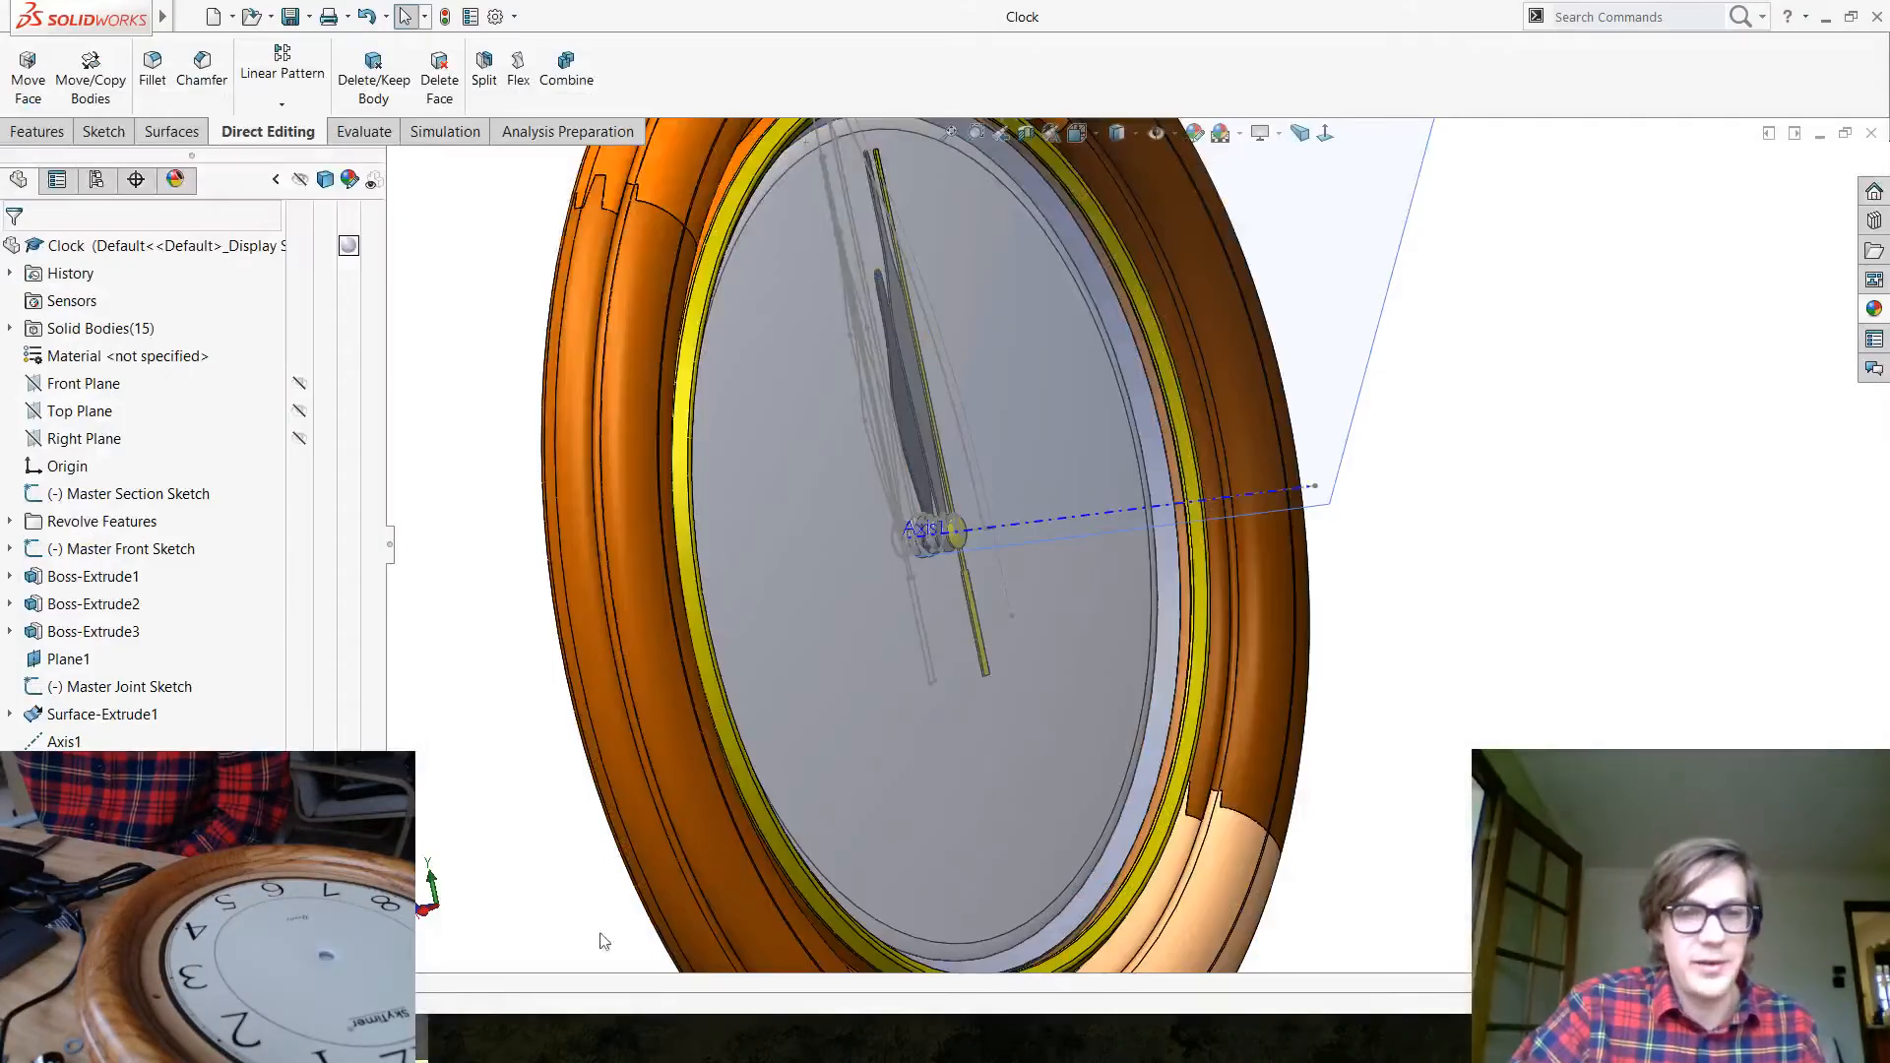
scroll(960, 541, down, 2)
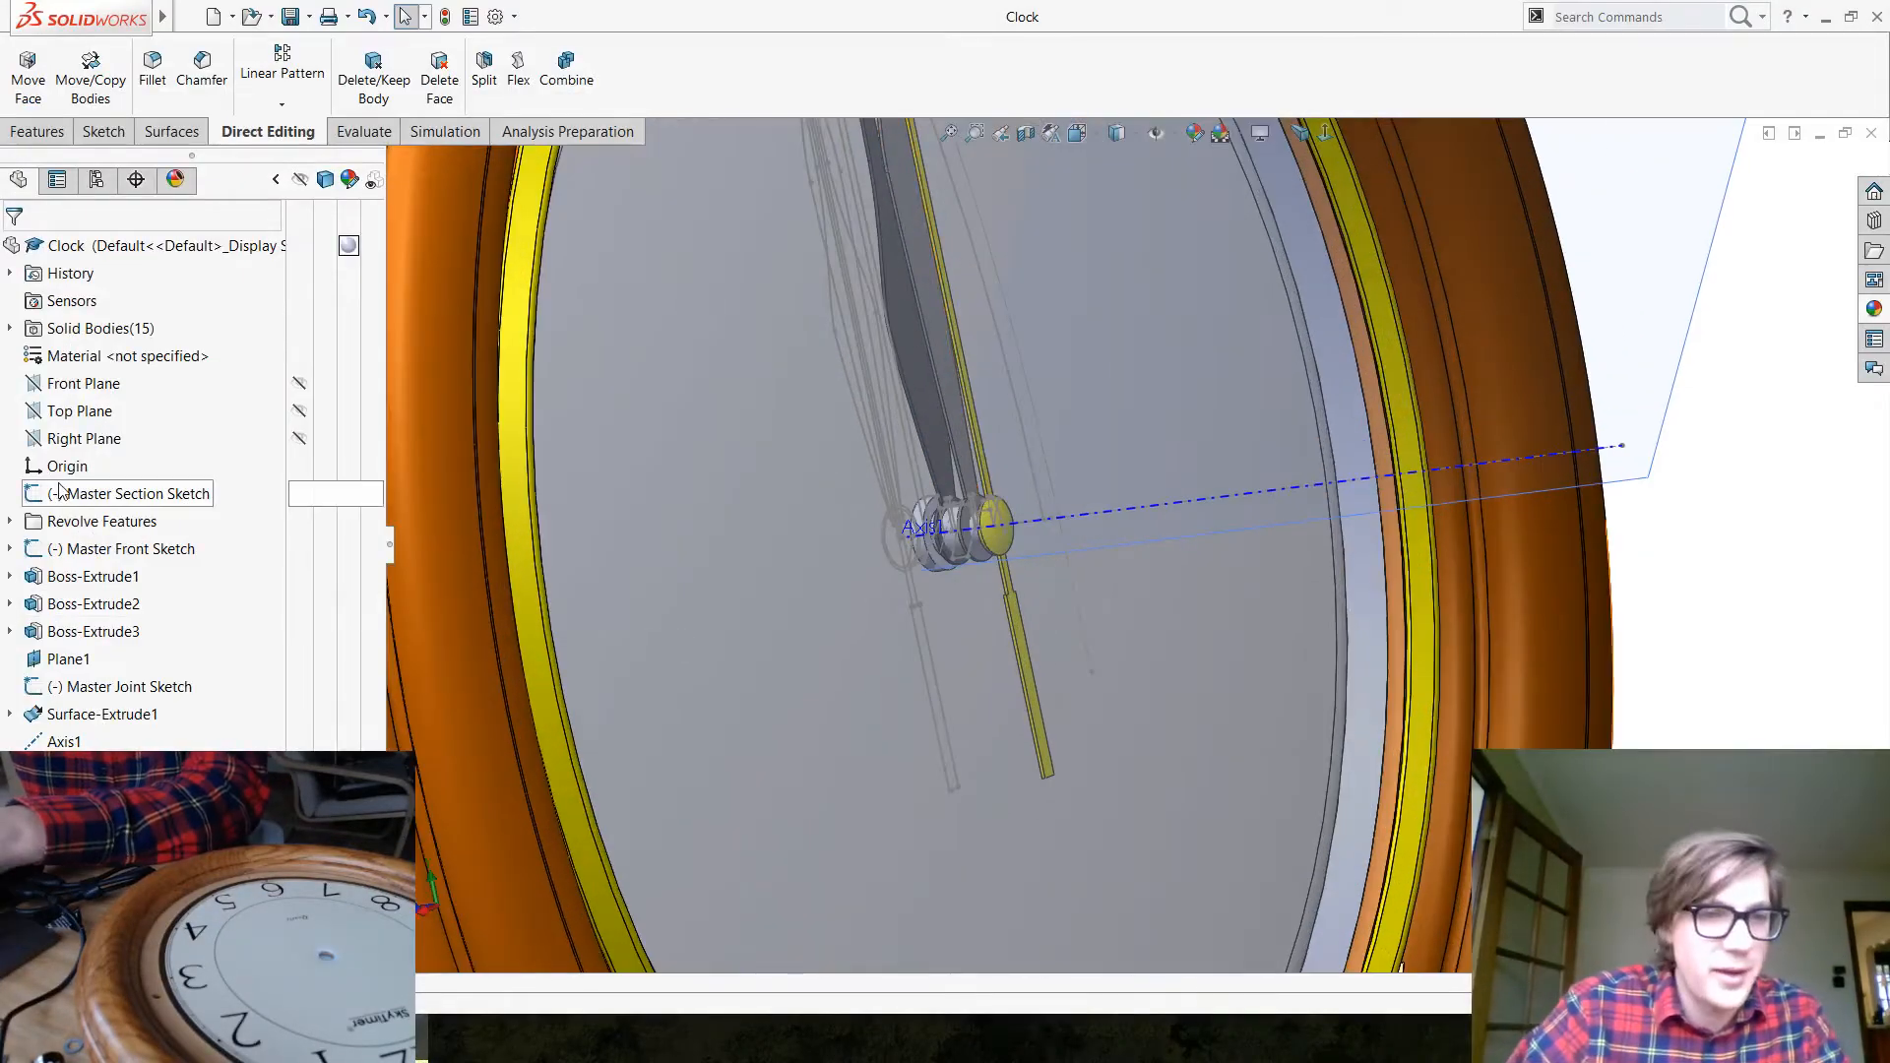
click(128, 494)
scroll(973, 557, down, 3)
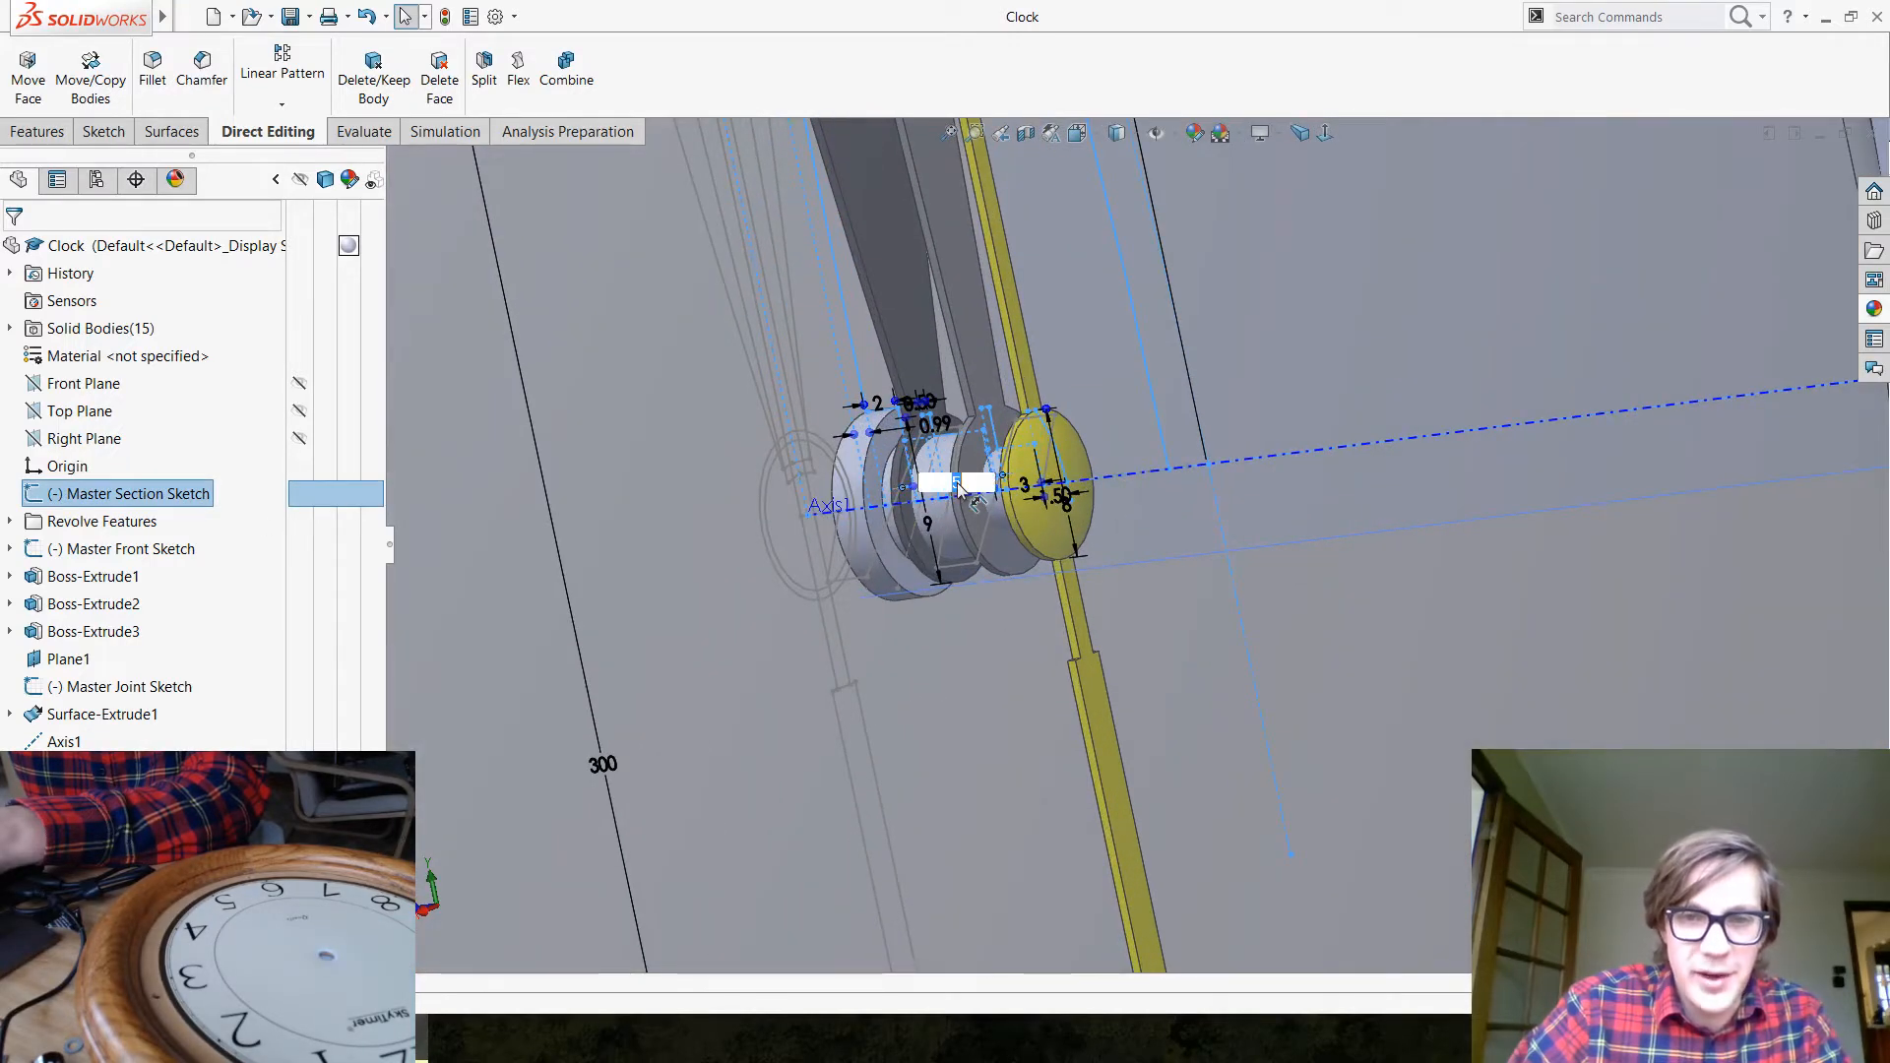
key(Return)
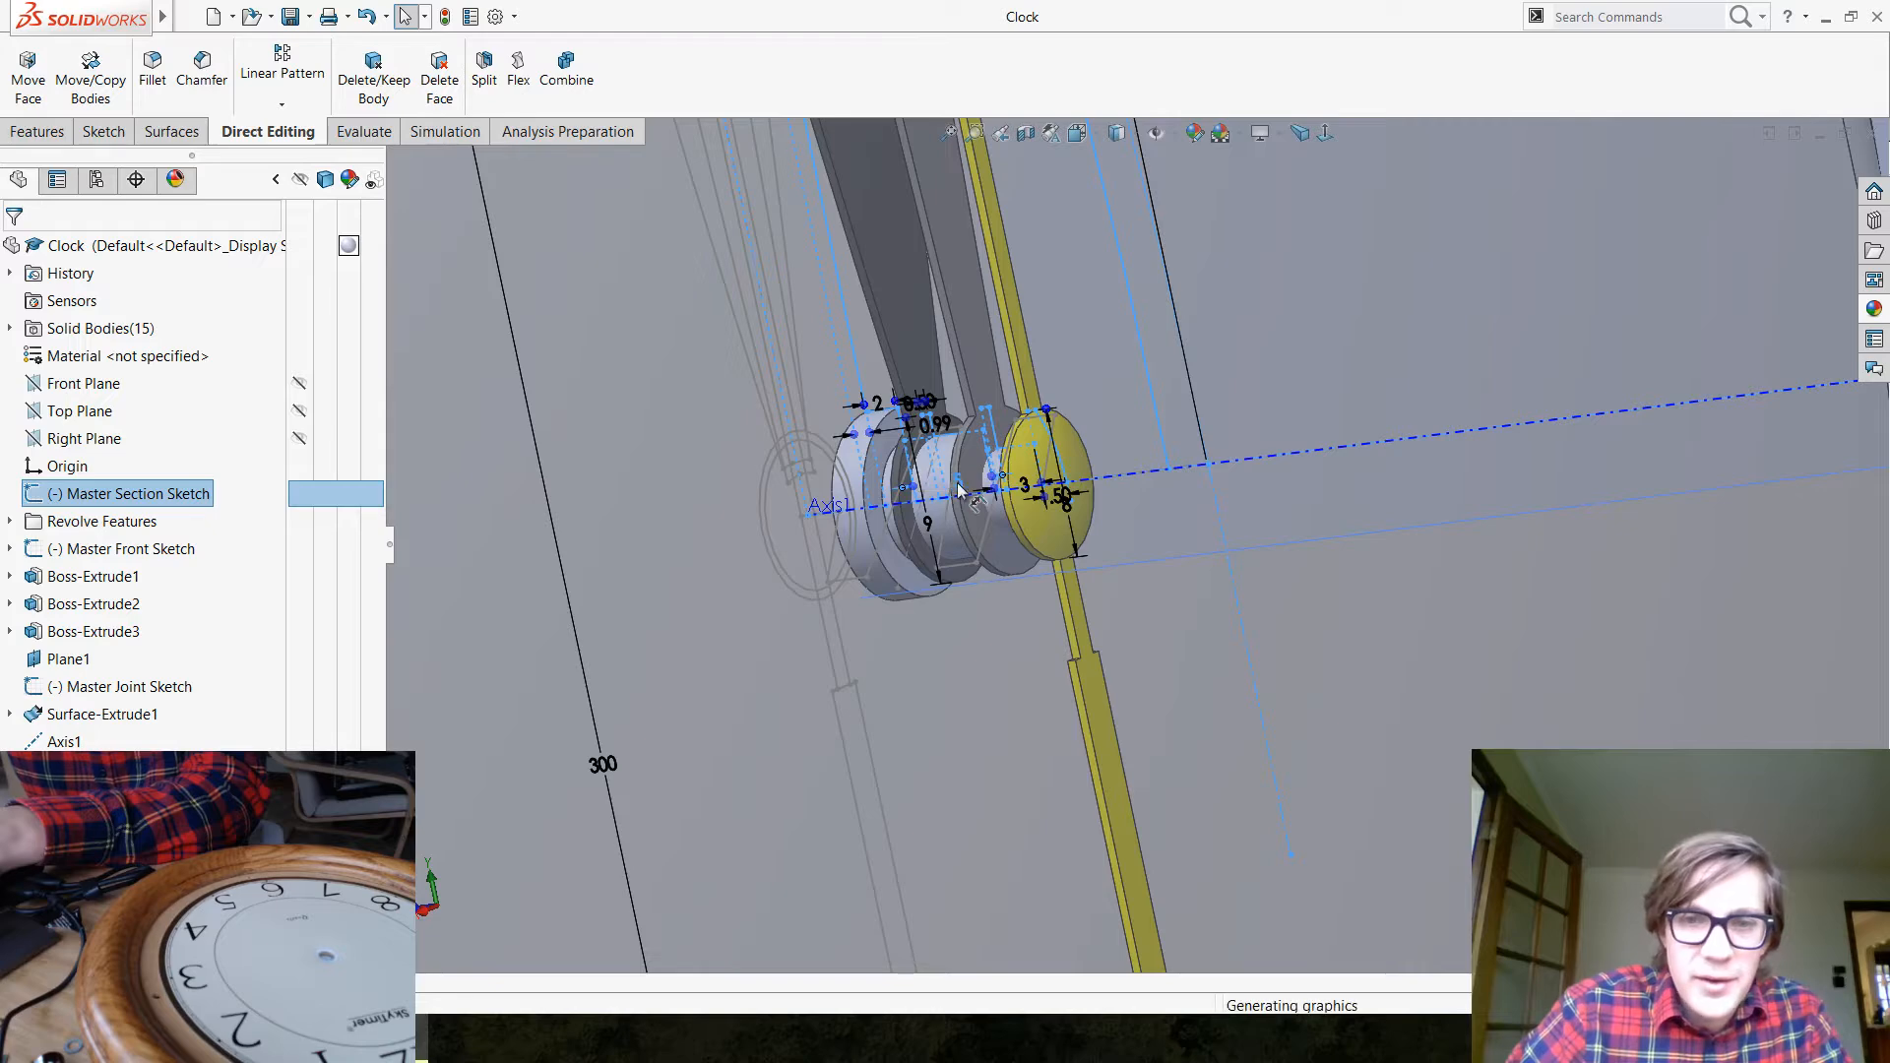
middle_drag(925, 598, 767, 504)
scroll(768, 504, down, 3)
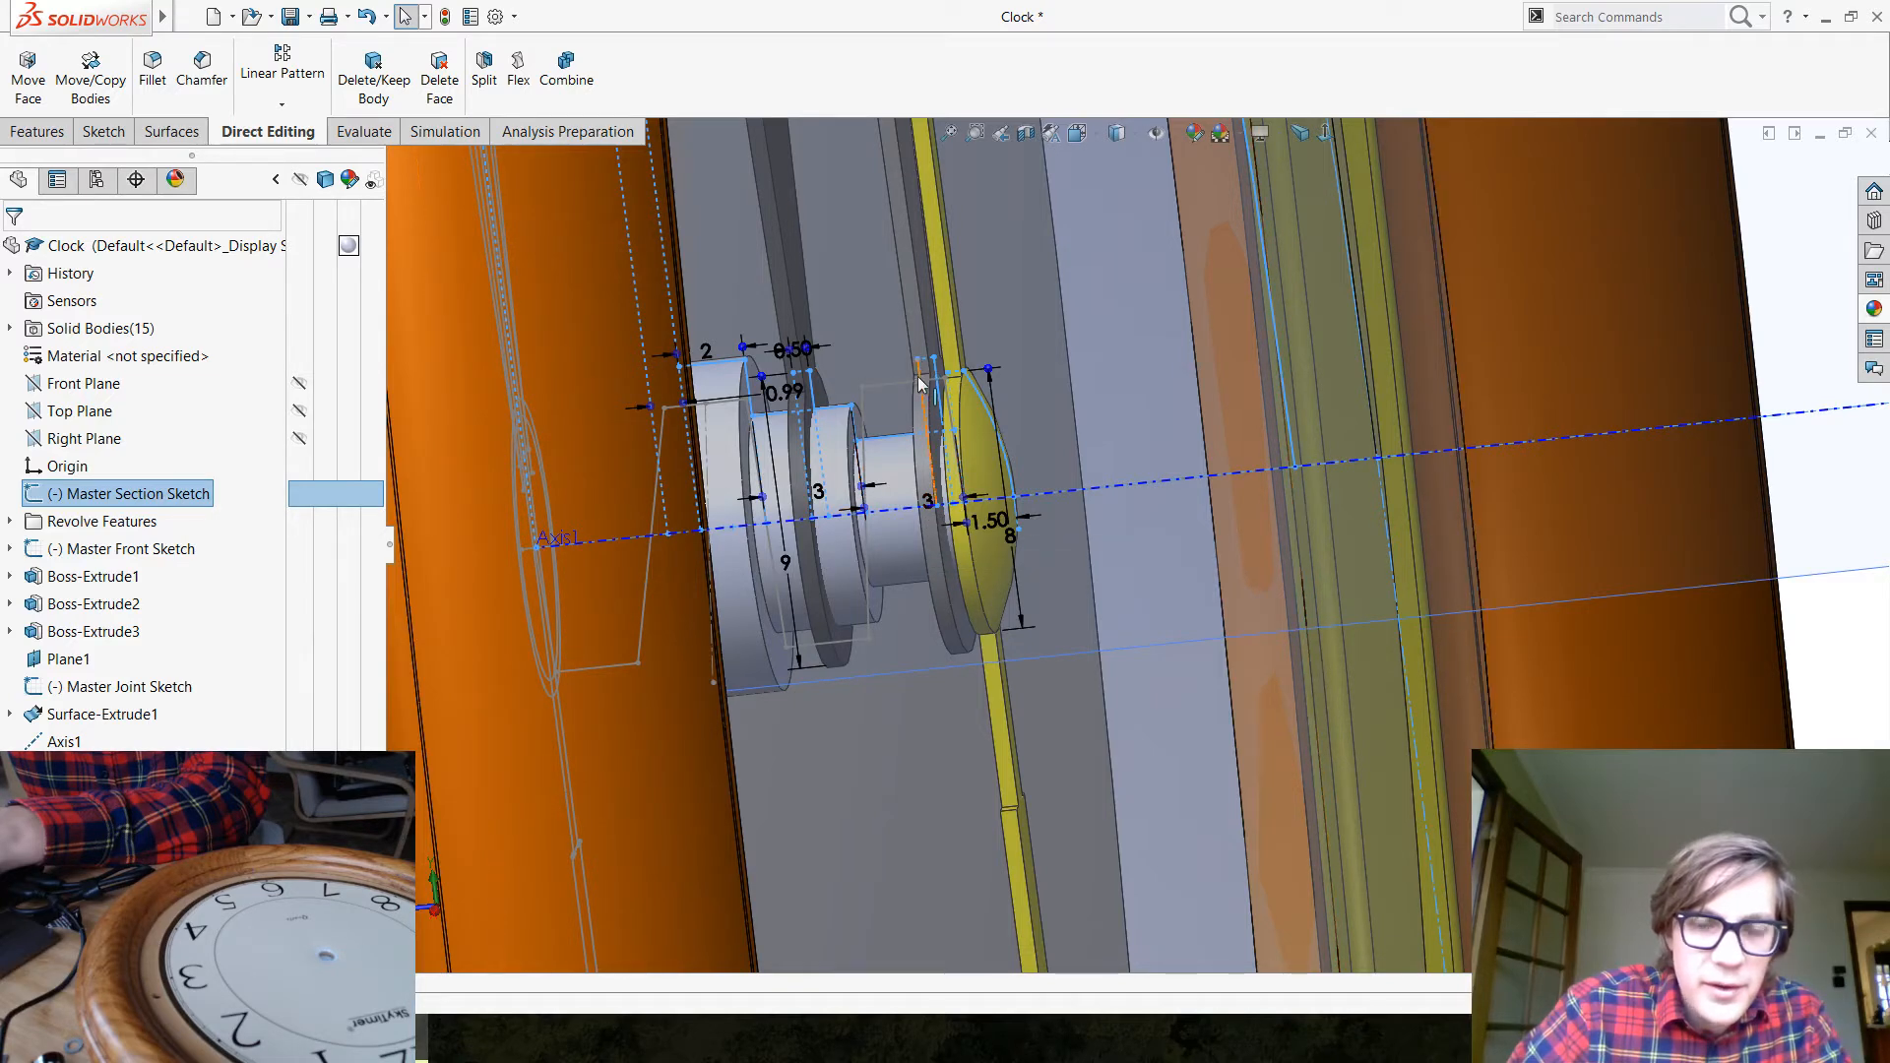
Open the Master Section Sketch for editing, viewed normal to its plane around the hub profile
click(36, 495)
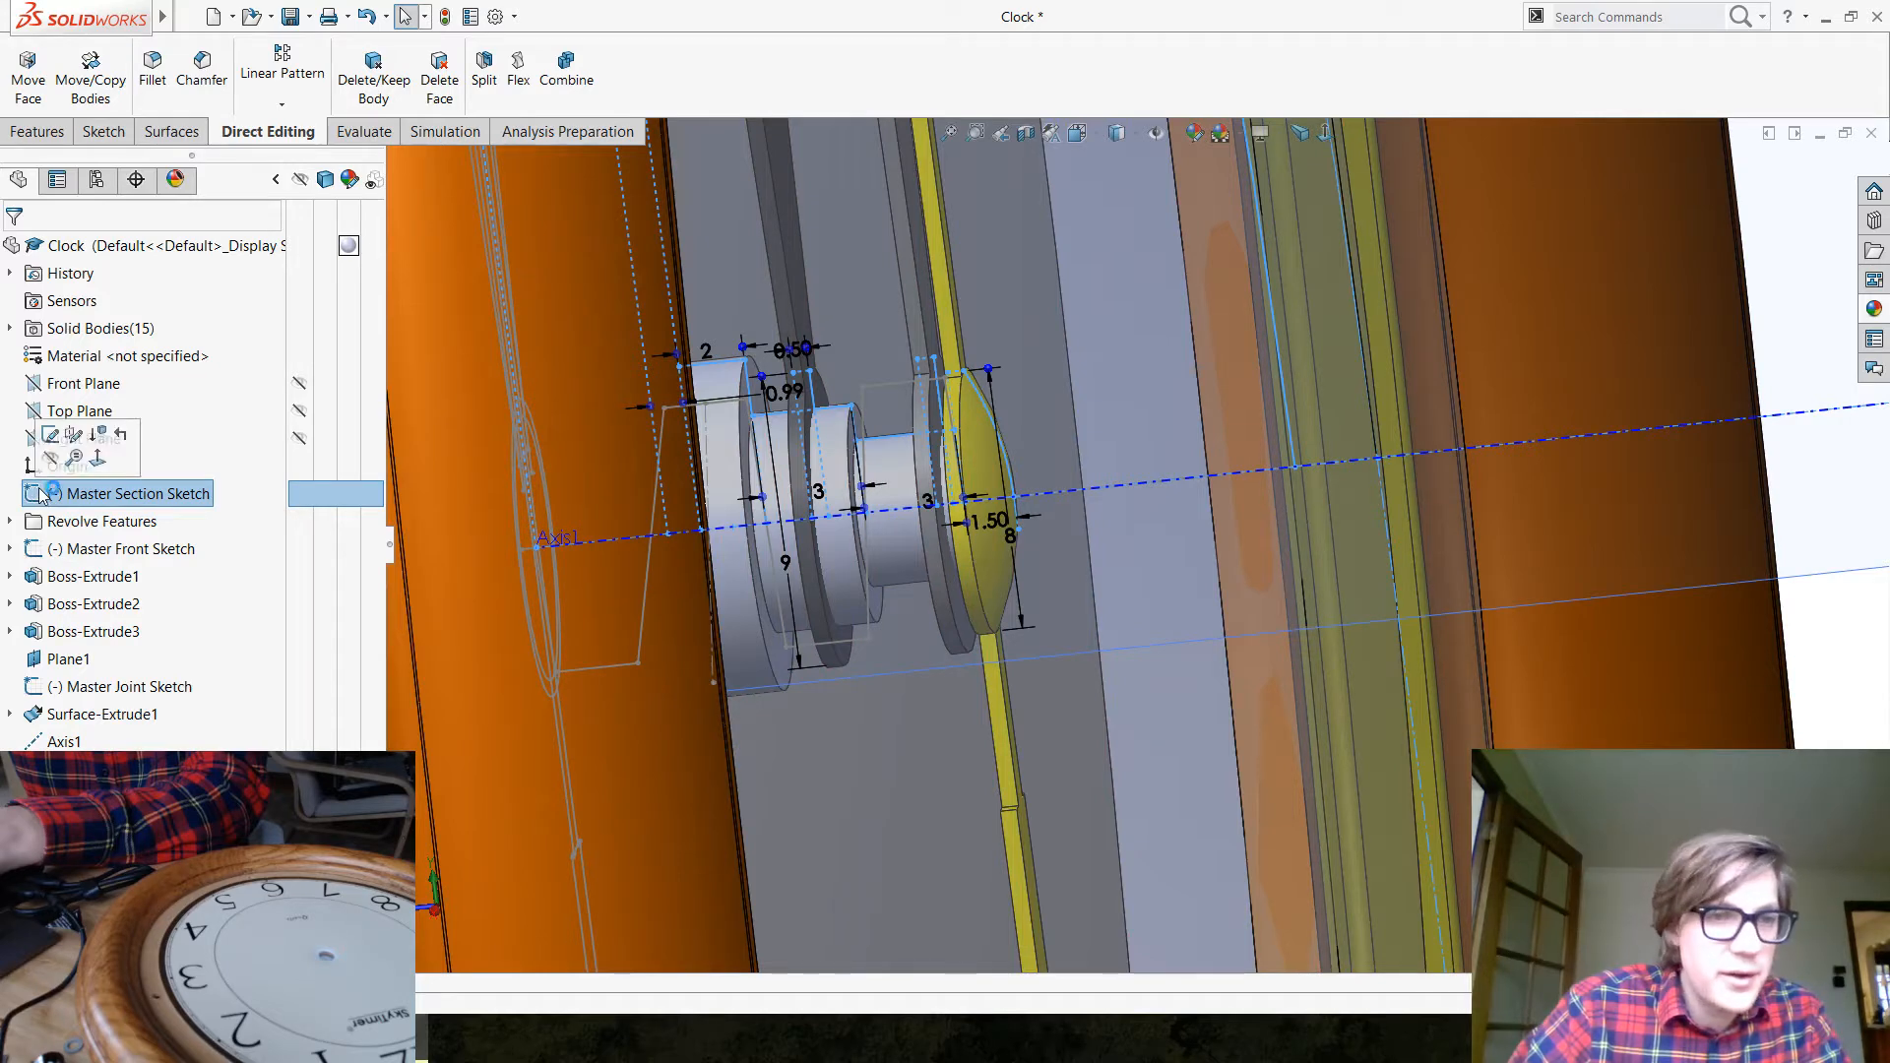
click(45, 435)
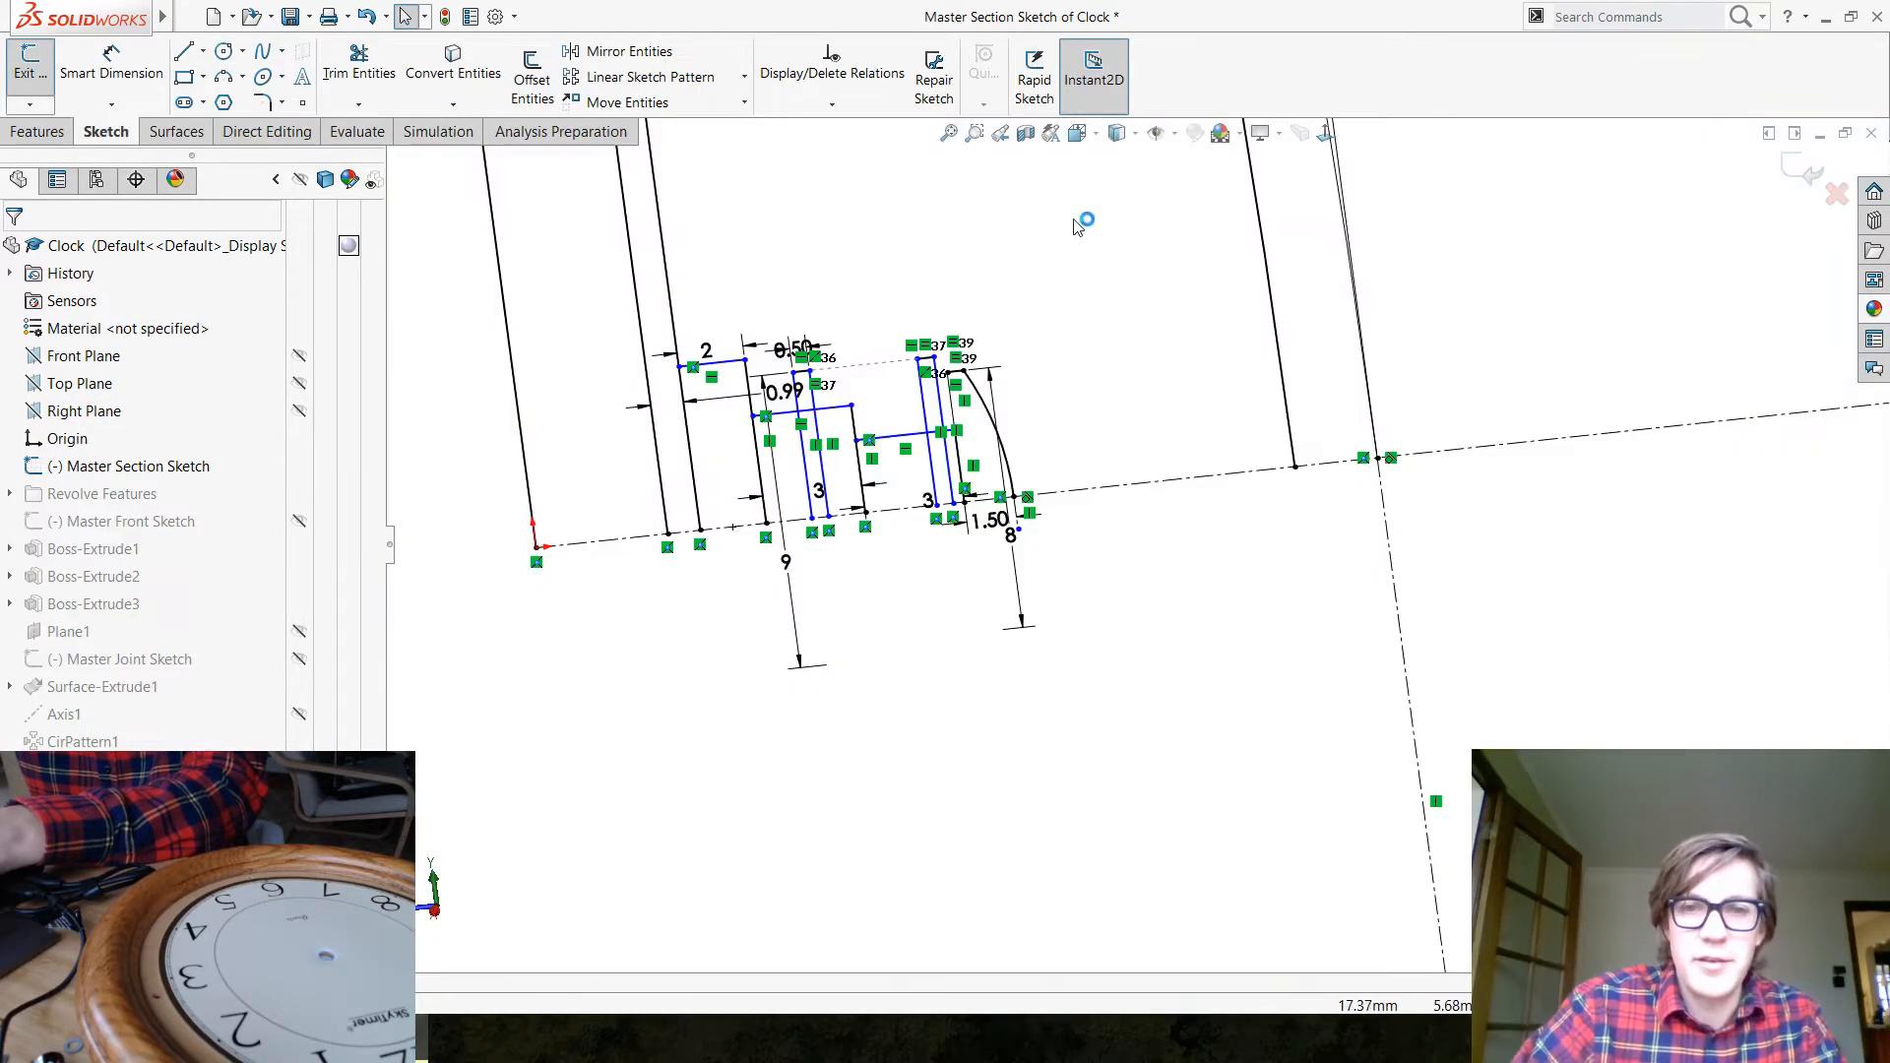
click(1325, 133)
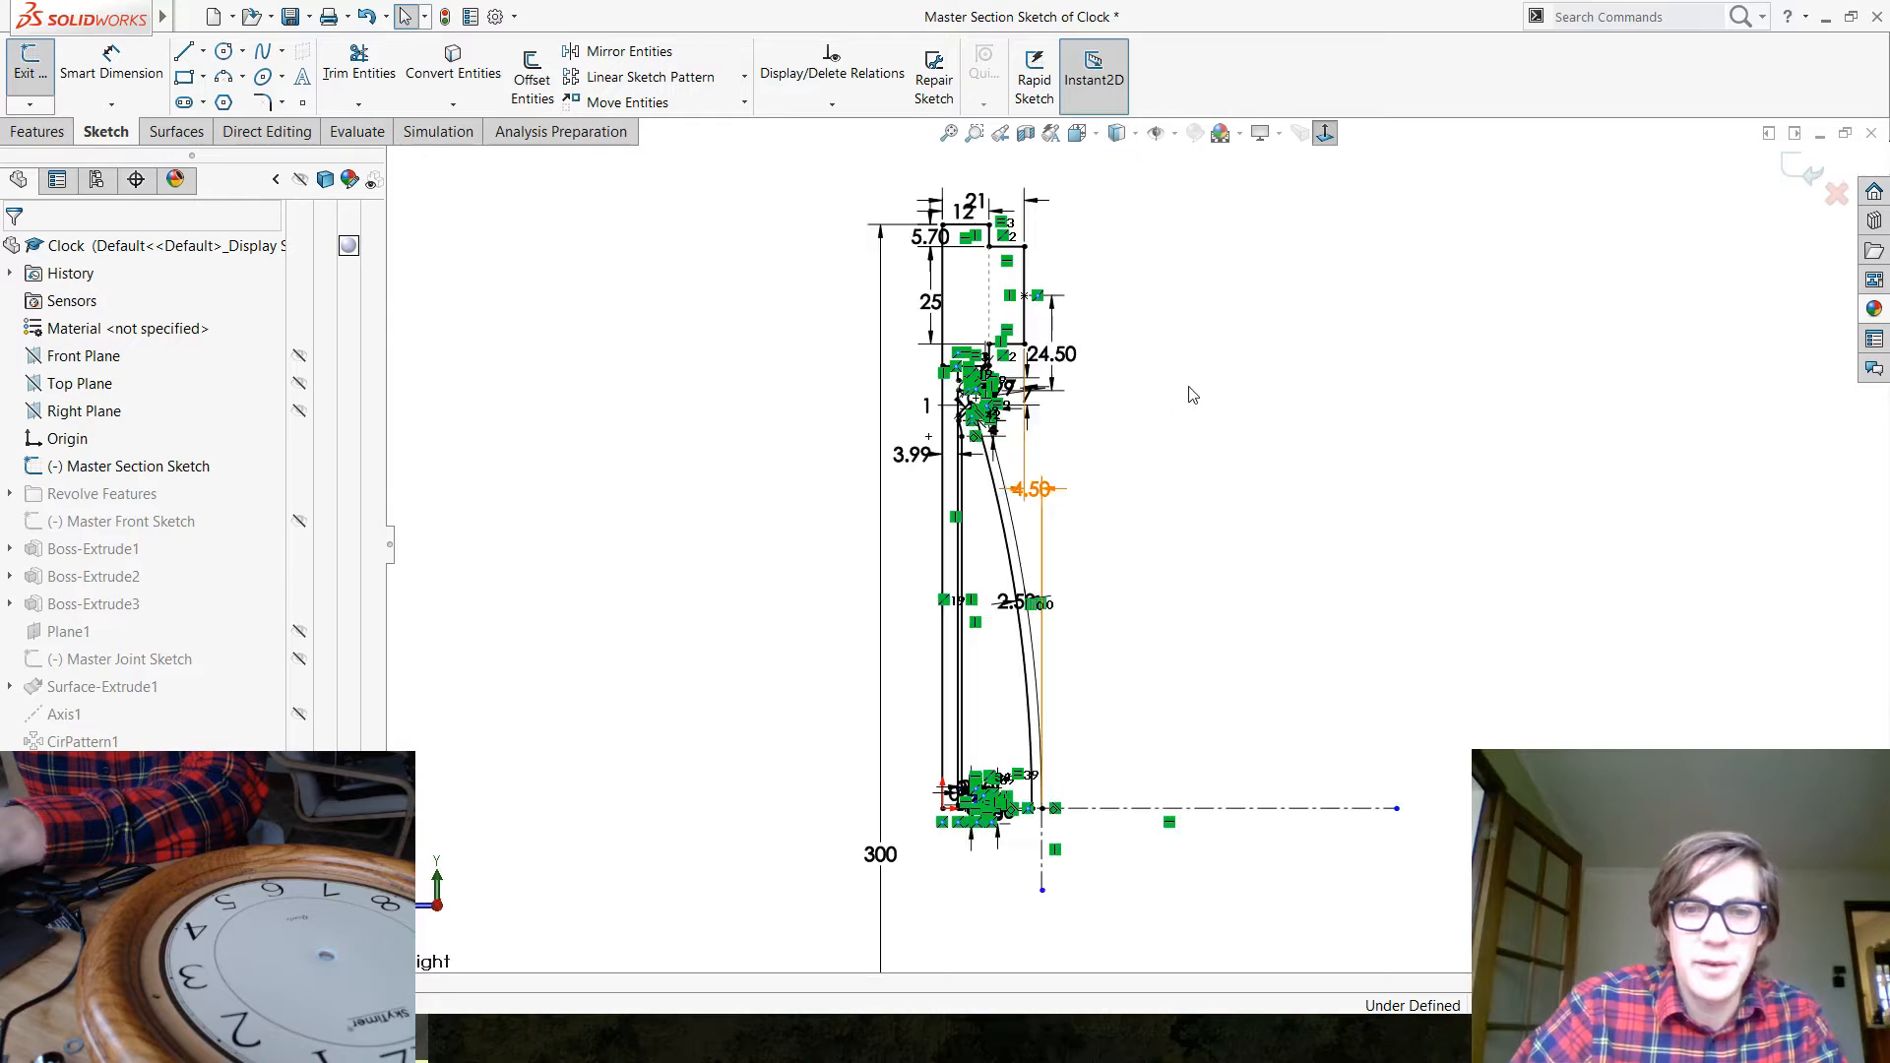
scroll(891, 774, down, 5)
scroll(891, 775, down, 4)
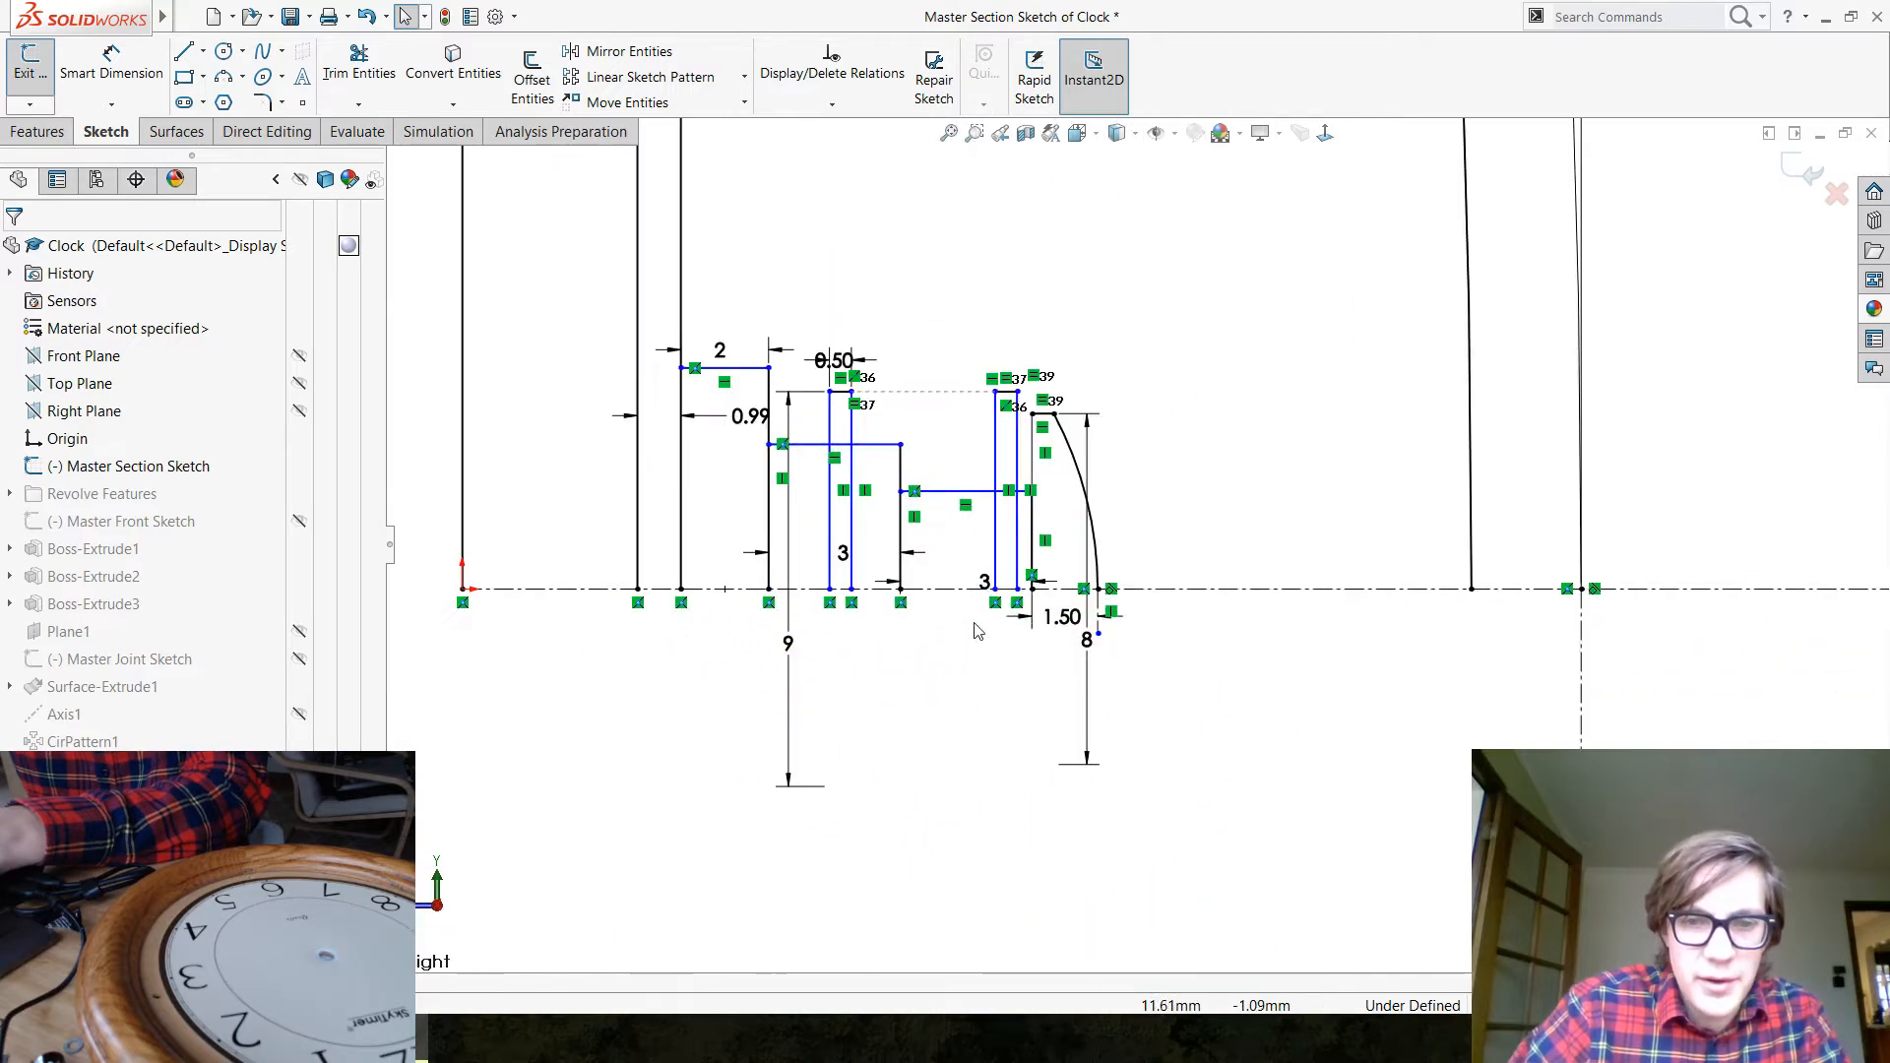
Move the minute hand's section profile back towards the hour hand and set the shaft length behind the second hand to 2
drag(996, 433, 940, 437)
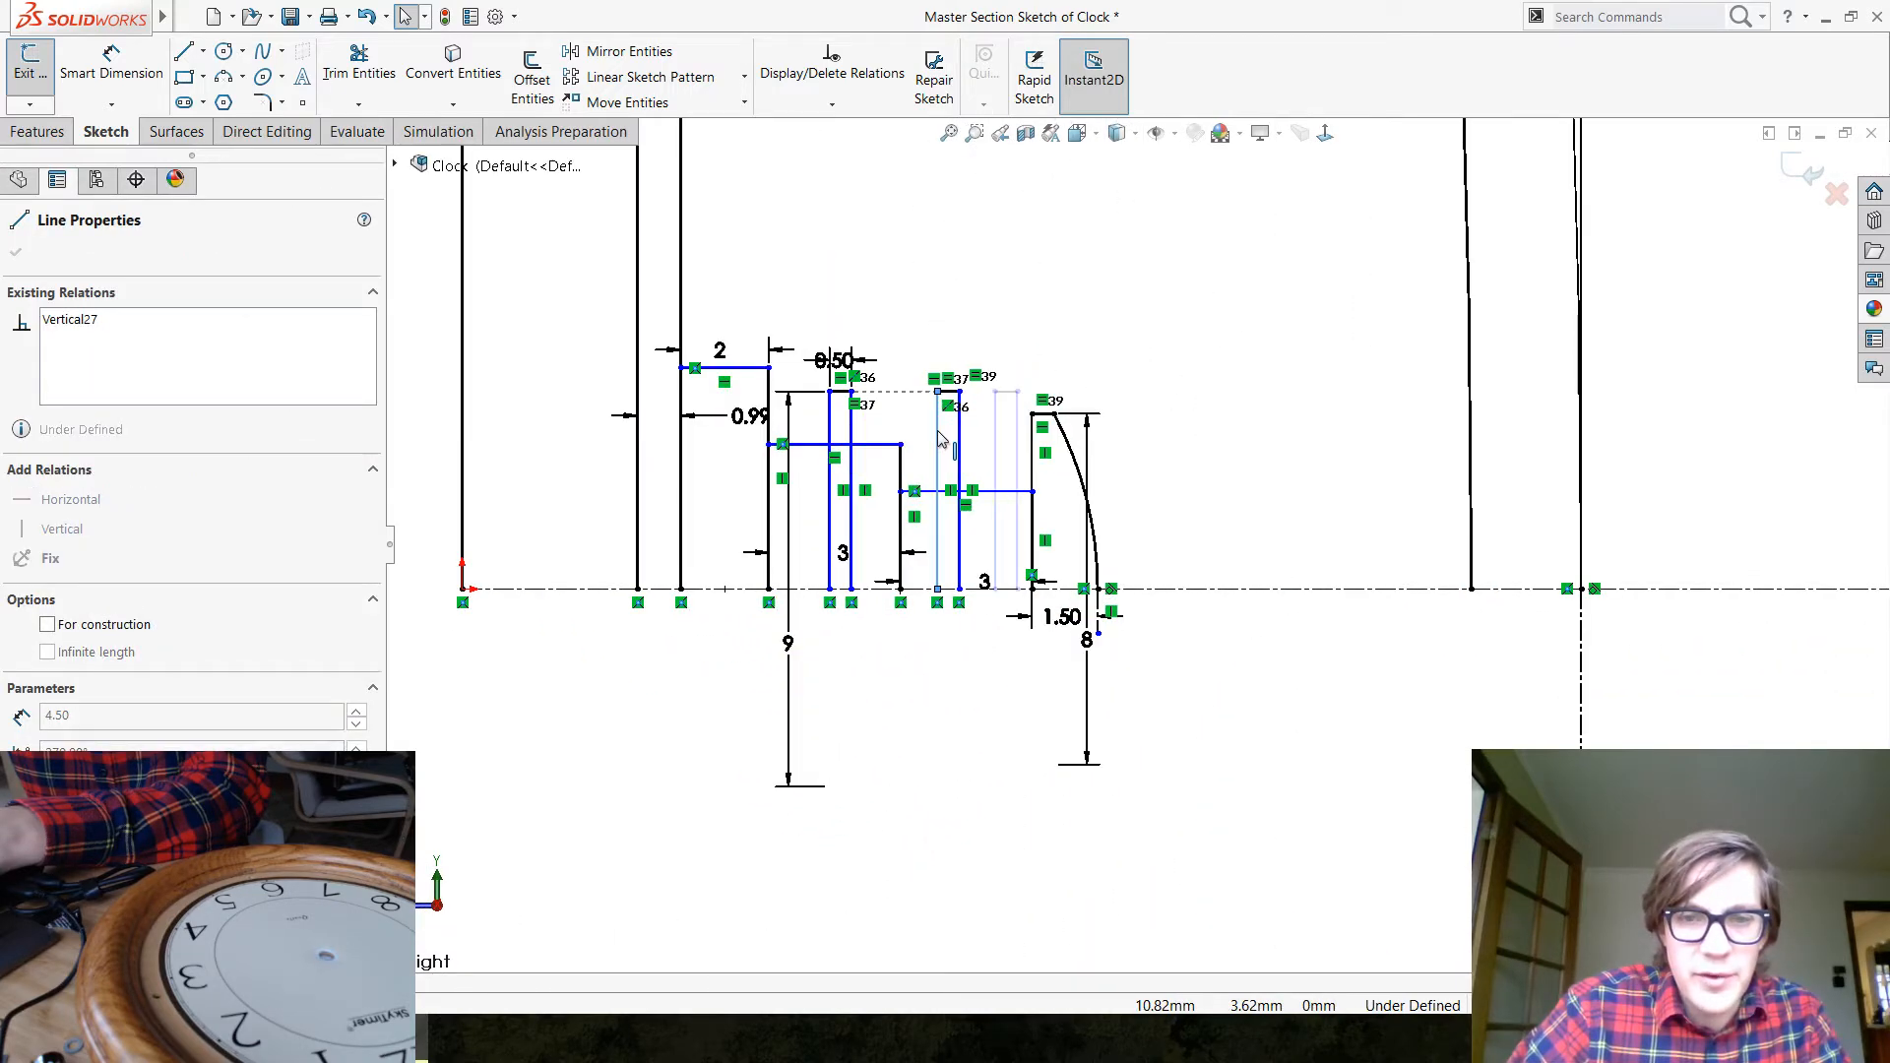
click(947, 658)
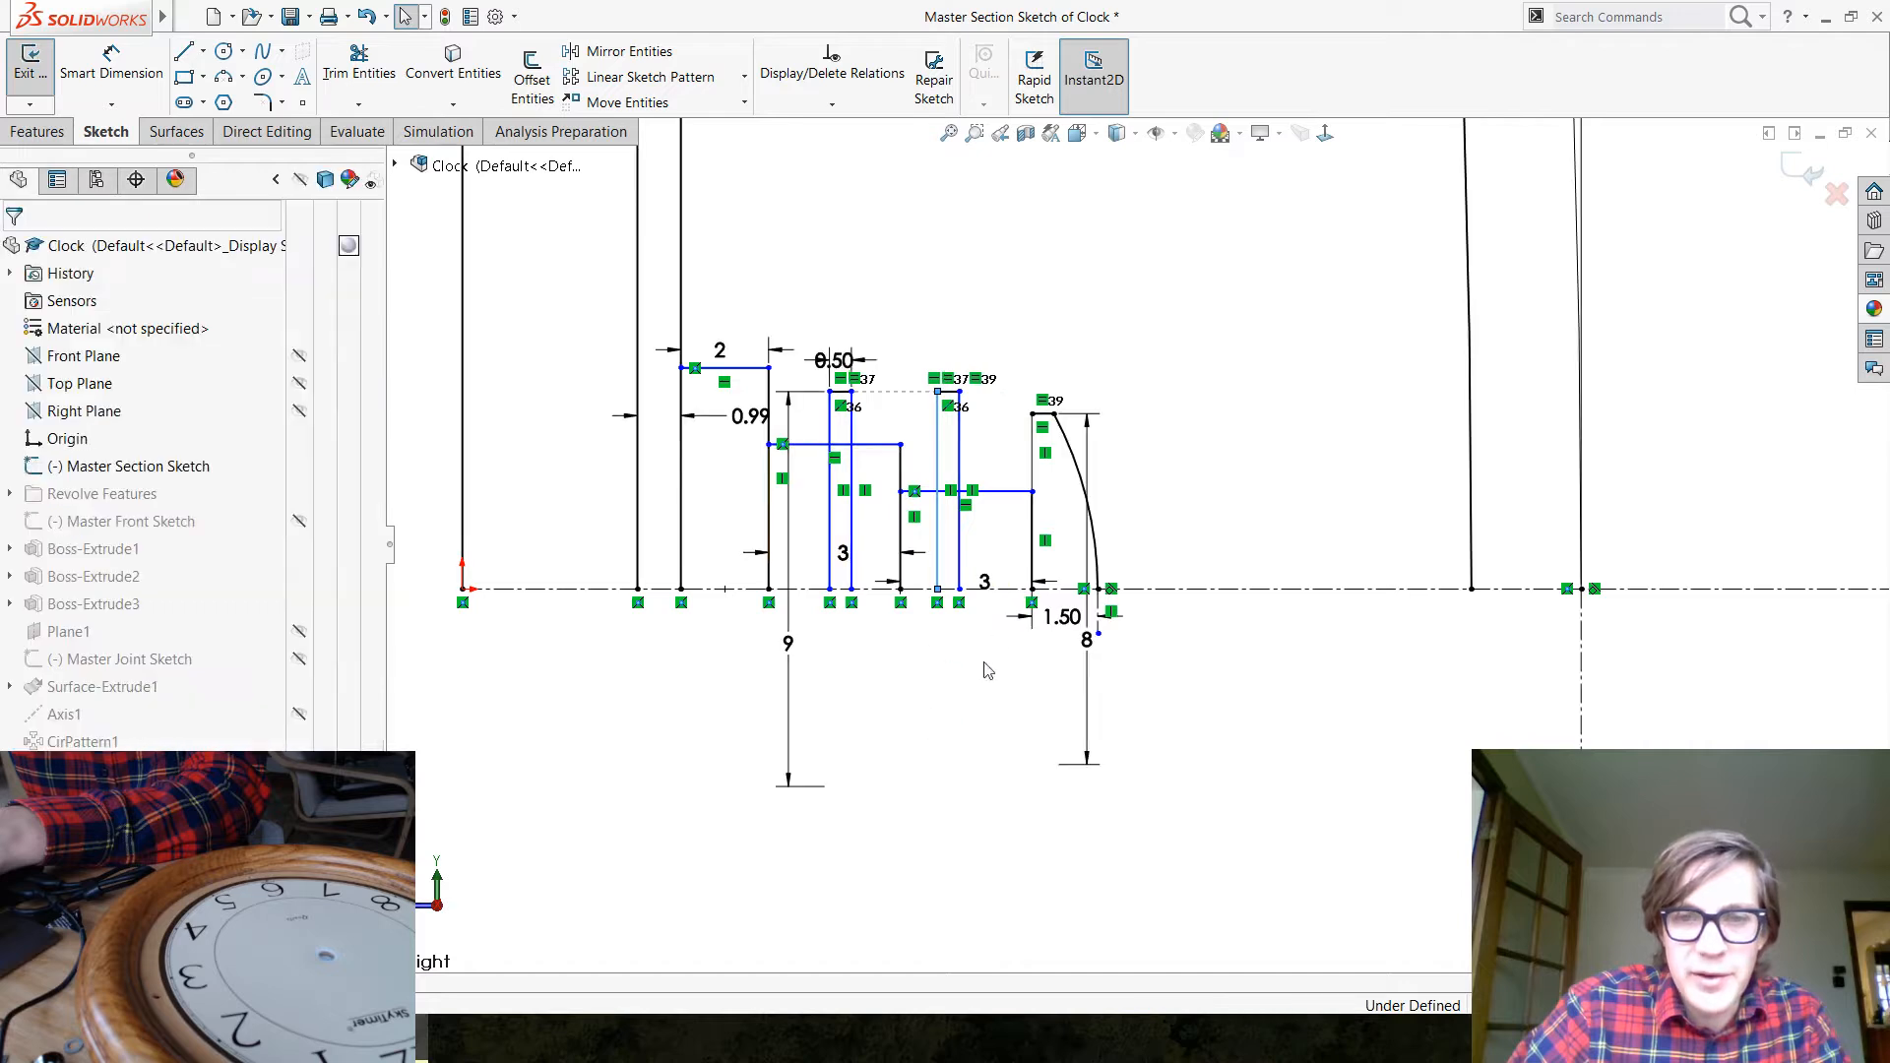
click(982, 587)
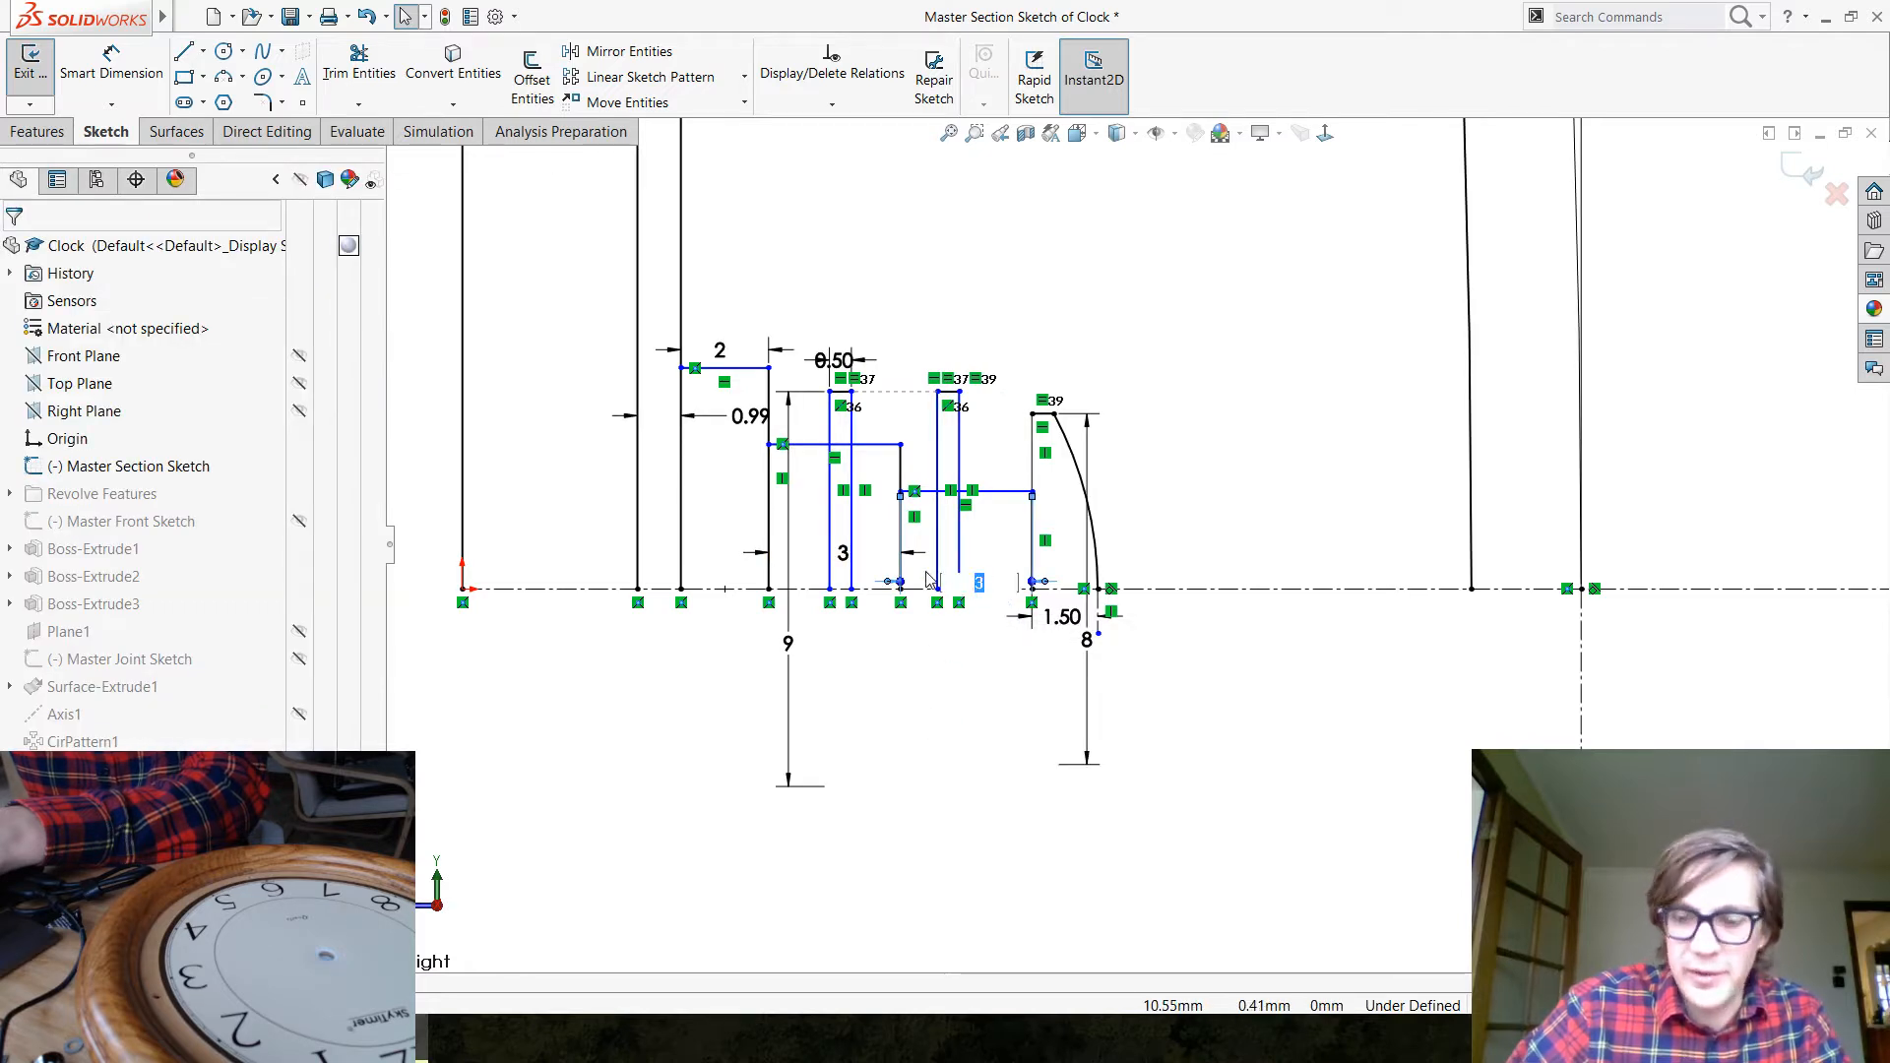
text(2)
key(Return)
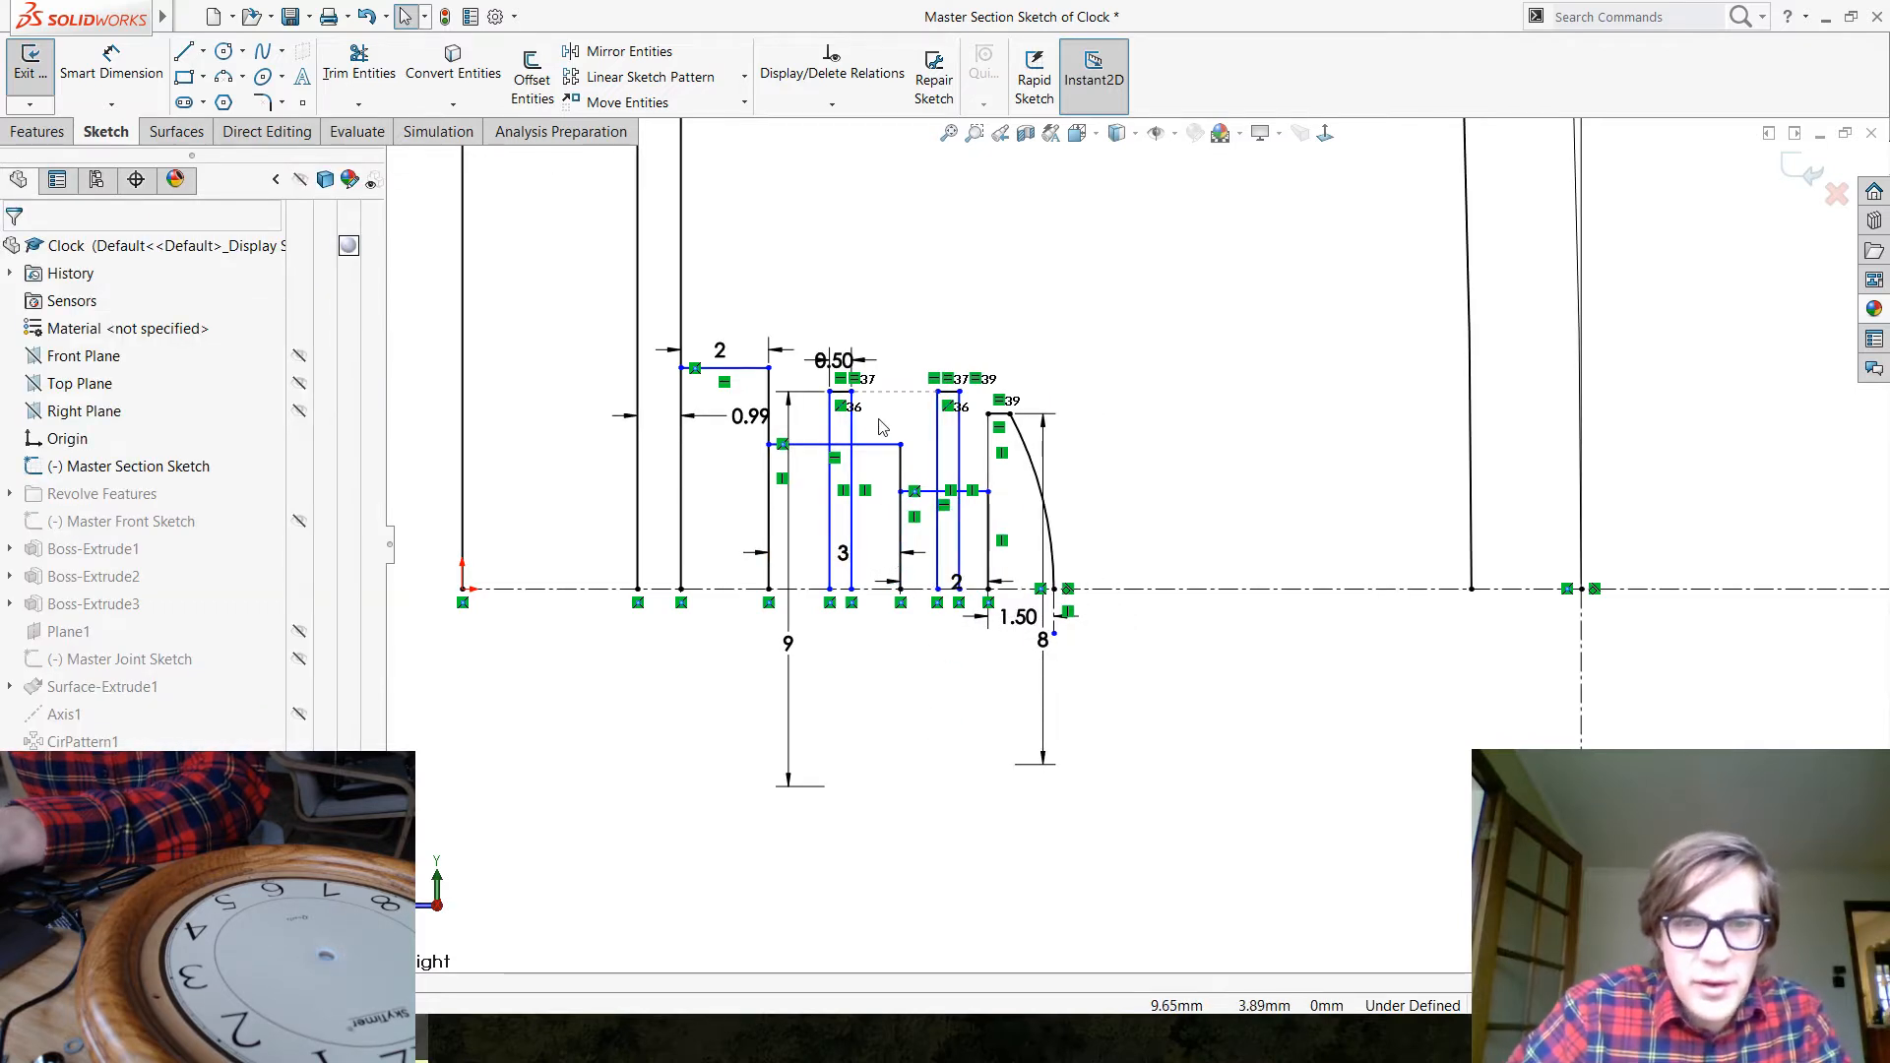
Move the hour hand's section profile closer to the clock face and set the thicker hub shaft section's length to 2
scroll(852, 507, down, 2)
scroll(783, 480, down, 1)
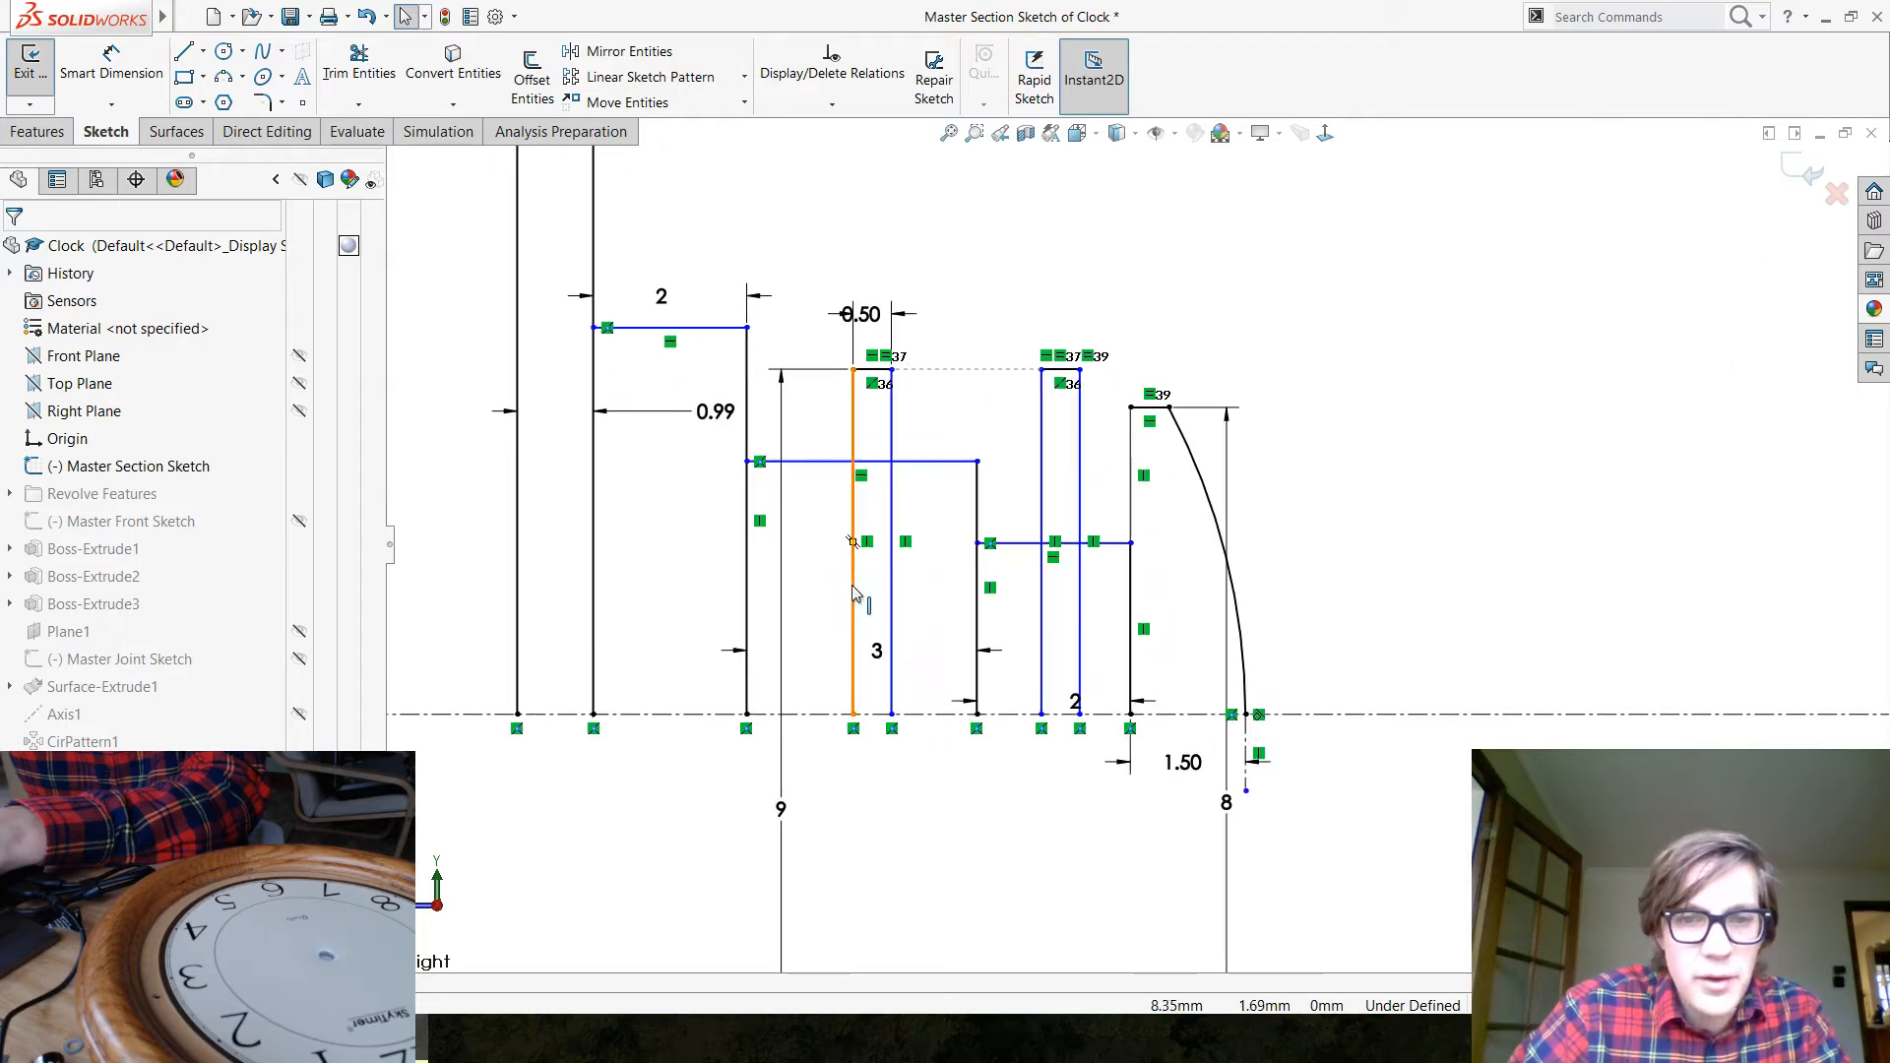
drag(853, 596, 807, 601)
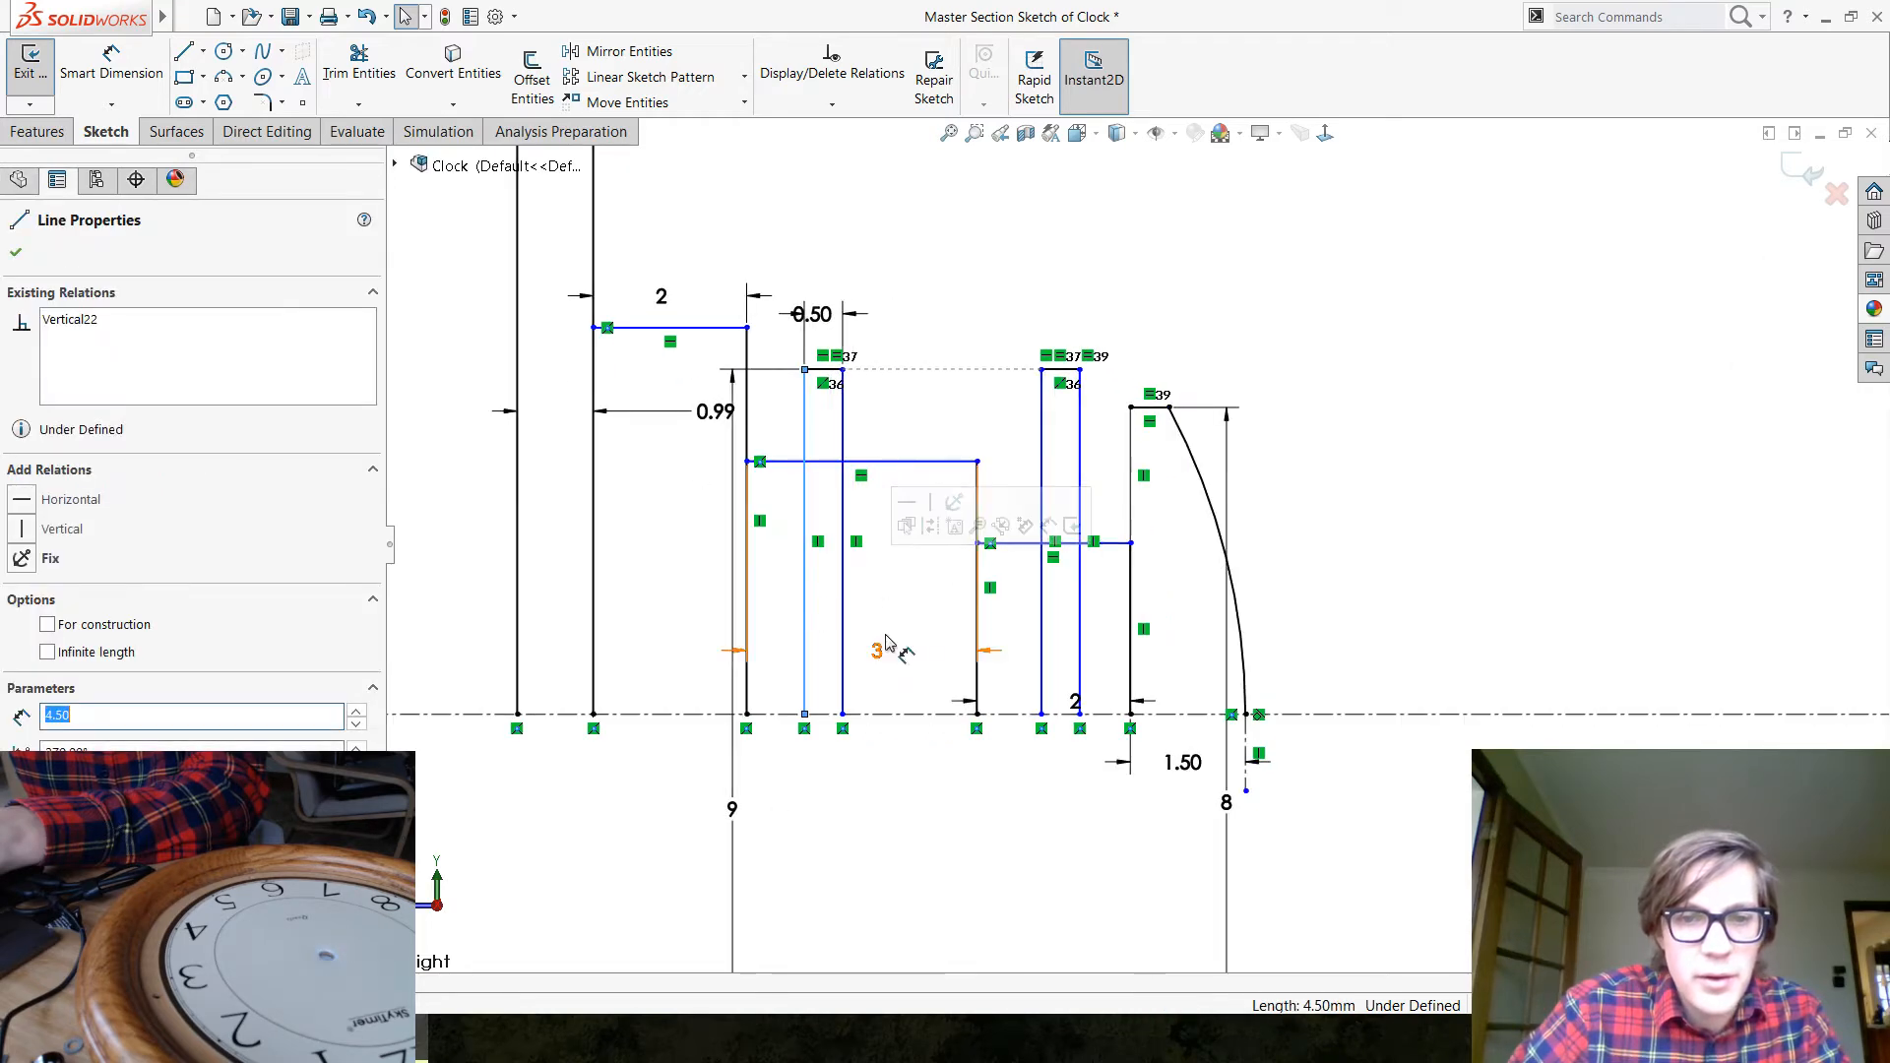
key(Escape)
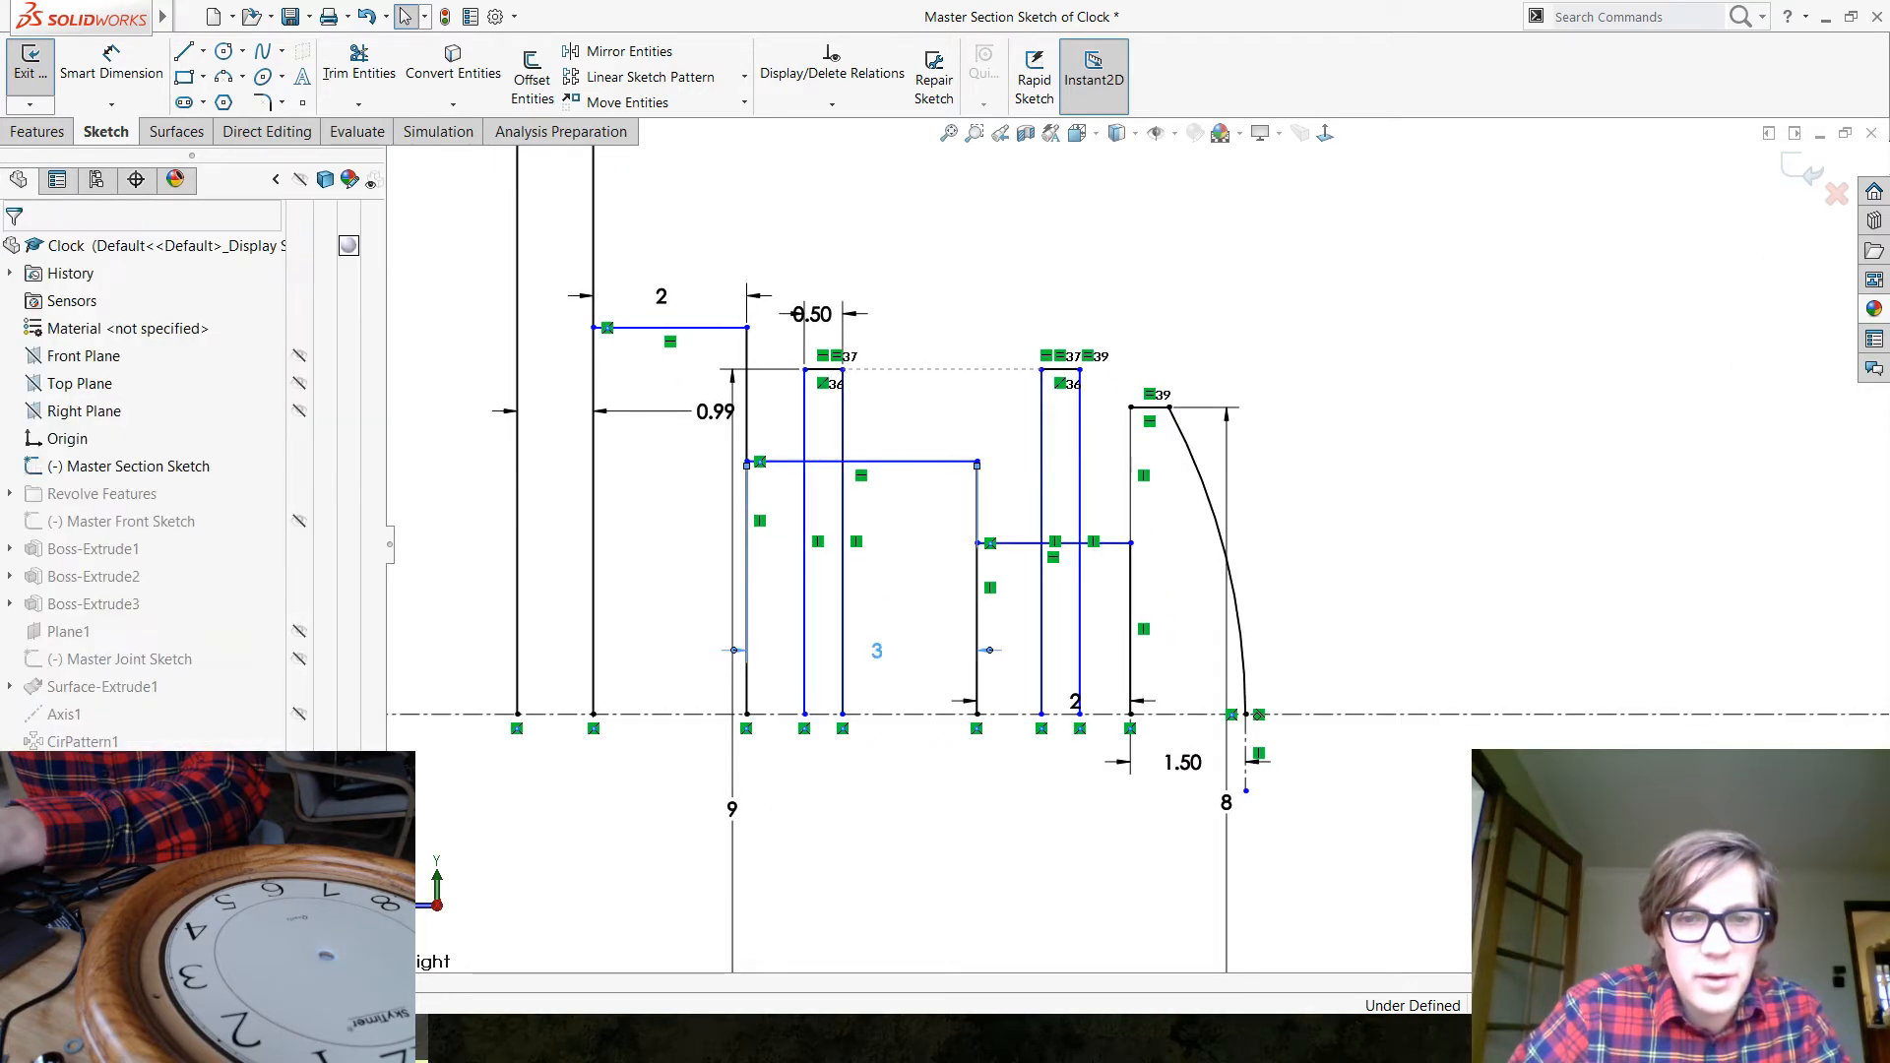
click(879, 654)
text(2)
key(Return)
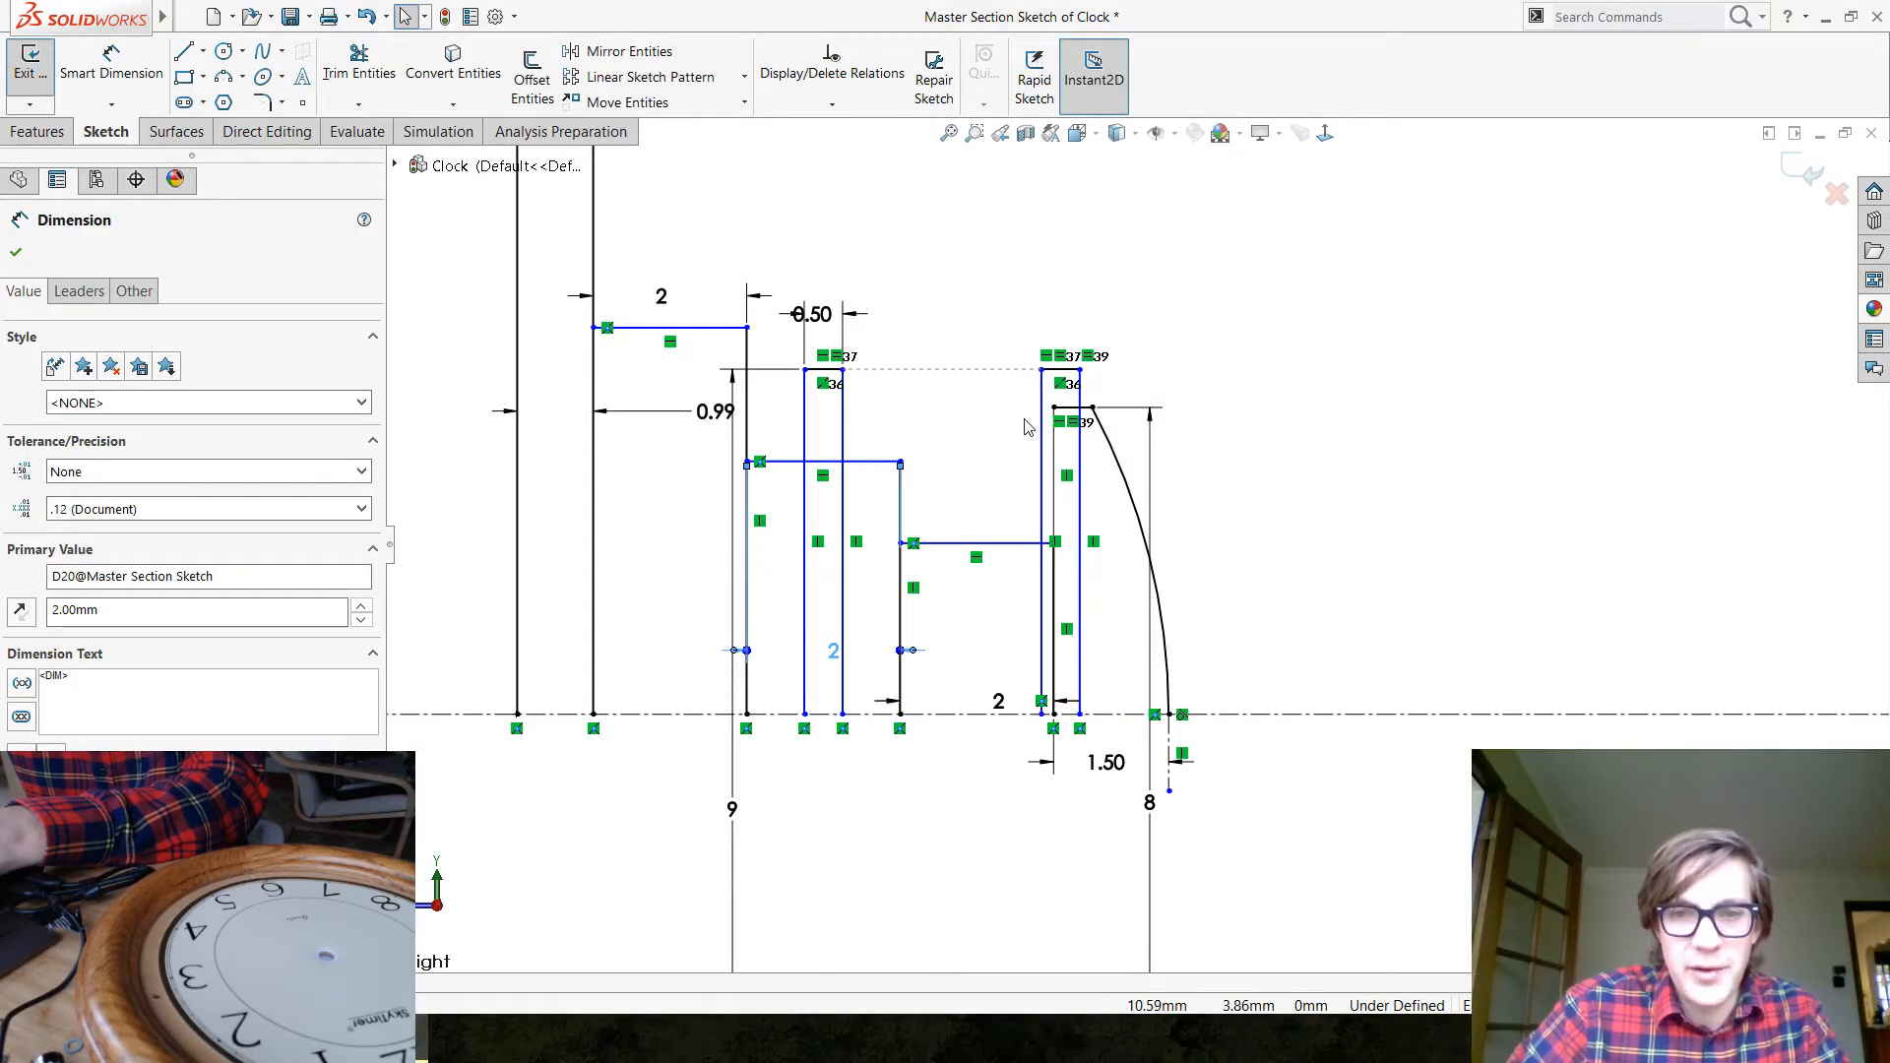
Move the minute hand's section profile back behind the second hand's profile and exit the sketch to rebuild the clock
drag(1041, 418, 952, 433)
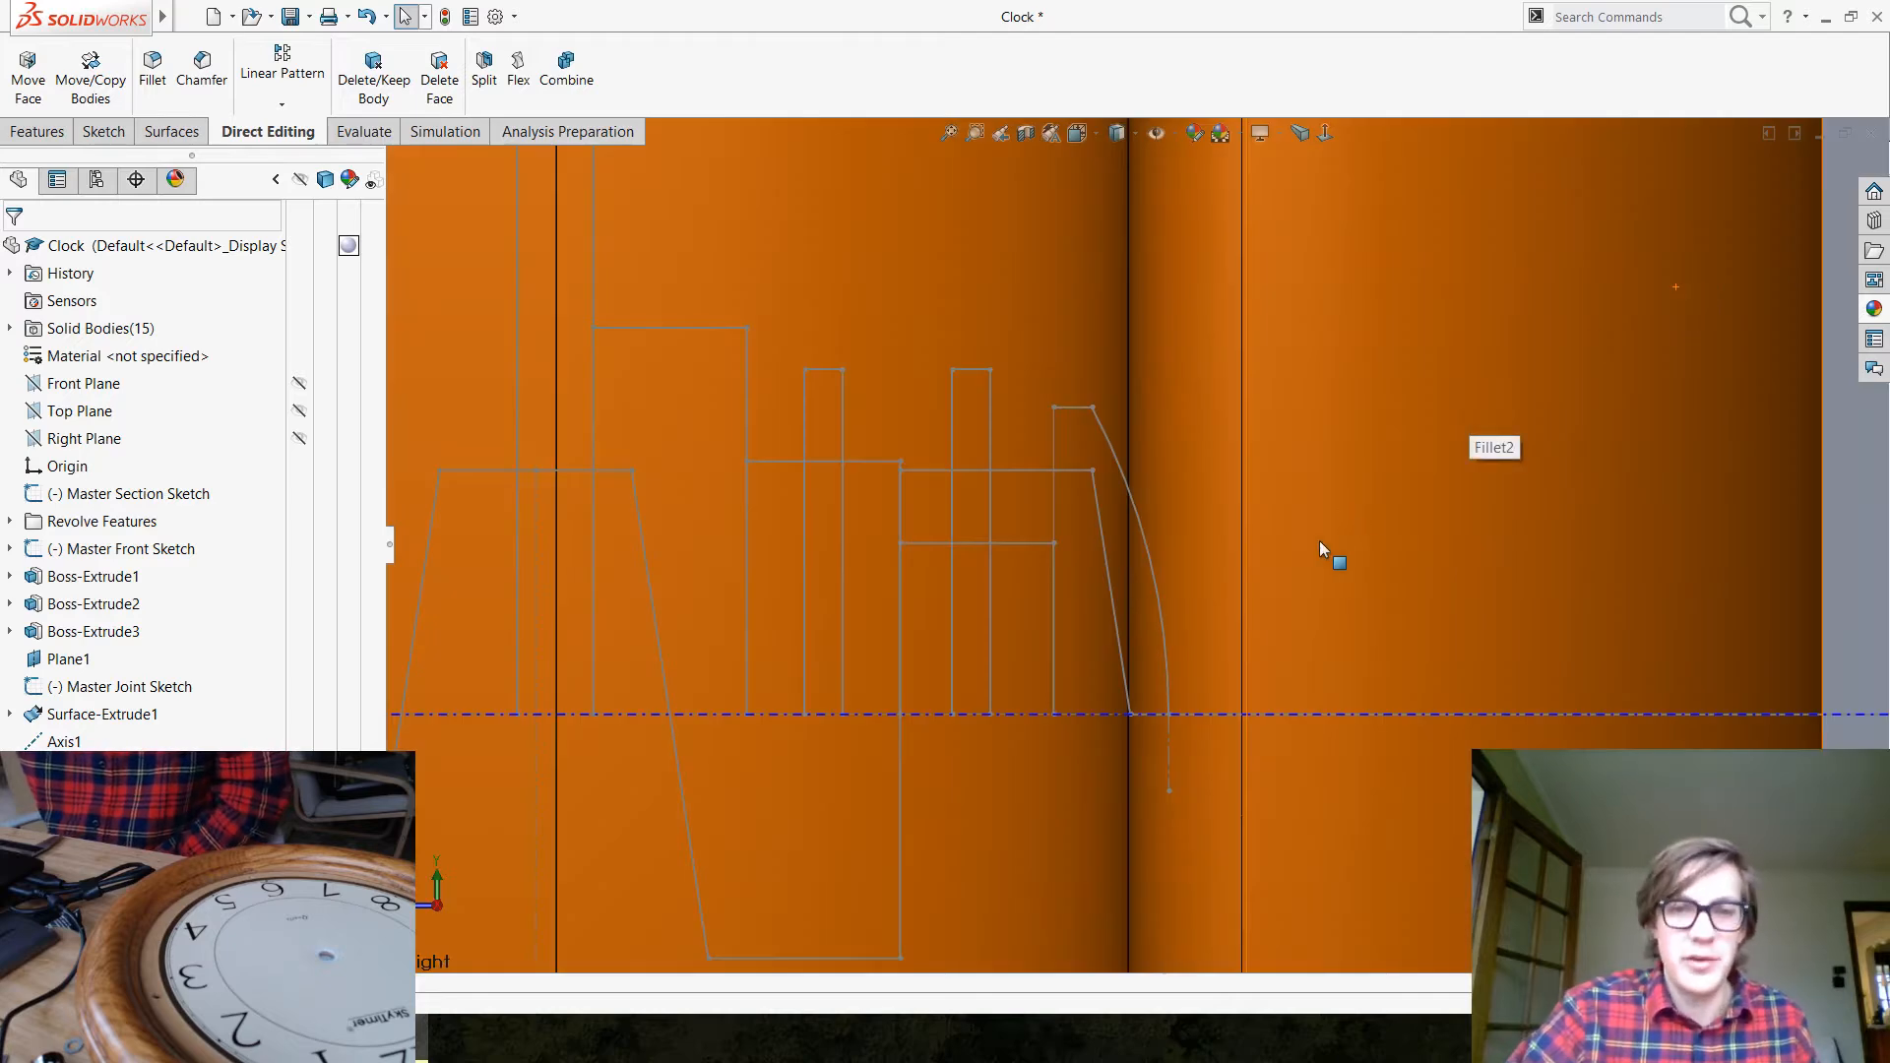
scroll(1320, 541, up, 8)
middle_drag(1296, 642, 1216, 657)
scroll(1349, 512, up, 10)
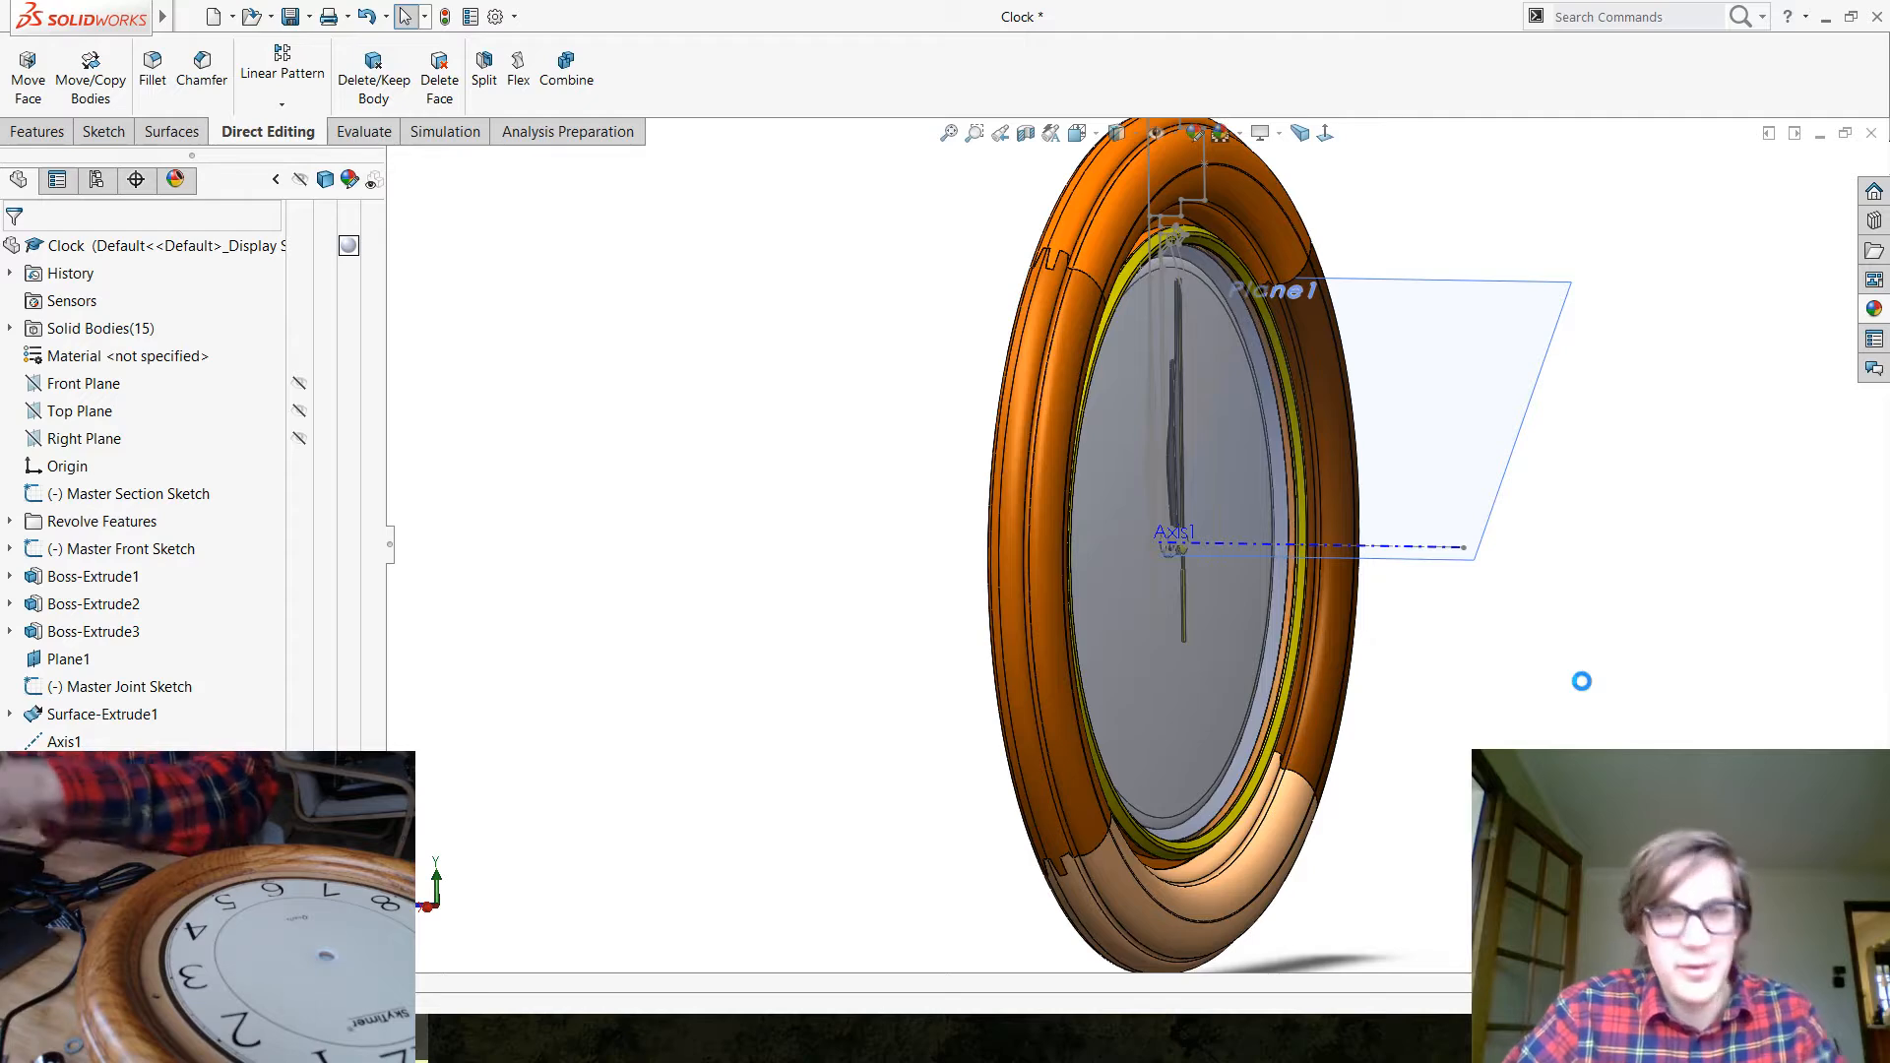
scroll(1307, 510, down, 5)
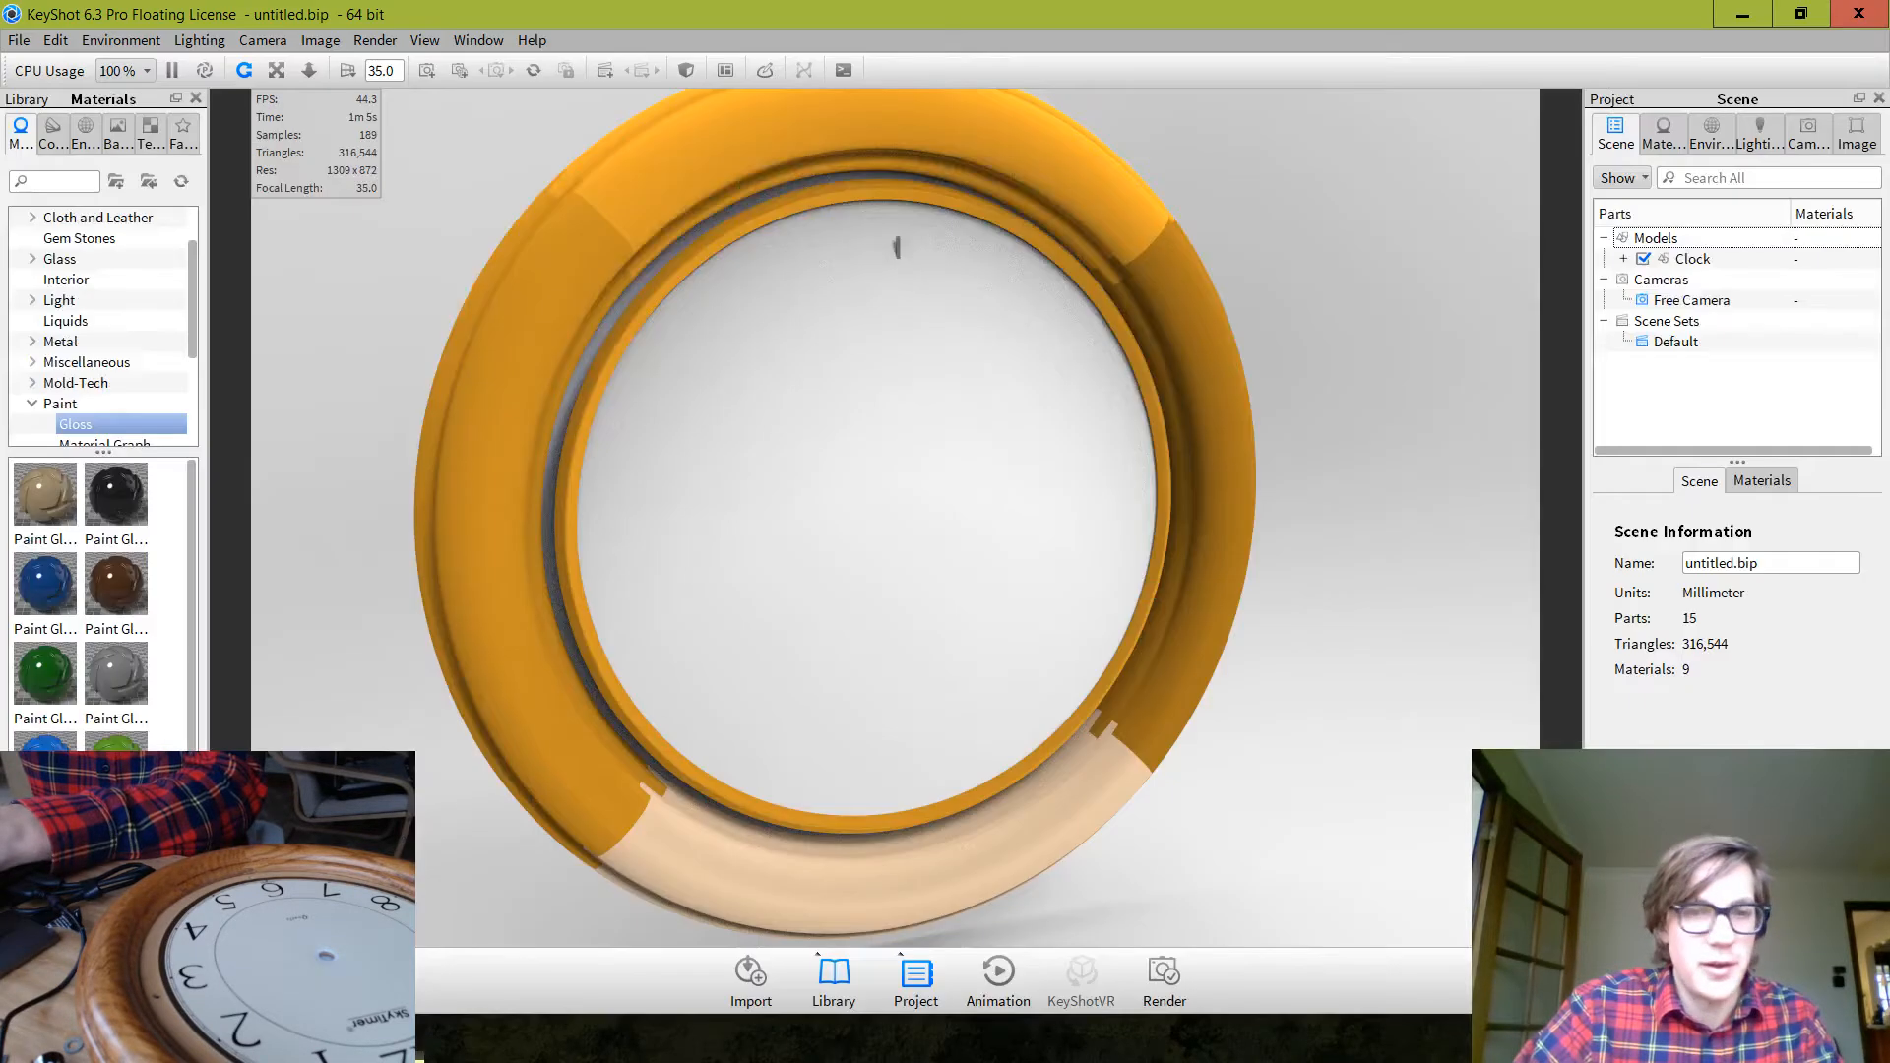
In KeyShot, re-import Clock.SLDPRT using Update Geometry with Adjust Camera to Look at Geometry enabled
click(19, 40)
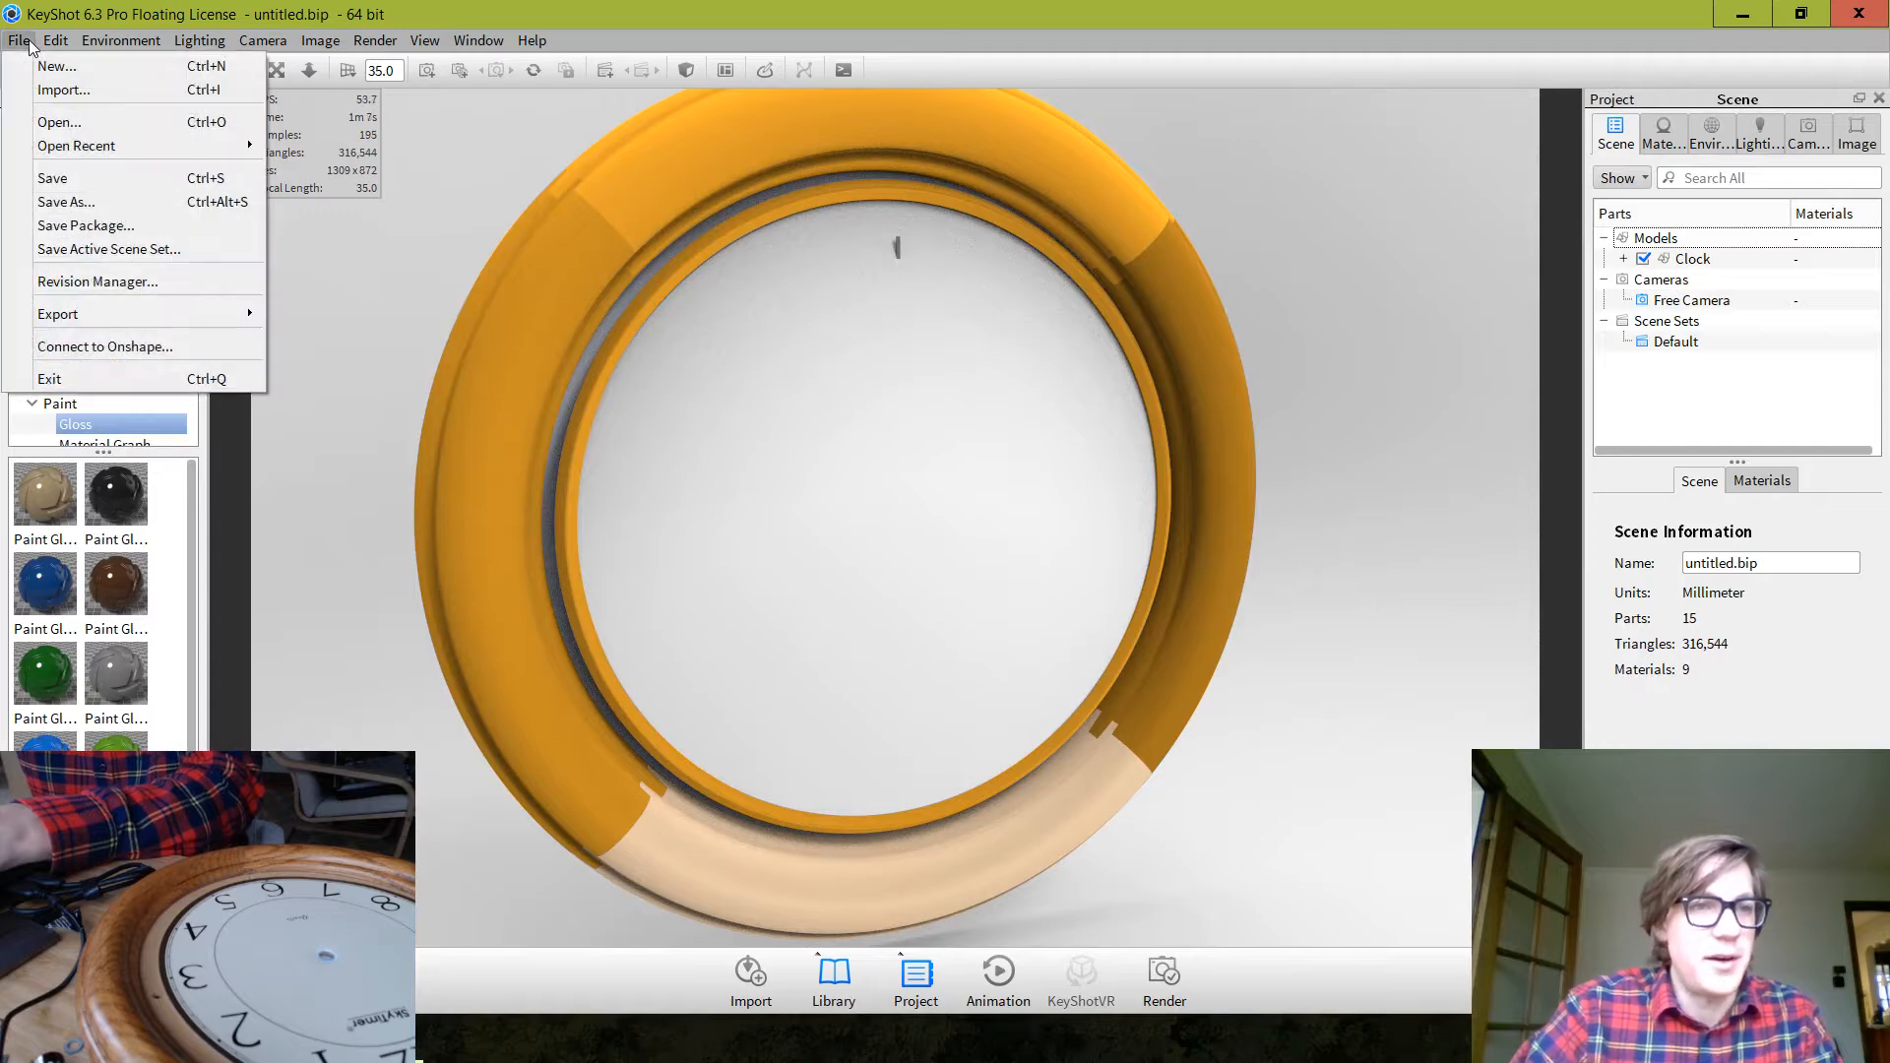
click(117, 97)
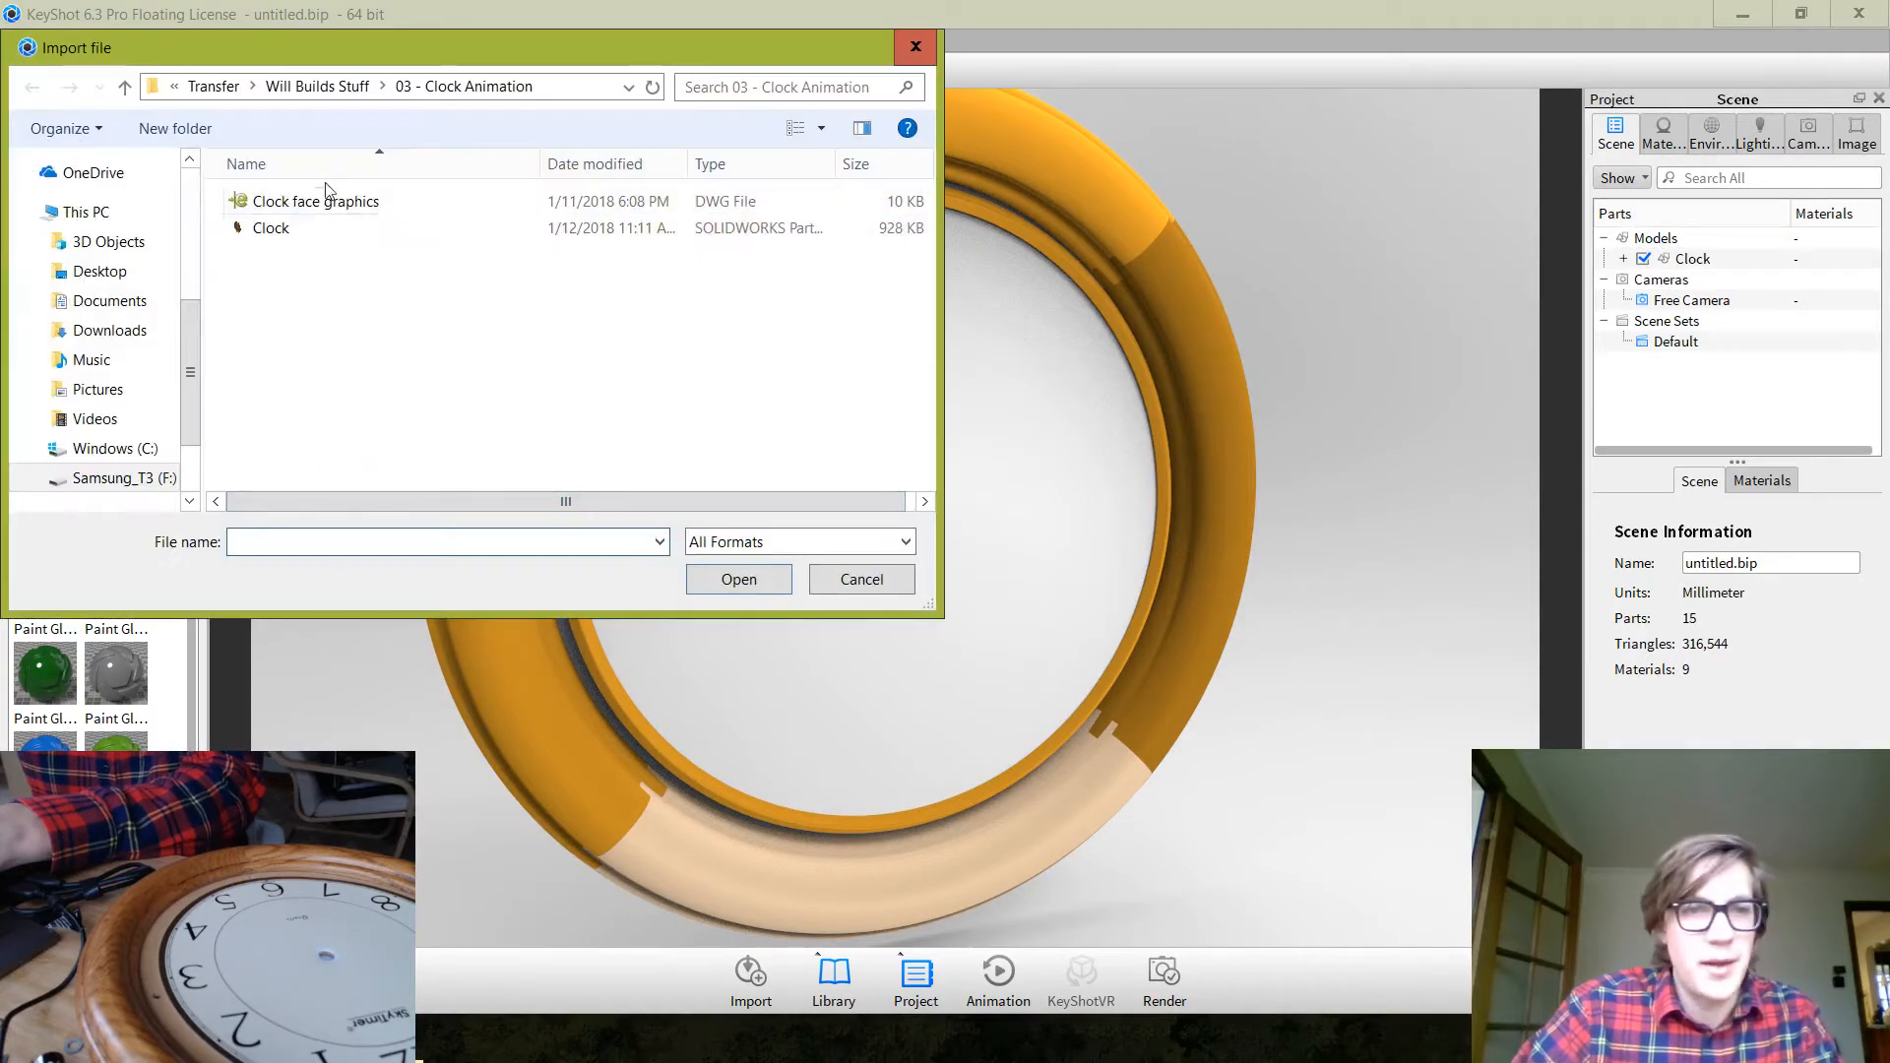
click(295, 229)
click(740, 579)
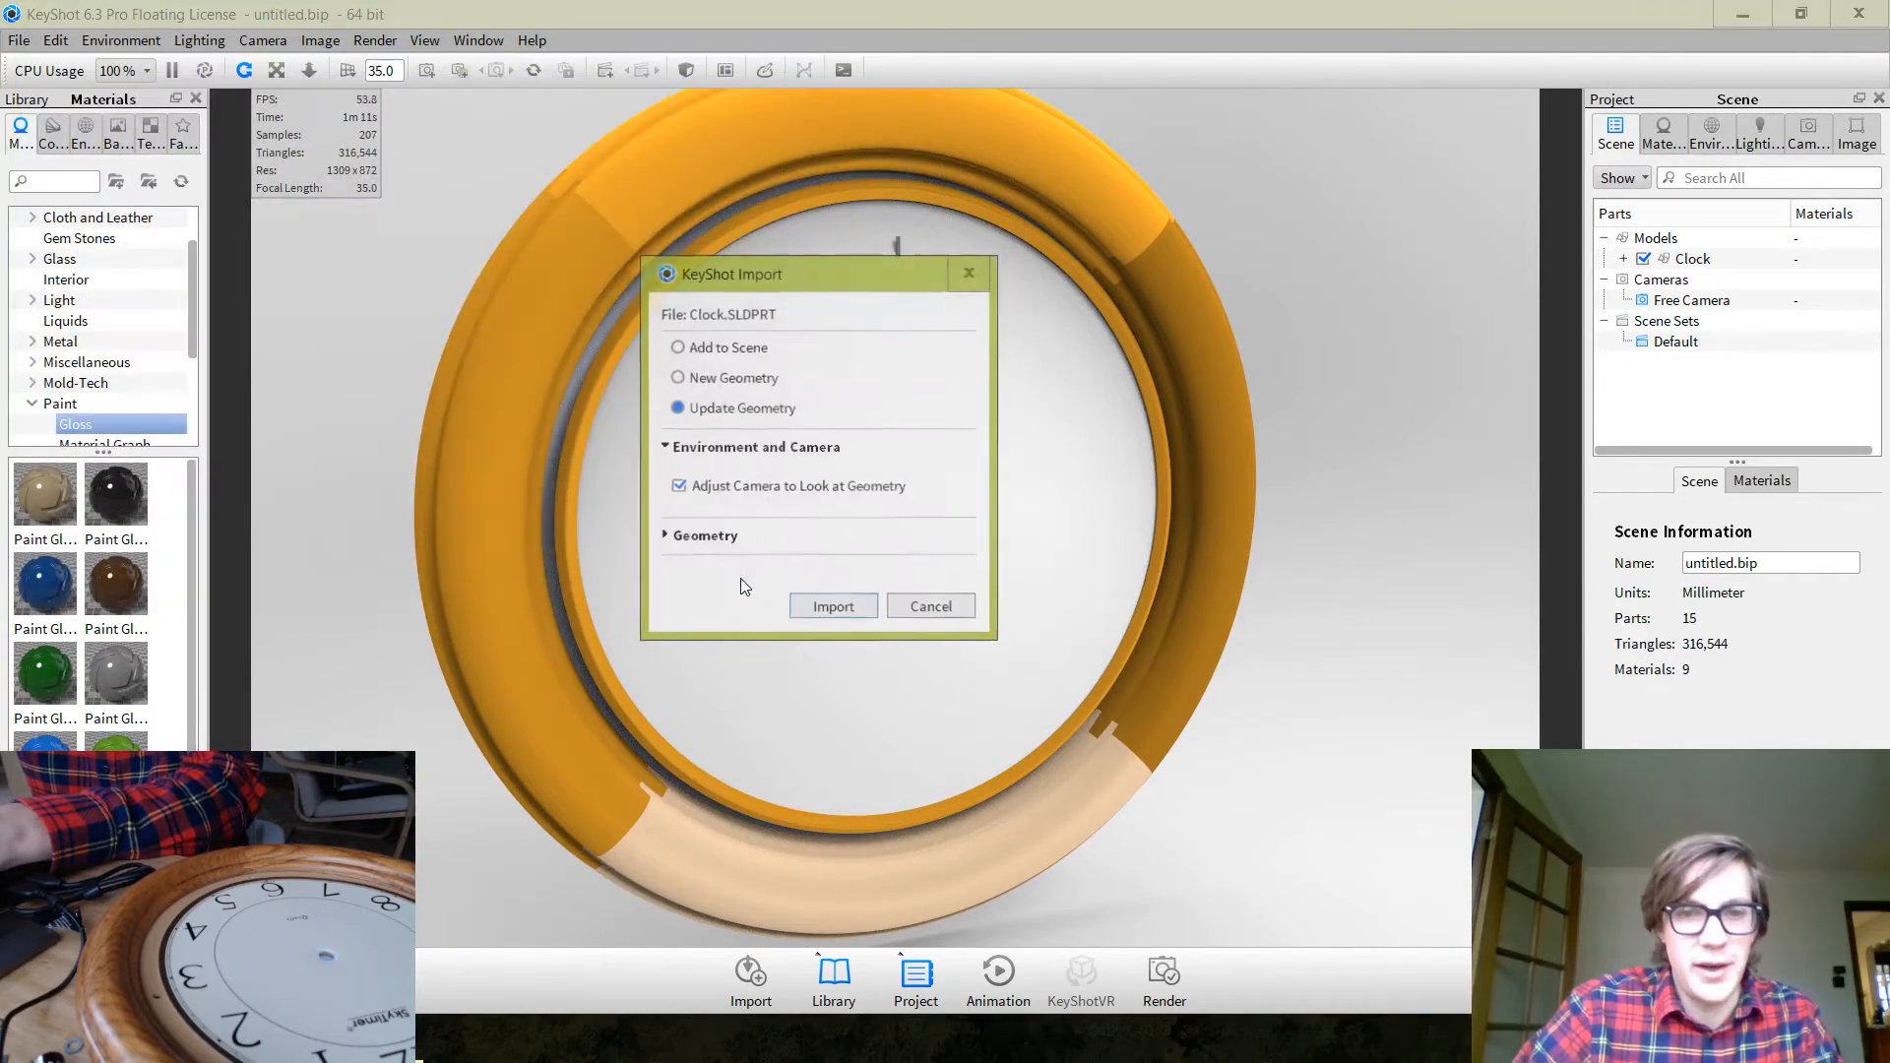
click(723, 351)
click(703, 408)
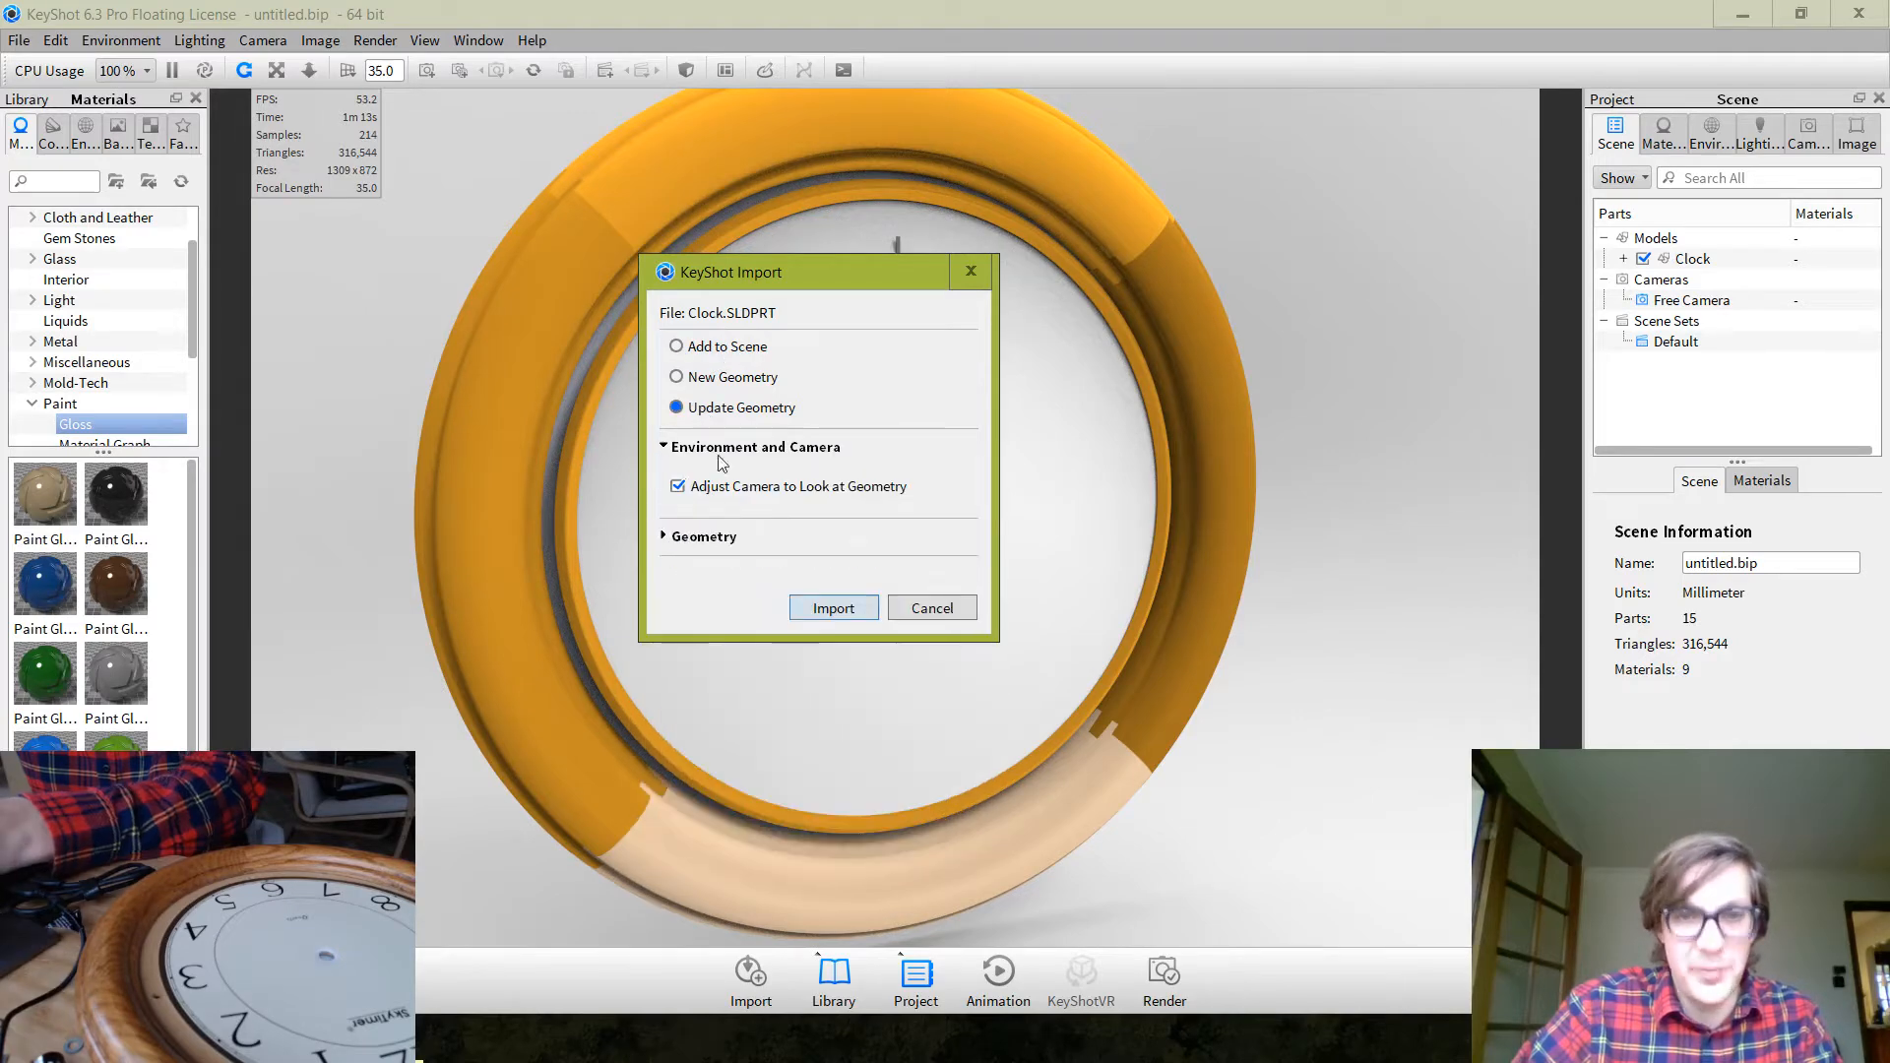
click(836, 616)
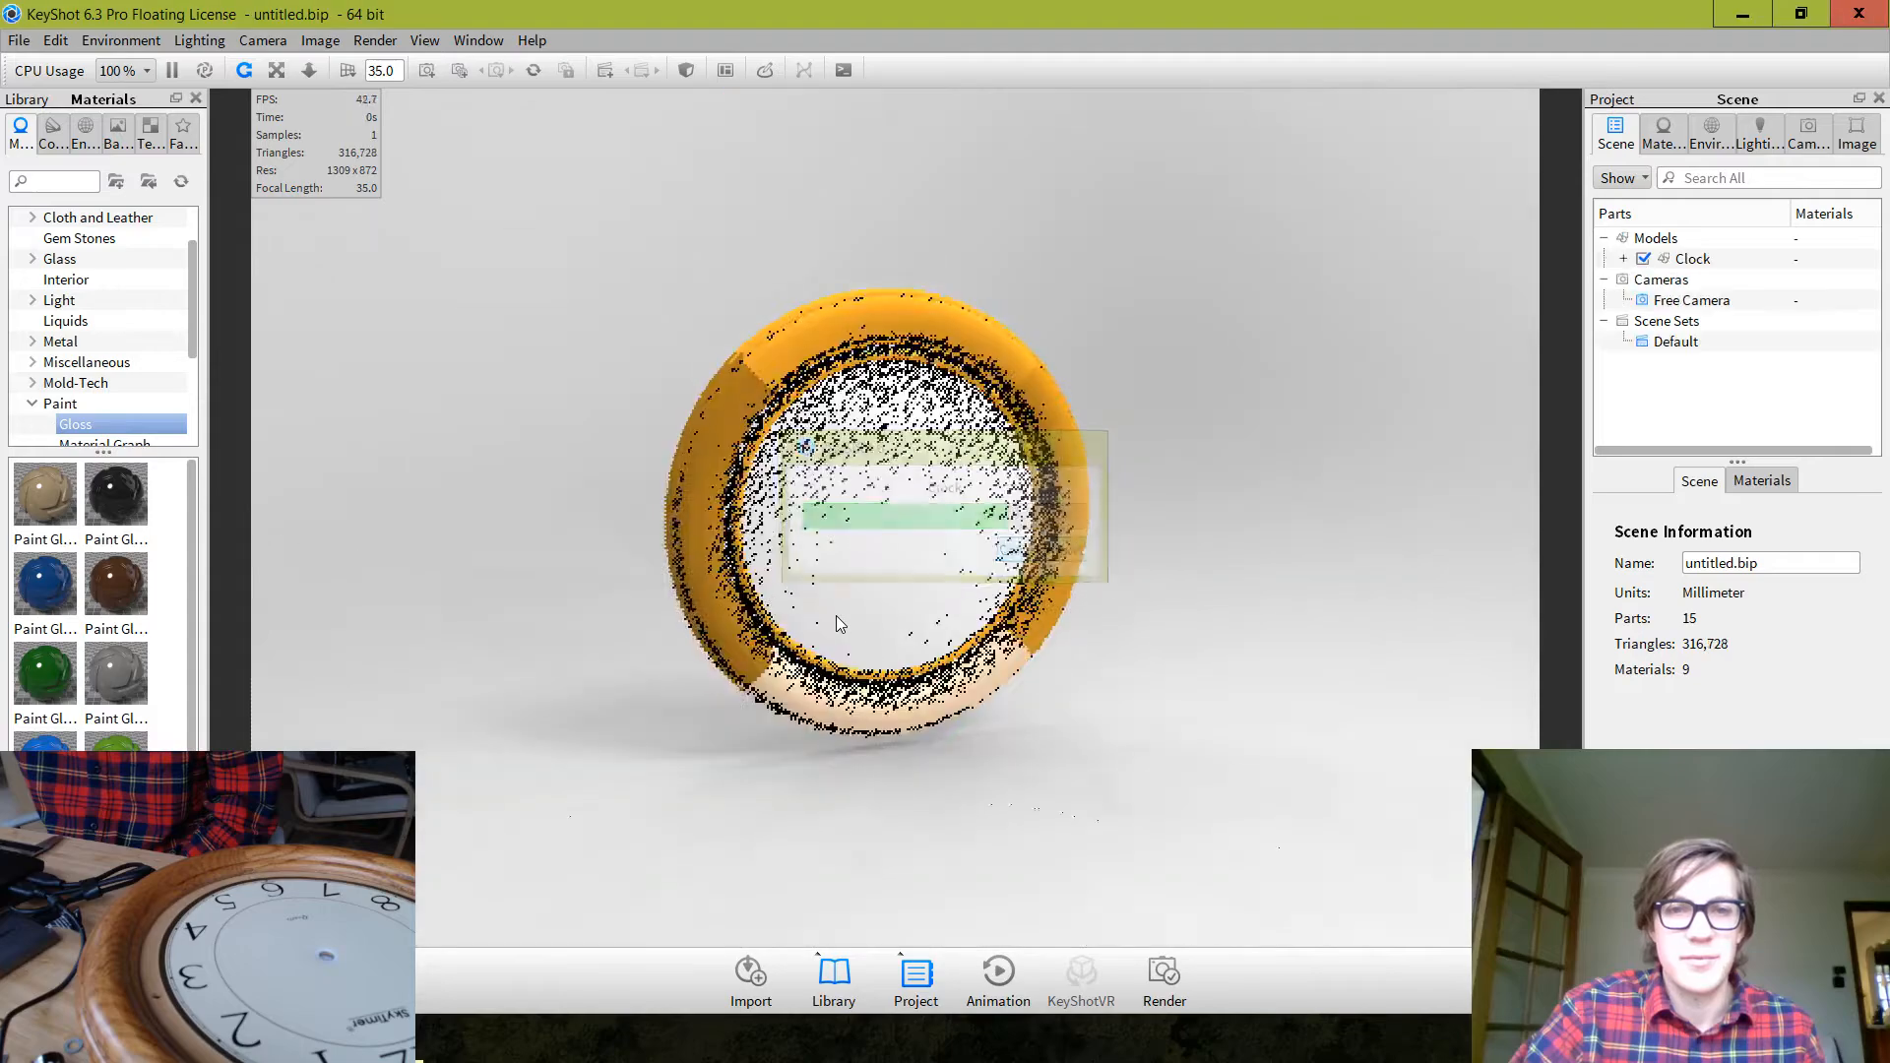
Save the KeyShot scene as Clock Animation in the Will Builds Stuff folder 03 - Clock Animation
scroll(888, 540, up, 5)
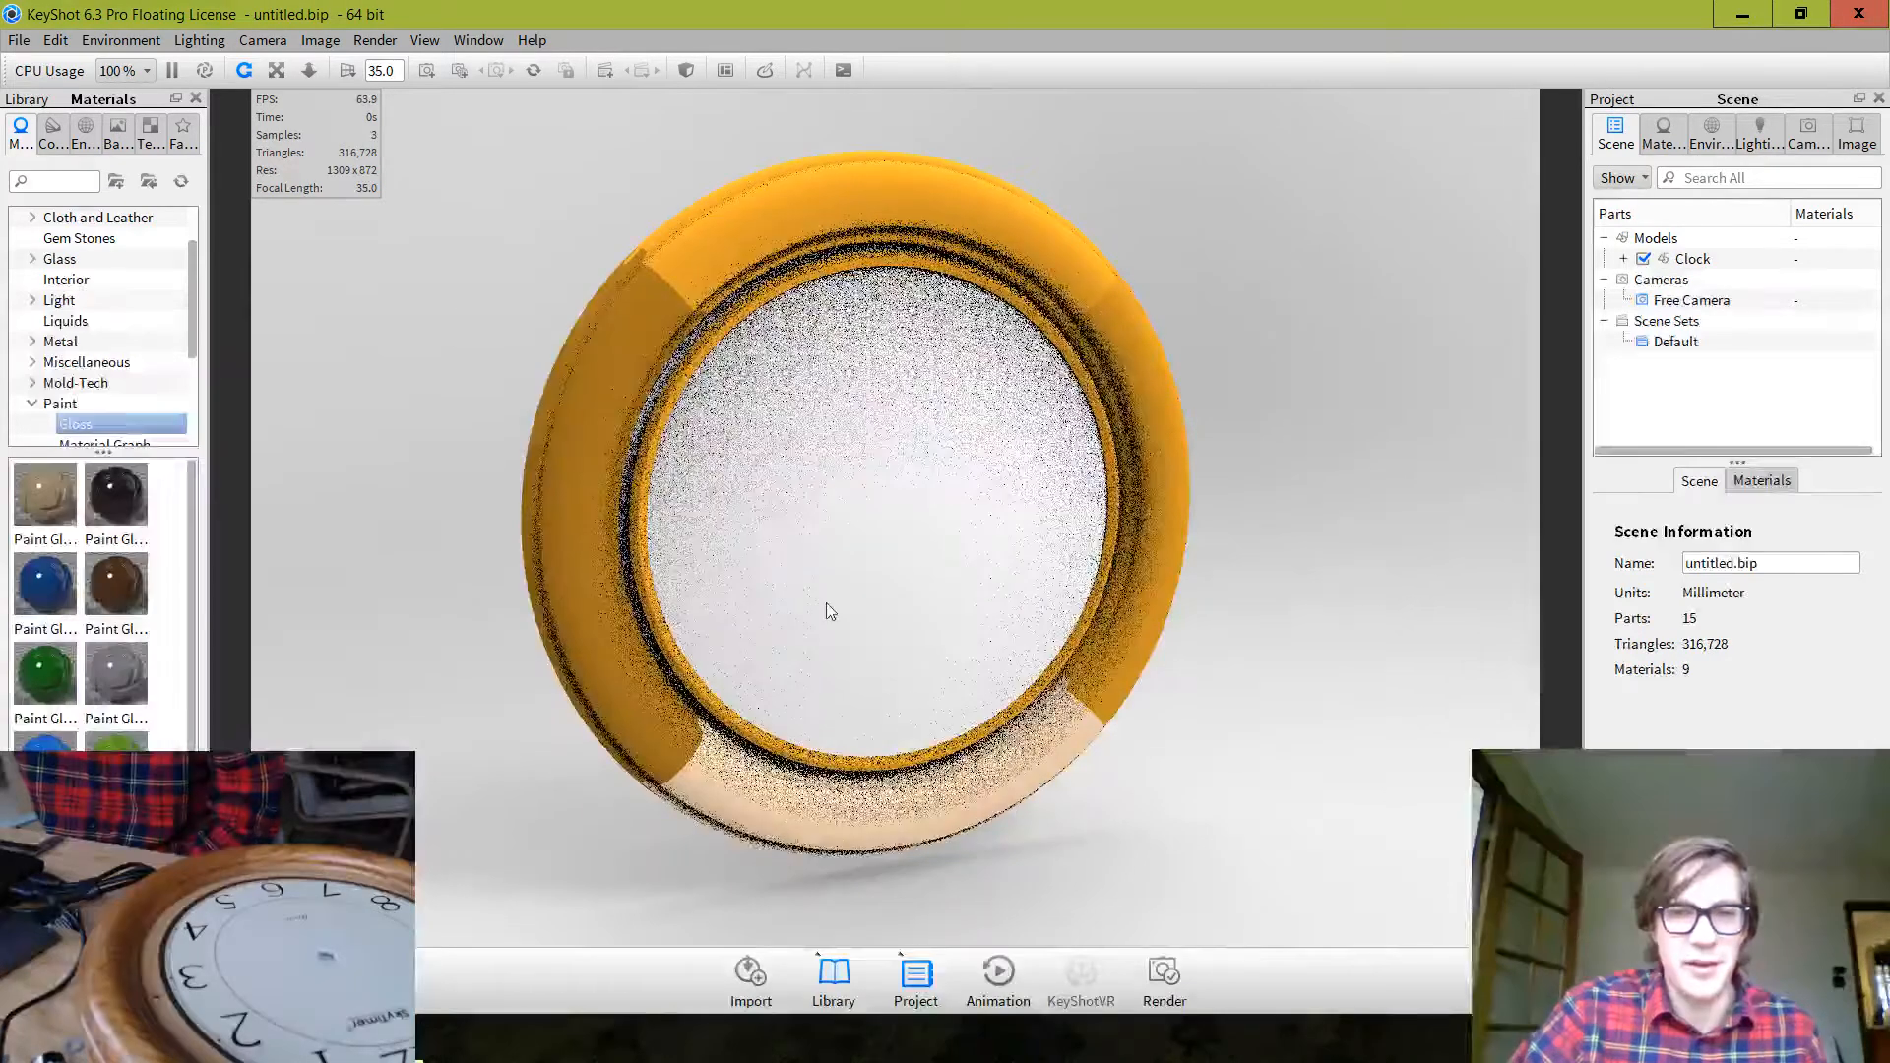
drag(830, 611, 815, 566)
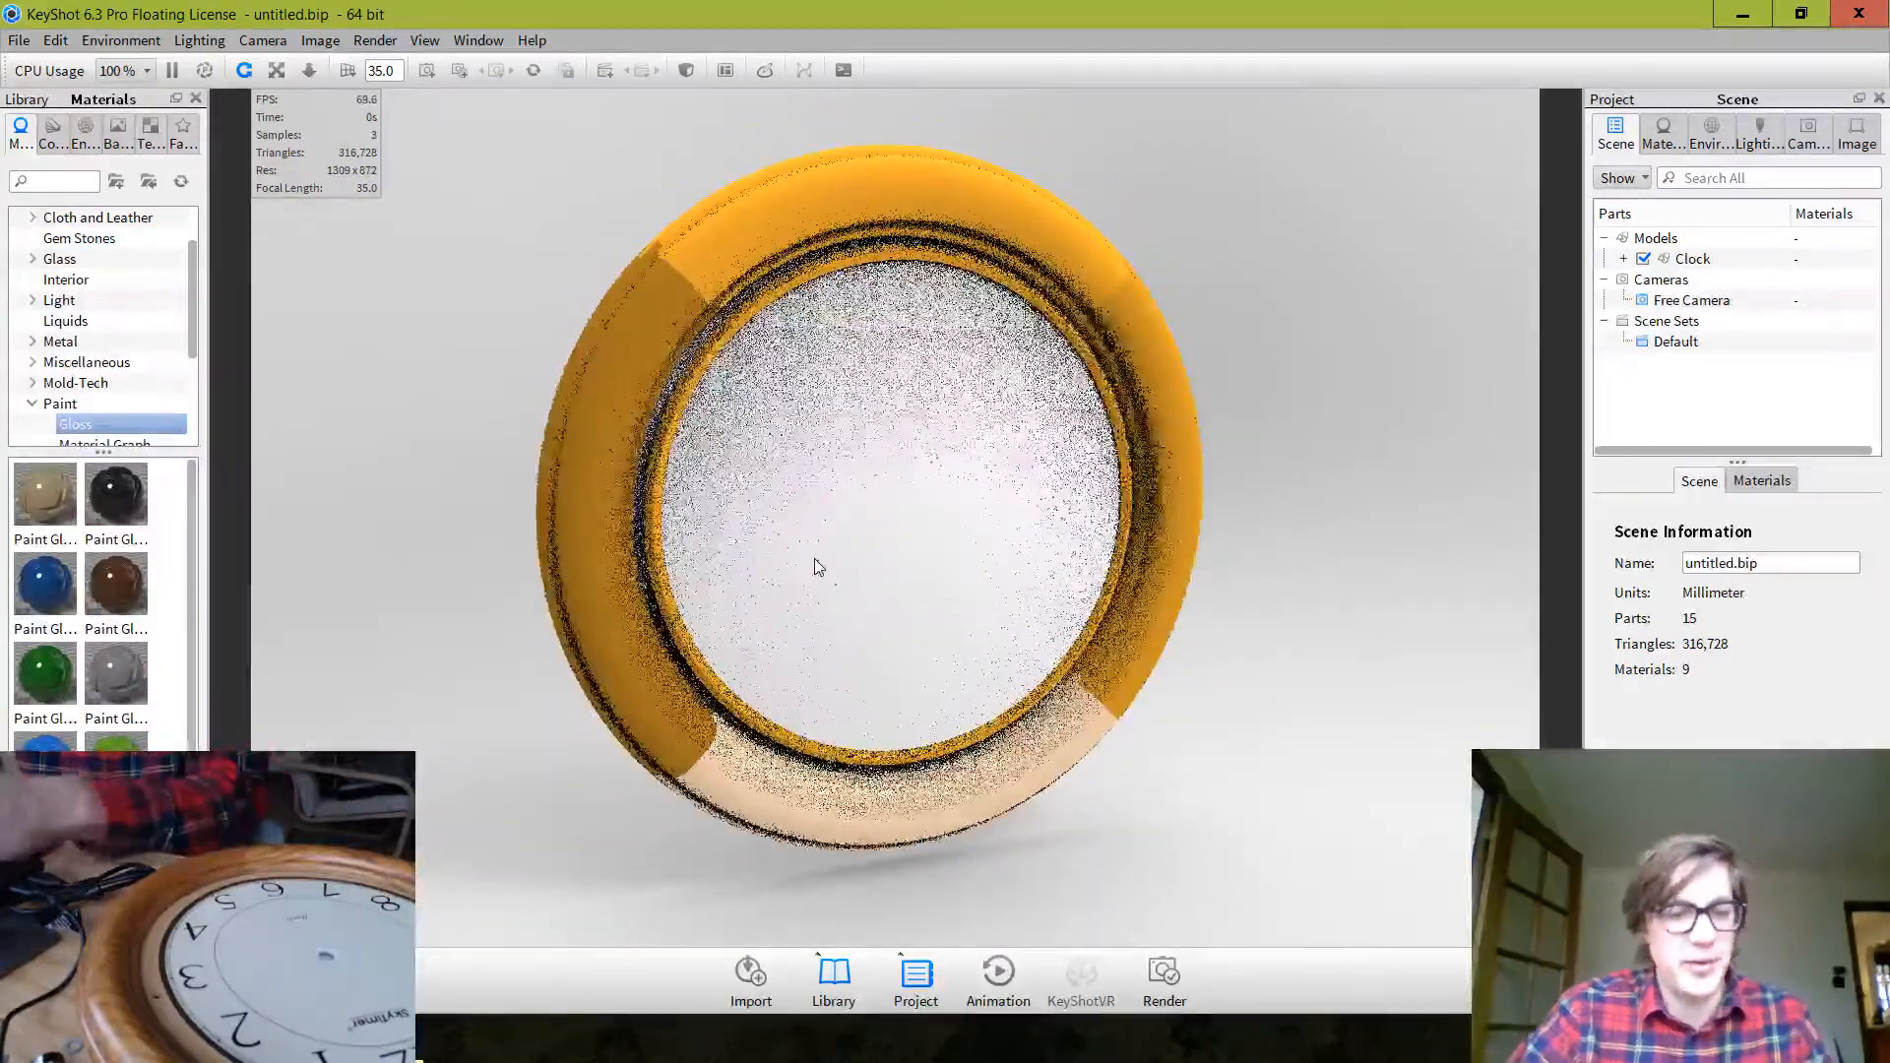
key(ctrl+s)
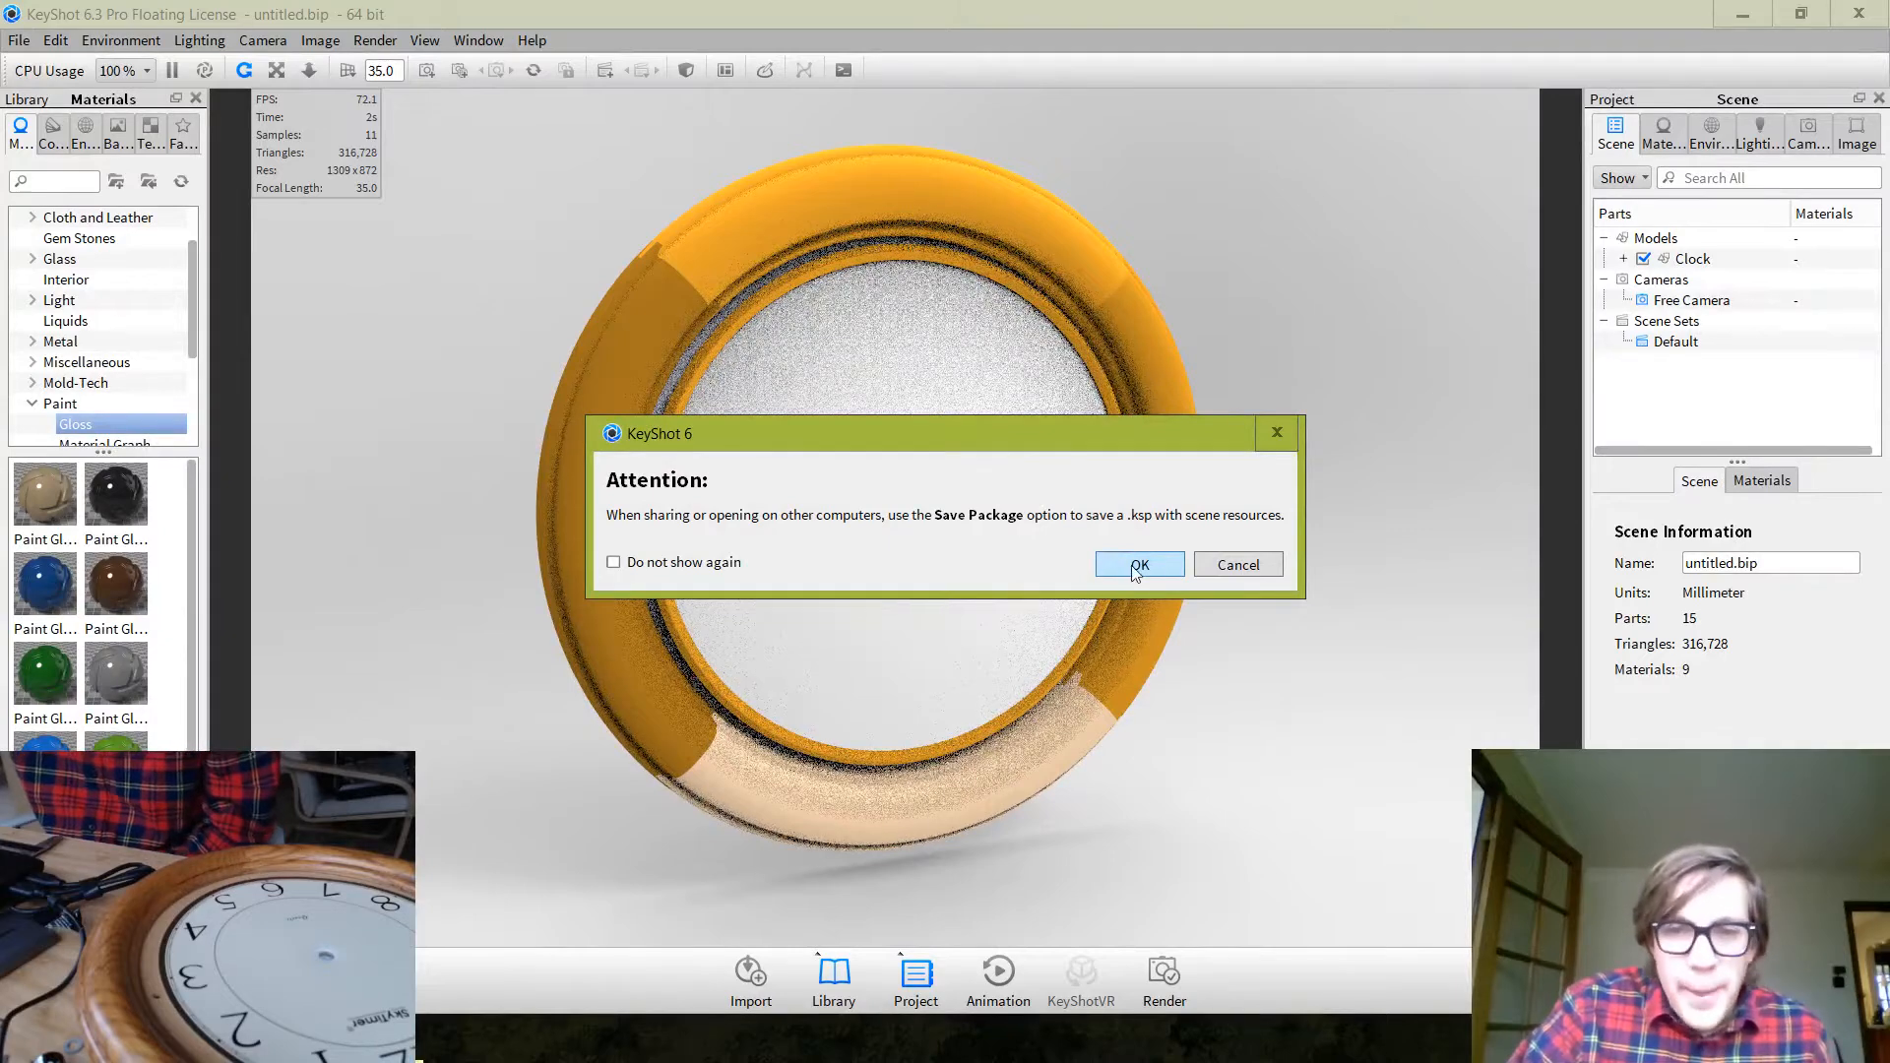
click(1136, 565)
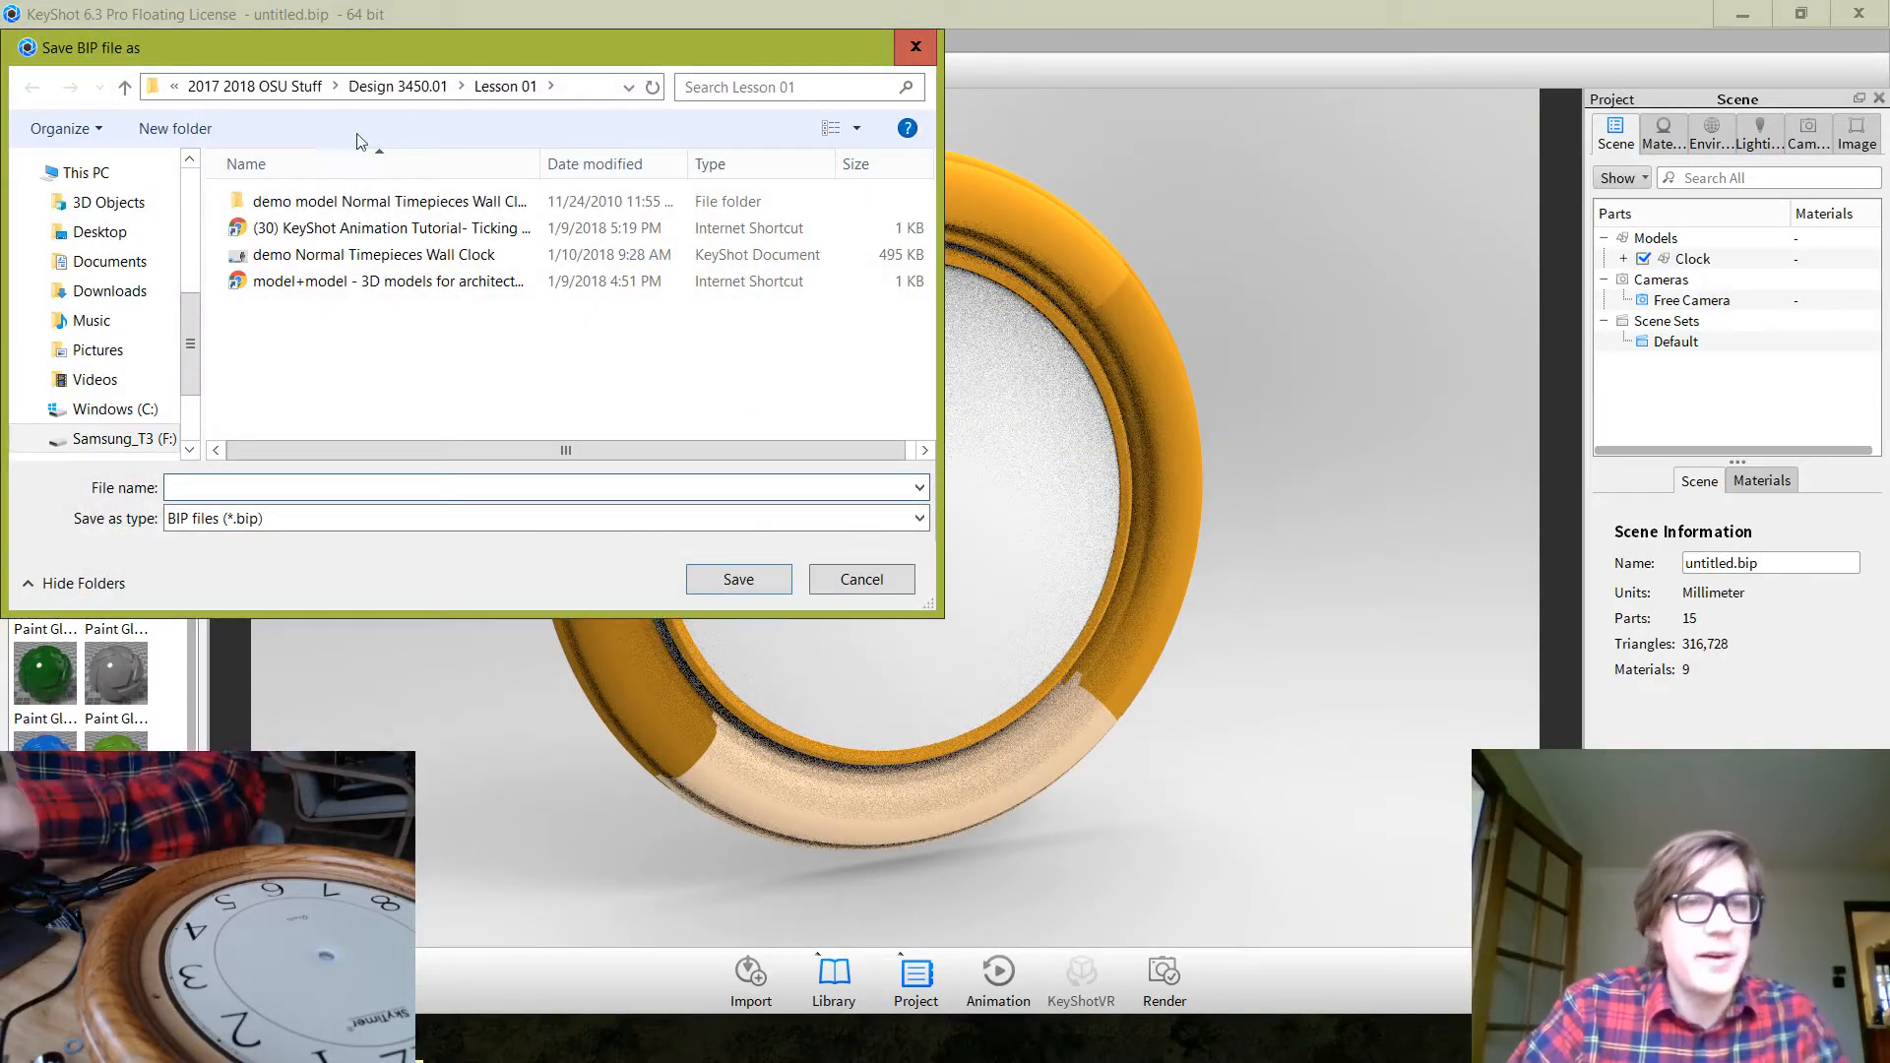
click(400, 85)
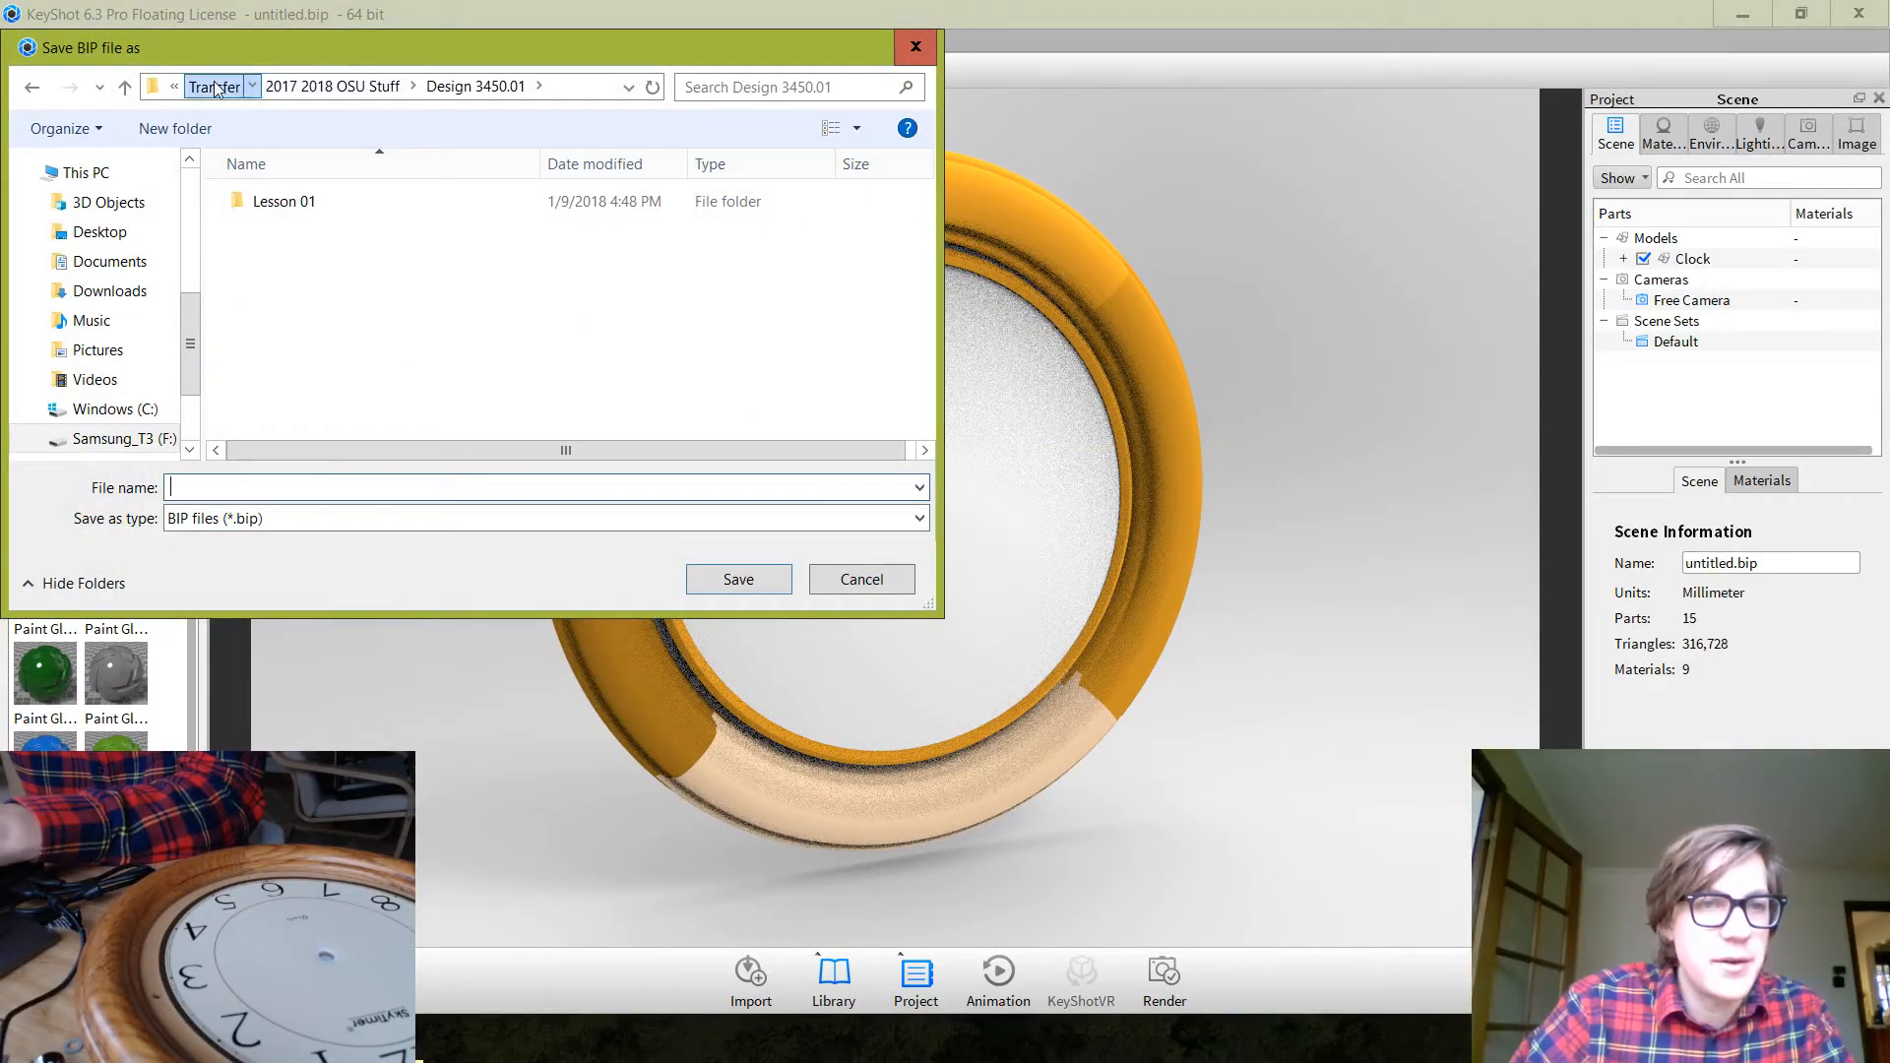
click(217, 88)
scroll(353, 365, down, 3)
double_click(352, 362)
double_click(352, 264)
click(334, 485)
text(Co)
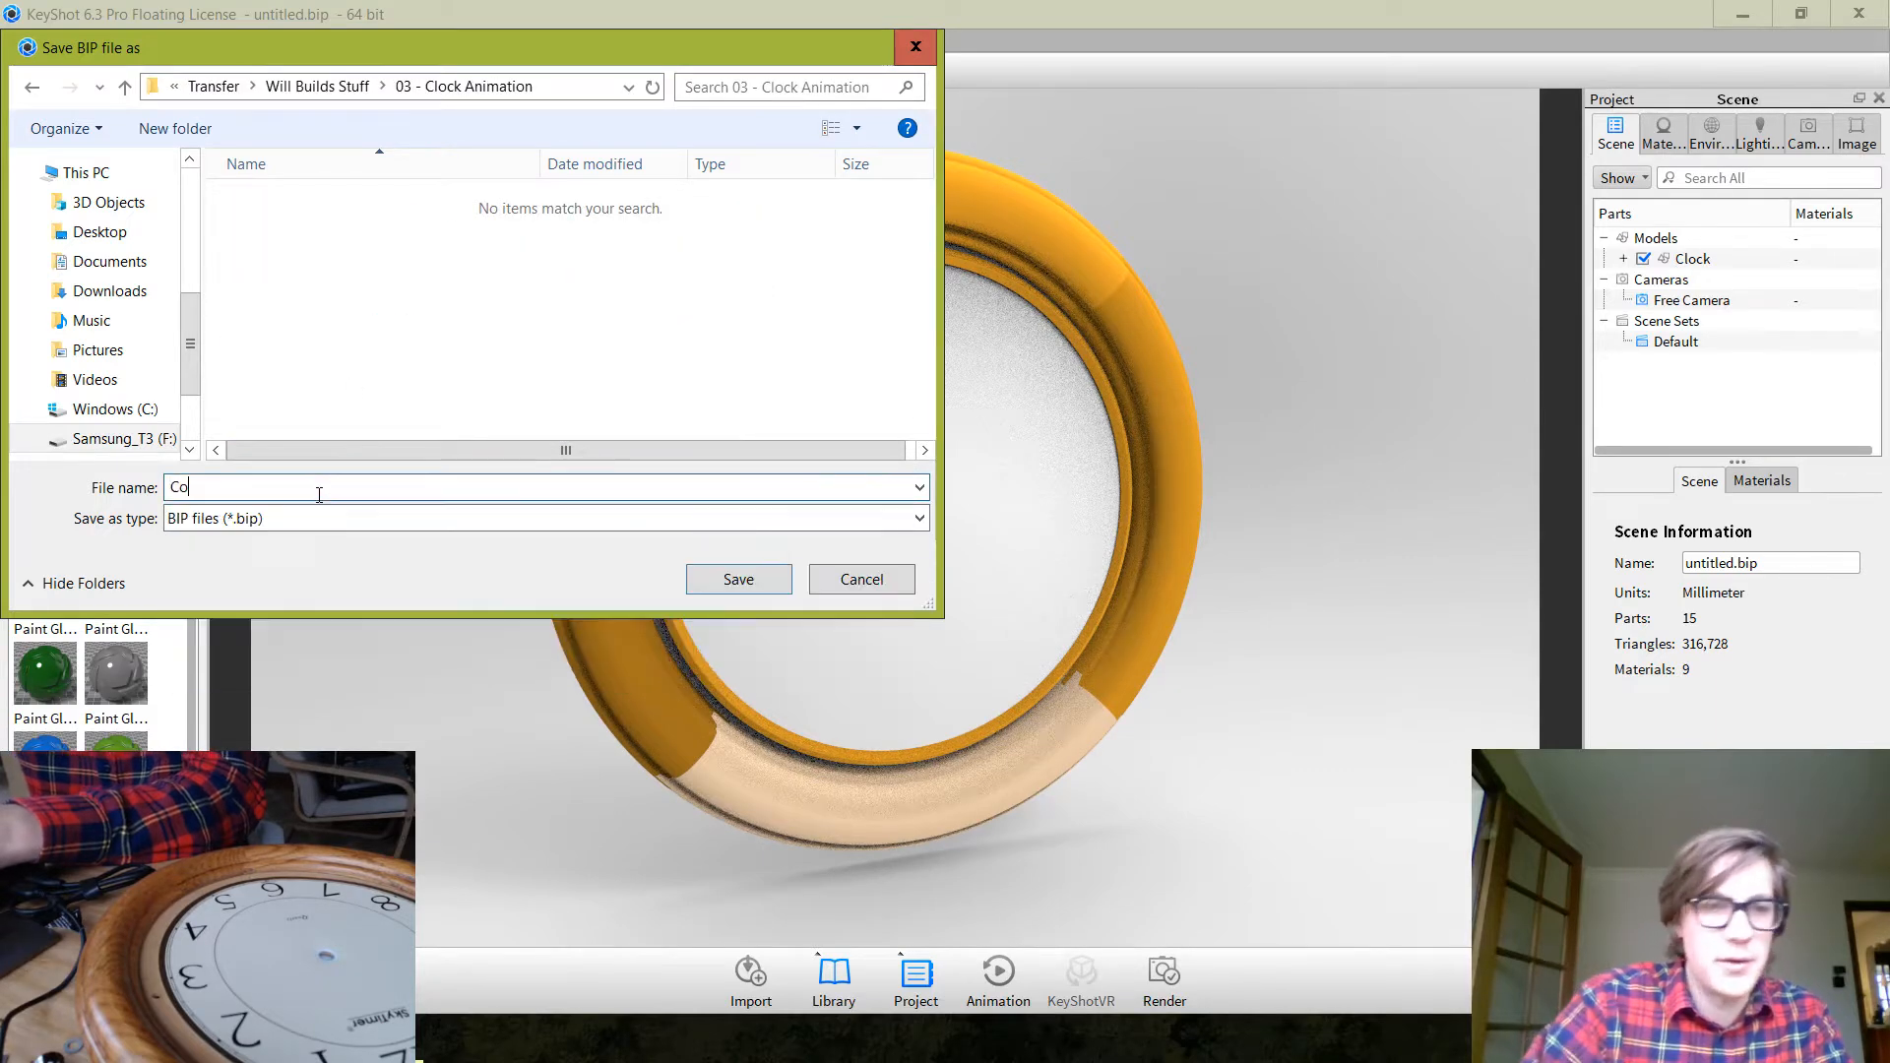
text(lock Animation)
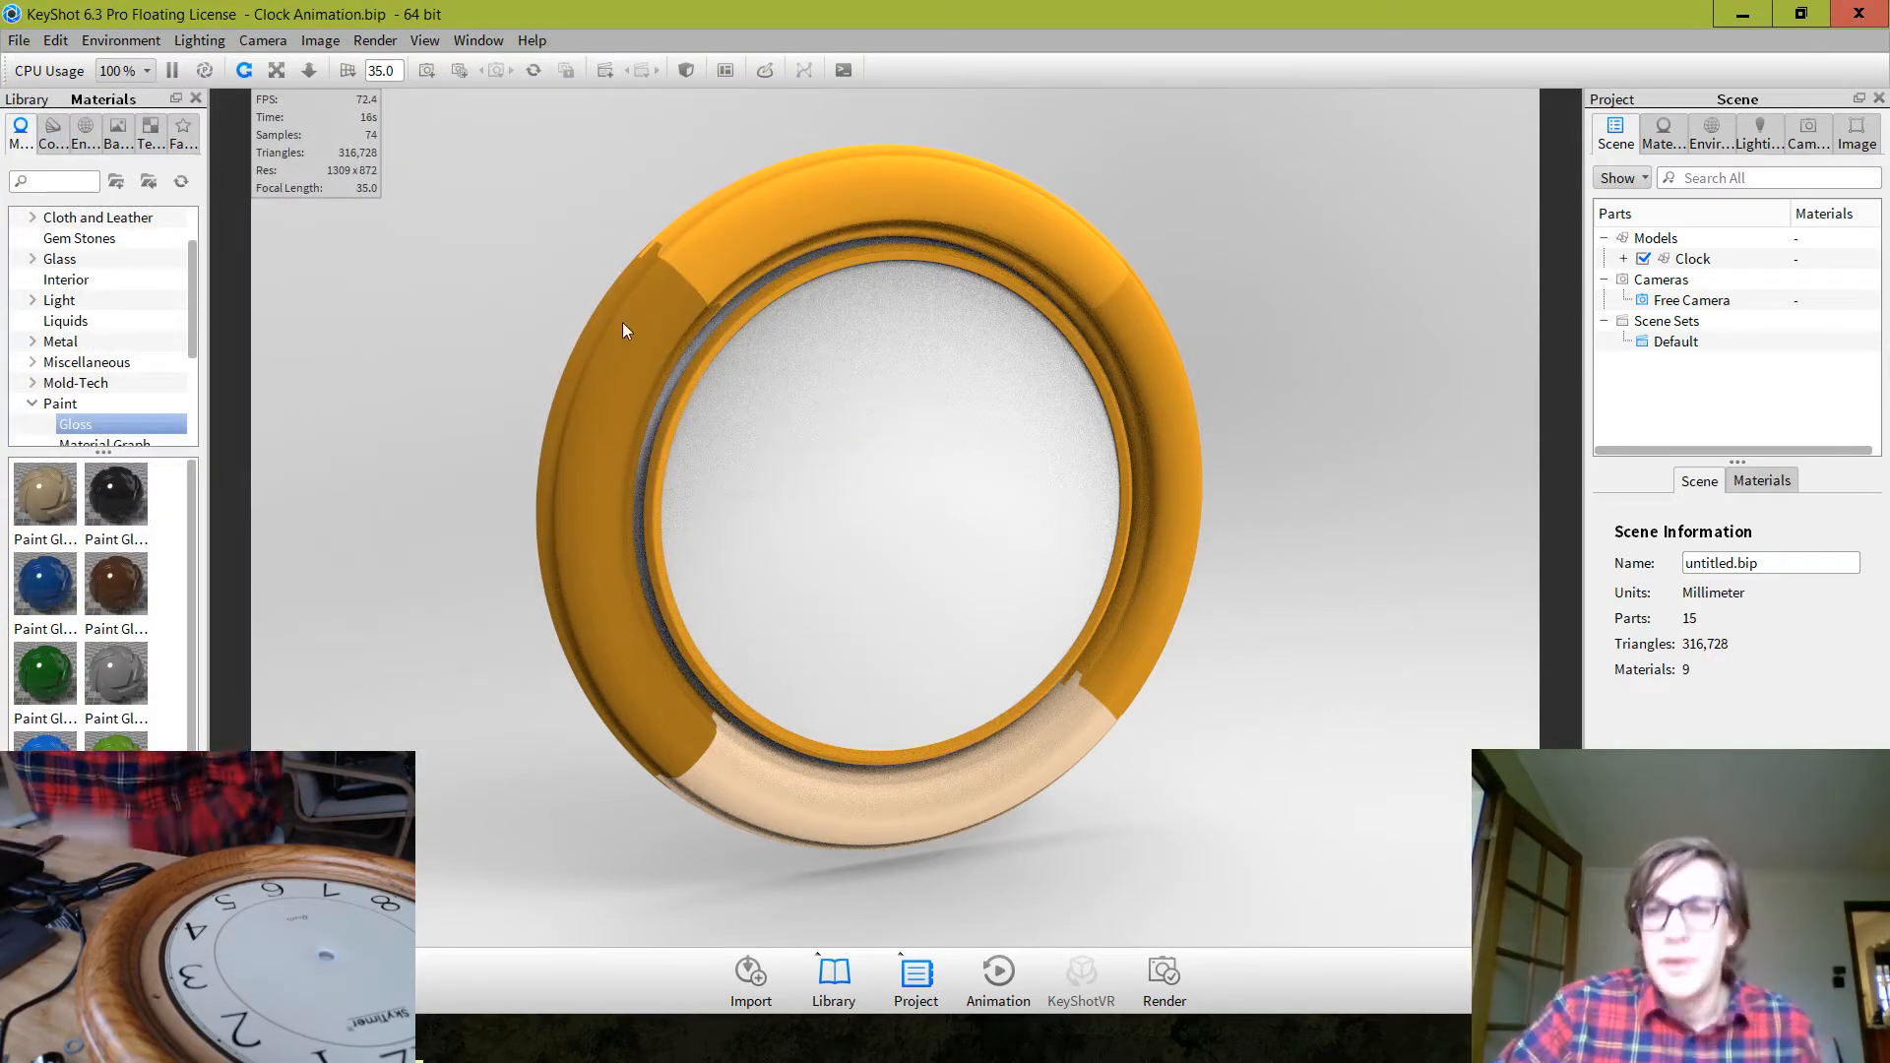
Widen the materials library so that four material thumbnails fit in each row
drag(473, 657, 495, 578)
drag(203, 450, 323, 452)
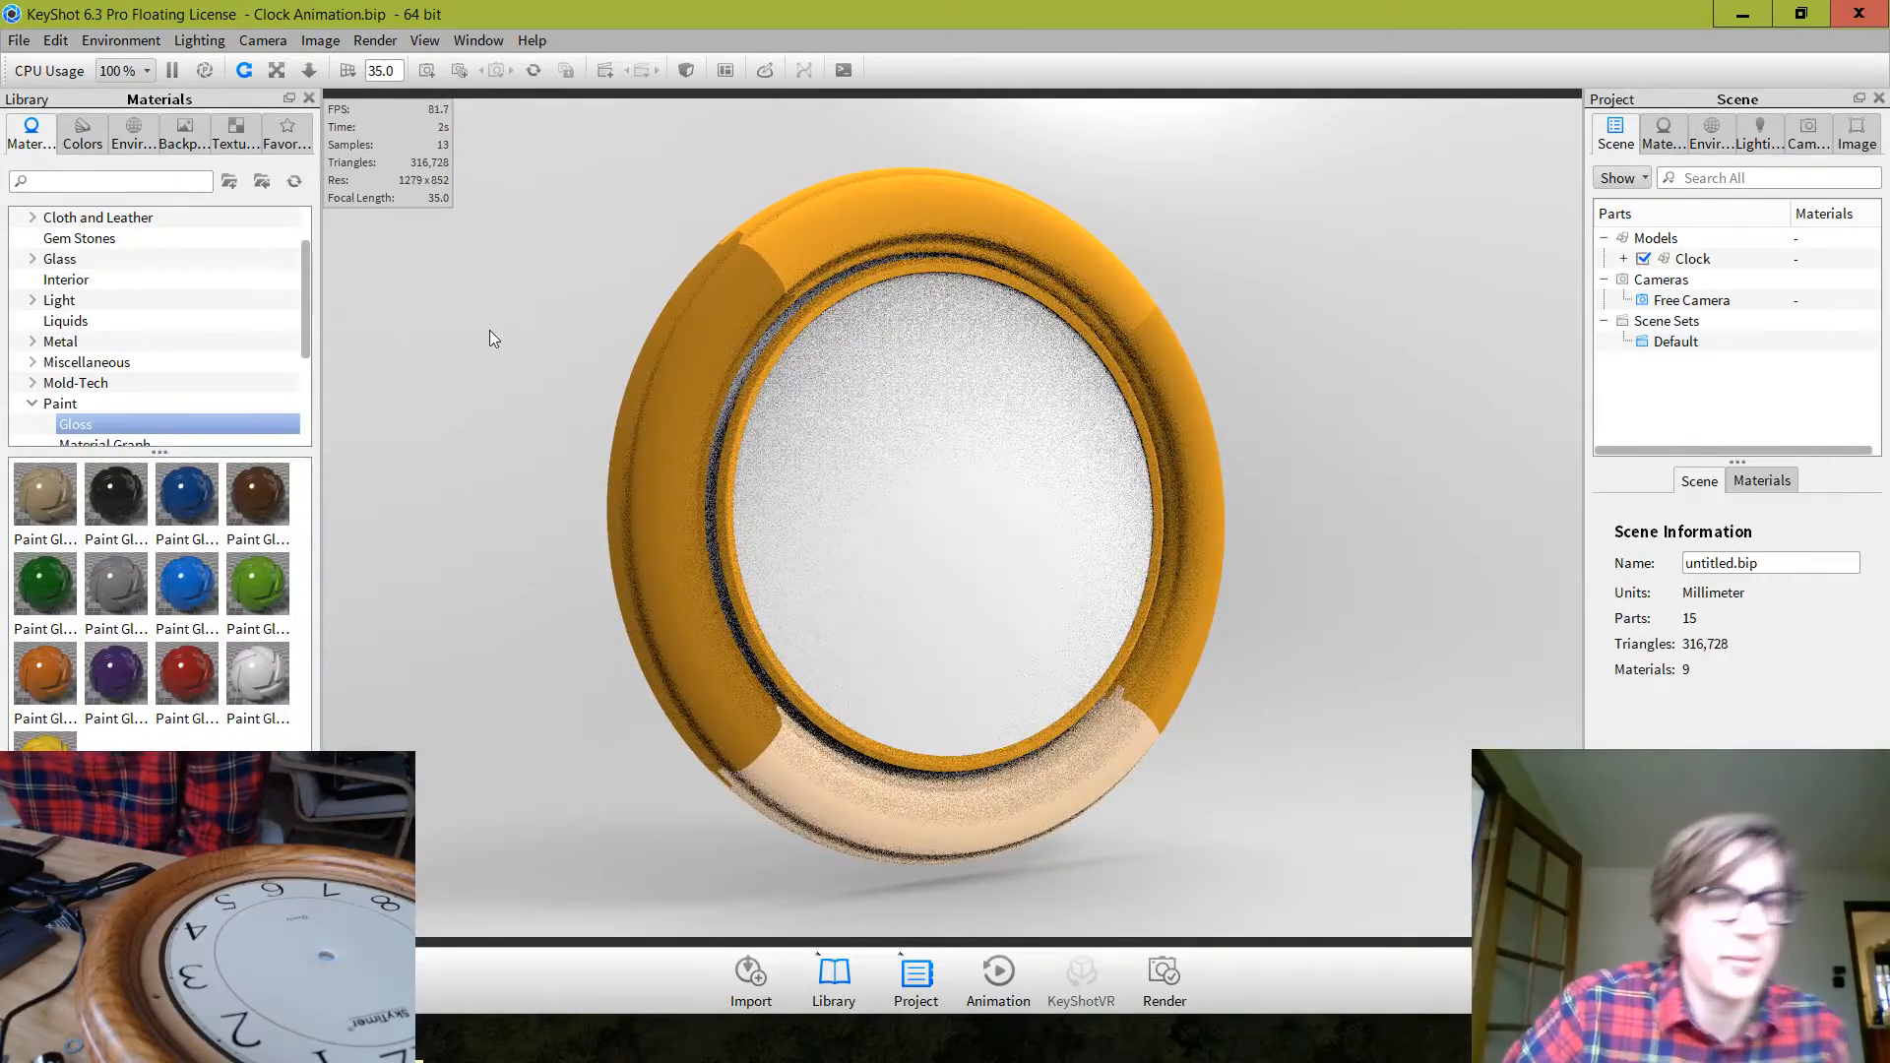
scroll(955, 630, up, 2)
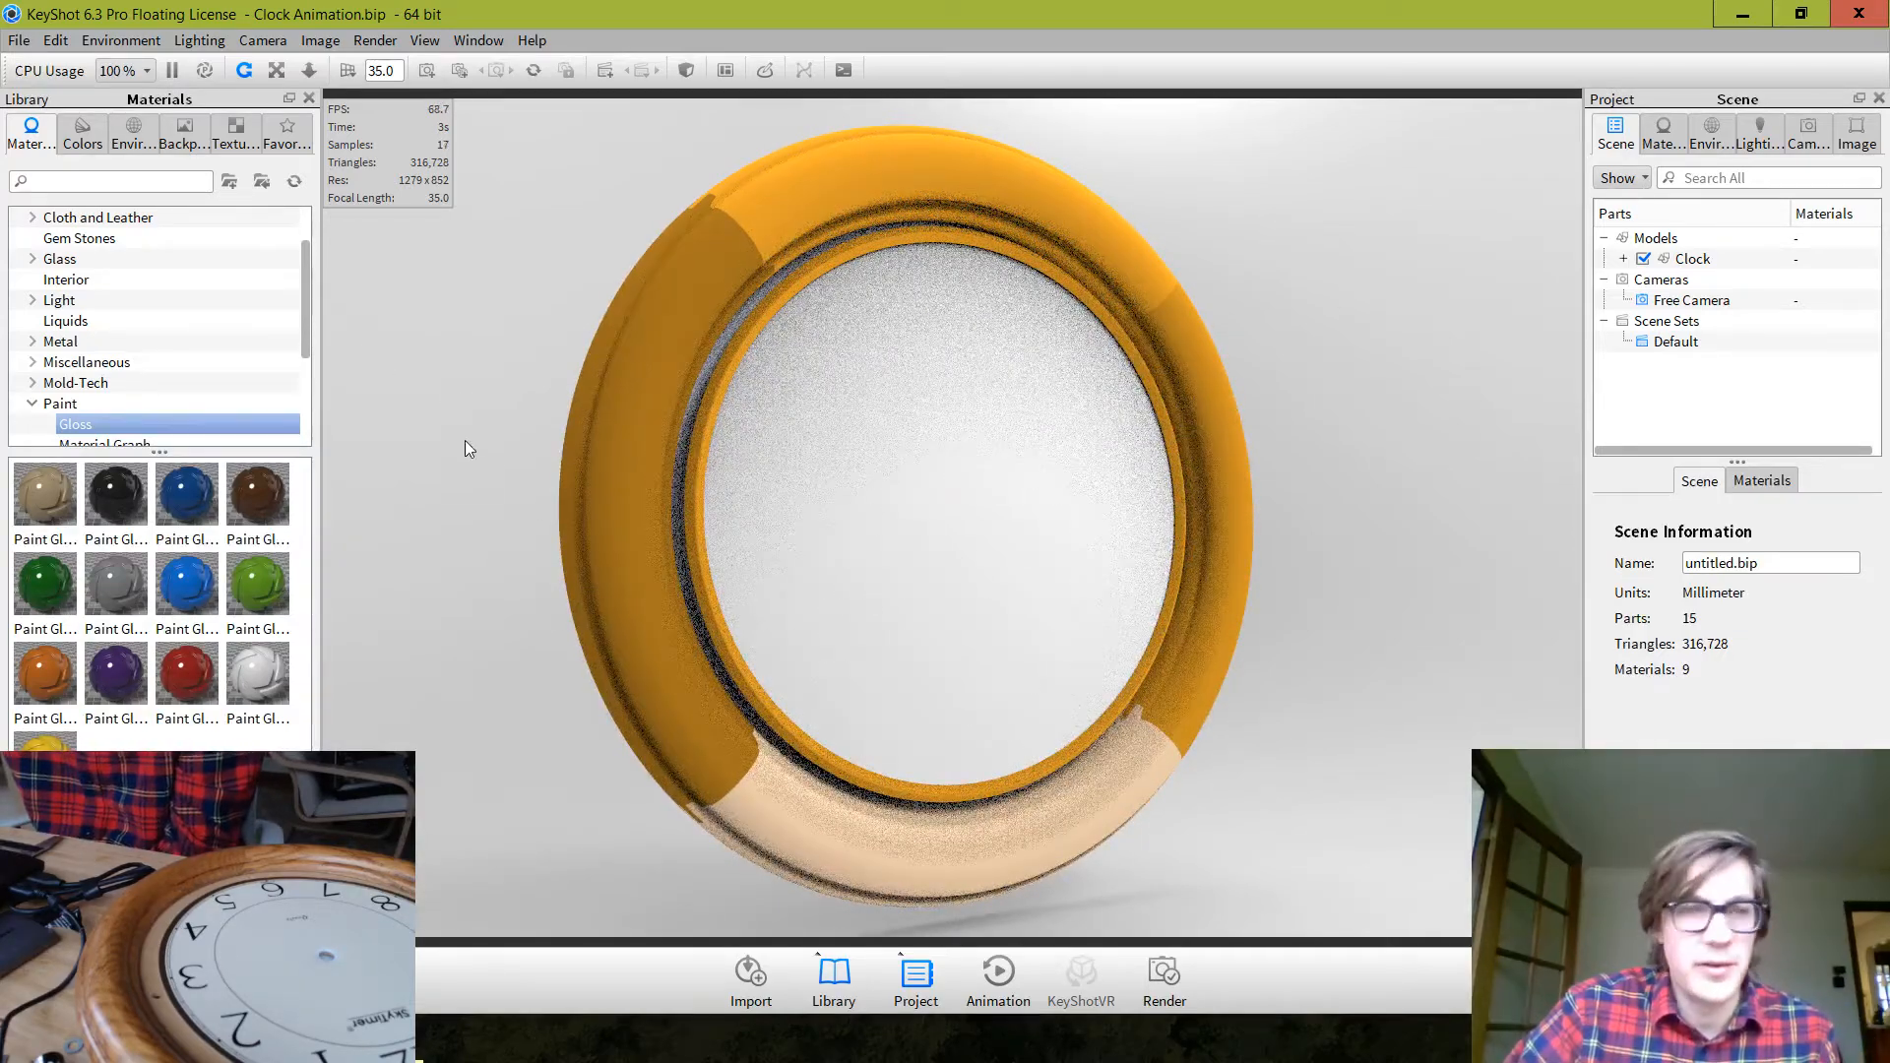
click(142, 138)
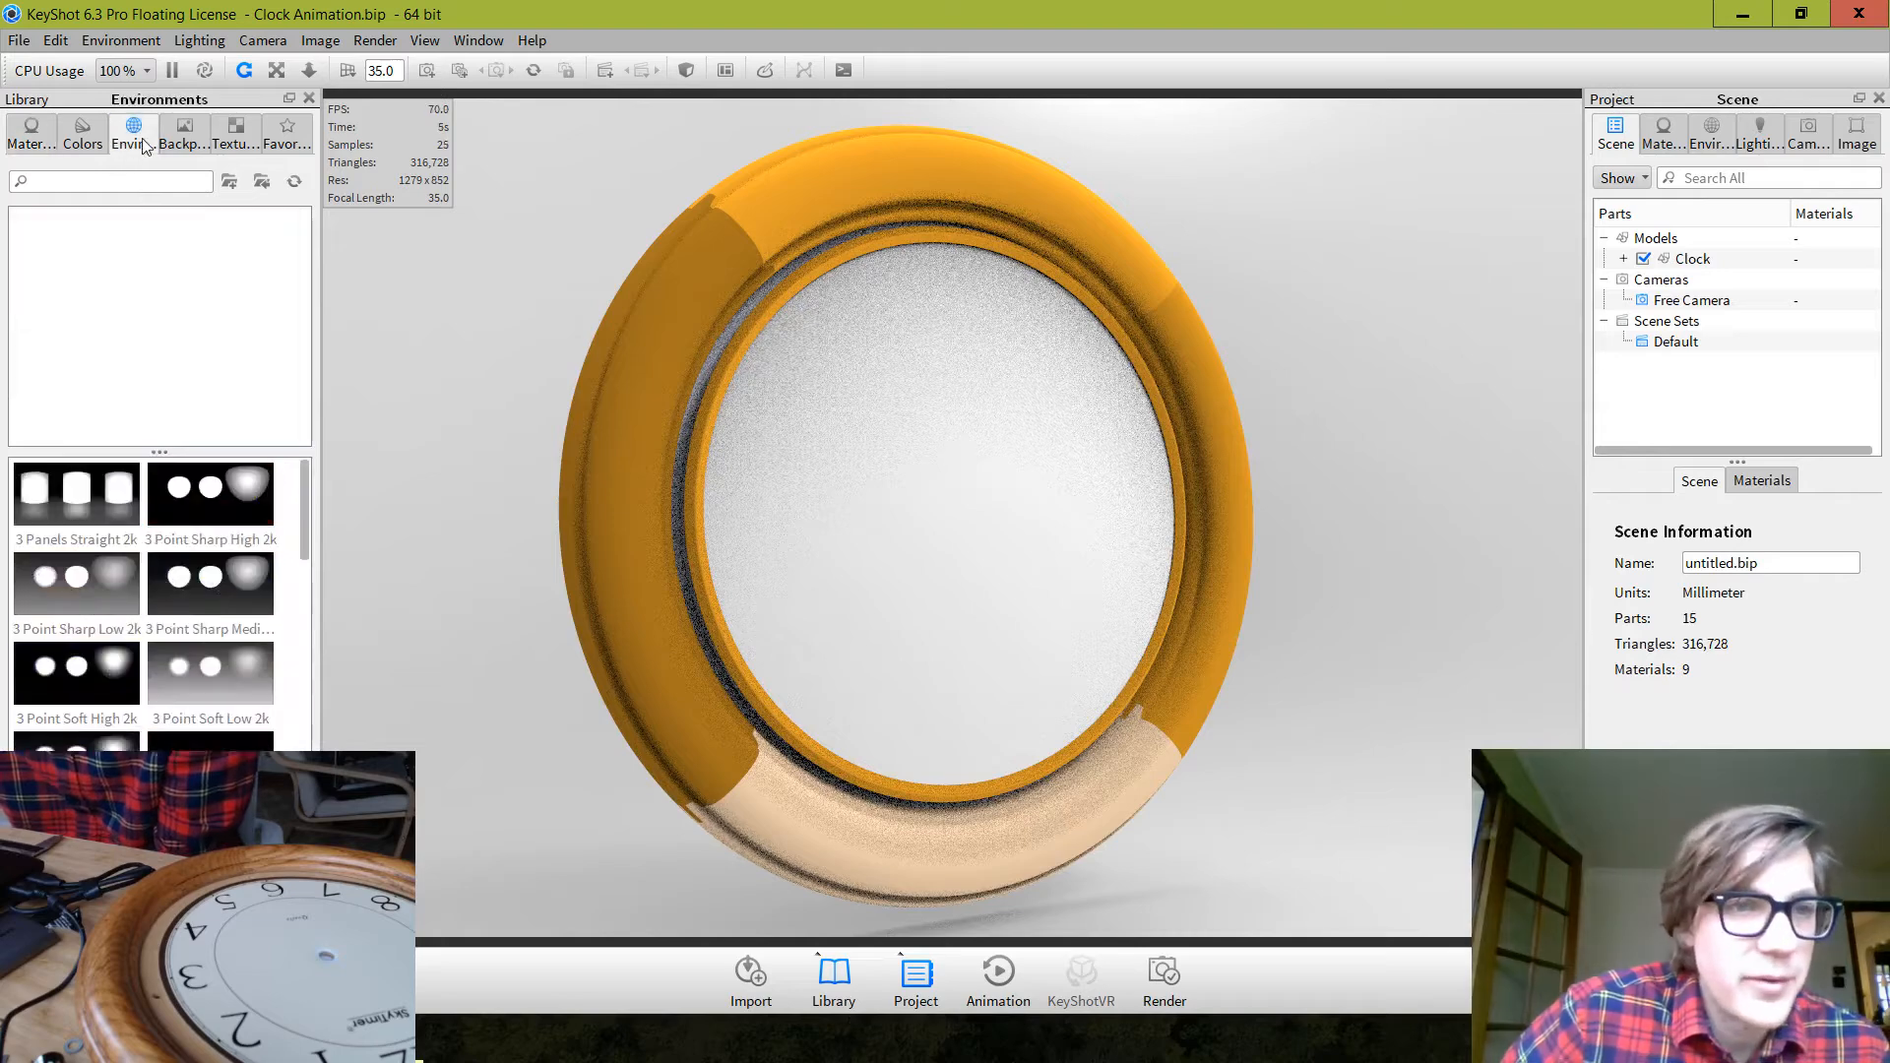
scroll(177, 655, down, 1)
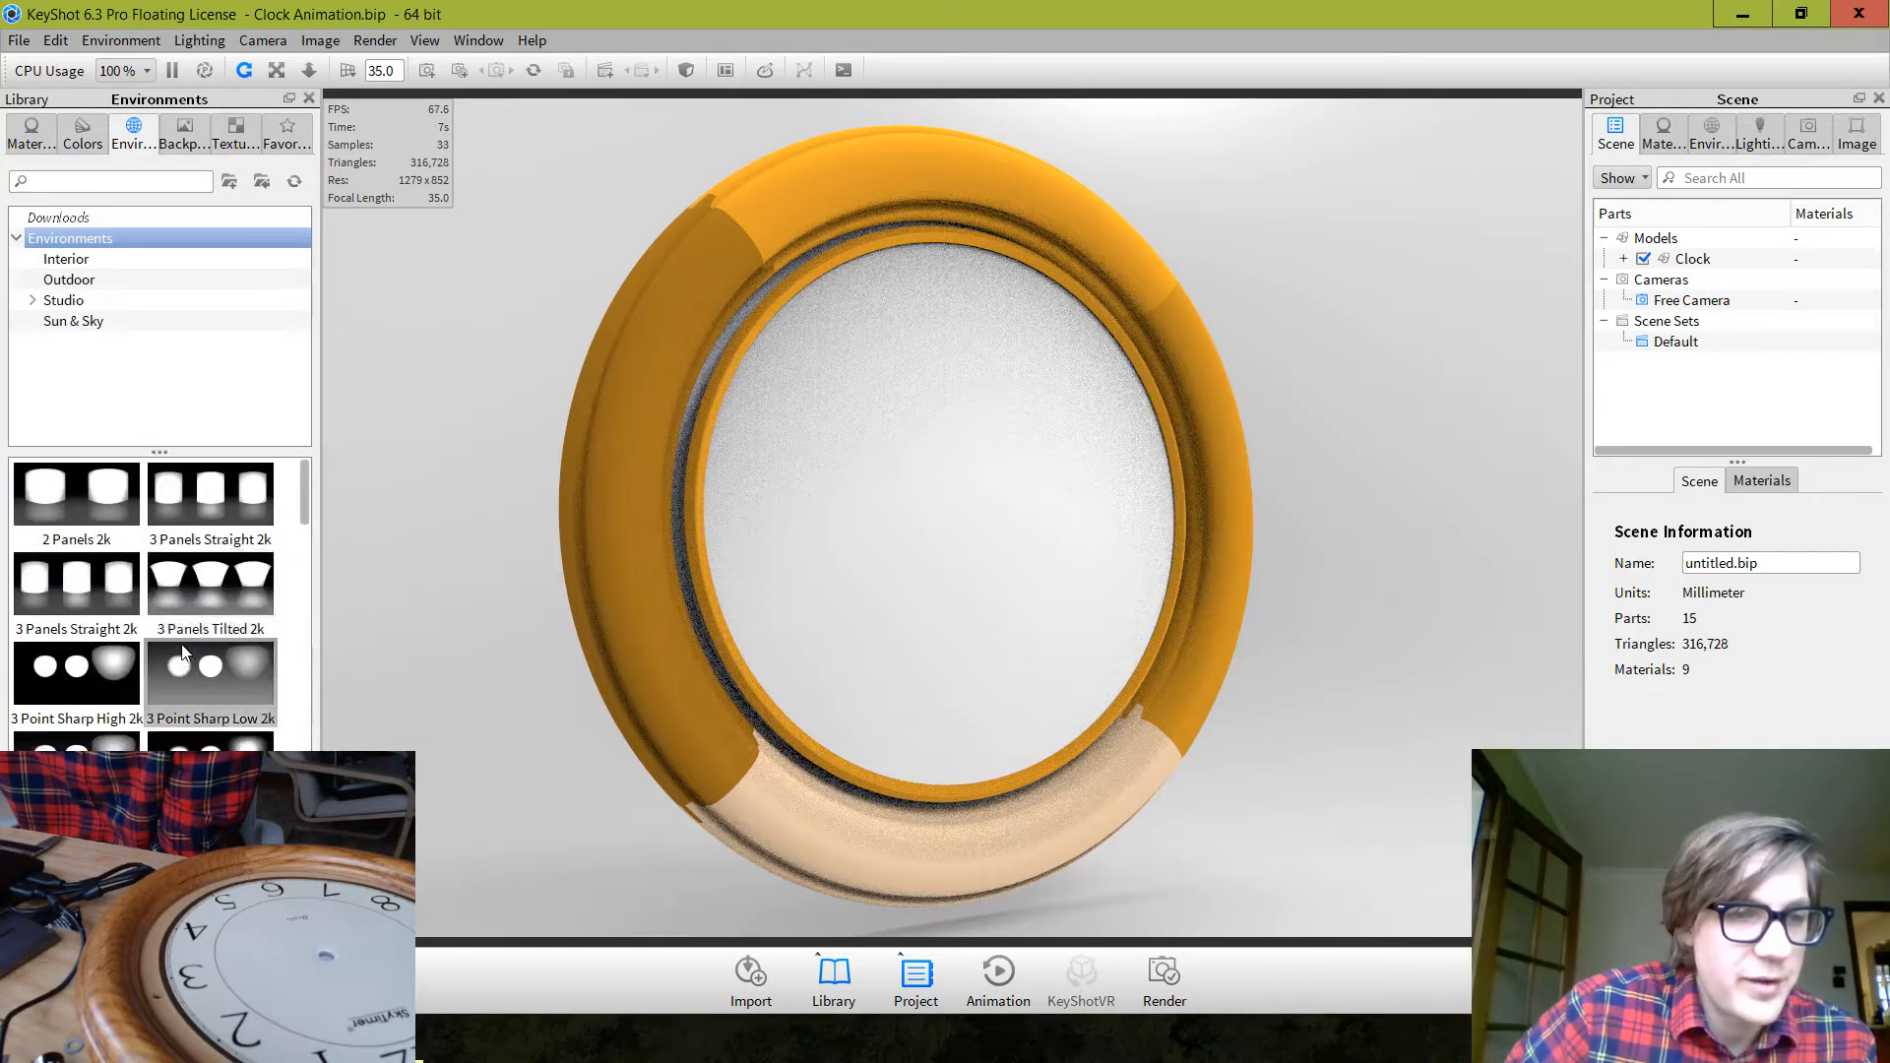
Apply the tan procedural wood material from the Wood category to the left, upper and lower segments of the clock frame
click(32, 132)
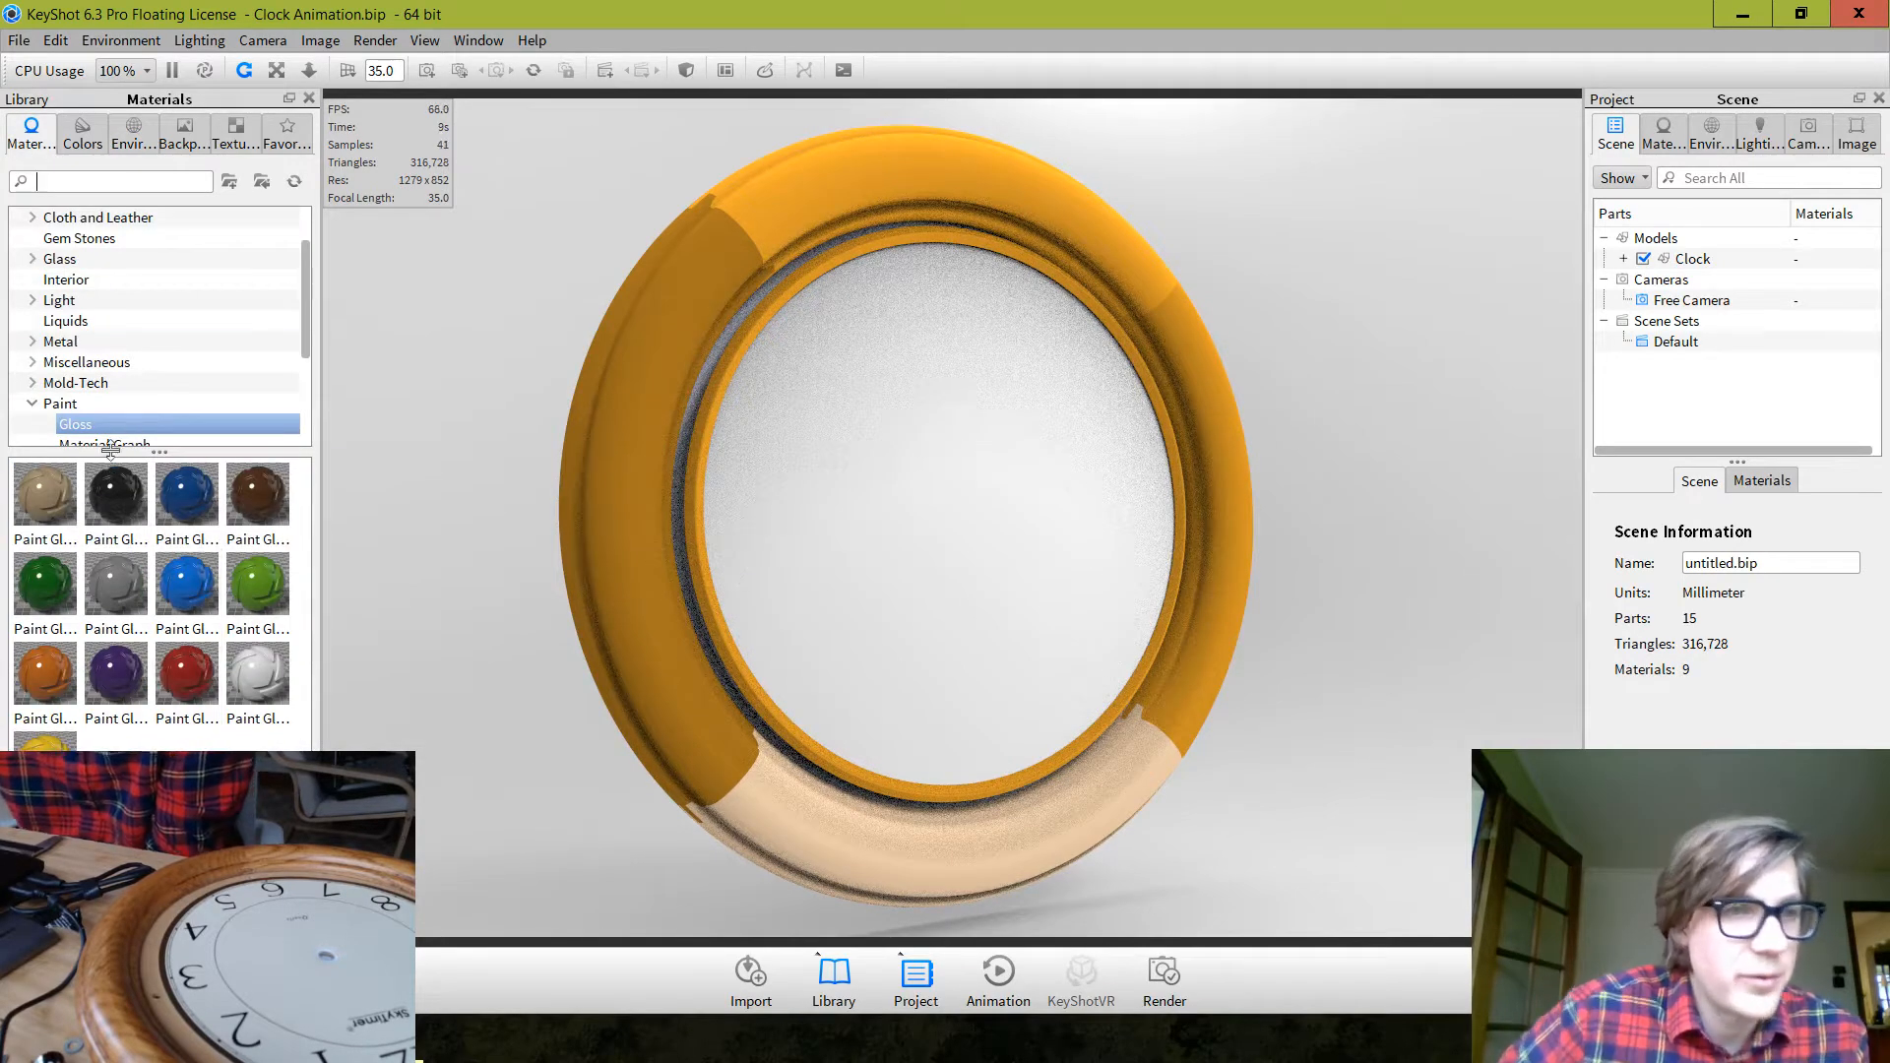
scroll(147, 345, up, 1)
scroll(123, 349, down, 4)
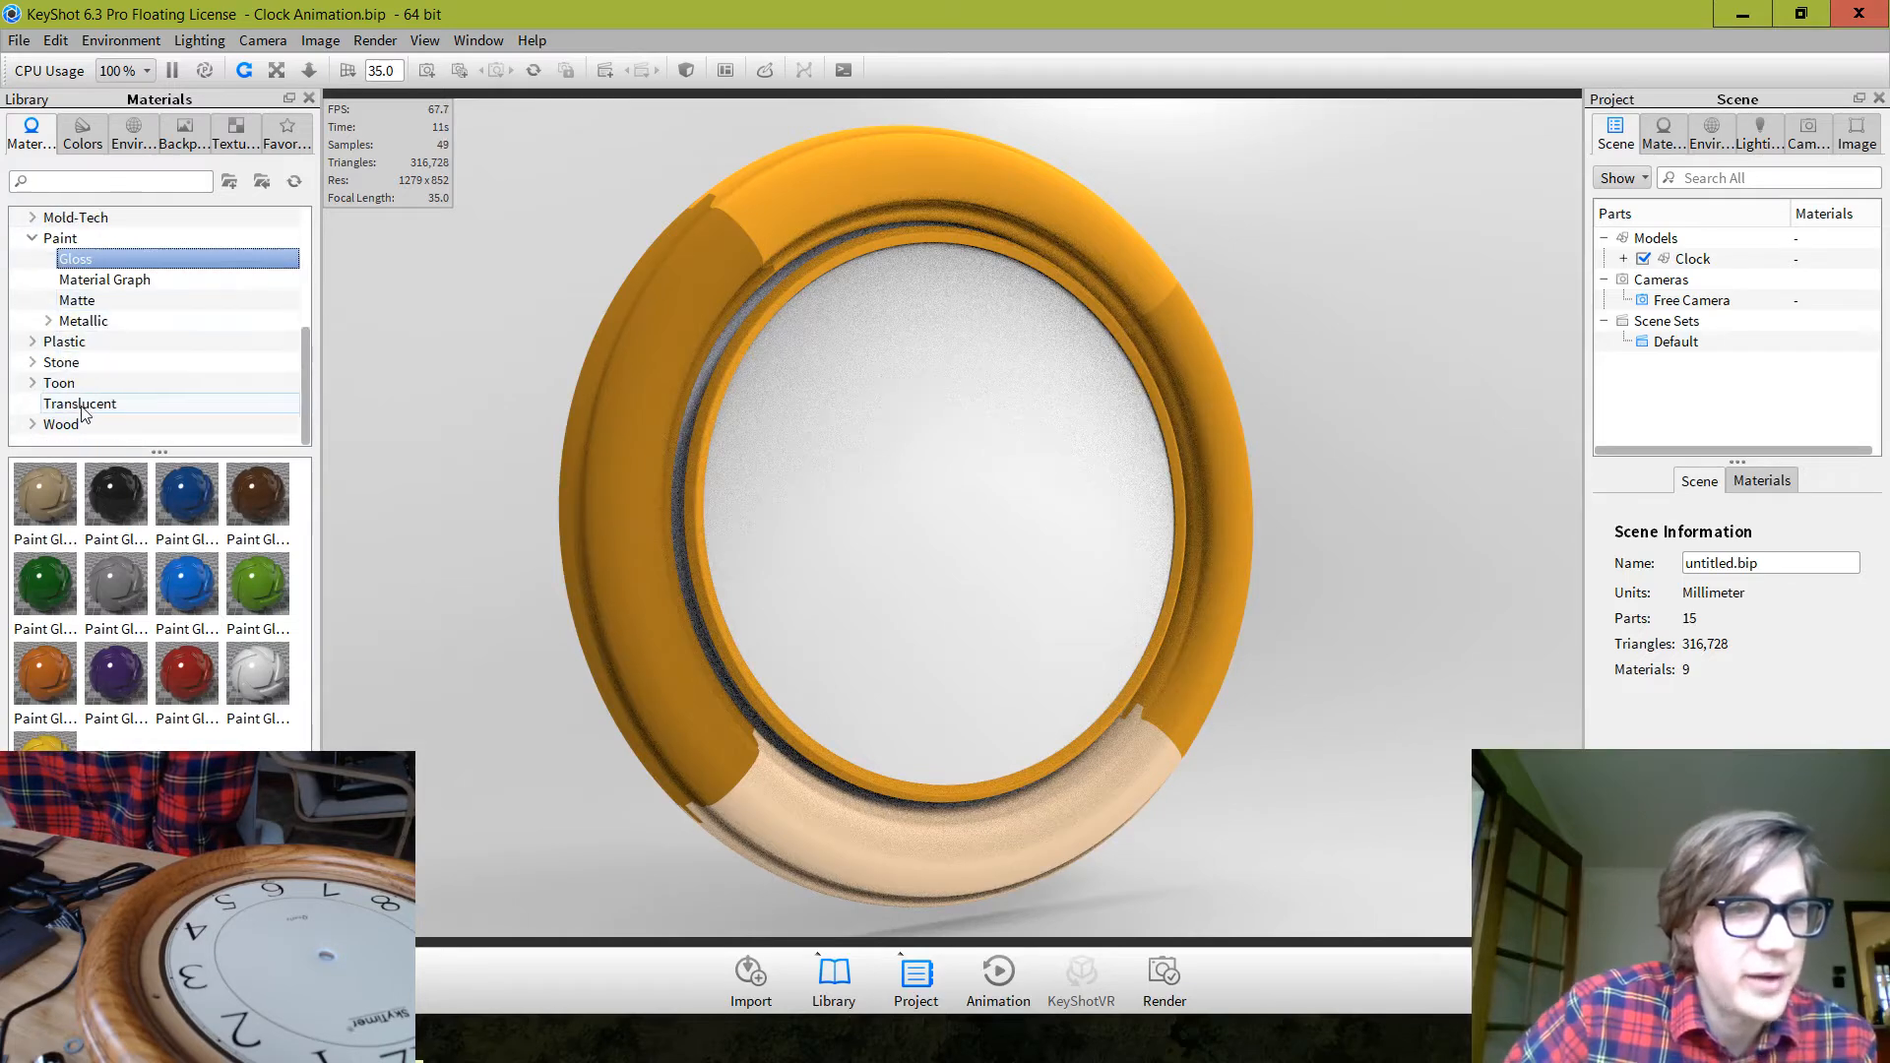
click(49, 425)
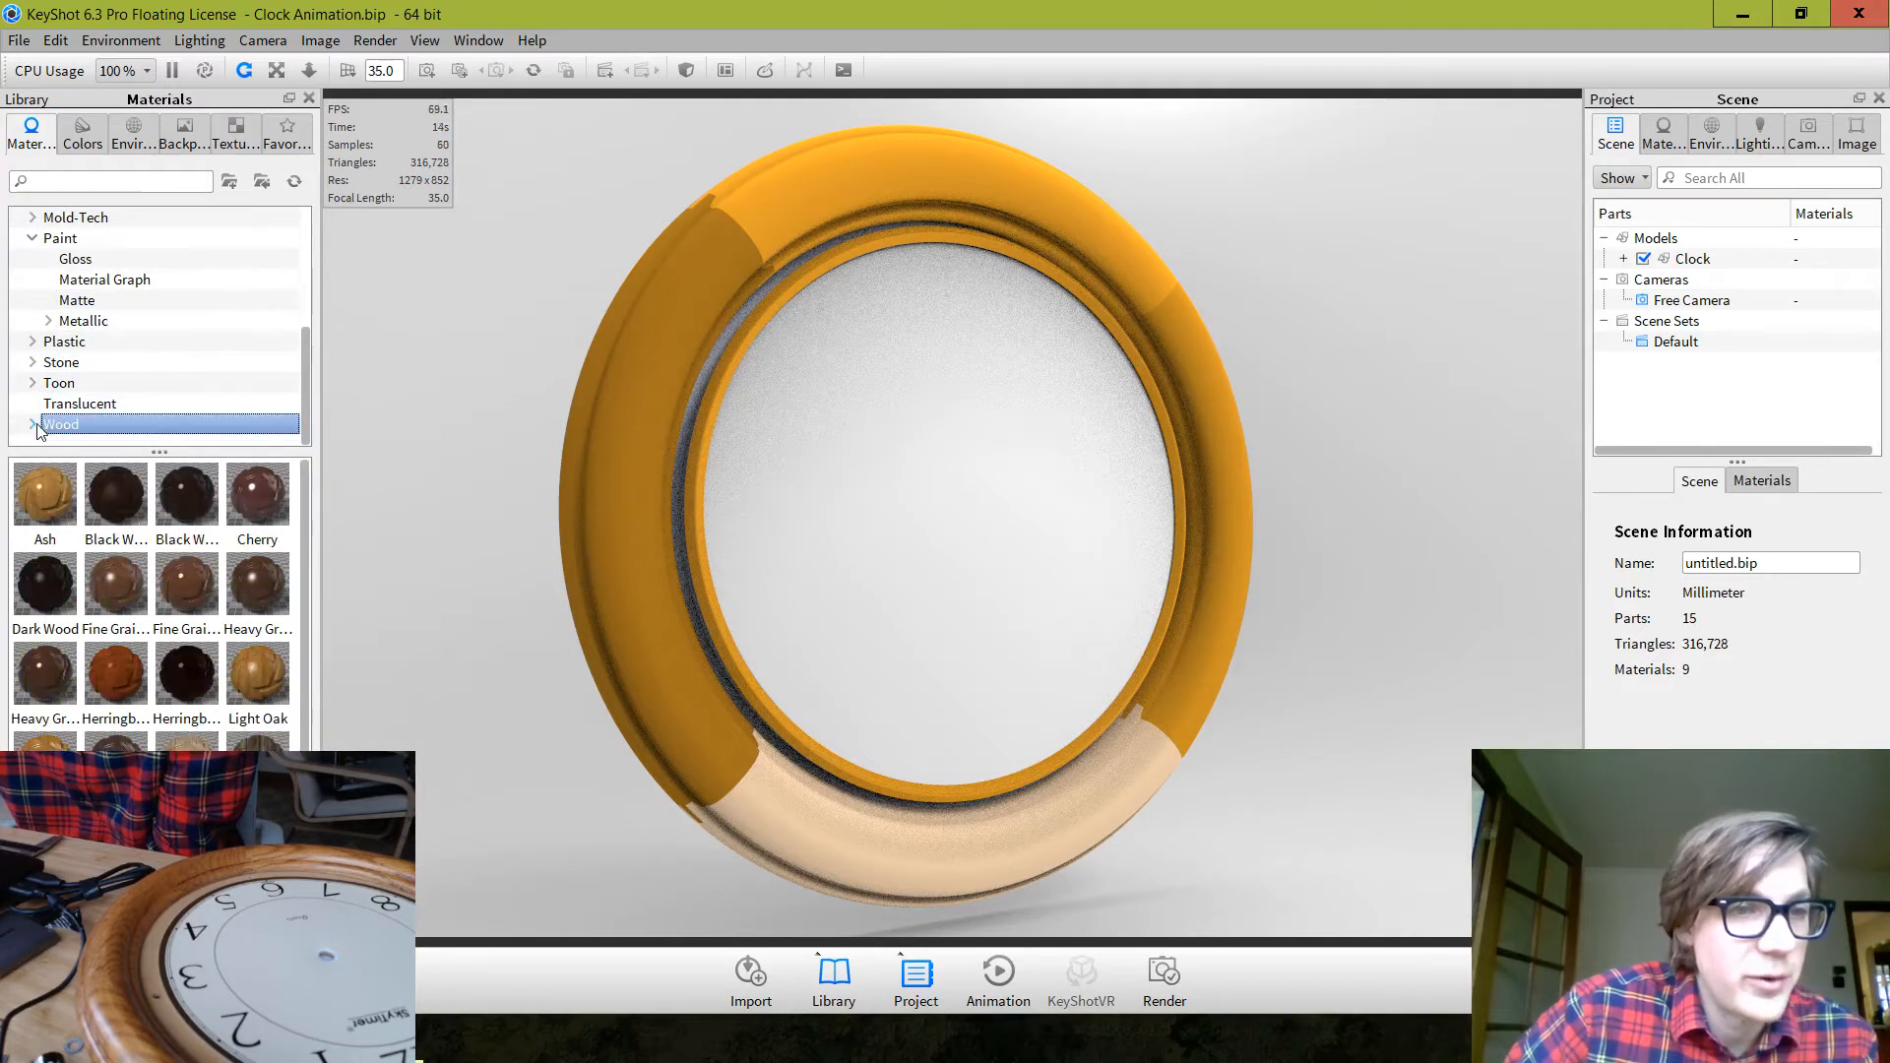
scroll(88, 413, down, 1)
click(134, 405)
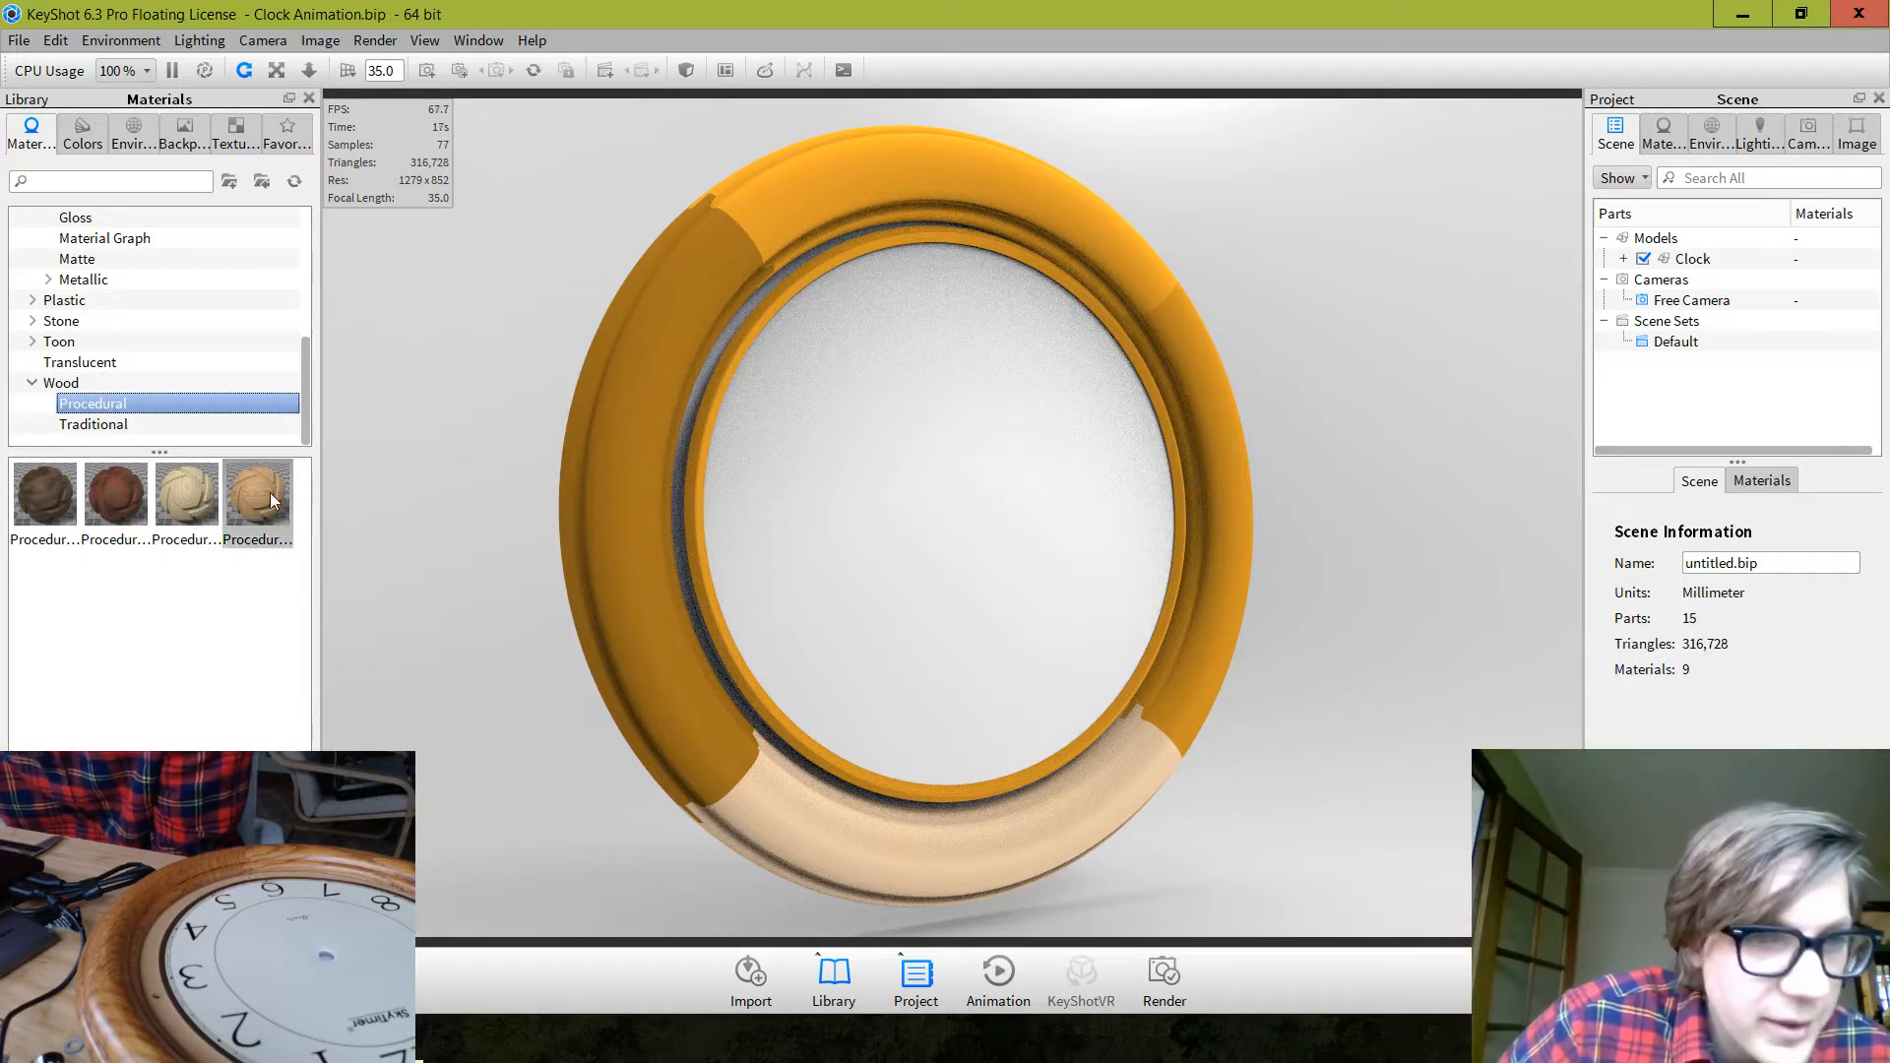
drag(266, 499, 629, 439)
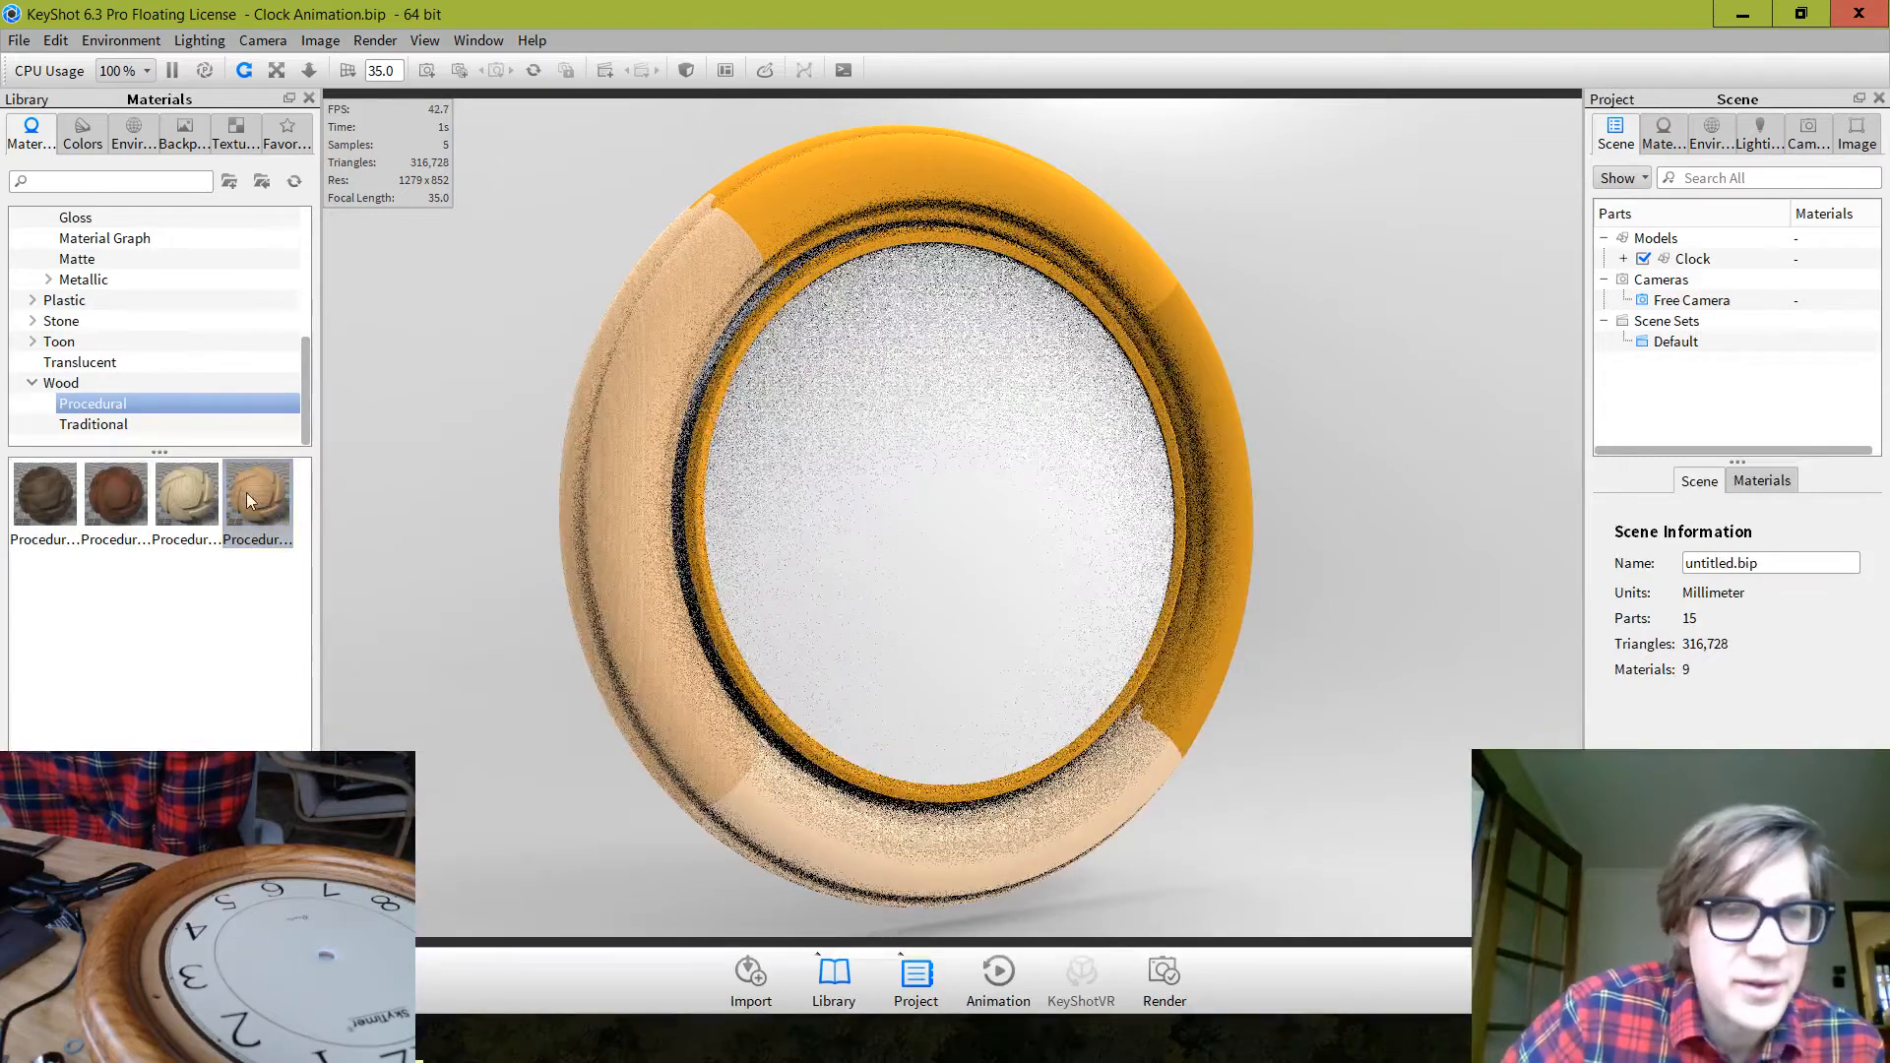
drag(248, 488, 799, 192)
drag(262, 480, 788, 822)
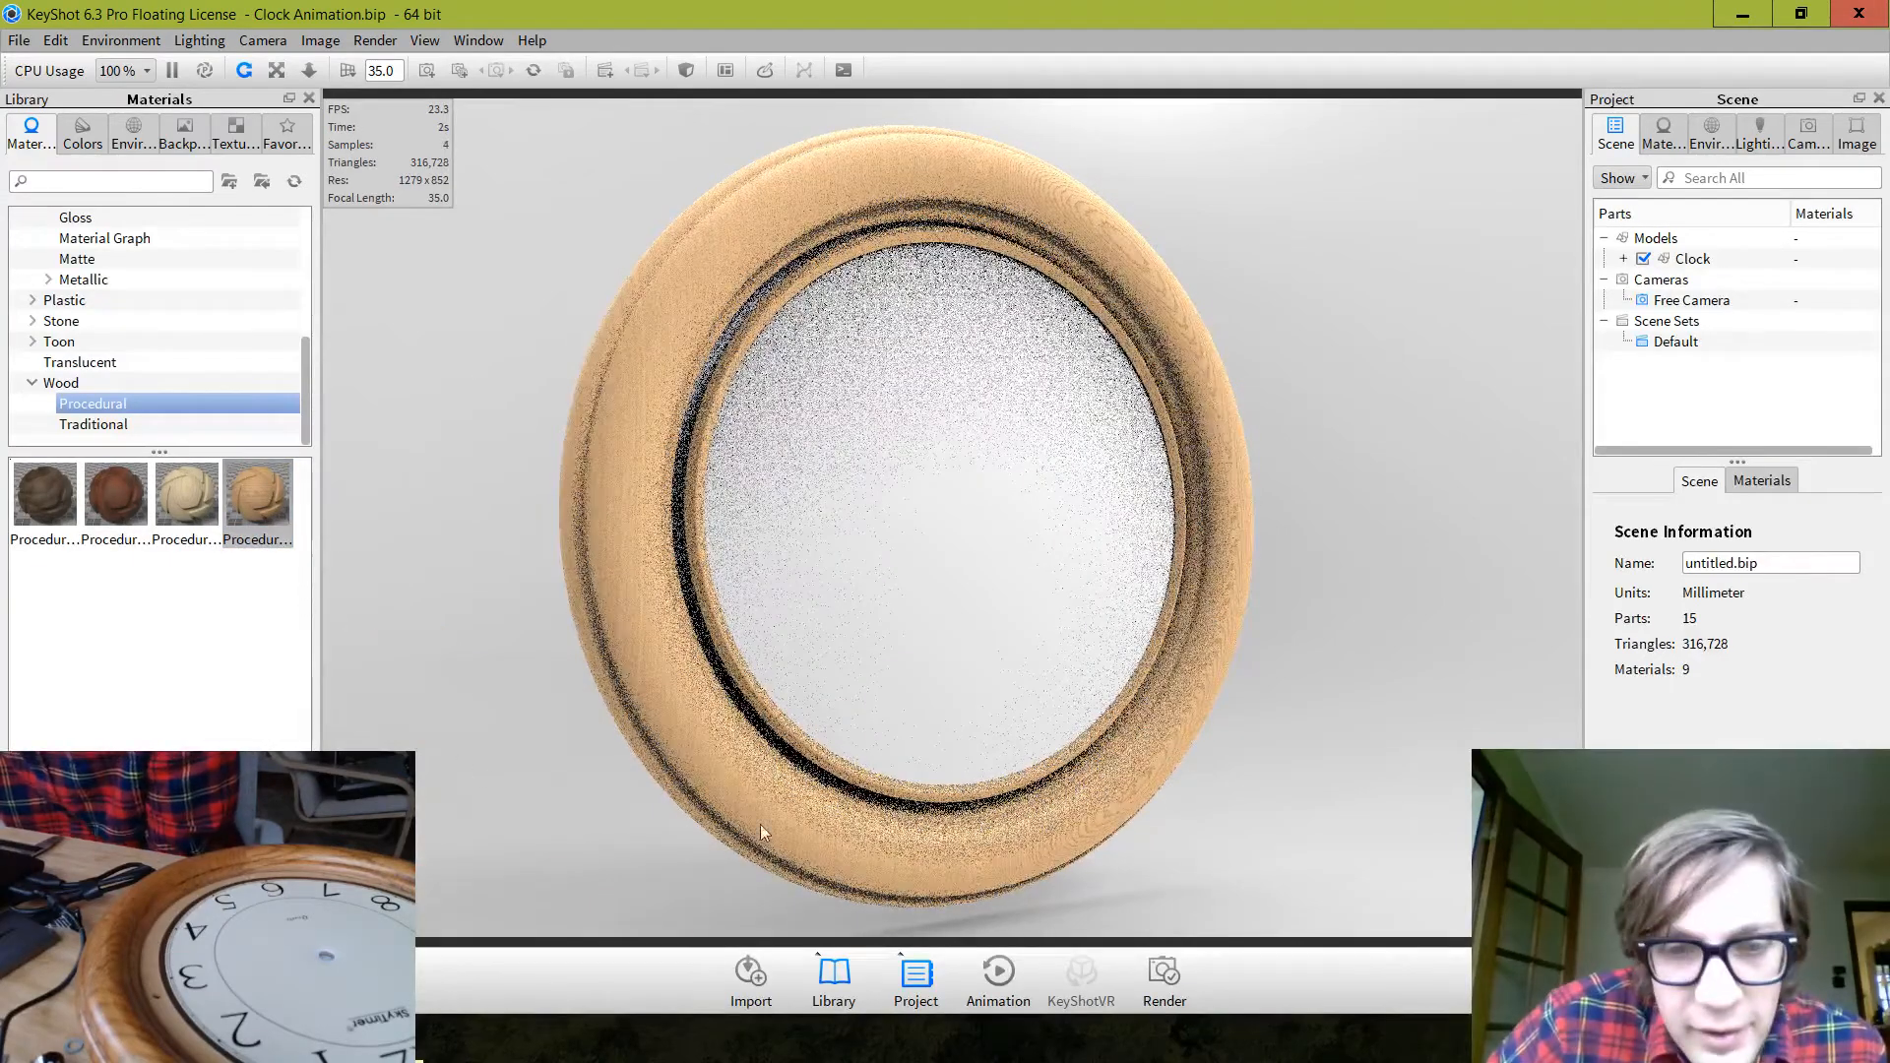
Rotate the wood texture on the frame's lower segment about a quarter turn around the blue axis with the Mapping Tool
double_click(959, 858)
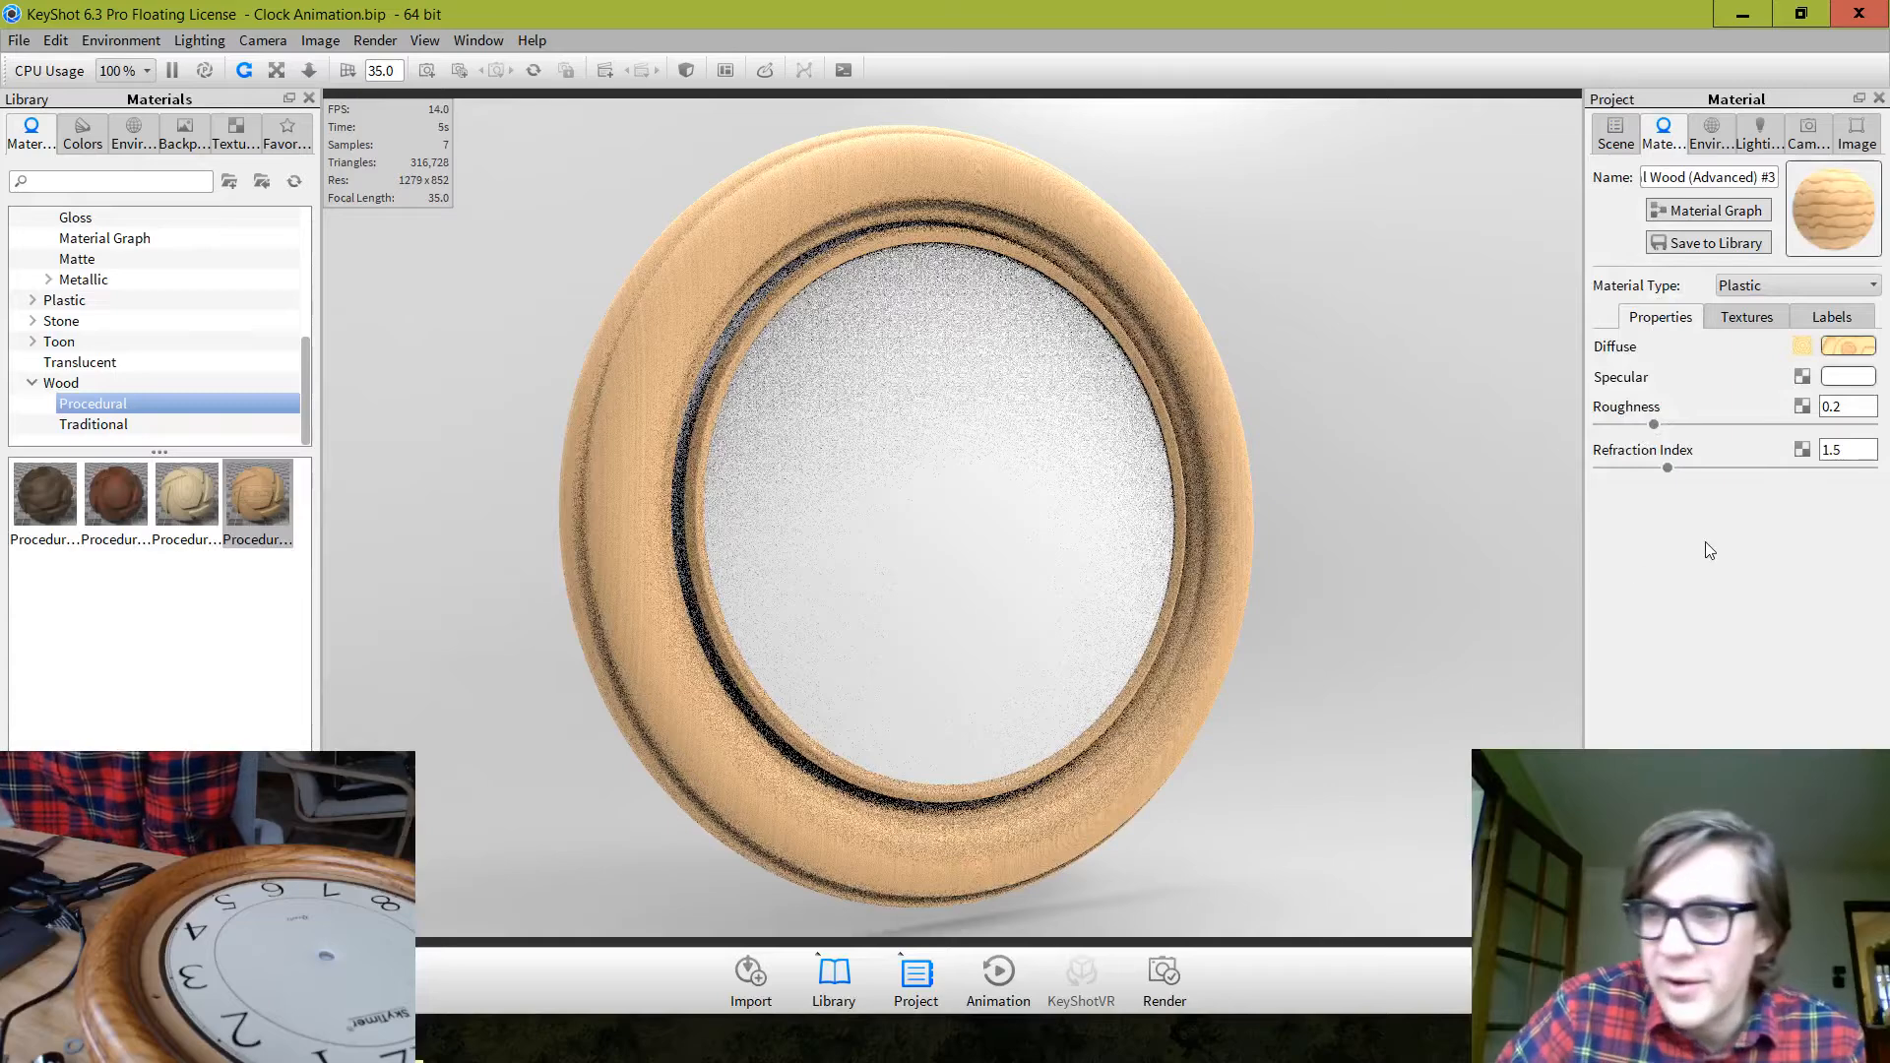
click(1756, 318)
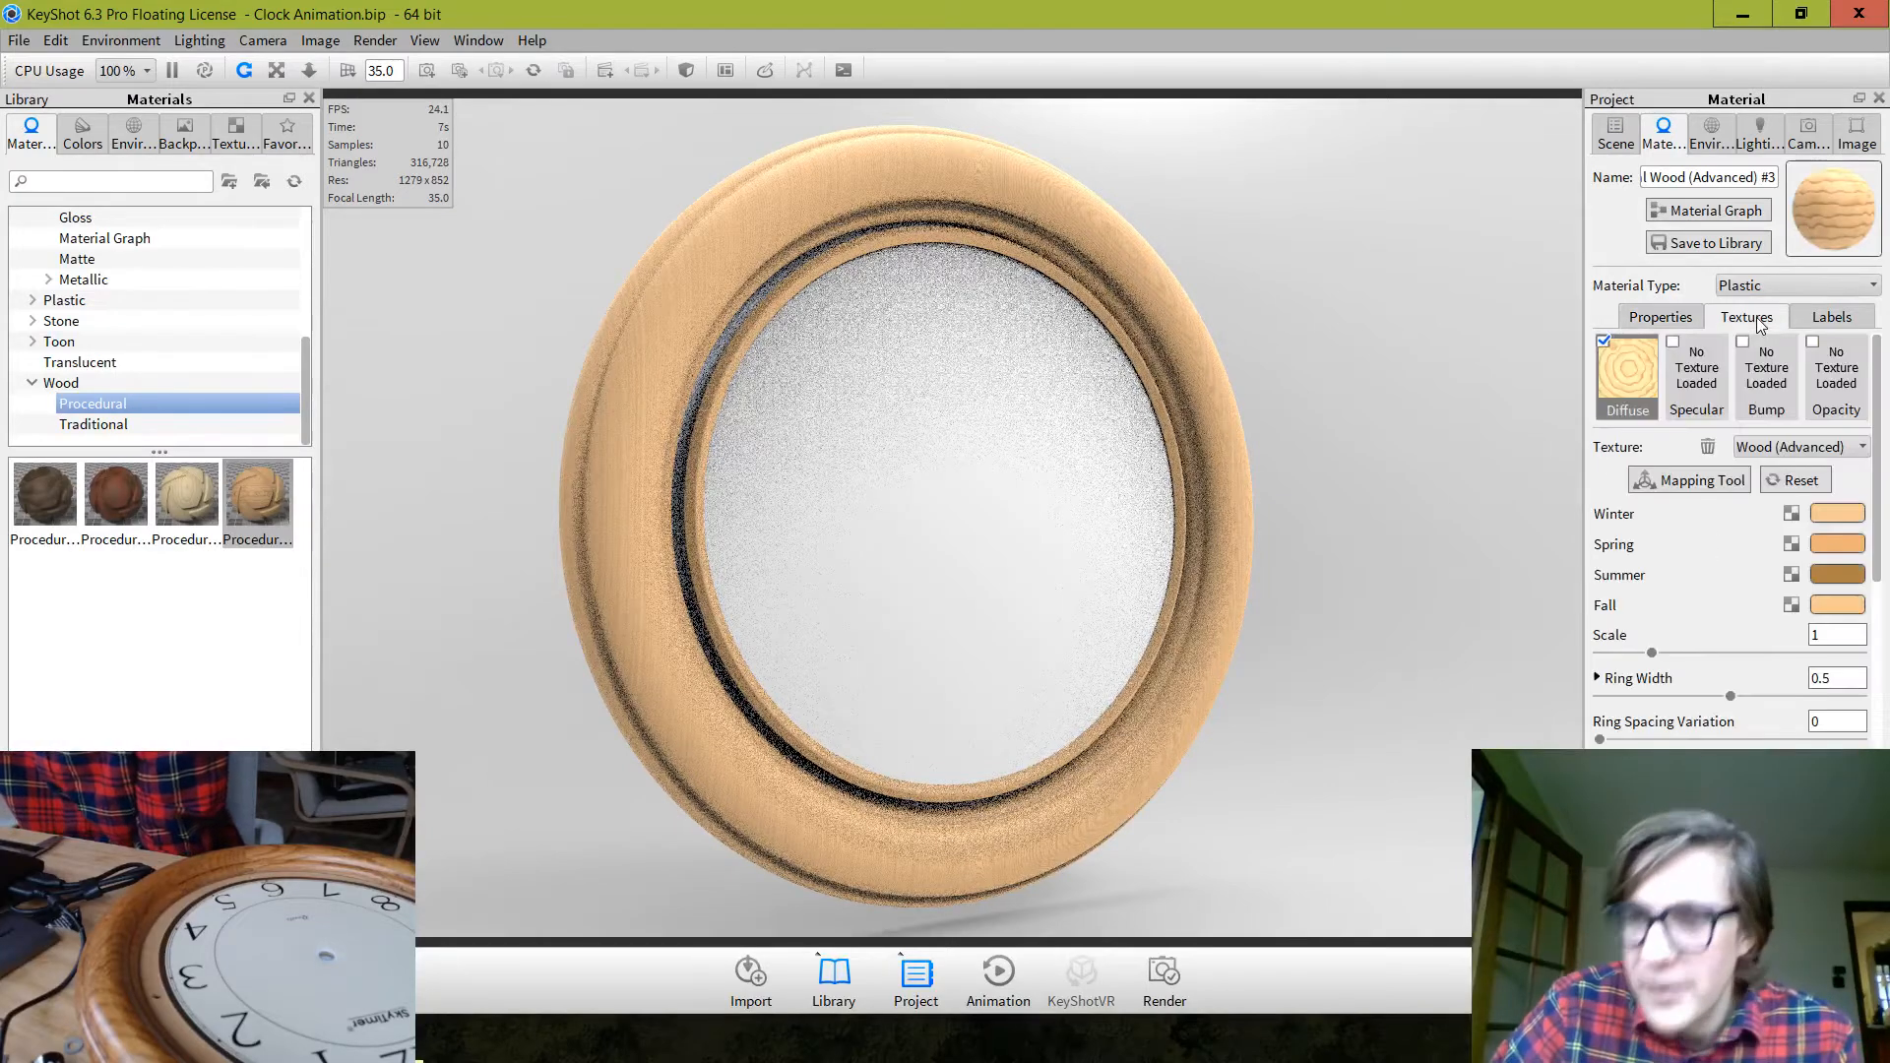
scroll(1715, 576, down, 6)
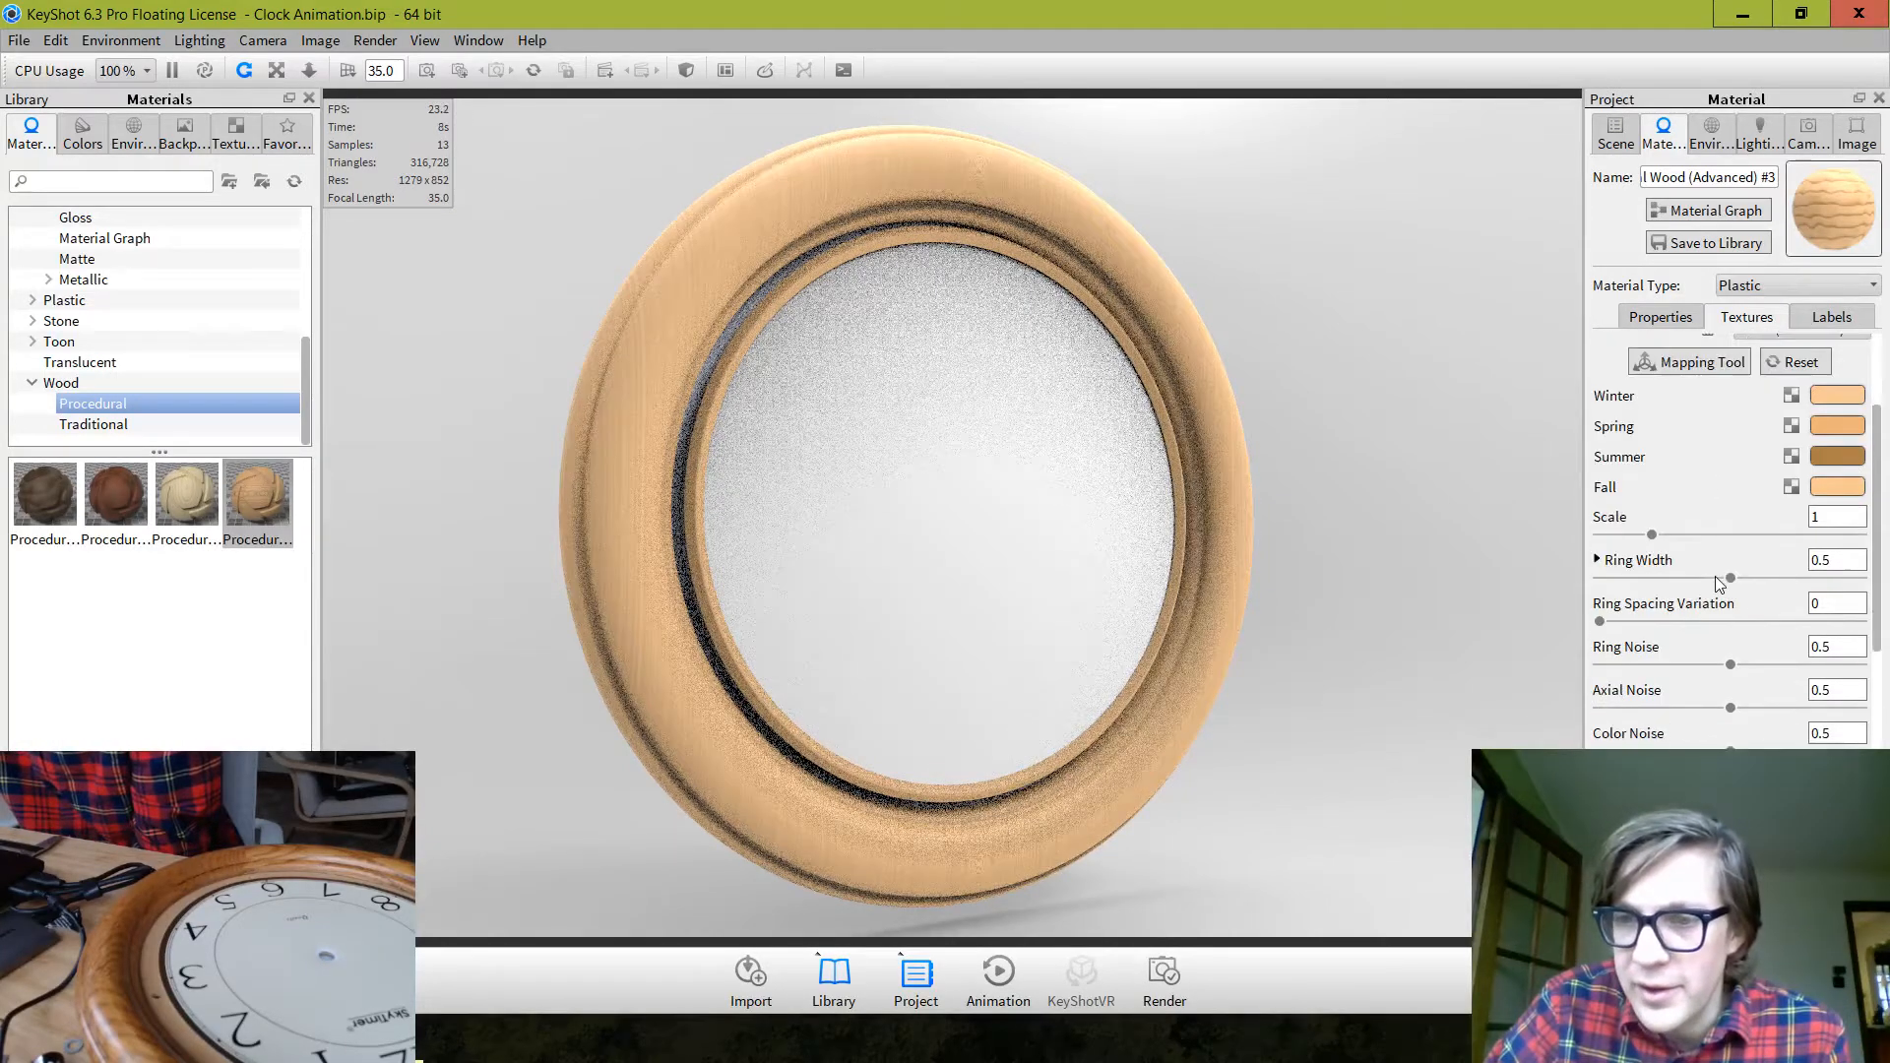
scroll(1665, 604, up, 6)
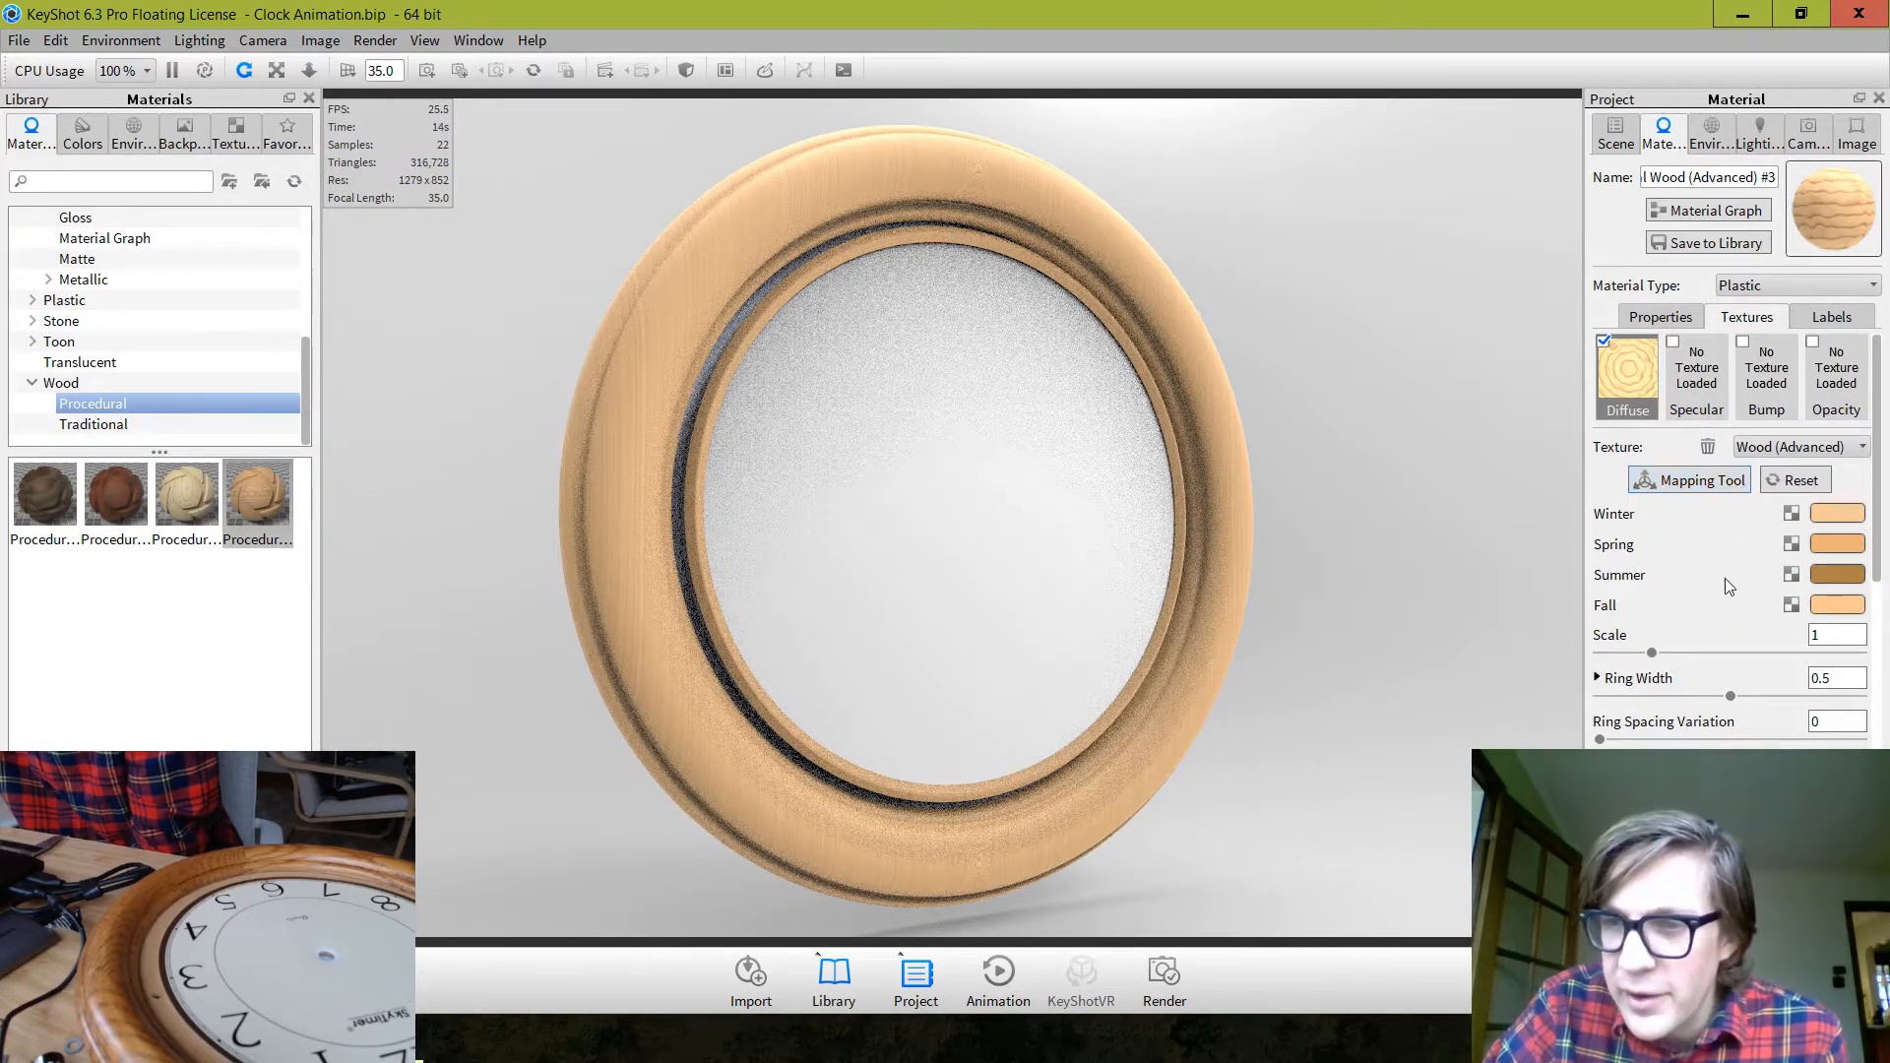
click(1661, 317)
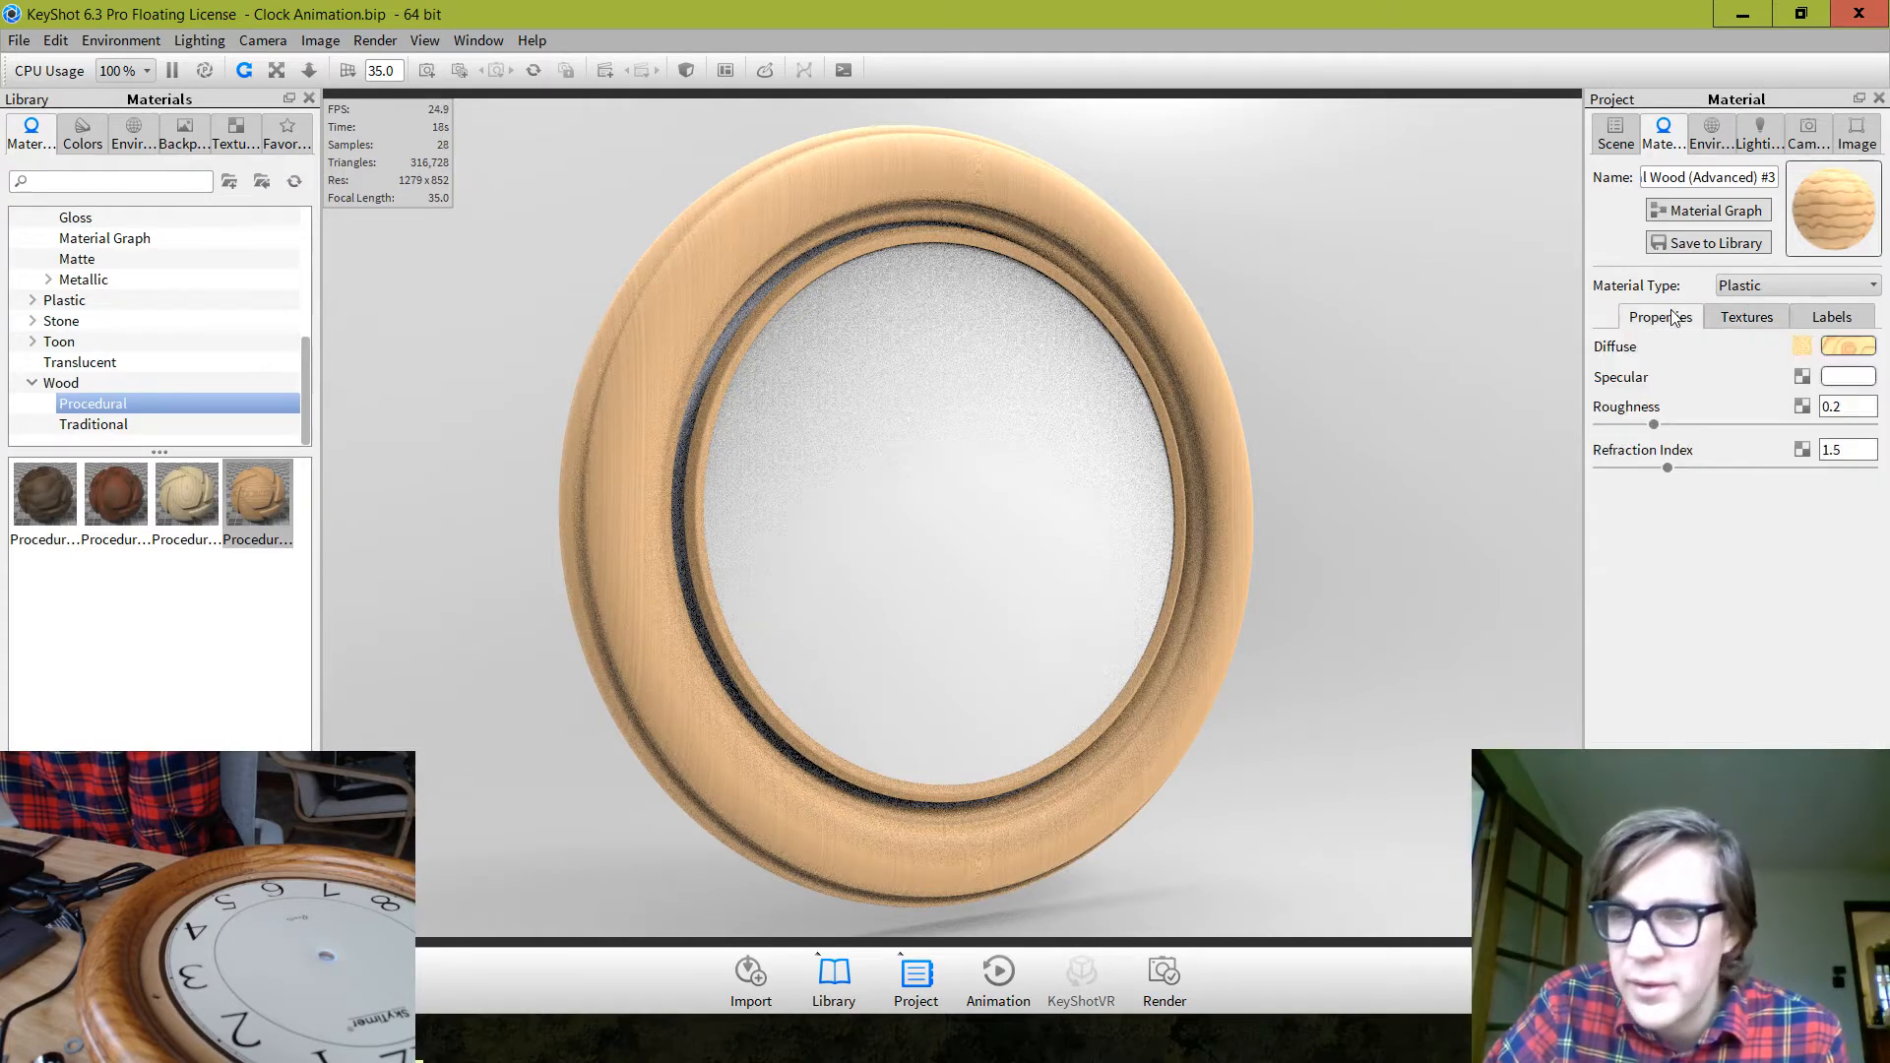
click(1740, 321)
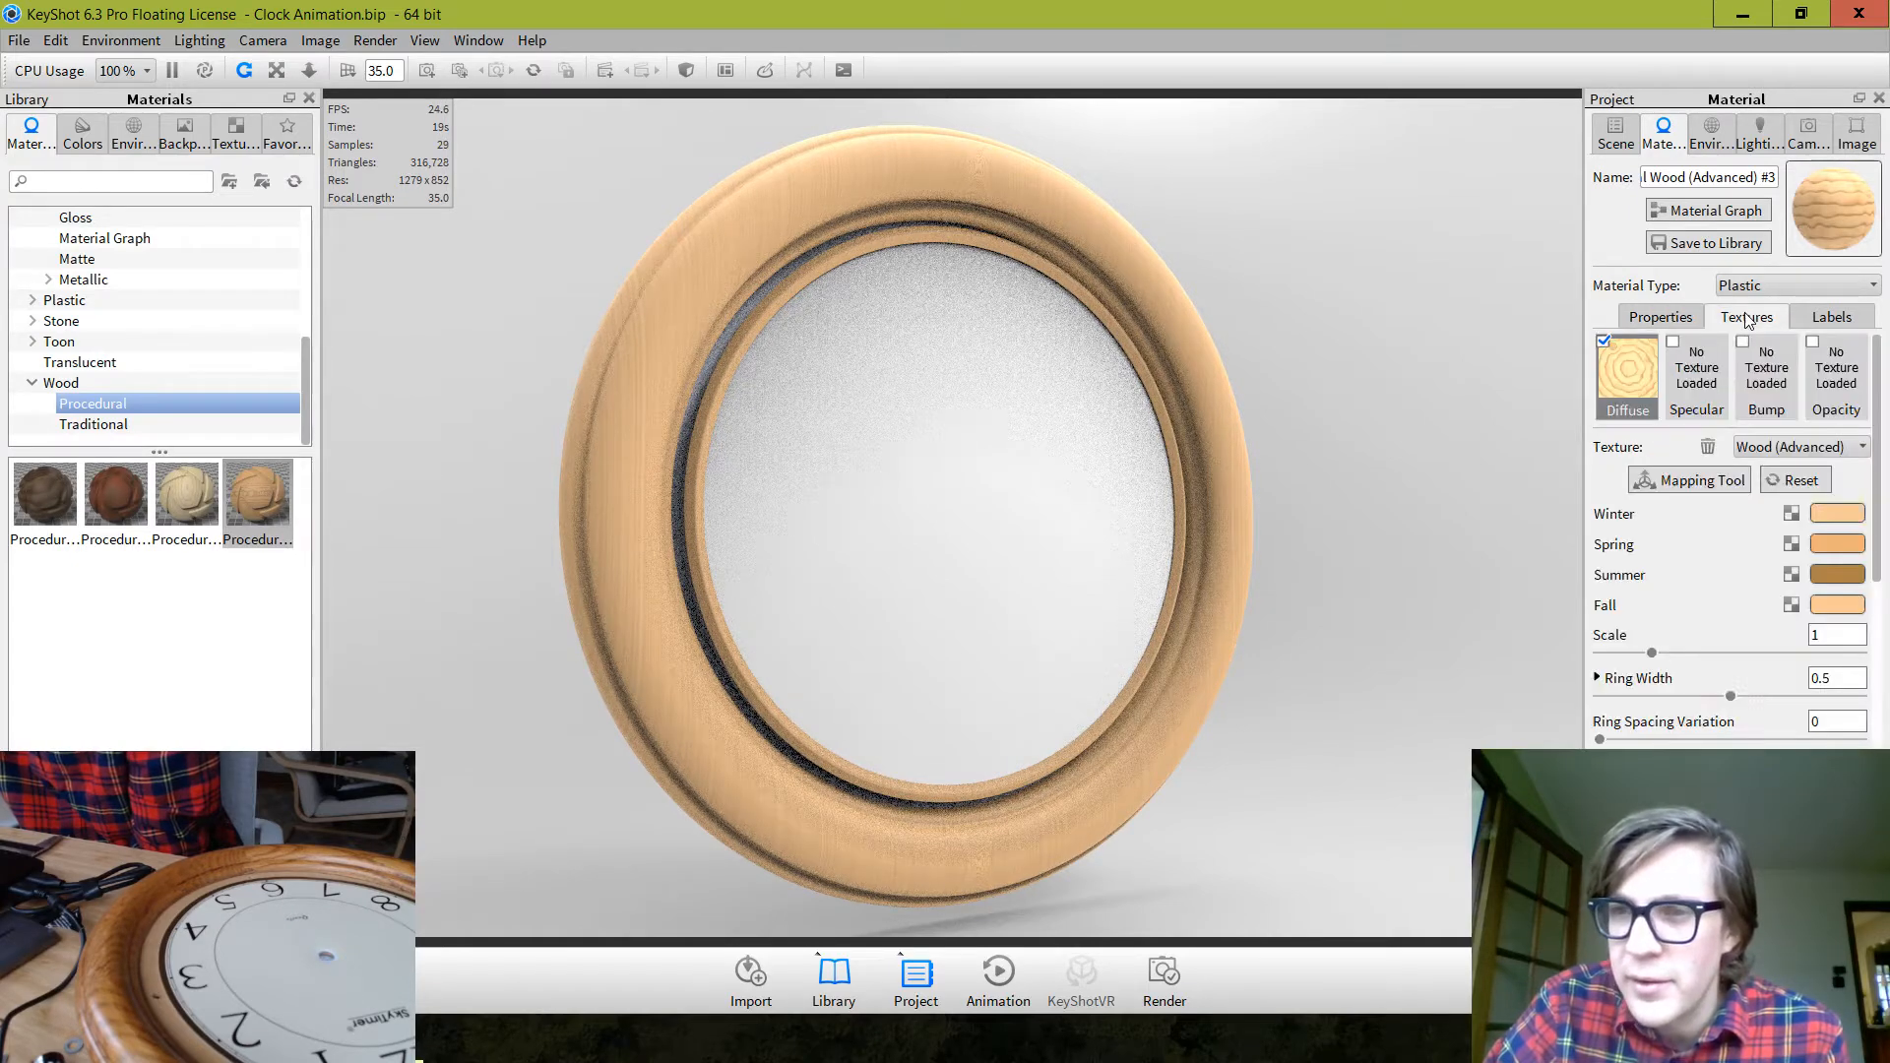
click(1701, 481)
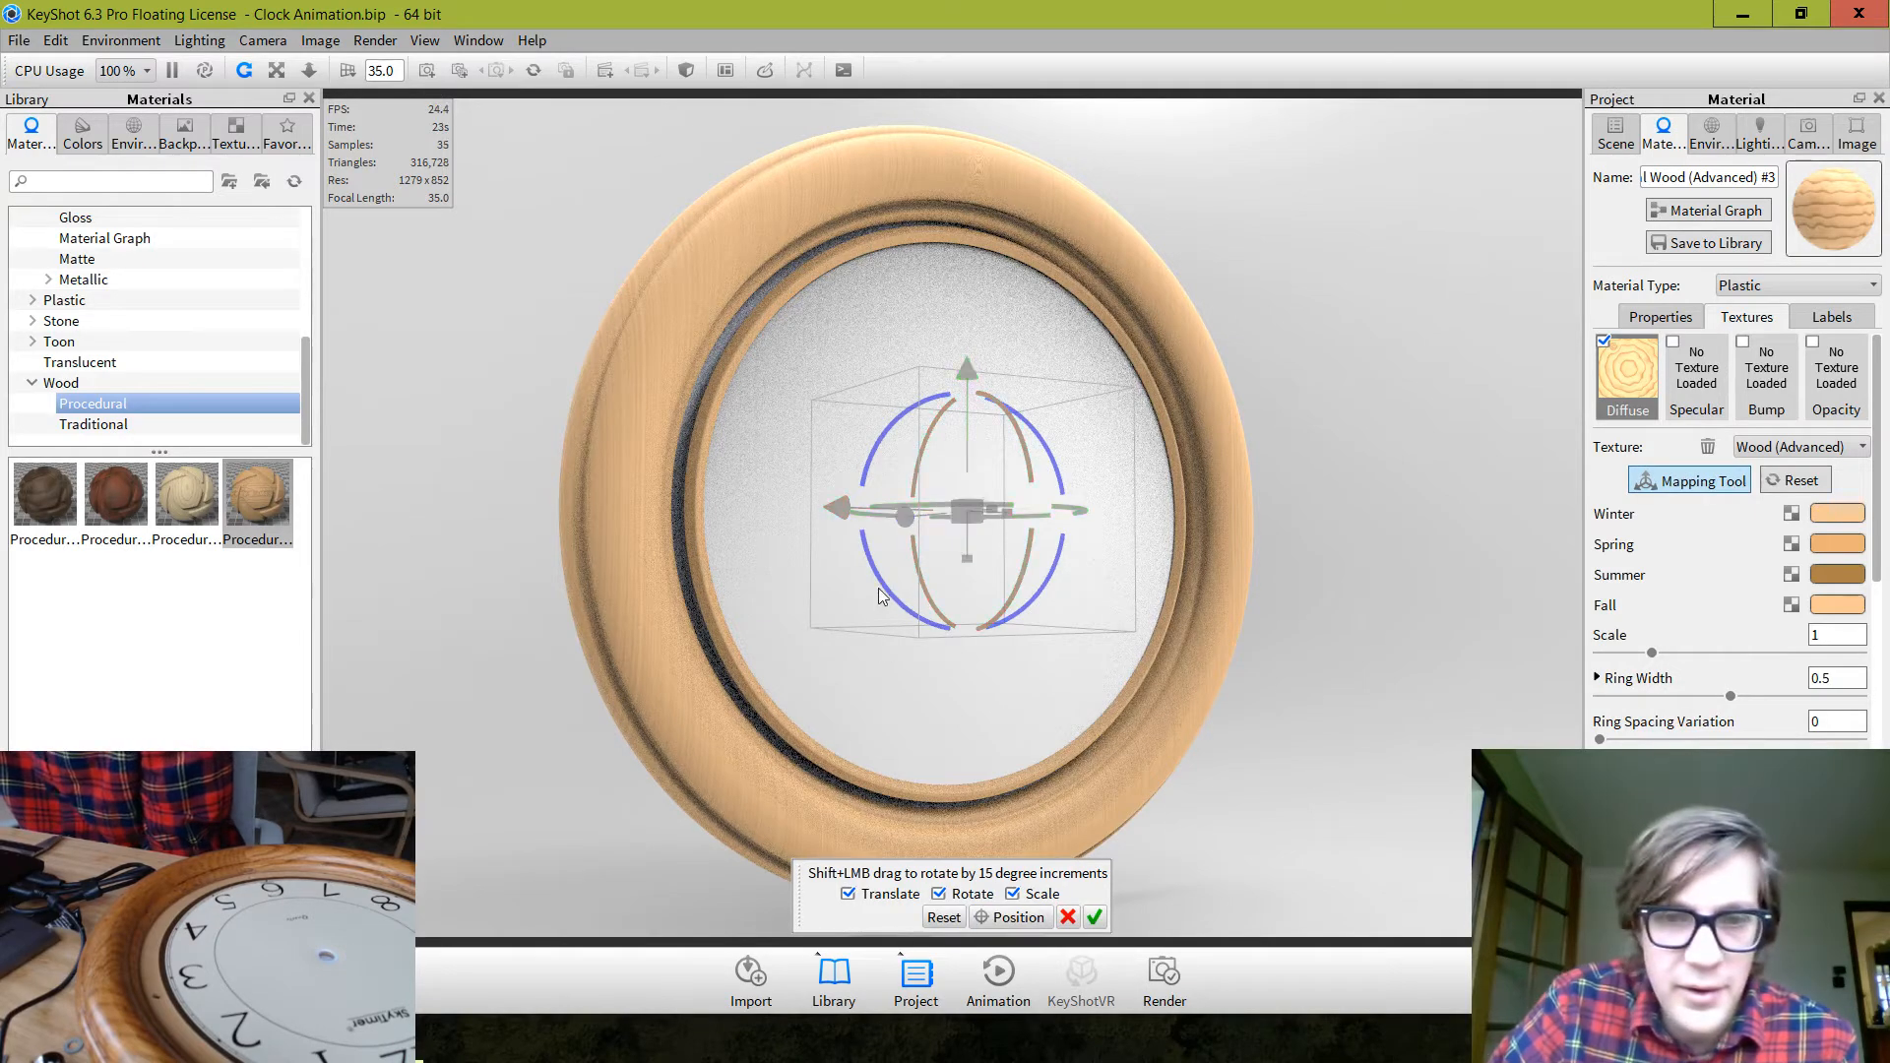
drag(878, 583, 878, 407)
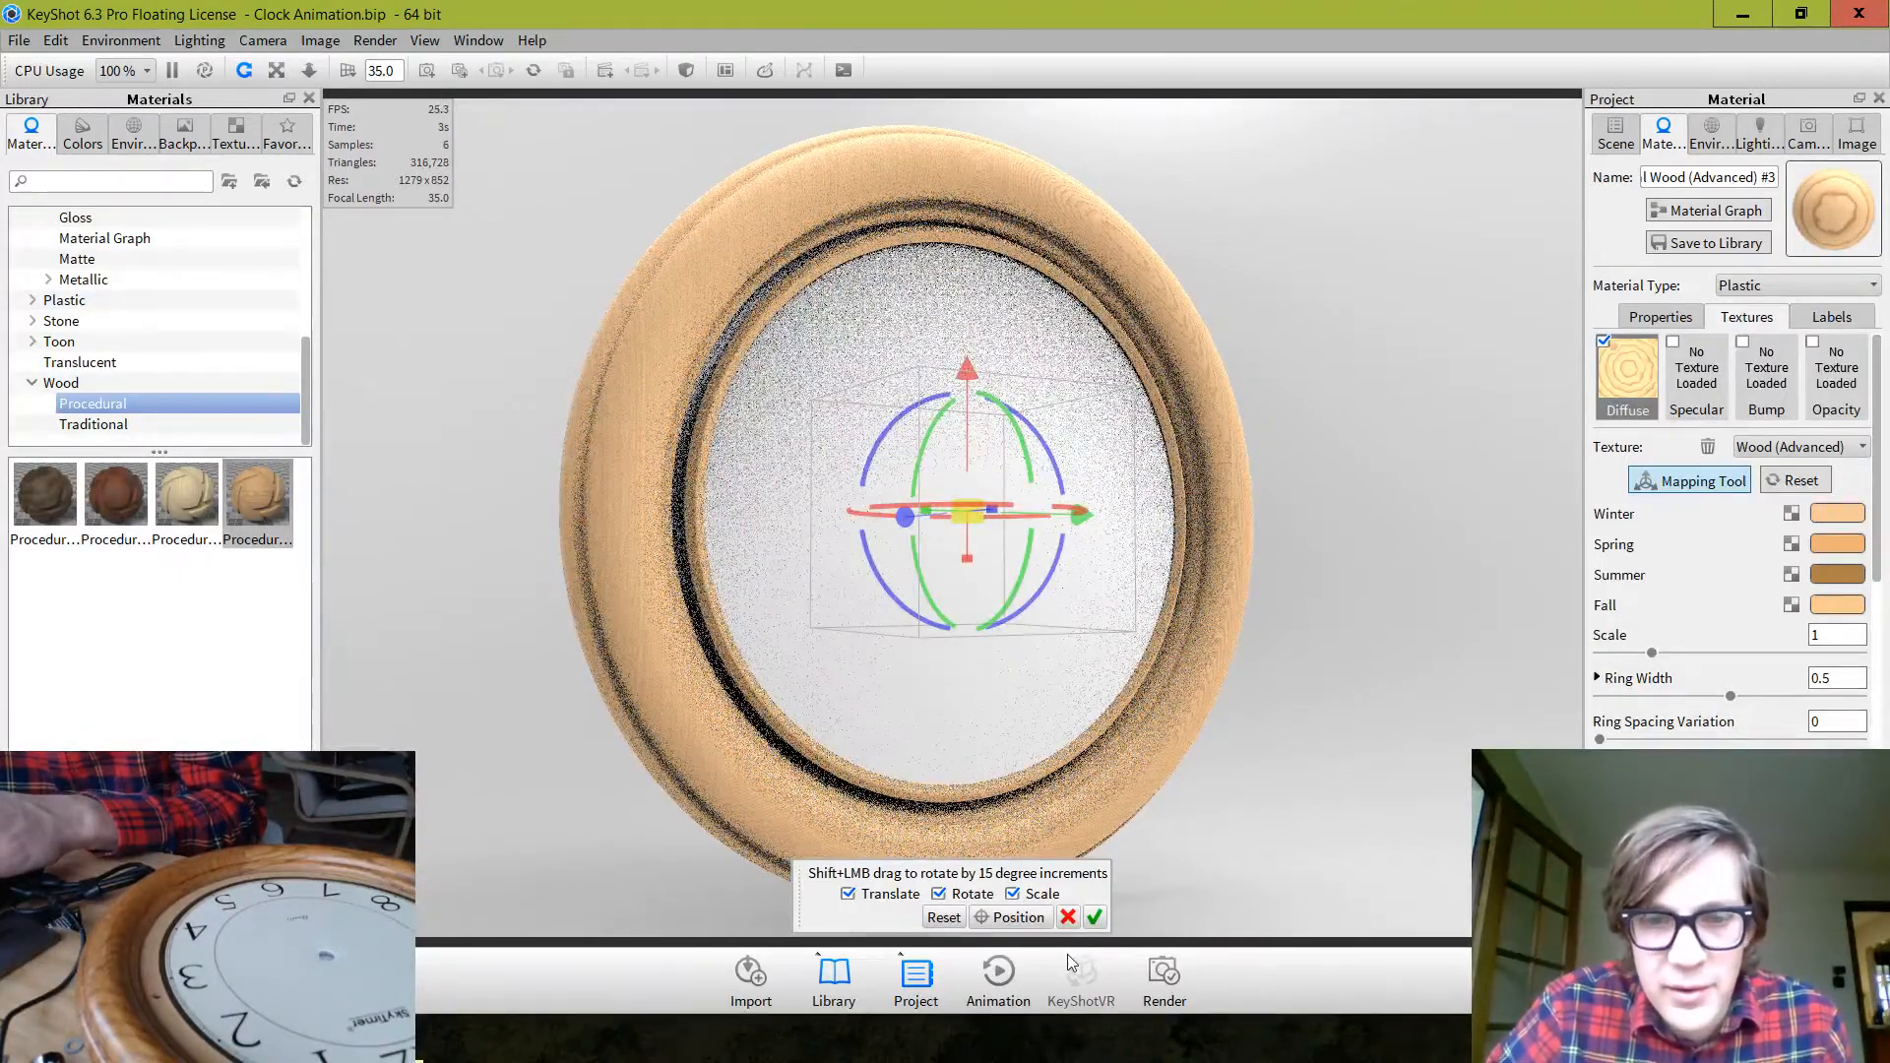
click(1095, 917)
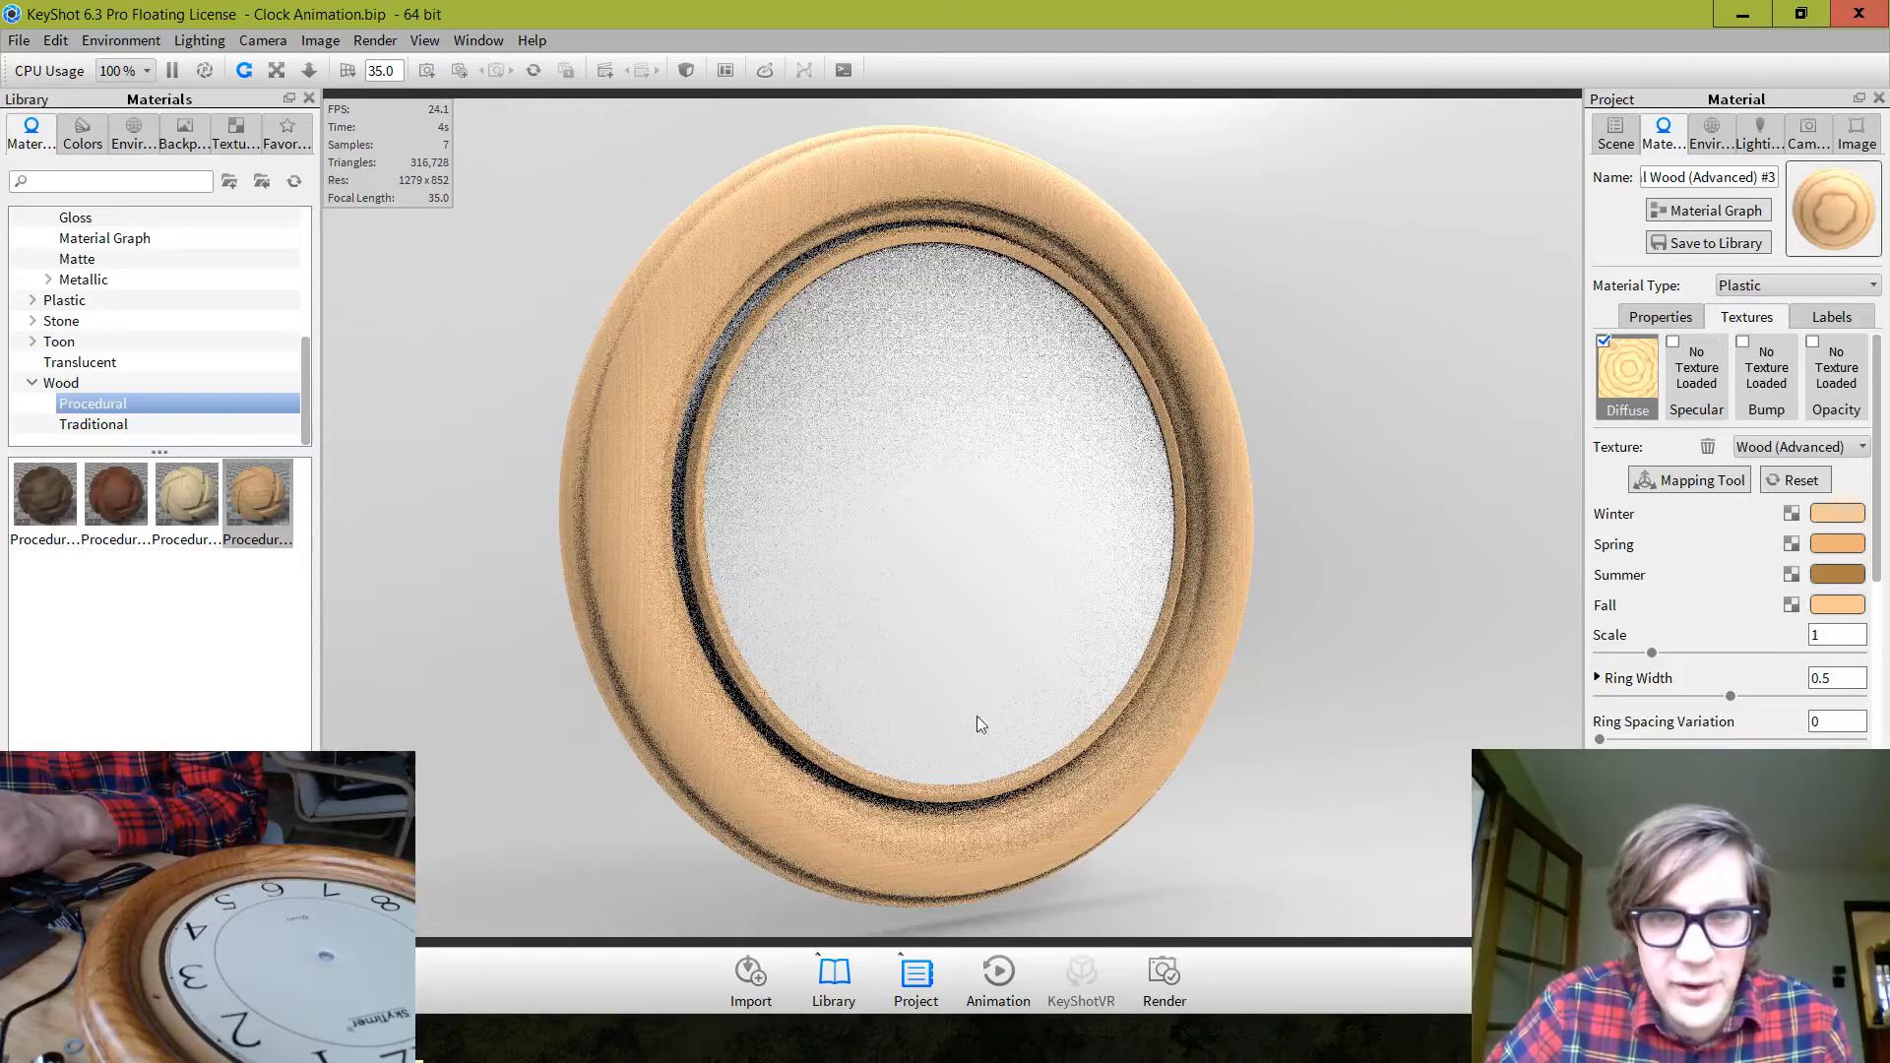
Rotate the wood texture on the frame's upper segment about a quarter turn around the blue axis with the Mapping Tool
double_click(954, 177)
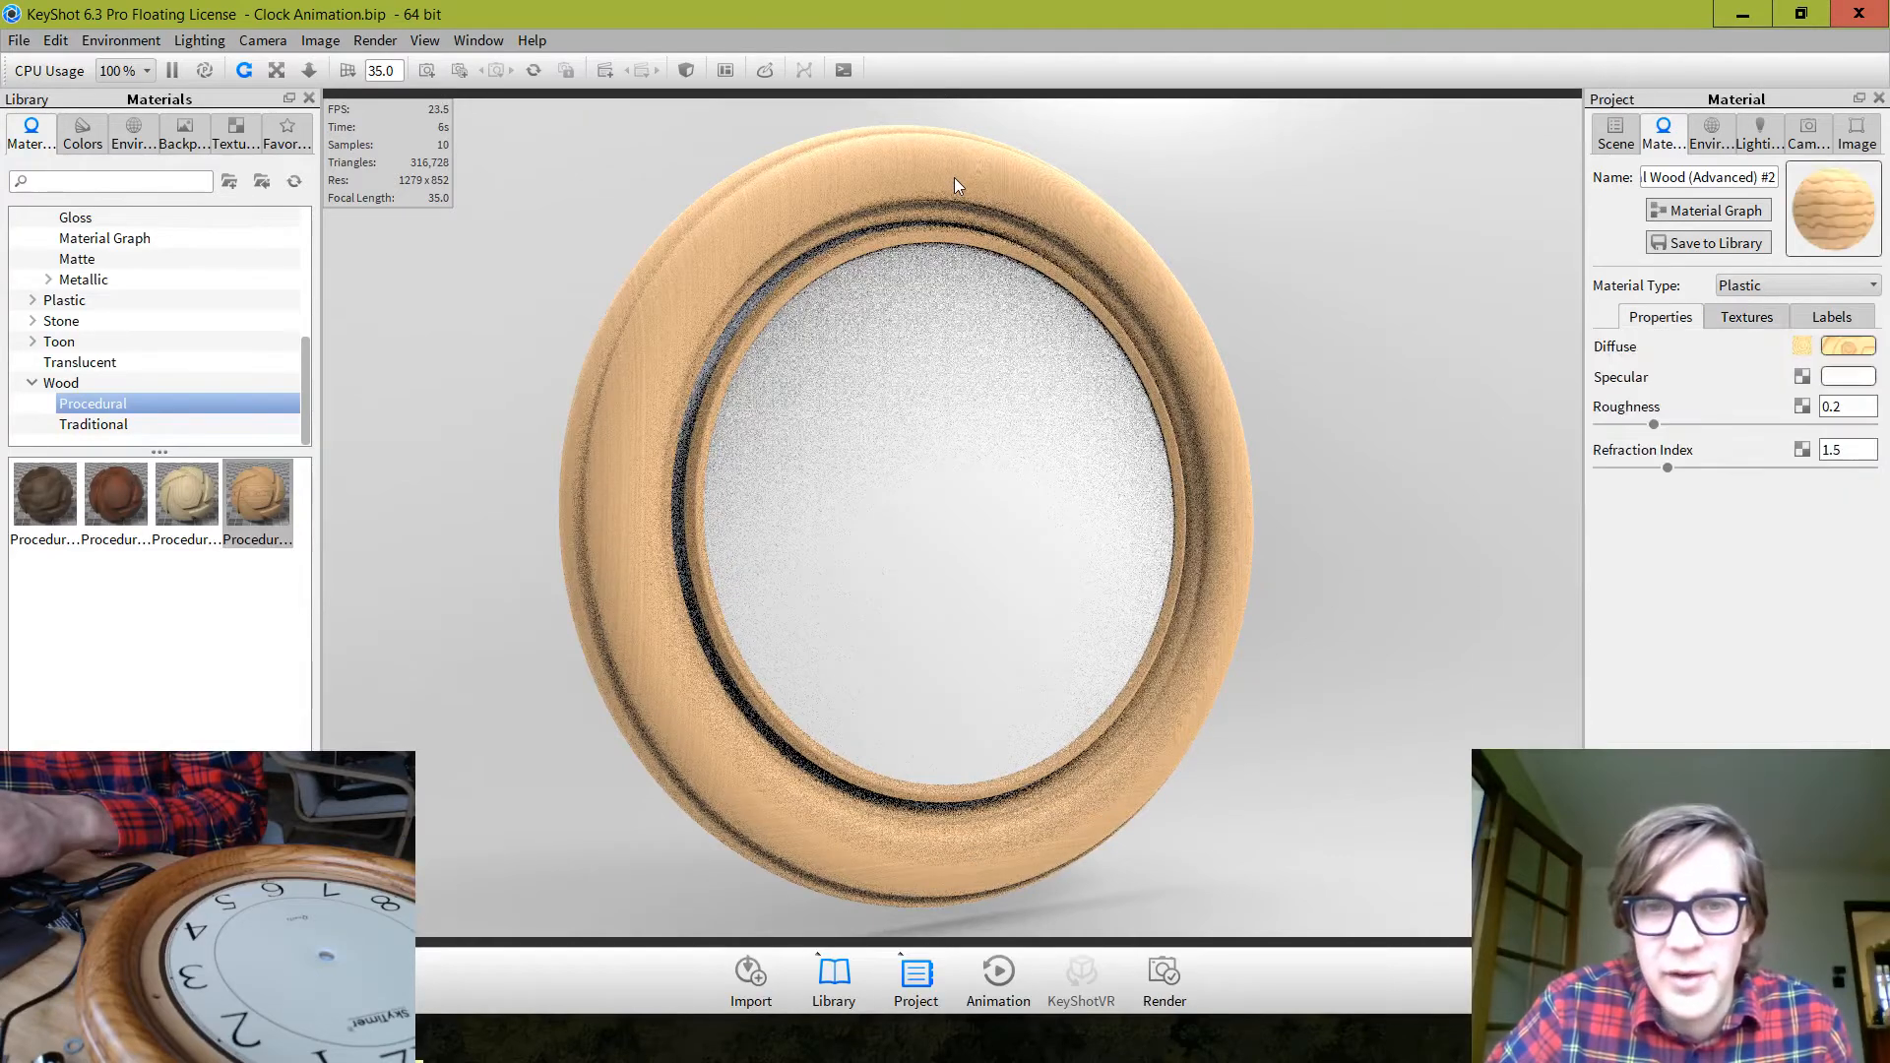
click(1744, 326)
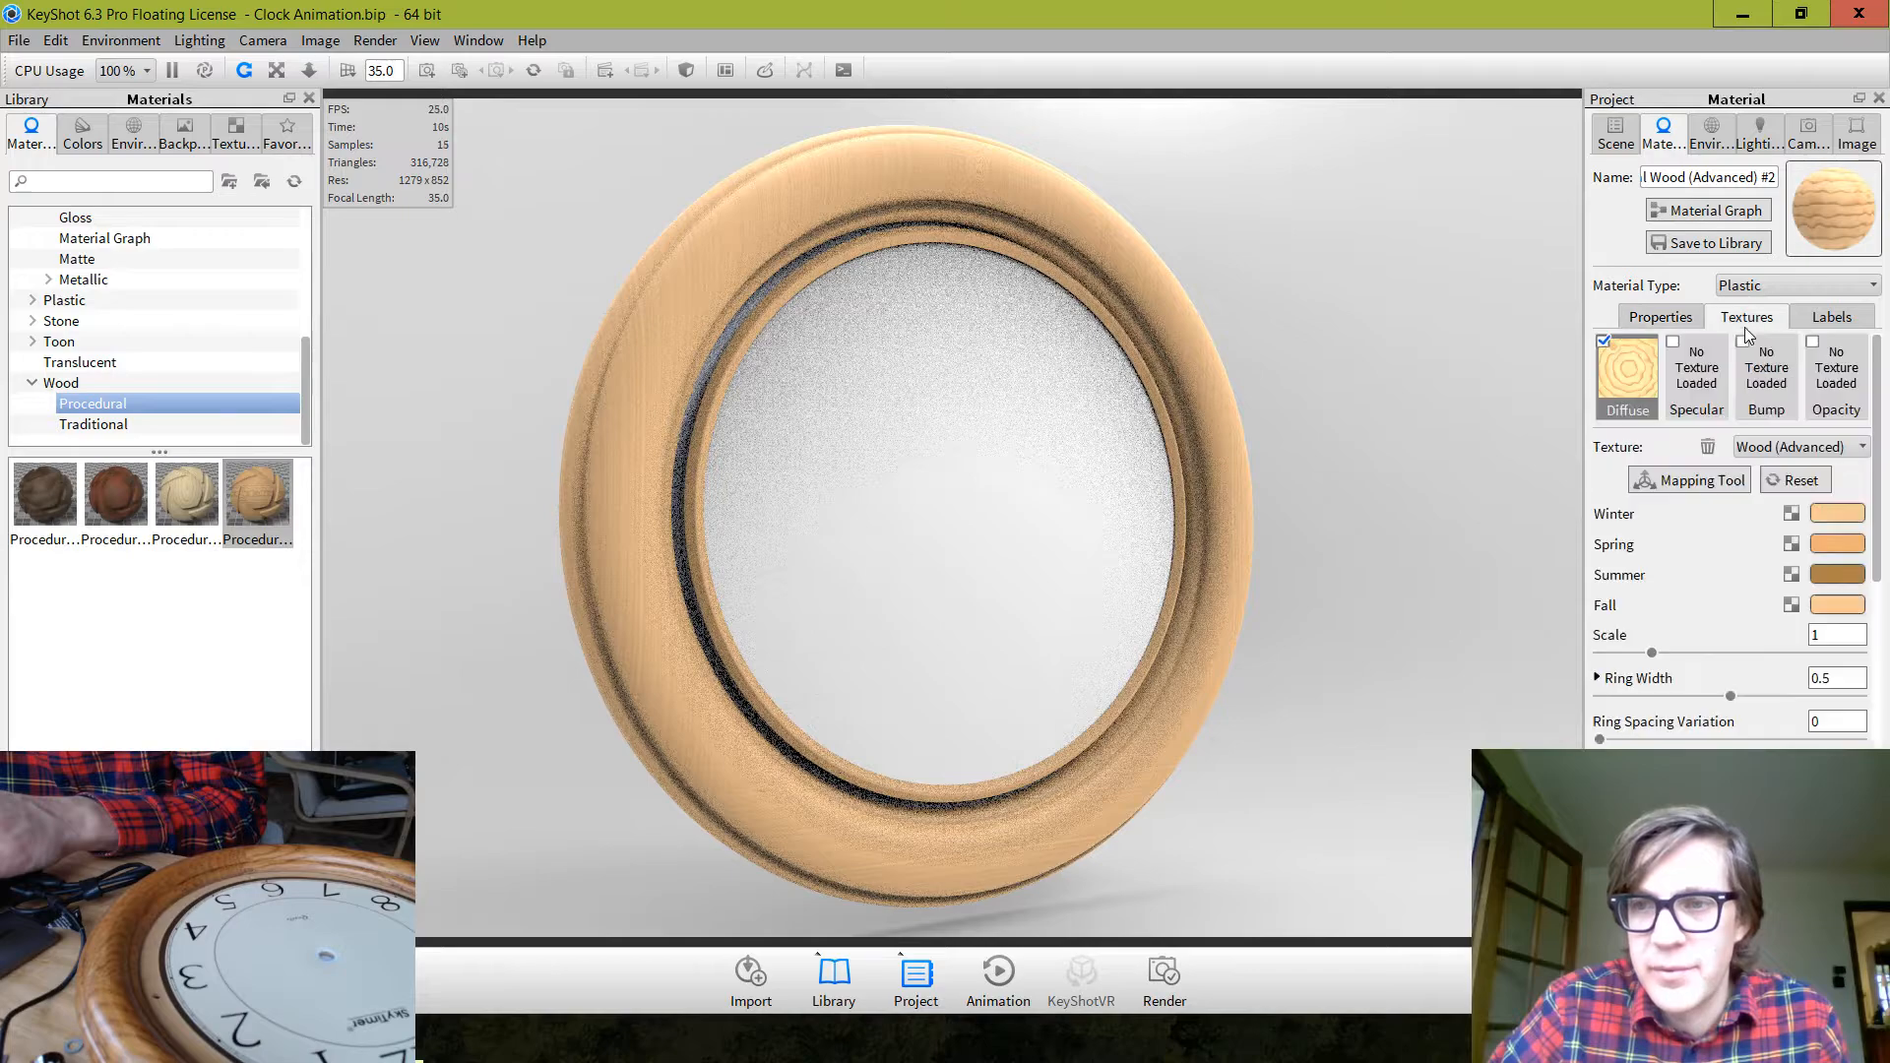
click(1715, 482)
drag(879, 579, 852, 344)
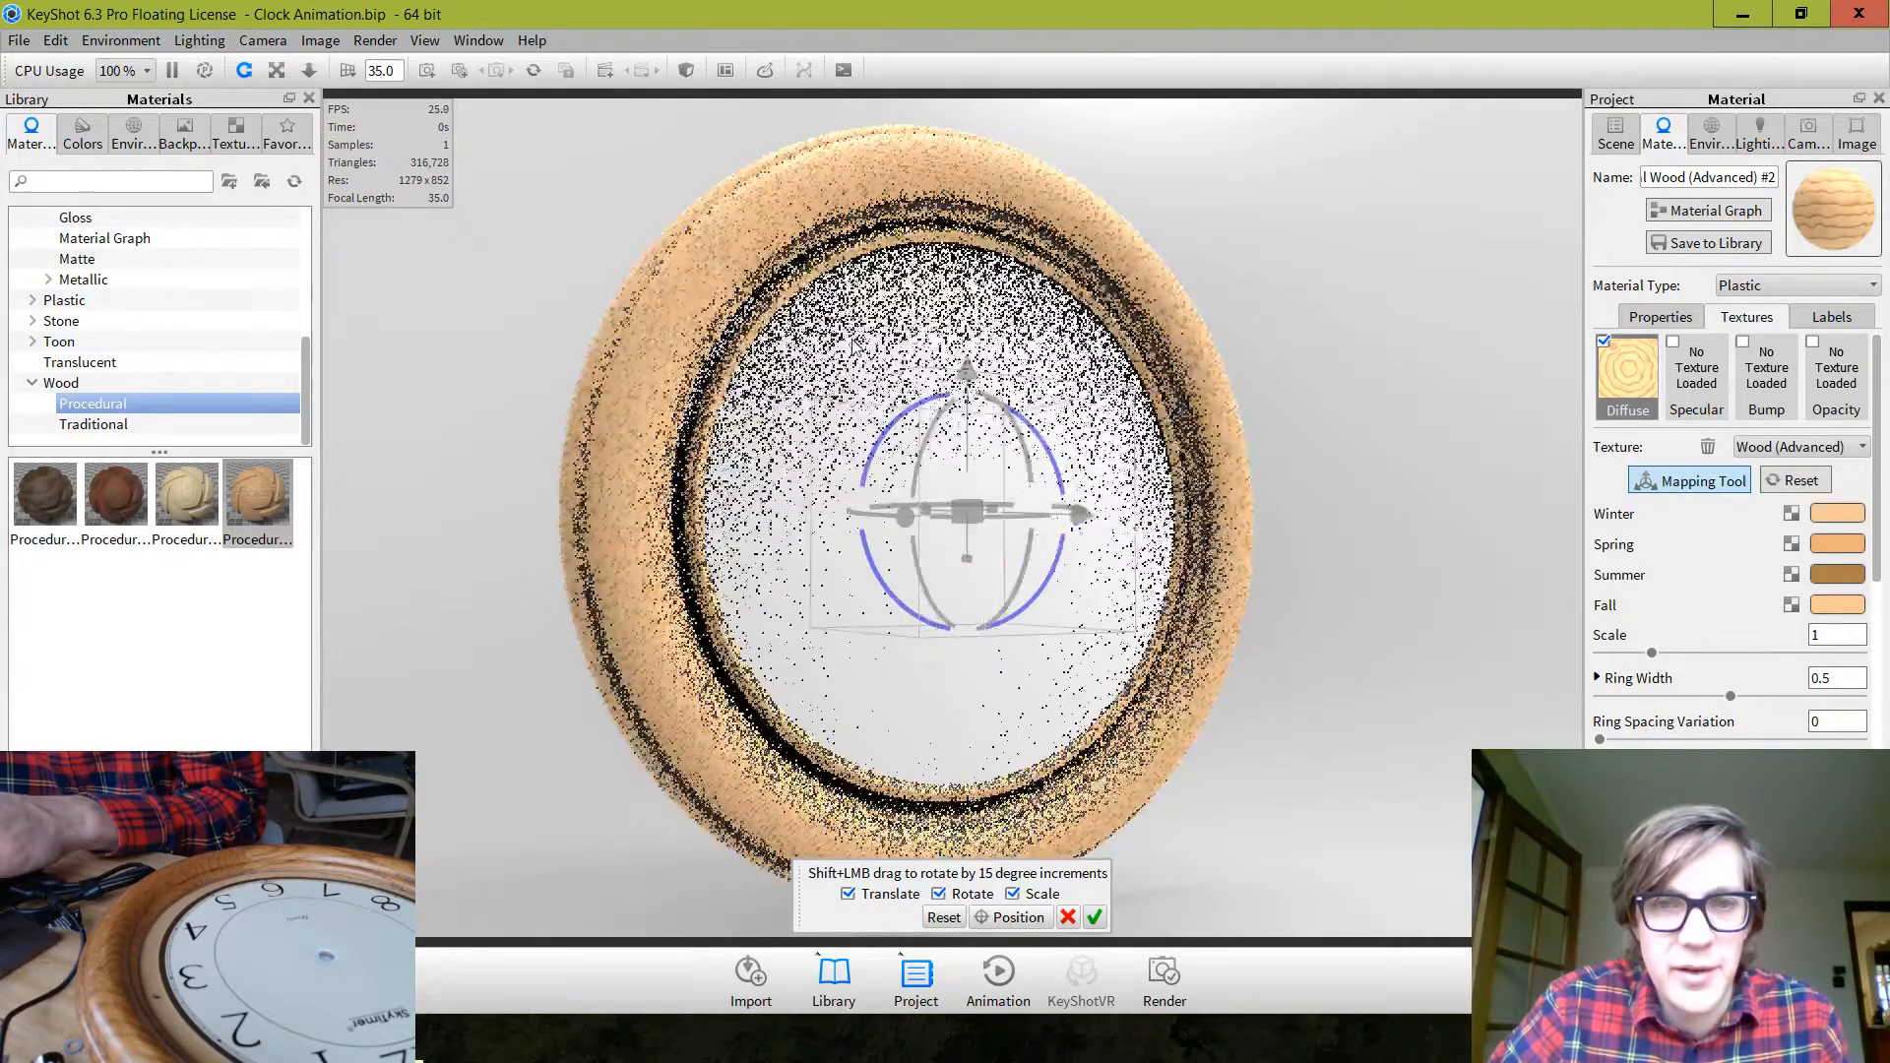
click(1094, 917)
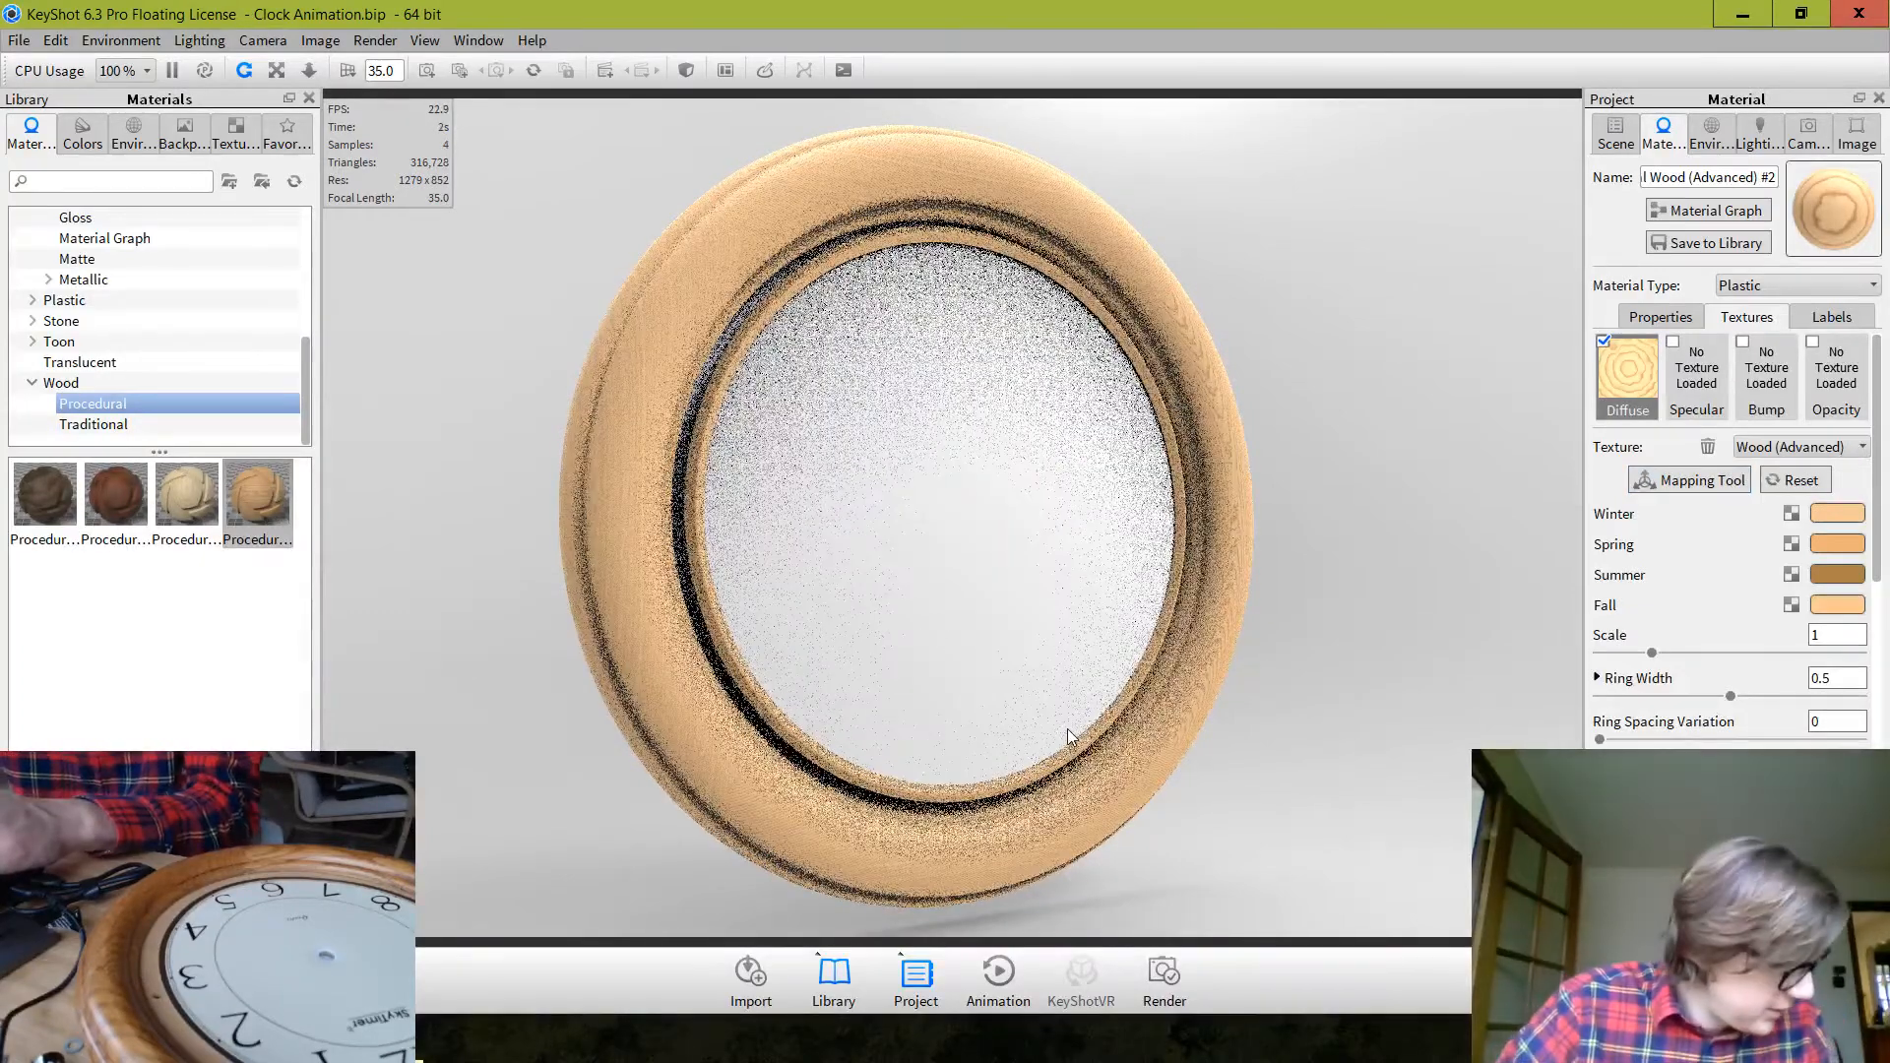
Rotate the wood texture on the frame's left segment around the vertical green axis with the Mapping Tool and accept it
double_click(632, 464)
click(1744, 318)
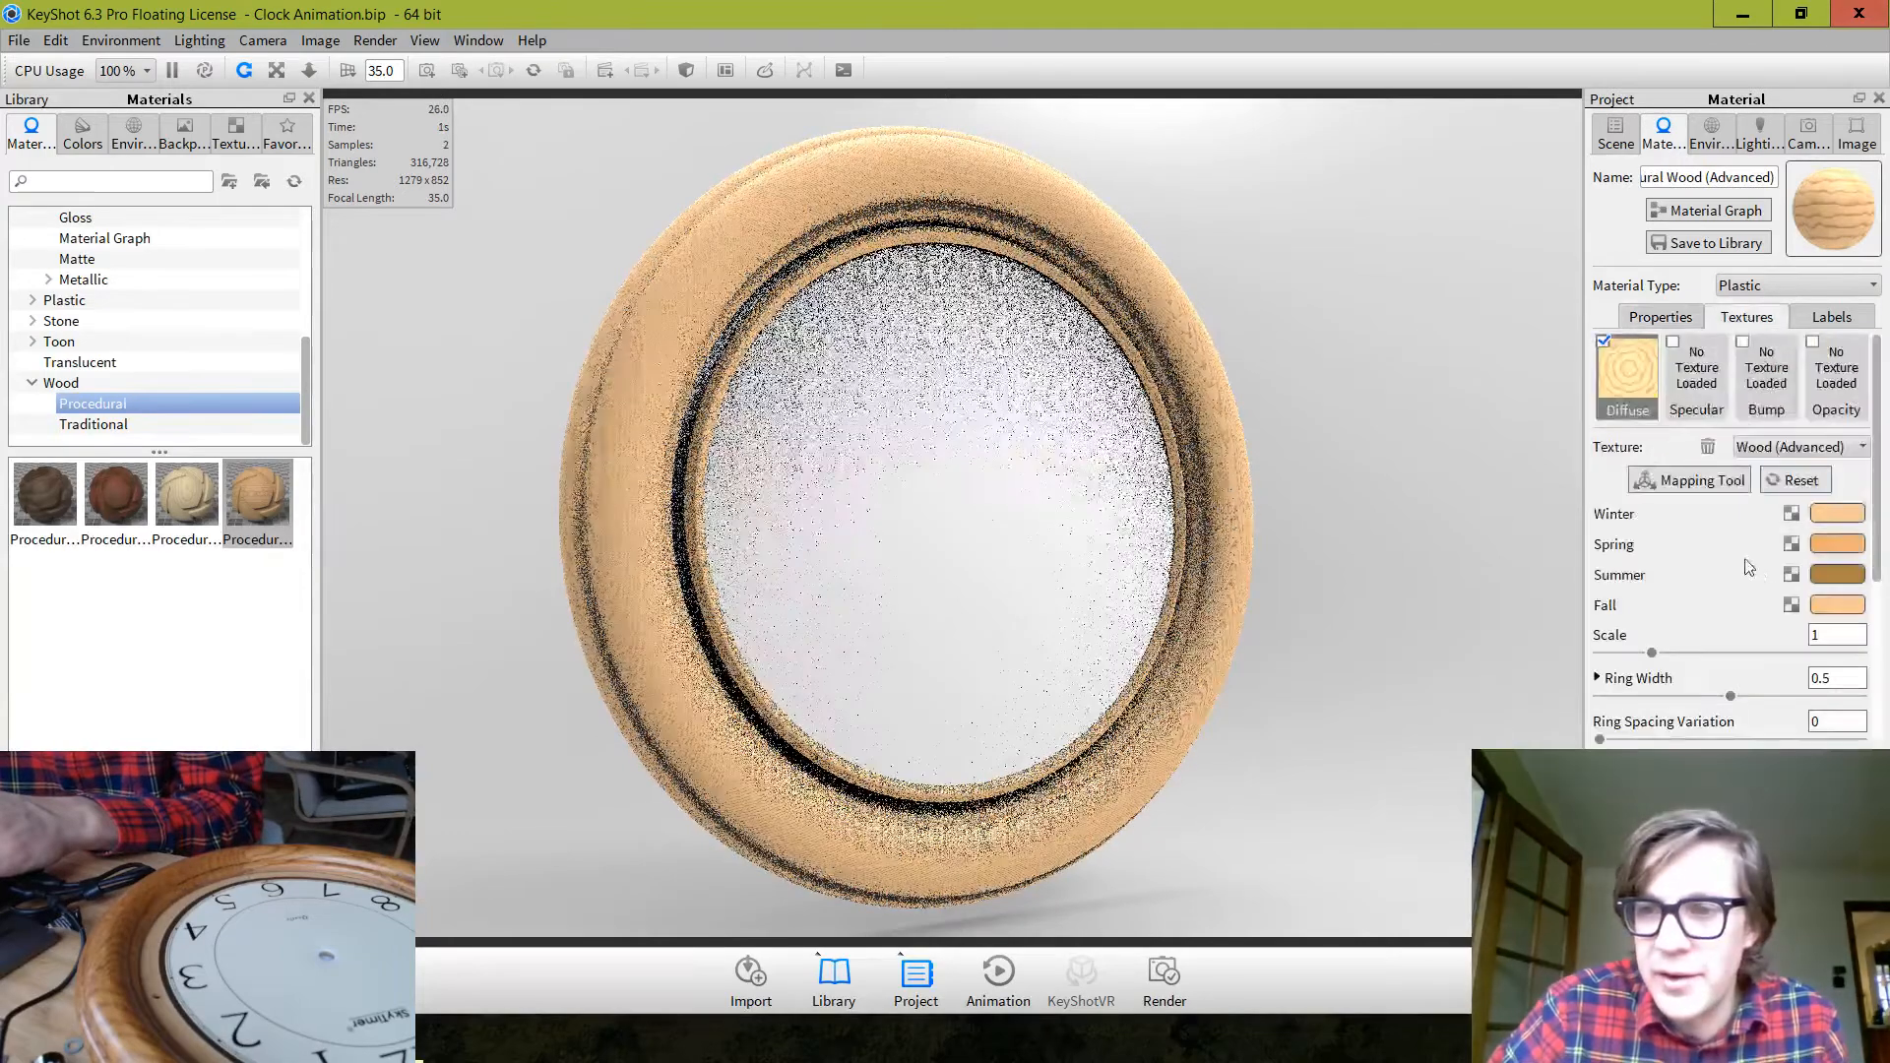
click(1703, 481)
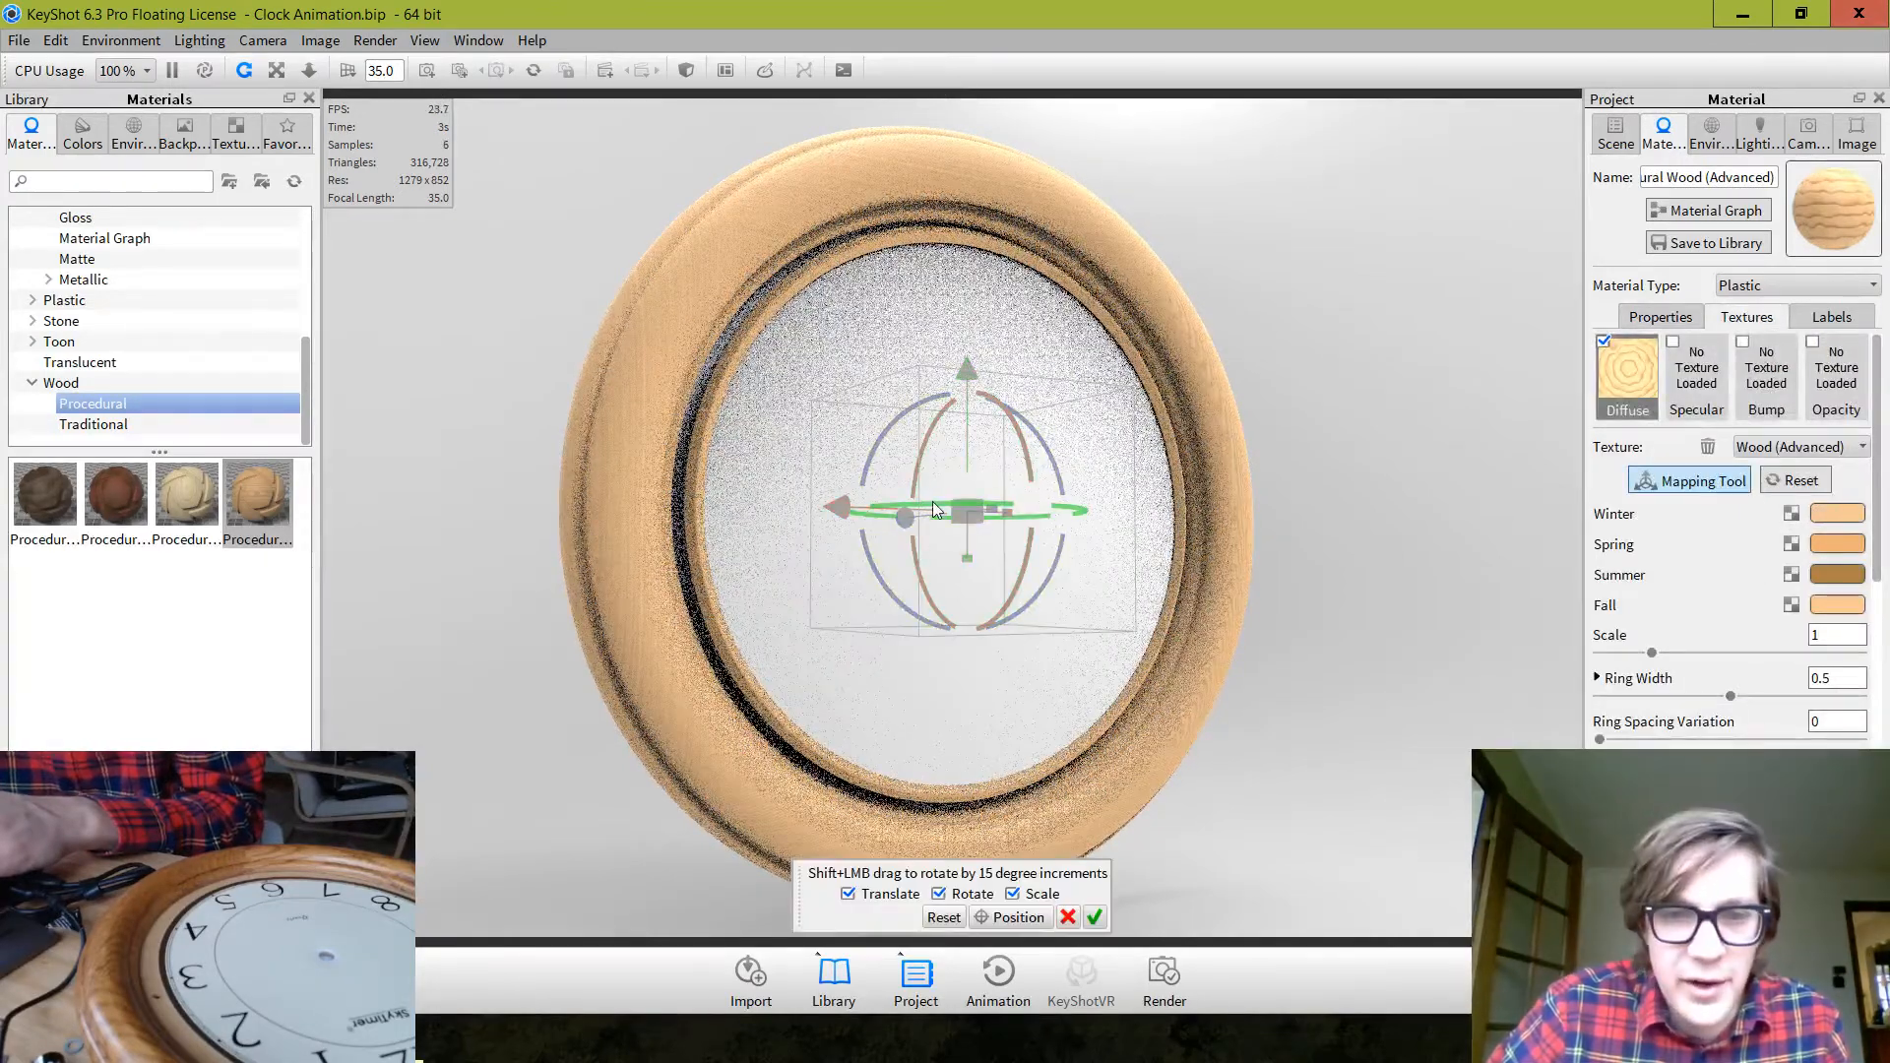
drag(935, 500, 988, 510)
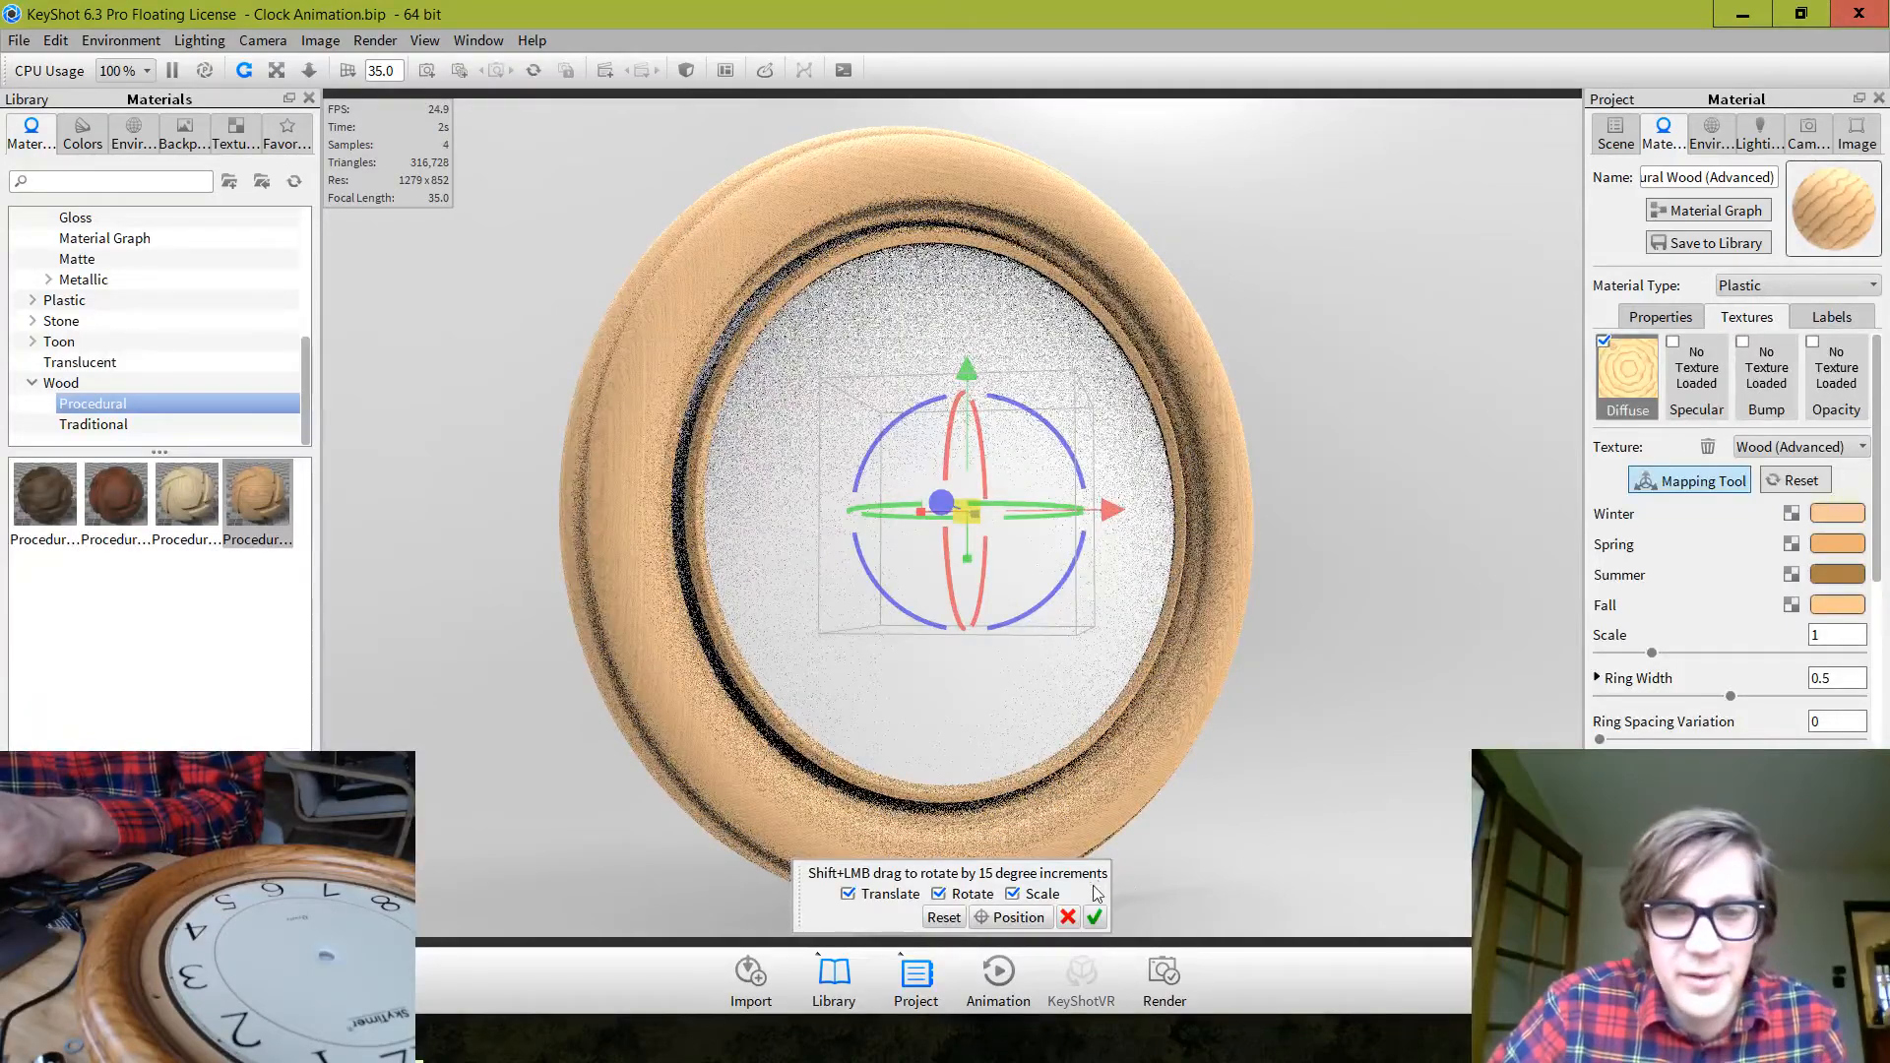
click(1095, 918)
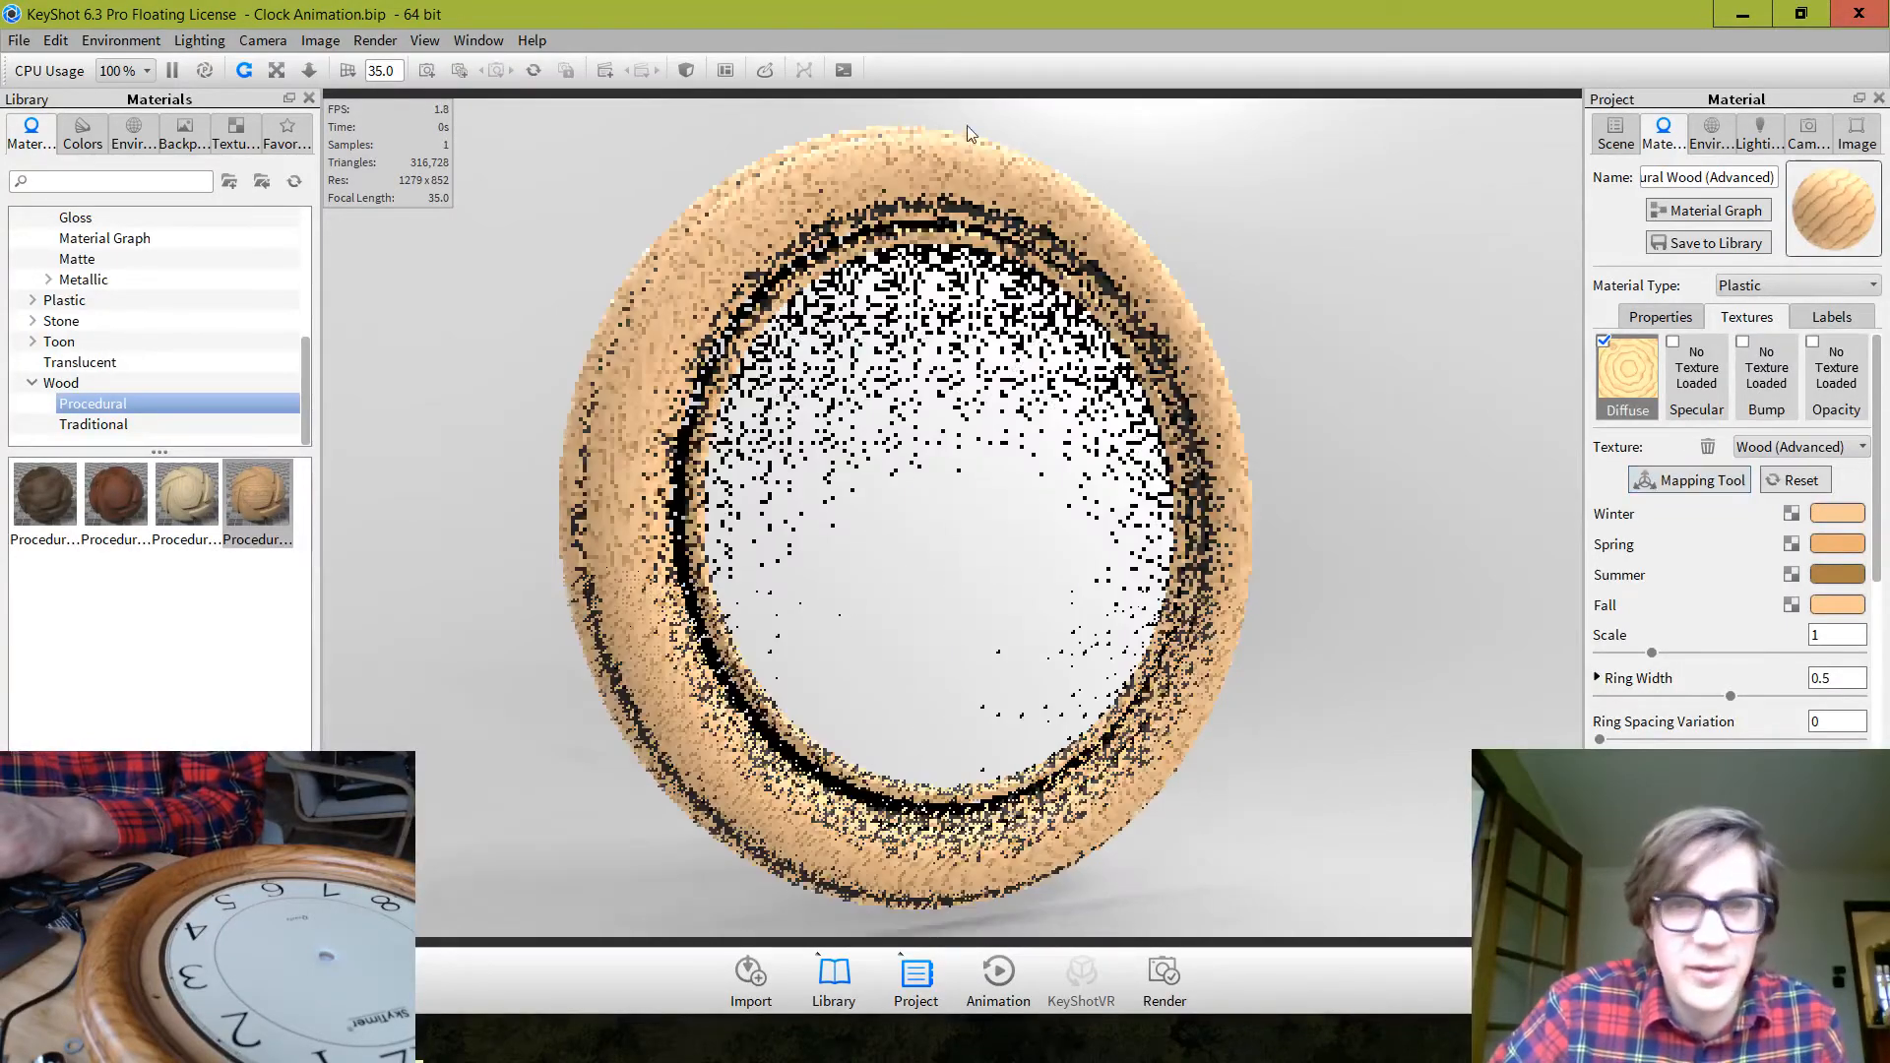
Rotate the lower frame segment's wood texture further, this time around the green axis, with the Mapping Tool and accept it
double_click(993, 866)
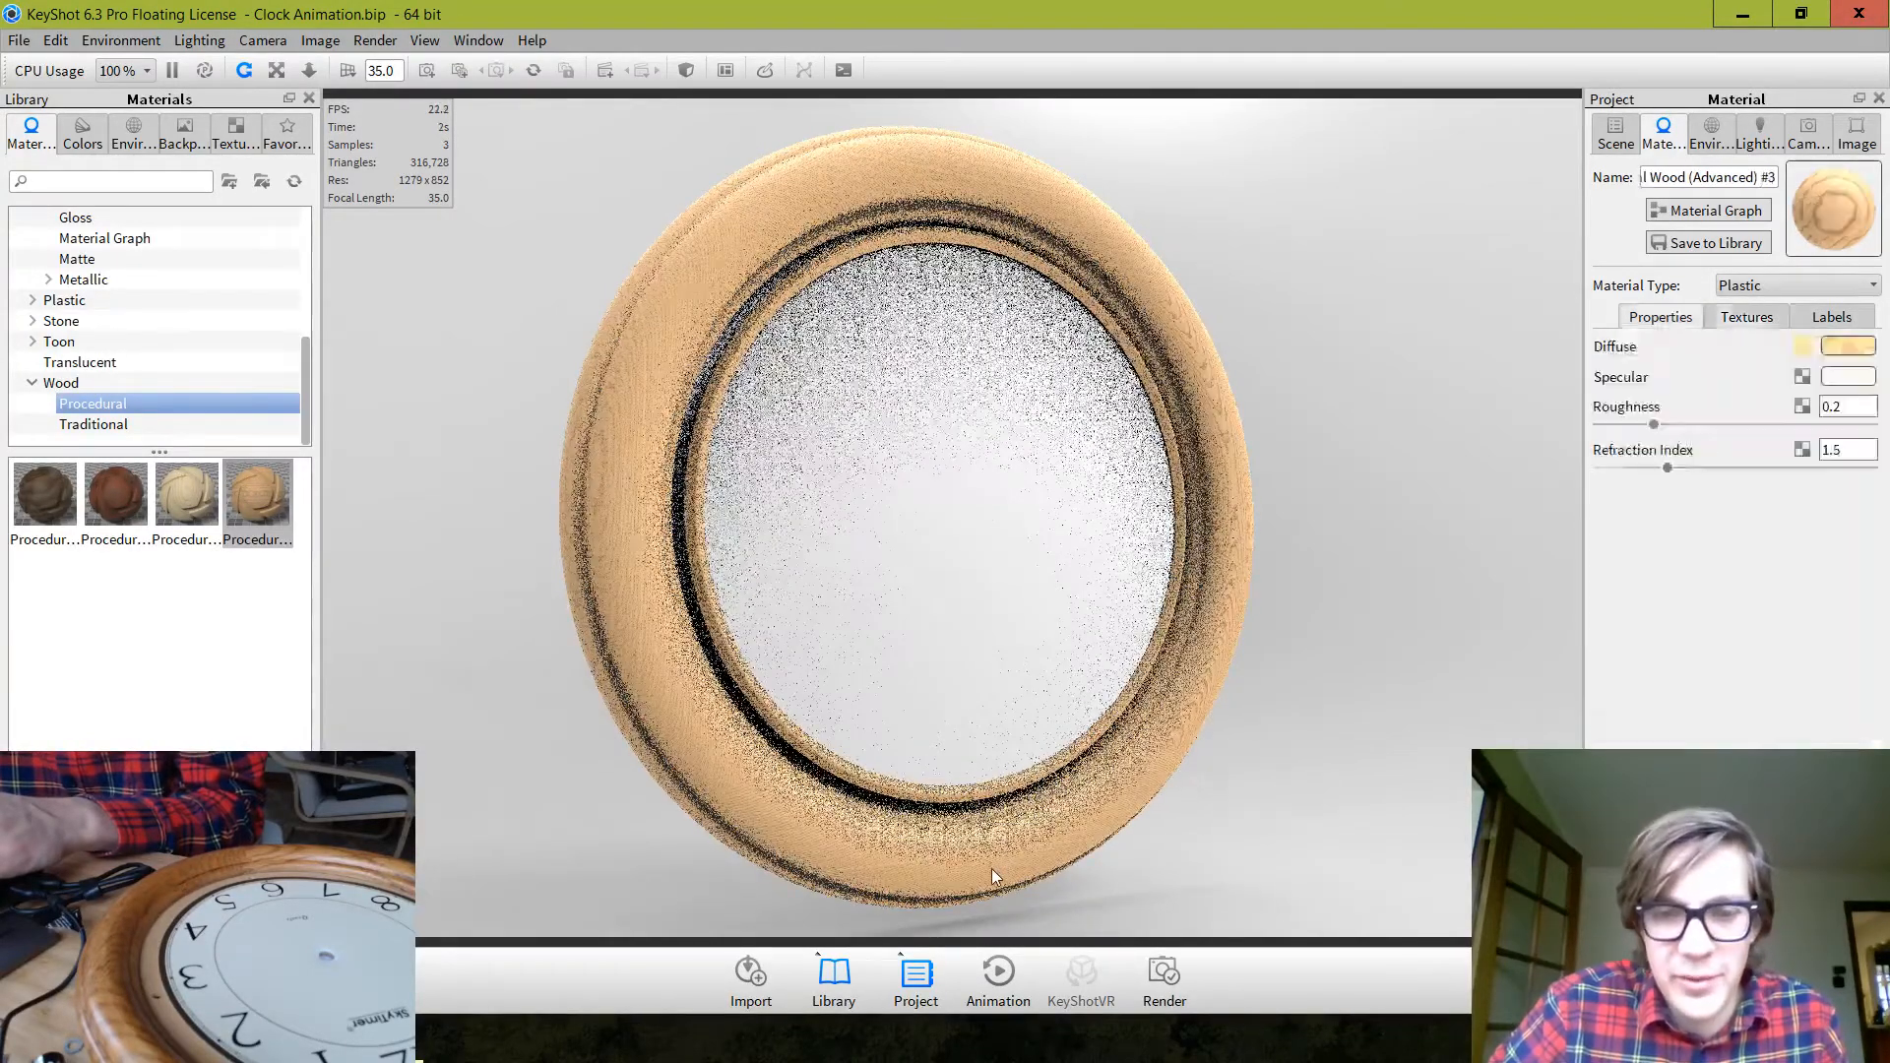
click(1739, 319)
click(1720, 480)
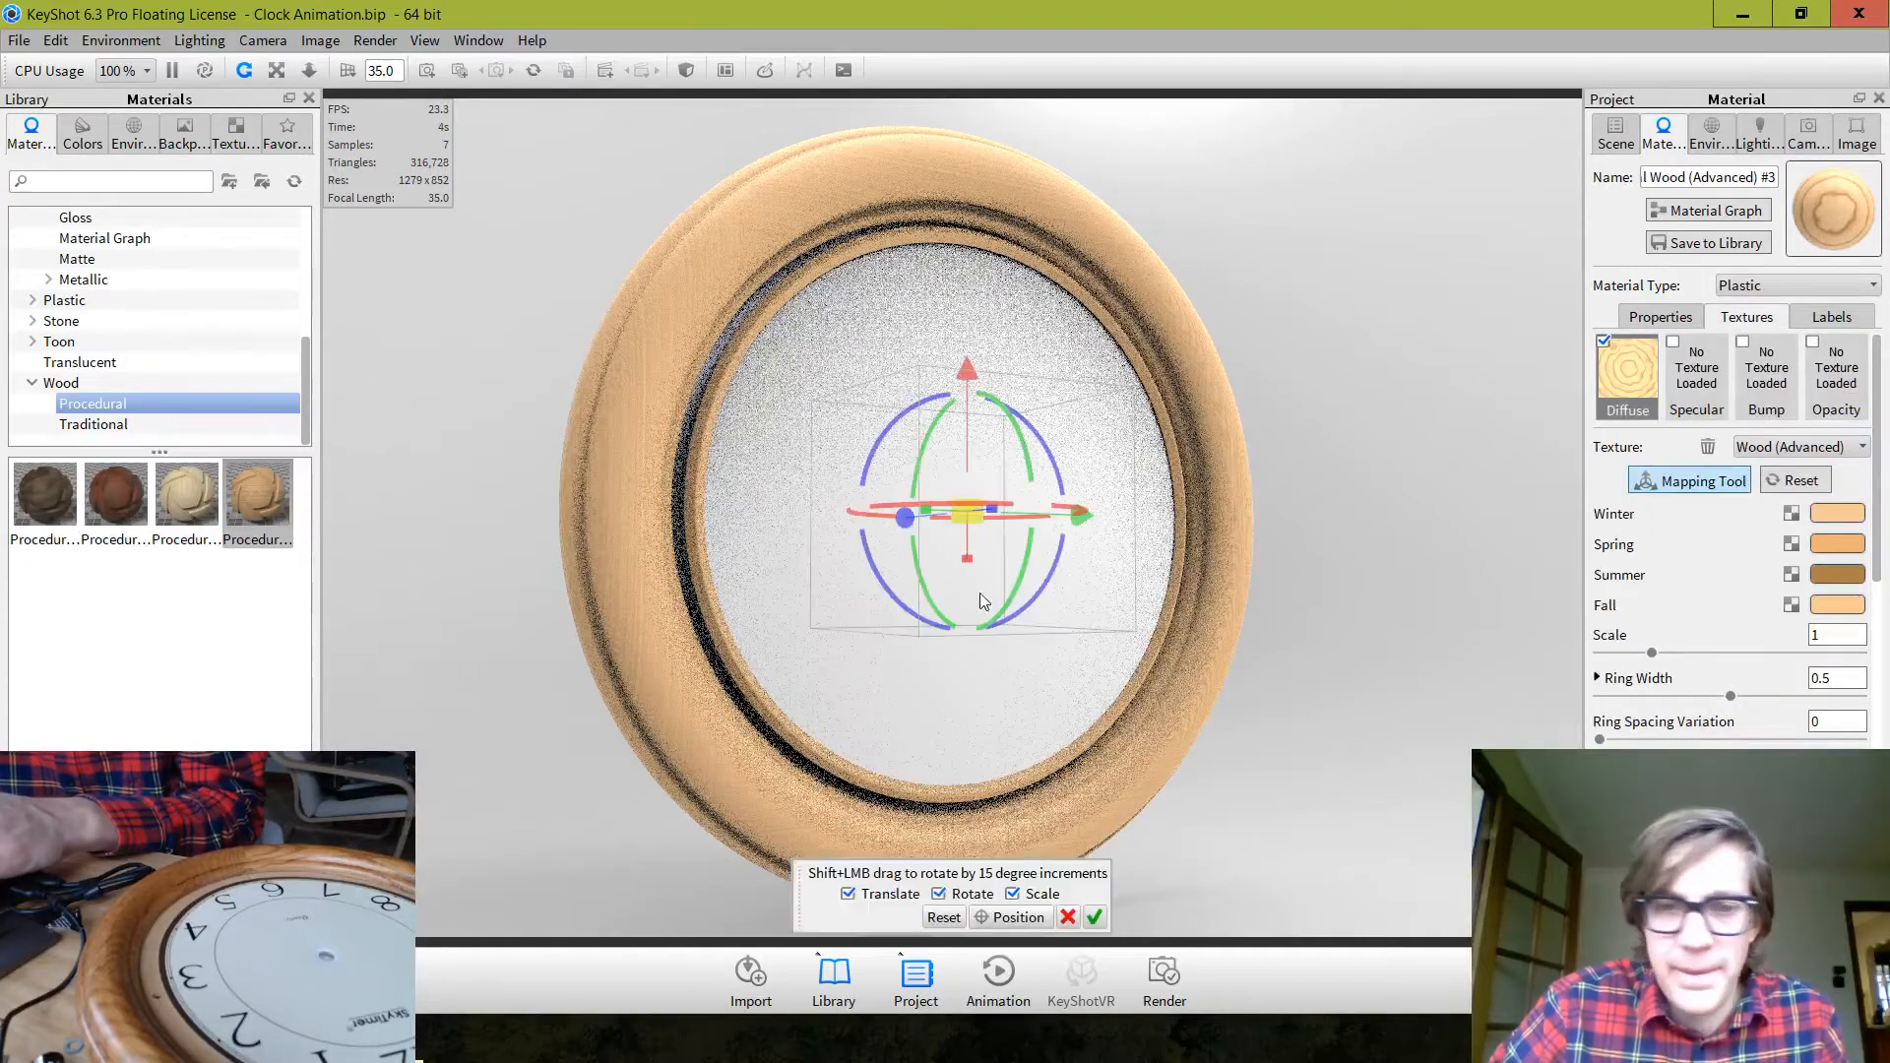
drag(1028, 558, 1043, 473)
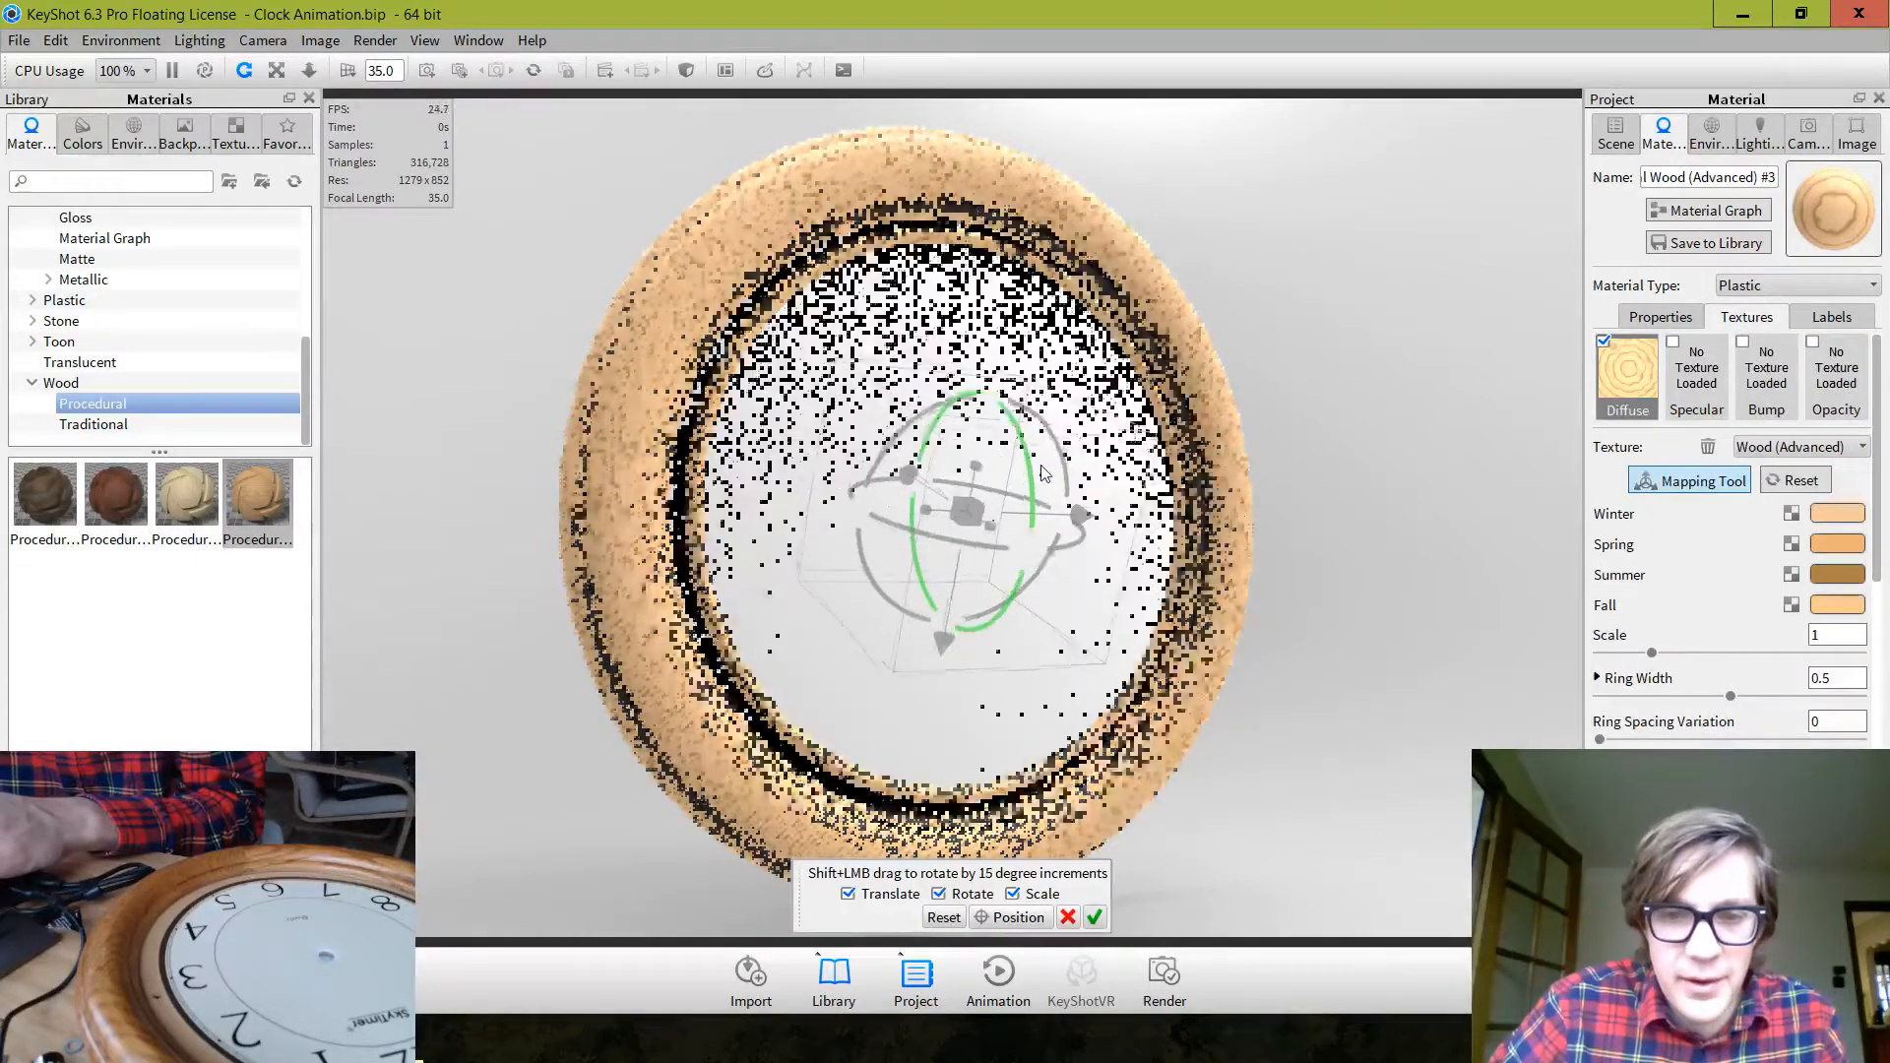
click(1094, 917)
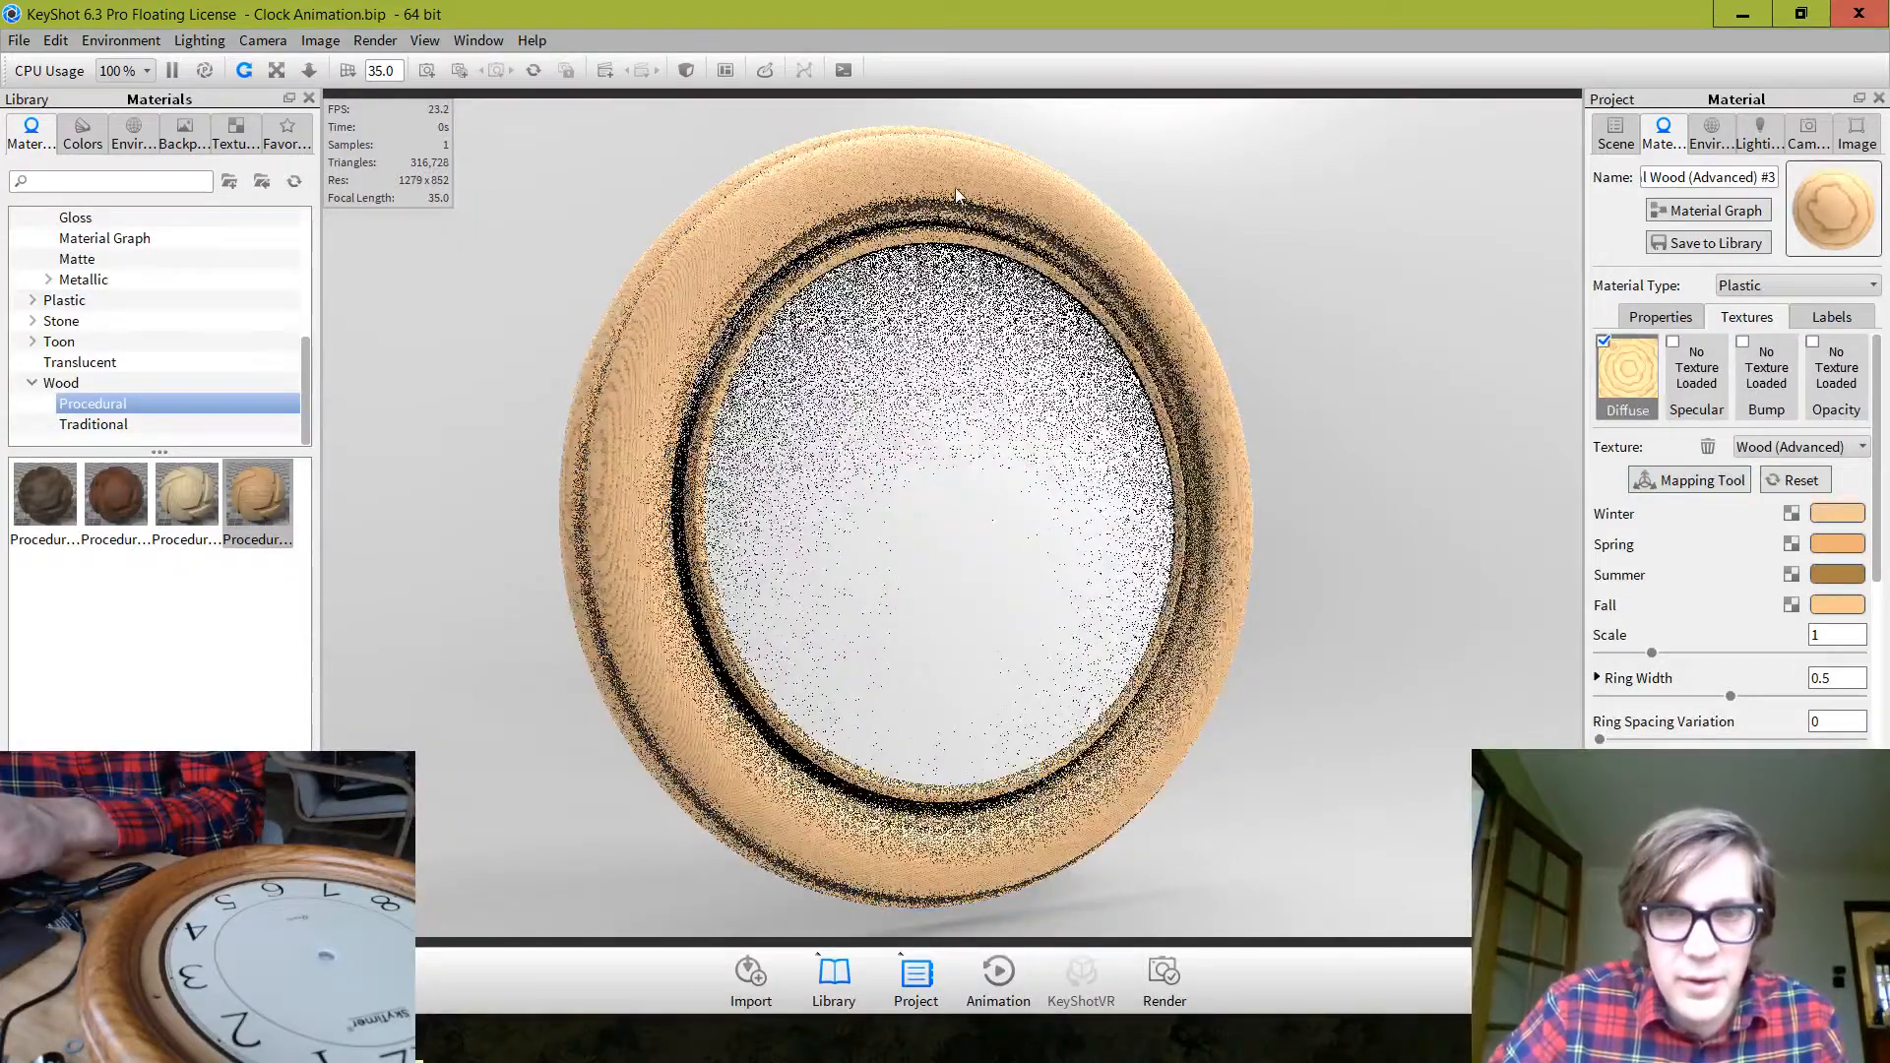
Rotate the procedural wood texture's mapping on the clock frame's upper segment to align its grain with that segment
double_click(955, 186)
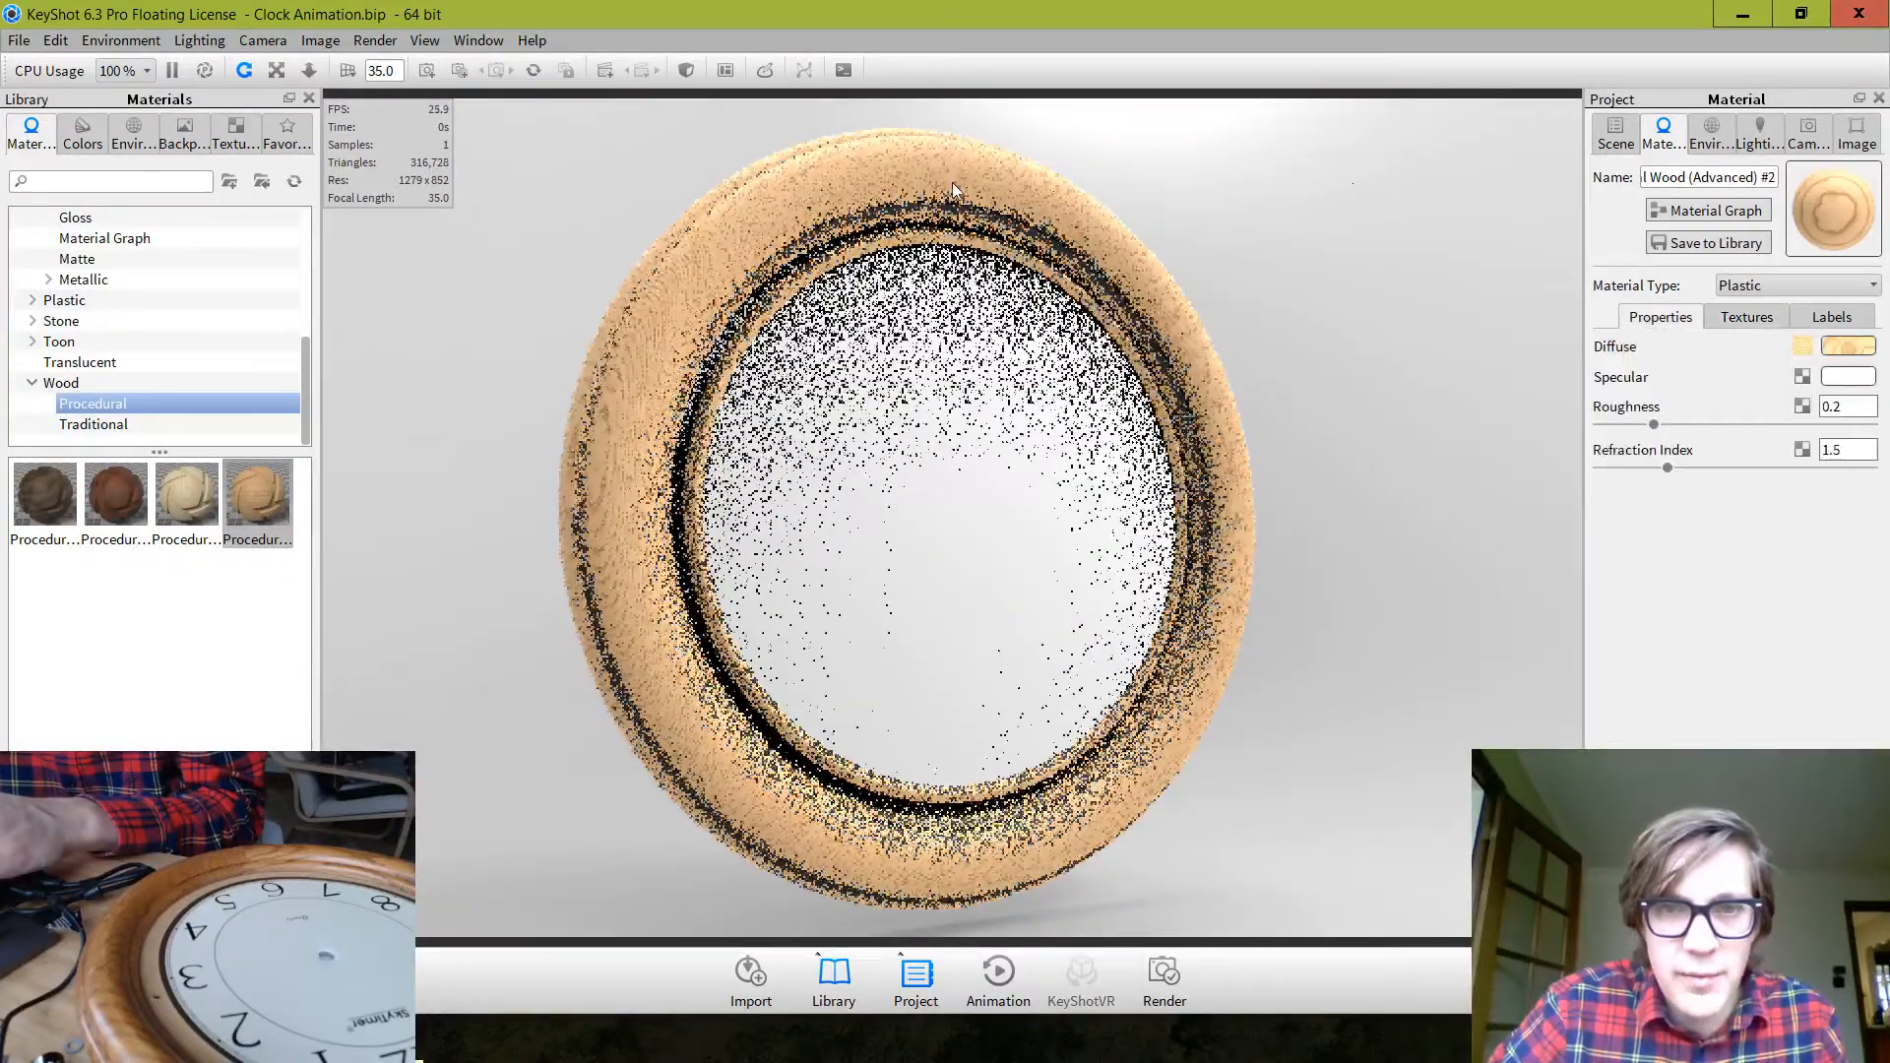
click(1748, 317)
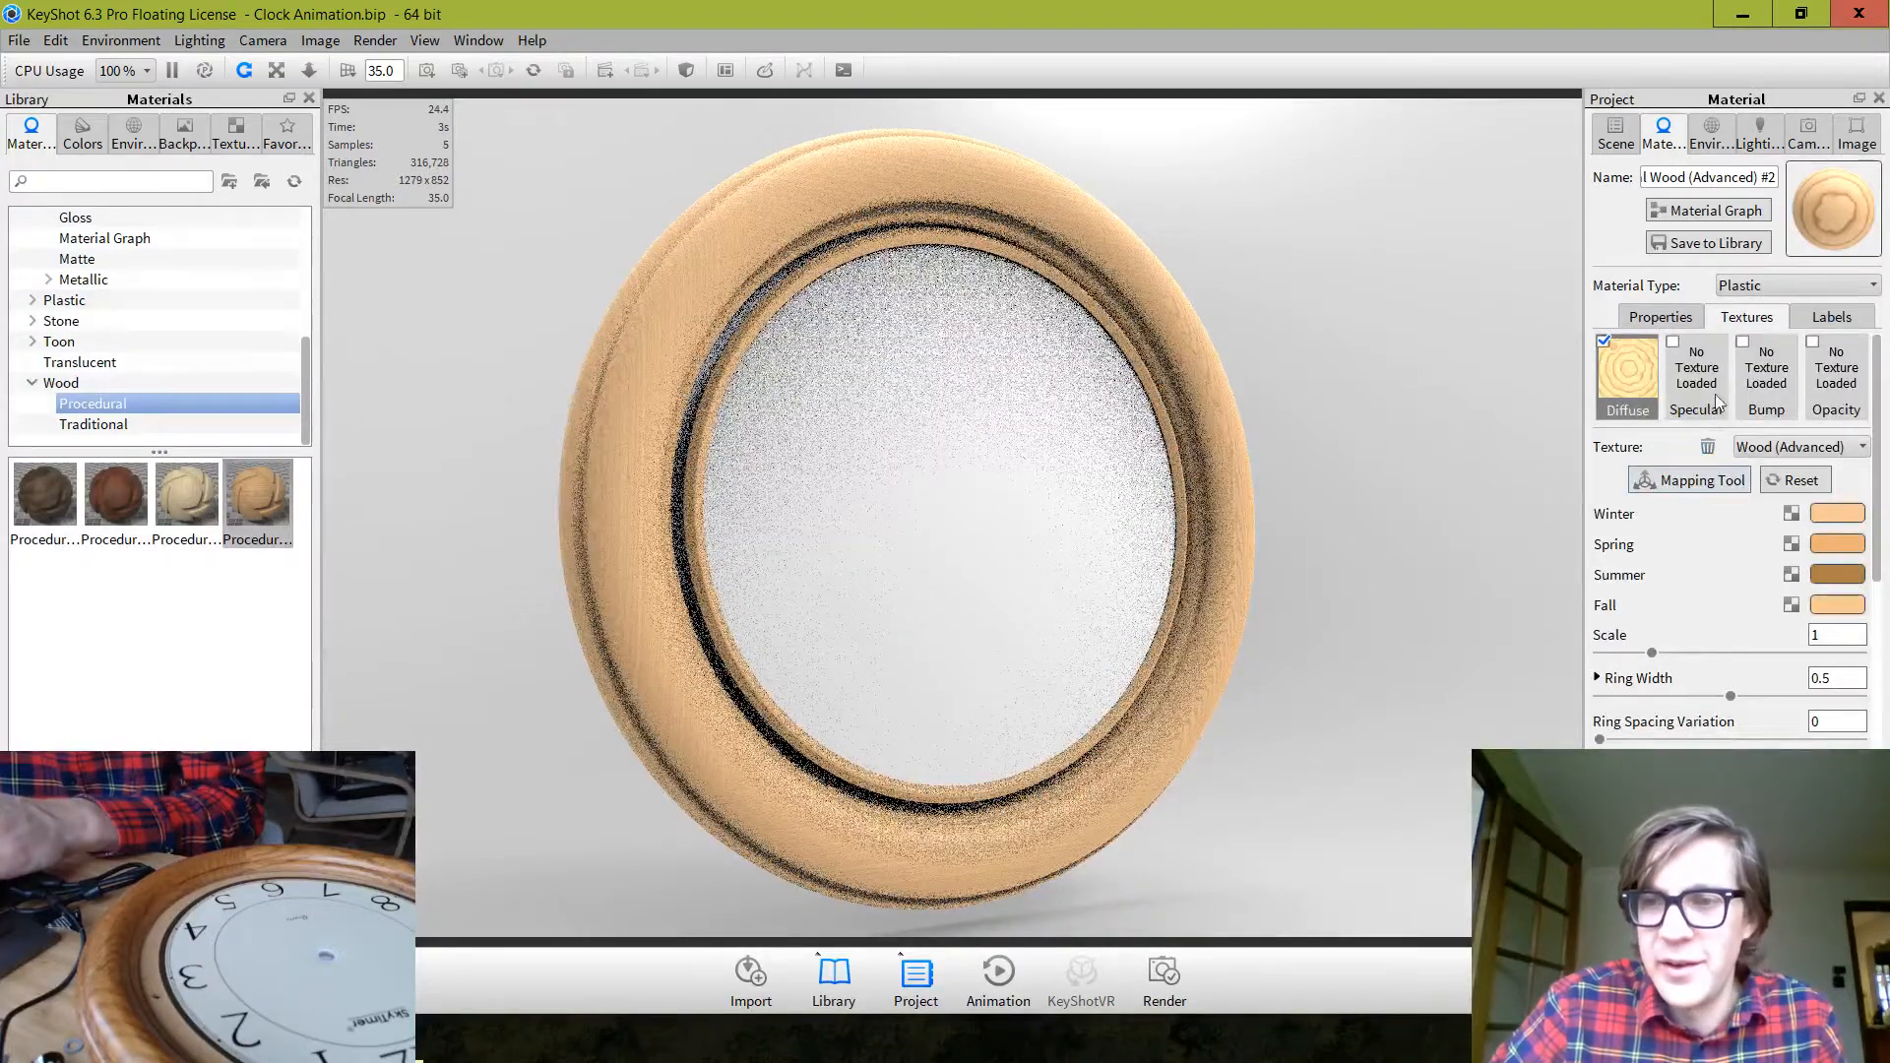
click(1689, 481)
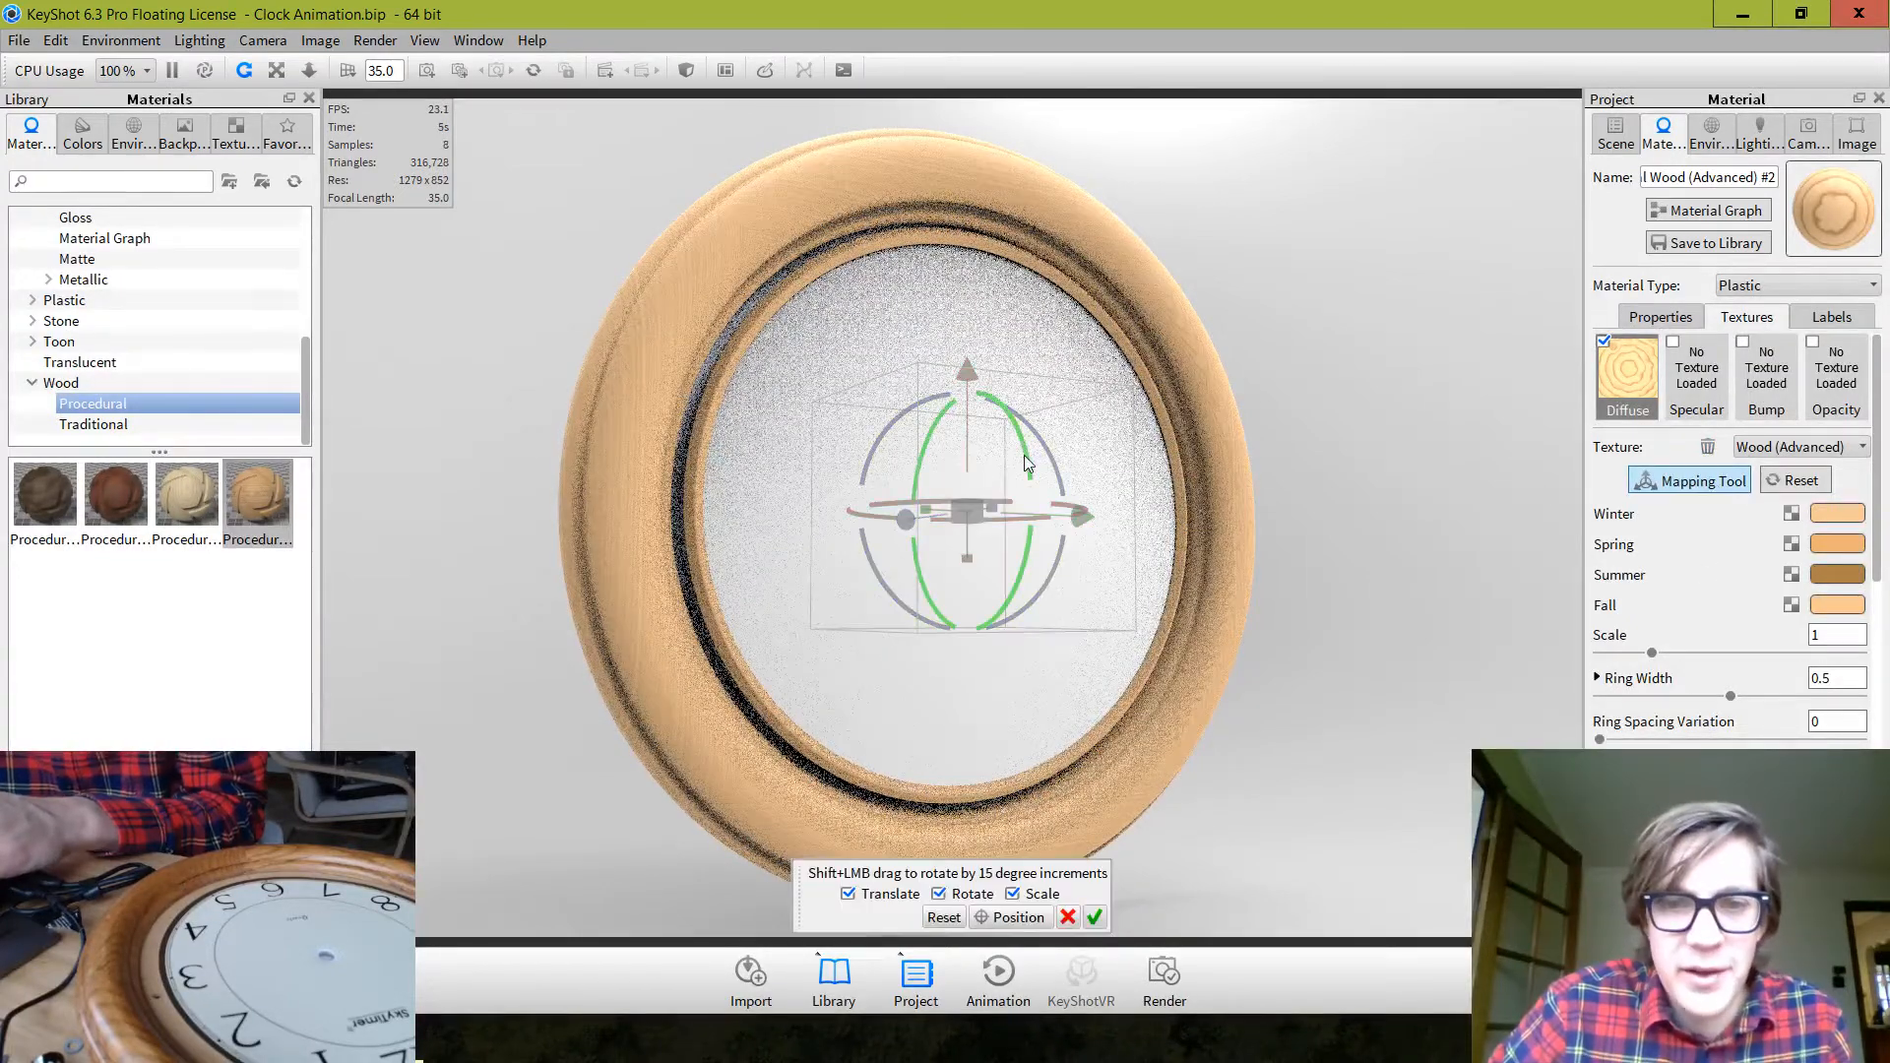
drag(1024, 455, 1057, 539)
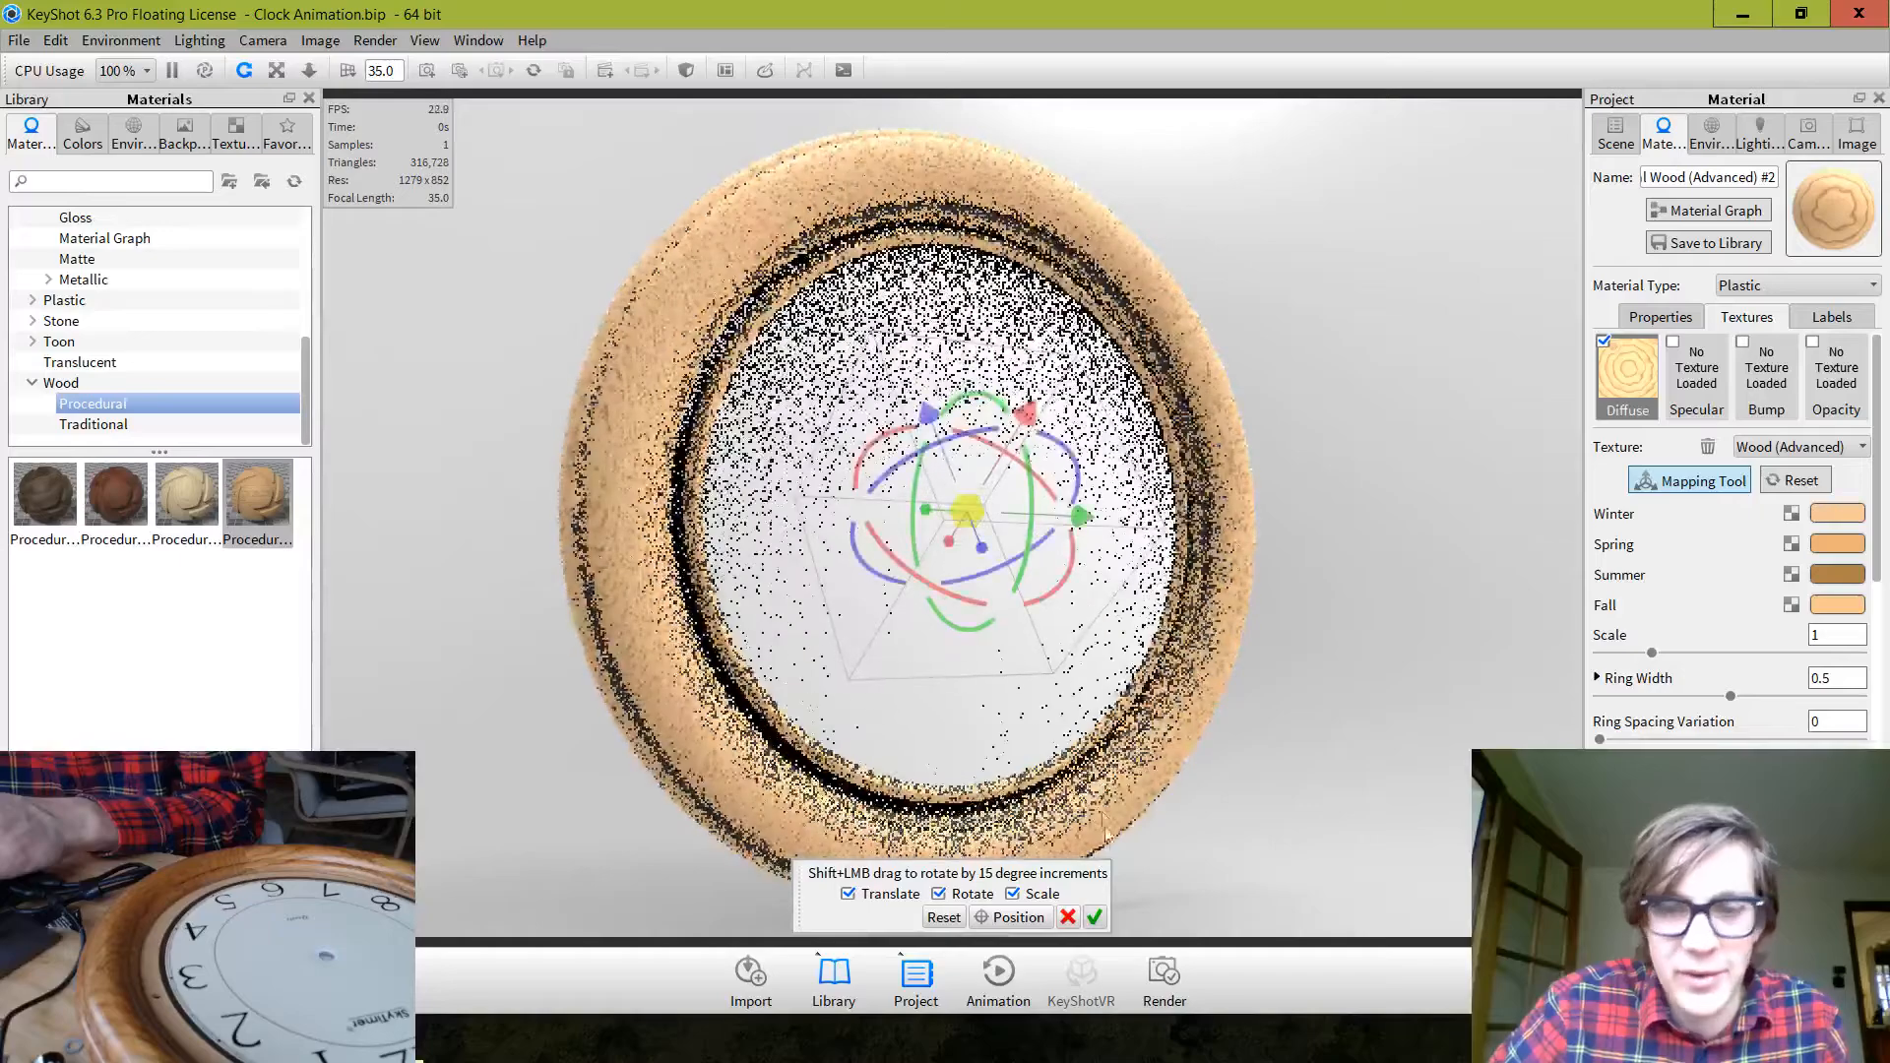
click(1093, 917)
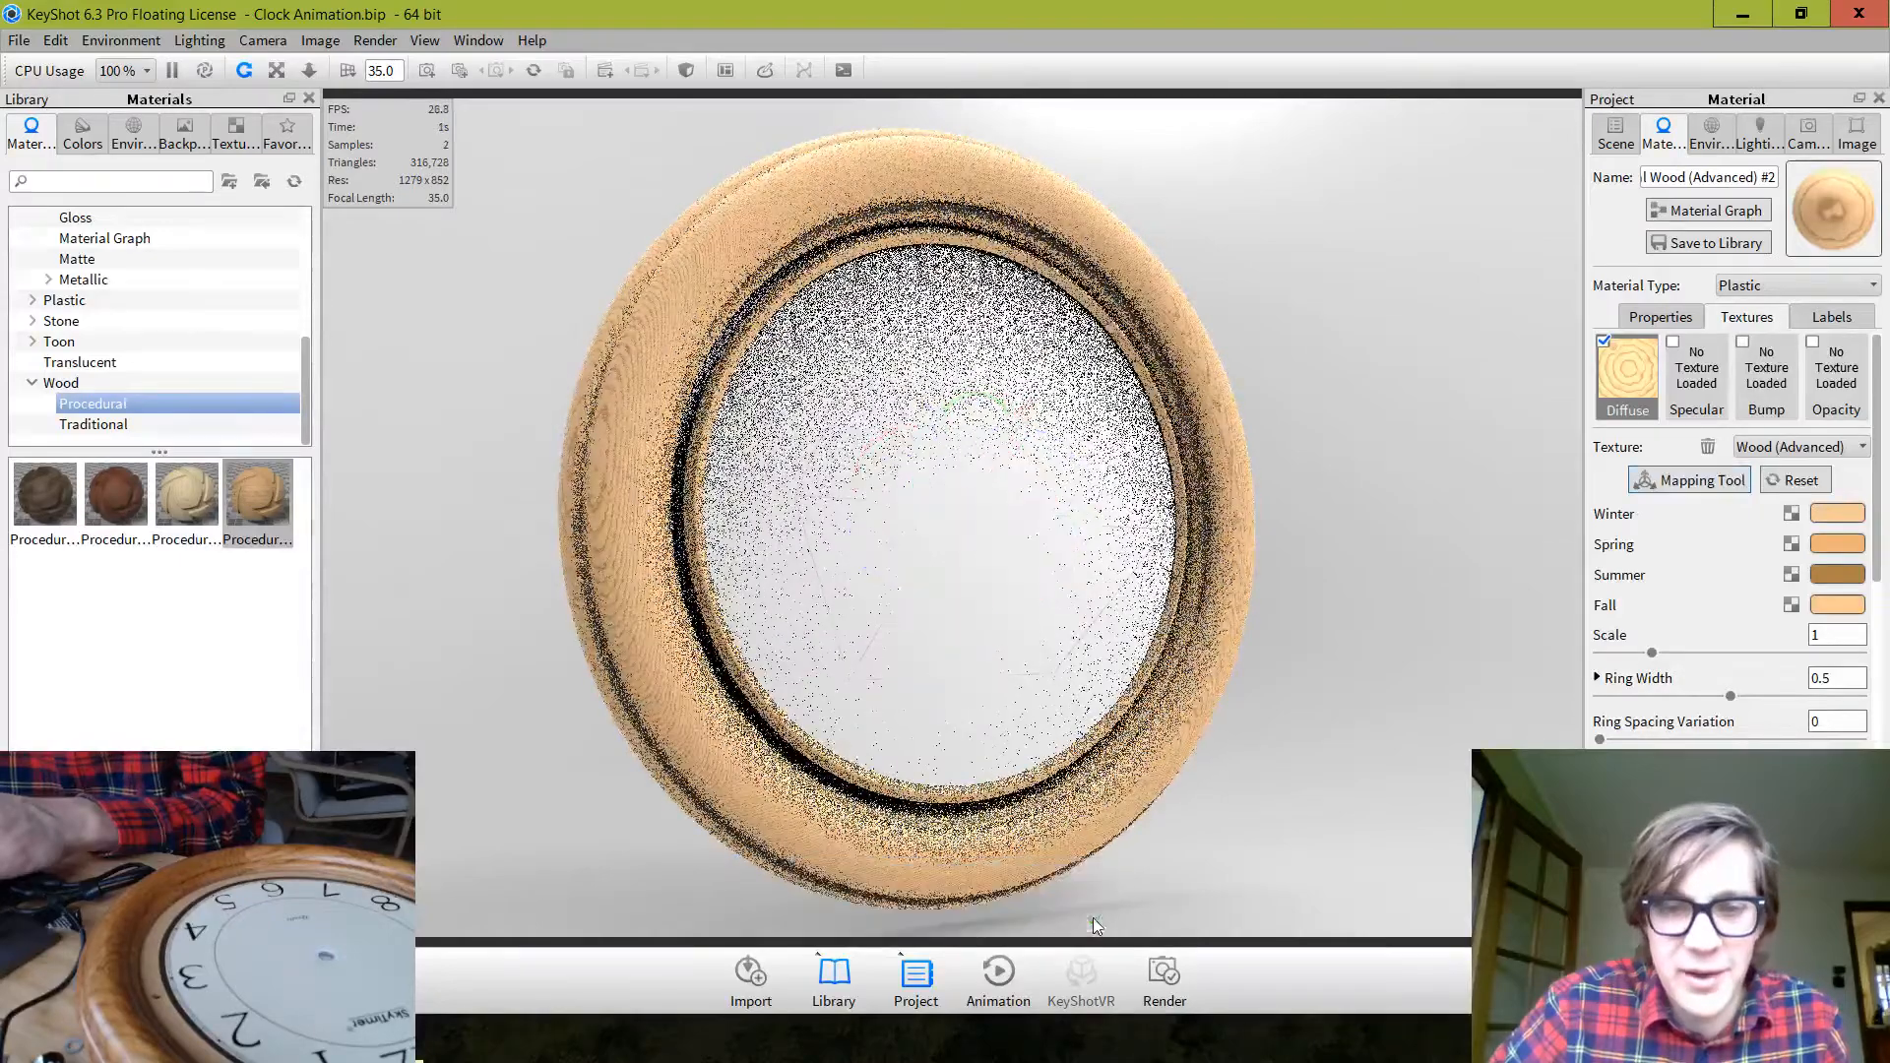
Rotate the procedural wood texture on the frame's right-hand segment about its vertical axis by about 90 degrees
drag(1311, 583, 1061, 576)
double_click(1316, 555)
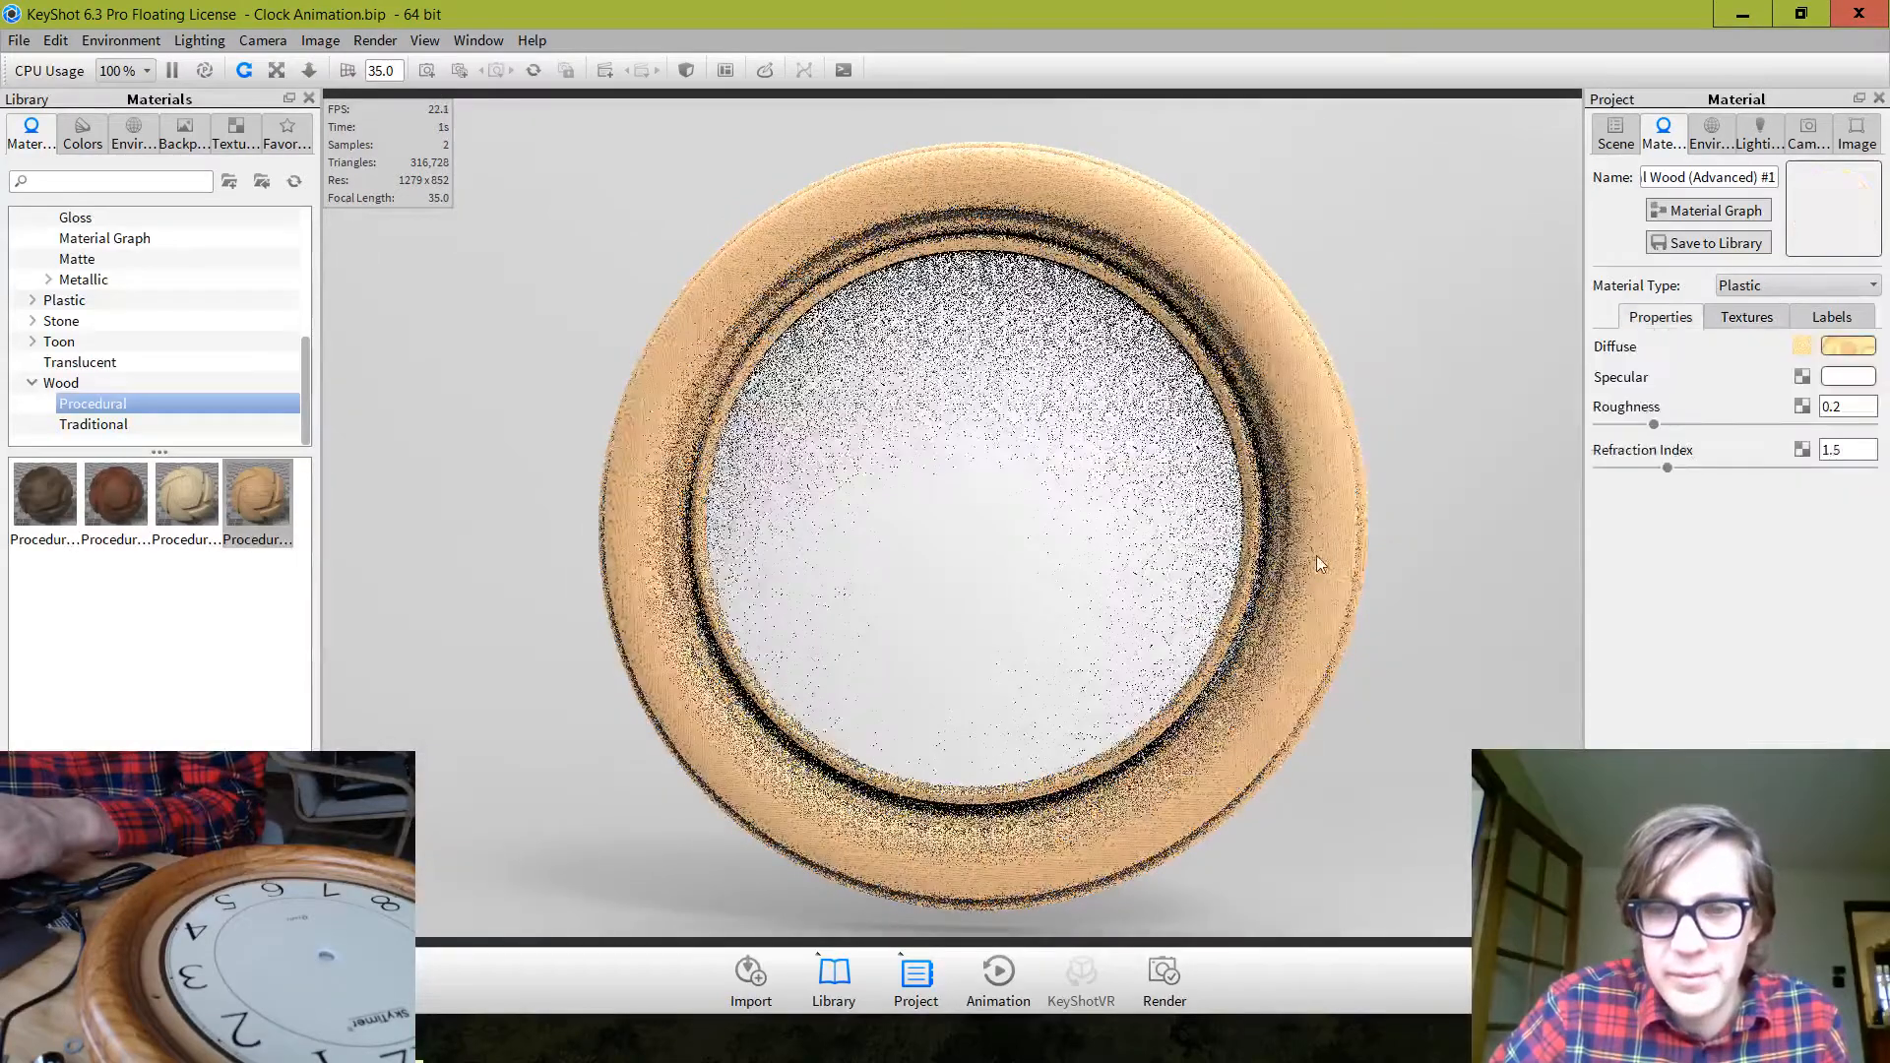
click(1749, 318)
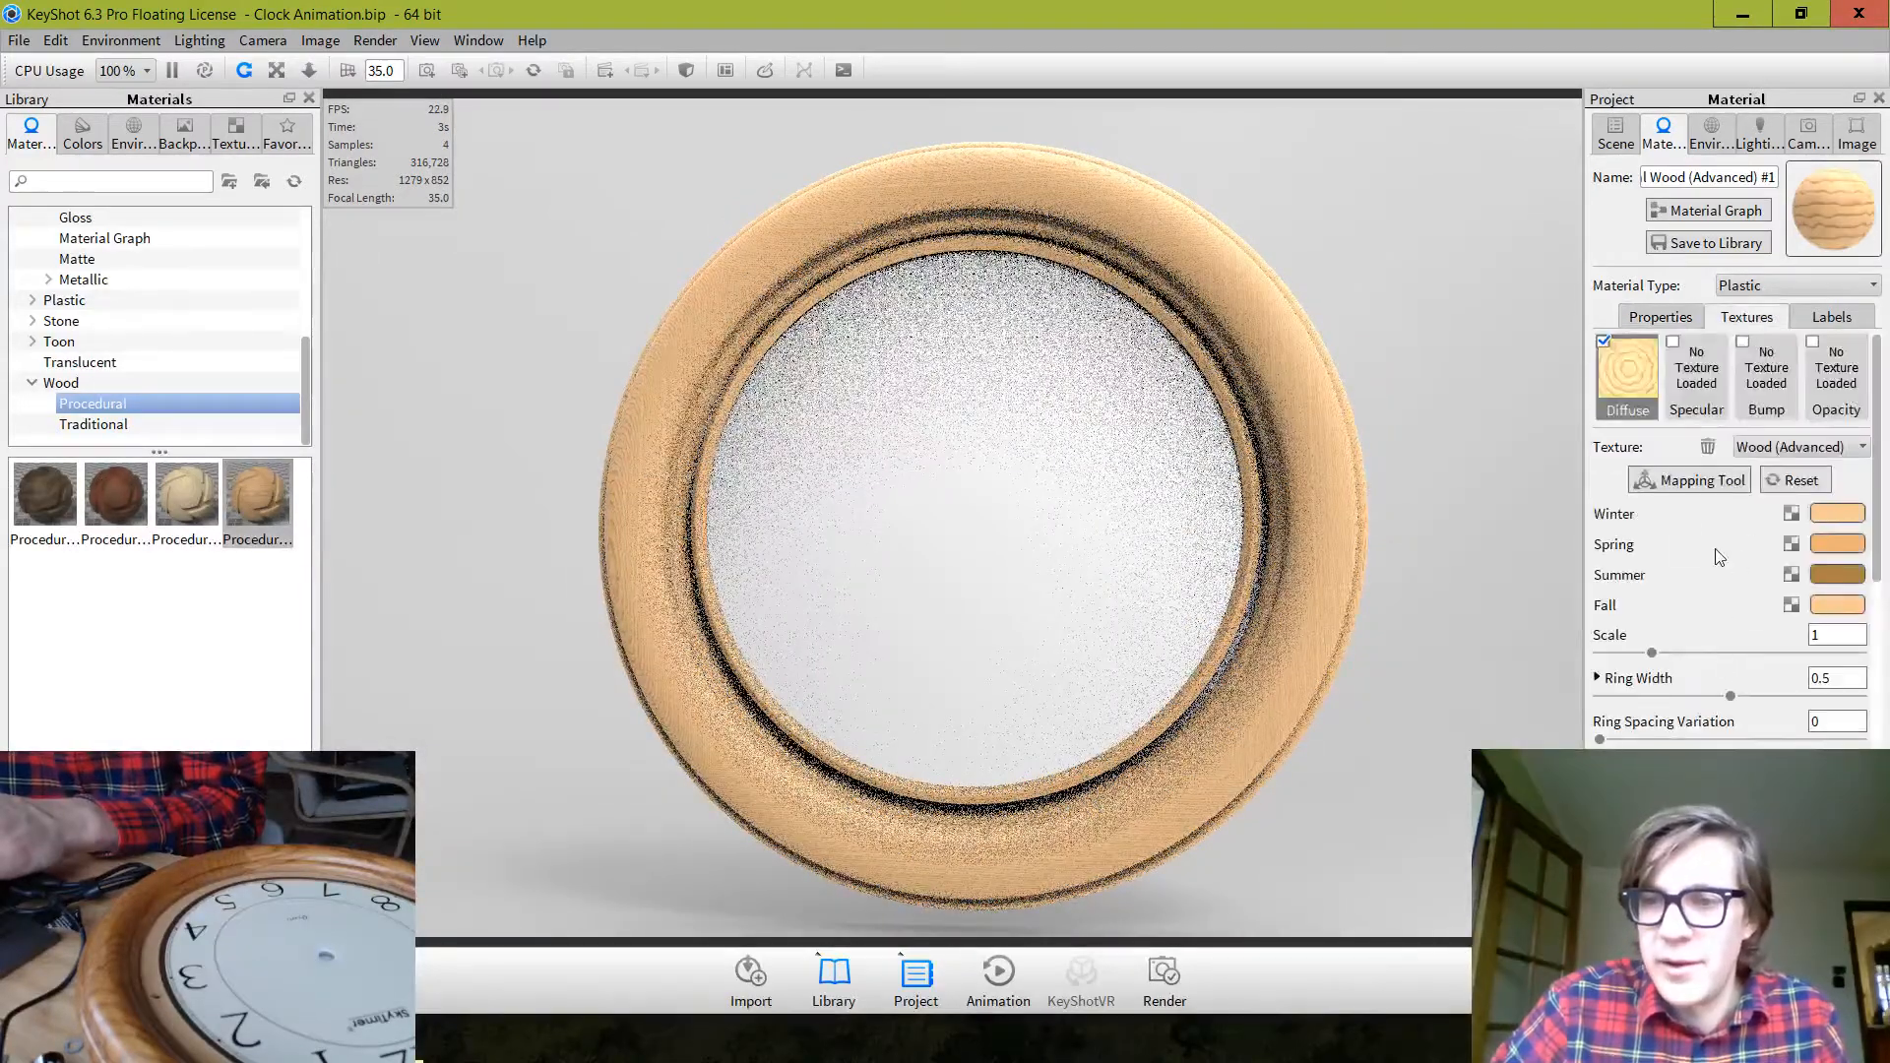
click(1710, 487)
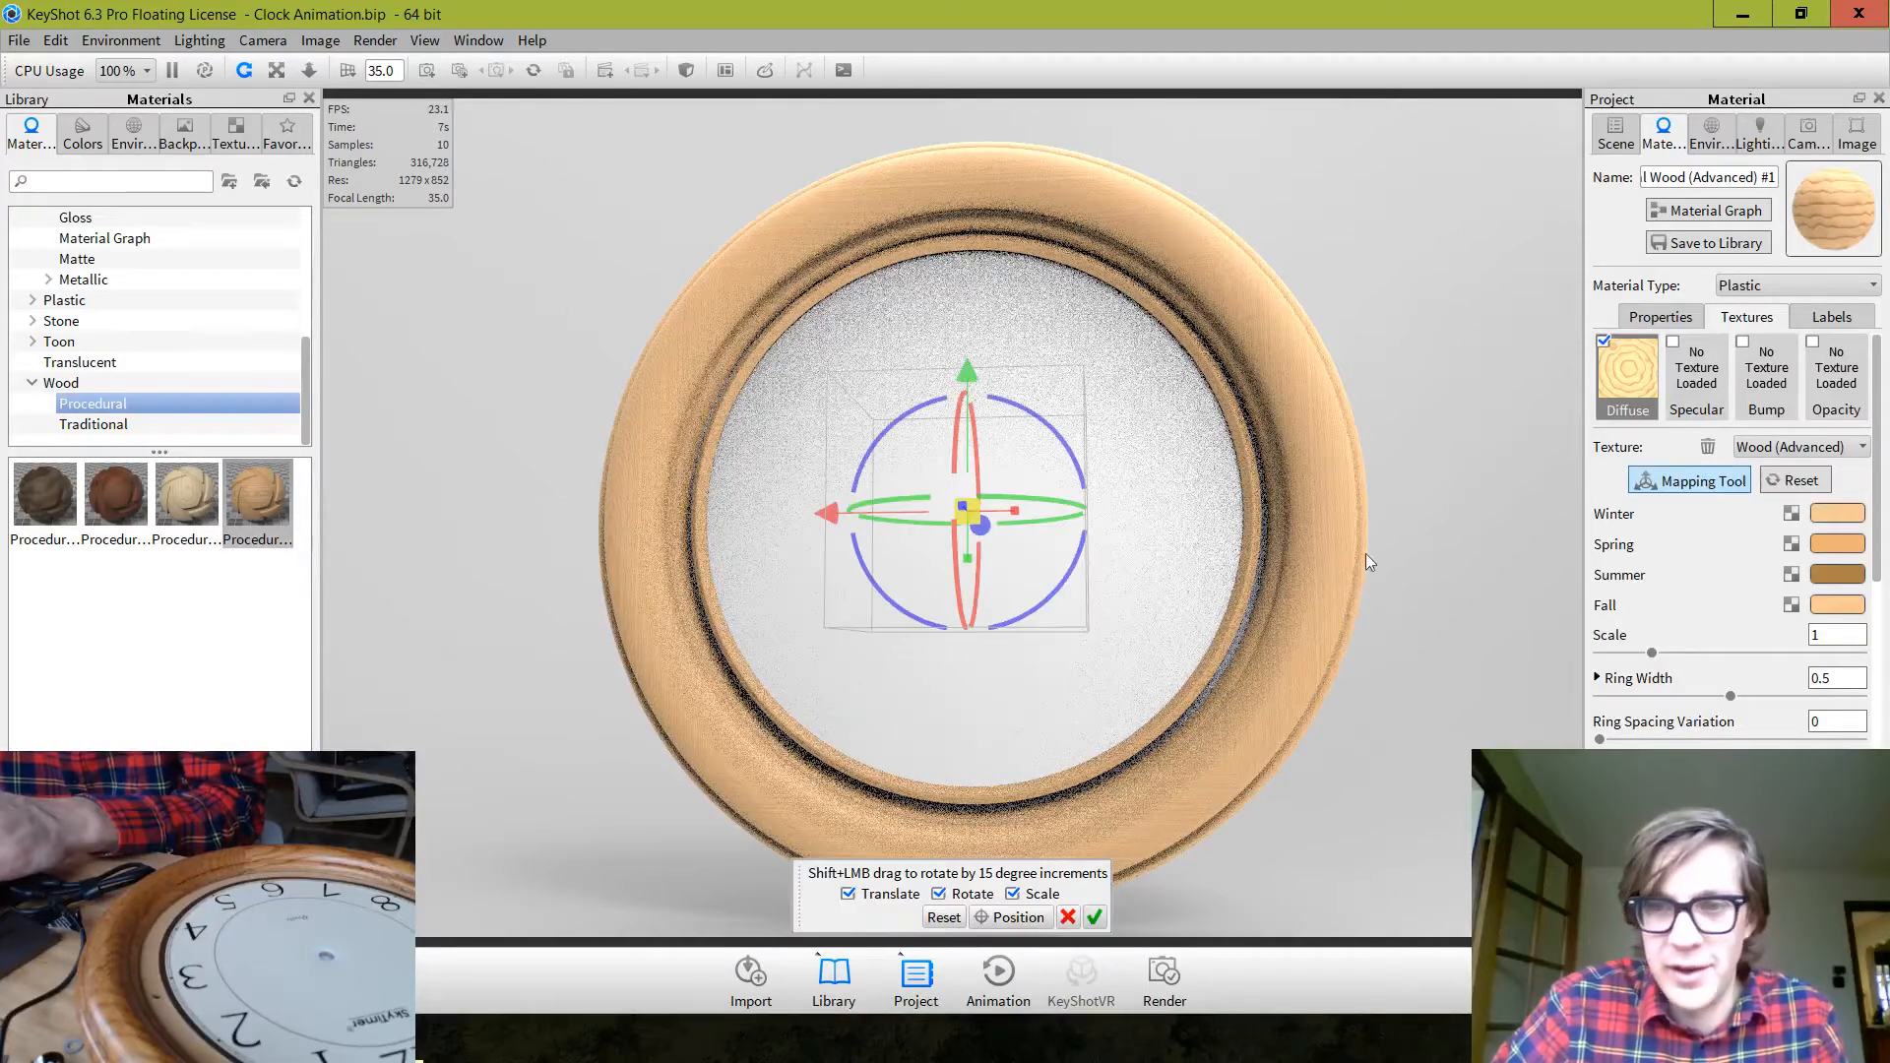
drag(1049, 510, 982, 536)
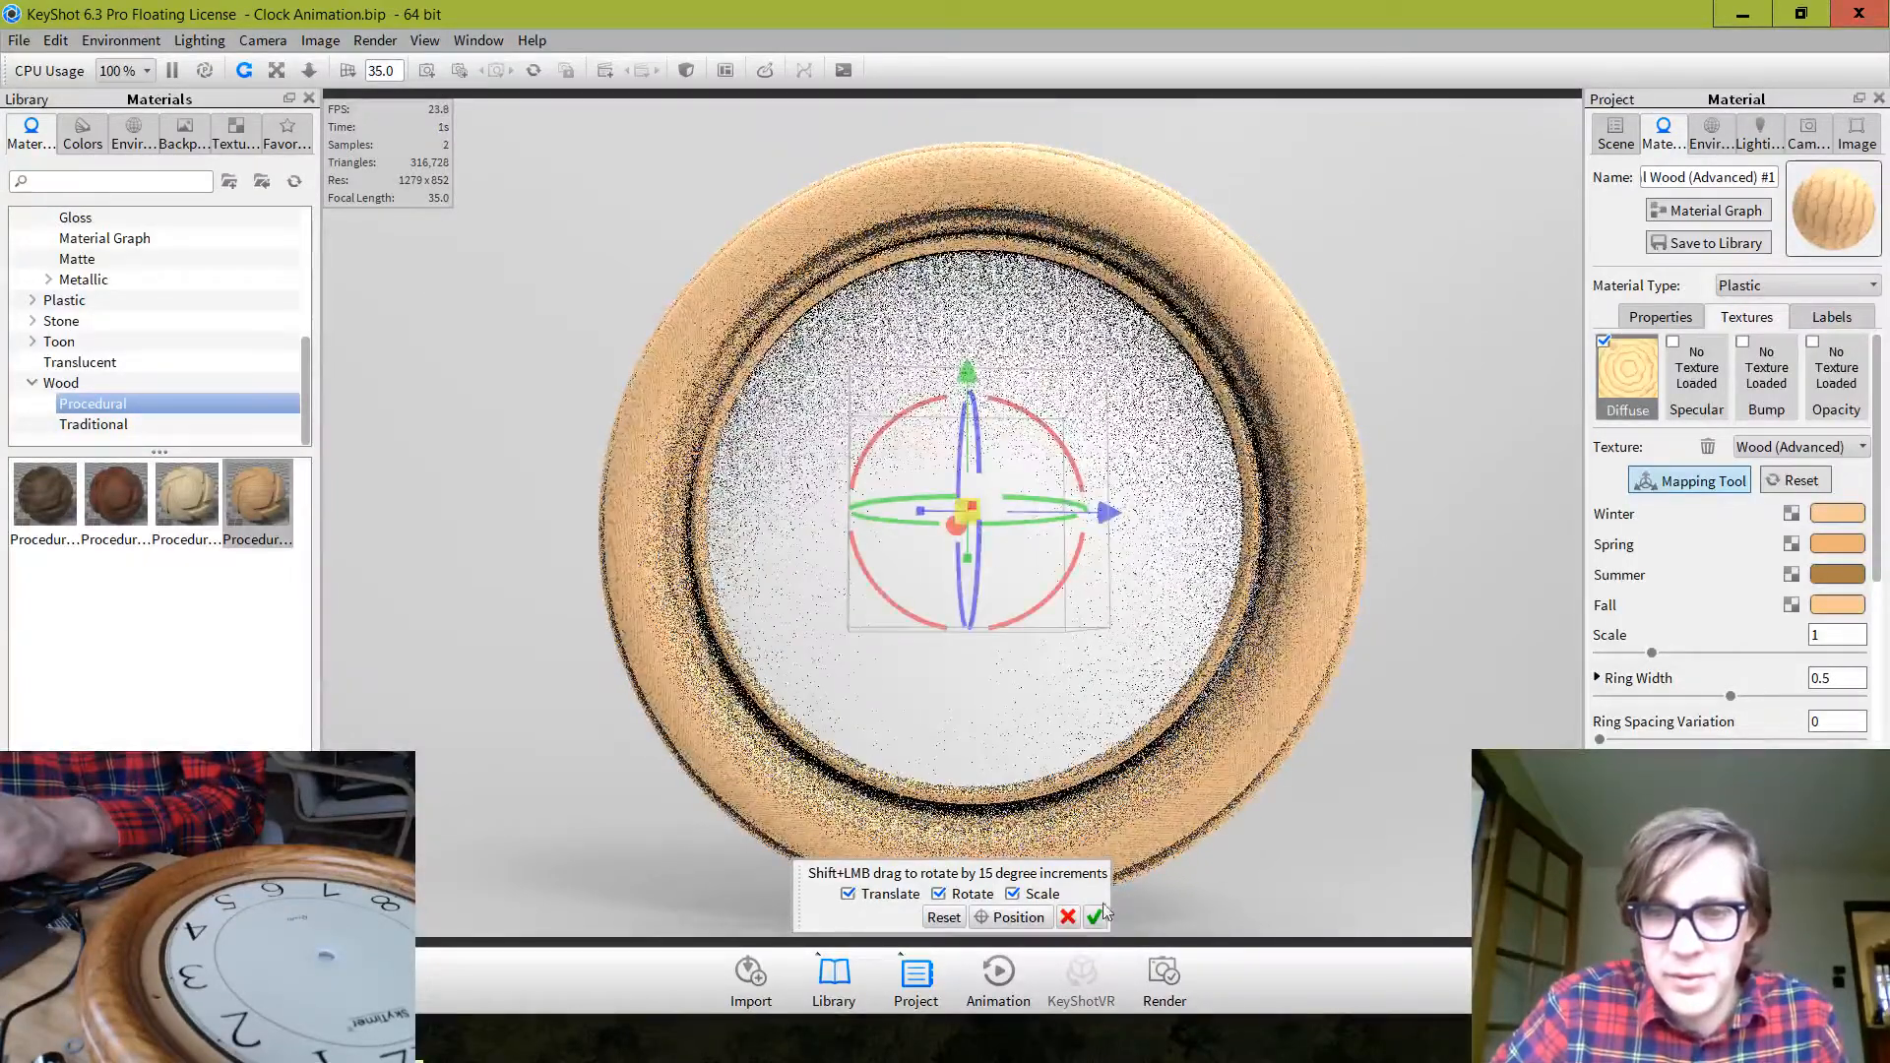
click(1093, 916)
Examine the direction and scale of the wood grain on the frame's right-hand side, up close and from an angle
drag(1266, 831, 1090, 776)
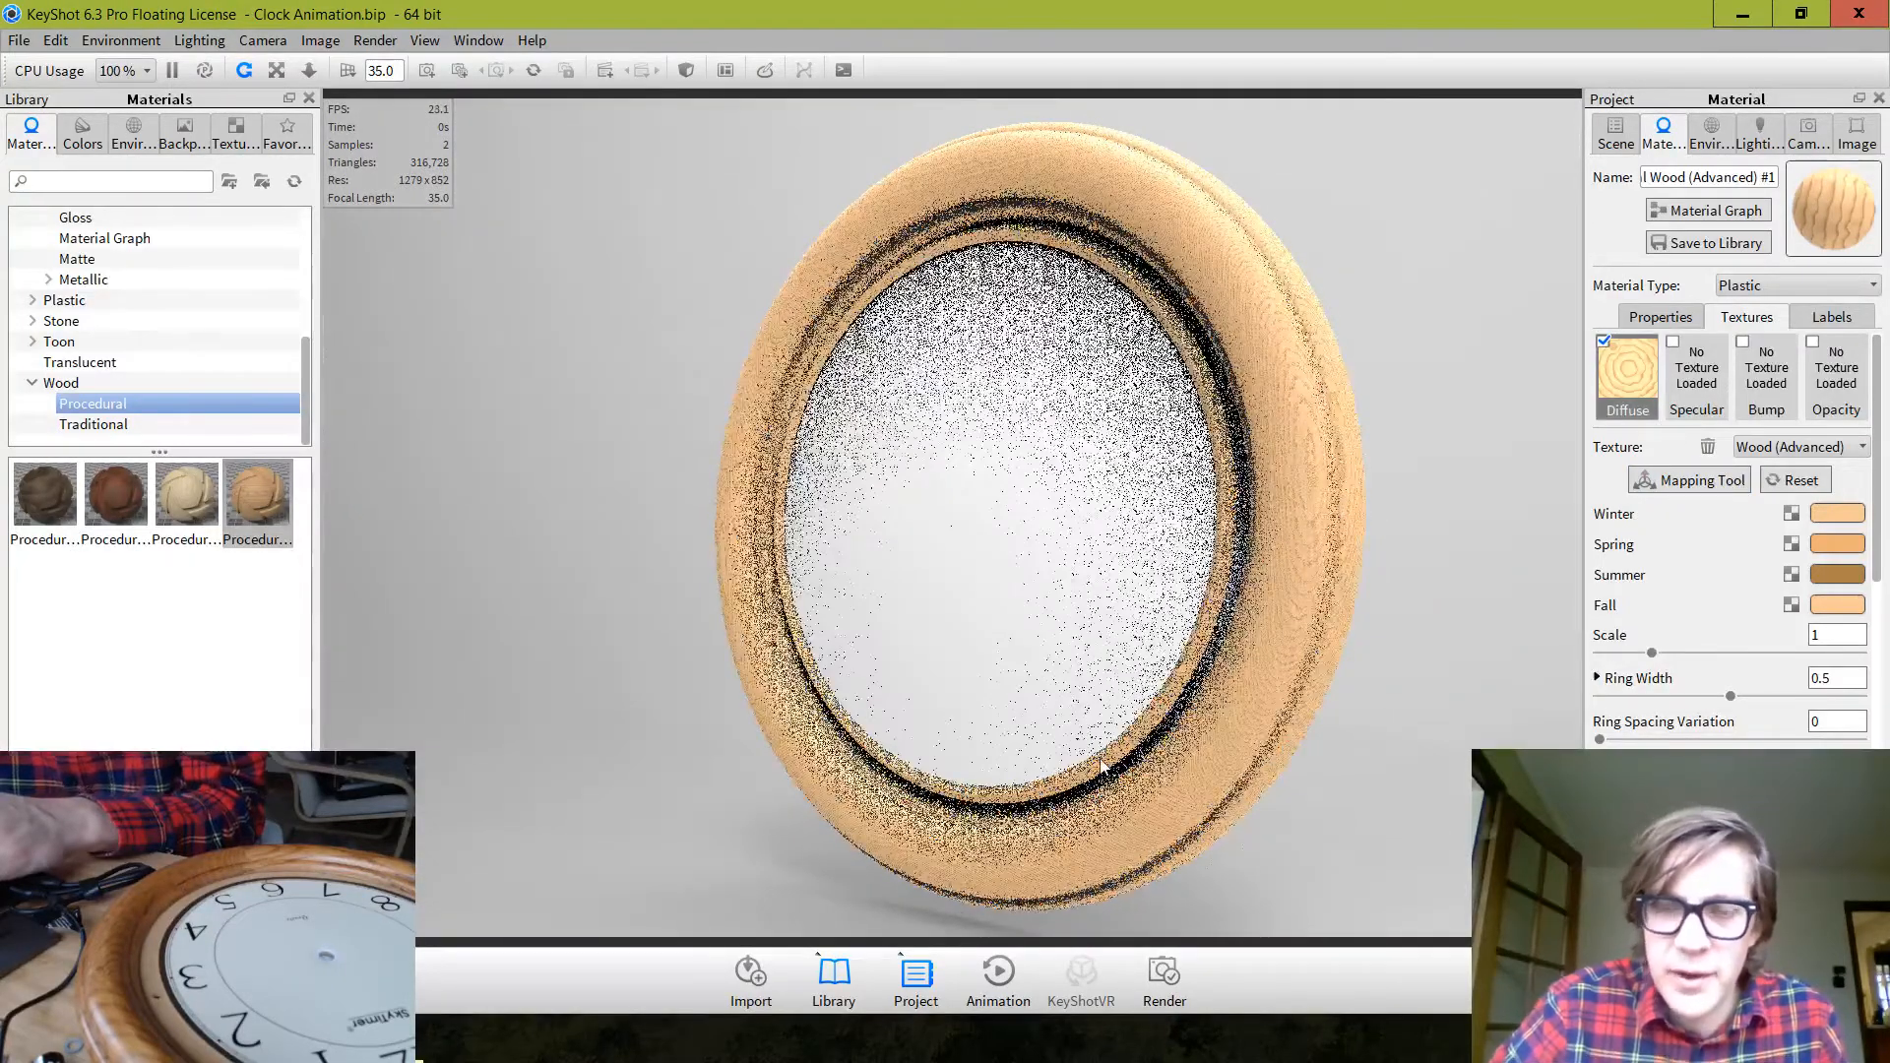
mouse_move(1292, 734)
mouse_down()
mouse_move(1266, 654)
mouse_move(1295, 742)
mouse_up()
scroll(1234, 630, up, 5)
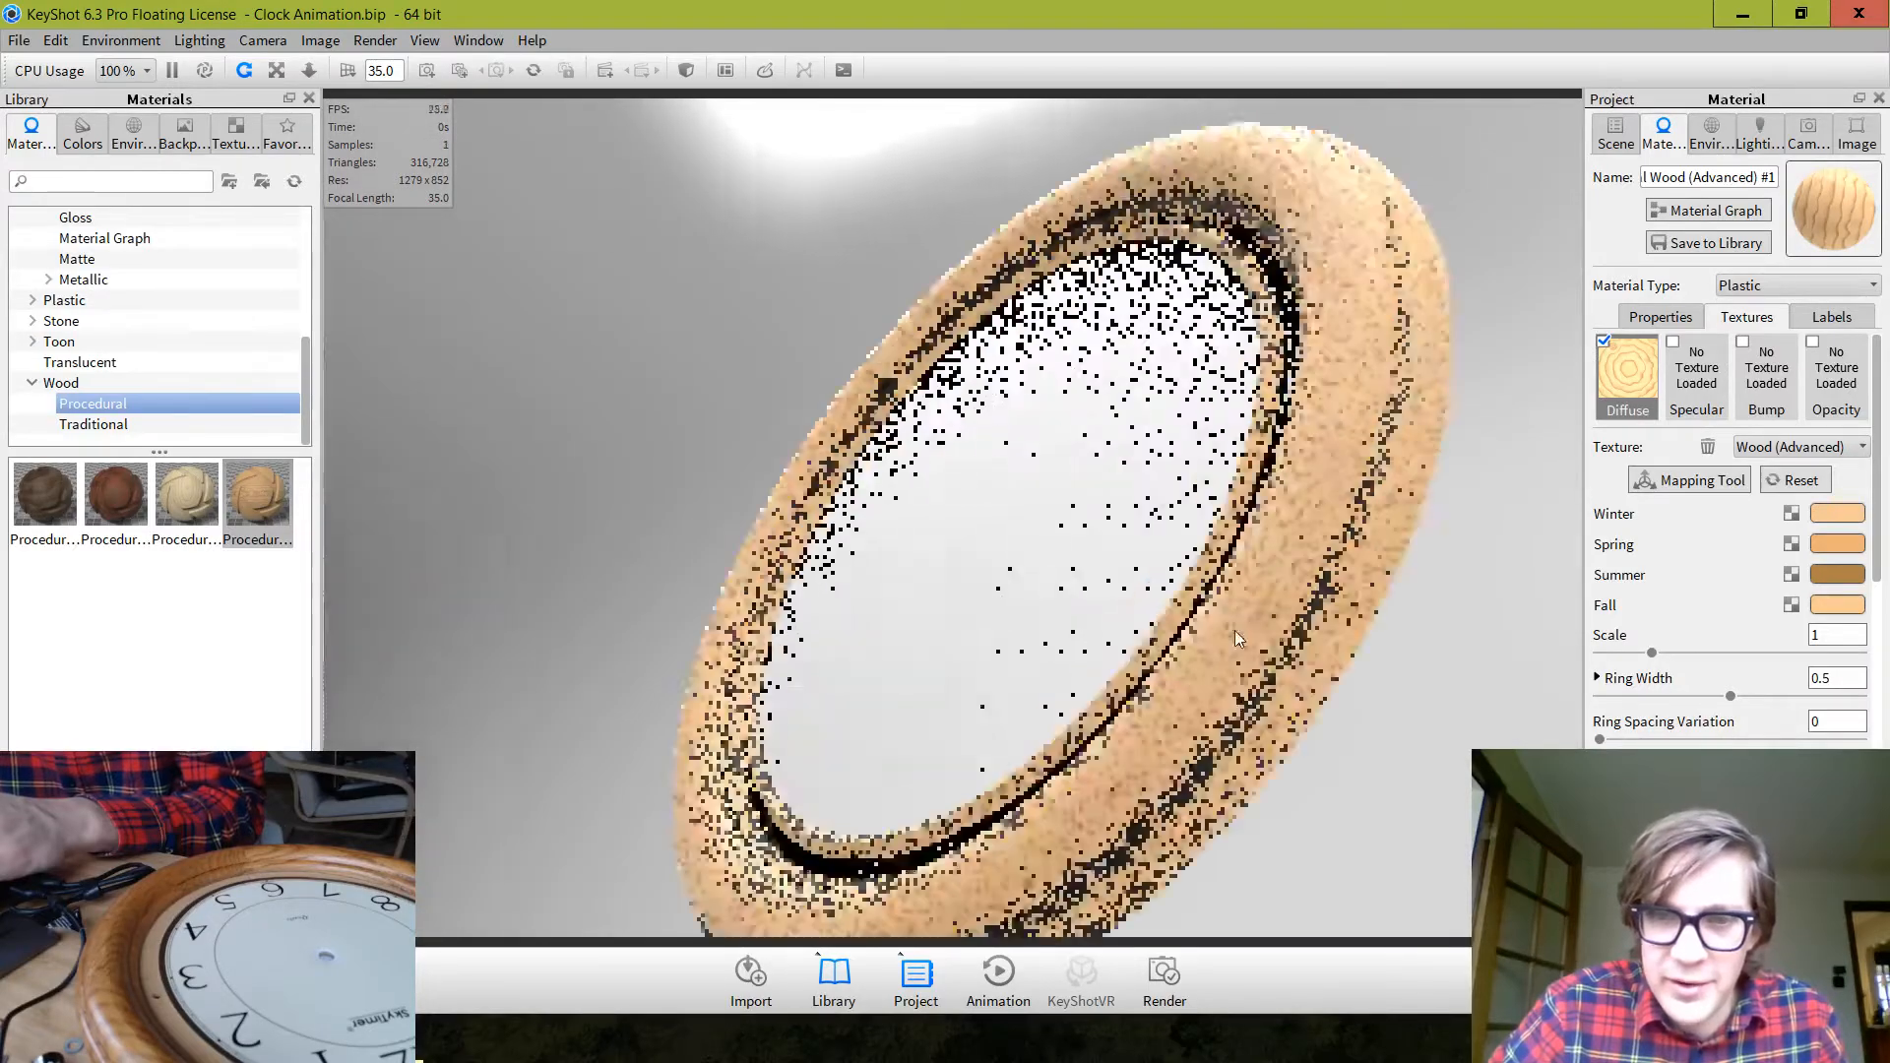
drag(1234, 630, 1043, 532)
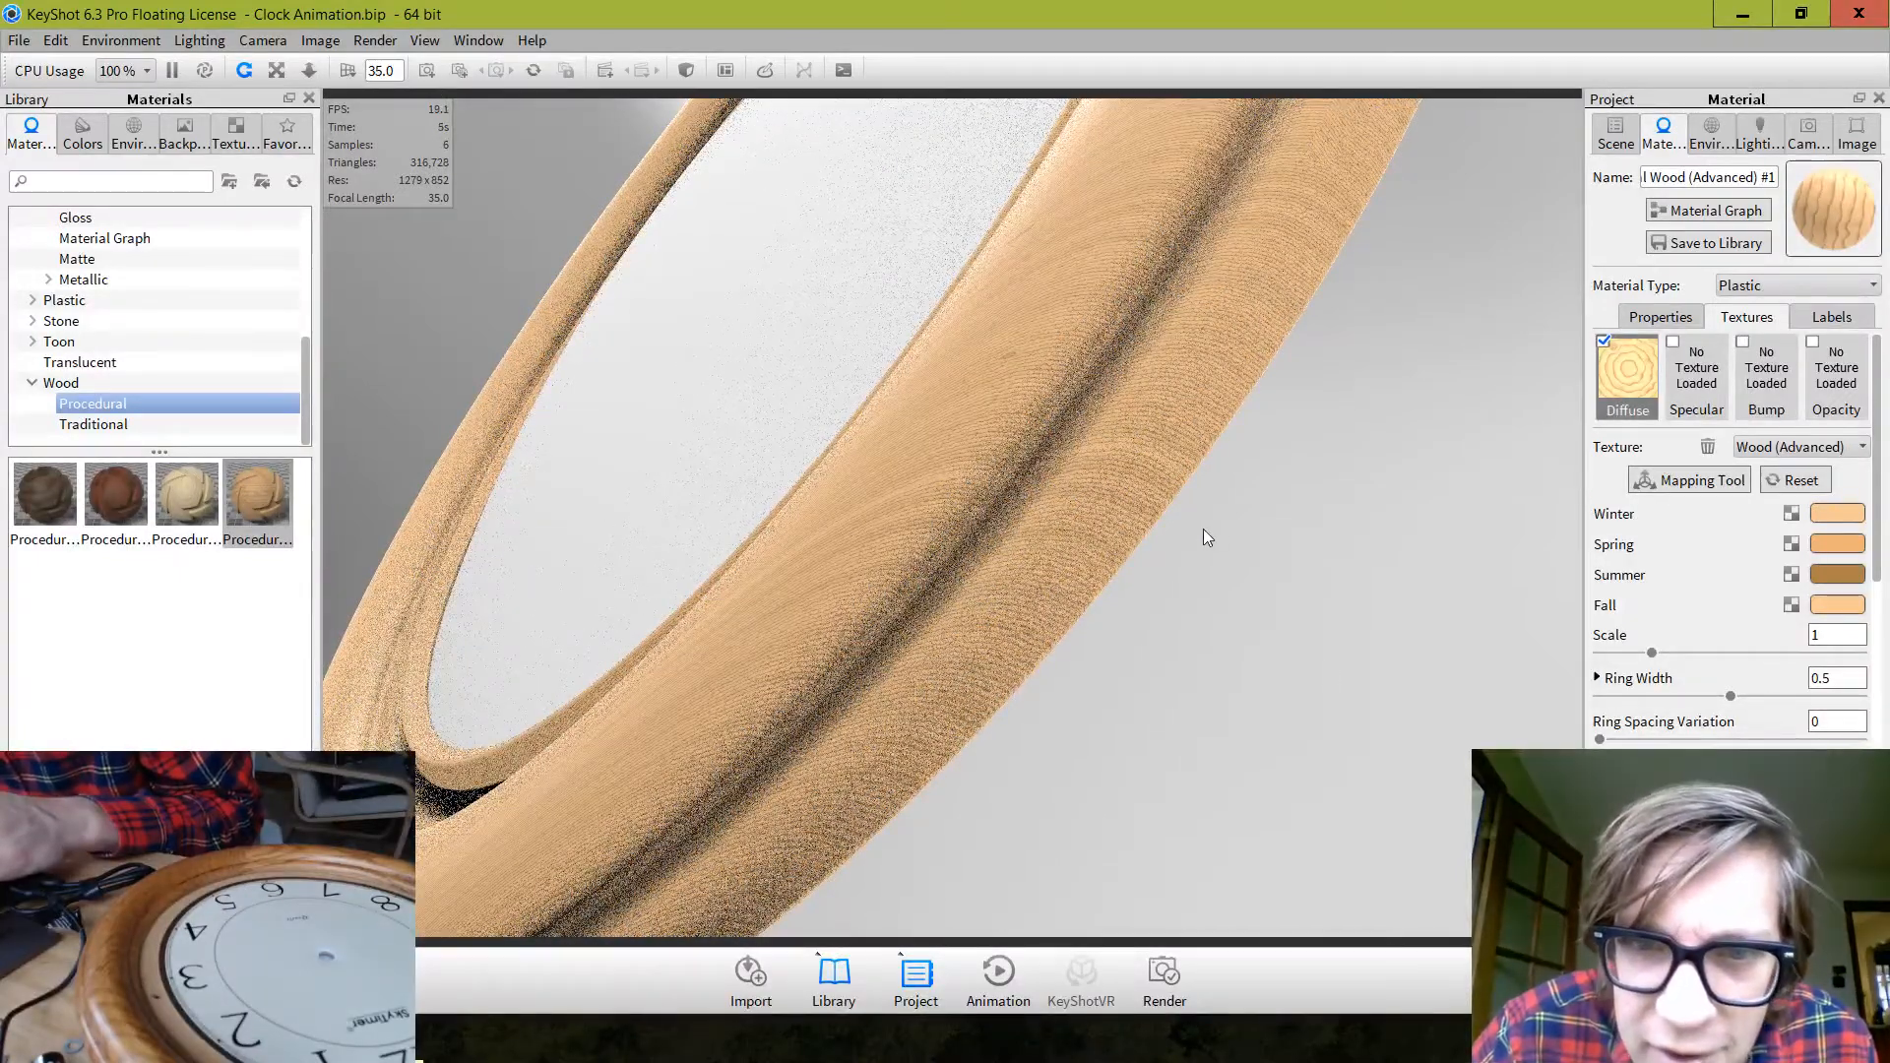
scroll(1203, 528, down, 3)
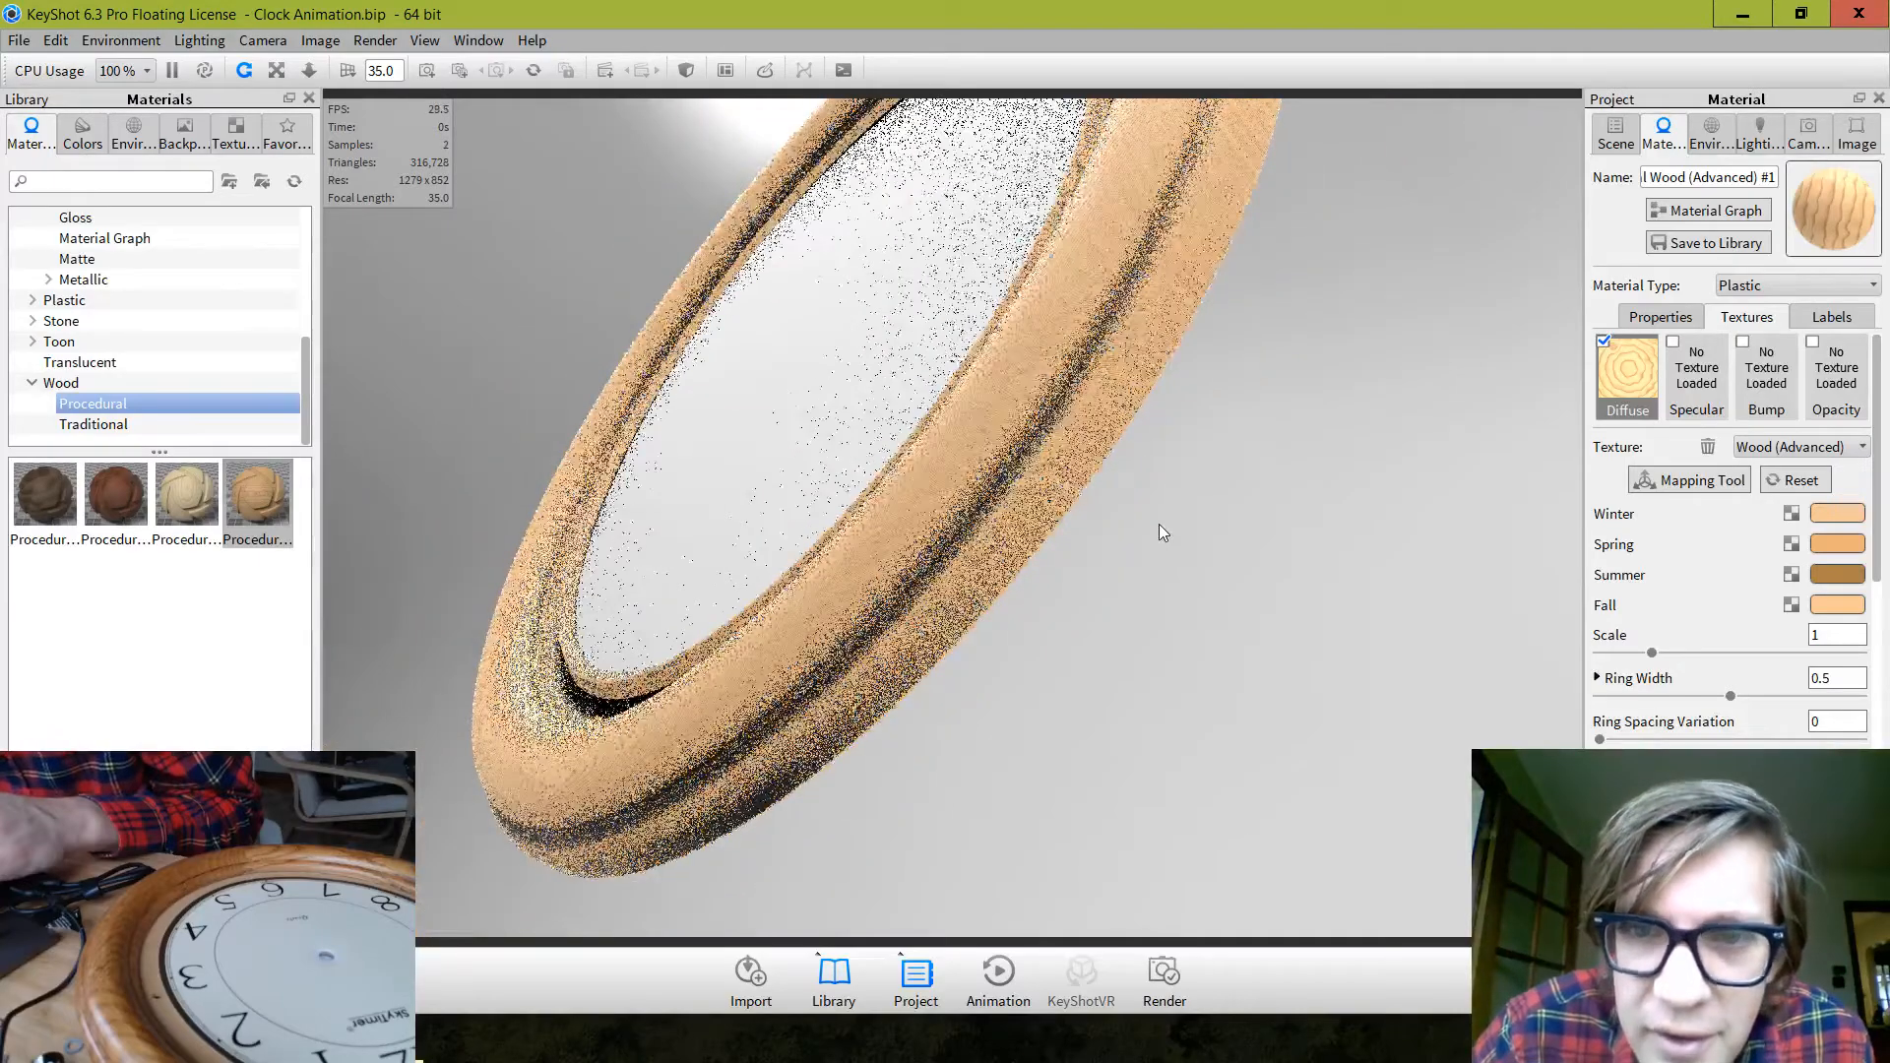
scroll(1065, 459, up, 4)
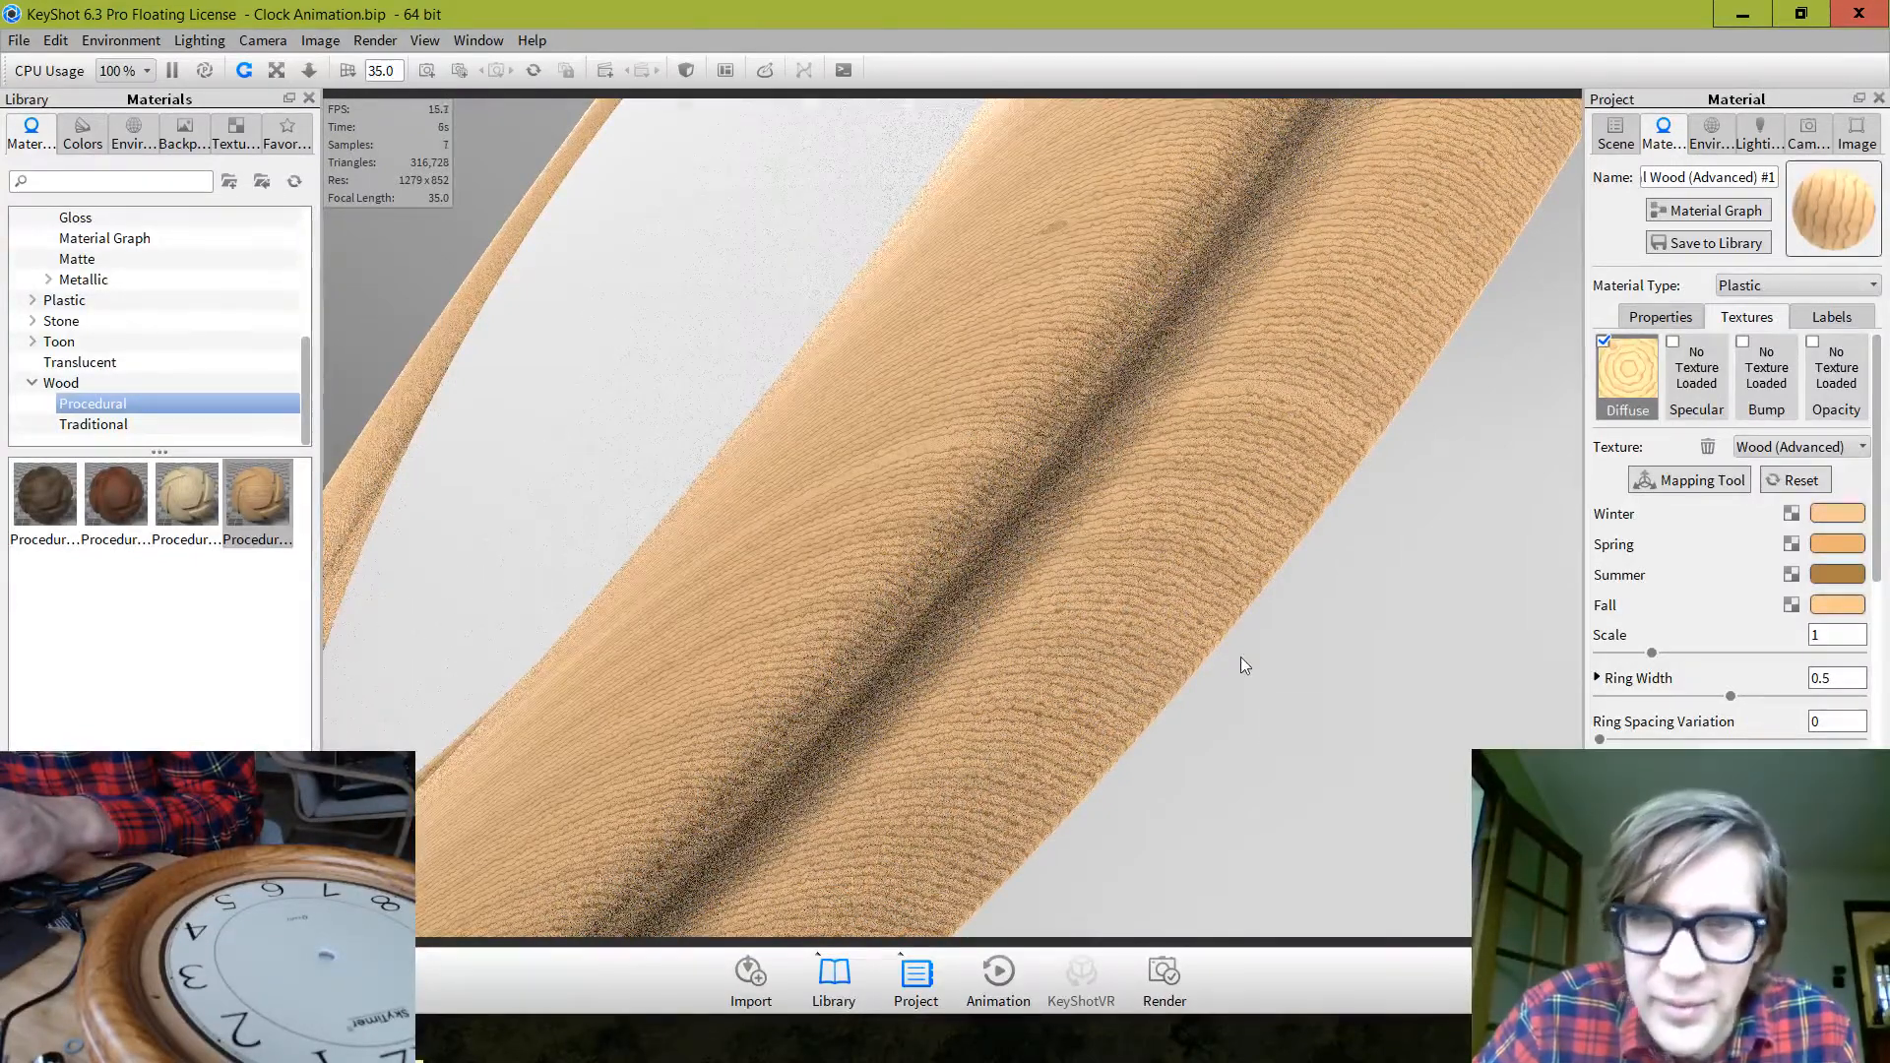
scroll(1241, 658, down, 5)
scroll(1186, 552, down, 2)
scroll(1063, 523, up, 4)
drag(1063, 524, 1223, 704)
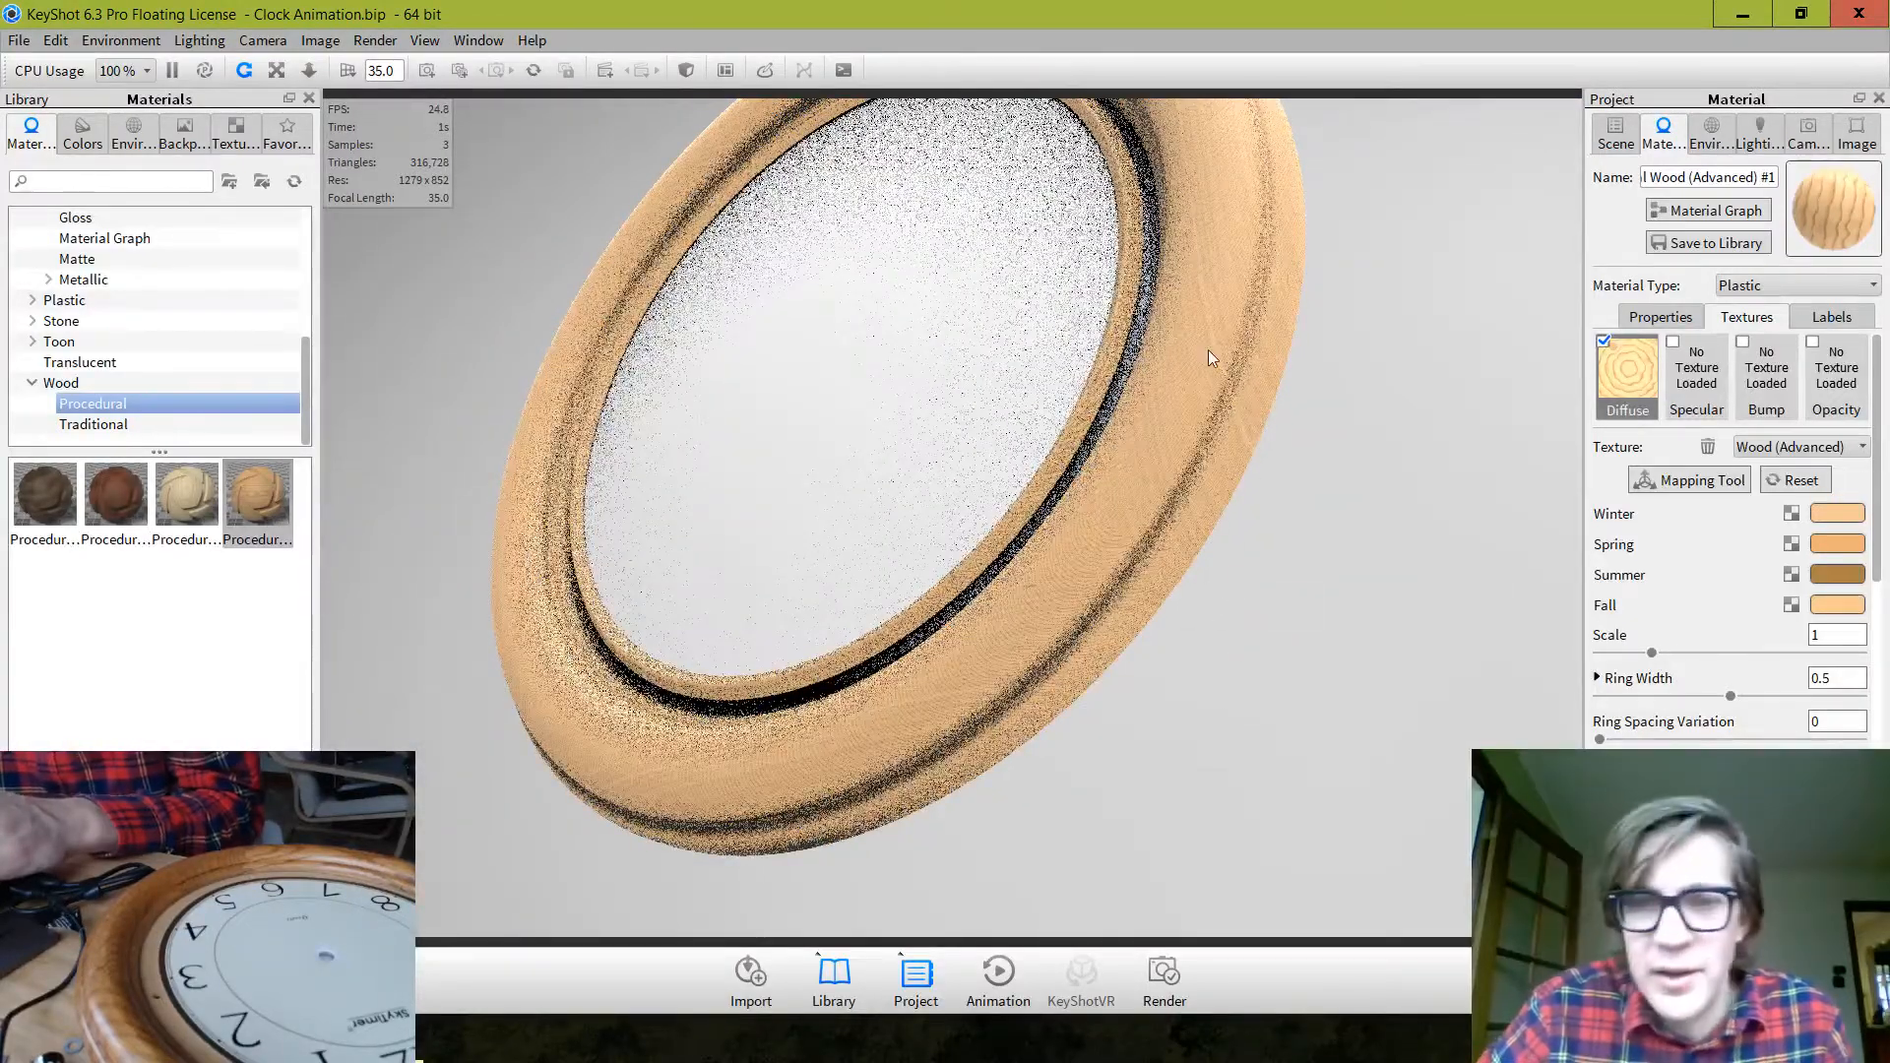
Edit the procedural wood on the frame's upper-right segment and rotate its texture mapping about the vertical axis
right_click(1209, 350)
click(1291, 436)
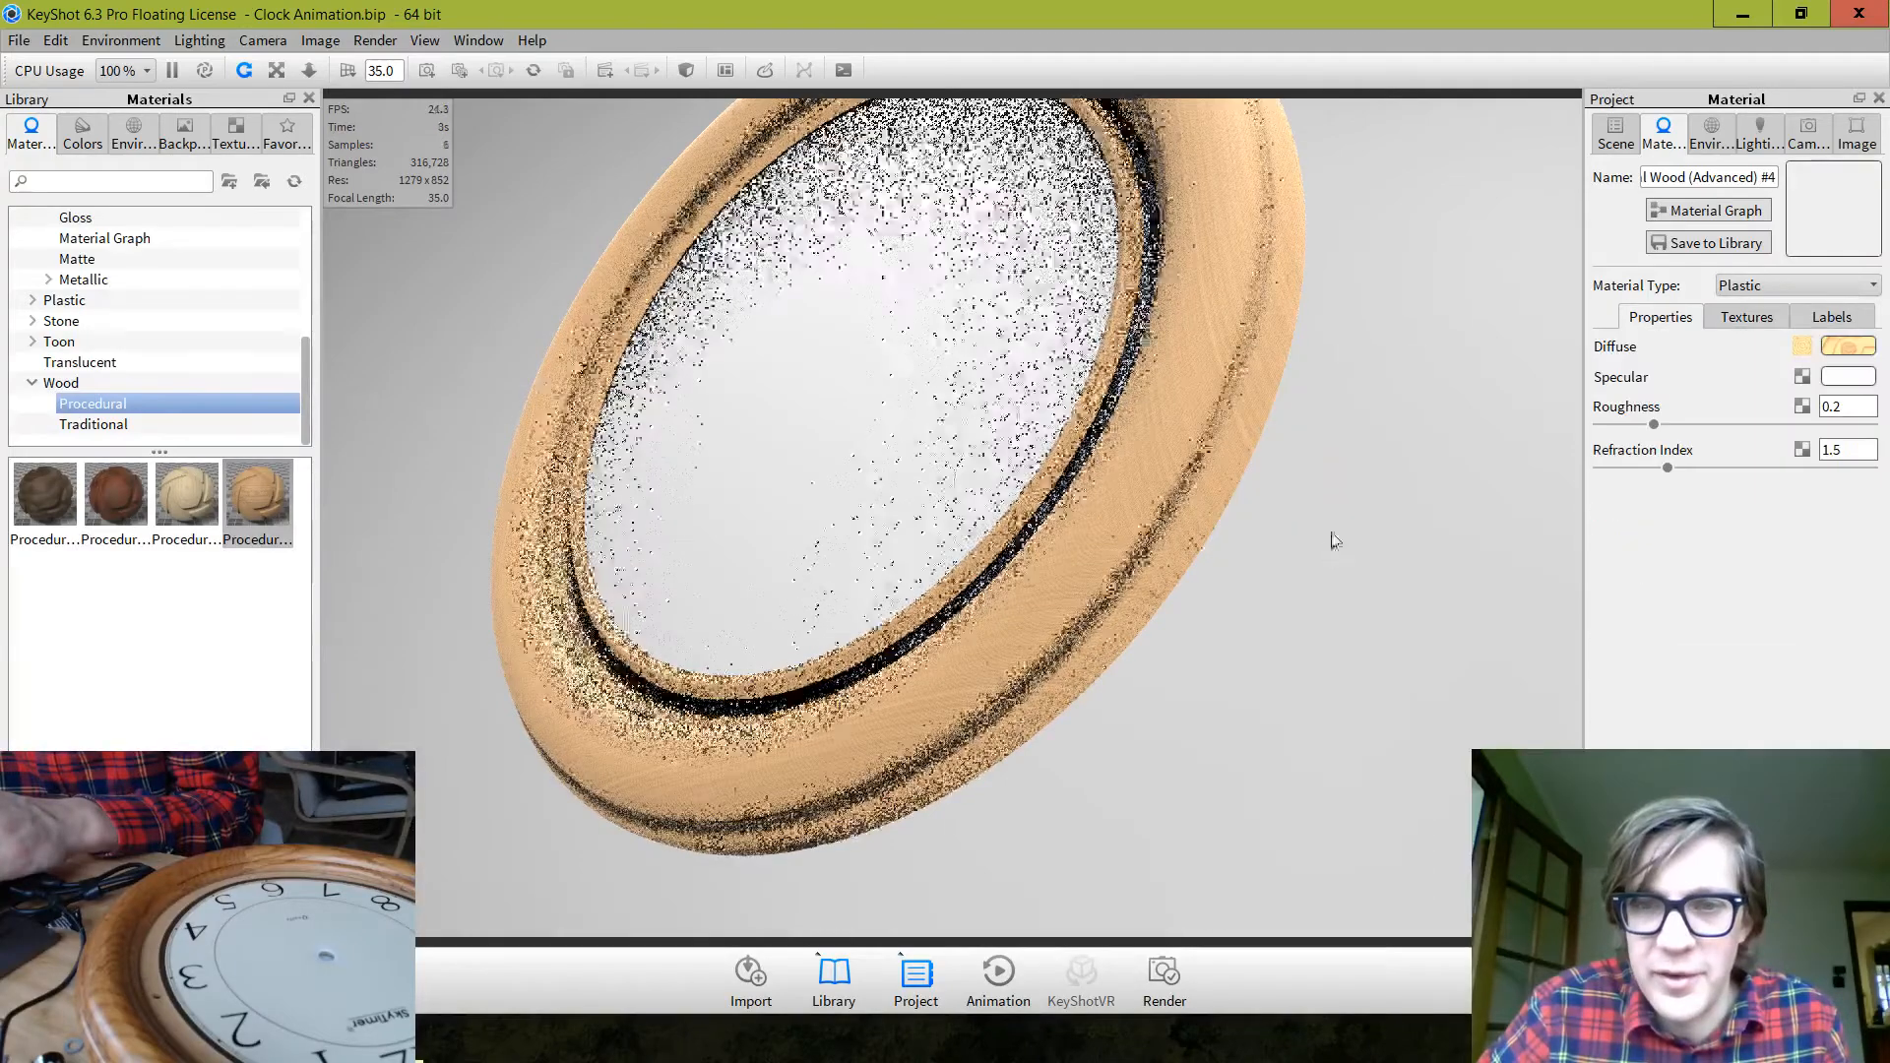
click(1747, 316)
click(1642, 481)
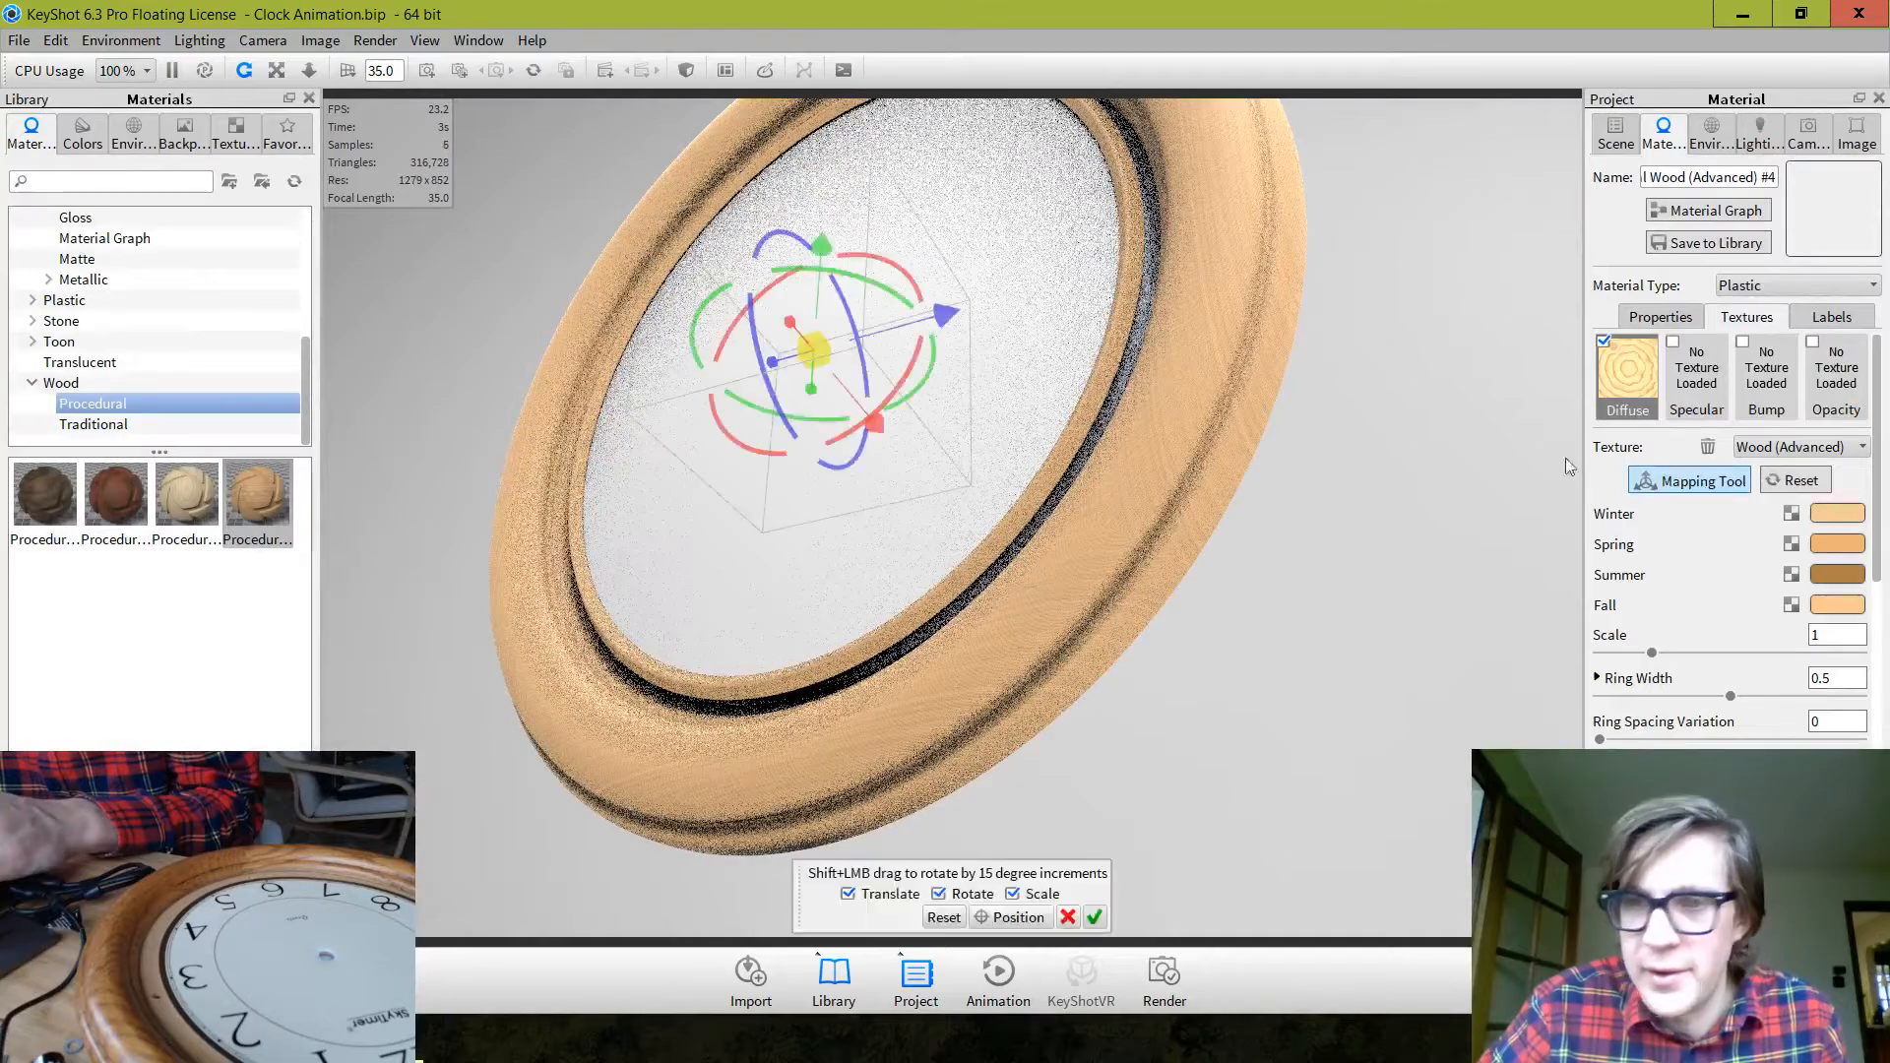
drag(918, 391, 837, 410)
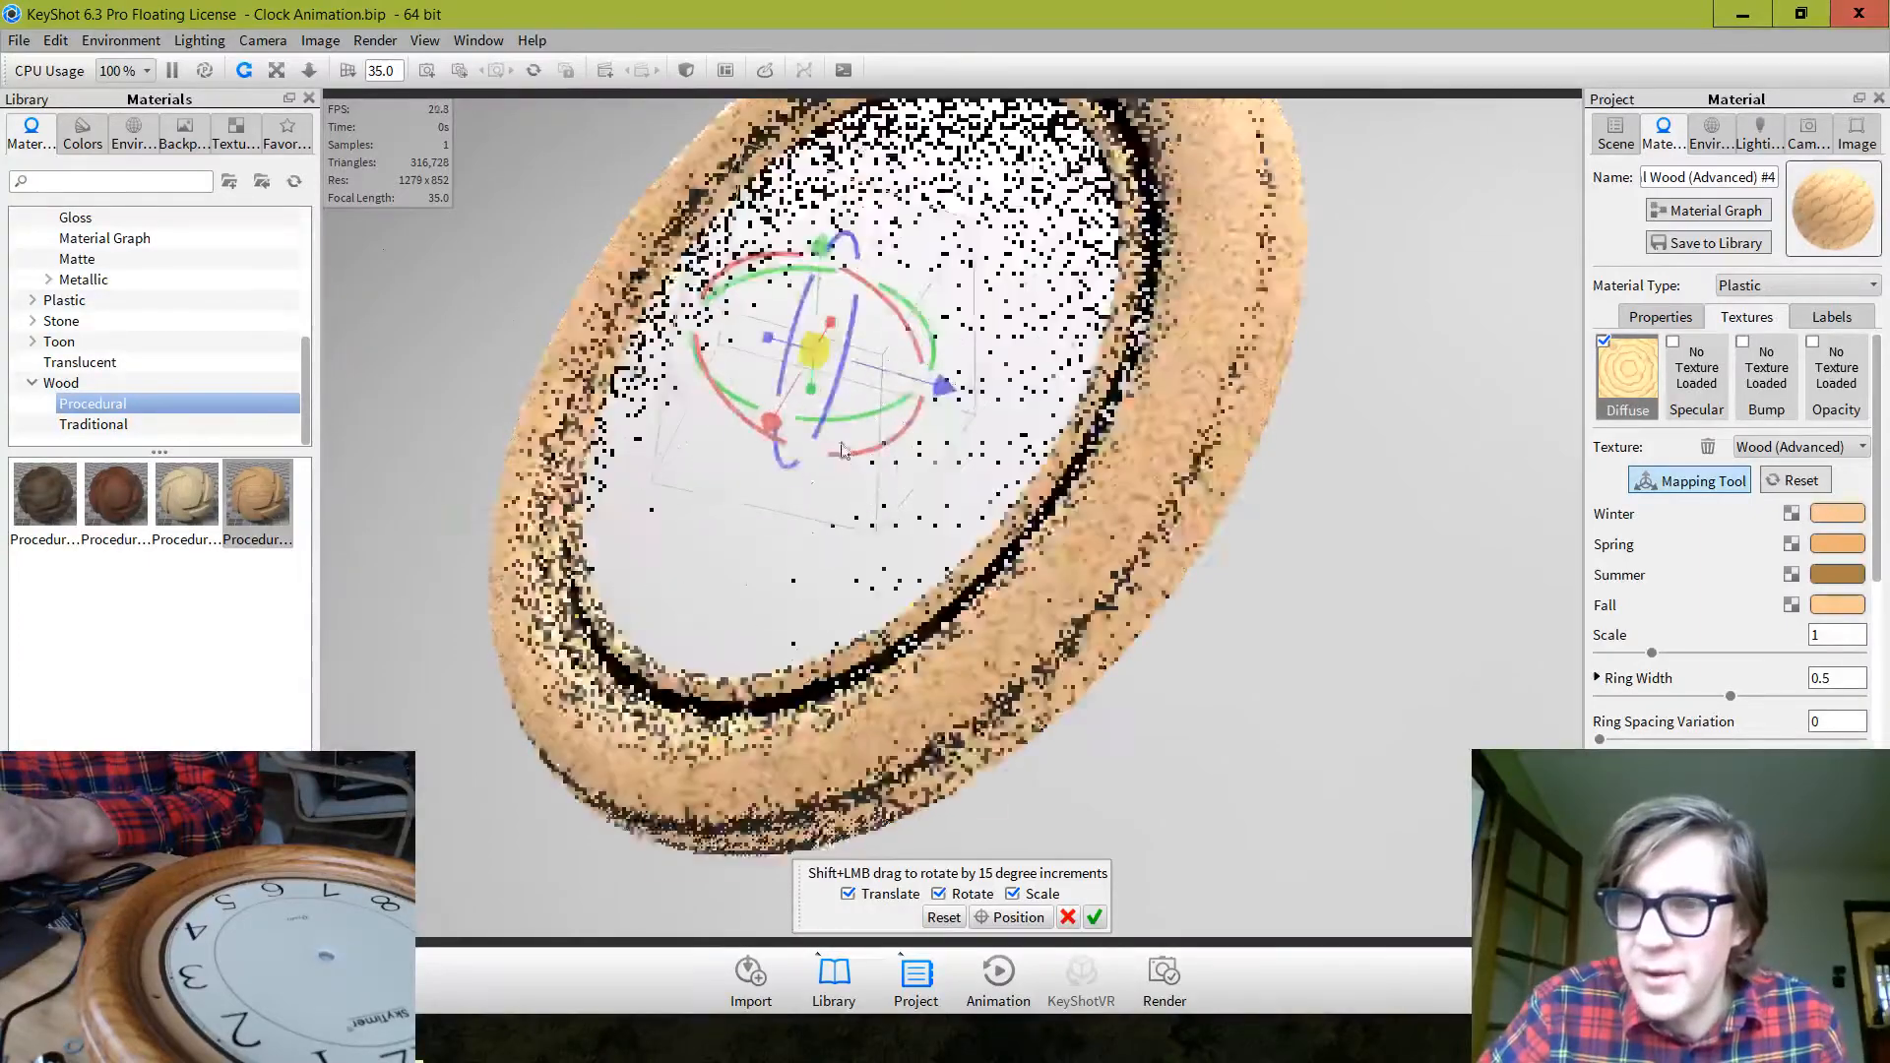
drag(900, 301, 829, 279)
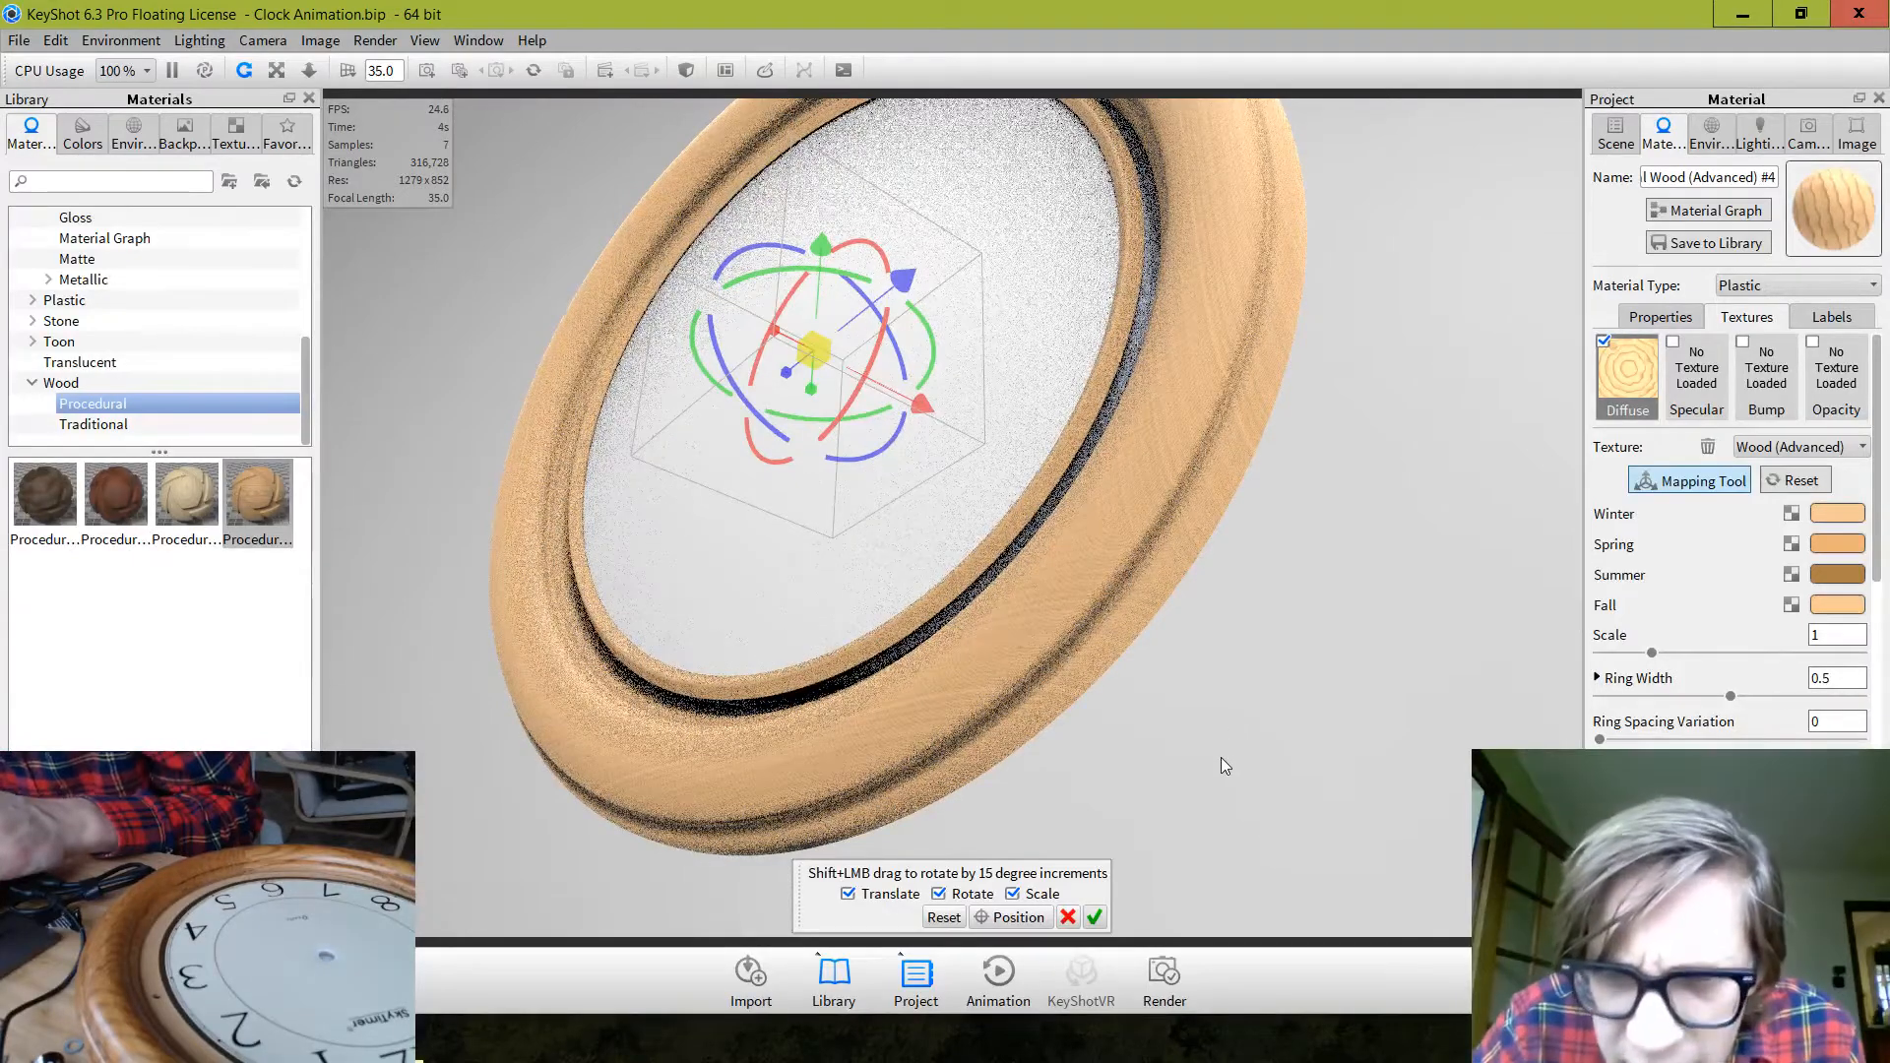
click(1094, 916)
Replace the procedural wood on all segments of the clock frame with the traditional Light Oak material
scroll(1264, 702, up, 5)
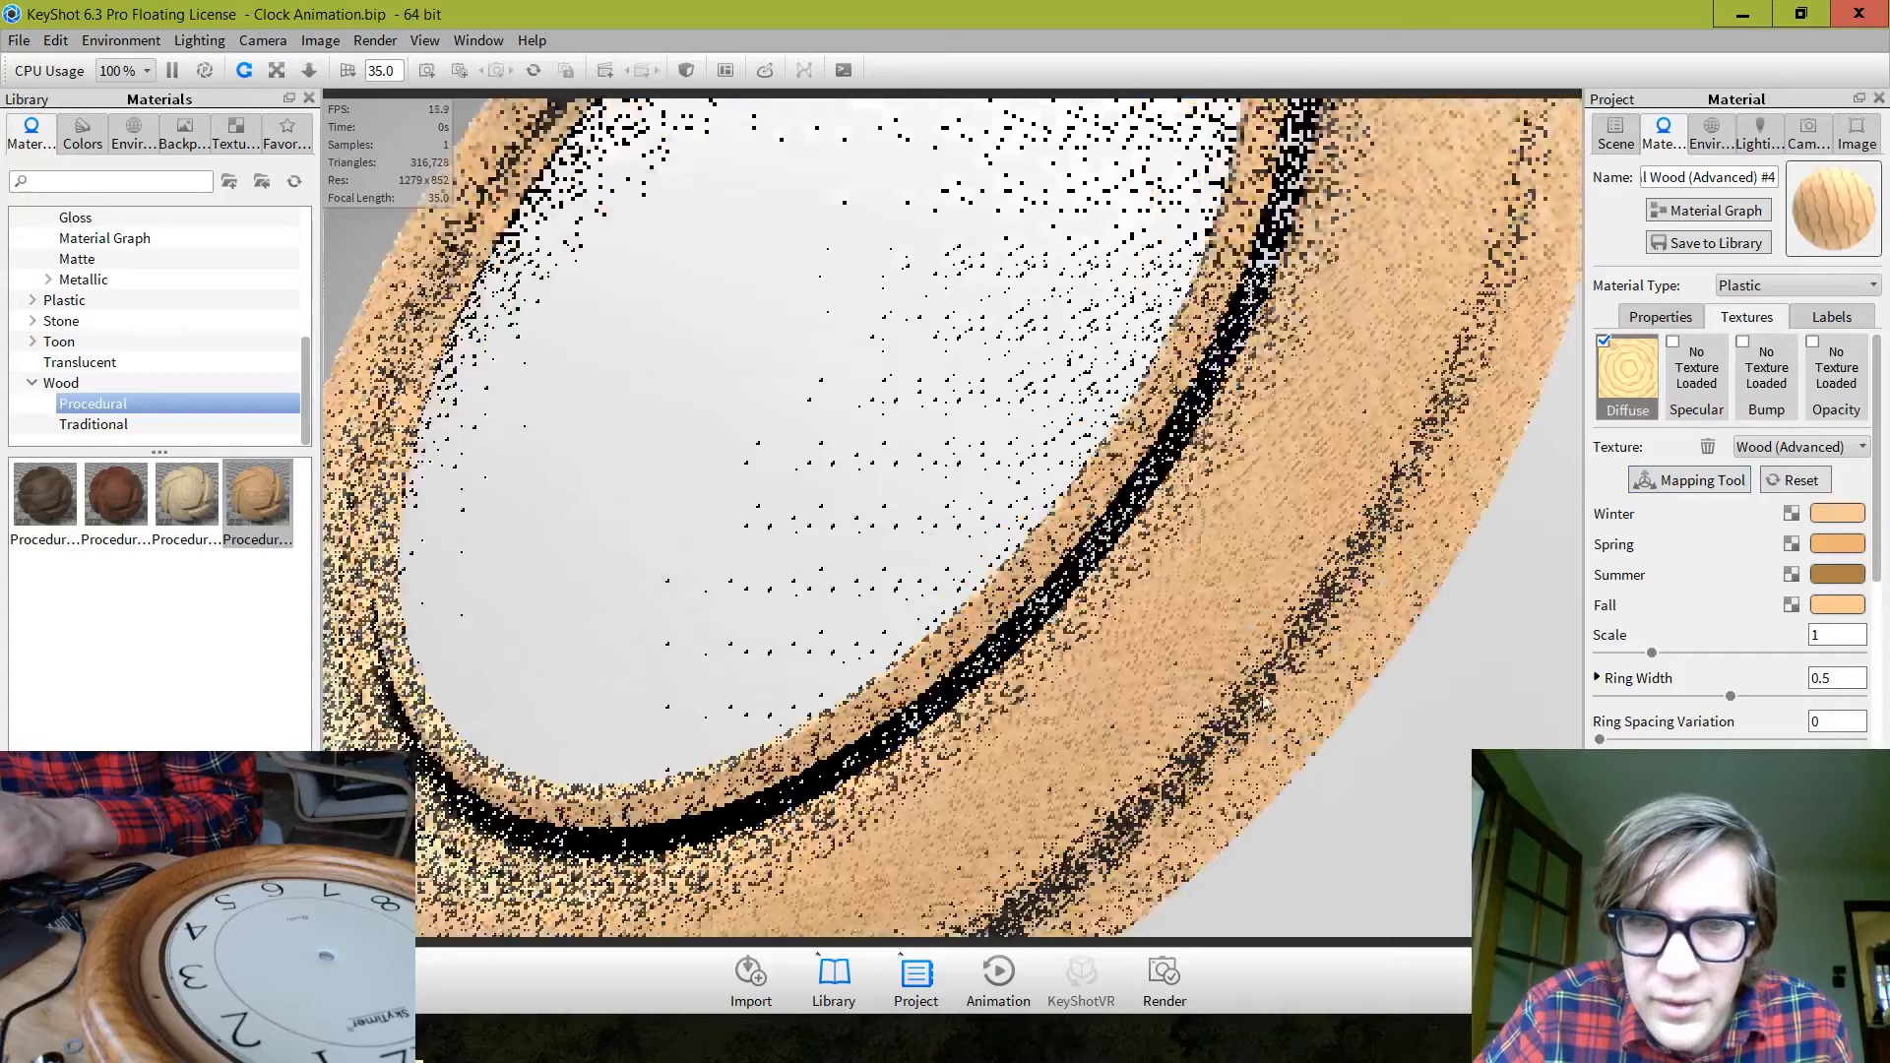
scroll(1250, 679, down, 6)
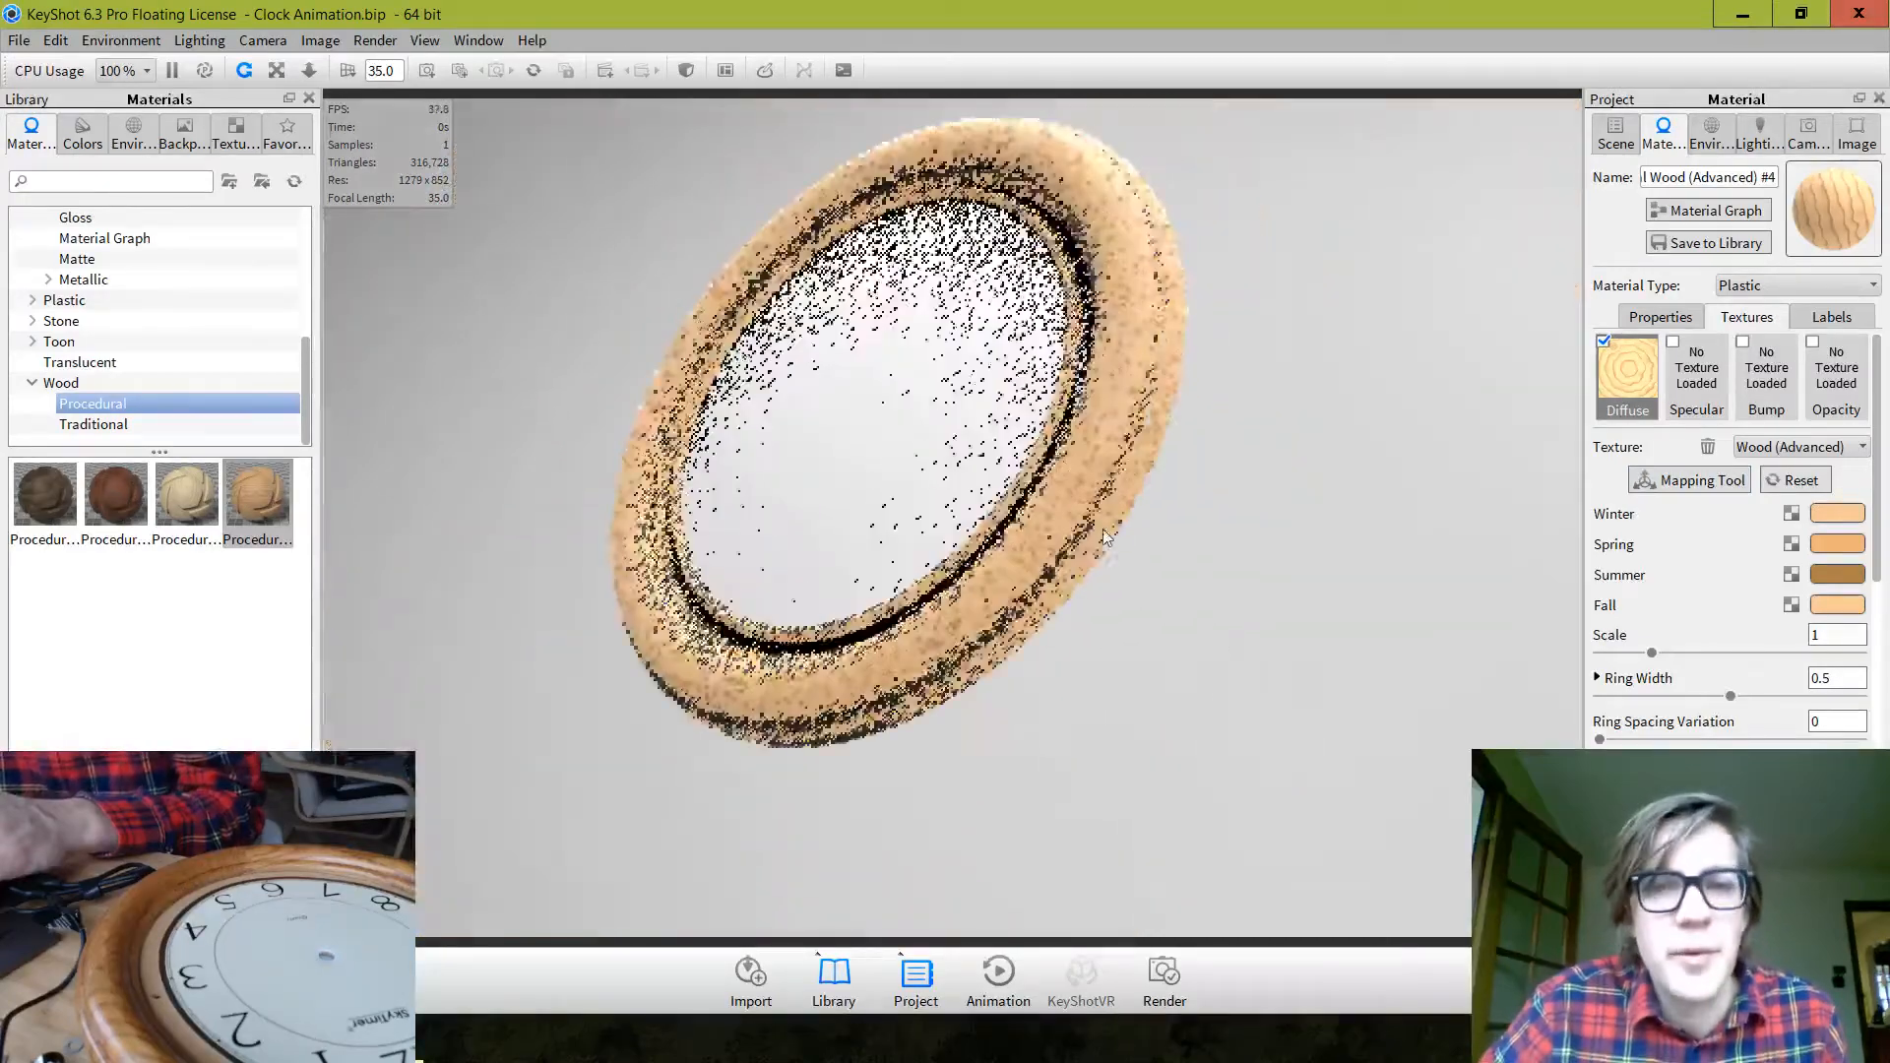
drag(1104, 538, 1211, 679)
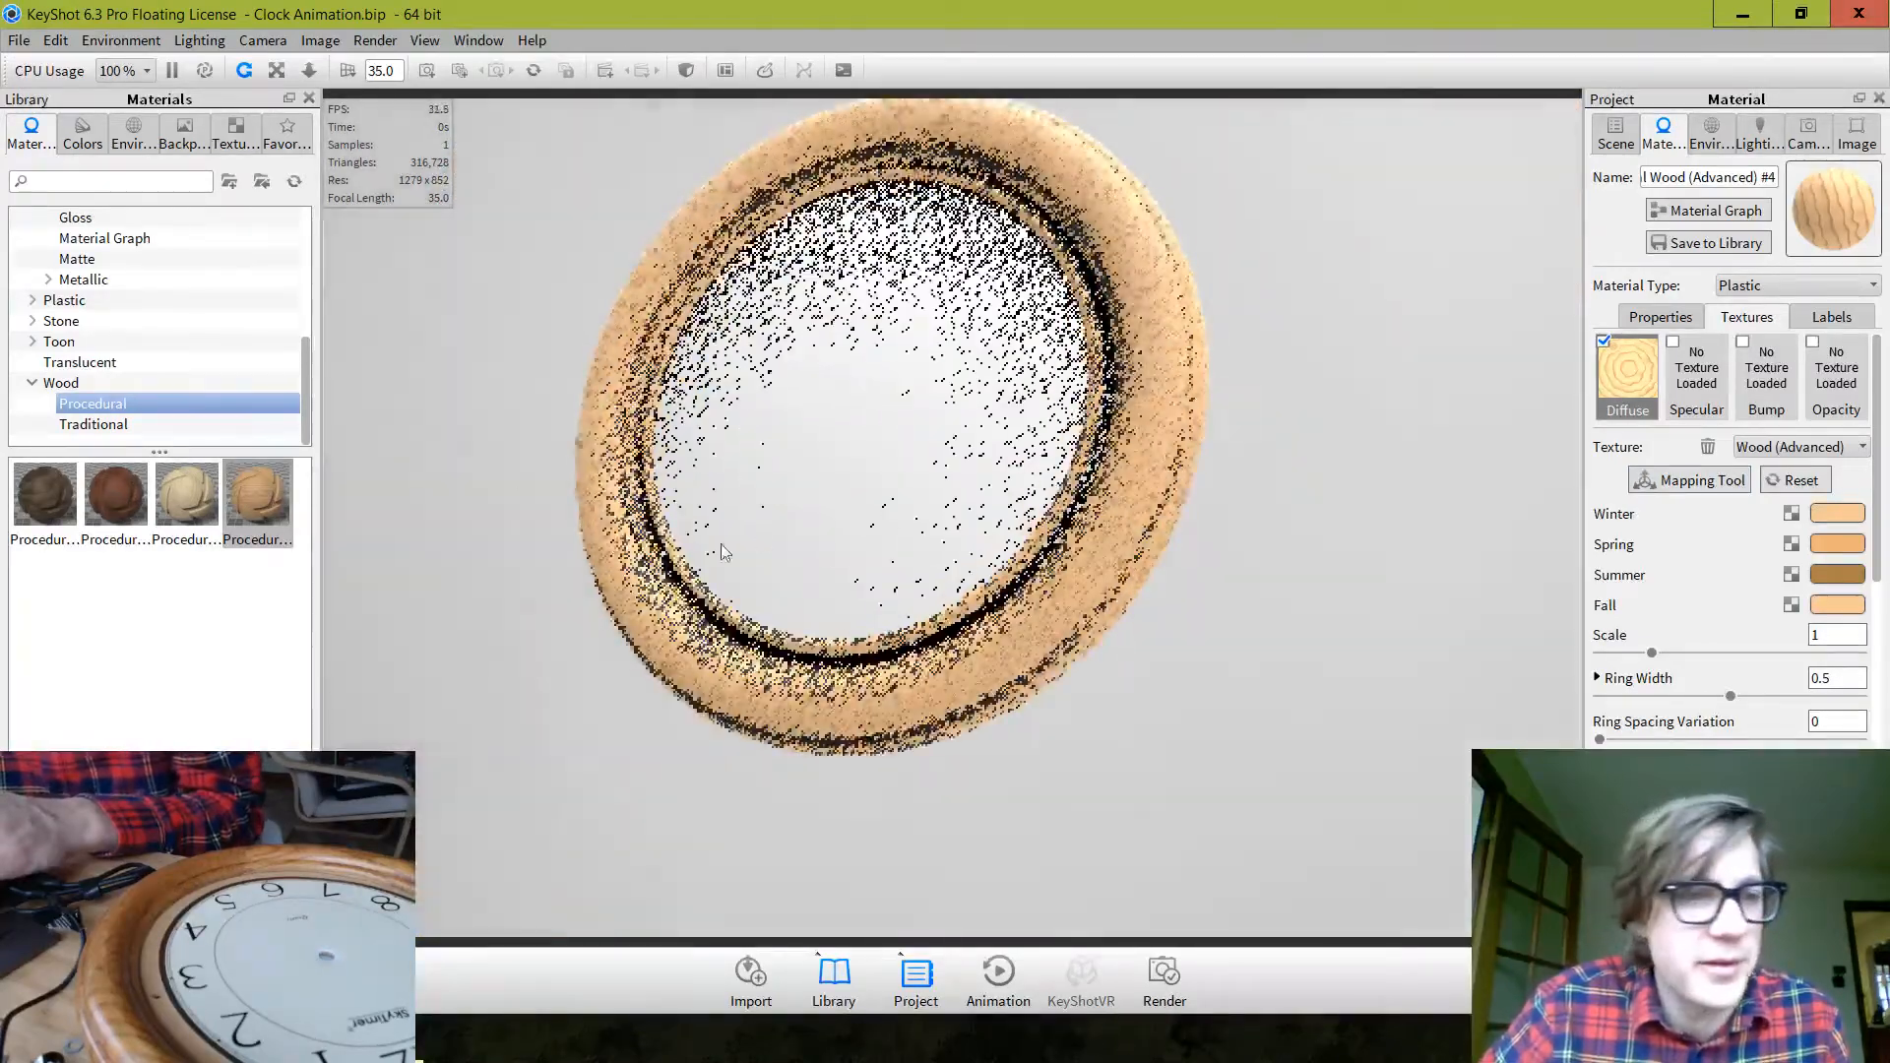
click(99, 429)
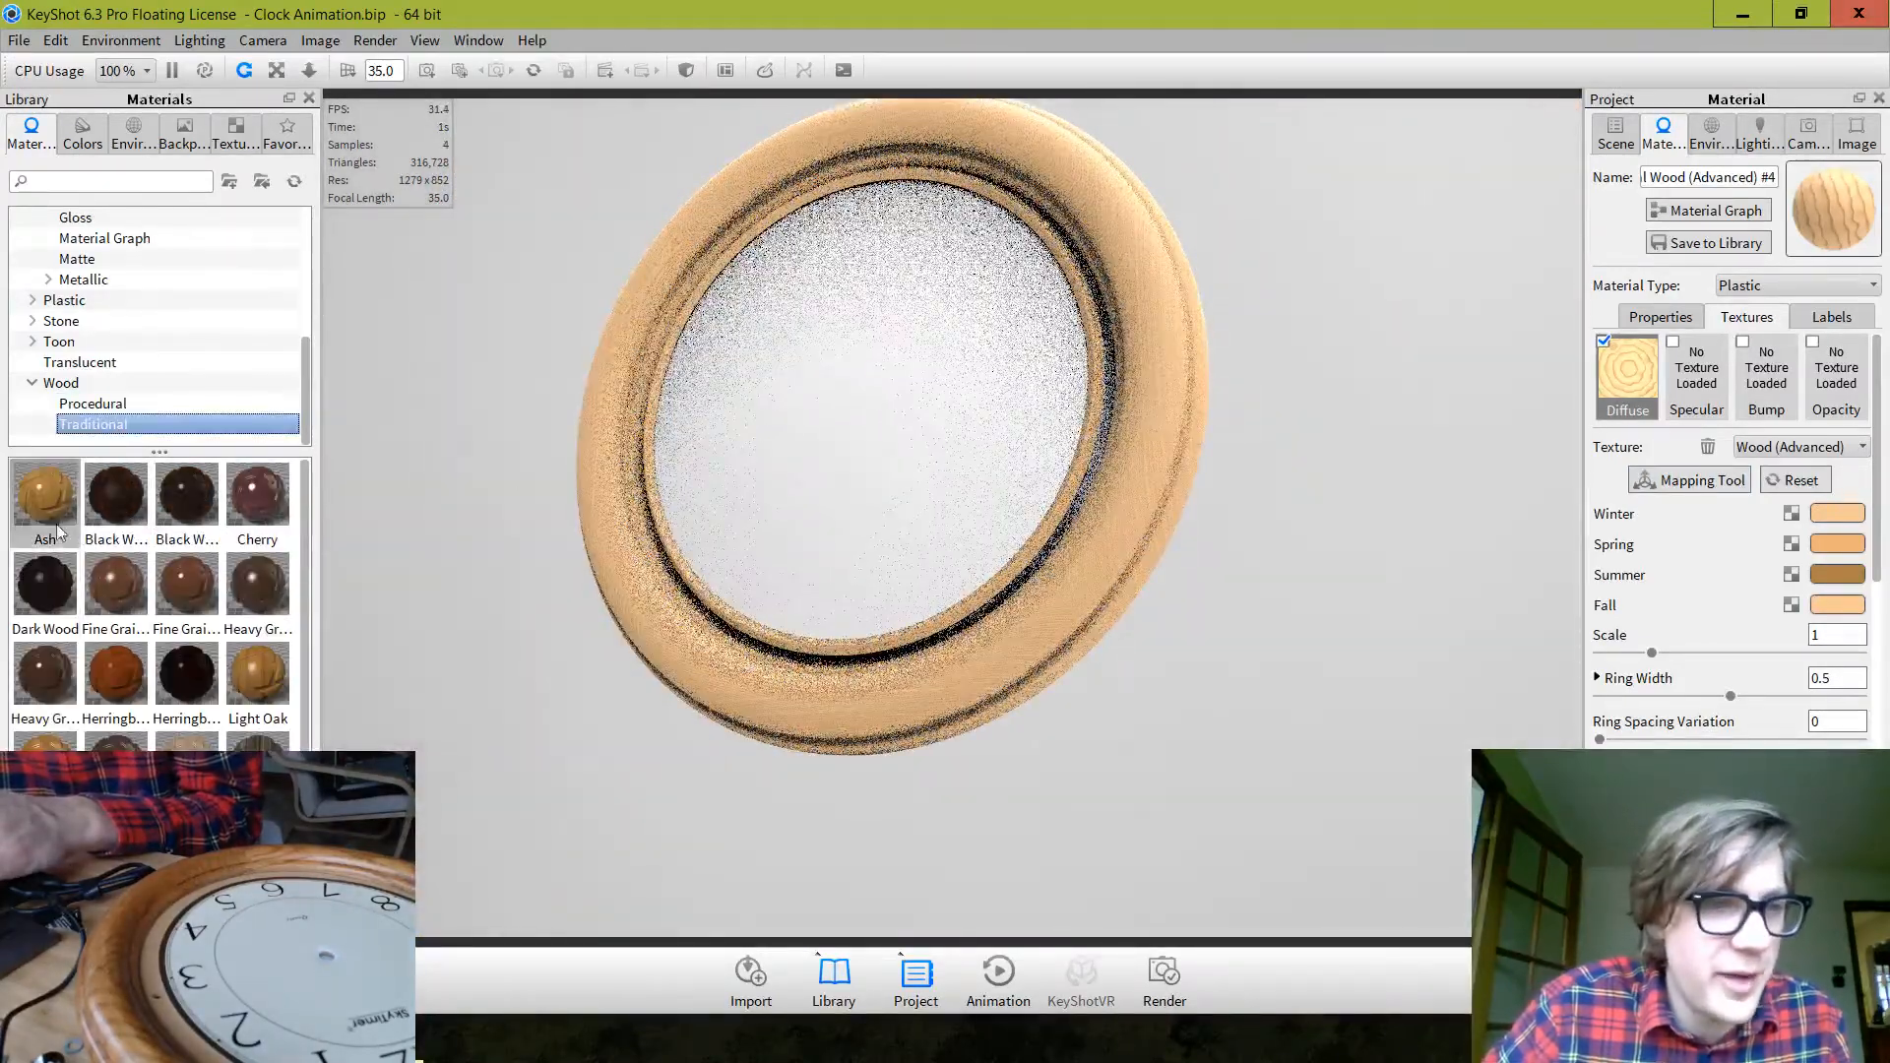
drag(254, 679, 793, 162)
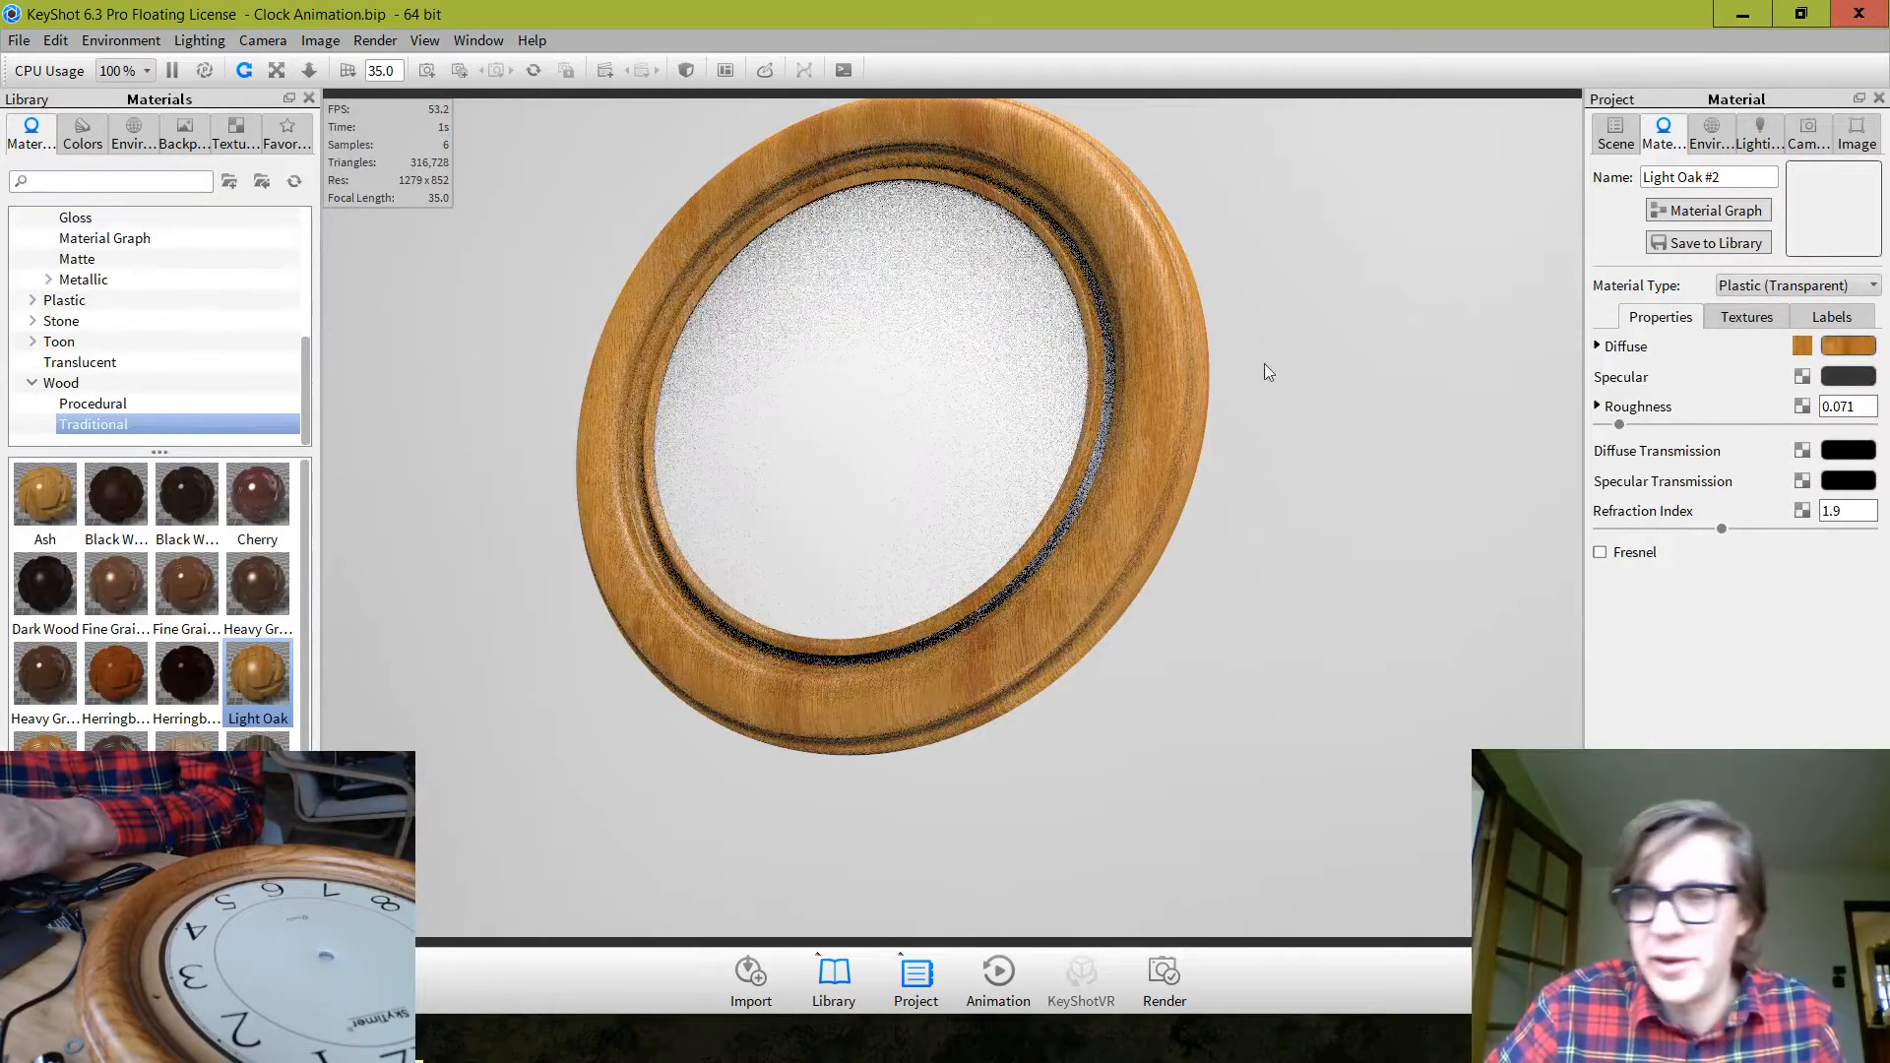
Rotate the box-mapped texture of the Light Oak #2 segment about 75 degrees in the plane of the clock face
click(1748, 318)
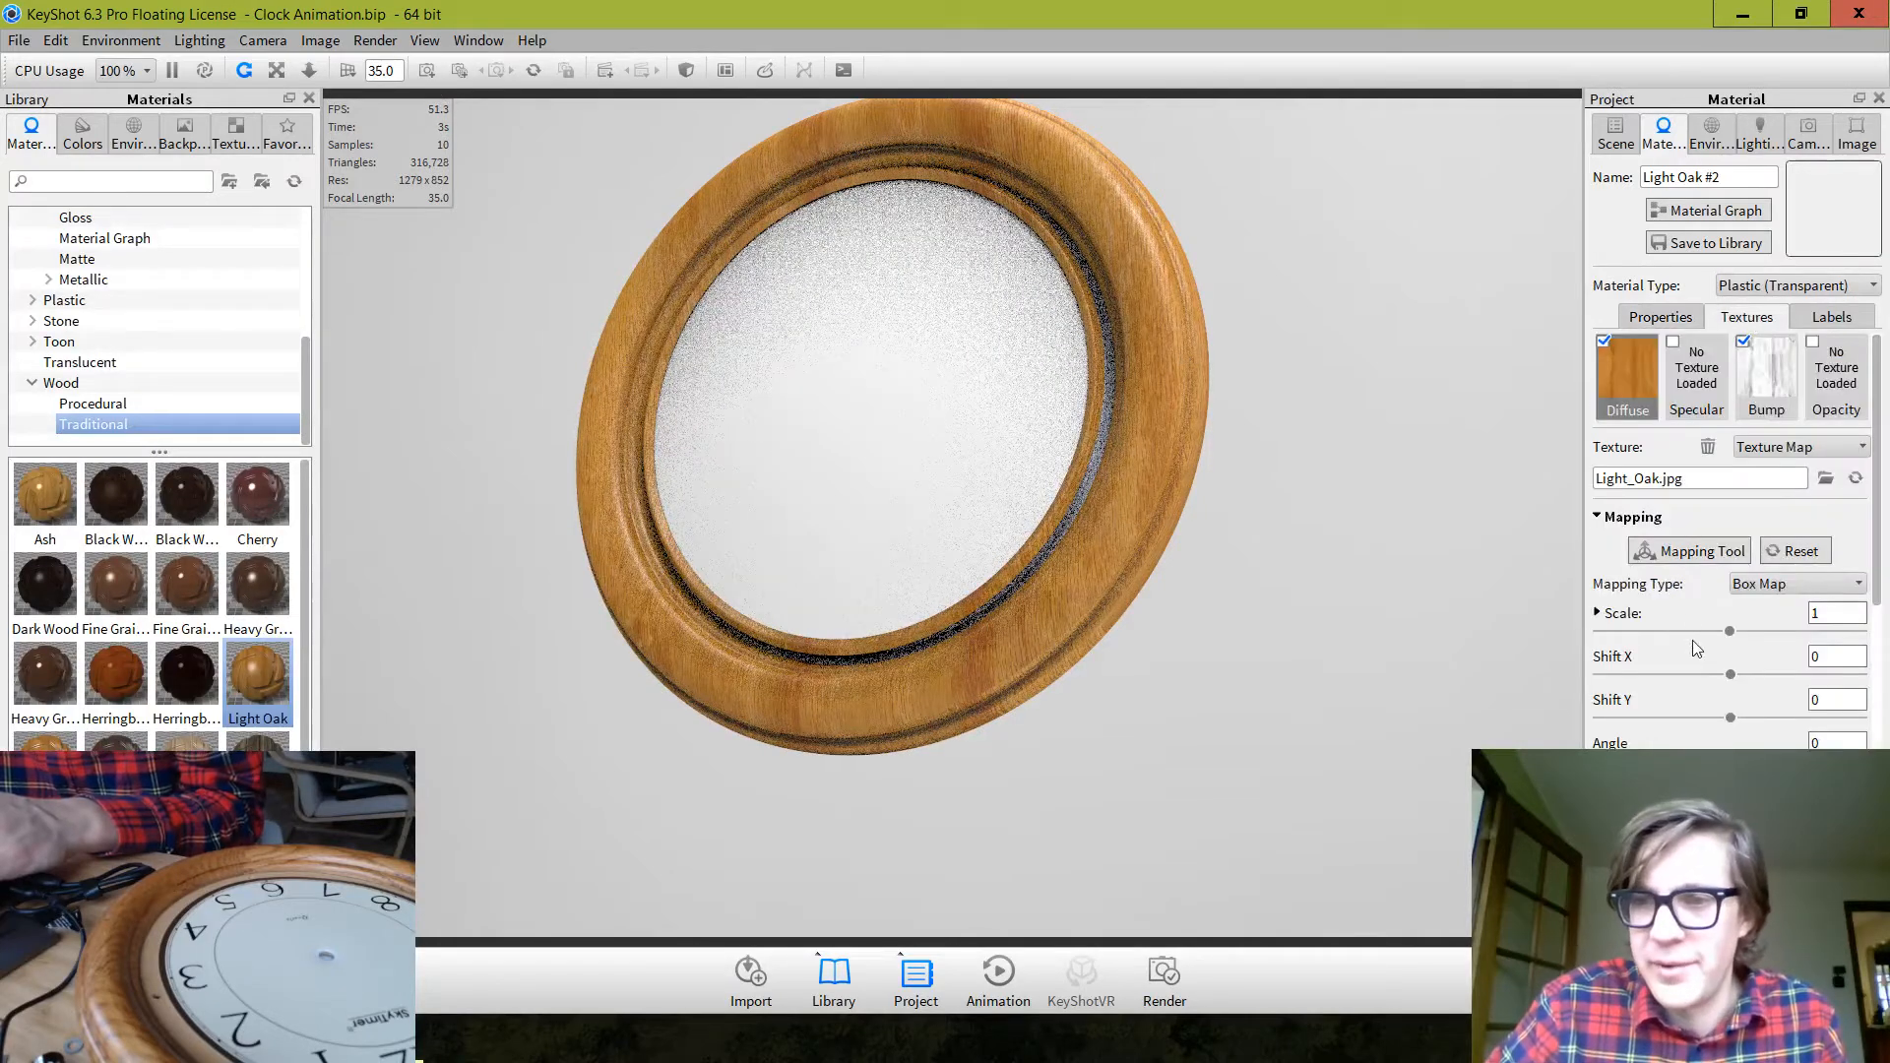
click(1712, 552)
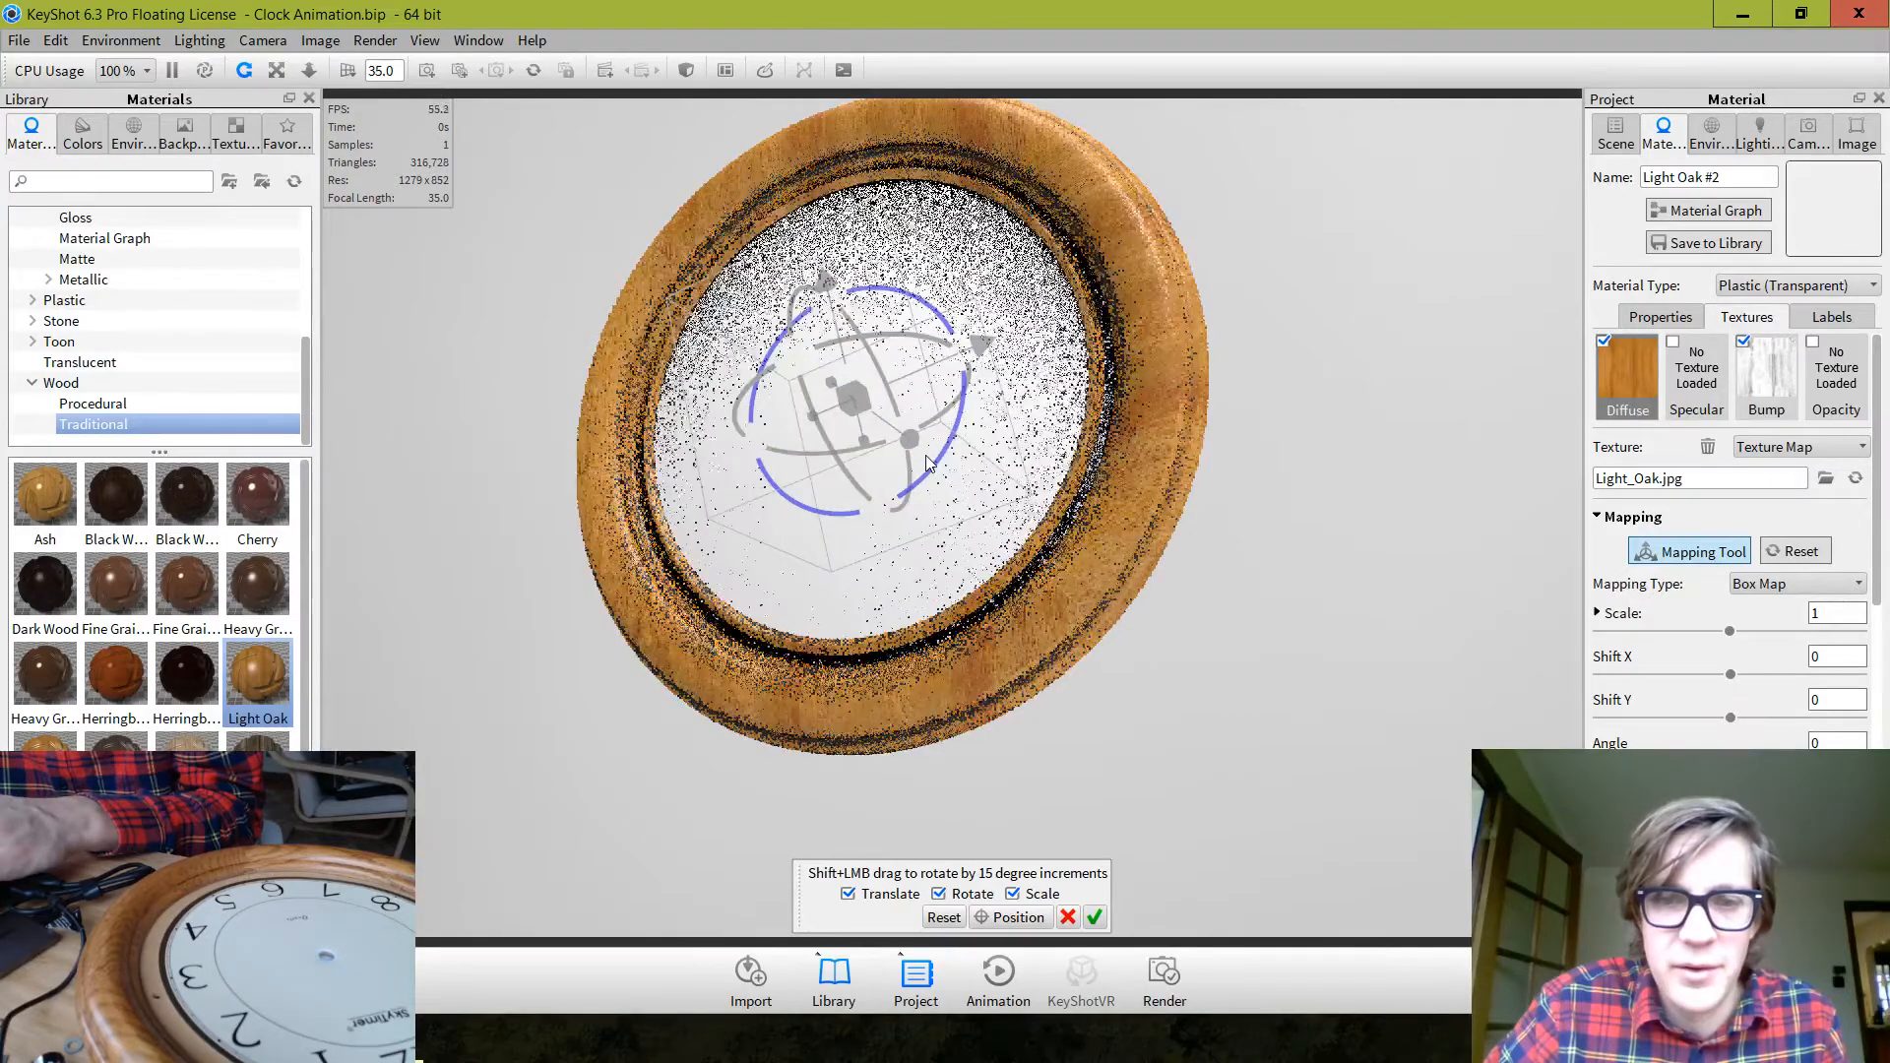
drag(928, 459, 1034, 842)
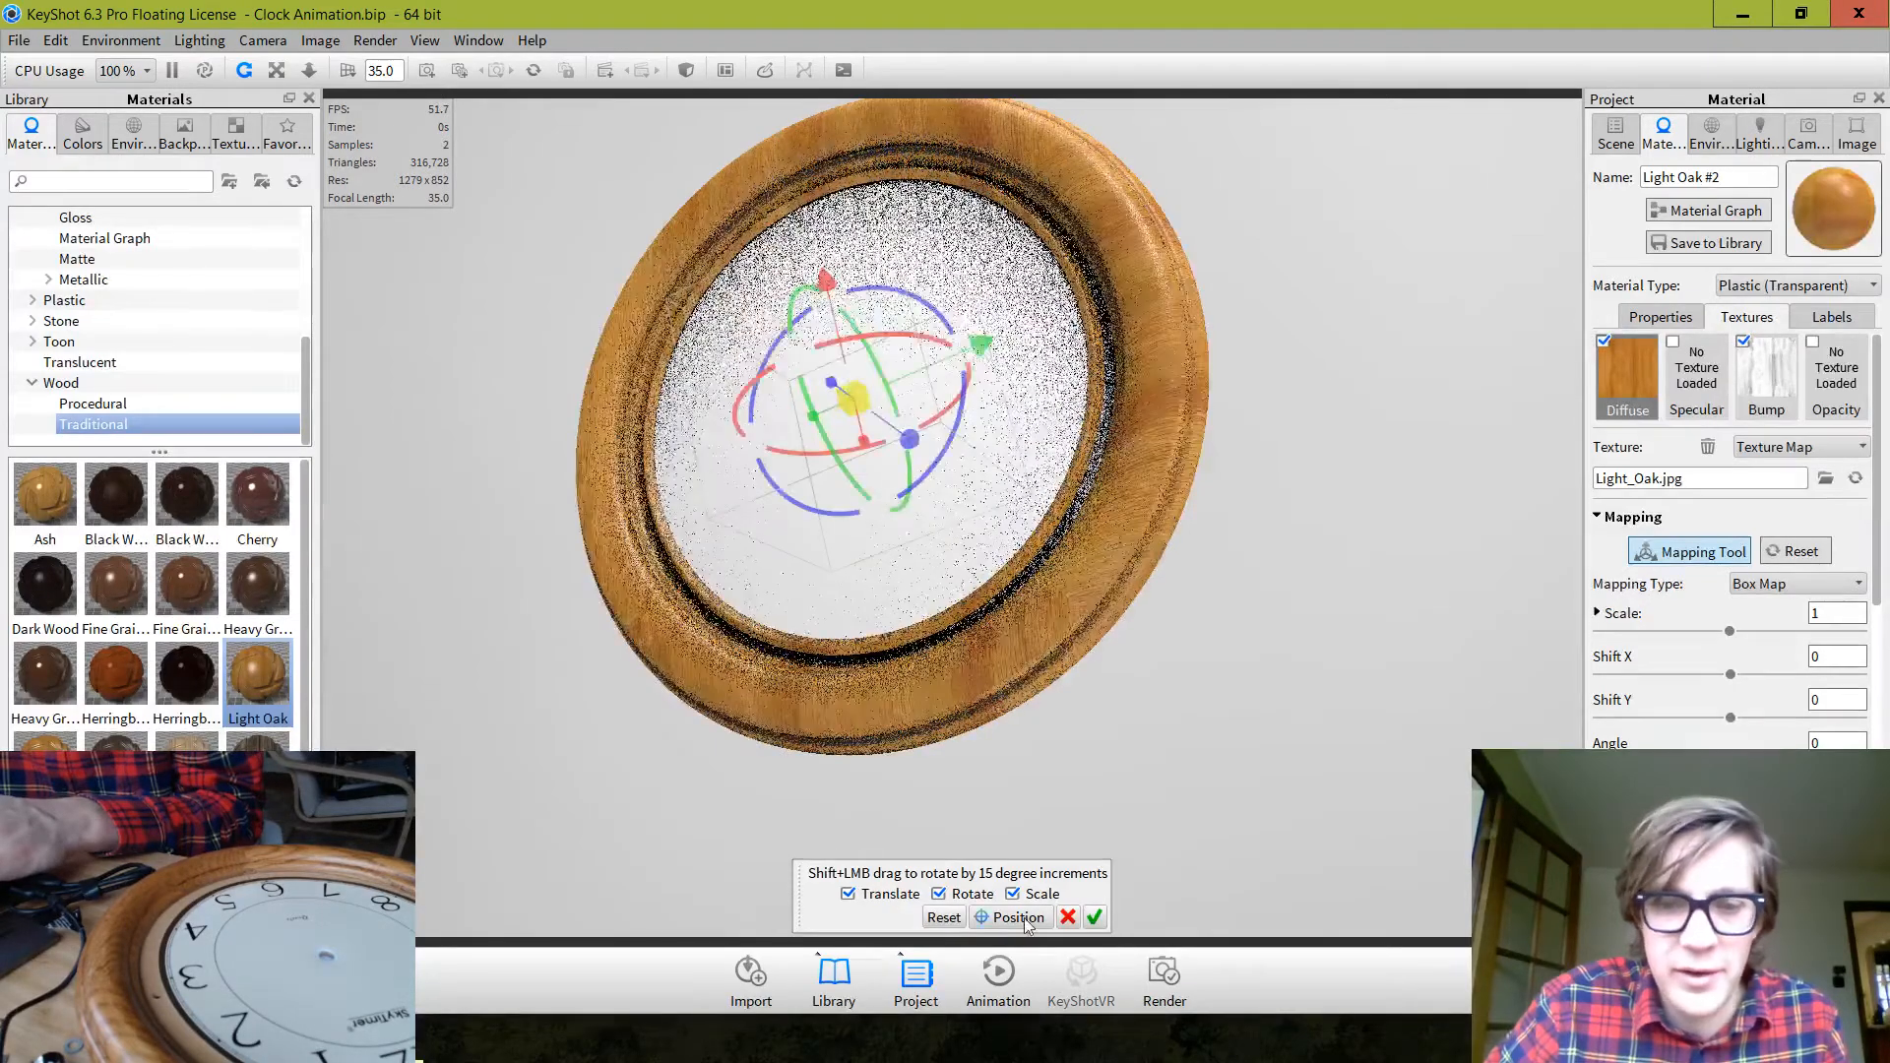
click(1093, 918)
Rotate the Light Oak #1 texture on the frame's bottom segment about 90 degrees in the plane of the clock face
double_click(870, 738)
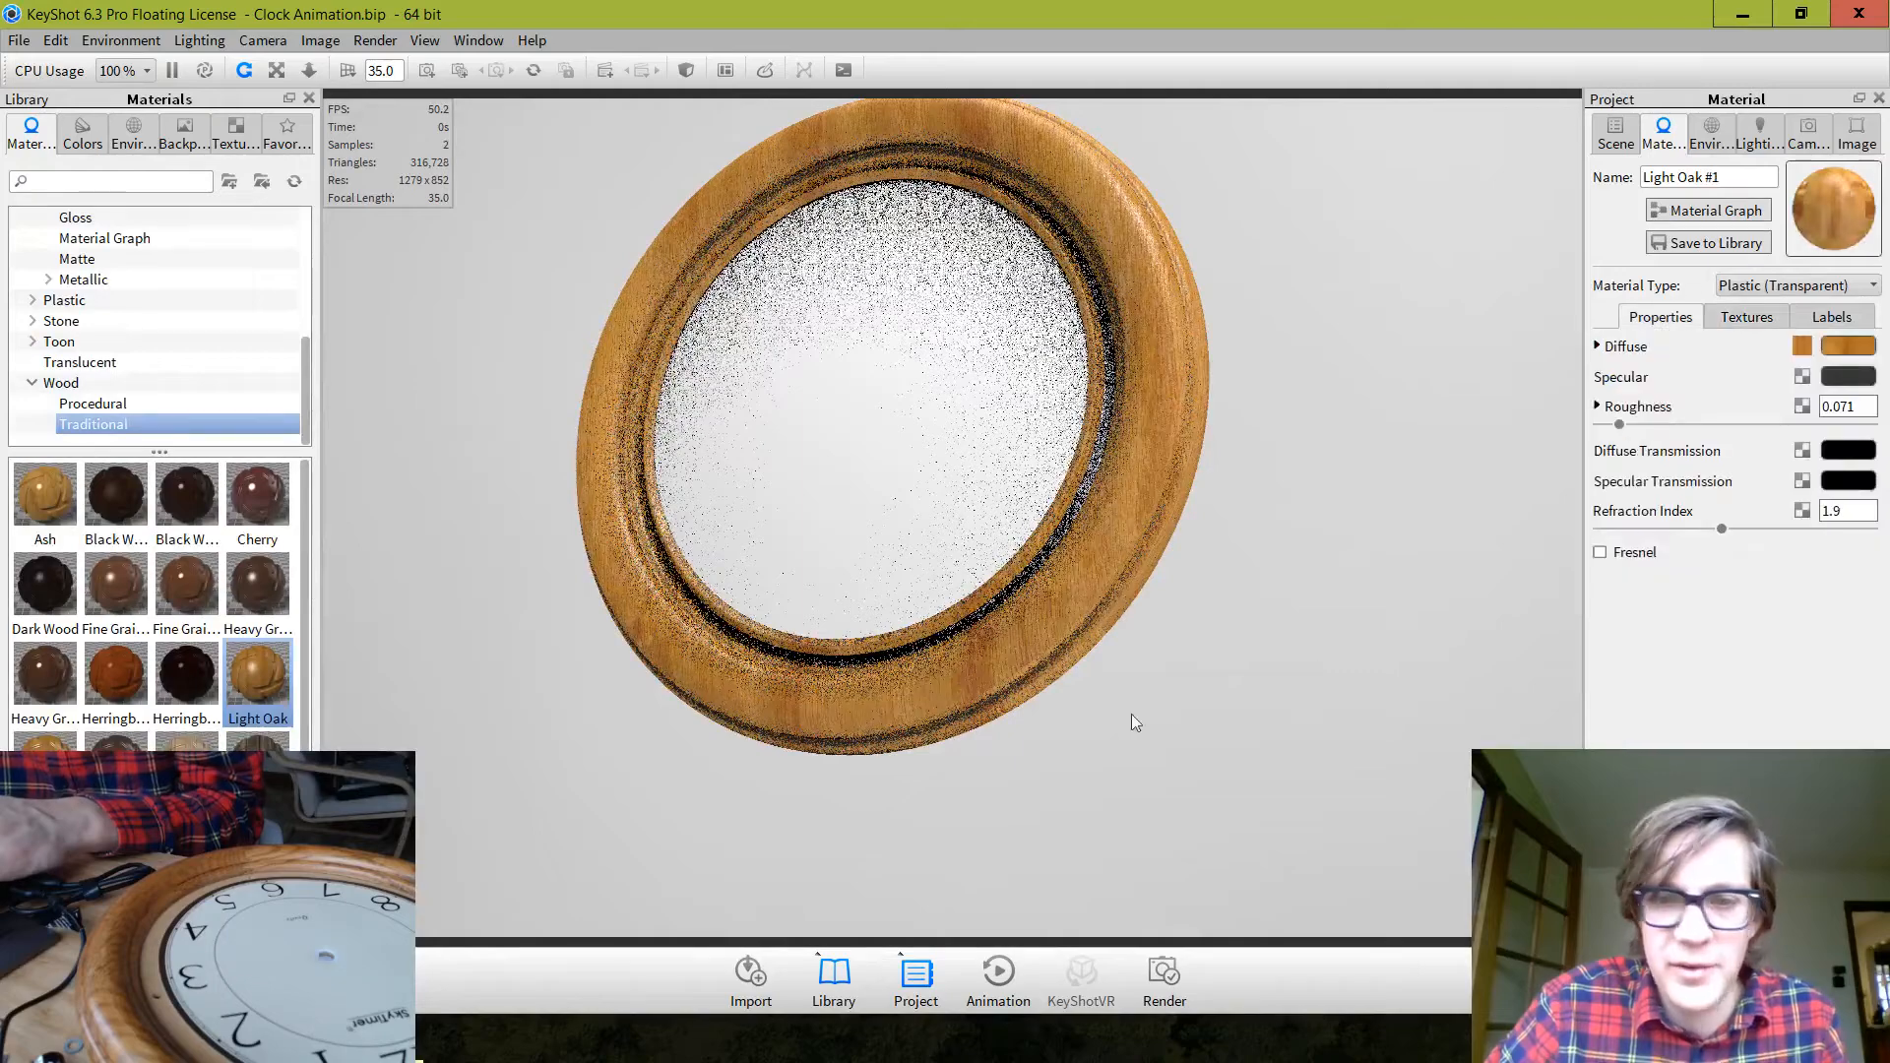
click(1757, 319)
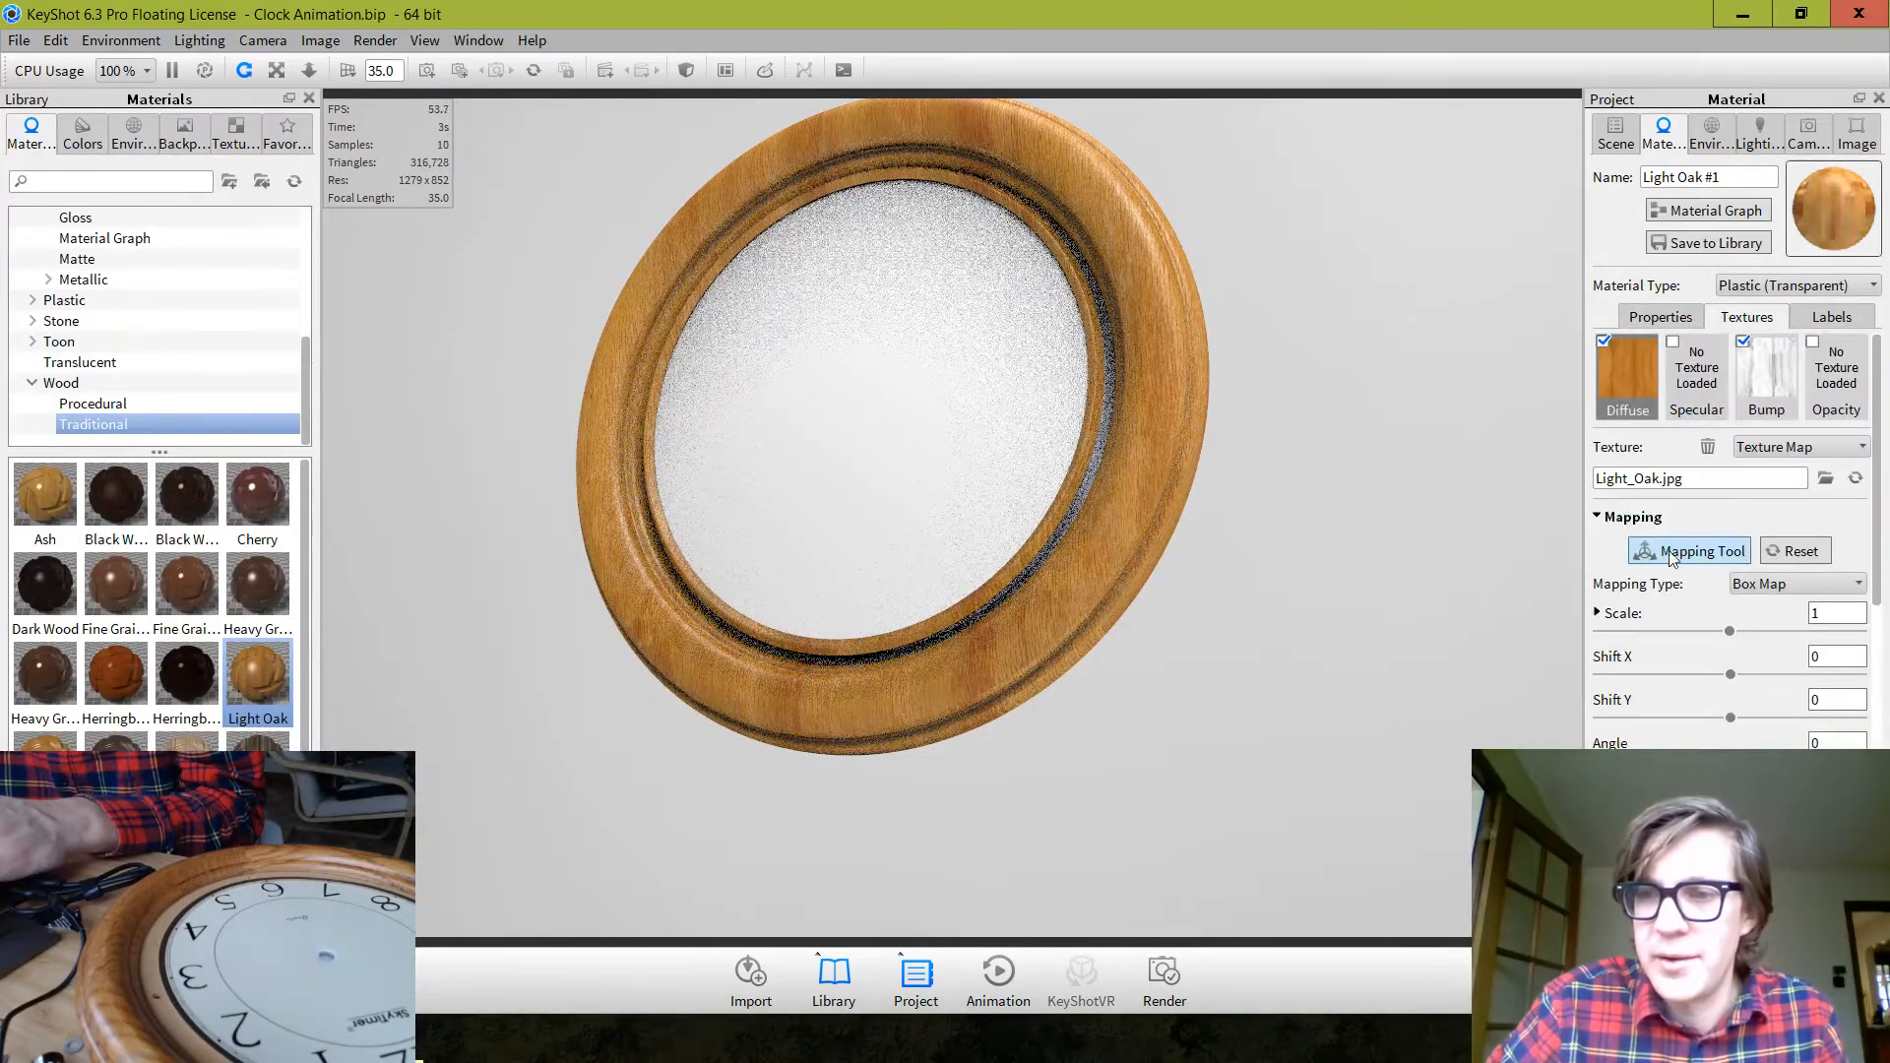
click(1668, 557)
drag(952, 342, 900, 466)
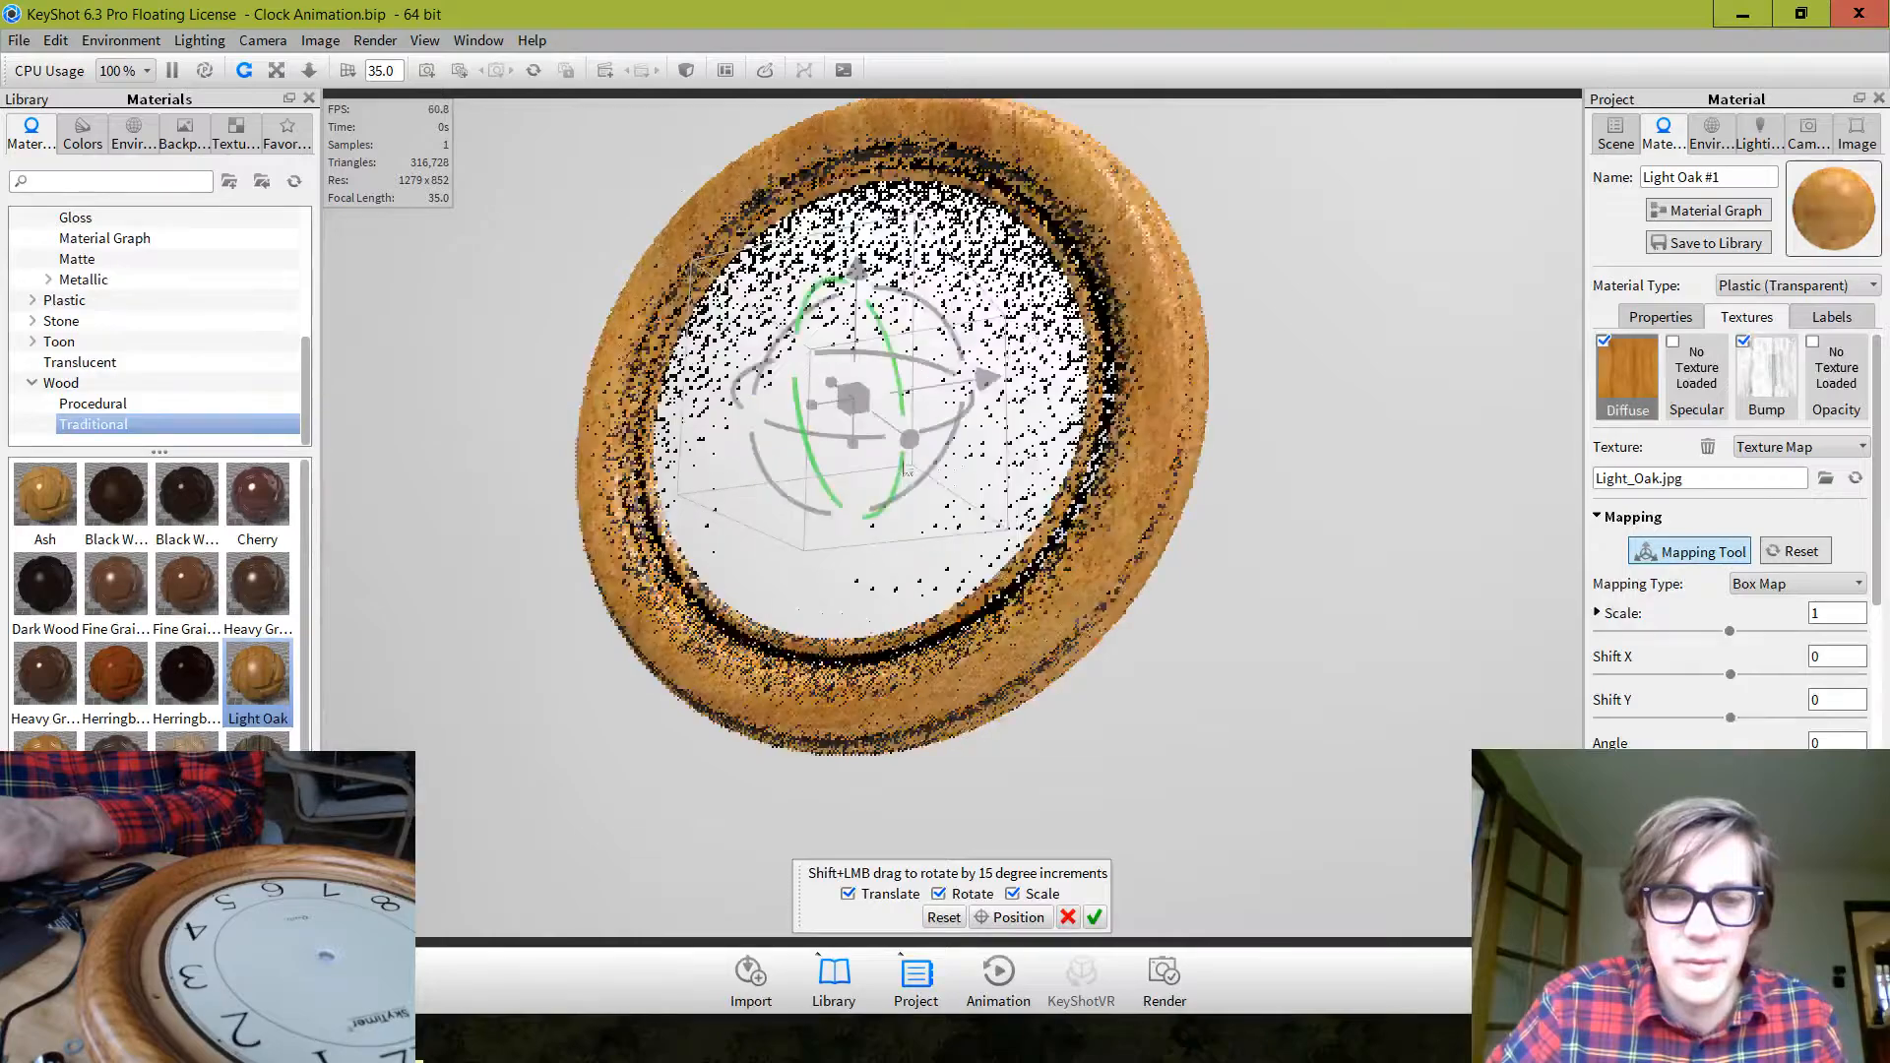
click(1093, 917)
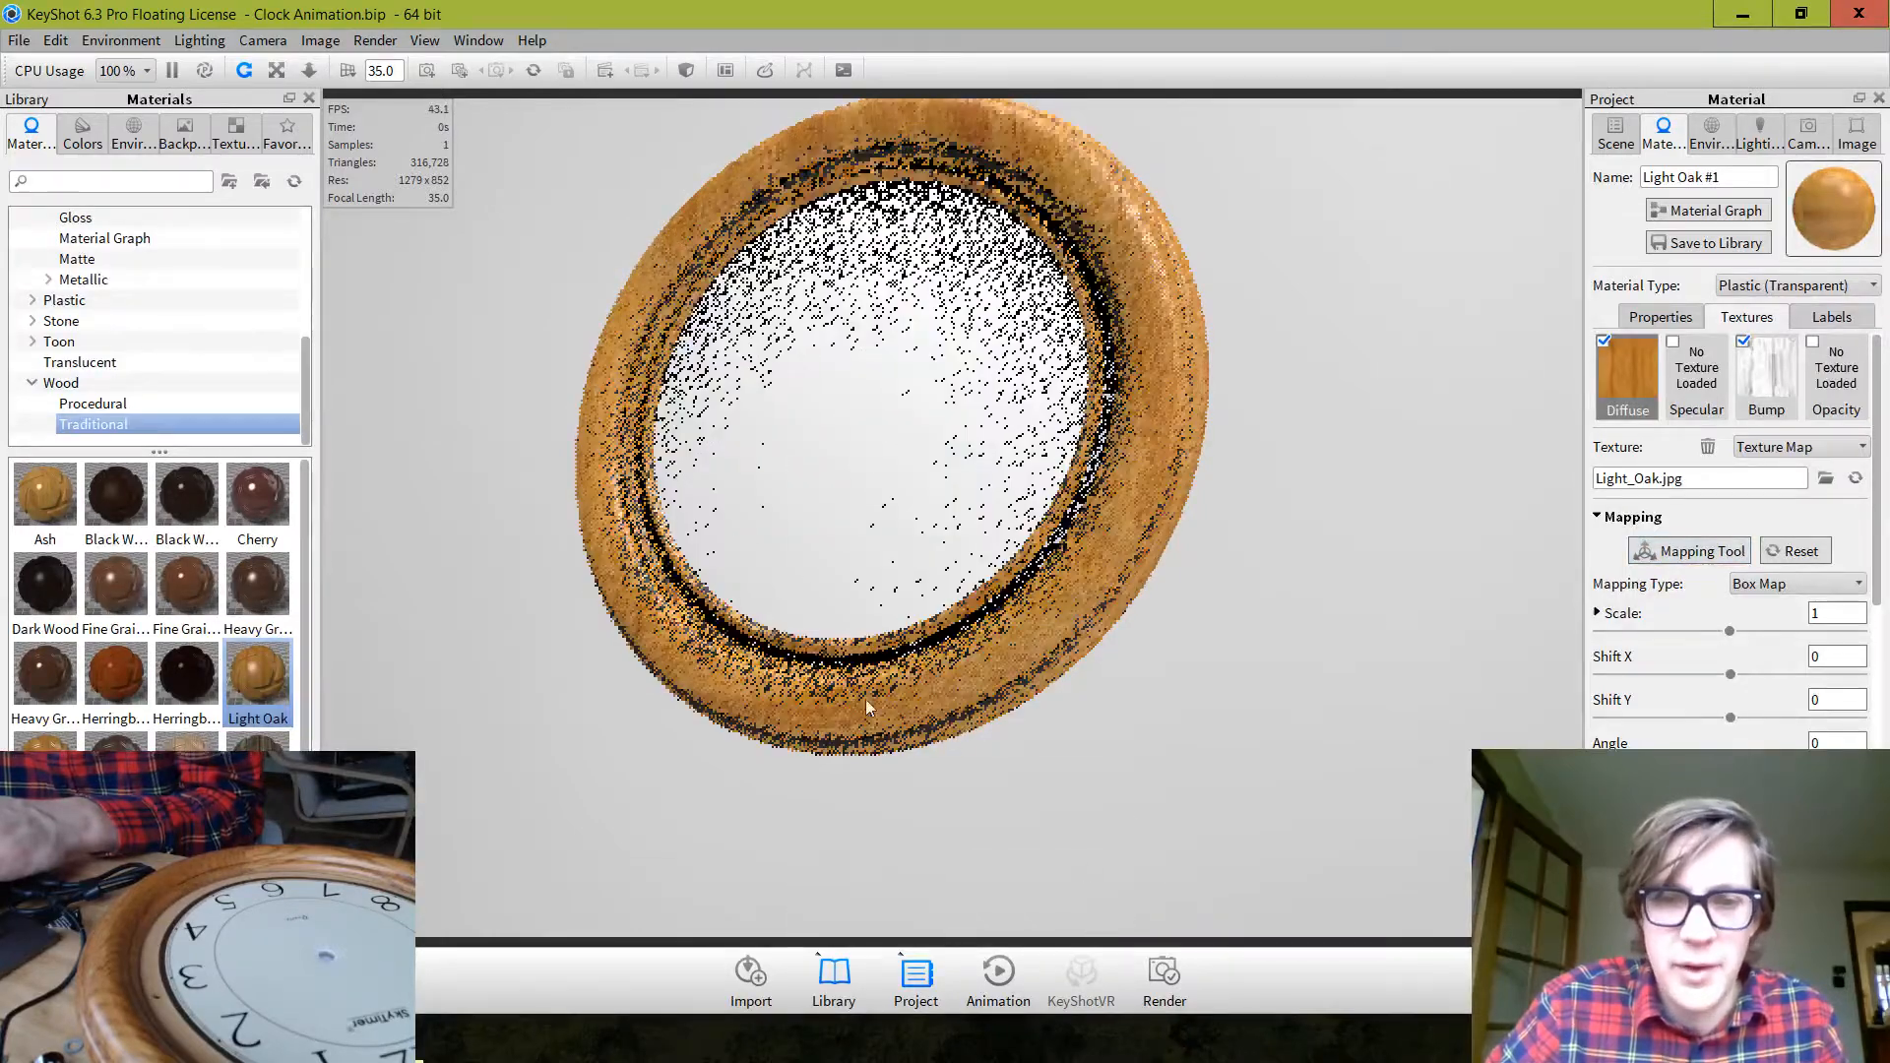
Rotate the texture mapping of the Light Oak #3 frame segment about 90 degrees in the plane of the clock face
click(1661, 317)
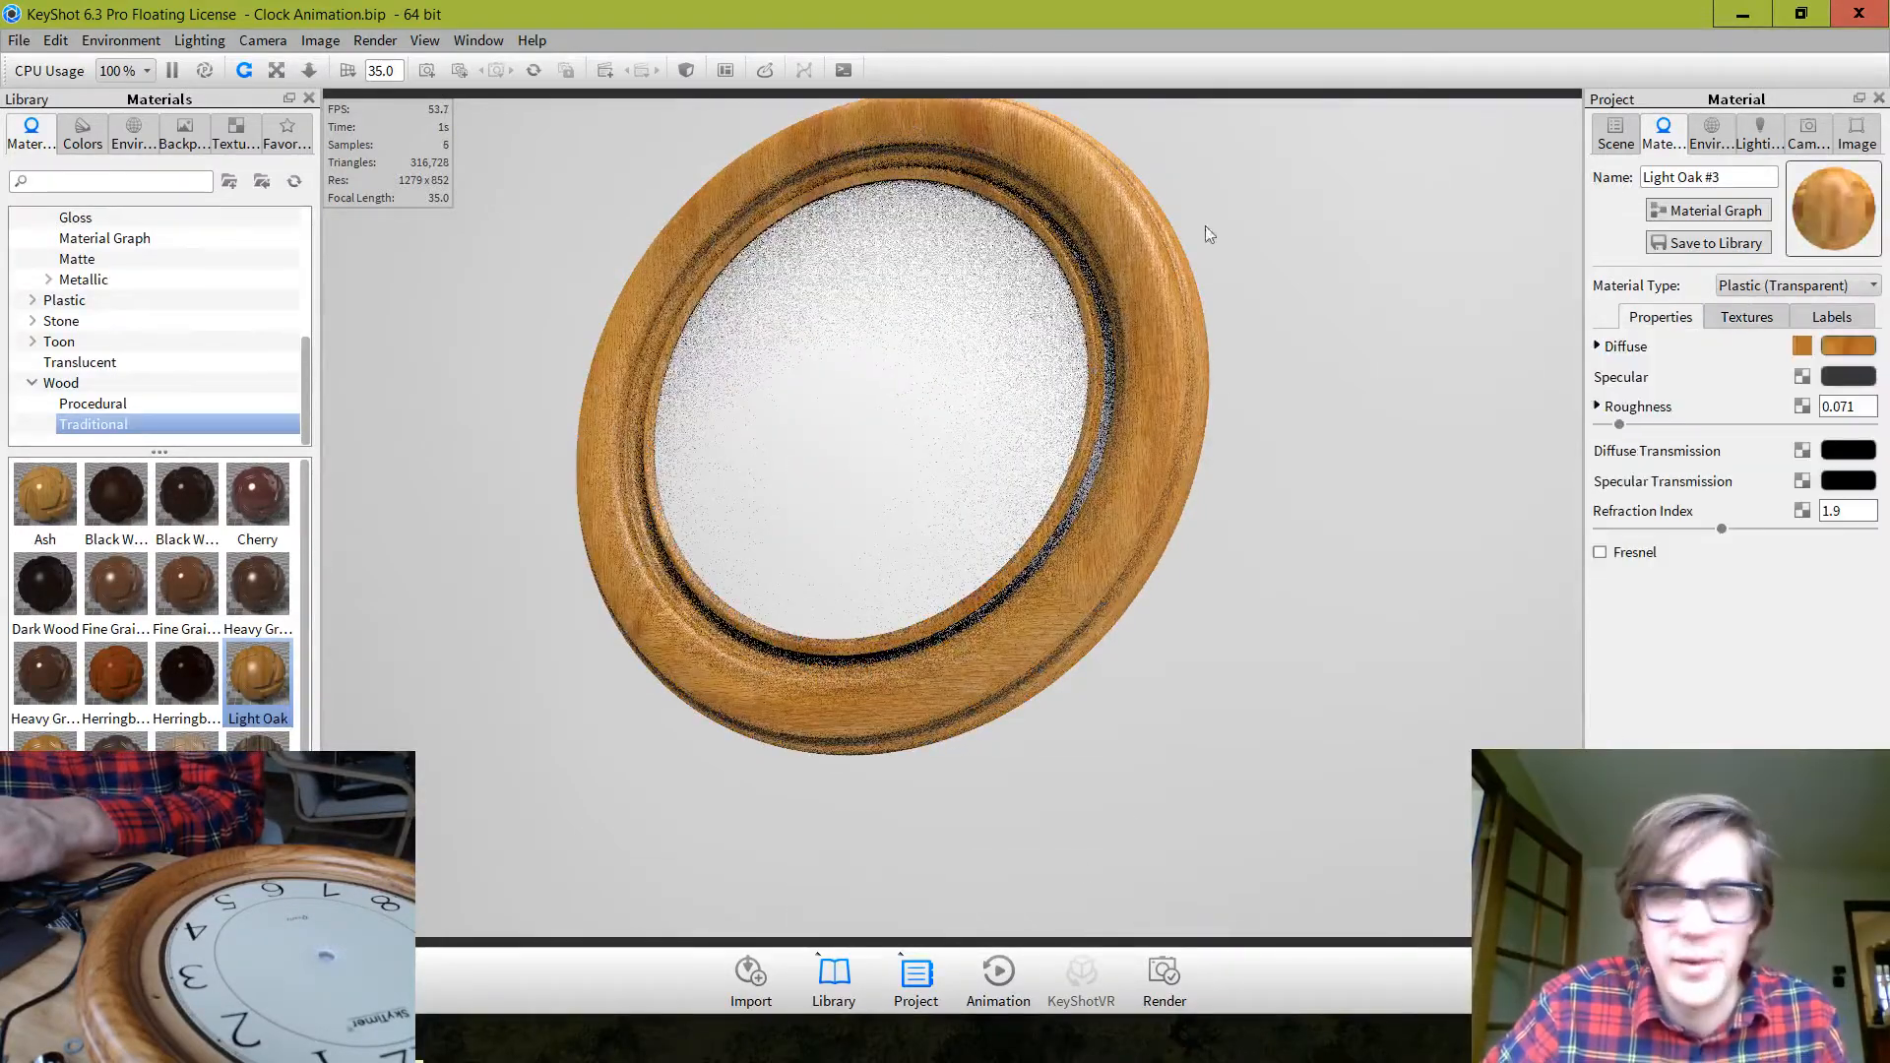
click(1748, 320)
click(1732, 559)
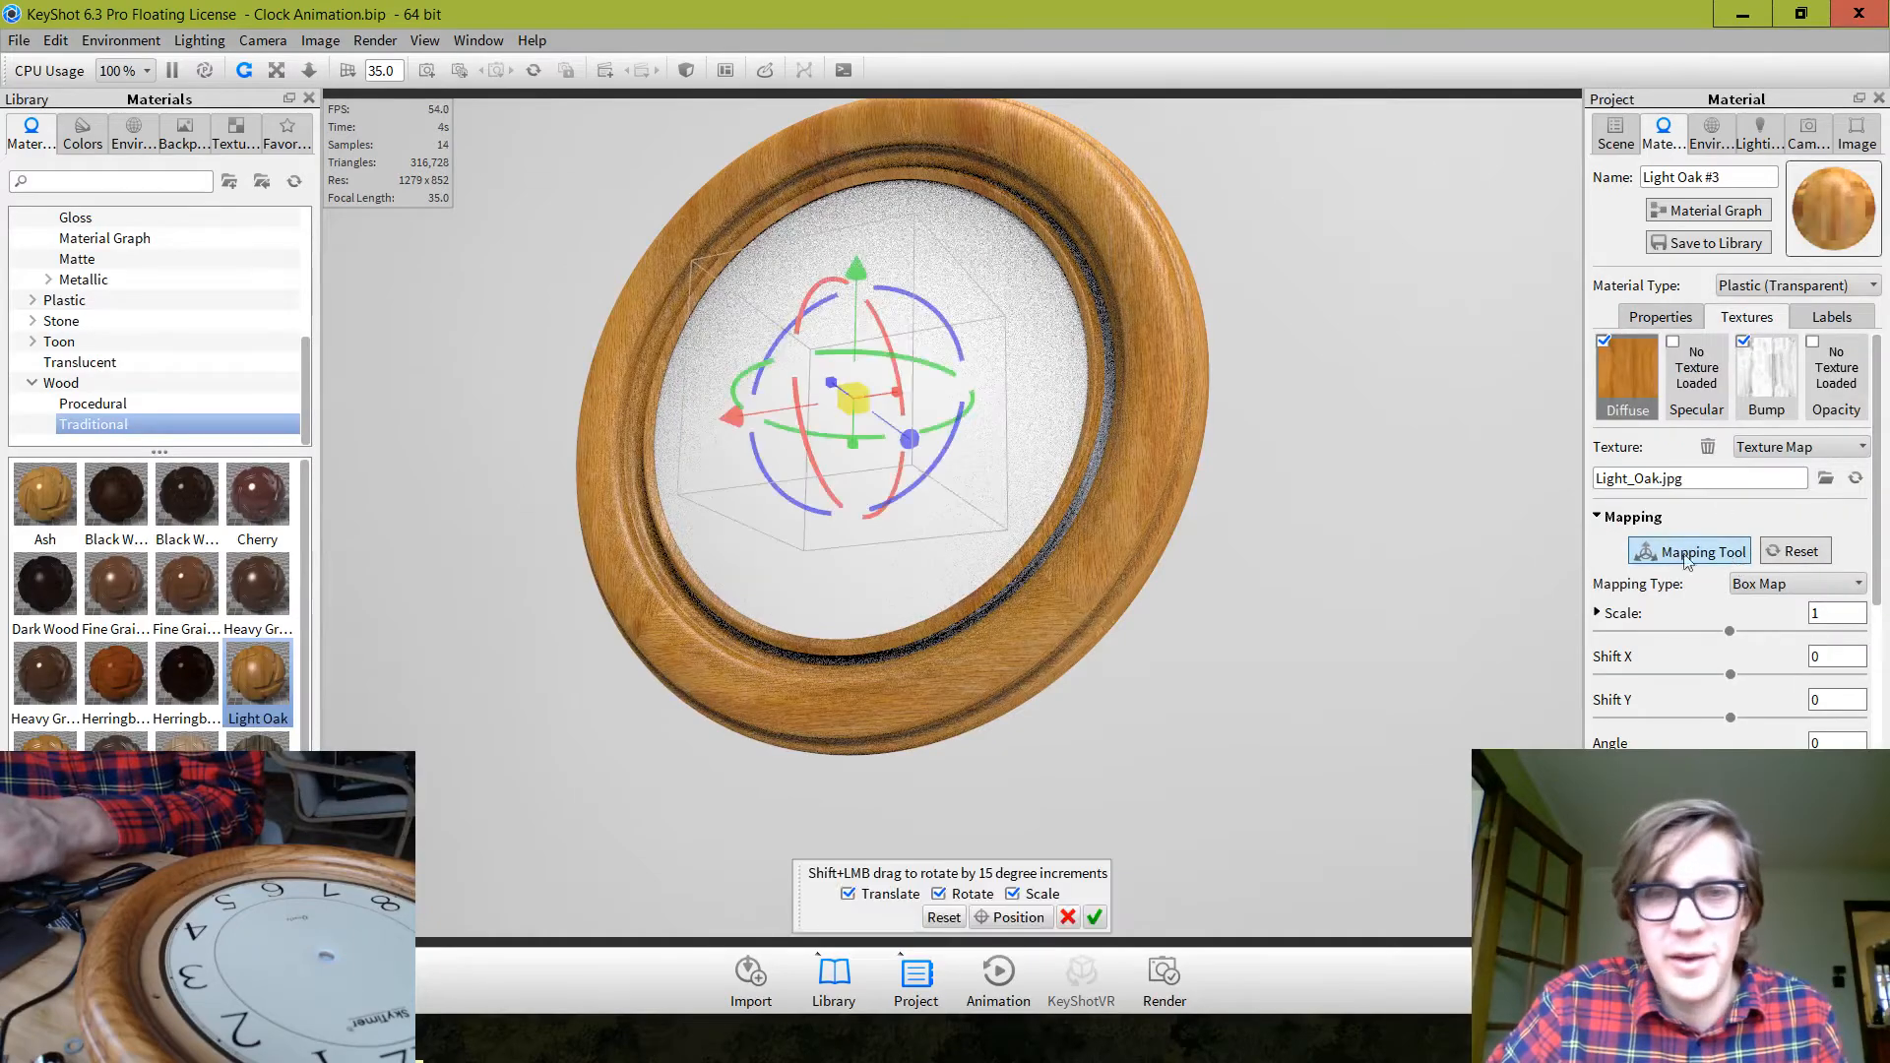
drag(962, 355, 902, 512)
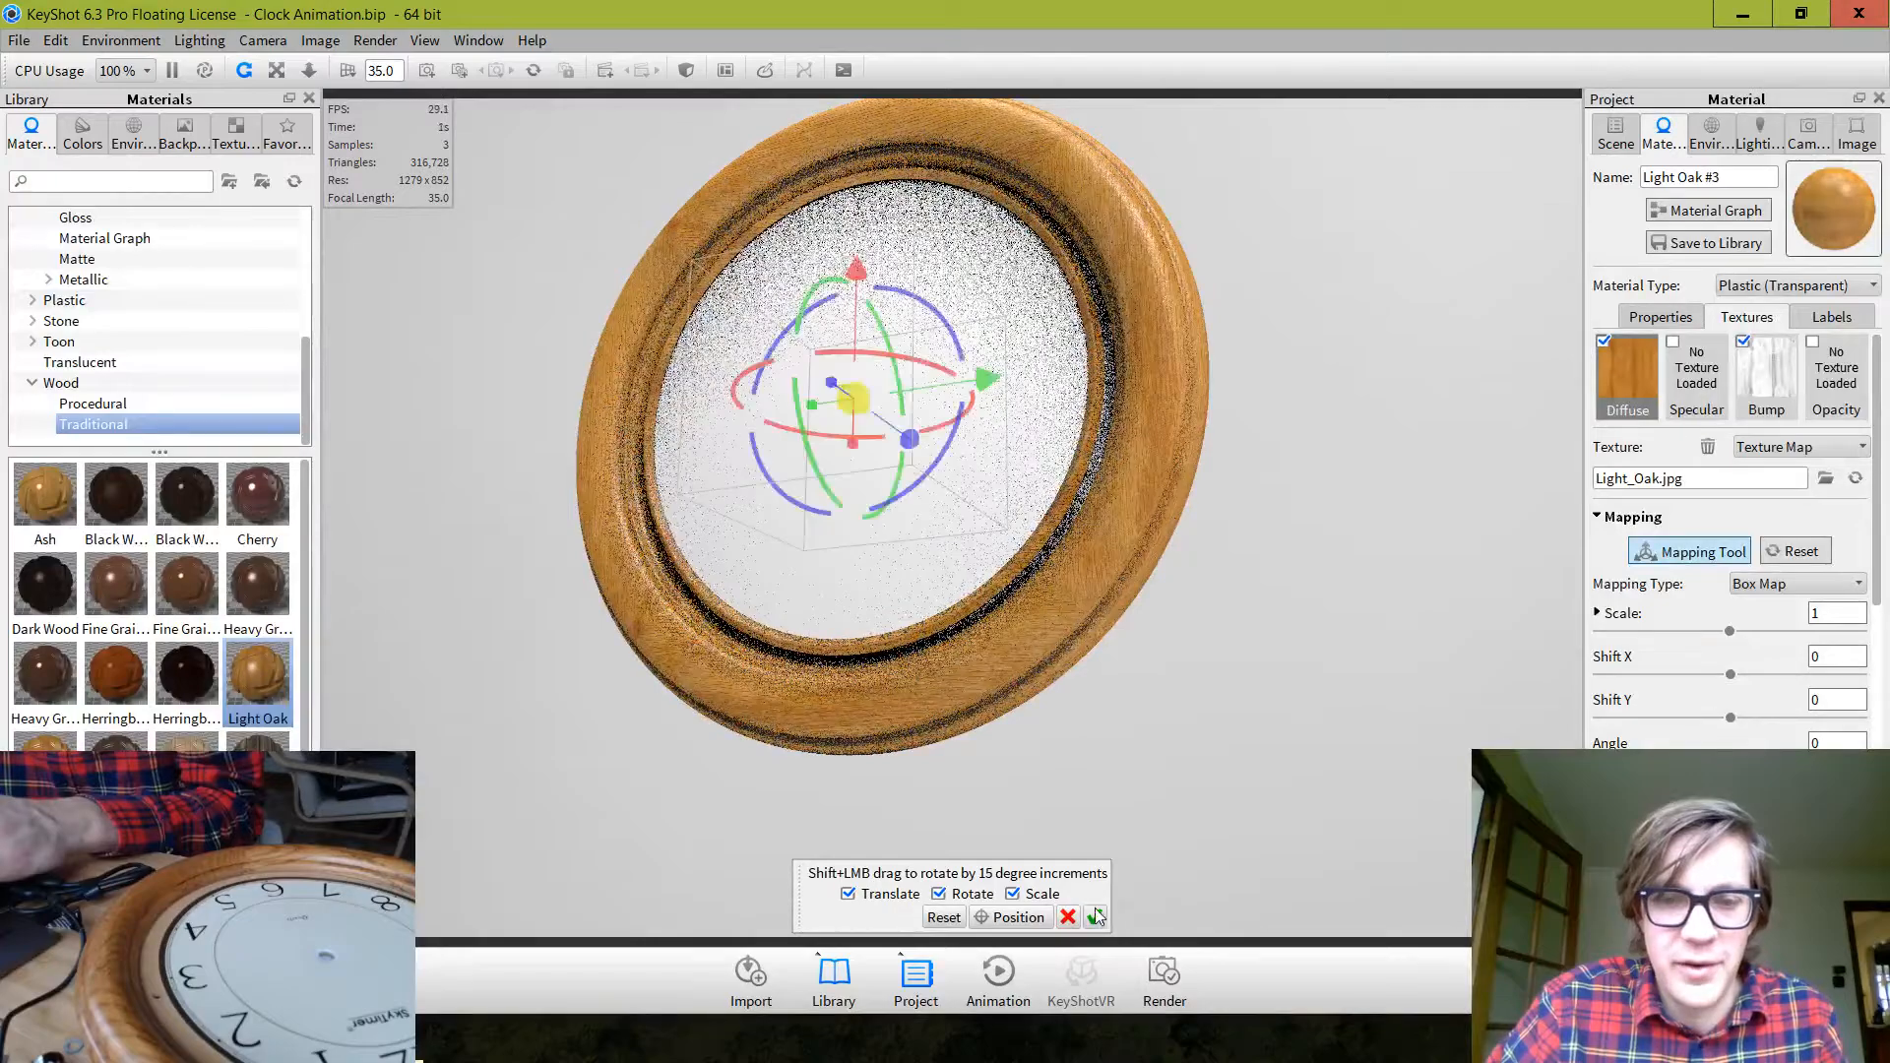
click(1094, 918)
drag(1079, 676, 1016, 533)
scroll(1042, 522, up, 5)
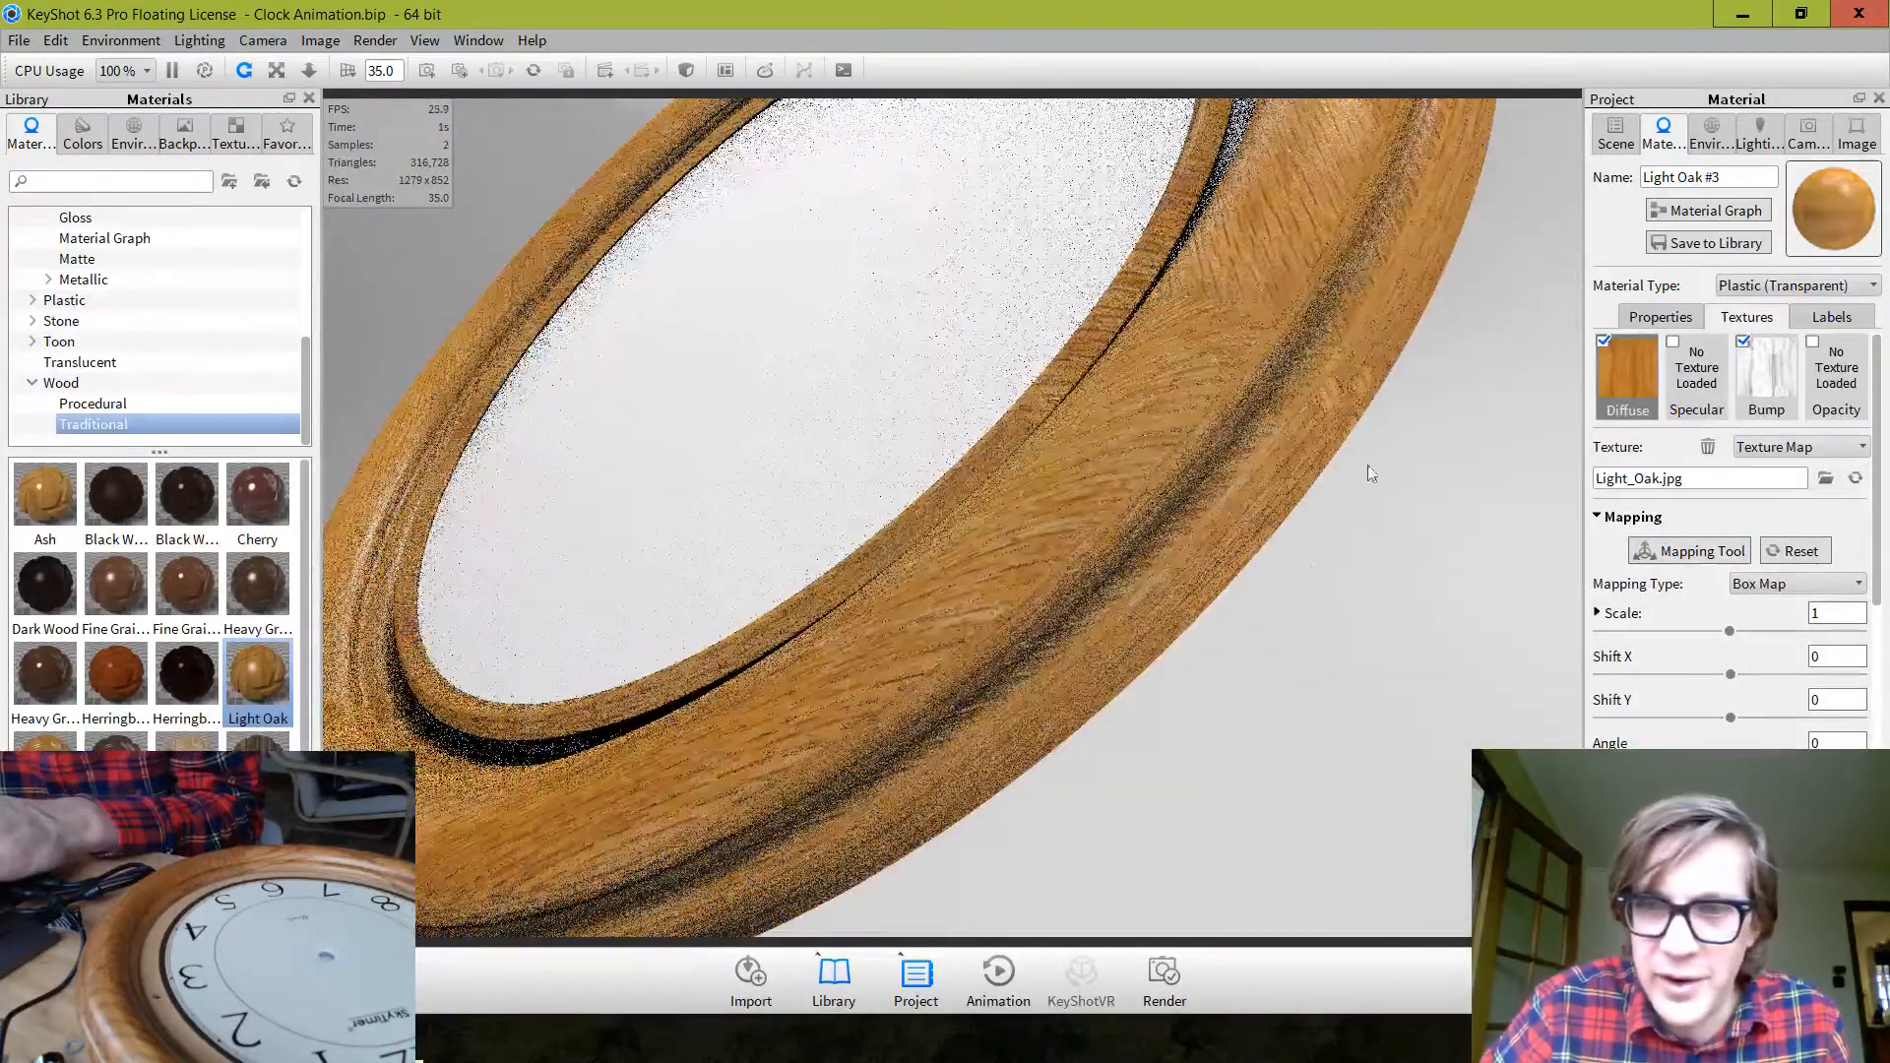
Inspect the wood grain at the segment joints of the clock frame up close and on the whole frame
scroll(1396, 403, up, 3)
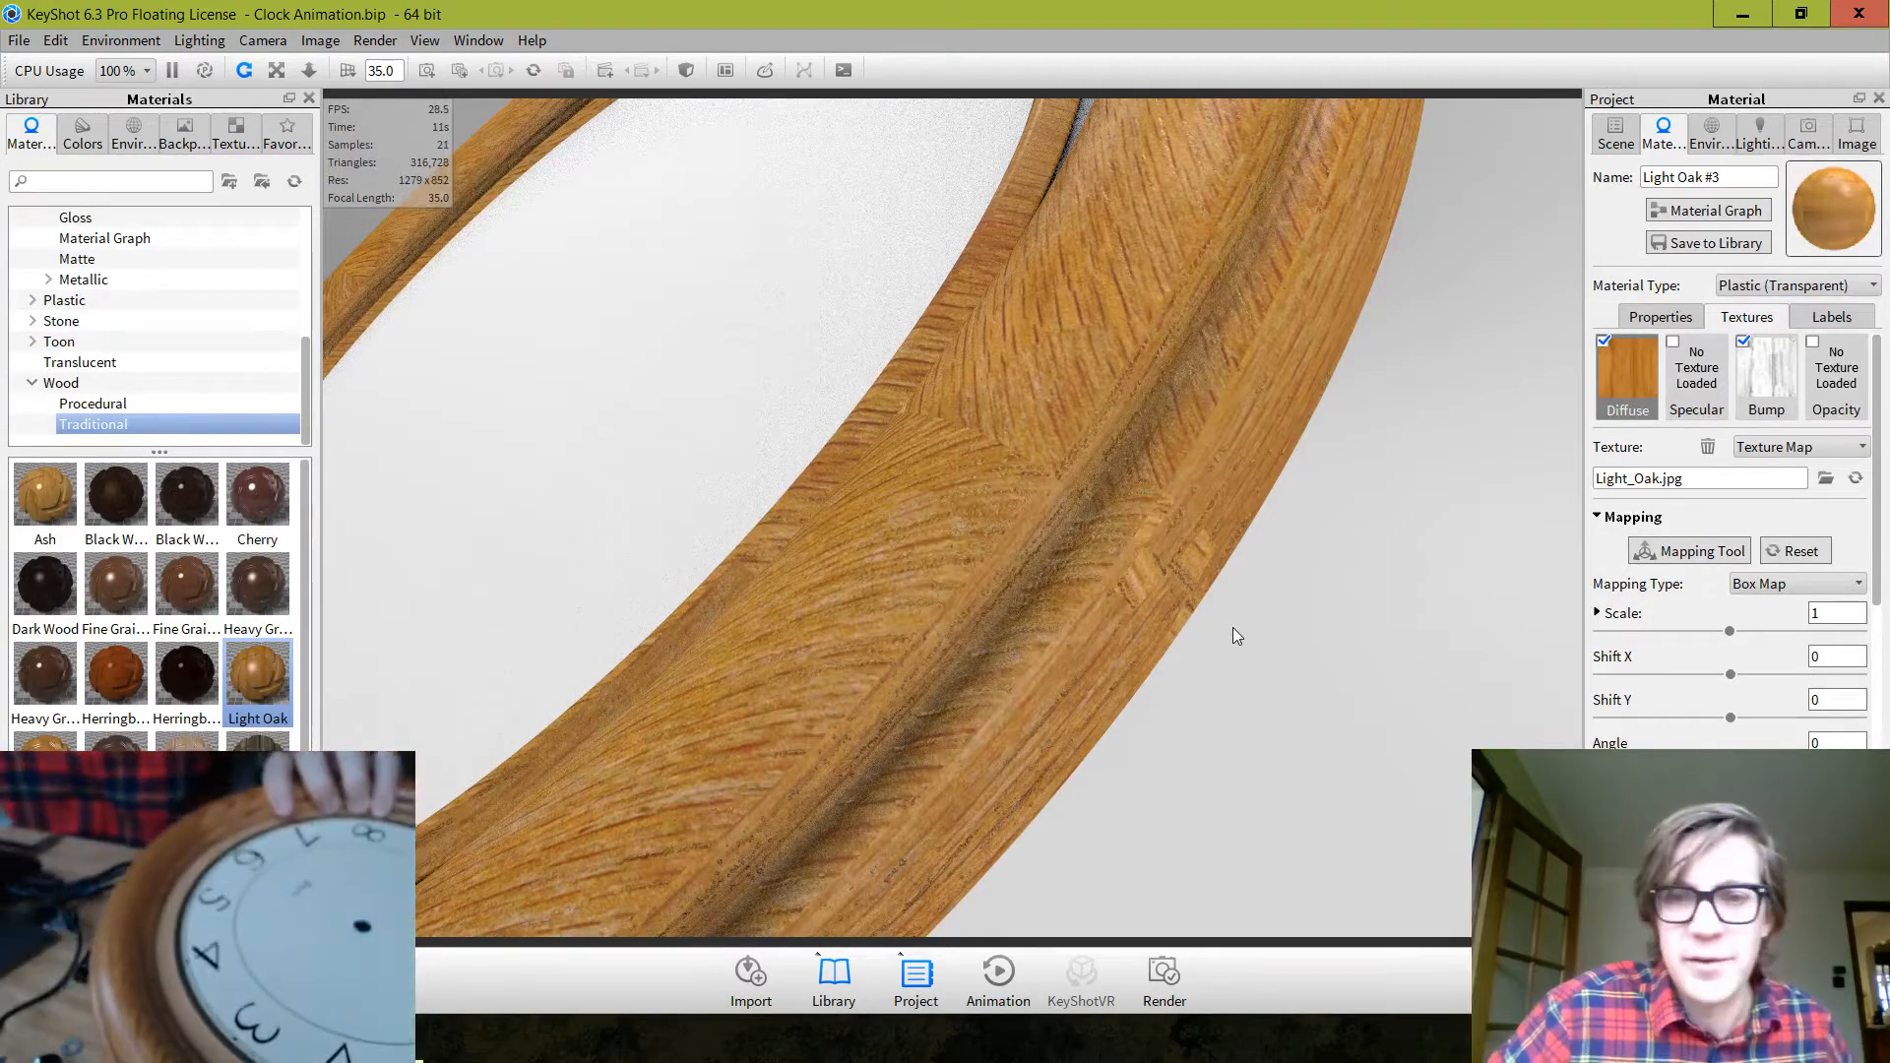
scroll(1232, 628, down, 5)
drag(1143, 561, 1308, 733)
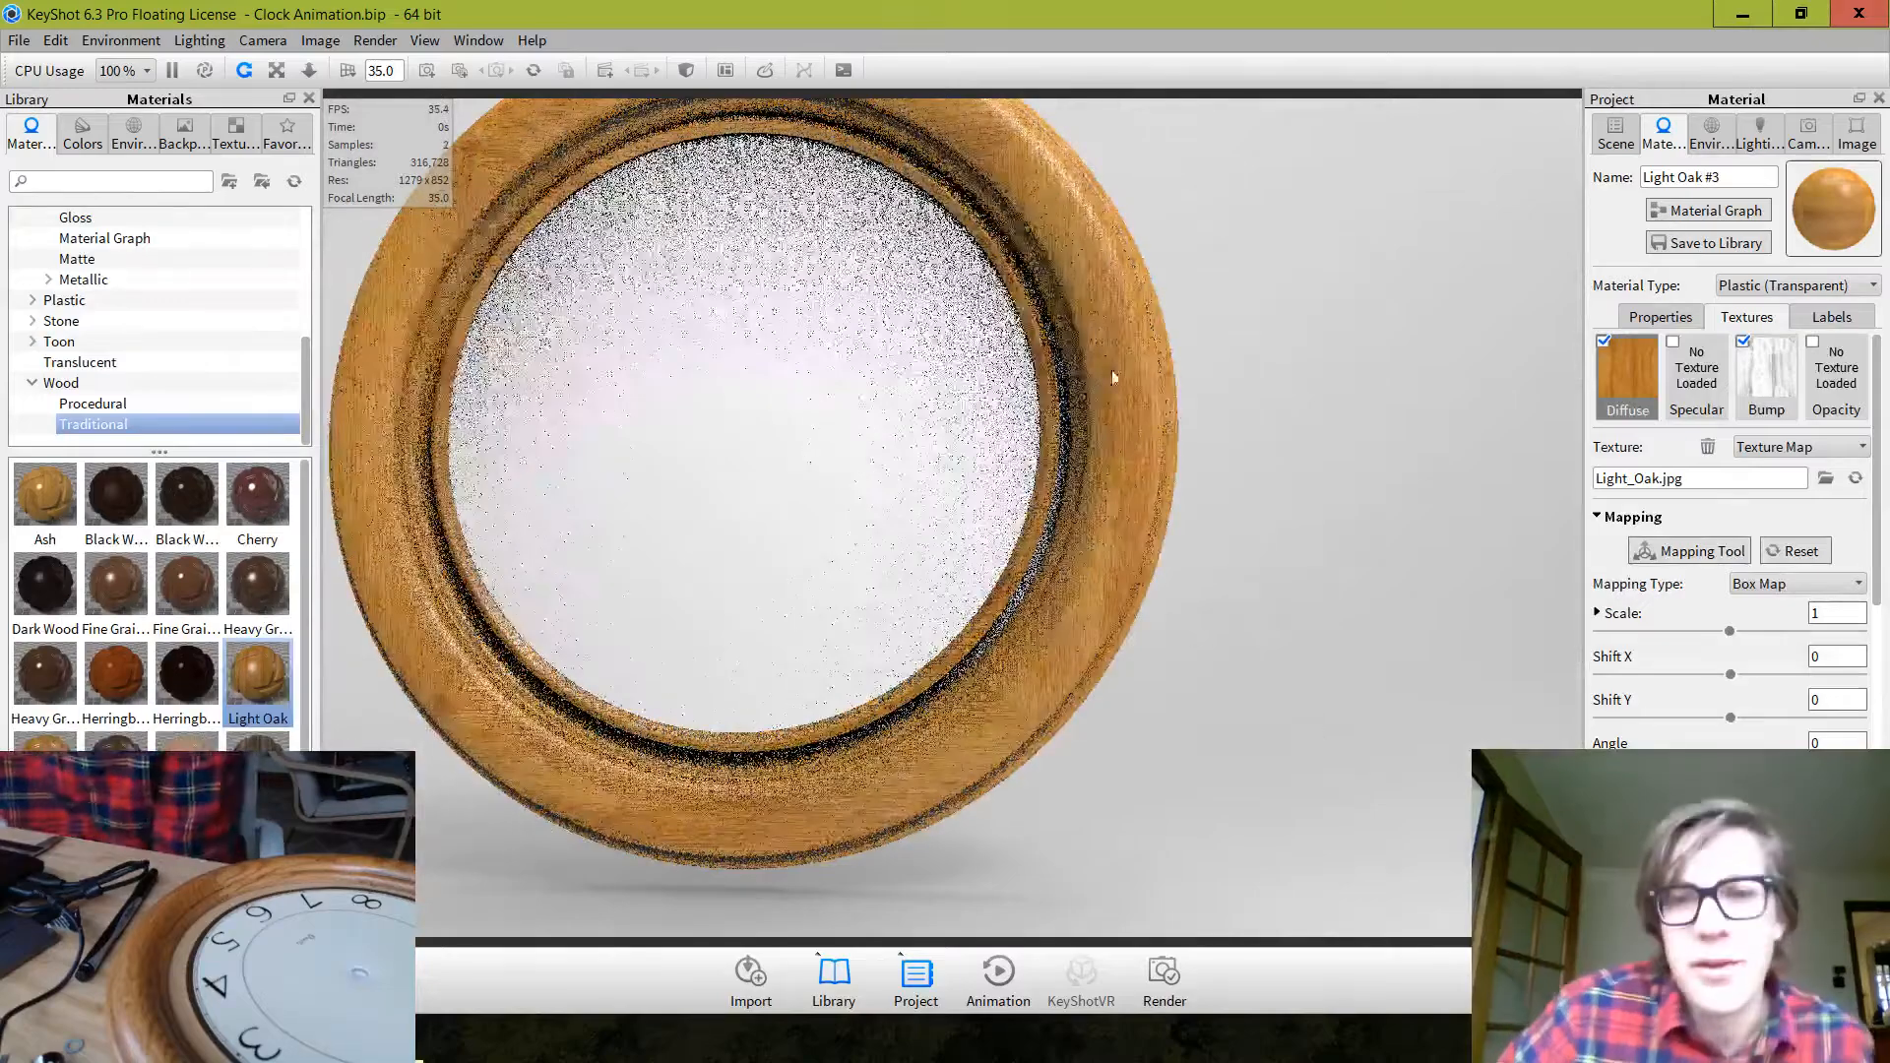
scroll(1307, 537, down, 3)
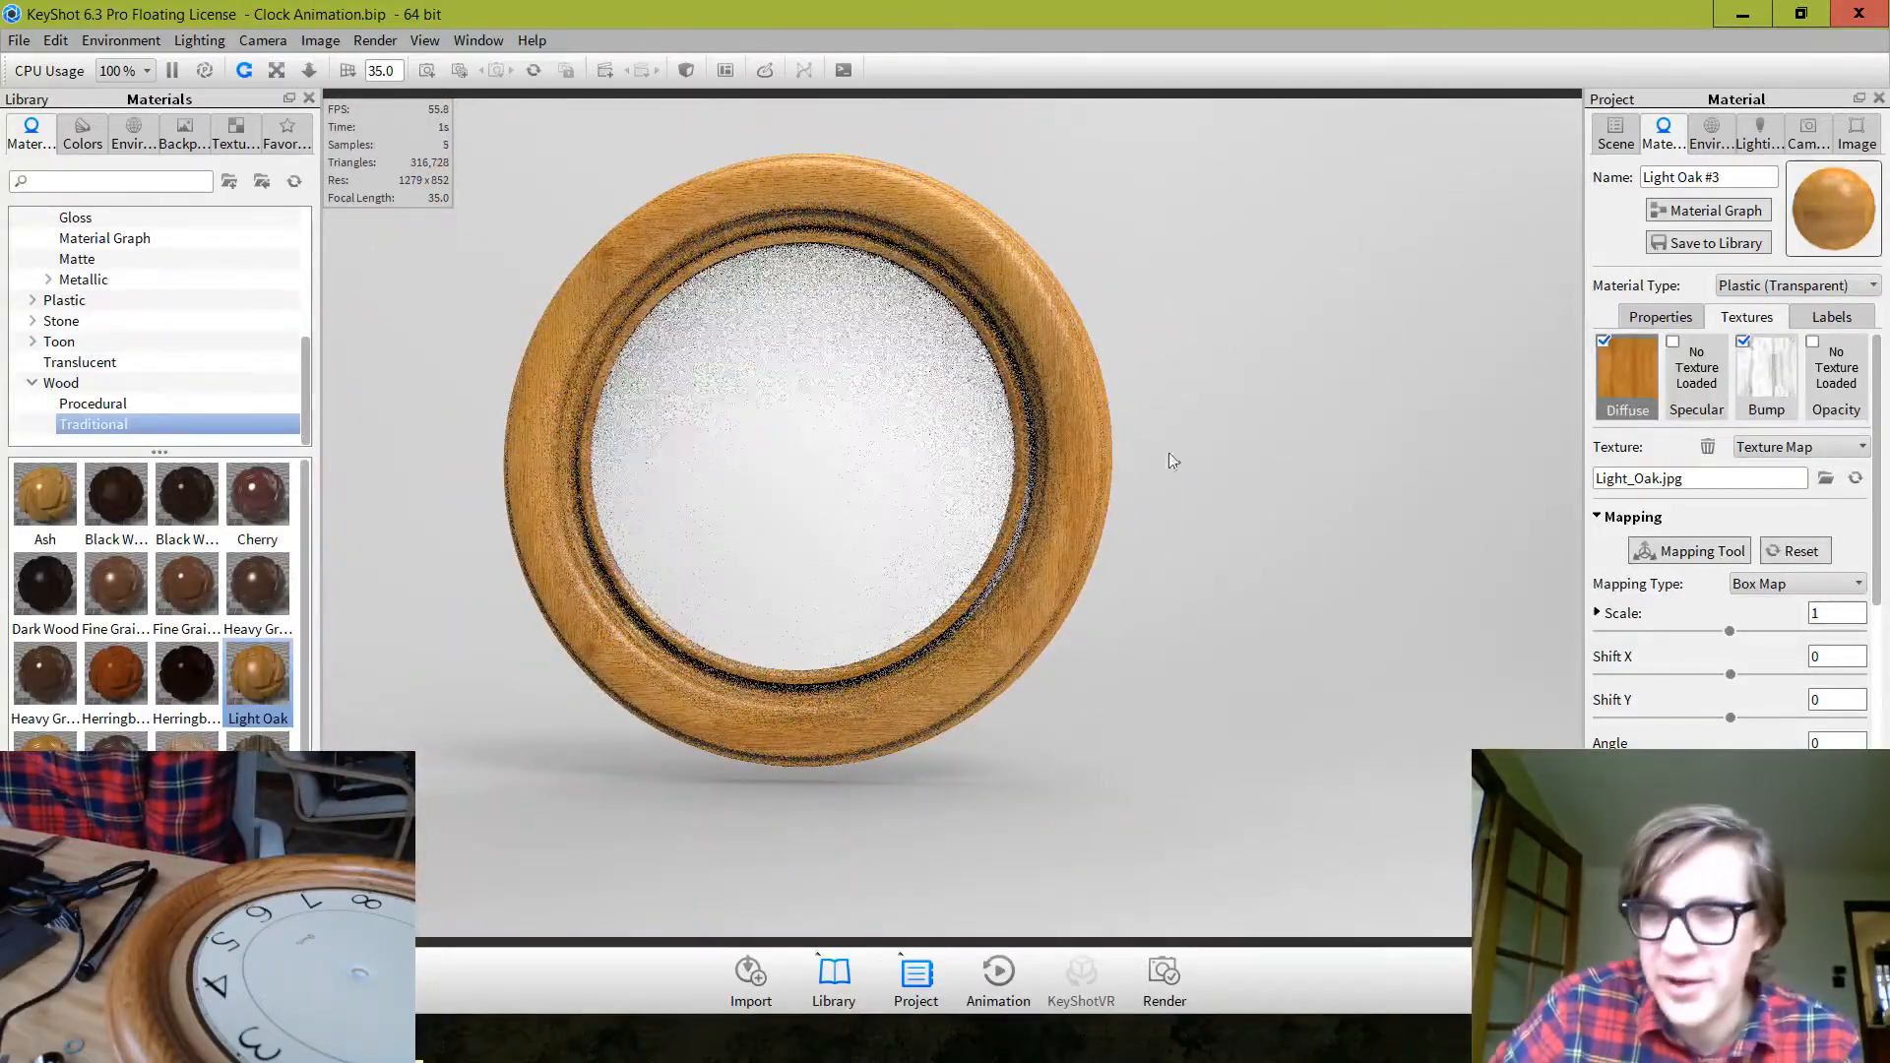
drag(789, 409, 413, 497)
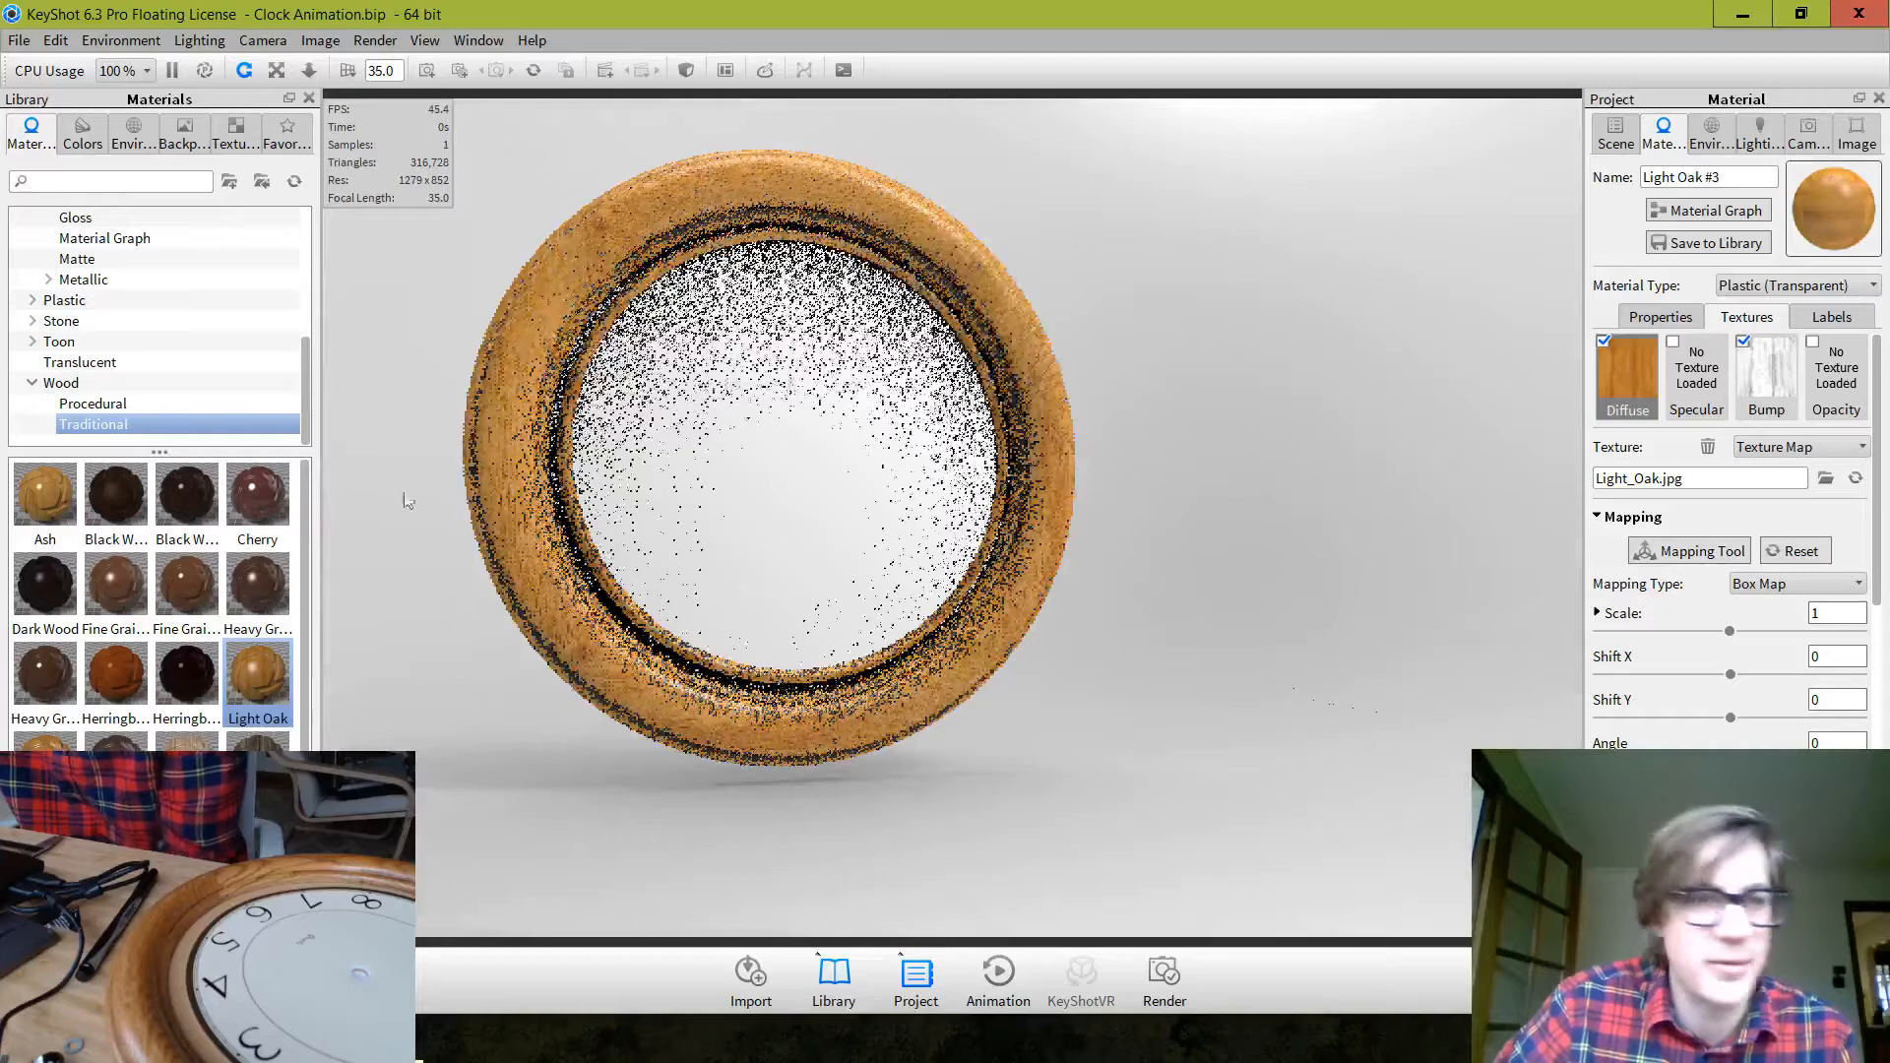
Apply the Glass Dense White material from the color density glass category to the clock's front cover
click(32, 384)
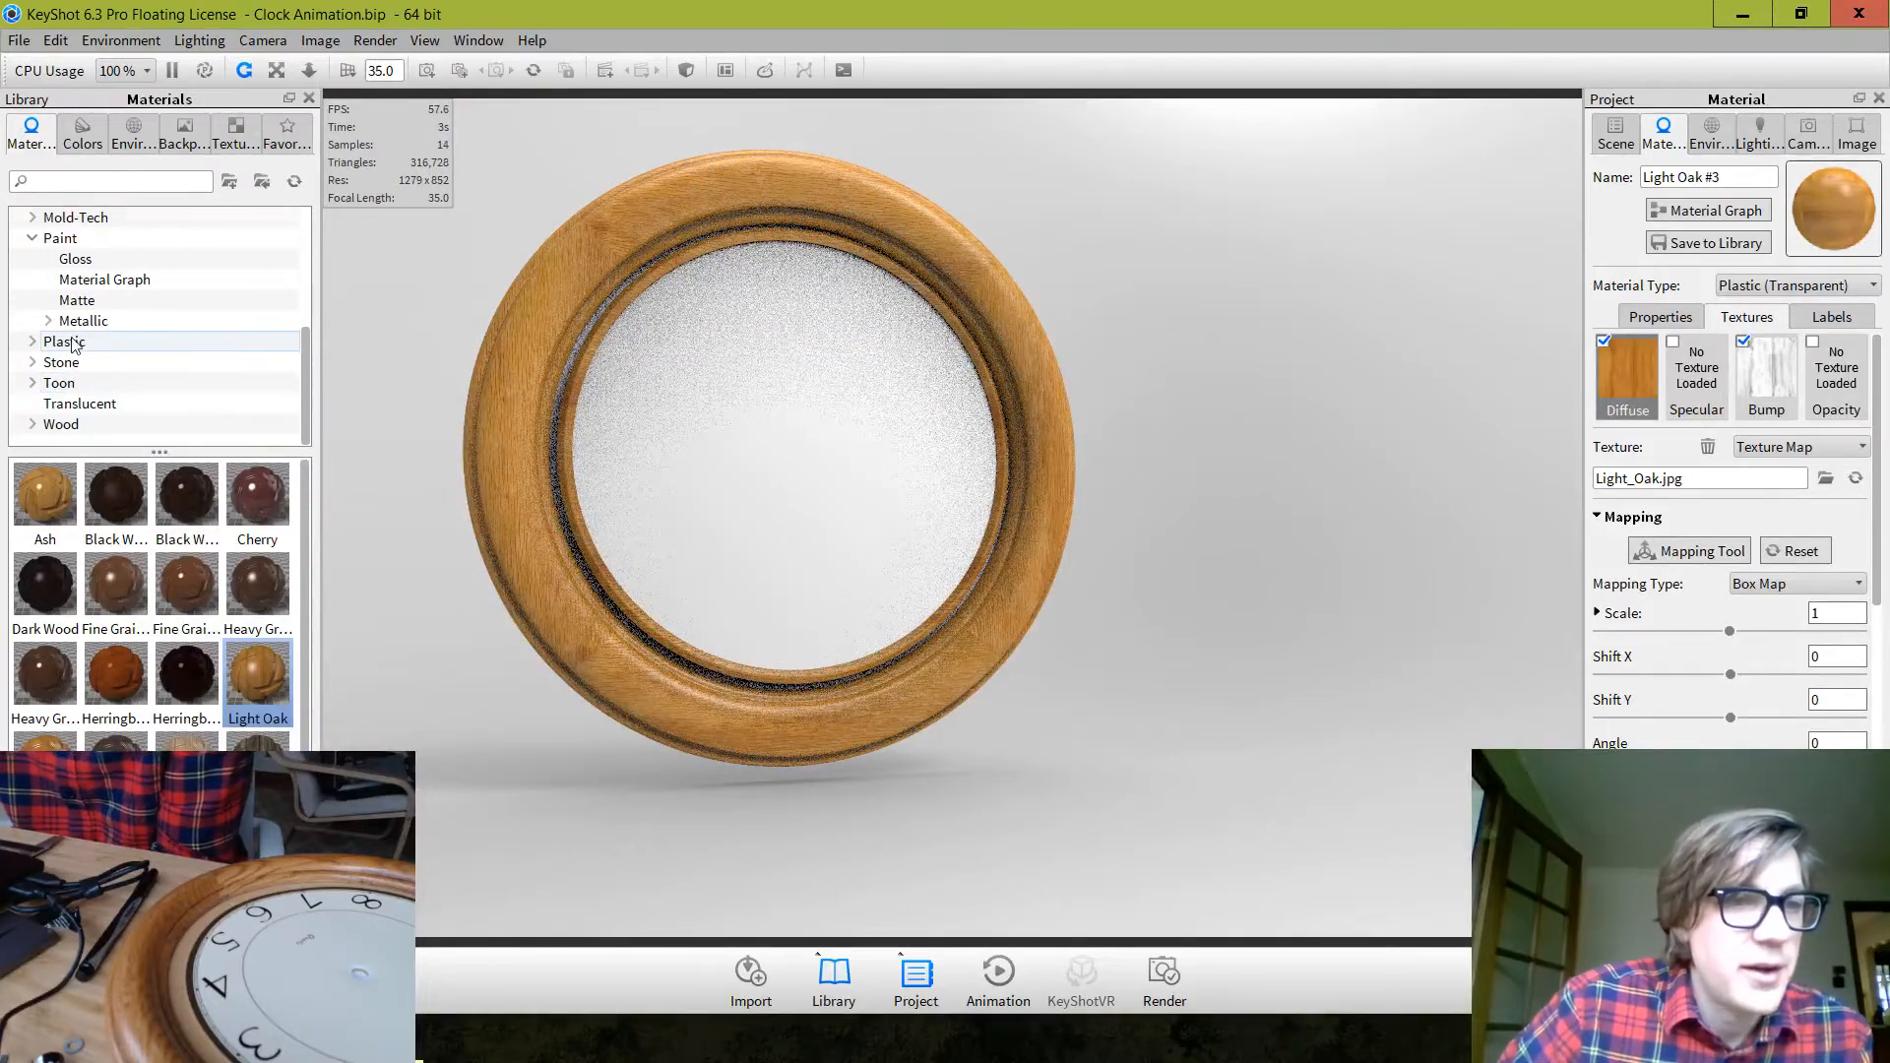
scroll(74, 344, up, 5)
click(41, 327)
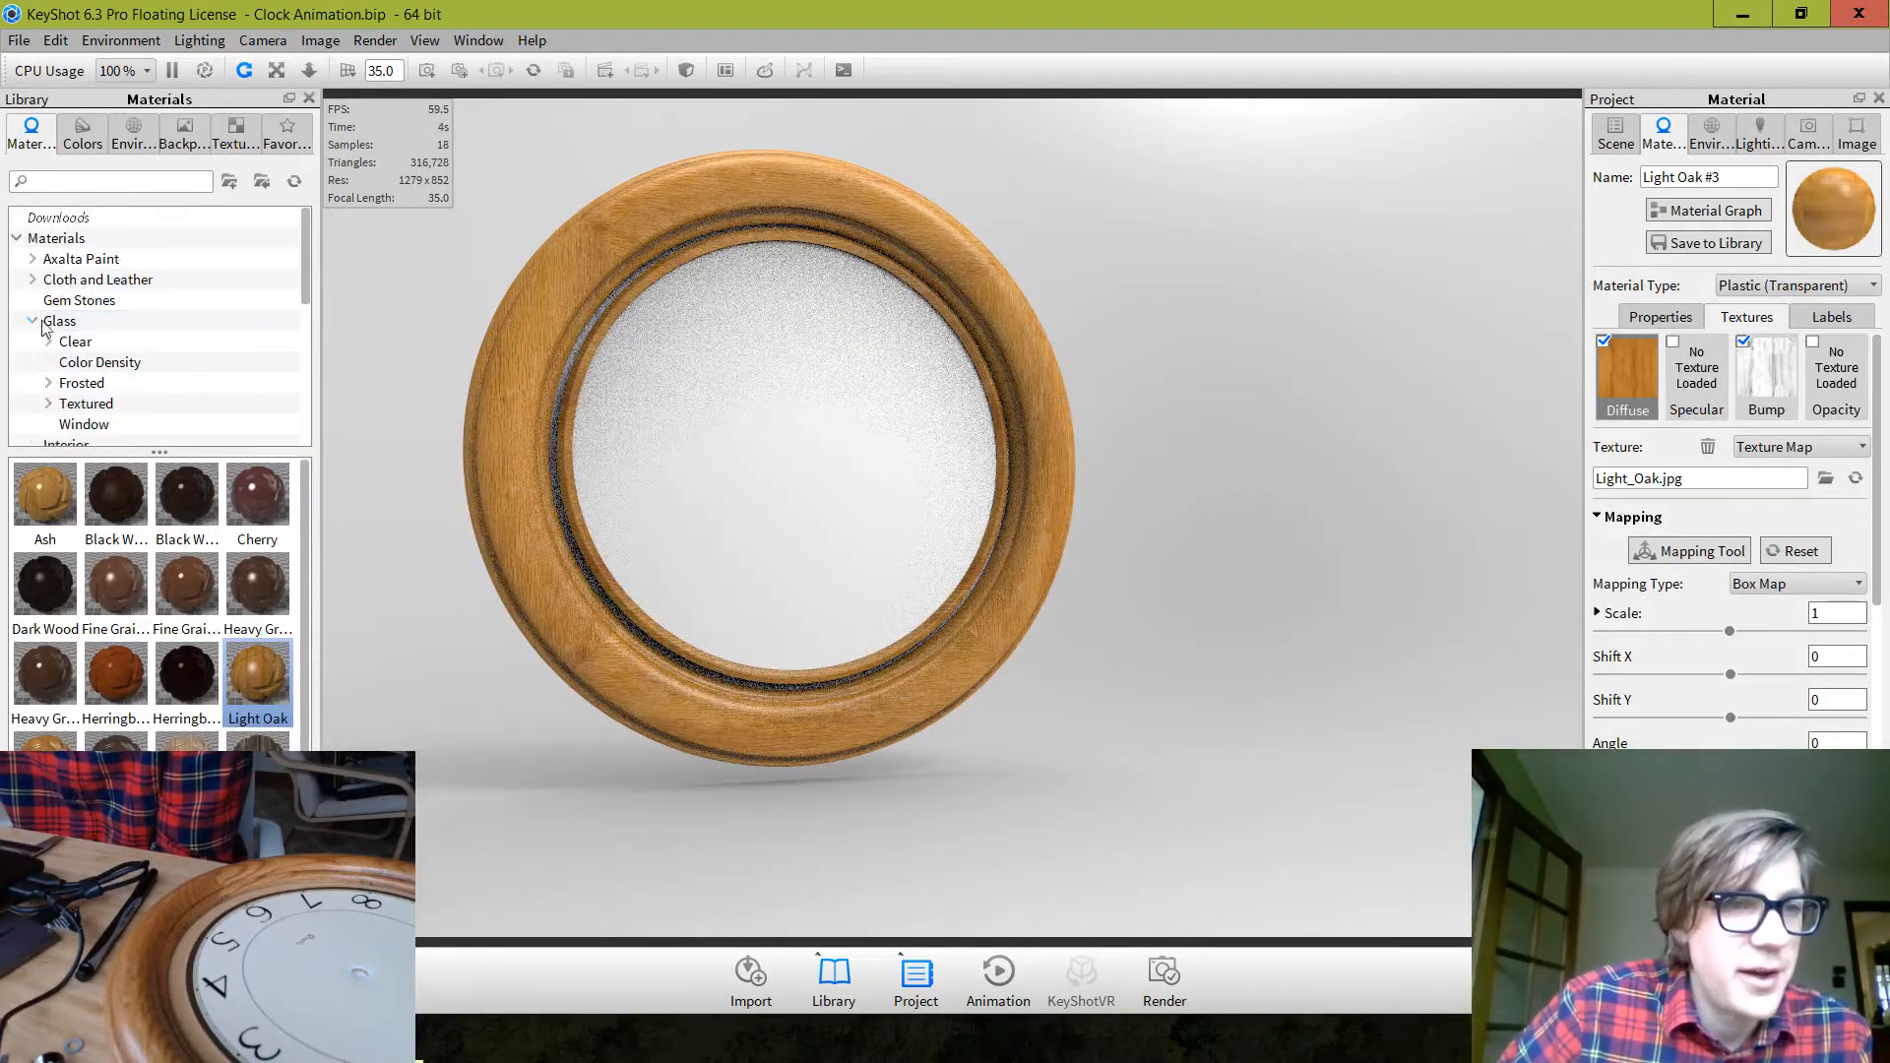
click(85, 363)
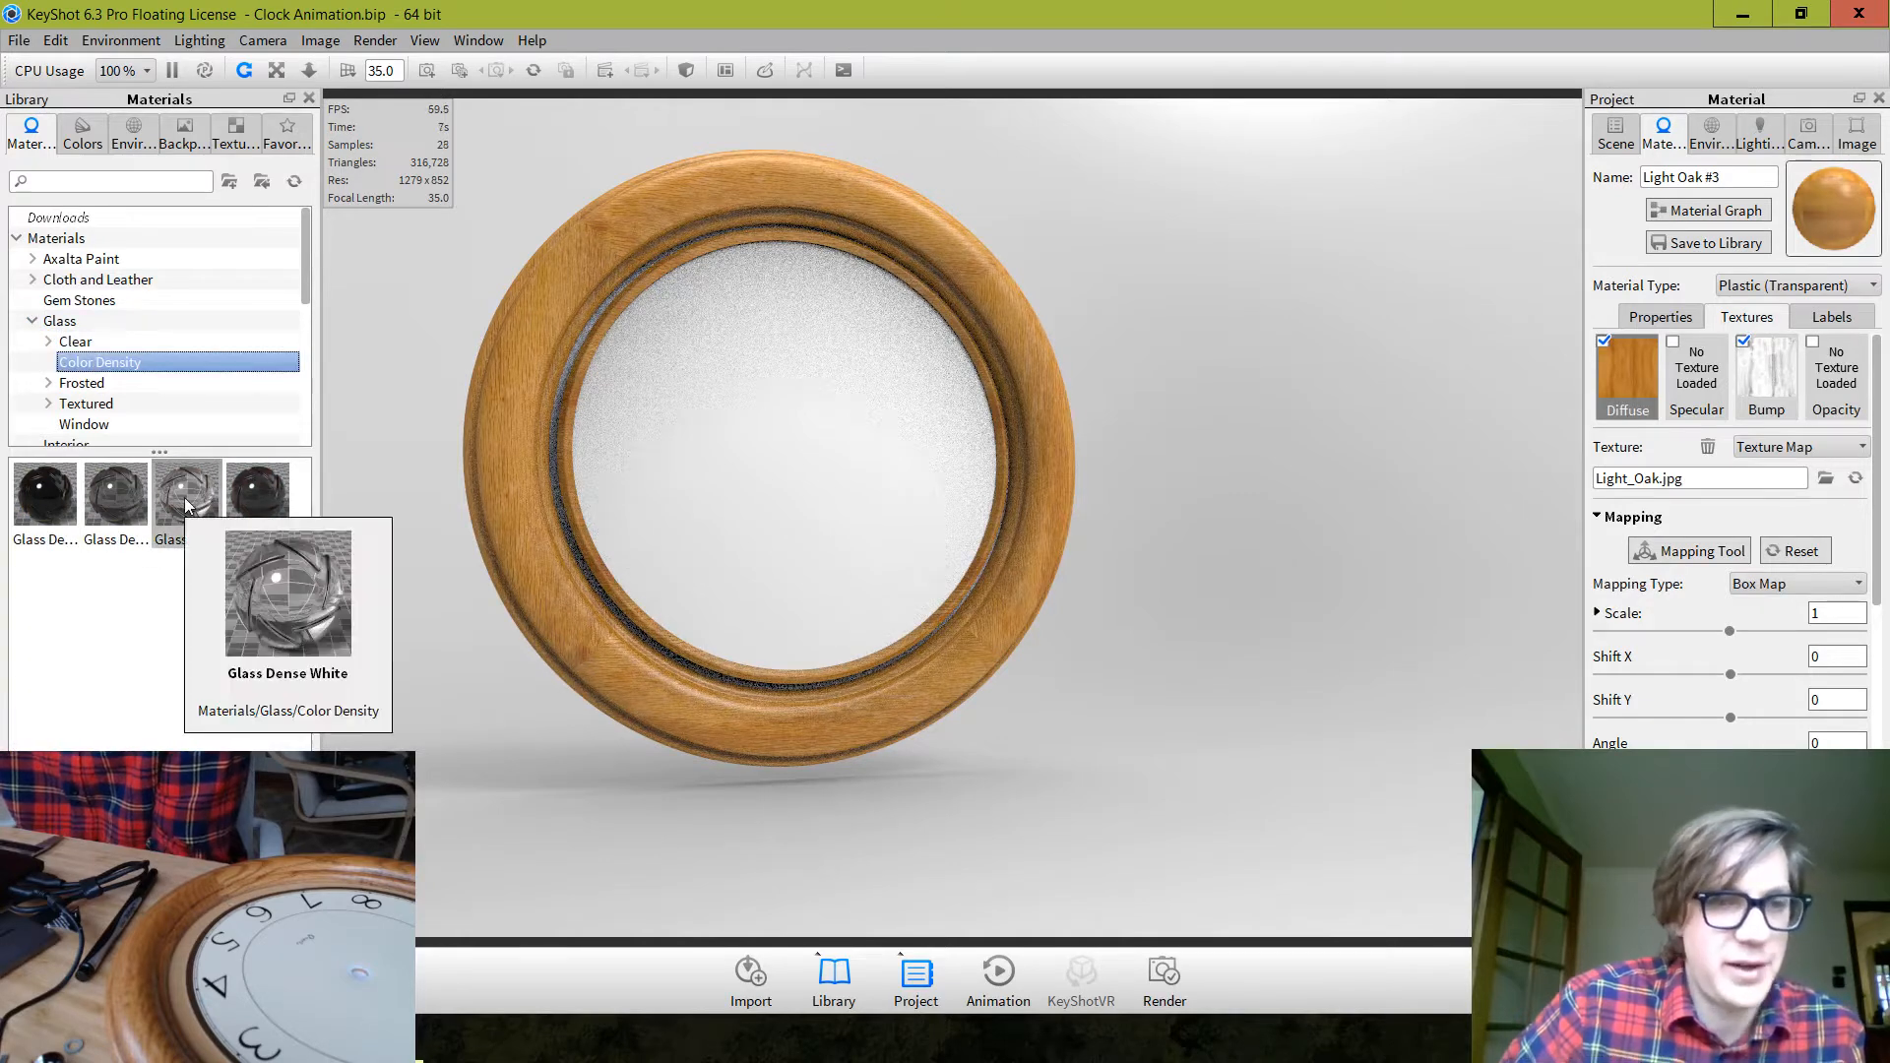
drag(187, 497, 825, 506)
drag(1182, 672, 1345, 730)
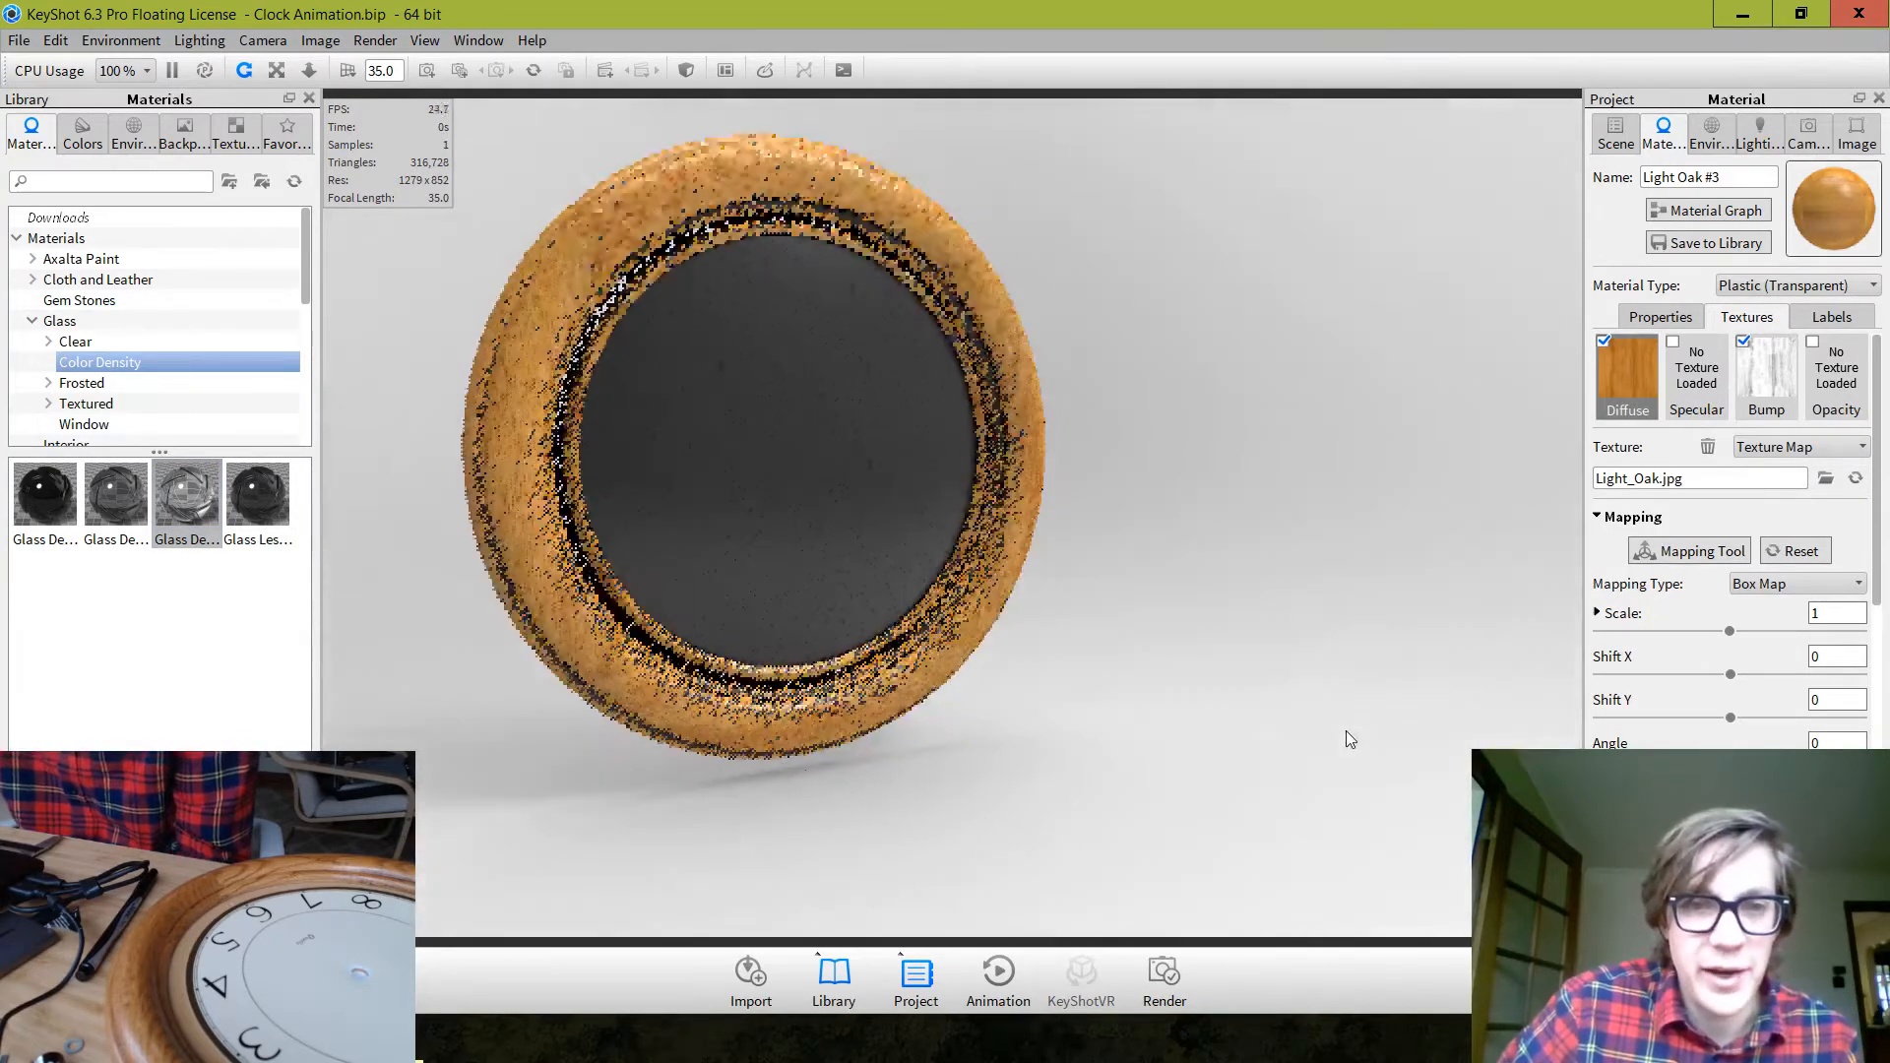
Set the indirect bounces in the scene's lighting settings to 1
click(1723, 140)
click(1760, 145)
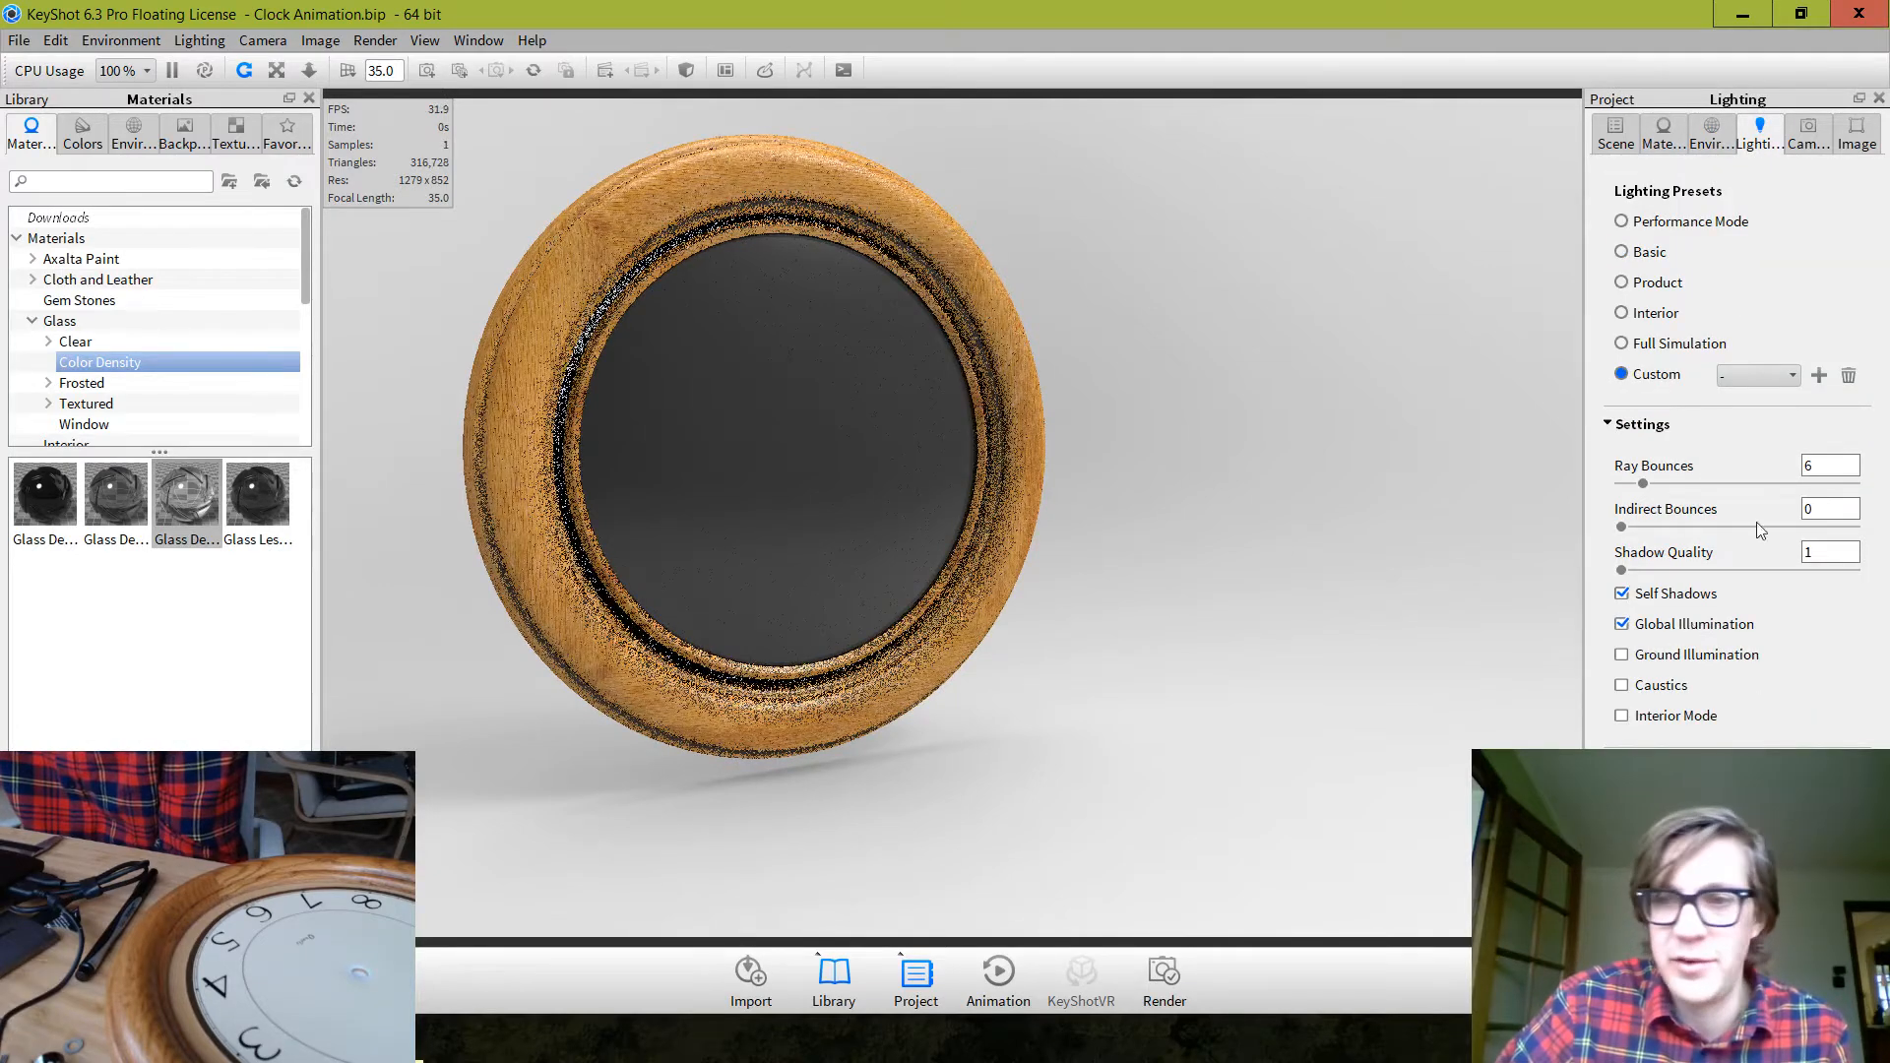
double_click(1811, 509)
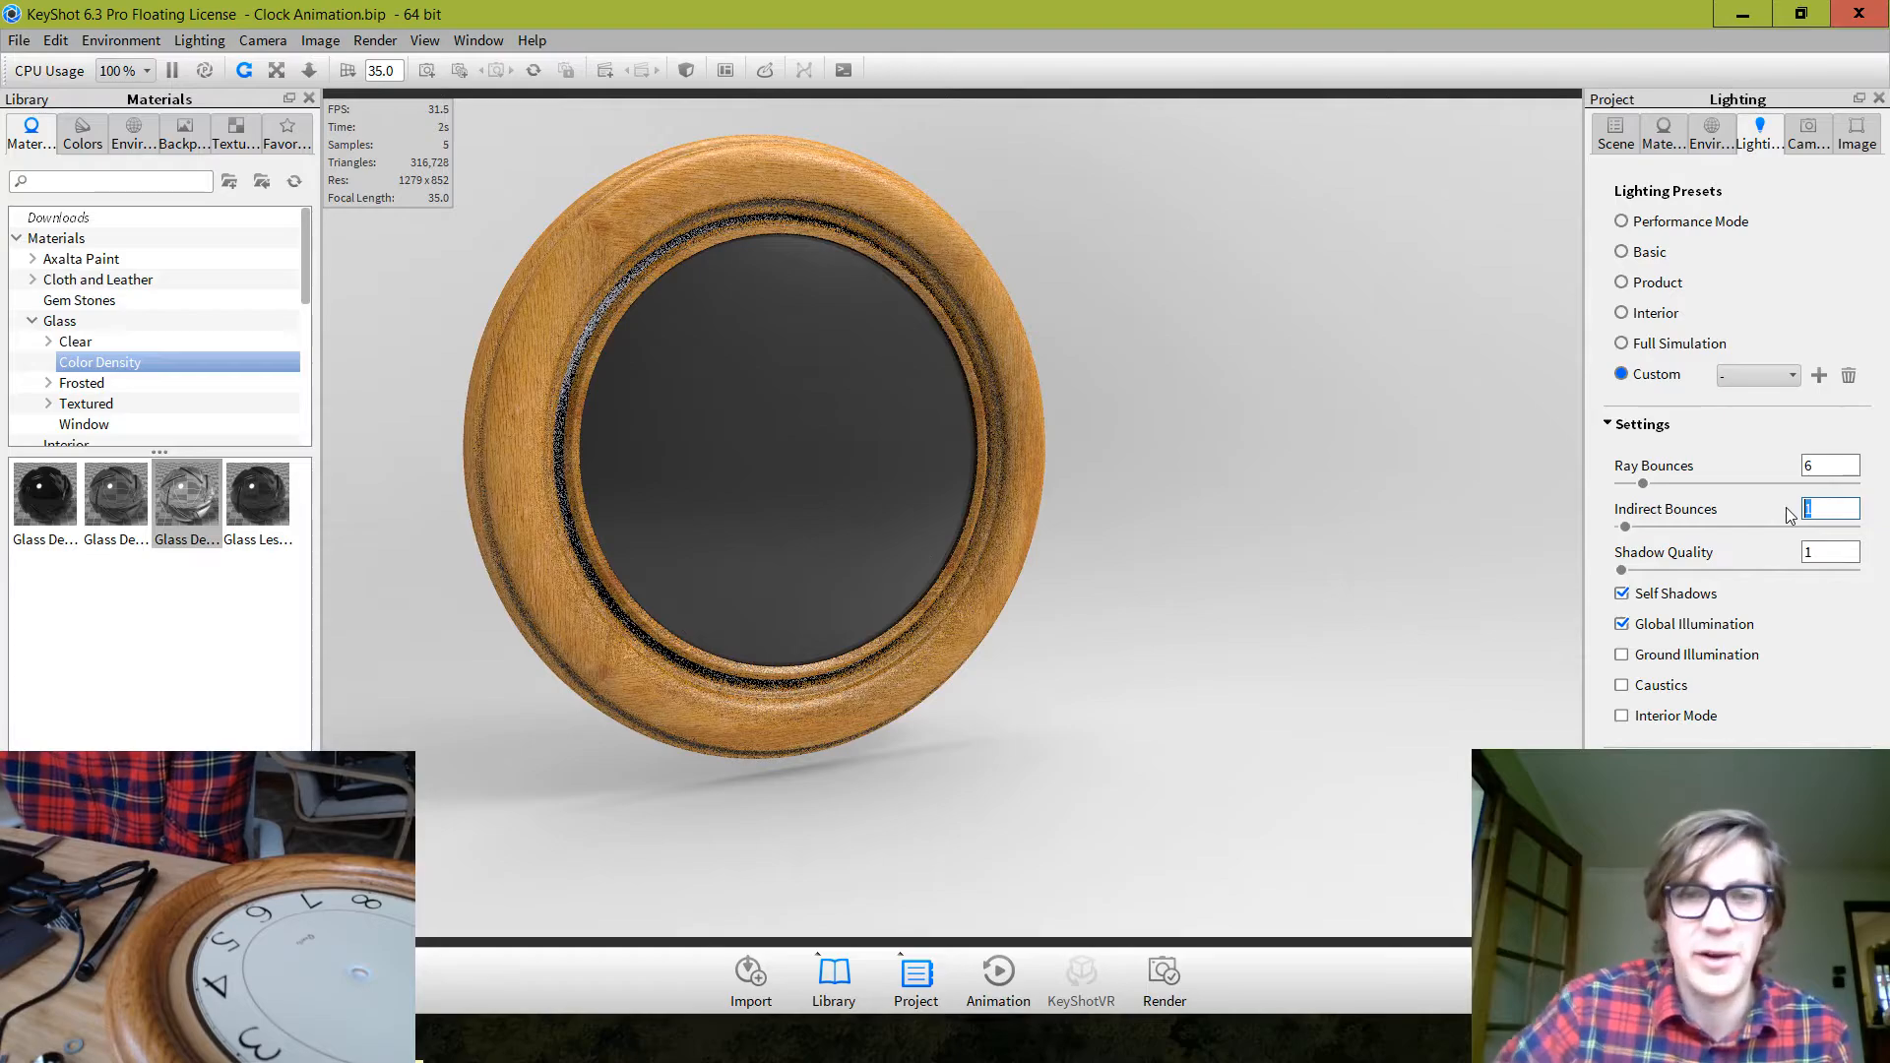
key(Return)
drag(1246, 651, 1349, 556)
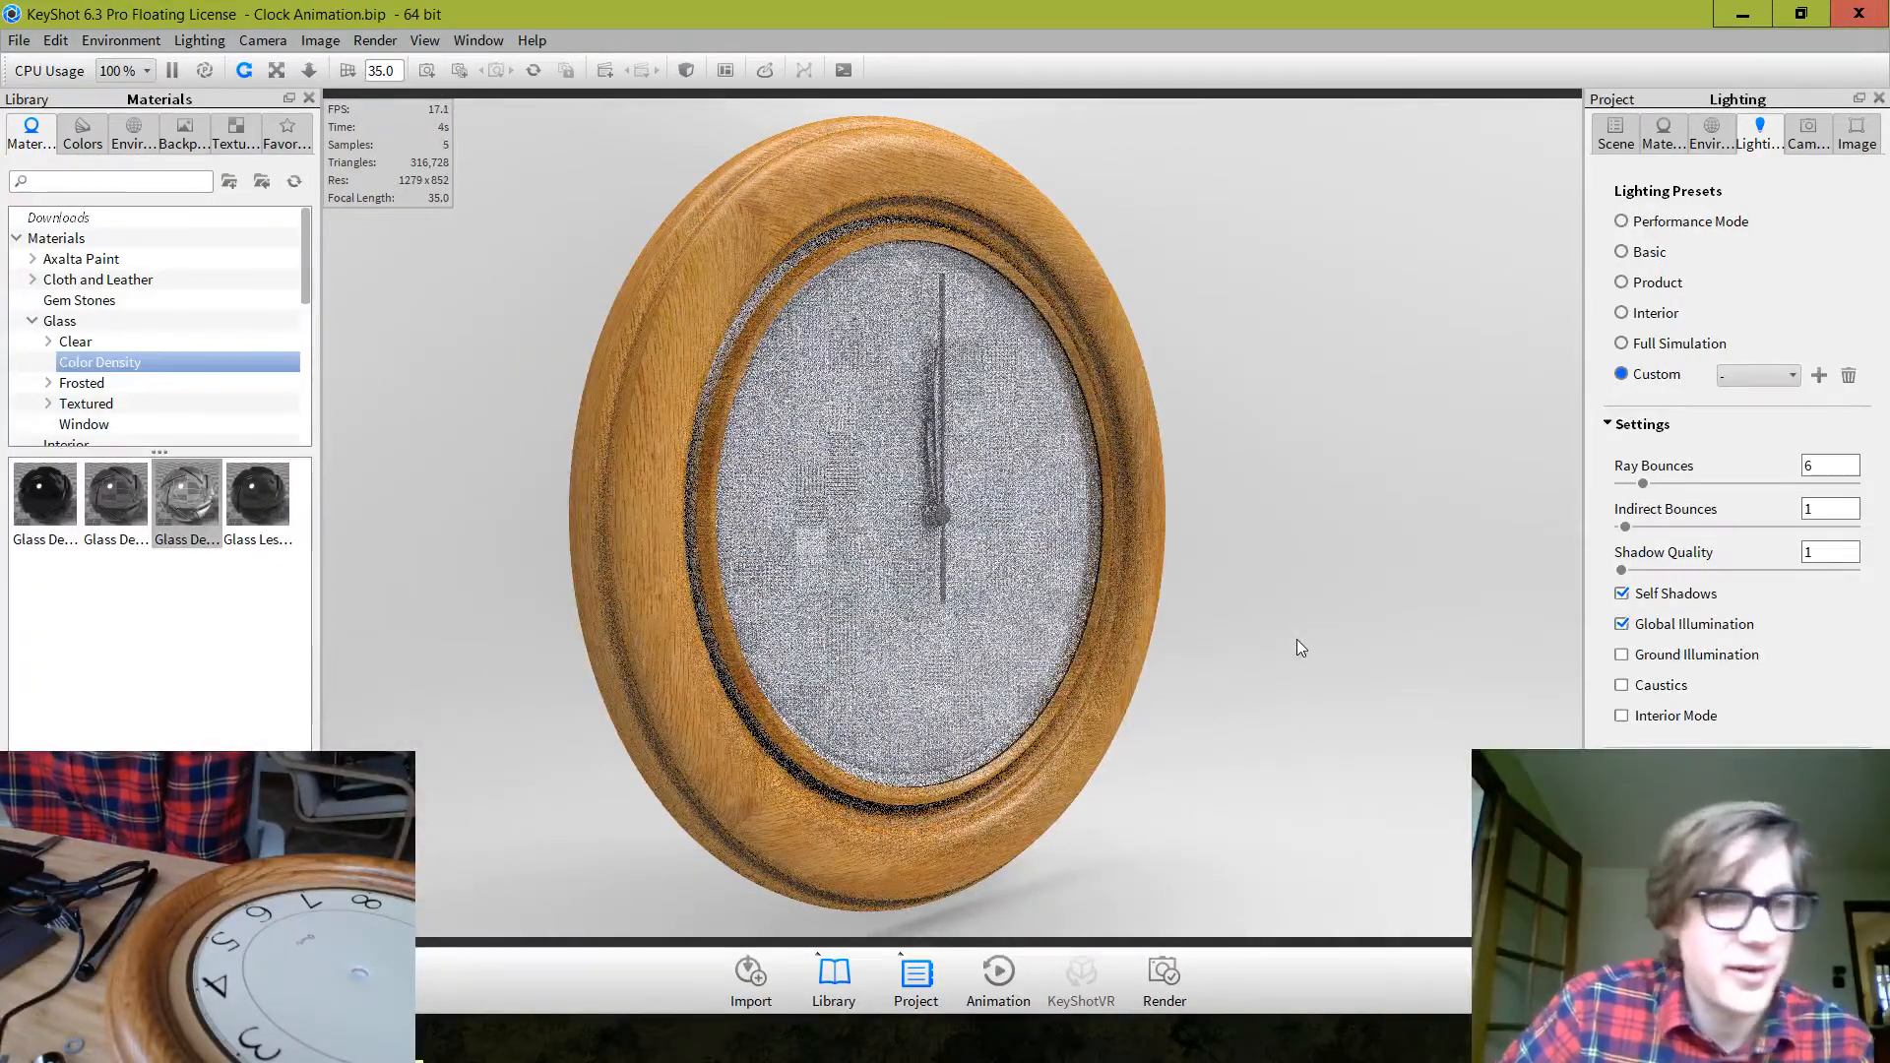
Replace the front cover's material with Glass Refractive White from the clear refractive glass category
scroll(111, 420, down, 1)
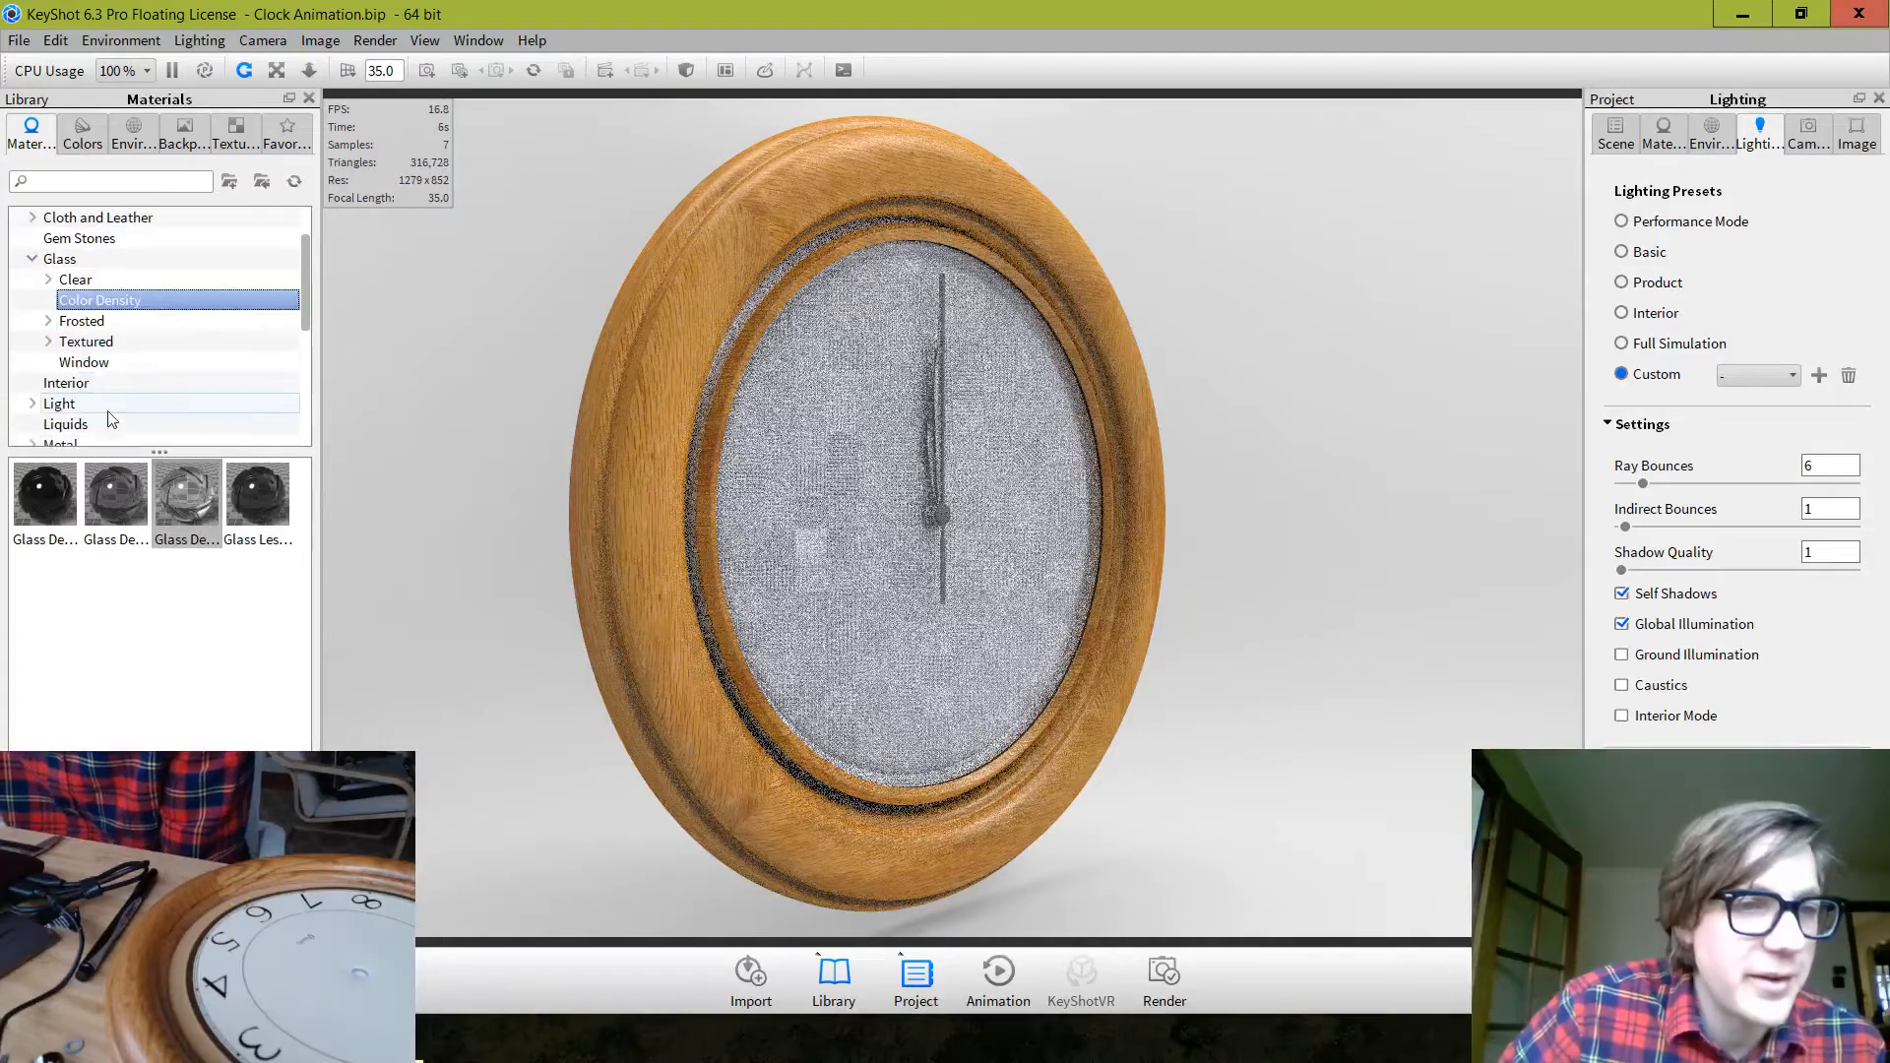
click(49, 280)
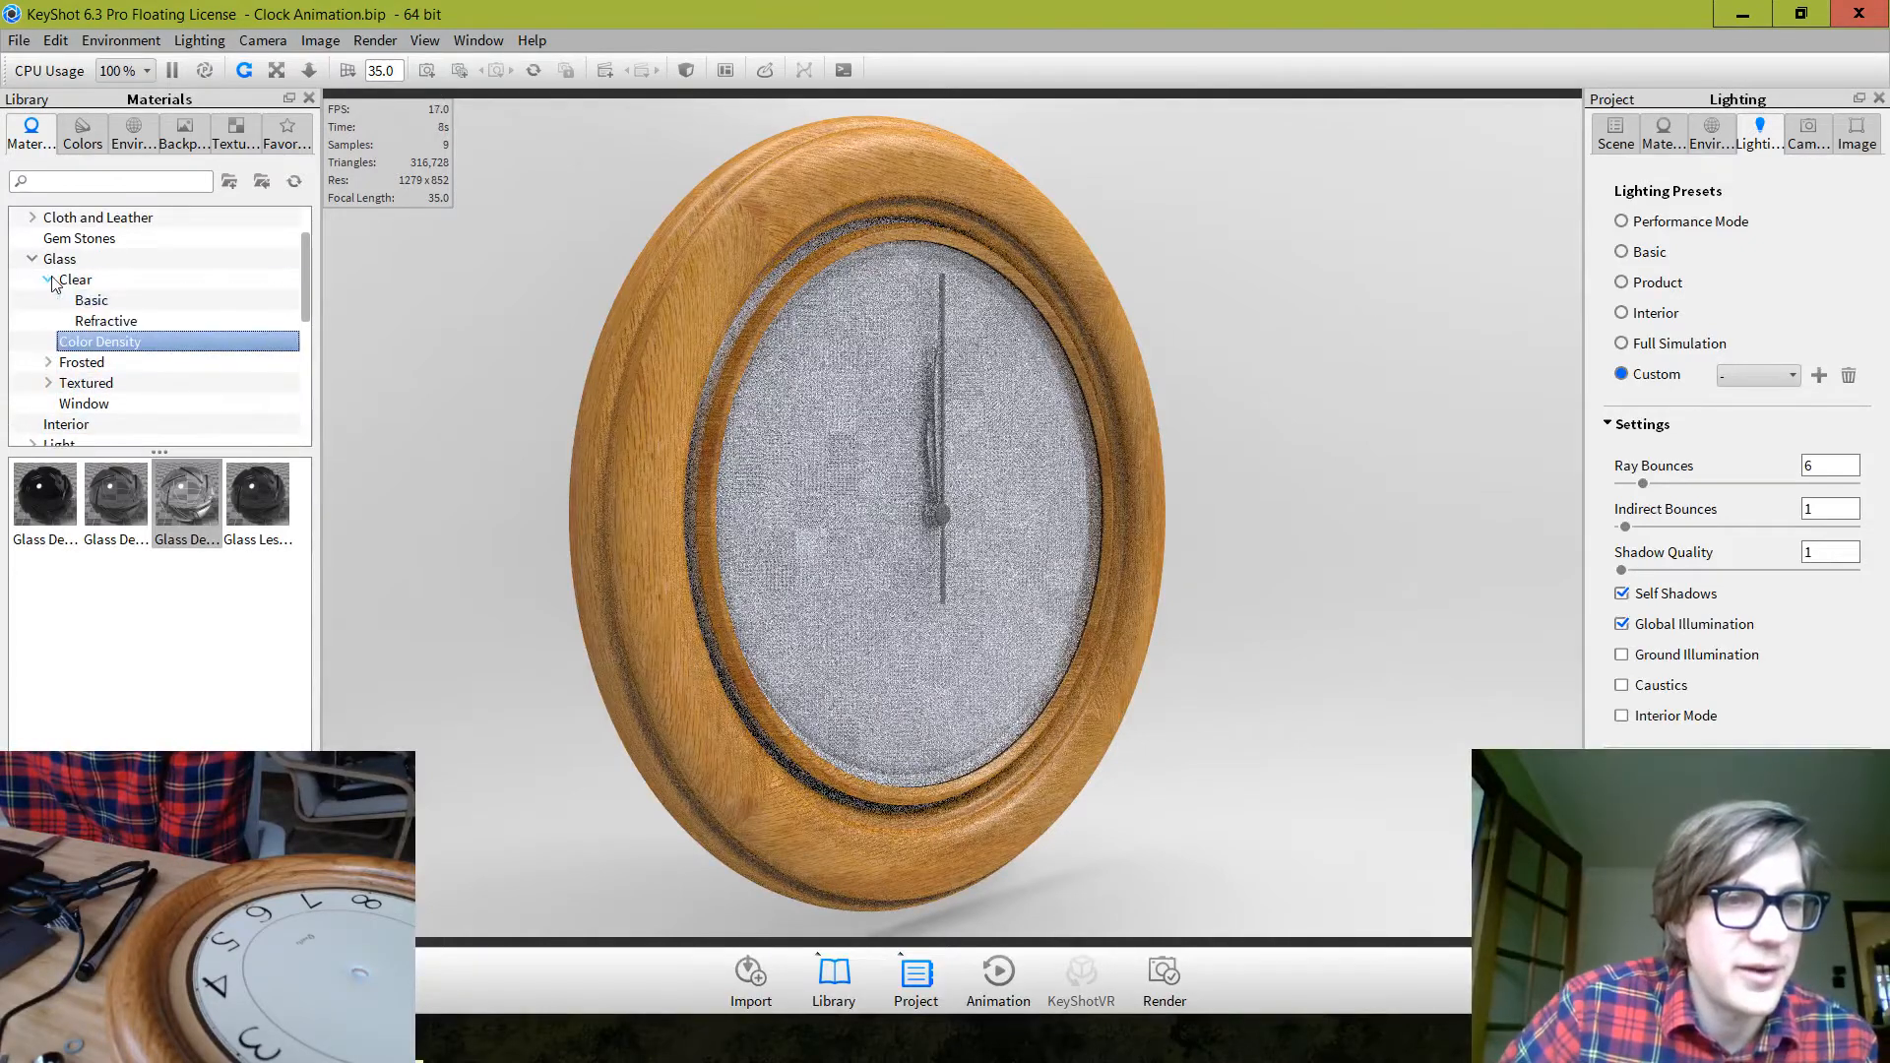
click(84, 299)
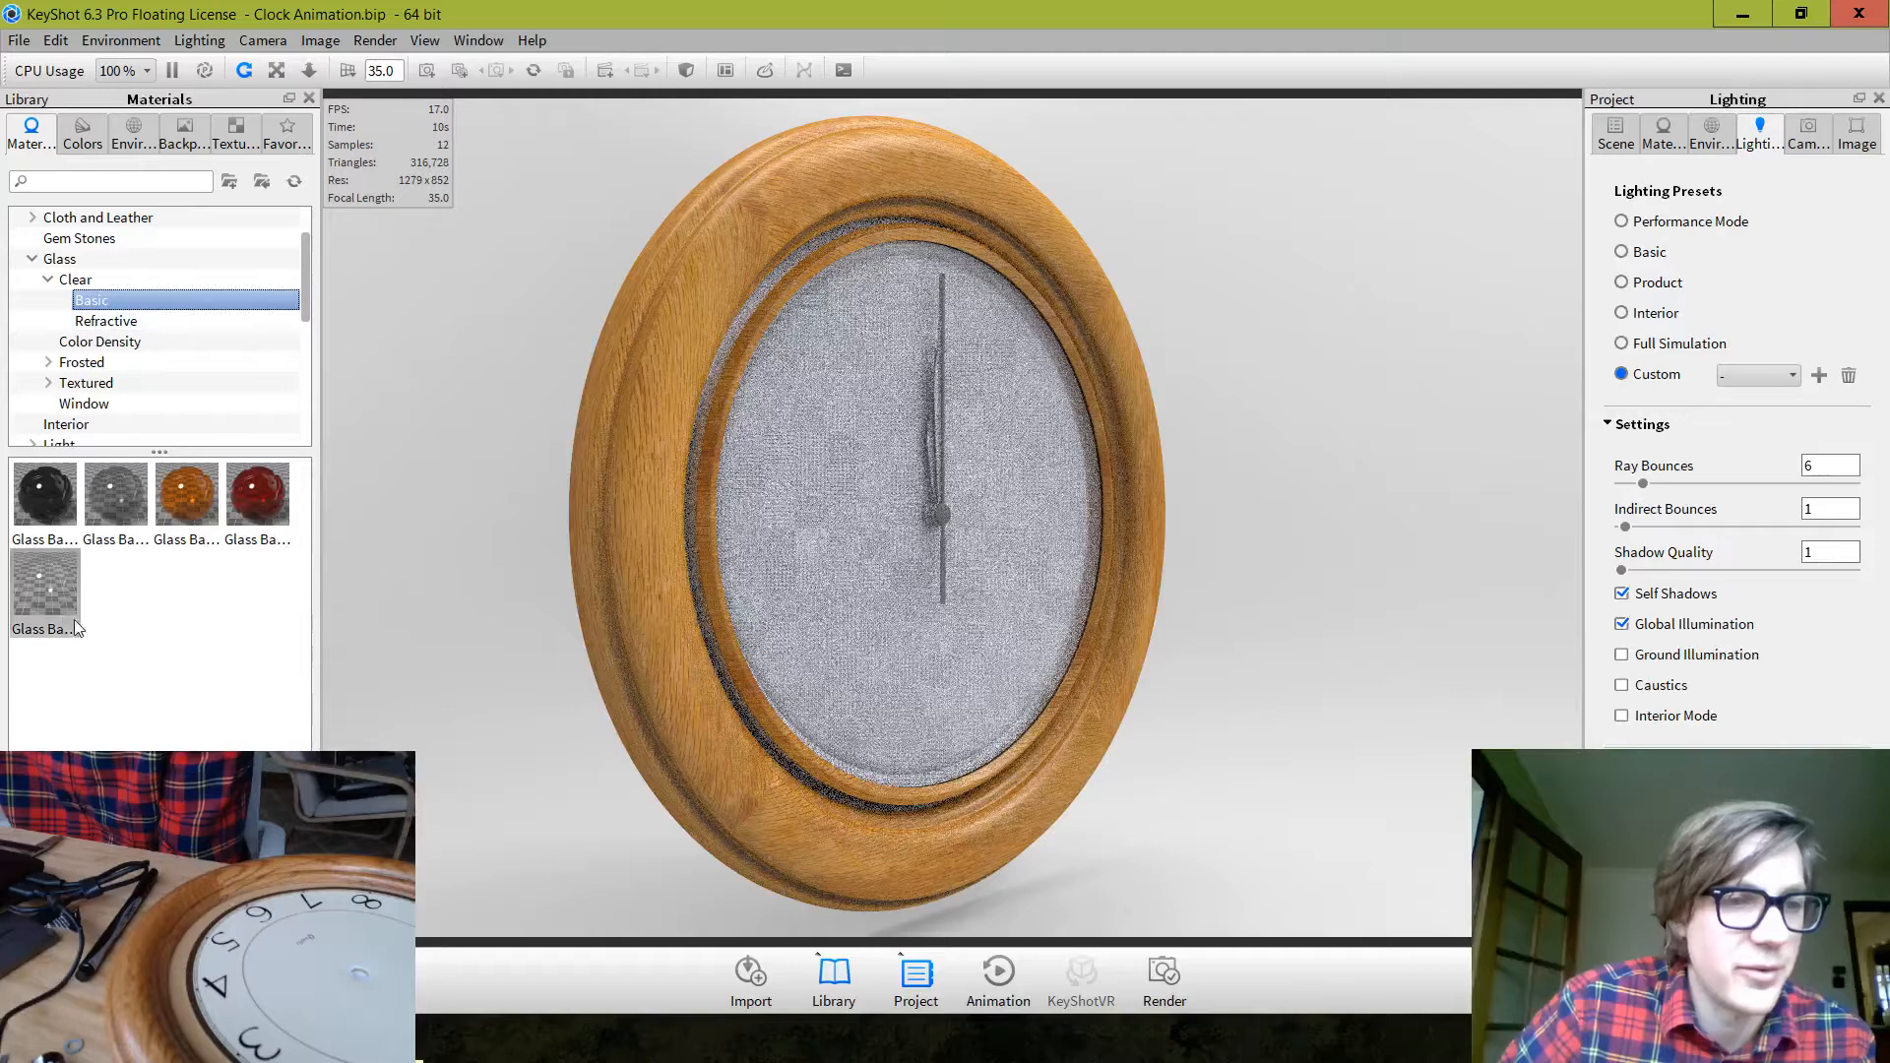
click(116, 322)
drag(44, 586, 870, 563)
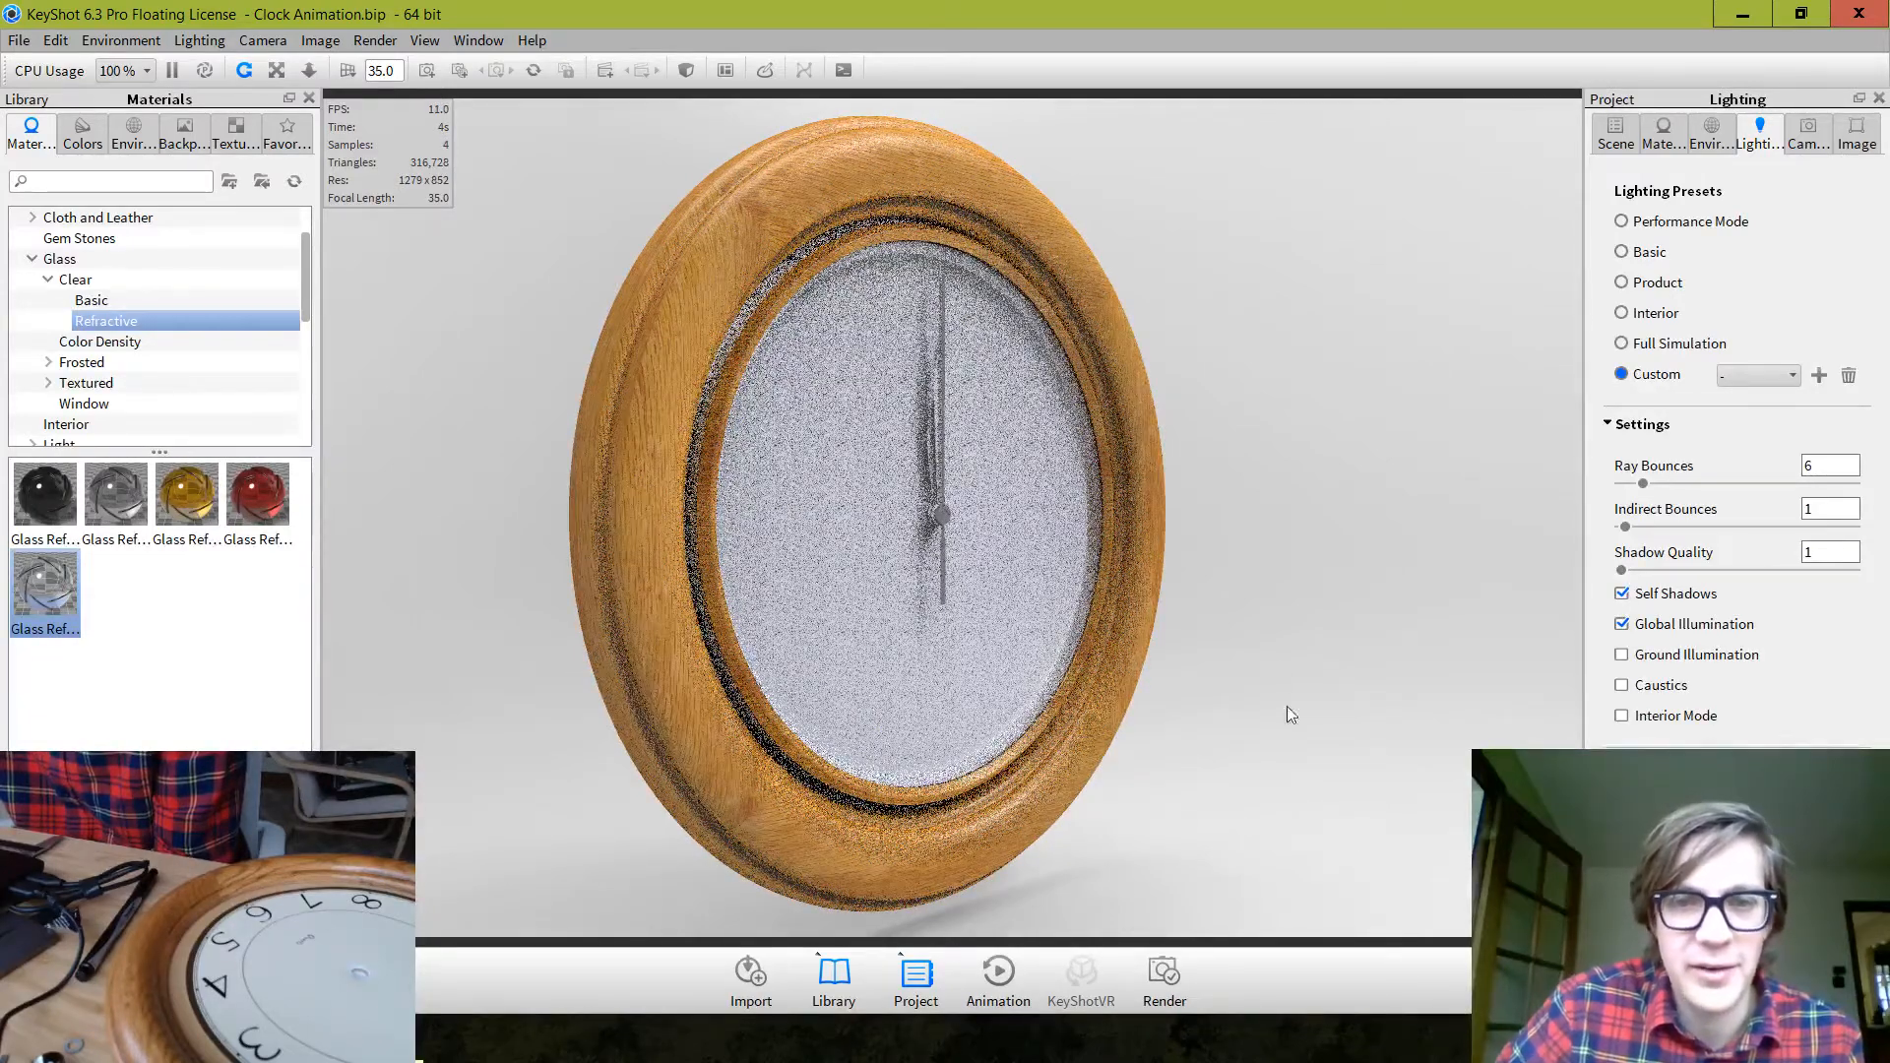
drag(1299, 674, 1274, 696)
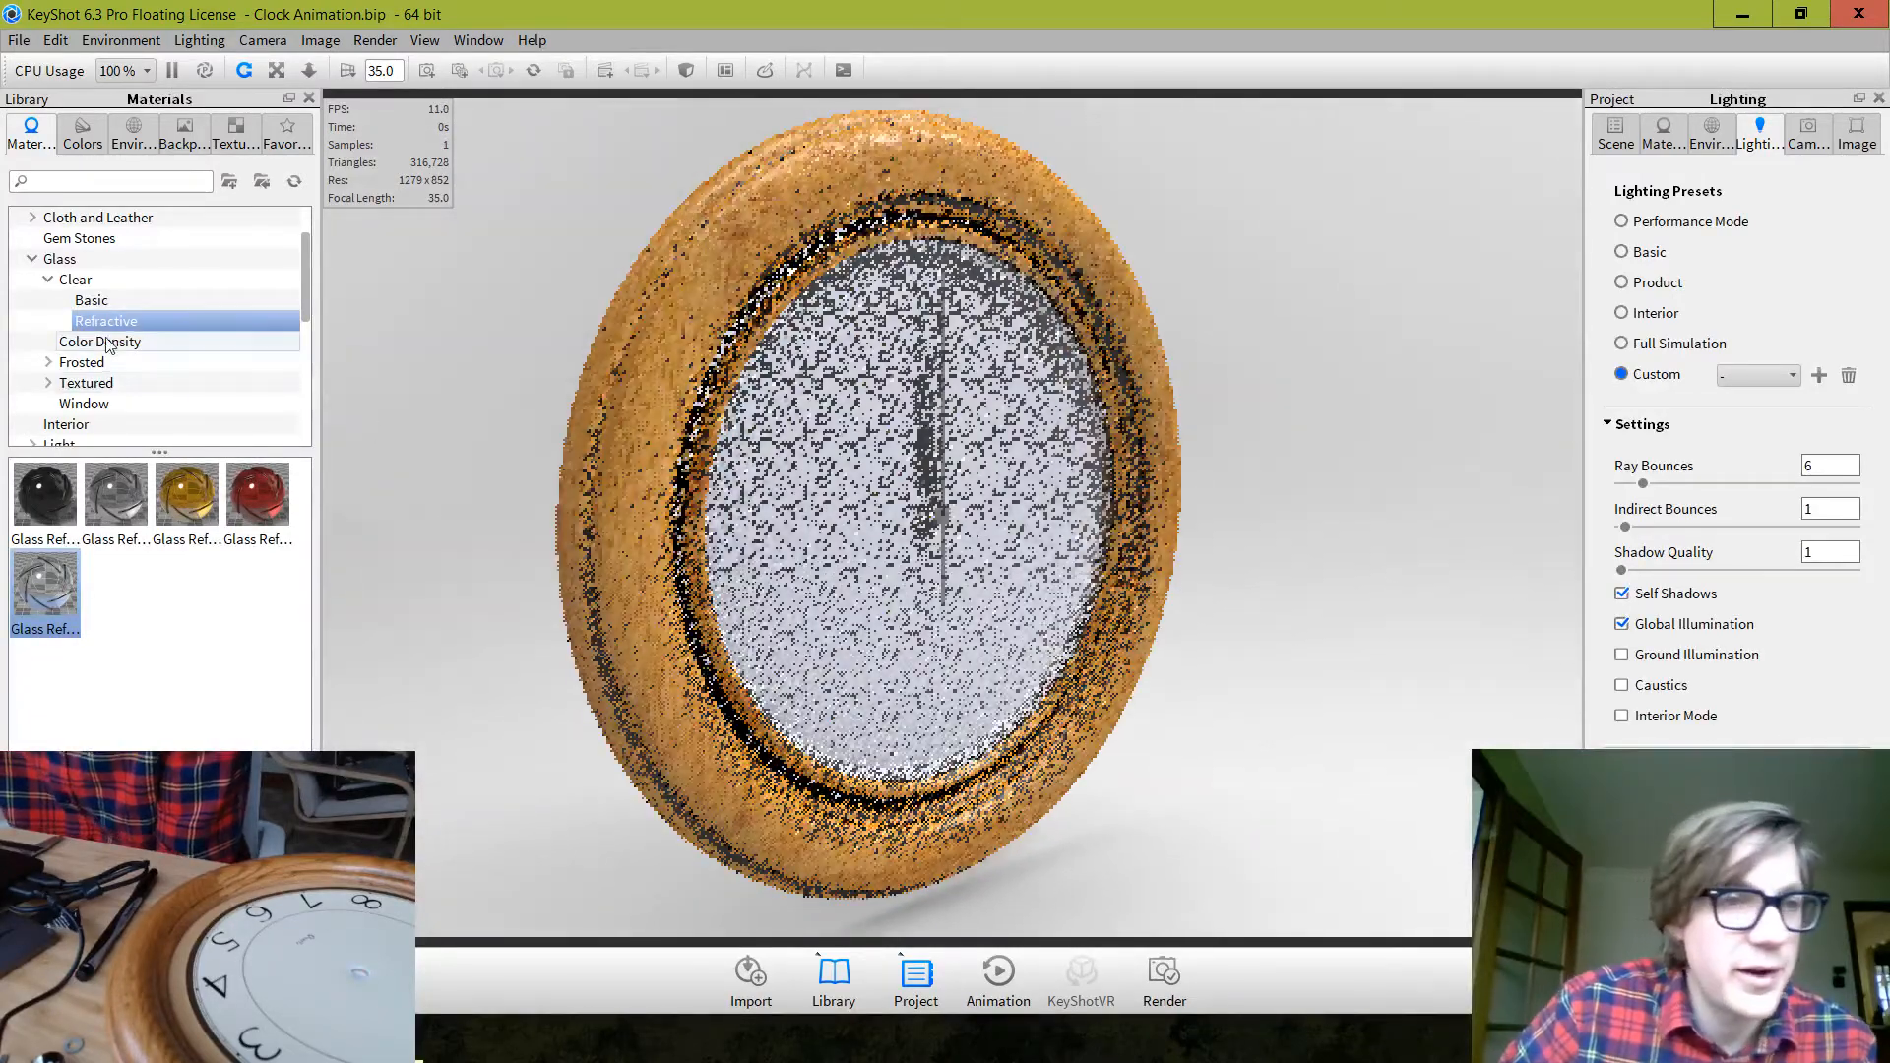
Try applying the basic polished brass to the ring around the clock glass, and undo the material change
scroll(107, 339, up, 1)
click(33, 322)
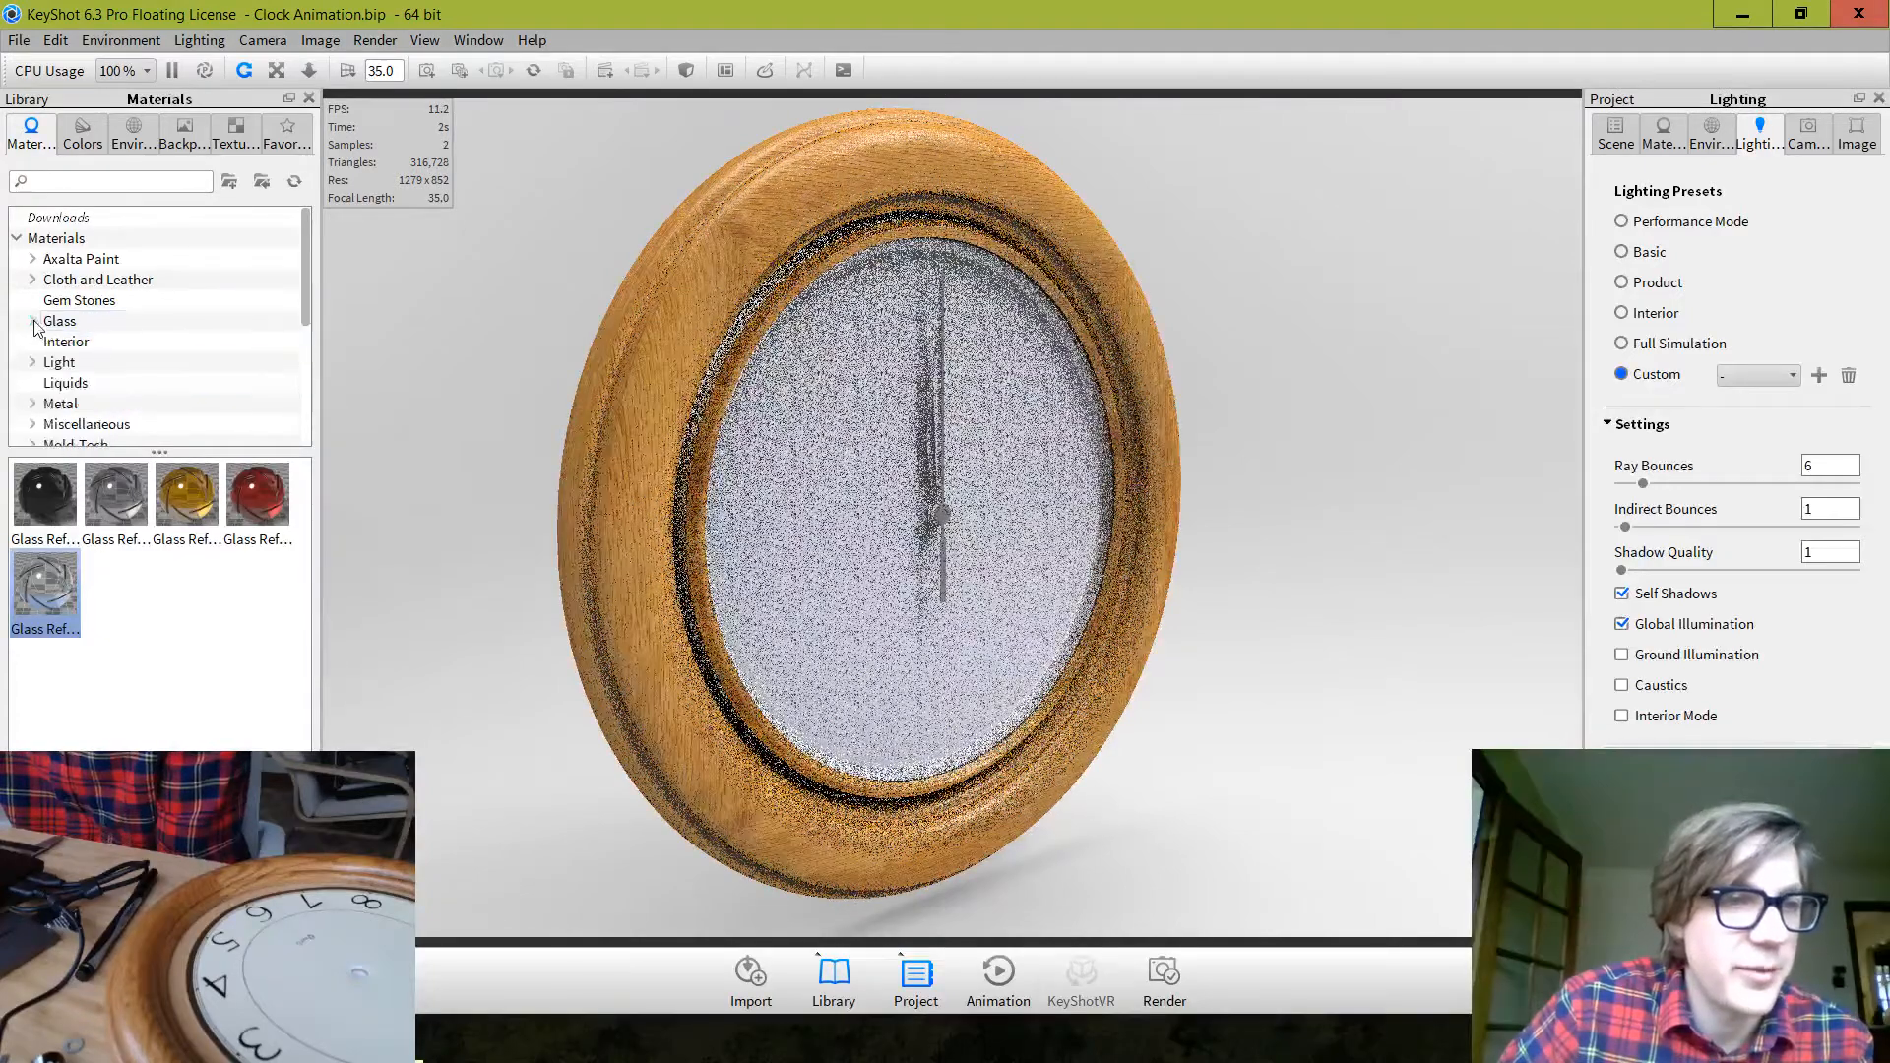
scroll(118, 374, down, 3)
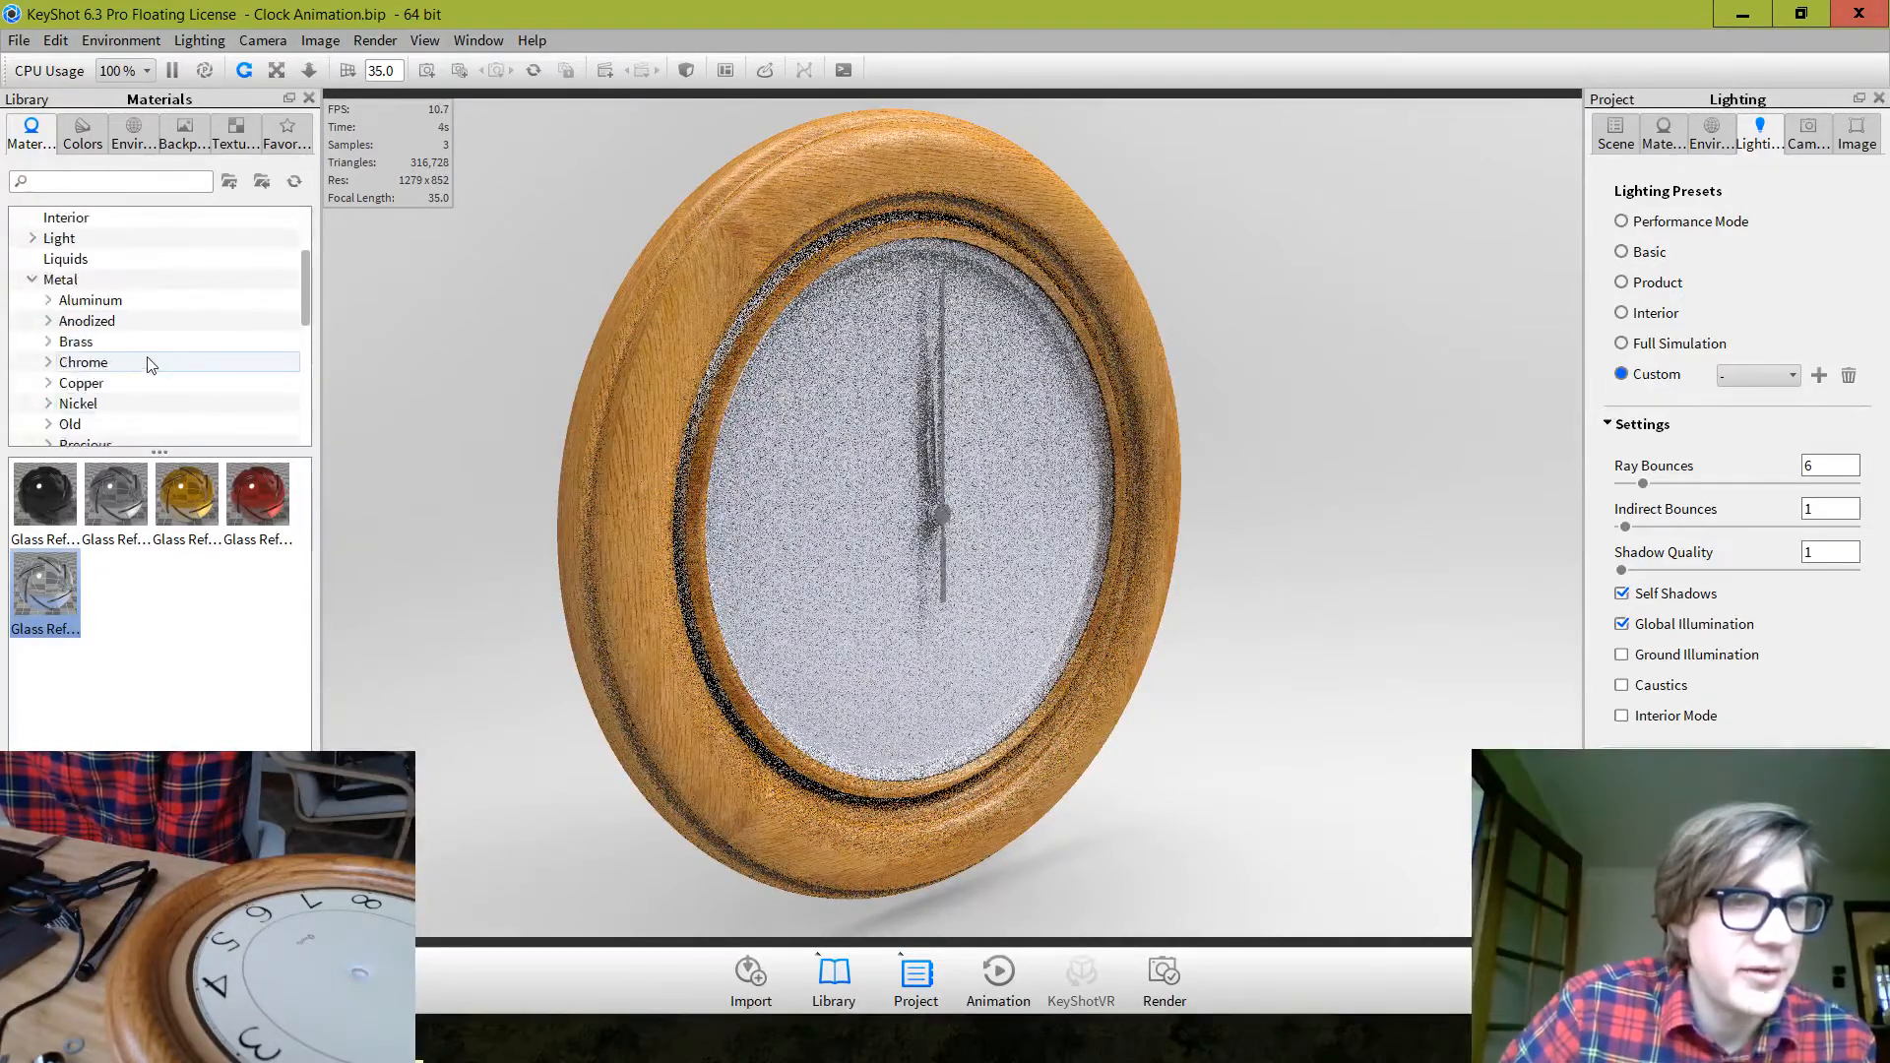
click(46, 282)
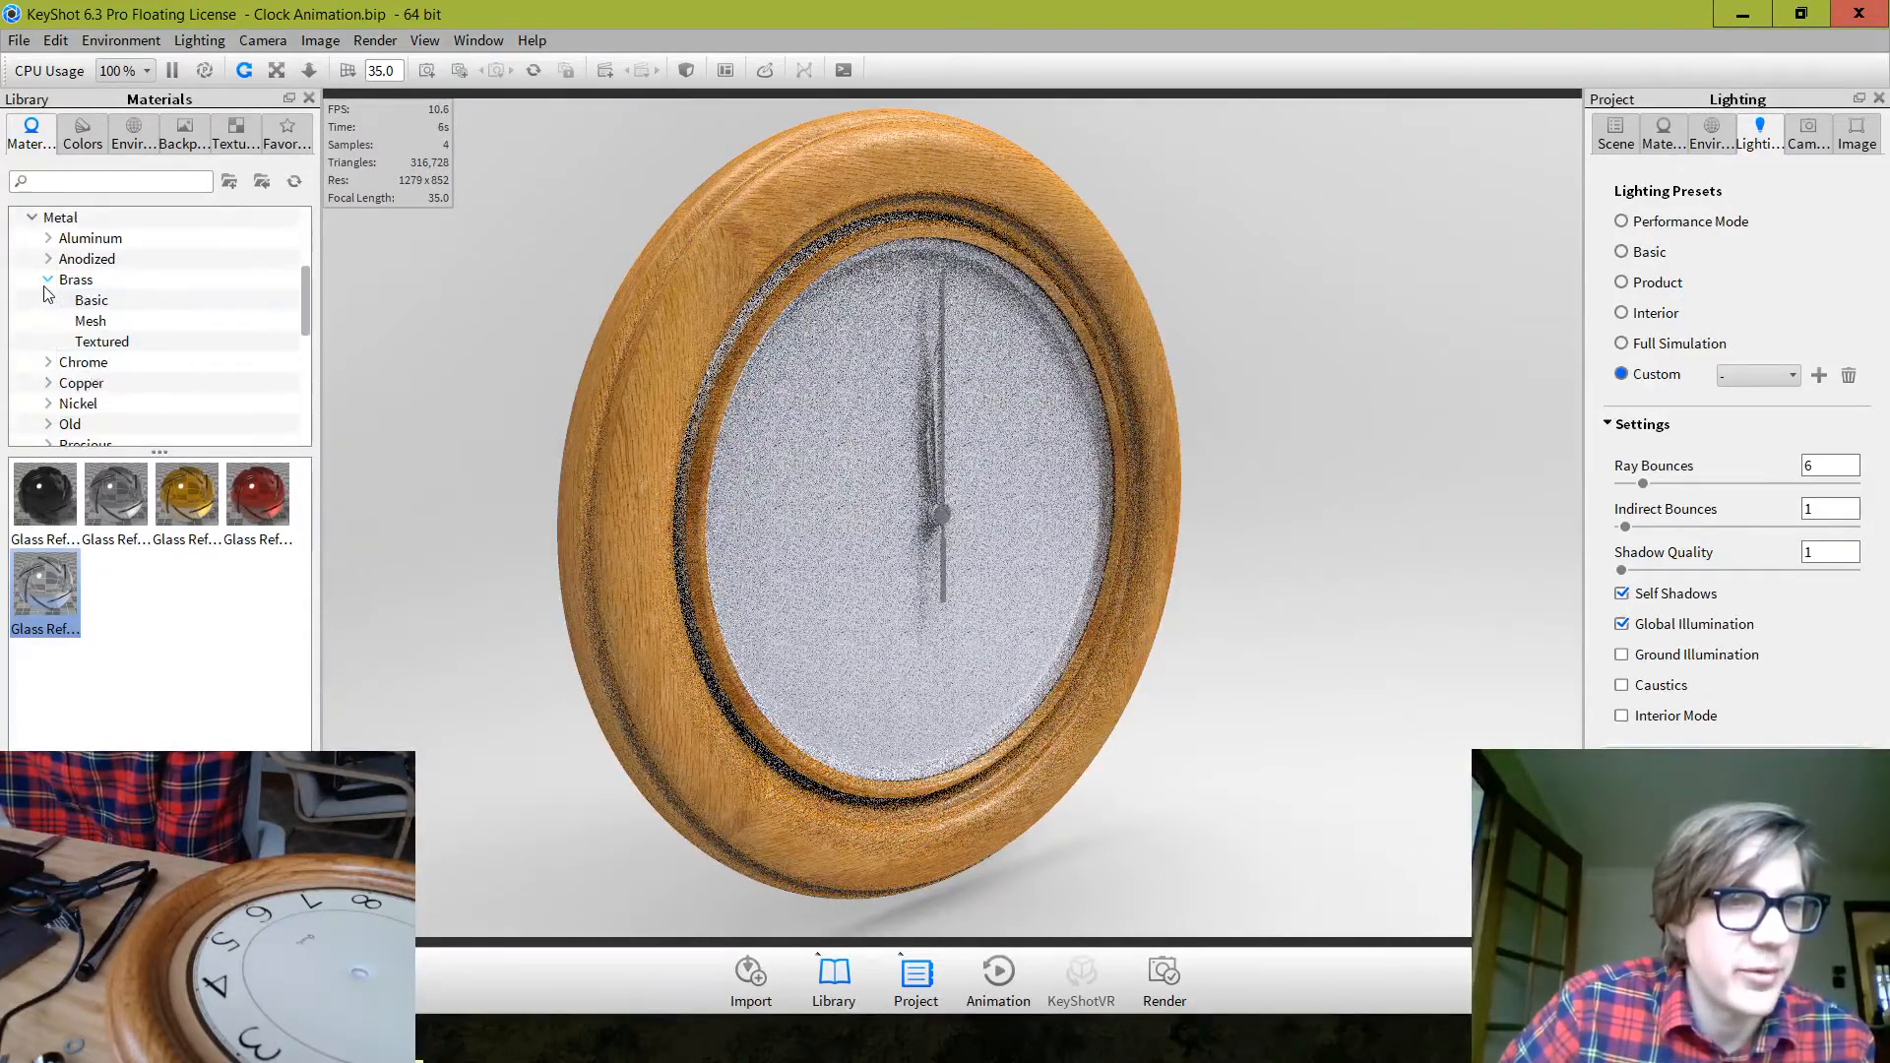
click(99, 304)
drag(653, 496, 866, 246)
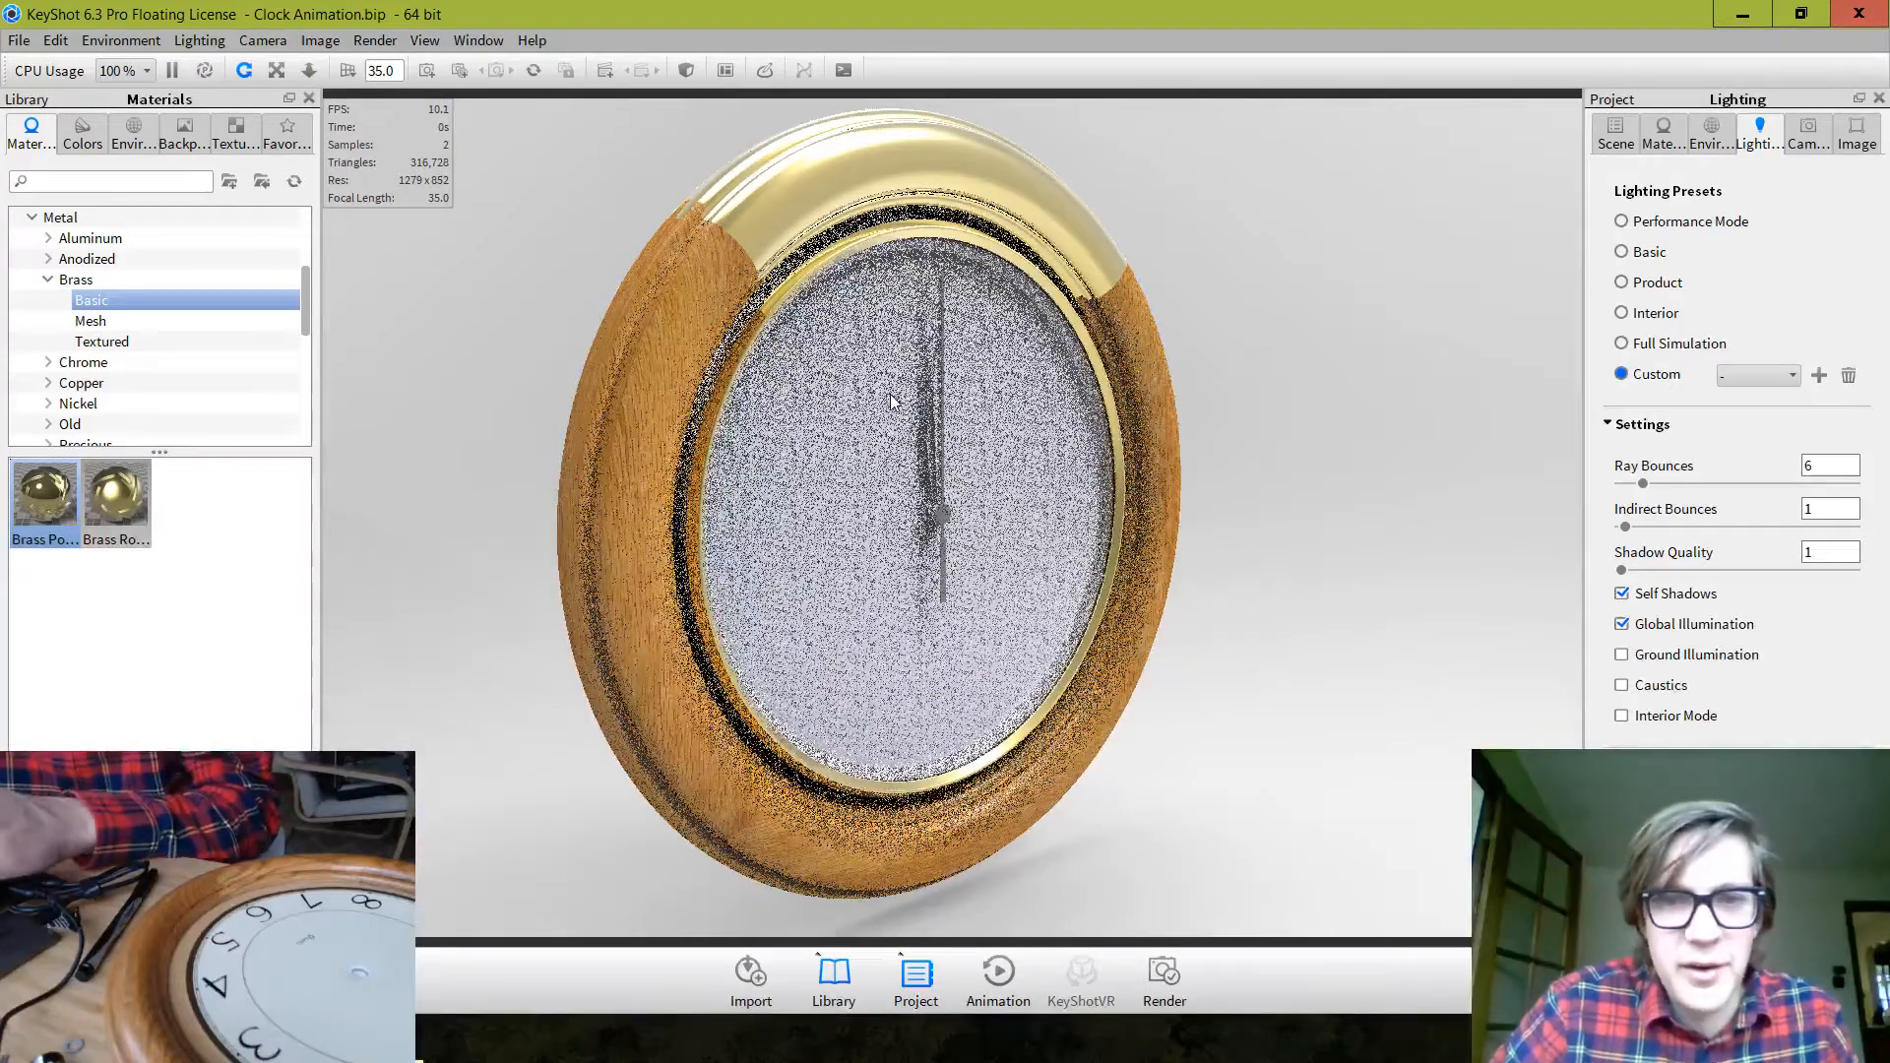
key(ctrl+z)
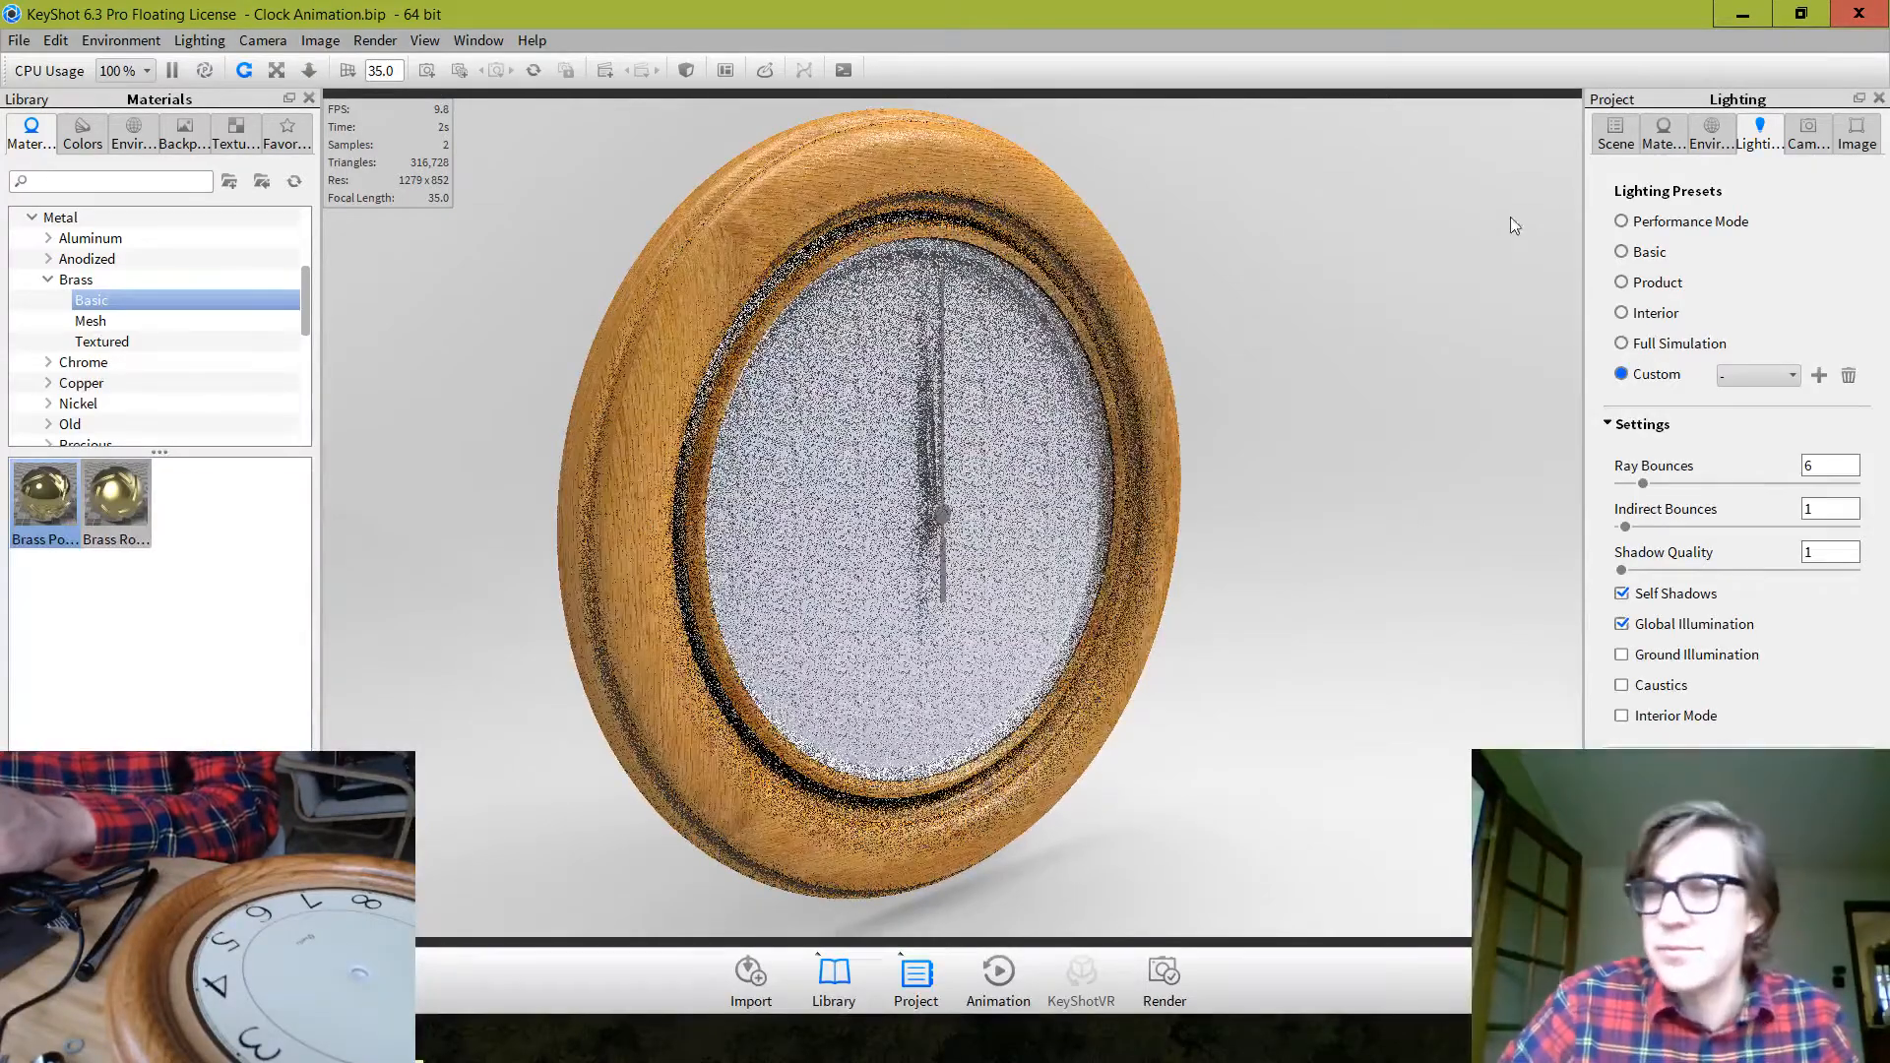
Unlink the glass ring's material from the Light Oak #3 frame segment and apply the basic polished brass to the ring
click(1615, 133)
click(1073, 328)
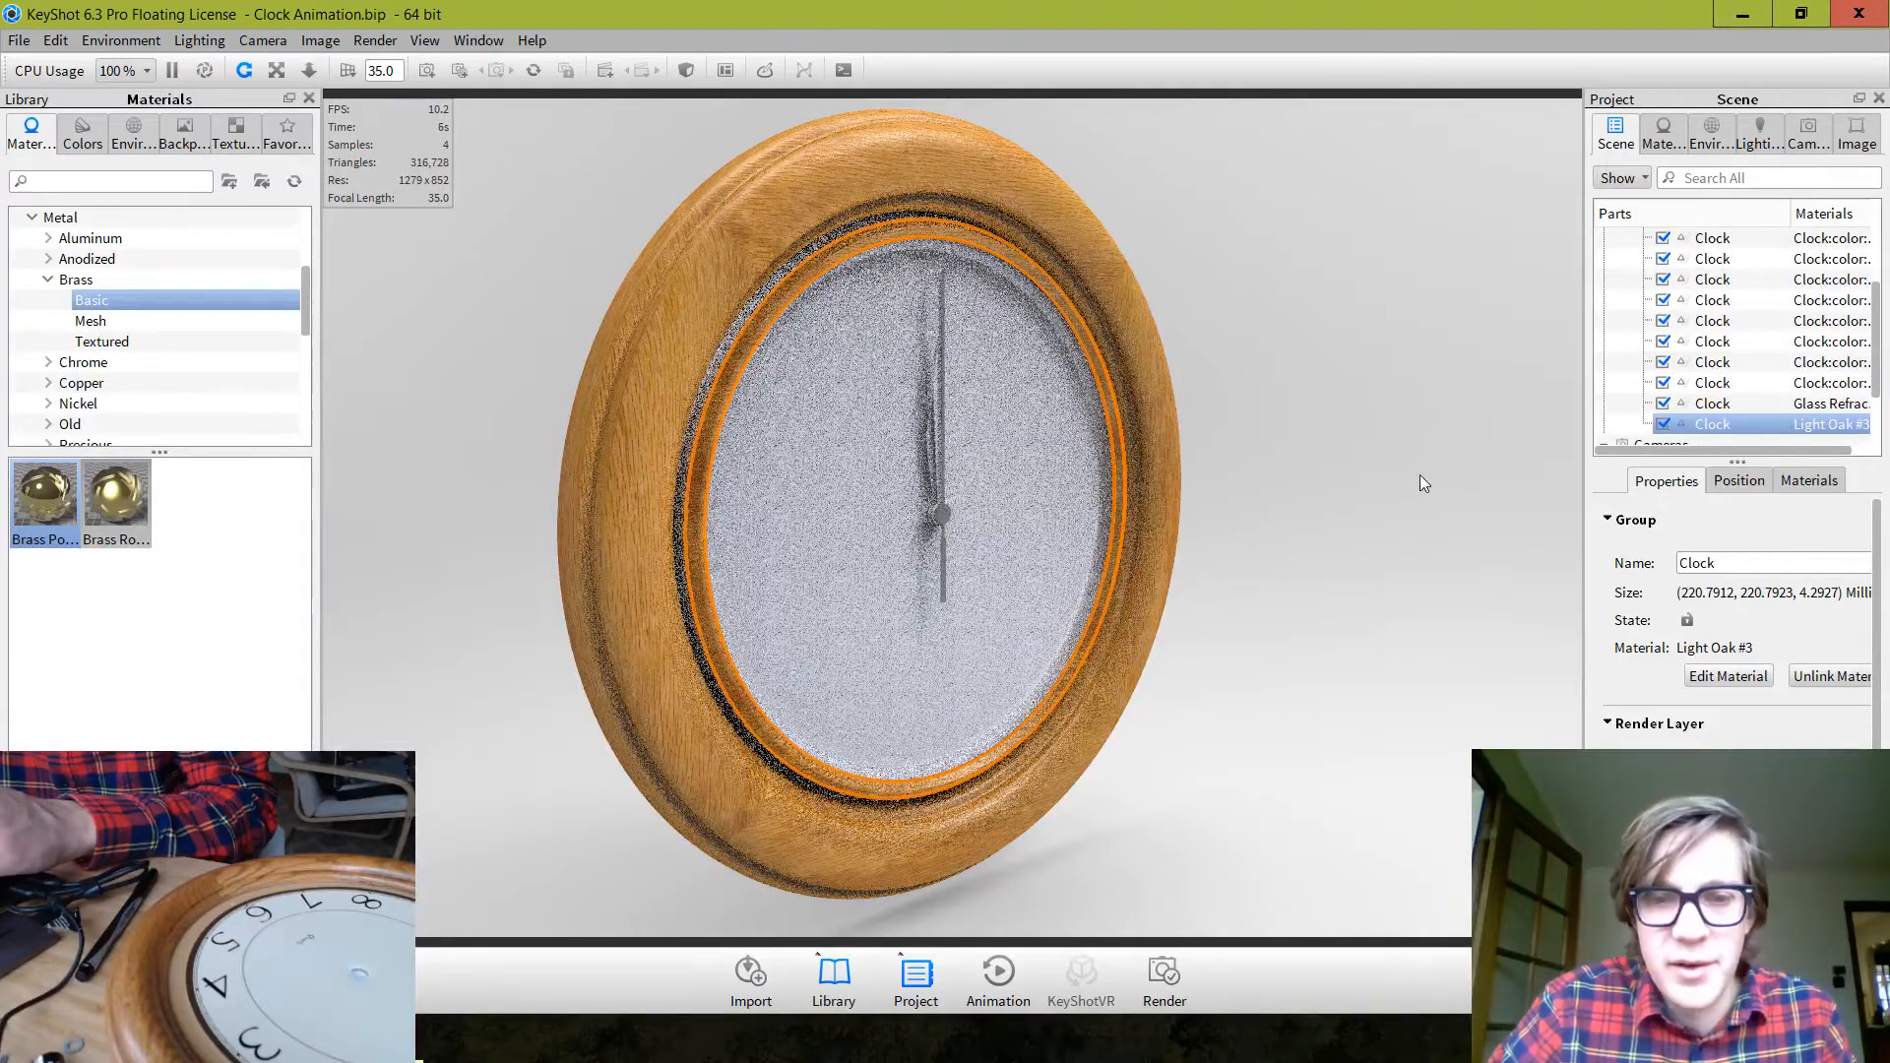
right_click(1796, 427)
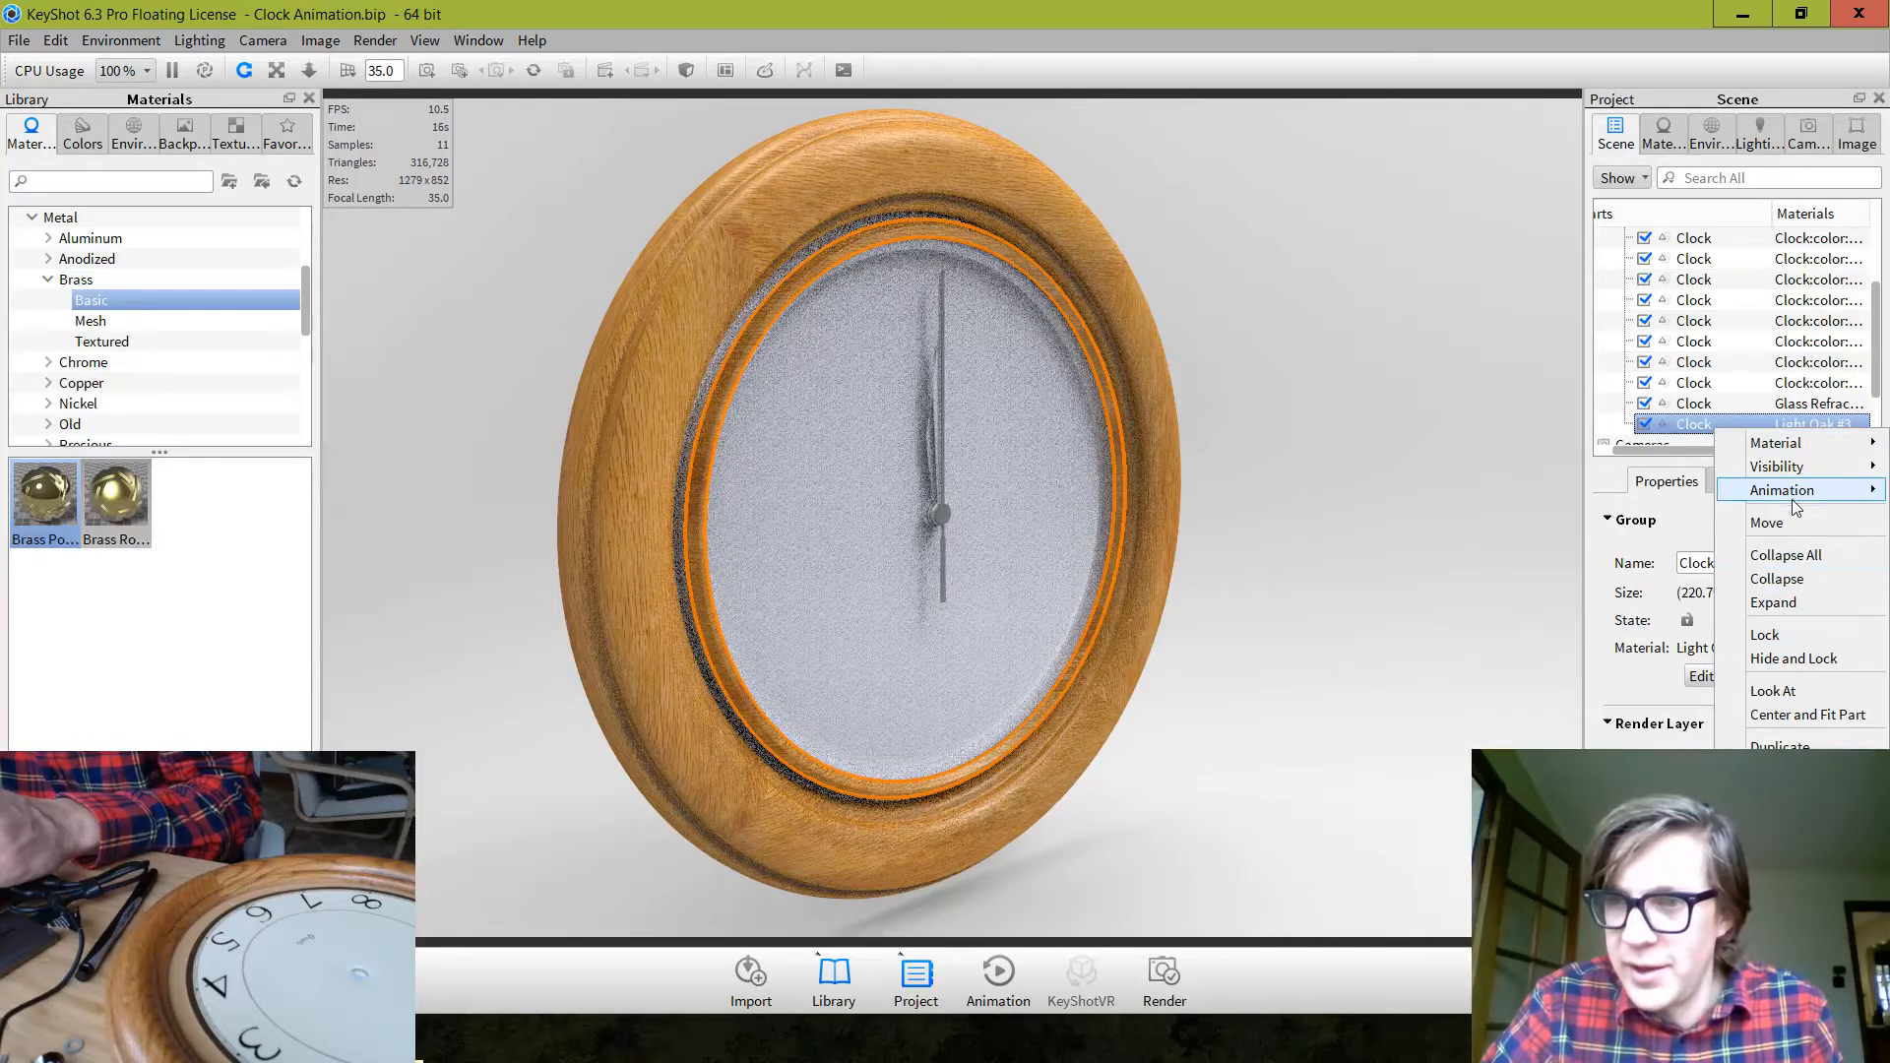
mouse_move(1793, 446)
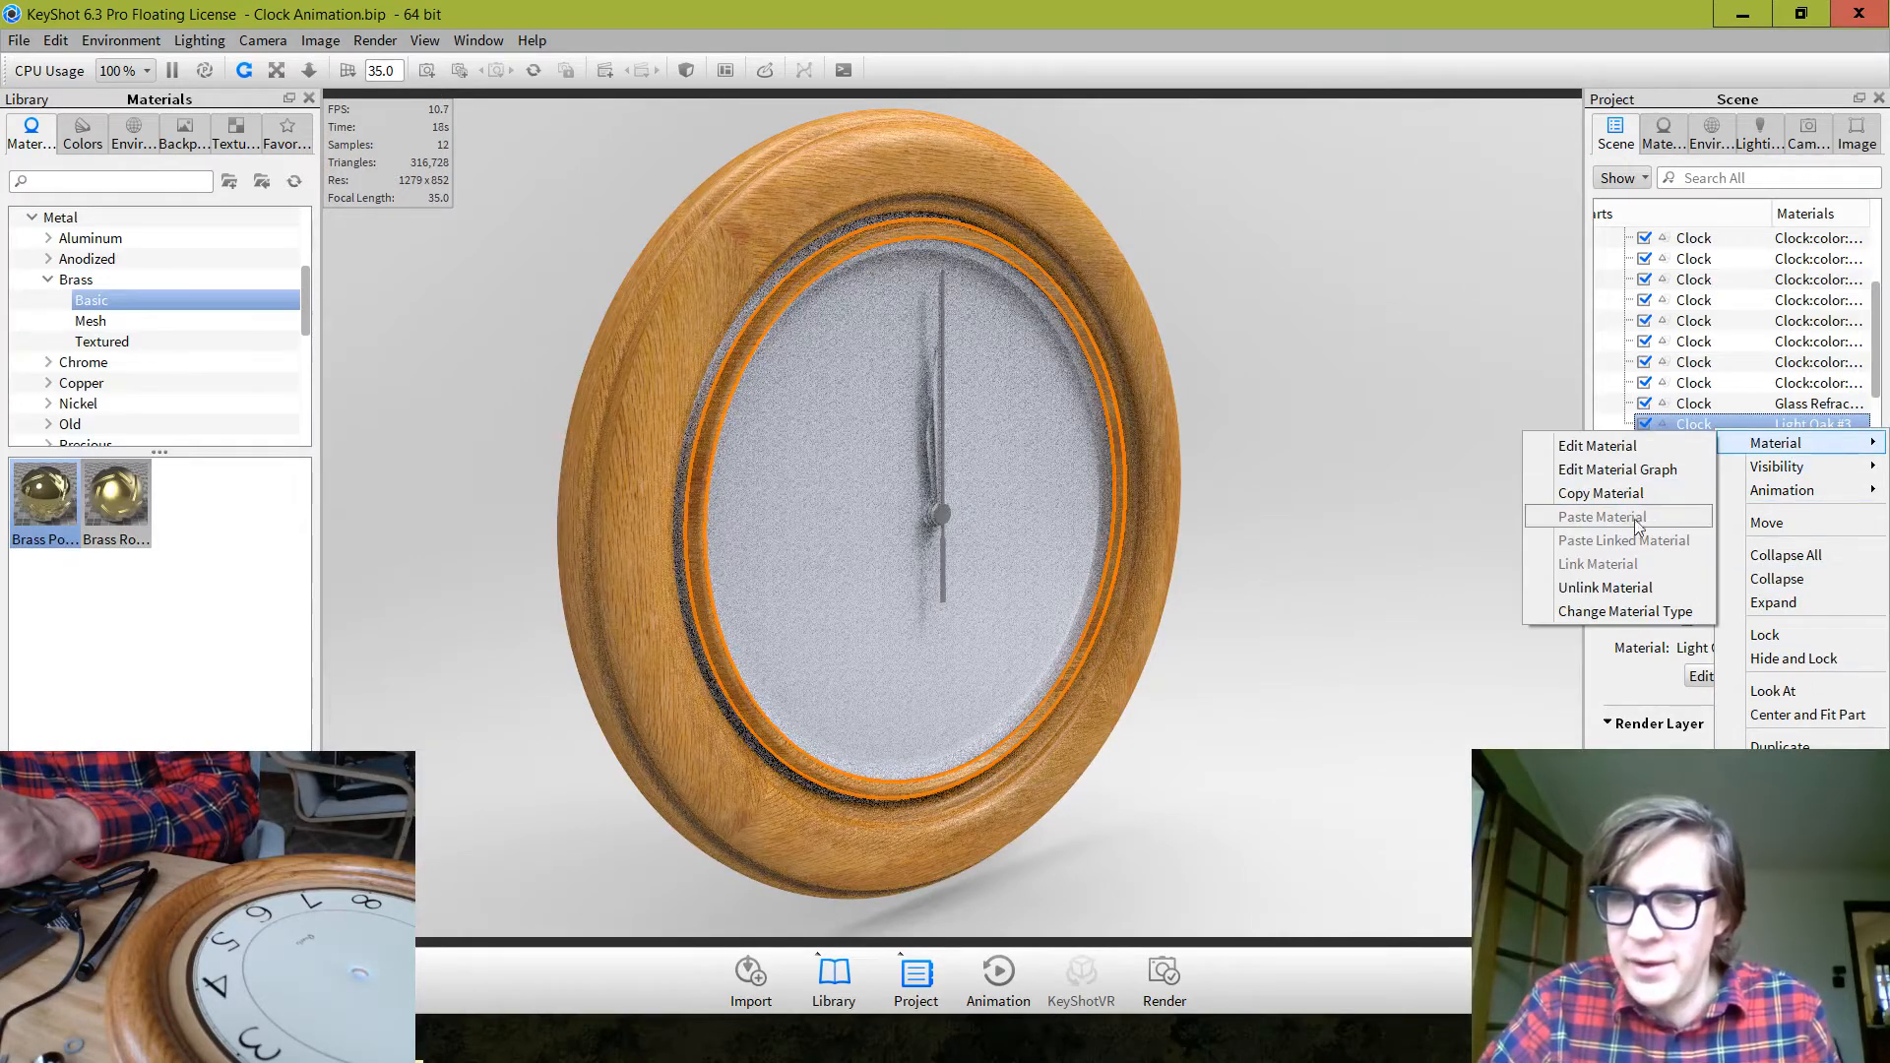
click(1626, 588)
click(1396, 557)
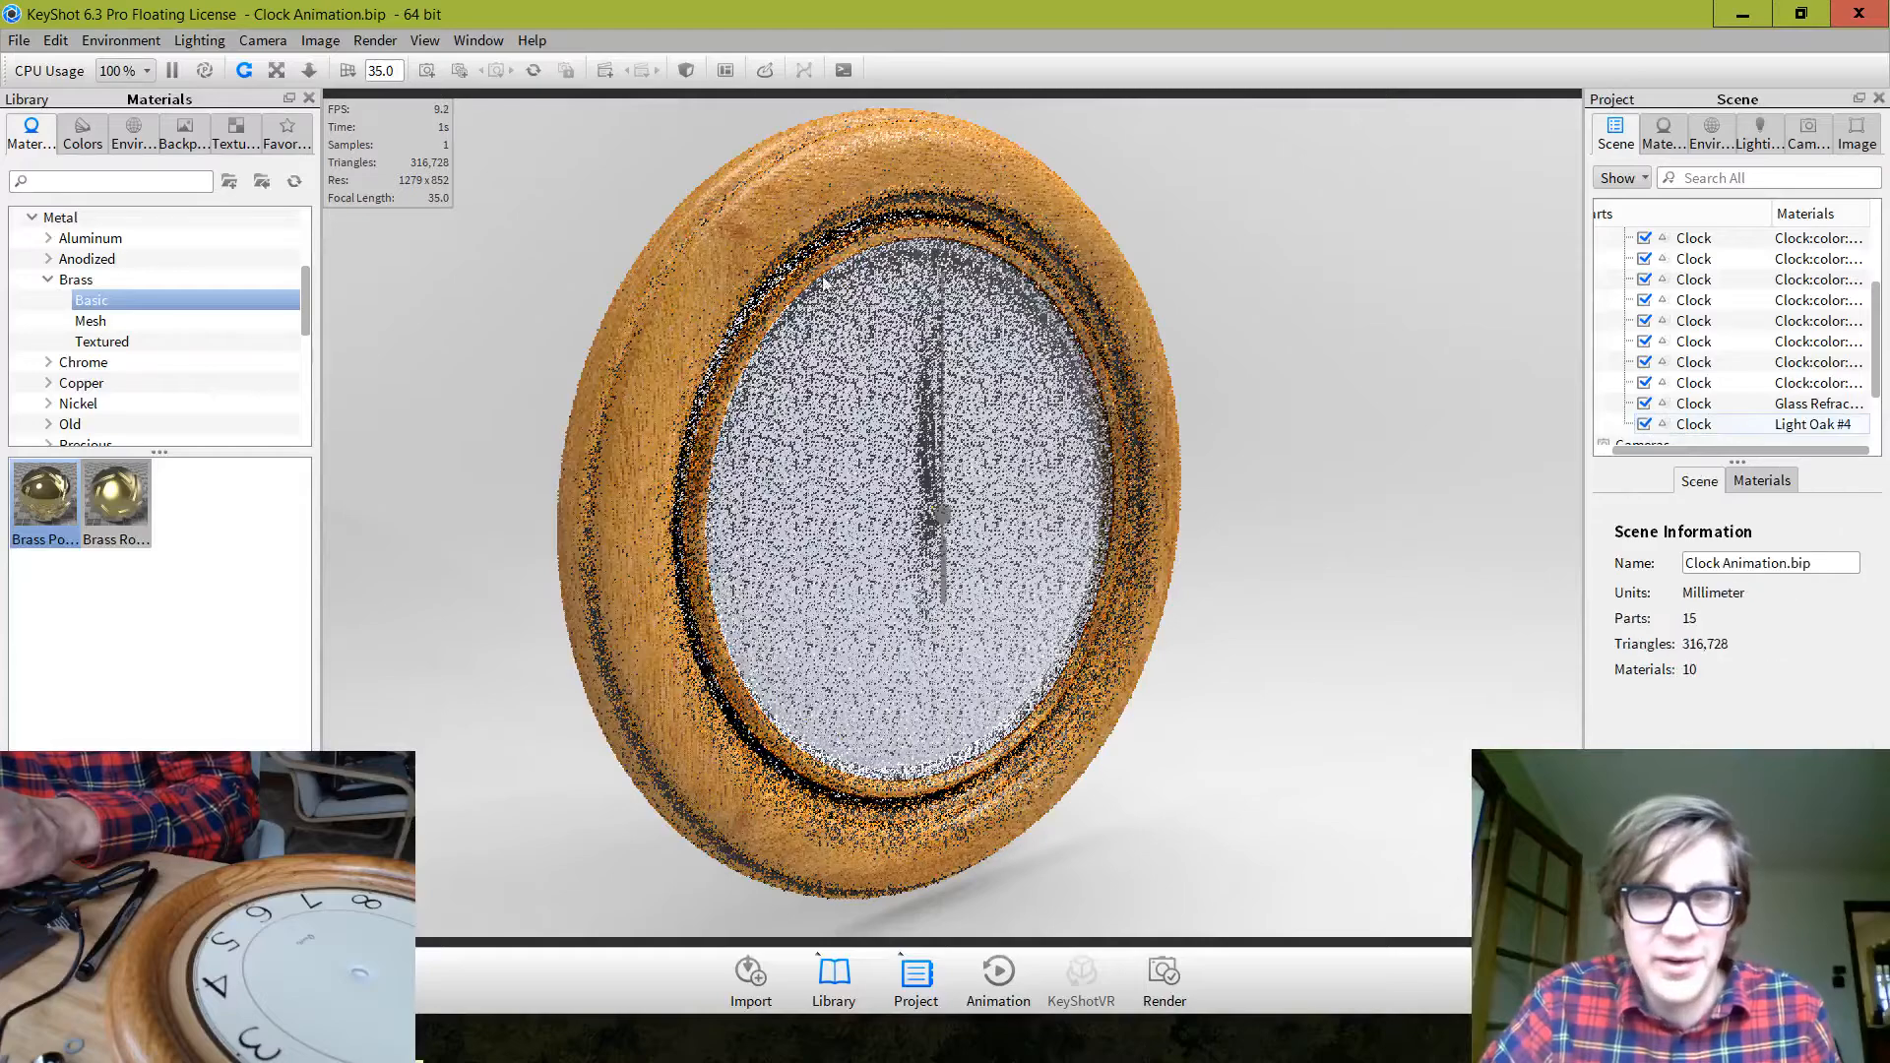
drag(44, 498, 825, 264)
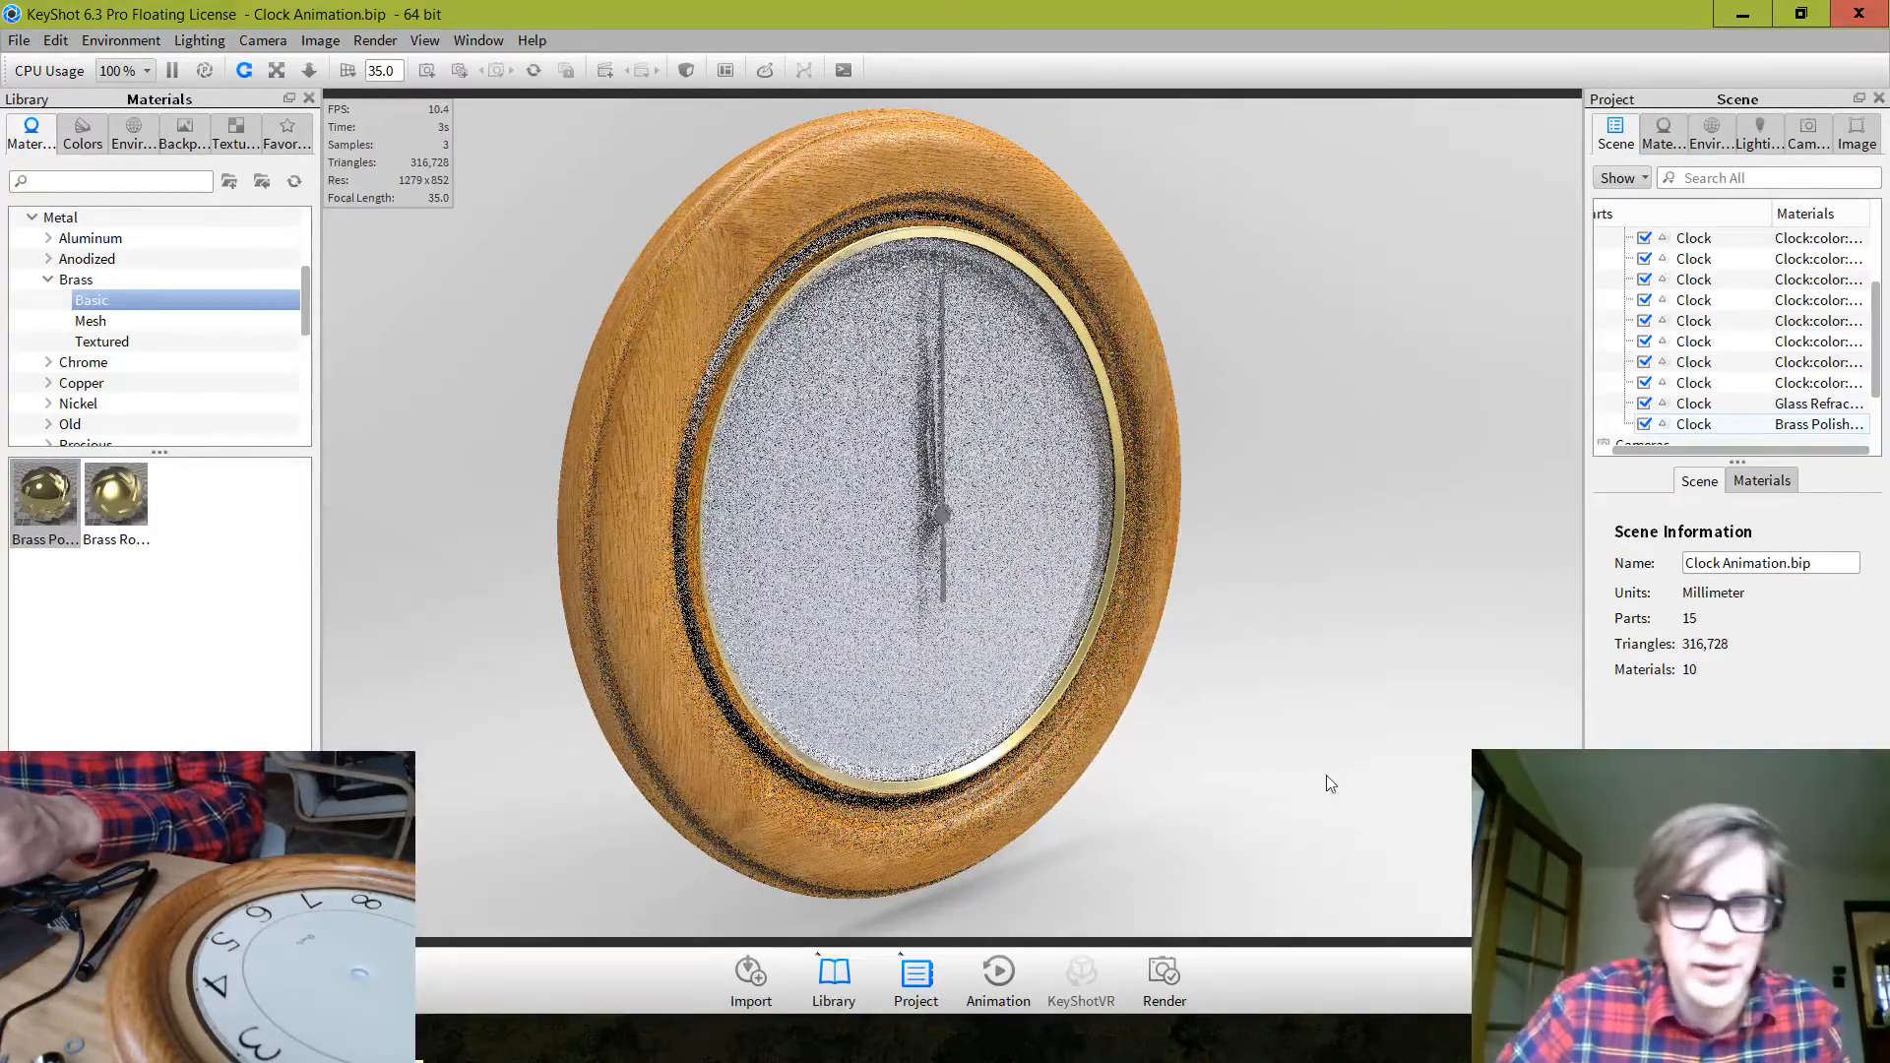
Browse the traditional wood materials in the library while viewing the back of the clock
drag(536, 688, 1008, 717)
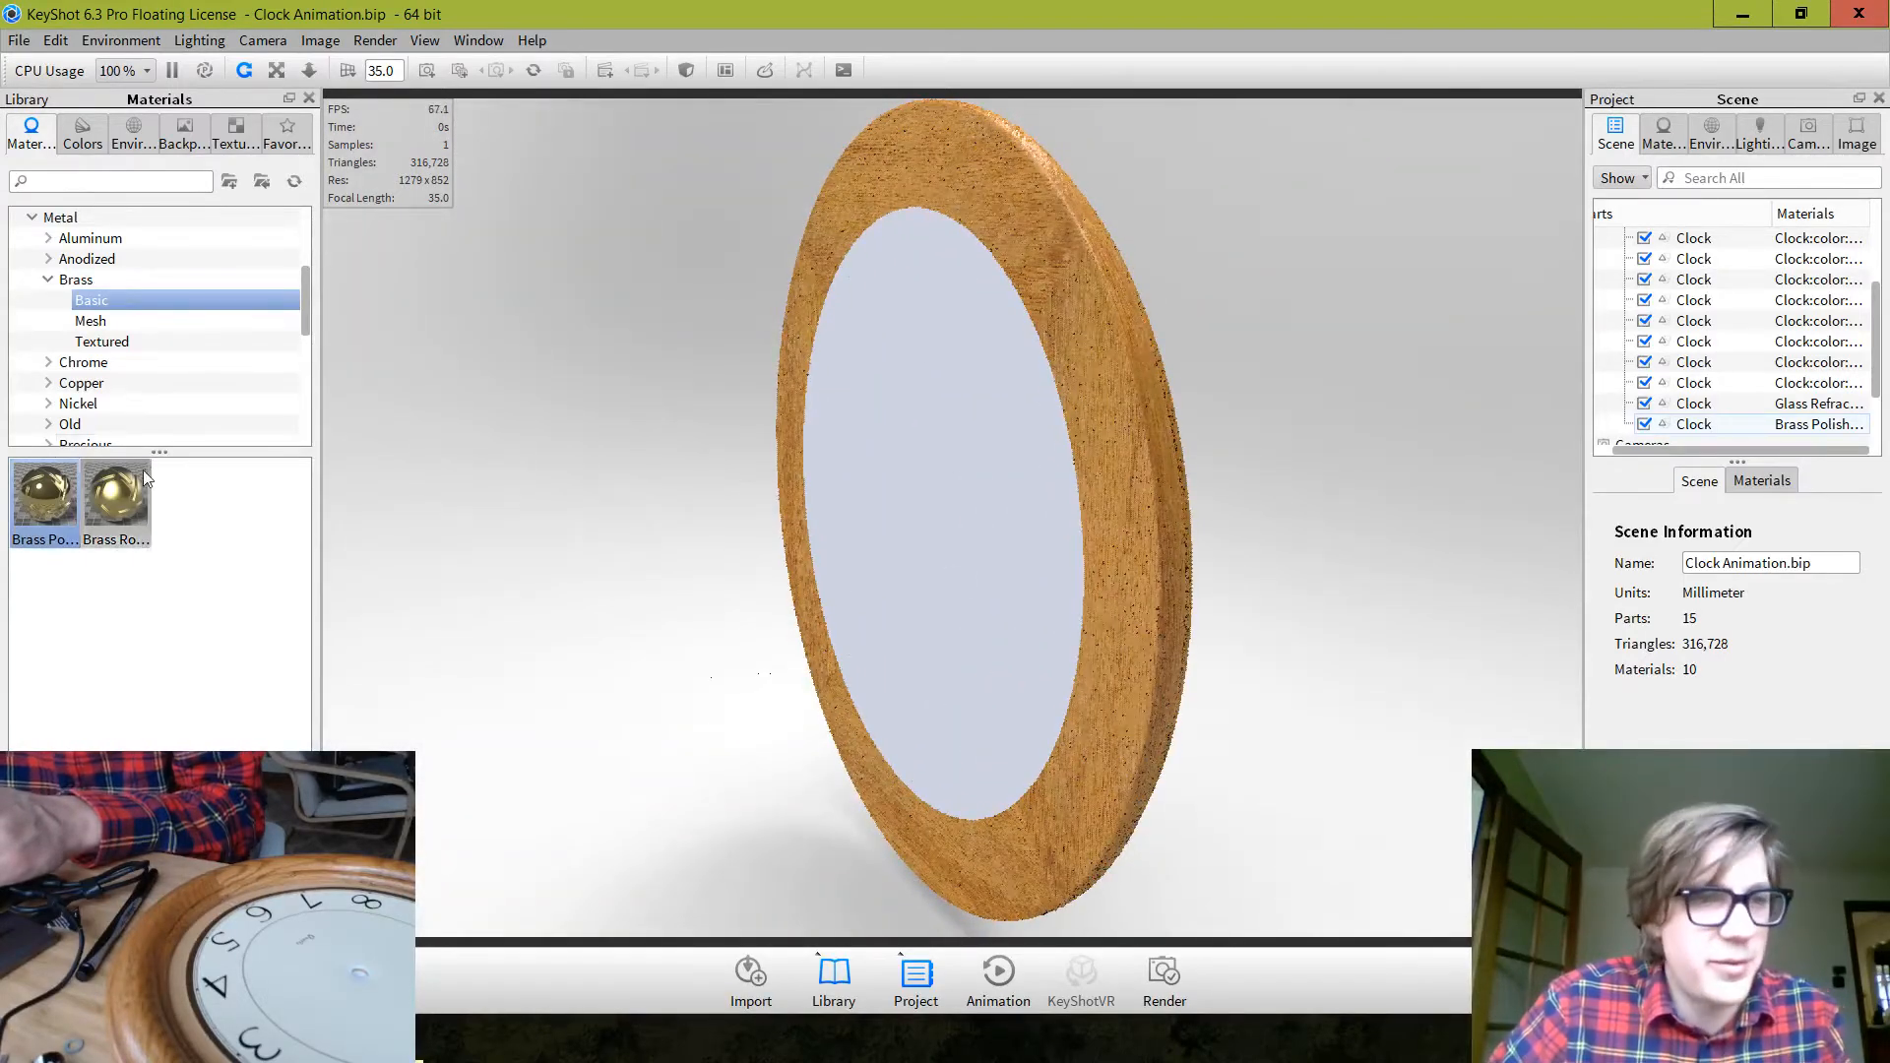
scroll(155, 350, down, 2)
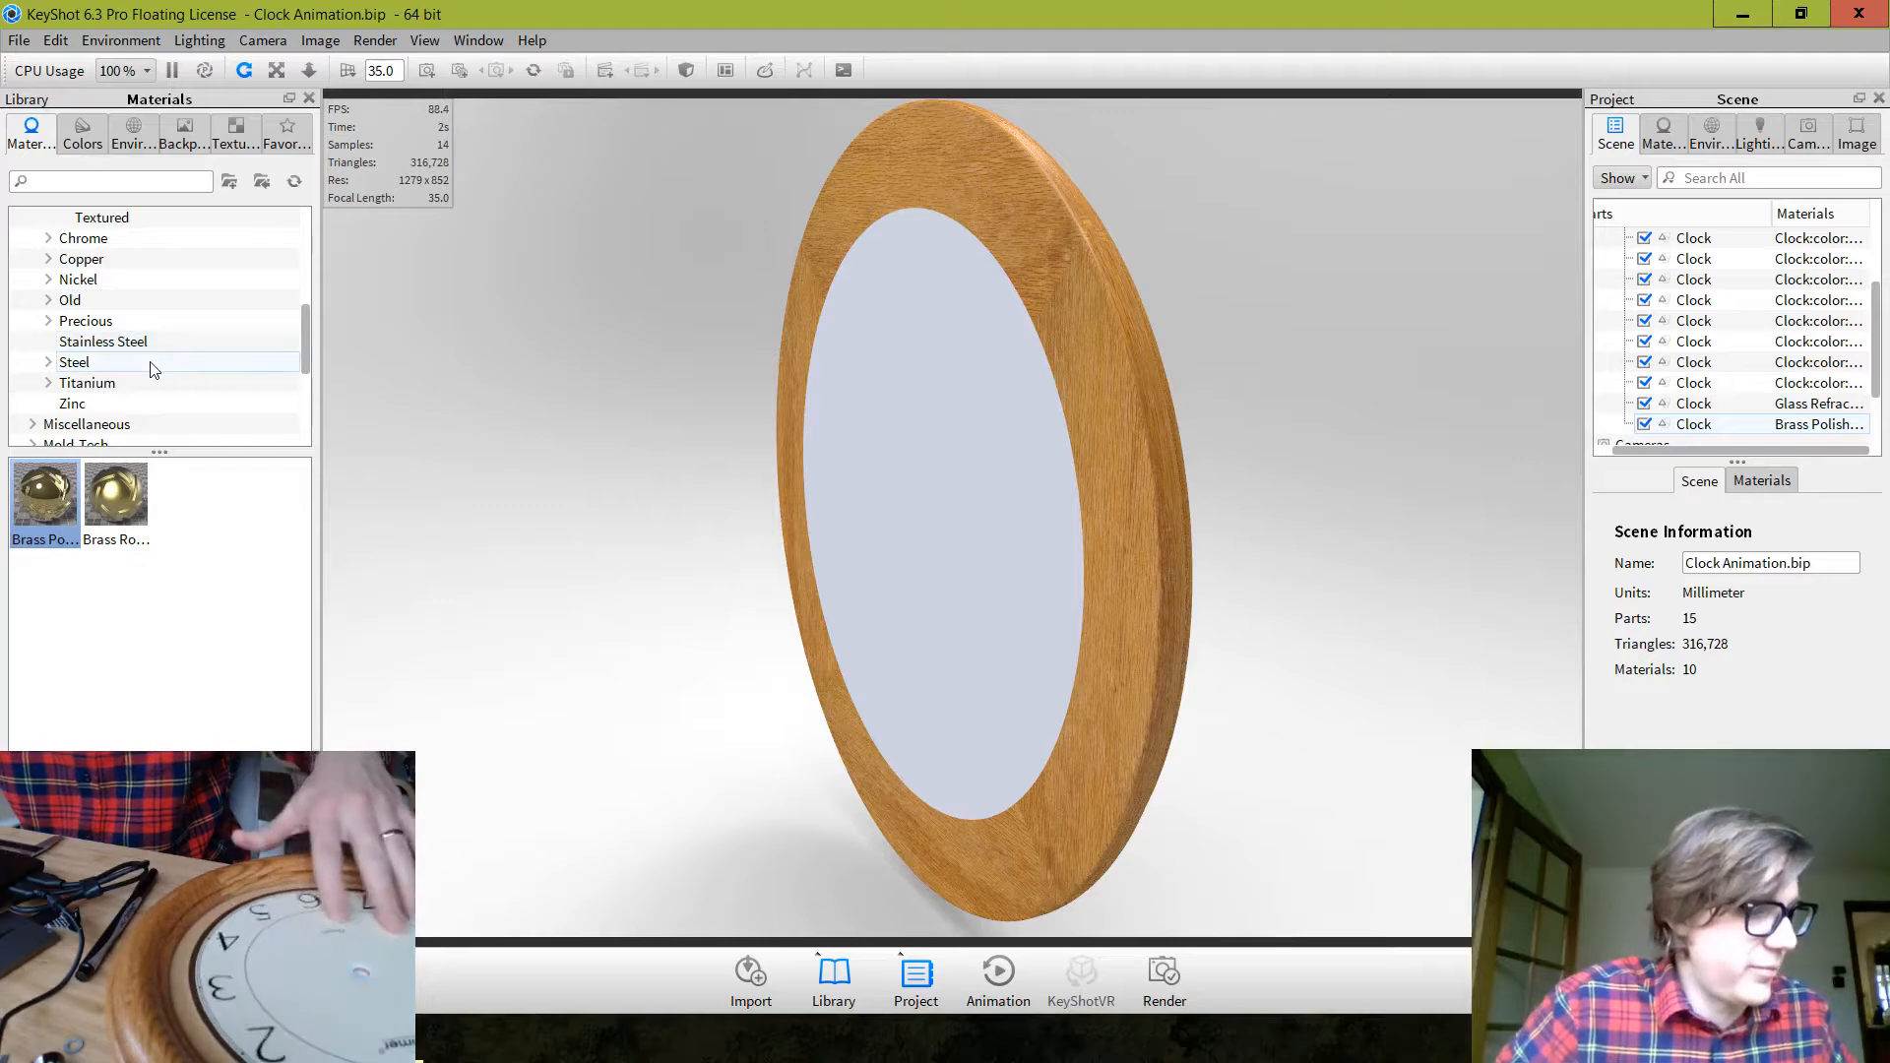
scroll(137, 374, down, 3)
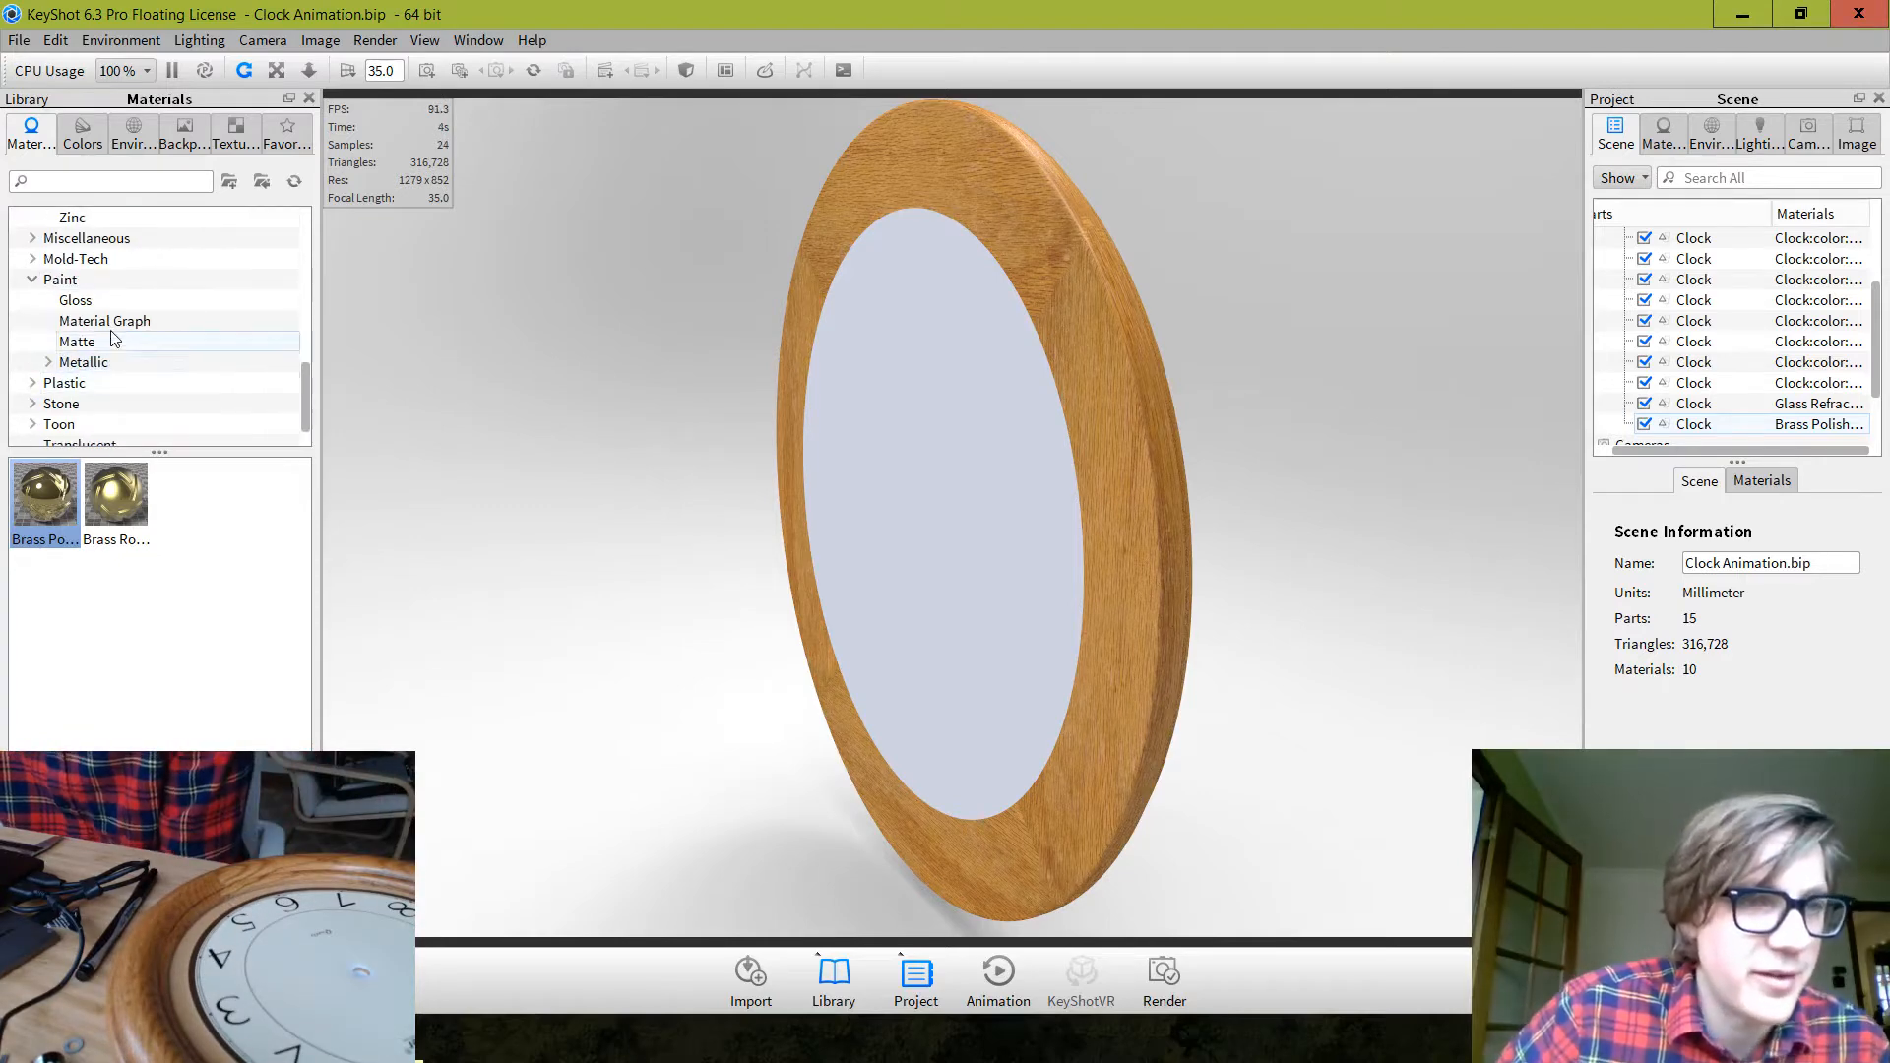
scroll(82, 383, down, 1)
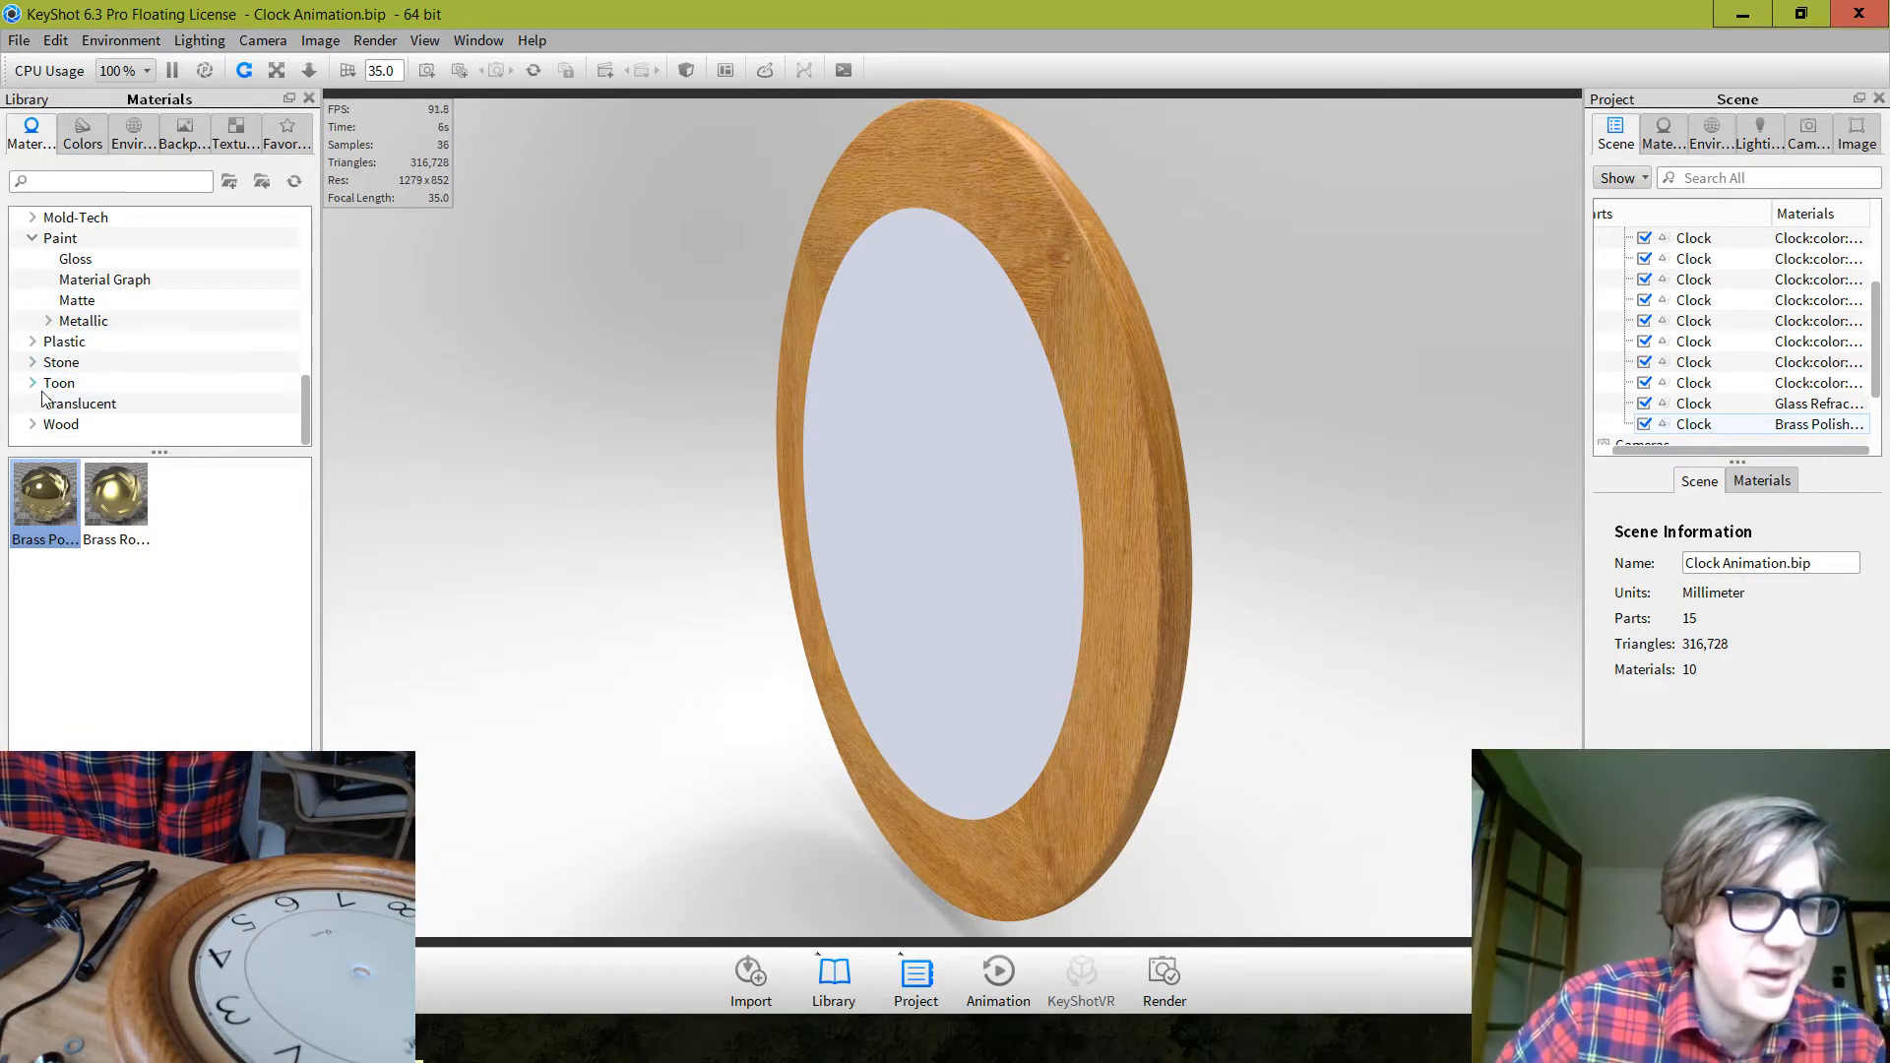
double_click(59, 424)
scroll(146, 413, down, 1)
click(139, 427)
scroll(161, 707, down, 1)
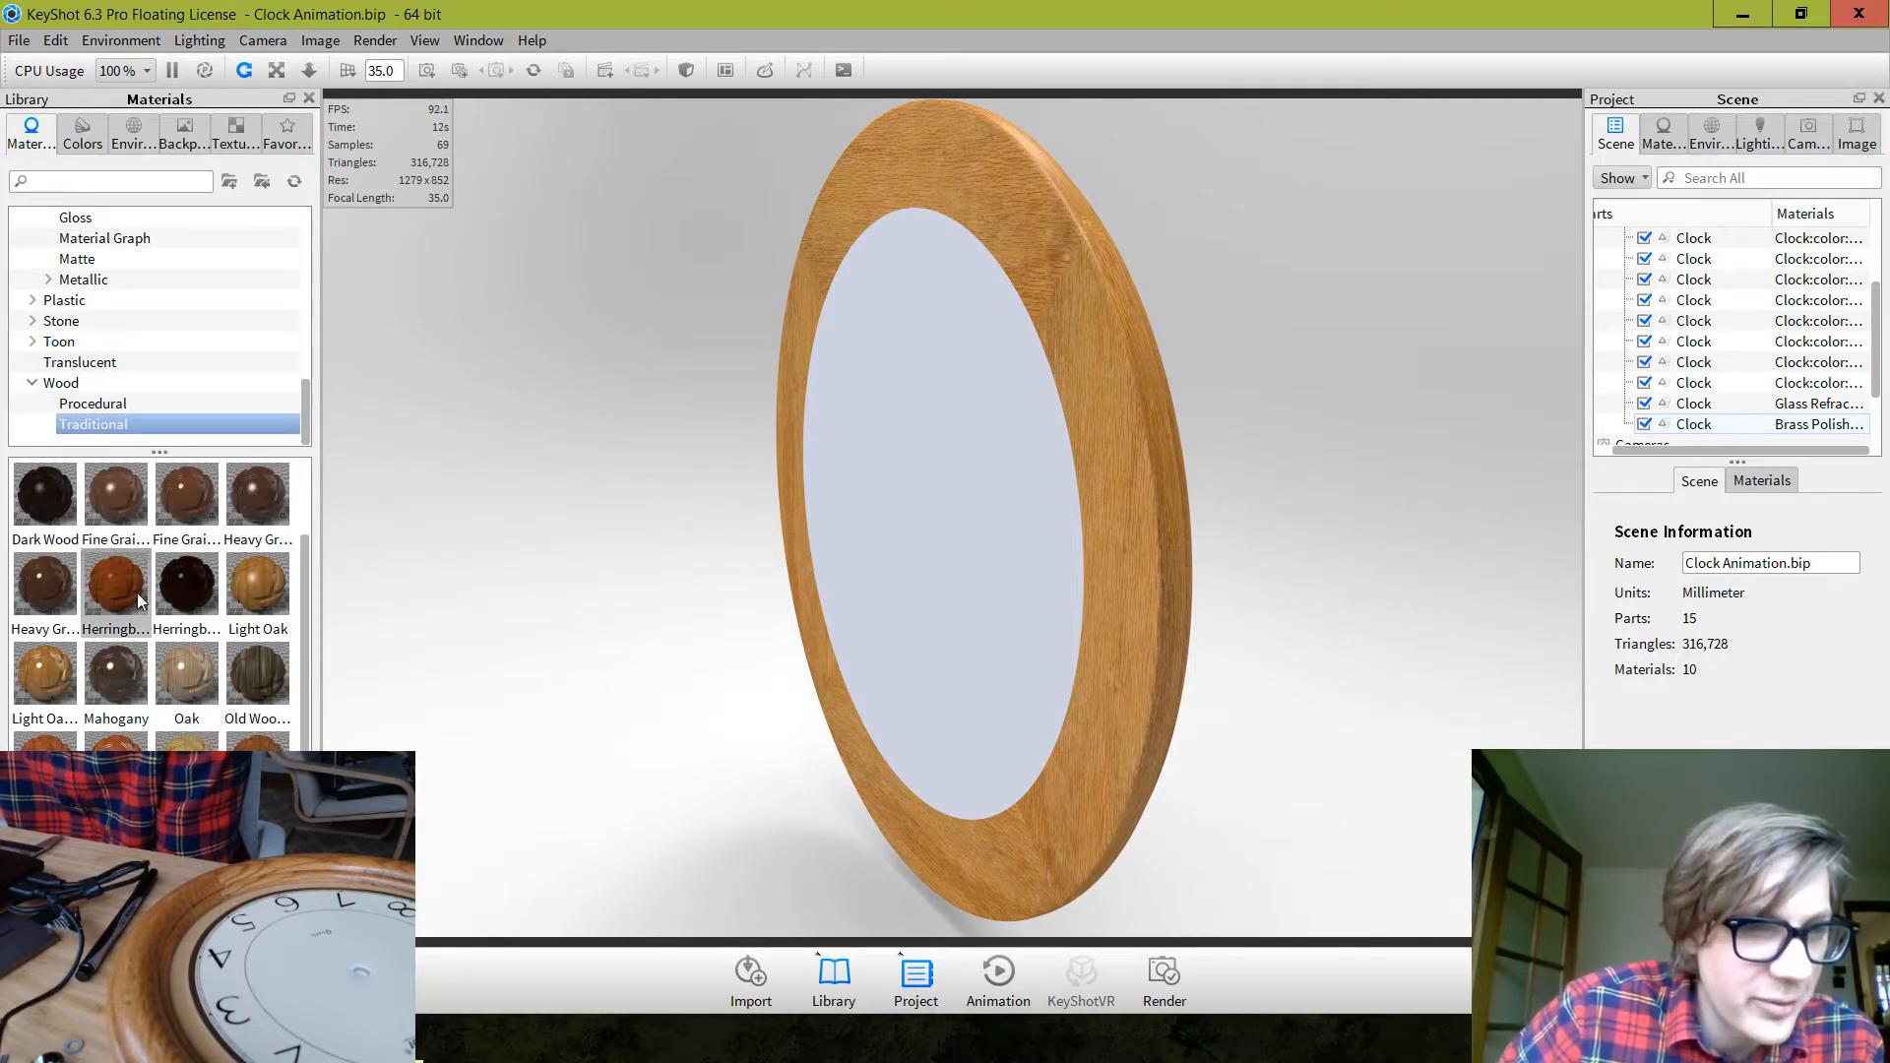
scroll(115, 568, up, 1)
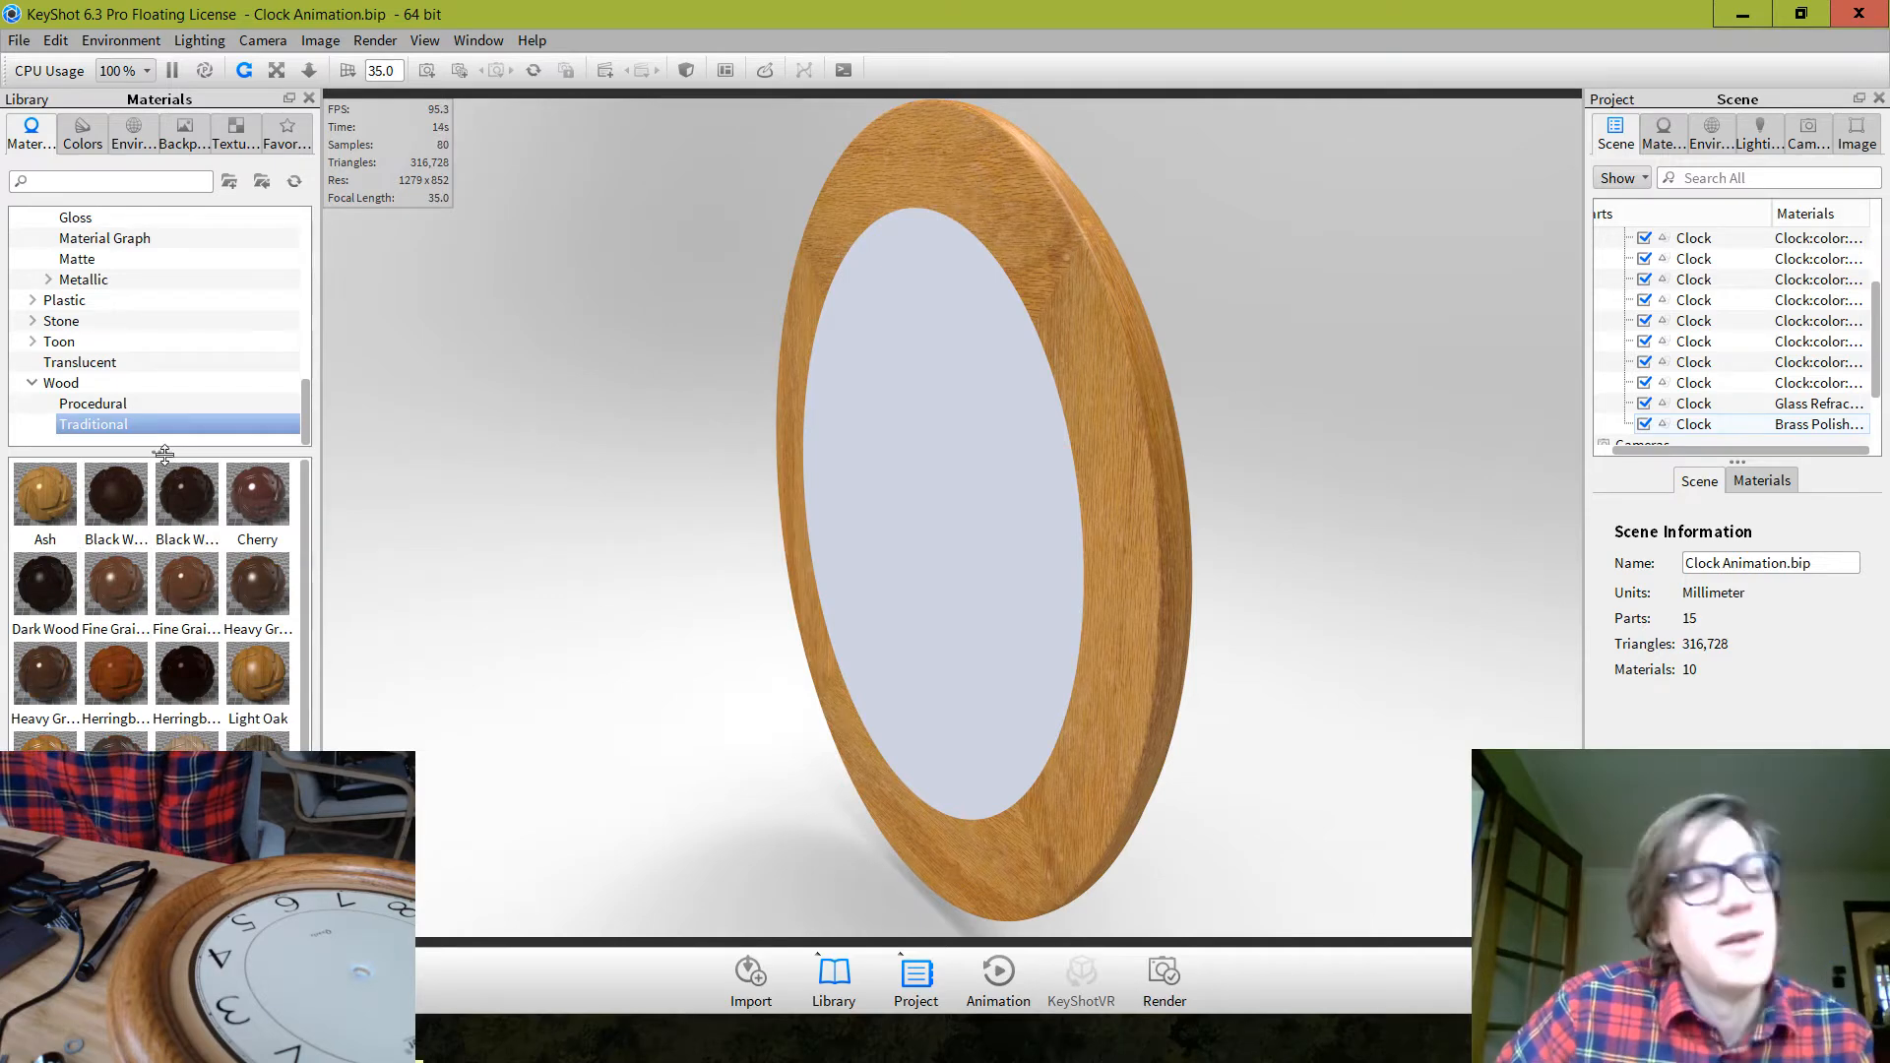
Apply the beige matte paint to the clock's back panel and the parts linked to its material
scroll(148, 355, up, 3)
scroll(160, 388, down, 2)
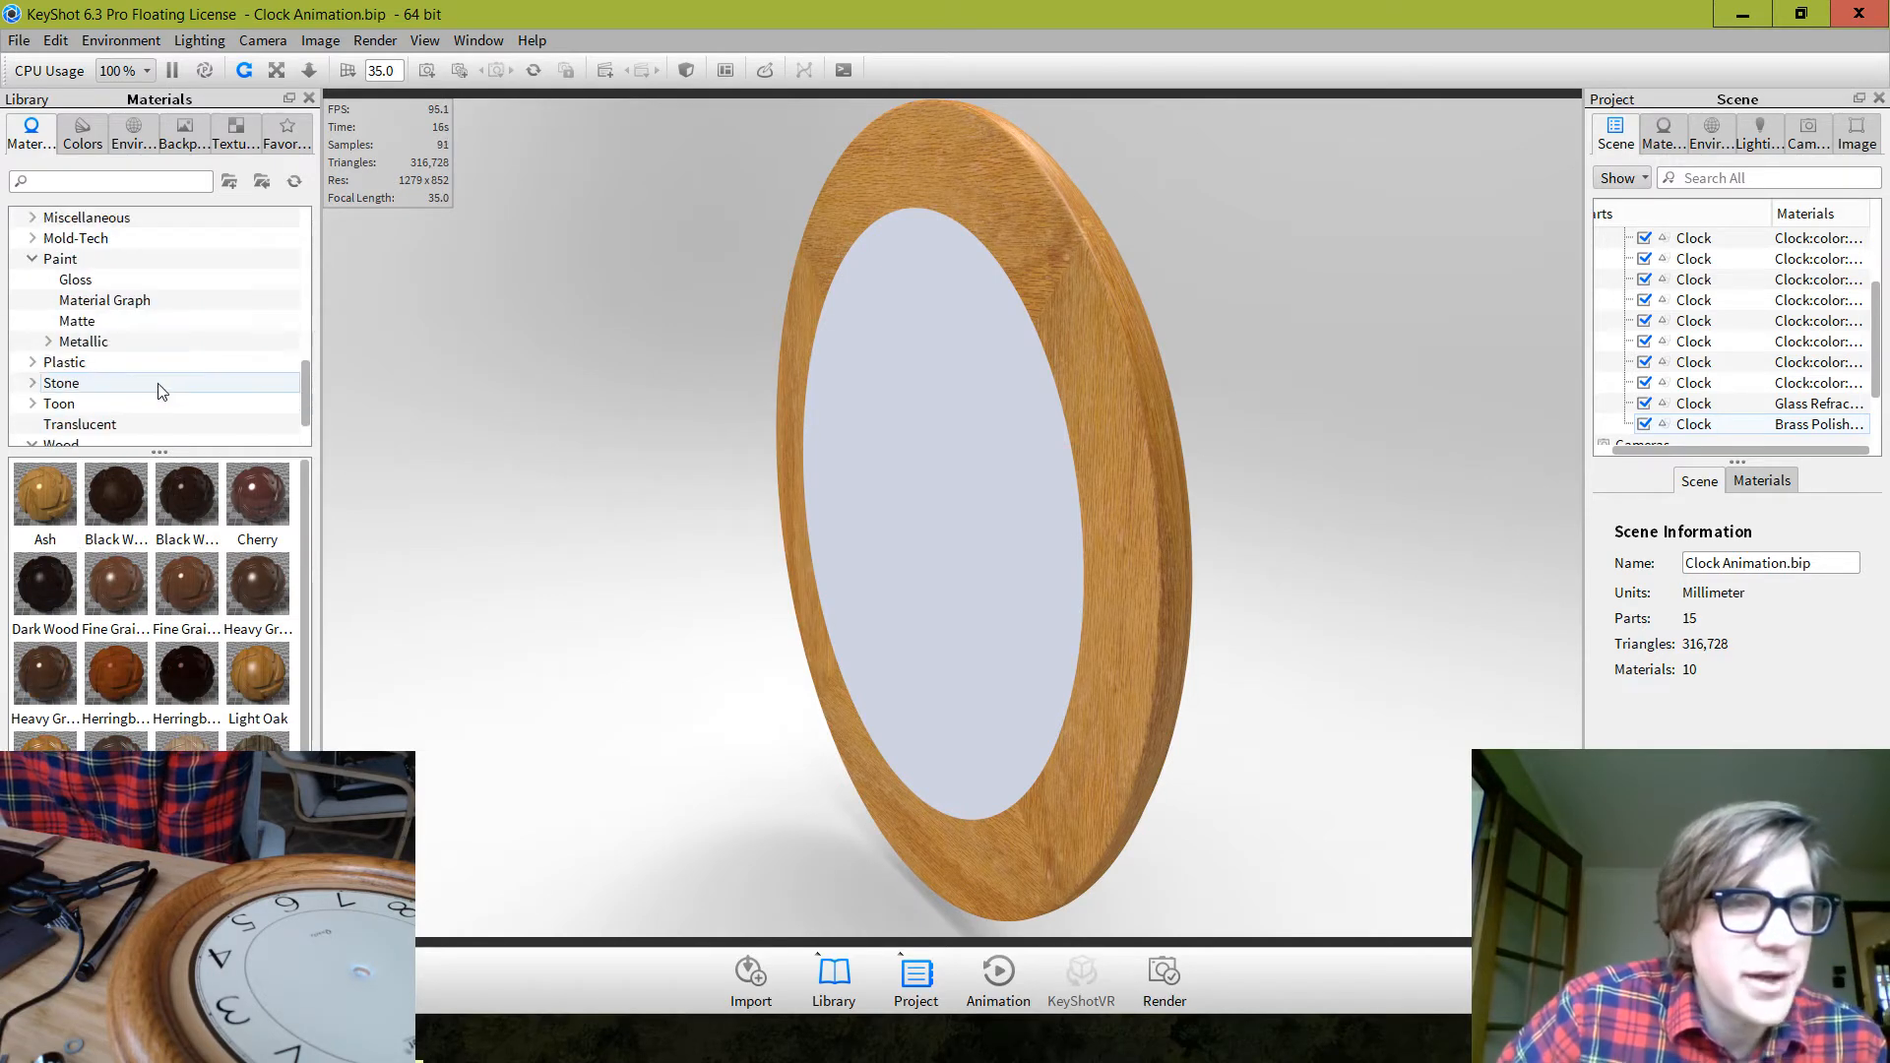
click(149, 322)
drag(110, 498, 888, 500)
Hide the refractive glass cover on the front of the clock
drag(1300, 662, 835, 499)
click(854, 423)
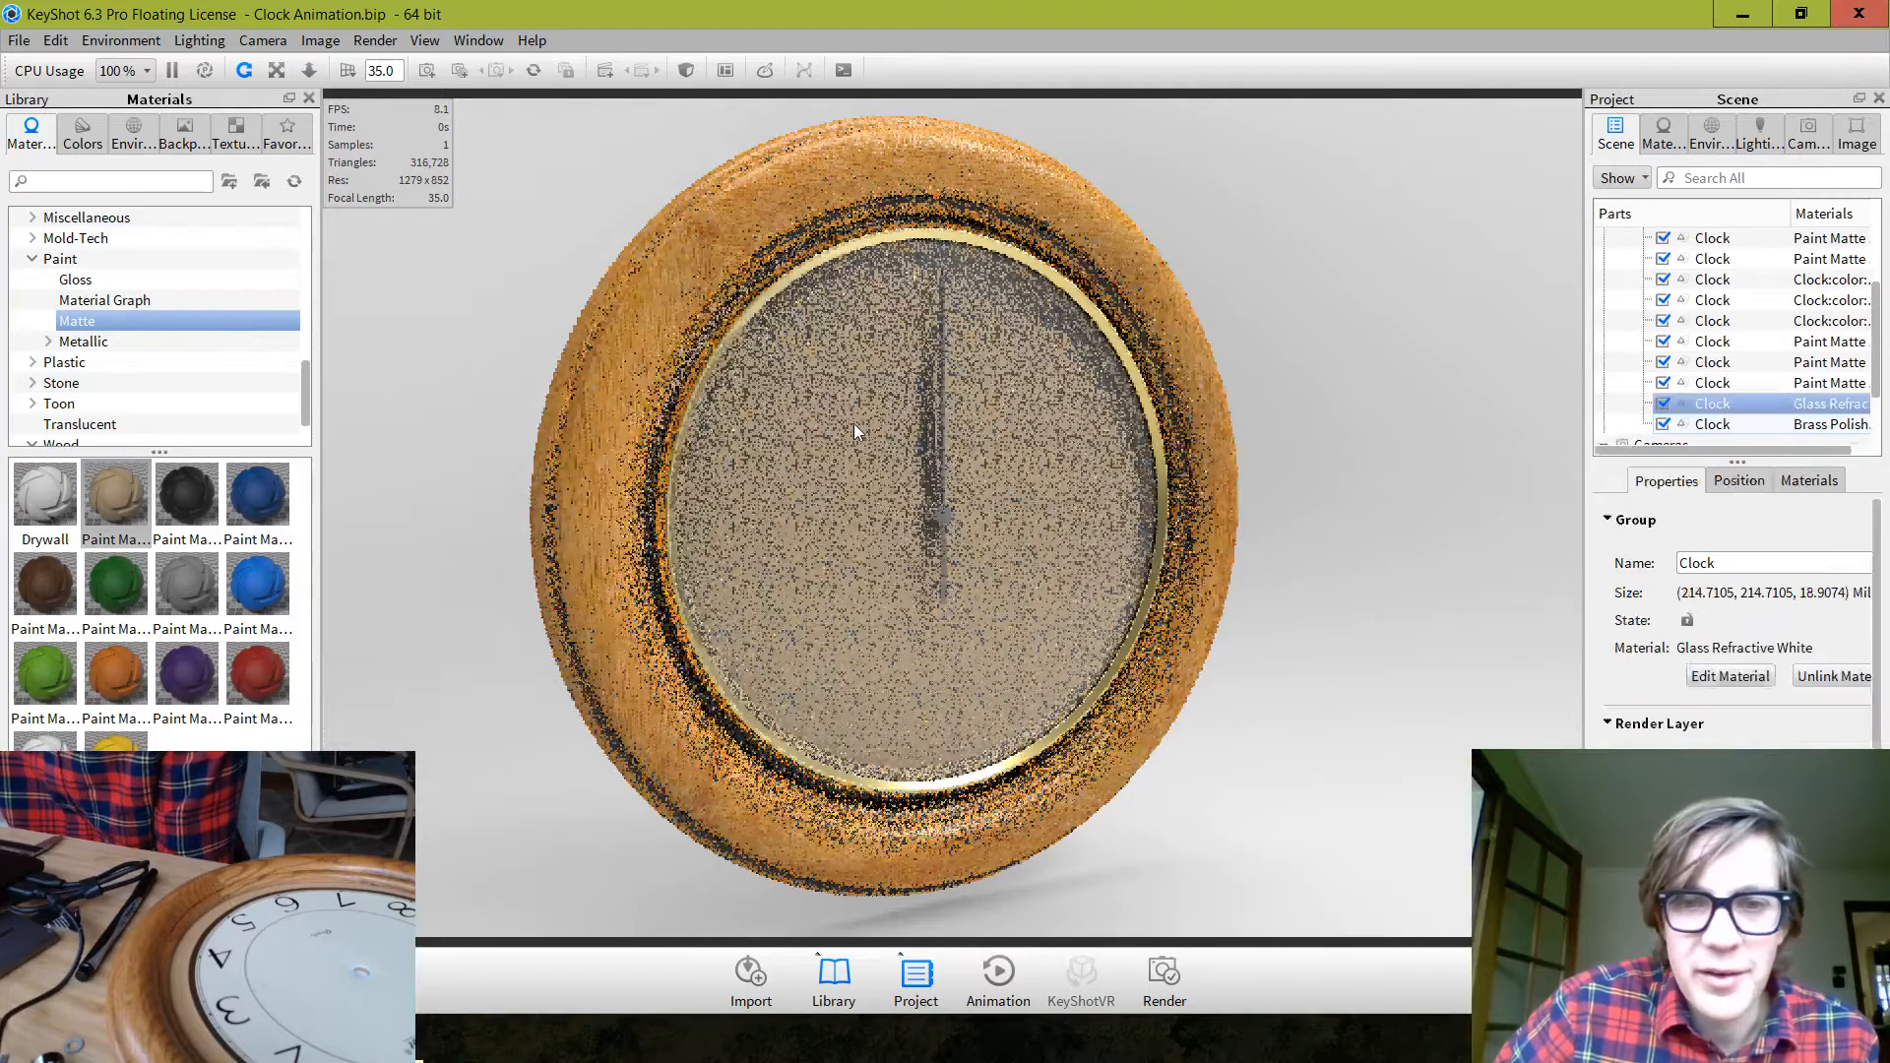
click(1662, 404)
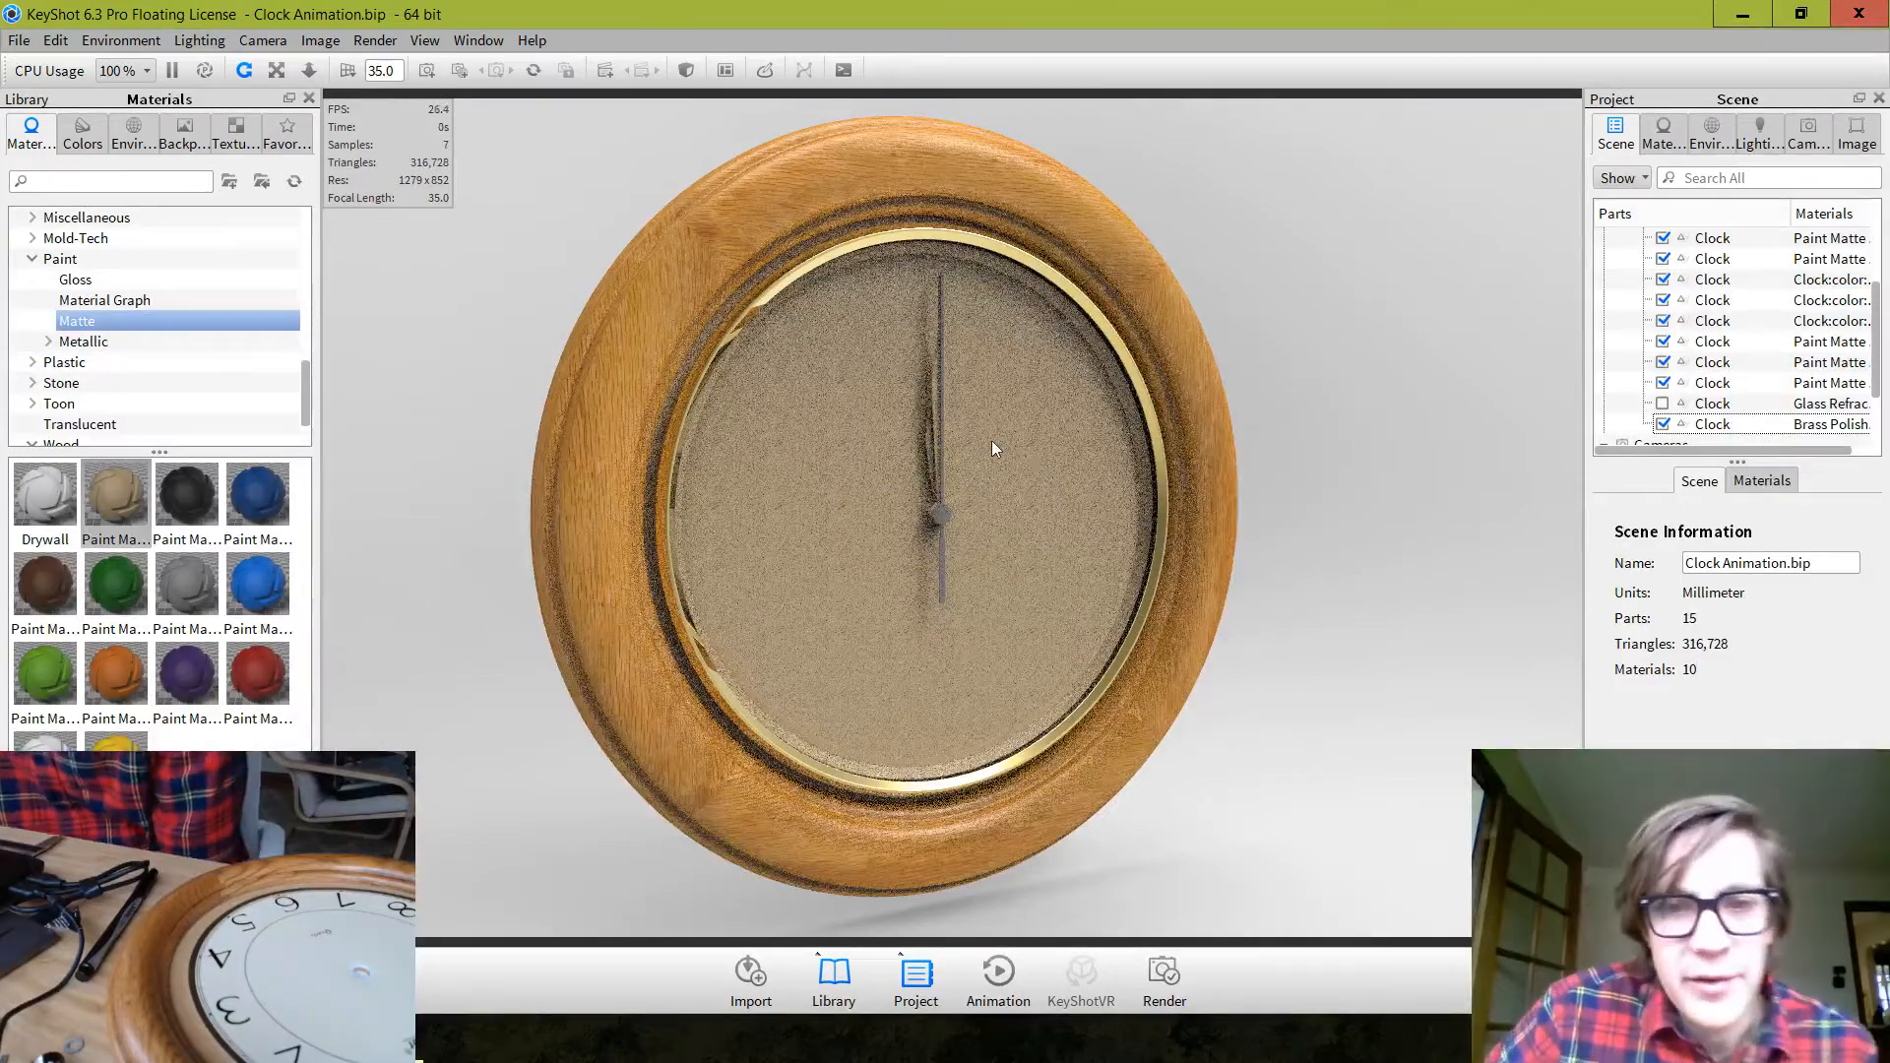
Apply the basic polished brass to the clock's second hand and its round center cap
scroll(991, 440, up, 5)
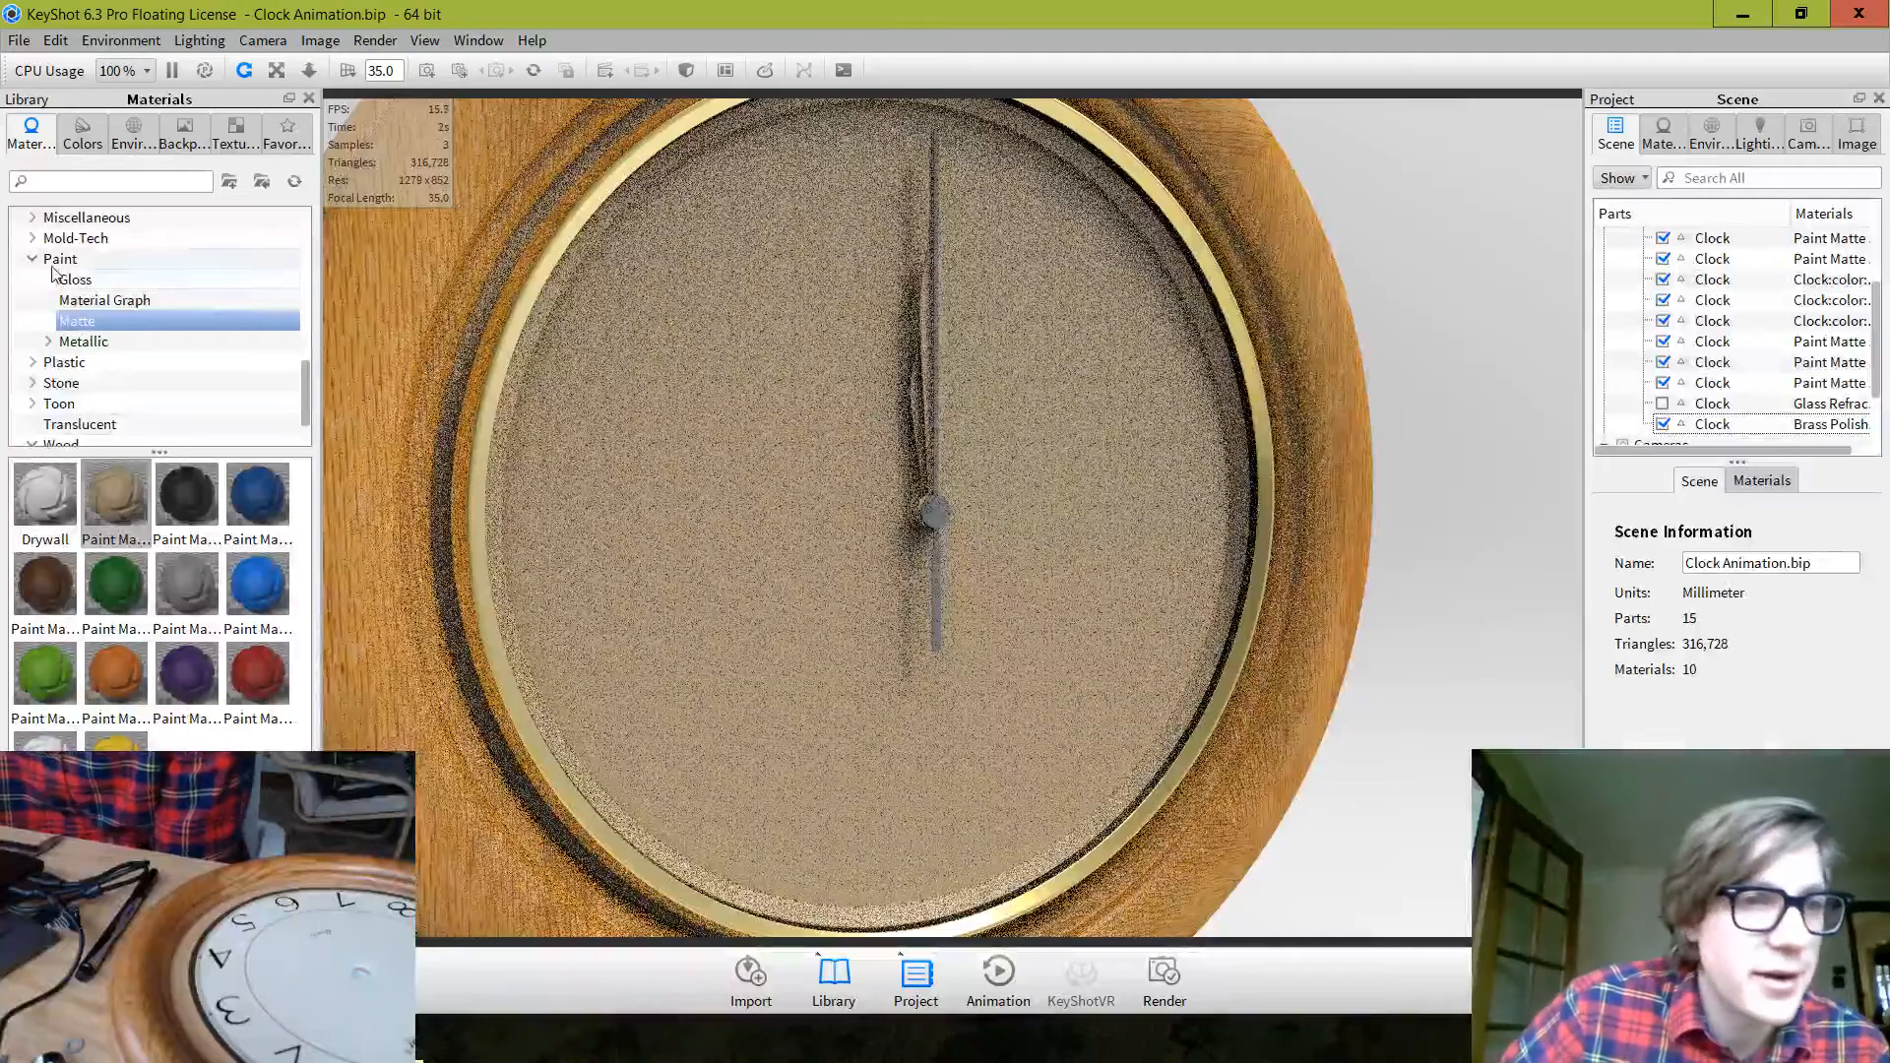
scroll(59, 325, up, 6)
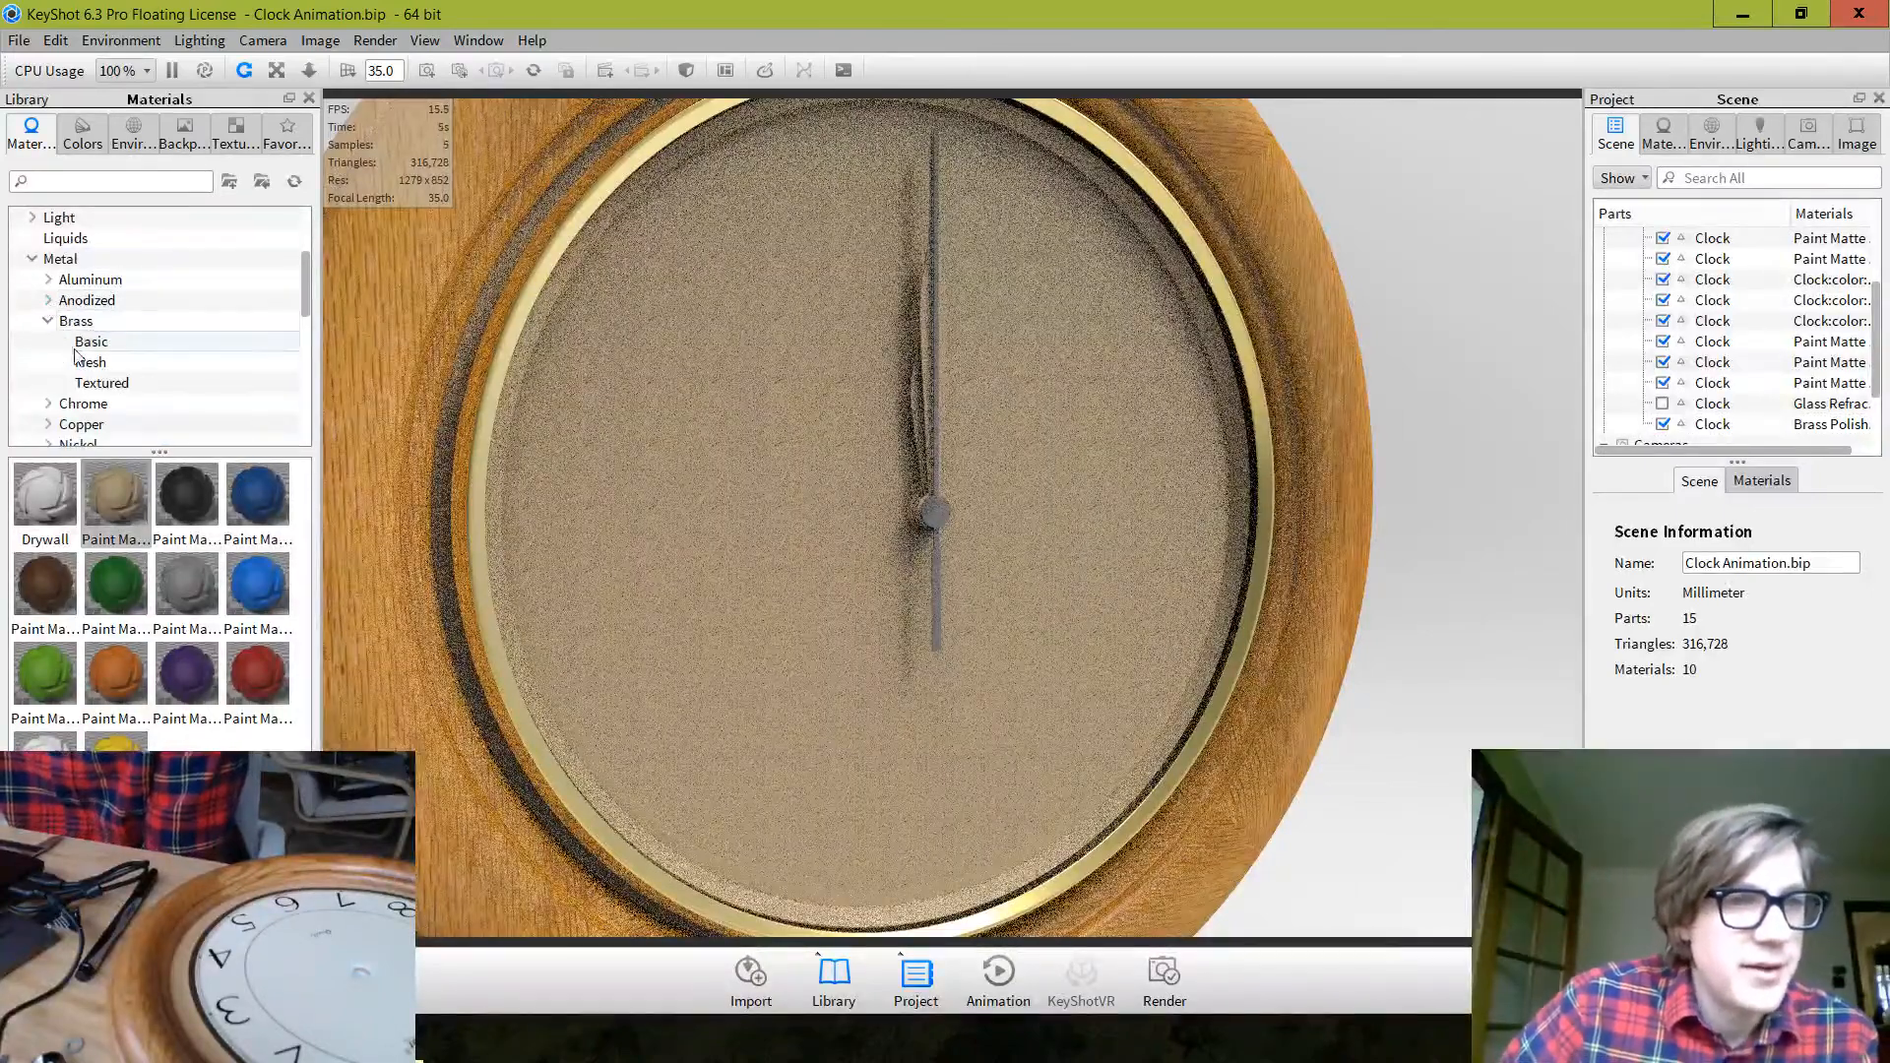
click(98, 342)
drag(46, 494, 937, 504)
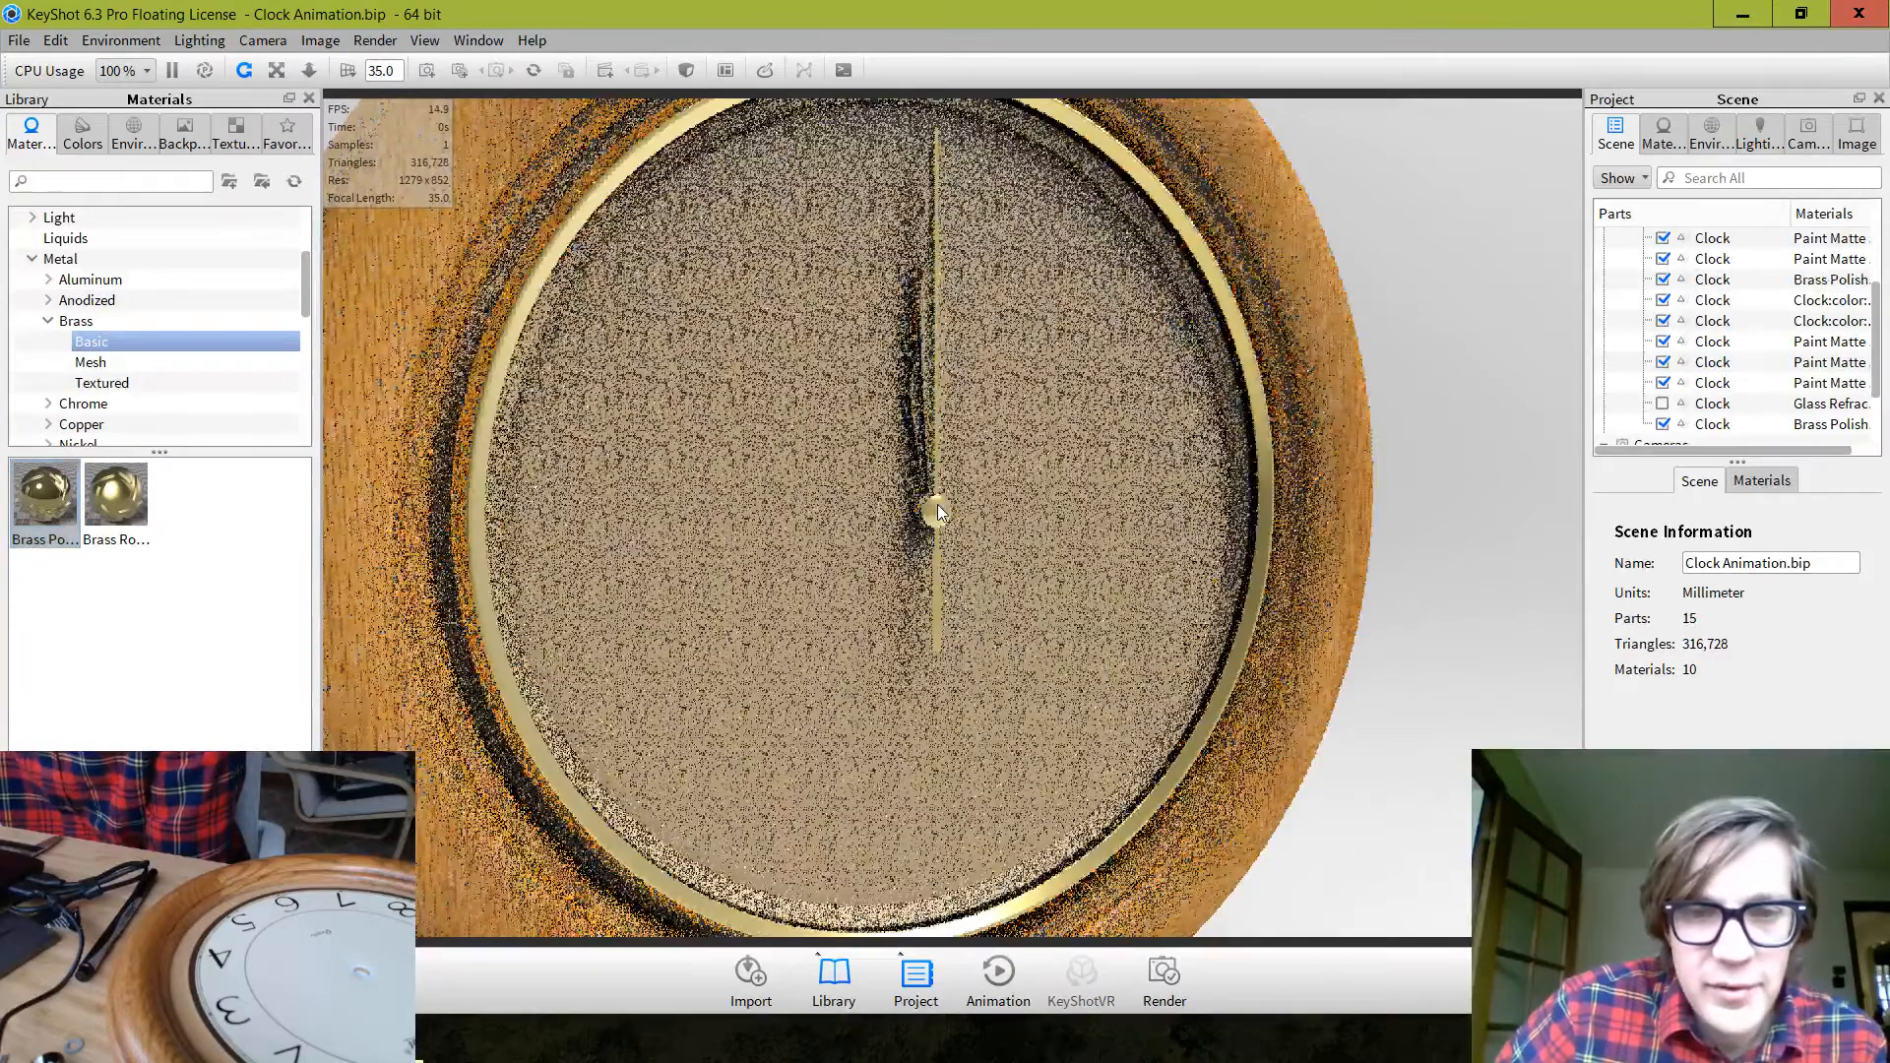
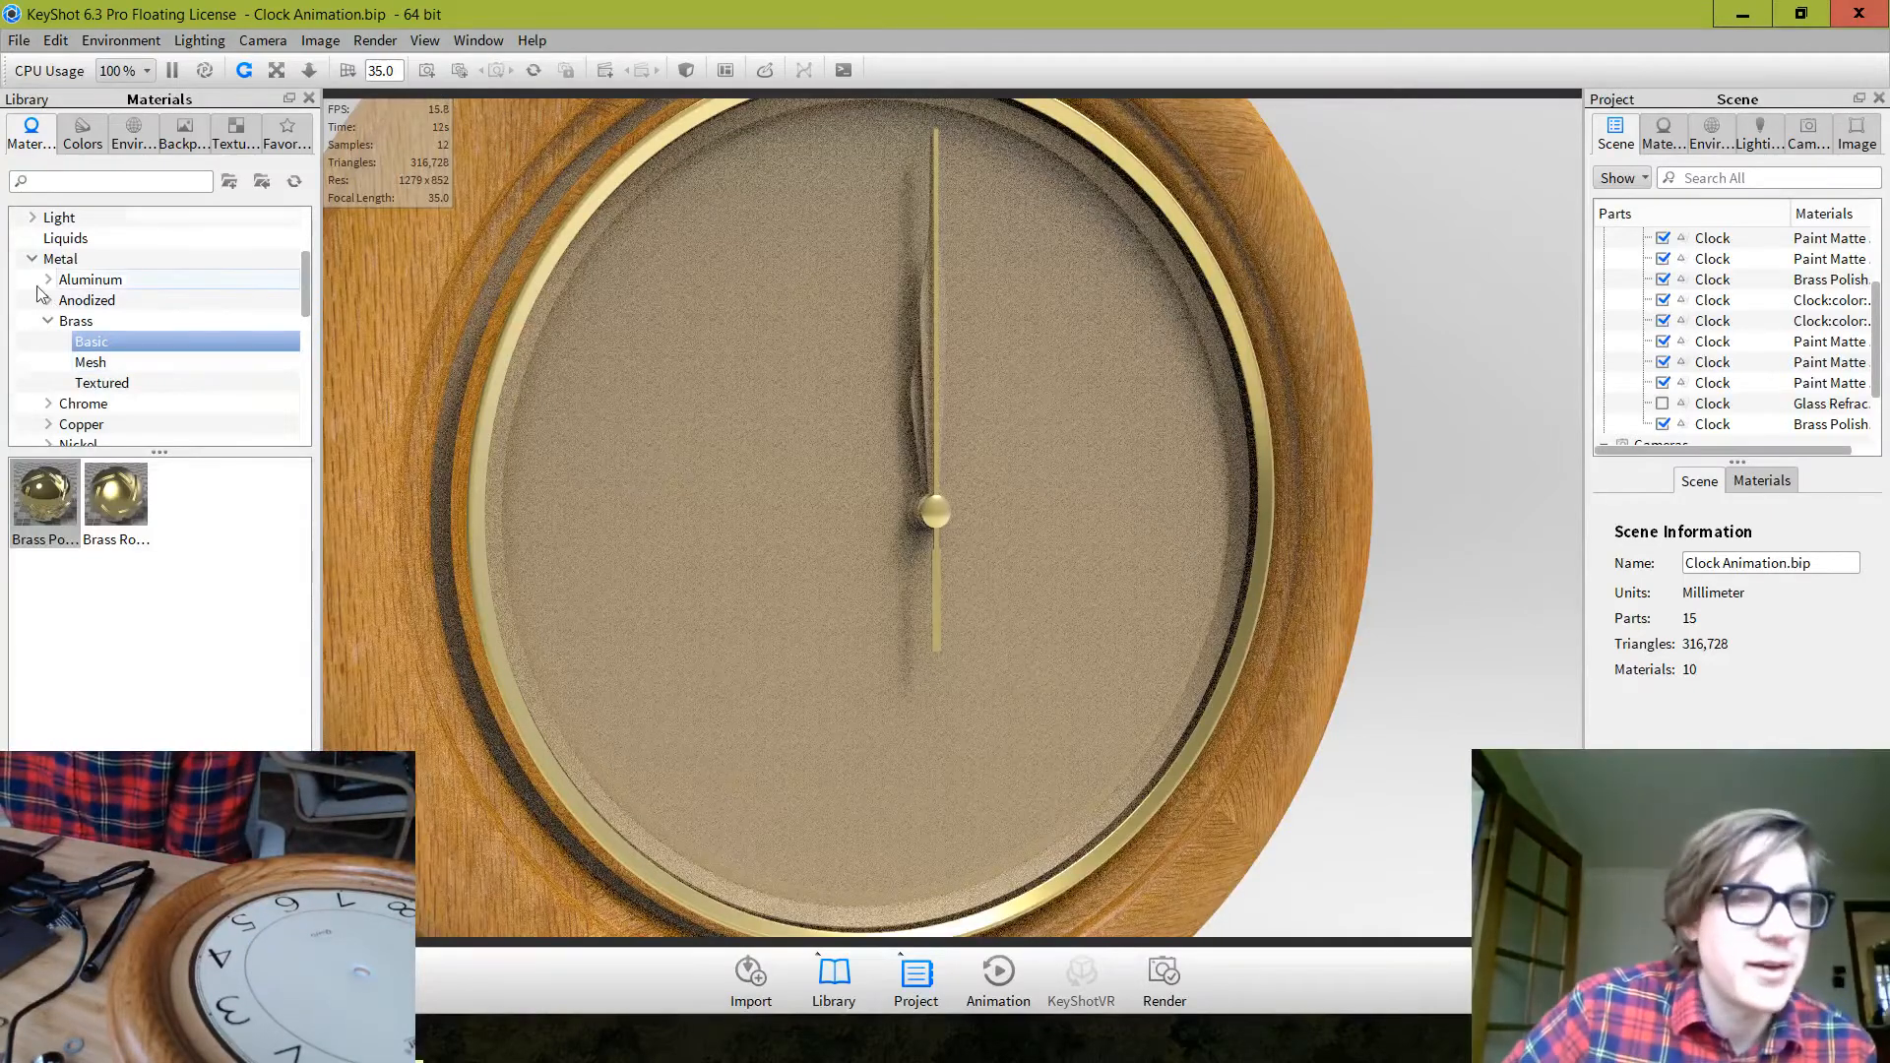
Bring up the gloss paints in the material library and unlink the dial's material from the other matte beige parts
scroll(54, 315, up, 2)
scroll(56, 328, down, 5)
scroll(44, 345, down, 3)
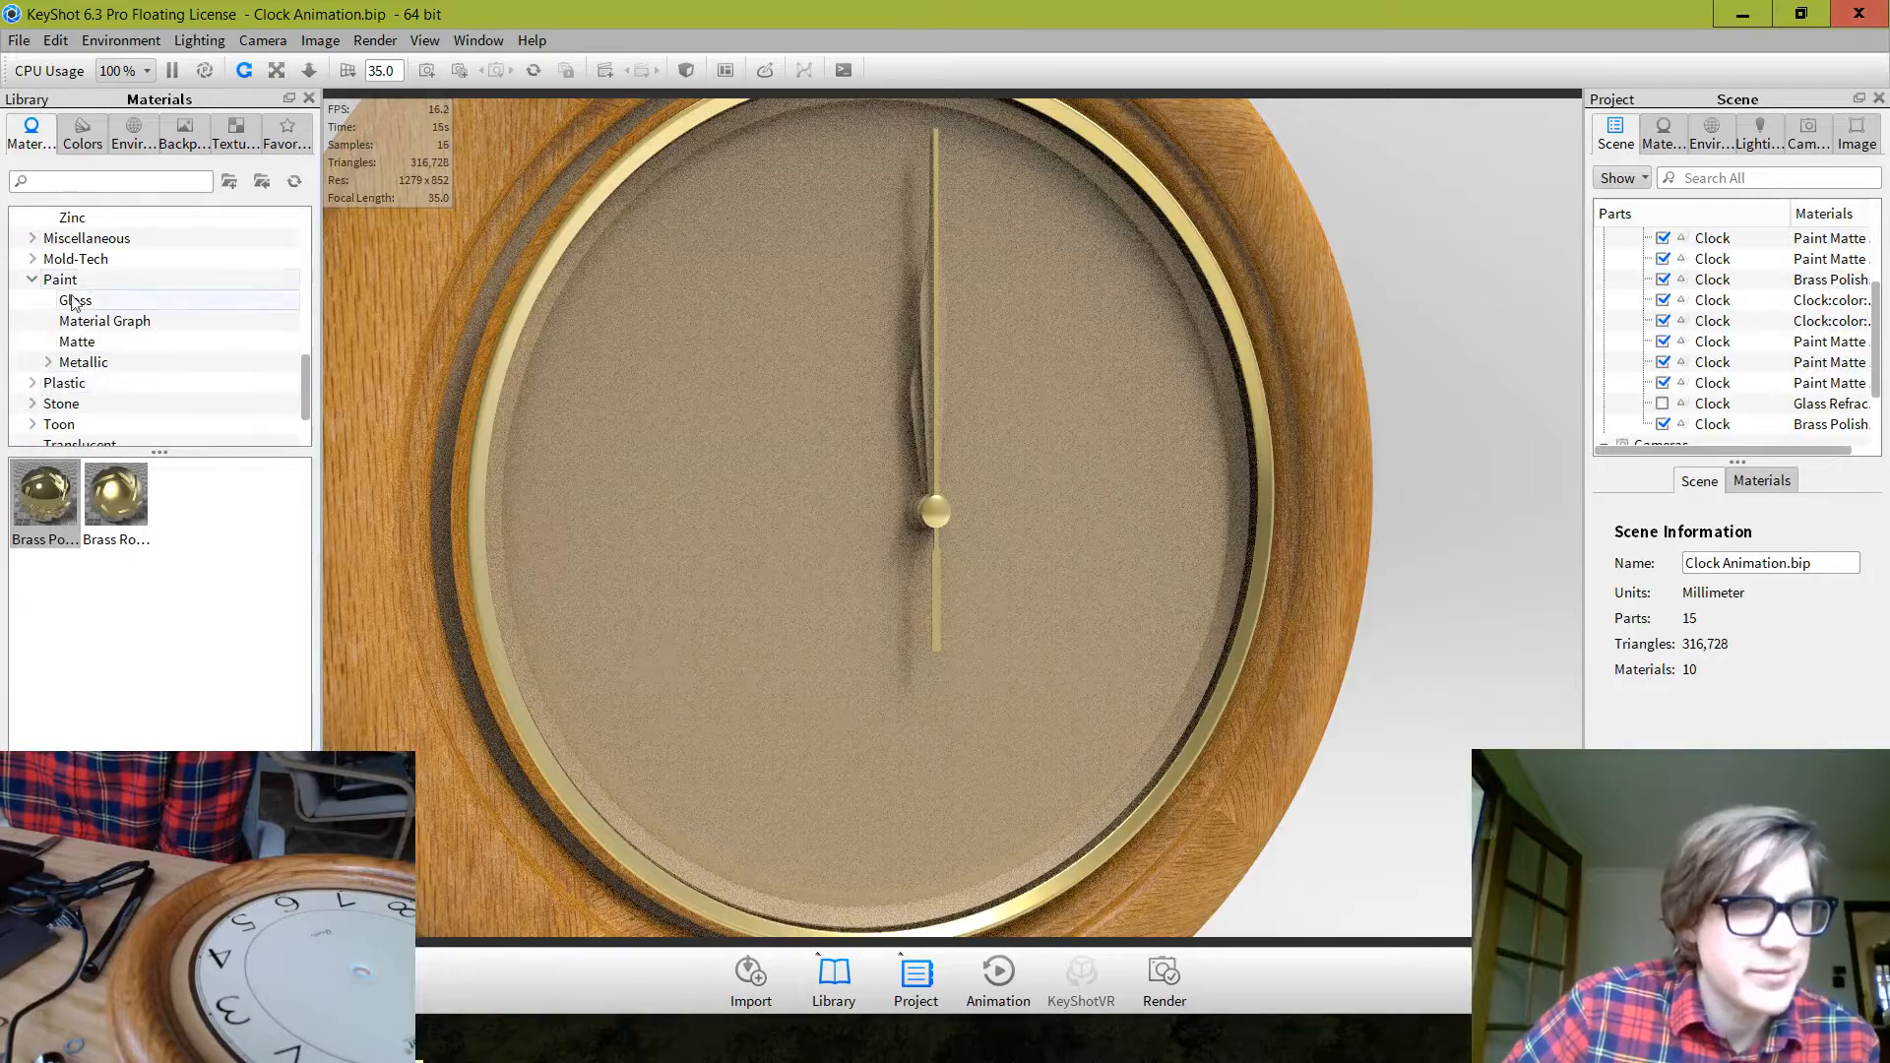
click(117, 305)
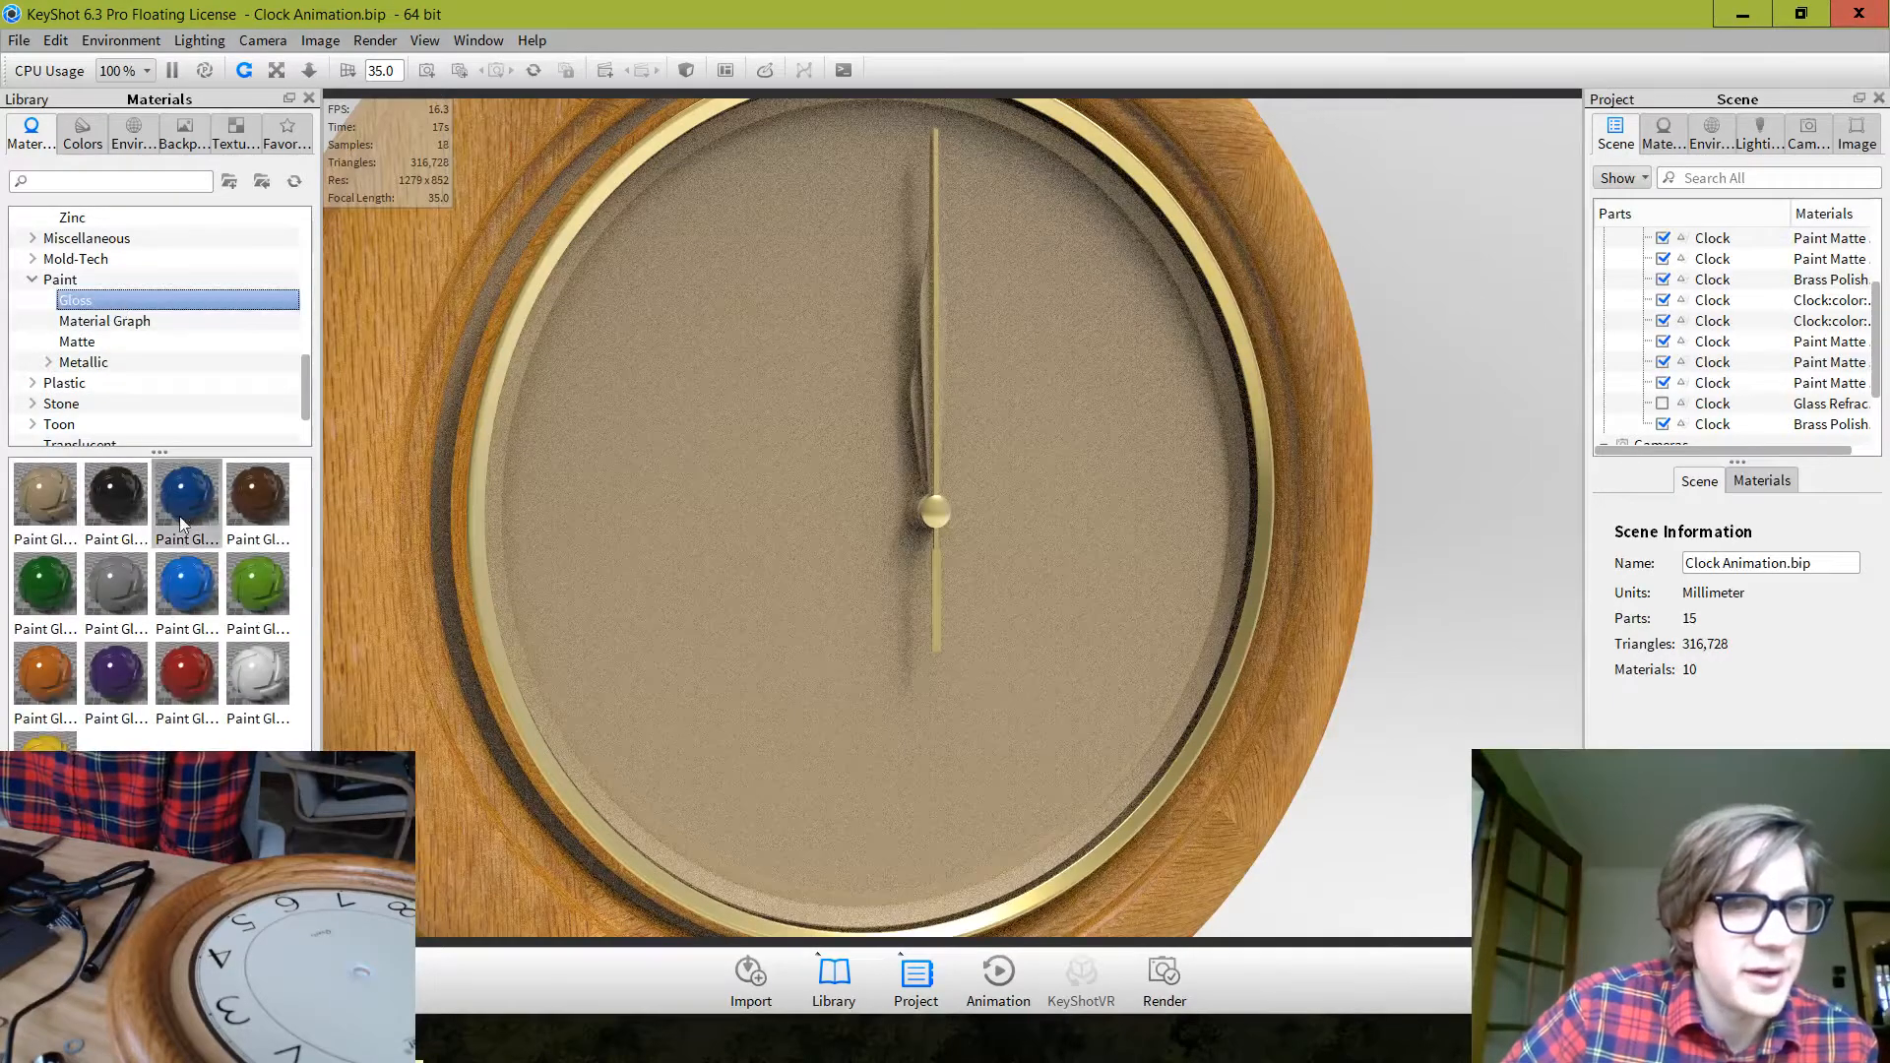
mouse_move(118, 514)
mouse_down()
mouse_move(913, 421)
mouse_move(927, 337)
mouse_move(183, 581)
mouse_move(102, 480)
mouse_up()
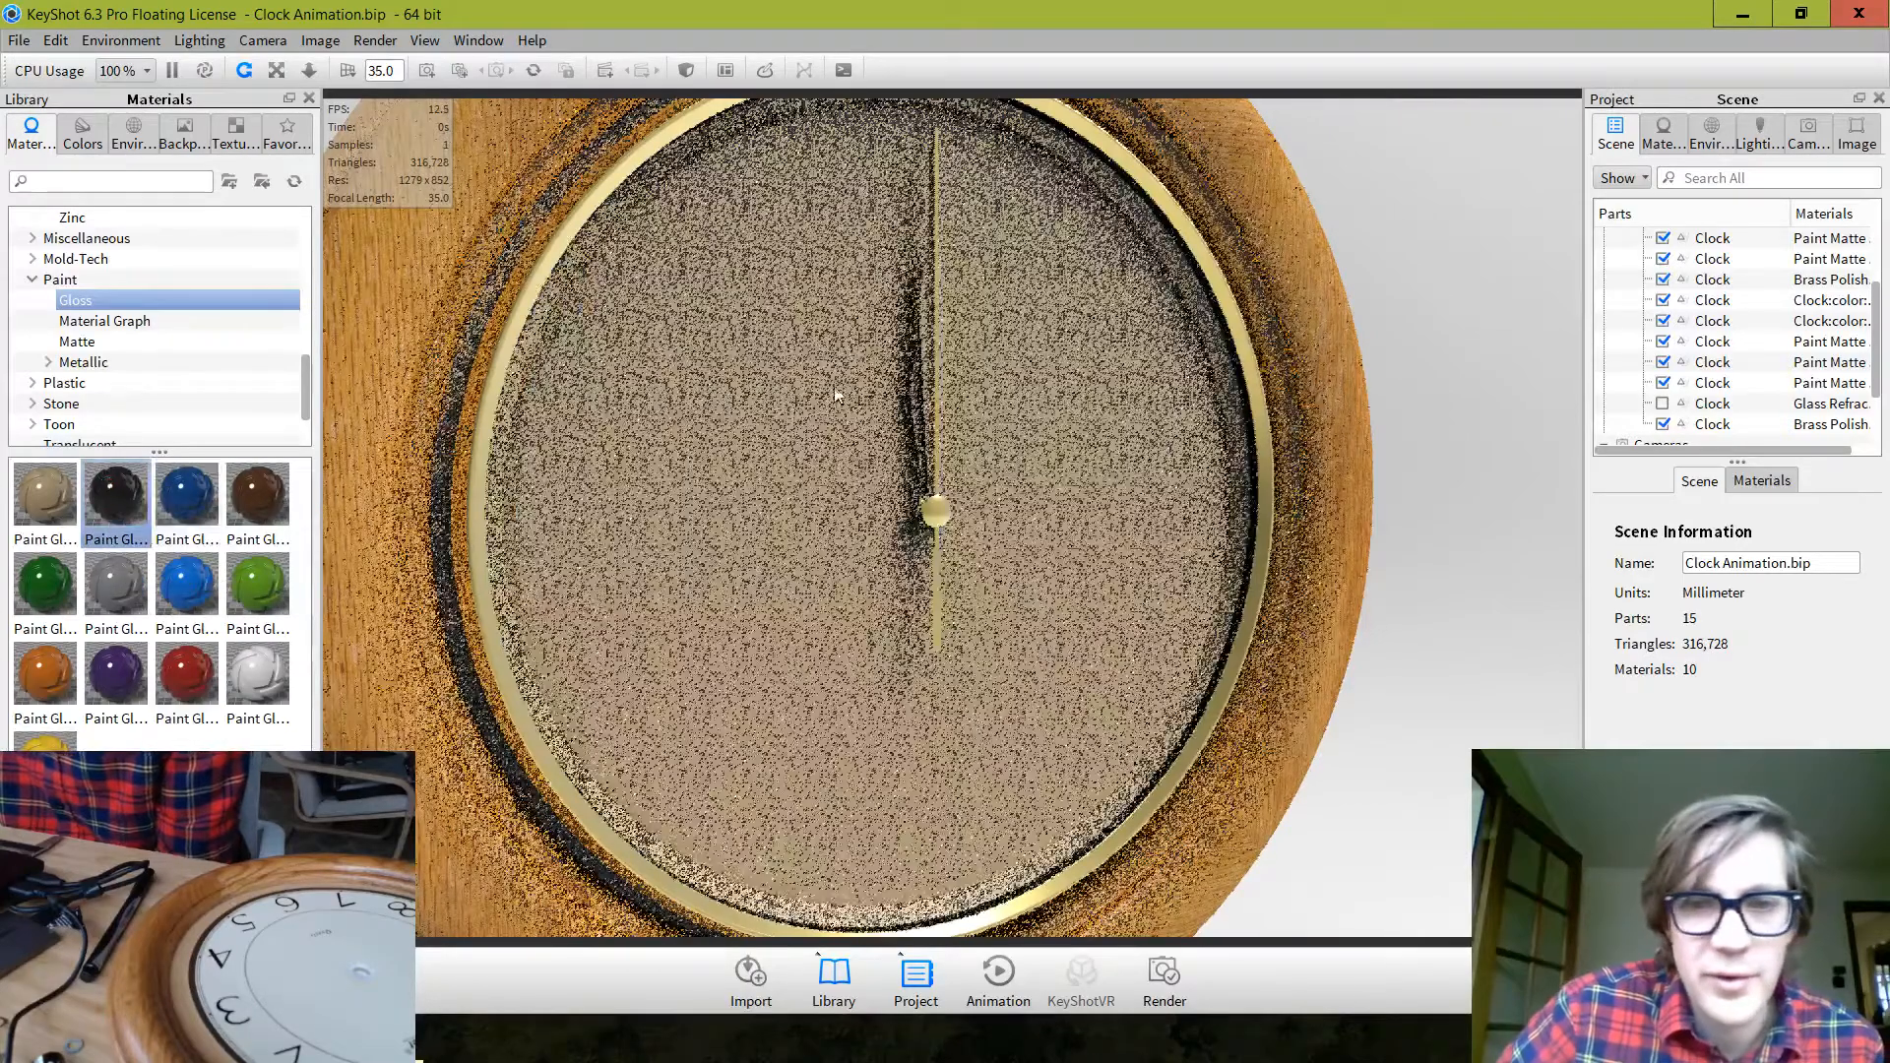
right_click(835, 389)
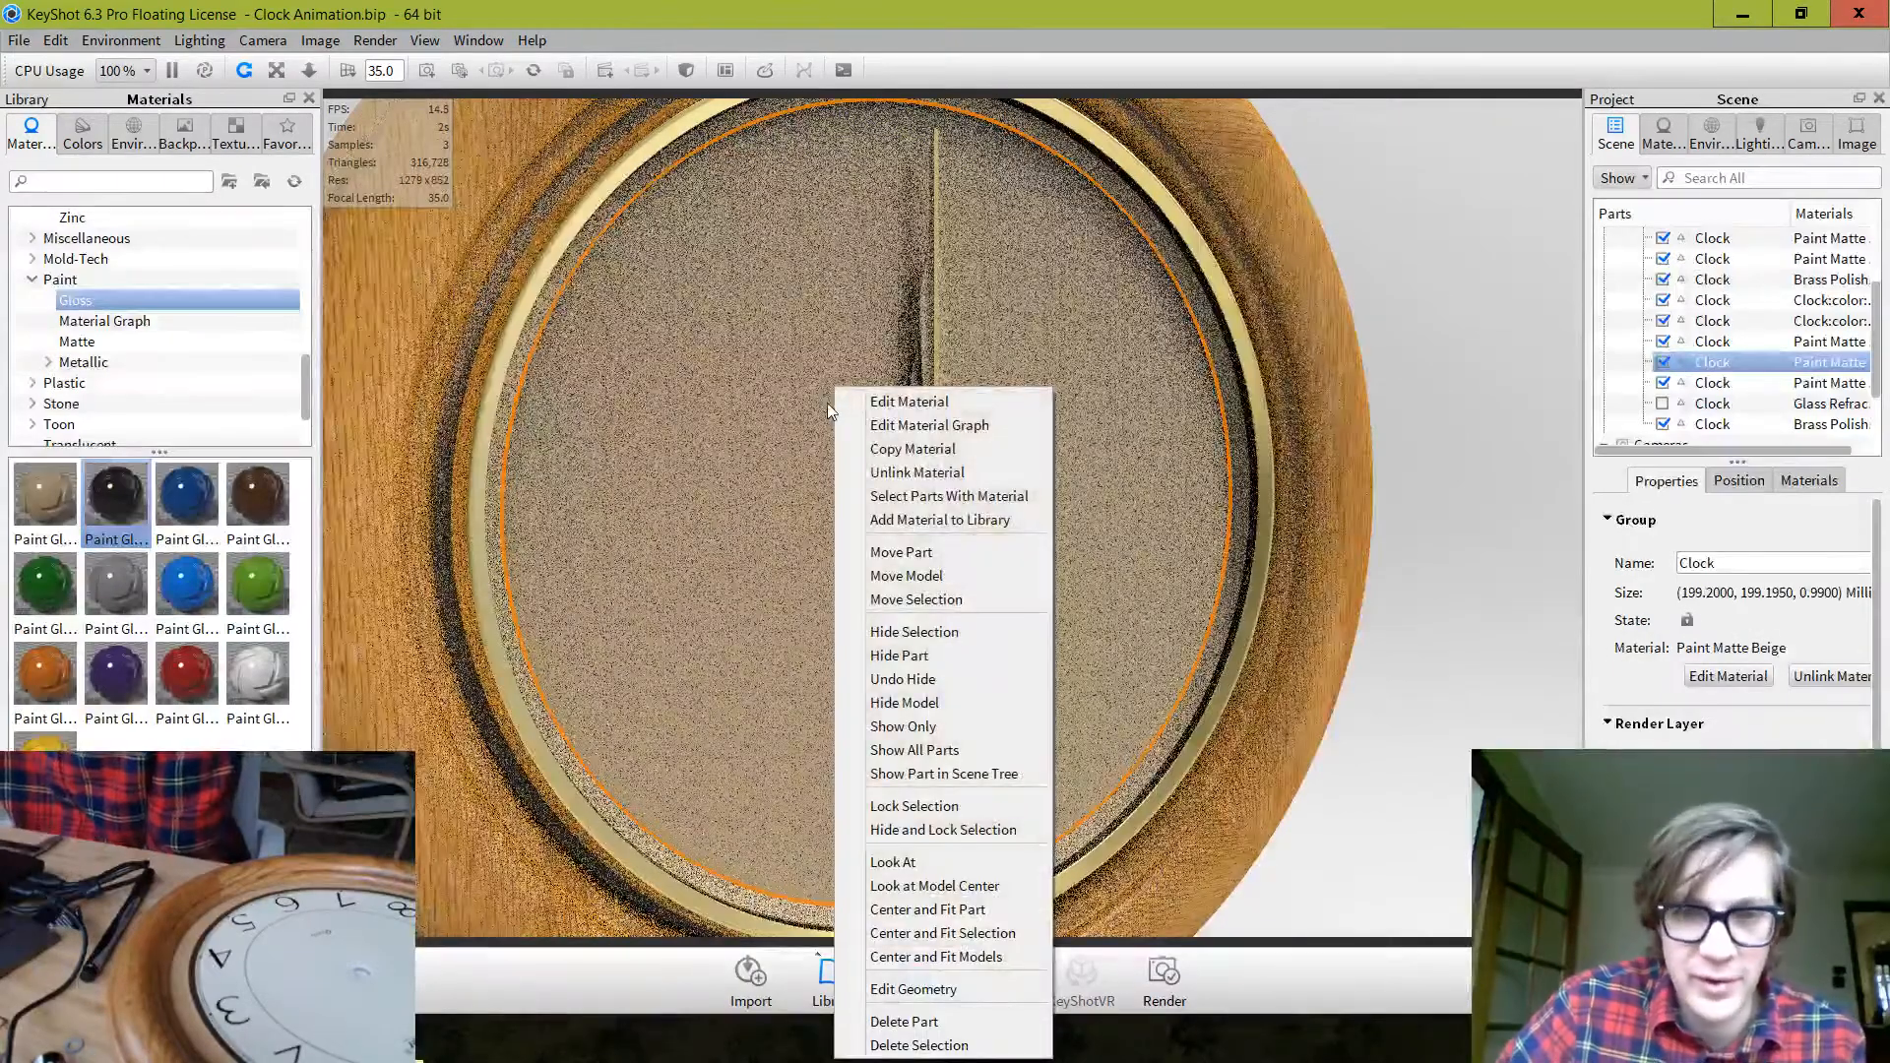
click(920, 471)
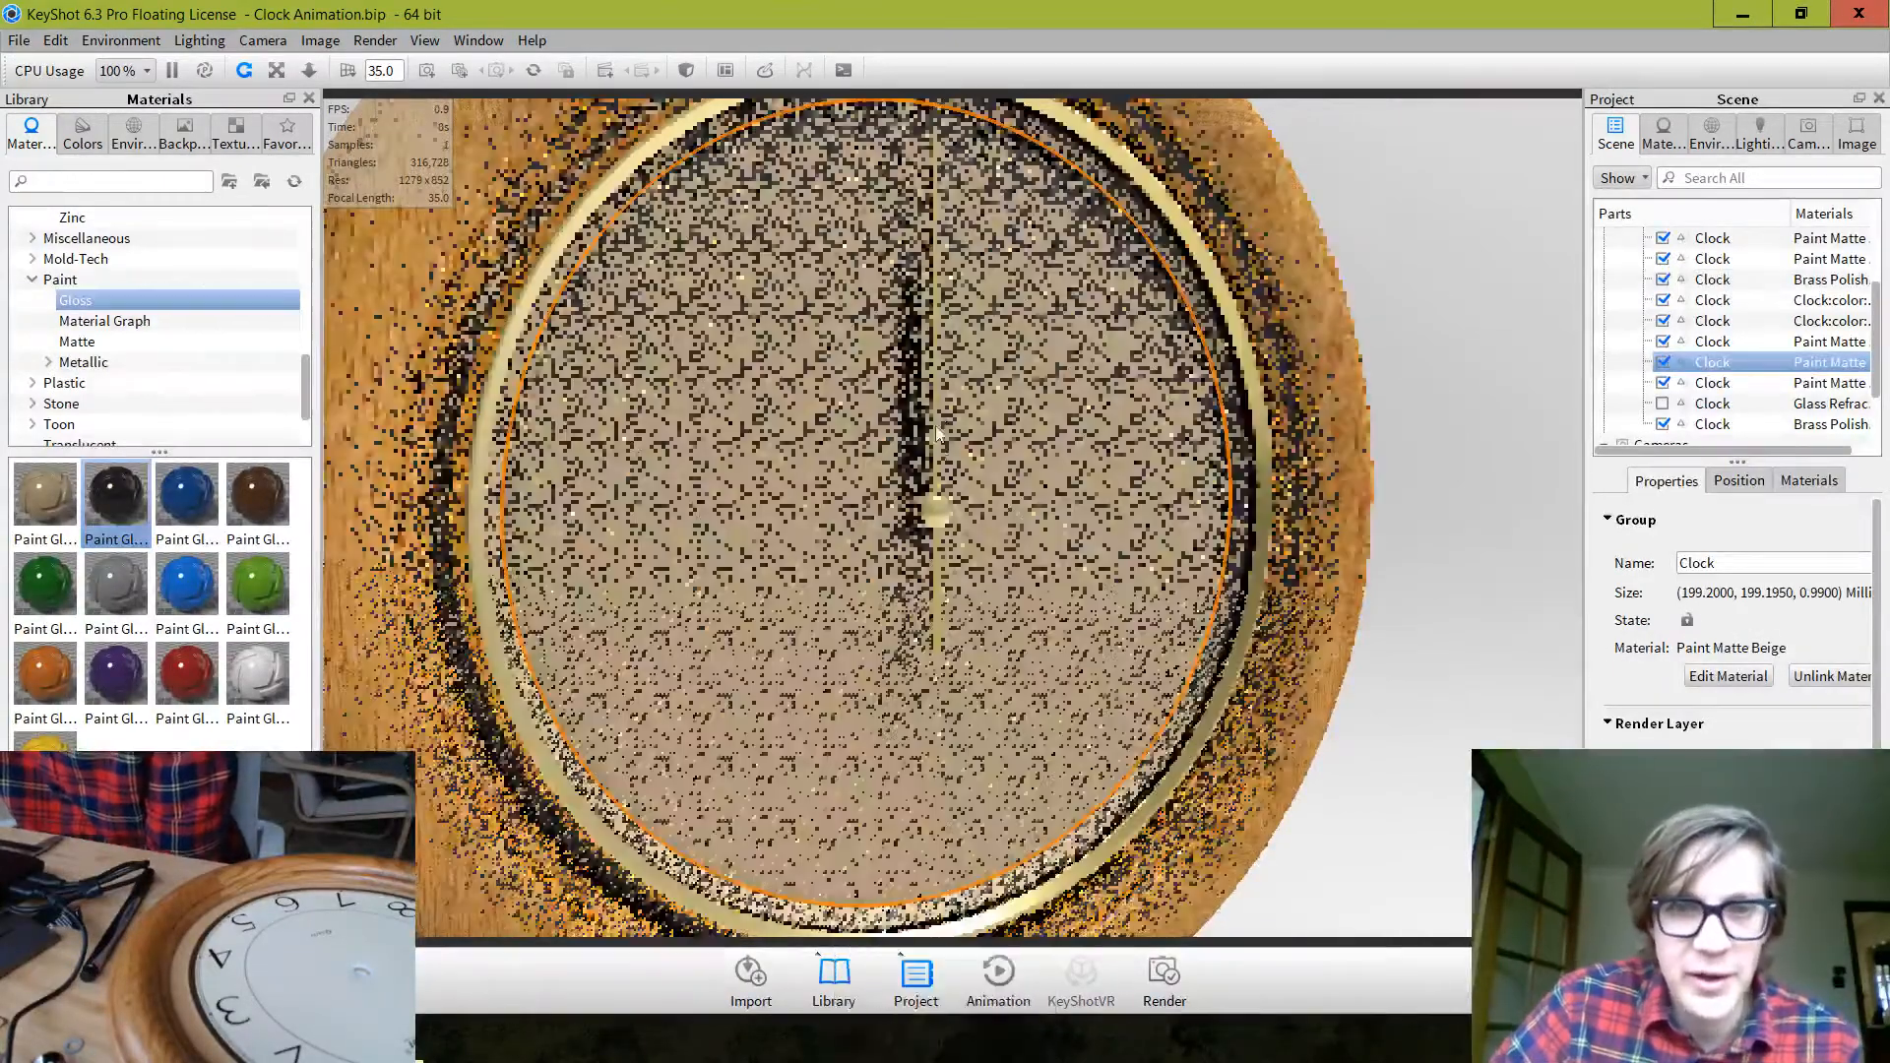
Unlink the minute and hour hands' materials from the shared matte beige paint and apply the black gloss paint to both hands
click(923, 335)
right_click(923, 332)
click(996, 409)
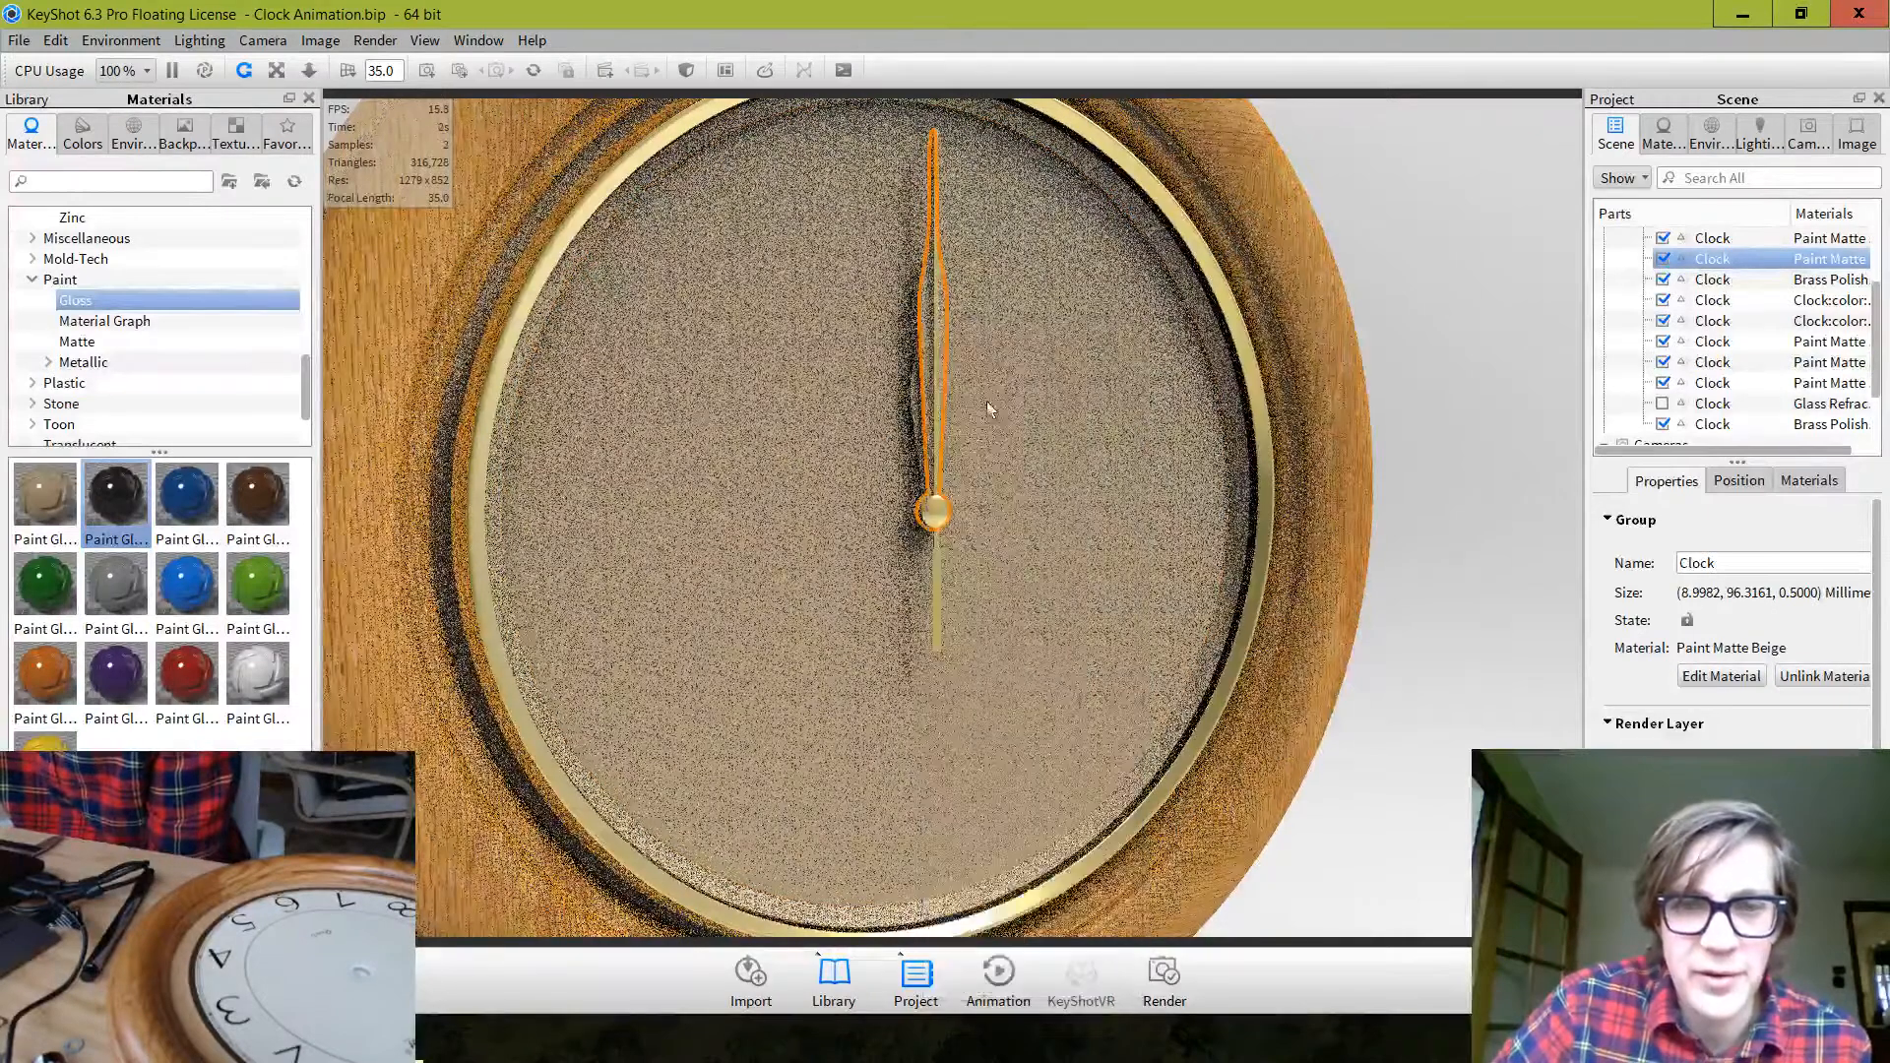
click(917, 403)
right_click(918, 405)
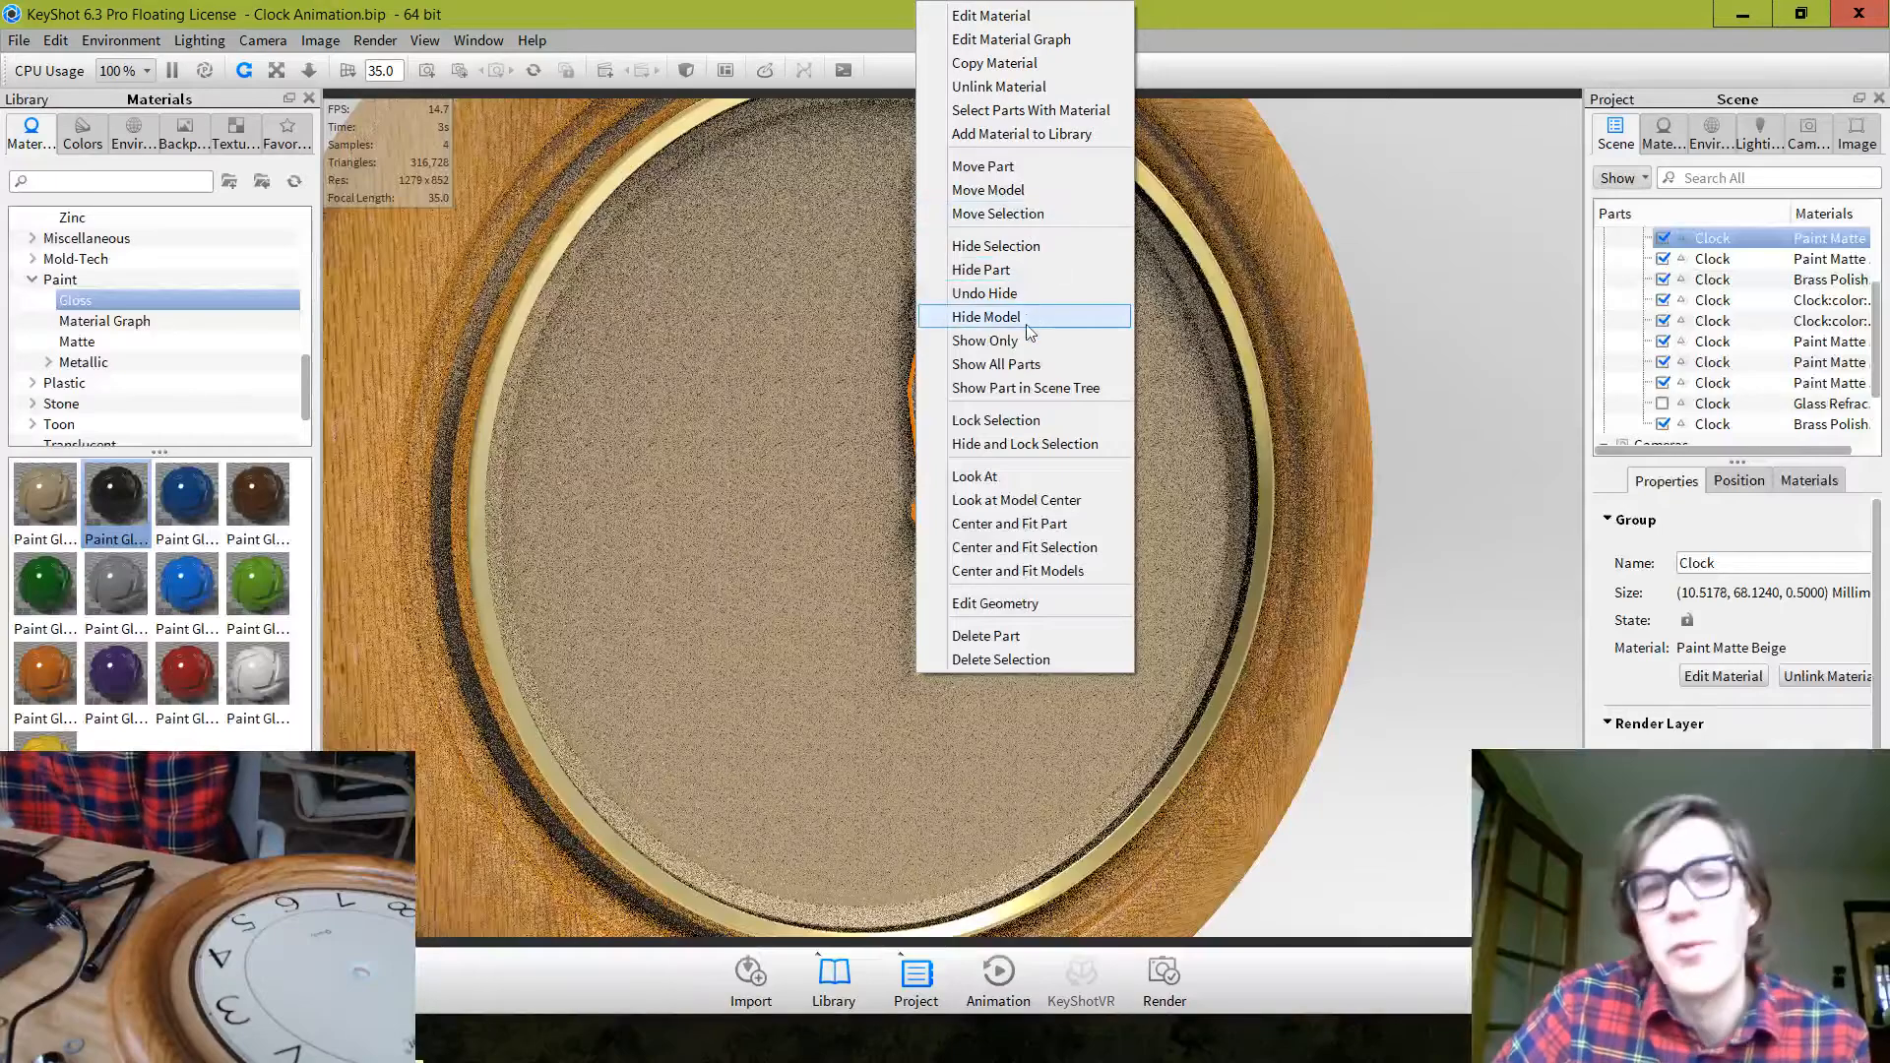
click(1030, 88)
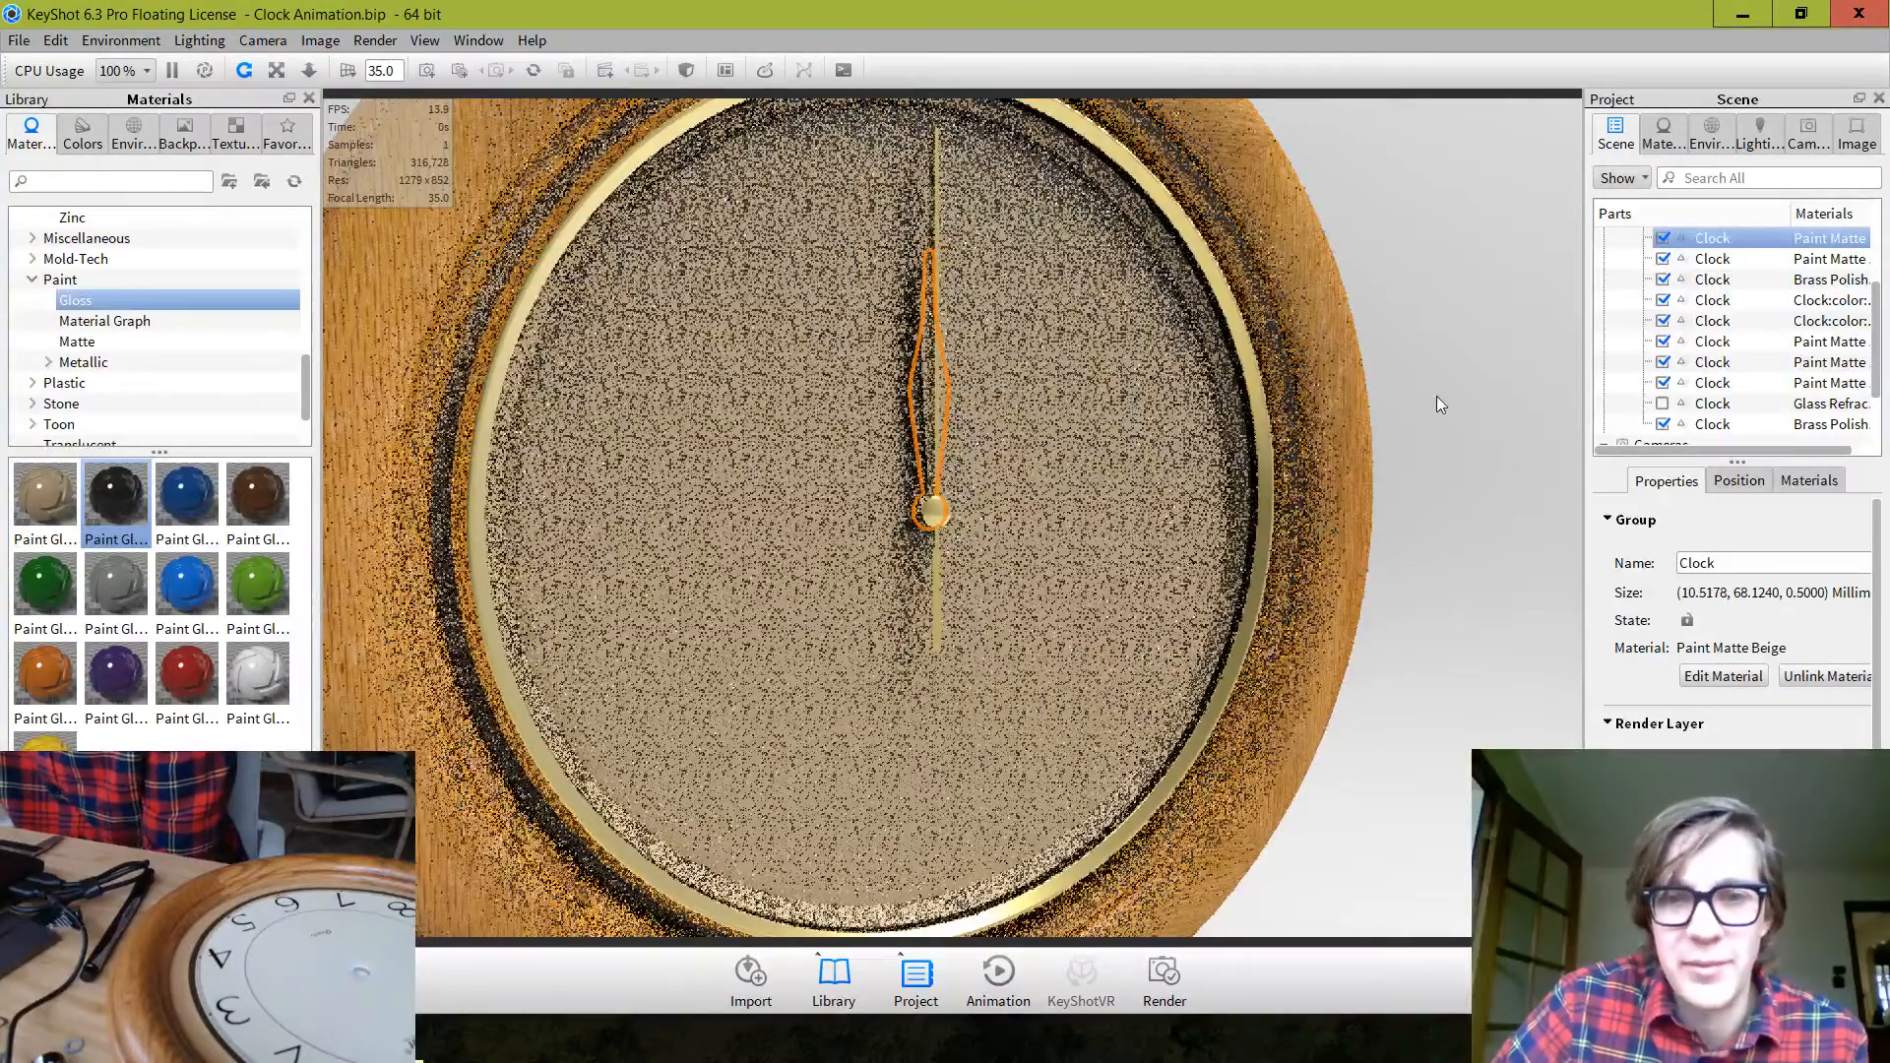
click(1437, 395)
drag(115, 492, 920, 392)
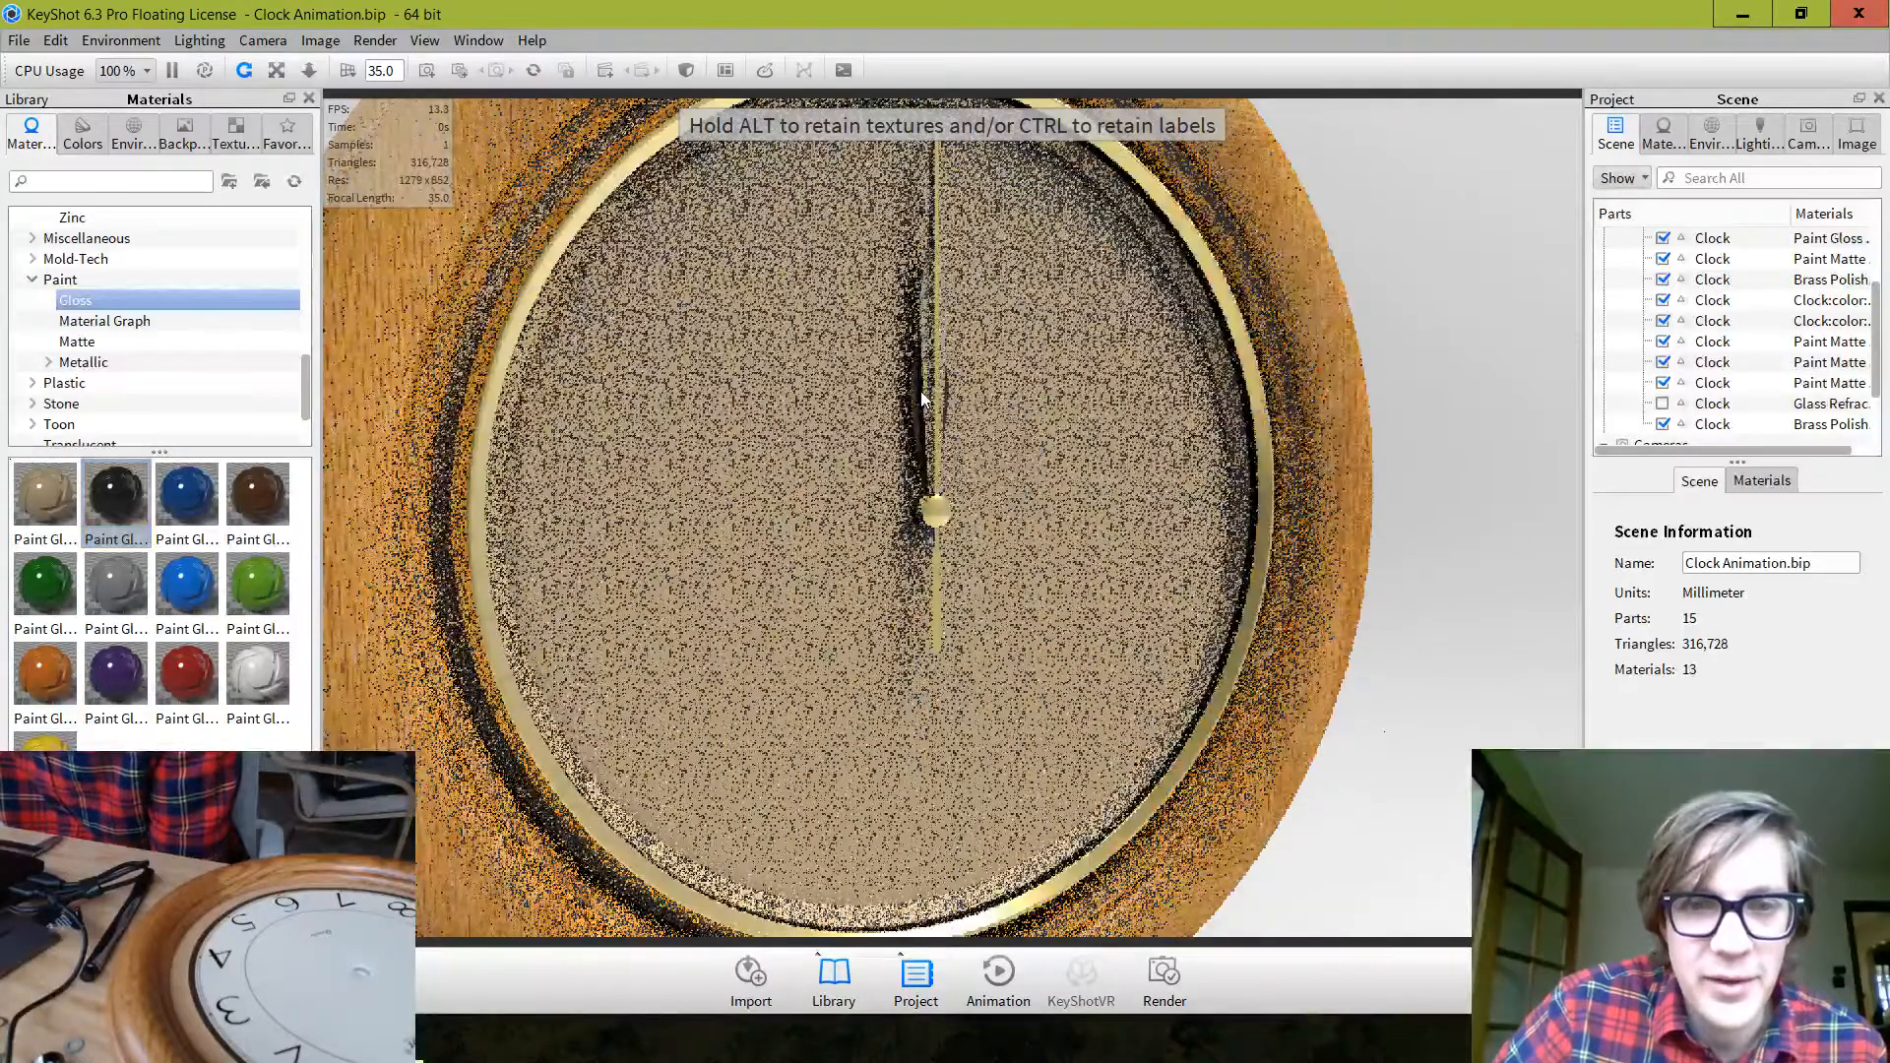
mouse_move(153, 502)
mouse_down()
mouse_move(541, 443)
mouse_move(982, 434)
mouse_move(925, 382)
mouse_up()
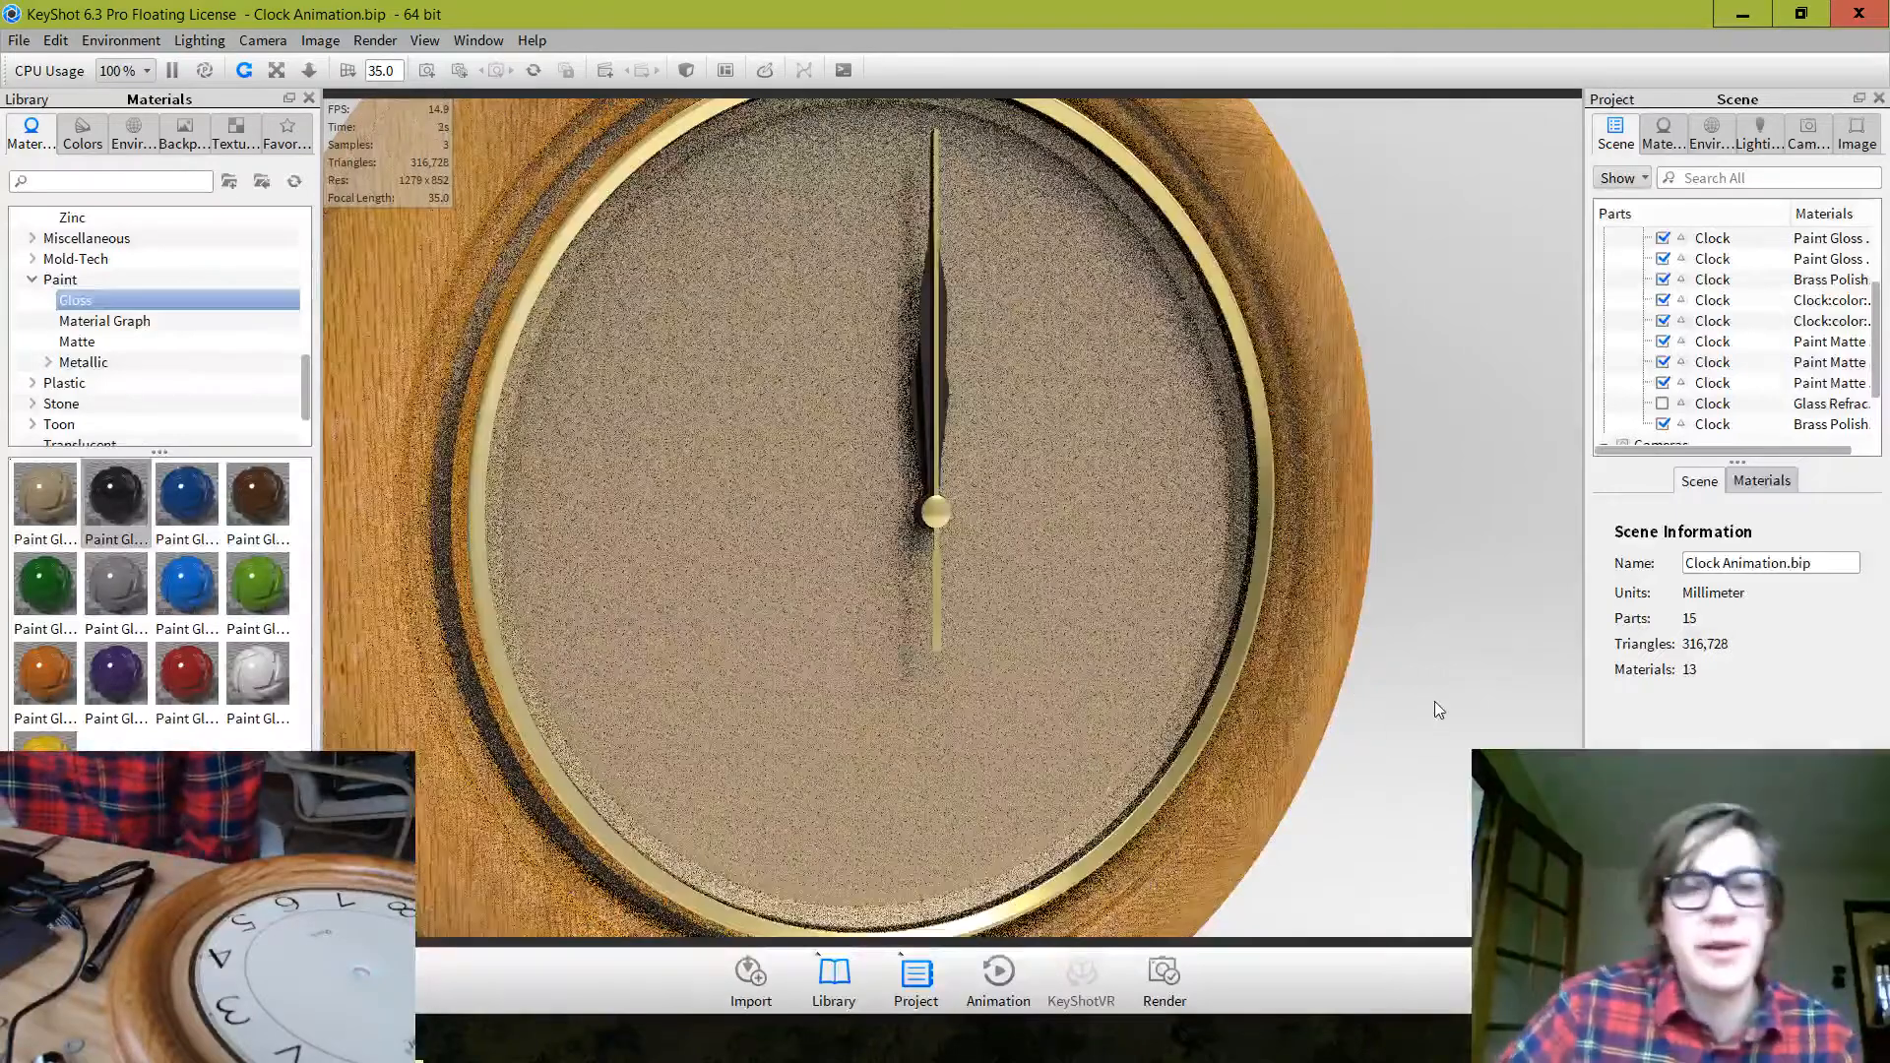
Bring up the basic brass materials and unlink the materials of the dial and the small round collar behind the hands
scroll(141, 374, up, 2)
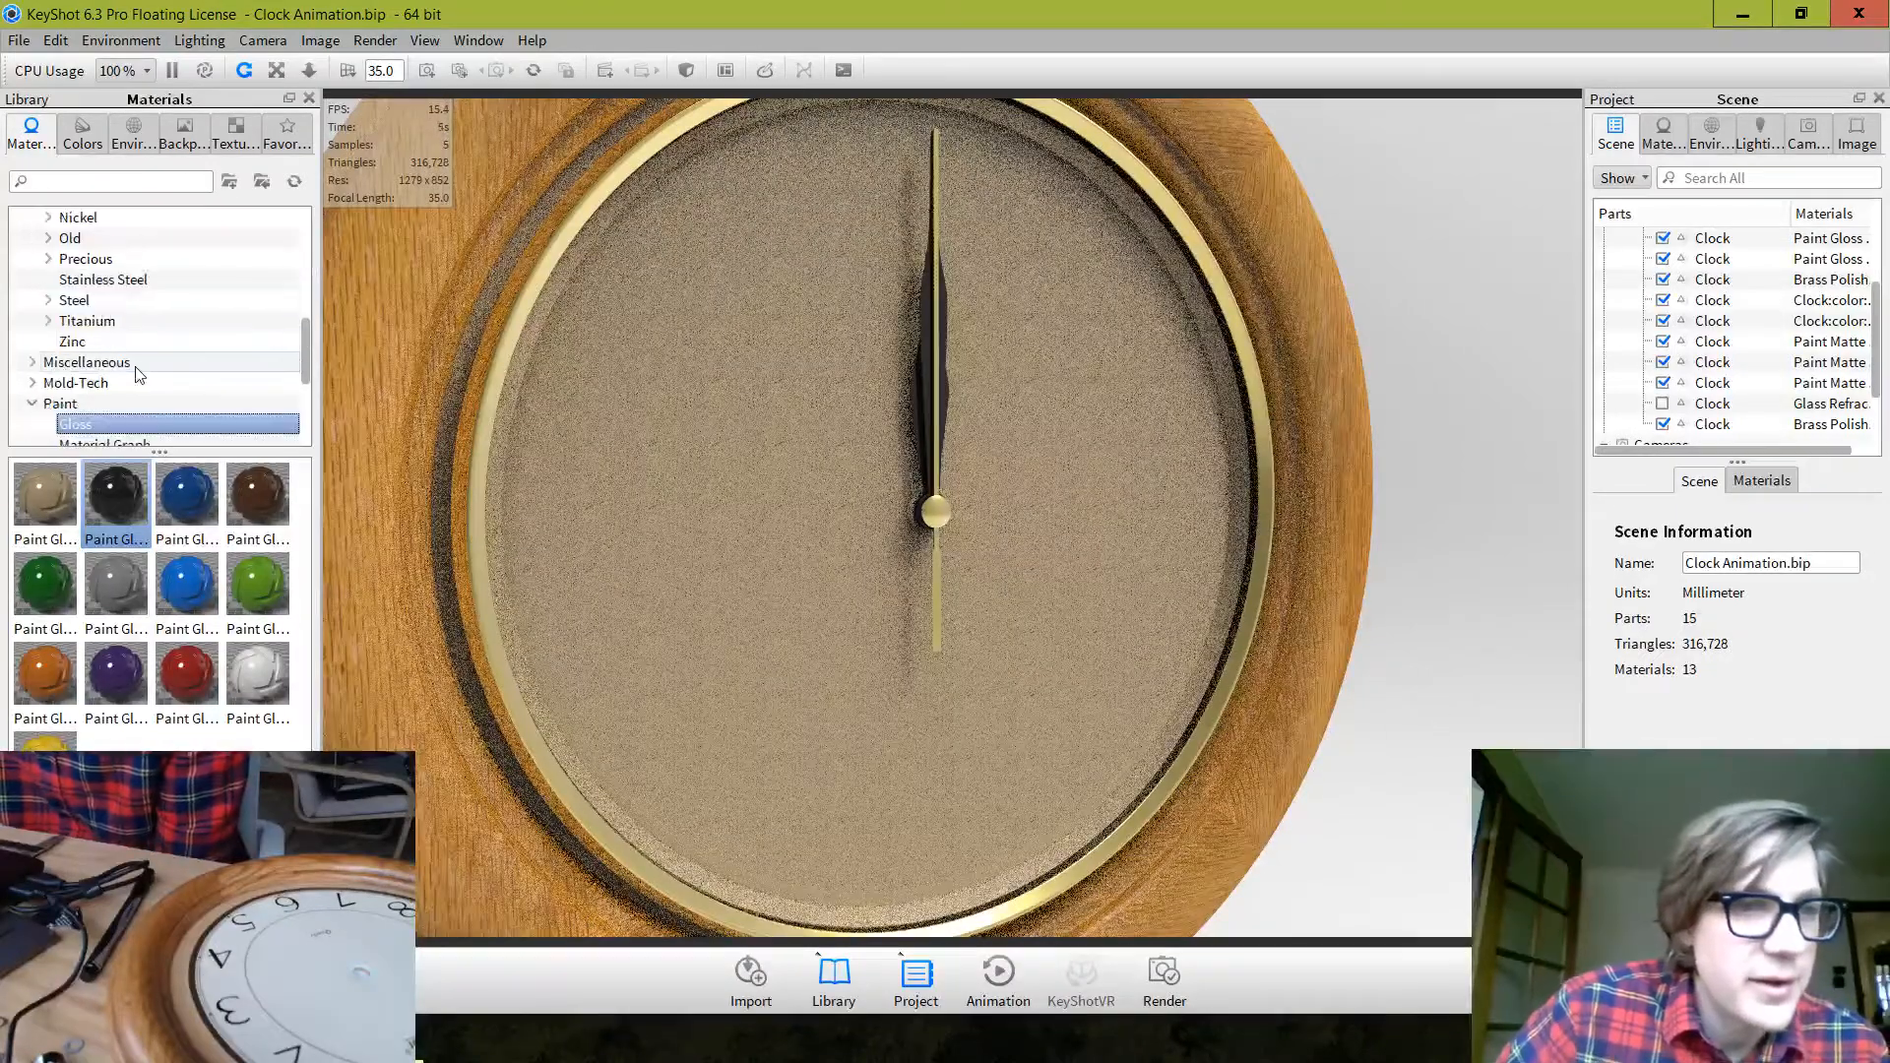
scroll(67, 325, up, 3)
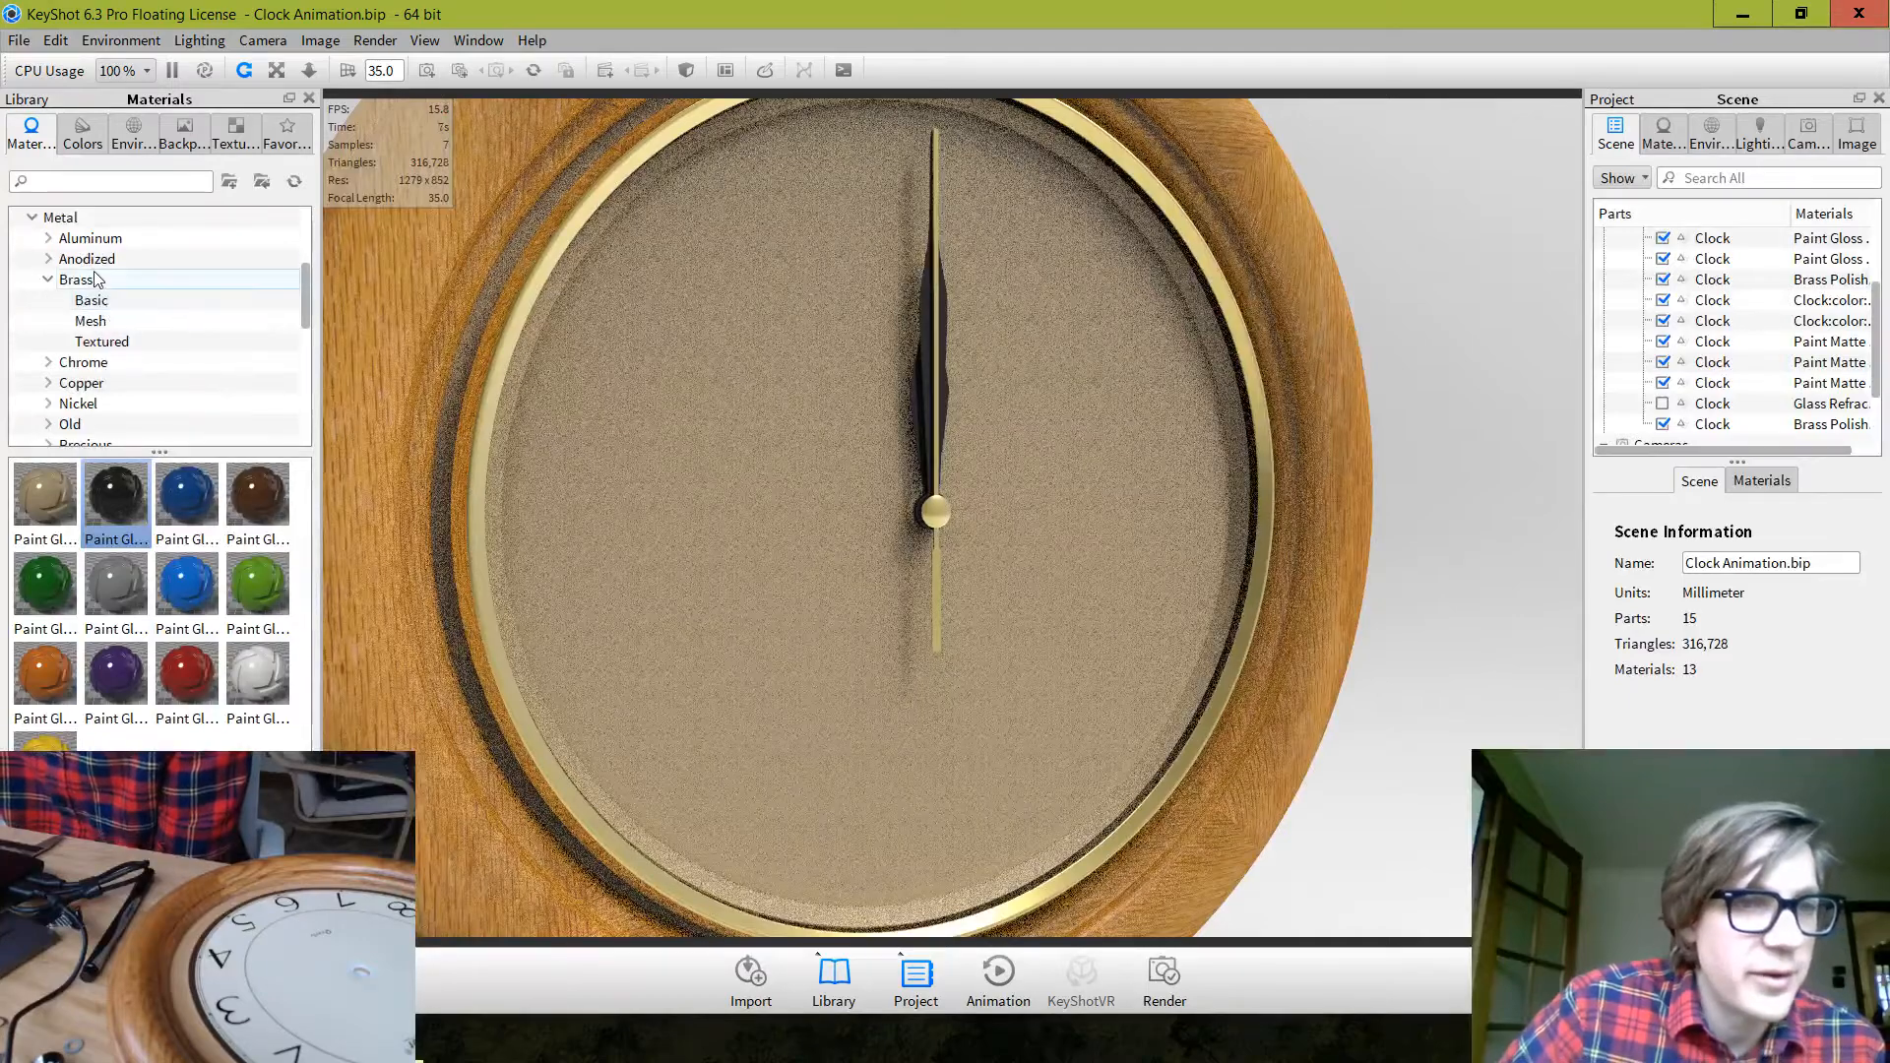
click(93, 300)
drag(45, 496, 847, 513)
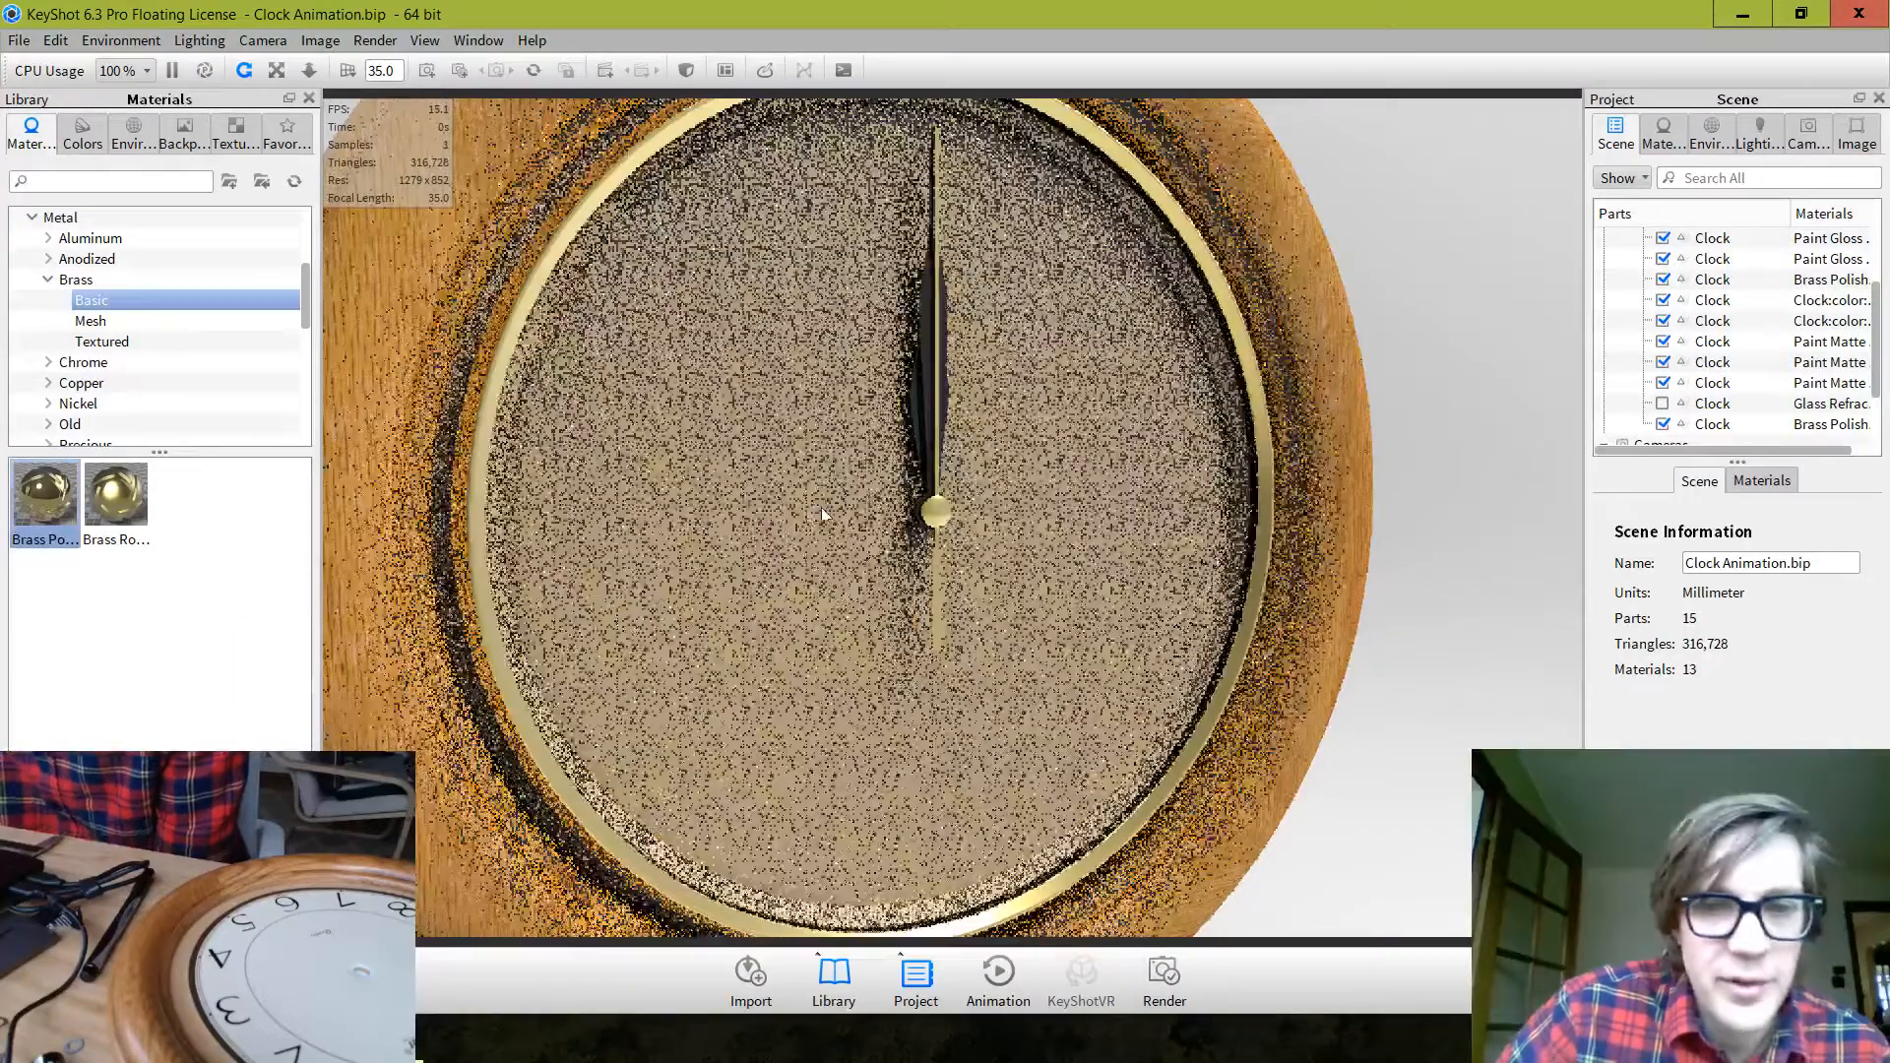
right_click(822, 516)
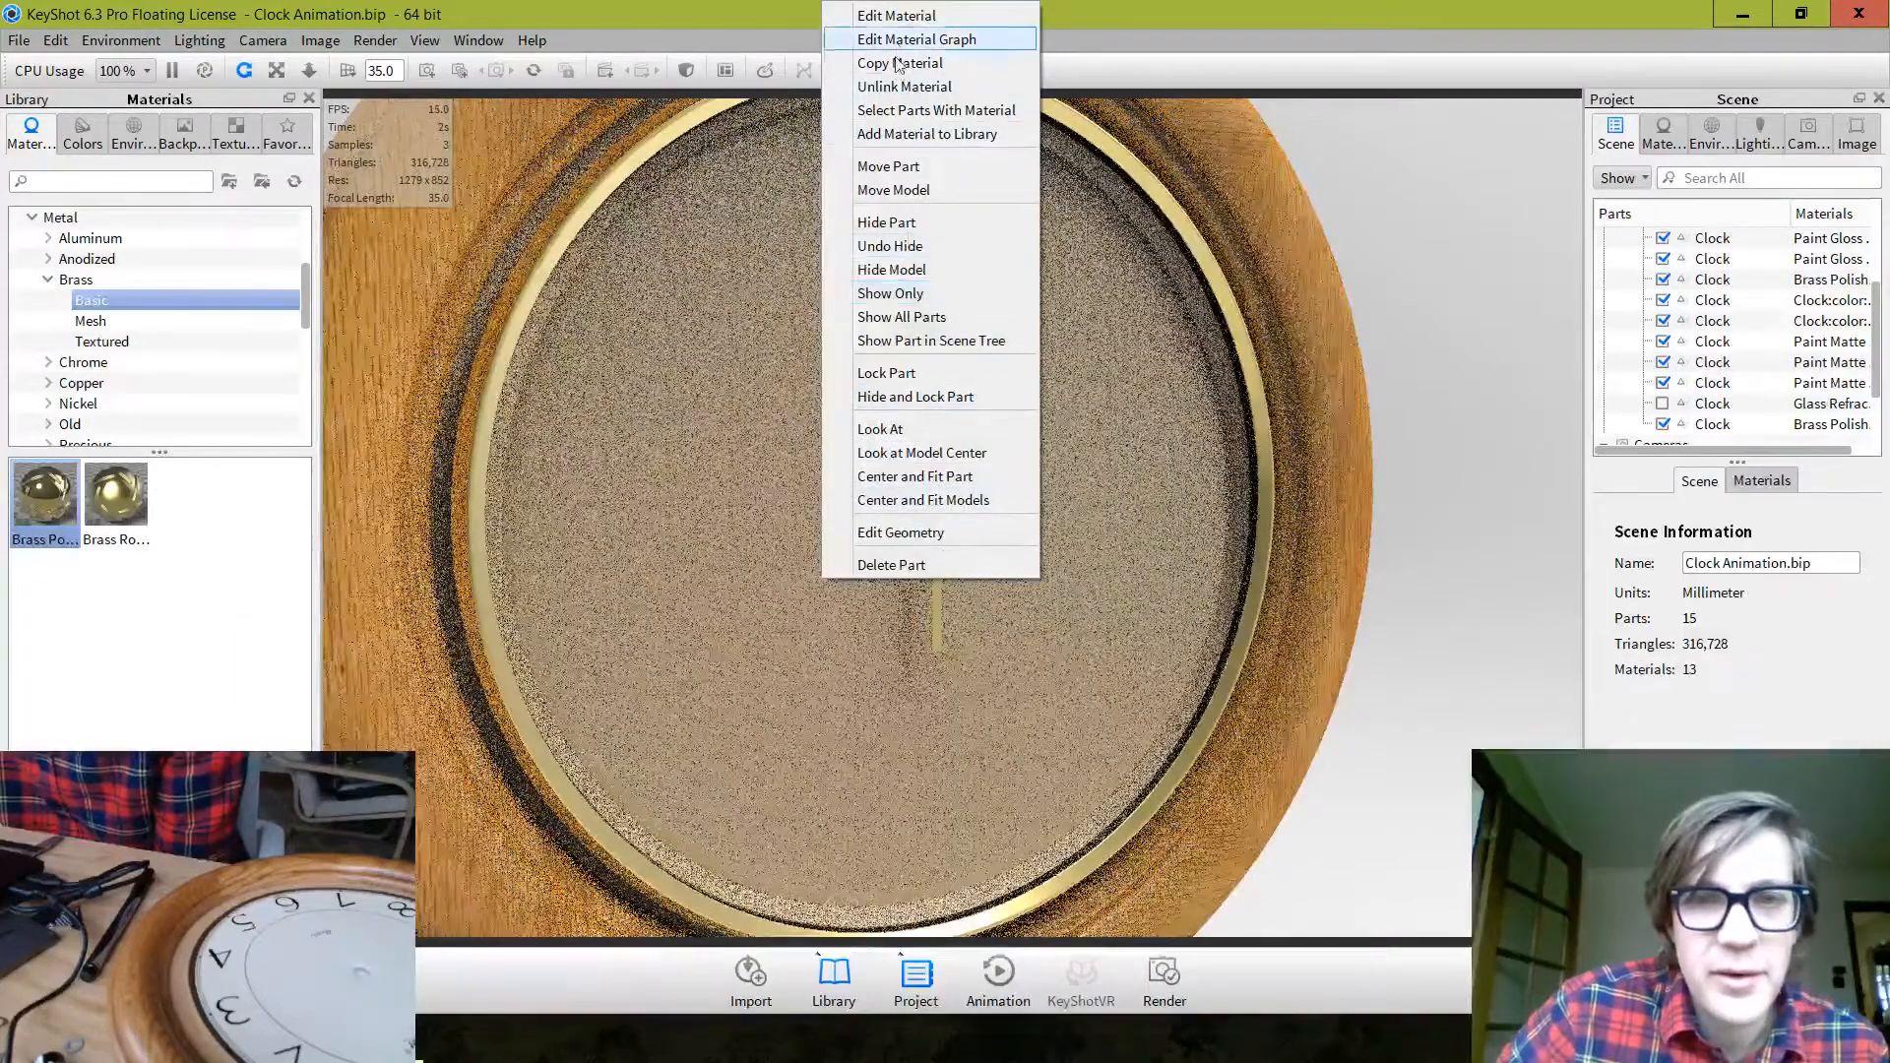
click(899, 86)
click(908, 516)
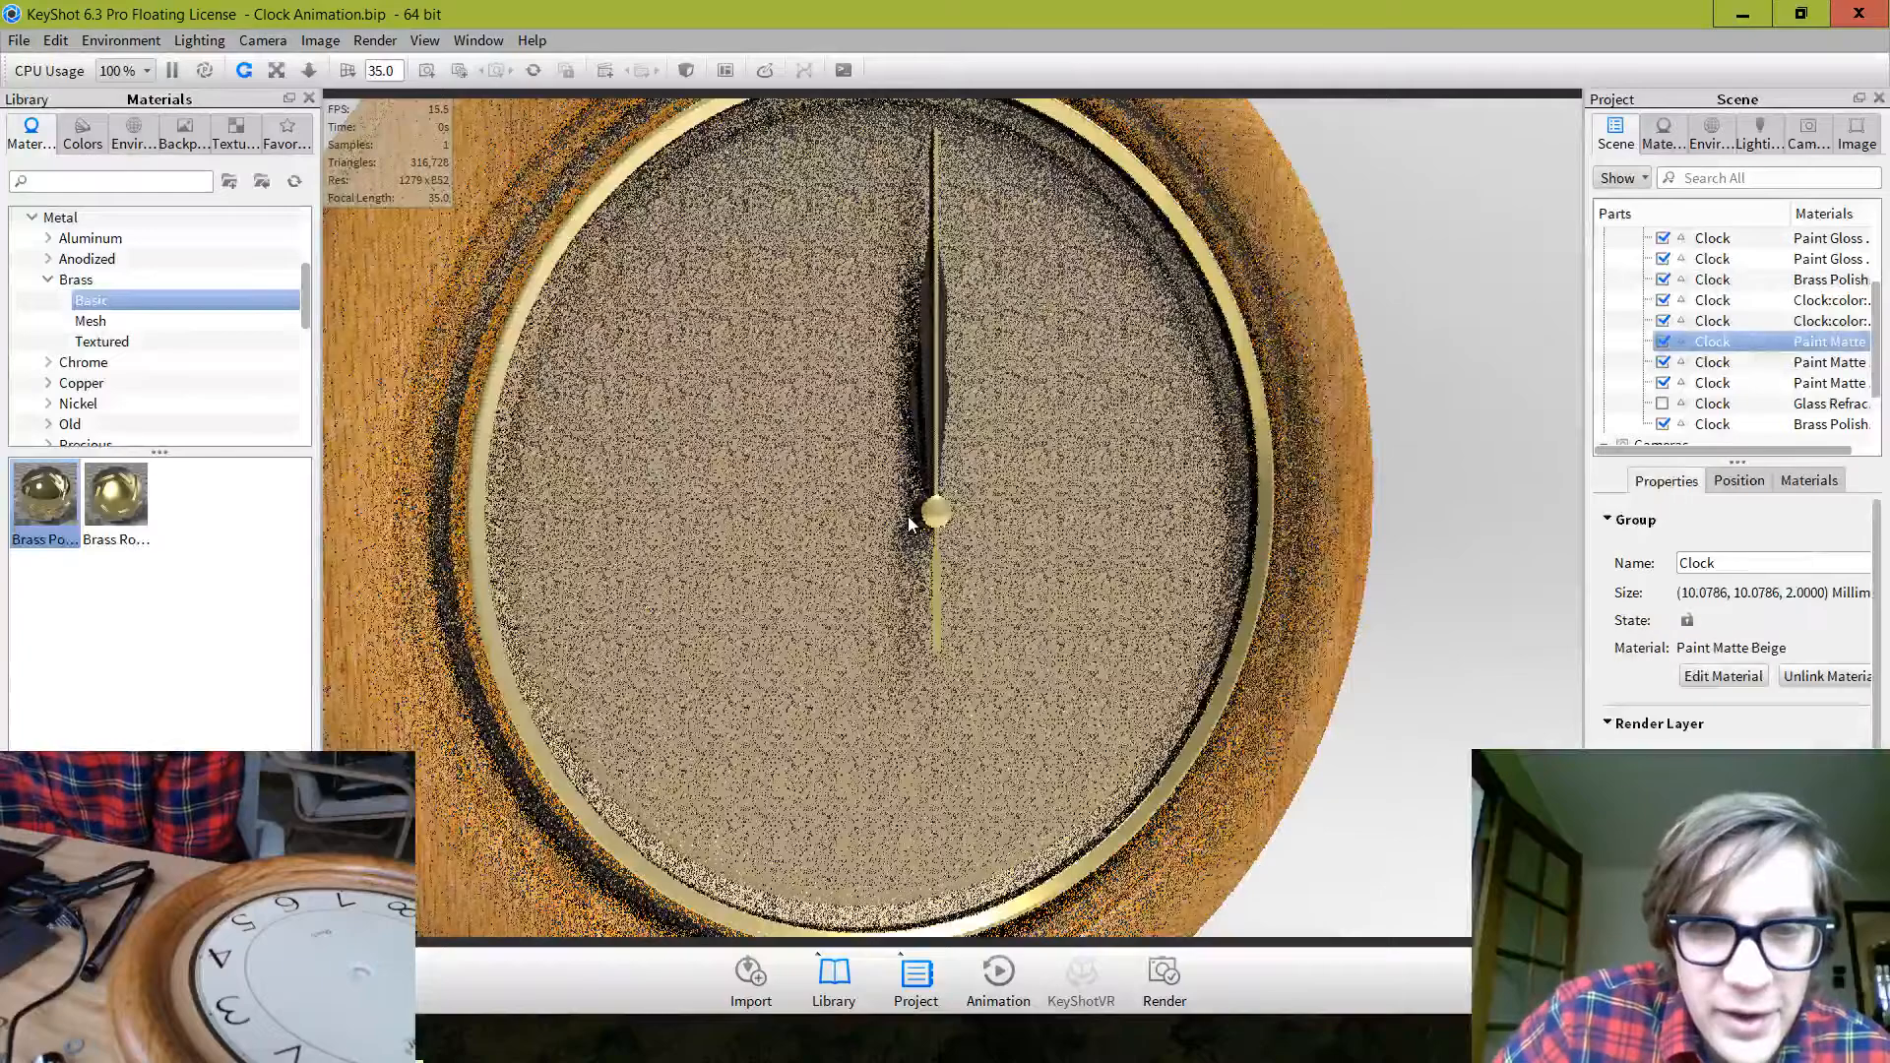
right_click(907, 519)
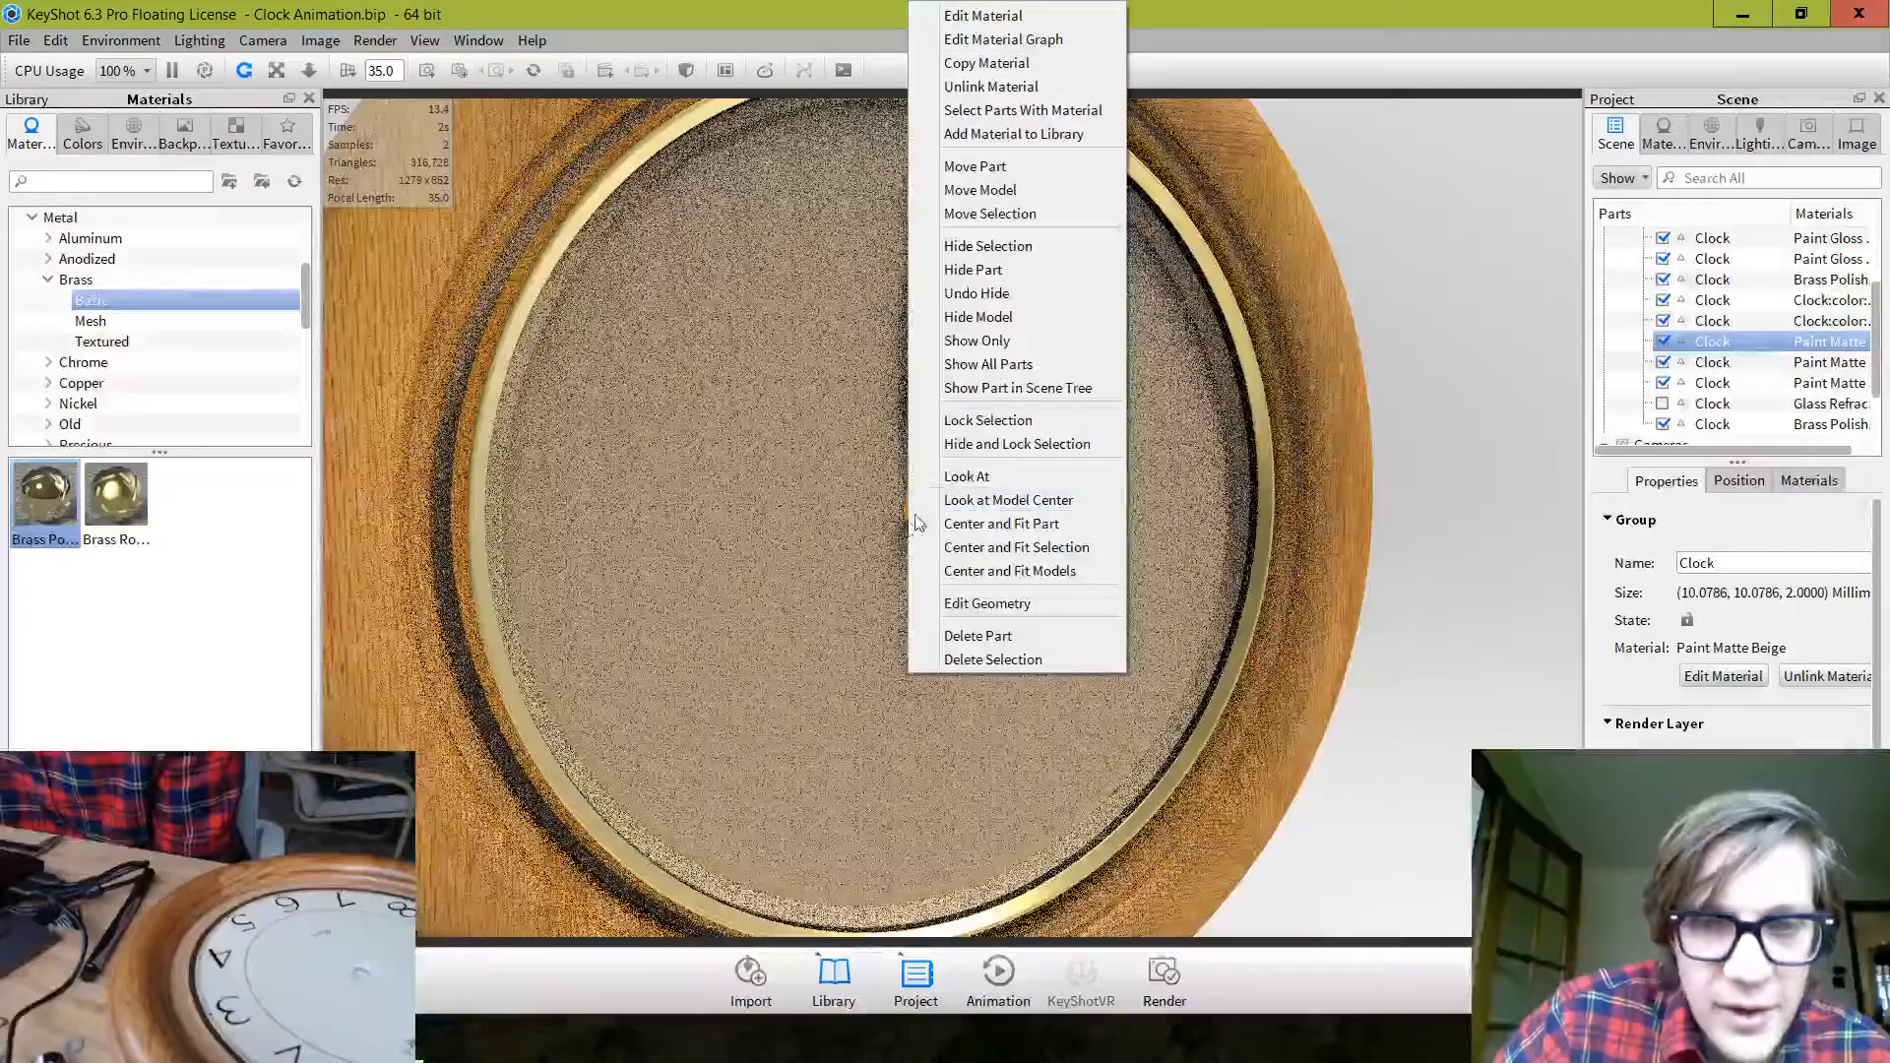
click(996, 87)
Try to apply the basic polished brass to the small collar behind the hands and undo the material change
drag(44, 497, 908, 521)
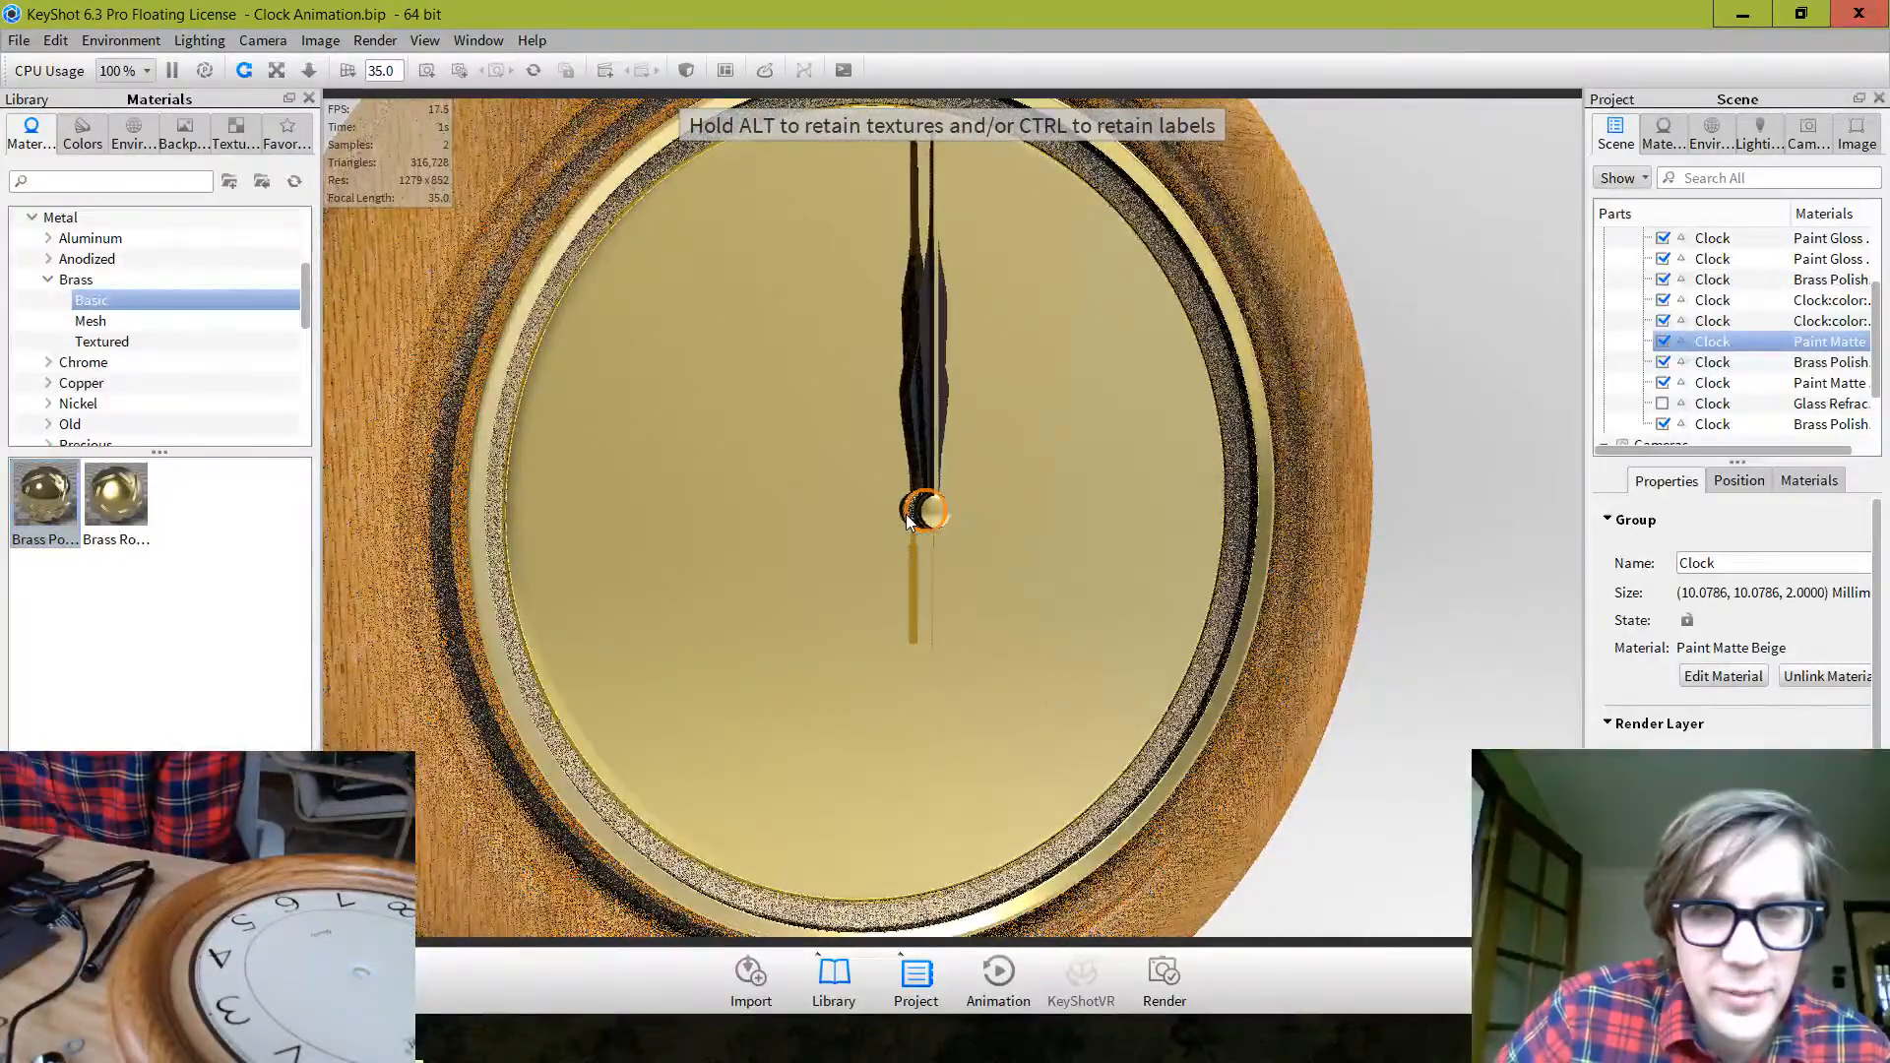
scroll(889, 524, up, 6)
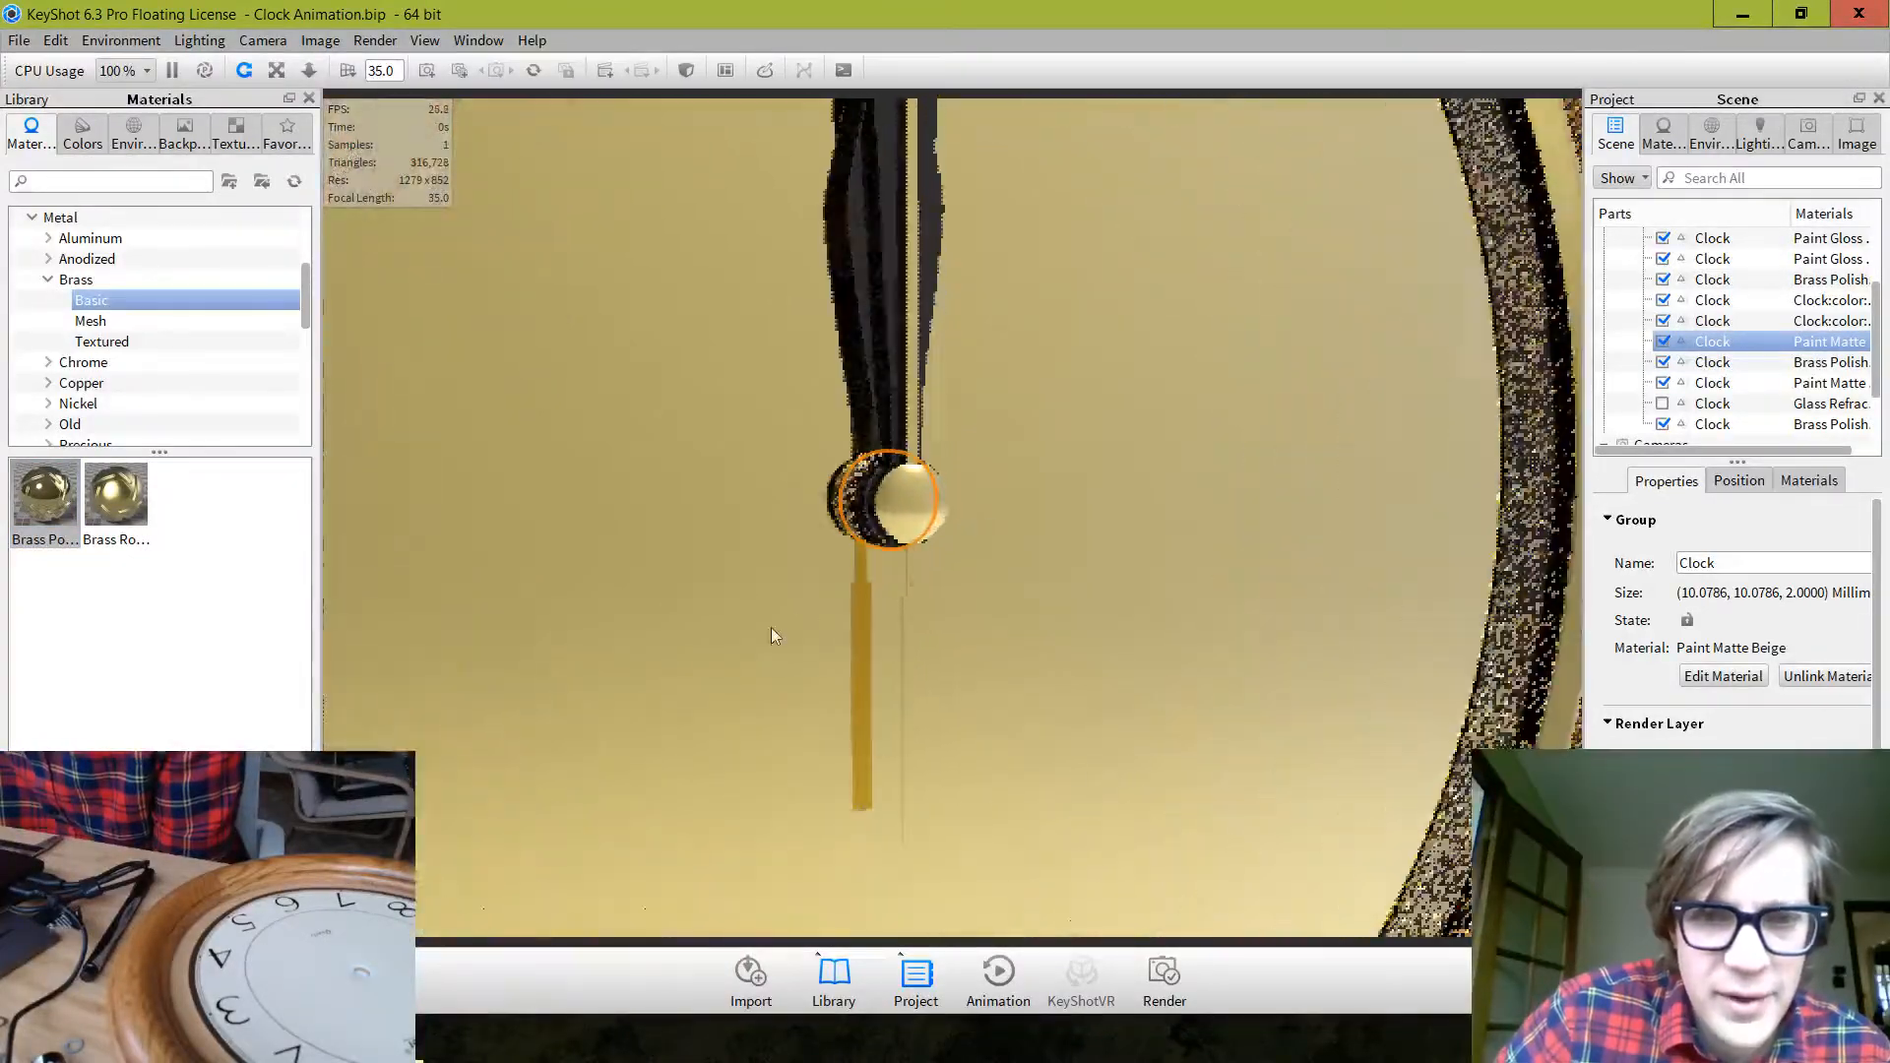
drag(735, 658, 977, 691)
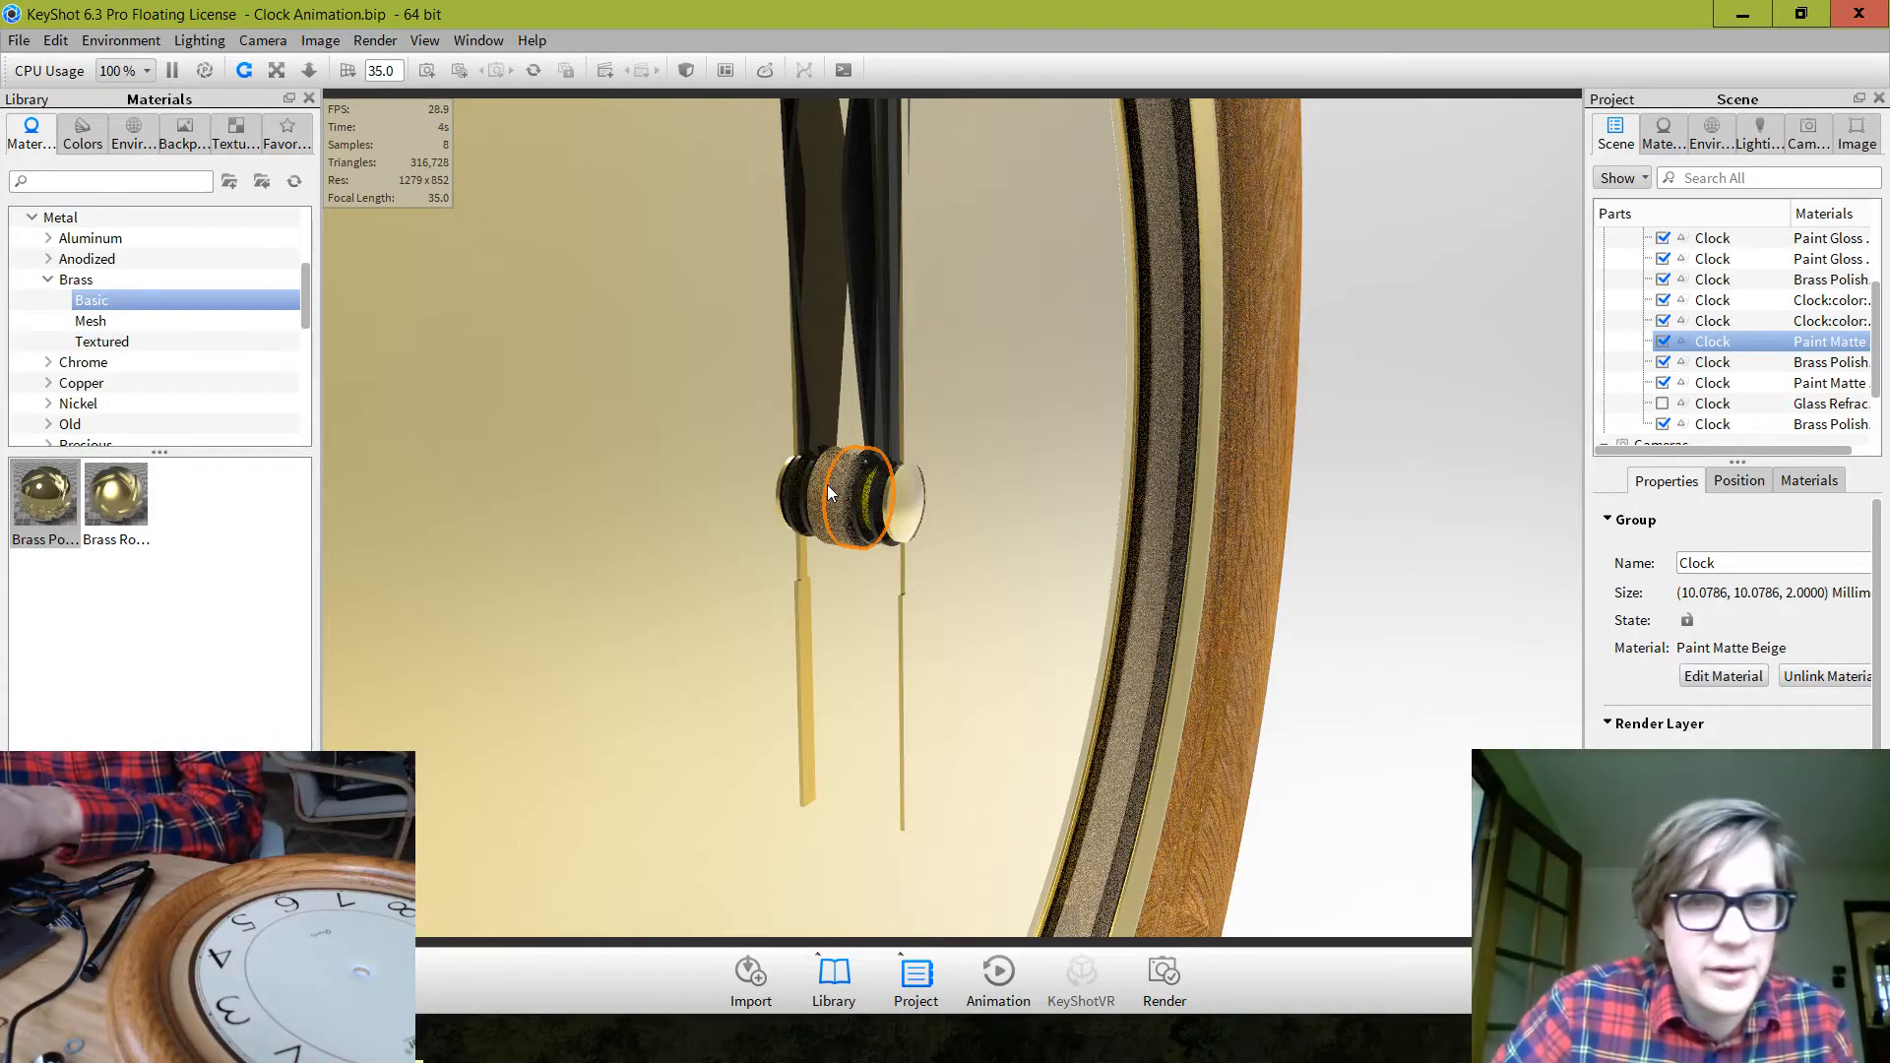
click(55, 41)
click(69, 66)
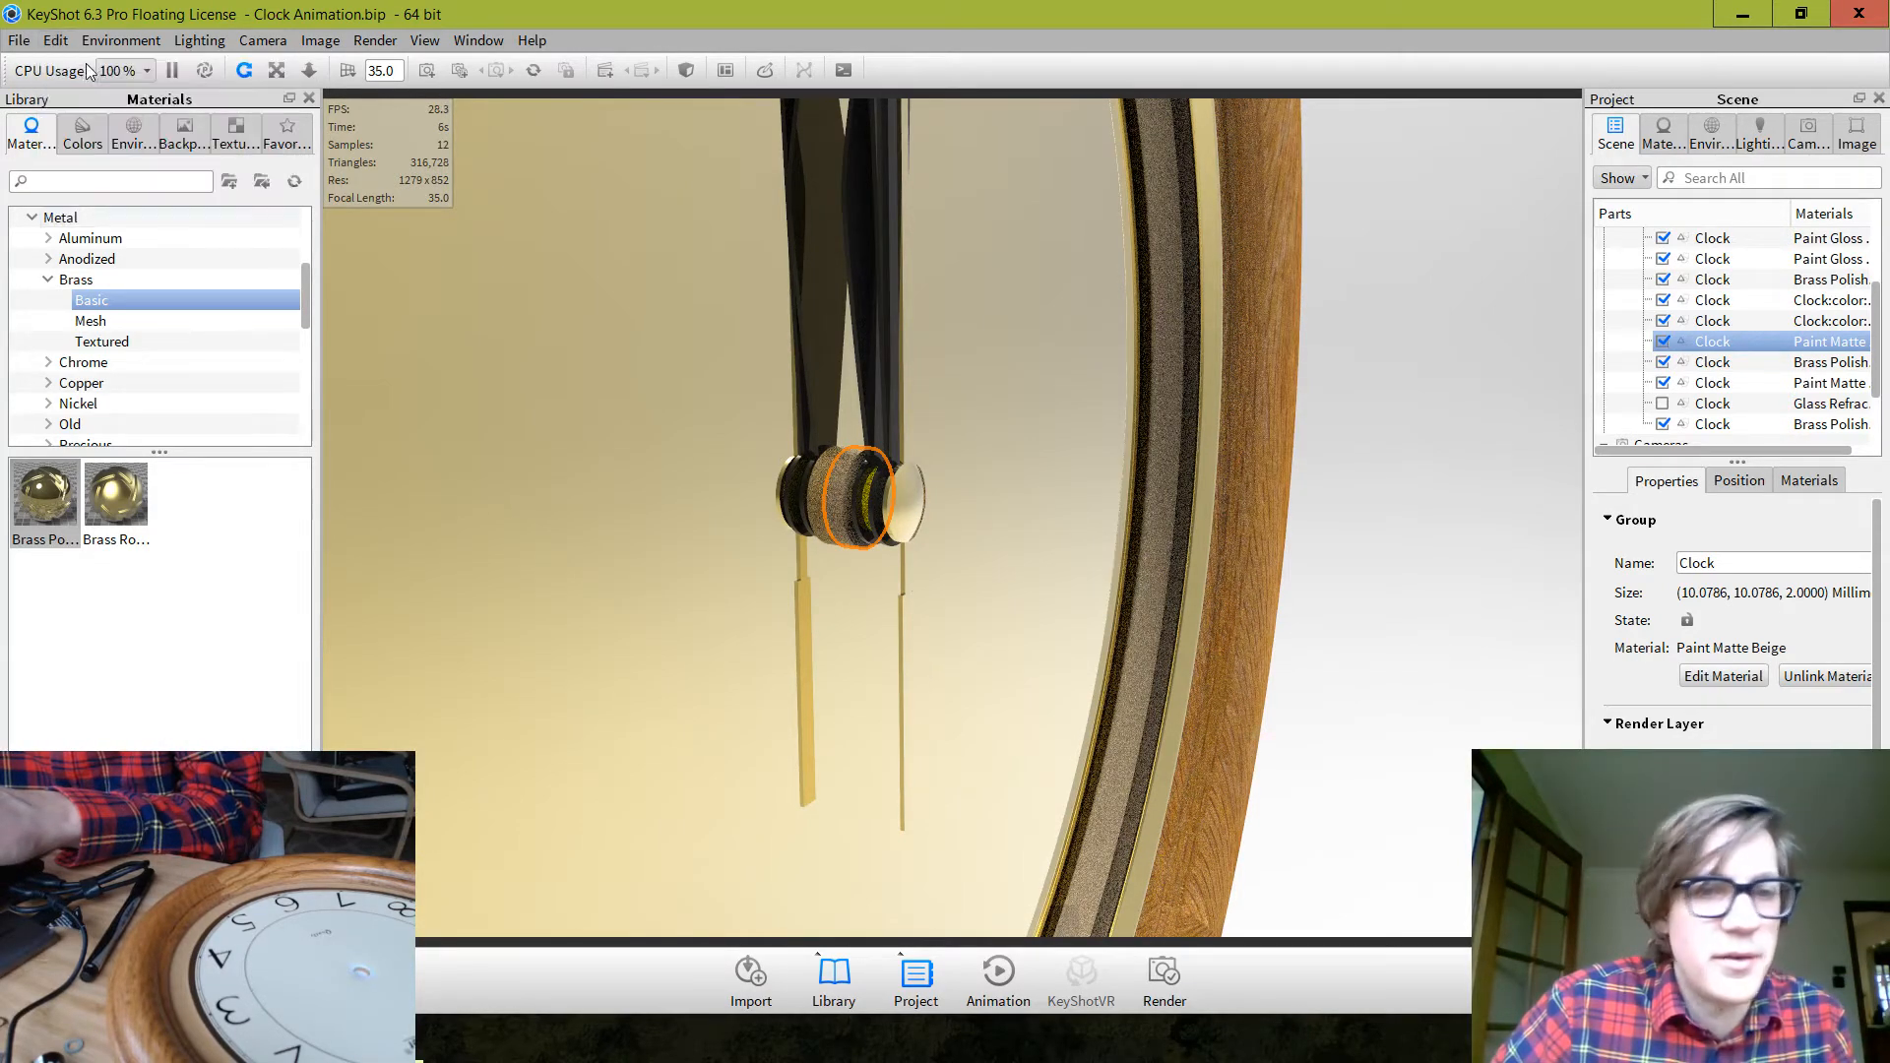
key(ctrl+z)
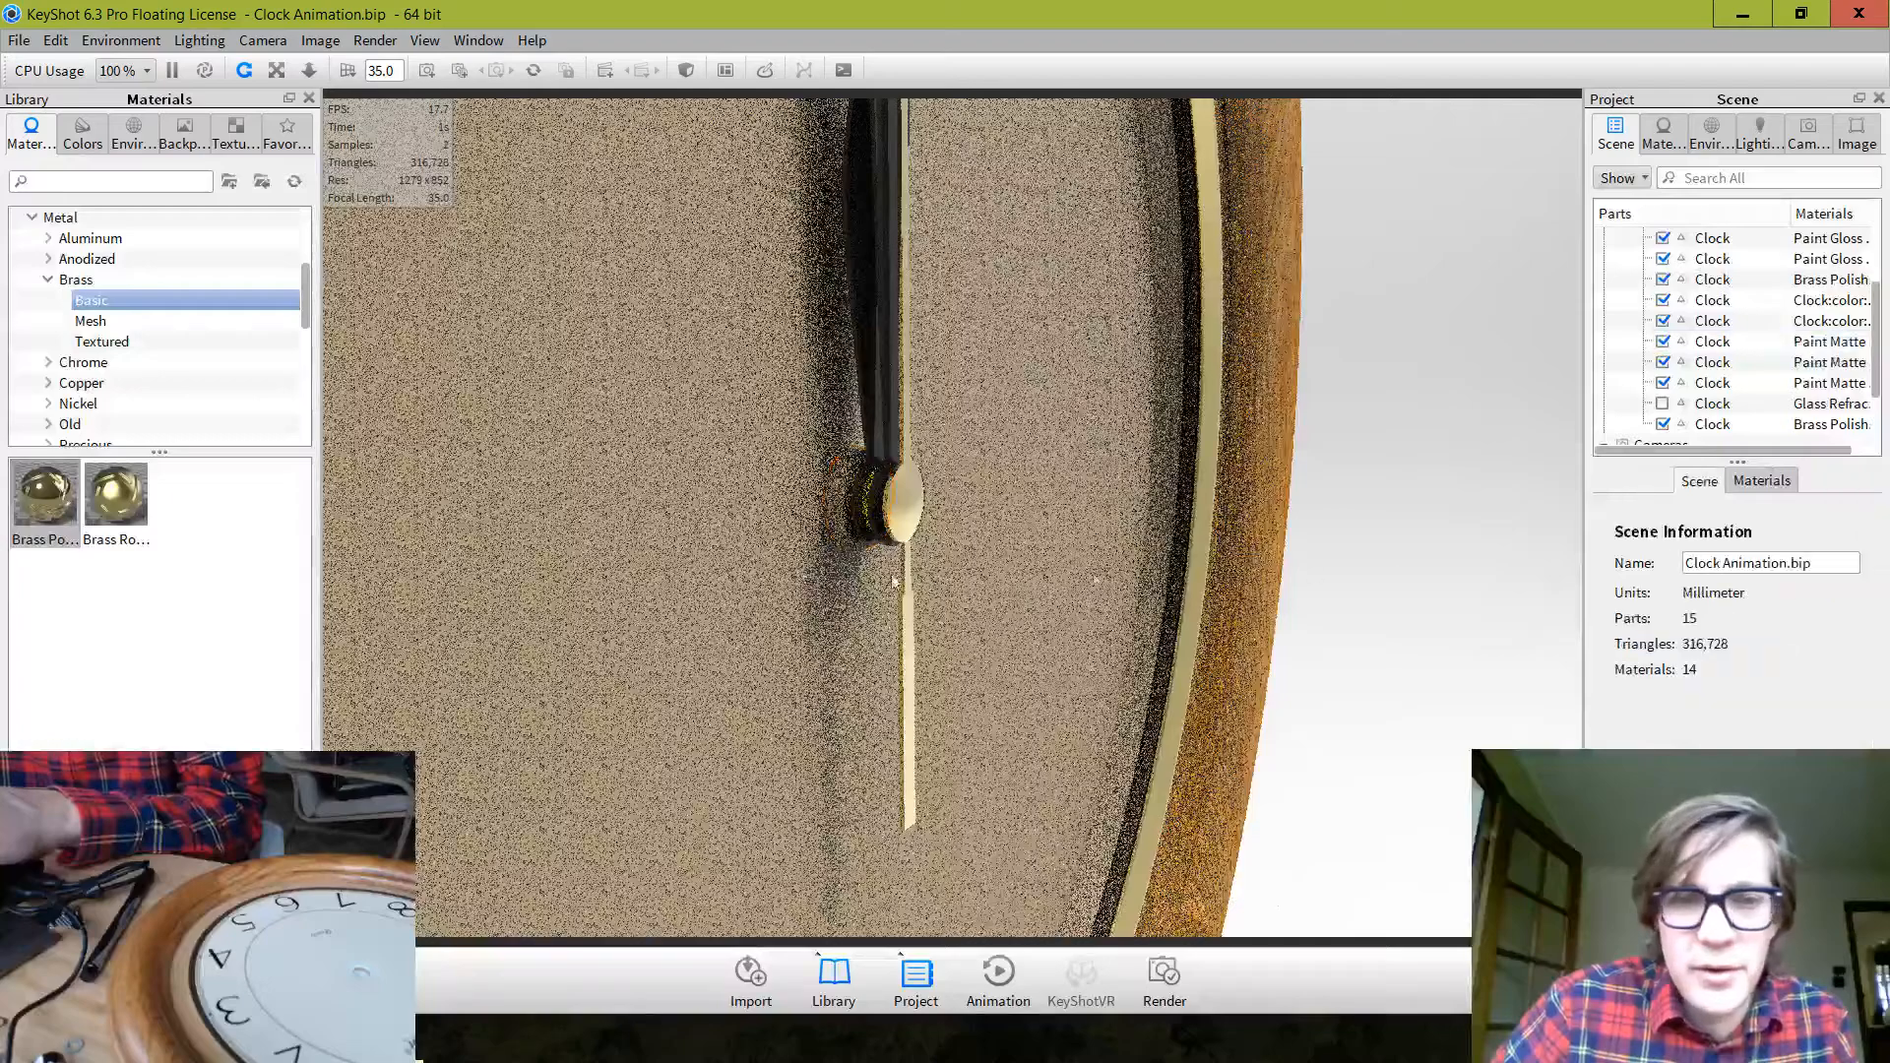
Apply the white matte paint to the clock's round dial
click(591, 489)
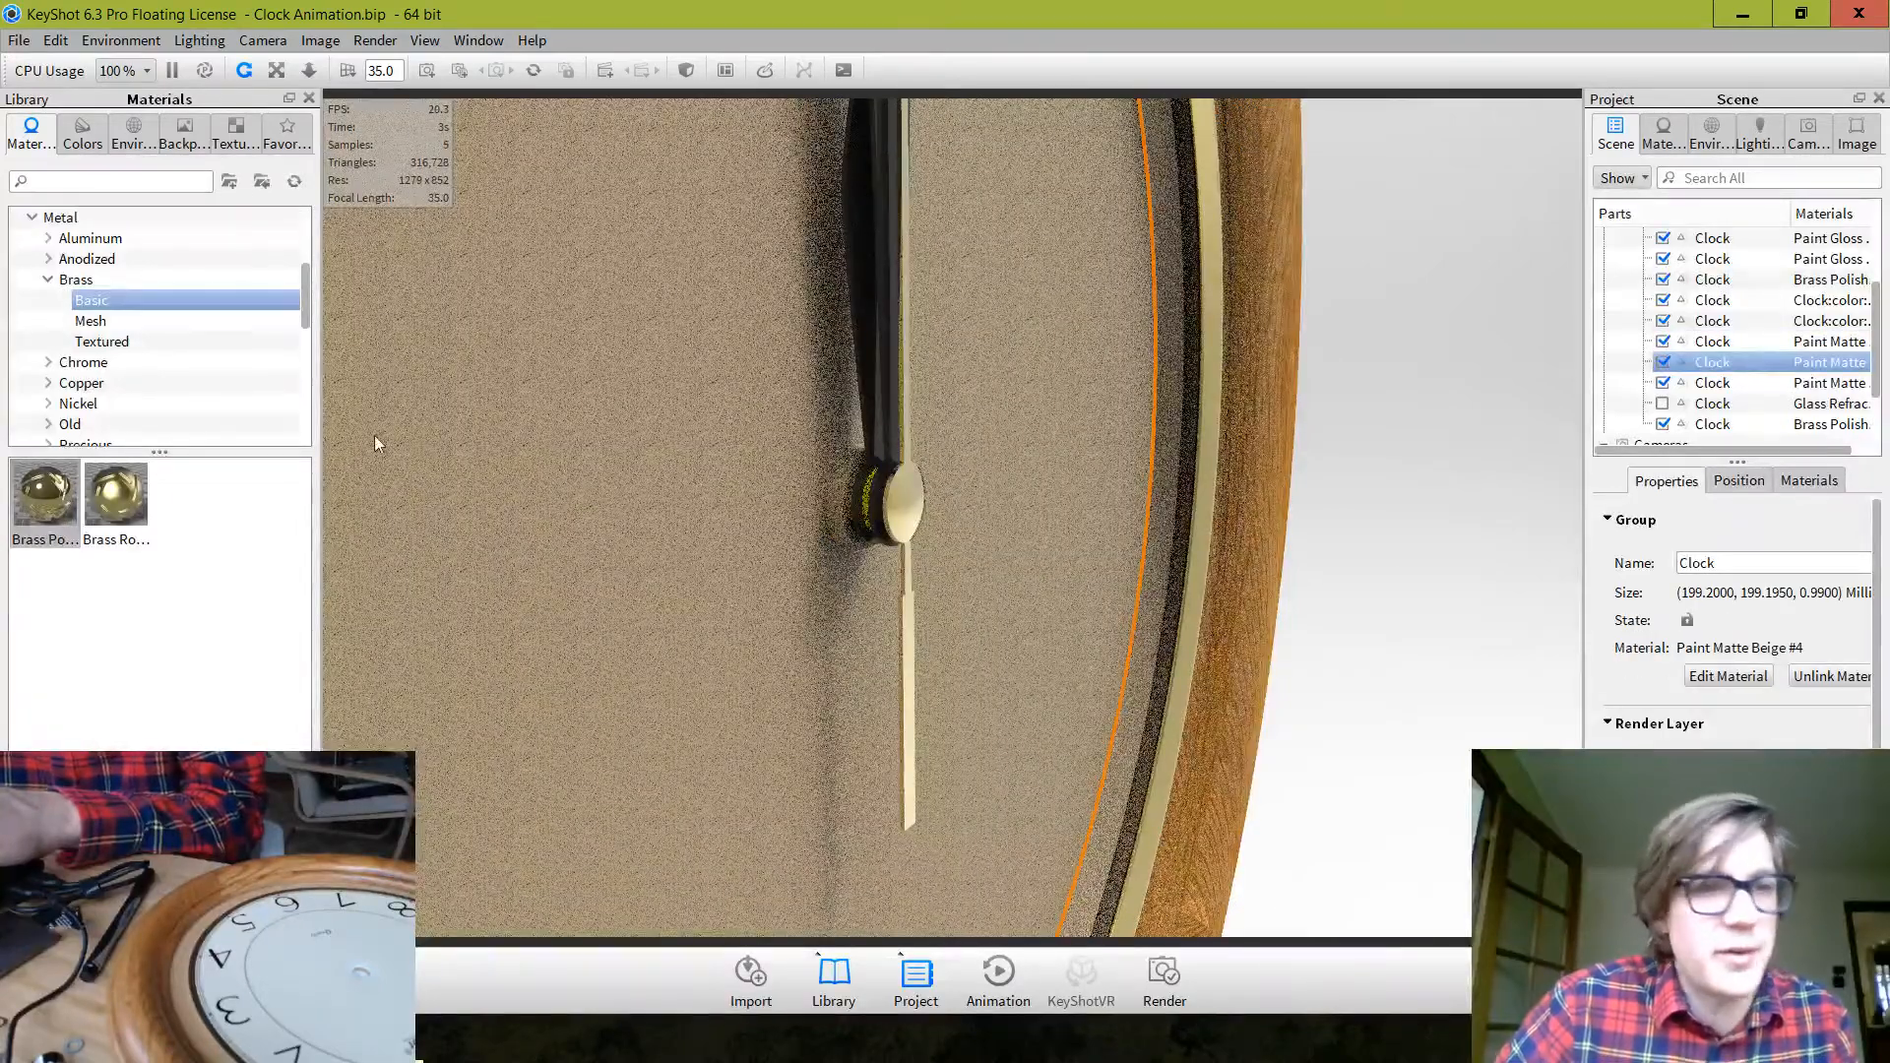
scroll(71, 349, up, 3)
scroll(91, 334, down, 8)
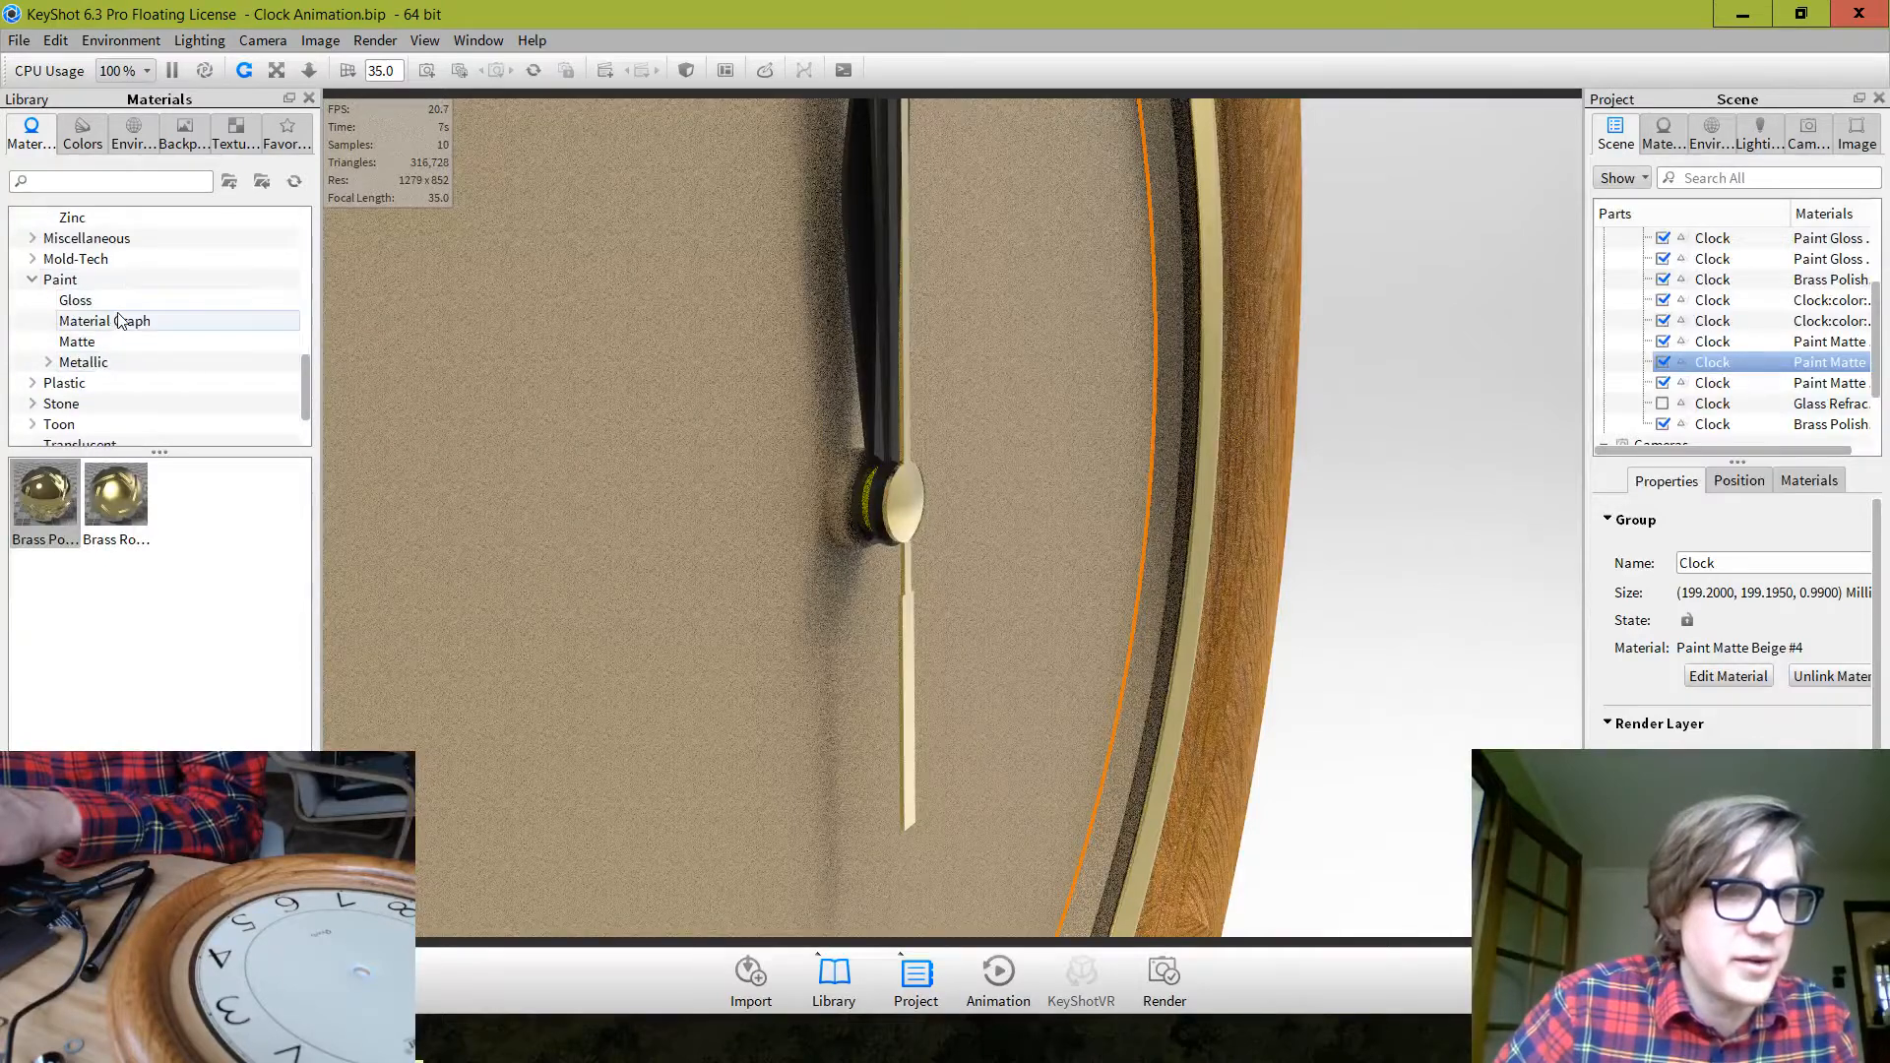
click(122, 342)
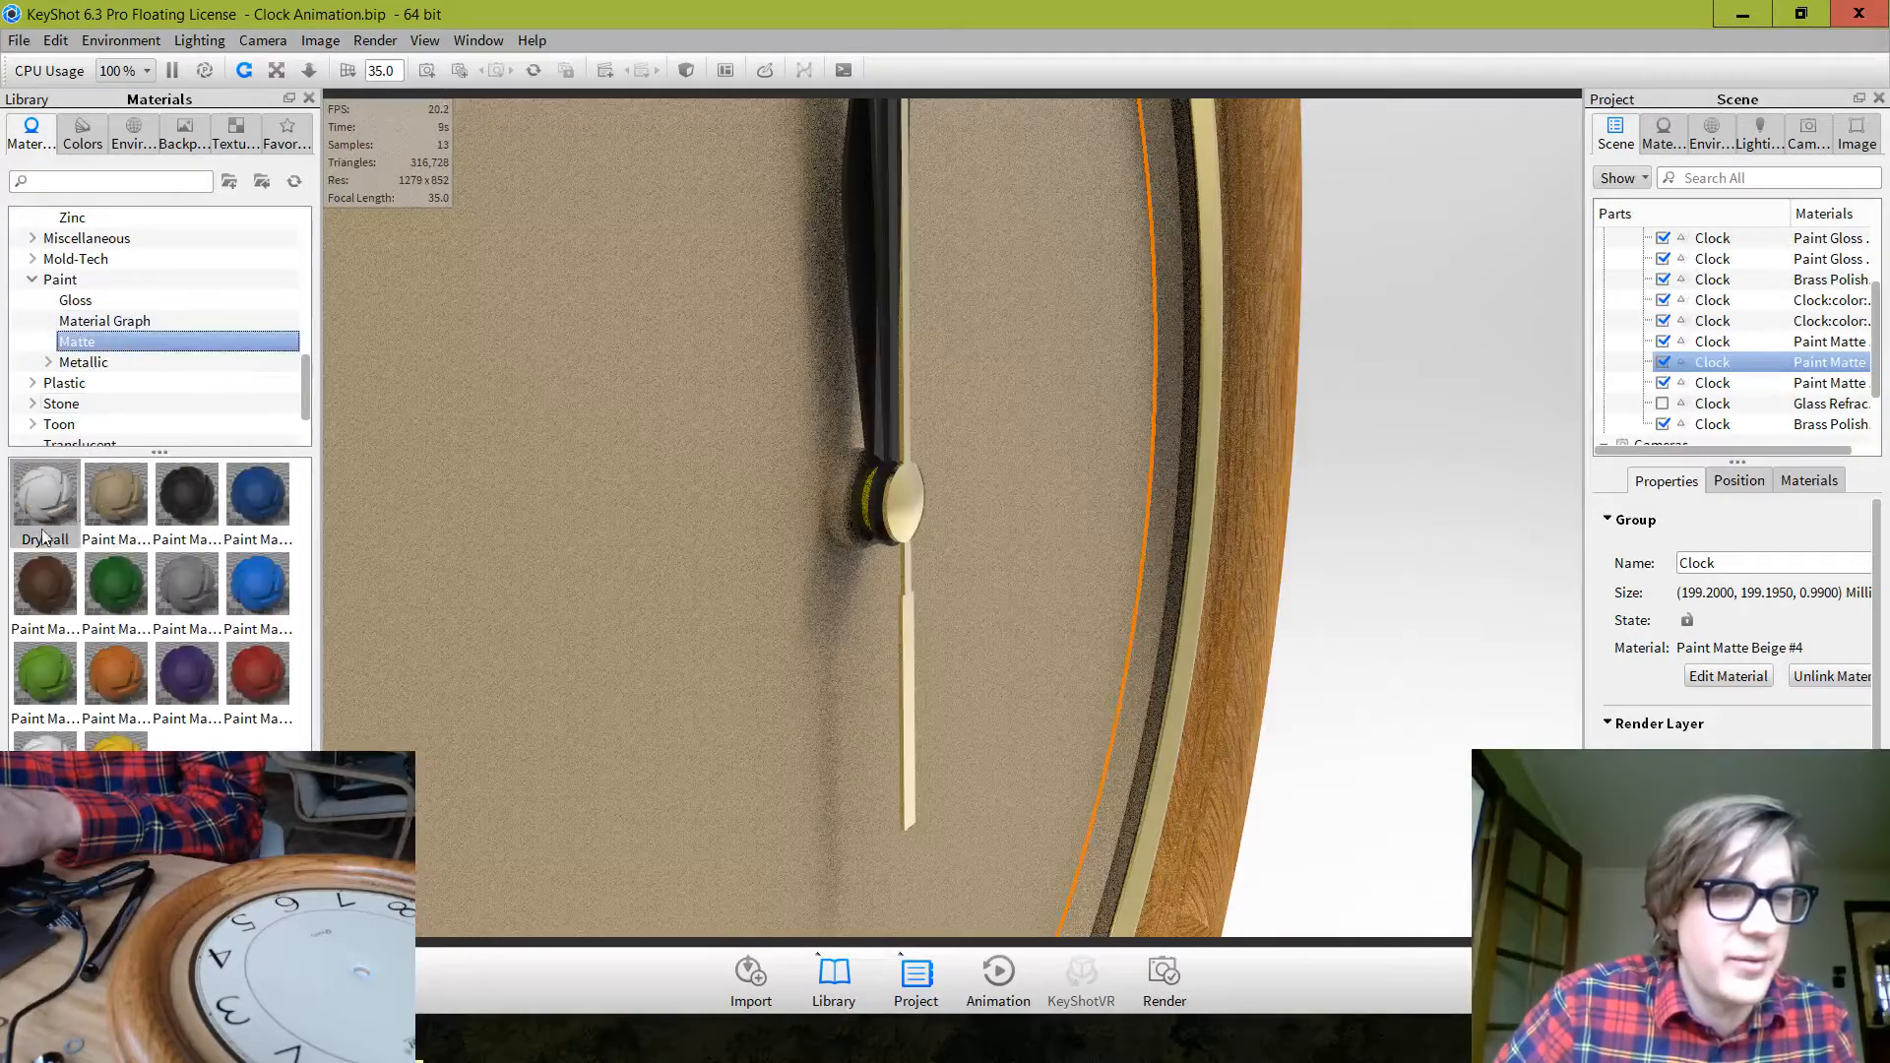
drag(45, 740, 581, 436)
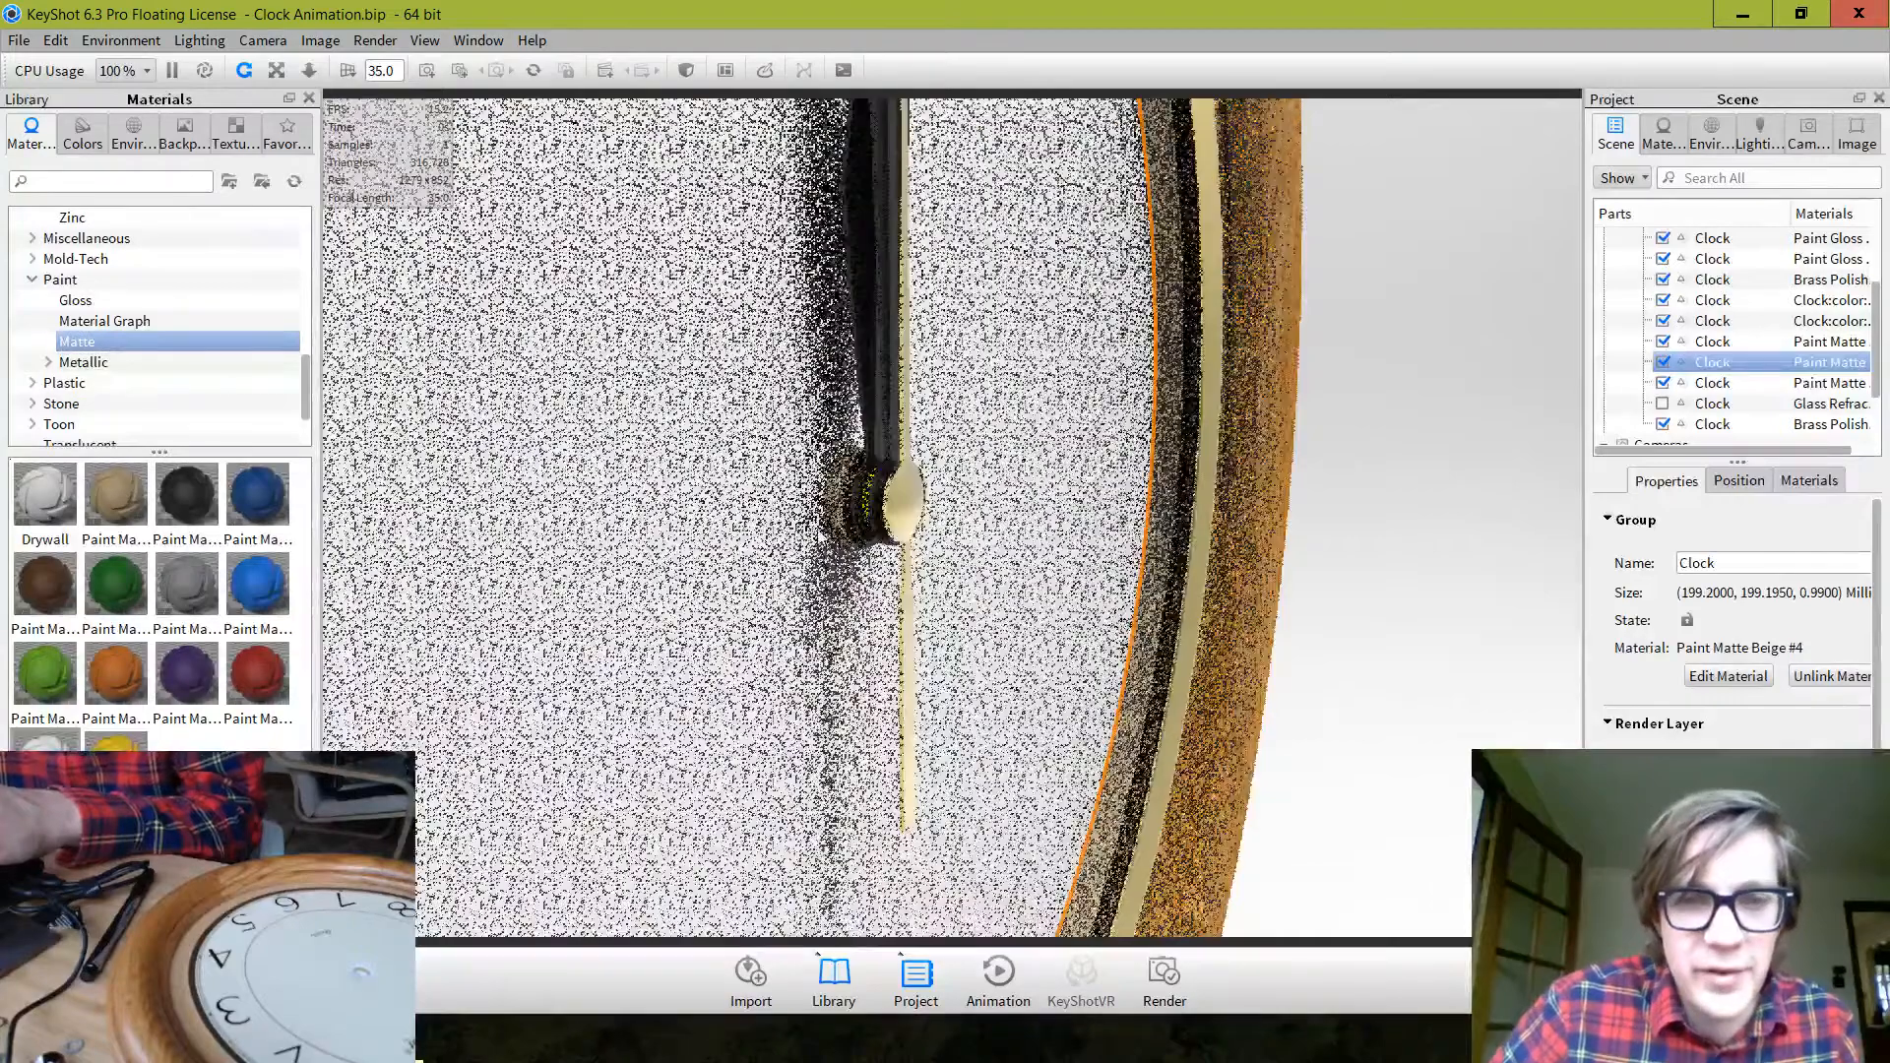
Unlink the material of the small collar behind the hands and apply the basic rough brass to the collar
click(838, 494)
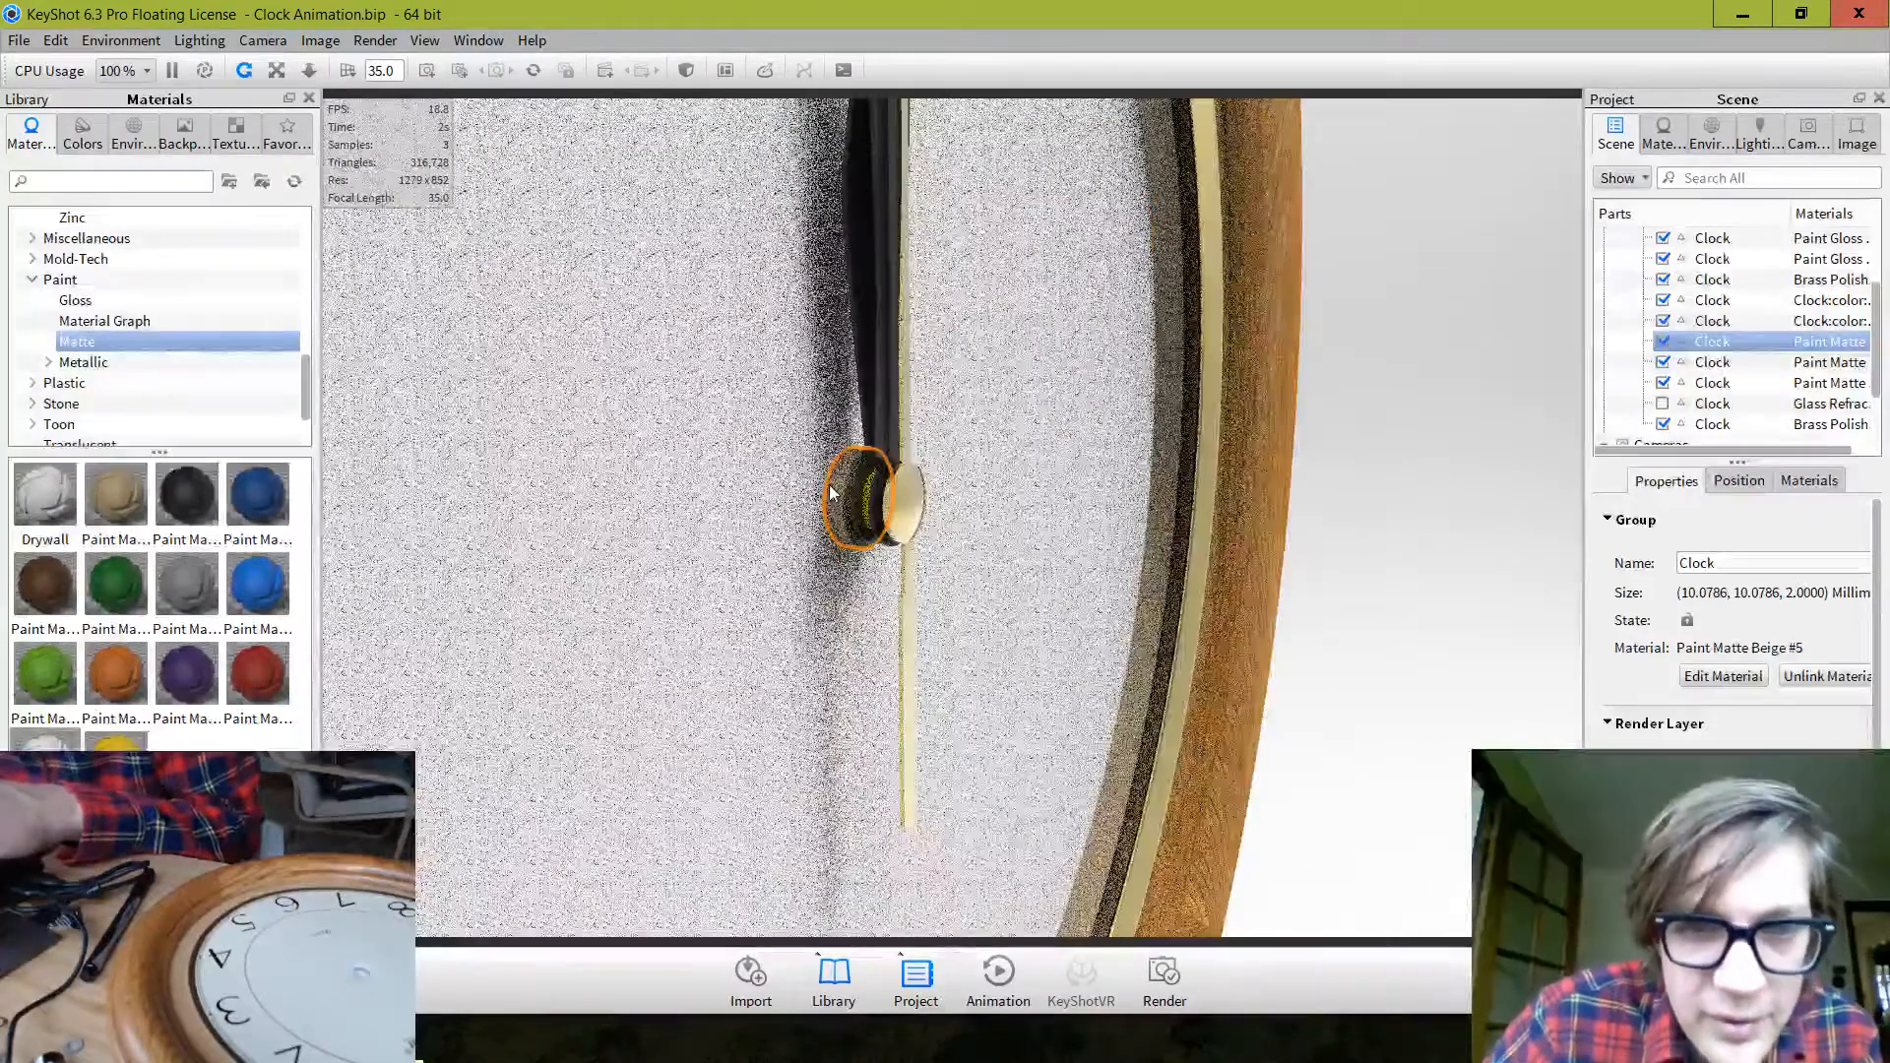
right_click(830, 493)
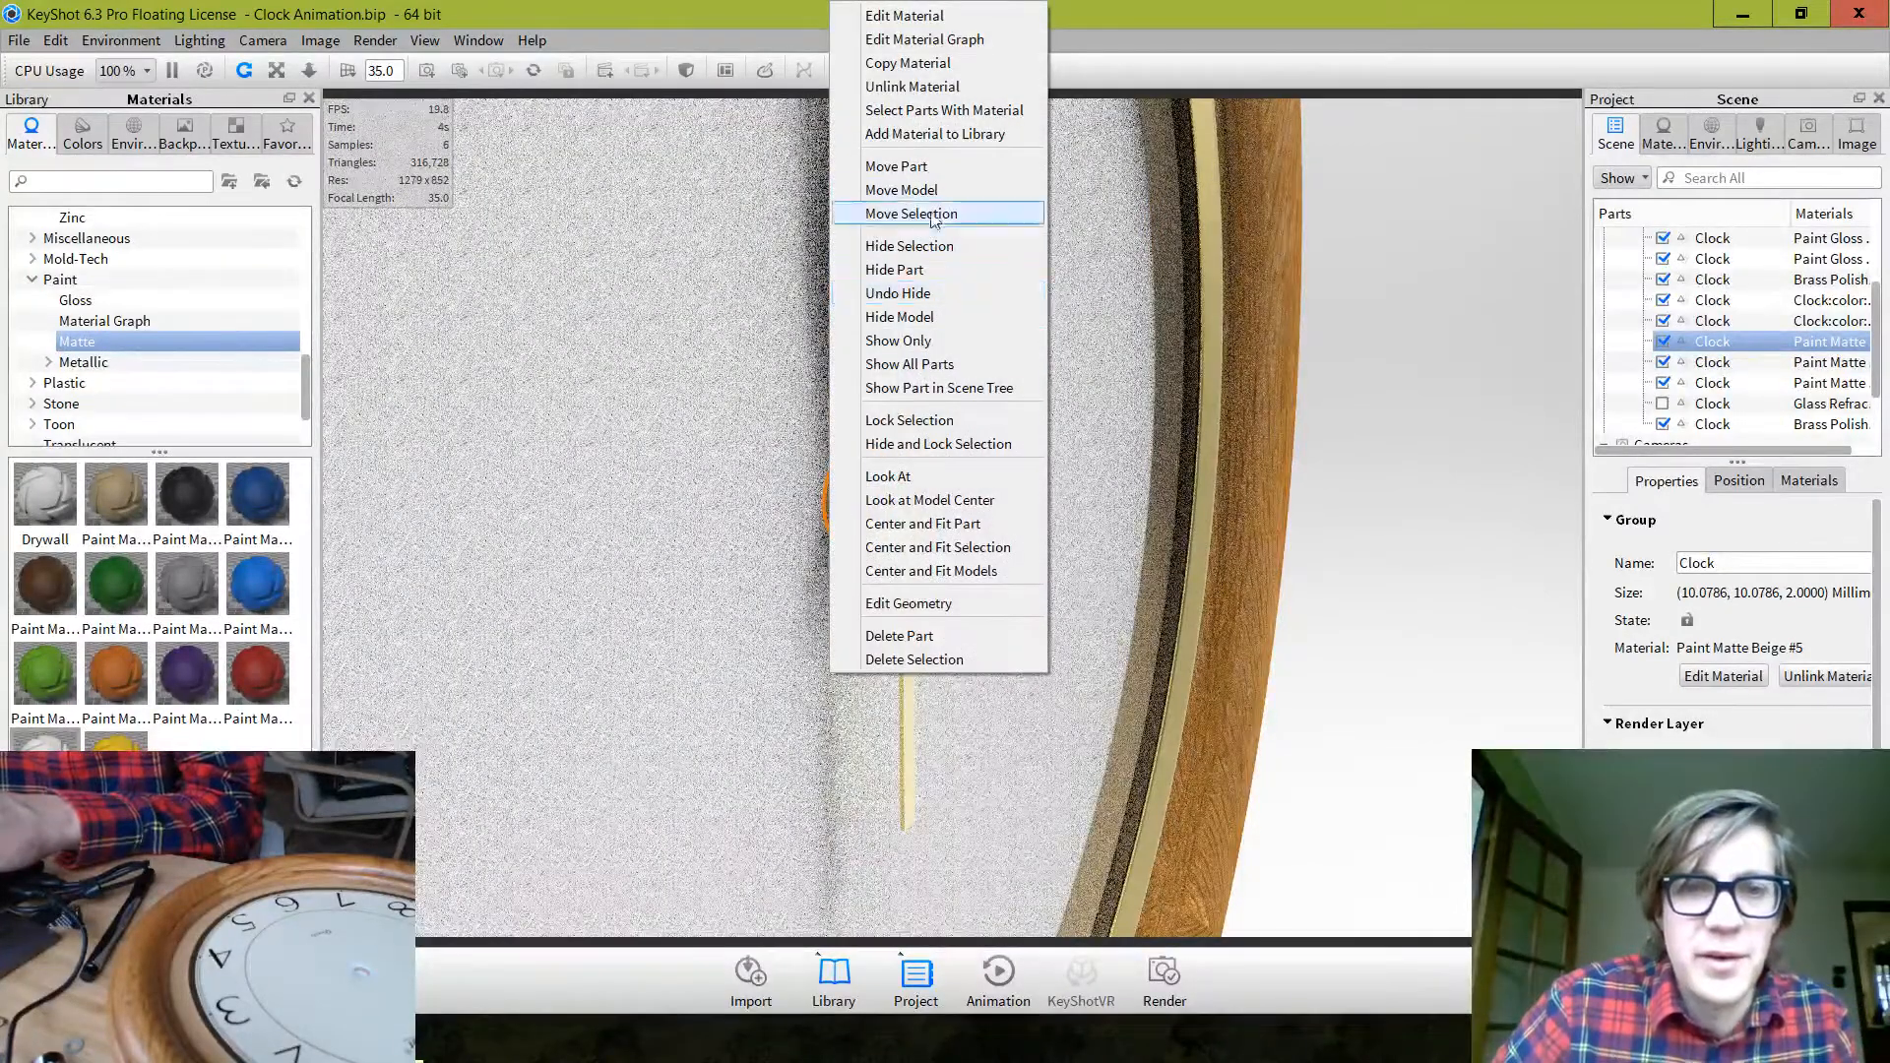
click(937, 90)
scroll(81, 310, up, 5)
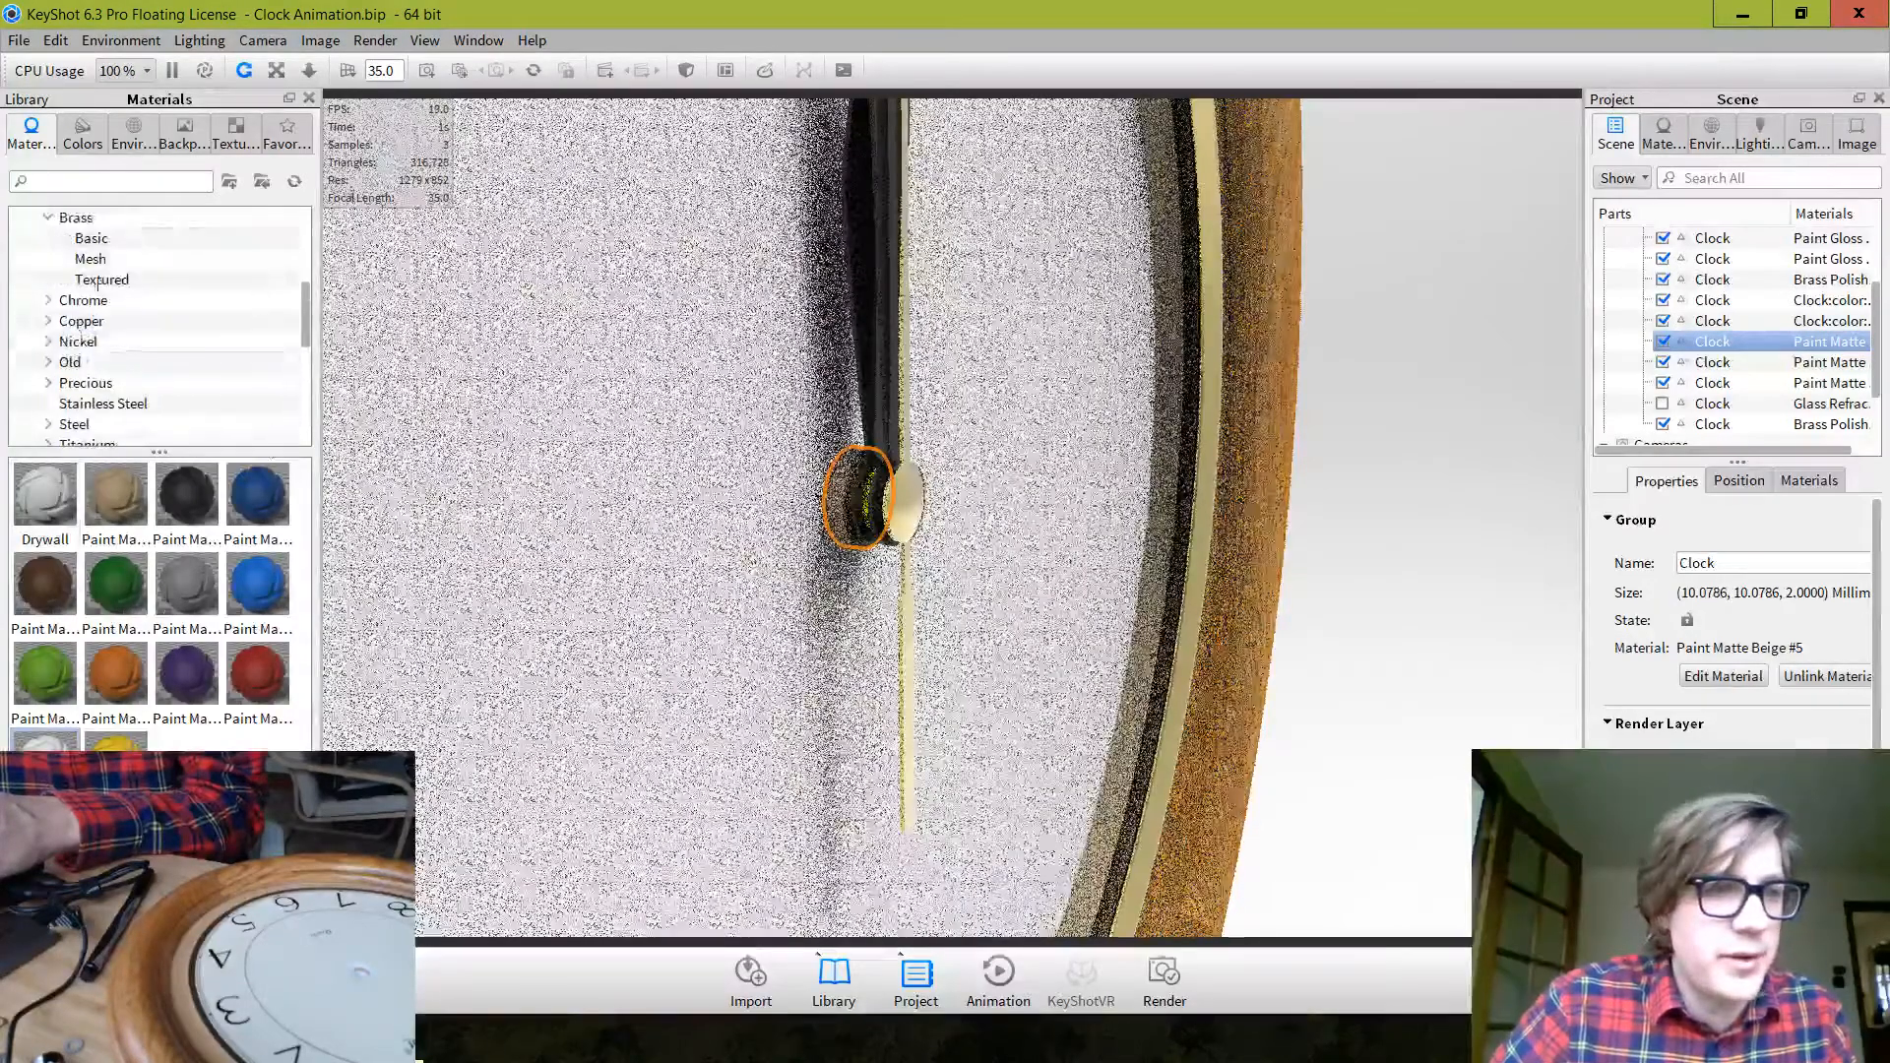
click(123, 239)
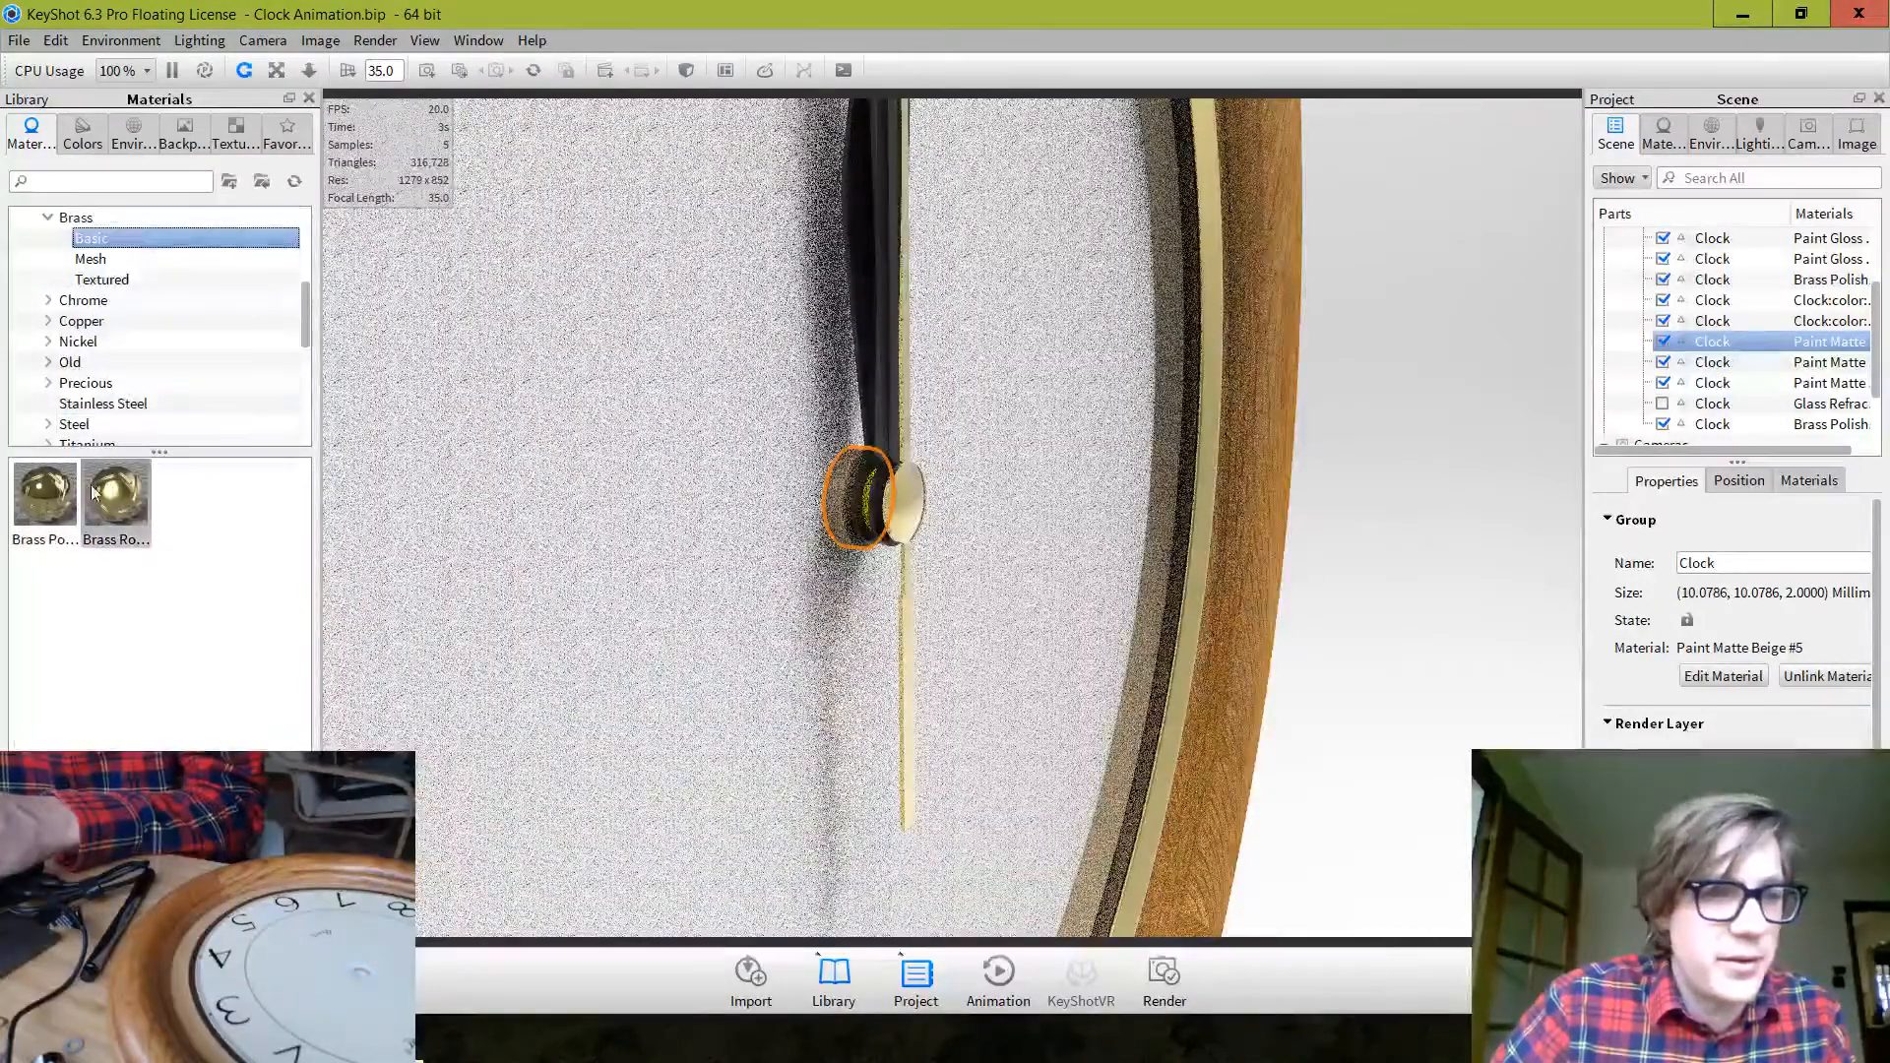
drag(141, 495, 849, 488)
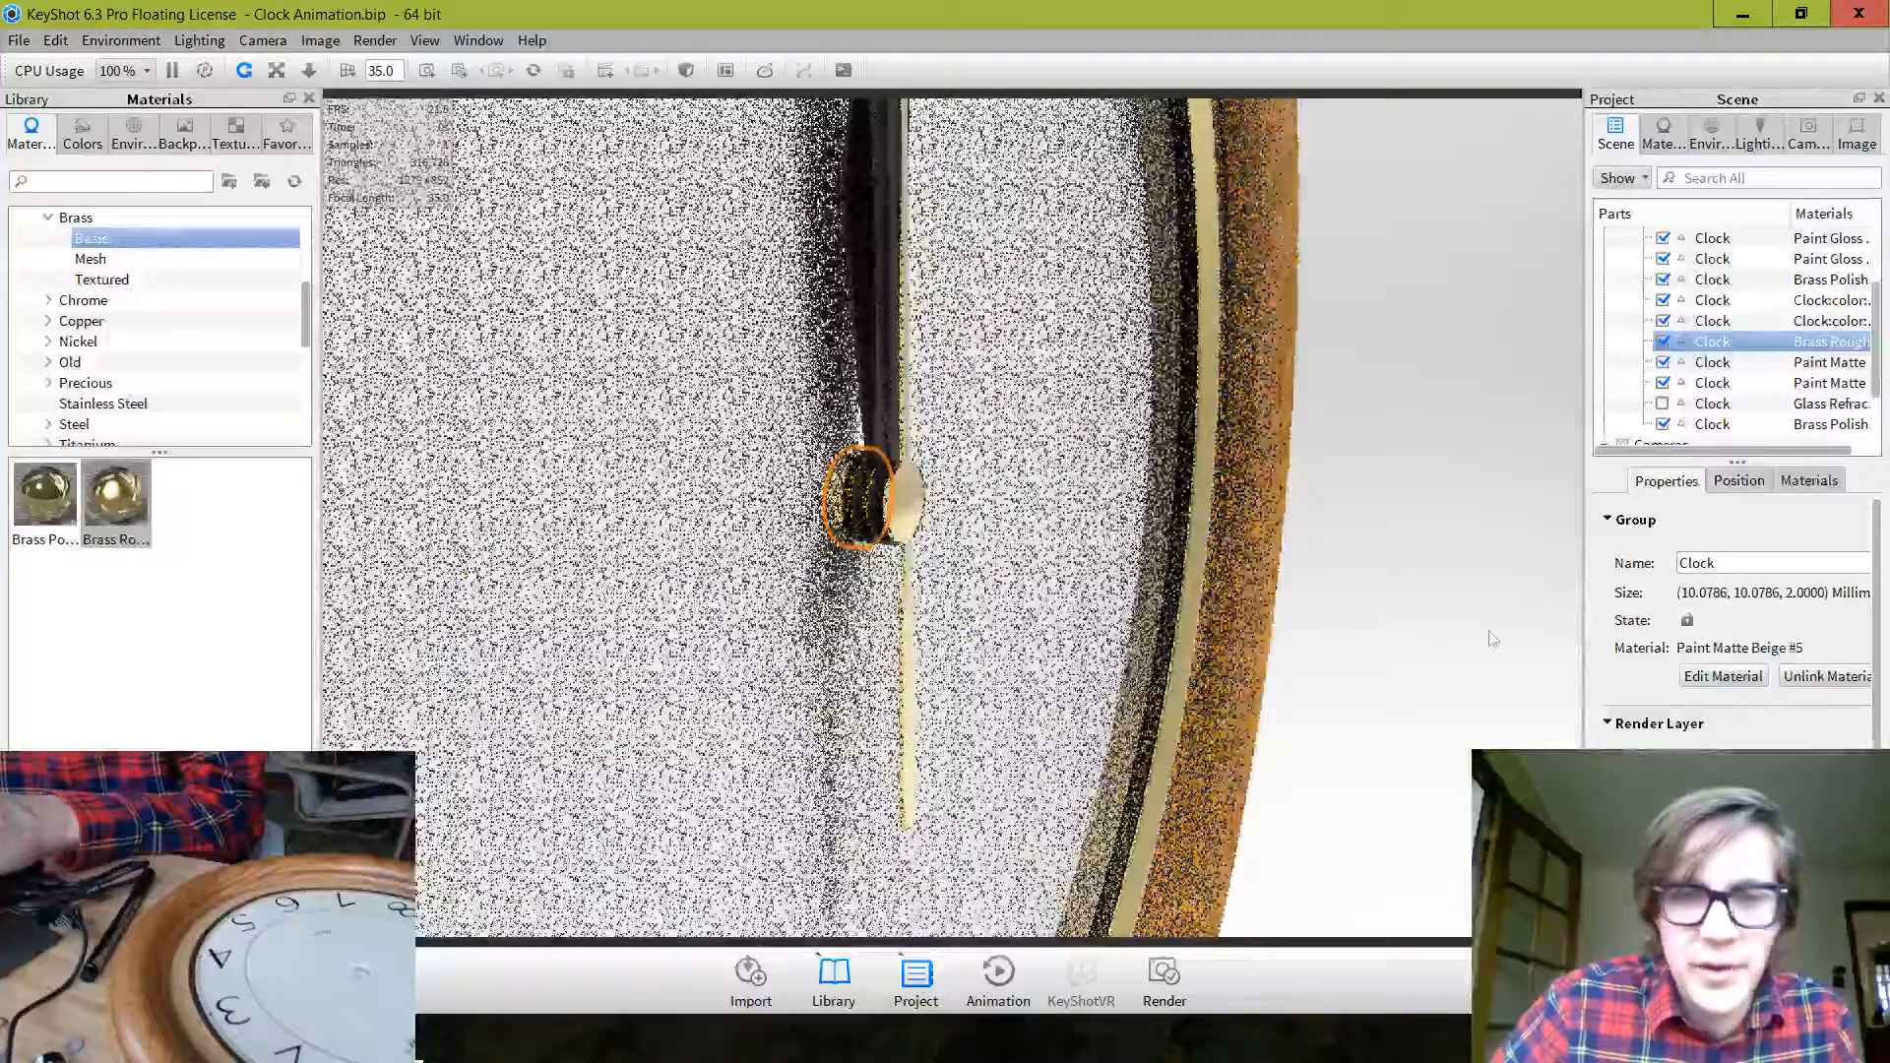
drag(1485, 641, 1335, 630)
scroll(1335, 630, down, 5)
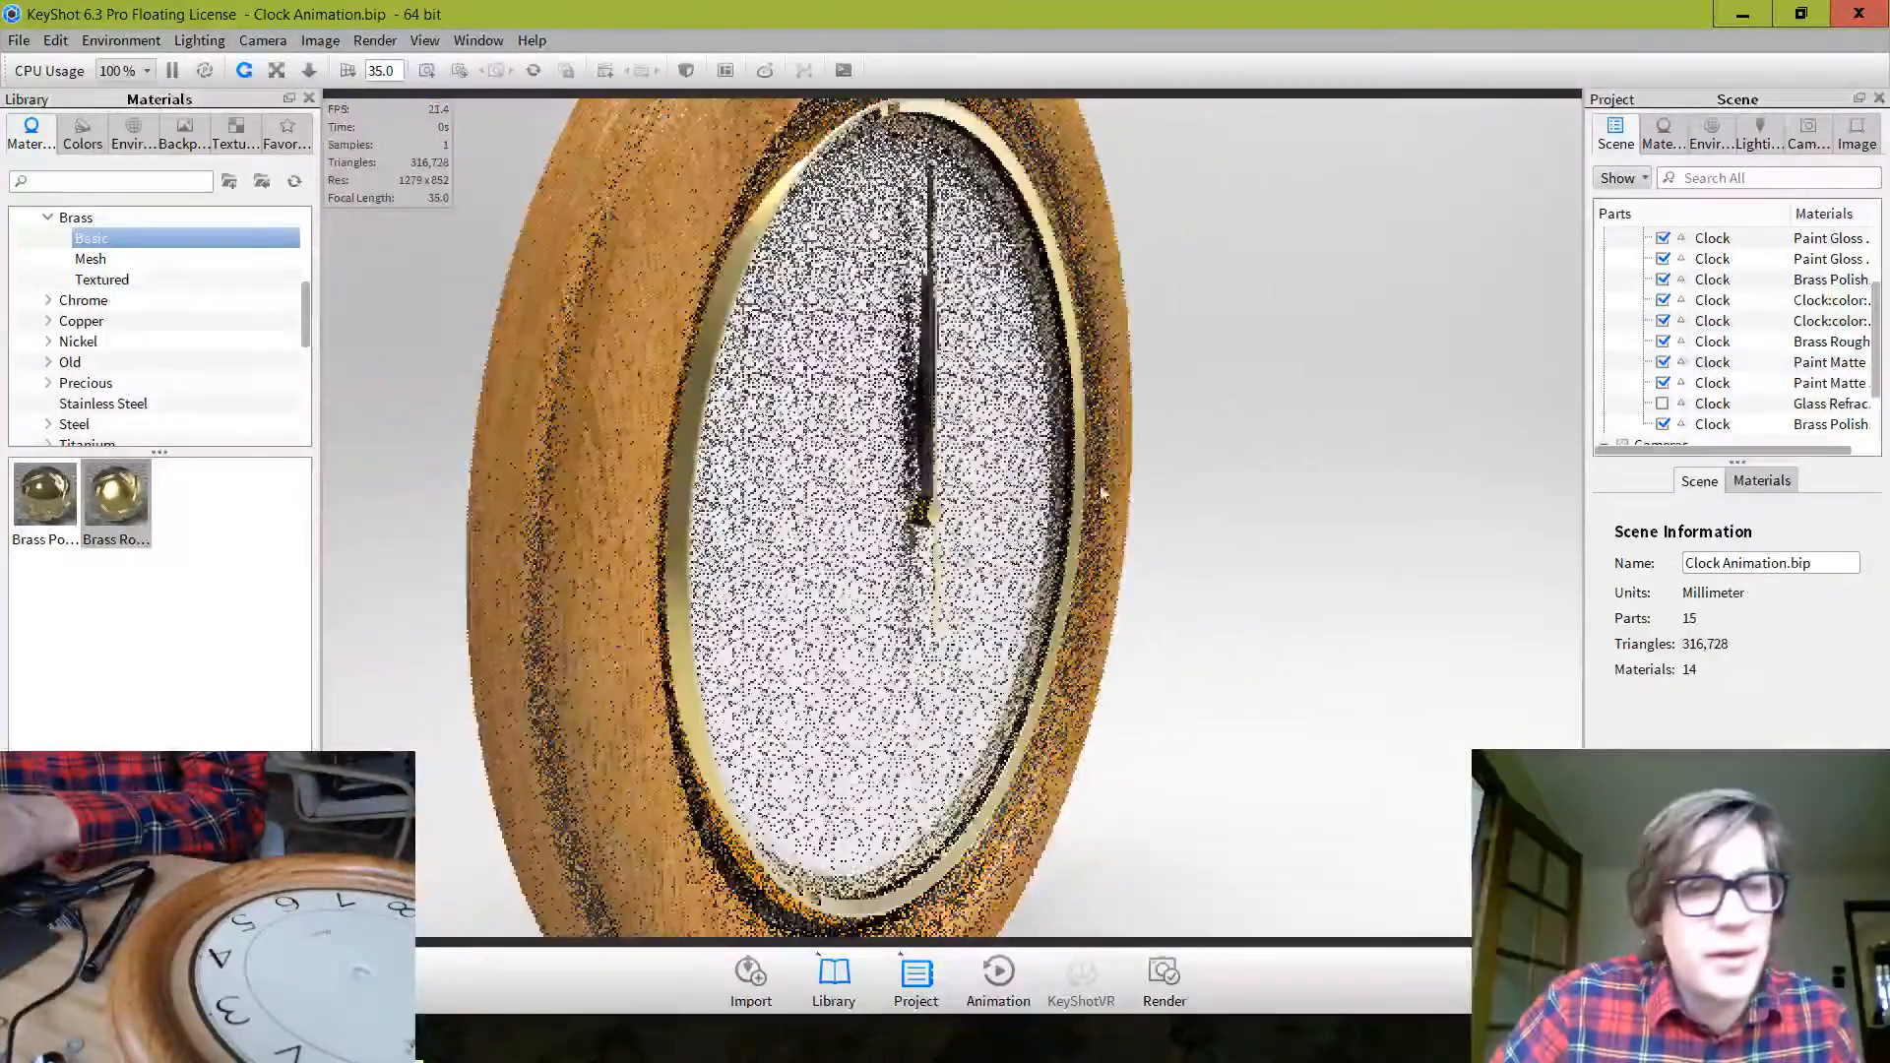
Find the hard plastic materials in the library and apply the hard rough grey plastic to the rim around the clock's dial
scroll(106, 350, down, 2)
scroll(103, 340, down, 3)
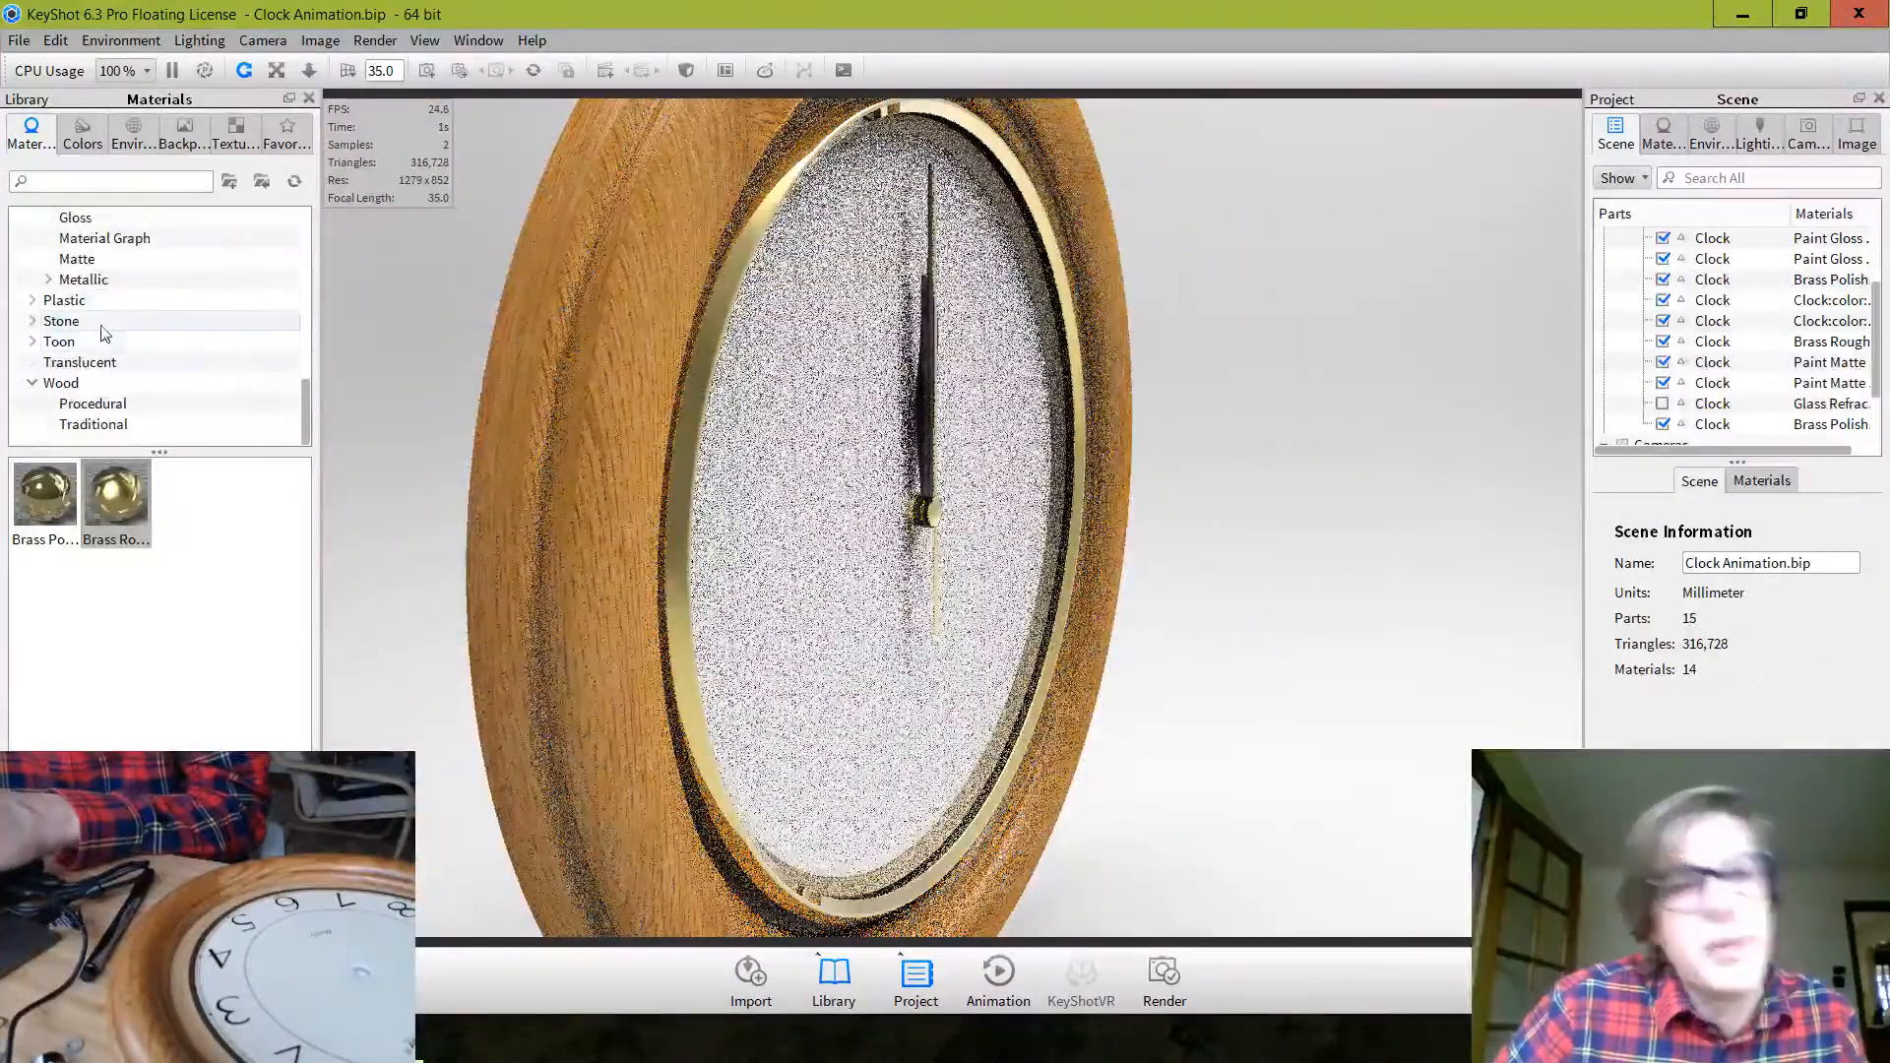
click(33, 301)
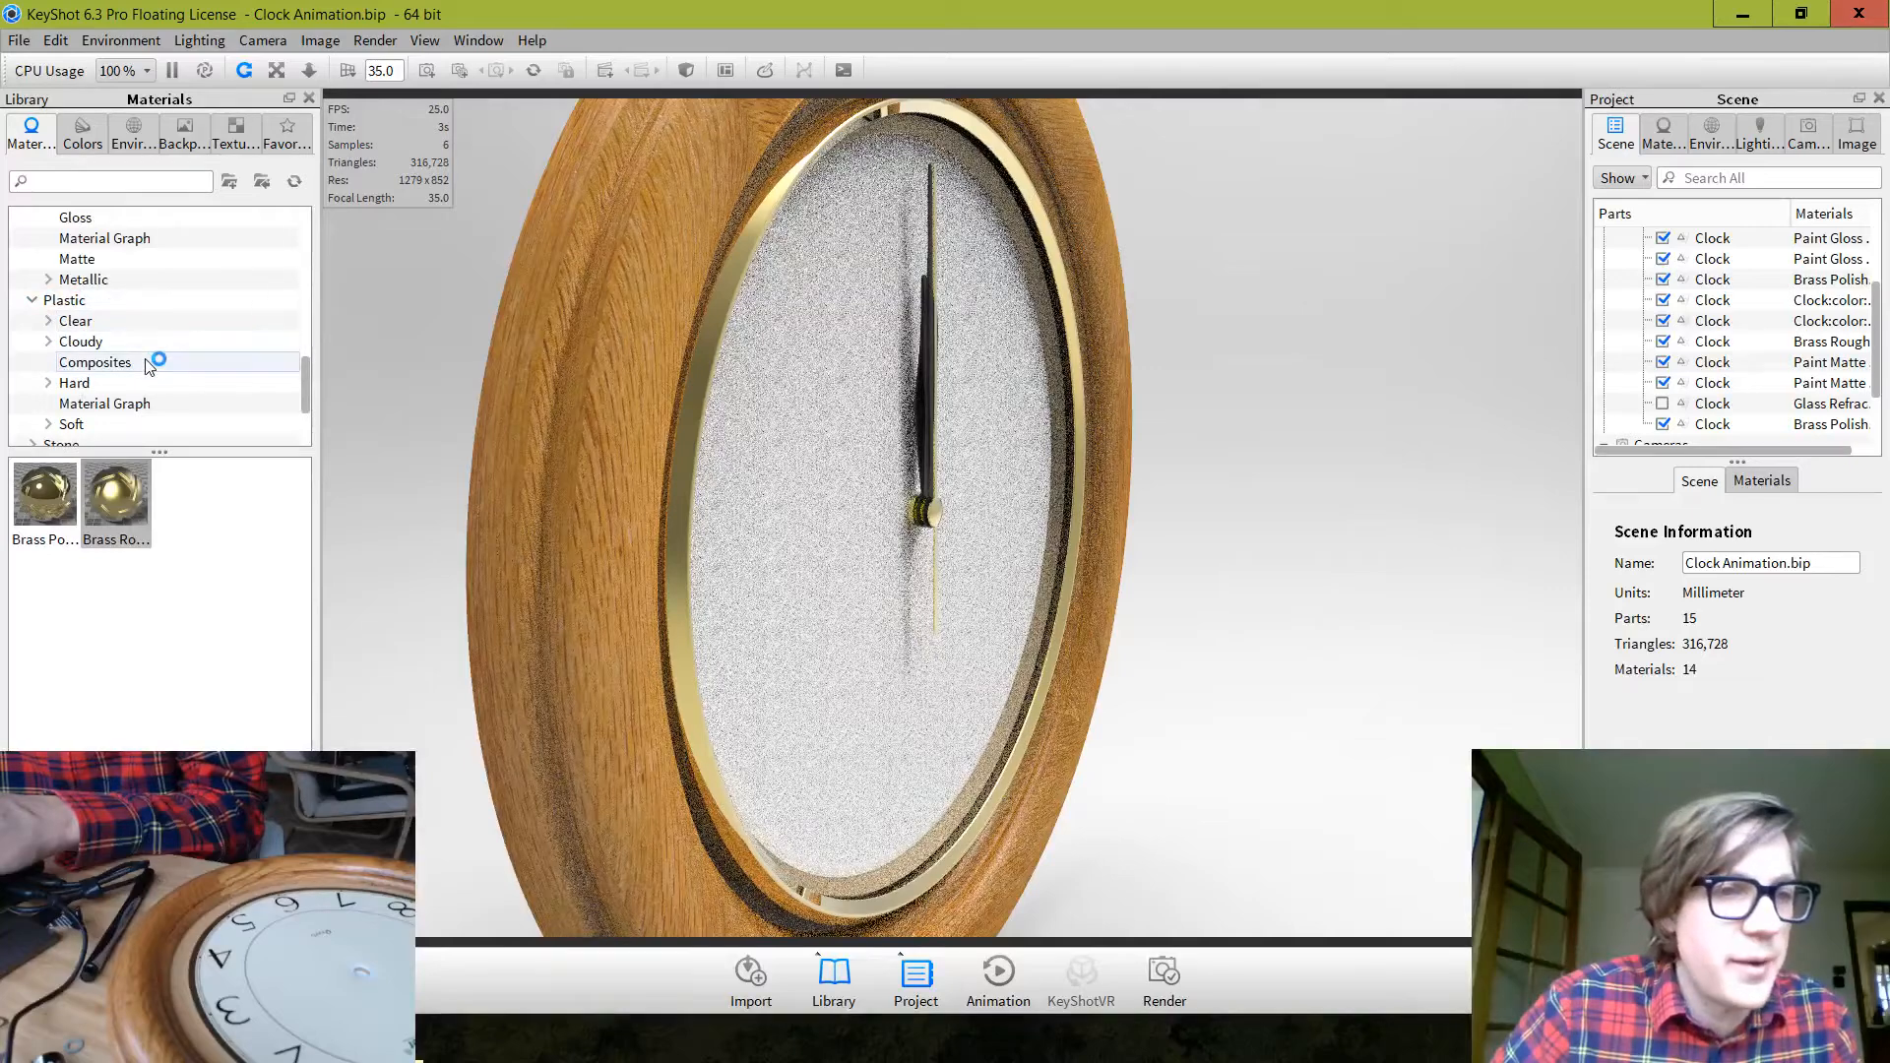
scroll(150, 360, down, 1)
click(69, 282)
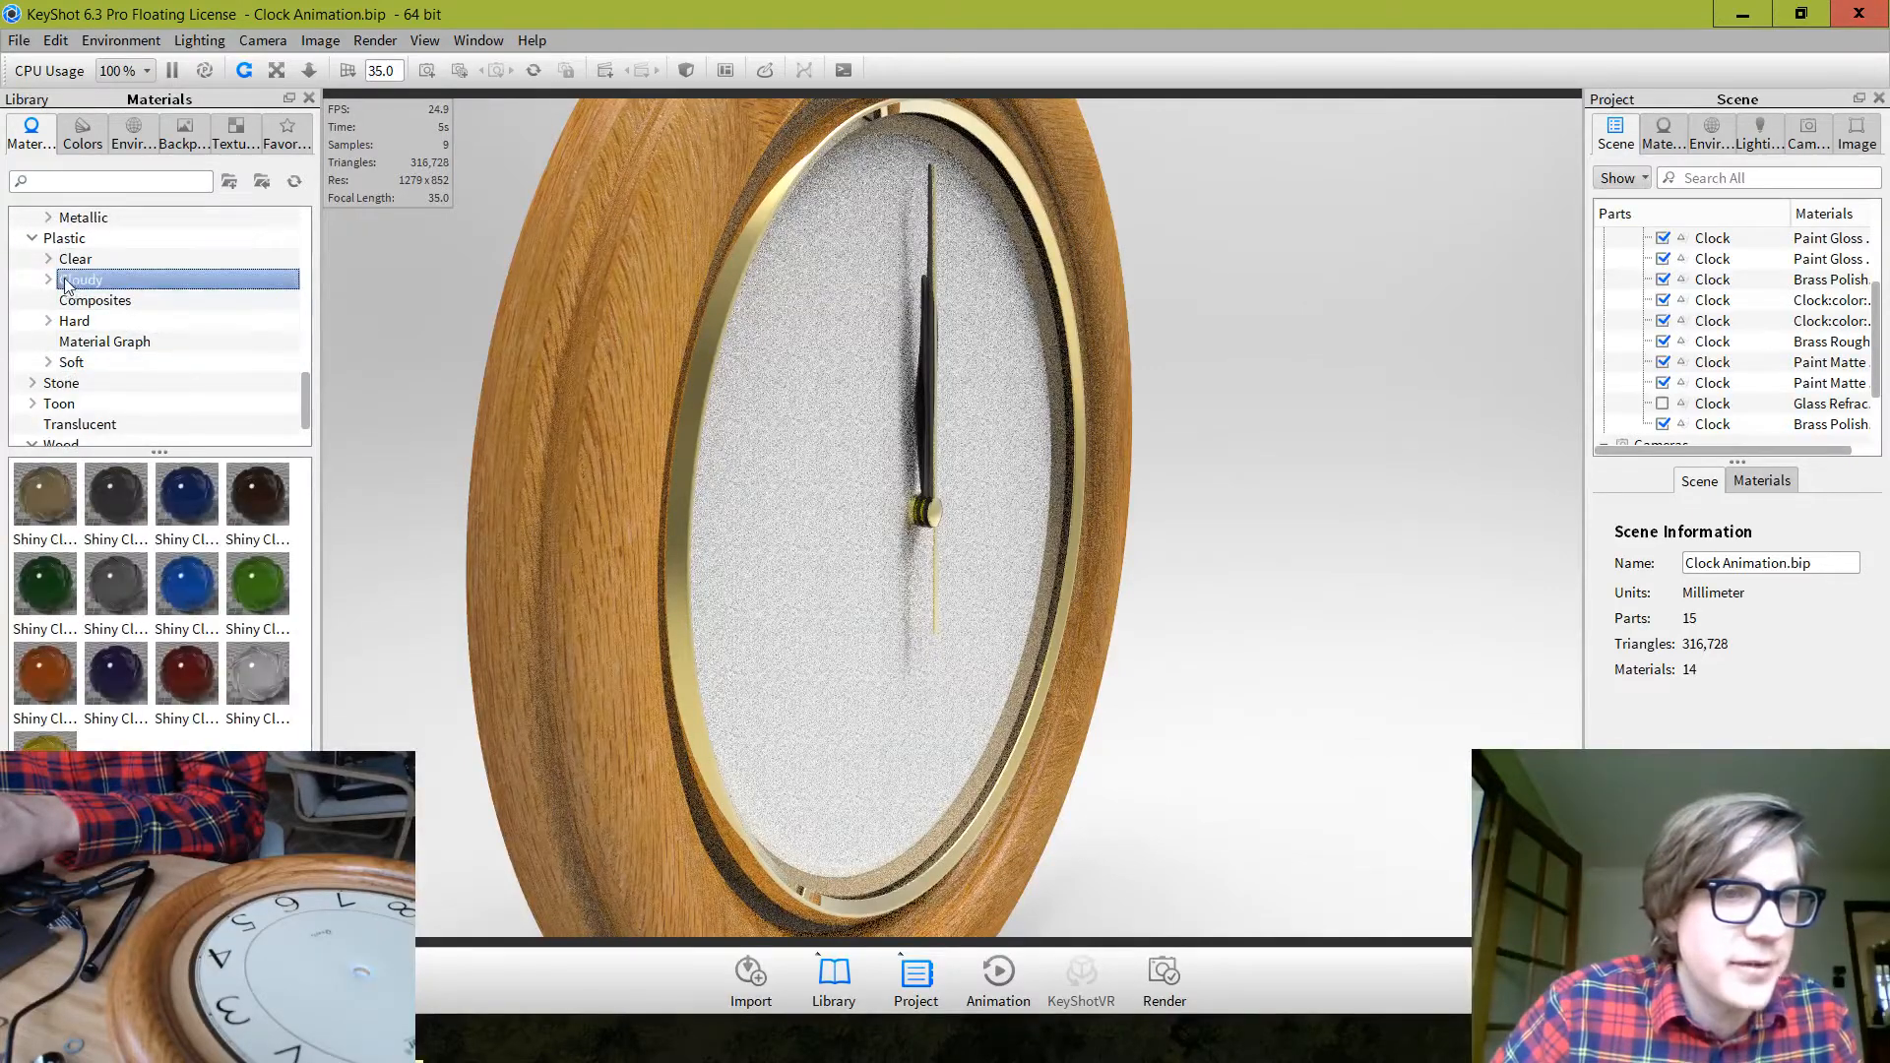
click(55, 260)
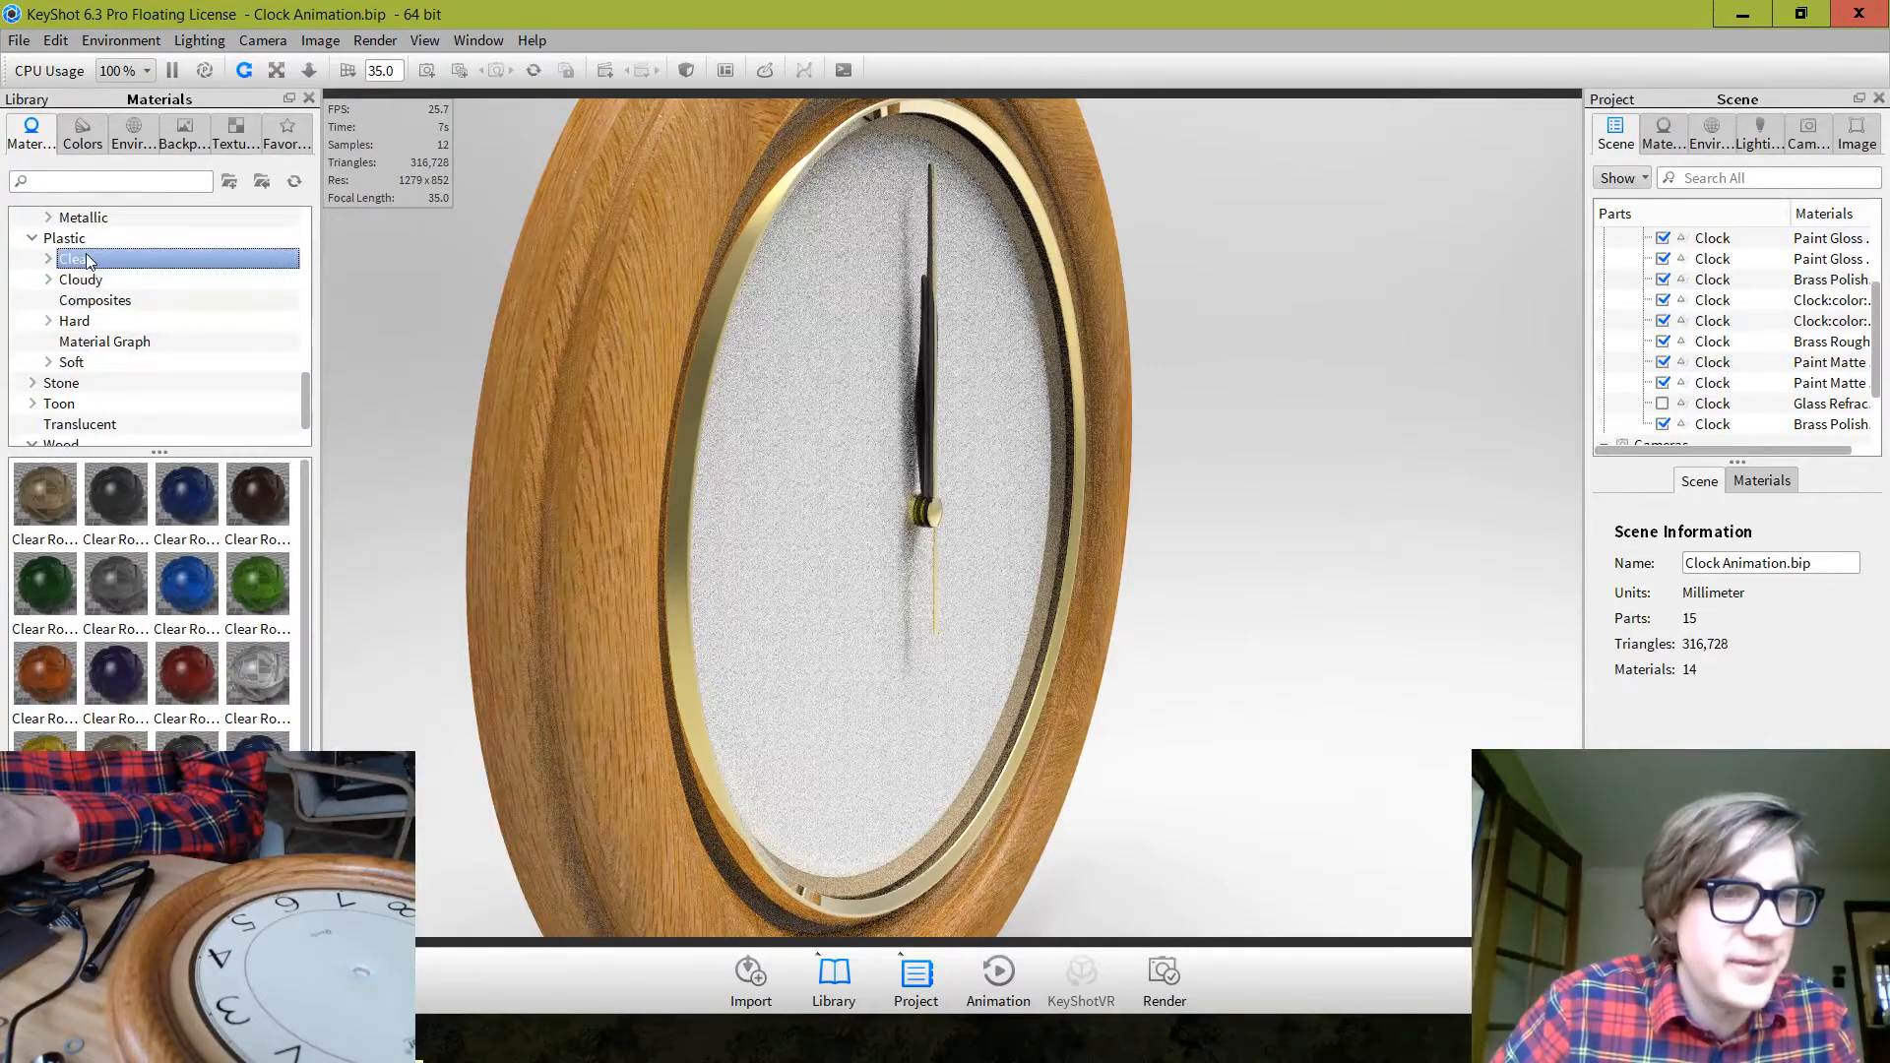
click(78, 302)
click(86, 319)
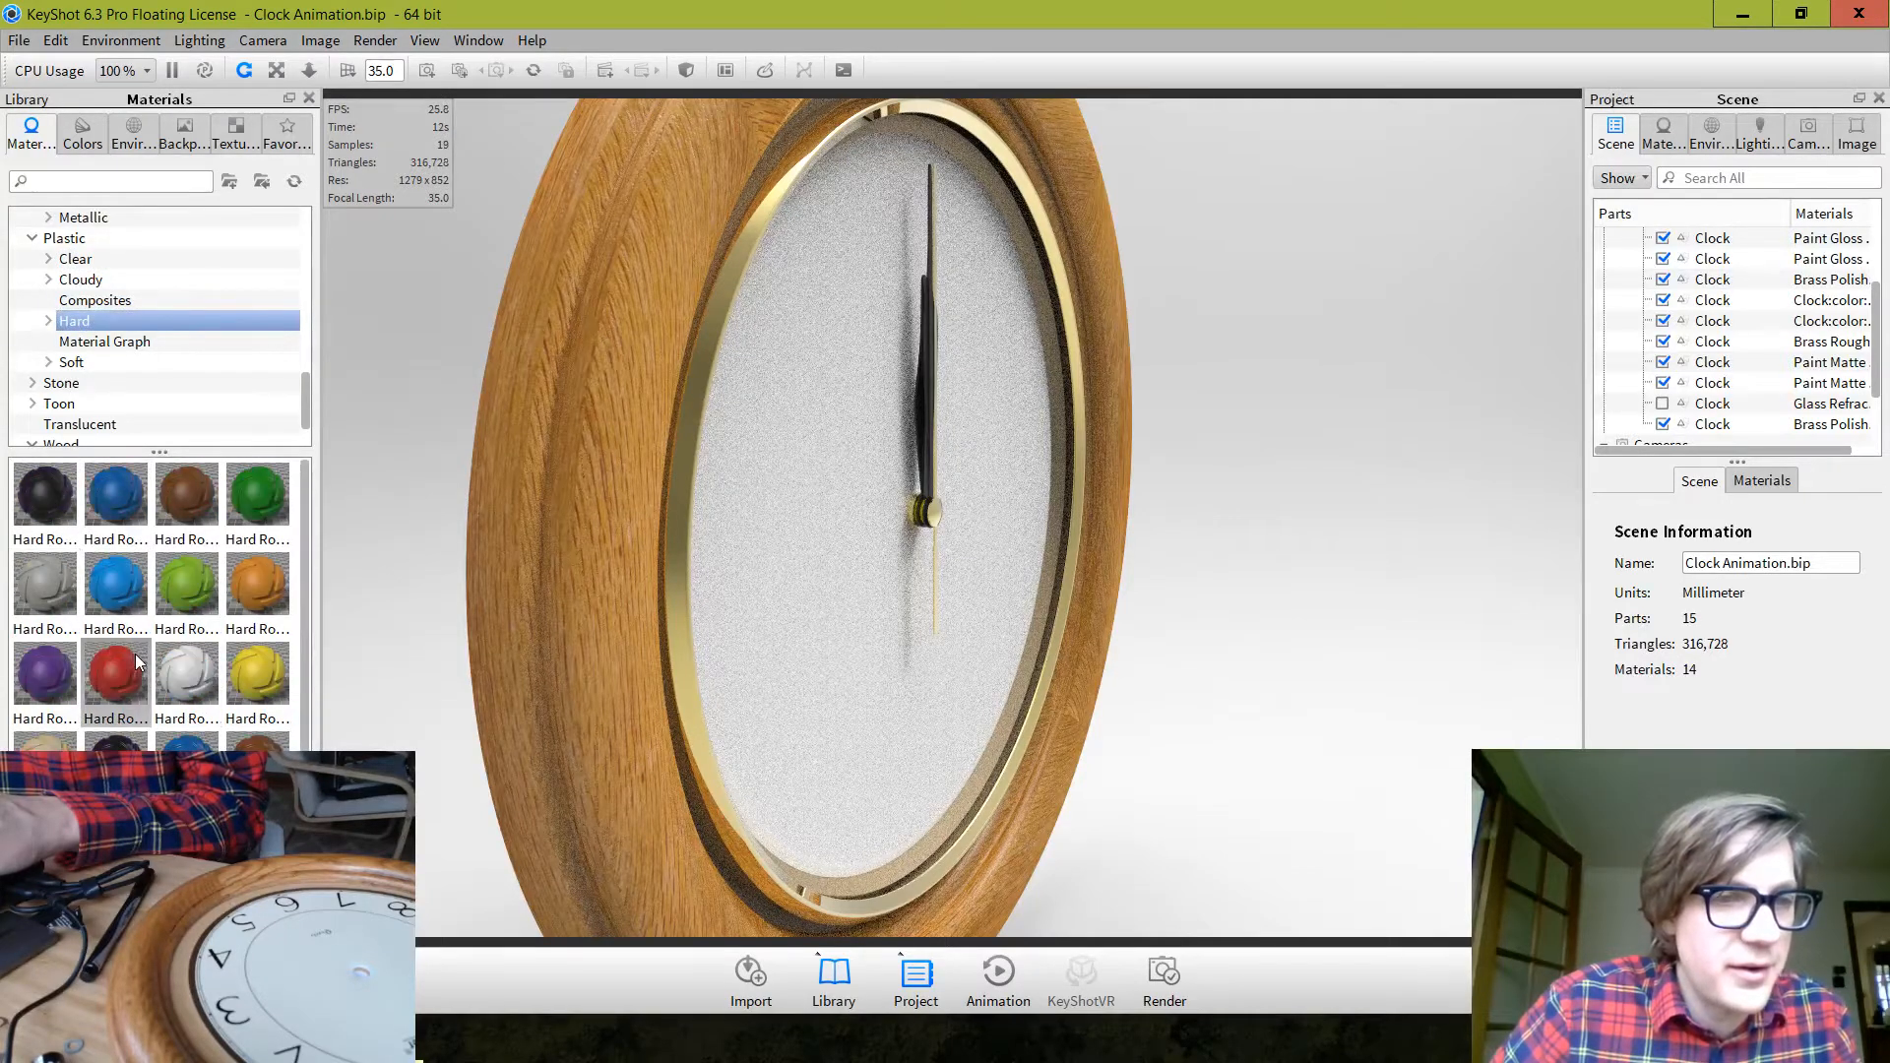
drag(835, 591, 1040, 302)
drag(1312, 734, 1006, 691)
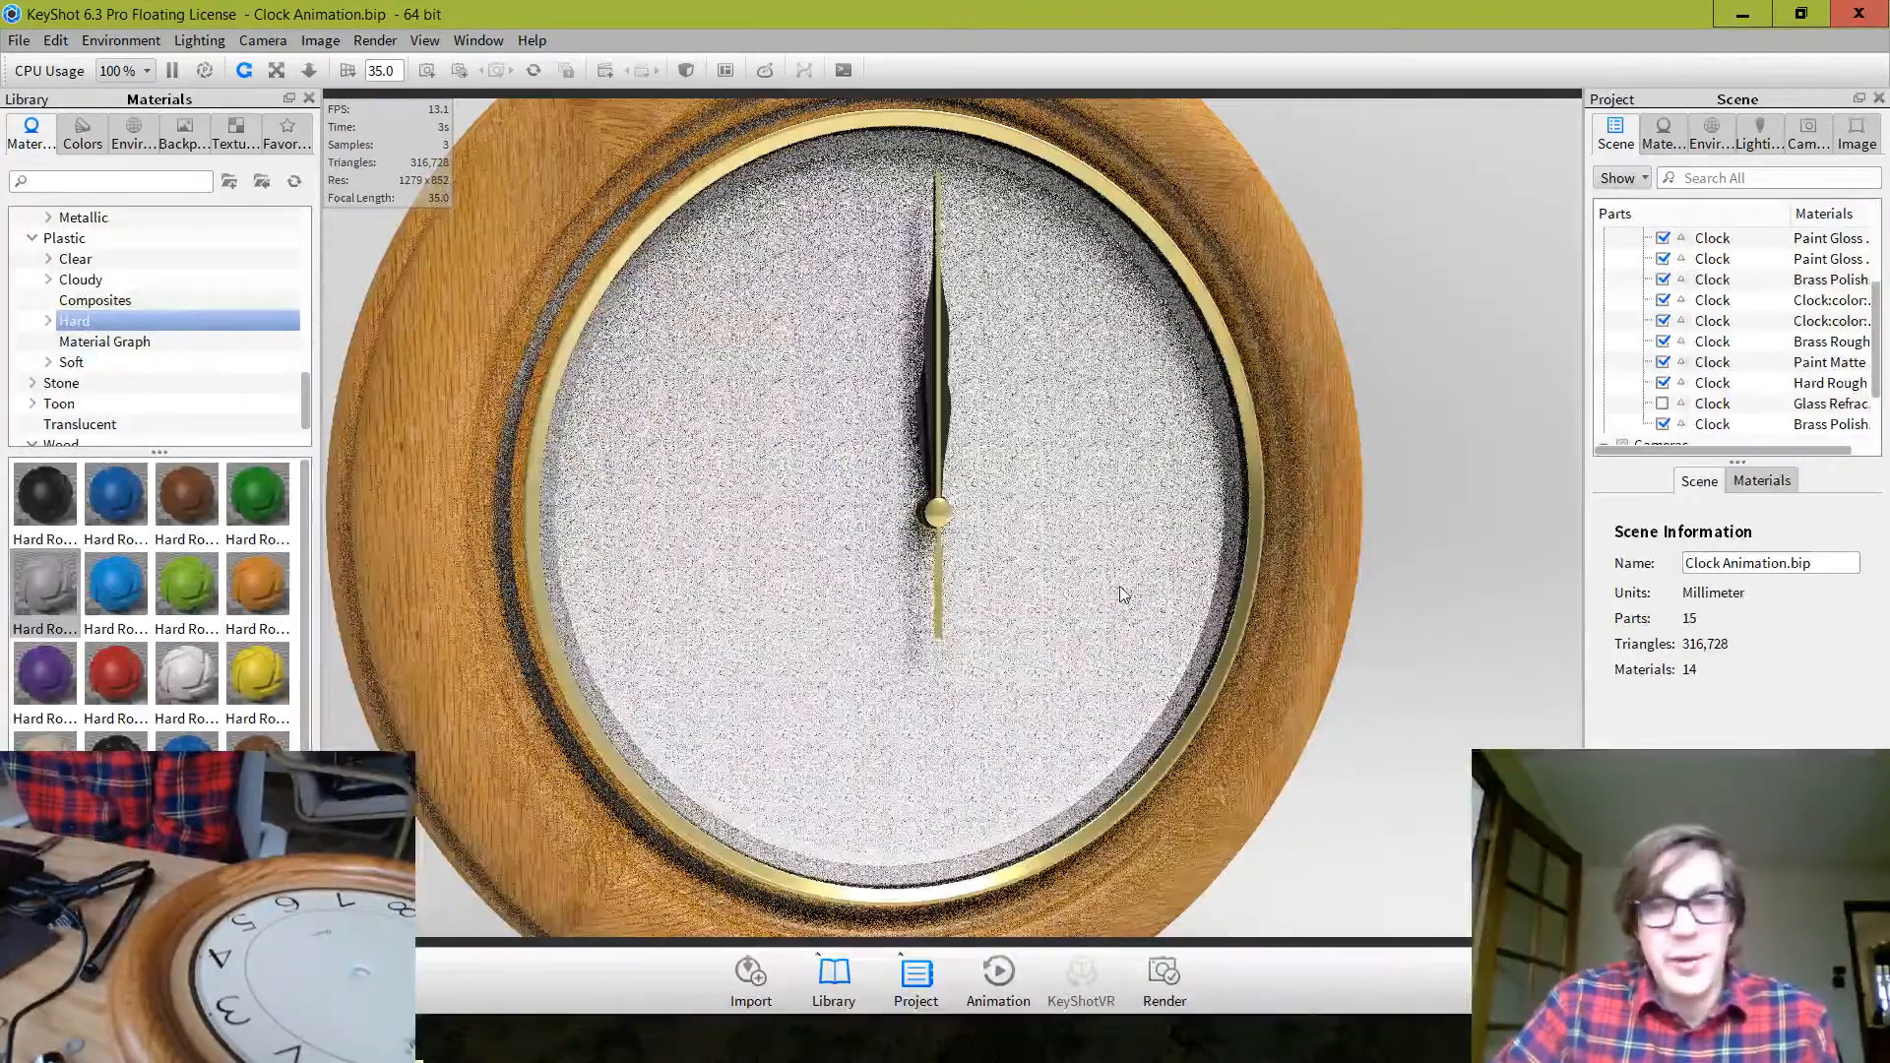
Unlink the material of the thin rim between the wooden frame and the brass ring and apply the beige matte paint to it
drag(1117, 541, 1392, 695)
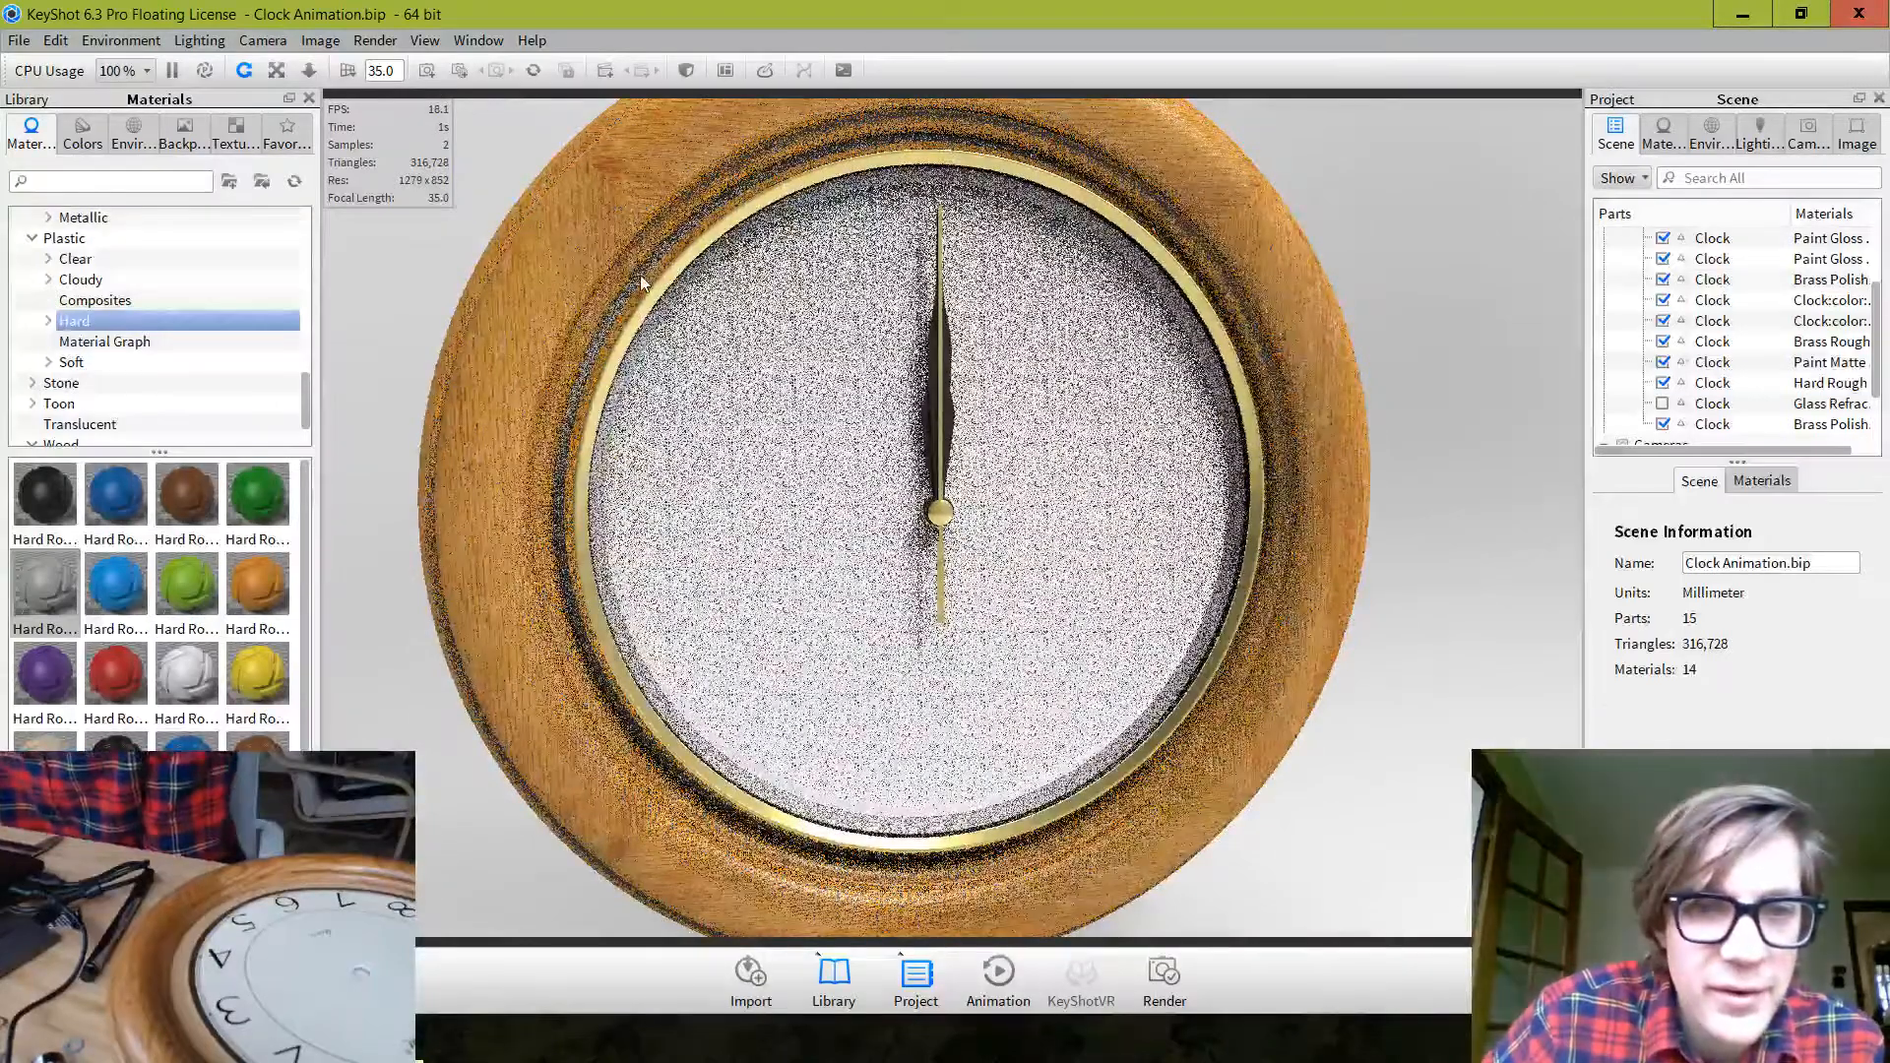
double_click(640, 275)
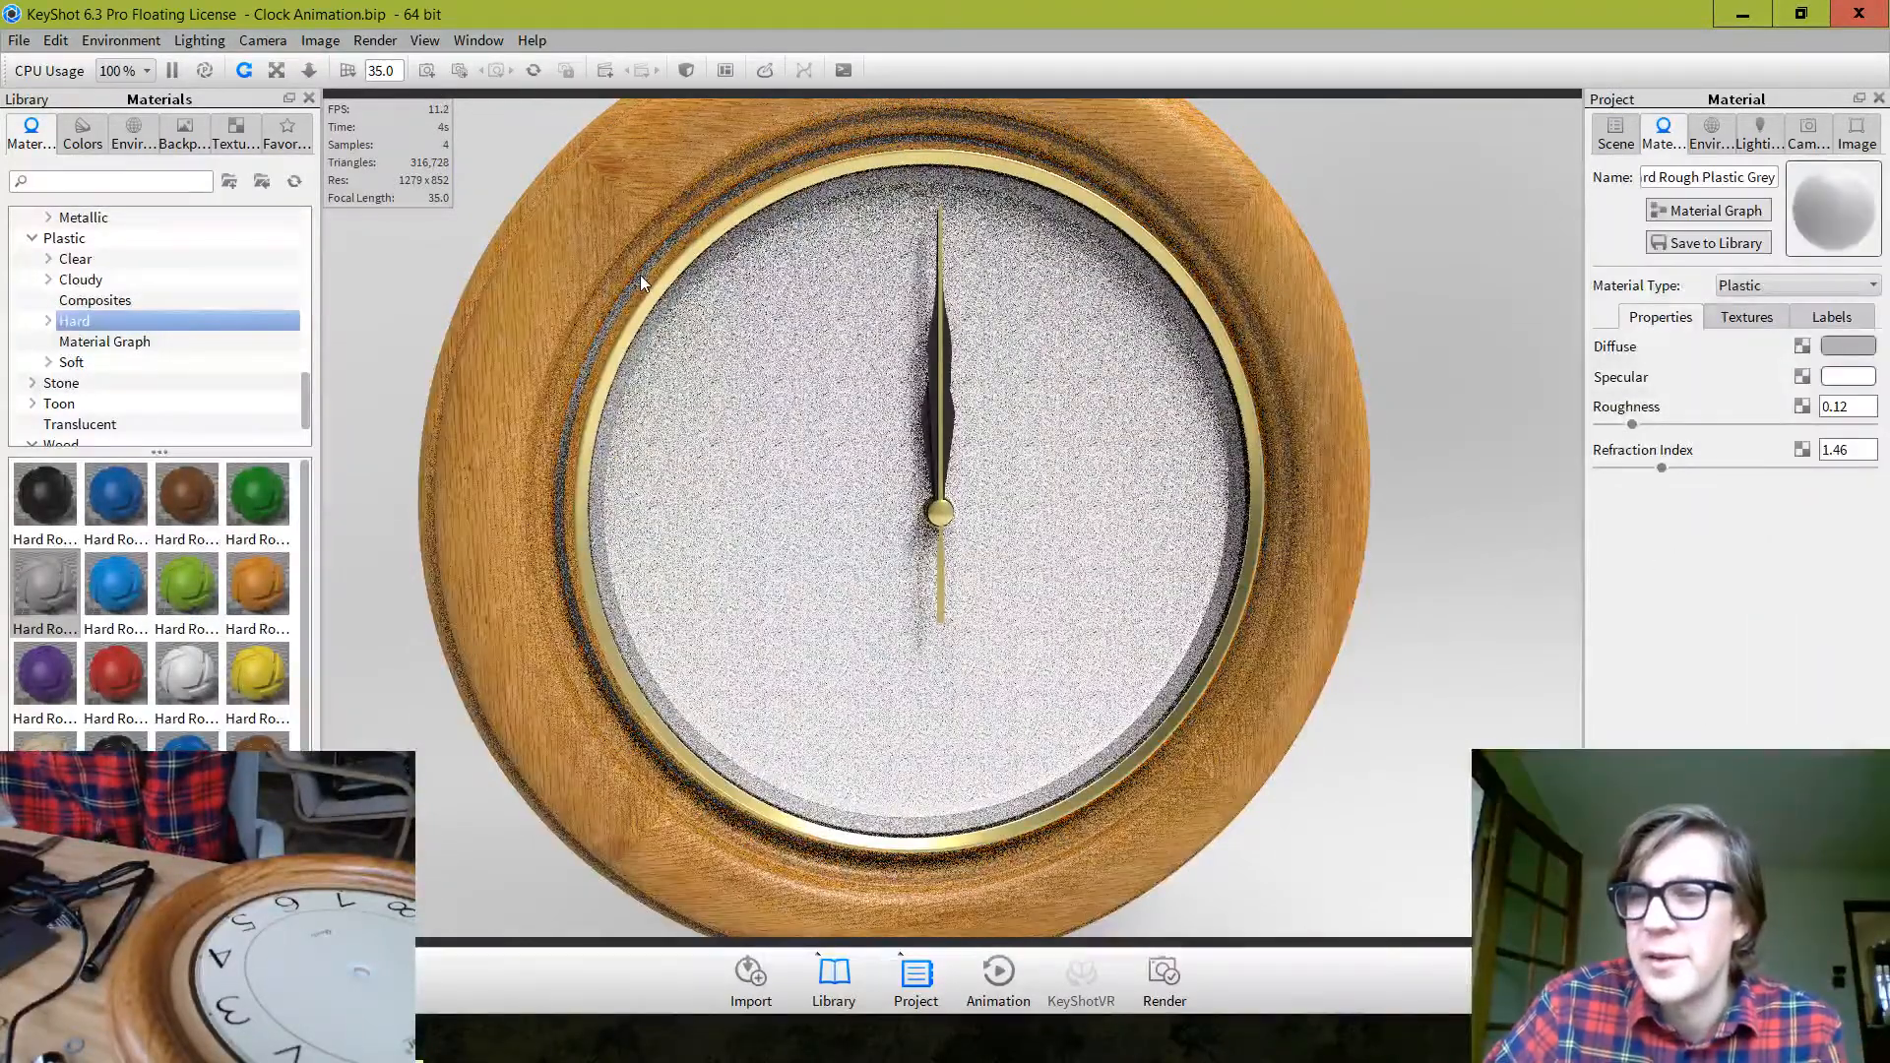
right_click(640, 275)
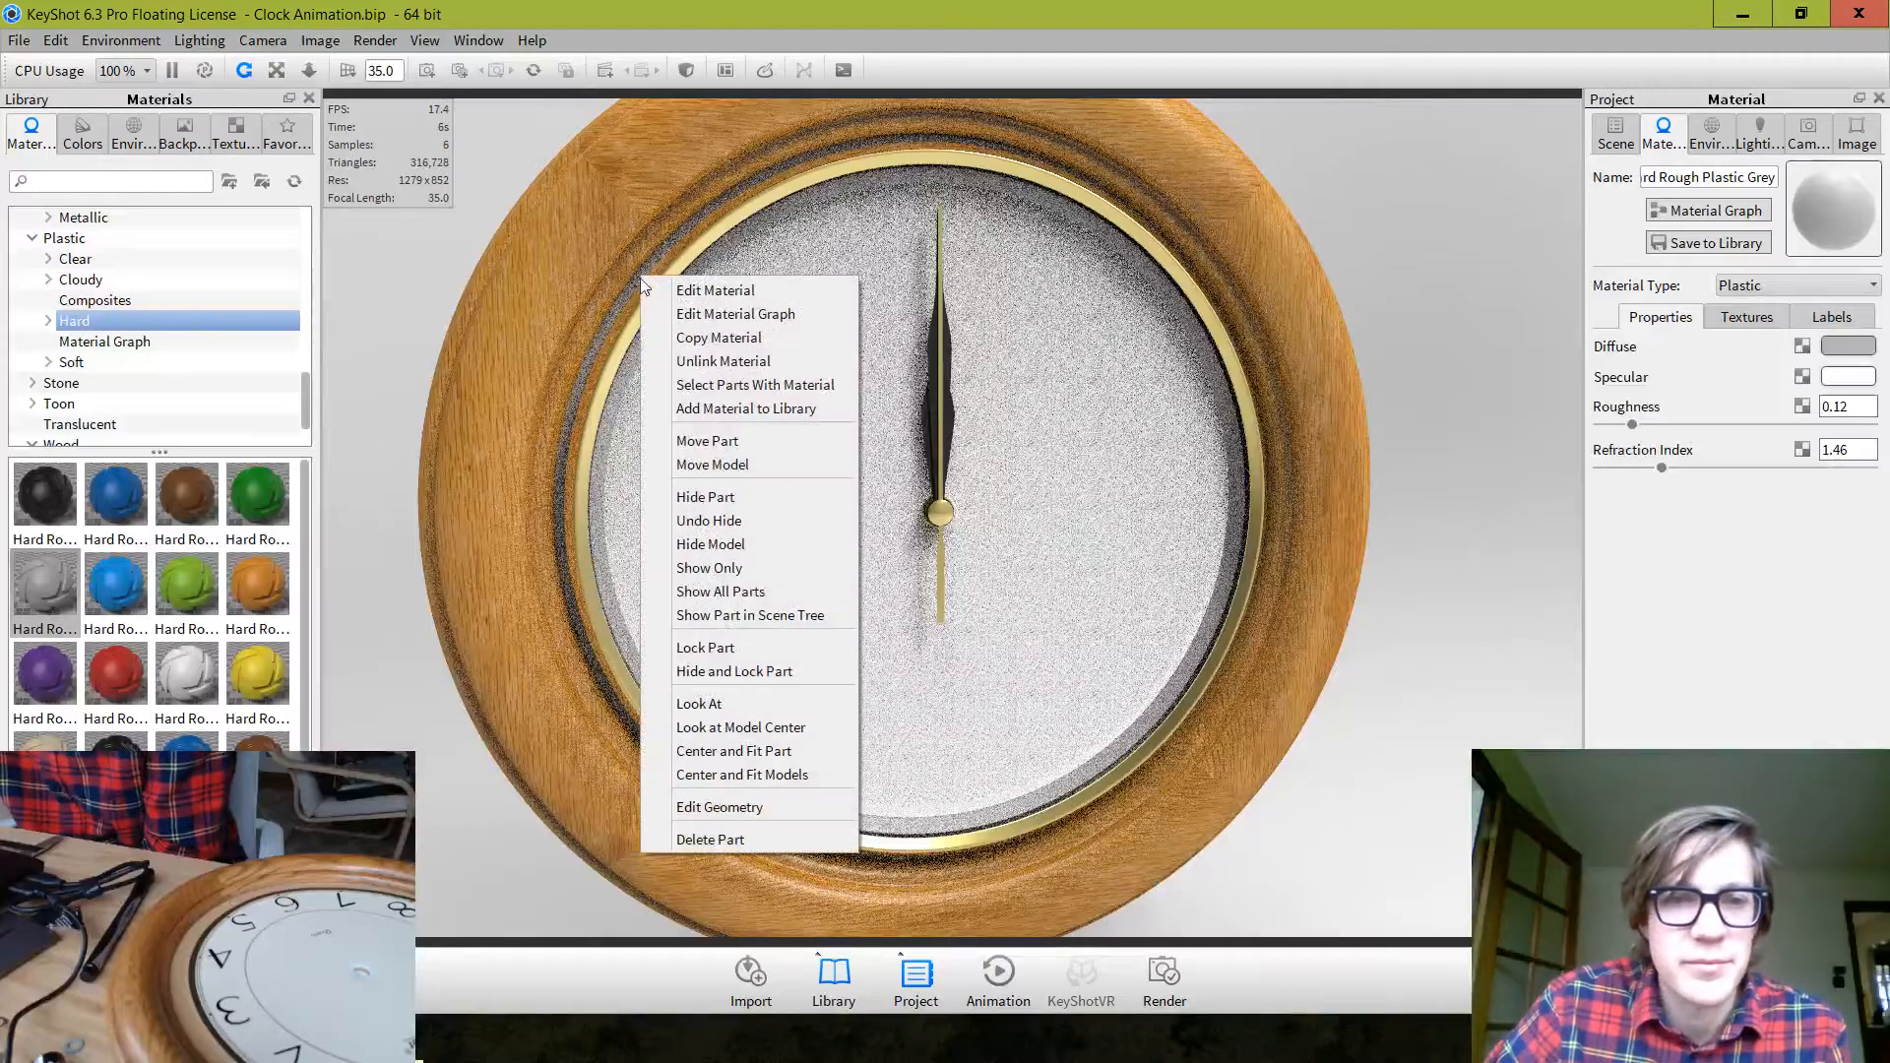
click(654, 364)
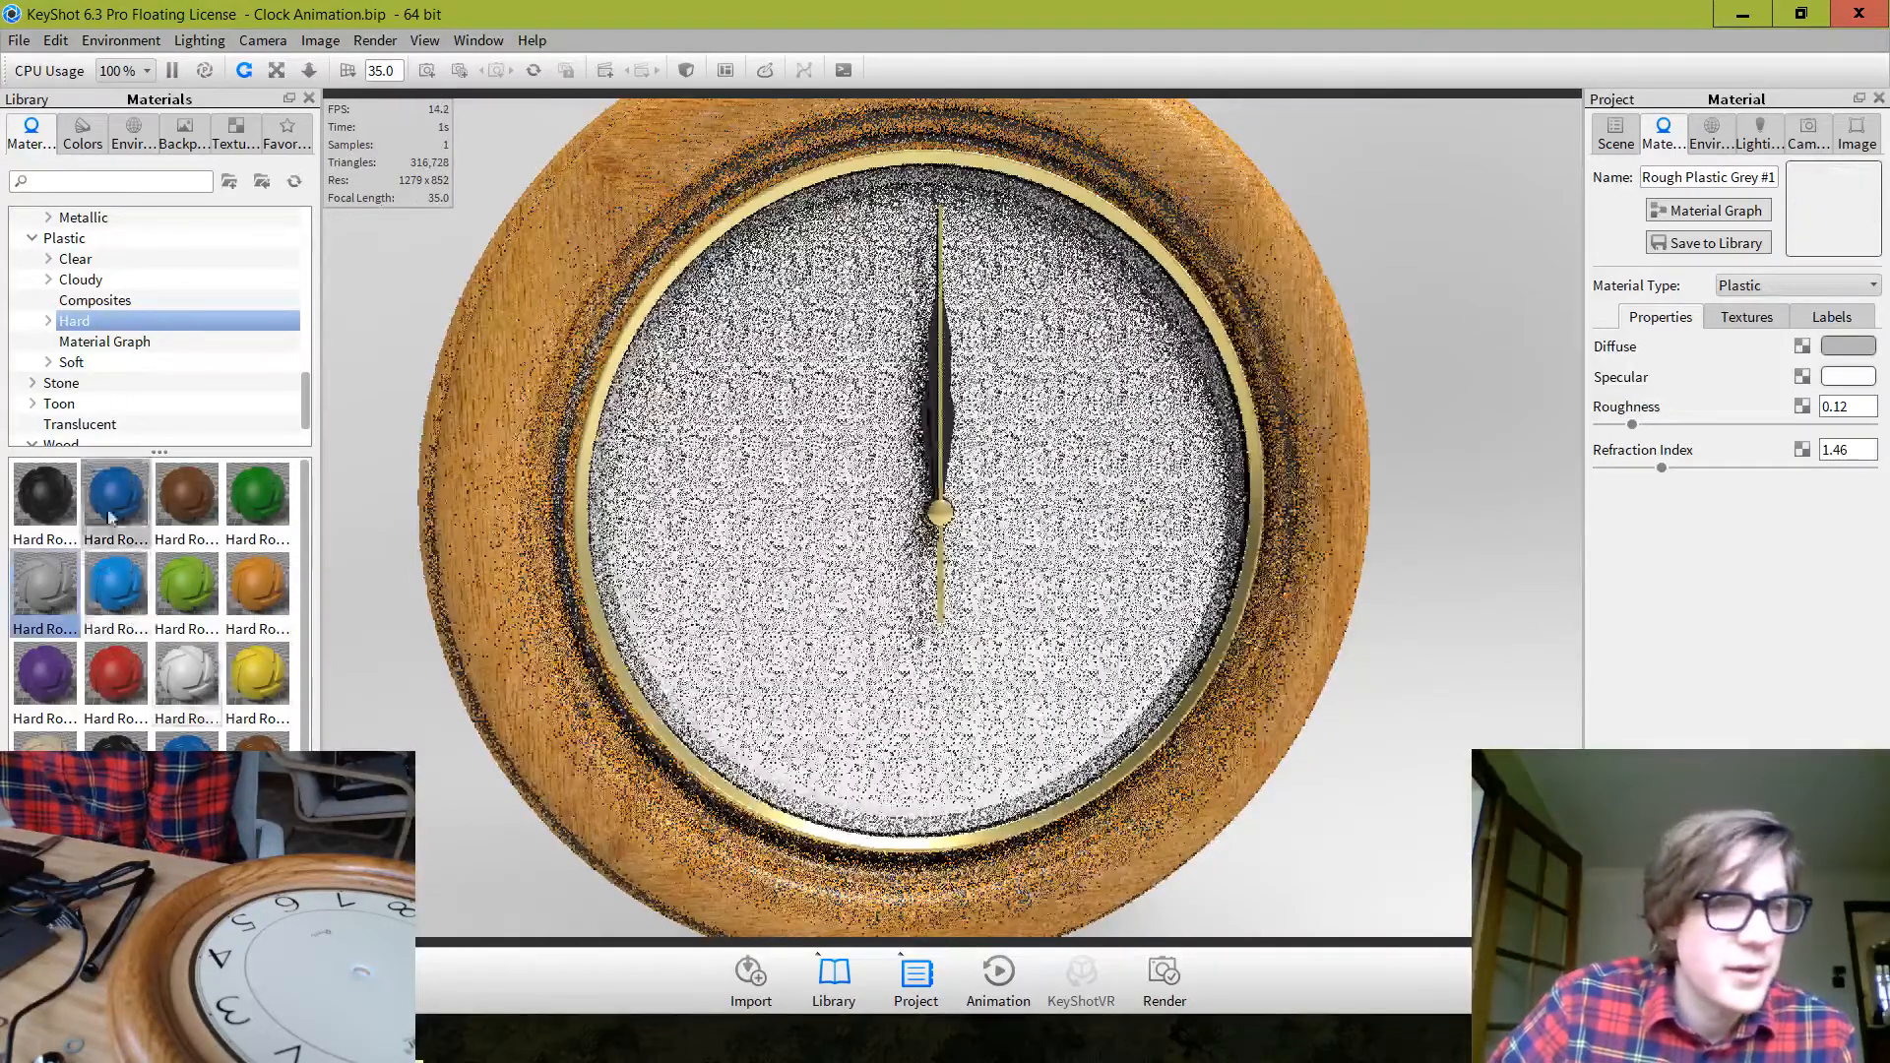
scroll(133, 383, down, 1)
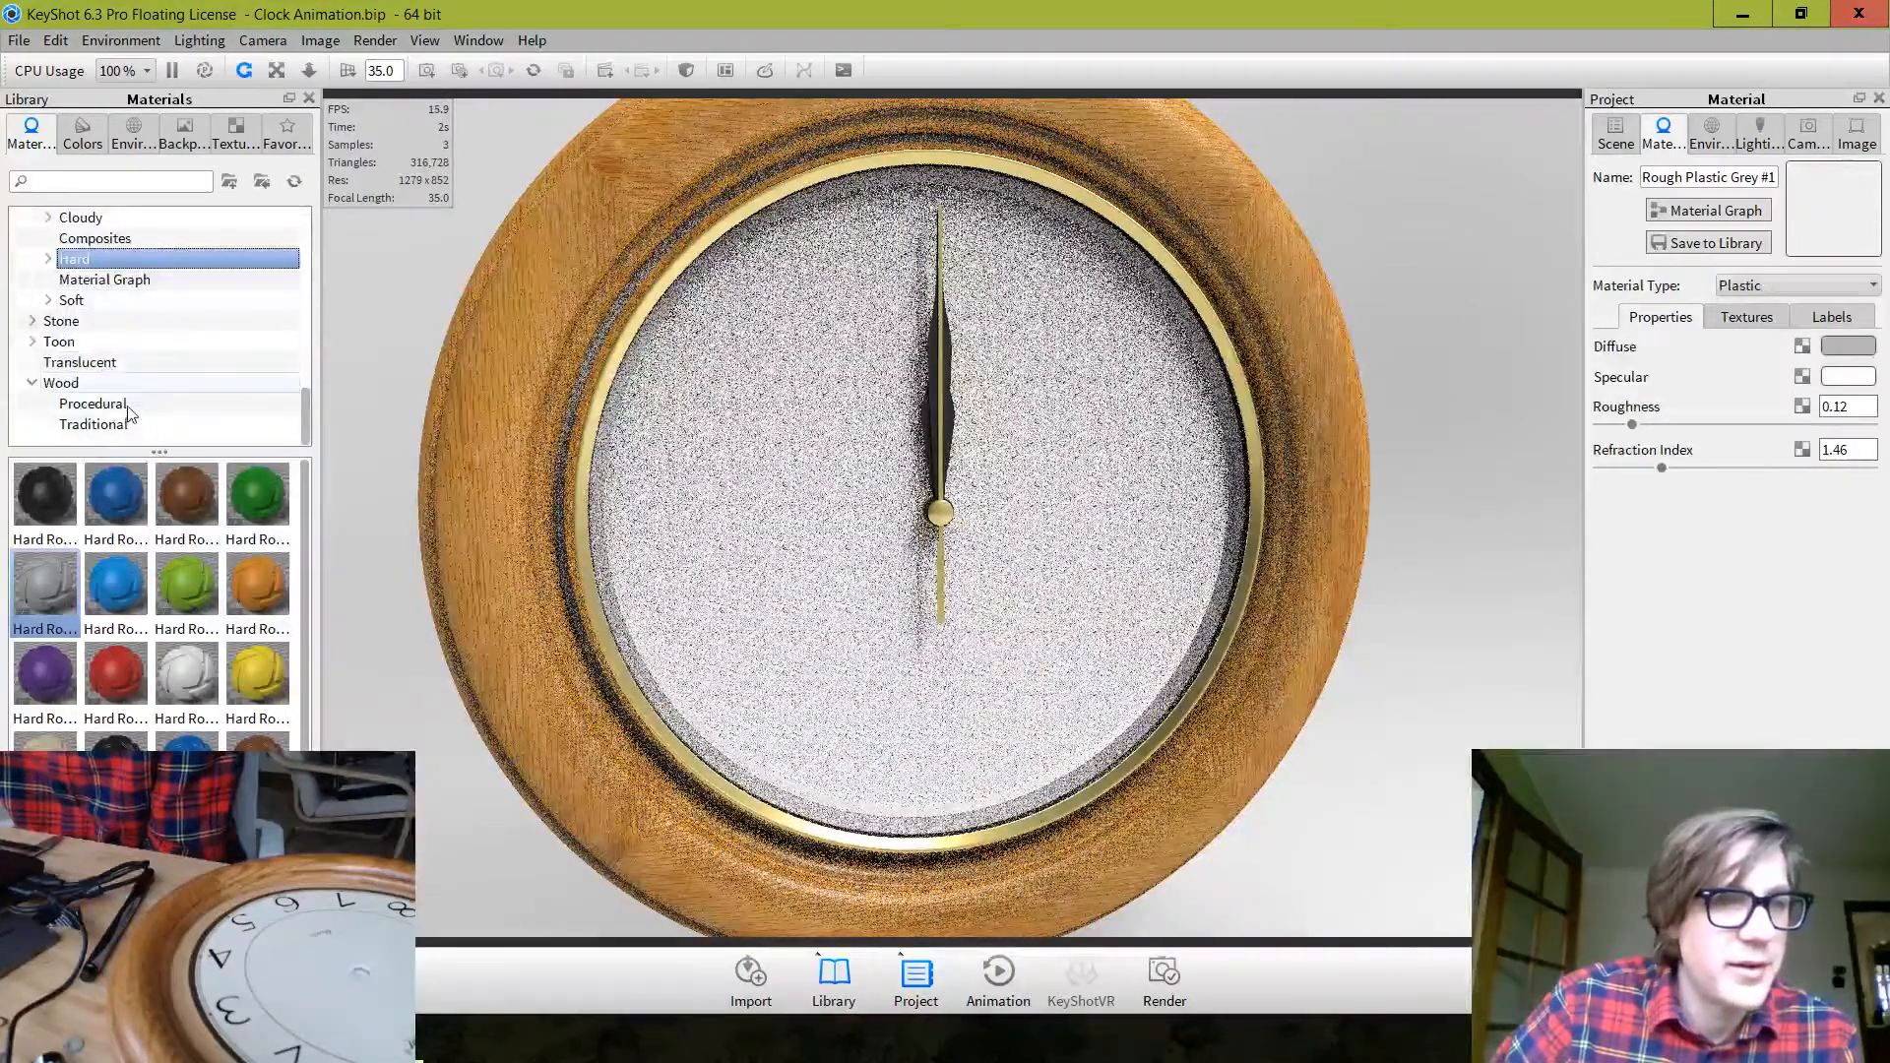
scroll(109, 354, up, 2)
scroll(146, 325, up, 1)
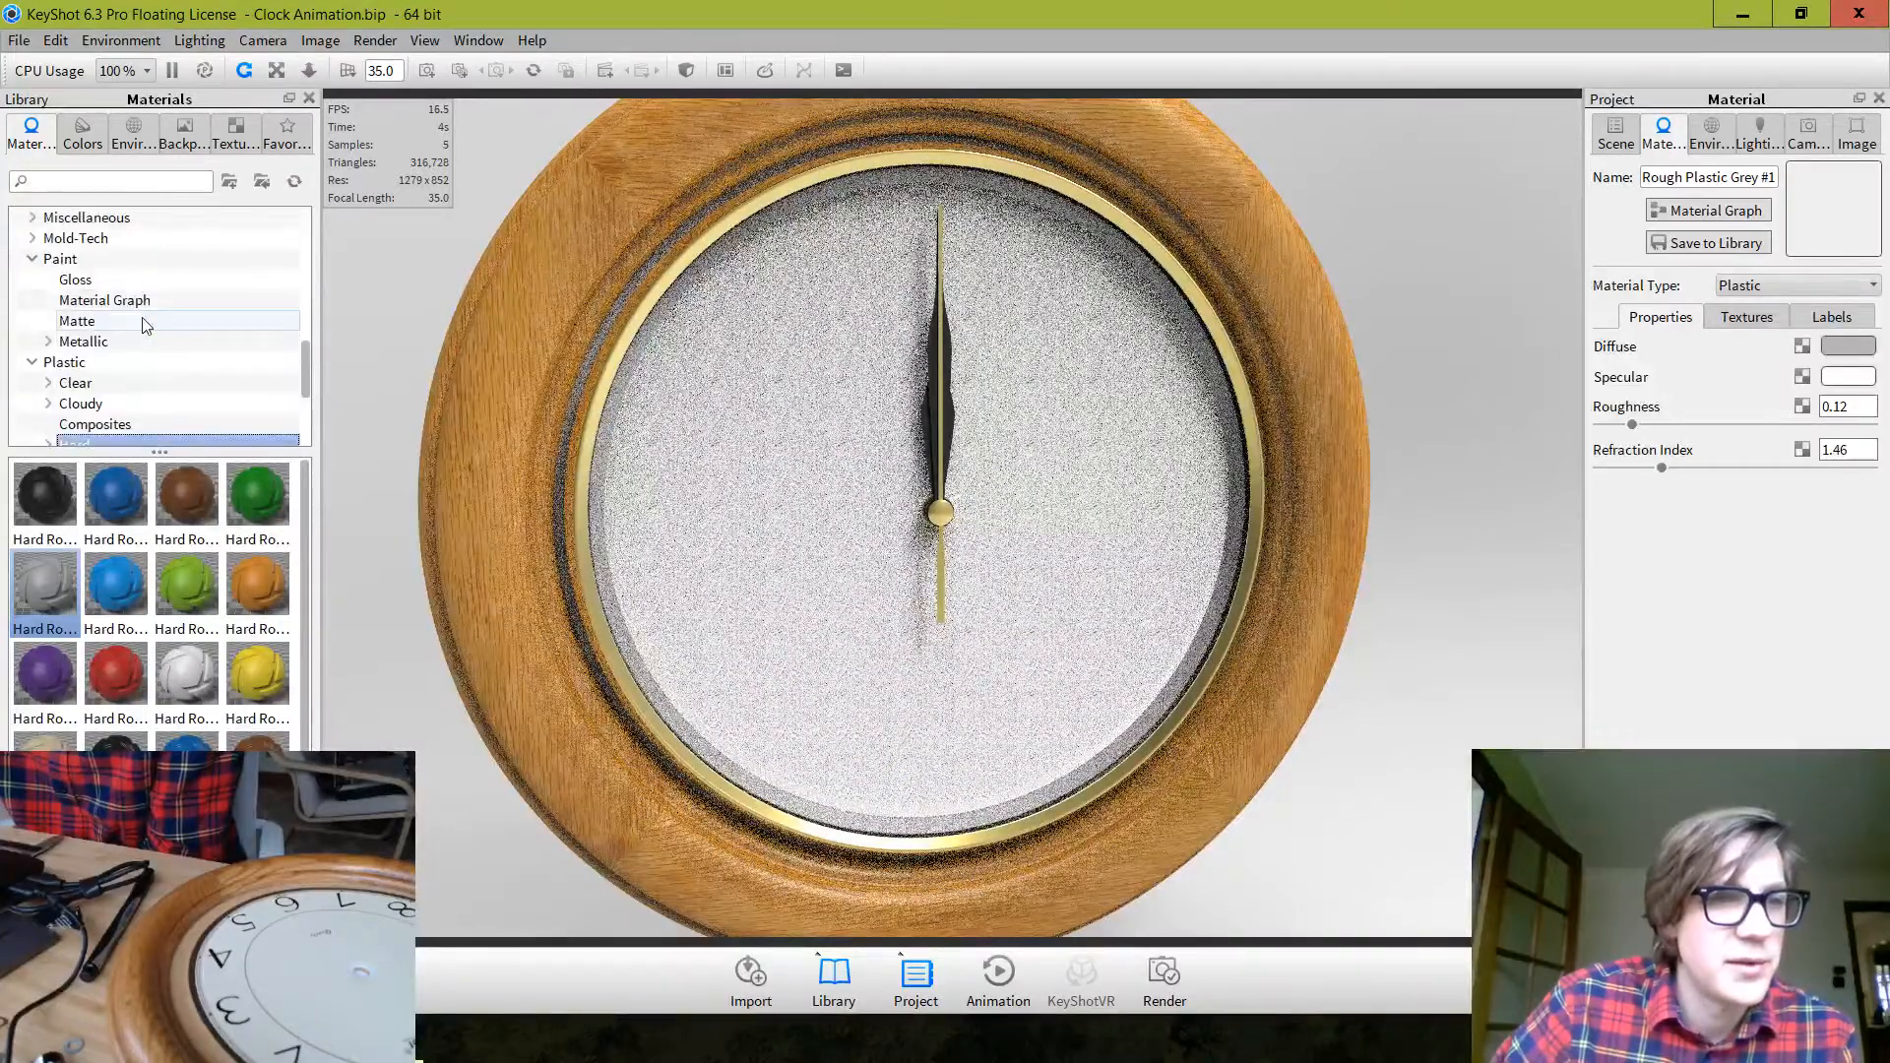
click(150, 329)
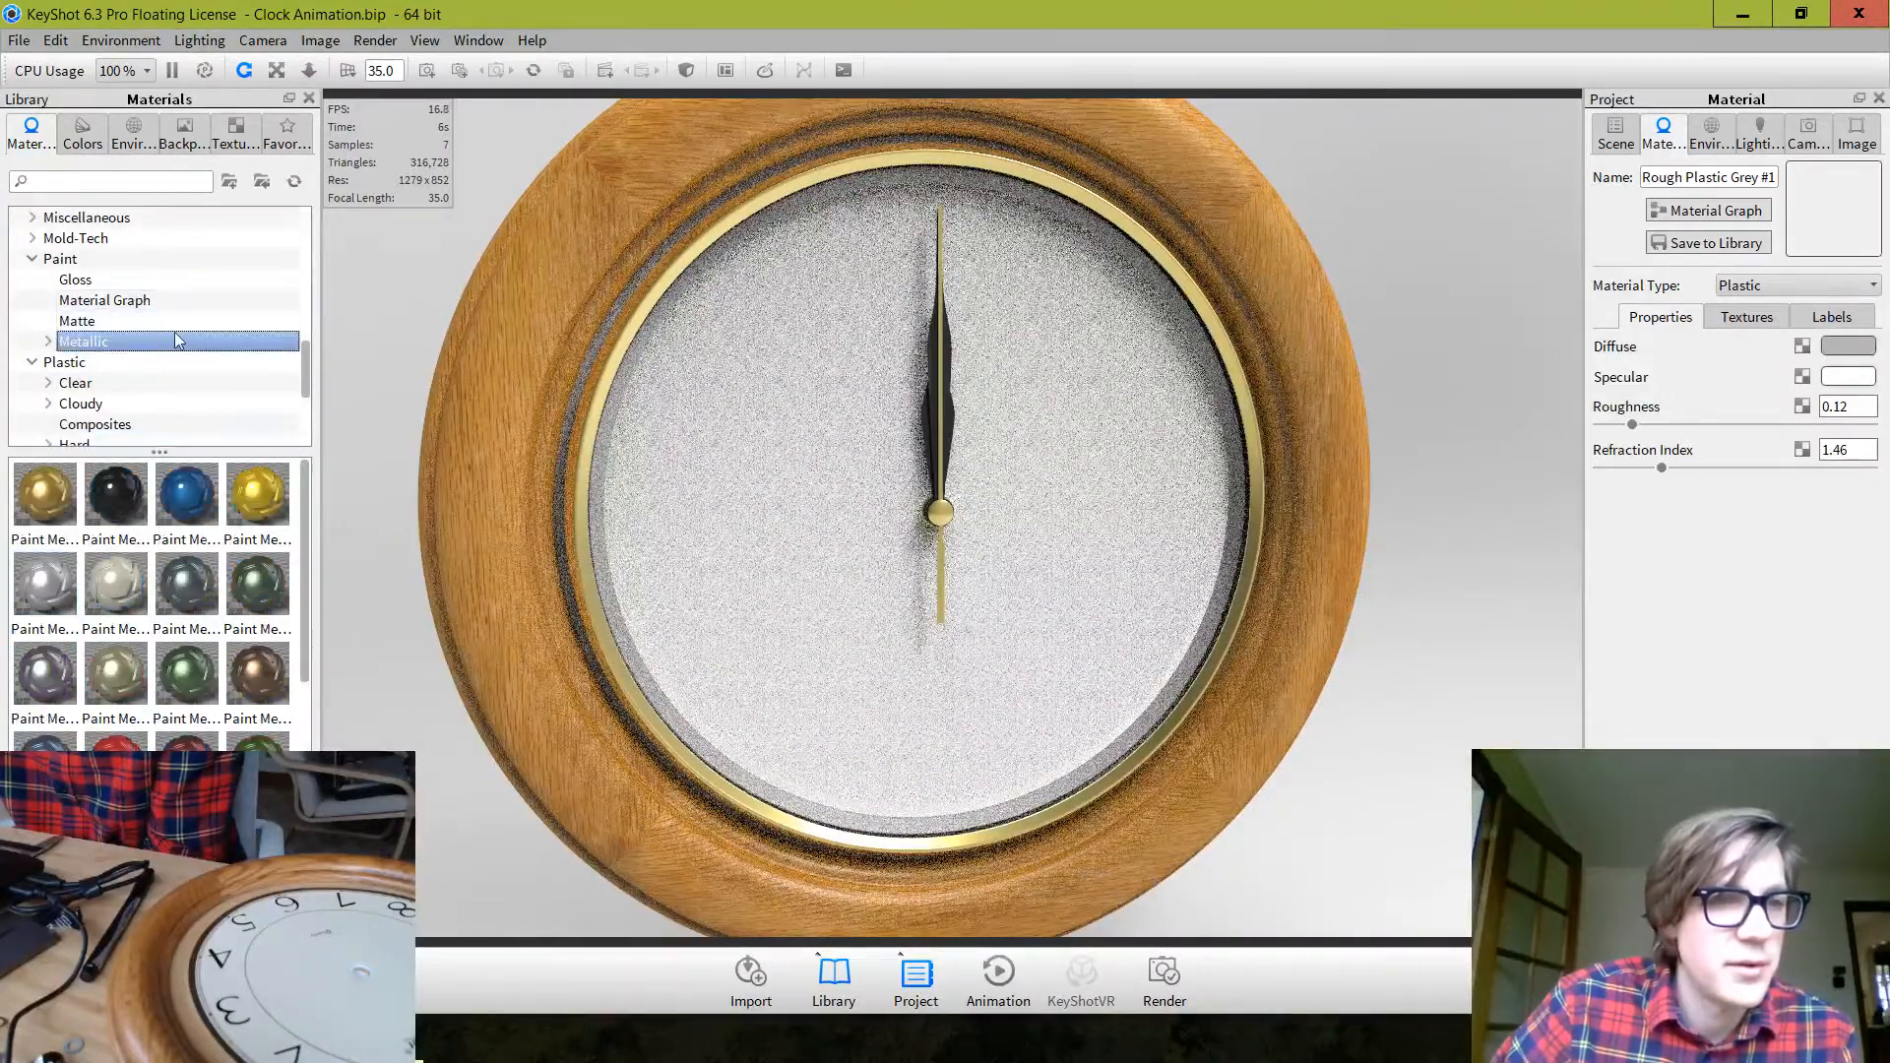
mouse_move(139, 484)
mouse_down()
mouse_move(433, 447)
mouse_move(630, 292)
mouse_up()
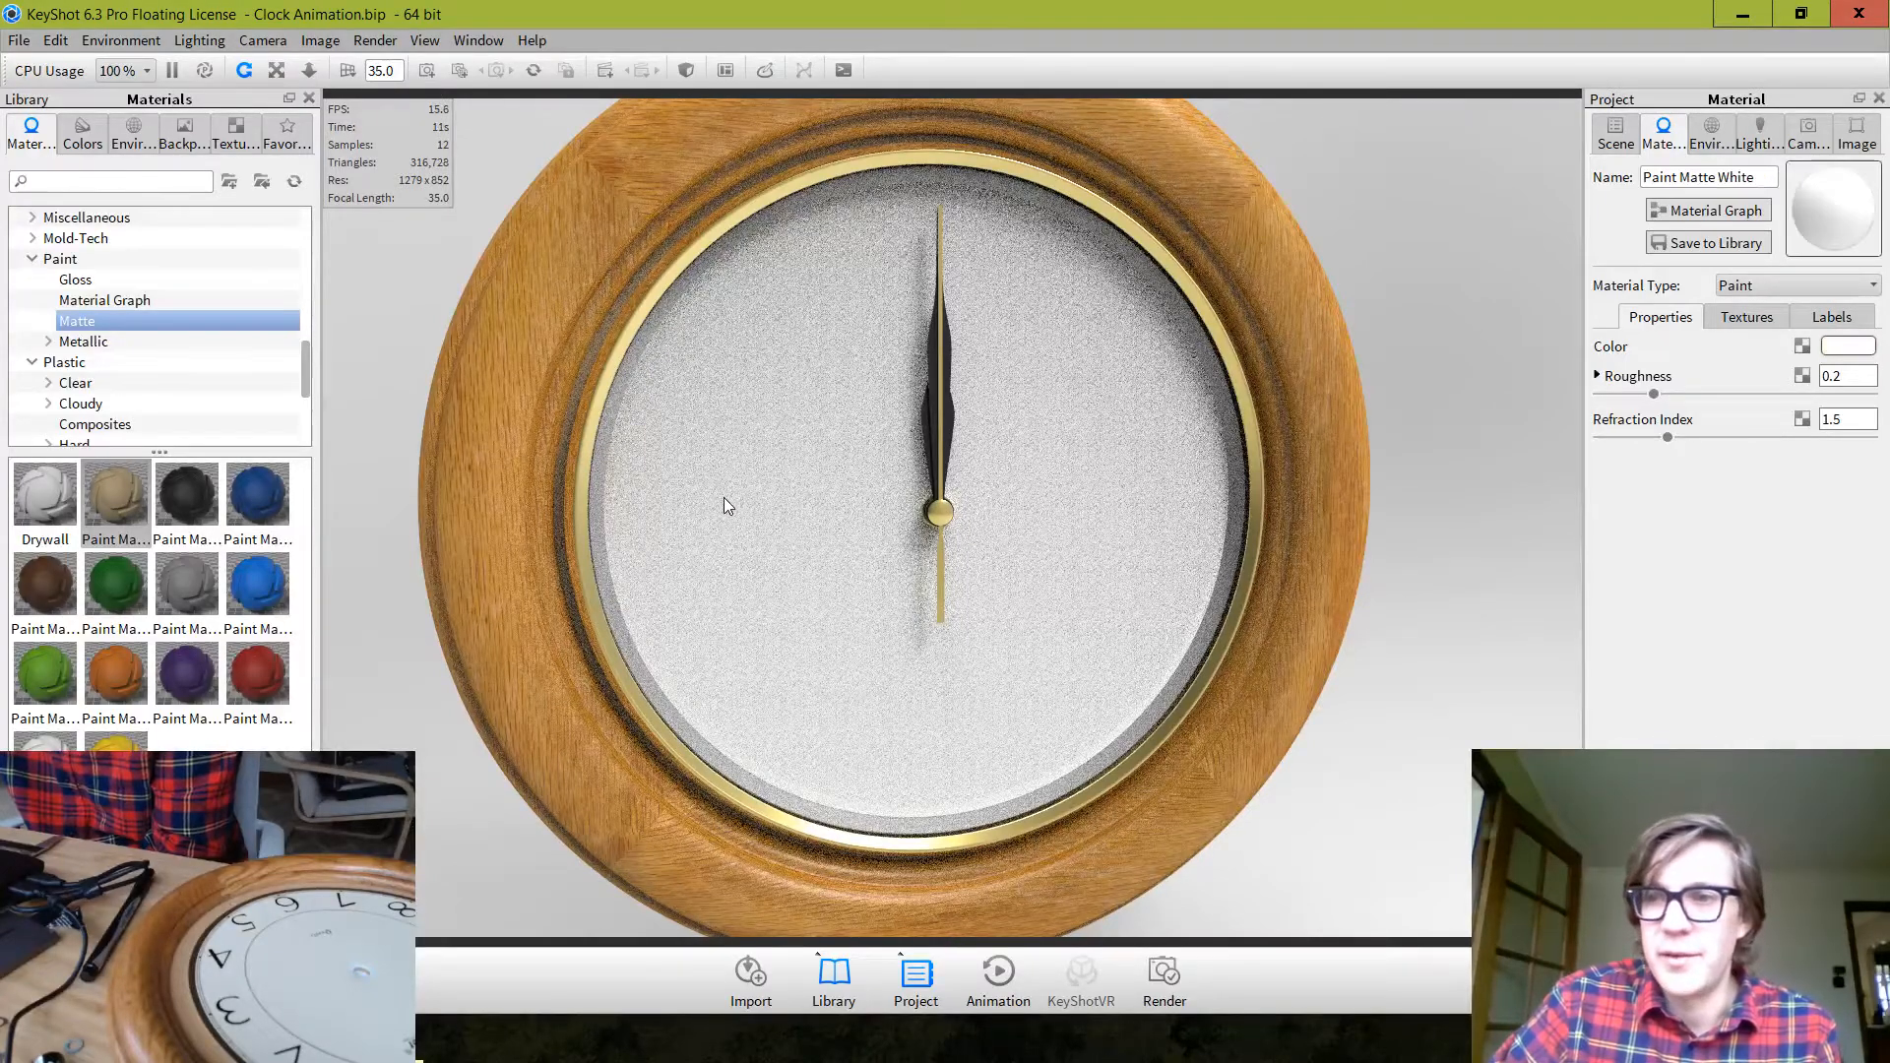
Add the image "clock face trim.png" from a project folder inside Transfer as a label on the dial's white matte paint
click(1752, 322)
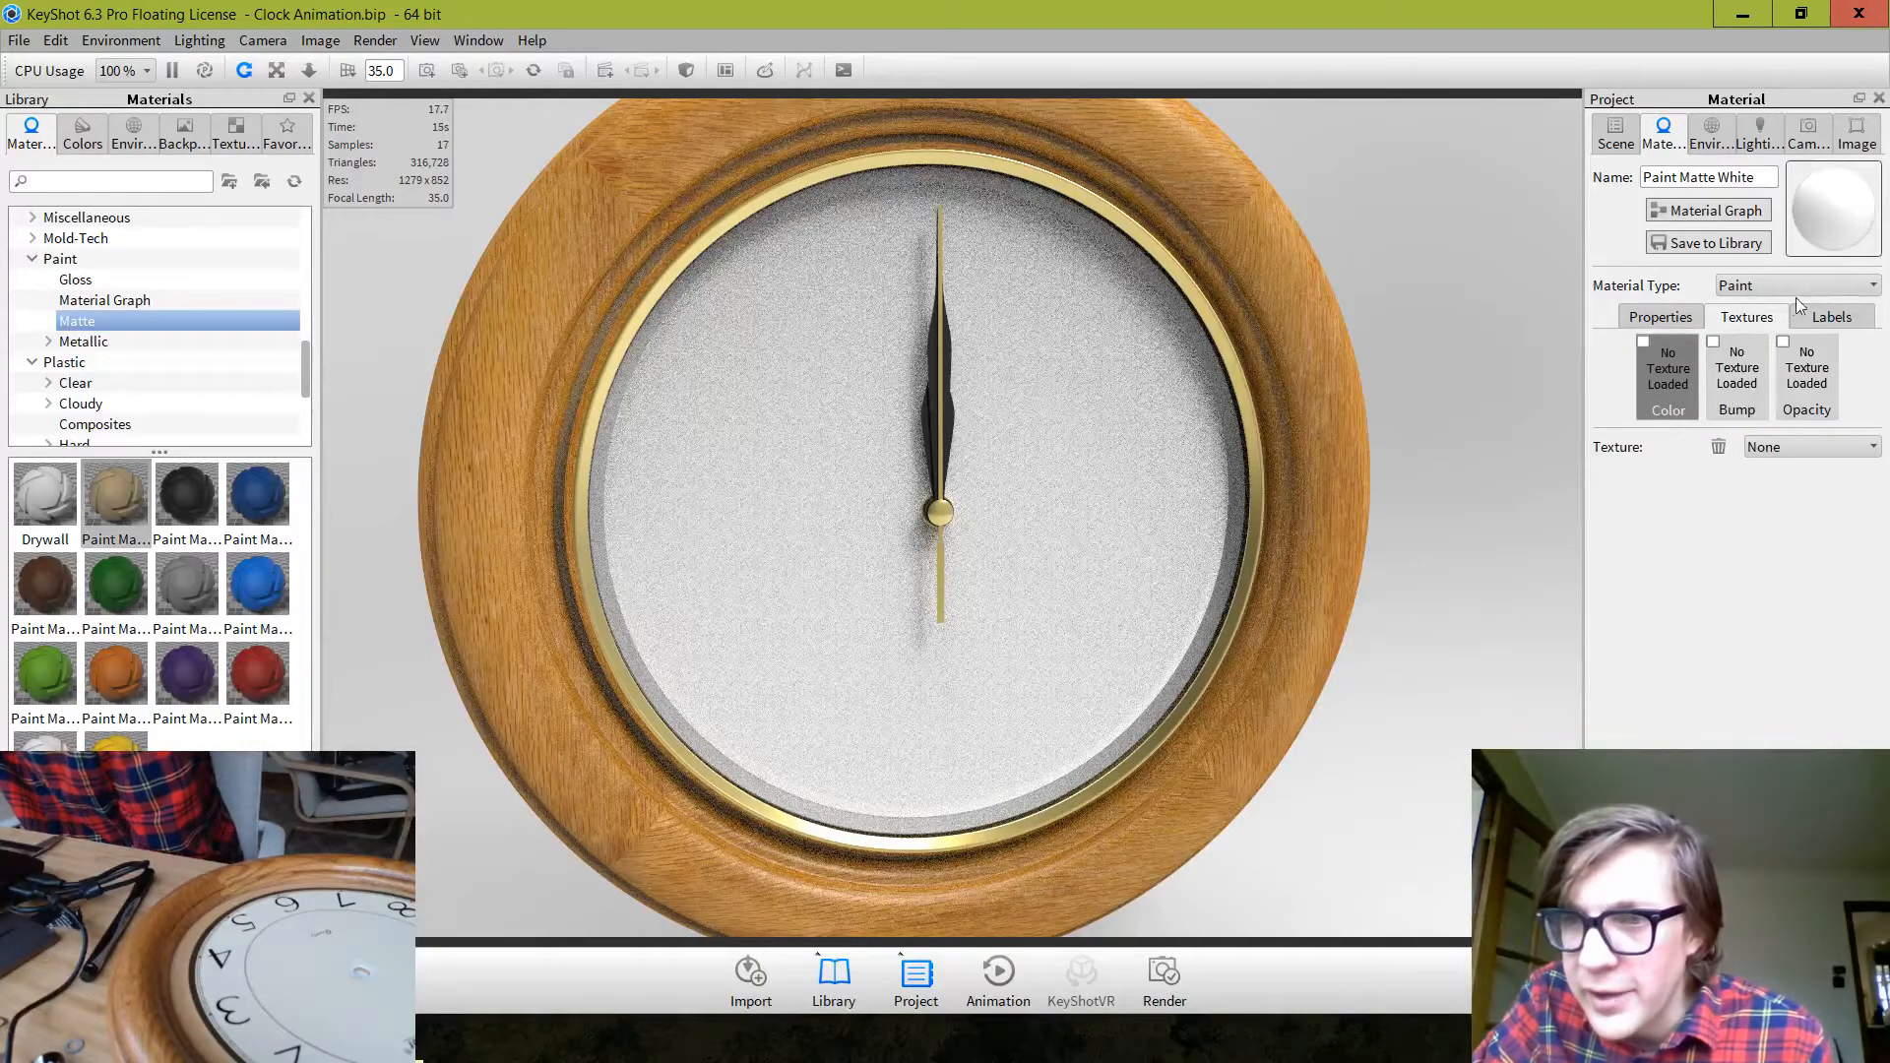
click(1826, 323)
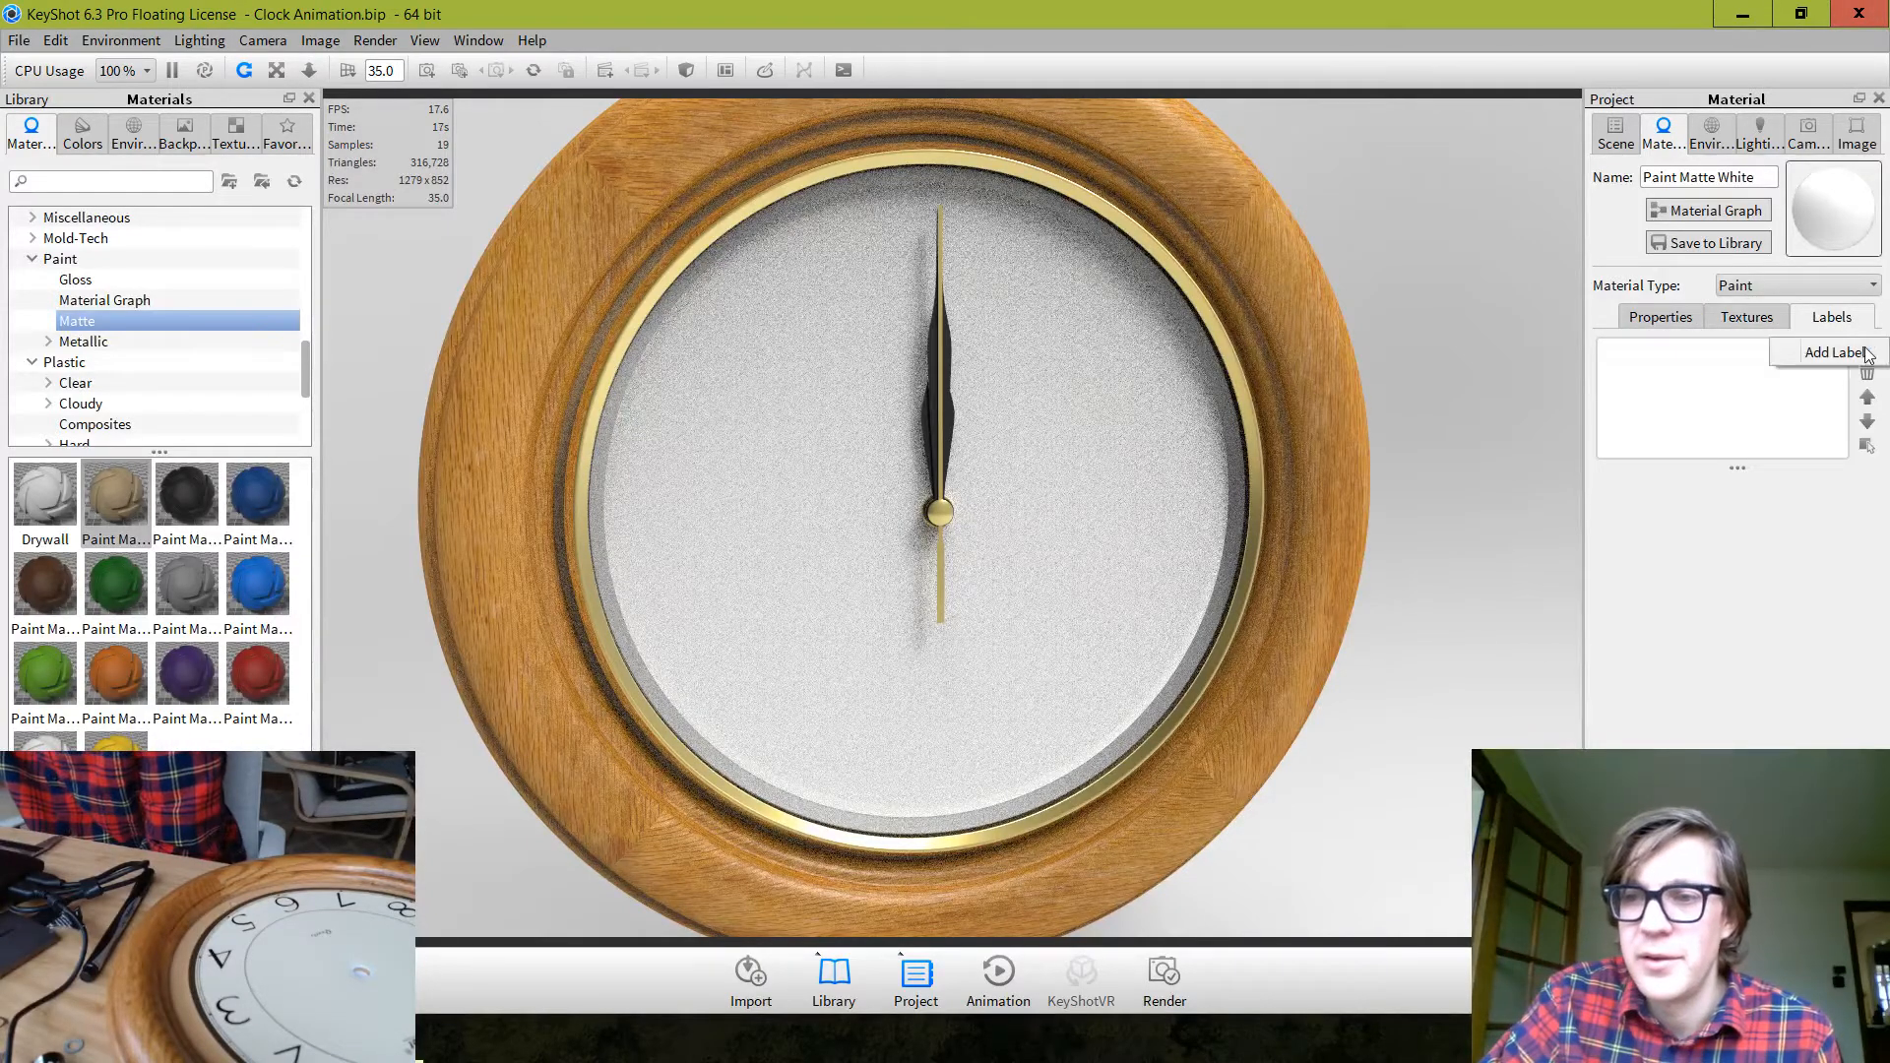
click(1831, 365)
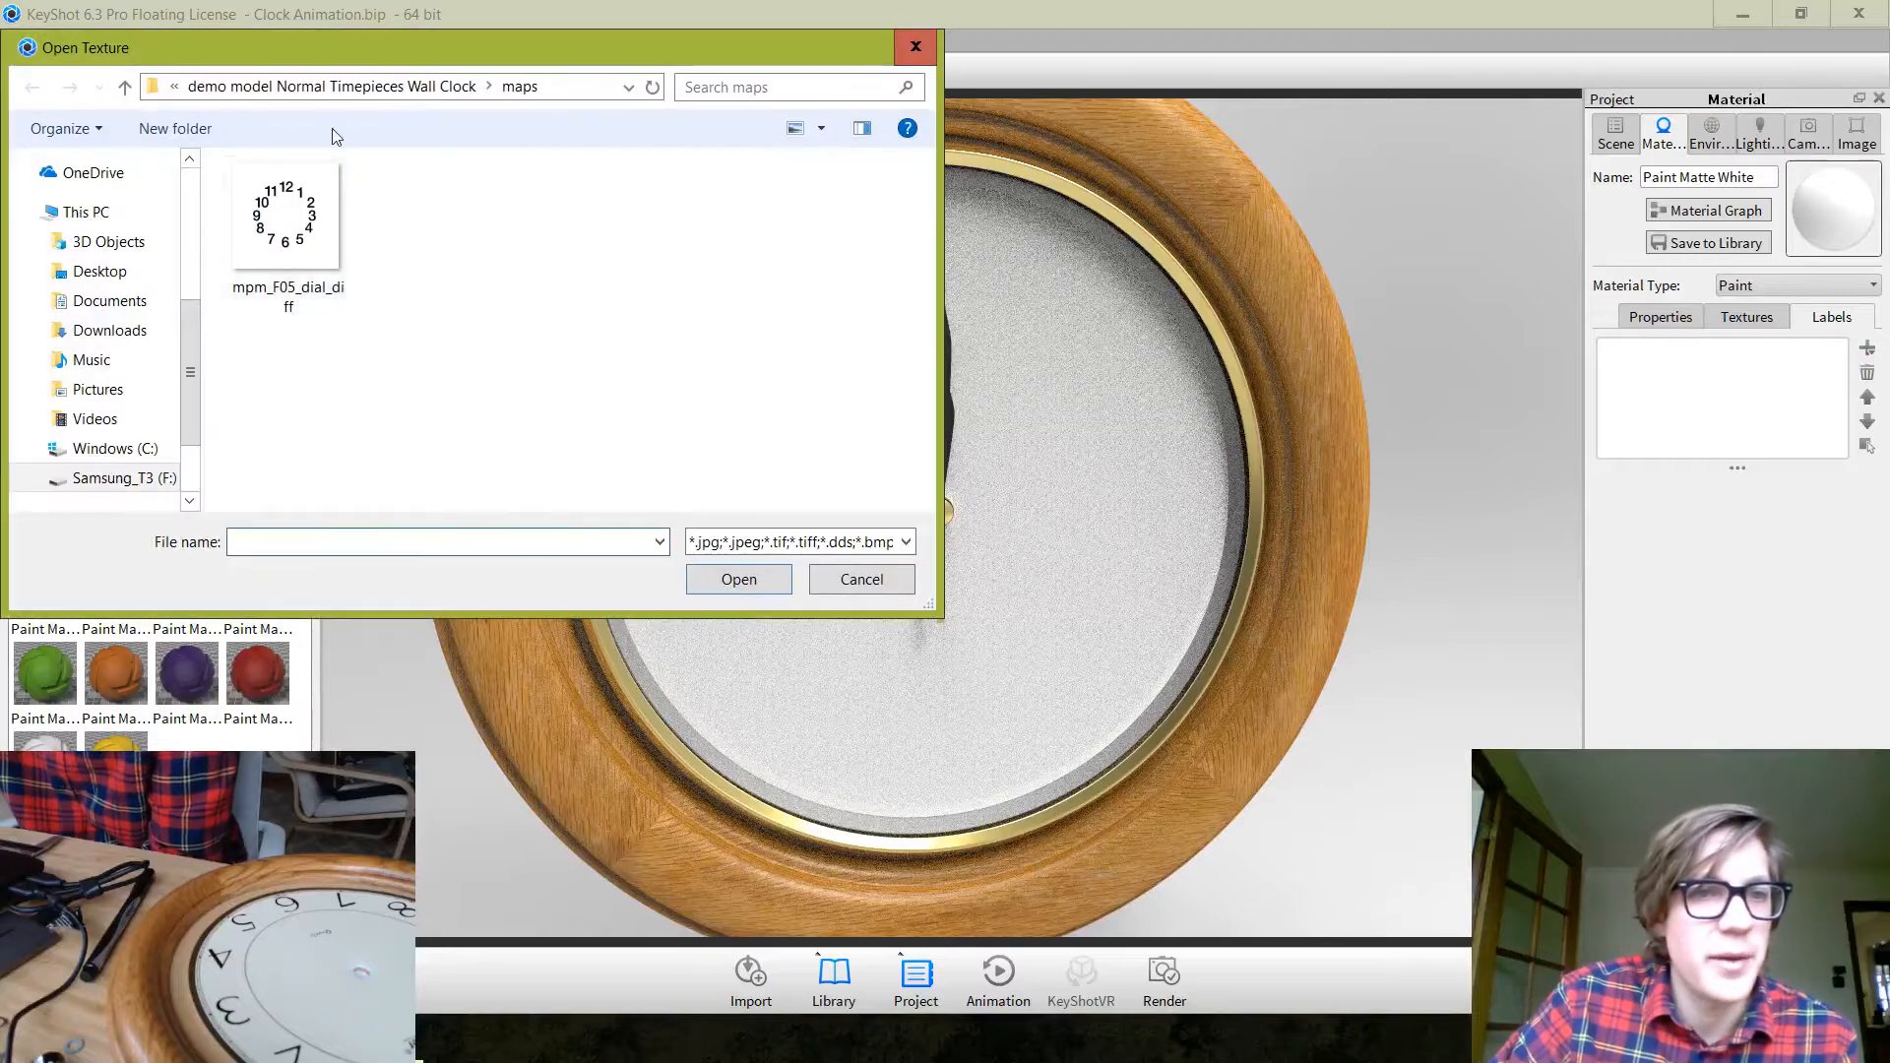
click(224, 89)
click(224, 88)
click(224, 90)
click(225, 91)
double_click(301, 307)
scroll(359, 409, down, 2)
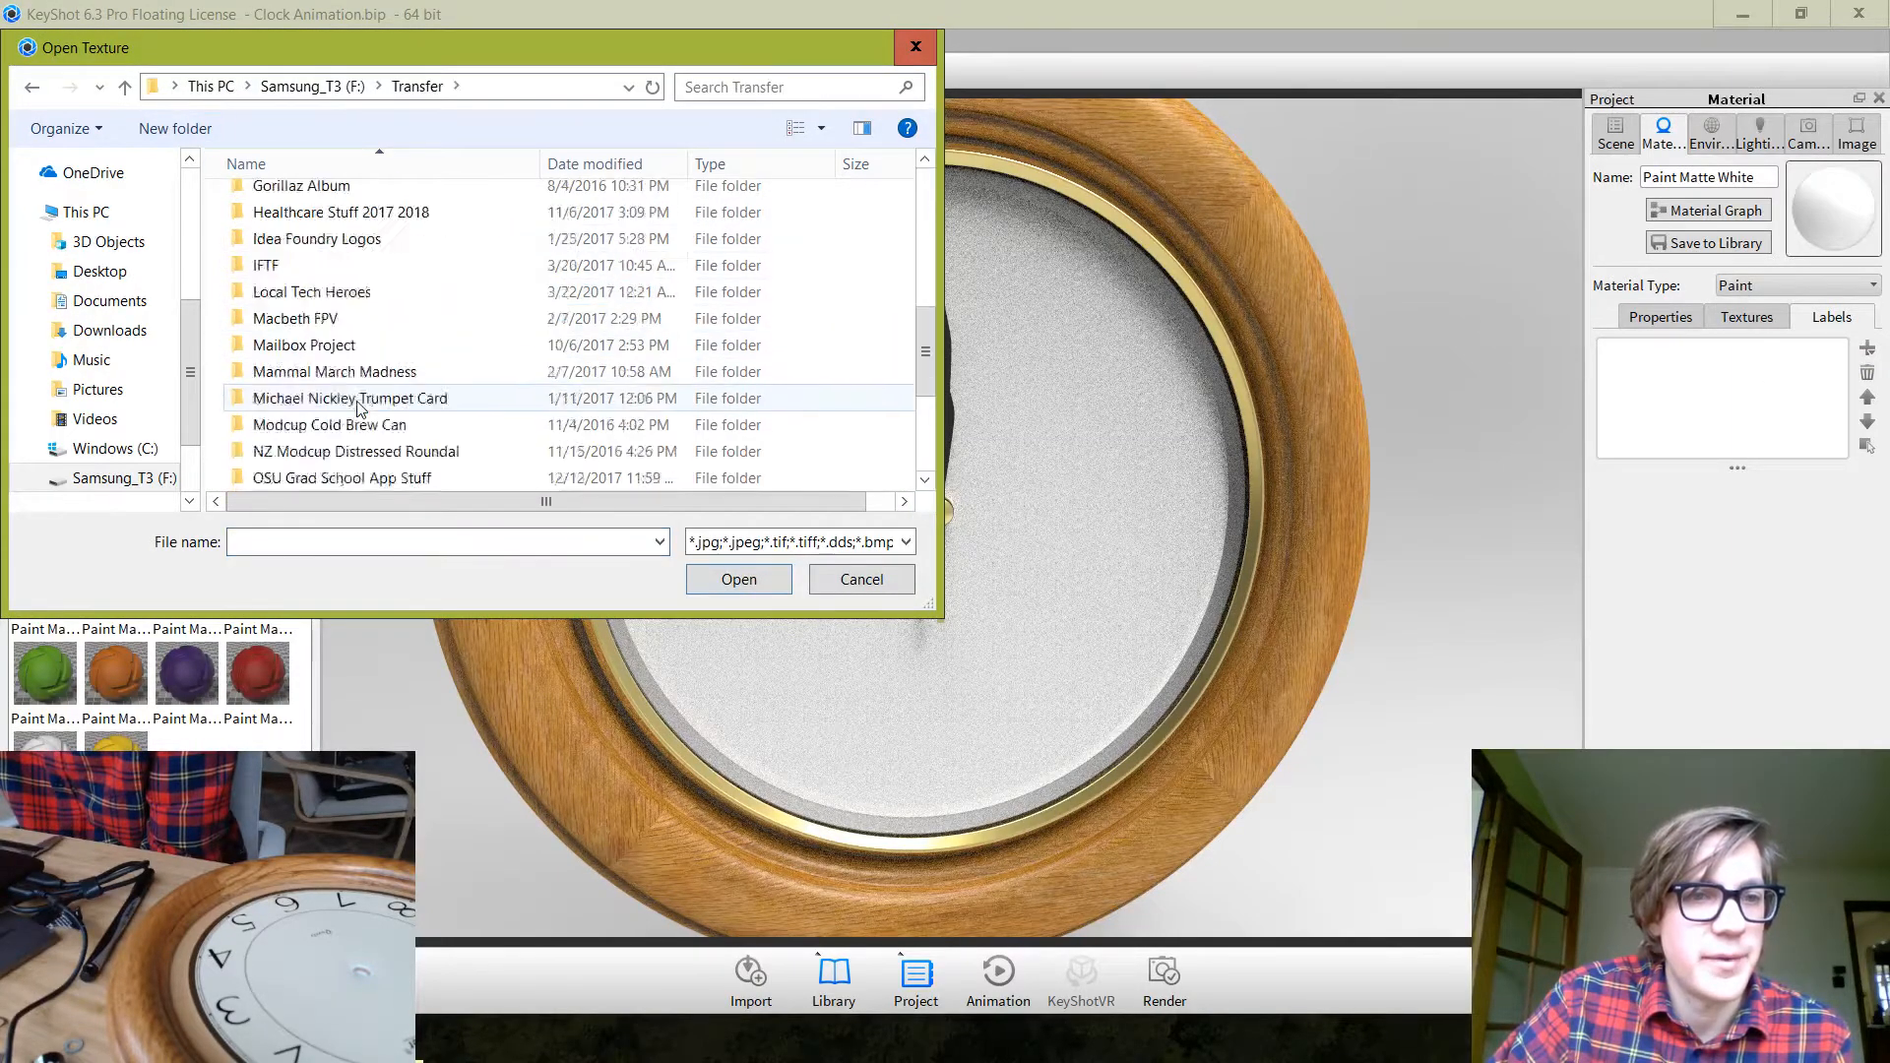
scroll(359, 409, down, 4)
double_click(360, 398)
click(336, 254)
double_click(337, 254)
click(582, 232)
click(766, 577)
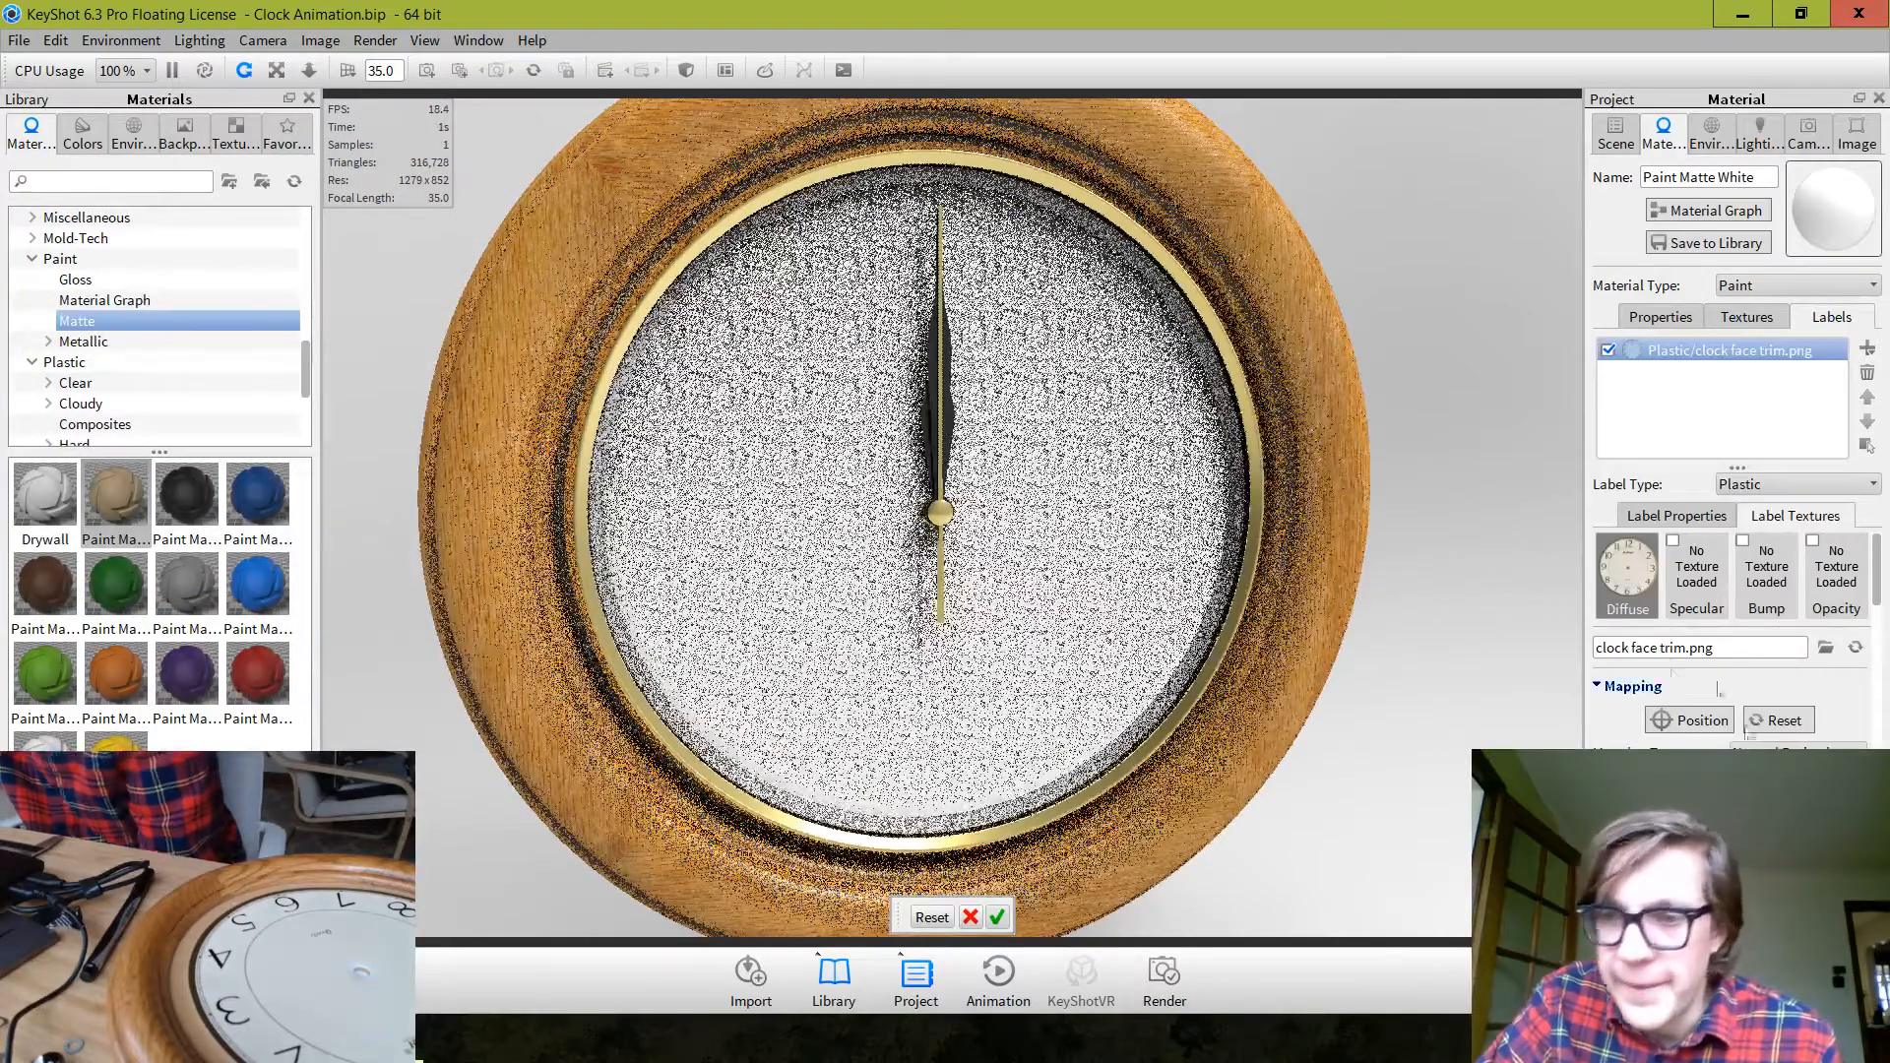
Set the mapping depth of the clock face label to 10
scroll(1811, 677, down, 1)
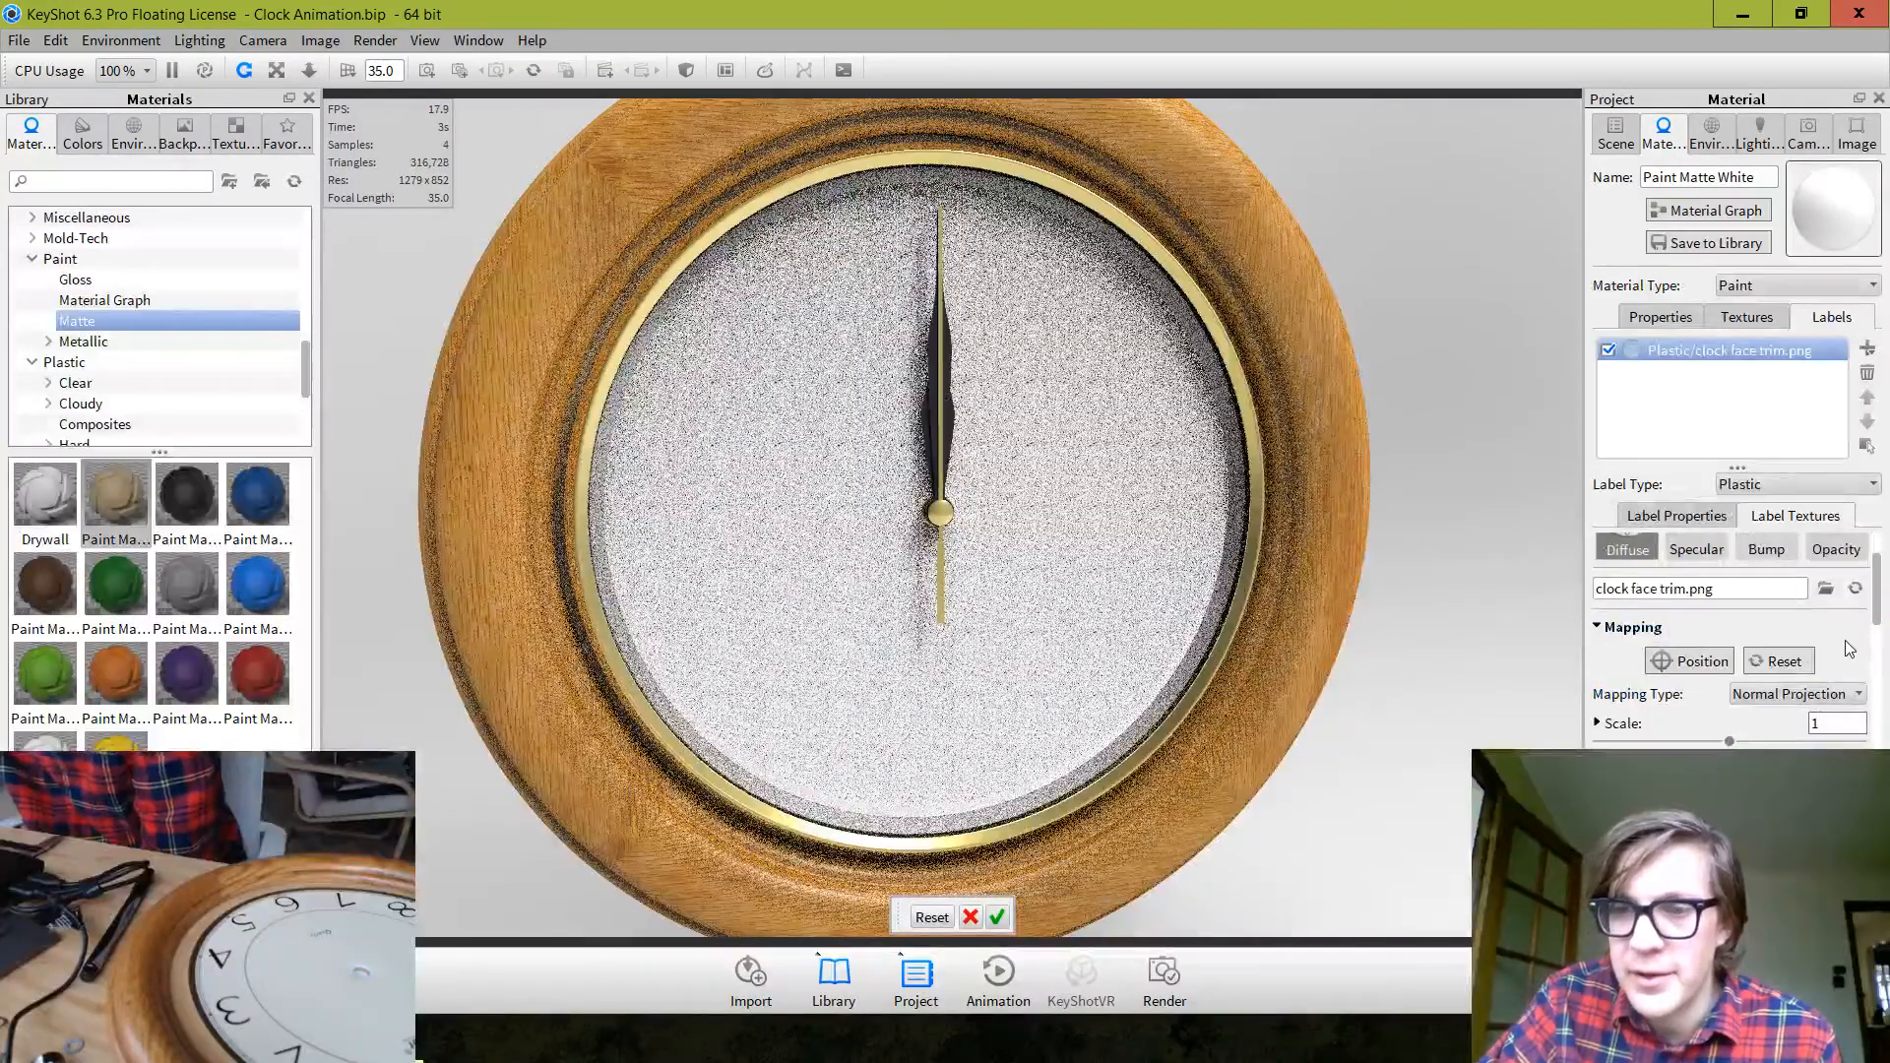
scroll(1772, 702, down, 1)
scroll(1783, 661, down, 3)
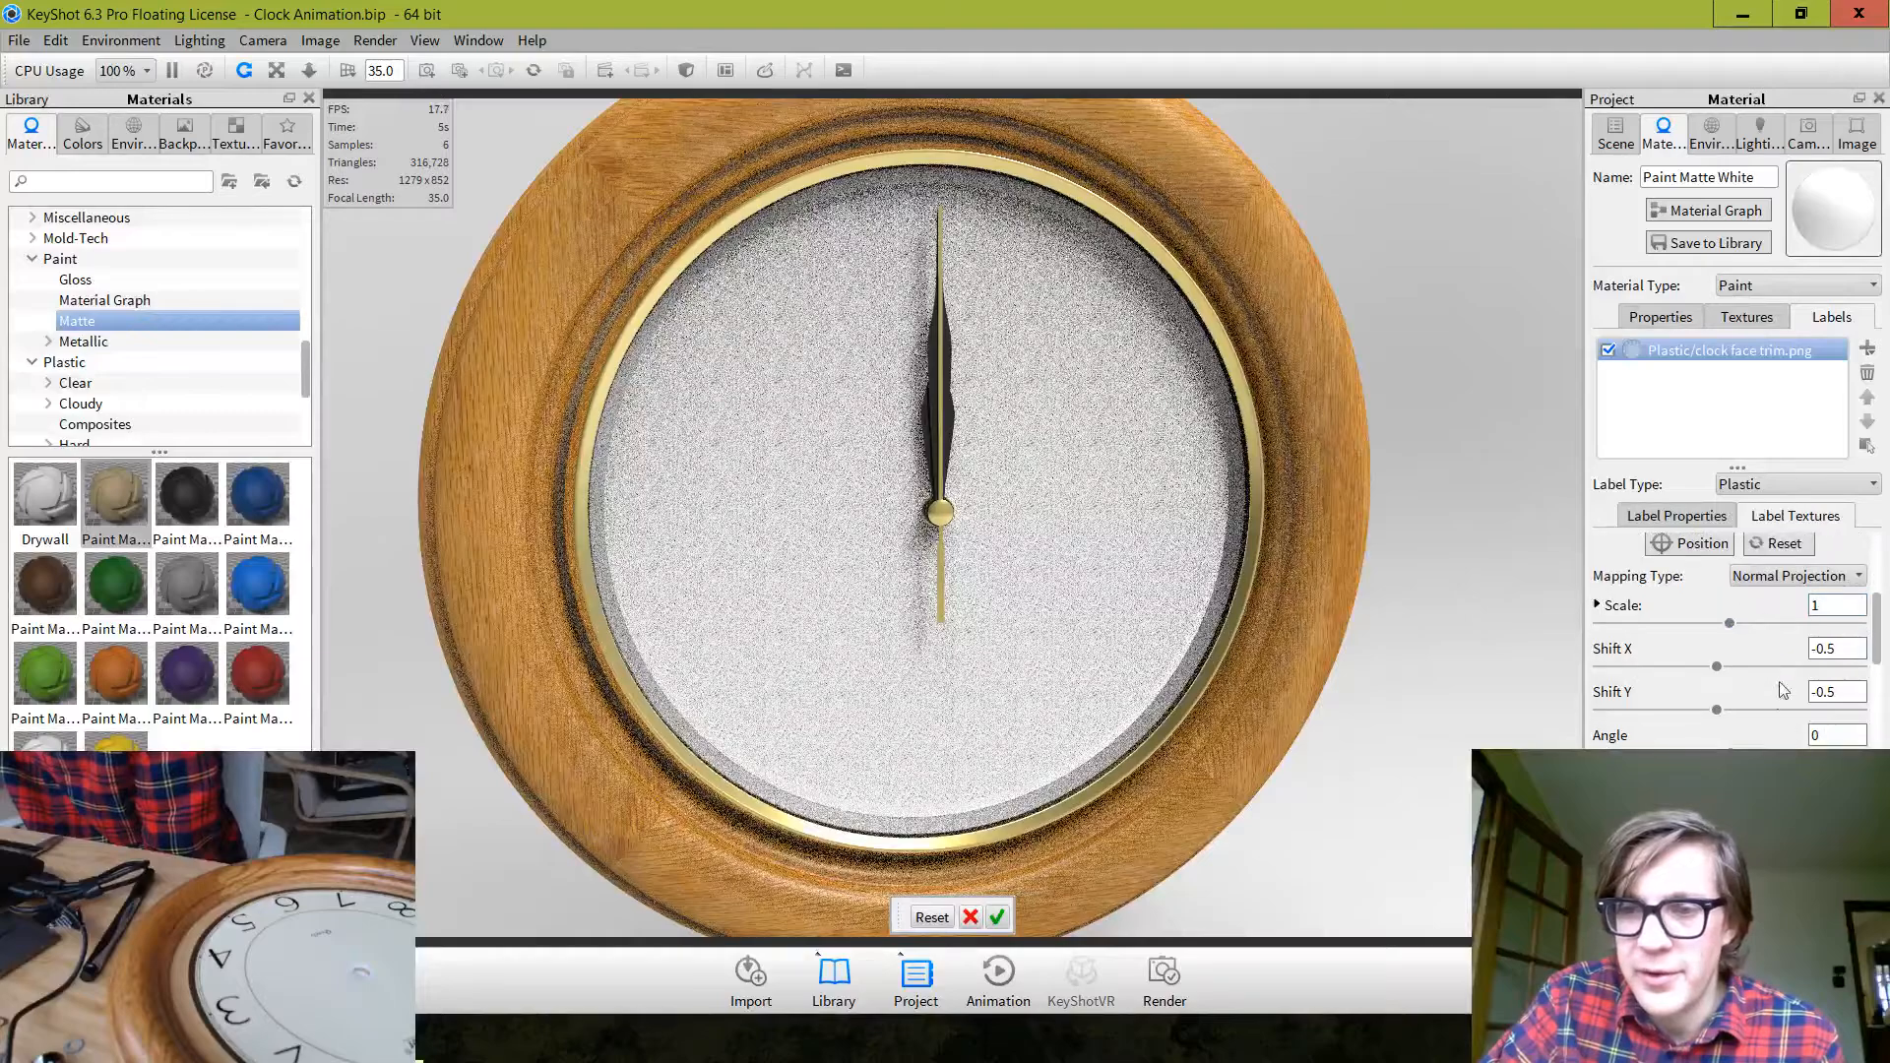
text(10)
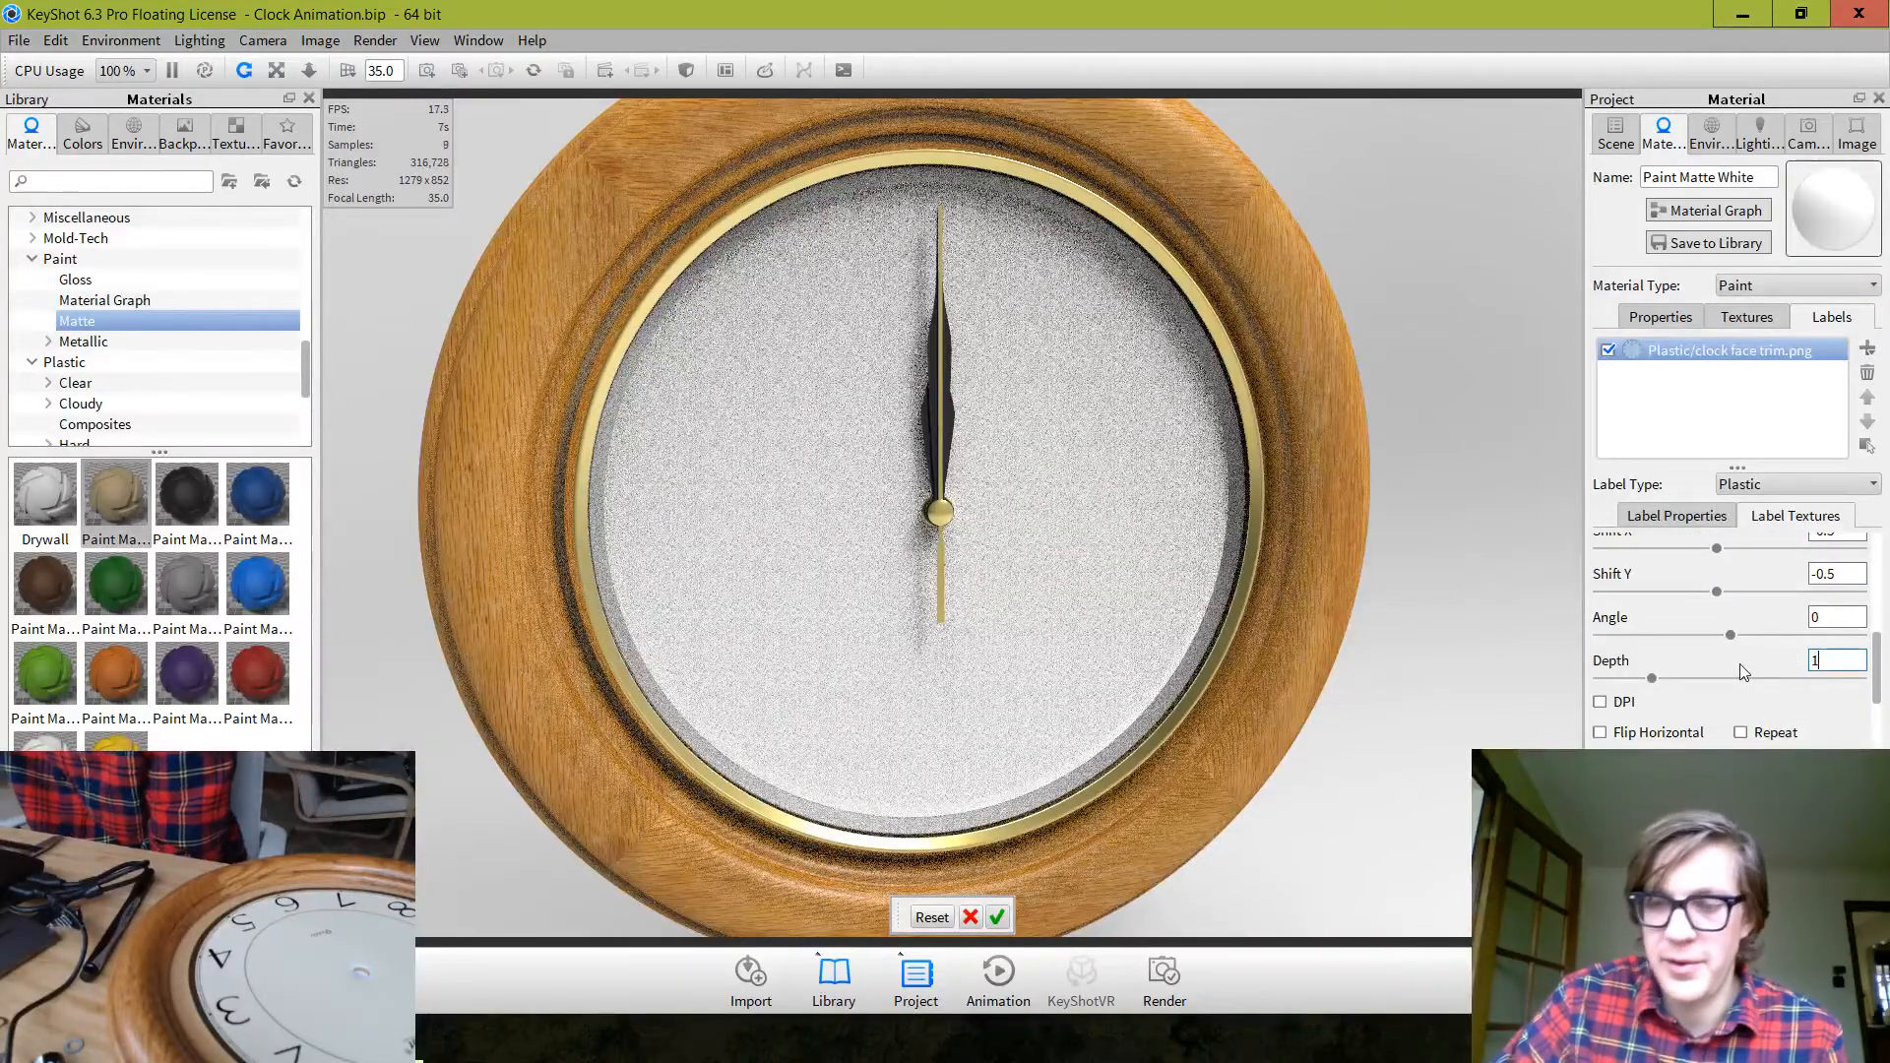
key(Return)
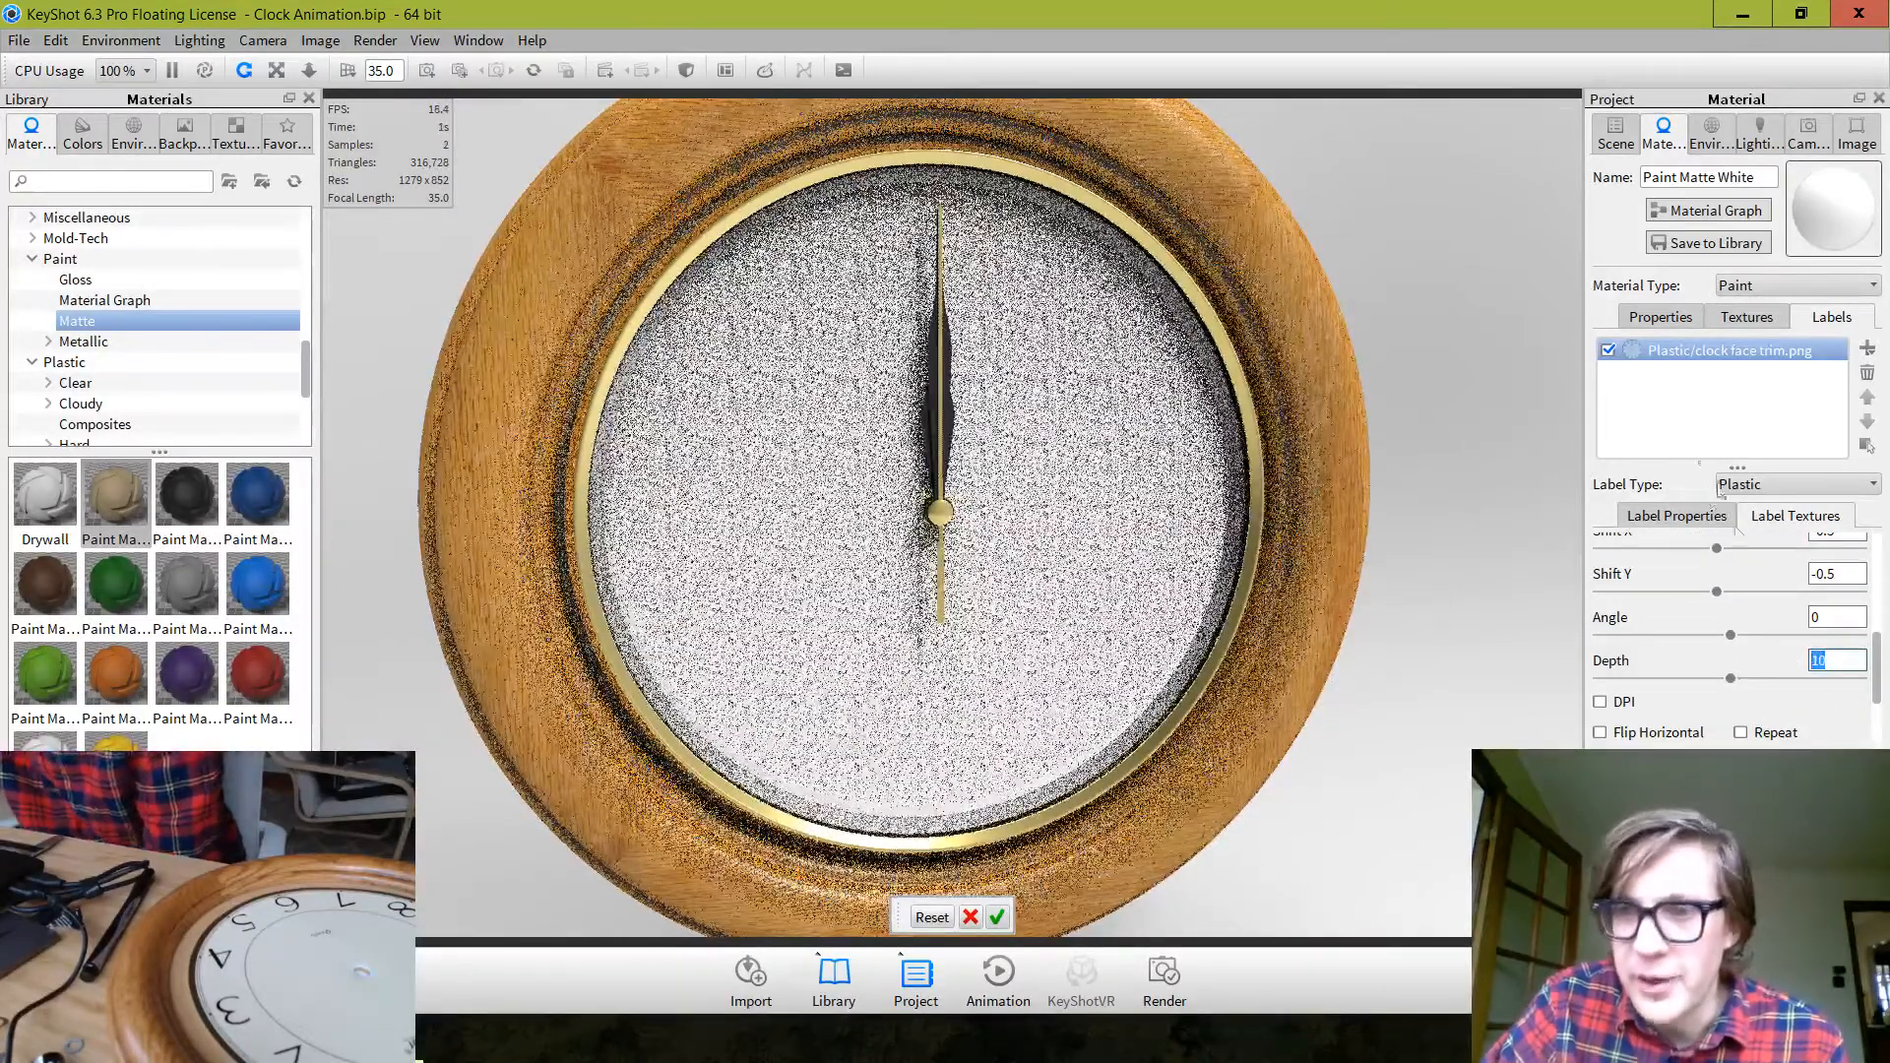
Place the clock face label on the dial just below the centre pivot of the hands and confirm its position
click(1794, 516)
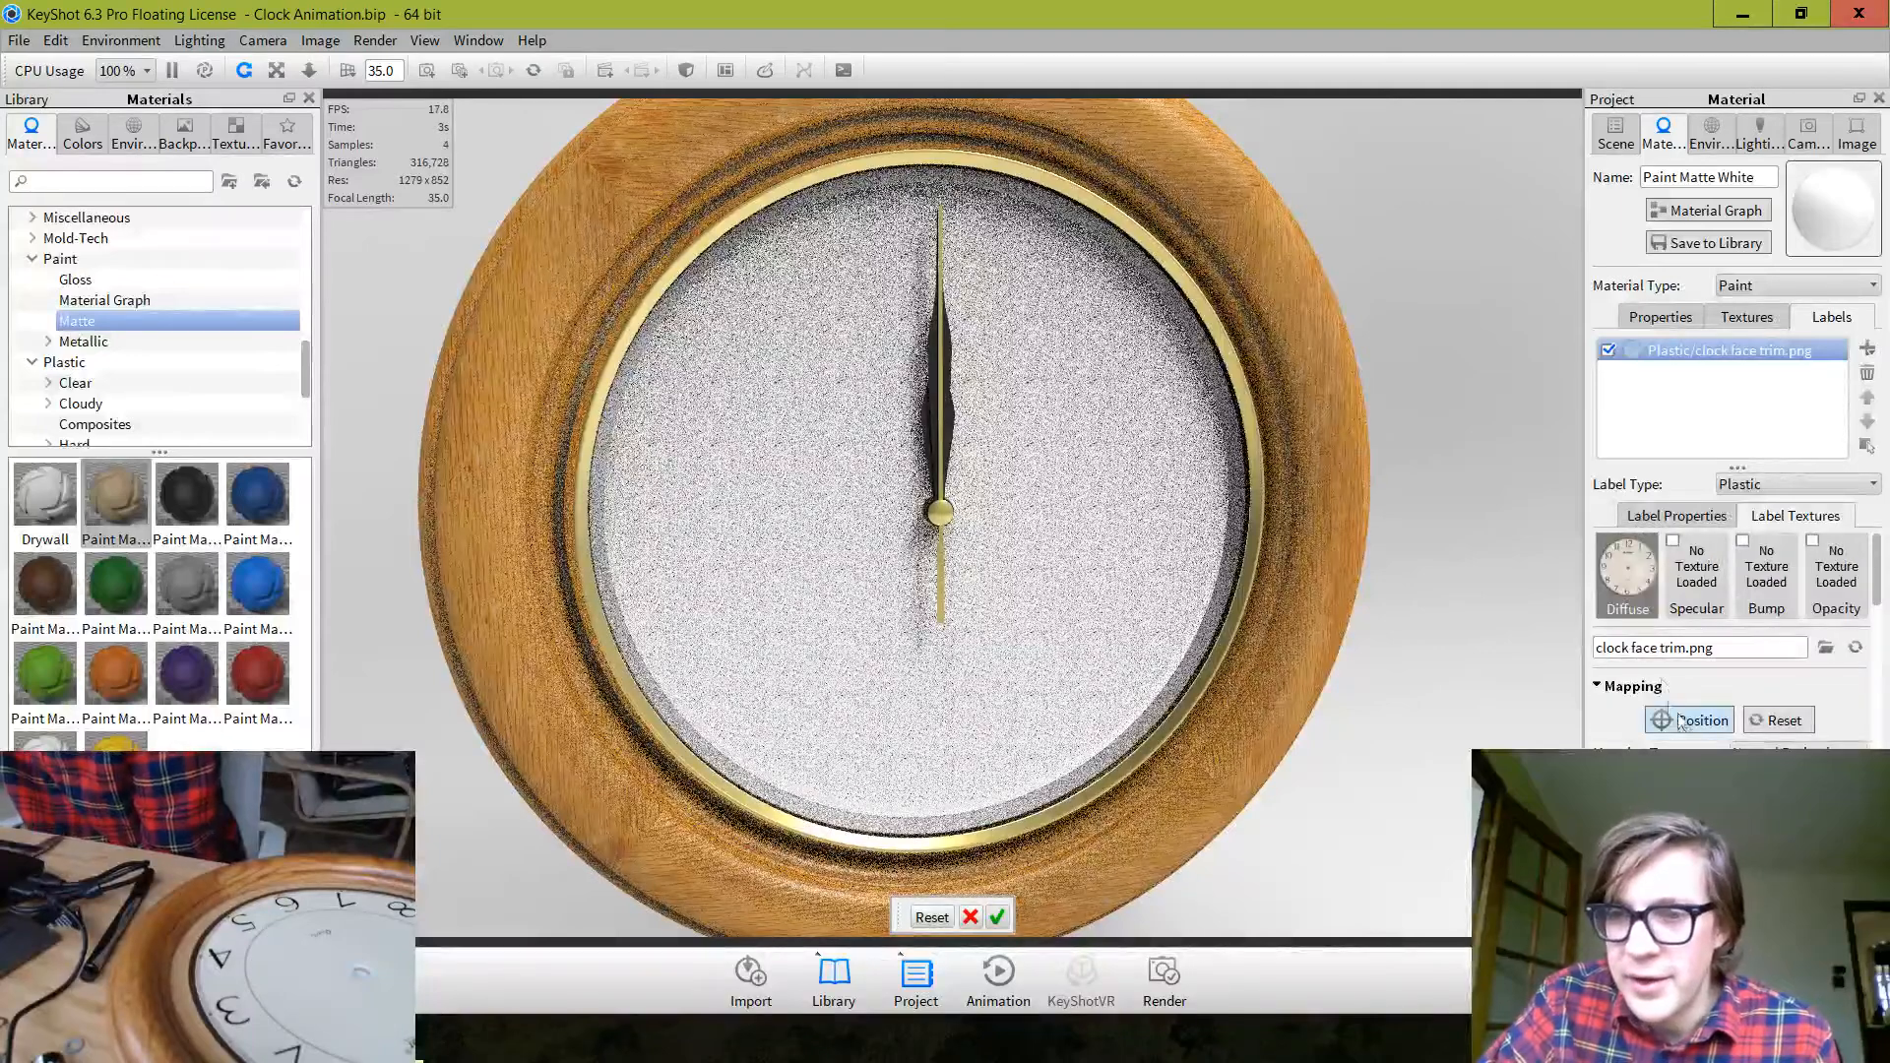
scroll(1800, 694, down, 3)
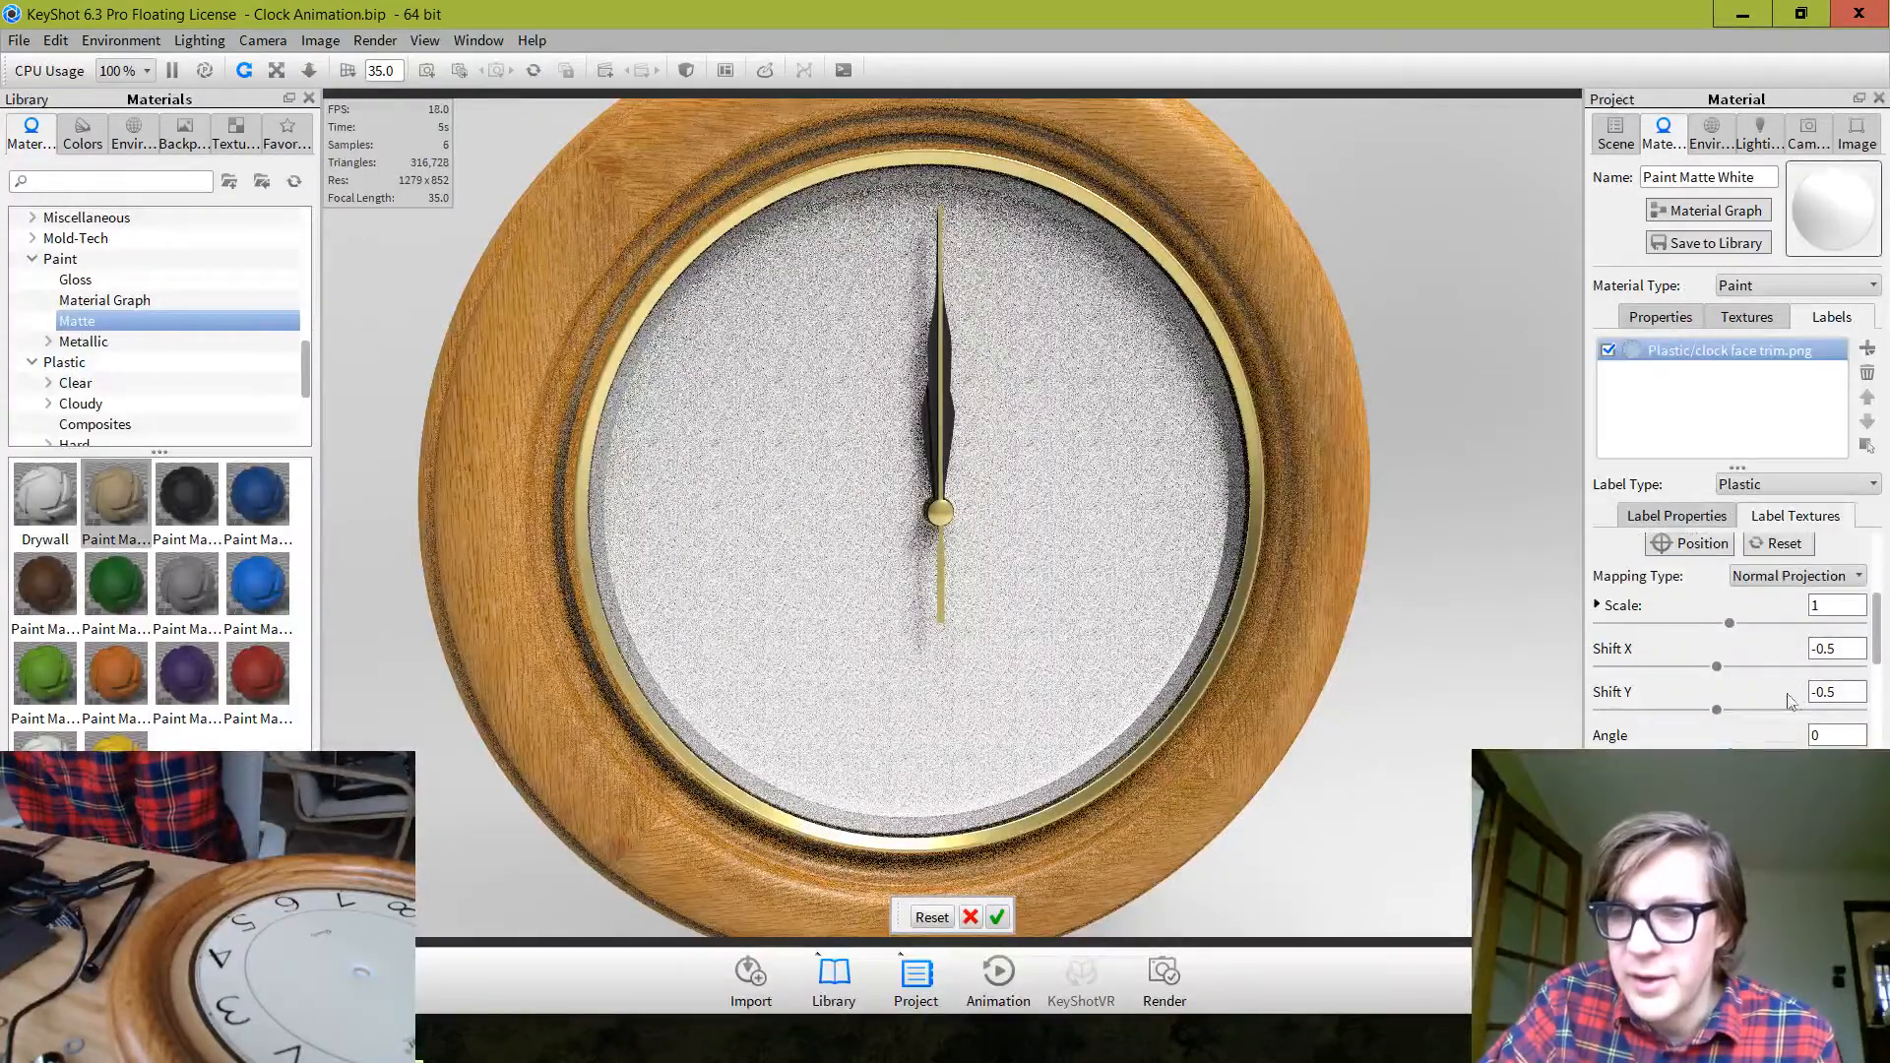
scroll(1782, 703, up, 1)
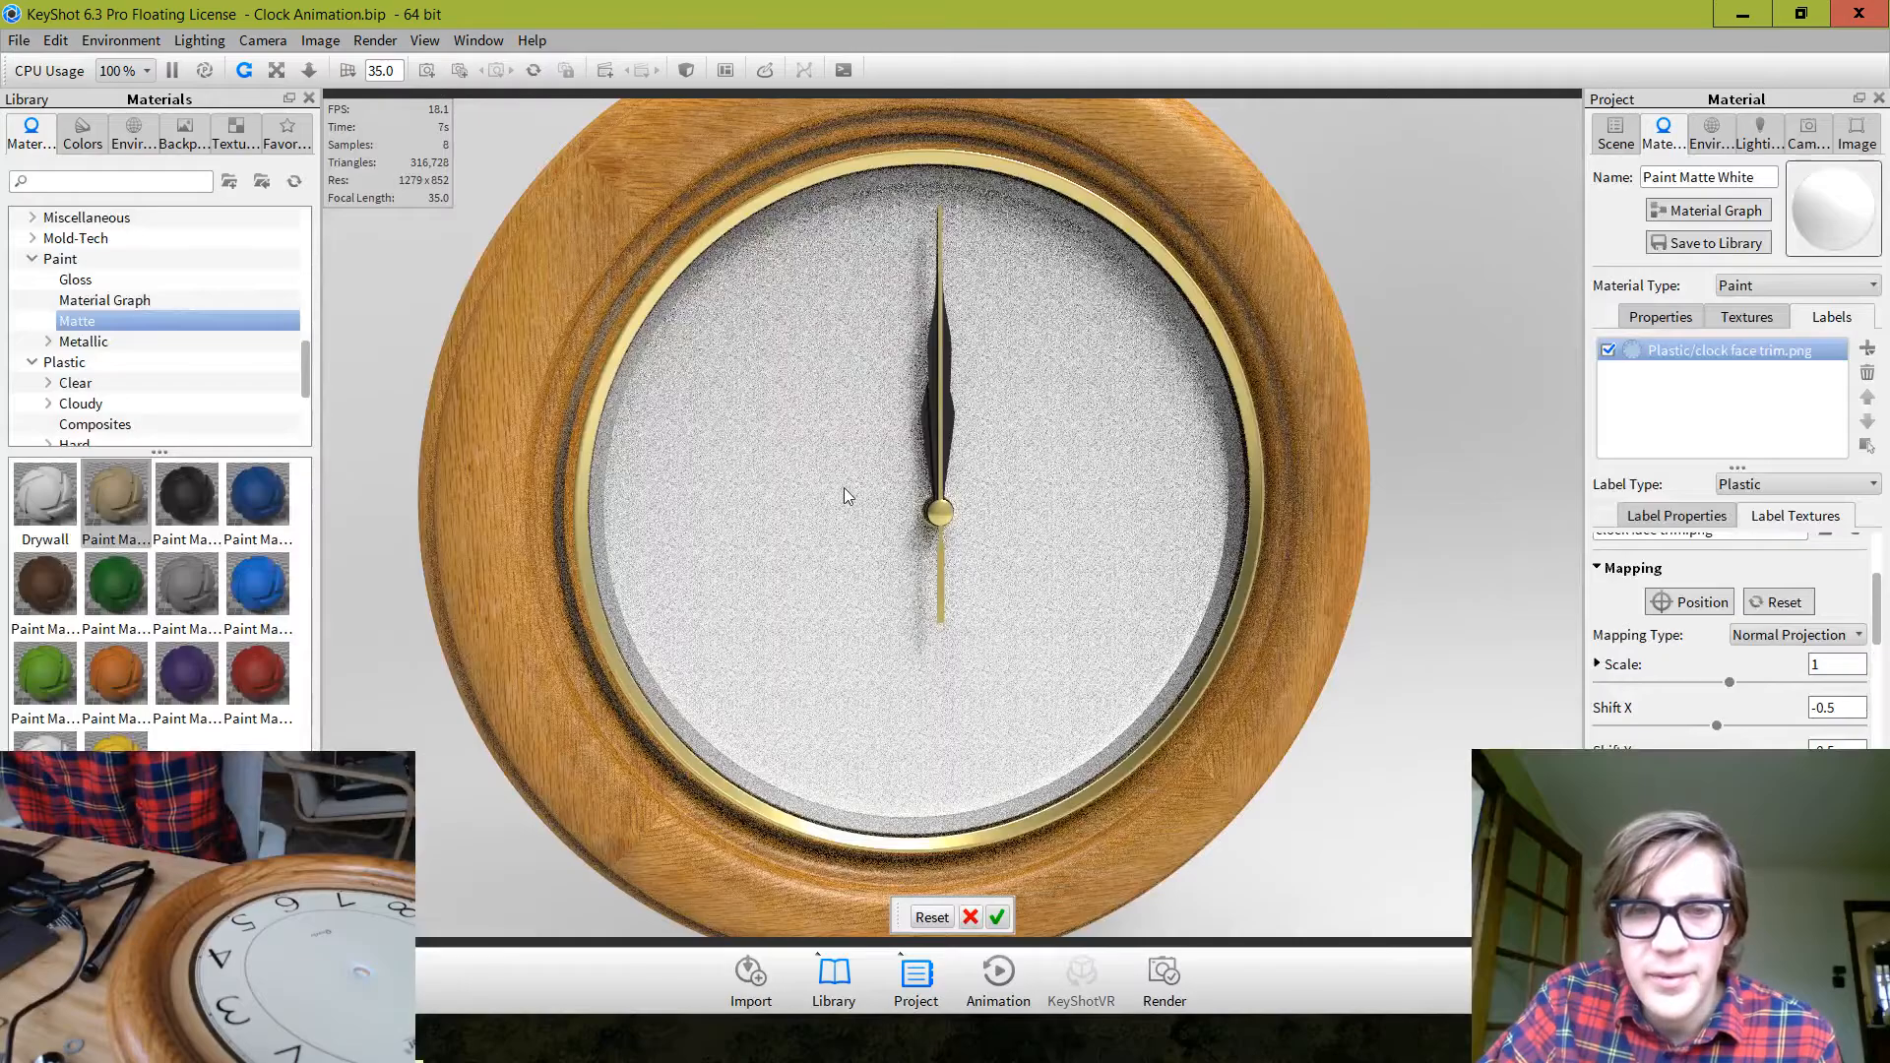
click(858, 515)
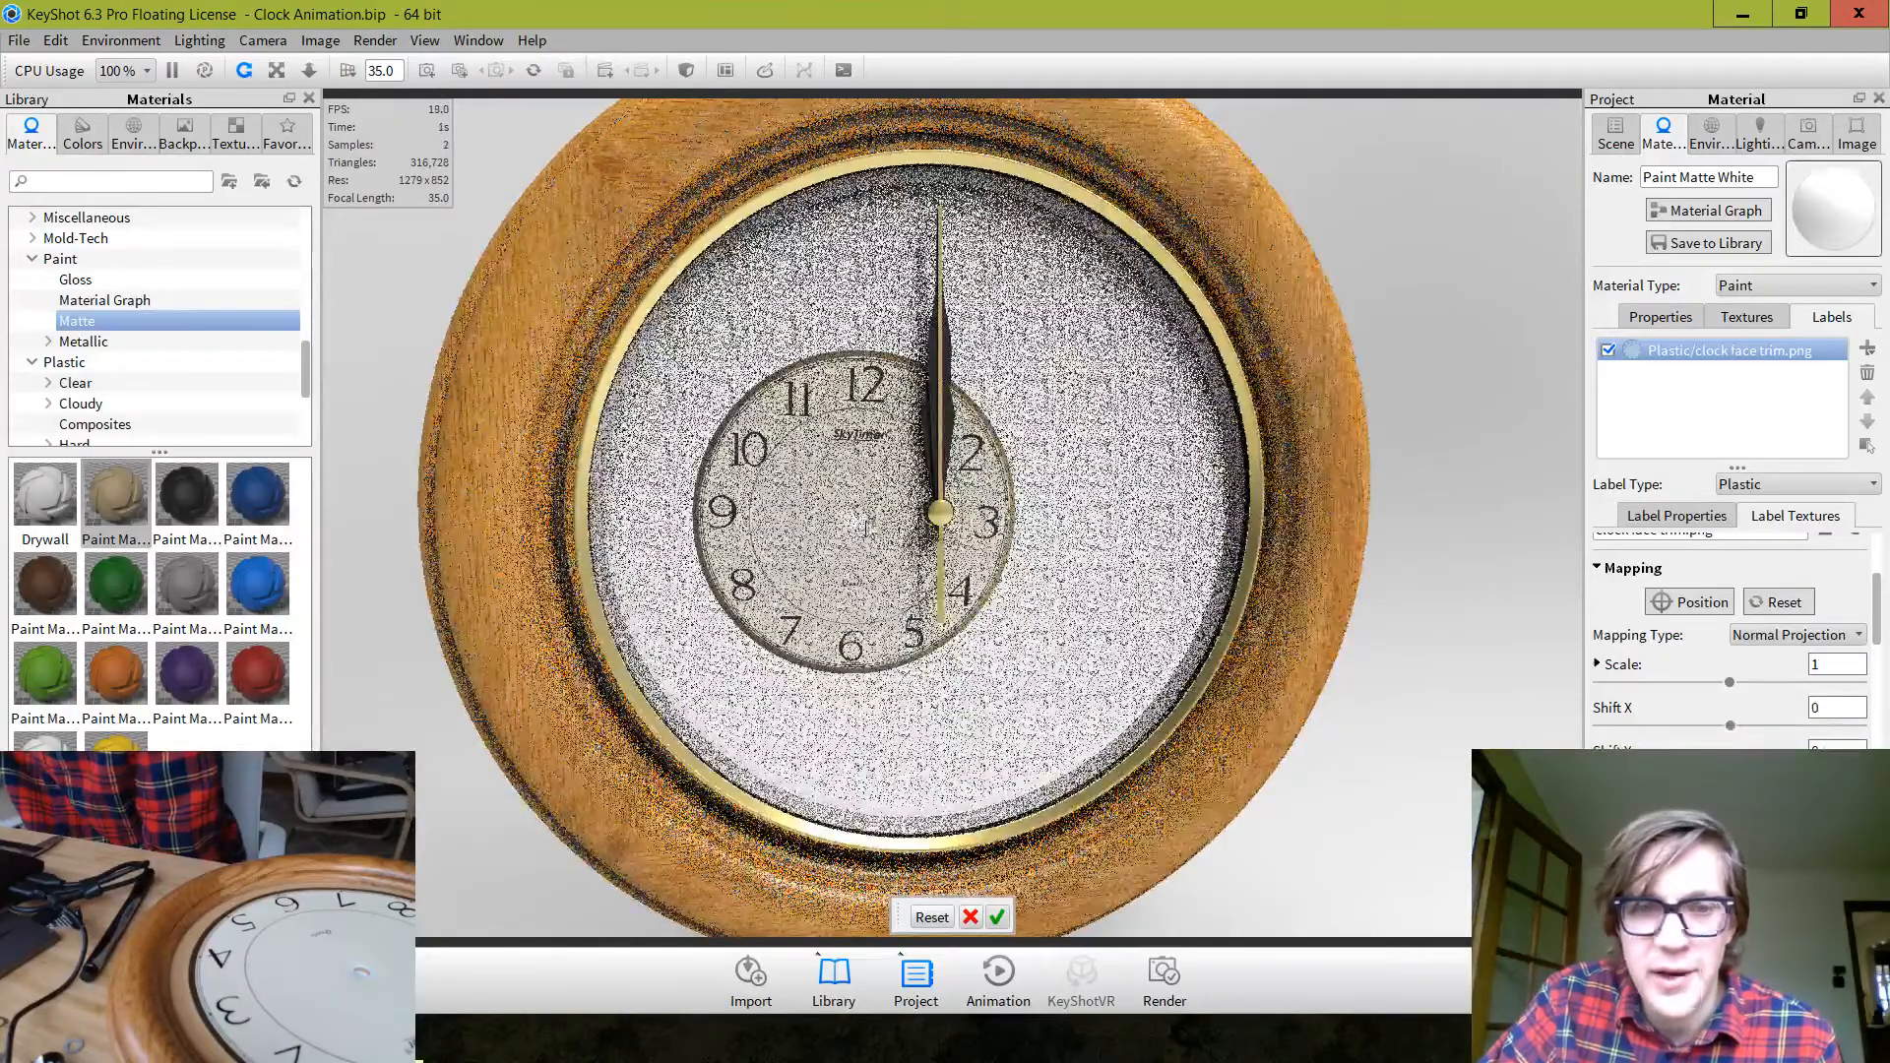
mouse_move(884, 529)
mouse_down()
mouse_move(970, 514)
mouse_move(847, 530)
mouse_move(869, 529)
mouse_up()
scroll(1804, 658, down, 3)
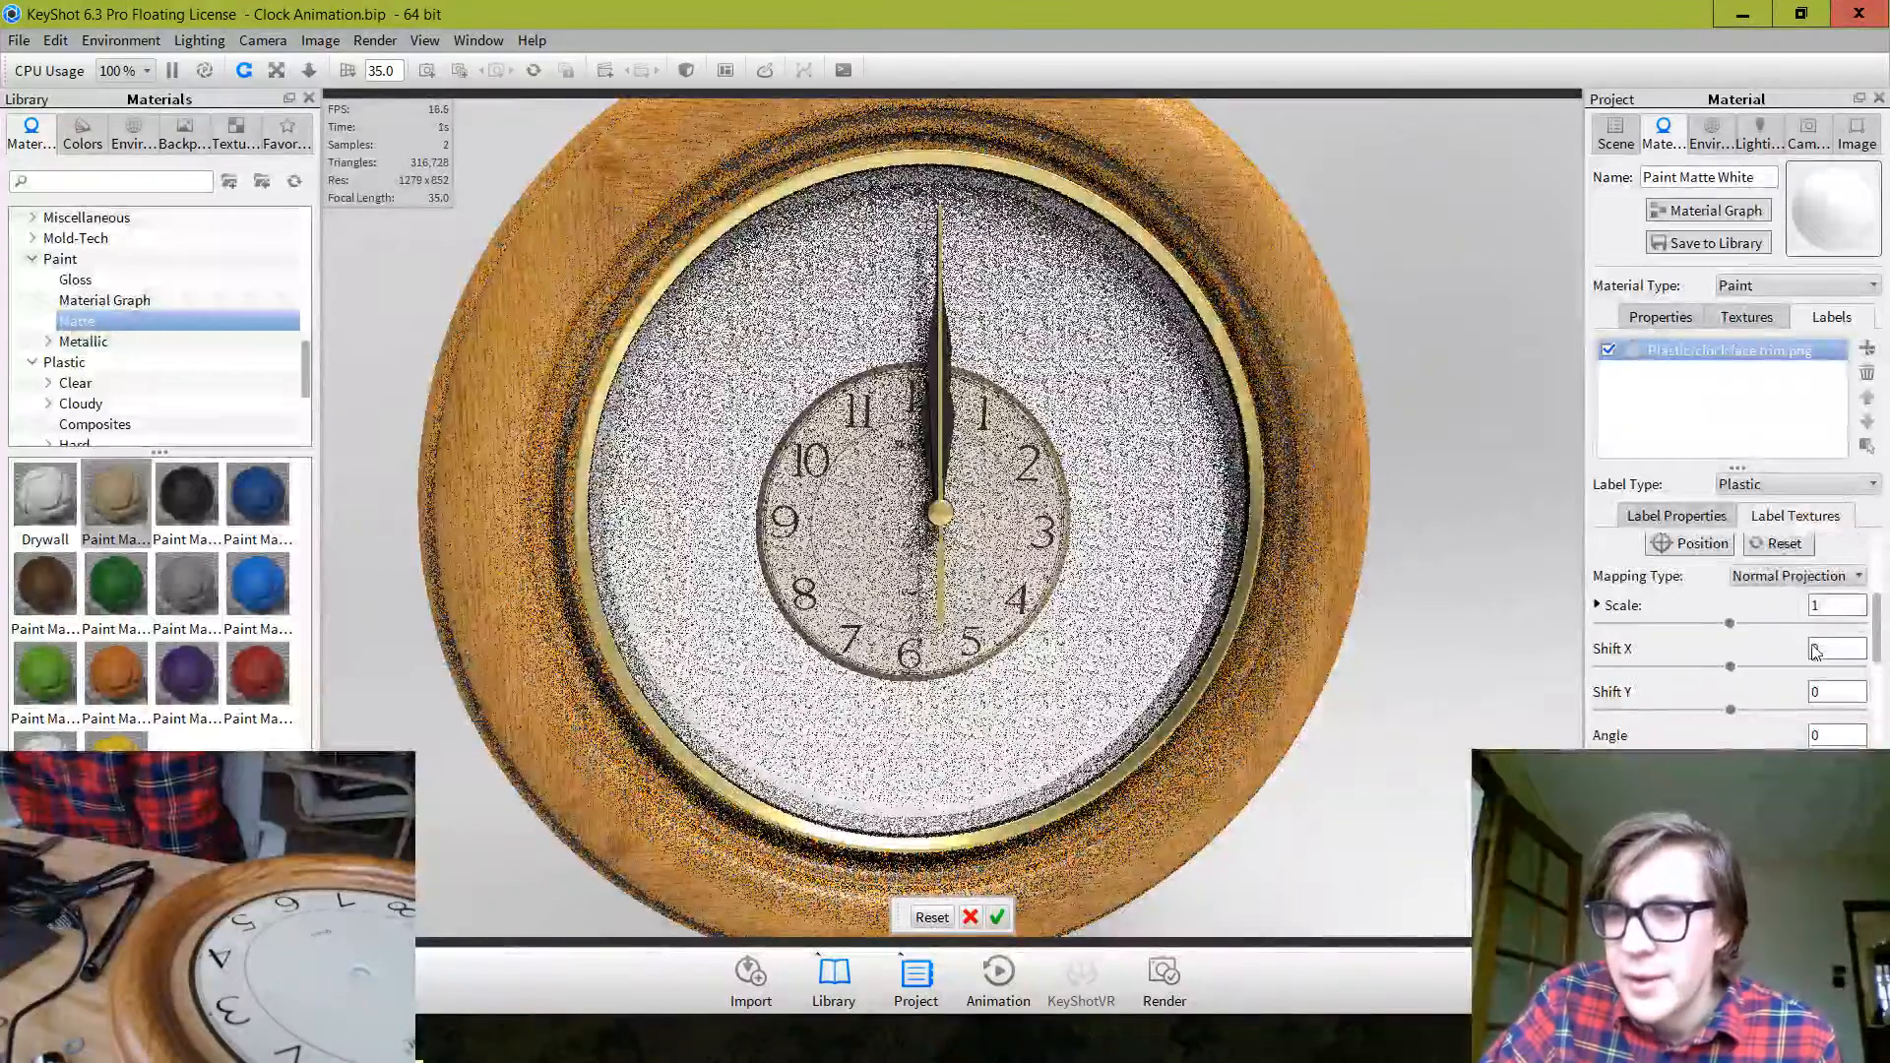
scroll(1804, 658, down, 4)
scroll(1762, 705, up, 1)
scroll(1762, 705, up, 4)
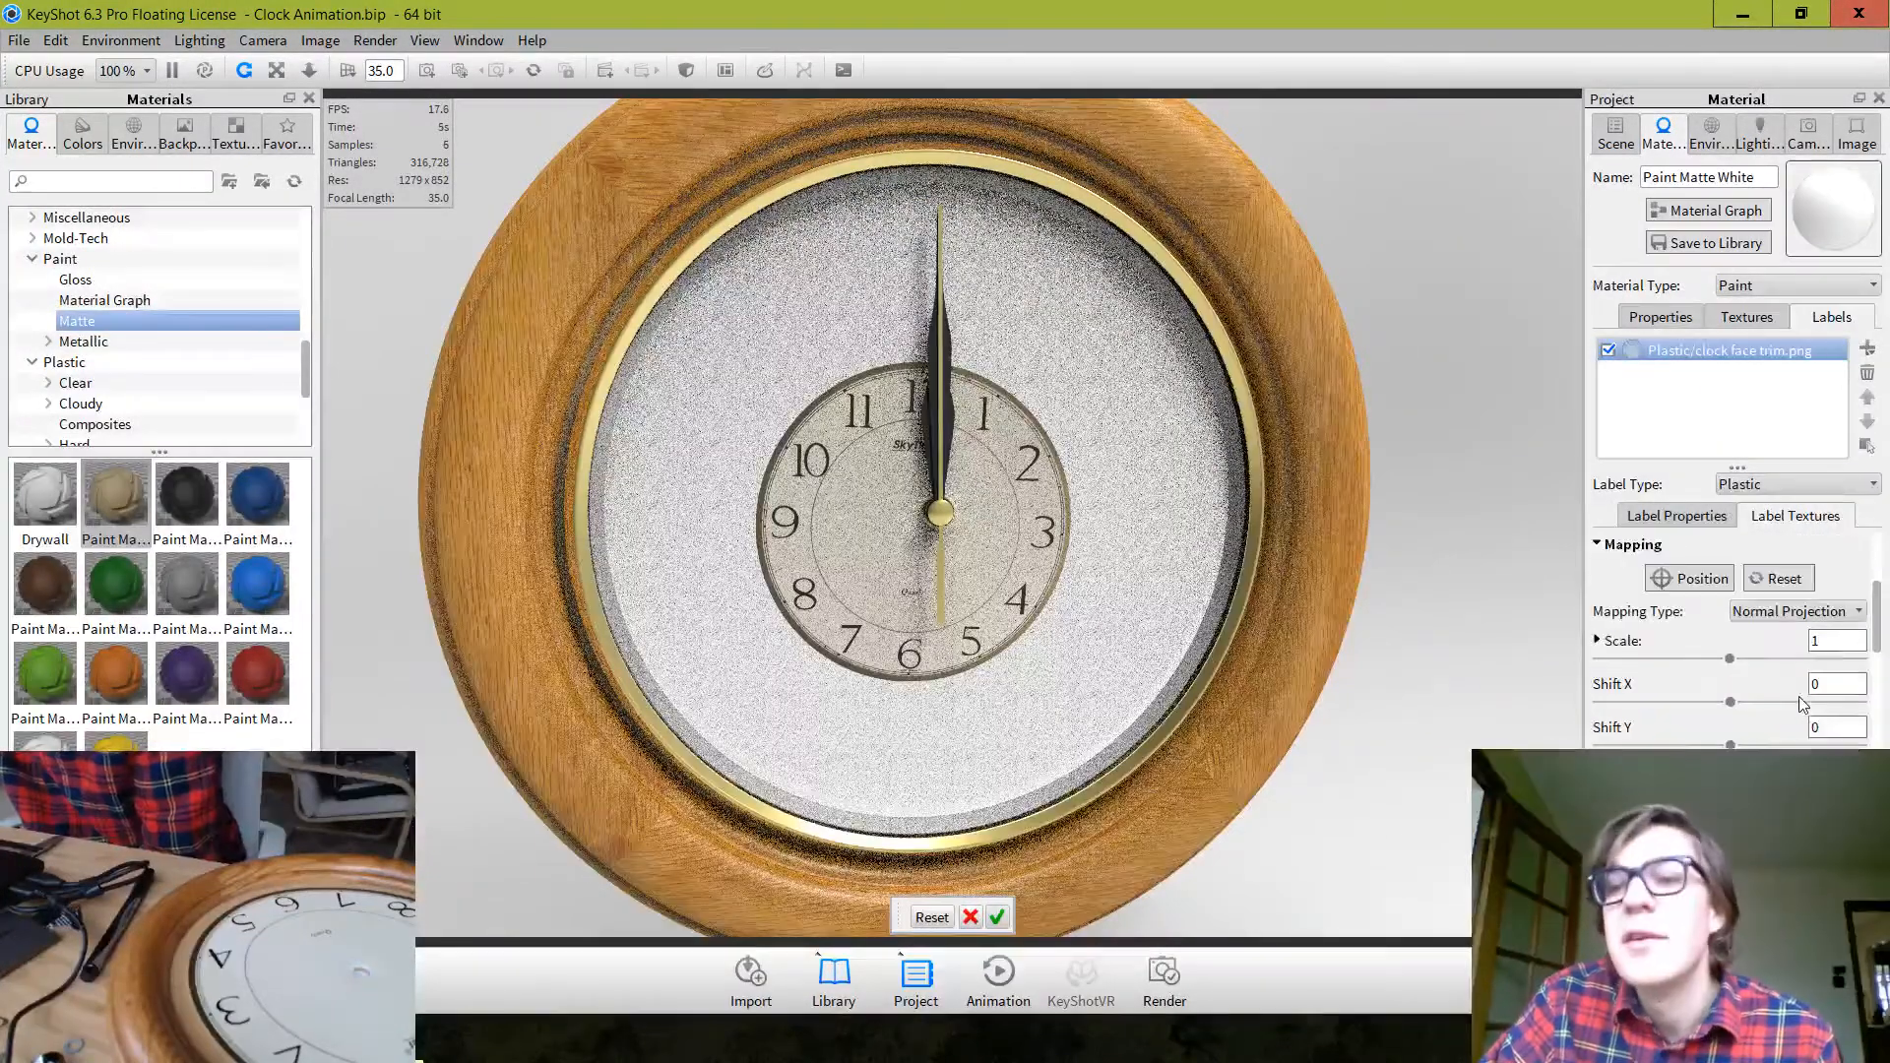
scroll(1769, 662, down, 2)
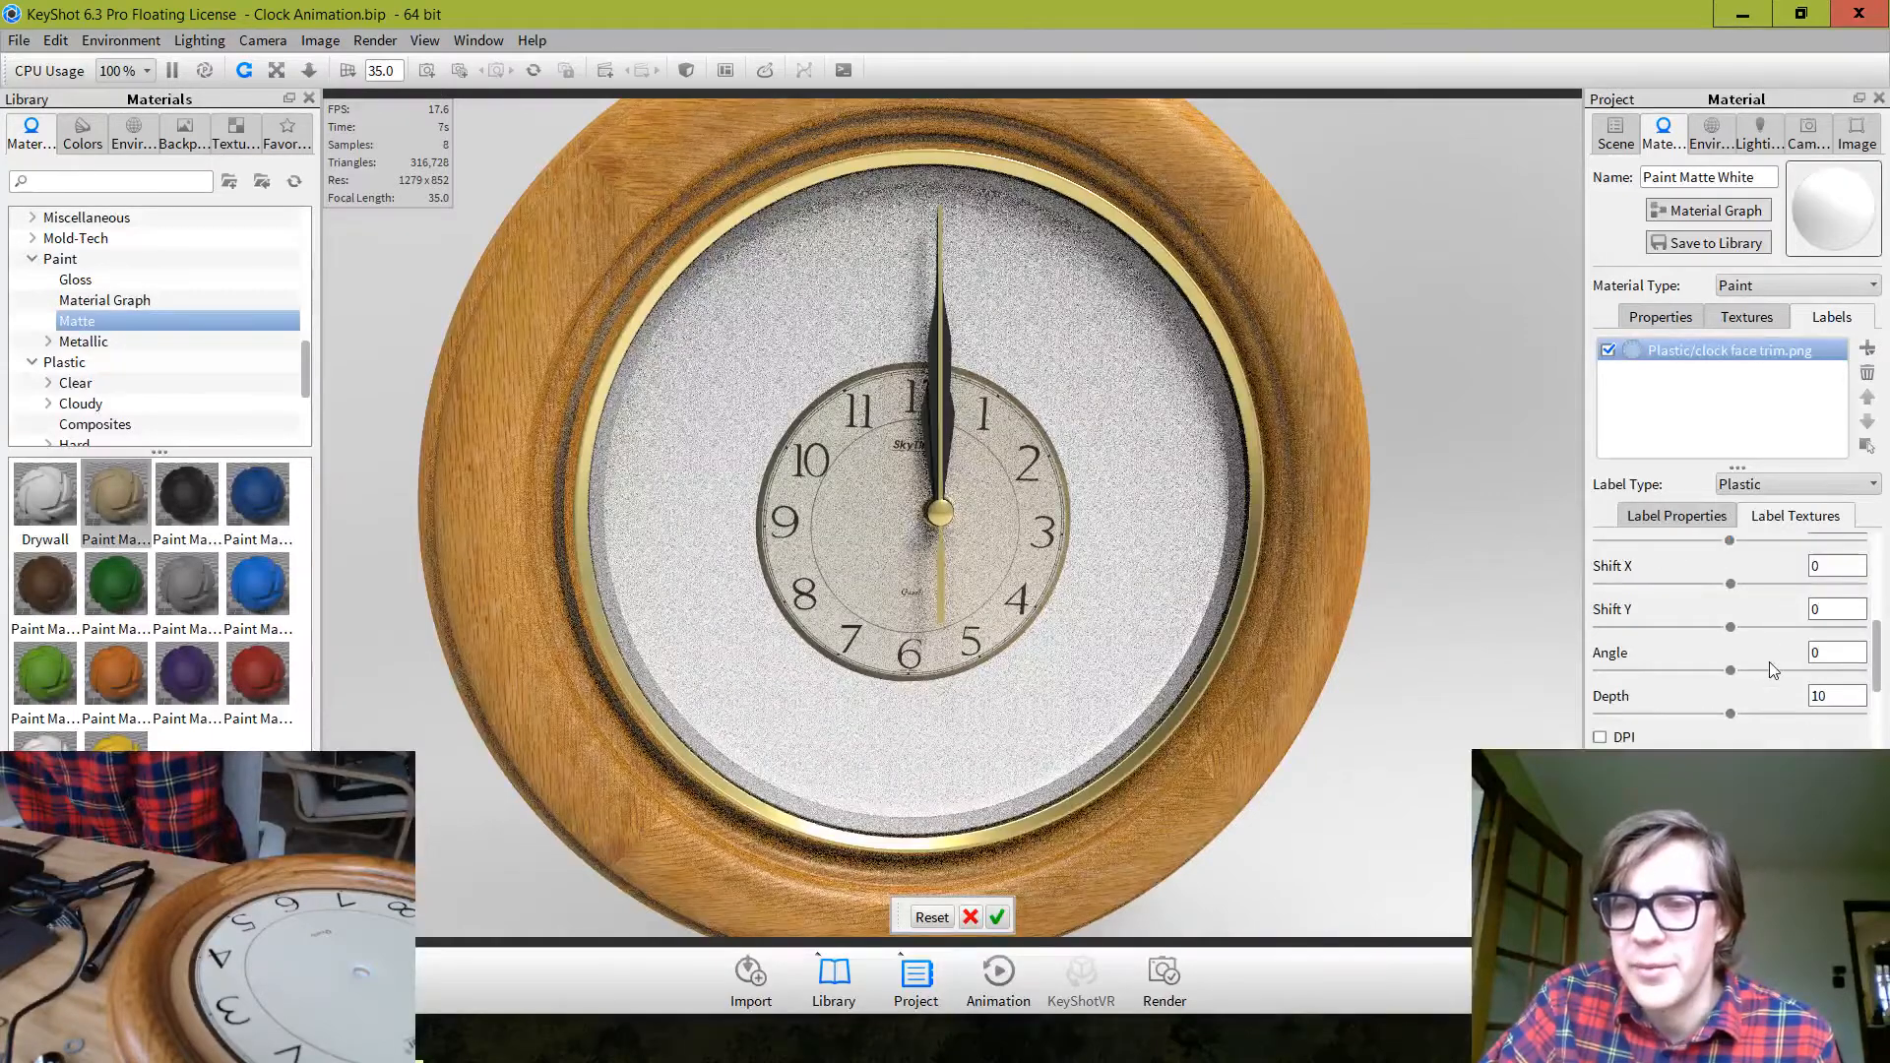
click(929, 617)
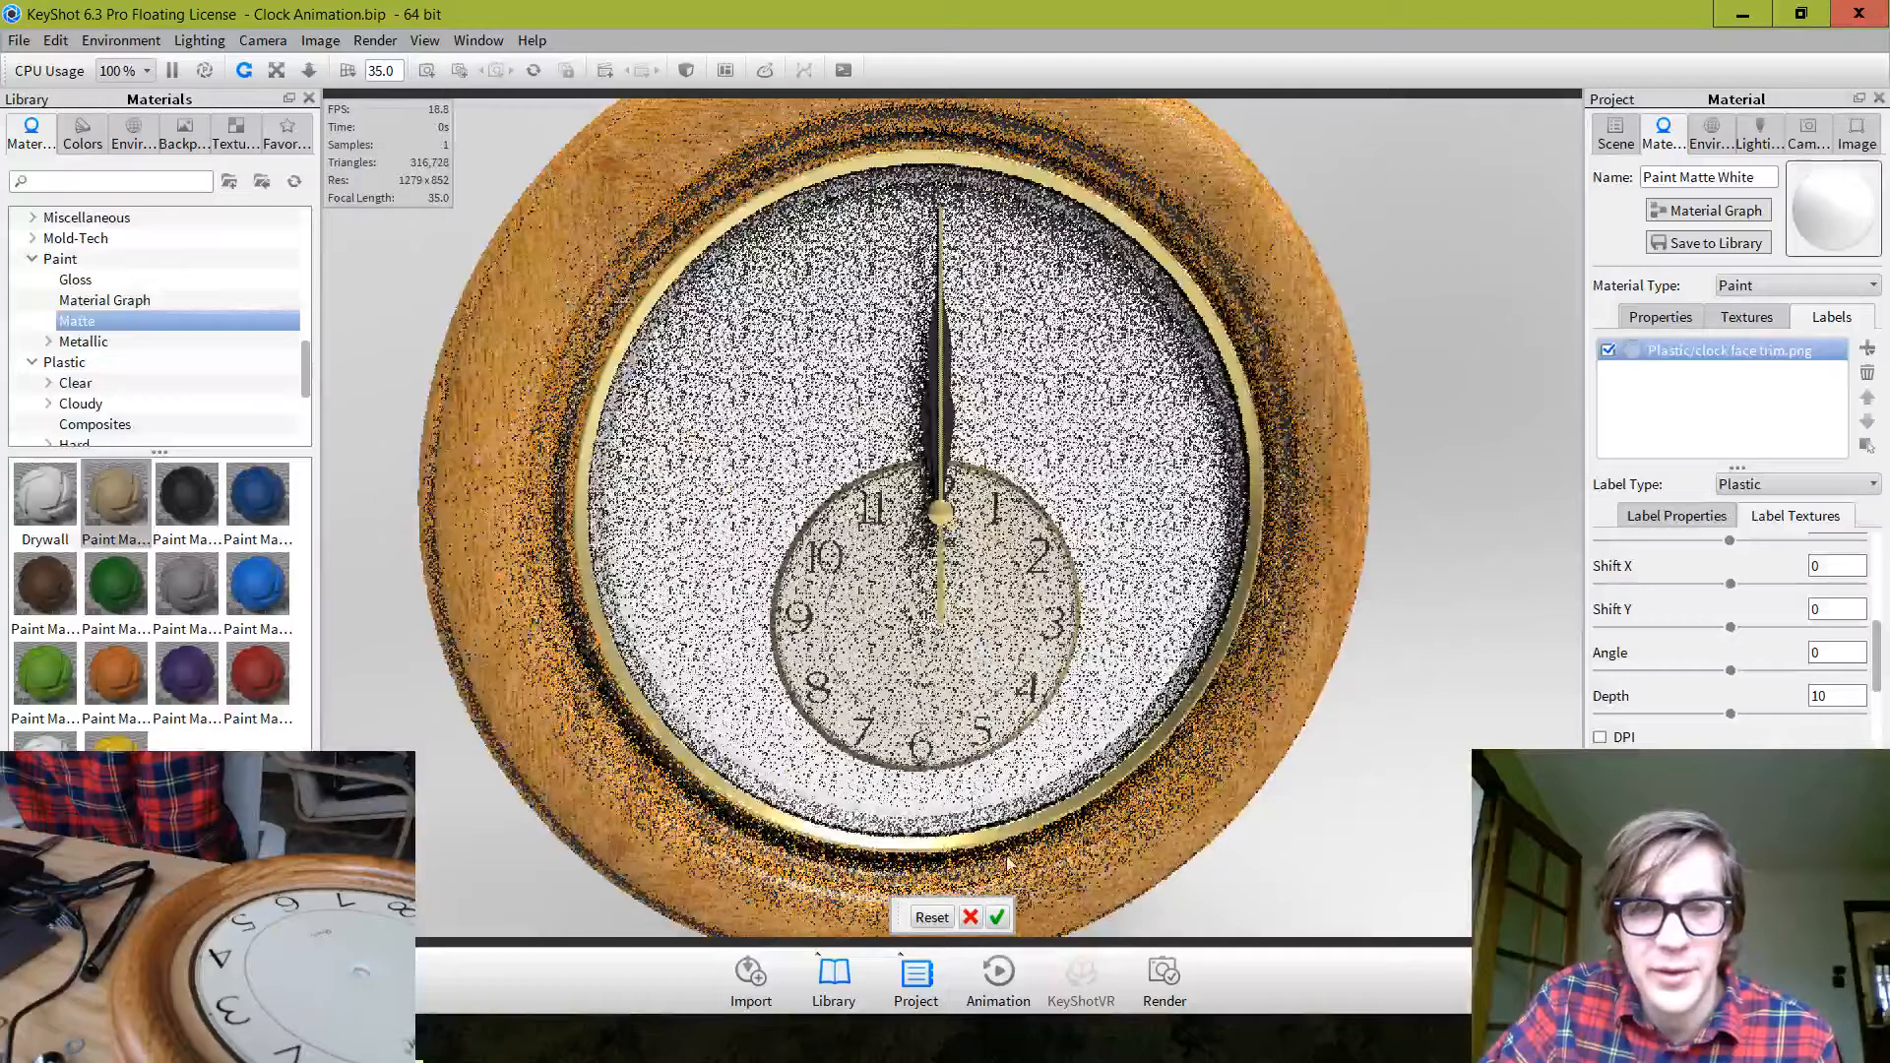
click(998, 918)
Set the clock face label's scale to 2 and try a Shift X of 10 before restoring it to 0
scroll(1808, 650, up, 2)
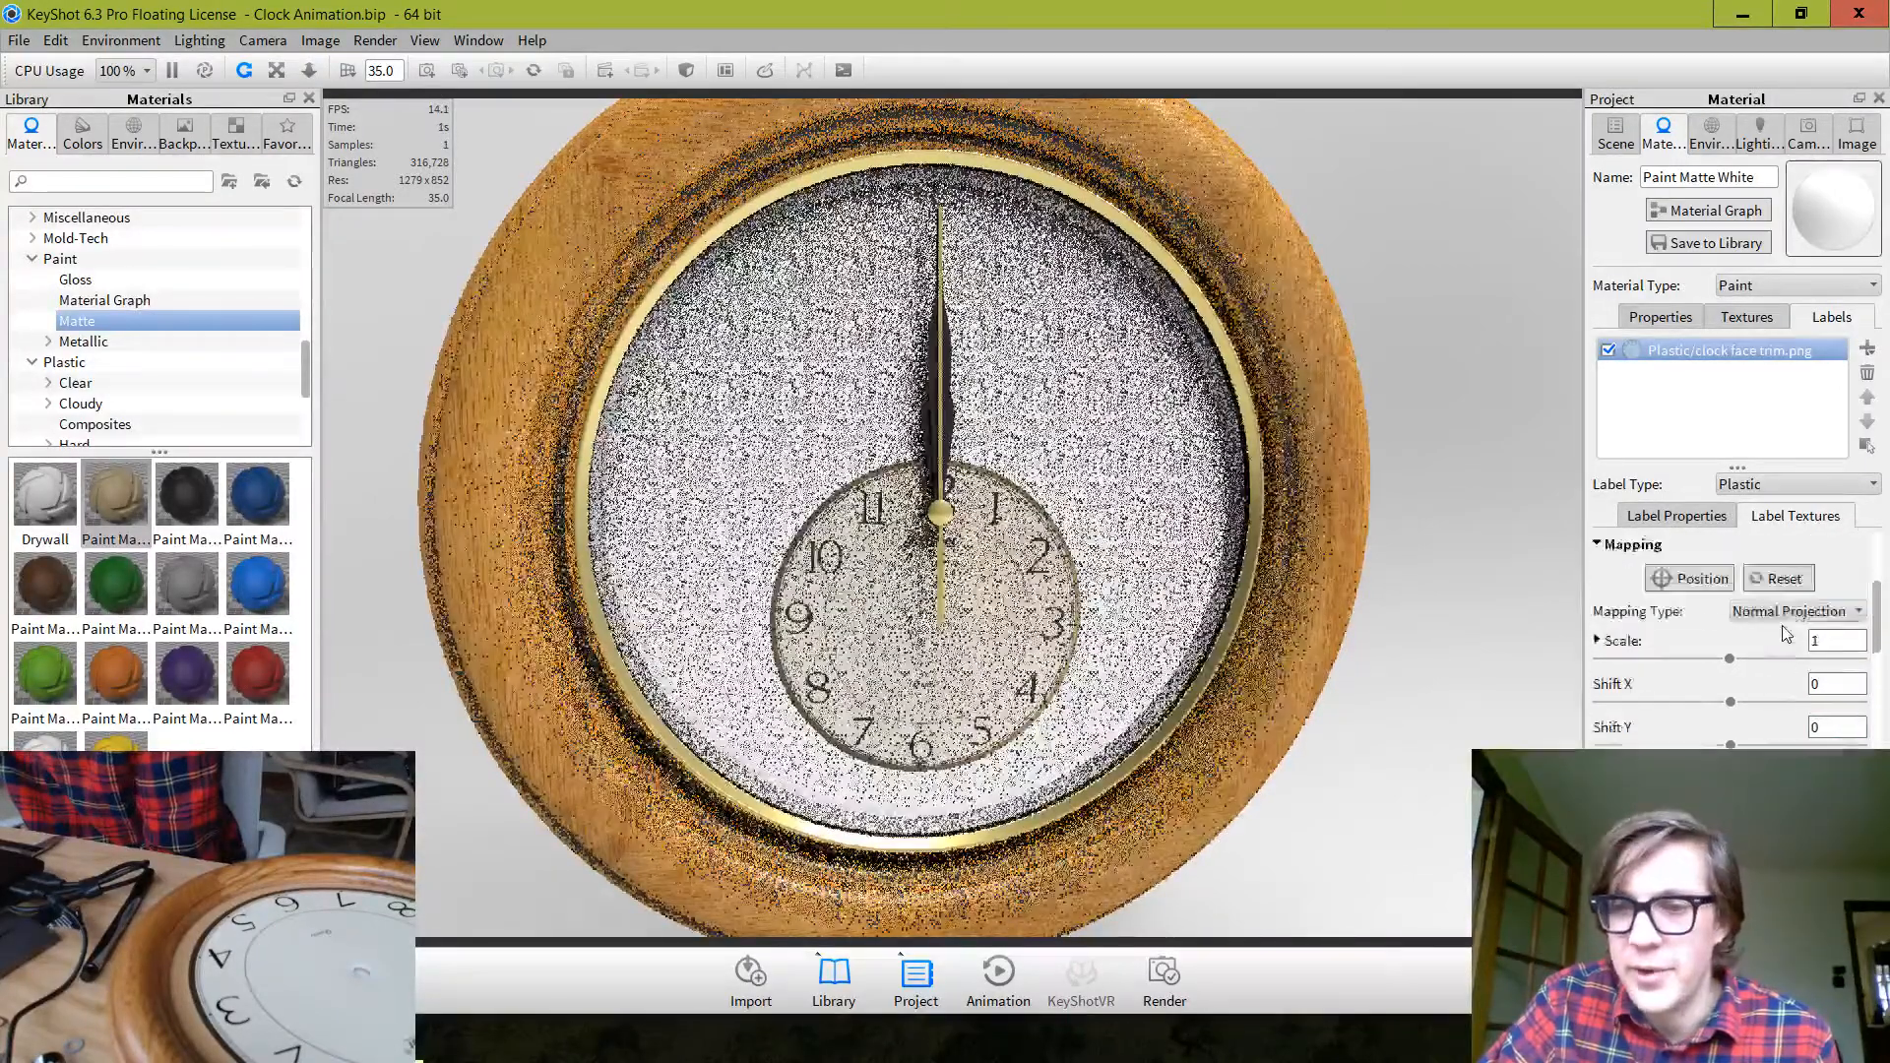
drag(1827, 641, 1743, 650)
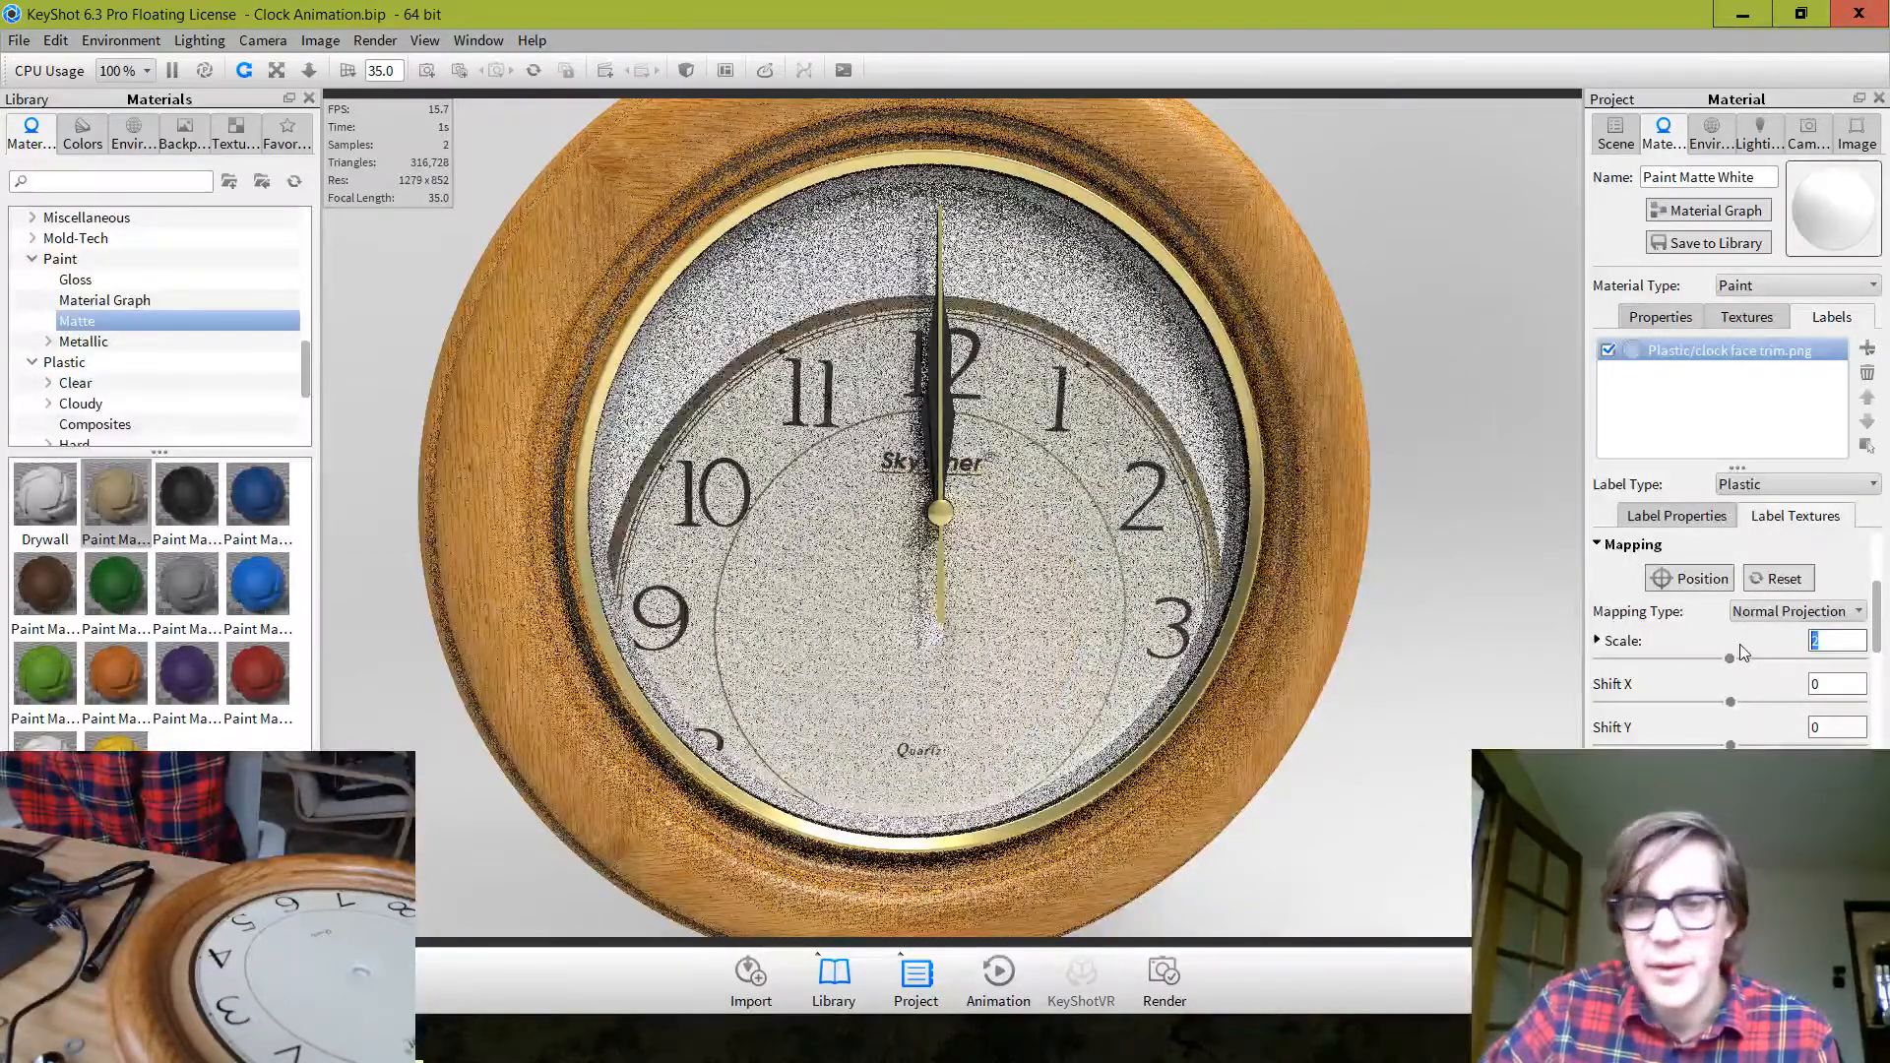
click(1788, 700)
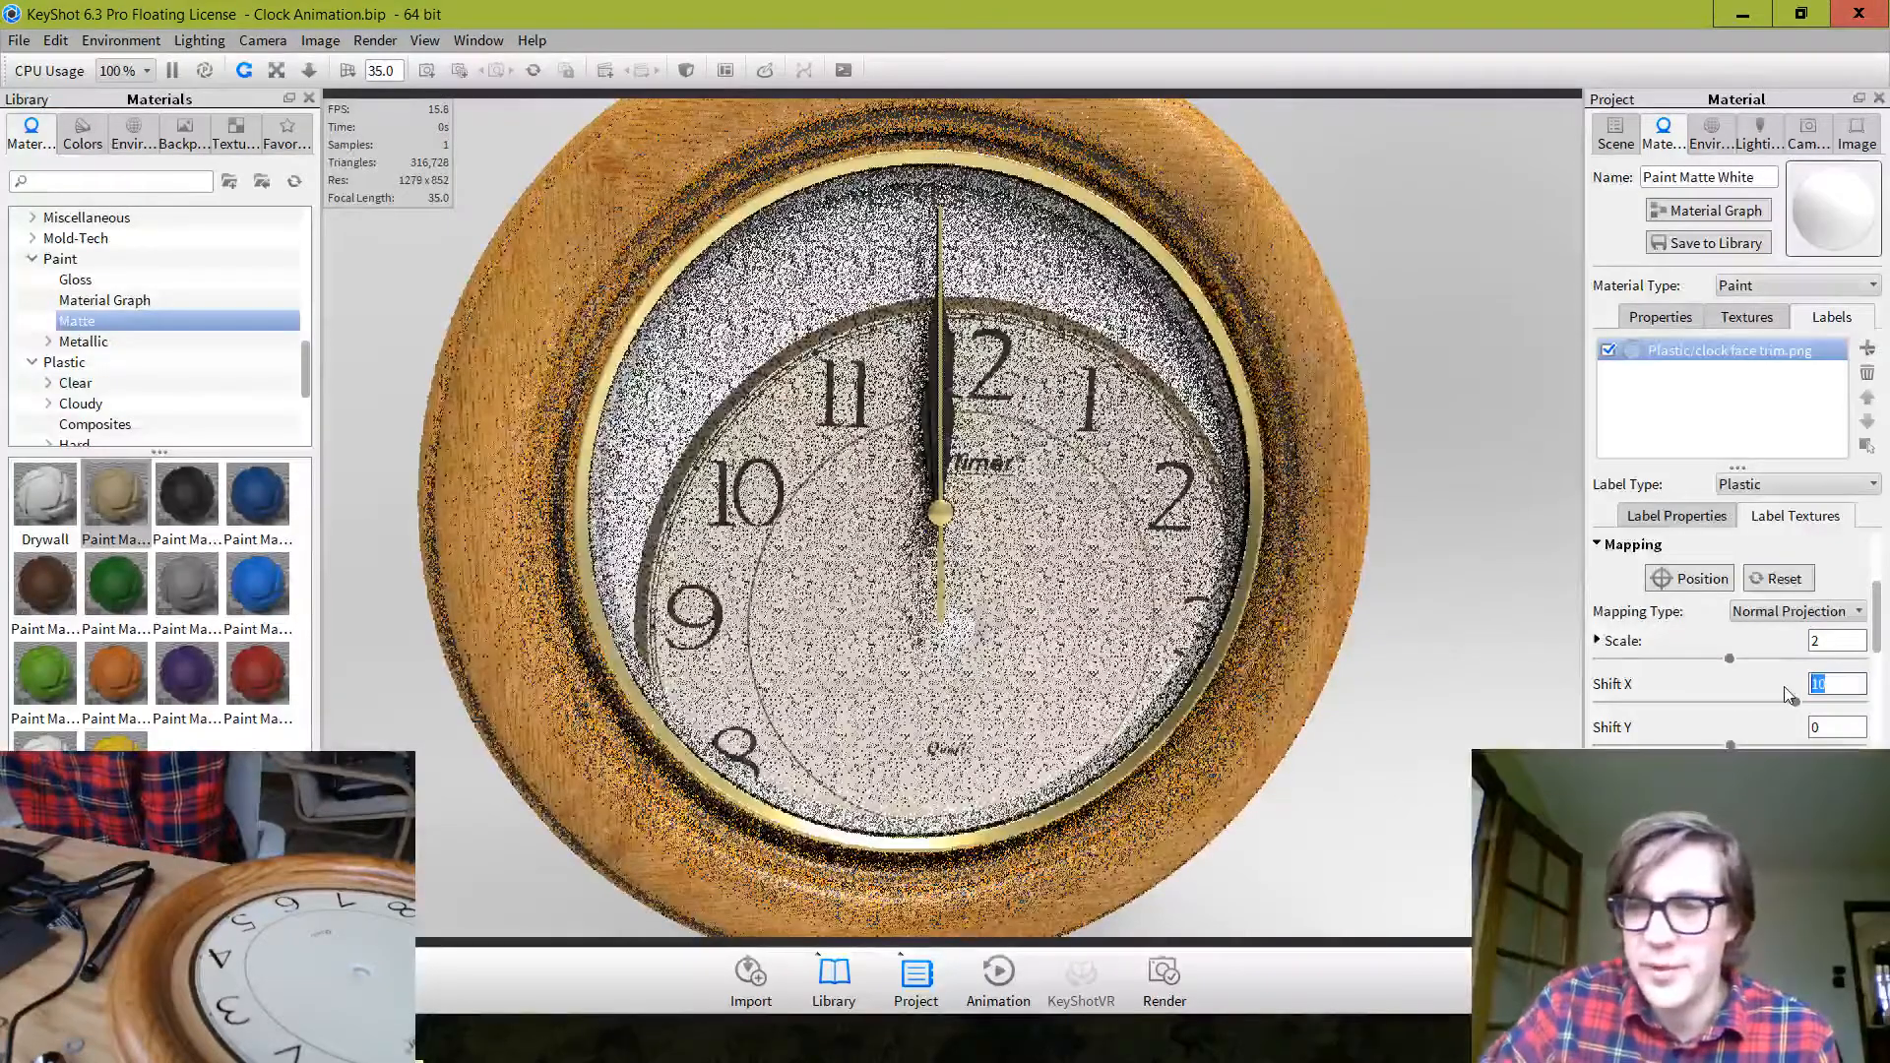
key(Return)
Try a Shift Y of 10 for the clock face label, and set it to 35
double_click(1837, 726)
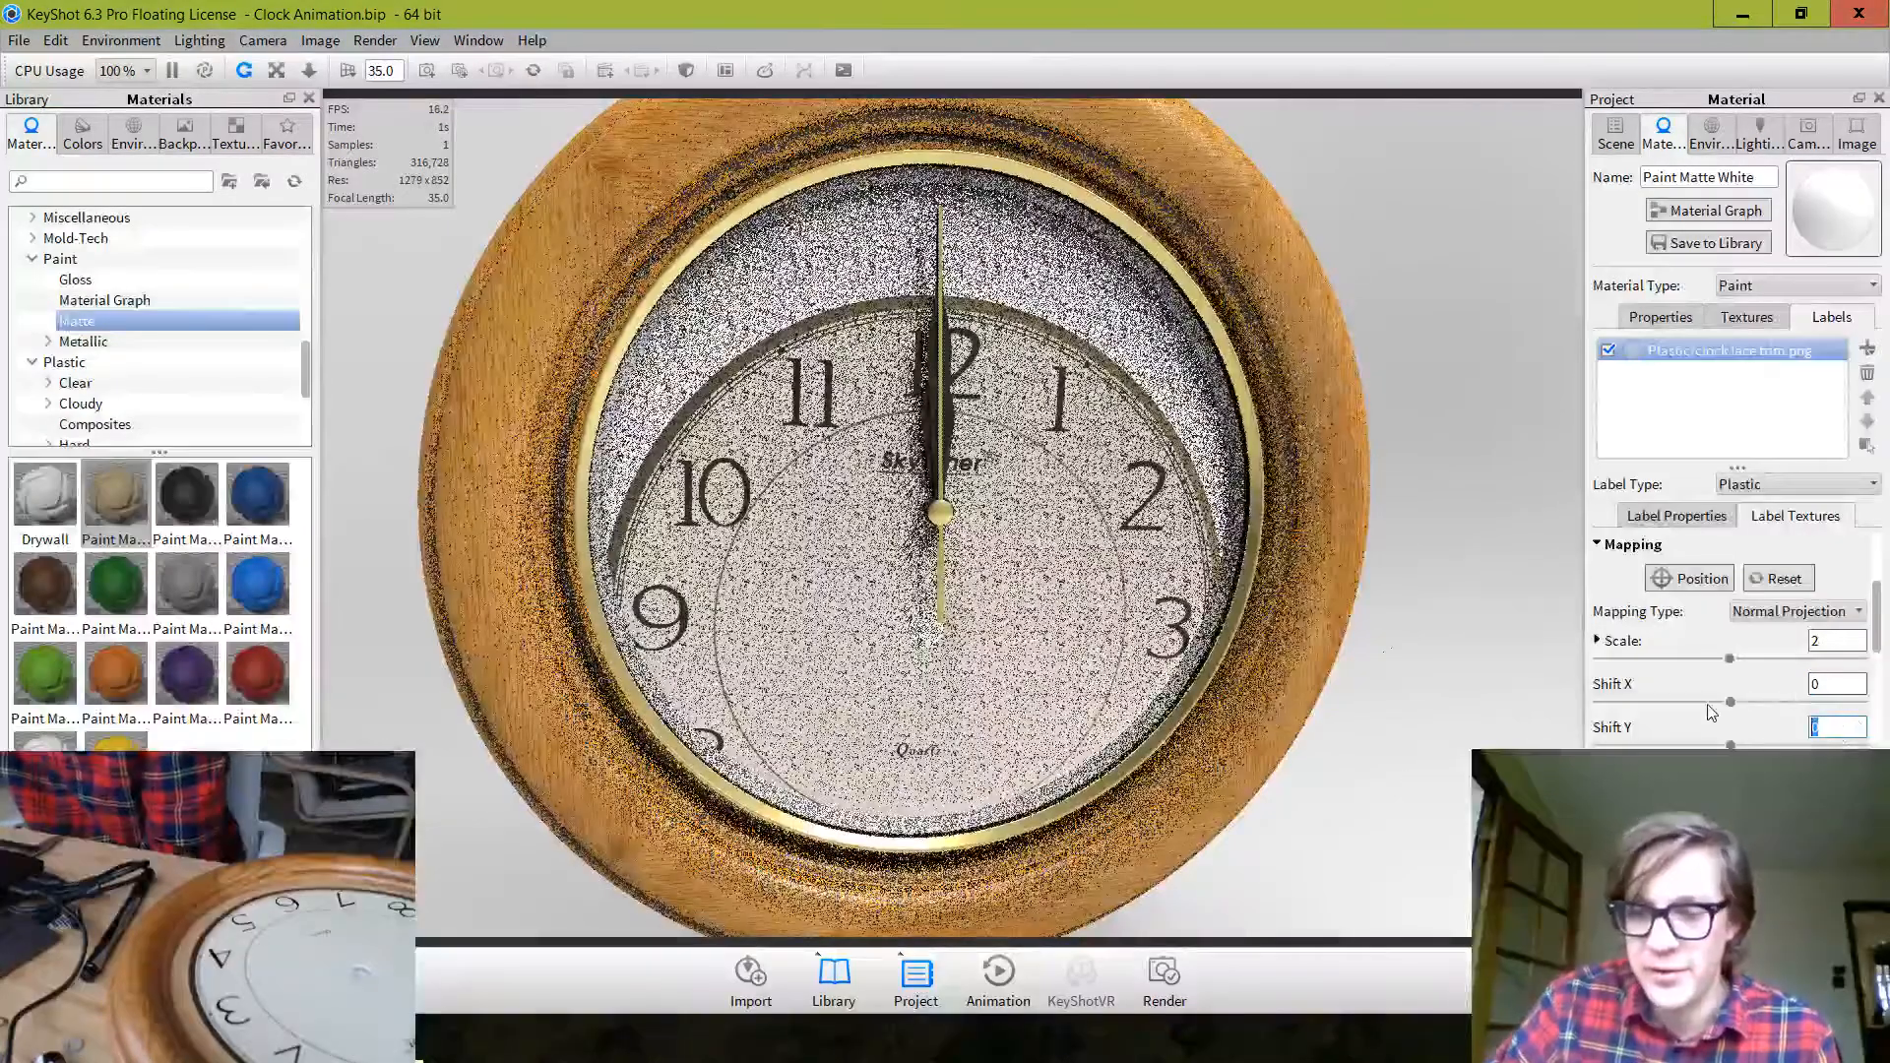
text(10)
key(Return)
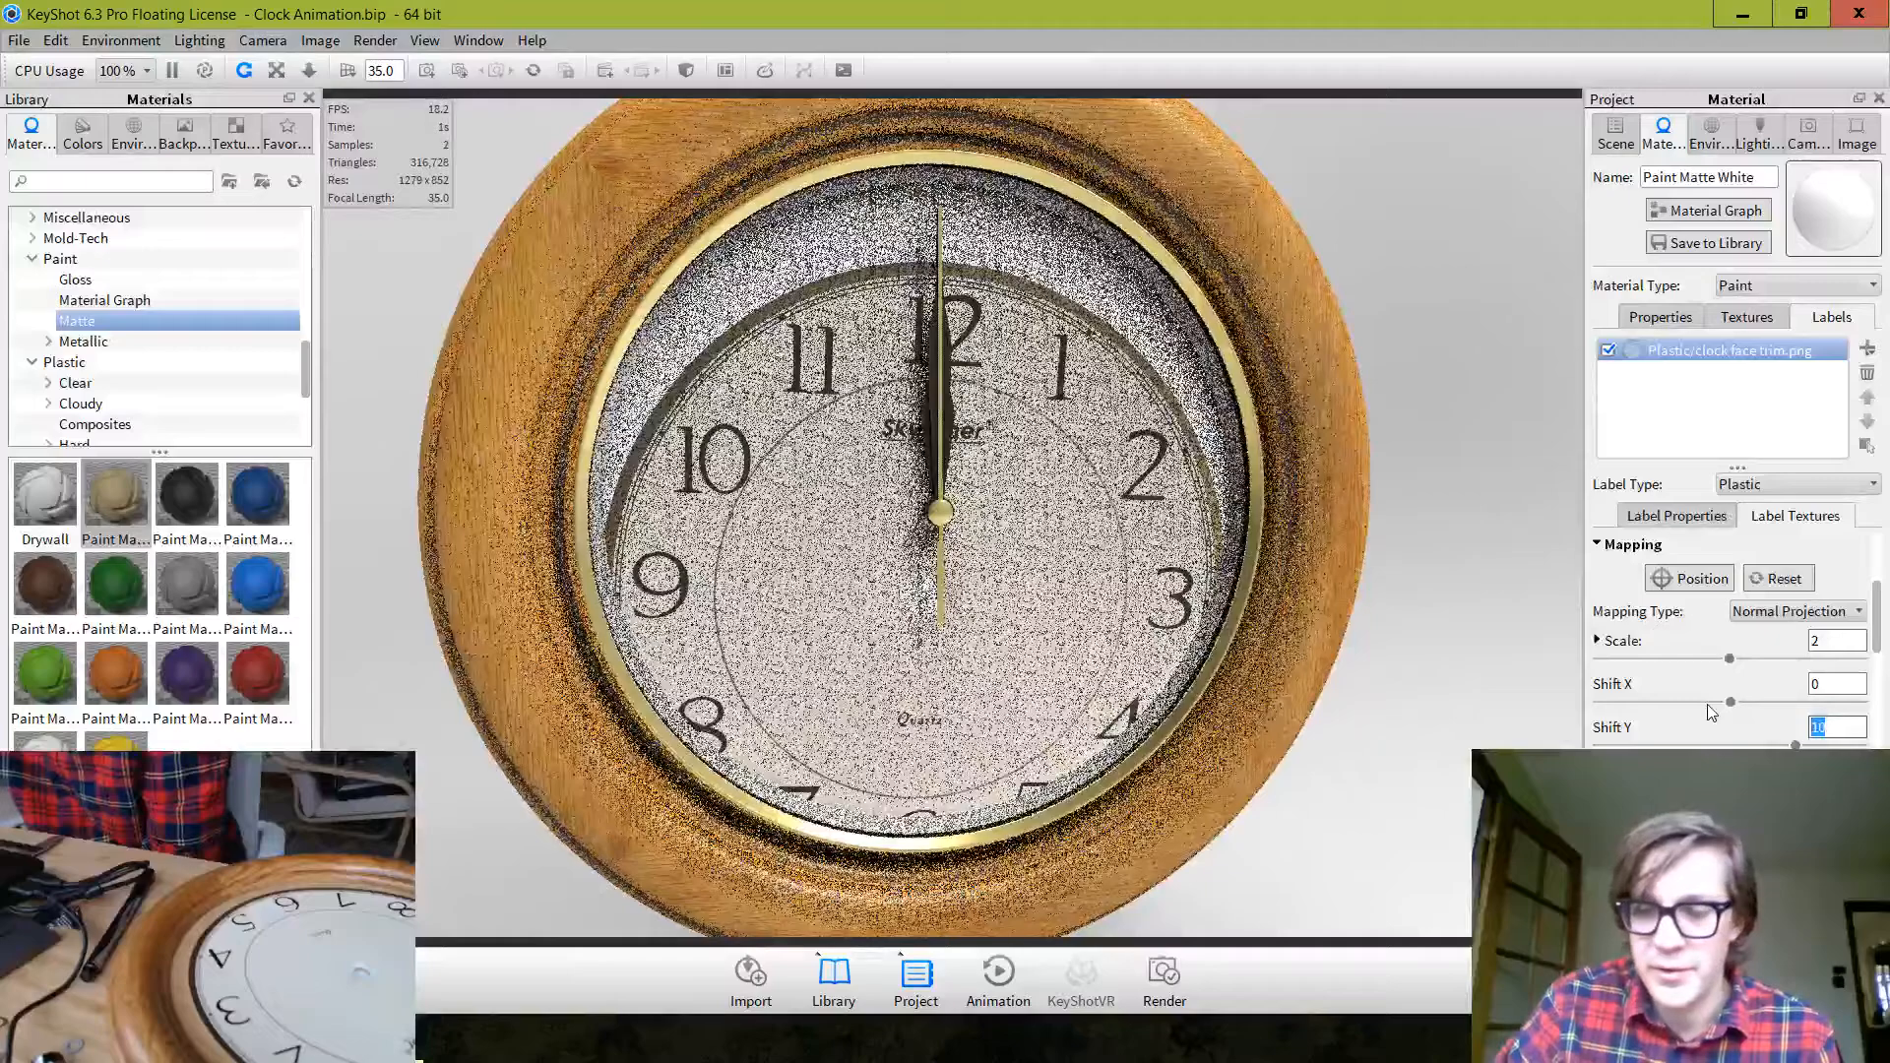
text(35)
key(Return)
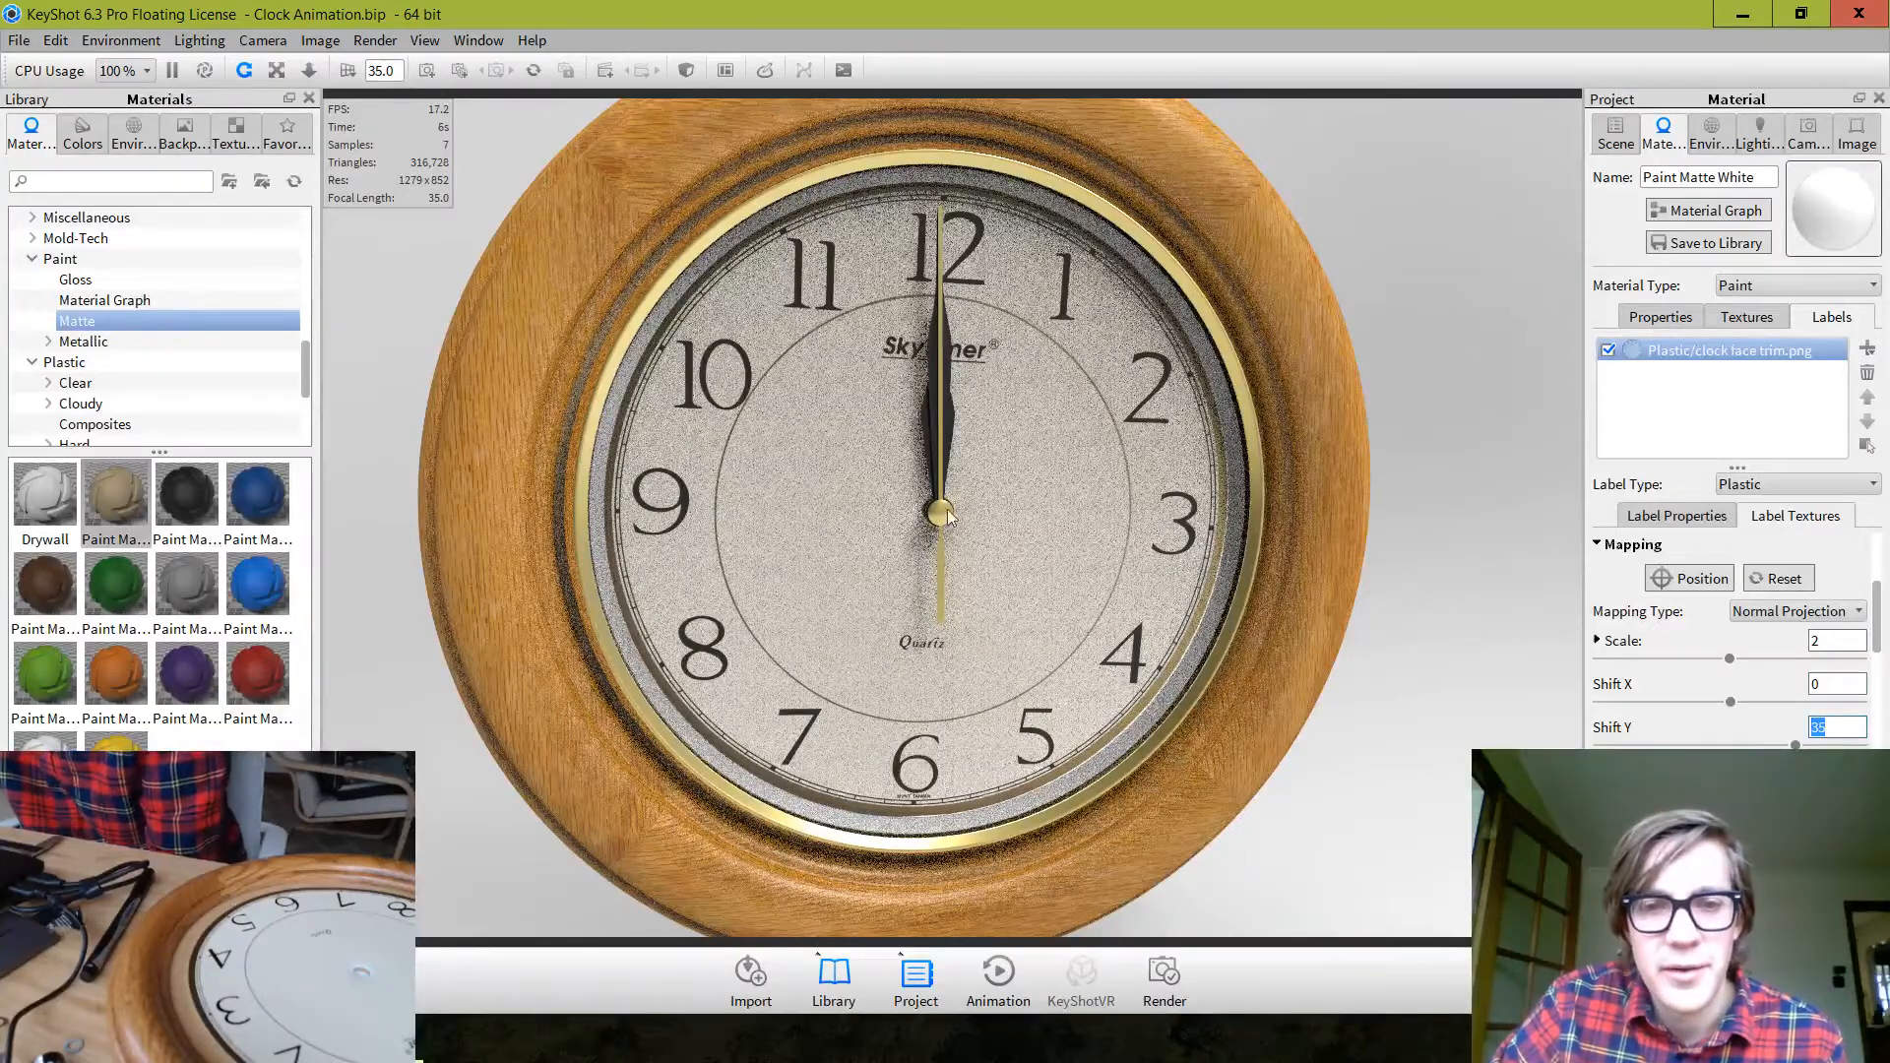
Rotate the clock face label by trying an angle of -5, and set the angle to -2
scroll(1688, 704, down, 1)
scroll(1679, 703, down, 1)
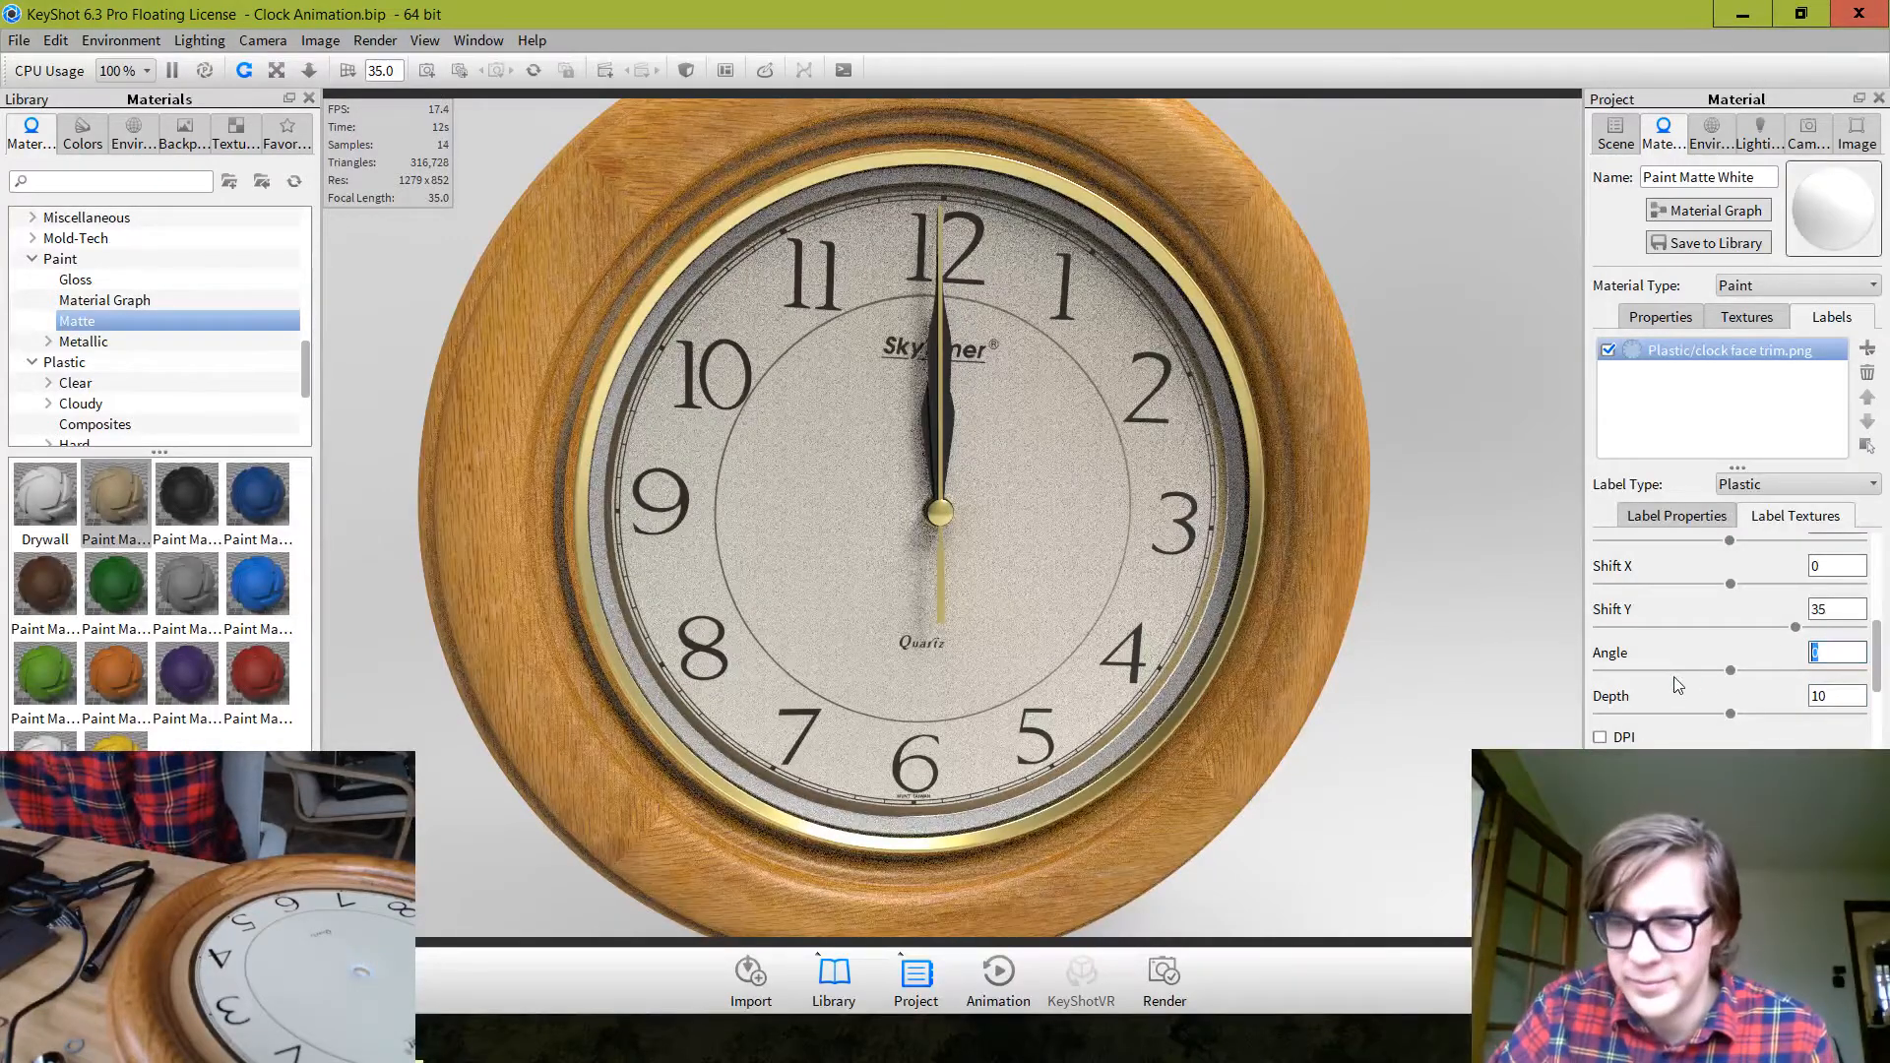
text(-5)
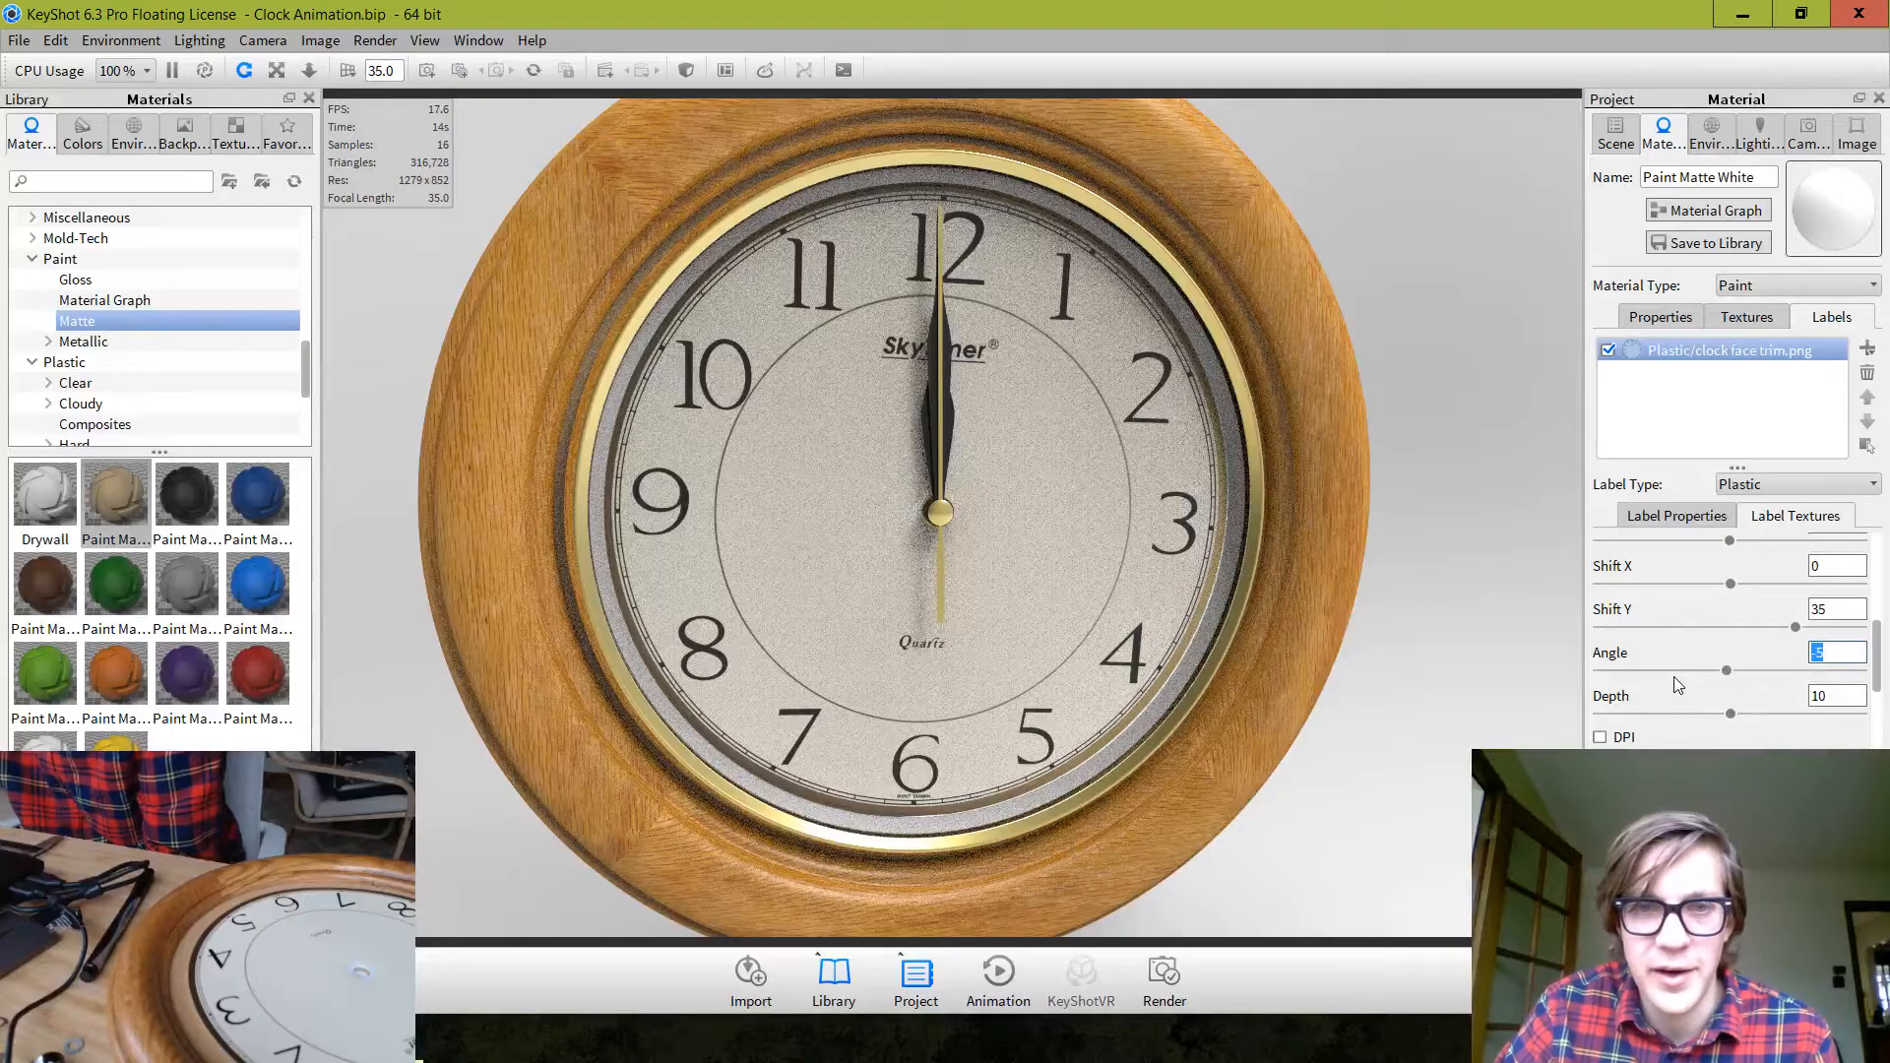
key(Return)
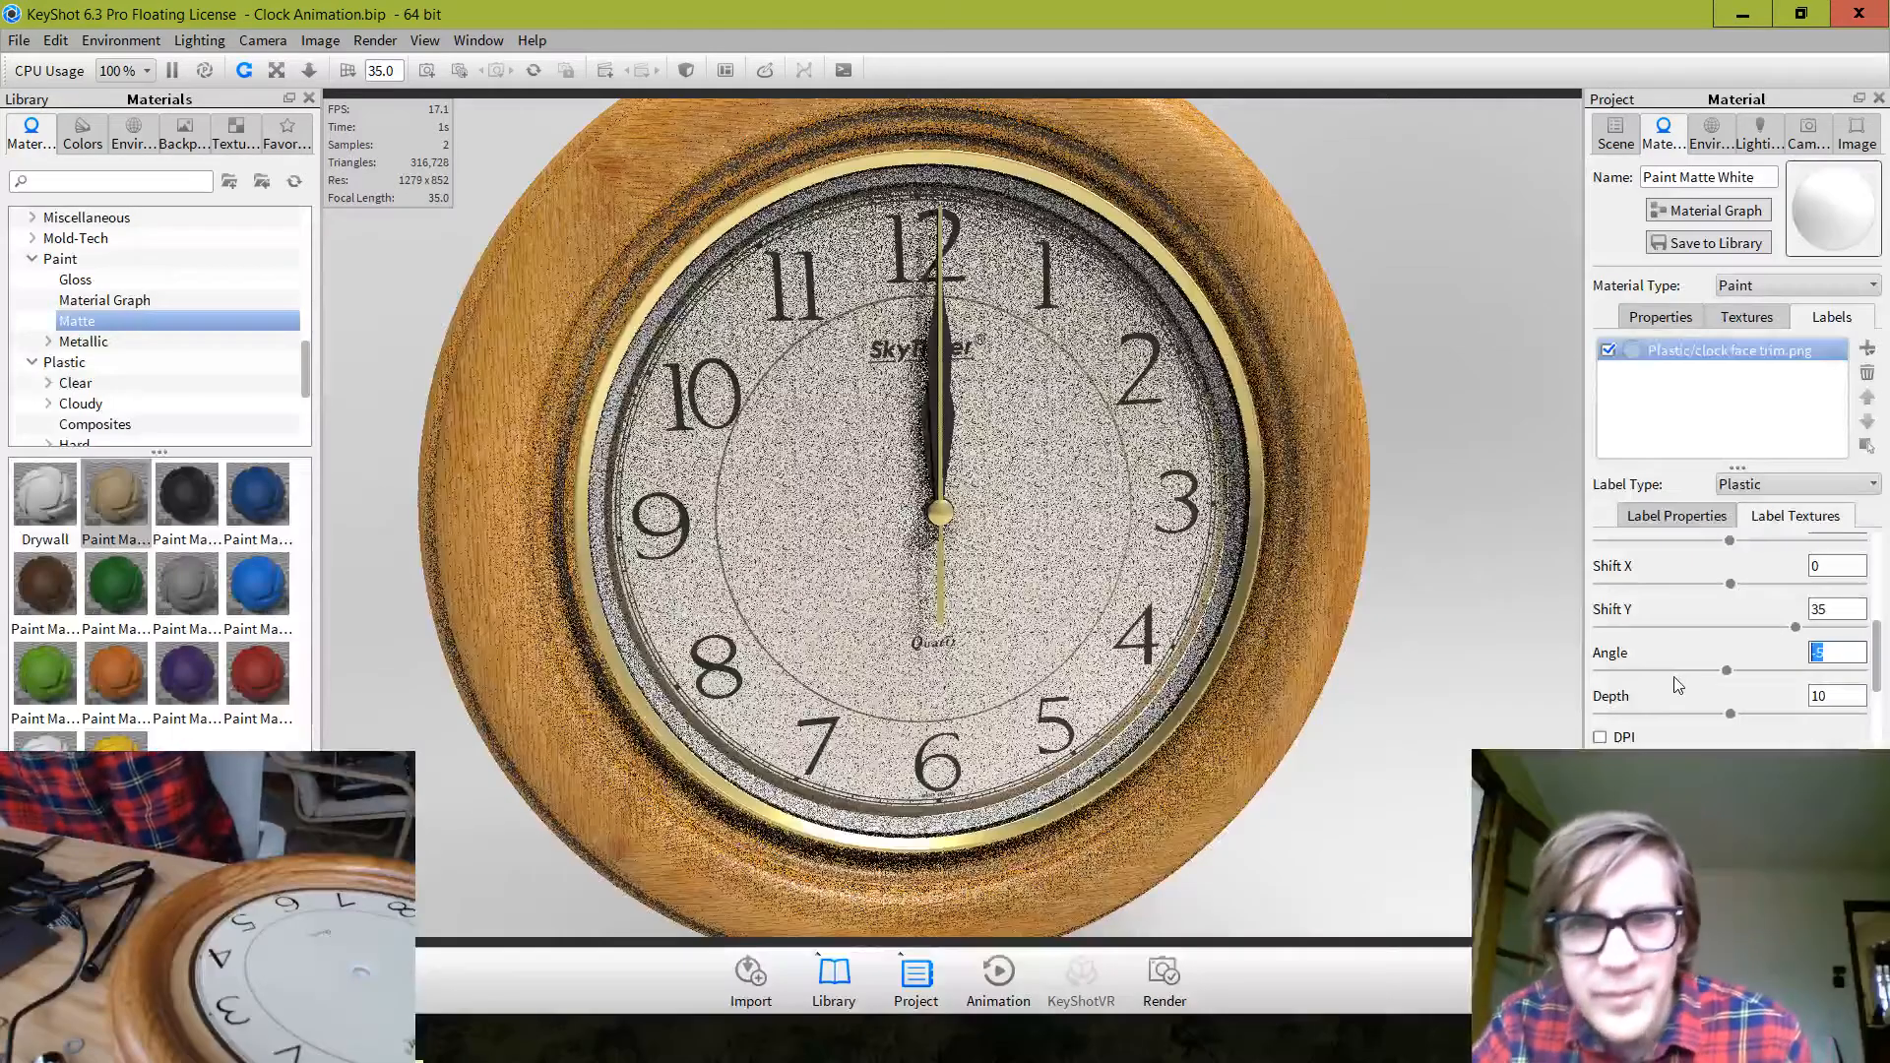
text(-)
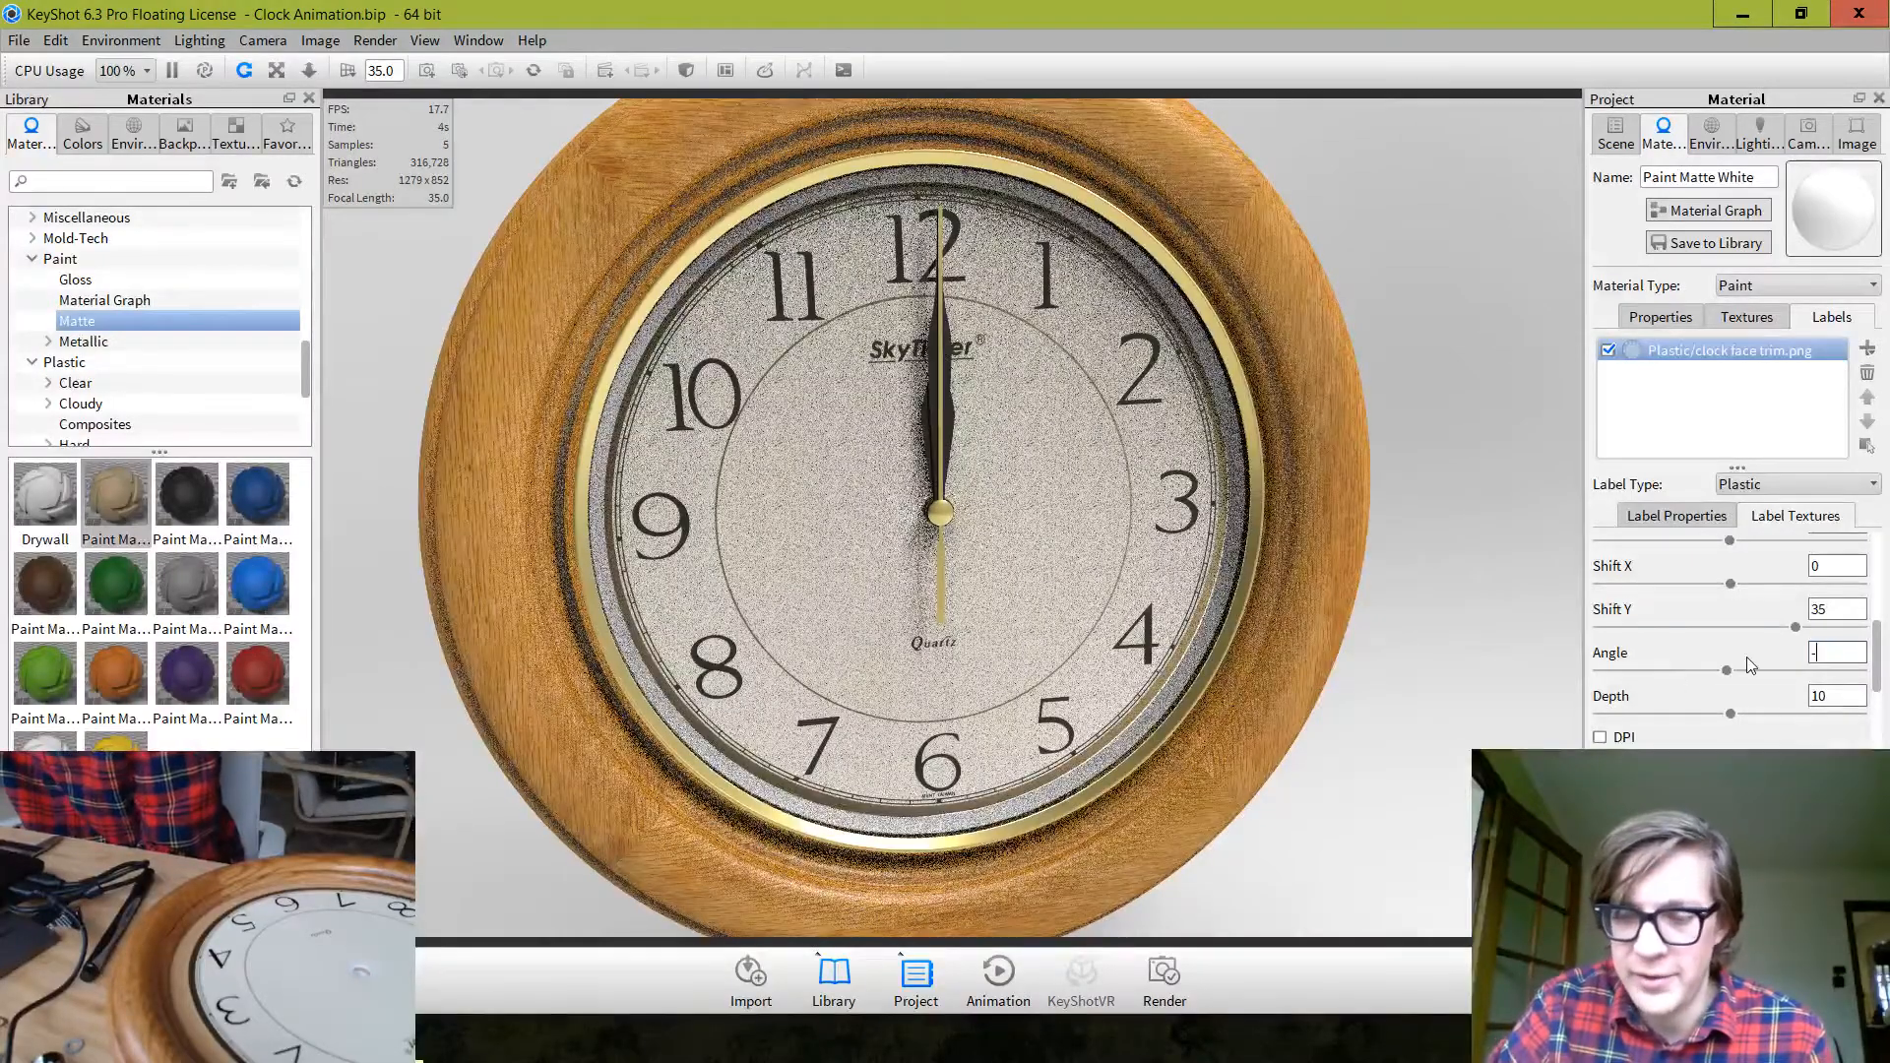
text(2)
key(Return)
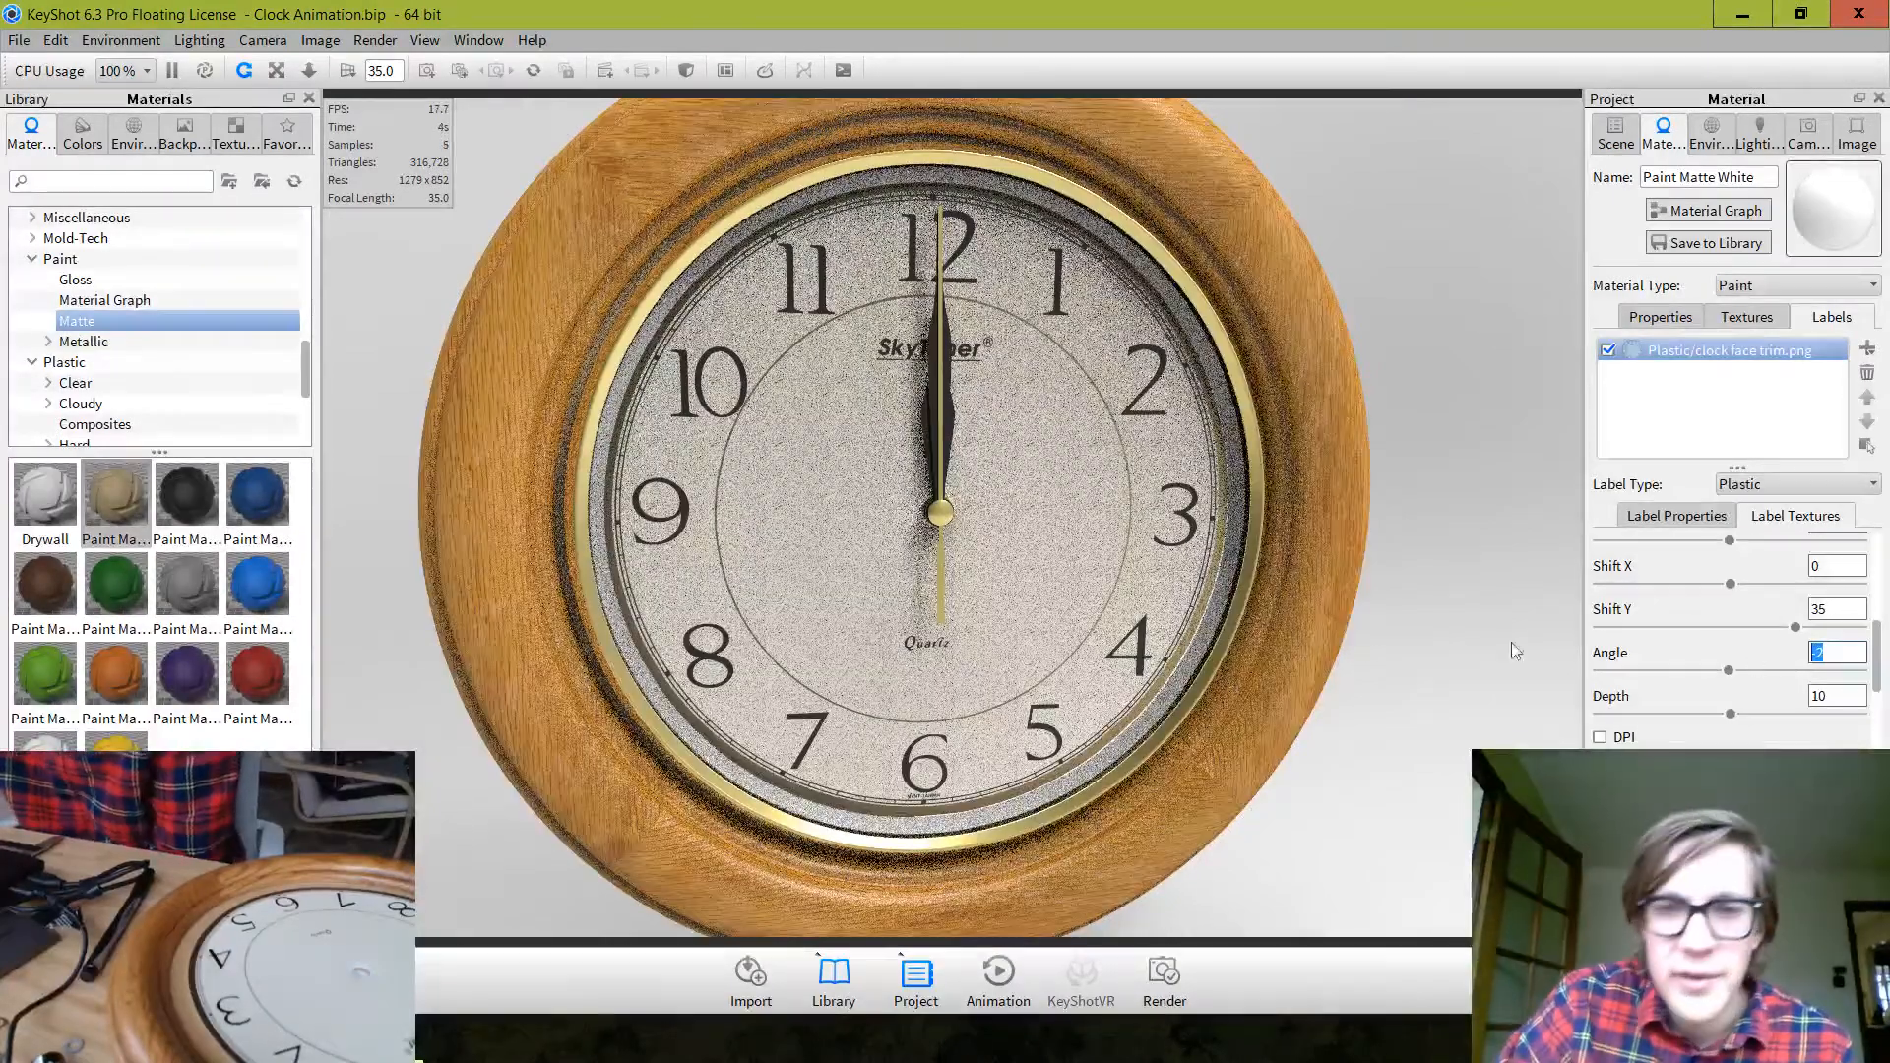
Fine-tune the label's Shift Y, trying 33 and 34 and settling on 34.5
drag(1437, 737, 1042, 622)
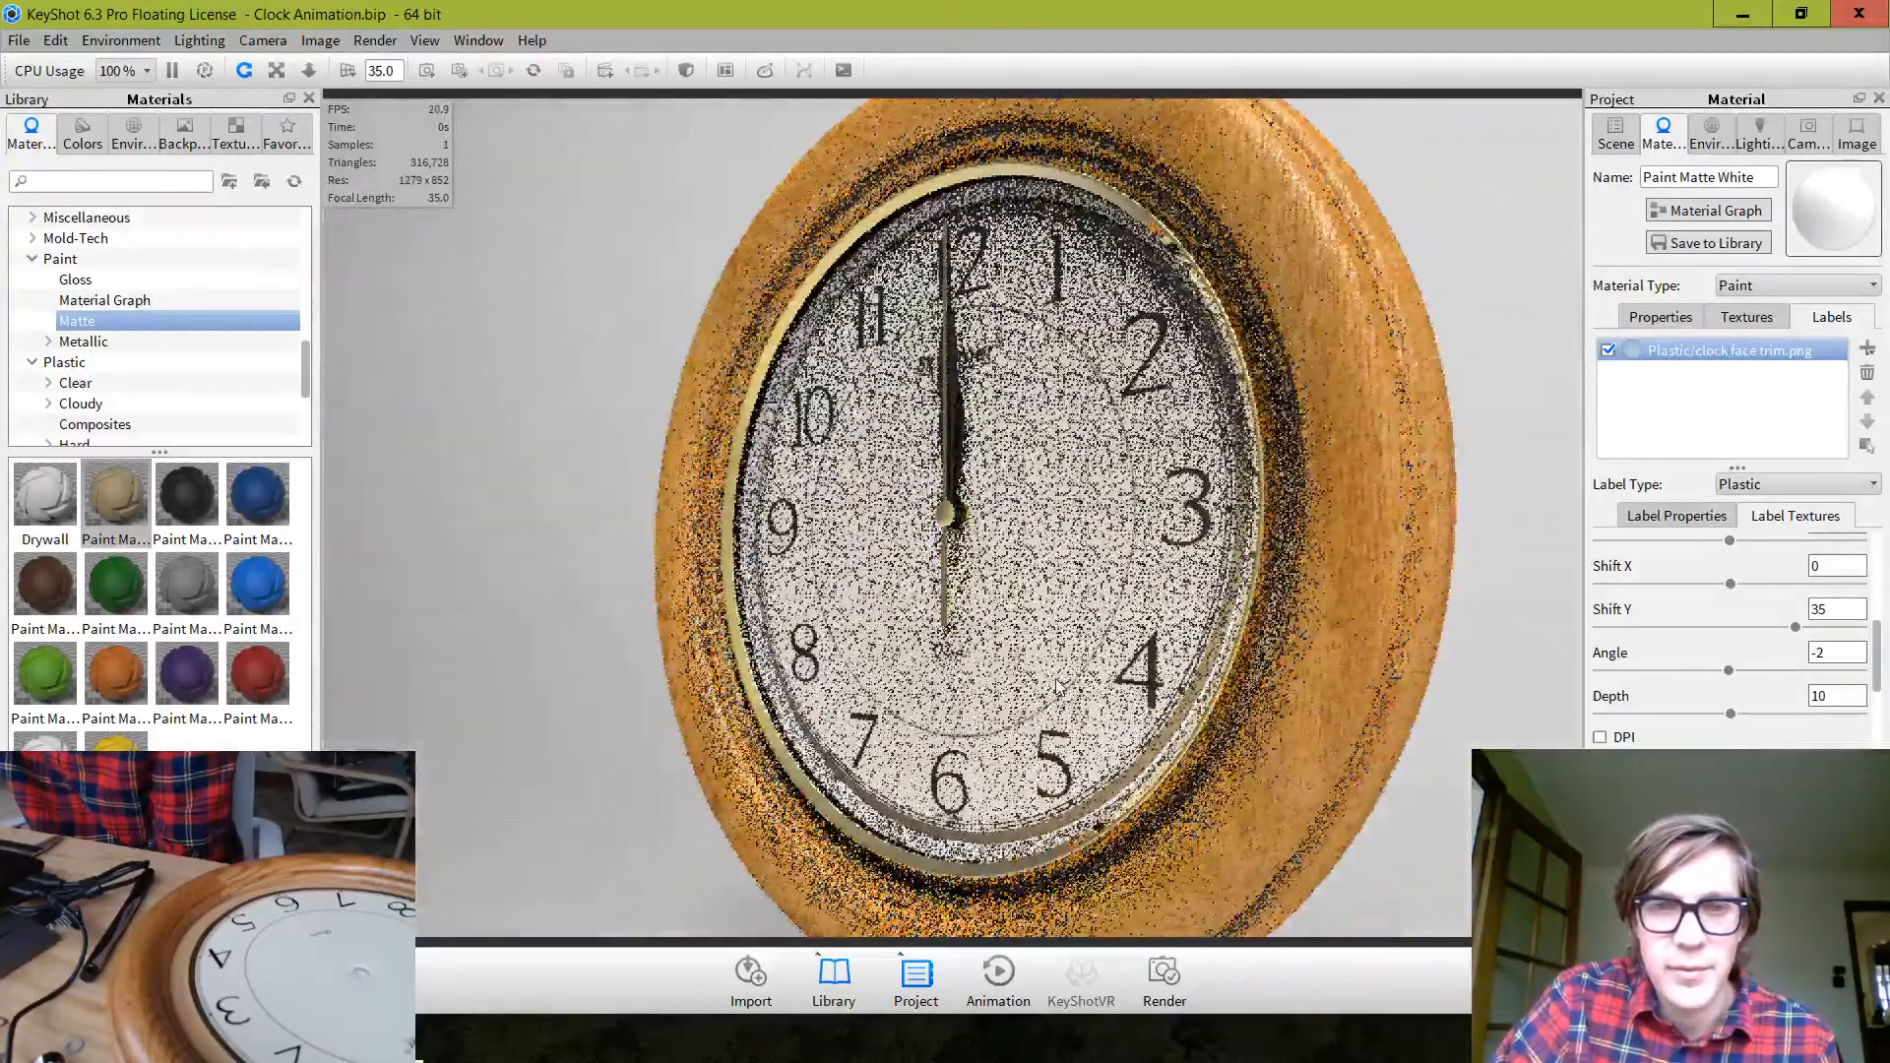
scroll(1216, 510, up, 5)
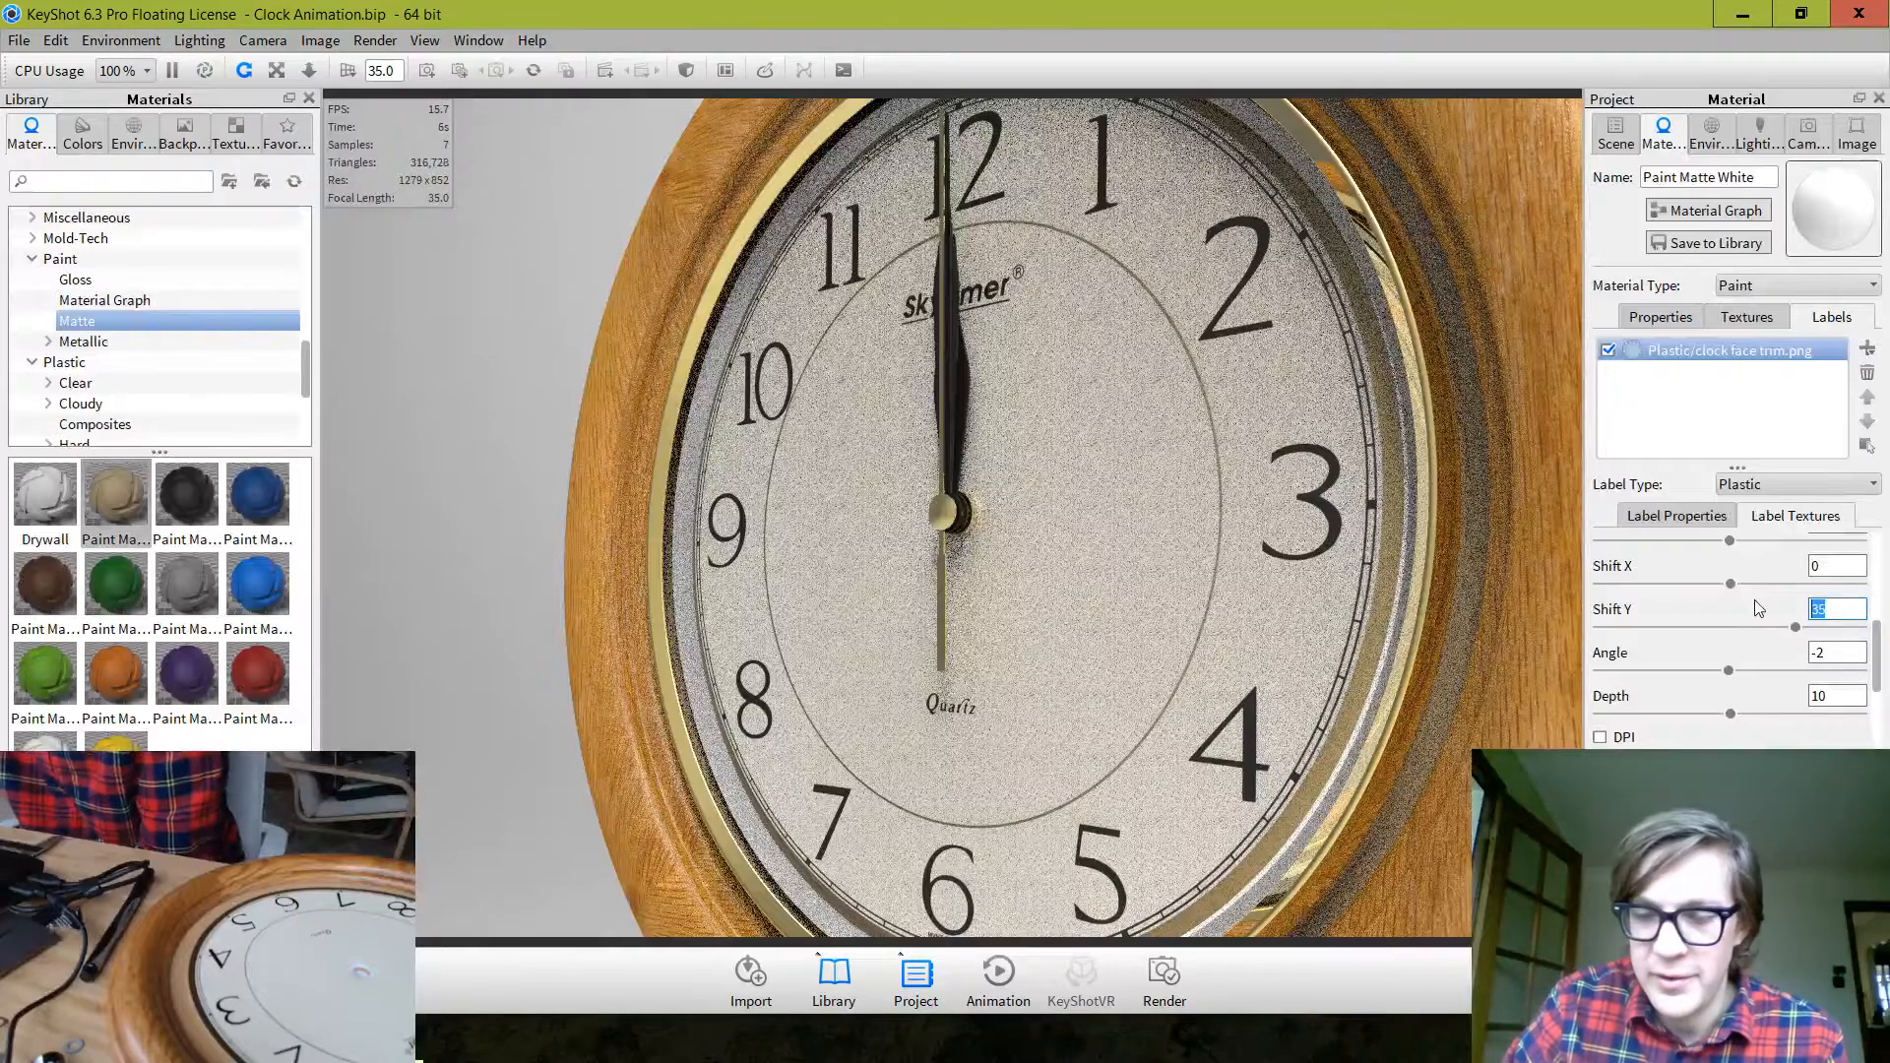
key(Return)
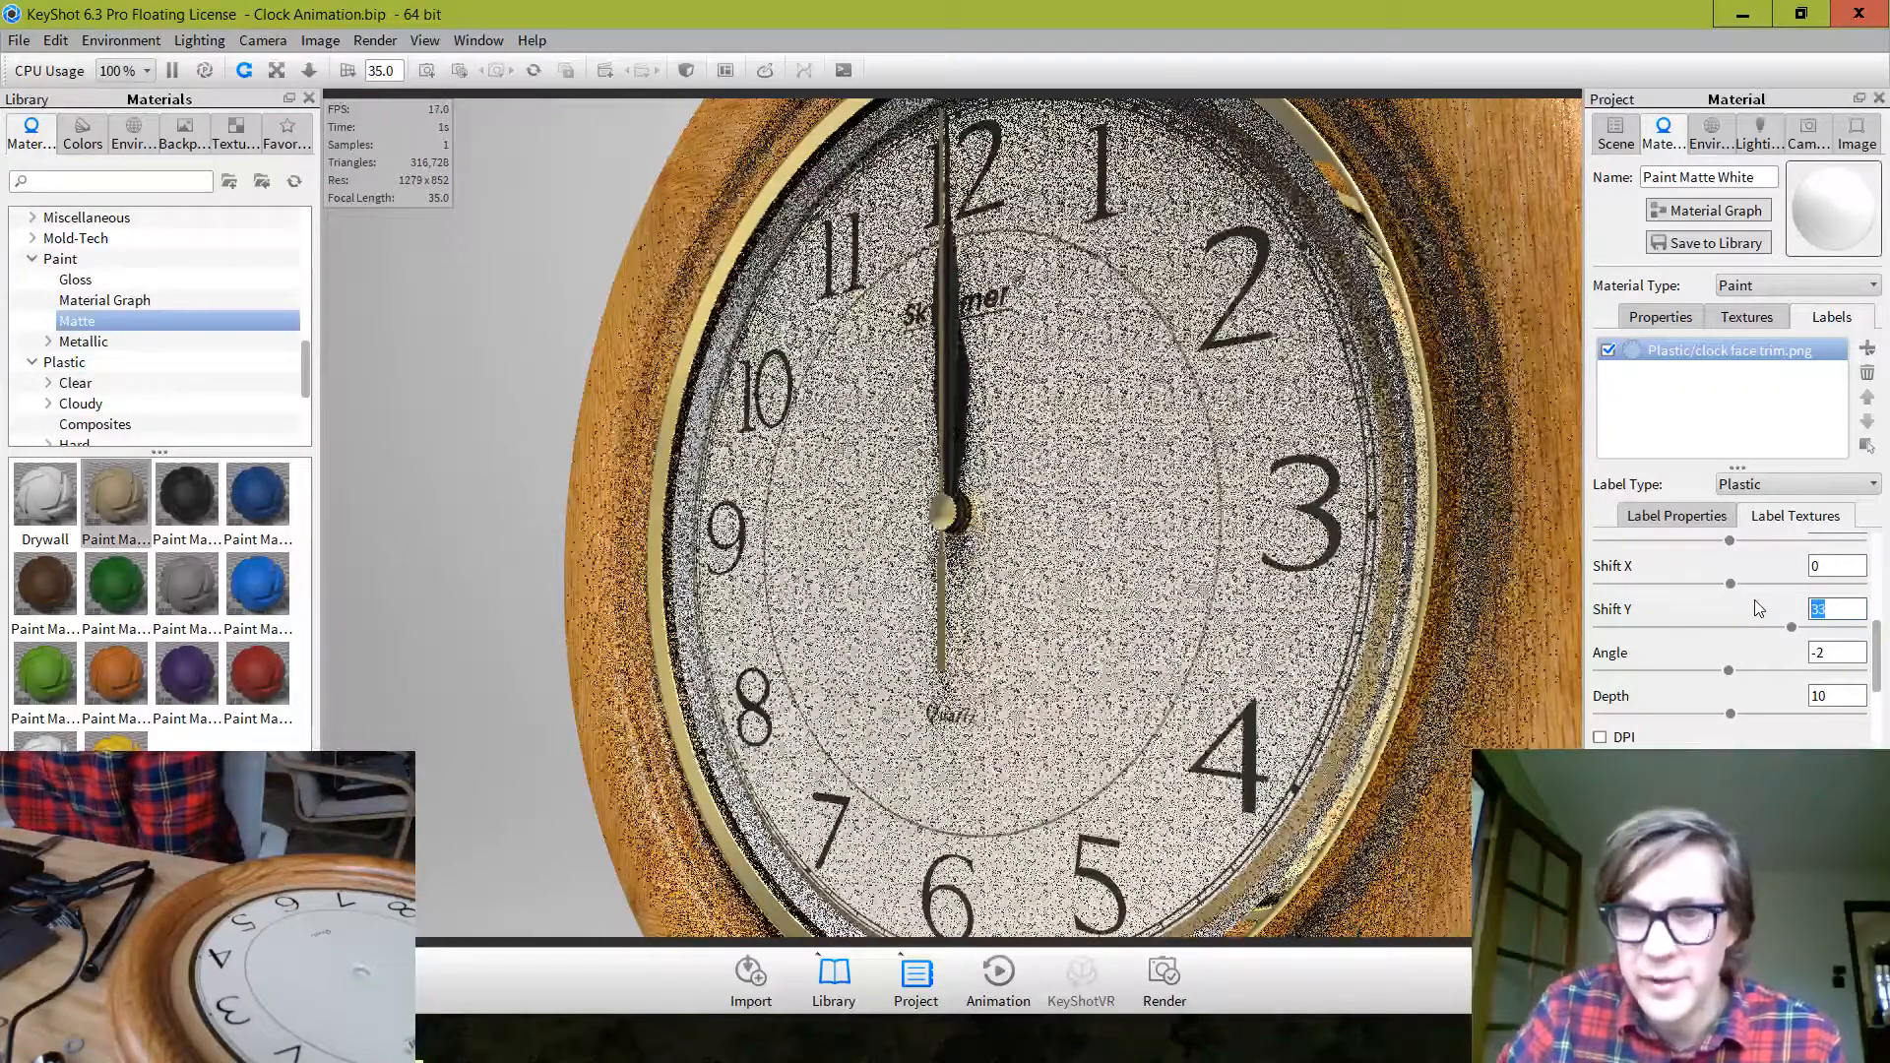
text(34)
key(Return)
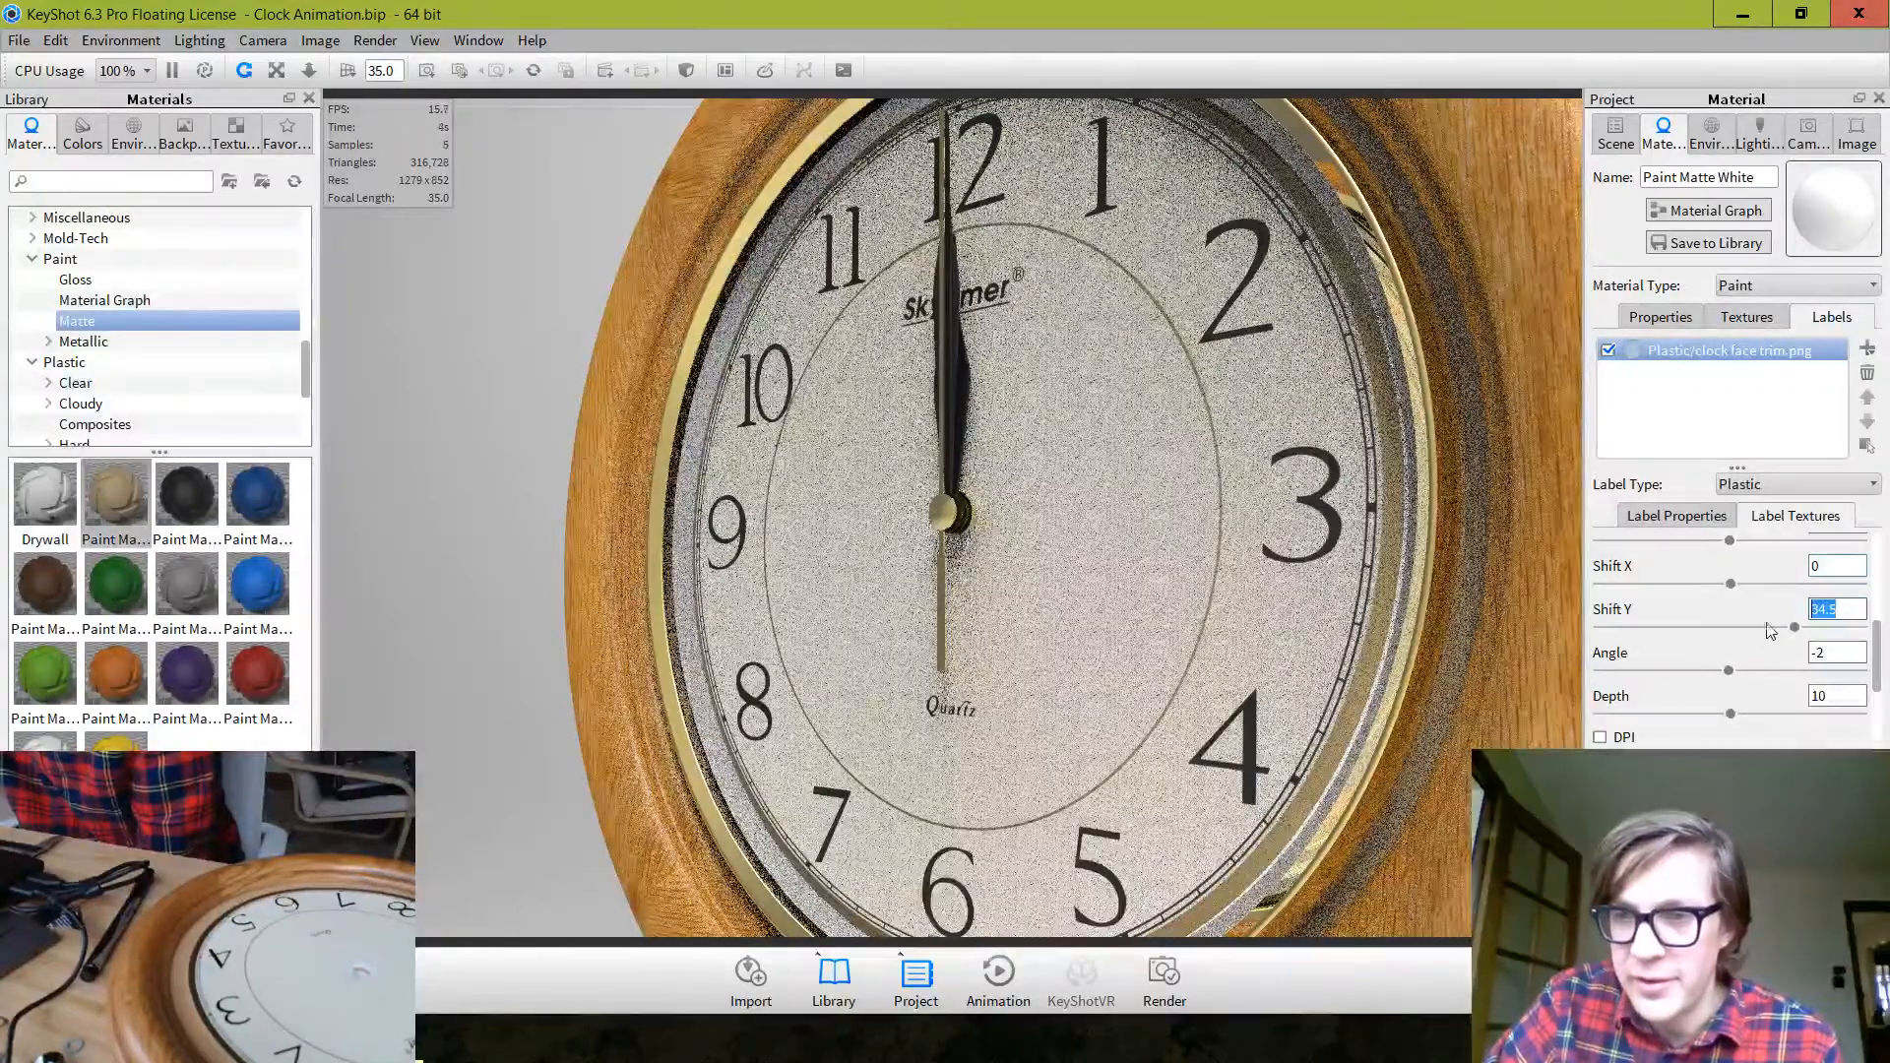
Enlarge the clock face label slightly, trying scales of 2.1 and 2.05 and settling on 2.025
scroll(1752, 610, up, 2)
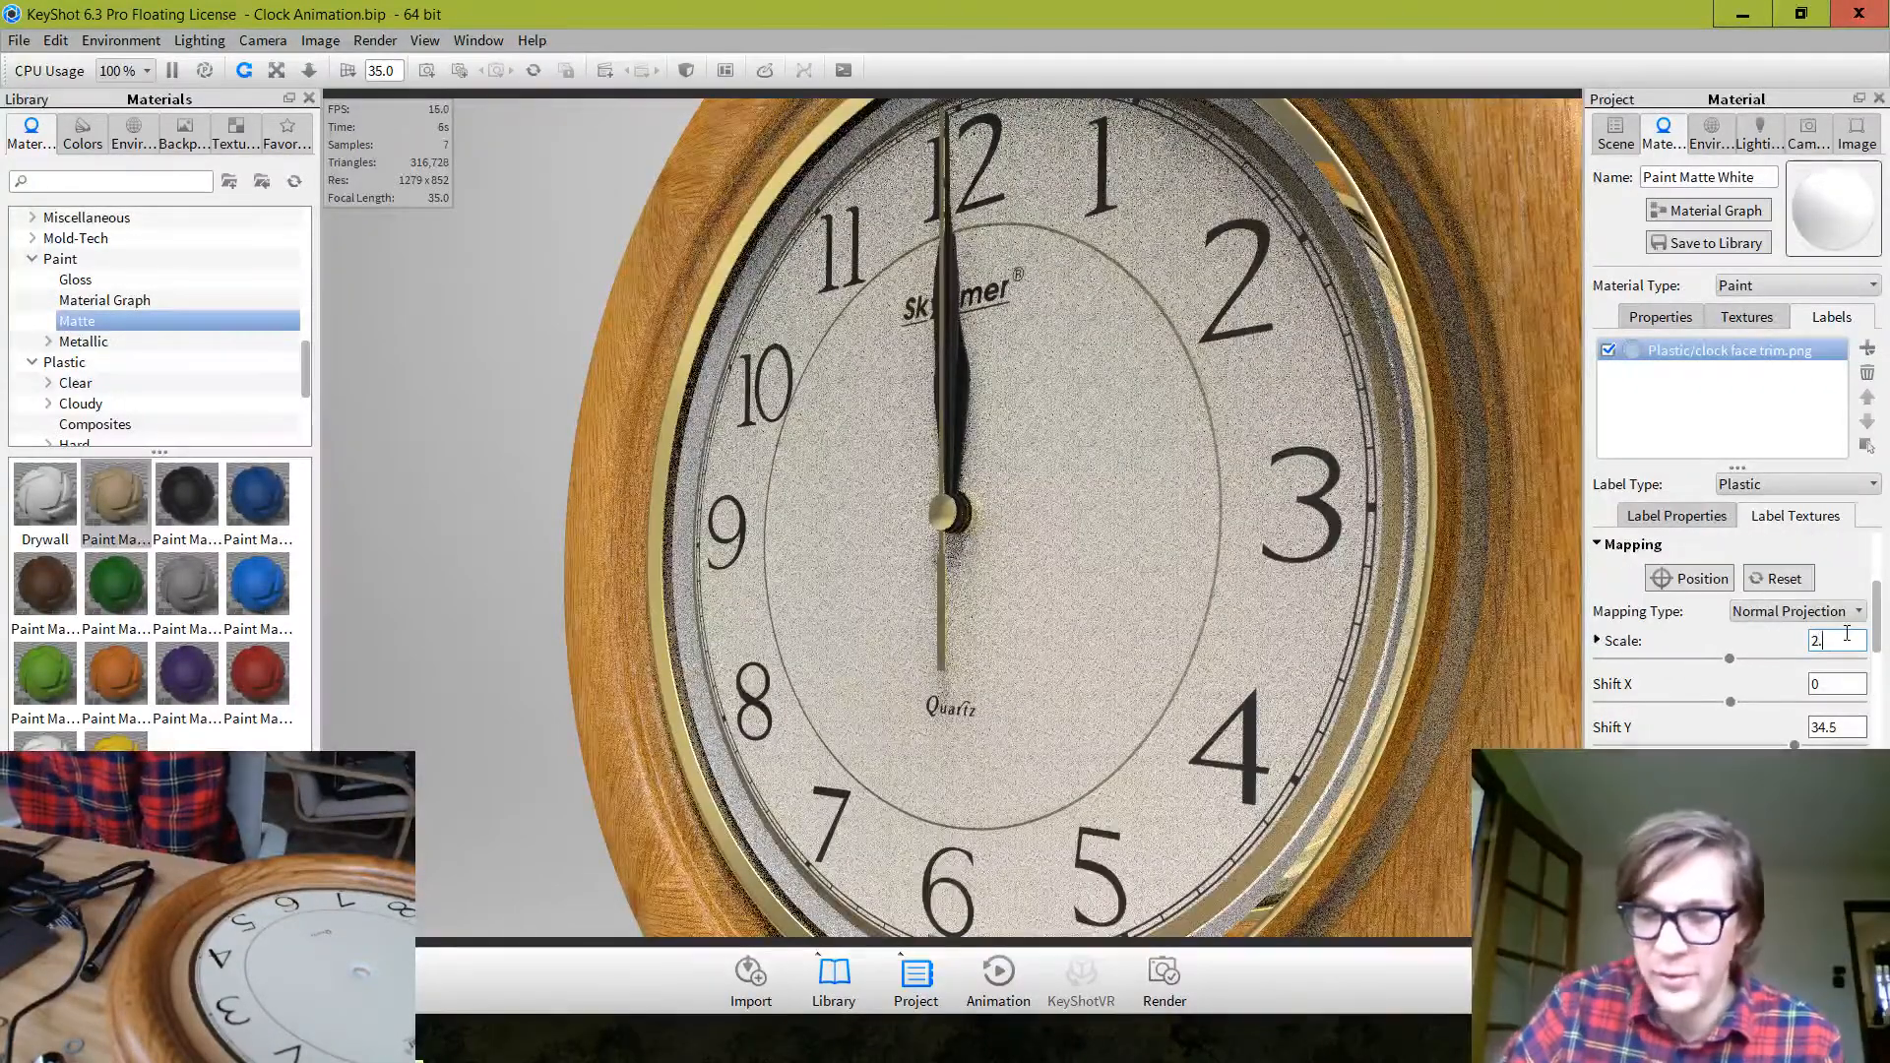
text(2.)
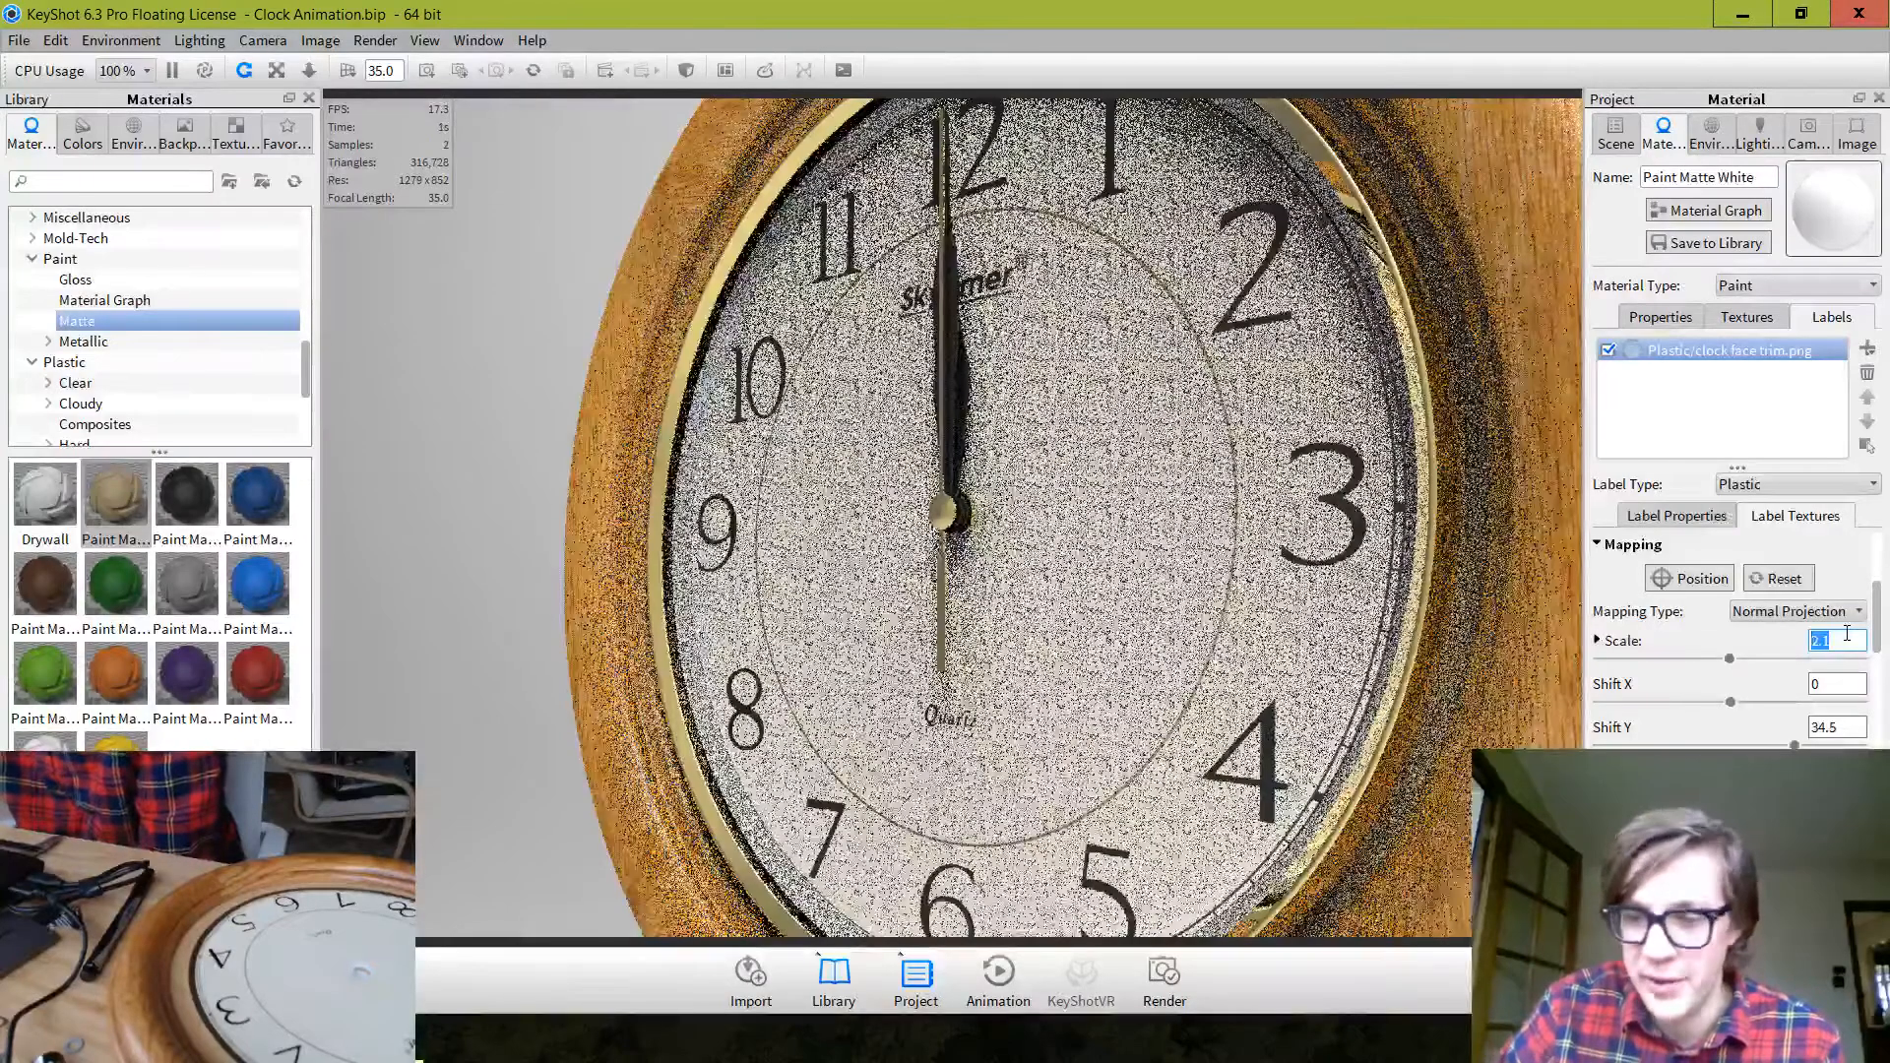
text(05)
key(Return)
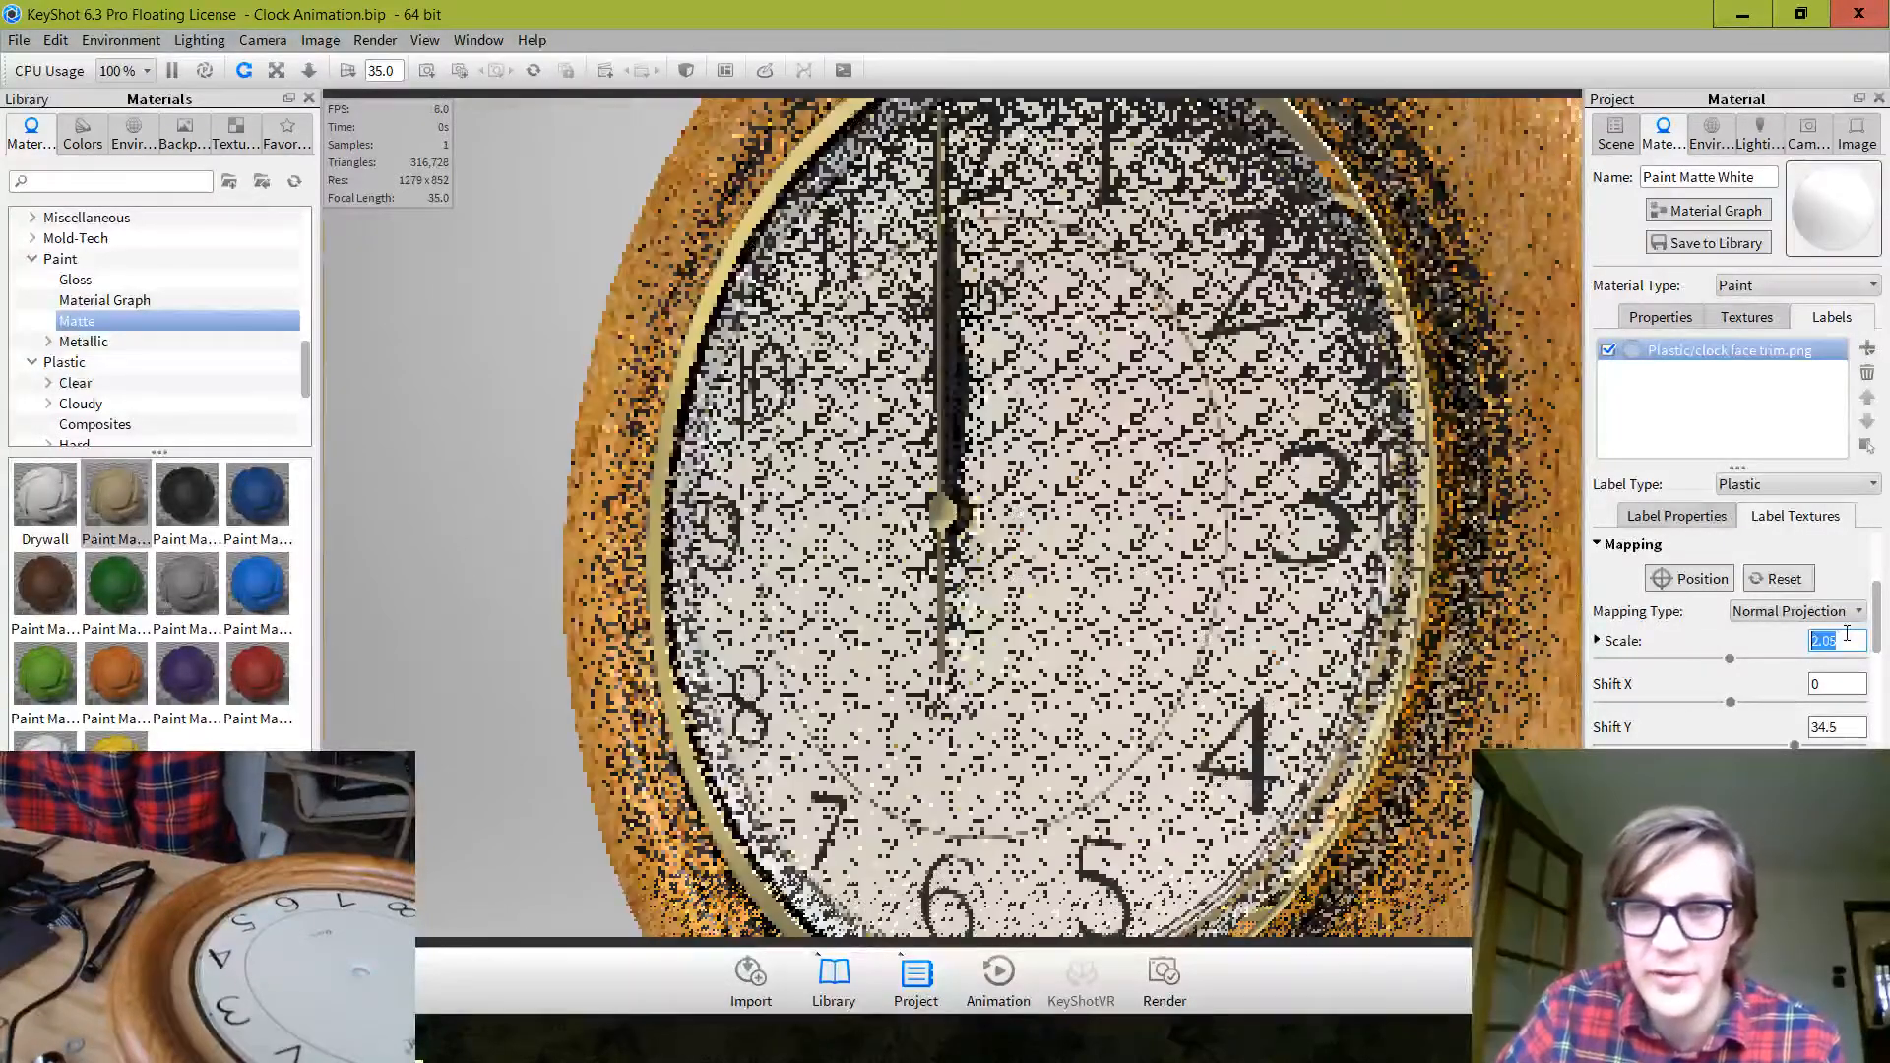
text(2.)
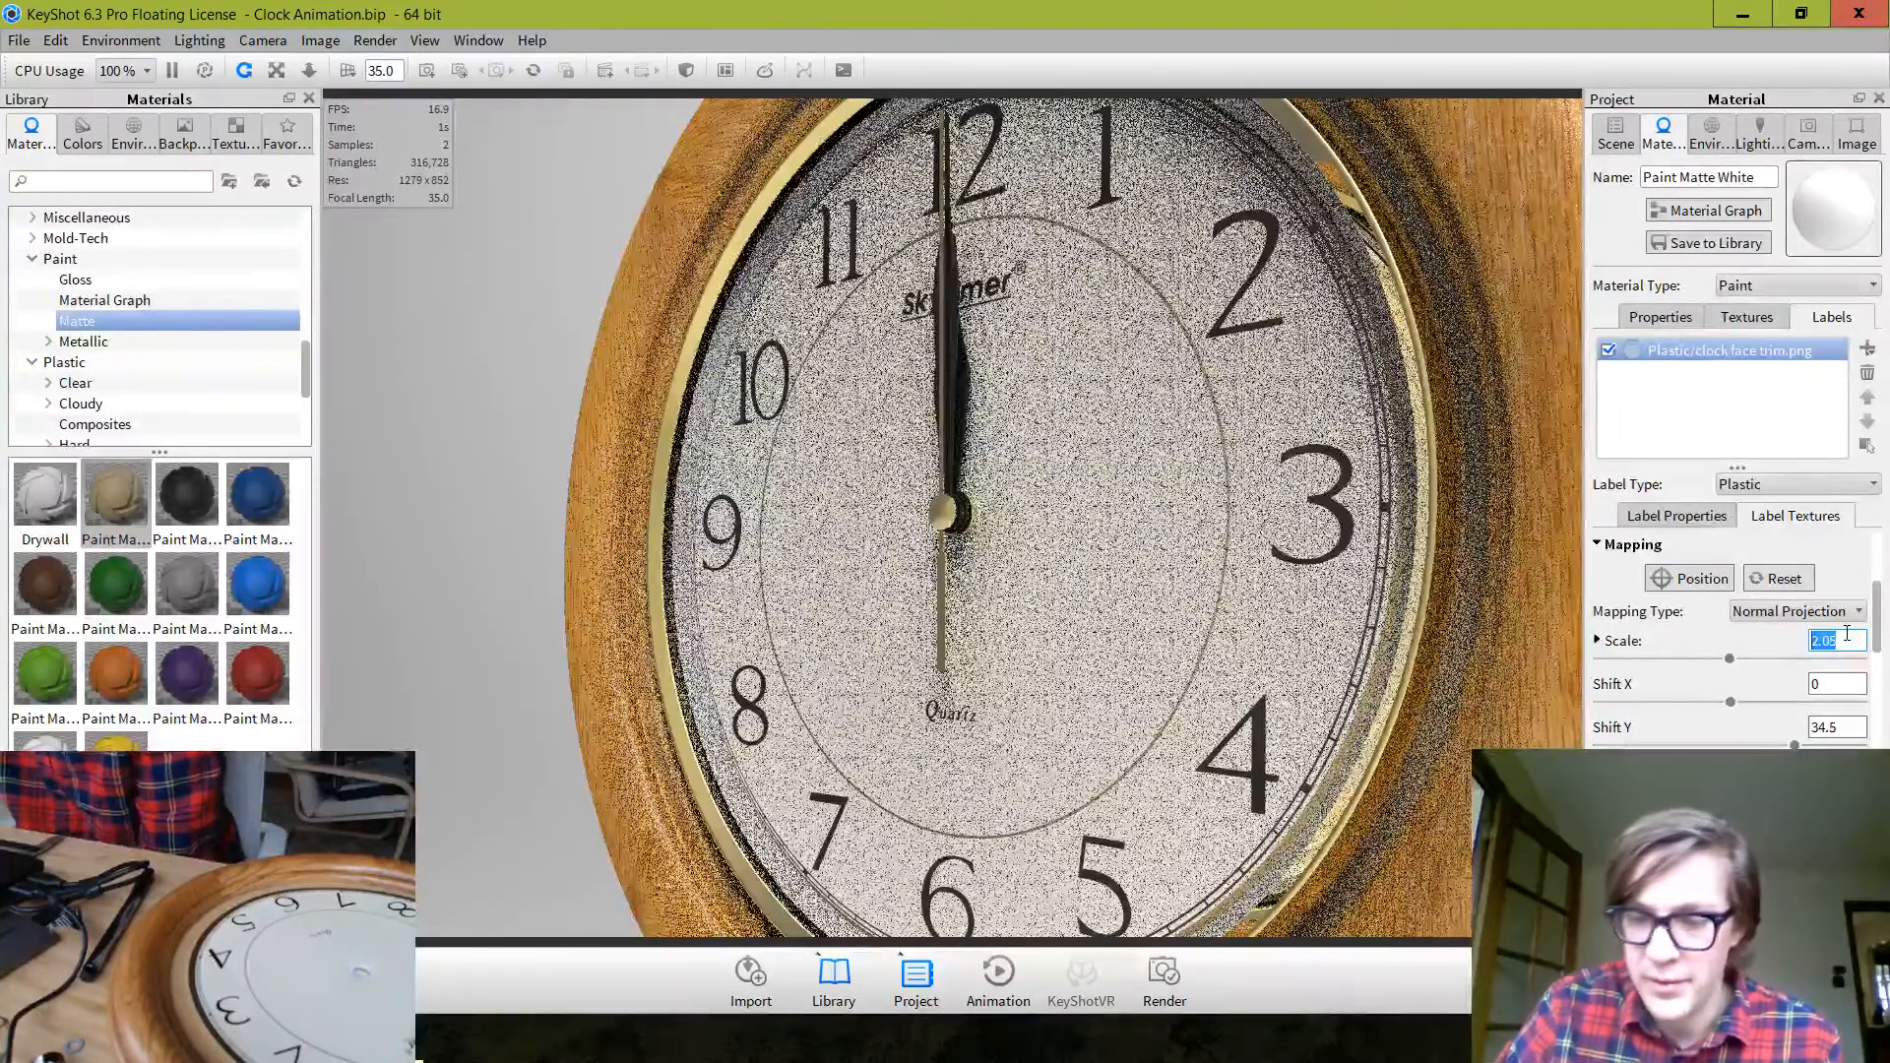
text(025)
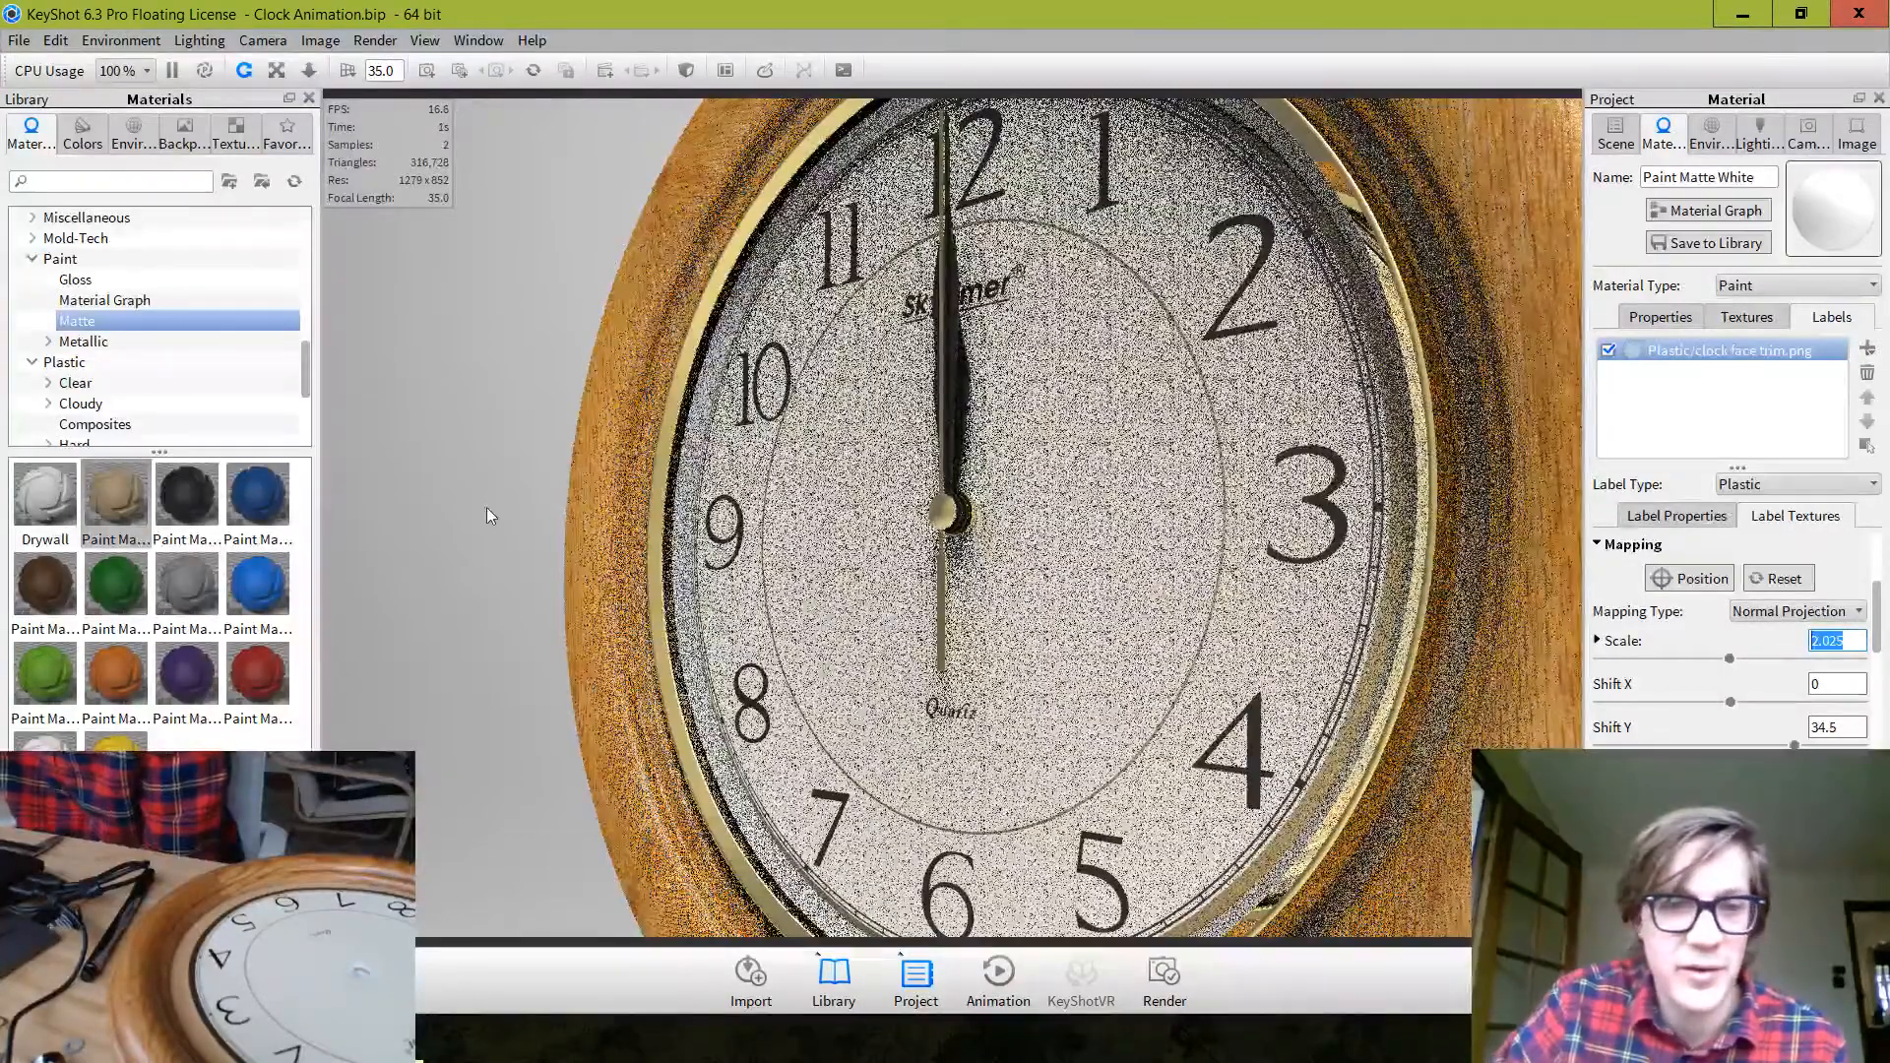
Centre the clock face label horizontally, trying a Shift X of 0.5 and settling on 1
drag(504, 517, 883, 642)
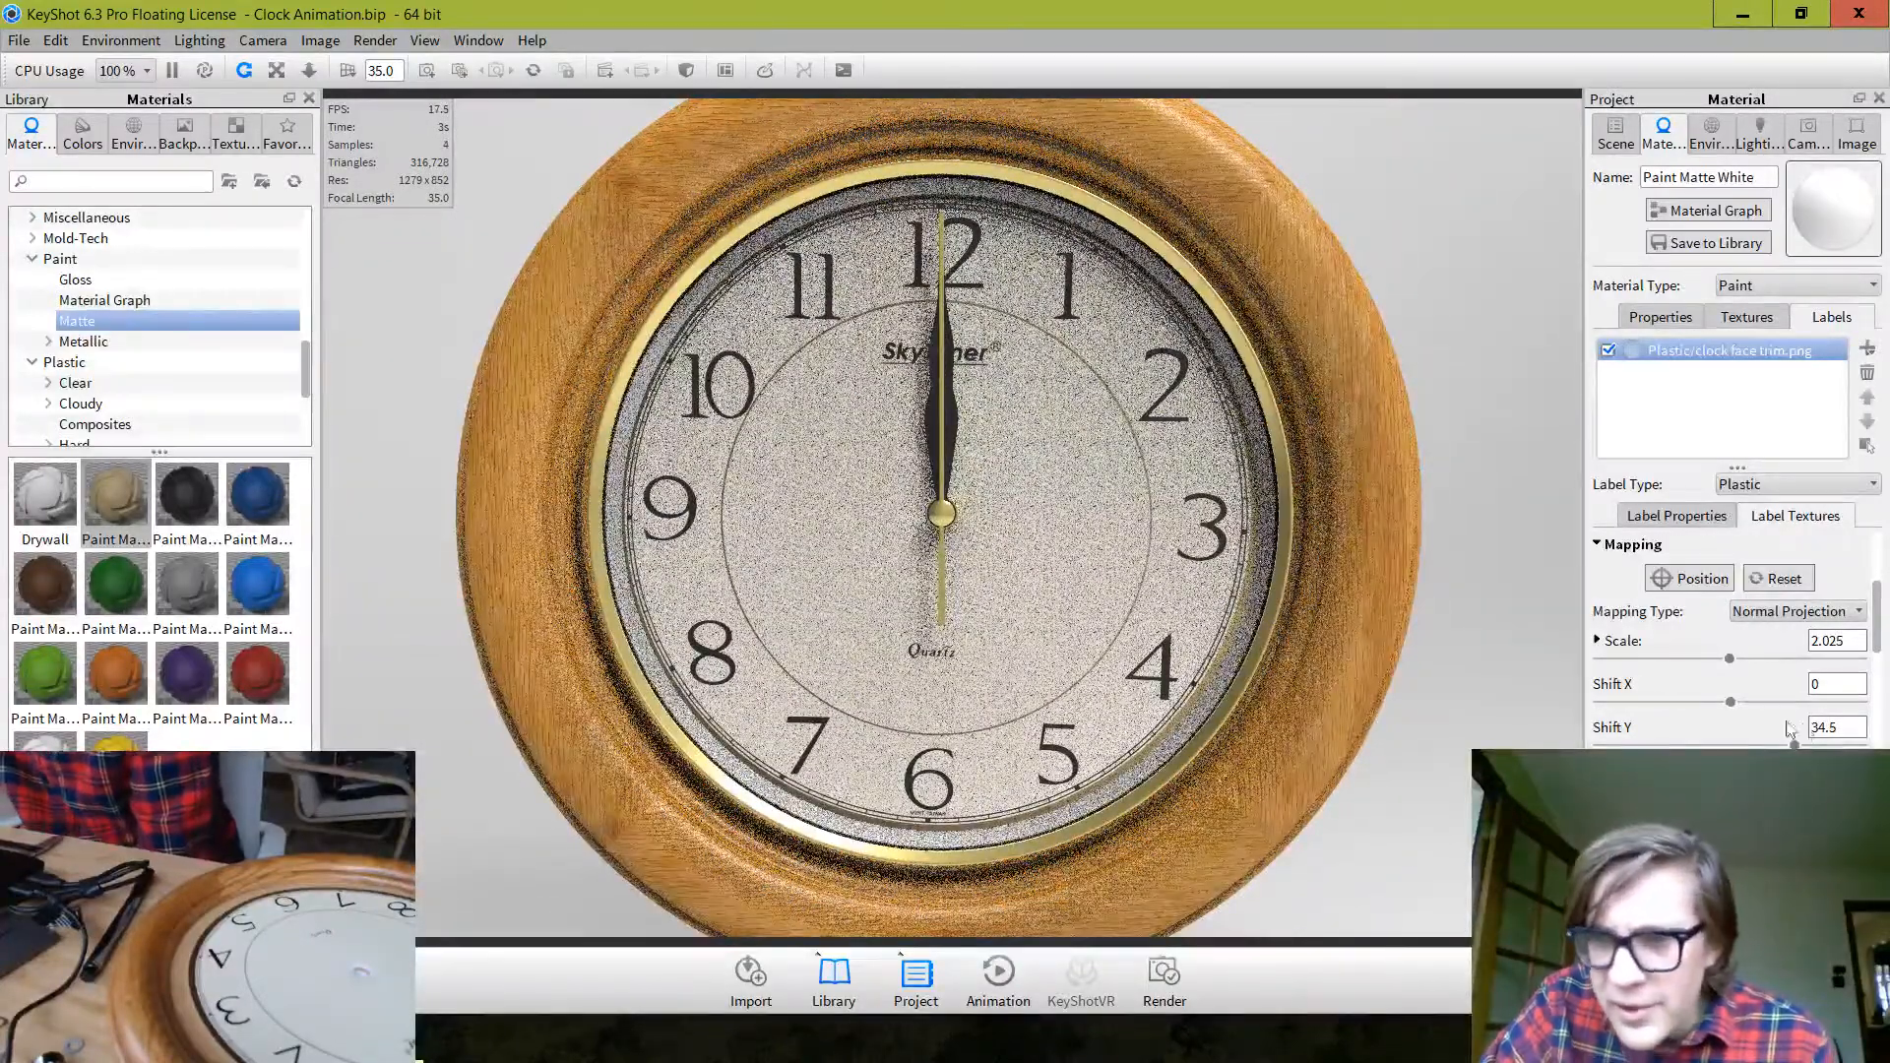
text(0.5)
key(Return)
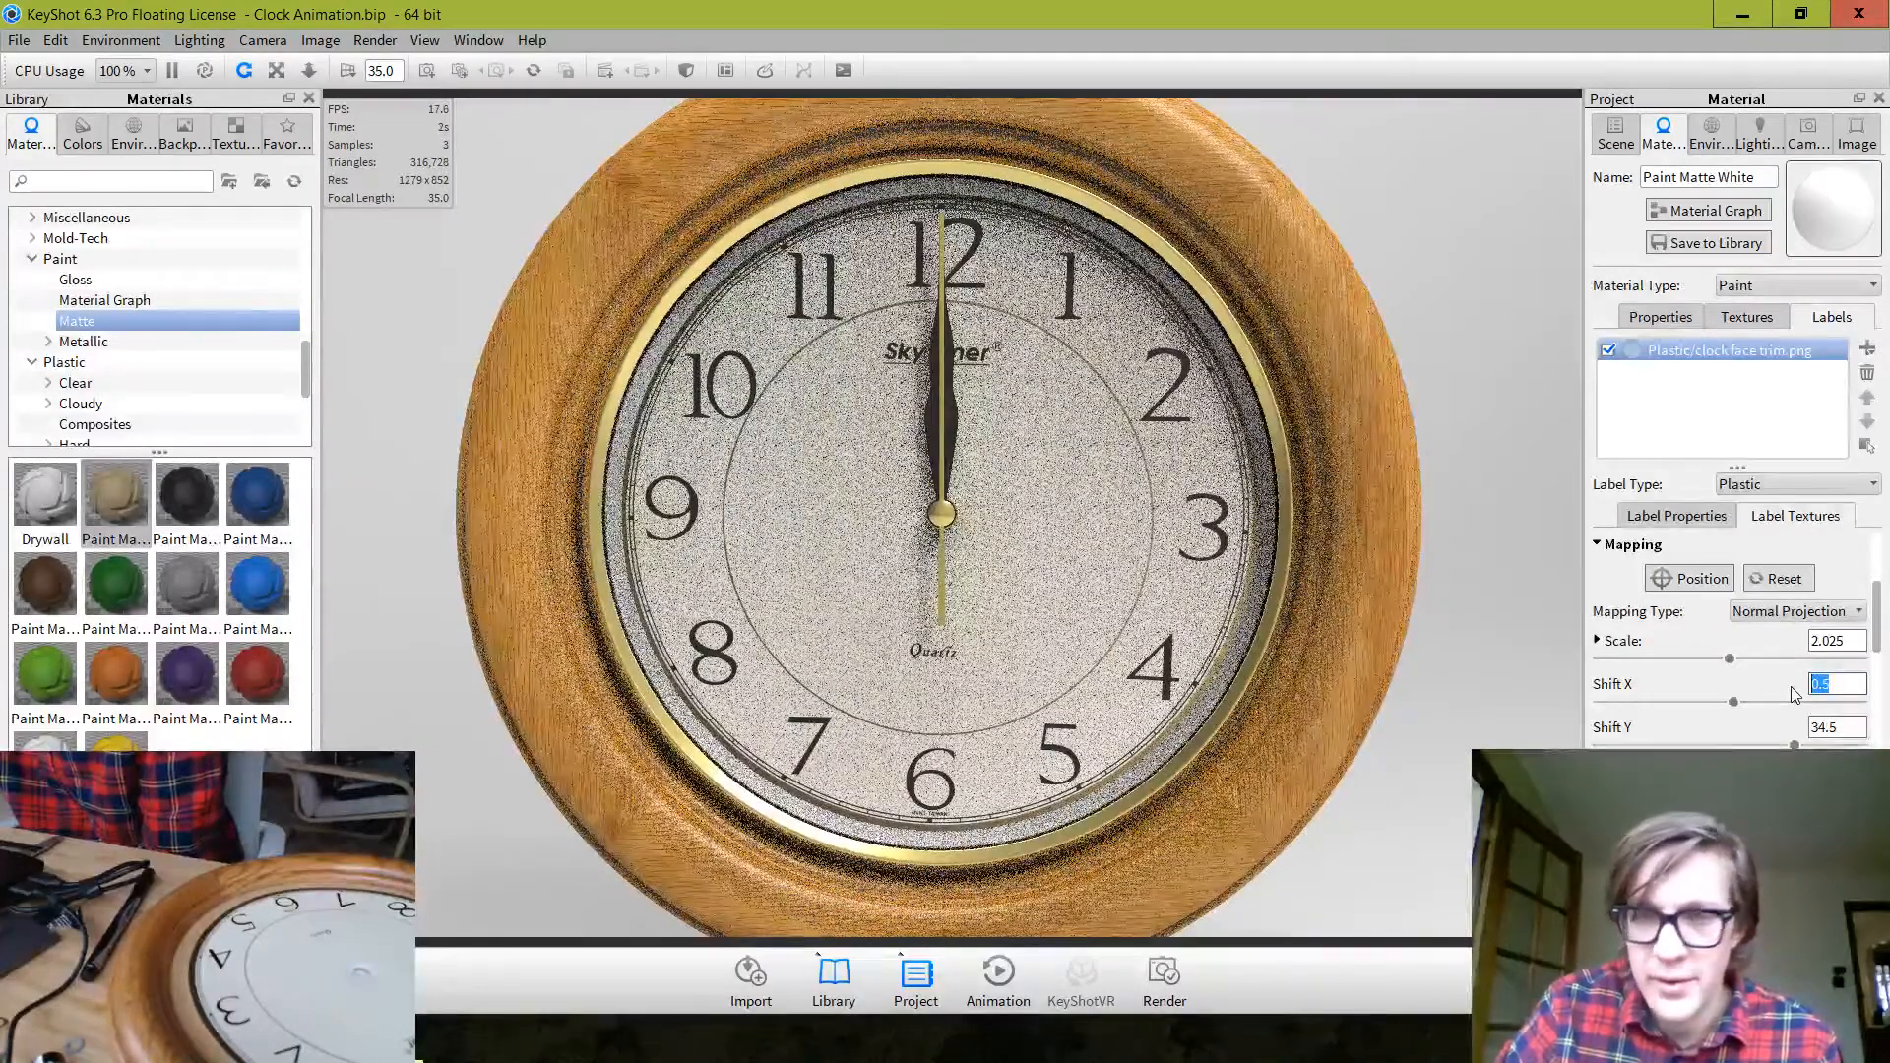
text(1)
key(Return)
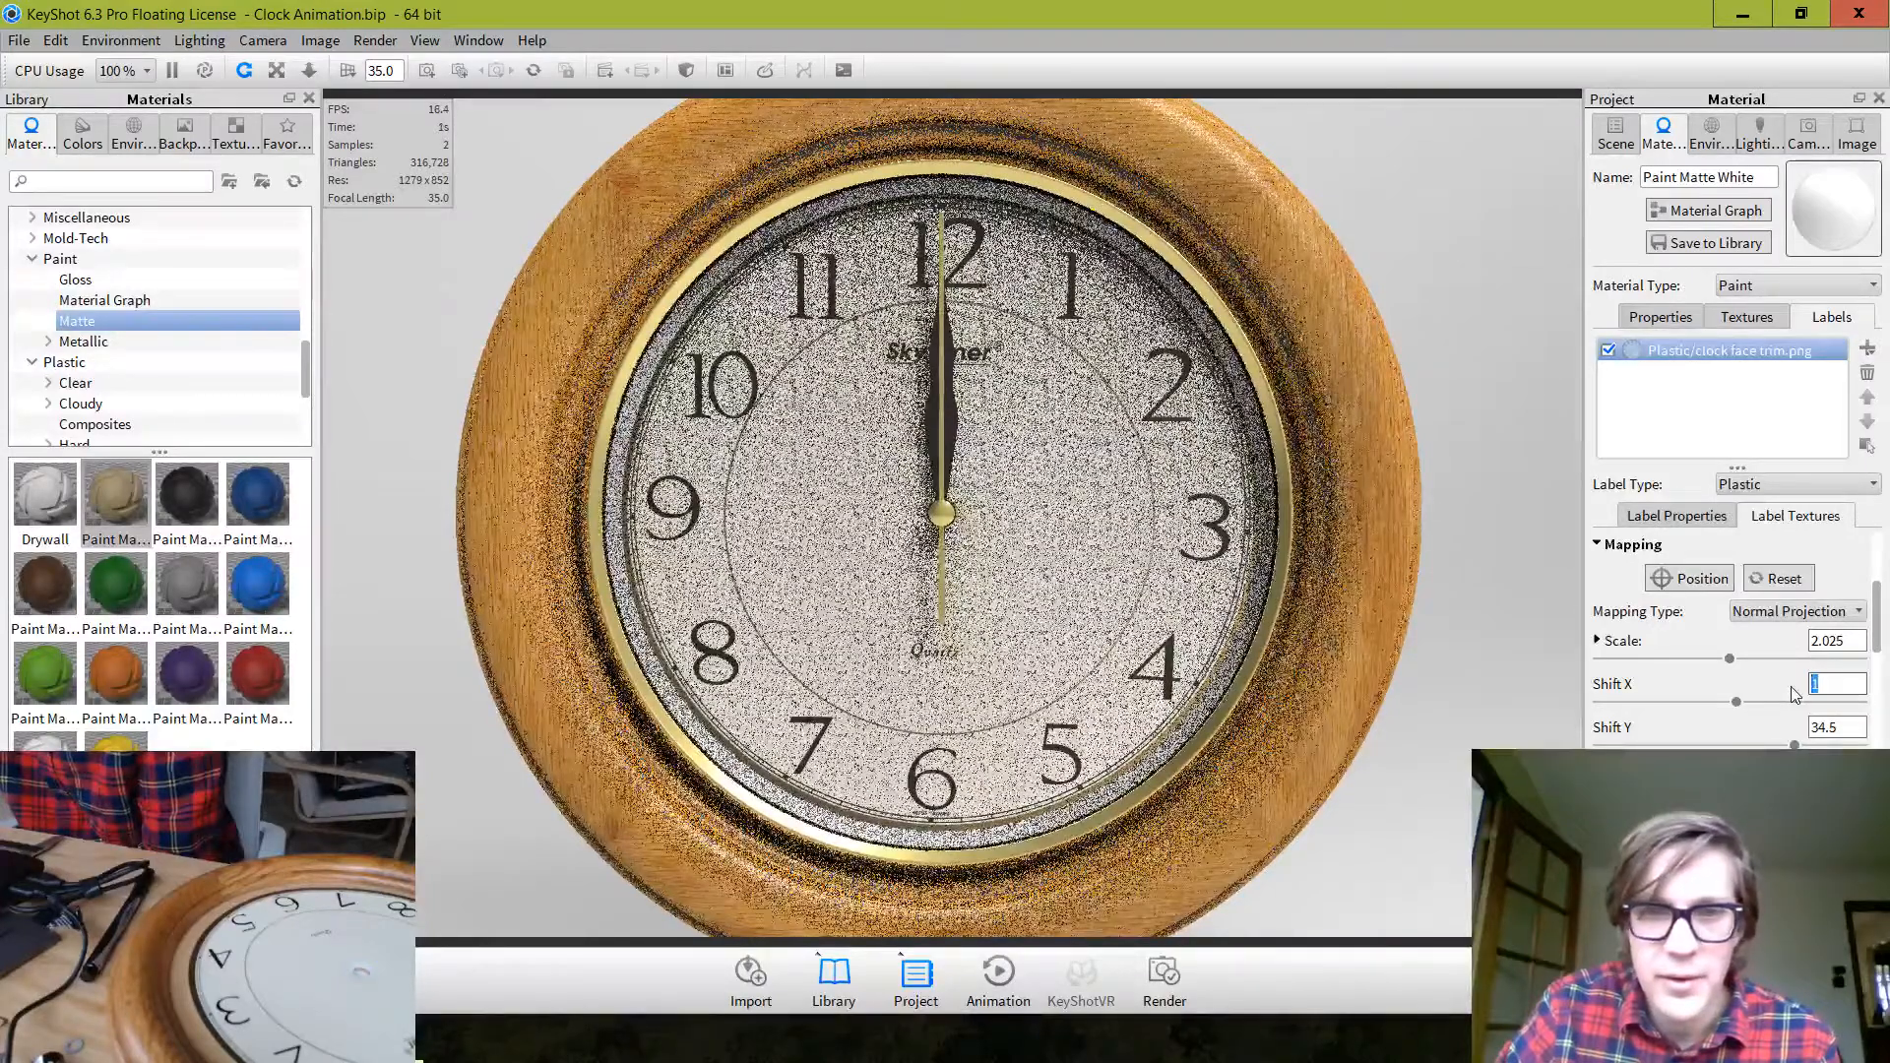
click(418, 281)
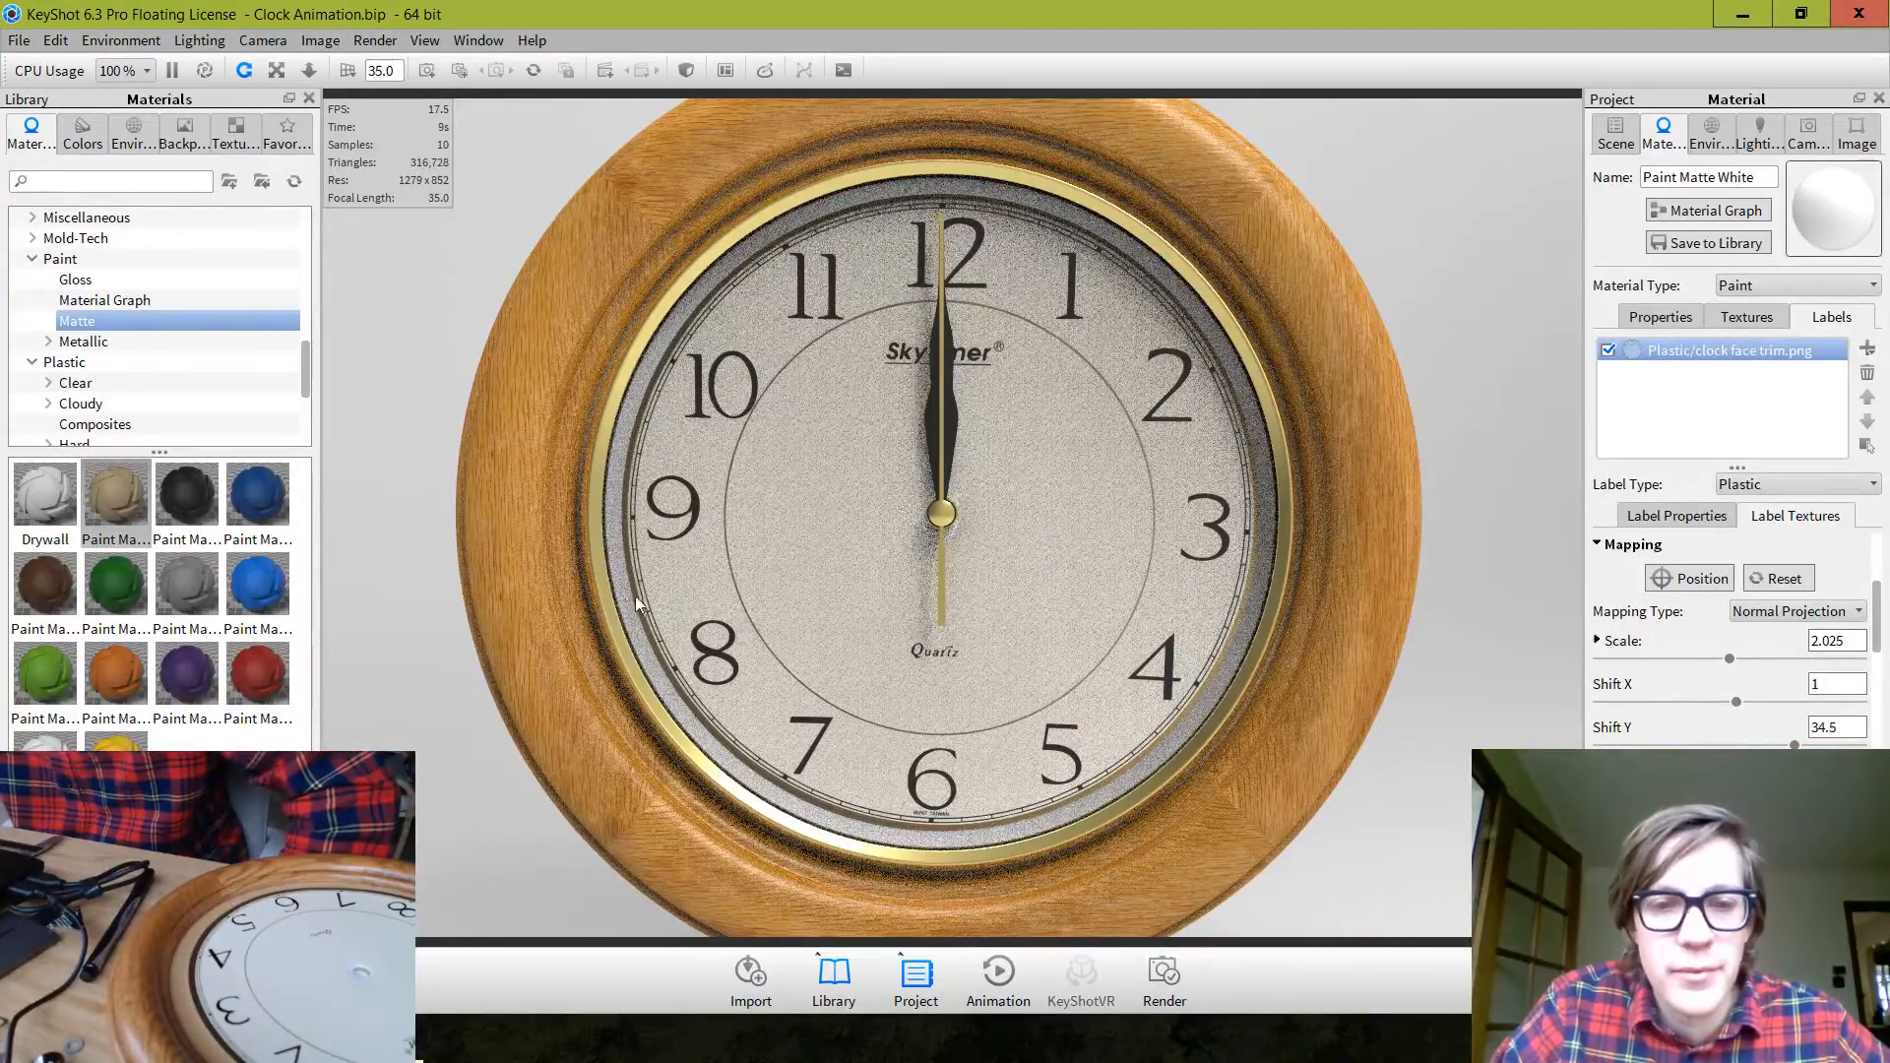
Select the grey ring between the dial and the brass bezel and open its material for editing
double_click(617, 553)
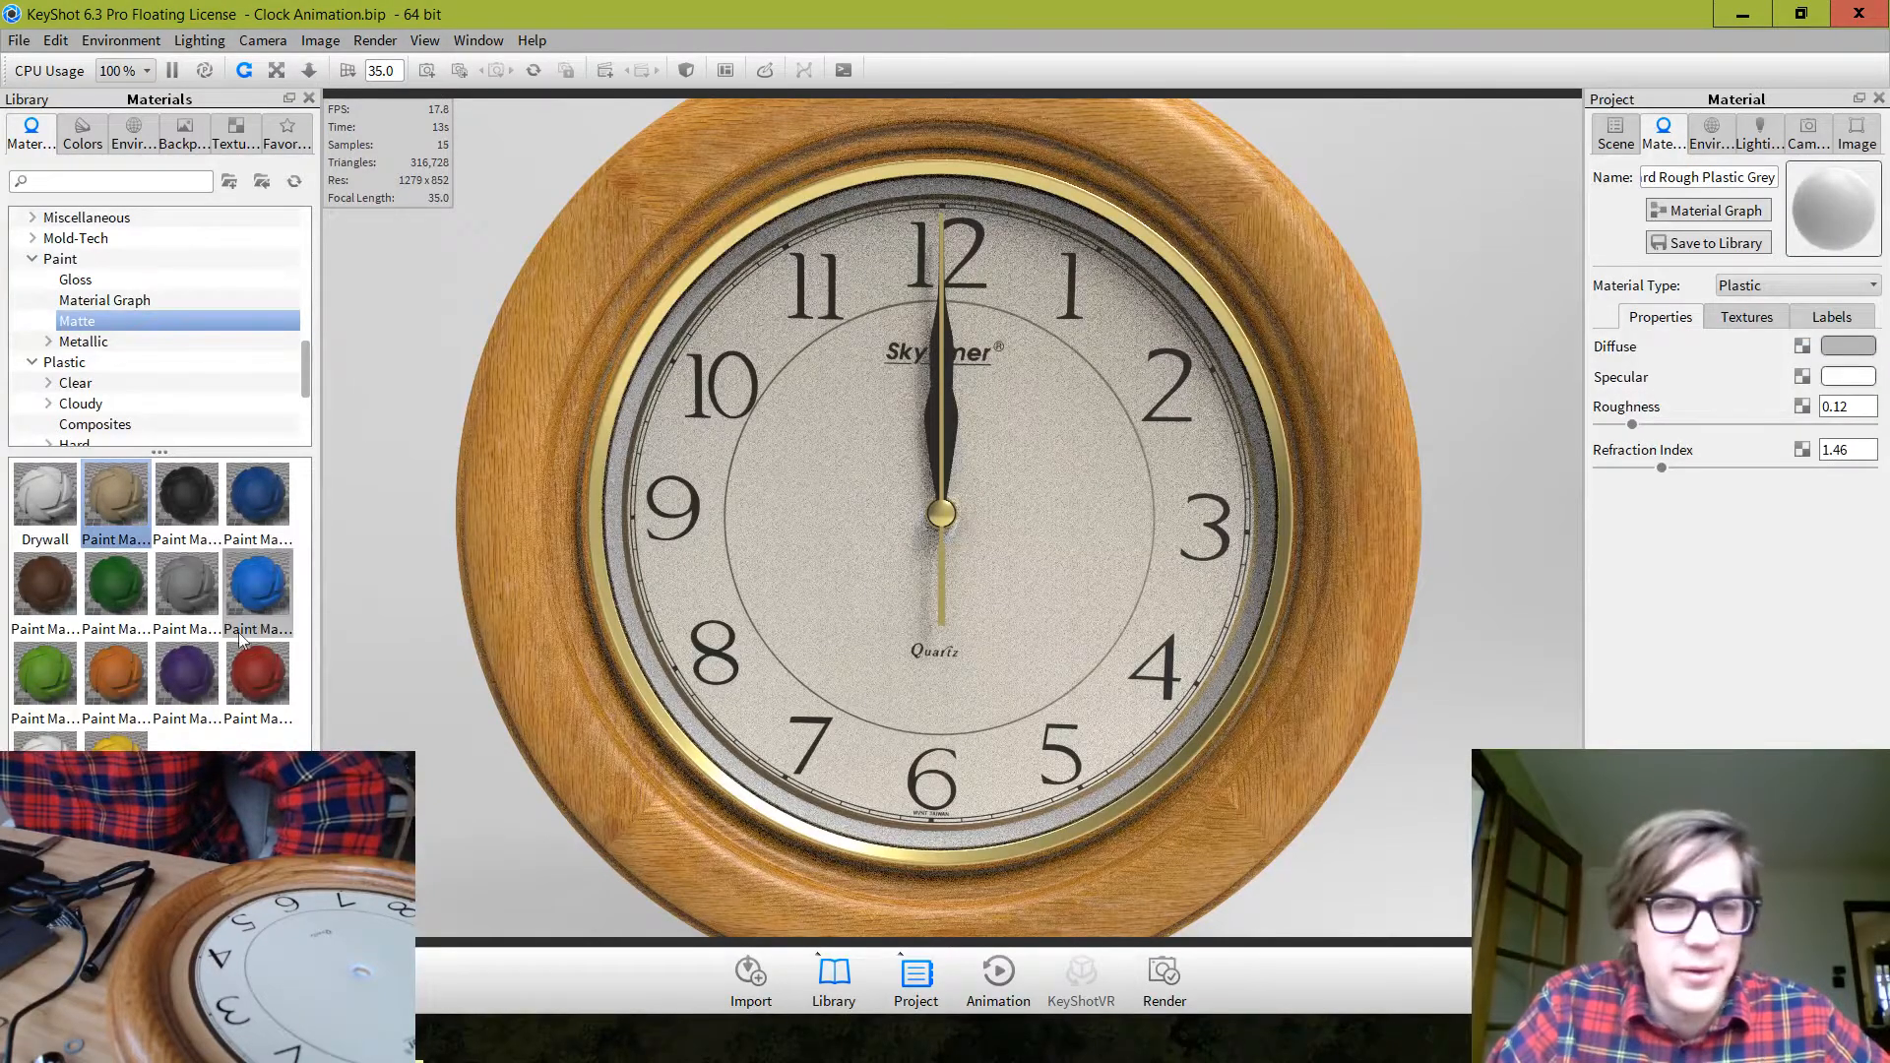
mouse_move(467, 750)
mouse_down()
mouse_move(563, 719)
mouse_move(405, 725)
mouse_move(432, 719)
mouse_move(445, 745)
mouse_up()
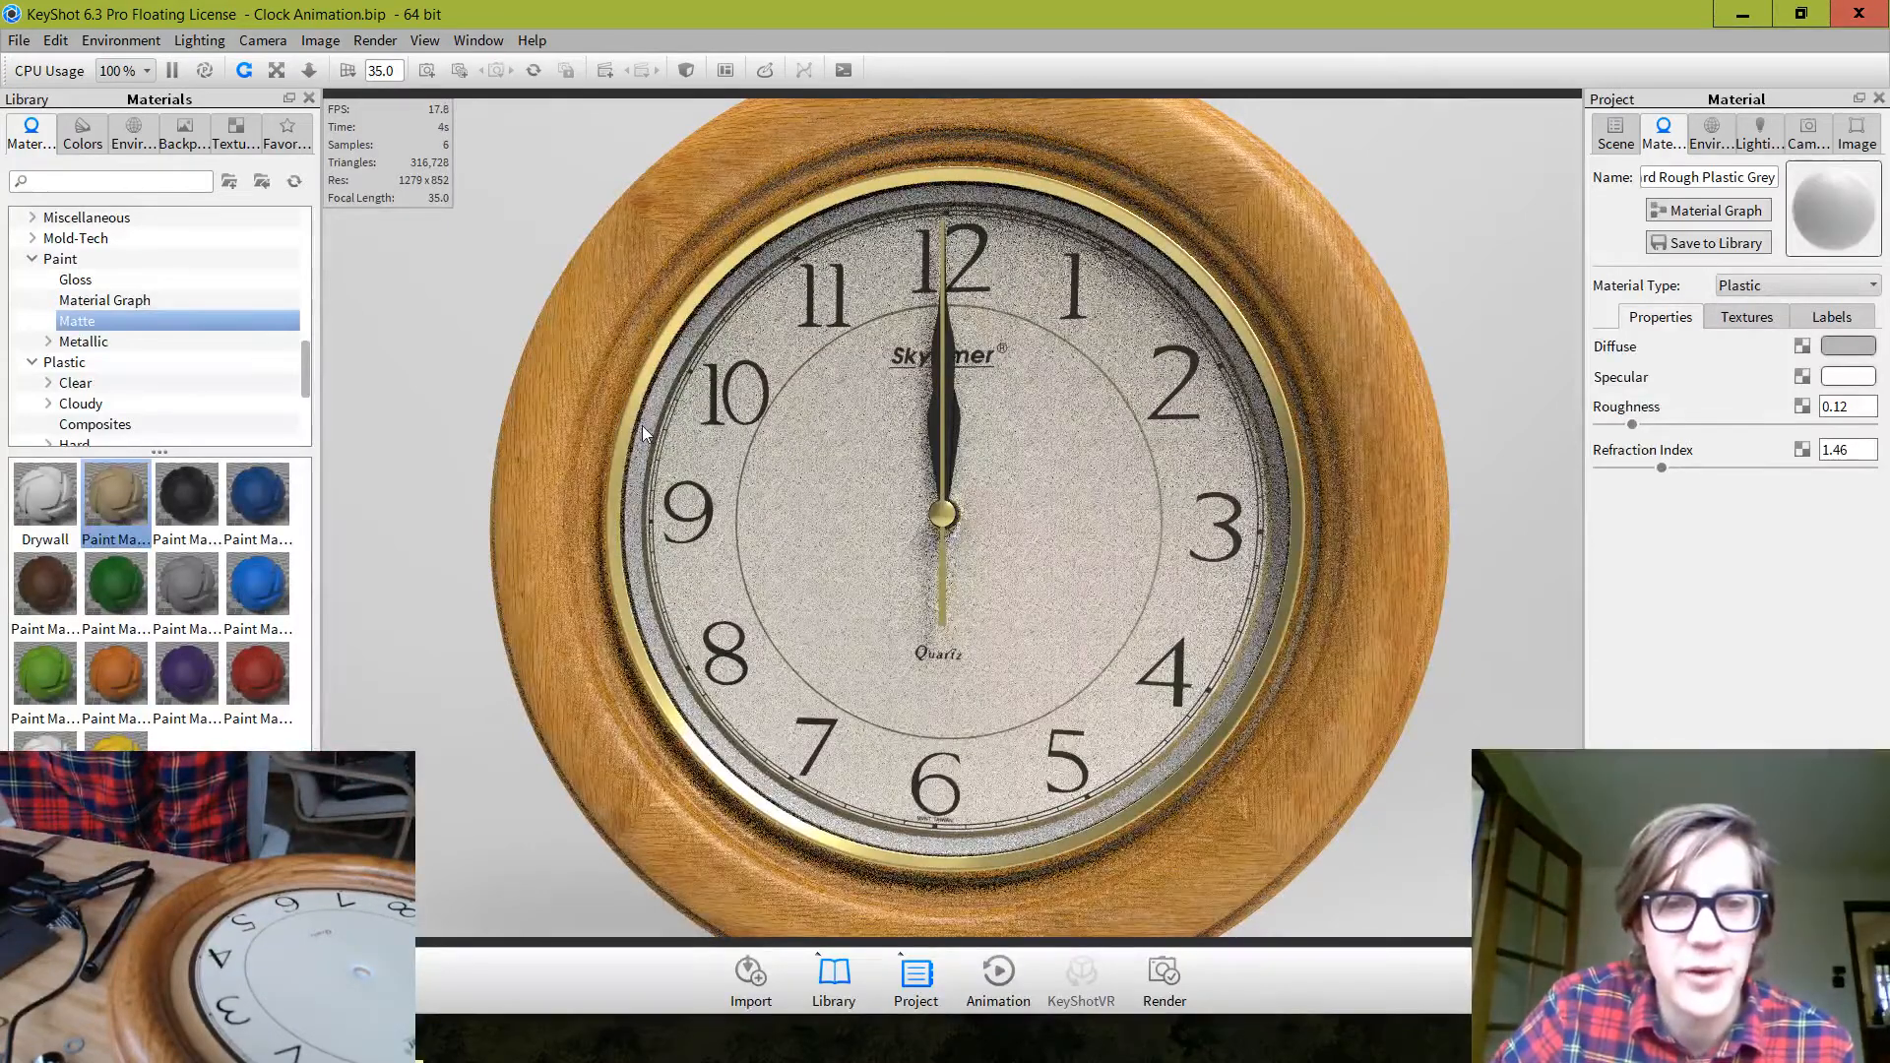
click(1612, 138)
click(1547, 265)
drag(1257, 466, 1388, 441)
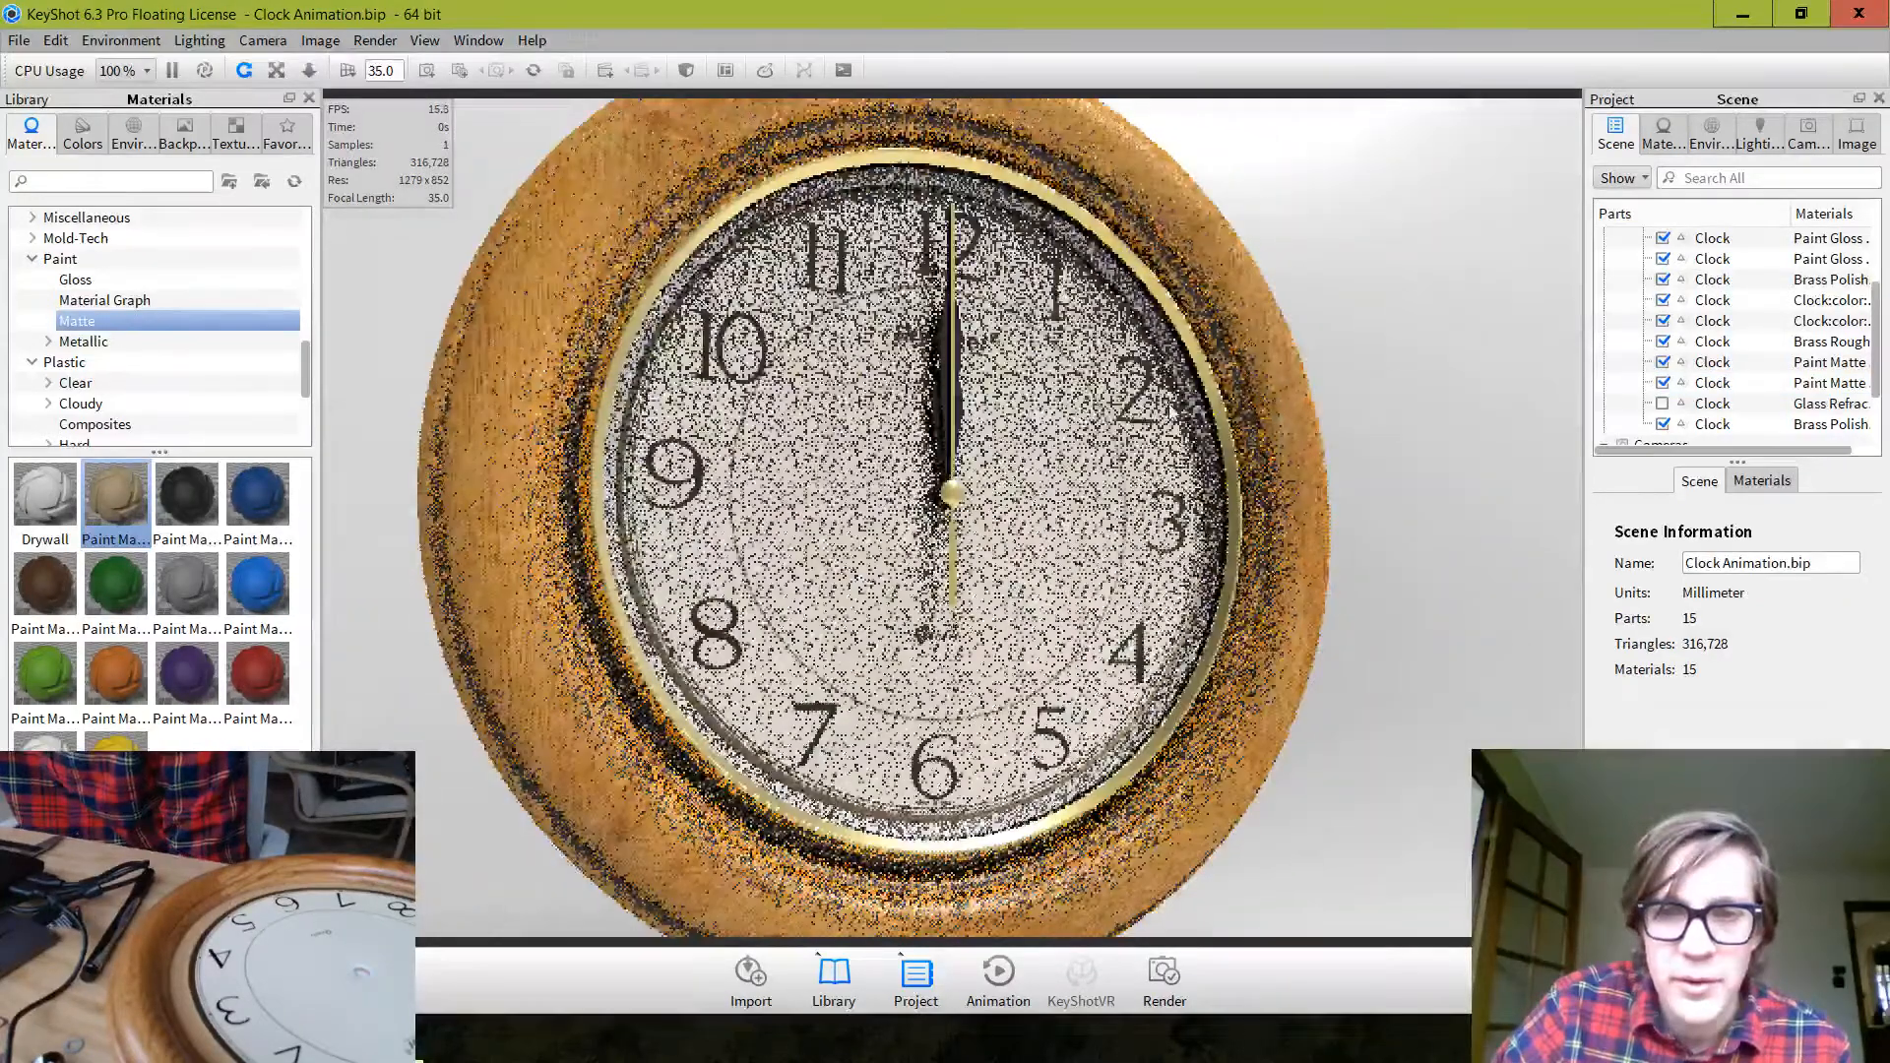
click(1185, 388)
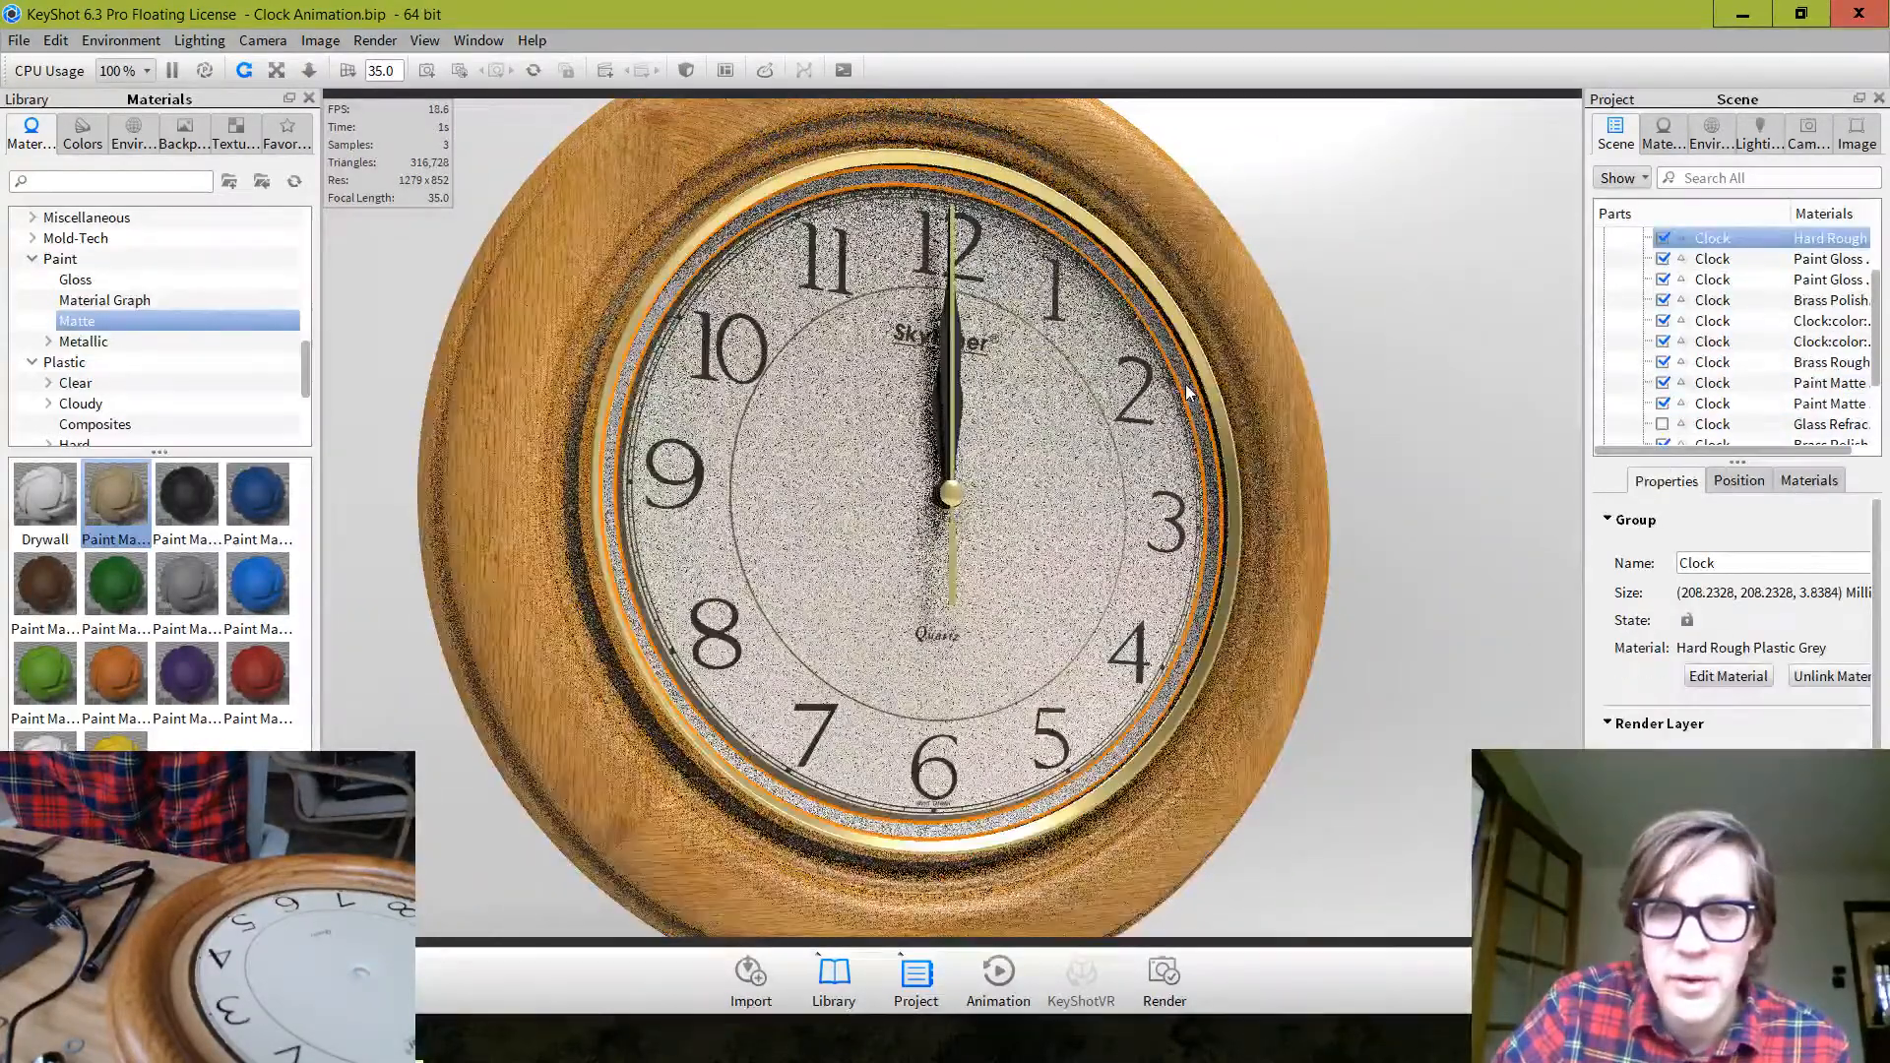
double_click(1185, 384)
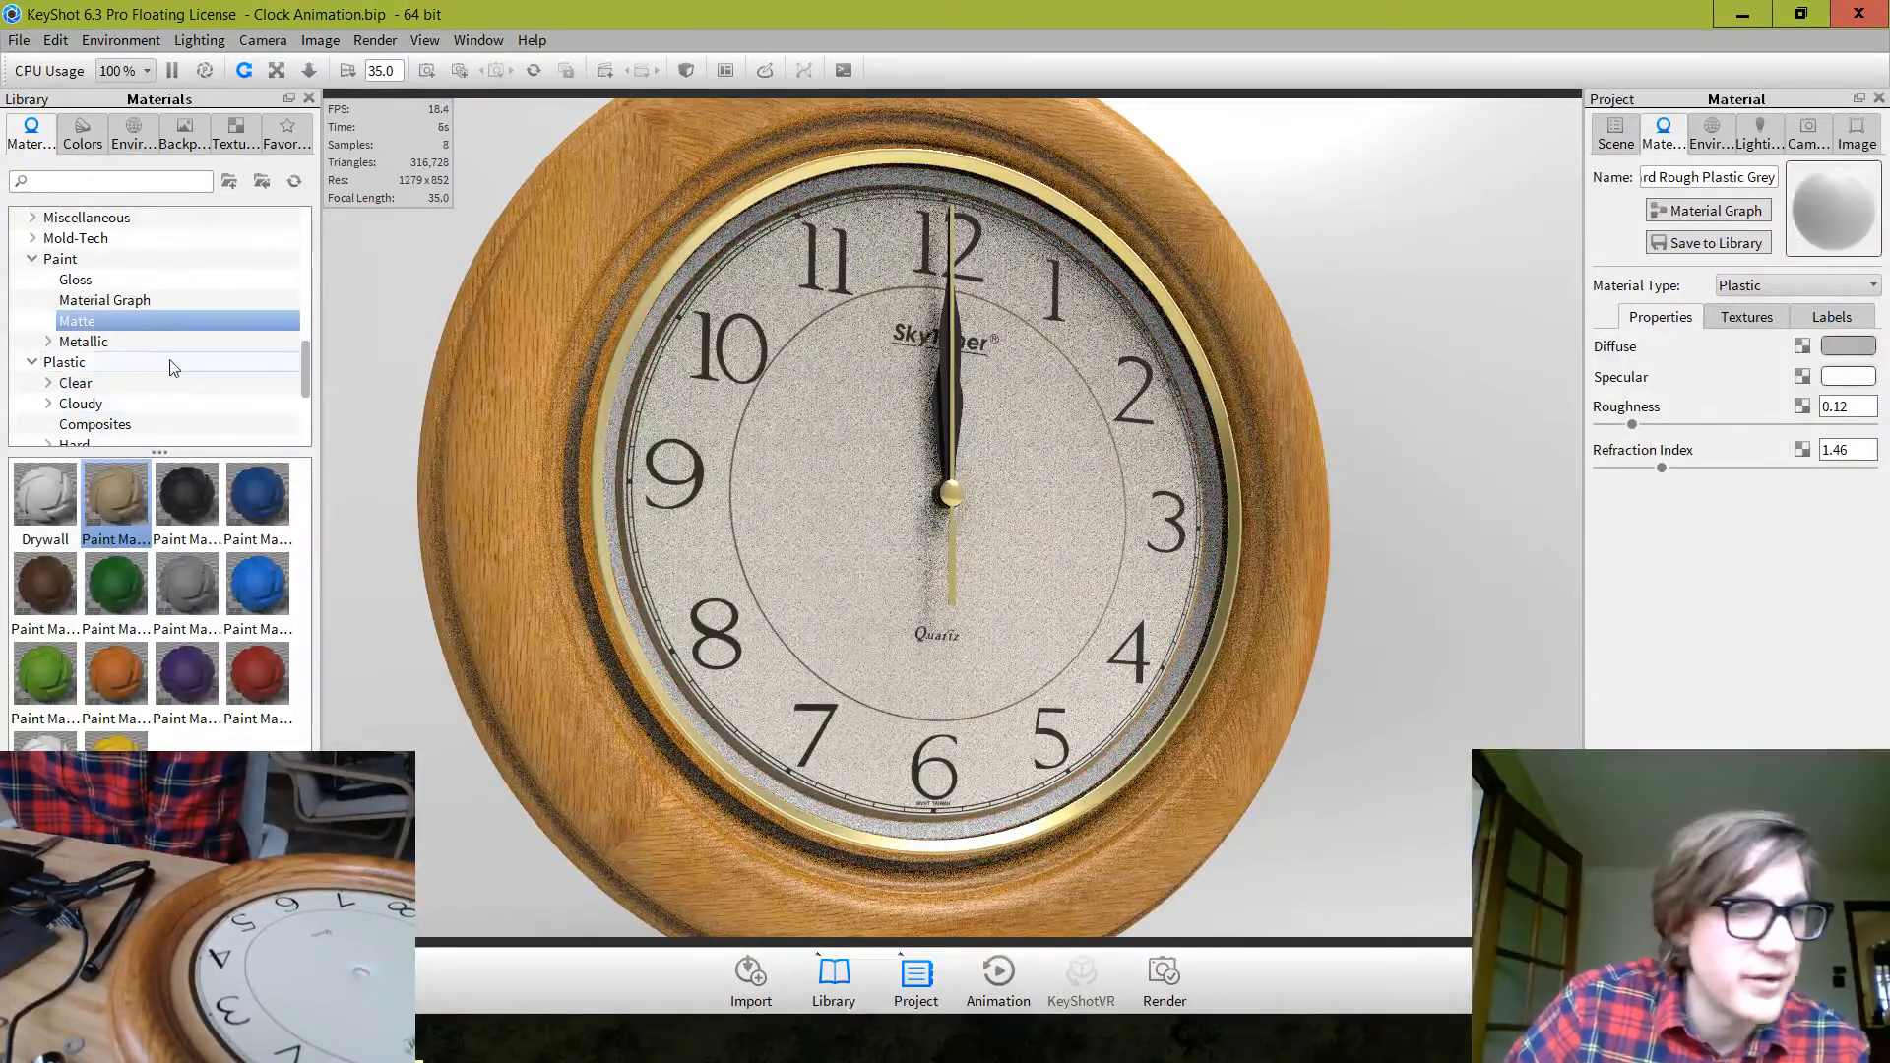
Browse the soft and hard plastics in the material library for the ring around the dial
scroll(148, 376, down, 1)
scroll(146, 379, down, 1)
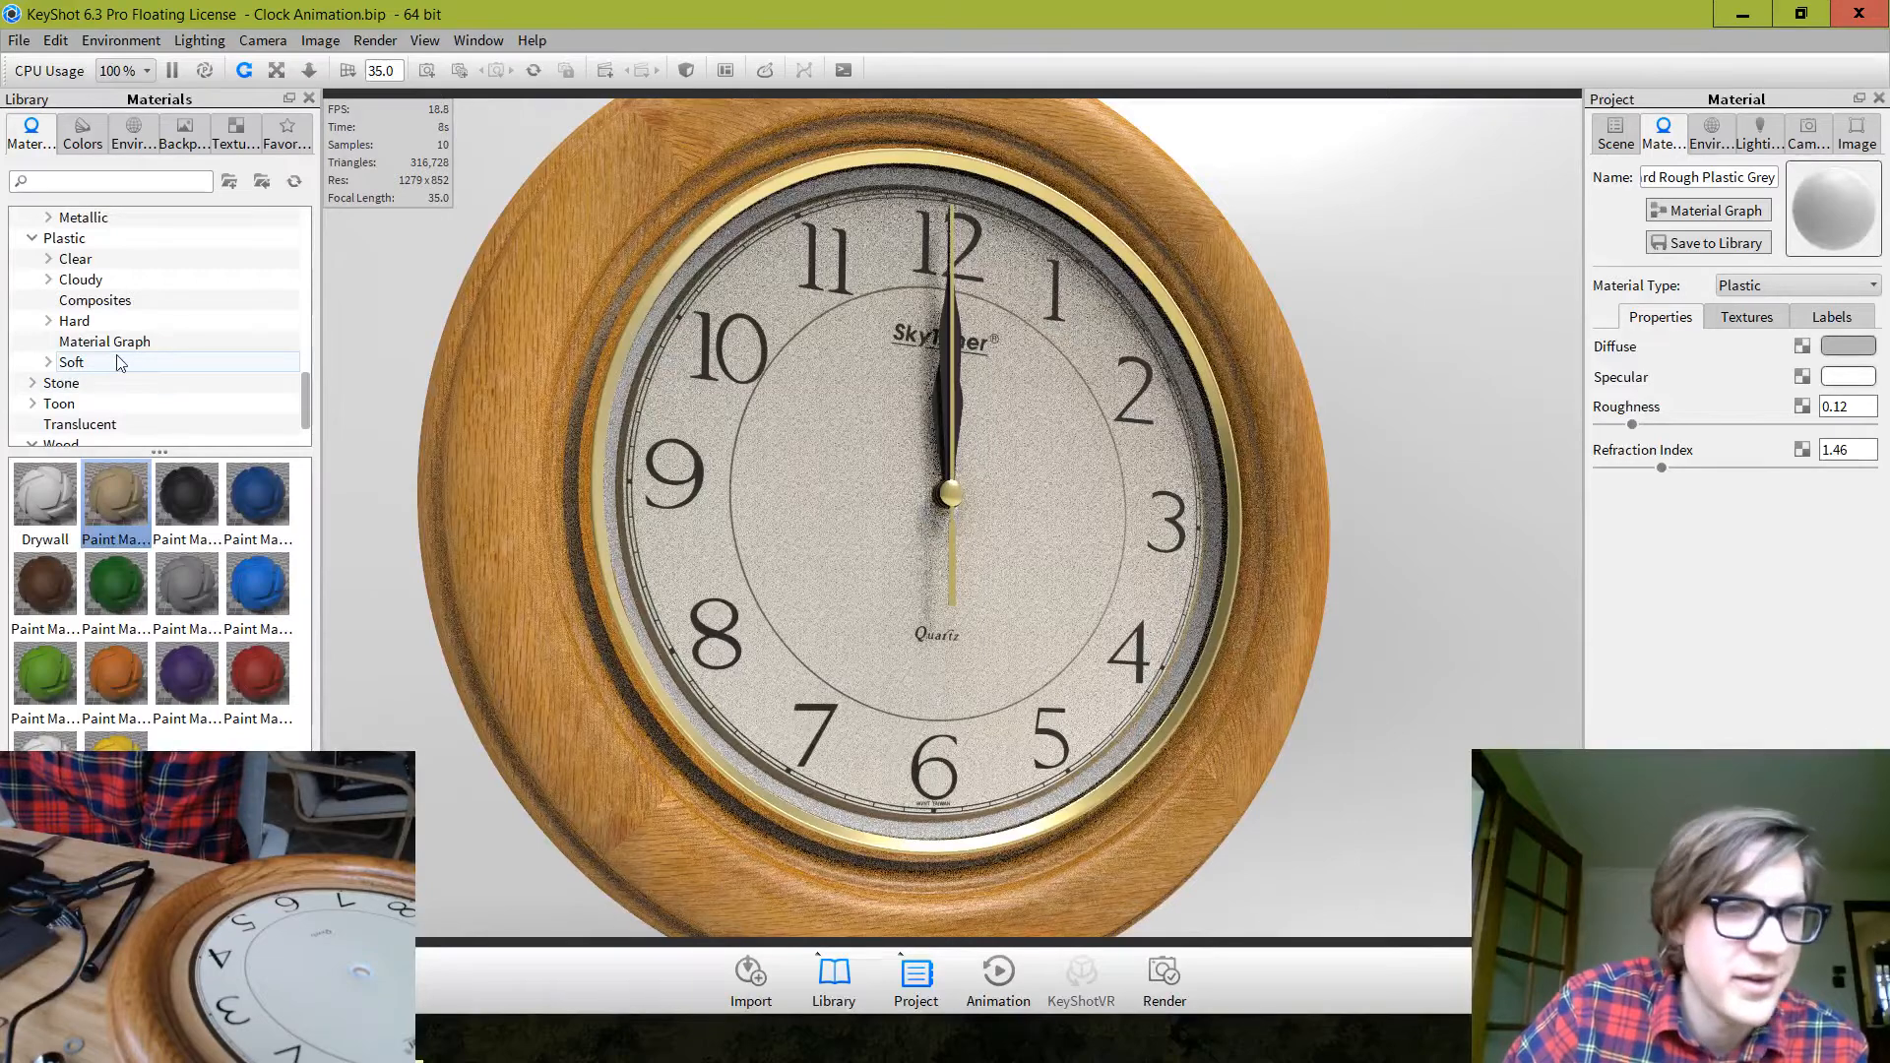
click(118, 362)
mouse_move(111, 640)
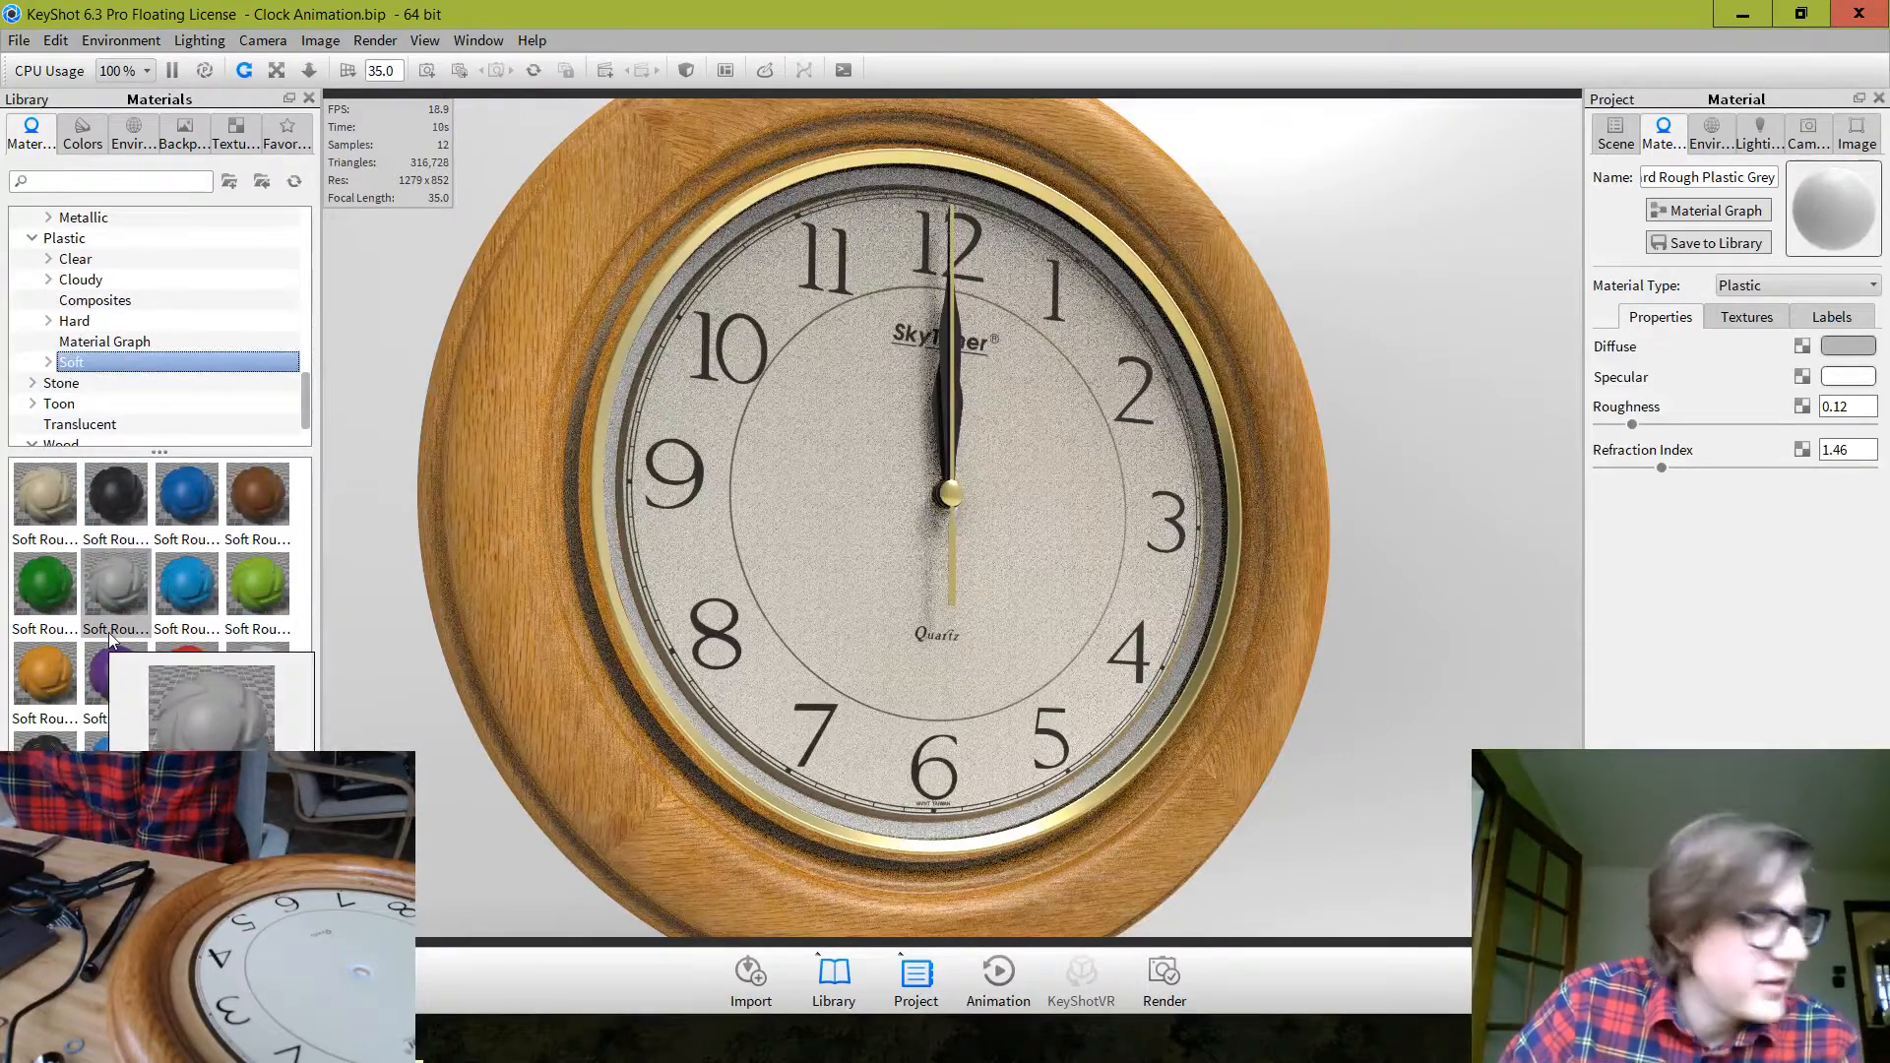
click(104, 322)
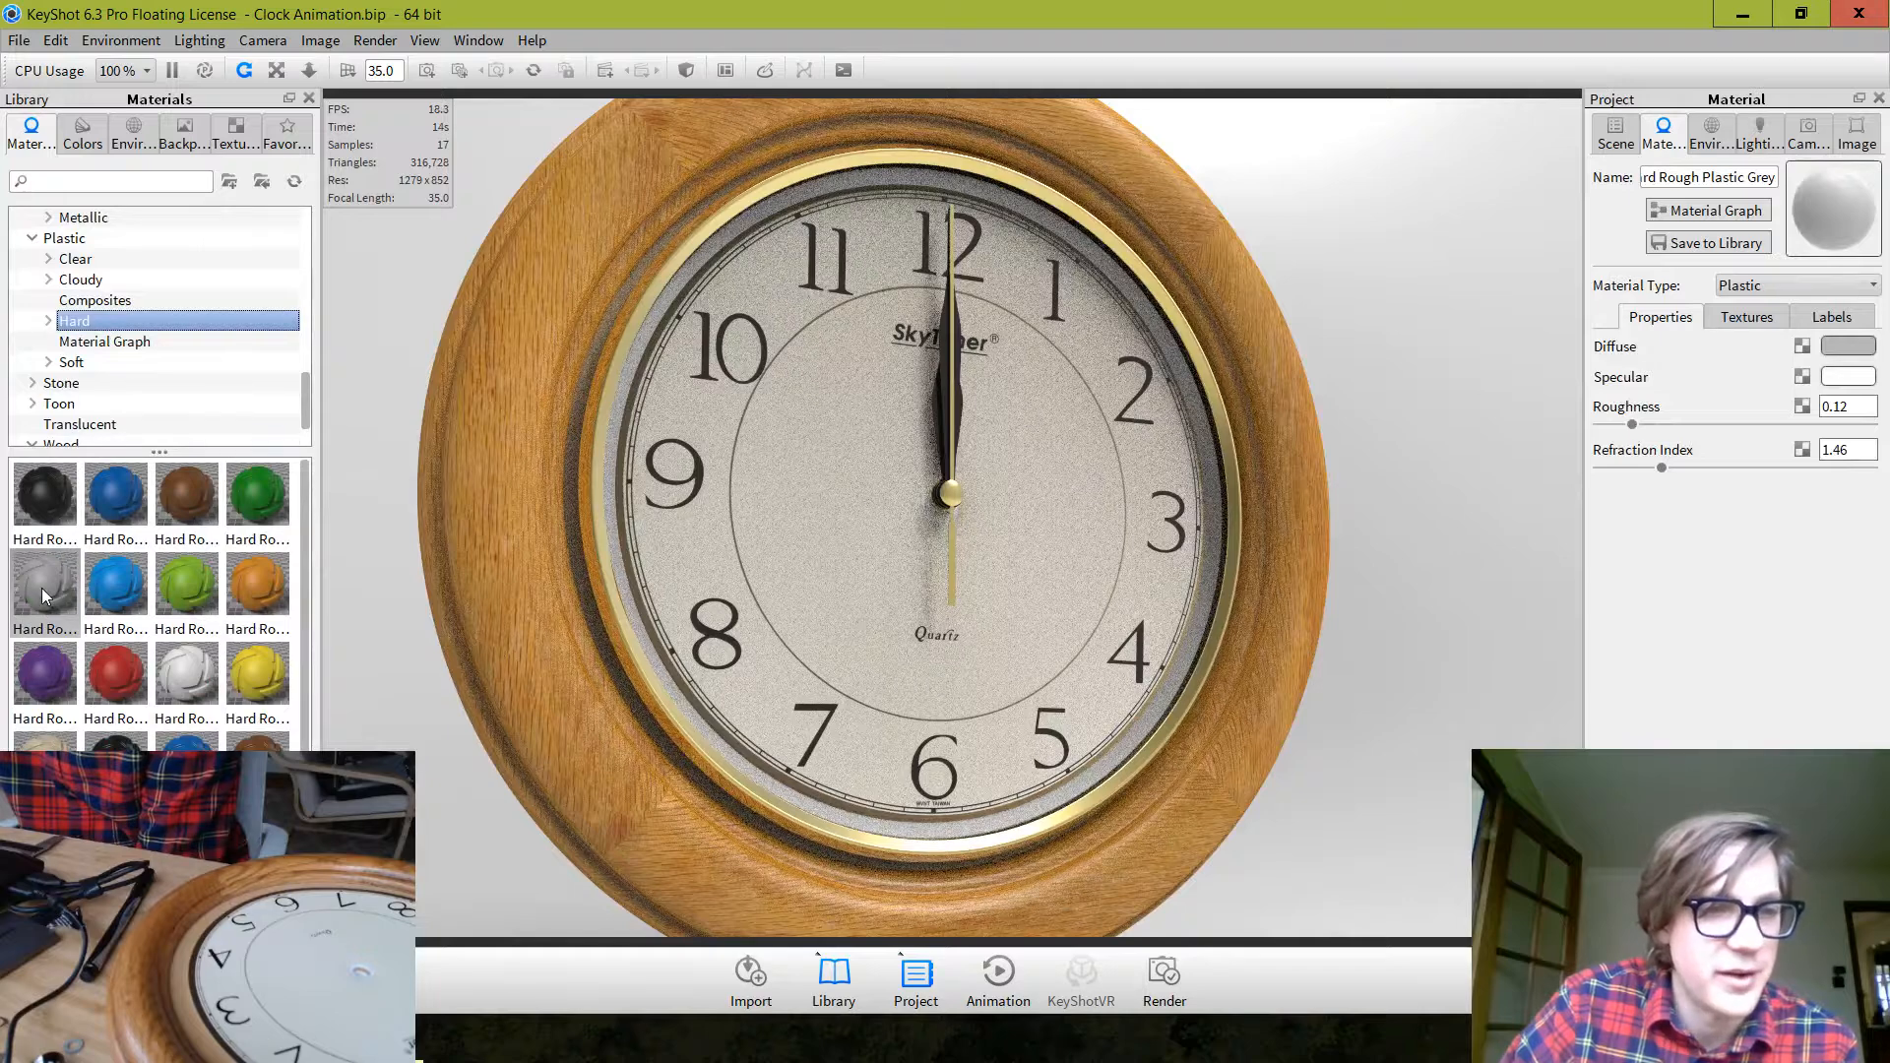
mouse_move(43, 596)
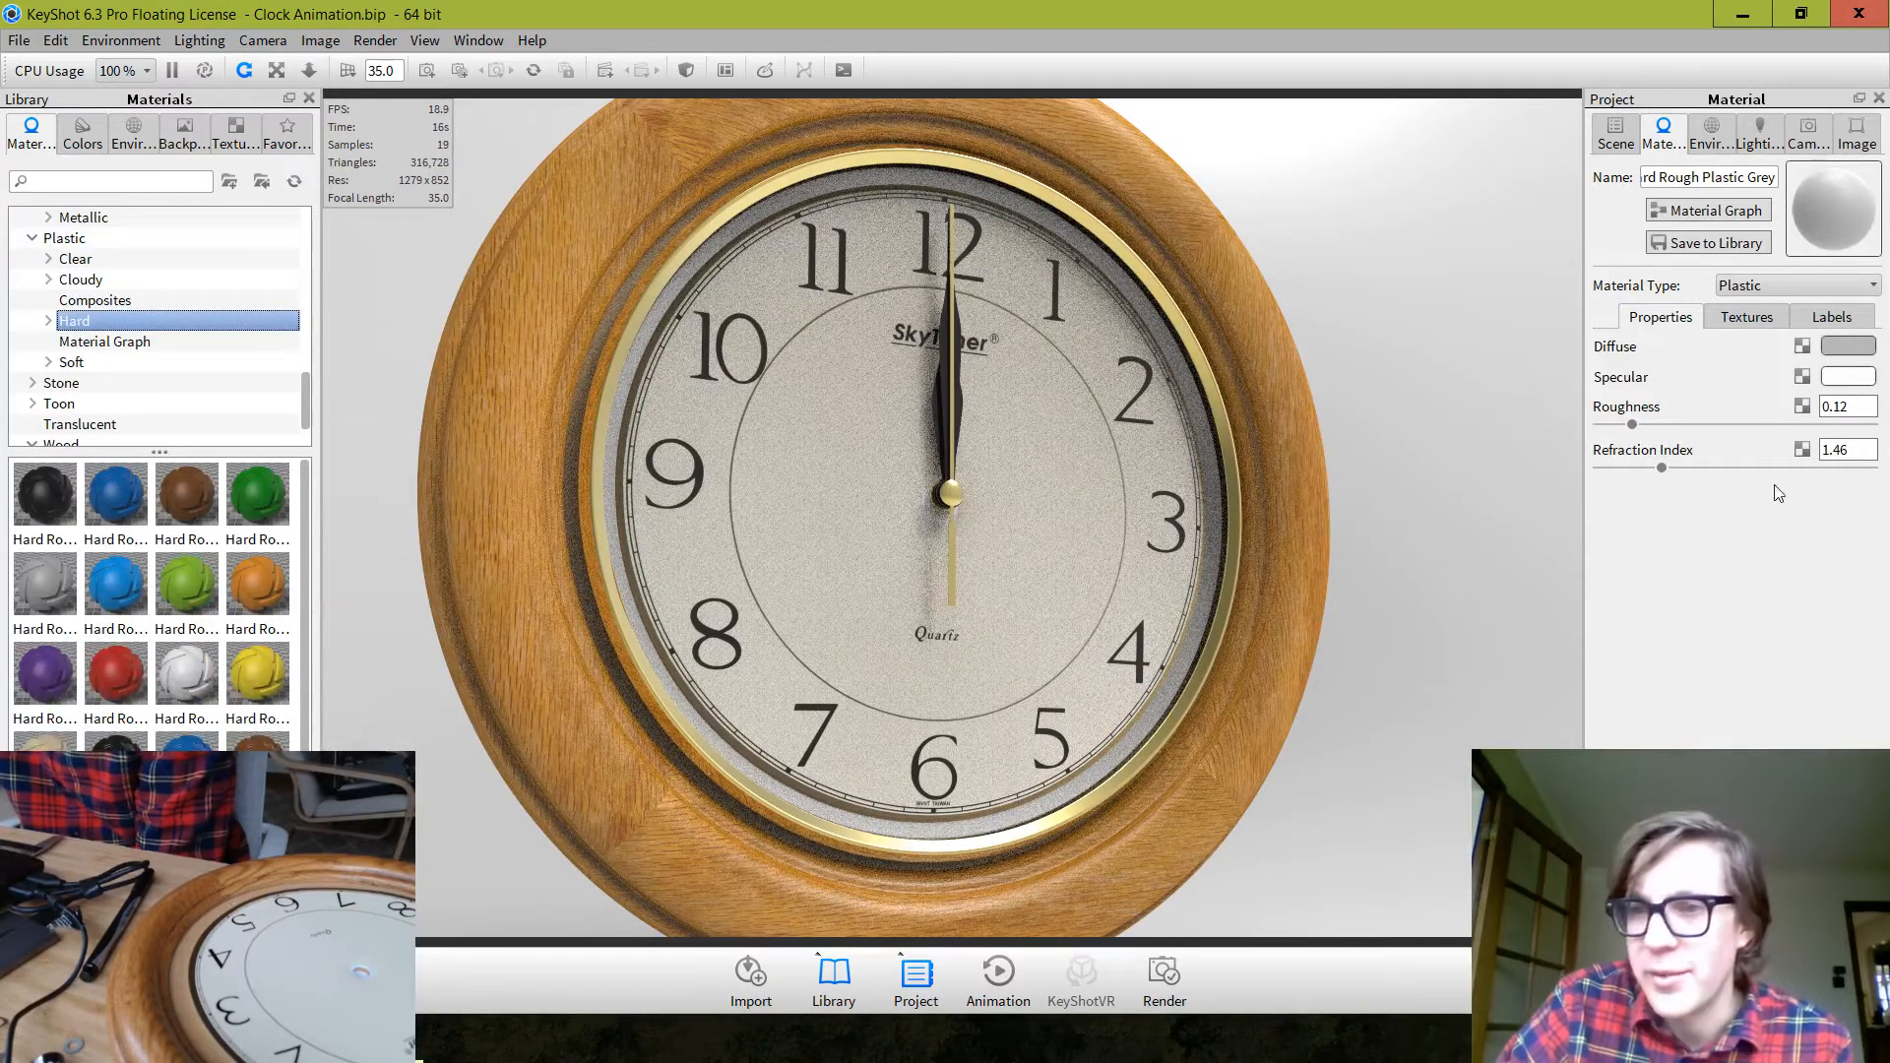
Leave the ring's specular colour as is and set its diffuse colour to a yellowish beige, about RGB 190, 188, 160
click(1849, 377)
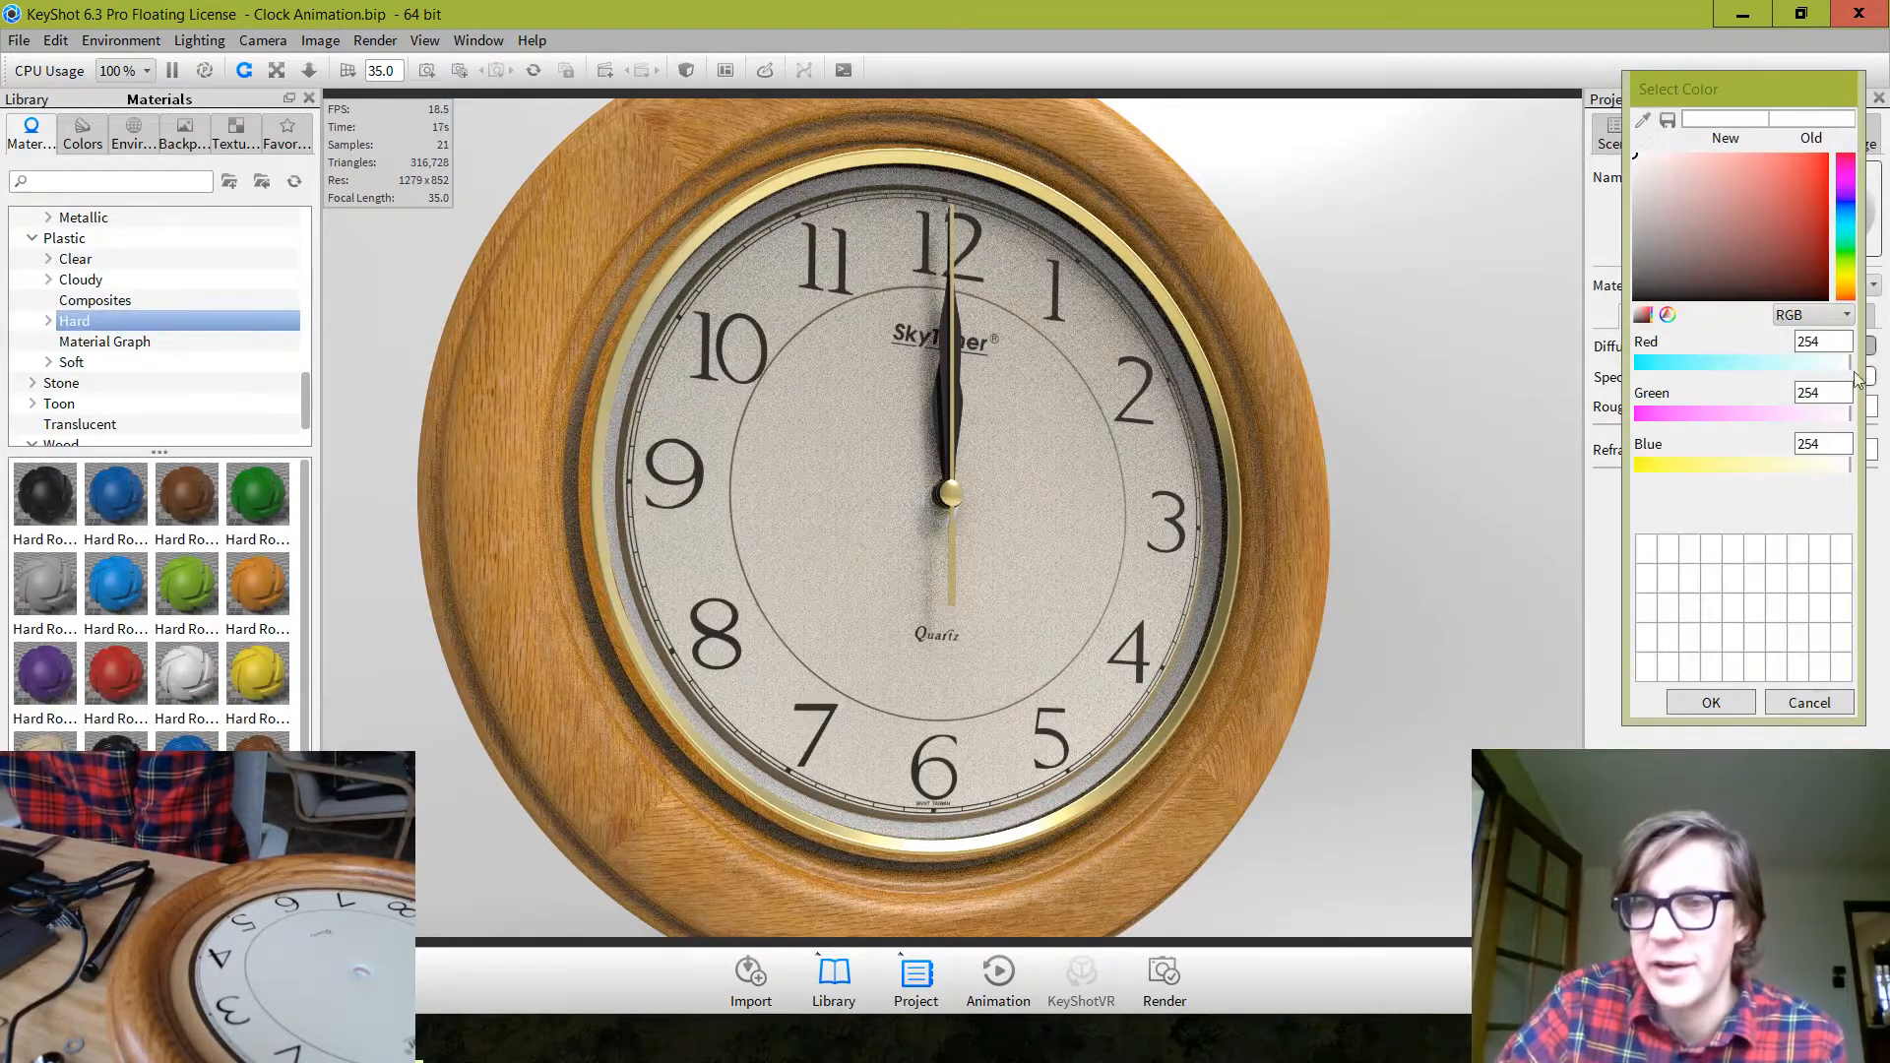
click(1808, 700)
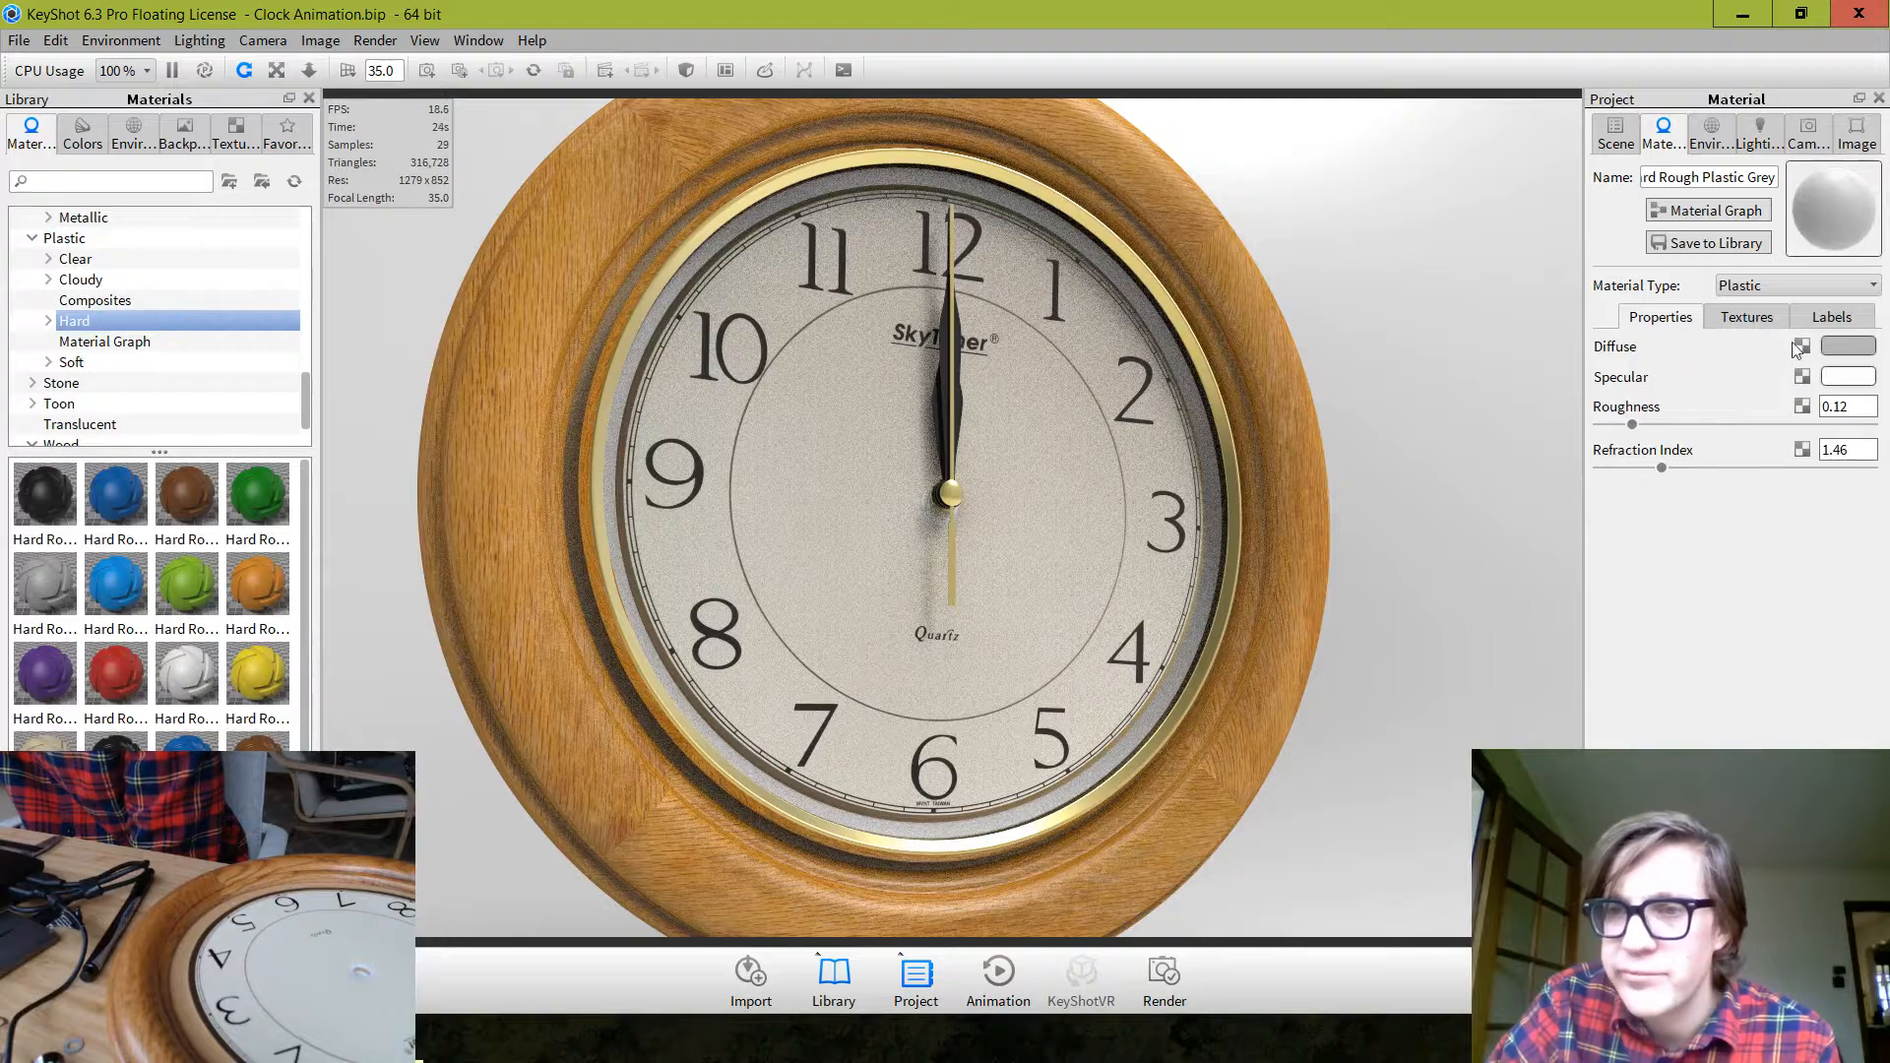
click(1851, 348)
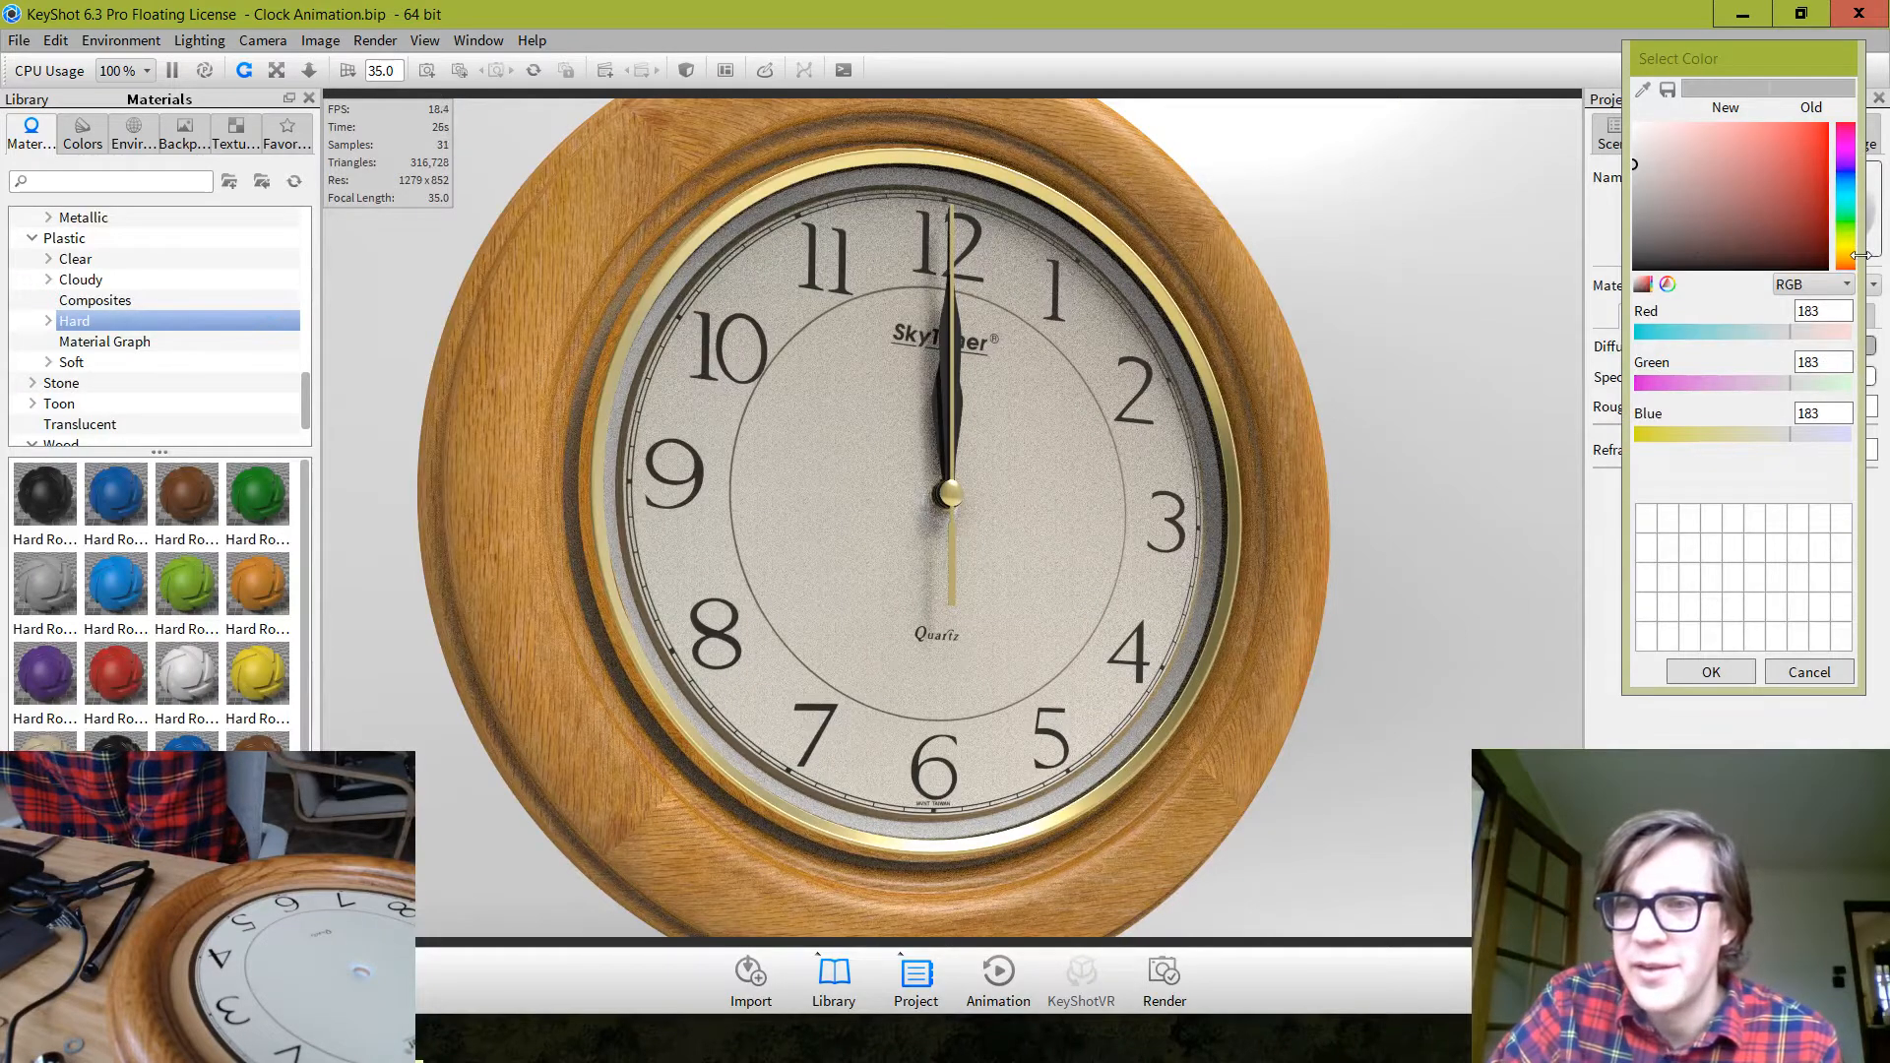
drag(1851, 256, 1825, 251)
drag(1650, 180, 1664, 160)
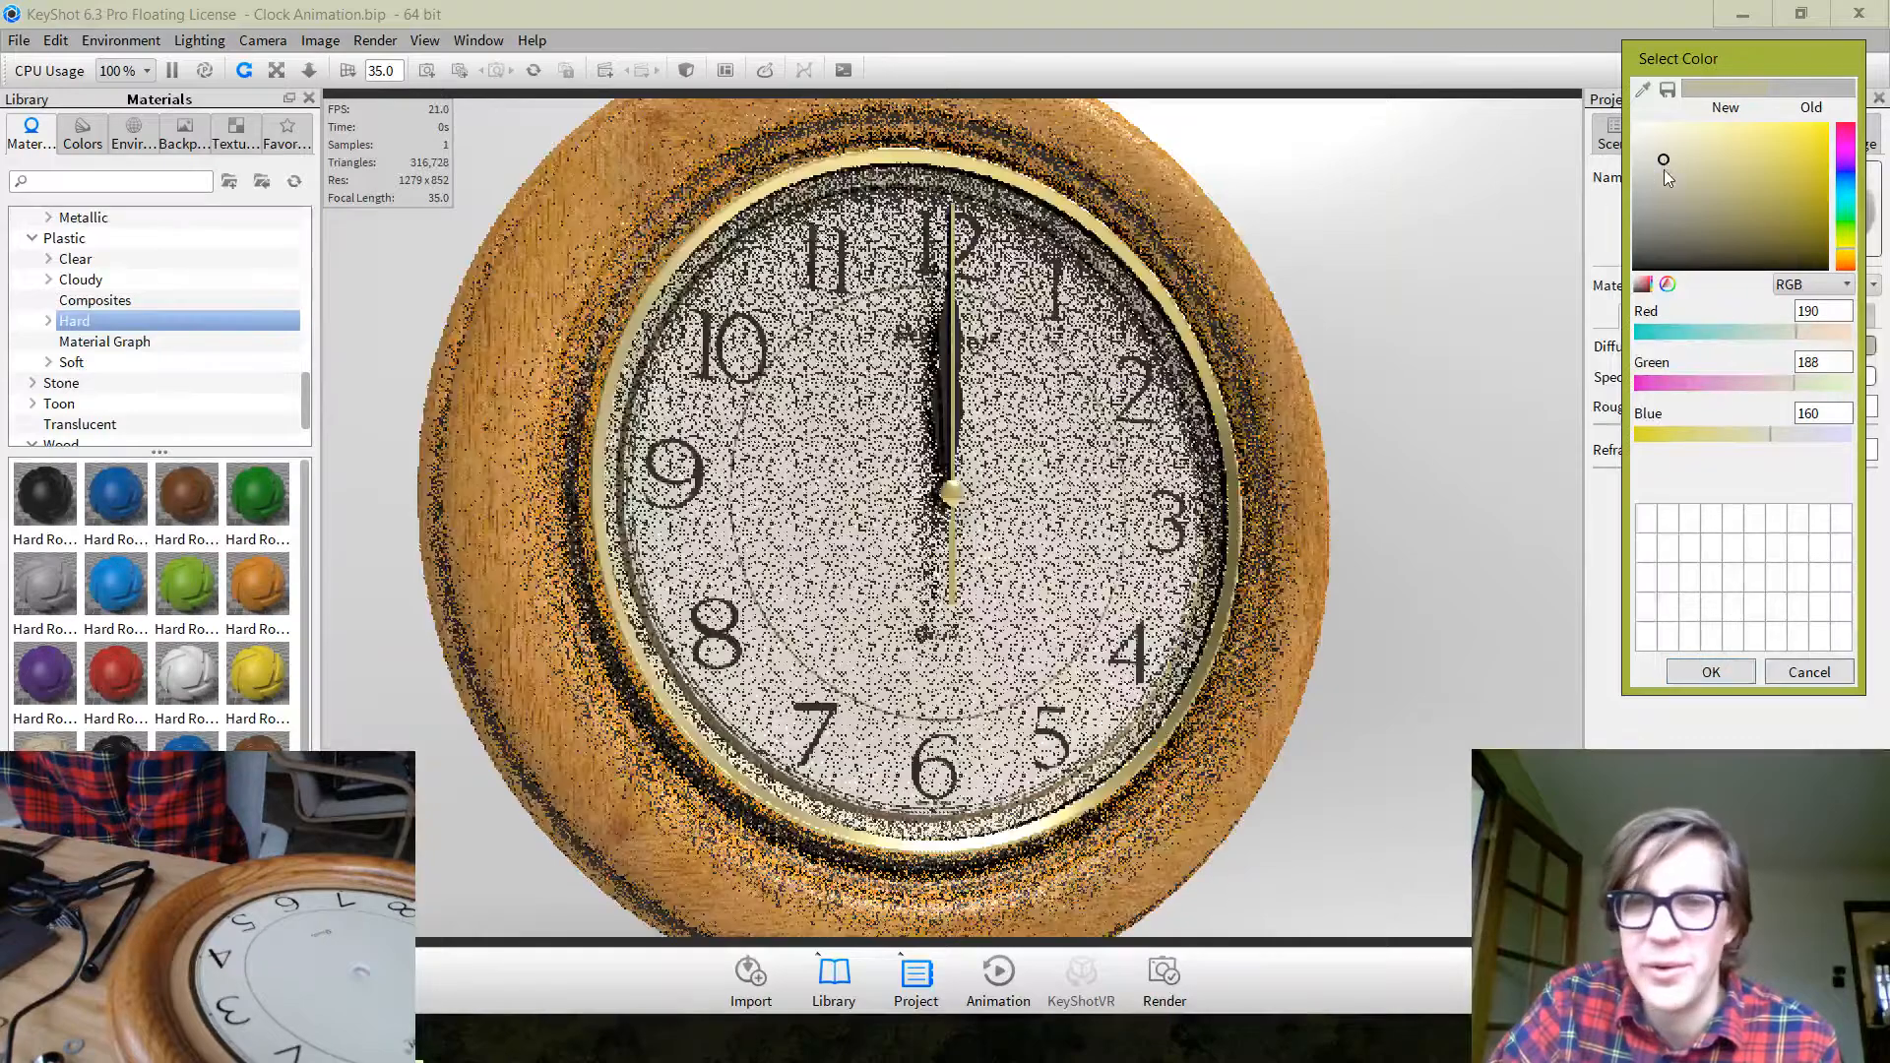
click(1710, 673)
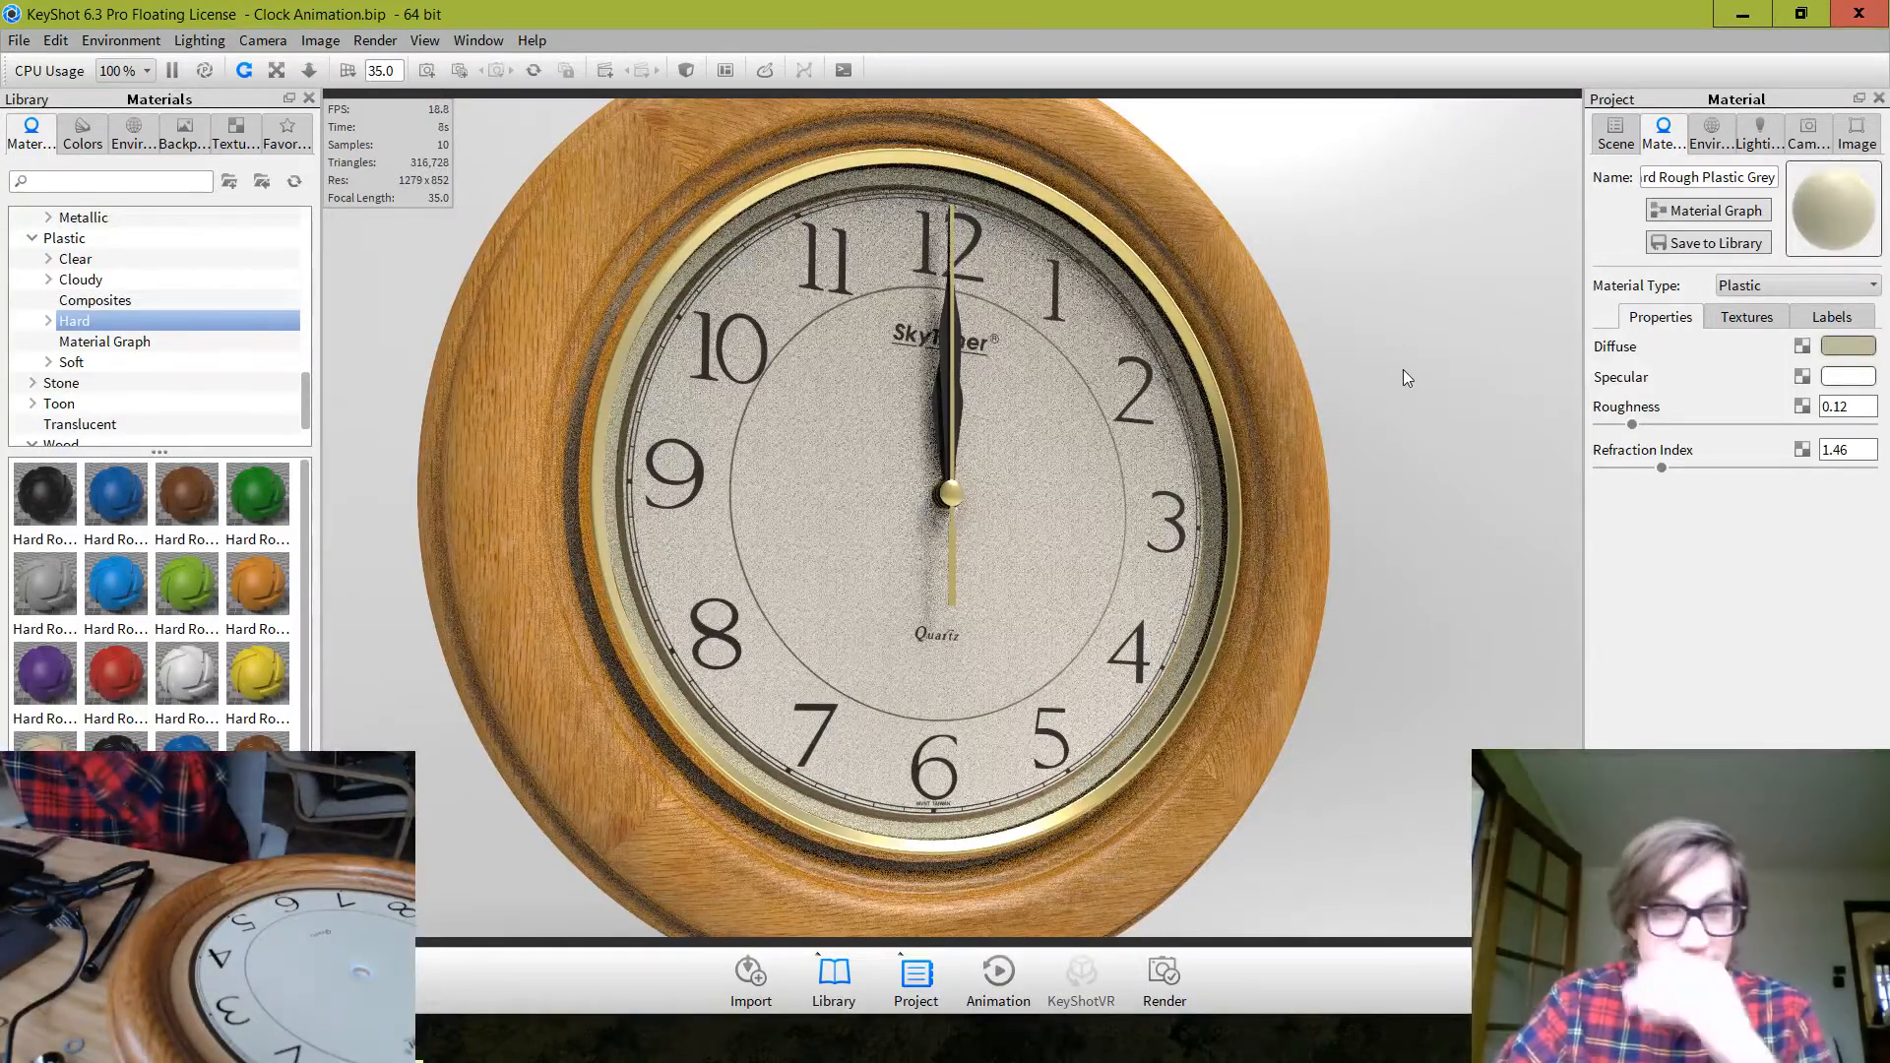
Select the whole Clock model and raise it vertically with the Move Tool to a Y translation of about 198 mm
scroll(1408, 397, down, 1)
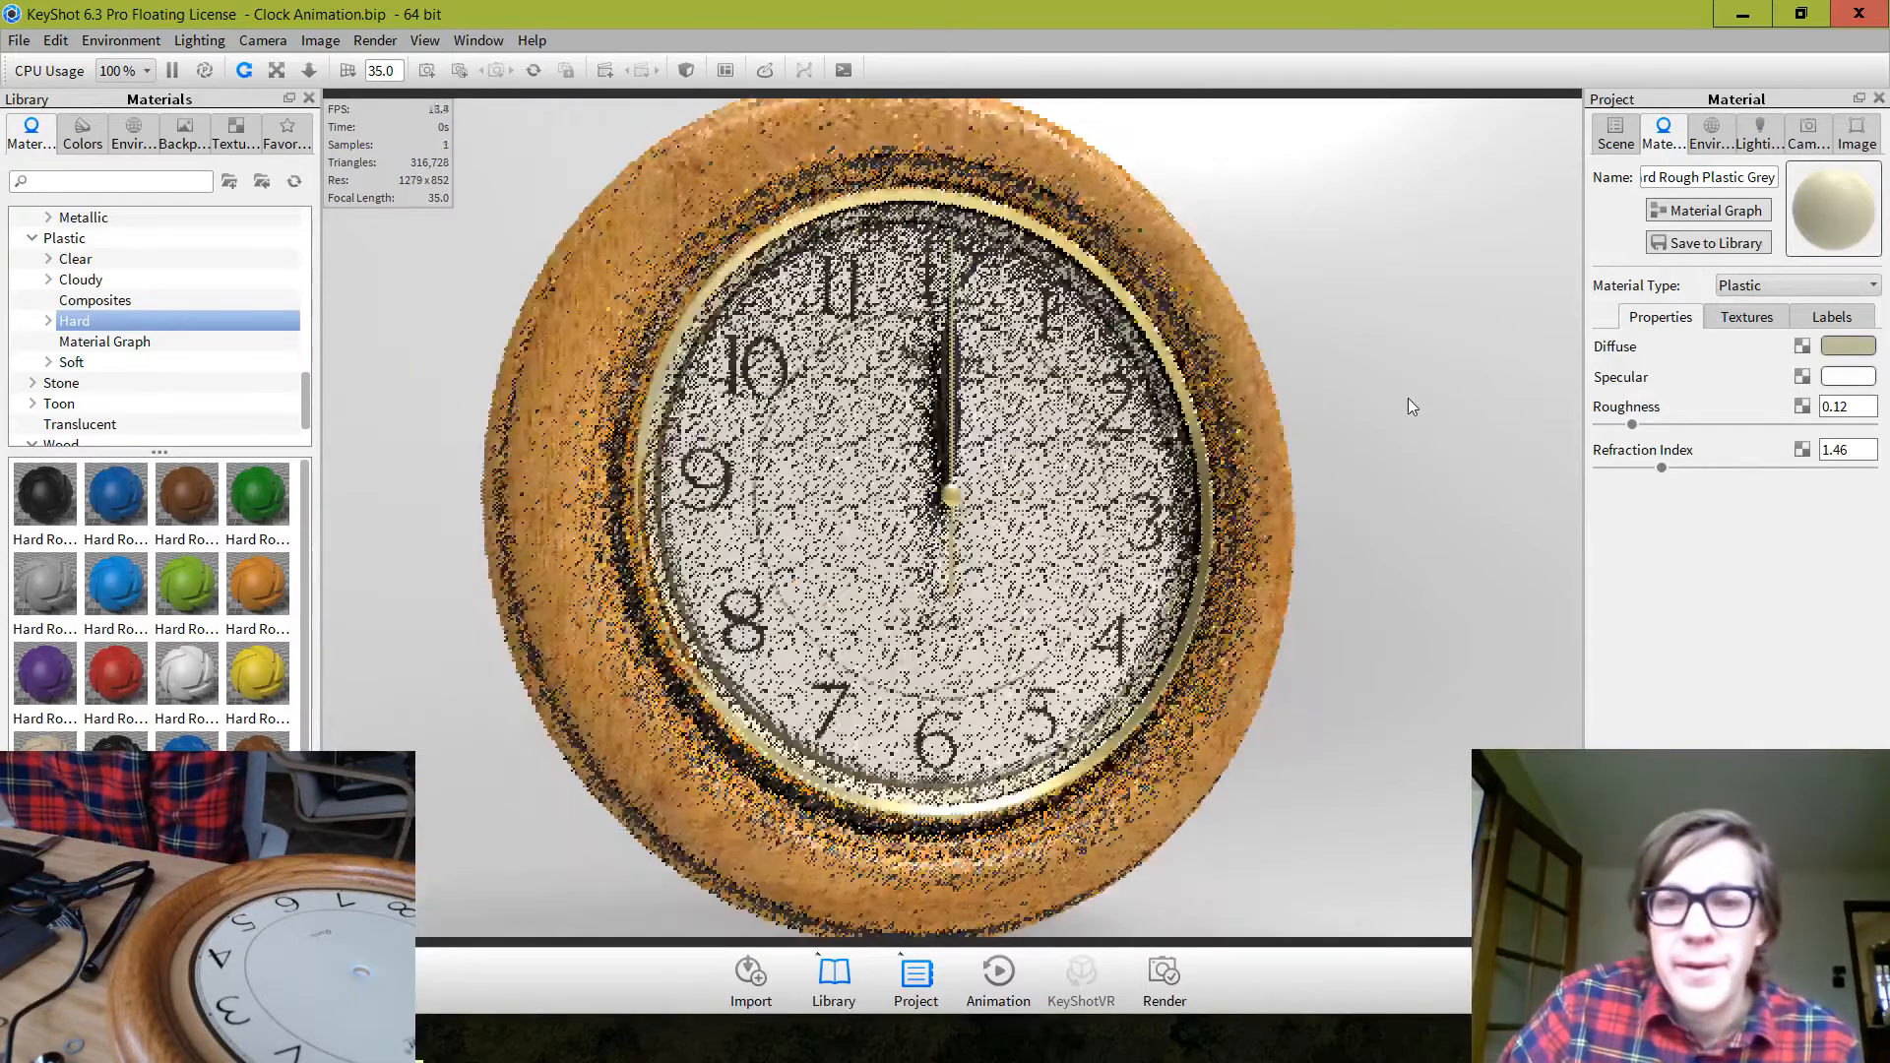
drag(1379, 456, 1443, 646)
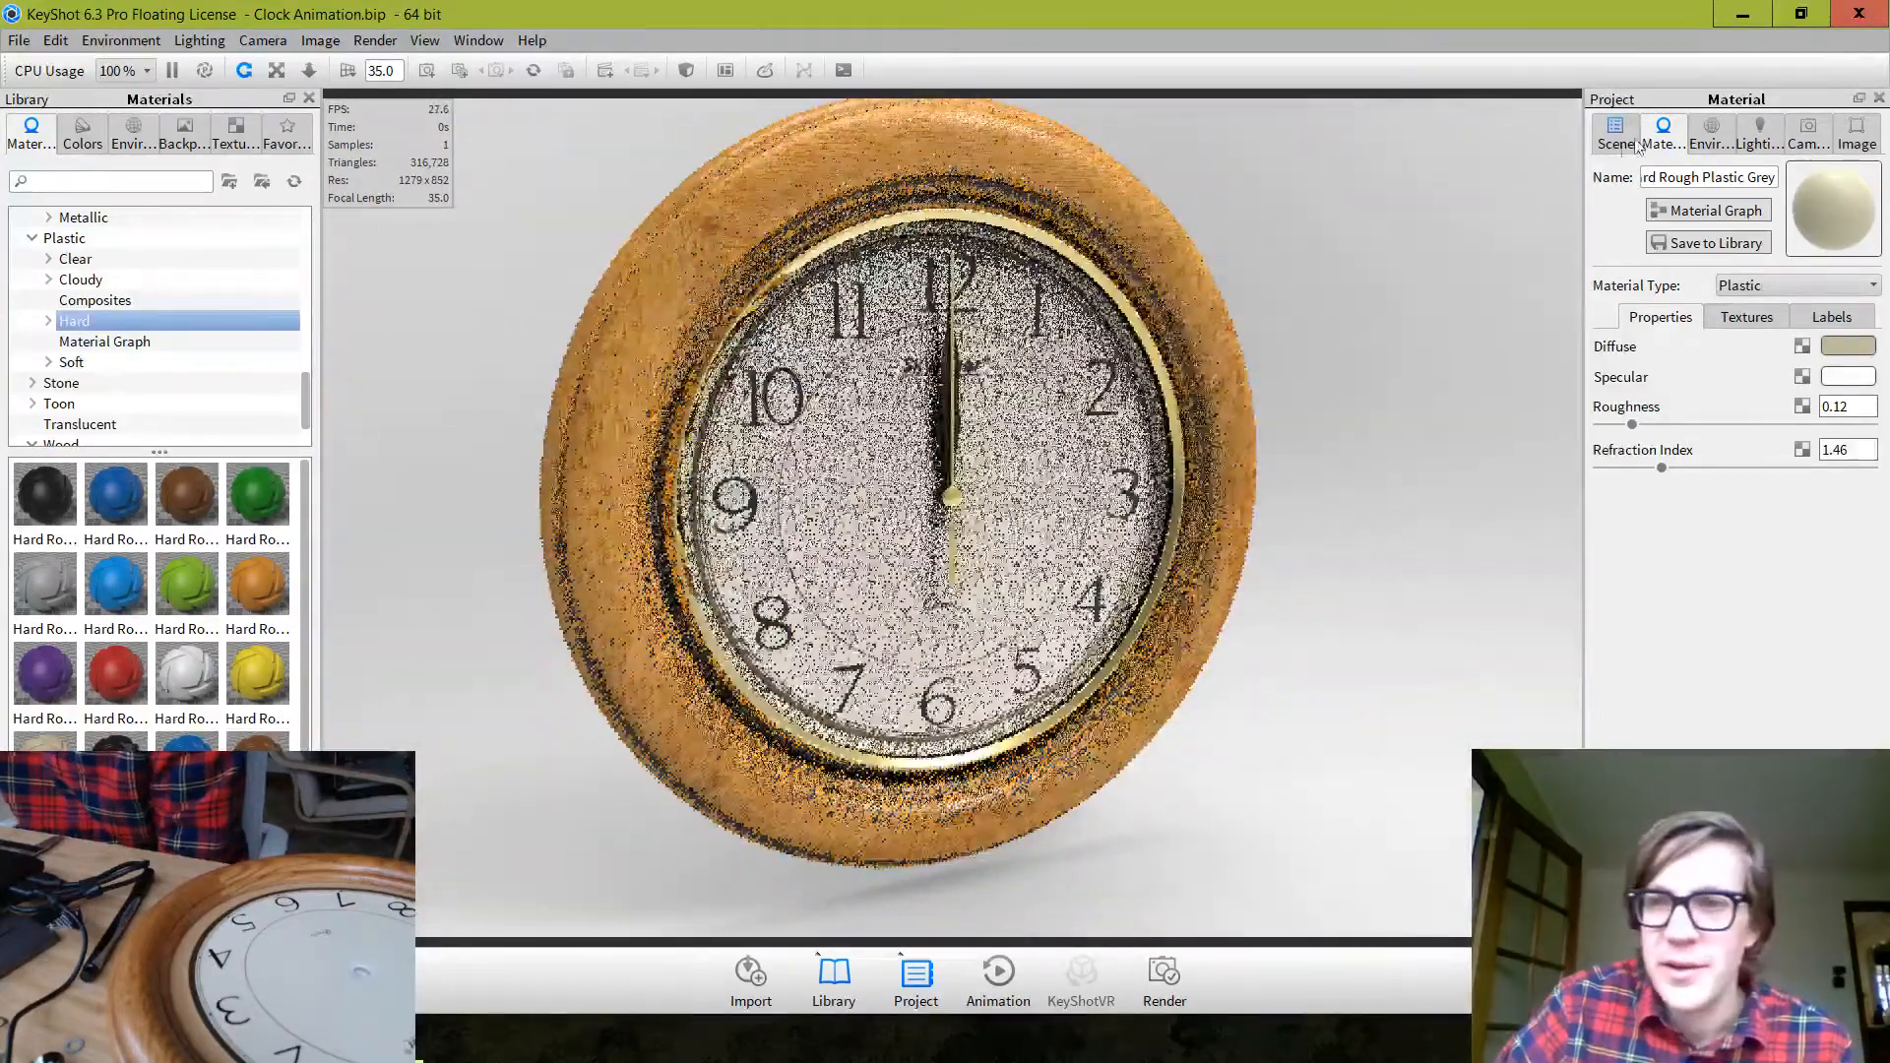
click(1615, 129)
scroll(1738, 337, up, 2)
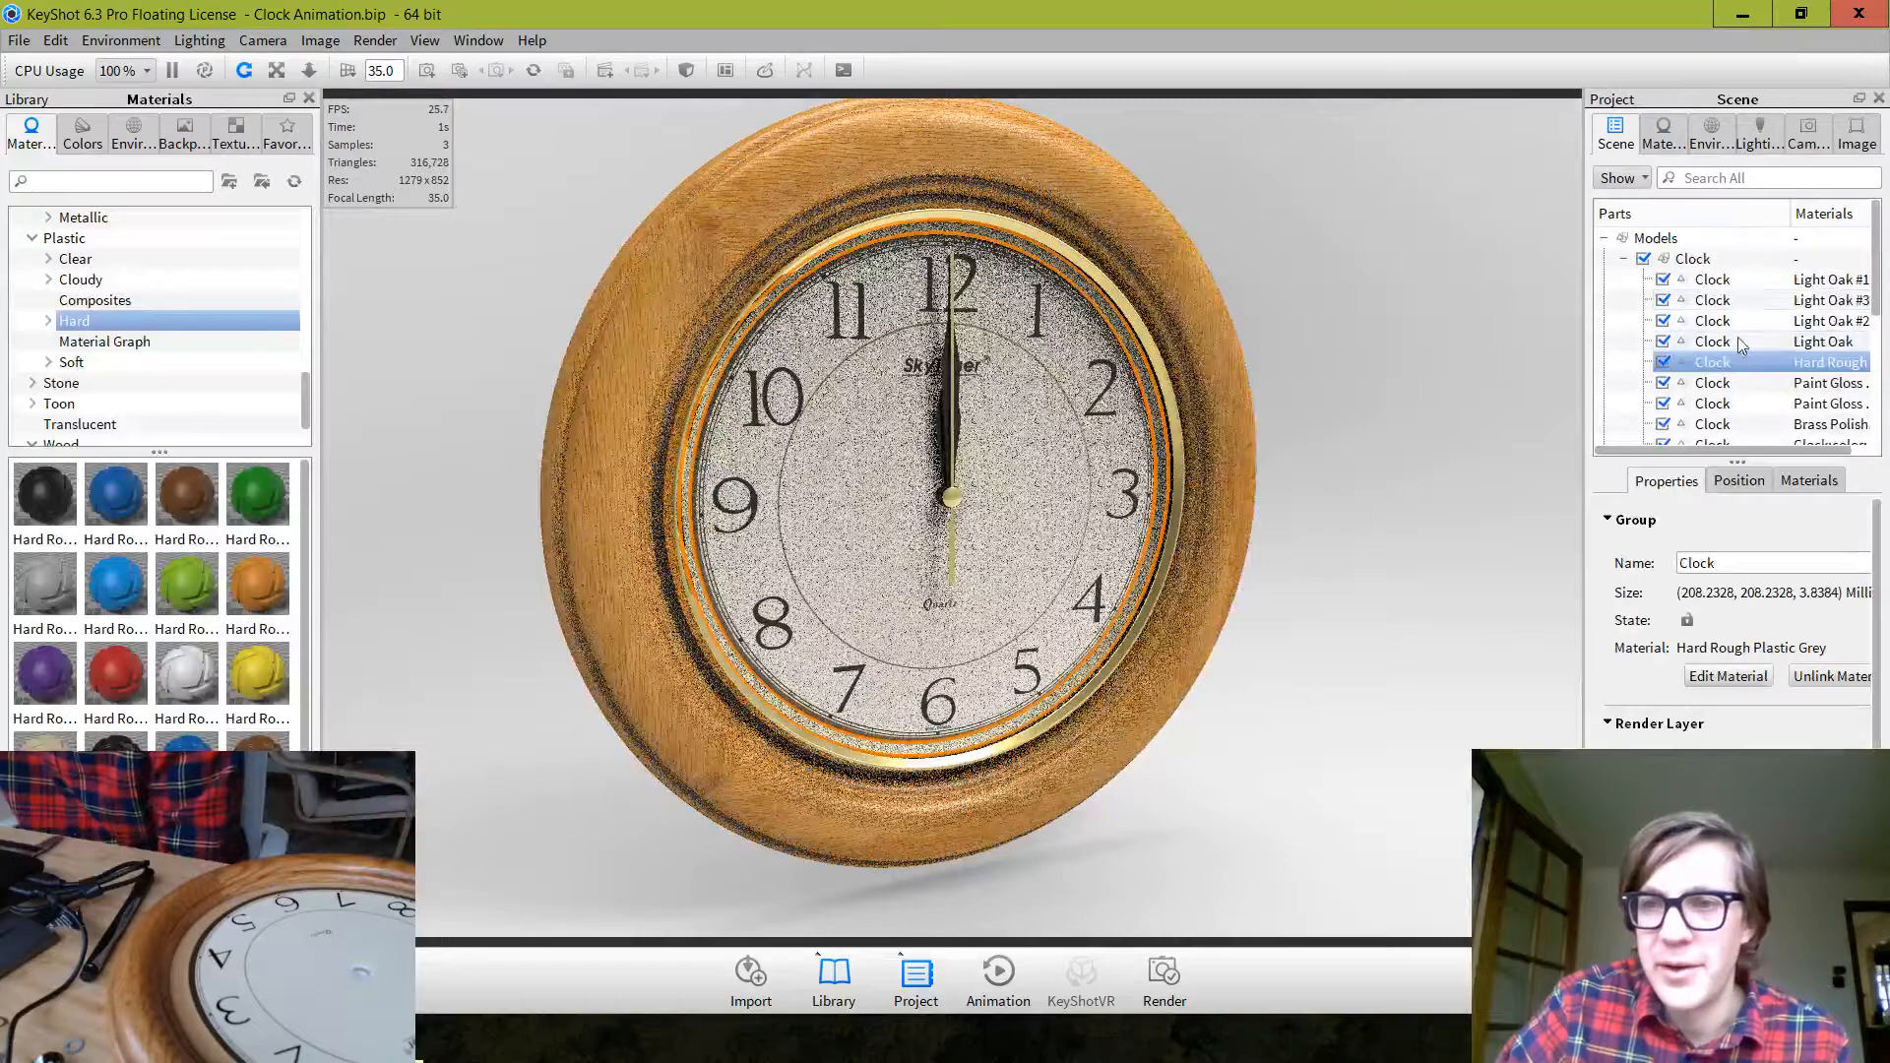
click(1623, 259)
click(1693, 259)
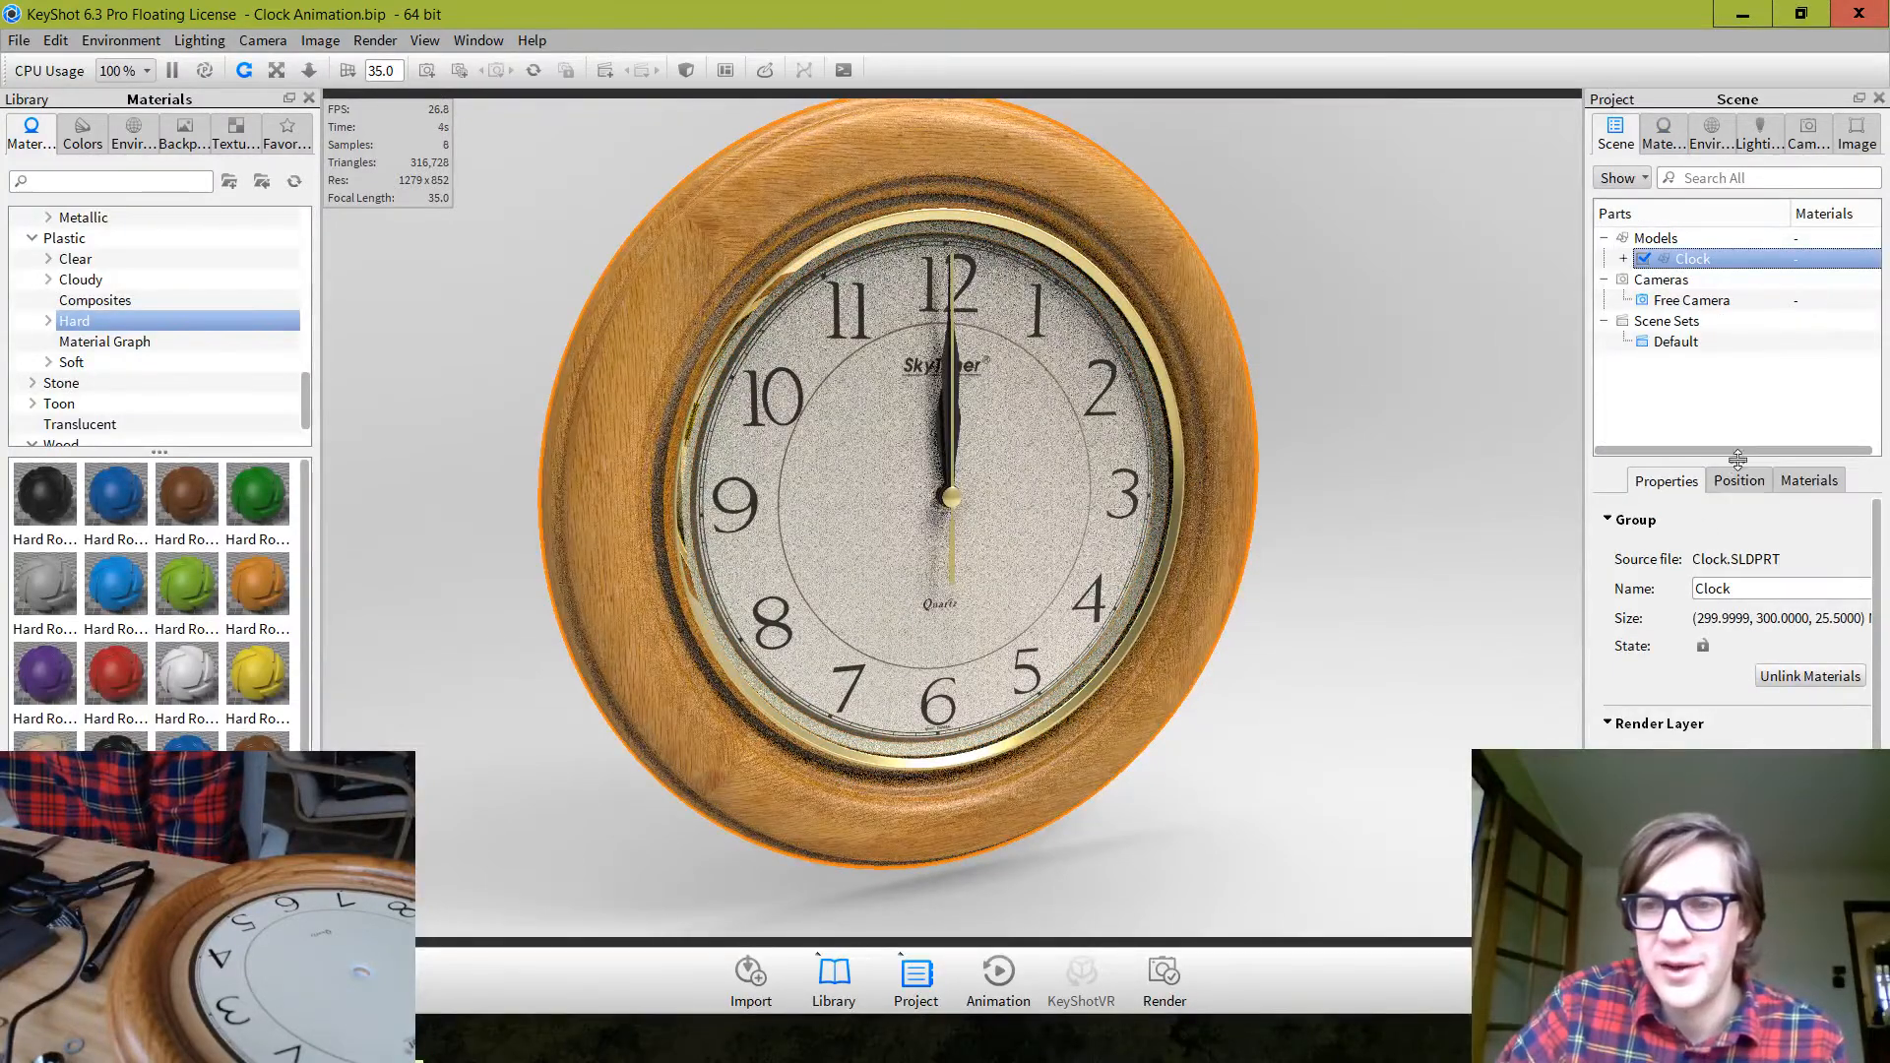
click(1739, 481)
click(1736, 522)
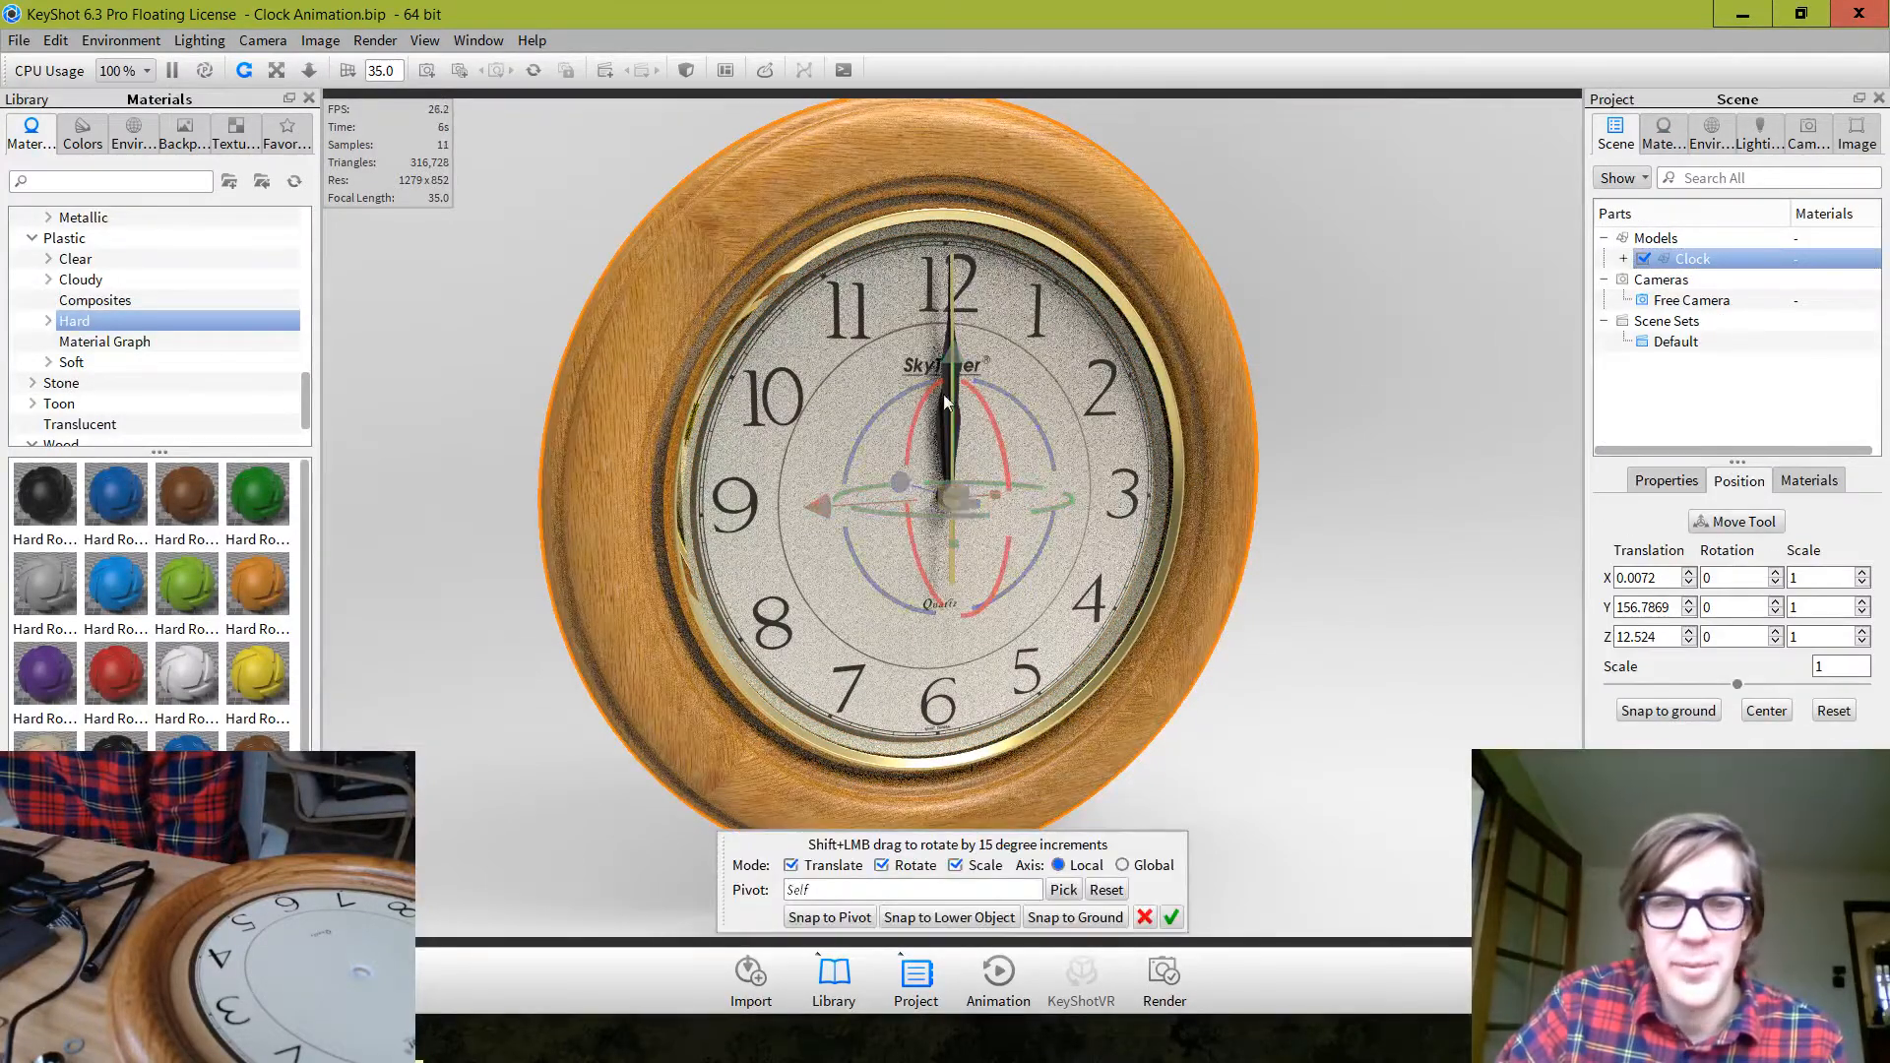
drag(951, 368, 951, 254)
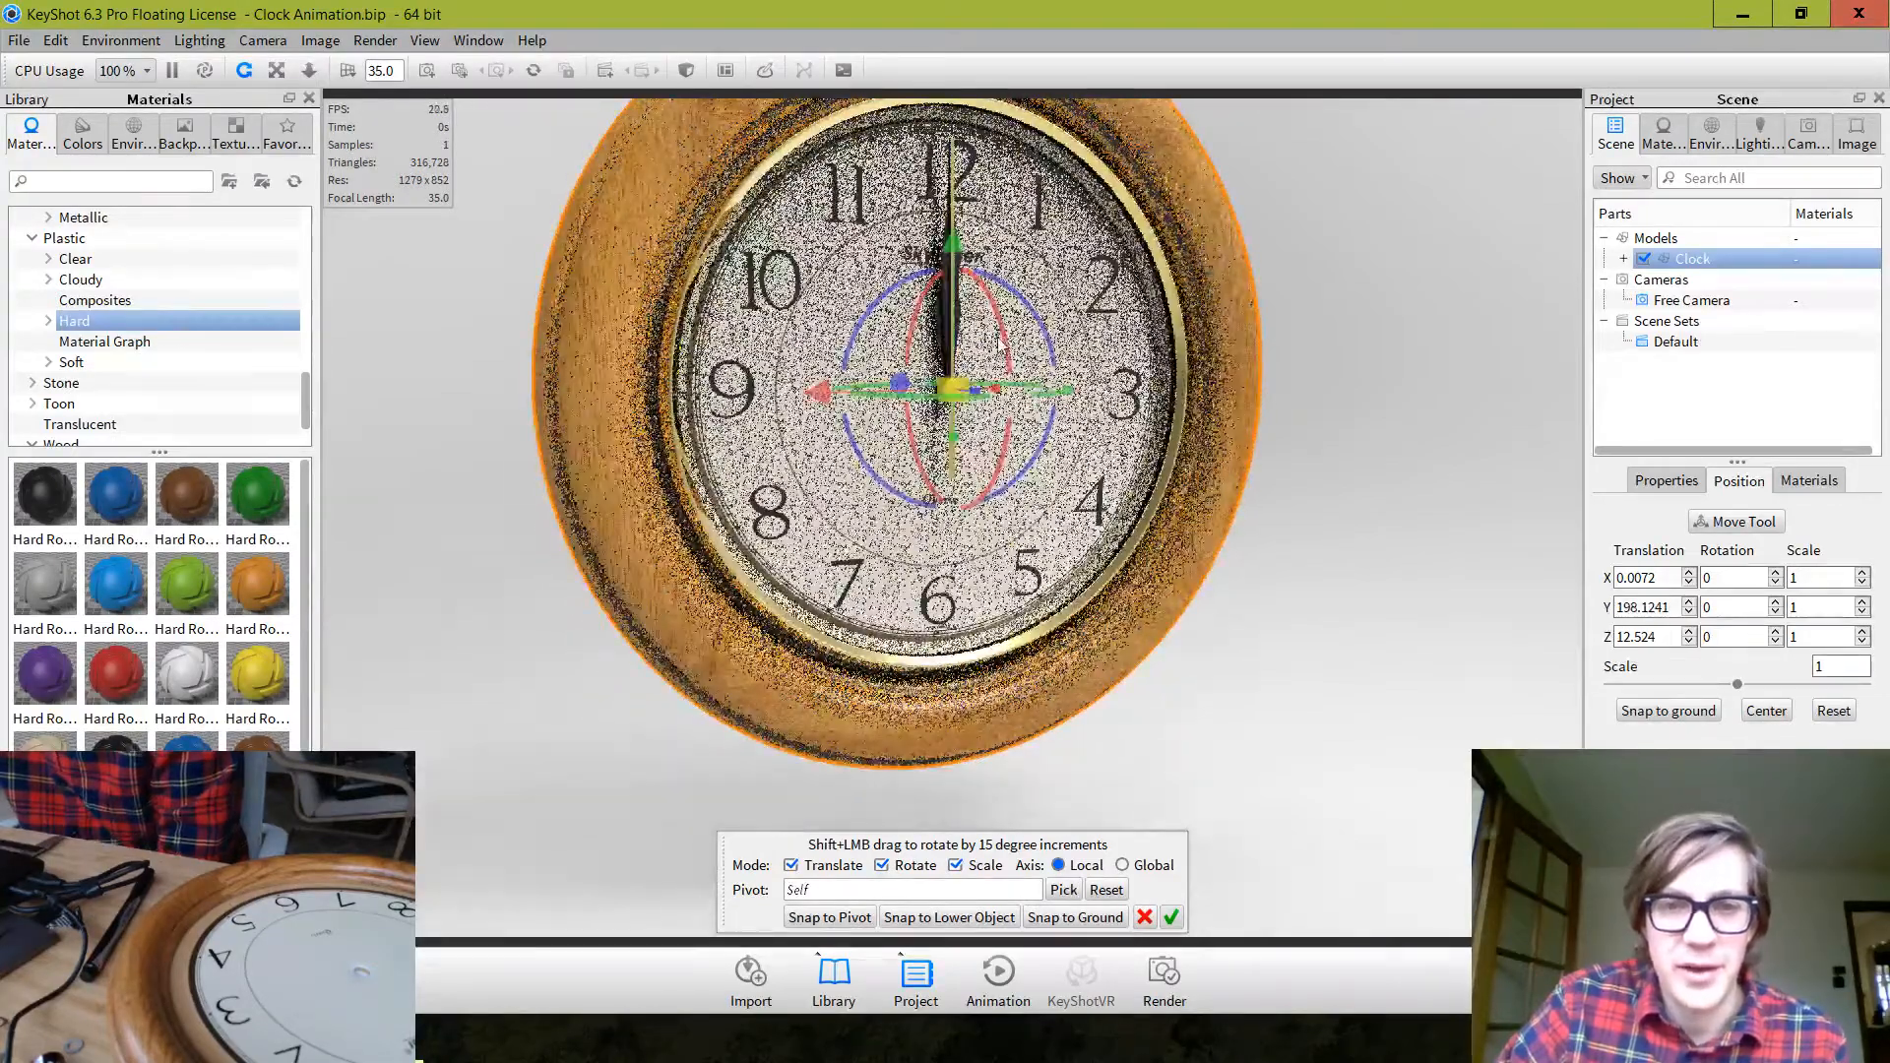
drag(1003, 320, 1010, 344)
click(1171, 916)
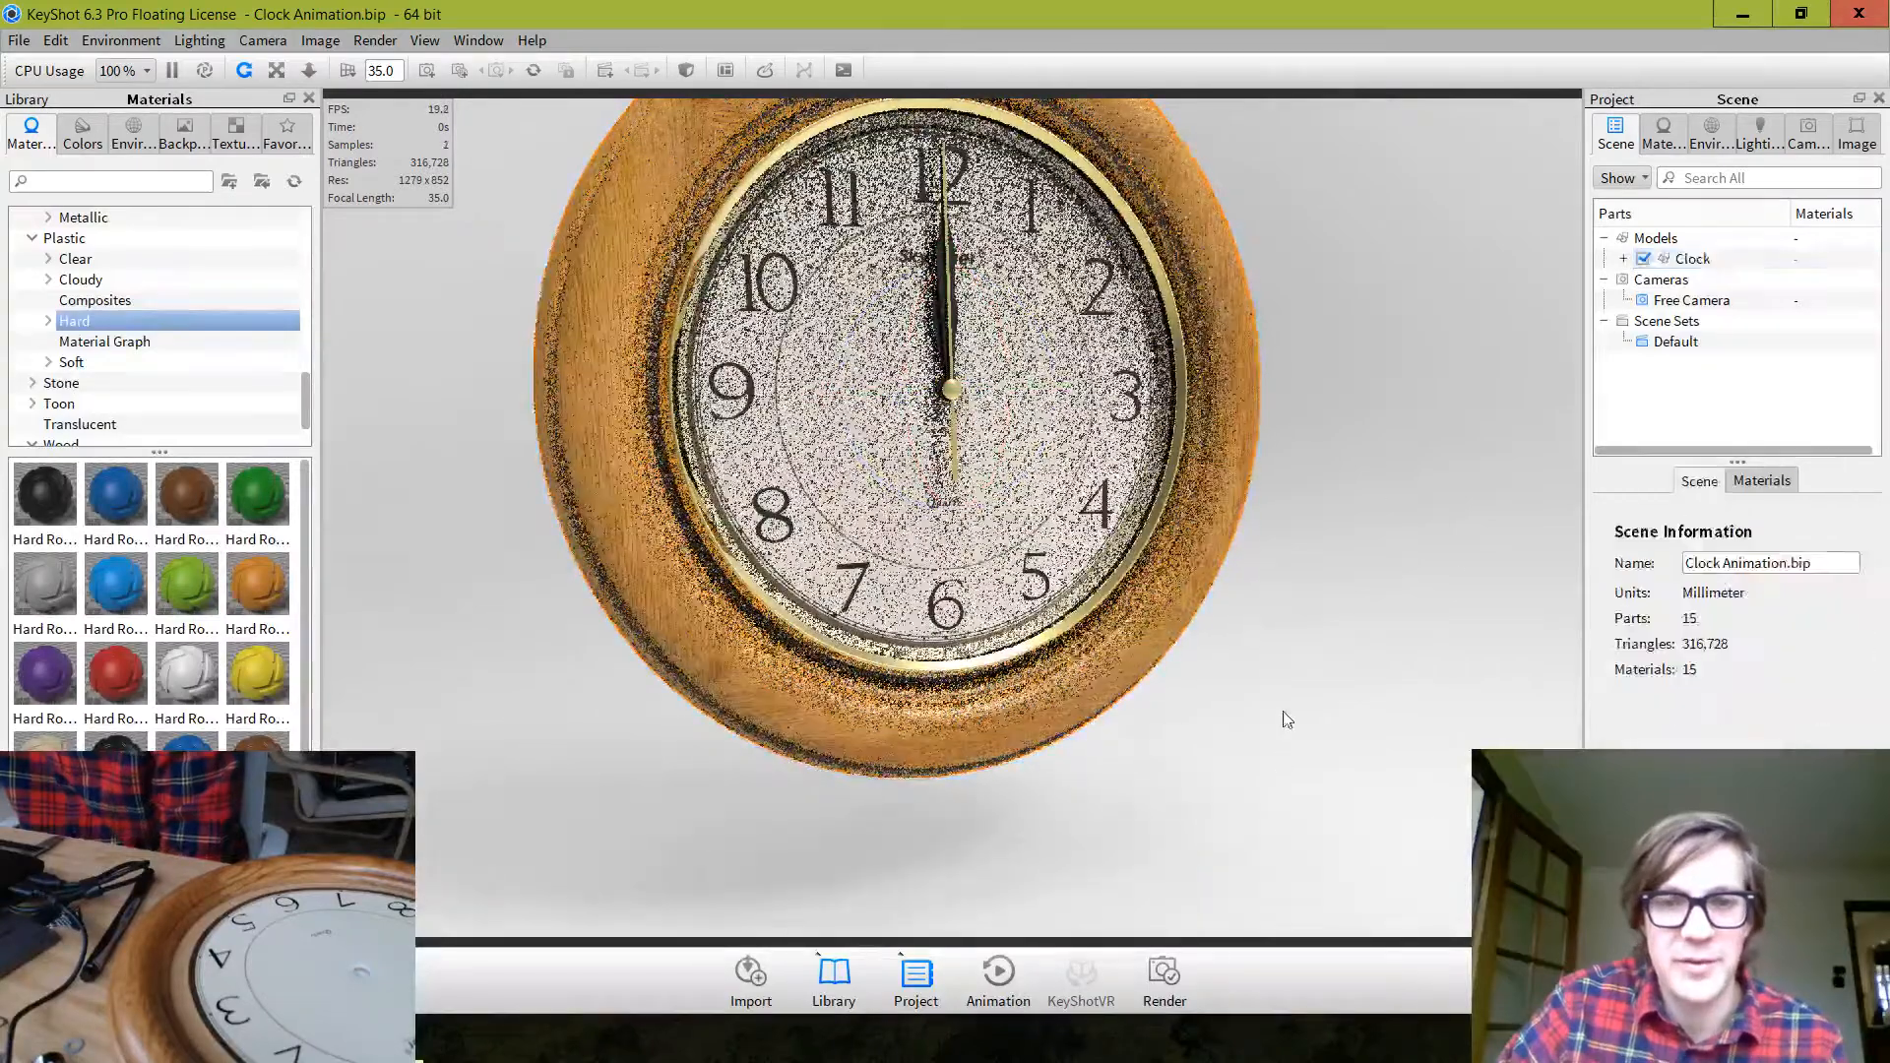
Show the front glass part of the Clock model in the scene
drag(1219, 549, 1221, 670)
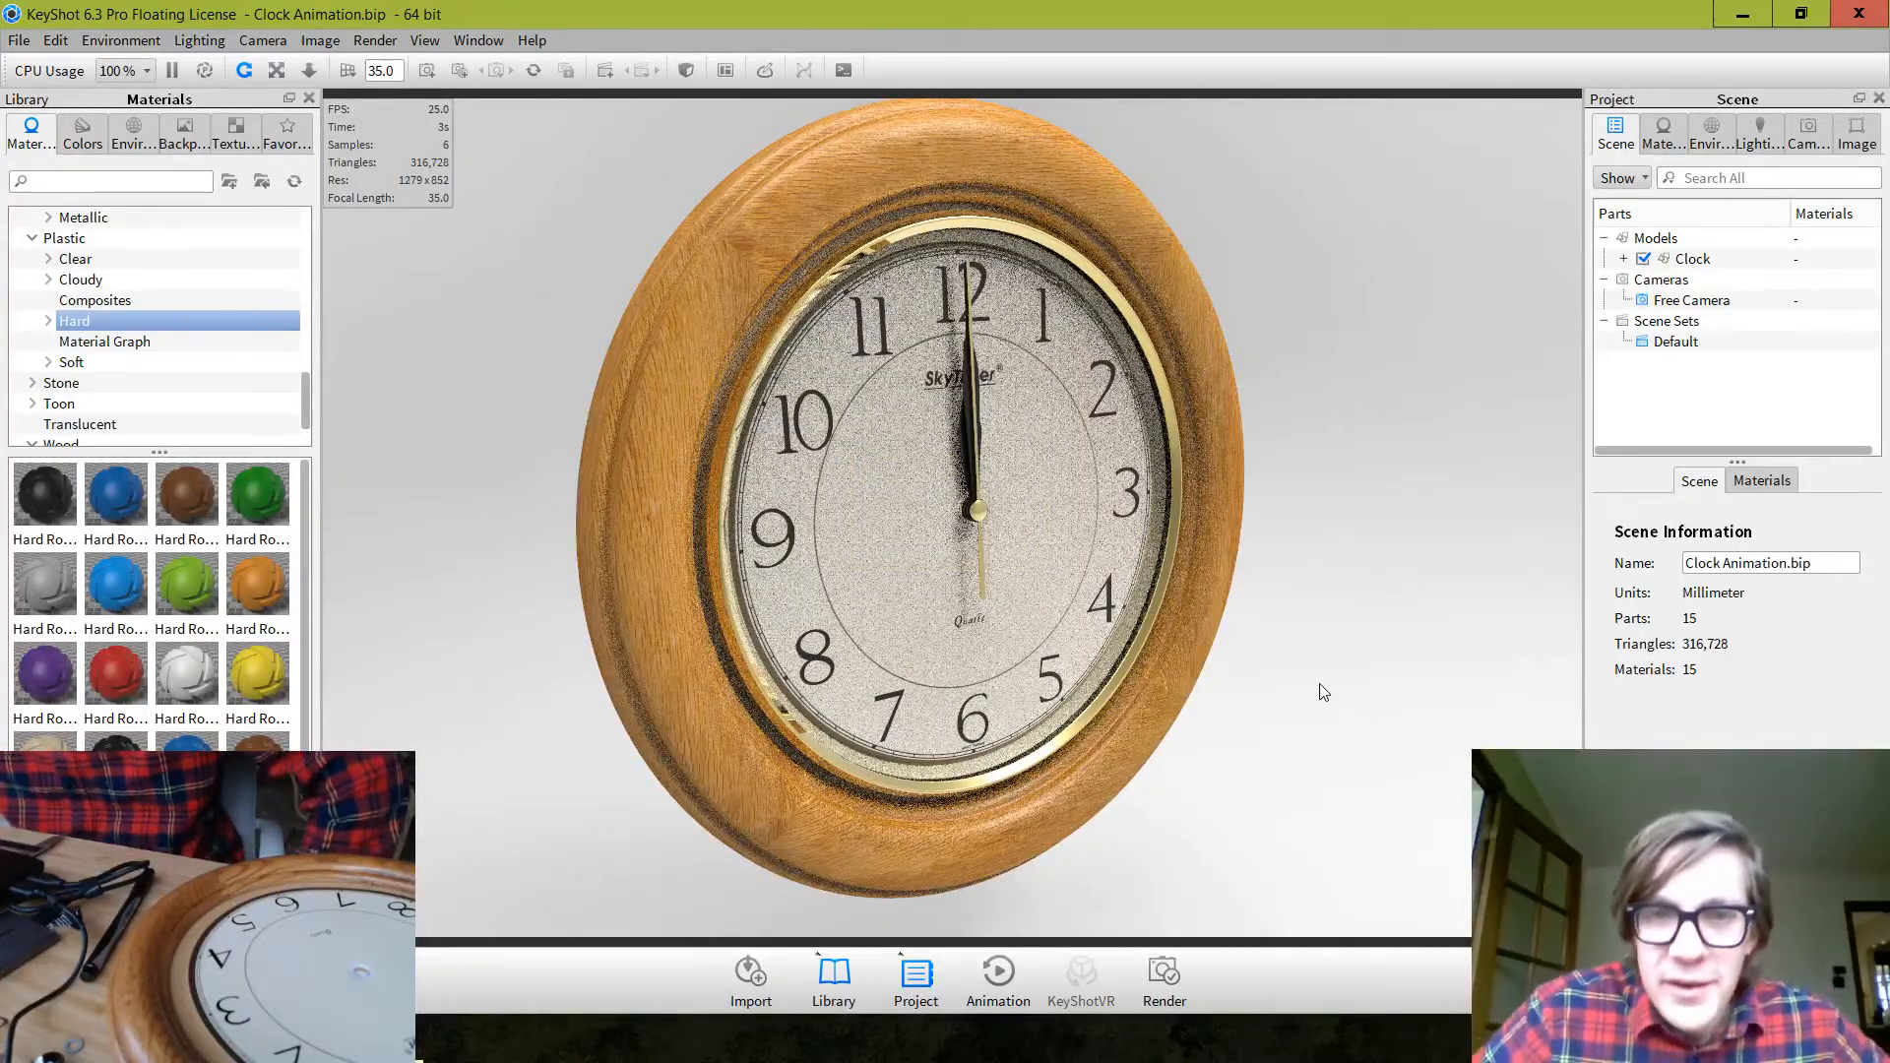
click(1625, 260)
scroll(1742, 384, down, 4)
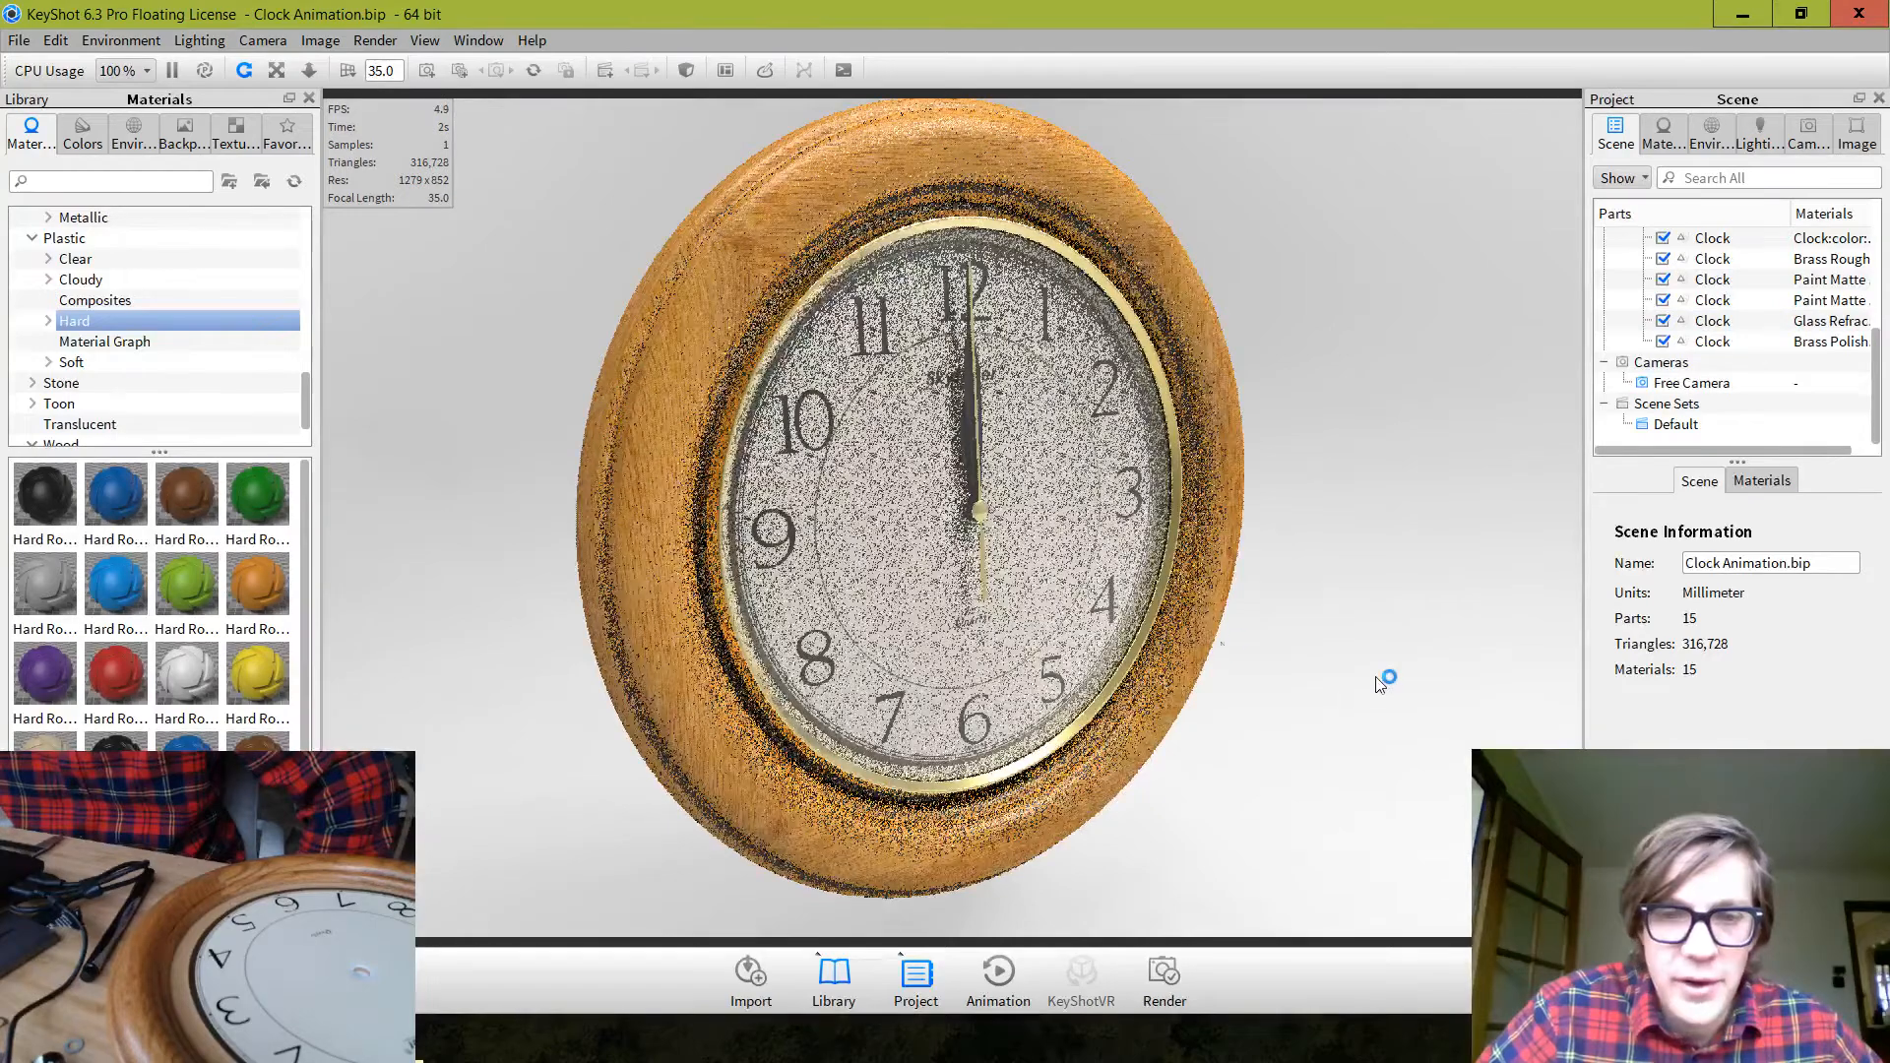
Look through the clear refractive glass materials in the library and open the material properties of the clock's front glass
scroll(90, 308, up, 3)
scroll(94, 311, up, 4)
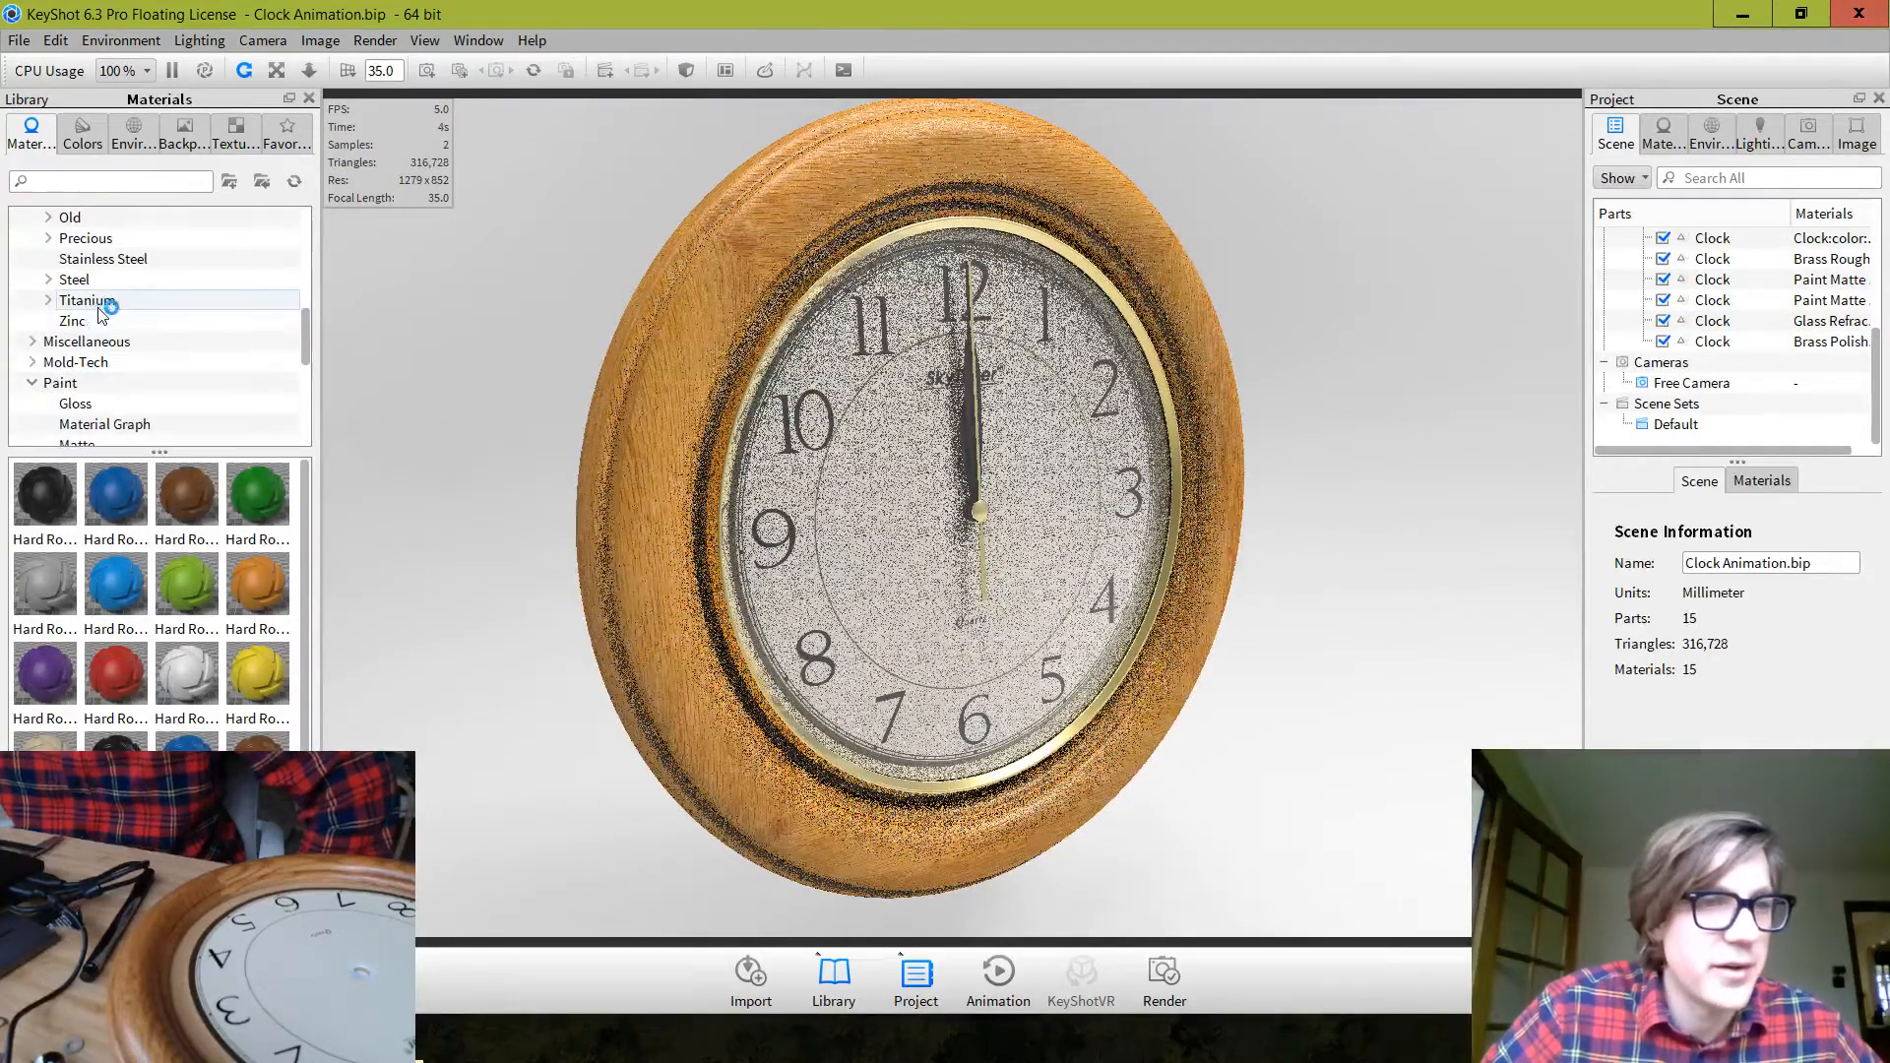
scroll(117, 328, up, 4)
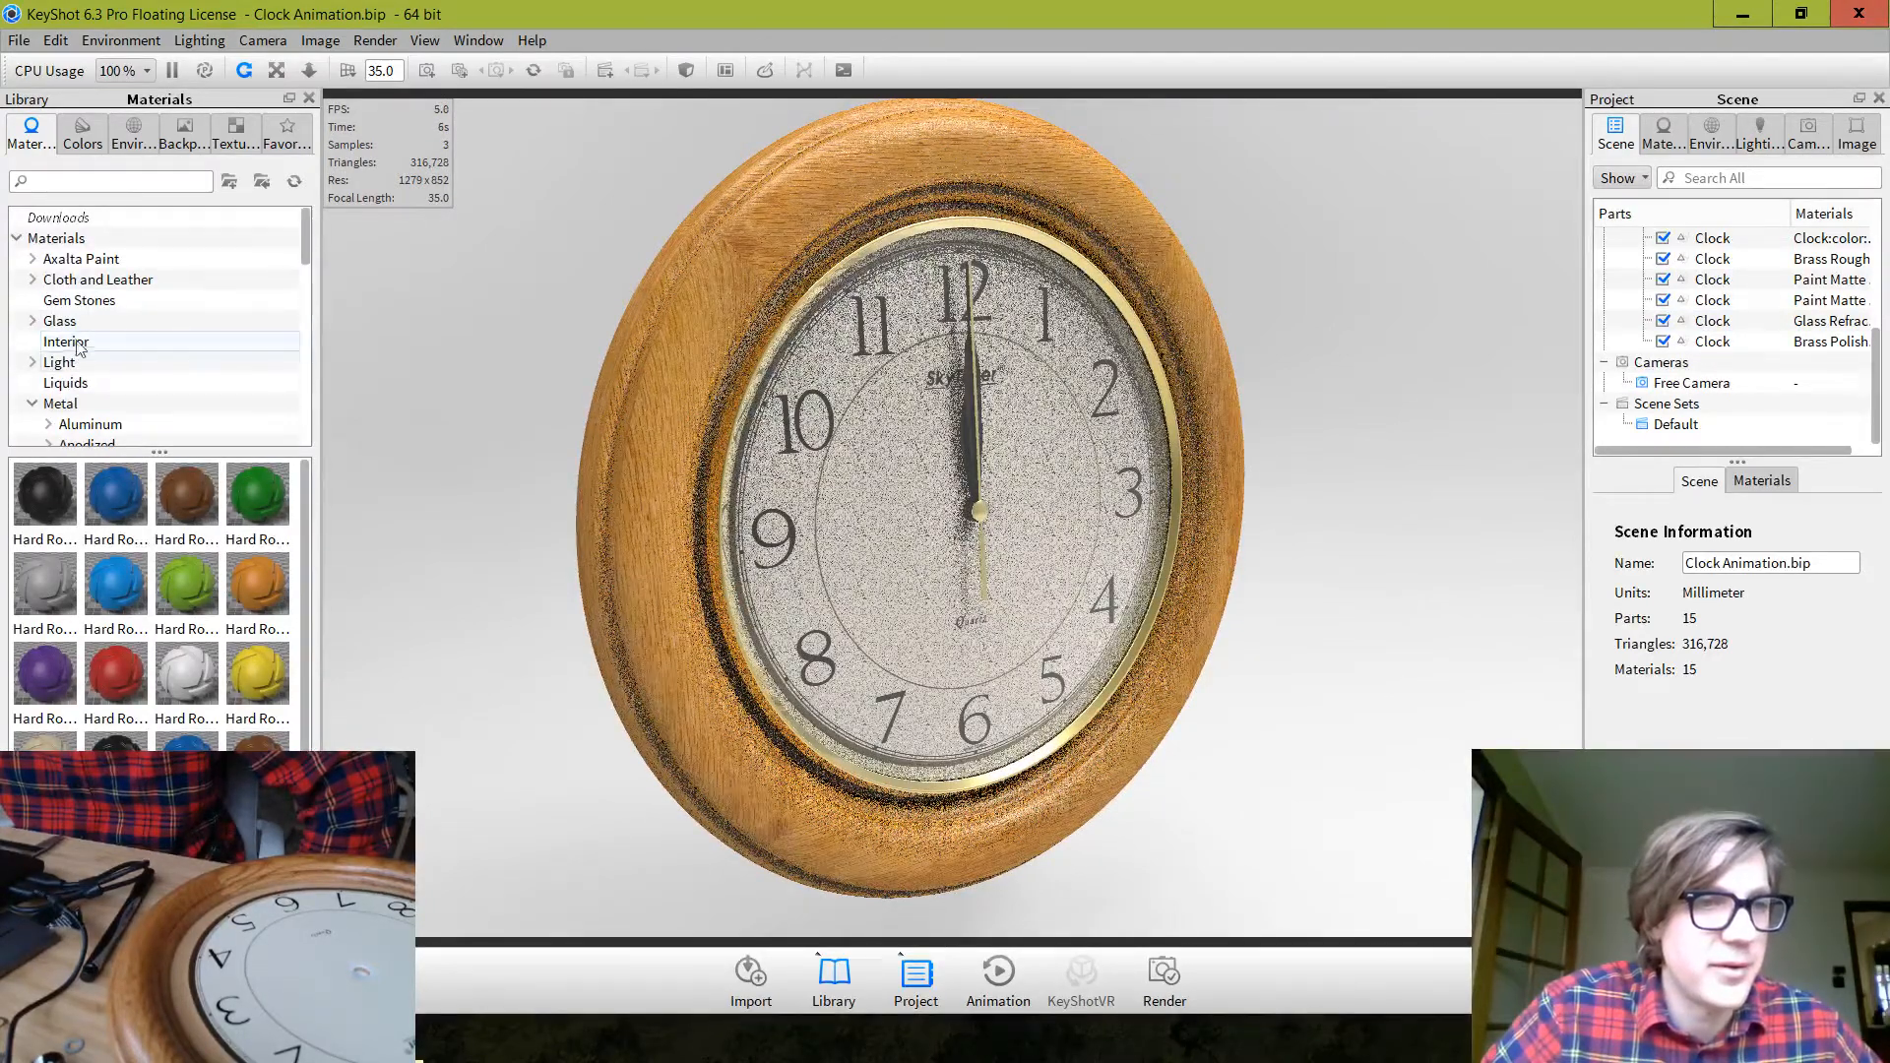
click(33, 325)
scroll(178, 365, down, 1)
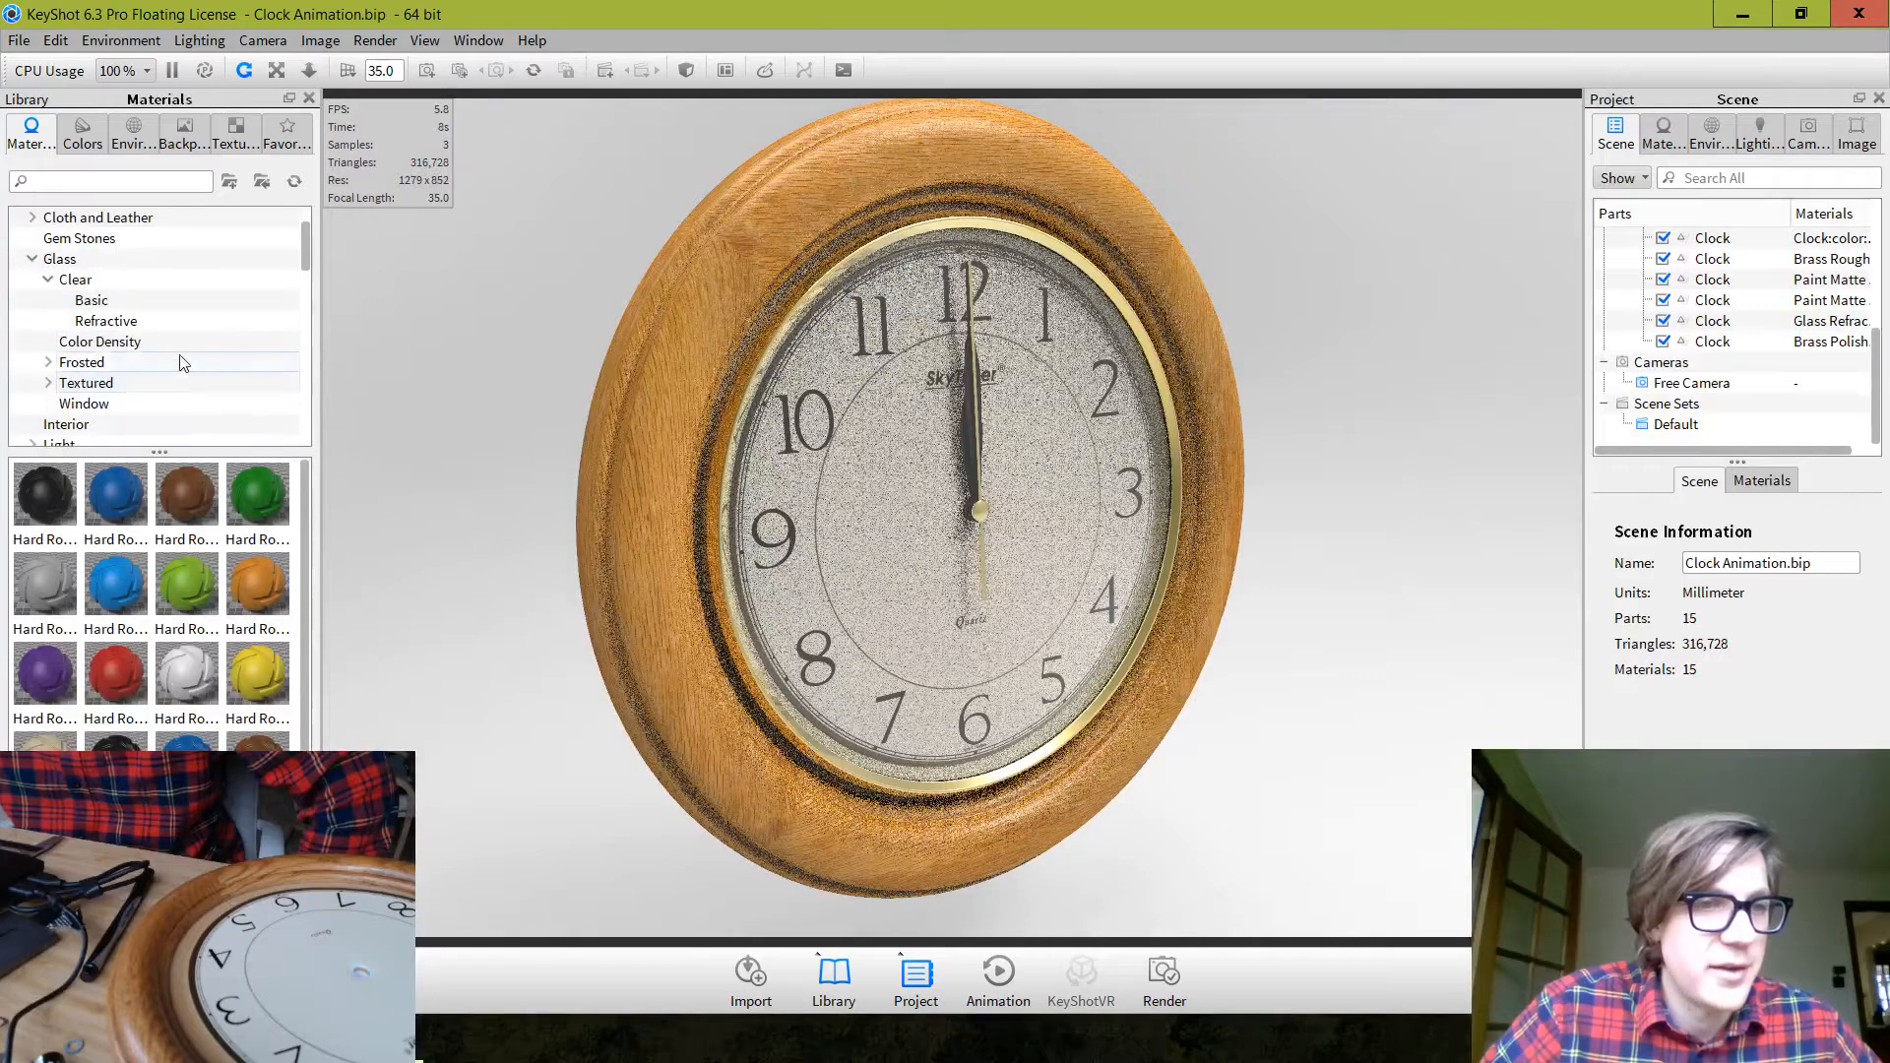
click(173, 321)
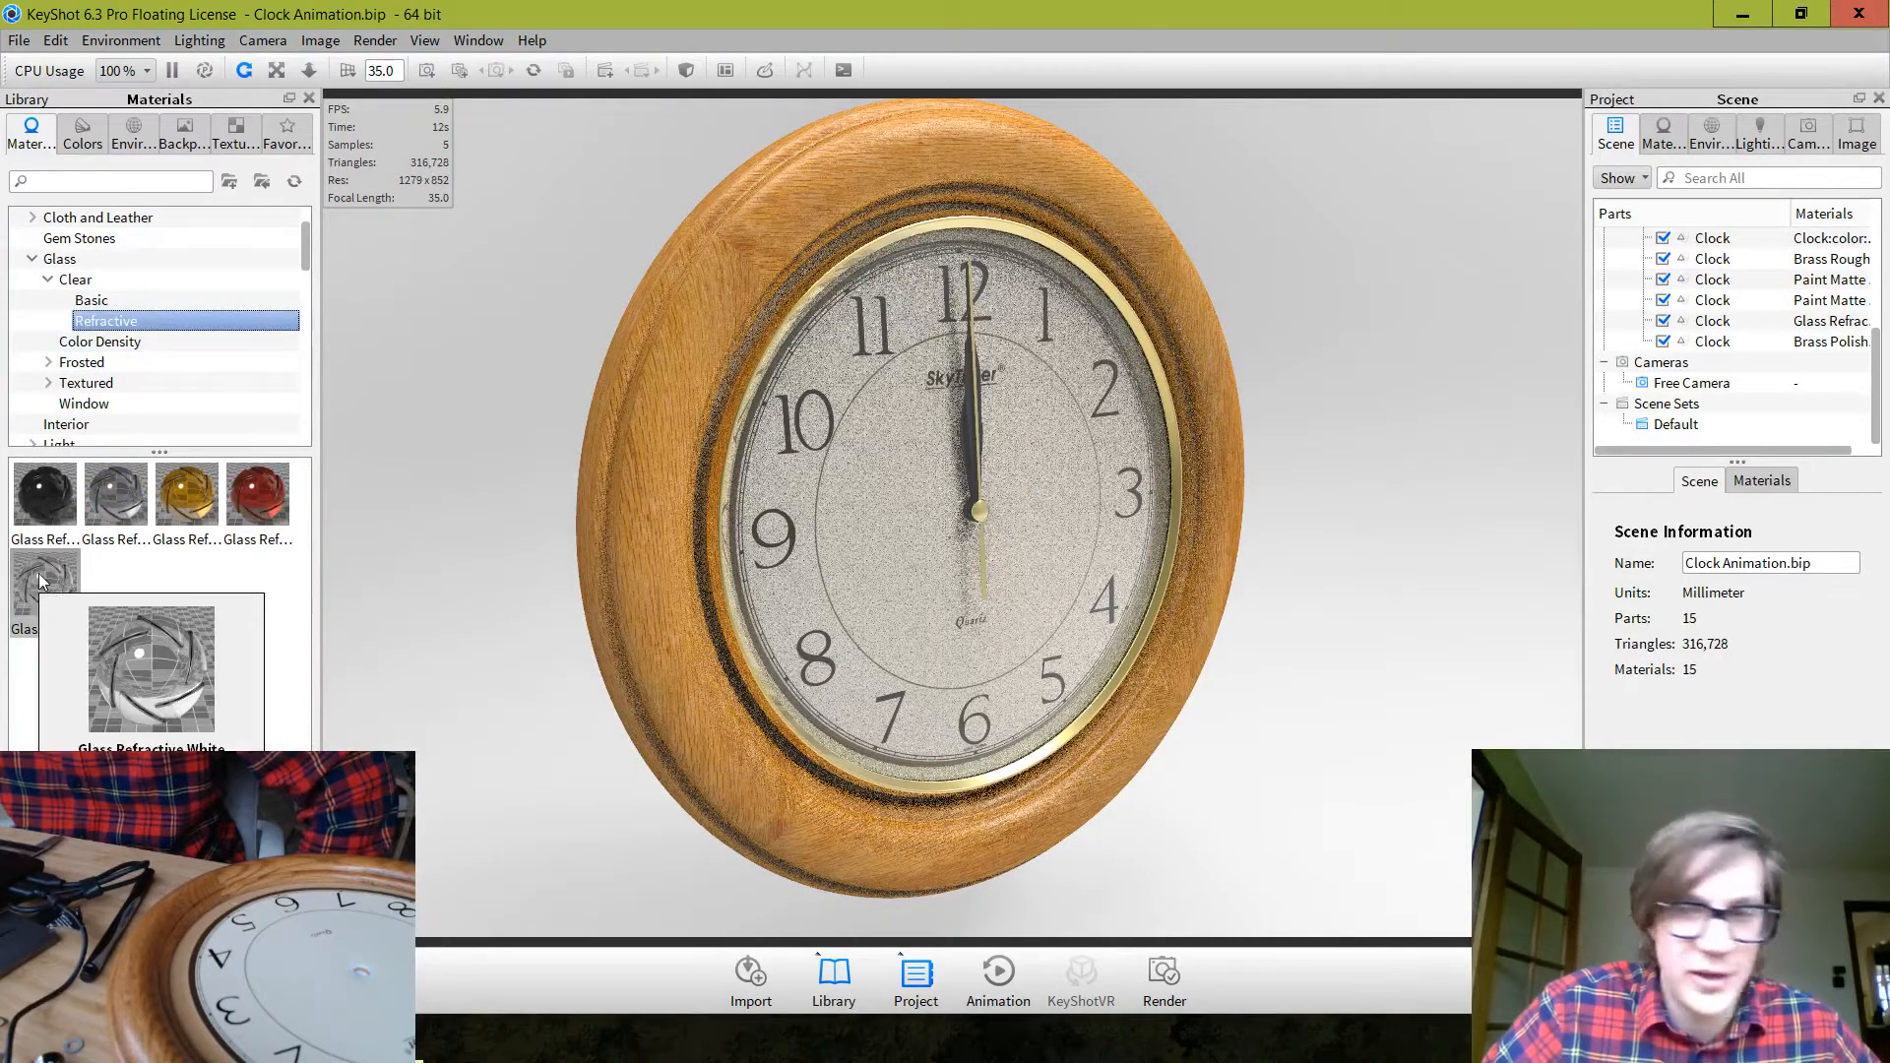
double_click(819, 473)
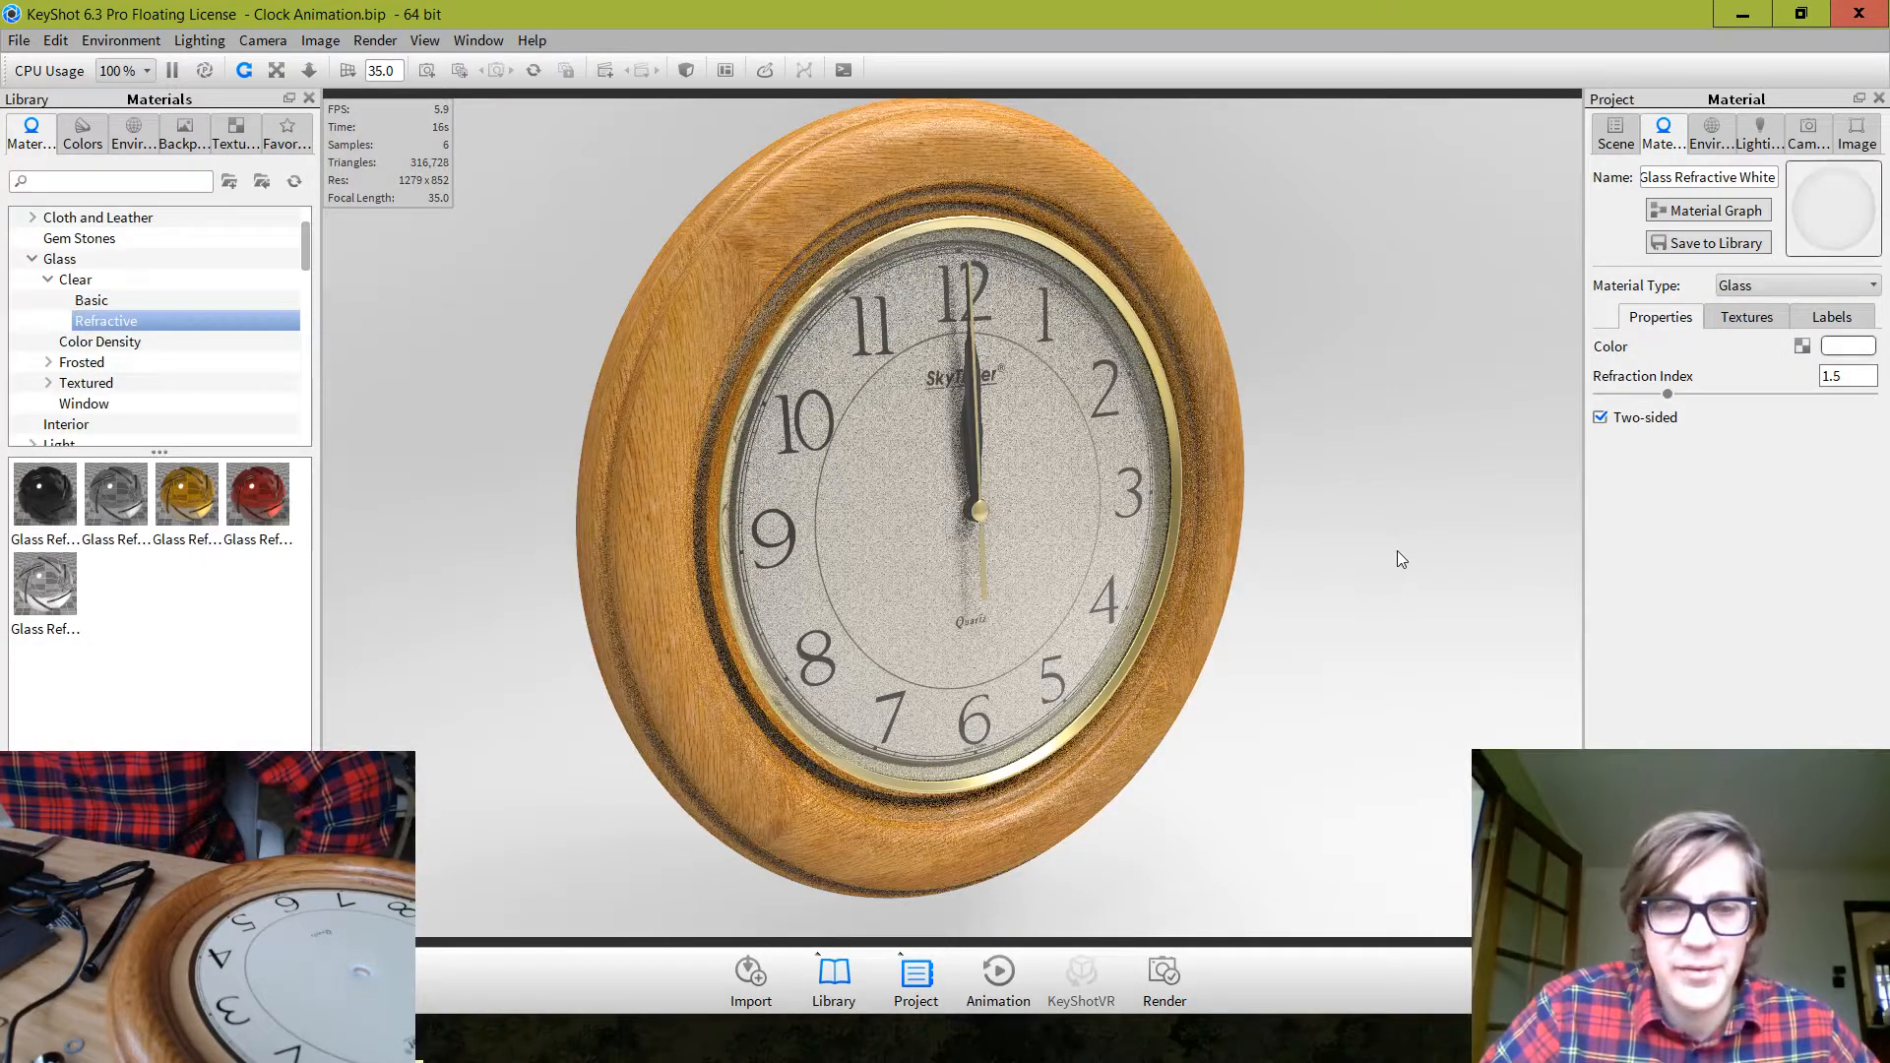
Browse the environment library and try lighting the scene with the White Studio Grey Floor environment
click(127, 138)
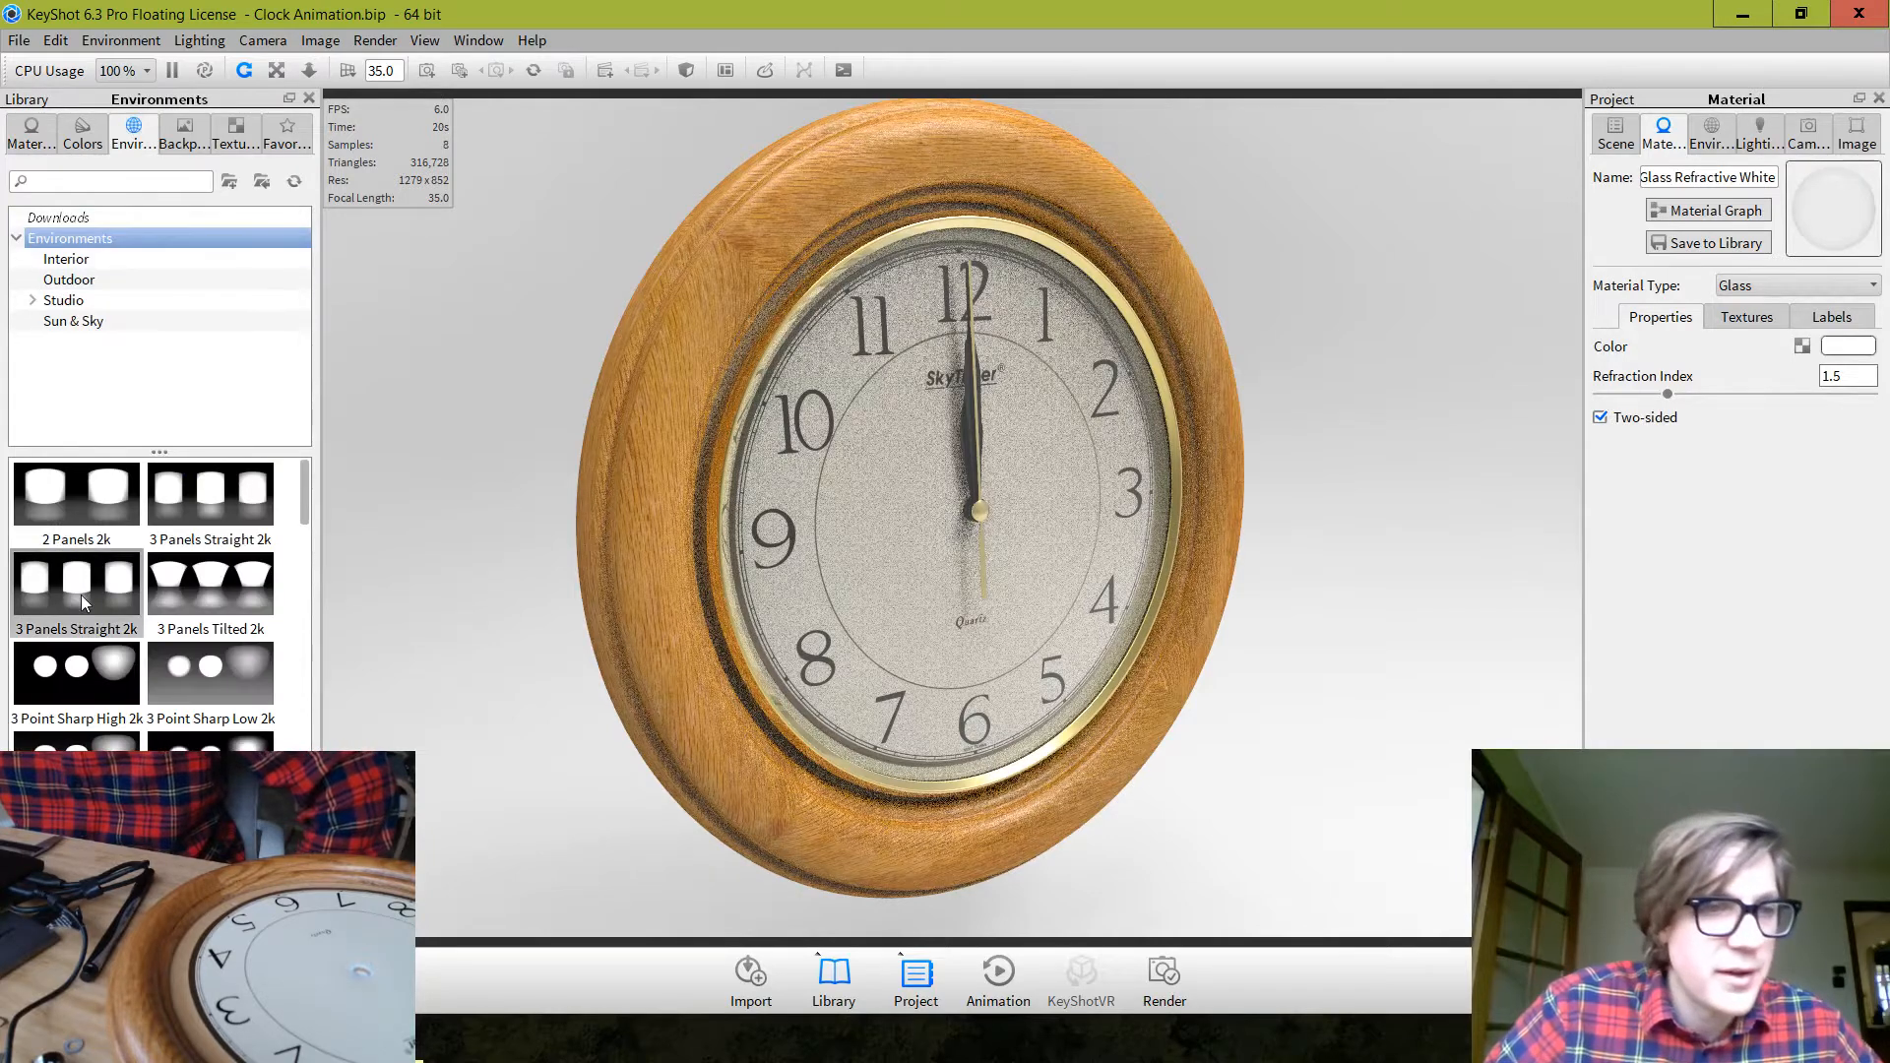
click(1718, 128)
scroll(158, 600, down, 10)
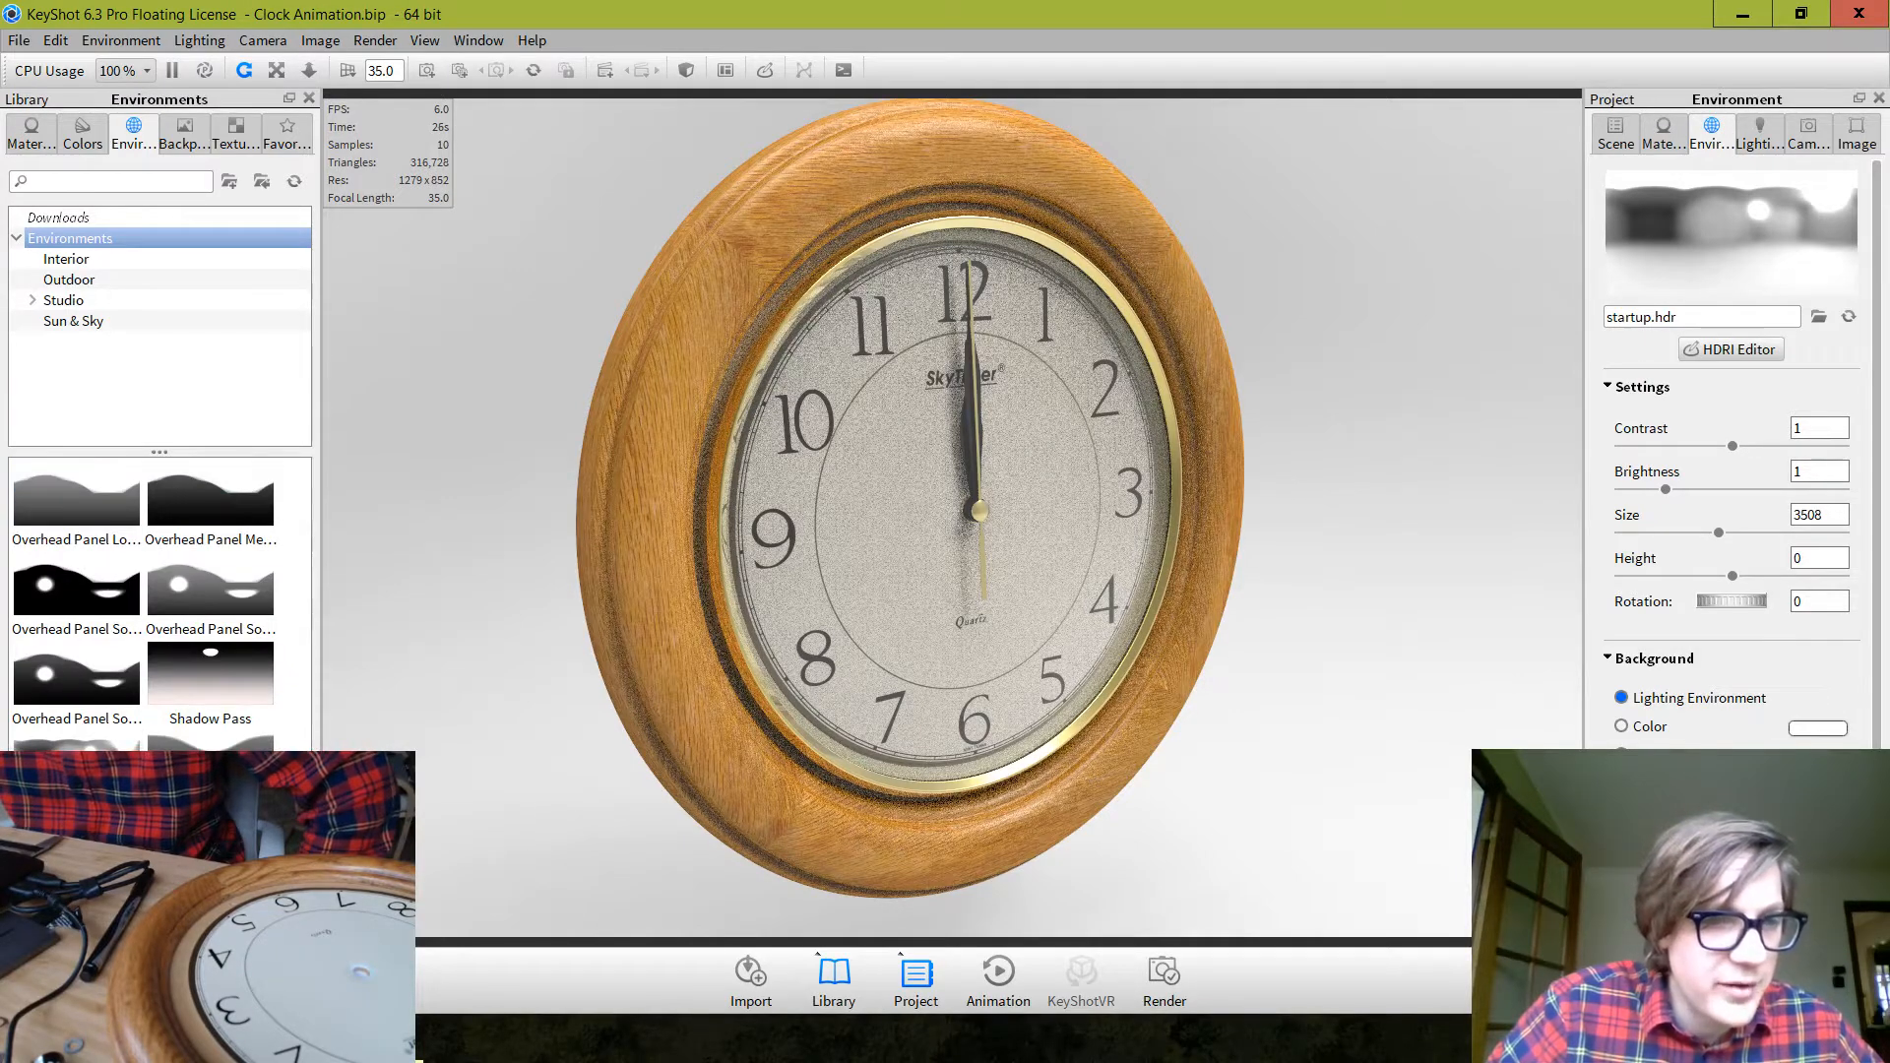
scroll(158, 601, up, 3)
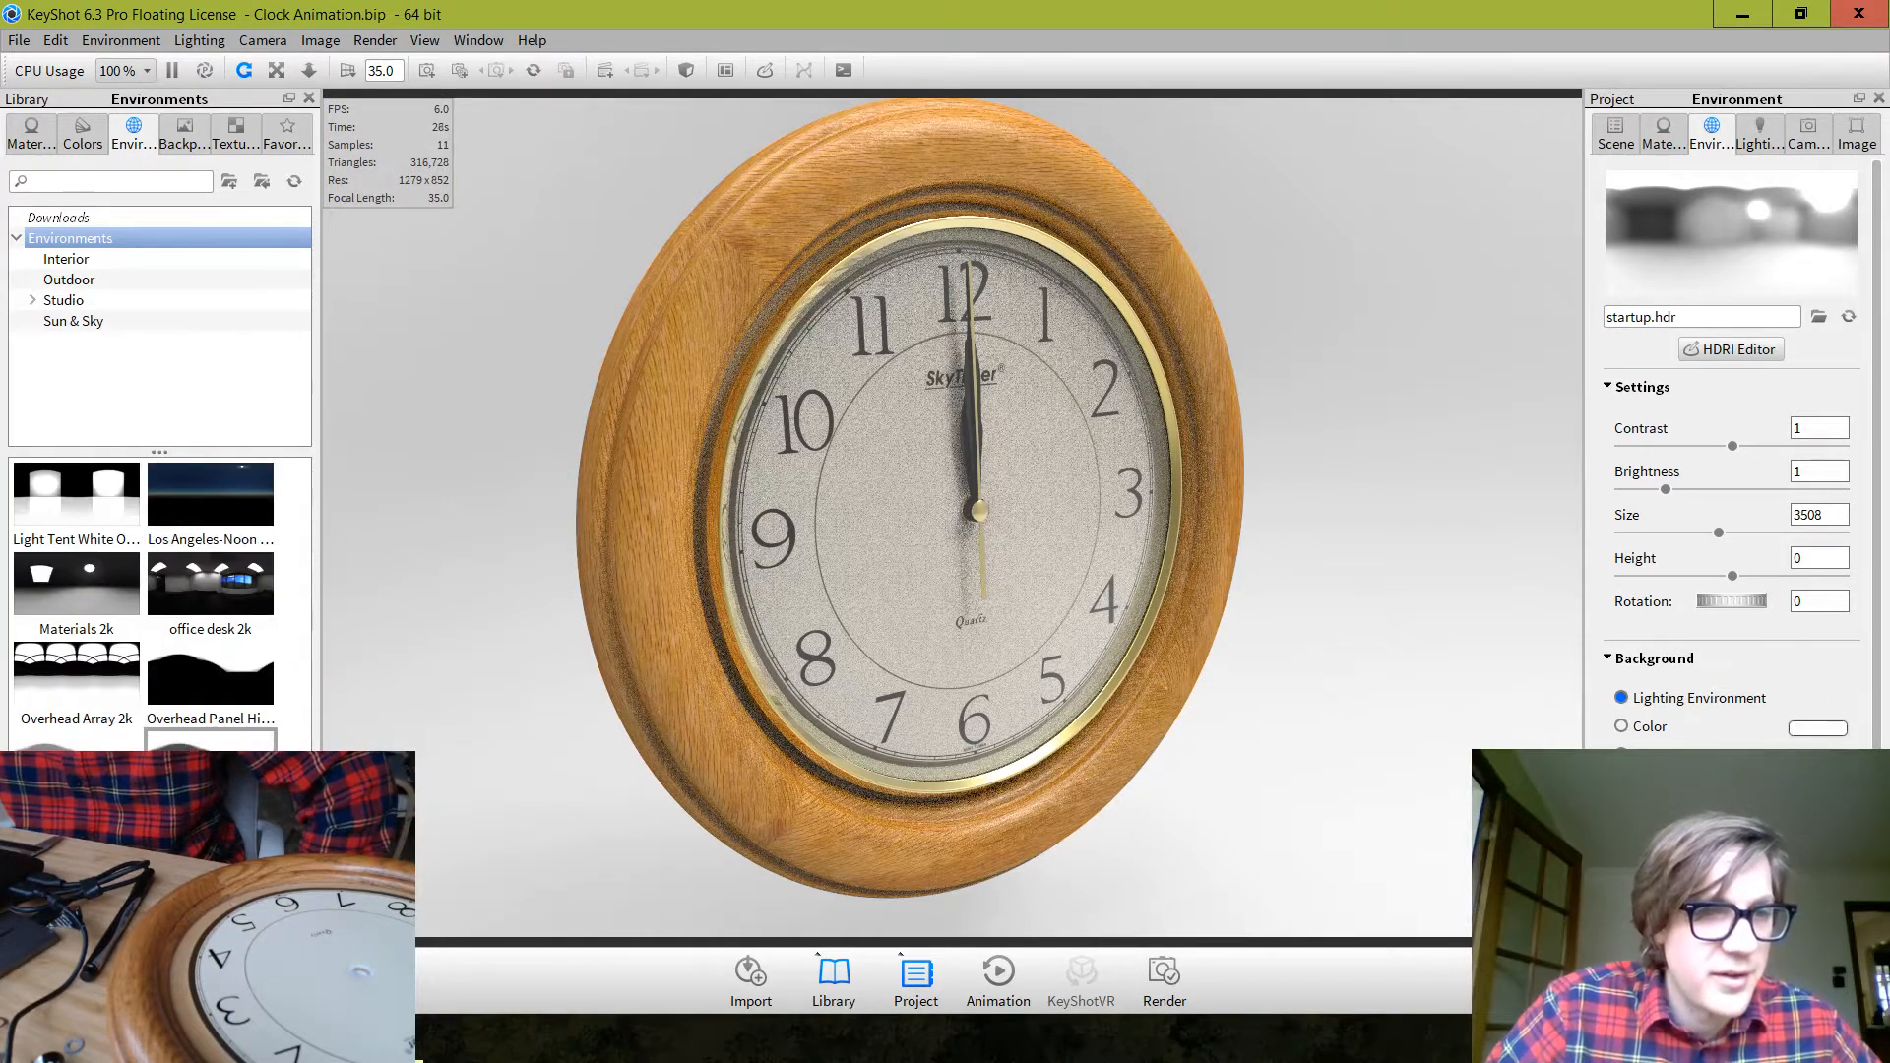
scroll(189, 743, up, 2)
scroll(187, 736, down, 5)
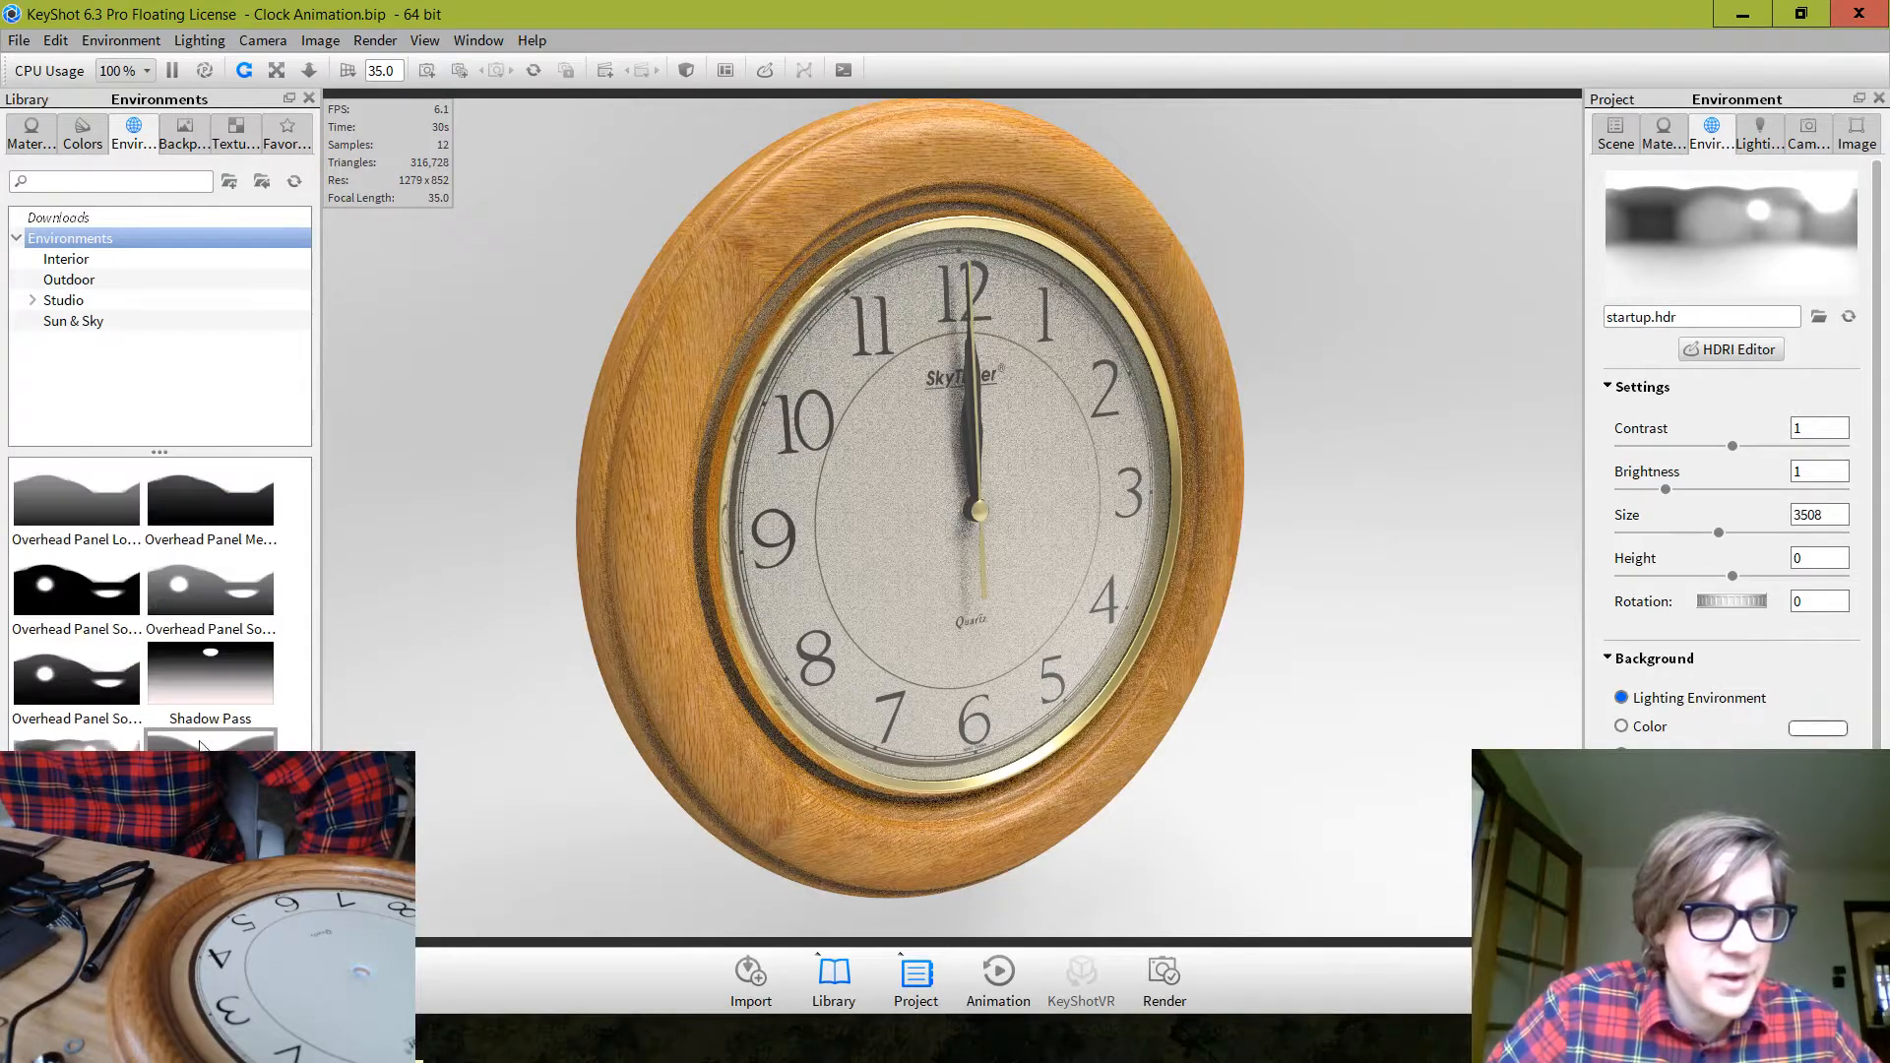
drag(394, 866, 520, 651)
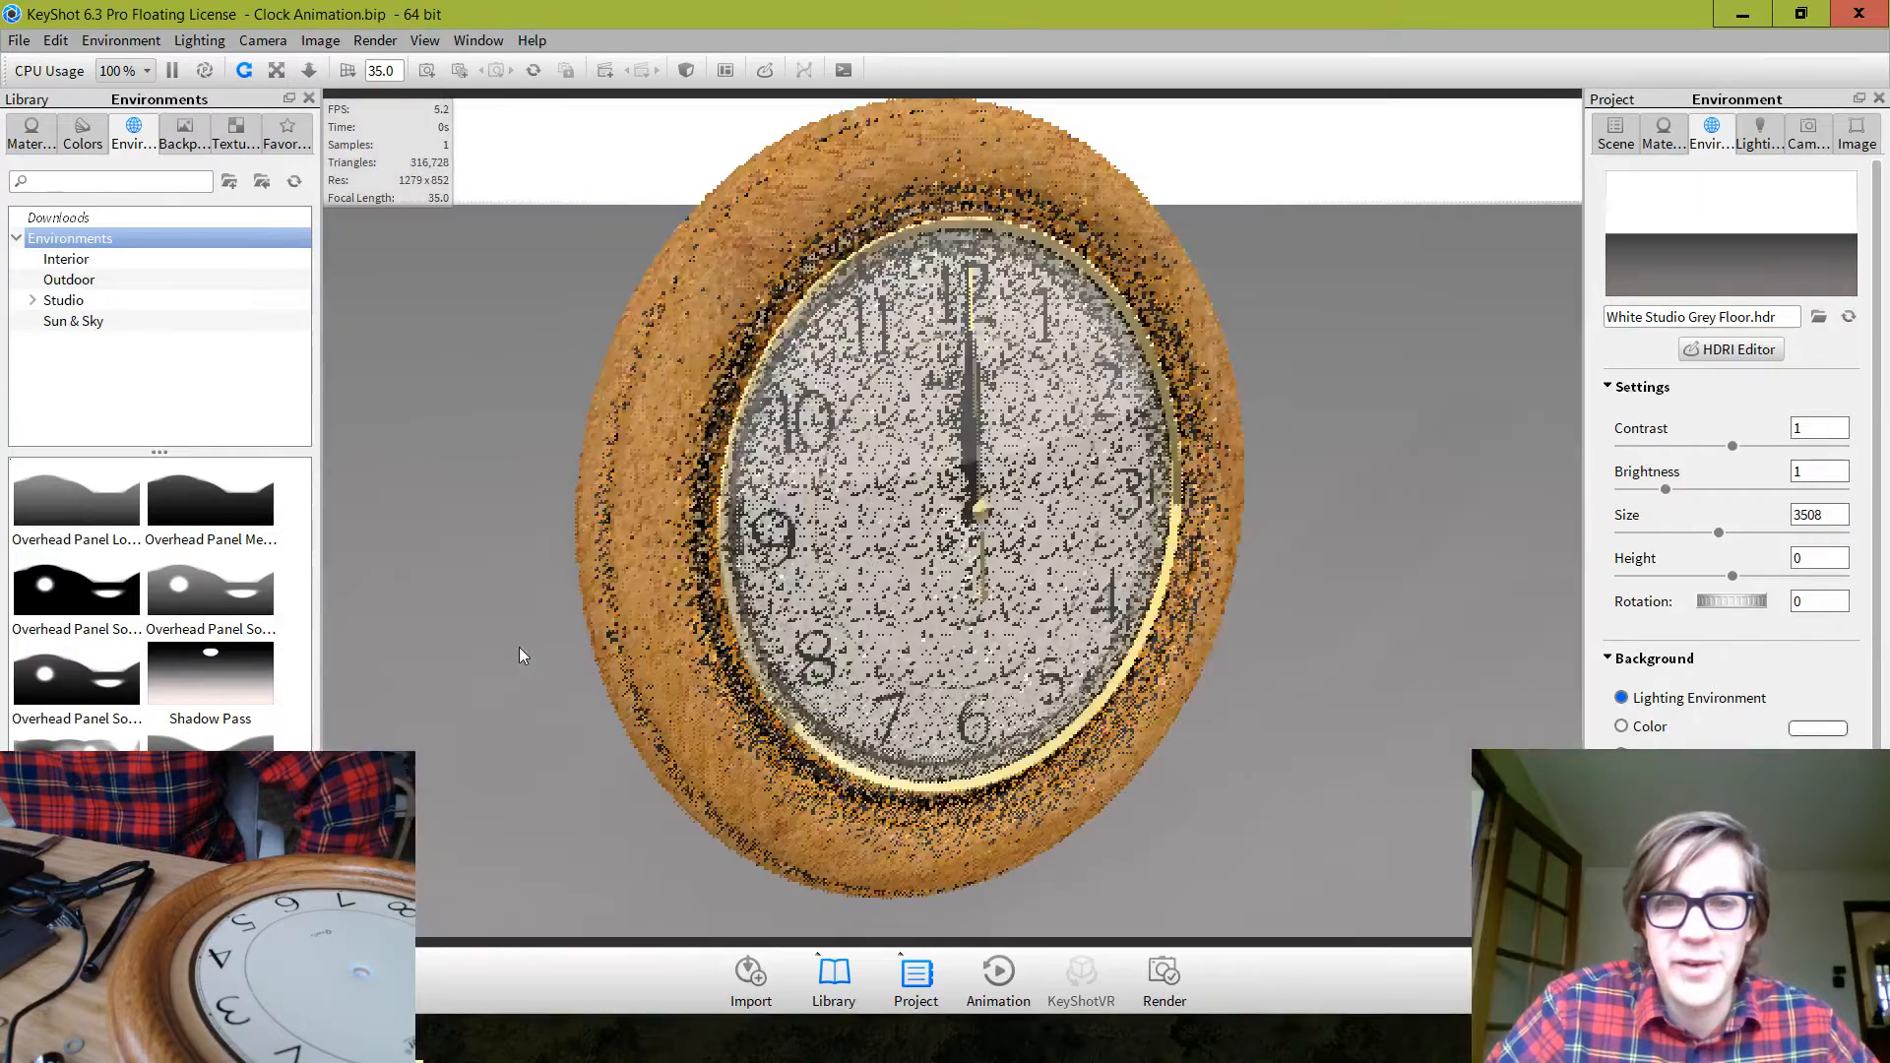
drag(493, 778, 537, 708)
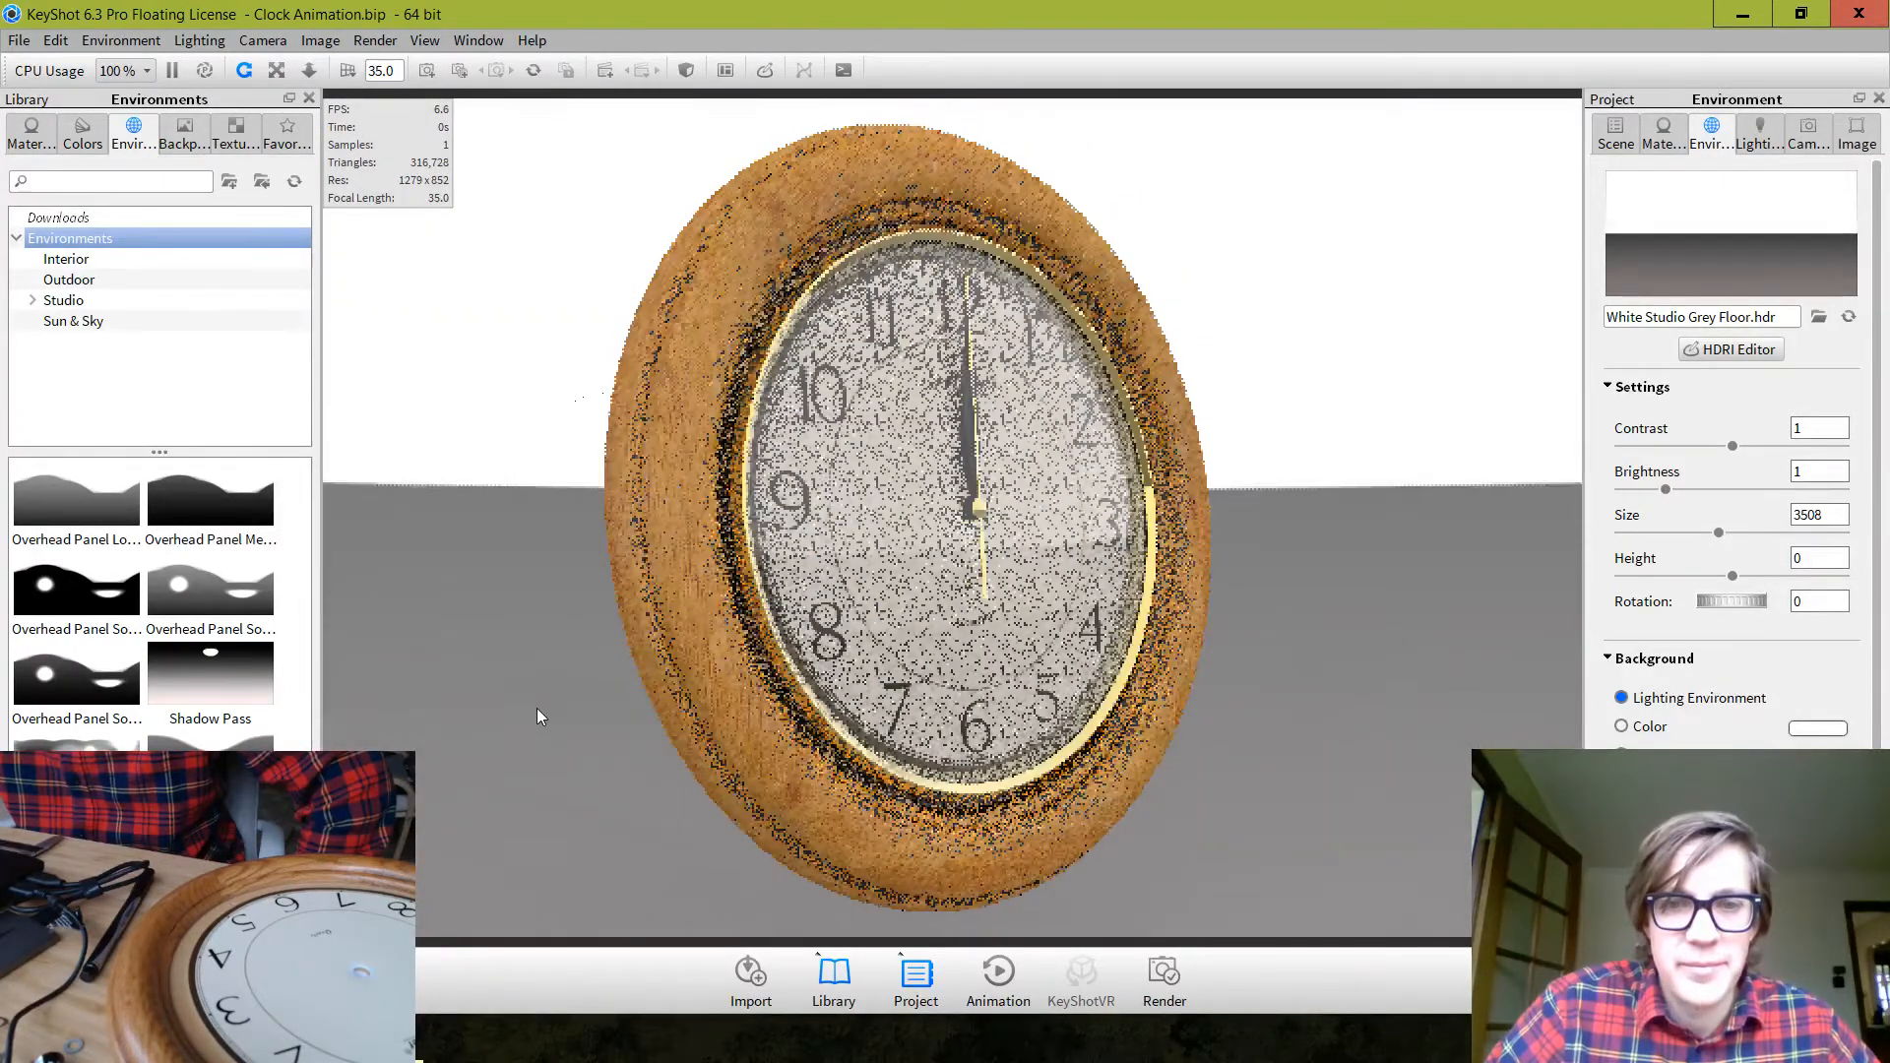
Light the scene with the Grey Studio Black Floor environment from the library
scroll(186, 675, up, 3)
scroll(187, 677, up, 3)
scroll(189, 676, up, 5)
scroll(93, 573, down, 1)
drag(93, 573, 511, 576)
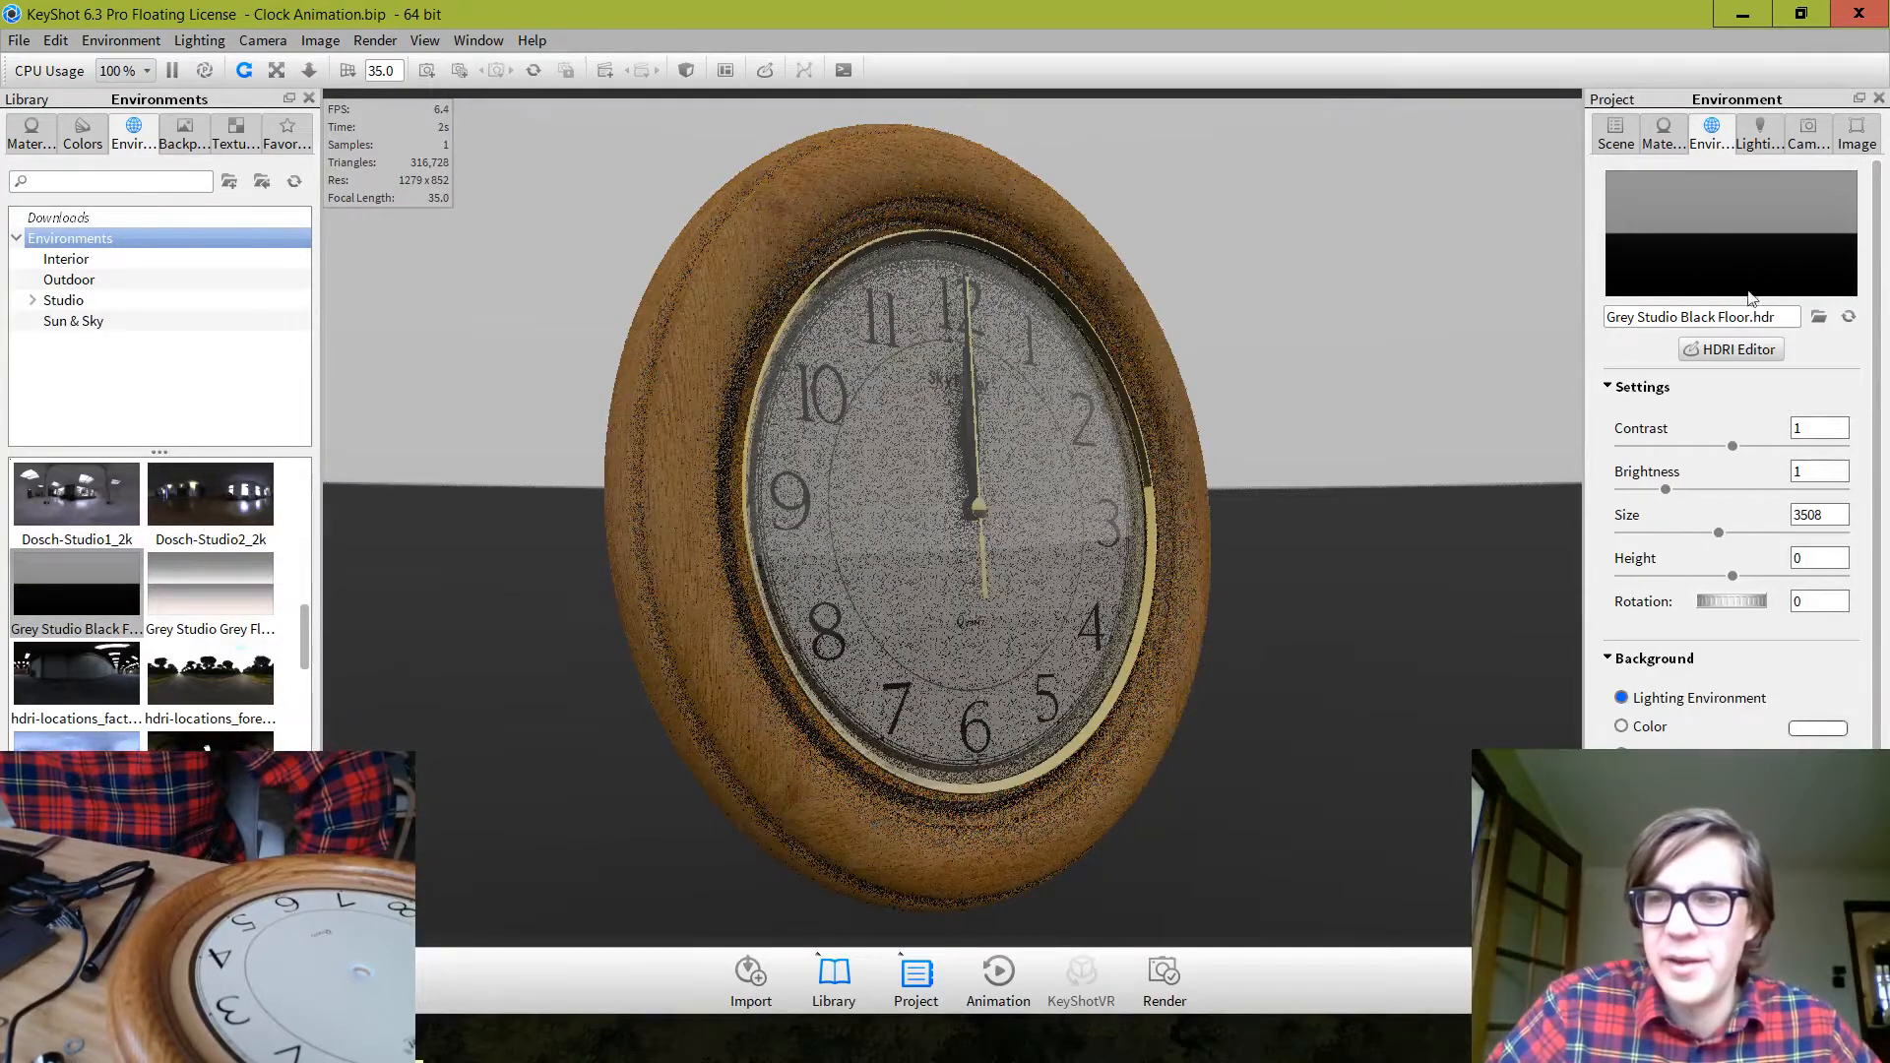
Try a circular light pin in the grey upper half of the environment with the HDRI Editor, and delete it
click(1723, 353)
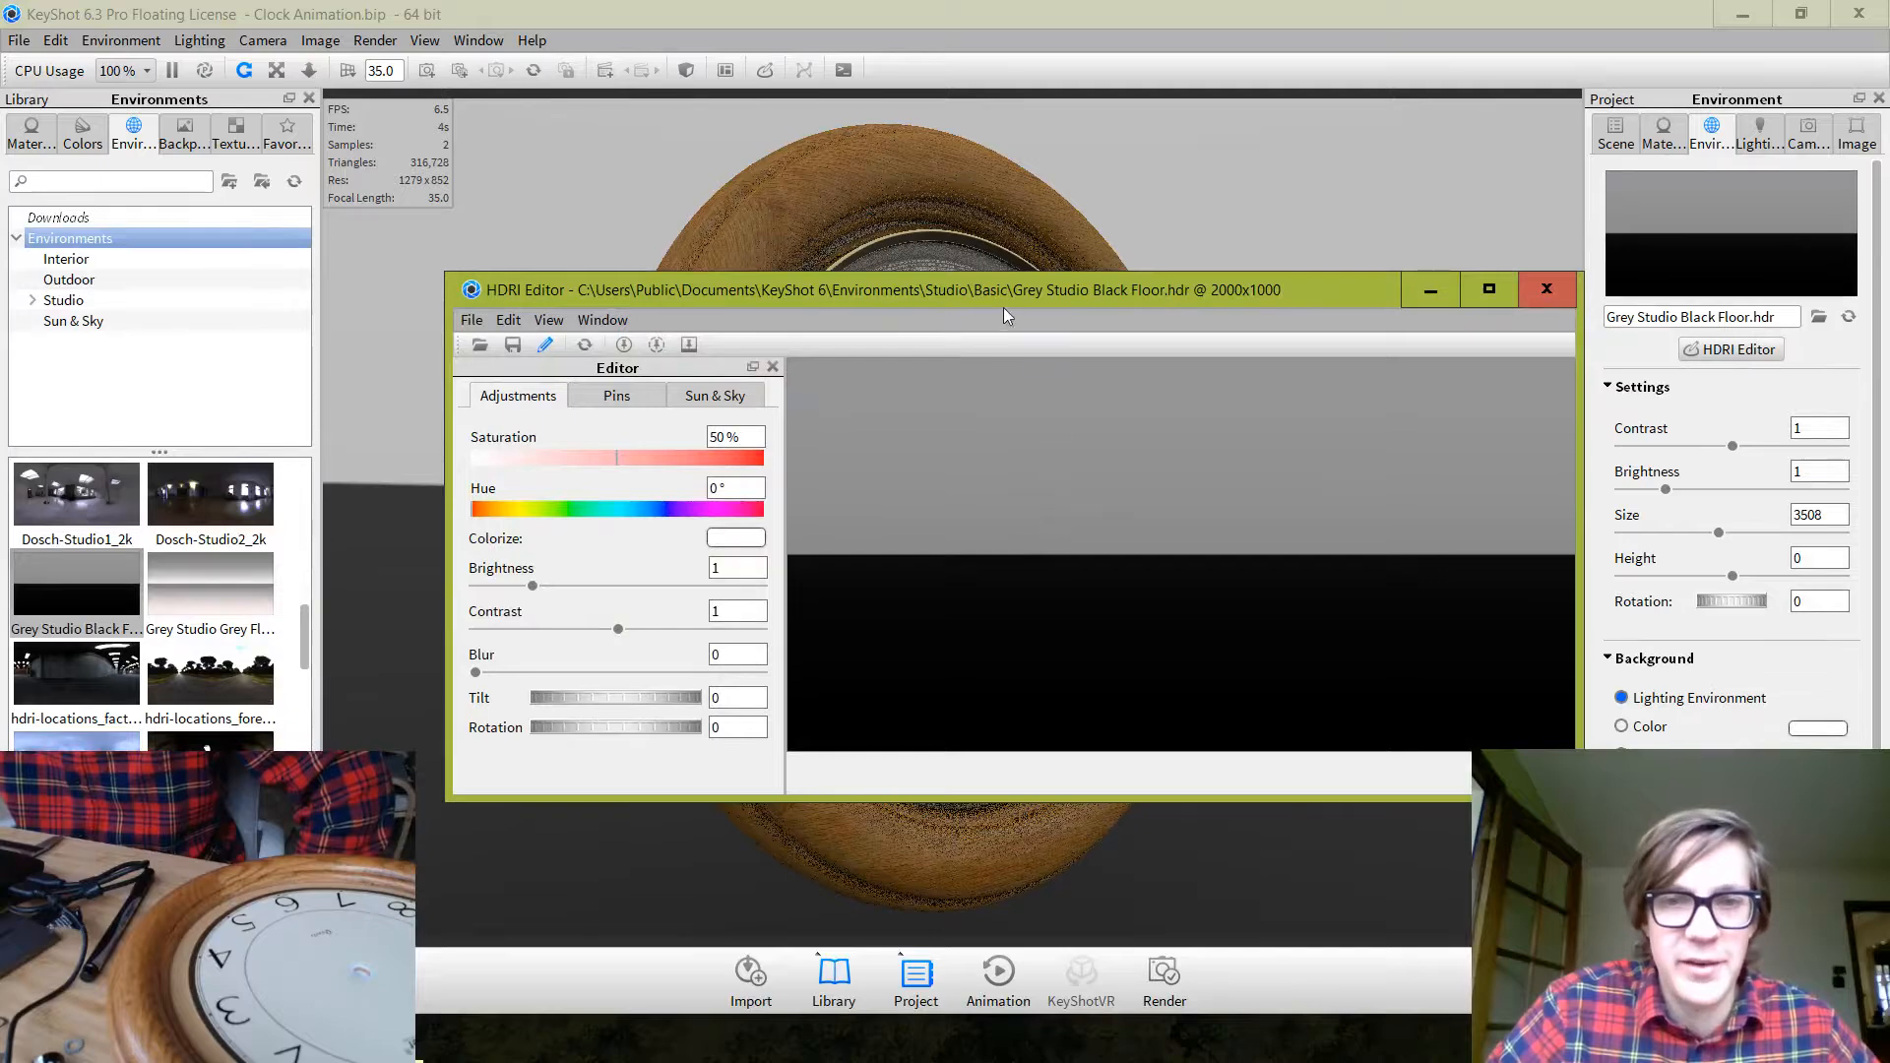
drag(1012, 288, 565, 436)
click(177, 545)
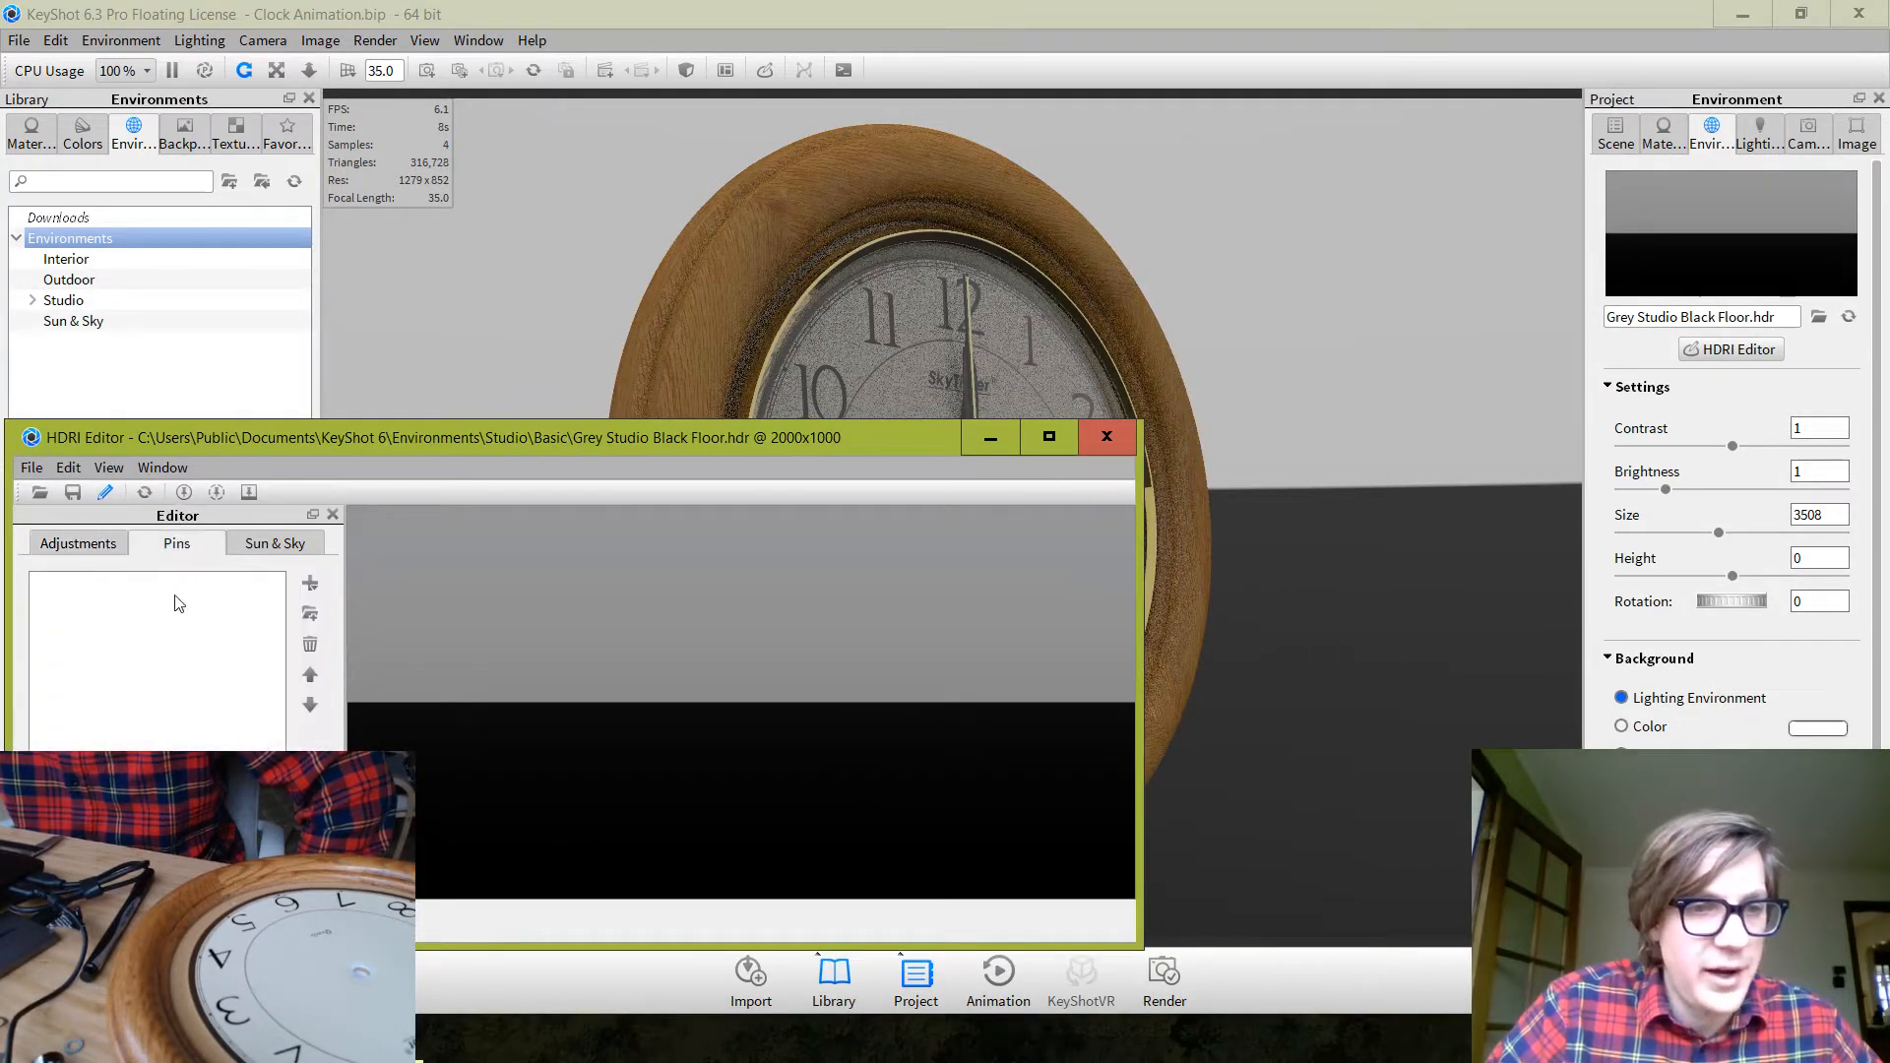
click(310, 585)
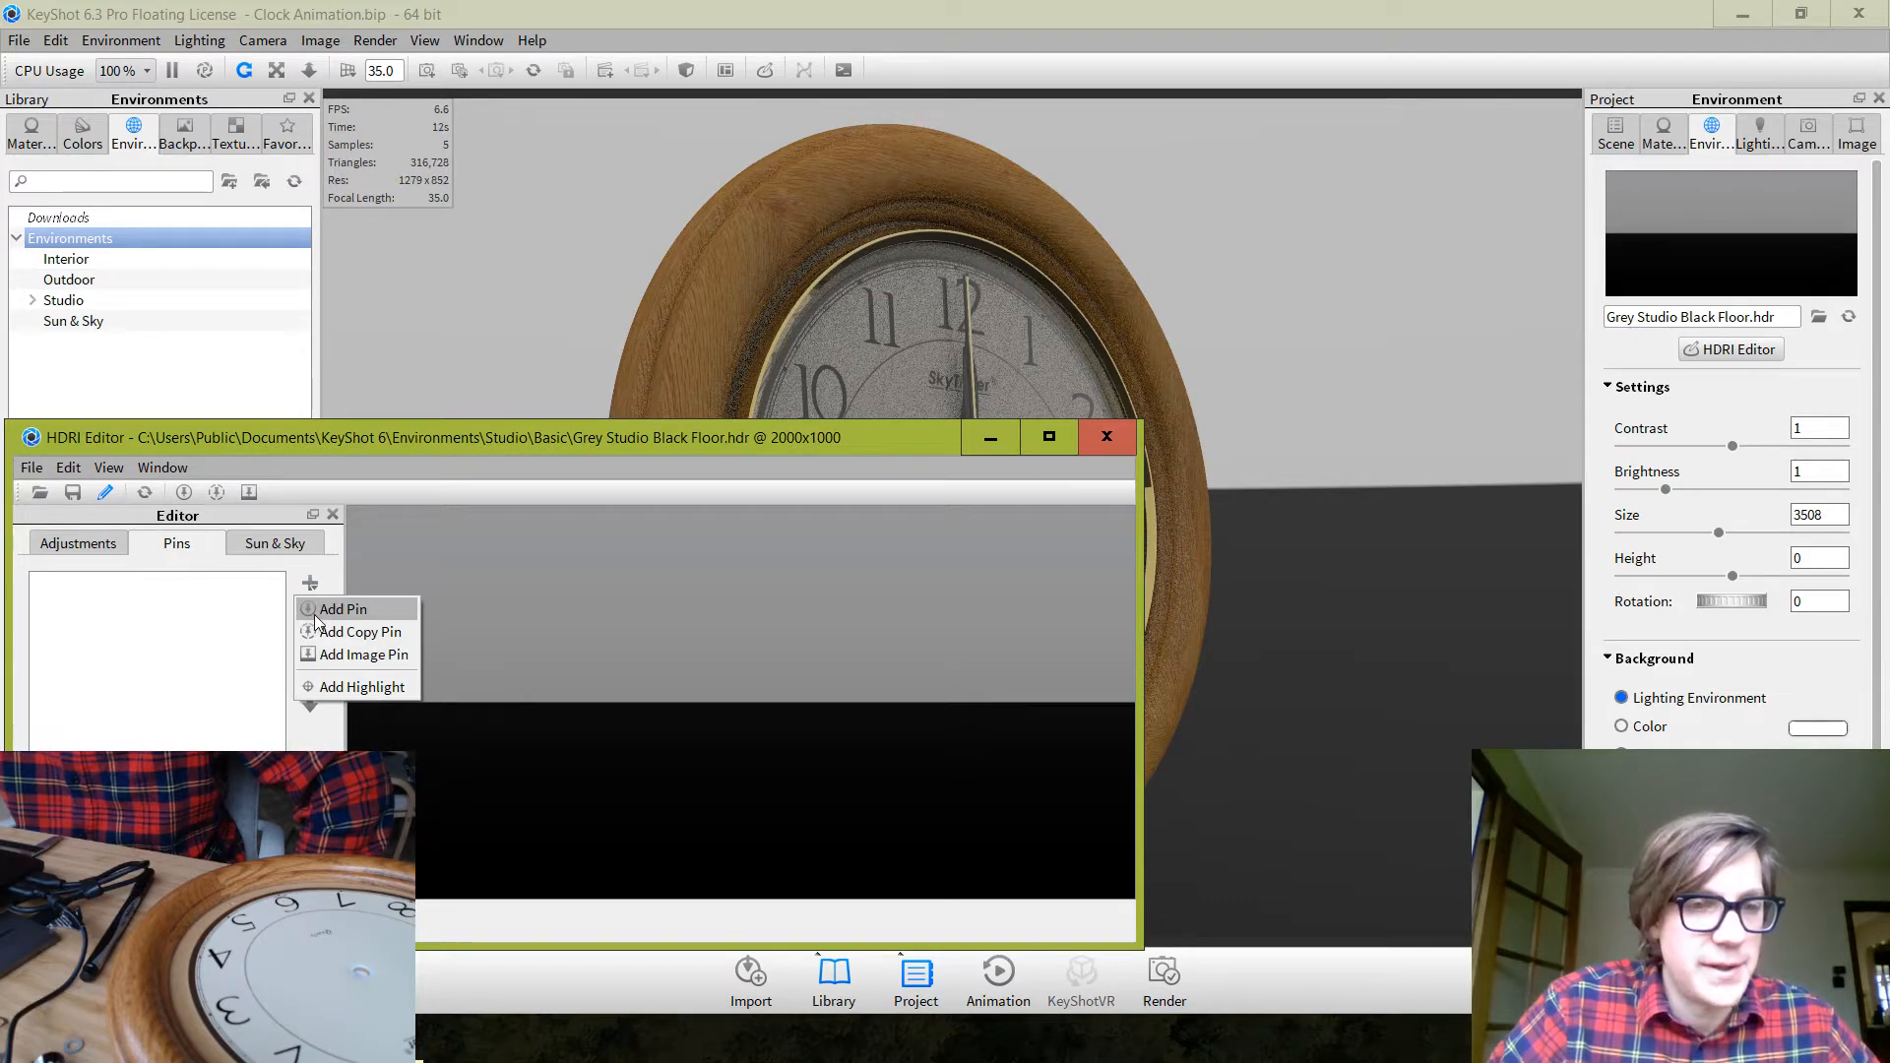
click(335, 610)
drag(739, 709, 431, 646)
drag(558, 437, 694, 326)
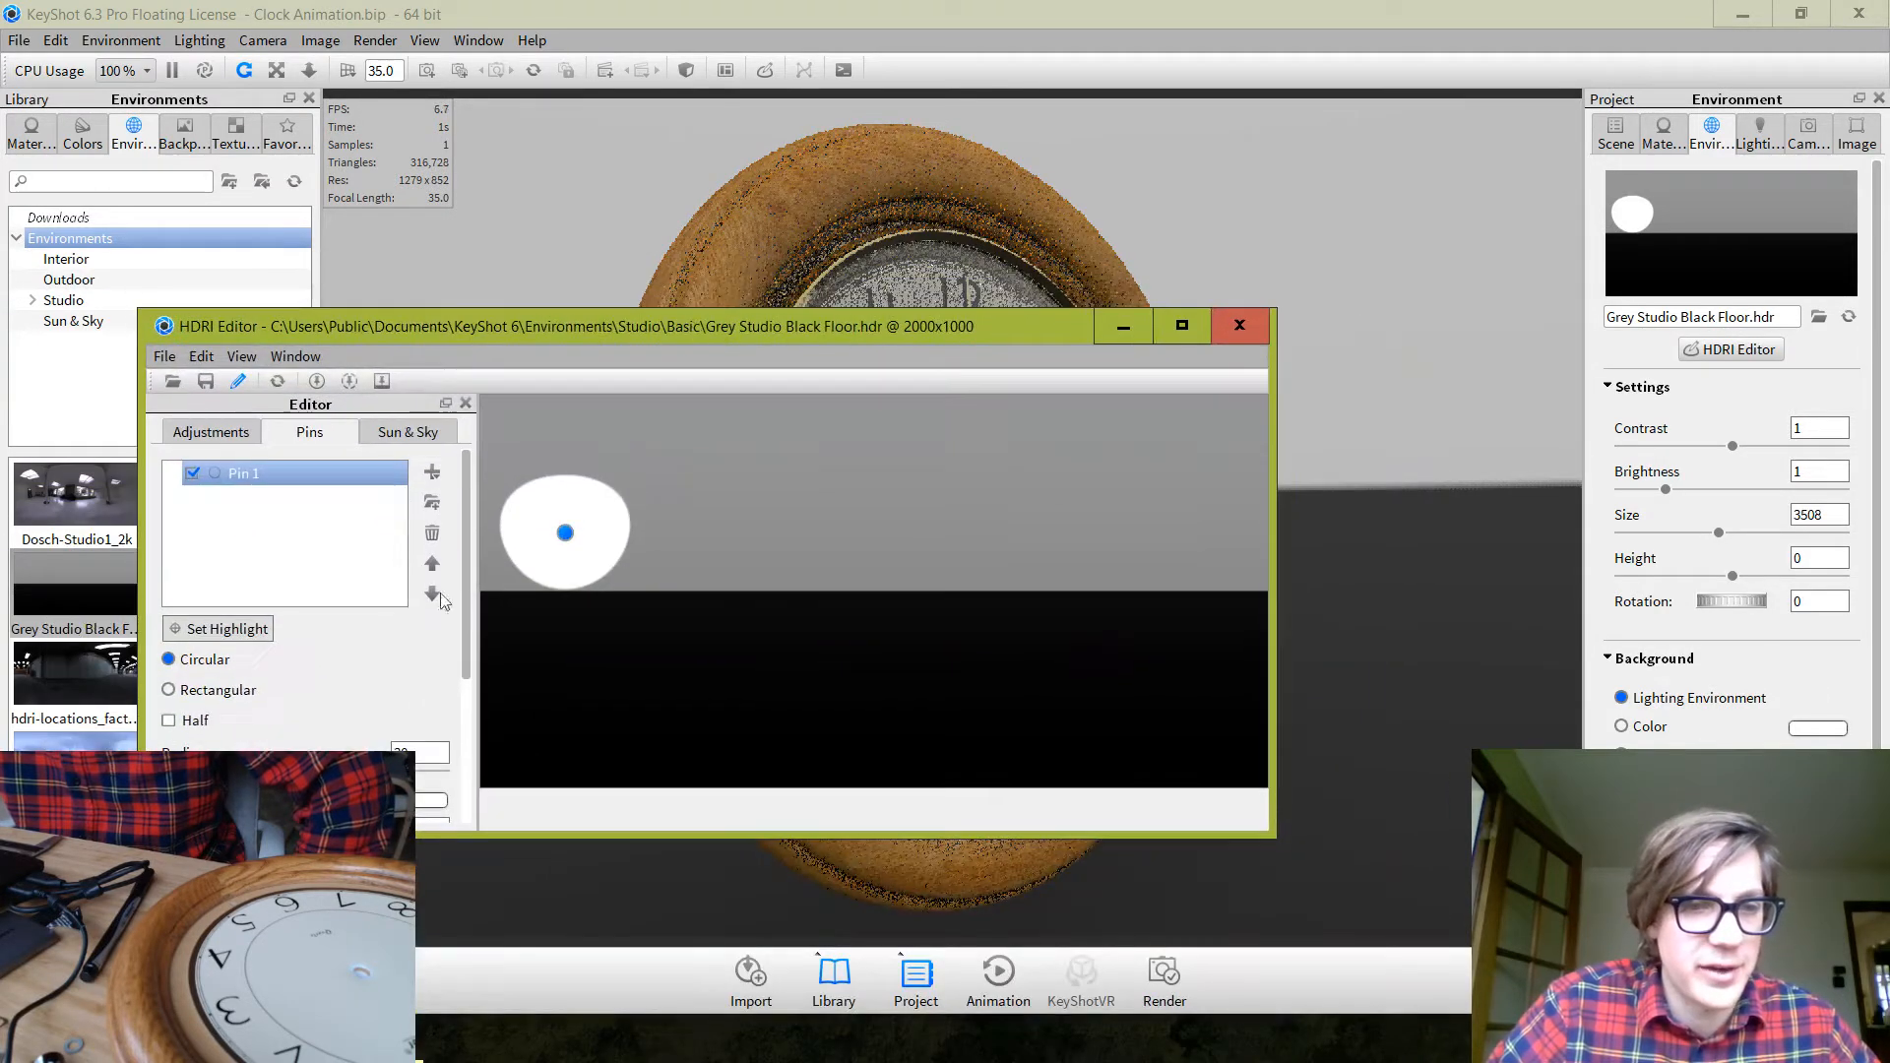
click(433, 534)
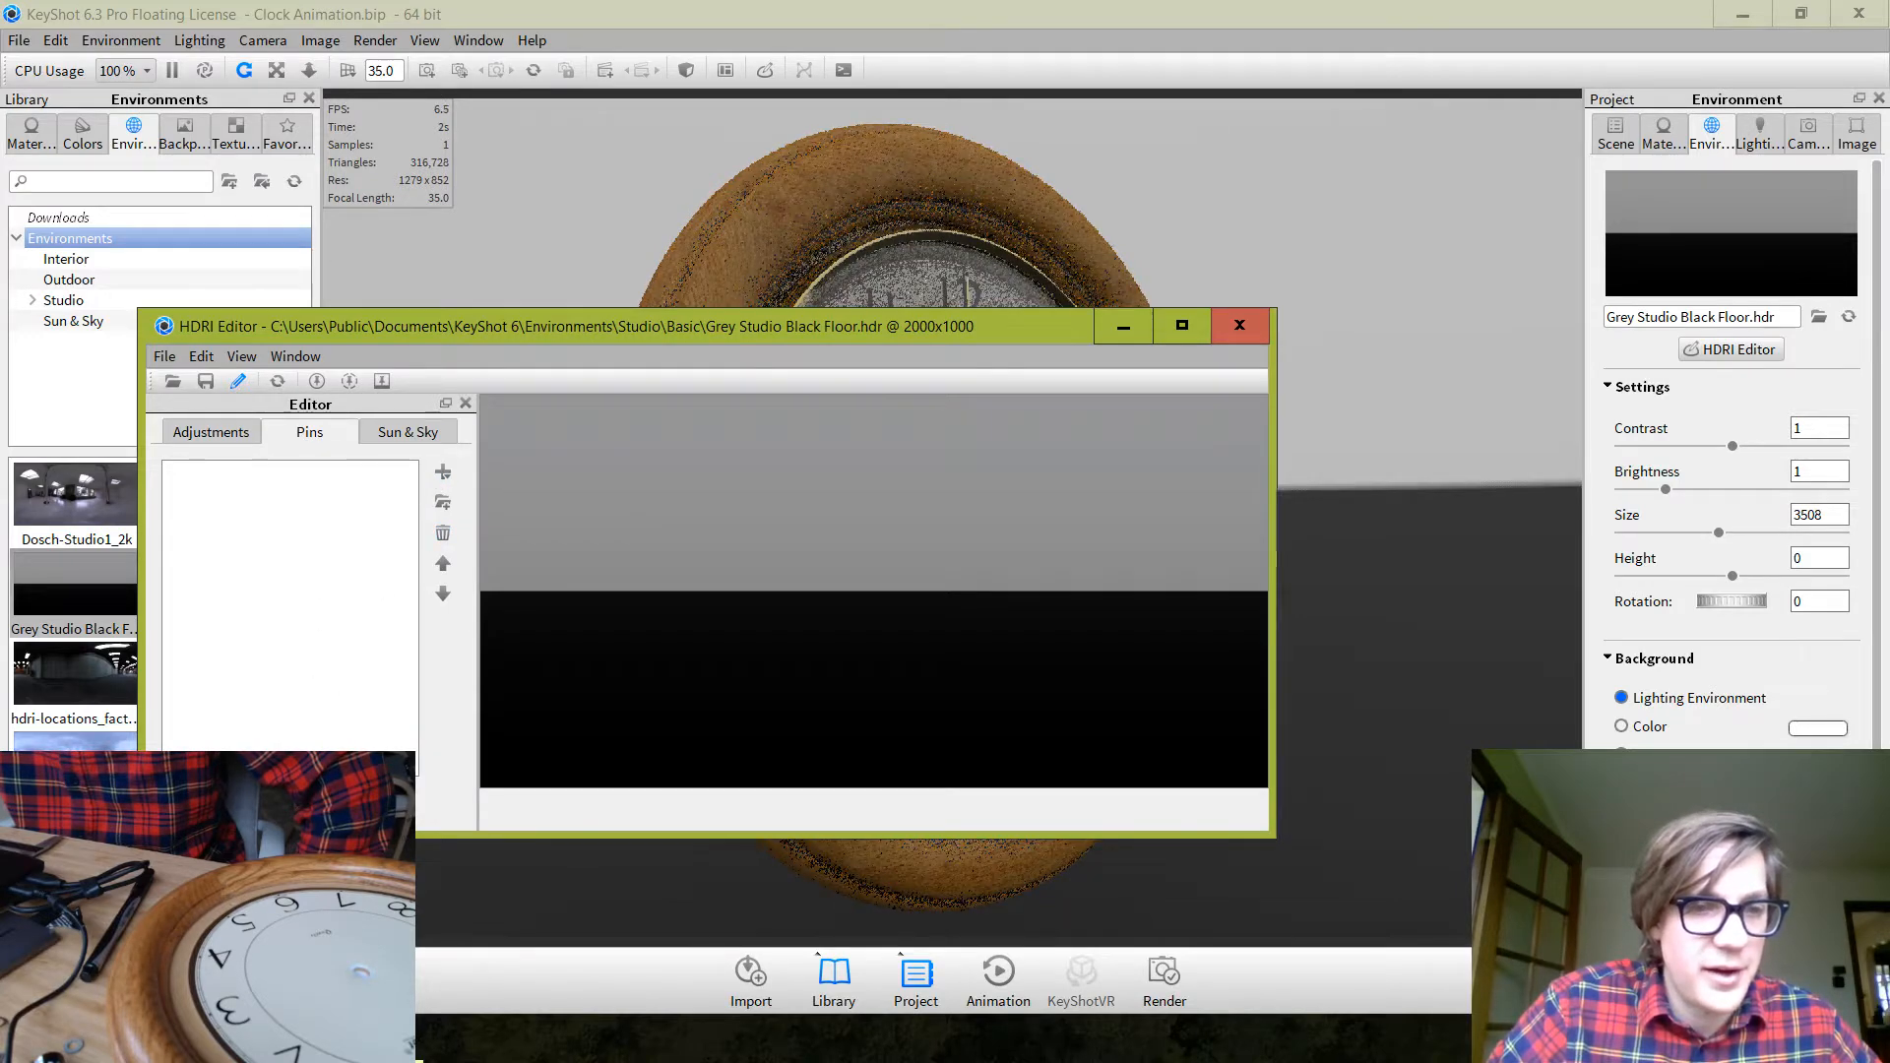
Exit highlight placement without placing a light, and try a default circular pin at the environment's centre before deleting it
click(317, 381)
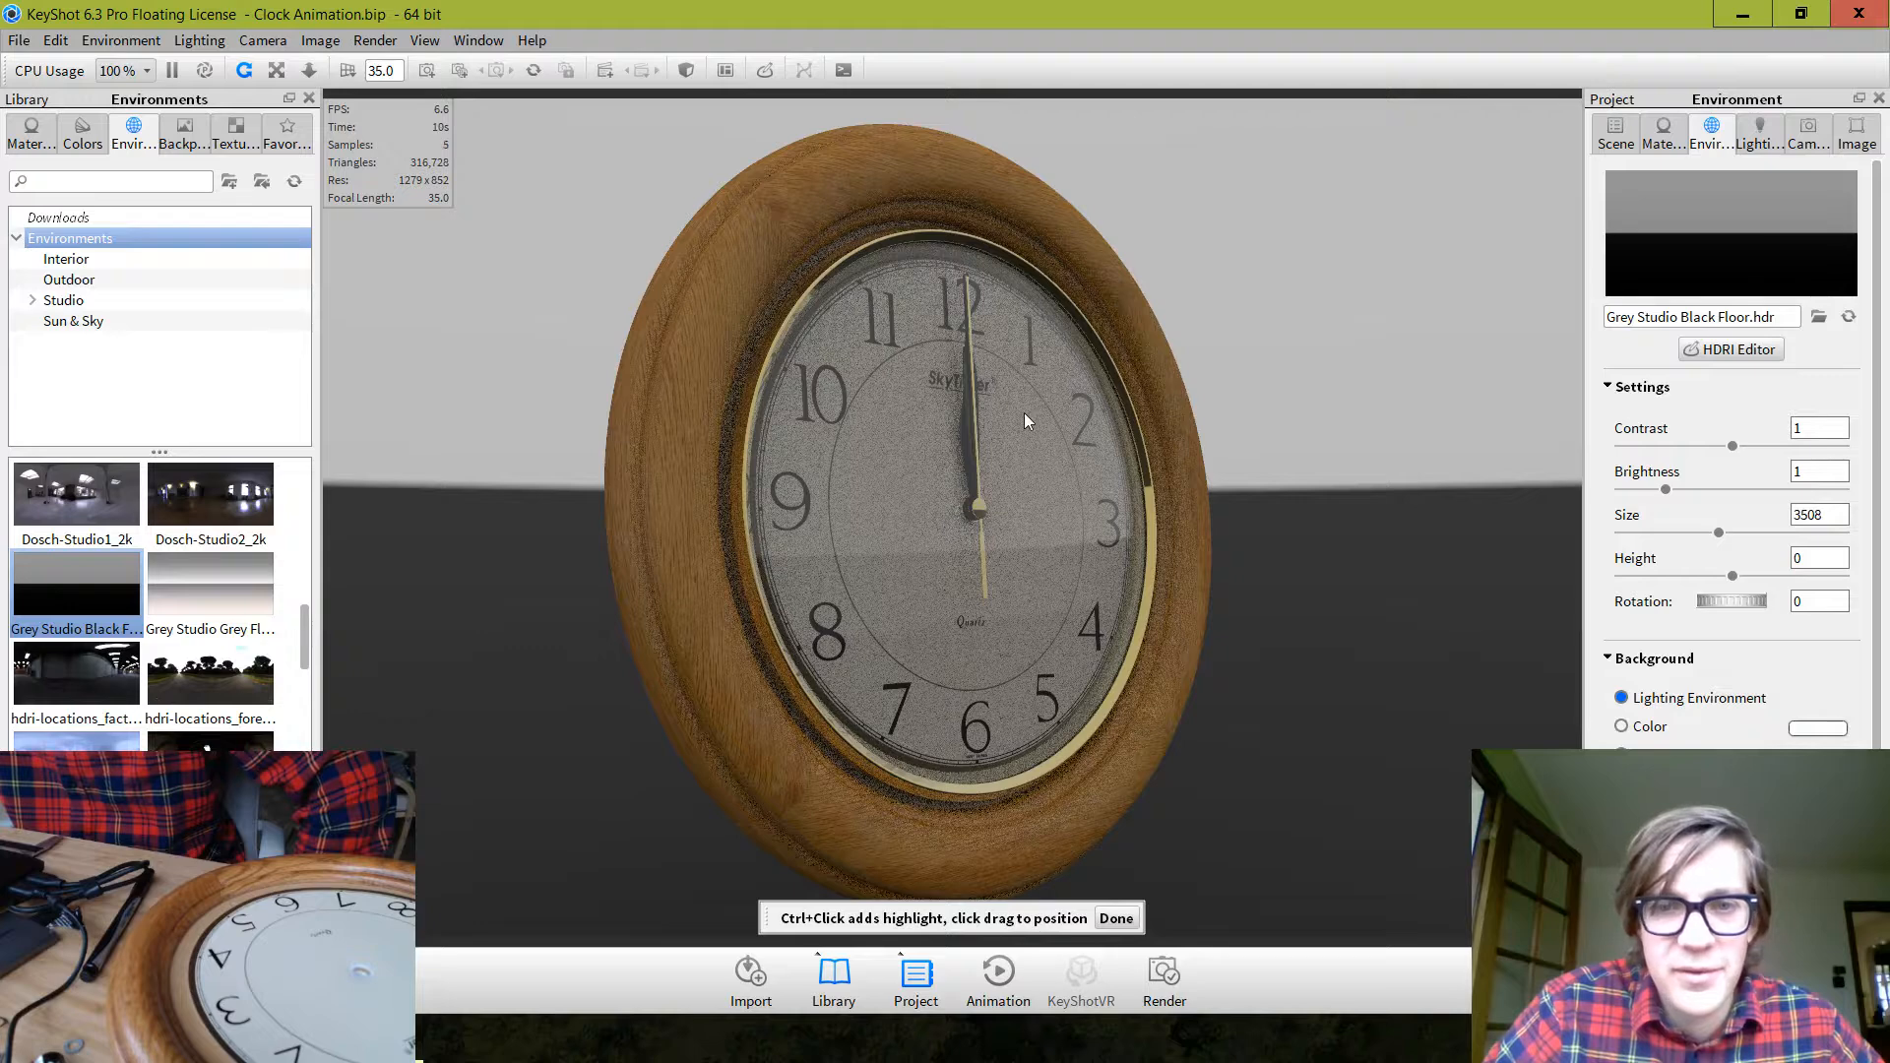
click(1118, 918)
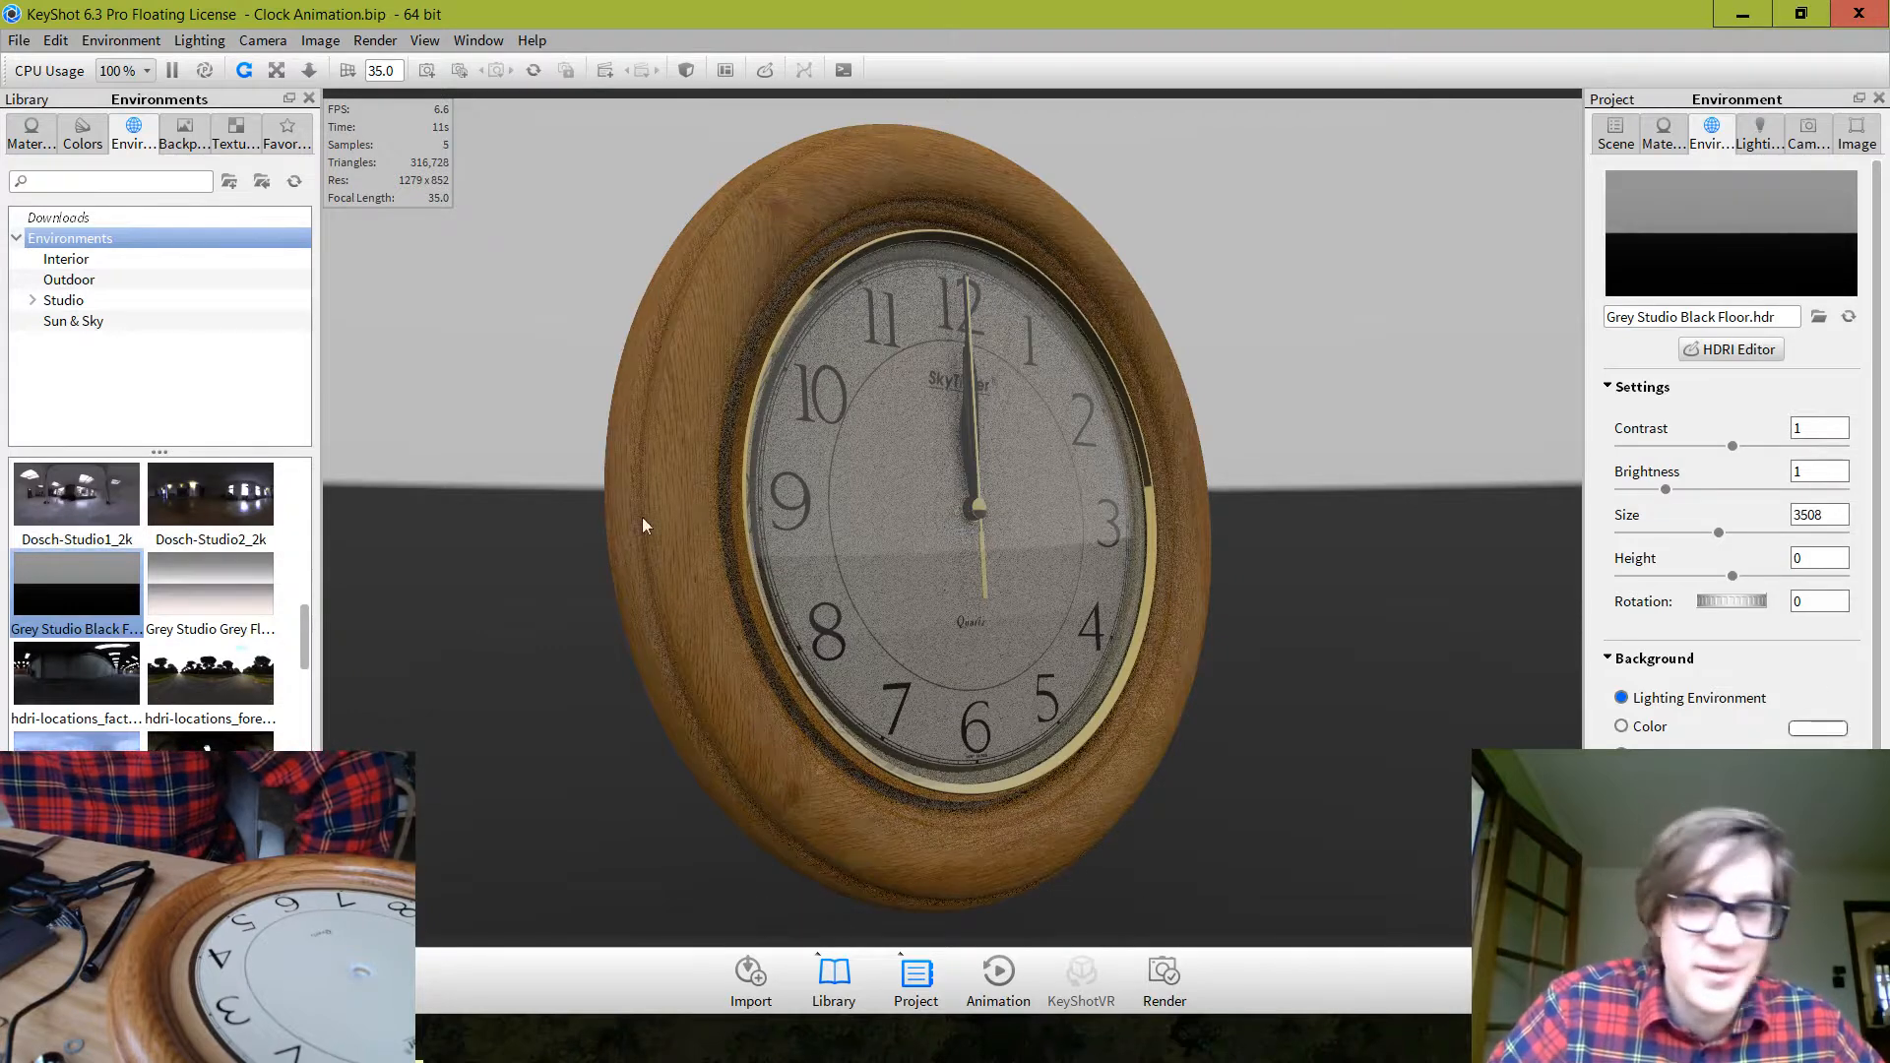
click(1721, 351)
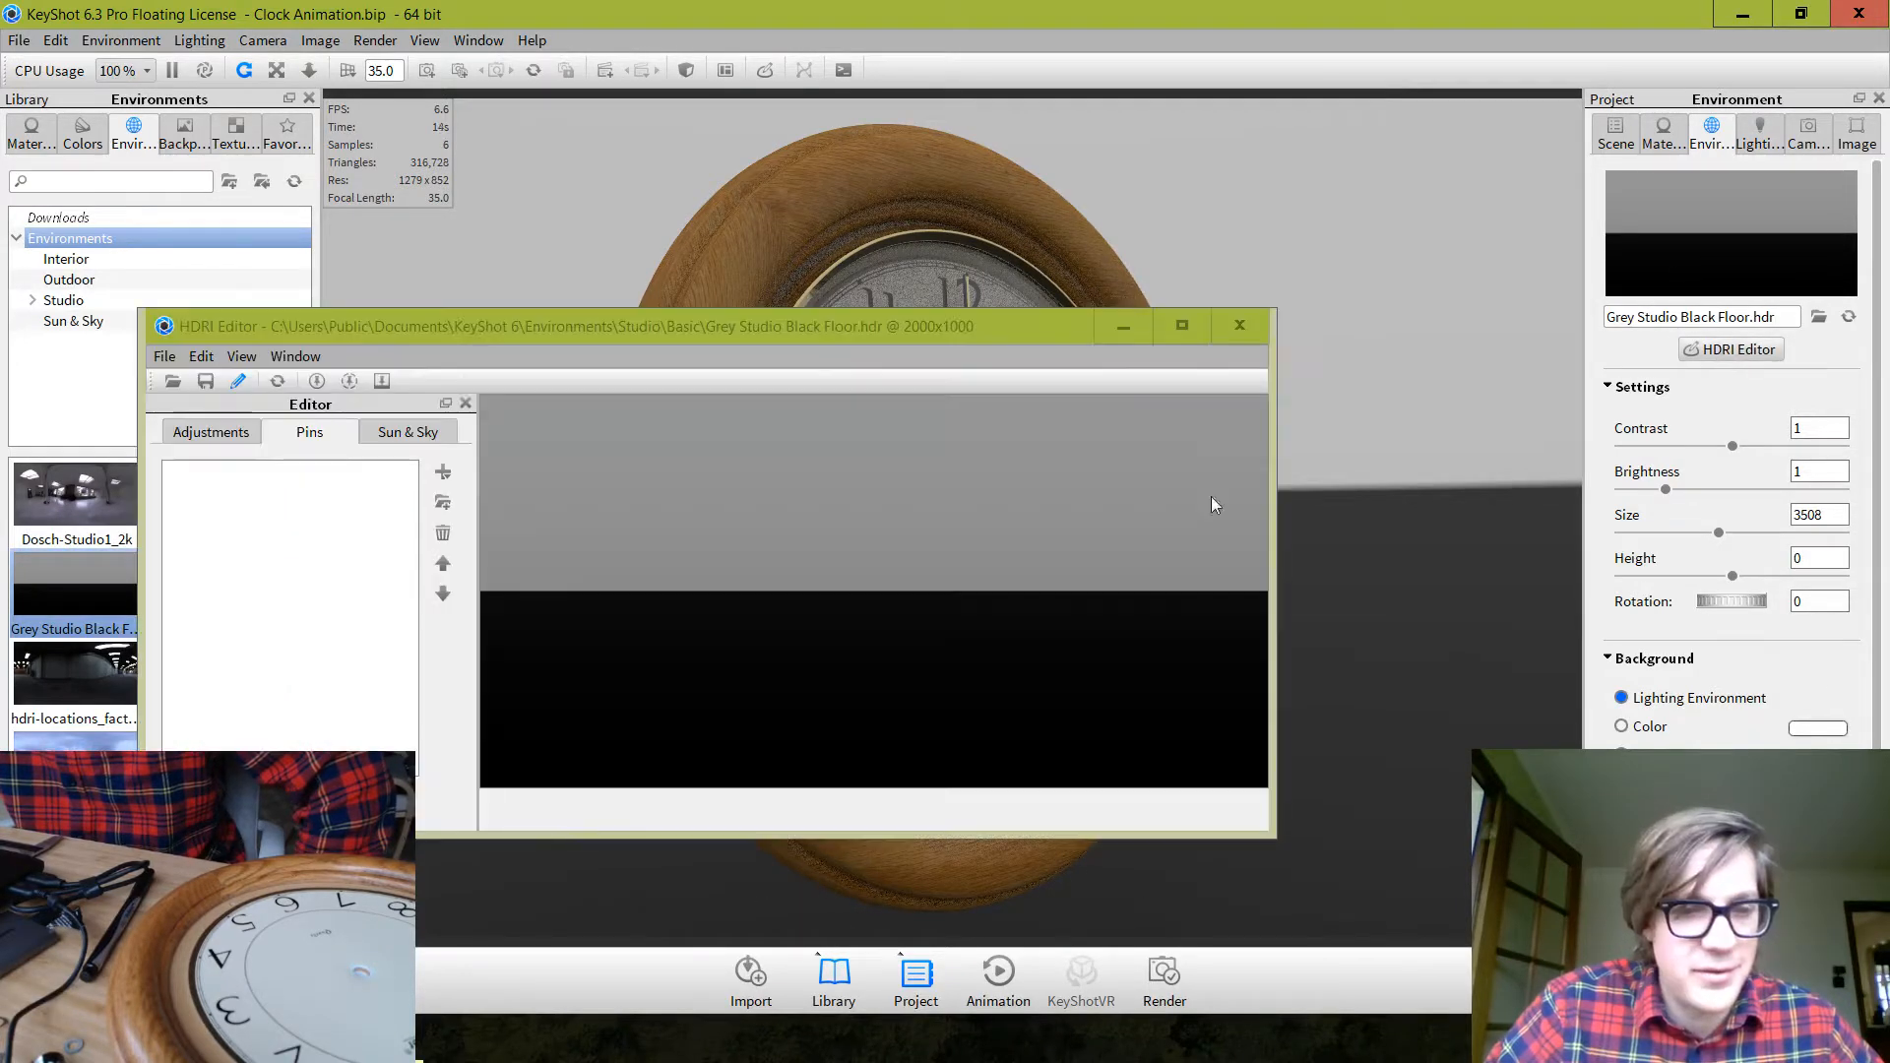
drag(953, 330, 871, 369)
click(364, 512)
click(396, 536)
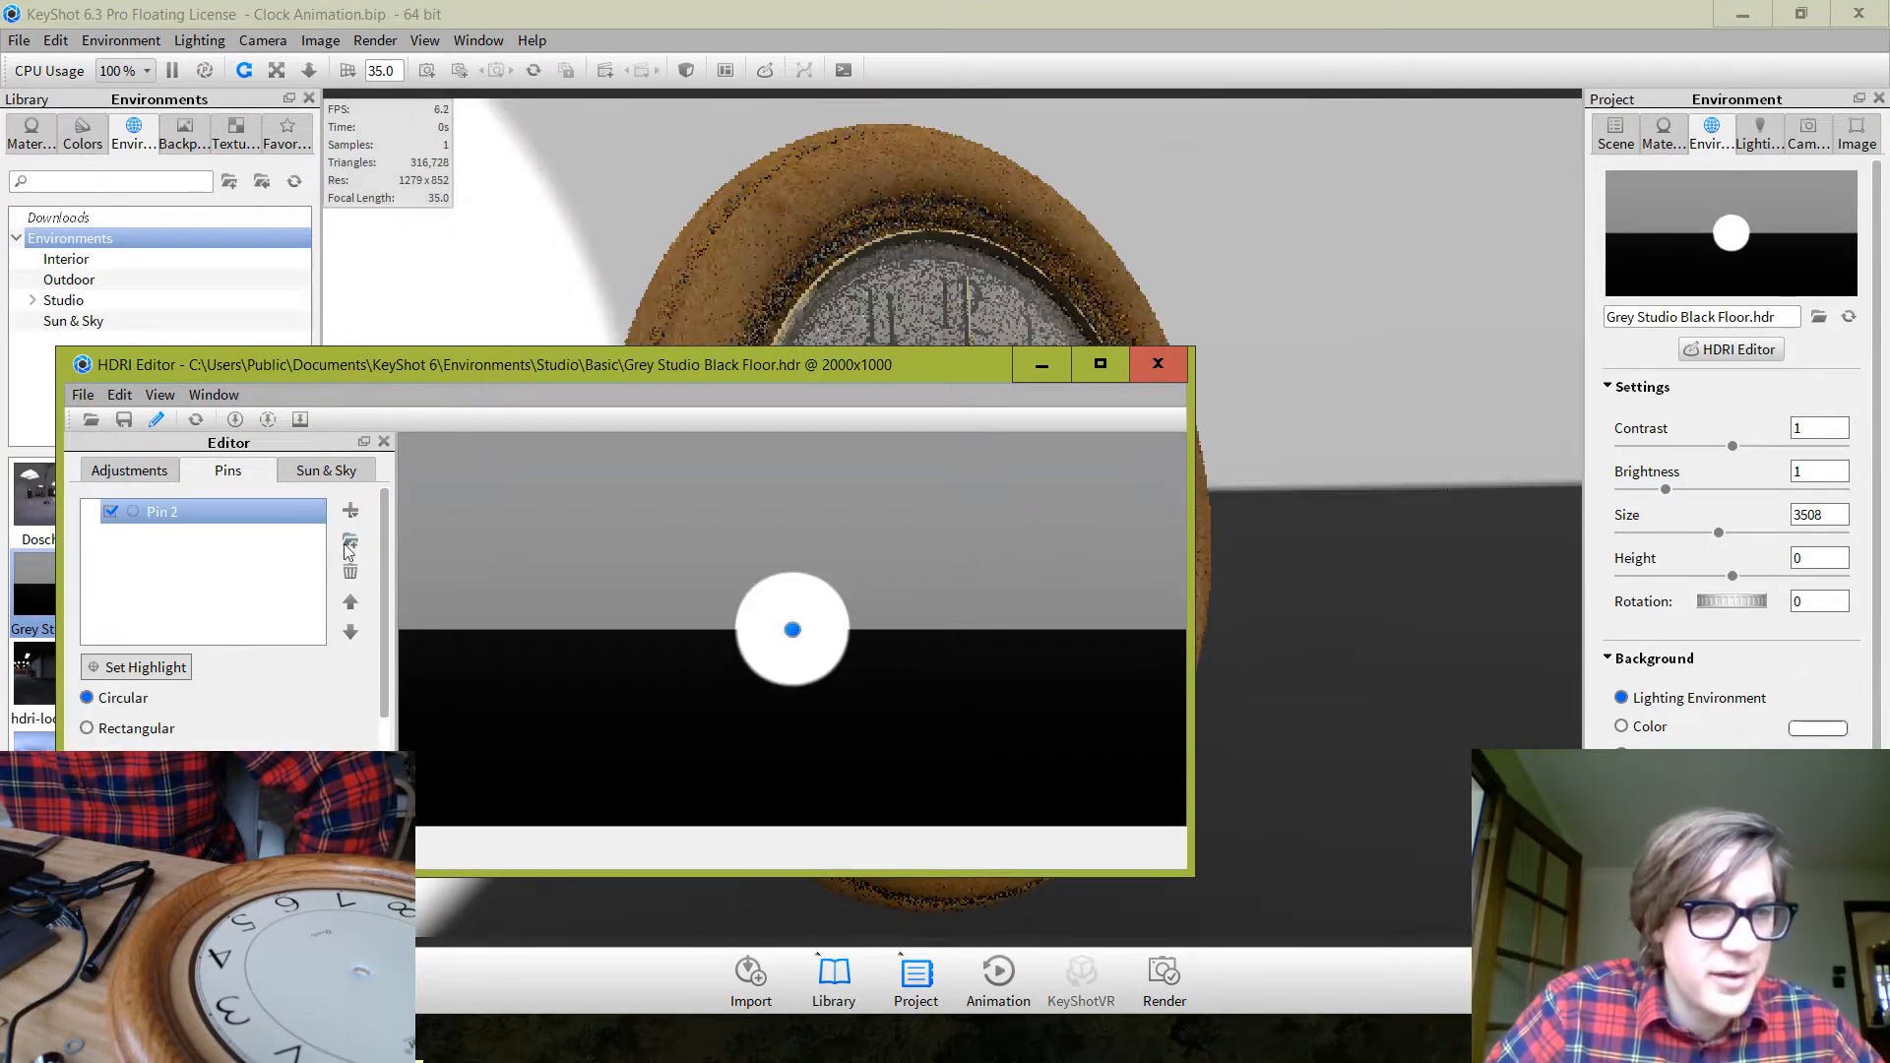
click(354, 574)
Add a highlight pin that reflects in the clock glass near the numerals 12 and 1, and return to the HDRI Editor
click(350, 511)
click(394, 611)
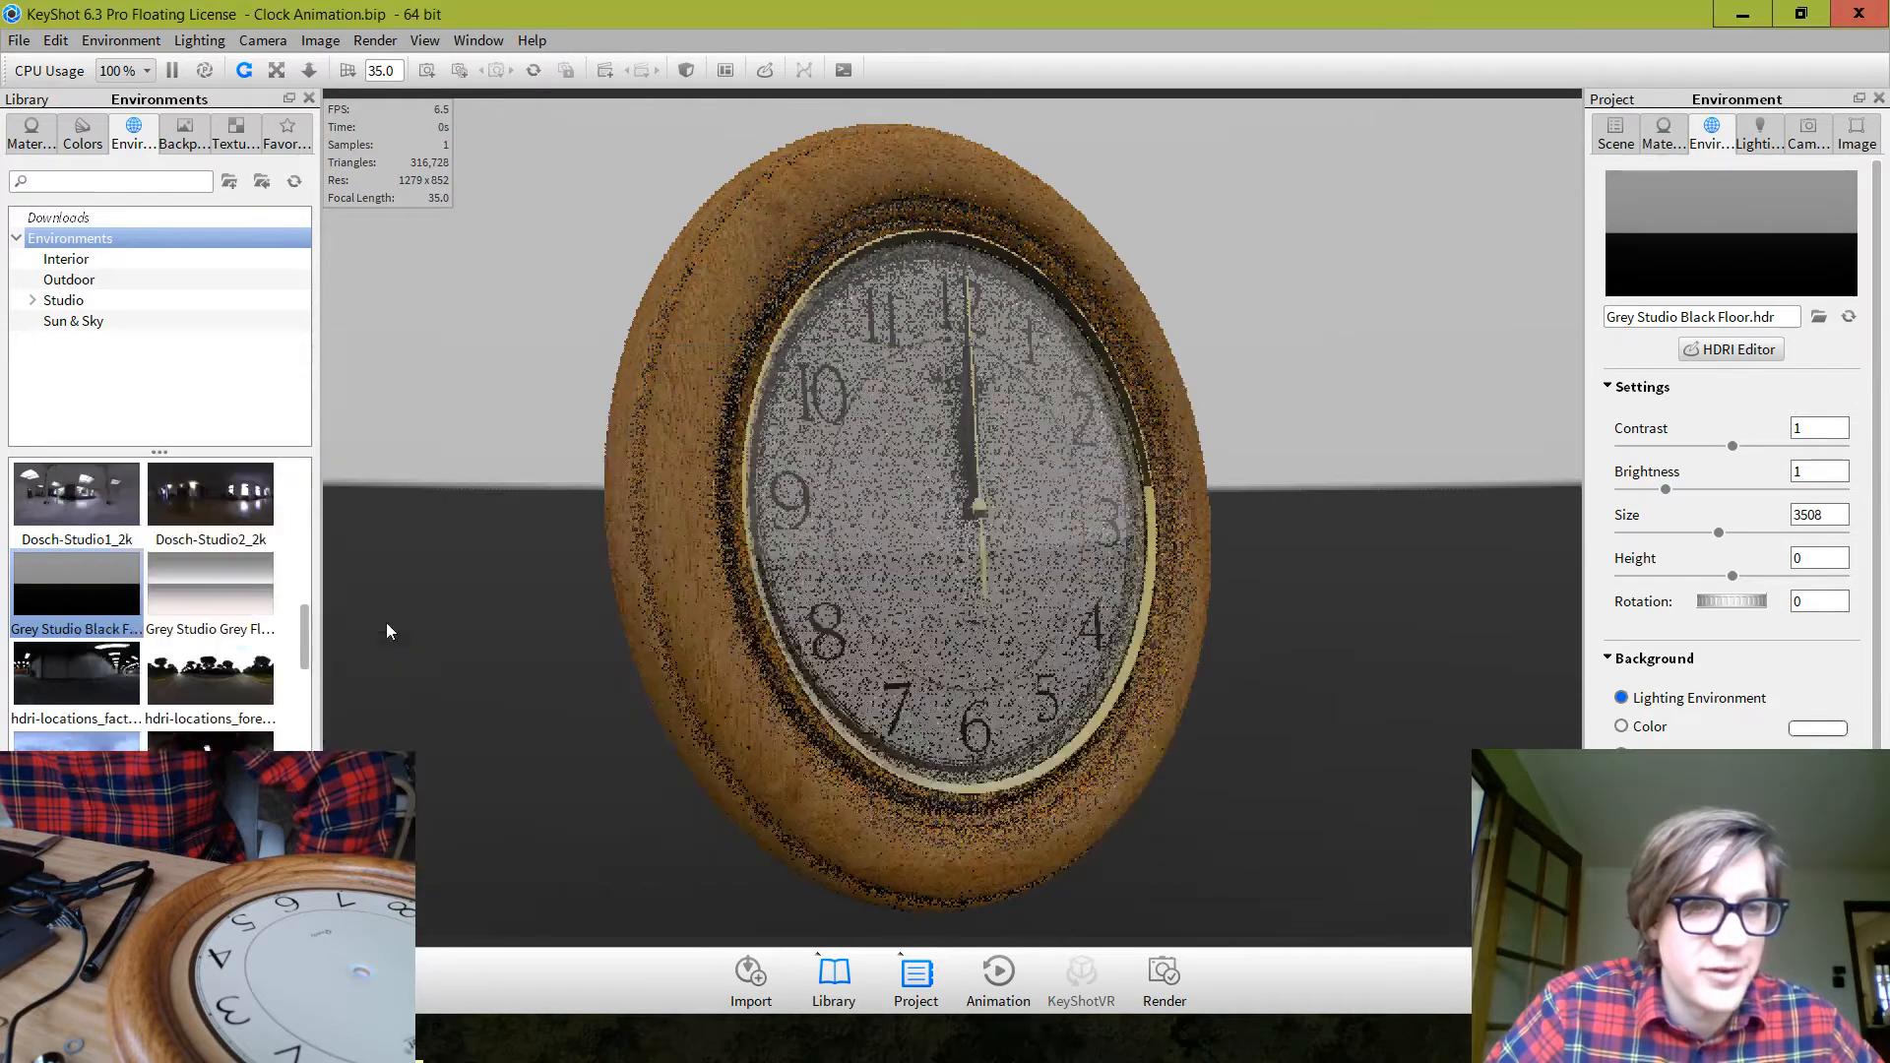
click(997, 398)
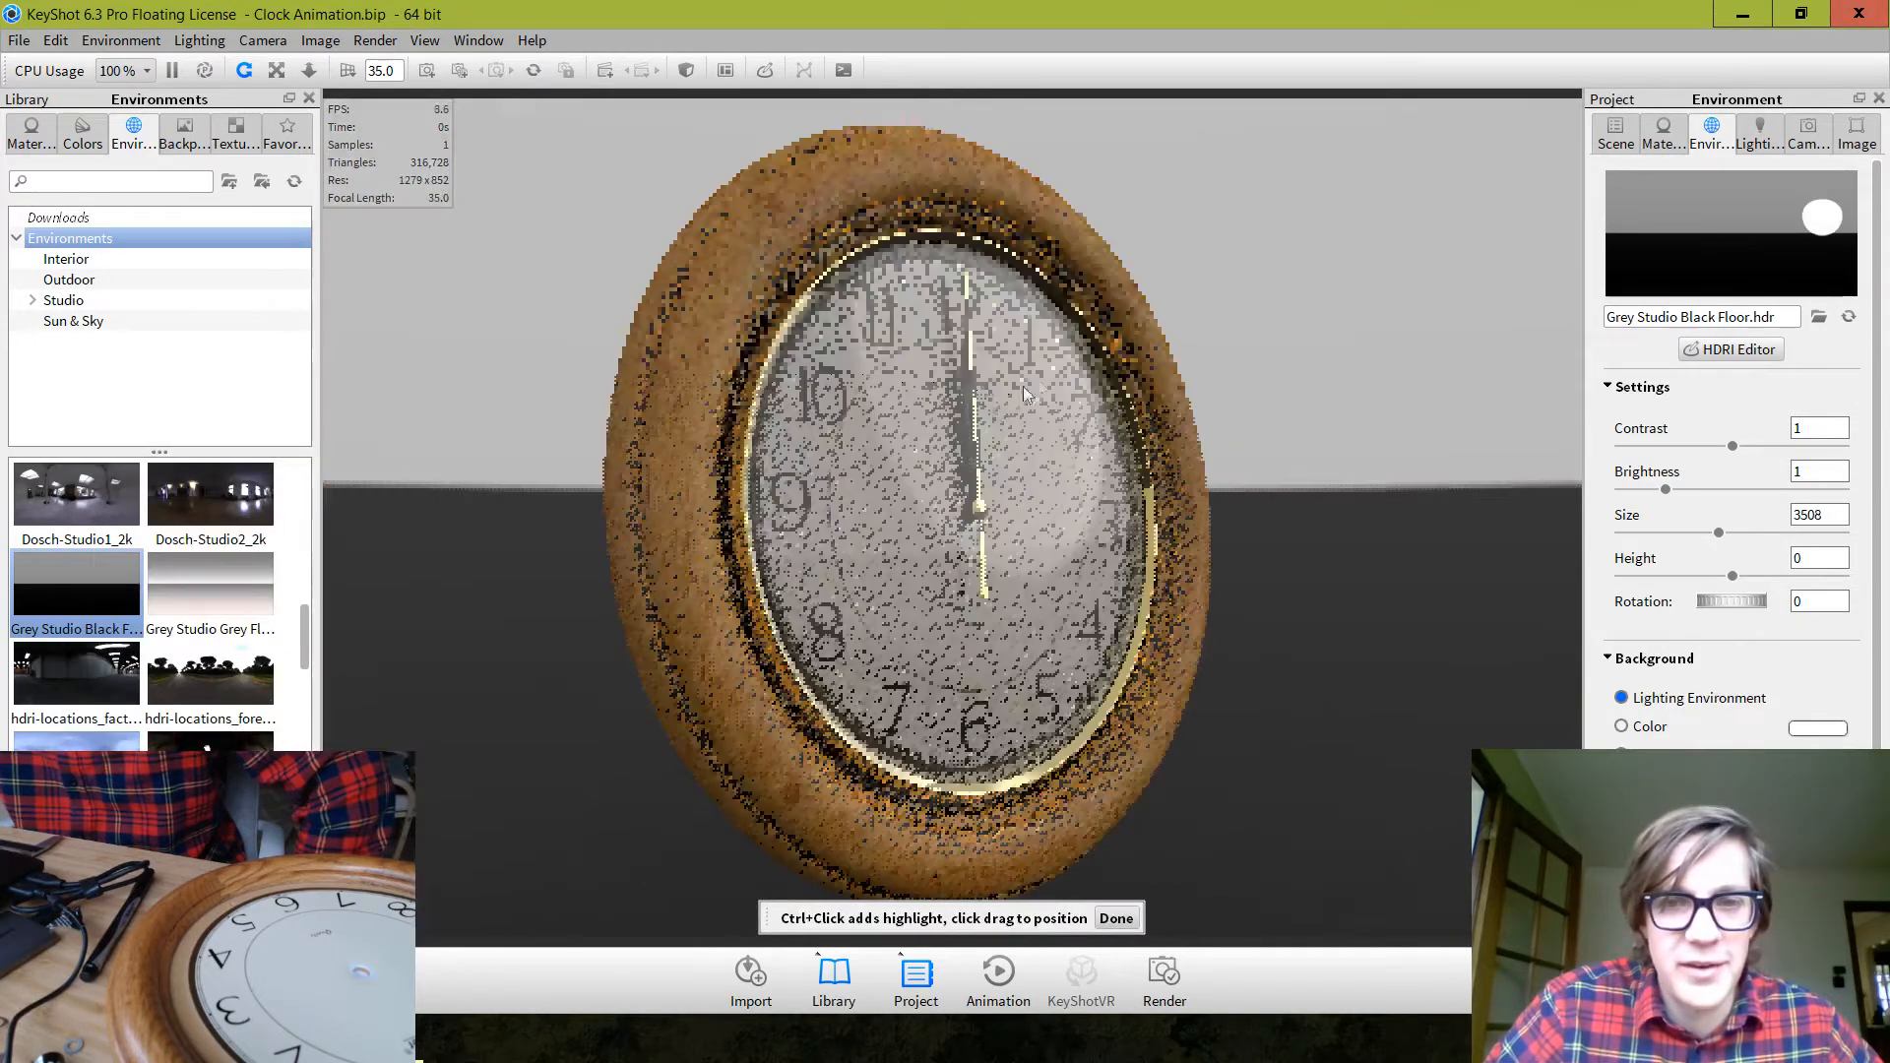
drag(1055, 364, 1002, 333)
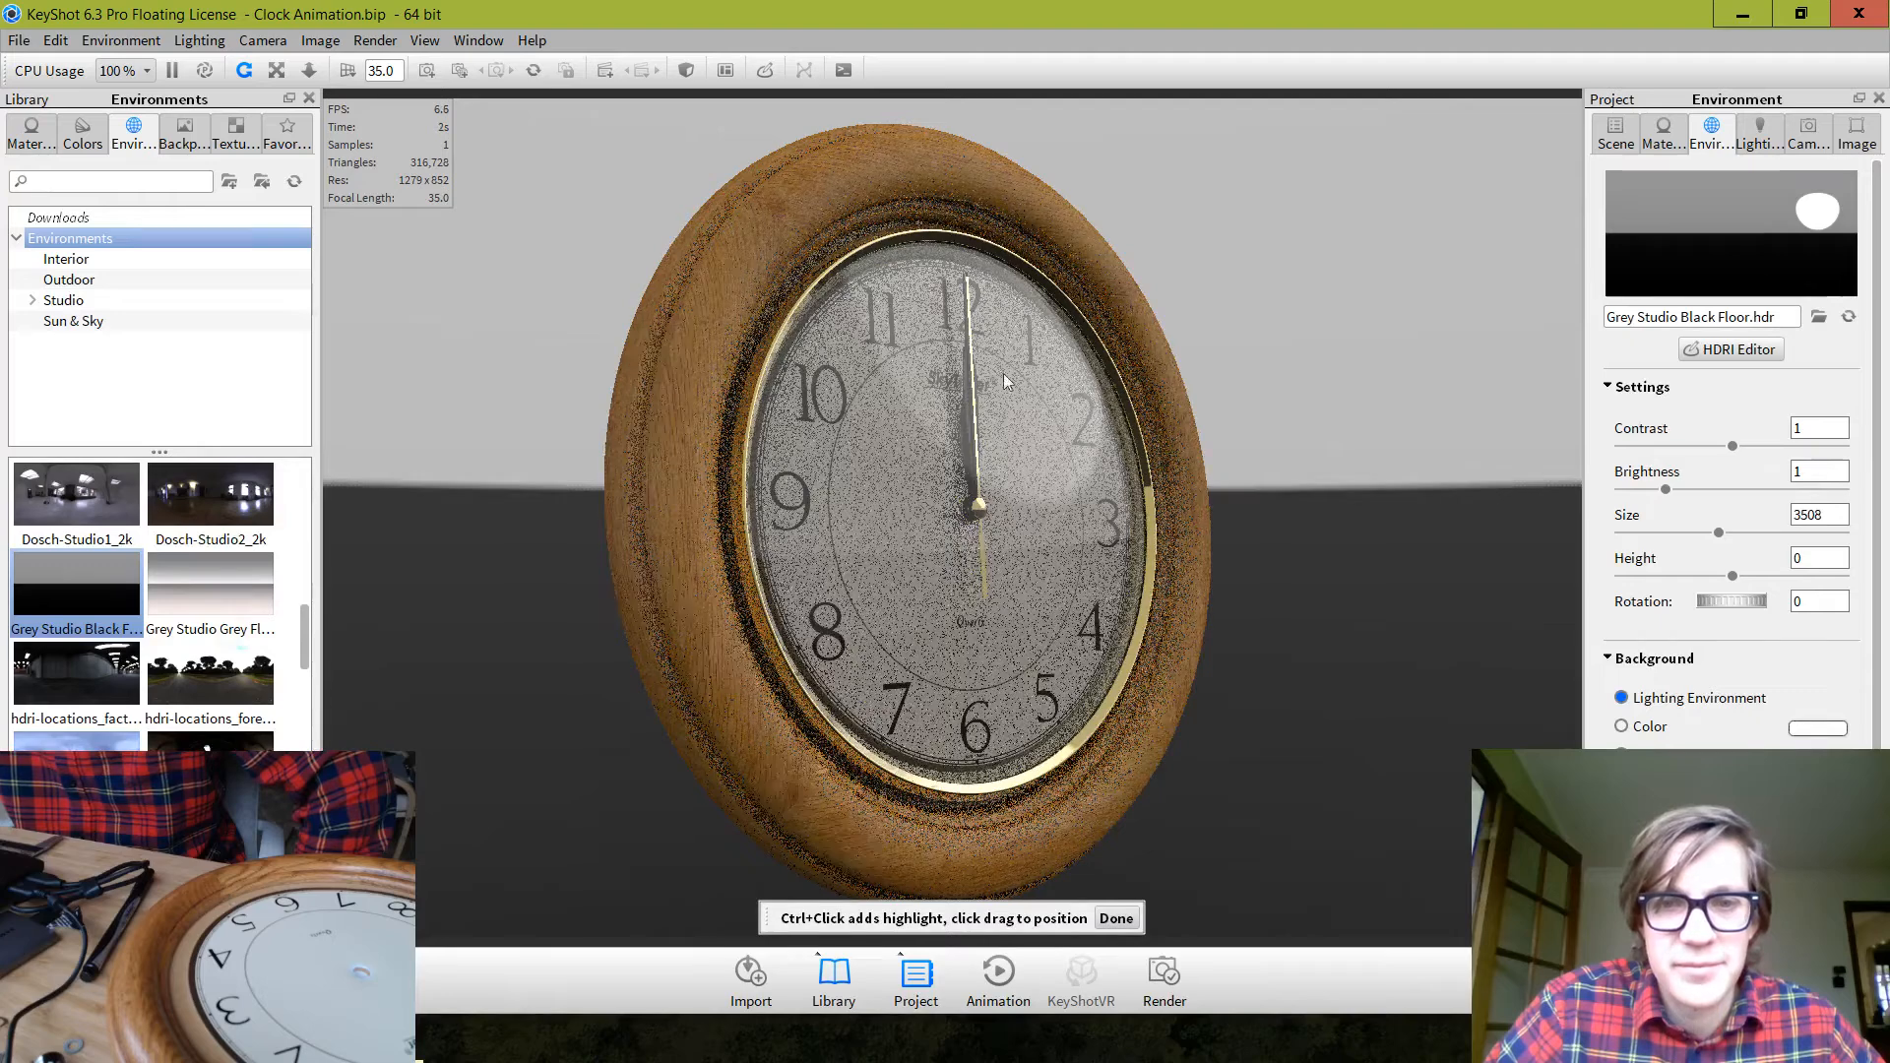
click(1116, 918)
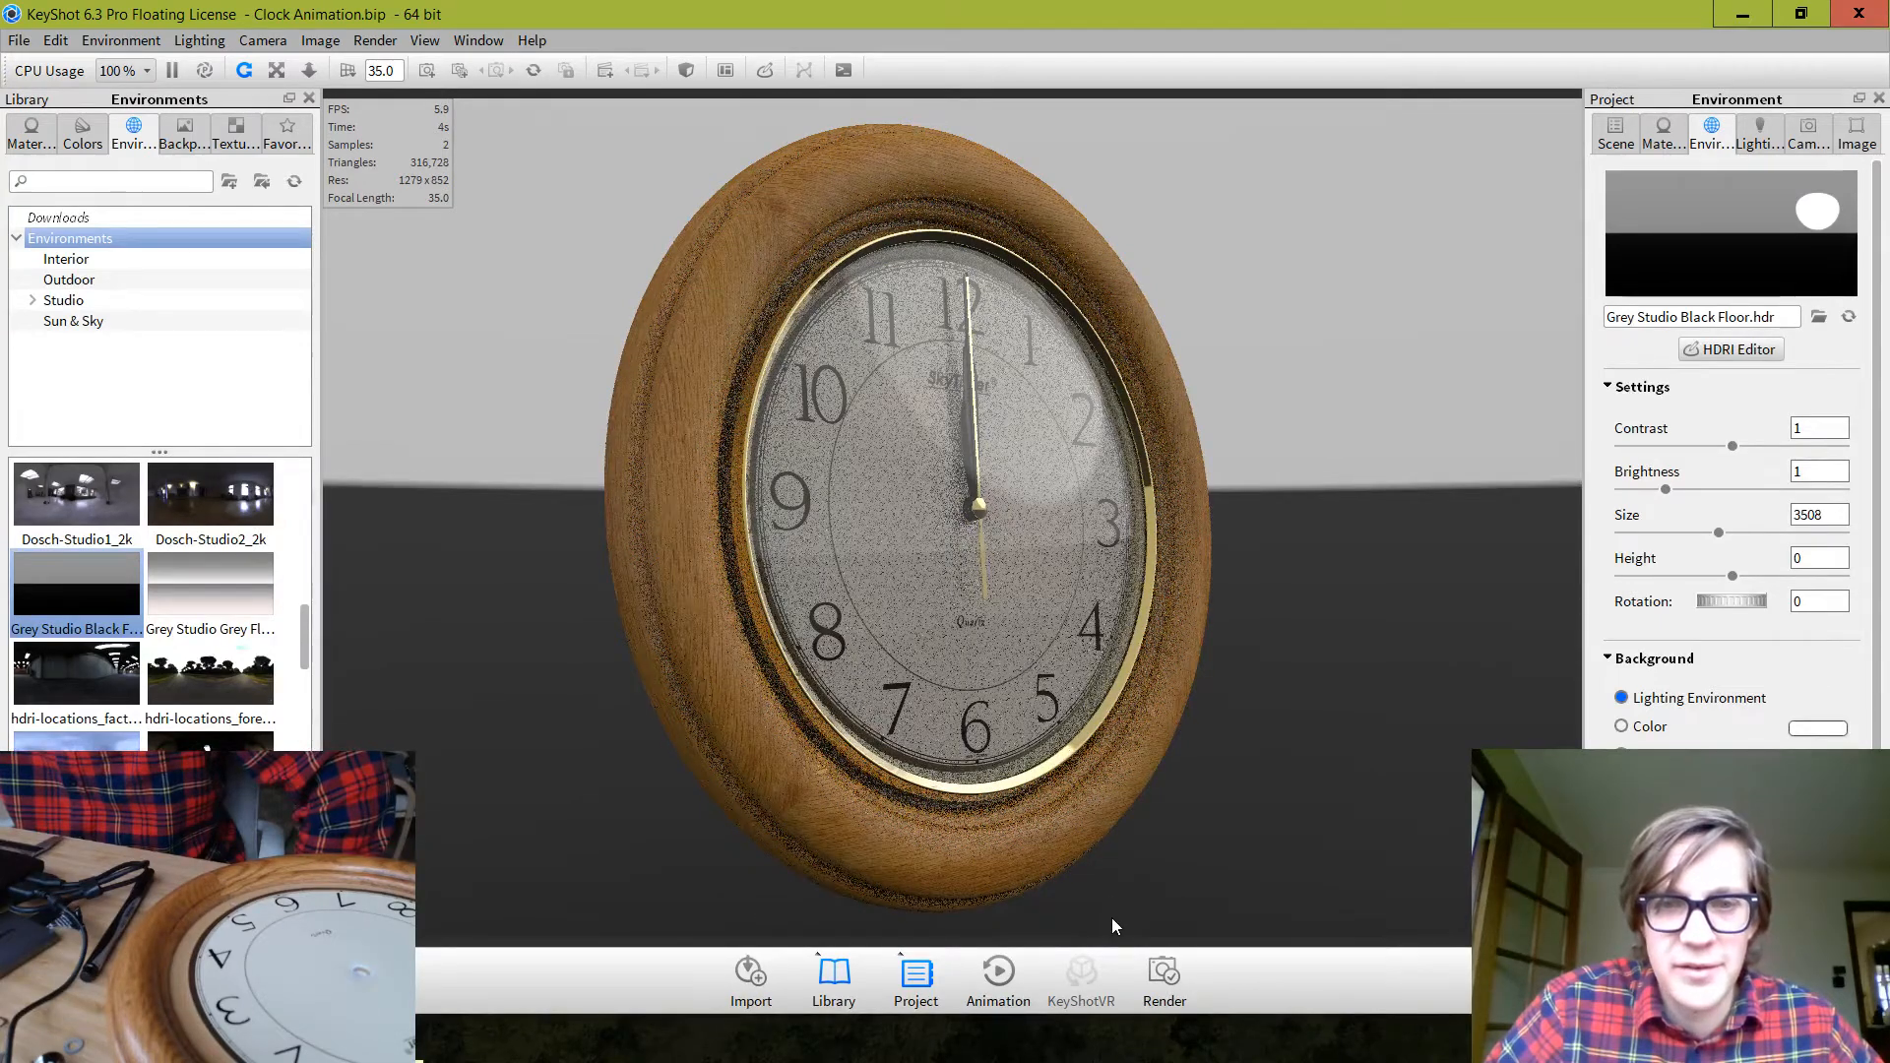
click(1723, 350)
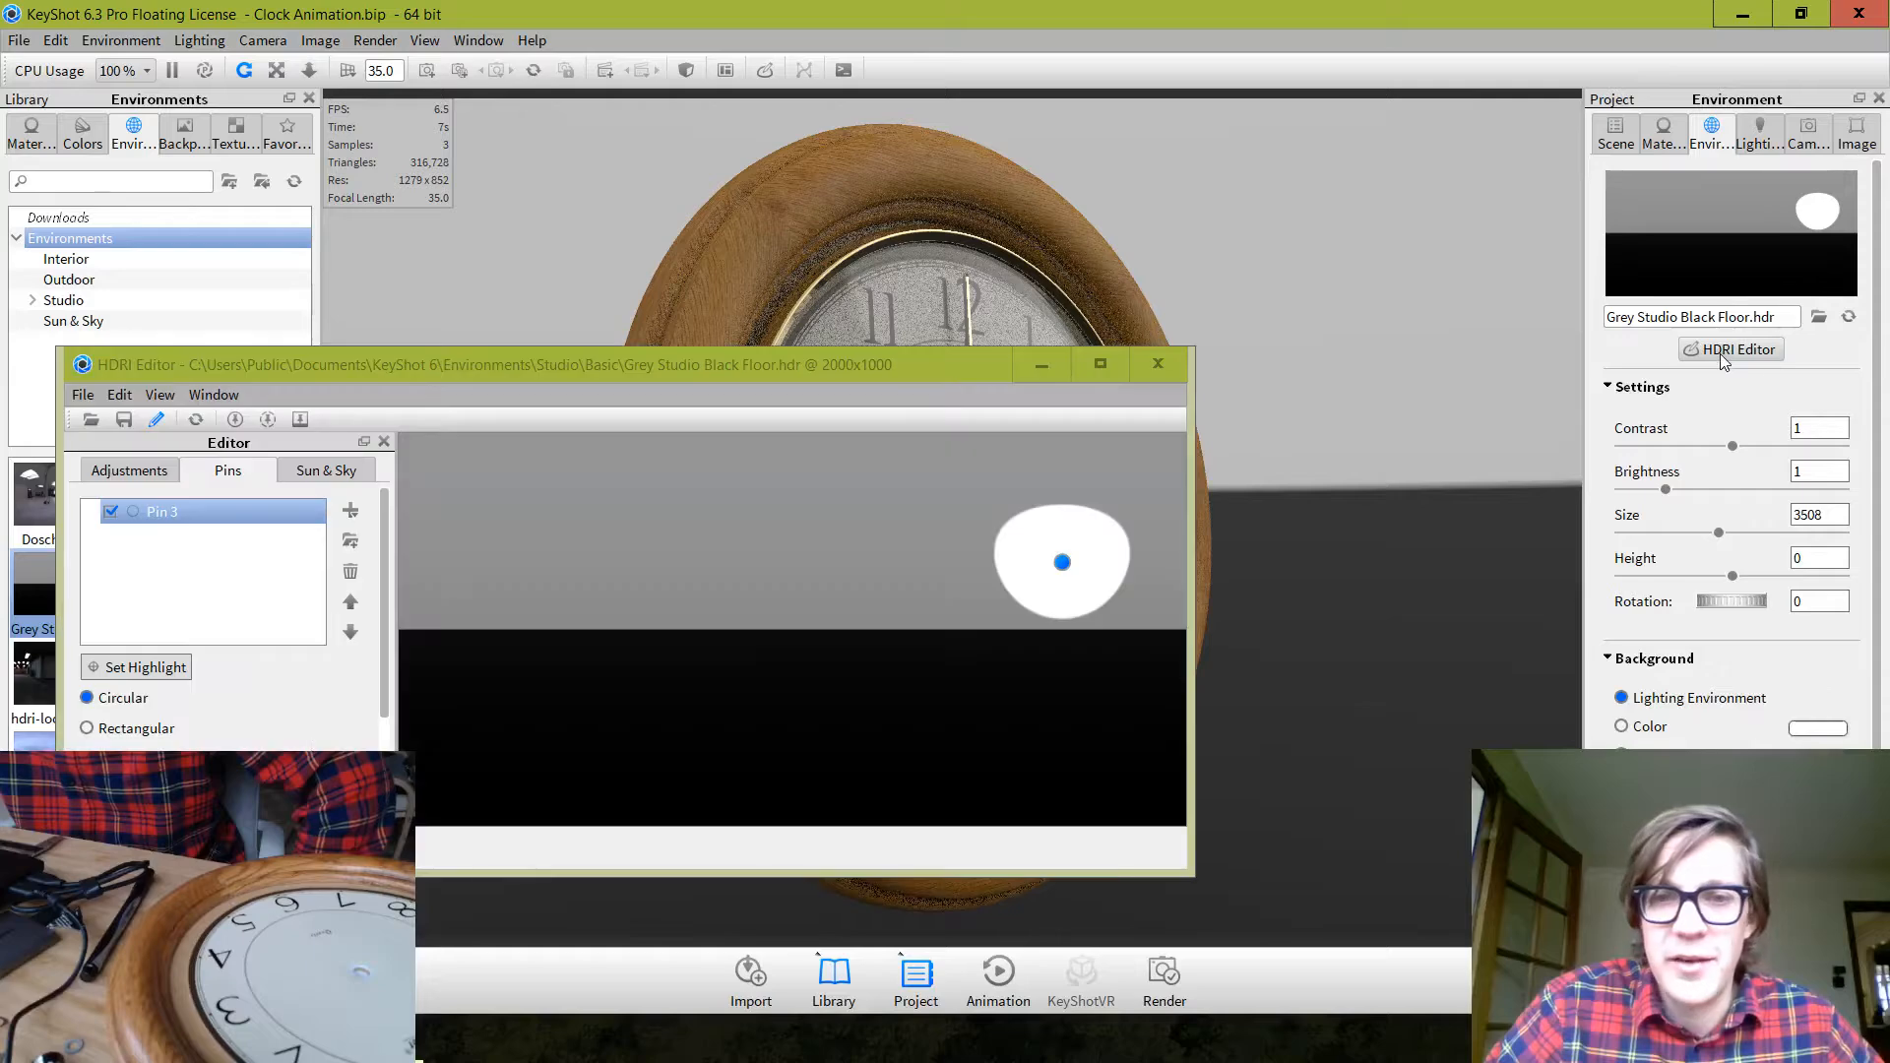
Set the glass highlight pin's radius to 50 and its falloff to 0.25
click(1063, 564)
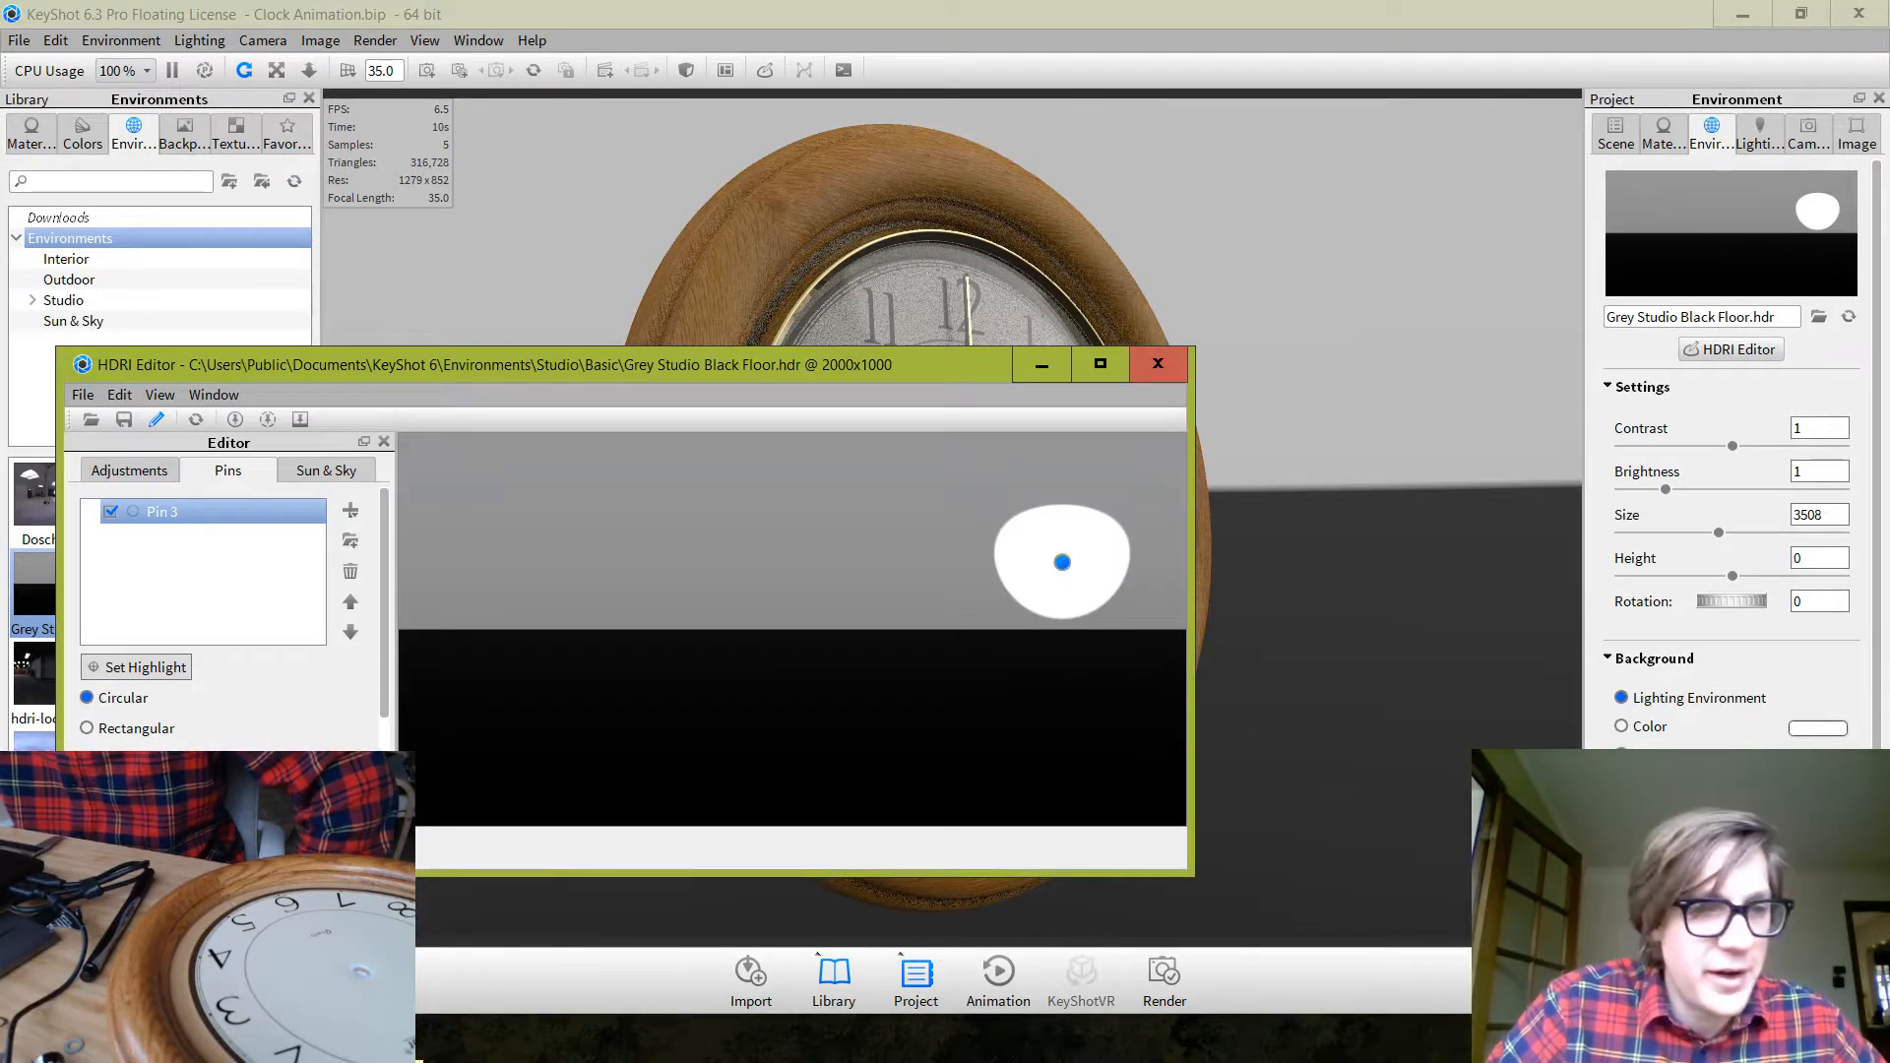
scroll(219, 725, down, 2)
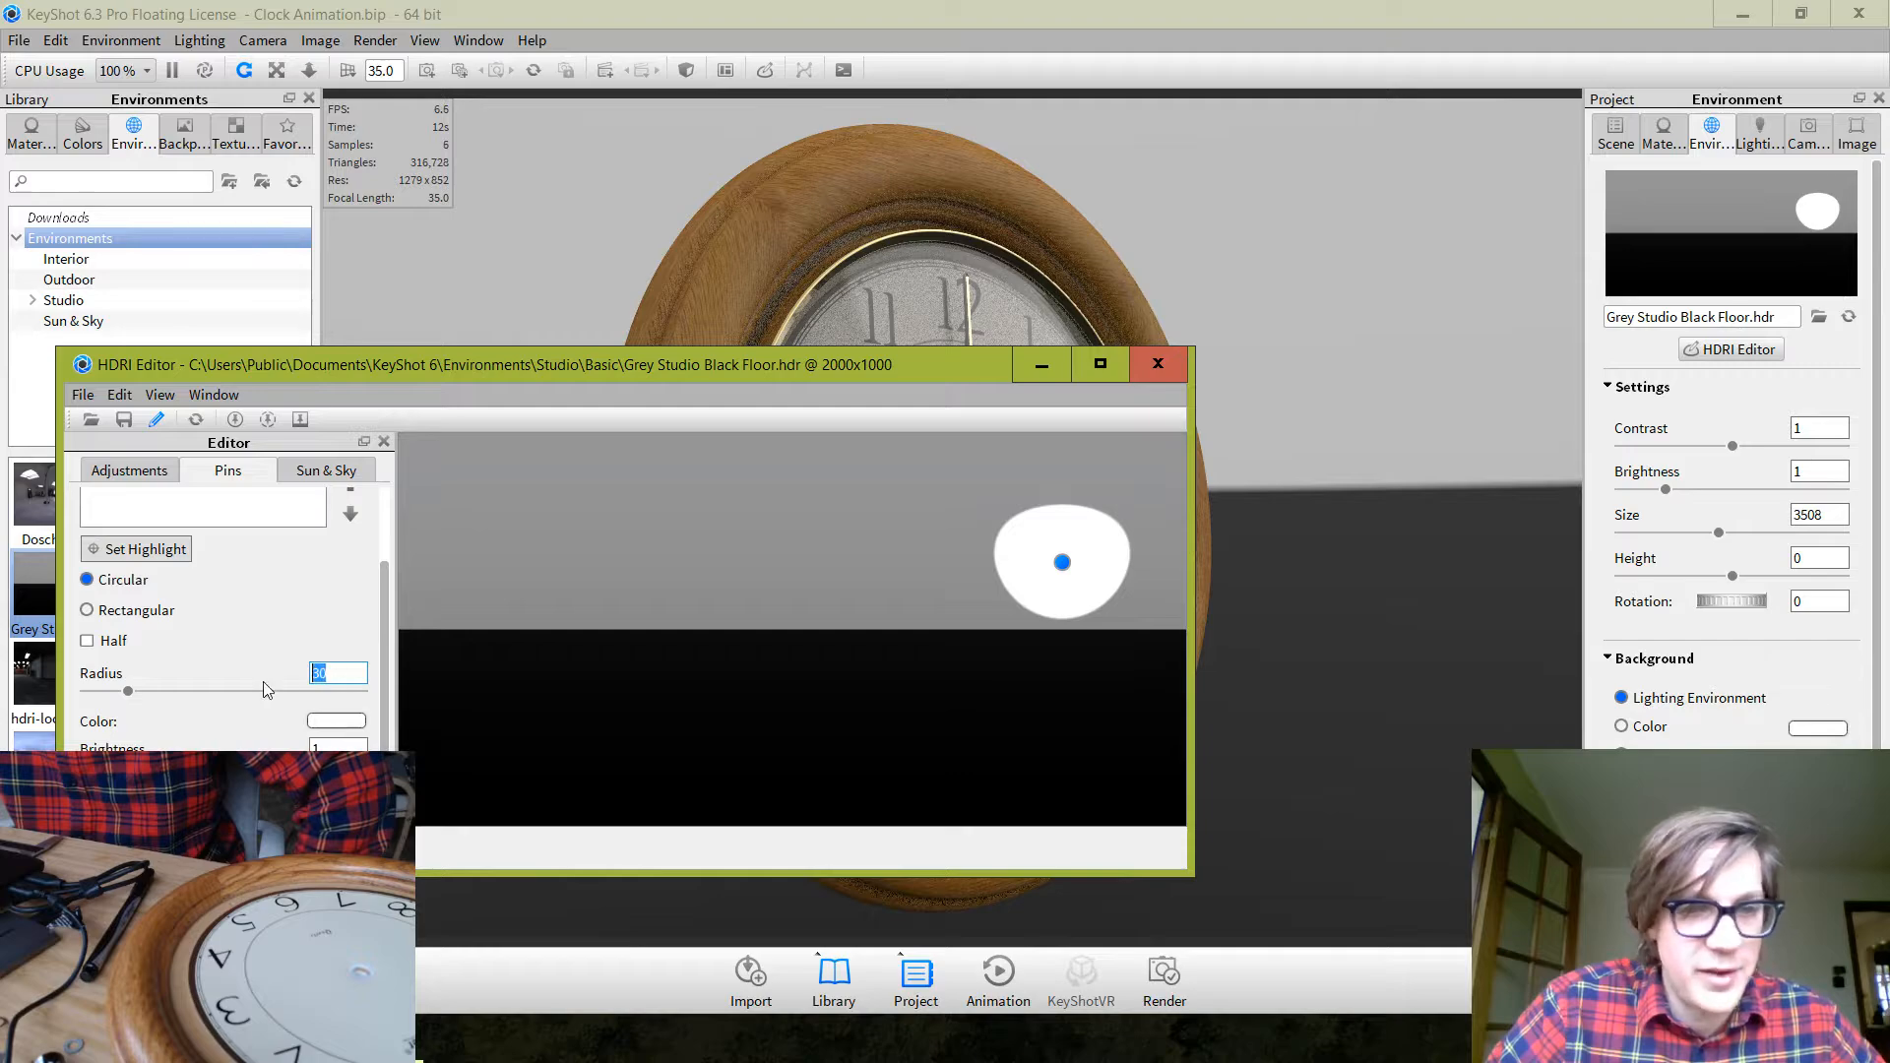
text(50)
key(Return)
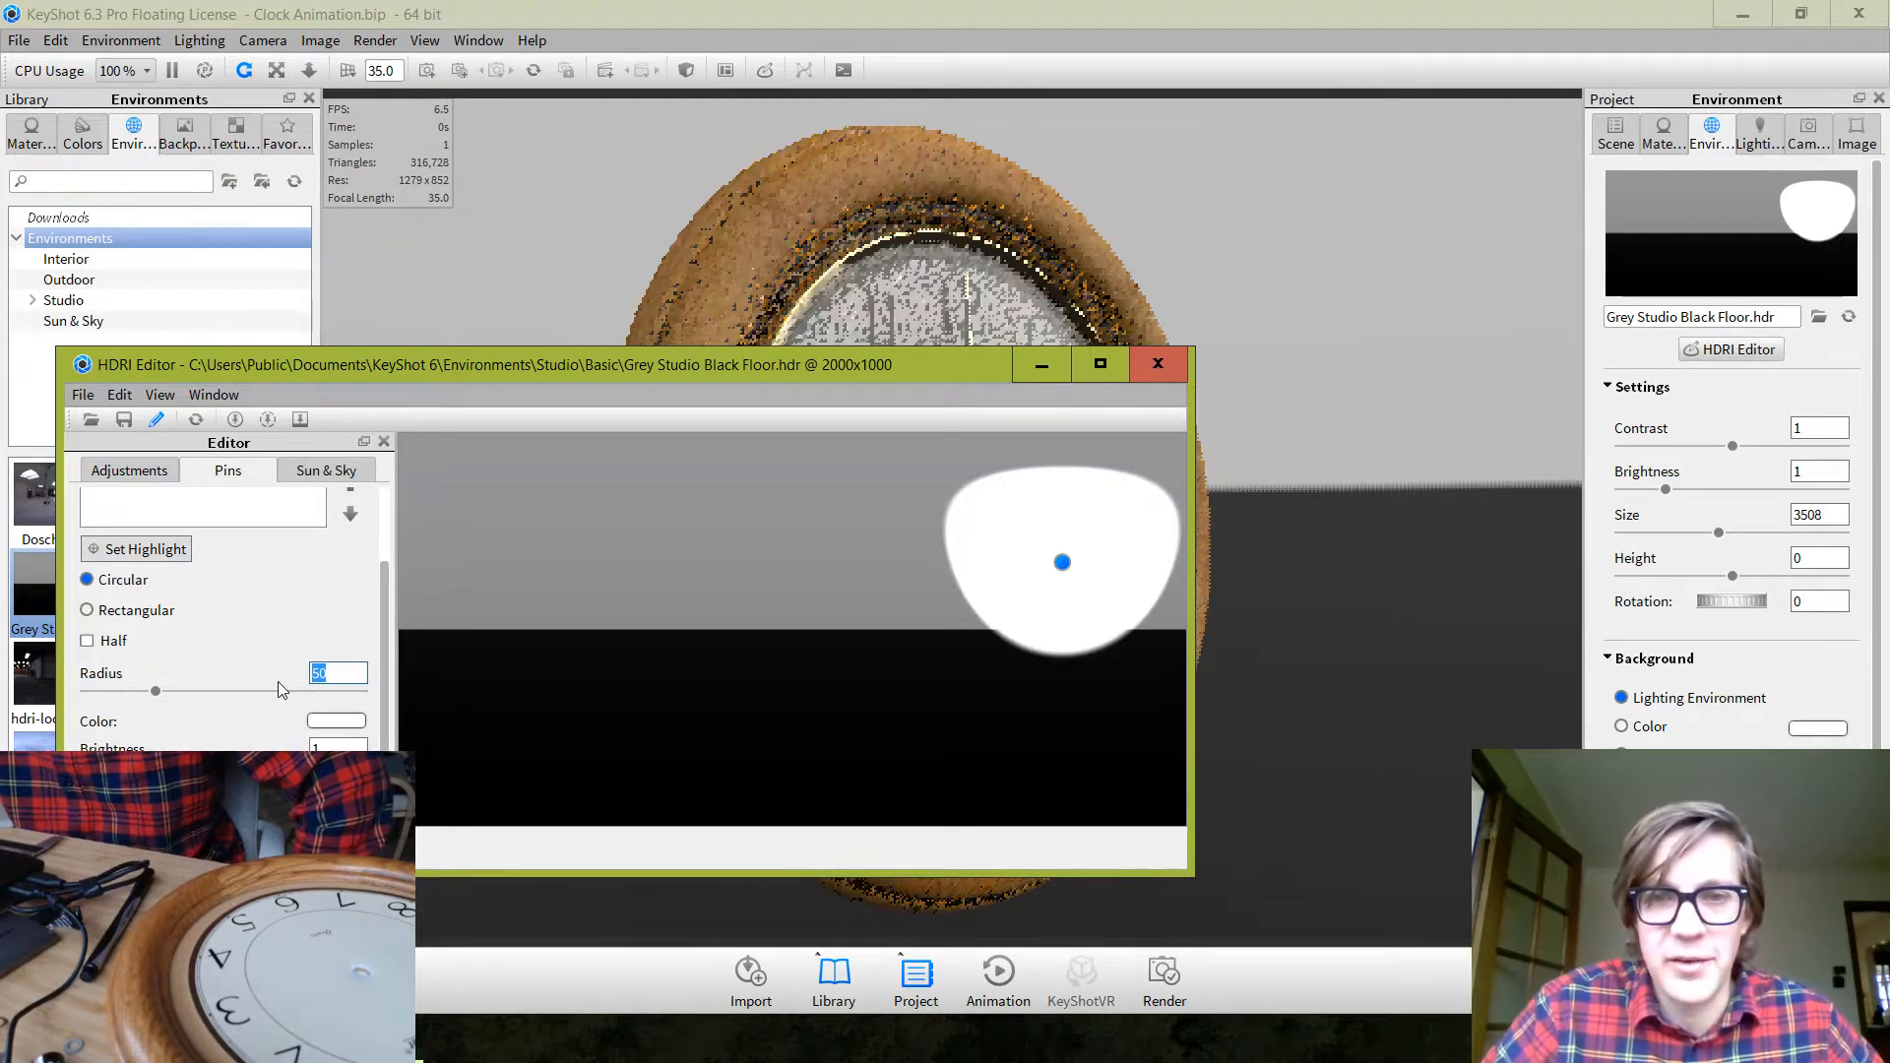
drag(577, 367, 641, 299)
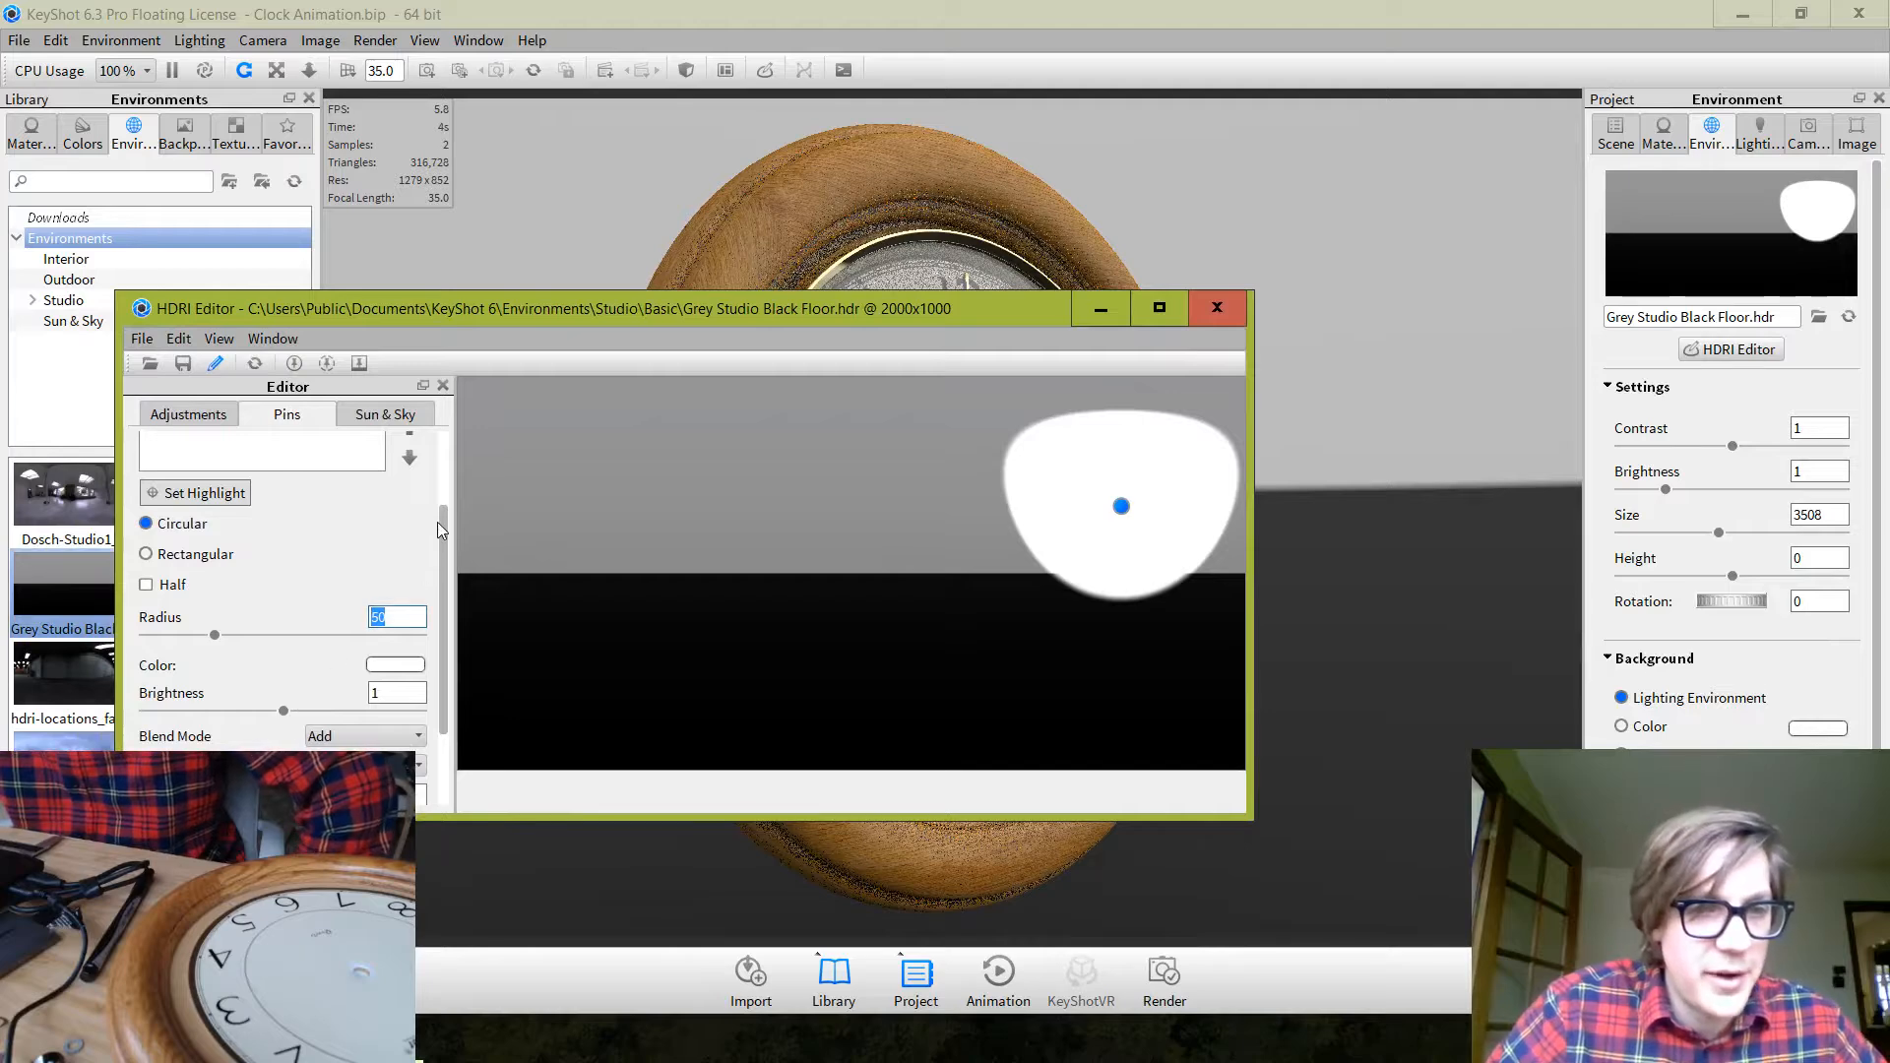
drag(444, 623, 439, 715)
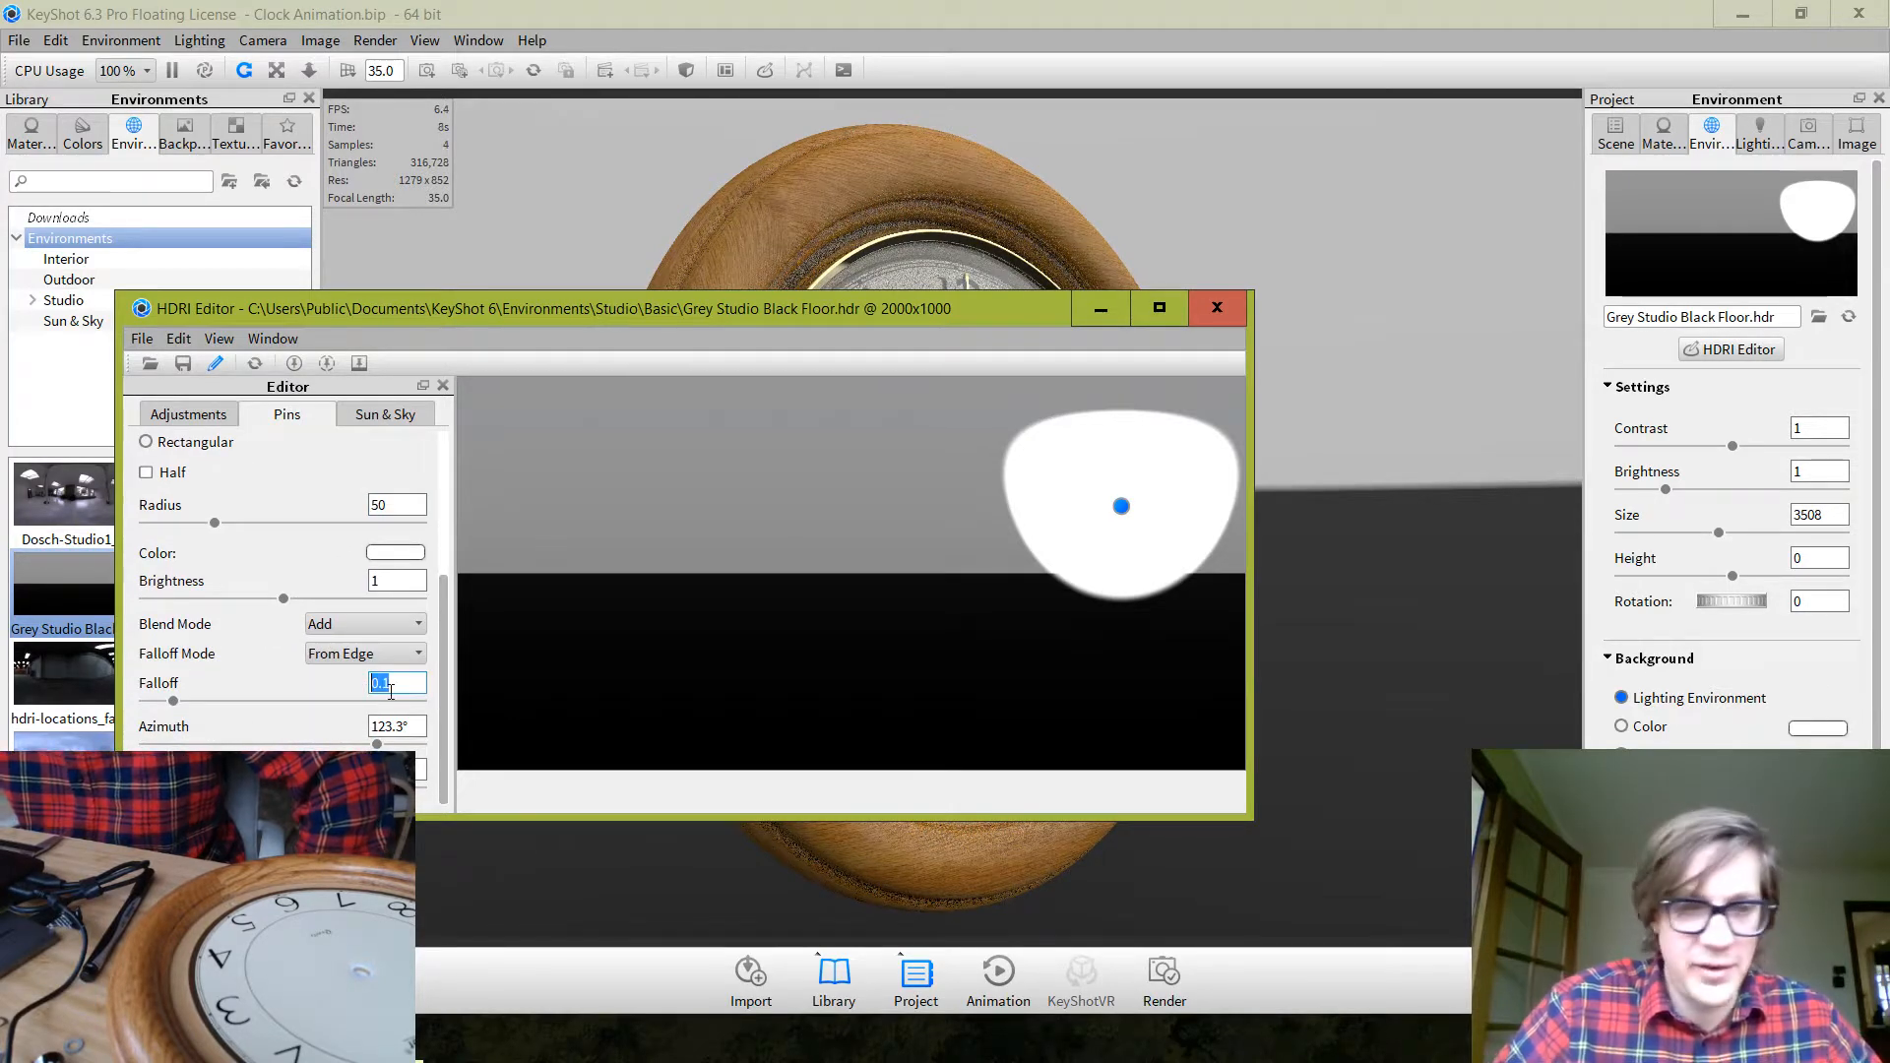
text(5)
key(Return)
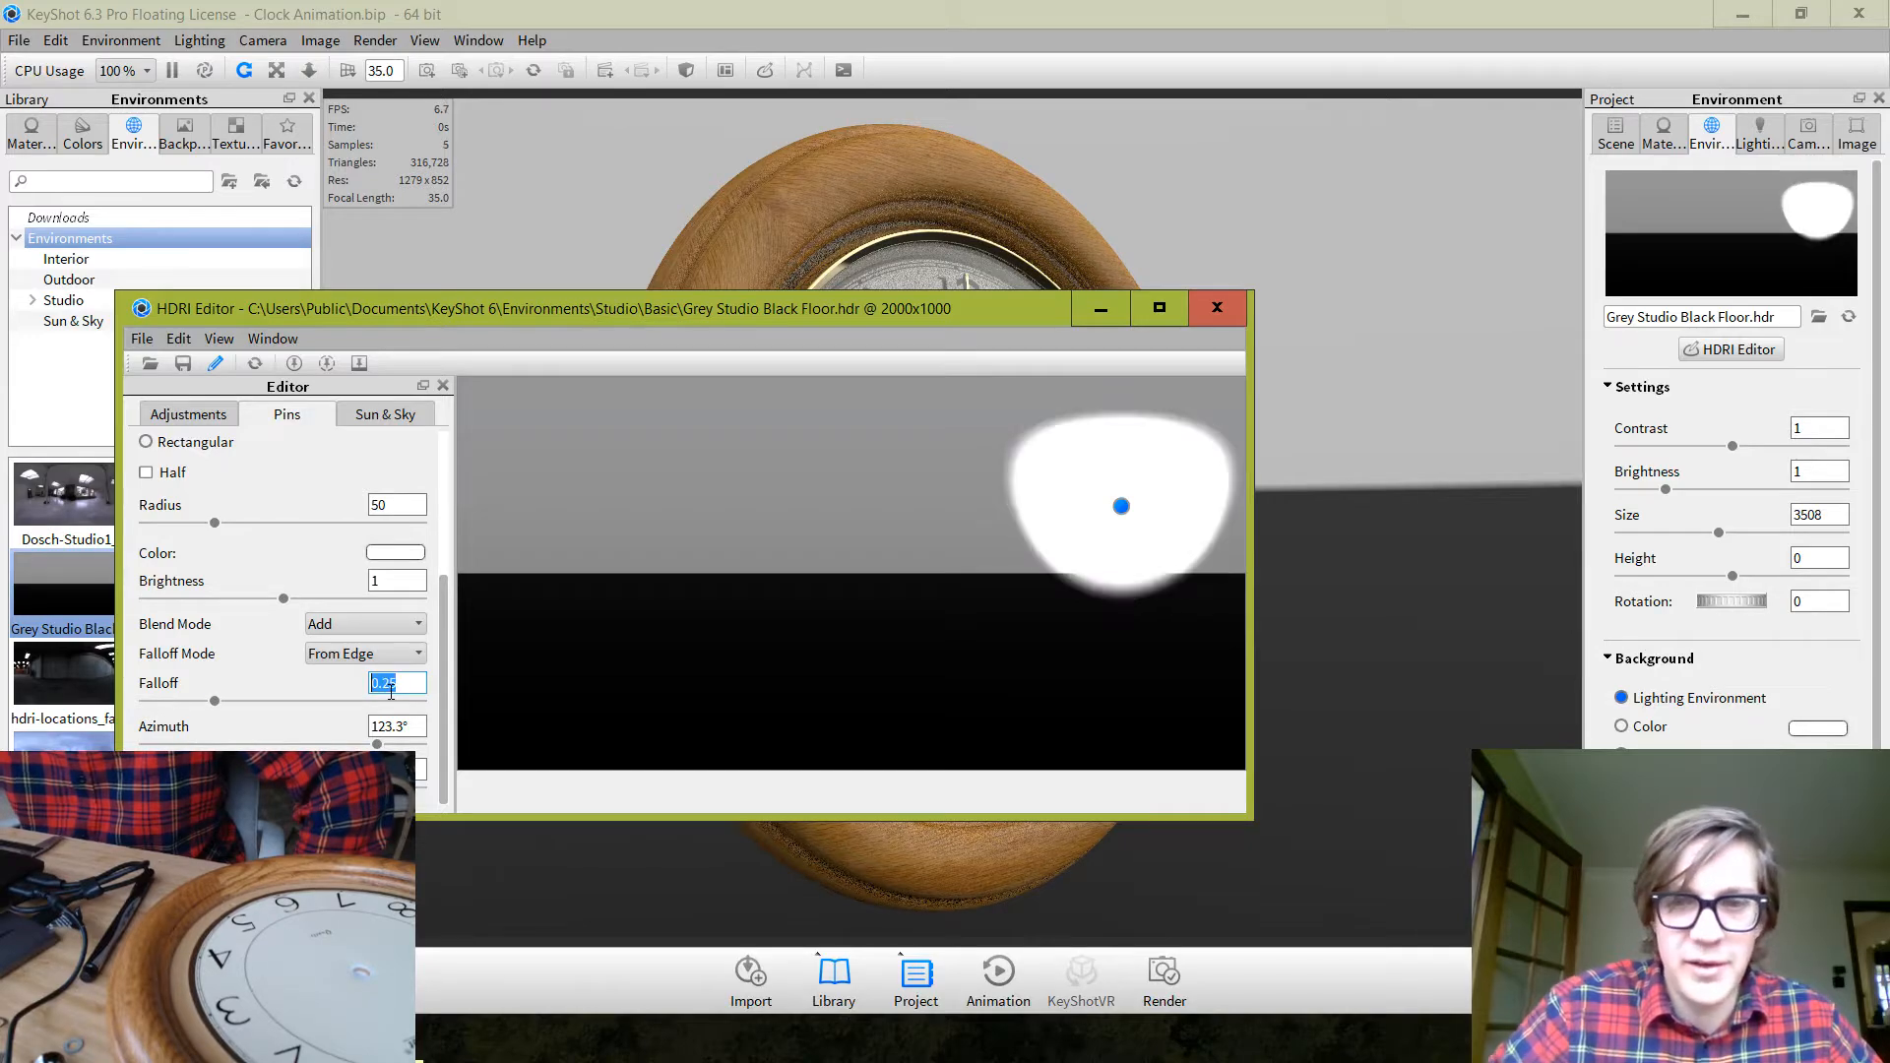
Set the glass highlight pin's brightness to 2 and uncover the clock to check the reflection
drag(598, 309, 576, 640)
drag(558, 309, 558, 317)
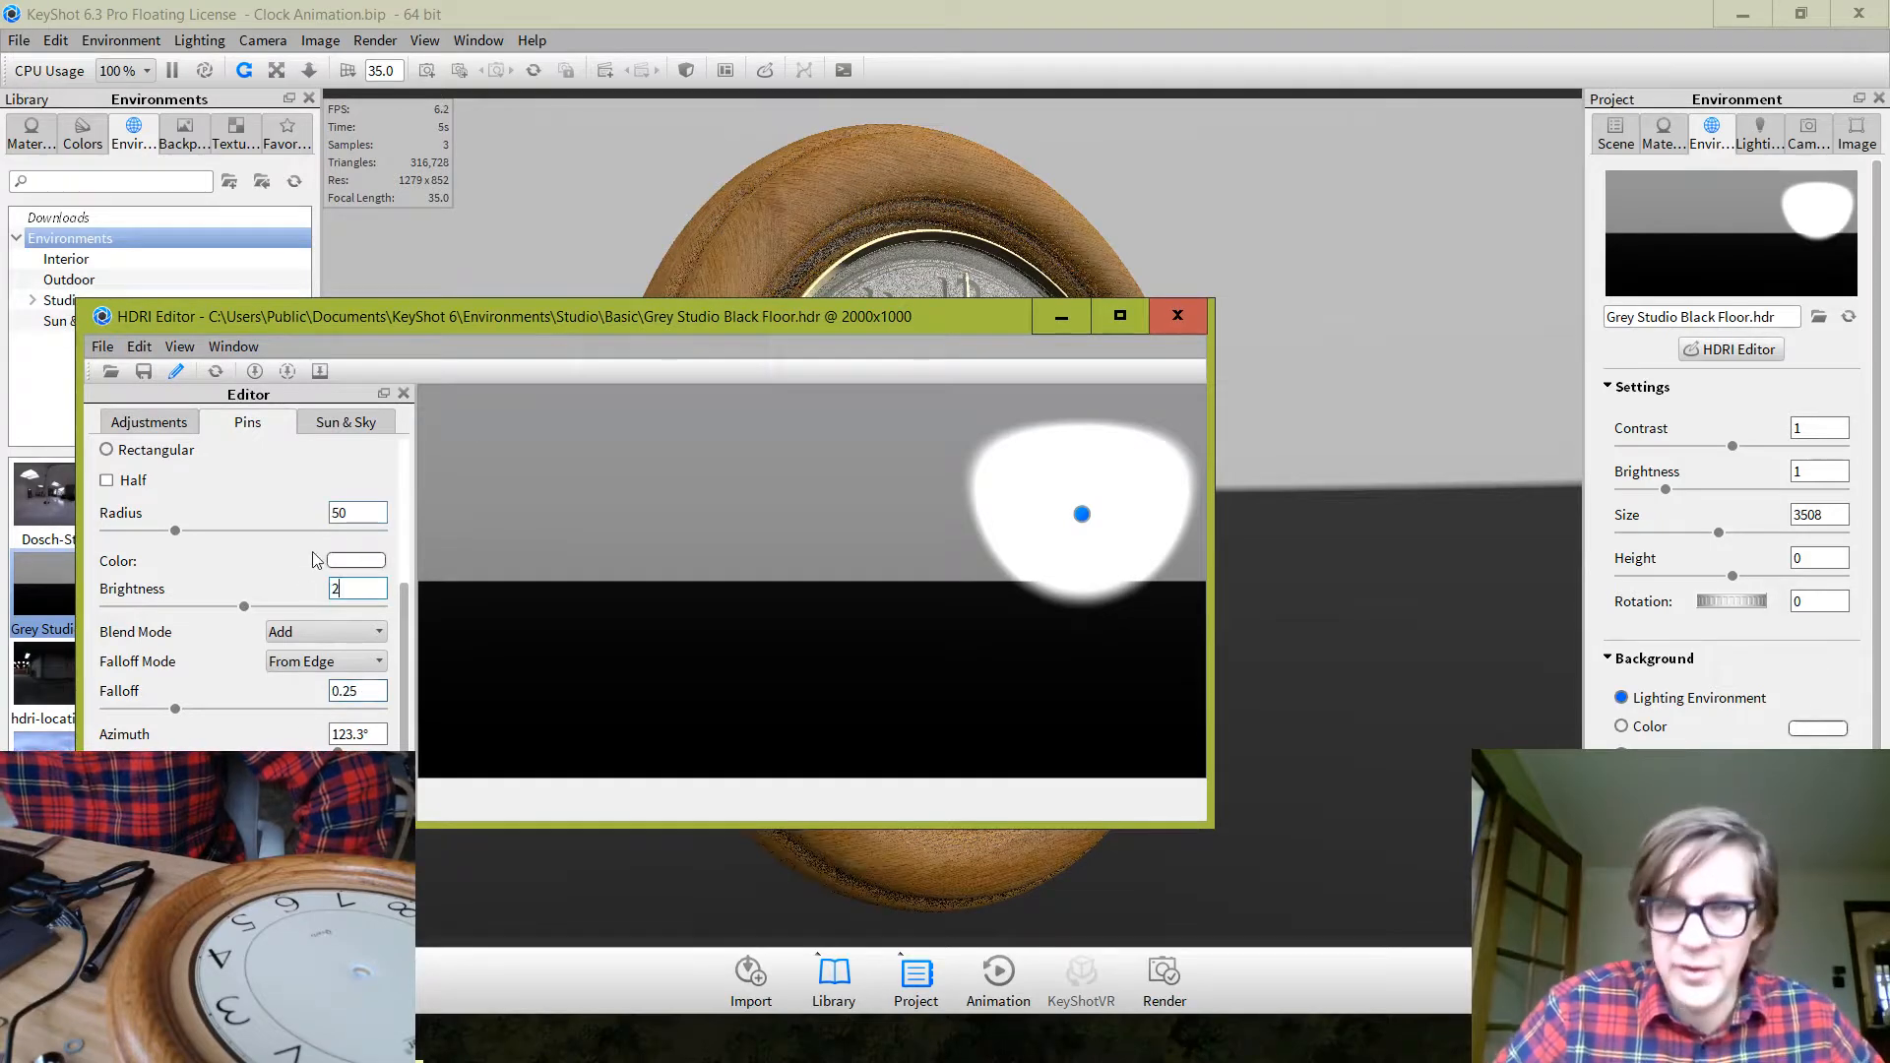
drag(560, 313, 547, 701)
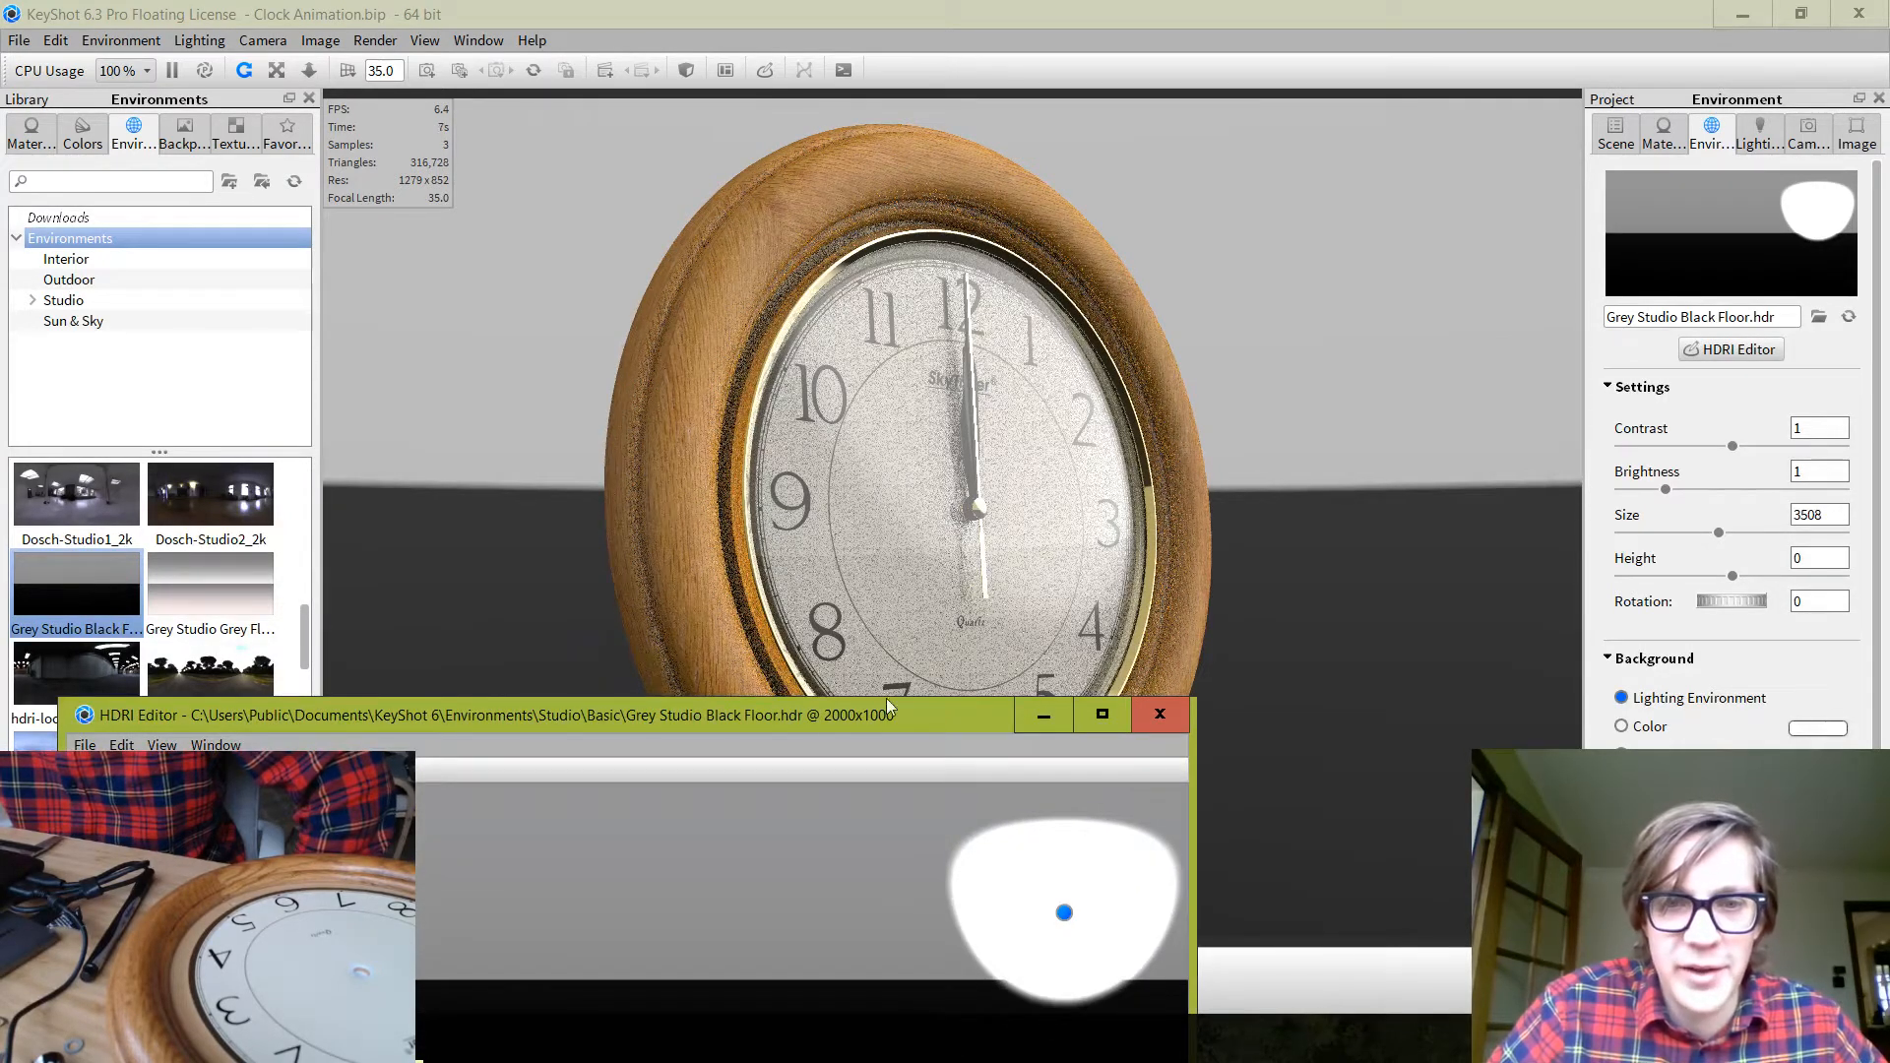
Add a second pin slightly above the environment's centre and make it rectangular
drag(731, 712, 773, 416)
drag(428, 729, 440, 562)
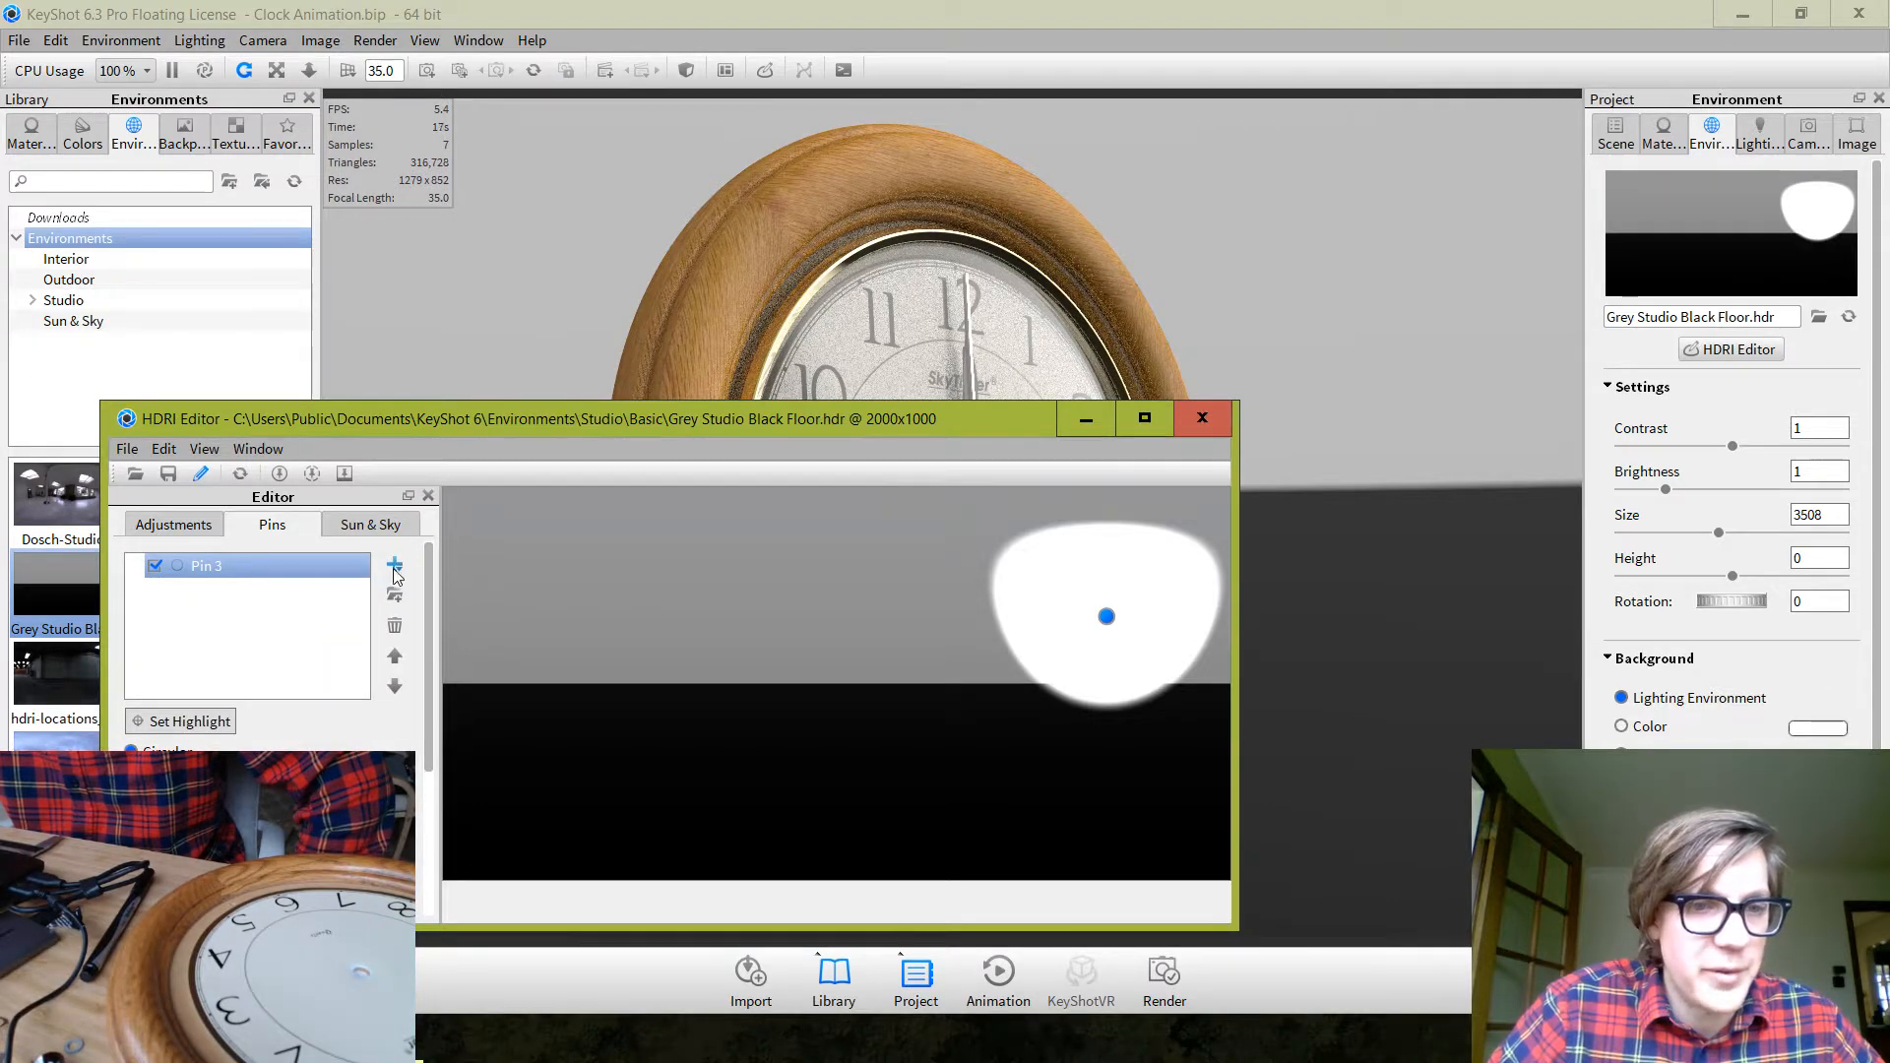
click(395, 566)
click(412, 590)
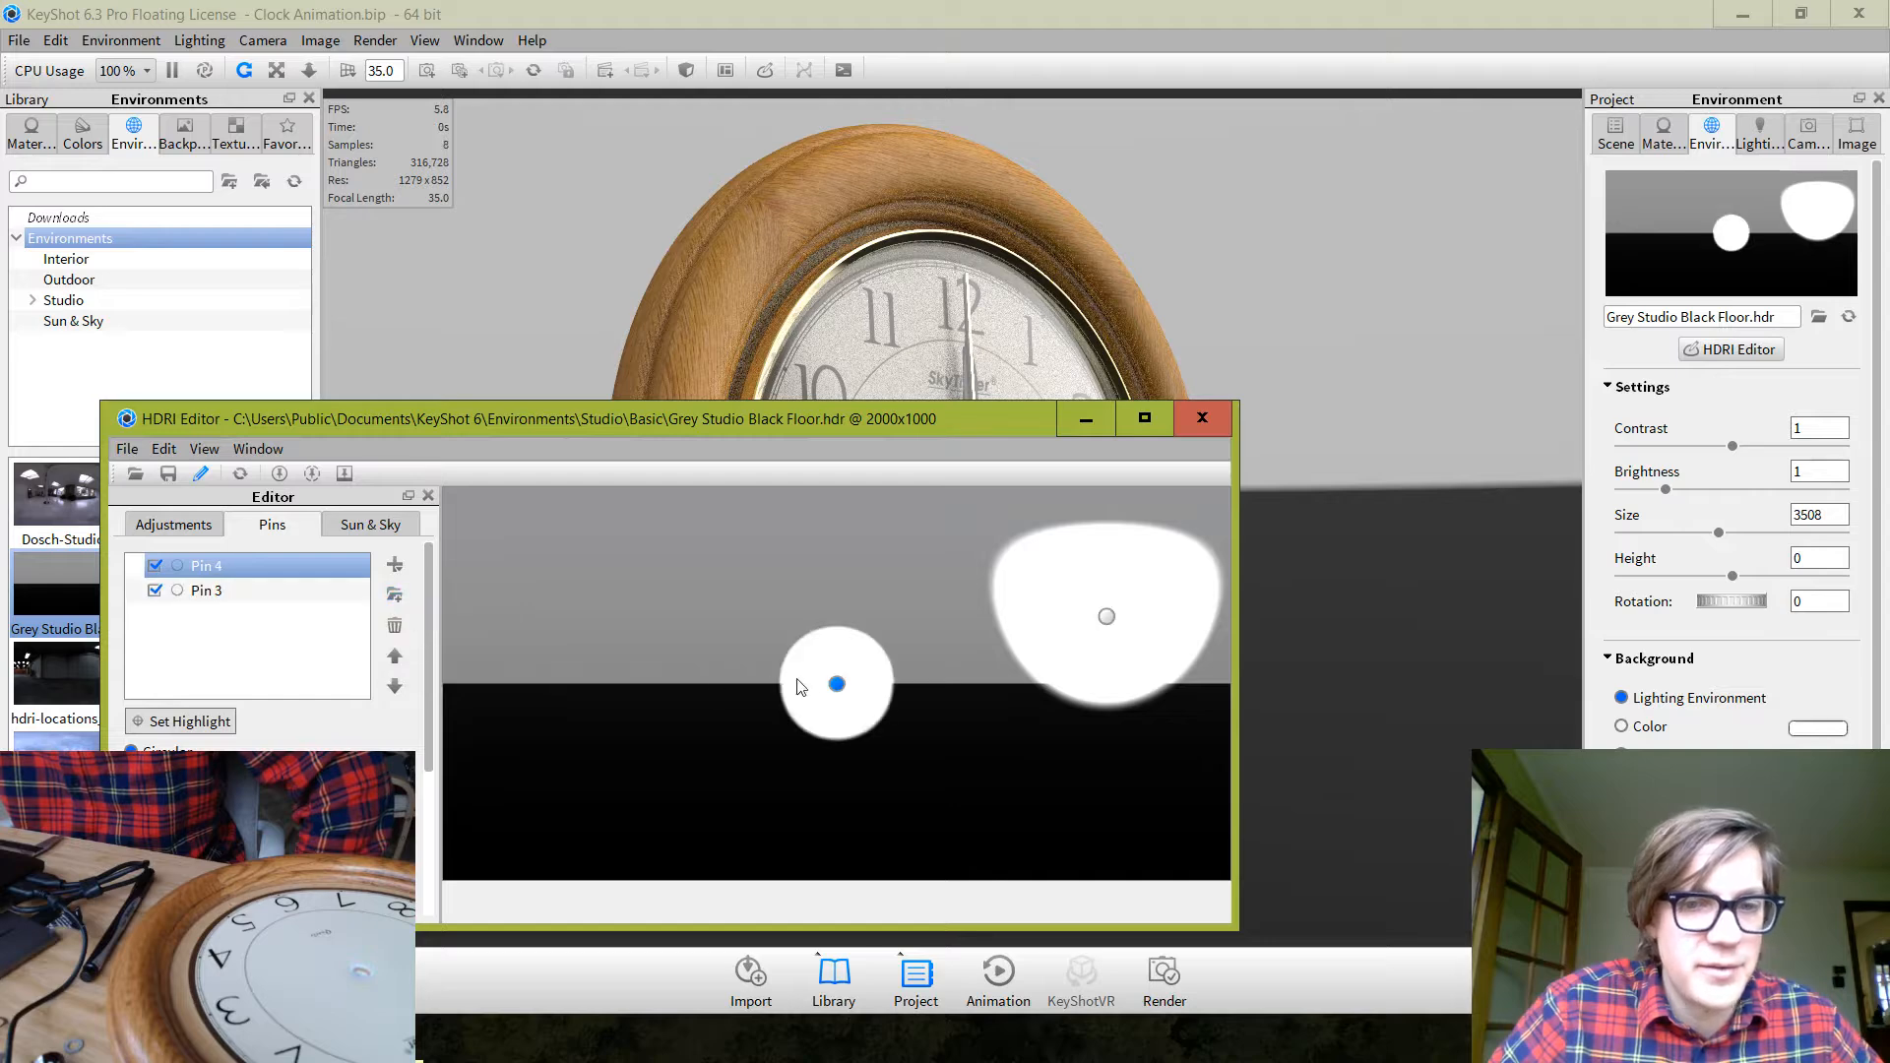
mouse_move(837, 683)
mouse_down()
mouse_move(679, 583)
mouse_move(646, 620)
mouse_move(550, 637)
mouse_move(529, 672)
mouse_move(833, 669)
mouse_up()
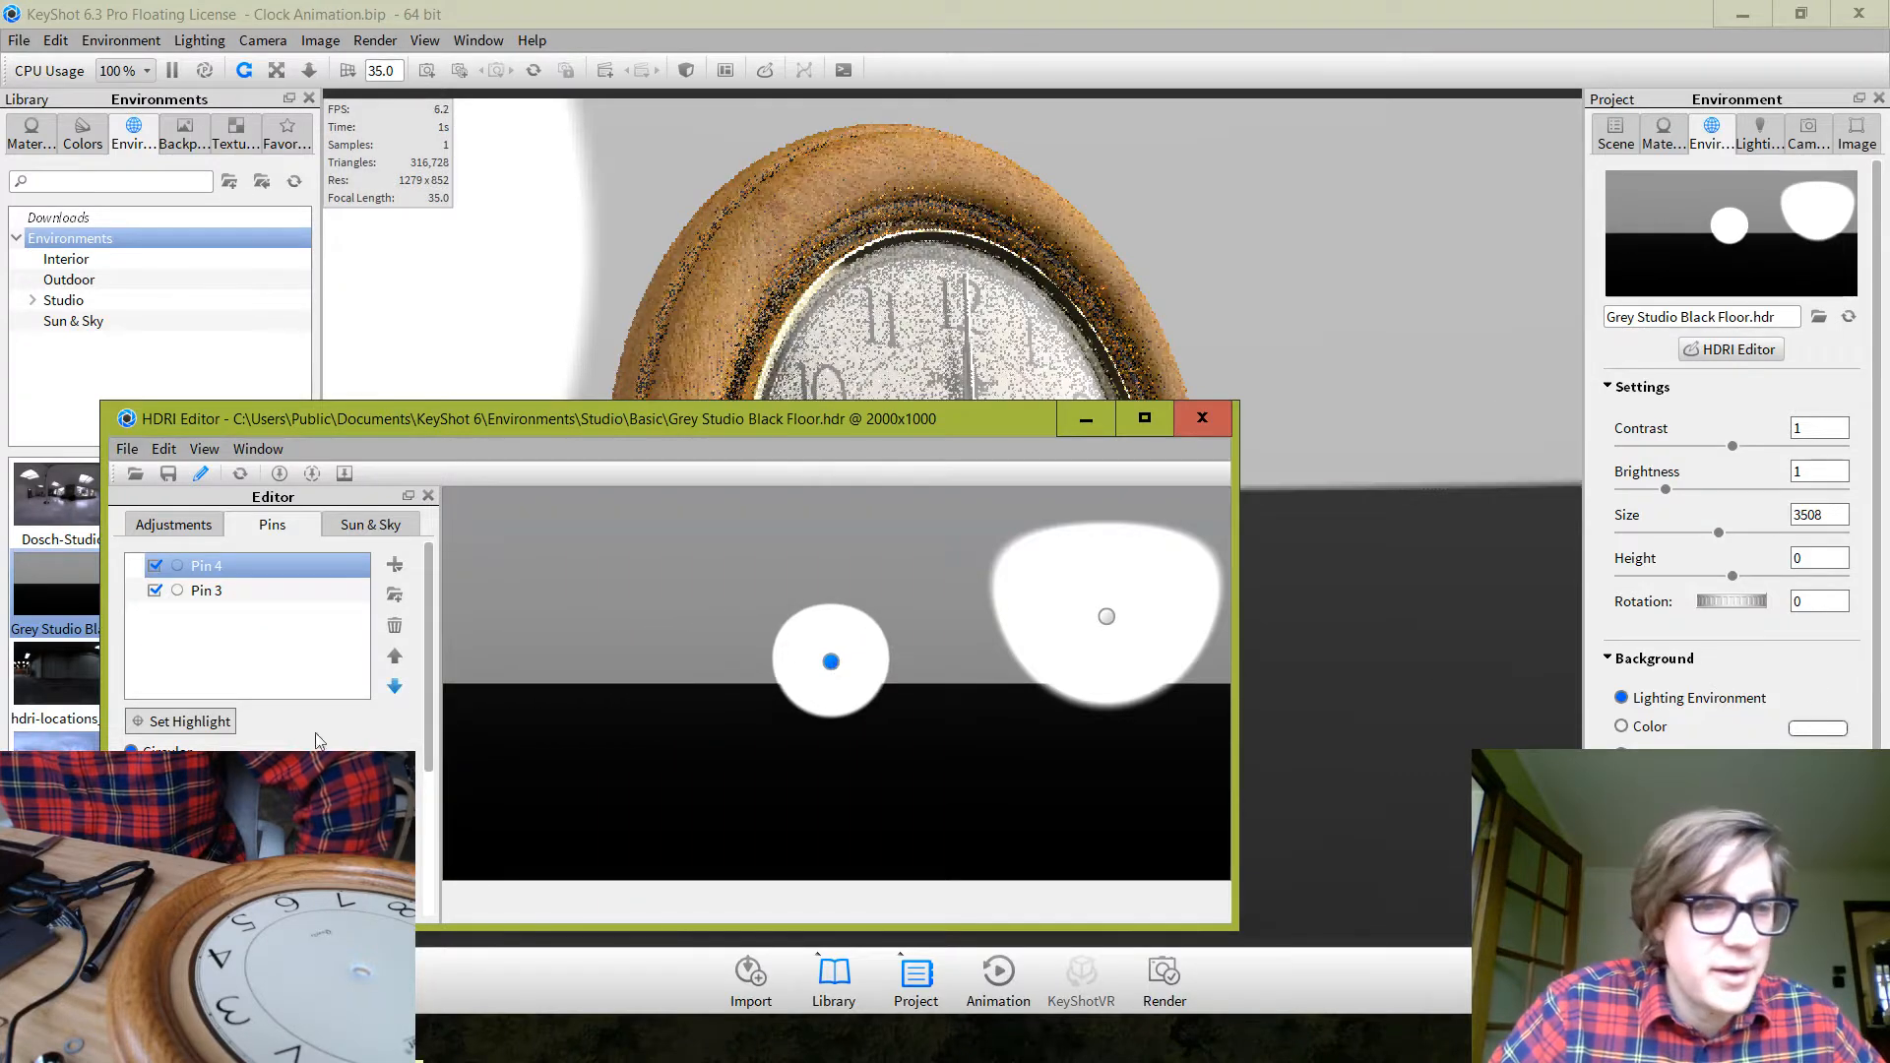
scroll(372, 705, down, 1)
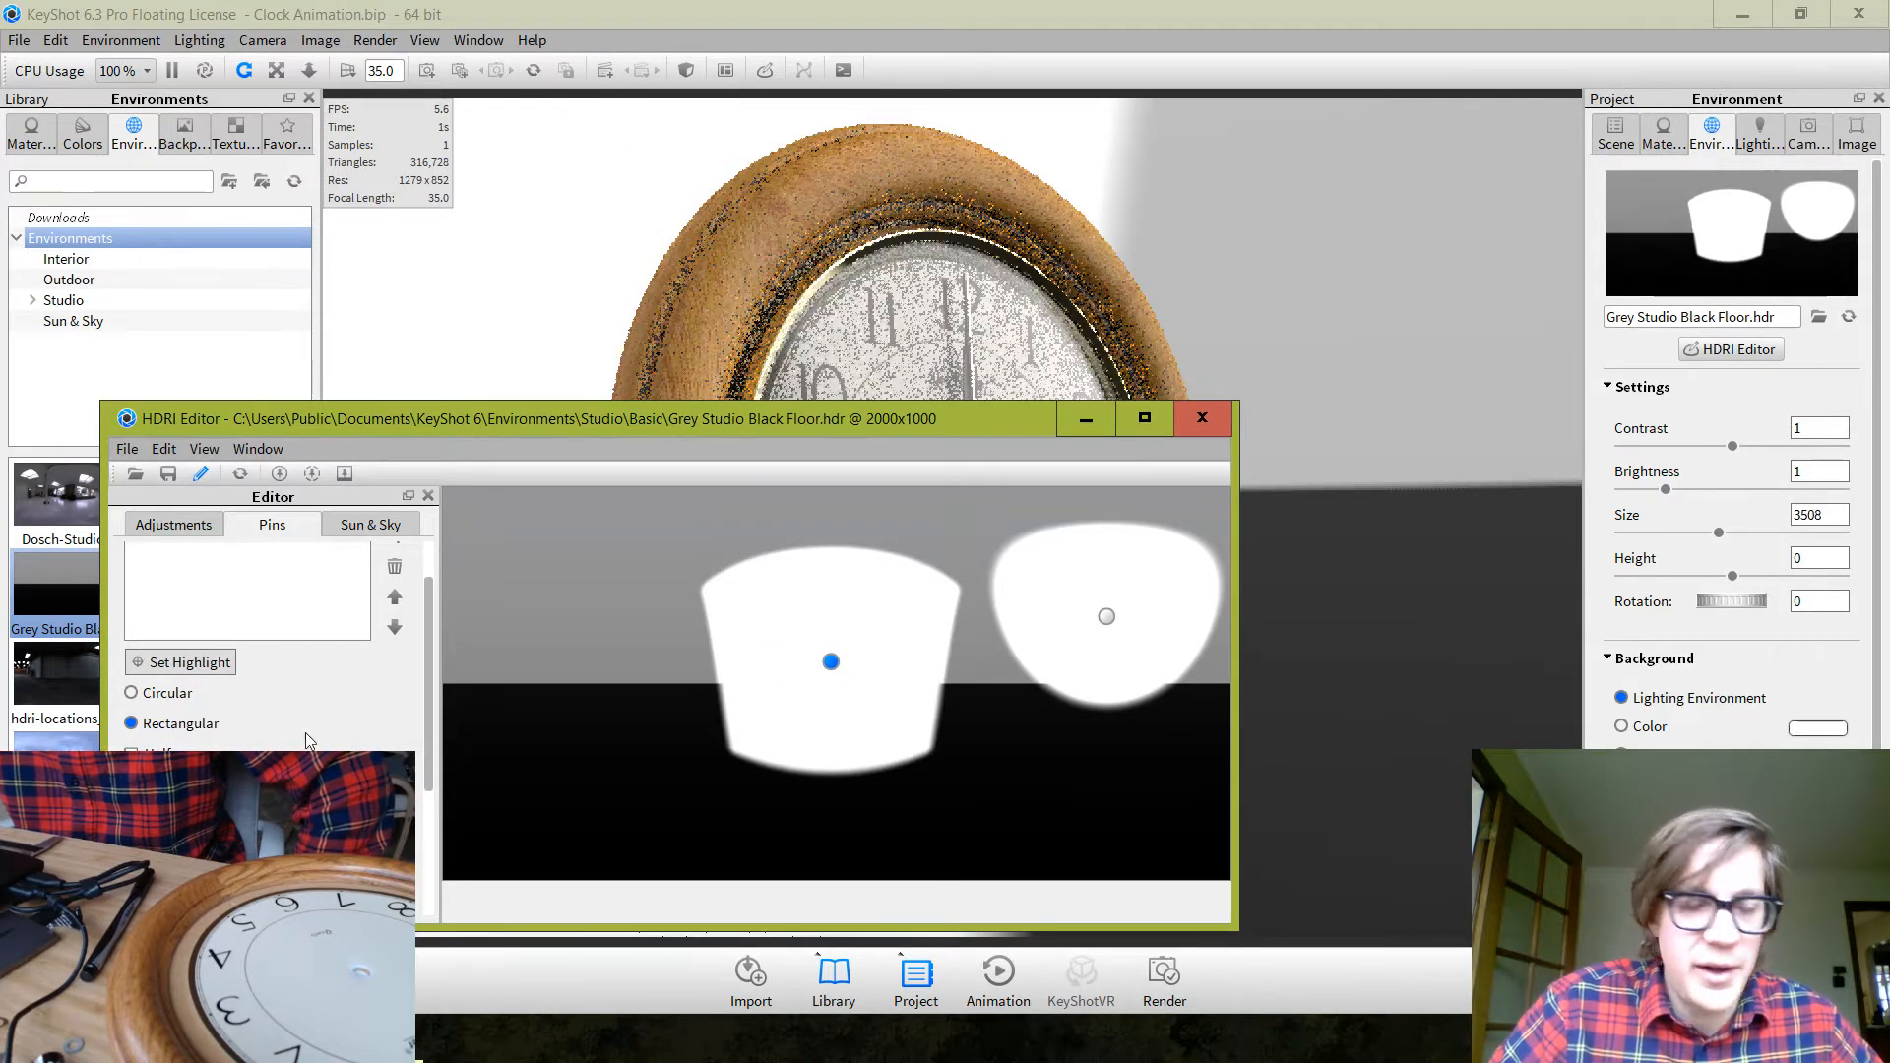
Colour the rectangular pin light blue with RGB 126, 173, 250
scroll(305, 732, down, 4)
scroll(271, 640, up, 4)
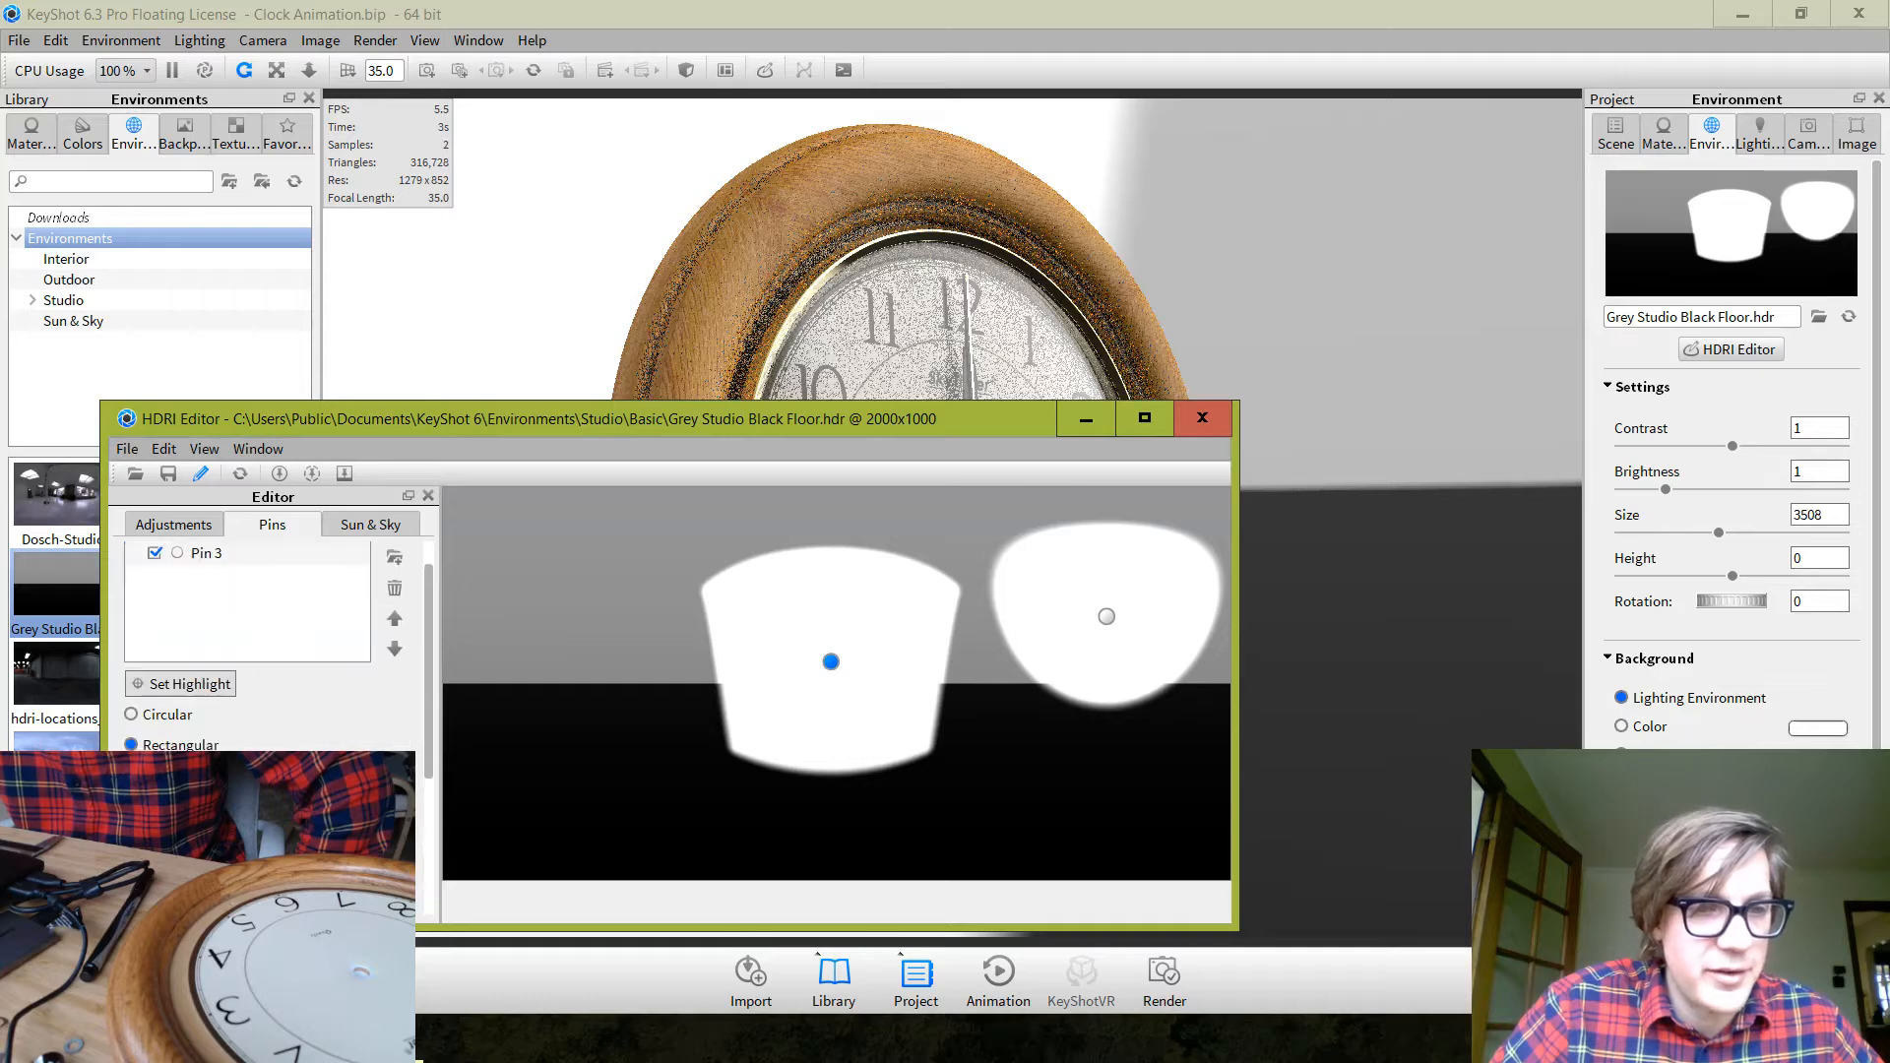
scroll(271, 639, down, 4)
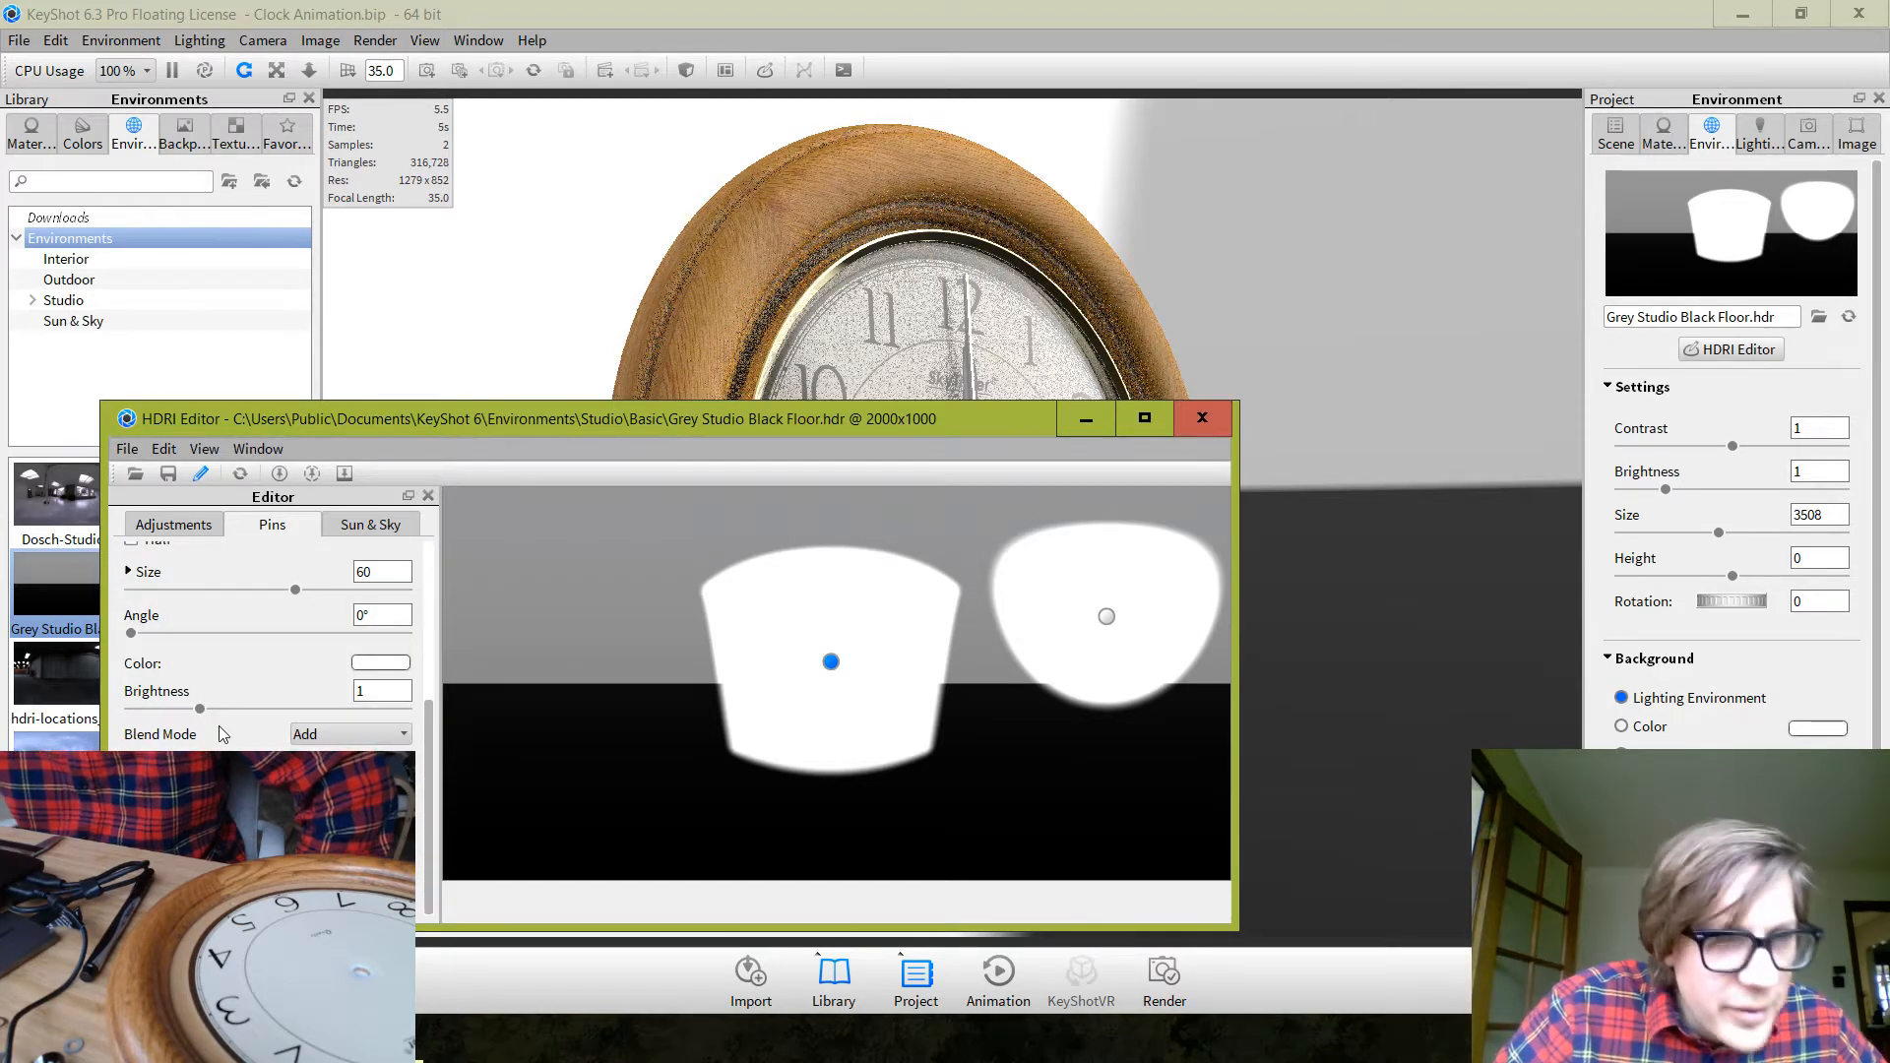
scroll(266, 697, up, 4)
scroll(258, 689, down, 2)
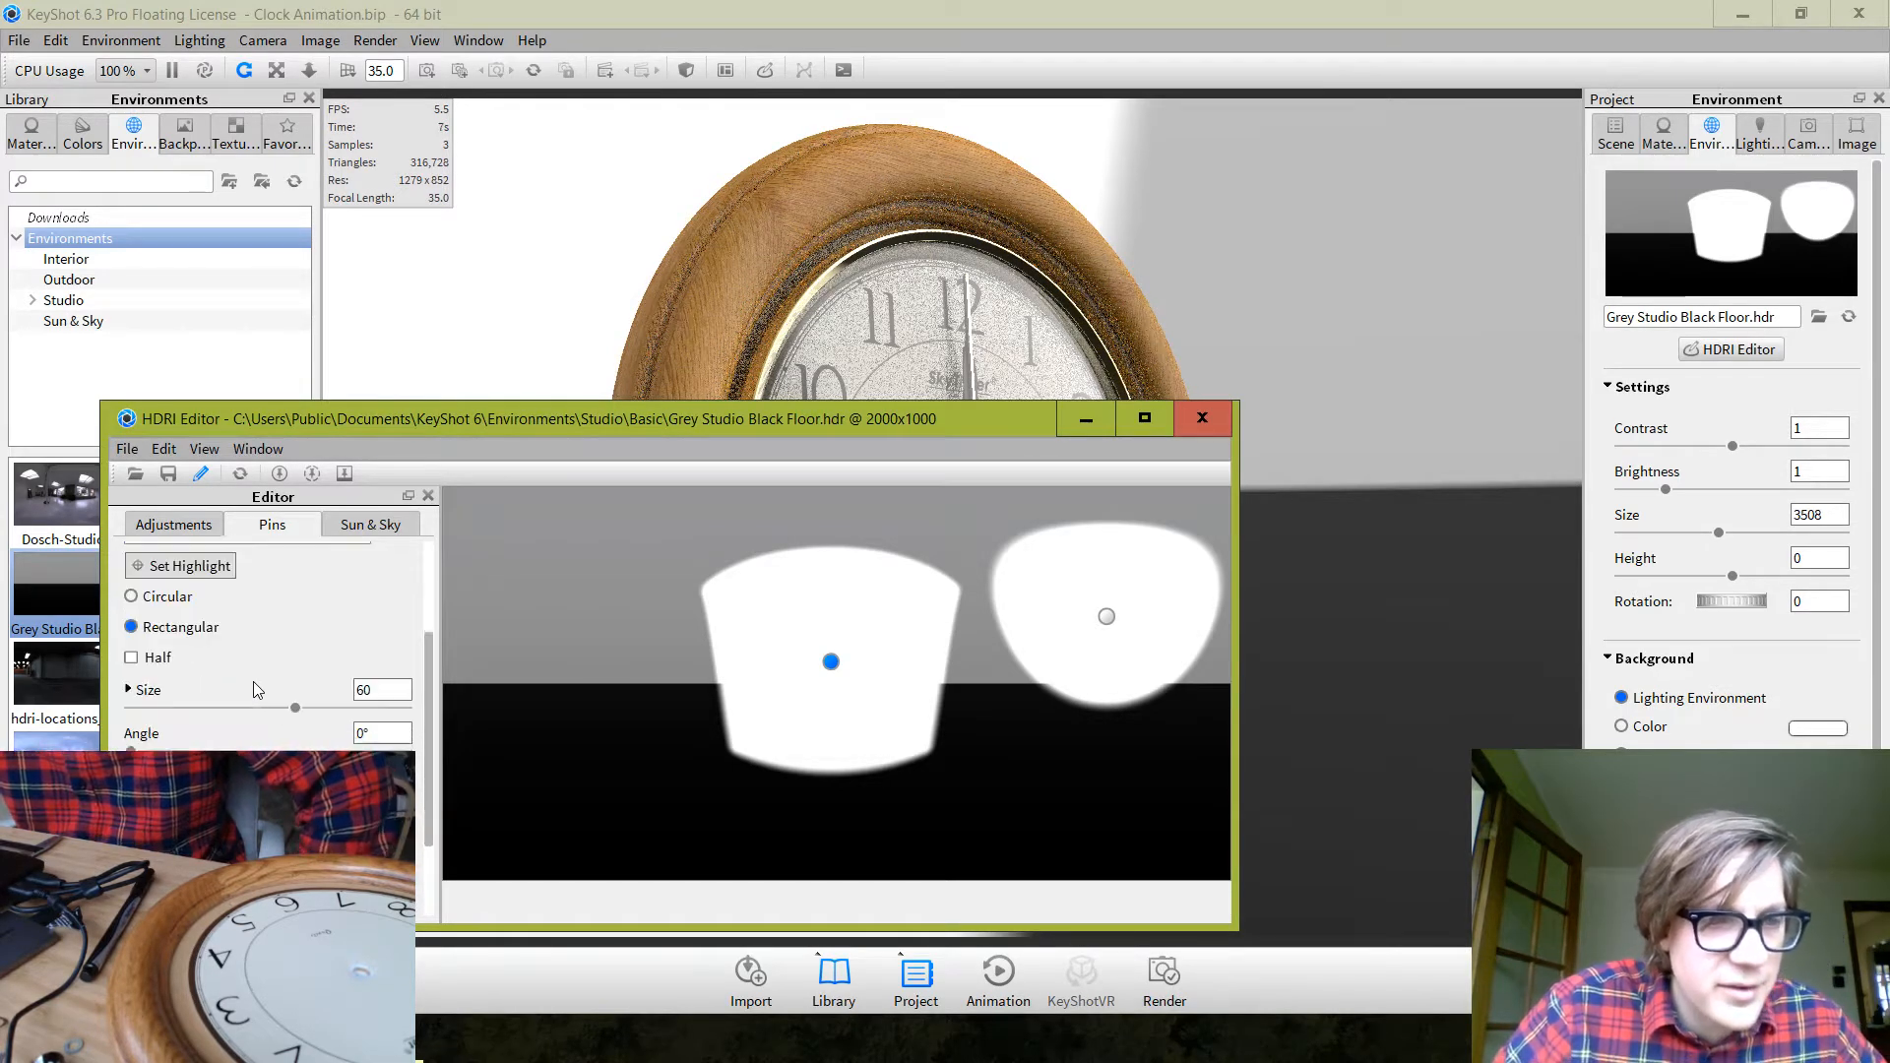
click(379, 729)
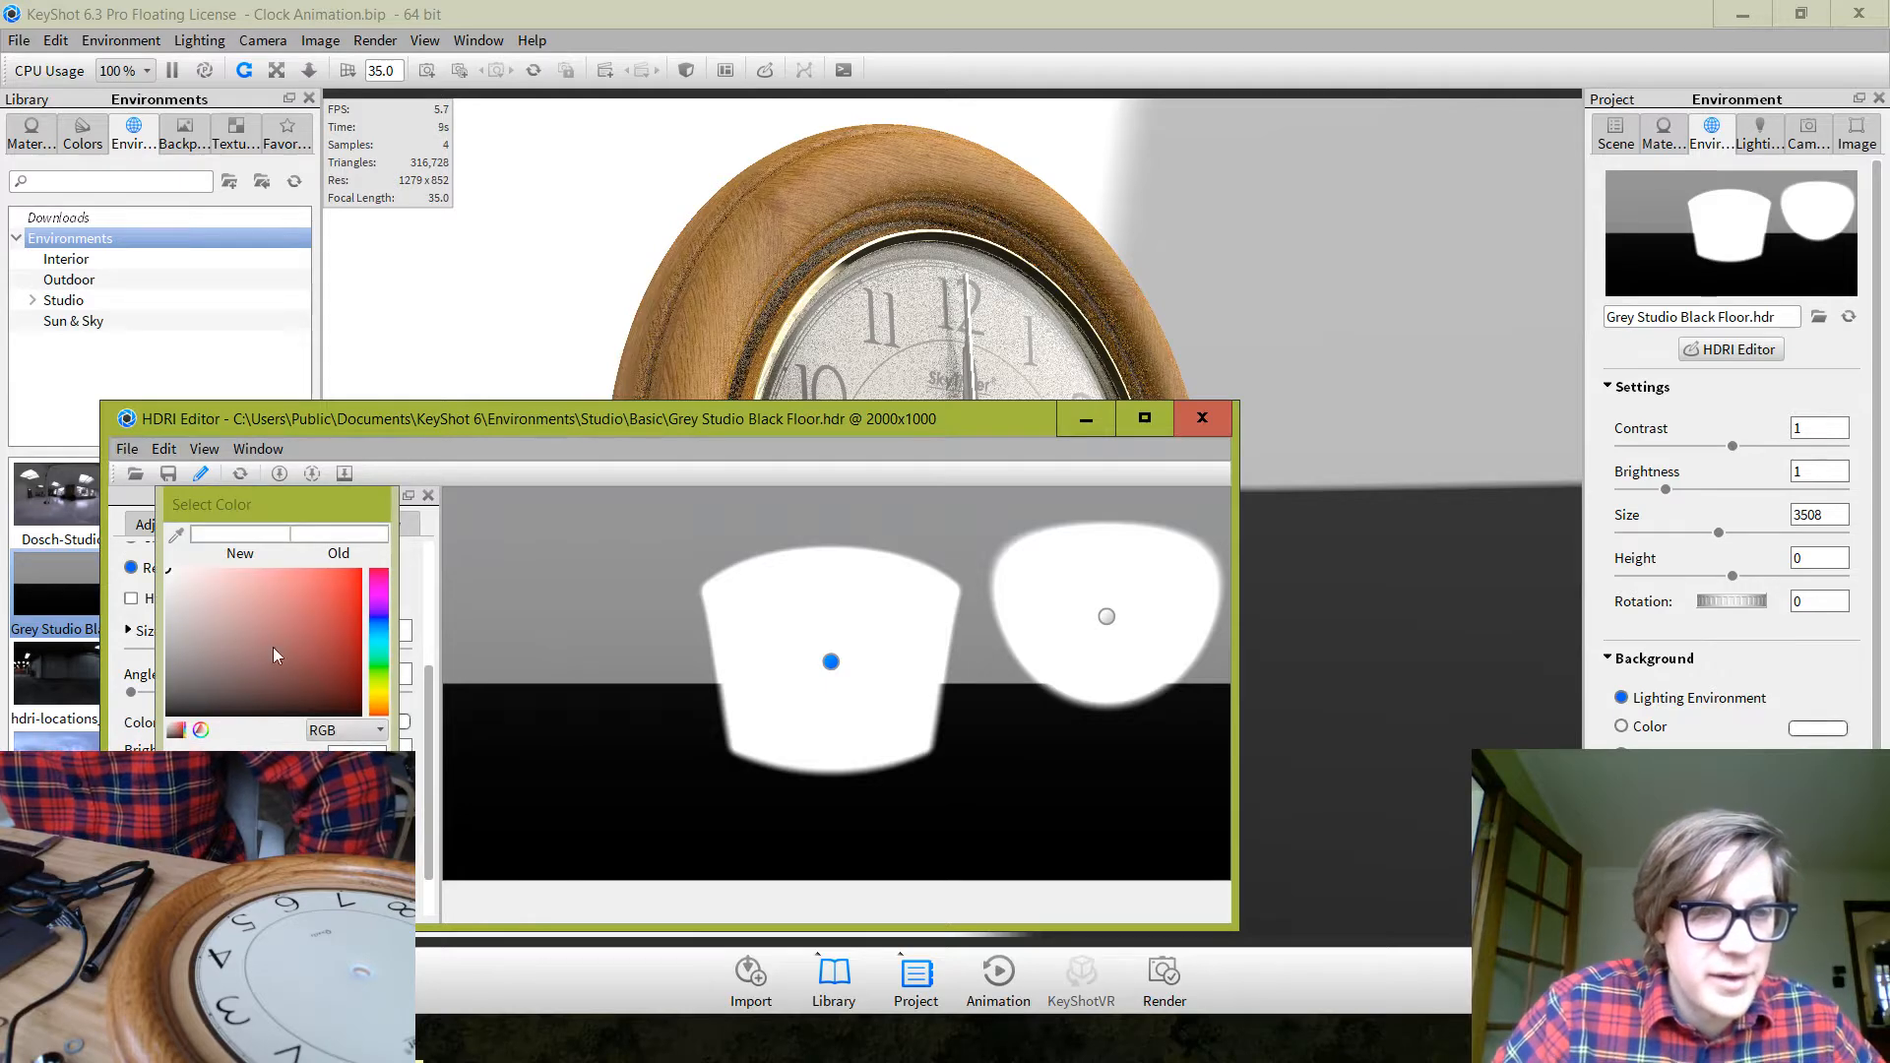
click(378, 629)
mouse_move(246, 622)
mouse_down()
mouse_move(223, 579)
mouse_move(268, 579)
mouse_up()
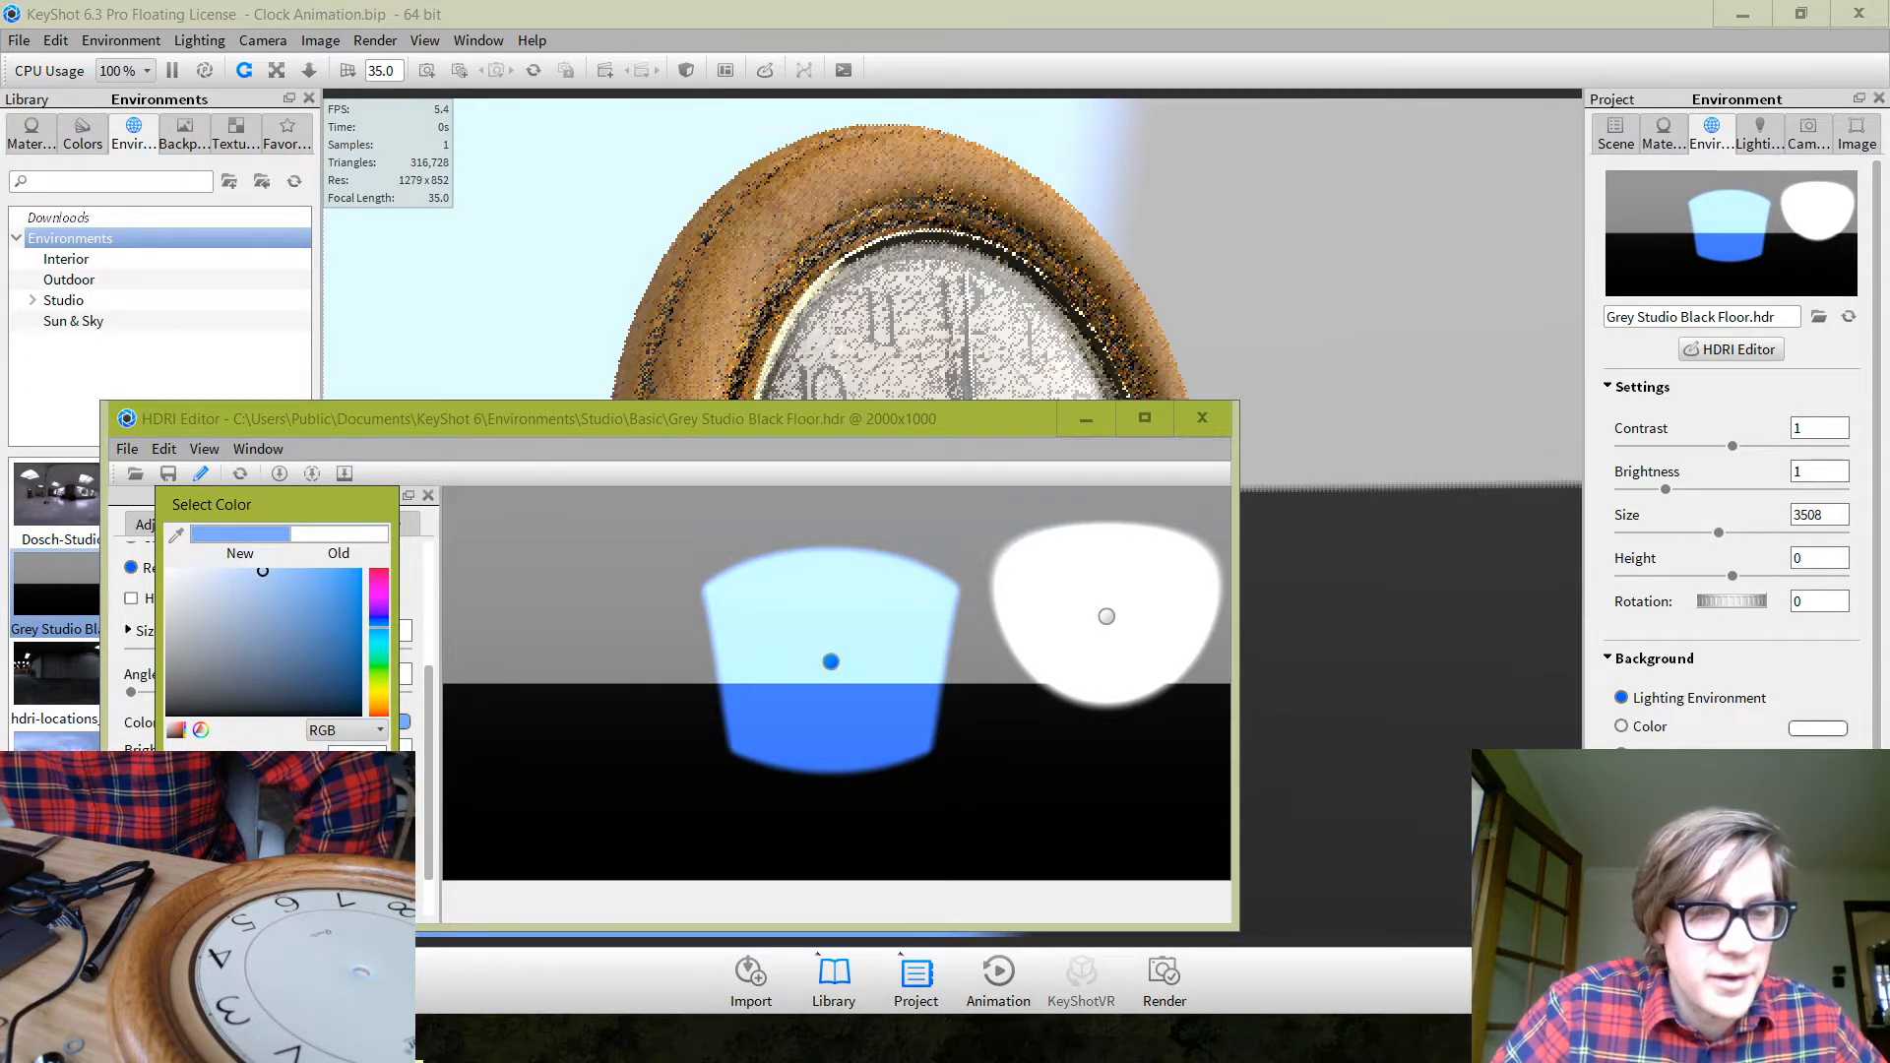
drag(301, 507, 304, 366)
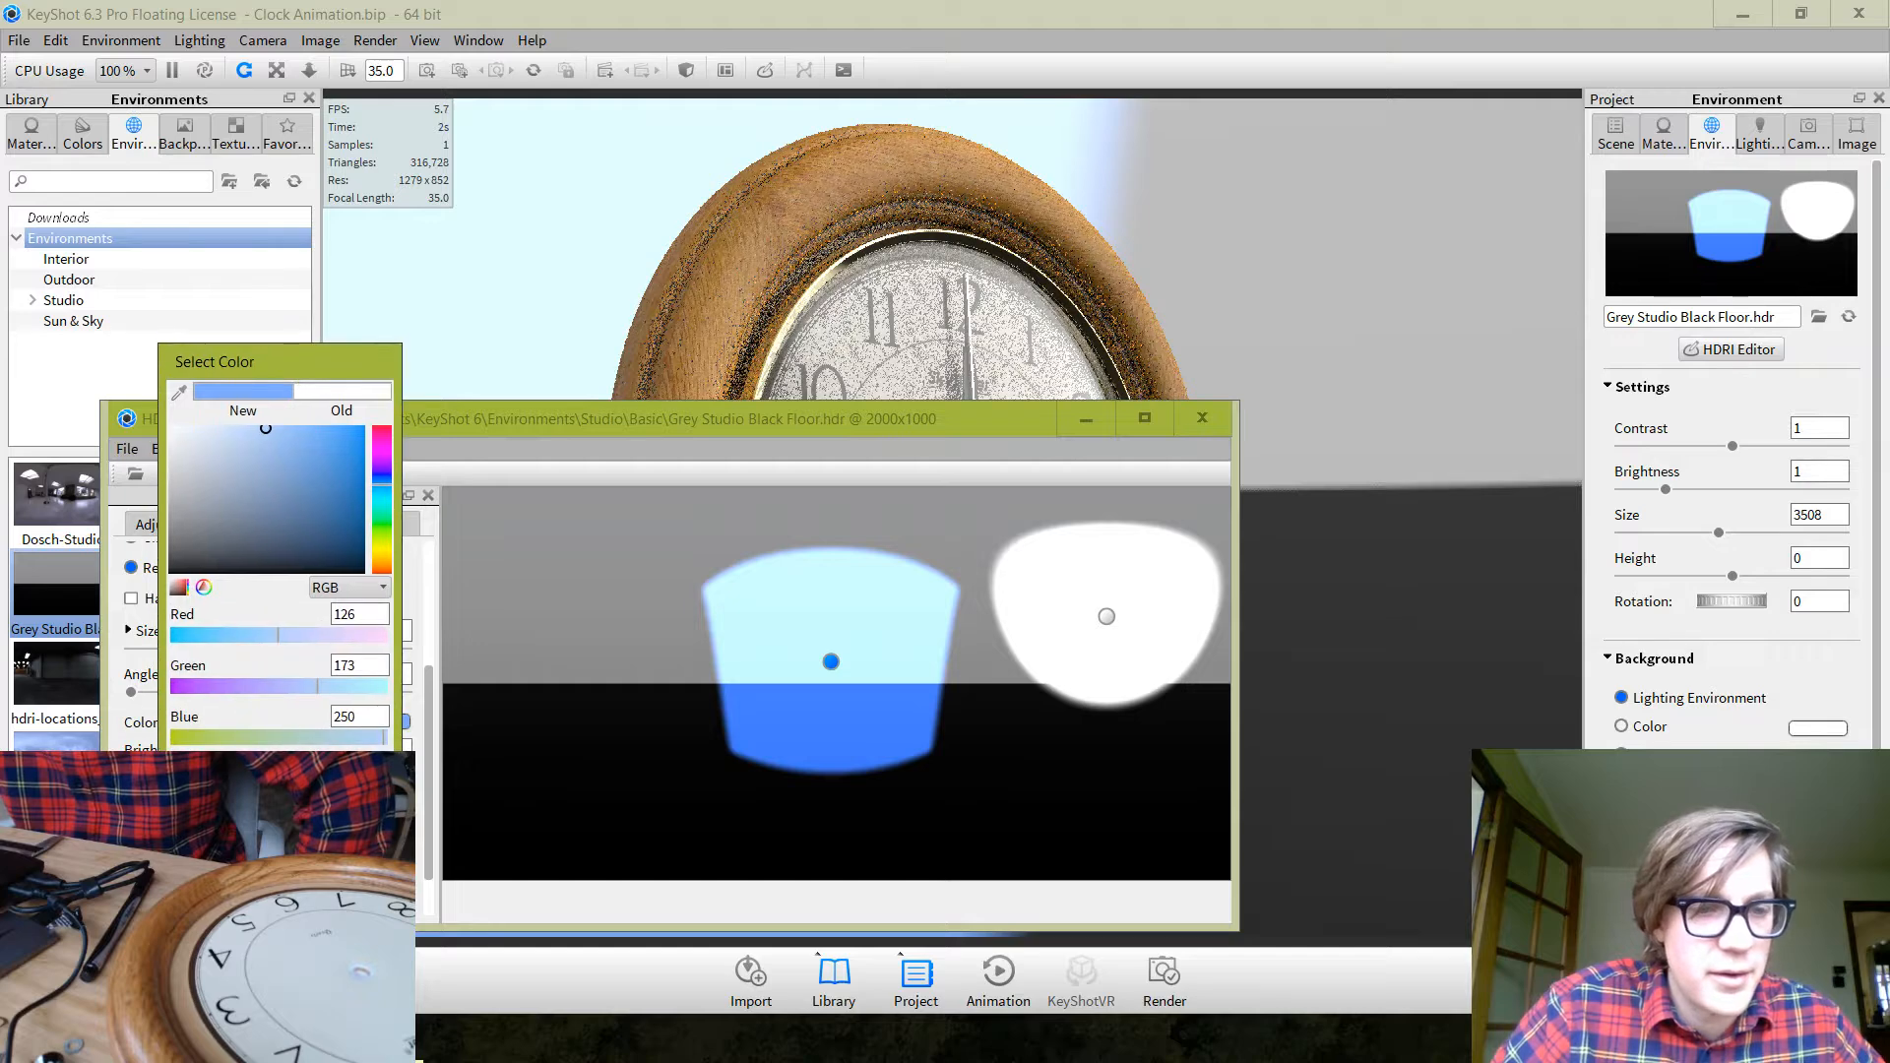
key(Return)
Set the blue rectangular pin's brightness to 2 and move it into the environment's grey upper half, at about -50° azimuth
drag(624, 418, 1211, 273)
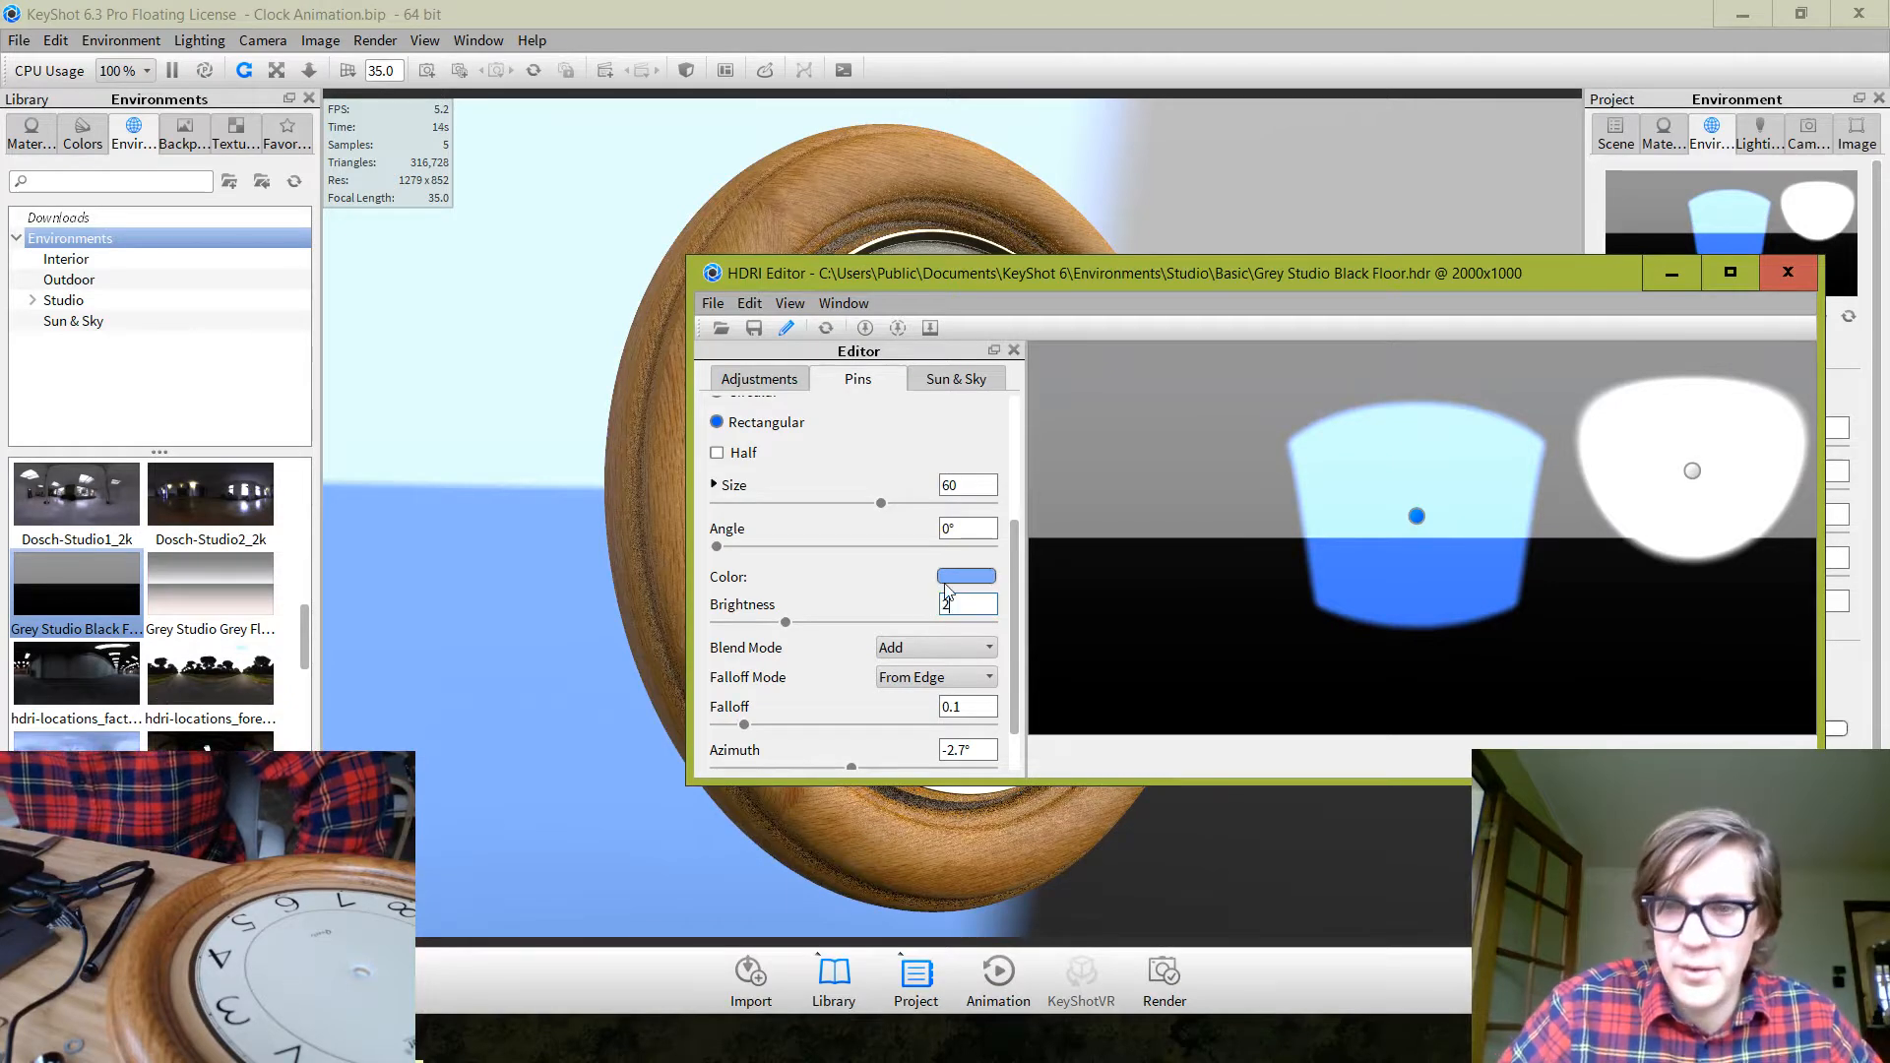
text(2)
key(Return)
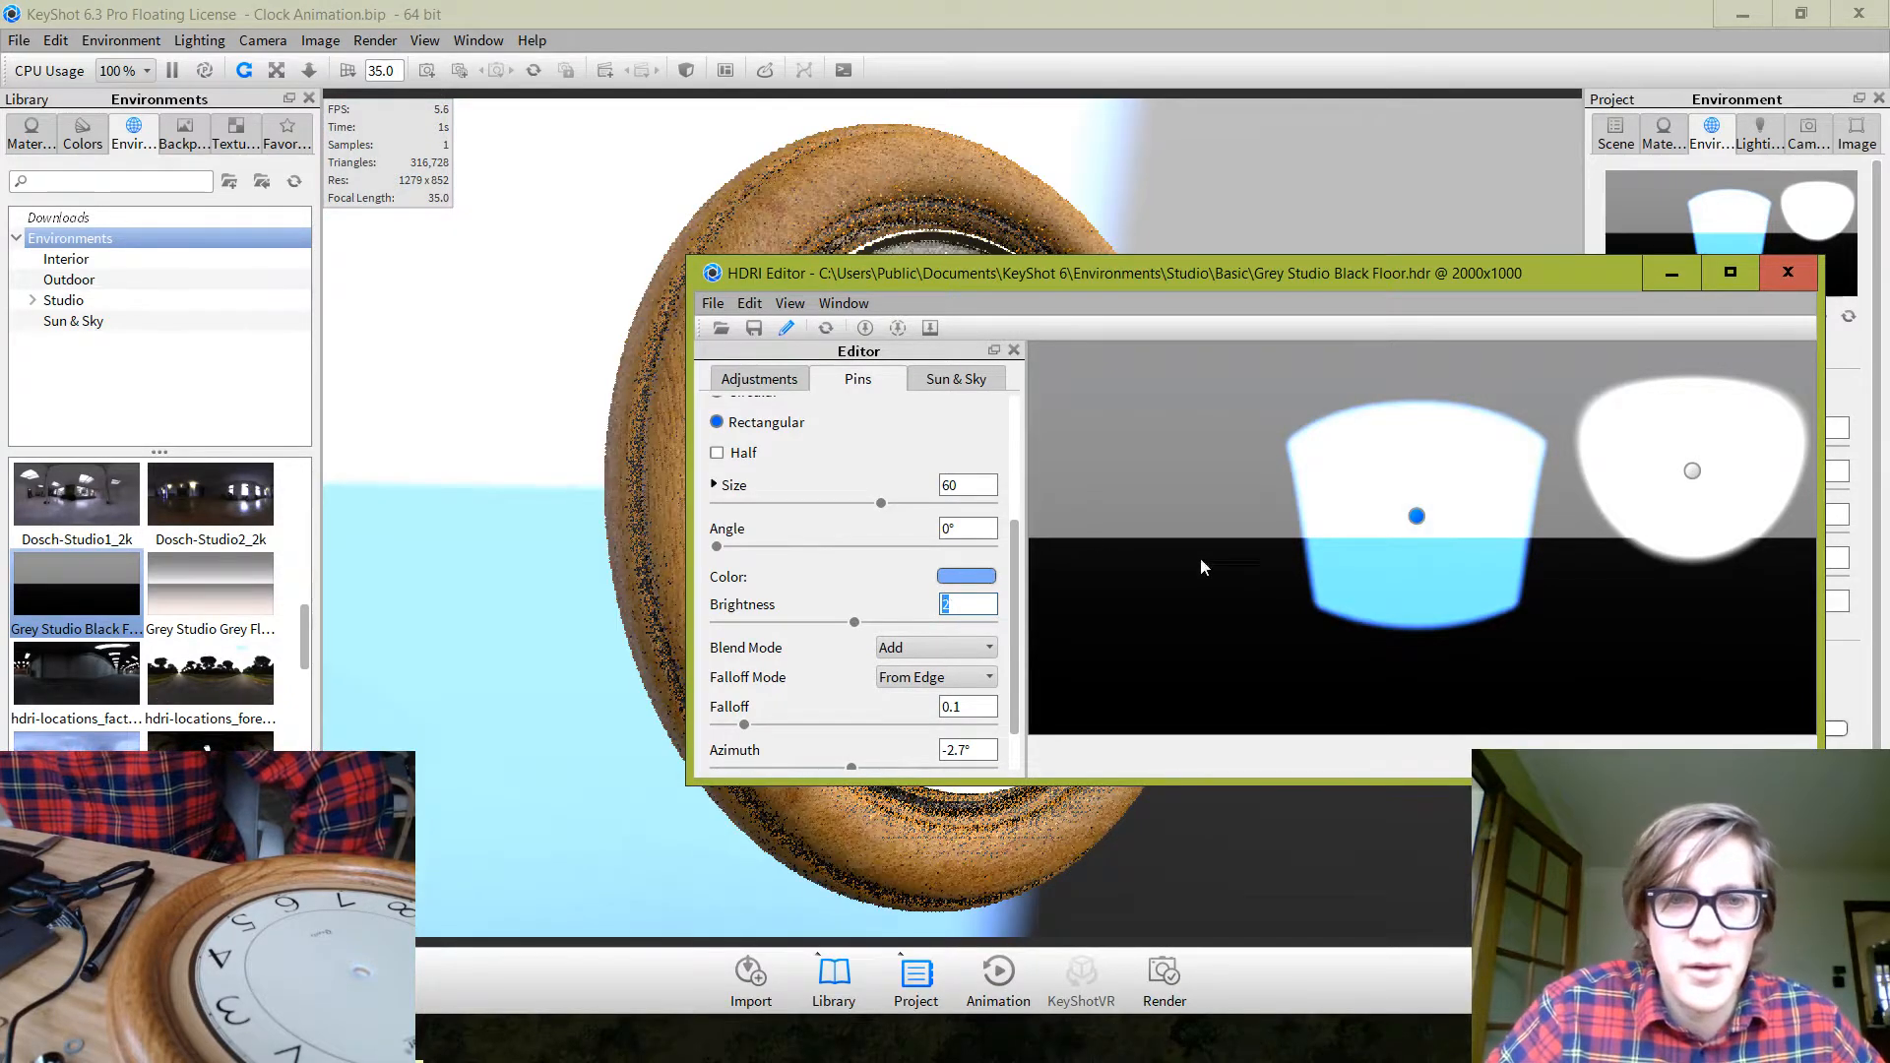
drag(1417, 516, 1366, 415)
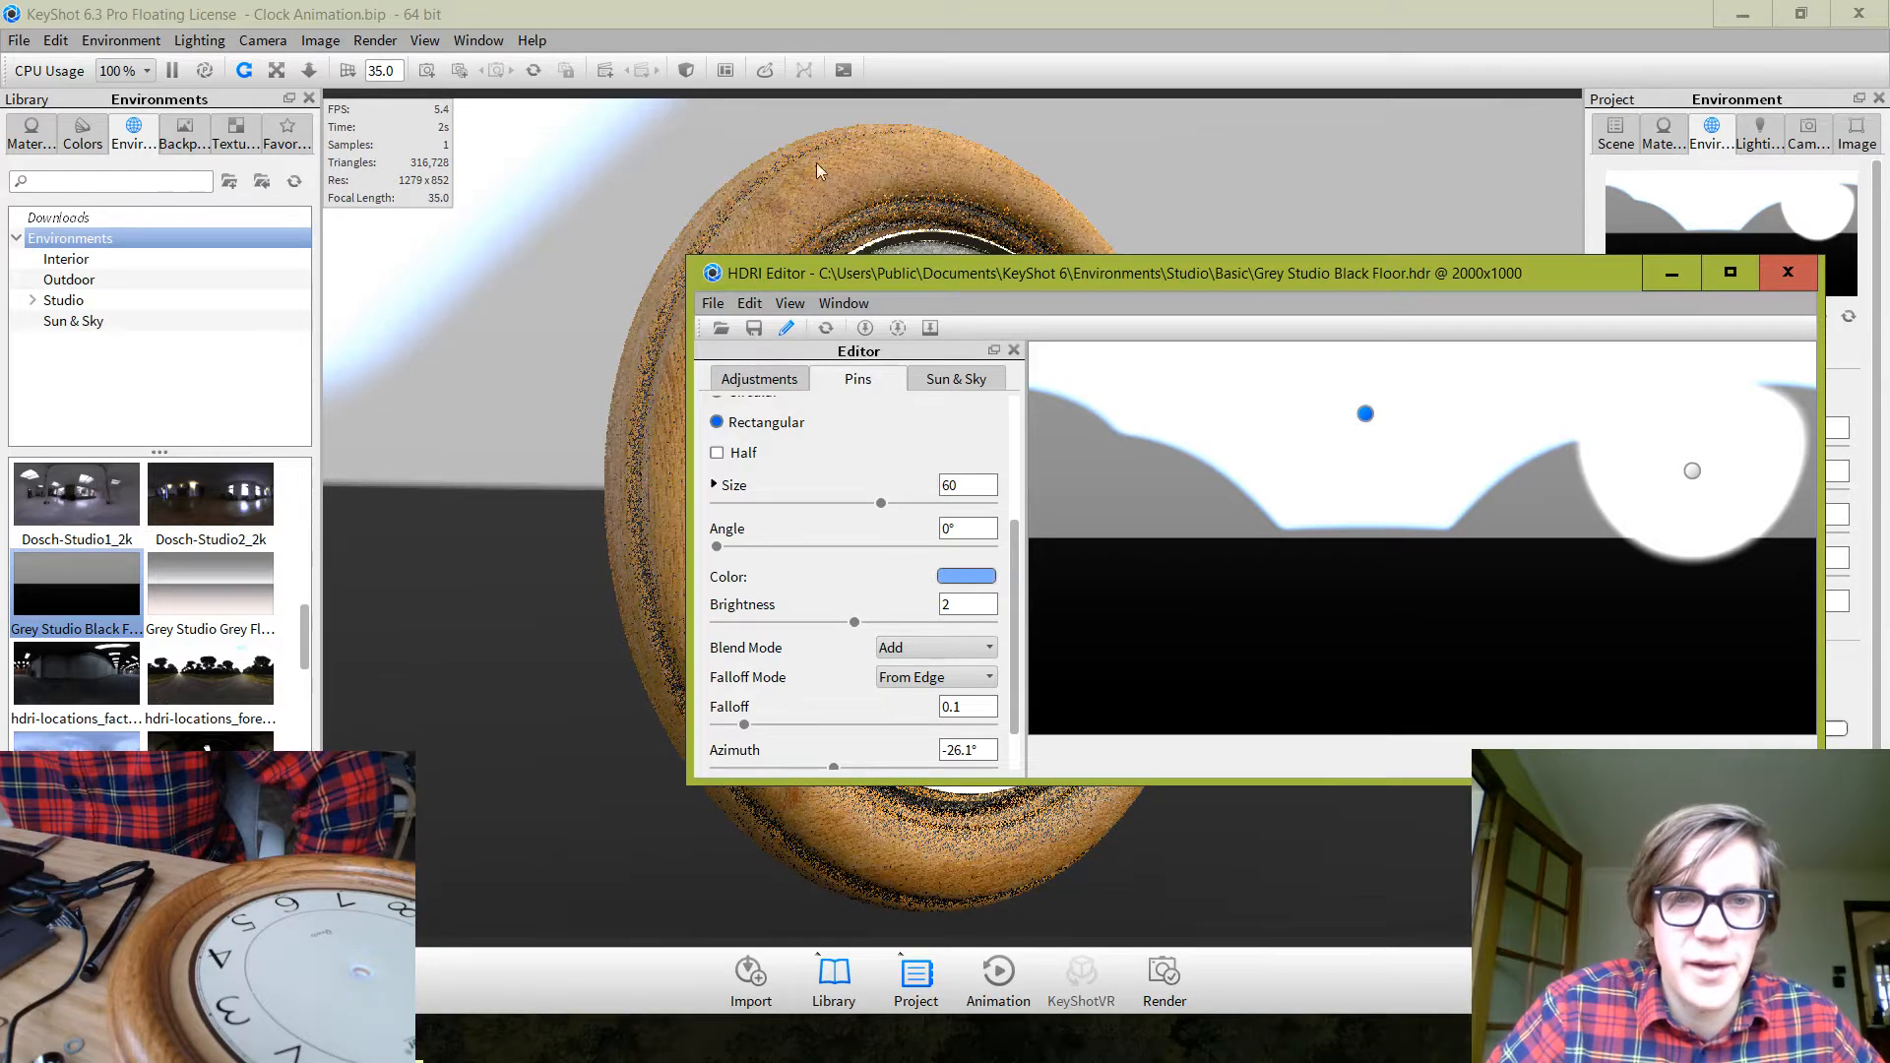
drag(1369, 412, 1317, 448)
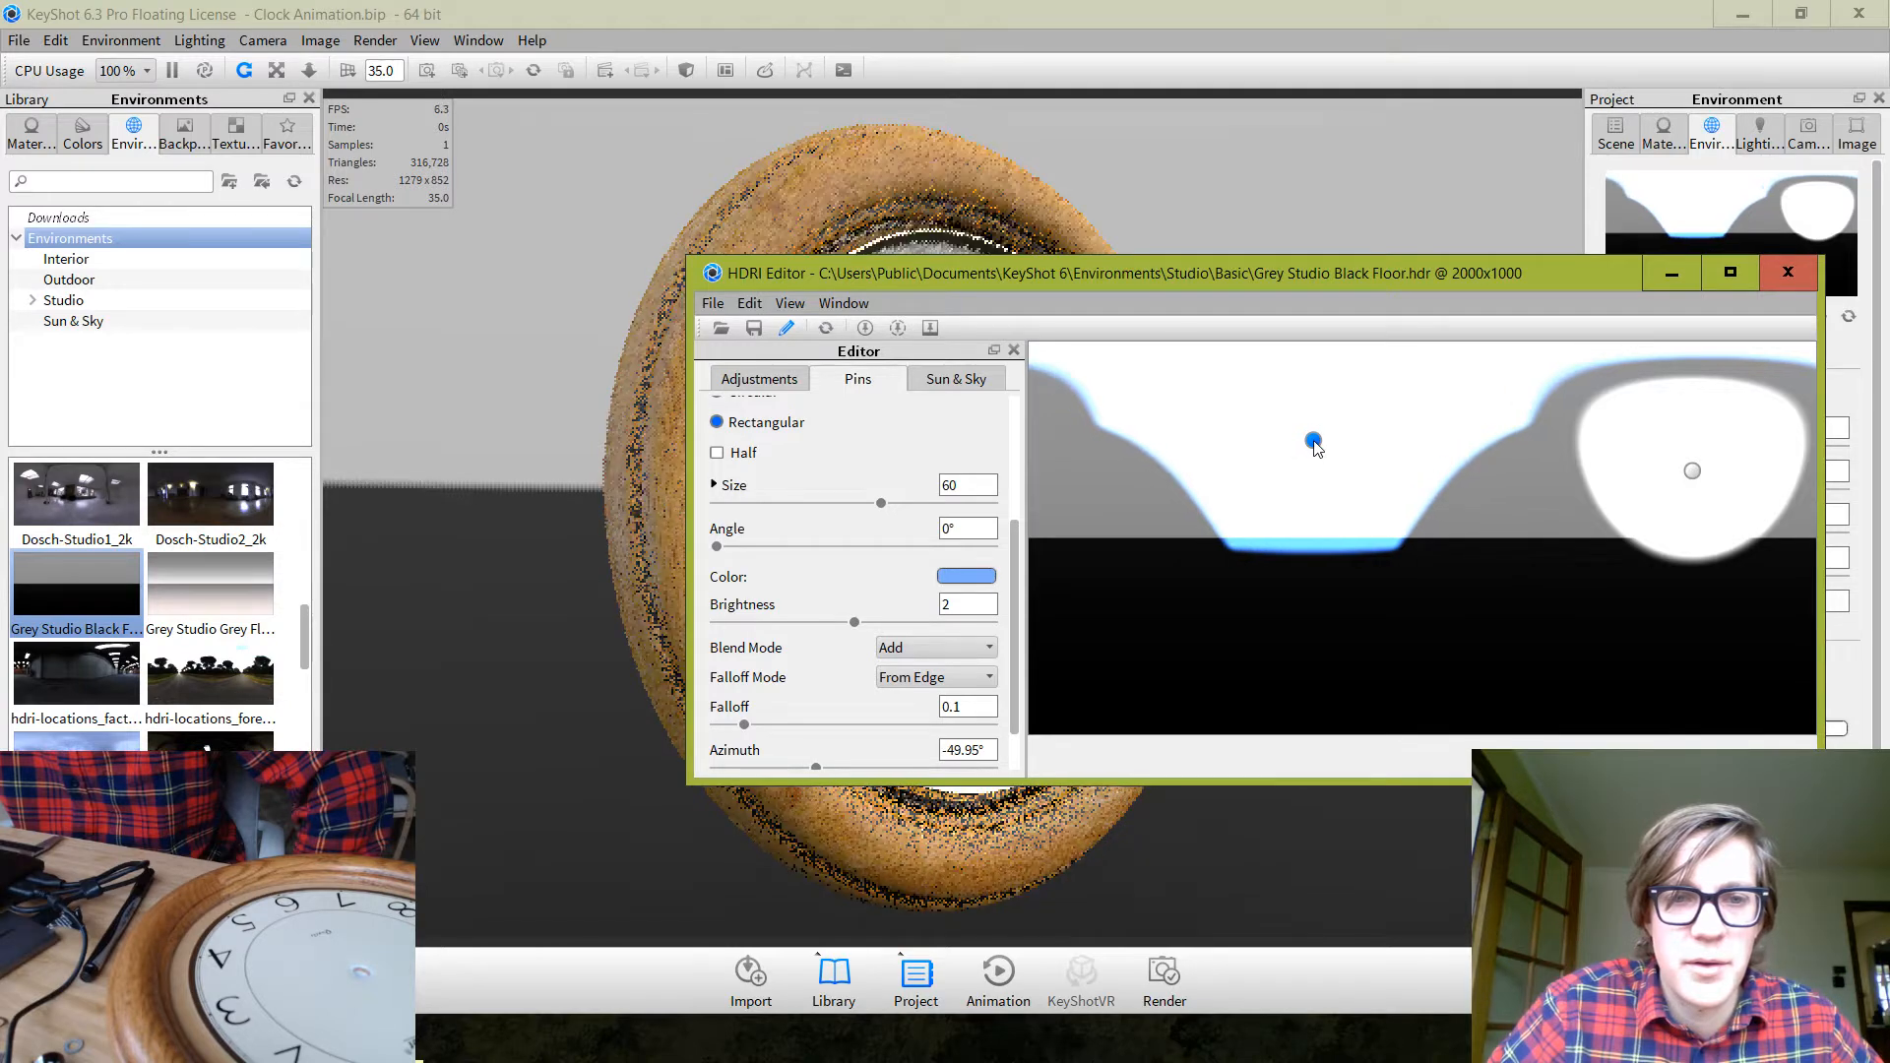
Add a third, circular pin and move it into the black lower half, below the blue pin
drag(1309, 273, 1206, 321)
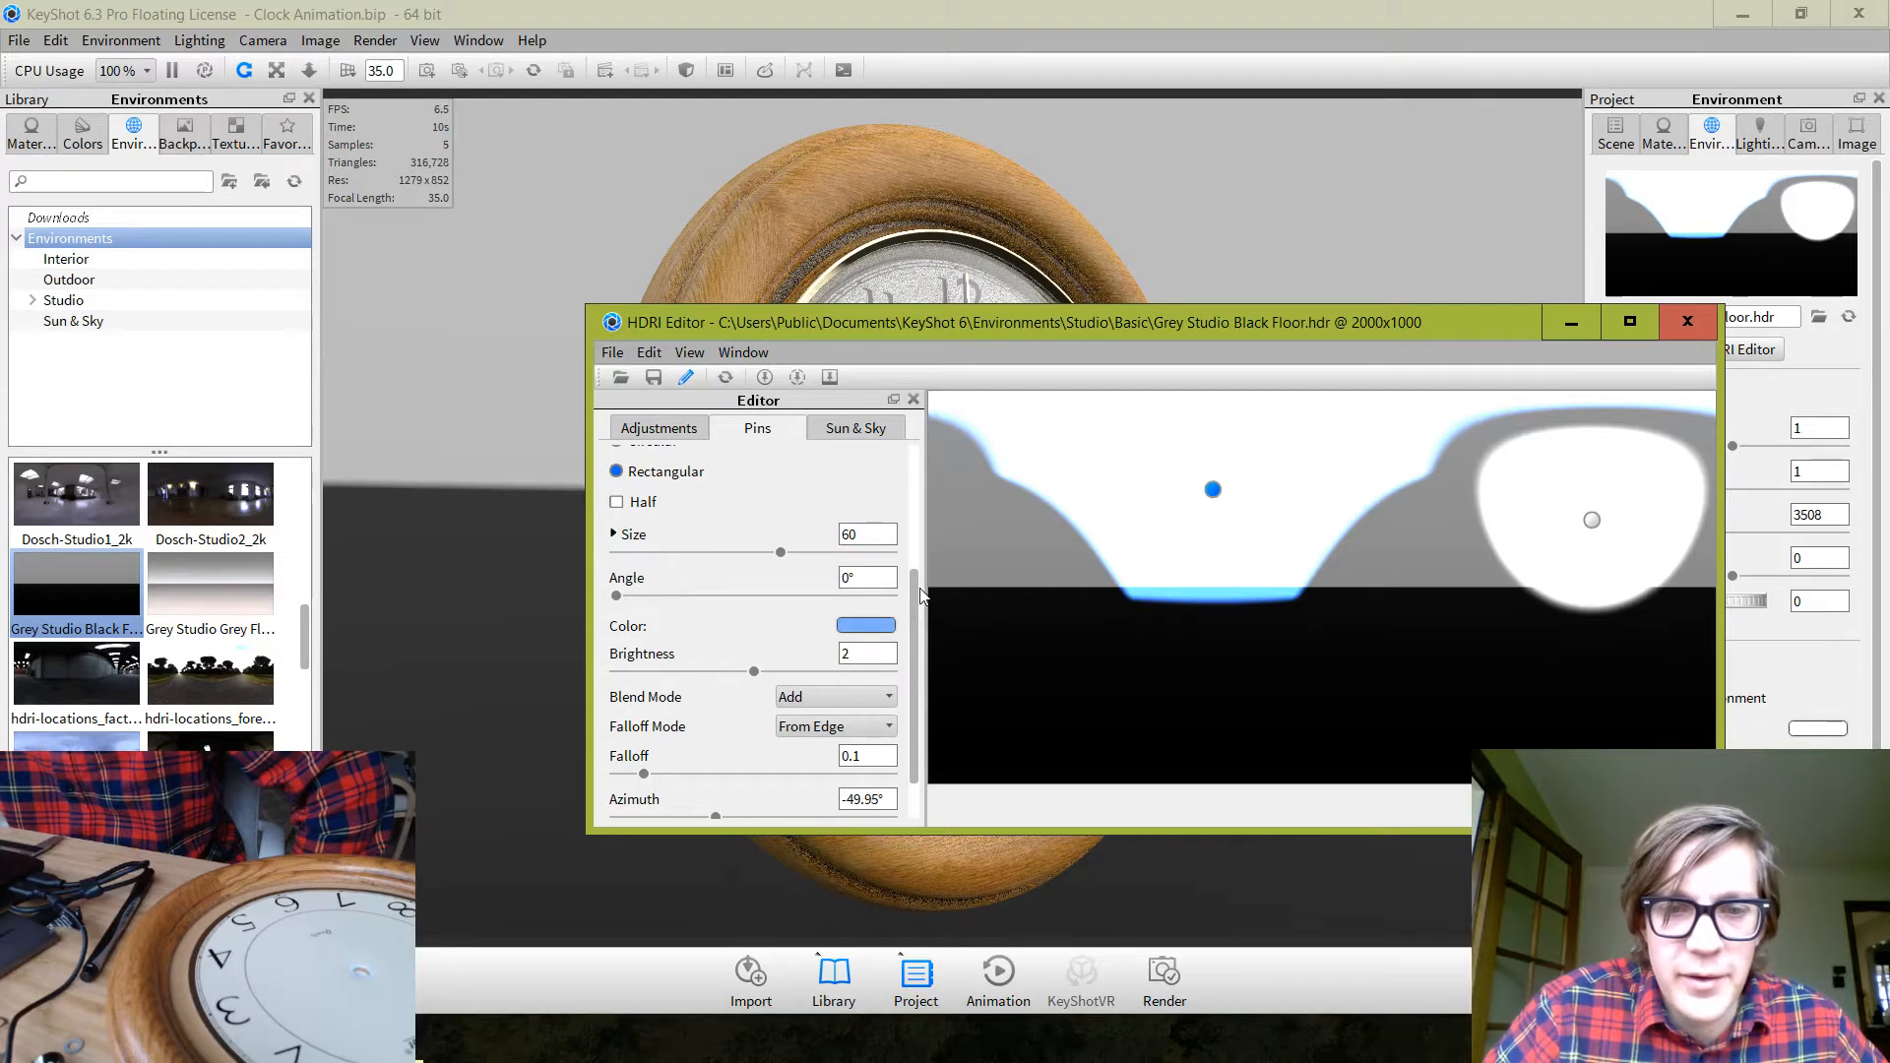
drag(913, 607, 929, 409)
click(882, 471)
click(913, 493)
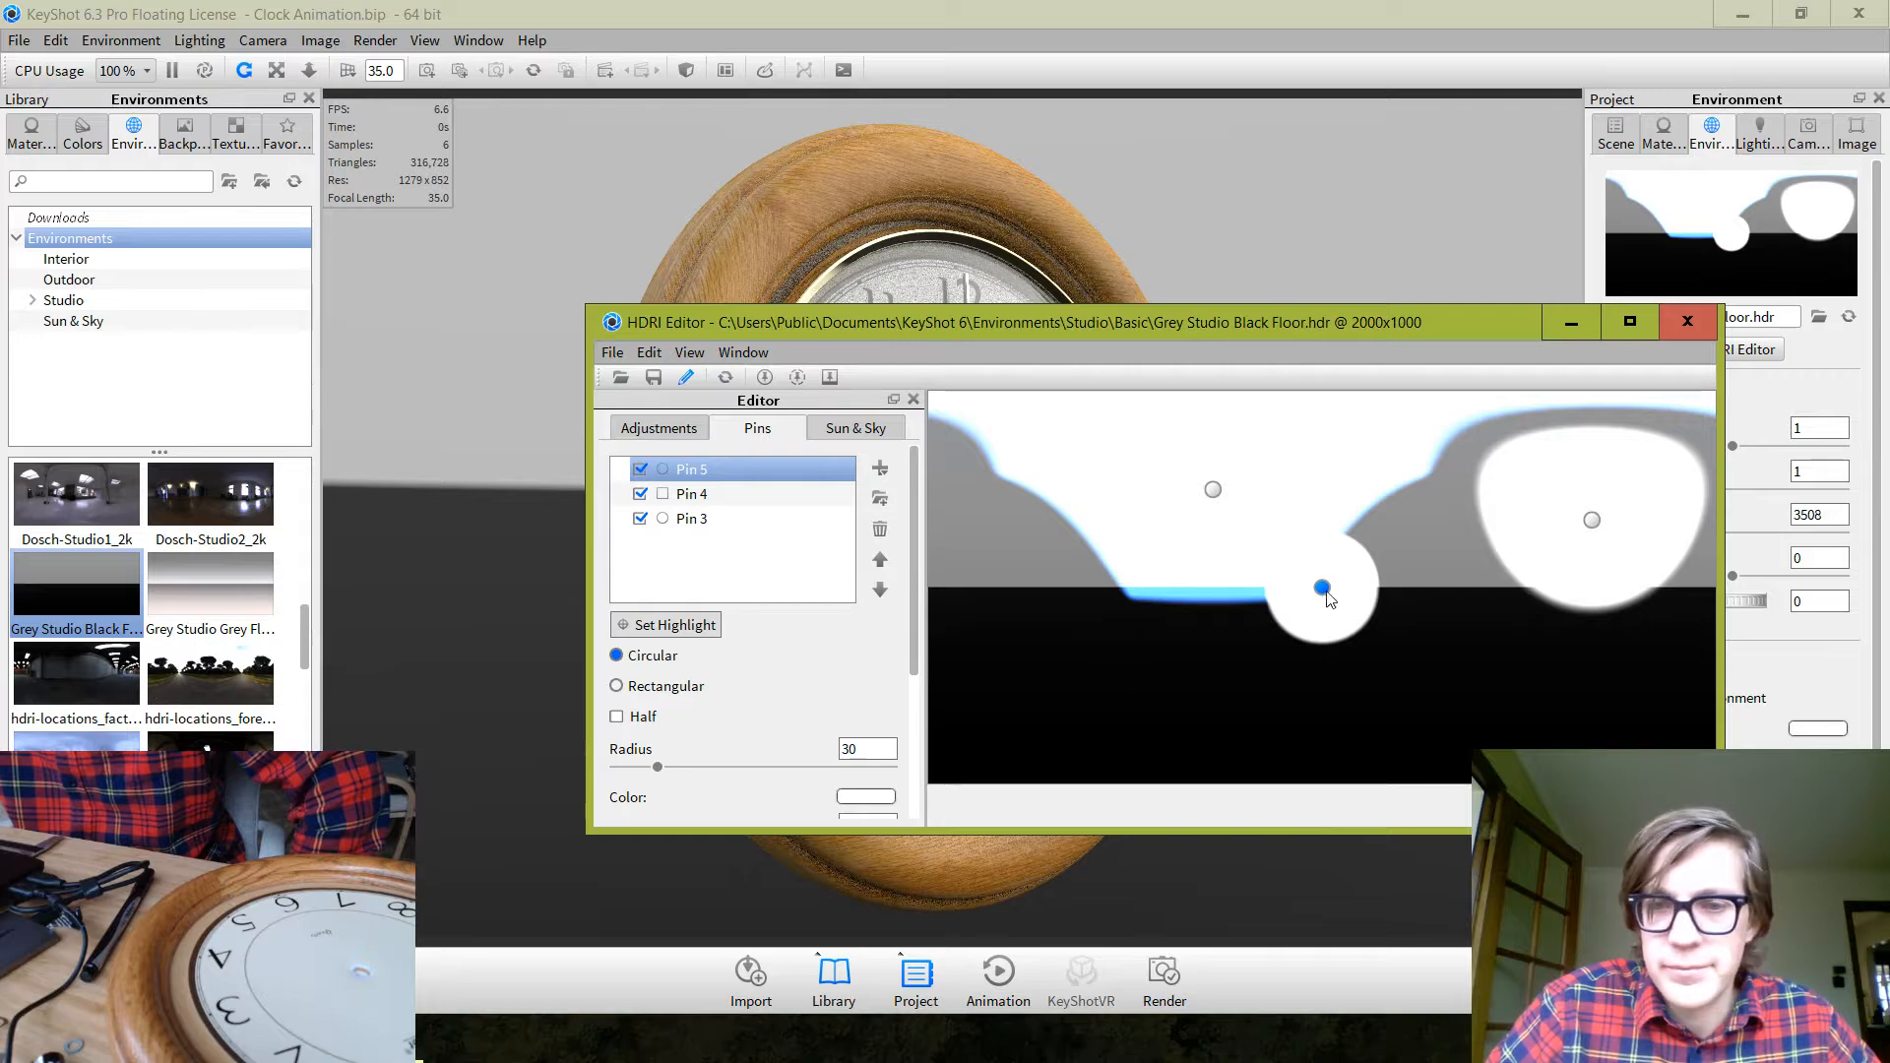
drag(1322, 587, 1131, 676)
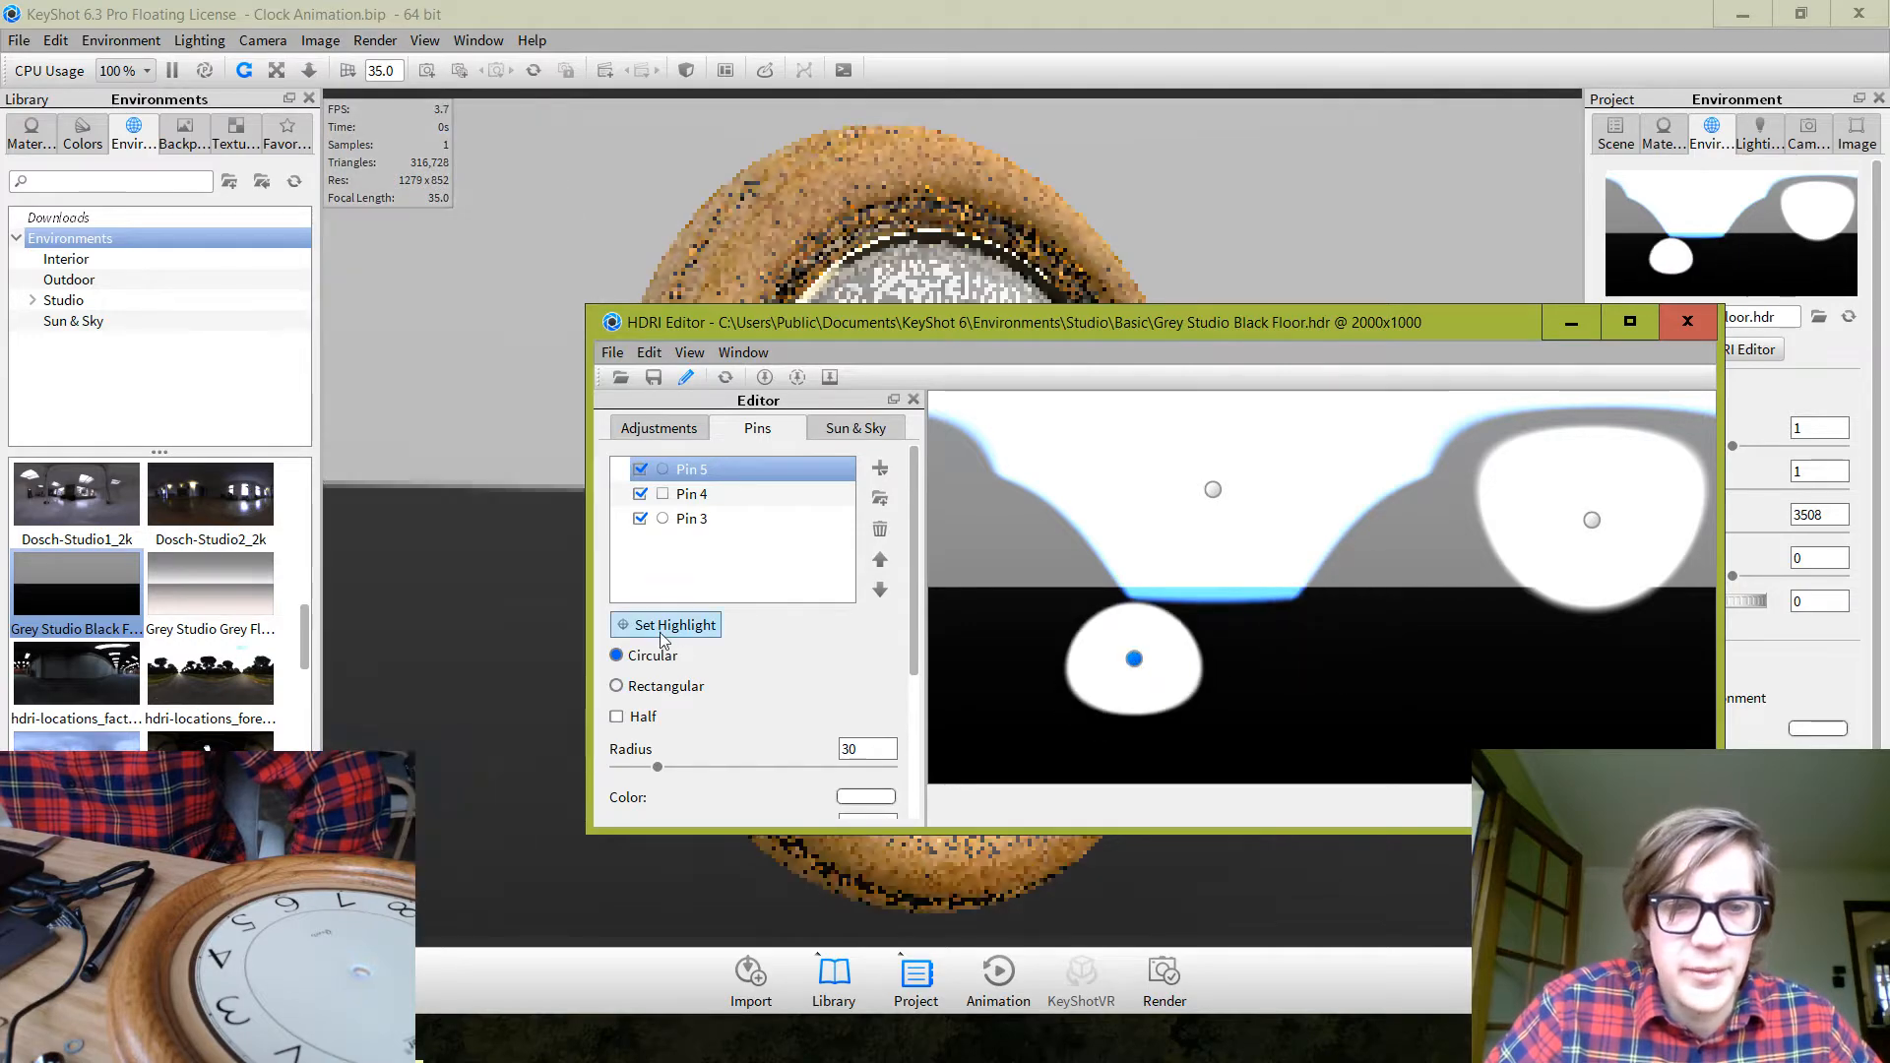
Place the third pin's highlight on the lower part of the clock's wooden frame, and check its settings in the HDRI Editor
click(661, 625)
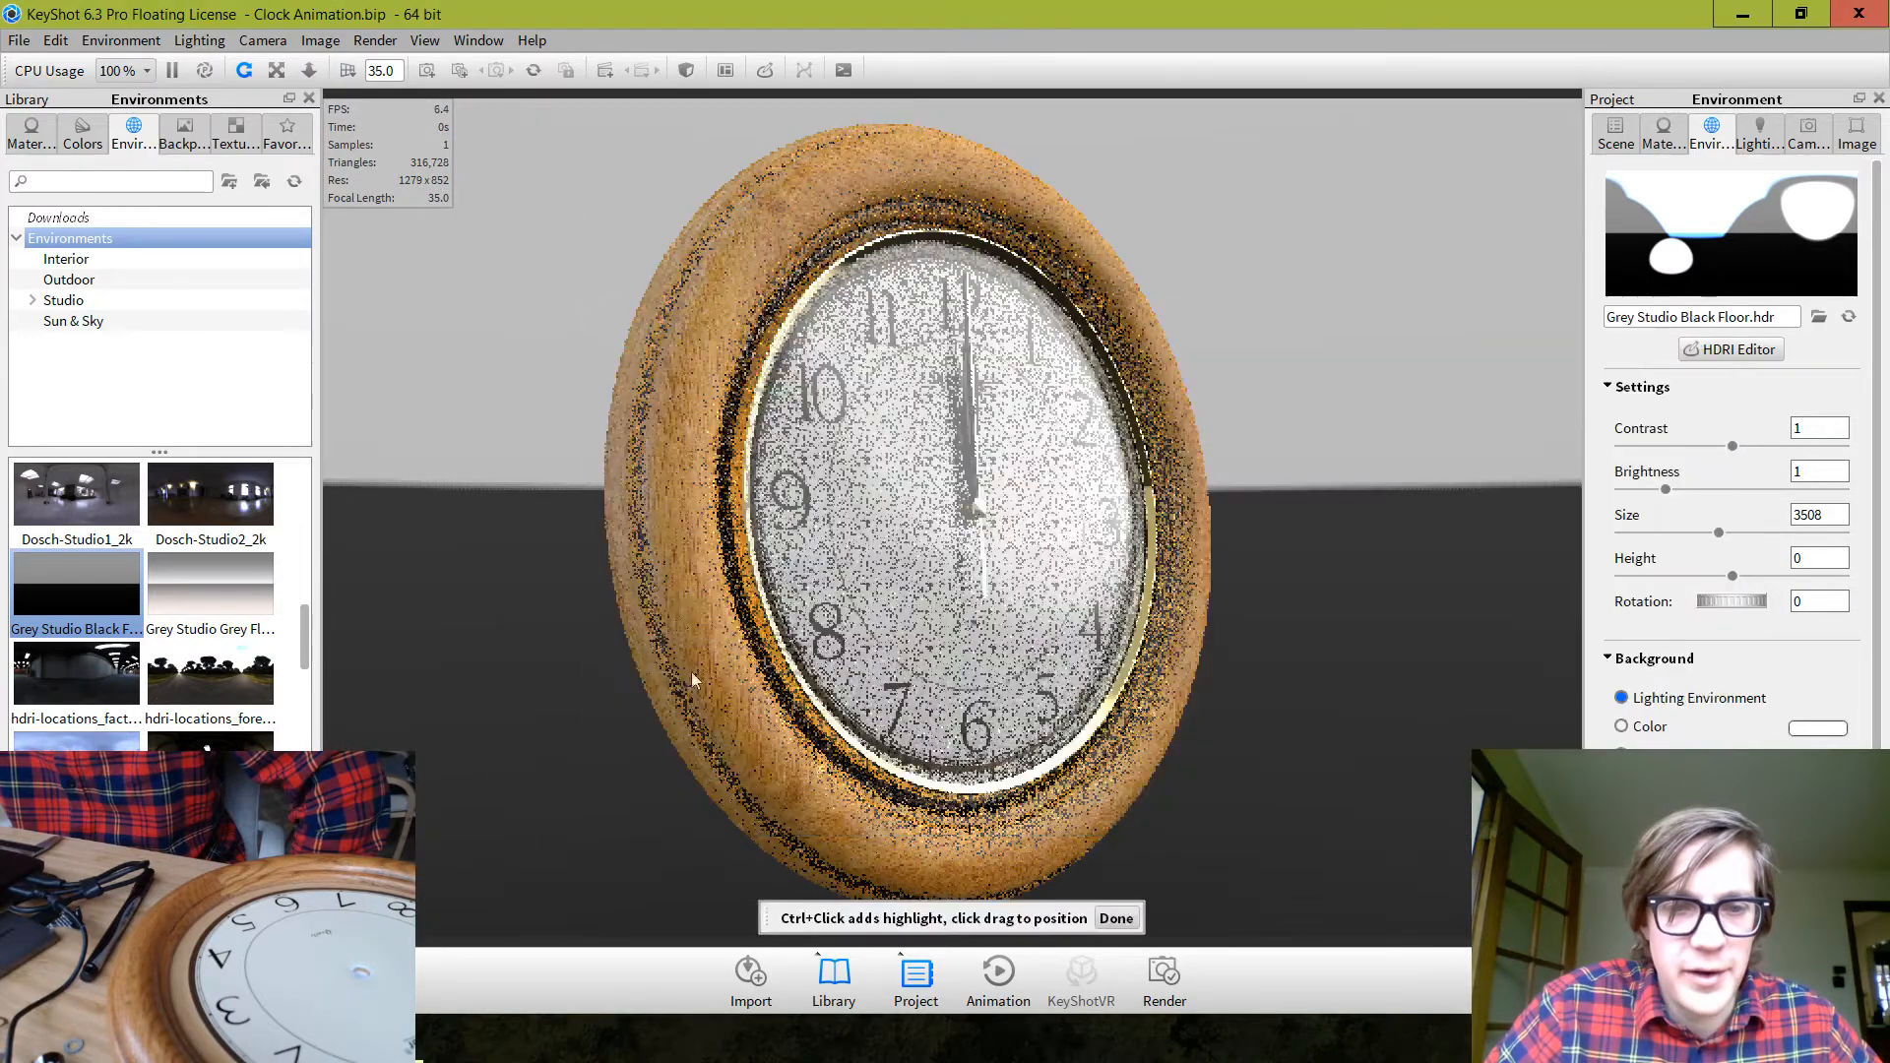
click(834, 855)
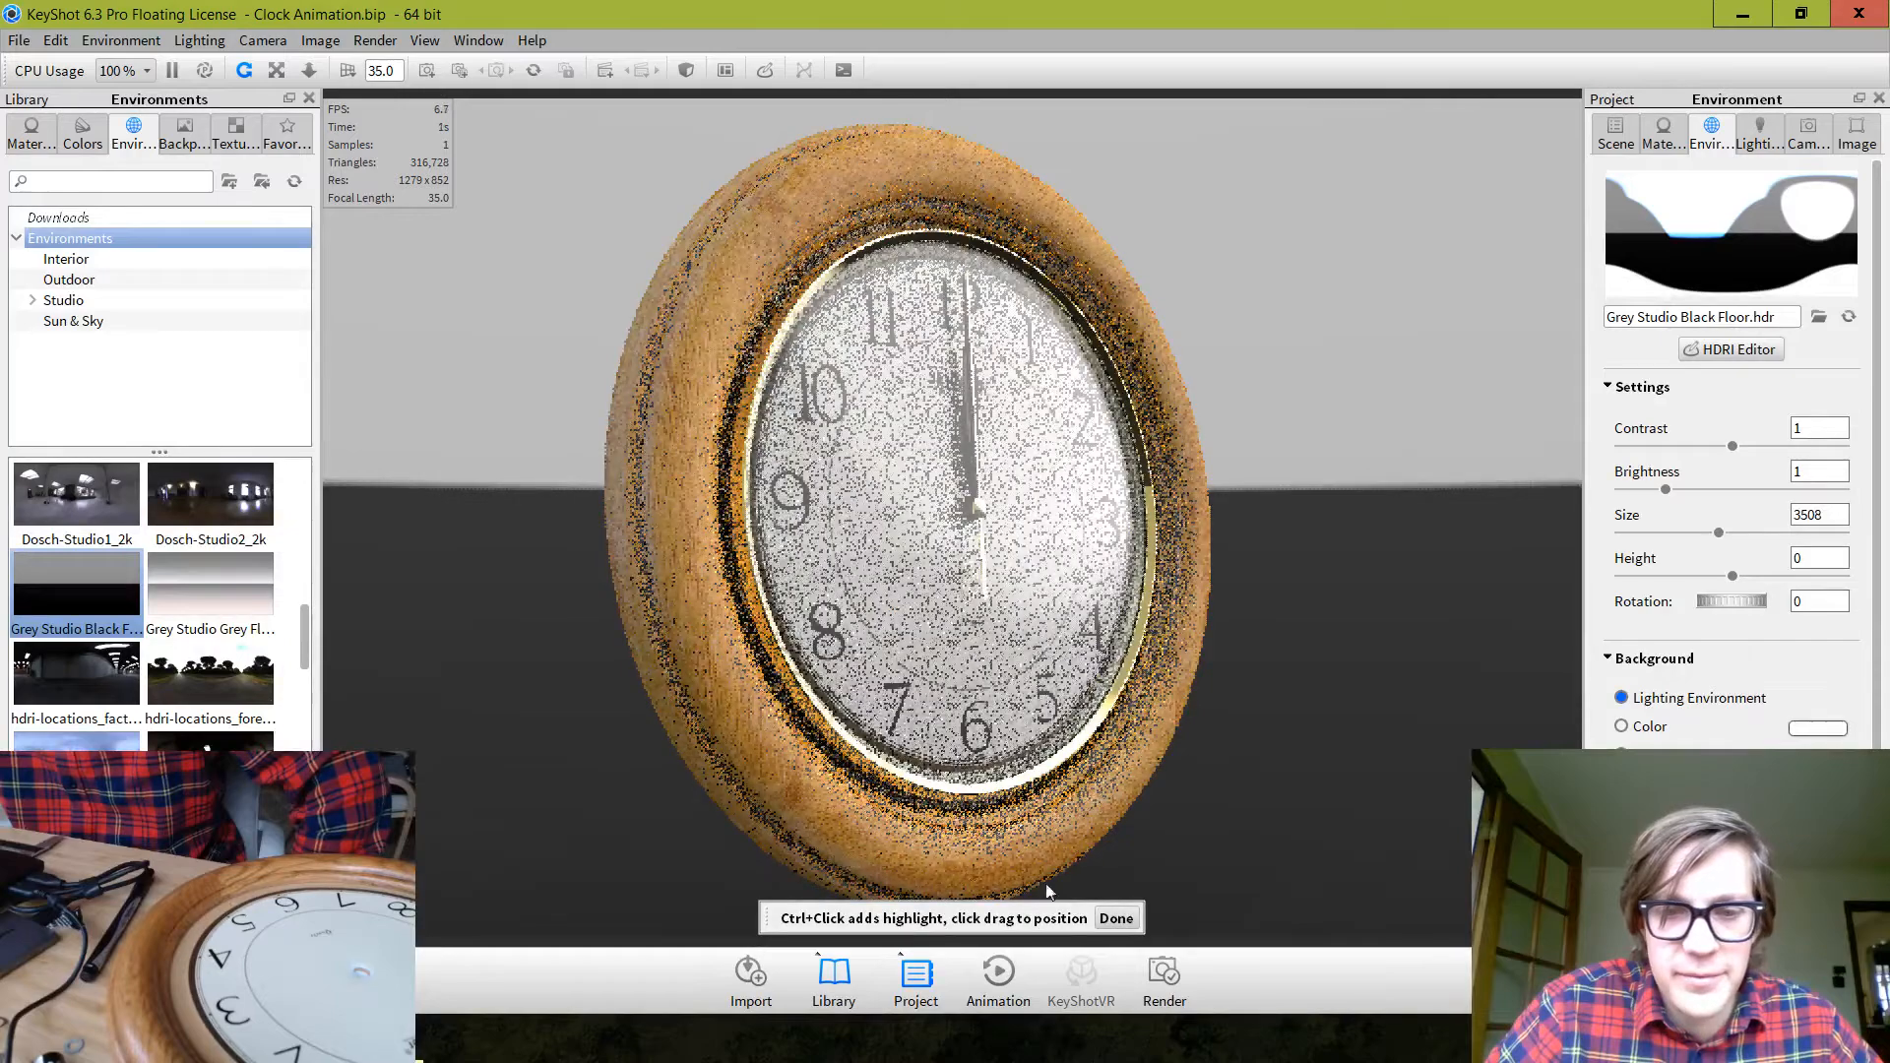
click(1117, 919)
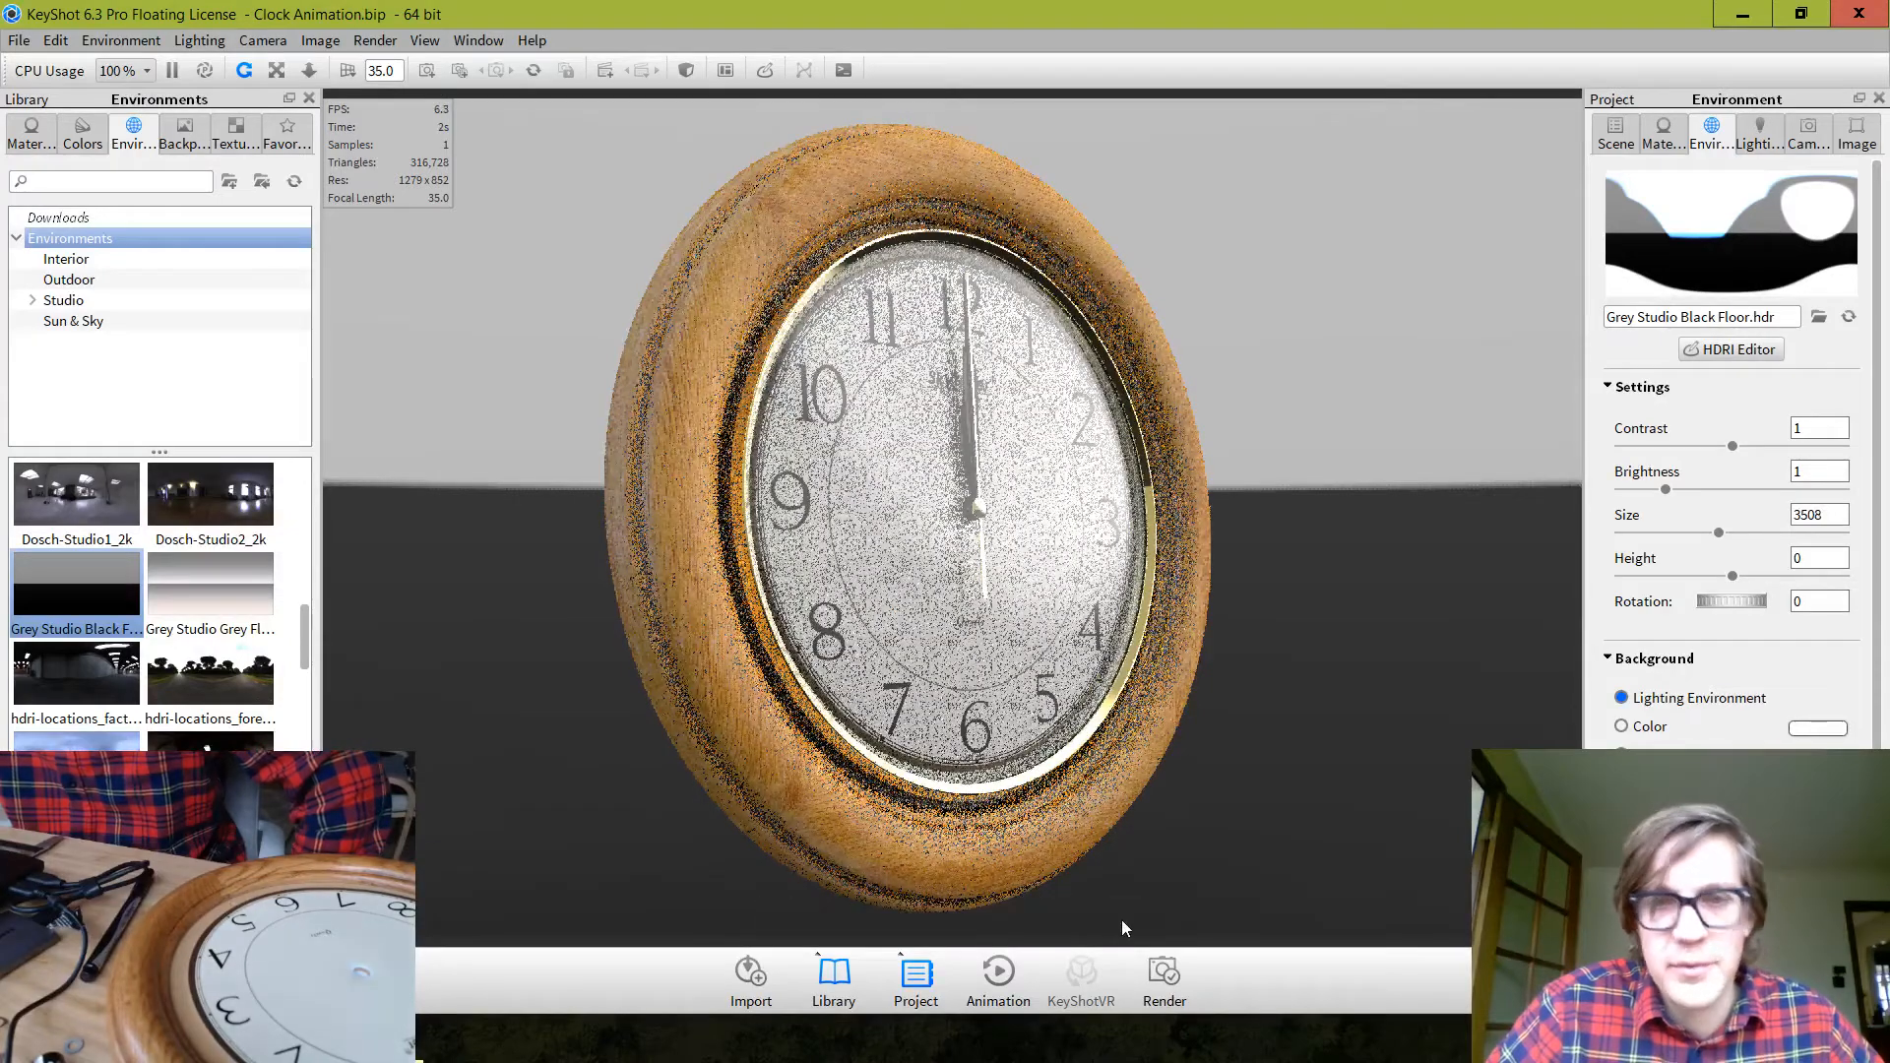
click(1738, 350)
drag(1519, 304, 1307, 283)
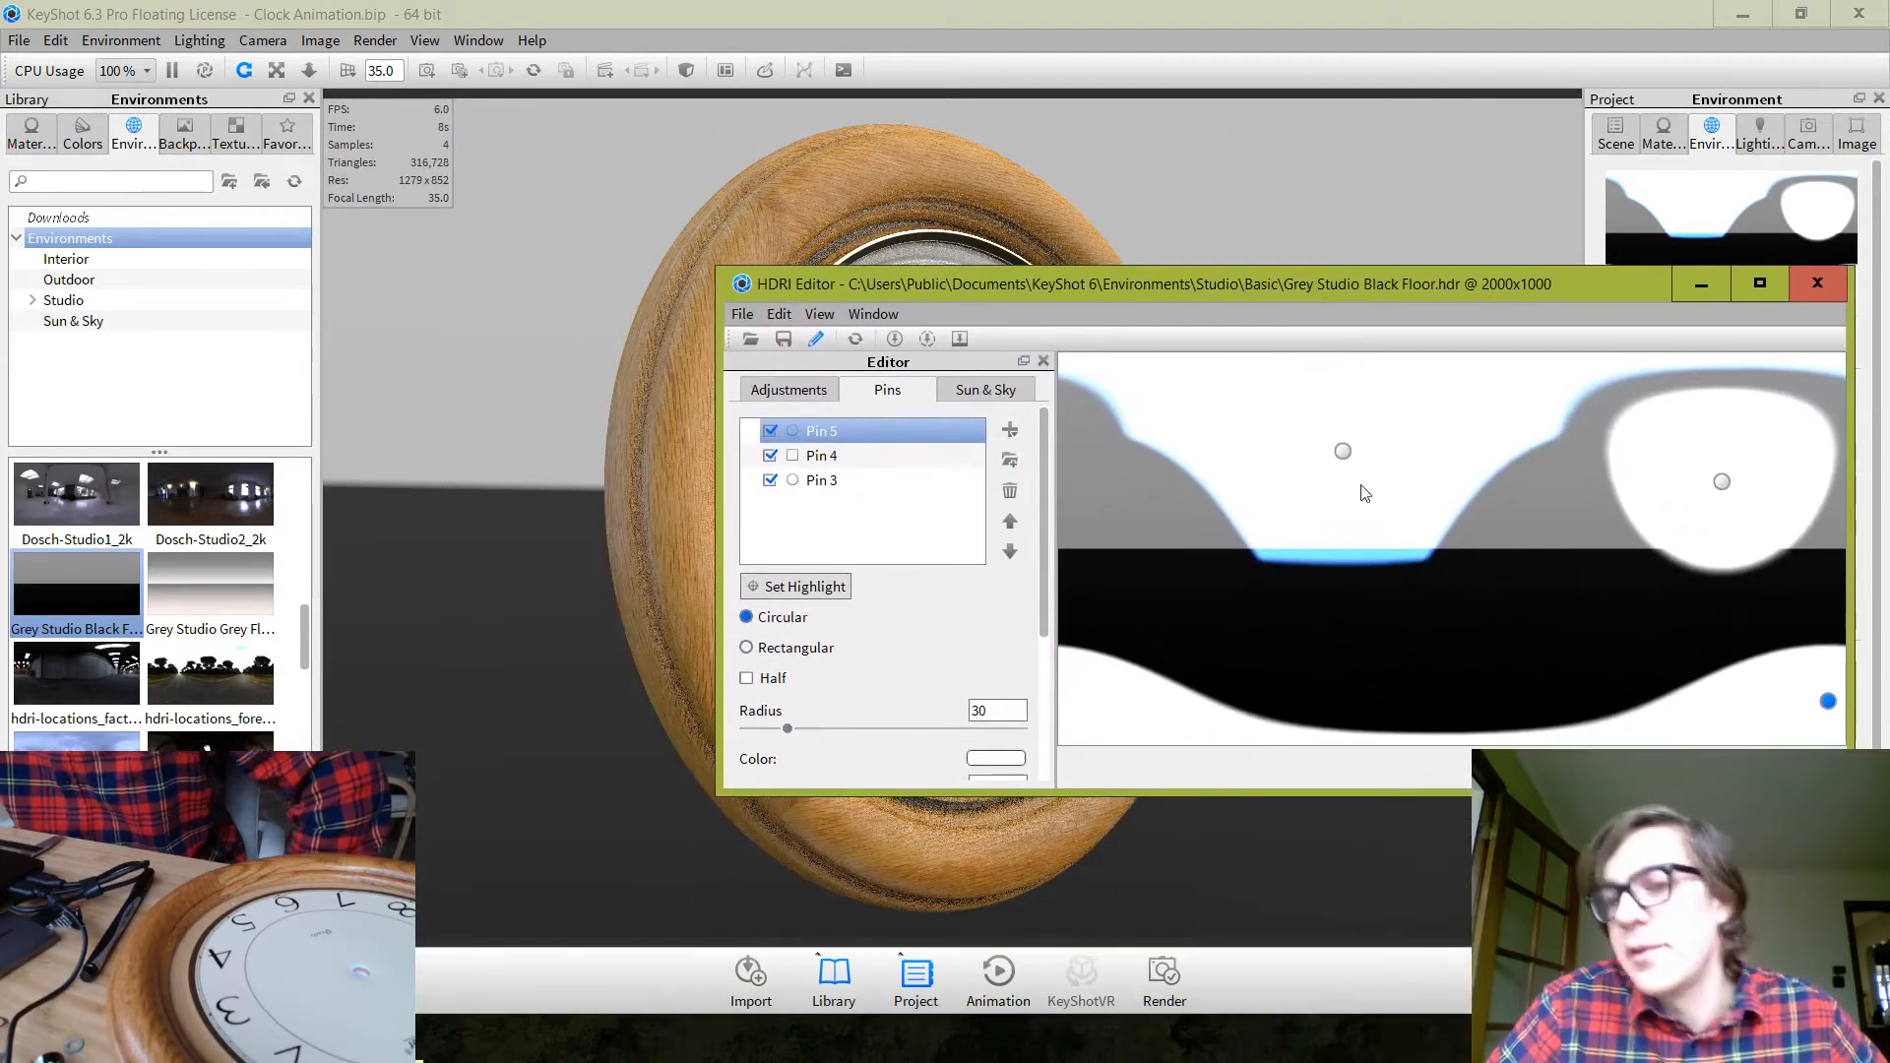
drag(1041, 488, 1041, 600)
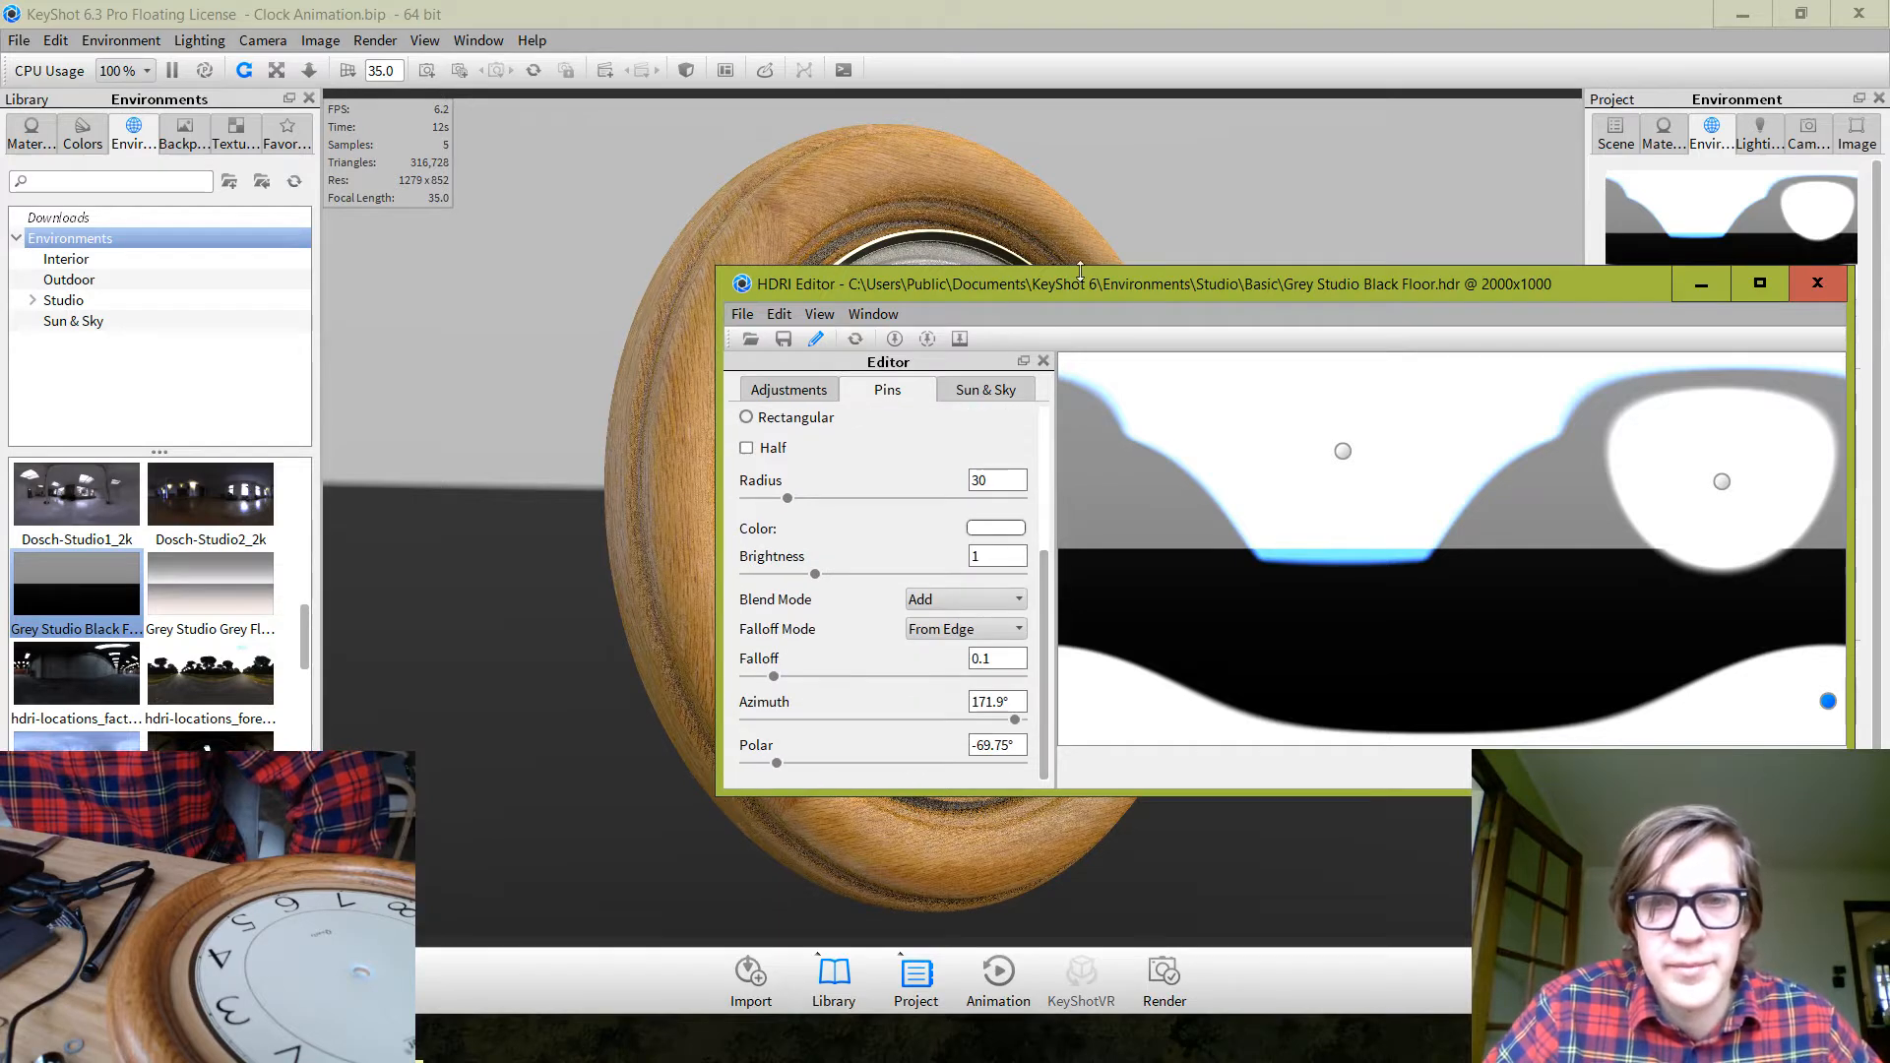
drag(1085, 282, 1512, 821)
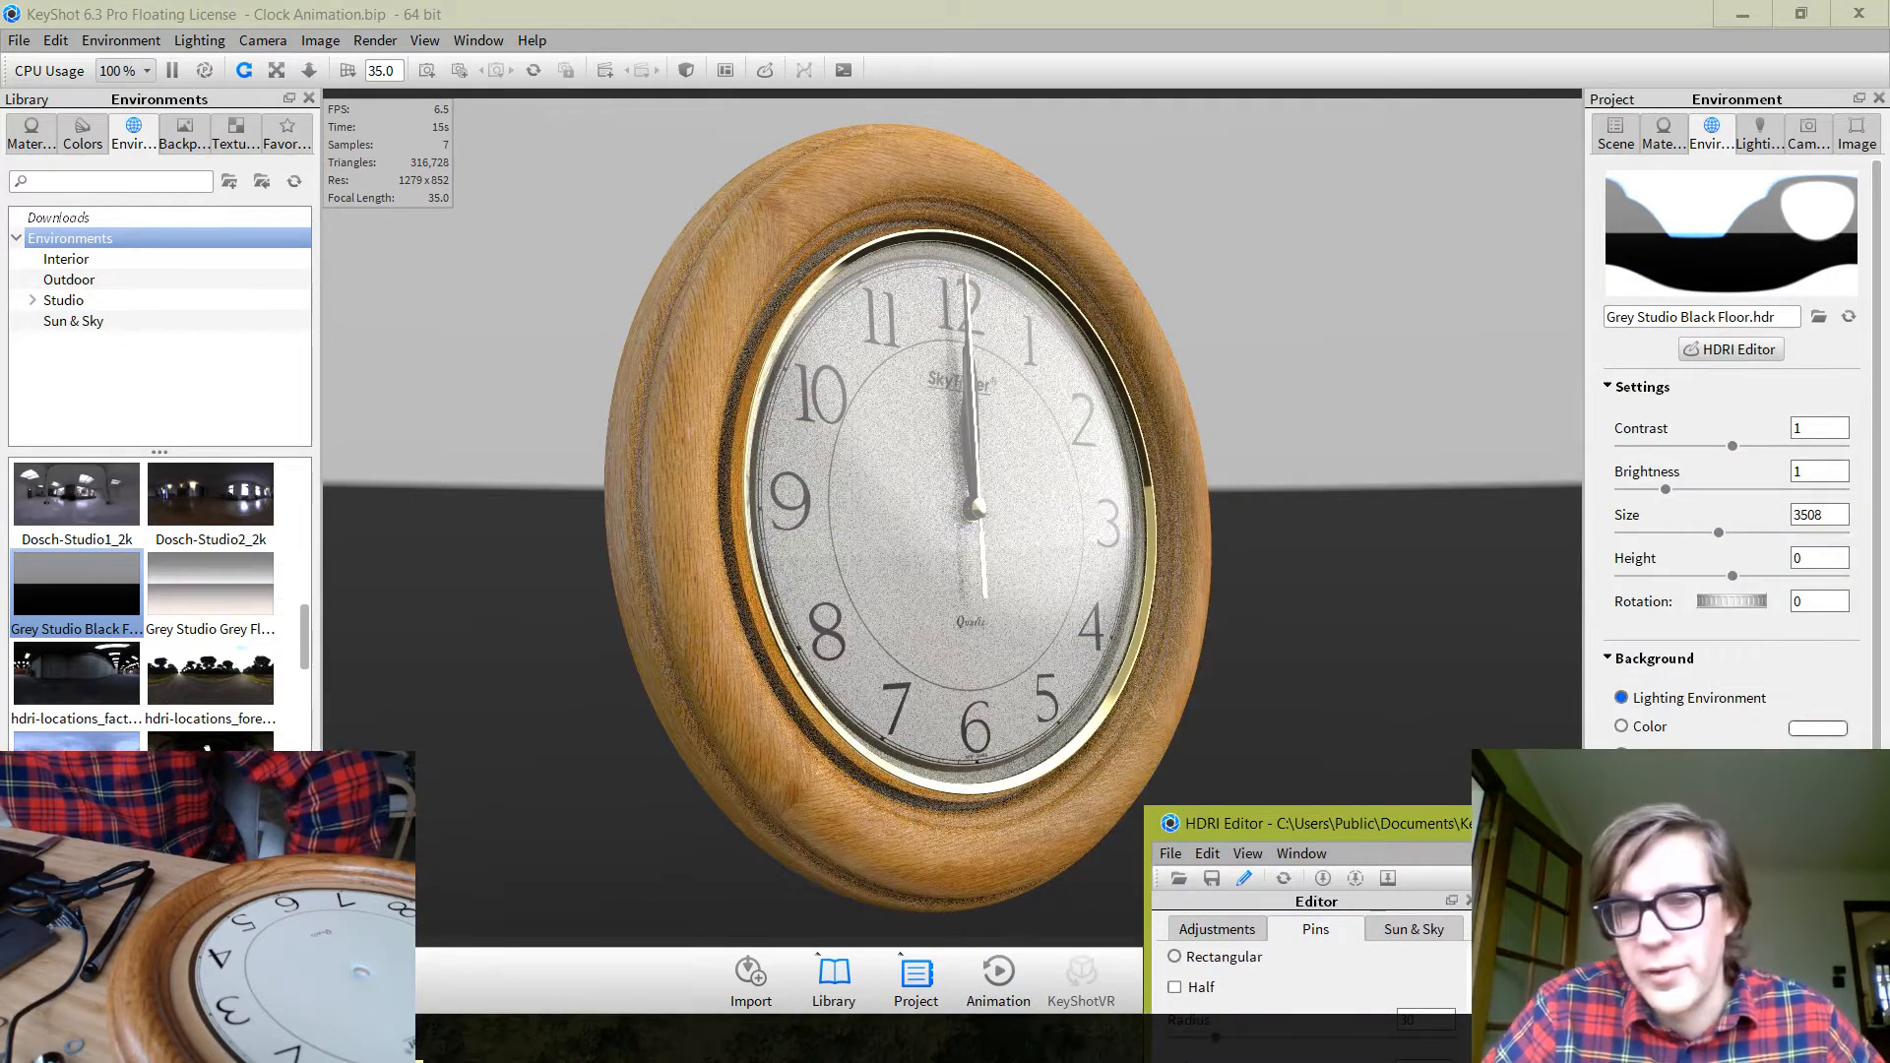
Set the falloff of the radius 50 glass highlight pin to 0.05 and check its edge on the clock
drag(1504, 839, 900, 265)
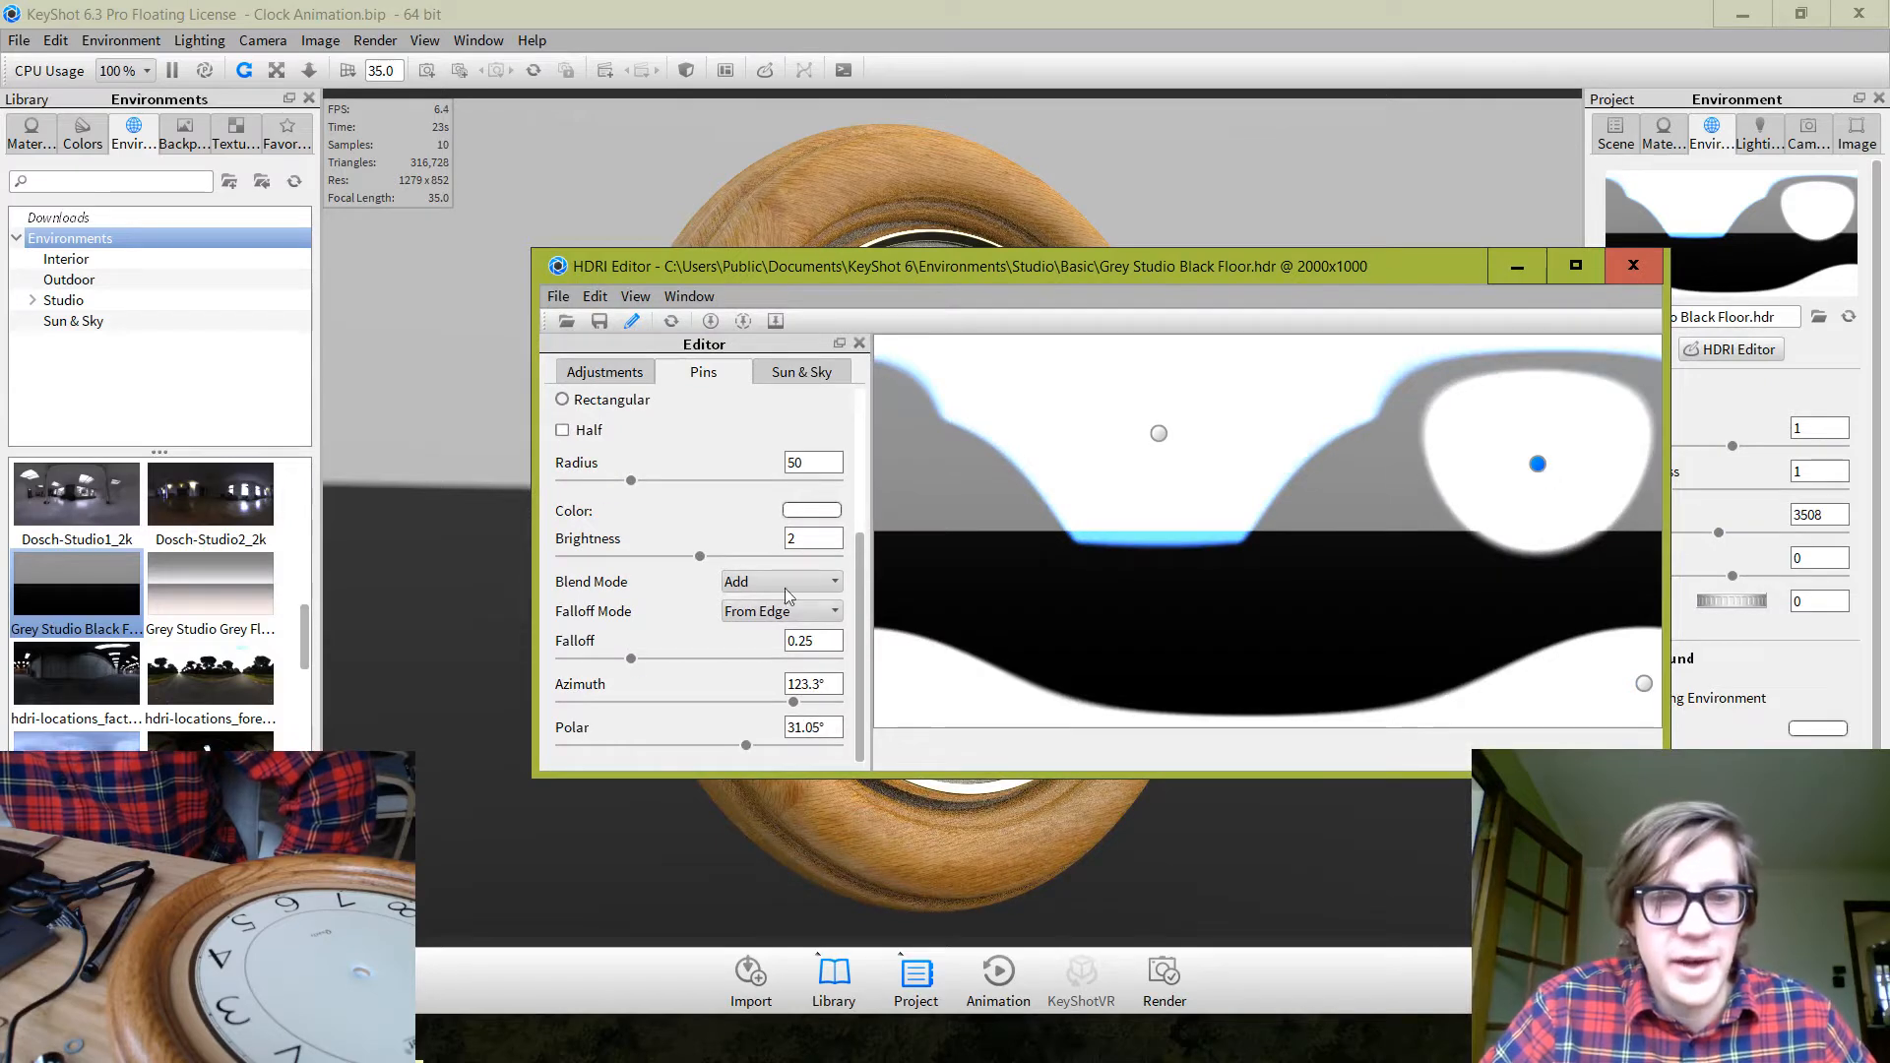
mouse_move(859, 547)
mouse_down()
mouse_move(860, 453)
mouse_move(839, 571)
mouse_up()
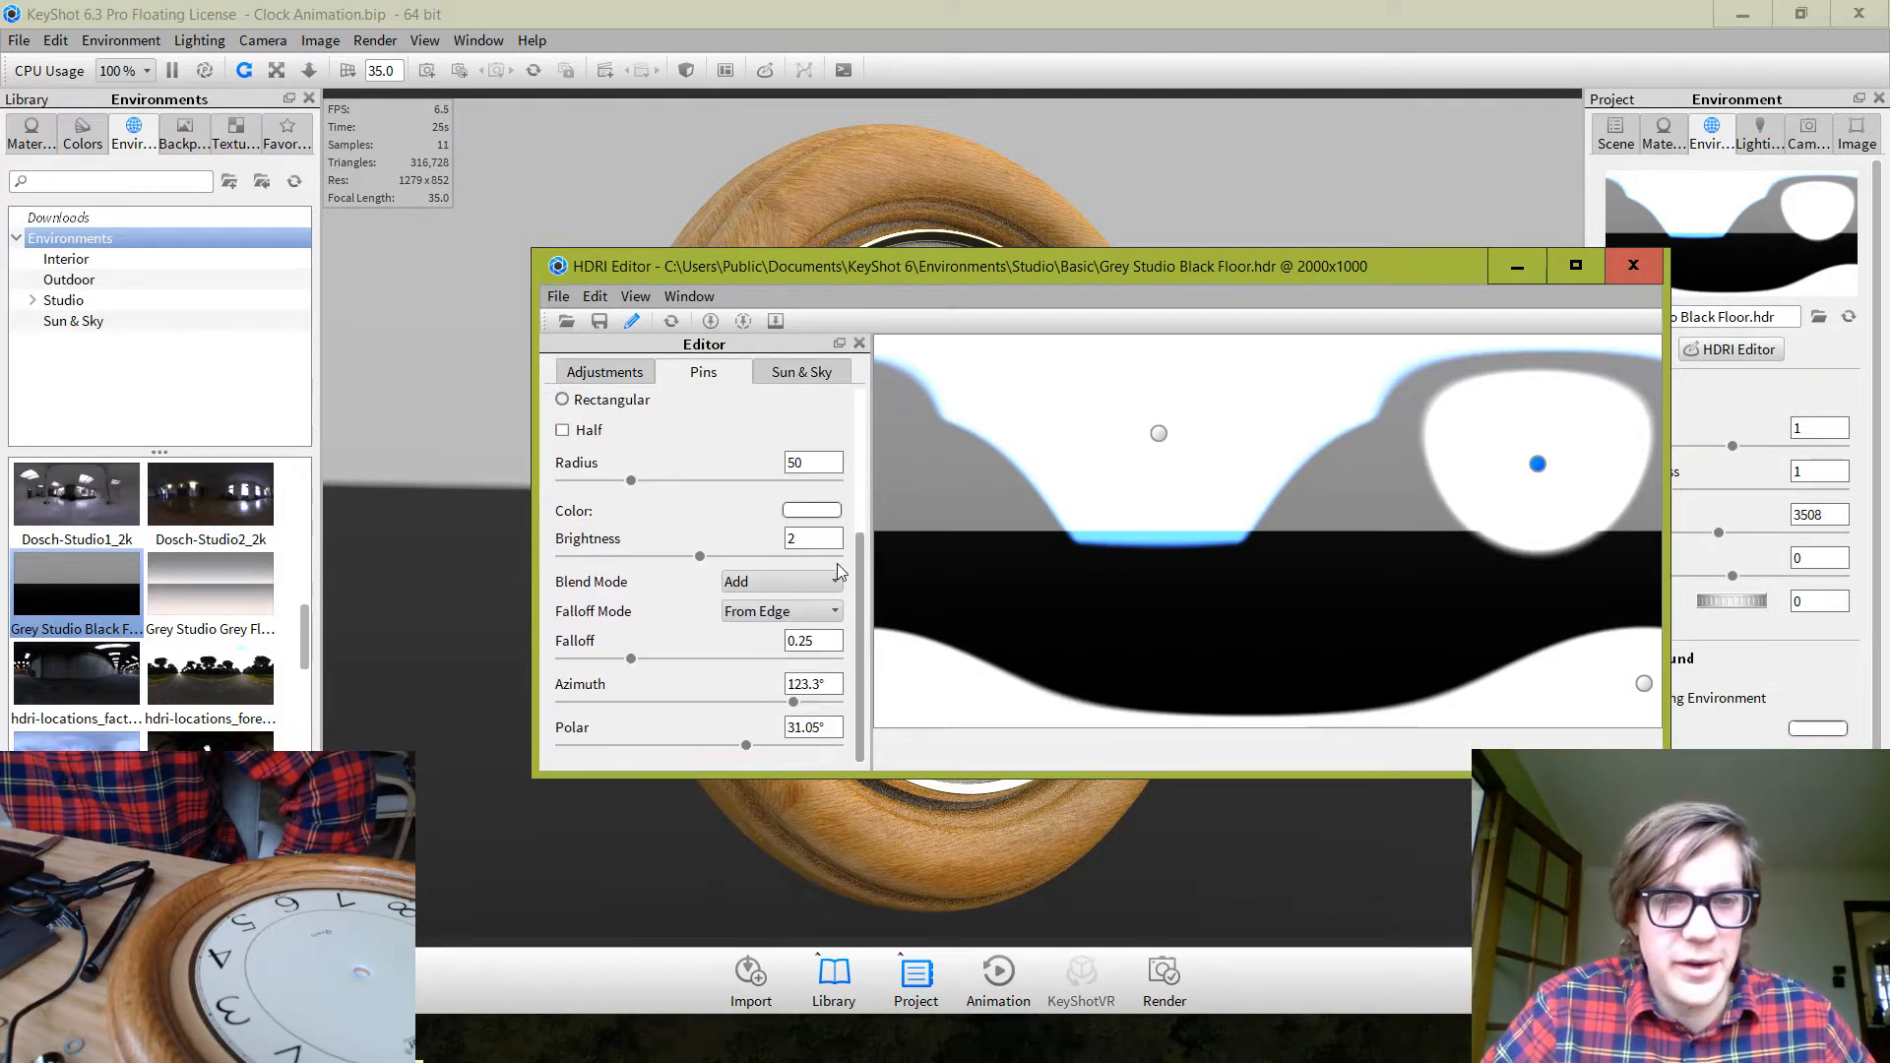
text(0.05)
key(Return)
drag(1054, 270, 695, 802)
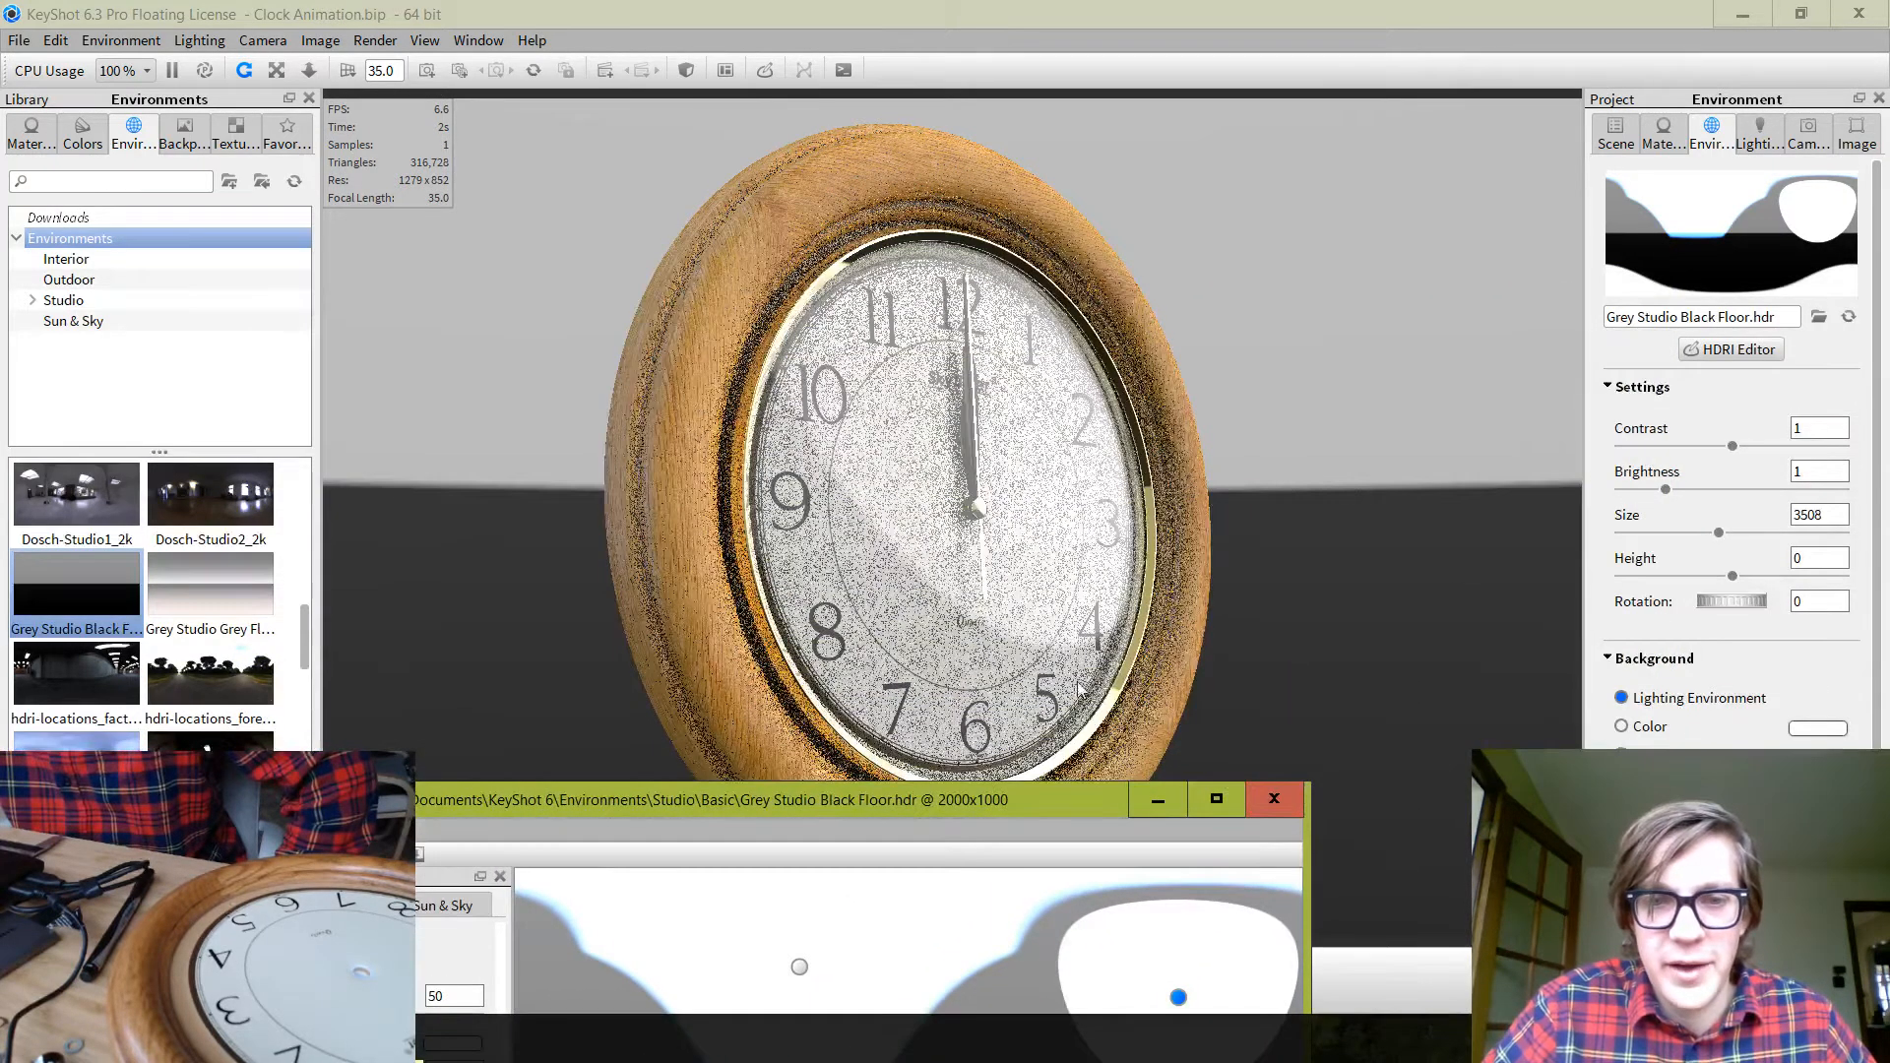
drag(765, 798, 888, 239)
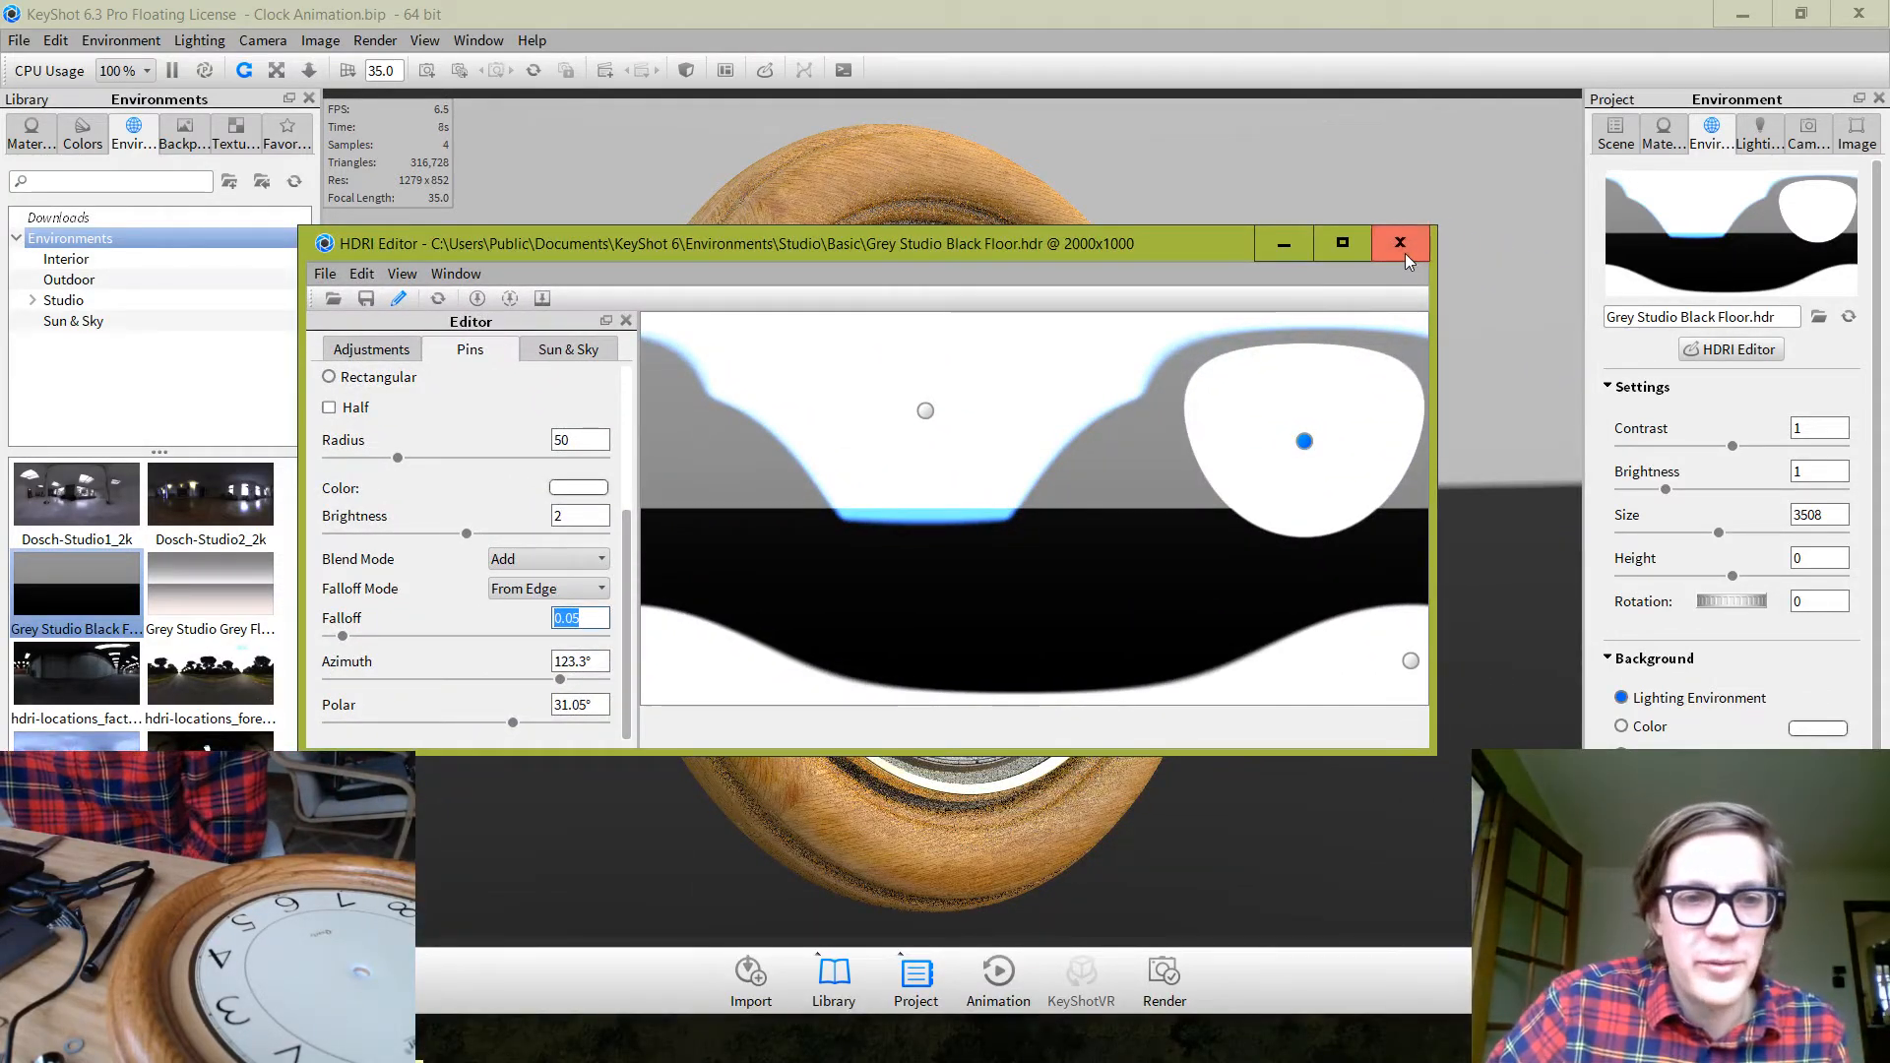
Save the edited HDRI in the Basic environments folder as "Custom - Will Builds 03" and close the HDRI Editor
click(326, 278)
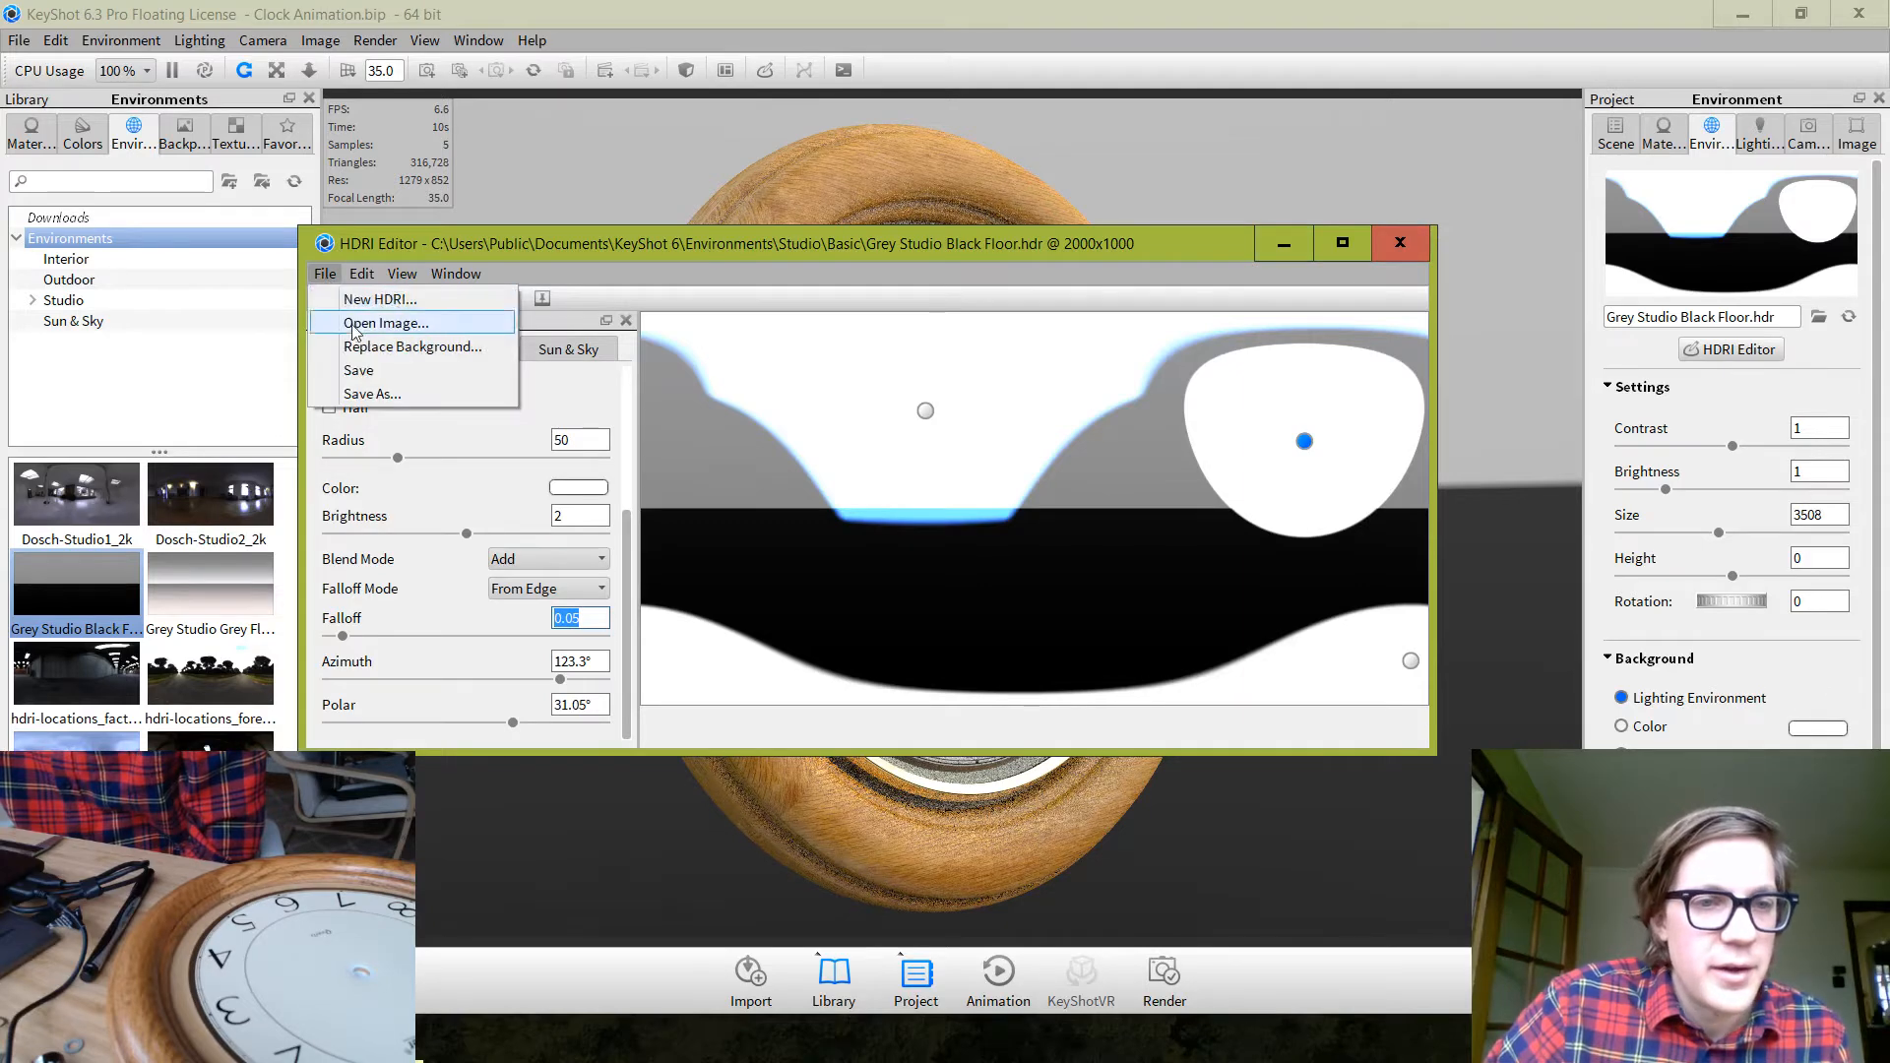
click(411, 392)
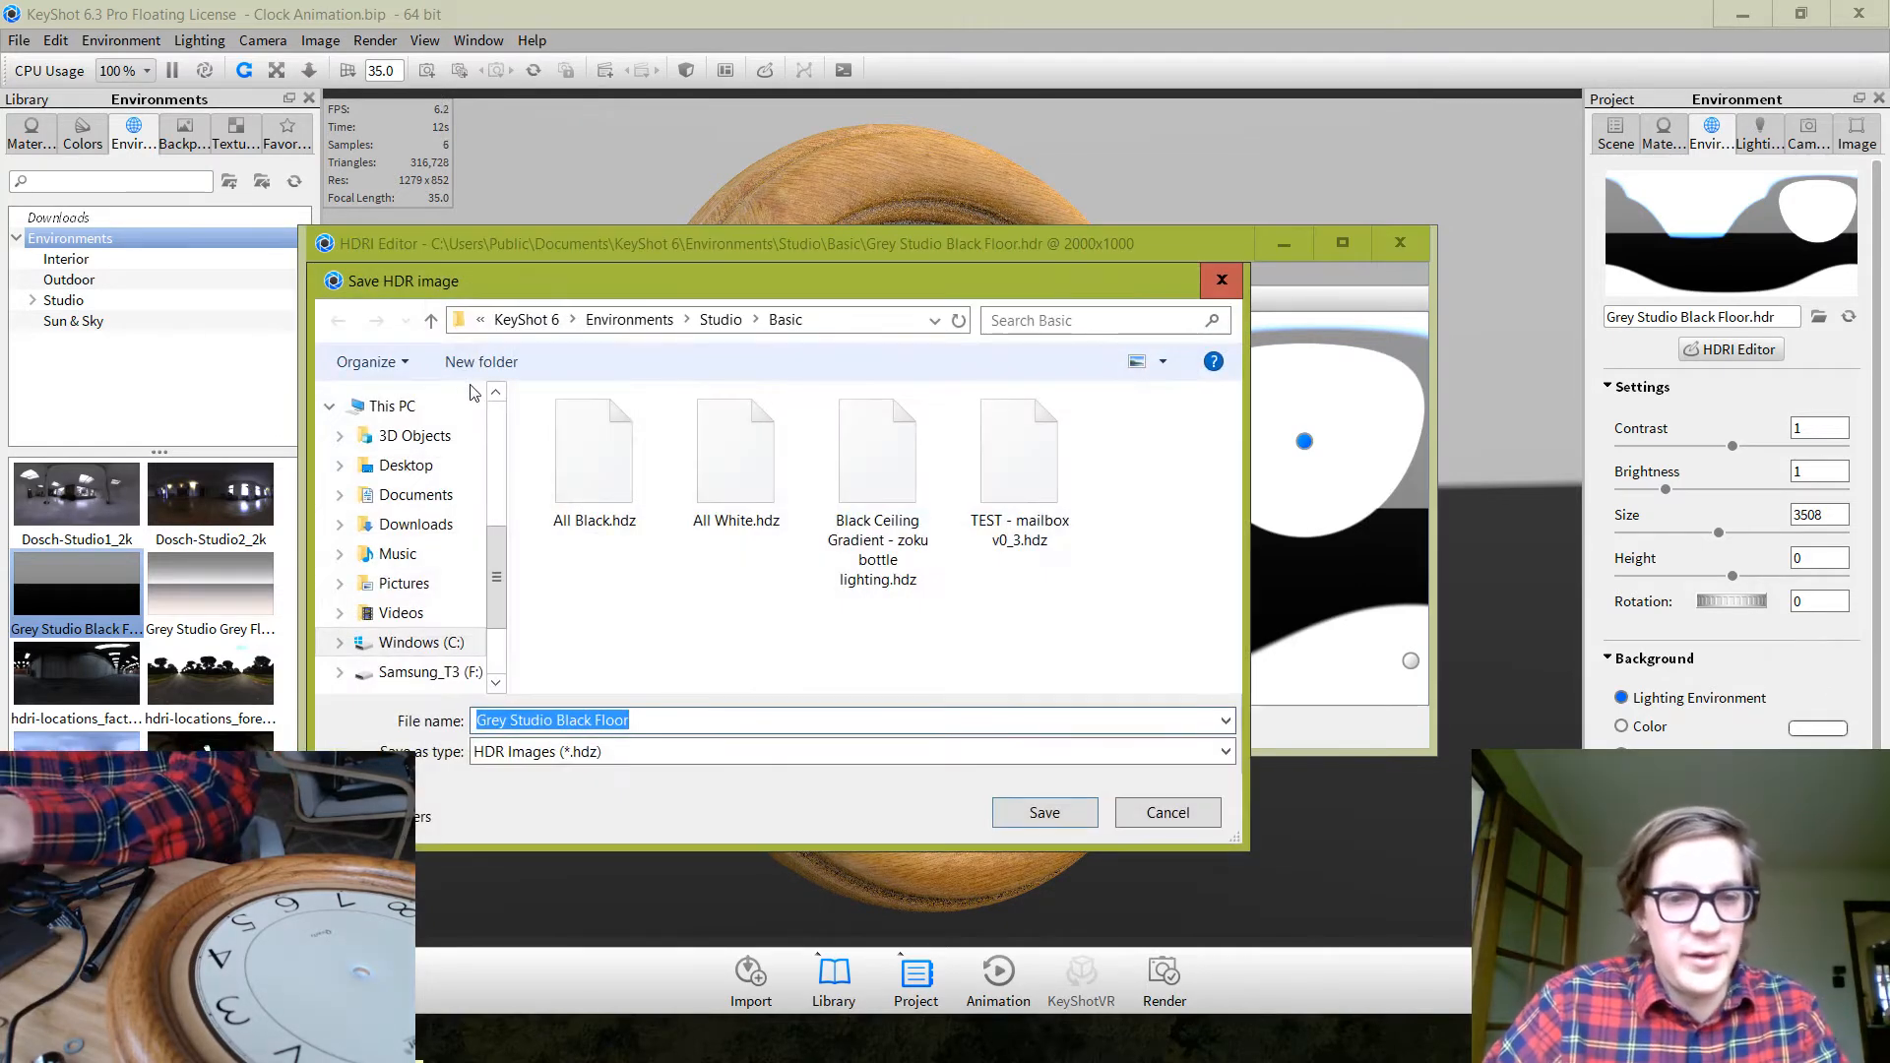
click(653, 723)
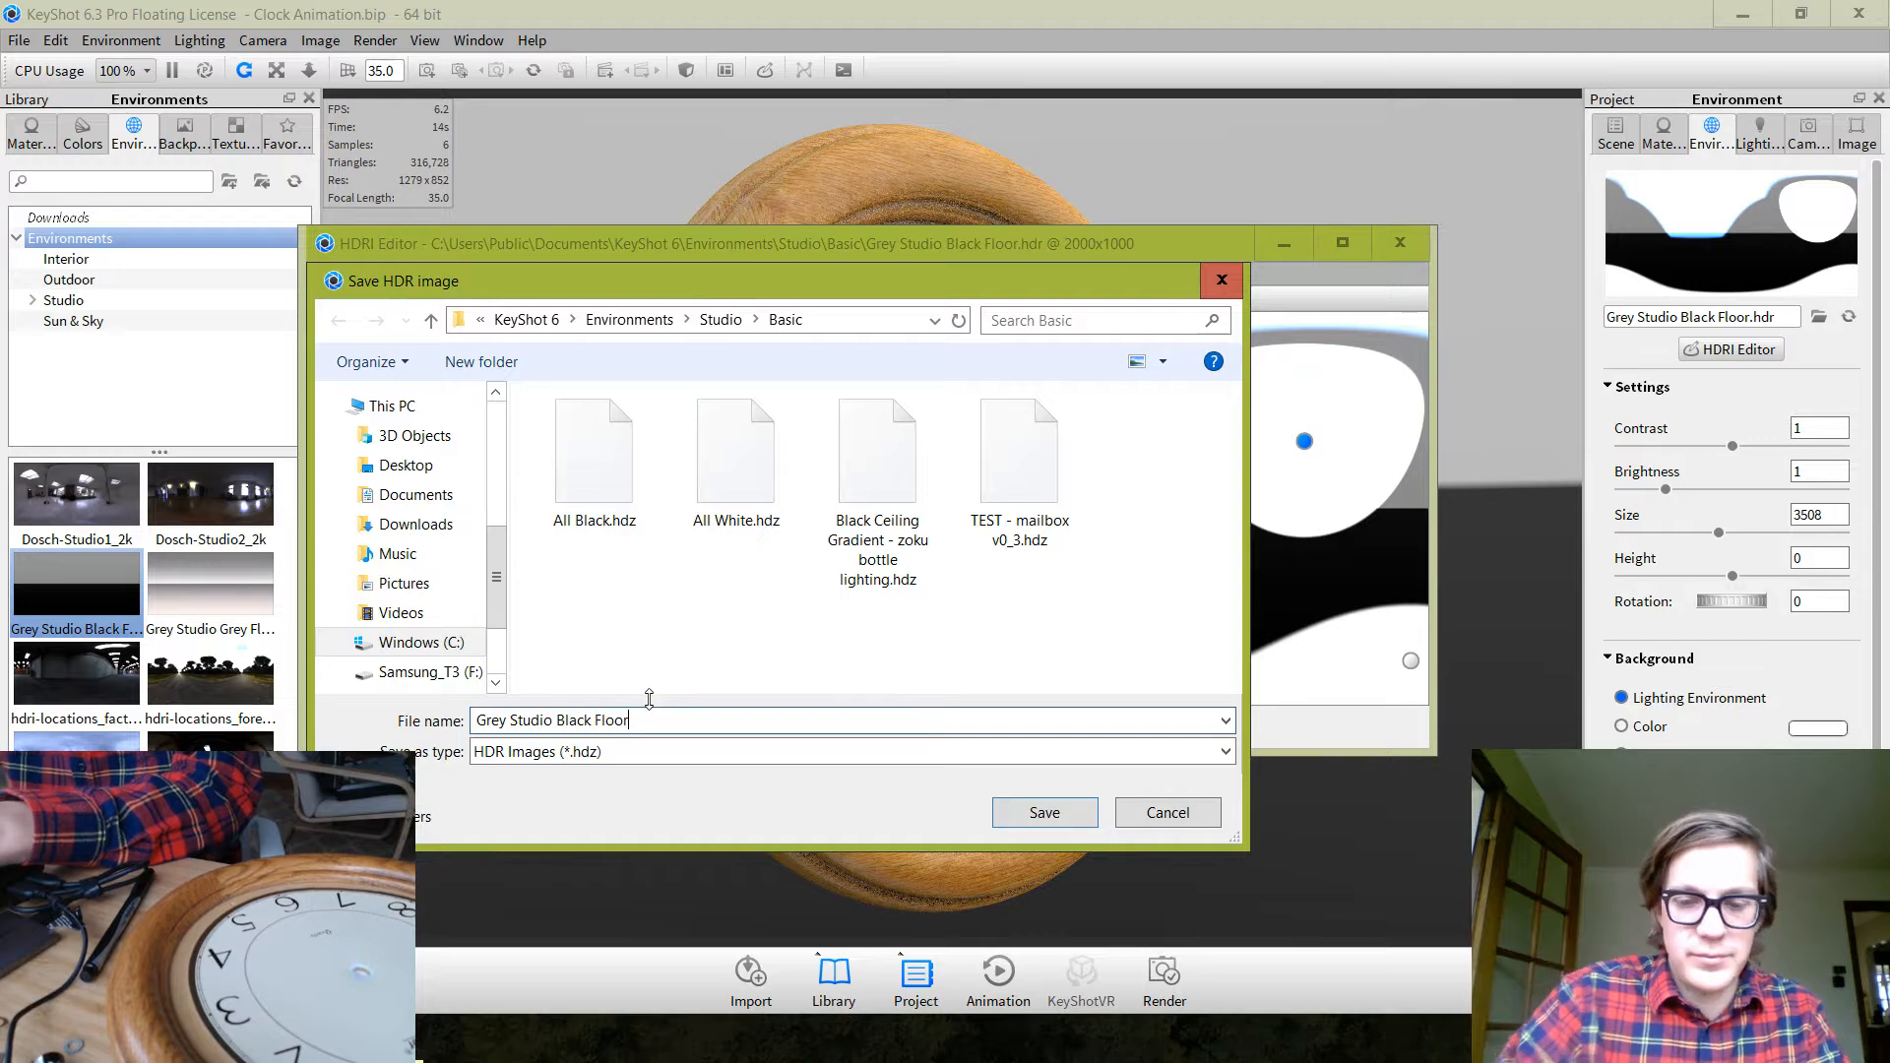
key(BackSpace)
key(BackSpace)
key(BackSpace)
key(BackSpace)
key(BackSpace)
key(BackSpace)
key(BackSpace)
key(BackSpace)
key(BackSpace)
key(BackSpace)
key(BackSpace)
key(BackSpace)
key(BackSpace)
key(BackSpace)
key(BackSpace)
key(BackSpace)
key(BackSpace)
key(BackSpace)
key(BackSpace)
key(BackSpace)
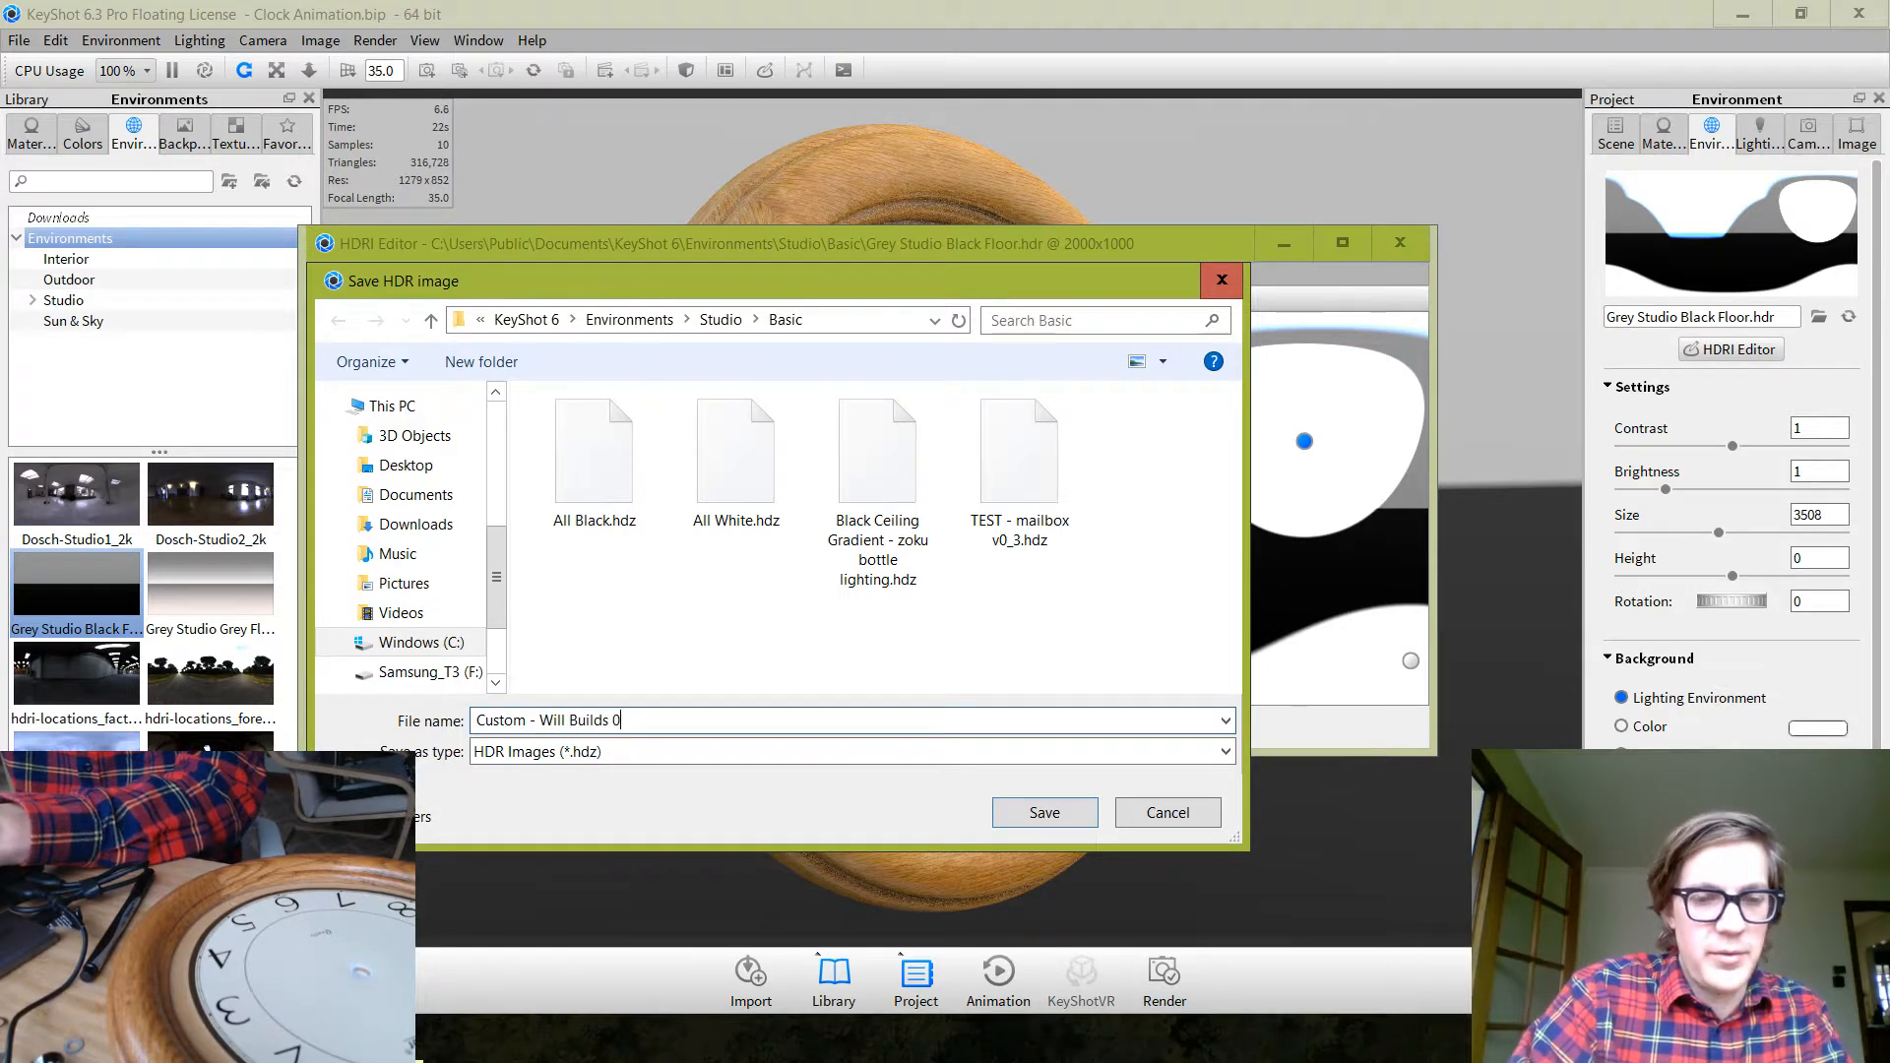
key(Return)
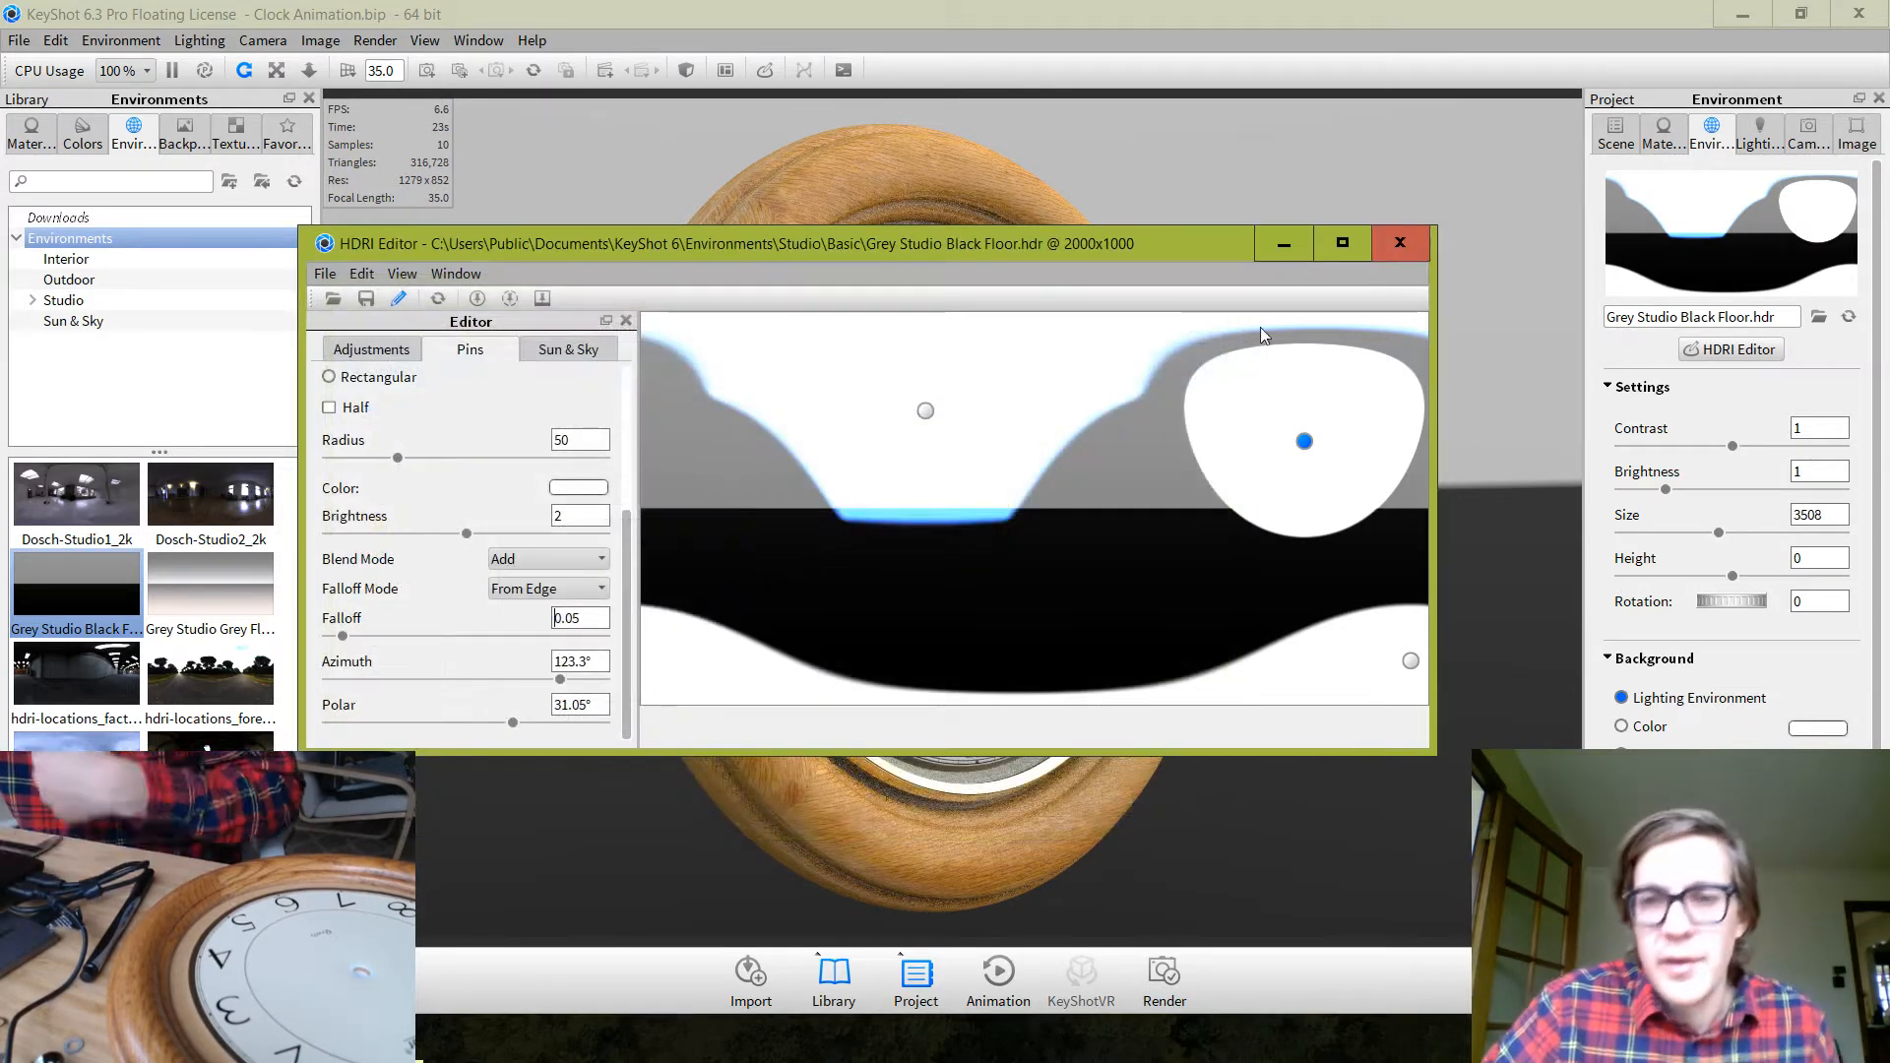
click(1402, 243)
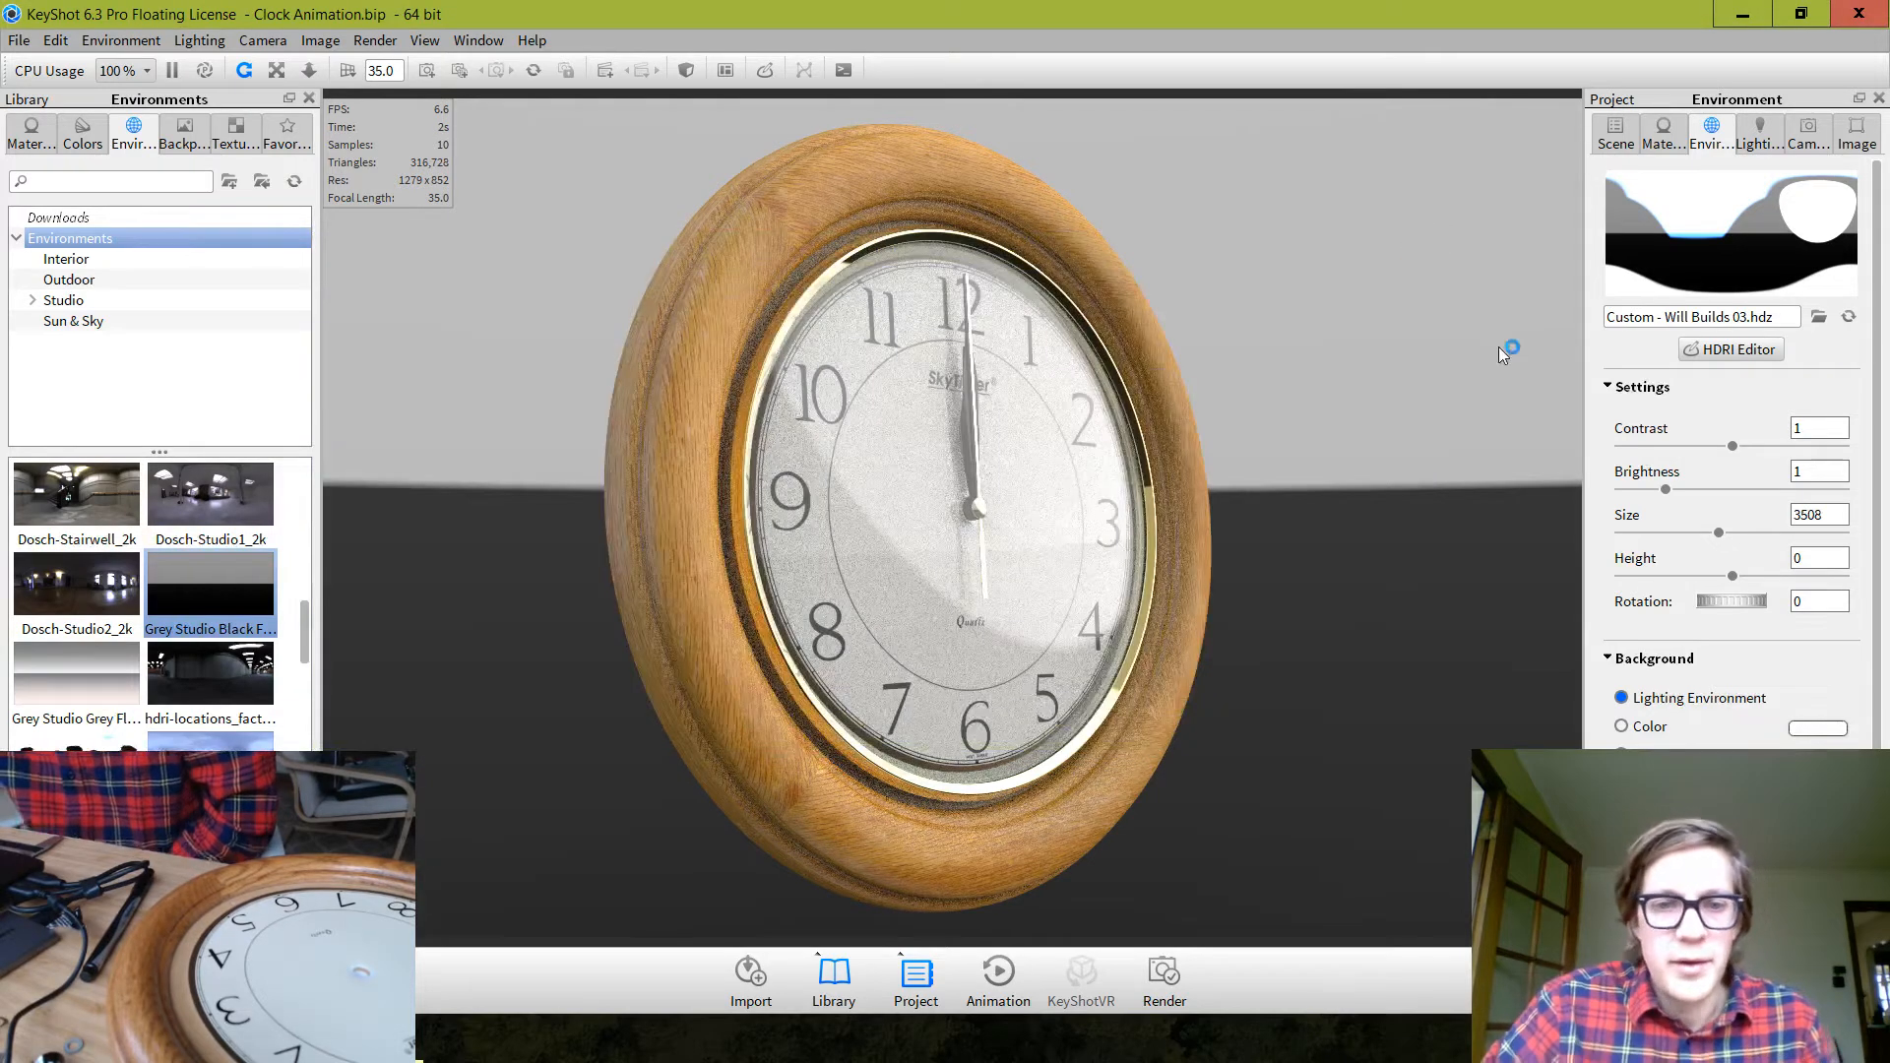
Switch the scene background to a solid light grey colour with red, green and blue all set to 199
click(1829, 730)
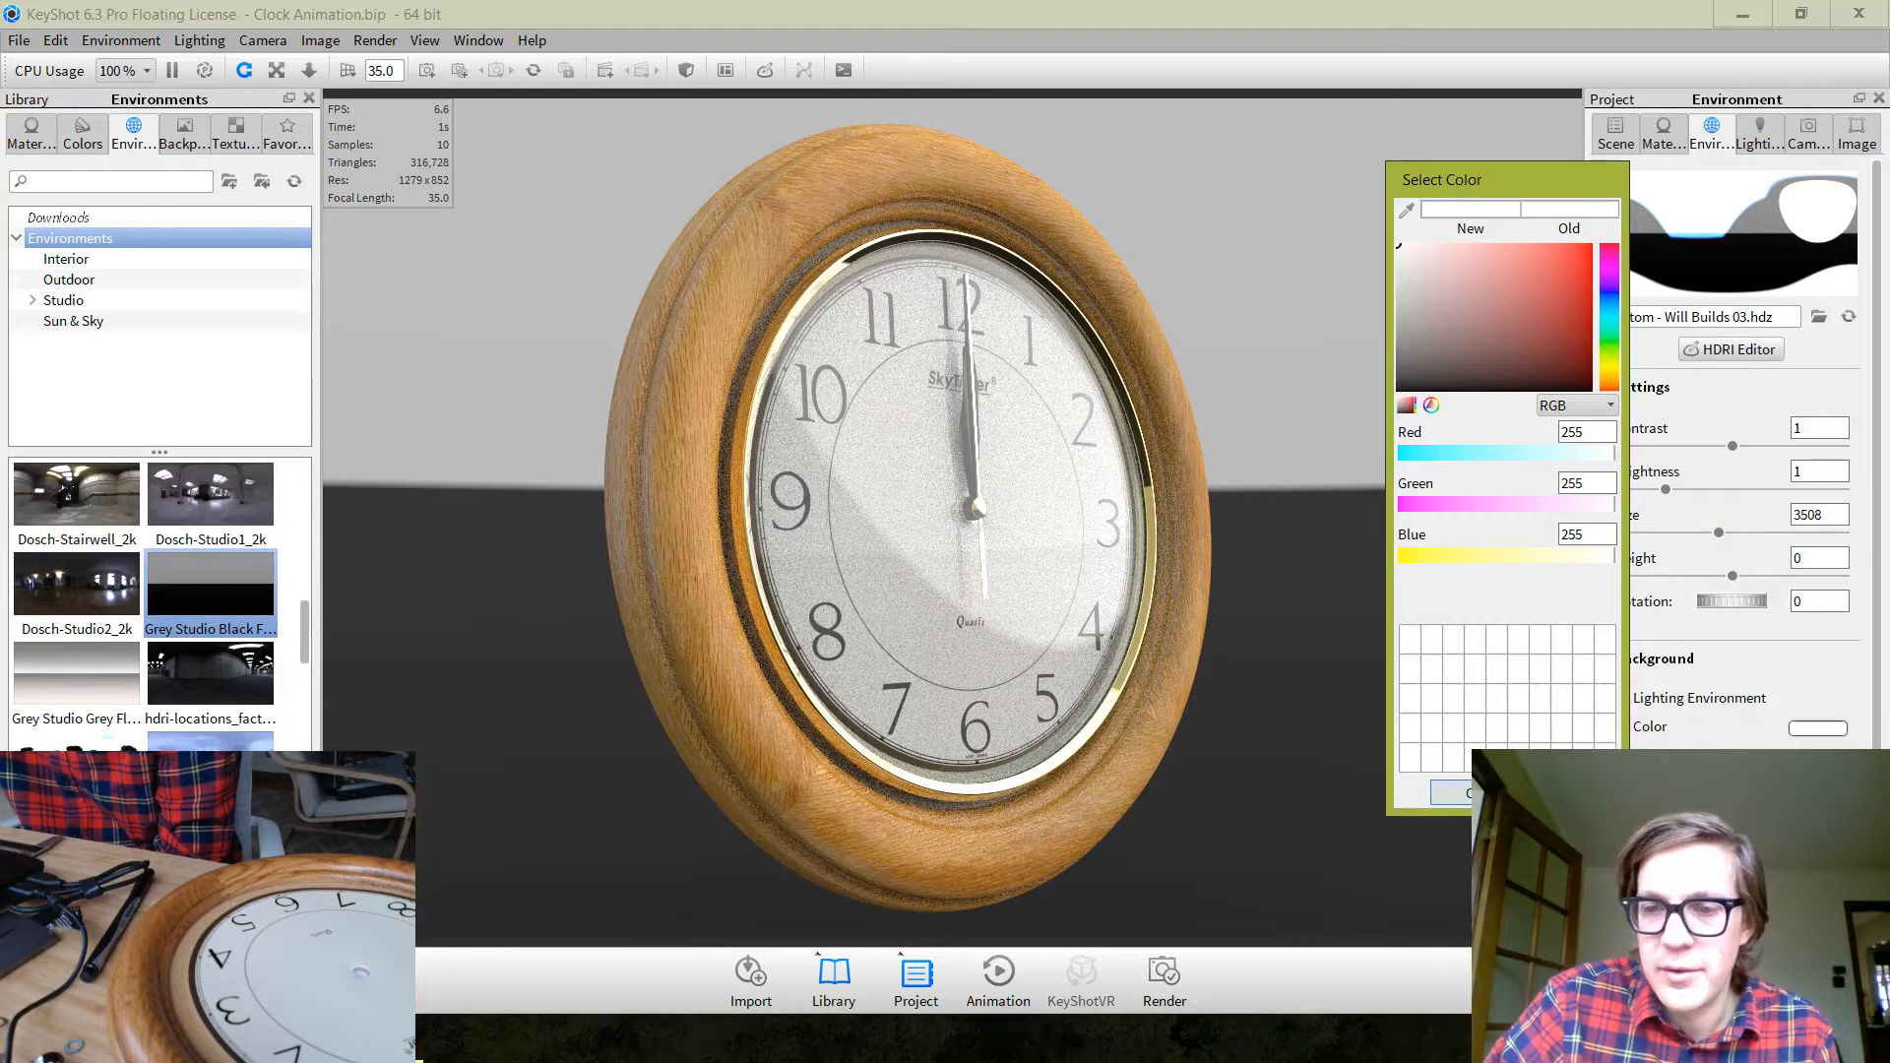
click(1474, 793)
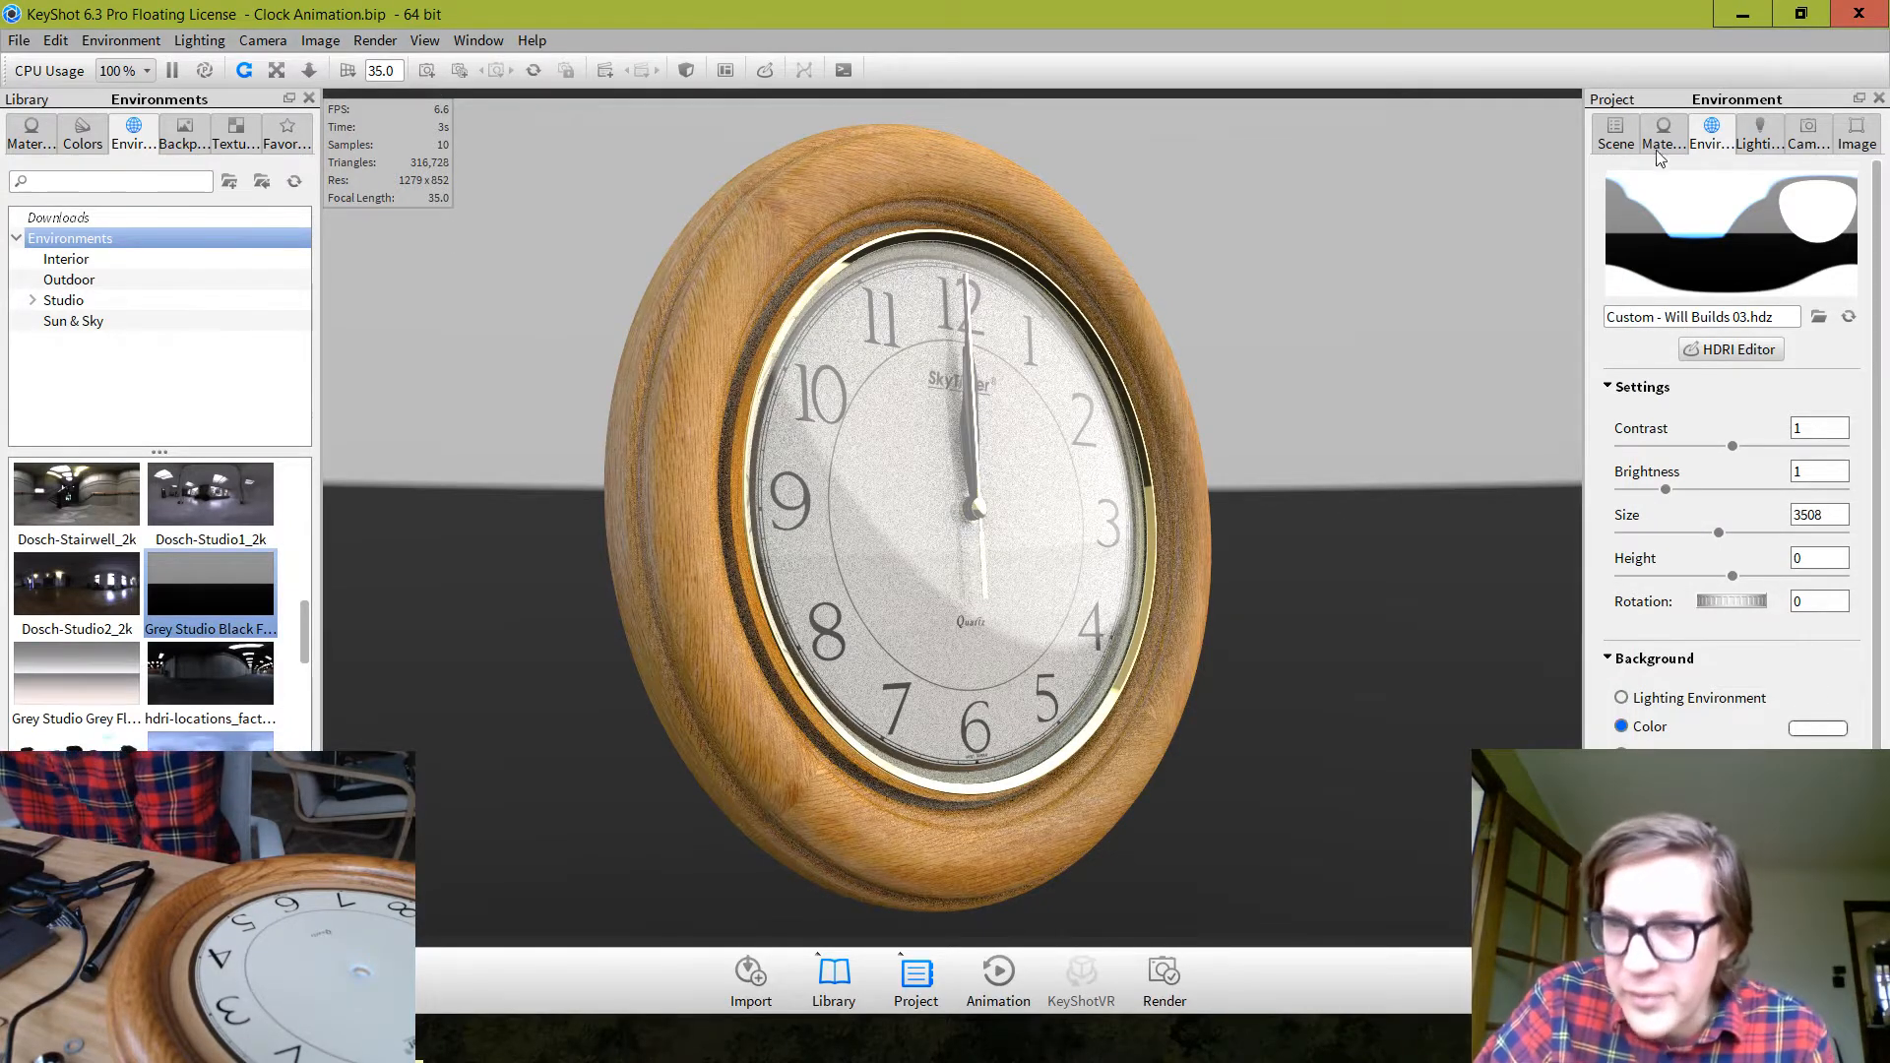
click(1692, 701)
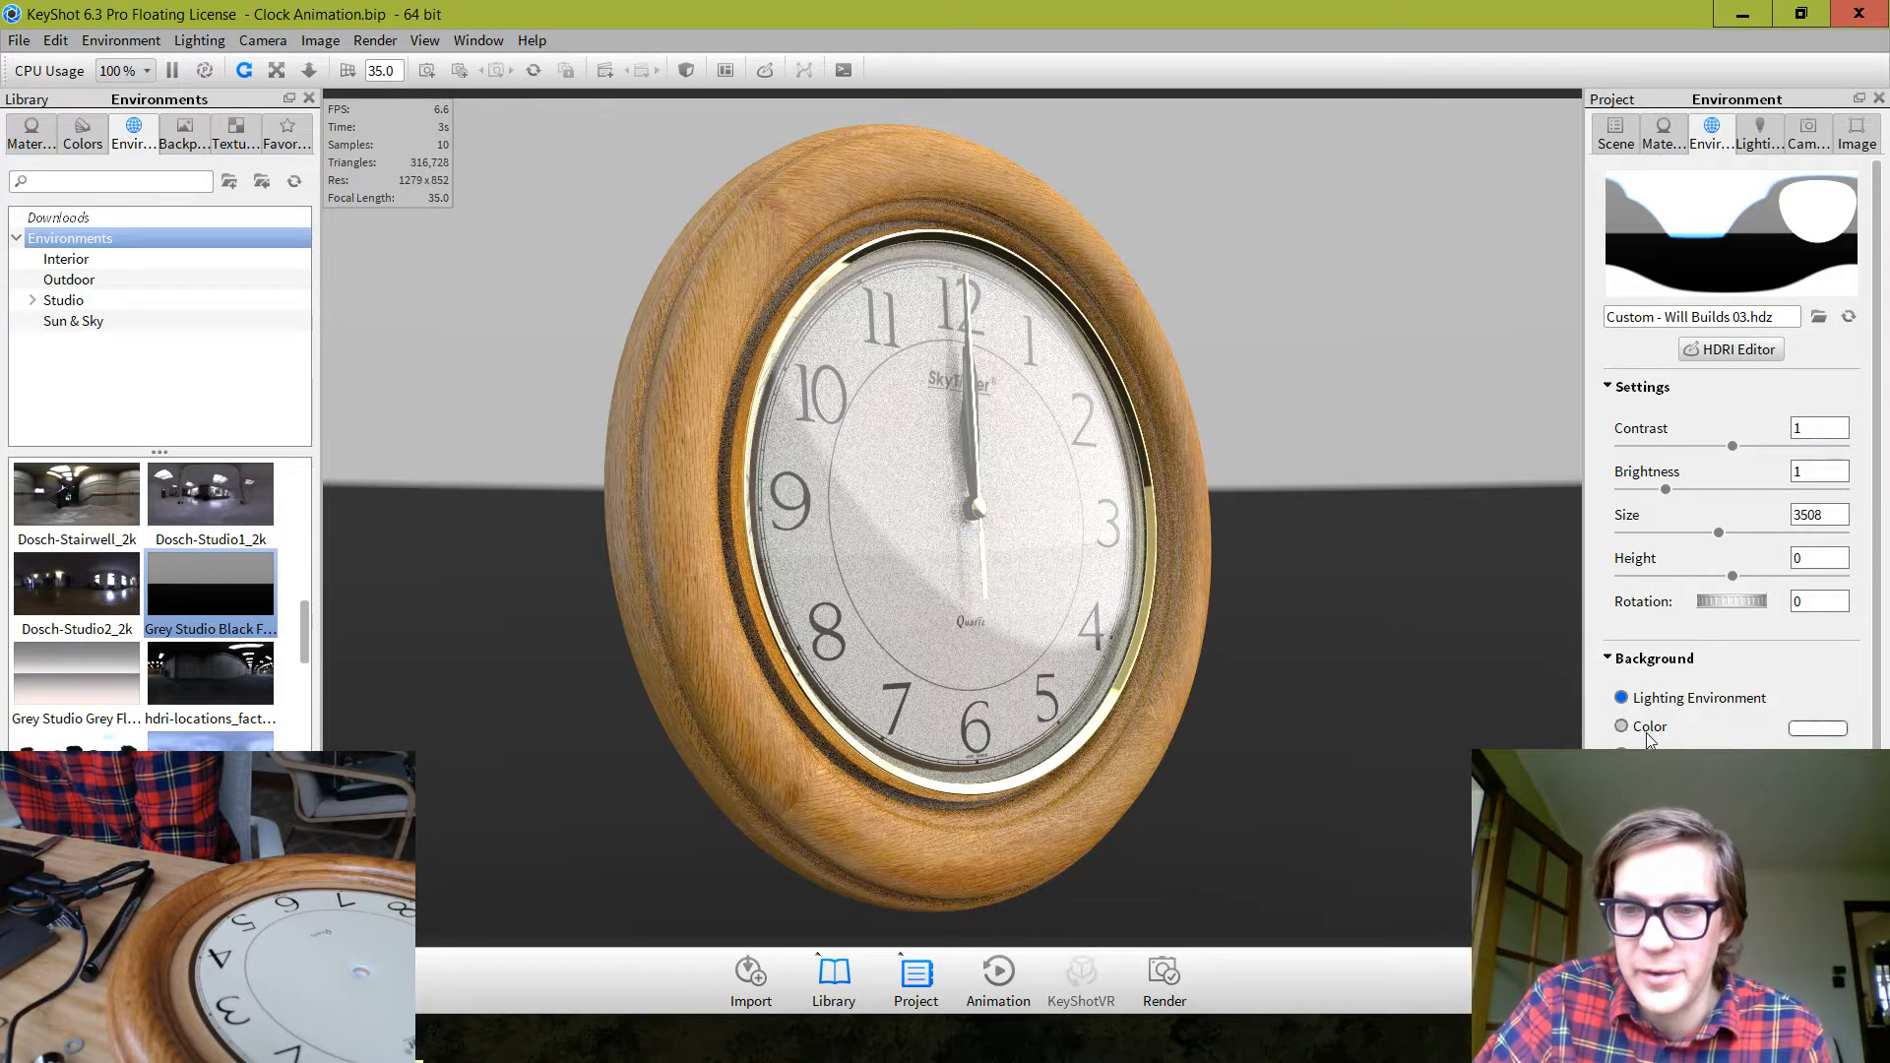
click(1662, 730)
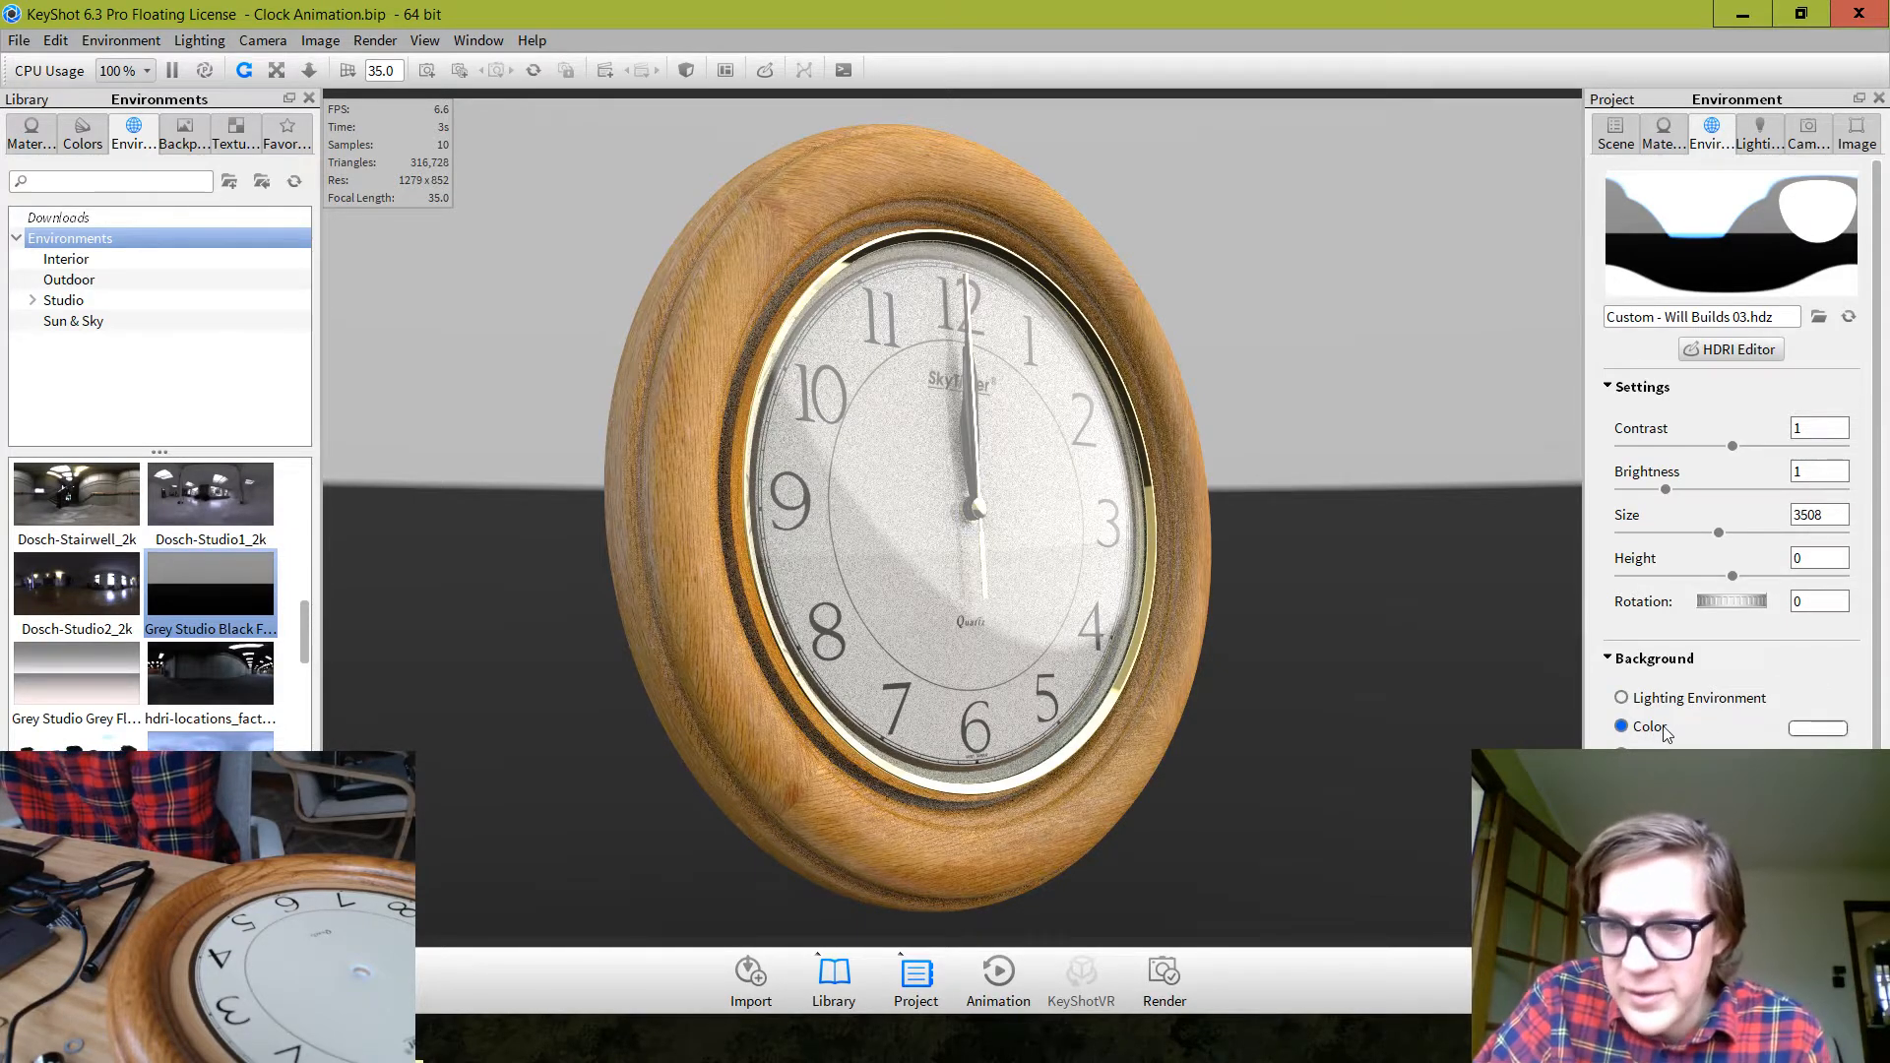
click(1817, 728)
drag(1427, 307, 1354, 276)
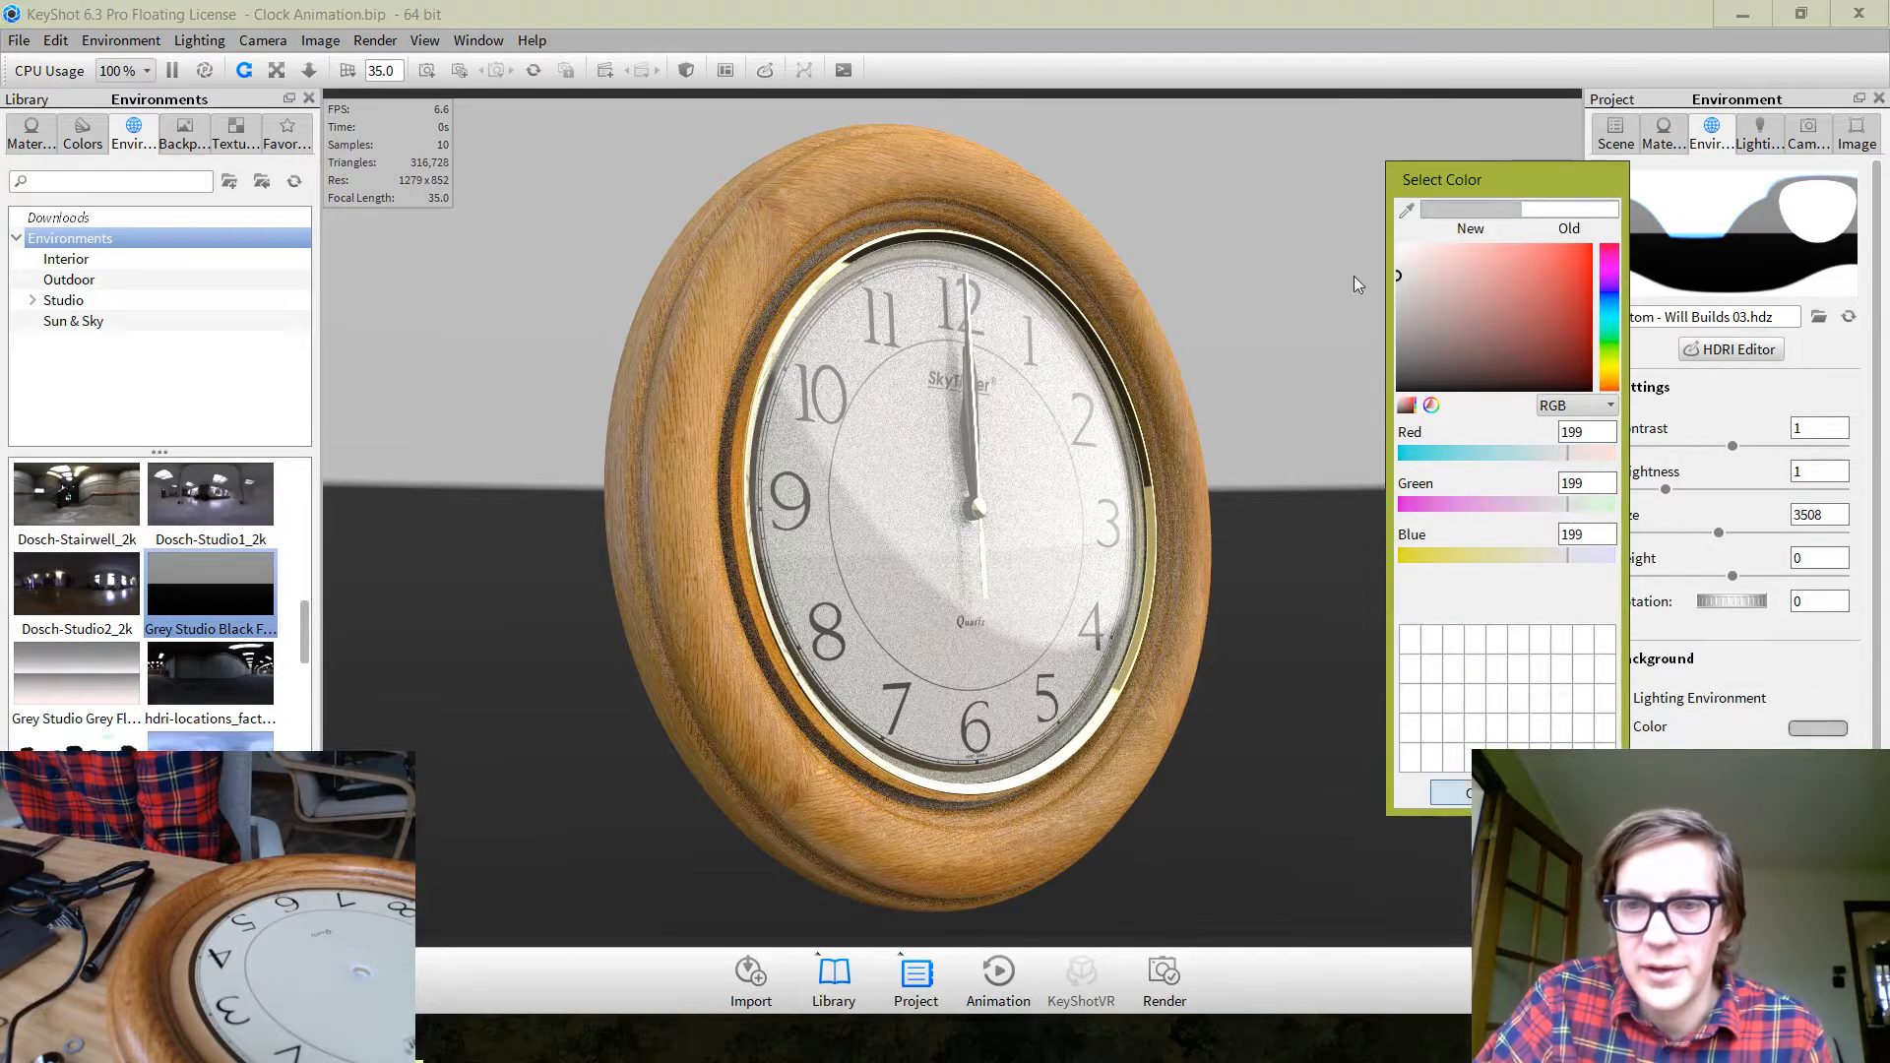
click(1451, 793)
scroll(1733, 723, down, 1)
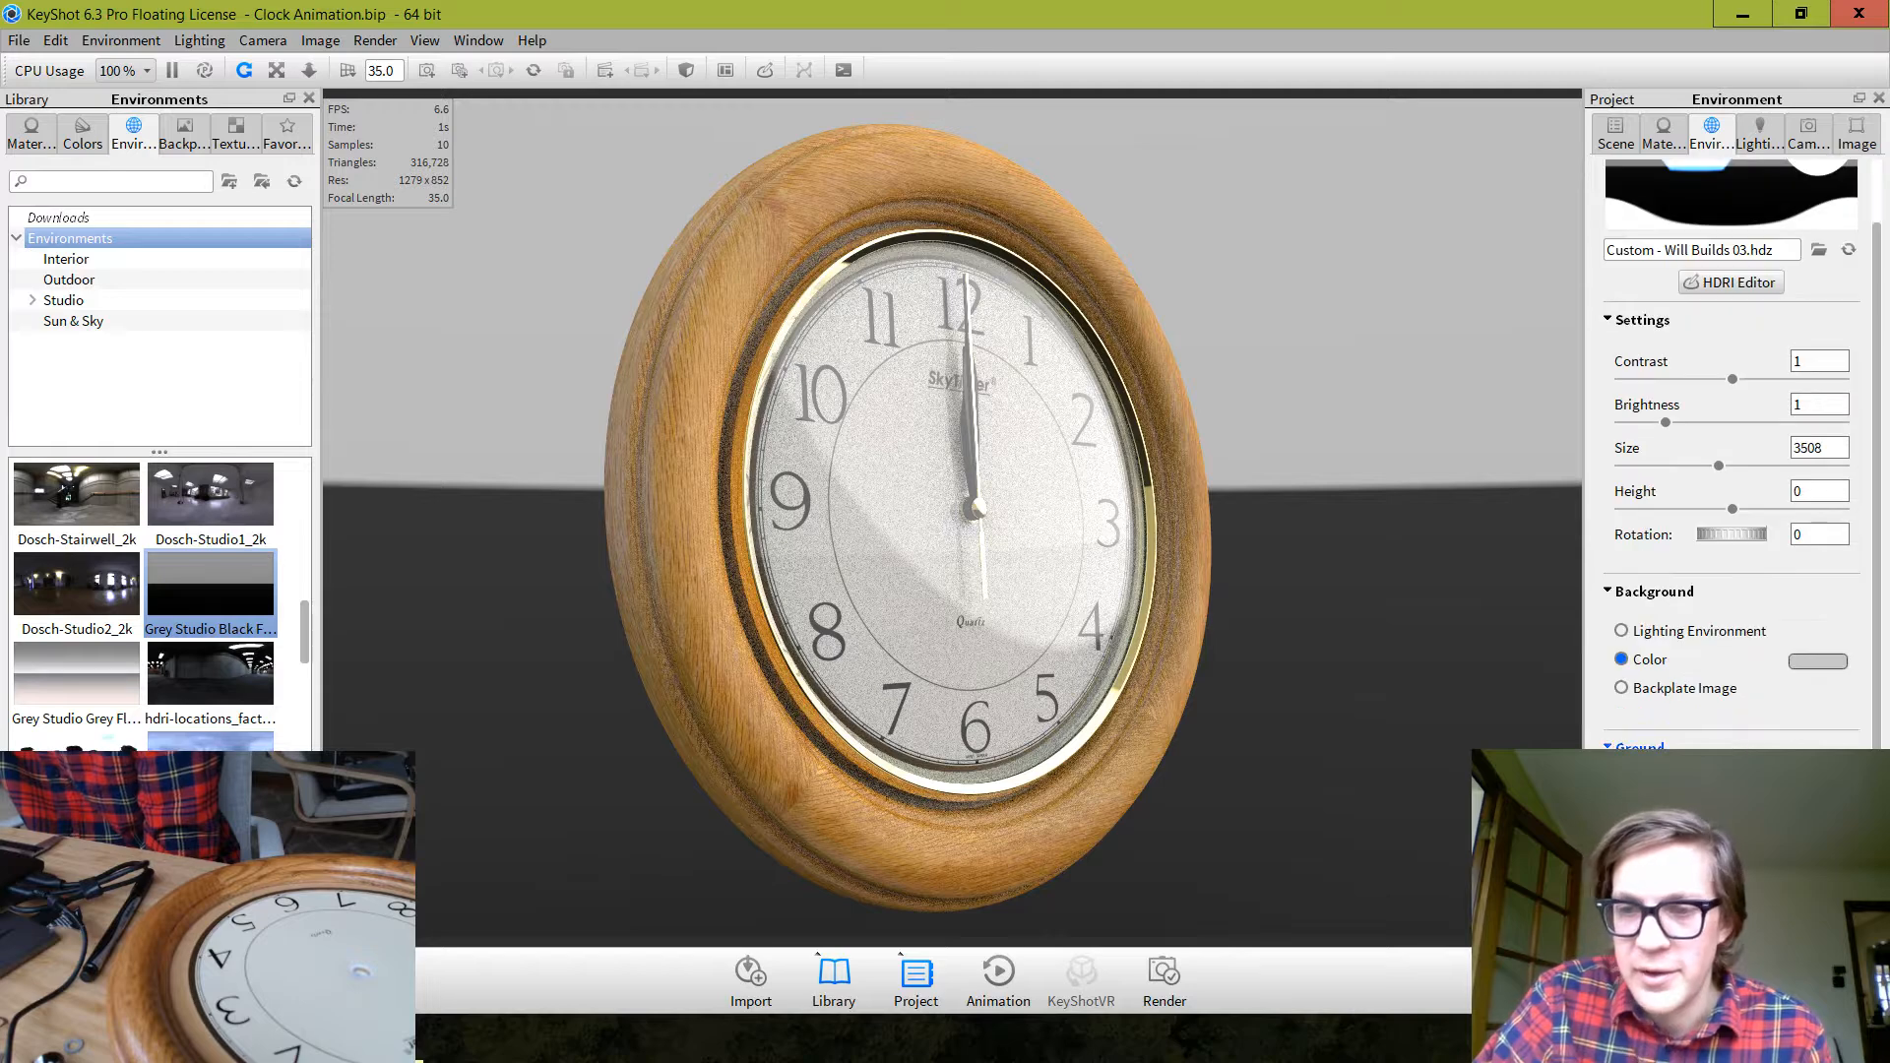
scroll(1728, 719, up, 1)
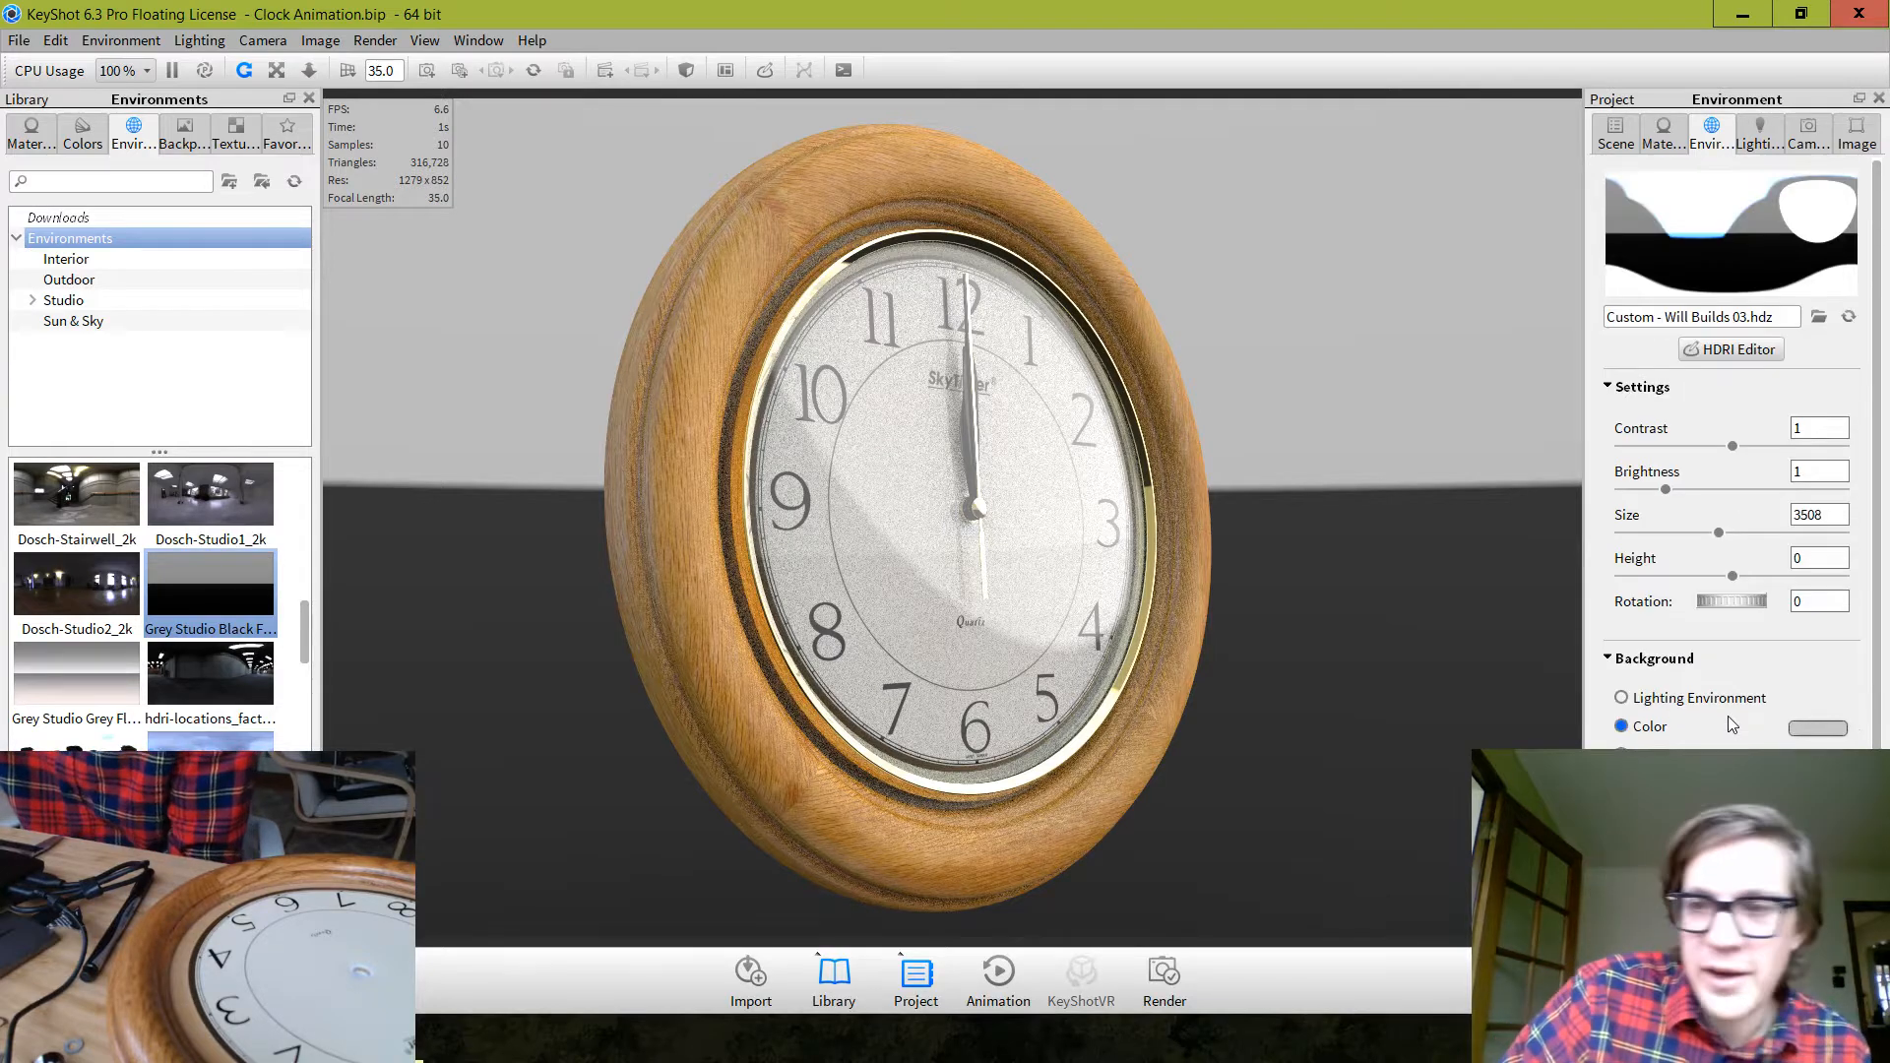
Try reloading the saved environment and switching the background to a backplate image
click(1848, 318)
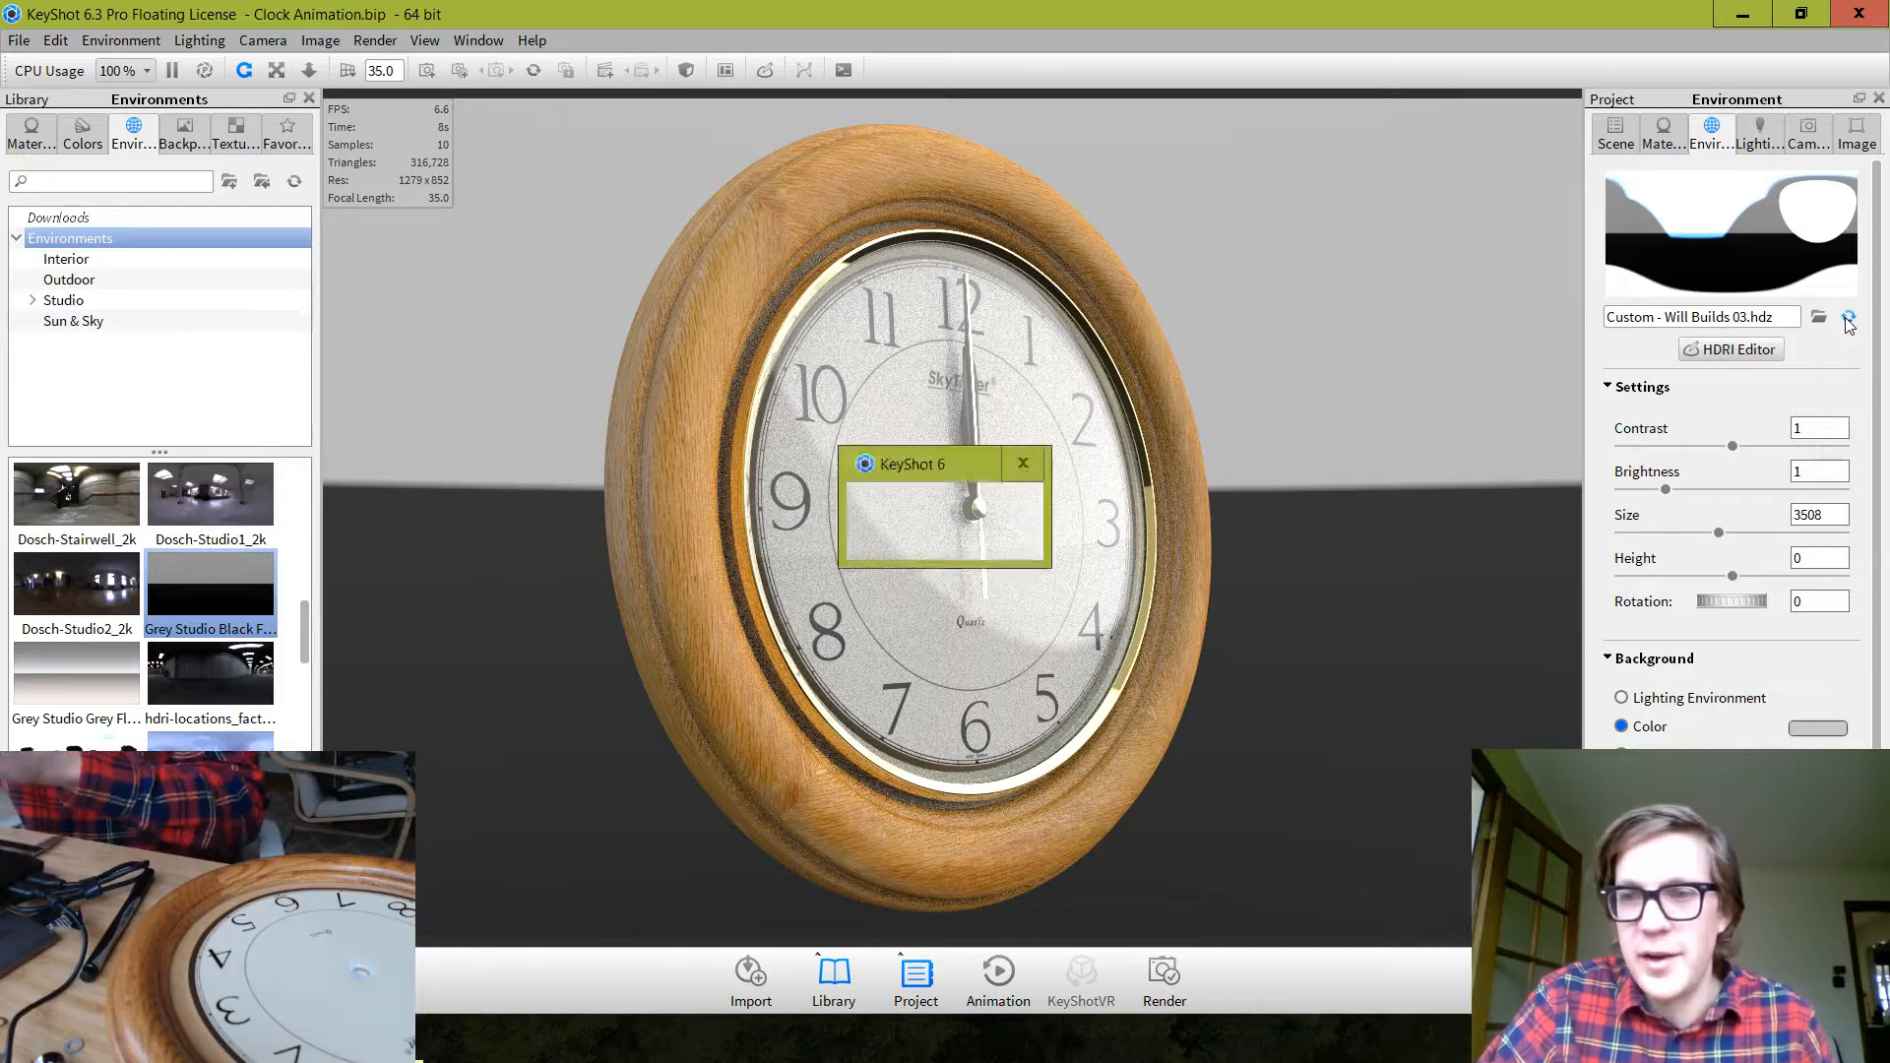
click(1837, 427)
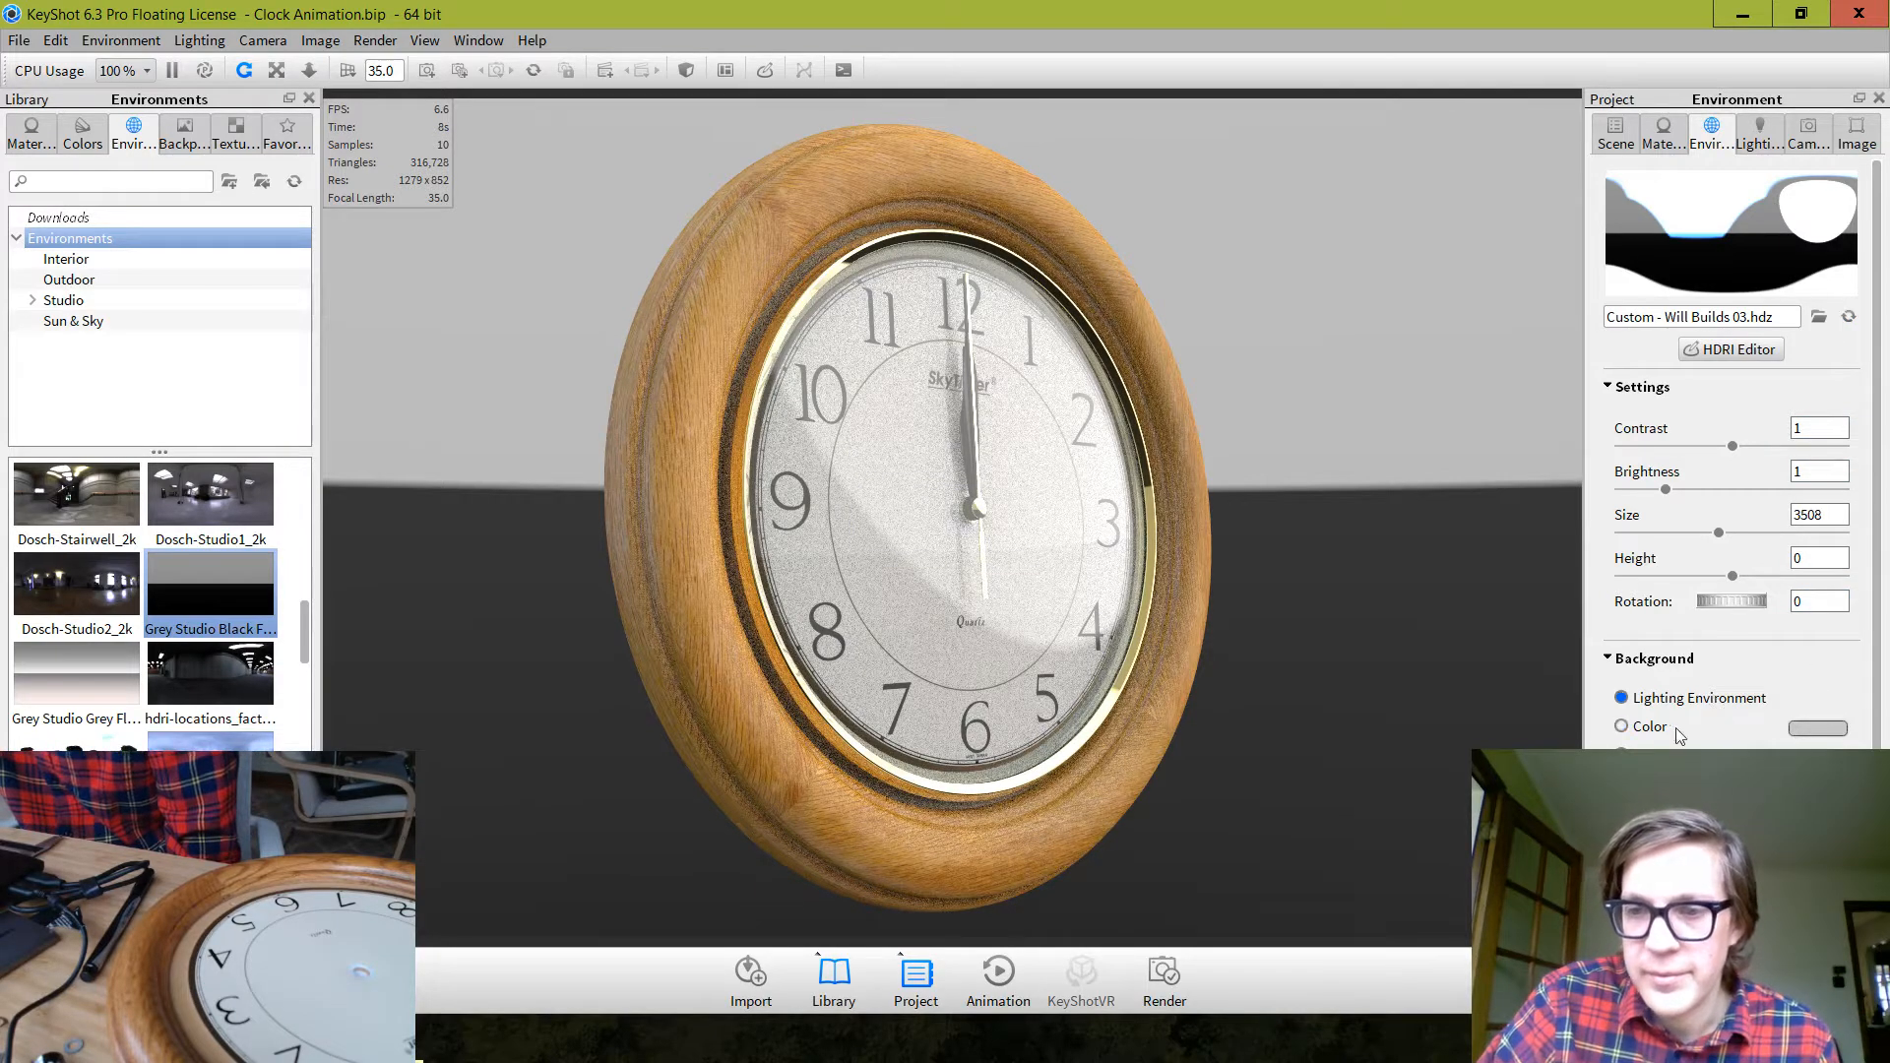
click(1621, 754)
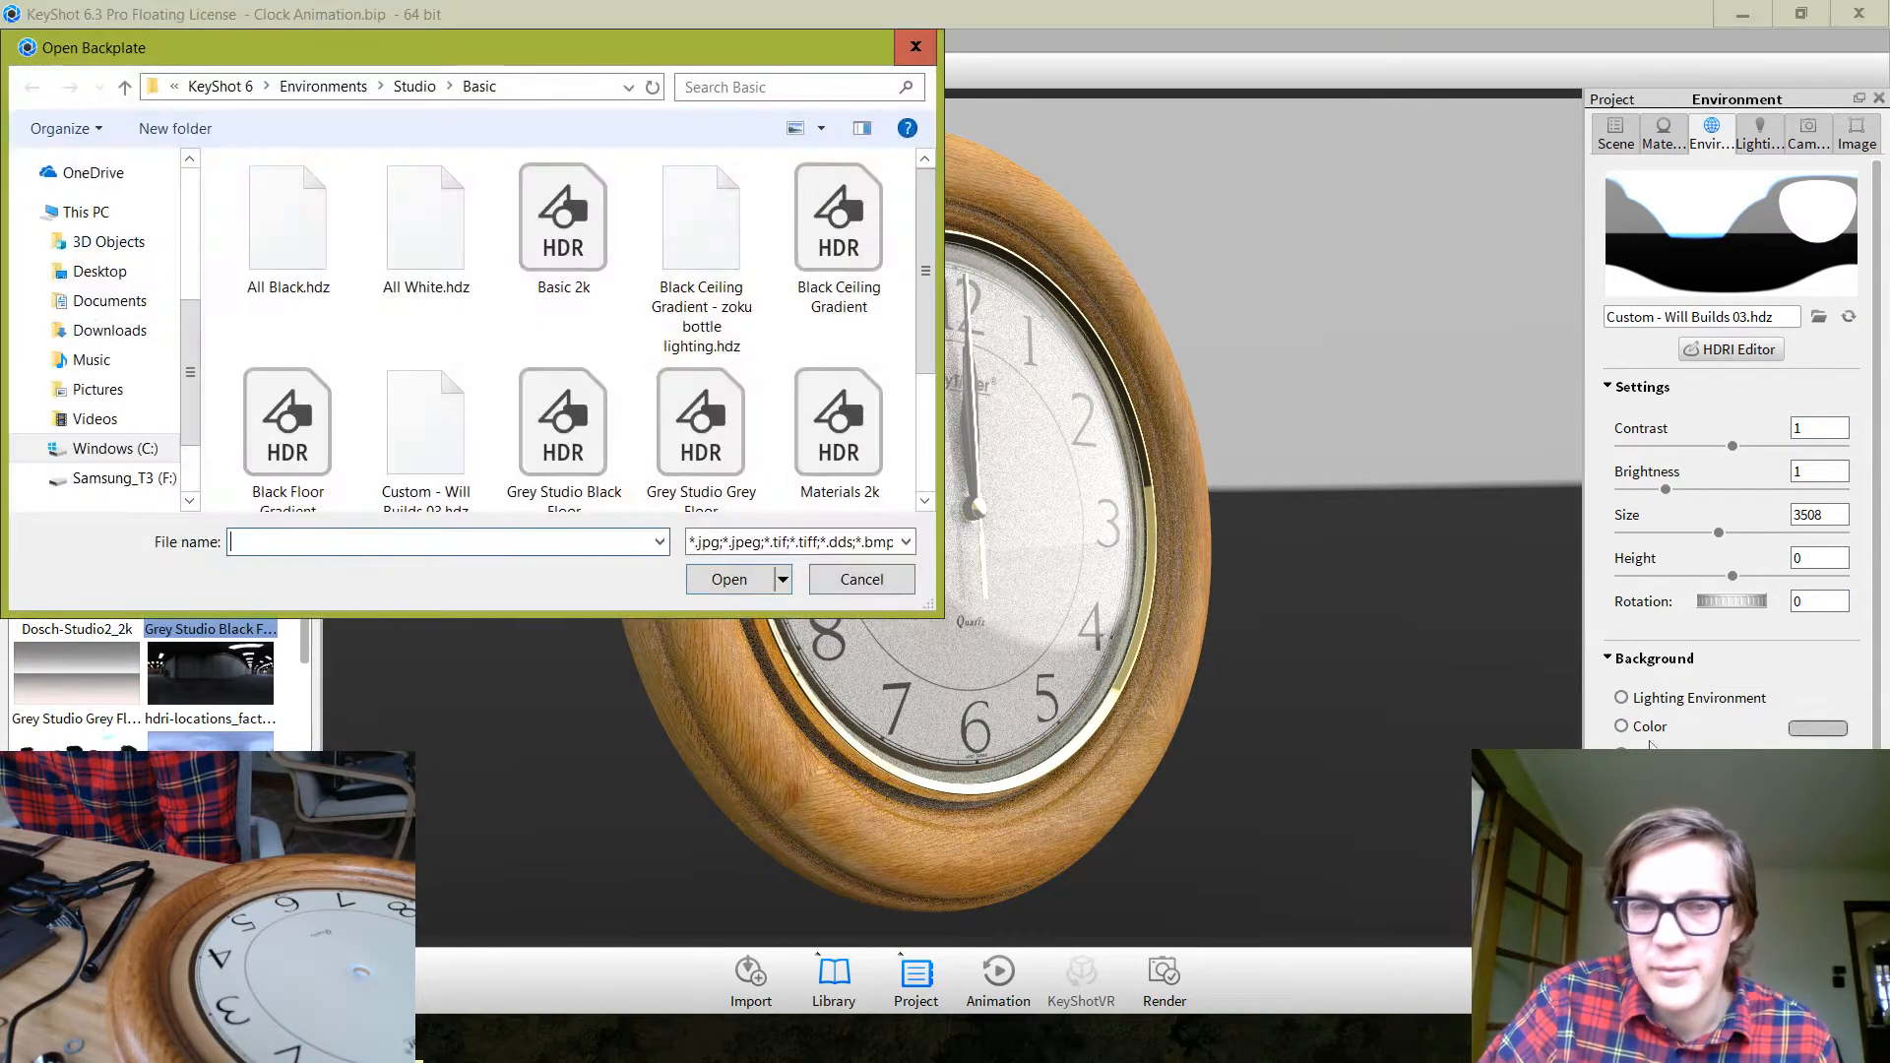
click(857, 579)
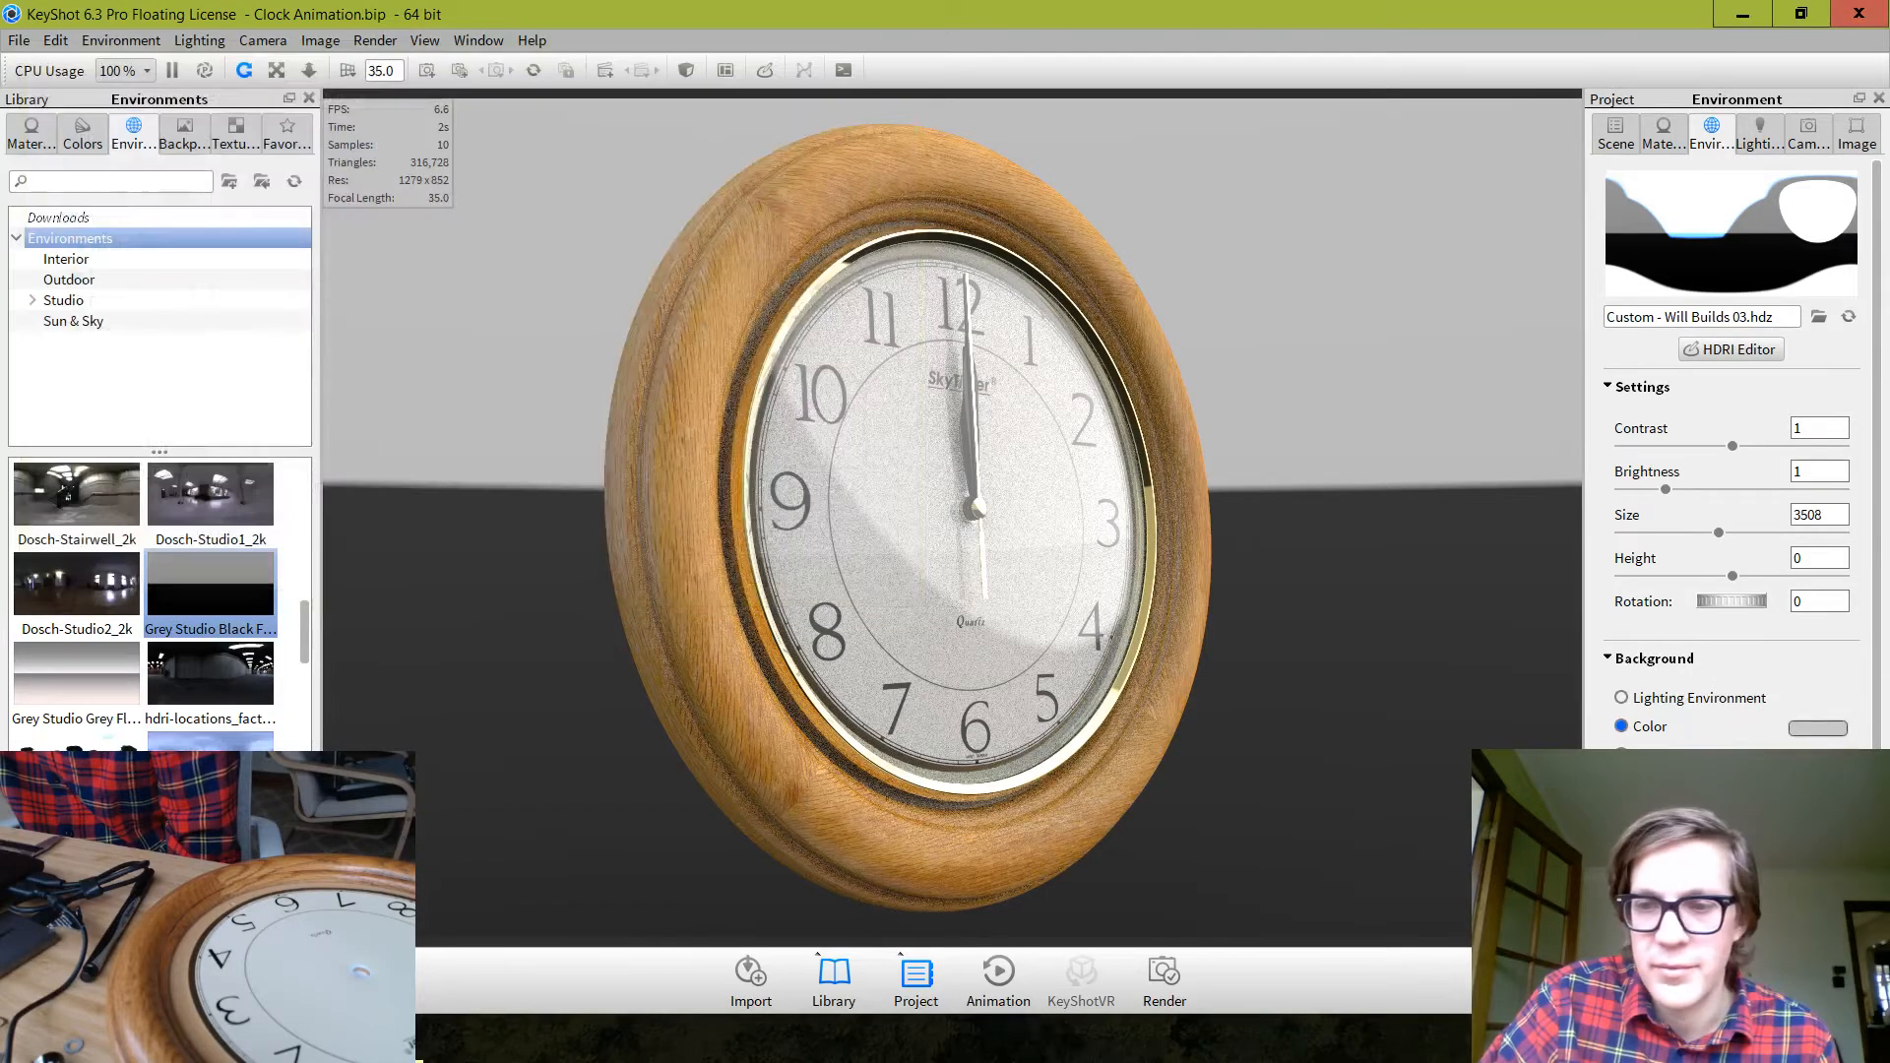
scroll(1762, 694, down, 1)
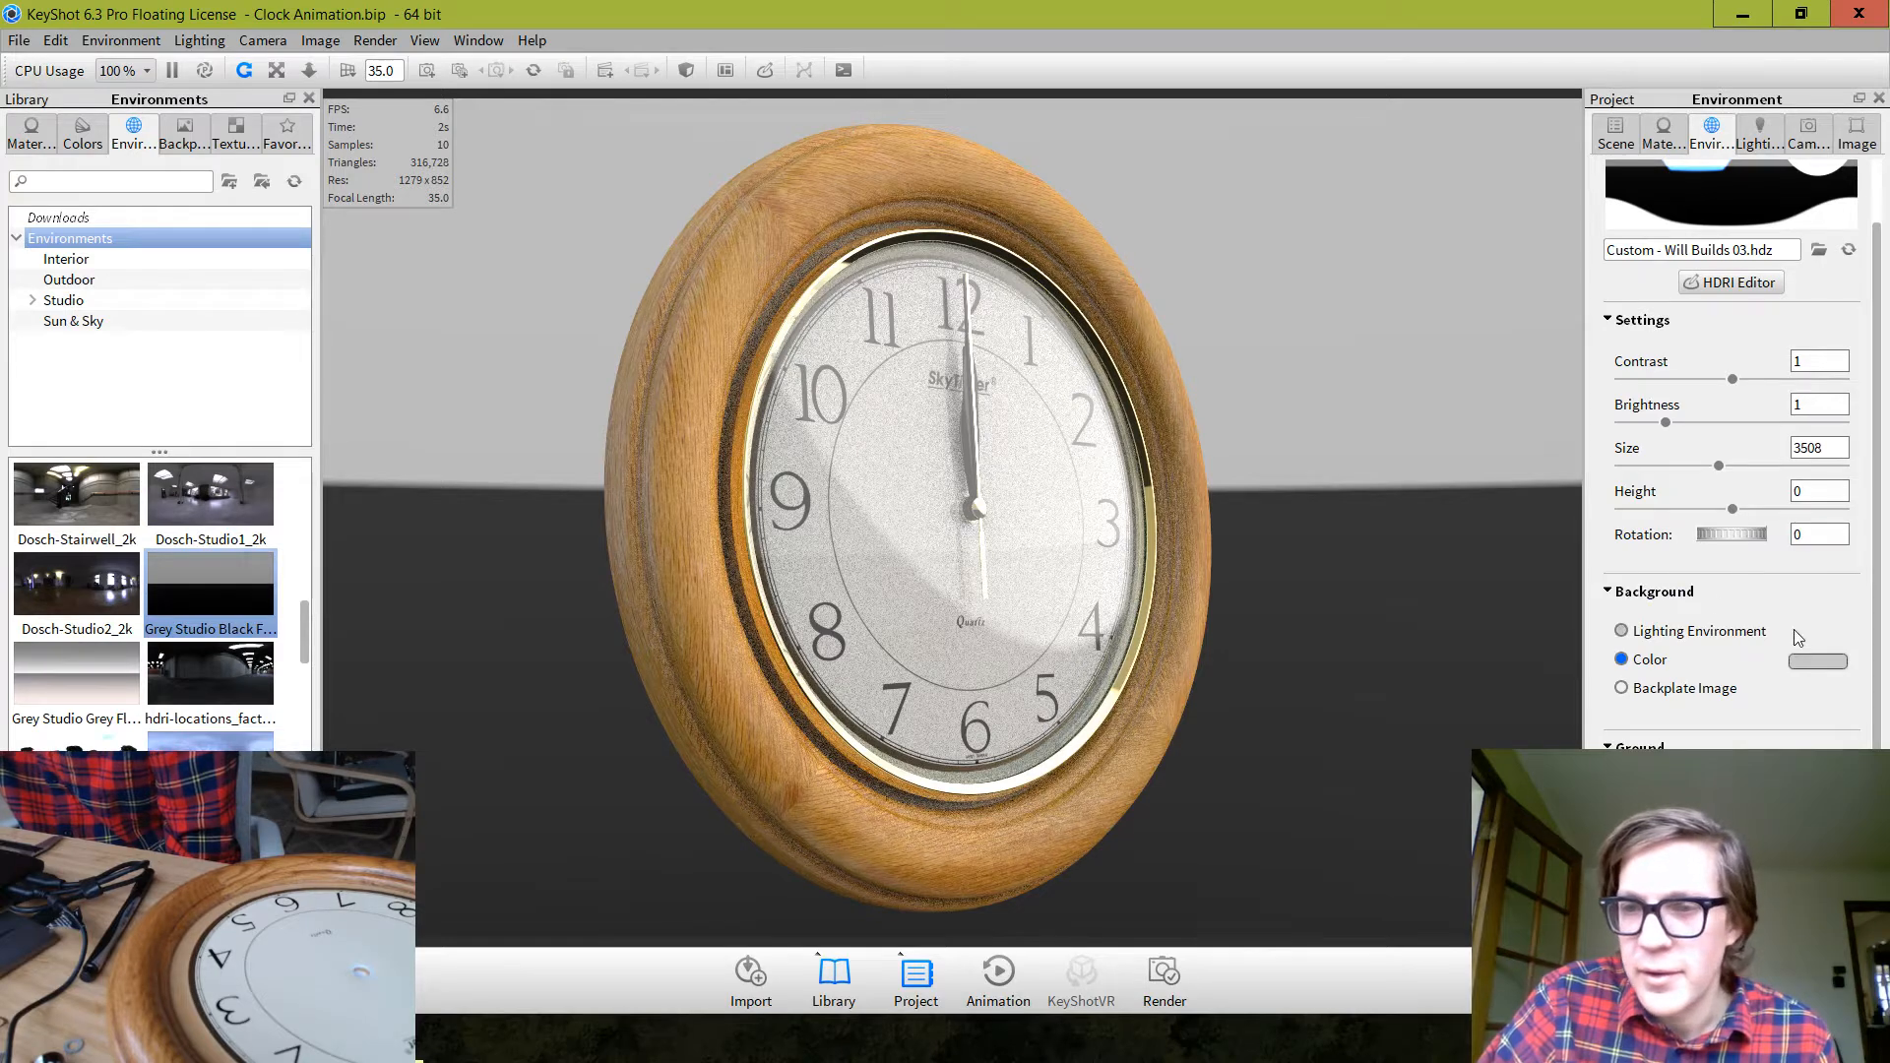
scroll(1794, 629, up, 1)
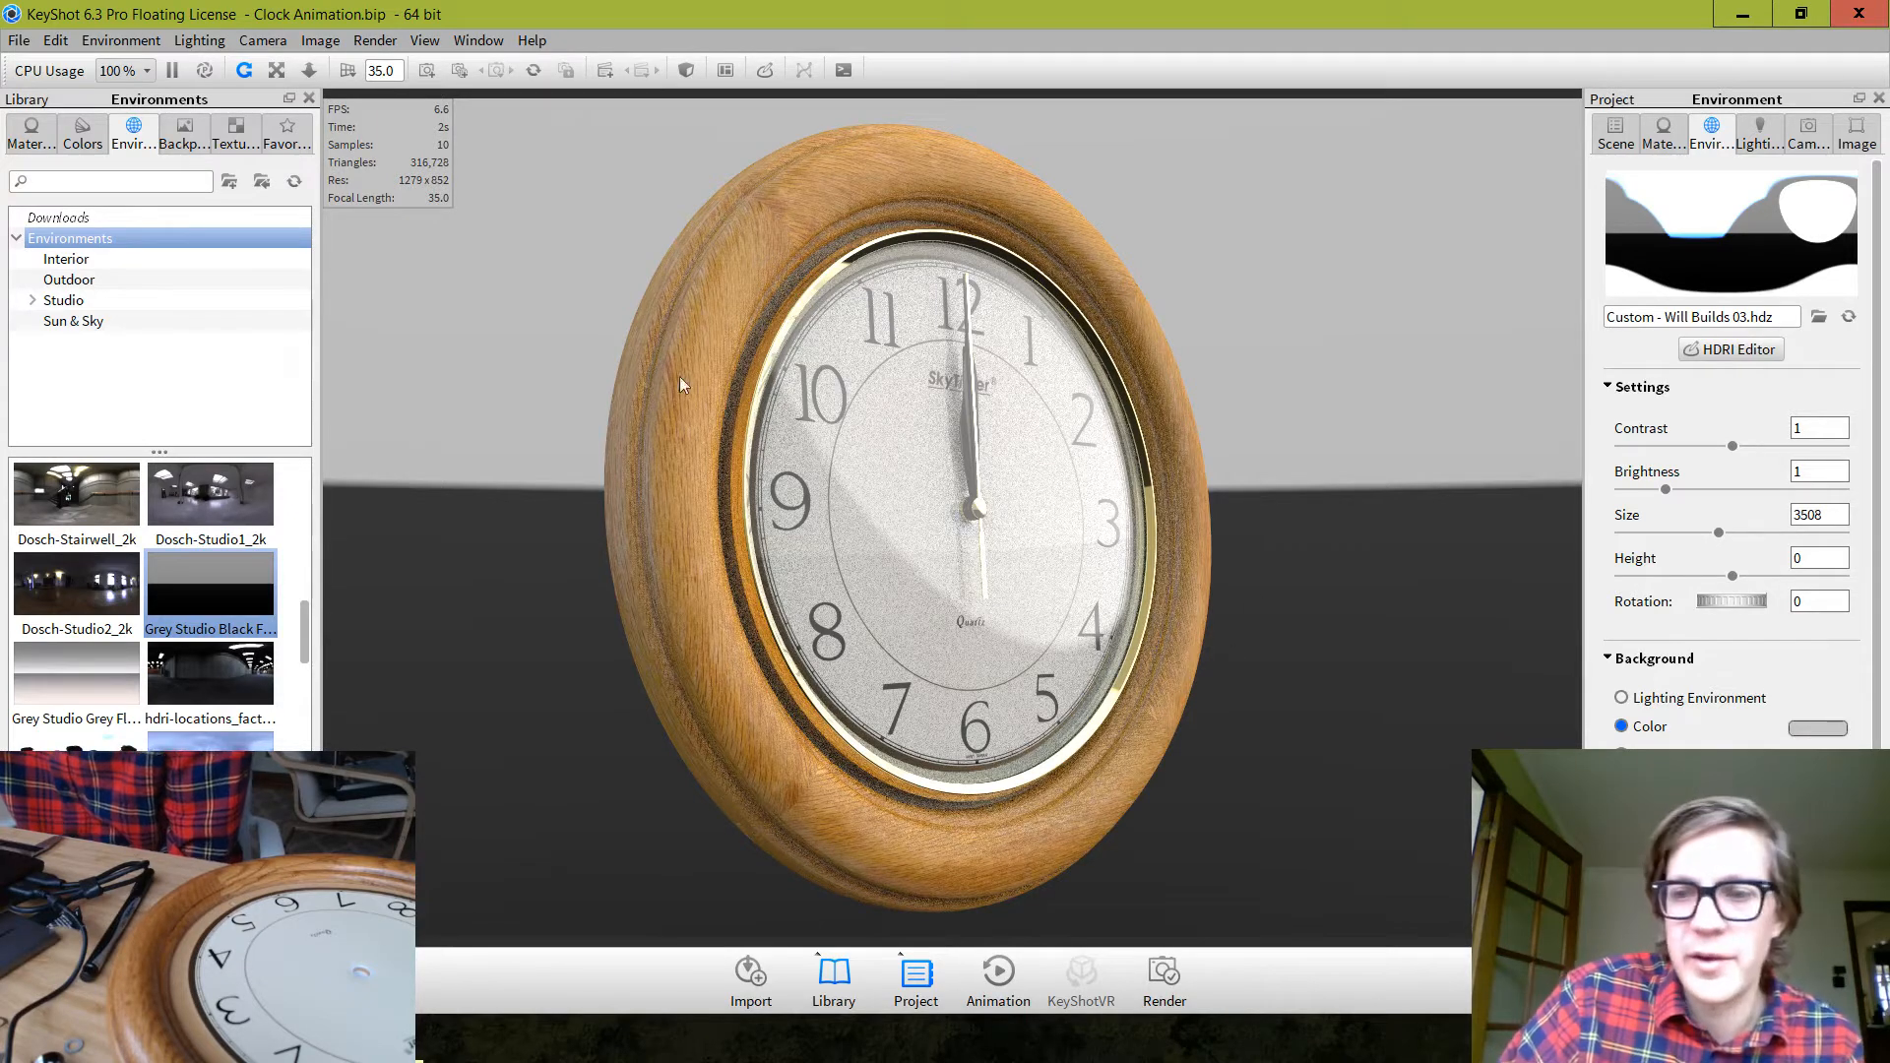
Pause and resume the real-time render, and examine the clock's glass and frame reflections against the background from several angles
click(172, 70)
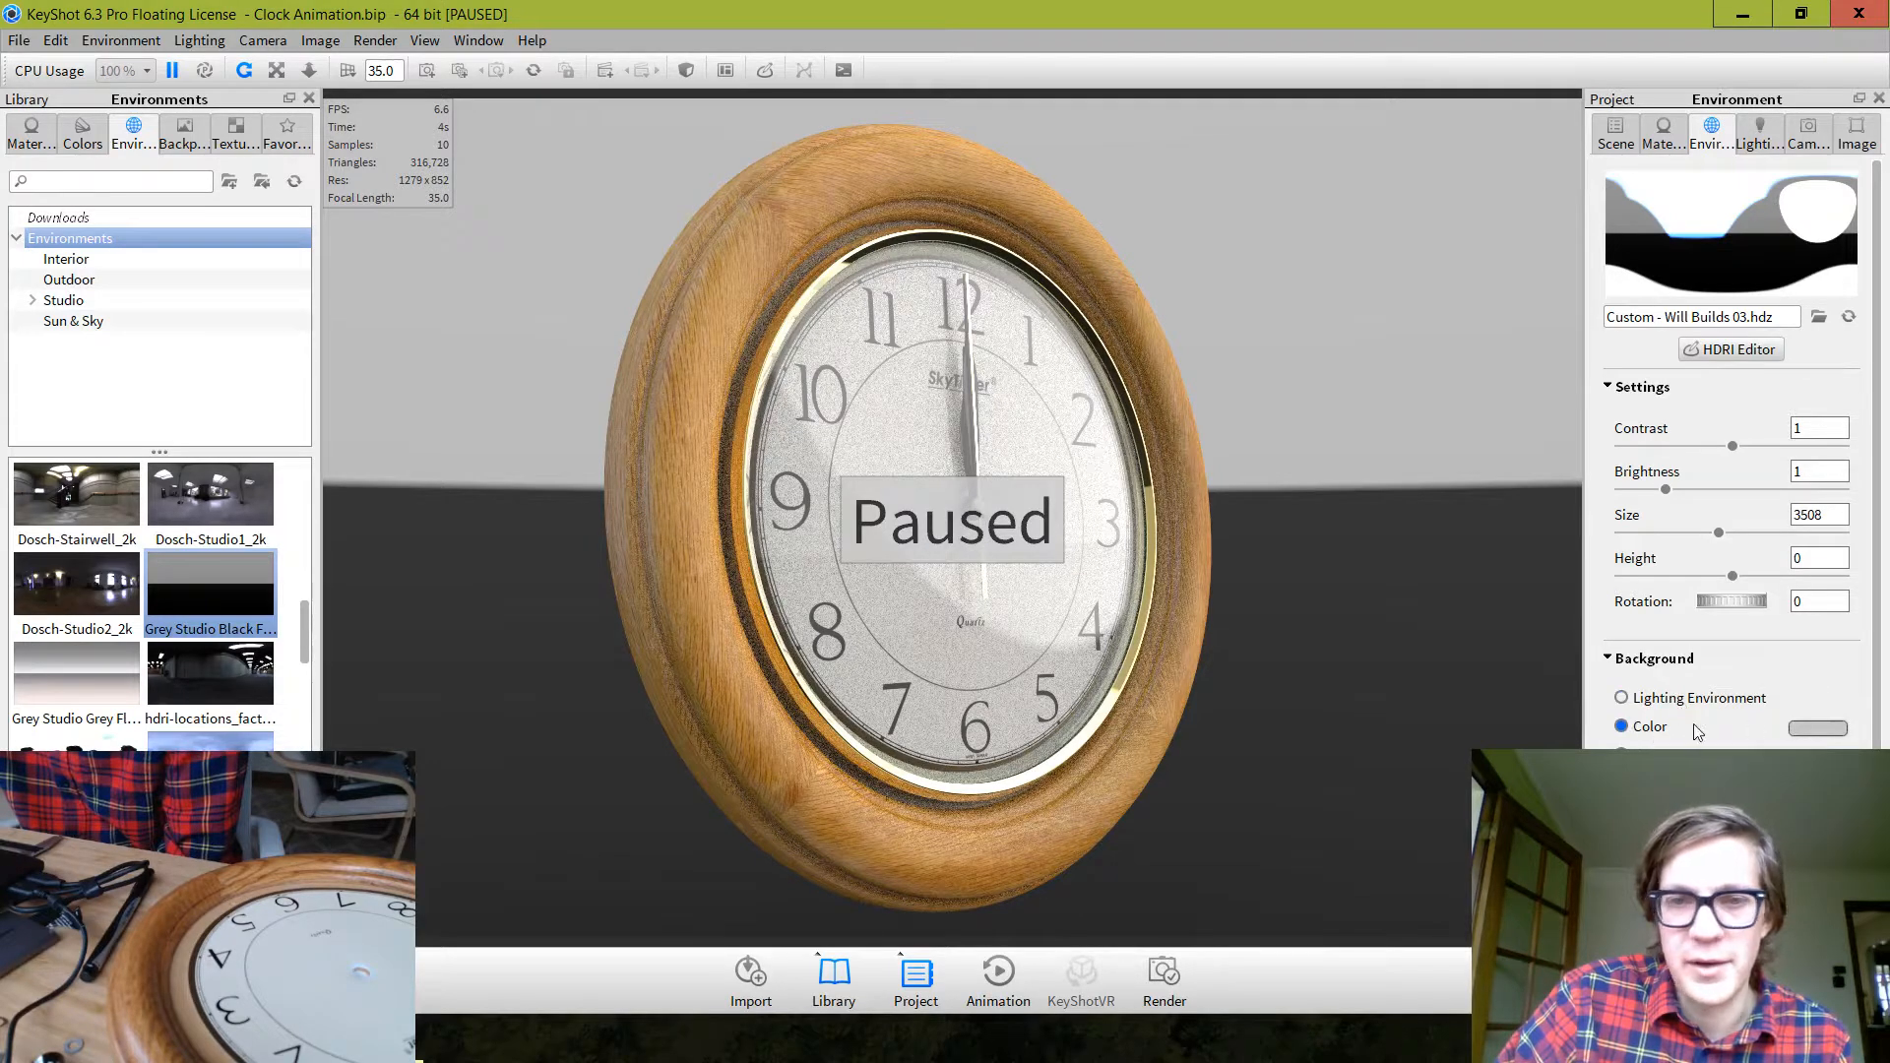
click(175, 70)
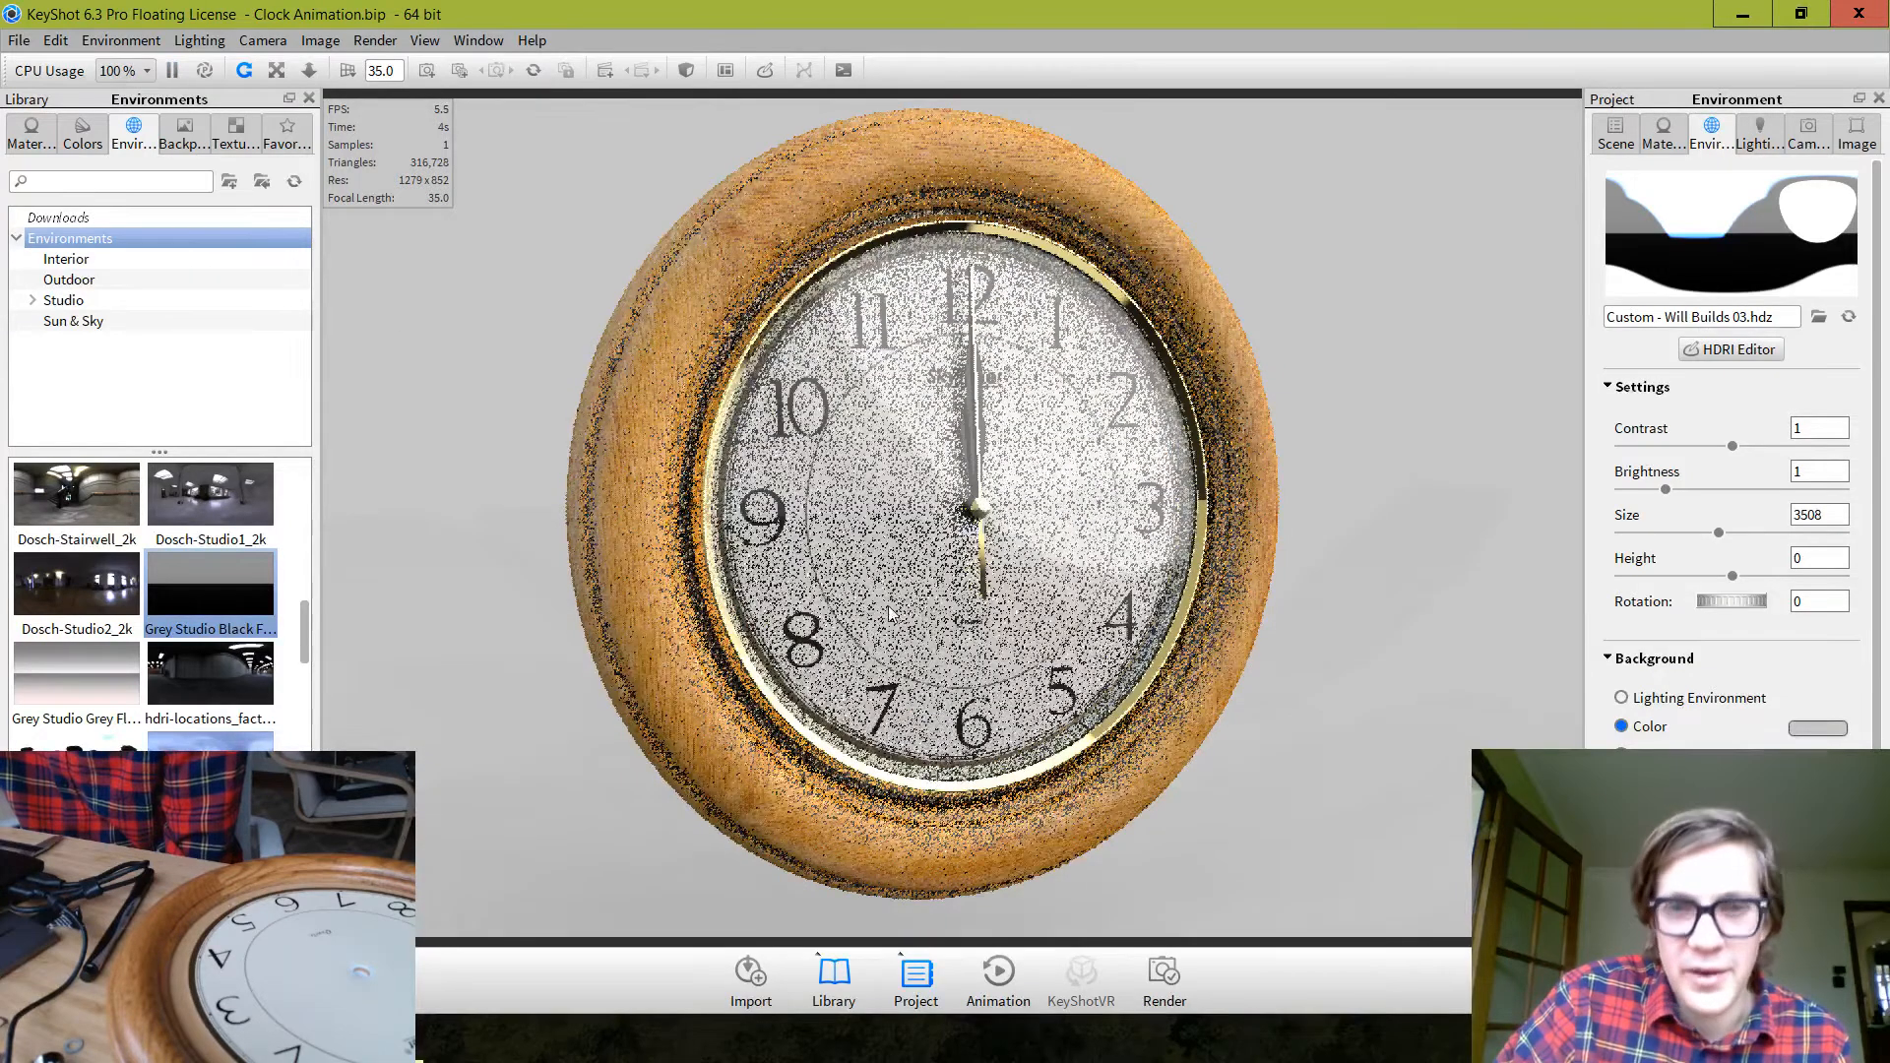
drag(951, 612, 864, 617)
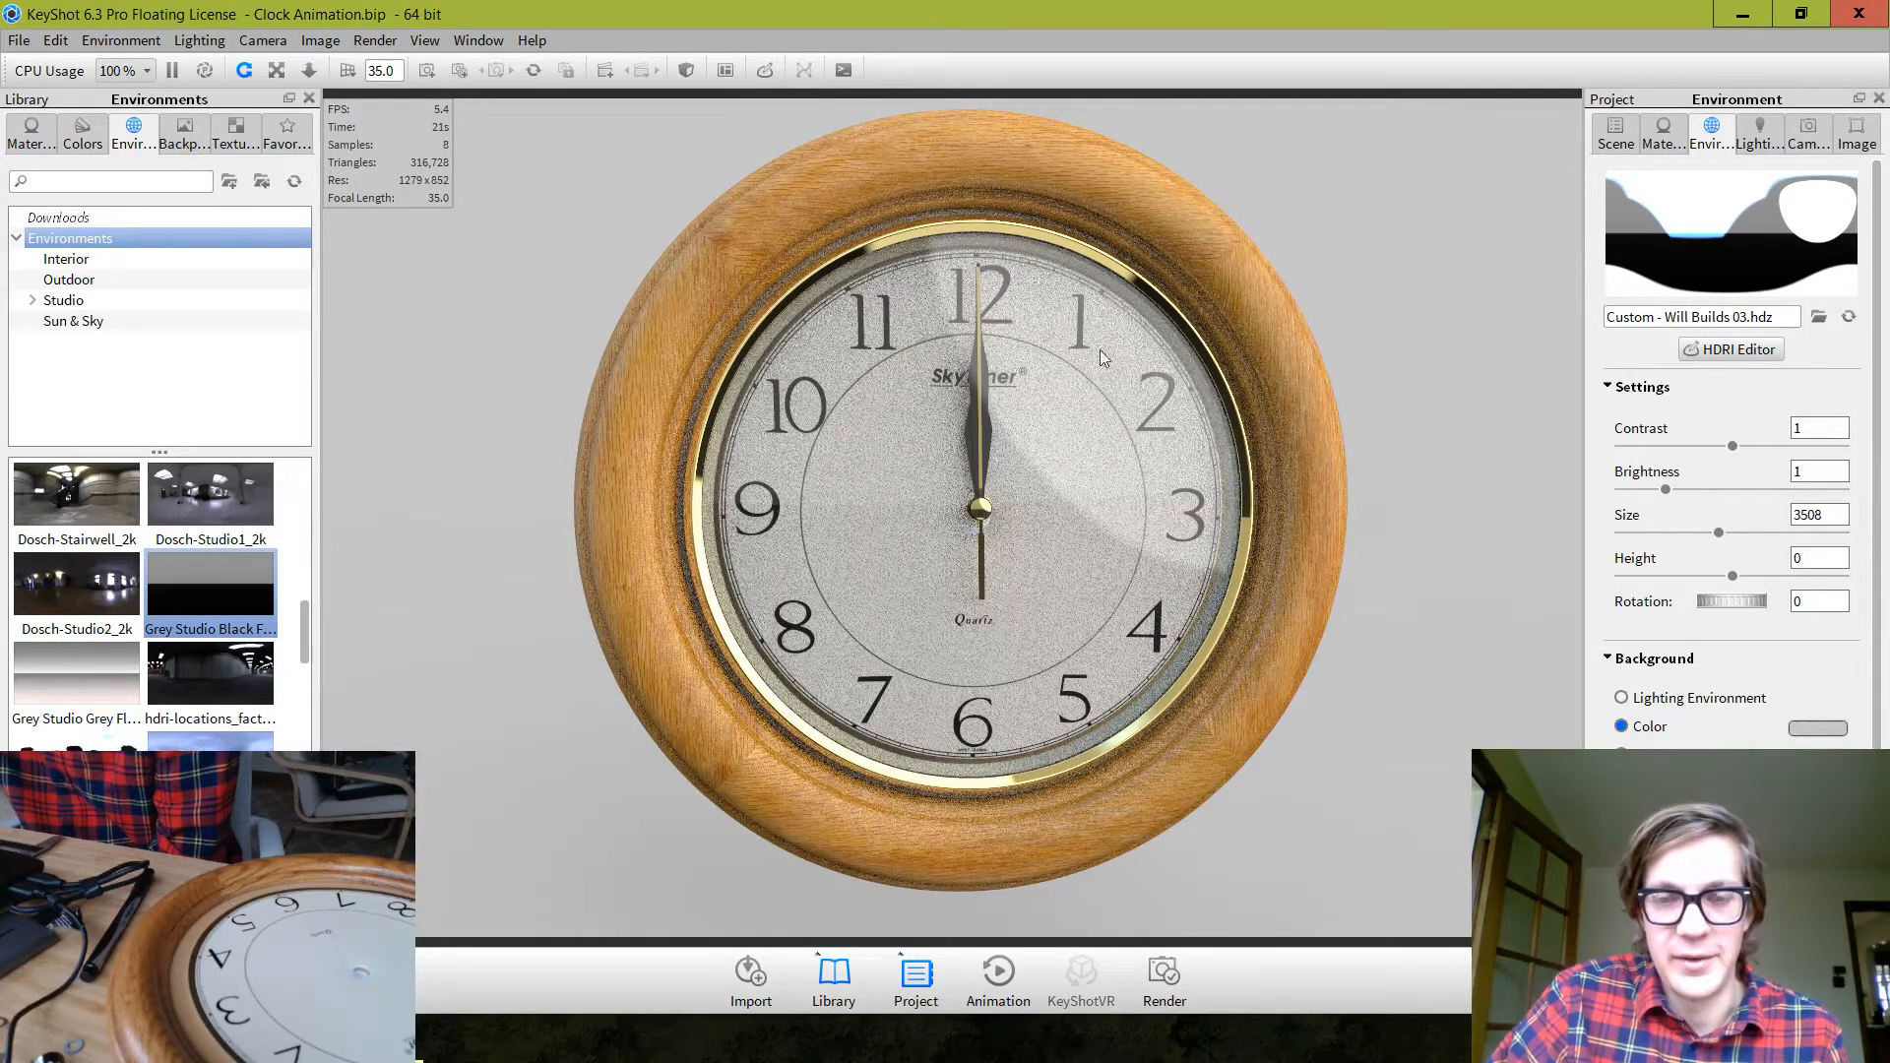
drag(980, 601, 1049, 711)
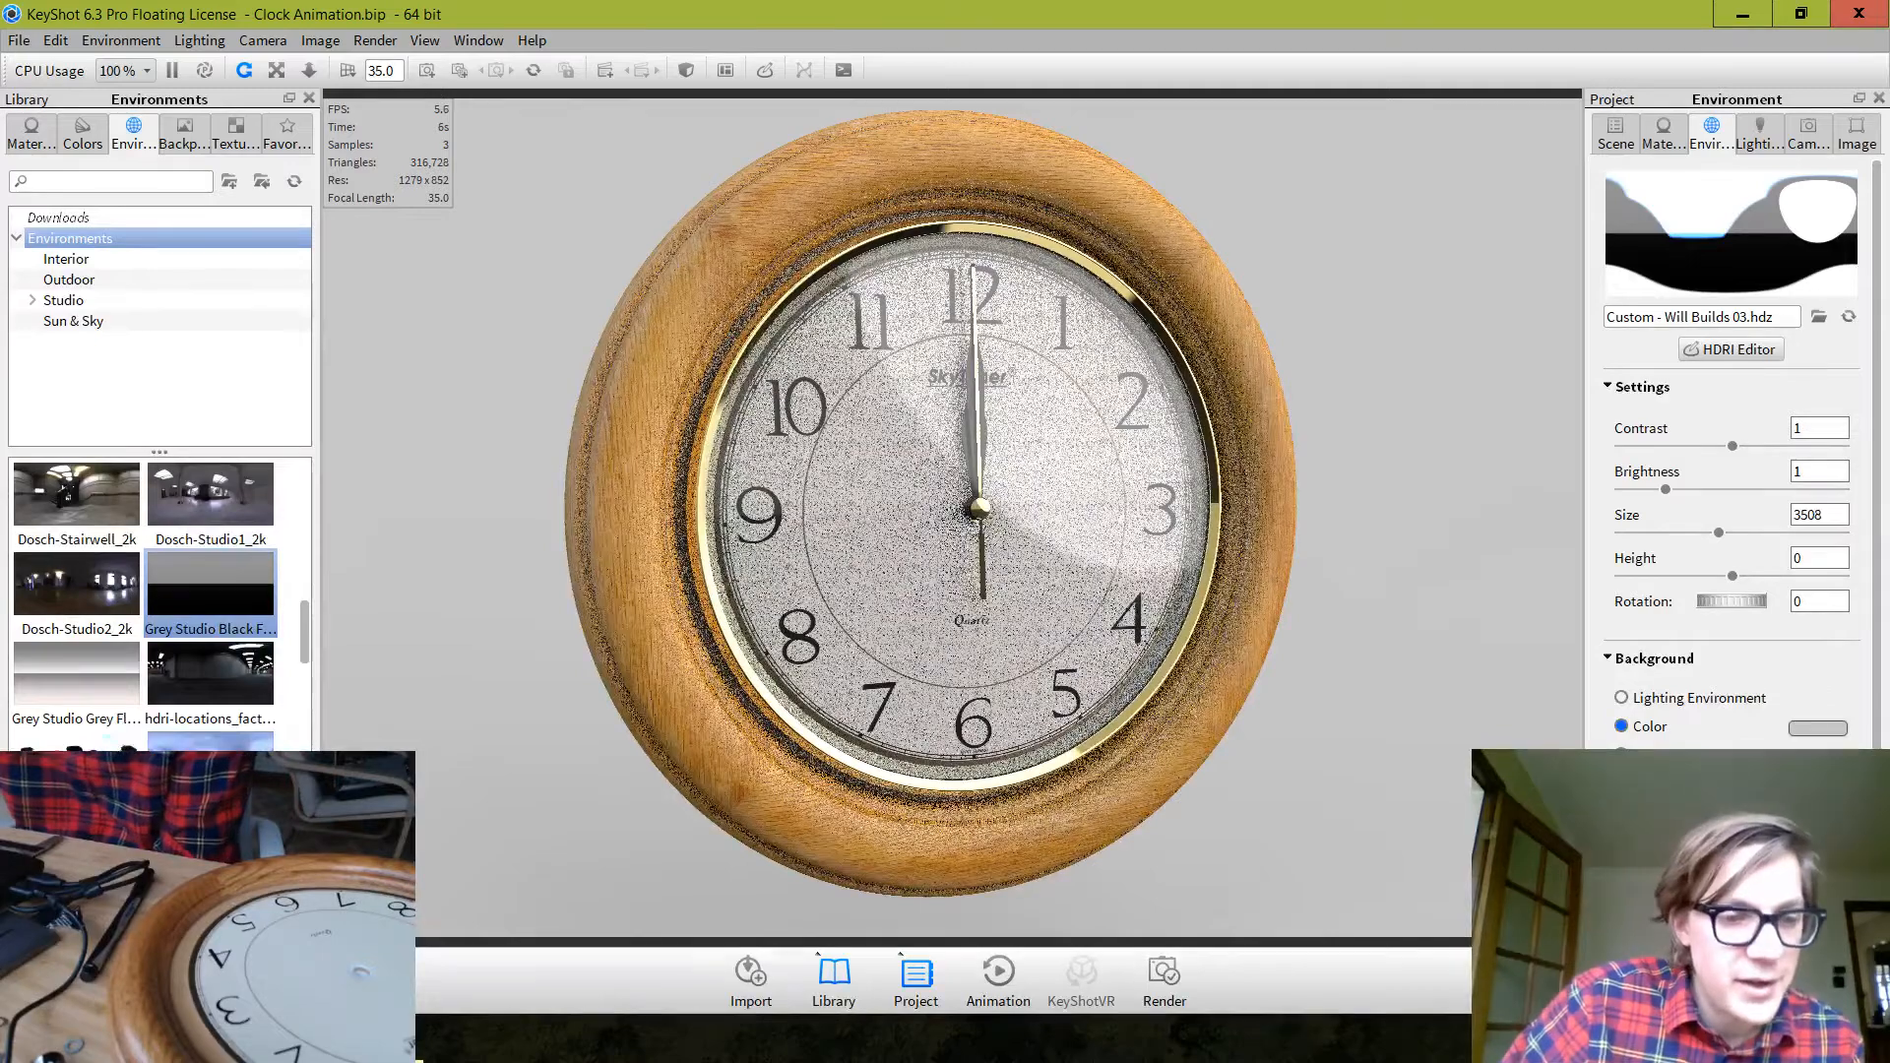
key(alt+Tab)
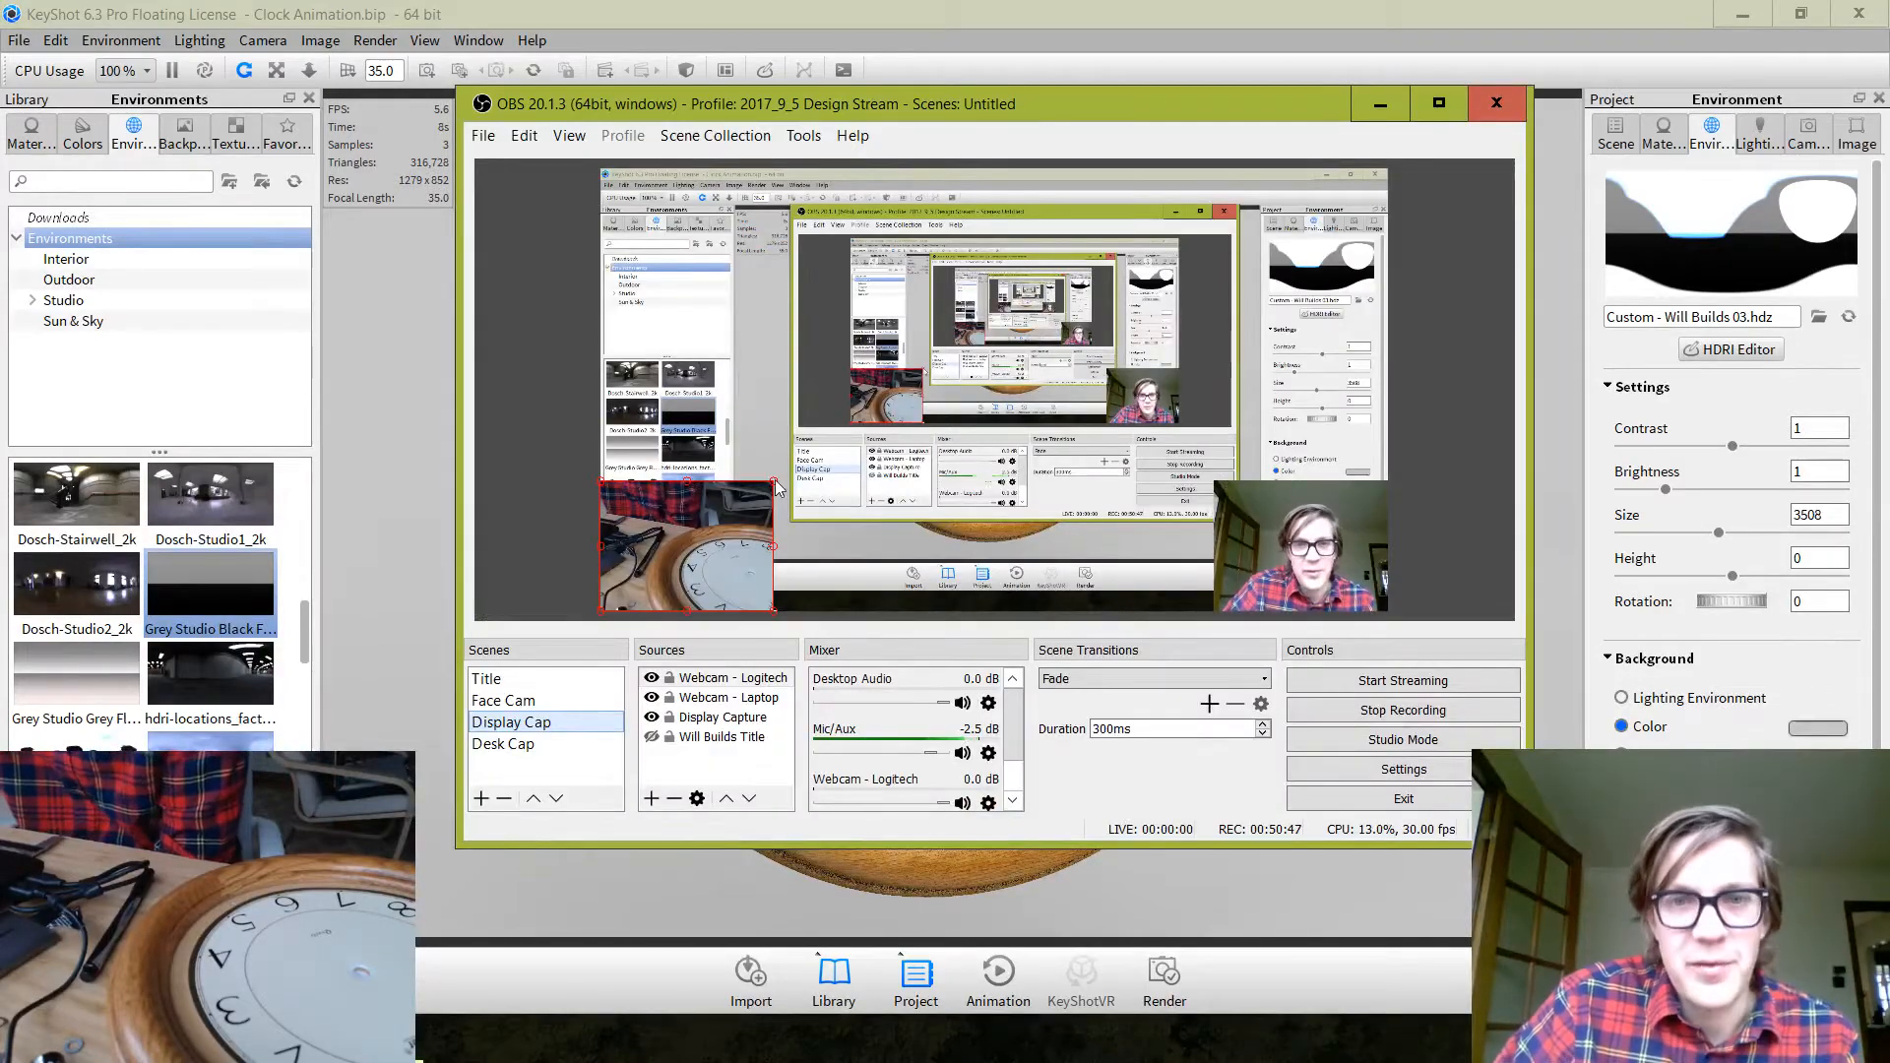
click(1012, 10)
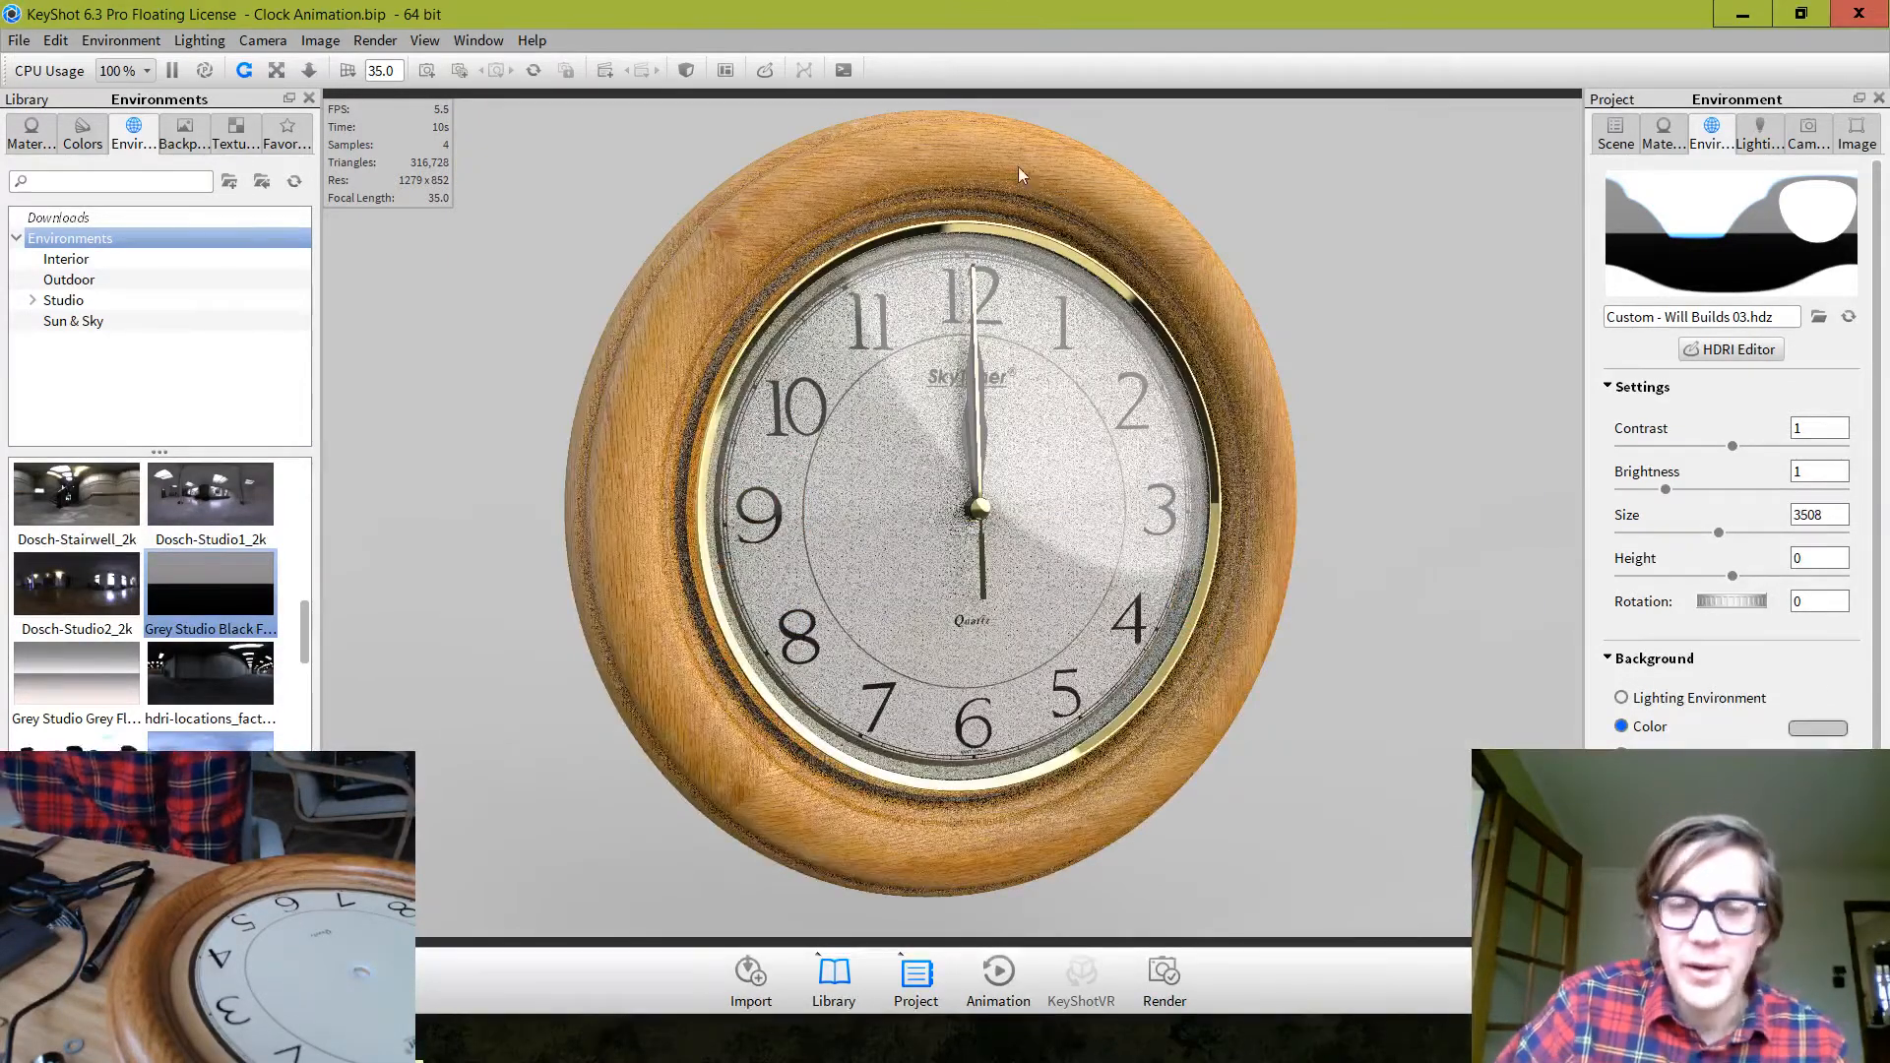
Collapse the Clock group's parts in the scene tree and save the project
drag(1033, 529, 1181, 483)
click(1612, 134)
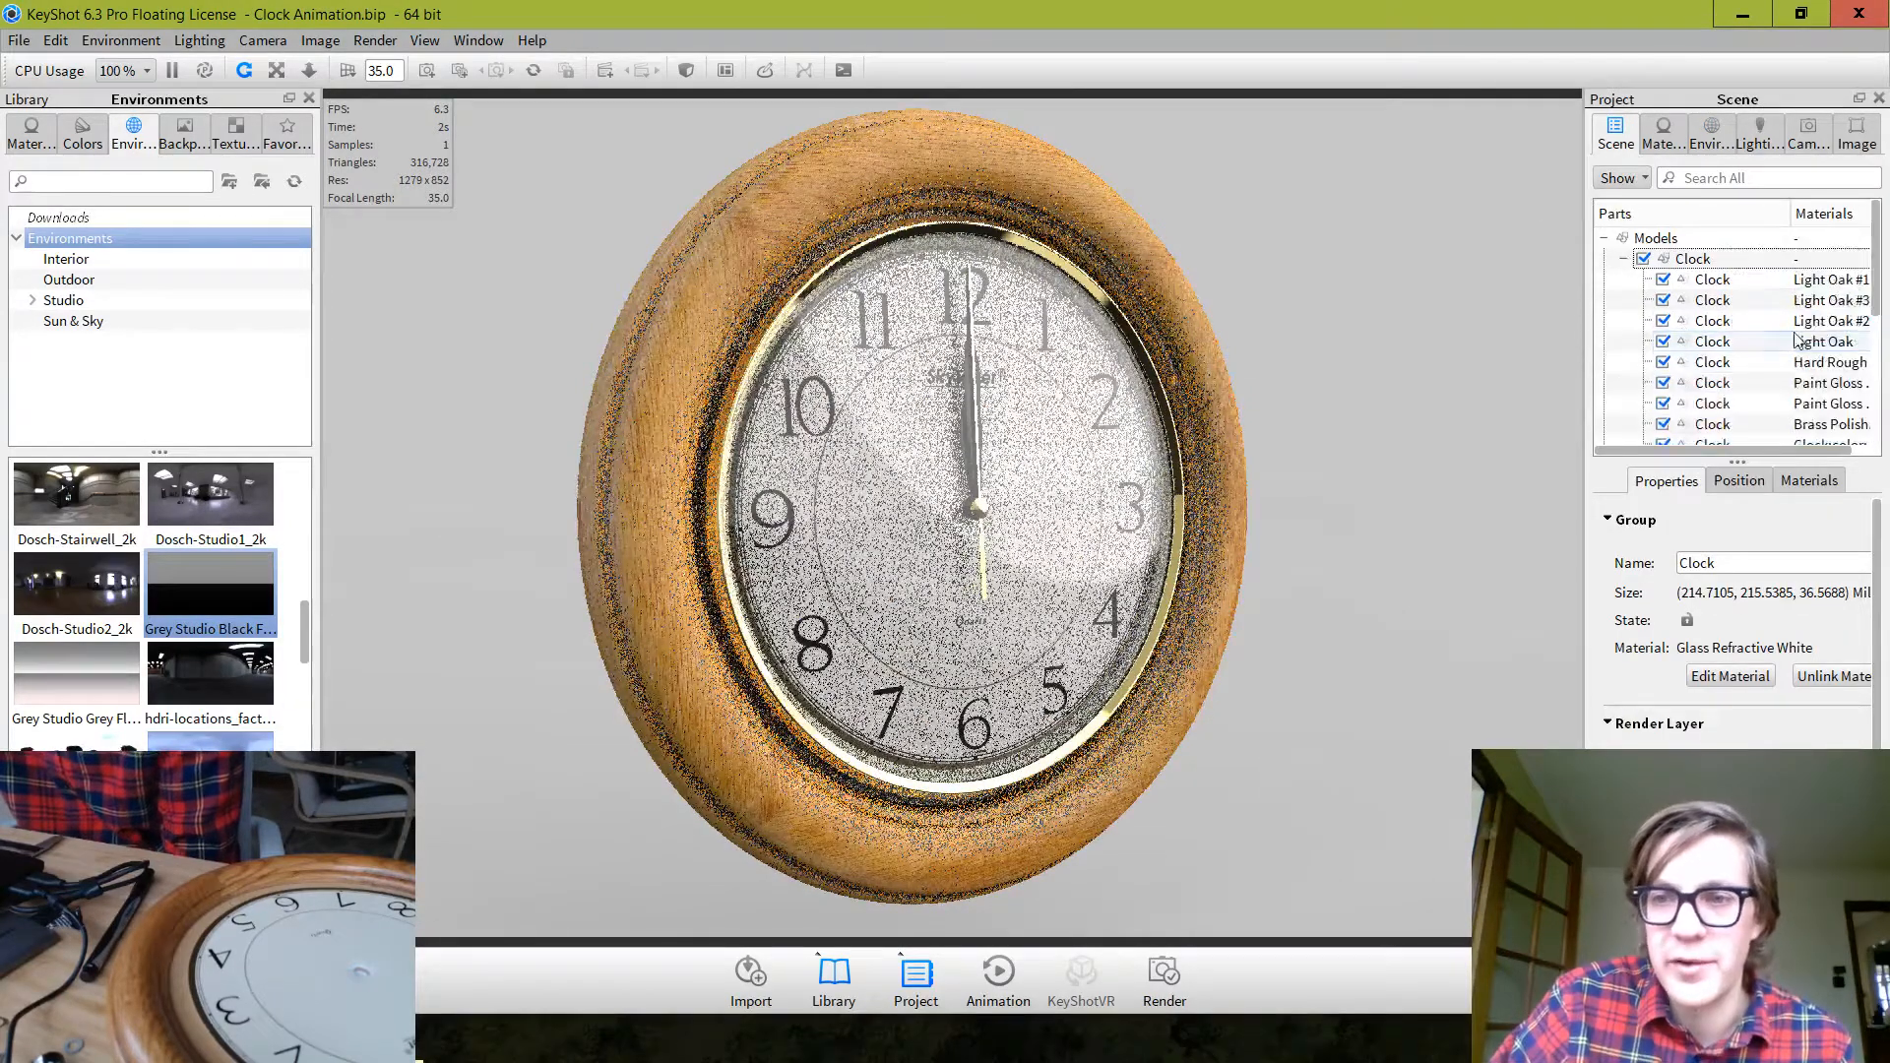
click(1623, 258)
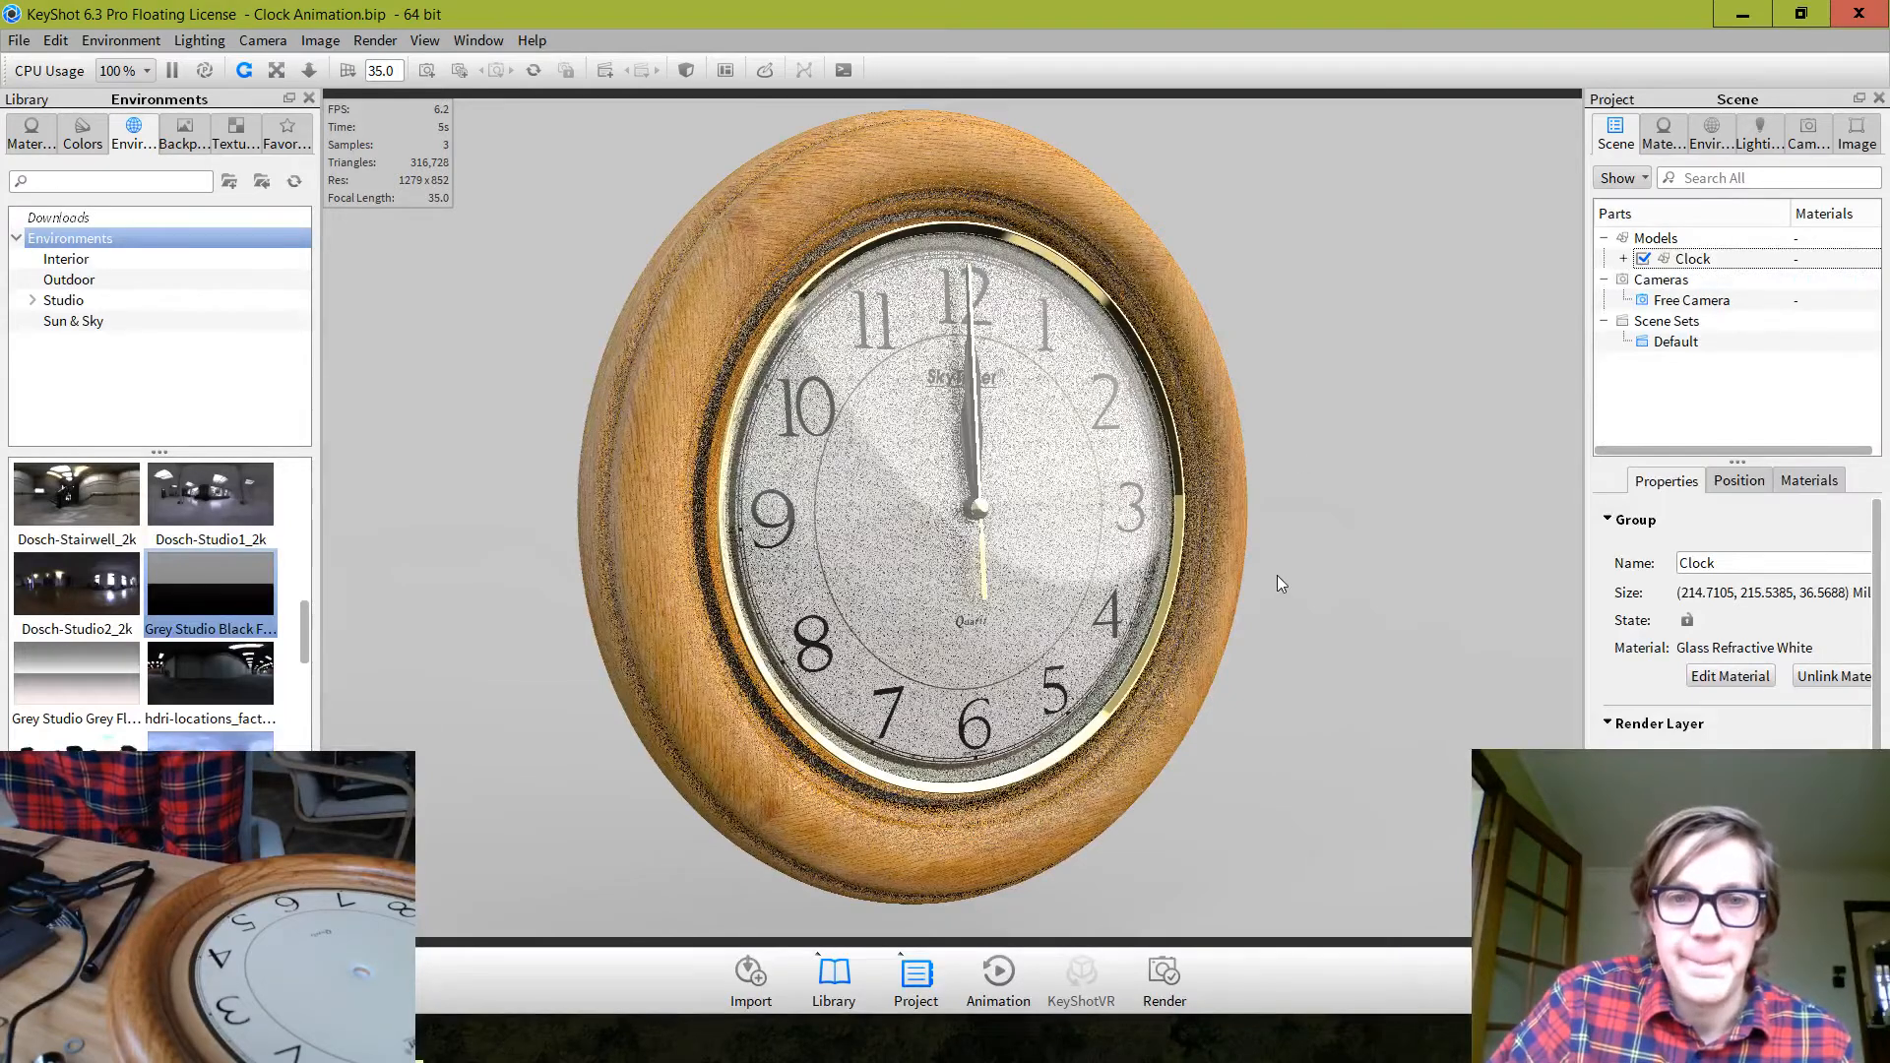
key(ctrl+s)
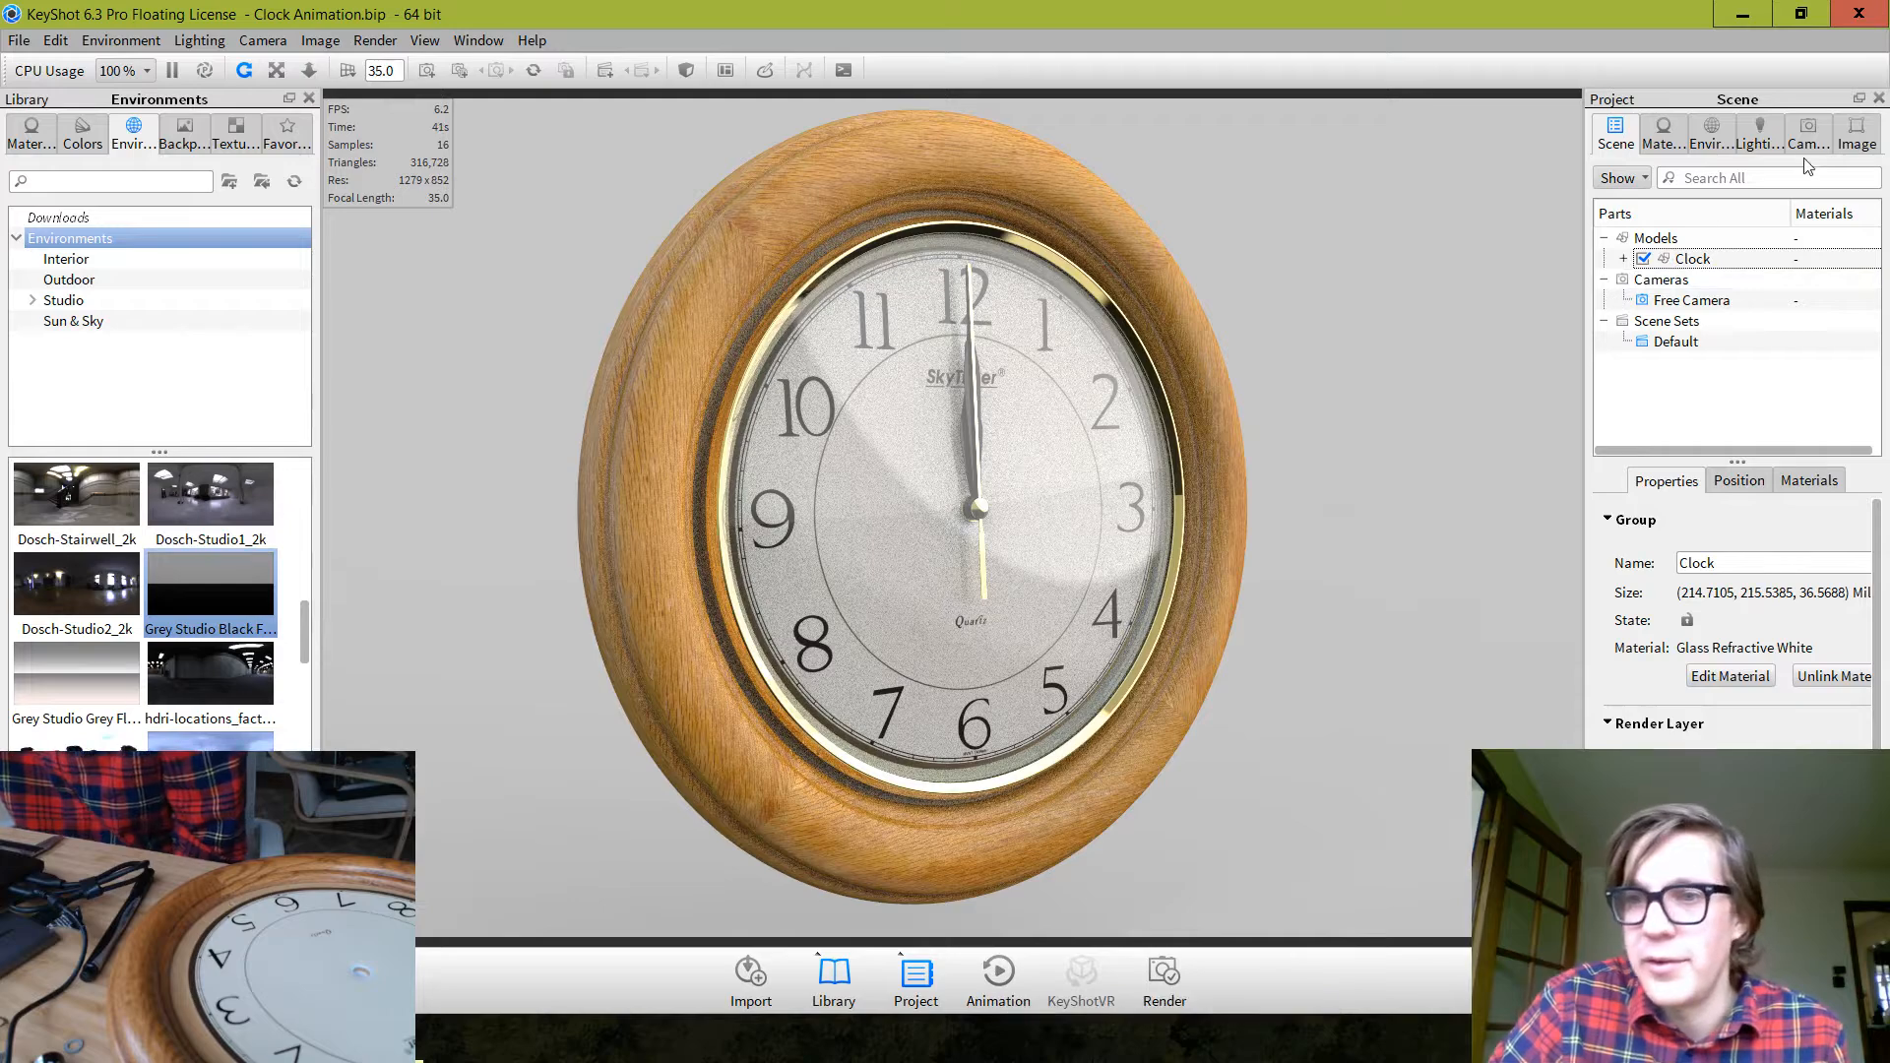
Show the animation timeline and set the image resolution to the landscape 1280 x 720 preset
click(991, 975)
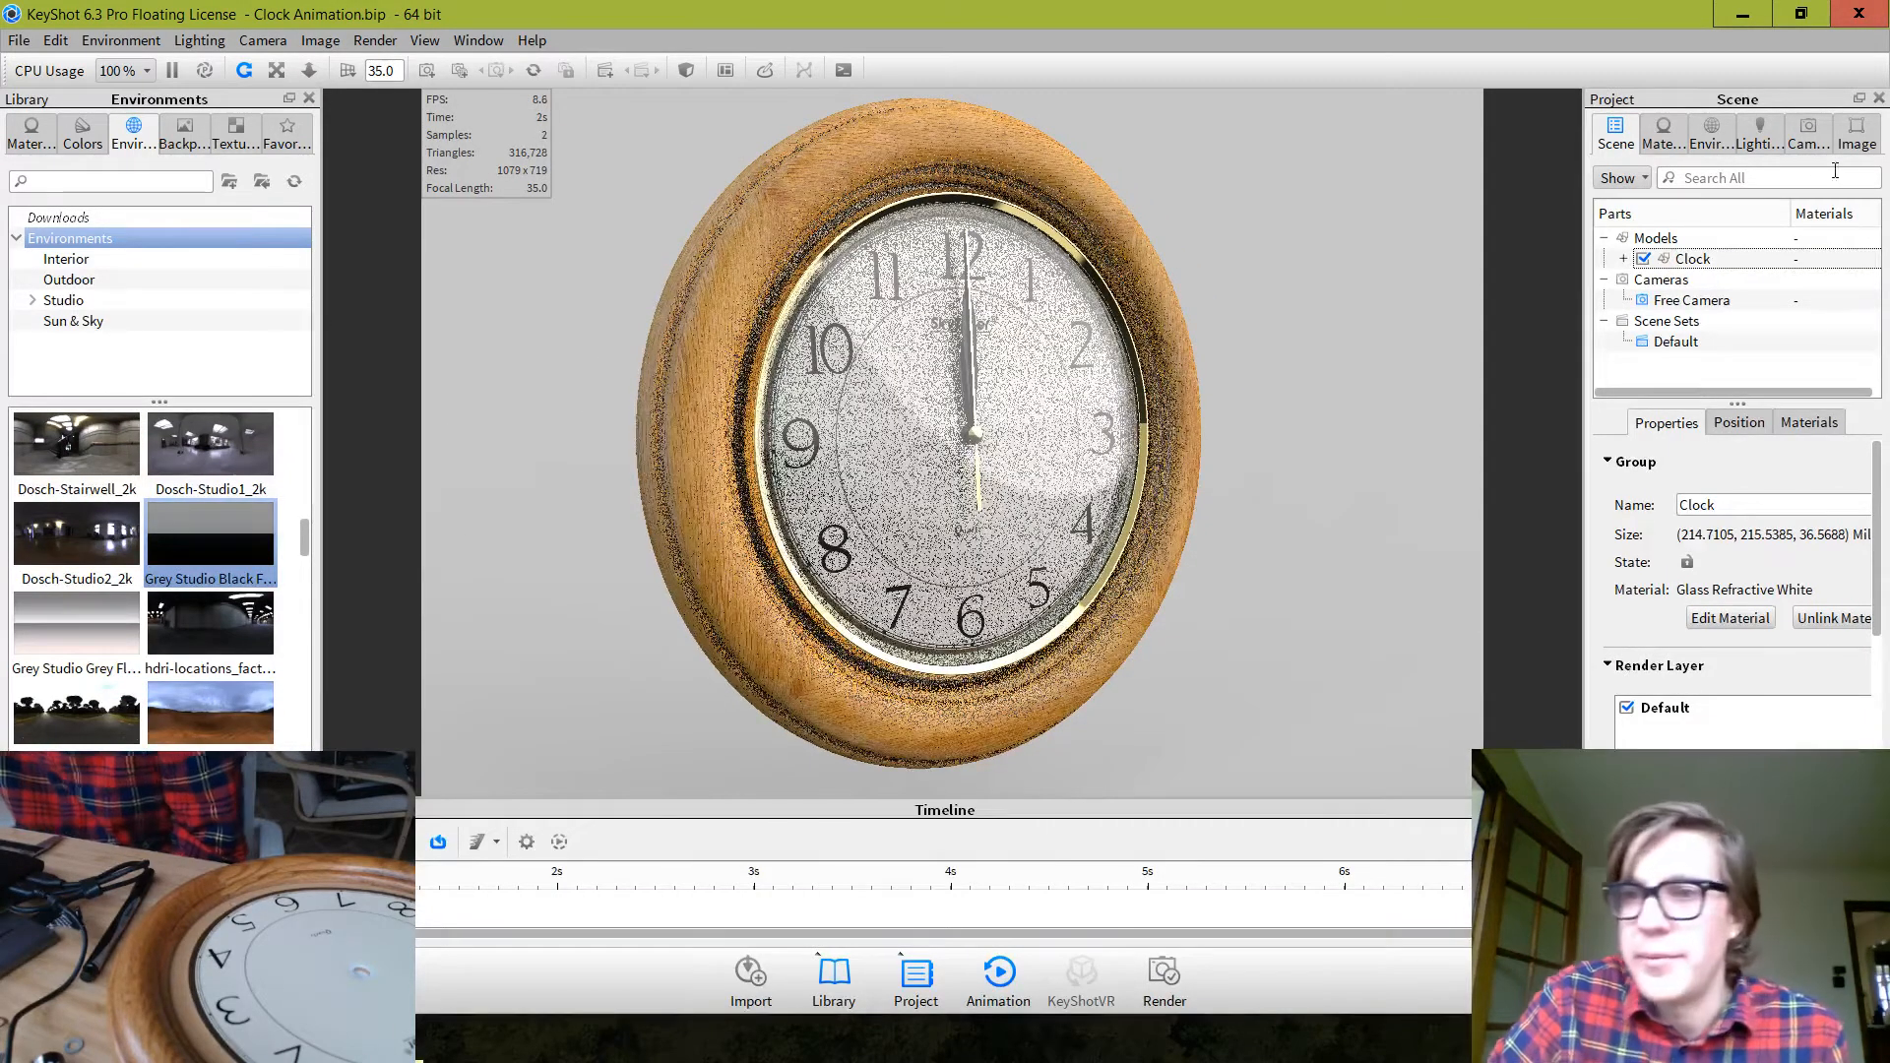
click(1807, 134)
click(1859, 134)
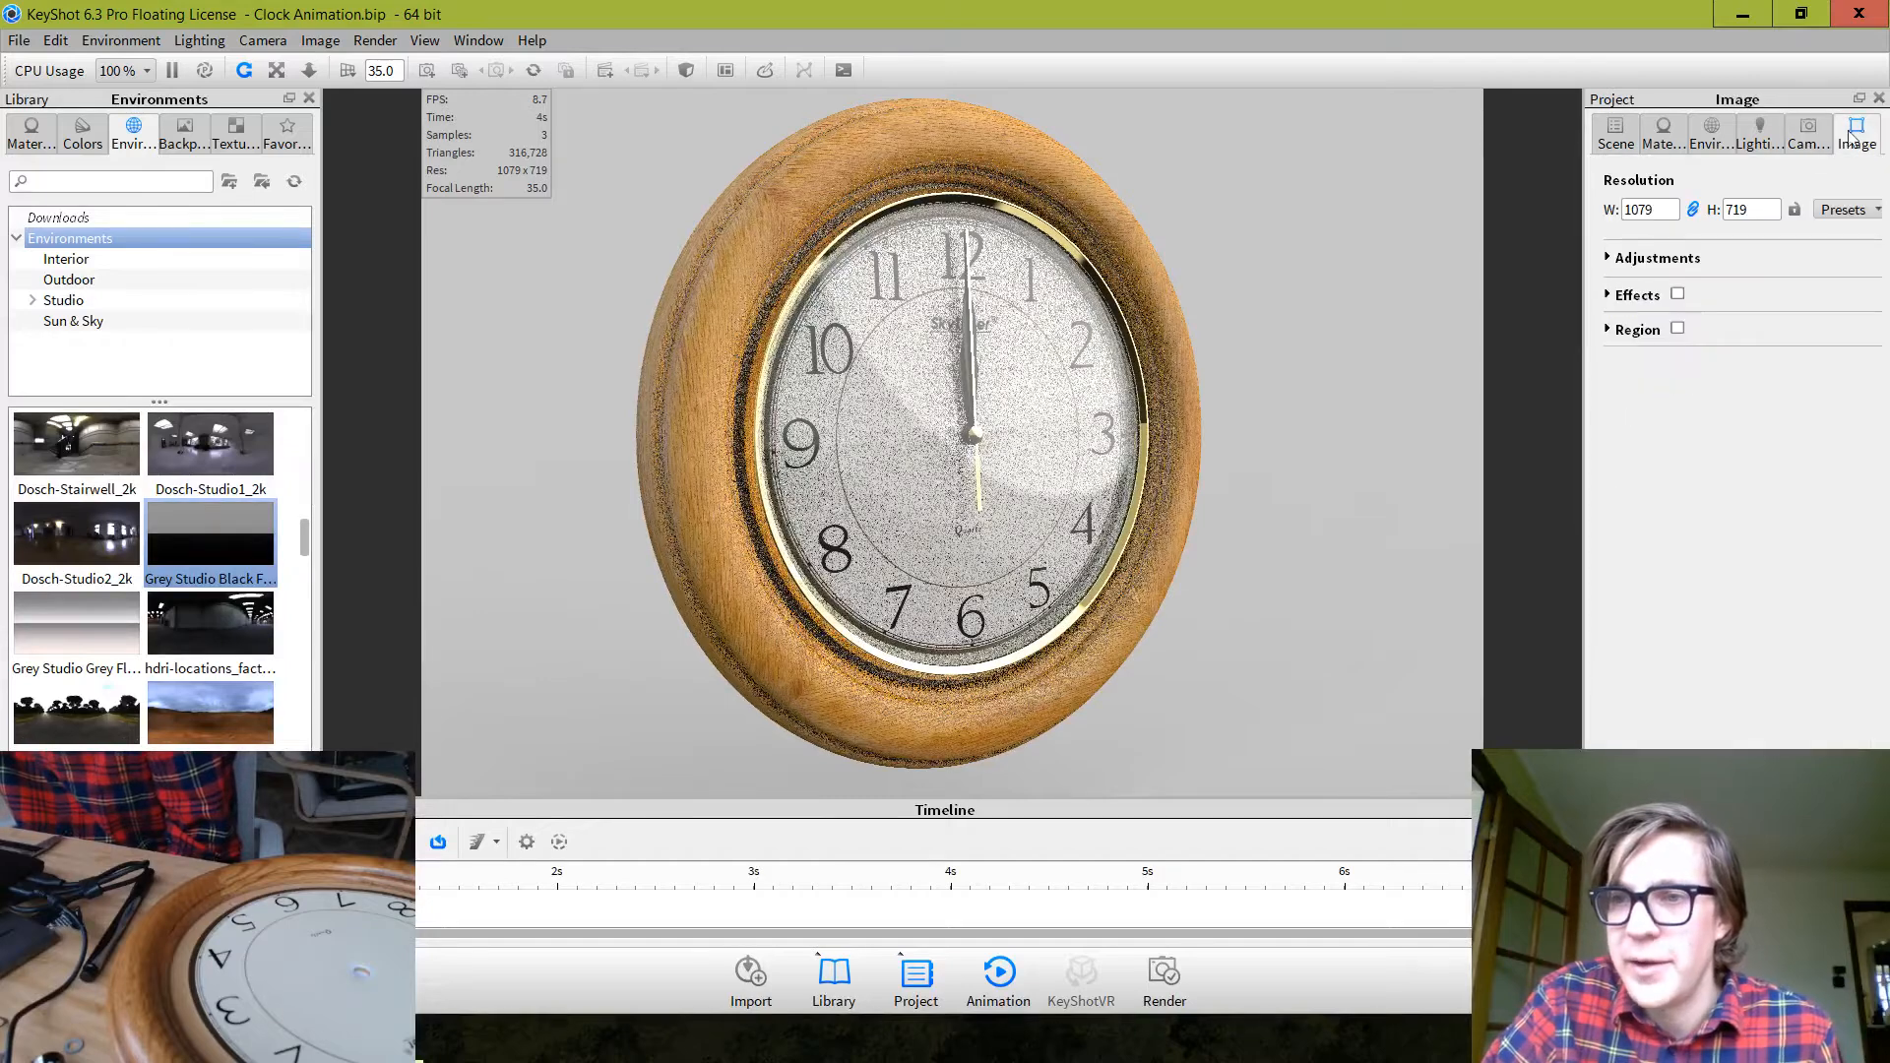
double_click(1661, 210)
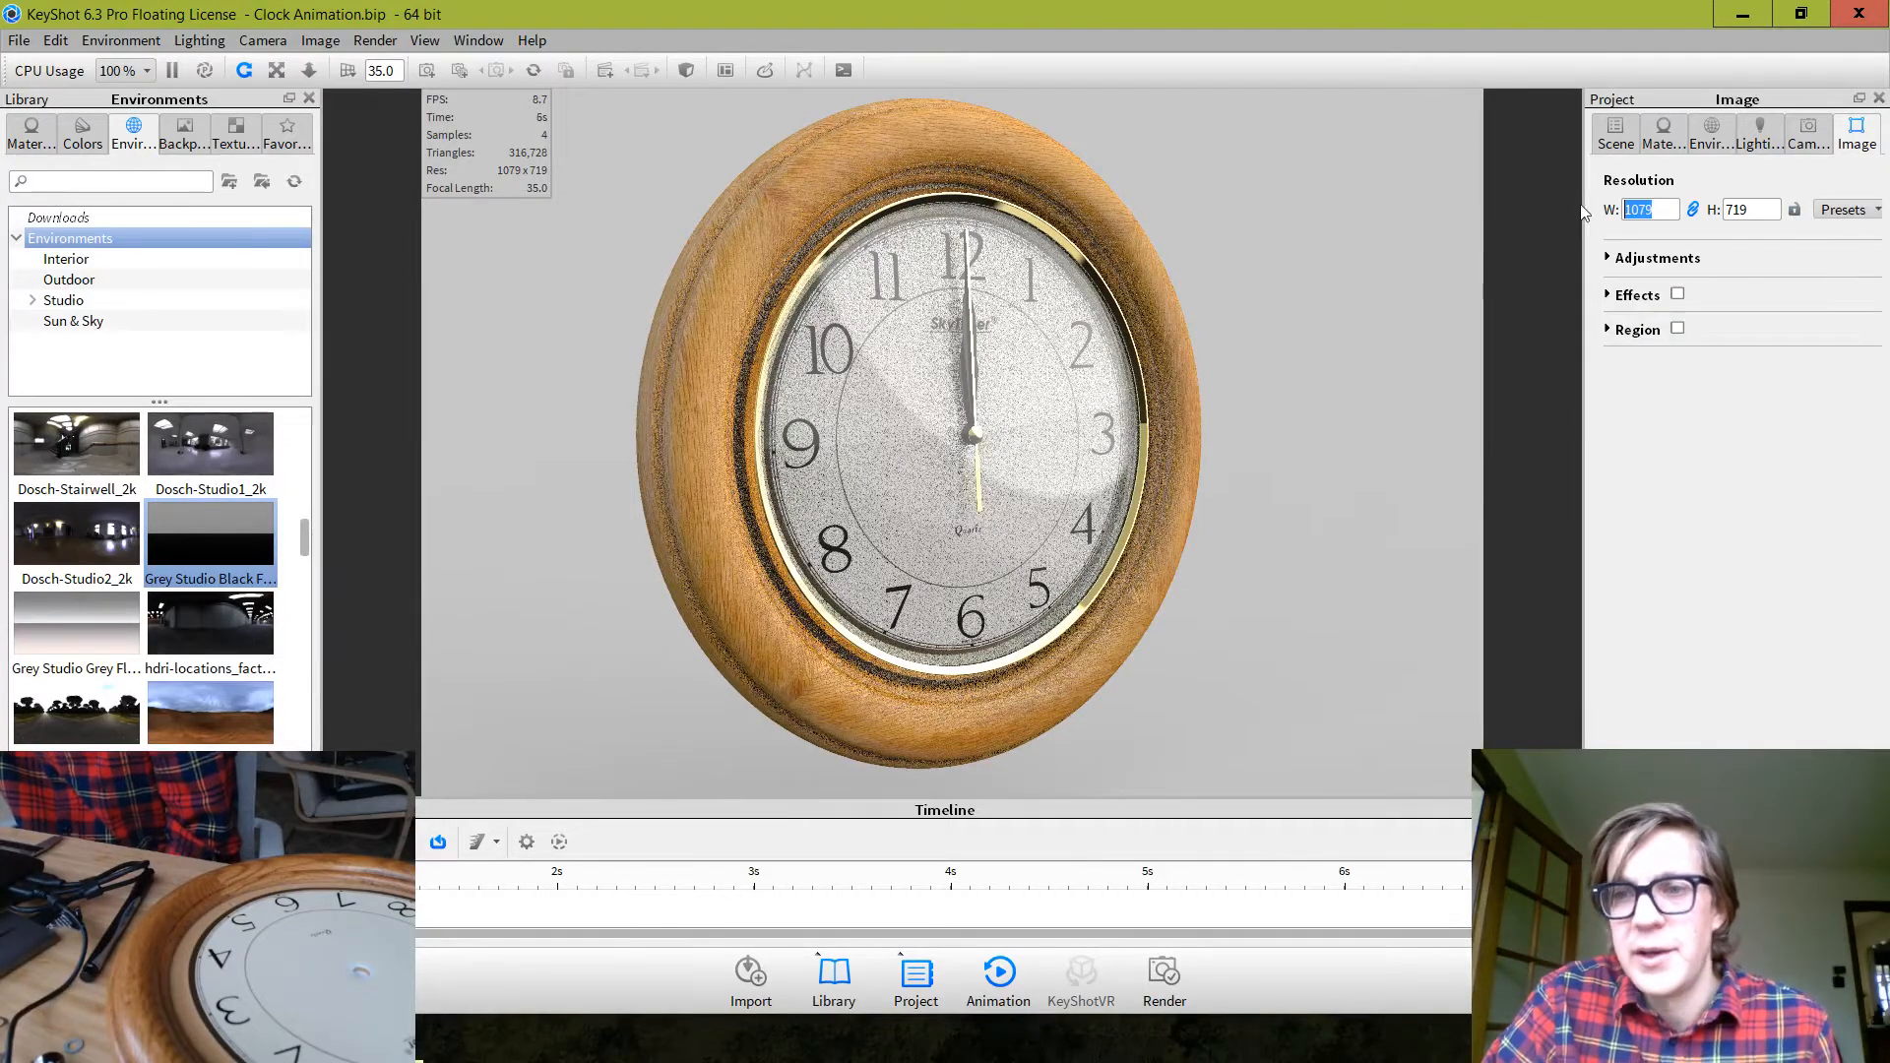
click(1843, 210)
mouse_move(1827, 242)
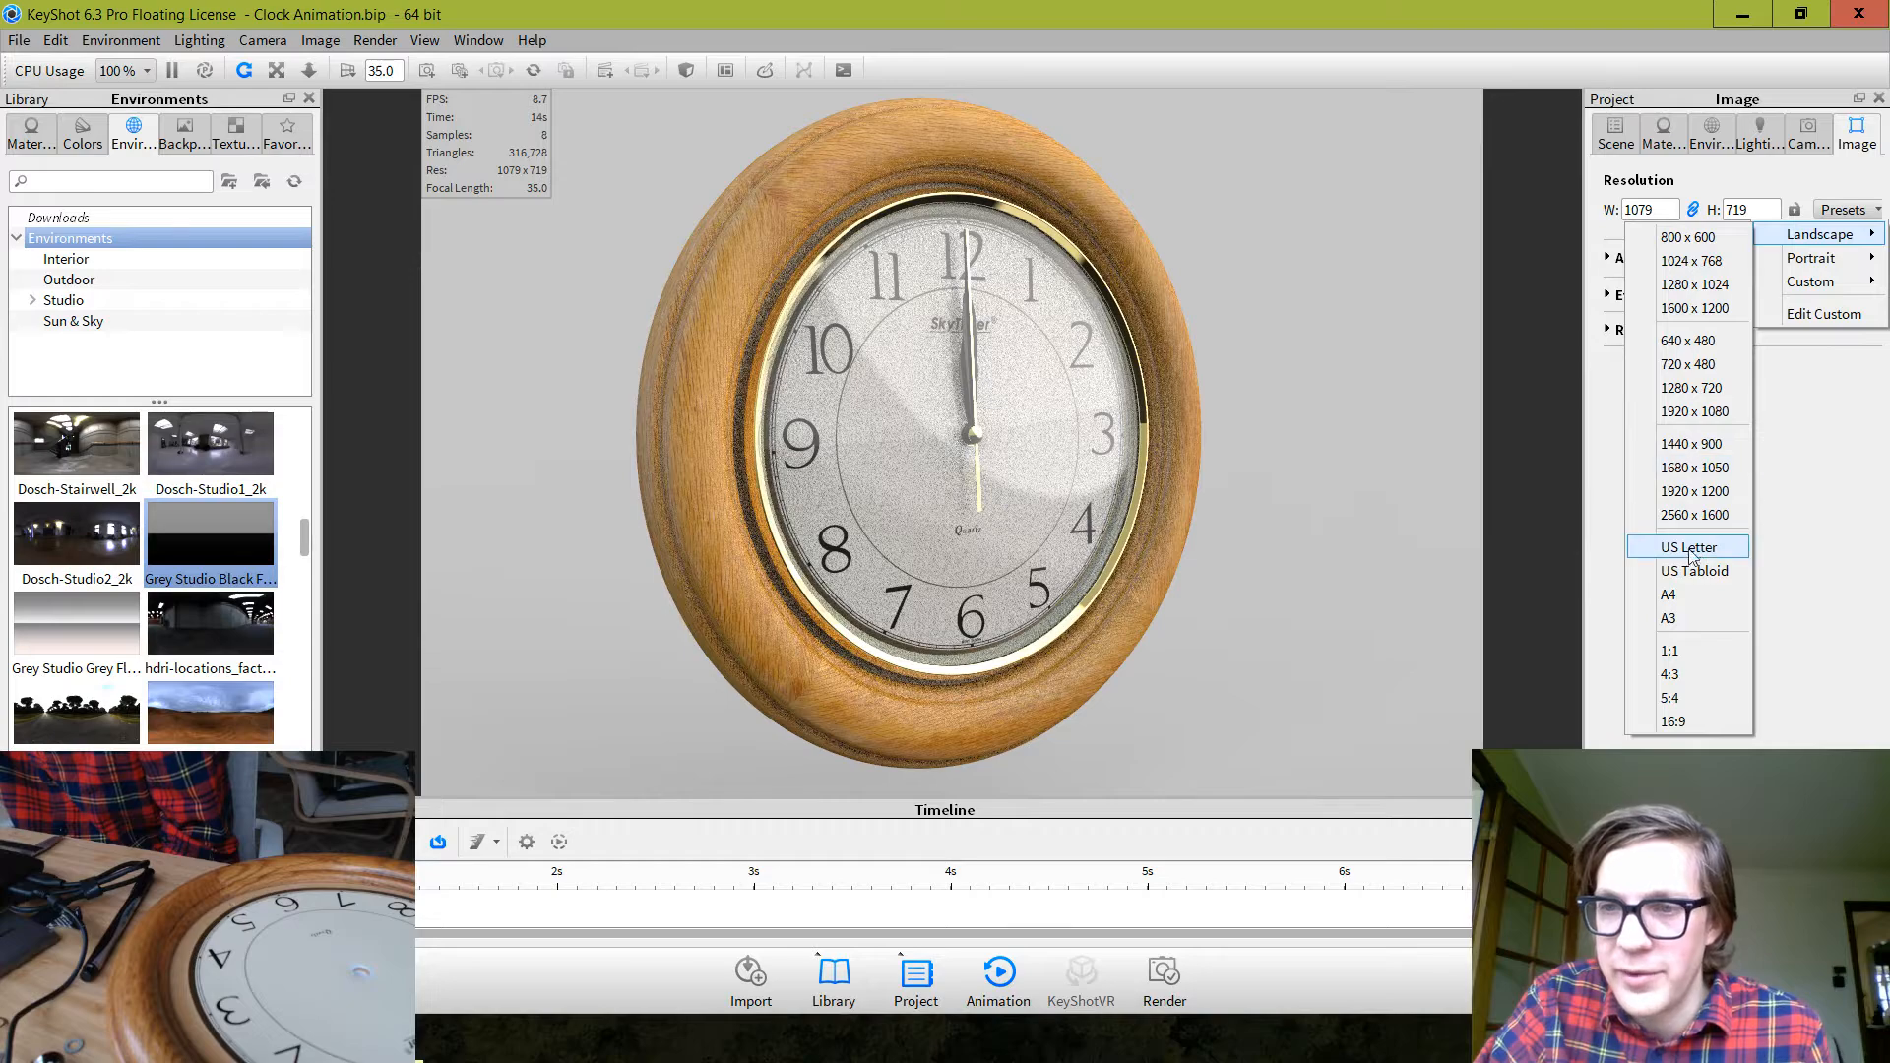
click(1706, 388)
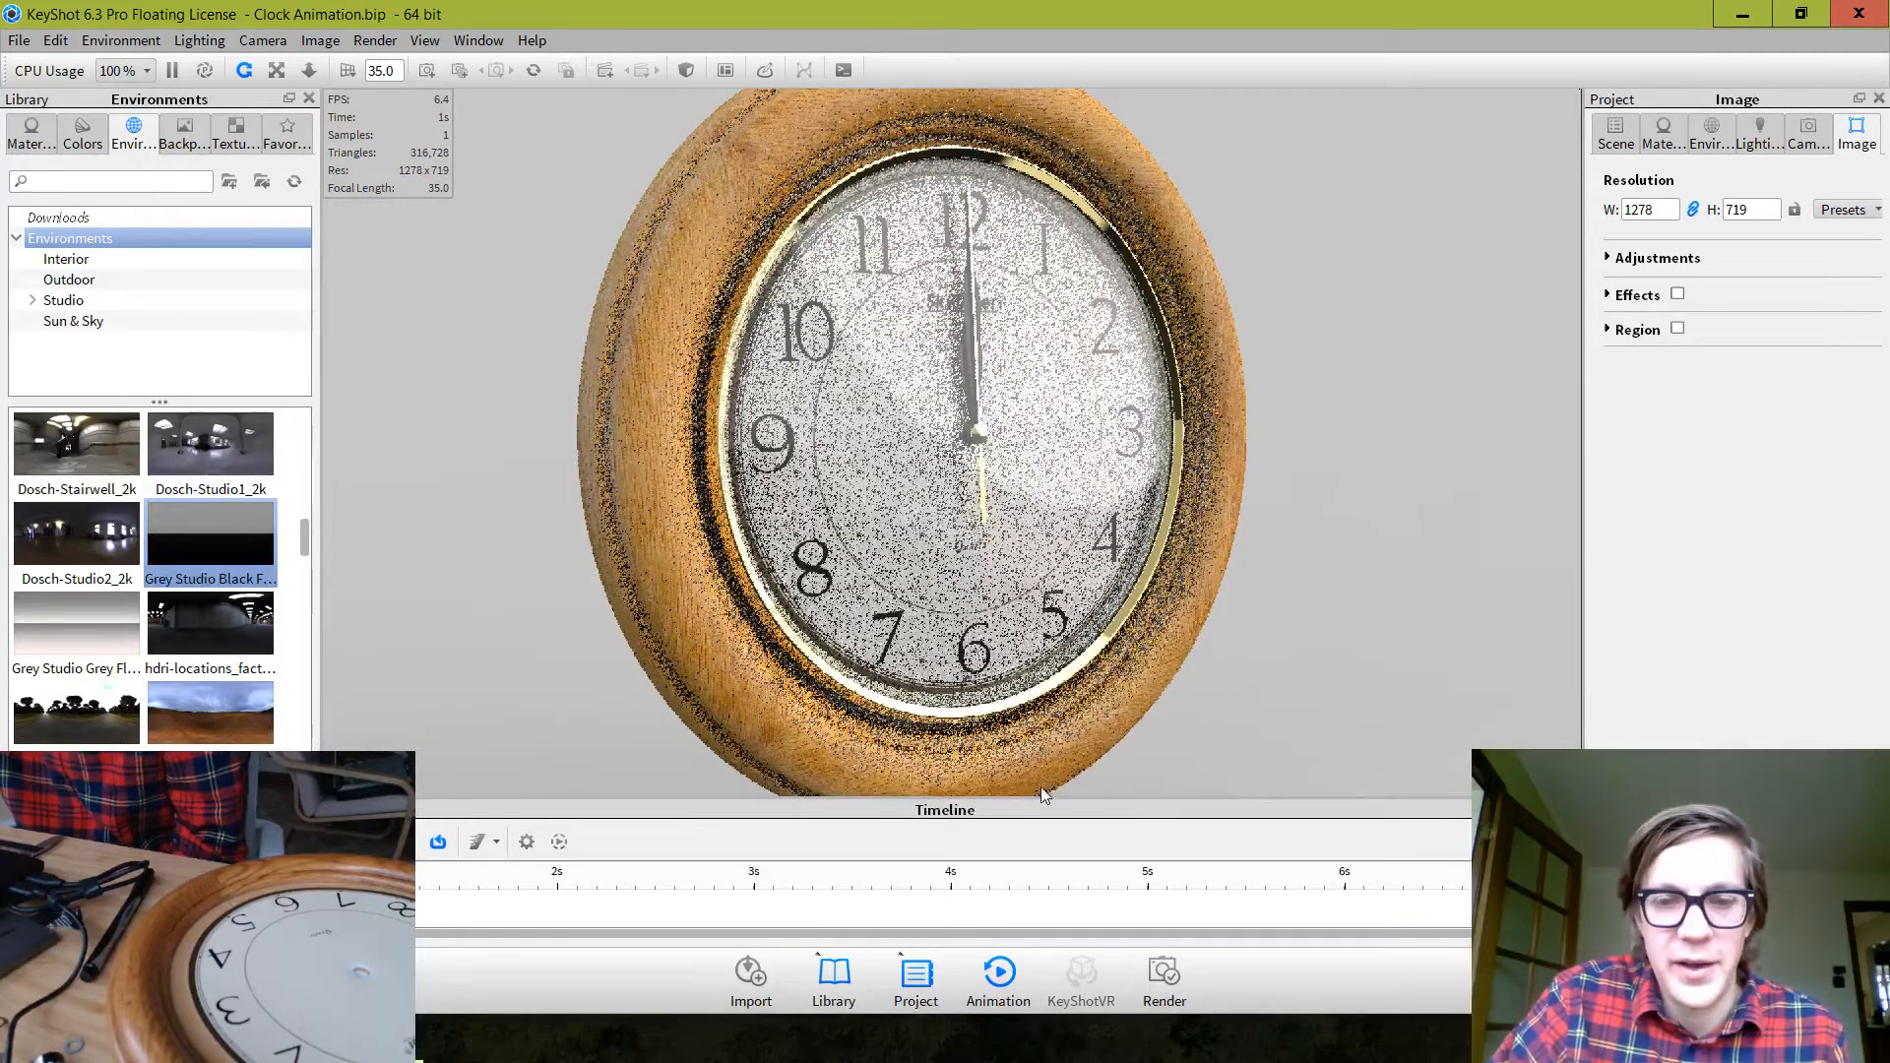
Enlarge the animation timeline area and bring up the Free Camera's settings
drag(1085, 798, 1113, 636)
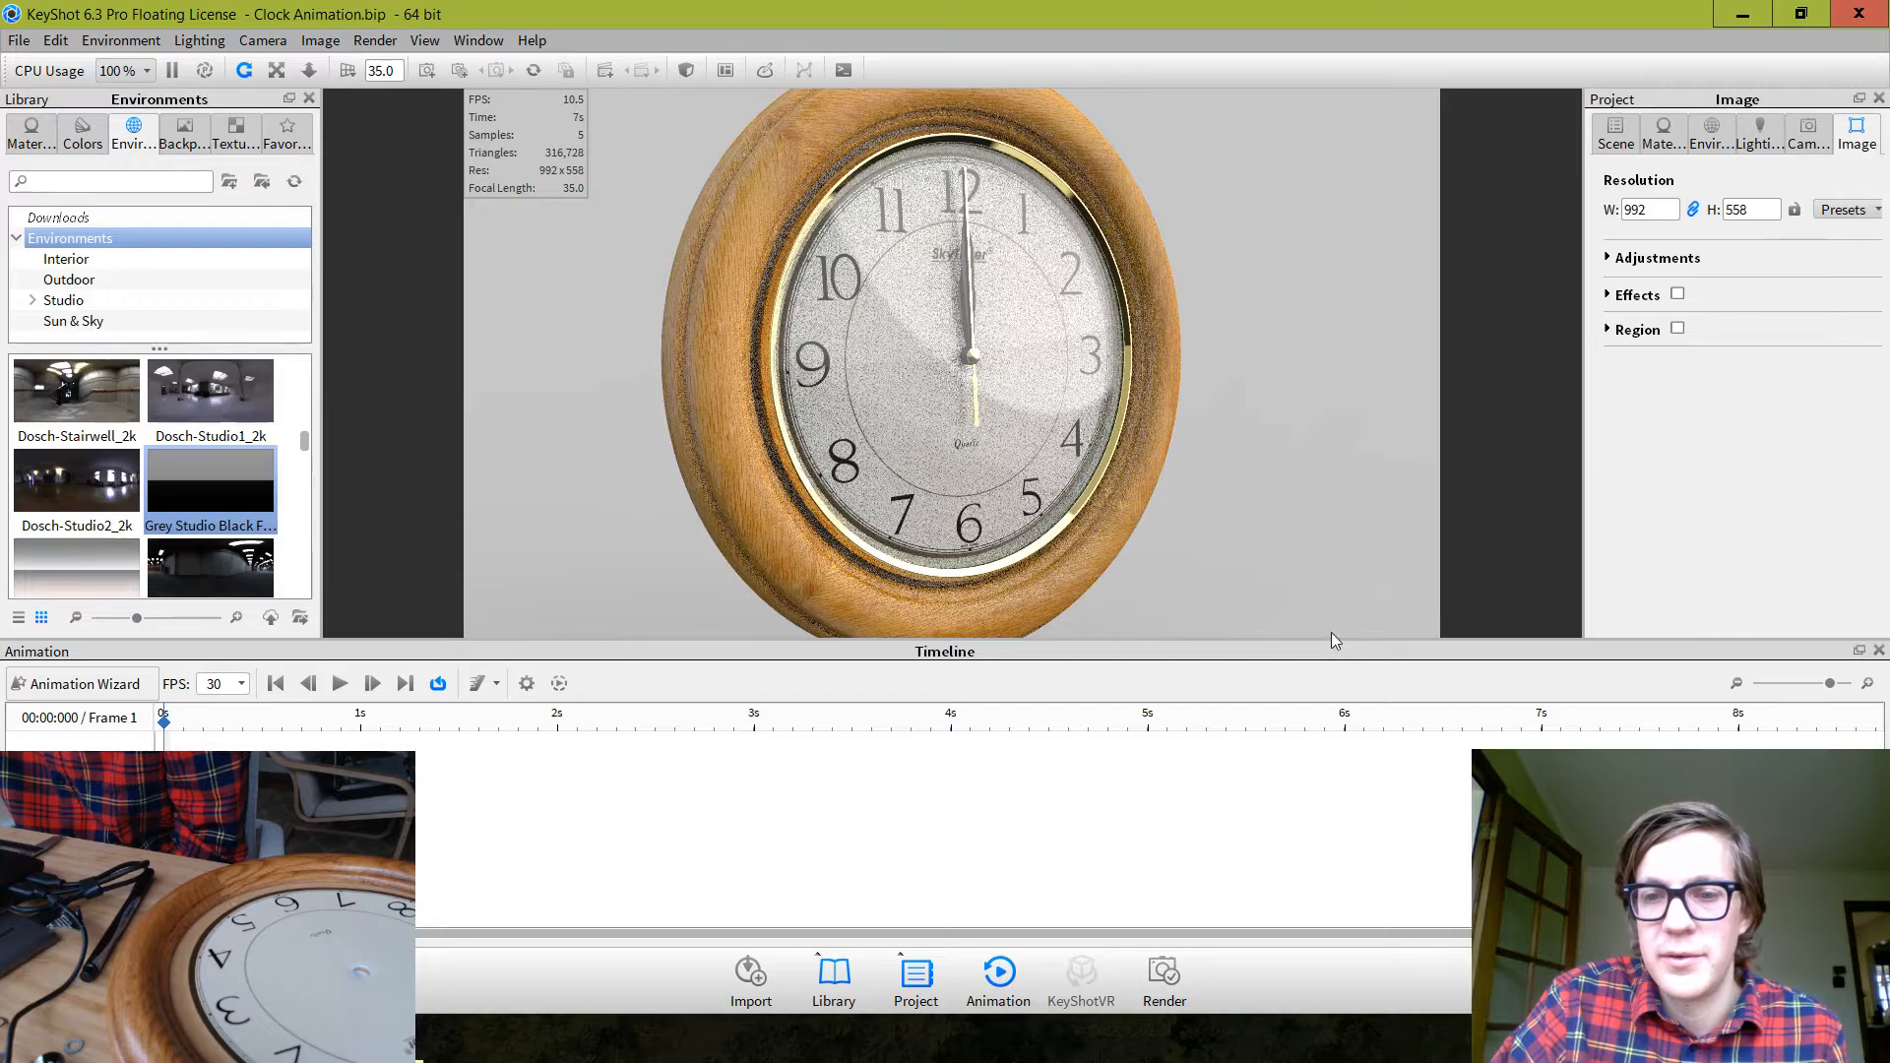
drag(1353, 640, 1377, 673)
click(1806, 136)
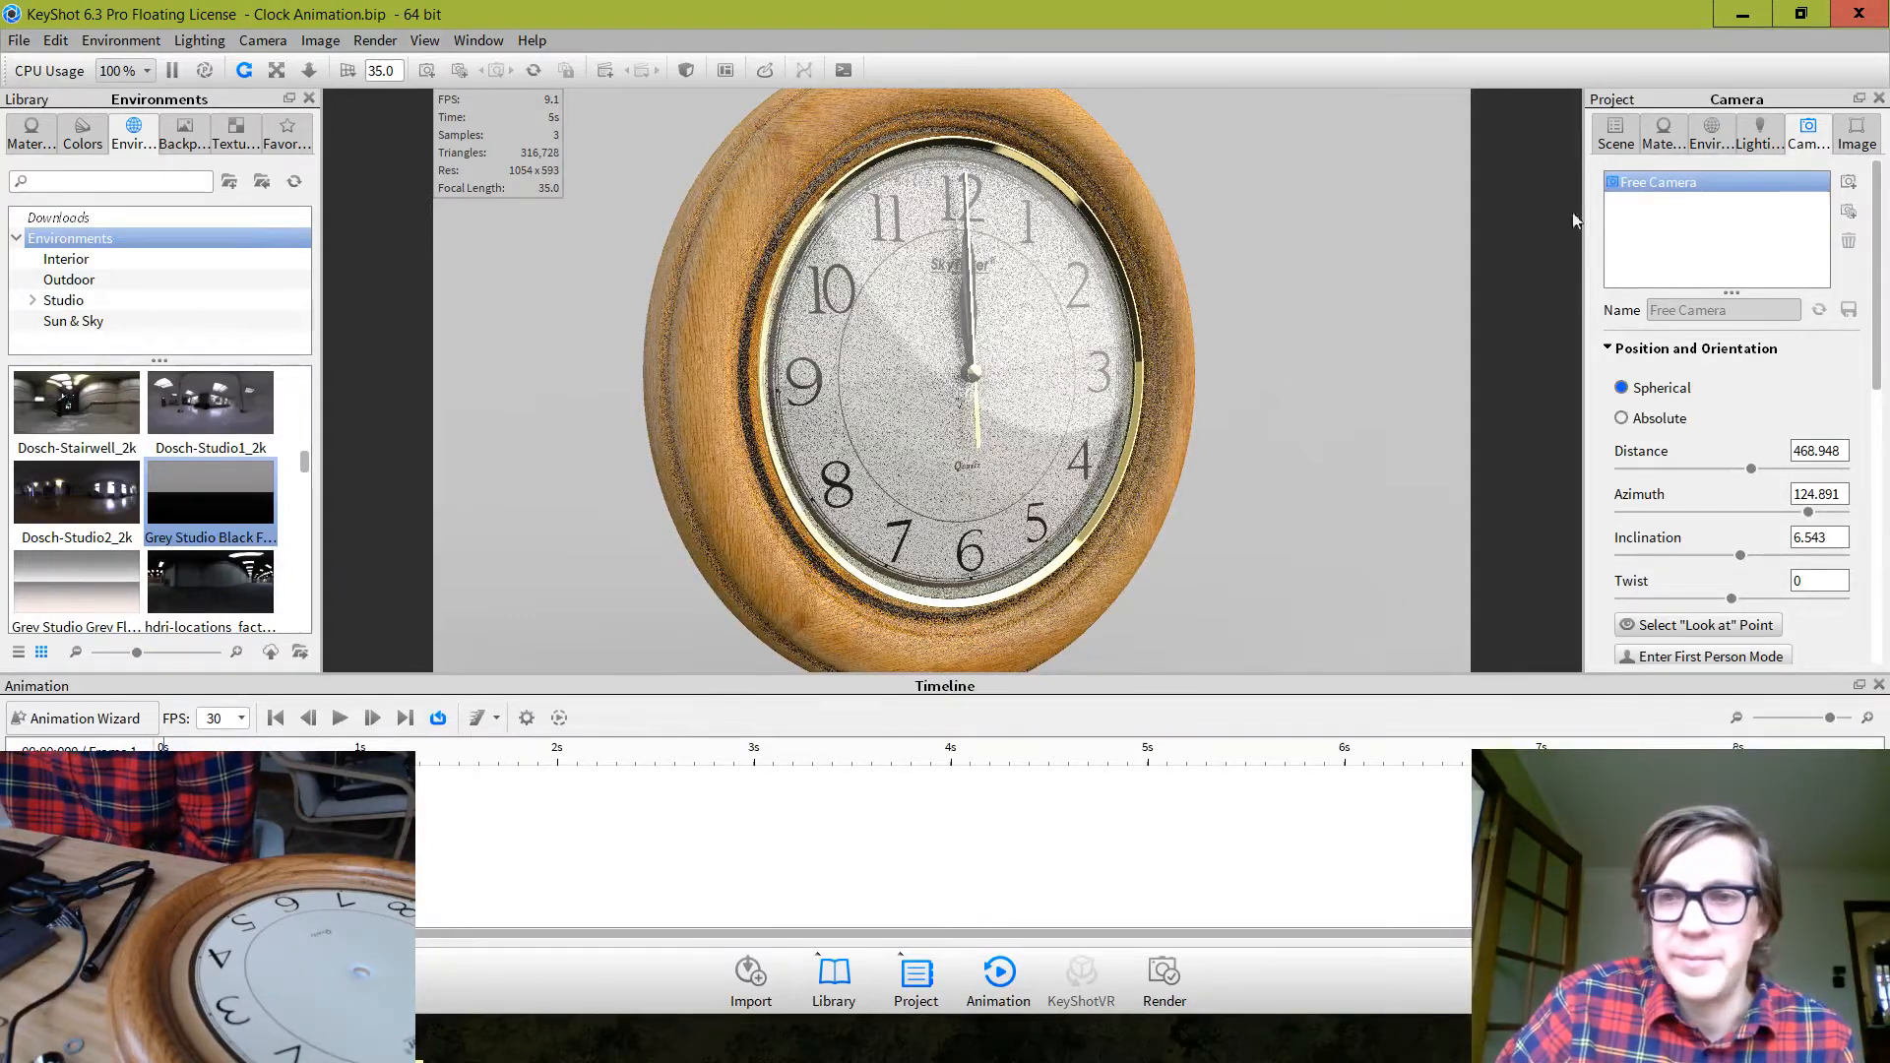
Select the clock's glass part and hide it from the scene
click(1605, 128)
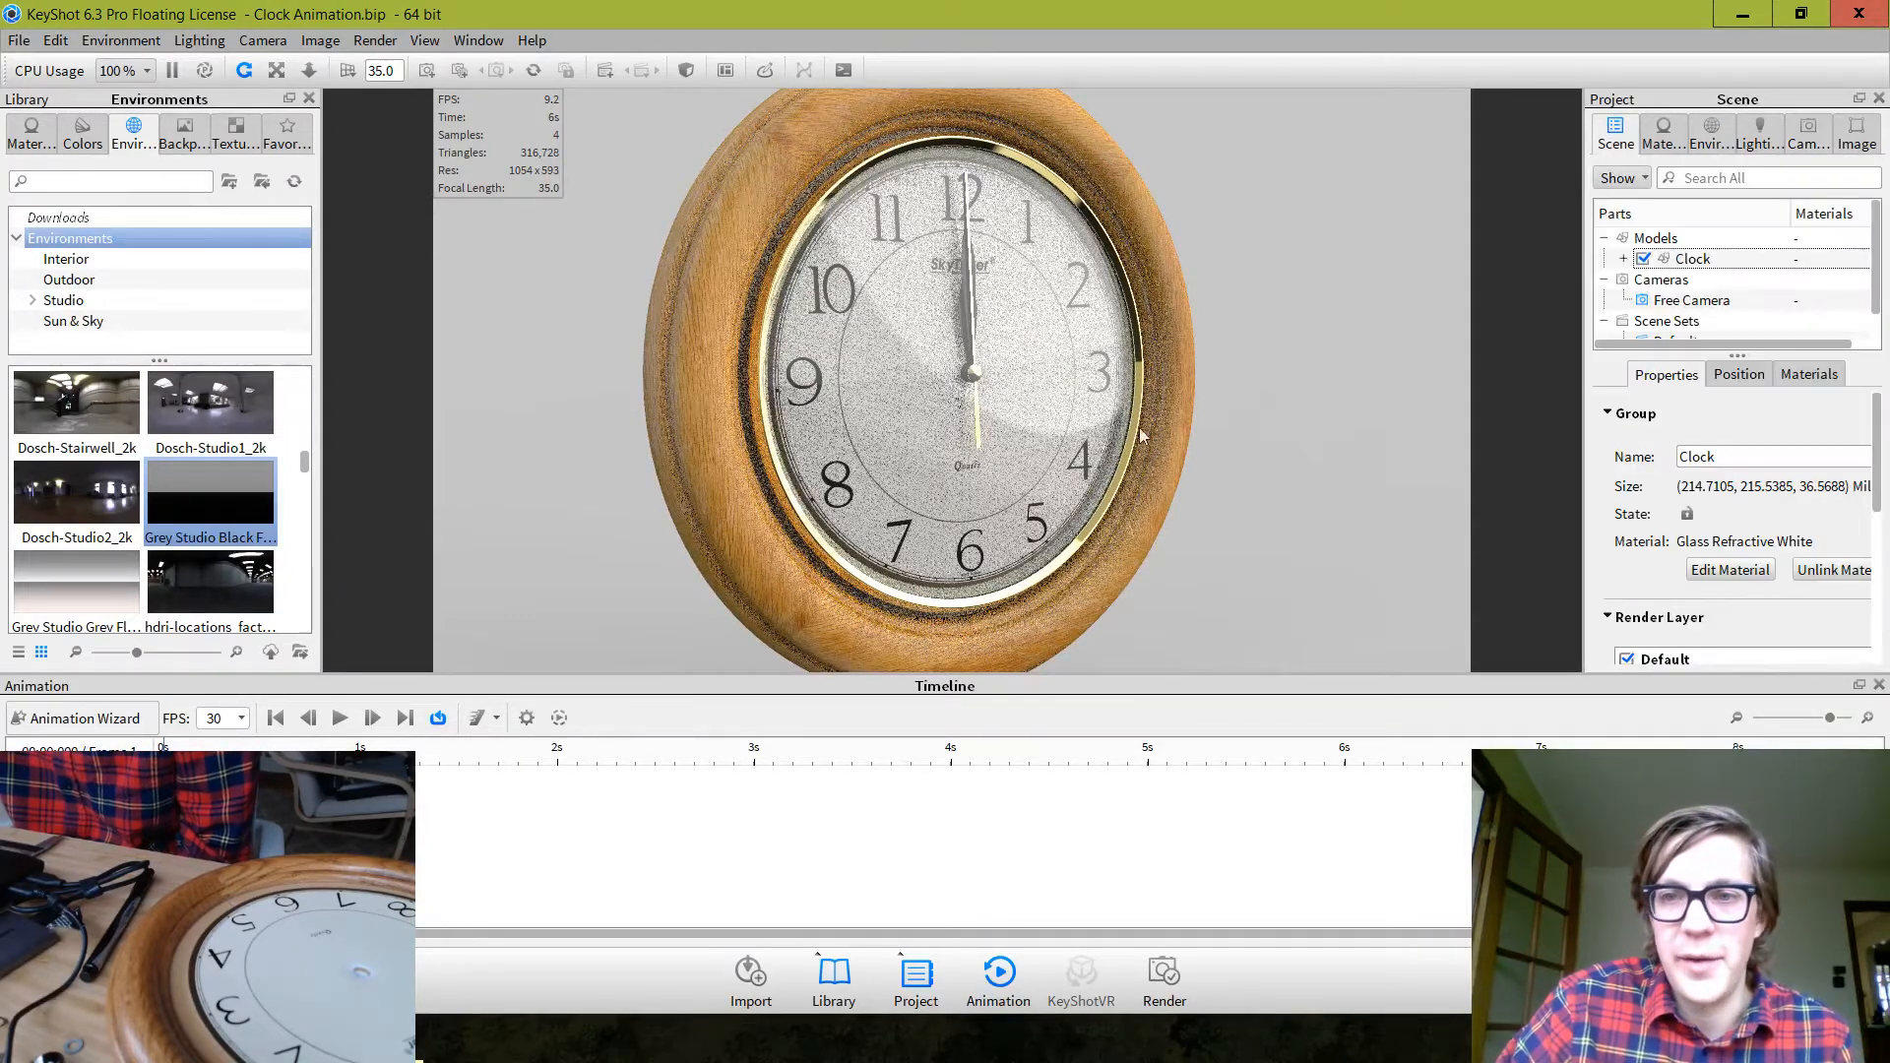
click(1046, 357)
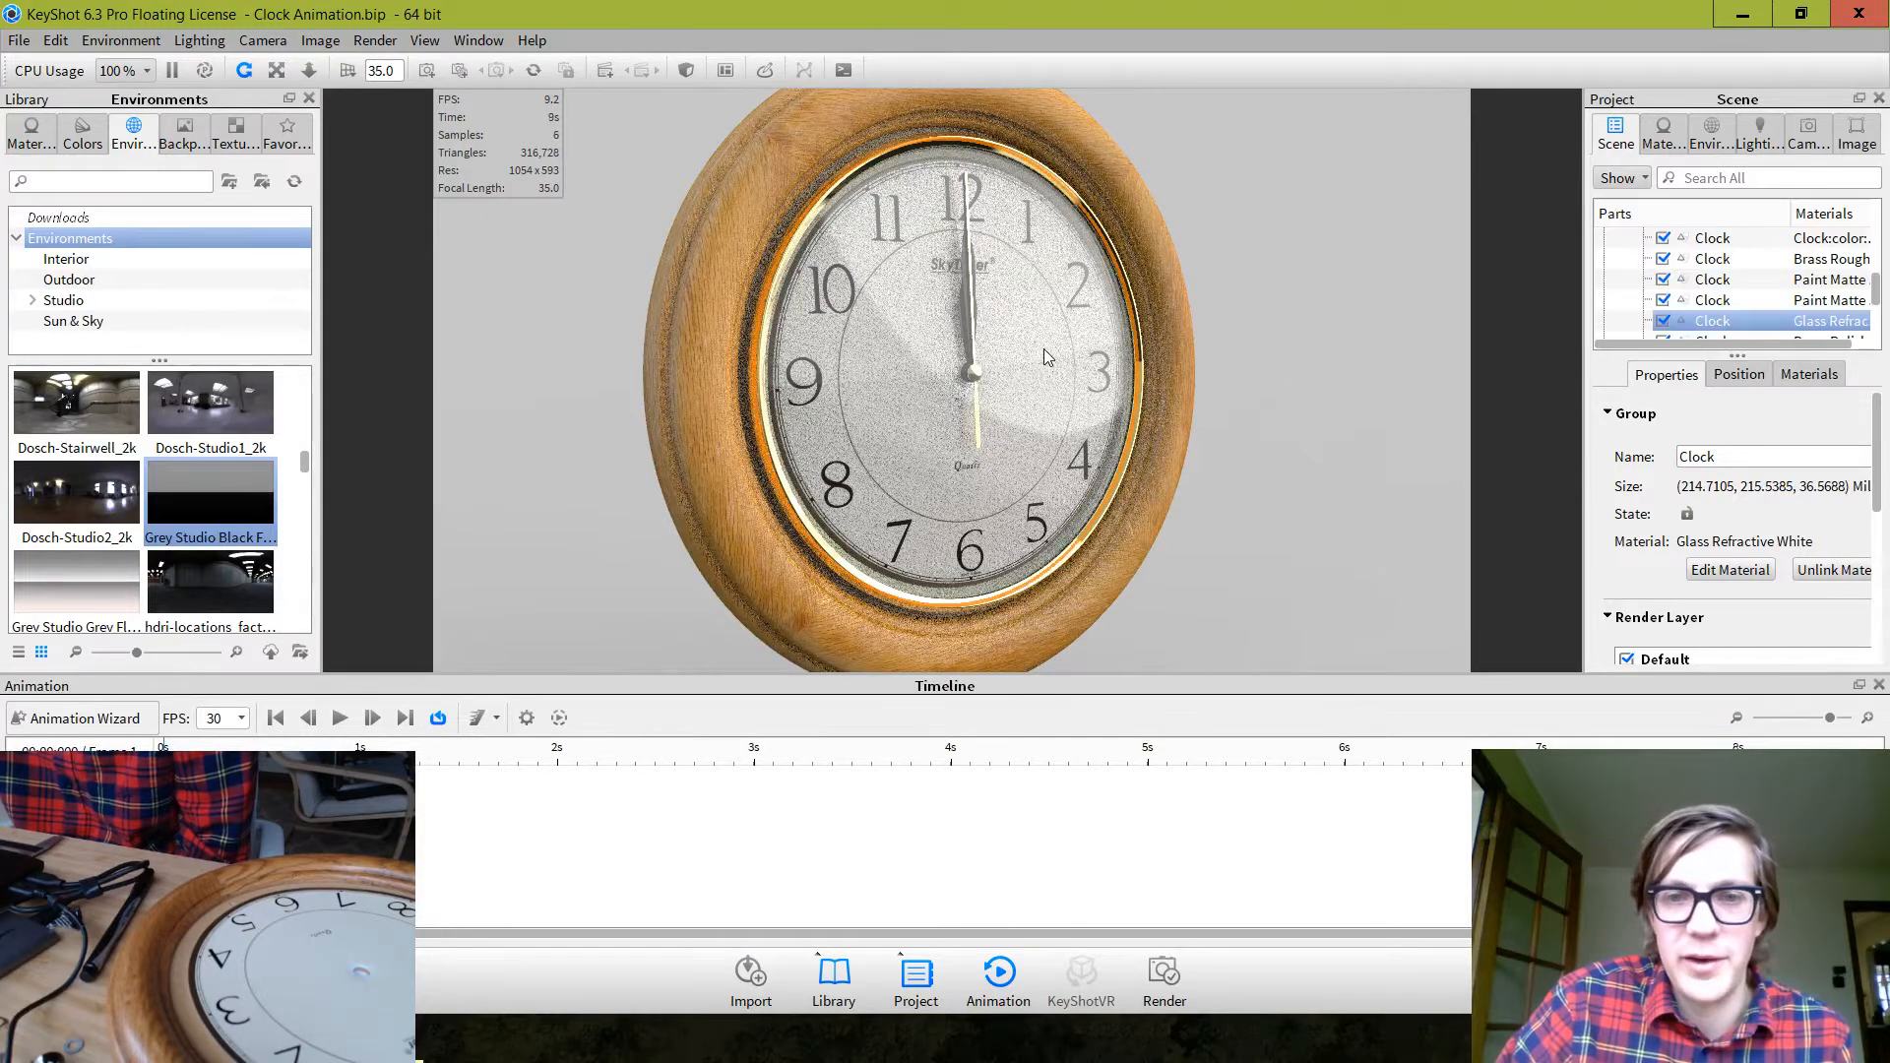
click(1664, 322)
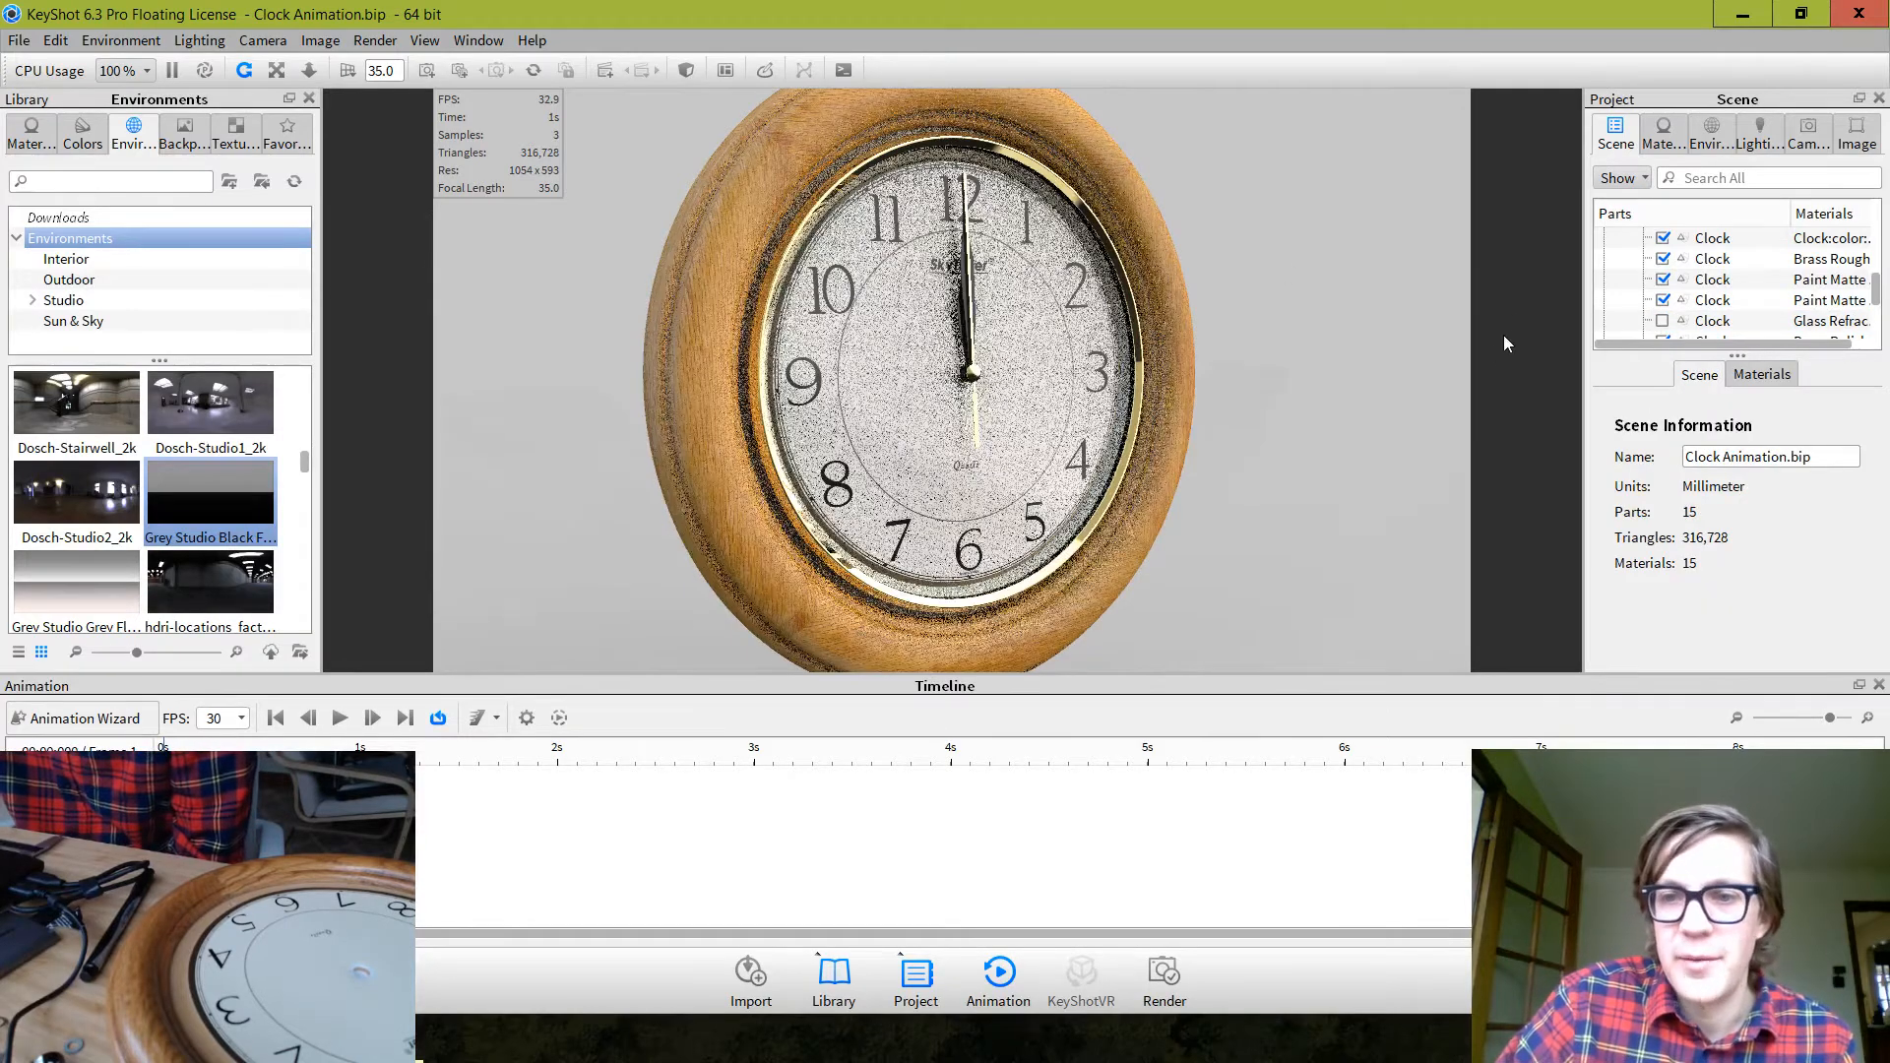
Start a Rotation animation in the Animation Wizard with the clock's polished brass second hand as the animated part
click(975, 382)
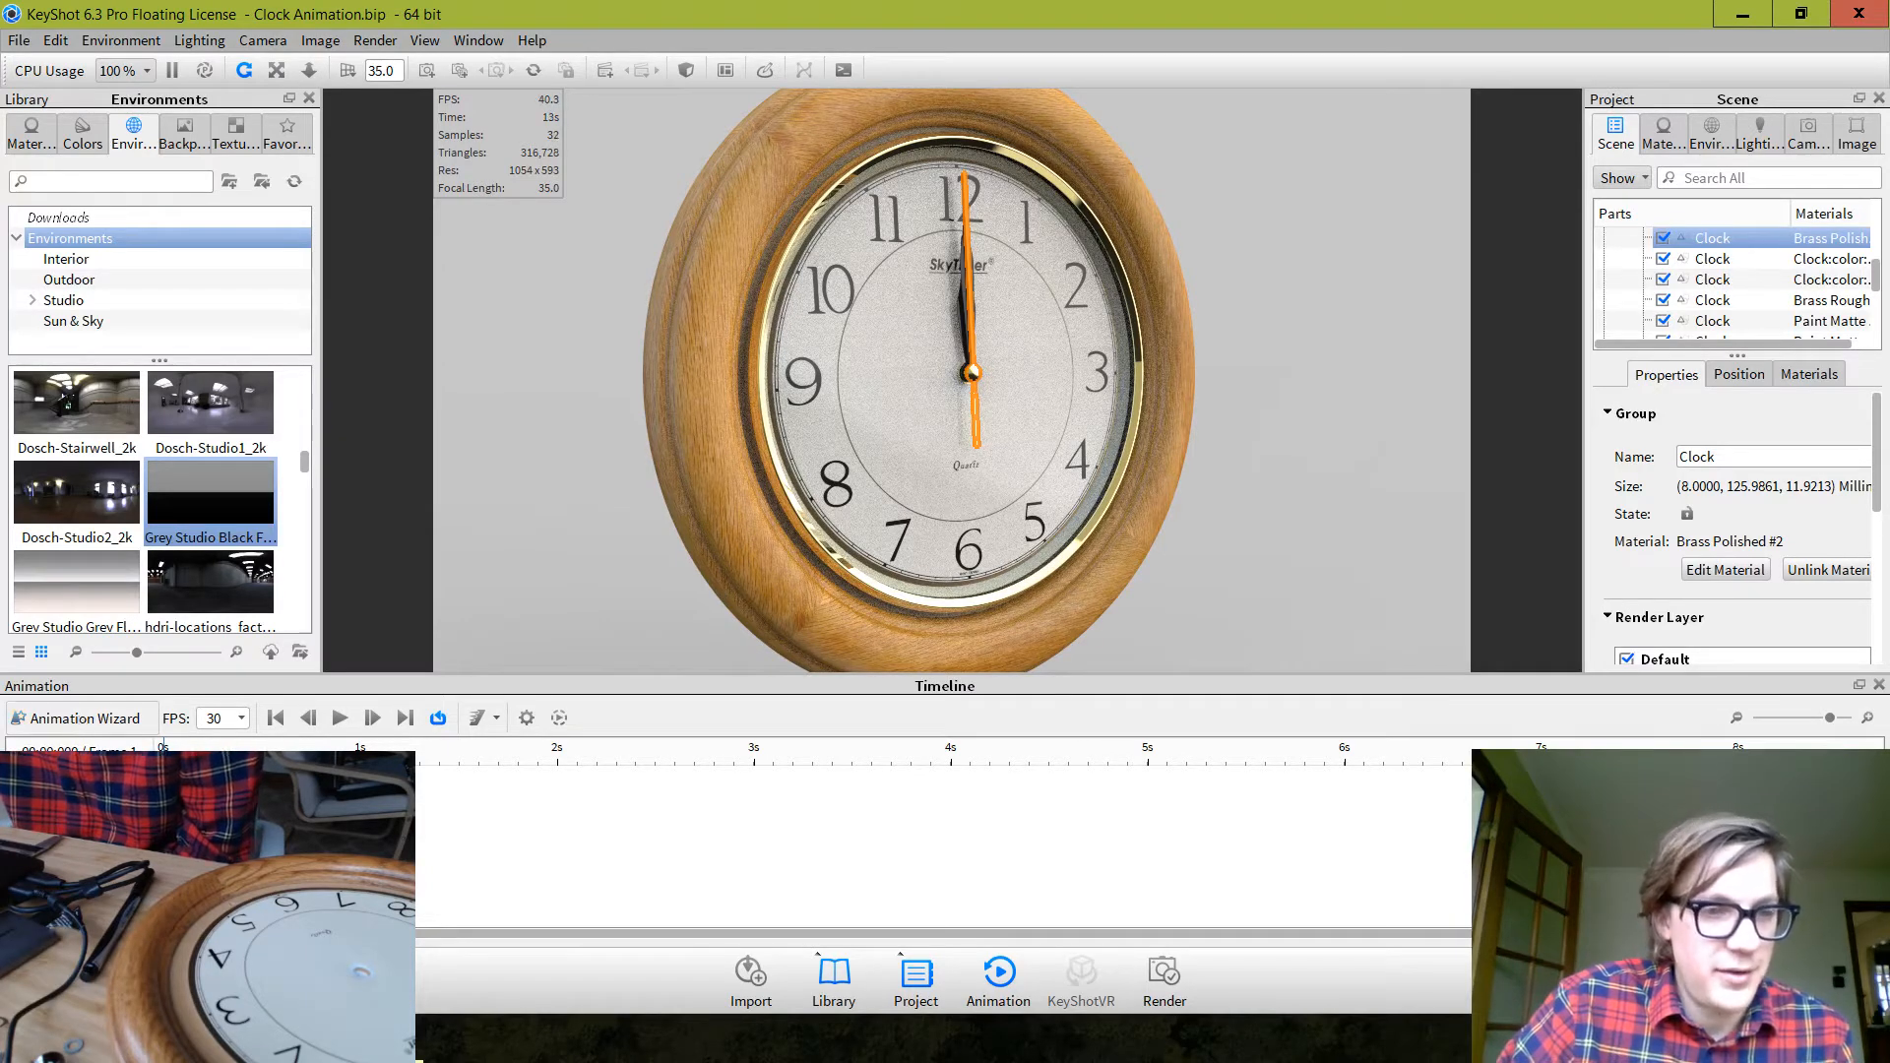
click(77, 718)
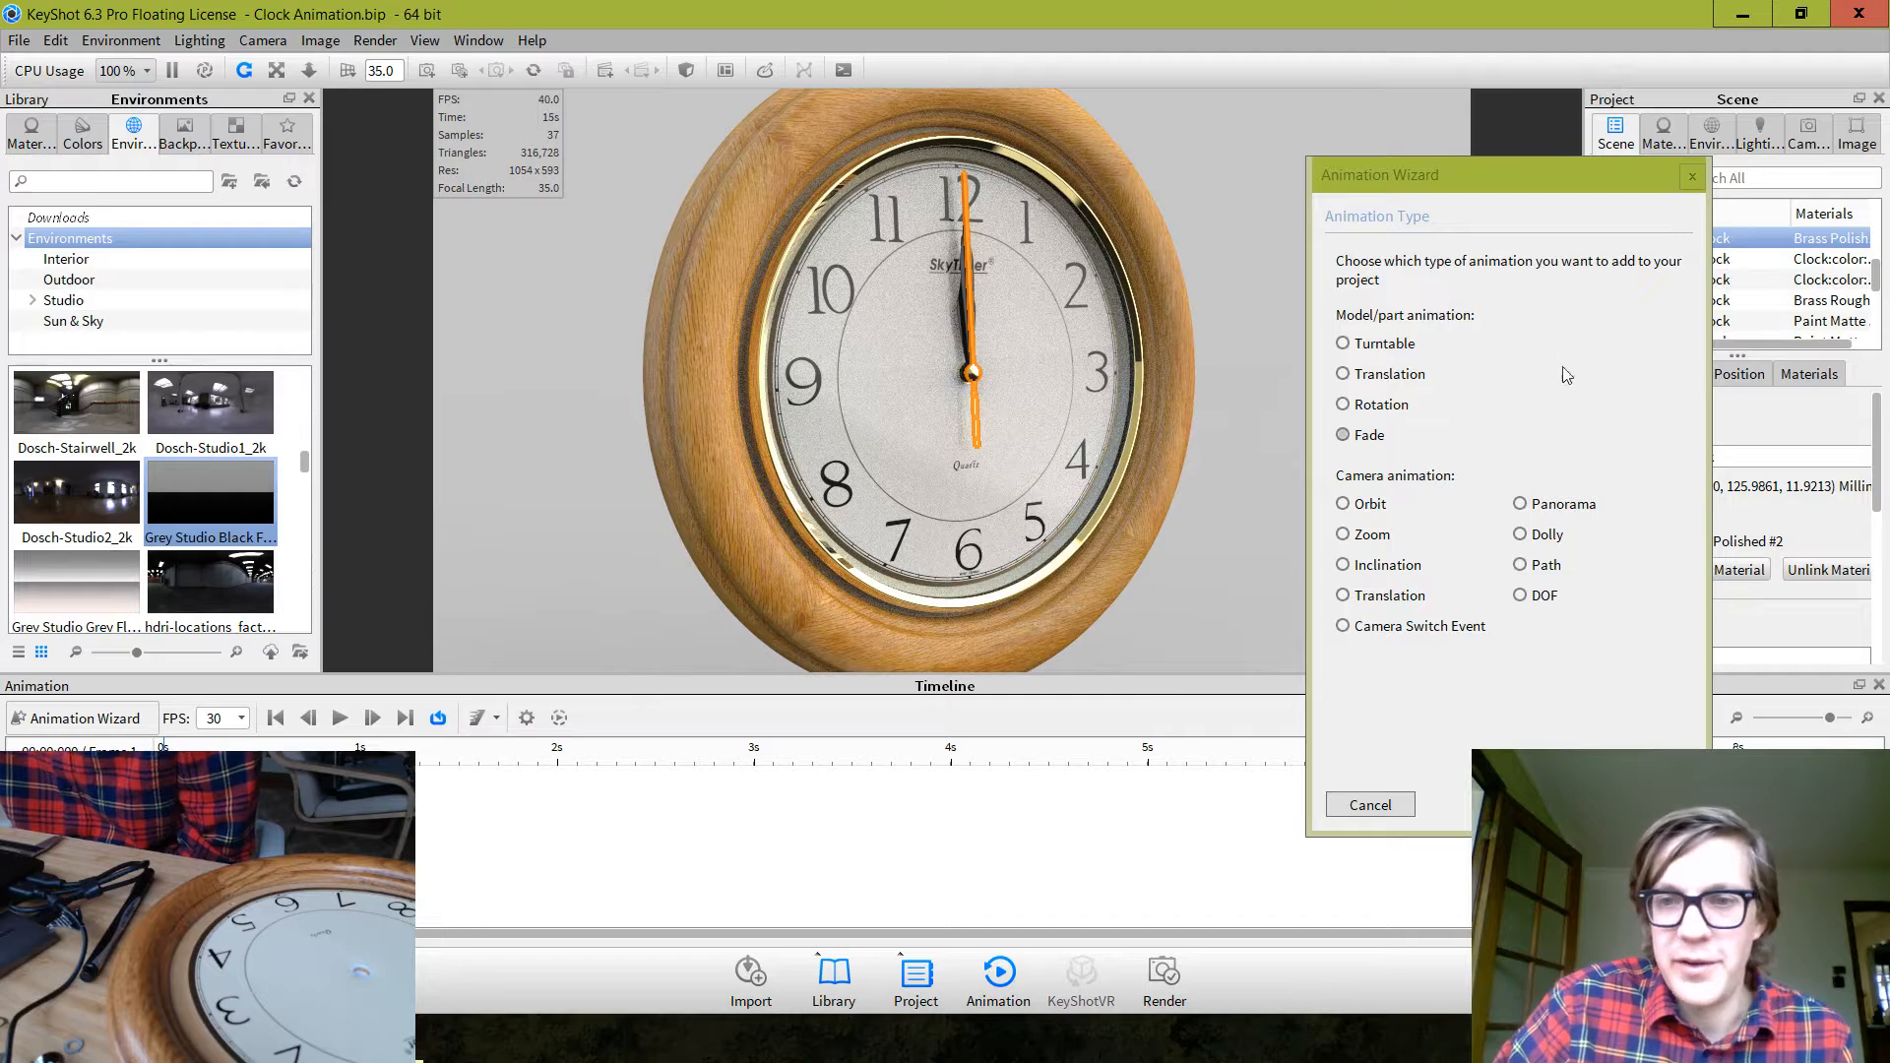
click(1388, 406)
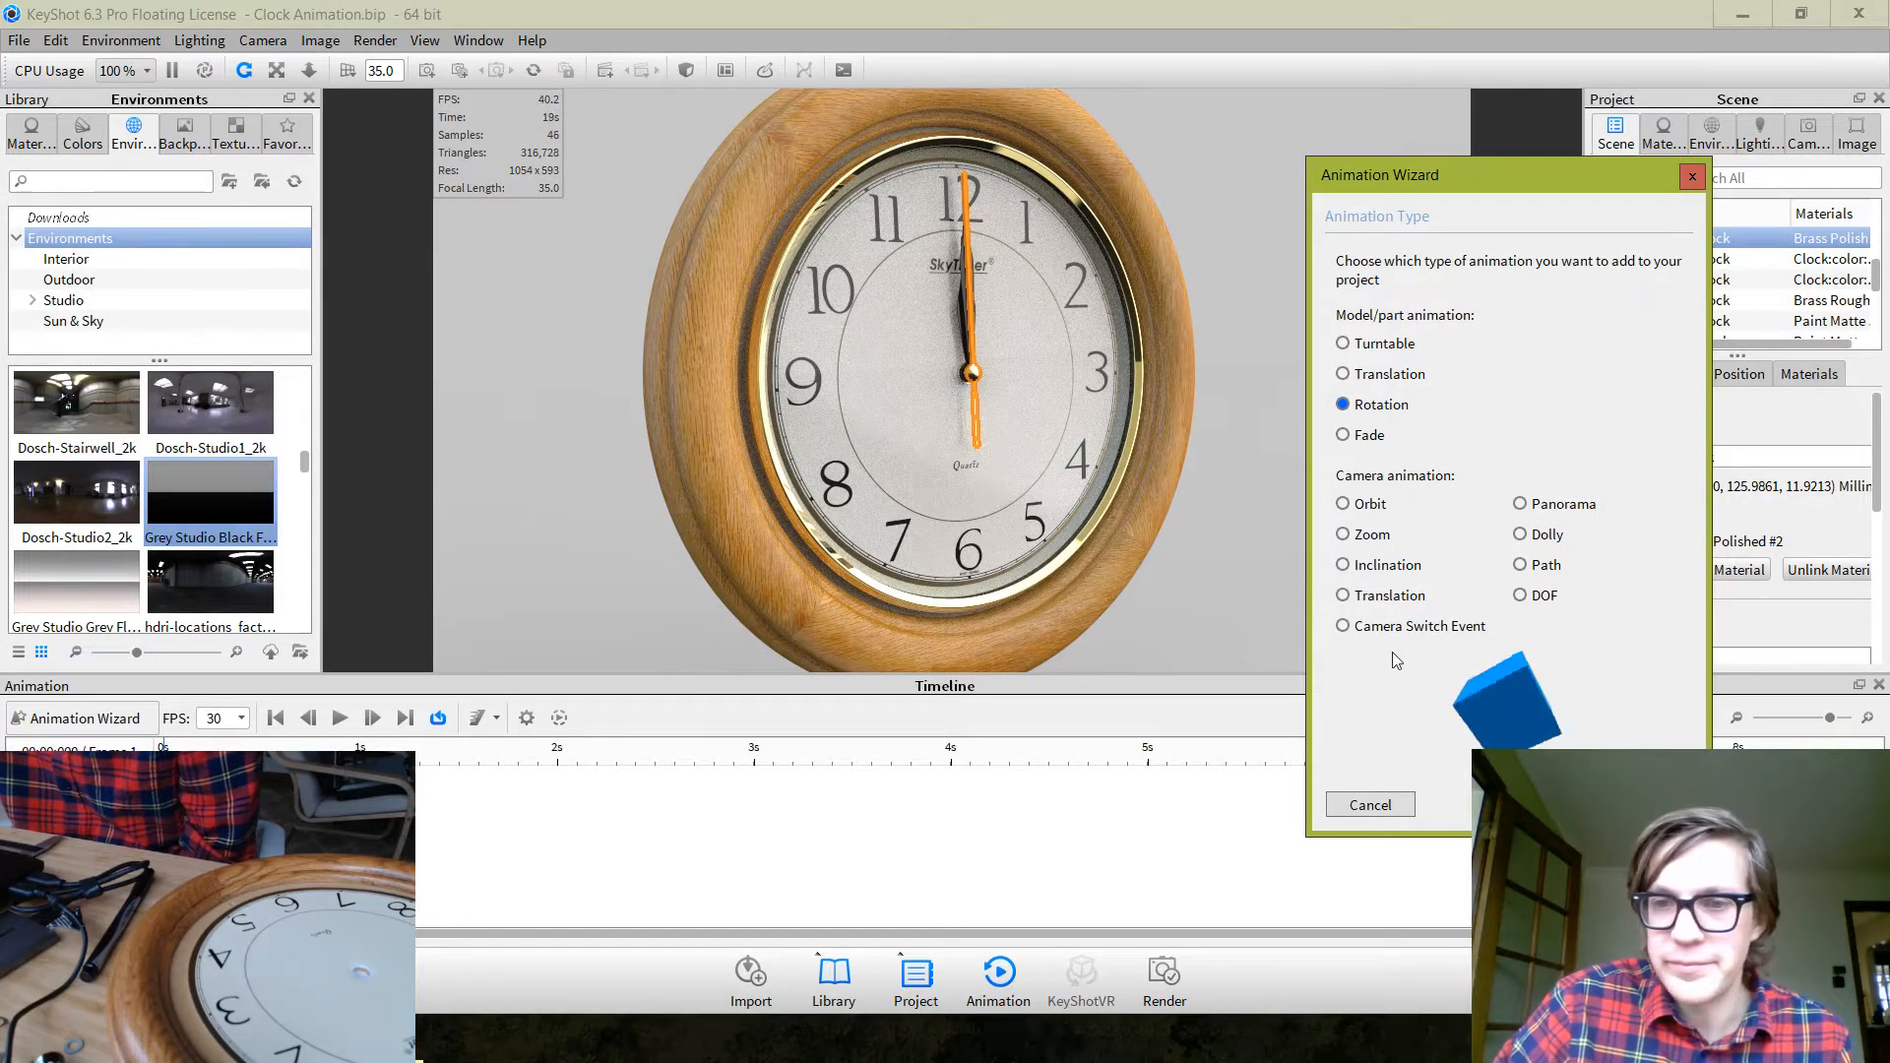
click(1414, 375)
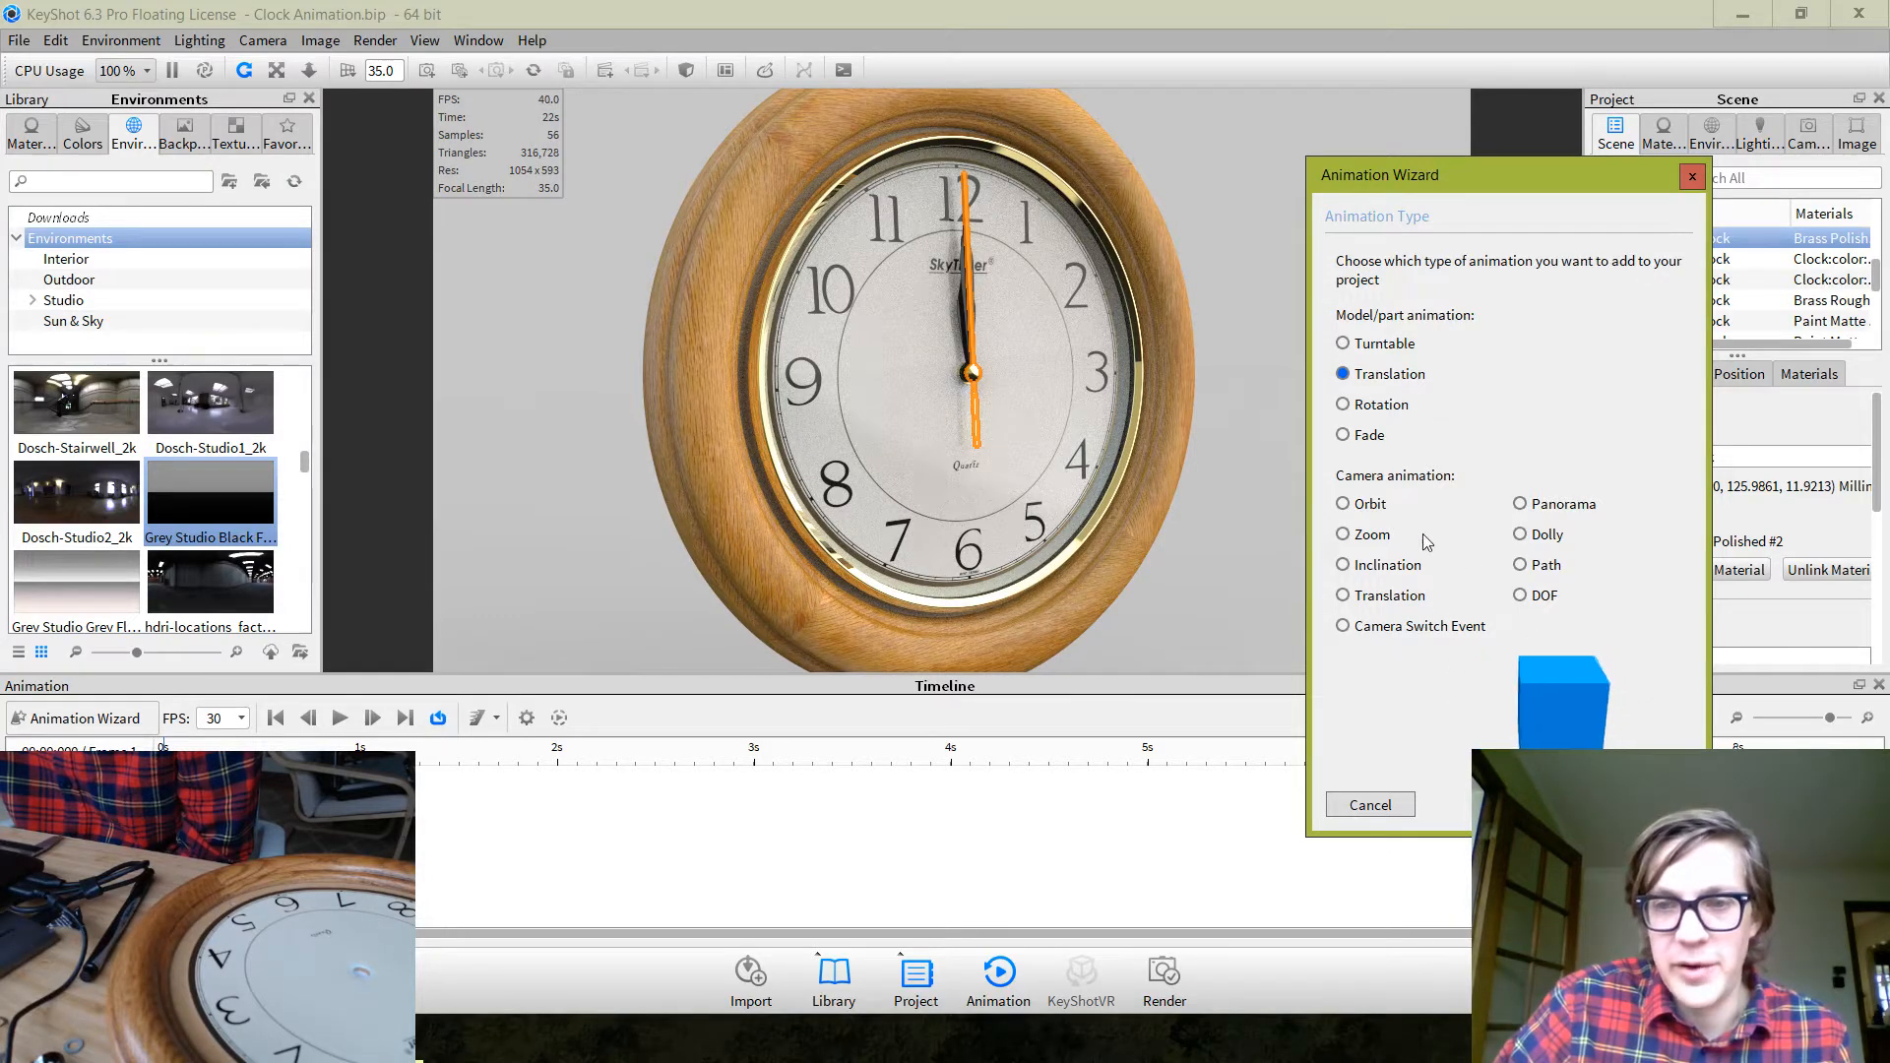
click(1366, 348)
click(1375, 443)
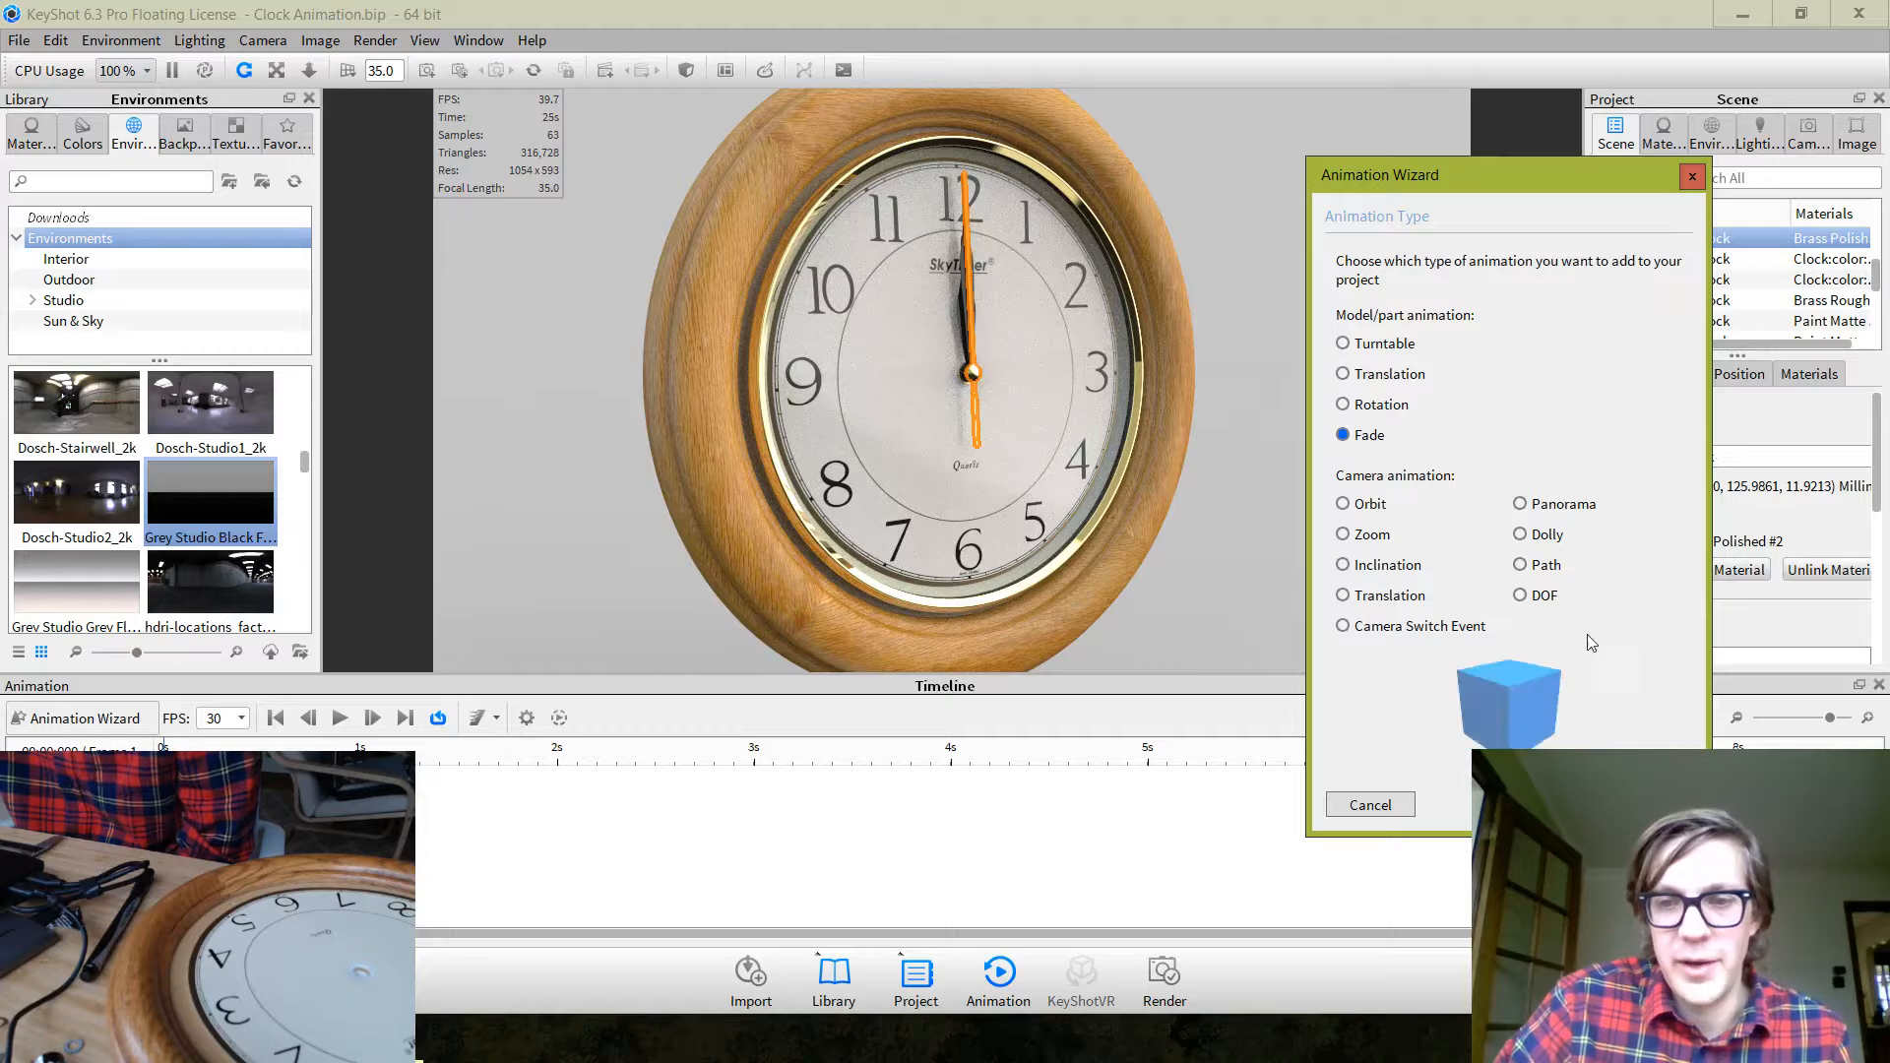
click(1392, 382)
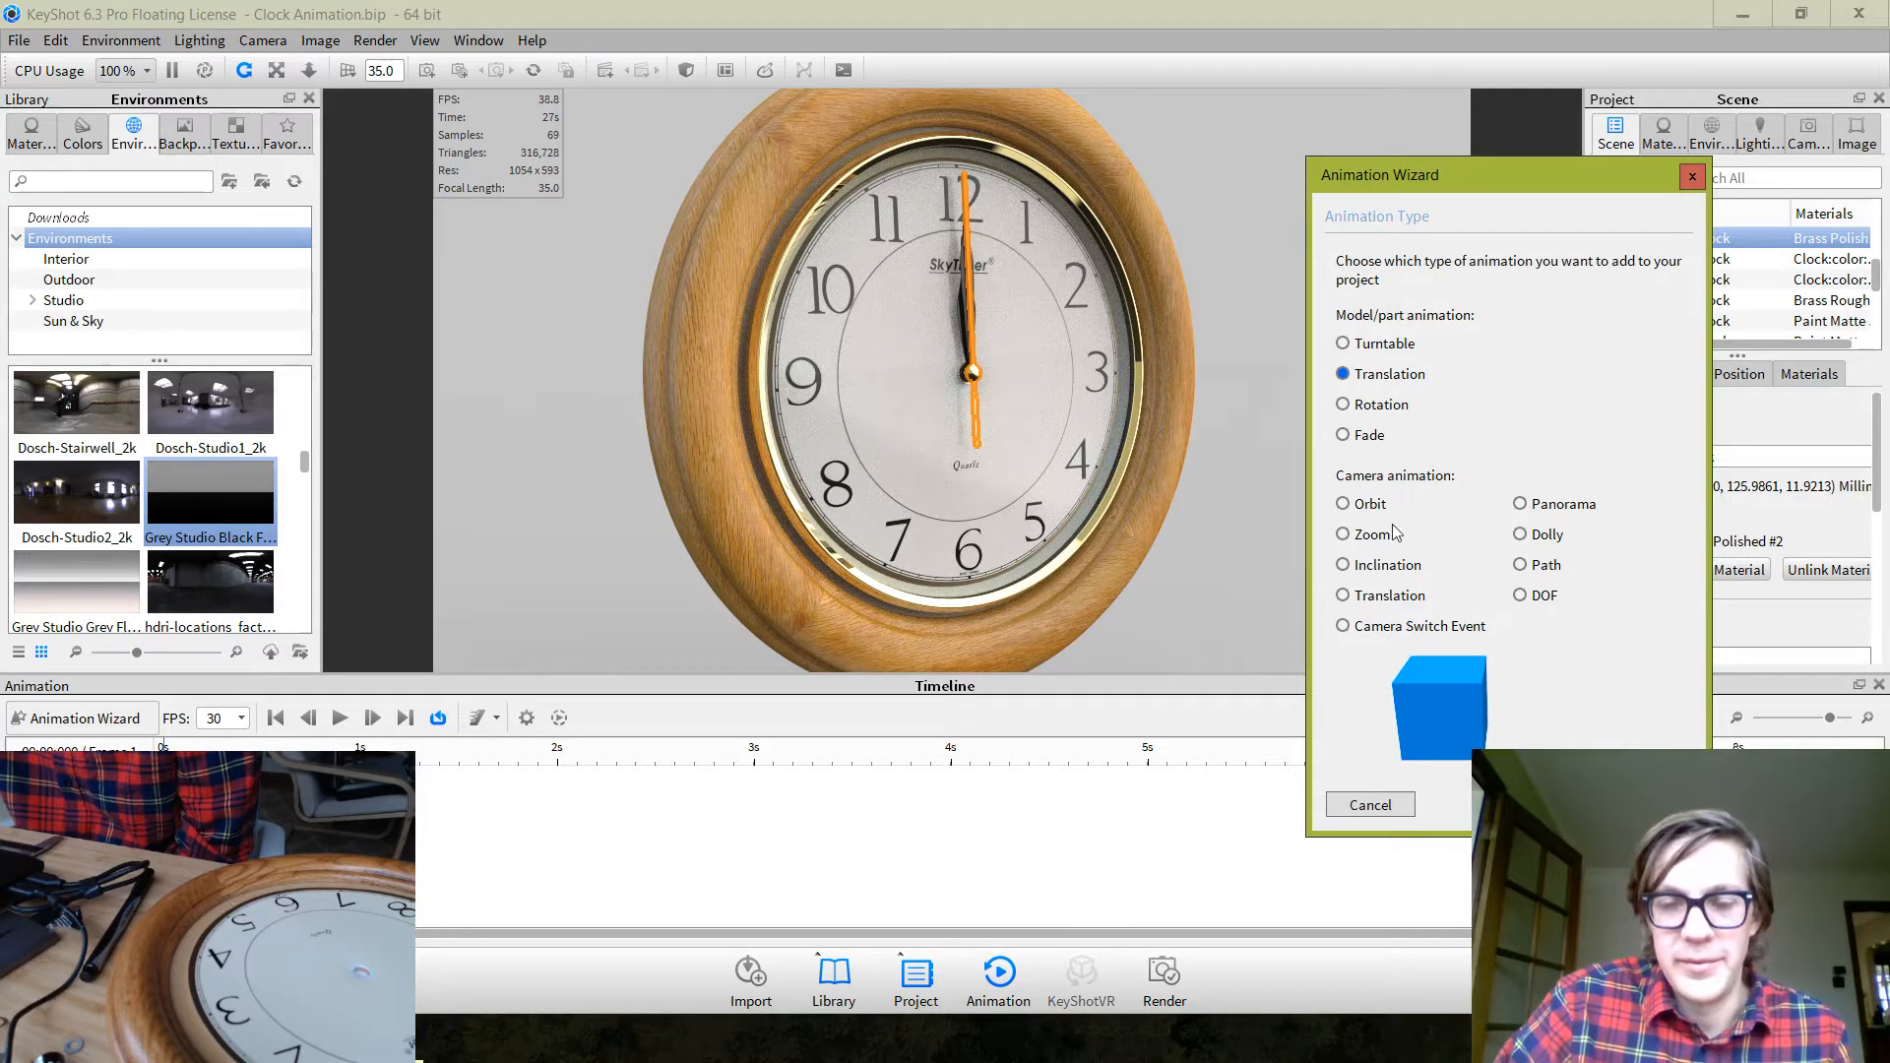
click(1388, 410)
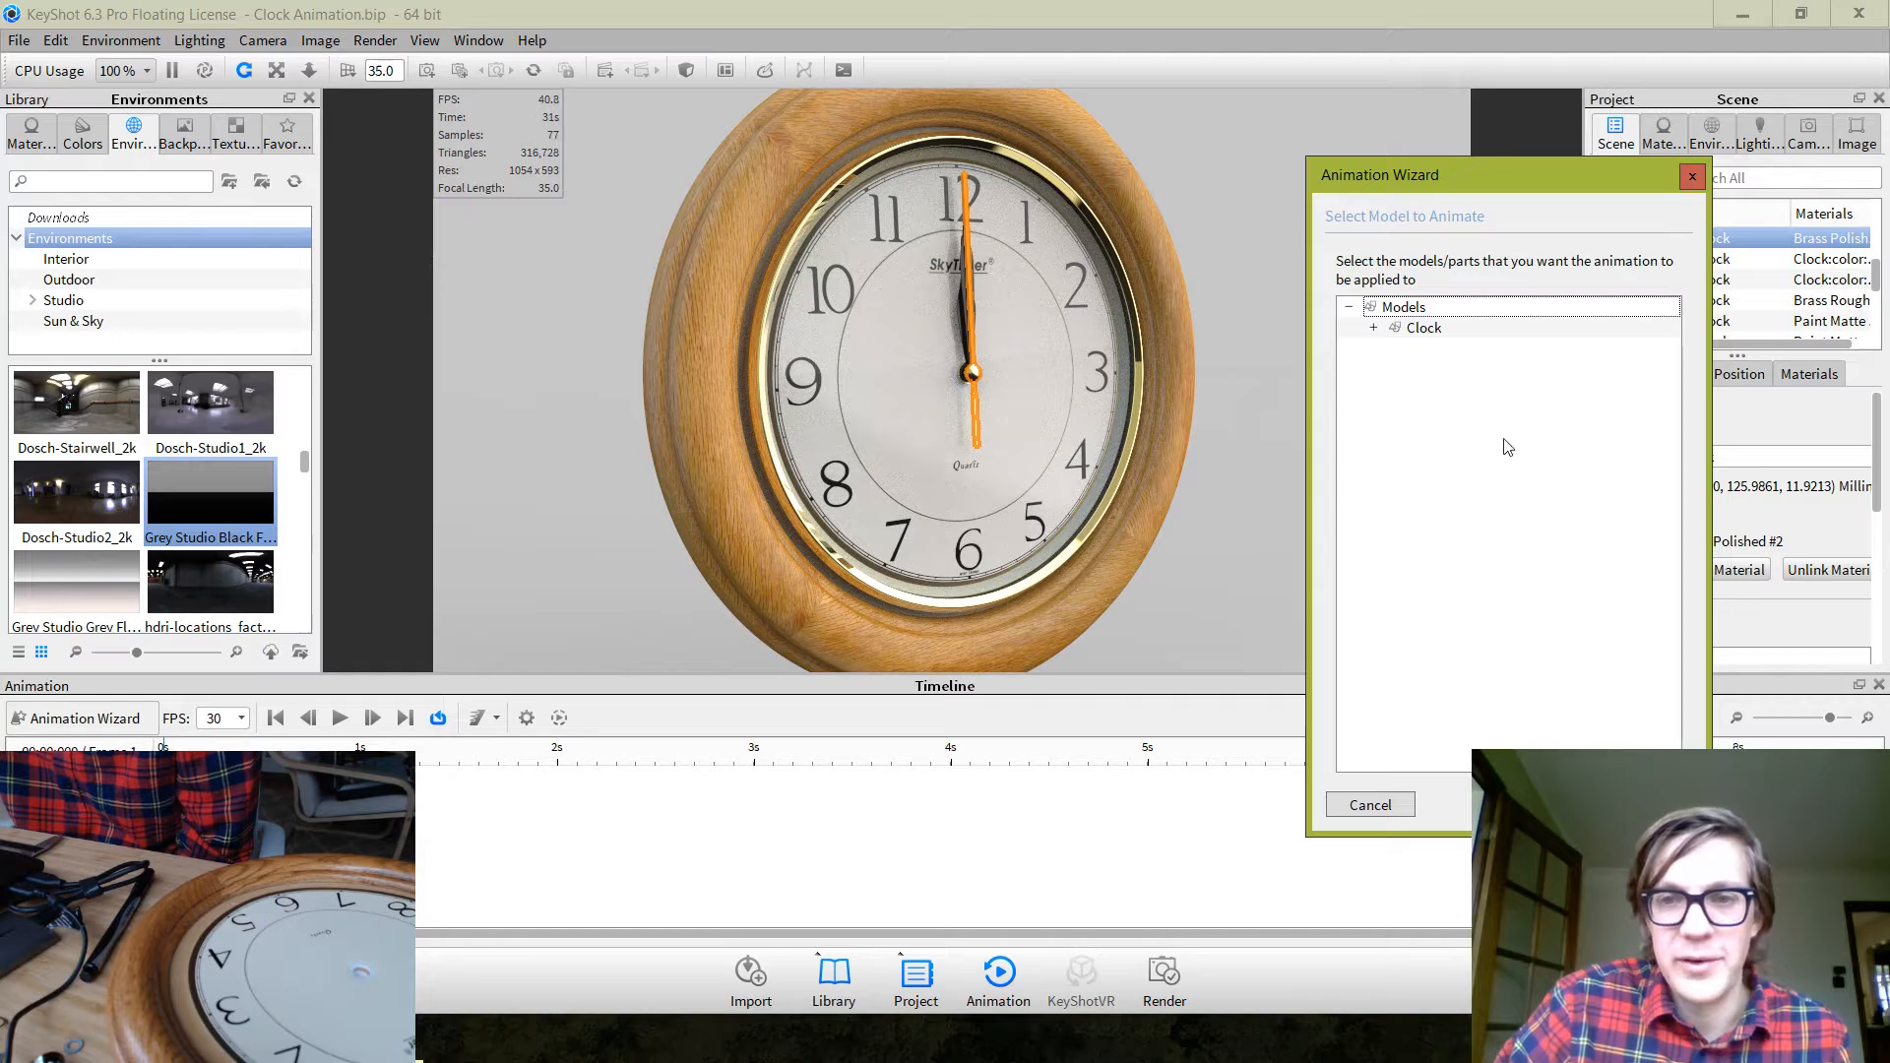
click(974, 377)
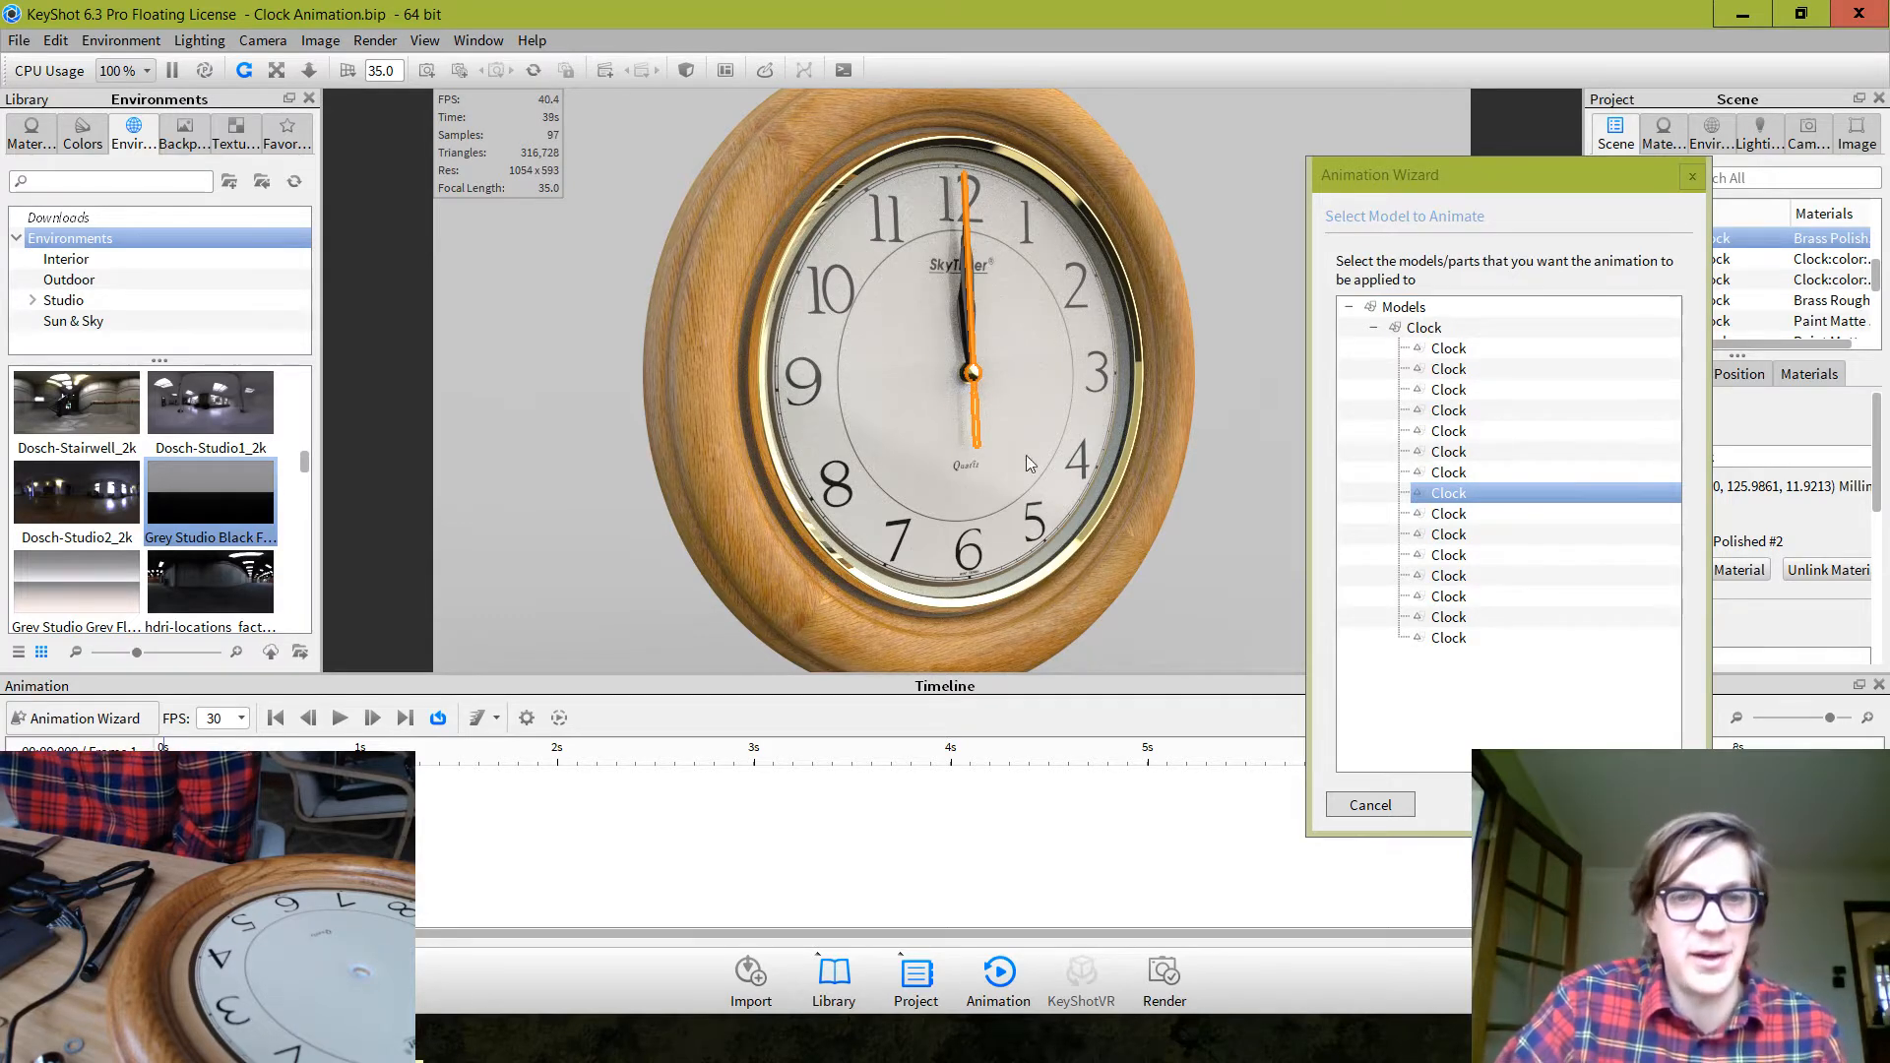
click(1647, 805)
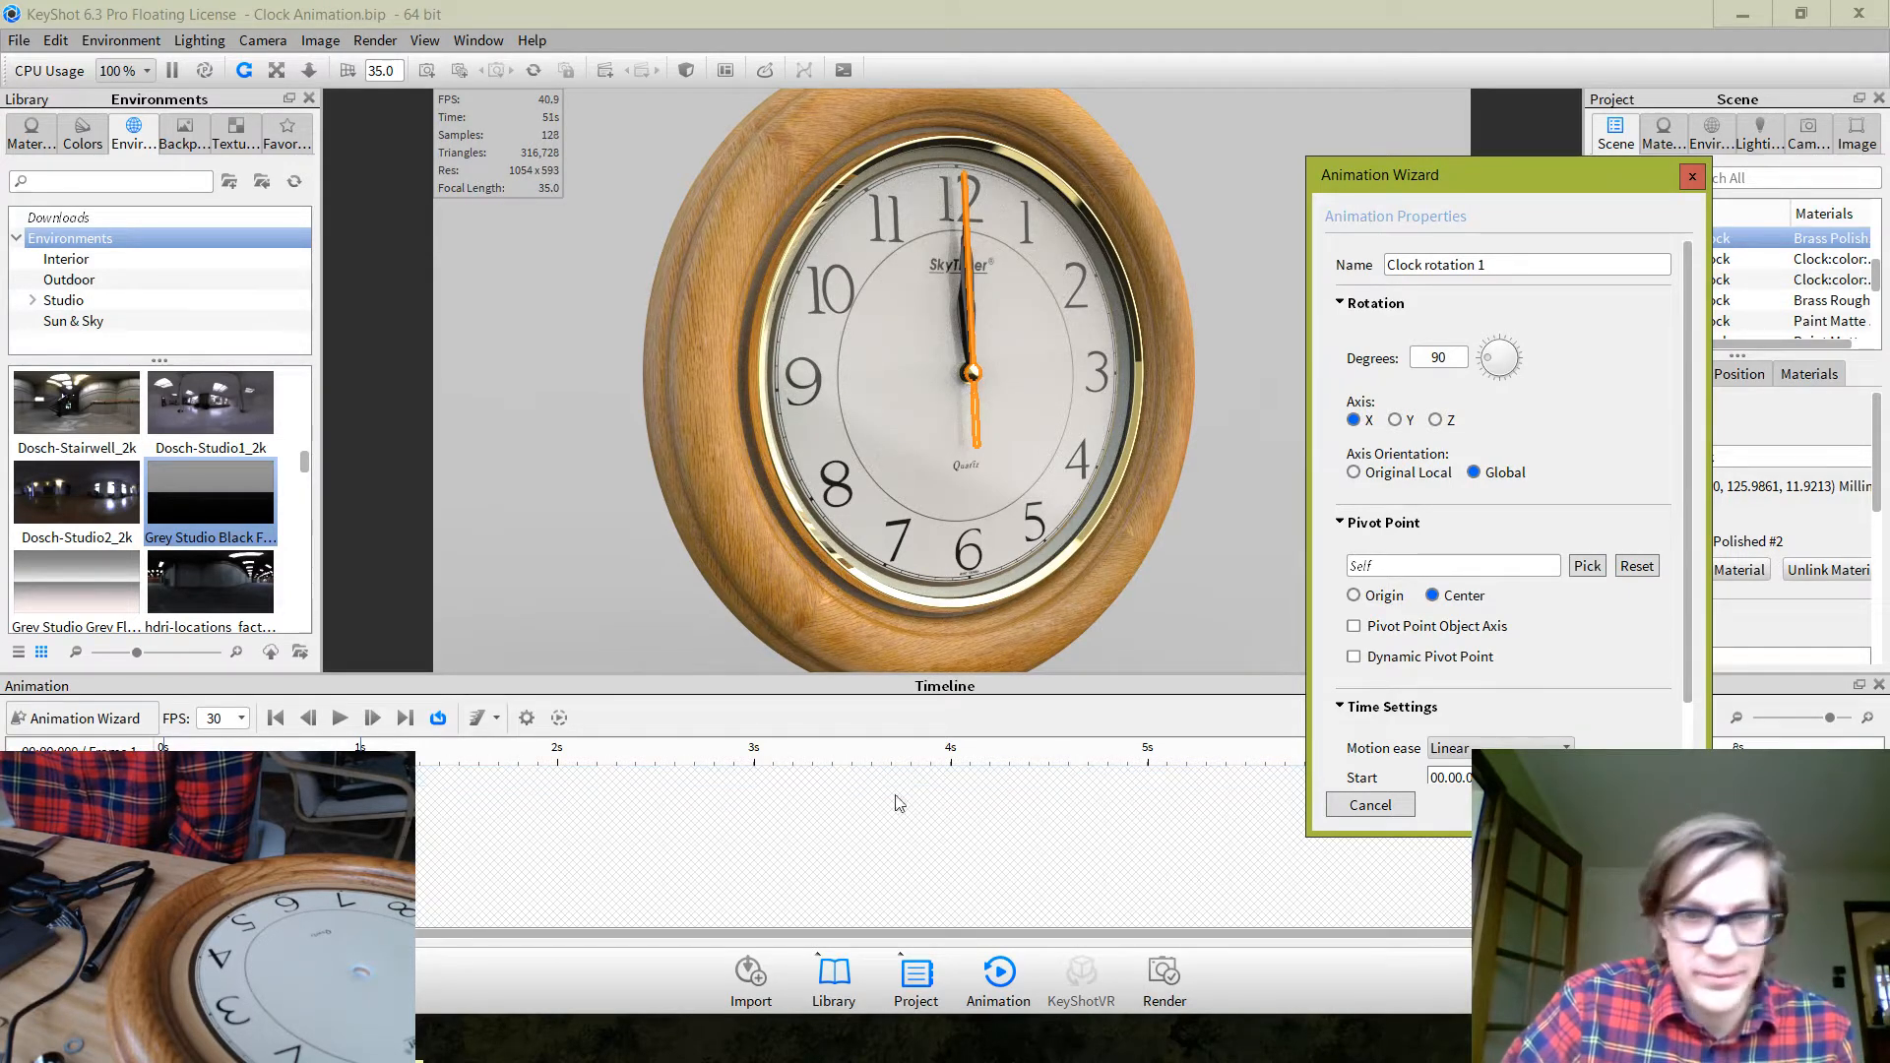
Preview the second hand's rotation on the timeline, try the Y axis, and settle on the Z axis
drag(163, 748, 308, 748)
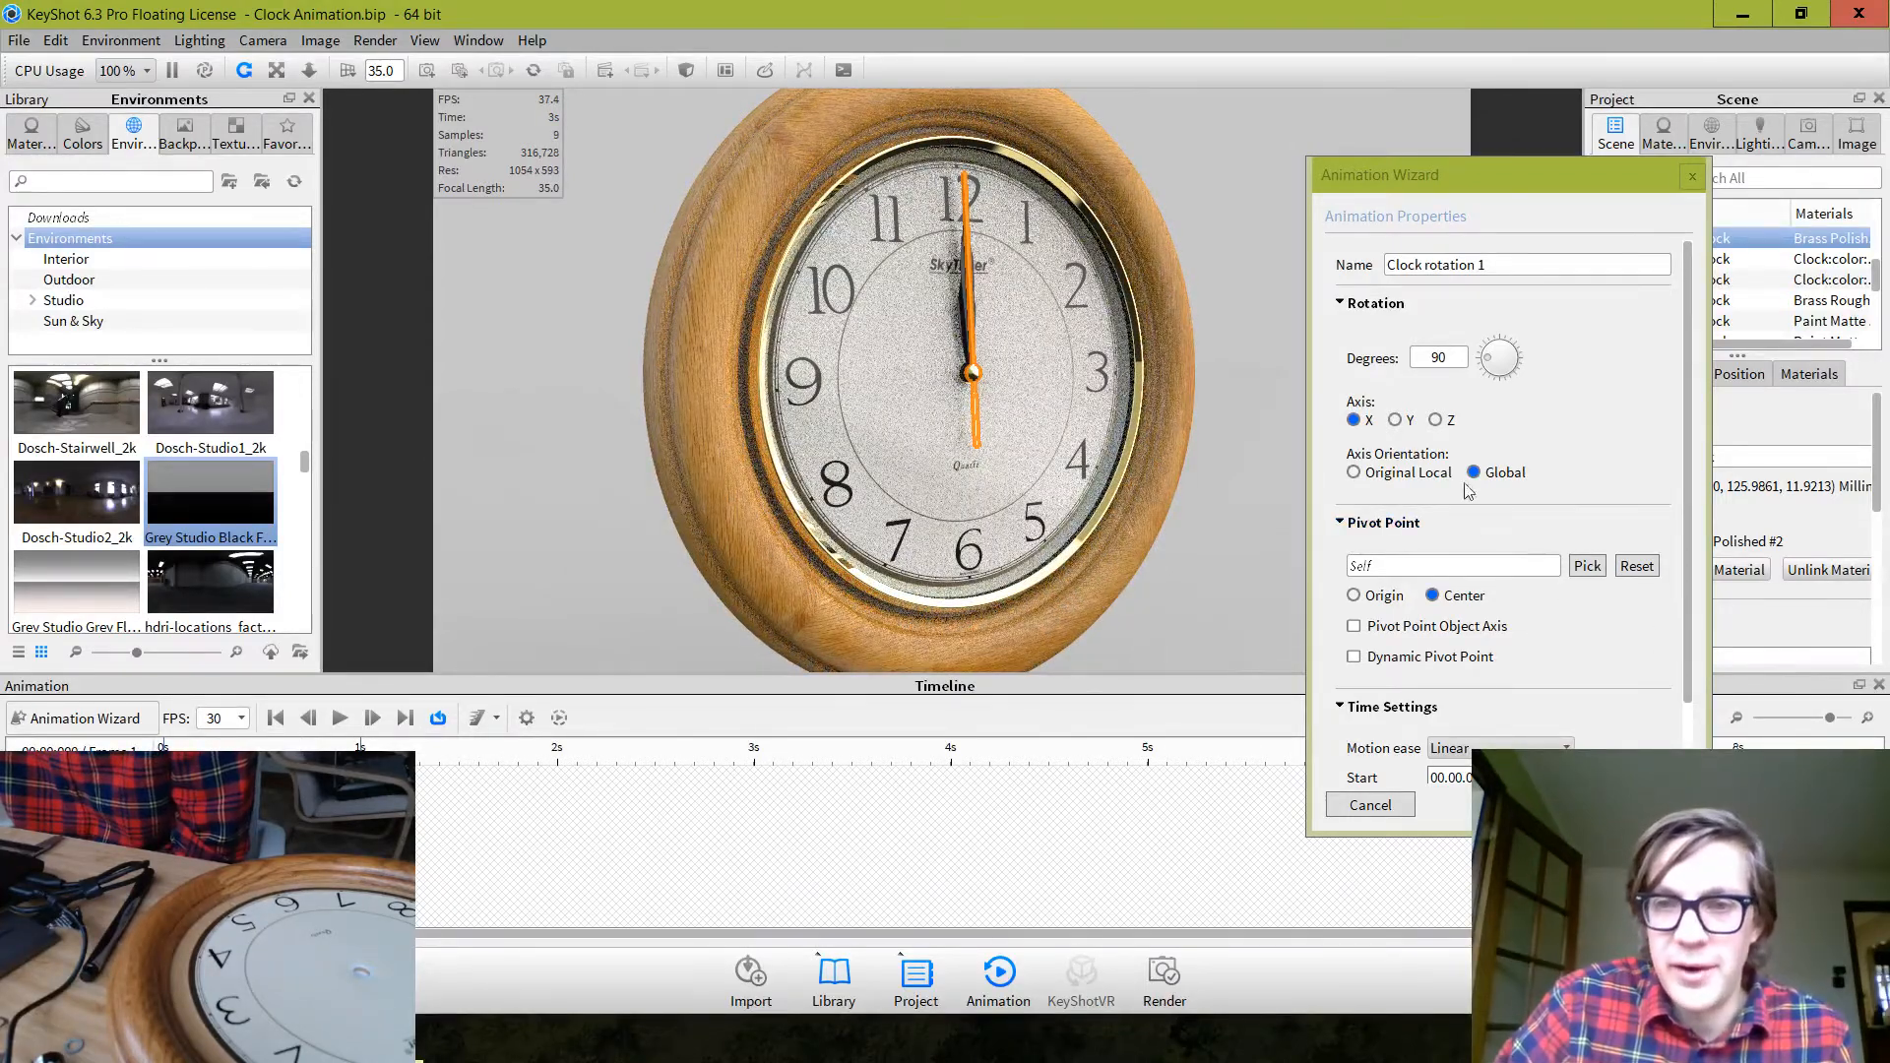
click(1395, 420)
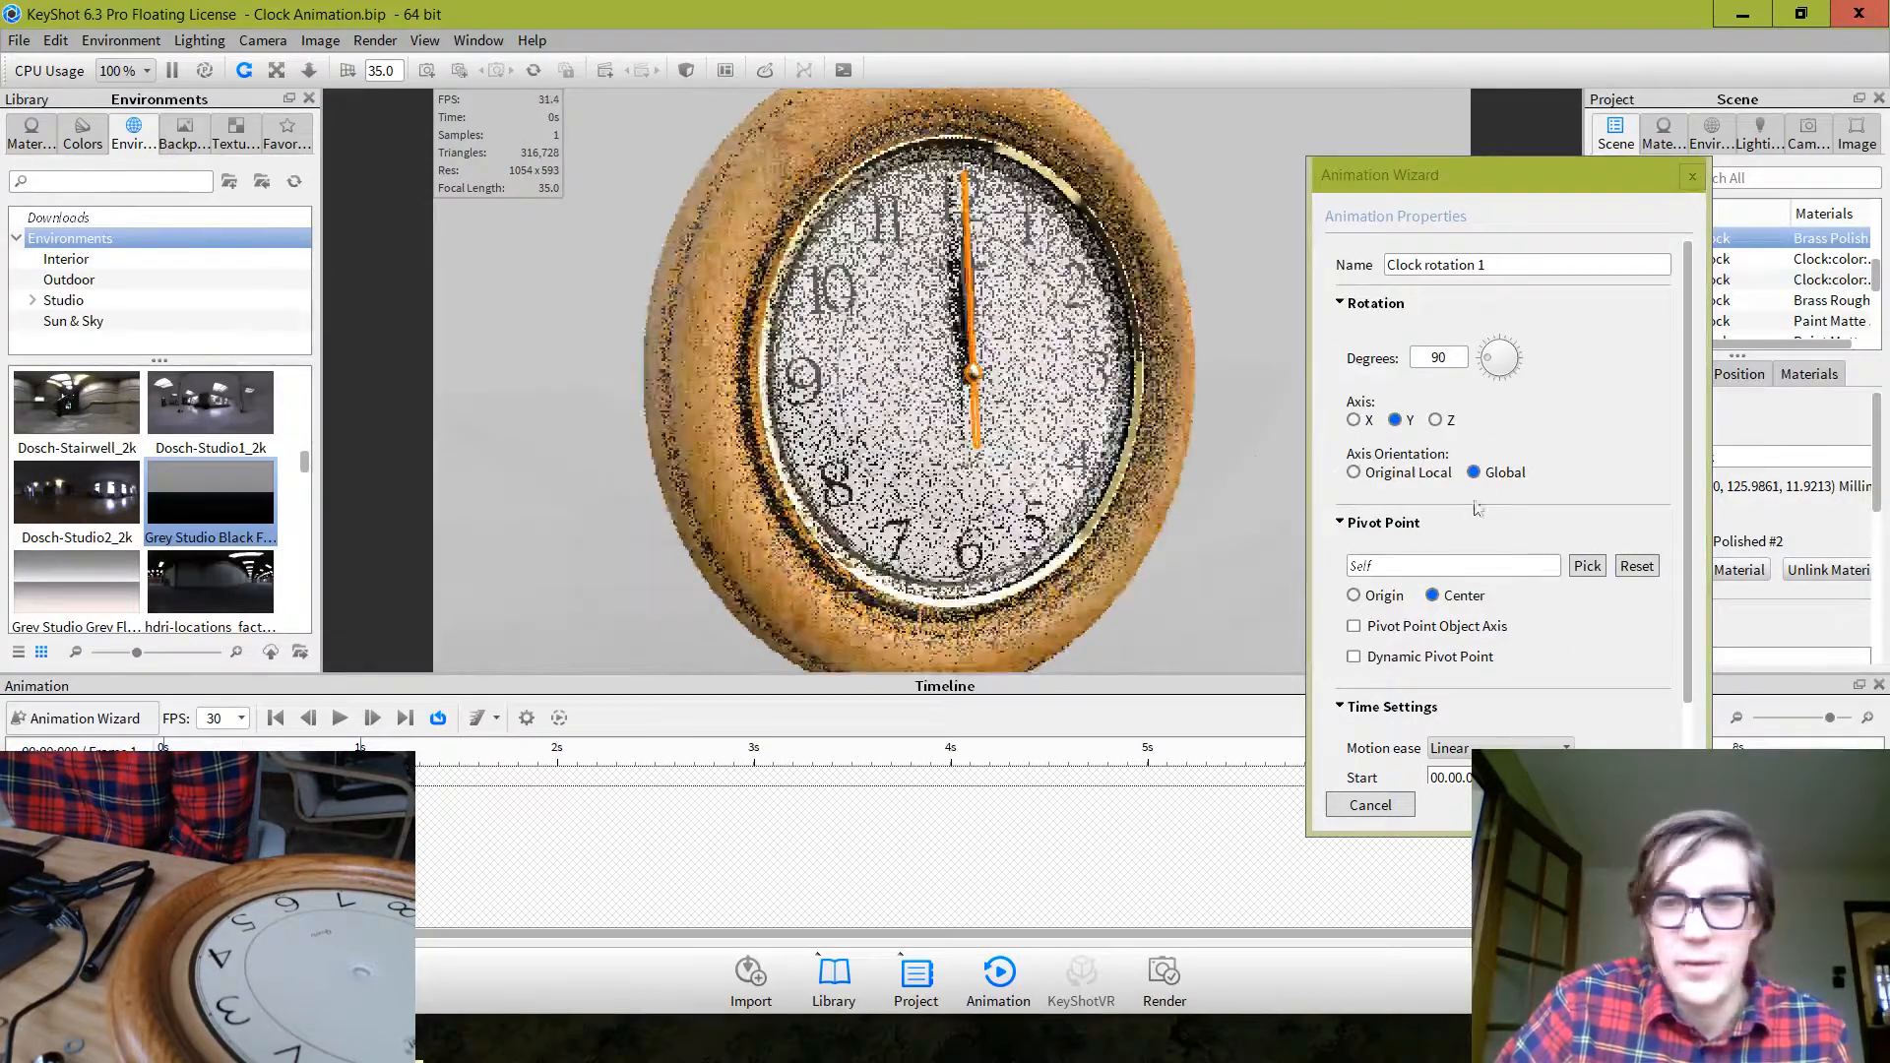
click(1439, 421)
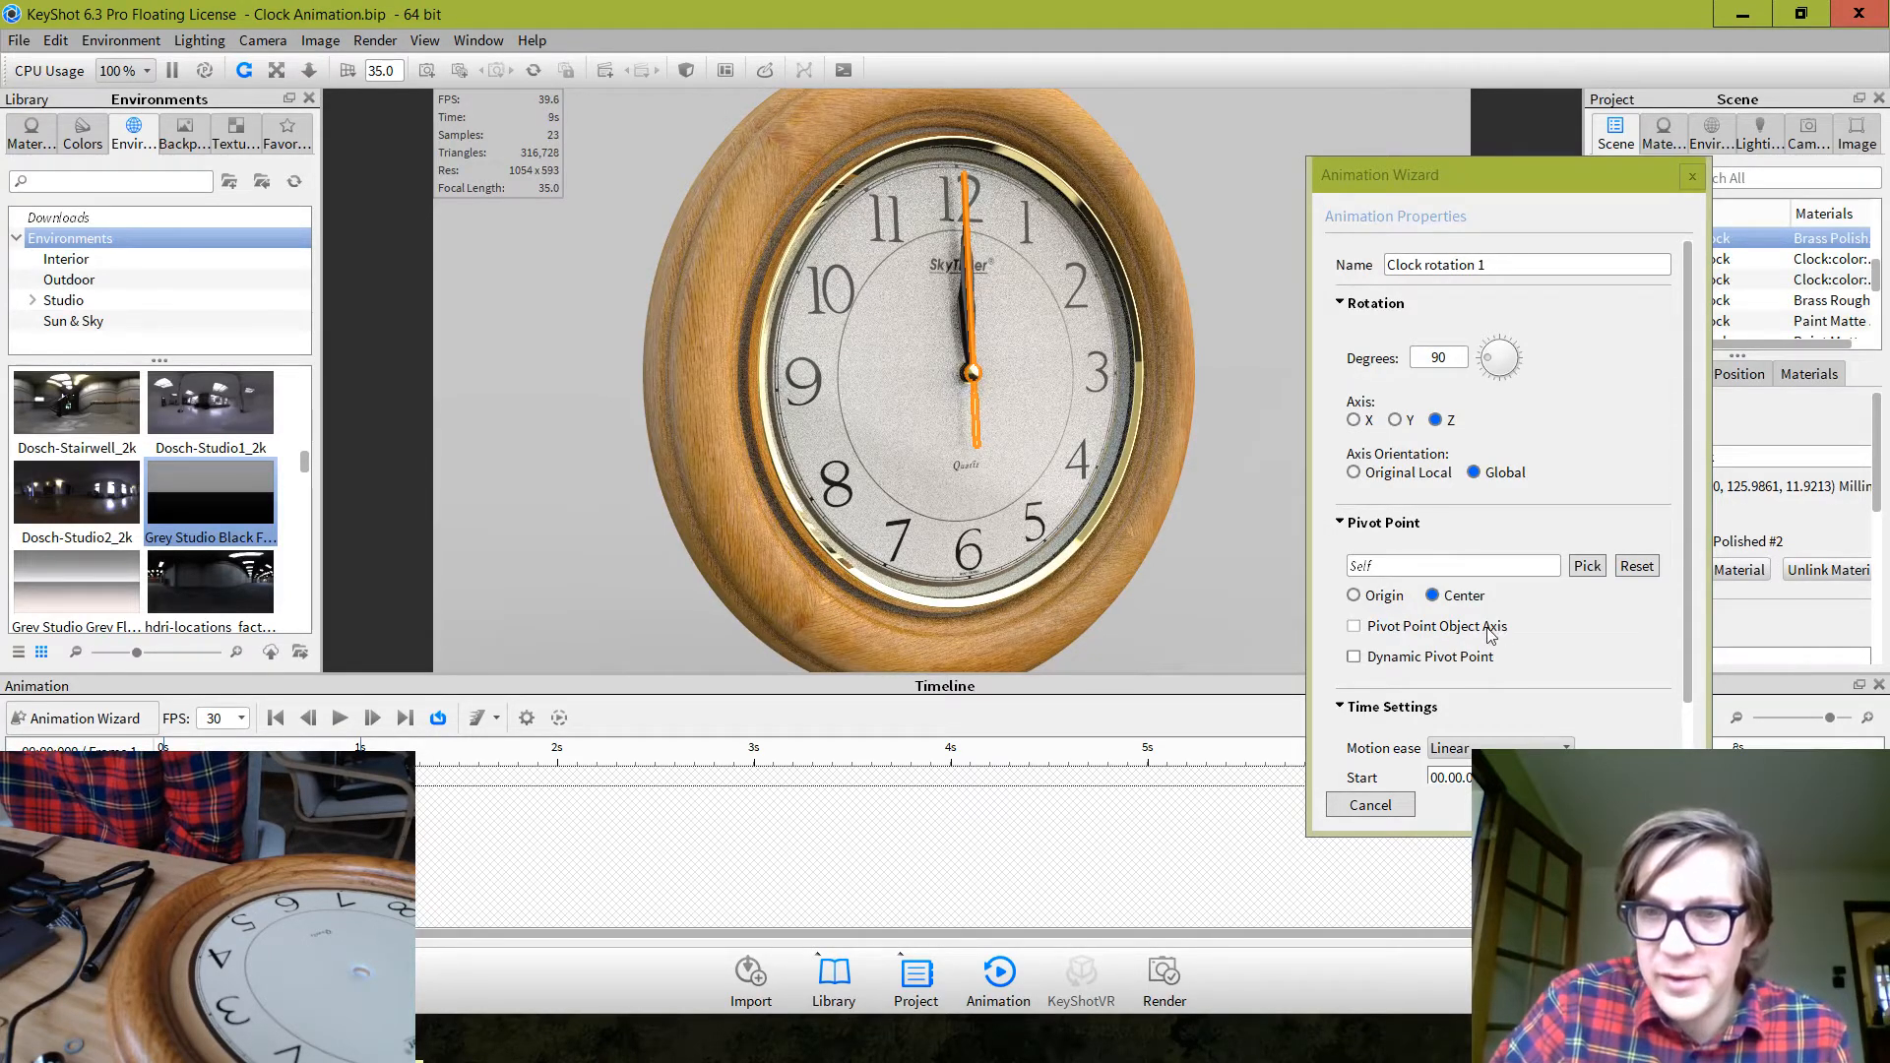
Pick the polished brass ring around the clock face as the second hand's pivot point
click(1586, 566)
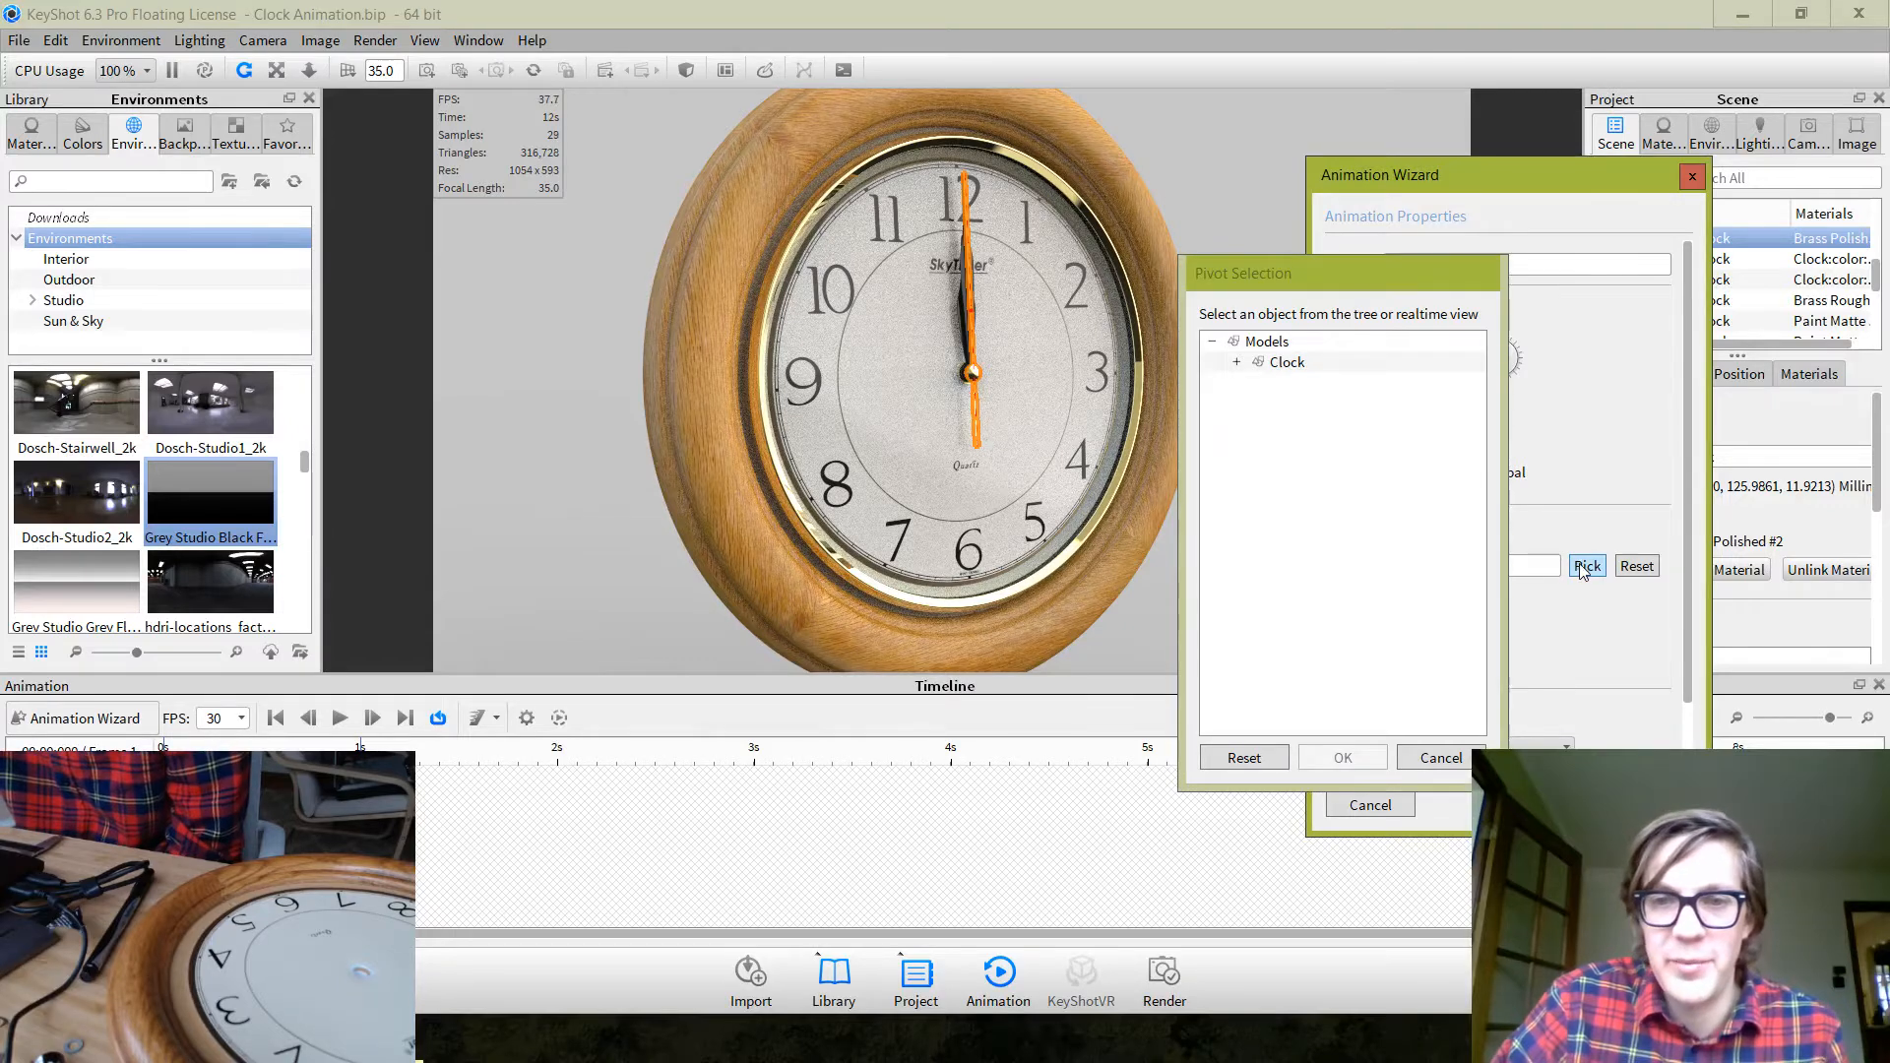
click(790, 244)
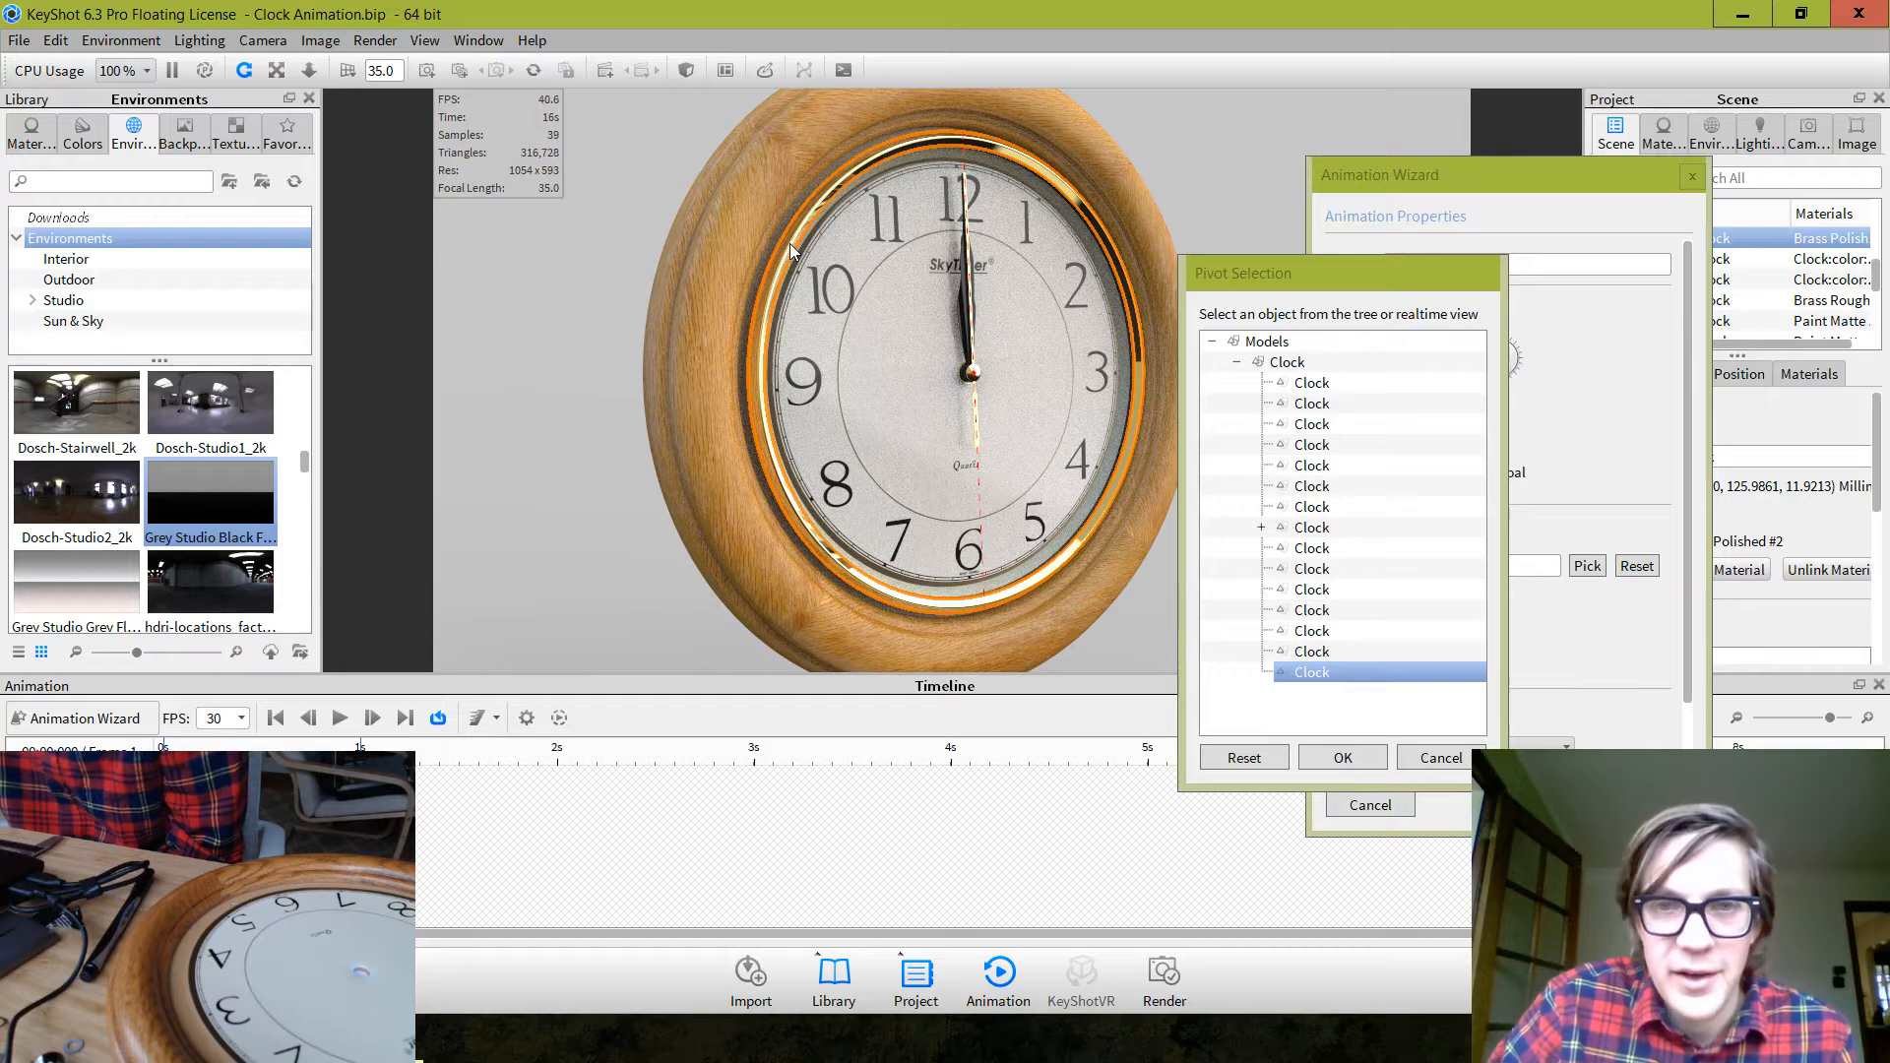
click(805, 317)
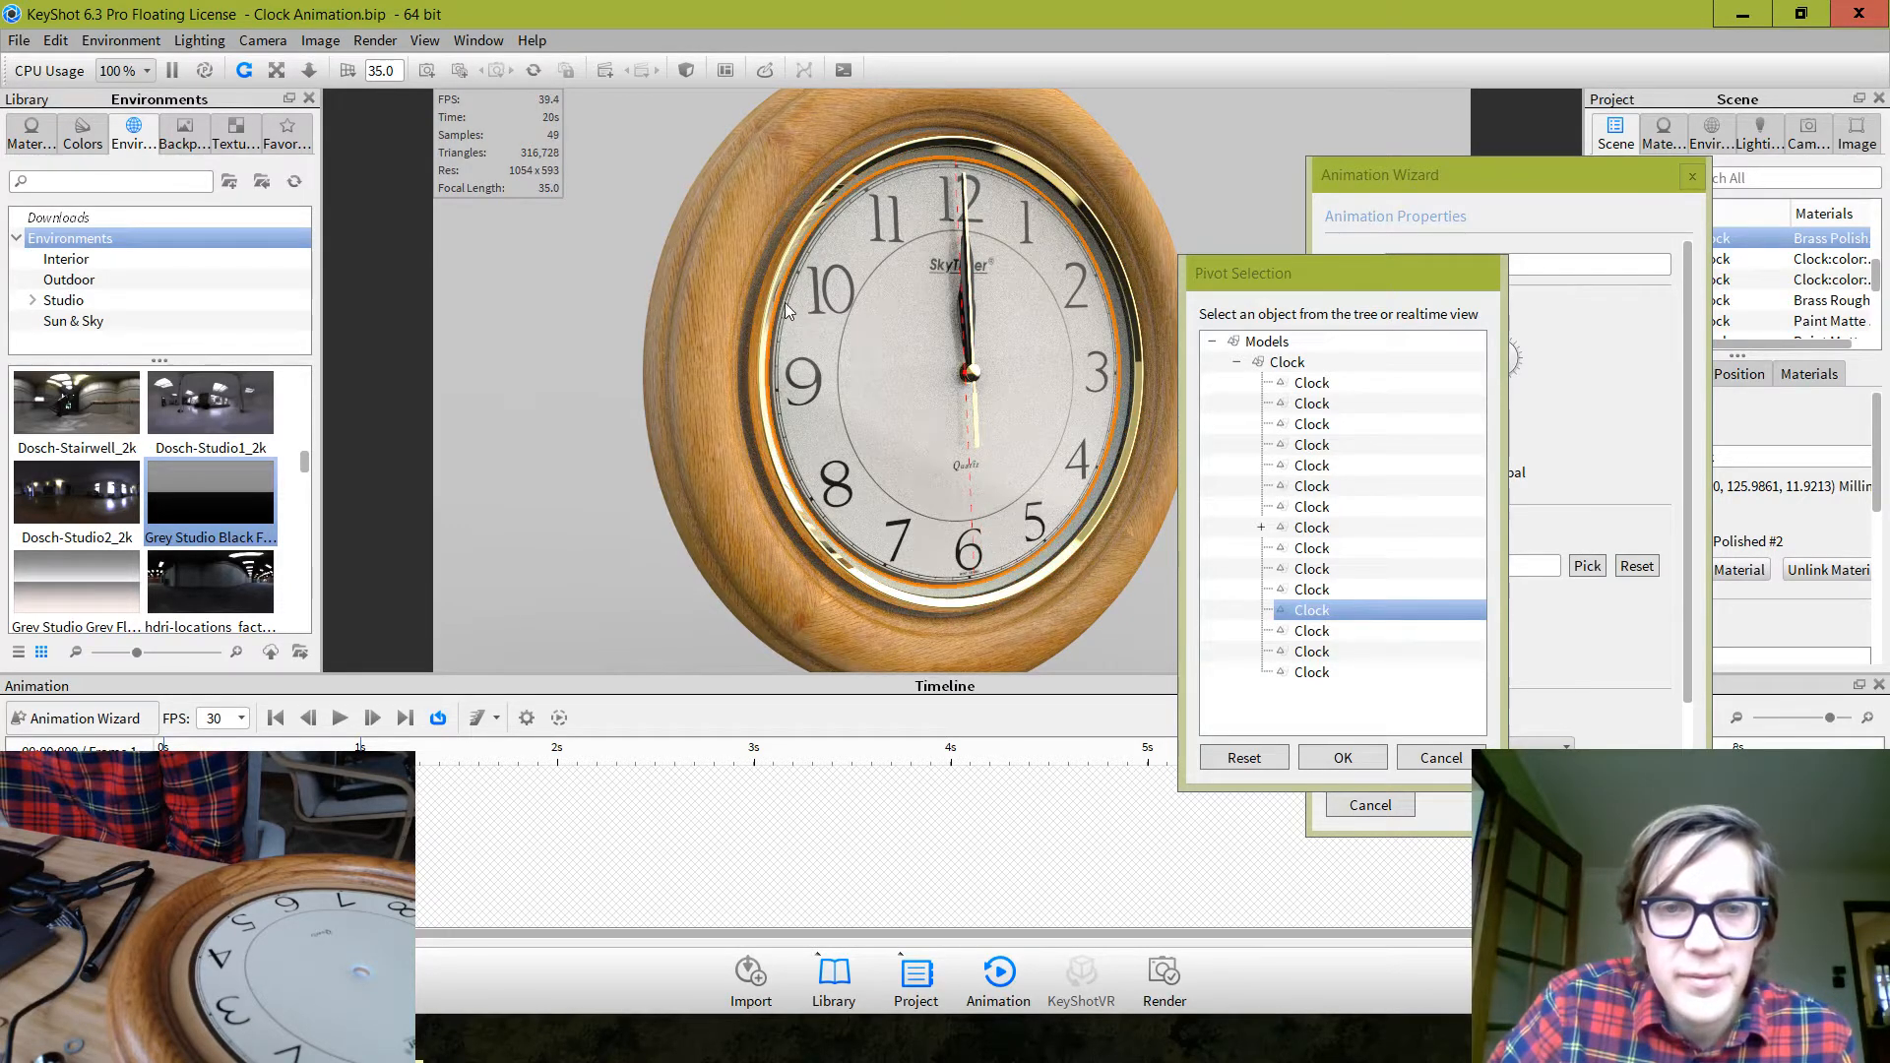
click(781, 288)
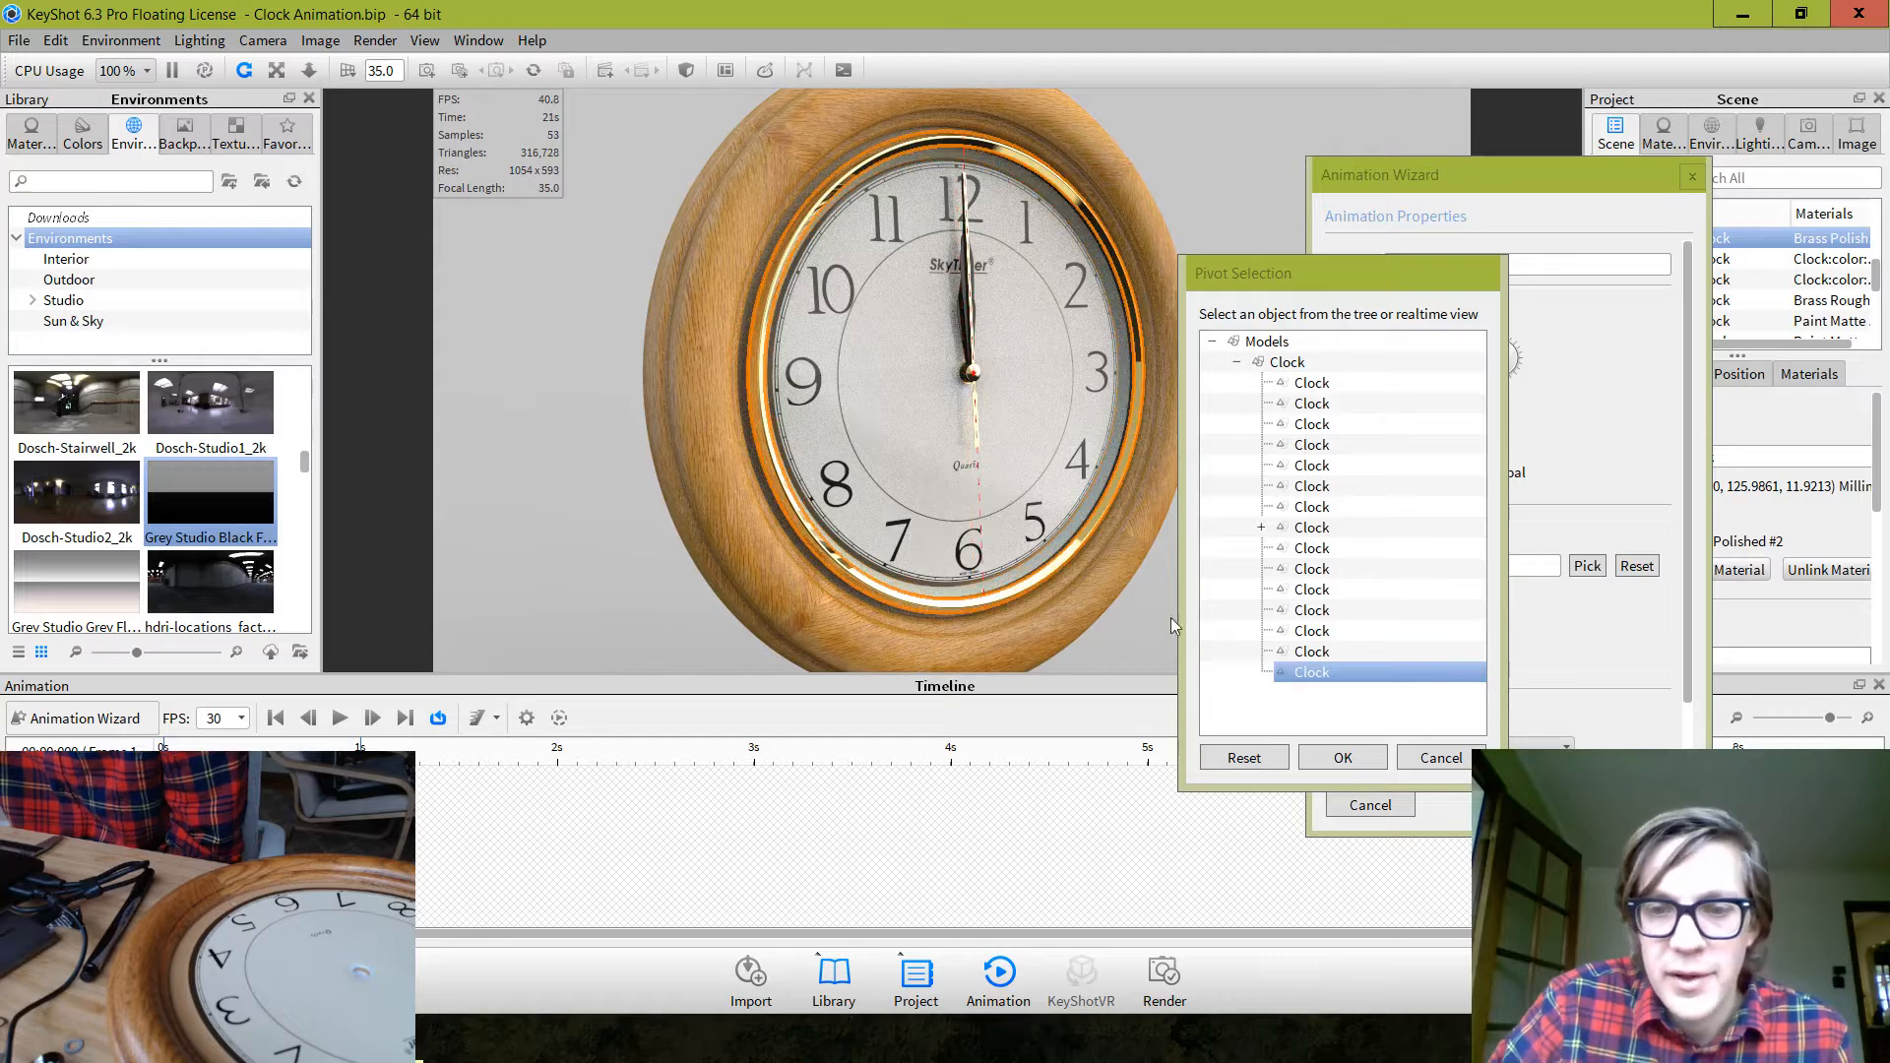
click(1342, 758)
Compare the Y and X axes for the pivoted rotation, return to Z, and preview the motion on the timeline
click(1395, 420)
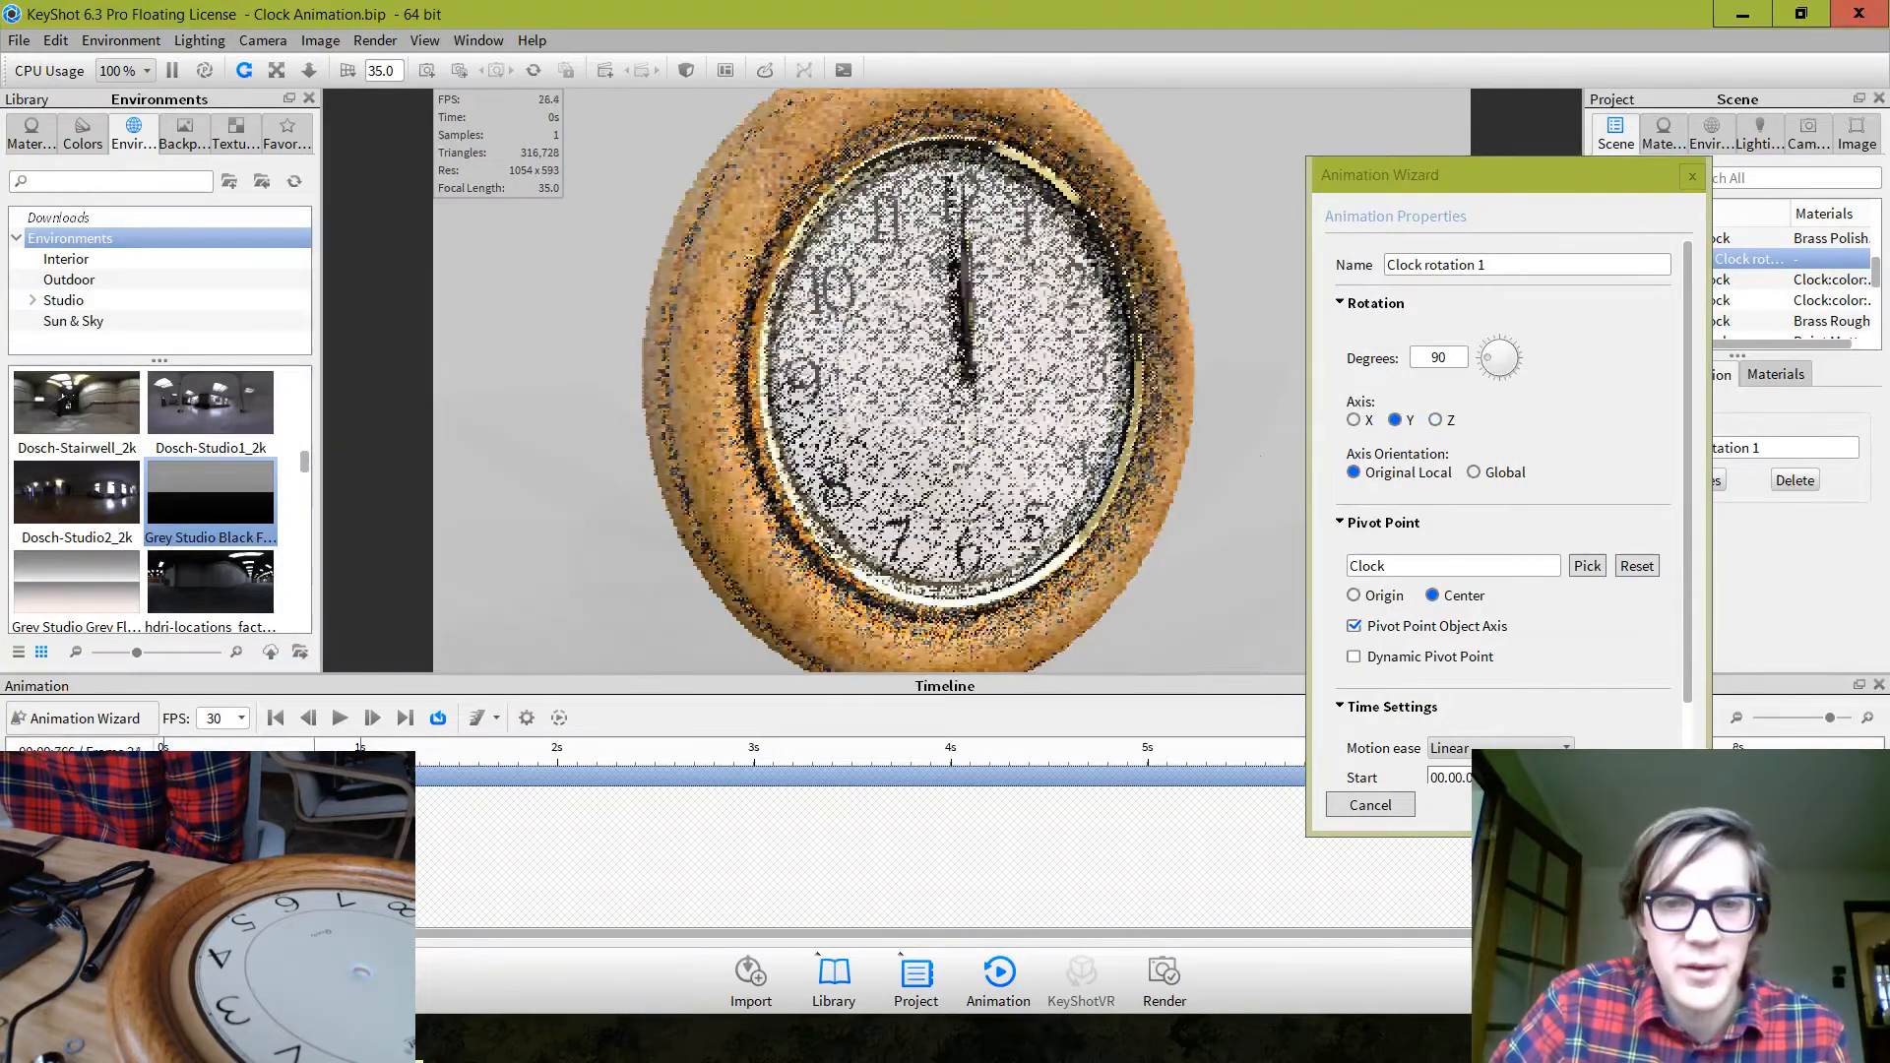
click(1354, 421)
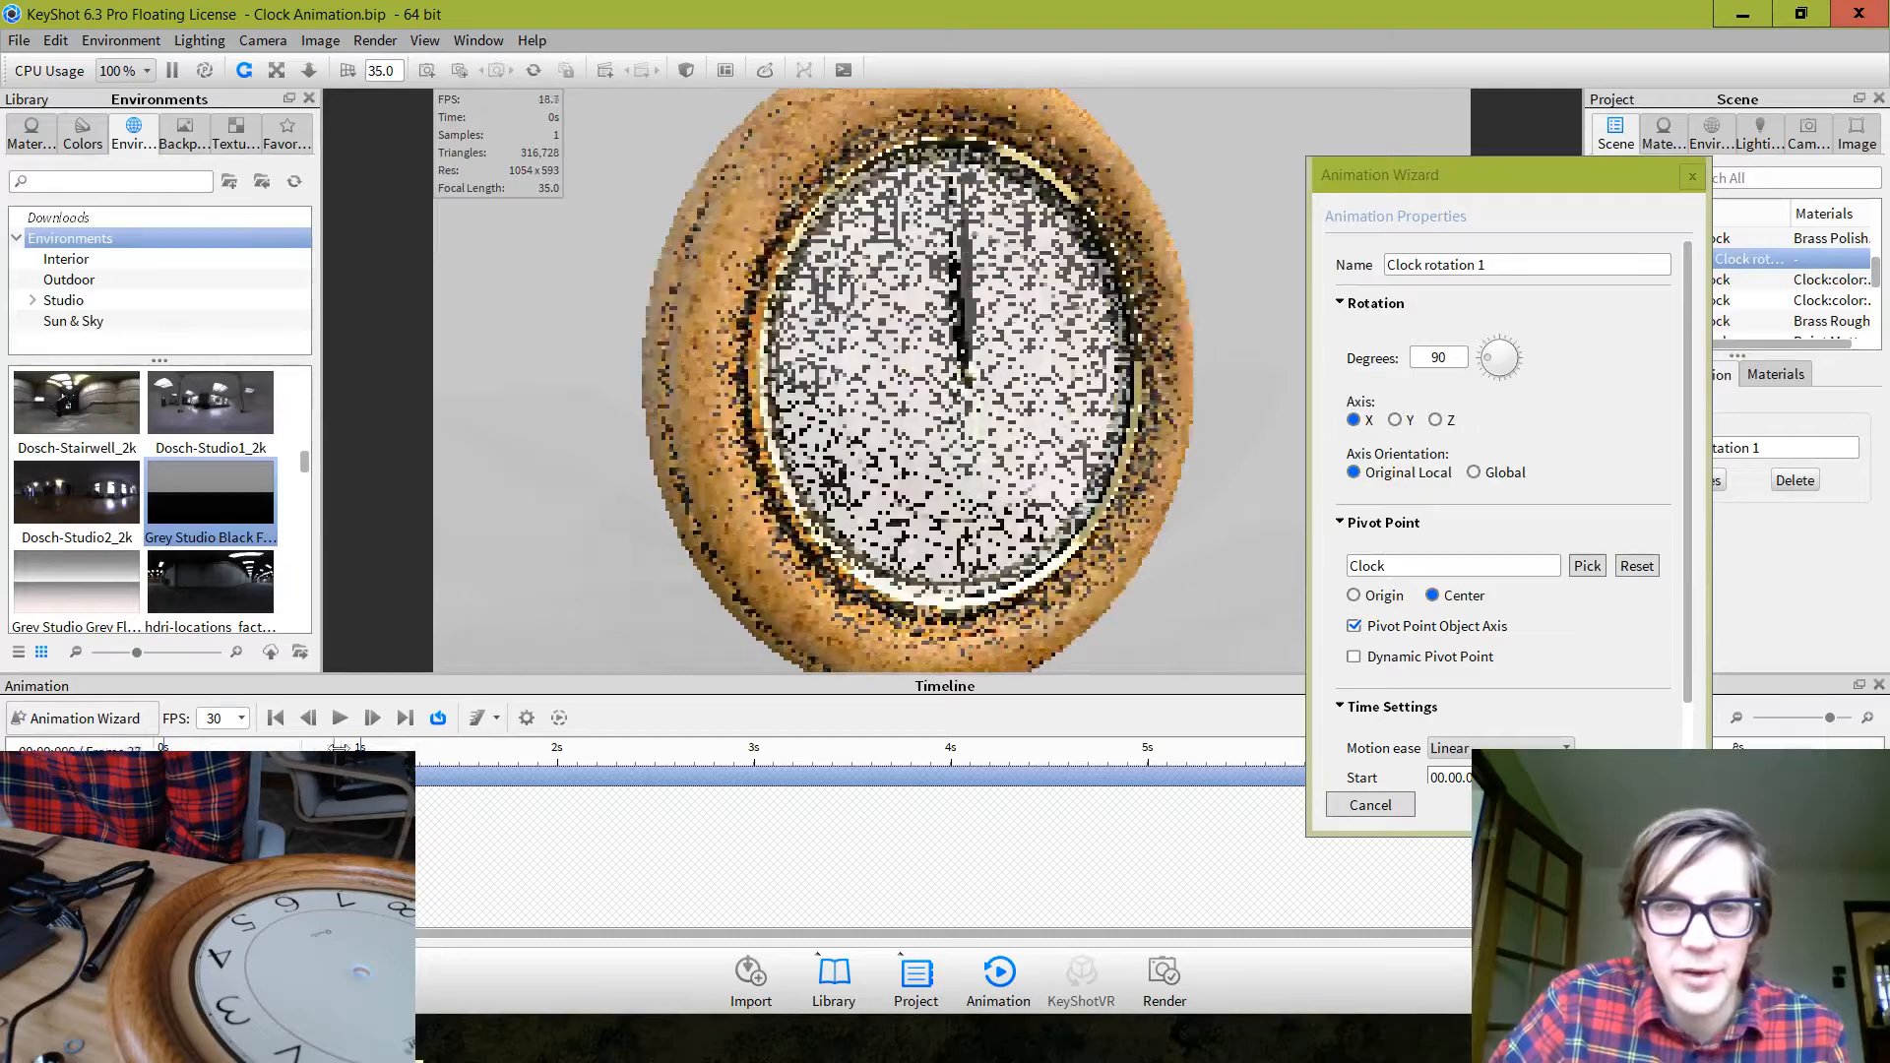
click(1436, 421)
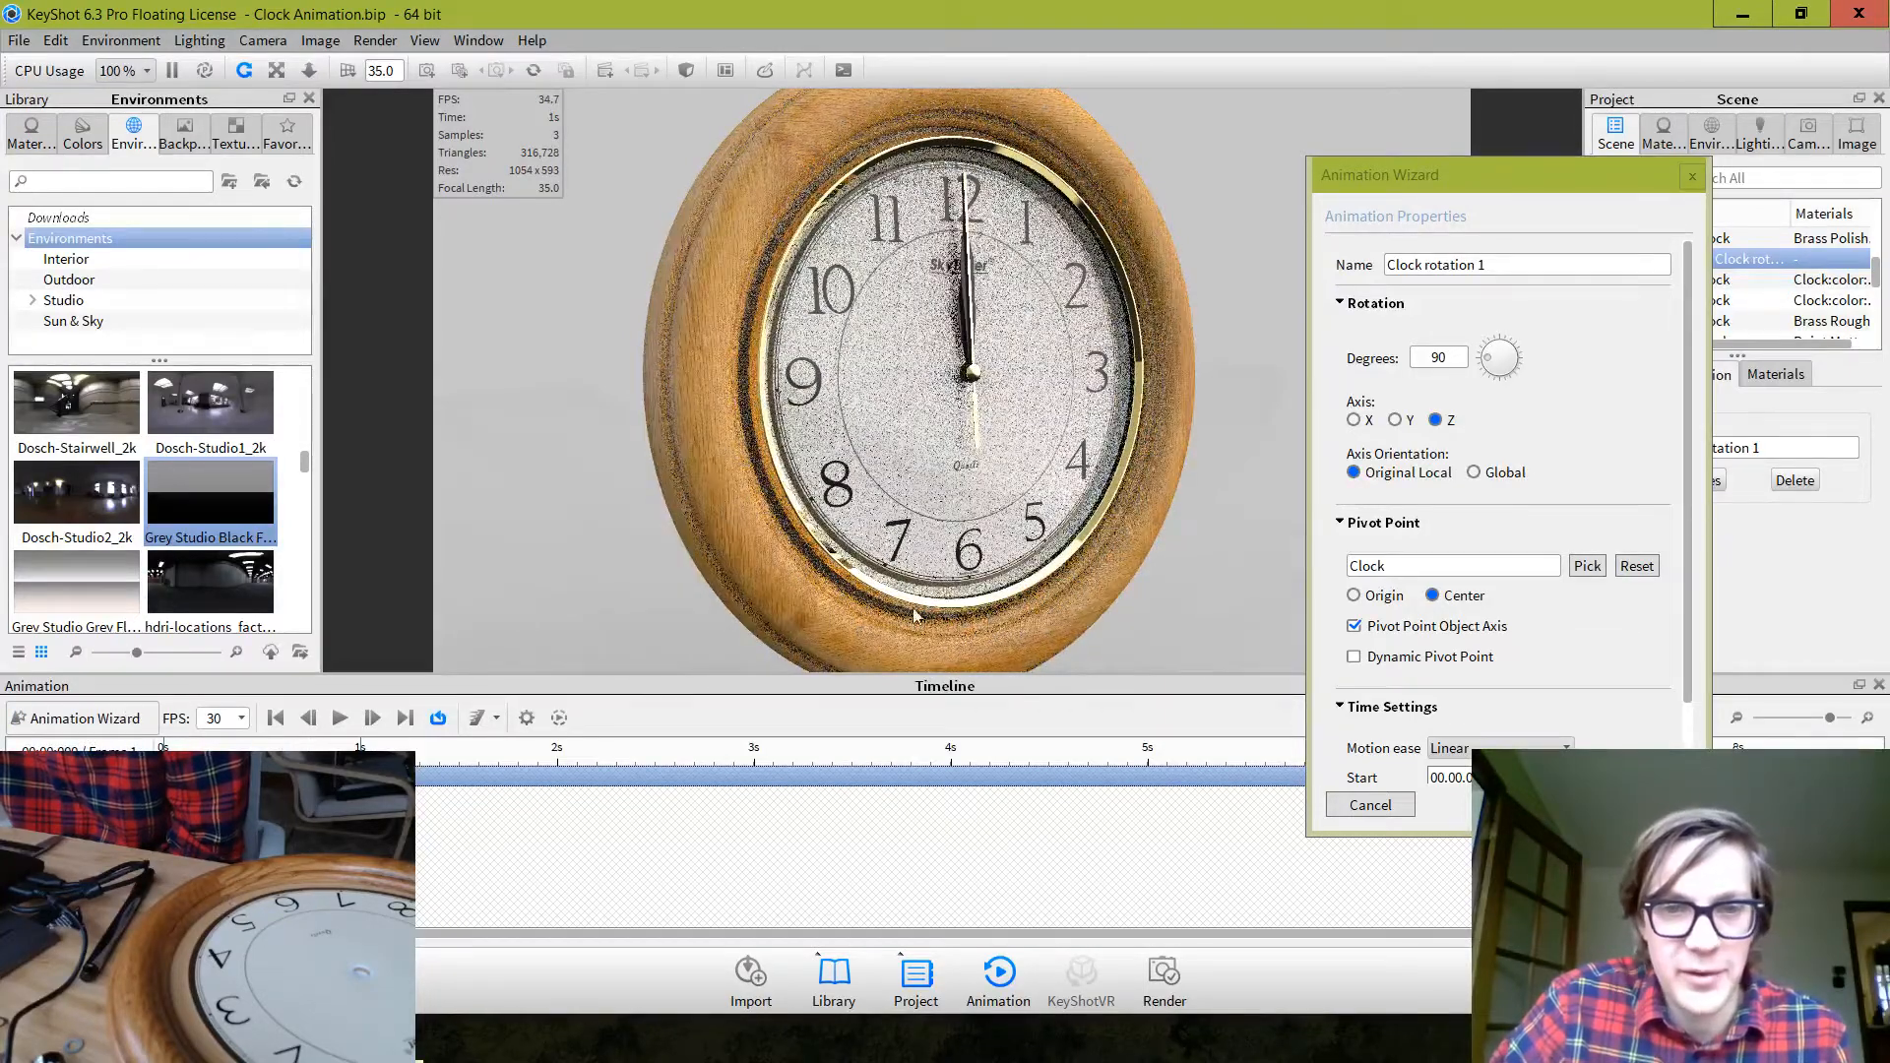
mouse_move(164, 753)
mouse_down()
mouse_move(262, 753)
mouse_move(163, 753)
mouse_up()
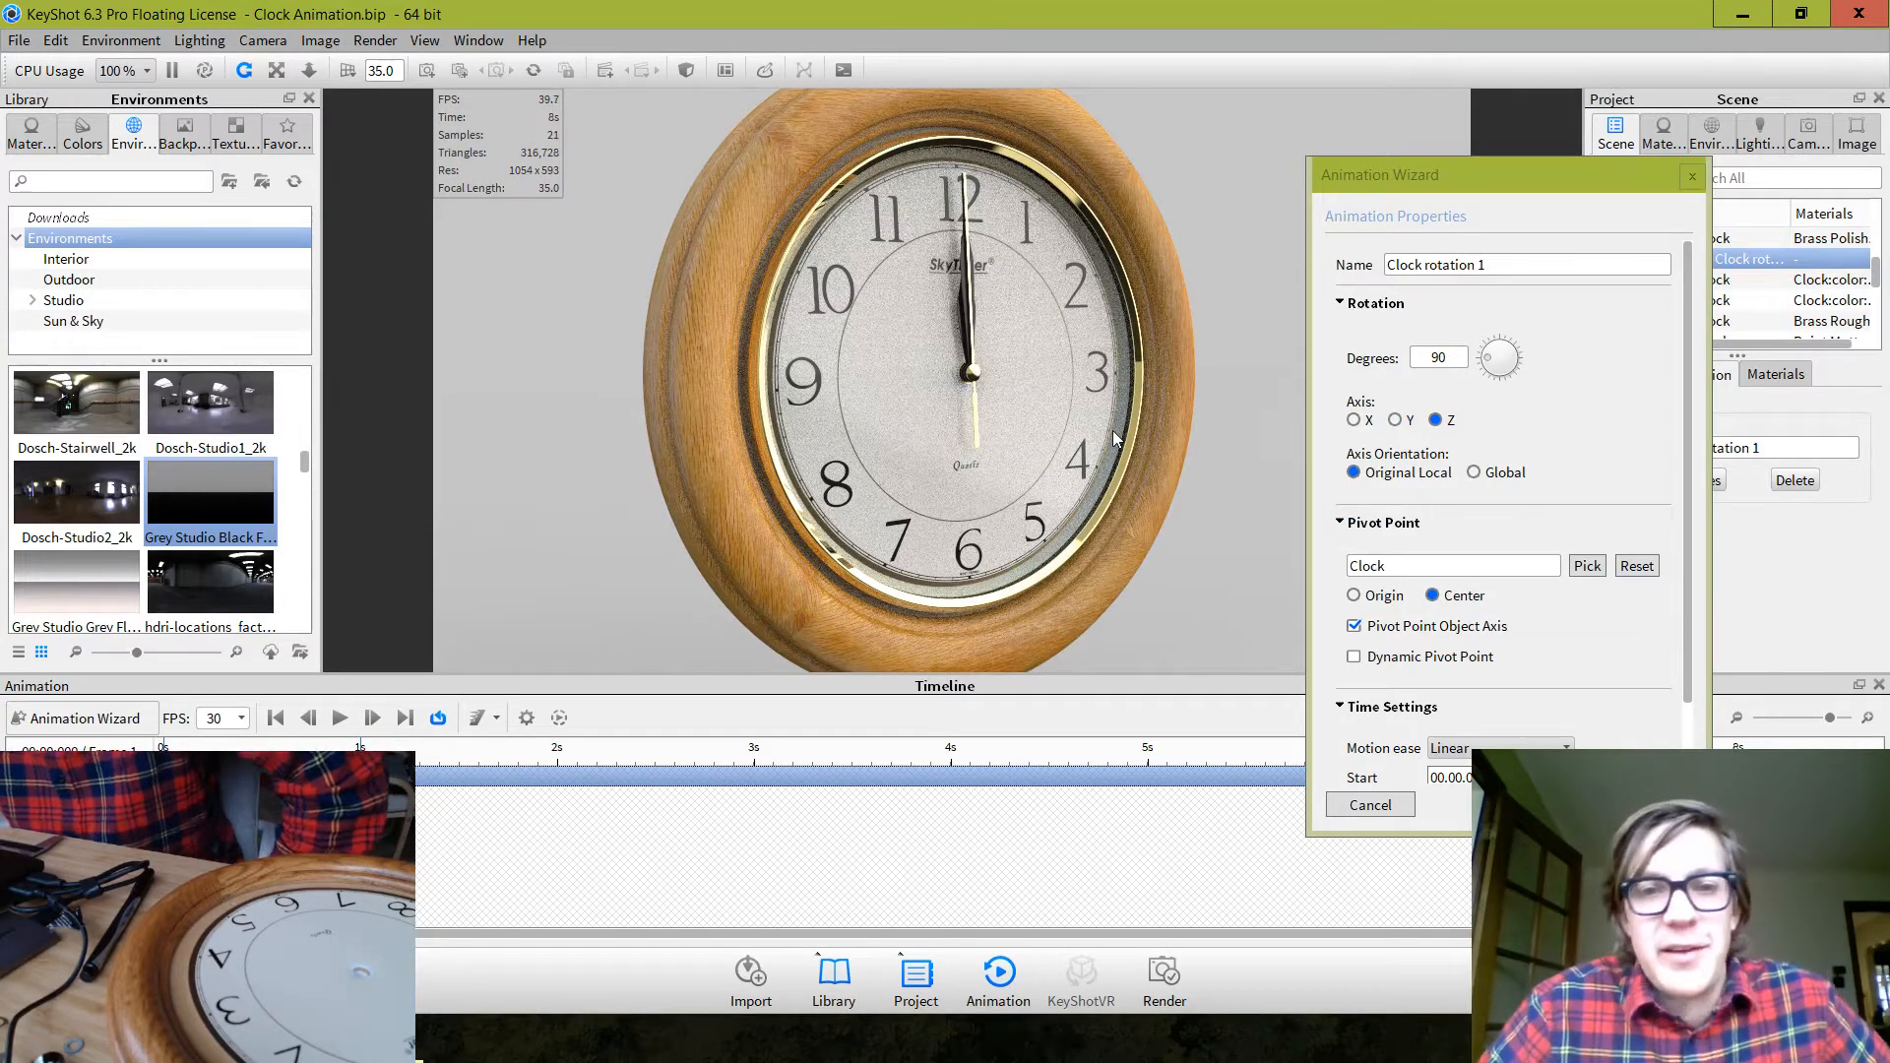
Try a 360 degree rotation for the second hand and preview it on the timeline
double_click(1441, 359)
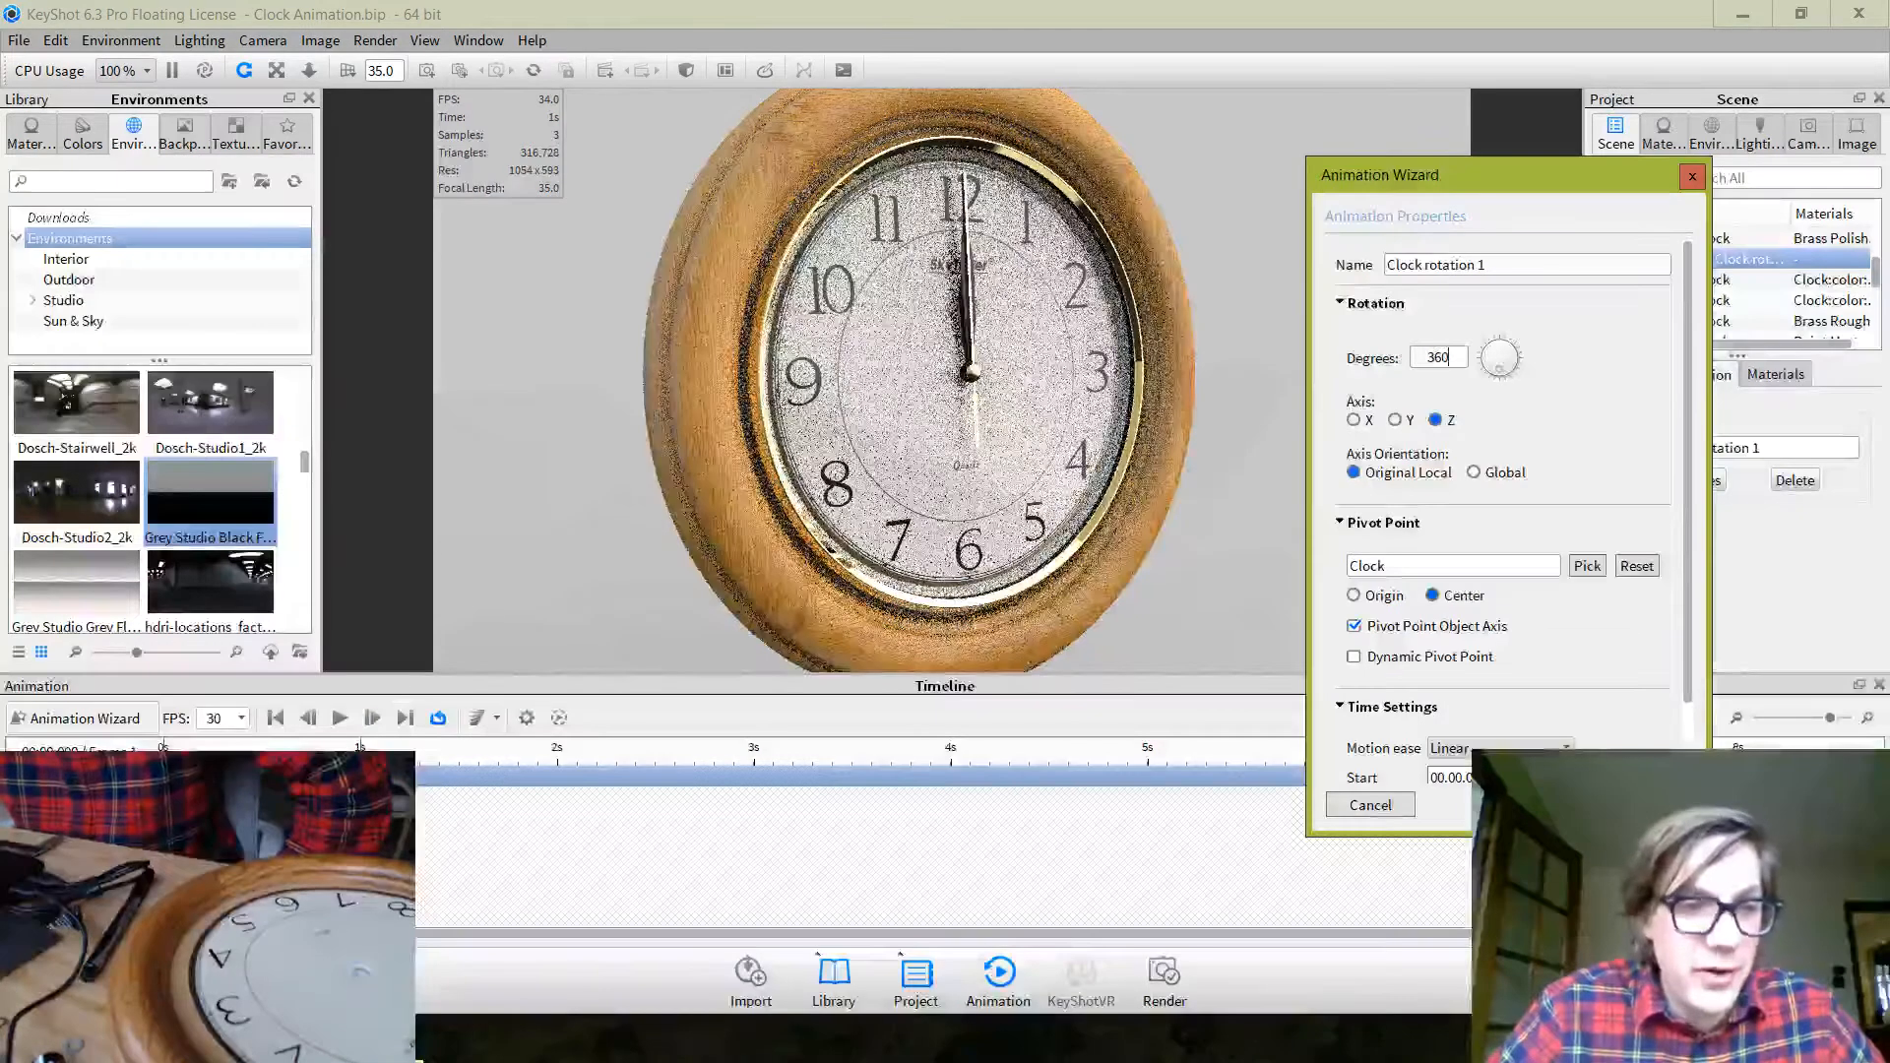
key(Return)
mouse_move(164, 747)
mouse_down()
mouse_move(355, 746)
mouse_move(163, 746)
mouse_up()
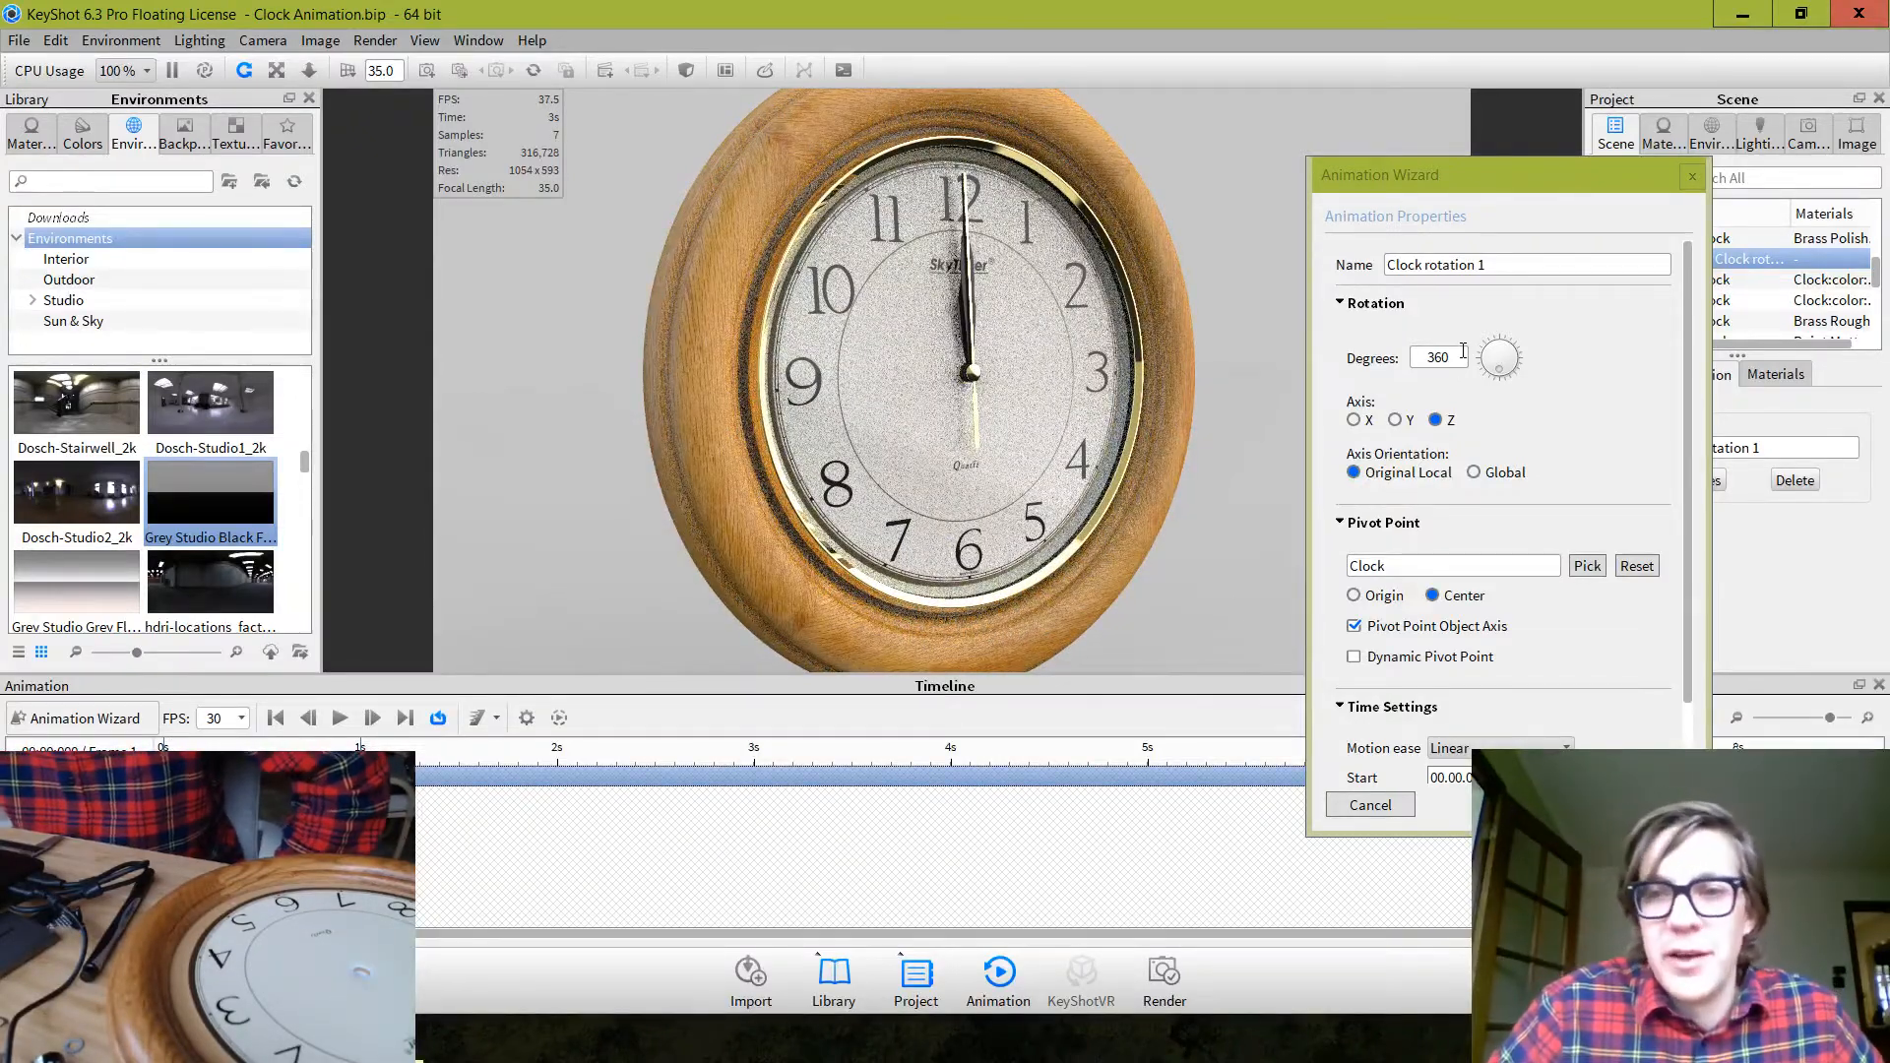
Set the second hand's rotation to 6 degrees, preview it on the timeline, and finish the wizard
drag(1464, 346, 1400, 349)
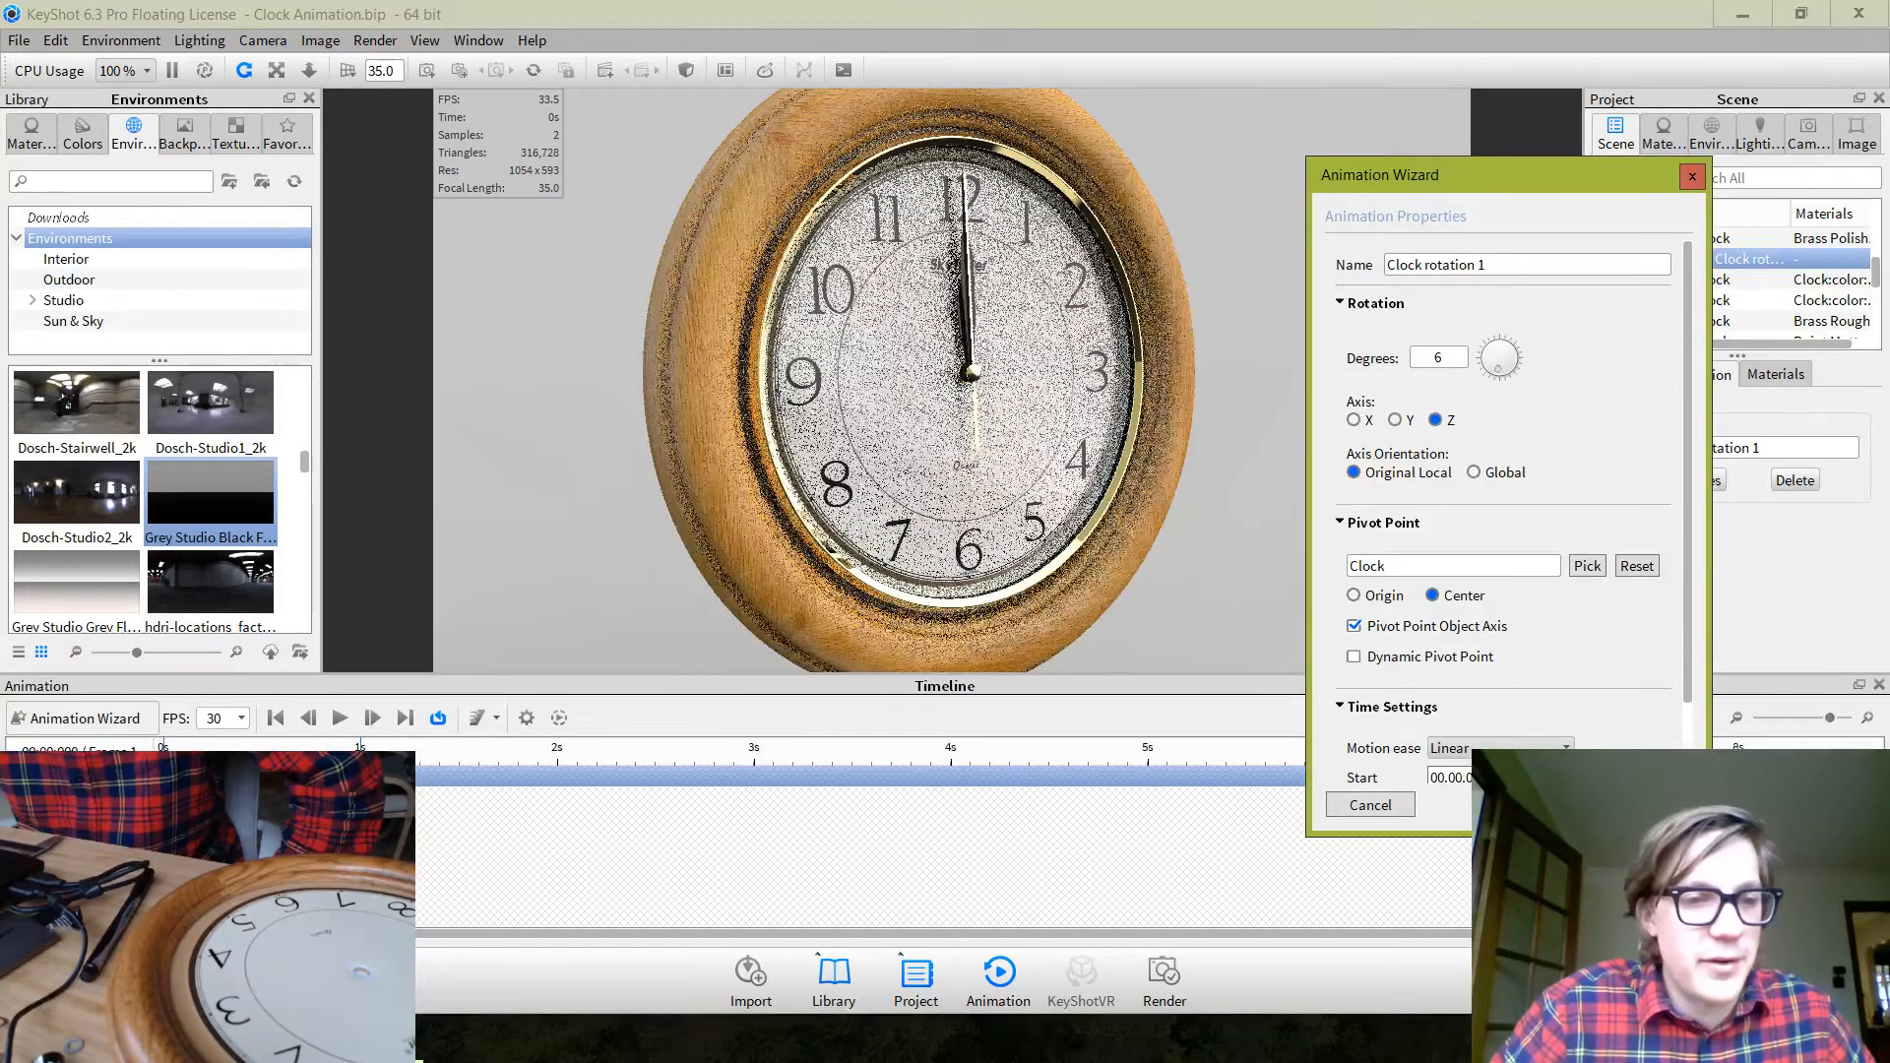
drag(163, 748, 242, 747)
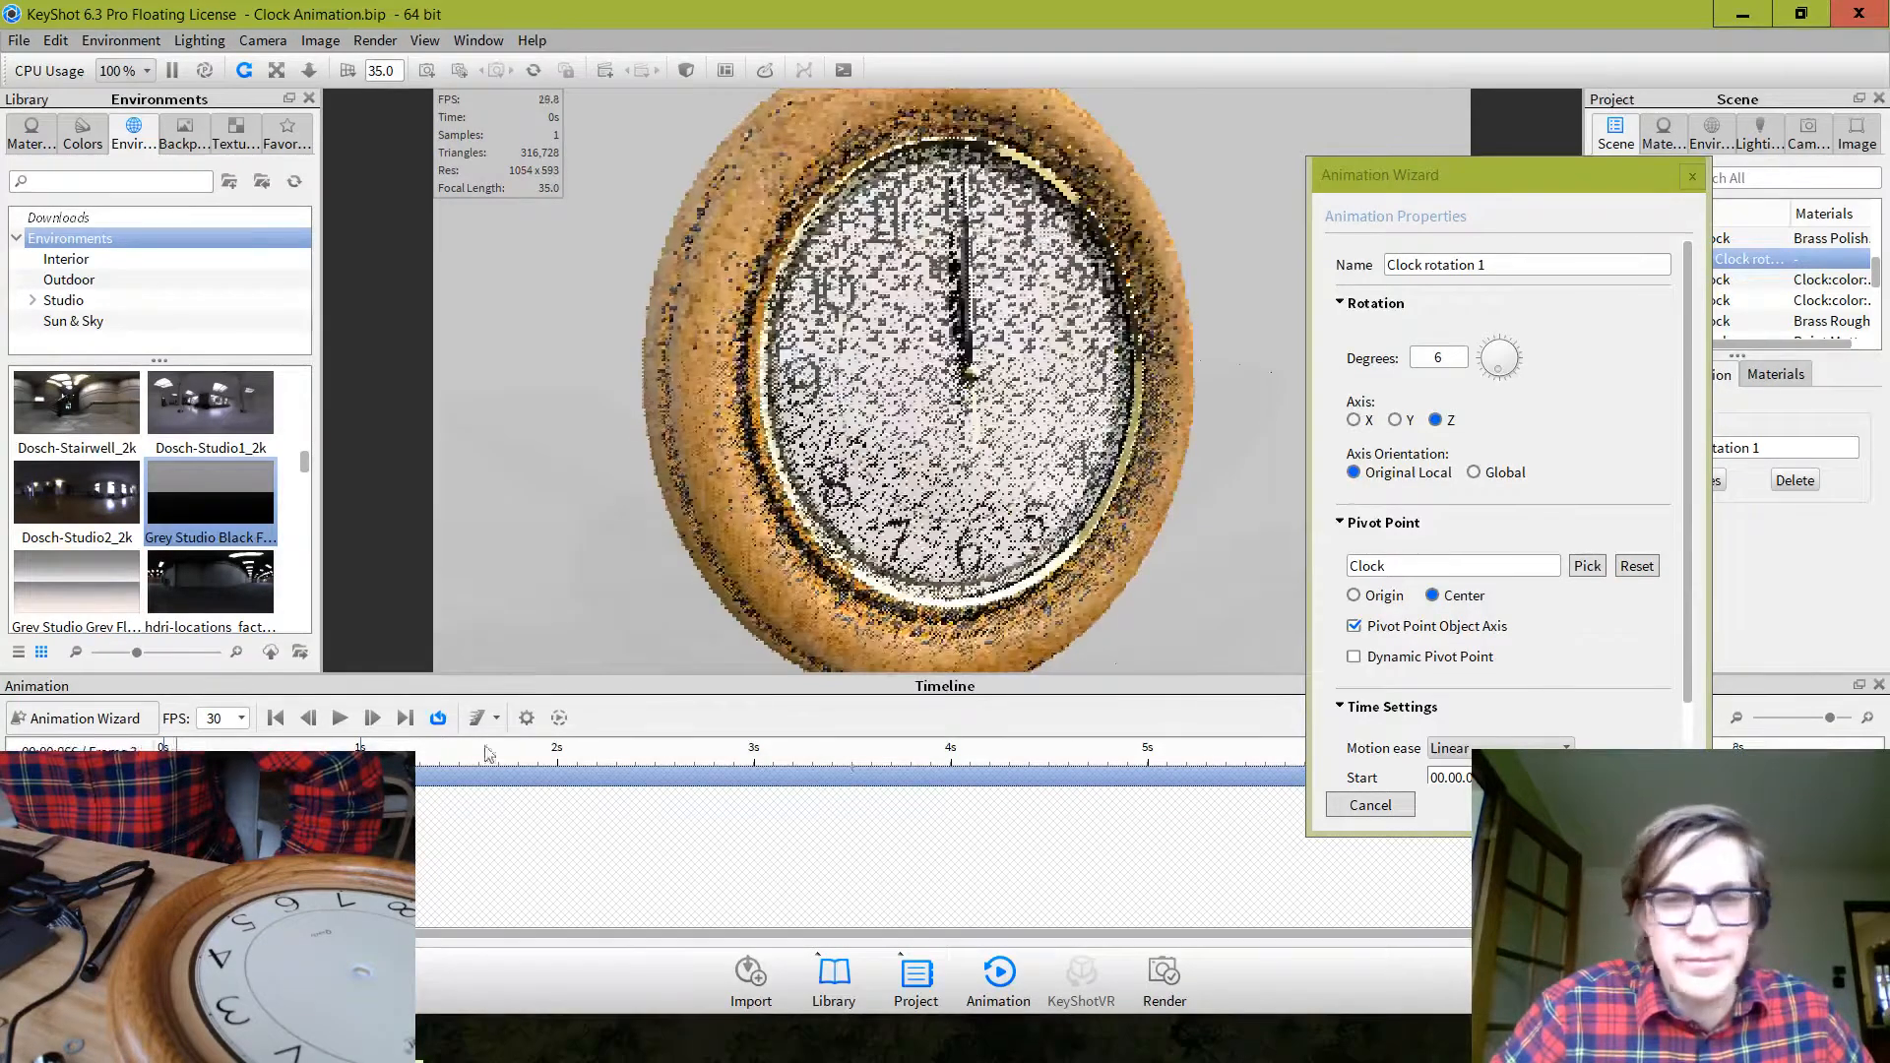
click(1638, 804)
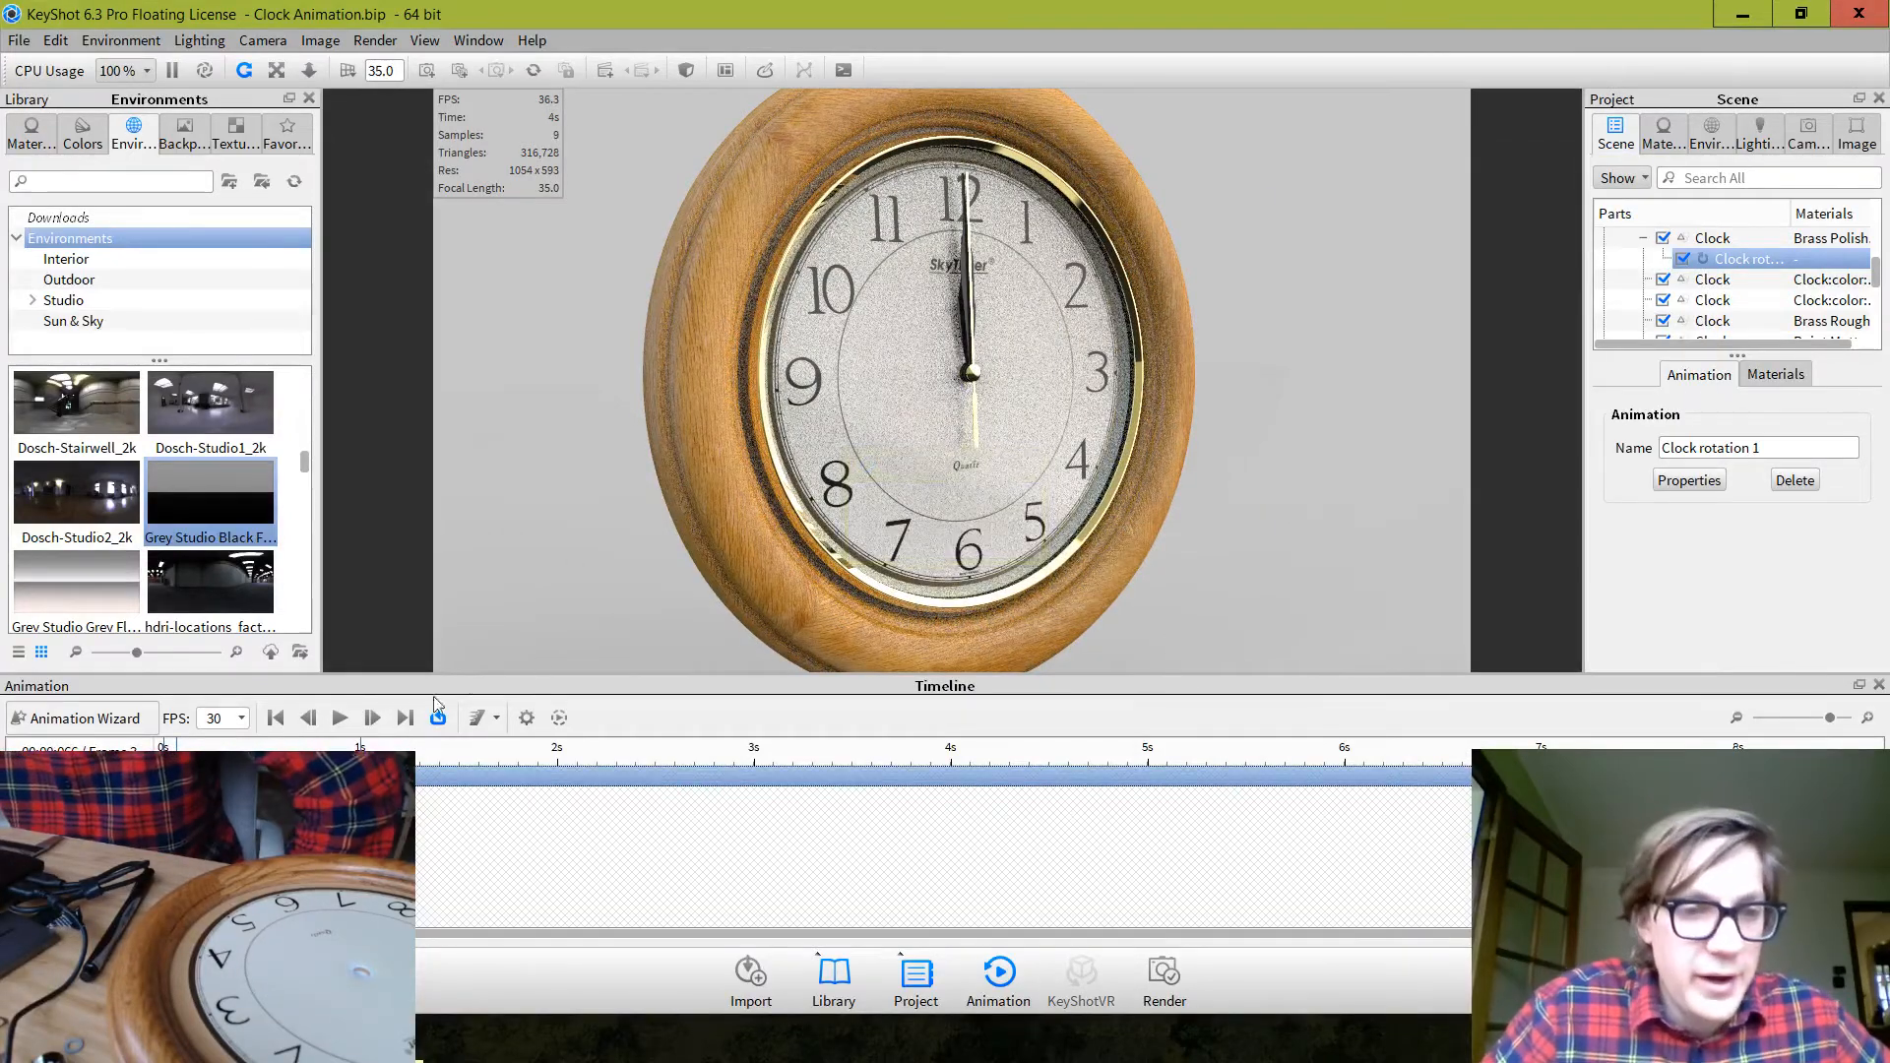
Adjust the second hand's rotation clip on the timeline, playing the animation before and after to check the tick
click(341, 719)
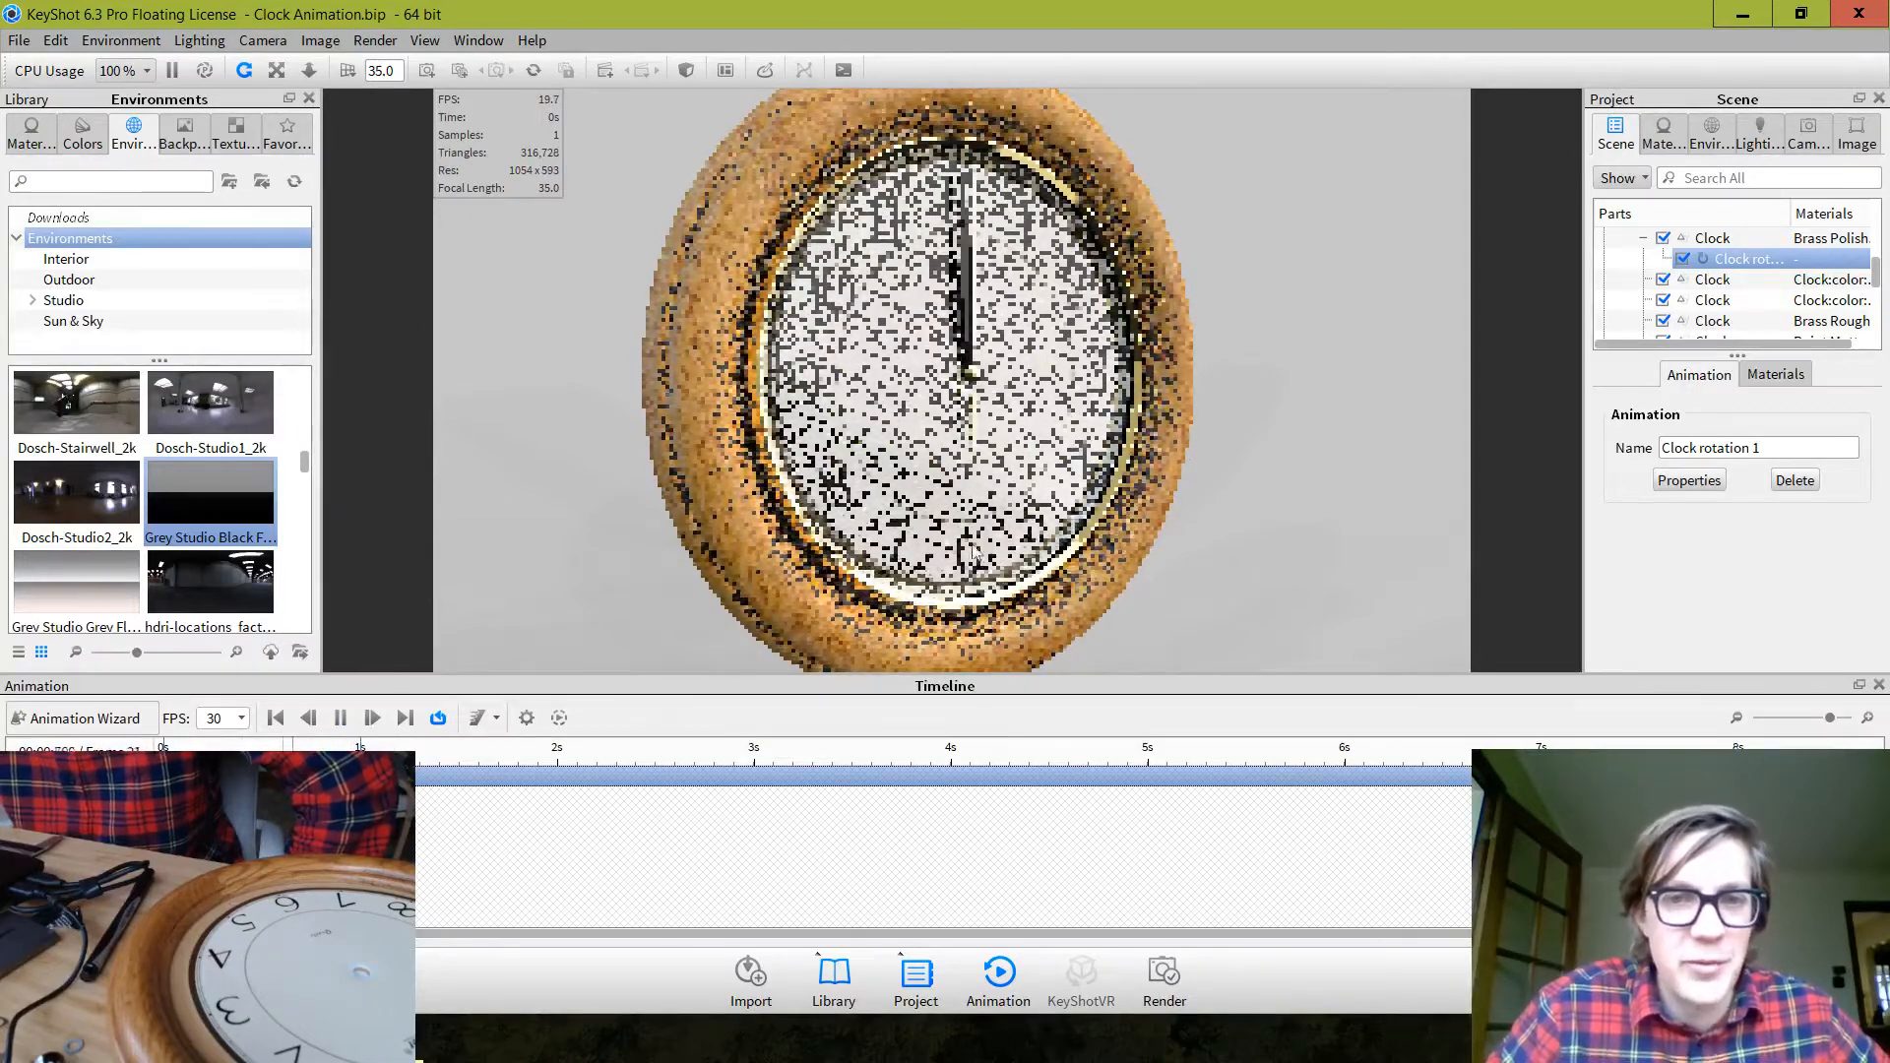
click(335, 726)
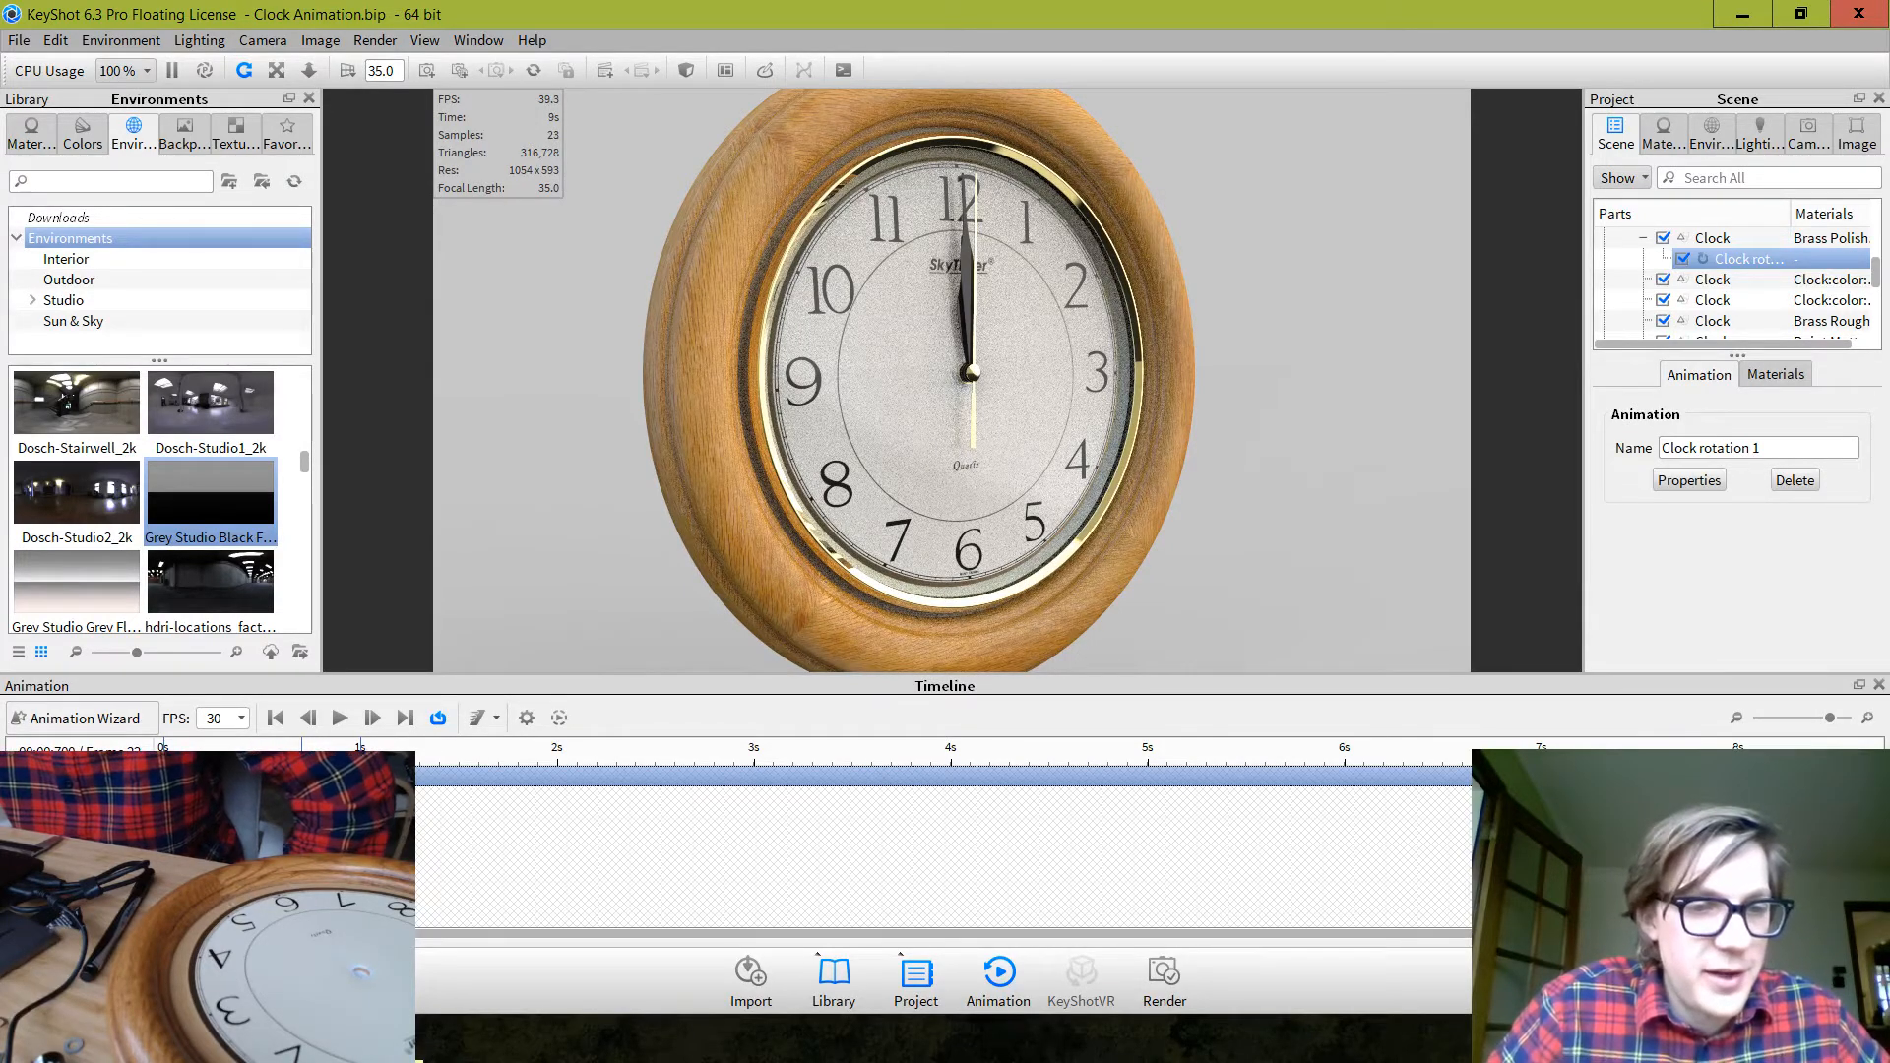
drag(334, 776, 342, 776)
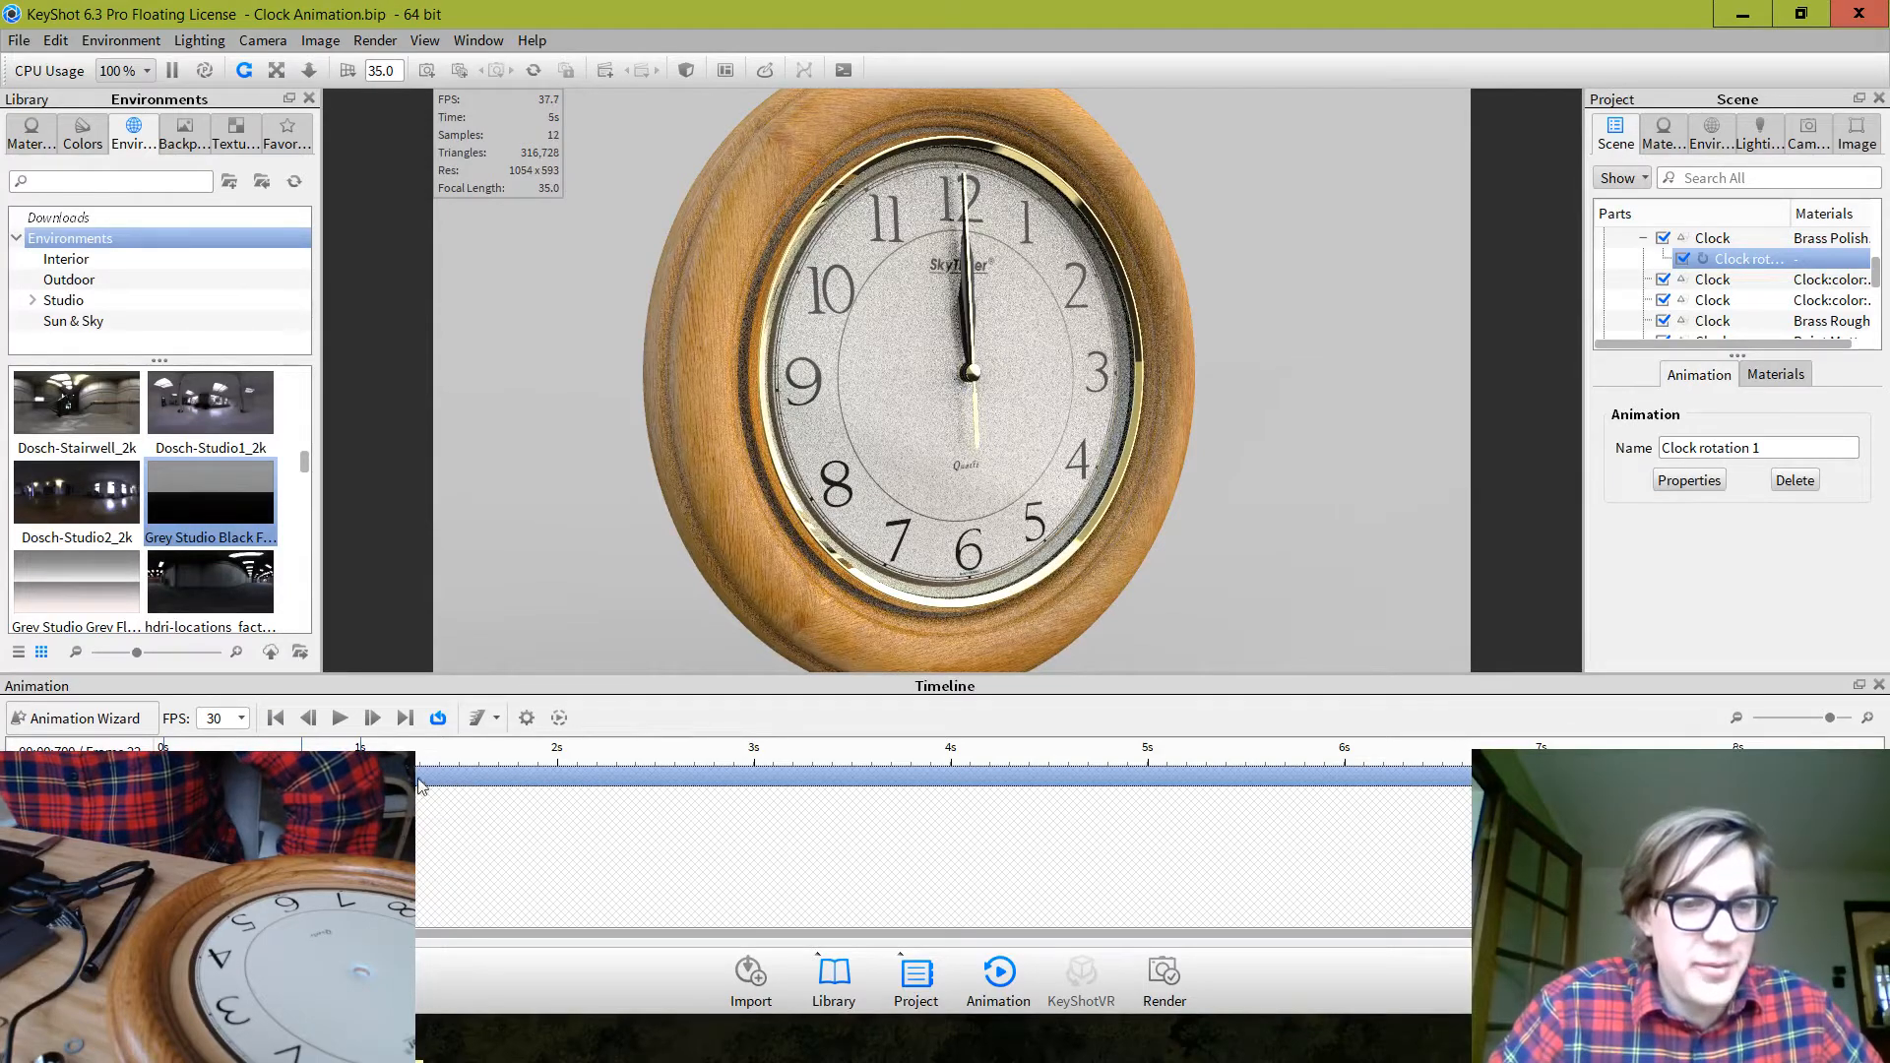
click(340, 720)
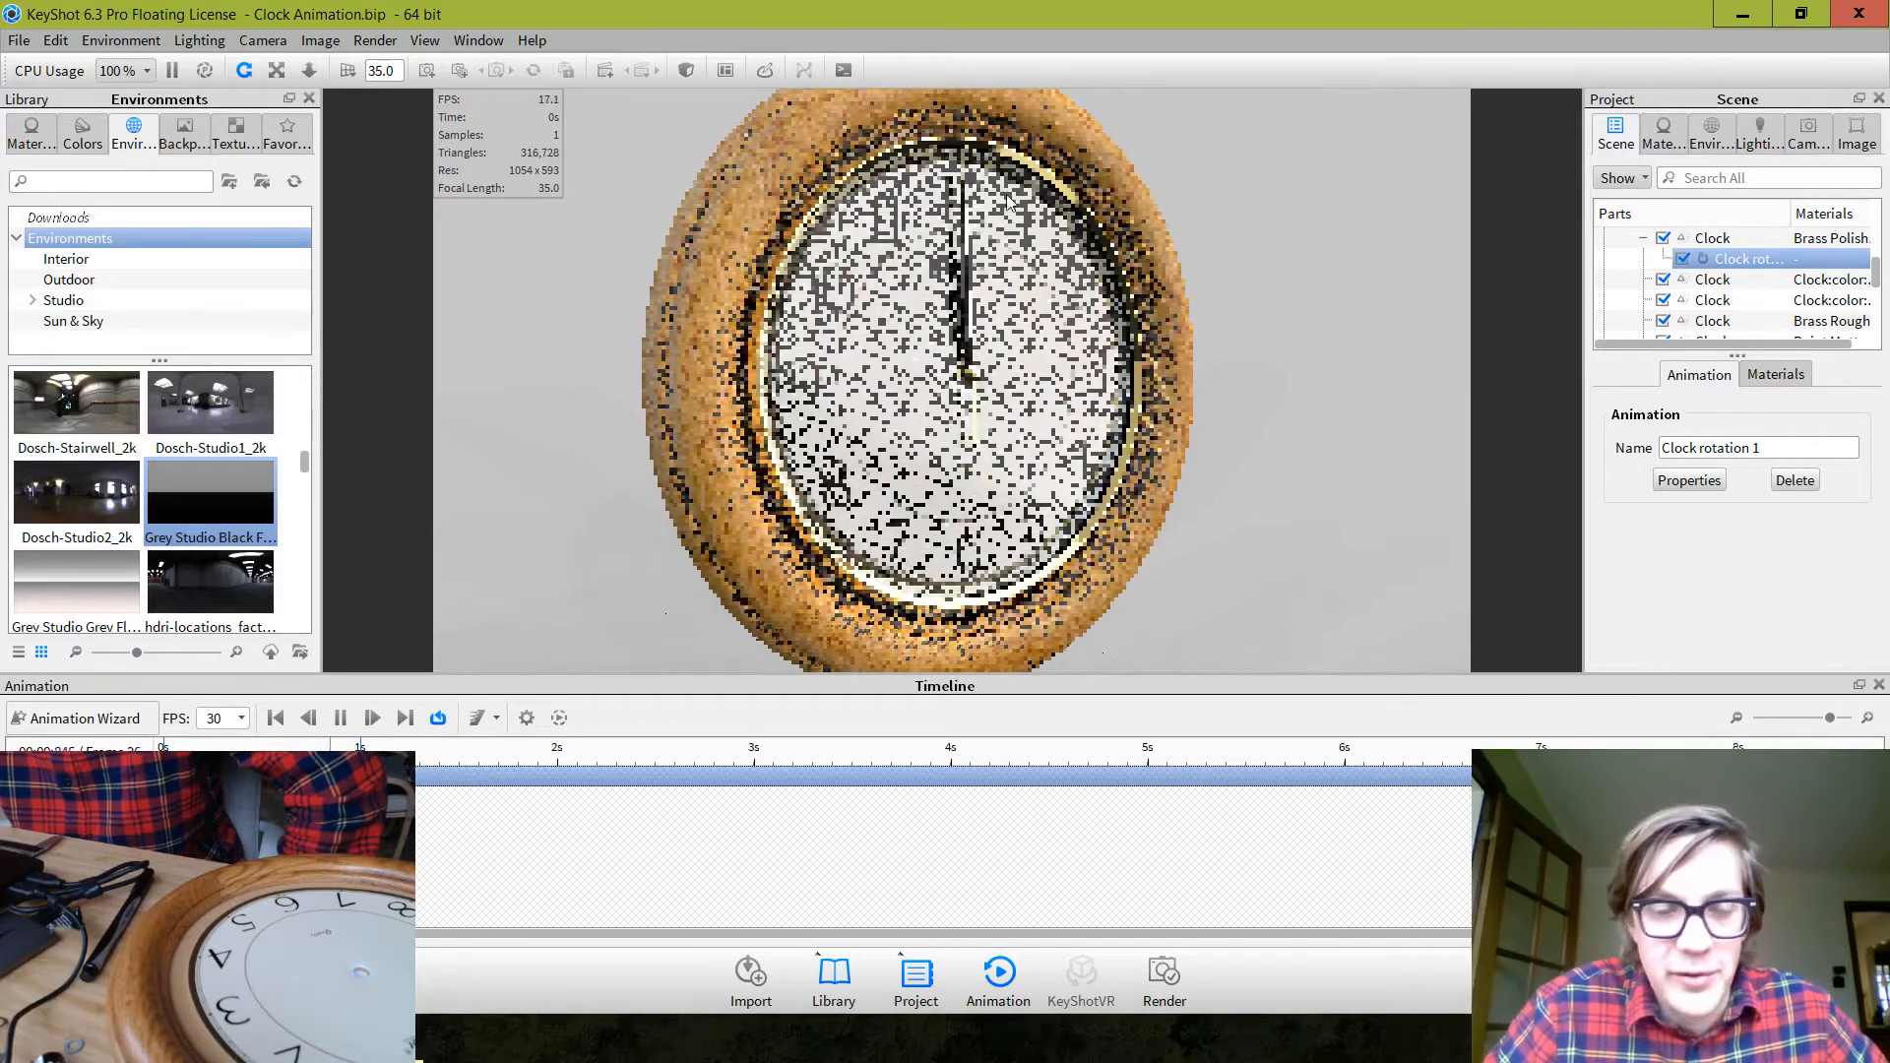
click(340, 717)
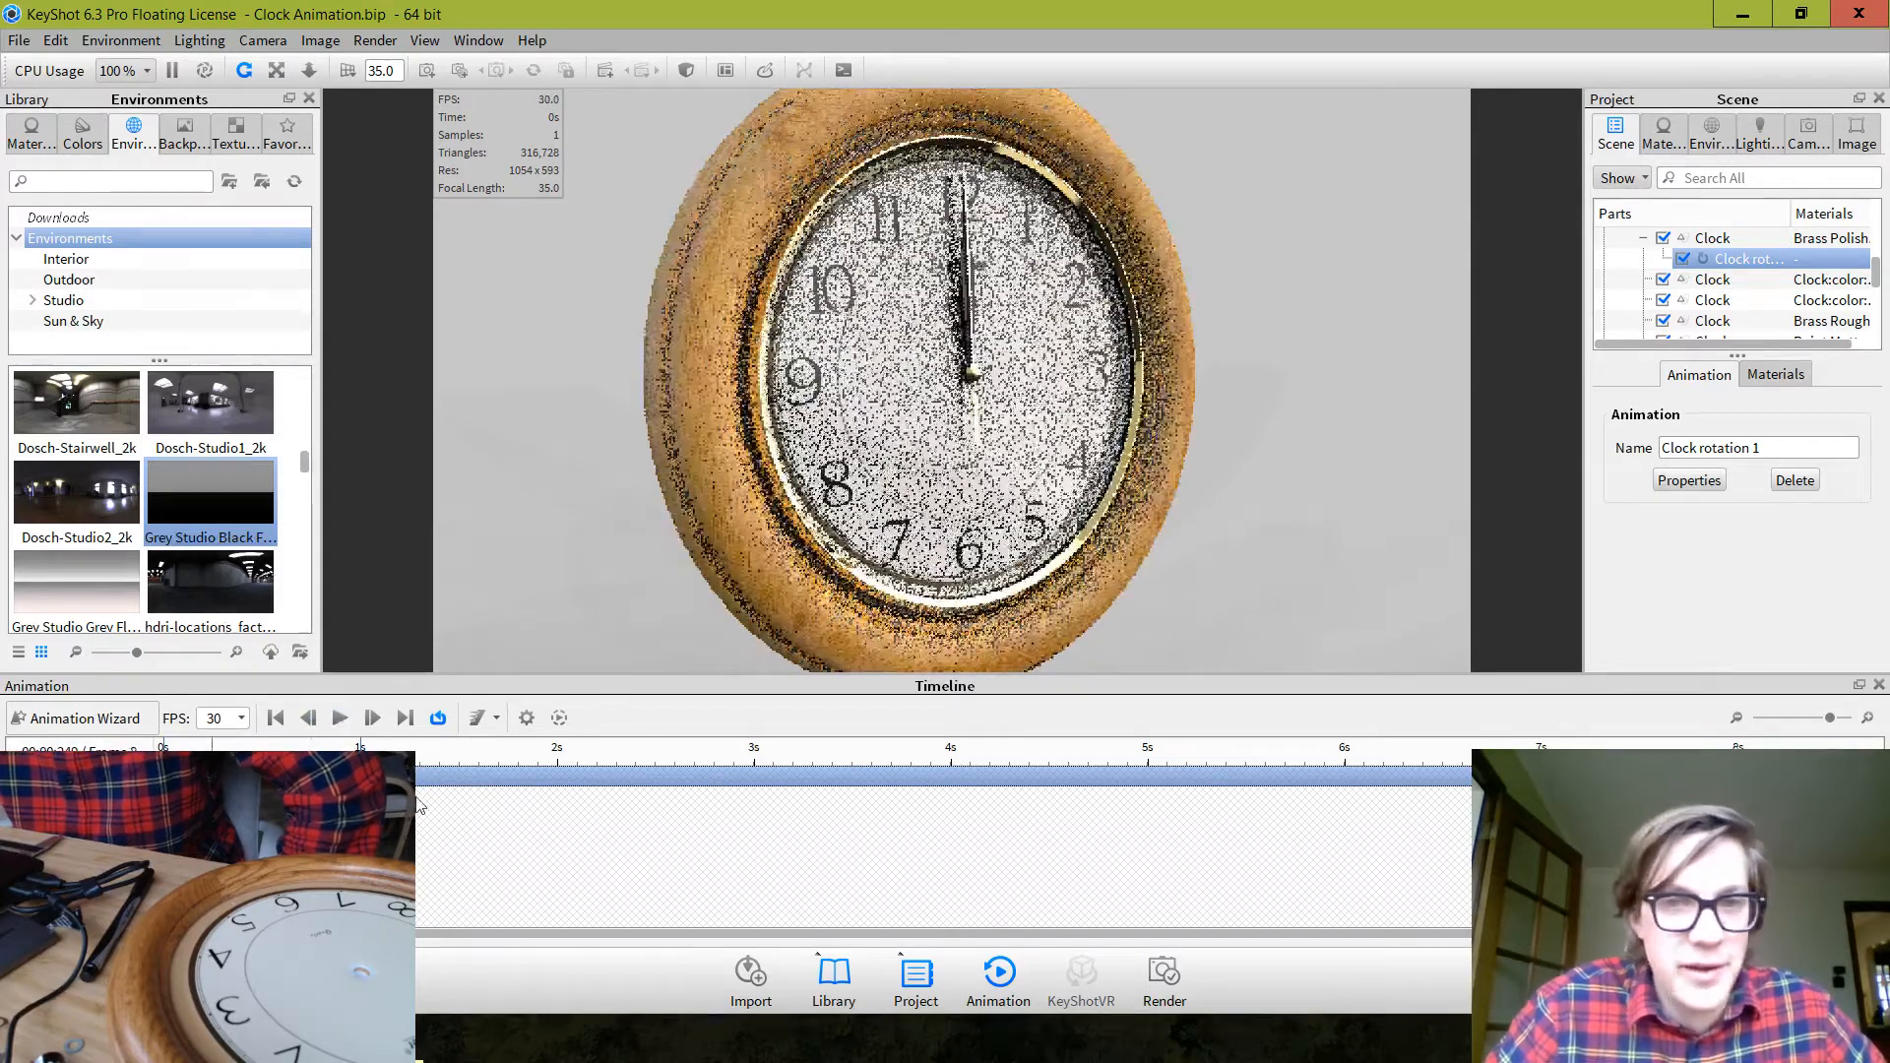
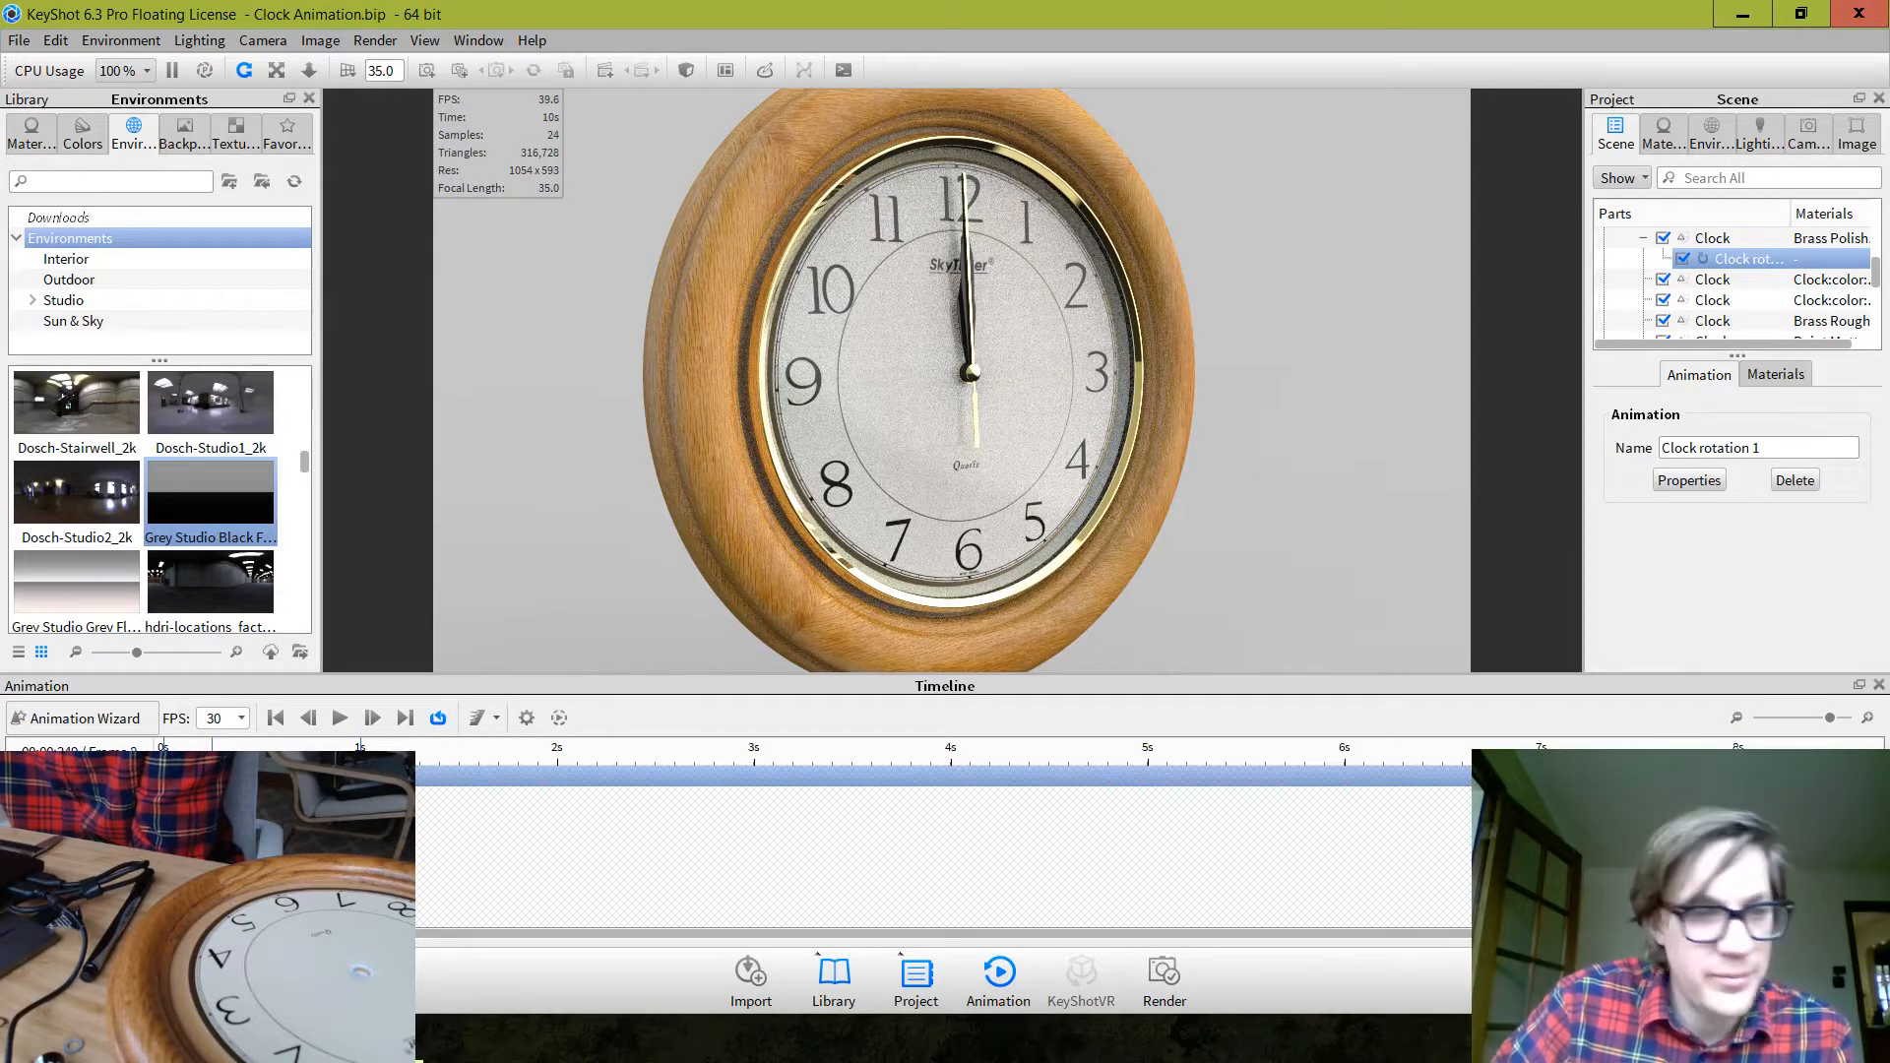
Duplicate the second hand's rotation animation
key(Escape)
click(285, 776)
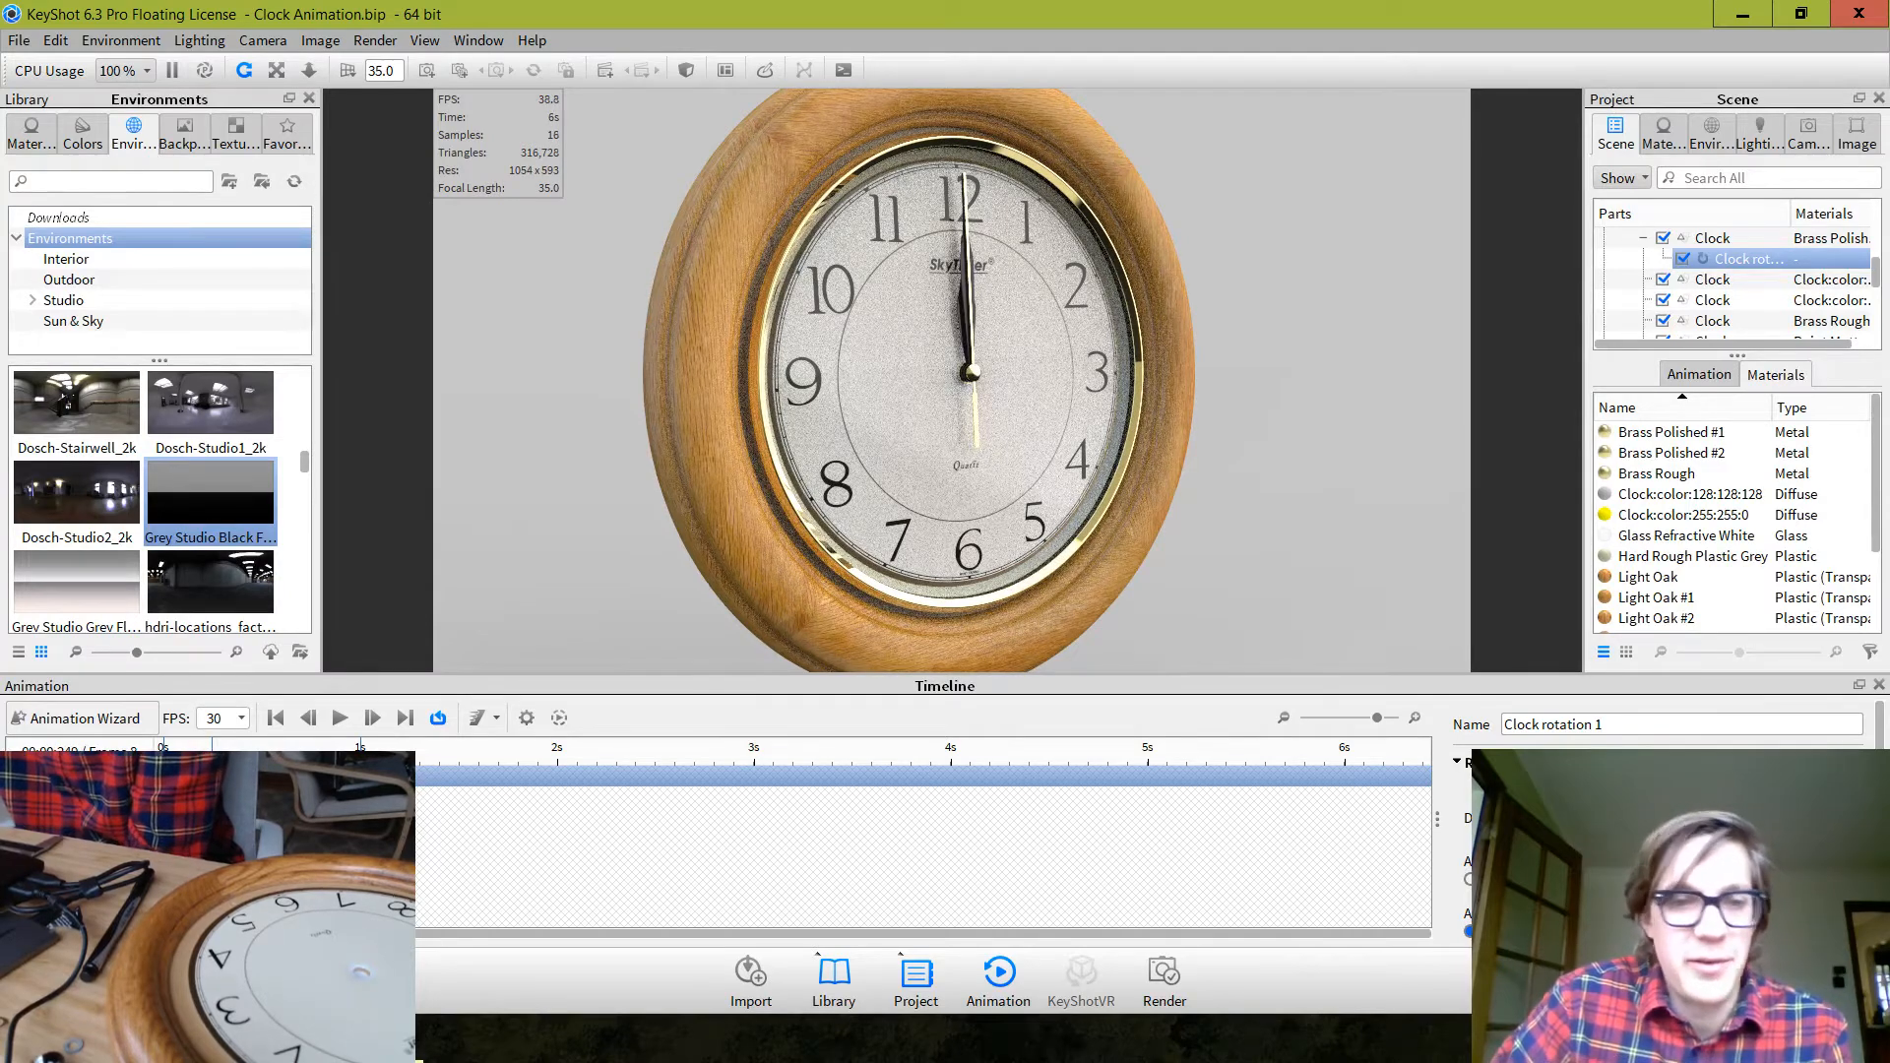
key(Escape)
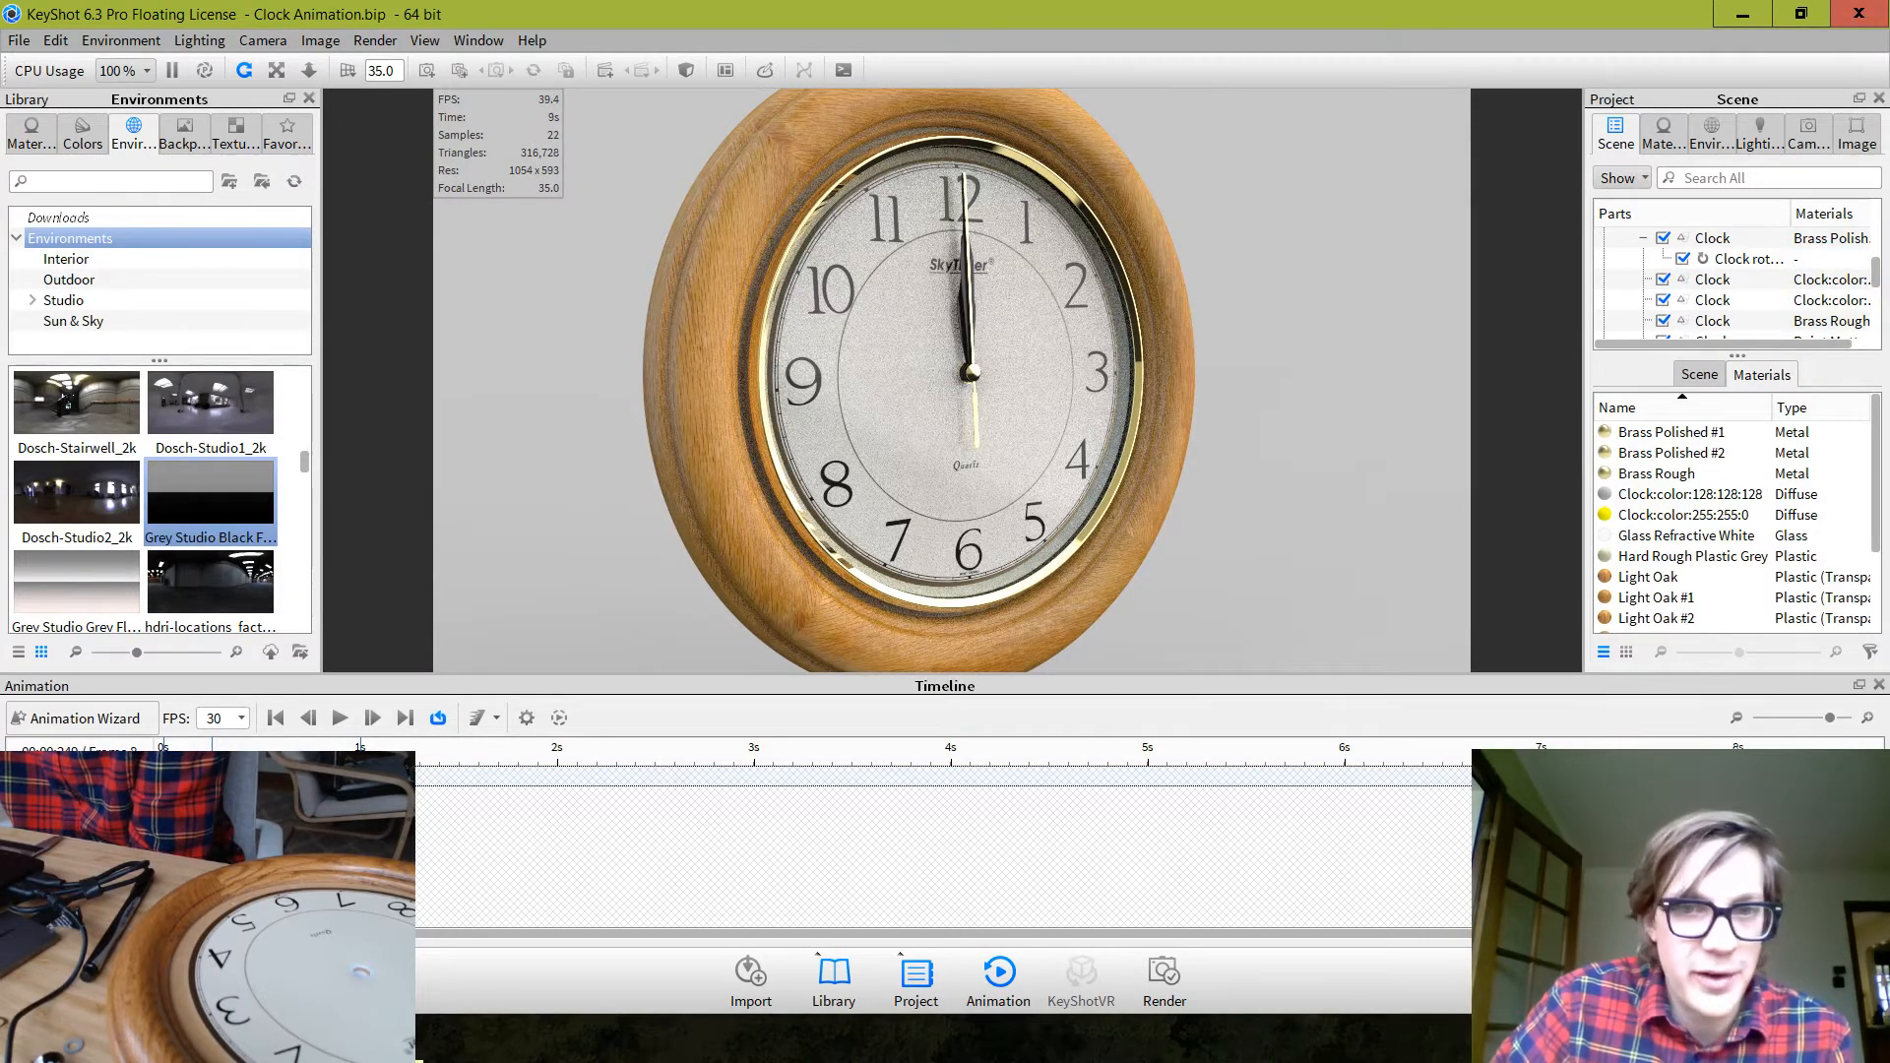
click(975, 388)
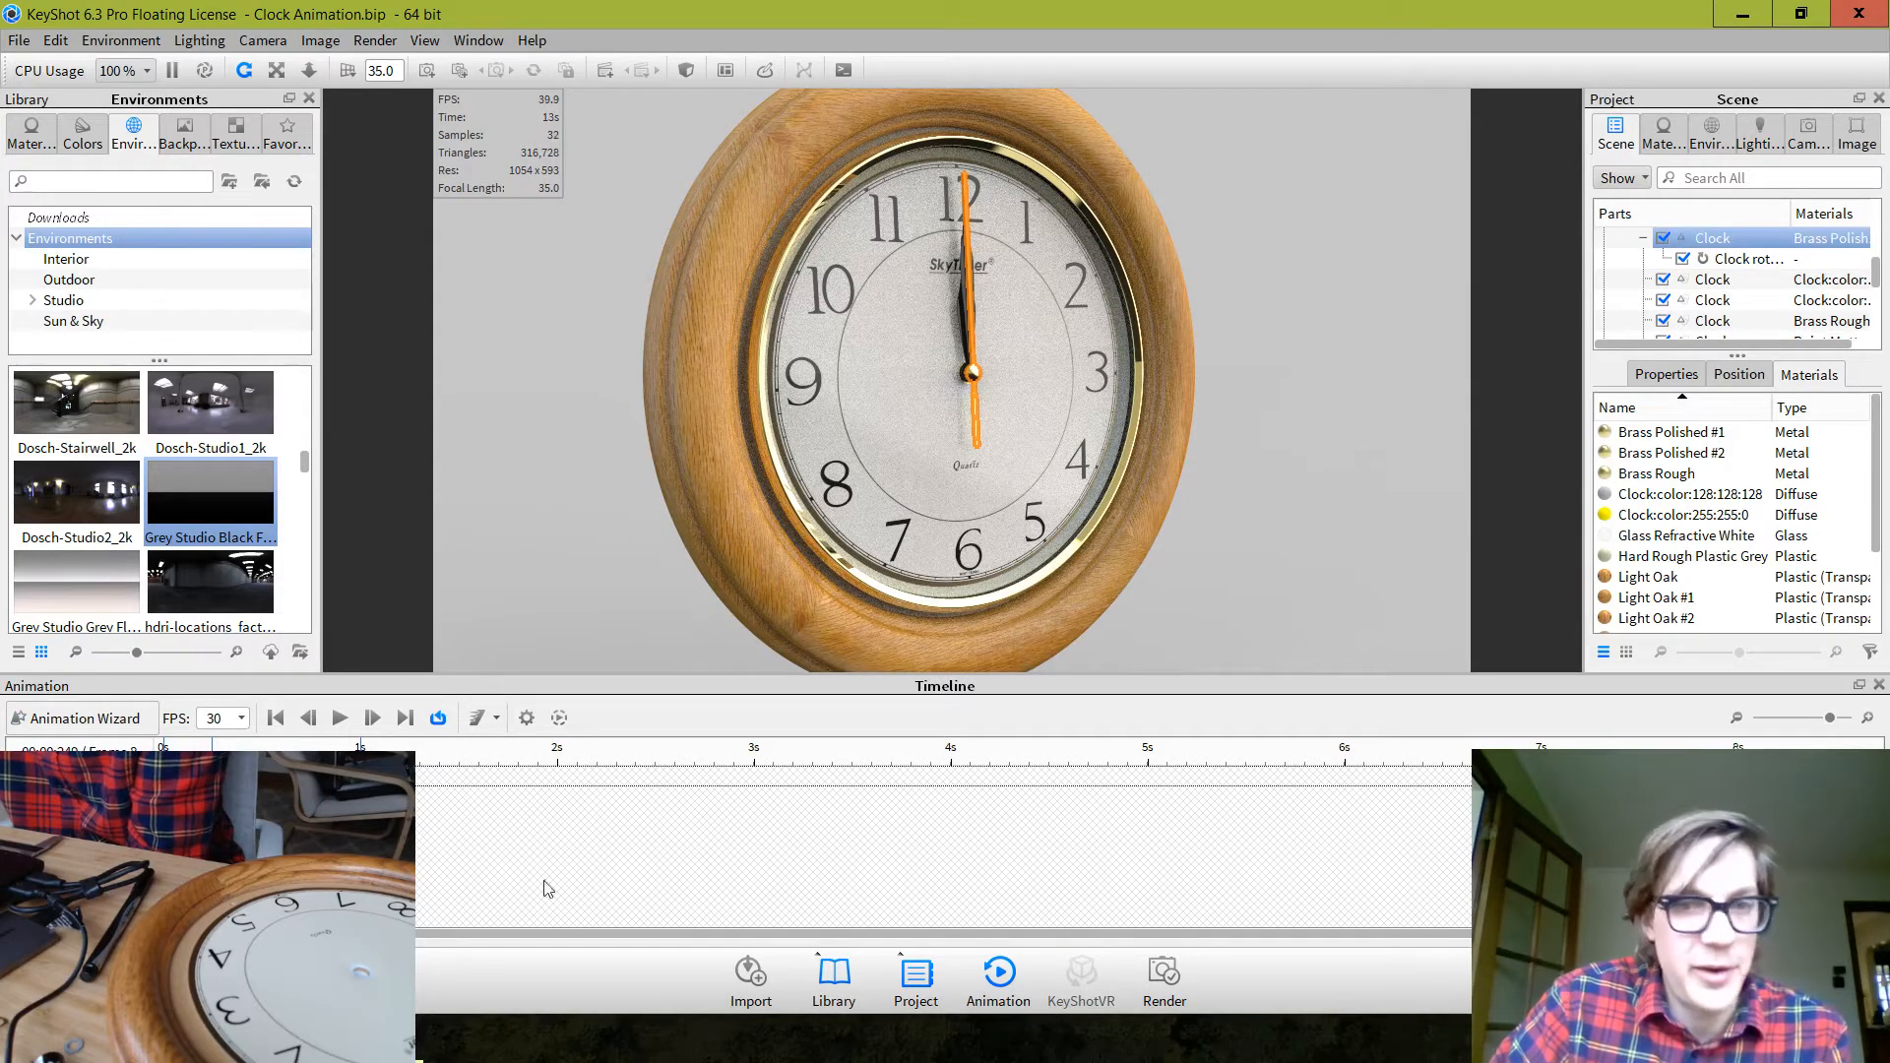
click(494, 598)
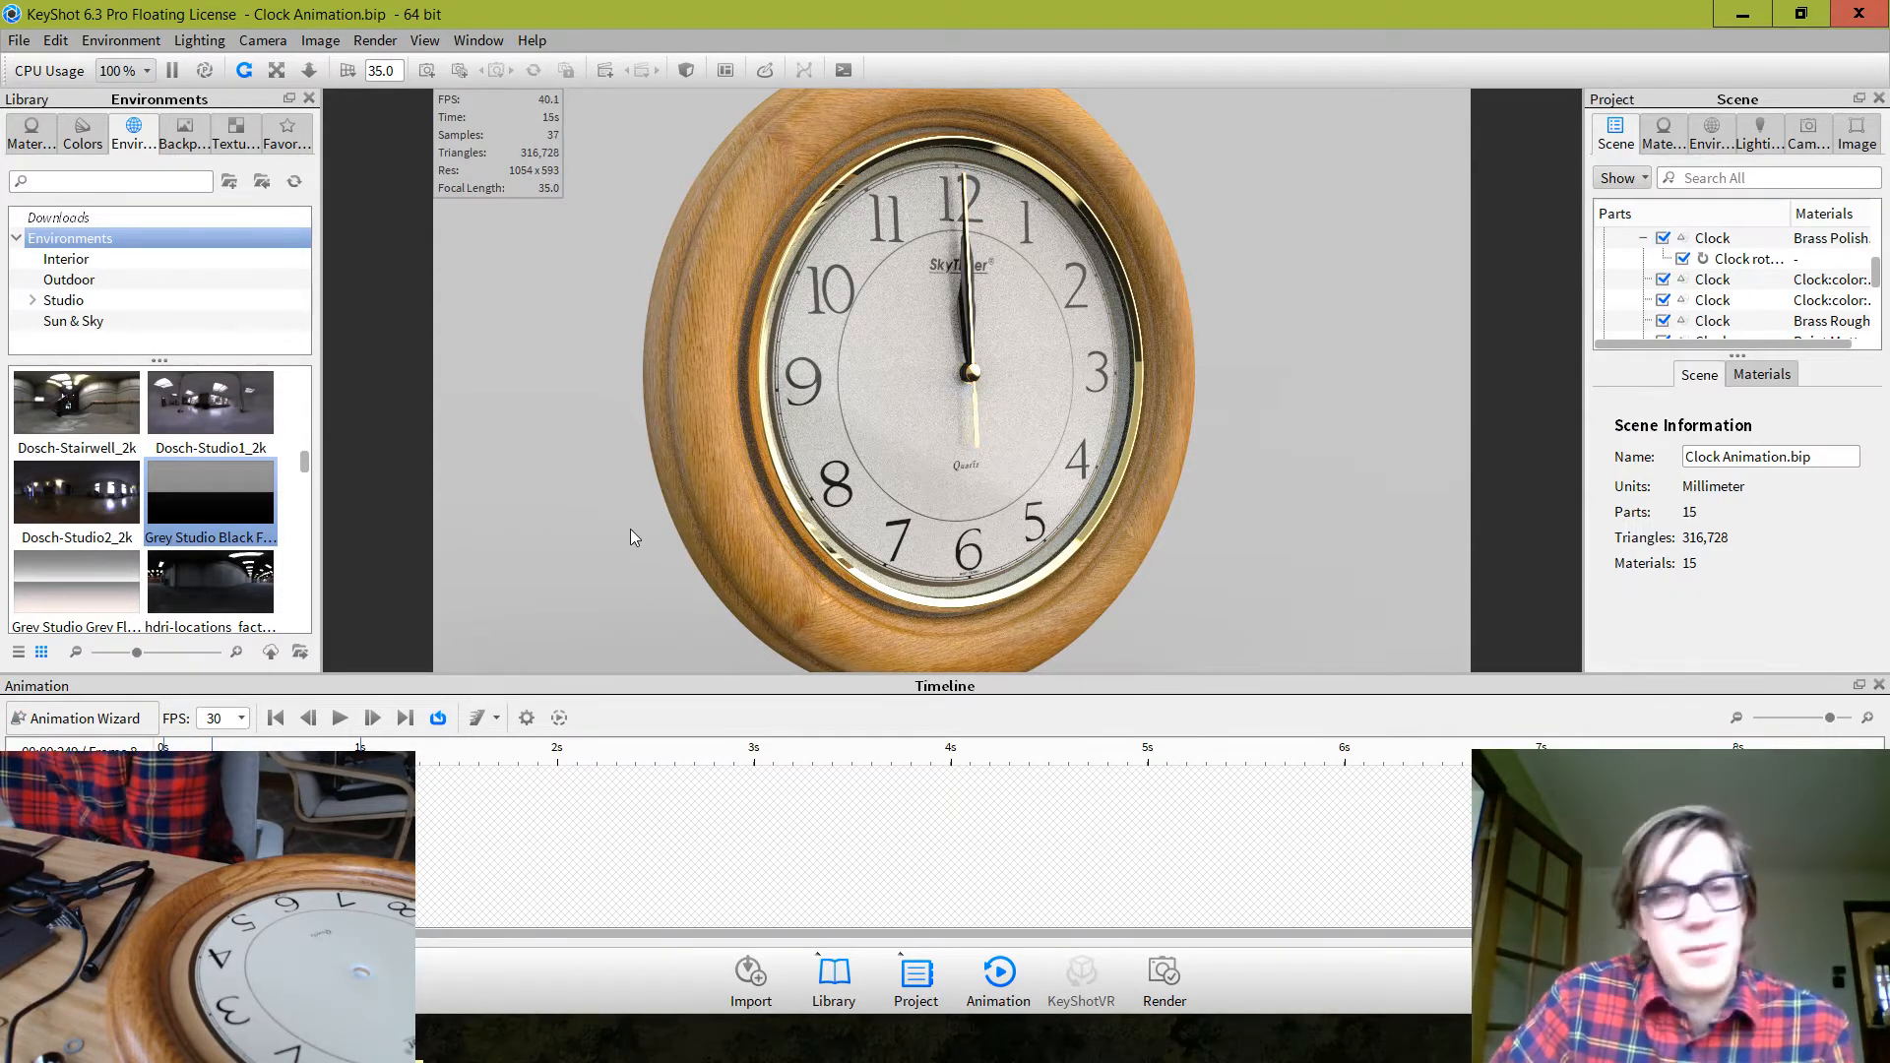
click(537, 775)
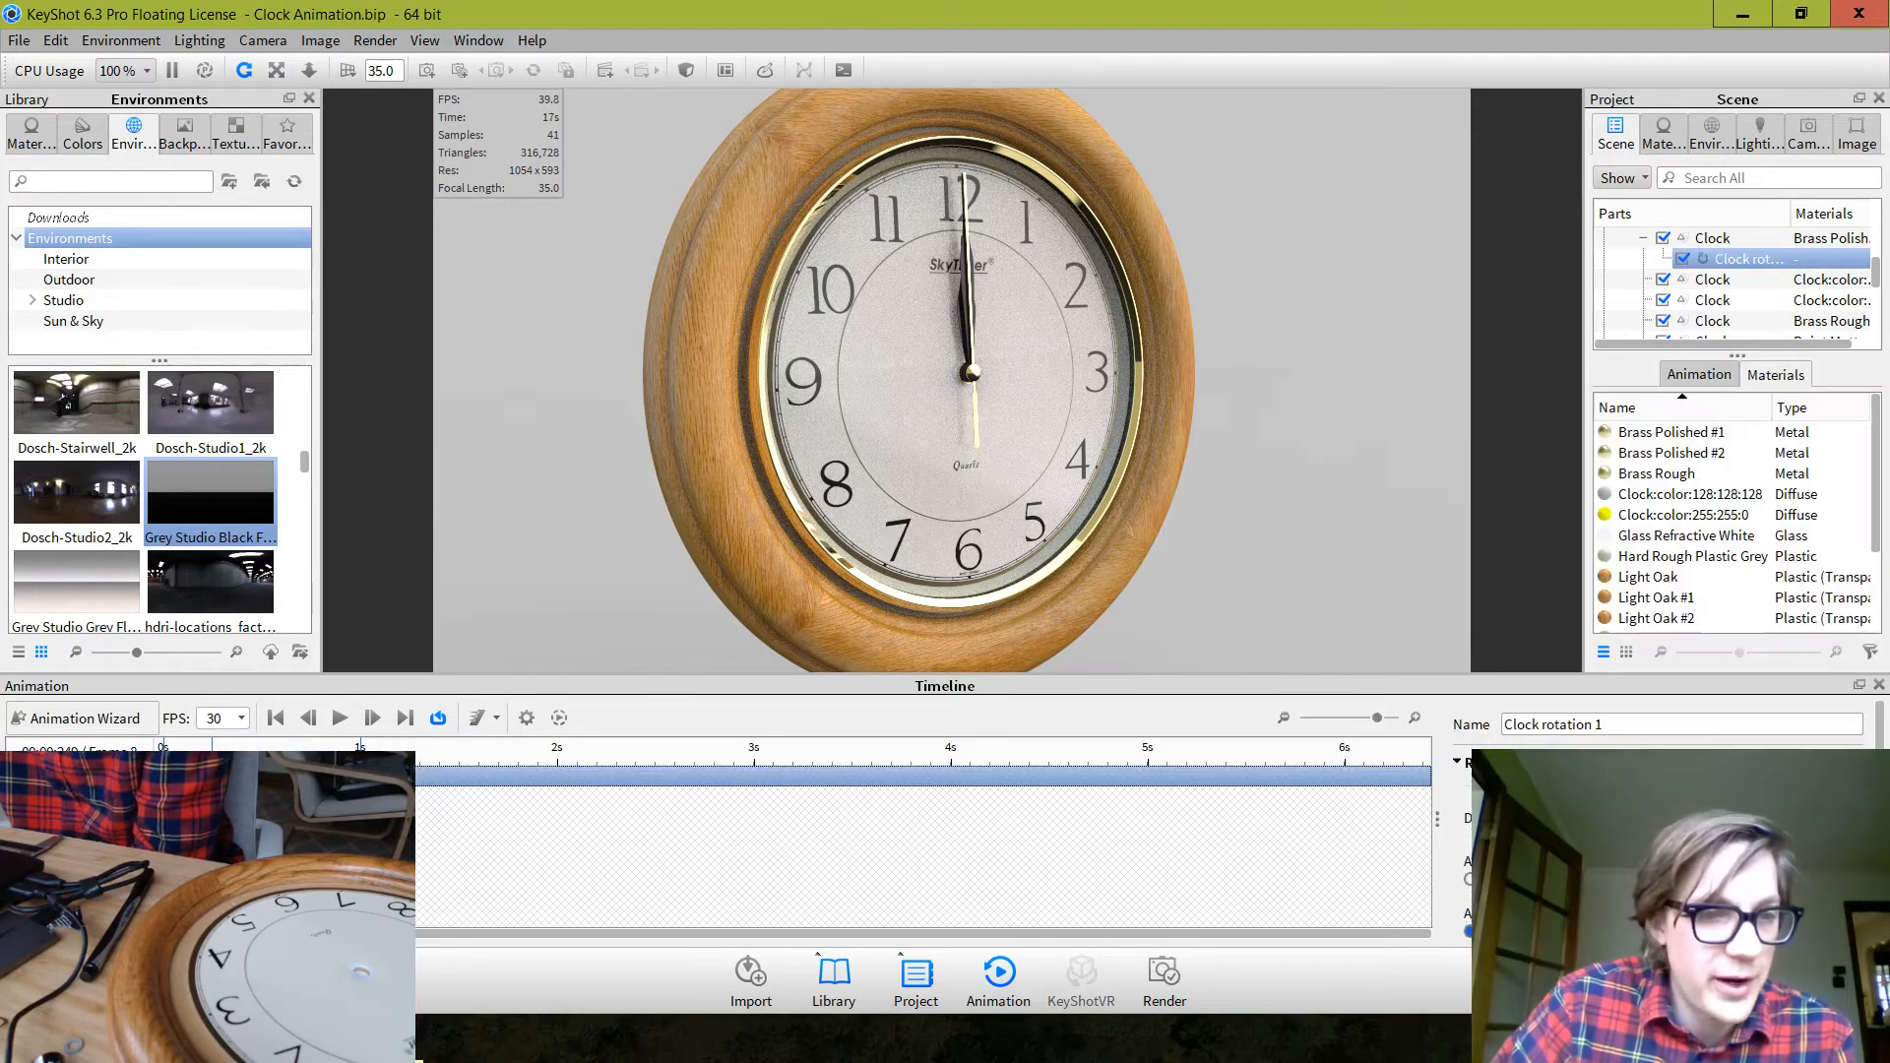
key(ctrl+d)
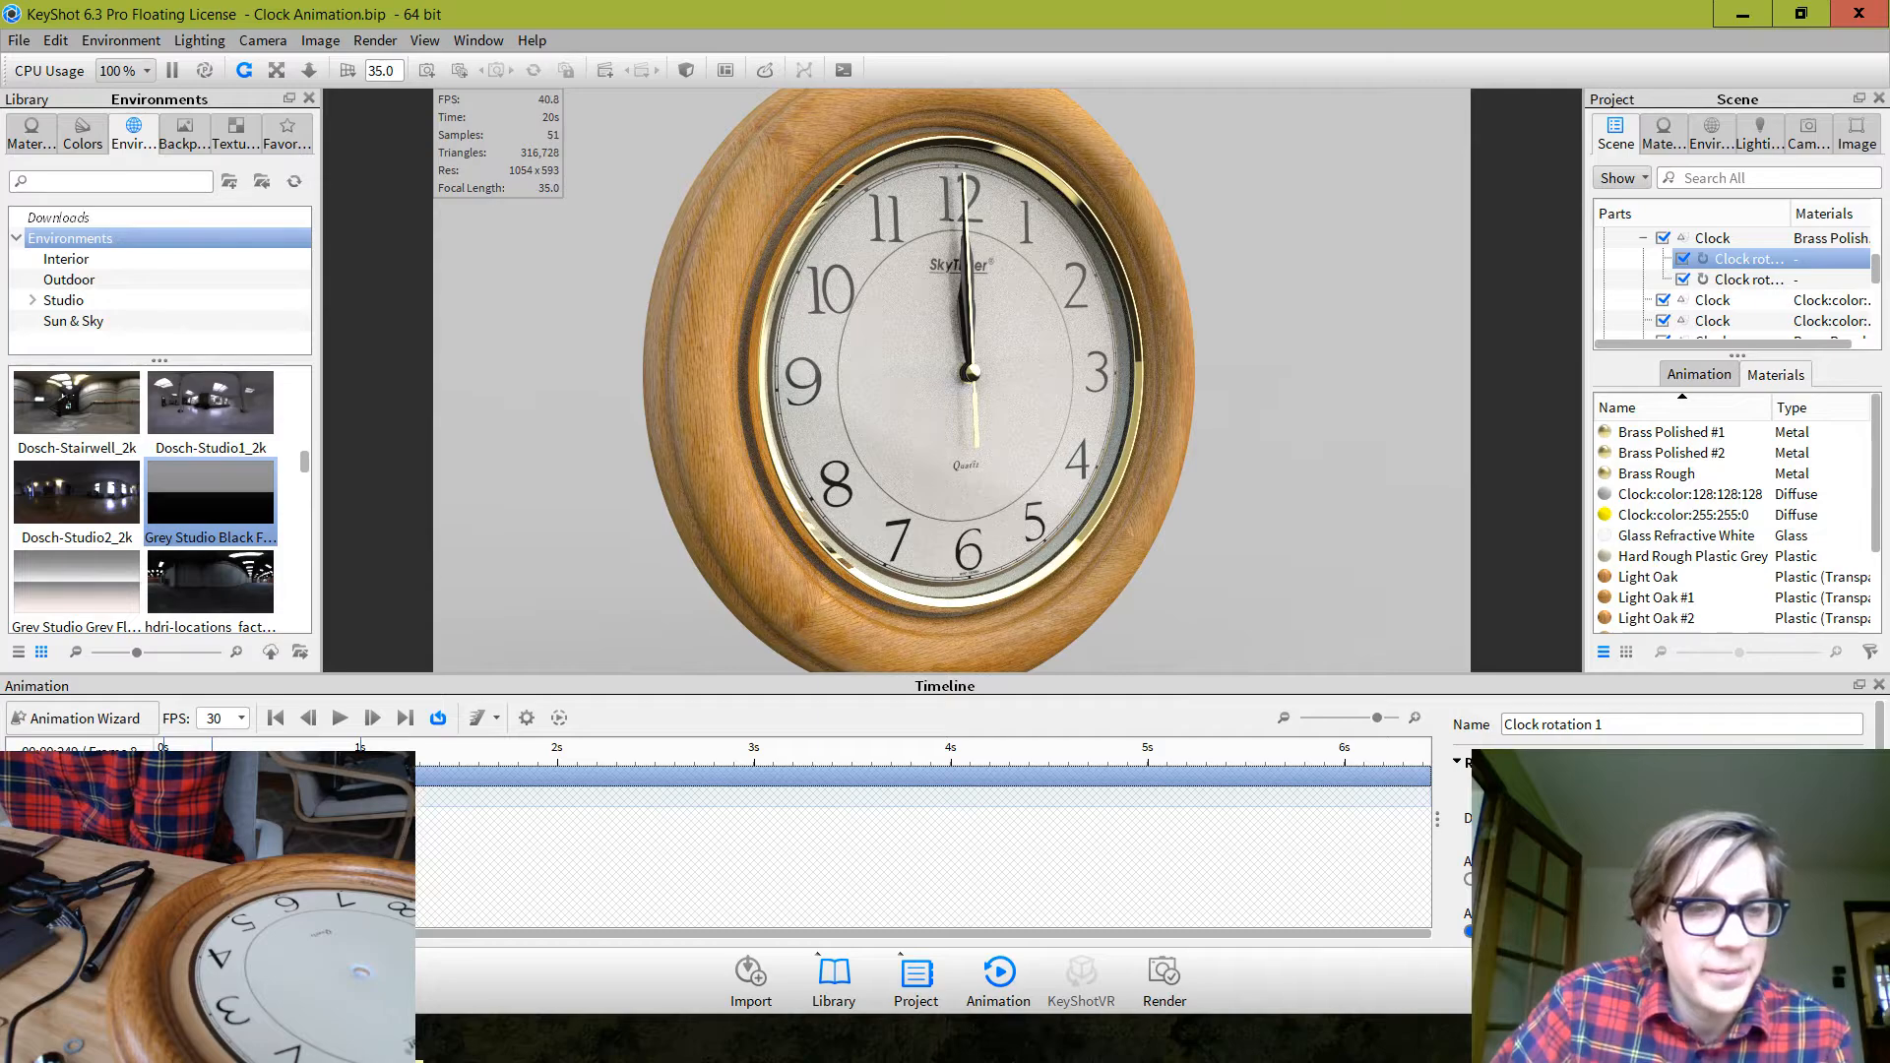
Adjust the duplicated rotation clip around the 1 second mark on the timeline
click(537, 796)
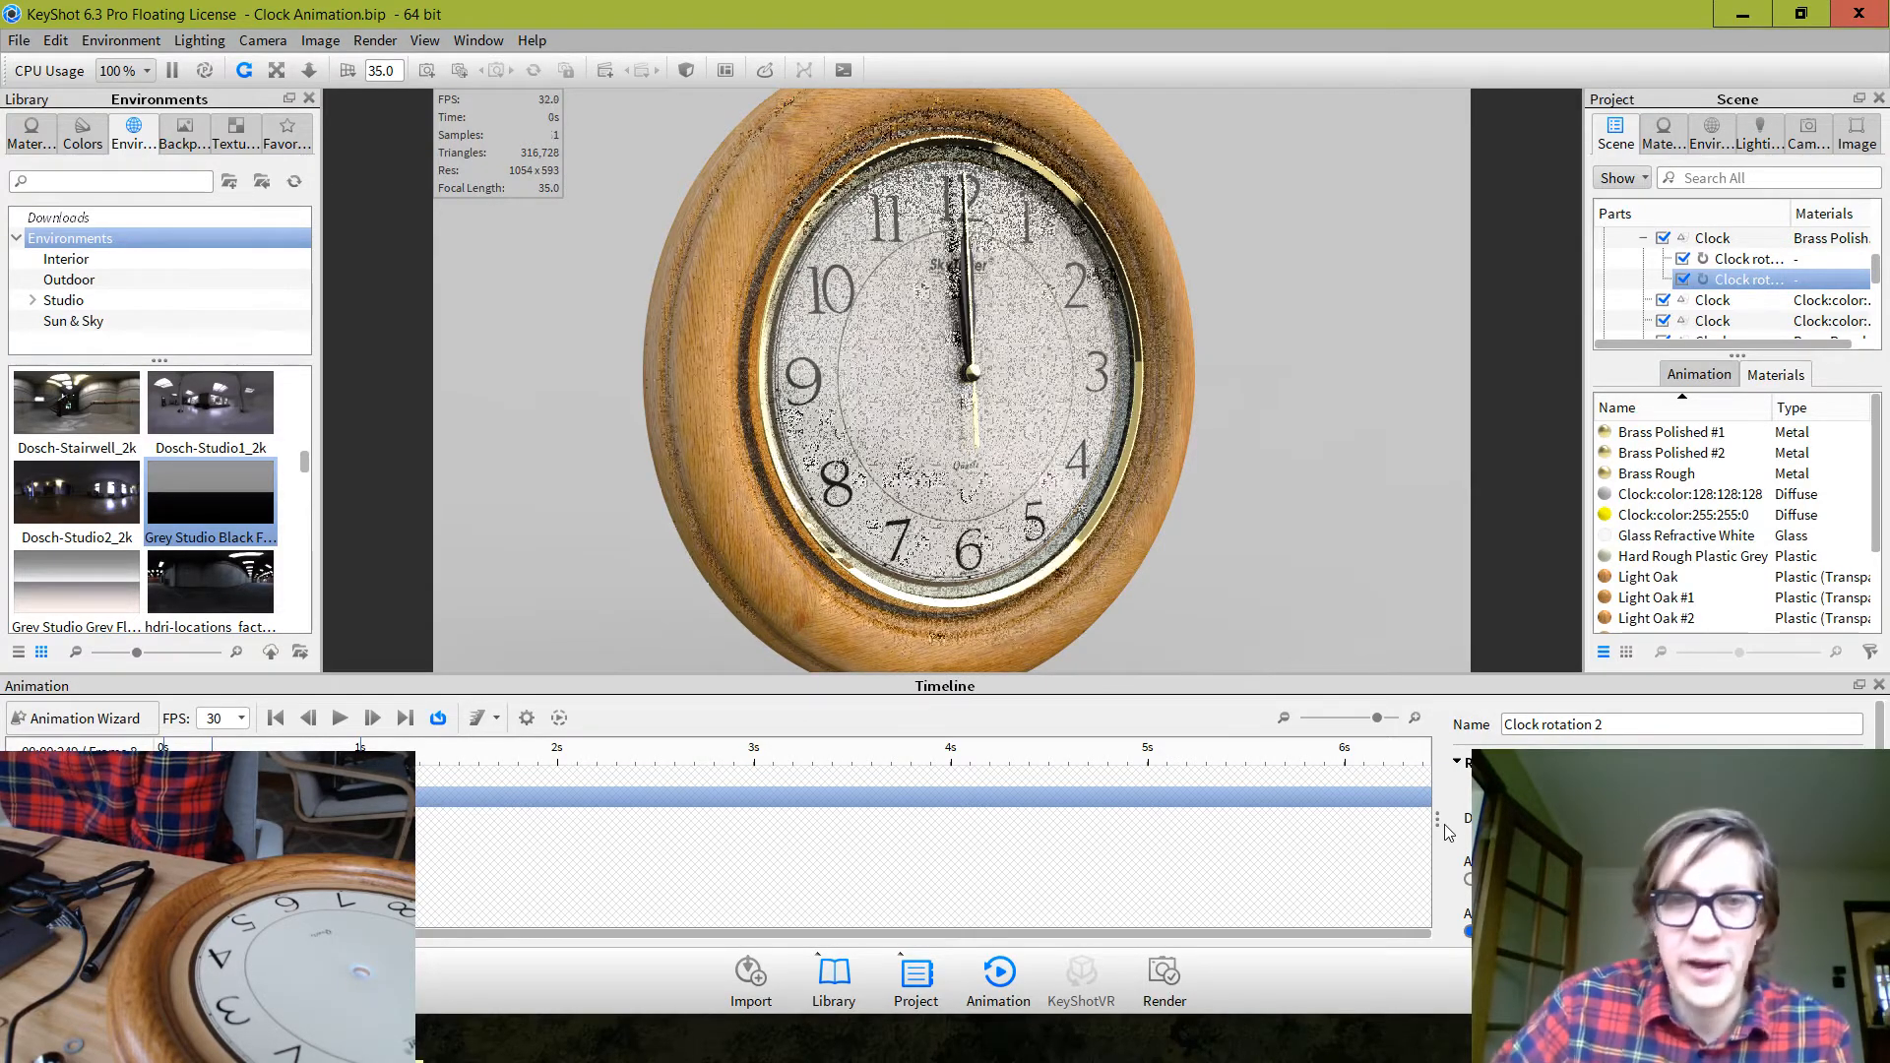
click(601, 924)
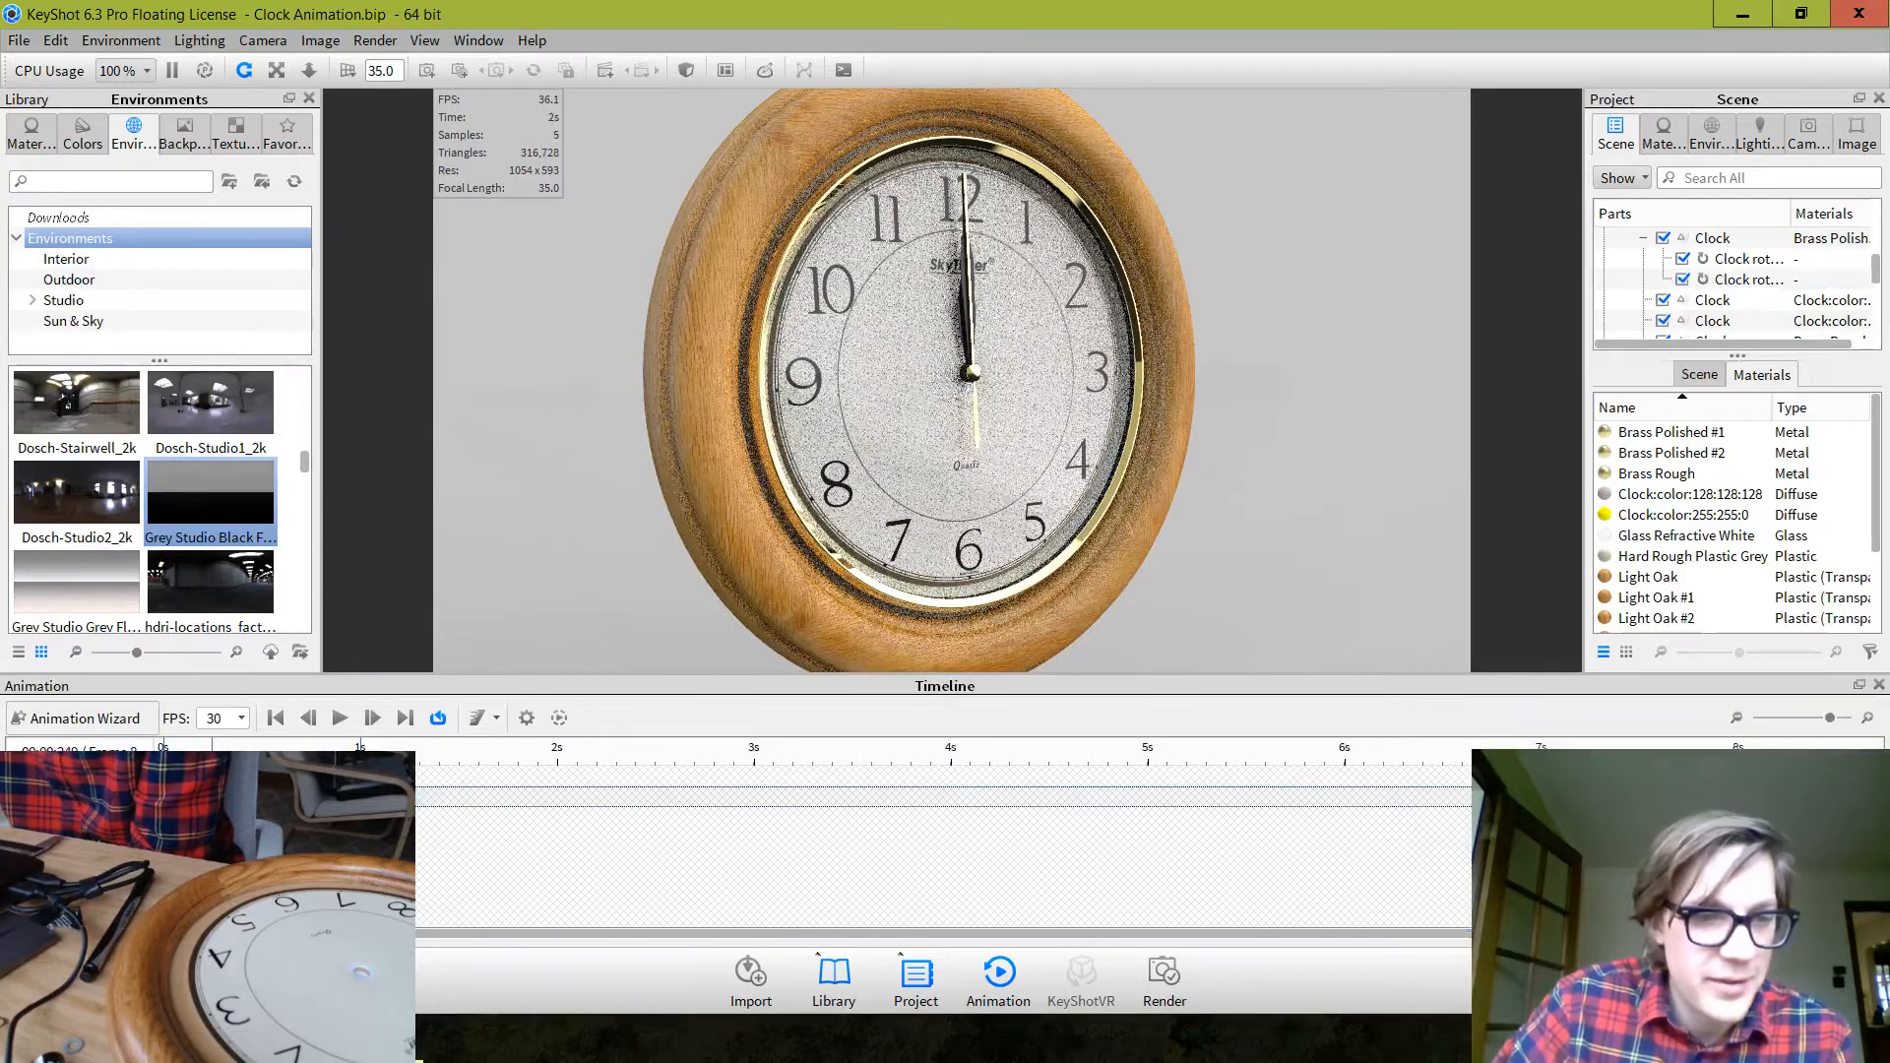
drag(352, 796, 366, 797)
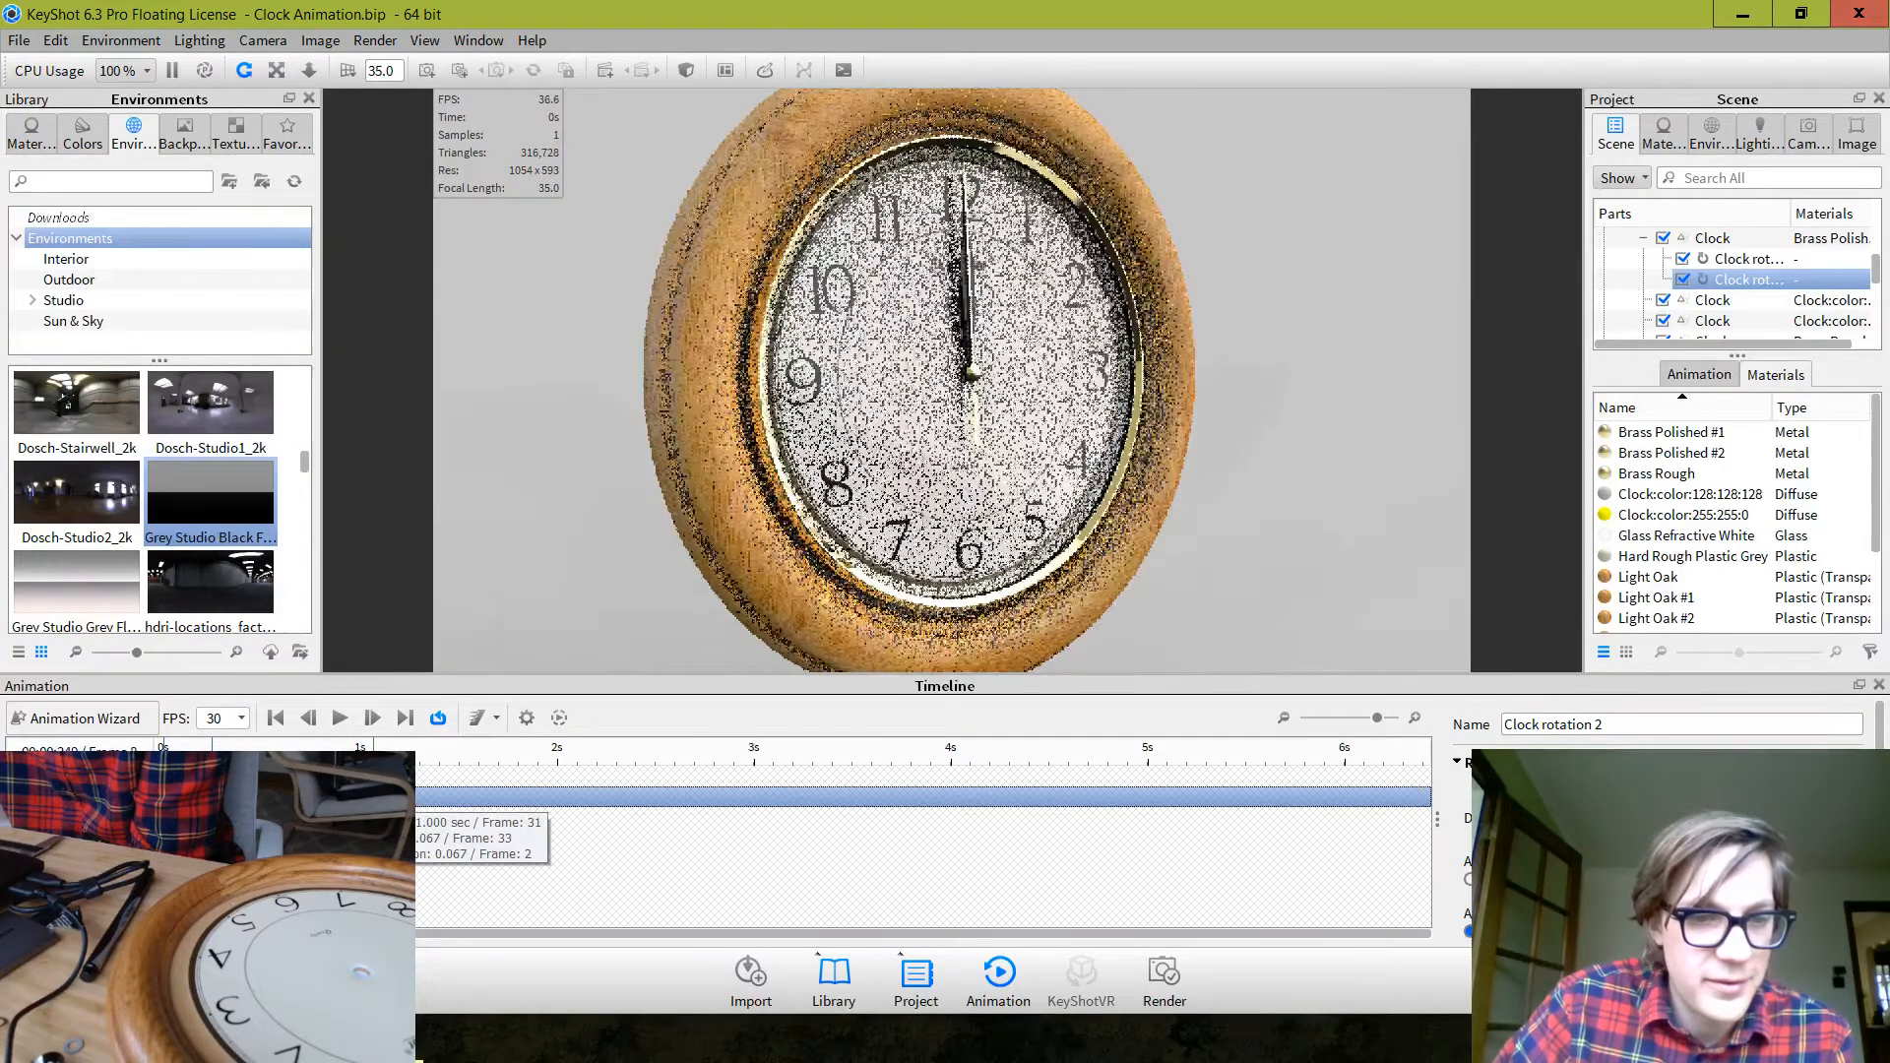
drag(373, 797, 366, 796)
click(366, 768)
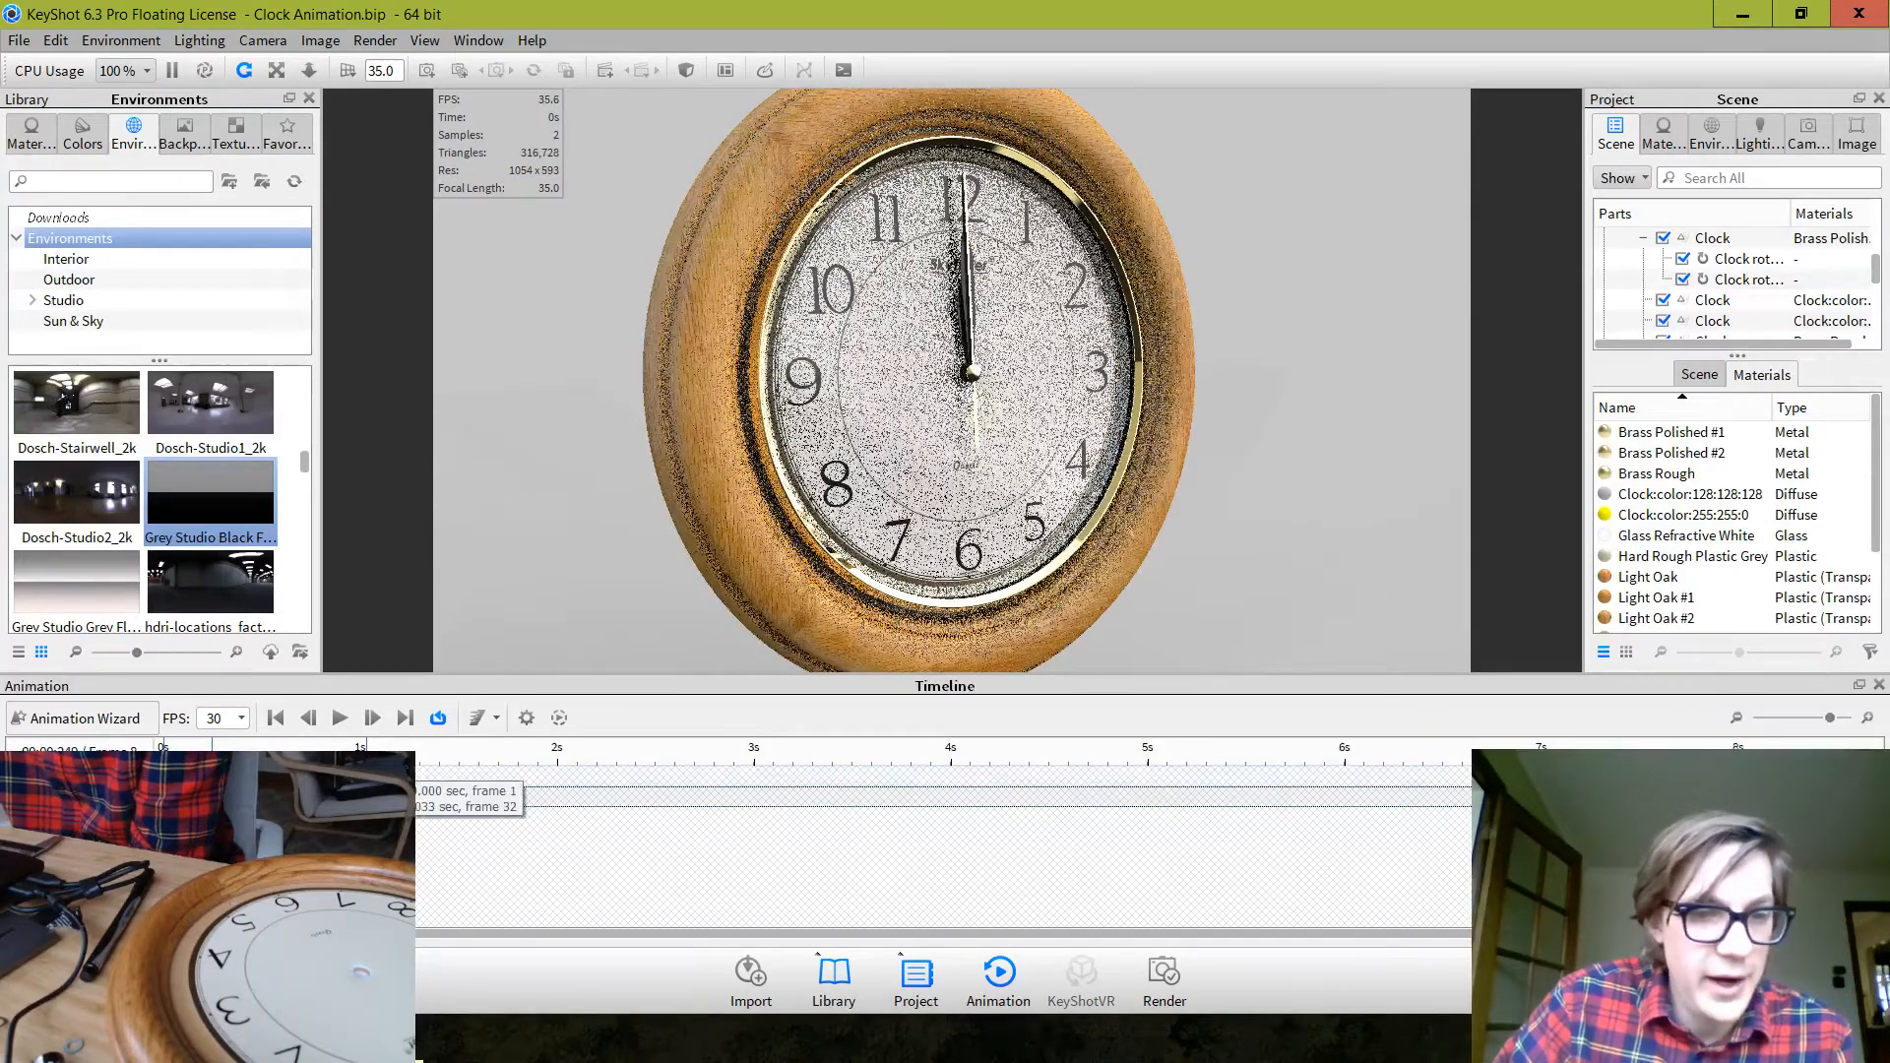
Play the animation from the start with the clock's 12 in close view to check the second hand's ticks
scroll(1037, 329, up, 10)
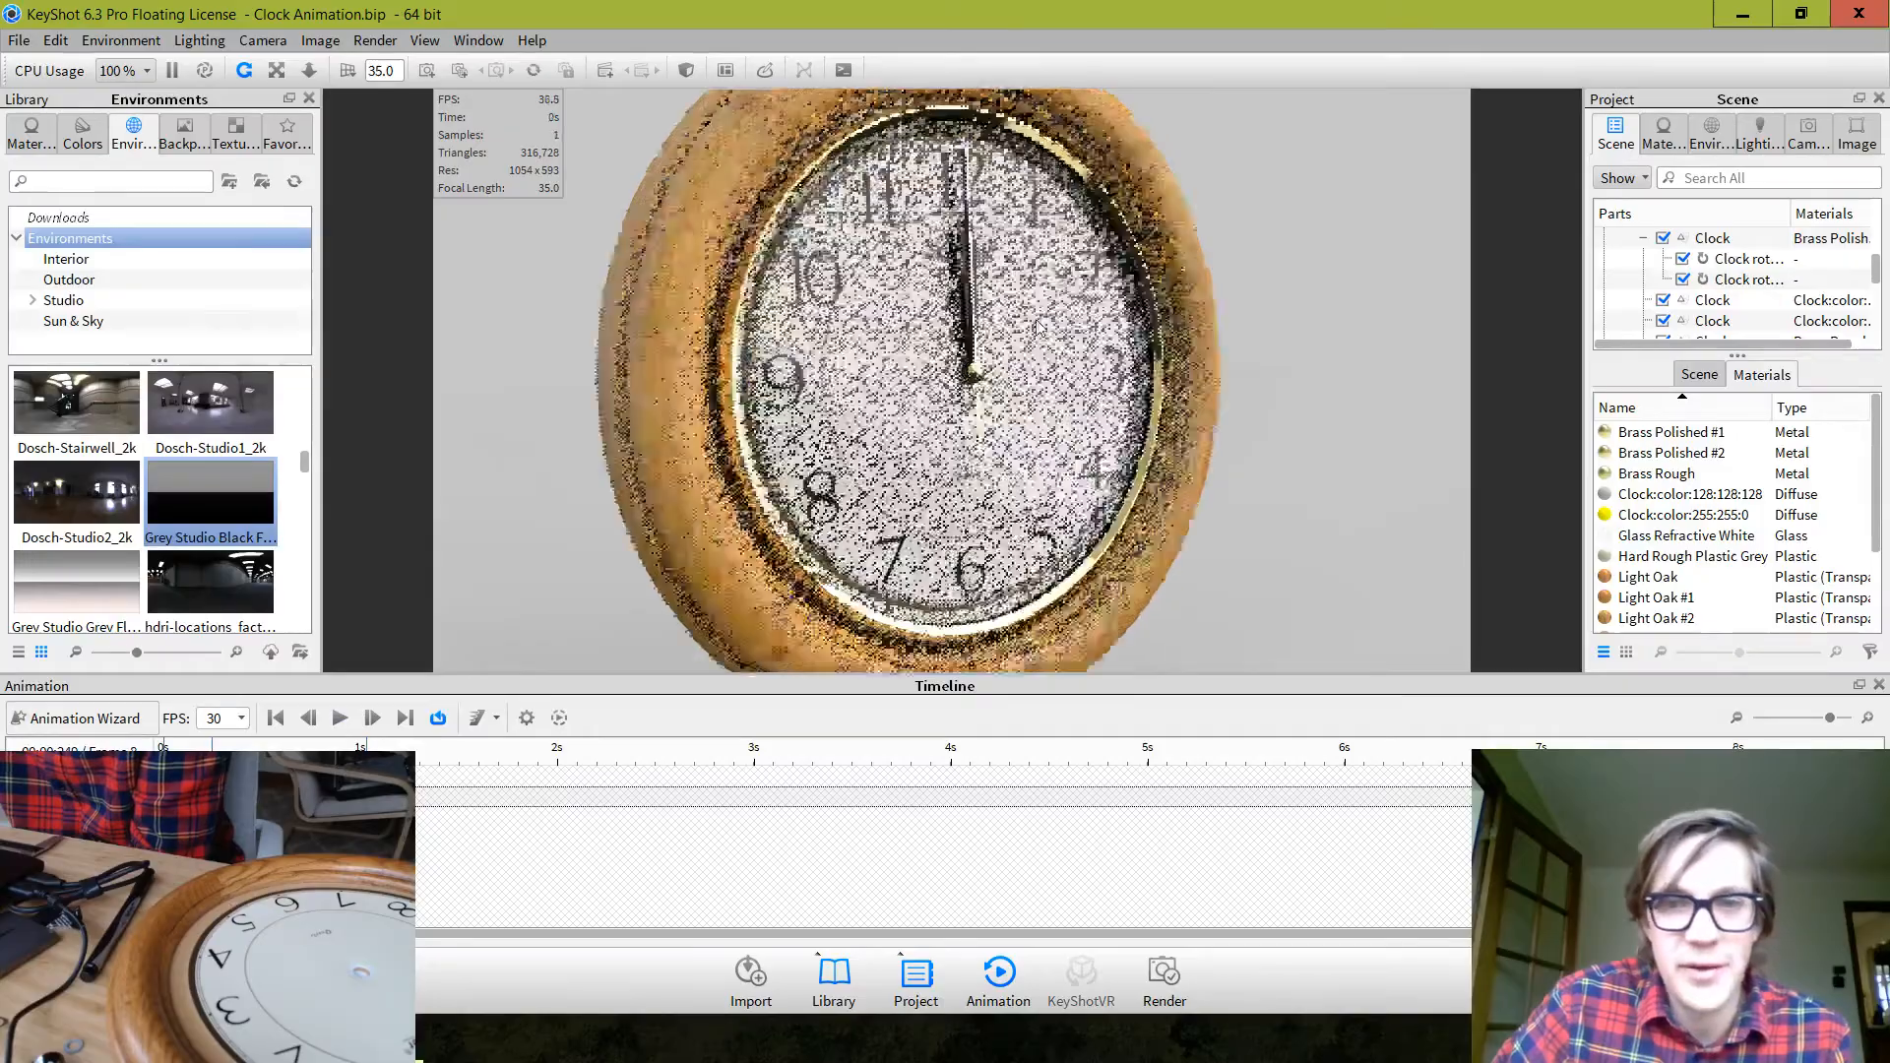
scroll(1102, 285, down, 8)
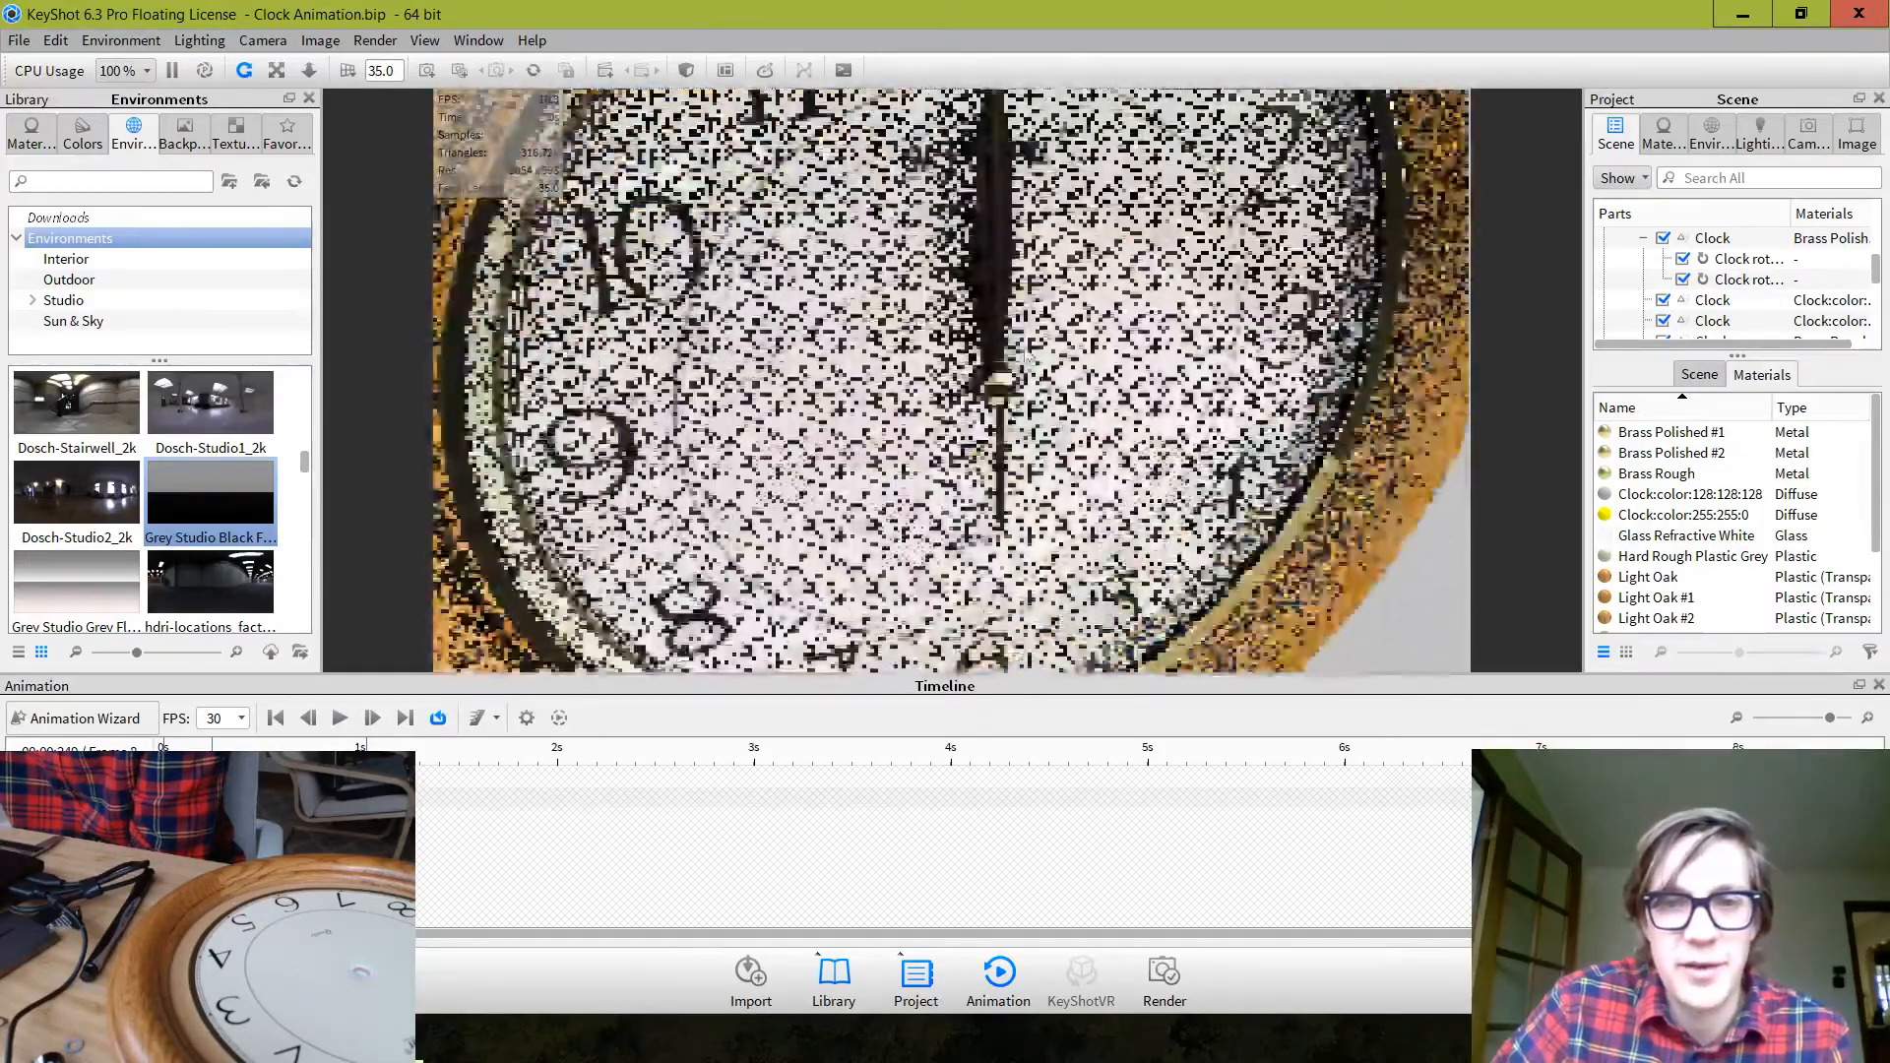
middle_drag(985, 300, 859, 553)
click(276, 719)
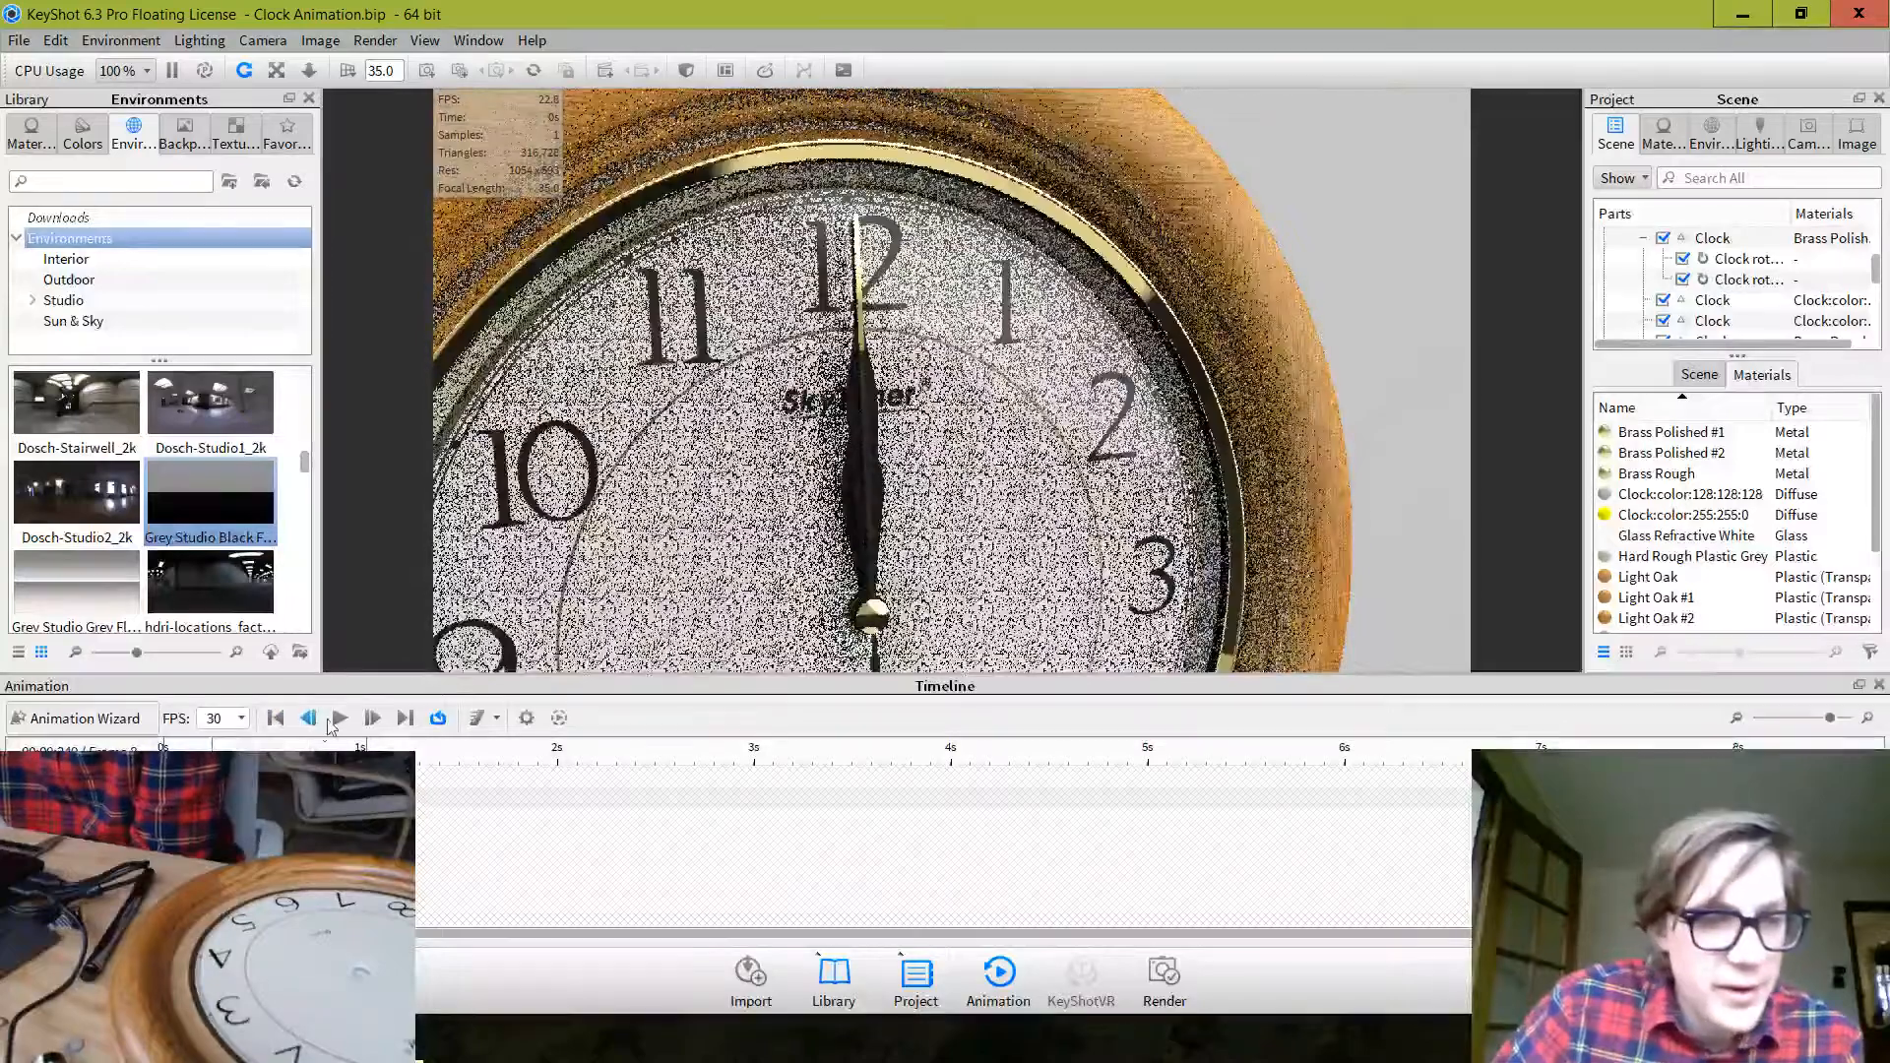
click(338, 719)
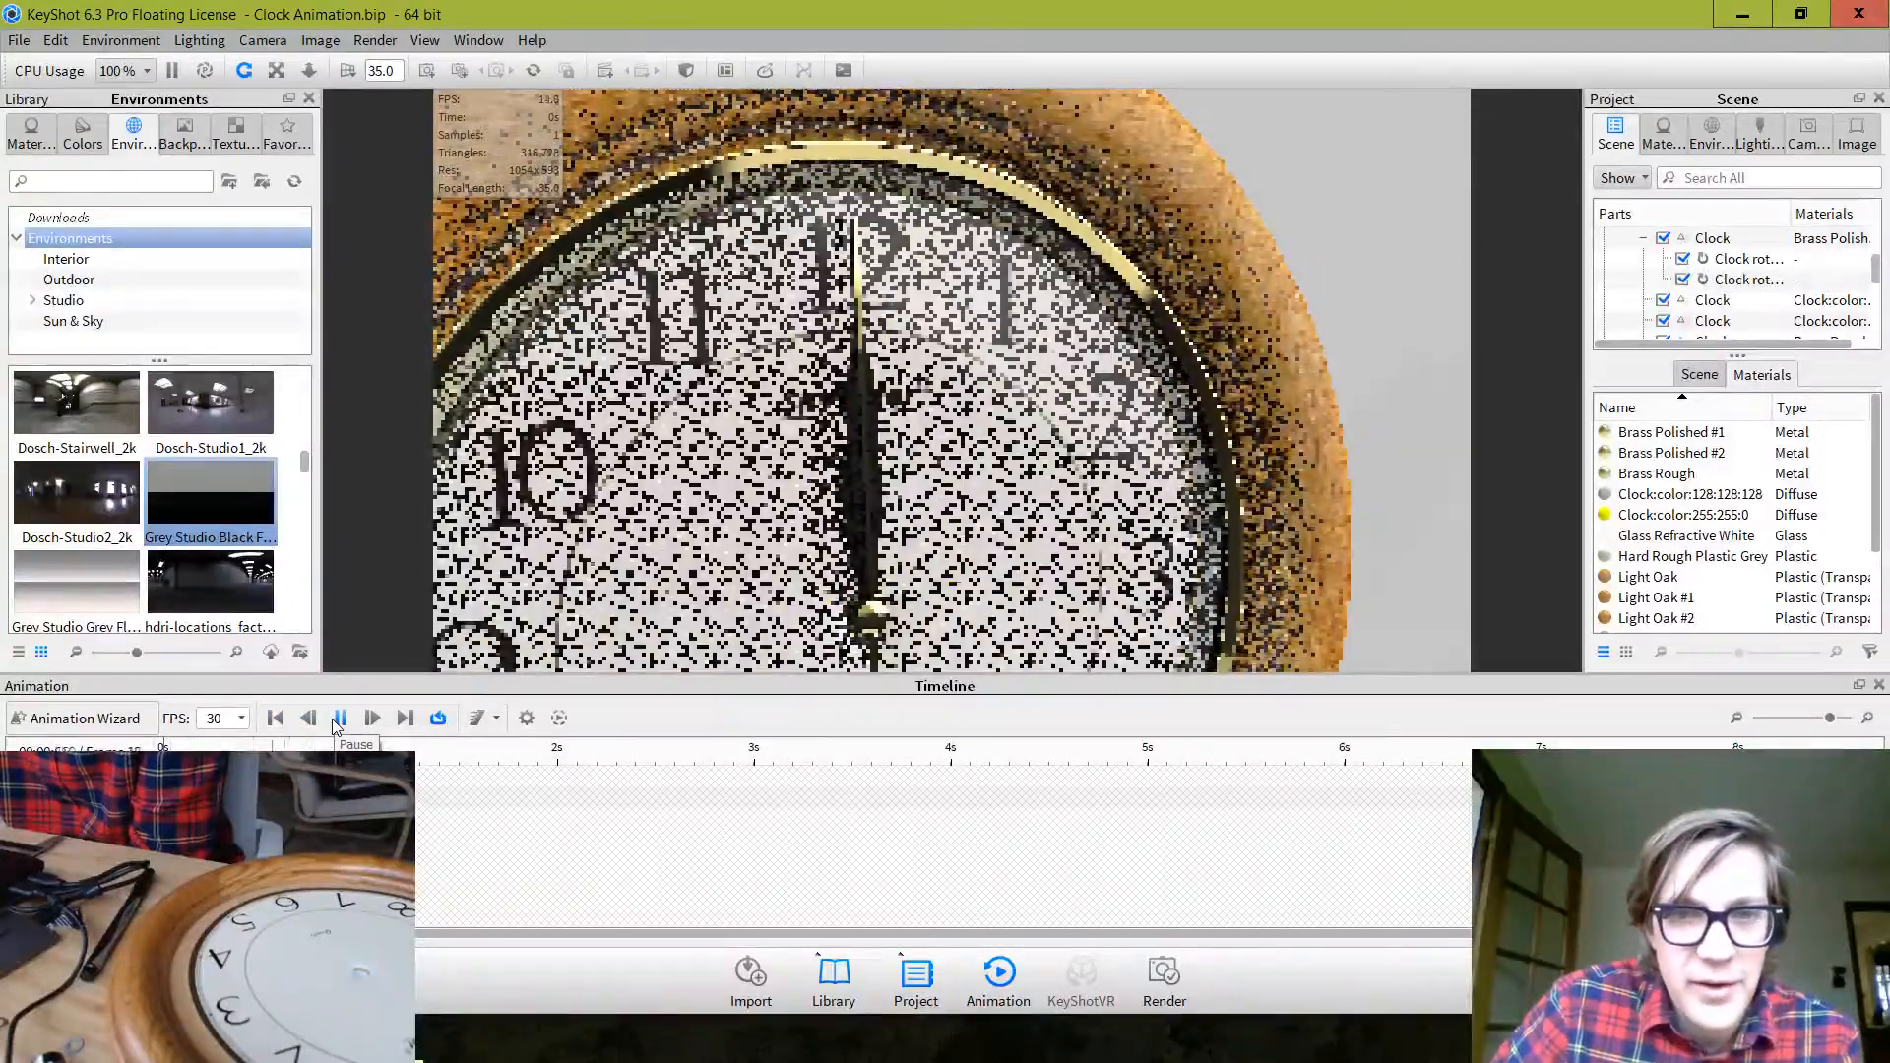
click(339, 718)
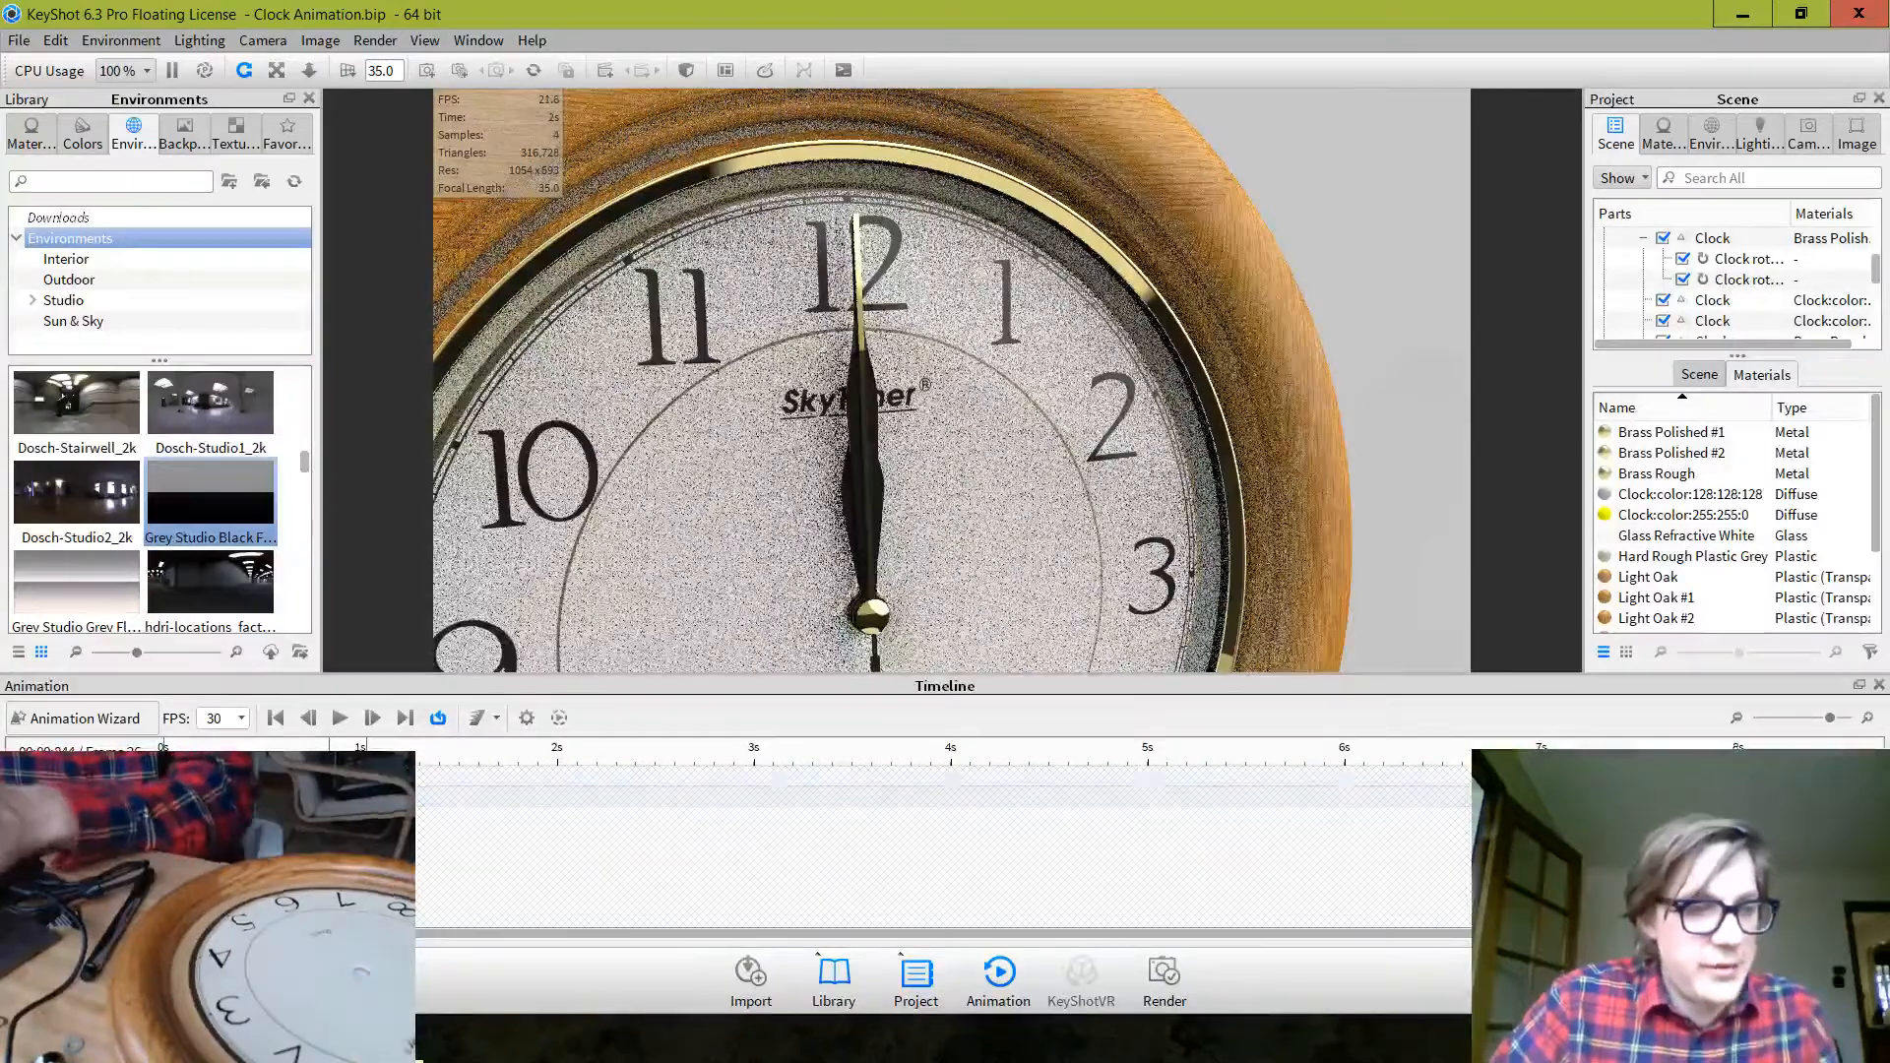
Group the two rotation animations in a folder named Second Hand and duplicate the folder
click(1749, 259)
shift+click(1748, 279)
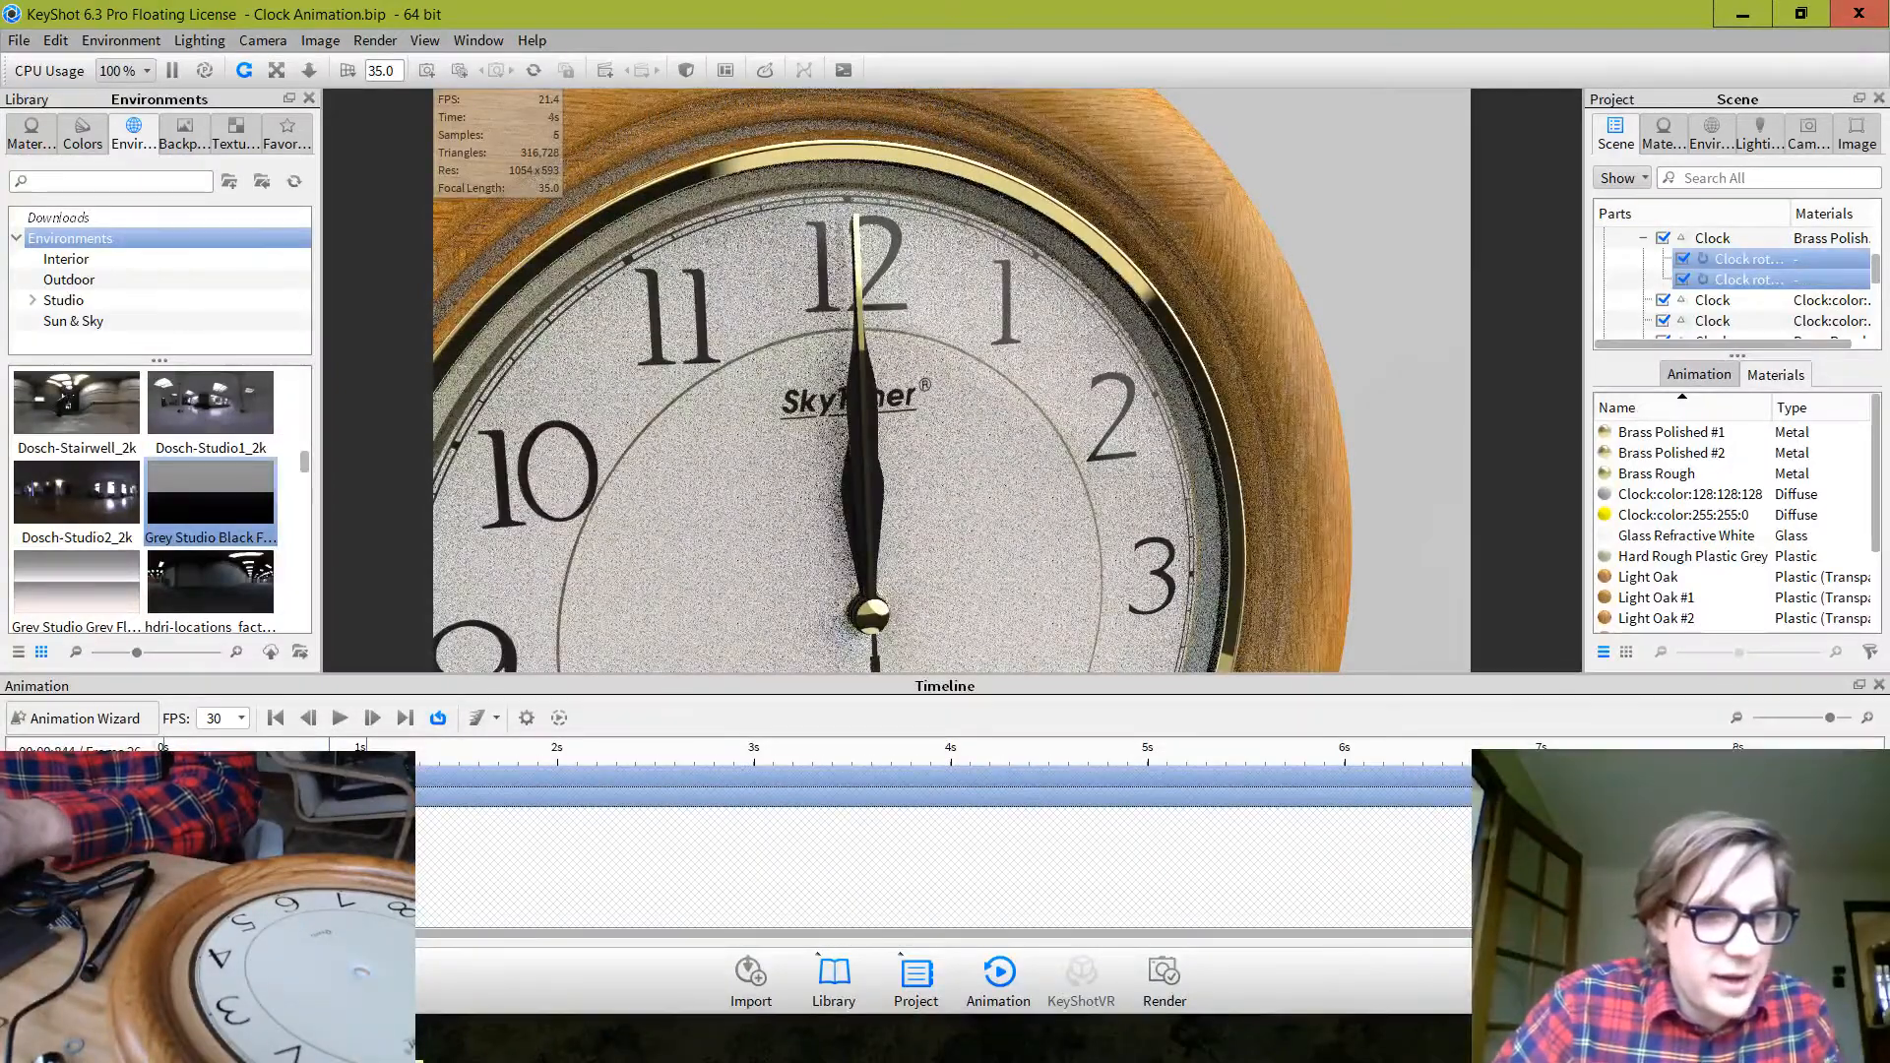
key(ctrl+g)
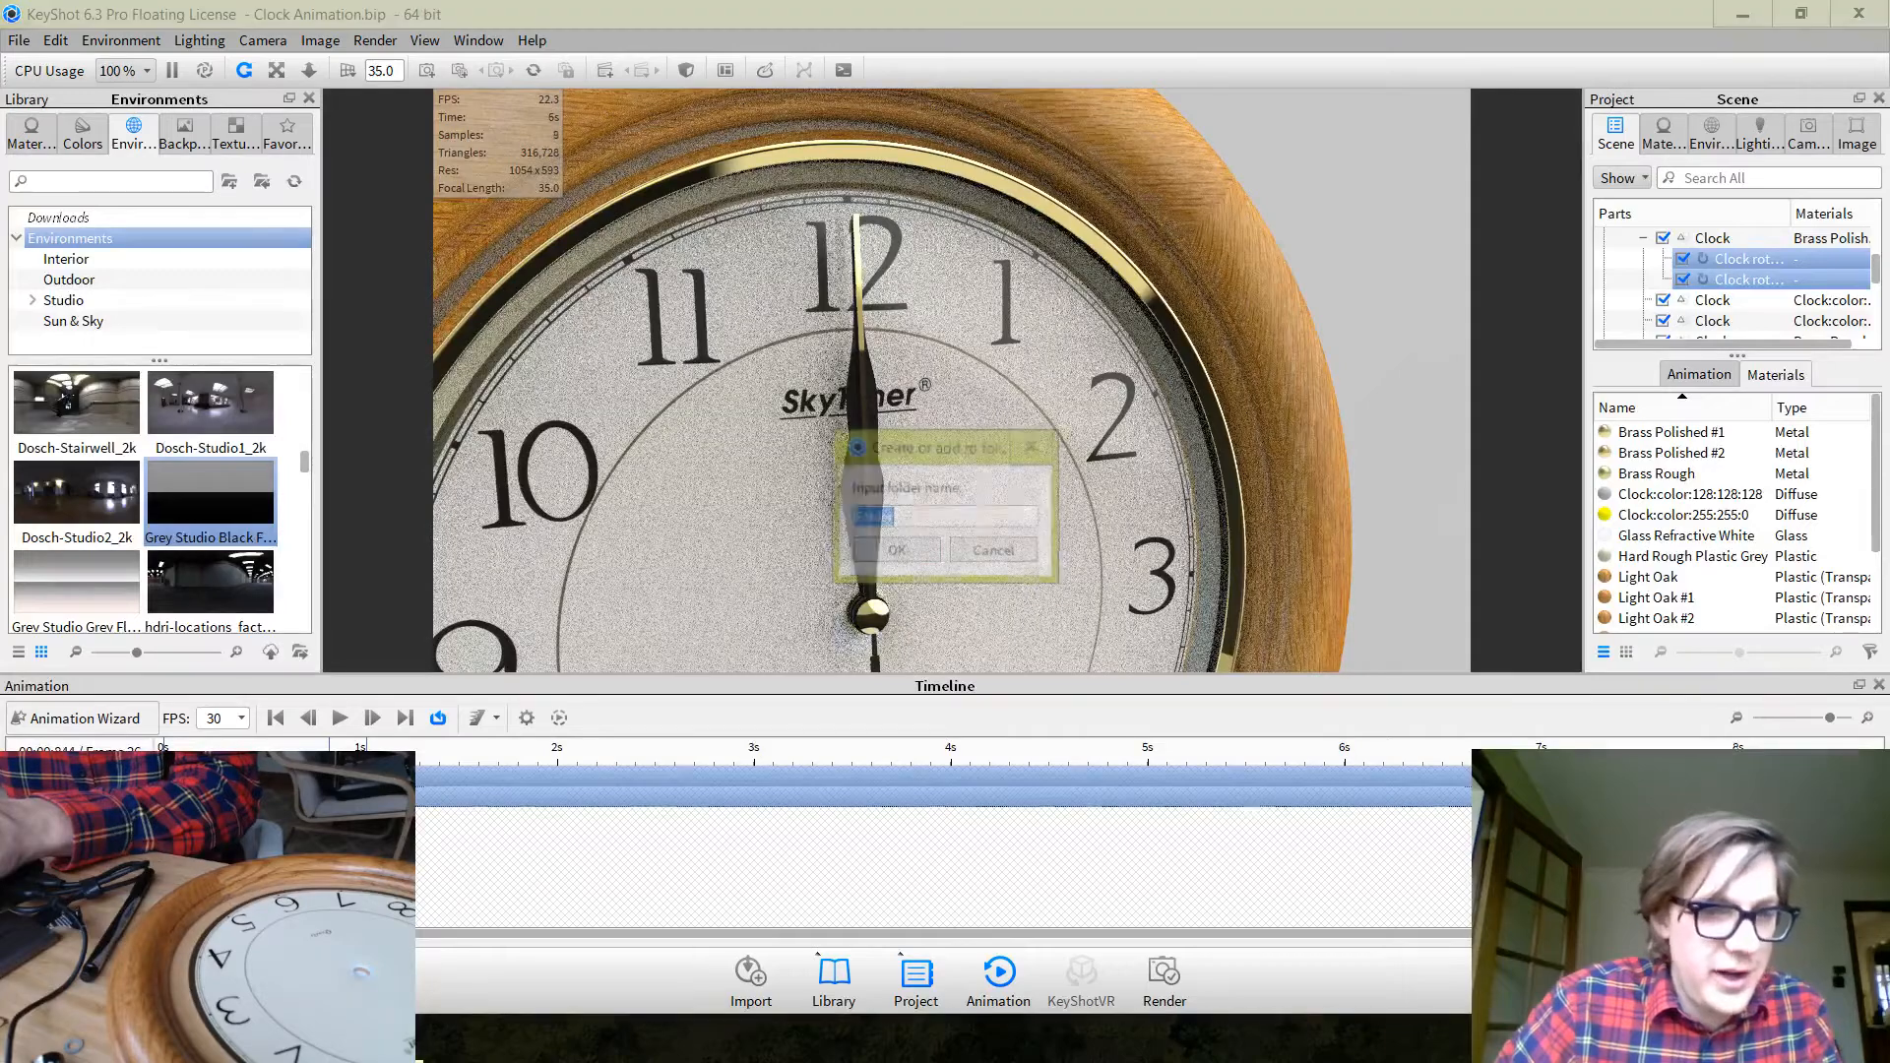
text(Second Hand)
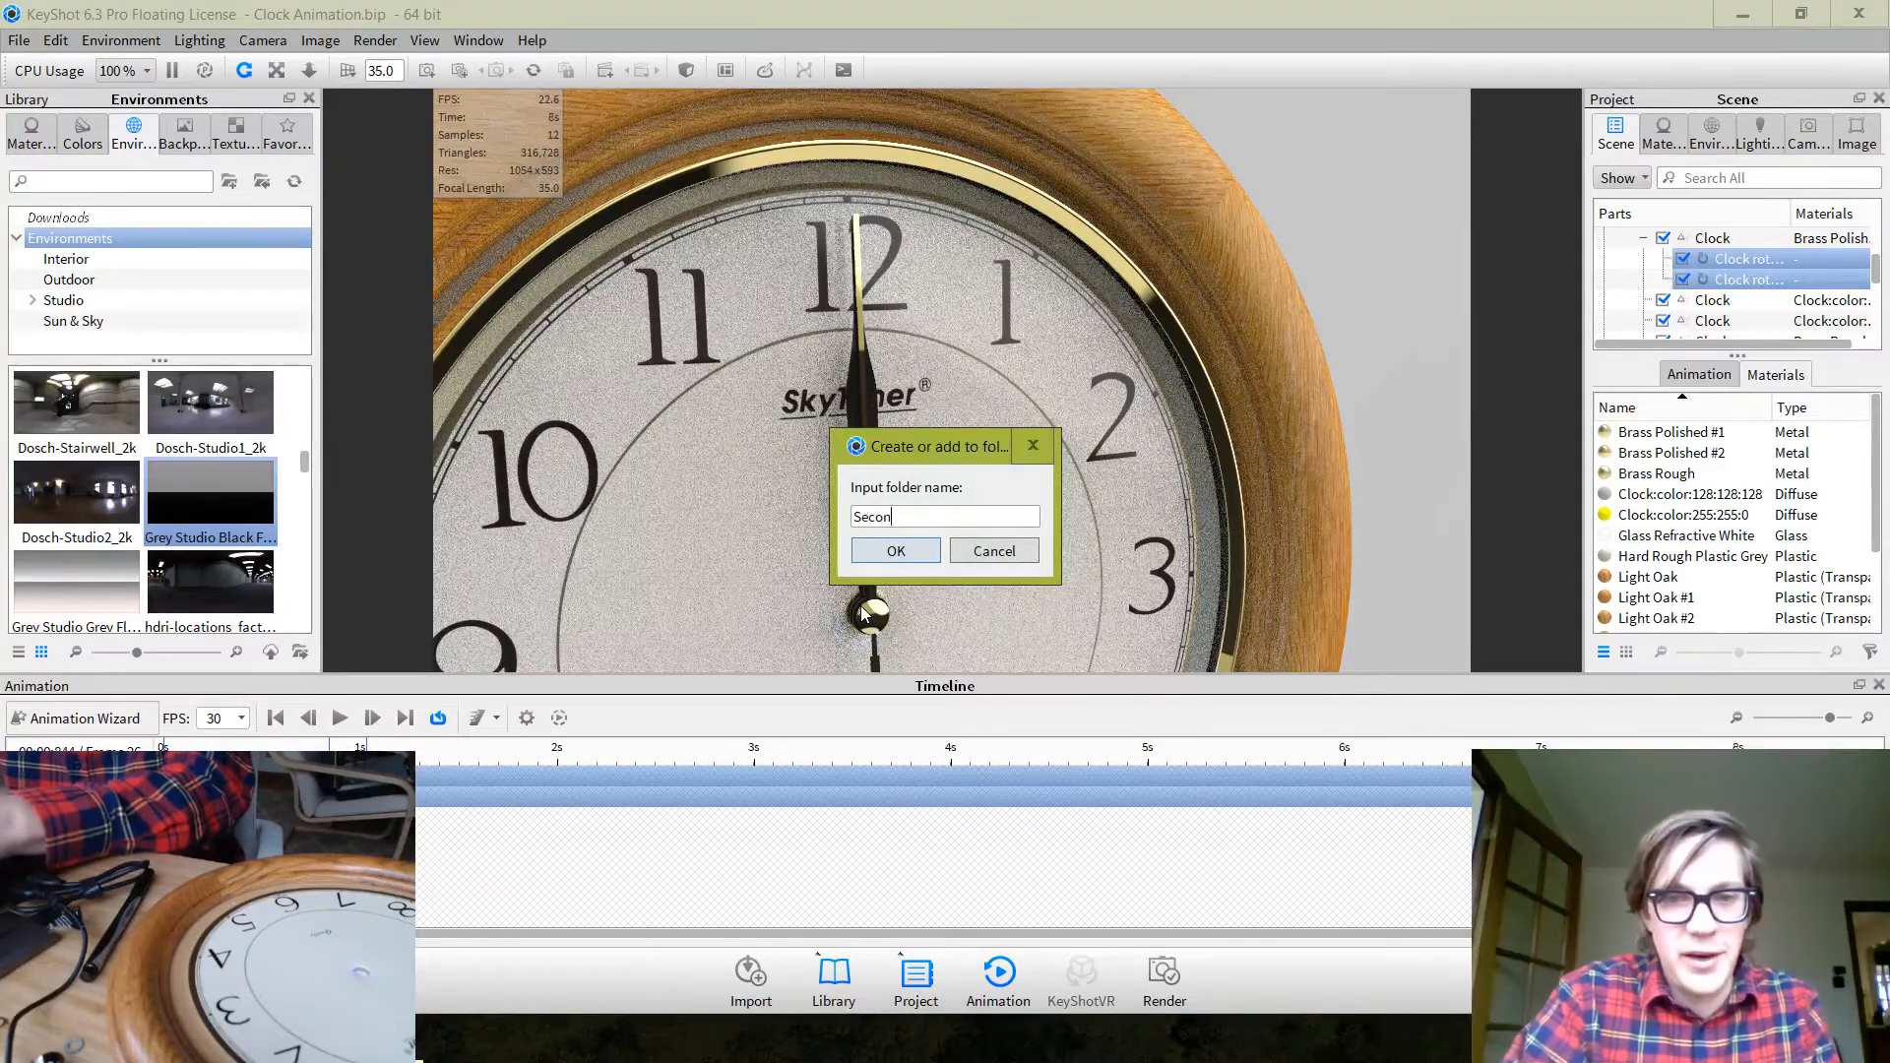
key(Return)
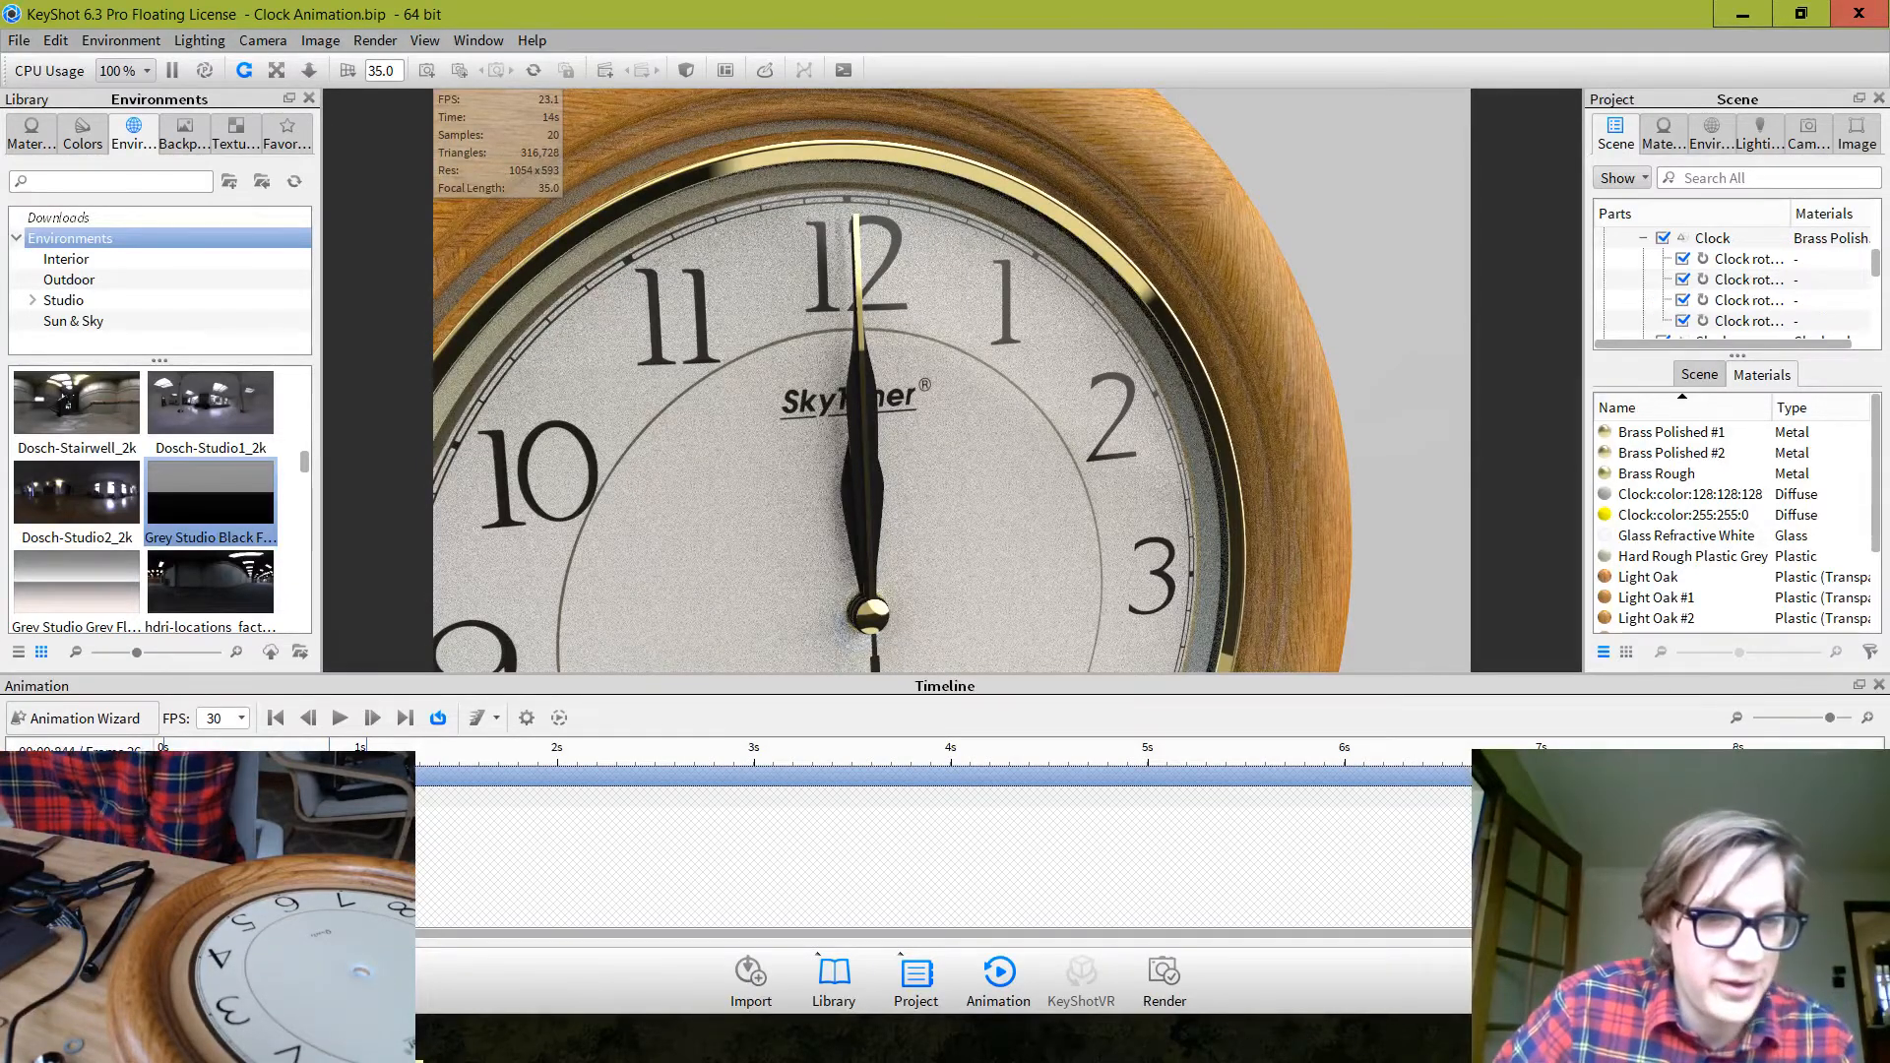
Move the duplicated Second Hand folder's clip to start at 1.933 sec on the timeline and play the animation
drag(357, 796, 553, 795)
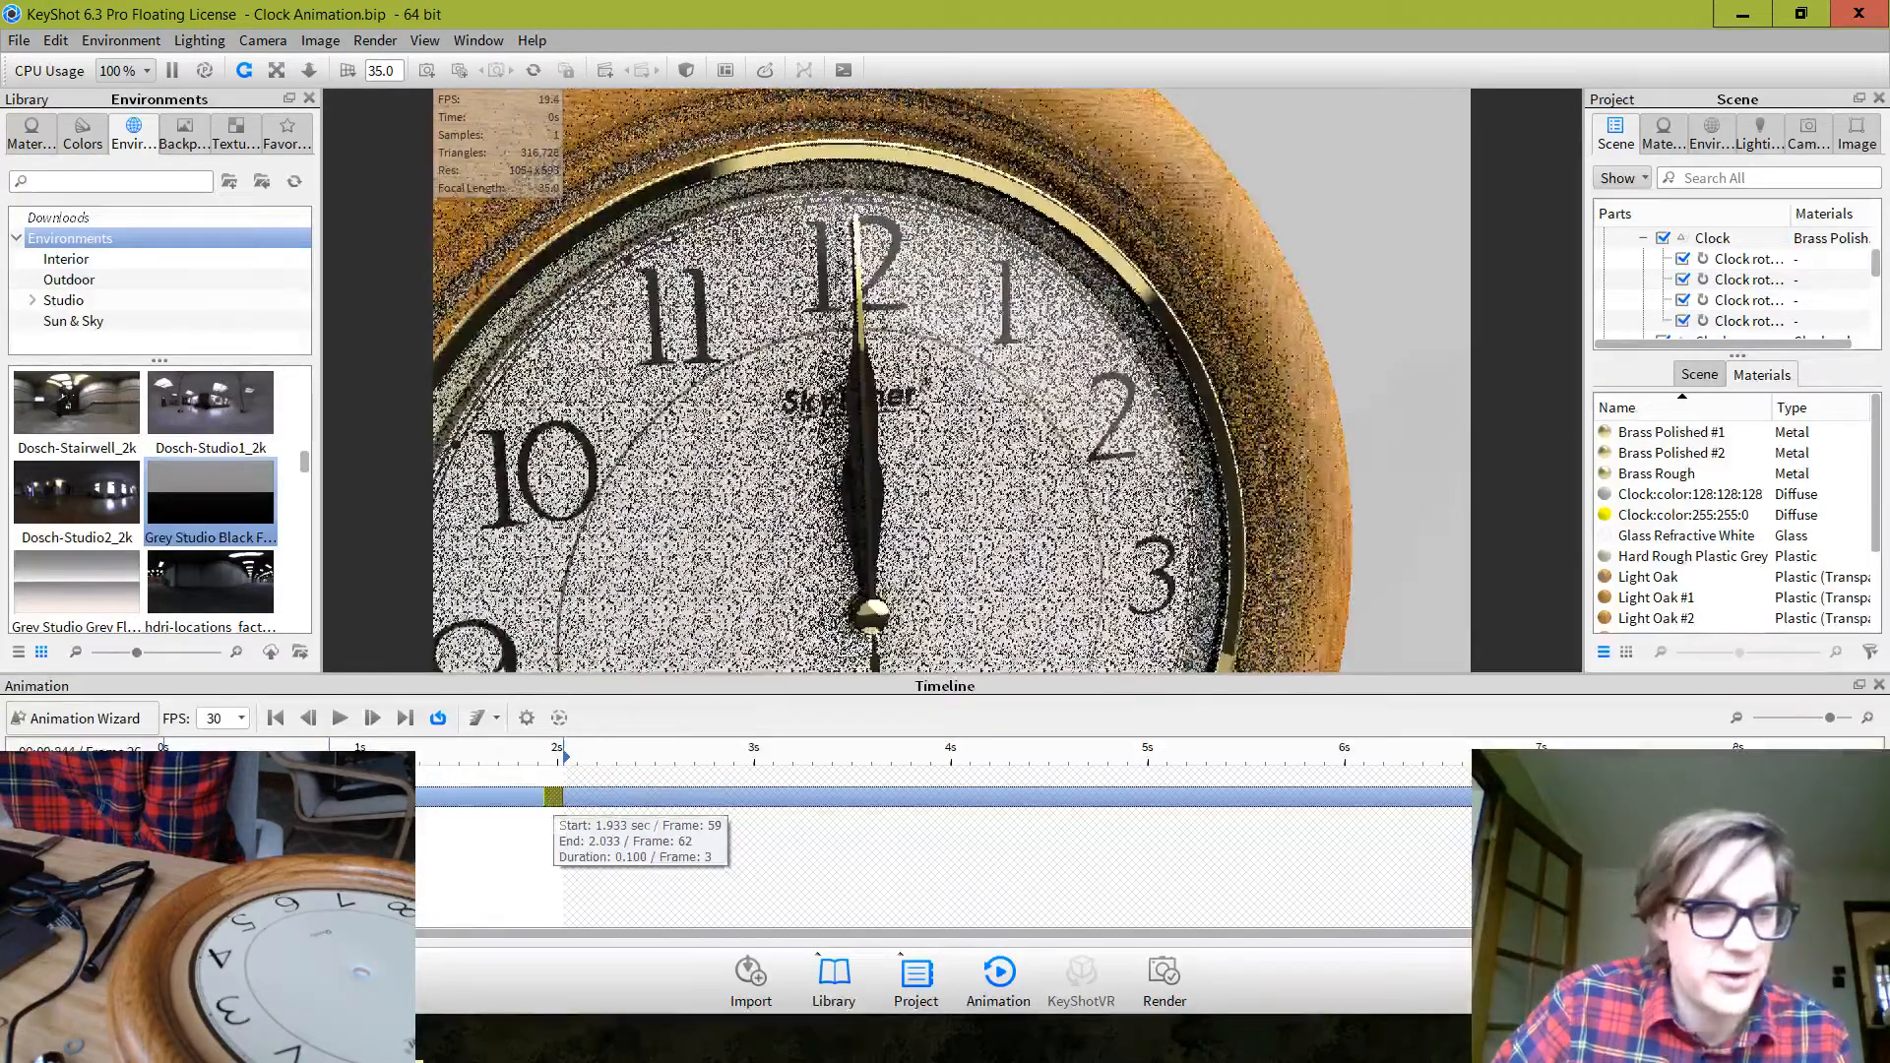
click(338, 719)
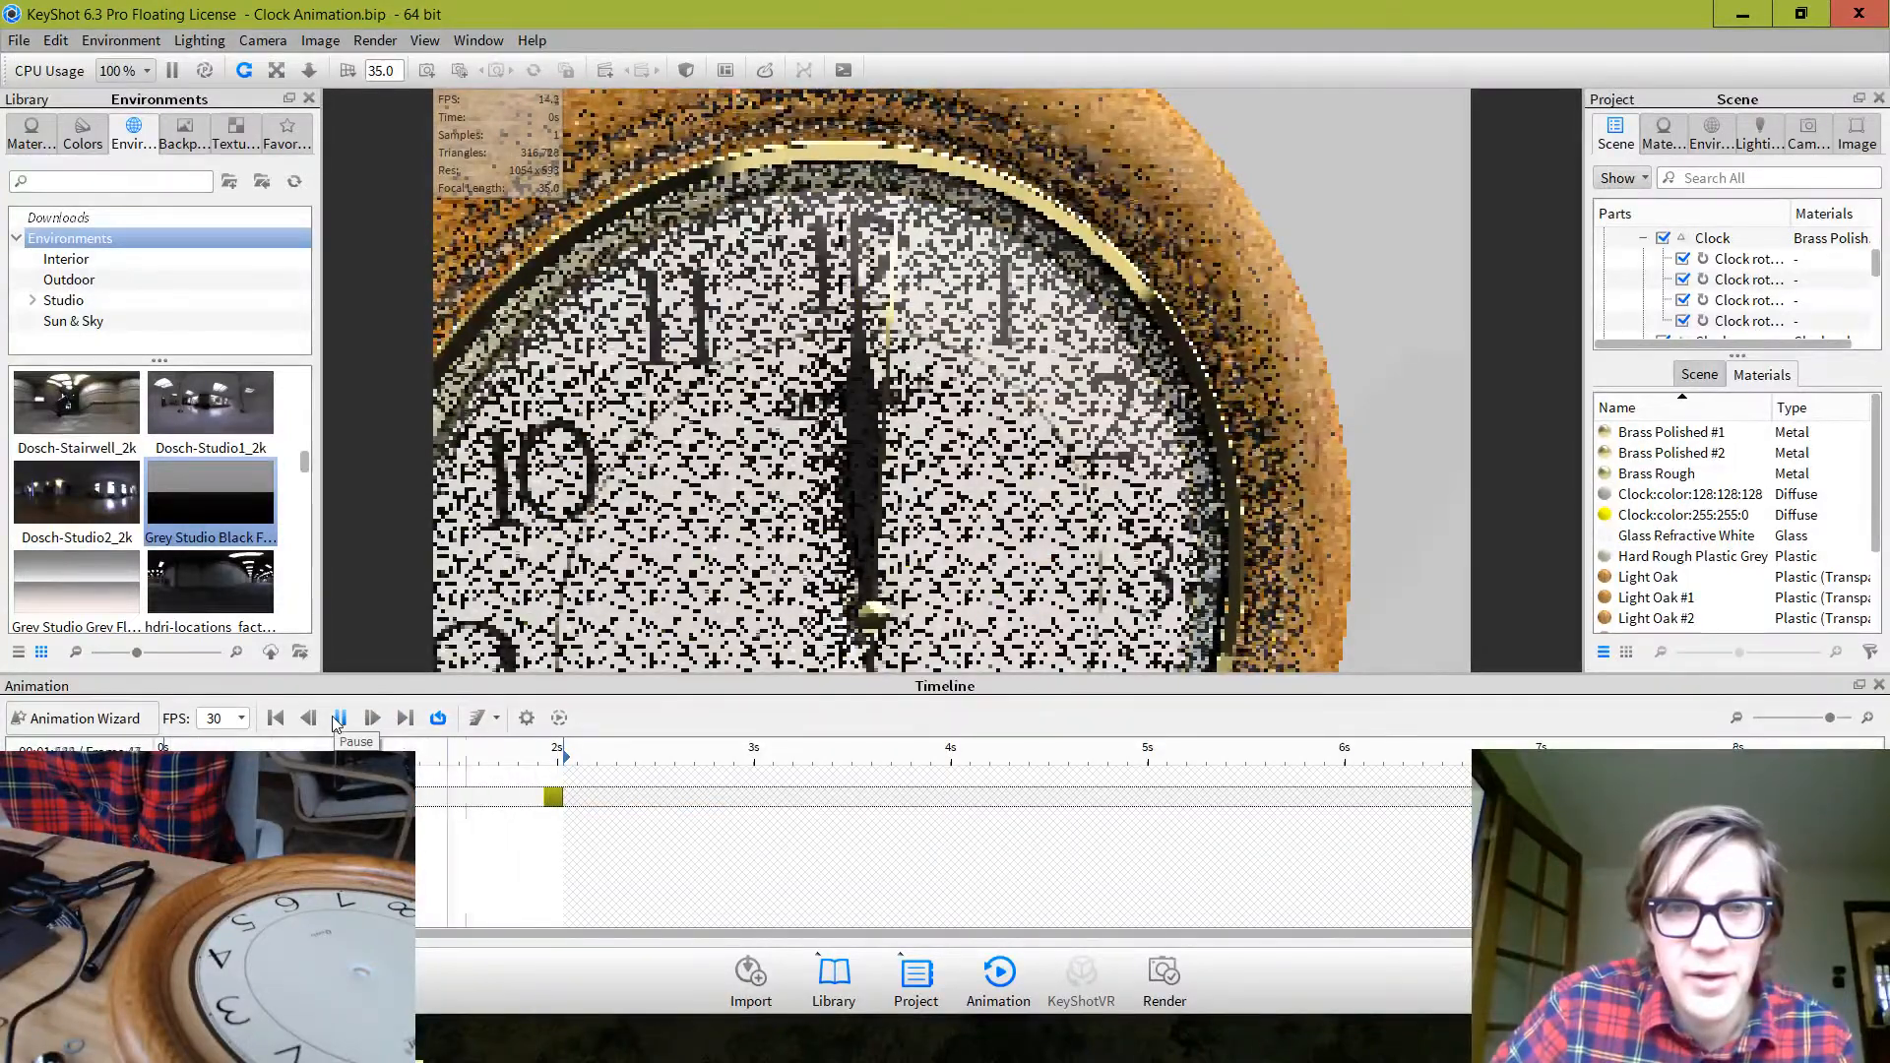
click(338, 719)
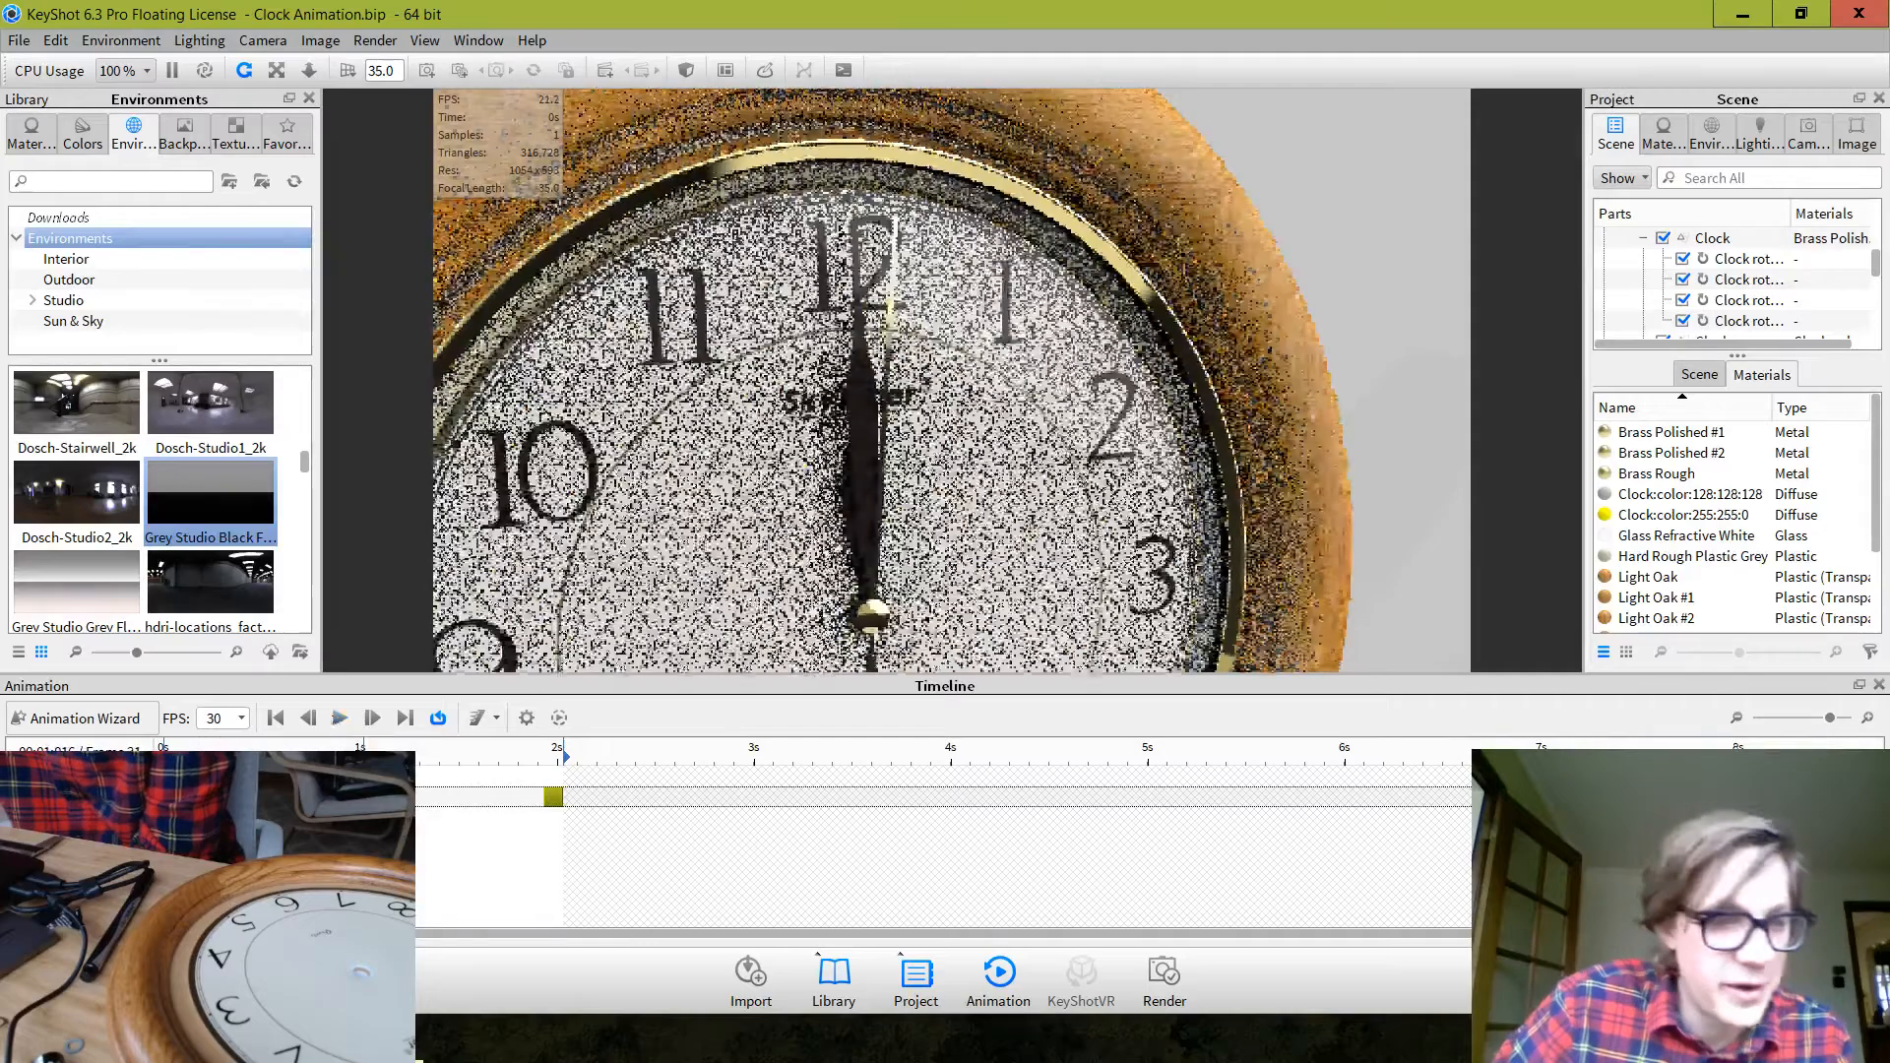
Duplicate the Second Hand animation folder and move the copy to start at 2.933 sec
right_click(101, 777)
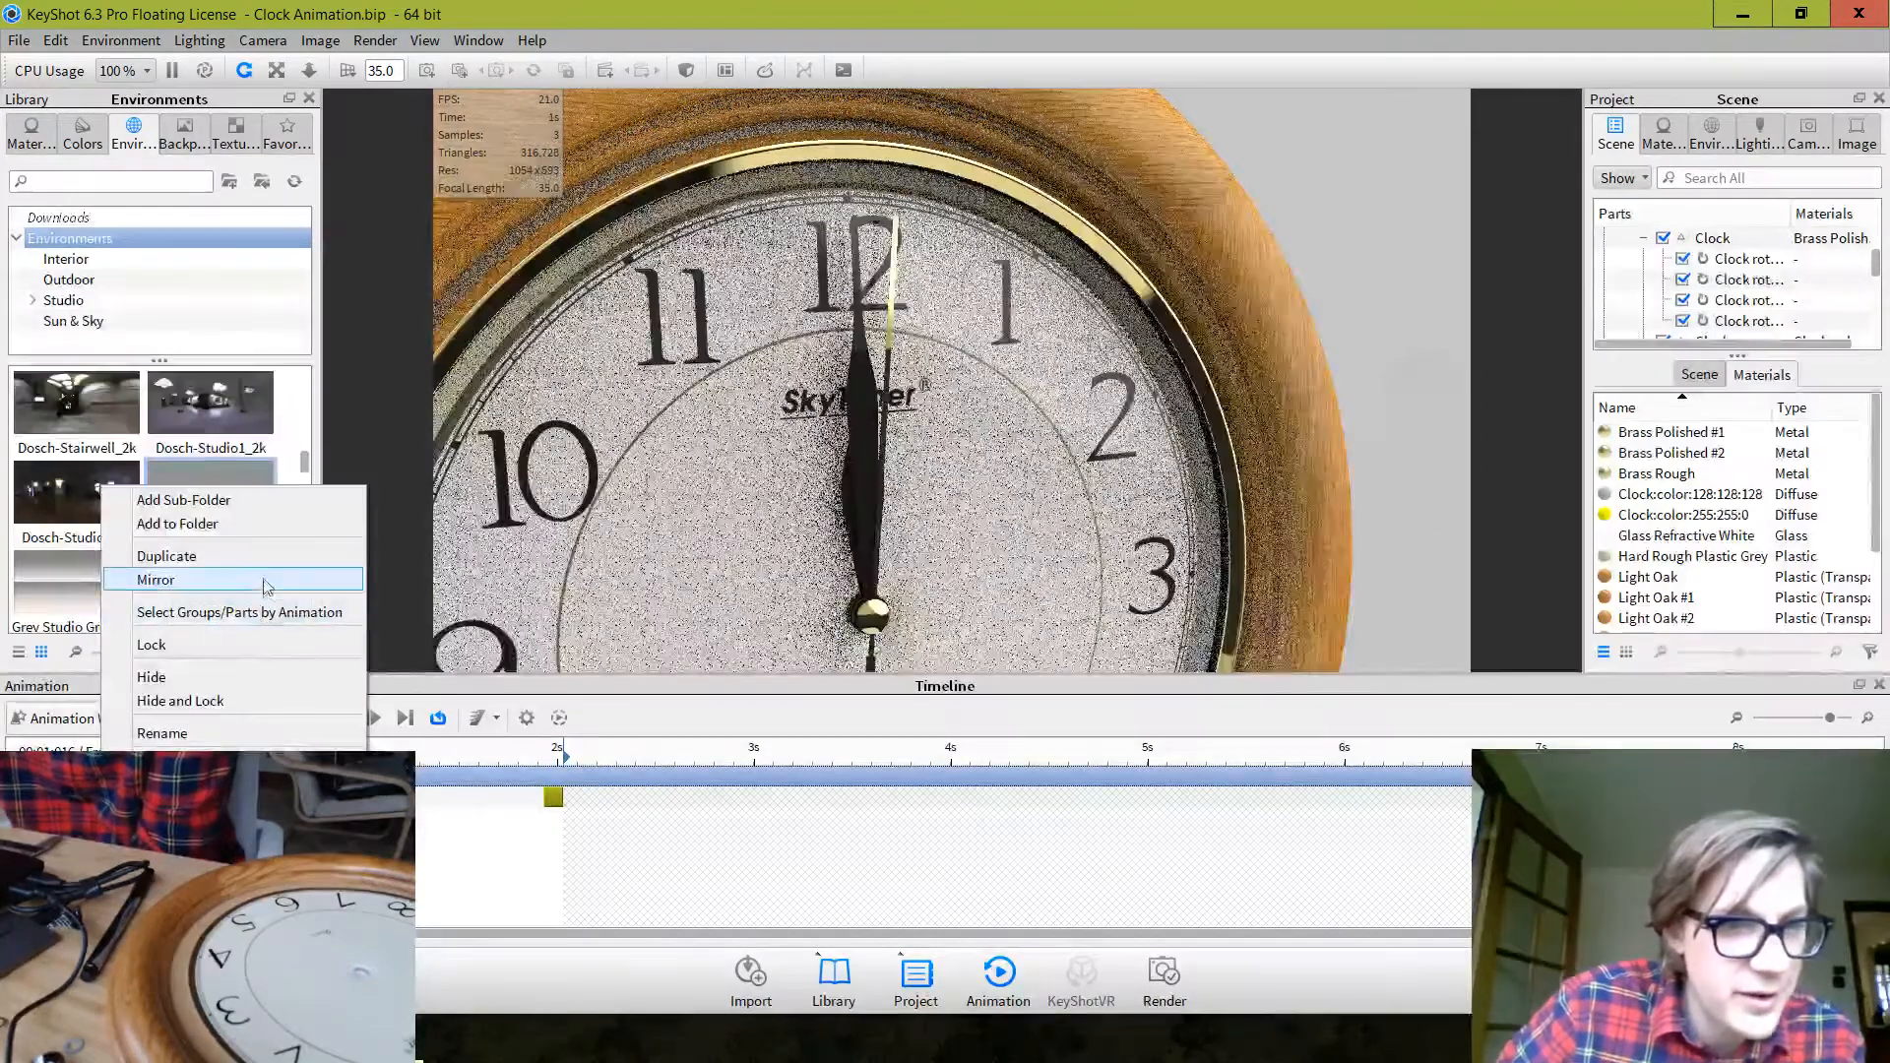
click(268, 557)
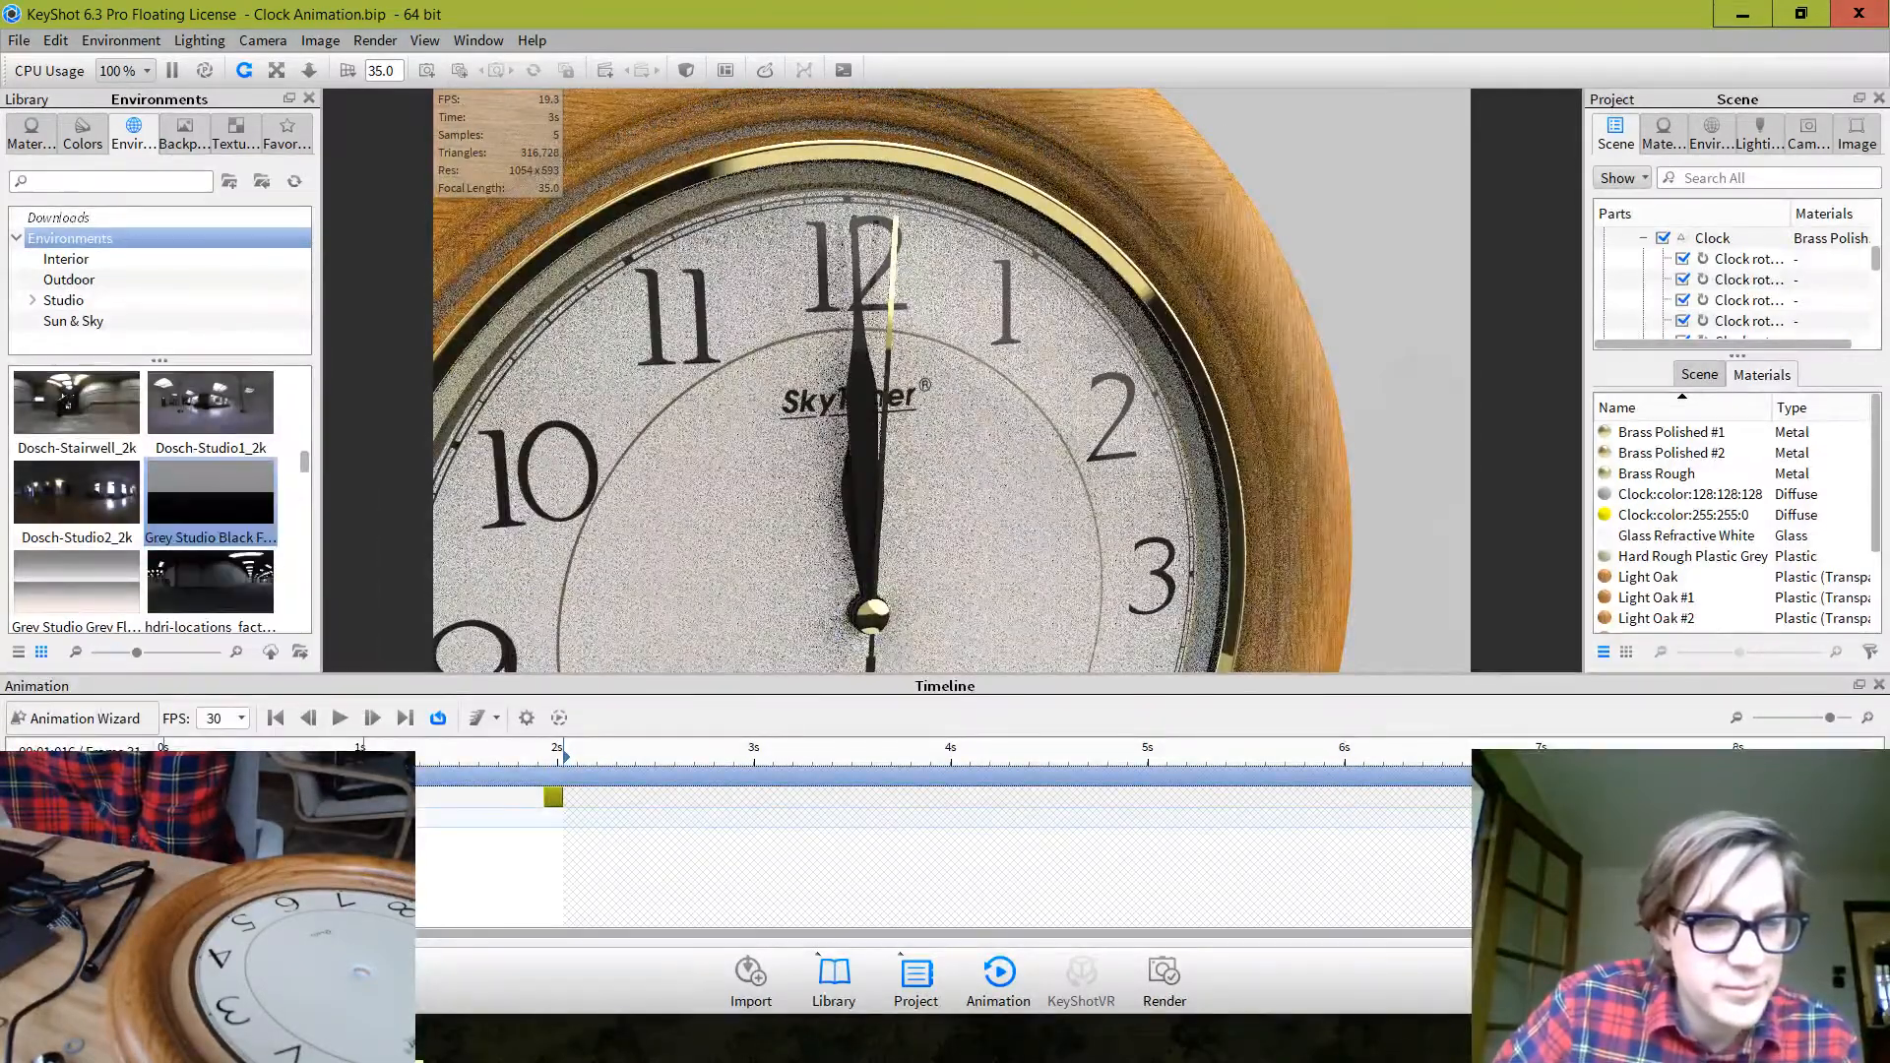
drag(553, 803, 751, 799)
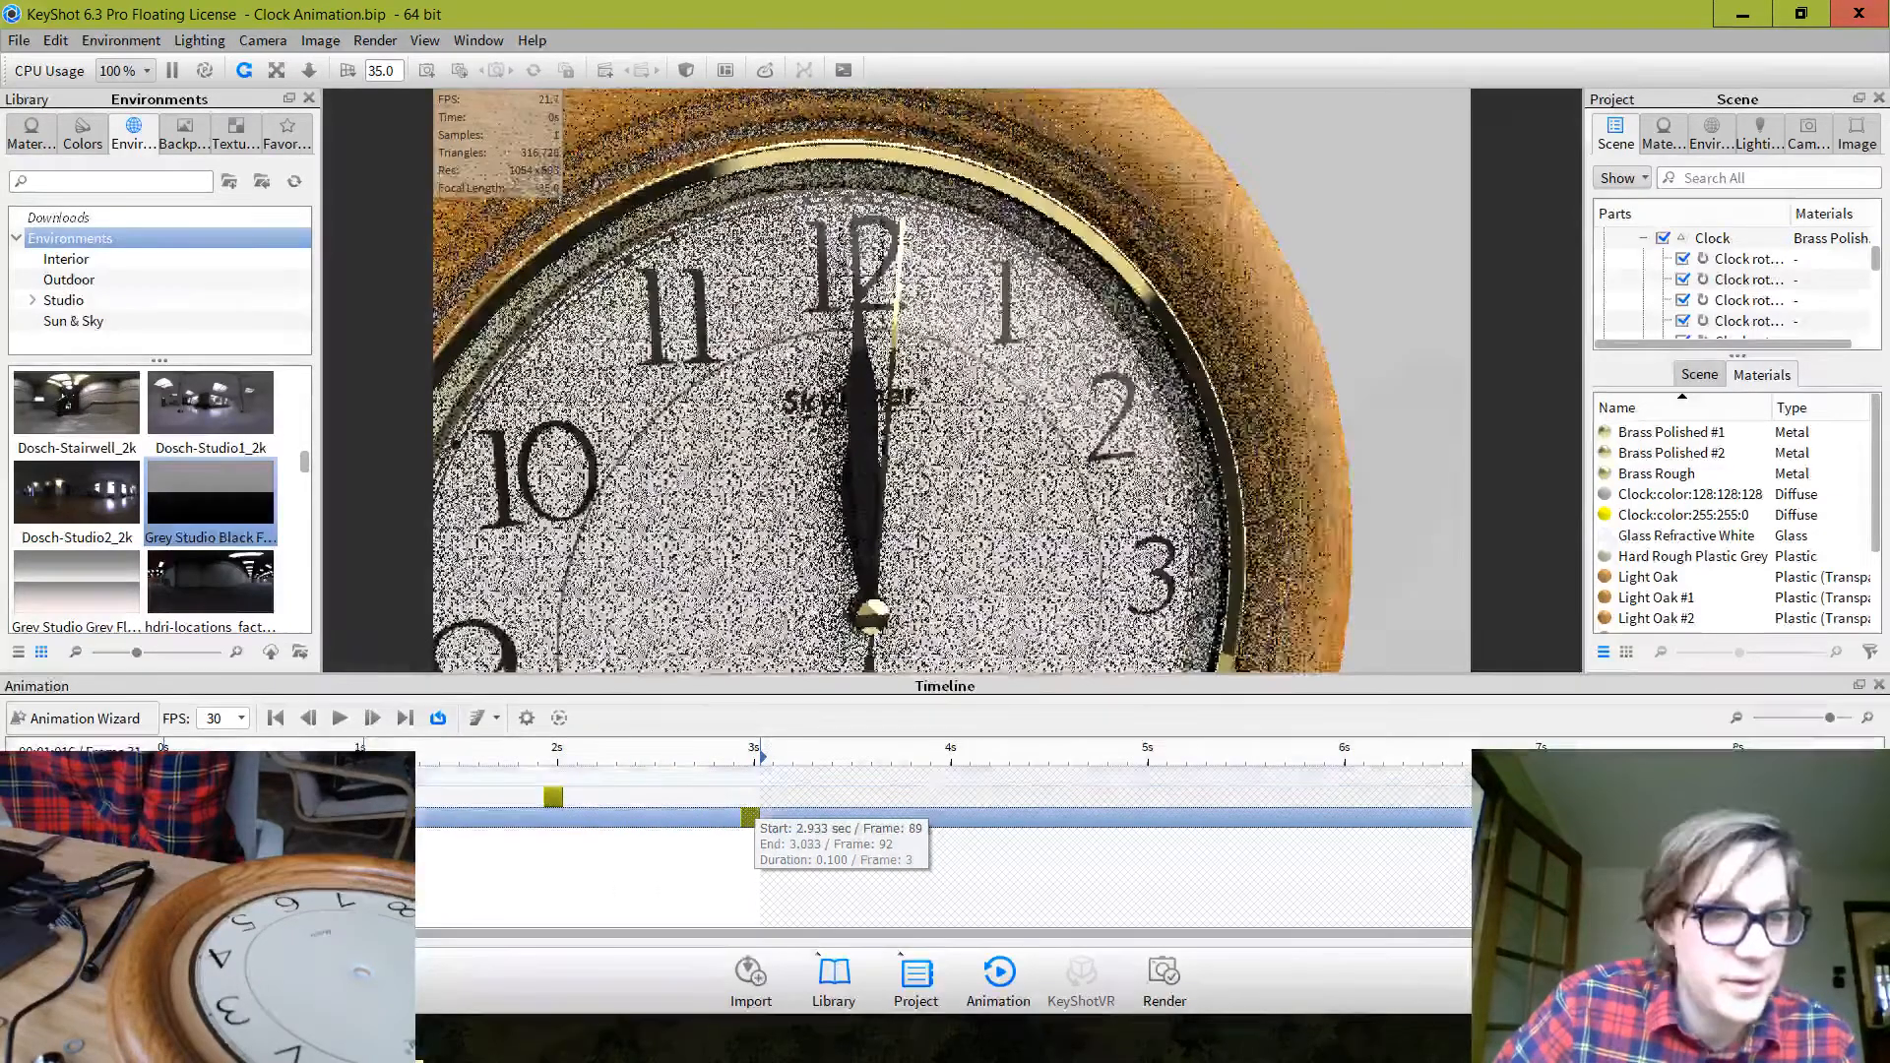
Make one more copy of the Second Hand folder, move it to start at 3.933 sec, and preview the animation
right_click(102, 777)
click(251, 569)
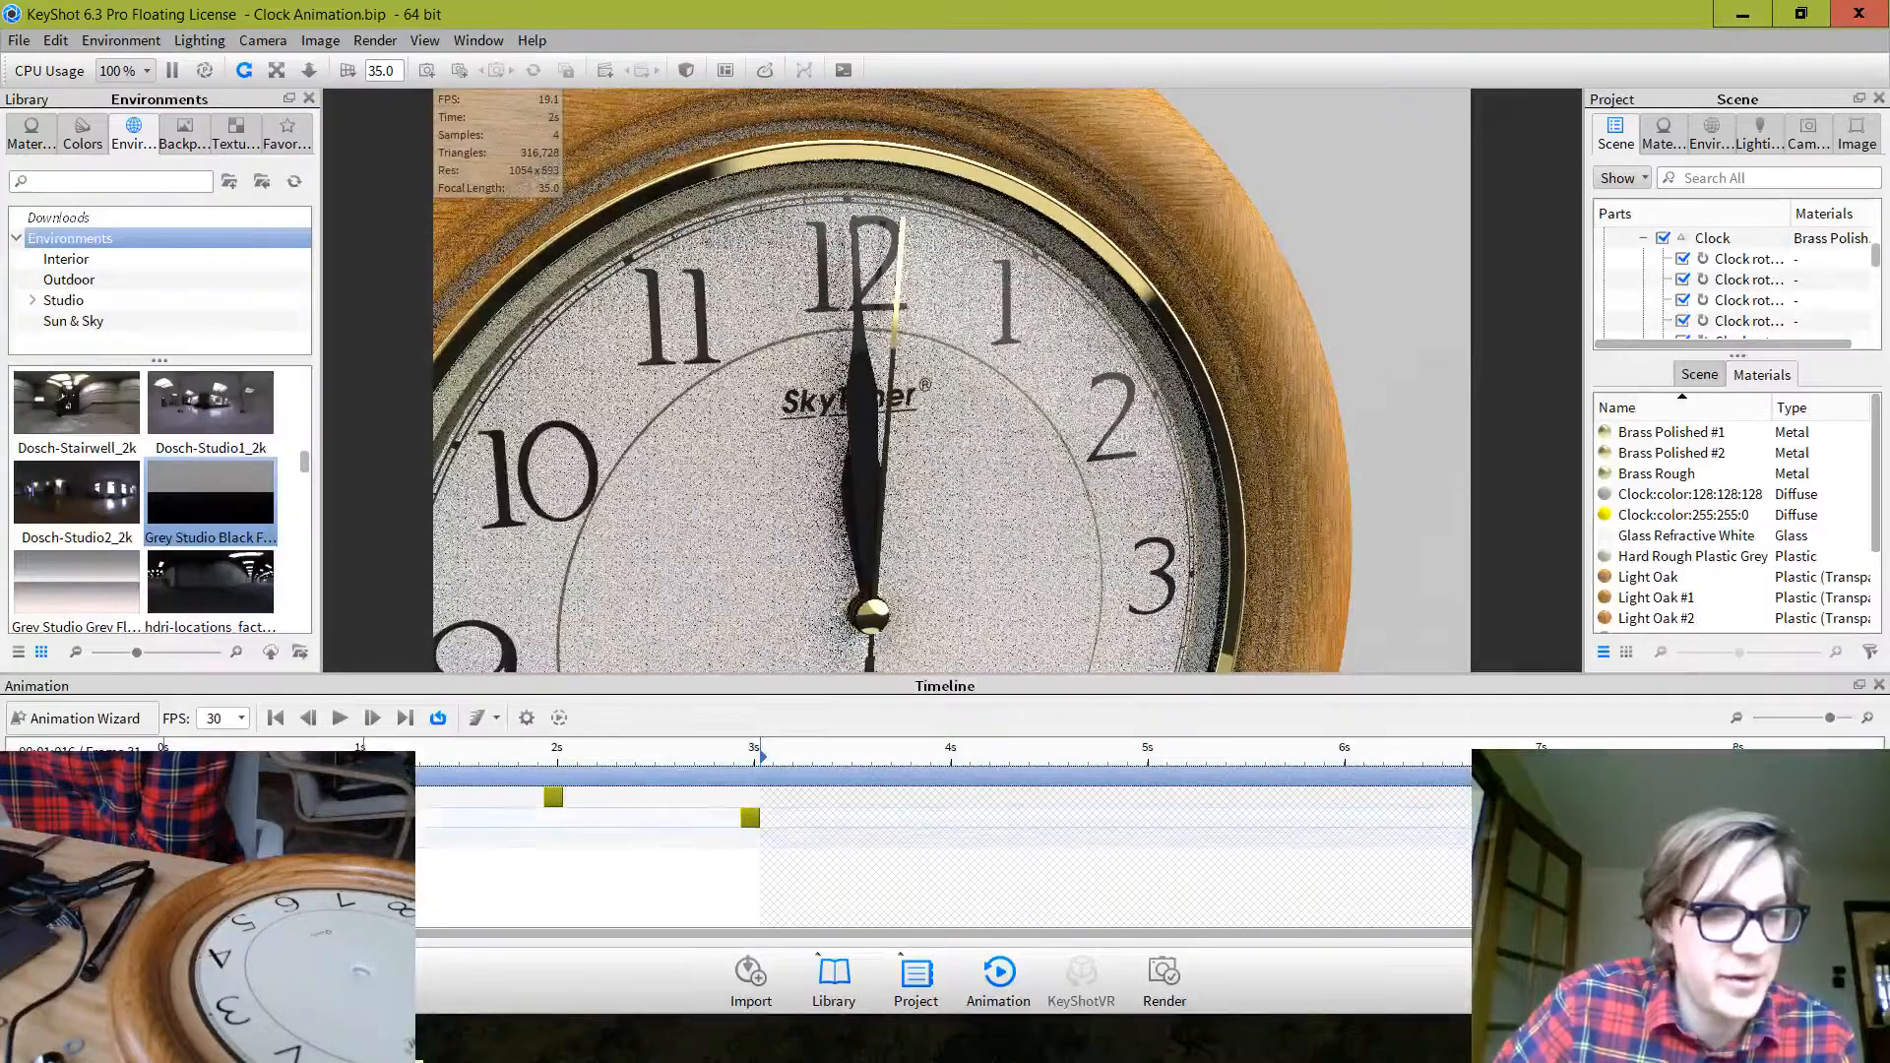
drag(356, 842, 951, 855)
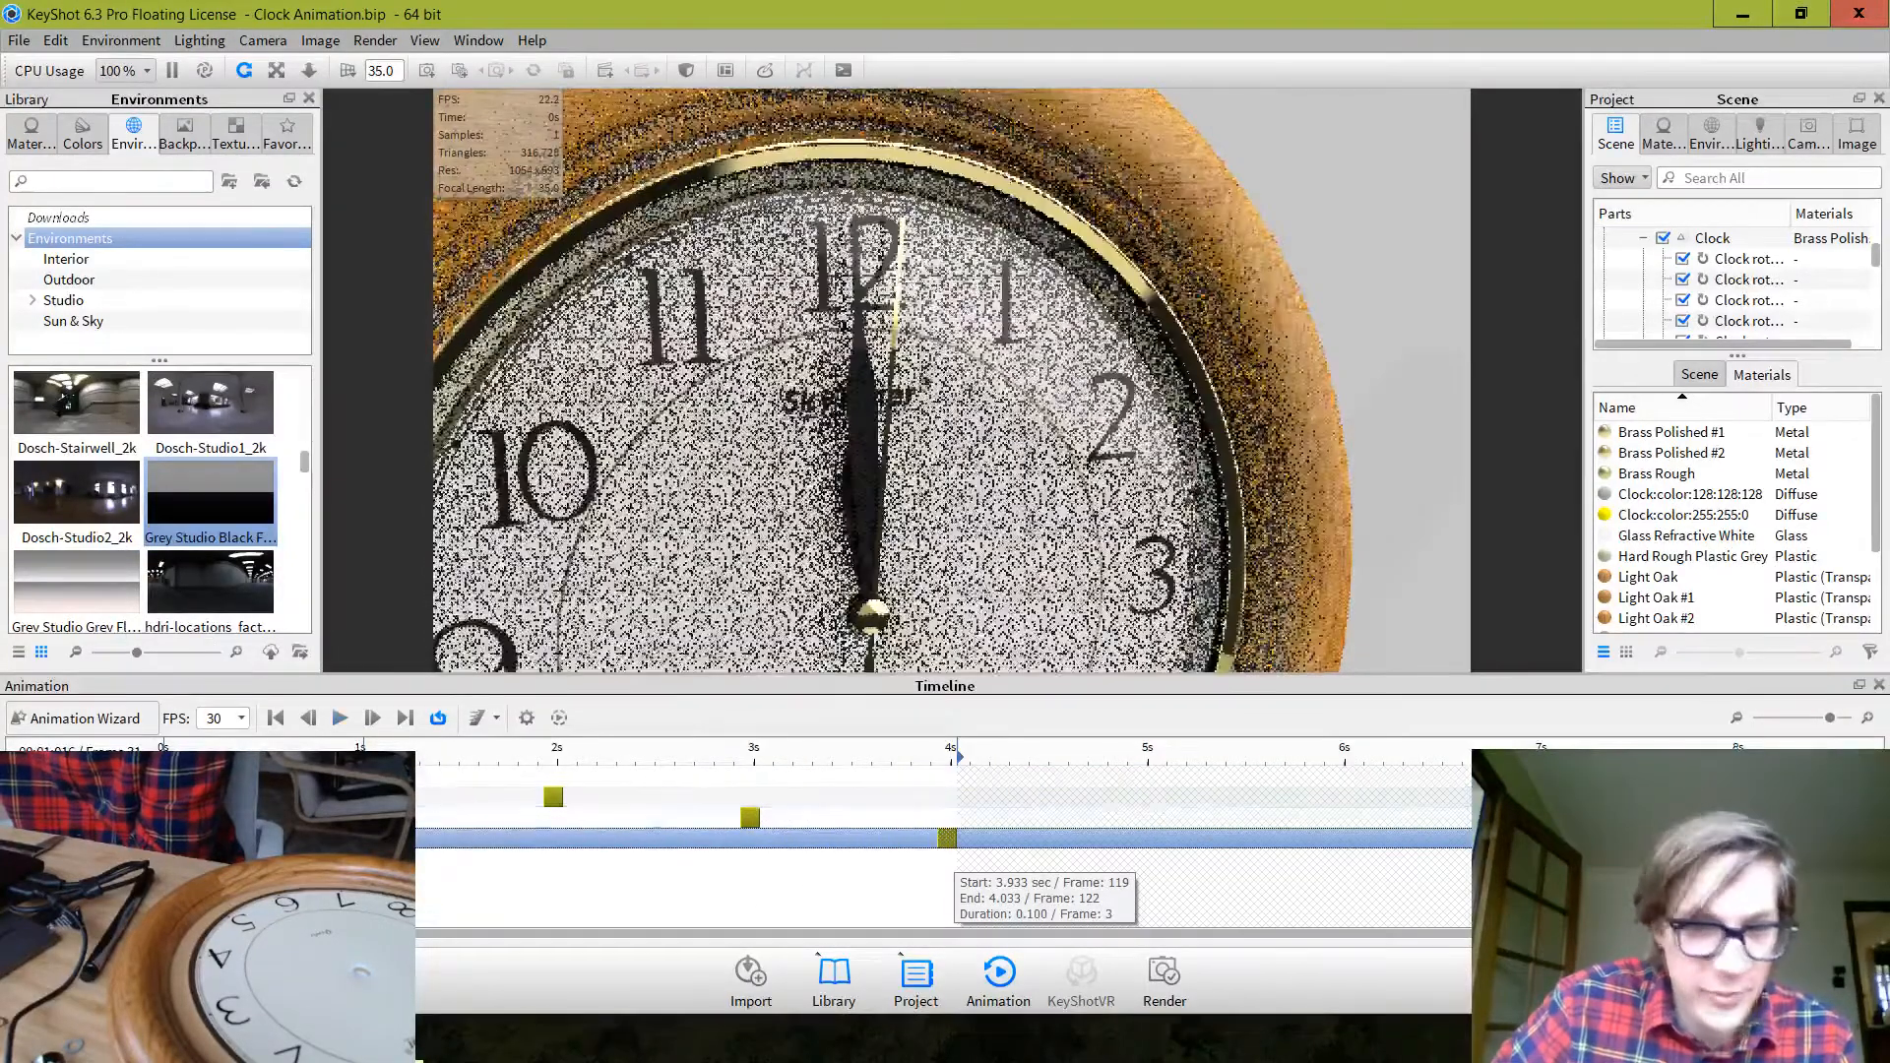
key(Escape)
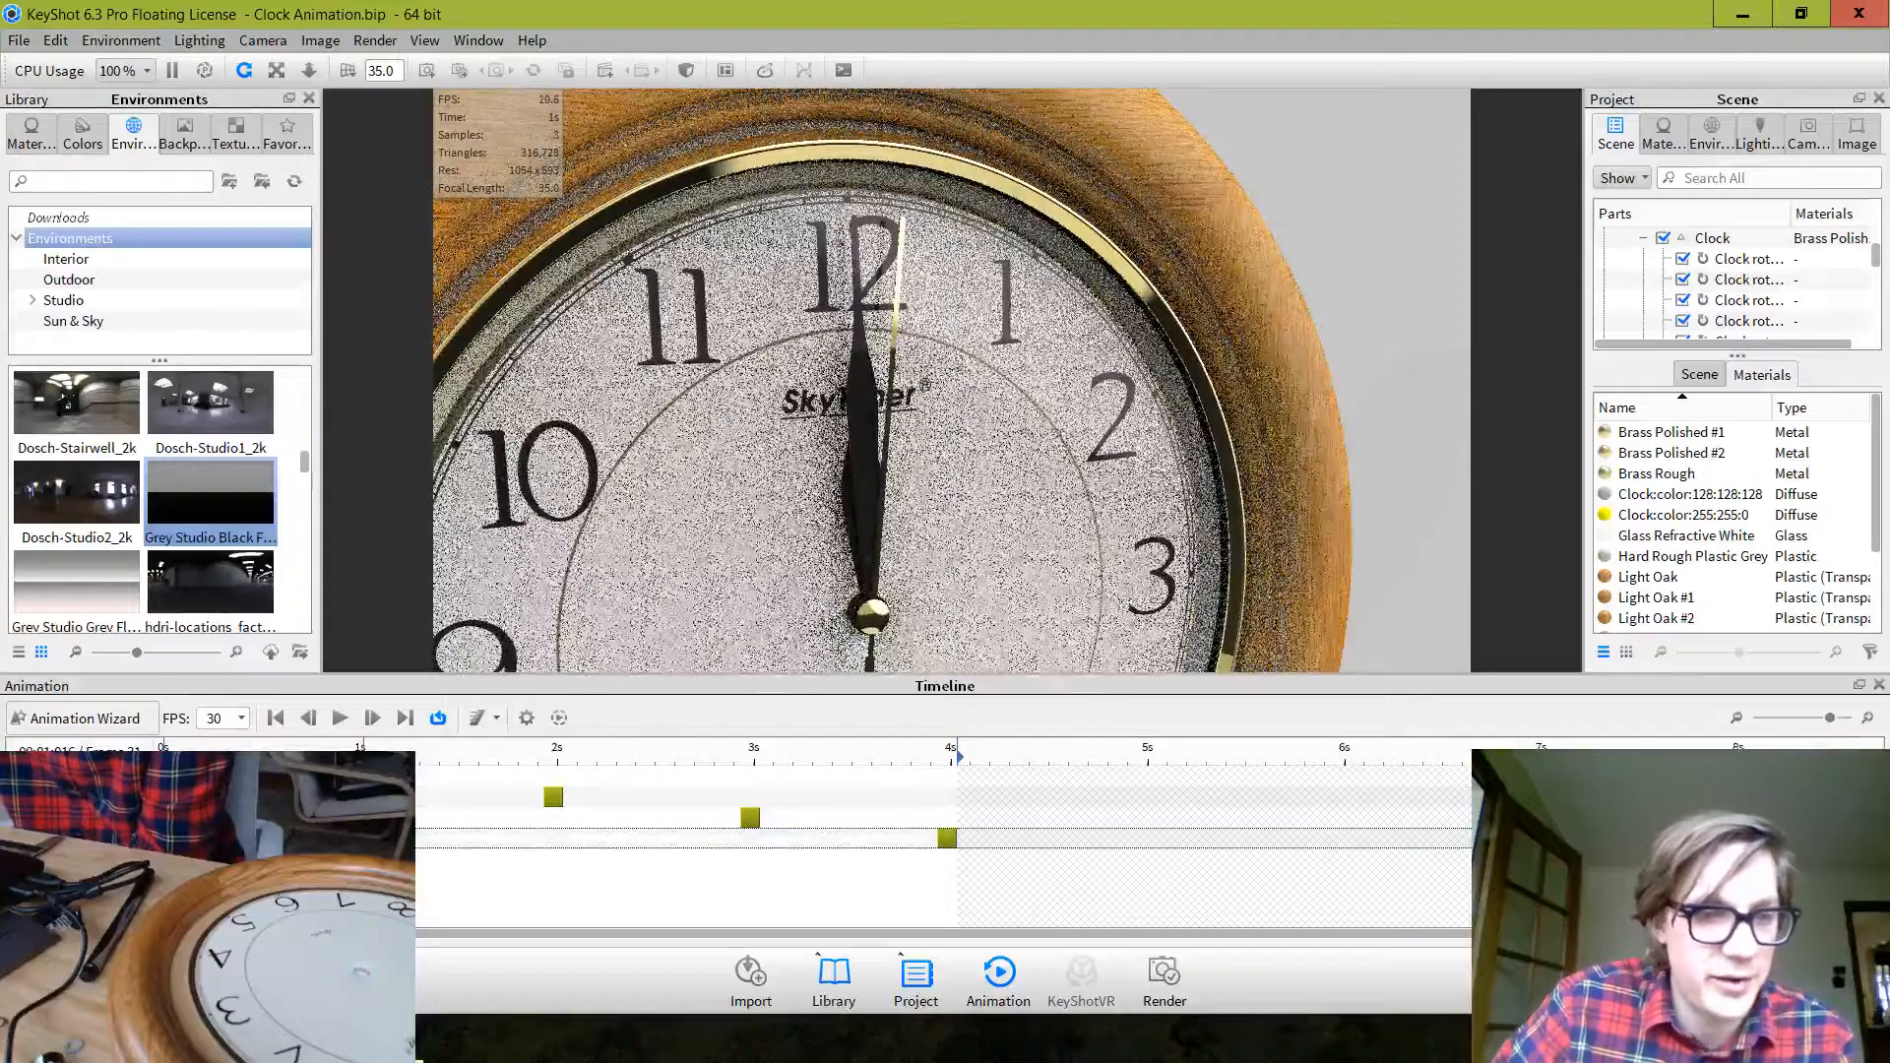
click(339, 724)
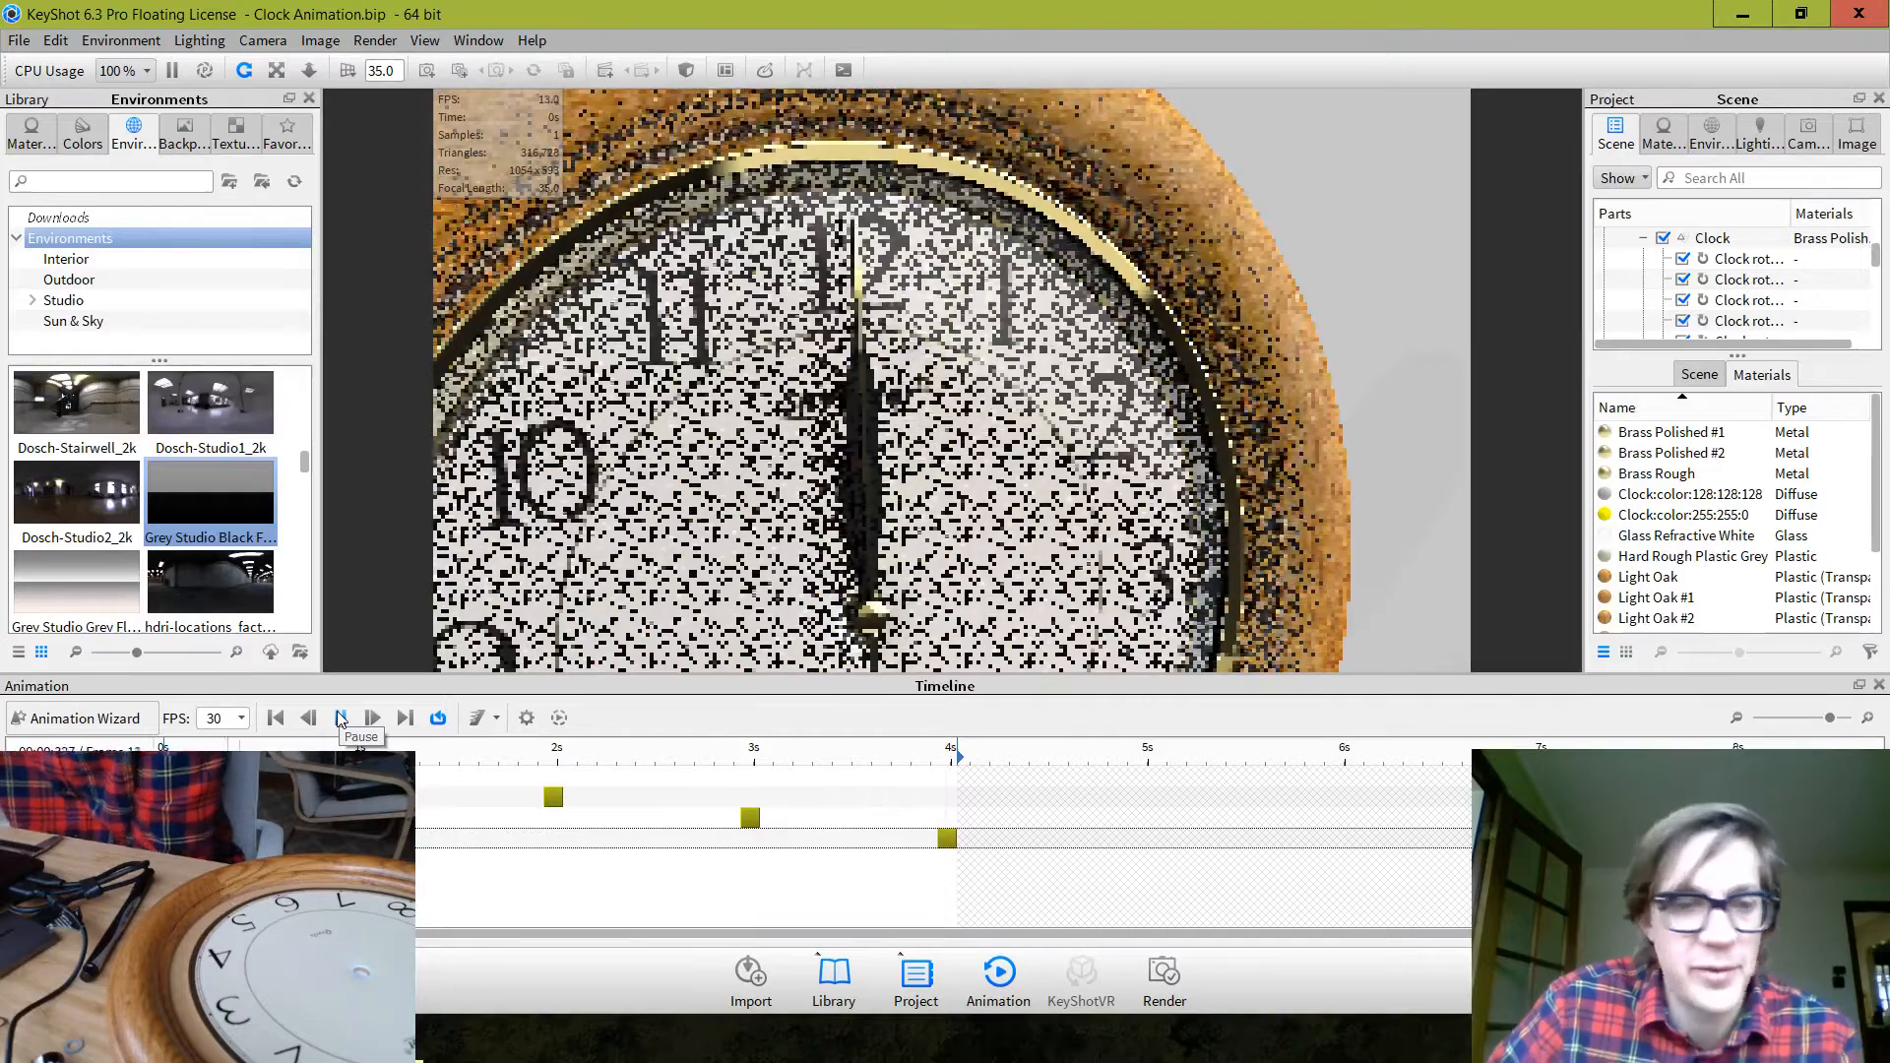
click(340, 718)
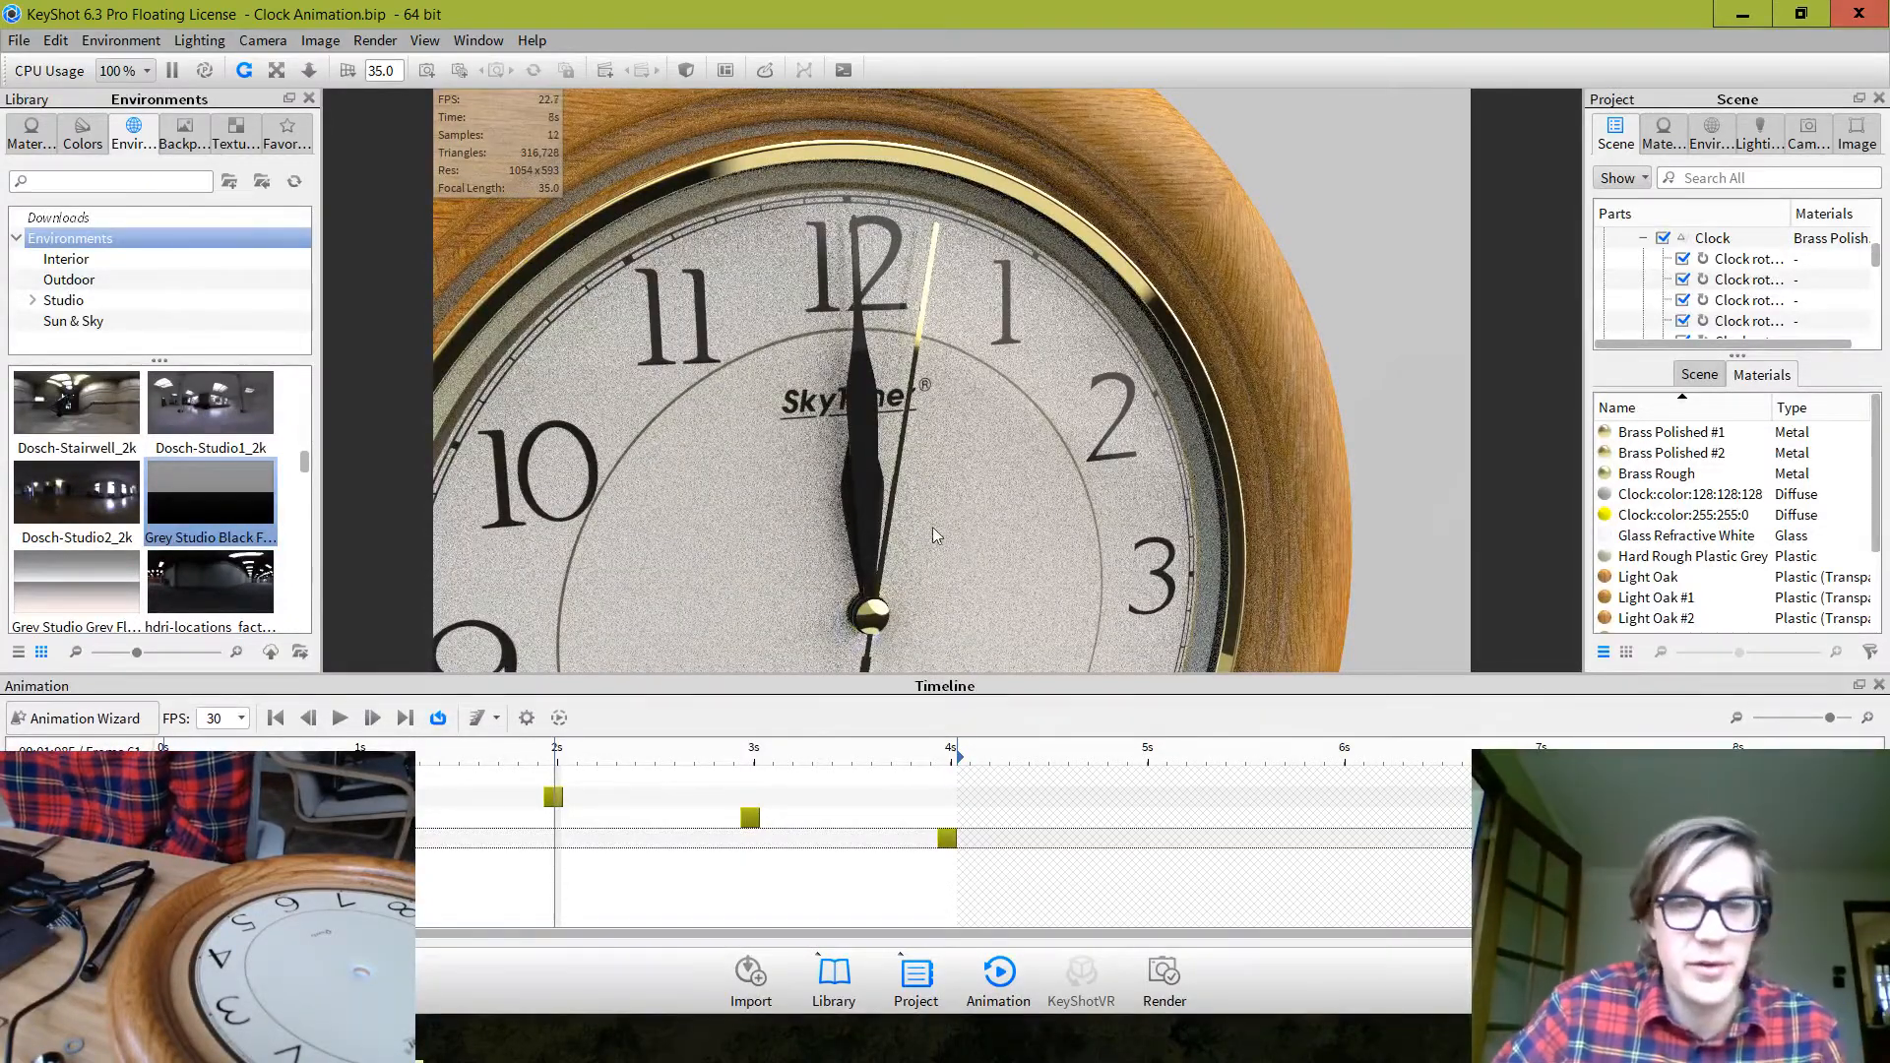
Frame a close-up camera view of the clock's upper face, with the 12 and the logo prominent and the frame edge visible
scroll(1024, 453, down, 10)
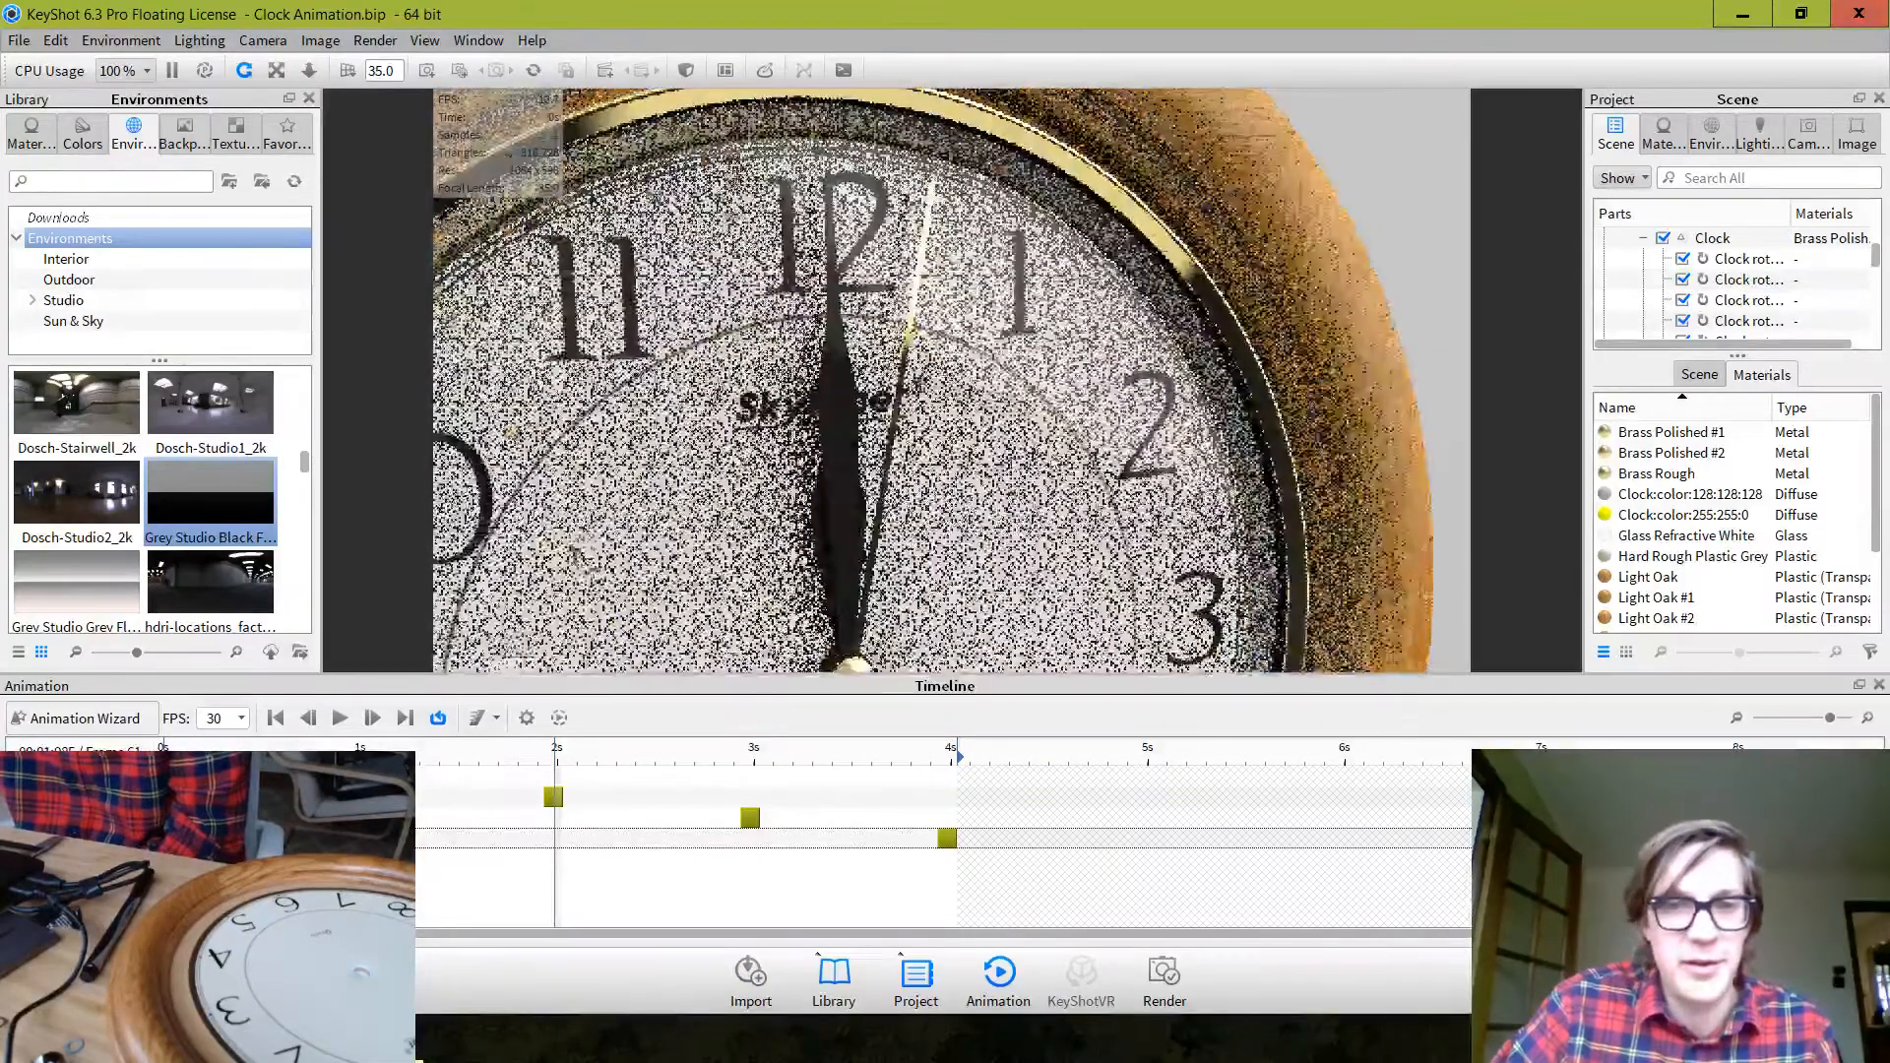
middle_drag(840, 553, 793, 450)
scroll(794, 447, up, 5)
mouse_move(795, 447)
mouse_down()
mouse_move(837, 455)
mouse_move(789, 475)
mouse_up()
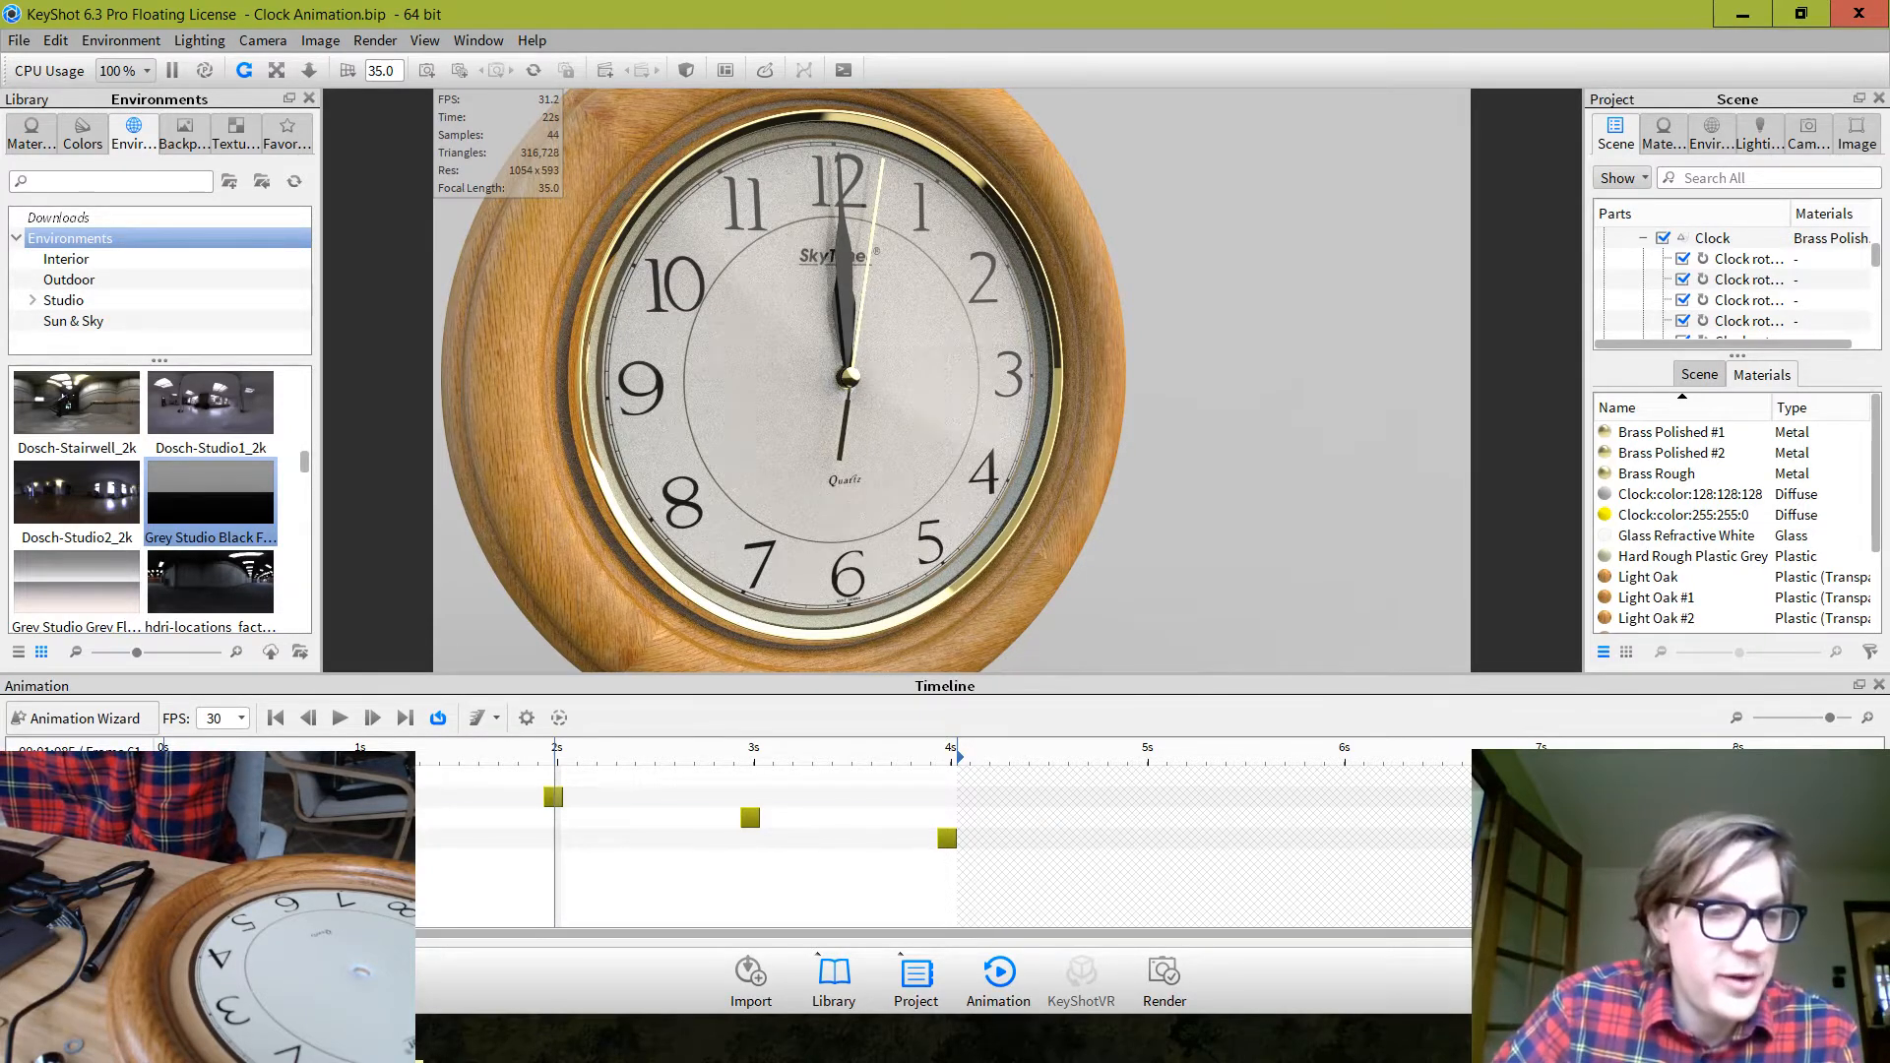
drag(699, 409, 837, 369)
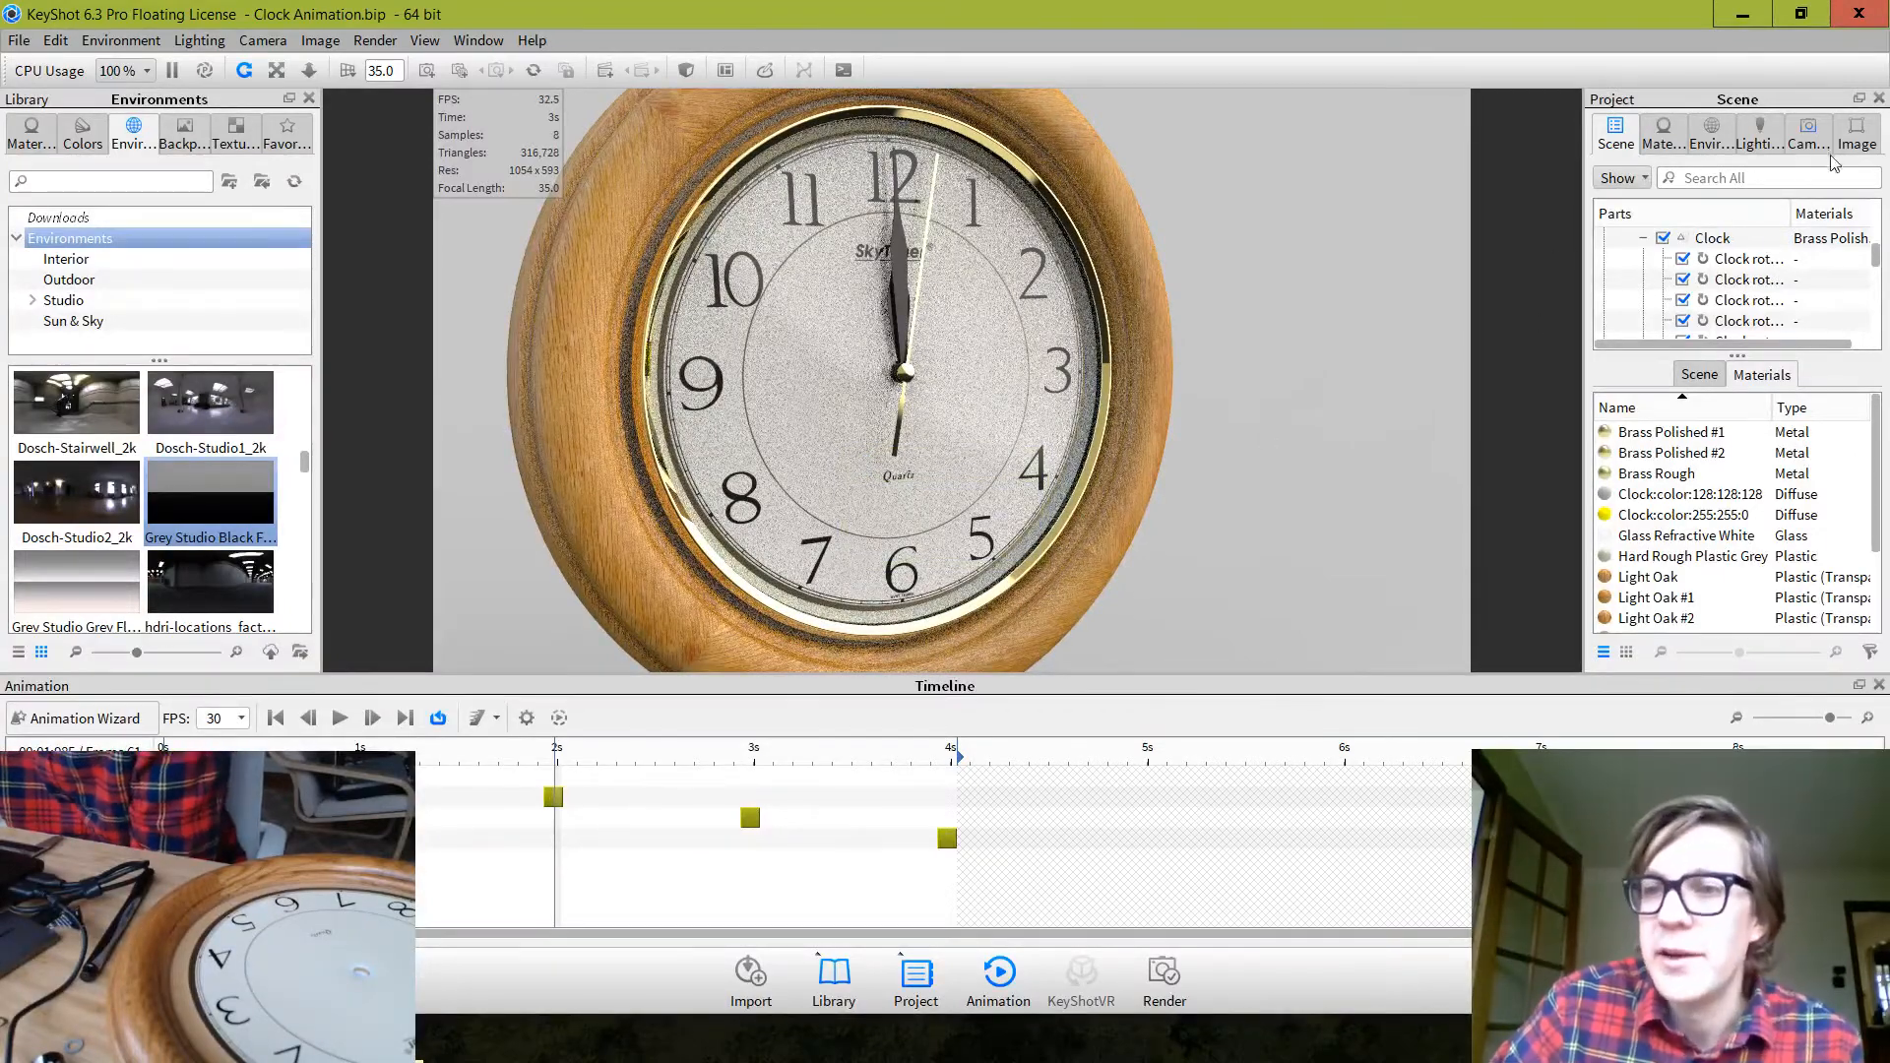
click(1809, 132)
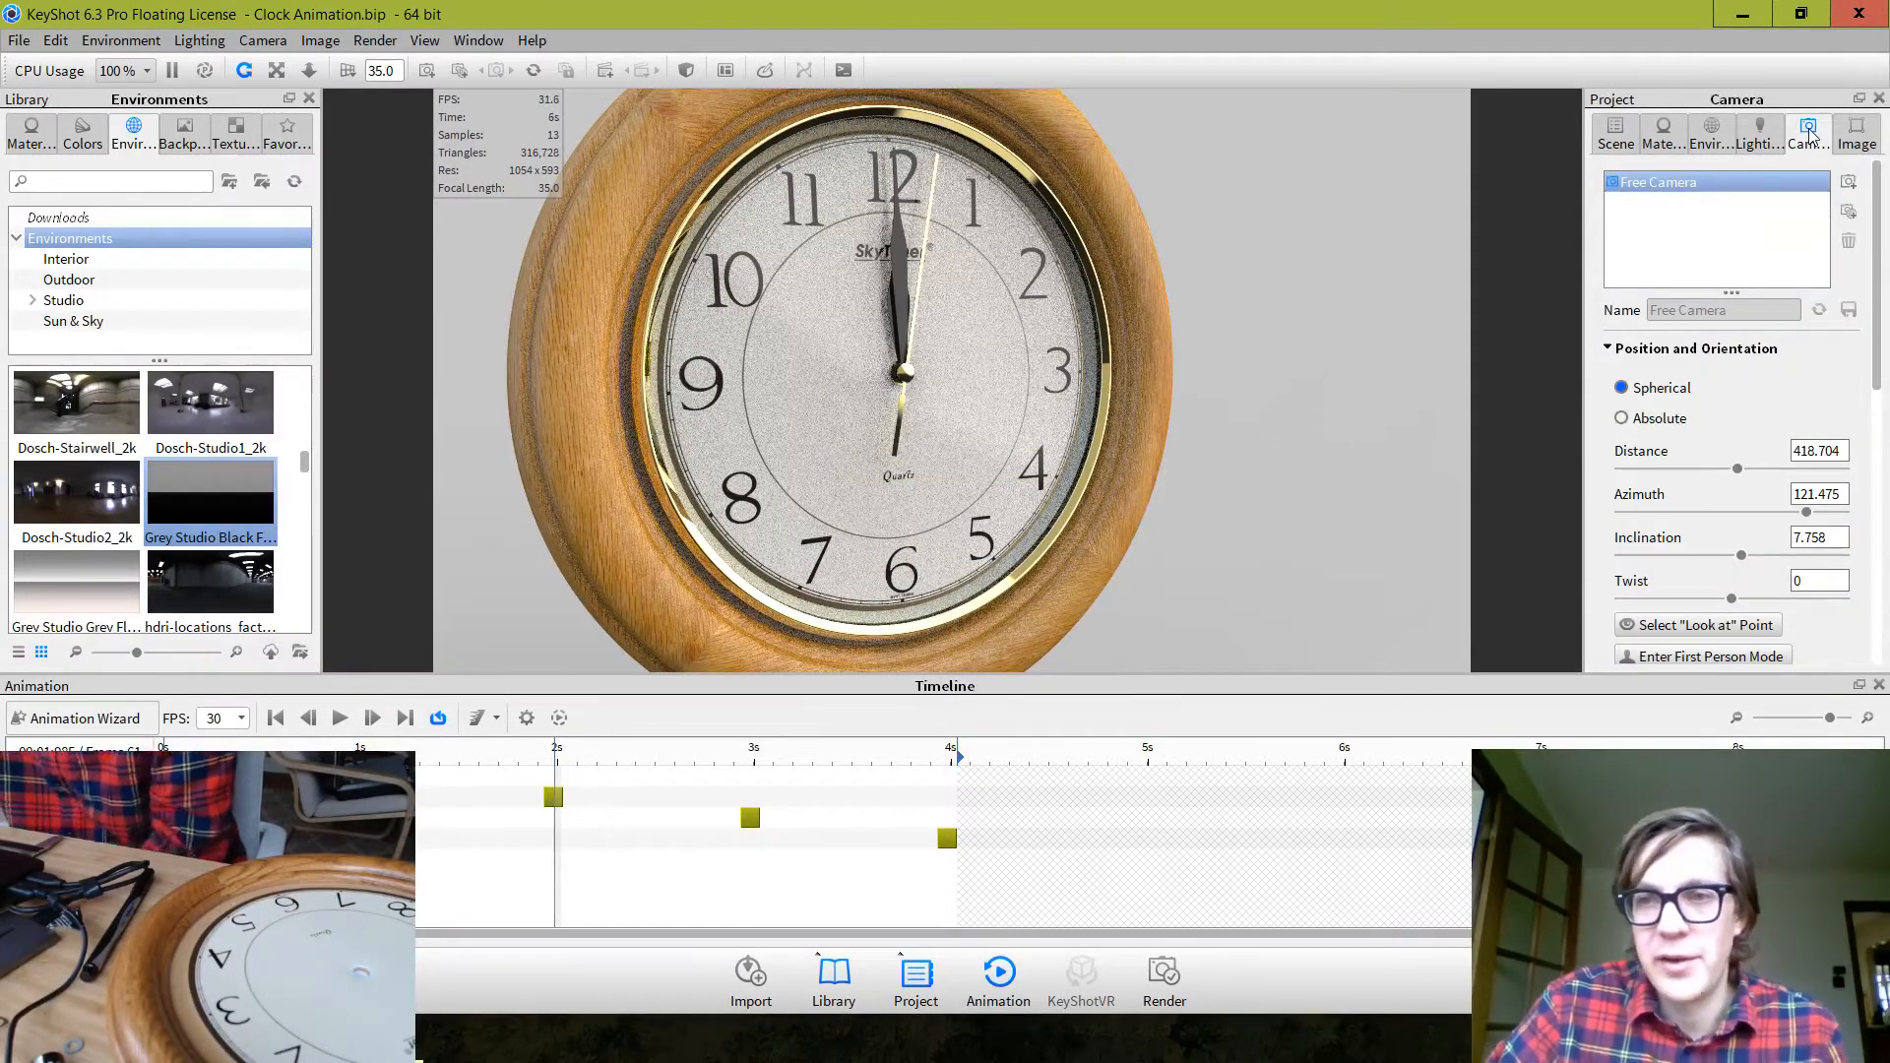
drag(1063, 409, 904, 402)
scroll(896, 316, up, 4)
scroll(897, 316, up, 5)
mouse_move(949, 258)
mouse_down()
mouse_move(988, 335)
mouse_move(955, 266)
mouse_up()
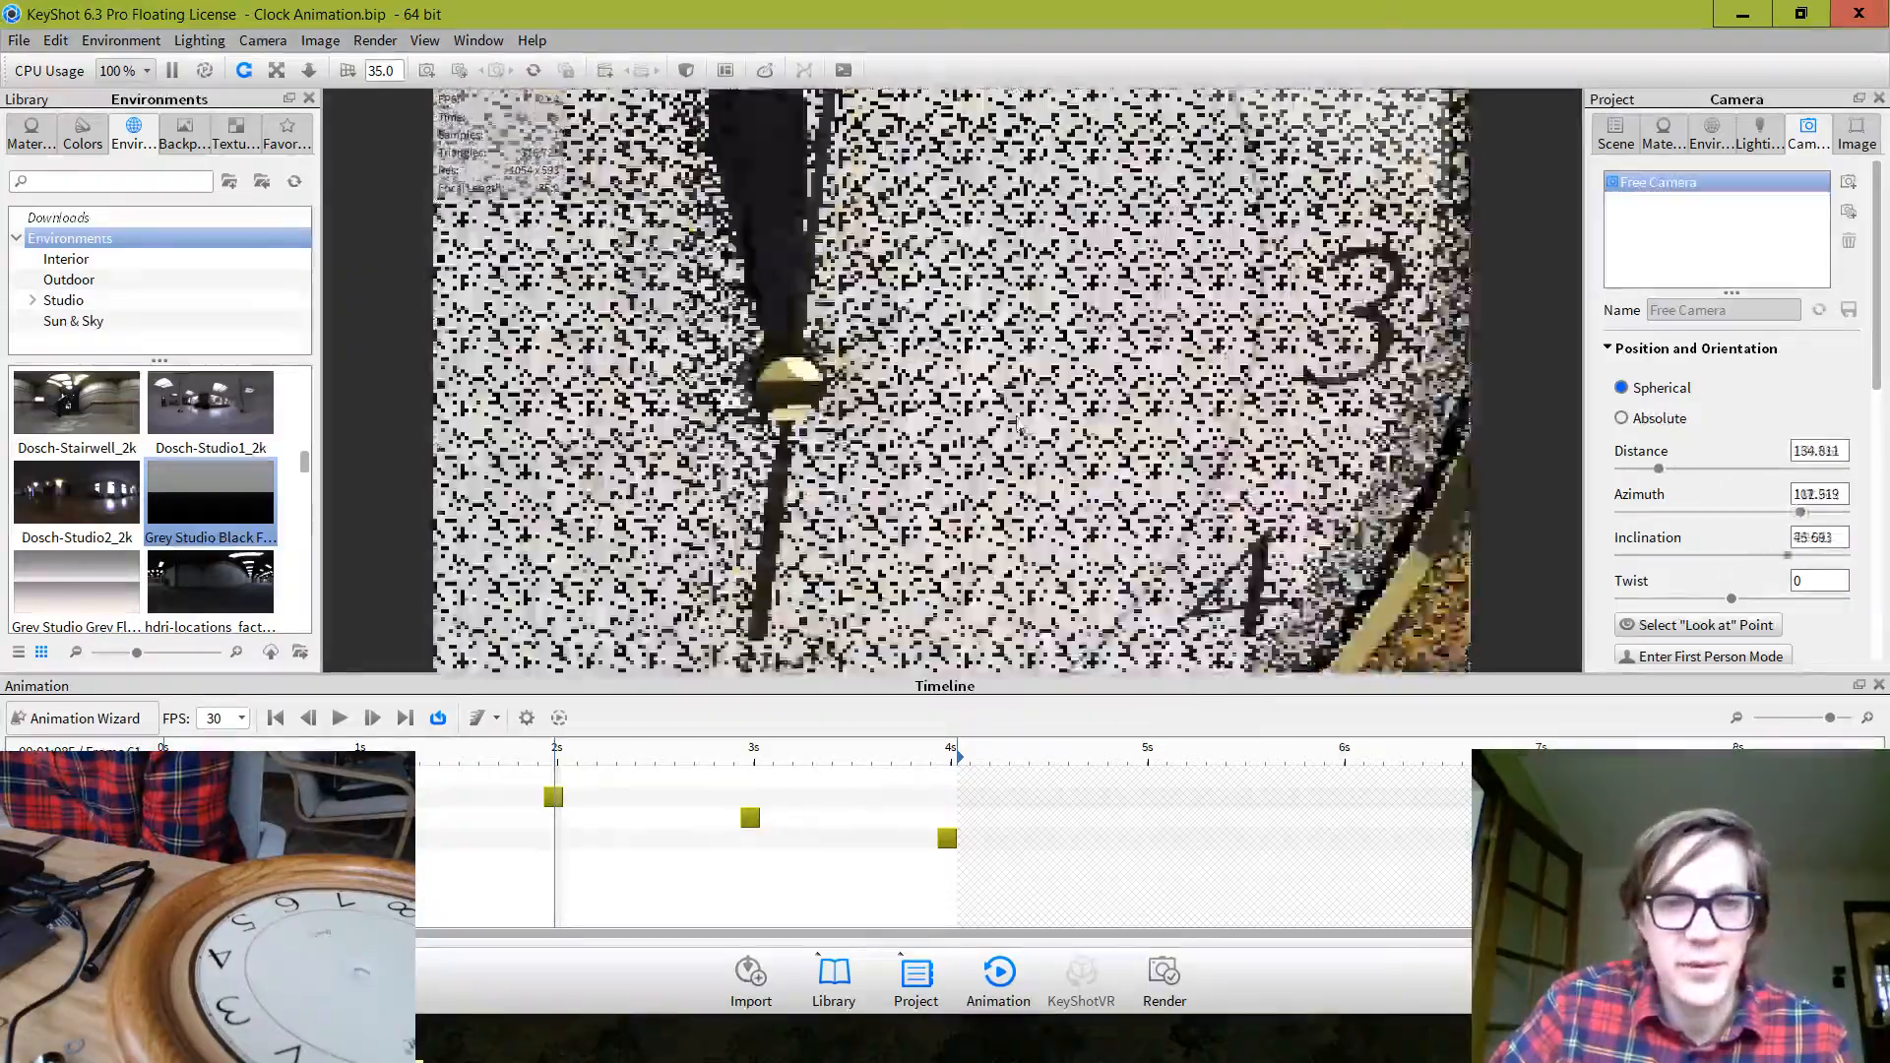
middle_drag(1031, 264, 711, 595)
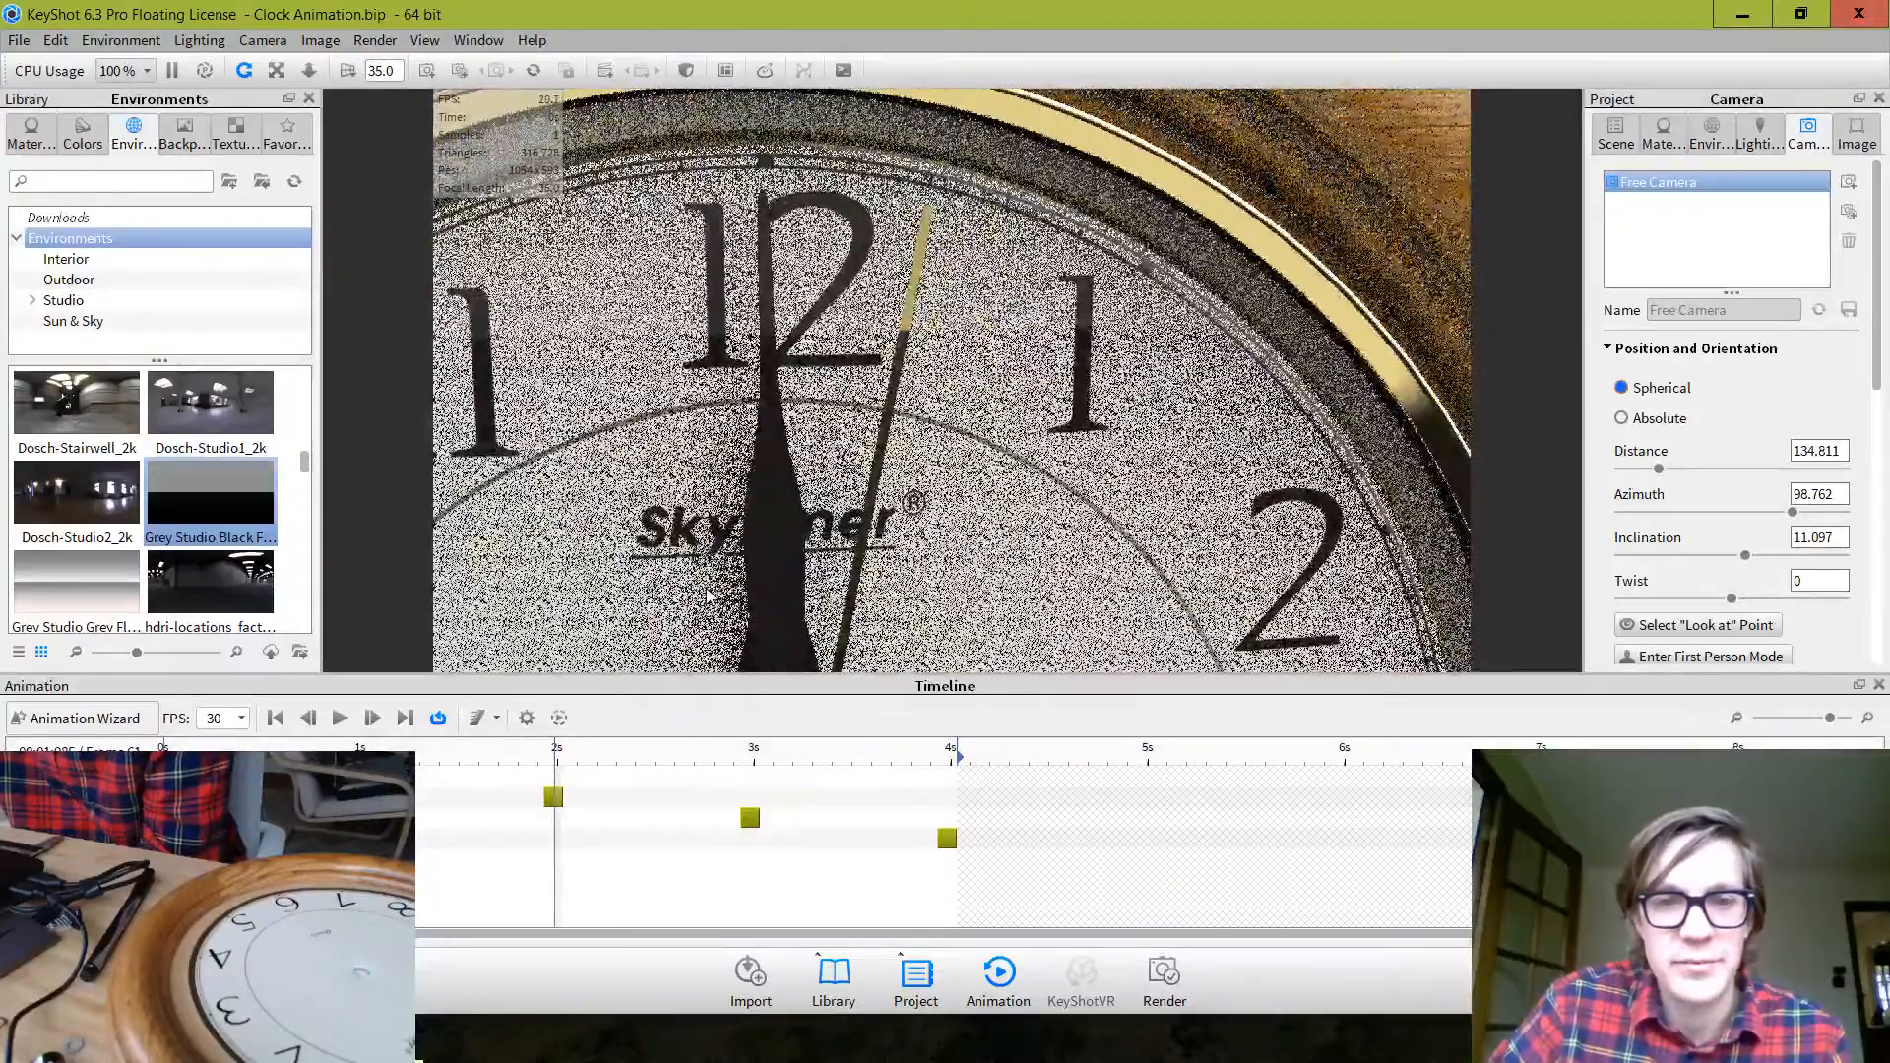
Add a new camera from the current view and name it Animation 1 Camera
click(1847, 182)
drag(1731, 313, 1650, 311)
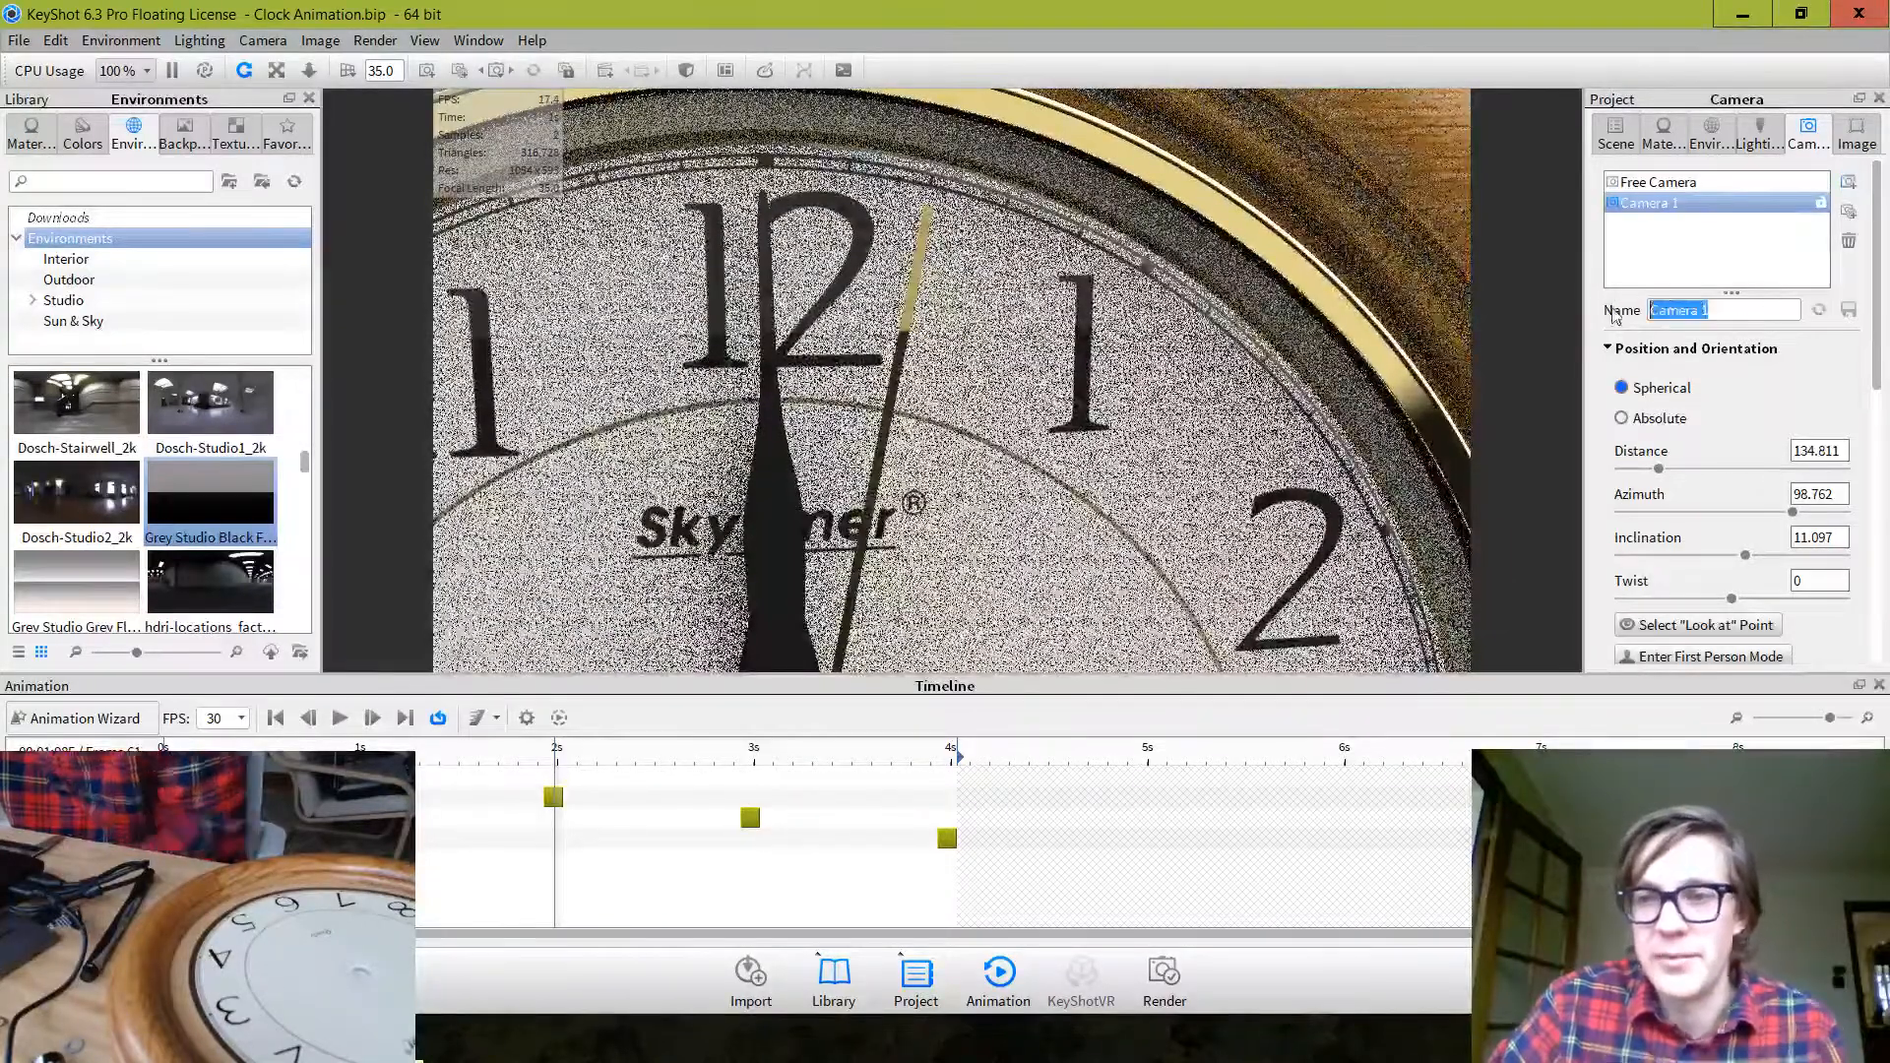
text(Animation 1 Camera)
key(Return)
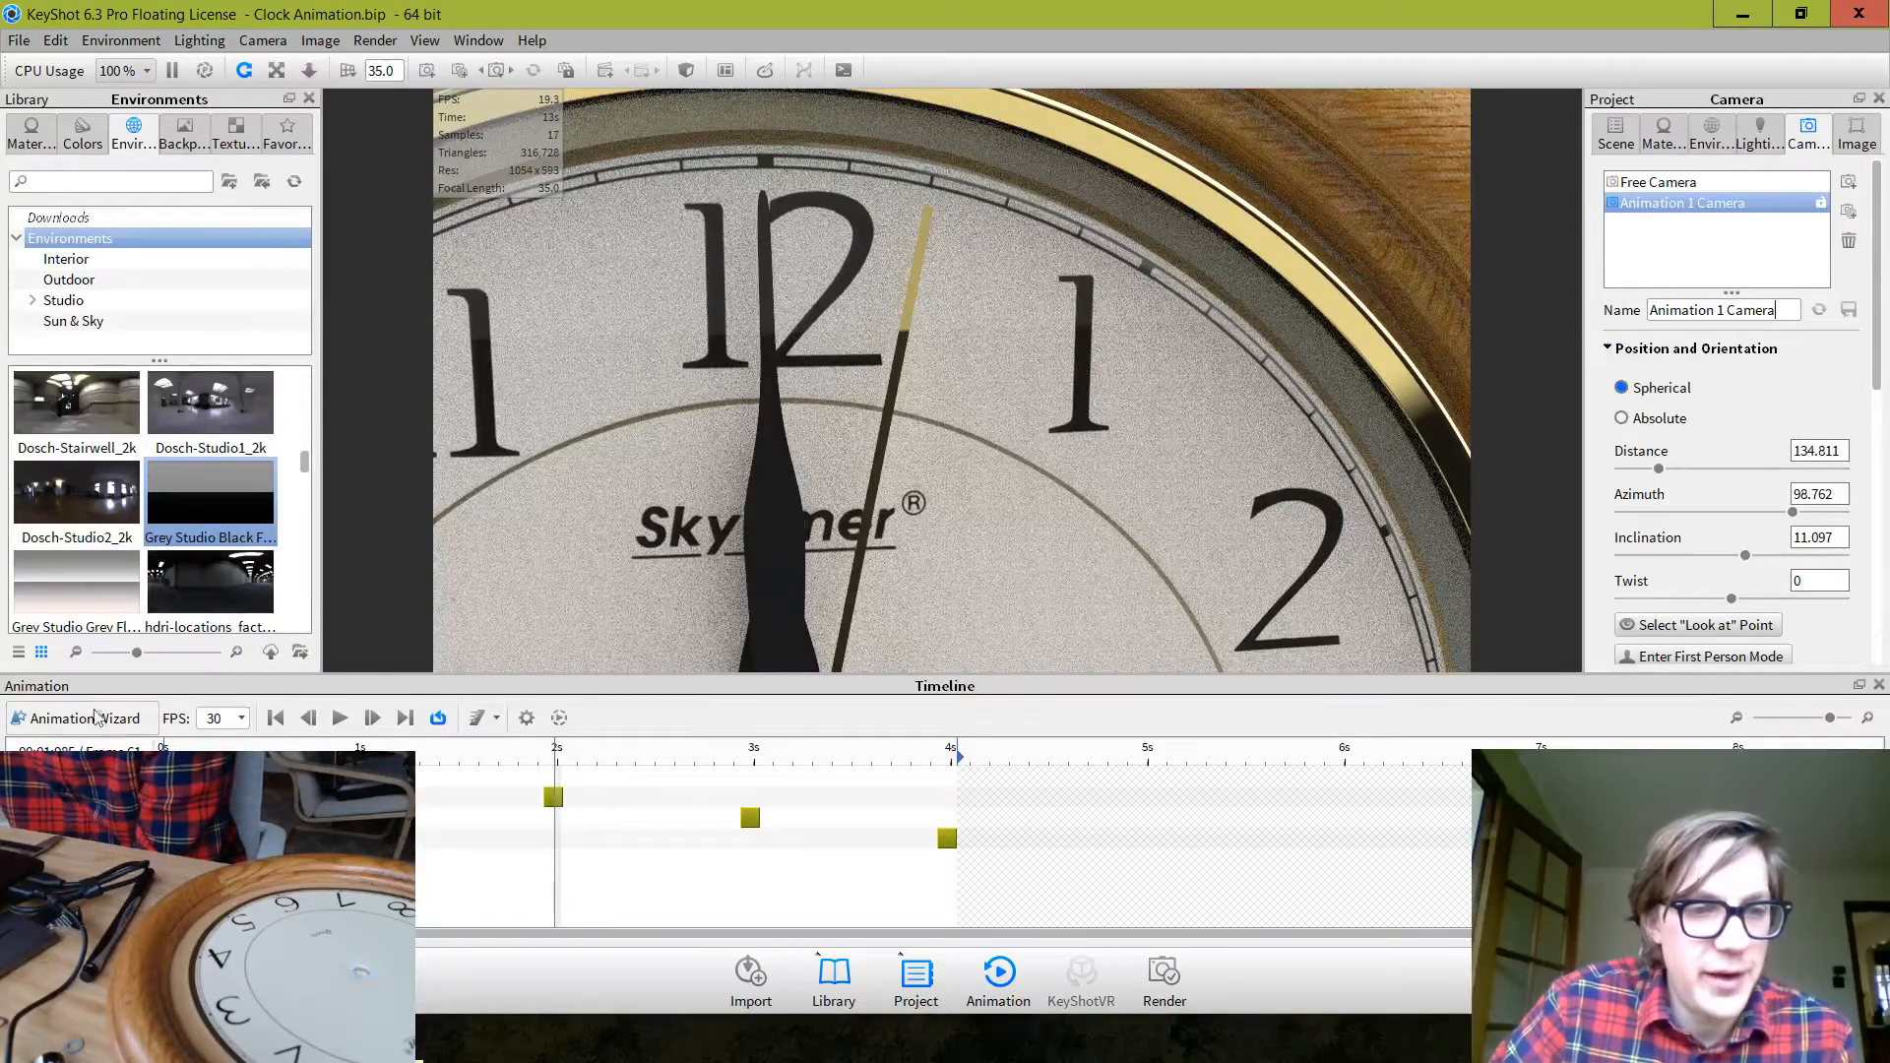
Create a Zoom camera animation for Animation 1 Camera and move its 5-second clip to start at 0 sec on the timeline
click(99, 724)
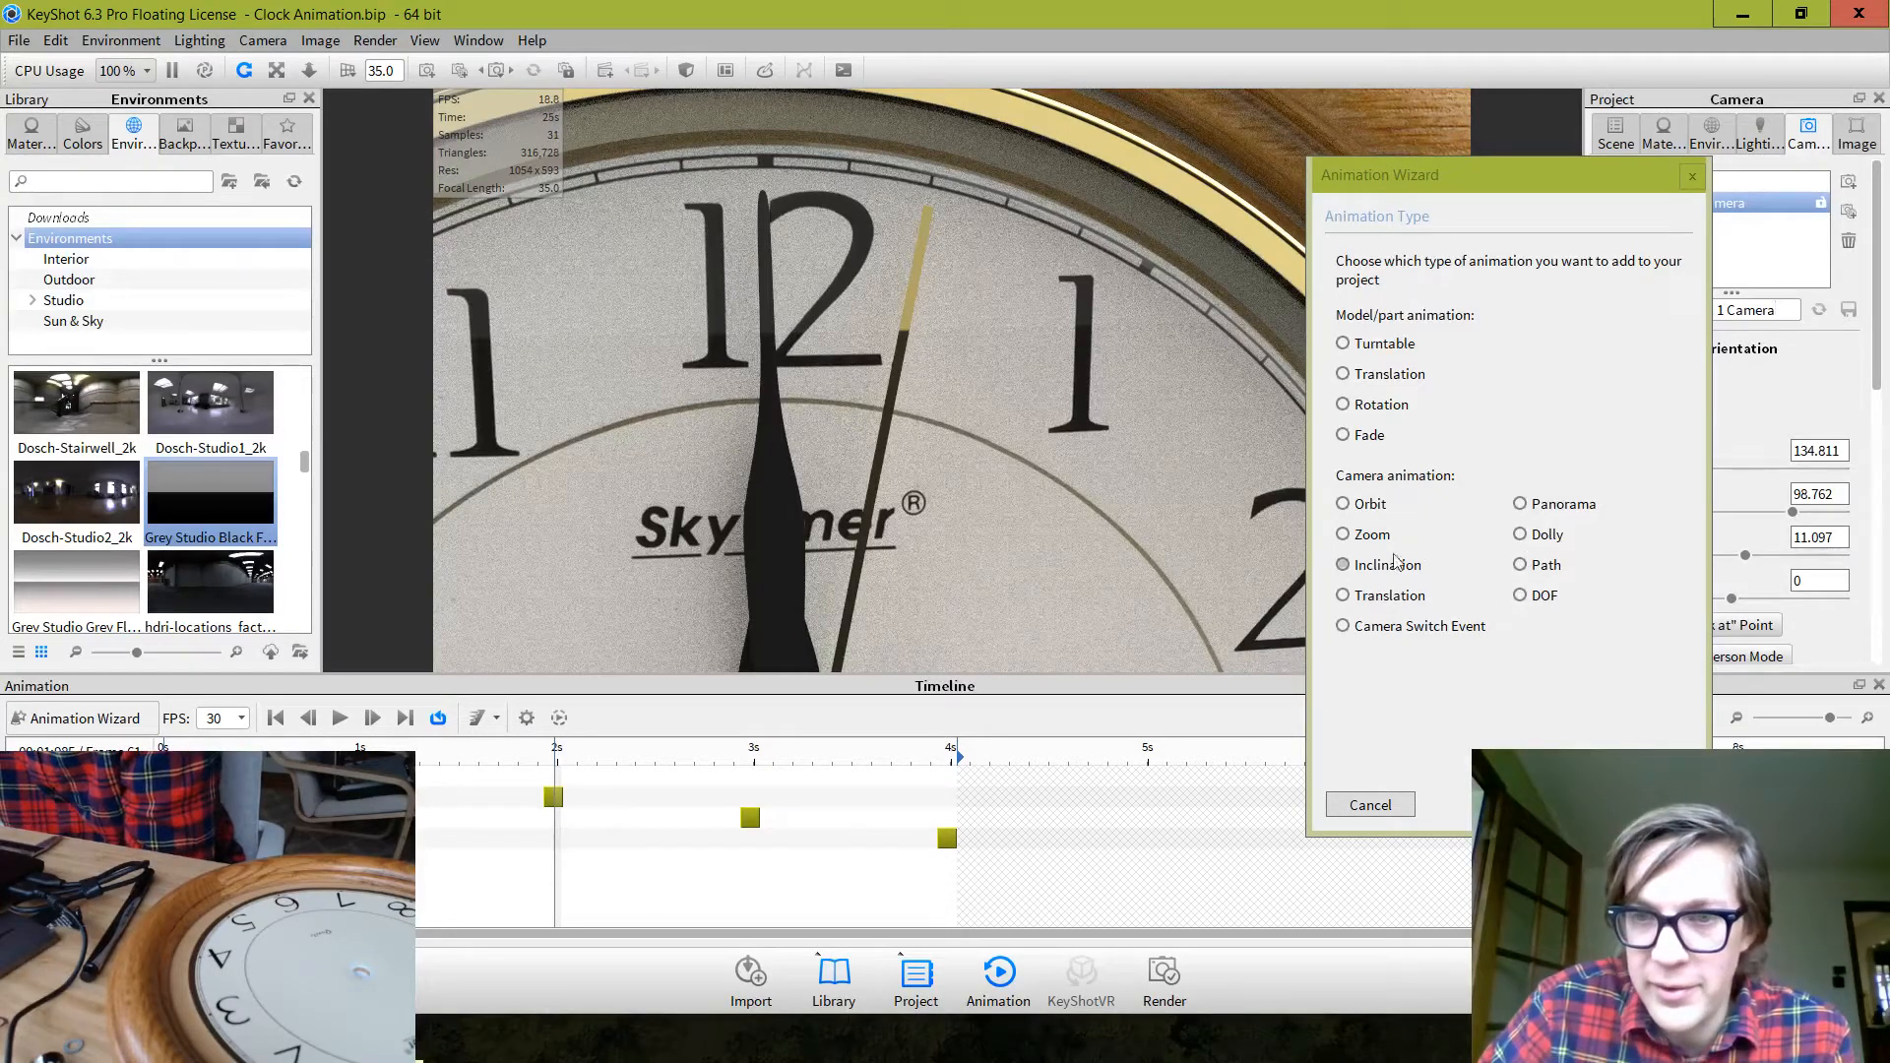
click(1378, 534)
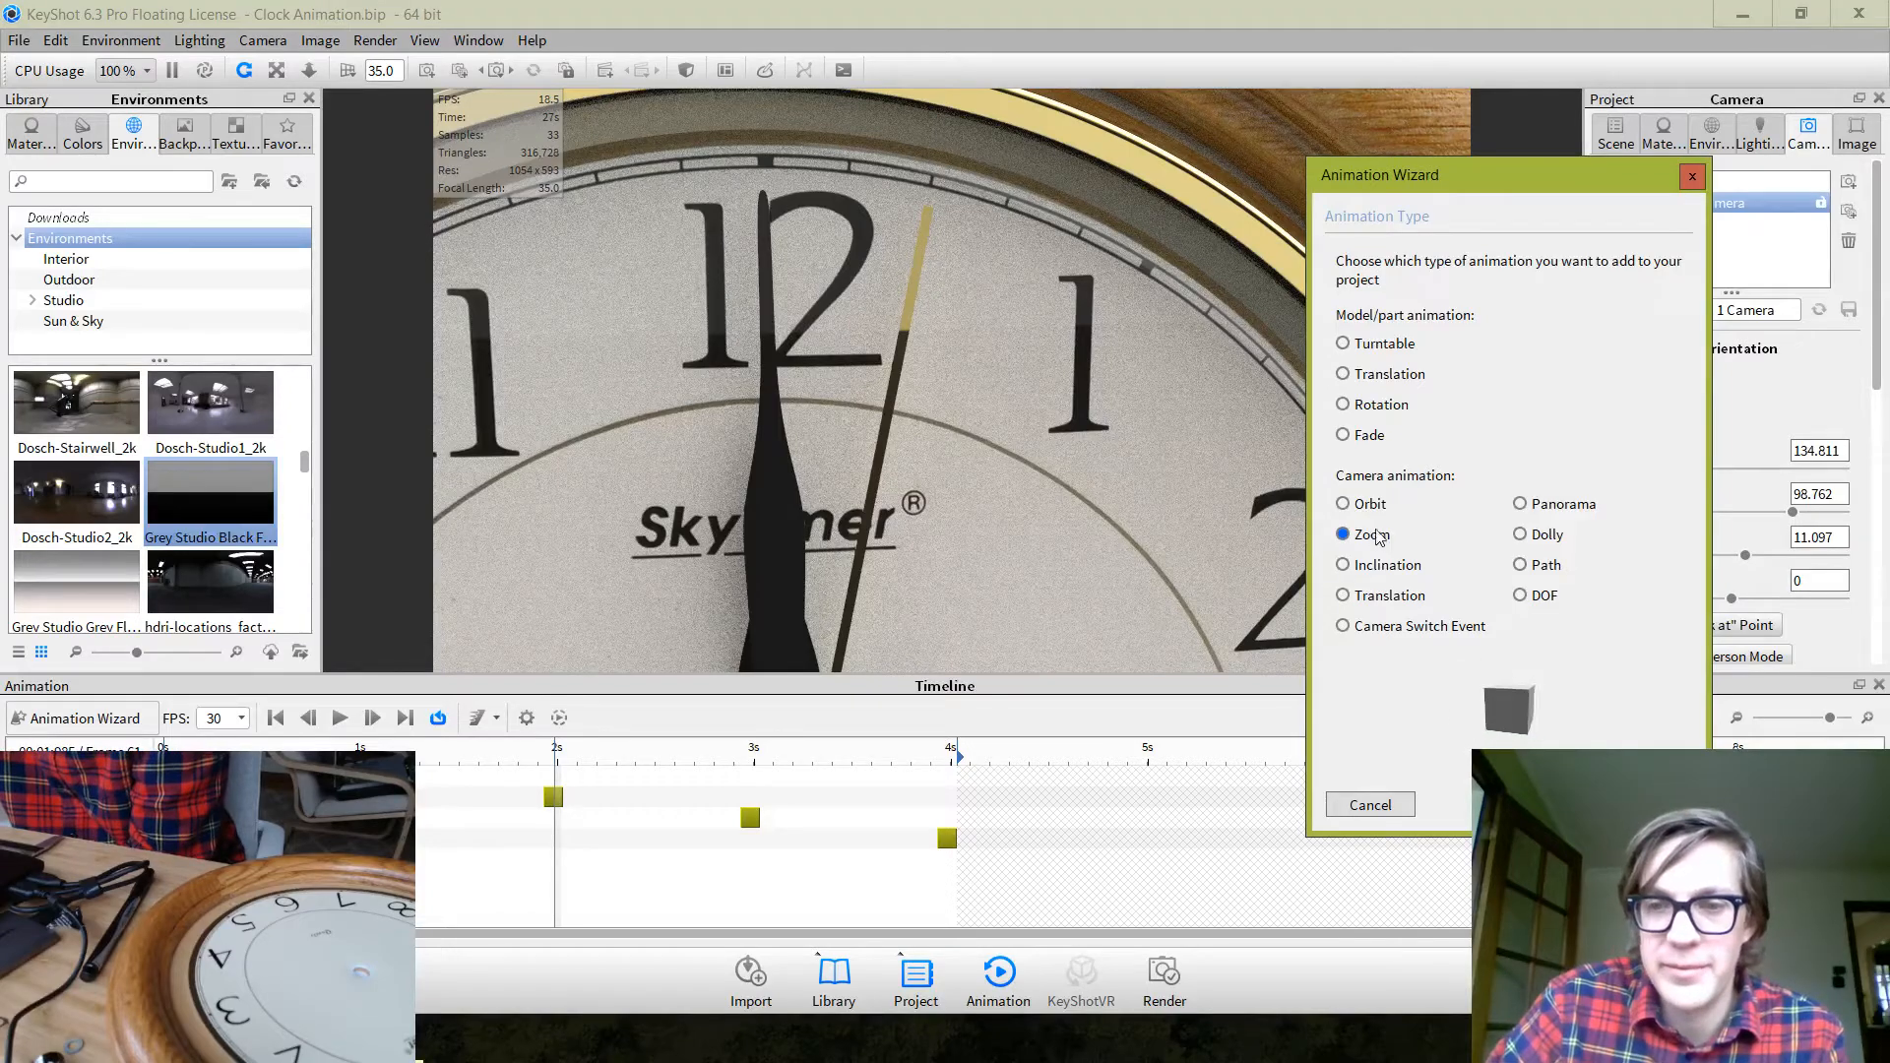
click(1646, 804)
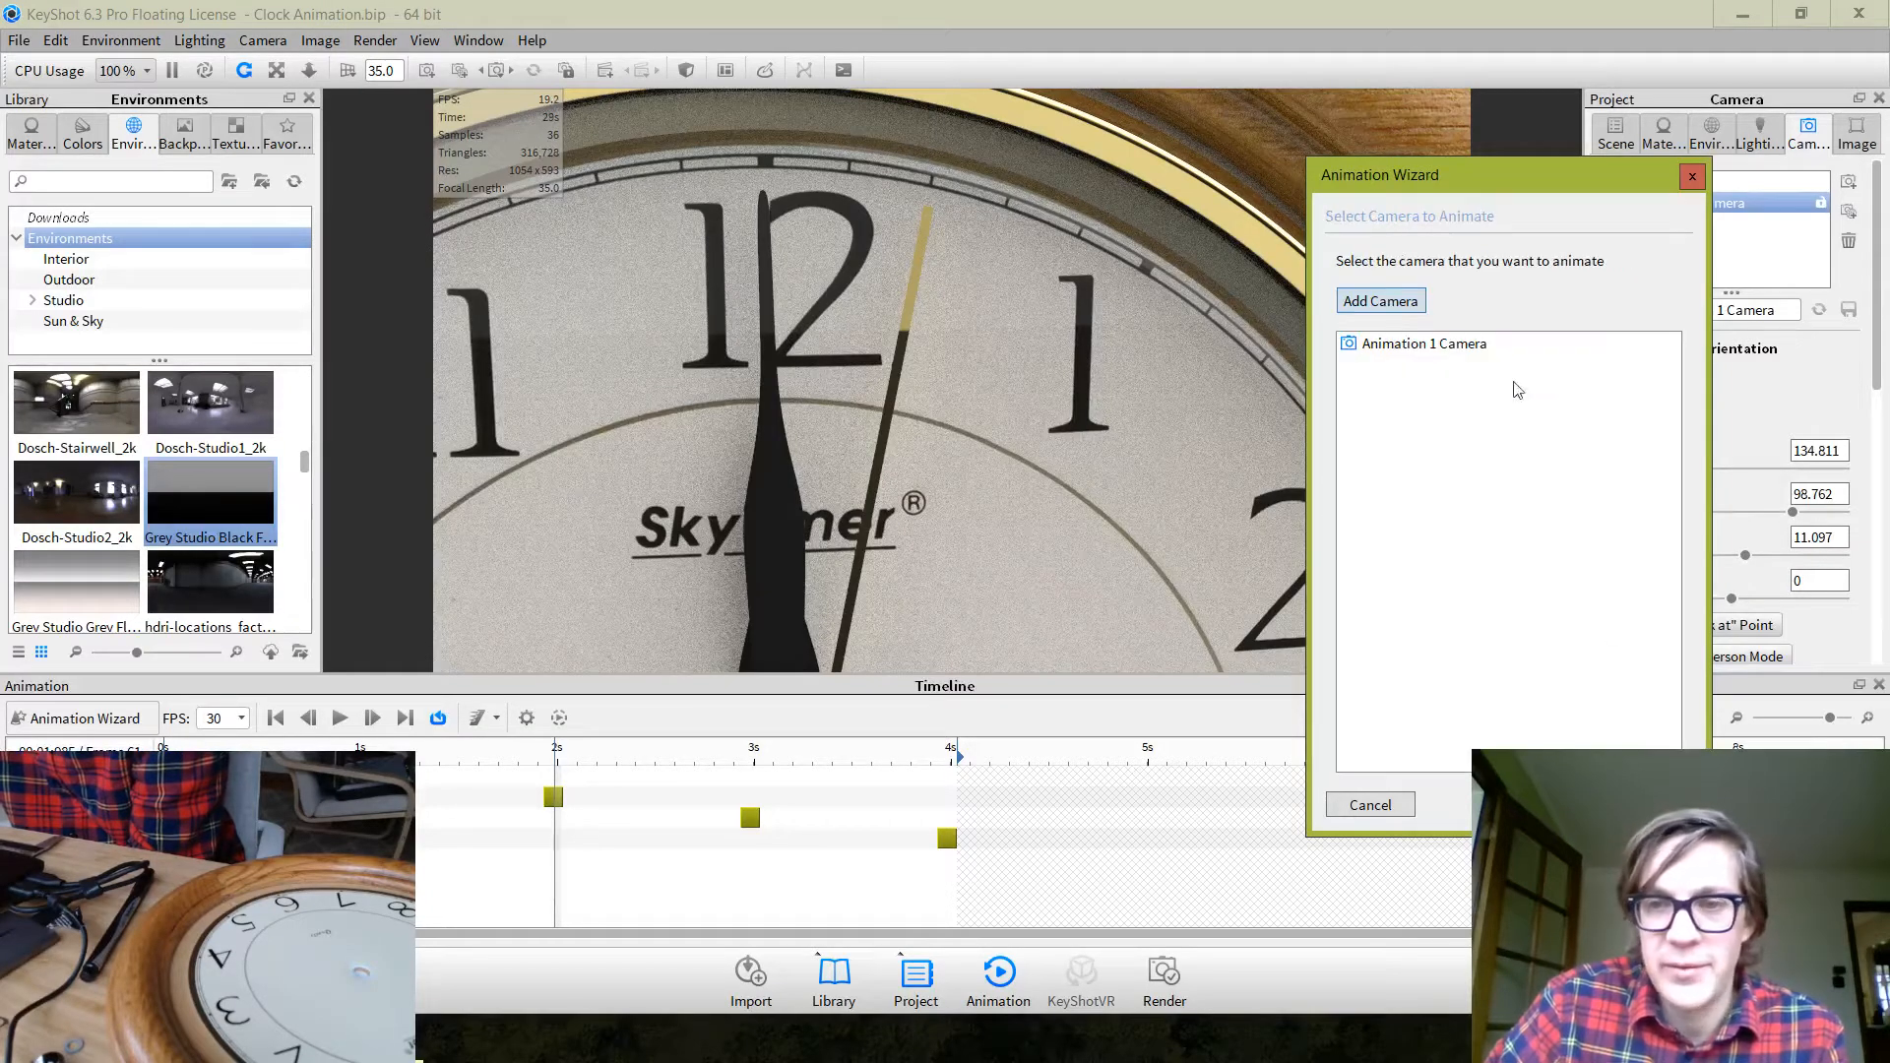
click(1447, 354)
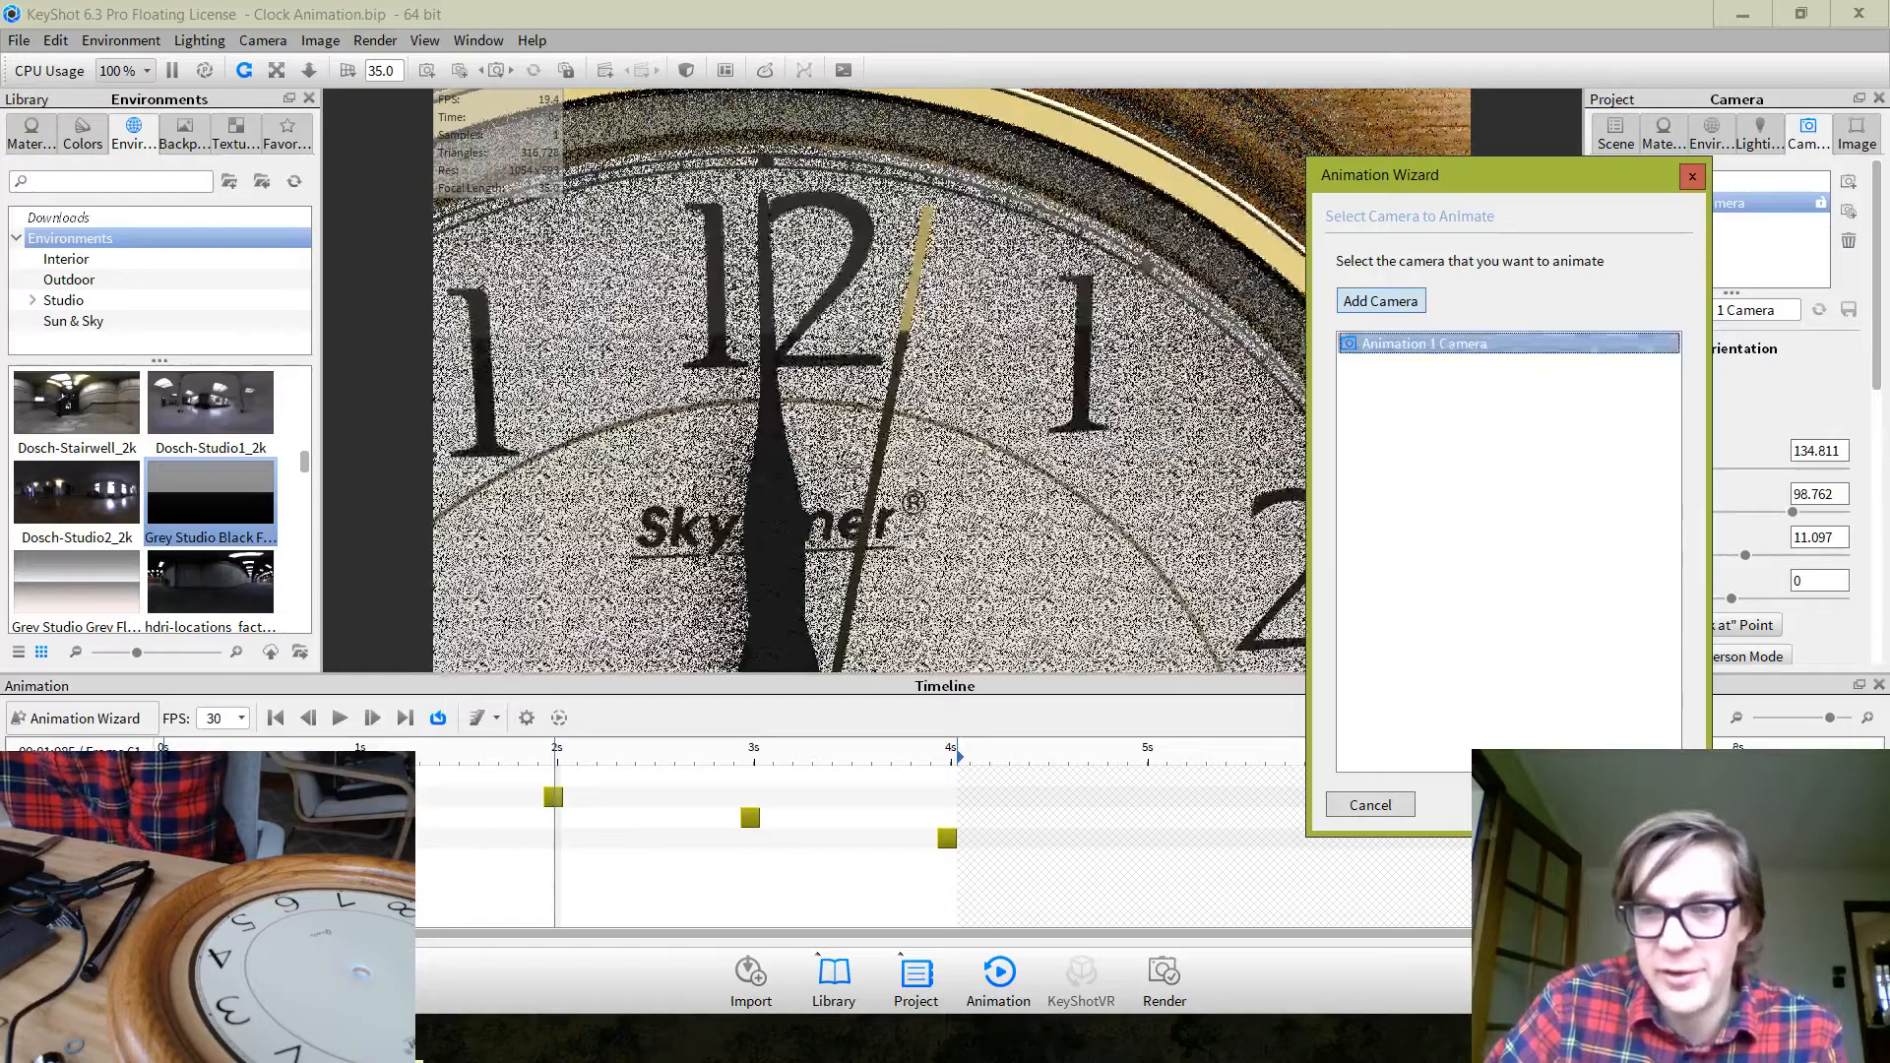
click(1646, 804)
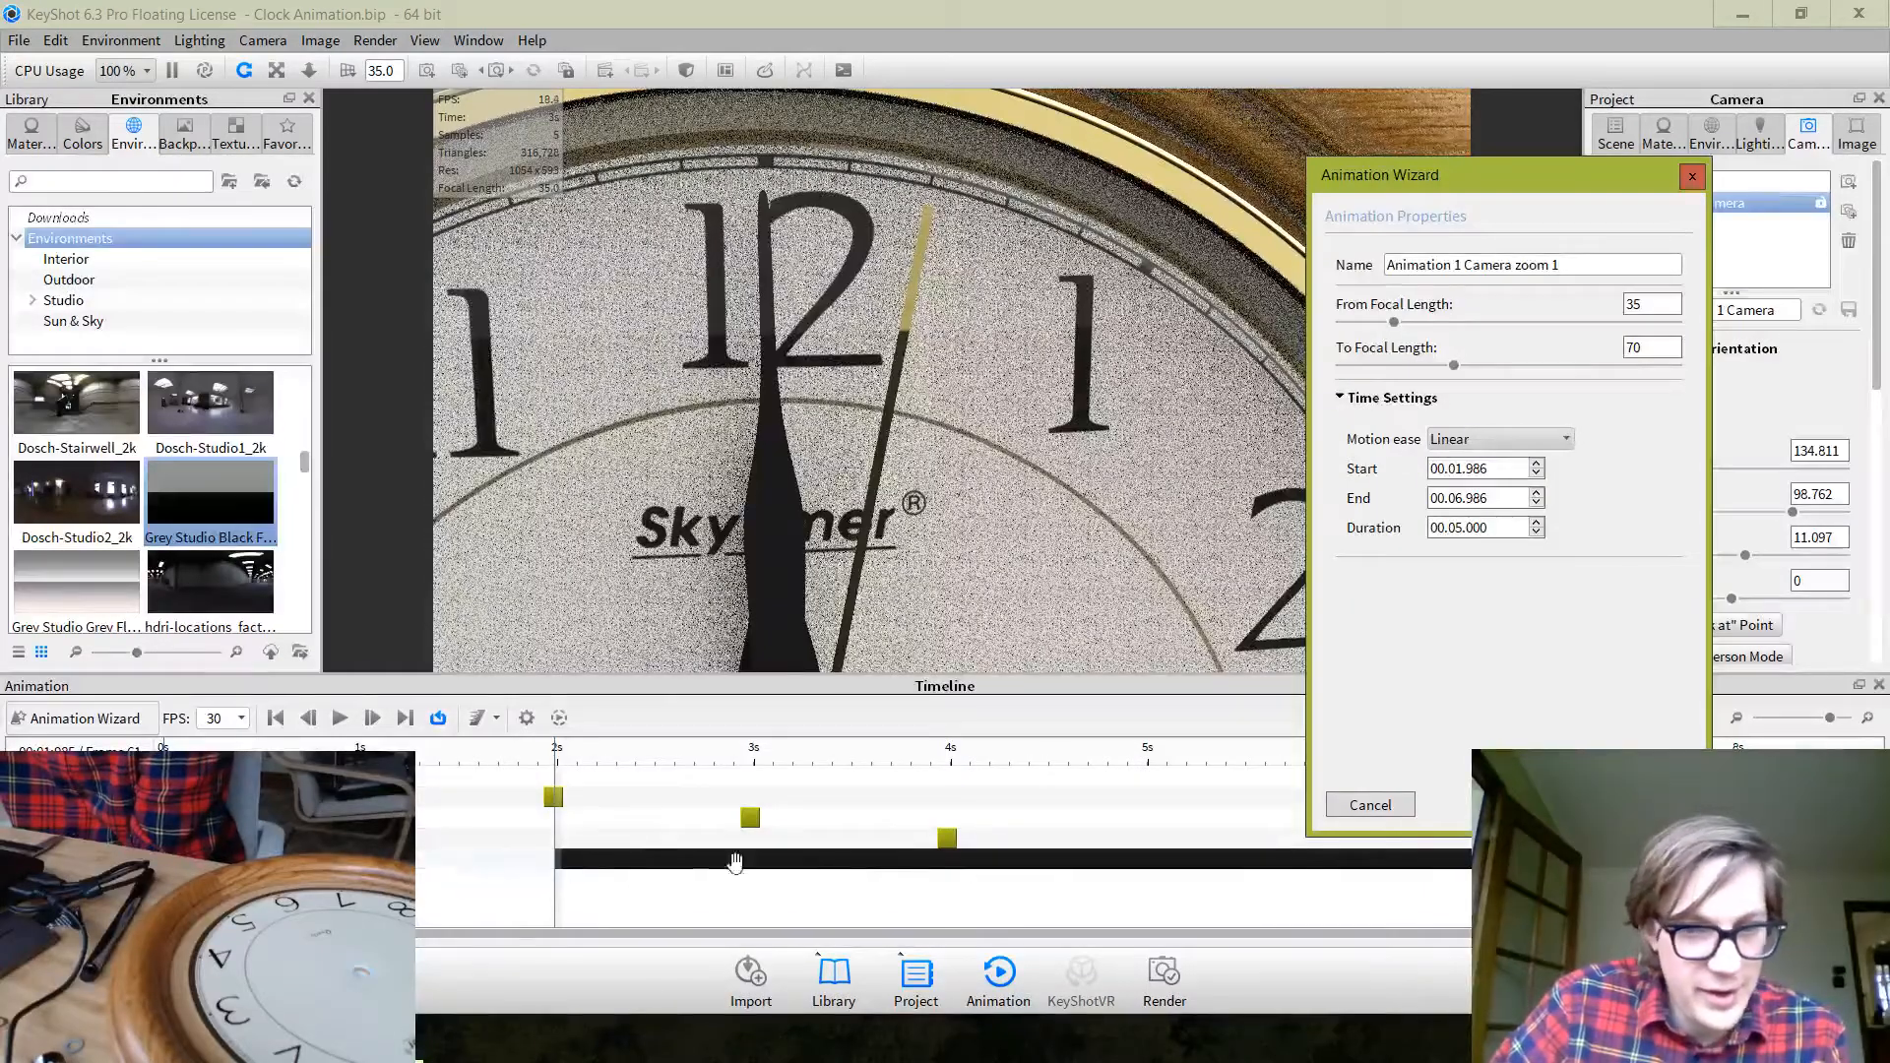
drag(793, 864, 403, 864)
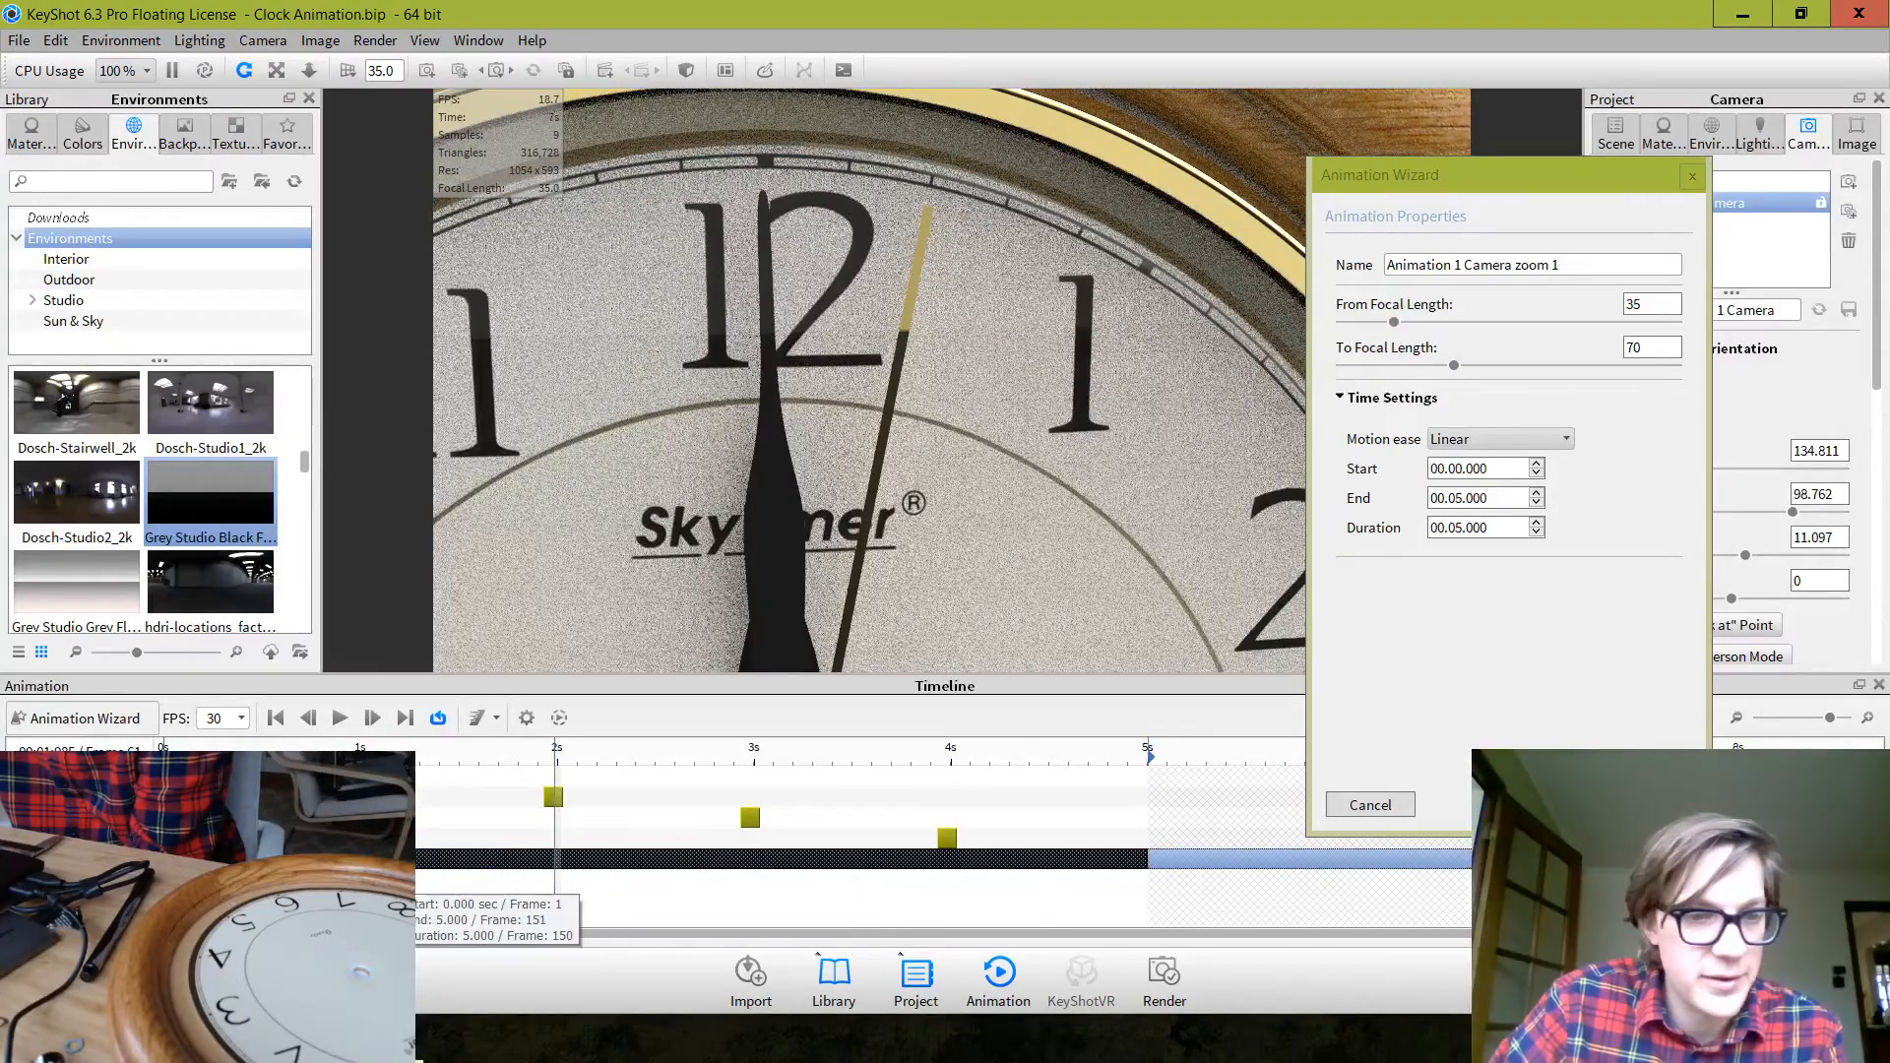
Set the zoom's ending focal length to 11.435 and return the playhead to the first frame
drag(295, 750, 380, 748)
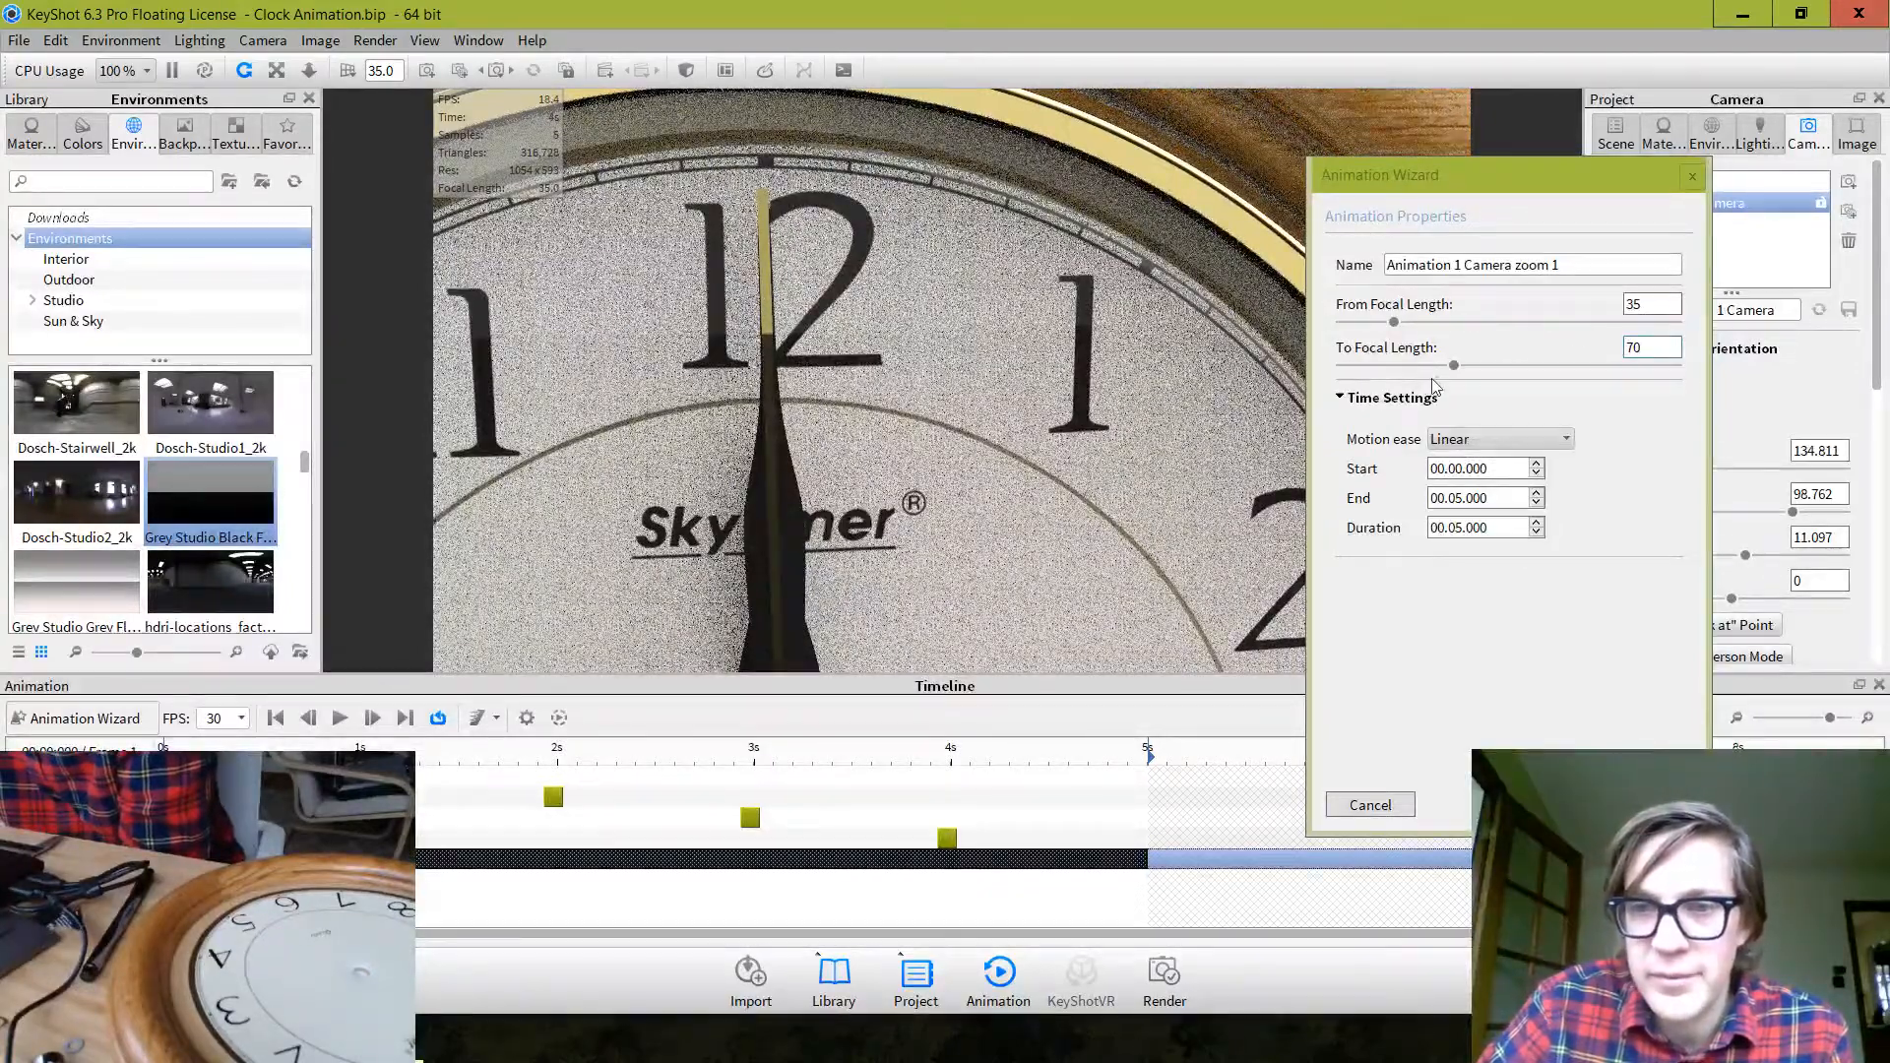
click(1449, 369)
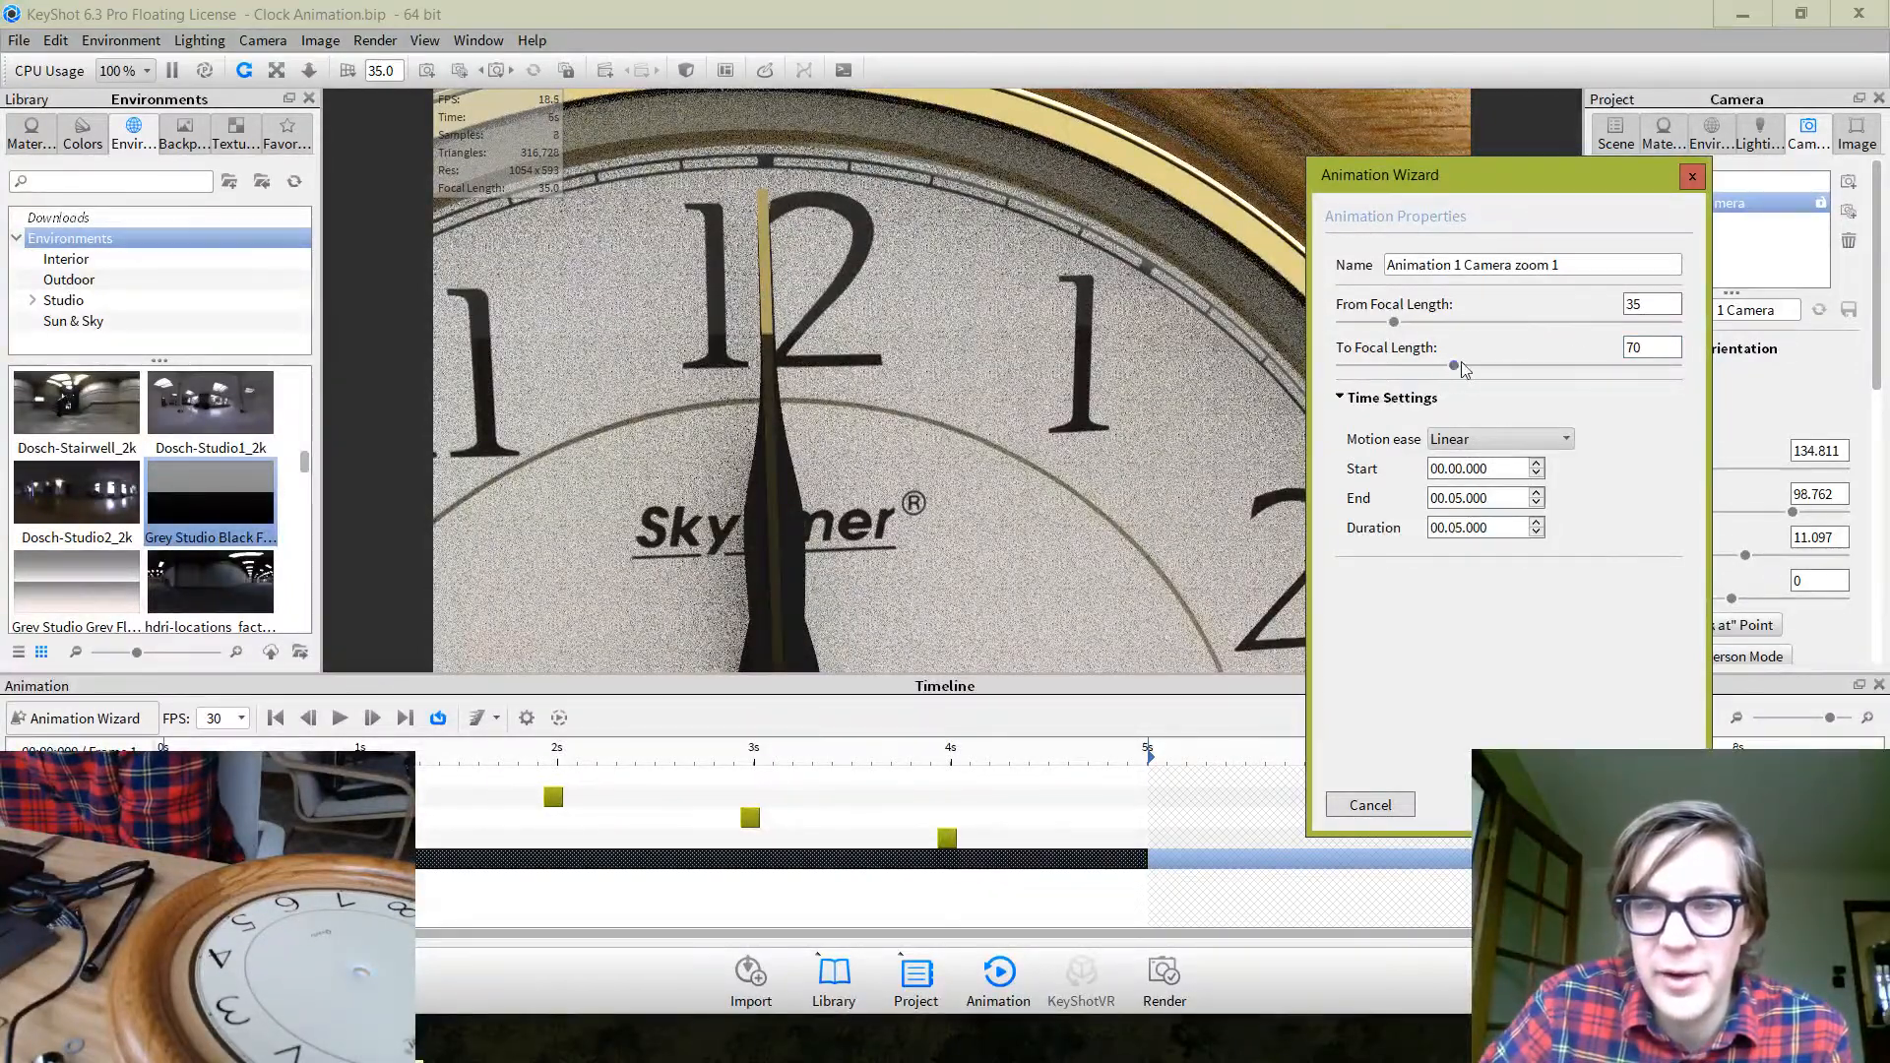
drag(1459, 370, 1361, 375)
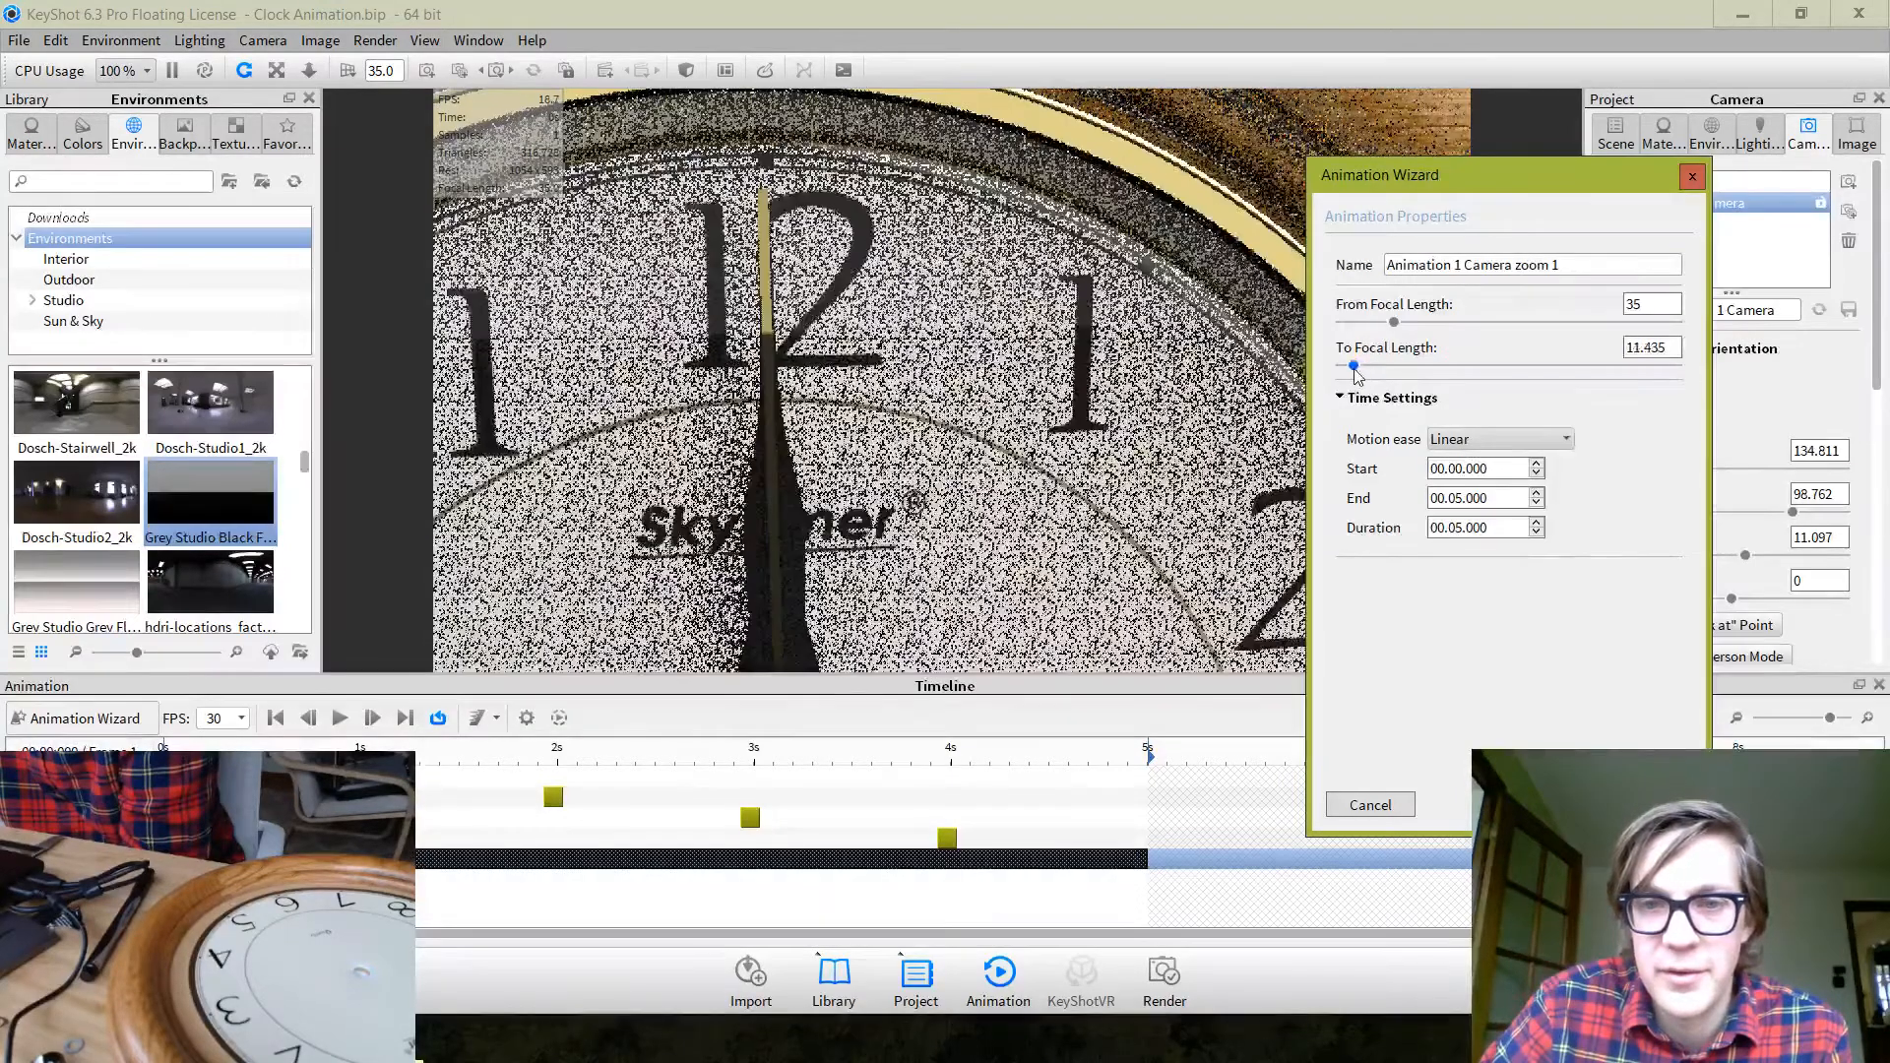
click(519, 750)
drag(548, 736, 172, 740)
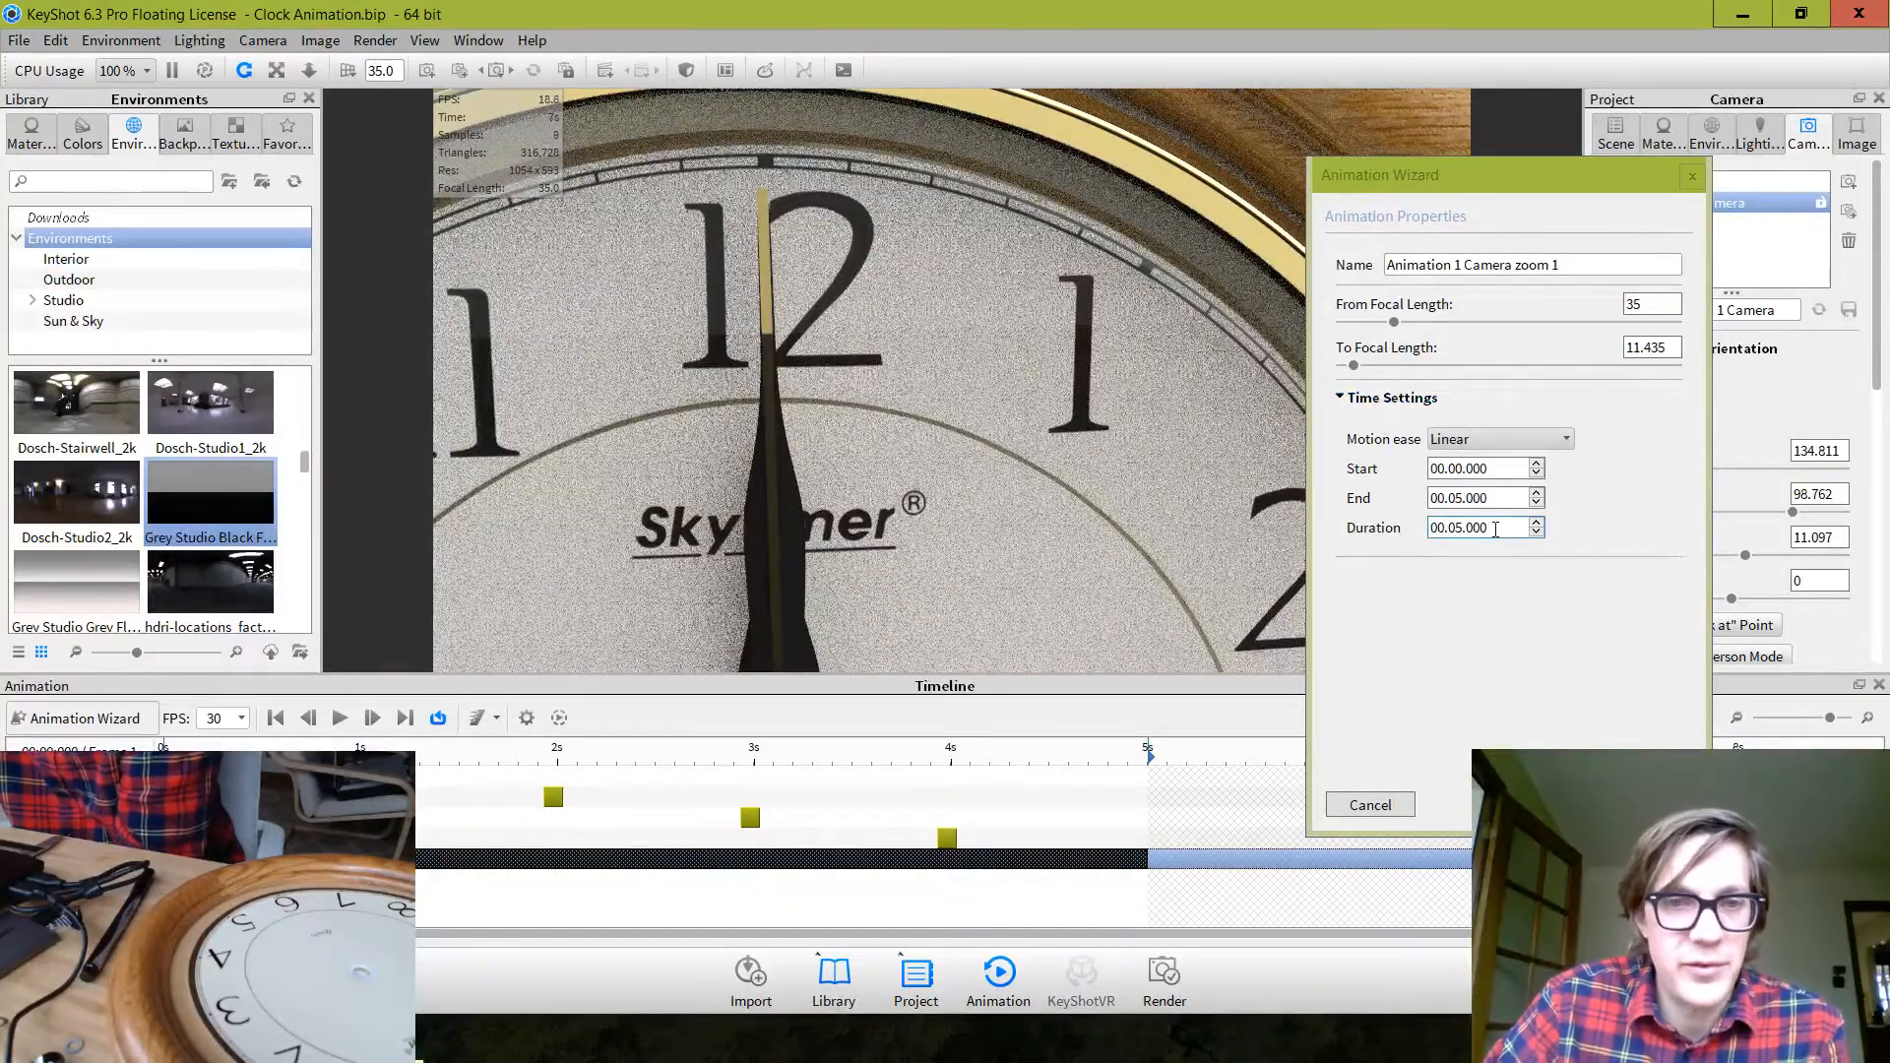
Set the zoom animation's motion ease to Ease In/Out and finish the Animation Wizard
click(1551, 441)
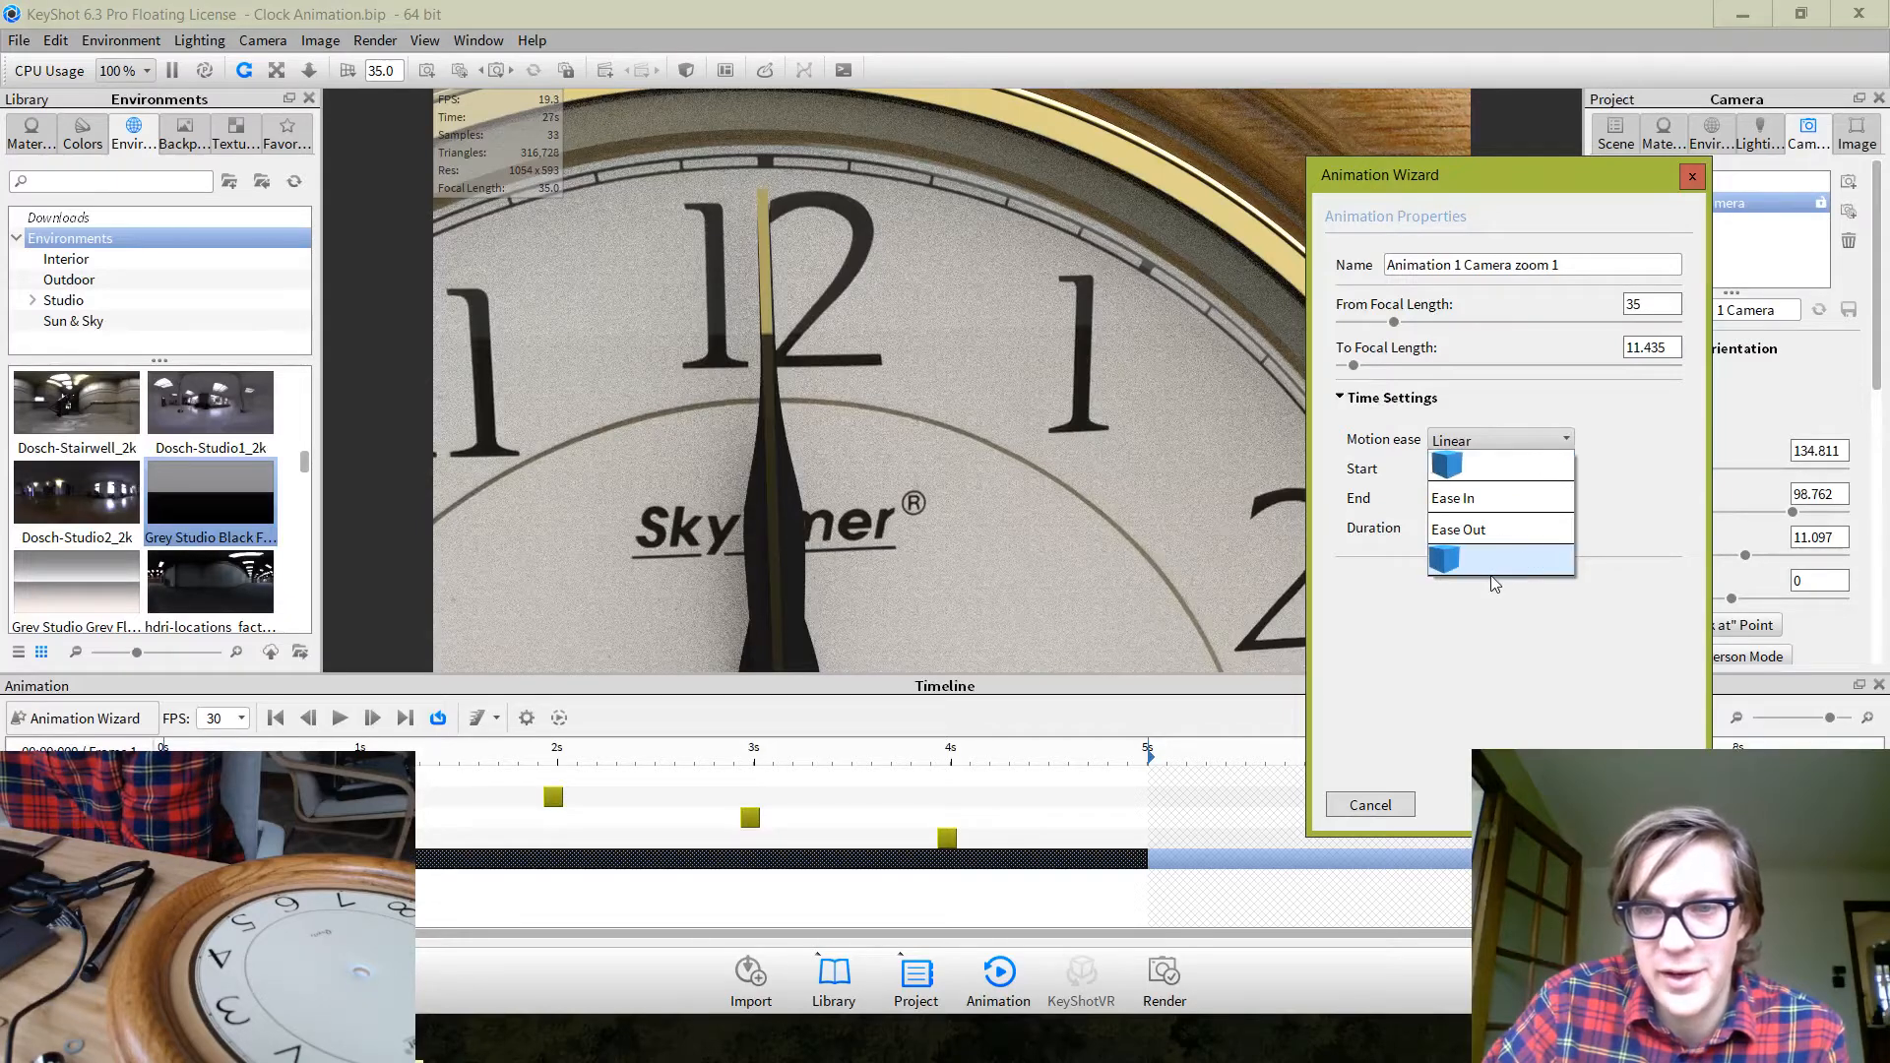
click(1594, 638)
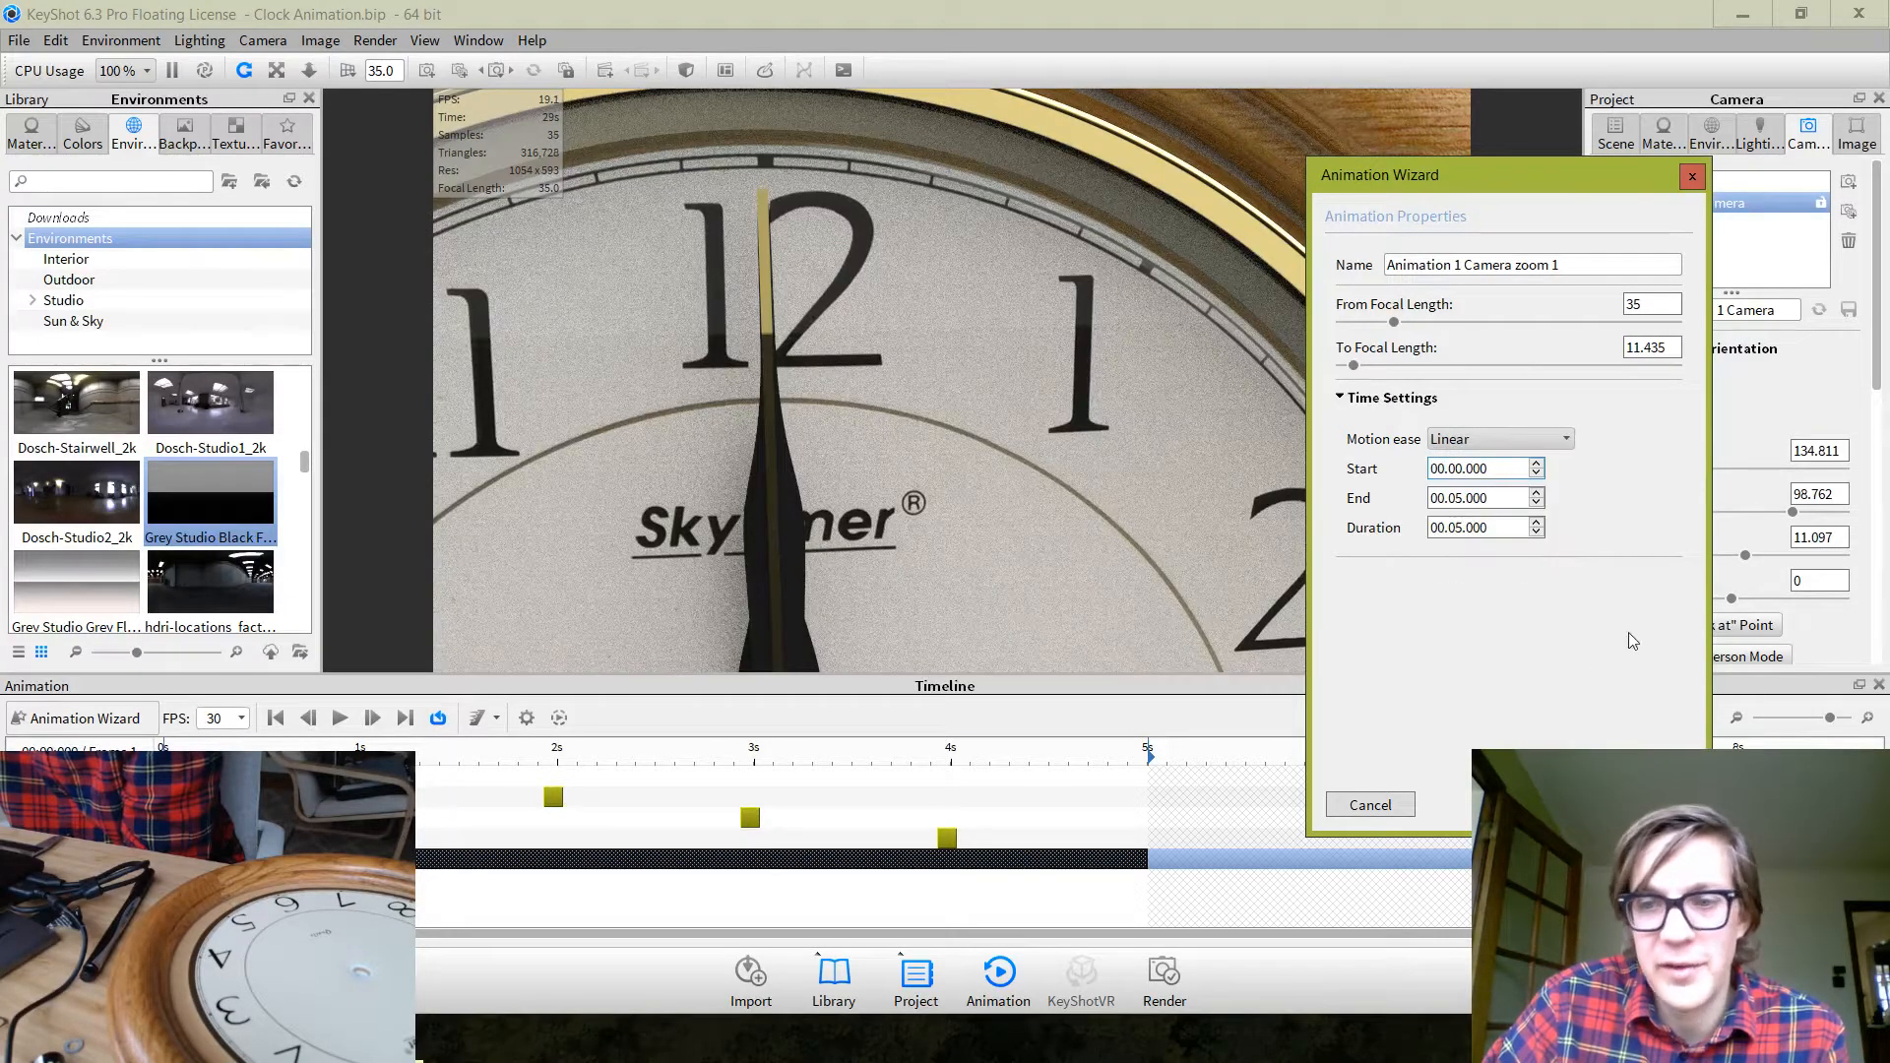
click(1500, 439)
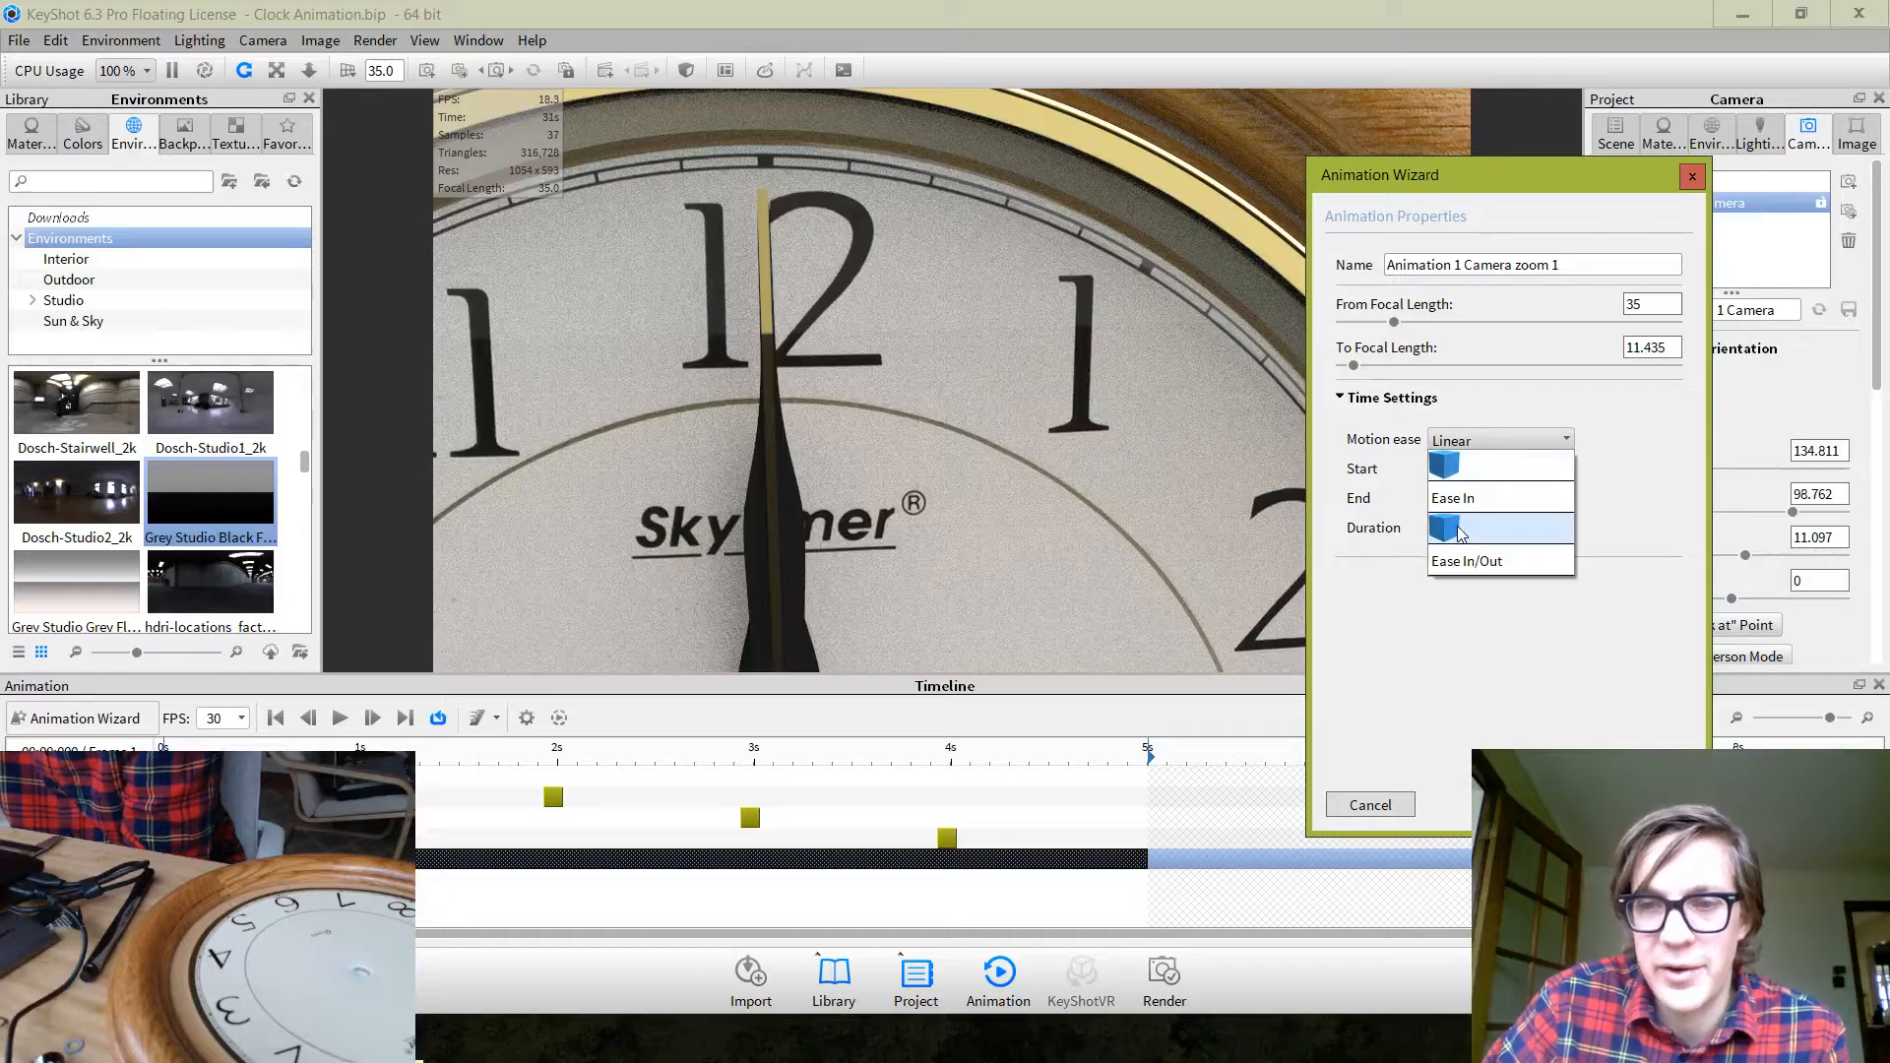
click(1477, 609)
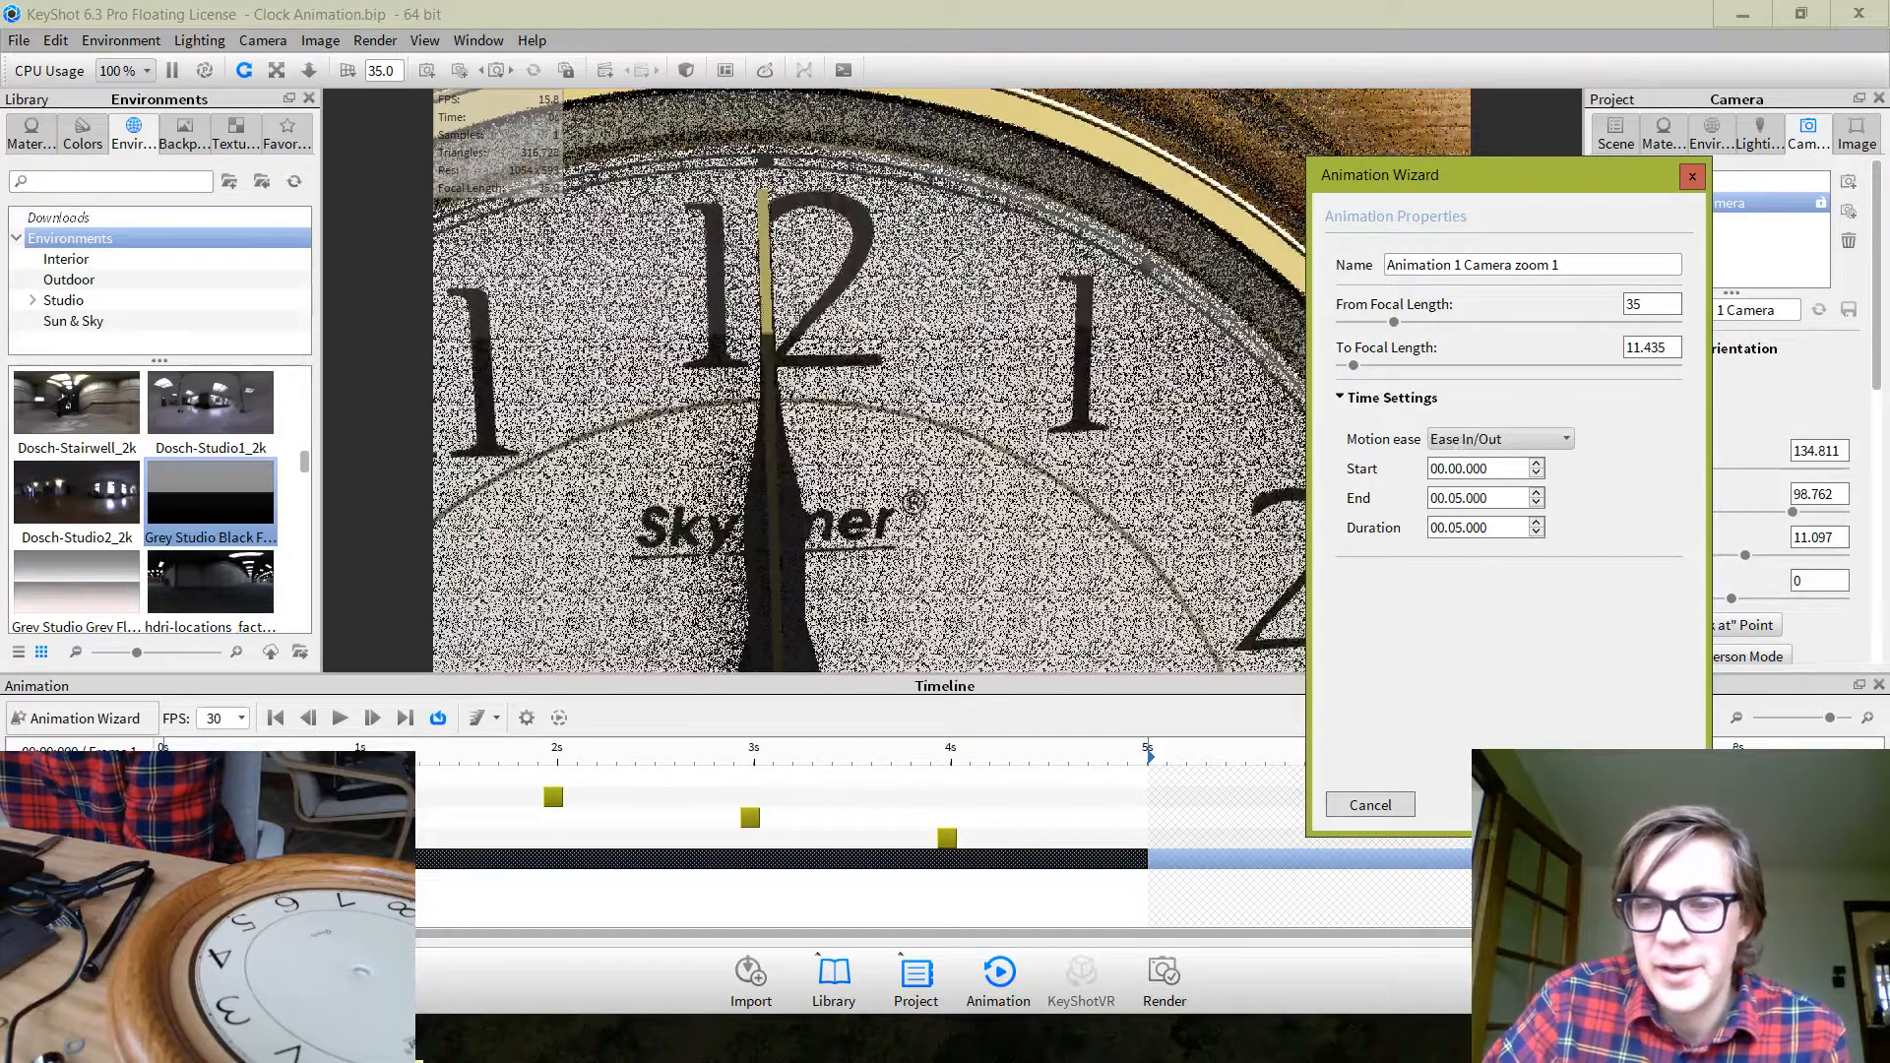
click(1646, 804)
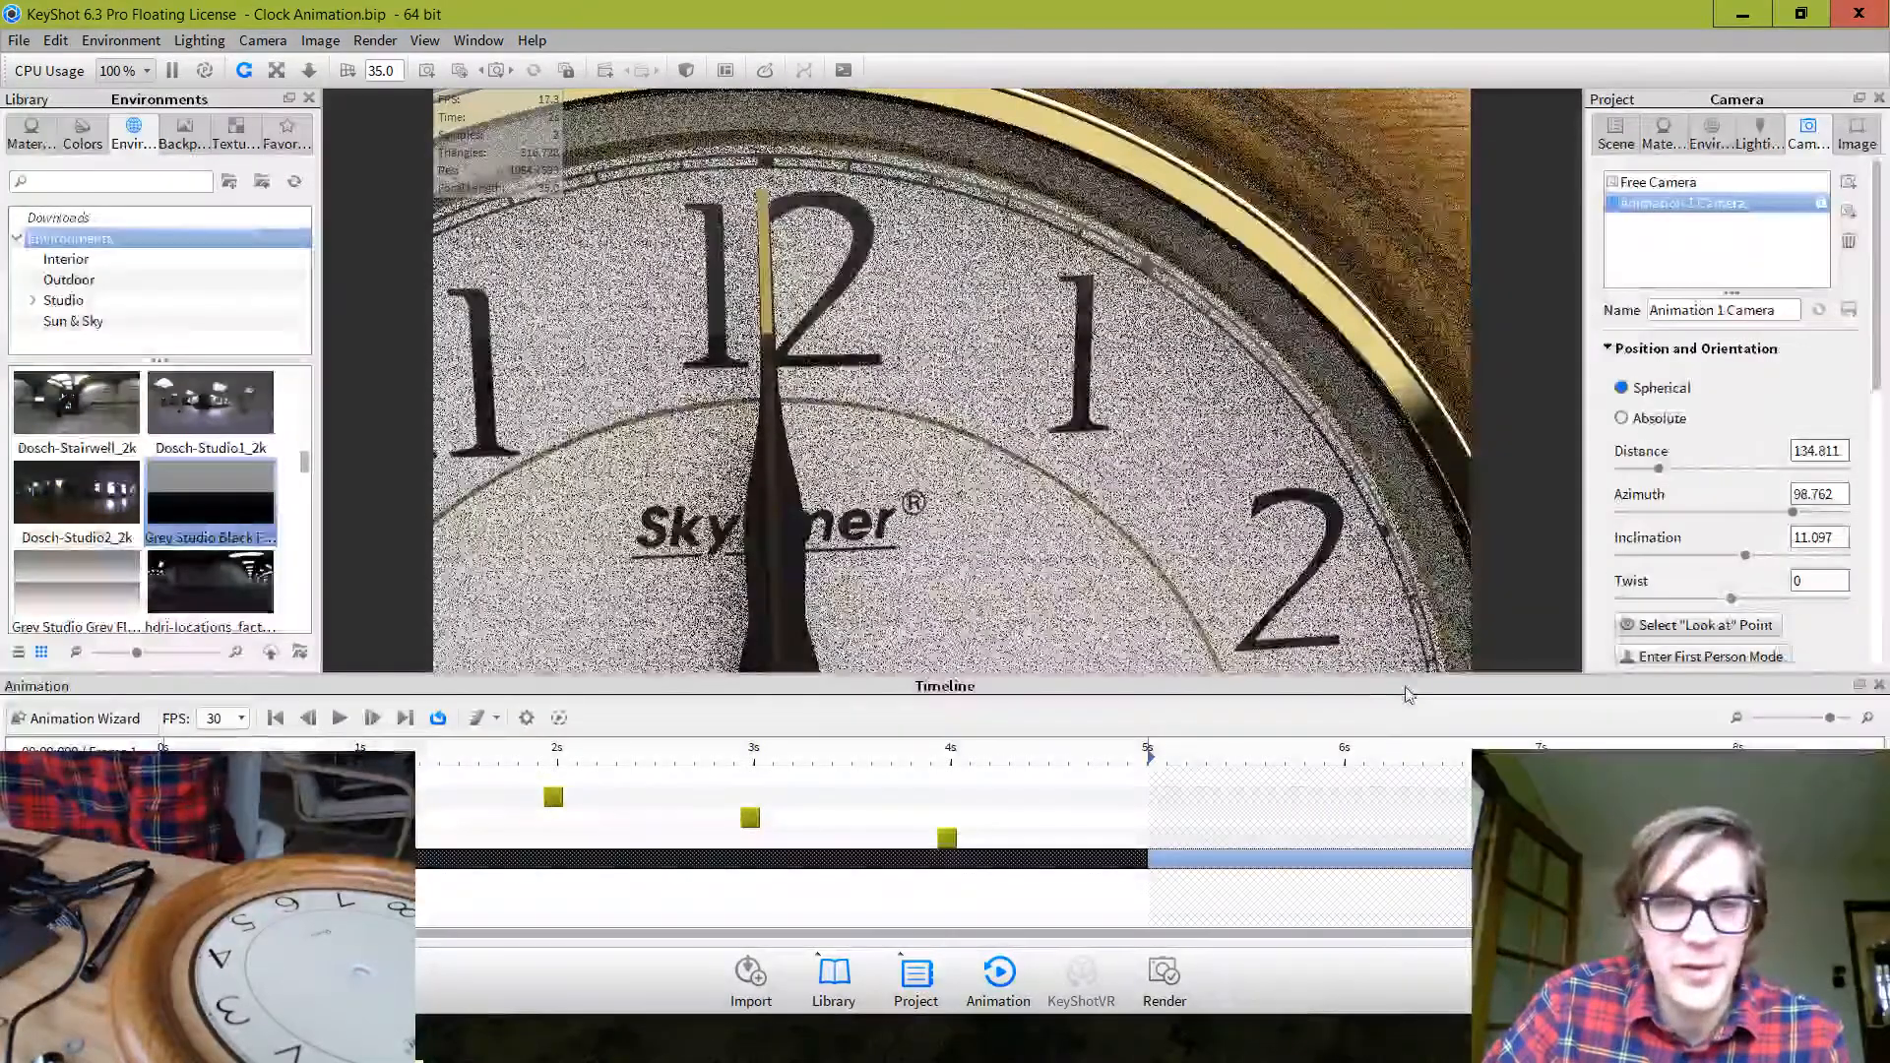
Play the animation to preview the camera zooming out, and lock Animation 1 Camera
click(339, 717)
mouse_move(162, 469)
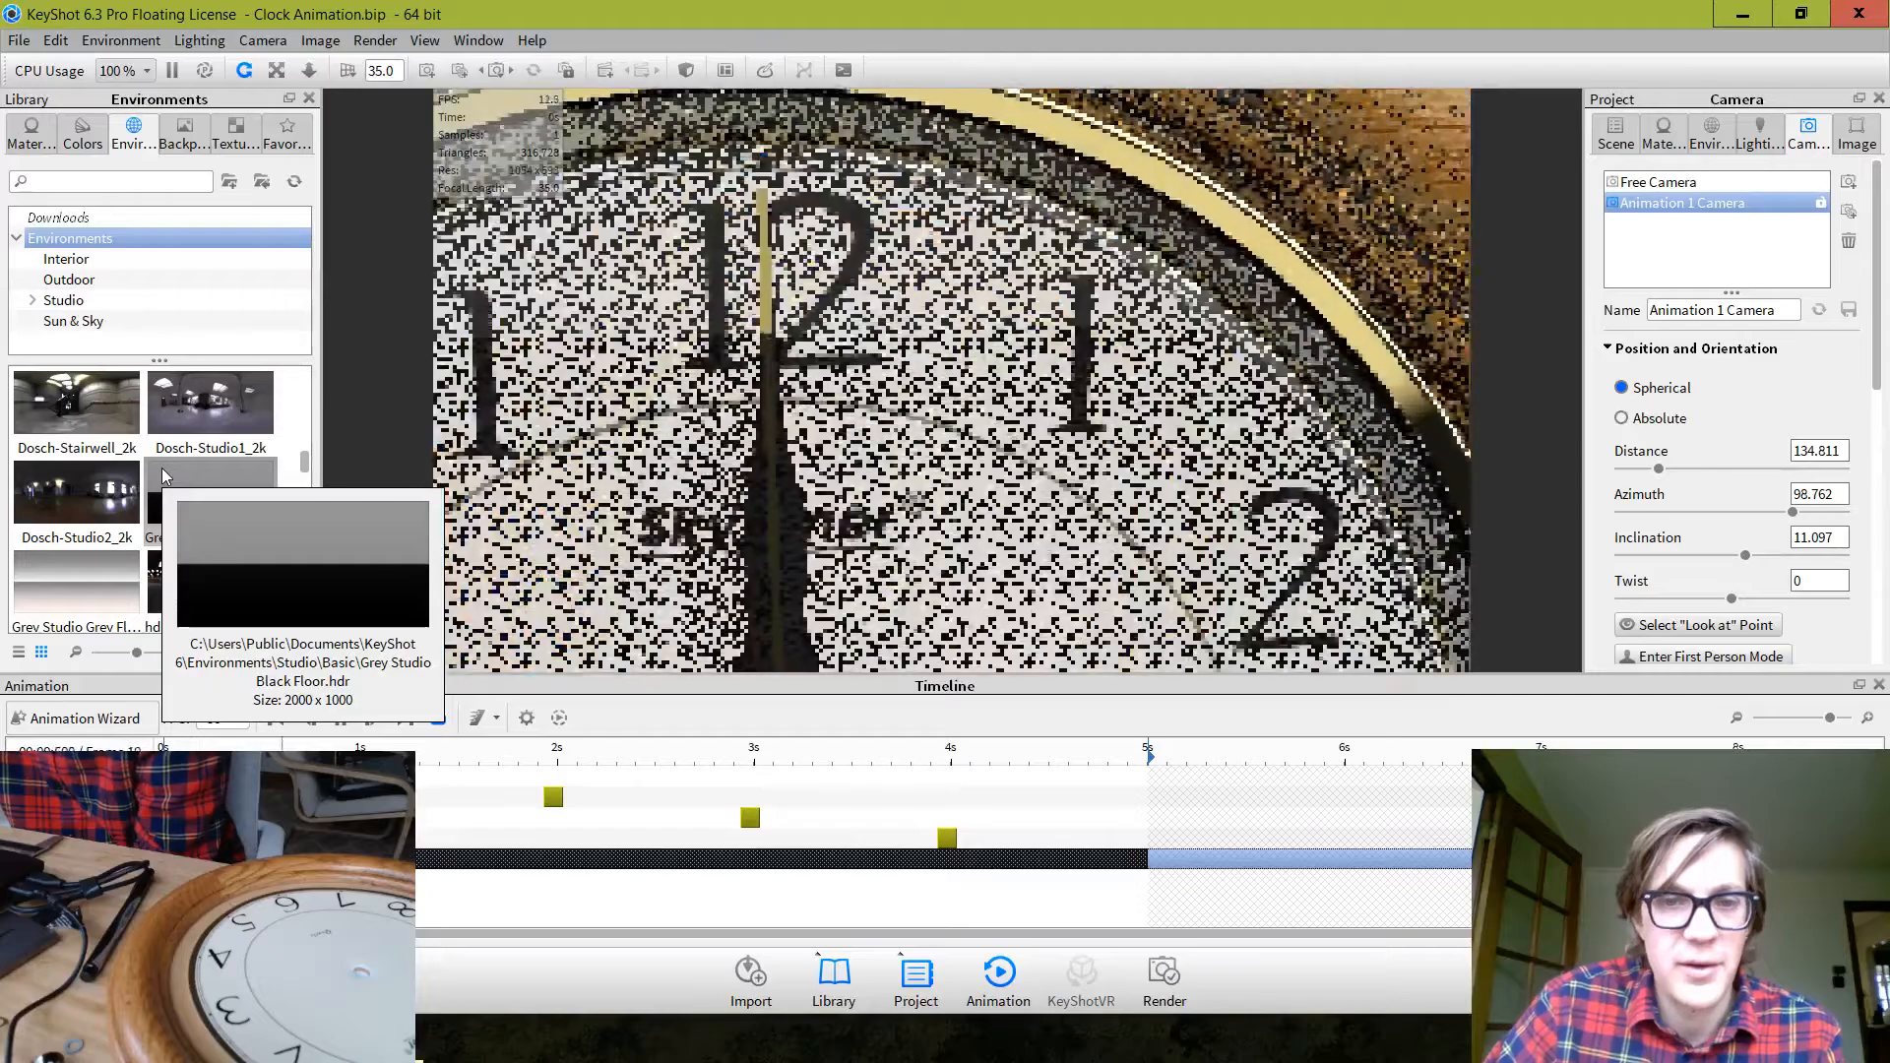
click(161, 468)
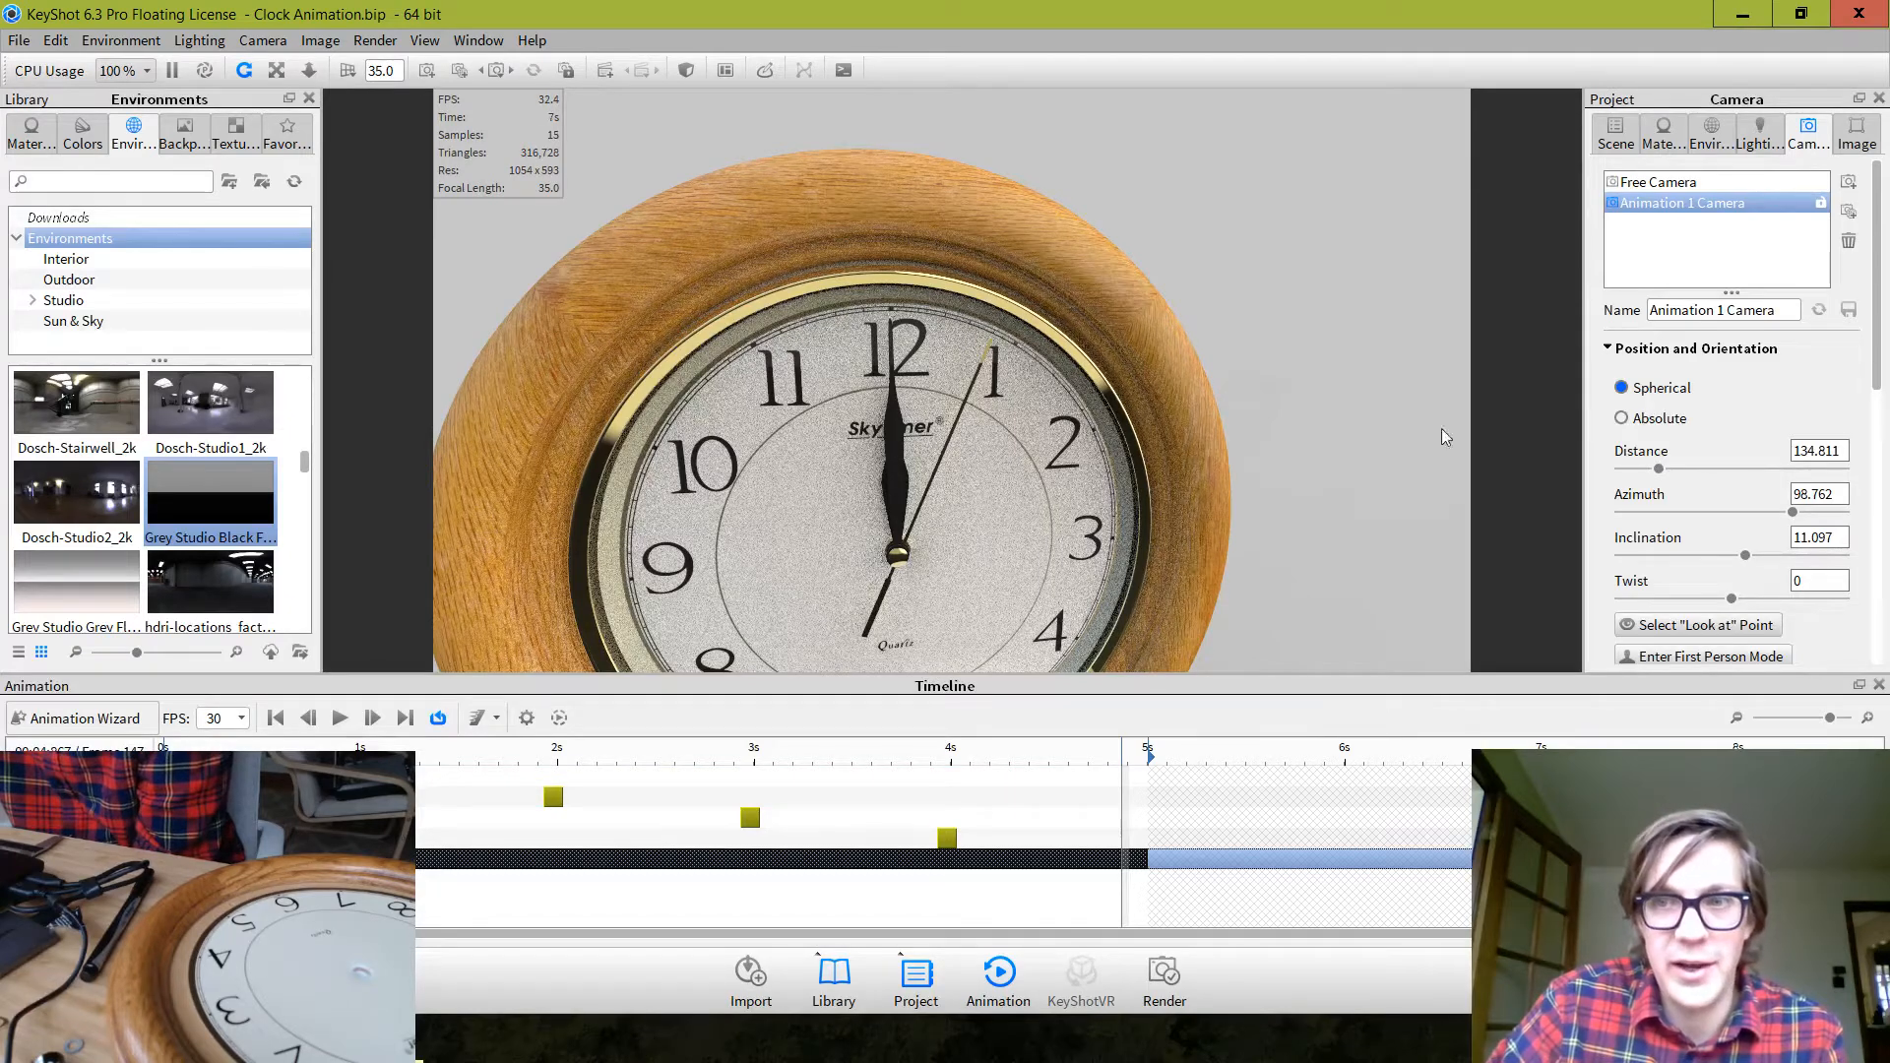
click(1822, 203)
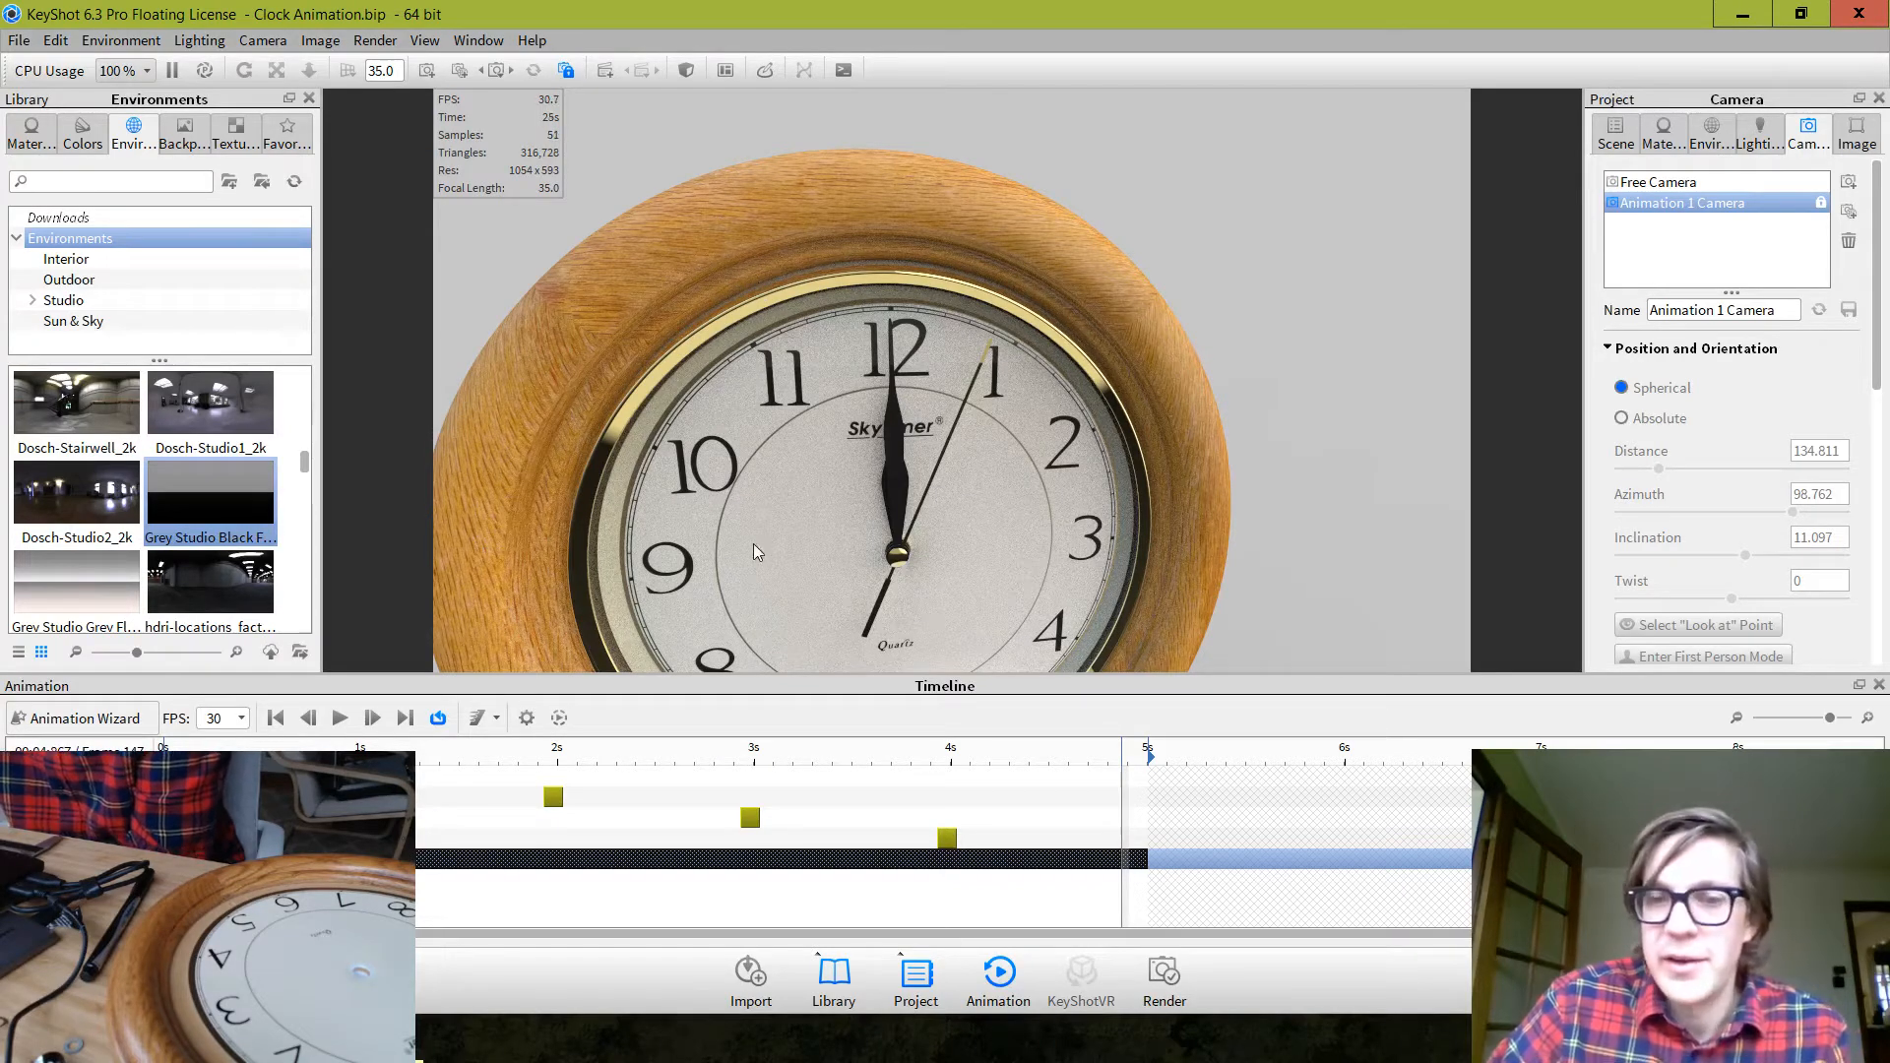
Make the clock's refractive glass part visible again in the scene tree
click(1615, 133)
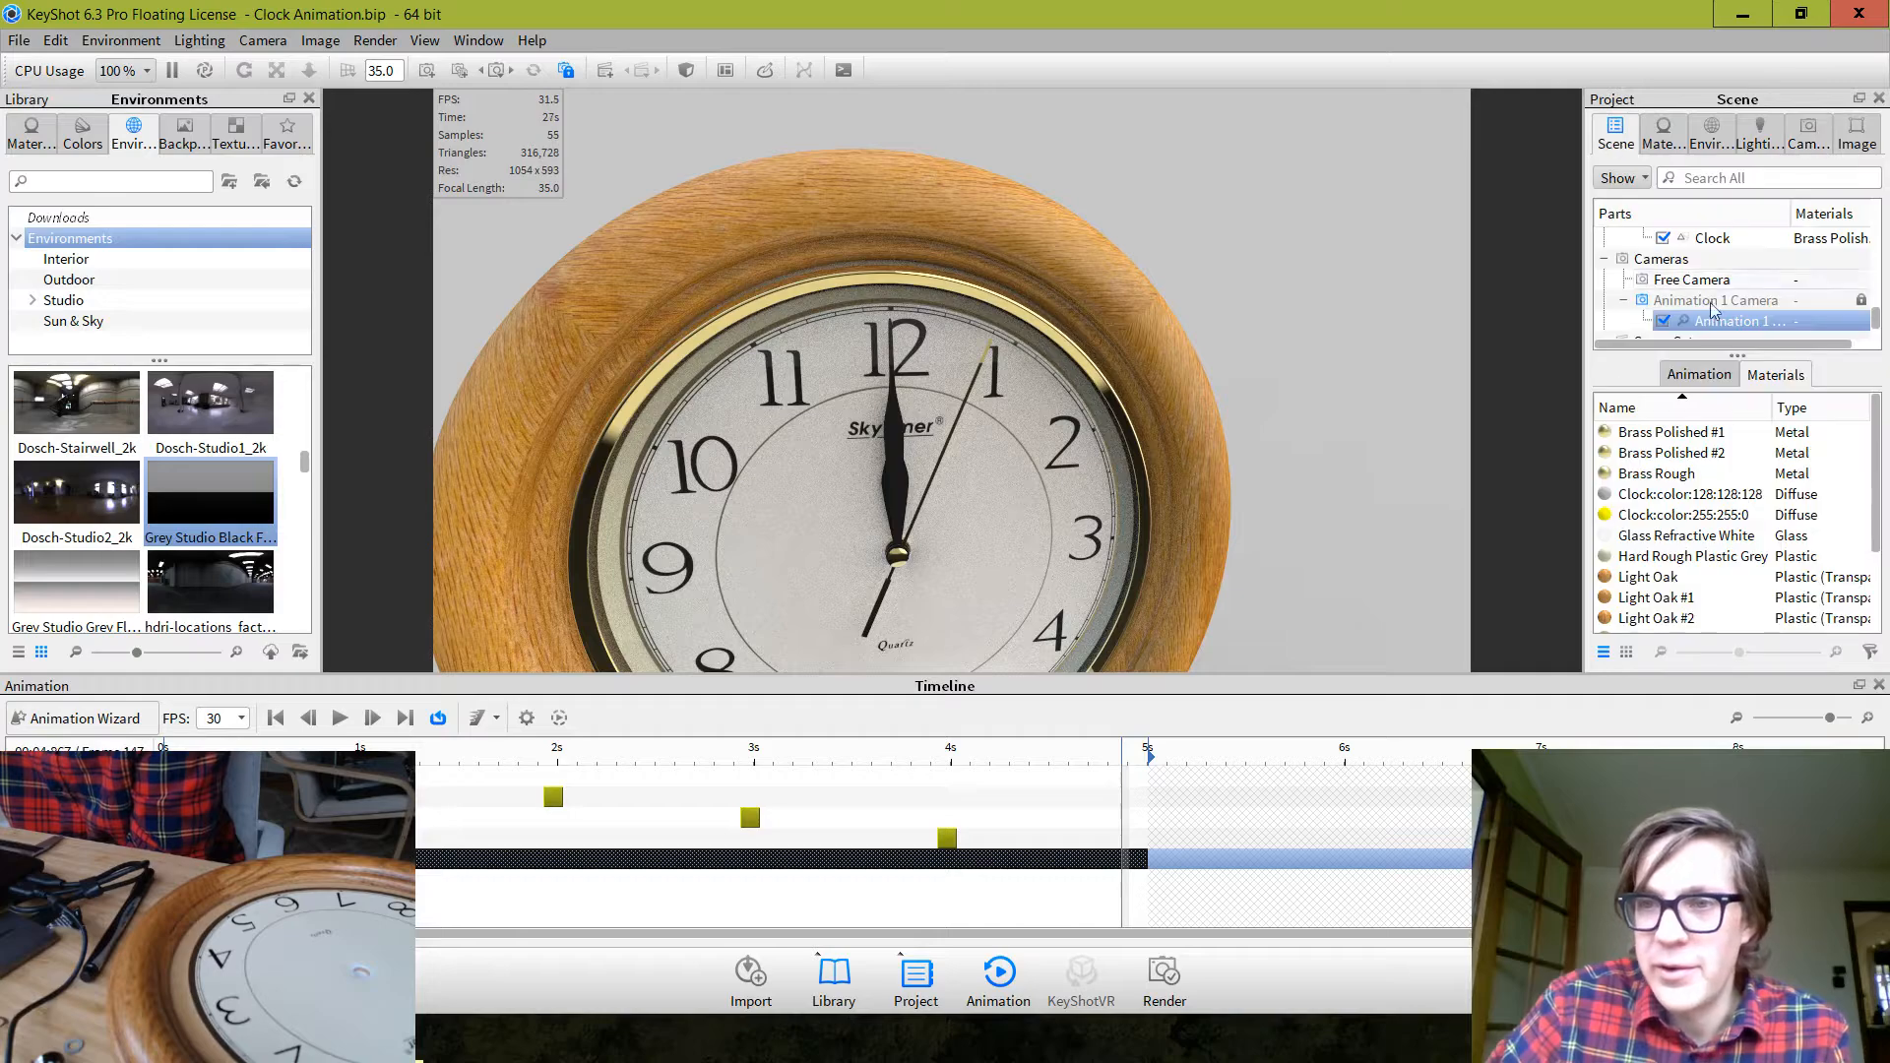
scroll(1737, 277, up, 8)
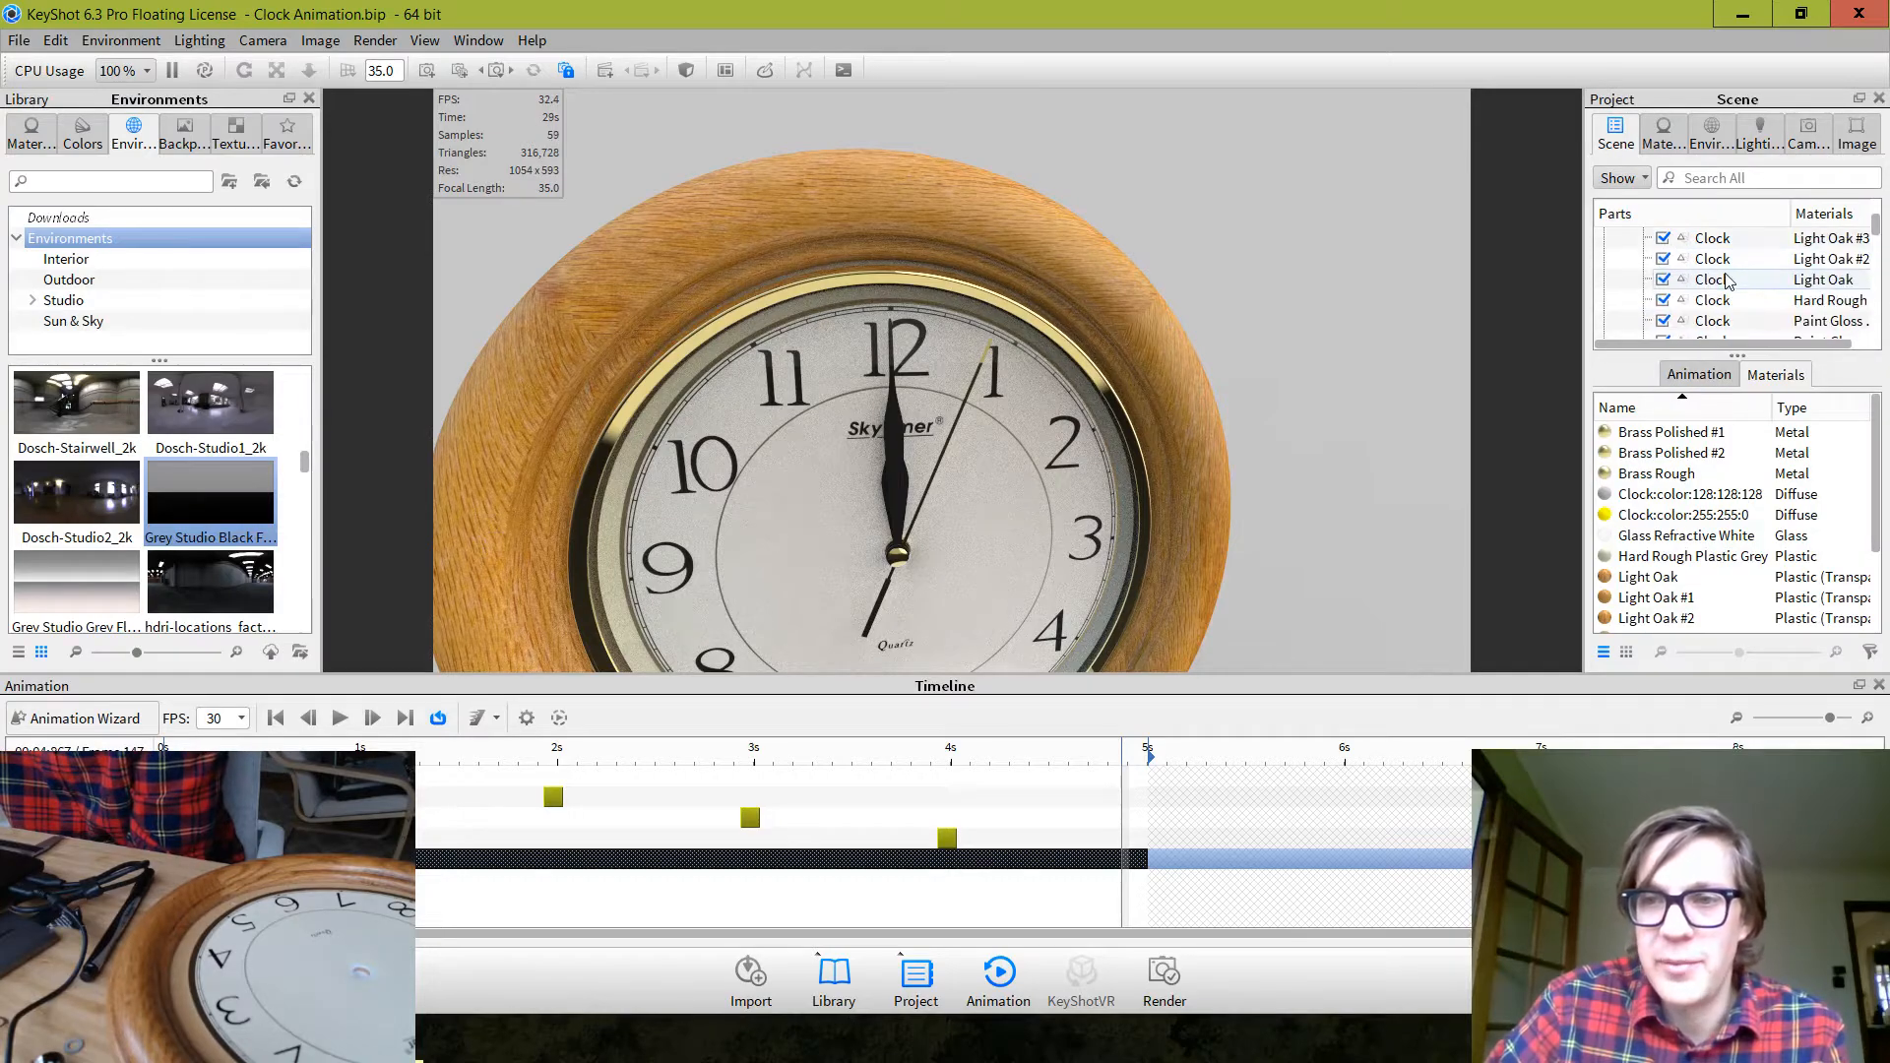
scroll(1718, 291, down, 8)
scroll(1674, 280, up, 2)
click(1663, 279)
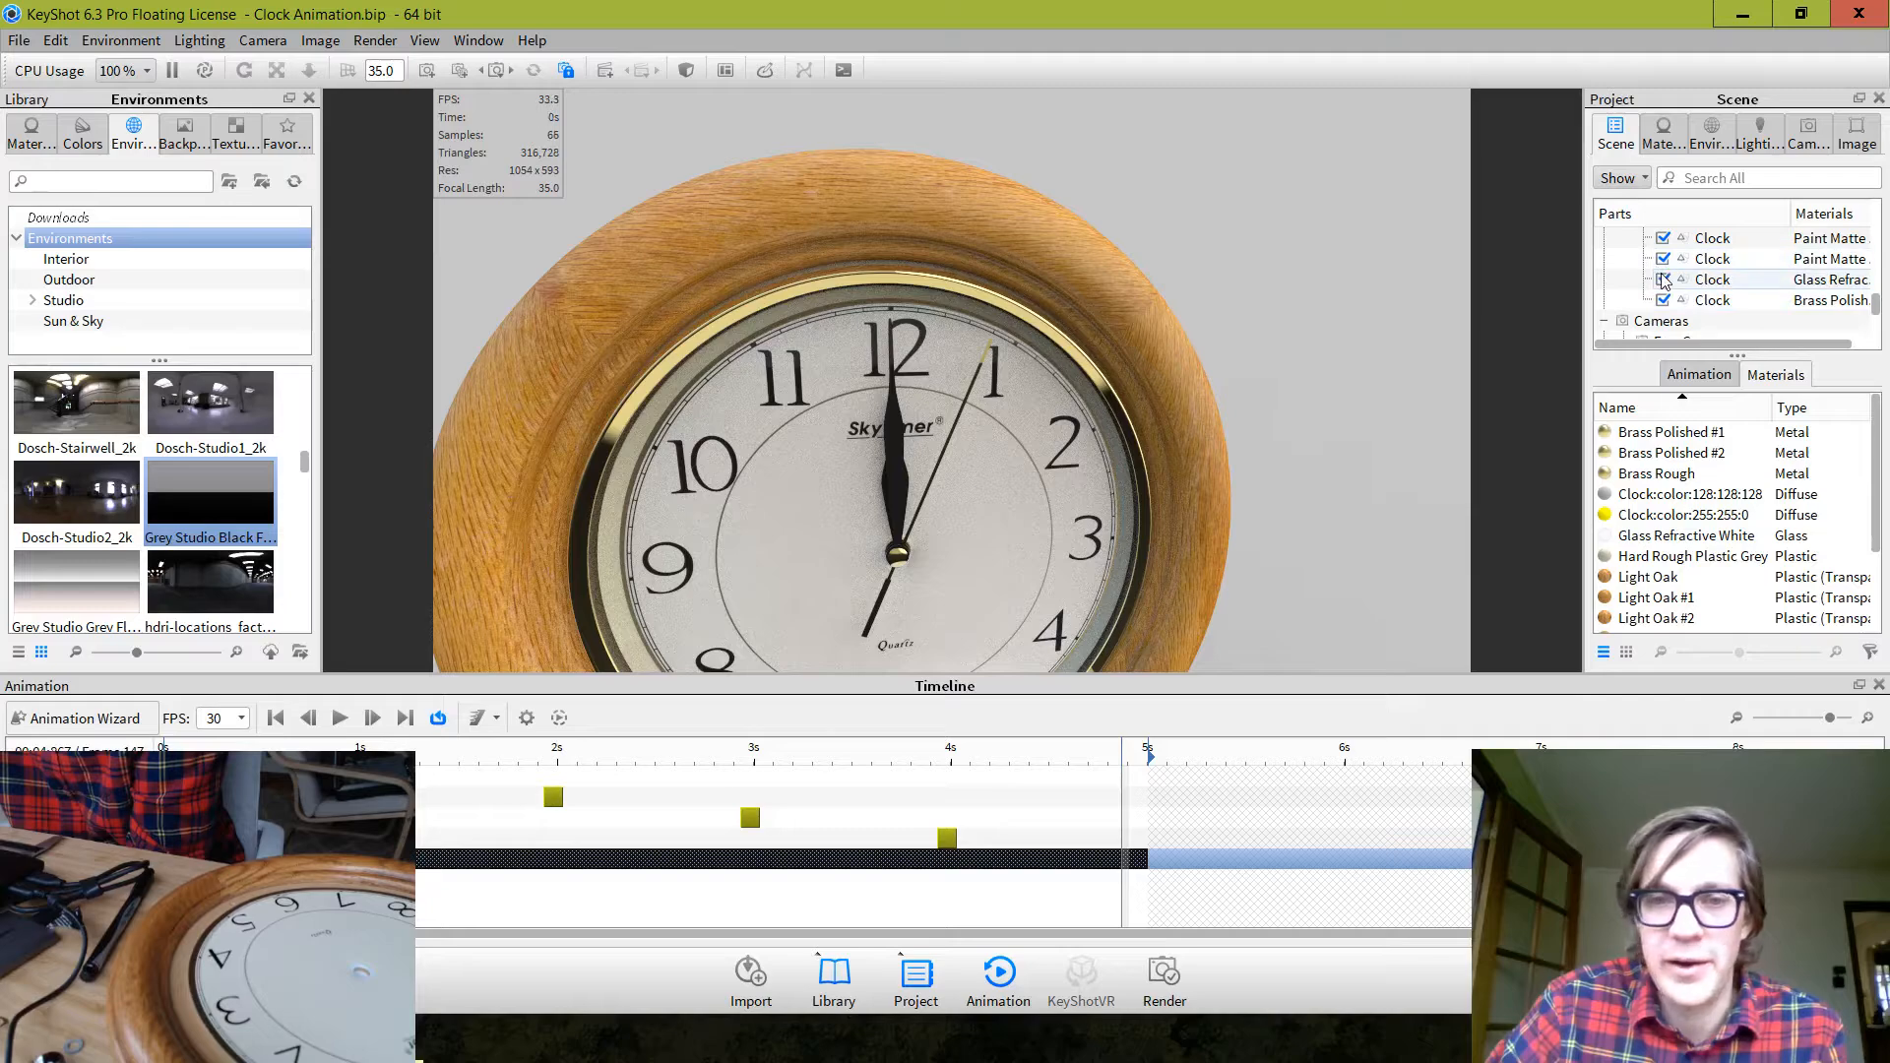
click(1663, 279)
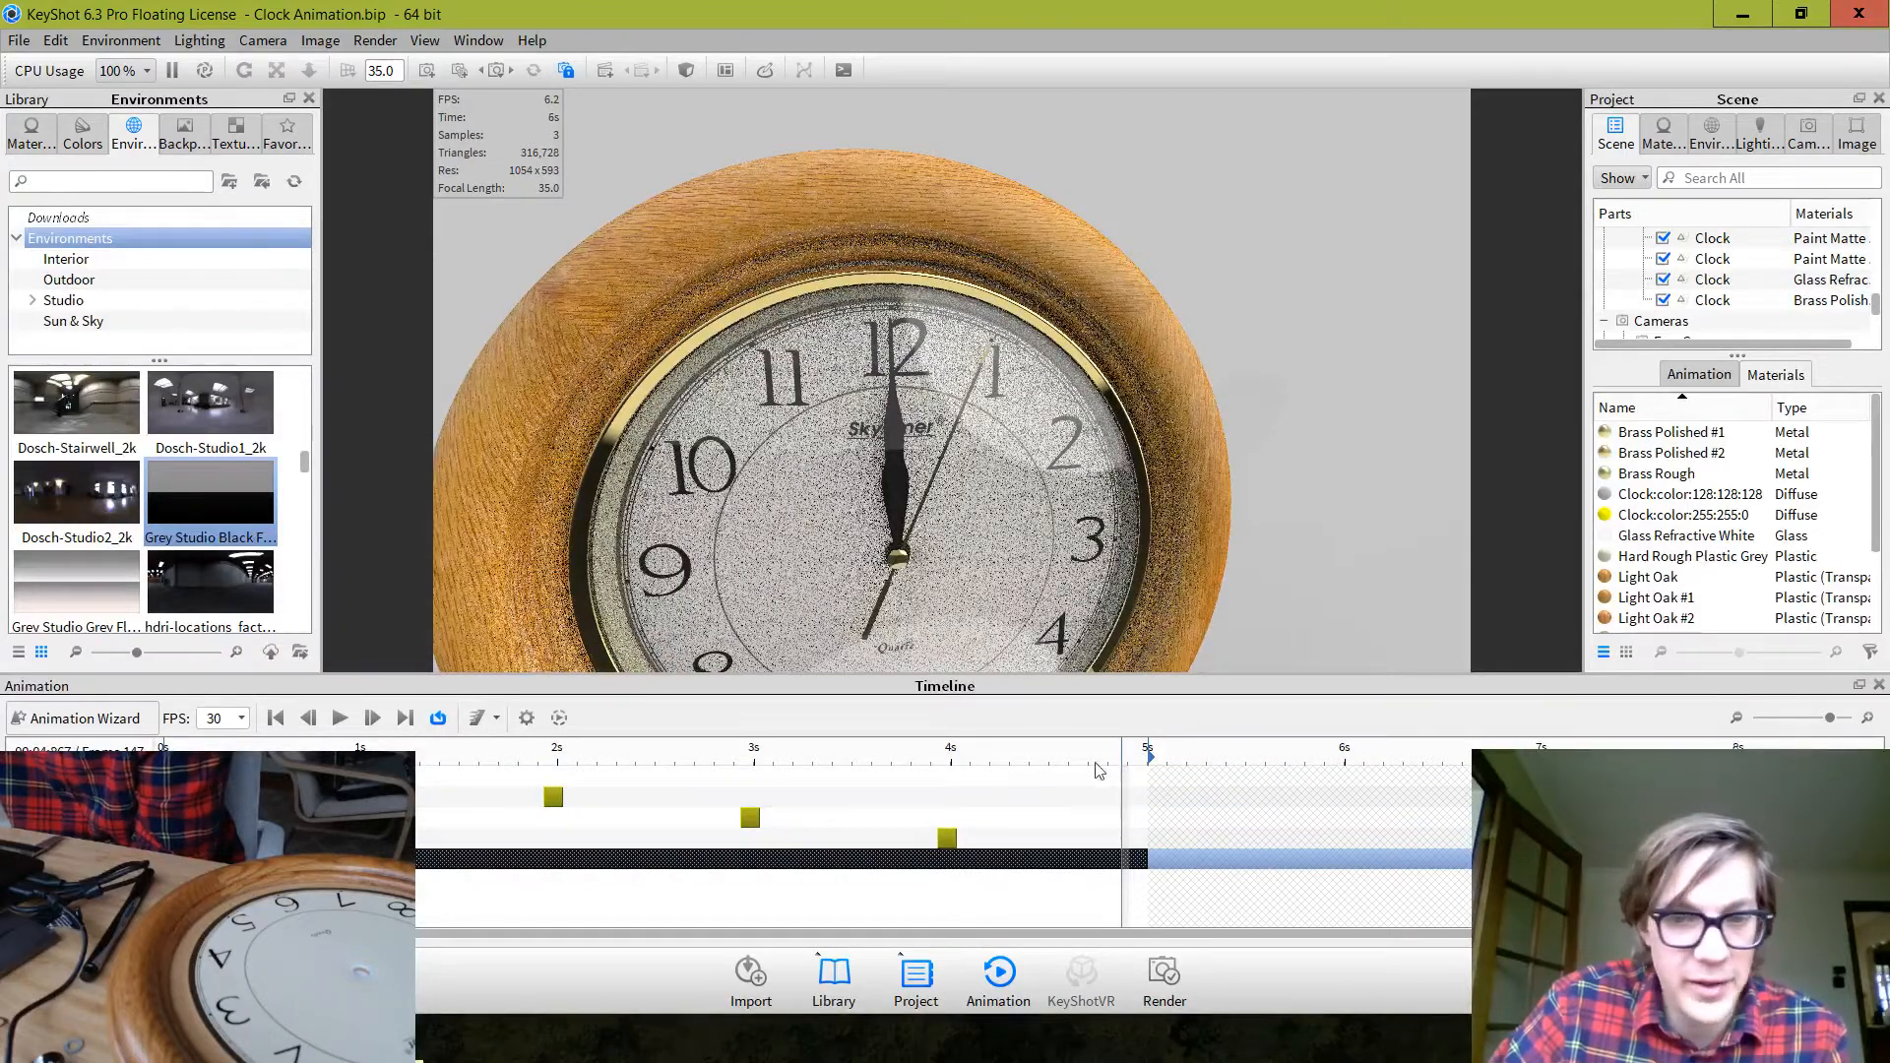
Shorten the camera zoom clip on the timeline so it ends at about 4.2 sec
drag(1152, 860, 990, 861)
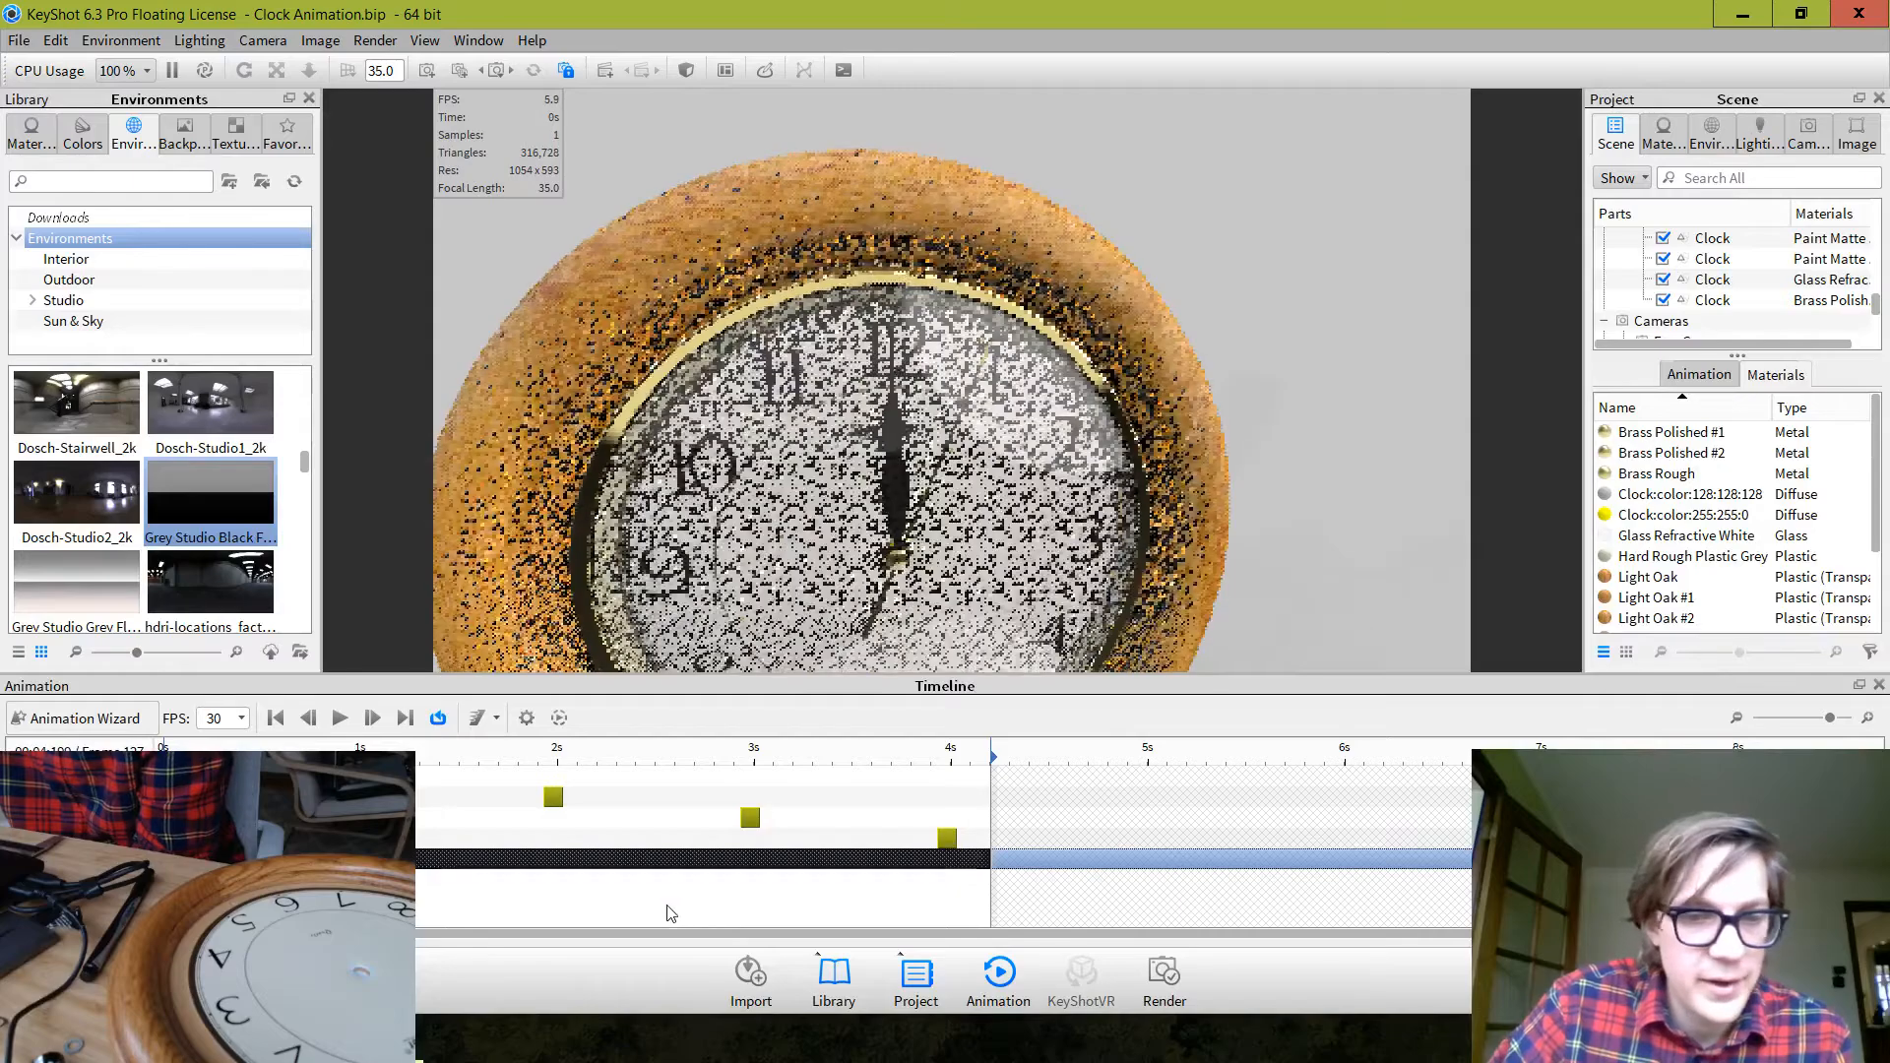
click(671, 909)
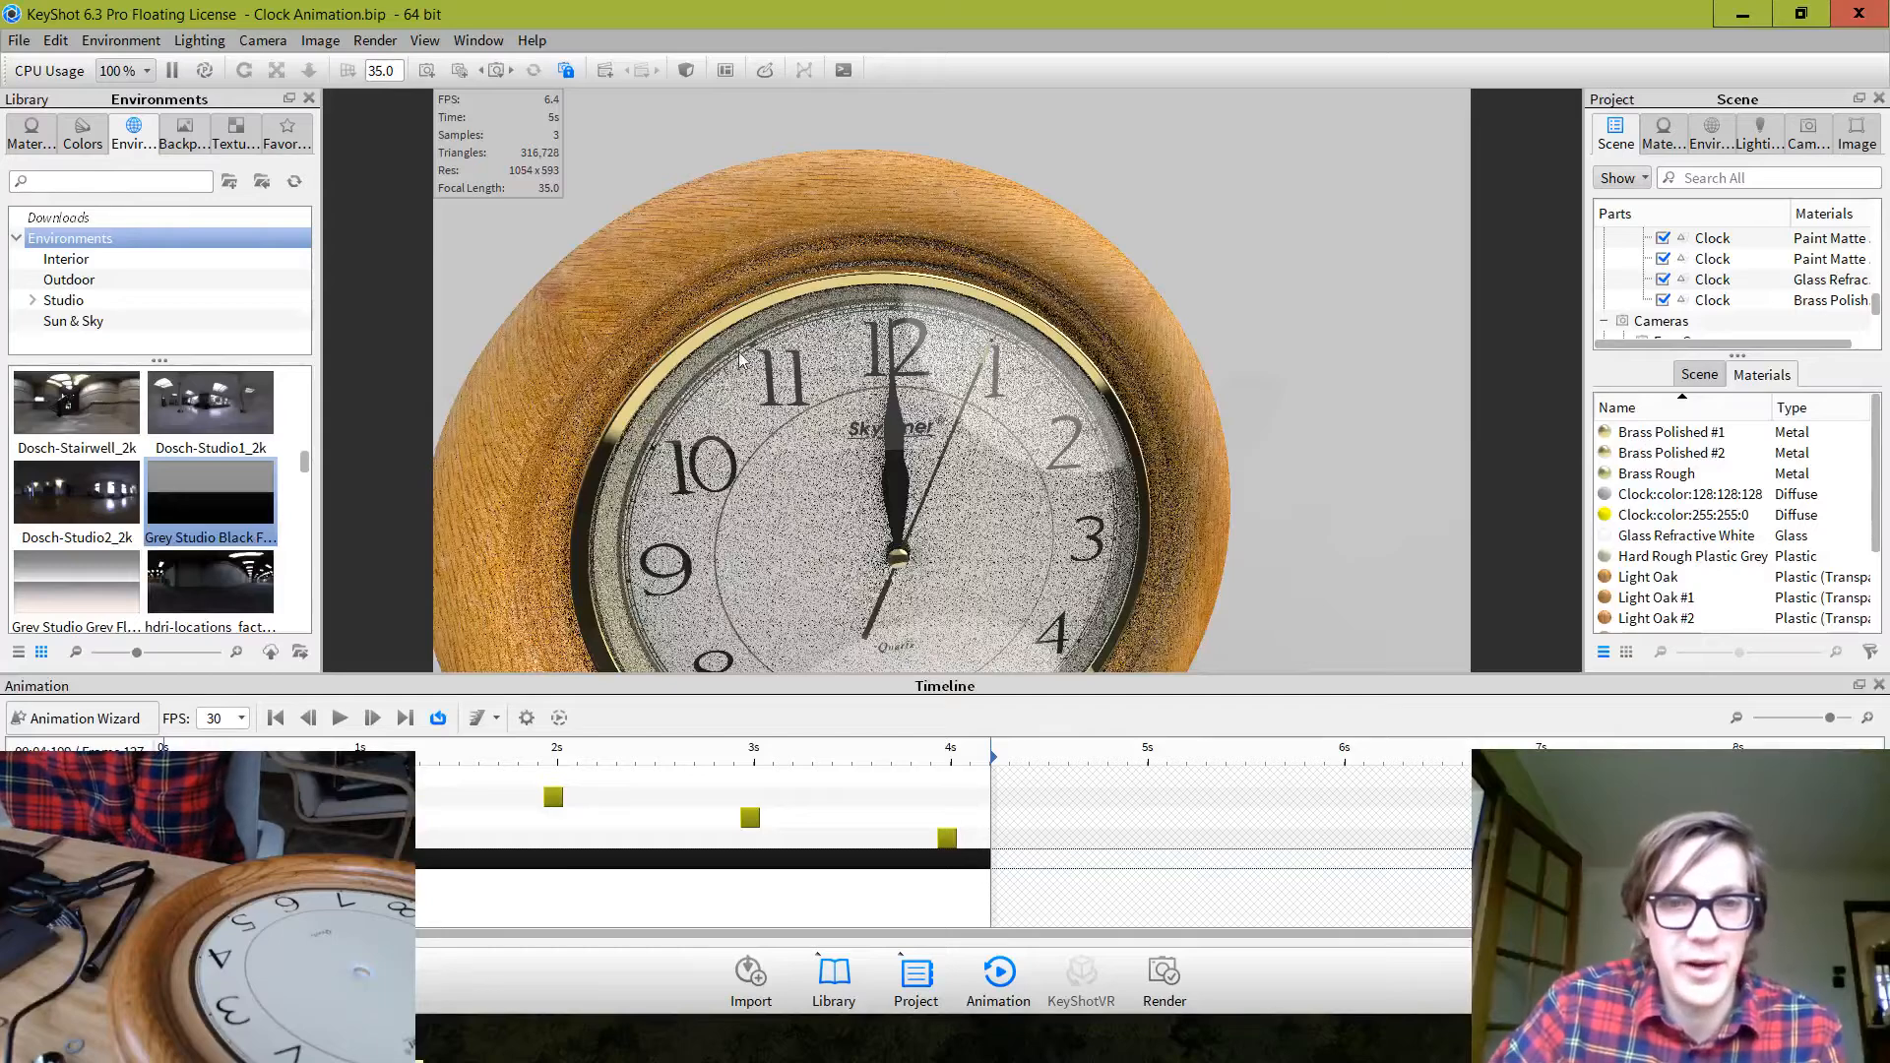
Set the render output to Animation and turn off Global Illumination Cache in the advanced quality options
click(1166, 972)
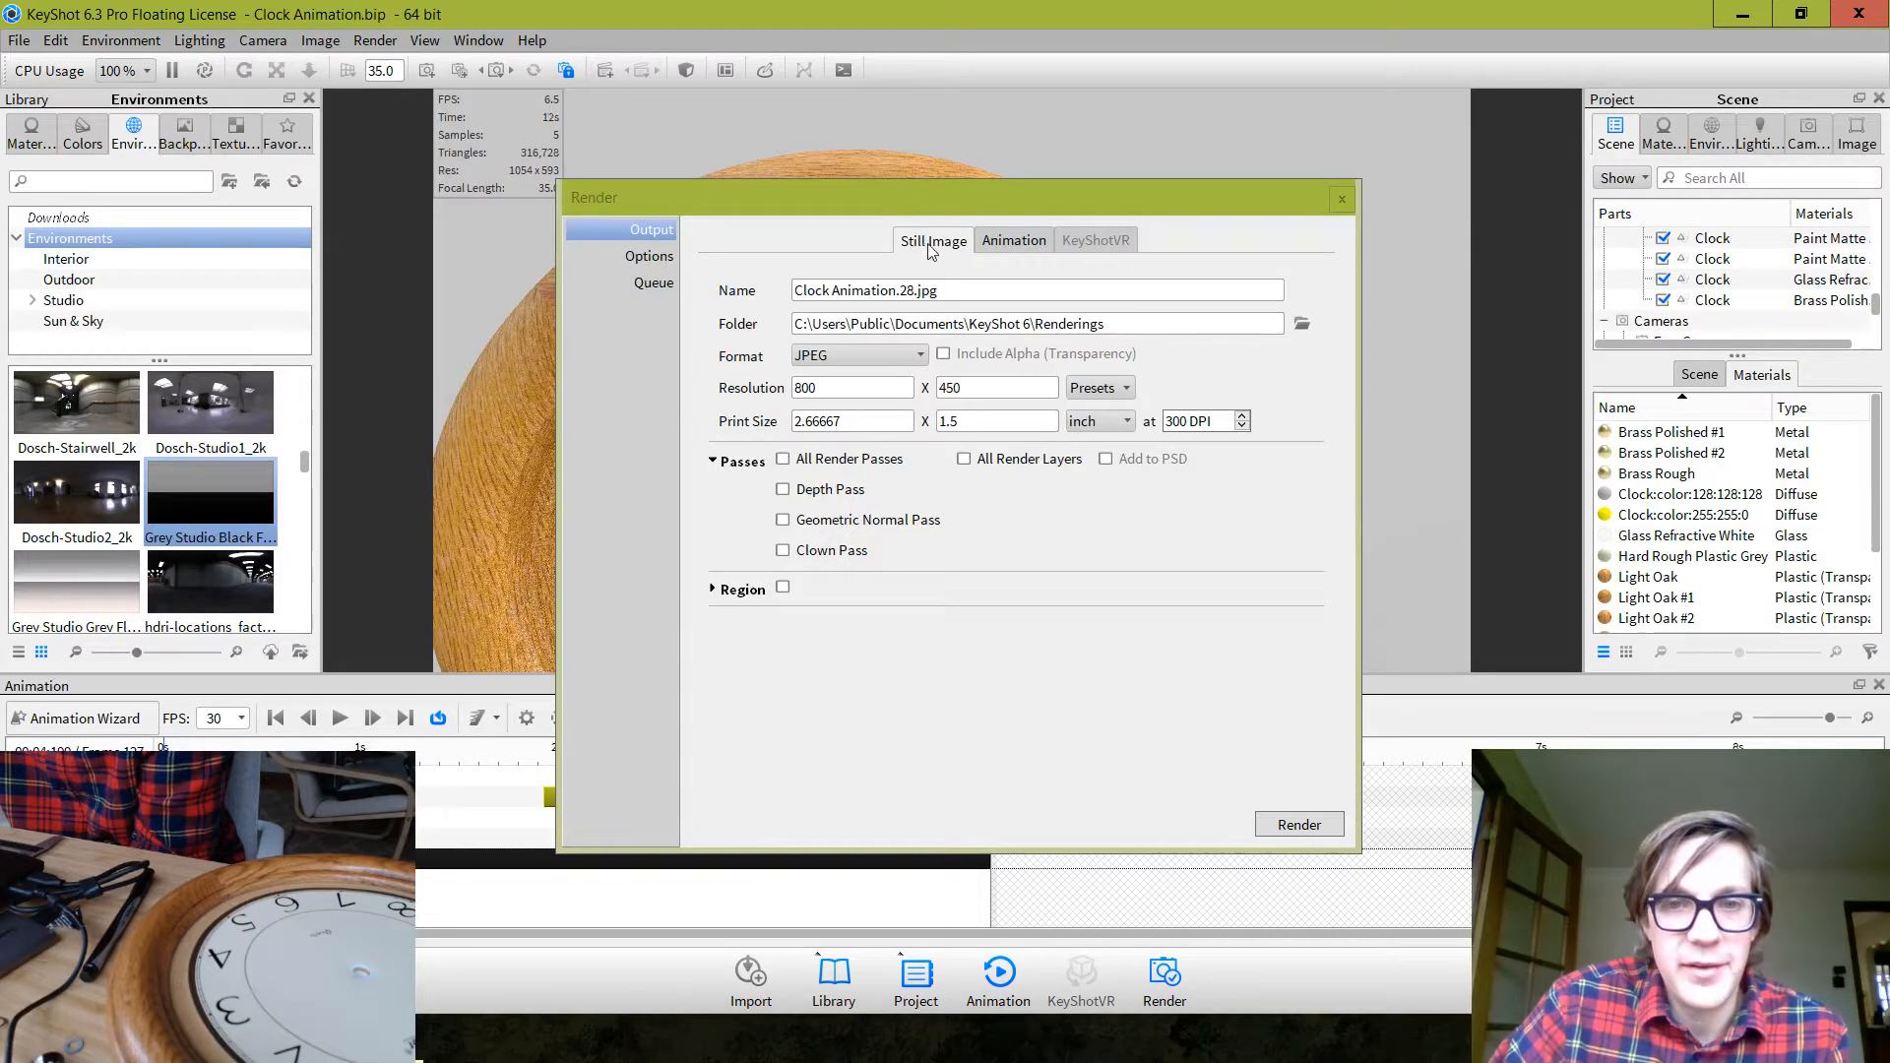
click(1024, 244)
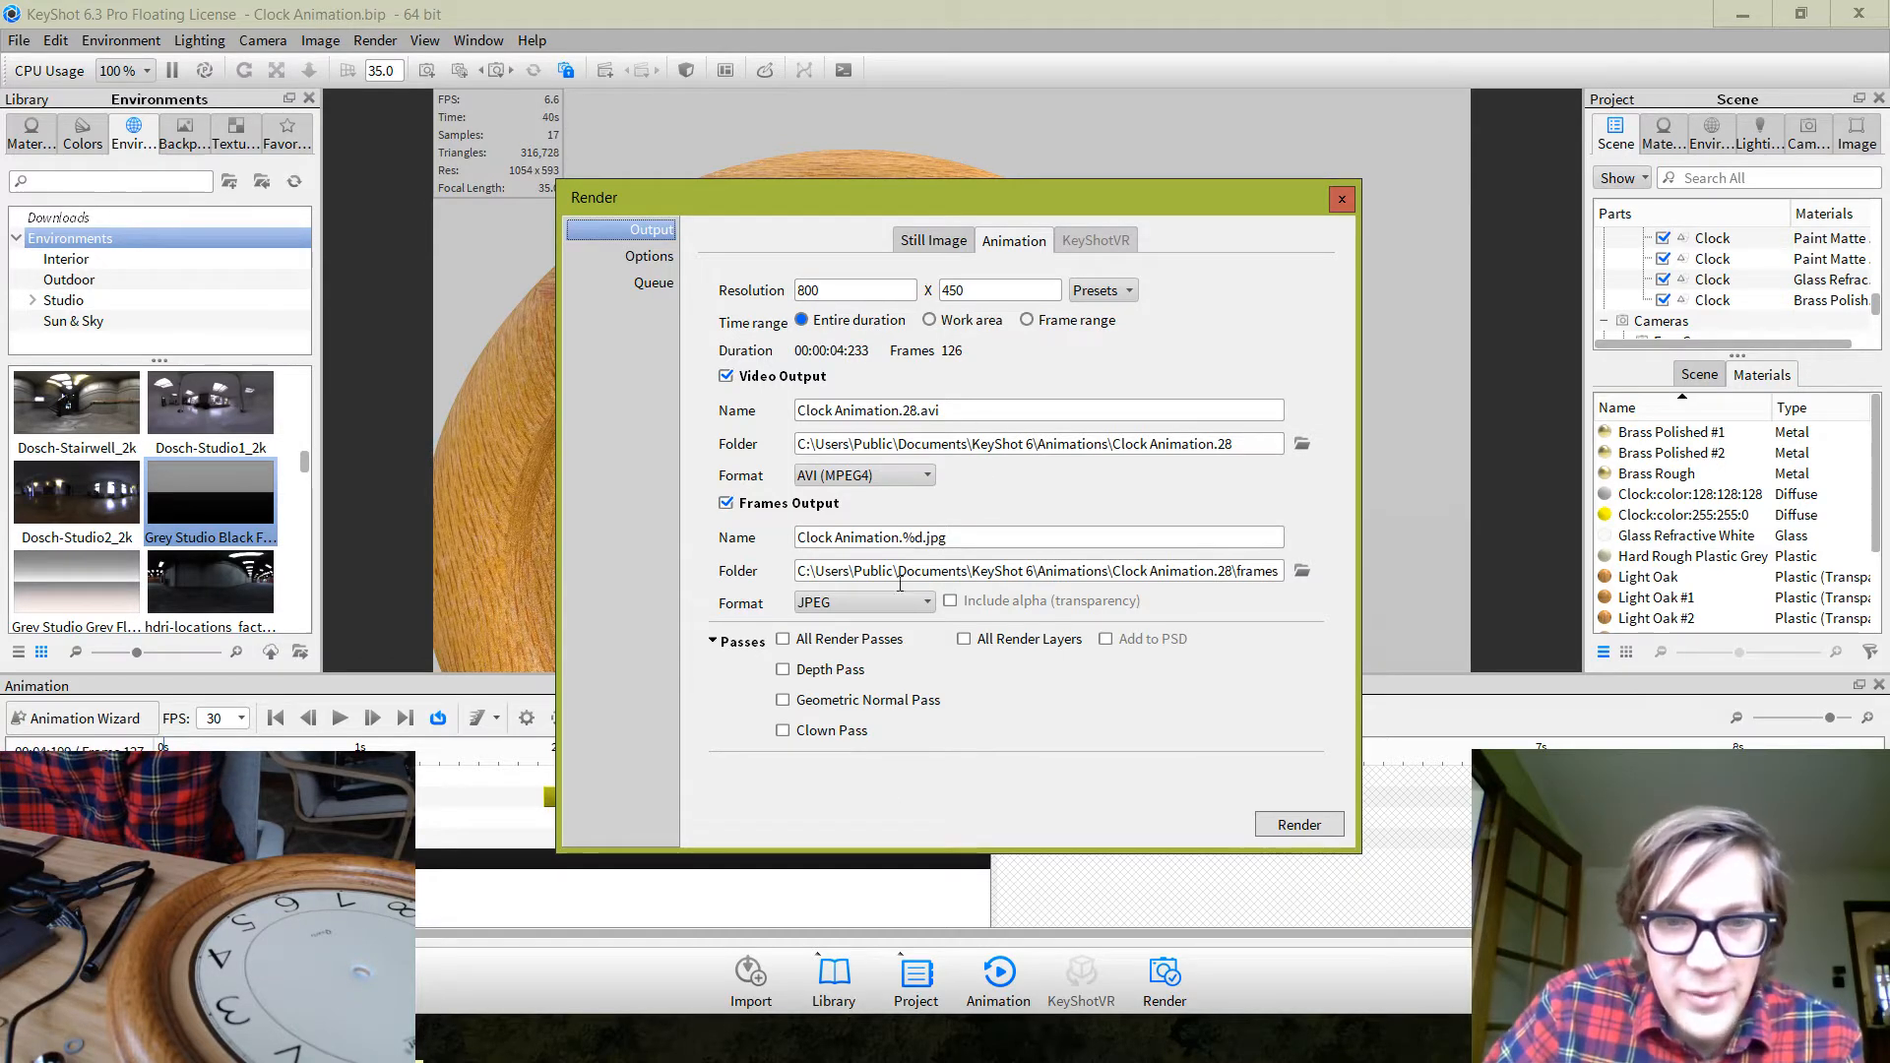
click(624, 259)
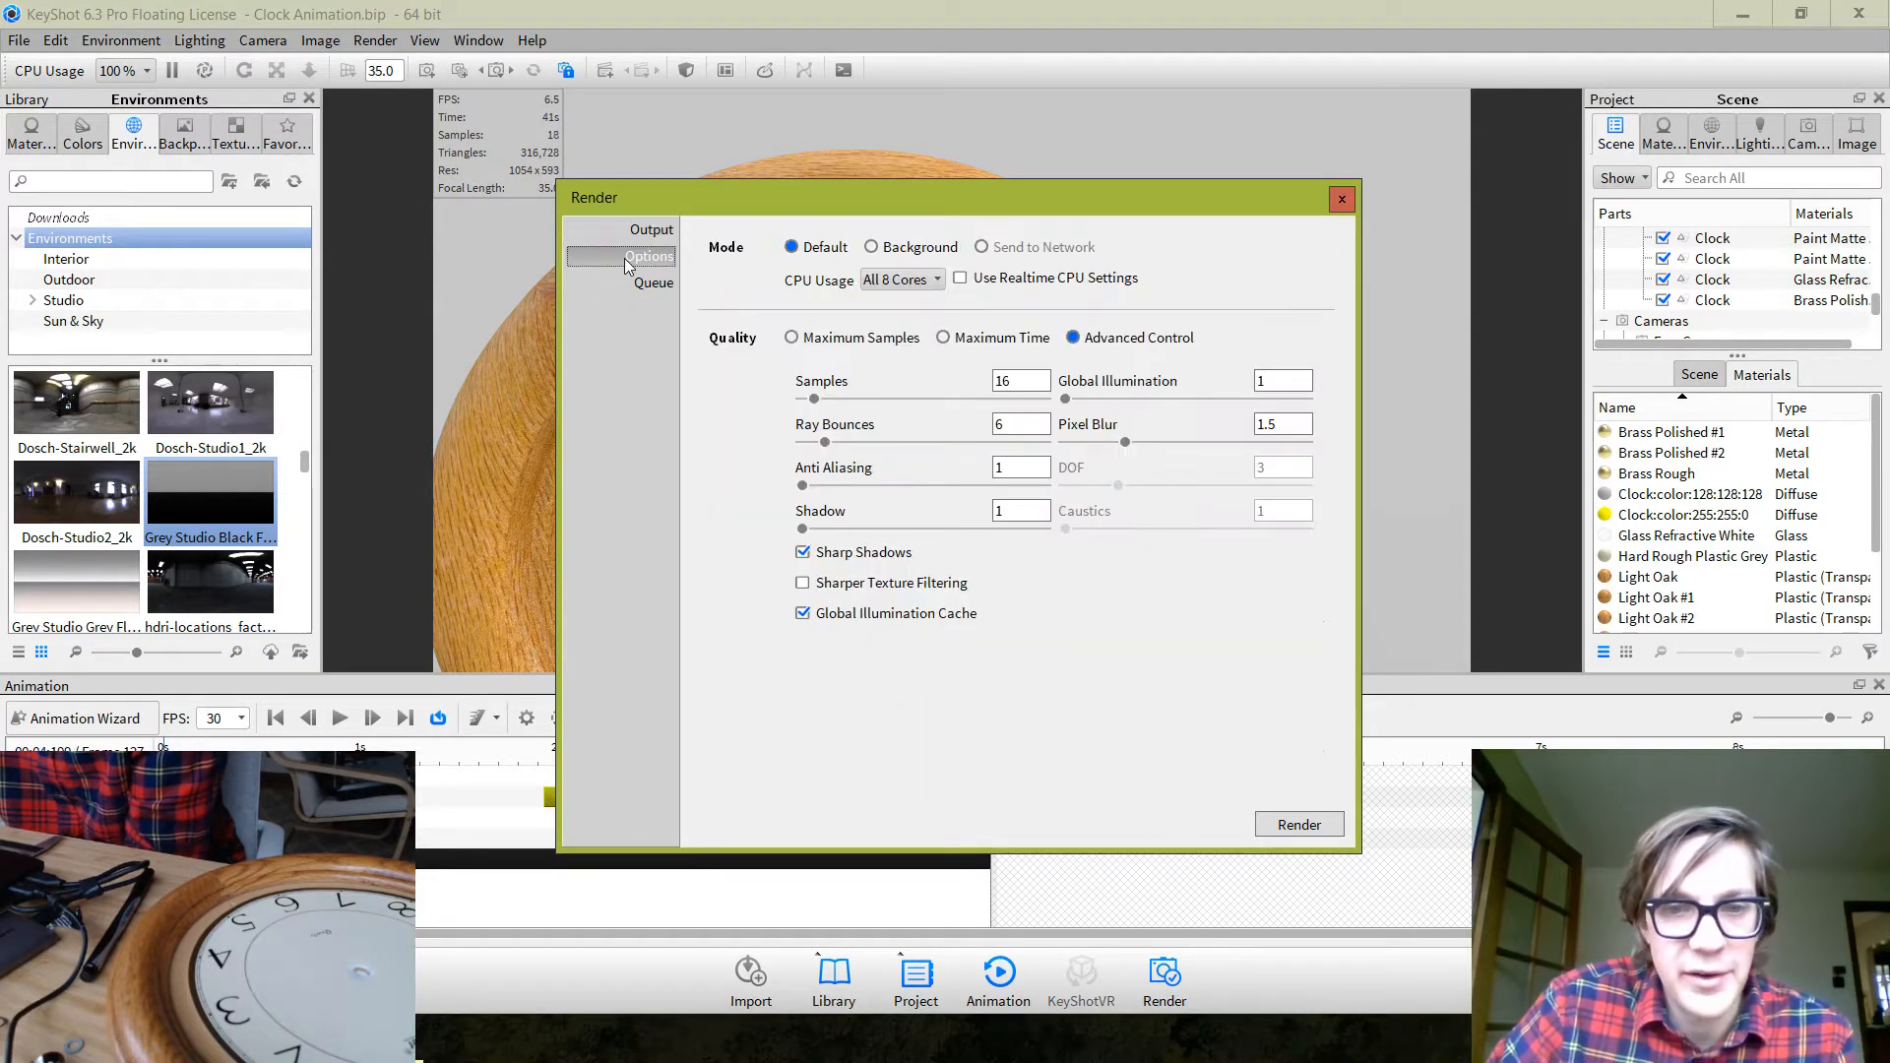
click(843, 615)
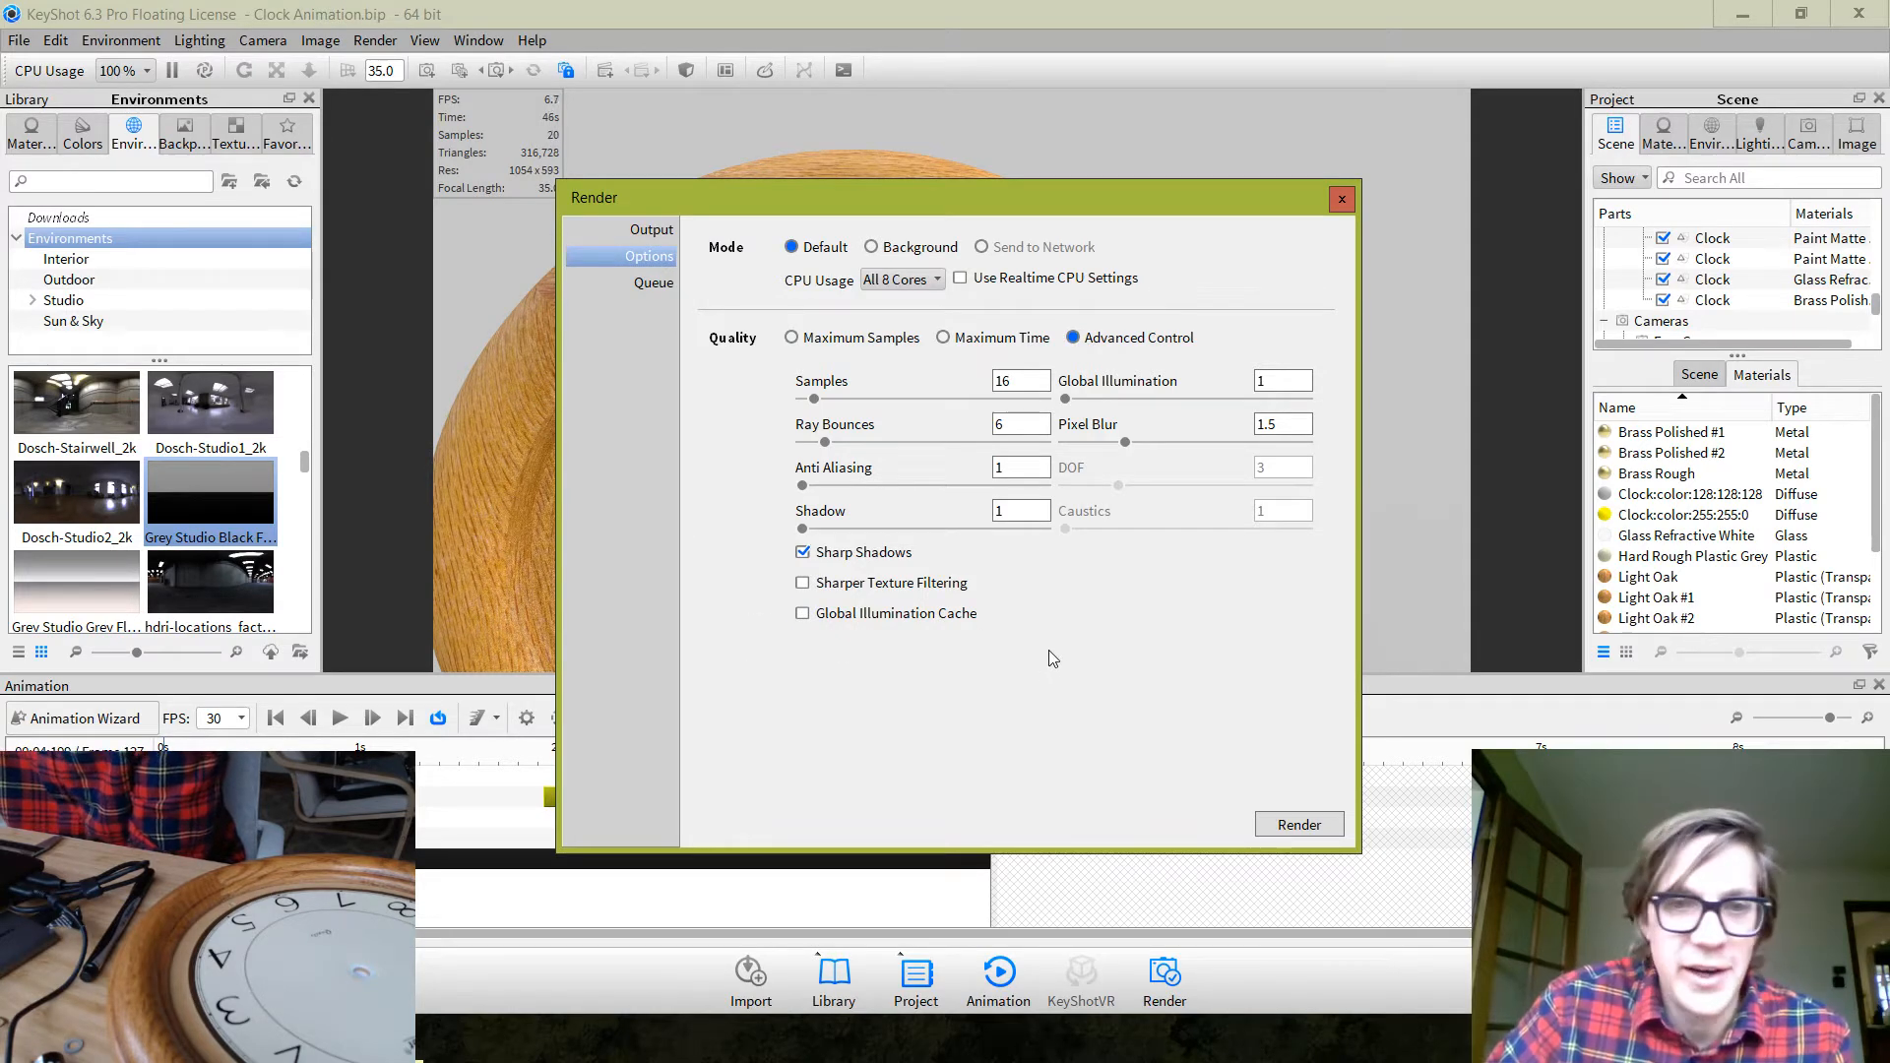
Set the render quality to Maximum Samples with 32 samples per frame, and close the render settings
click(902, 344)
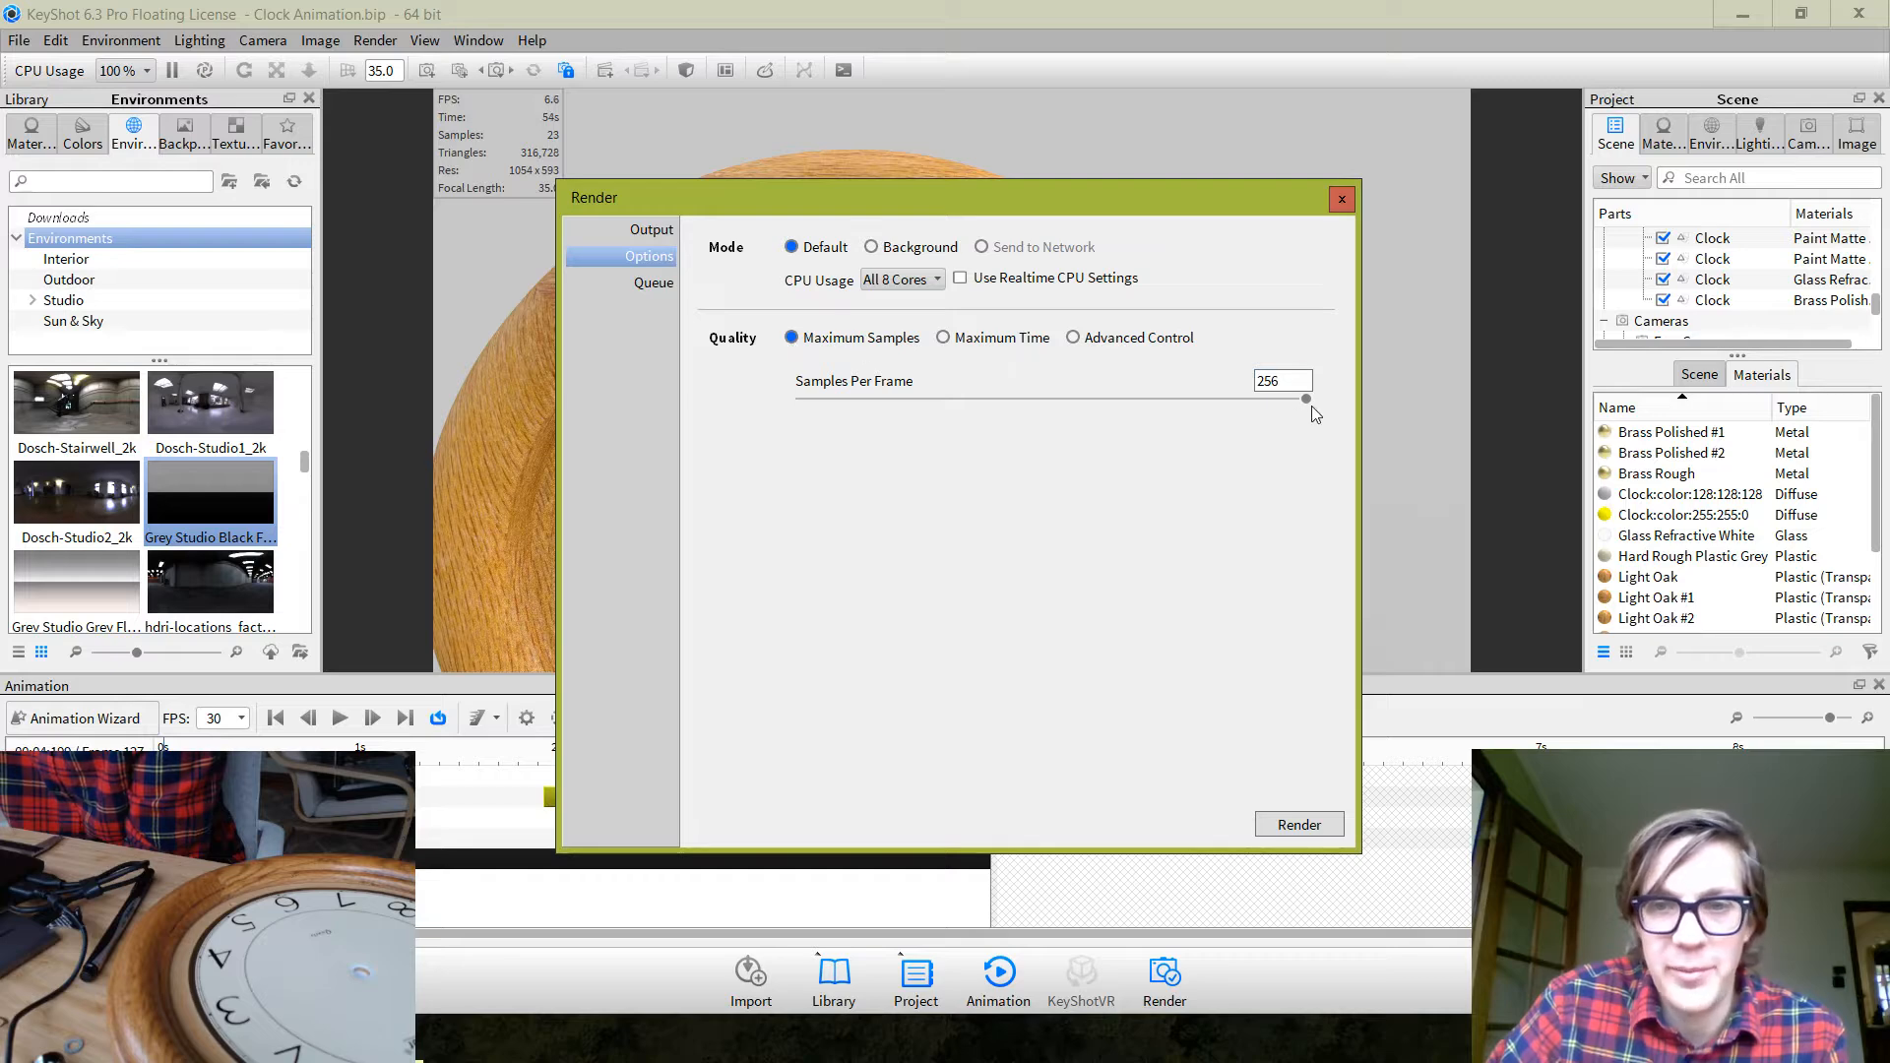
text(16)
key(Return)
text(32)
key(Return)
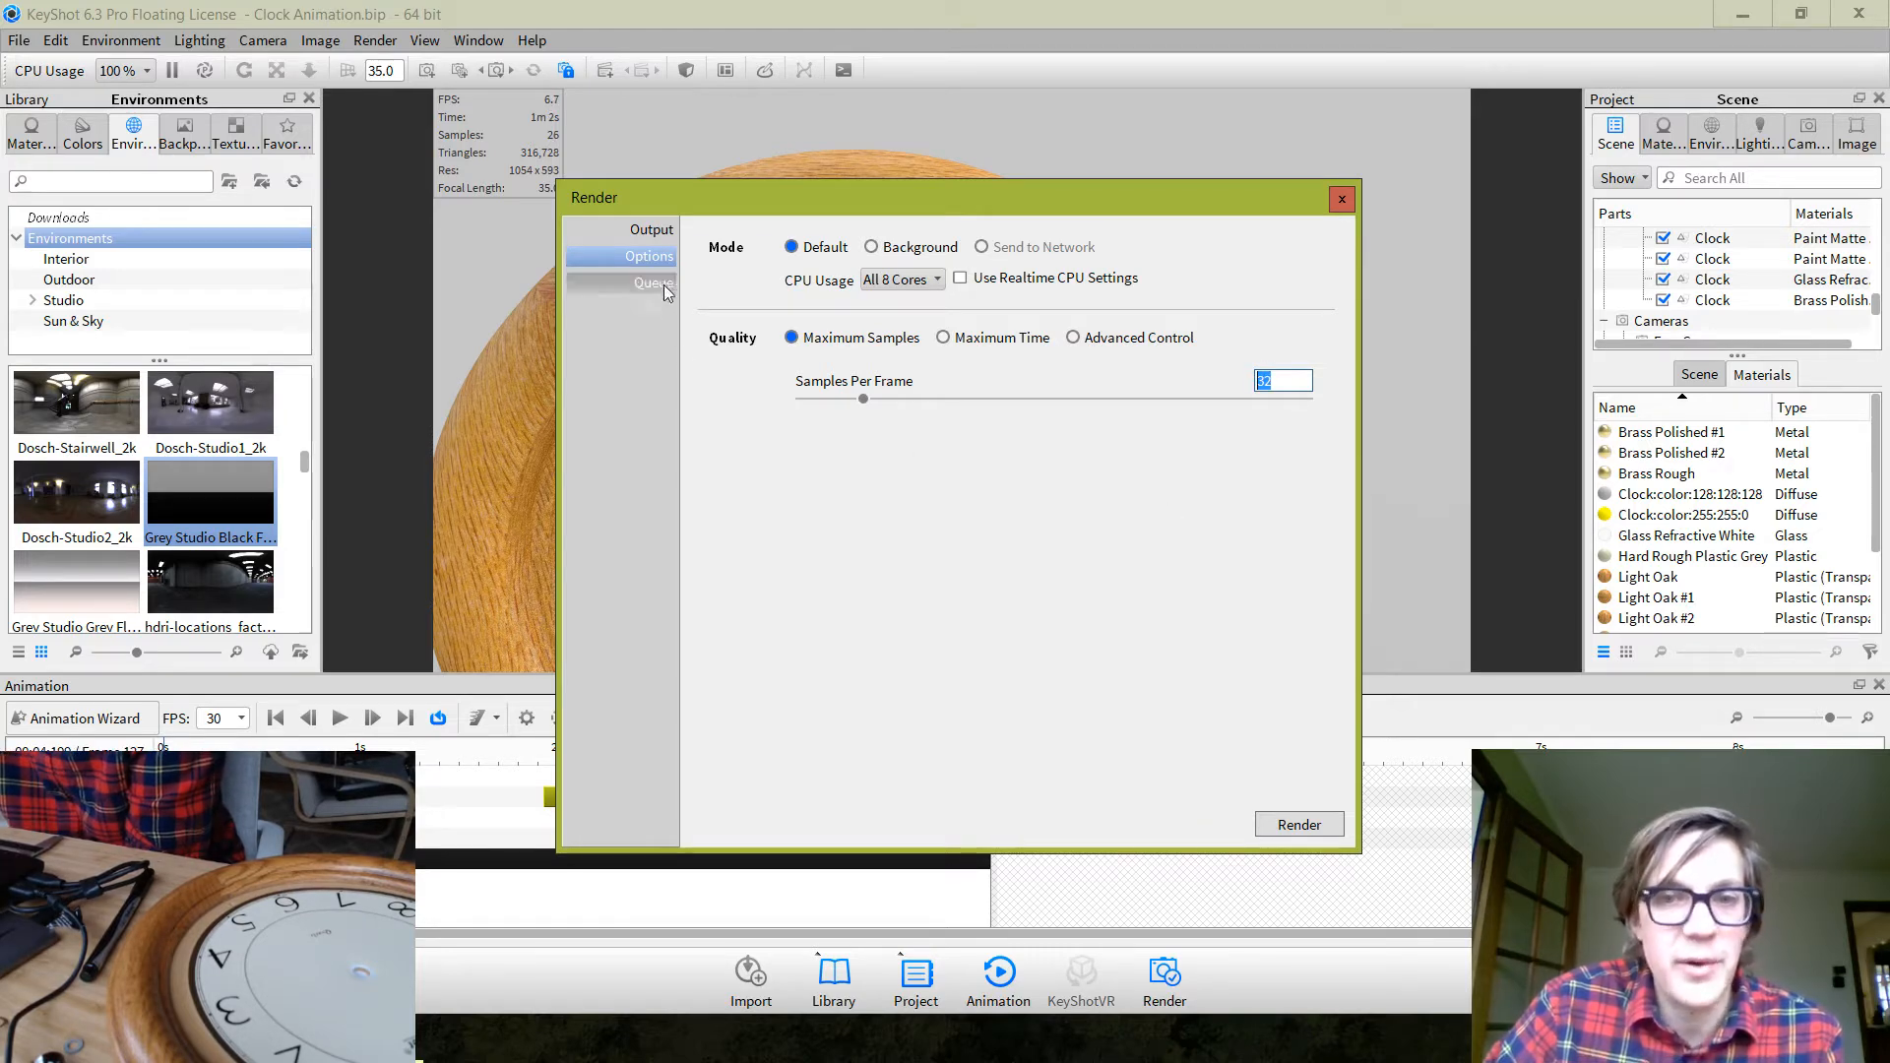
click(1342, 201)
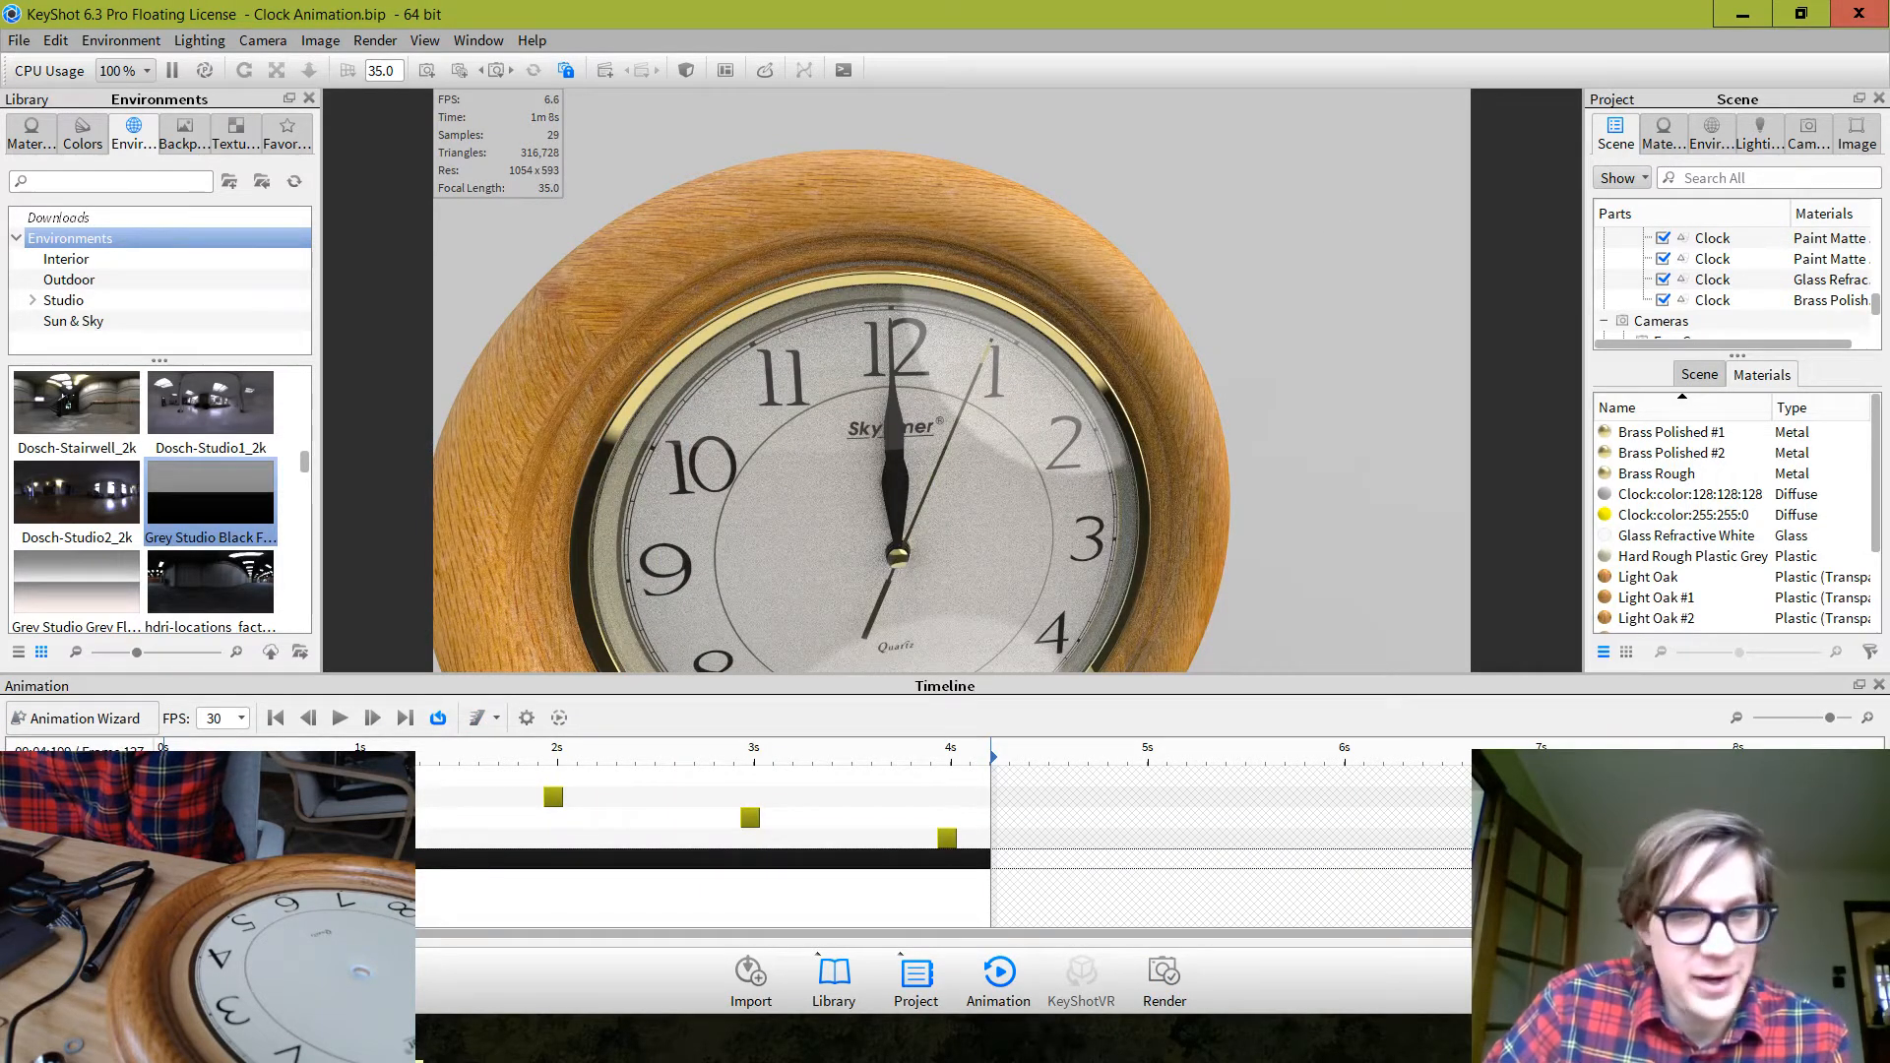
Turn on motion blur for the clock animation
click(497, 720)
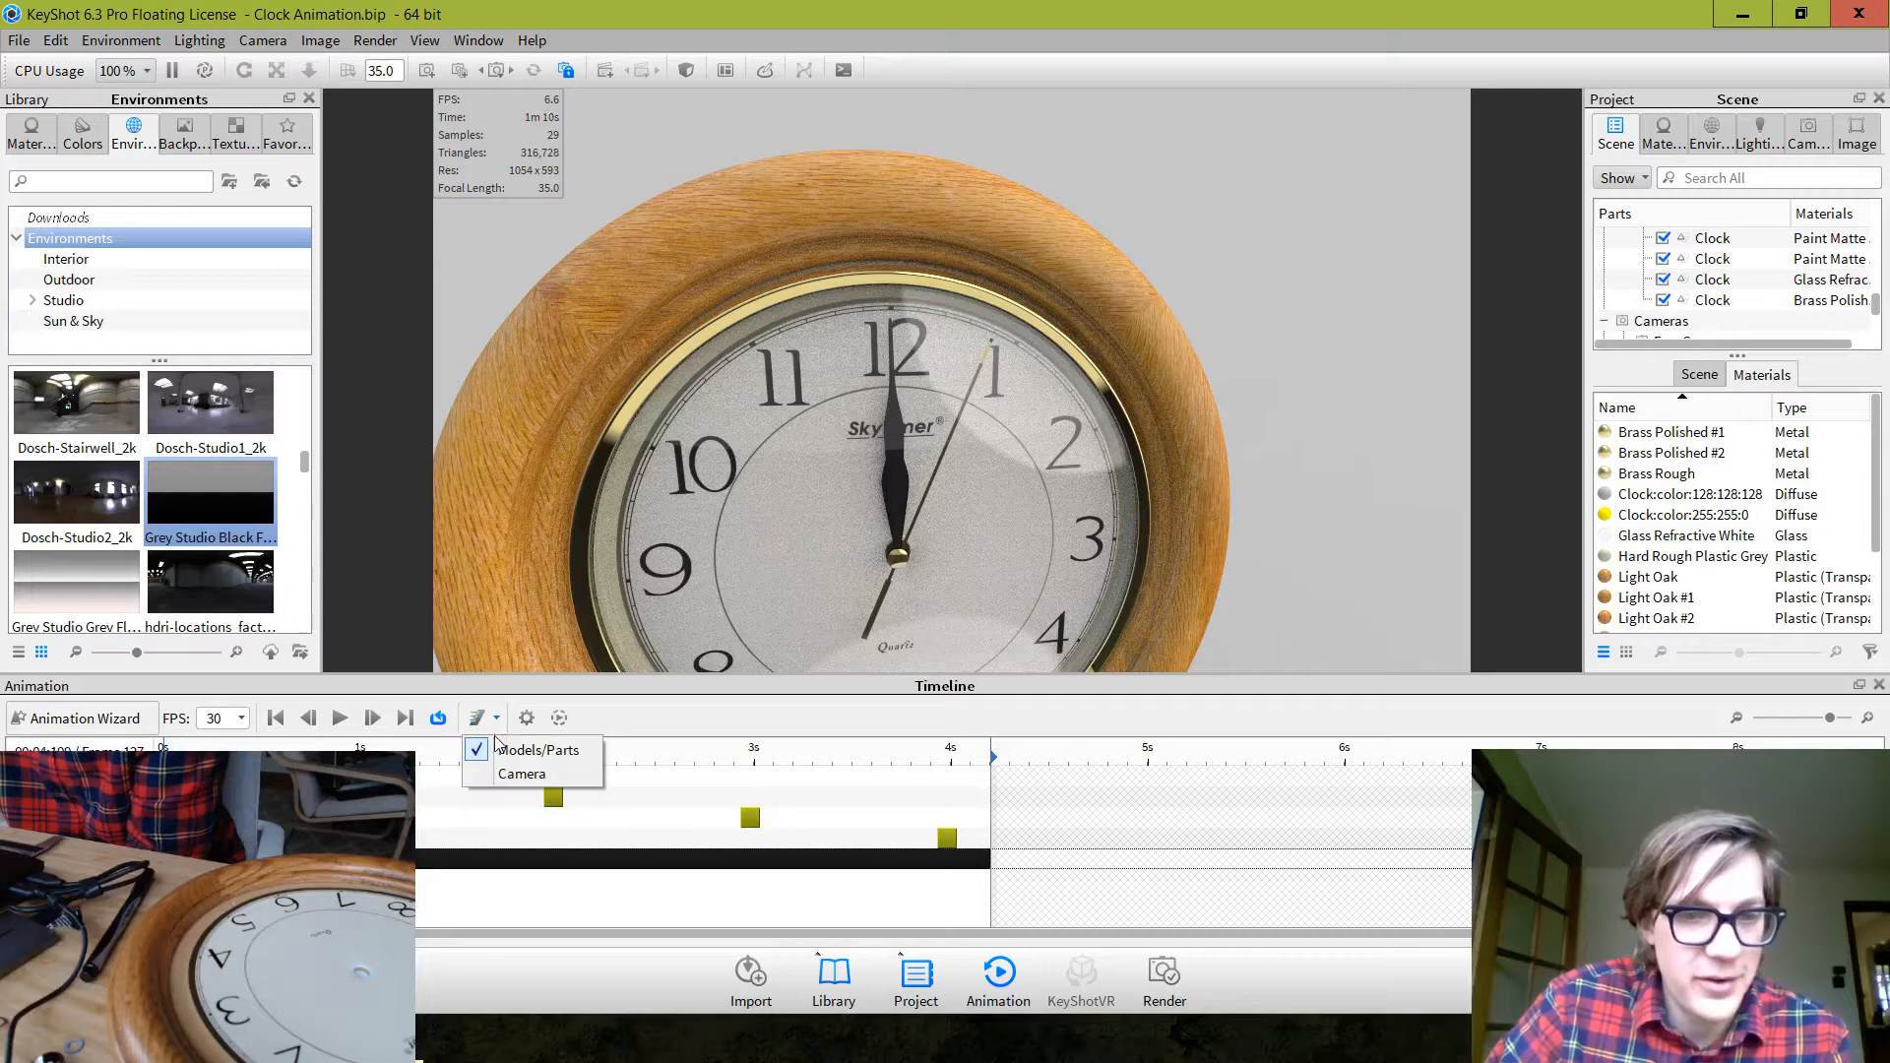
click(481, 736)
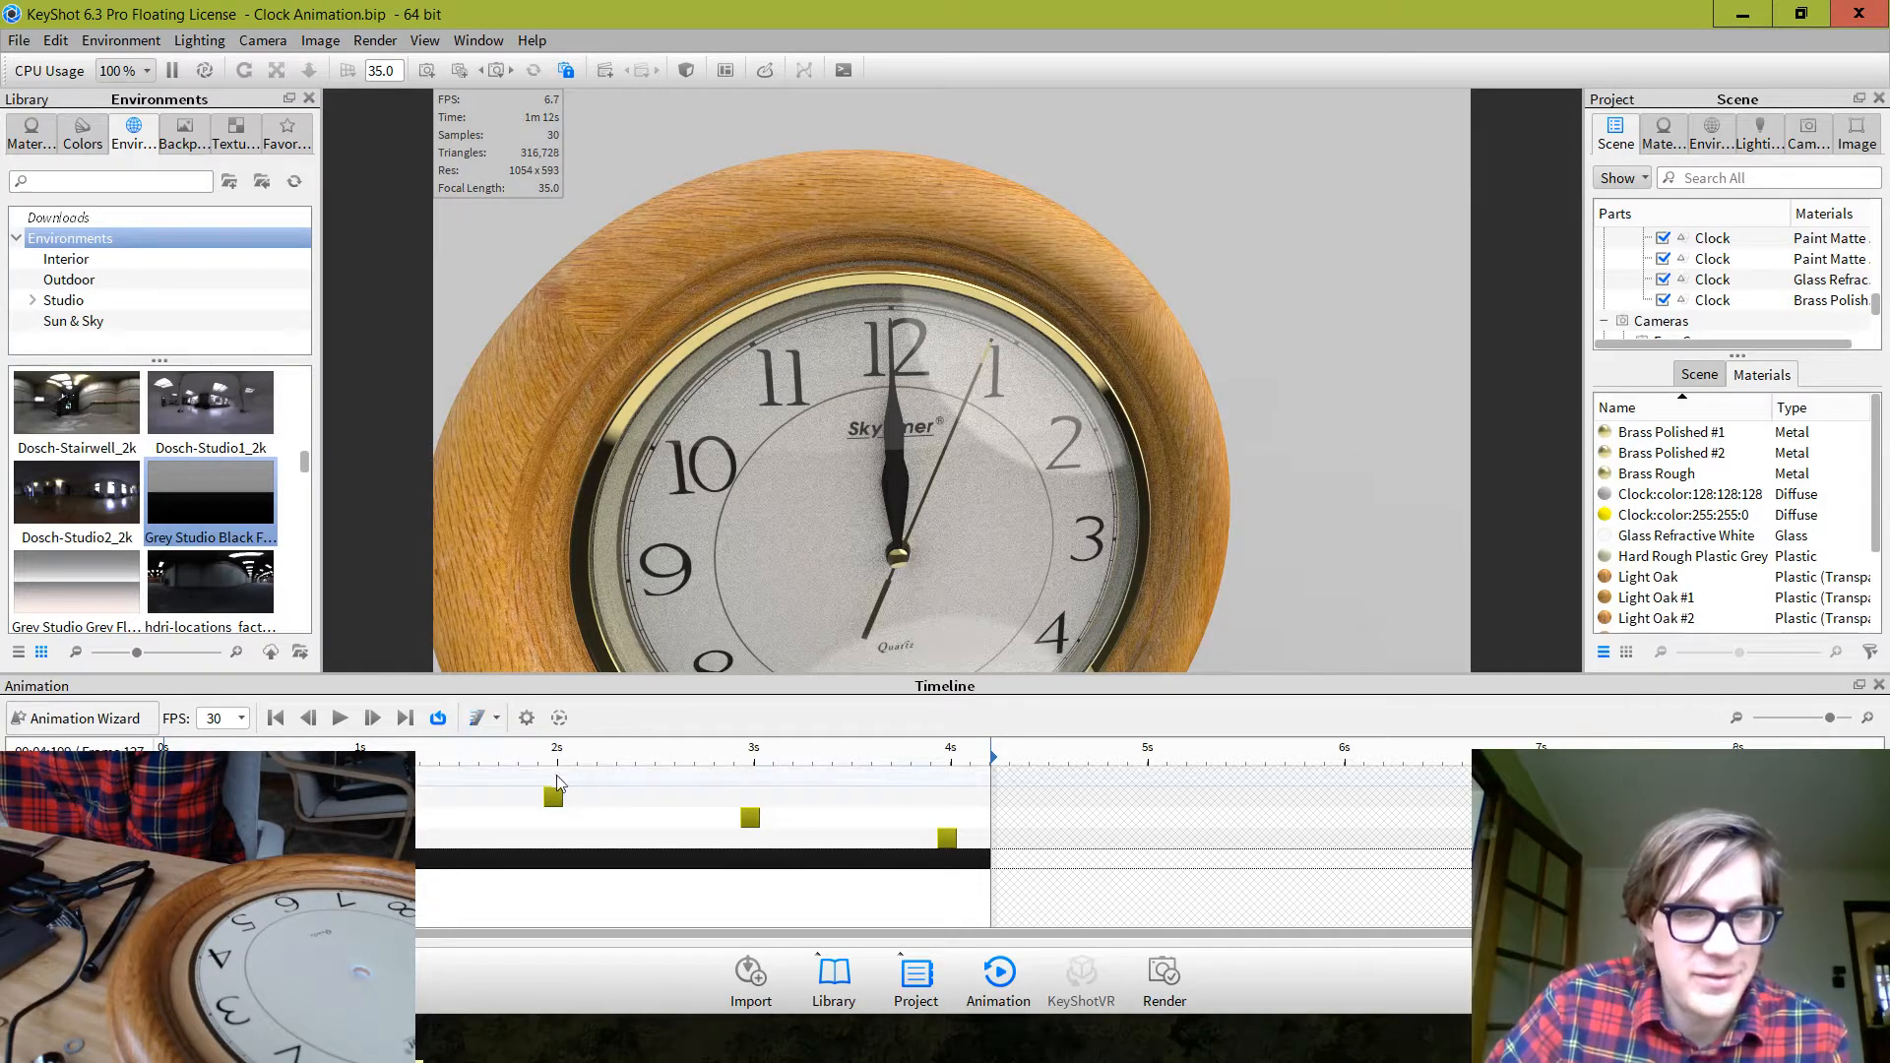
click(497, 719)
click(694, 729)
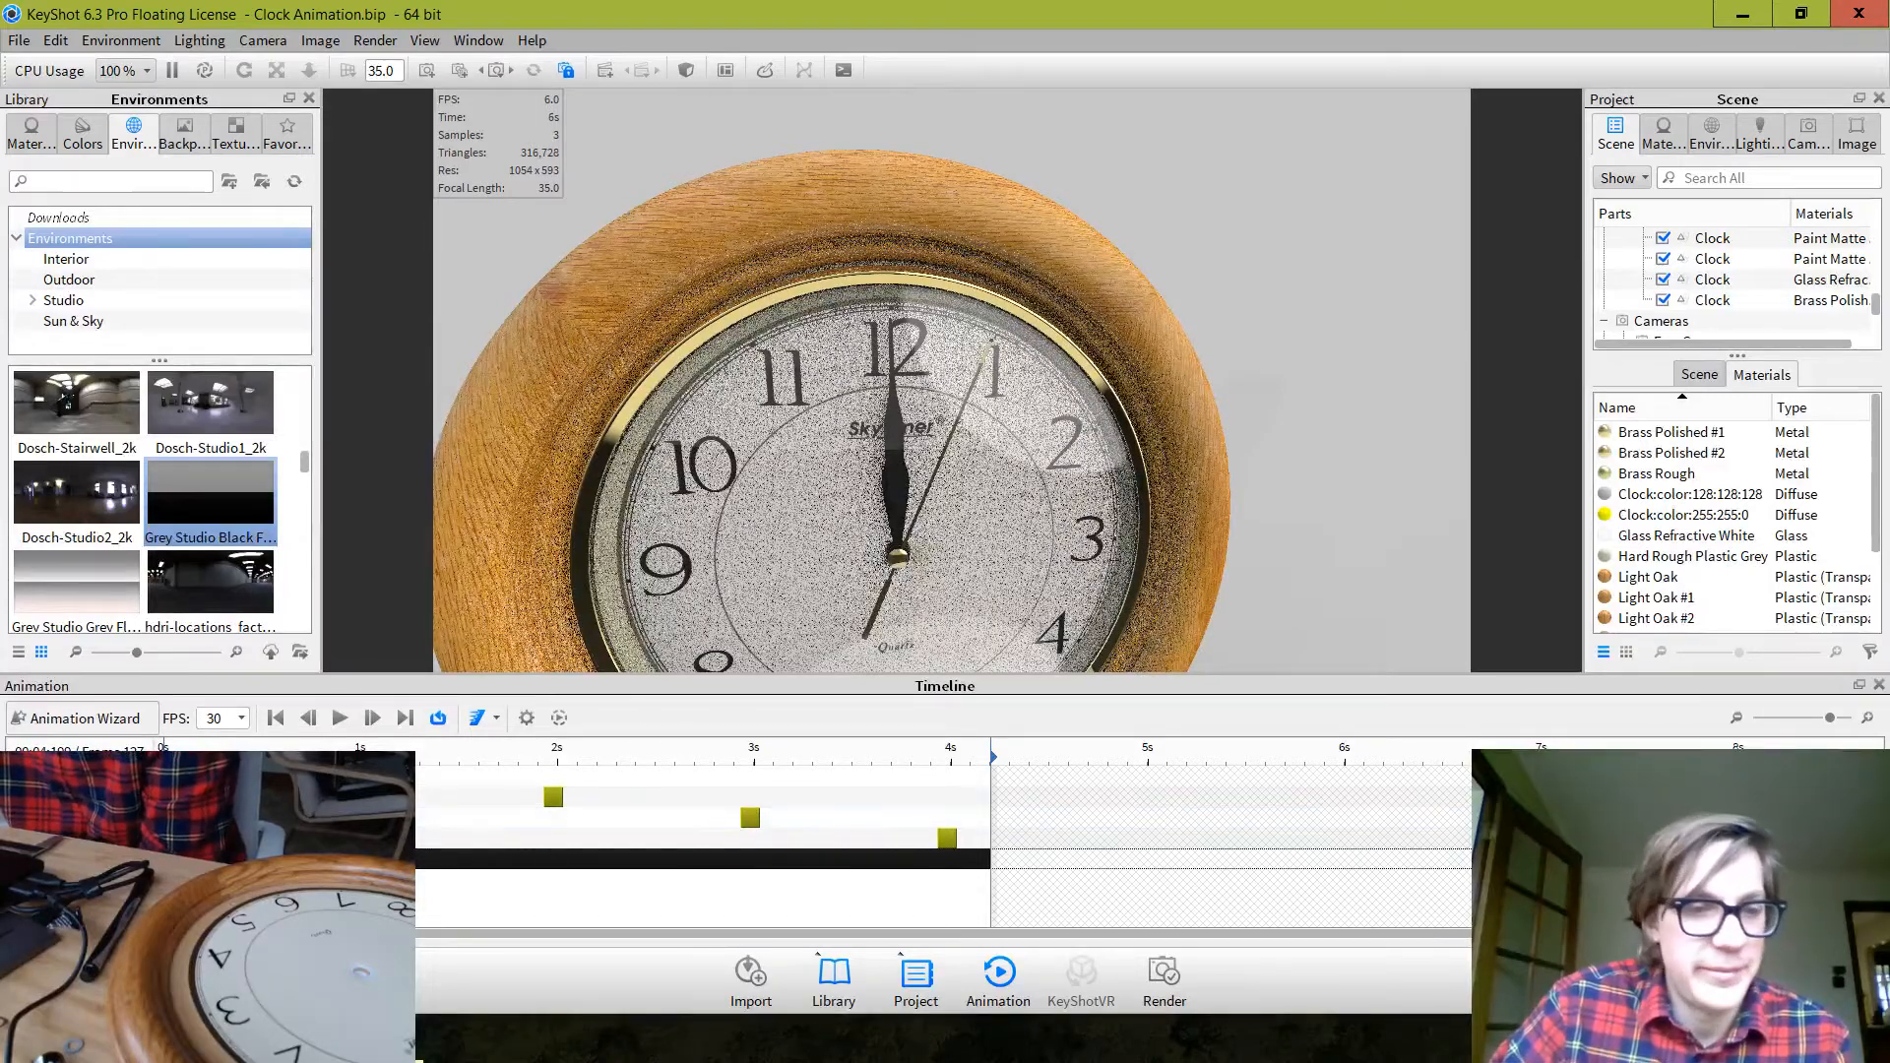
Review the animation output and quality options, and start rendering the entire duration at 800 x 450
click(1165, 974)
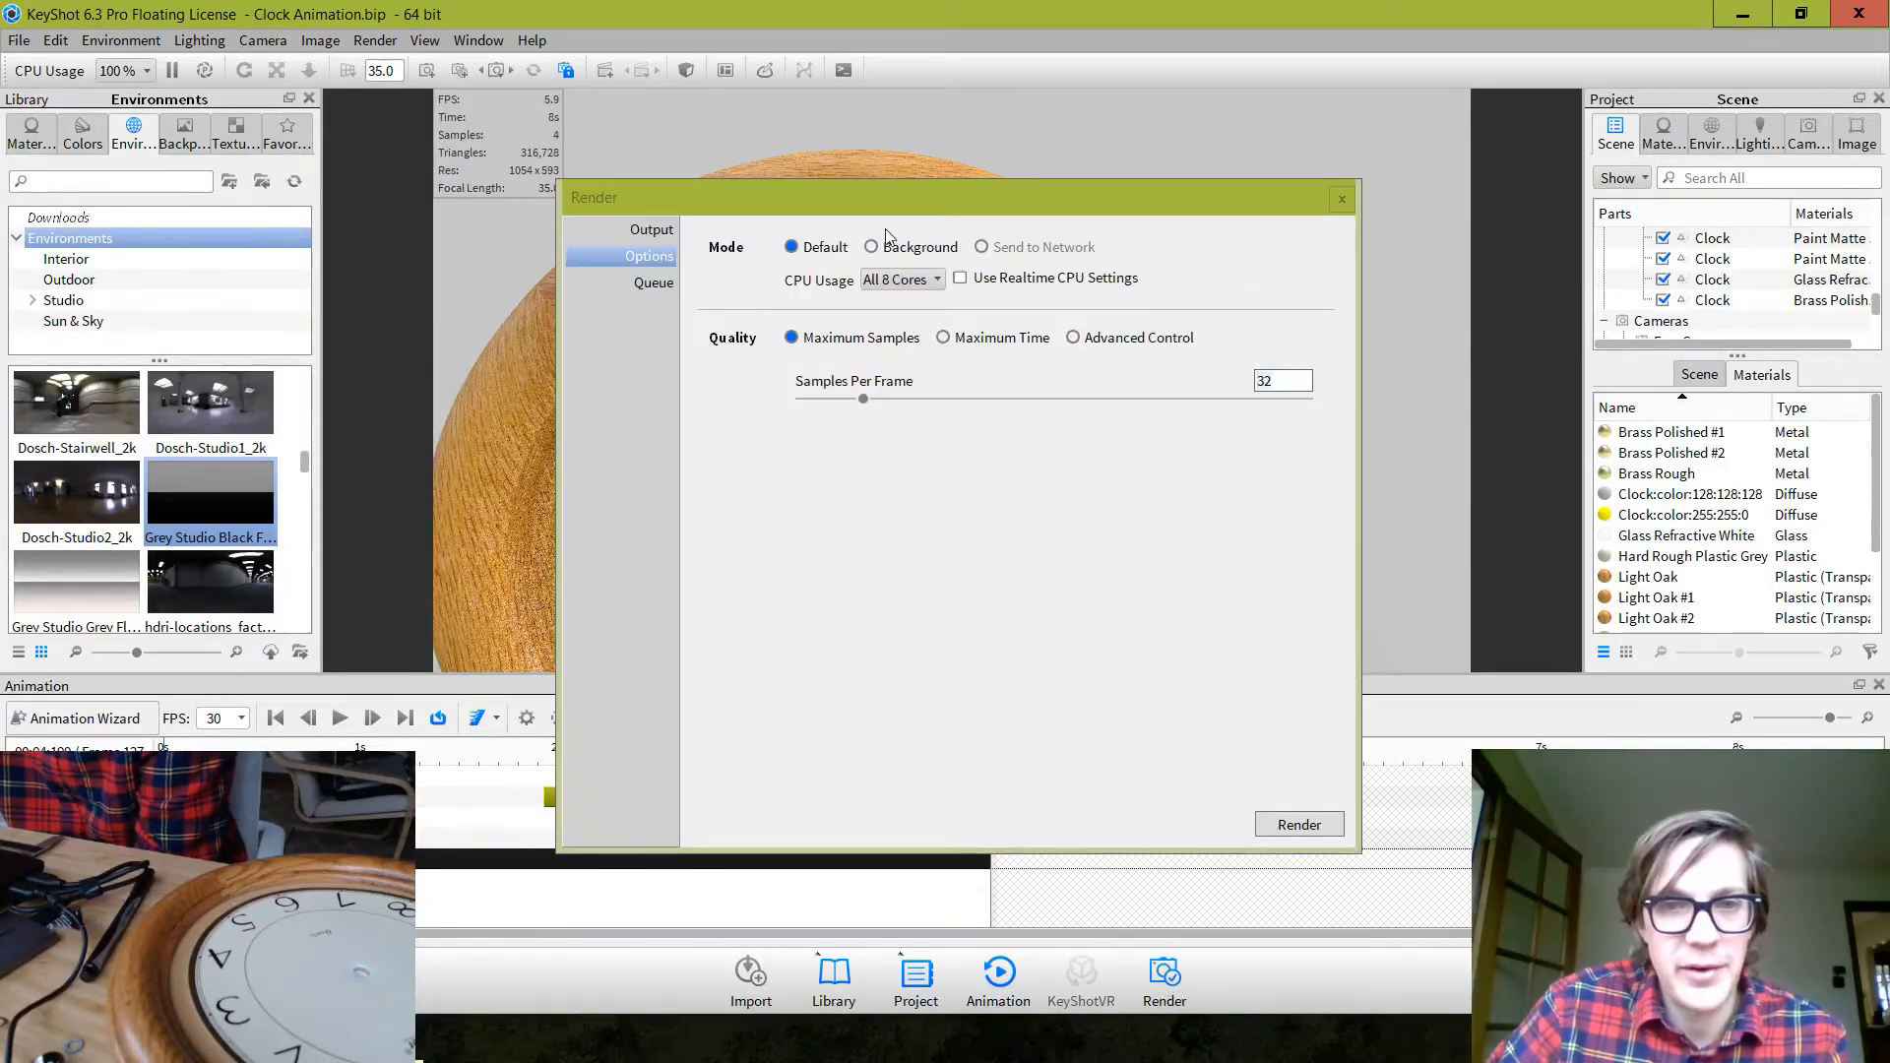
click(610, 236)
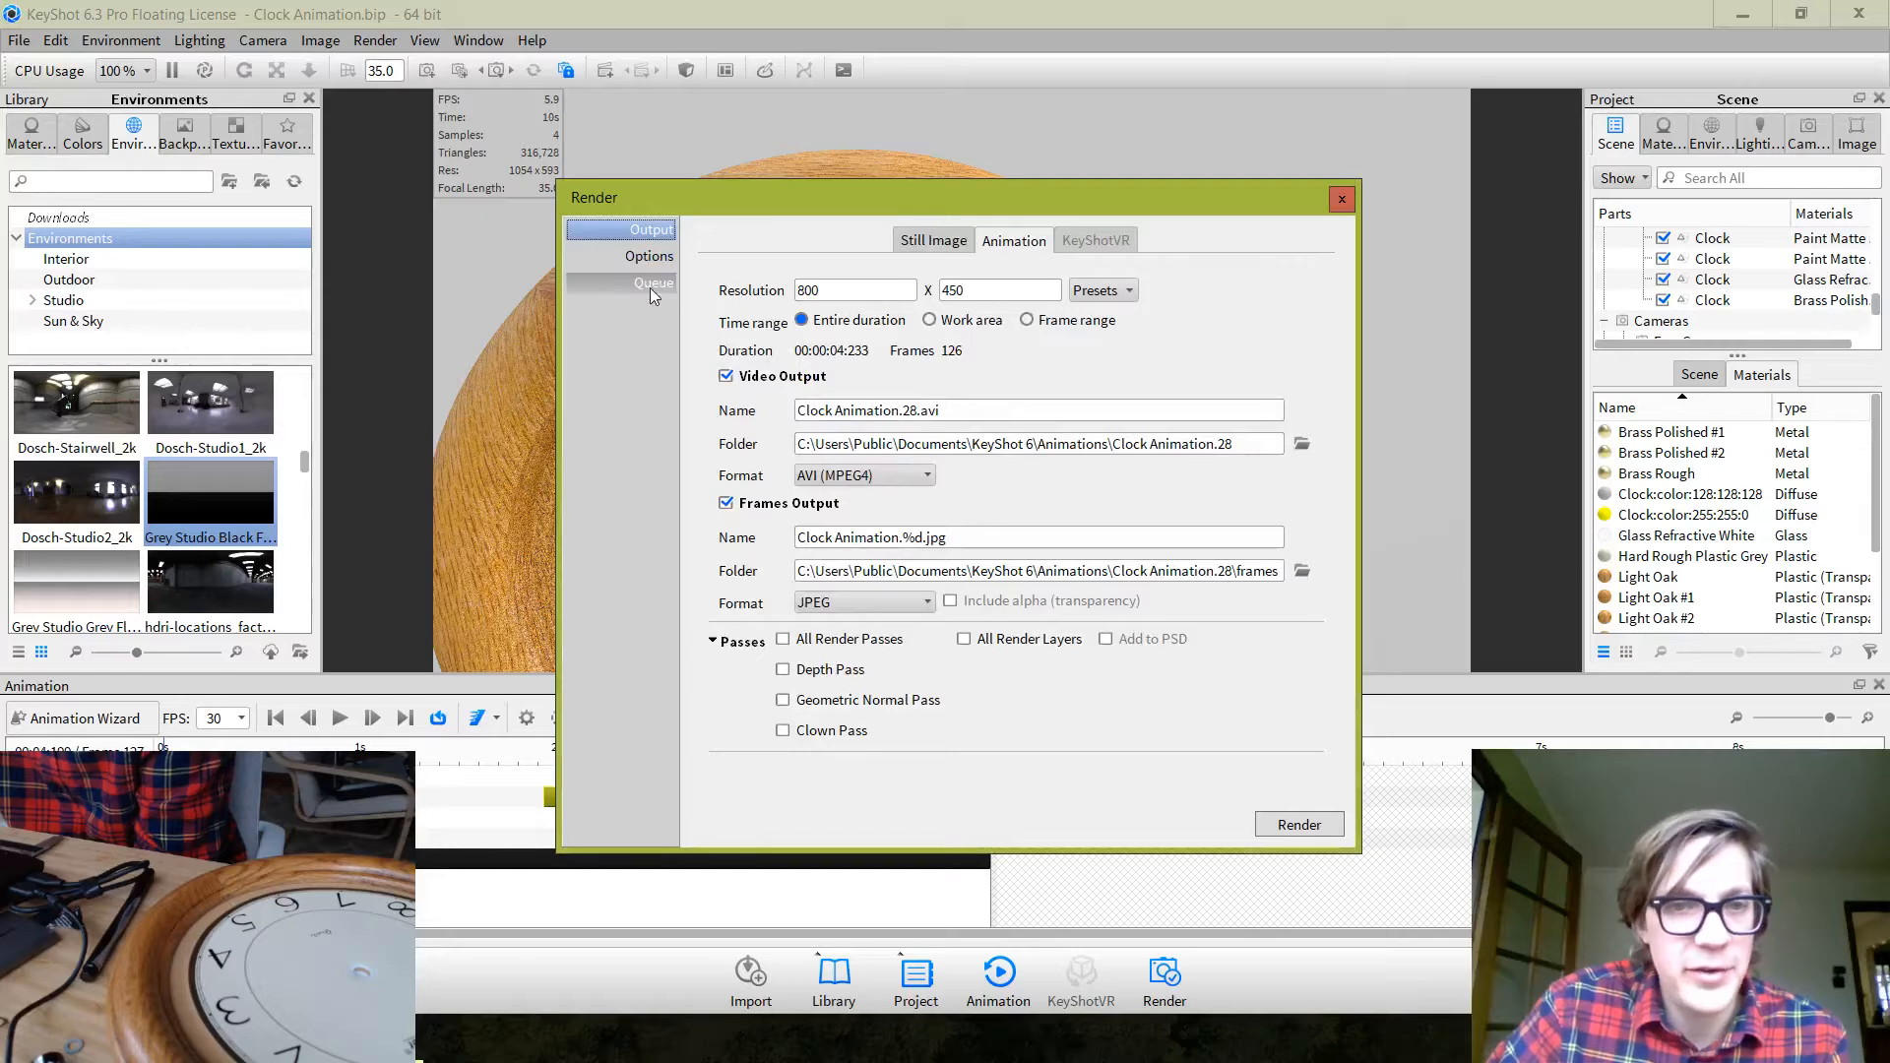
click(646, 260)
click(650, 229)
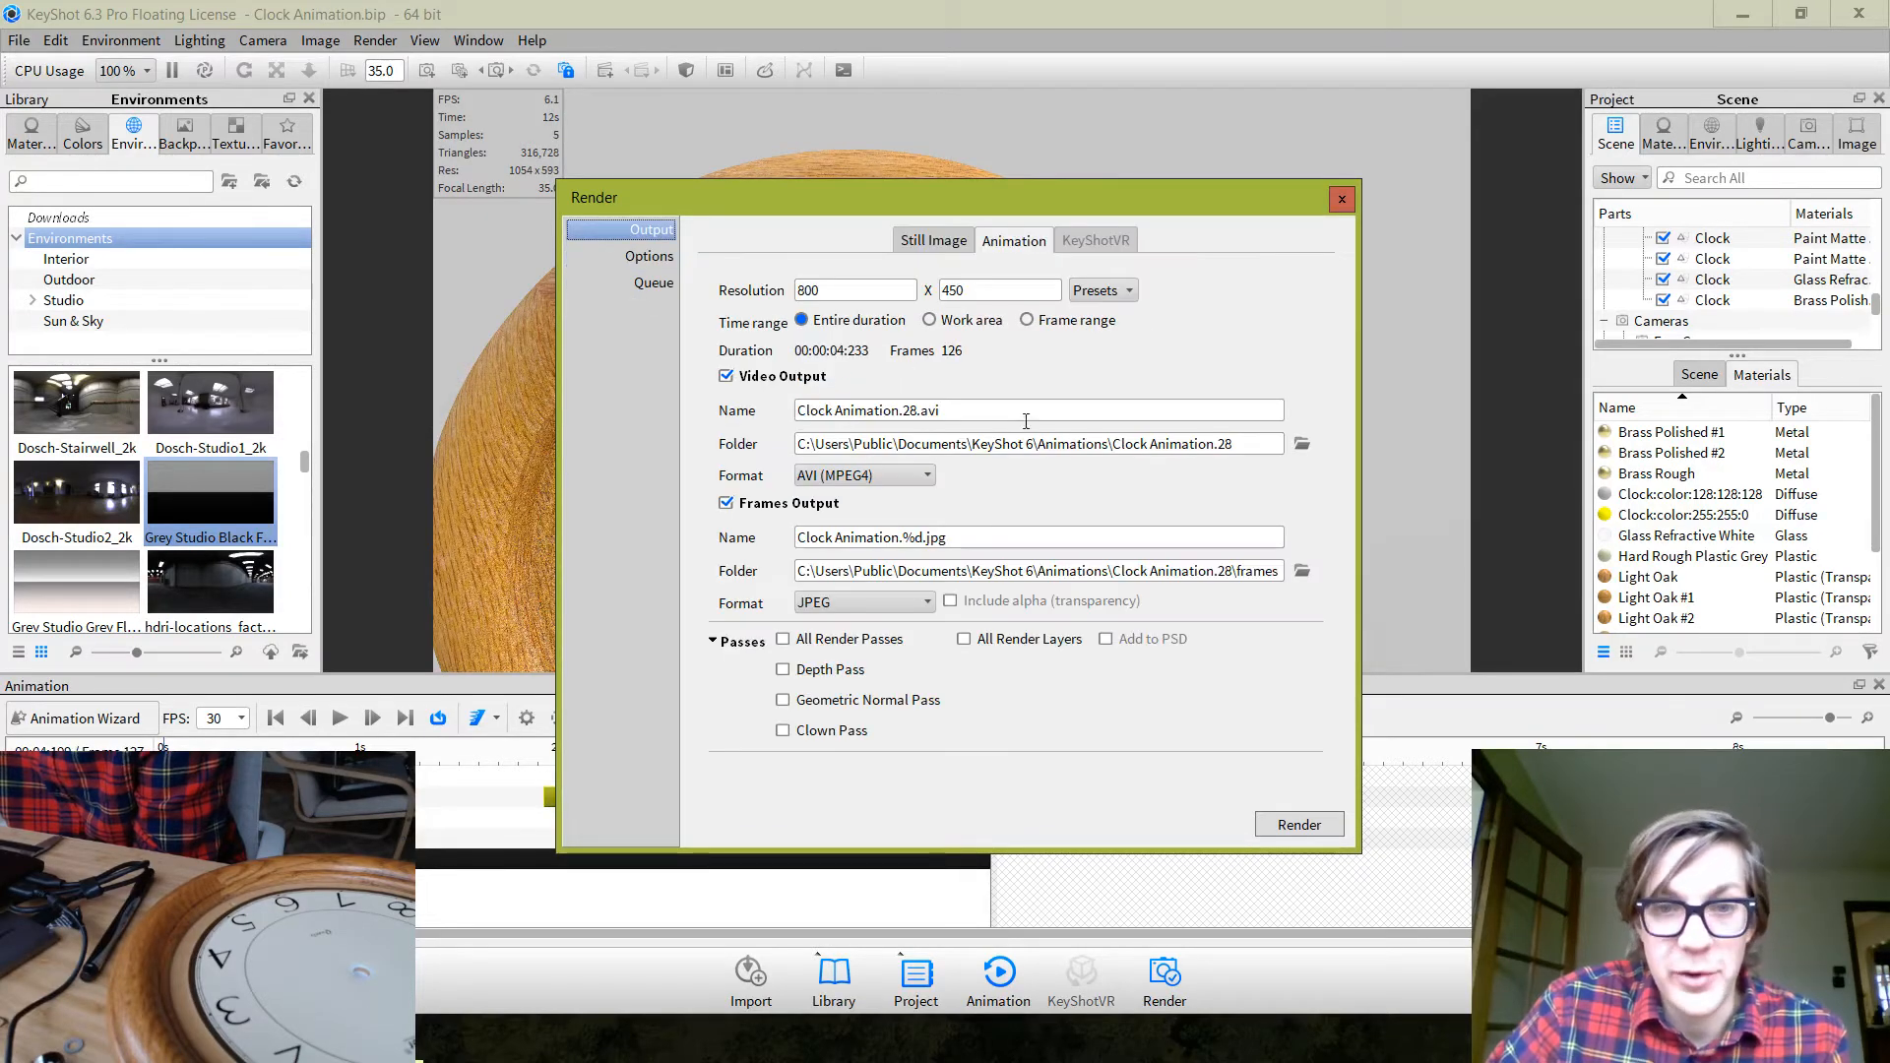
click(649, 256)
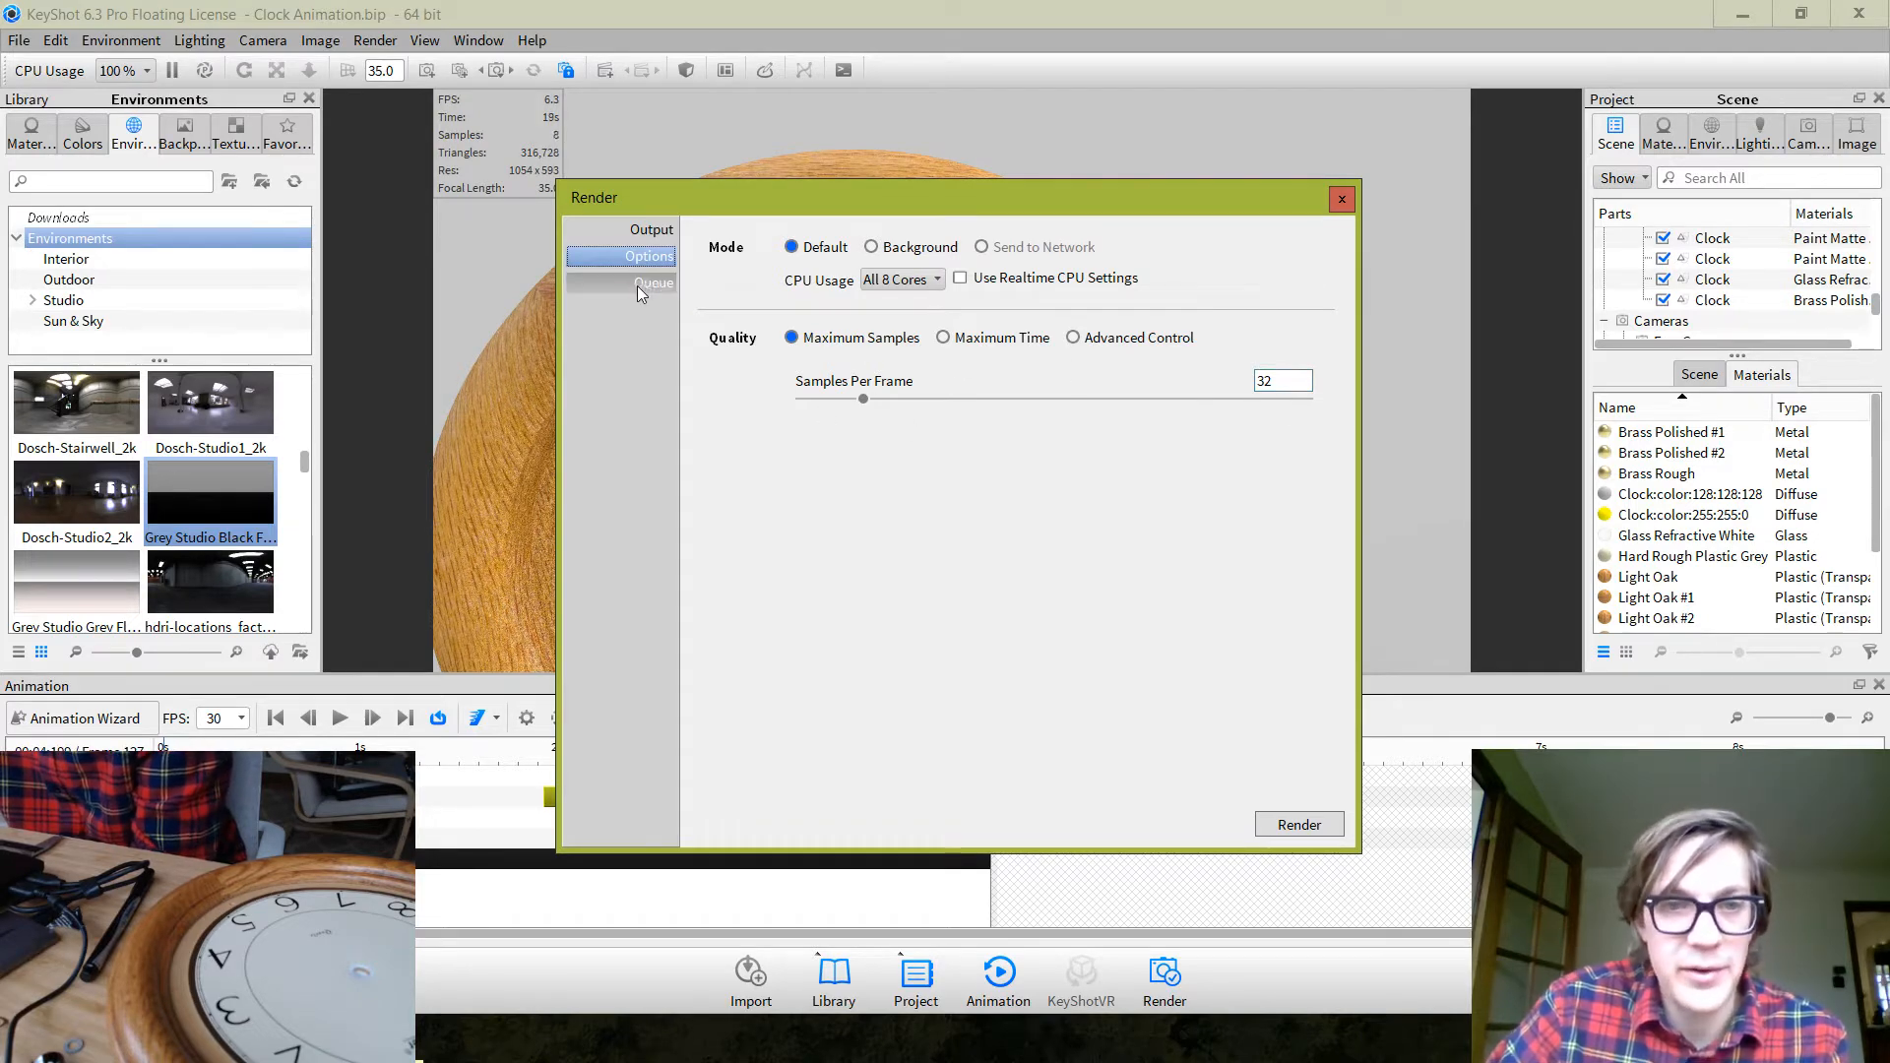
click(1283, 822)
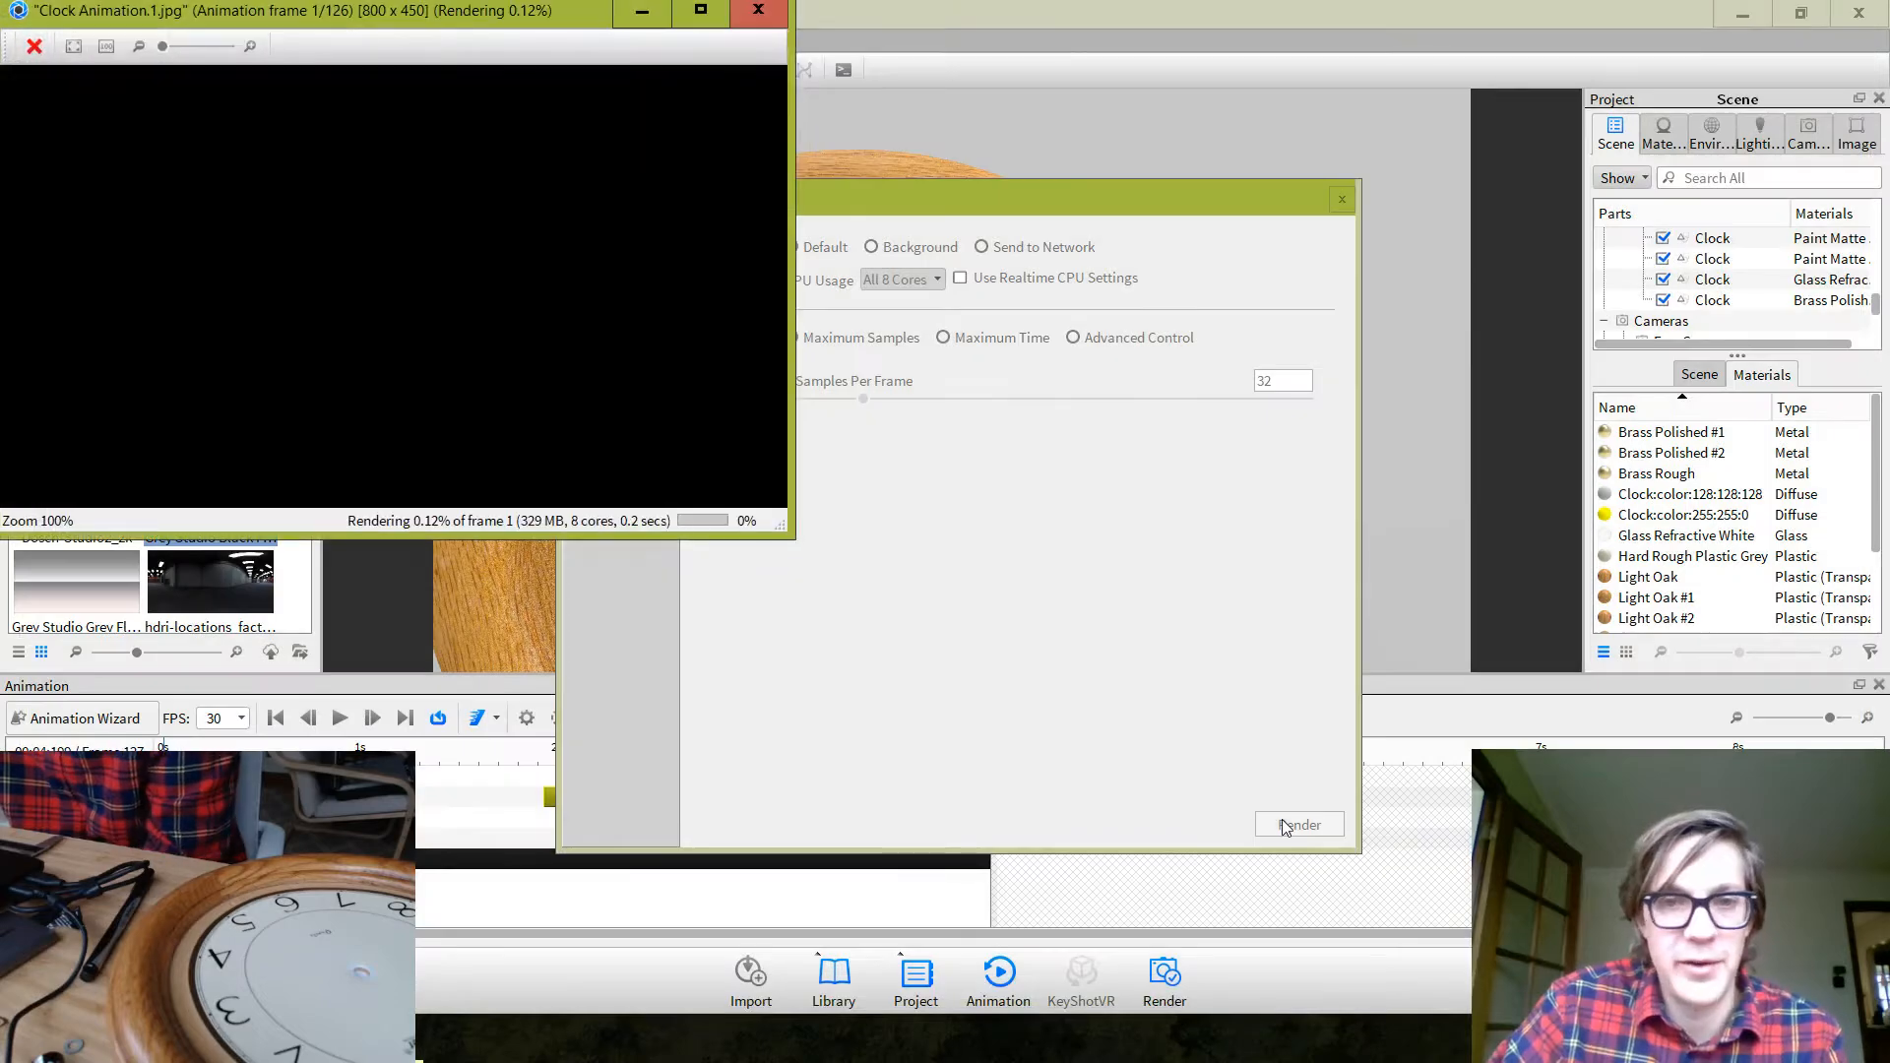
drag(328, 10, 918, 201)
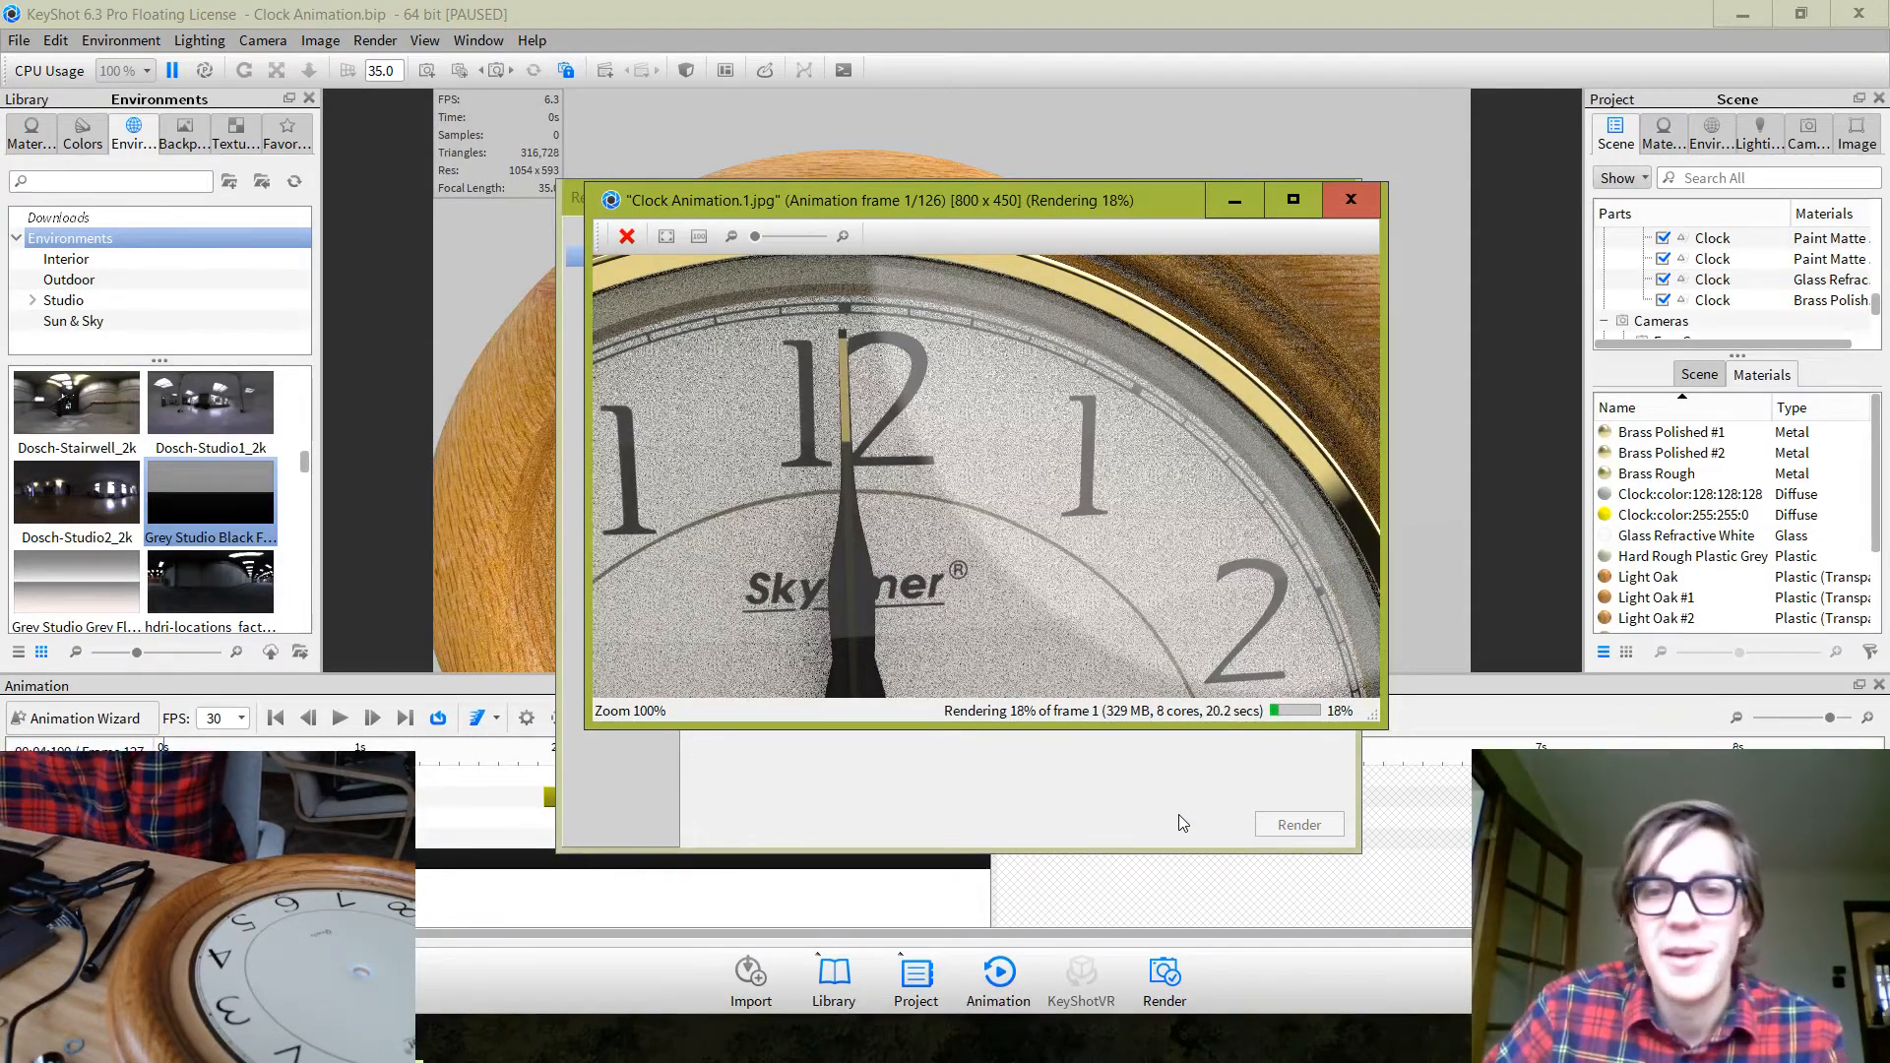
Stop the running animation render without saving the current frame, and close the render settings
click(1355, 200)
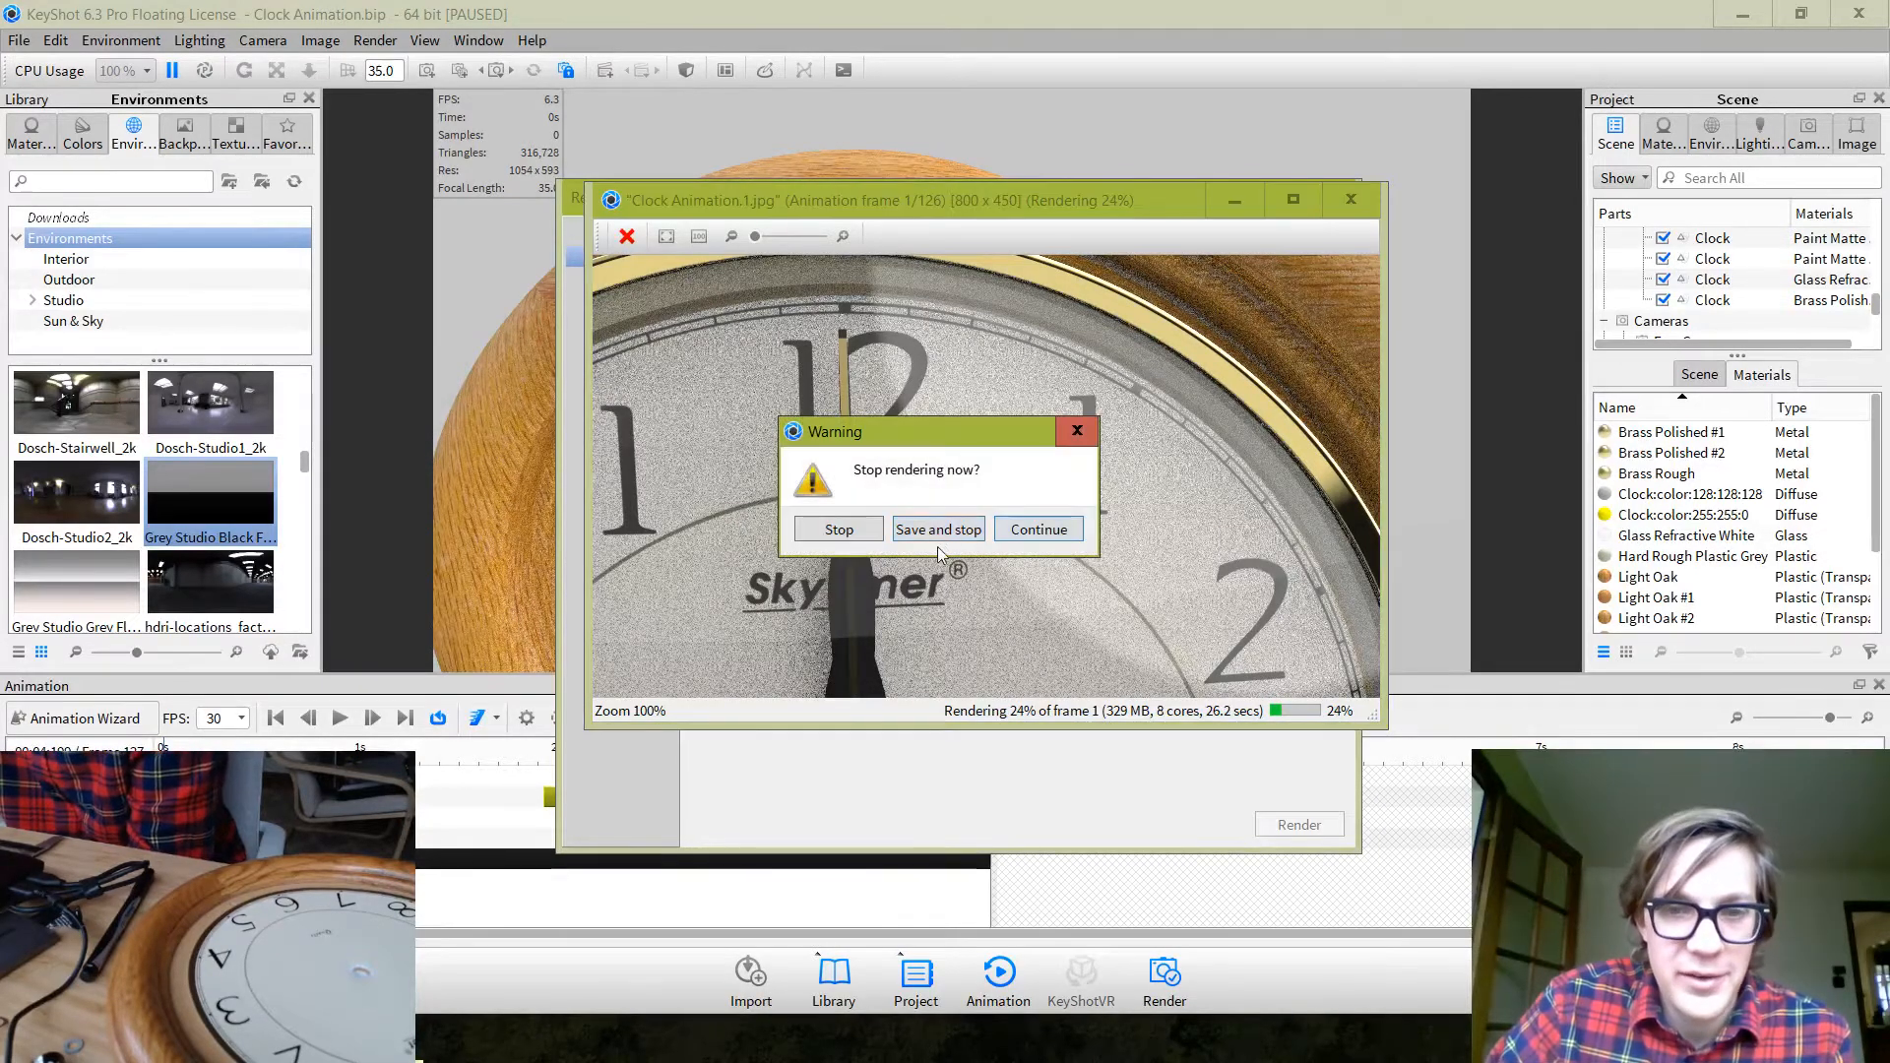
click(842, 532)
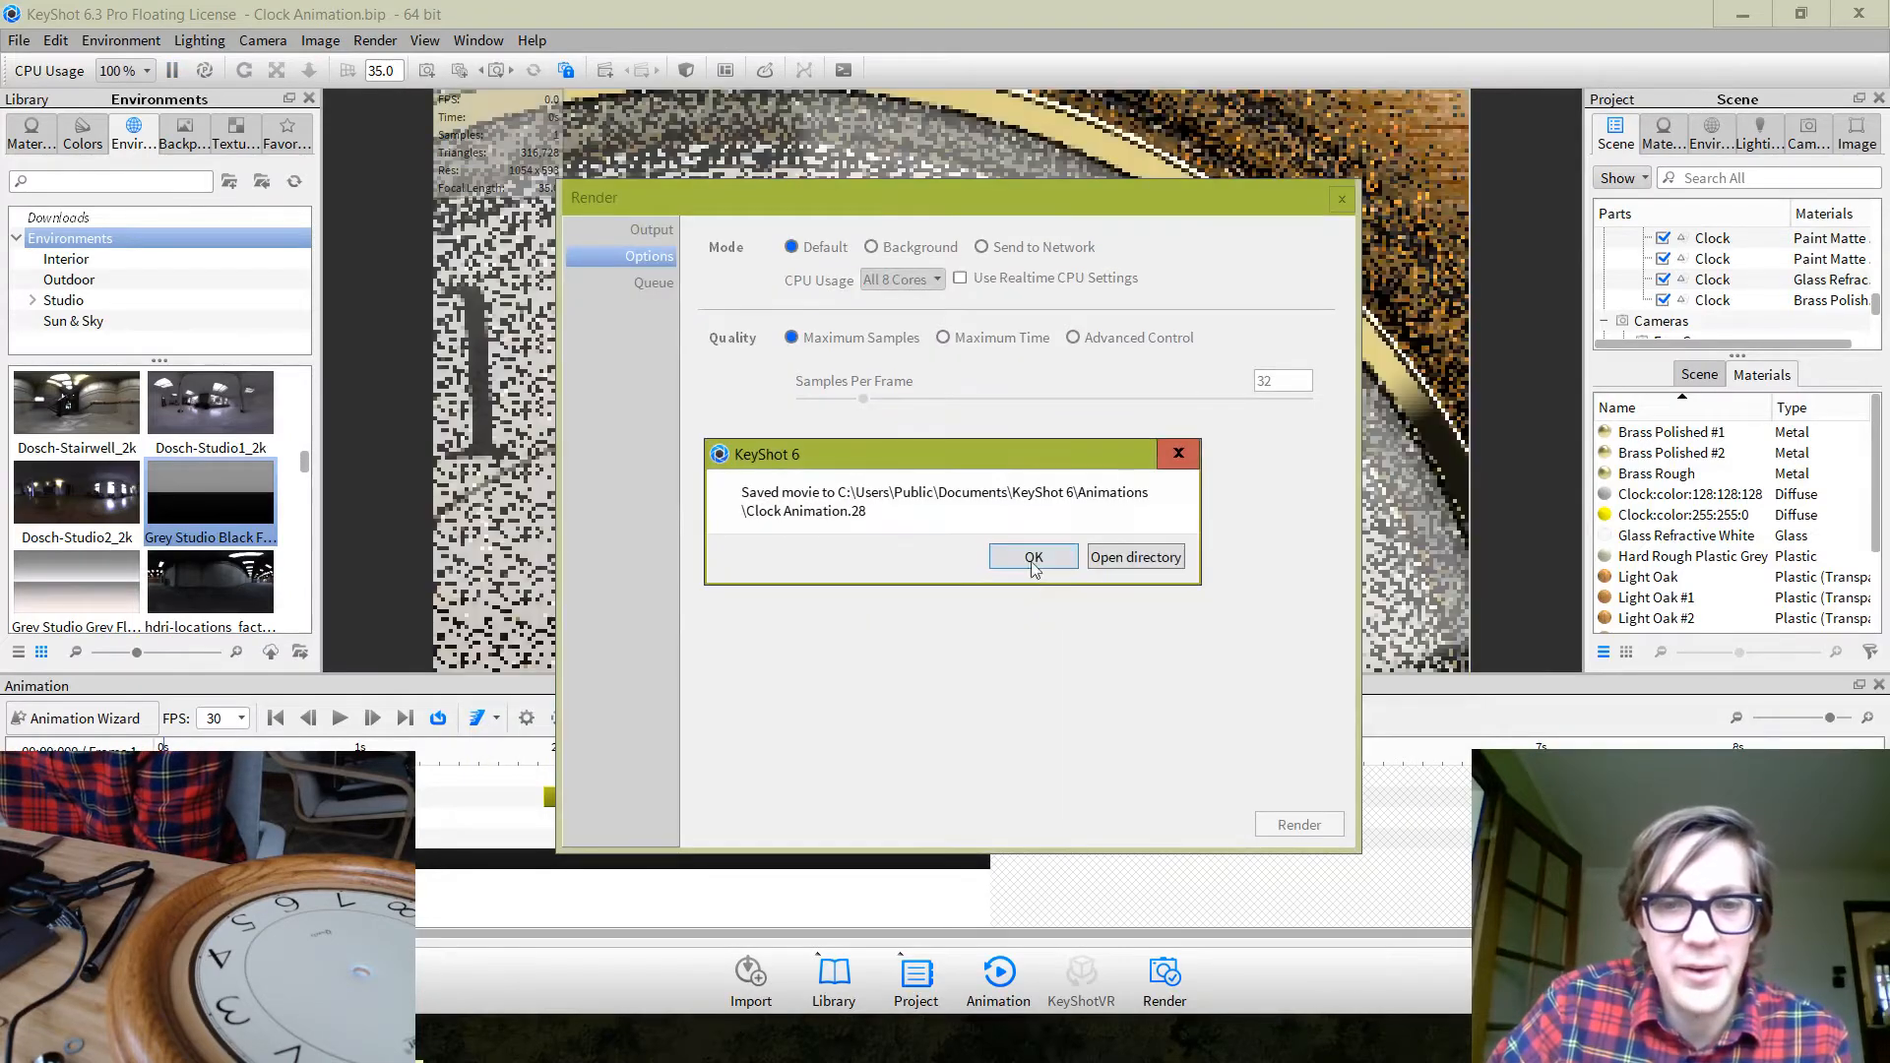
click(1033, 557)
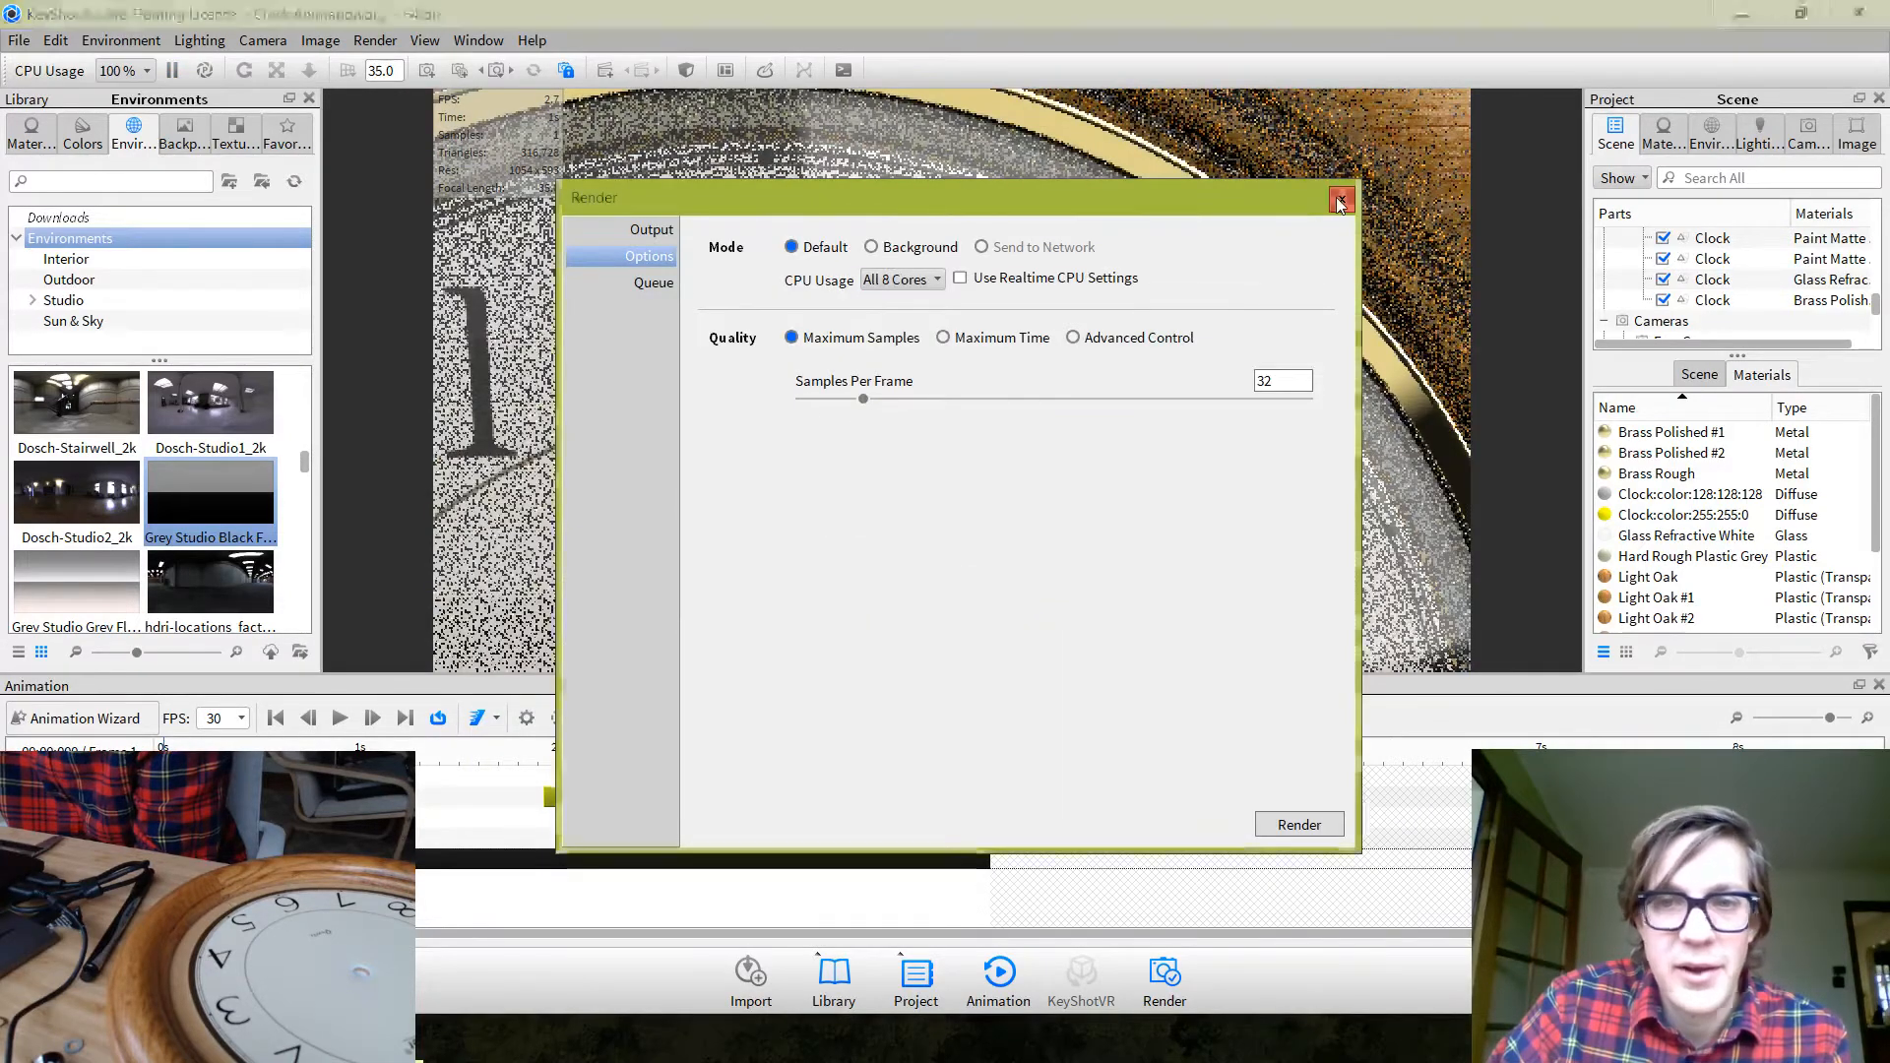
click(1342, 198)
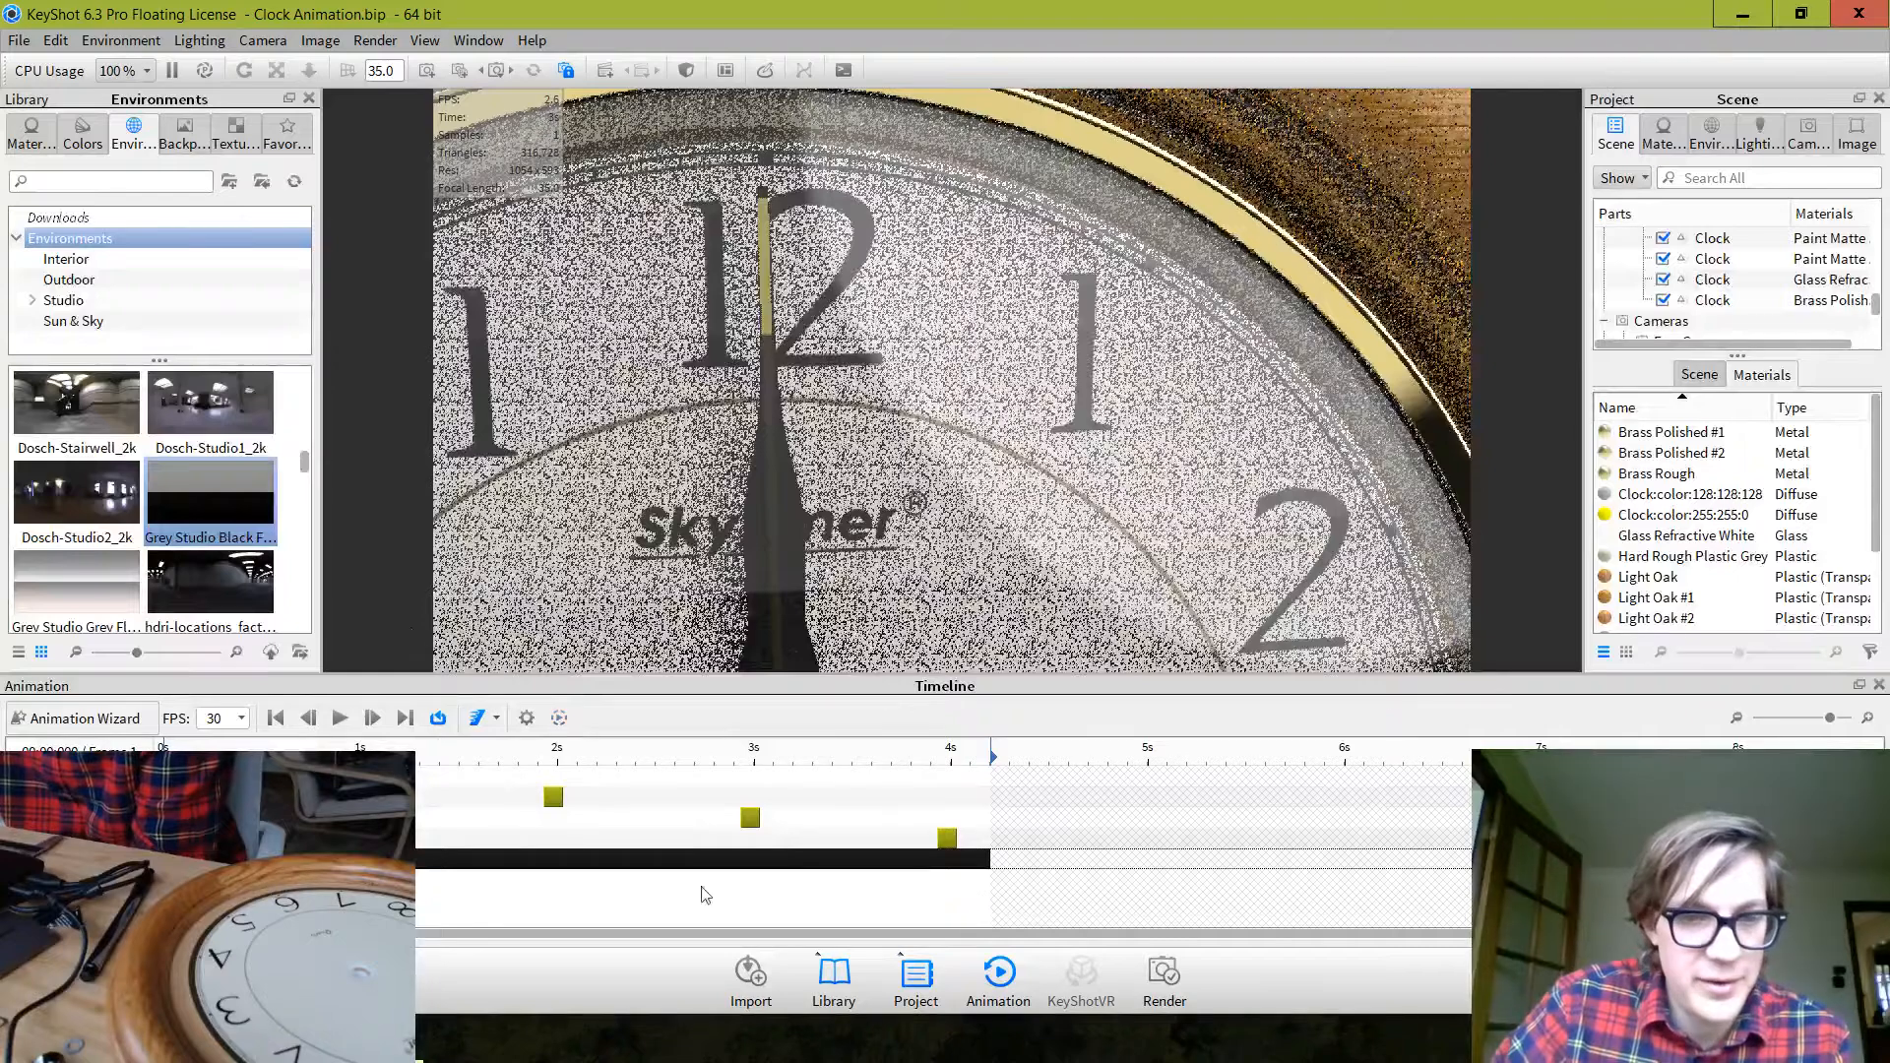
Generate a quick preview of the clock animation
click(559, 719)
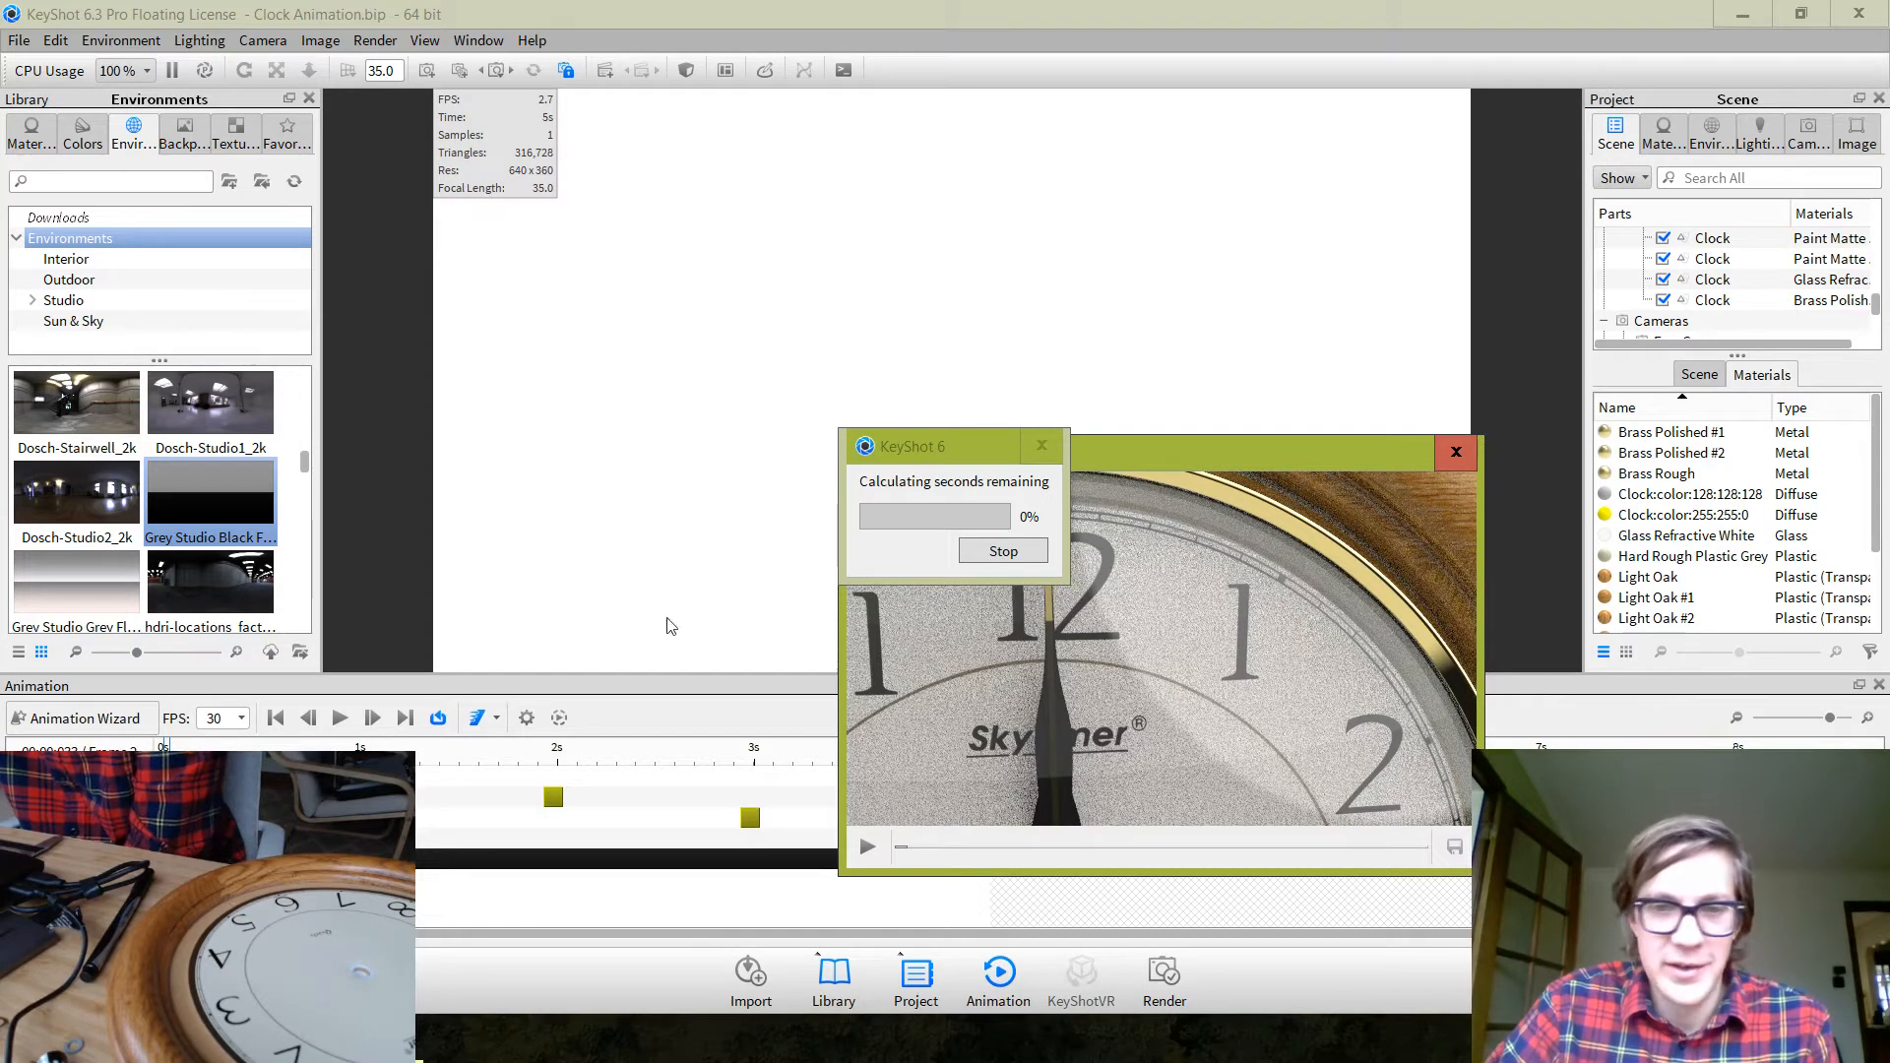
Switch to OBS and reposition its window over the animation preview
key(alt+Tab)
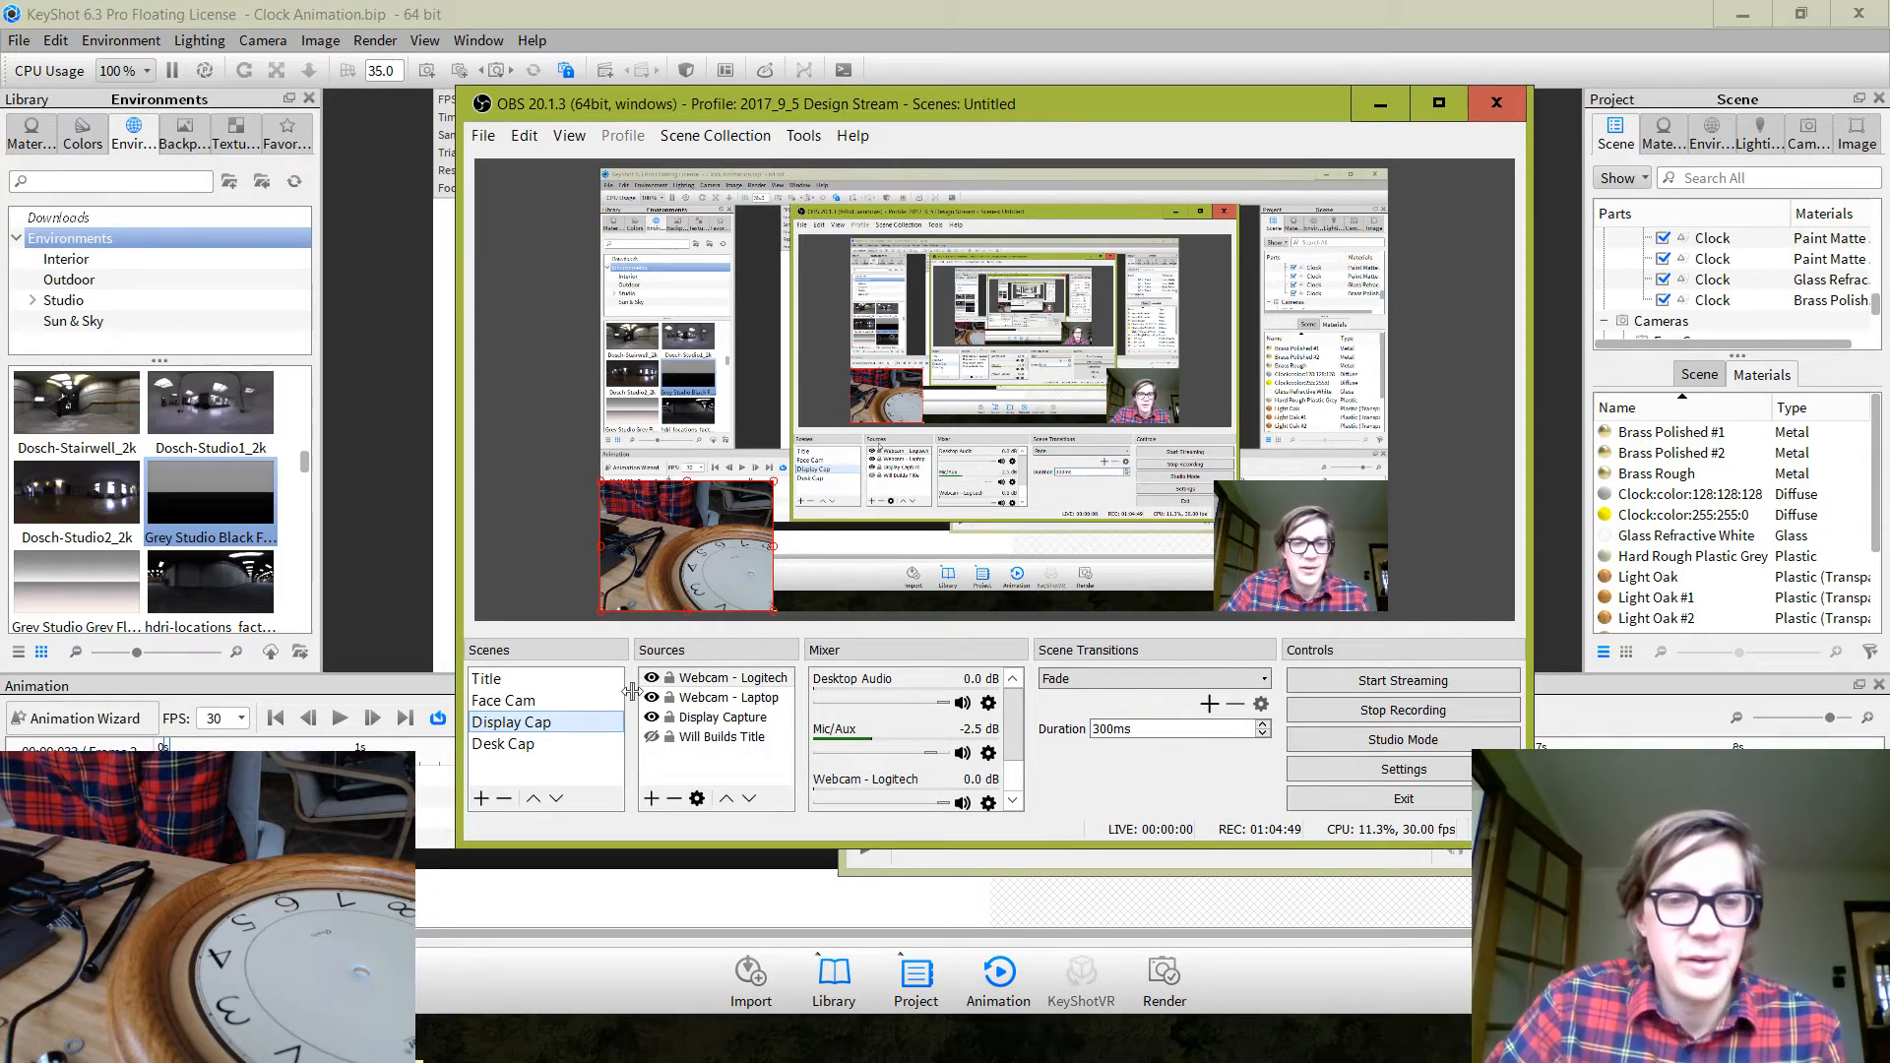
drag(1194, 104, 1081, 165)
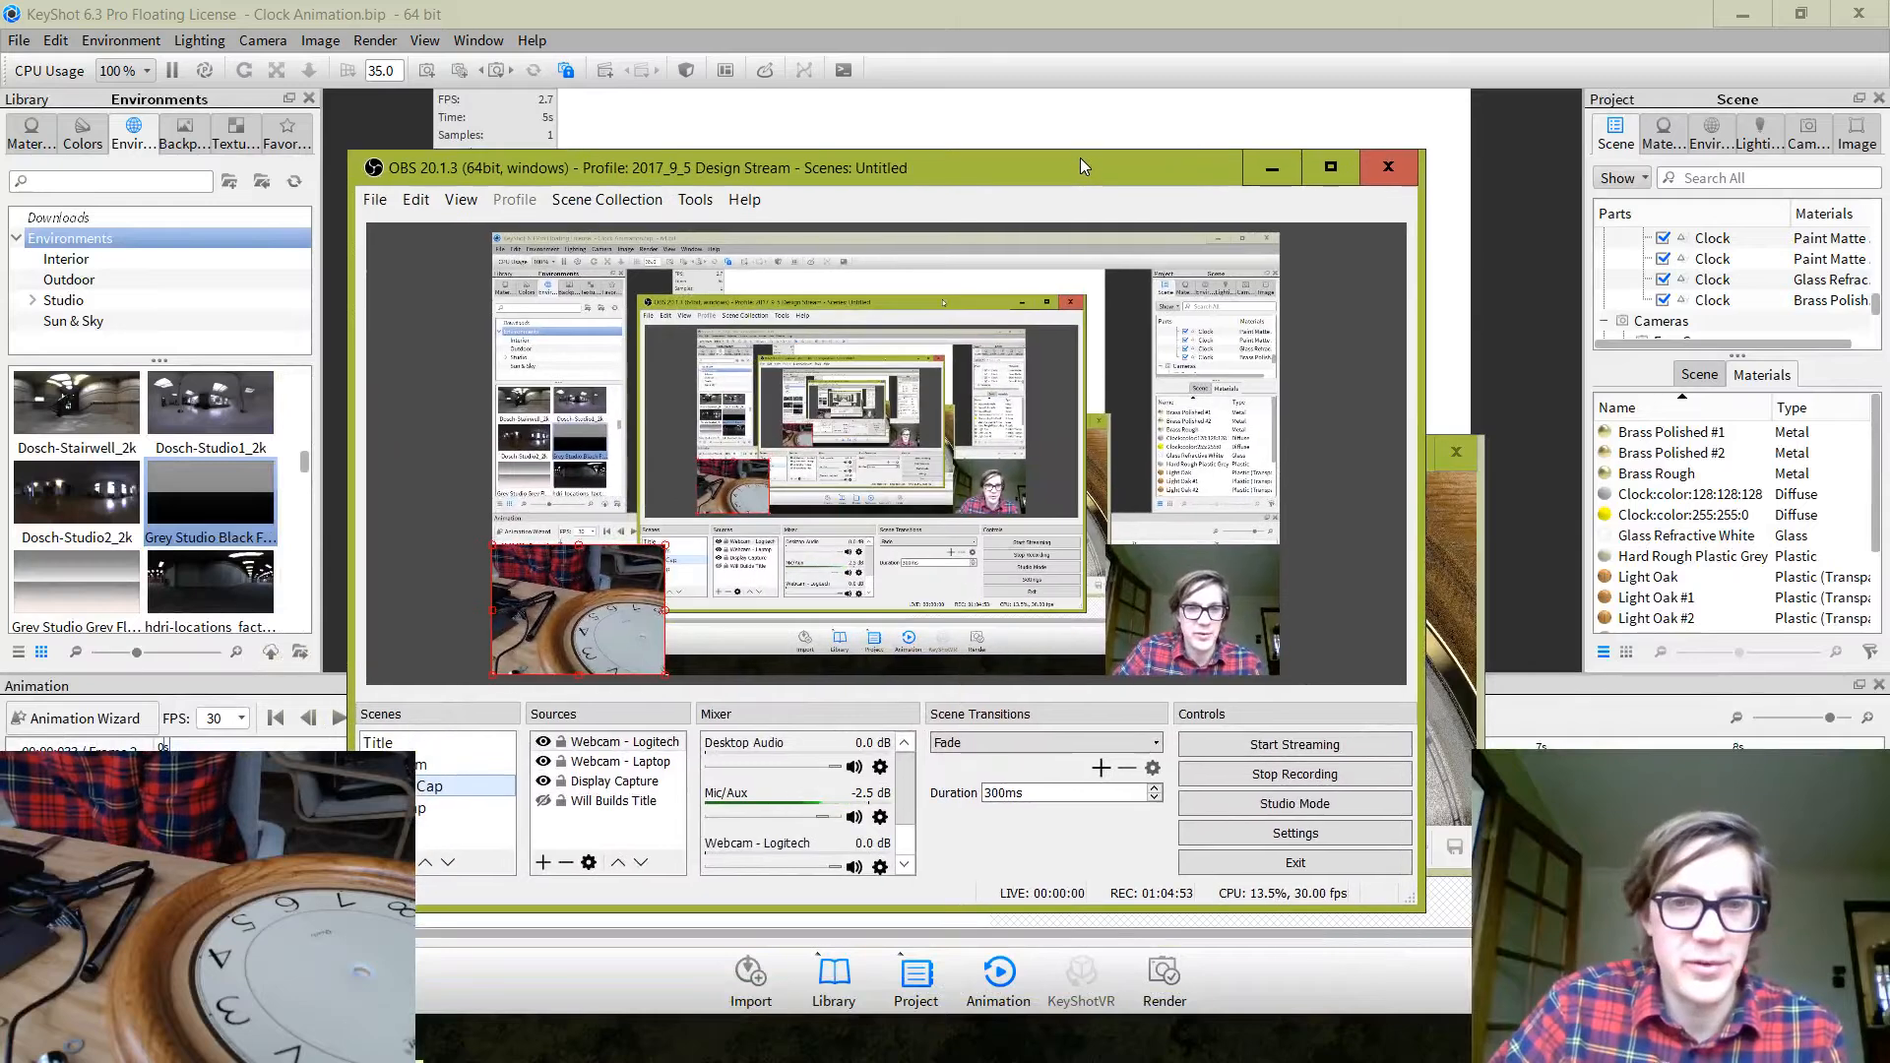